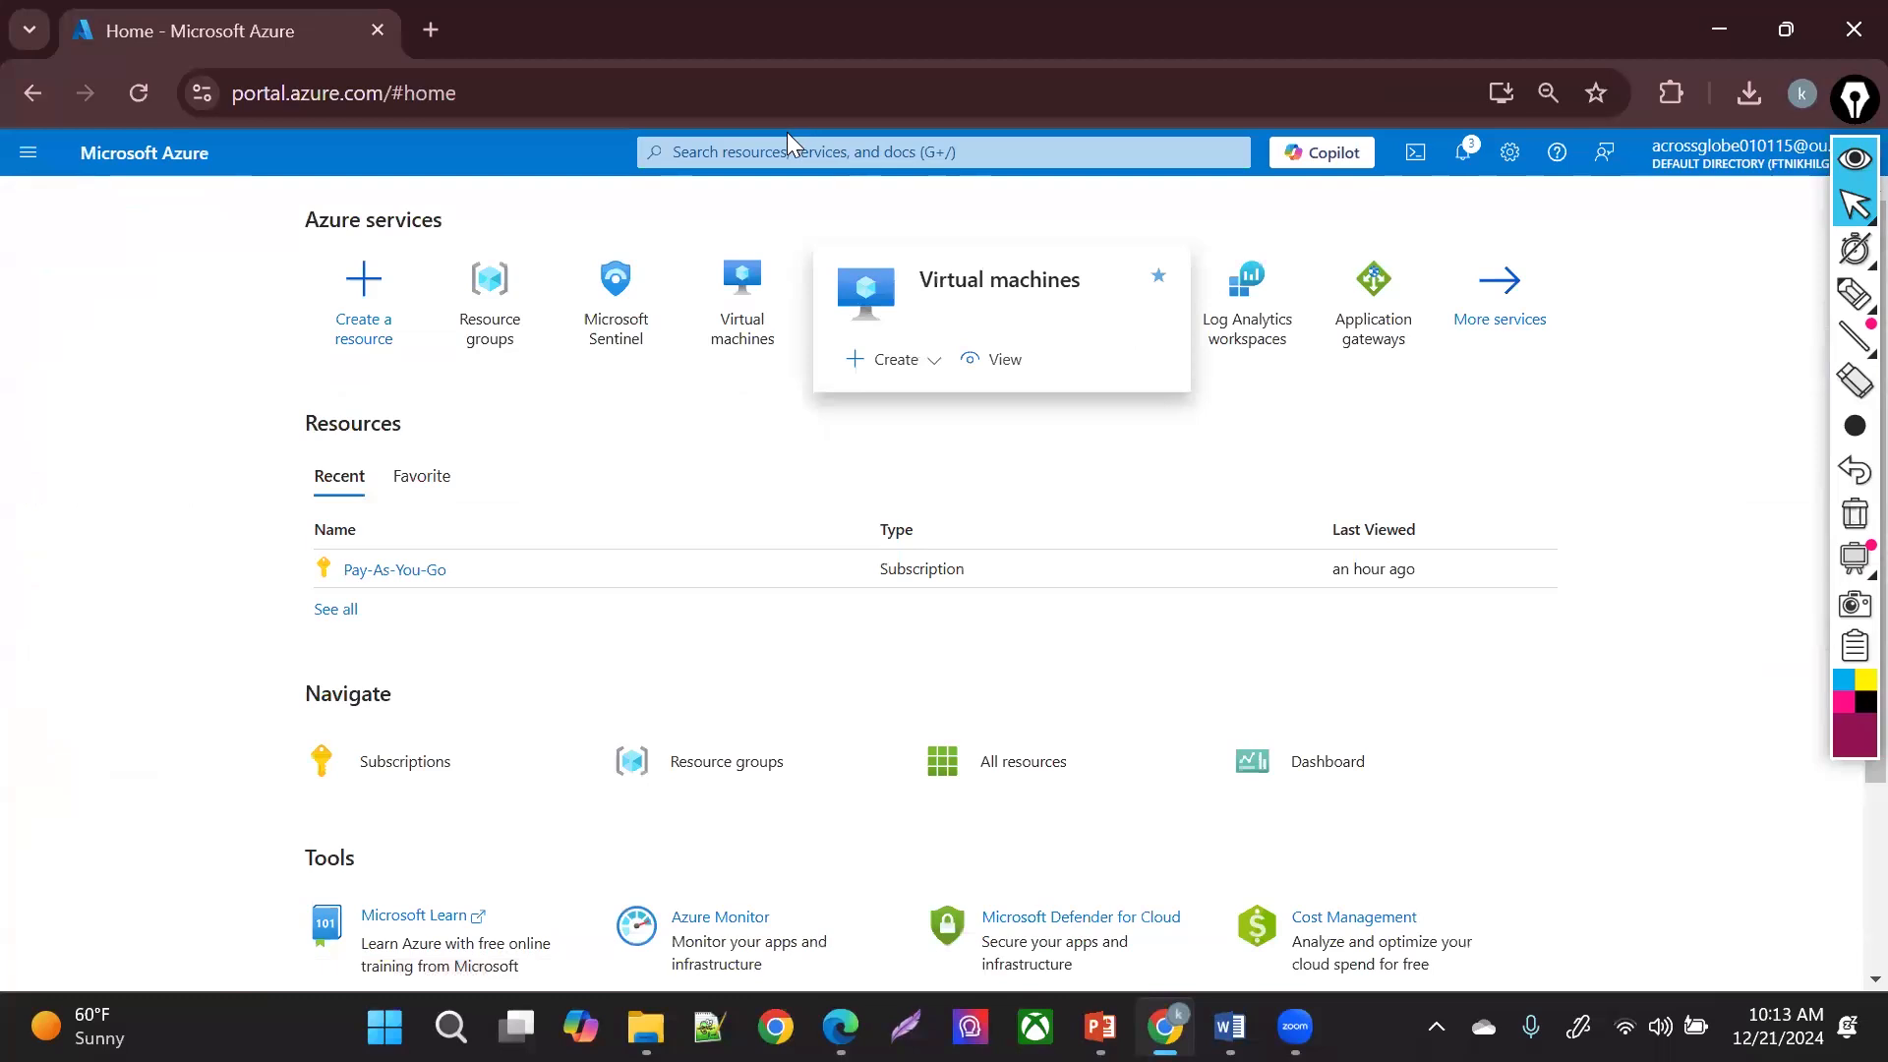
- Open Microsoft Sentinel and its page for adding Sentinel to a workspace, and bring up the portal's service search
{"action": "left_click", "coordinate": [791, 150]}
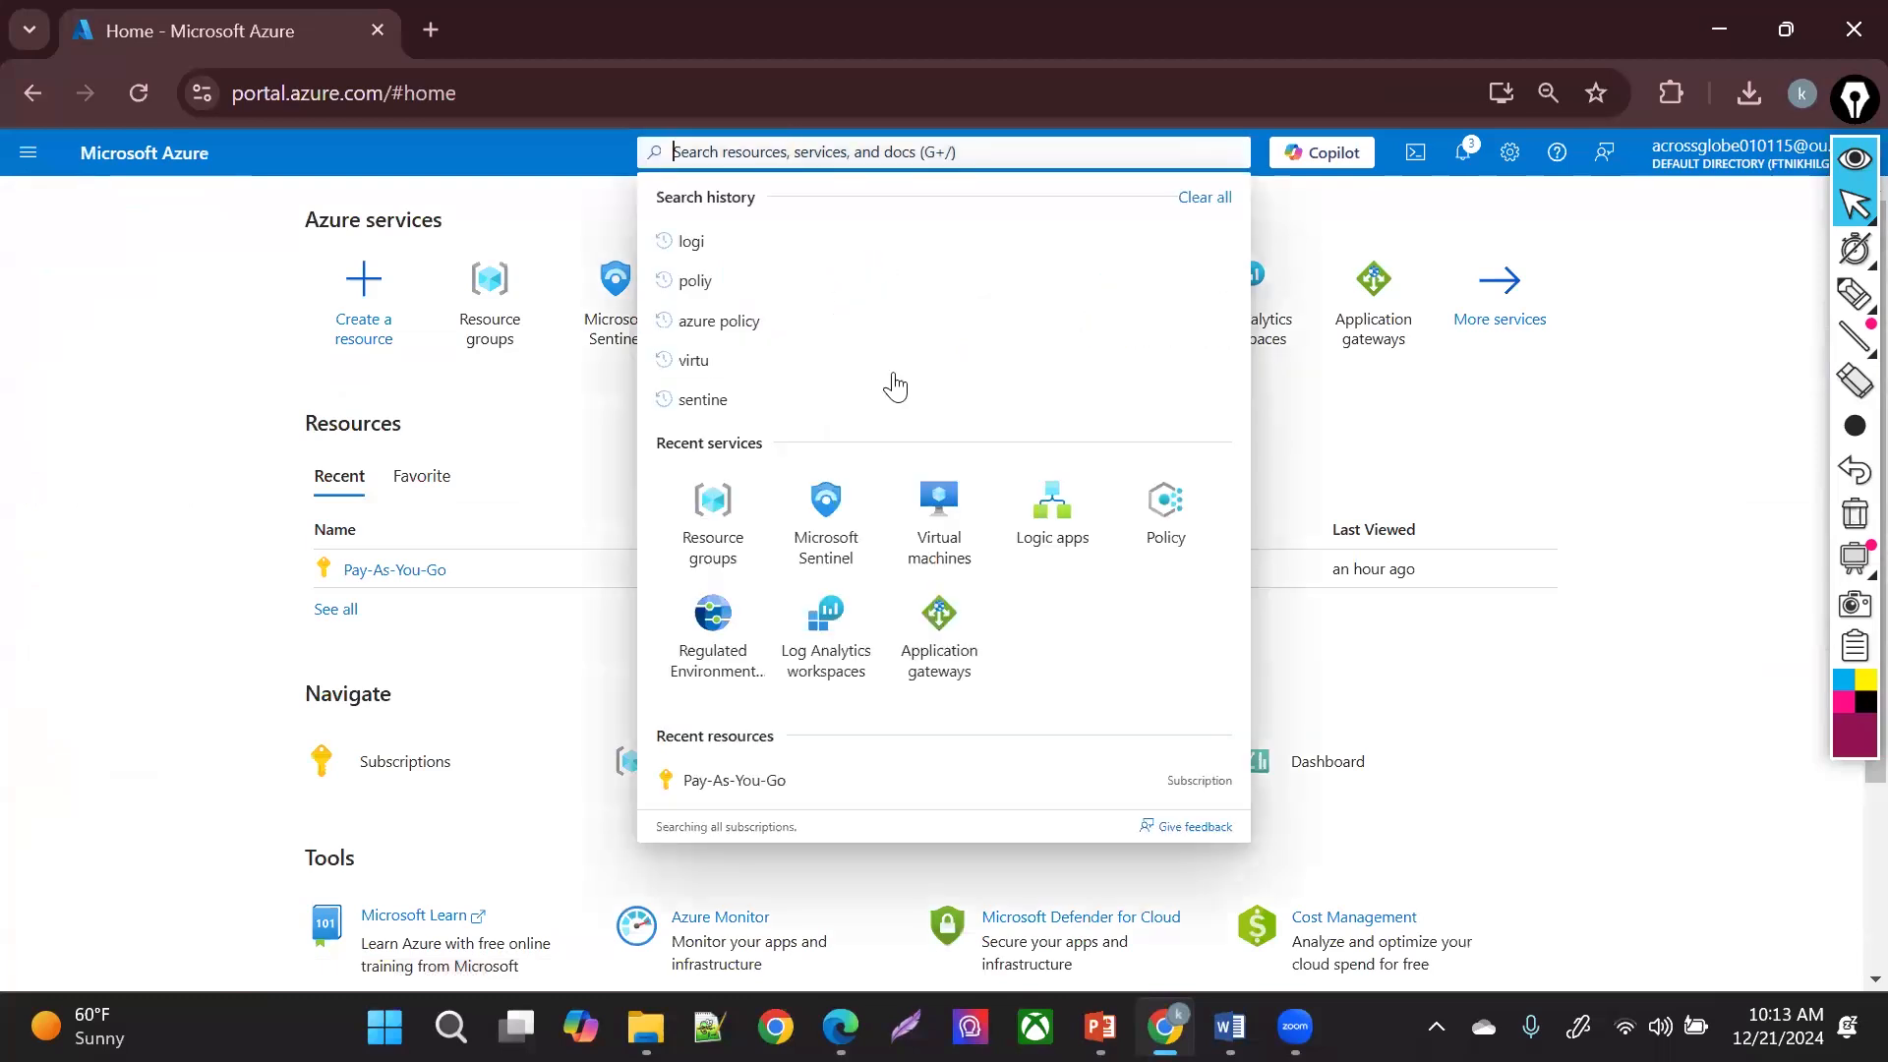
{"action": "left_click", "coordinate": [811, 534]}
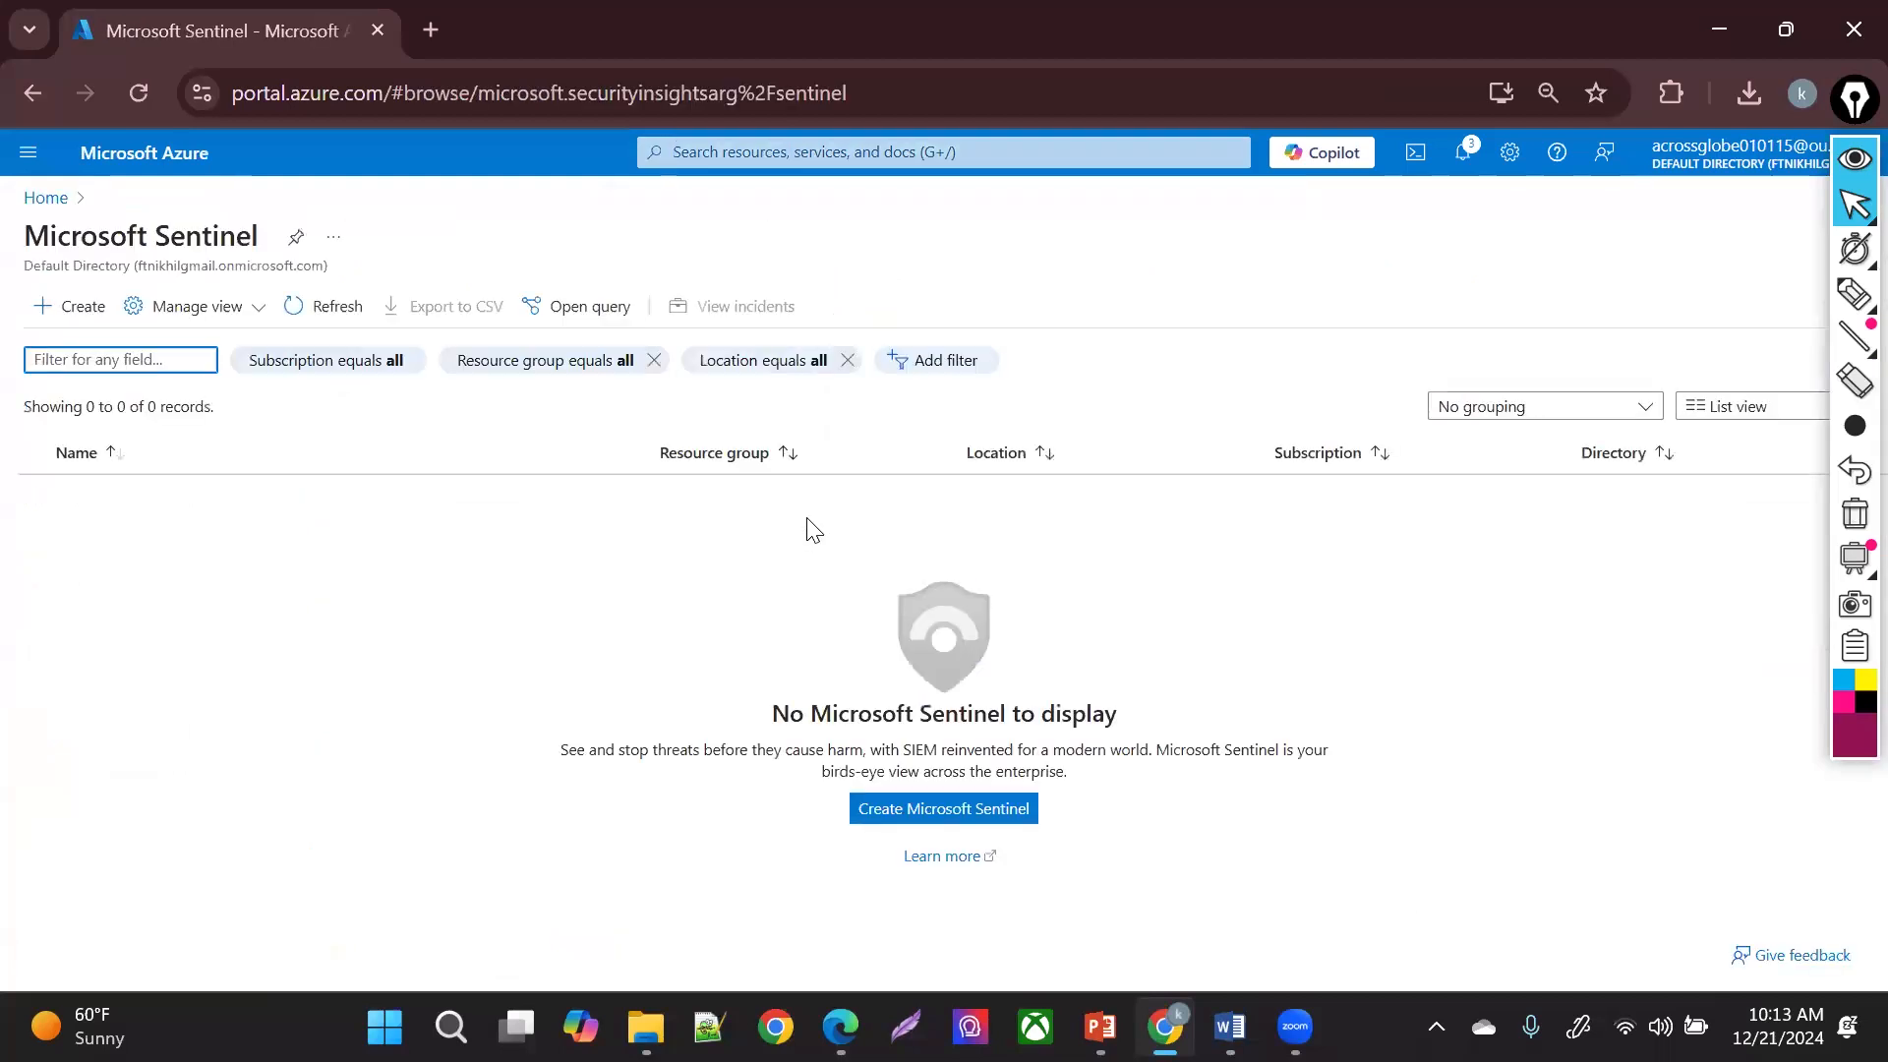
{"action": "left_click", "coordinate": [37, 310]}
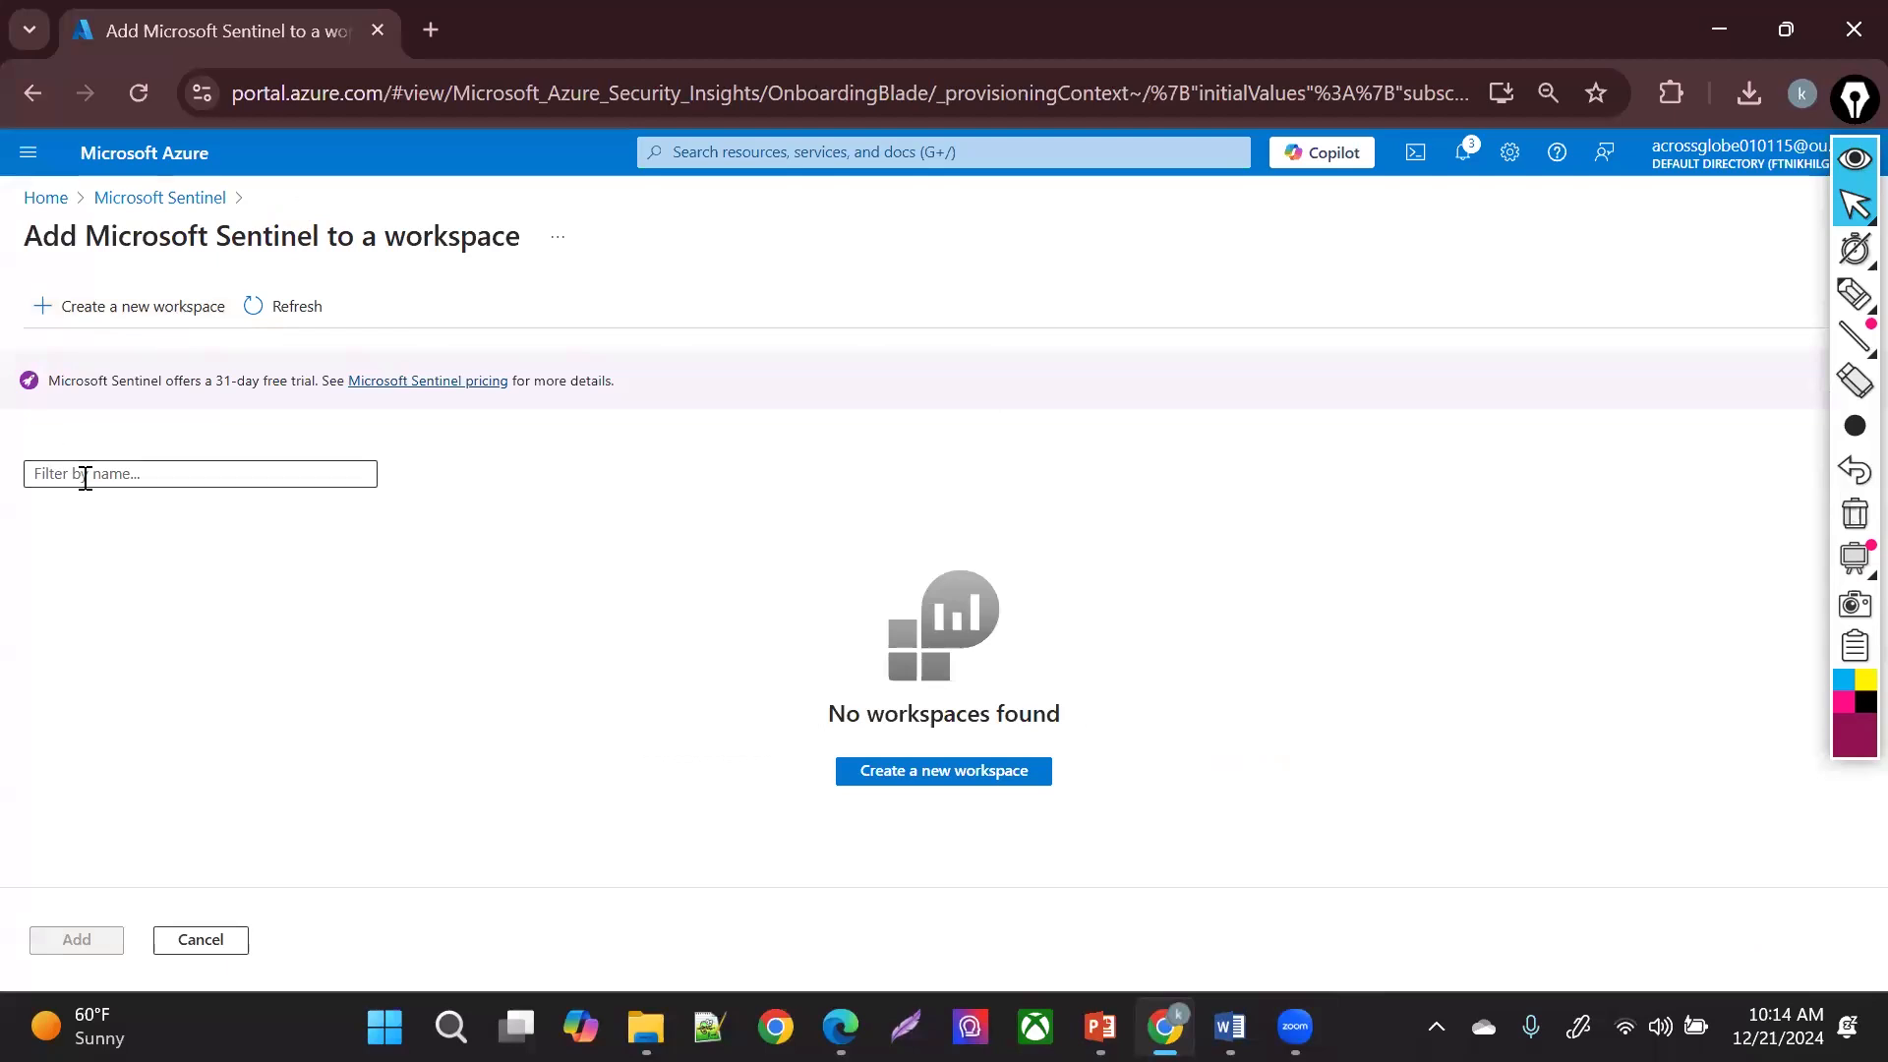
{"action": "left_click", "coordinate": [128, 476]}
{"action": "left_click", "coordinate": [46, 515]}
{"action": "left_click", "coordinate": [808, 159]}
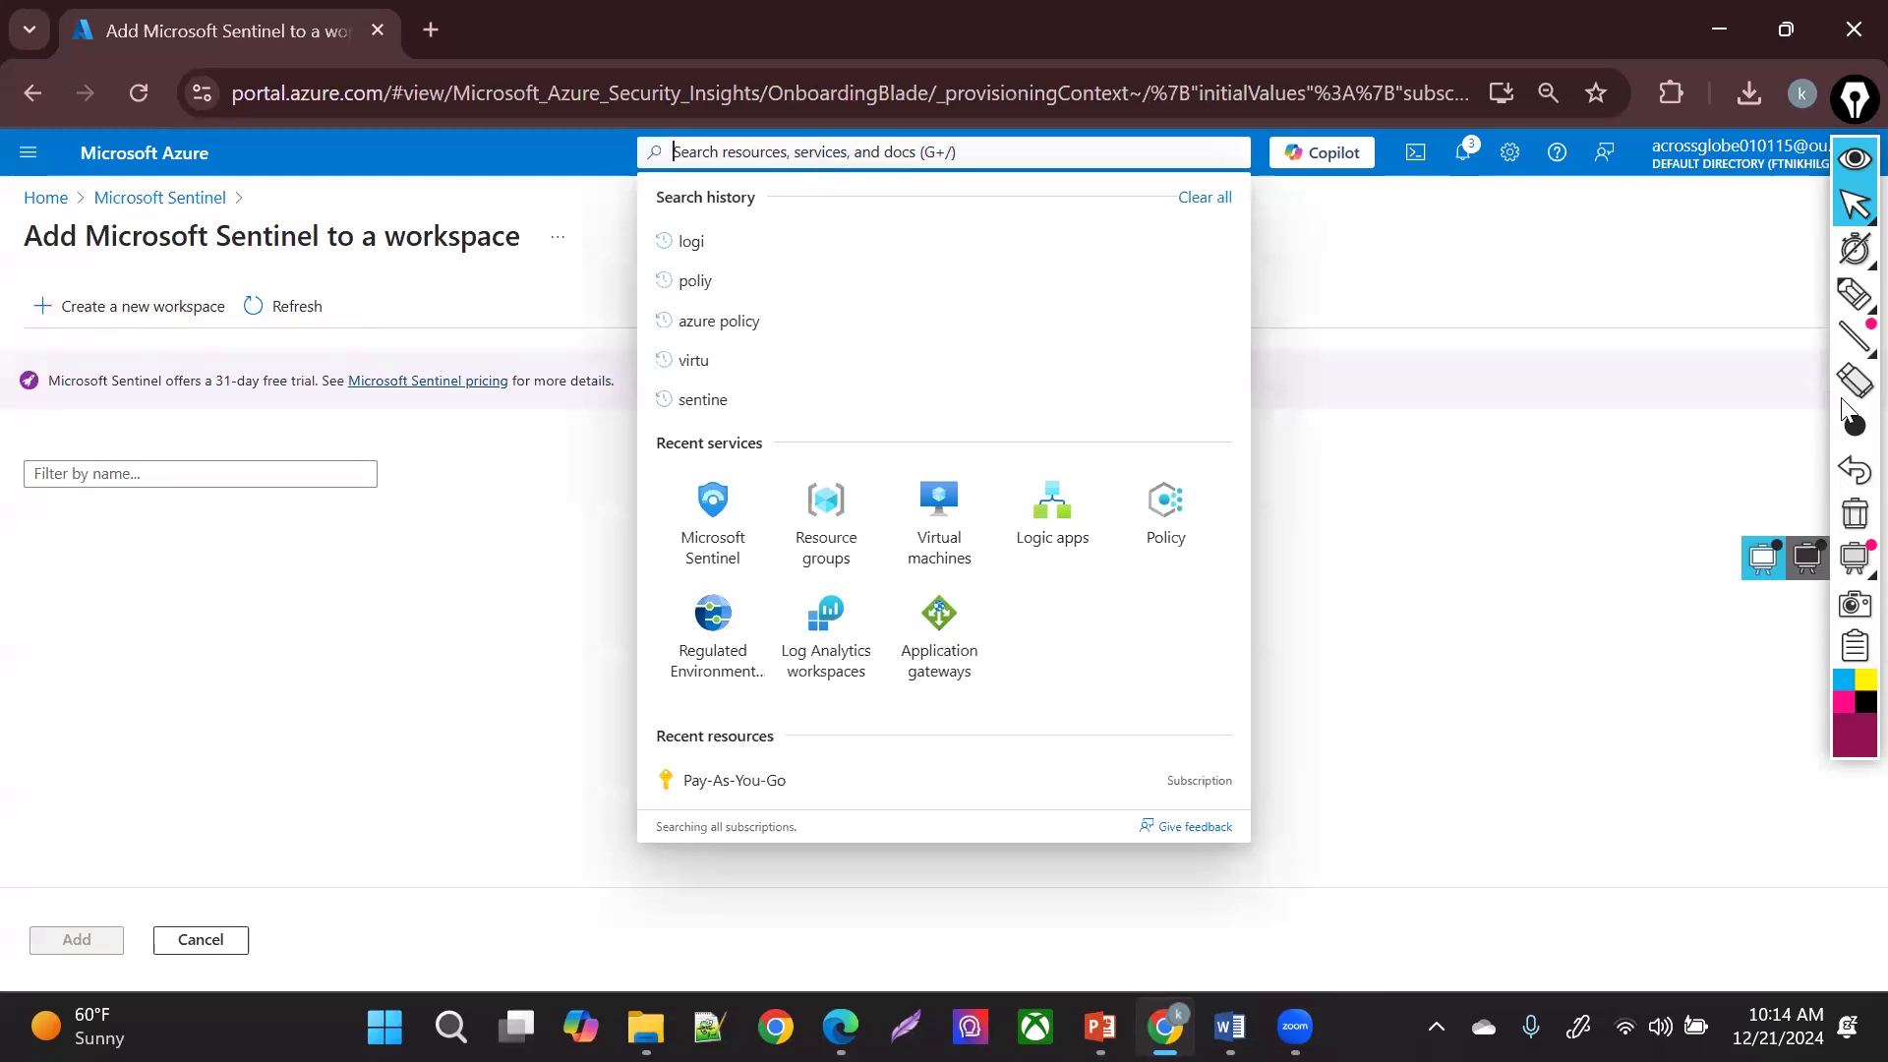
- Sketch pen annotations around the Virtual machines service and on the empty page area, and clear all the ink
{"action": "left_click", "coordinate": [1854, 293]}
{"action": "mouse_move", "coordinate": [1462, 498]}
{"action": "left_mouse_down"}
{"action": "mouse_move", "coordinate": [1459, 545]}
{"action": "mouse_move", "coordinate": [1672, 551]}
{"action": "mouse_move", "coordinate": [1504, 535]}
{"action": "mouse_move", "coordinate": [1583, 514]}
{"action": "mouse_move", "coordinate": [1628, 549]}
{"action": "mouse_move", "coordinate": [1457, 580]}
{"action": "mouse_move", "coordinate": [1525, 625]}
{"action": "left_mouse_up"}
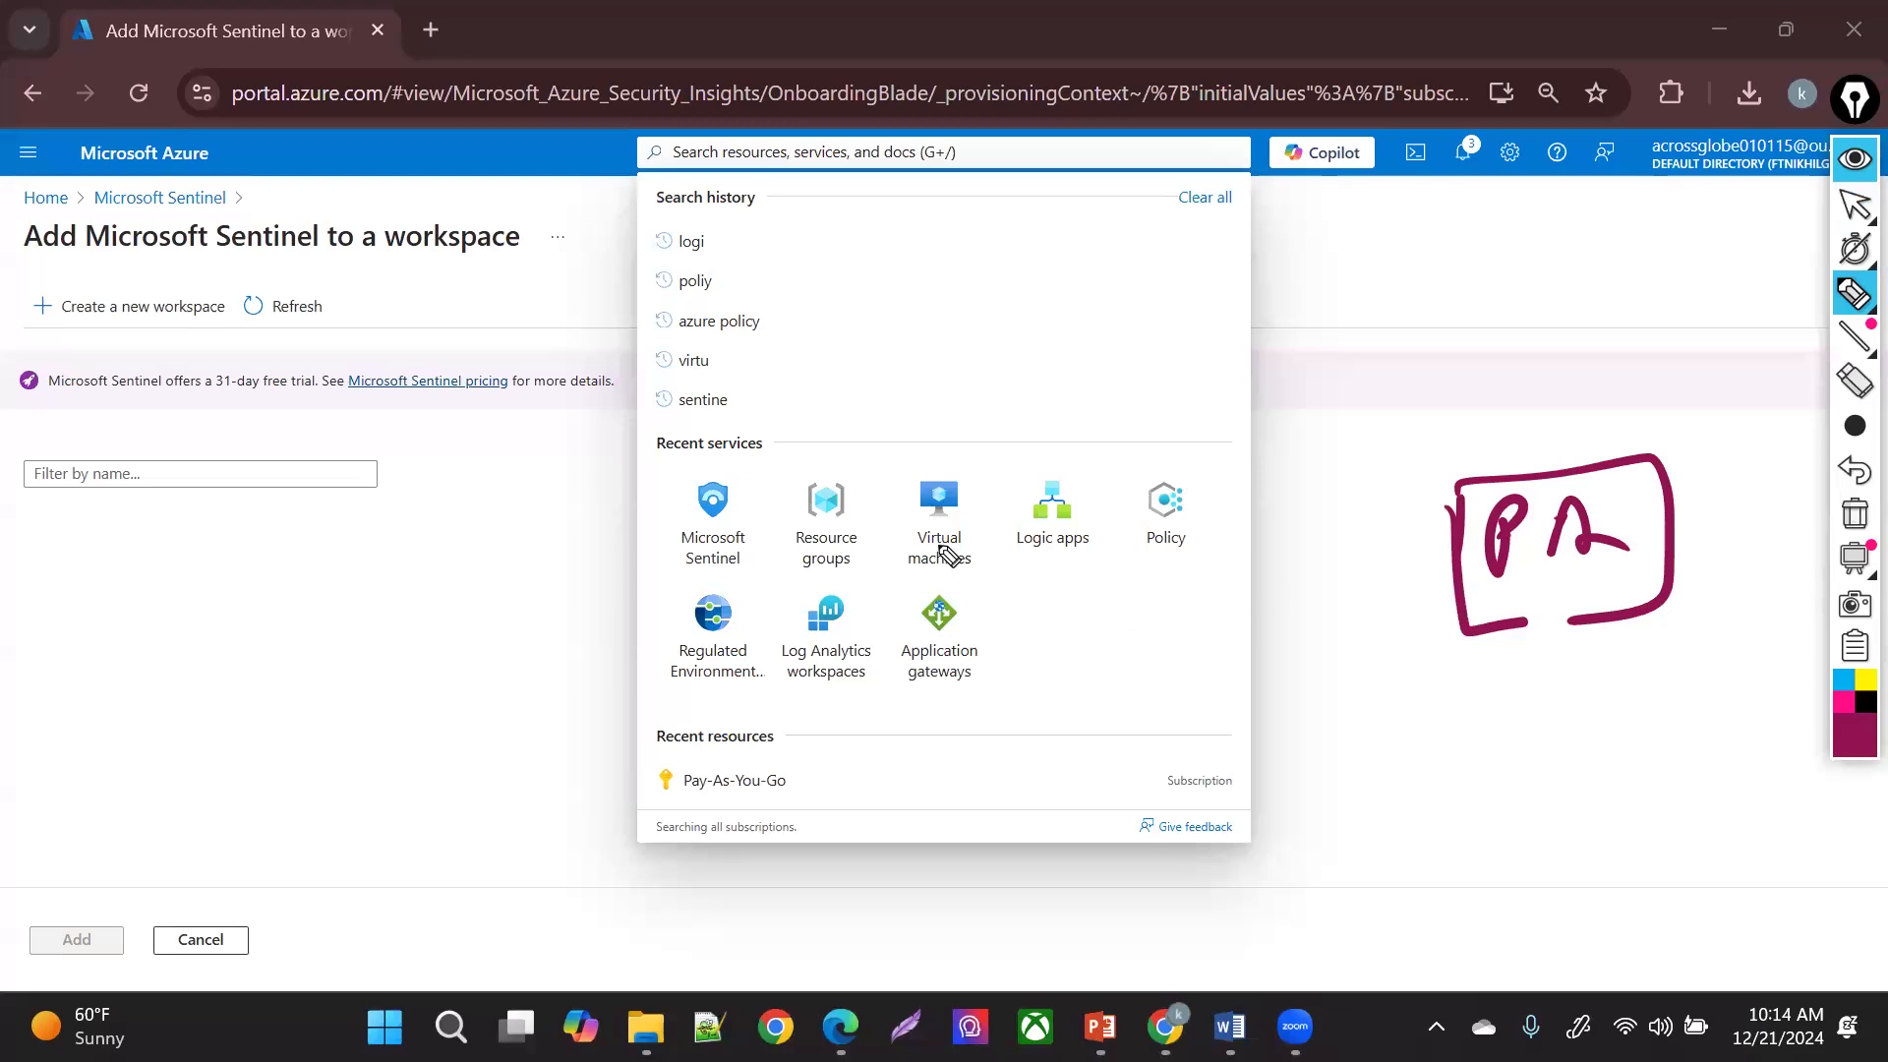
{"action": "left_click_drag", "start_coordinate": [1027, 493], "coordinate": [1024, 578]}
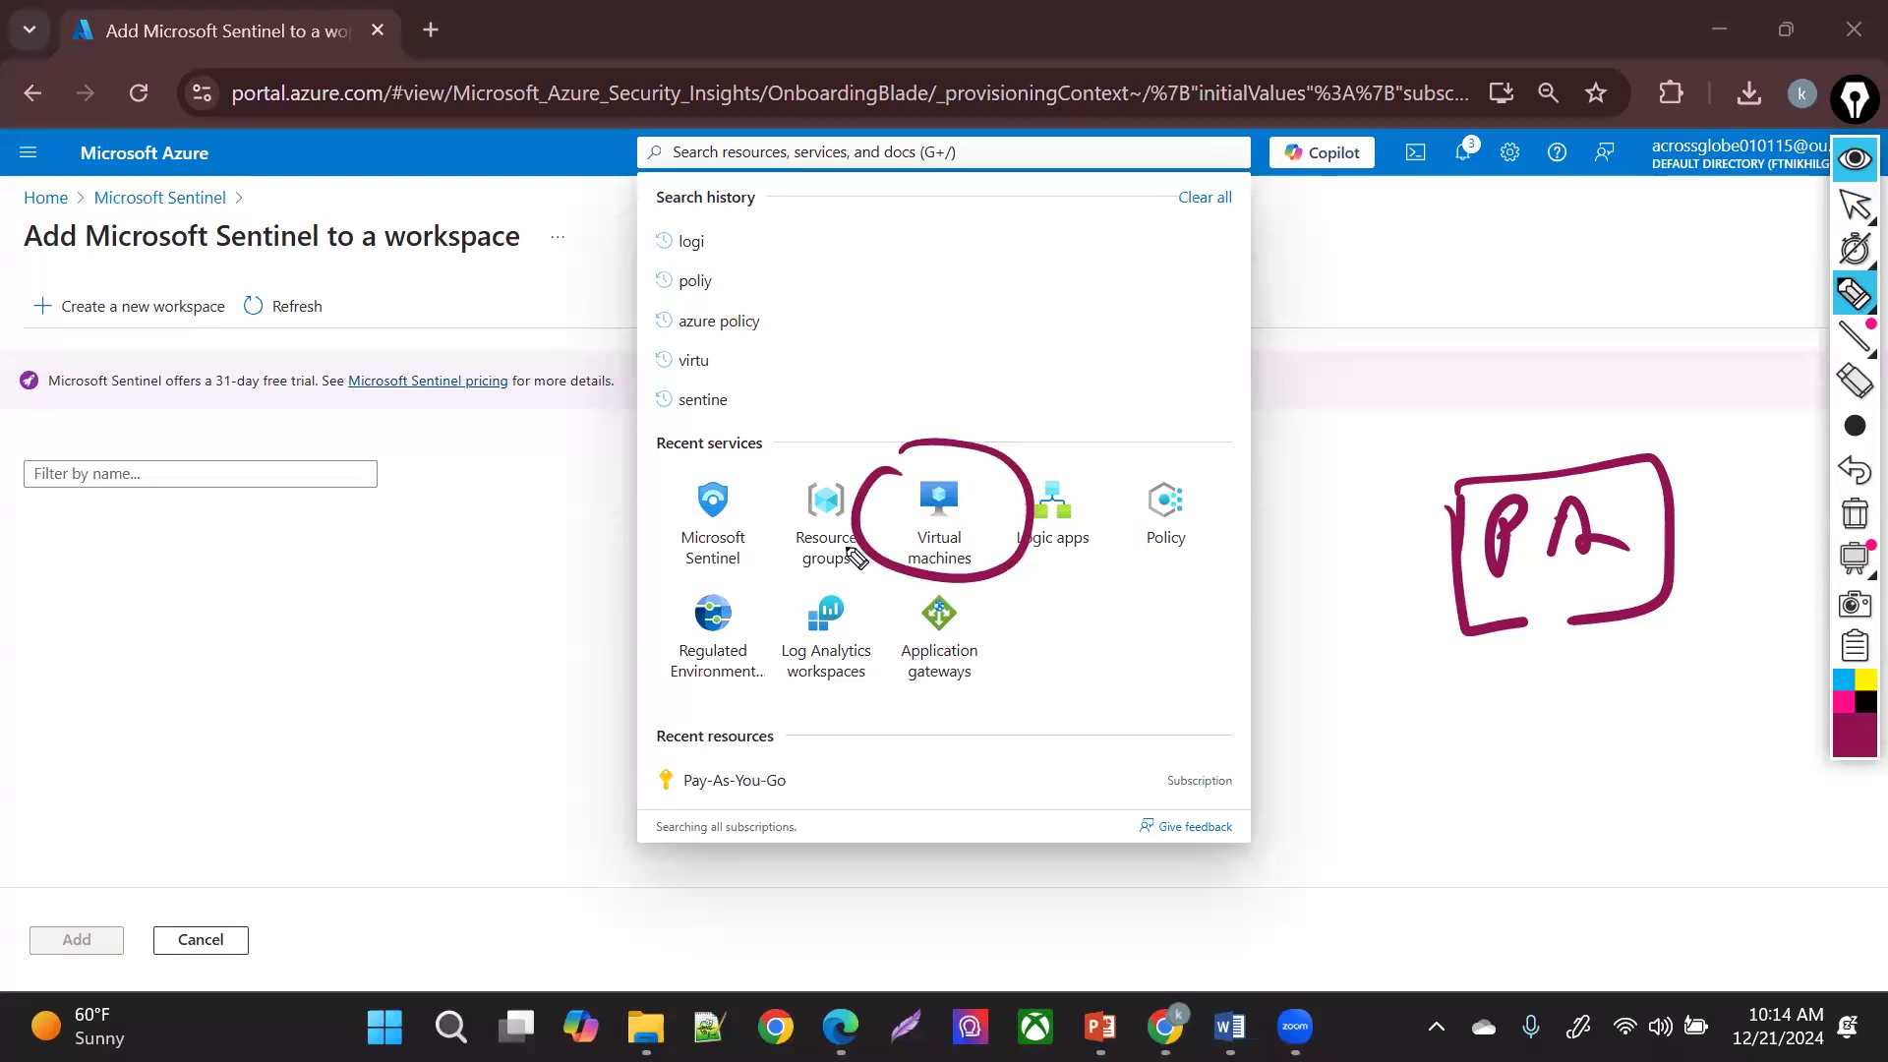
{"action": "mouse_move", "coordinate": [854, 536]}
{"action": "left_mouse_down"}
{"action": "mouse_move", "coordinate": [693, 562]}
{"action": "mouse_move", "coordinate": [531, 666]}
{"action": "left_mouse_up"}
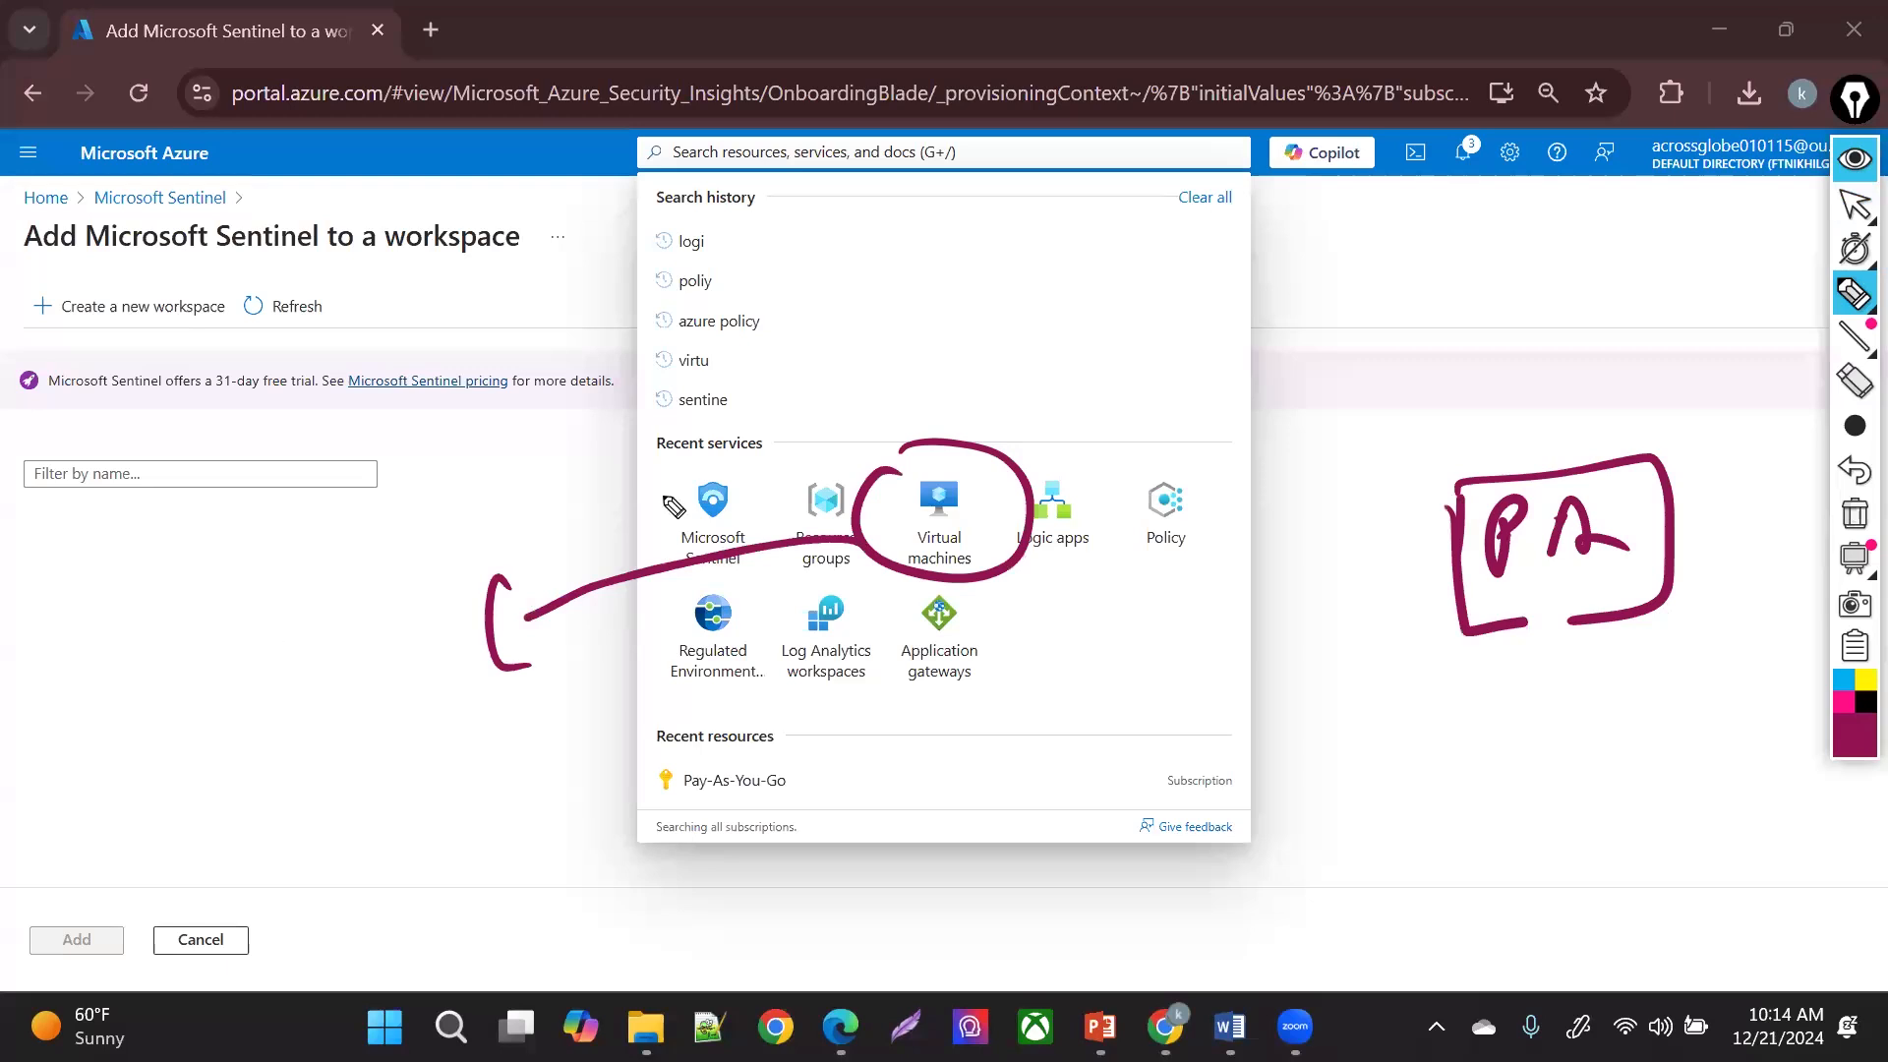
{"action": "mouse_move", "coordinate": [617, 528]}
{"action": "left_mouse_down"}
{"action": "mouse_move", "coordinate": [407, 572]}
{"action": "mouse_move", "coordinate": [295, 683]}
{"action": "left_mouse_up"}
{"action": "mouse_move", "coordinate": [276, 640]}
{"action": "left_mouse_down"}
{"action": "mouse_move", "coordinate": [314, 724]}
{"action": "mouse_move", "coordinate": [267, 750]}
{"action": "mouse_move", "coordinate": [285, 829]}
{"action": "left_mouse_up"}
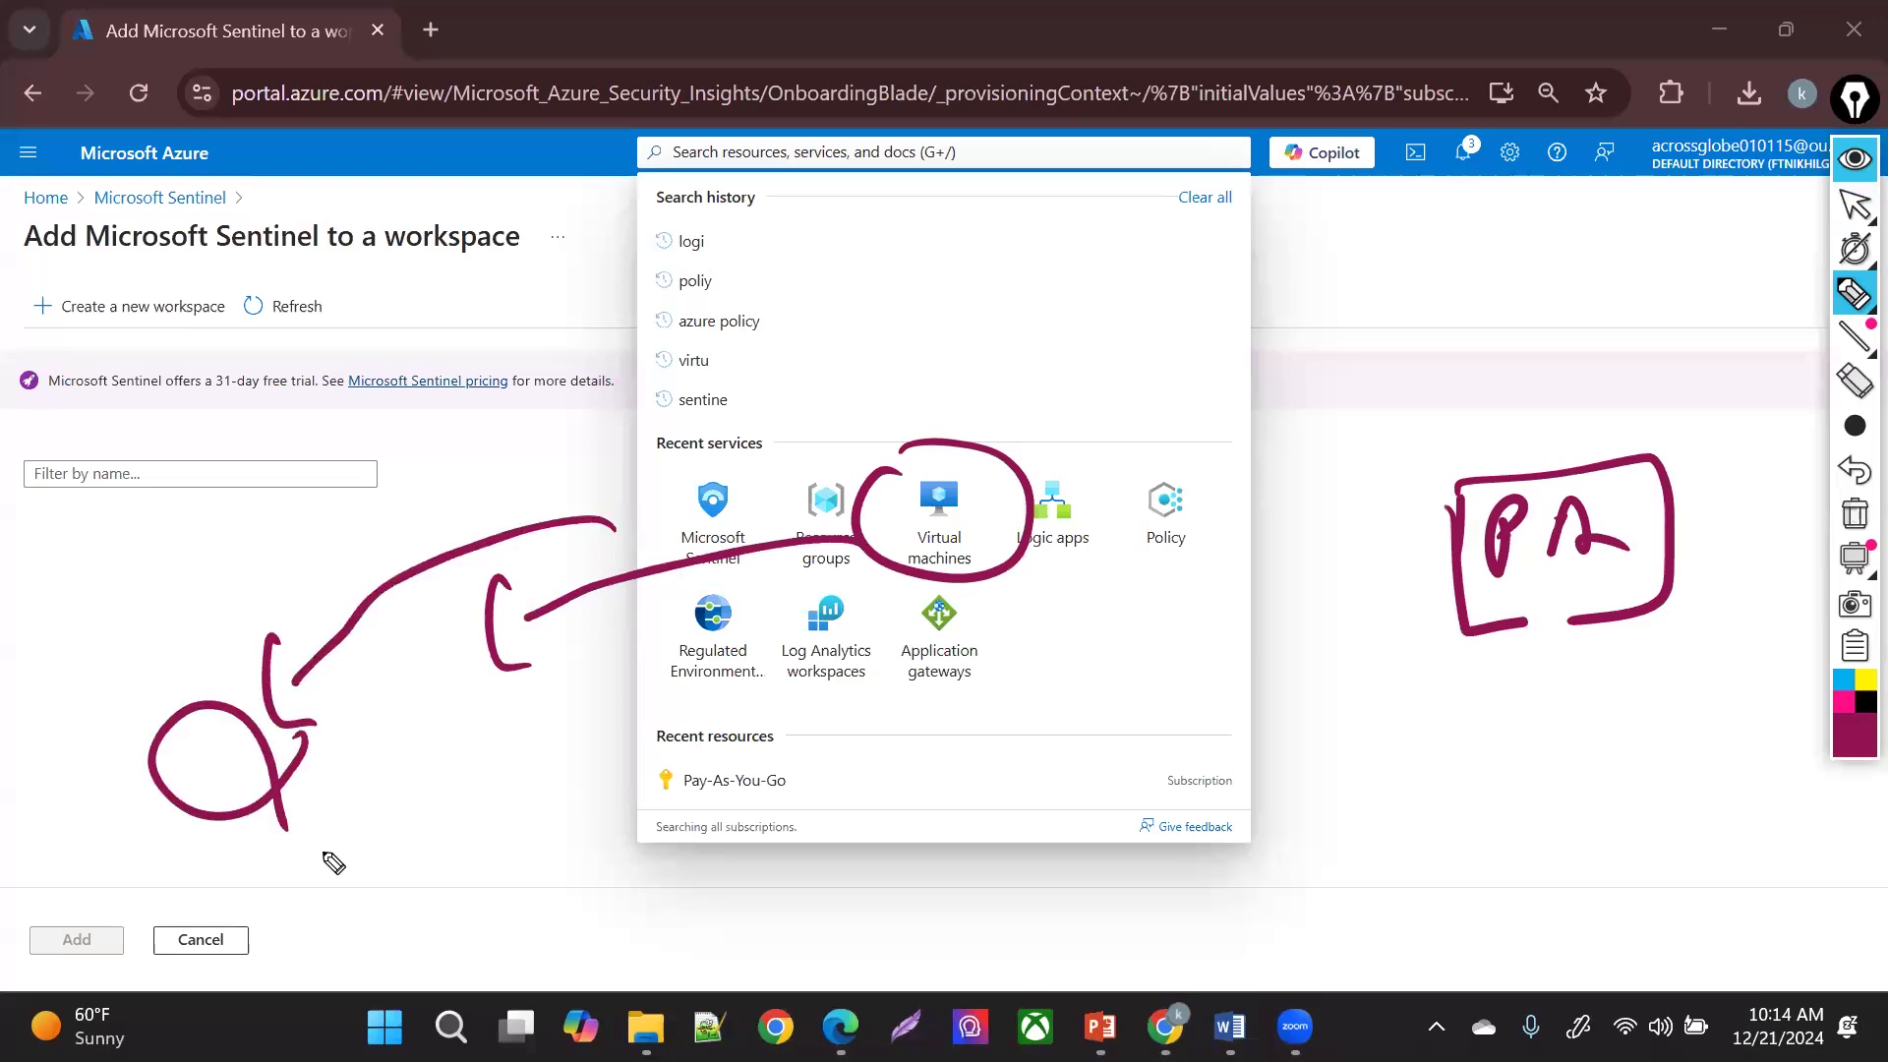
{"action": "left_click_drag", "start_coordinate": [398, 747], "coordinate": [431, 821]}
{"action": "mouse_move", "coordinate": [855, 435]}
{"action": "left_mouse_down"}
{"action": "mouse_move", "coordinate": [869, 615]}
{"action": "mouse_move", "coordinate": [1054, 551]}
{"action": "mouse_move", "coordinate": [885, 434]}
{"action": "left_mouse_up"}
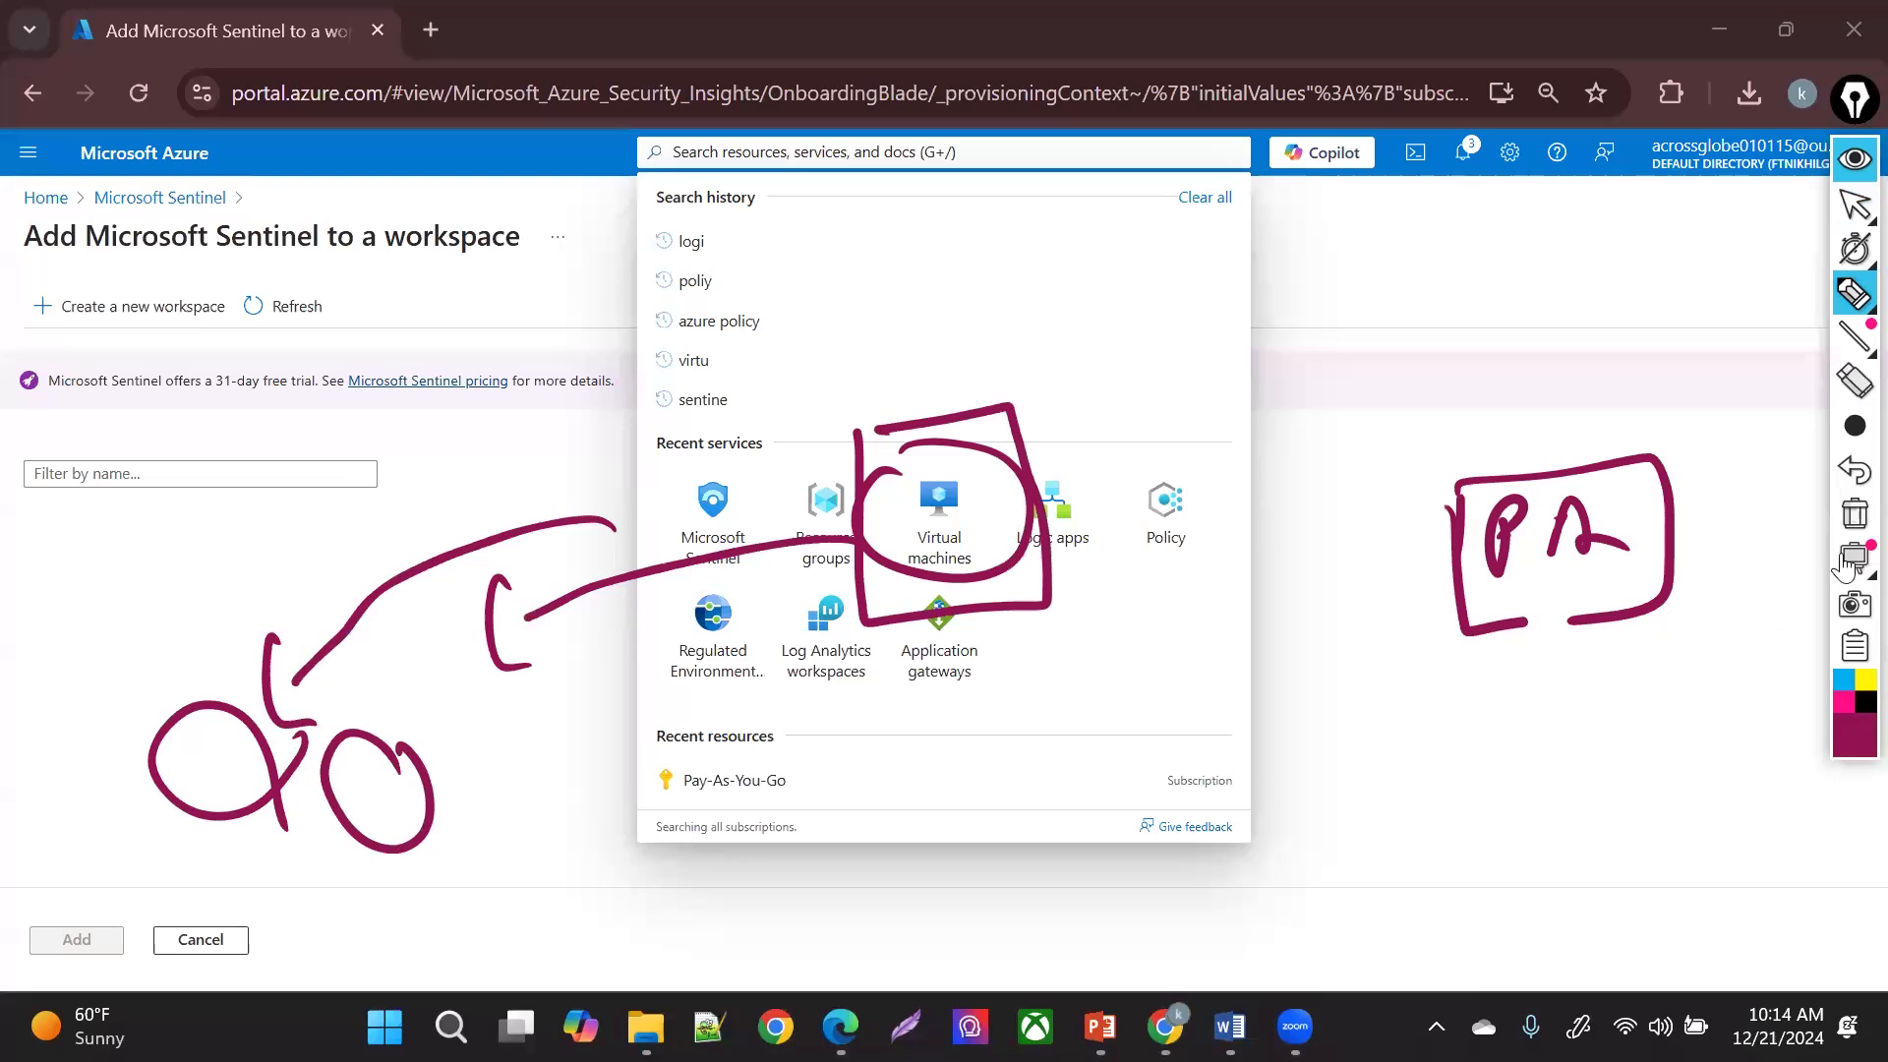
{"action": "left_click", "coordinate": [1854, 514]}
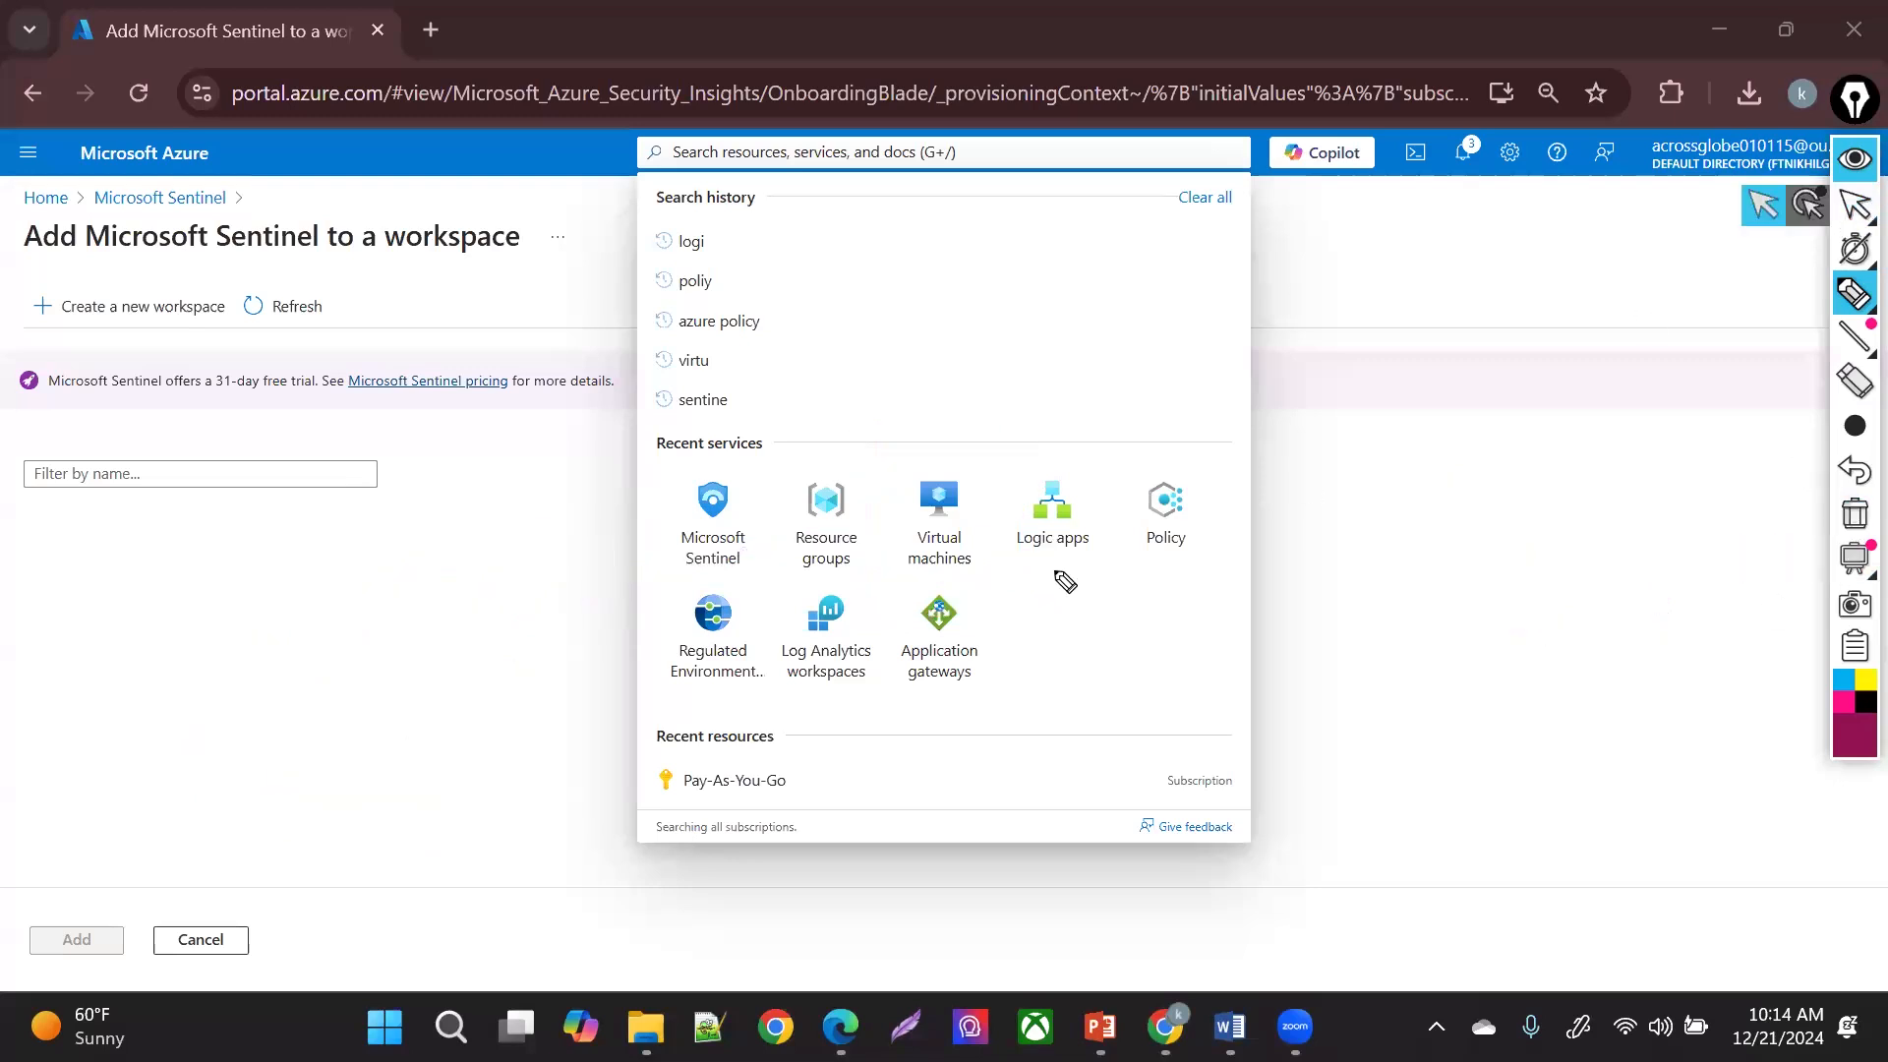
{"action": "left_click", "coordinate": [1855, 206]}
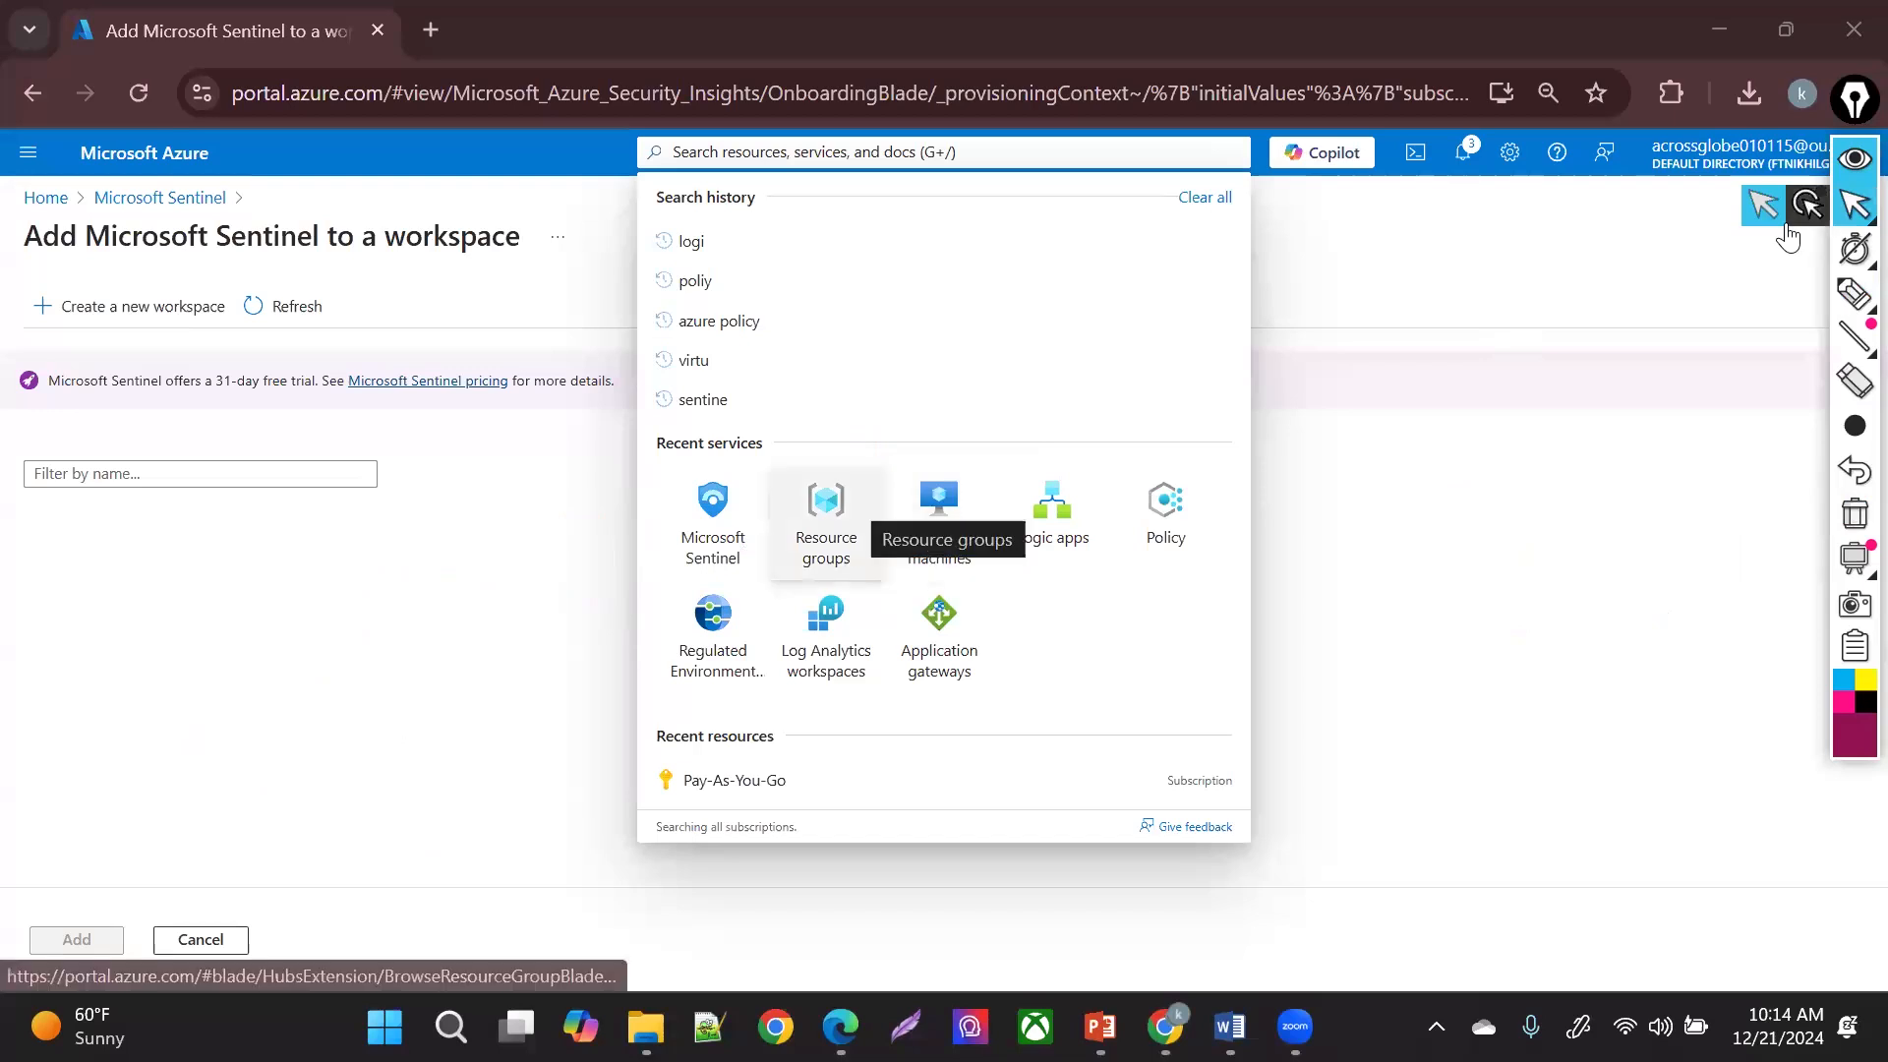
- Open the Virtual machines service and start creating an Azure virtual machine
{"action": "left_click", "coordinate": [959, 540]}
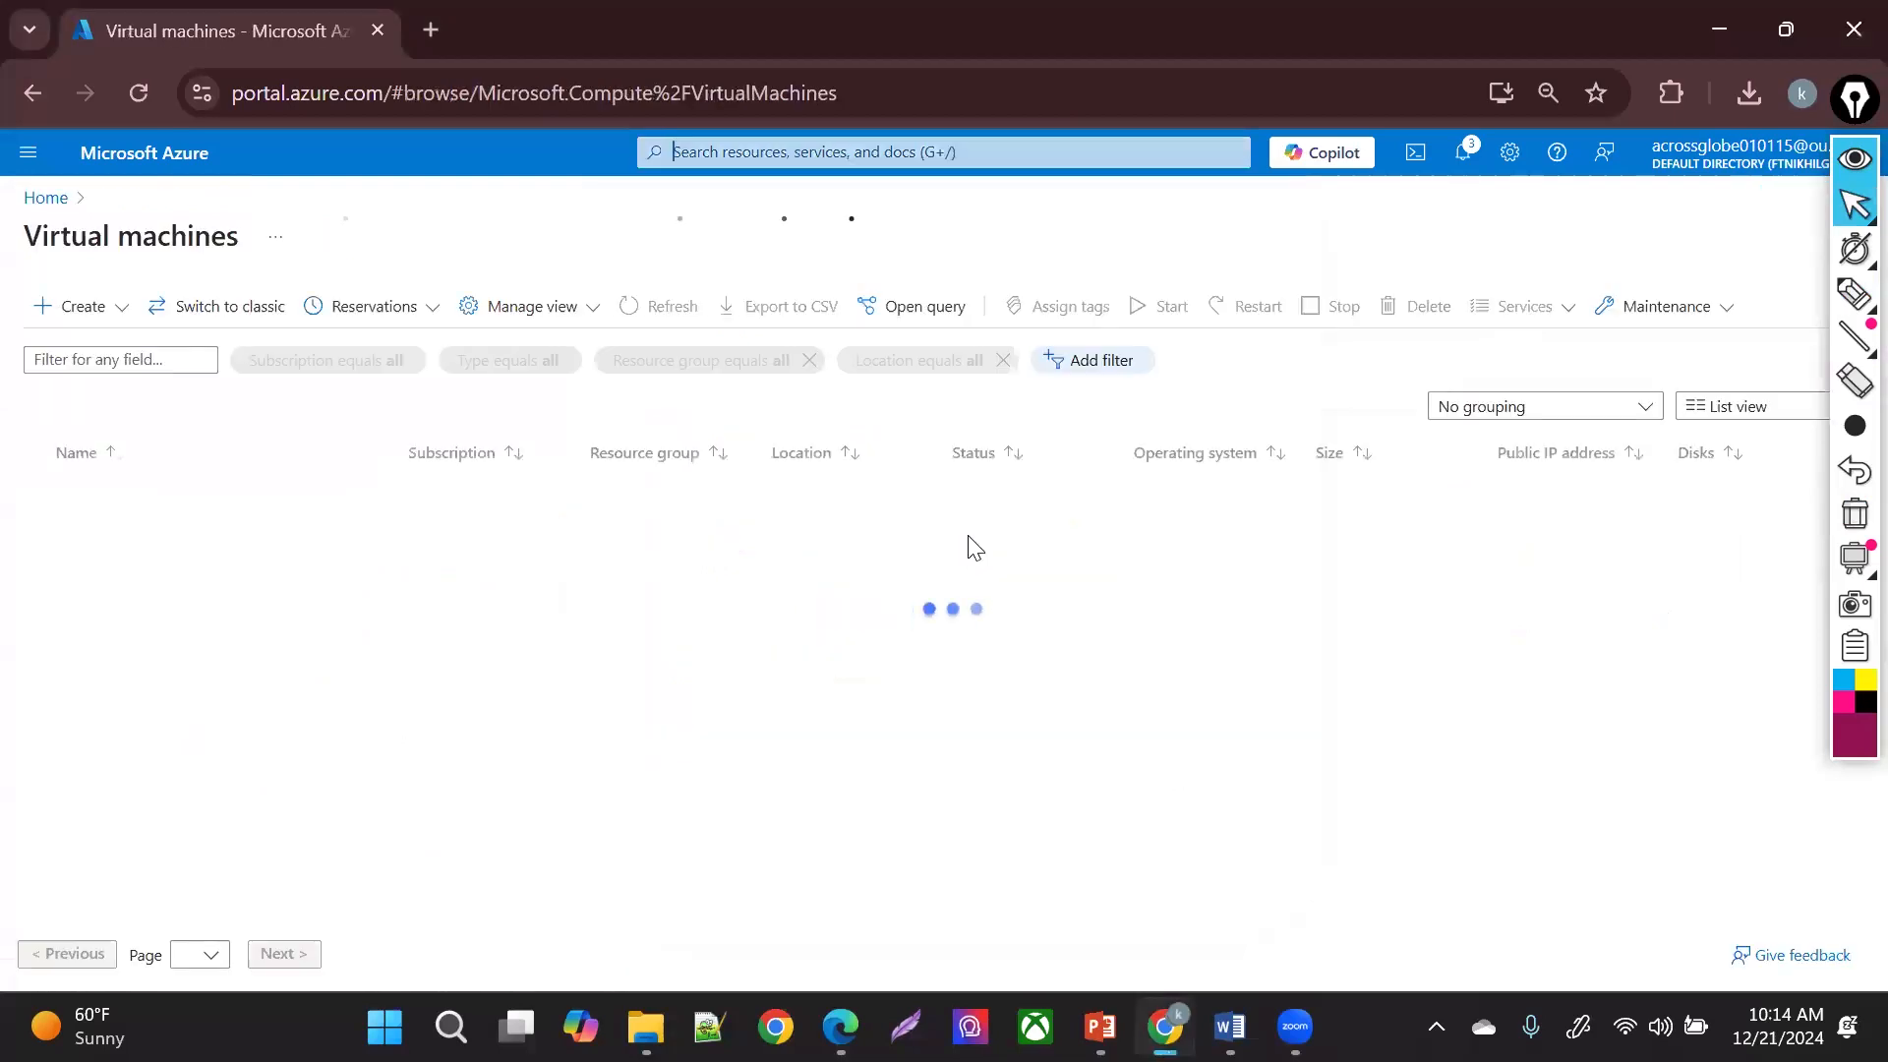
{"action": "left_click", "coordinate": [87, 308]}
{"action": "left_click", "coordinate": [116, 359]}
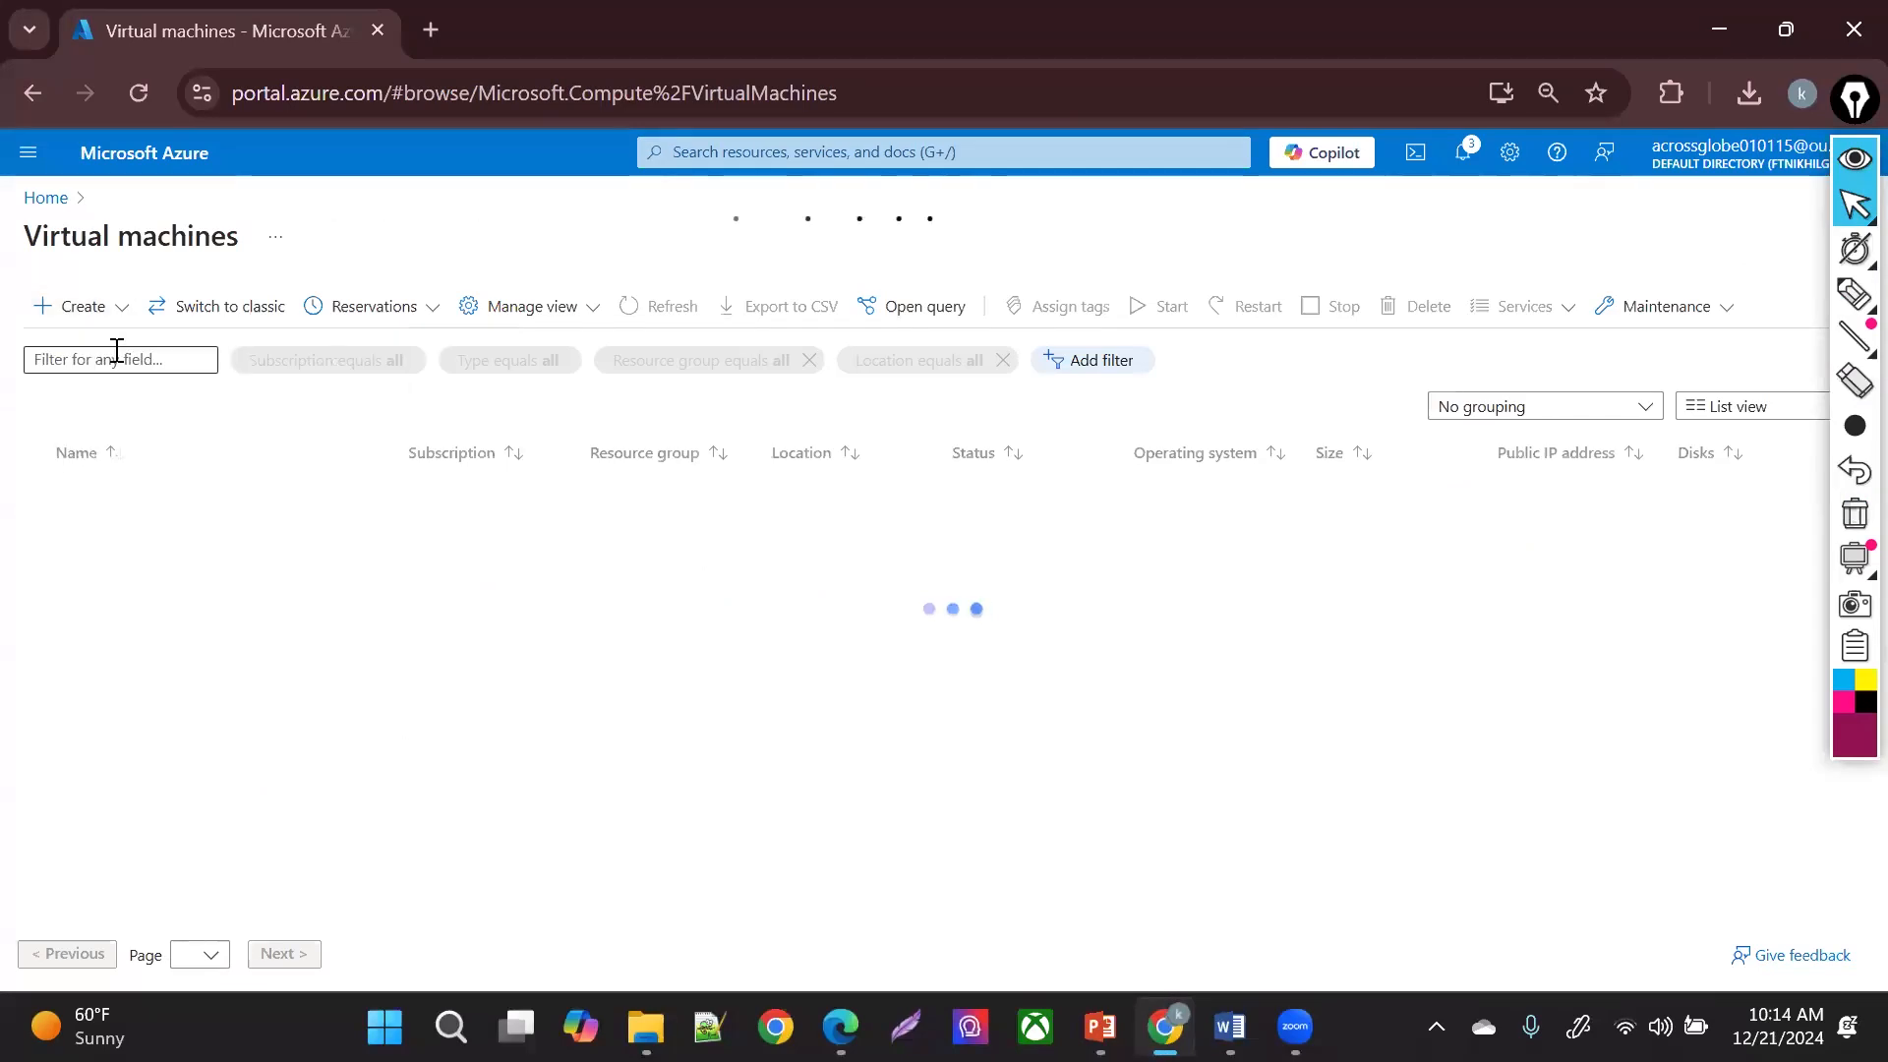
{"action": "left_click", "coordinate": [96, 322]}
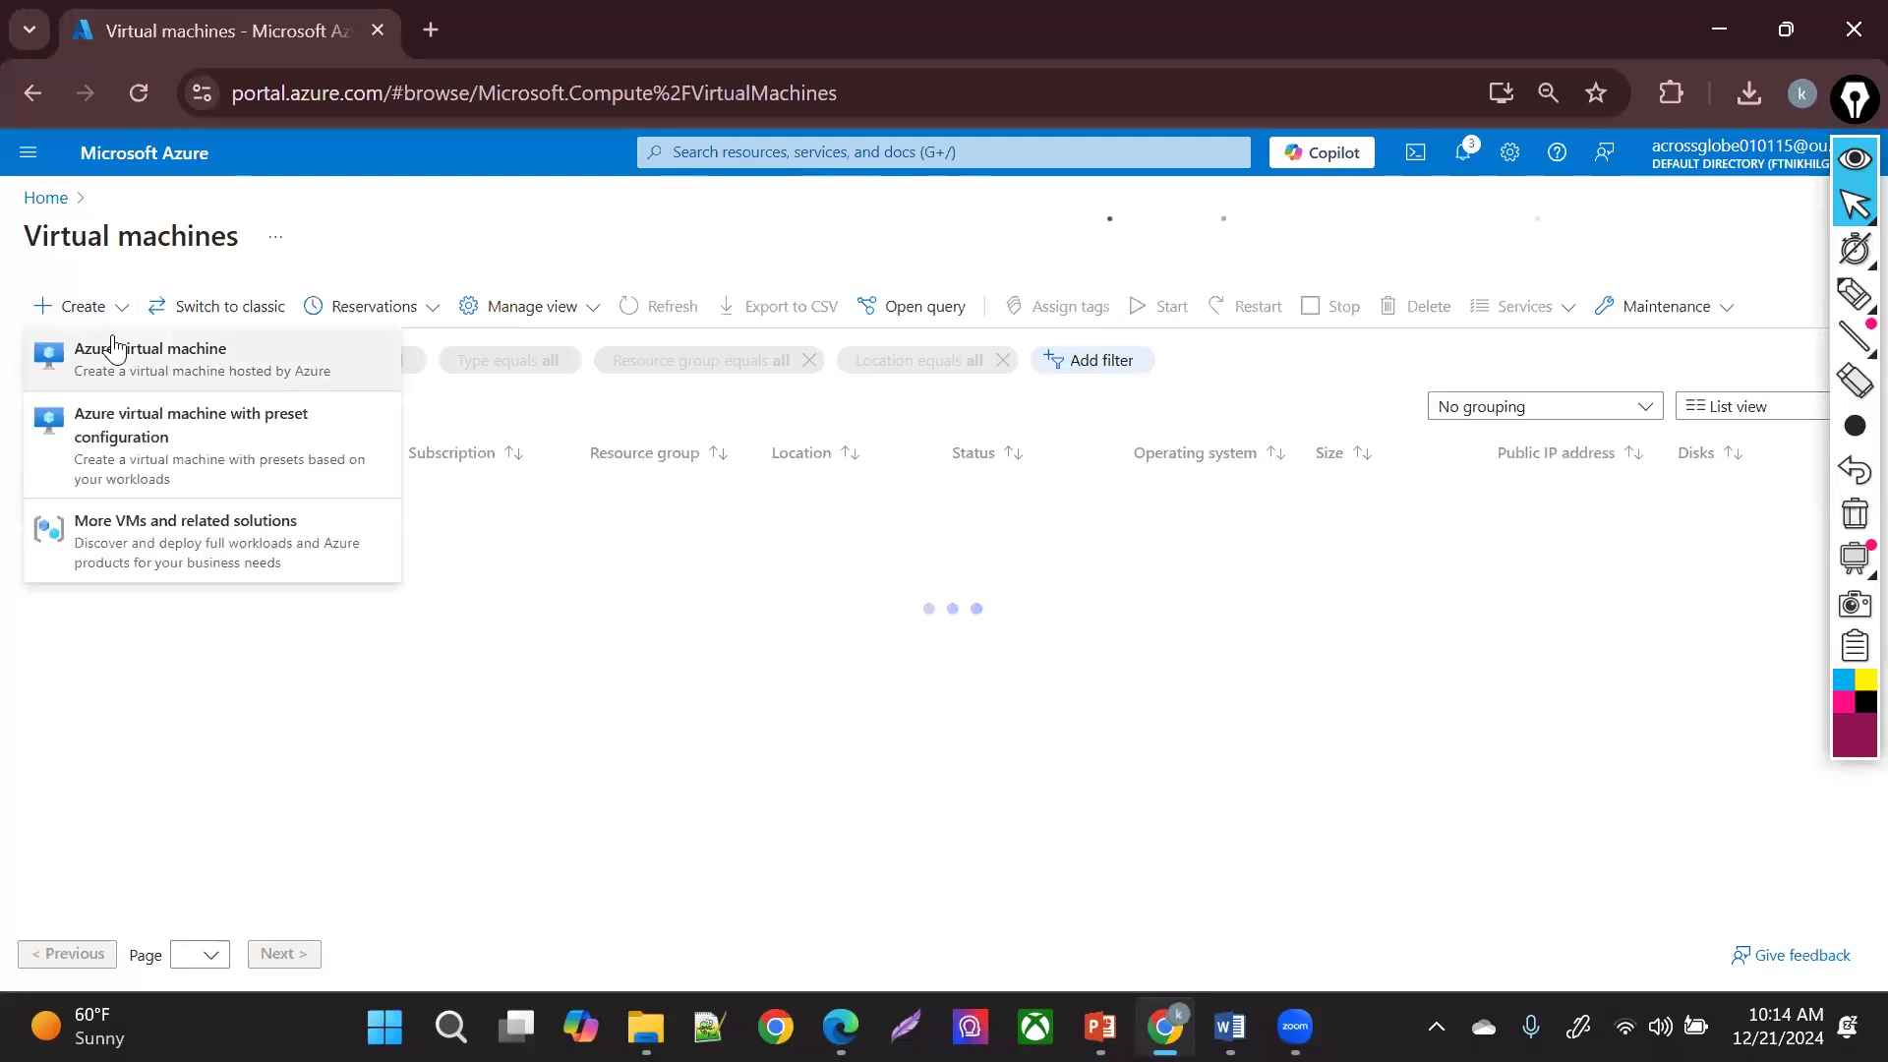
{"action": "left_click", "coordinate": [113, 349]}
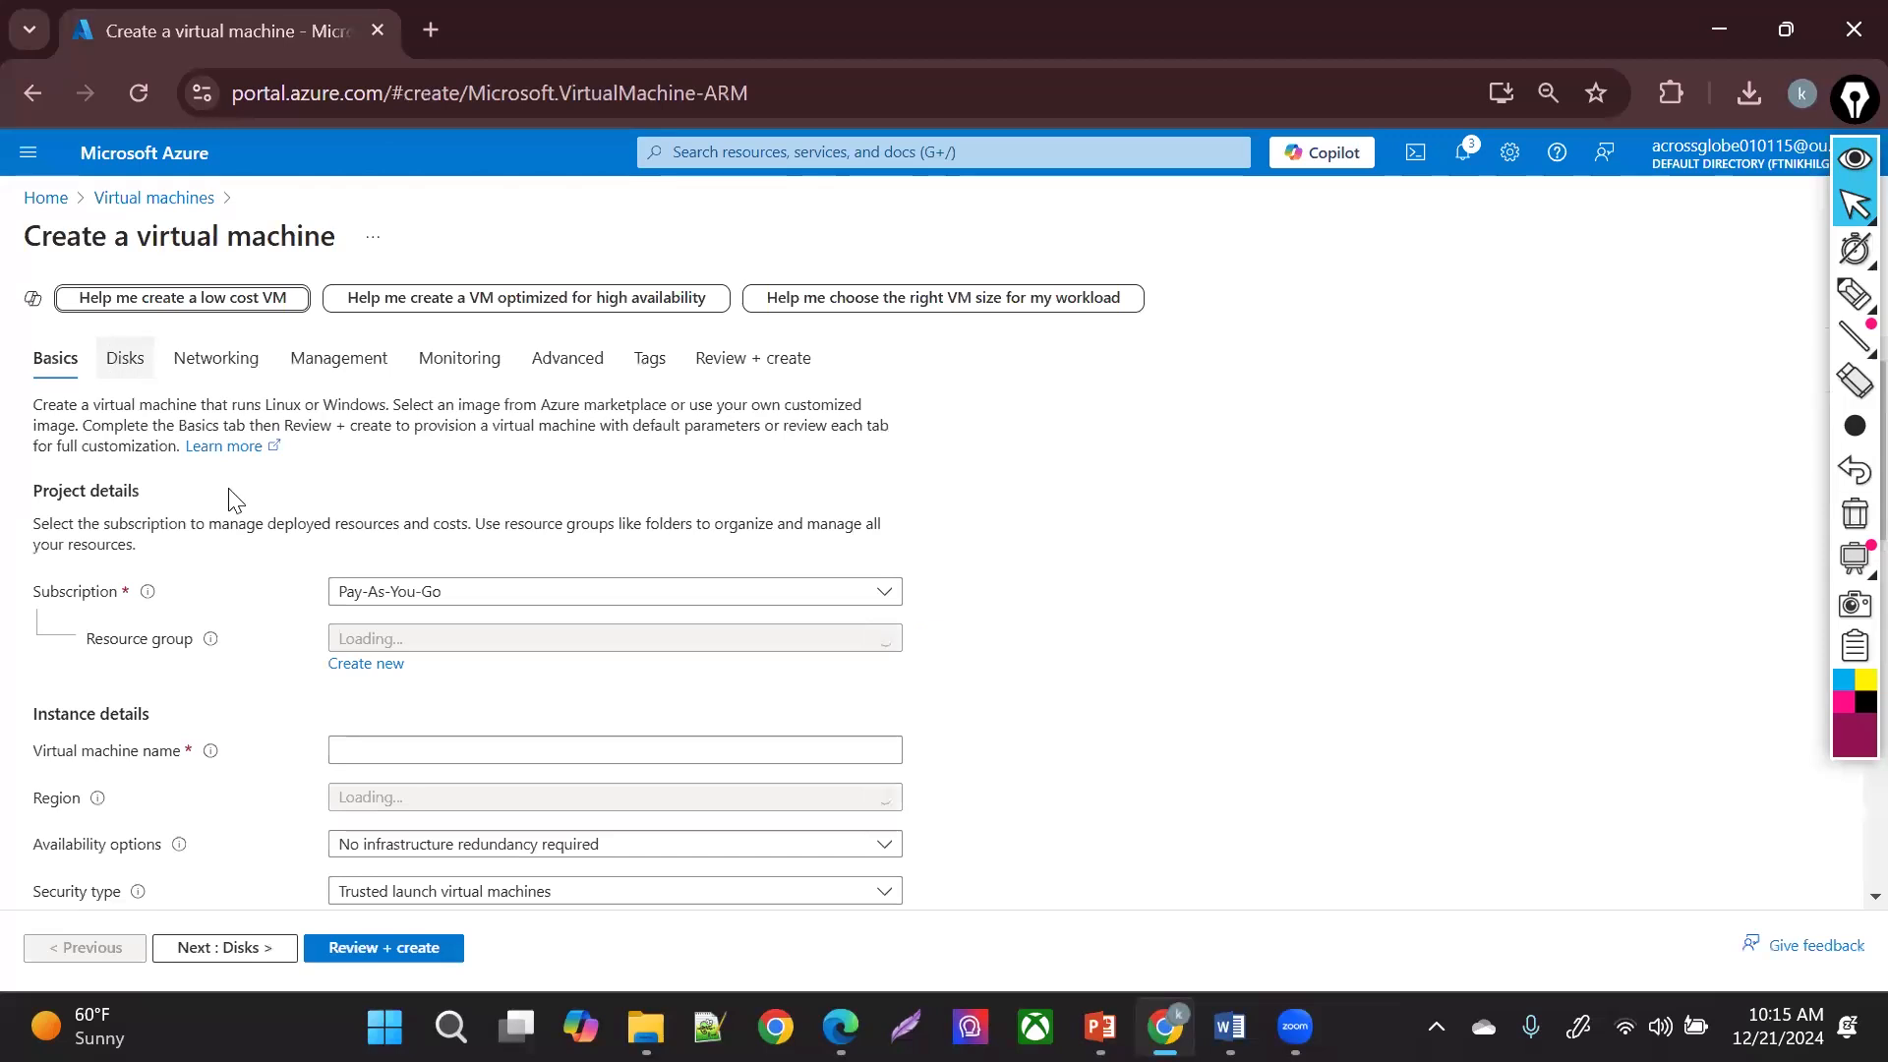
- Create a new resource group named demo and name the virtual machine demovm
{"action": "left_click", "coordinate": [335, 668]}
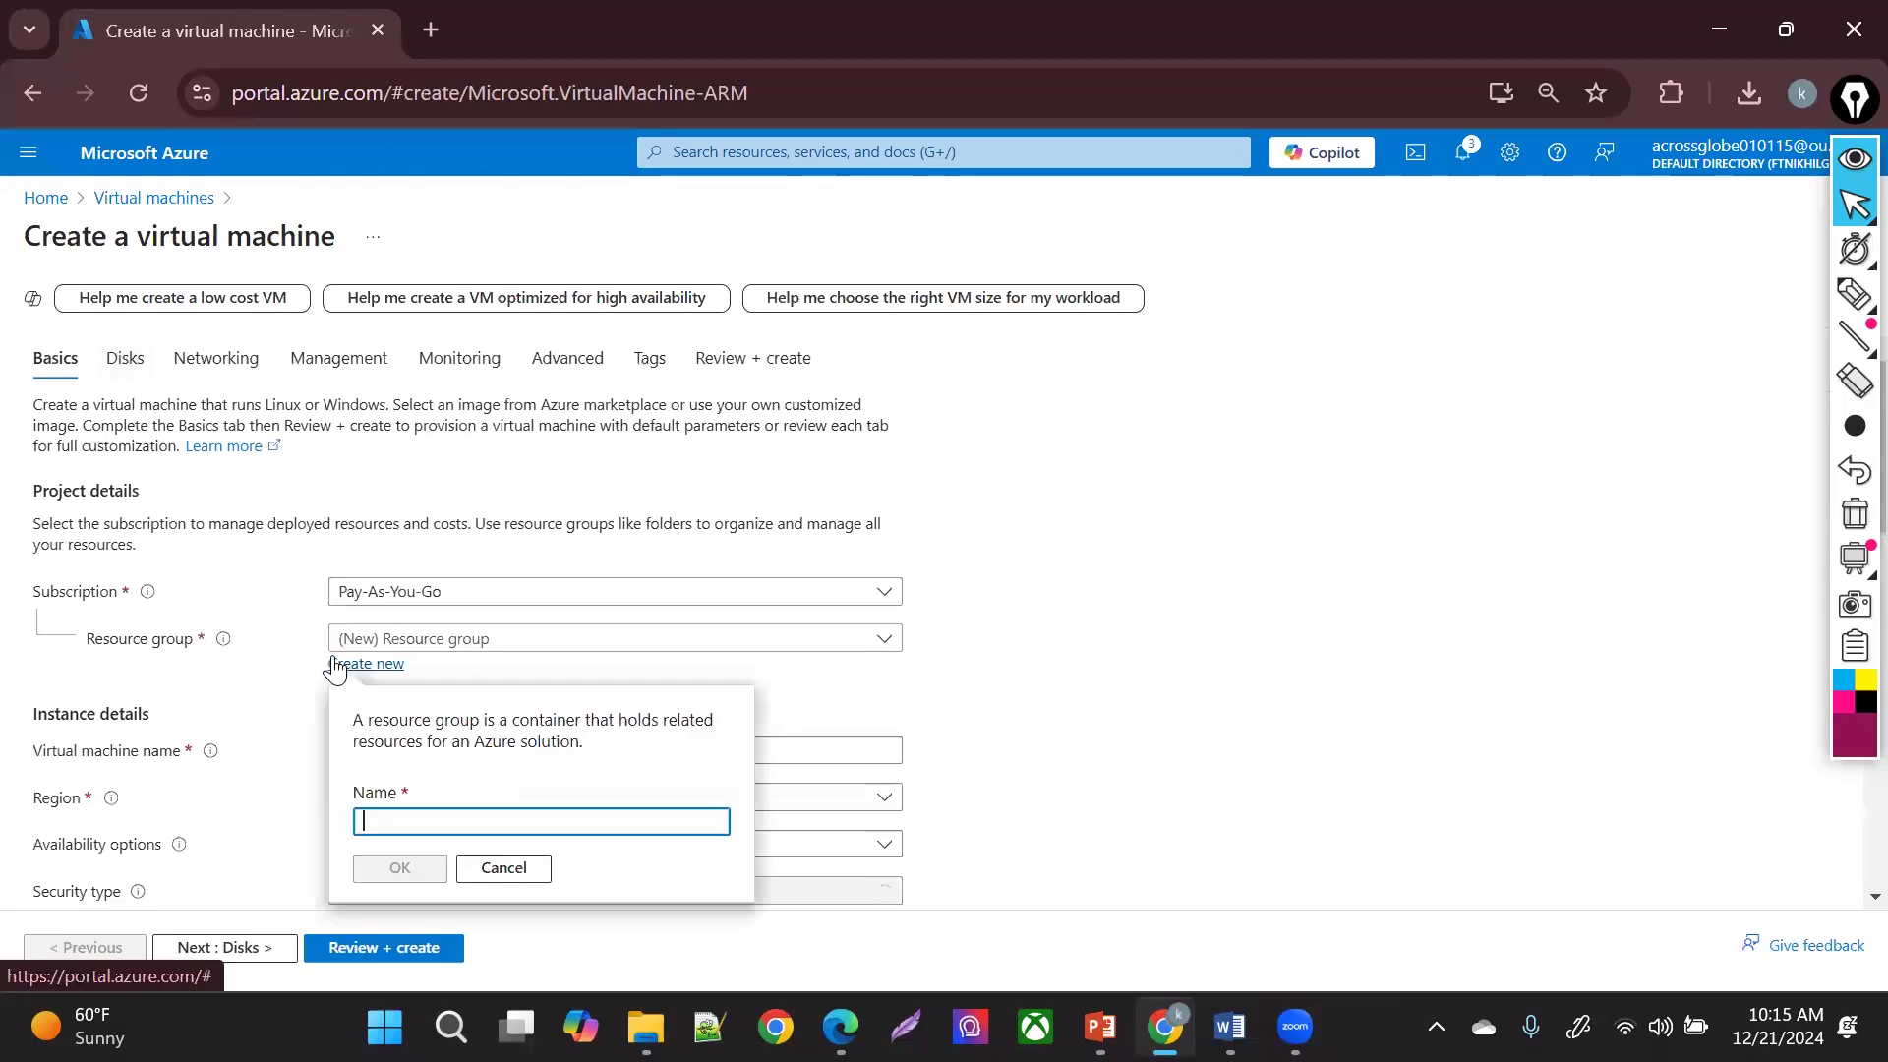
{"action": "type", "text": "demo"}
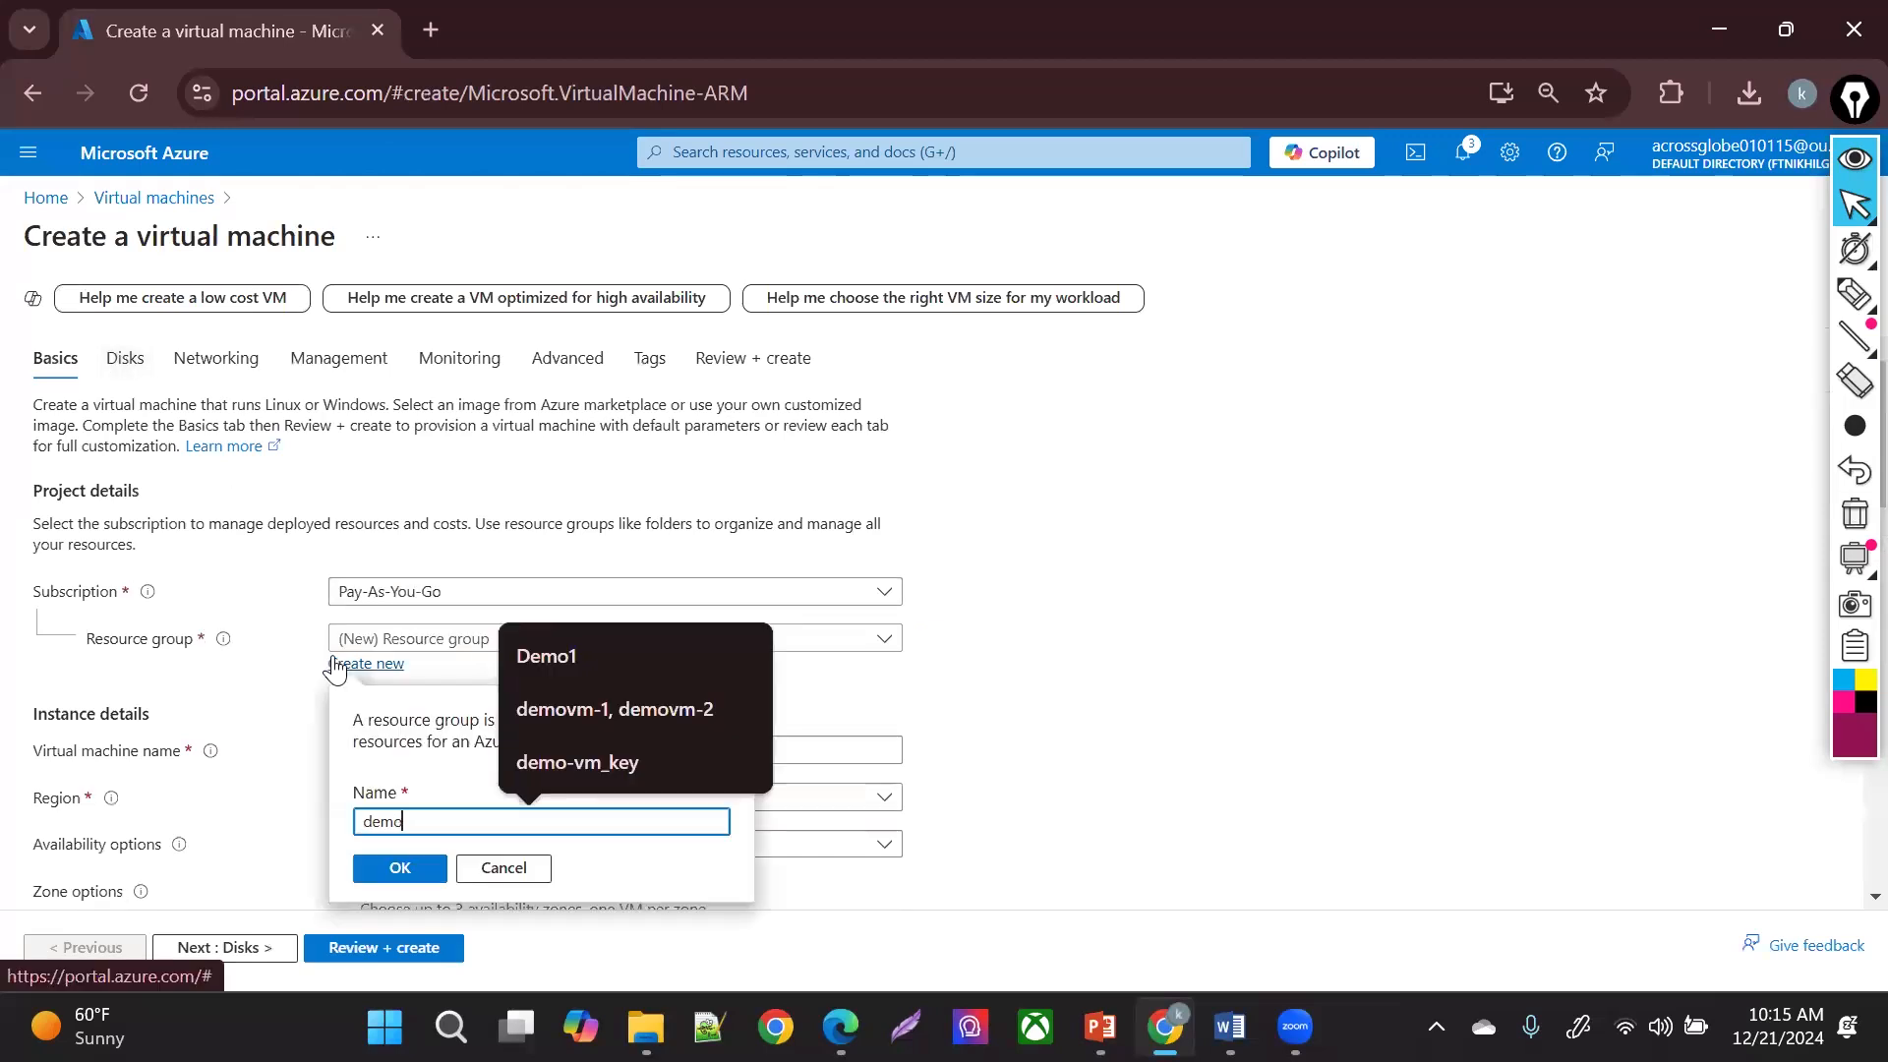
{"action": "left_click", "coordinate": [395, 878]}
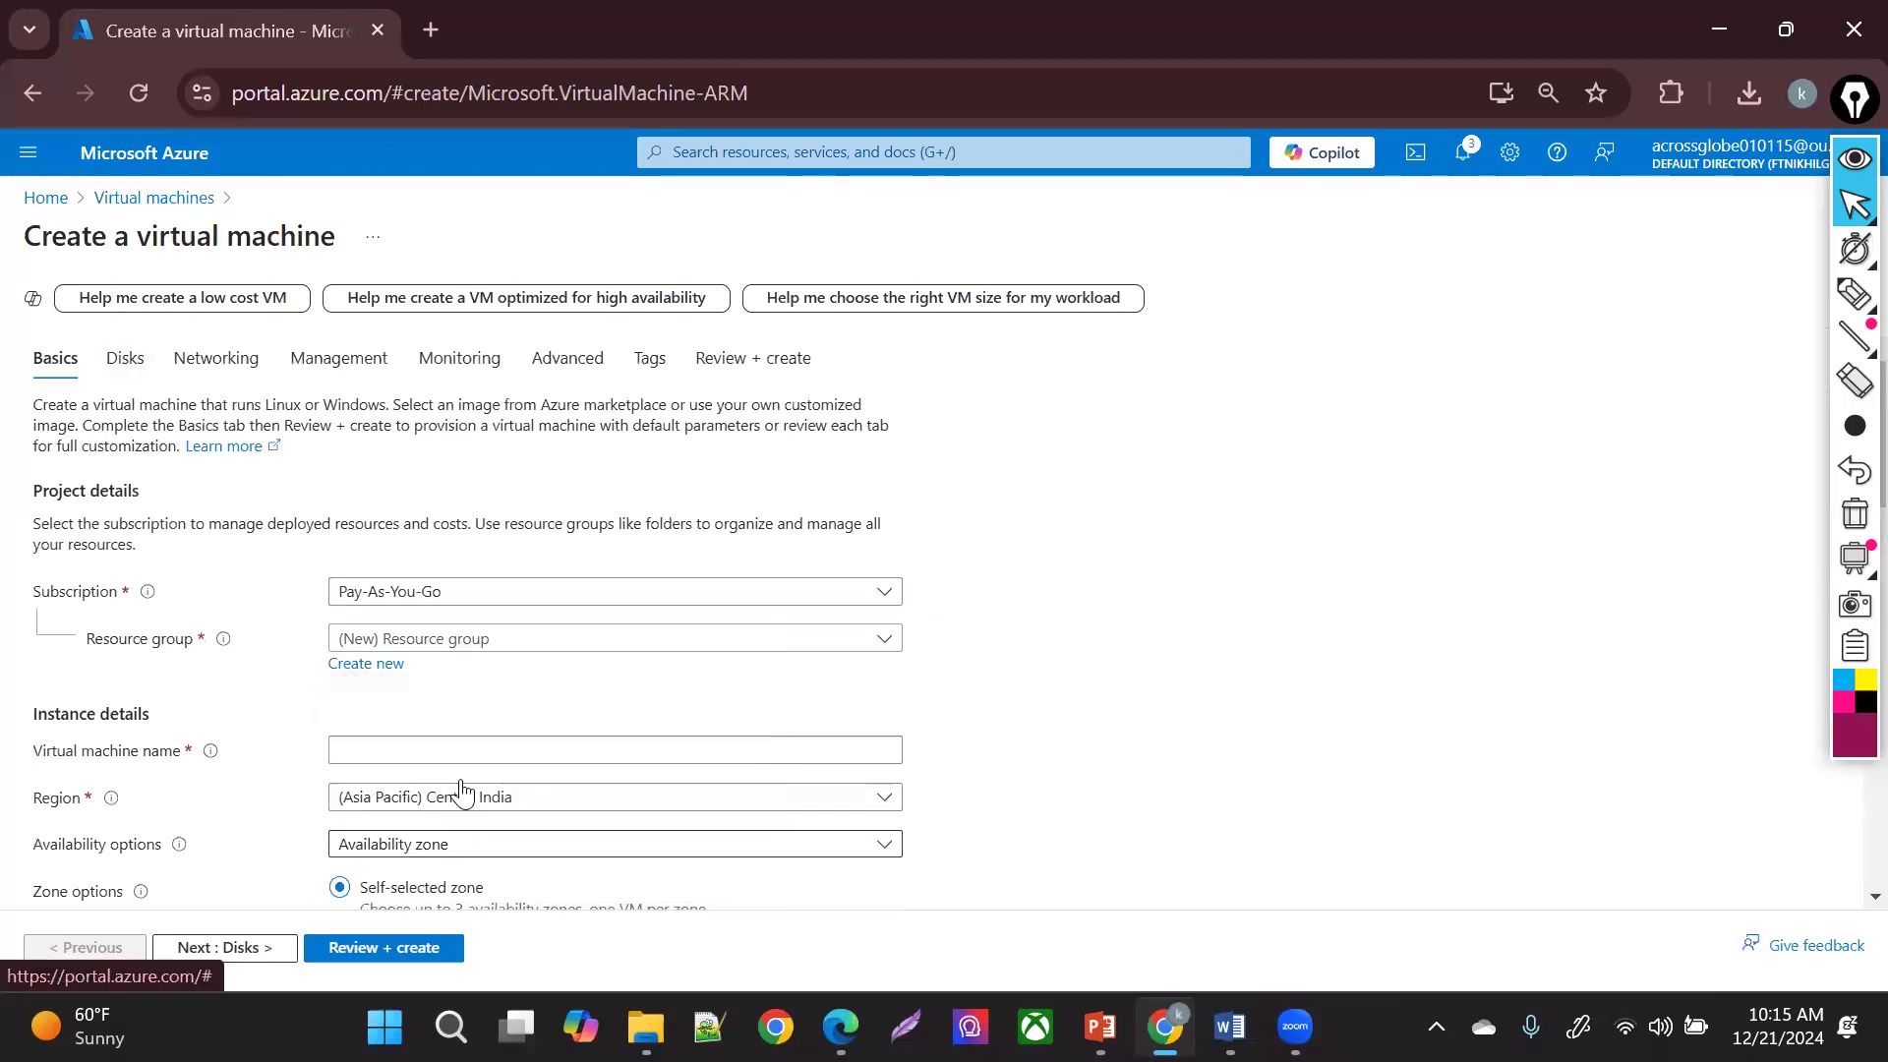
{"action": "left_click", "coordinate": [503, 751]}
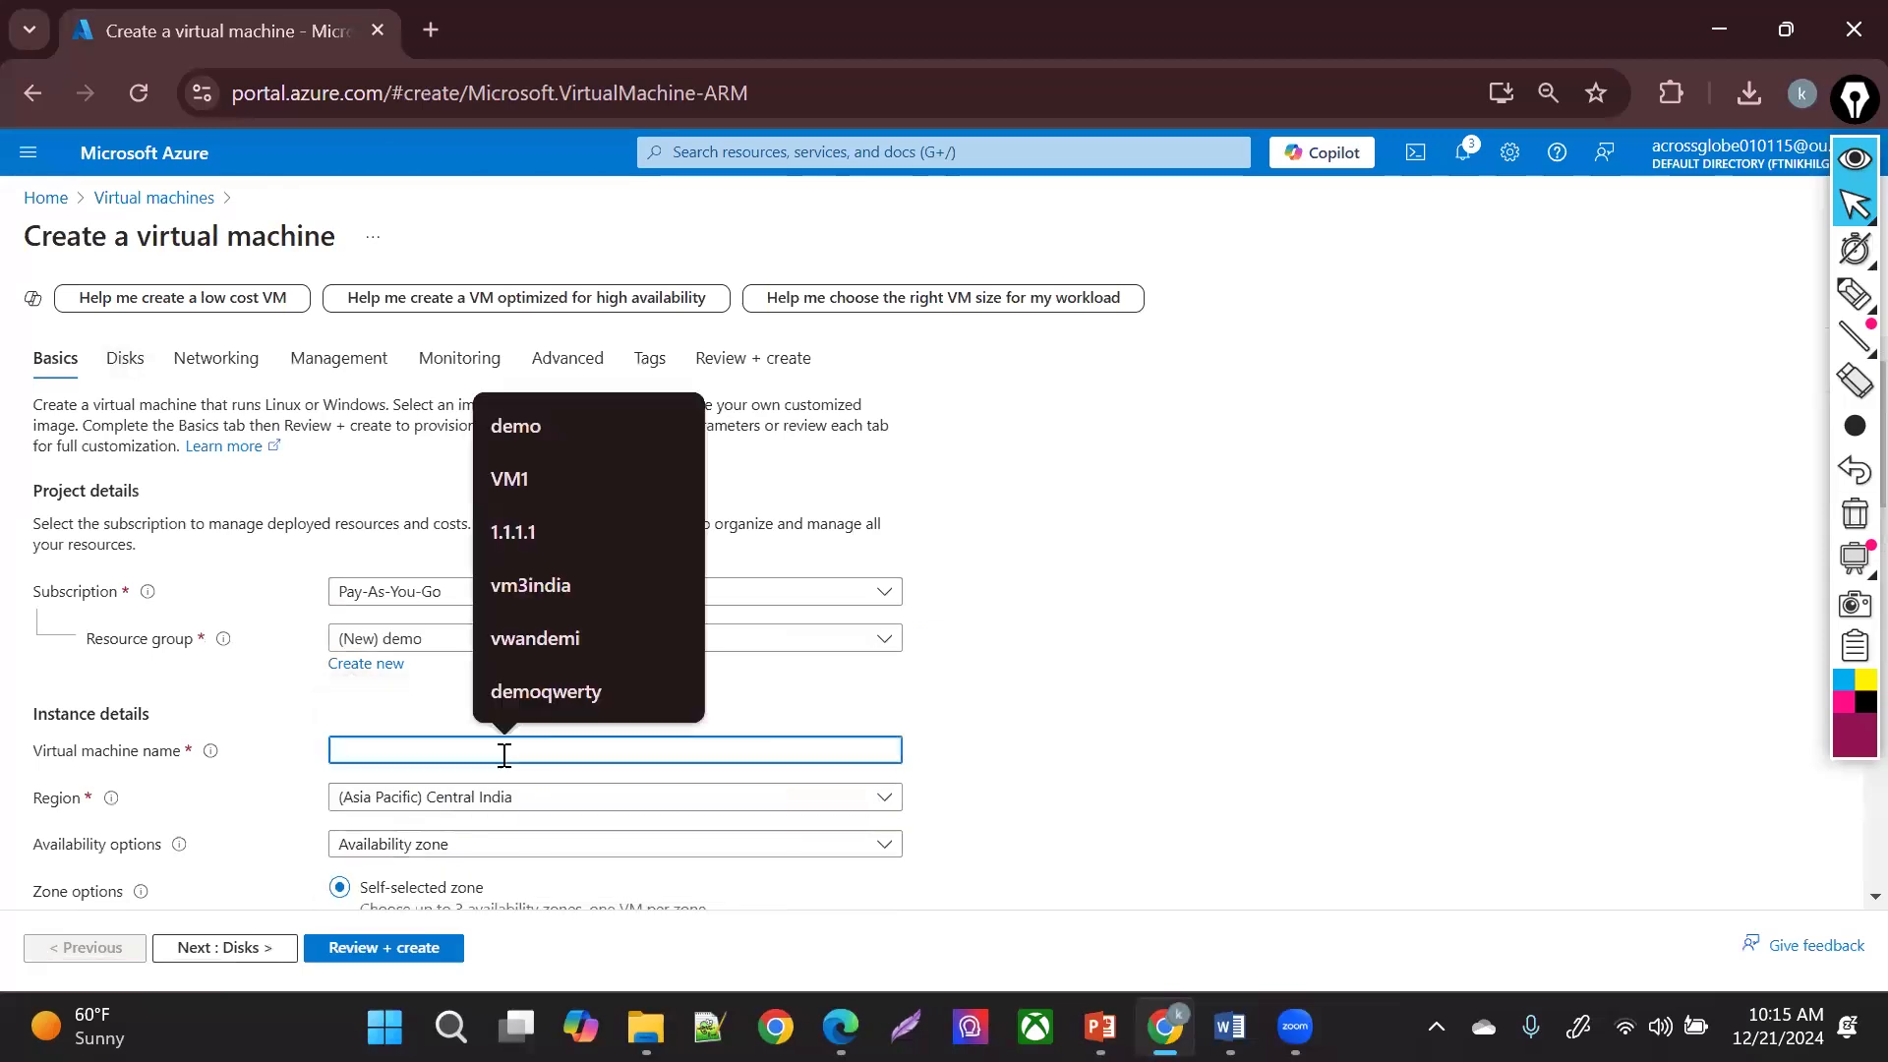
{"action": "type", "text": "demovm"}
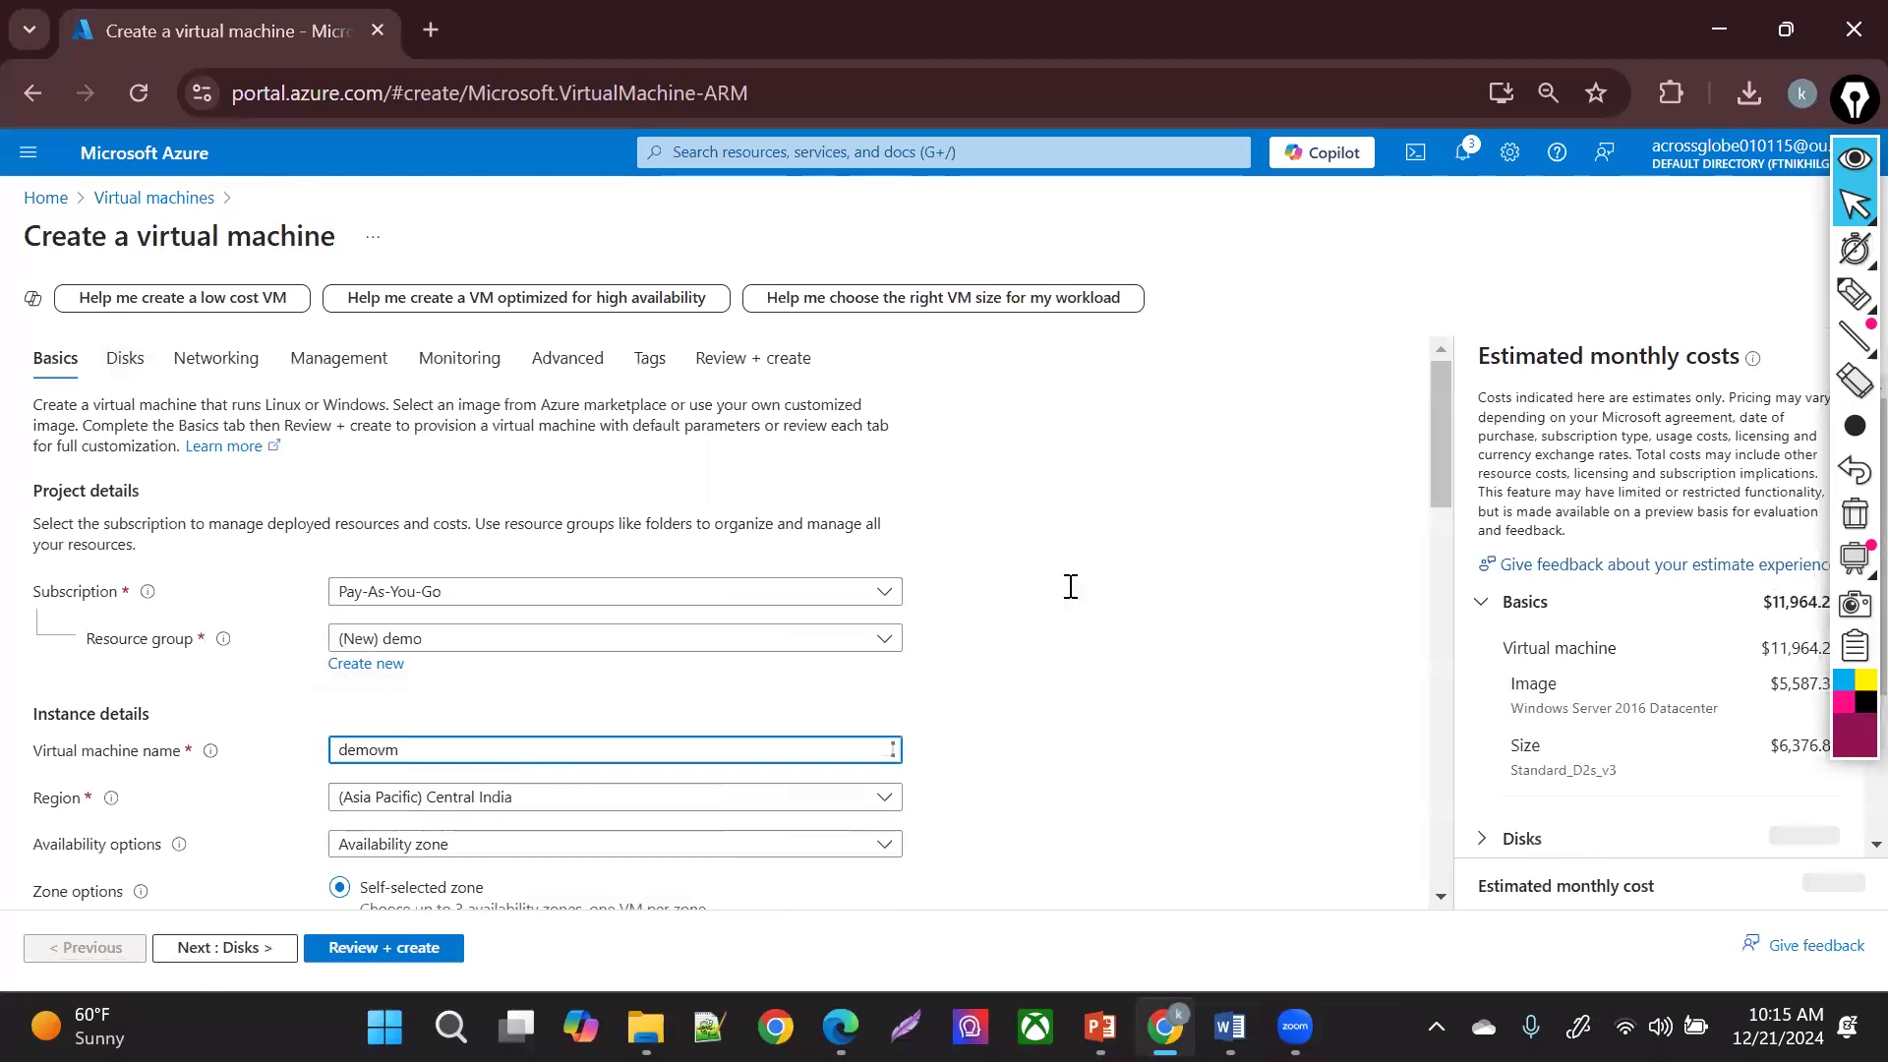
- Set the virtual machine's security type to Standard, keeping the Windows Server 2016 Datacenter - x64 Gen2 image
{"action": "left_click_drag", "start_coordinate": [1431, 481], "coordinate": [1428, 608]}
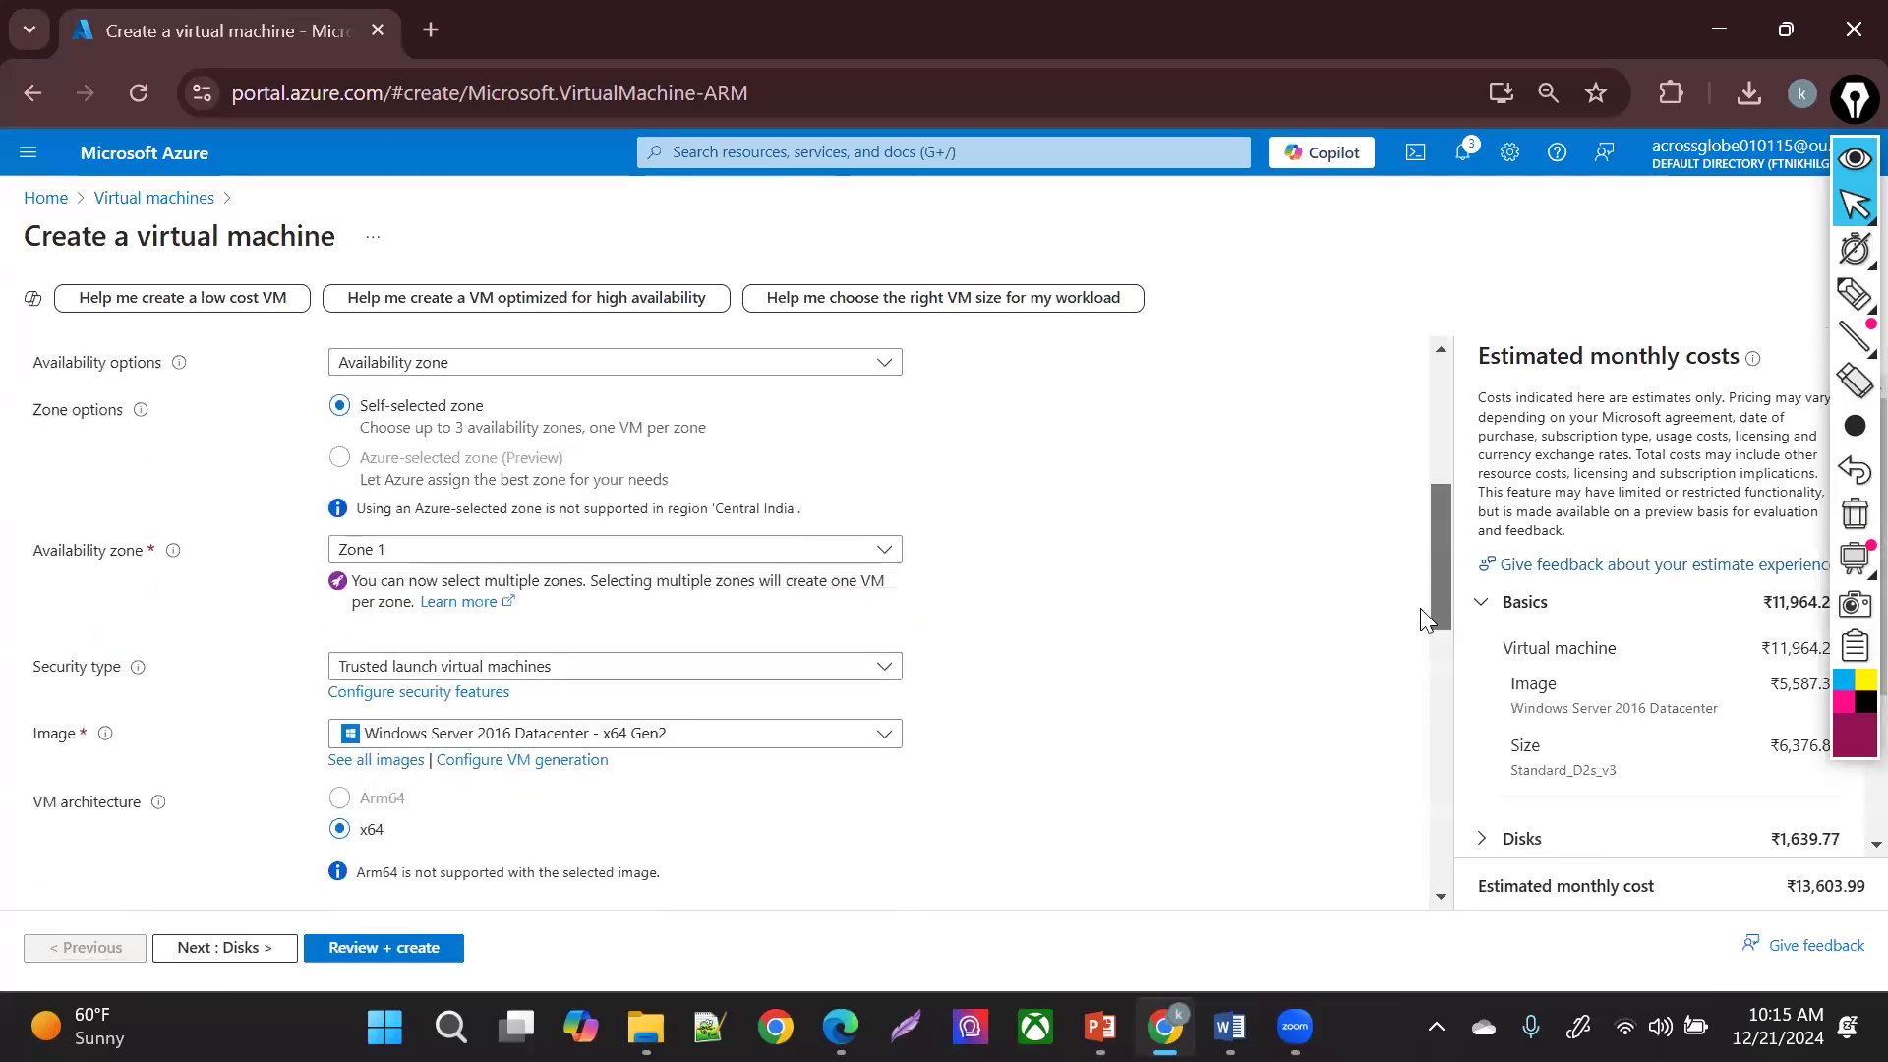
{"action": "left_click", "coordinate": [678, 671]}
{"action": "left_click", "coordinate": [547, 708]}
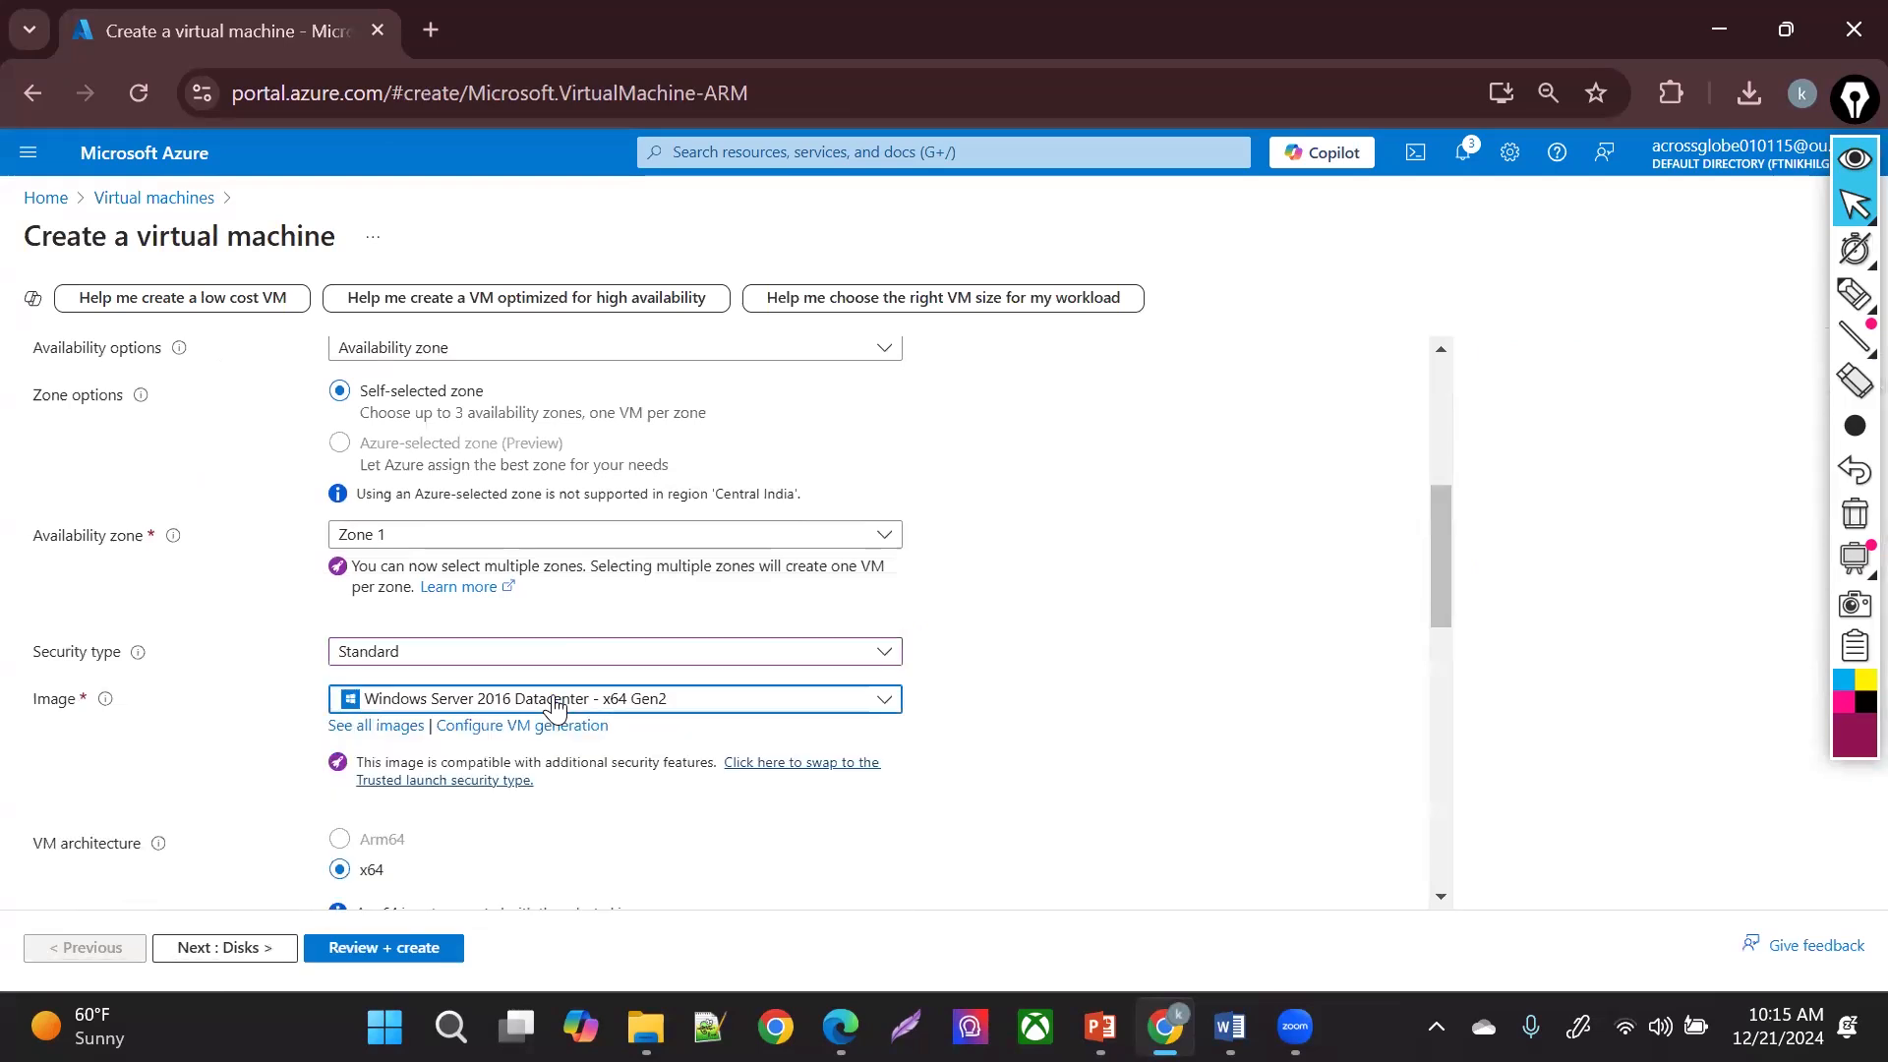
{"action": "left_click", "coordinate": [555, 705]}
{"action": "left_click", "coordinate": [1374, 602]}
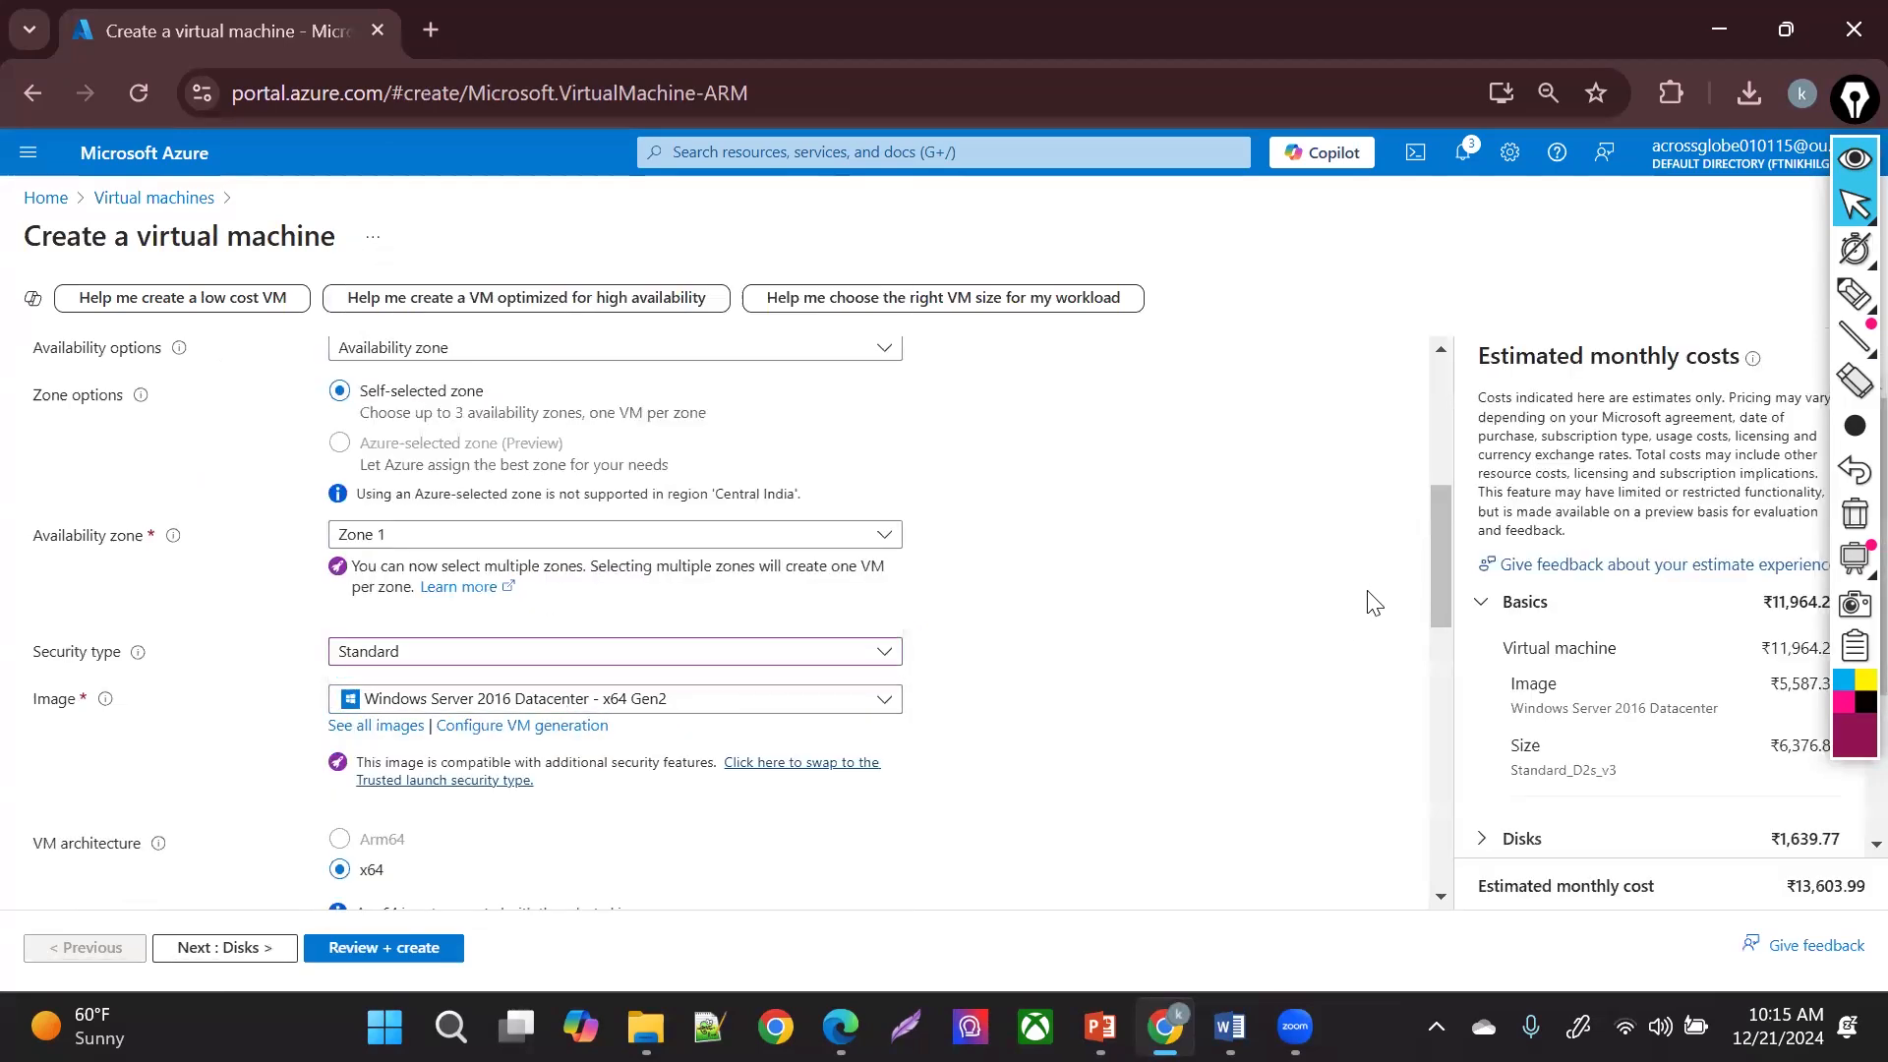
- Fill in the administrator account with the username azadmin, and enter and confirm its password
{"action": "scroll", "coordinate": [1432, 626], "scroll_direction": "down", "scroll_amount": 3}
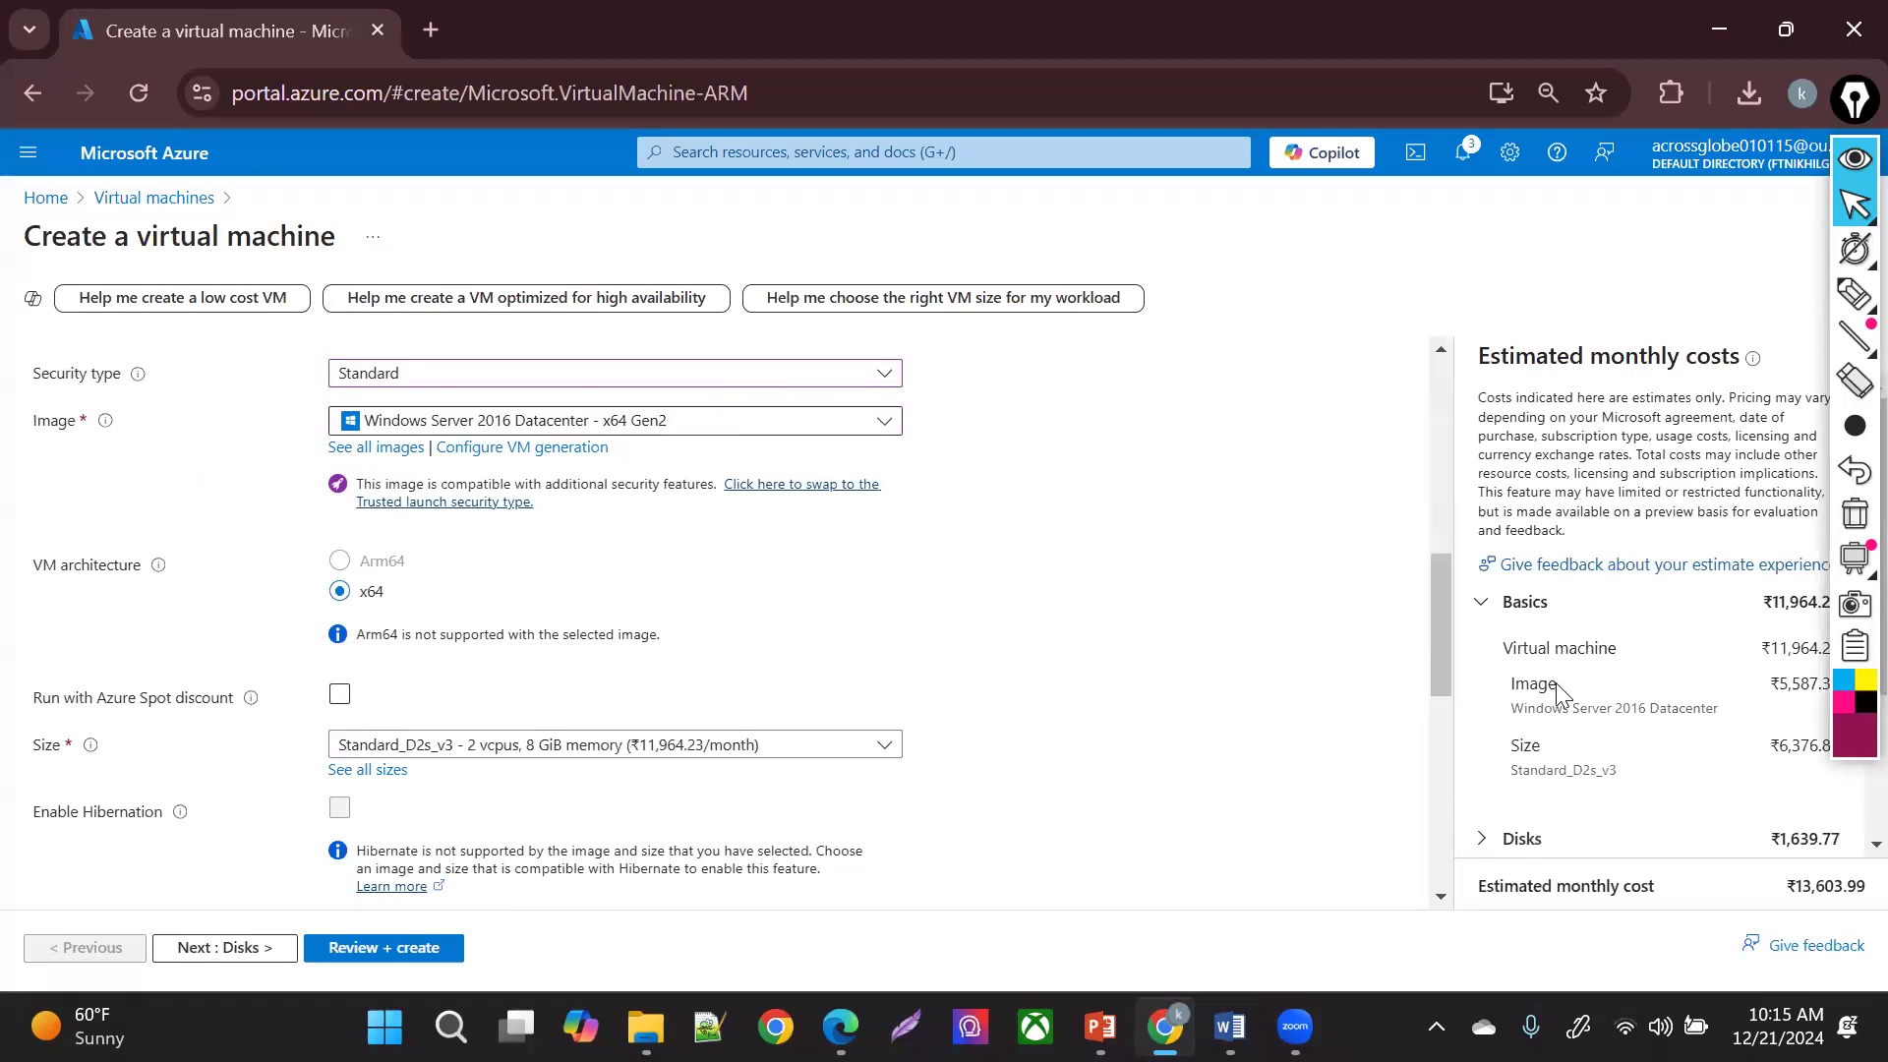
{"action": "left_click_drag", "start_coordinate": [1557, 683], "coordinate": [1538, 683]}
{"action": "left_click_drag", "start_coordinate": [1440, 637], "coordinate": [1445, 700]}
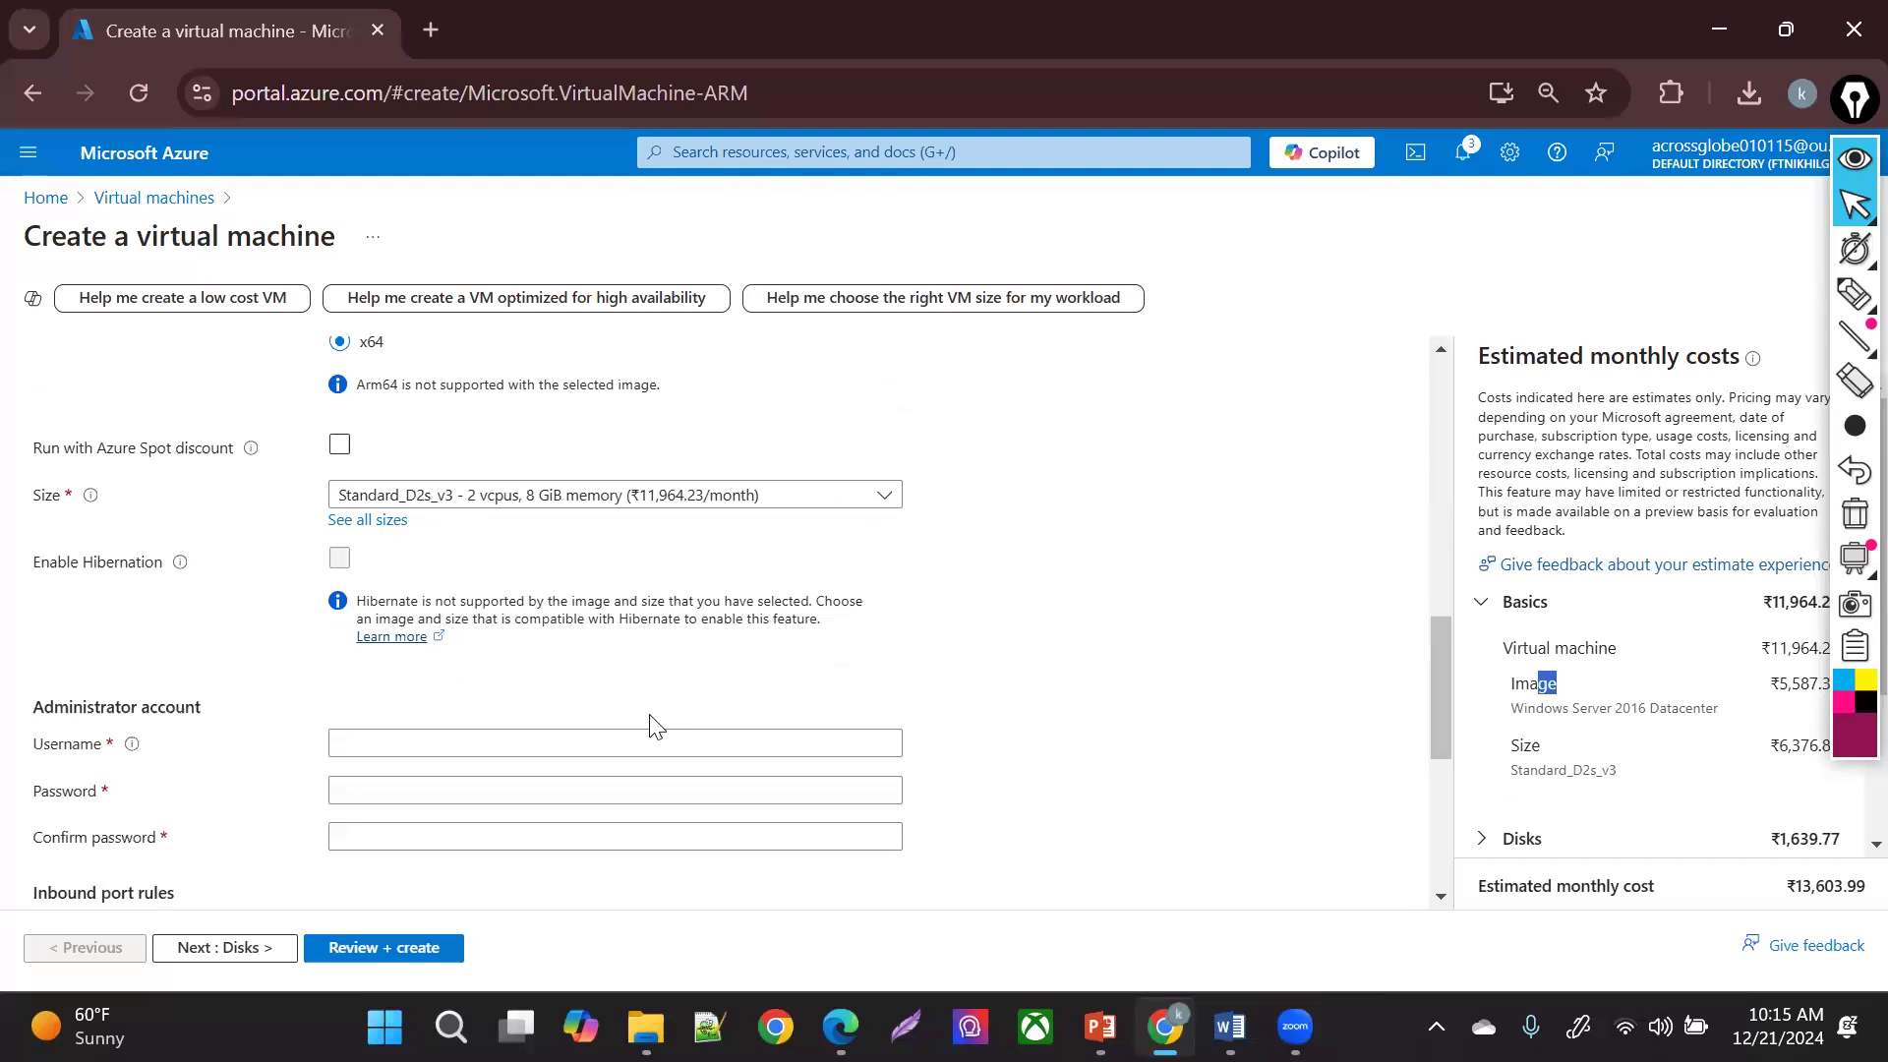
{"action": "left_click", "coordinate": [650, 737]}
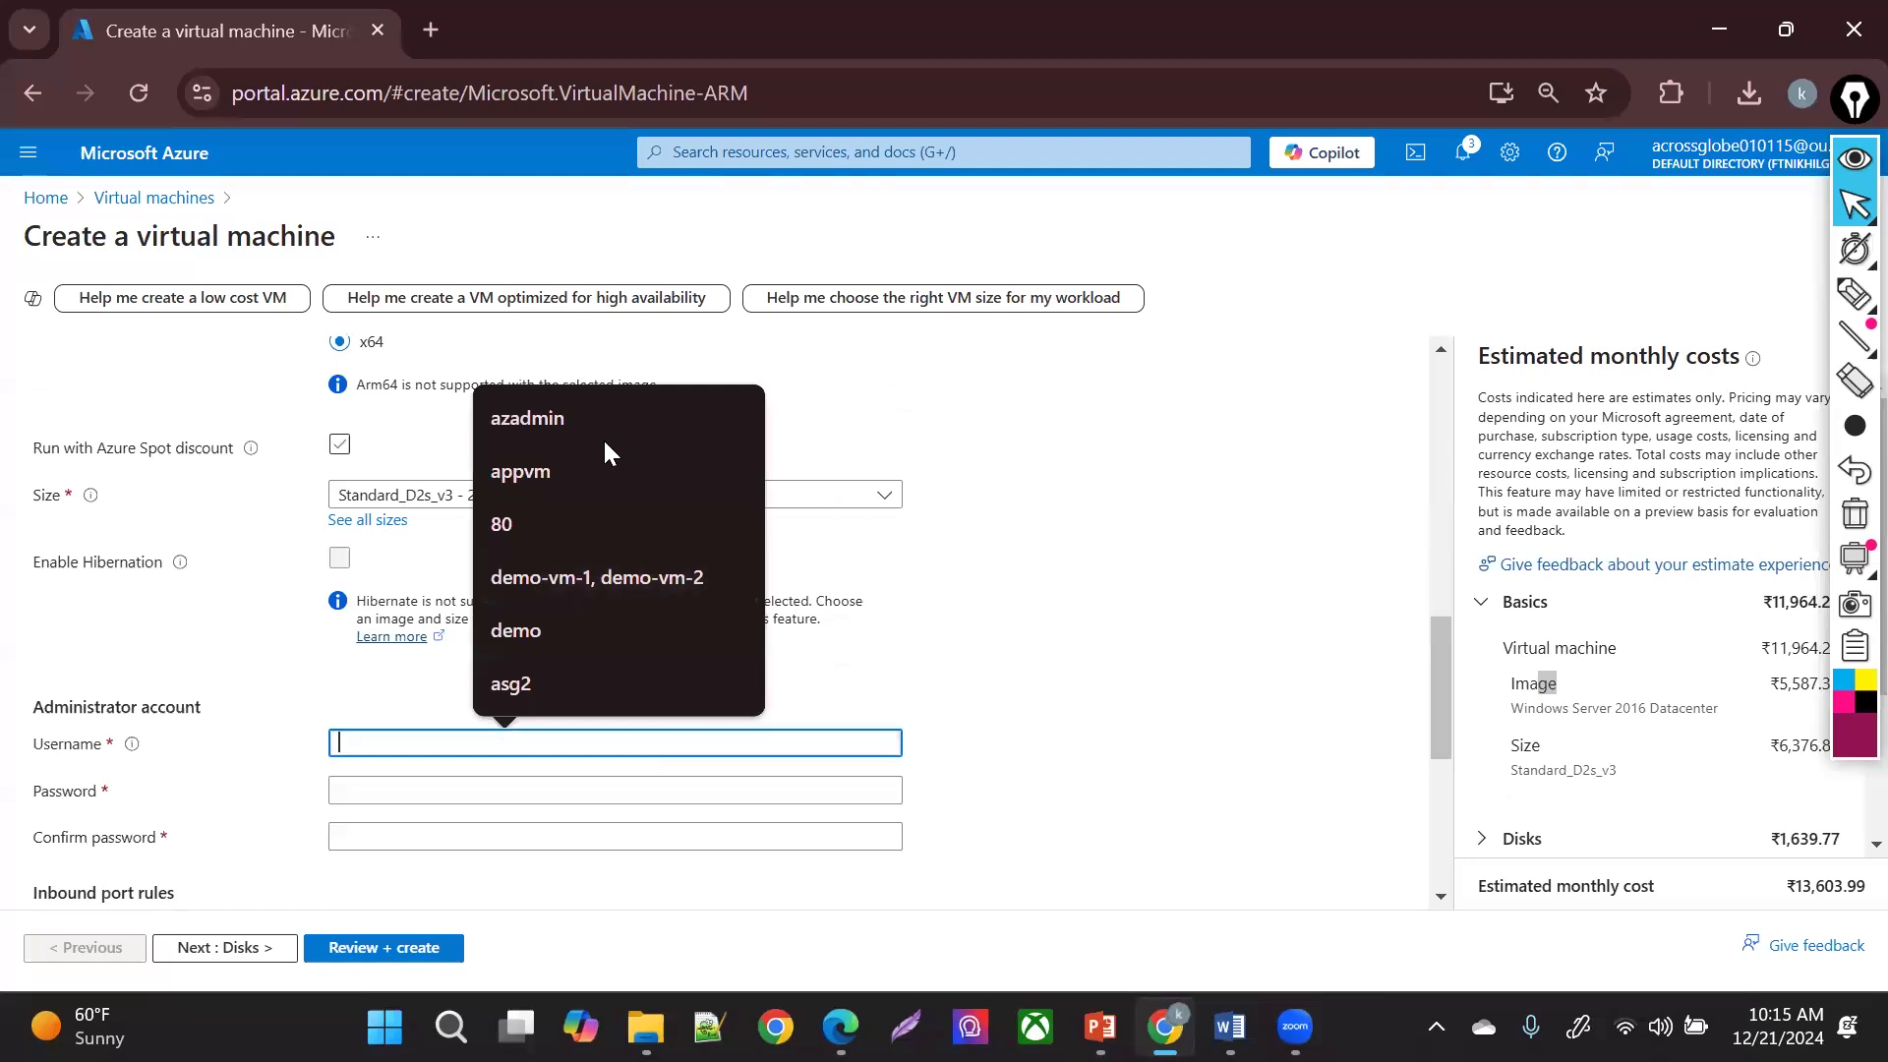
{"action": "left_click", "coordinate": [422, 793]}
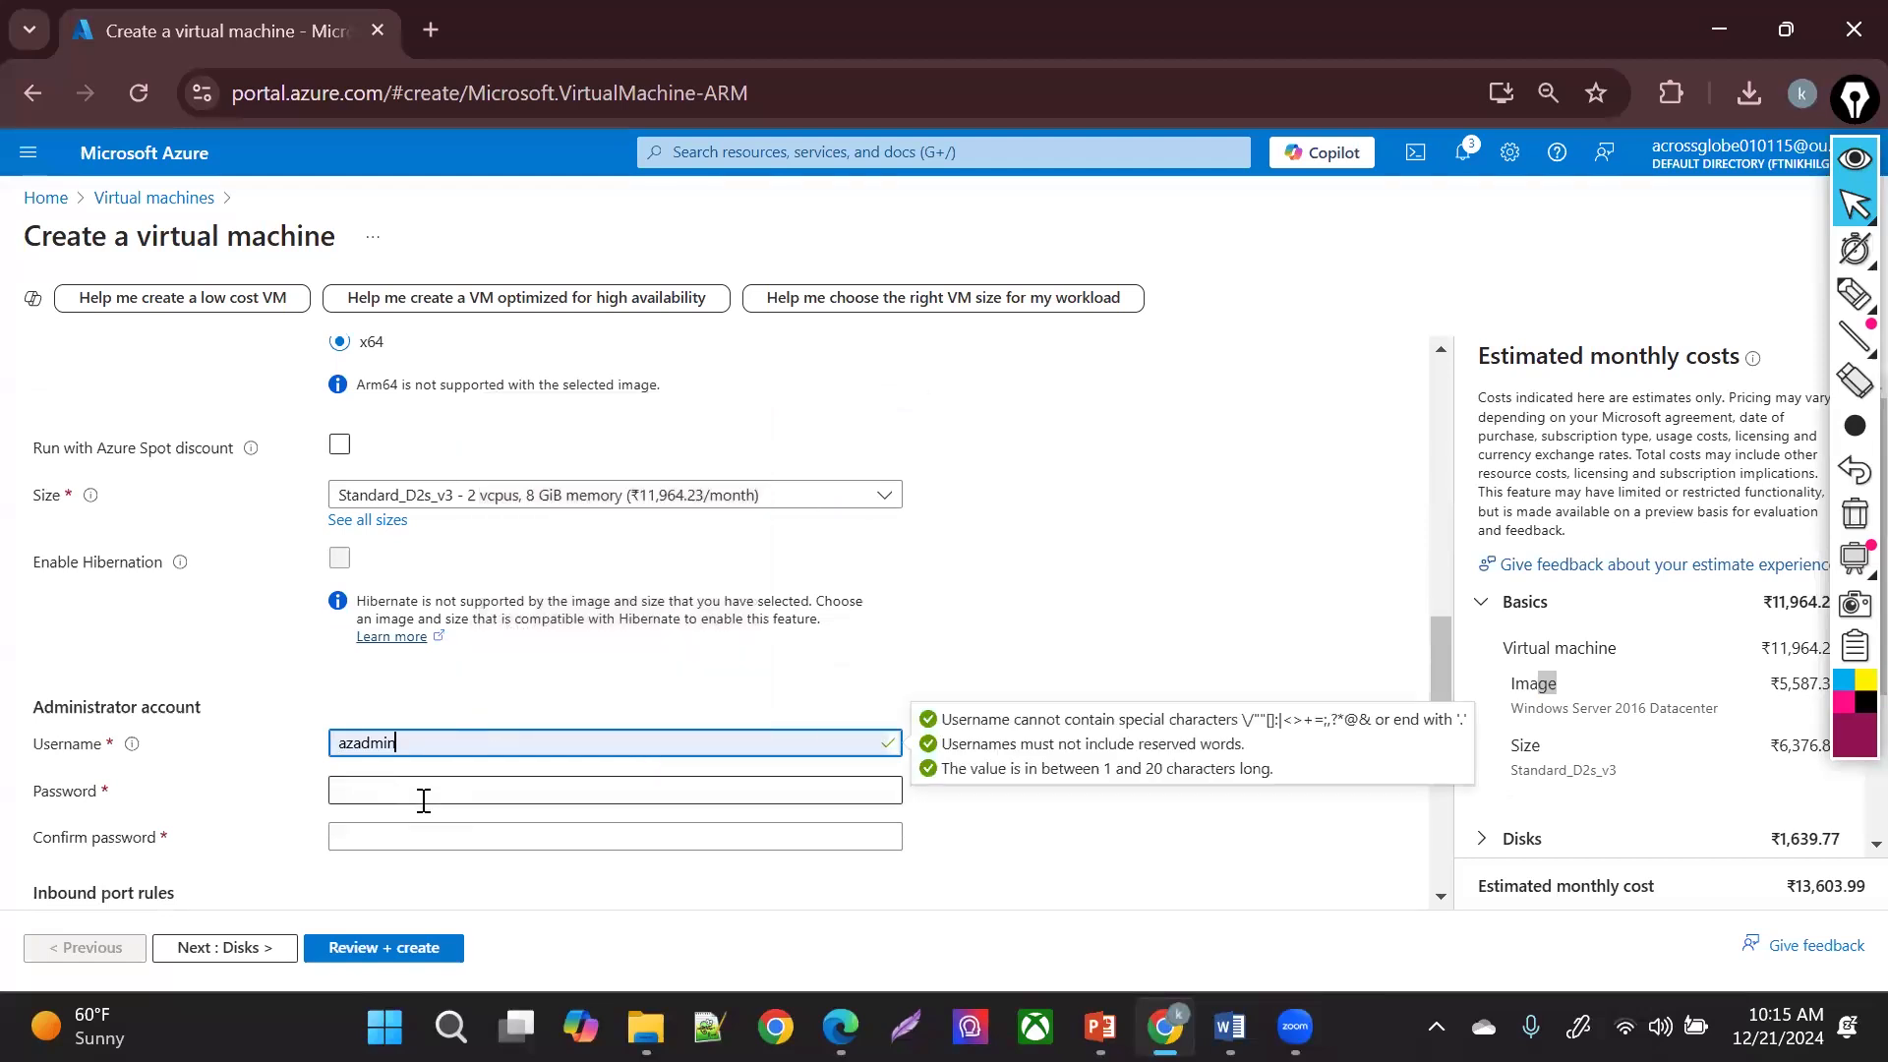
{"action": "type", "text": "••••••"}
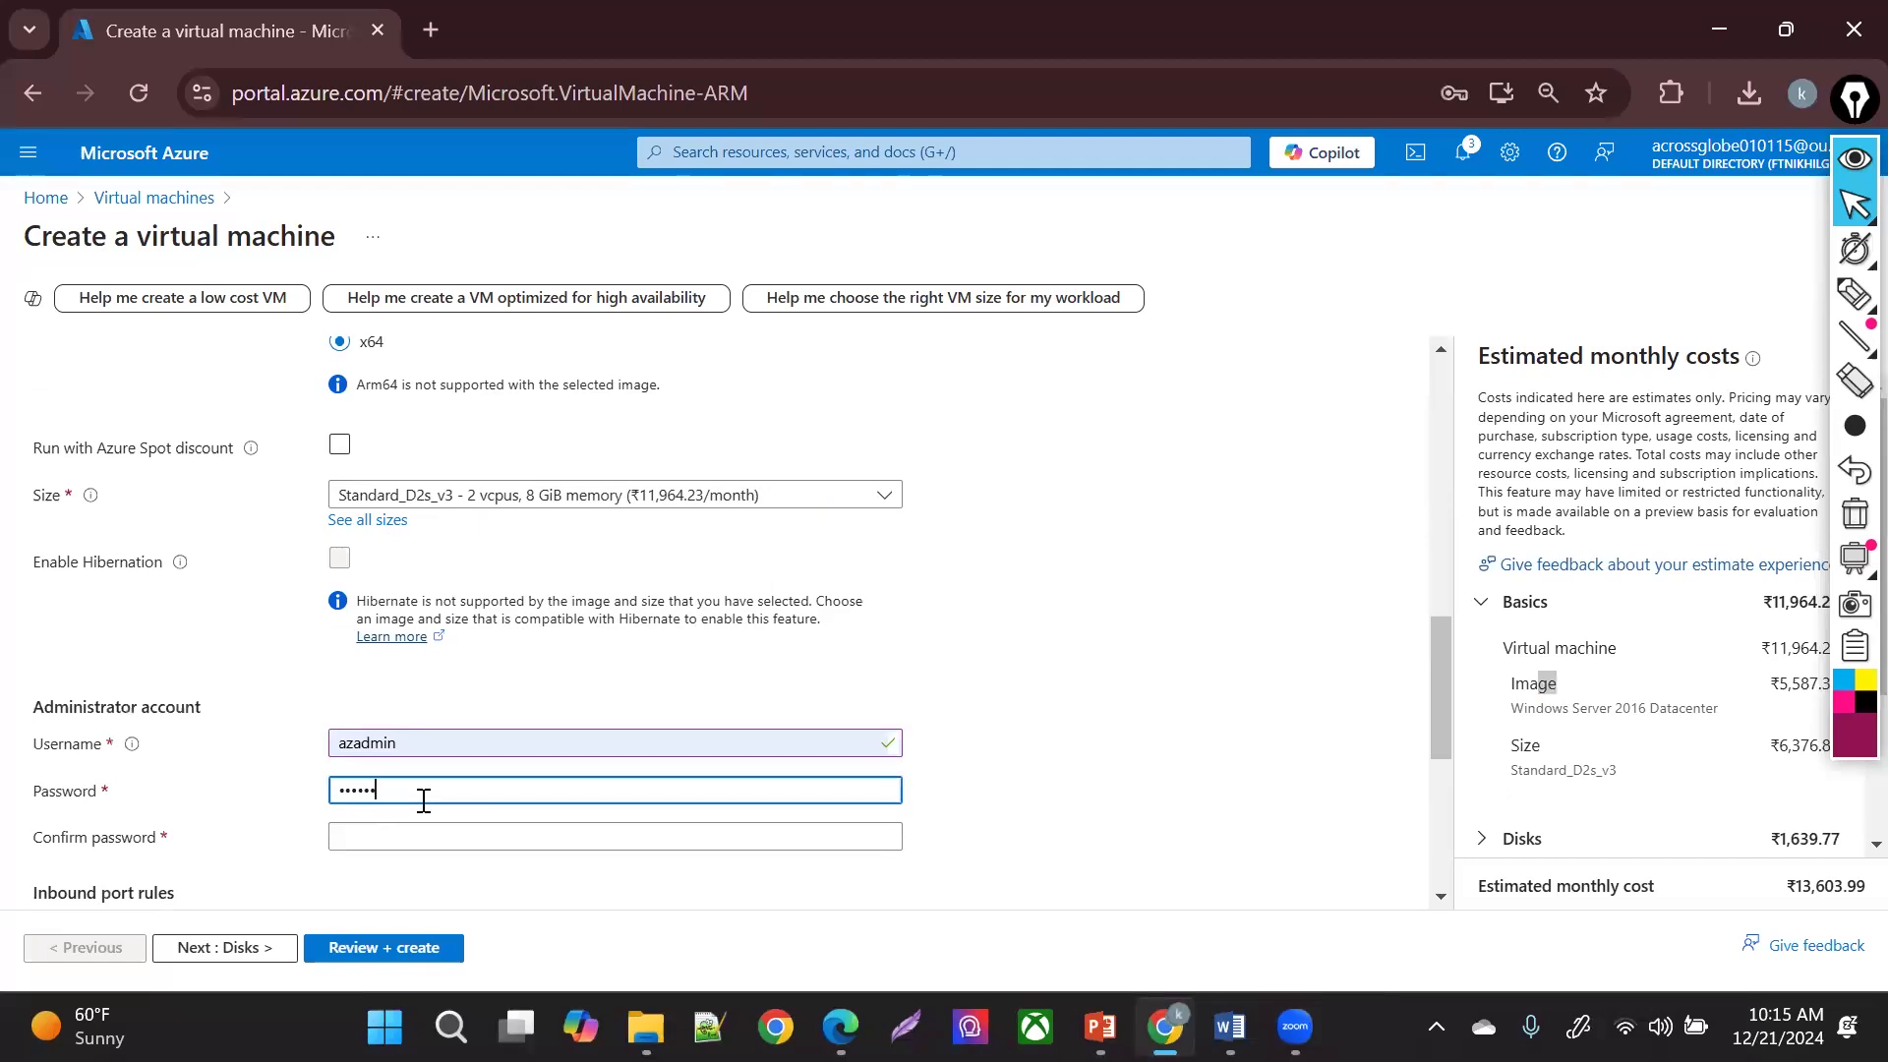
{"action": "type", "text": "••"}
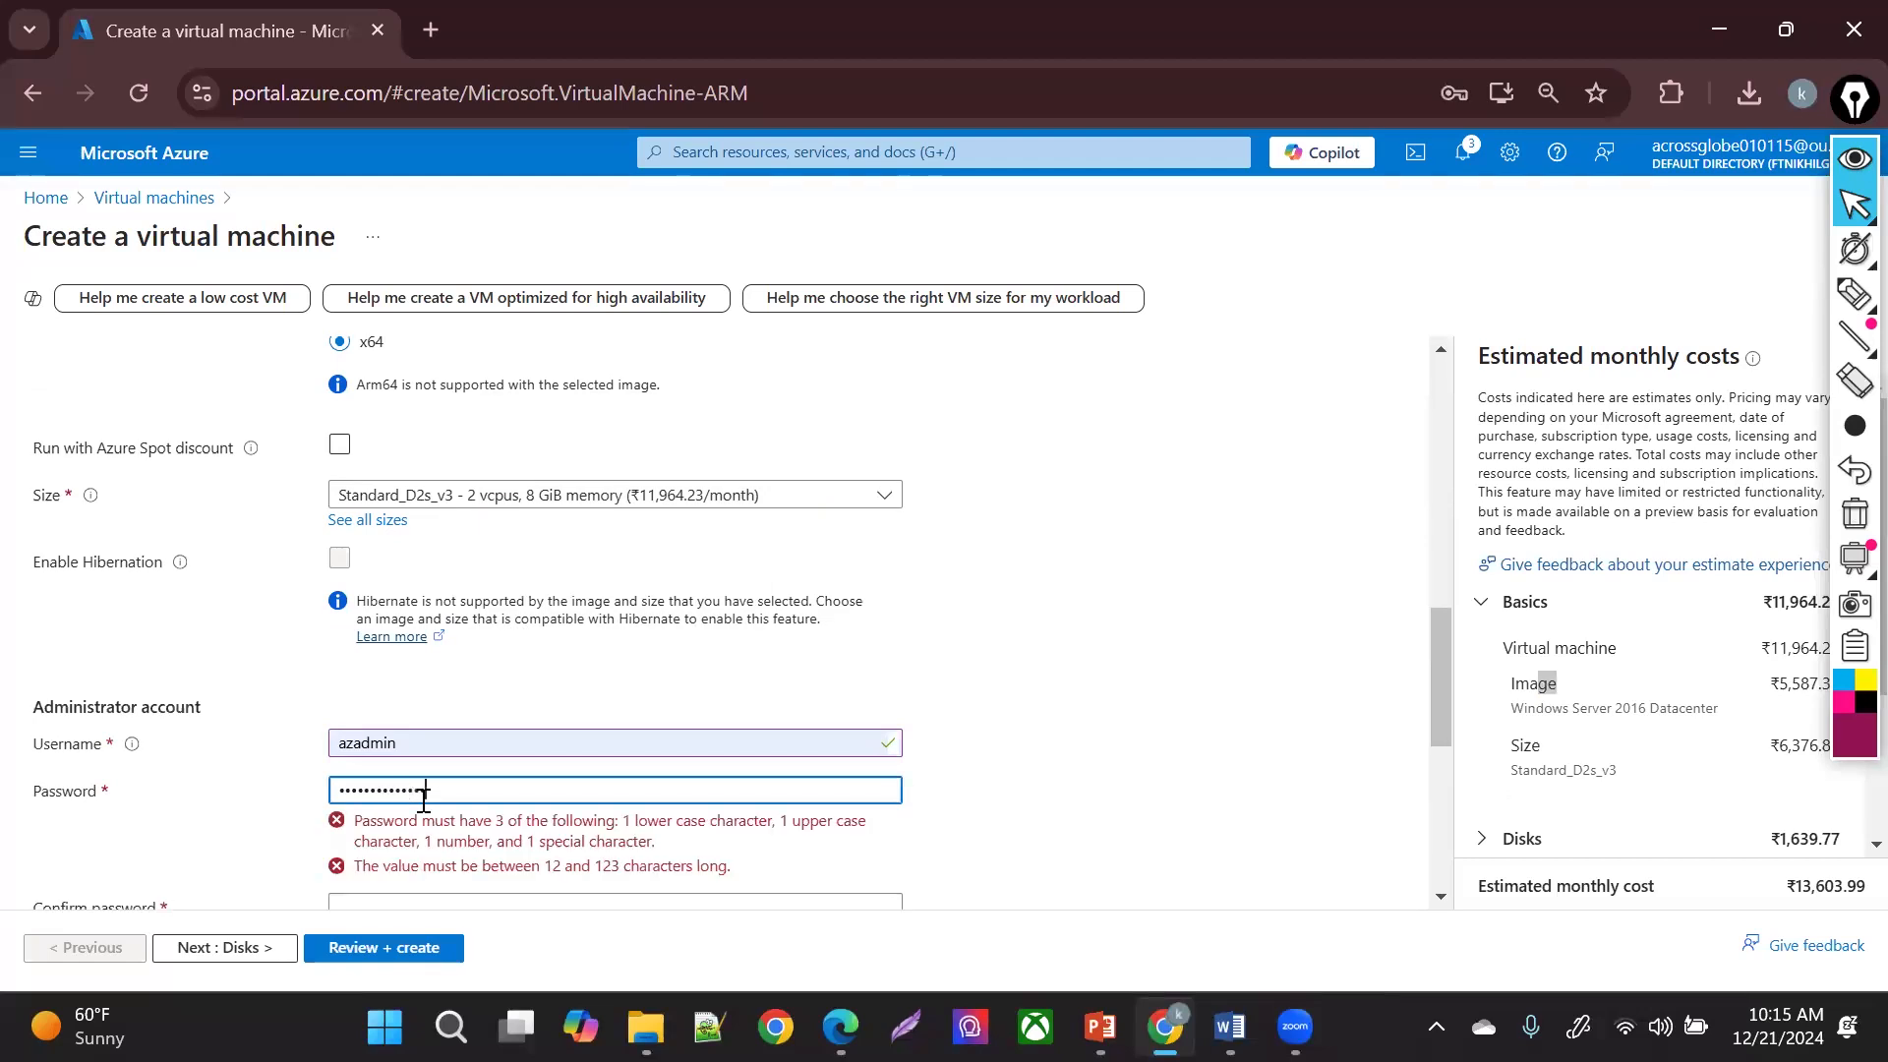
{"action": "type", "text": "•"}
{"action": "left_click", "coordinate": [423, 834]}
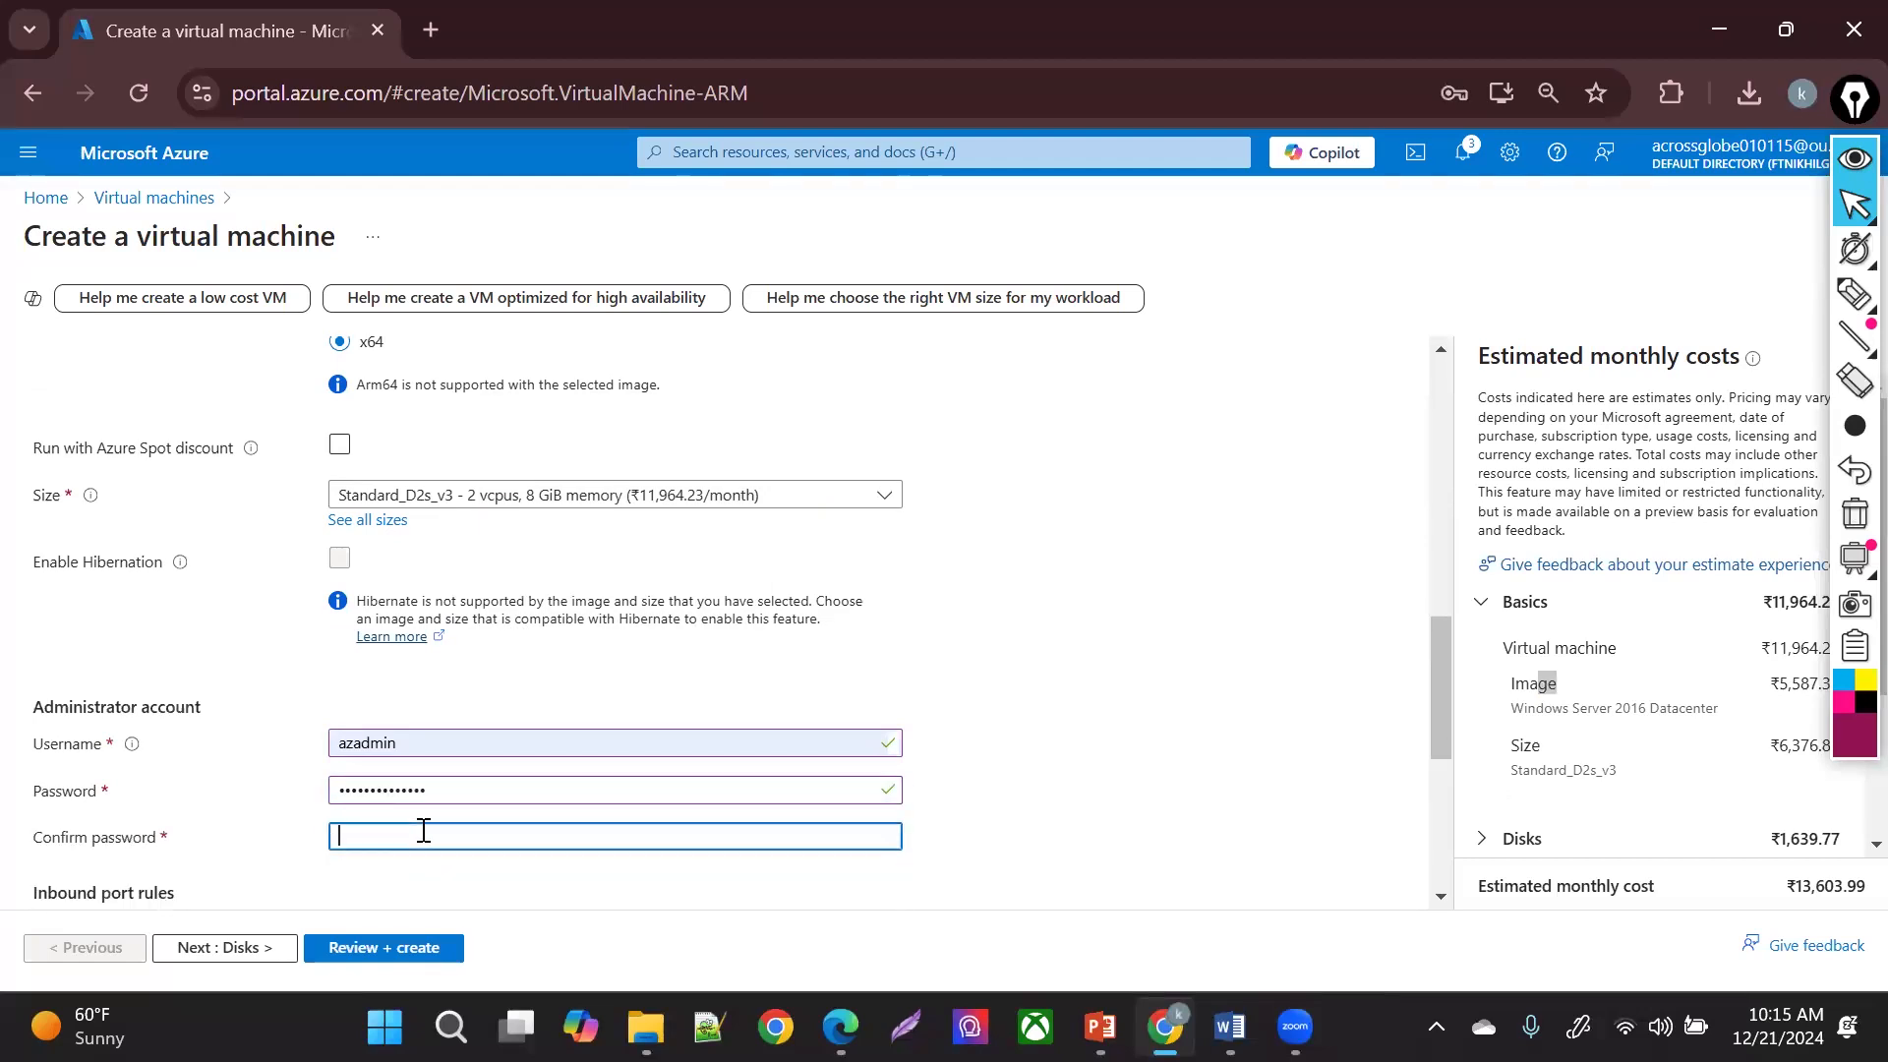
{"action": "type", "text": "••••••••••"}
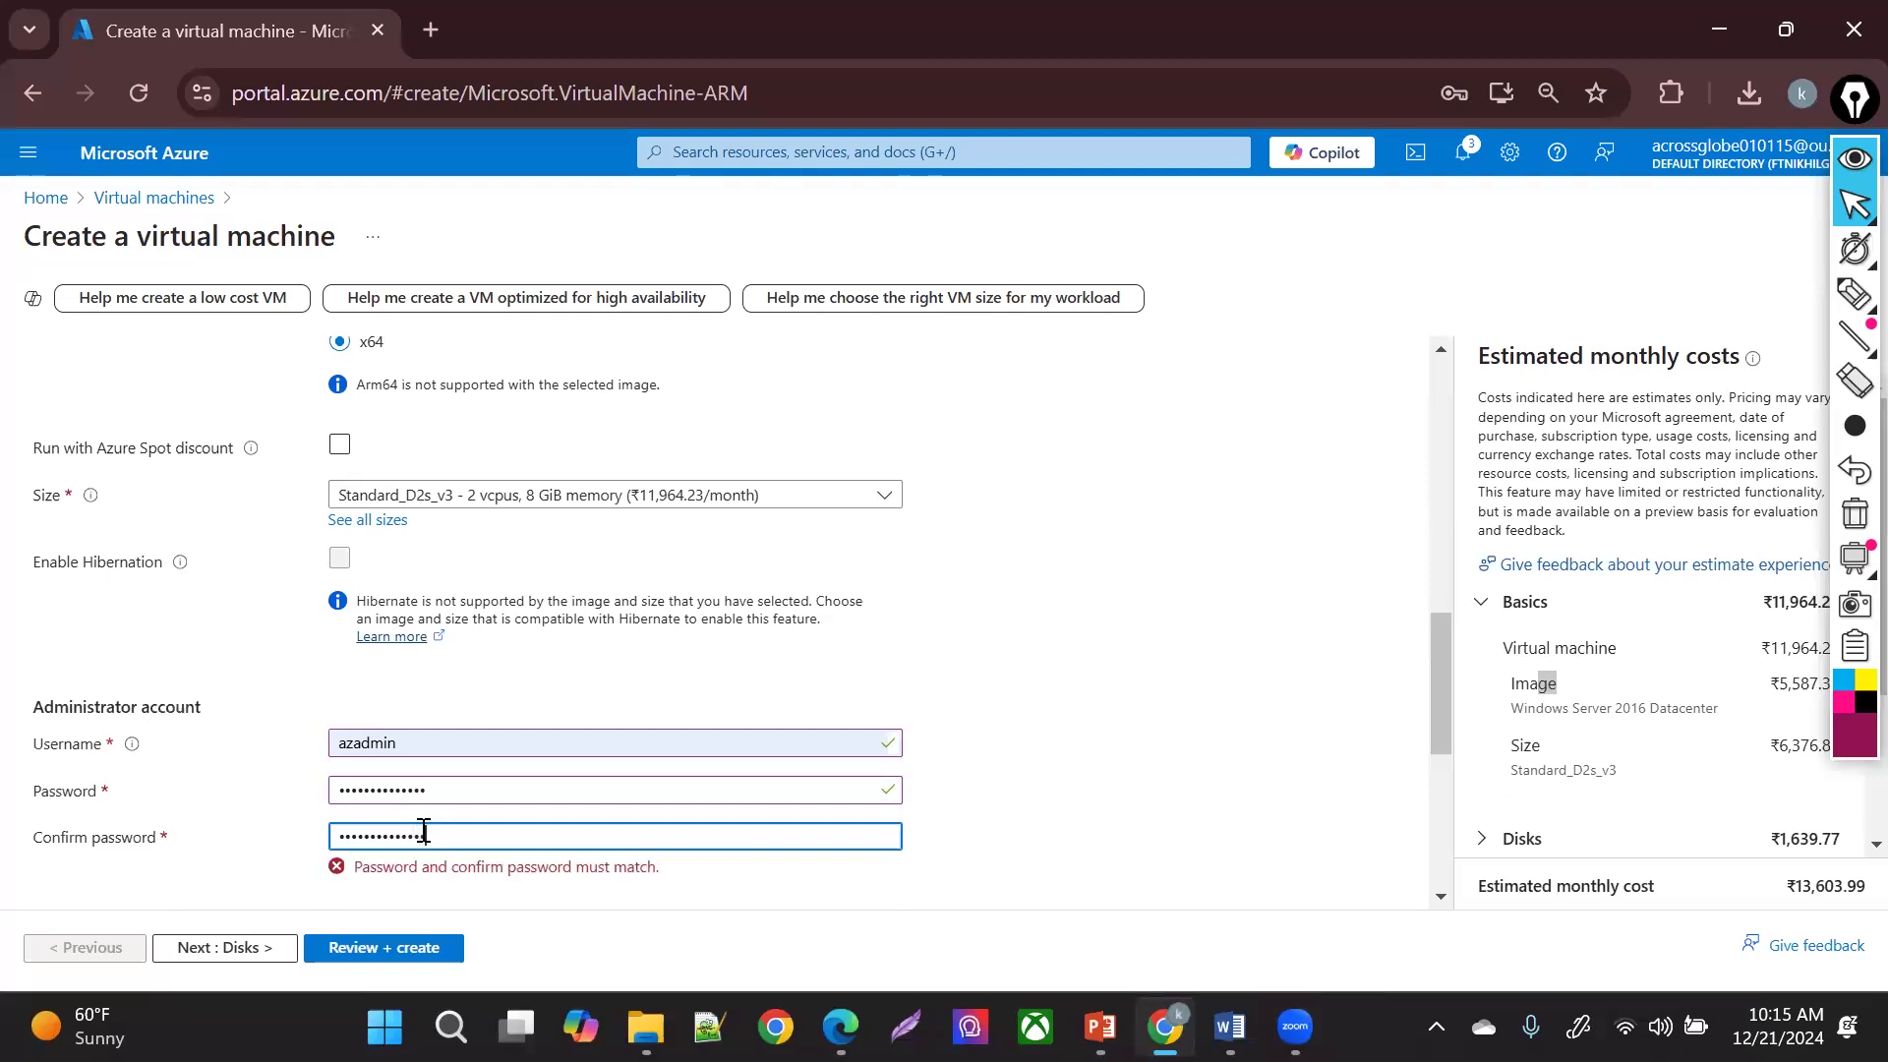
{"action": "type", "text": "•"}
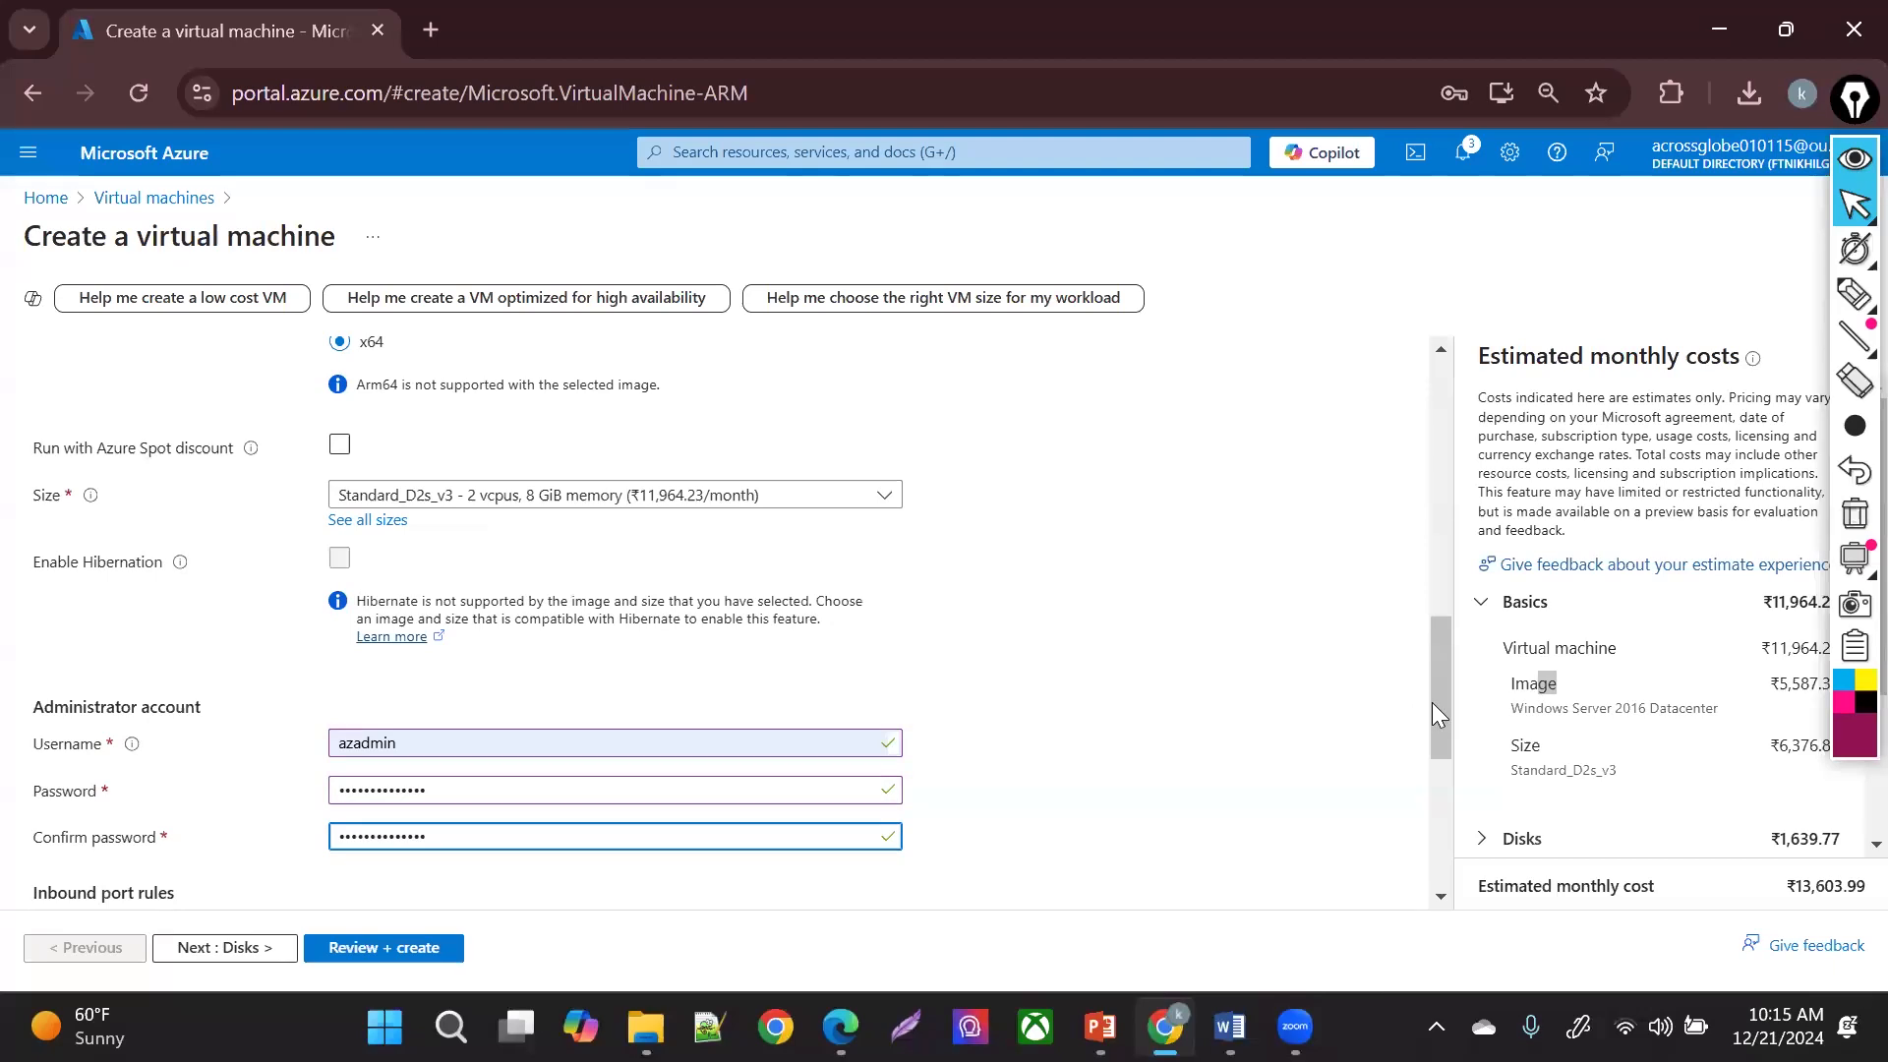
- Set the virtual machine's OS disk type to Standard HDD (locally-redundant storage), keeping the default inbound ports
{"action": "scroll", "coordinate": [1431, 702], "scroll_direction": "down", "scroll_amount": 2}
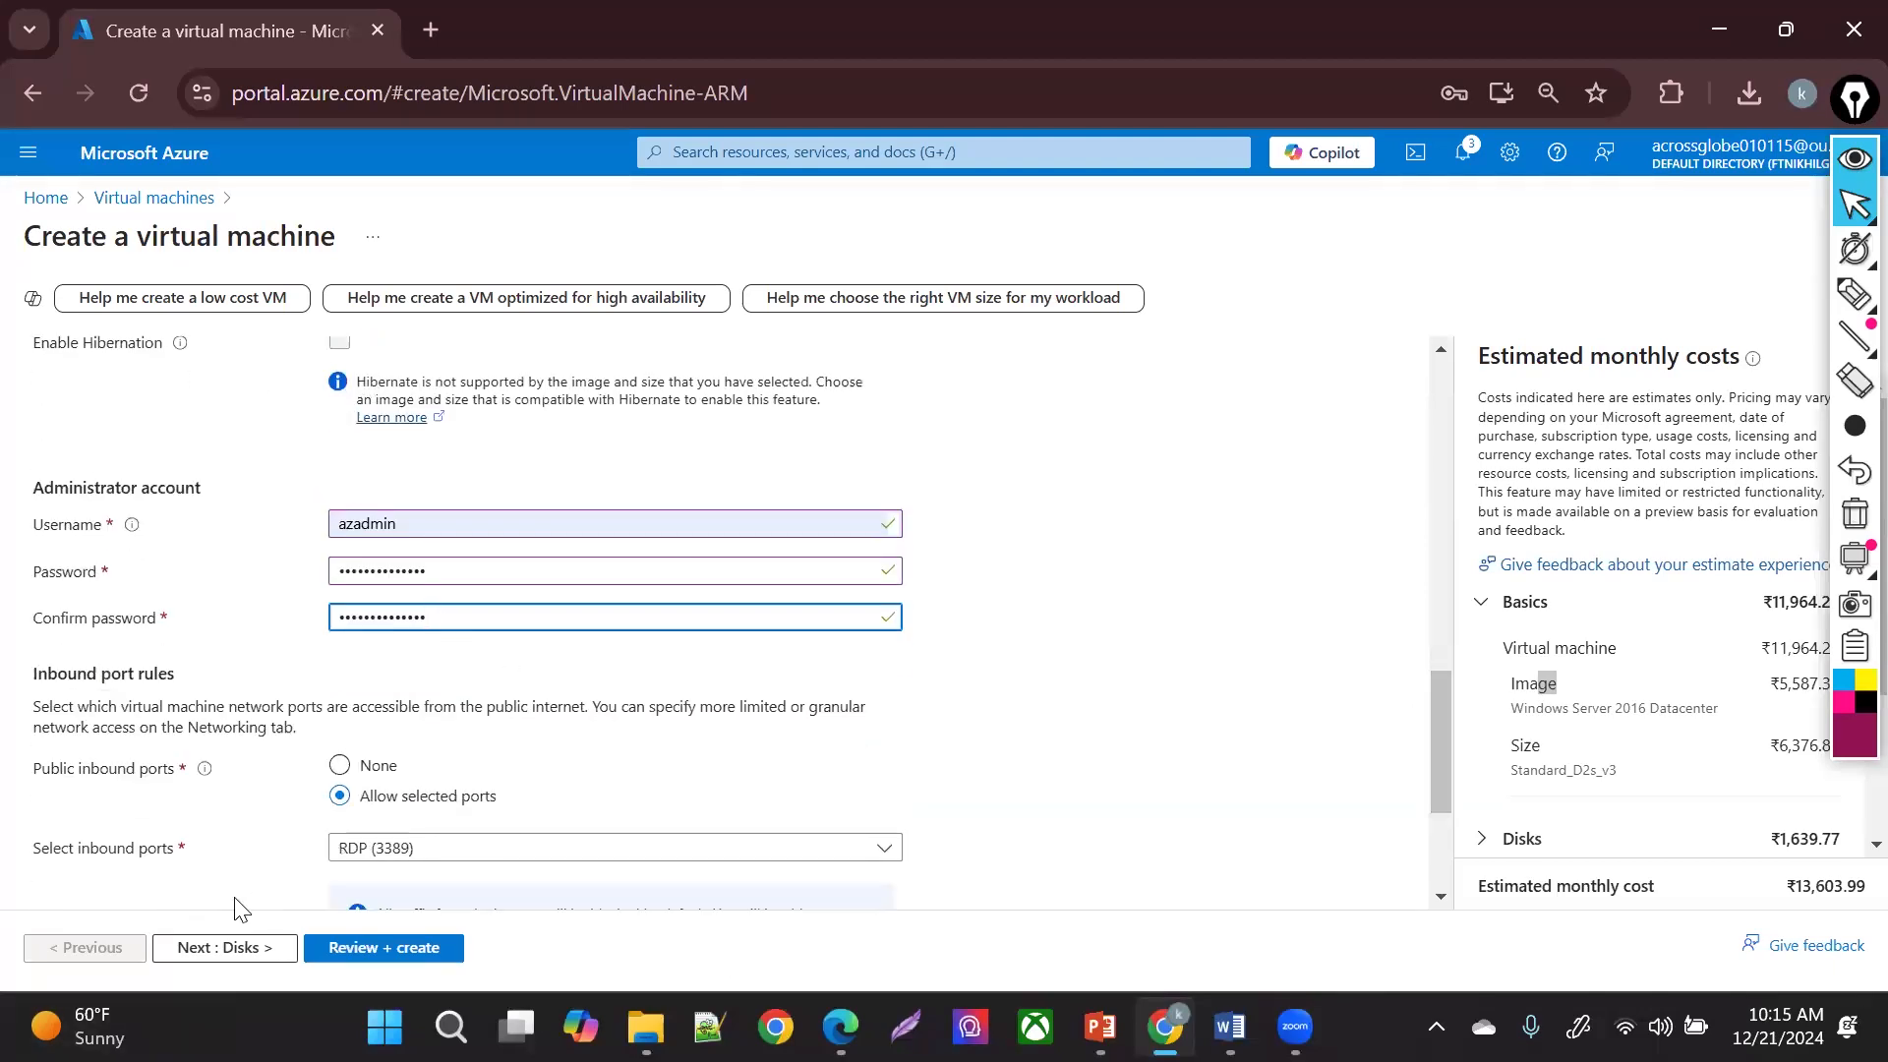
{"action": "left_click", "coordinate": [242, 947]}
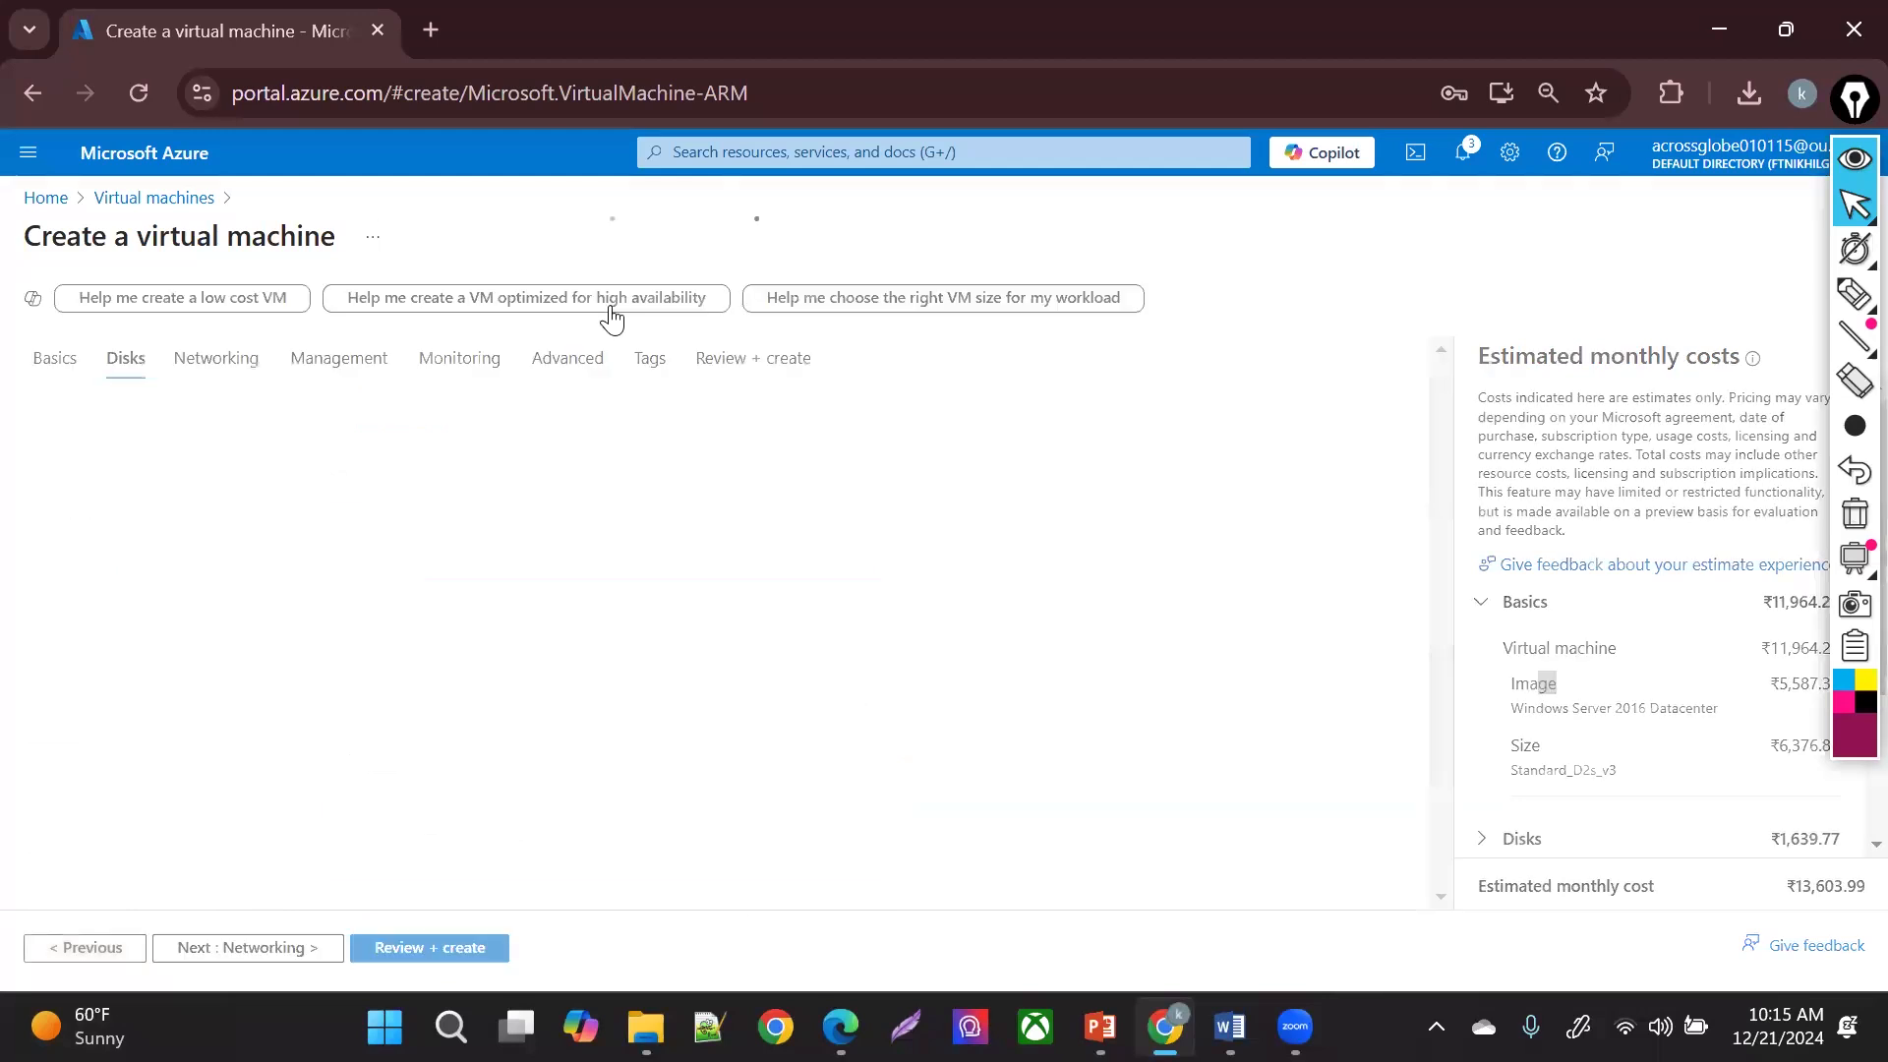
{"action": "left_click", "coordinate": [496, 745]}
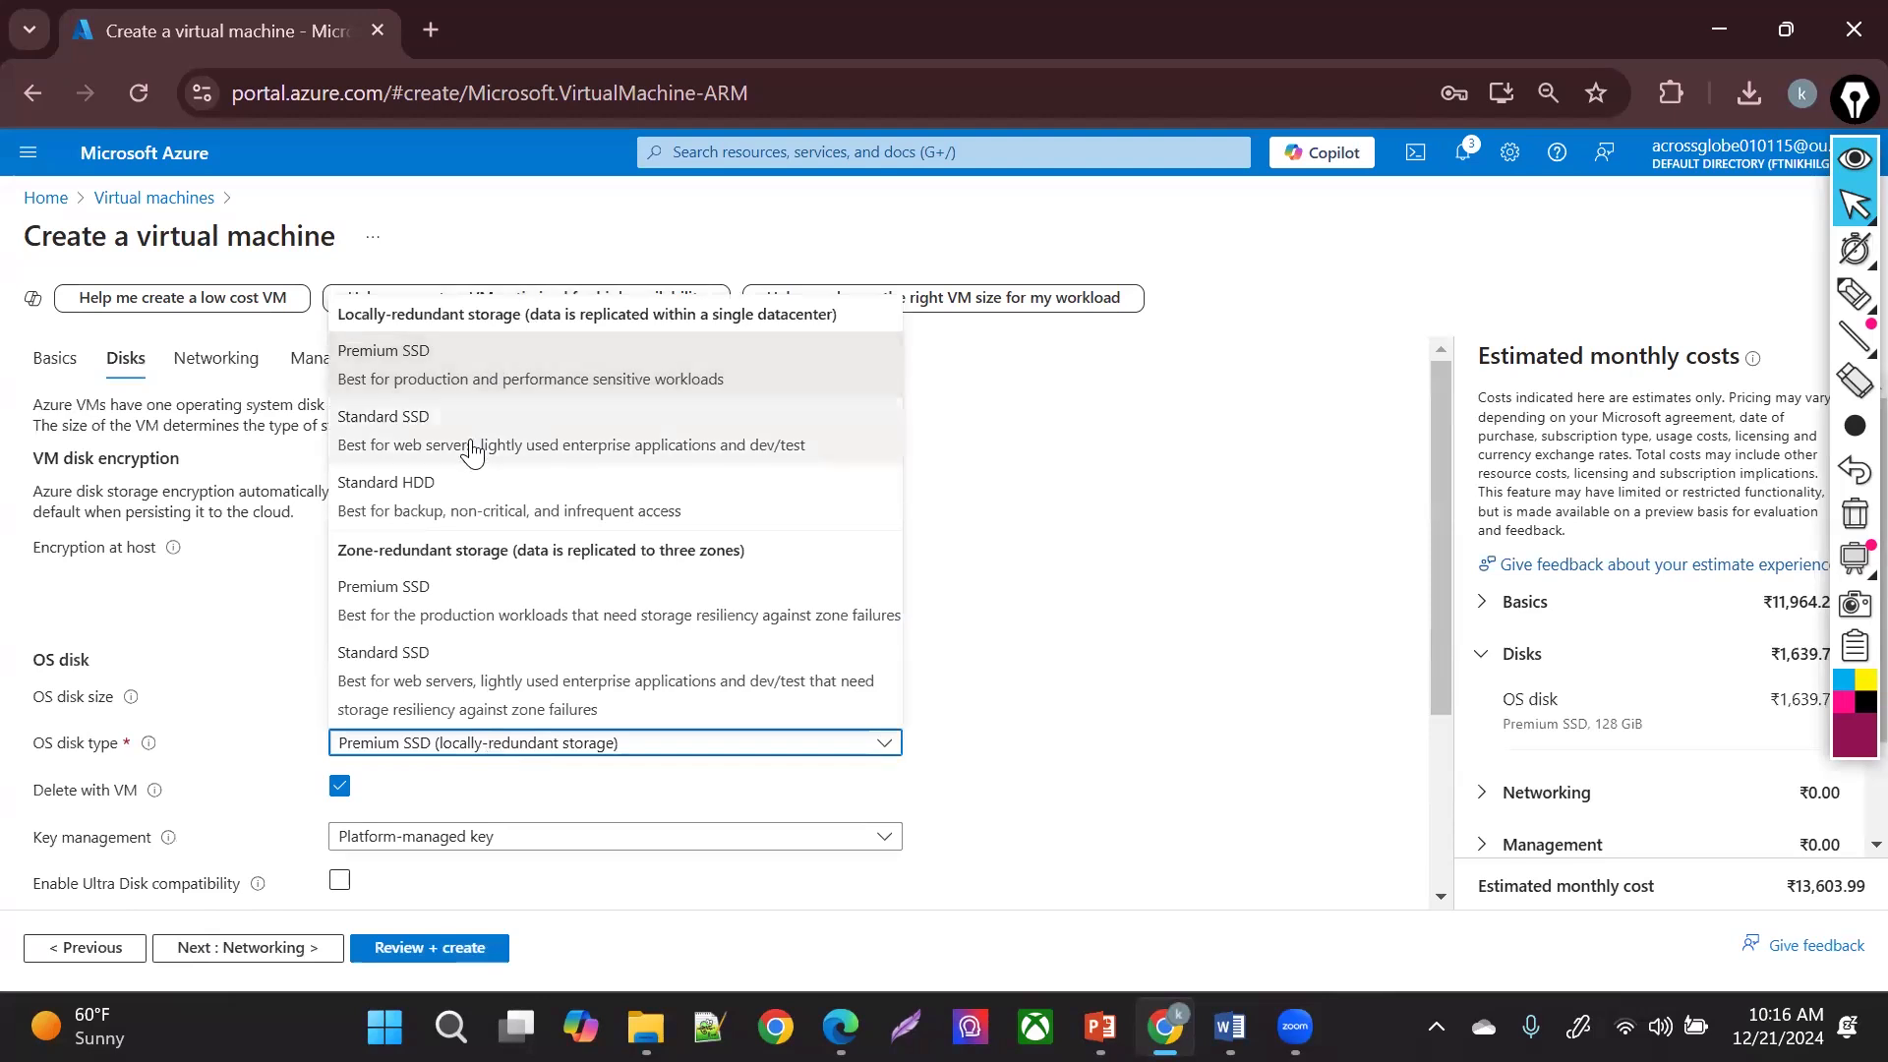
{"action": "left_click", "coordinate": [462, 512]}
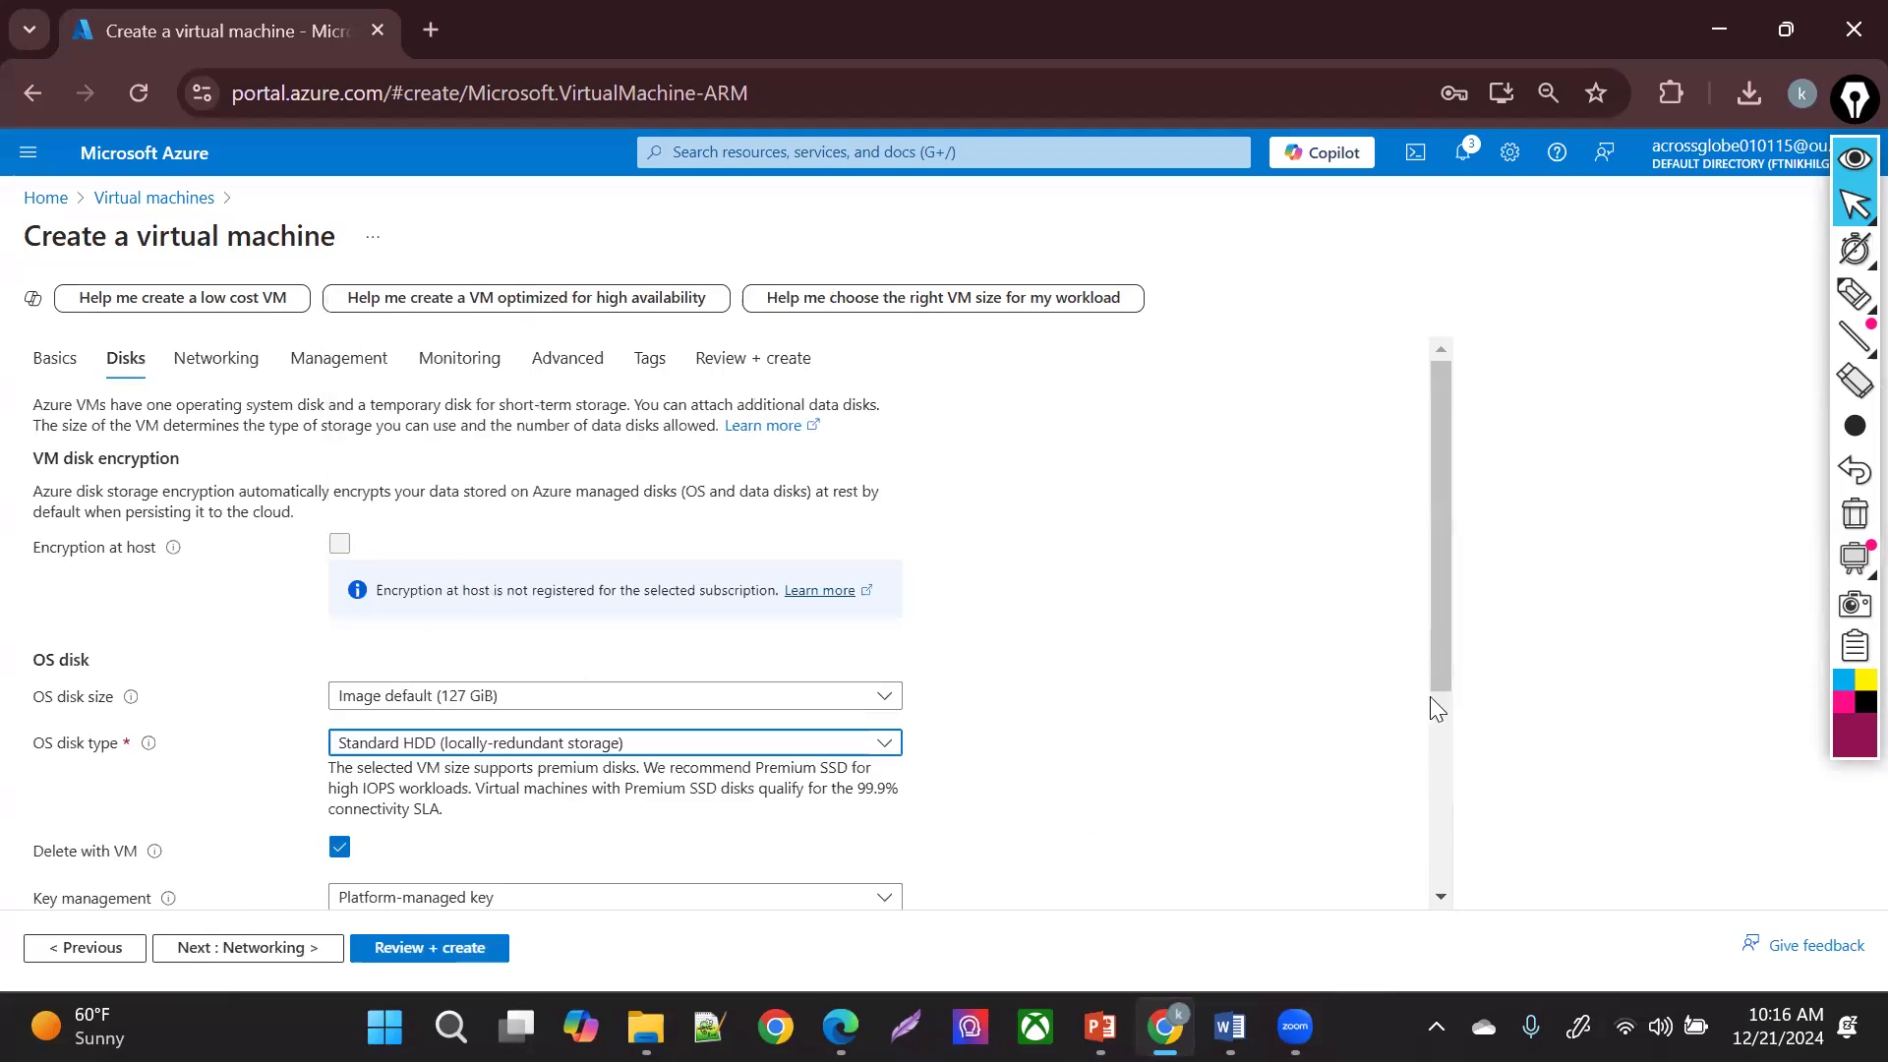
{"action": "scroll", "coordinate": [1424, 720], "scroll_direction": "down", "scroll_amount": 3}
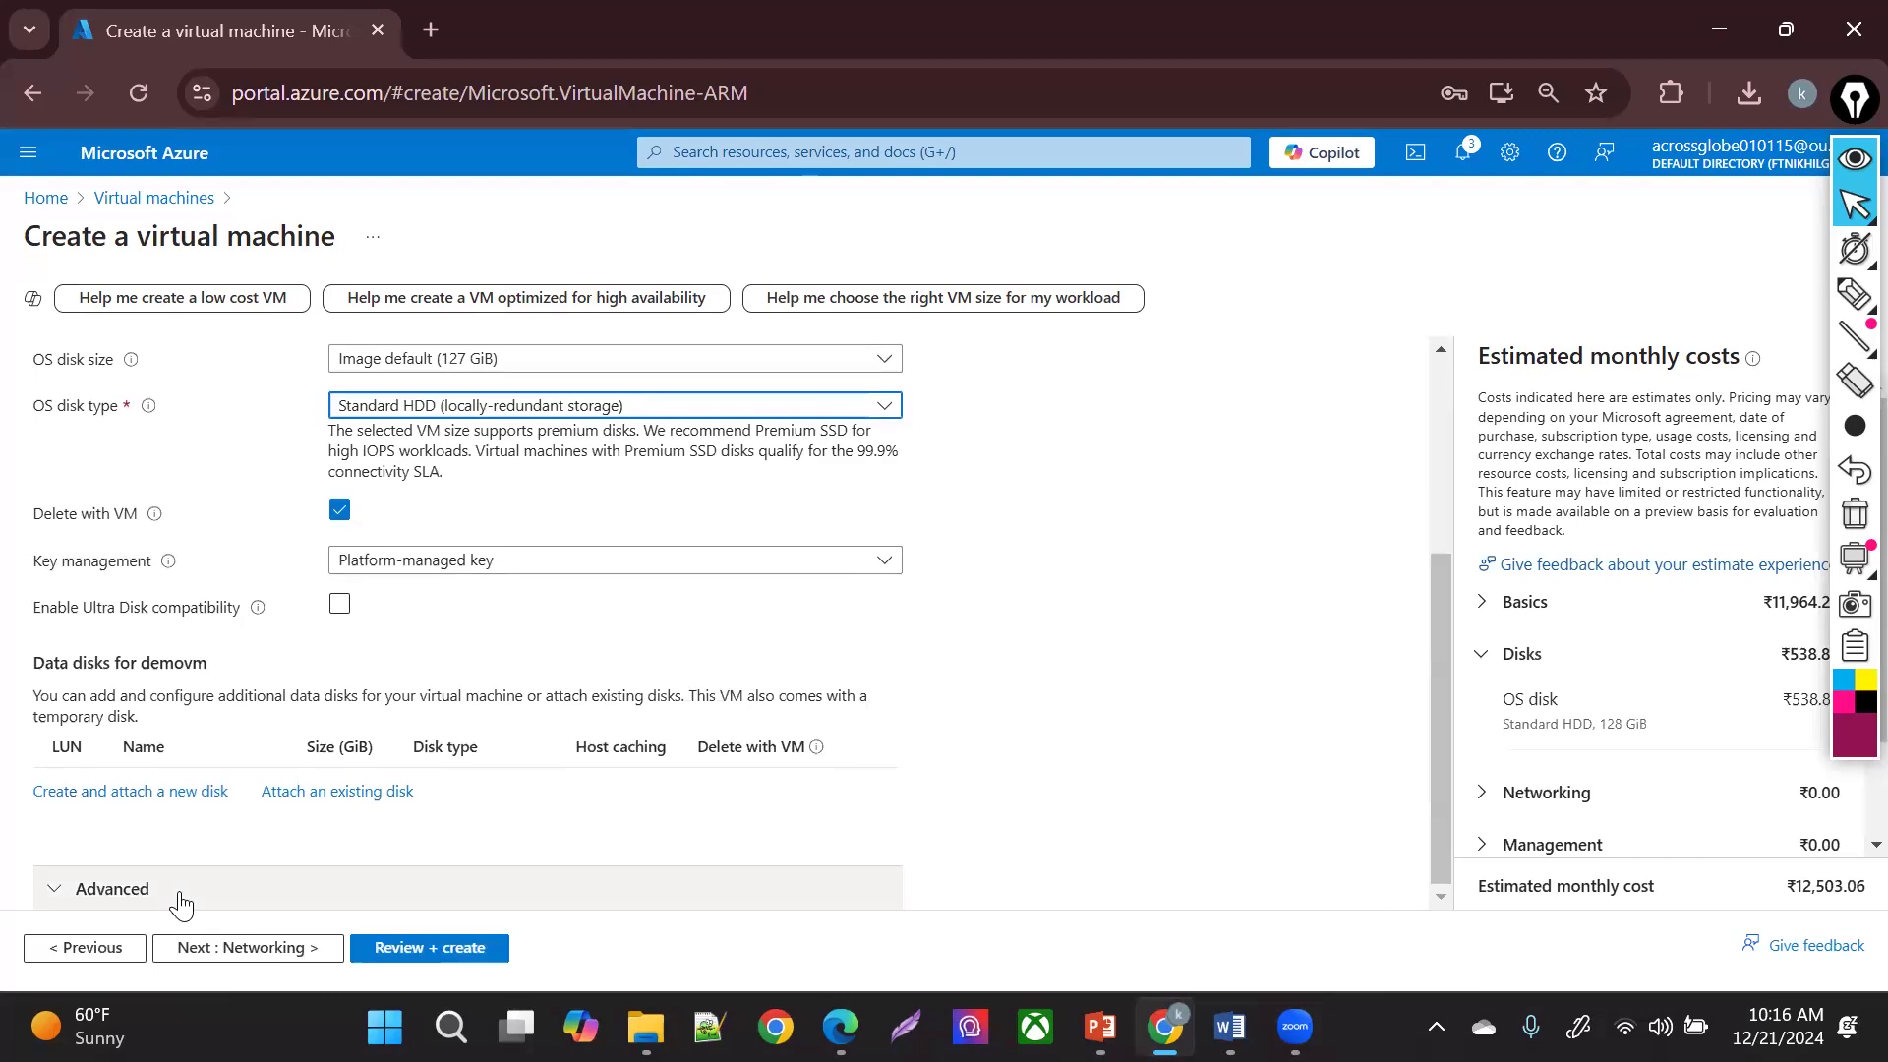
- Keep the default networking, management, monitoring, advanced and tag settings, and proceed to review and create the virtual machine
{"action": "left_click", "coordinate": [185, 948]}
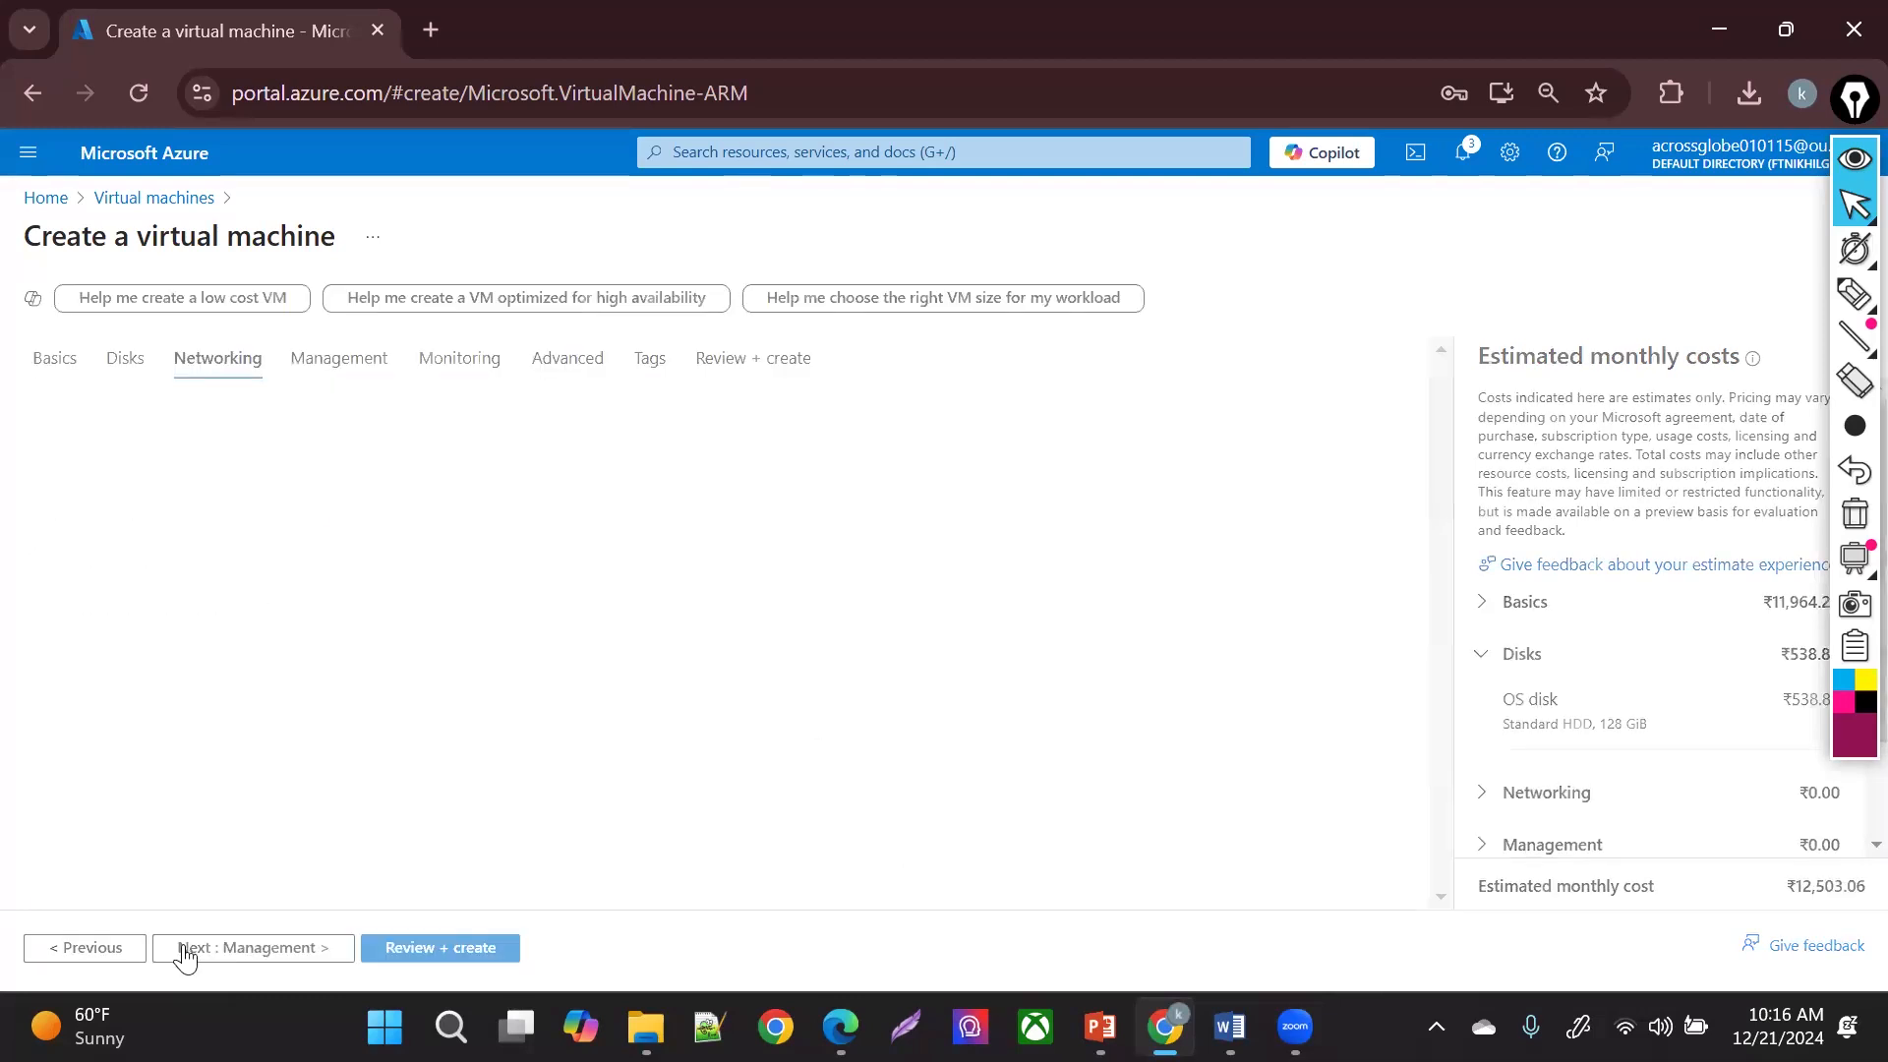
{"action": "left_click", "coordinate": [185, 949]}
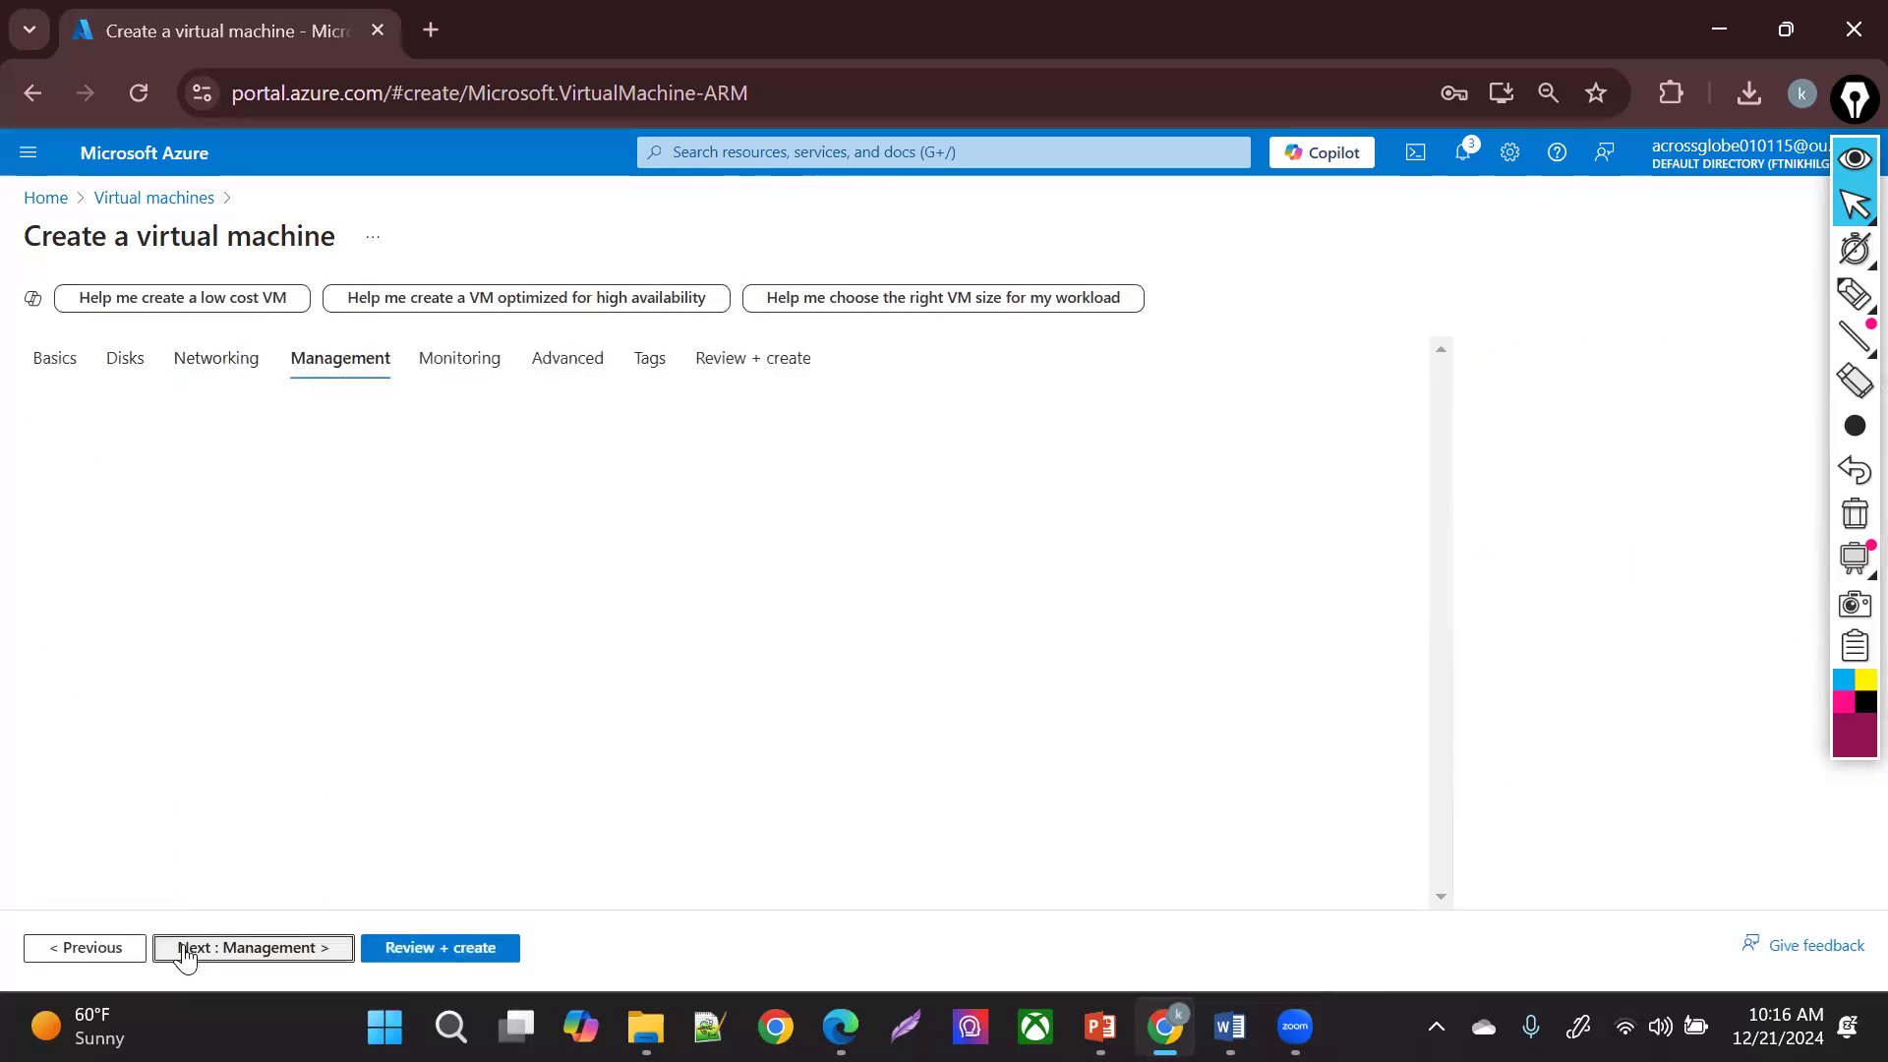
{"action": "left_click", "coordinate": [185, 950]}
{"action": "left_click", "coordinate": [185, 950]}
{"action": "left_click", "coordinate": [185, 950]}
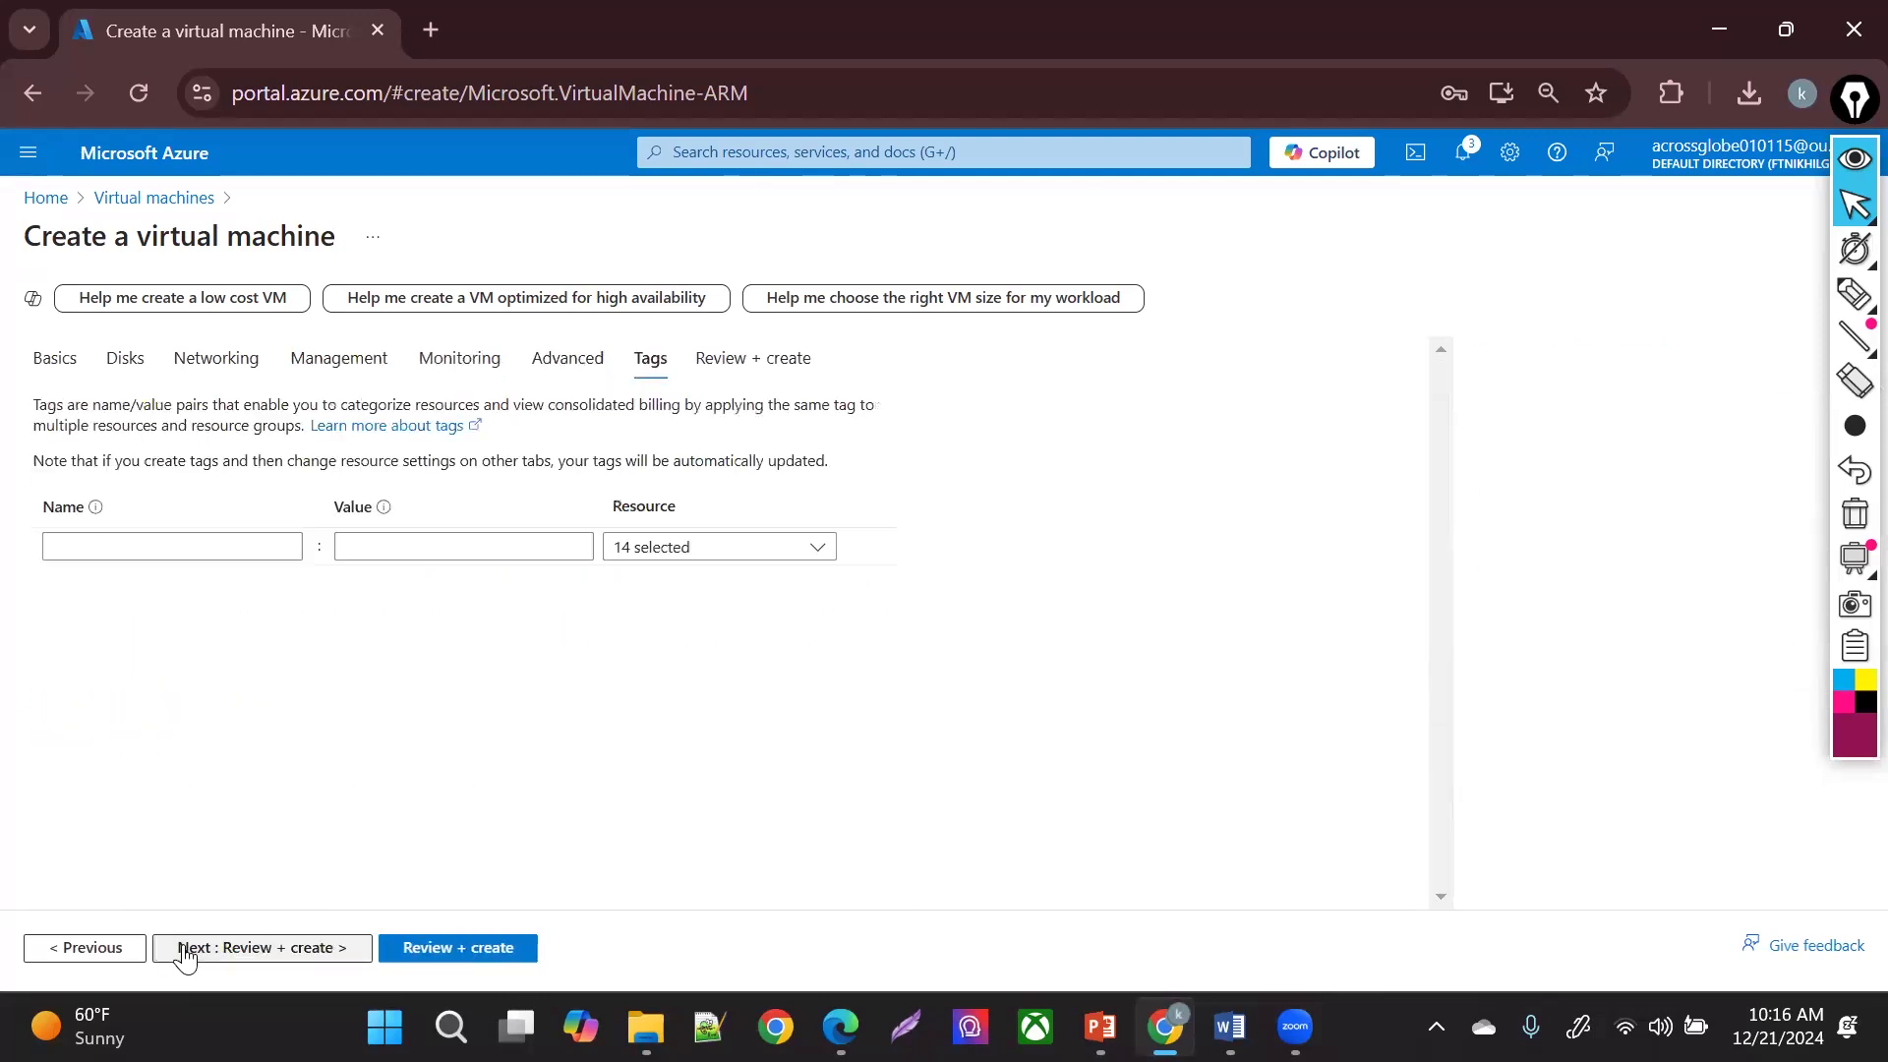
{"action": "left_click", "coordinate": [421, 947]}
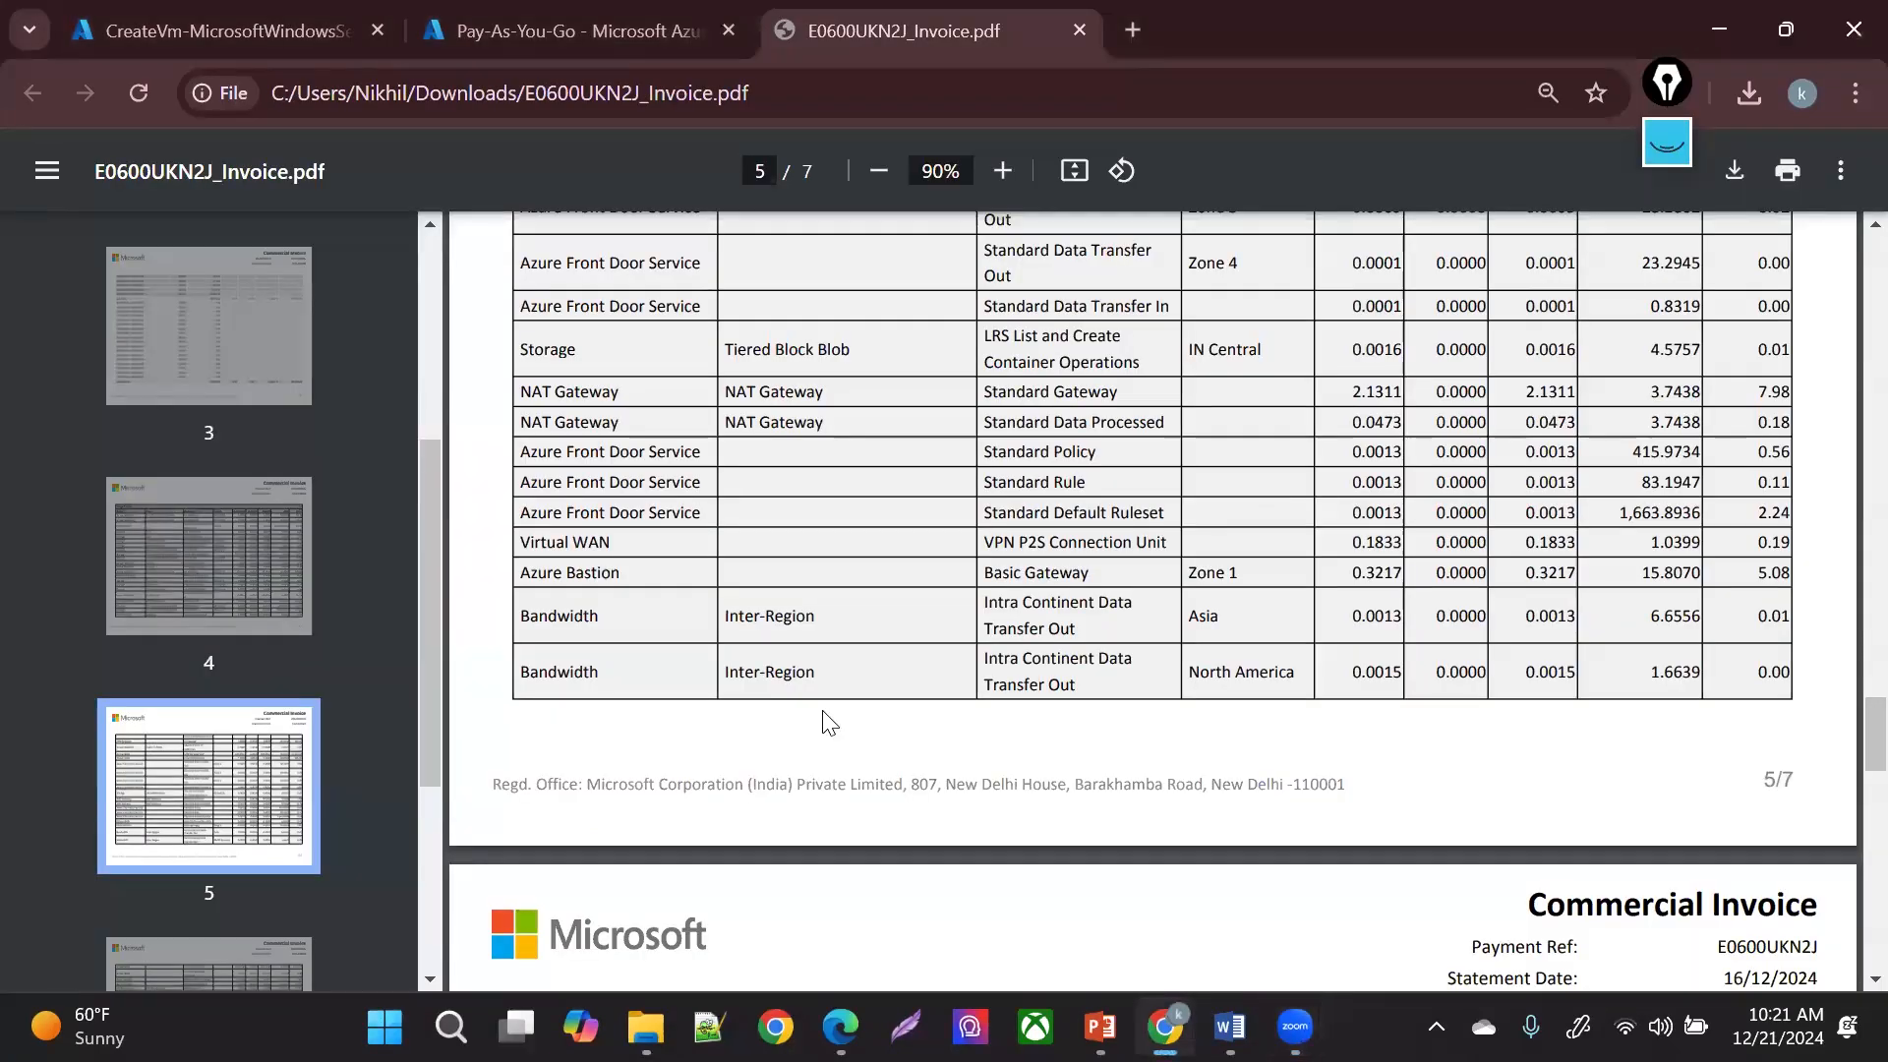
- Return from the invoice PDF to the virtual machine's deployment overview and open the deployed demovm resource
{"action": "left_click", "coordinate": [522, 26]}
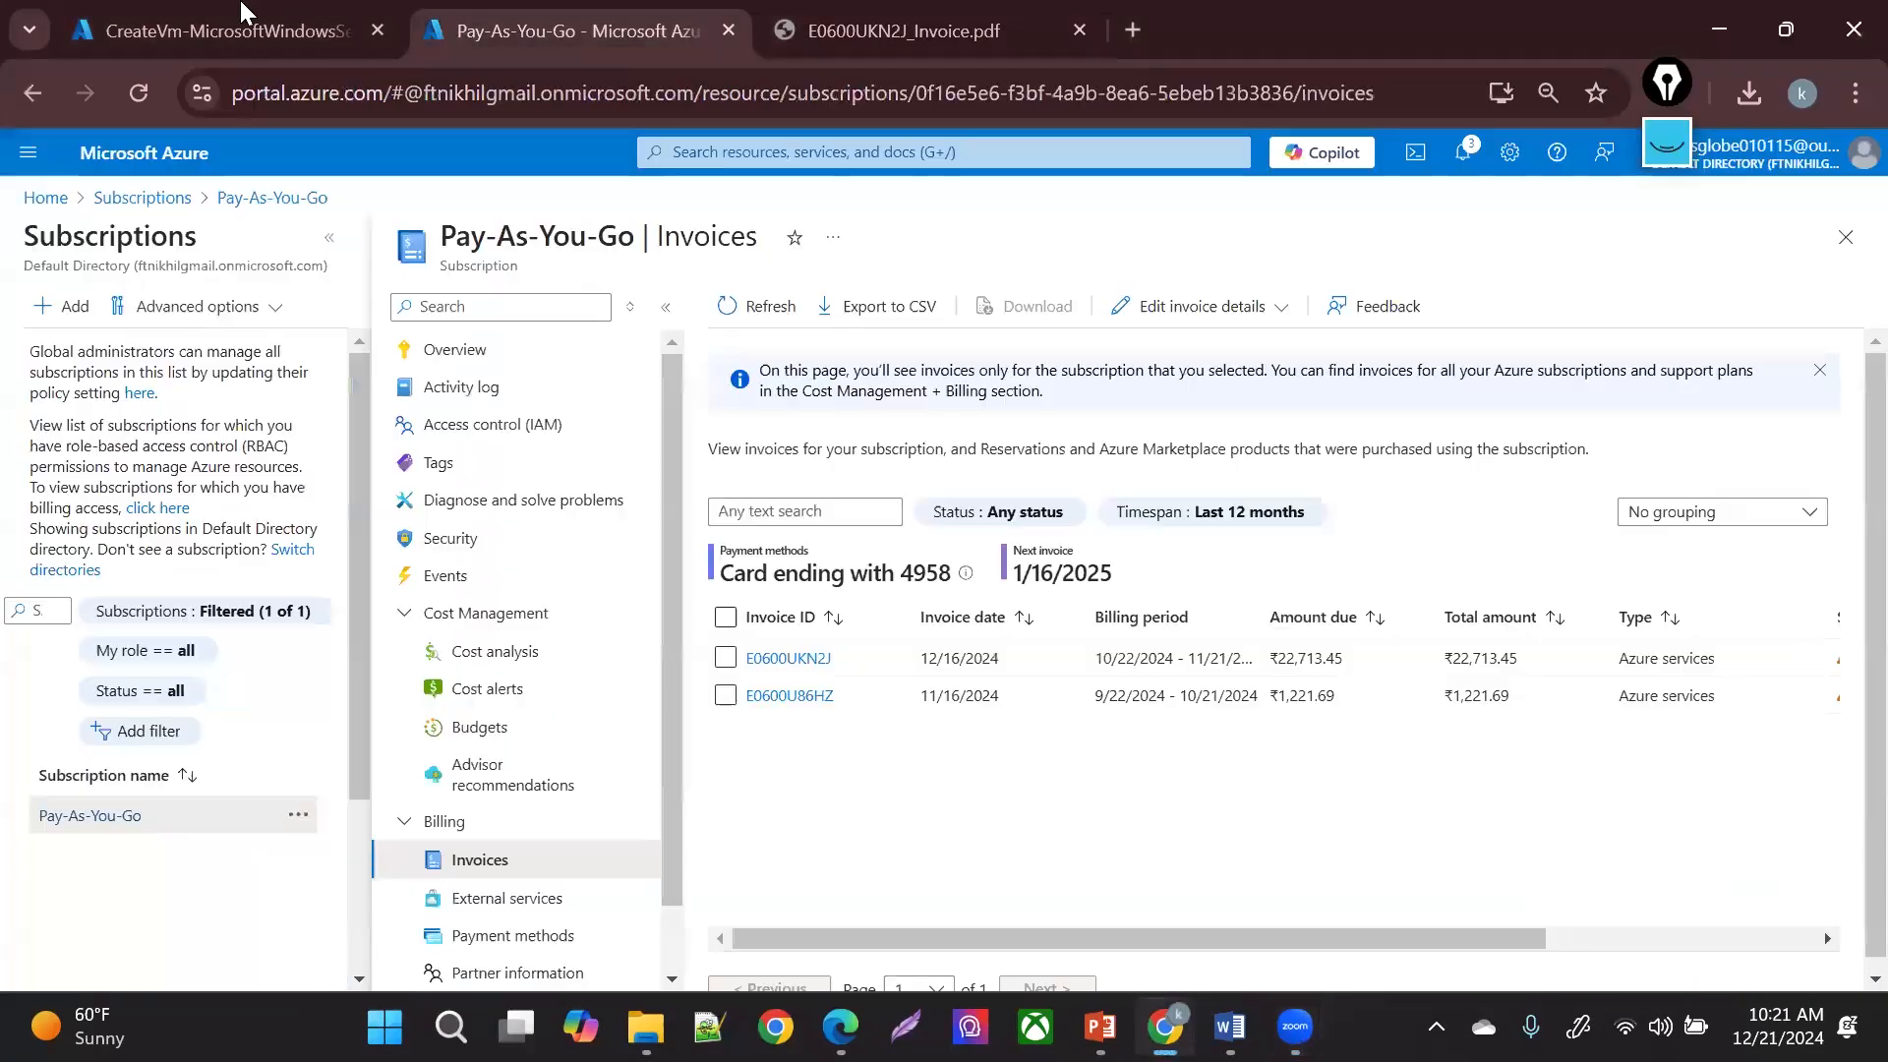
{"action": "left_click", "coordinate": [240, 6]}
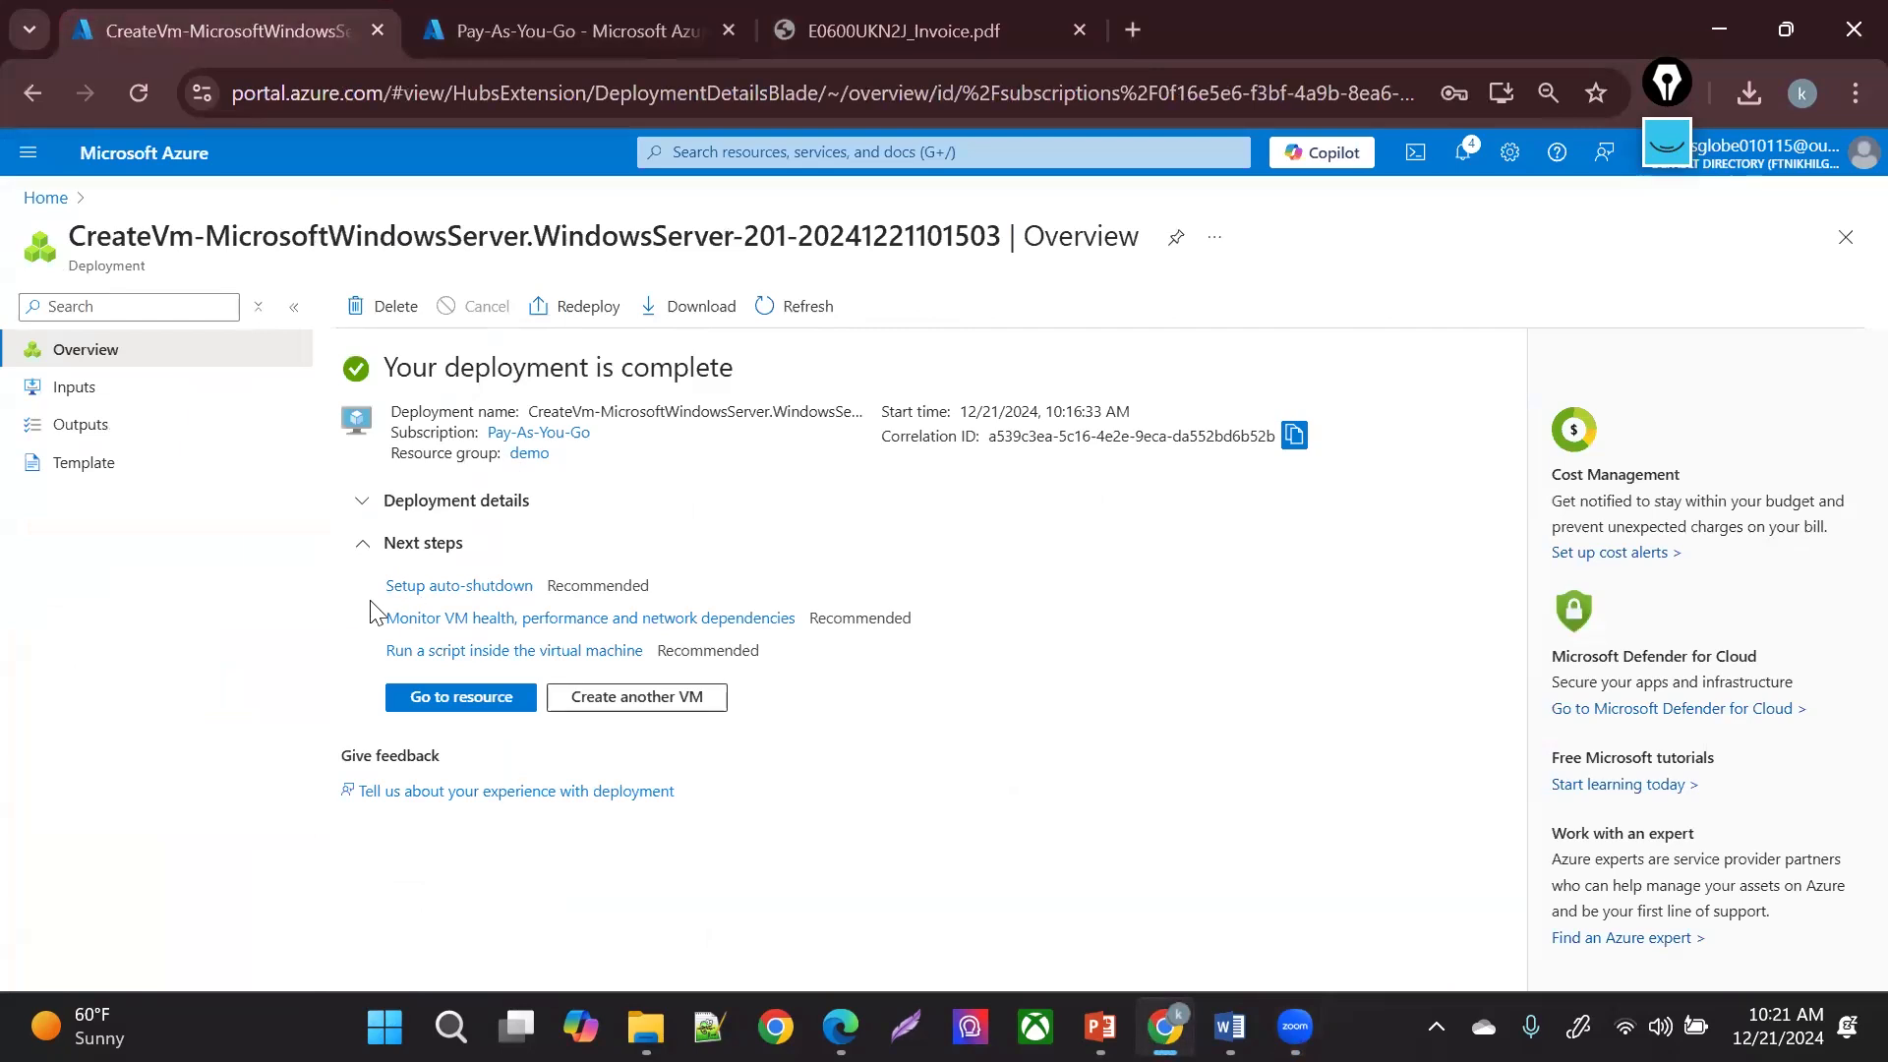
{"action": "left_click", "coordinate": [460, 698]}
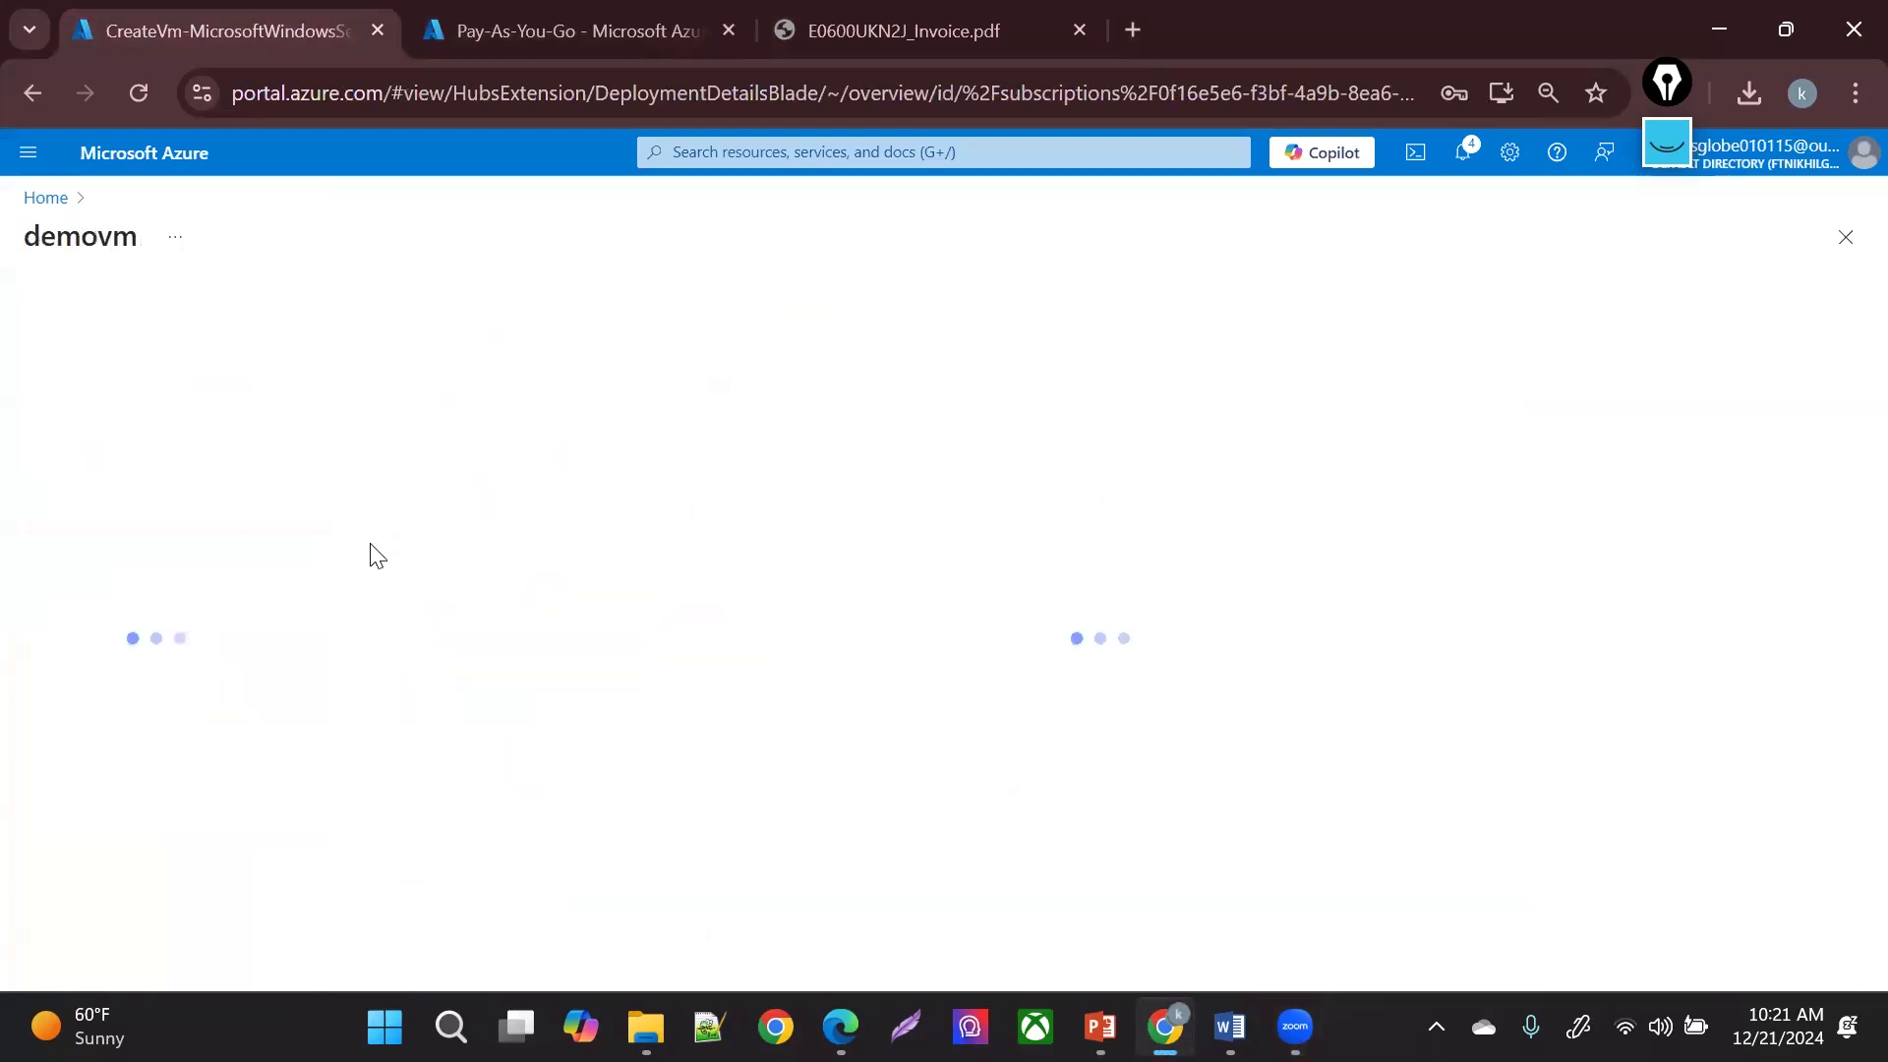
- Open Microsoft Sentinel, start adding it to a workspace, and open the Microsoft Sentinel pricing page
{"action": "left_click", "coordinate": [708, 172]}
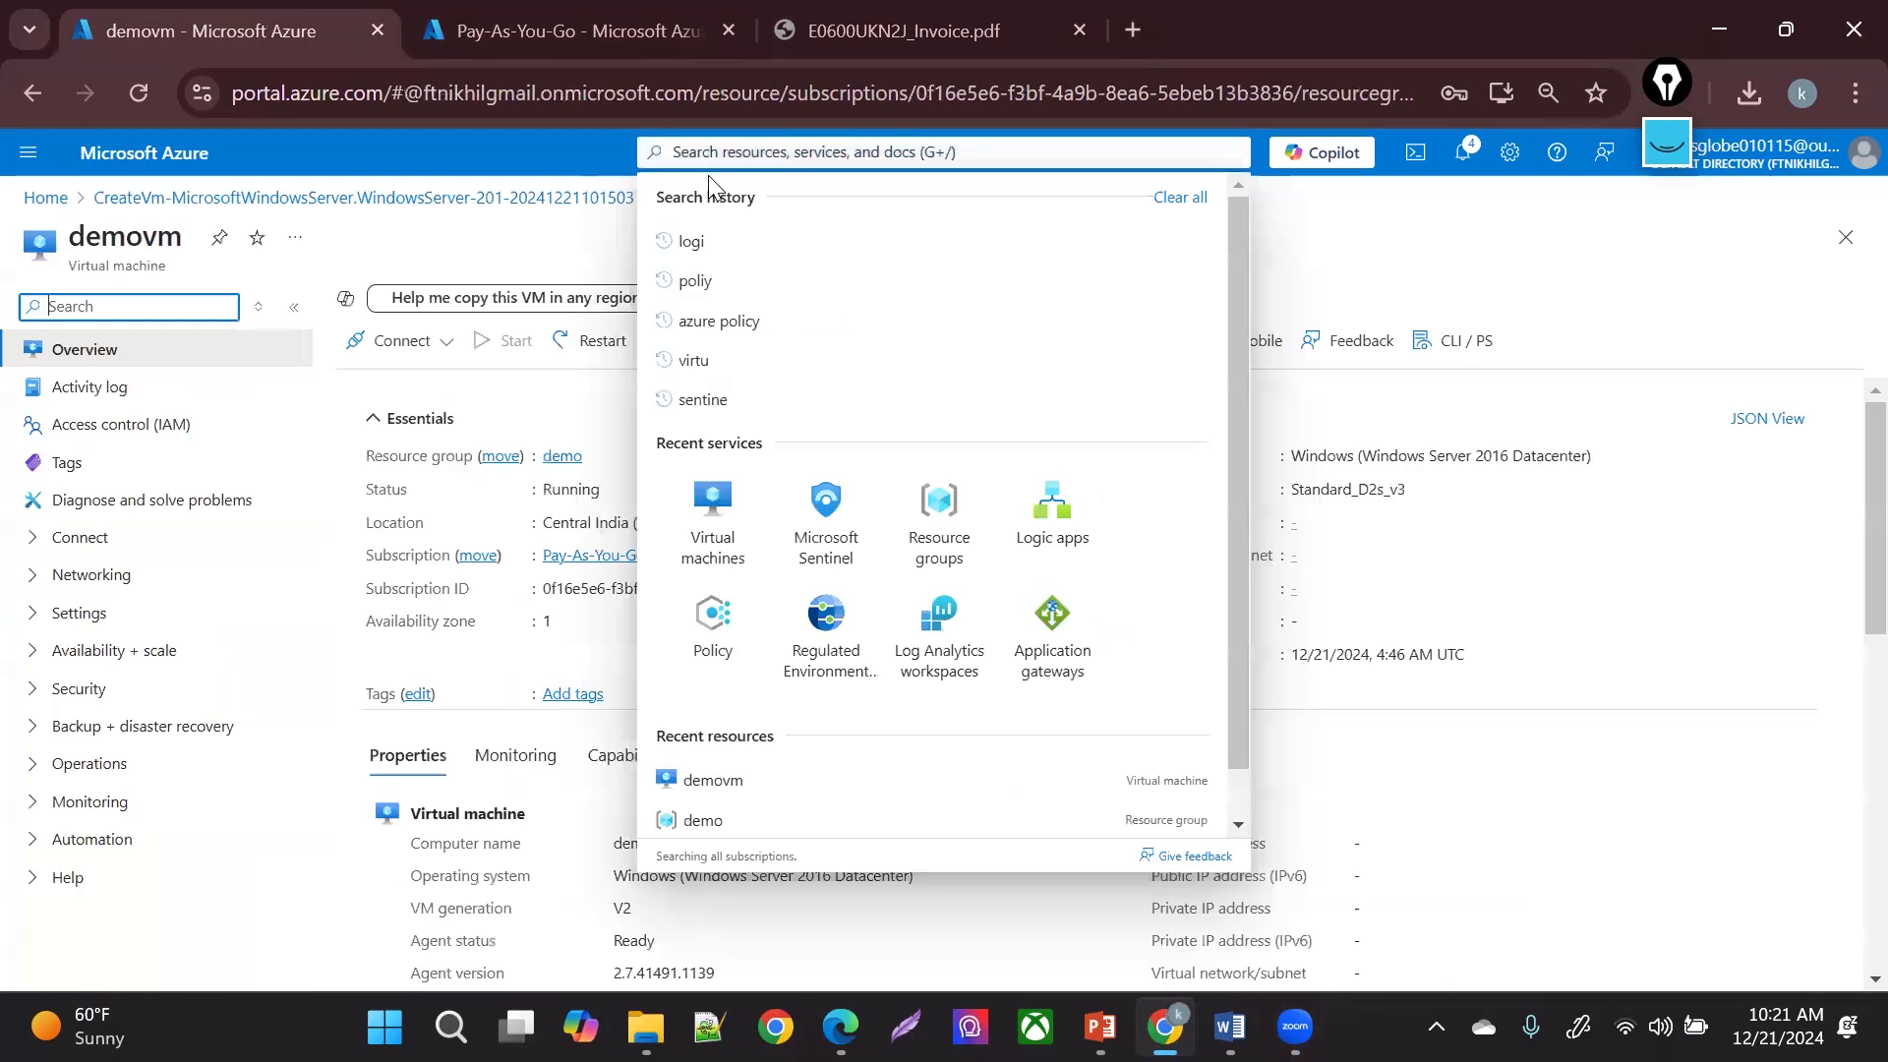
{"action": "left_click", "coordinate": [821, 516]}
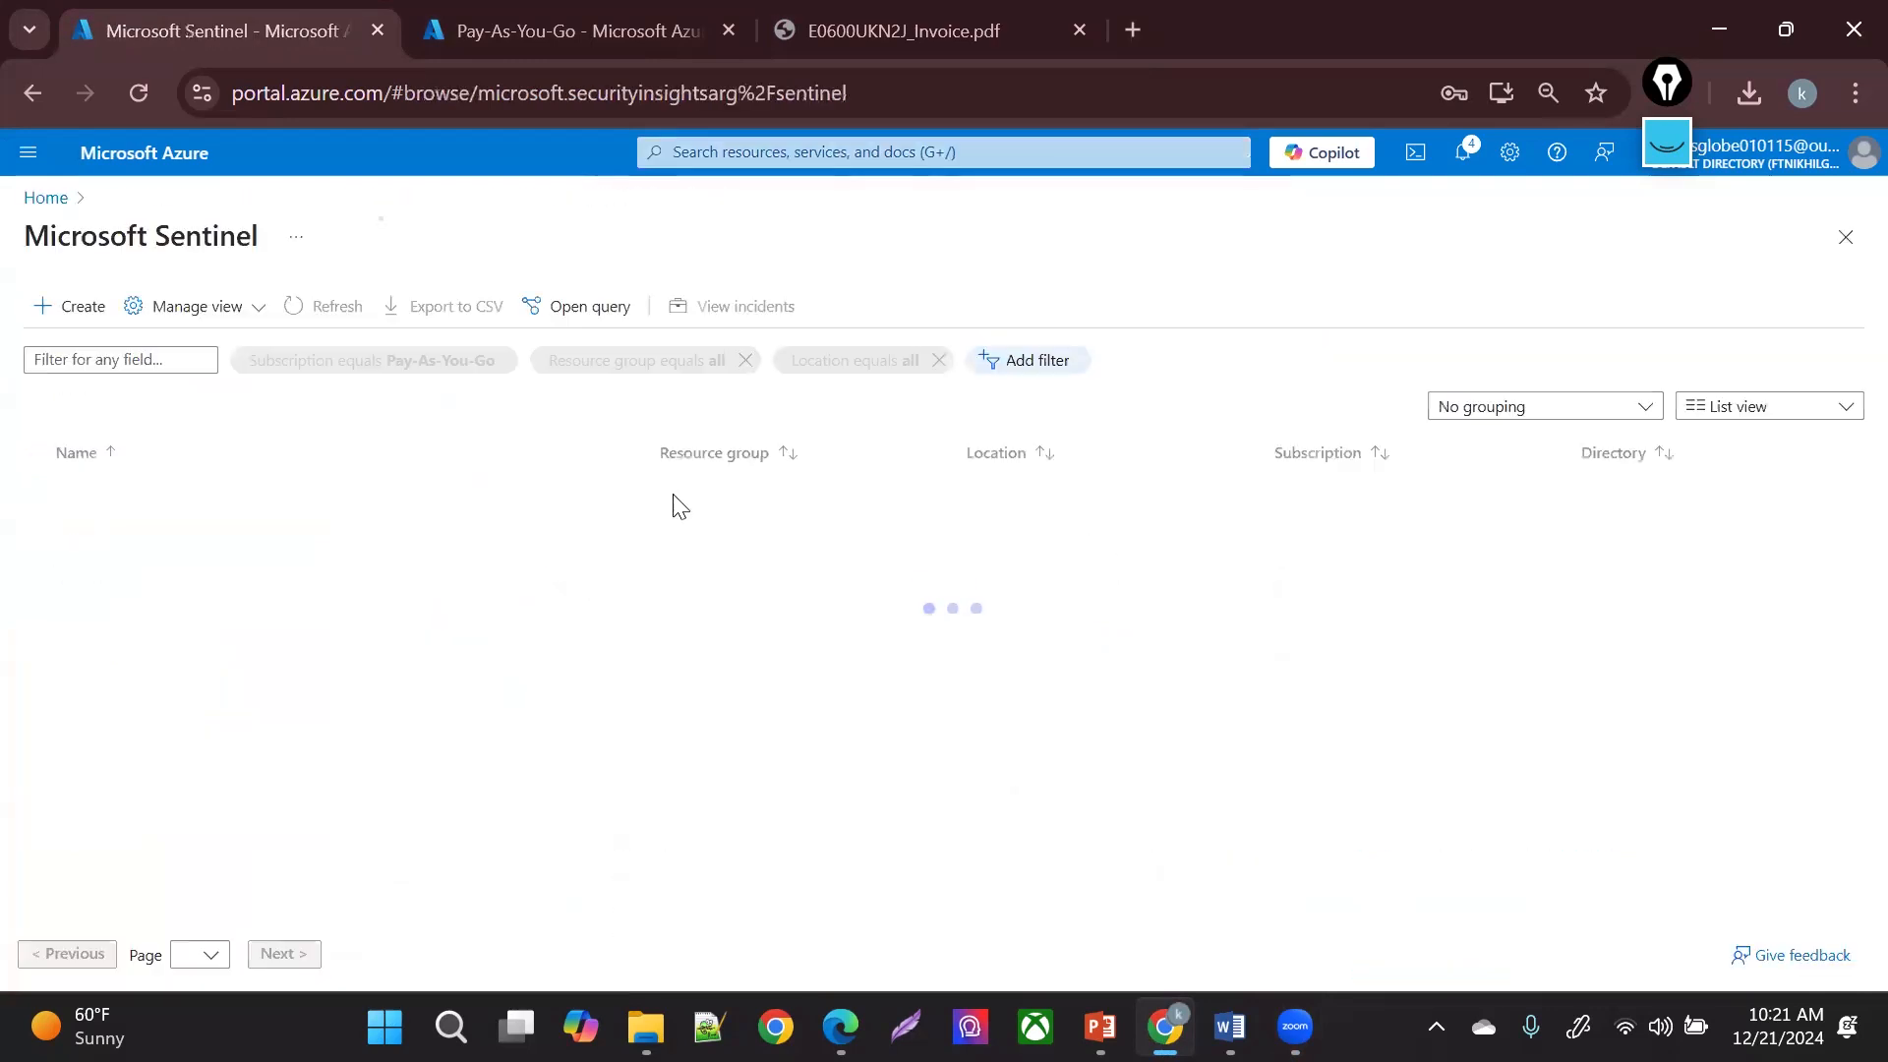
{"action": "left_click", "coordinate": [74, 317]}
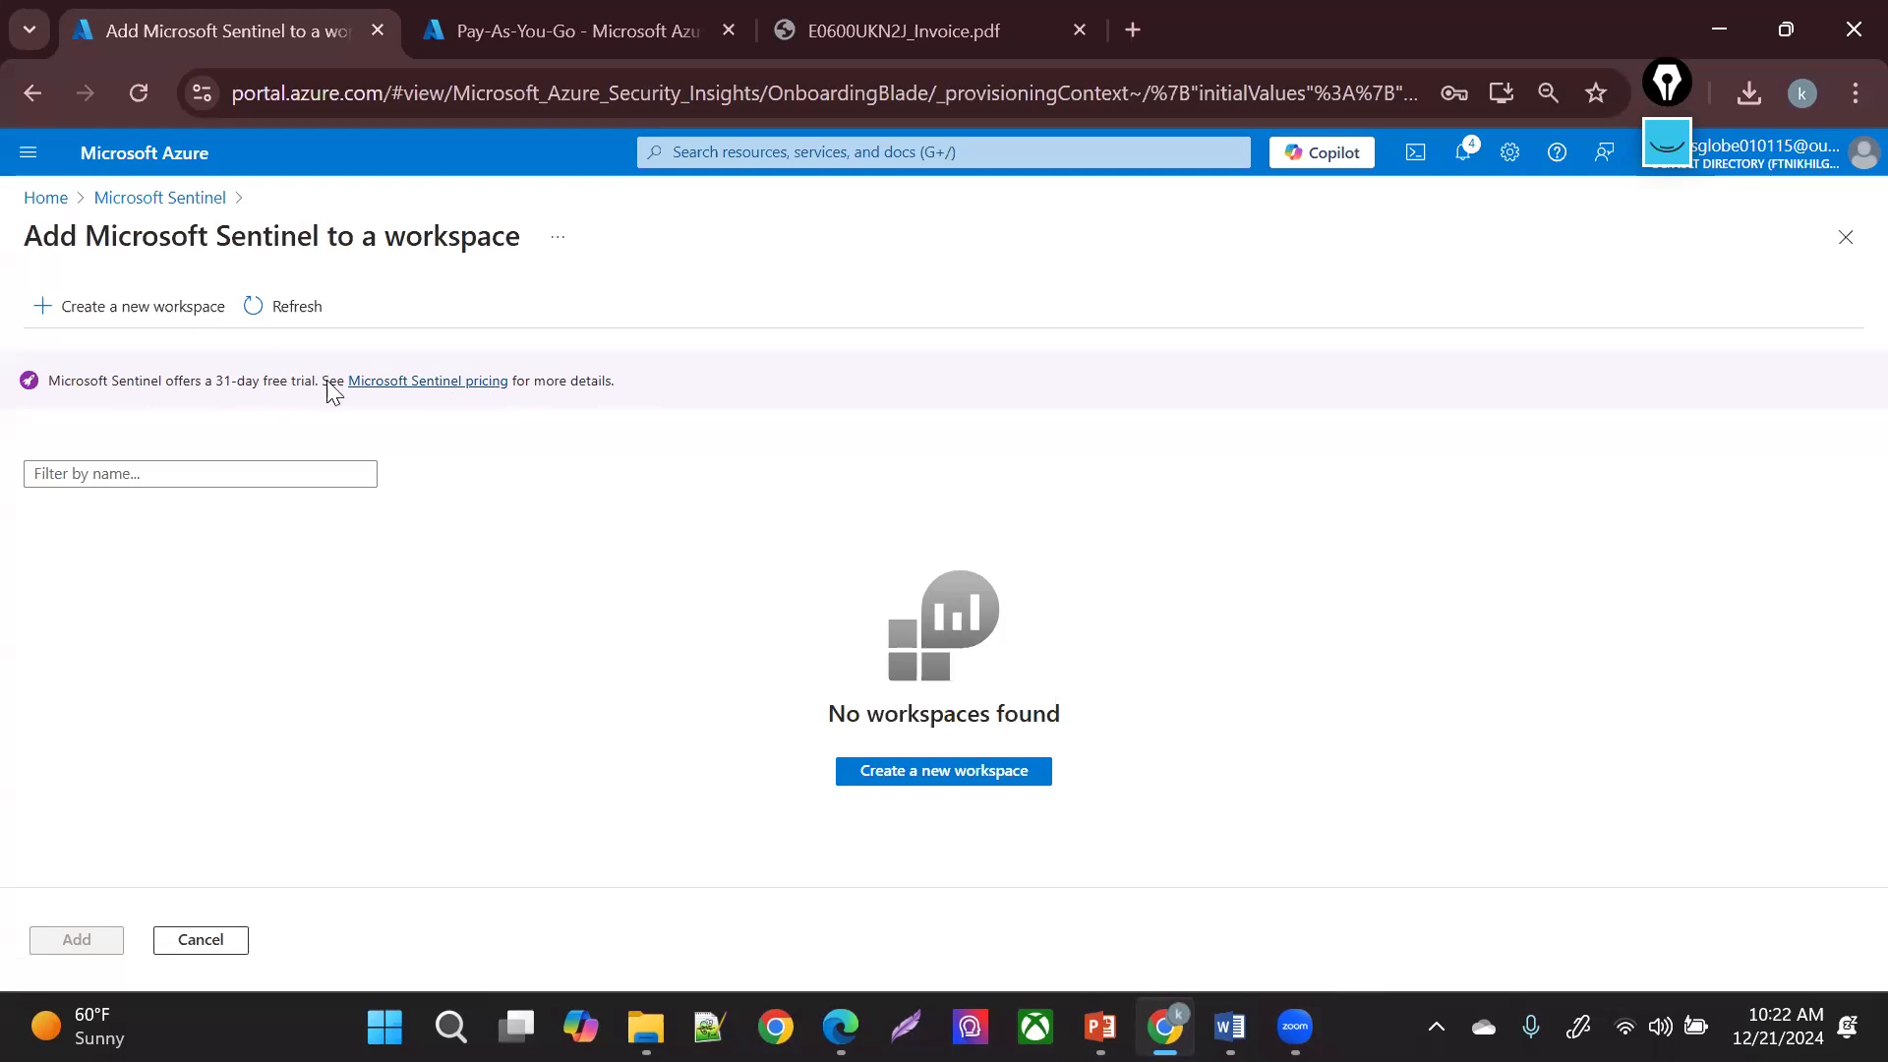
{"action": "left_click", "coordinate": [406, 383]}
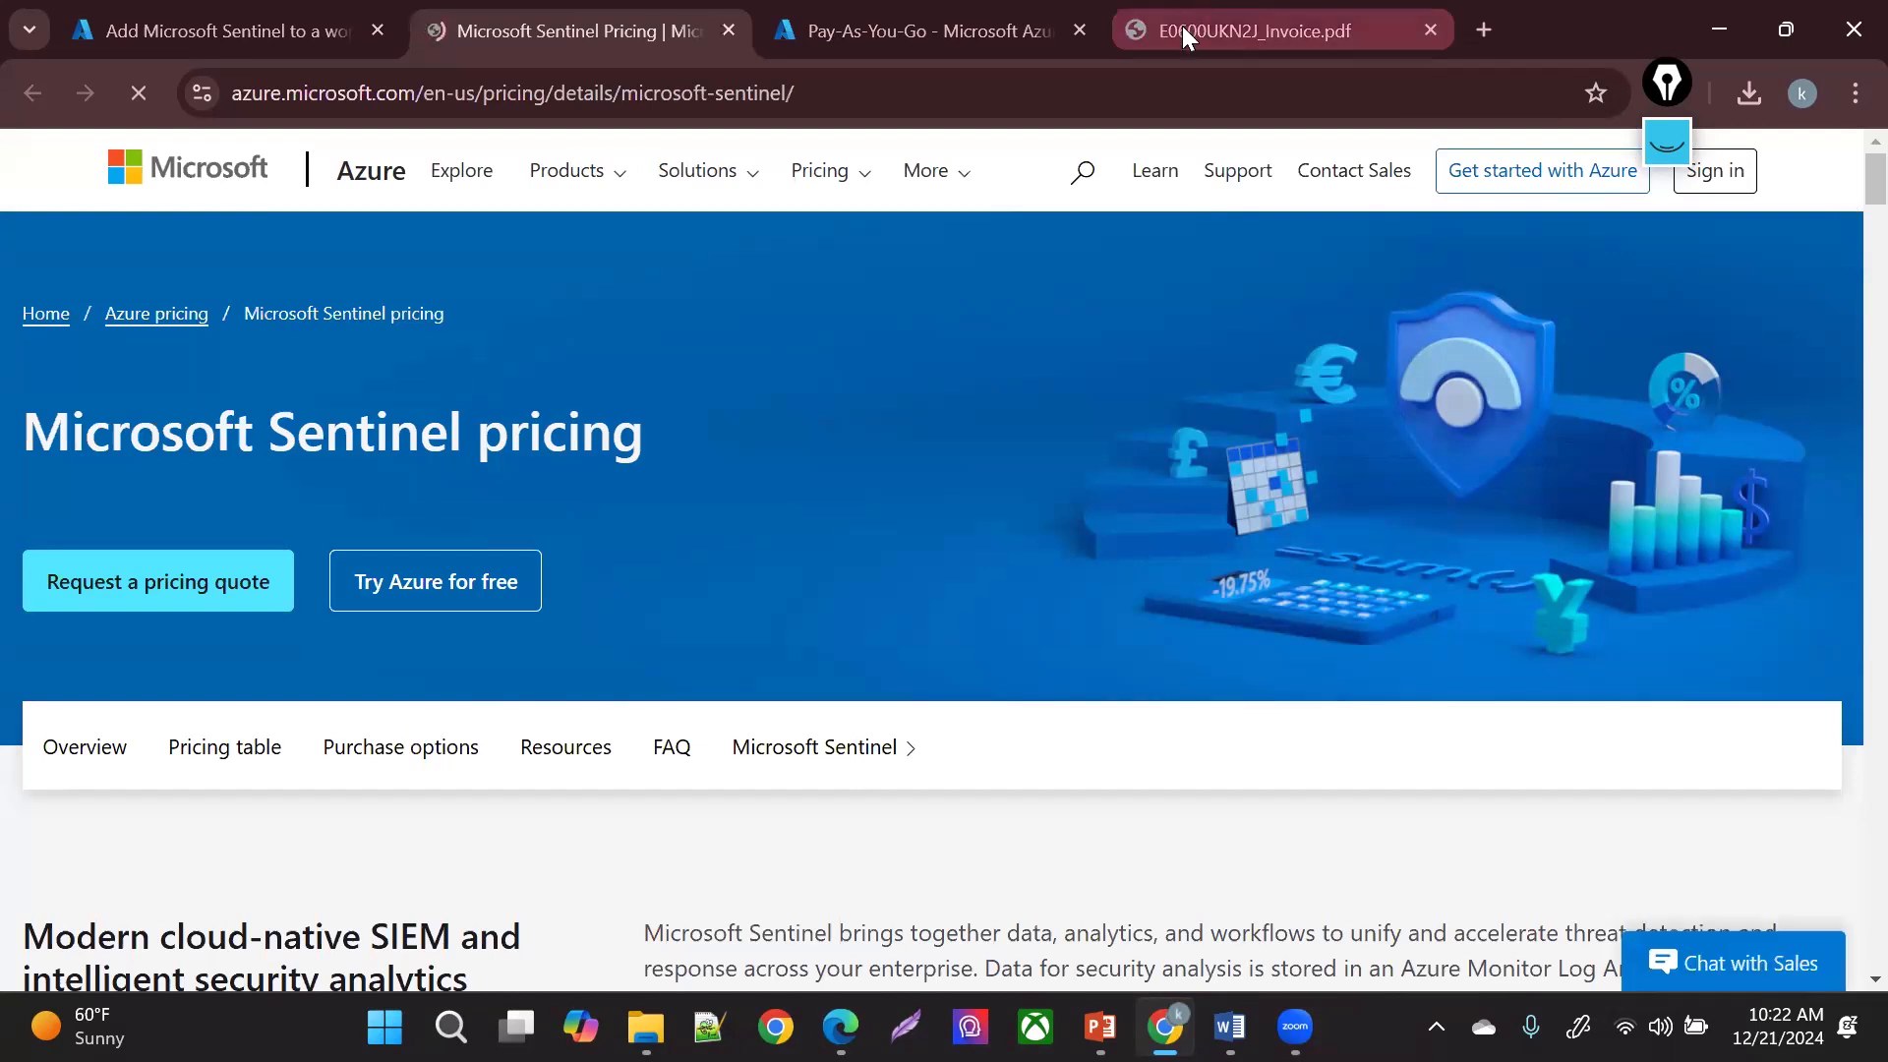
- Close the invoice PDF, then search the web for the Azure pricing calculator and open it
{"action": "left_click", "coordinate": [1433, 23]}
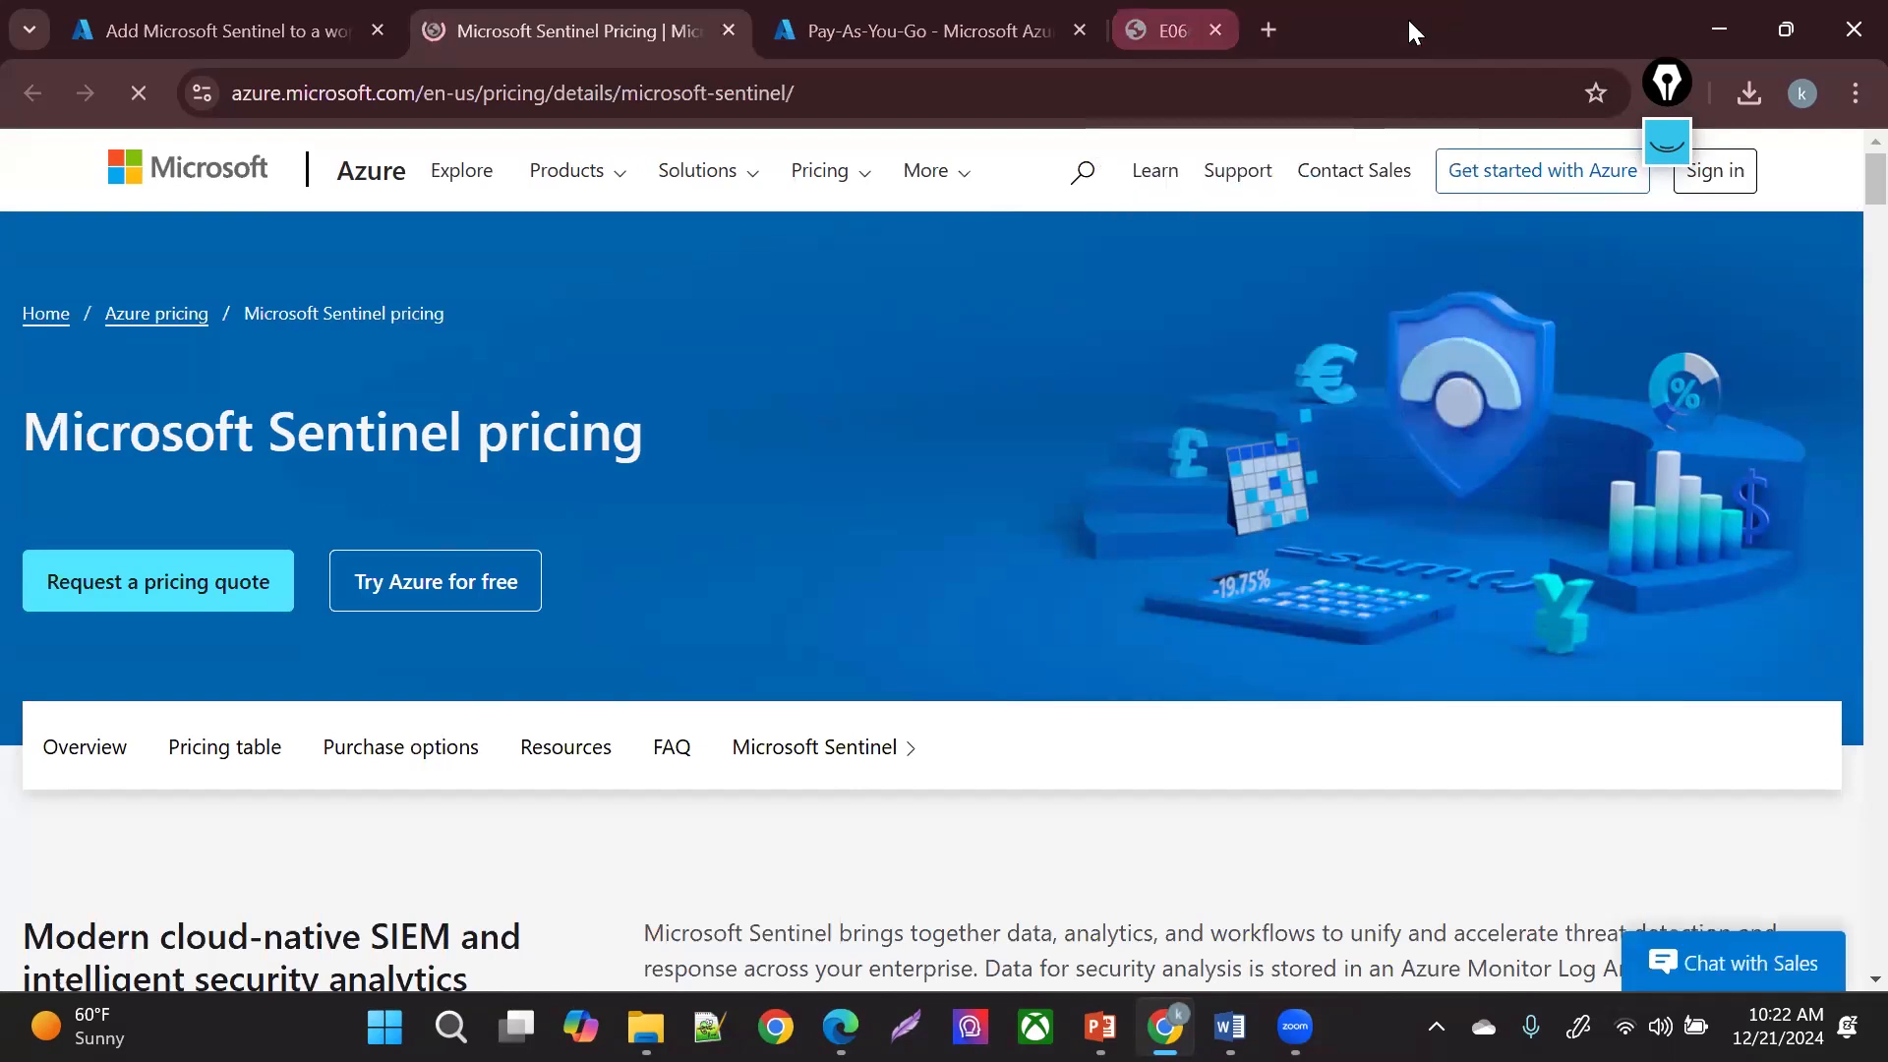
{"action": "left_click", "coordinate": [1133, 30]}
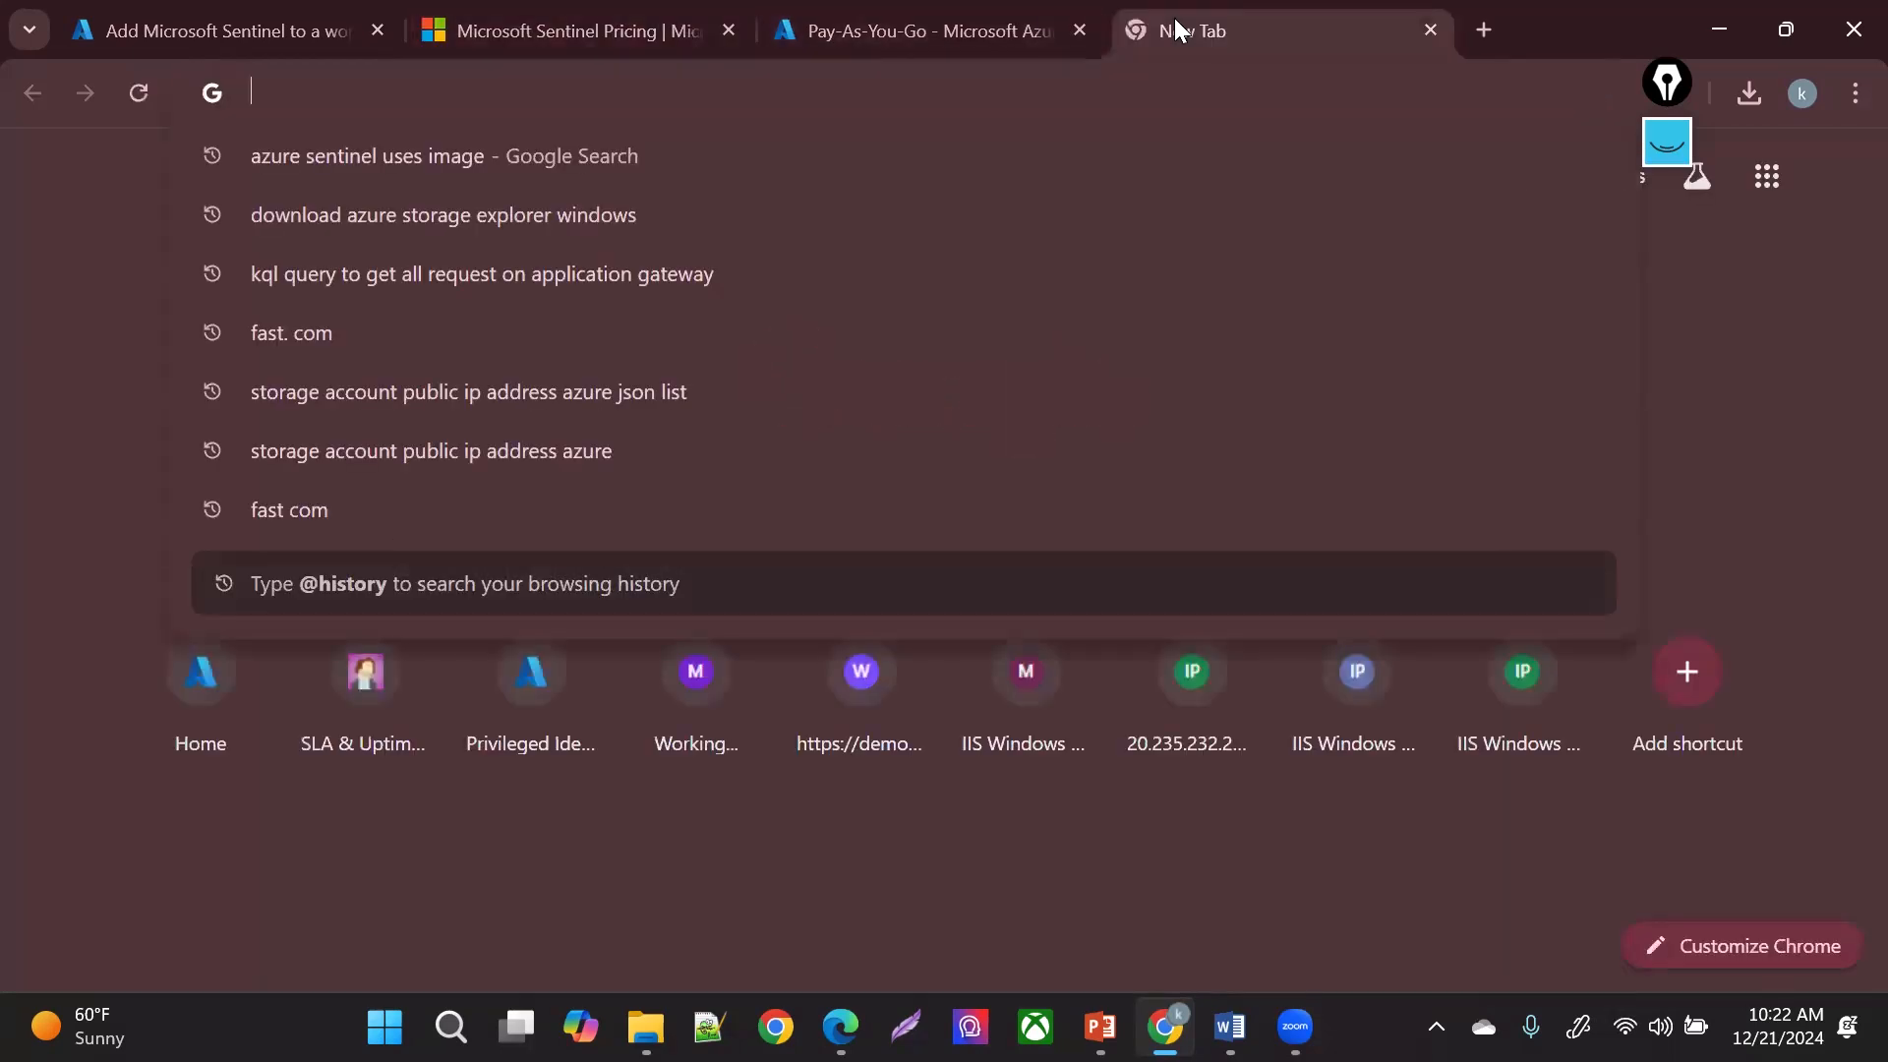
{"action": "type", "text": "AZURE PRCING CALC"}
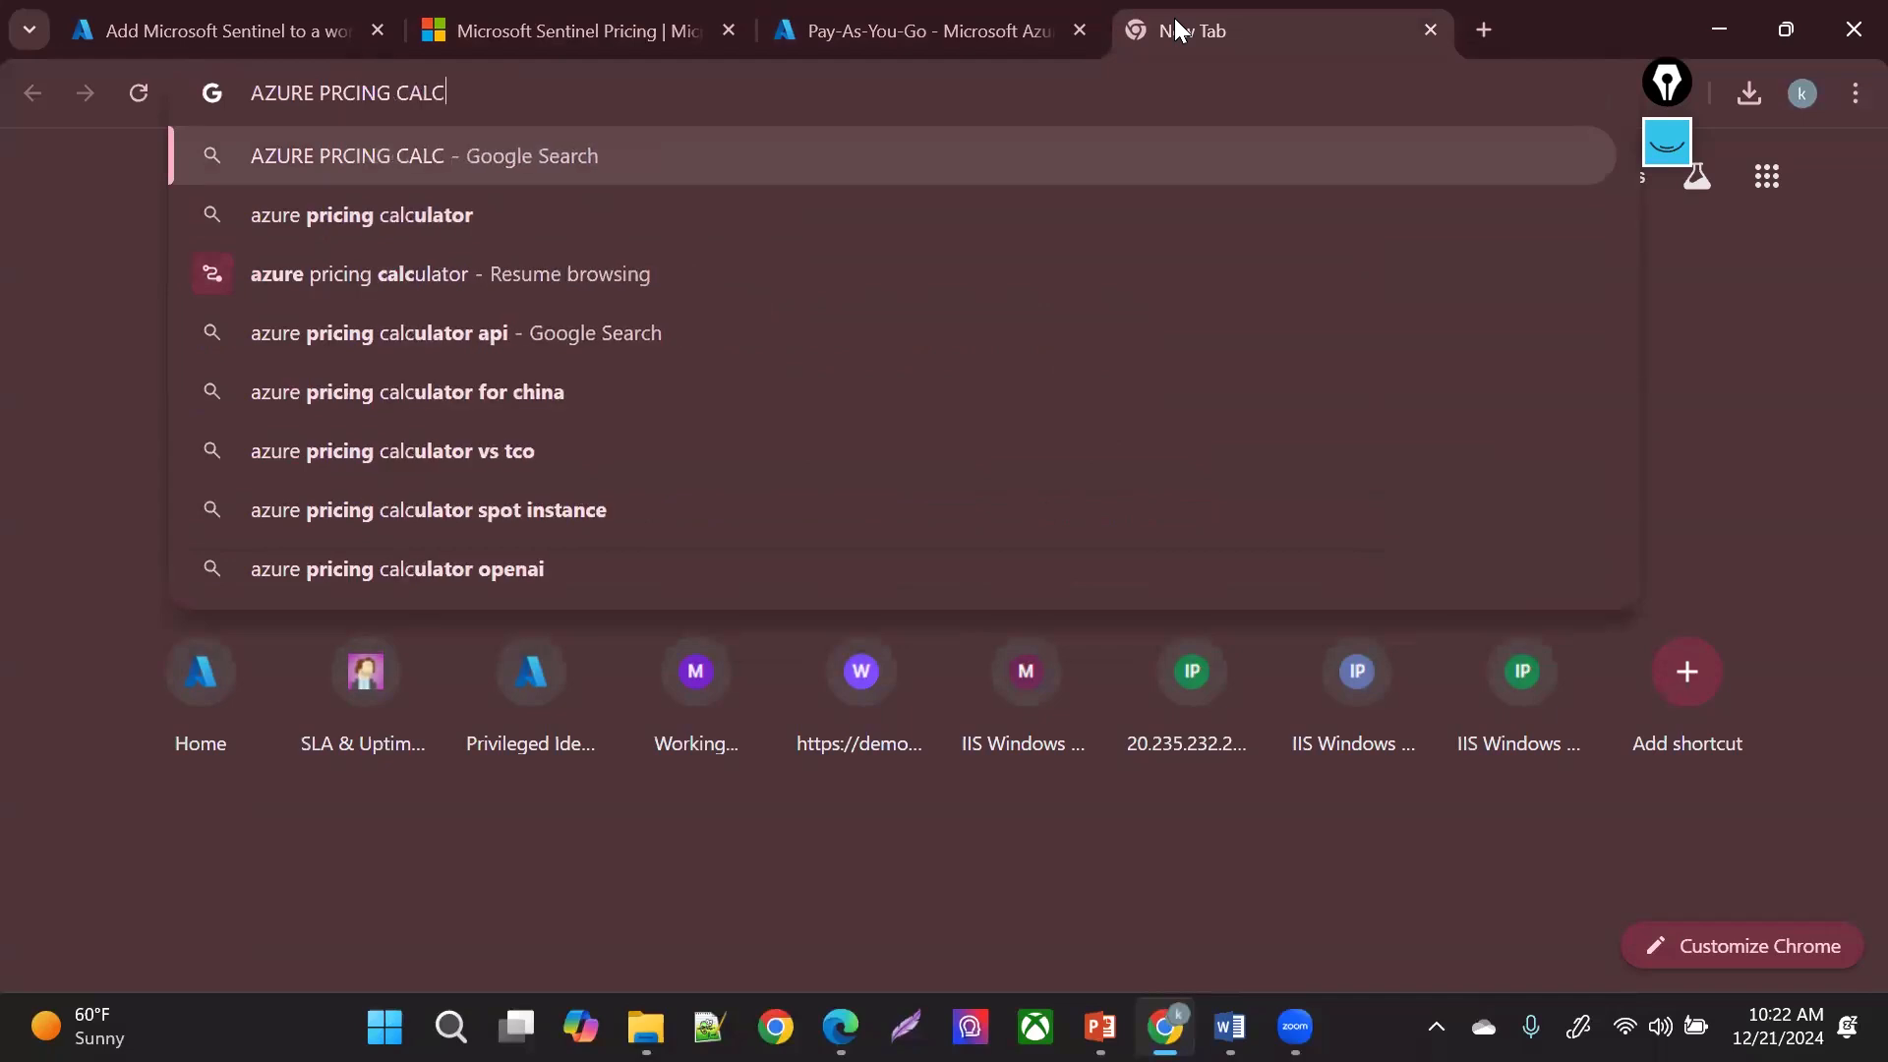
{"action": "key", "text": "Down"}
{"action": "key", "text": "Return"}
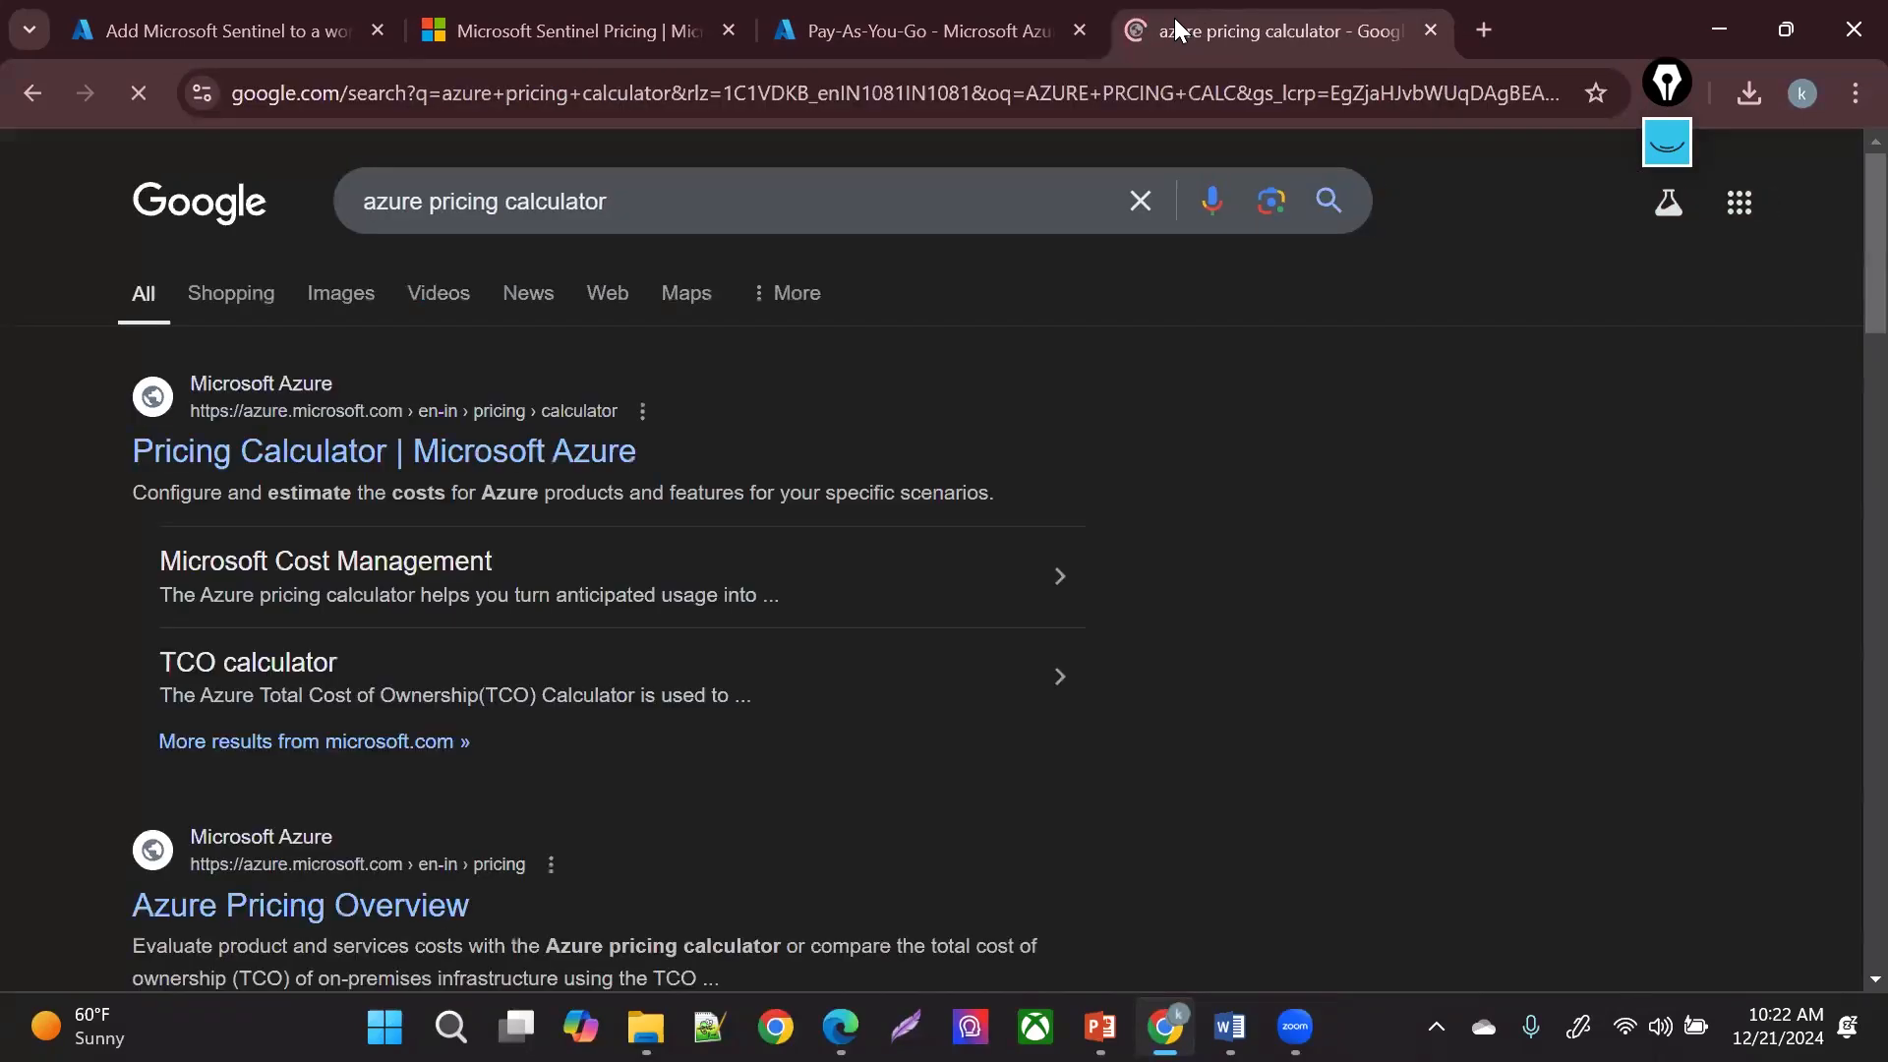
{"action": "left_click", "coordinate": [409, 453]}
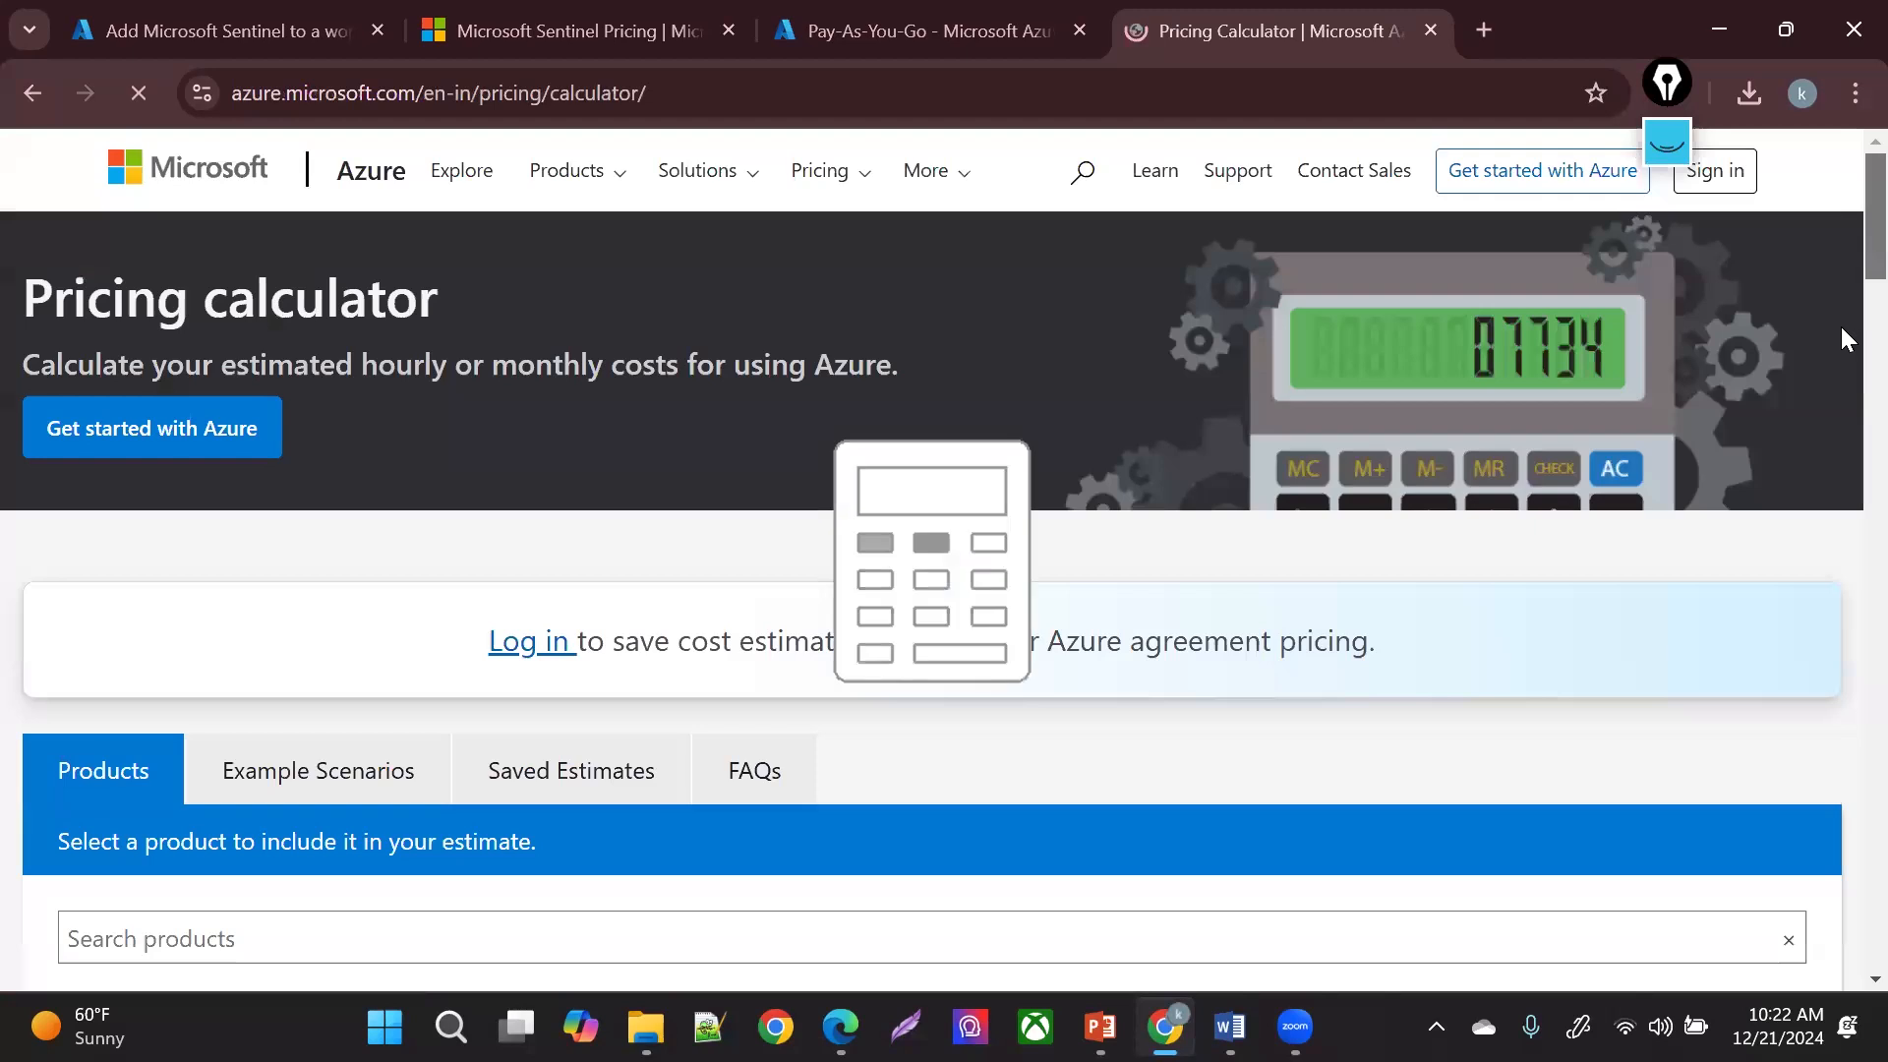
- Add the Virtual Machines product to the pricing estimate and show its entry under Your Estimate
{"action": "scroll", "coordinate": [1841, 352], "scroll_direction": "down", "scroll_amount": 7}
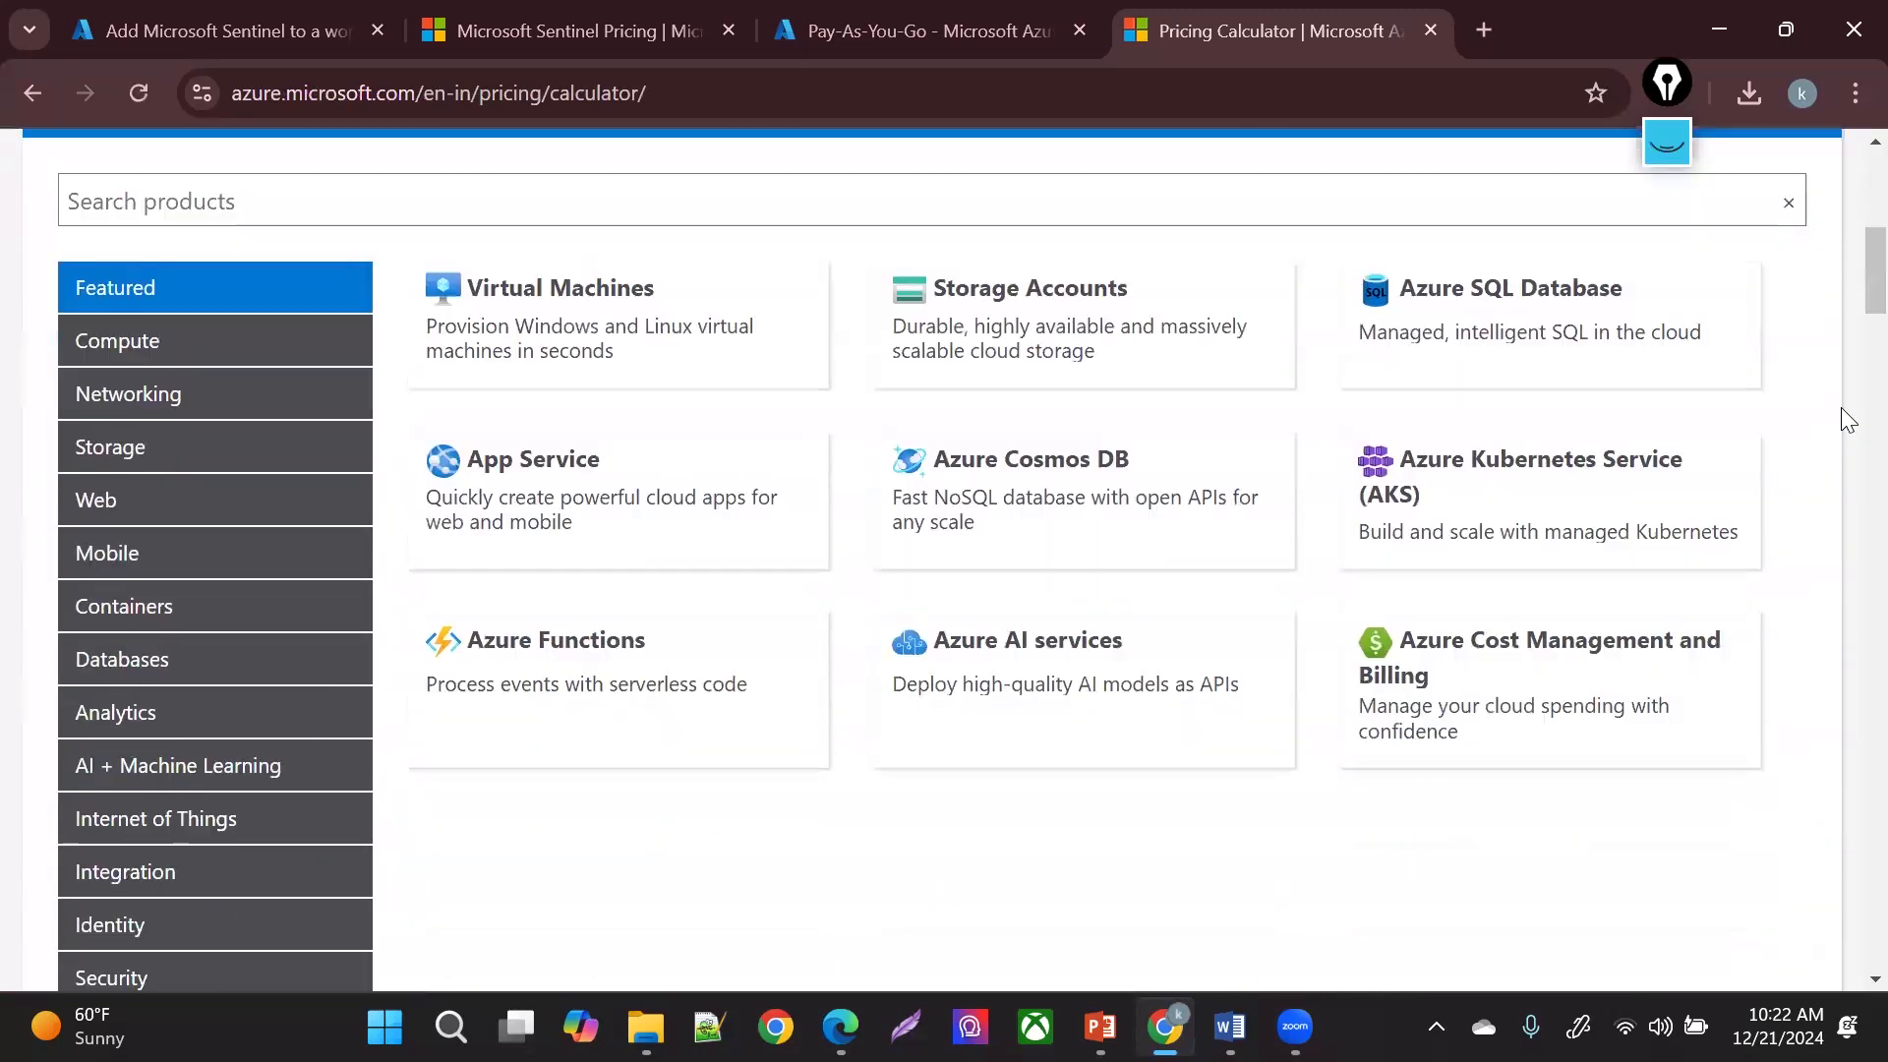
{"action": "left_click", "coordinate": [619, 301]}
{"action": "left_click", "coordinate": [563, 344]}
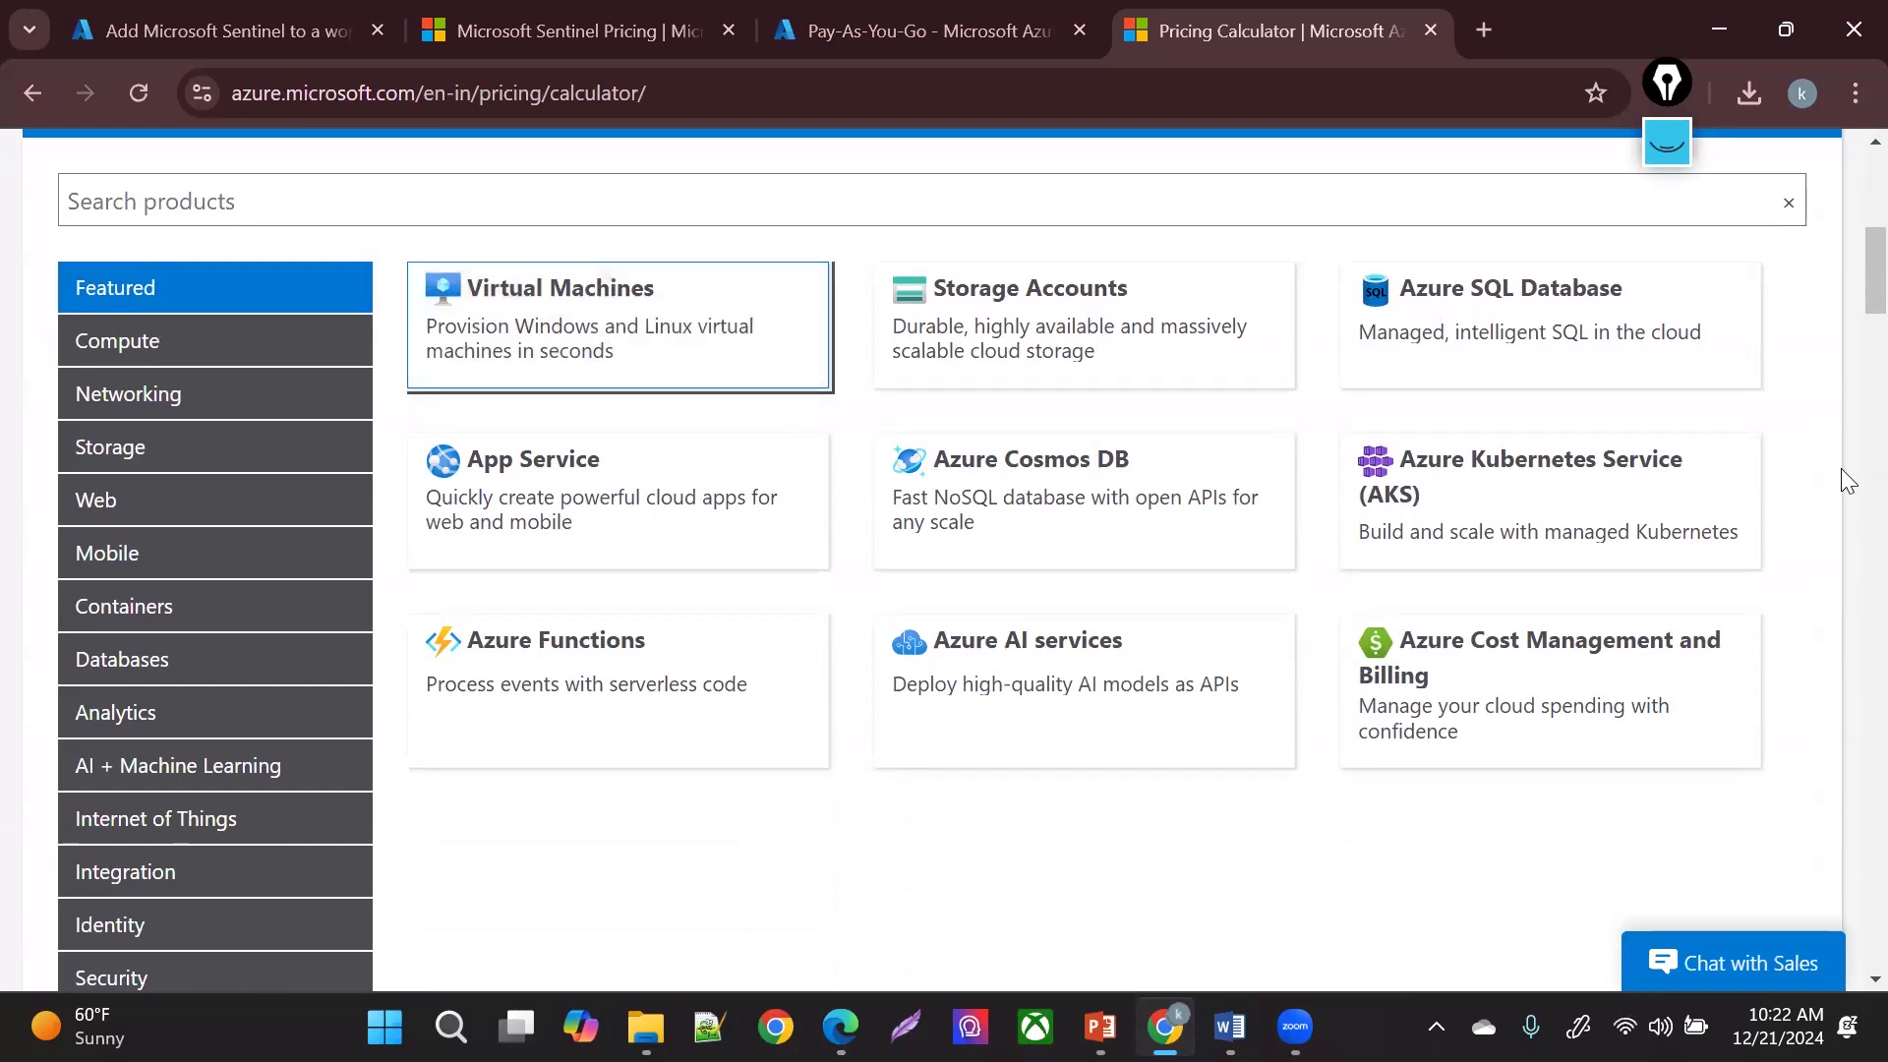
{"action": "scroll", "coordinate": [1843, 314], "scroll_direction": "down", "scroll_amount": 5}
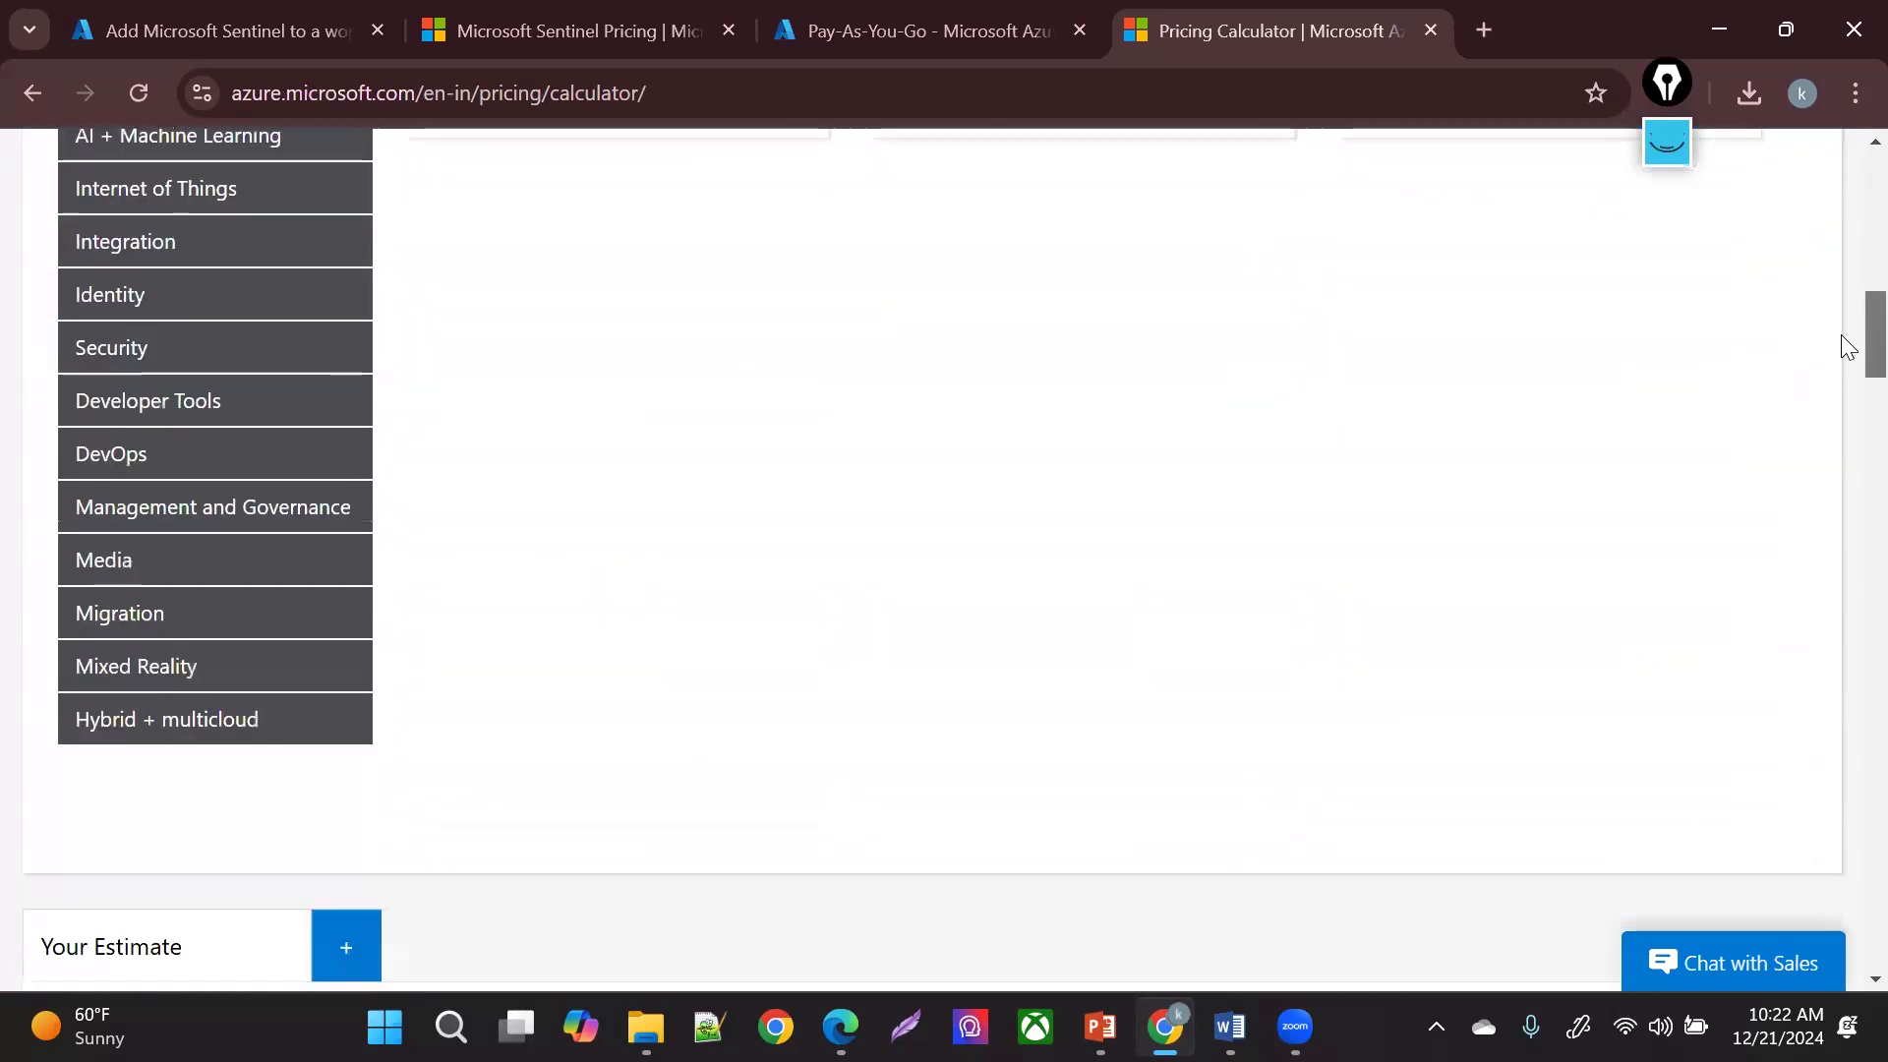
{"action": "scroll", "coordinate": [1845, 374], "scroll_direction": "down", "scroll_amount": 7}
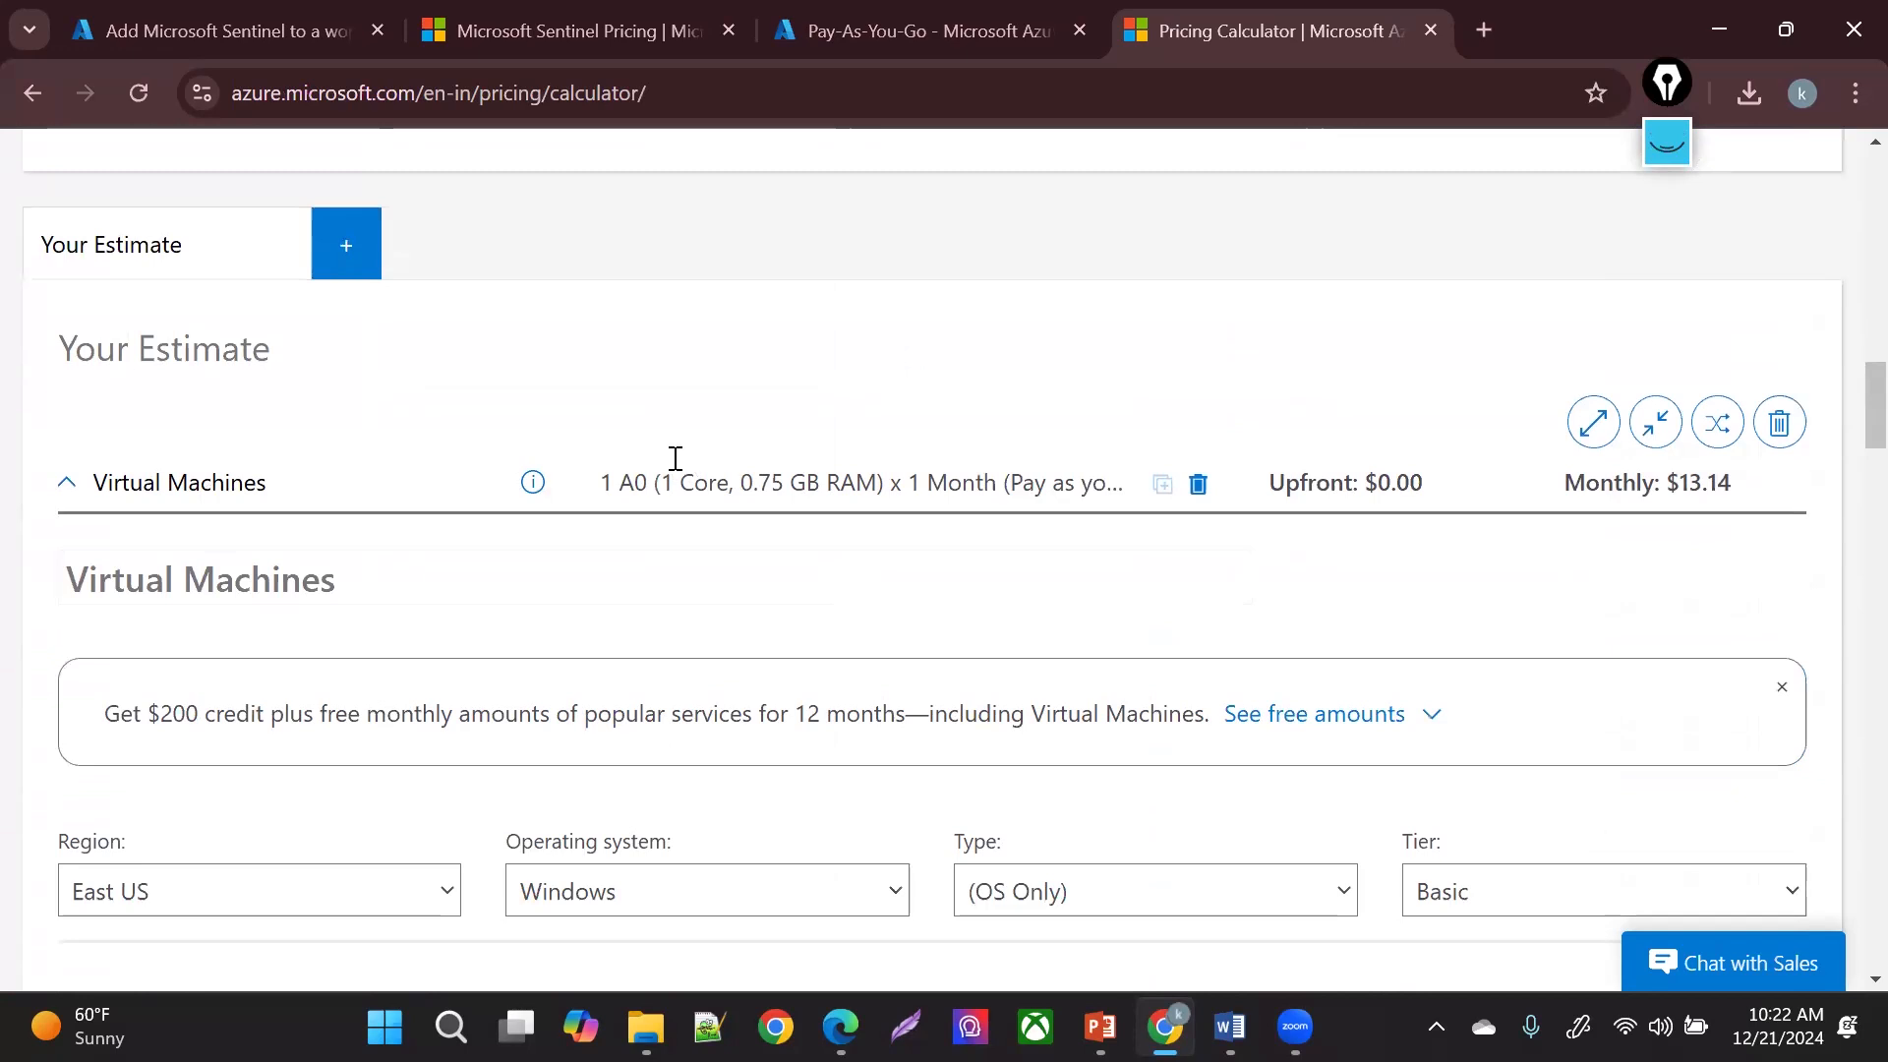
- Examine the instance's cores, memory and monthly cost in the virtual machine's estimate line
{"action": "double_click", "coordinate": [683, 489]}
{"action": "left_click_drag", "start_coordinate": [773, 489], "coordinate": [830, 488]}
{"action": "left_click", "coordinate": [1161, 484]}
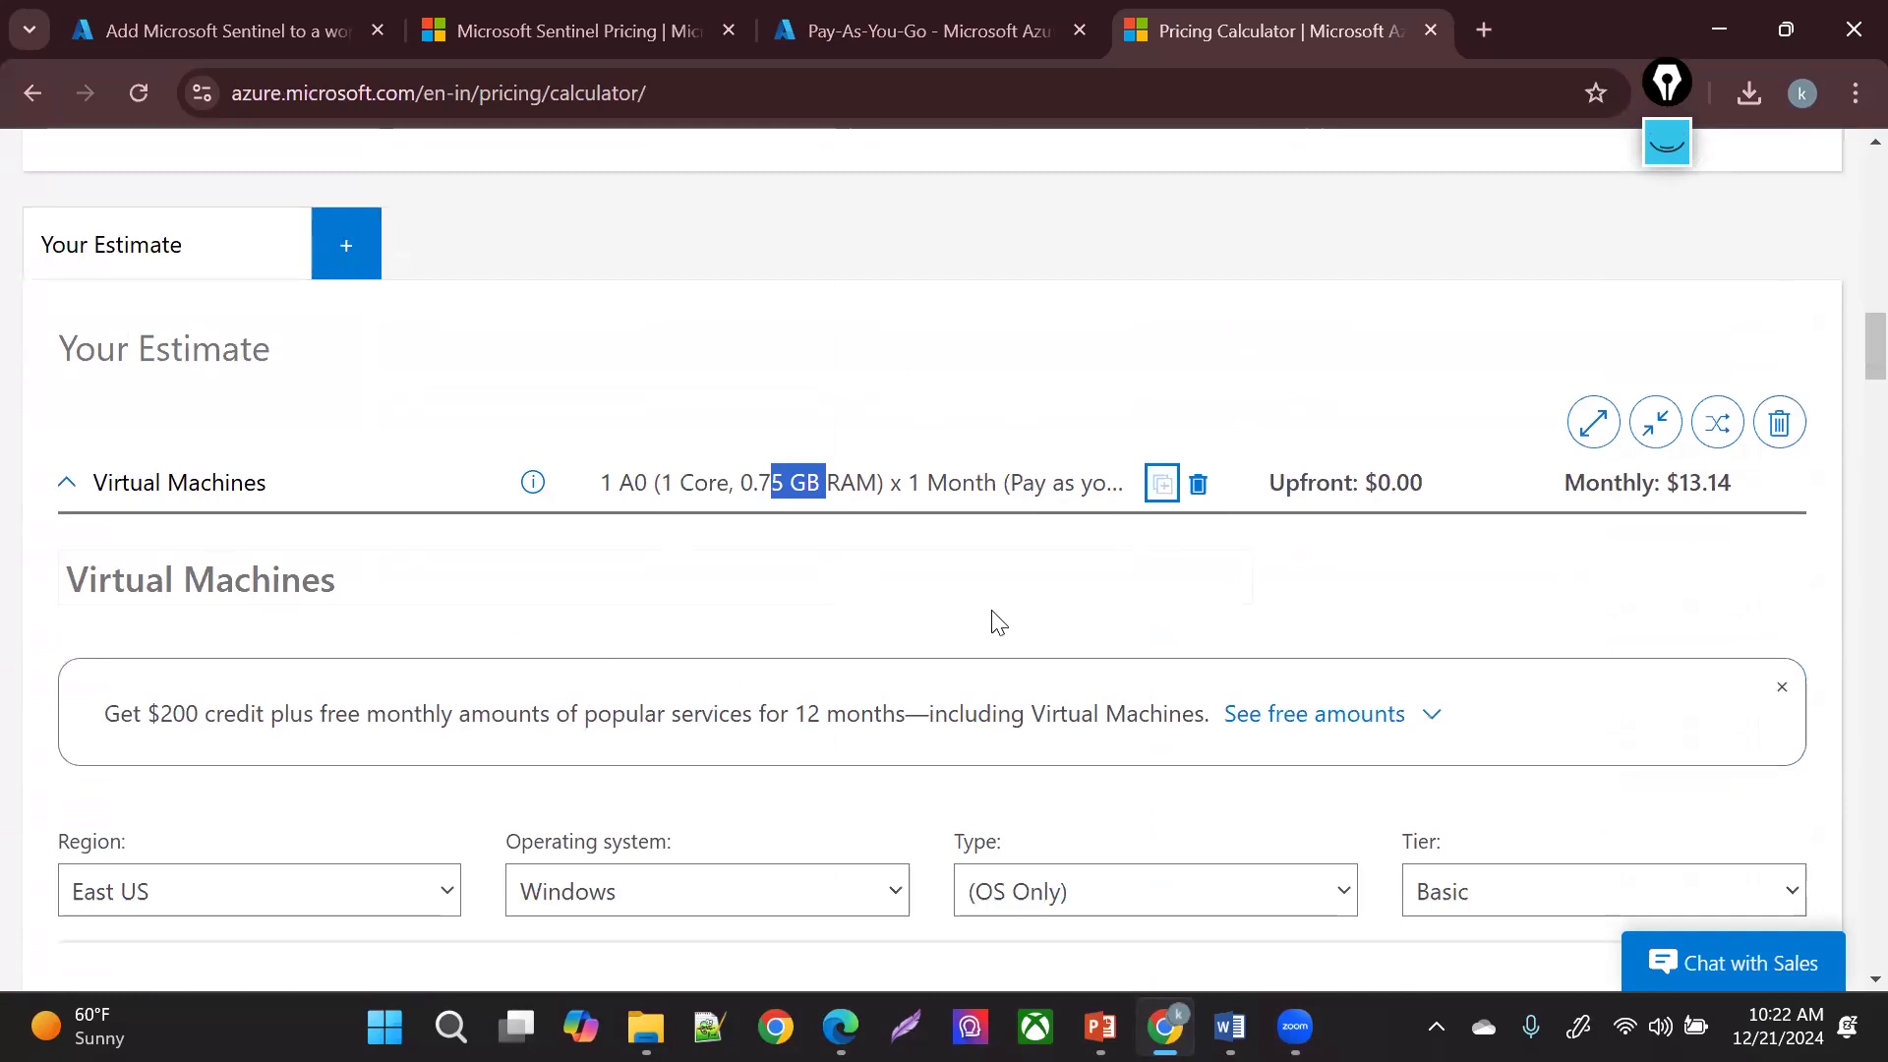
{"action": "left_click_drag", "start_coordinate": [1693, 482], "coordinate": [1733, 482]}
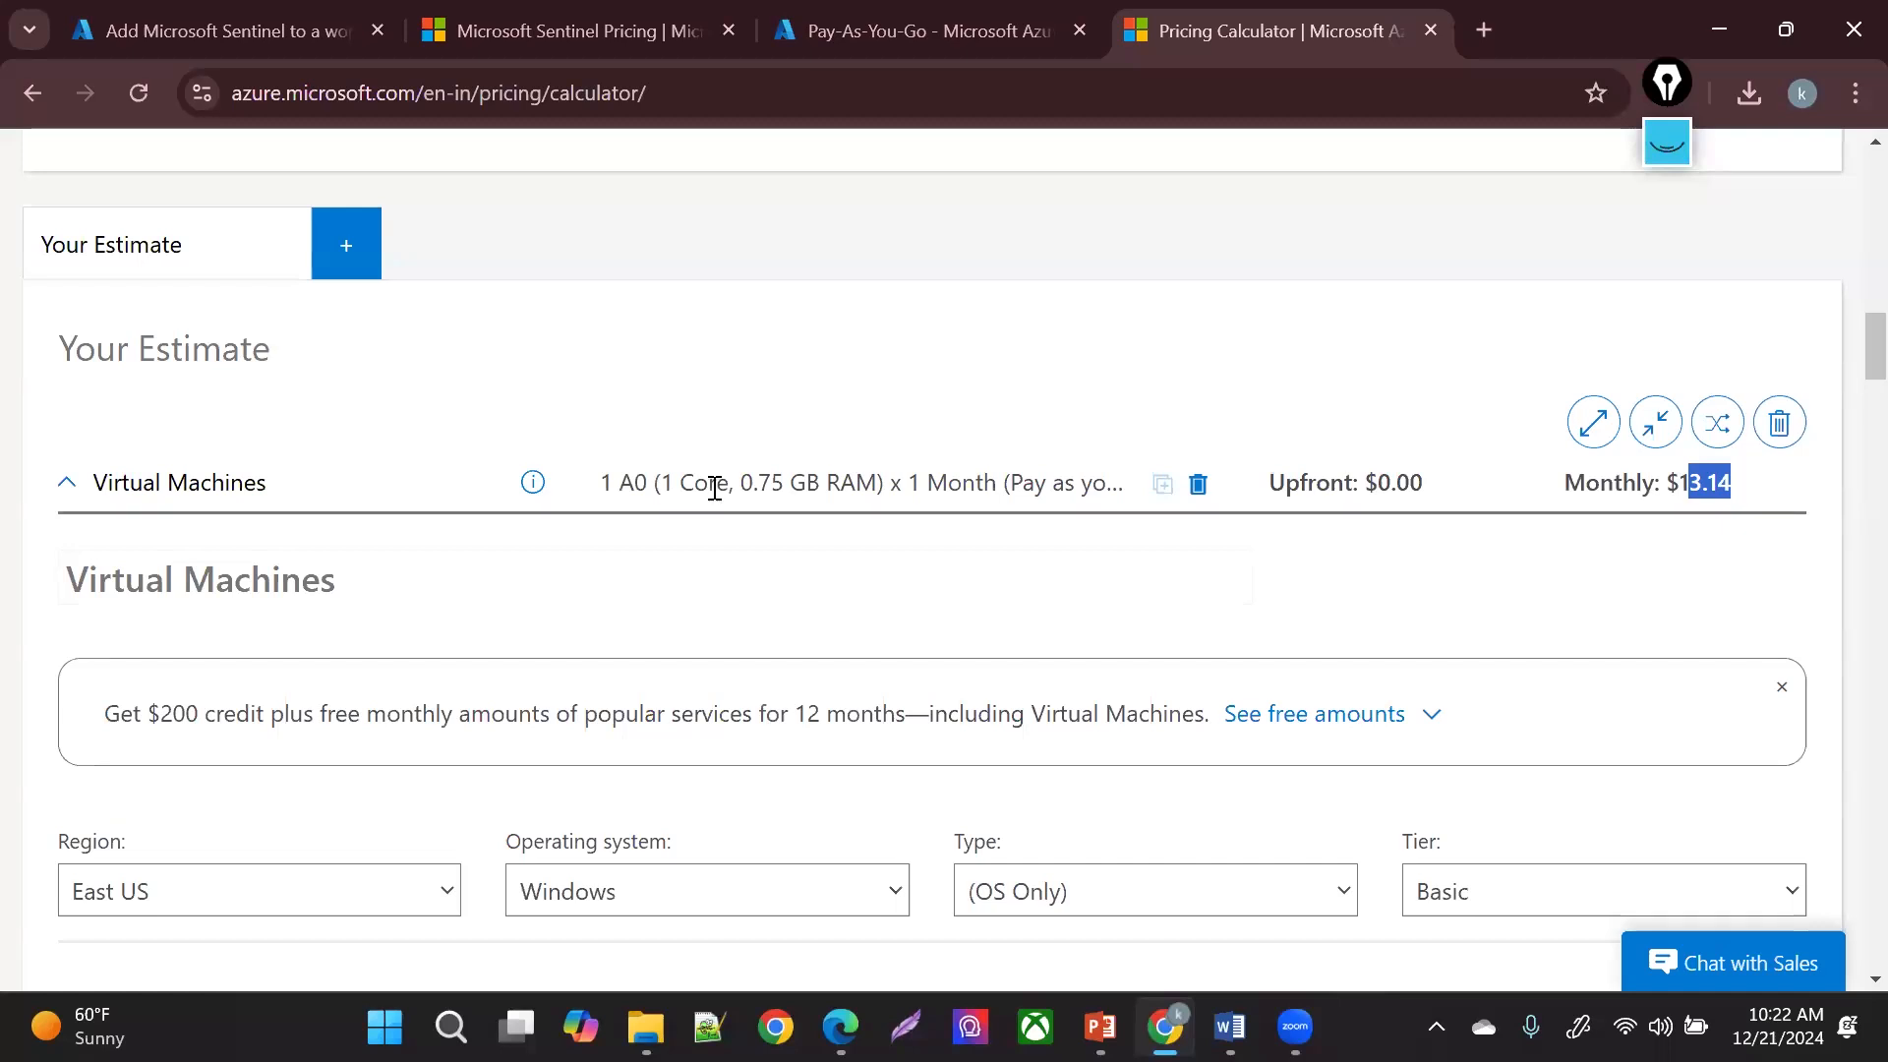
{"action": "left_click_drag", "start_coordinate": [661, 484], "coordinate": [829, 477]}
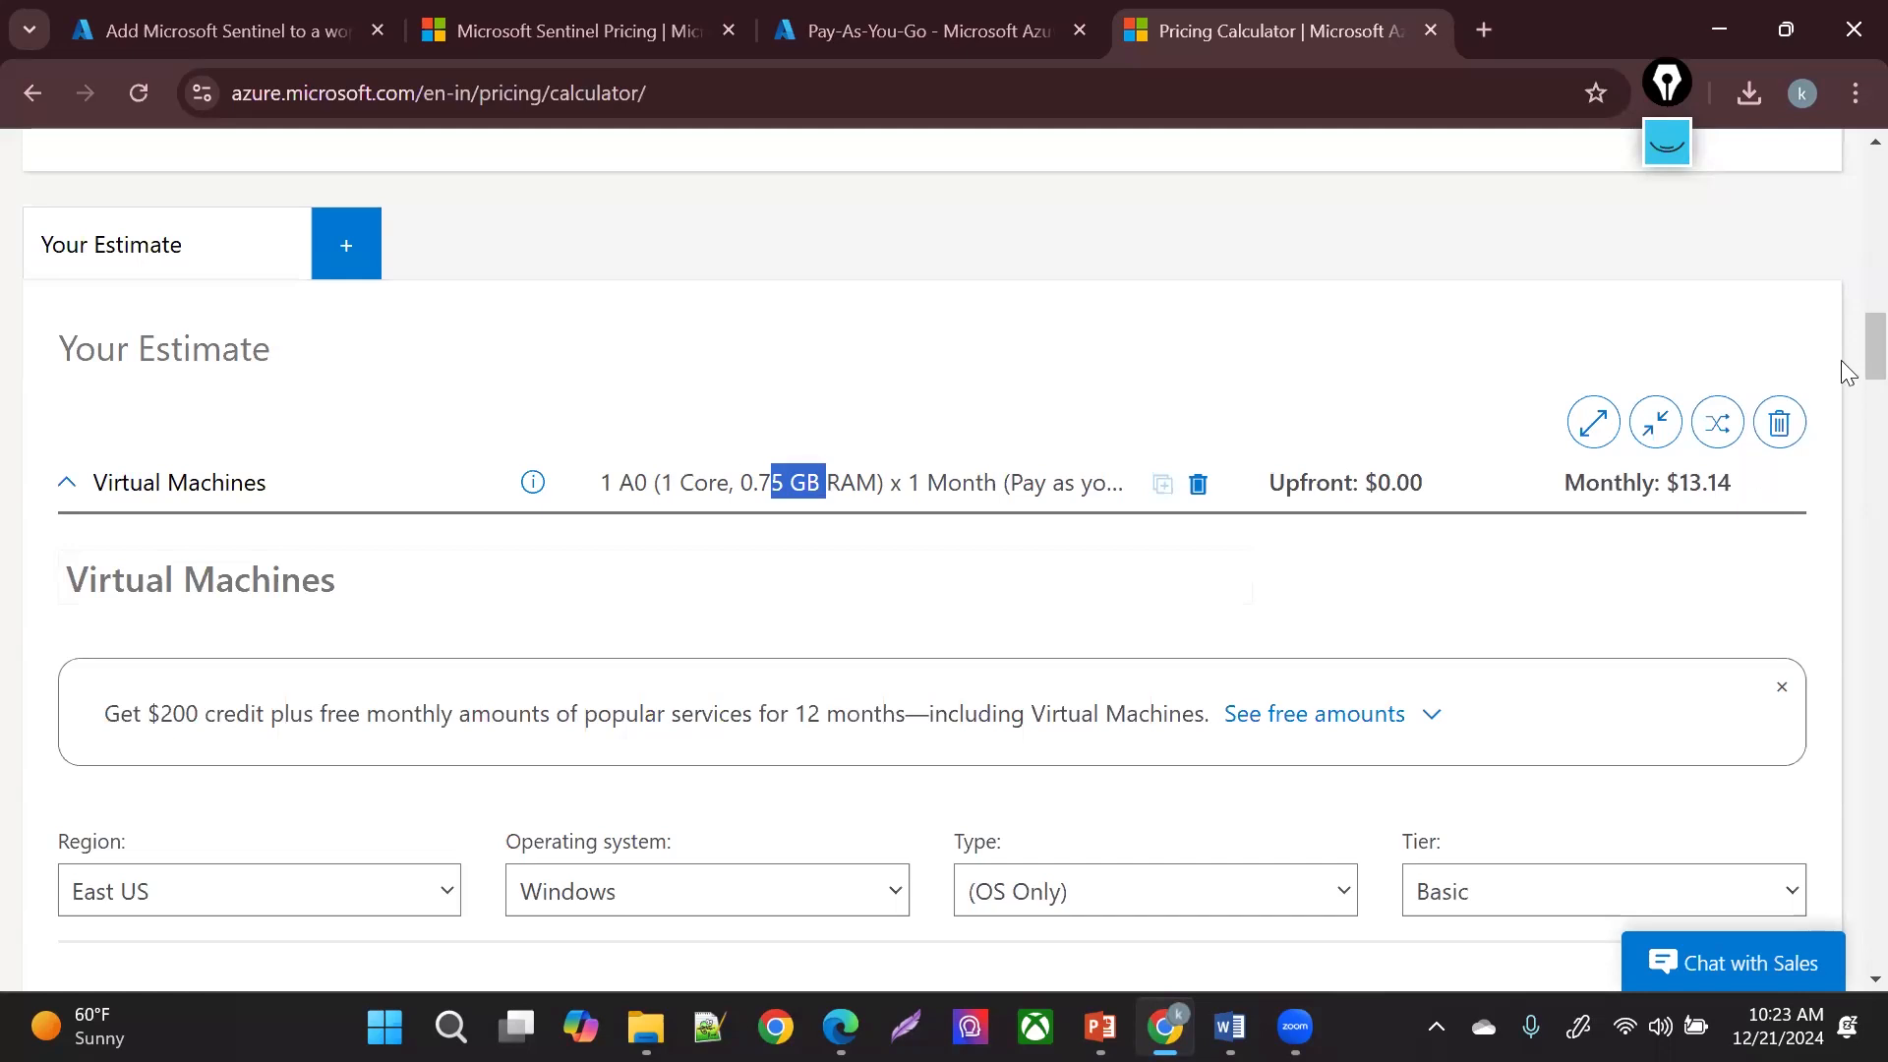
- Set the region of the virtual machine estimate to Central India
{"action": "scroll", "coordinate": [1574, 433], "scroll_direction": "down", "scroll_amount": 4}
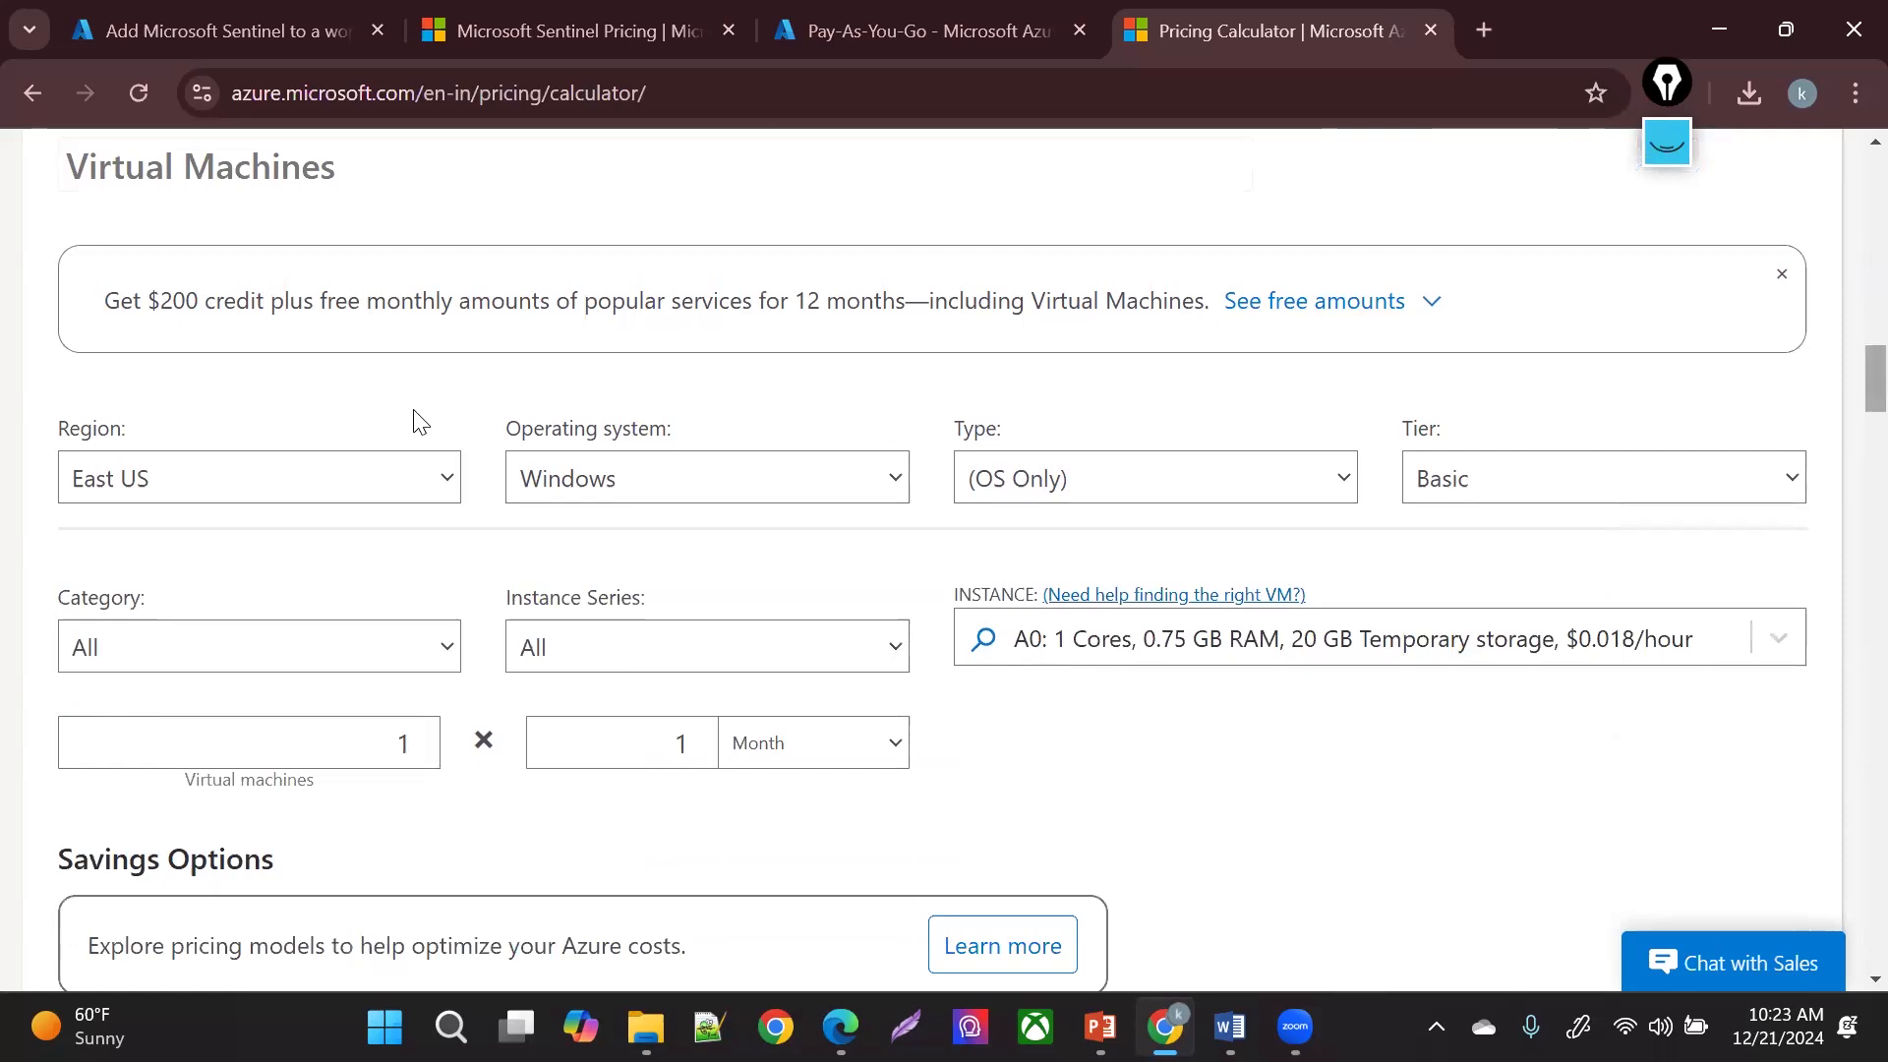
{"action": "left_click", "coordinate": [180, 500]}
{"action": "key", "text": "c"}
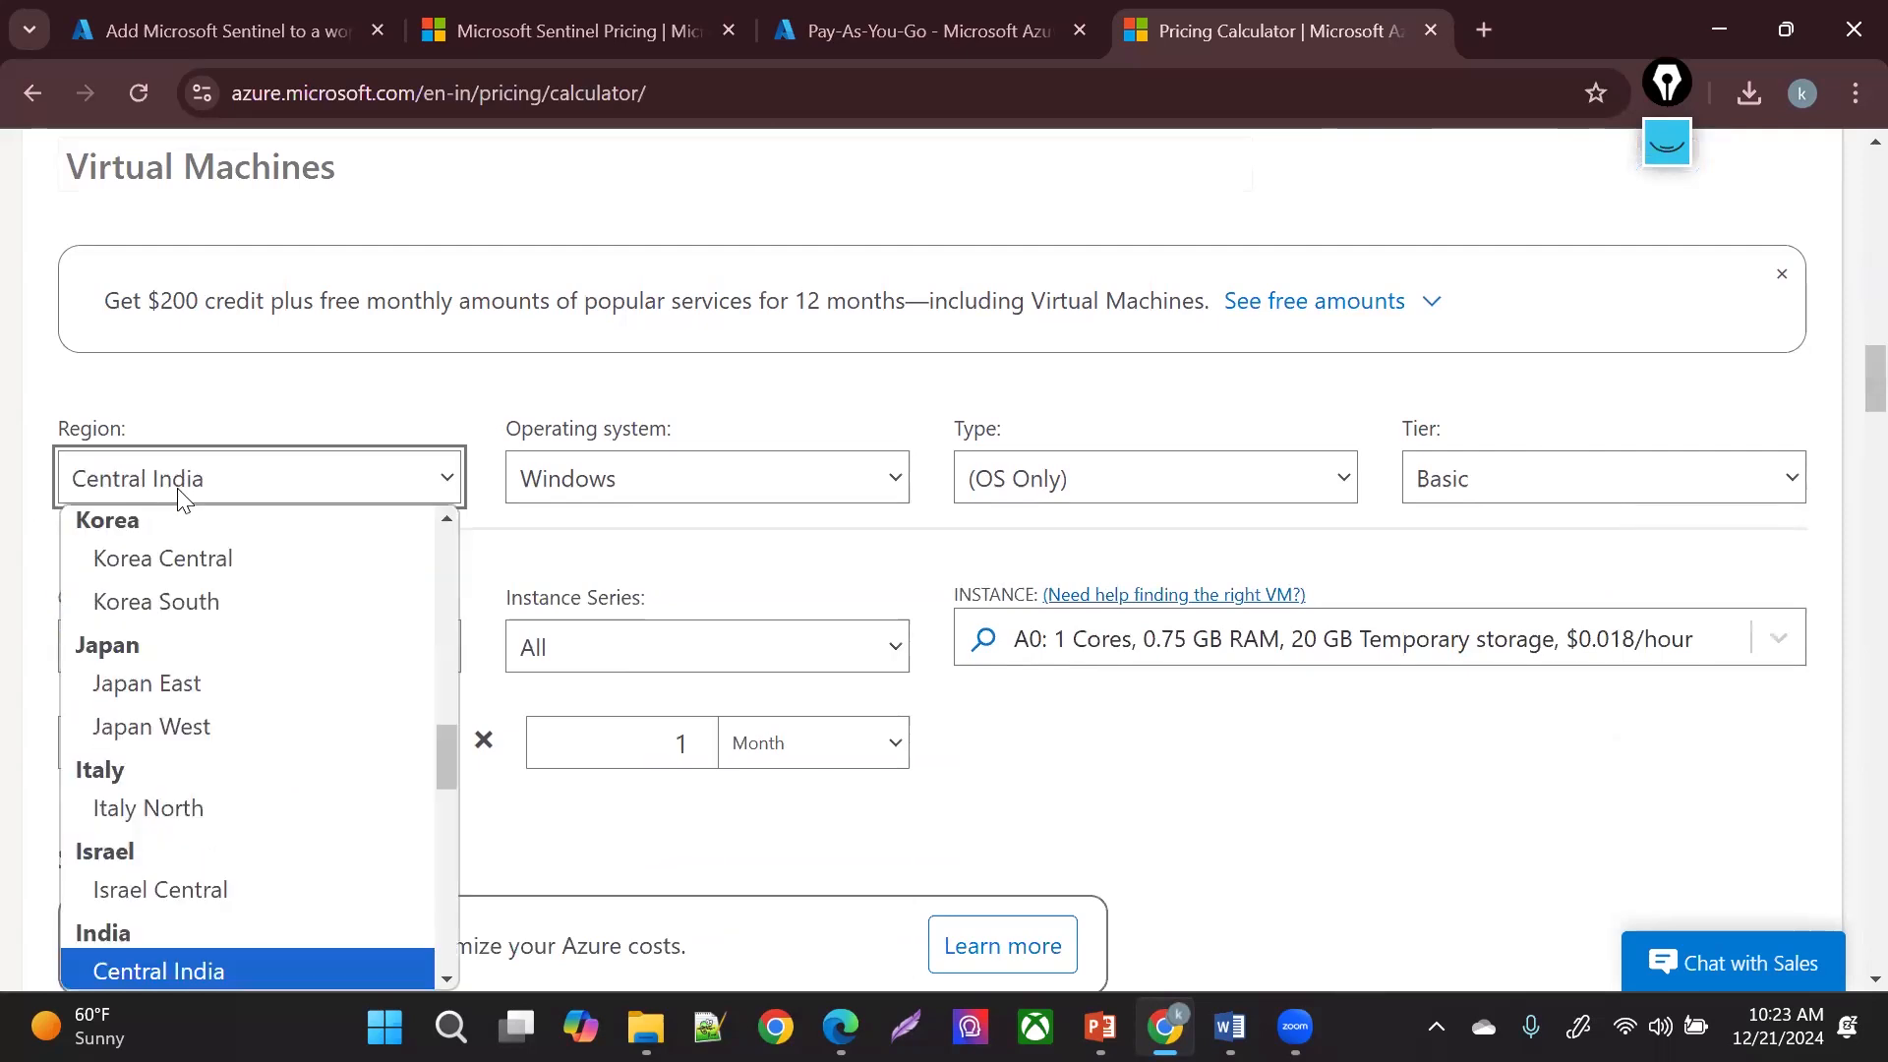
{"action": "left_click", "coordinate": [118, 969]}
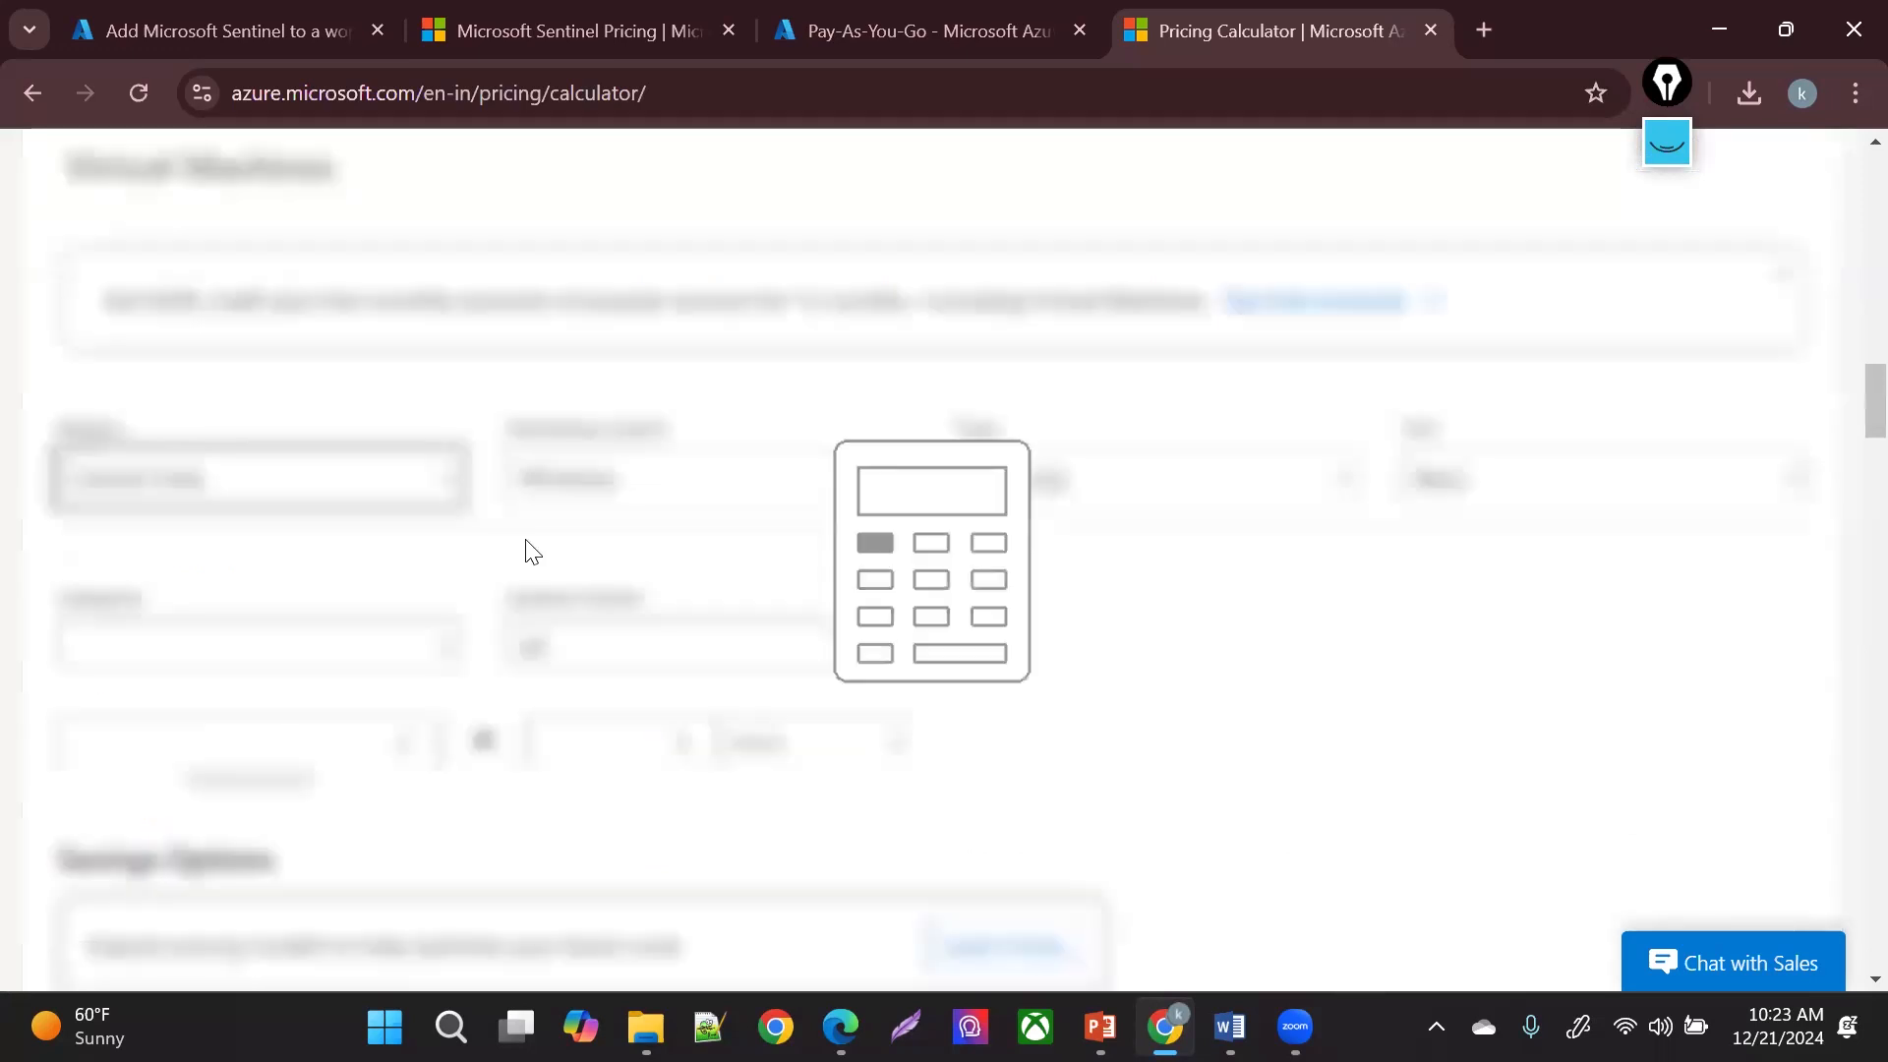
- Set the virtual machine estimate to the Standard tier and the A4 instance with 8 cores, 14 GB RAM and 605 GB temporary storage
{"action": "left_click", "coordinate": [728, 488]}
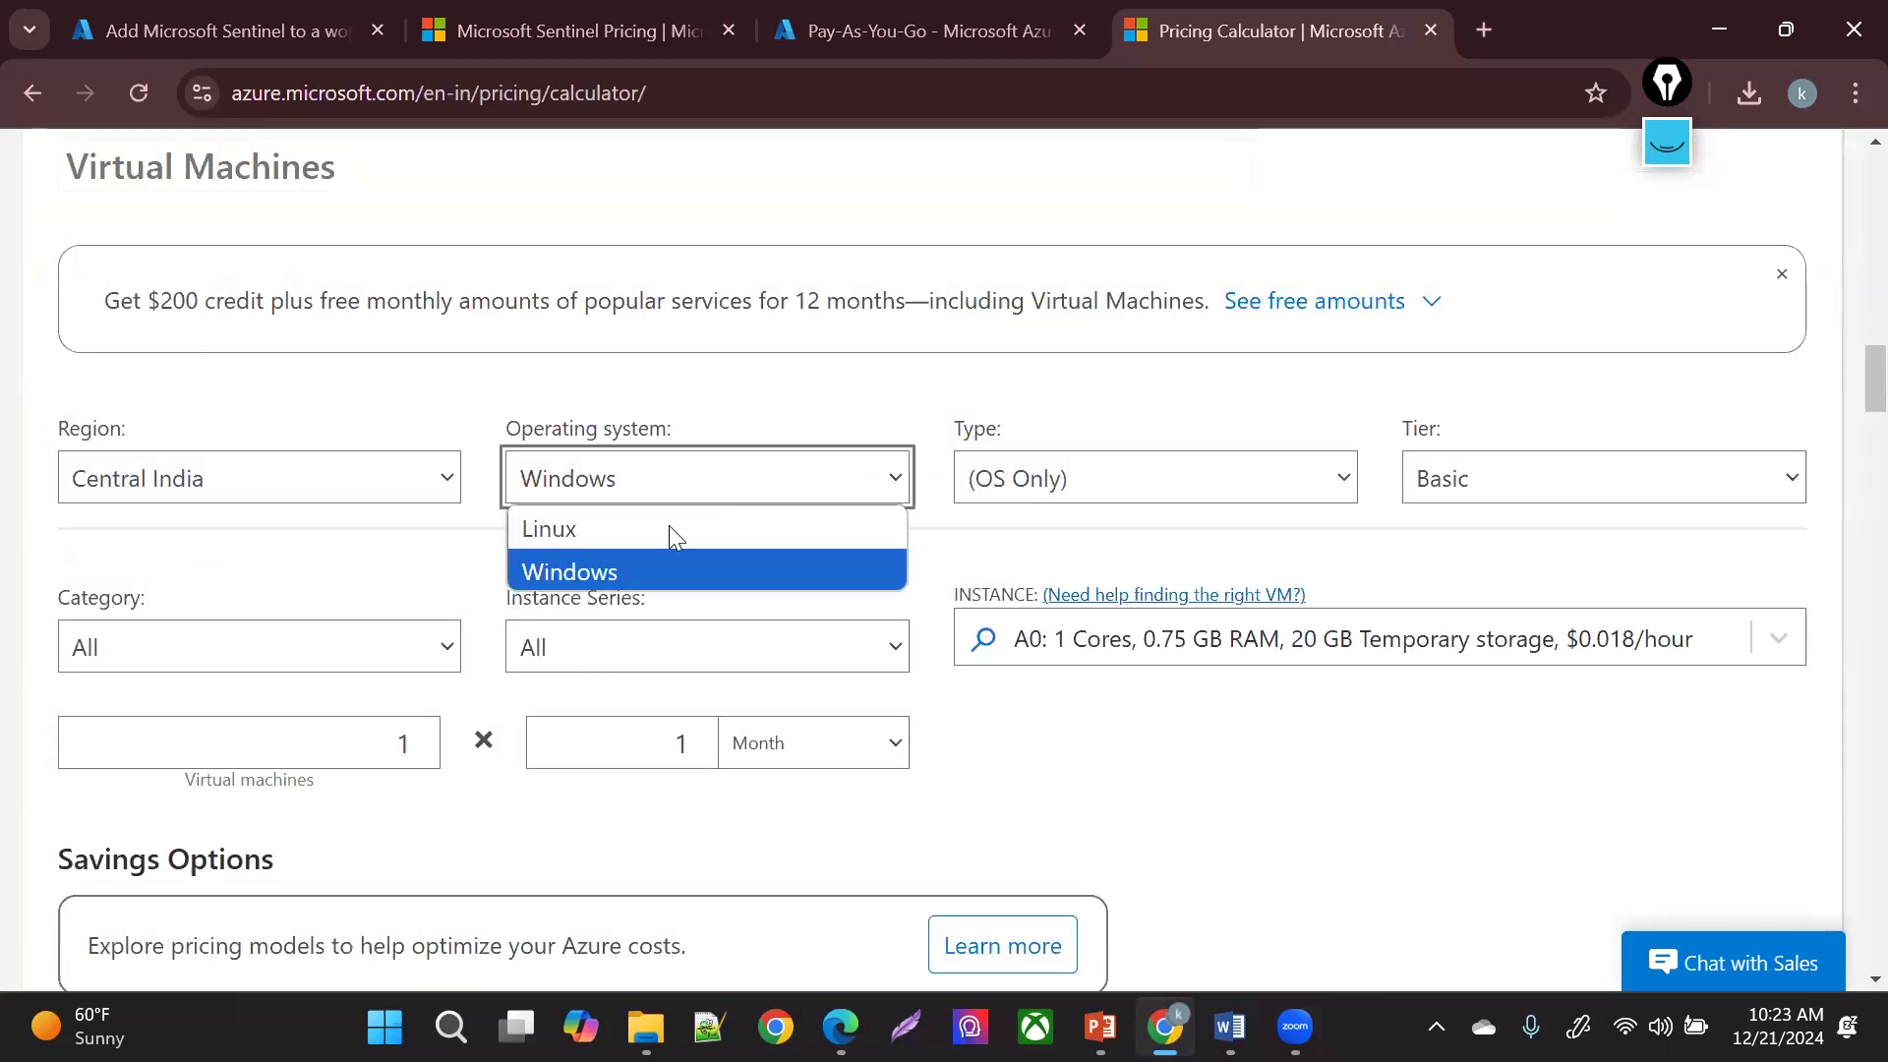
{"action": "left_click", "coordinate": [1524, 498]}
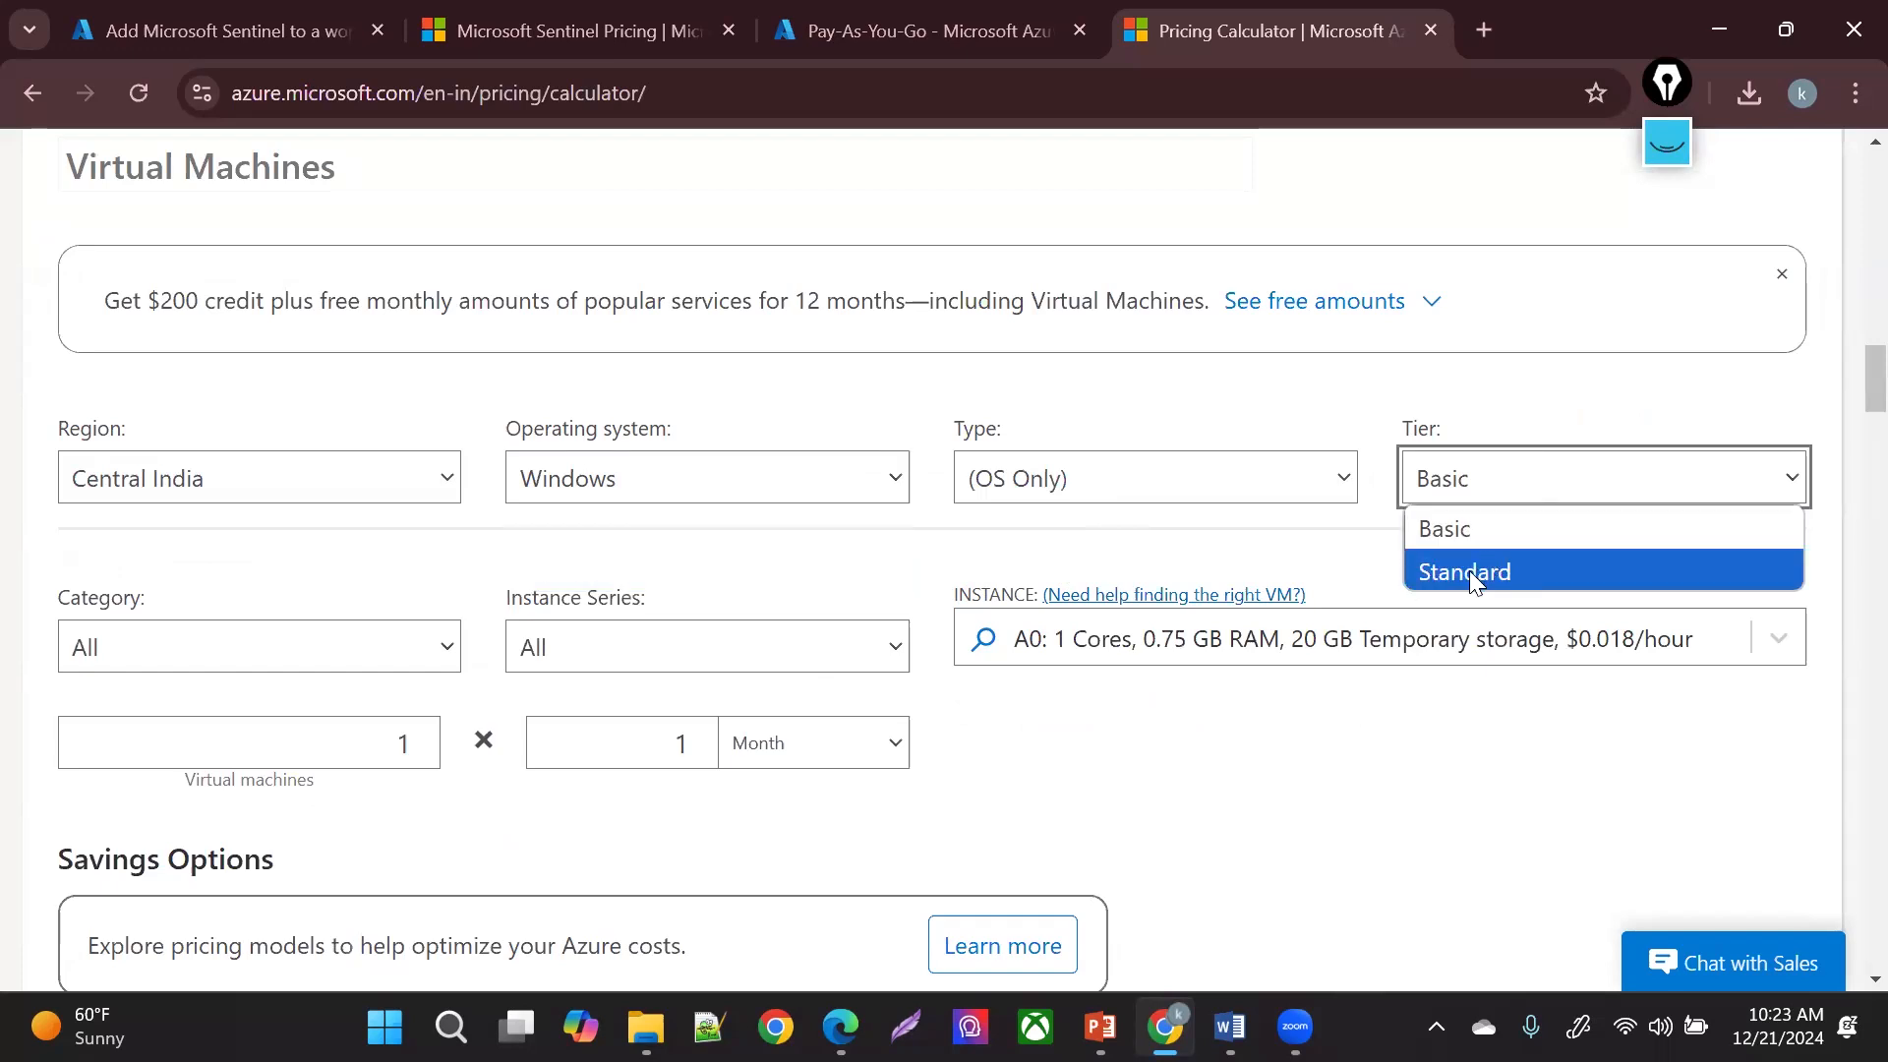
{"action": "left_click", "coordinate": [1469, 570]}
{"action": "left_click", "coordinate": [1522, 473]}
{"action": "left_click", "coordinate": [1455, 576]}
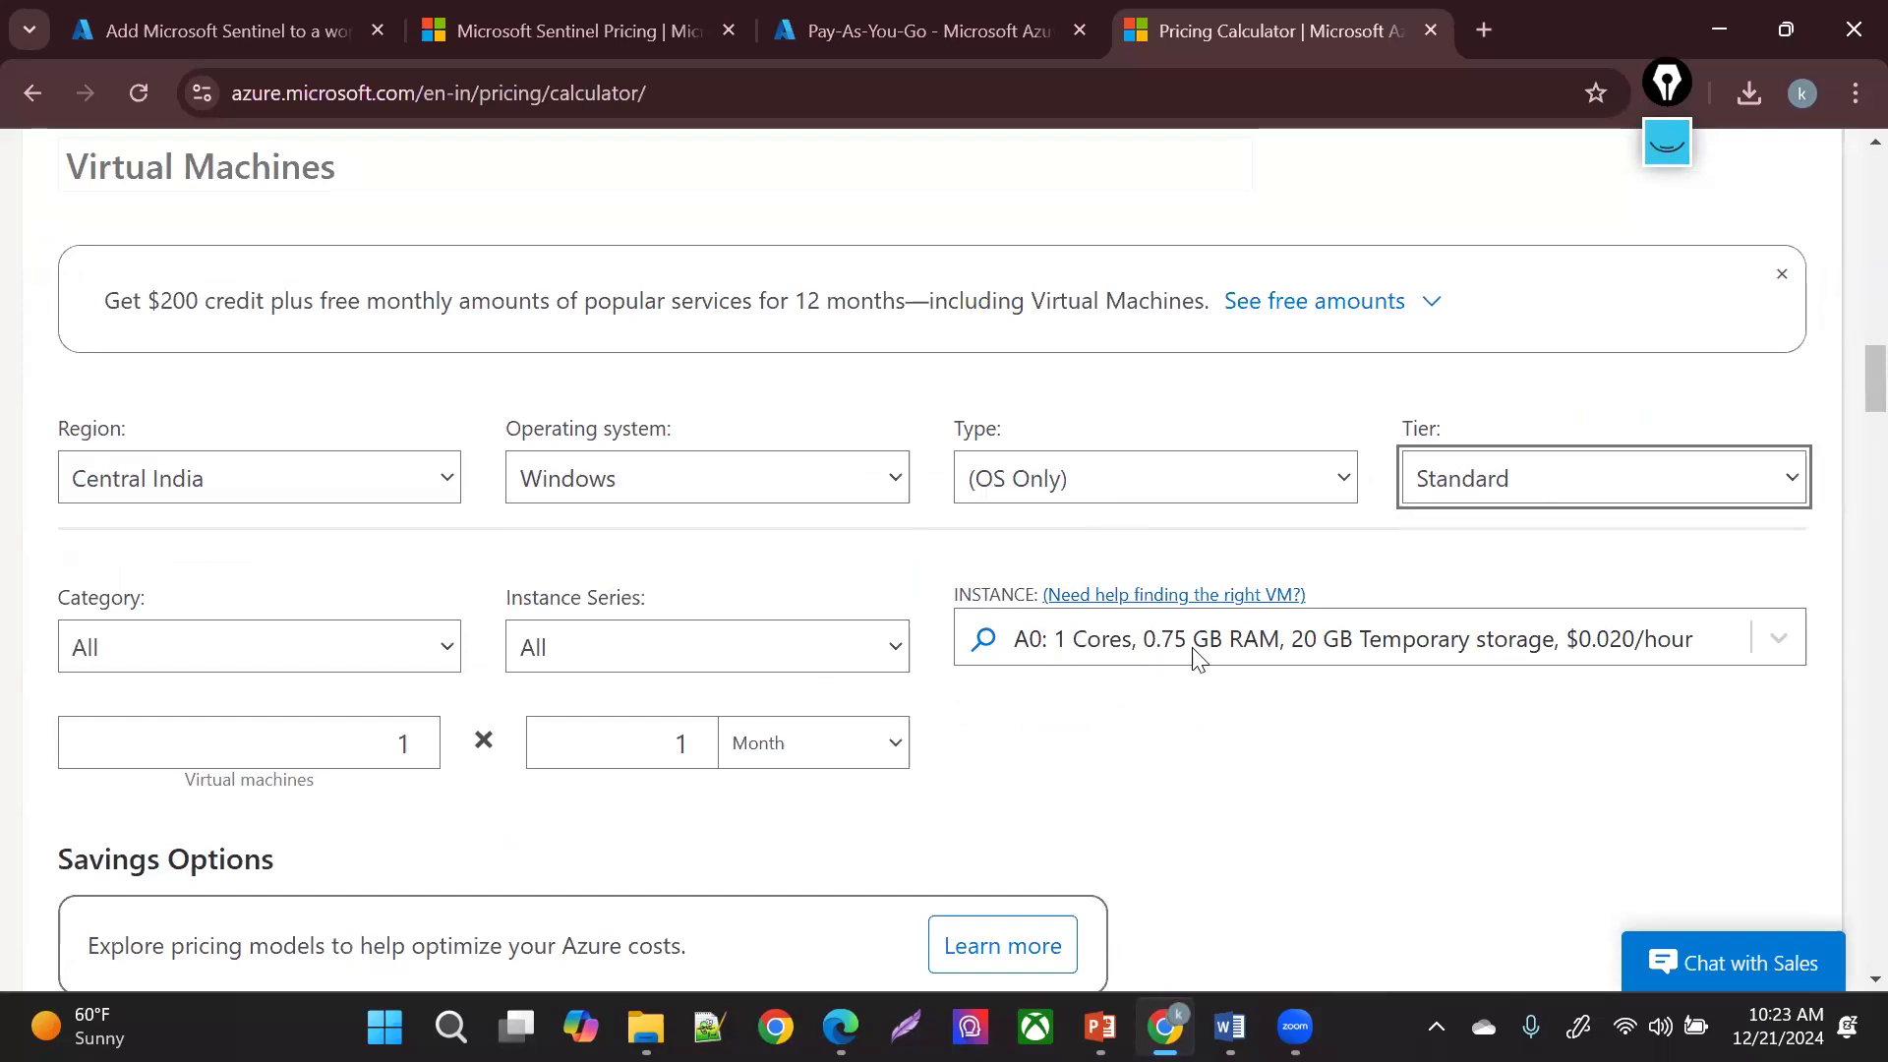
{"action": "left_click", "coordinate": [1770, 641]}
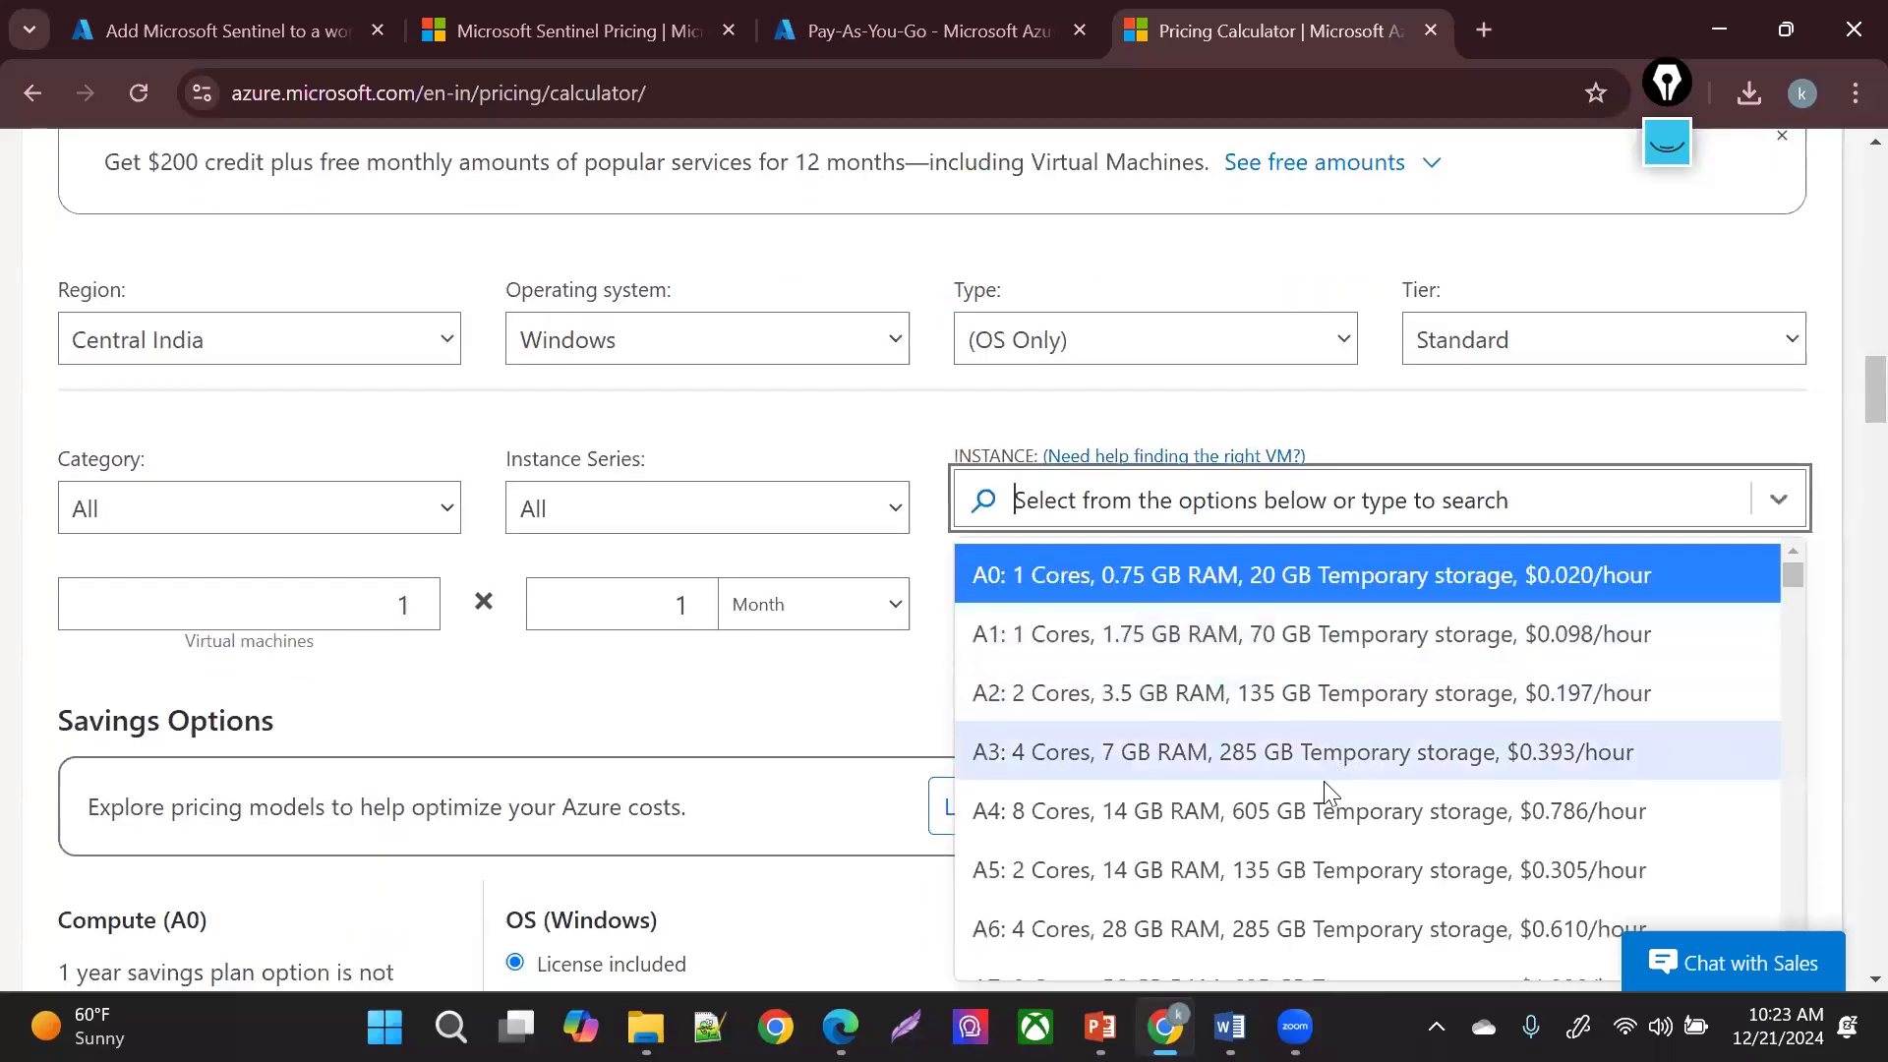
{"action": "left_click", "coordinate": [1293, 812]}
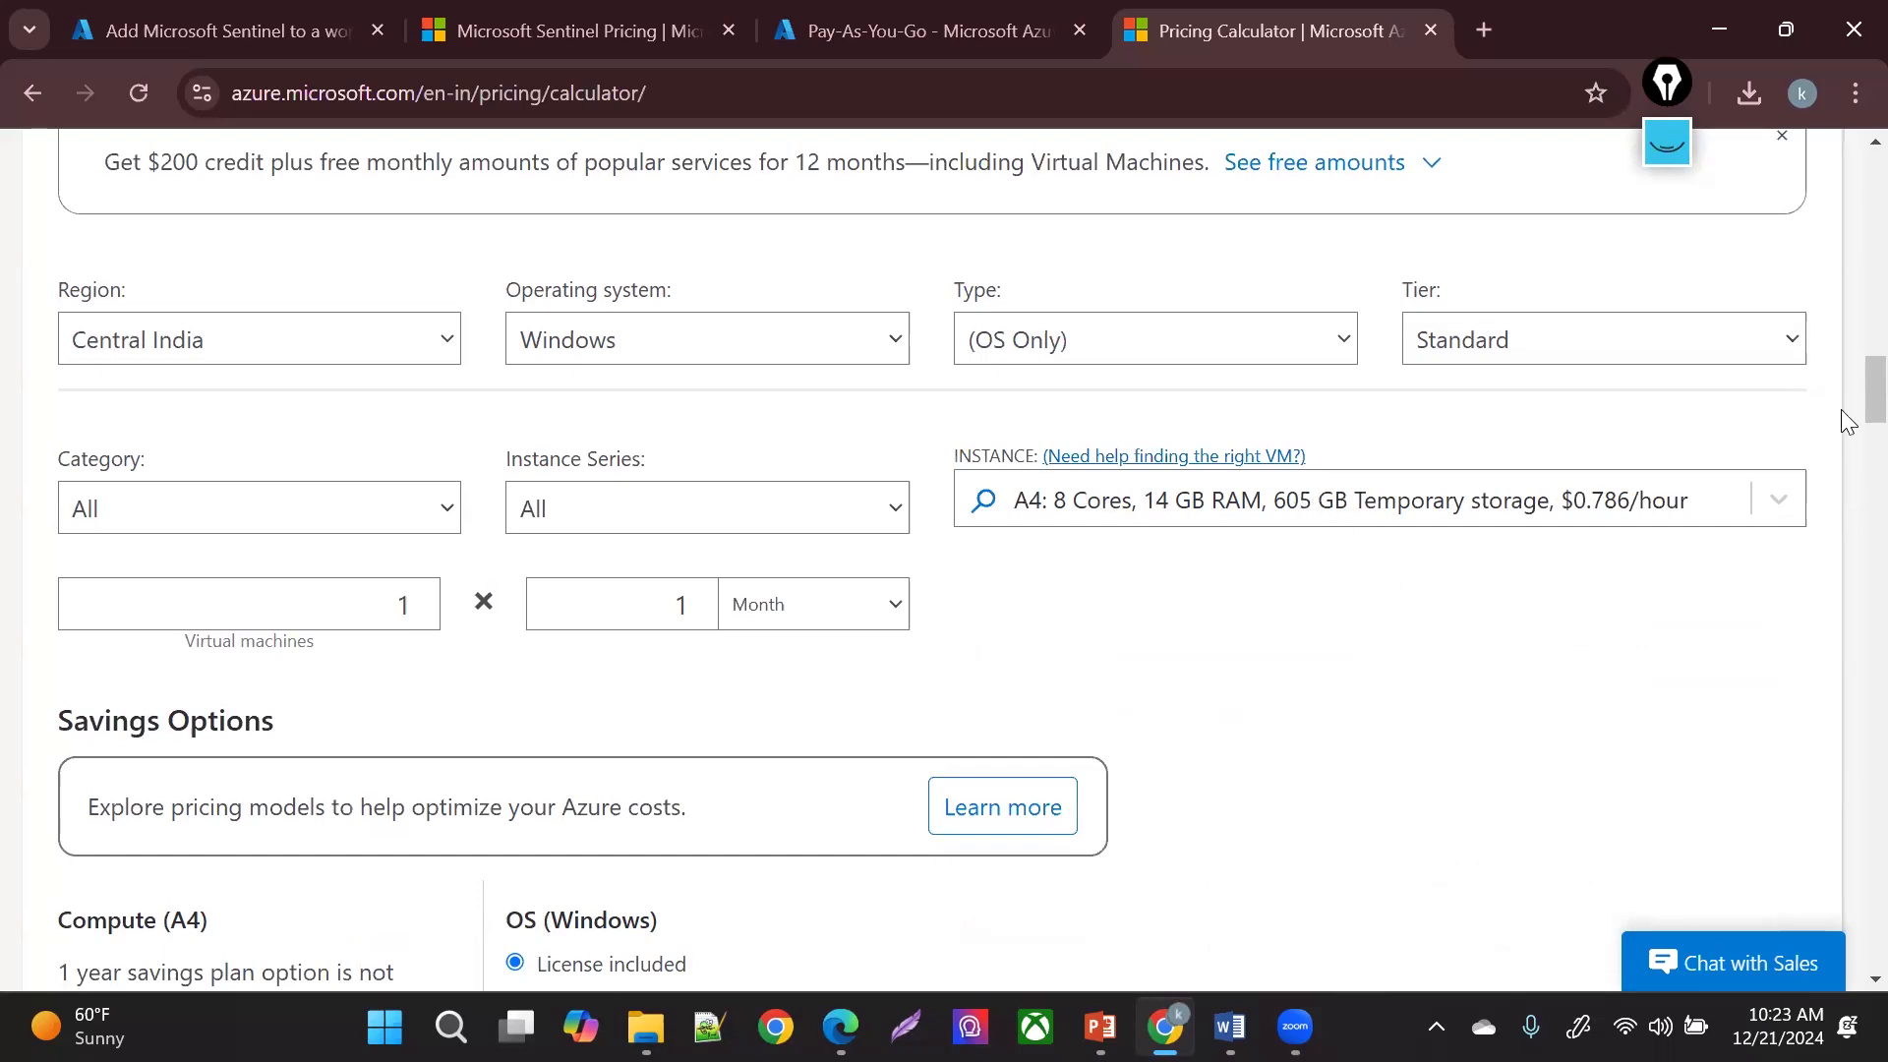
- Examine the savings options and the average monthly cost of the virtual machine estimate
{"action": "scroll", "coordinate": [1847, 418], "scroll_direction": "down", "scroll_amount": 5}
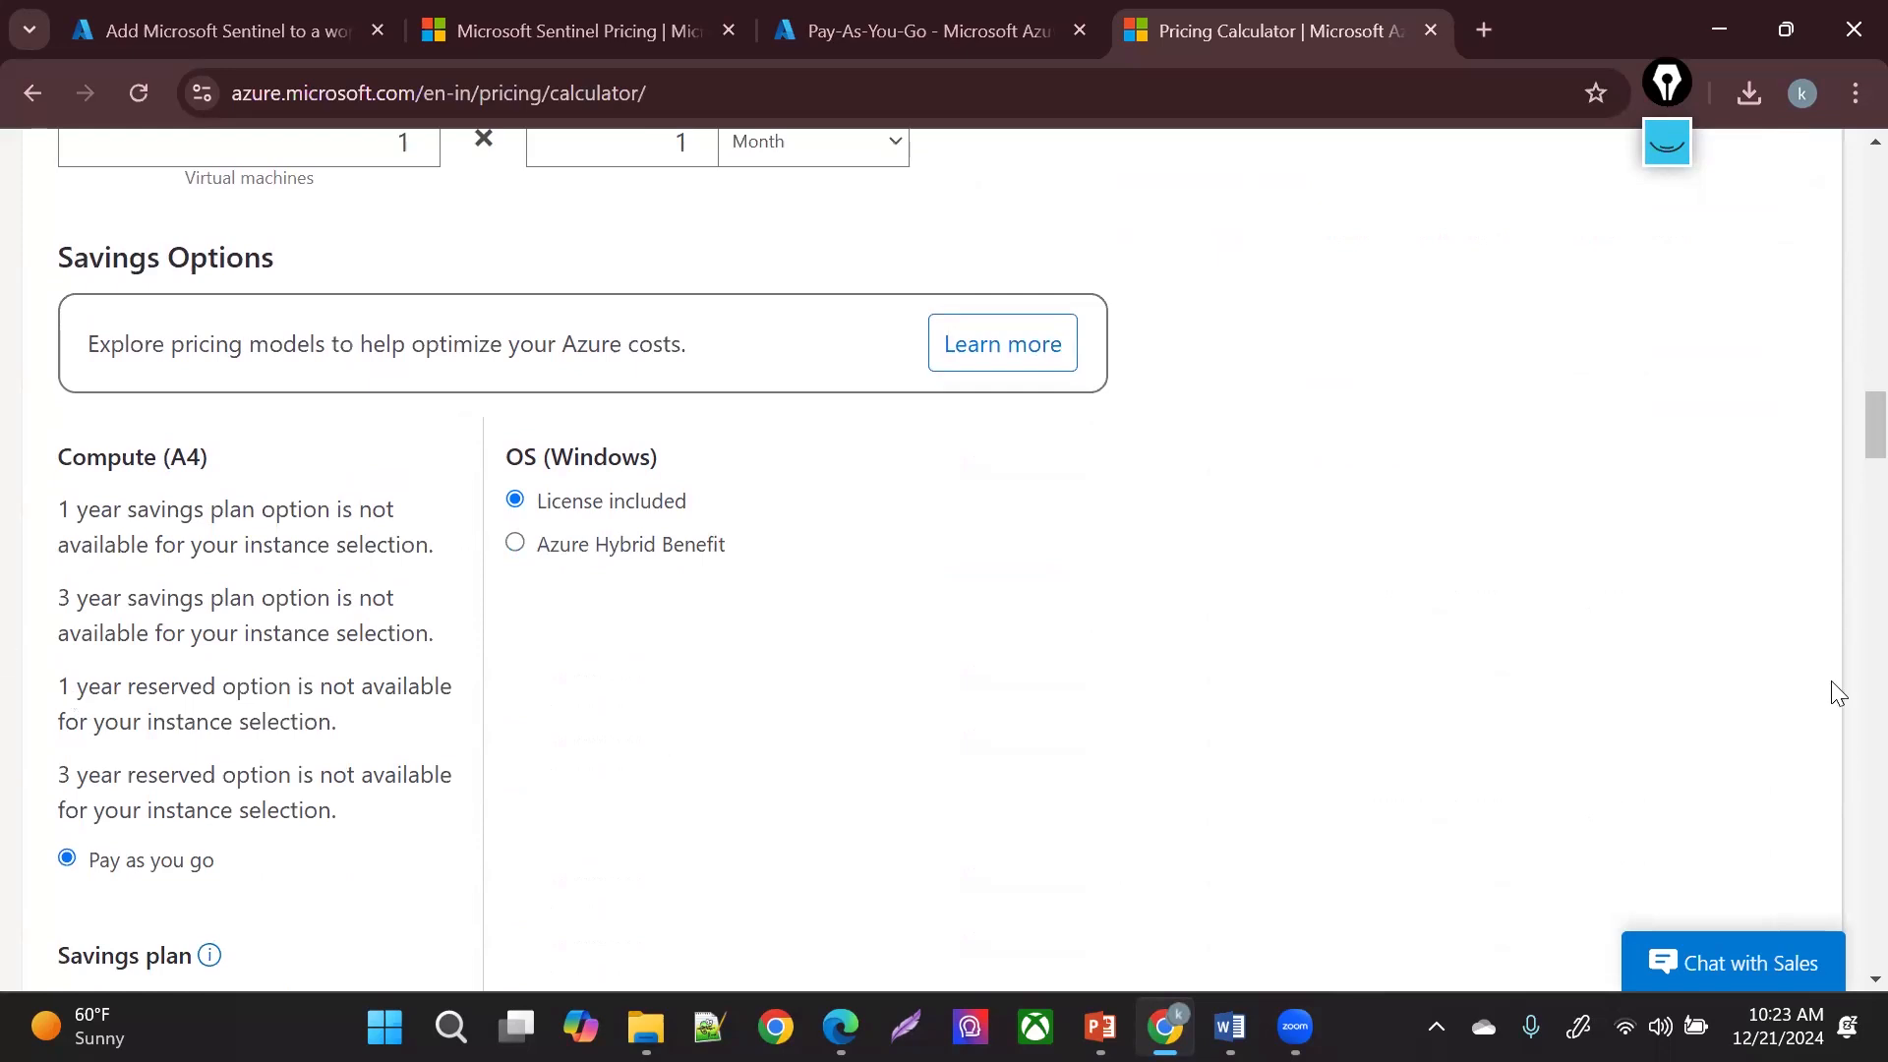
{"action": "scroll", "coordinate": [1841, 488], "scroll_direction": "down", "scroll_amount": 7}
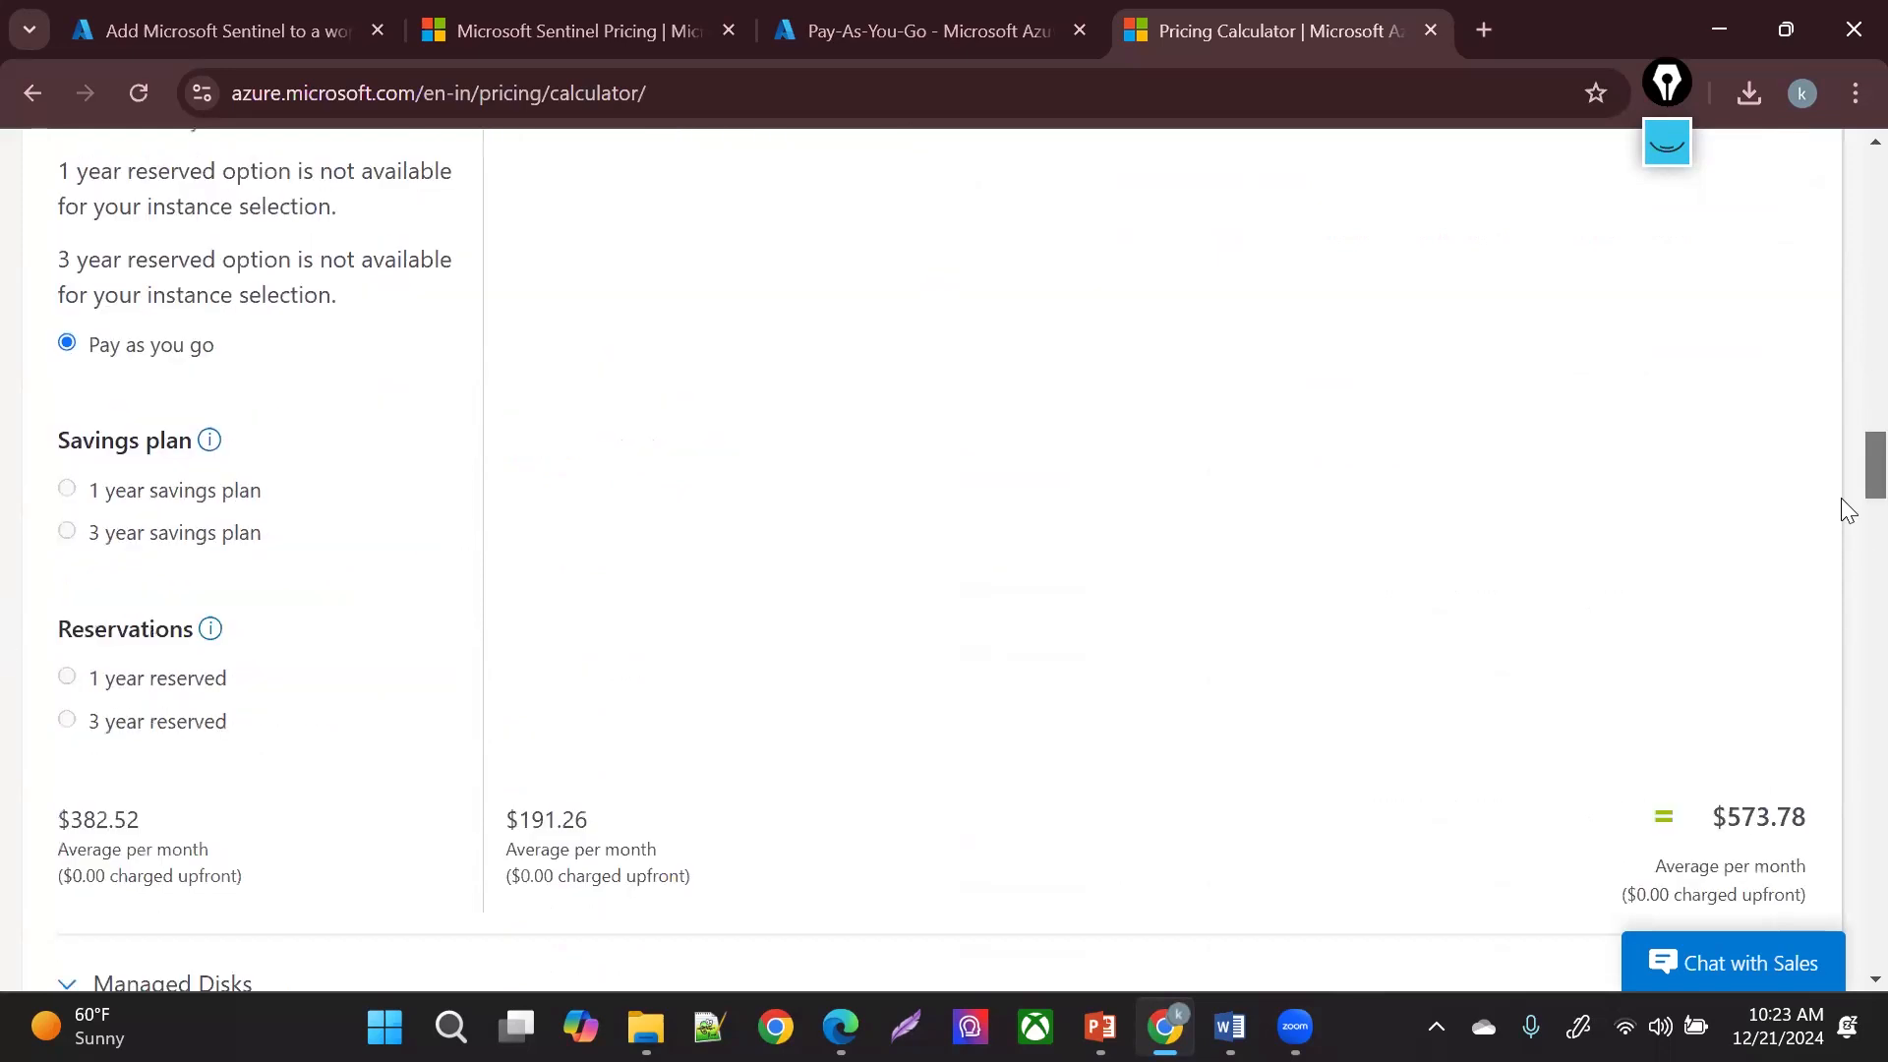
{"action": "scroll", "coordinate": [1819, 492], "scroll_direction": "down", "scroll_amount": 2}
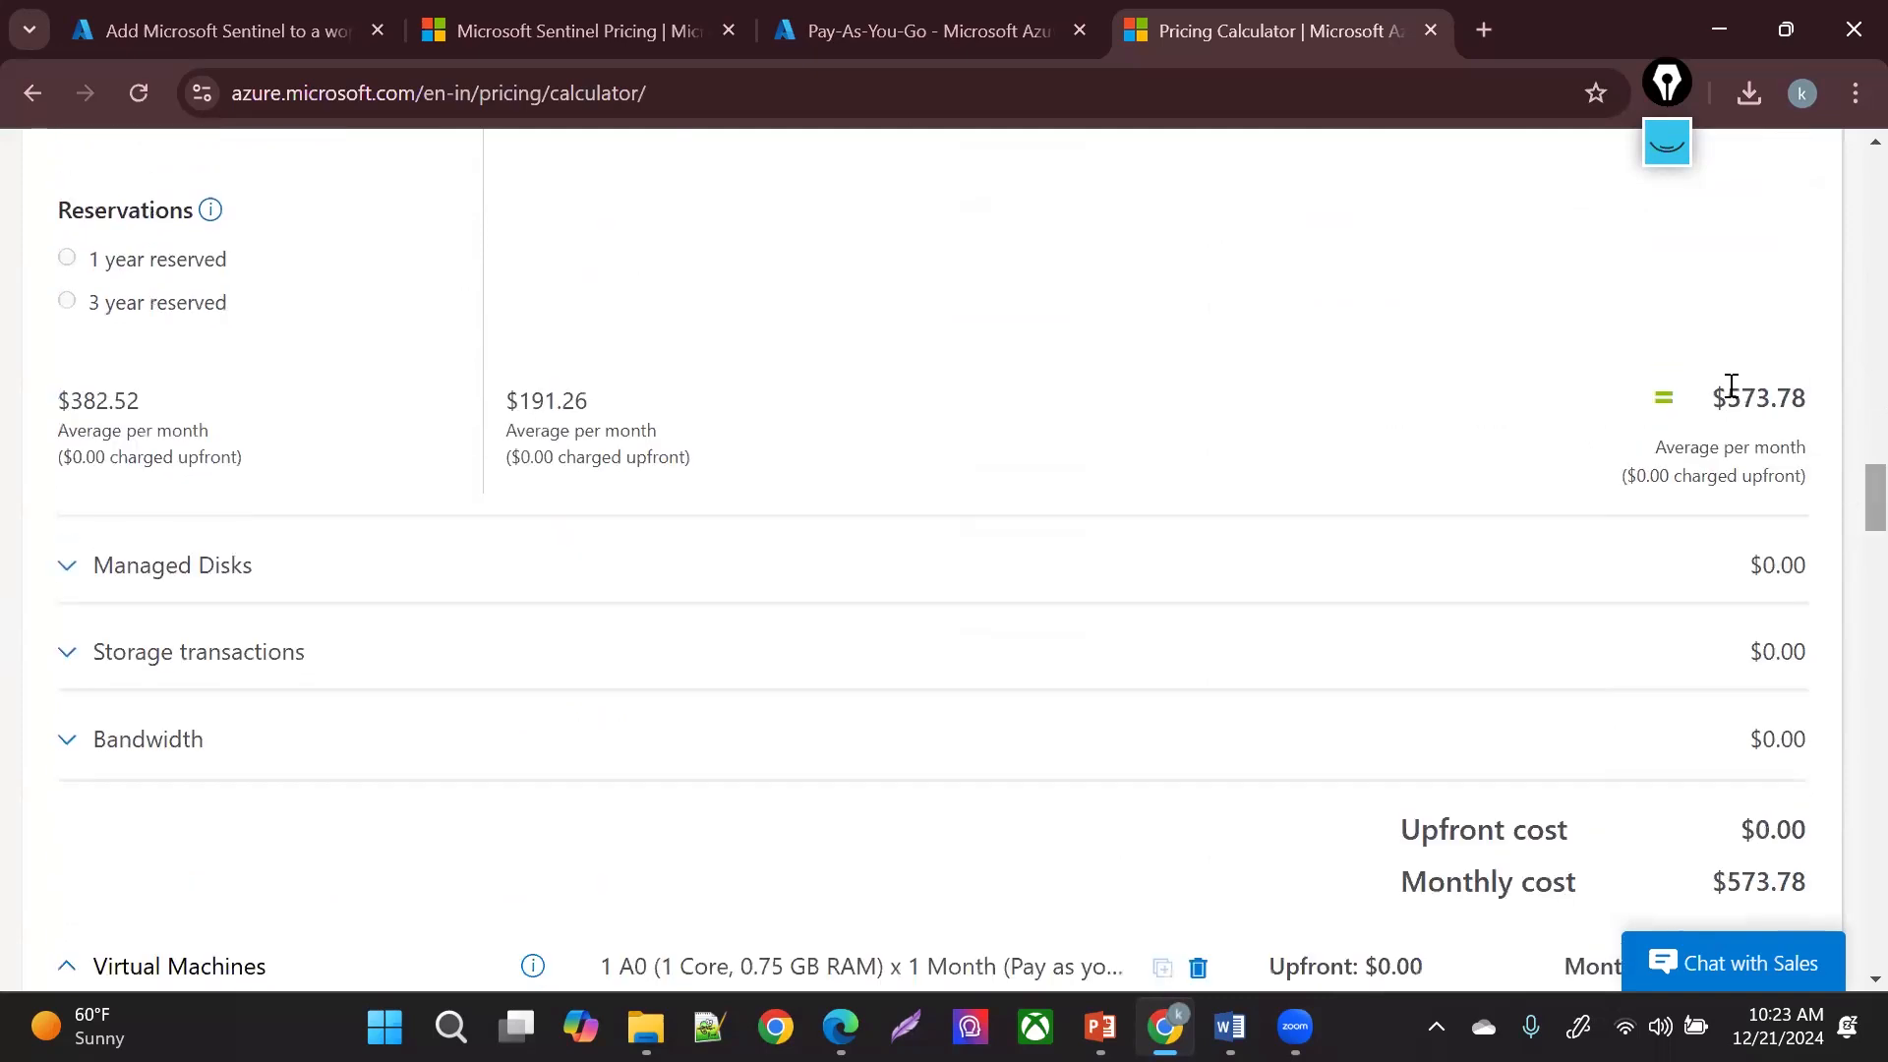
{"action": "left_click_drag", "start_coordinate": [1713, 397], "coordinate": [1796, 394]}
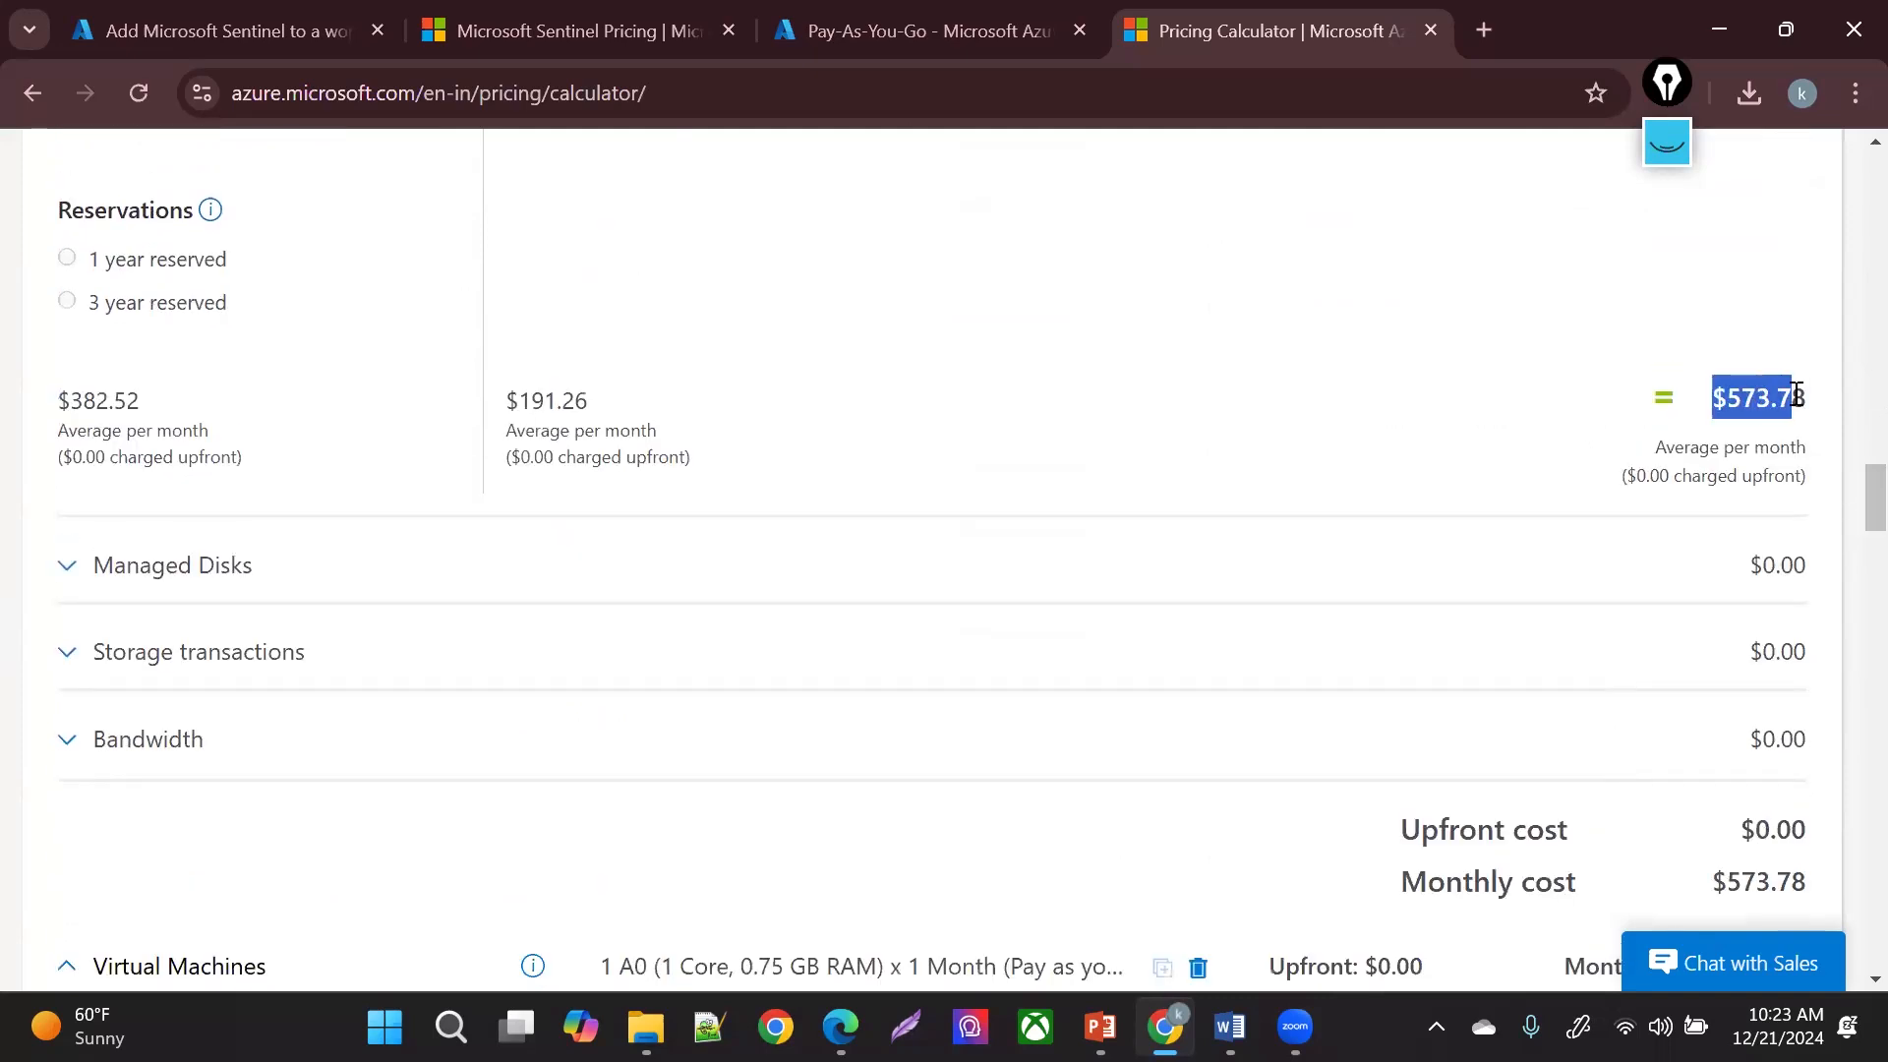
{"action": "left_click_drag", "start_coordinate": [1690, 450], "coordinate": [1841, 445]}
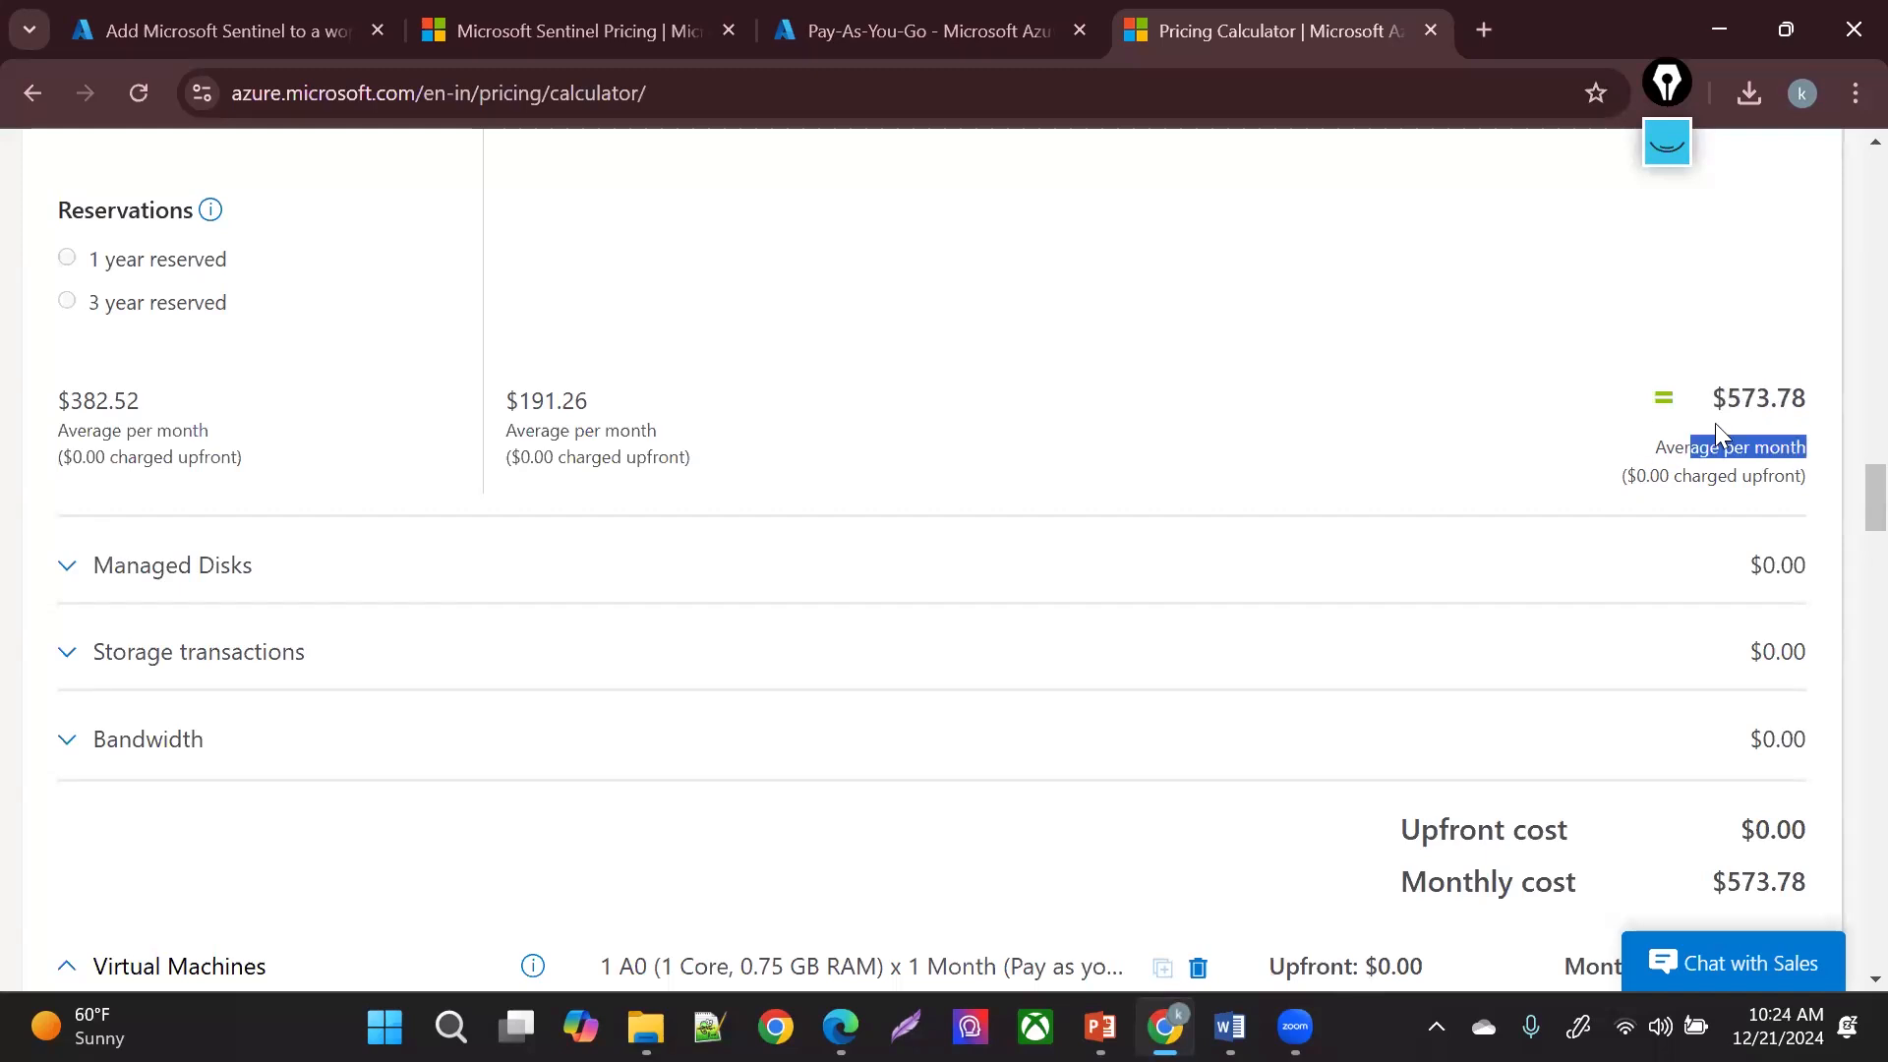
{"action": "mouse_move", "coordinate": [1722, 385]}
{"action": "left_mouse_down"}
{"action": "mouse_move", "coordinate": [1777, 434]}
{"action": "mouse_move", "coordinate": [1757, 386]}
{"action": "left_mouse_up"}
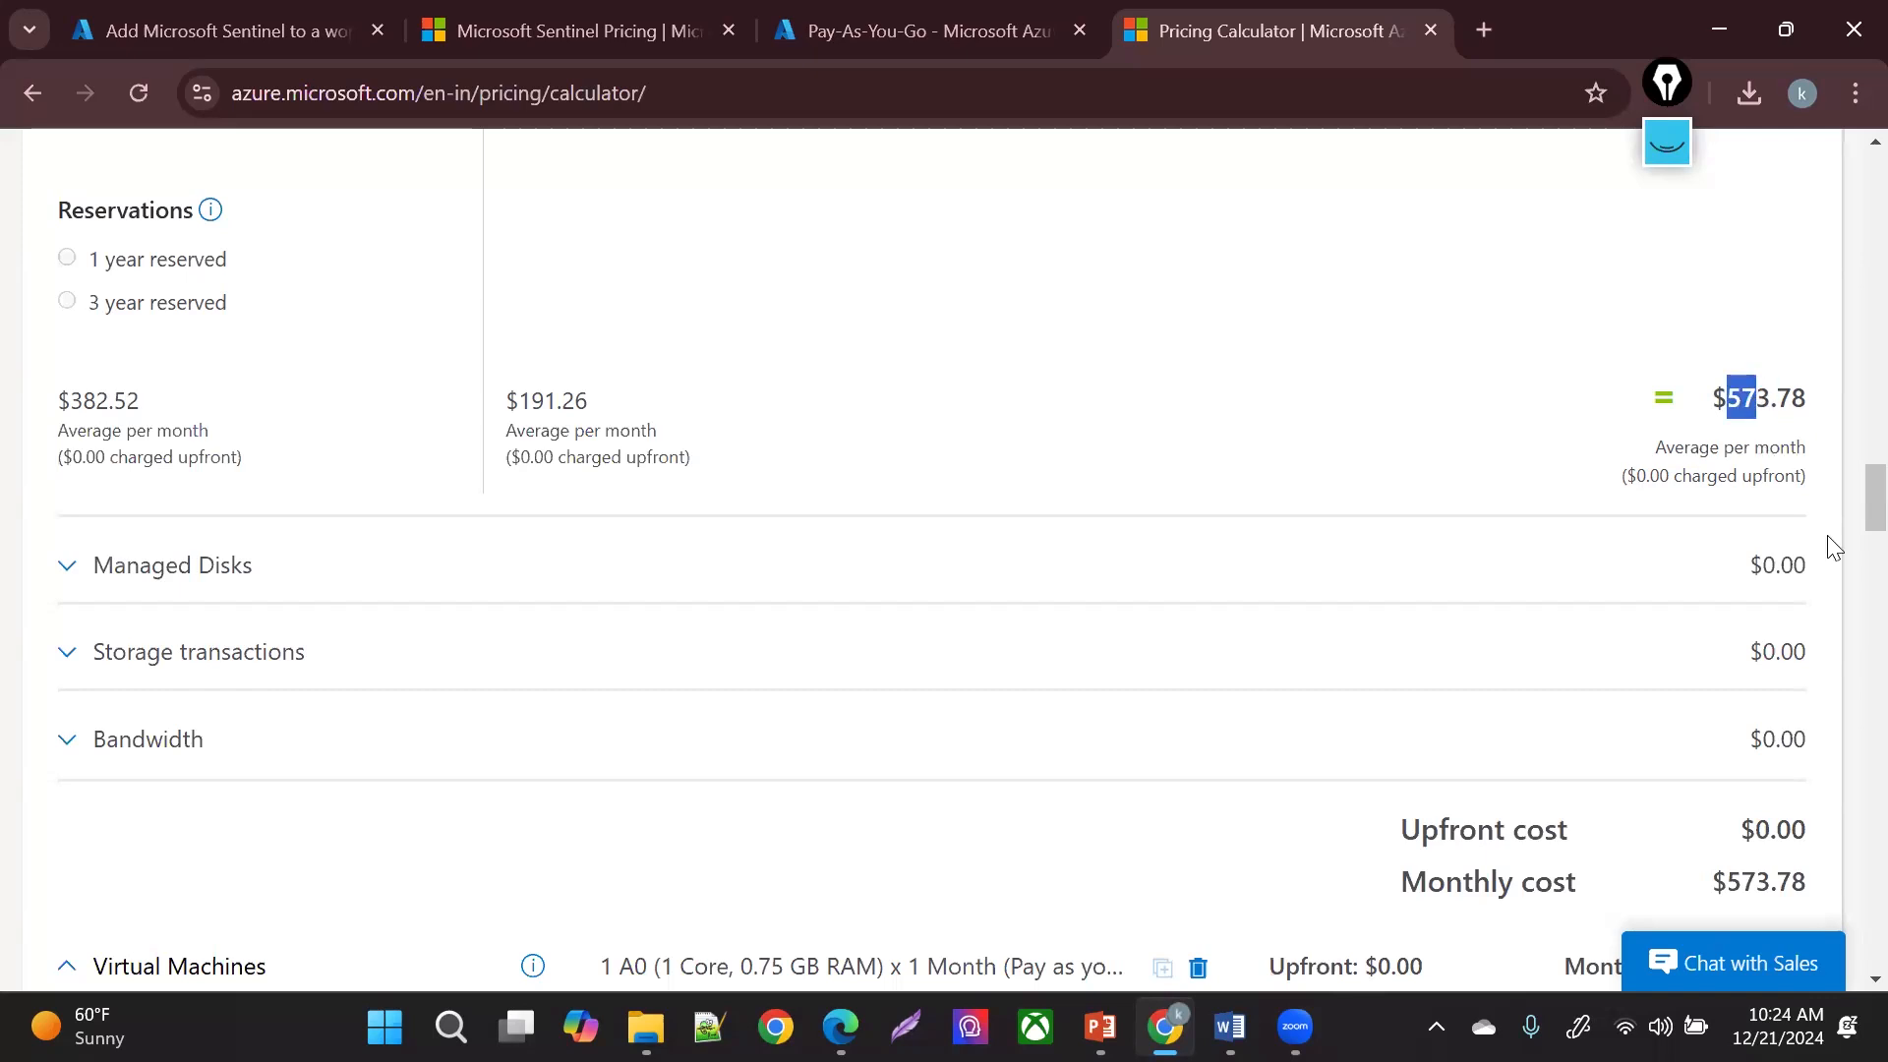
- Browse the pricing calculator's product catalogue and examine the services offered in the Networking category
{"action": "scroll", "coordinate": [1846, 492], "scroll_direction": "up", "scroll_amount": 6}
{"action": "scroll", "coordinate": [1847, 472], "scroll_direction": "down", "scroll_amount": 3}
{"action": "scroll", "coordinate": [1842, 393], "scroll_direction": "up", "scroll_amount": 10}
{"action": "scroll", "coordinate": [1844, 197], "scroll_direction": "up", "scroll_amount": 10}
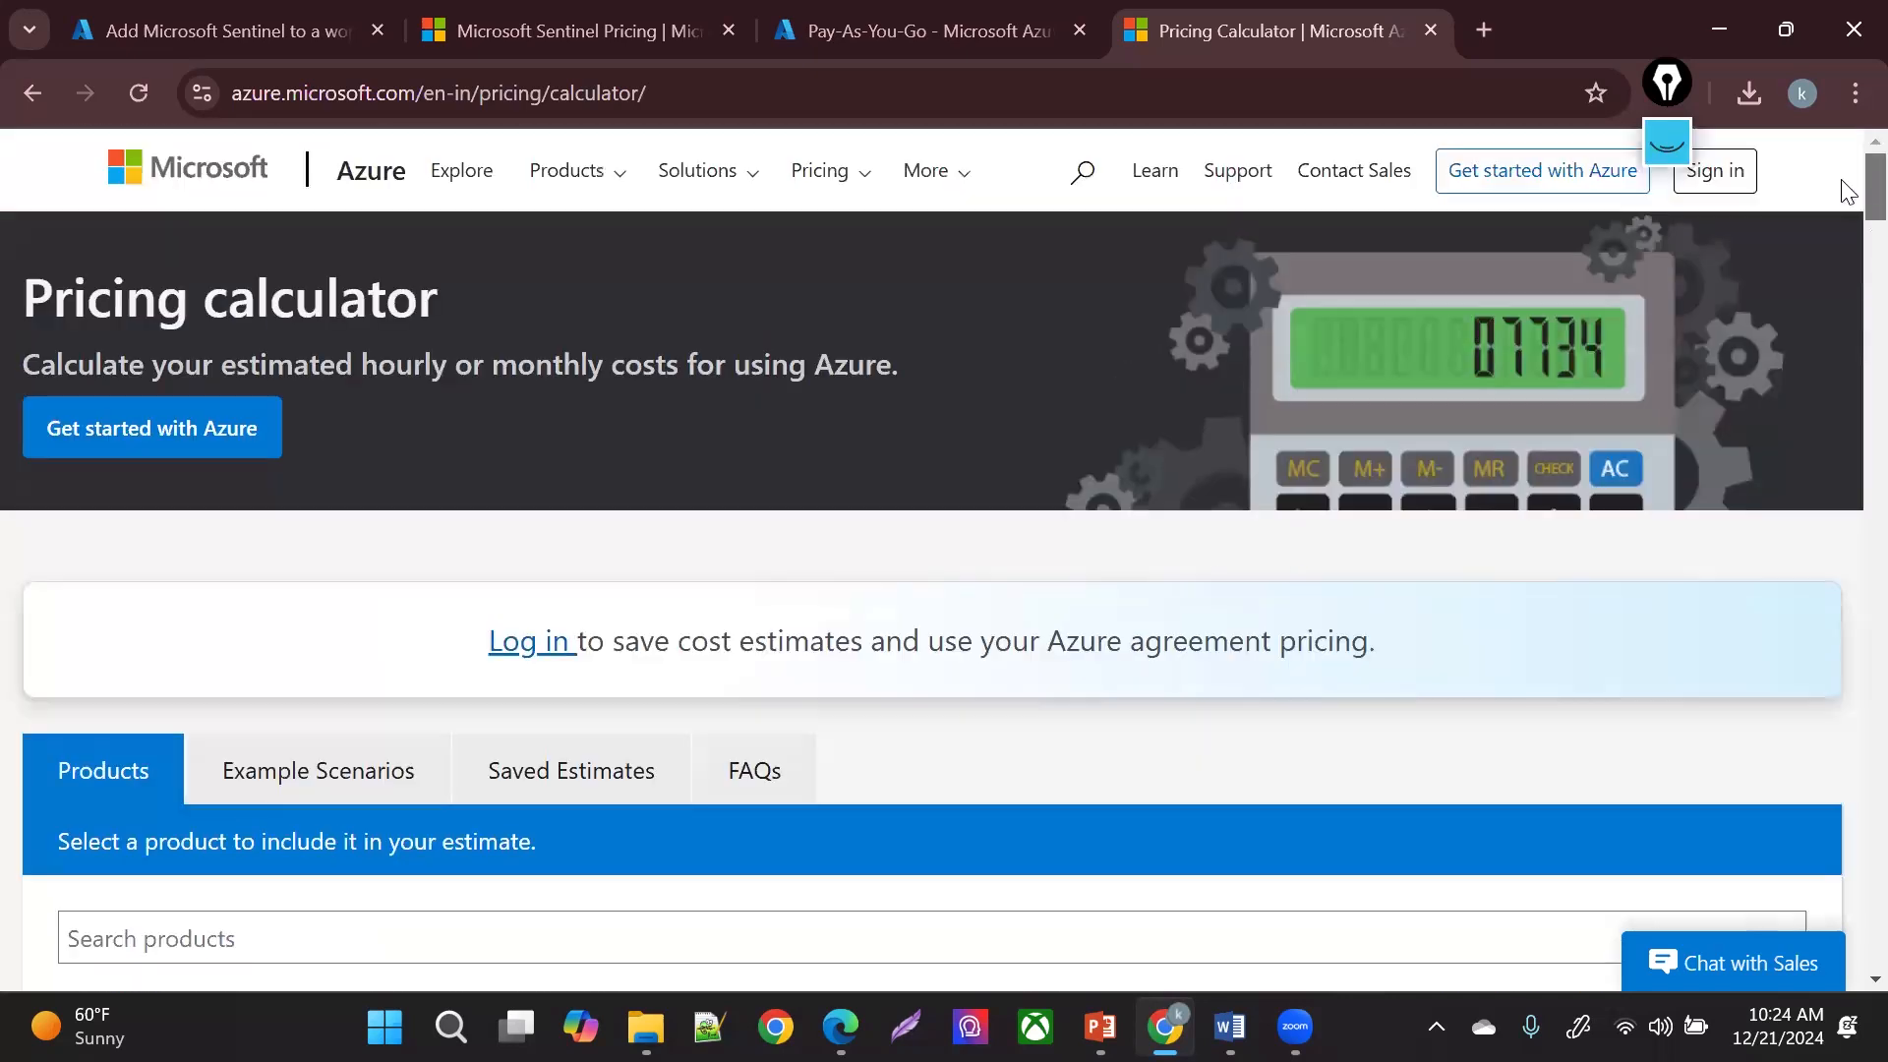
{"action": "scroll", "coordinate": [1844, 212], "scroll_direction": "down", "scroll_amount": 3}
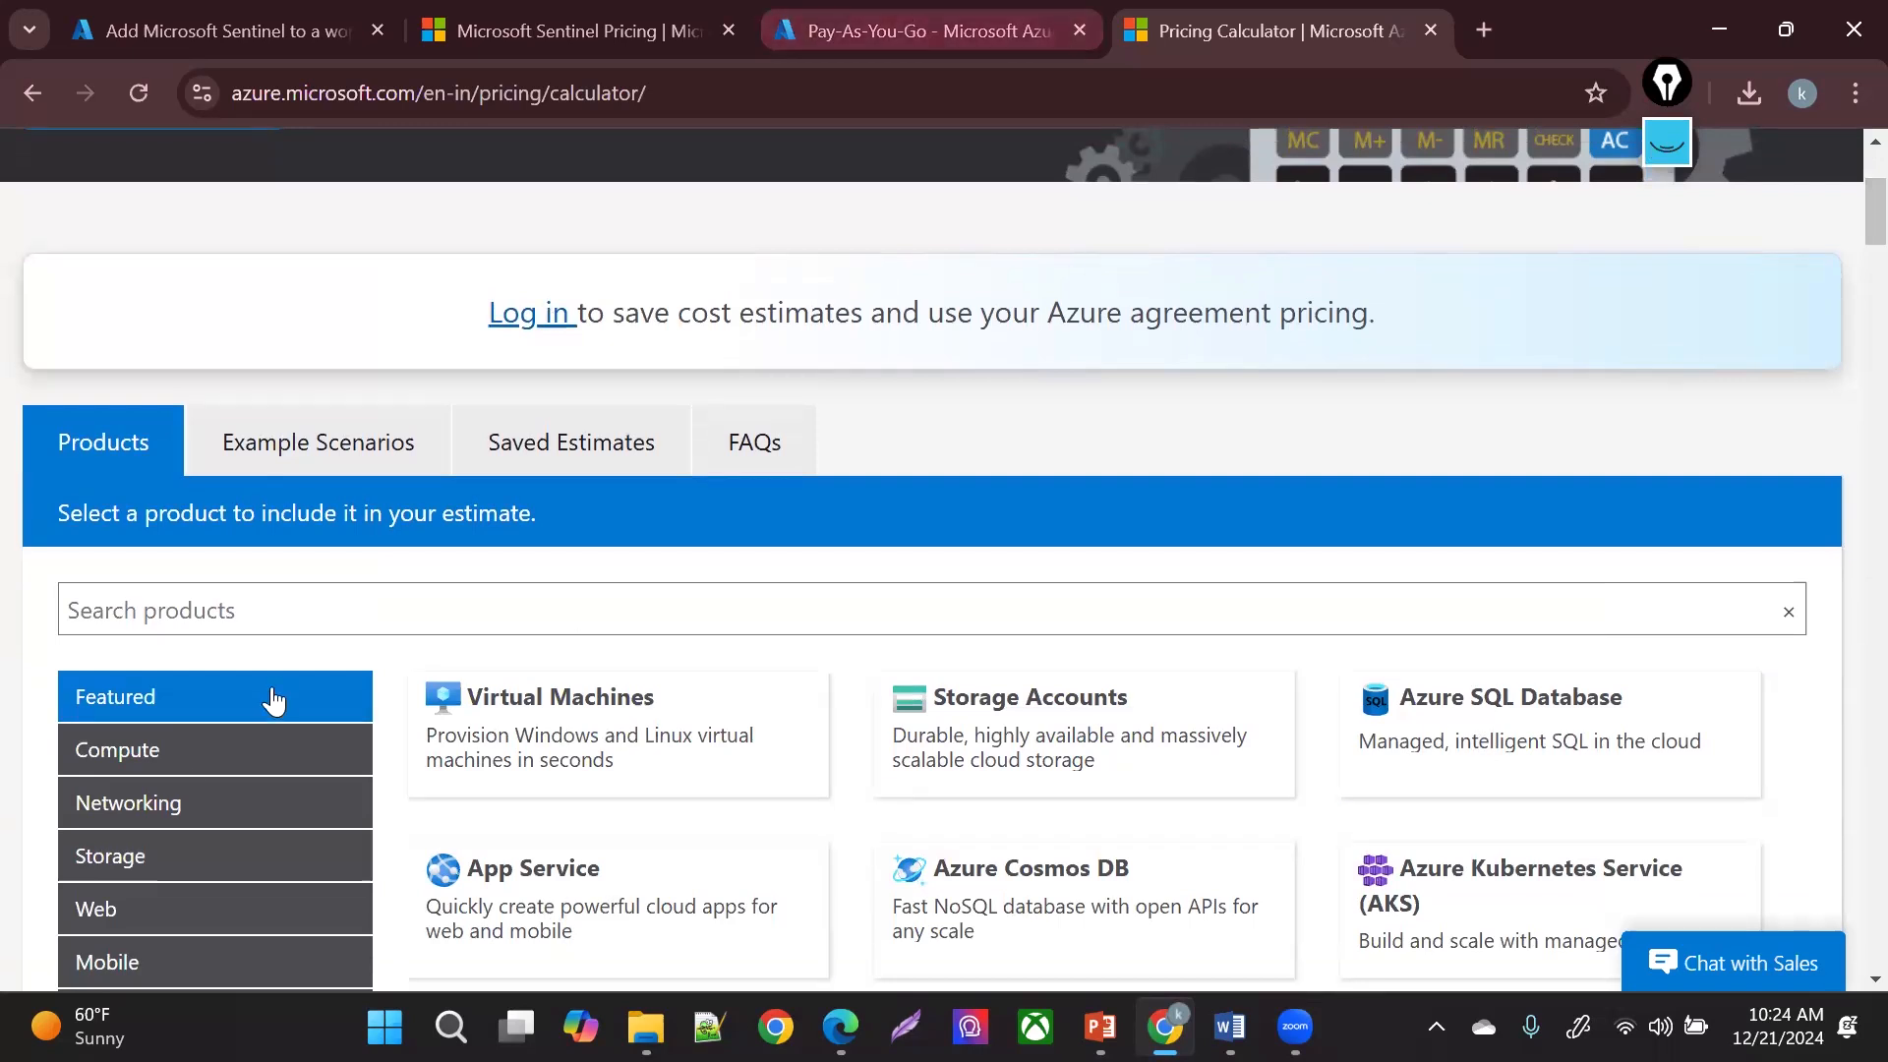
{"action": "left_click", "coordinate": [139, 805]}
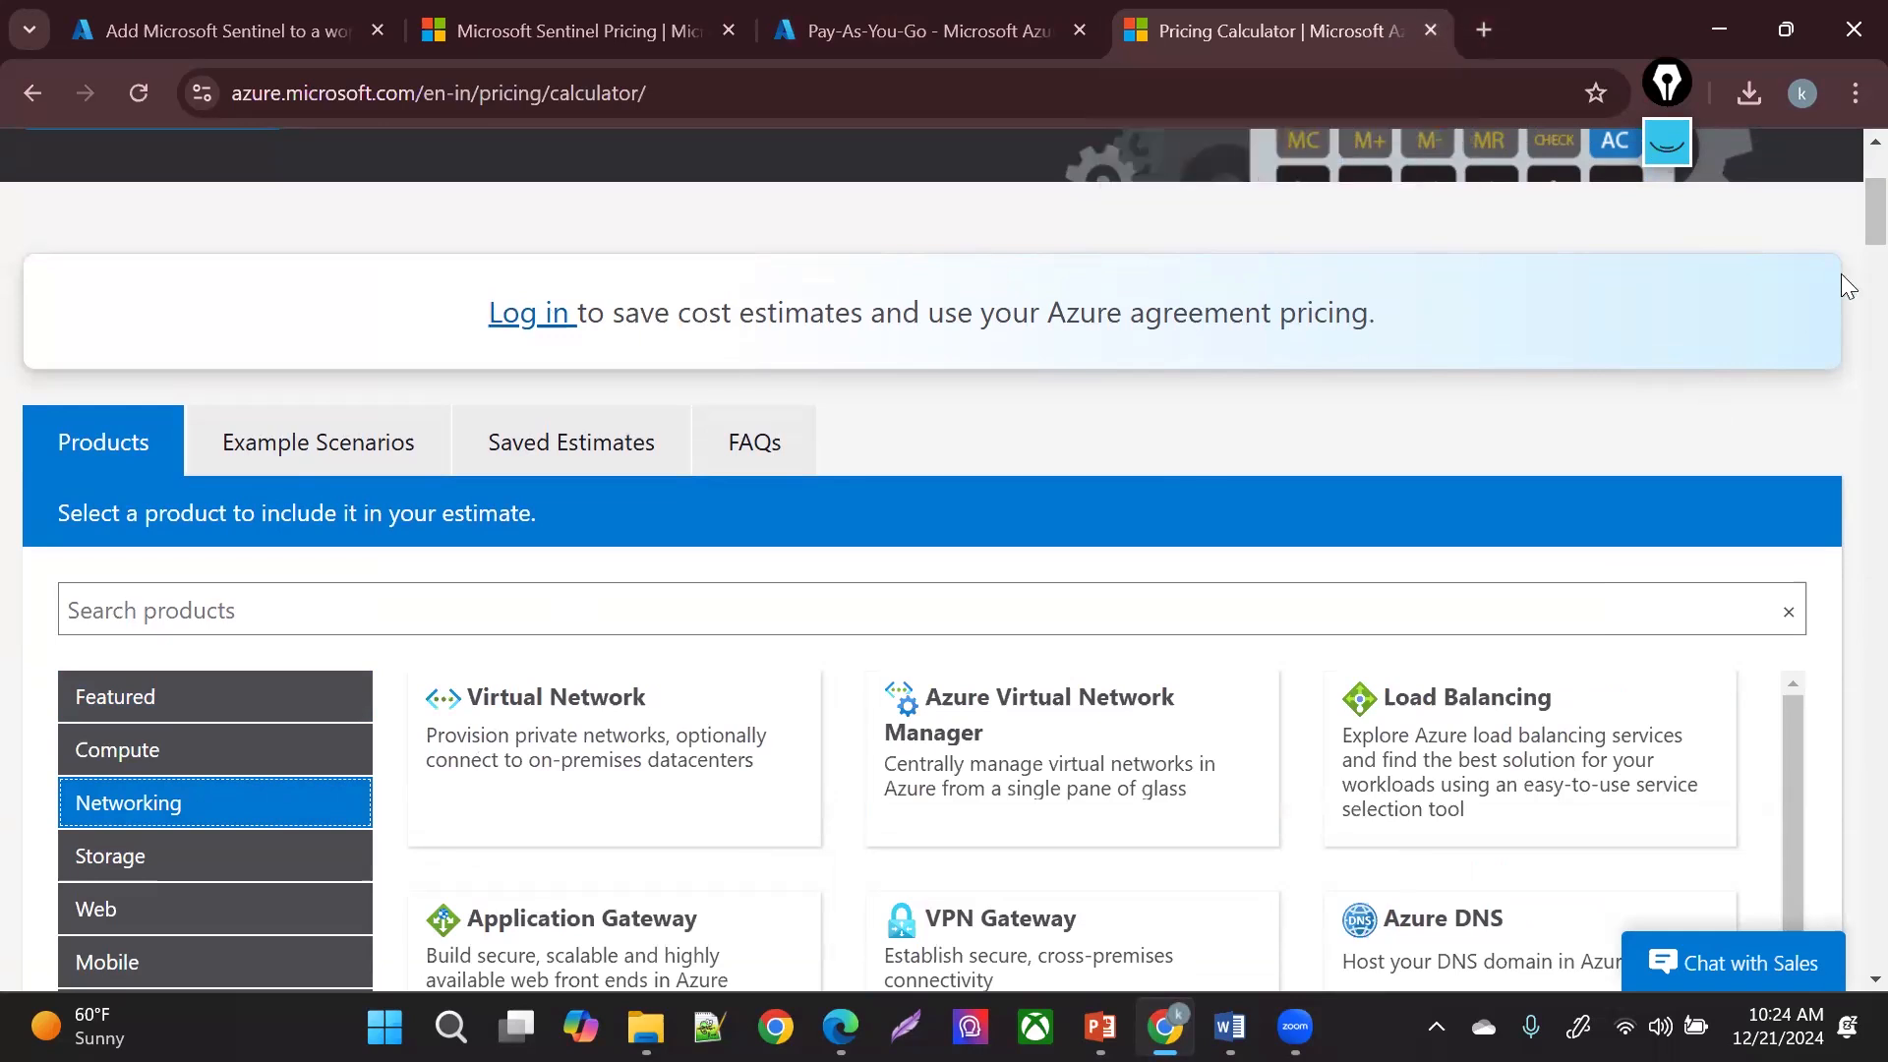
{"action": "scroll", "coordinate": [1846, 132], "scroll_direction": "up", "scroll_amount": 3}
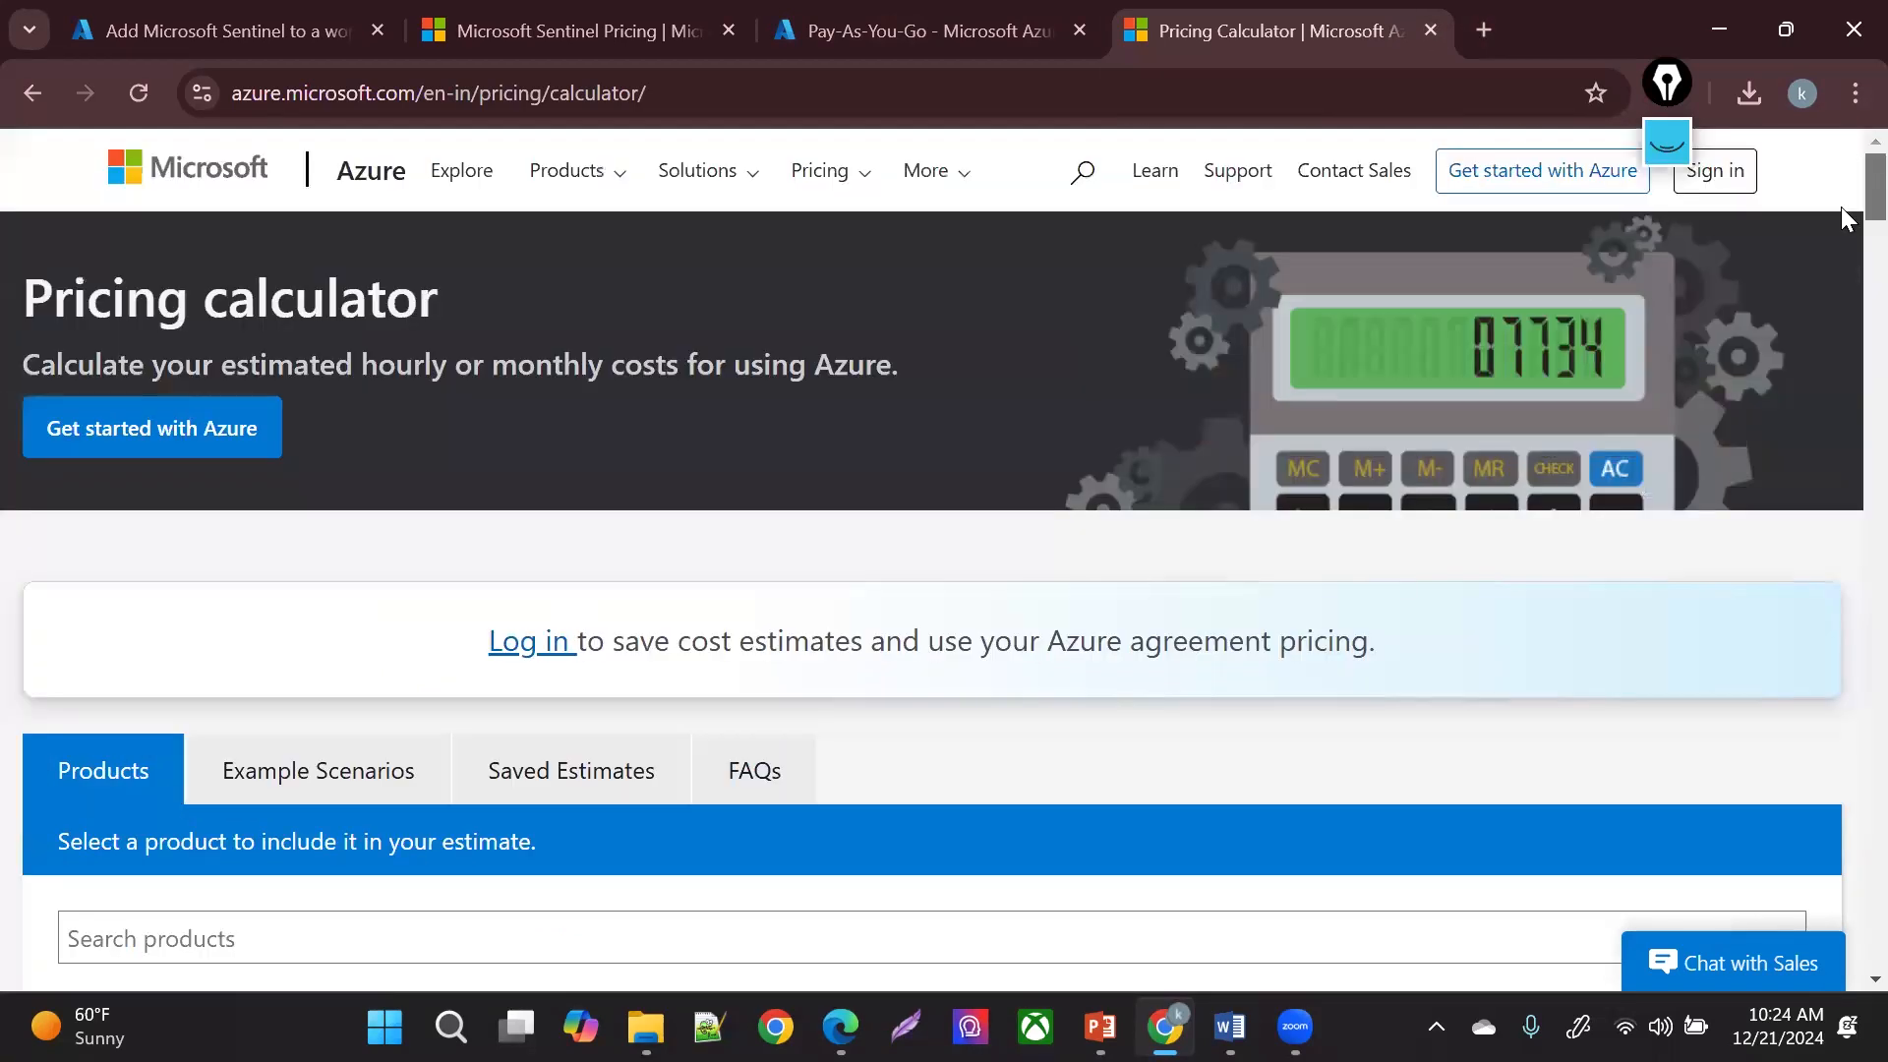
{"action": "scroll", "coordinate": [1854, 210], "scroll_direction": "down", "scroll_amount": 5}
{"action": "scroll", "coordinate": [1843, 282], "scroll_direction": "down", "scroll_amount": 5}
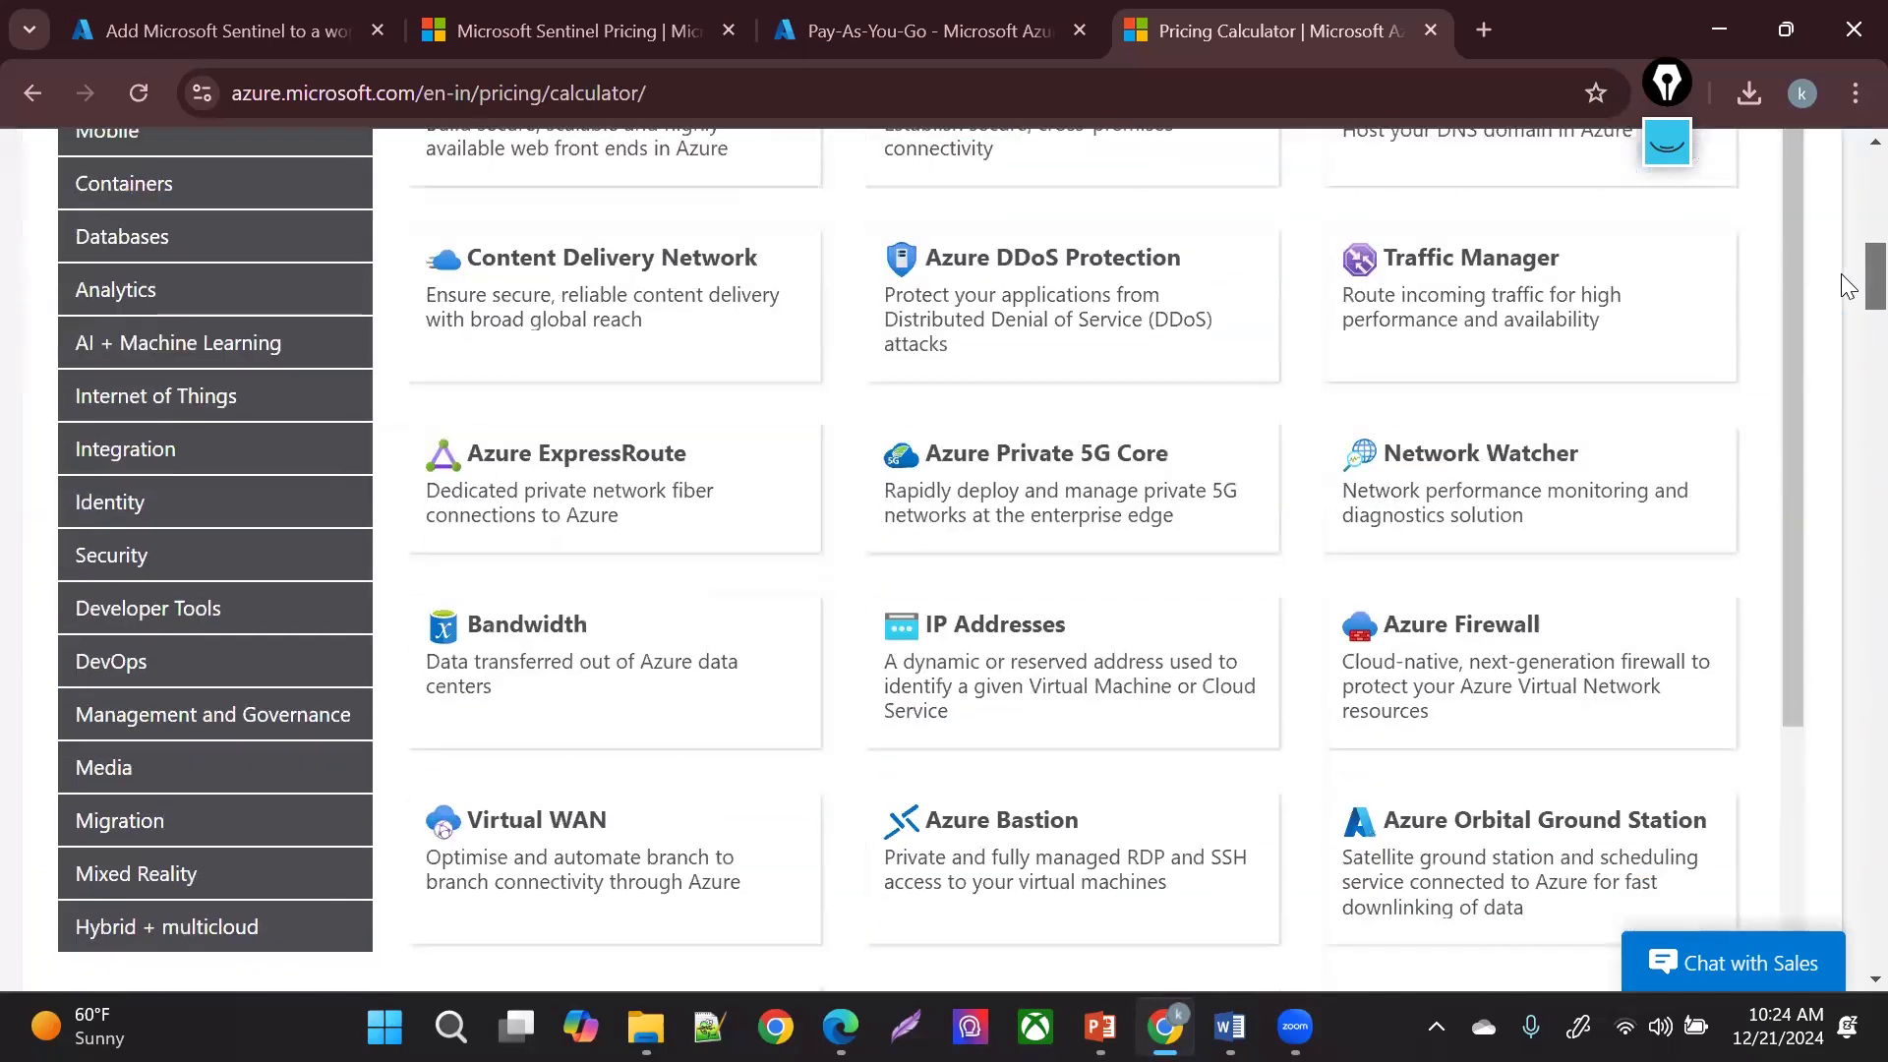
{"action": "scroll", "coordinate": [1840, 275], "scroll_direction": "up", "scroll_amount": 1}
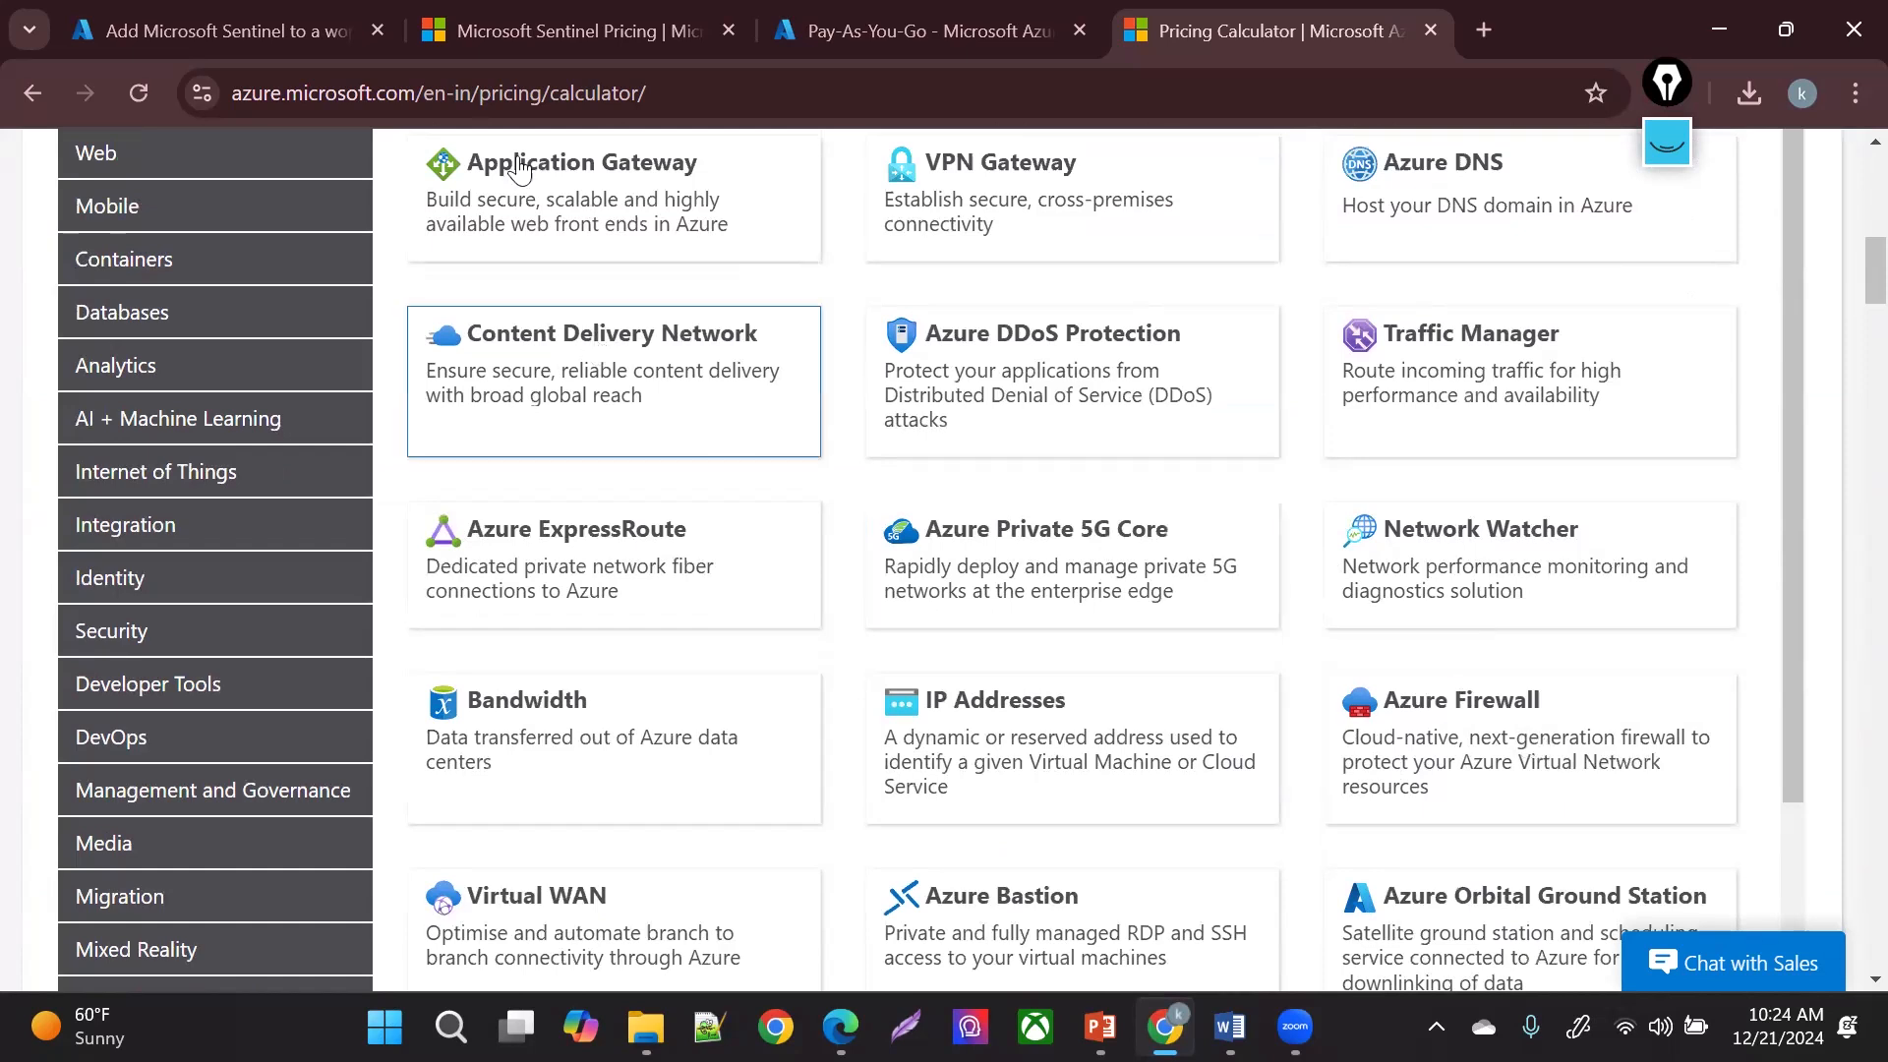
- Return to the Azure portal's Sentinel setup, start creating a new Log Analytics workspace and assign it to the demo resource group
{"action": "left_click", "coordinate": [568, 18]}
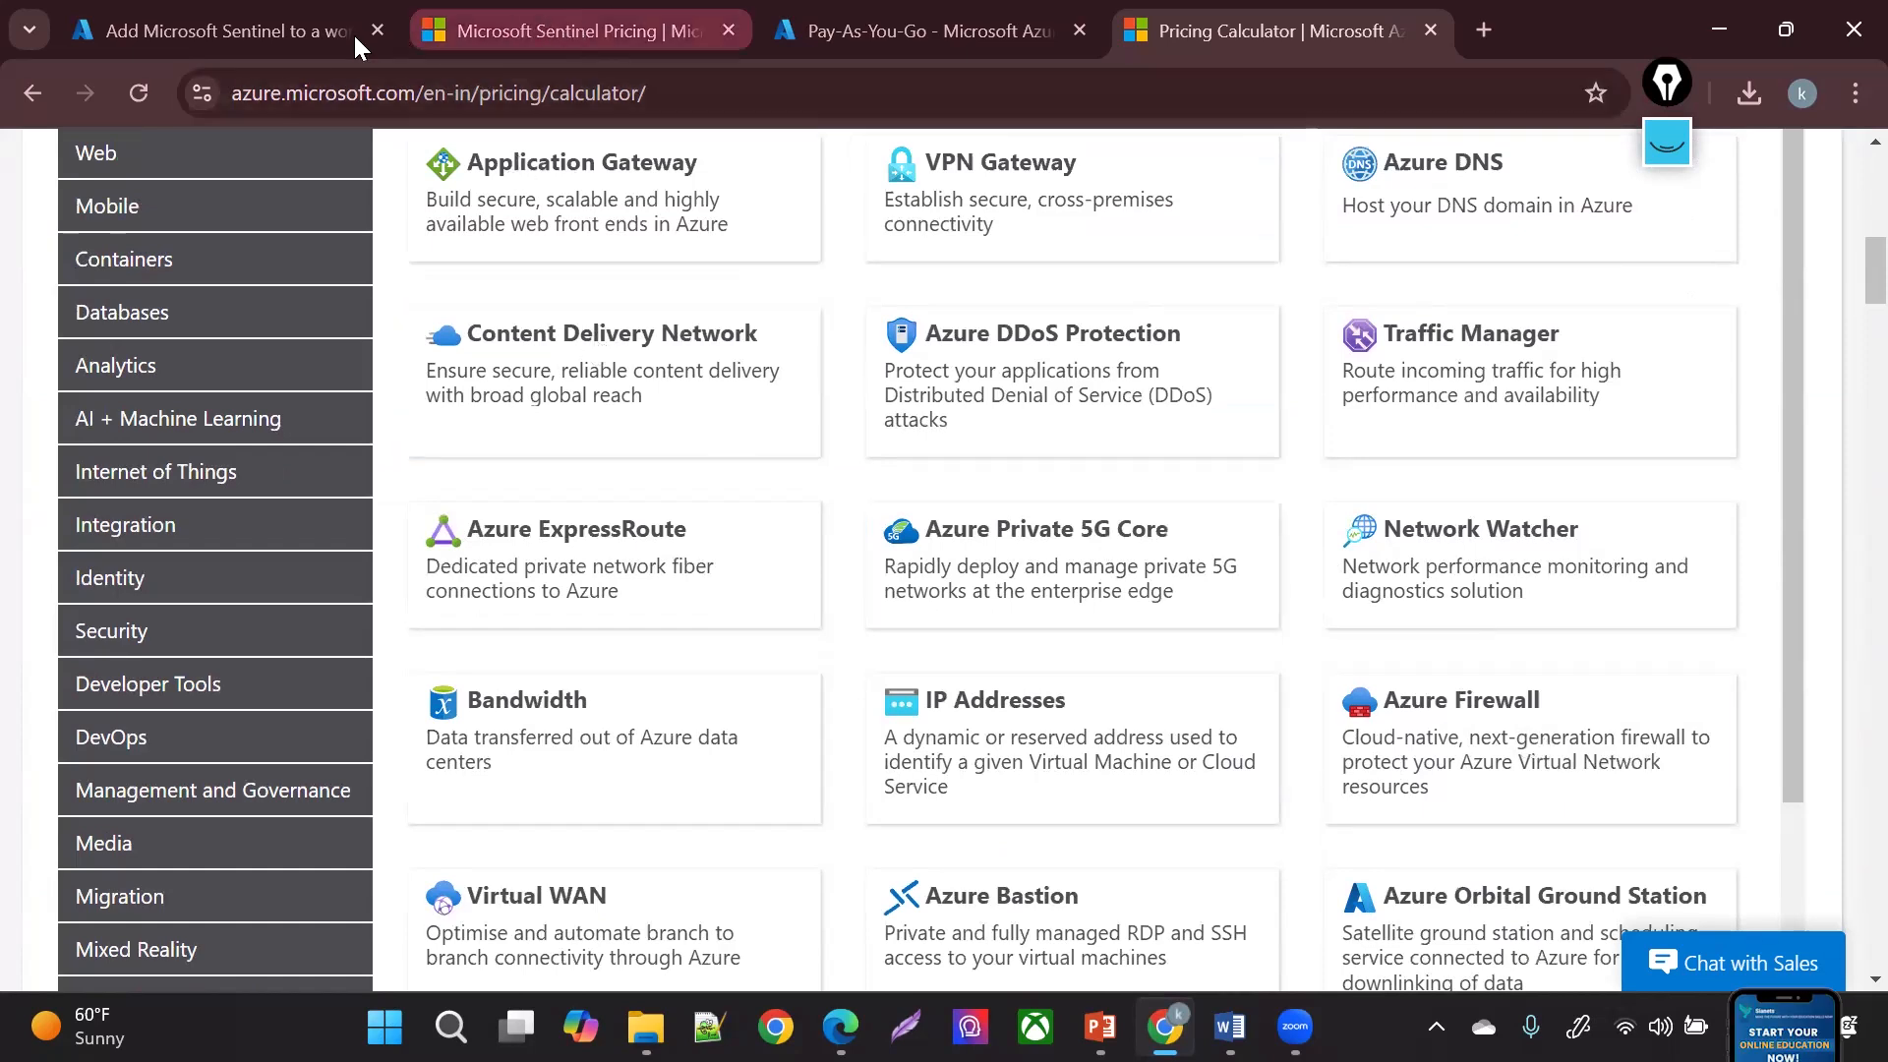
{"action": "left_click", "coordinate": [303, 23]}
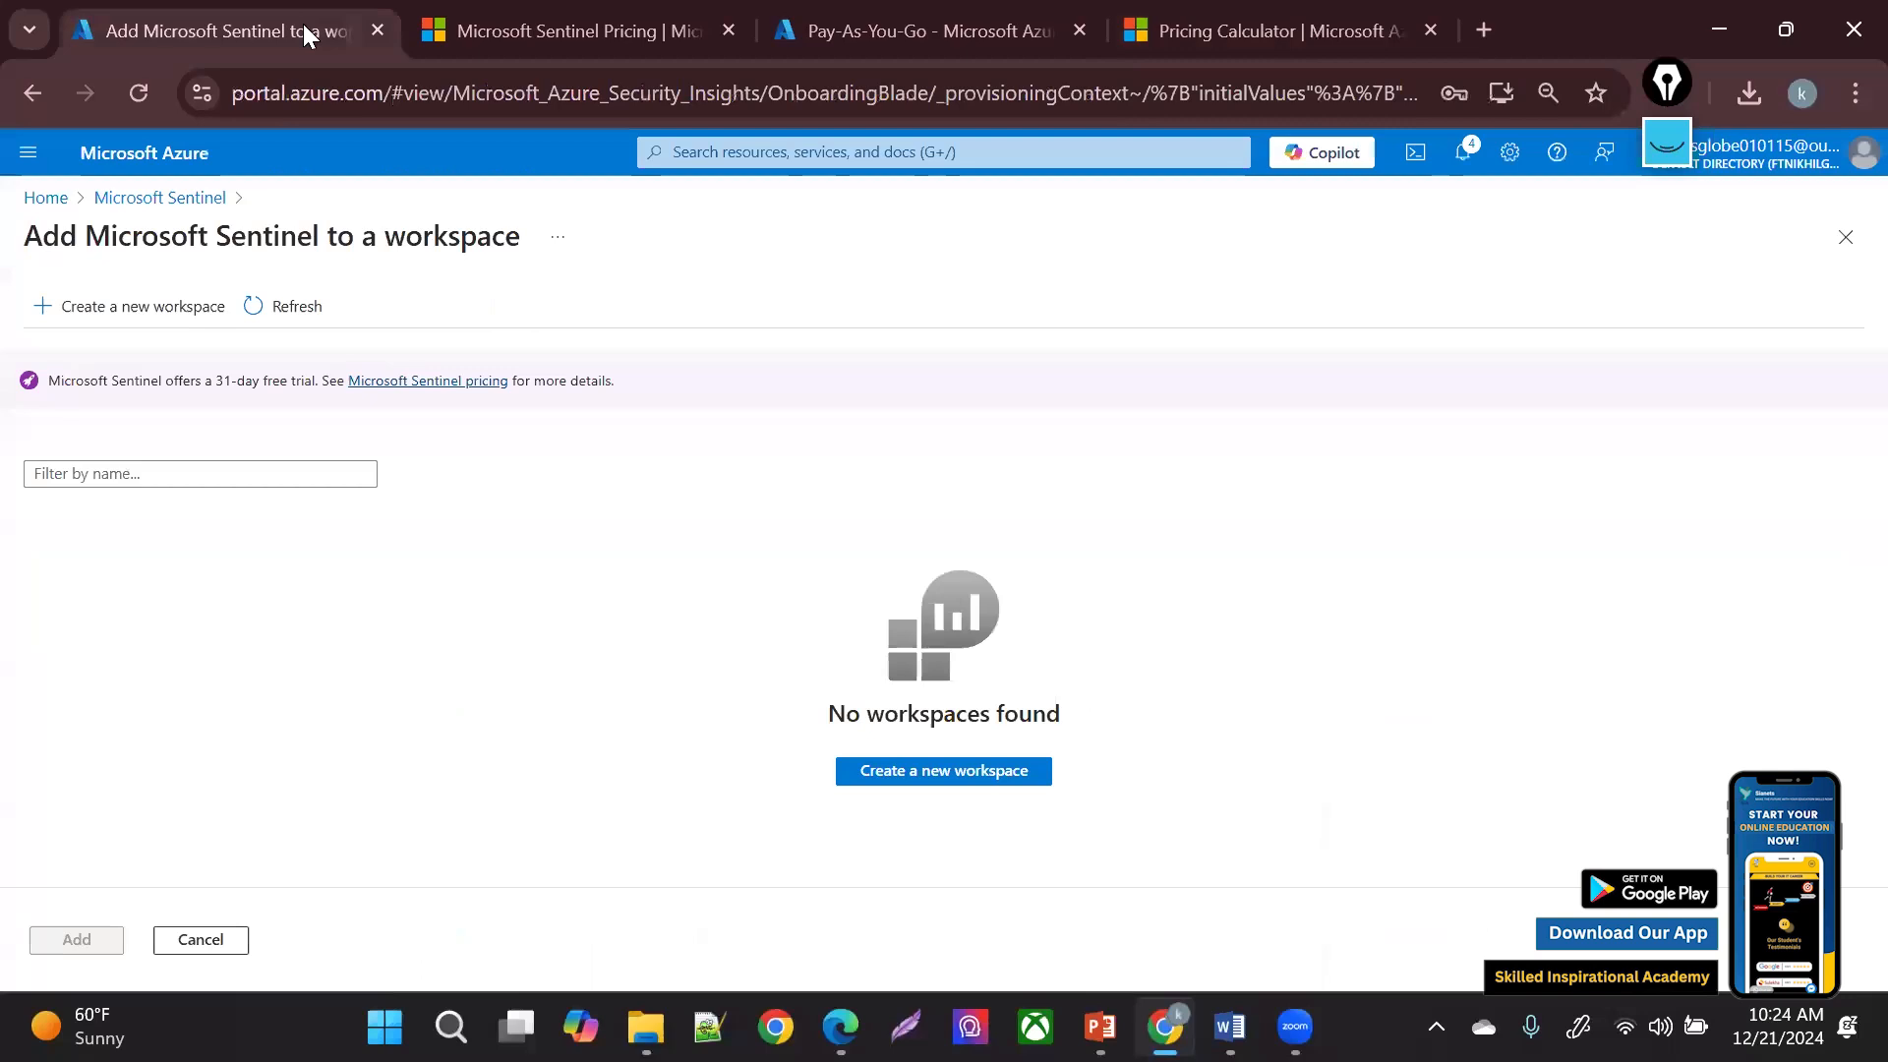
{"action": "left_click", "coordinate": [92, 305]}
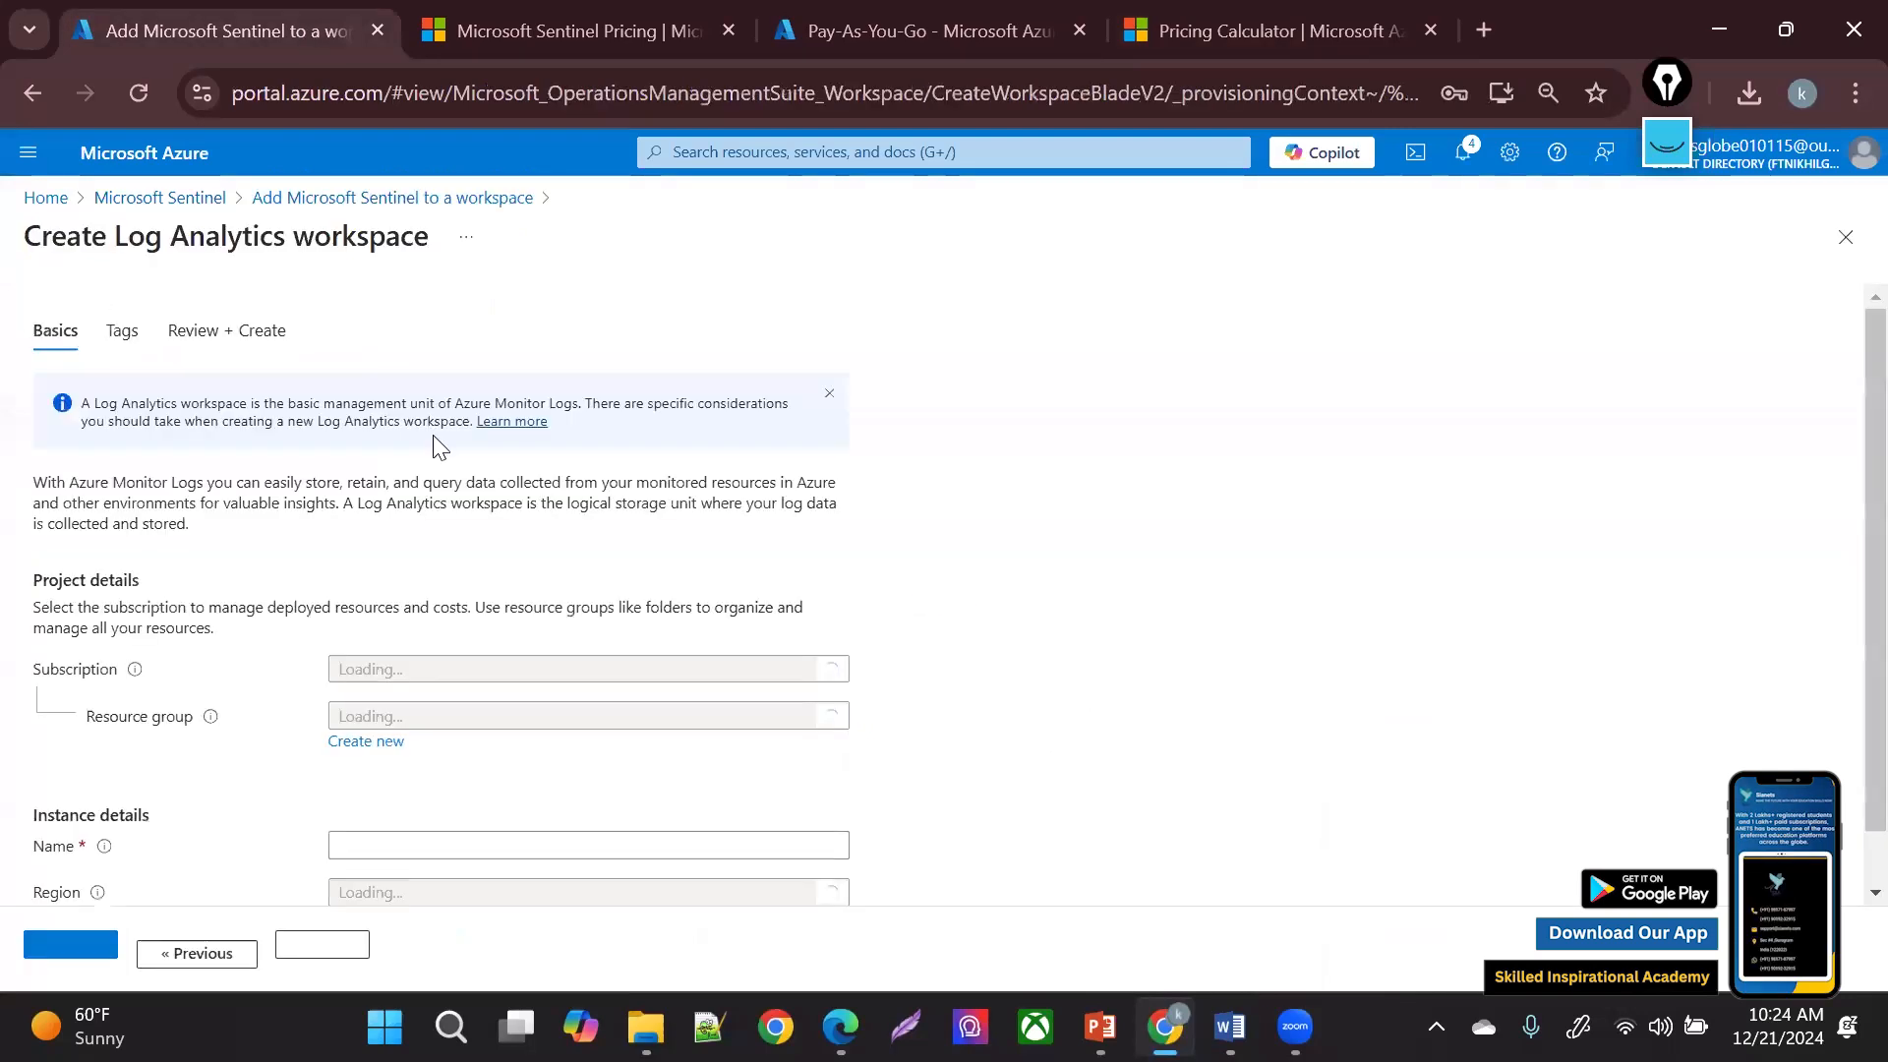
{"action": "left_click", "coordinate": [588, 738]}
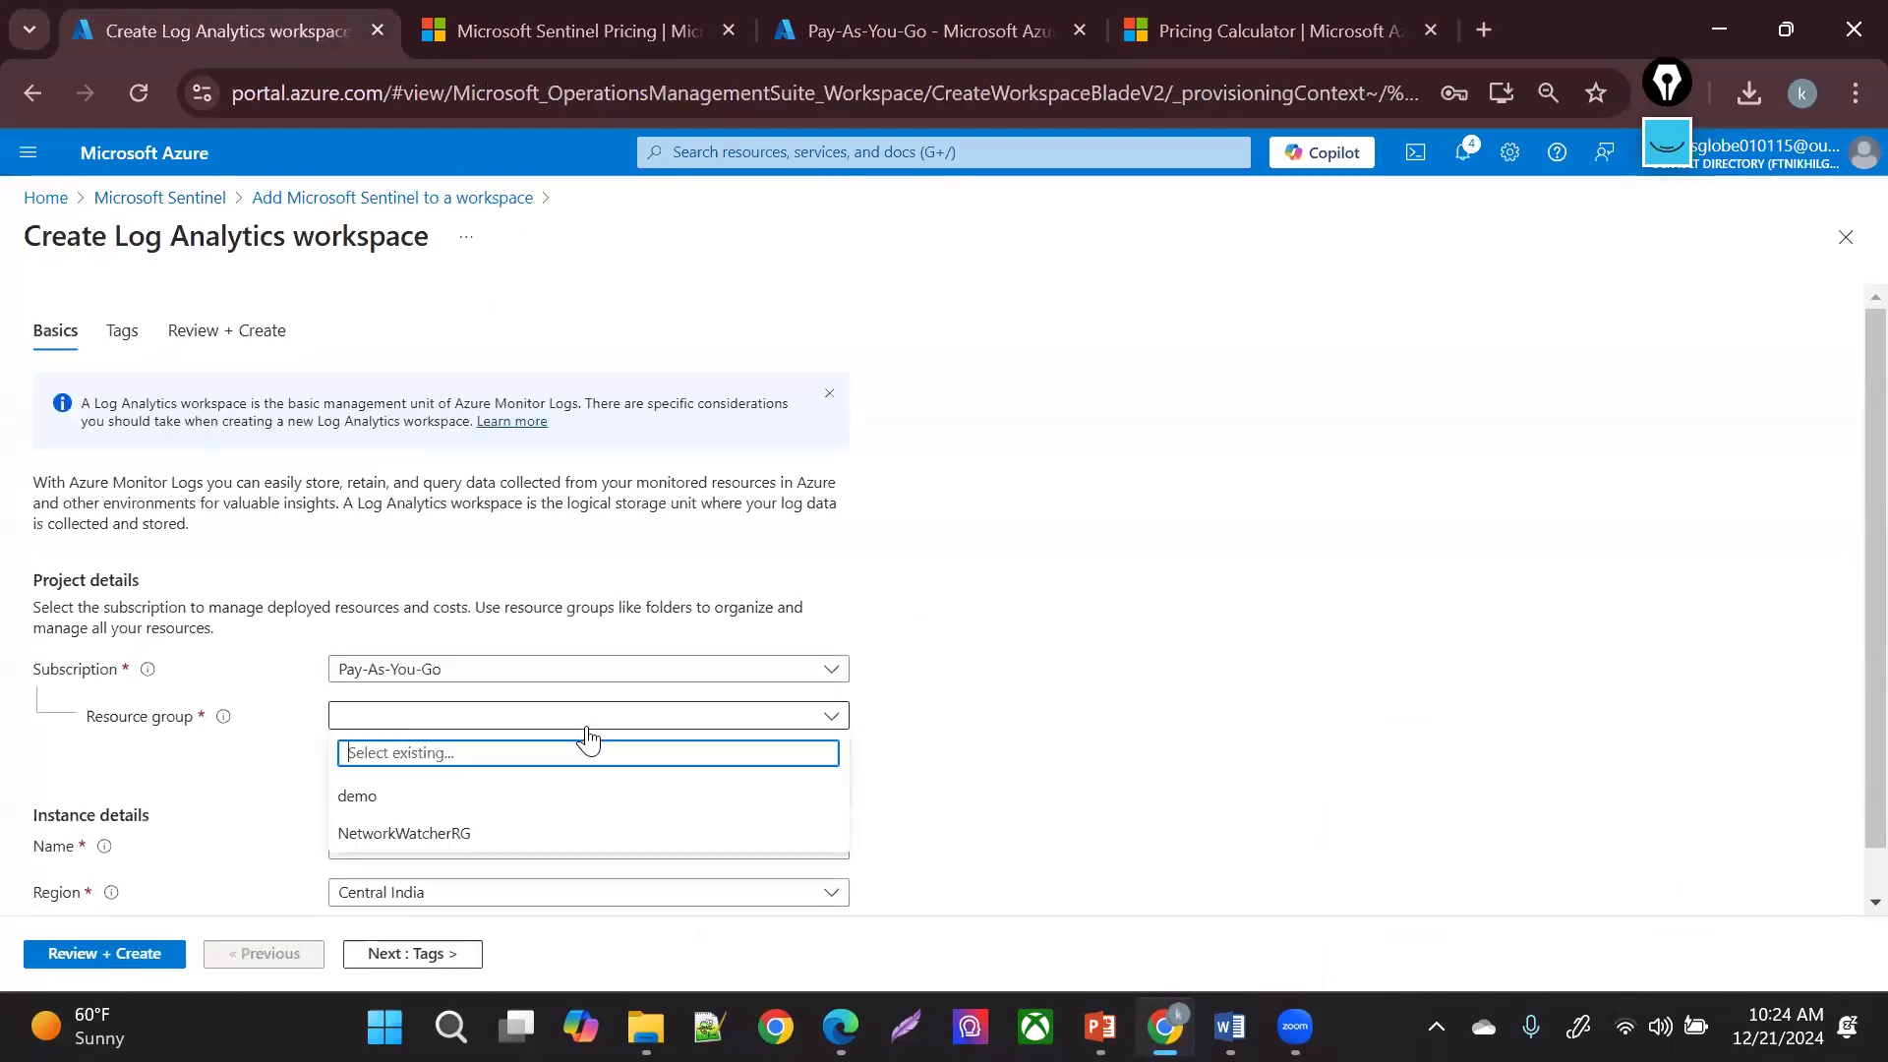
{"action": "left_click", "coordinate": [524, 792]}
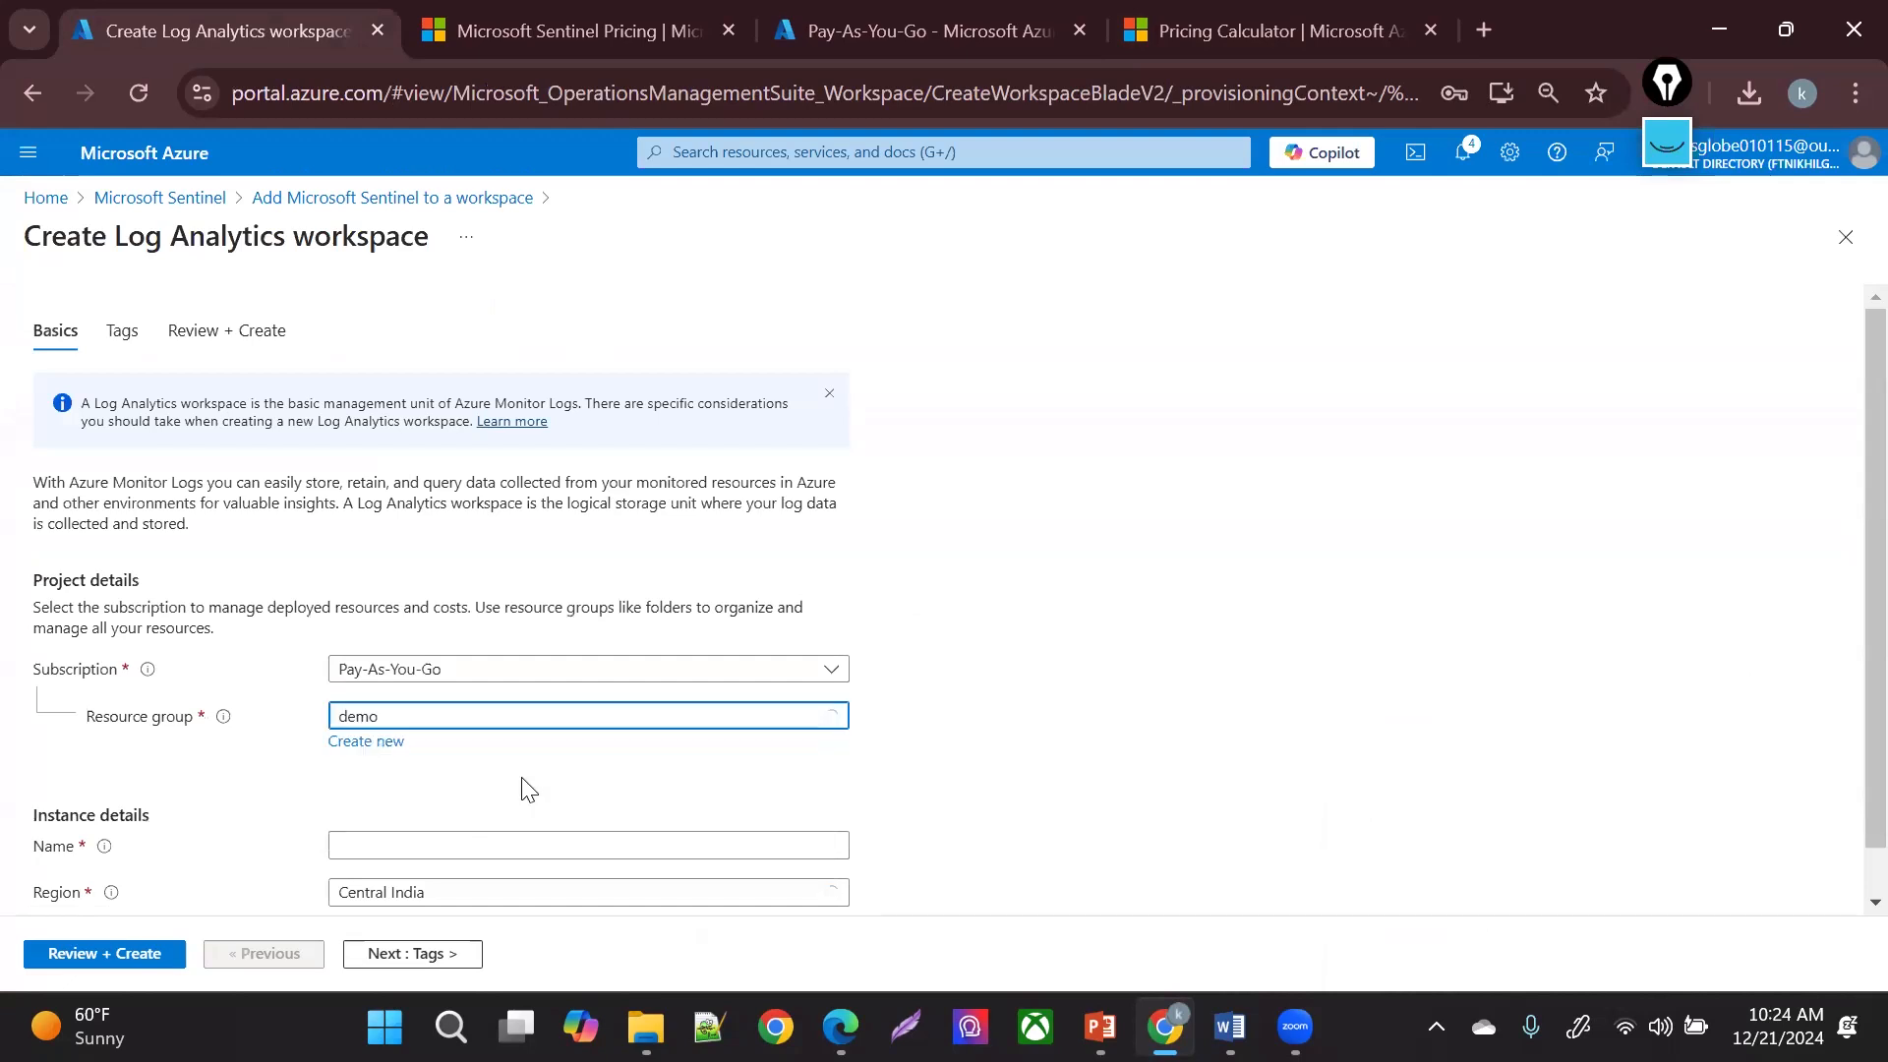
- Name the Log Analytics workspace DEMO-LAW
{"action": "left_click", "coordinate": [564, 845]}
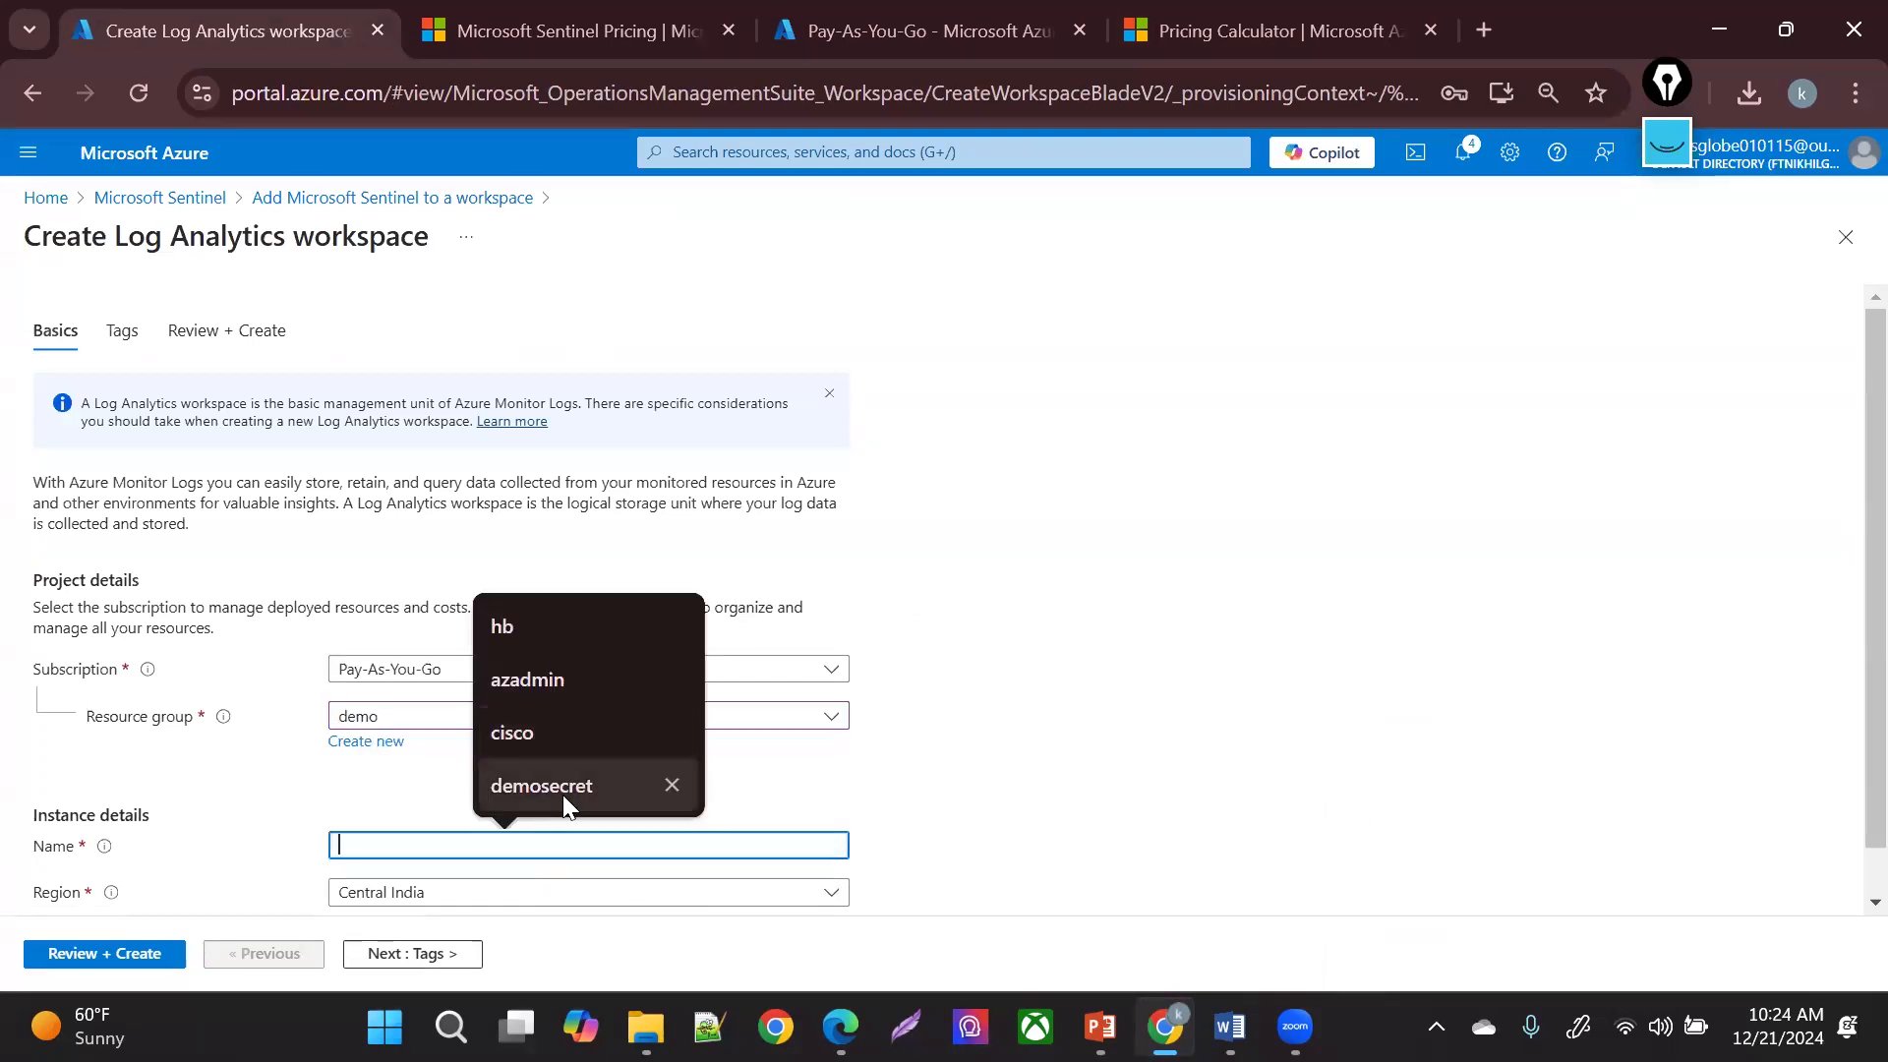
{"action": "left_click", "coordinate": [351, 784]}
{"action": "left_click", "coordinate": [381, 835]}
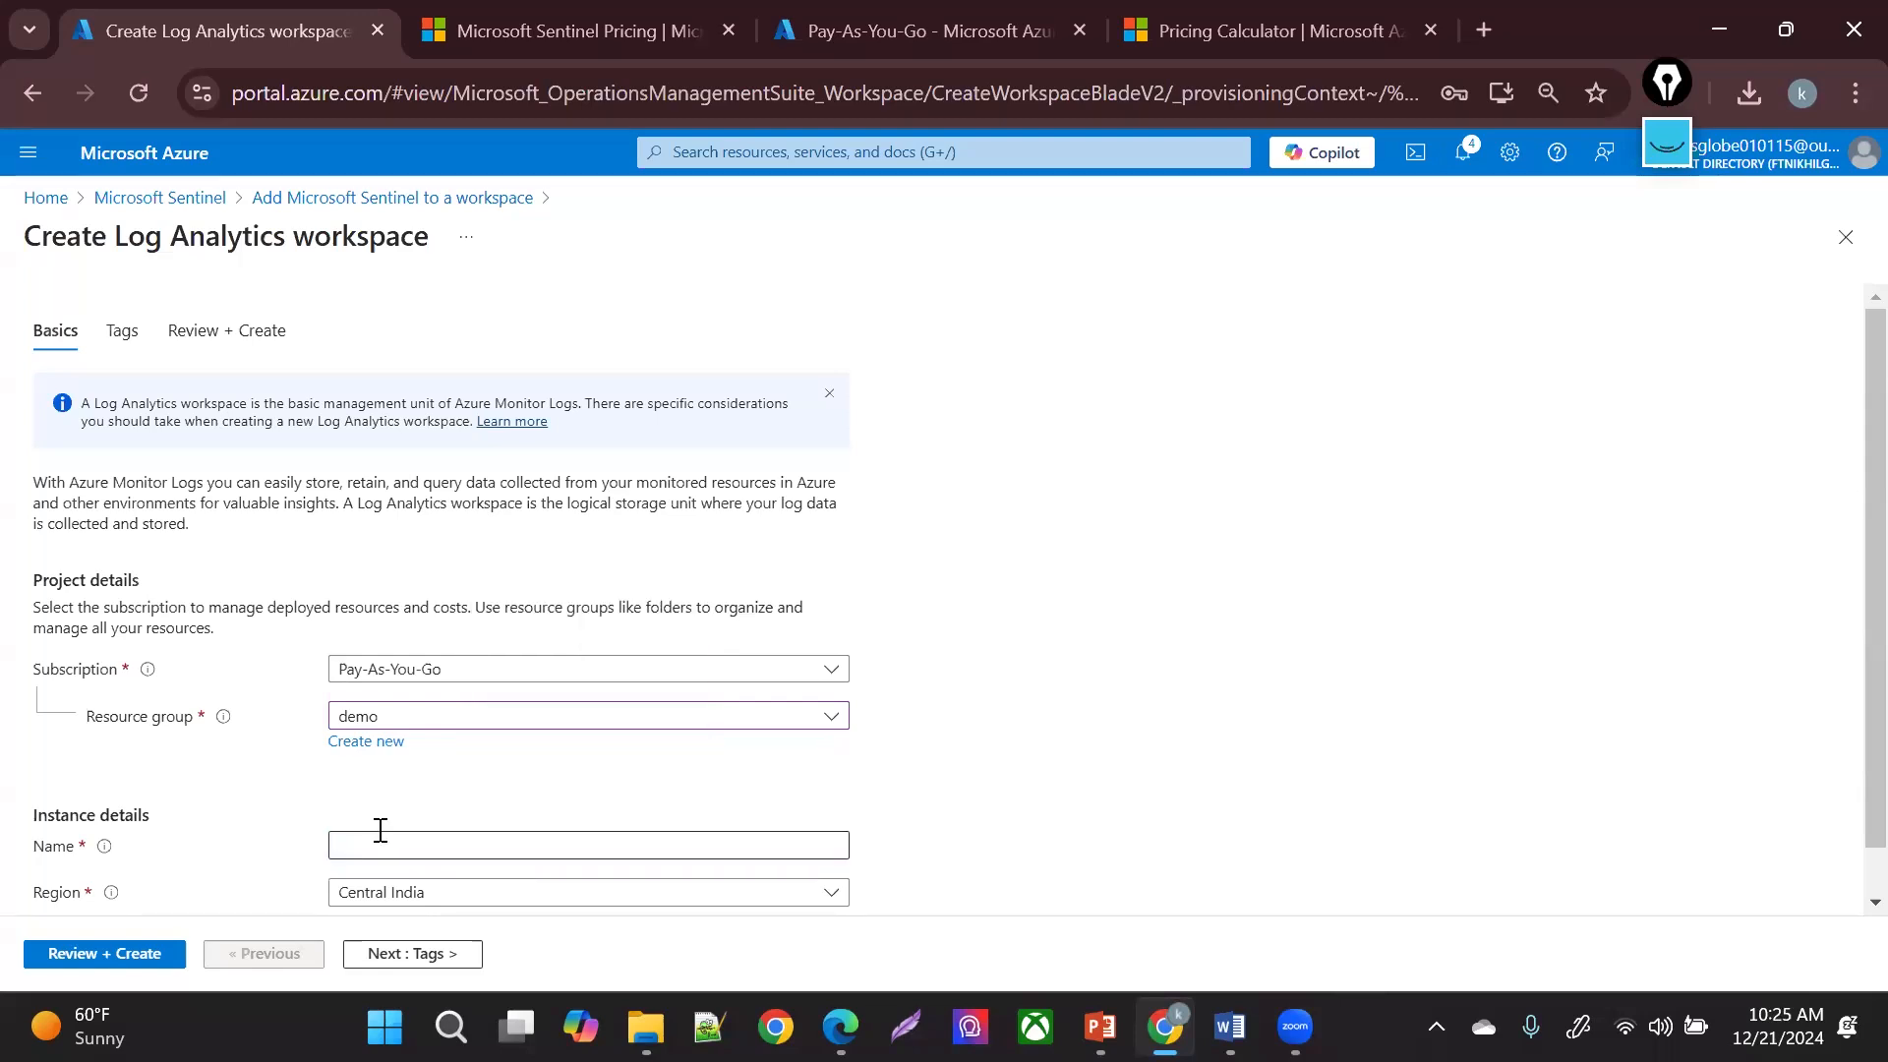
{"action": "type", "text": "DEO"}
{"action": "key", "text": "BackSpace"}
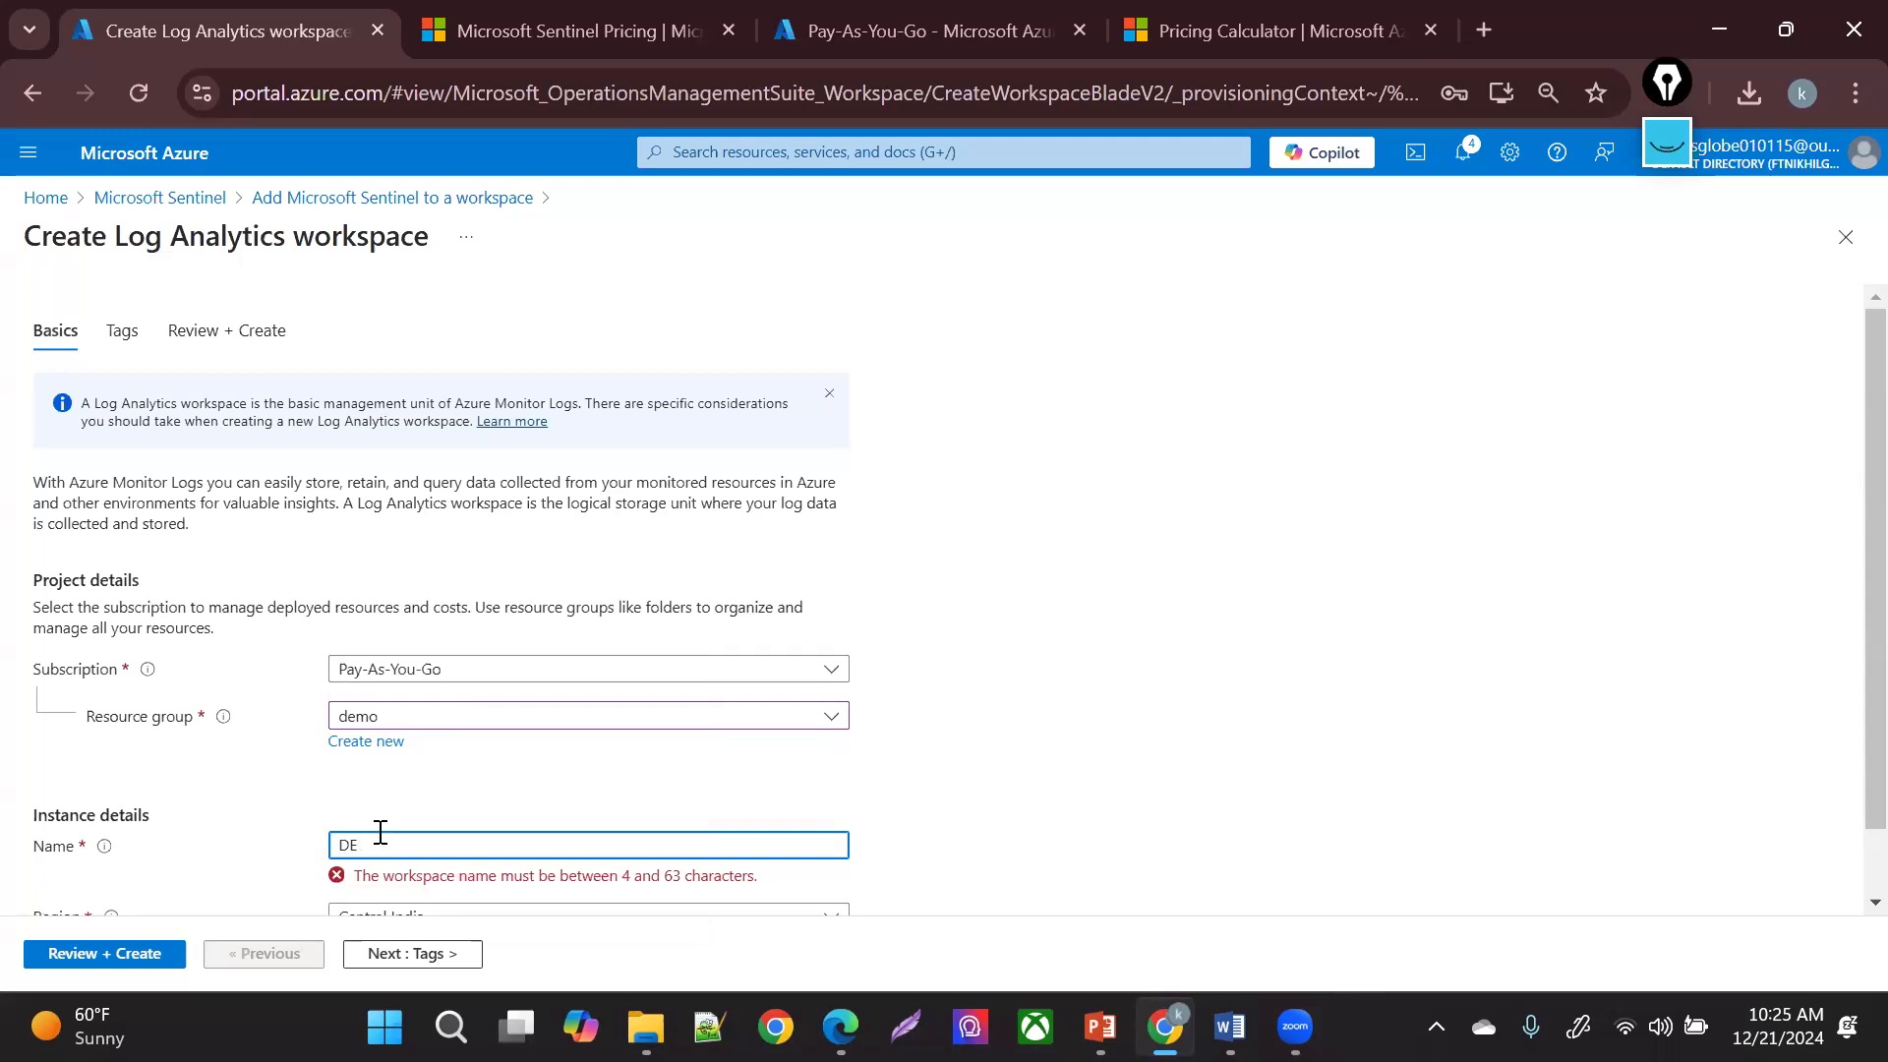
{"action": "type", "text": "MO"}
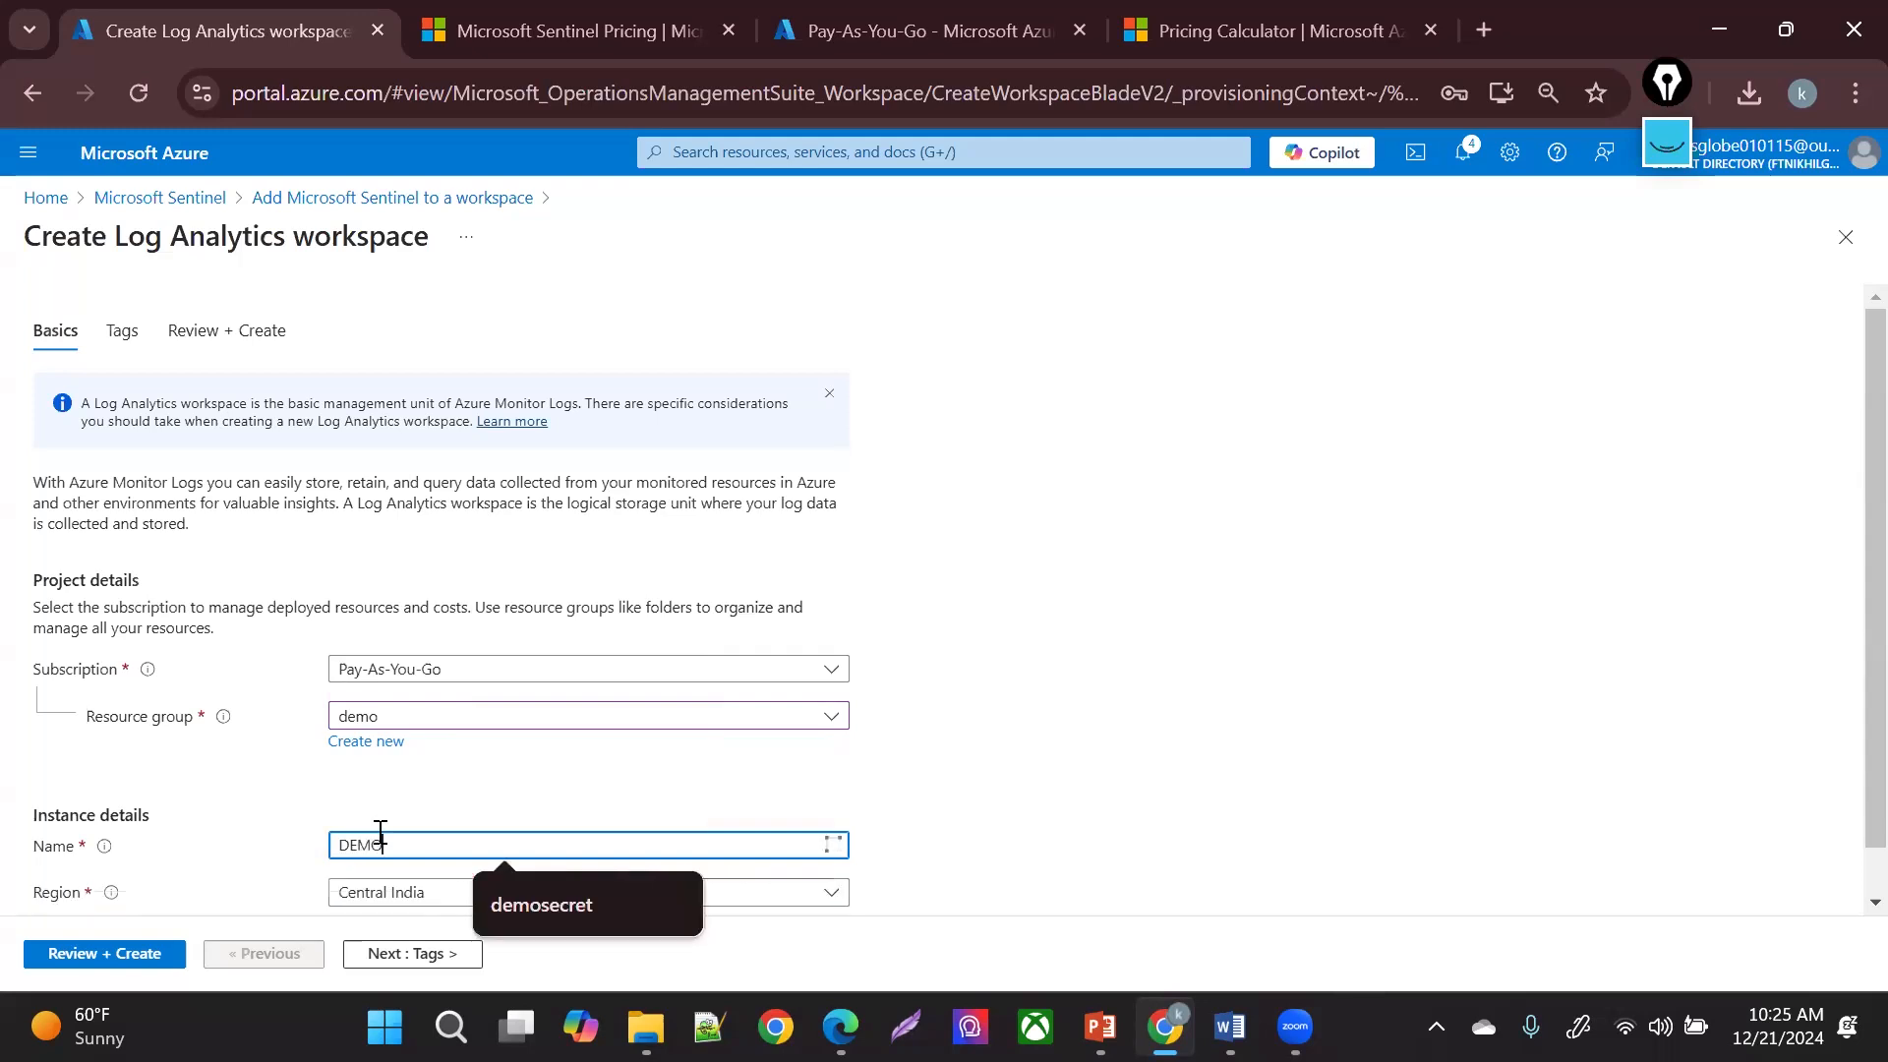
{"action": "type", "text": "-LAW"}
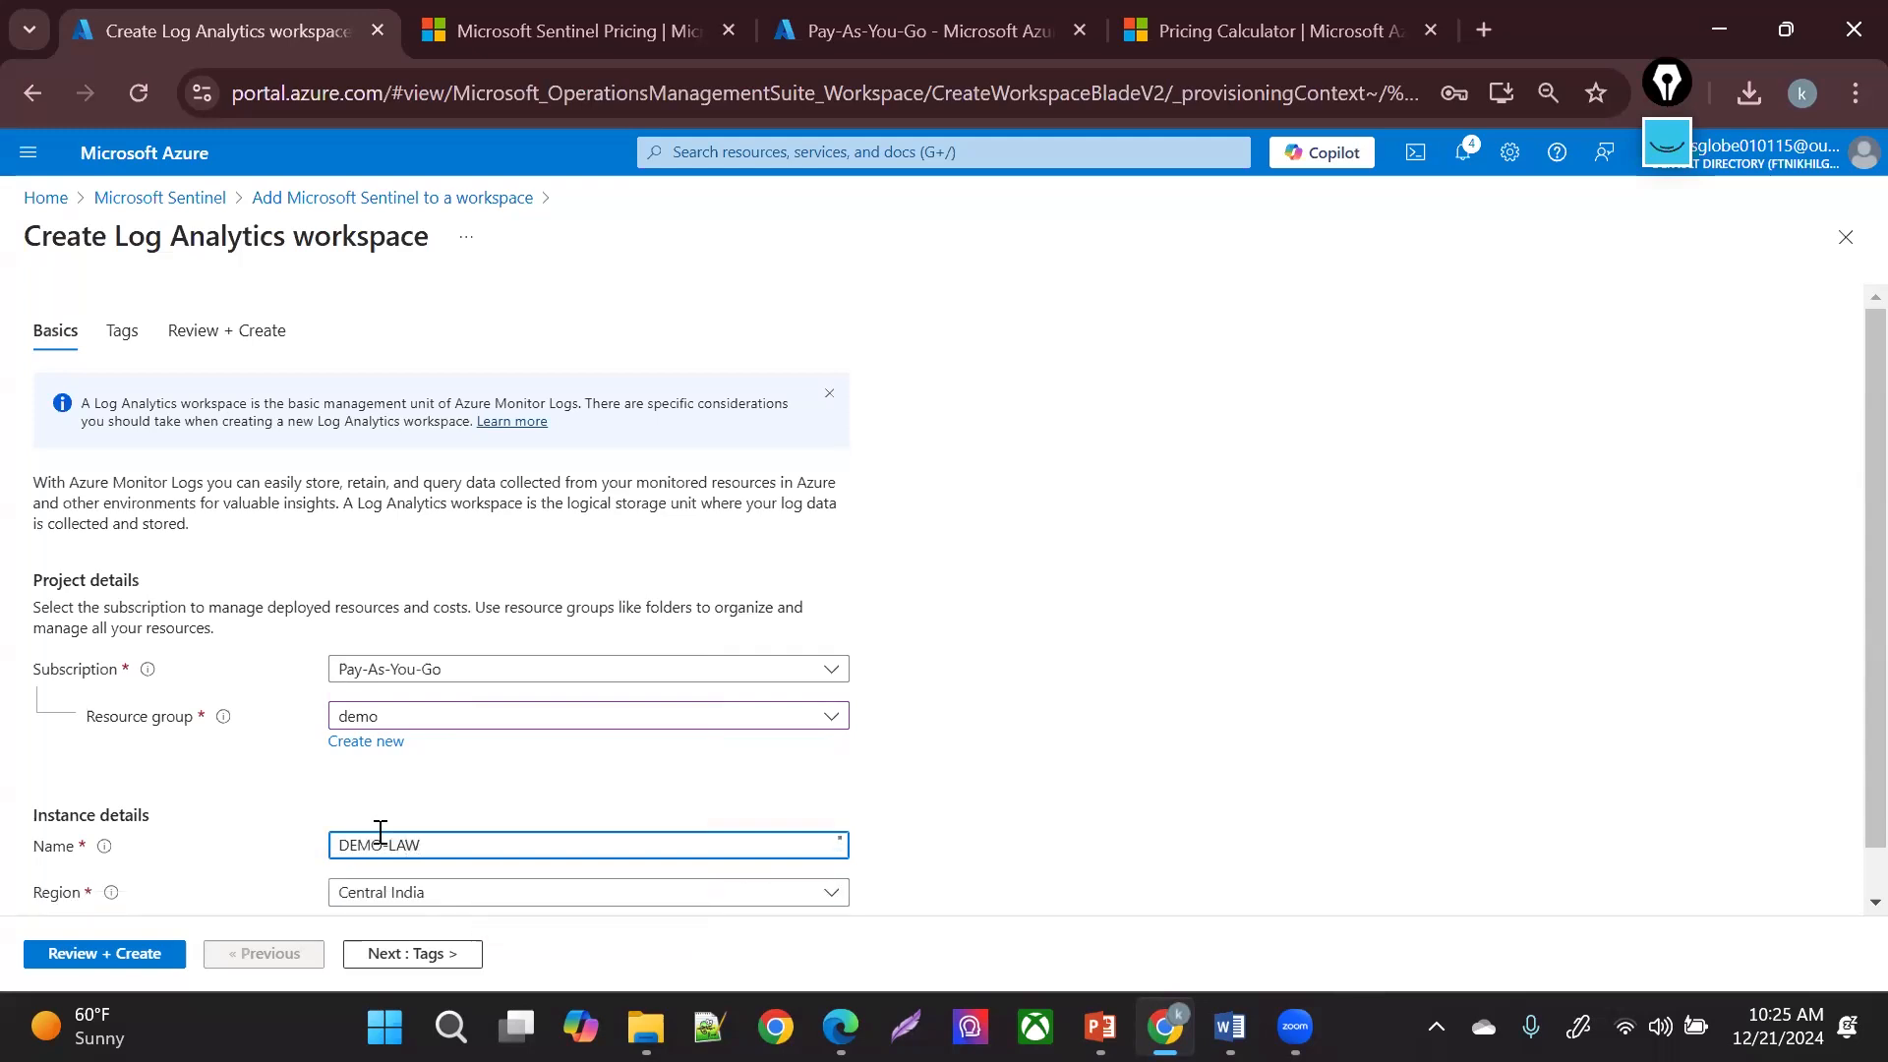
- Leave the tags empty, review the workspace settings and create the Log Analytics workspace
{"action": "scroll", "coordinate": [1841, 842], "scroll_direction": "down", "scroll_amount": 1}
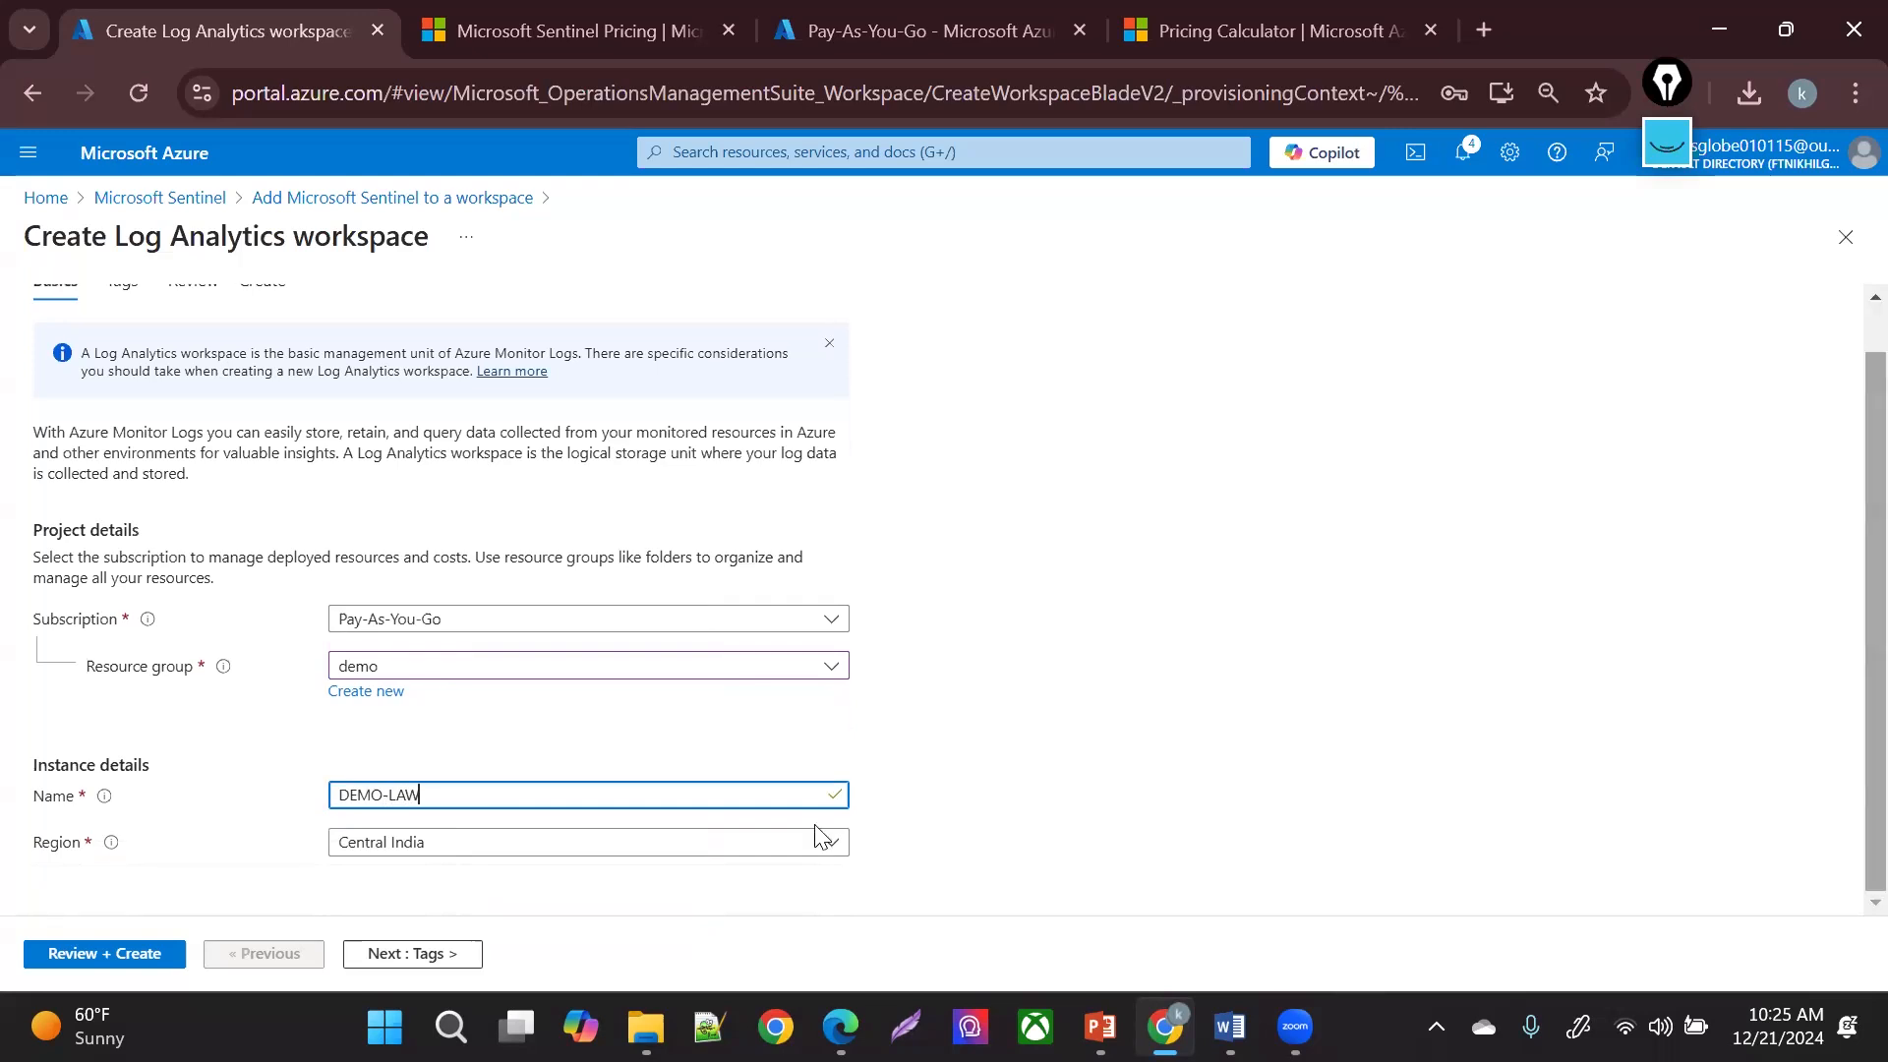
{"action": "left_click", "coordinate": [370, 965]}
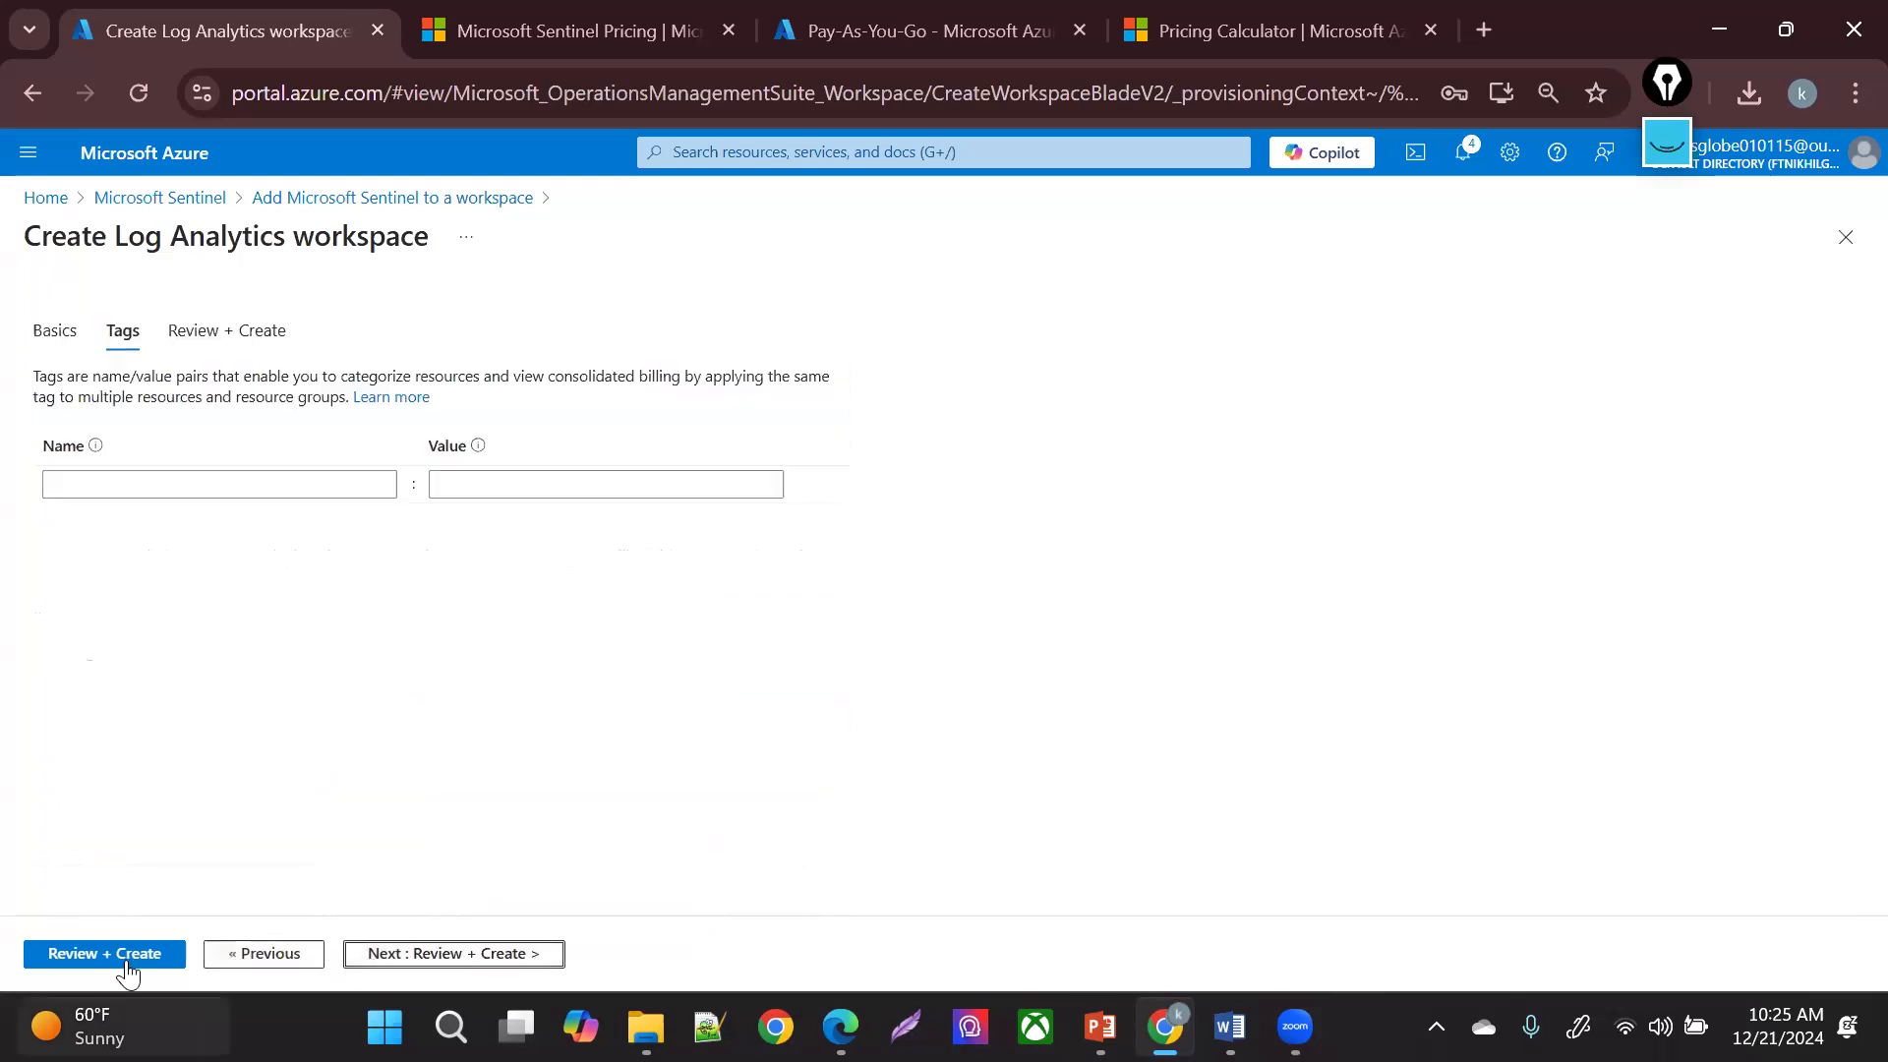
{"action": "left_click", "coordinate": [126, 958]}
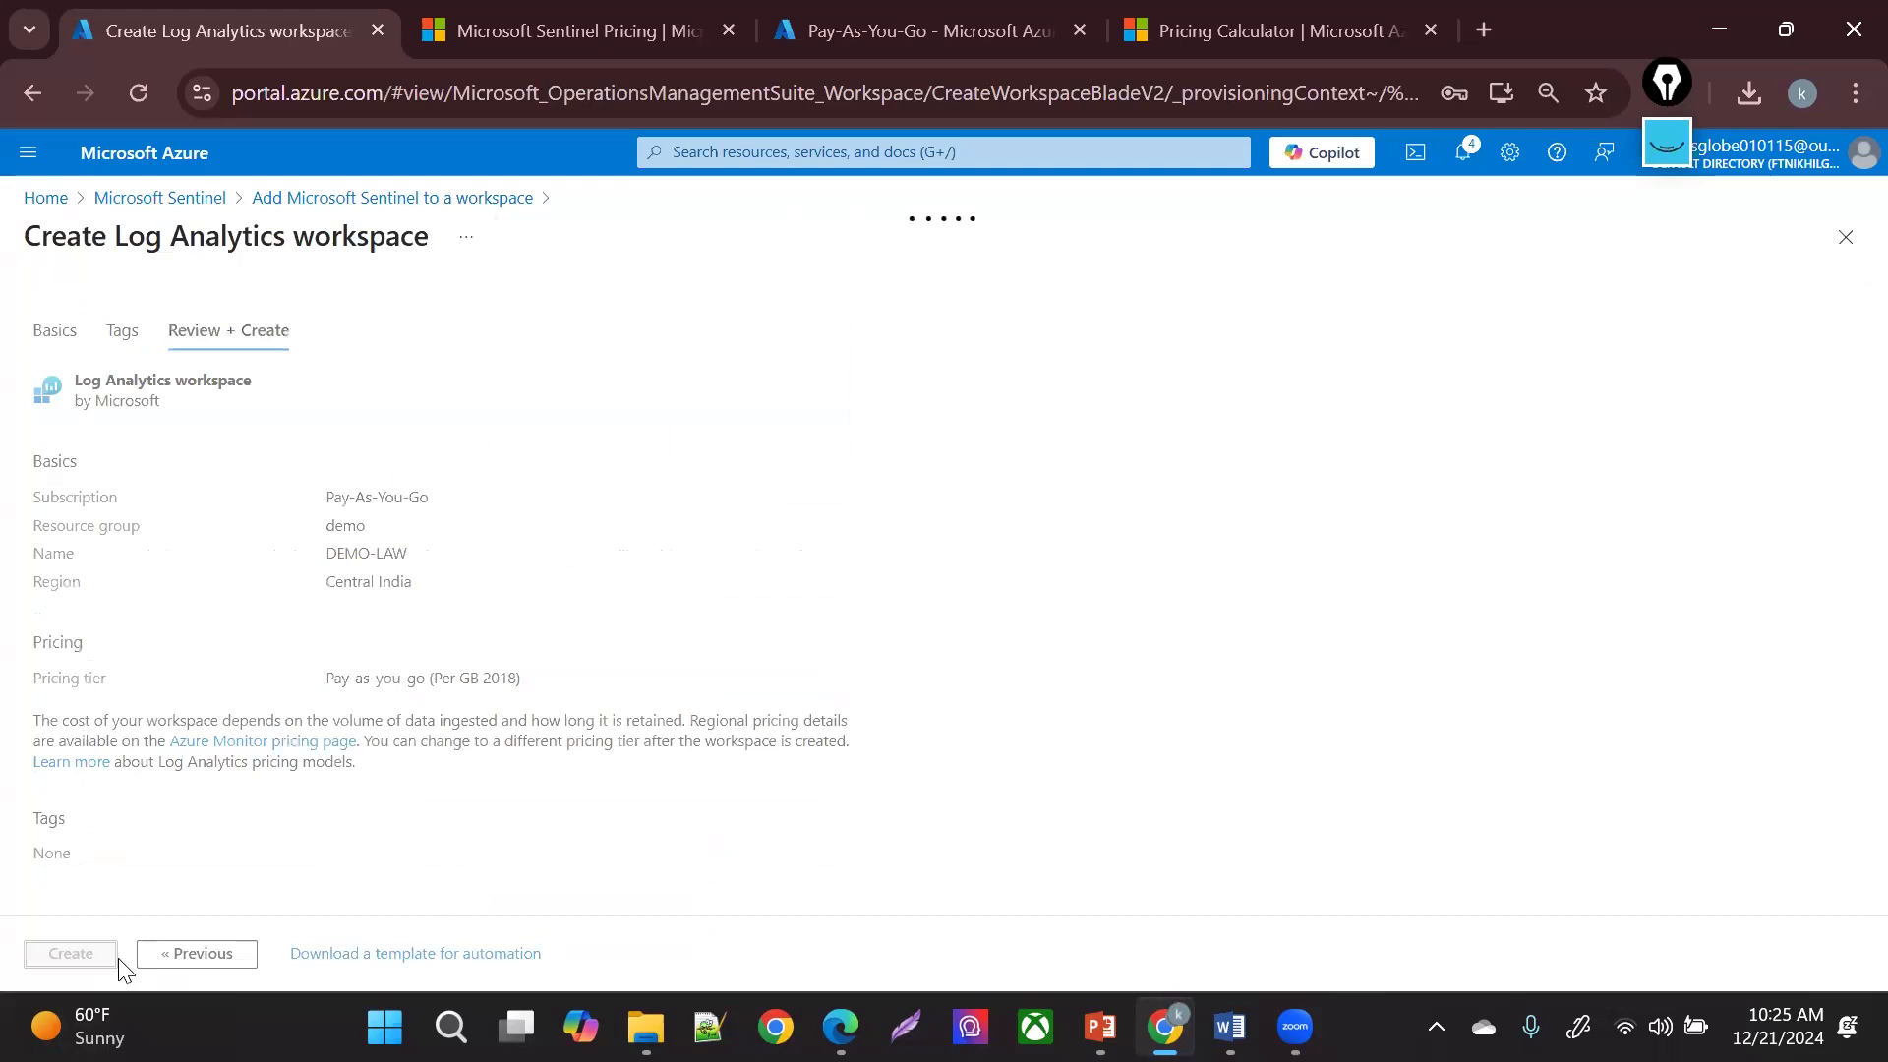
{"action": "left_click", "coordinate": [100, 959]}
- Search the web for "microsoft azure nomenclature" in a new browser tab and open Microsoft Learn's "Define your naming convention" article
{"action": "left_click", "coordinate": [1483, 27]}
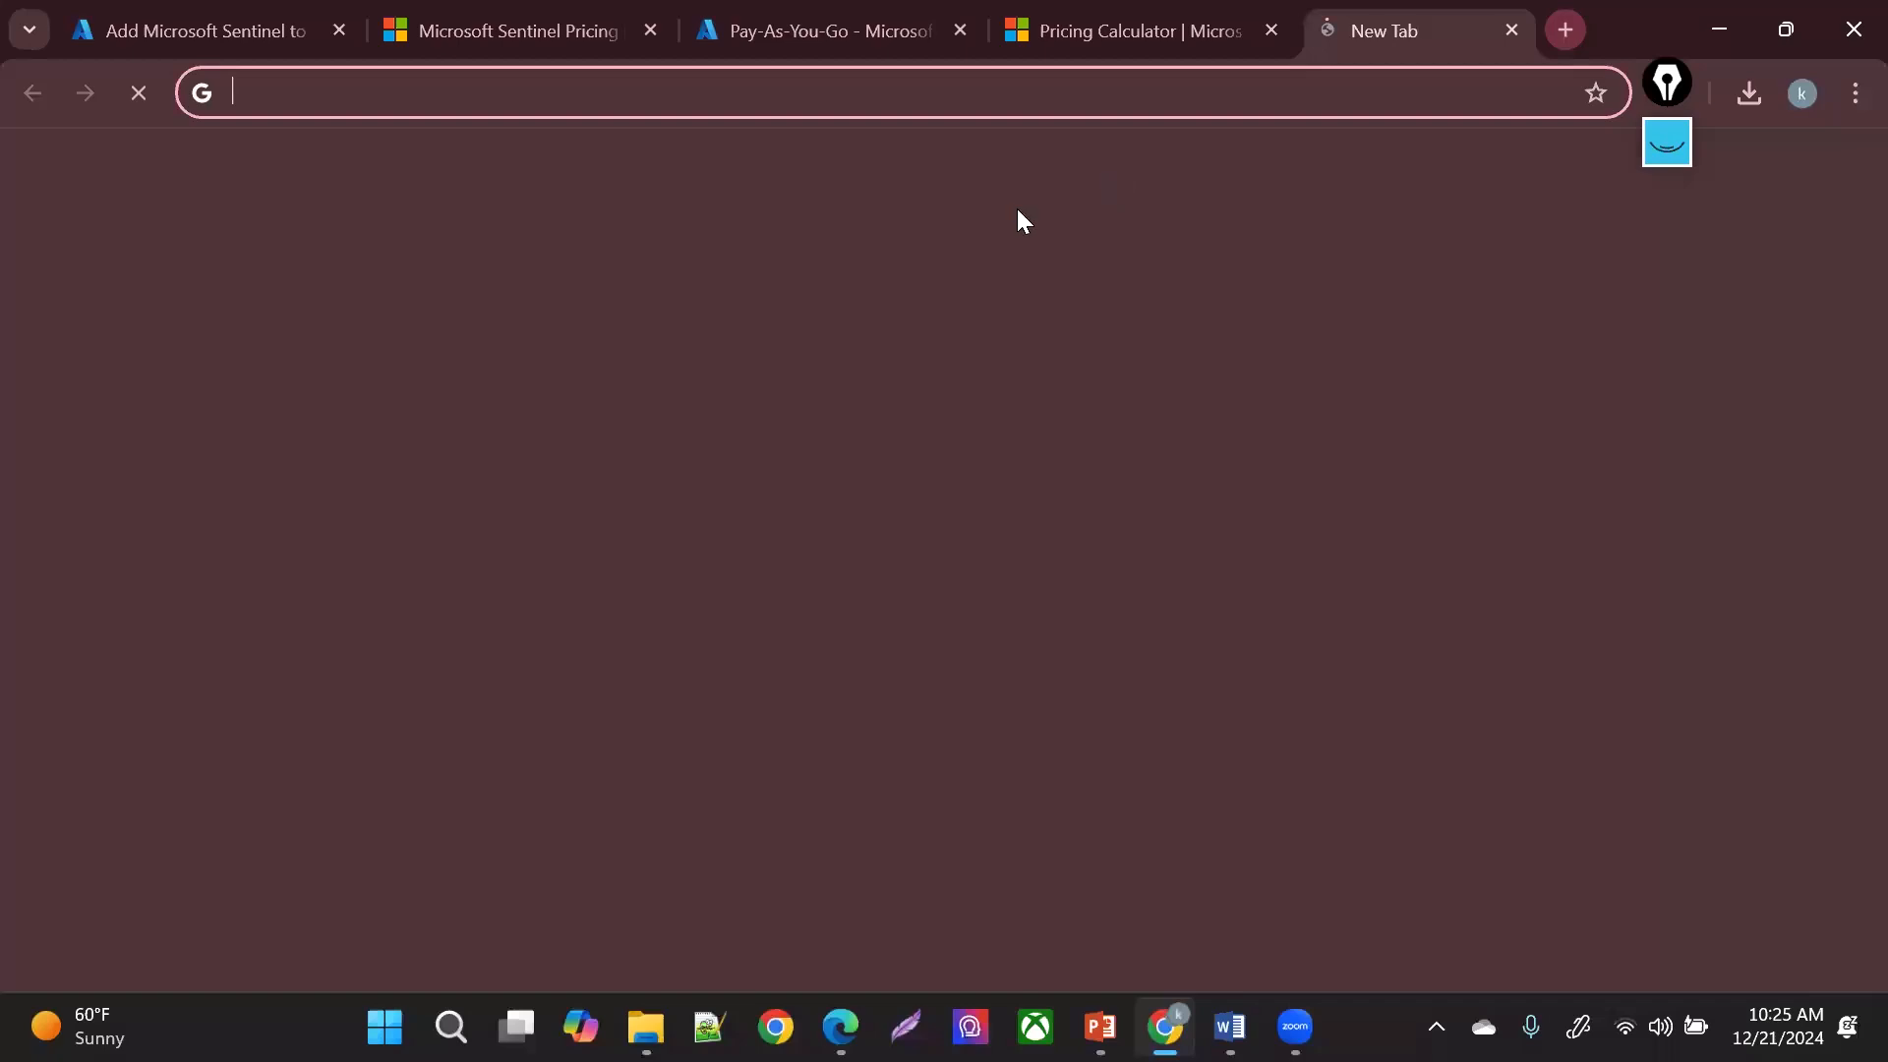
{"action": "type", "text": "MICROOS"}
{"action": "key", "text": "Down"}
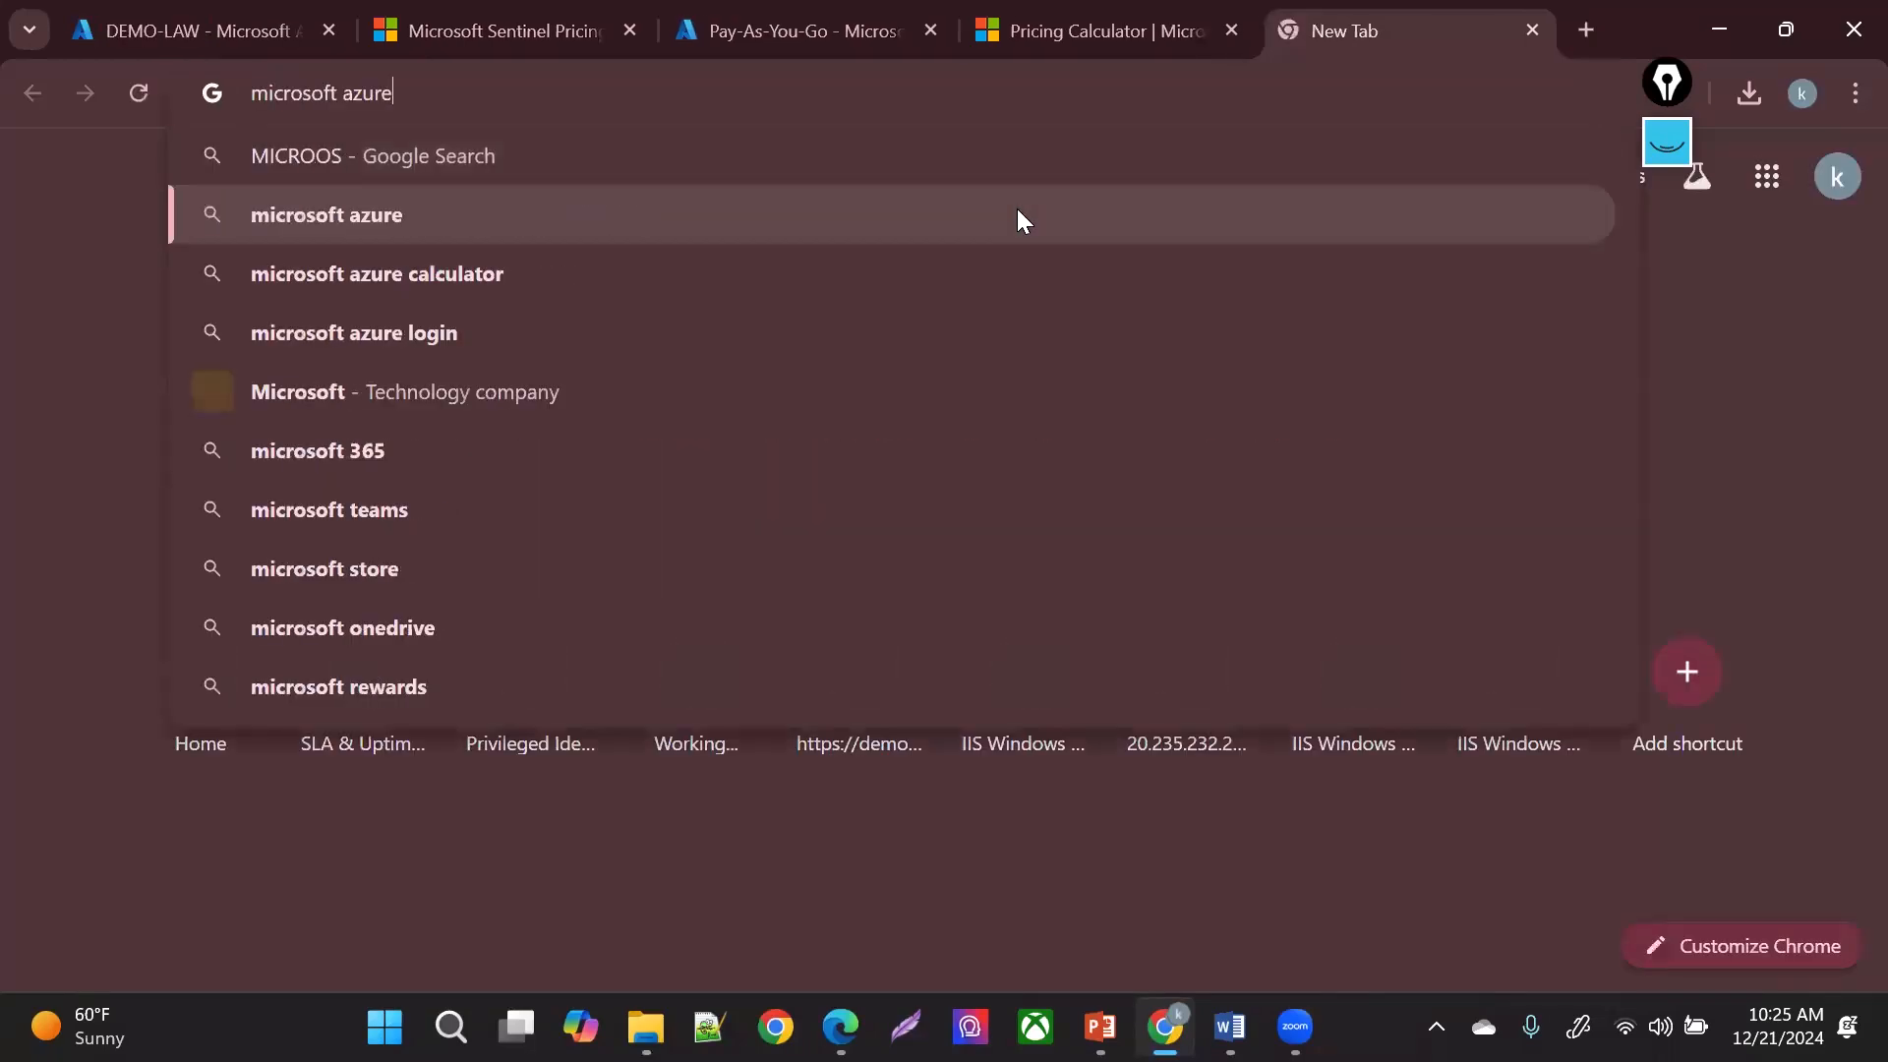
{"action": "type", "text": "NOMEN"}
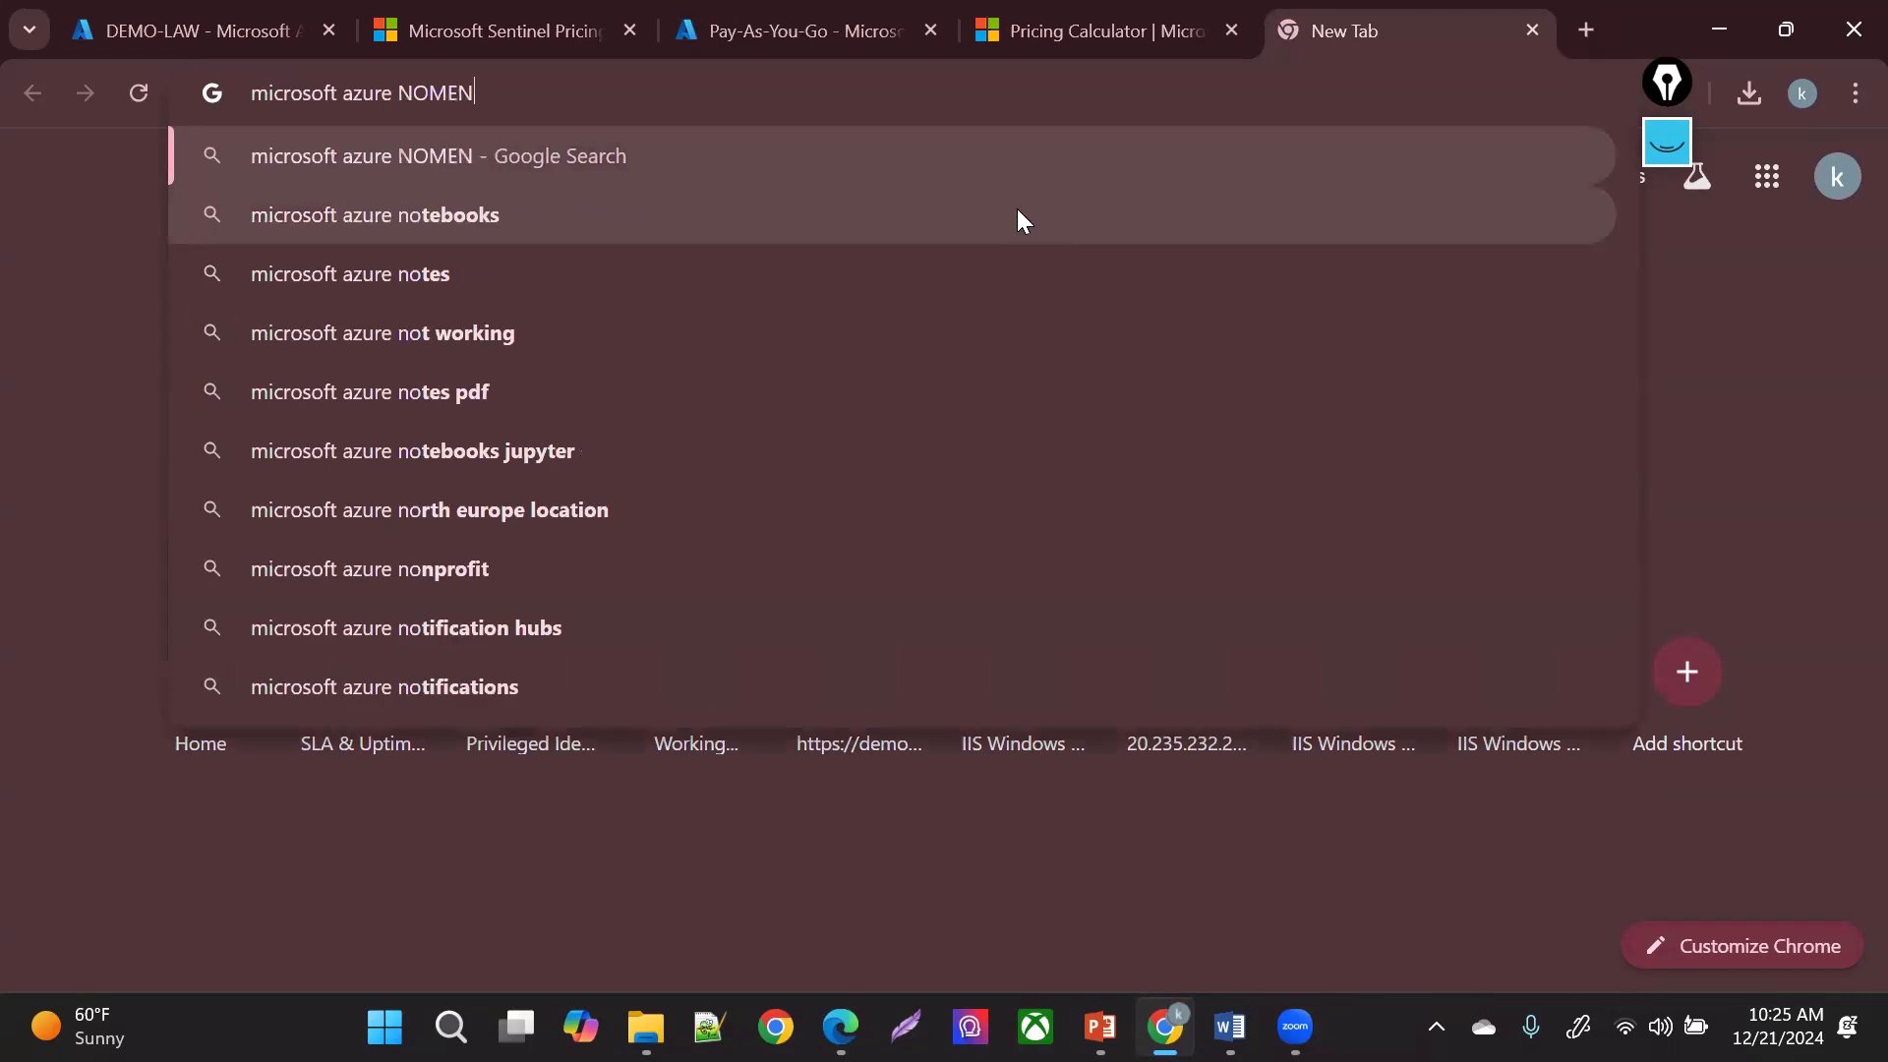
{"action": "key", "text": "Down"}
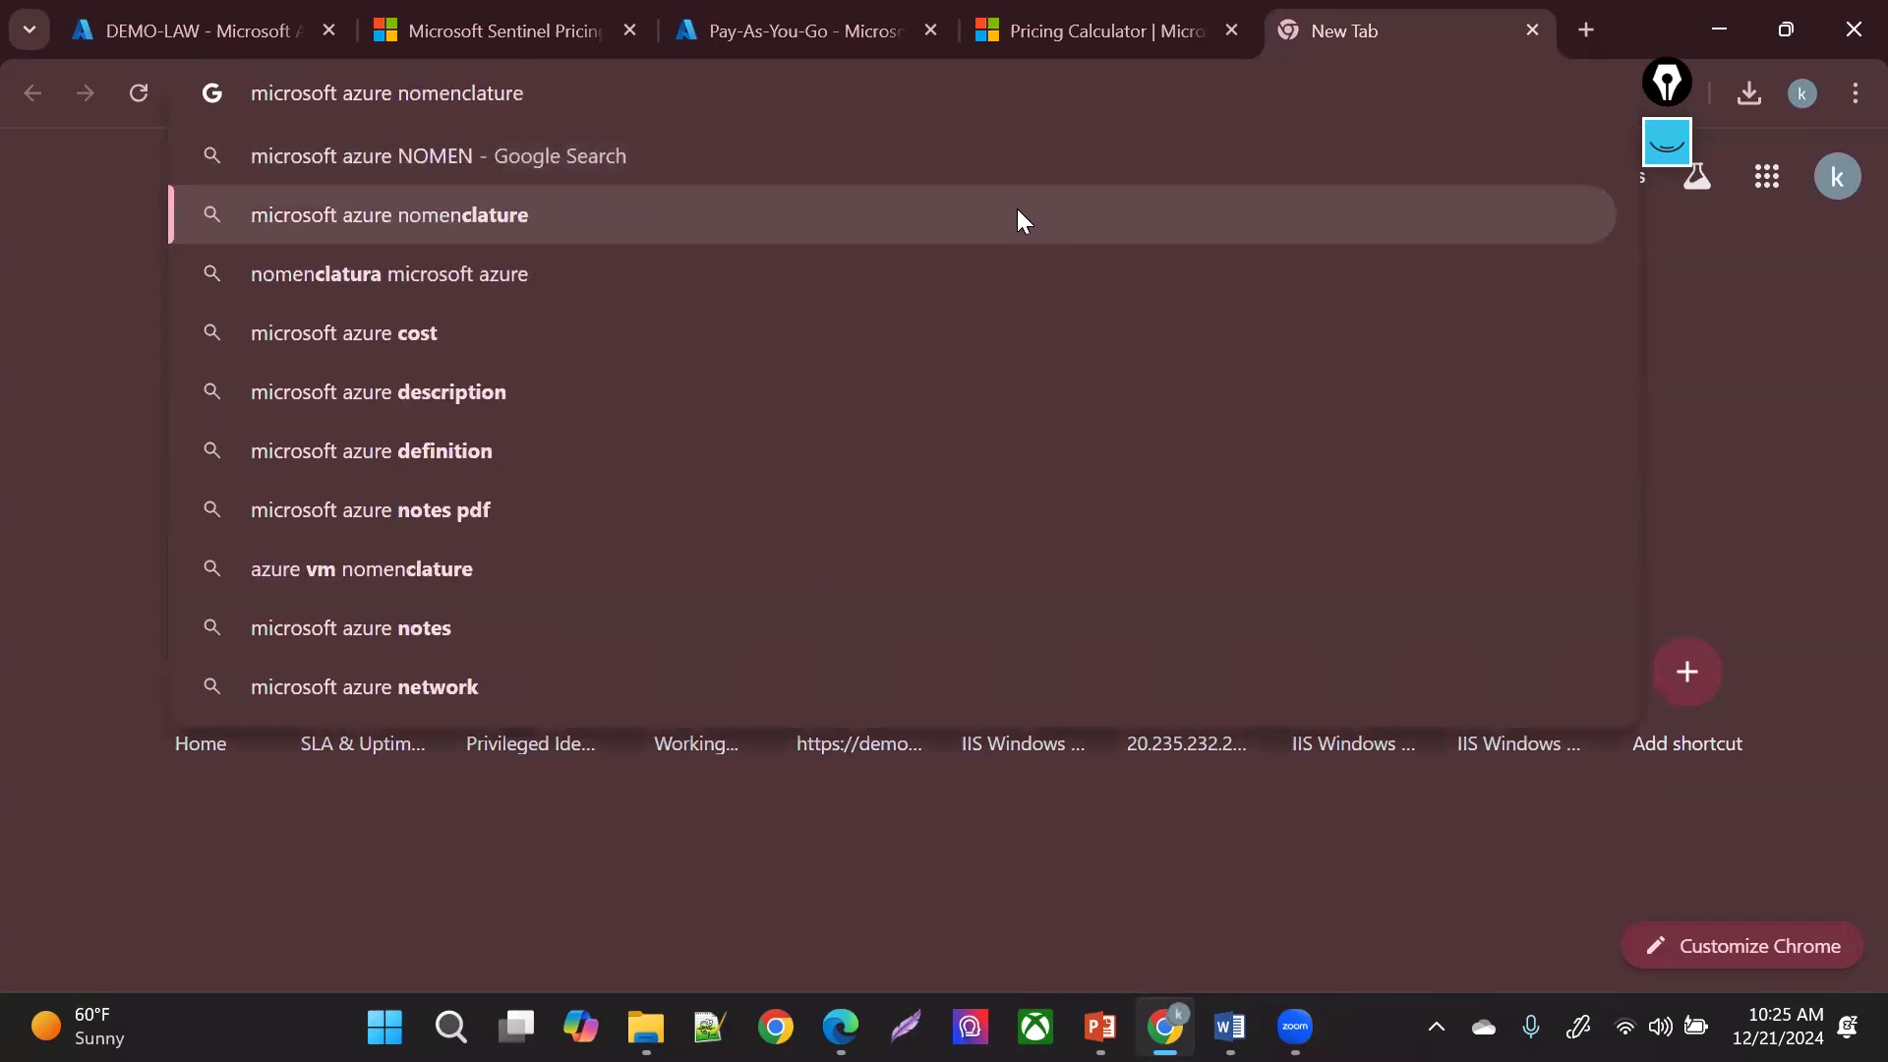
{"action": "key", "text": "Return"}
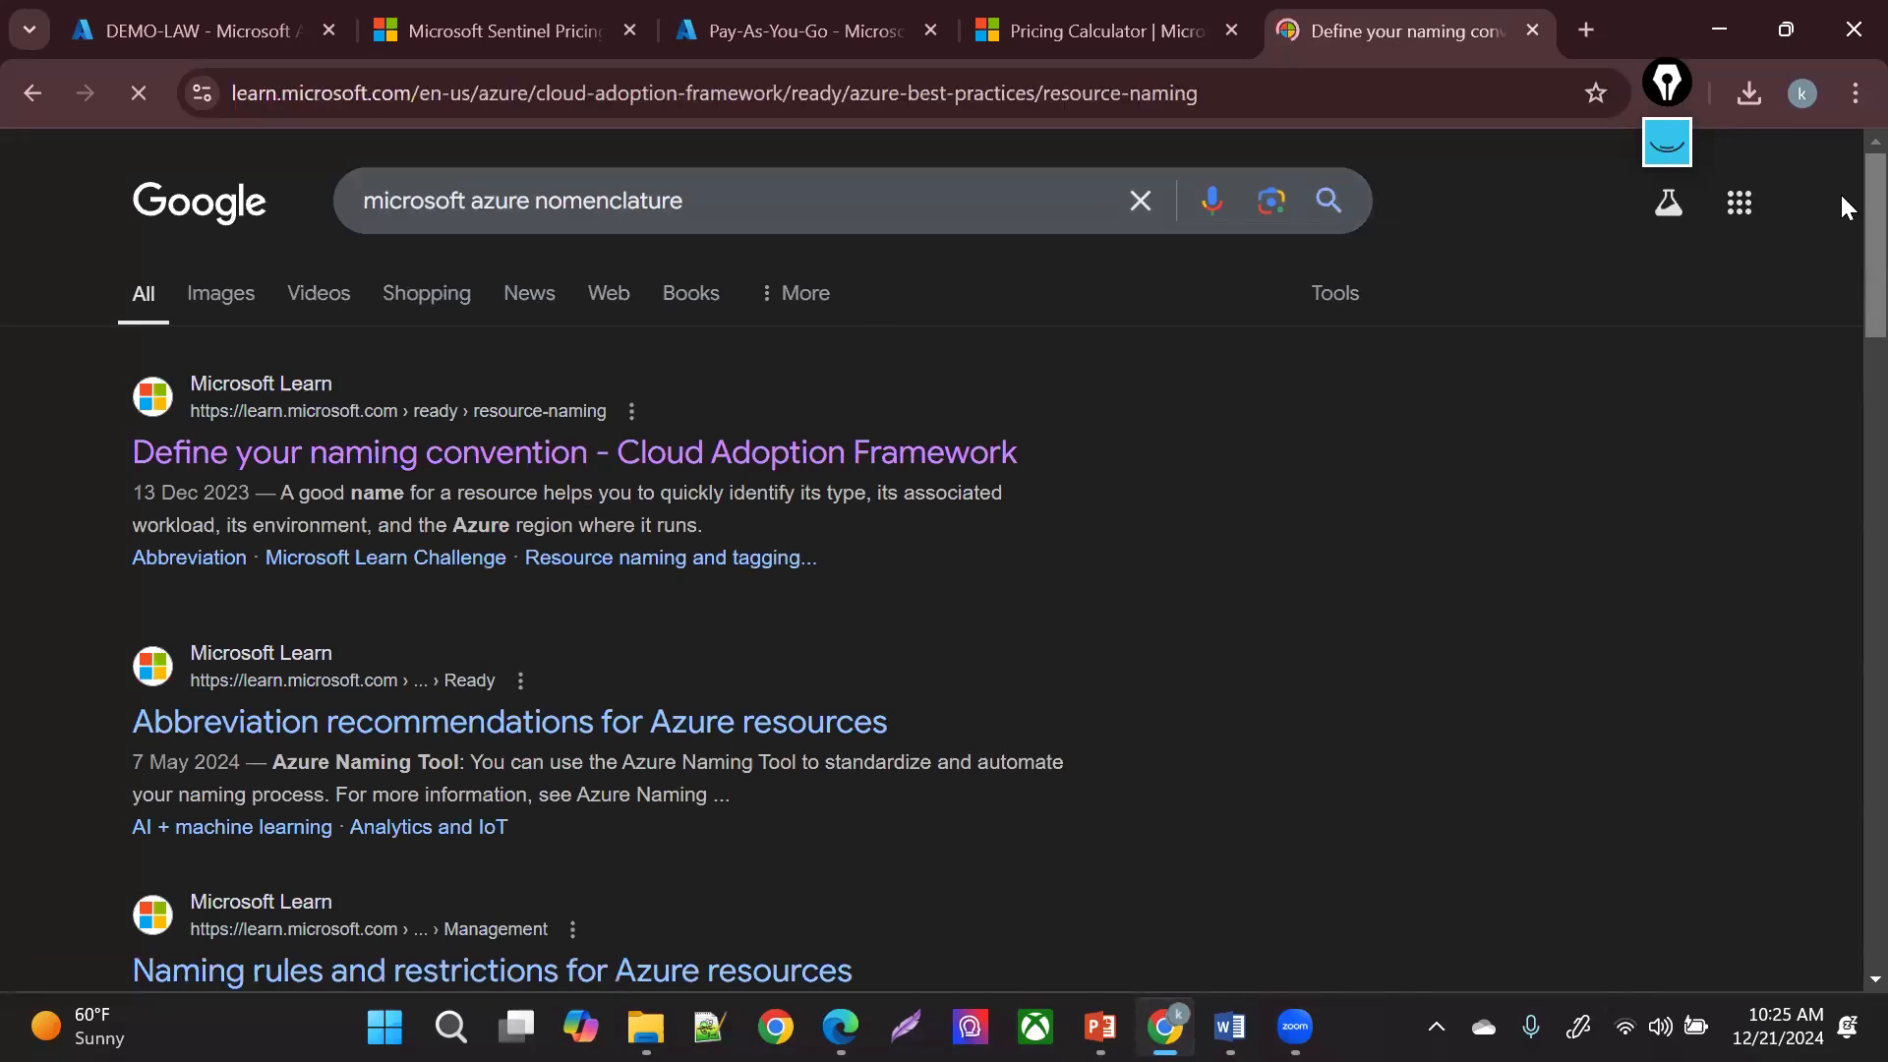
- Review the article's naming components and scope sections, and return to the Azure portal to open the deployed DEMO-LAW workspace
{"action": "scroll", "coordinate": [685, 293], "scroll_direction": "down", "scroll_amount": 7}
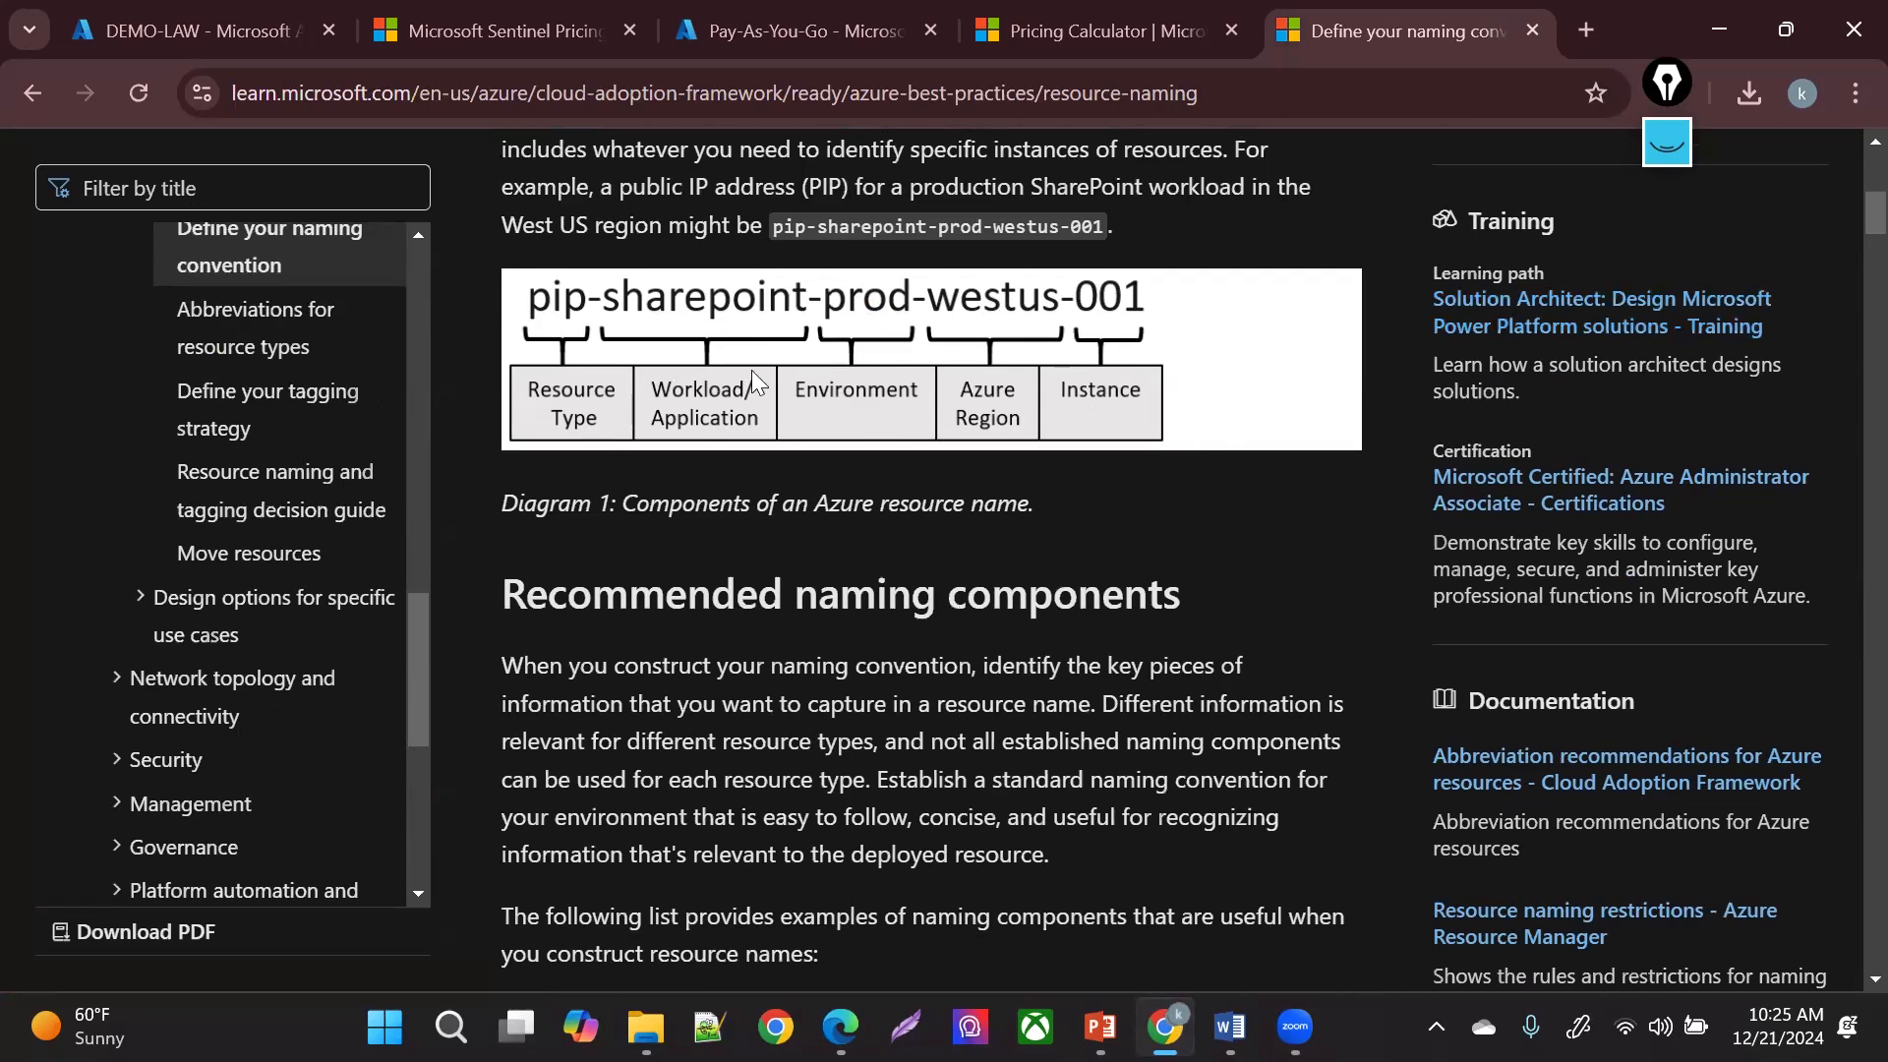
{"action": "scroll", "coordinate": [1847, 252], "scroll_direction": "down", "scroll_amount": 20}
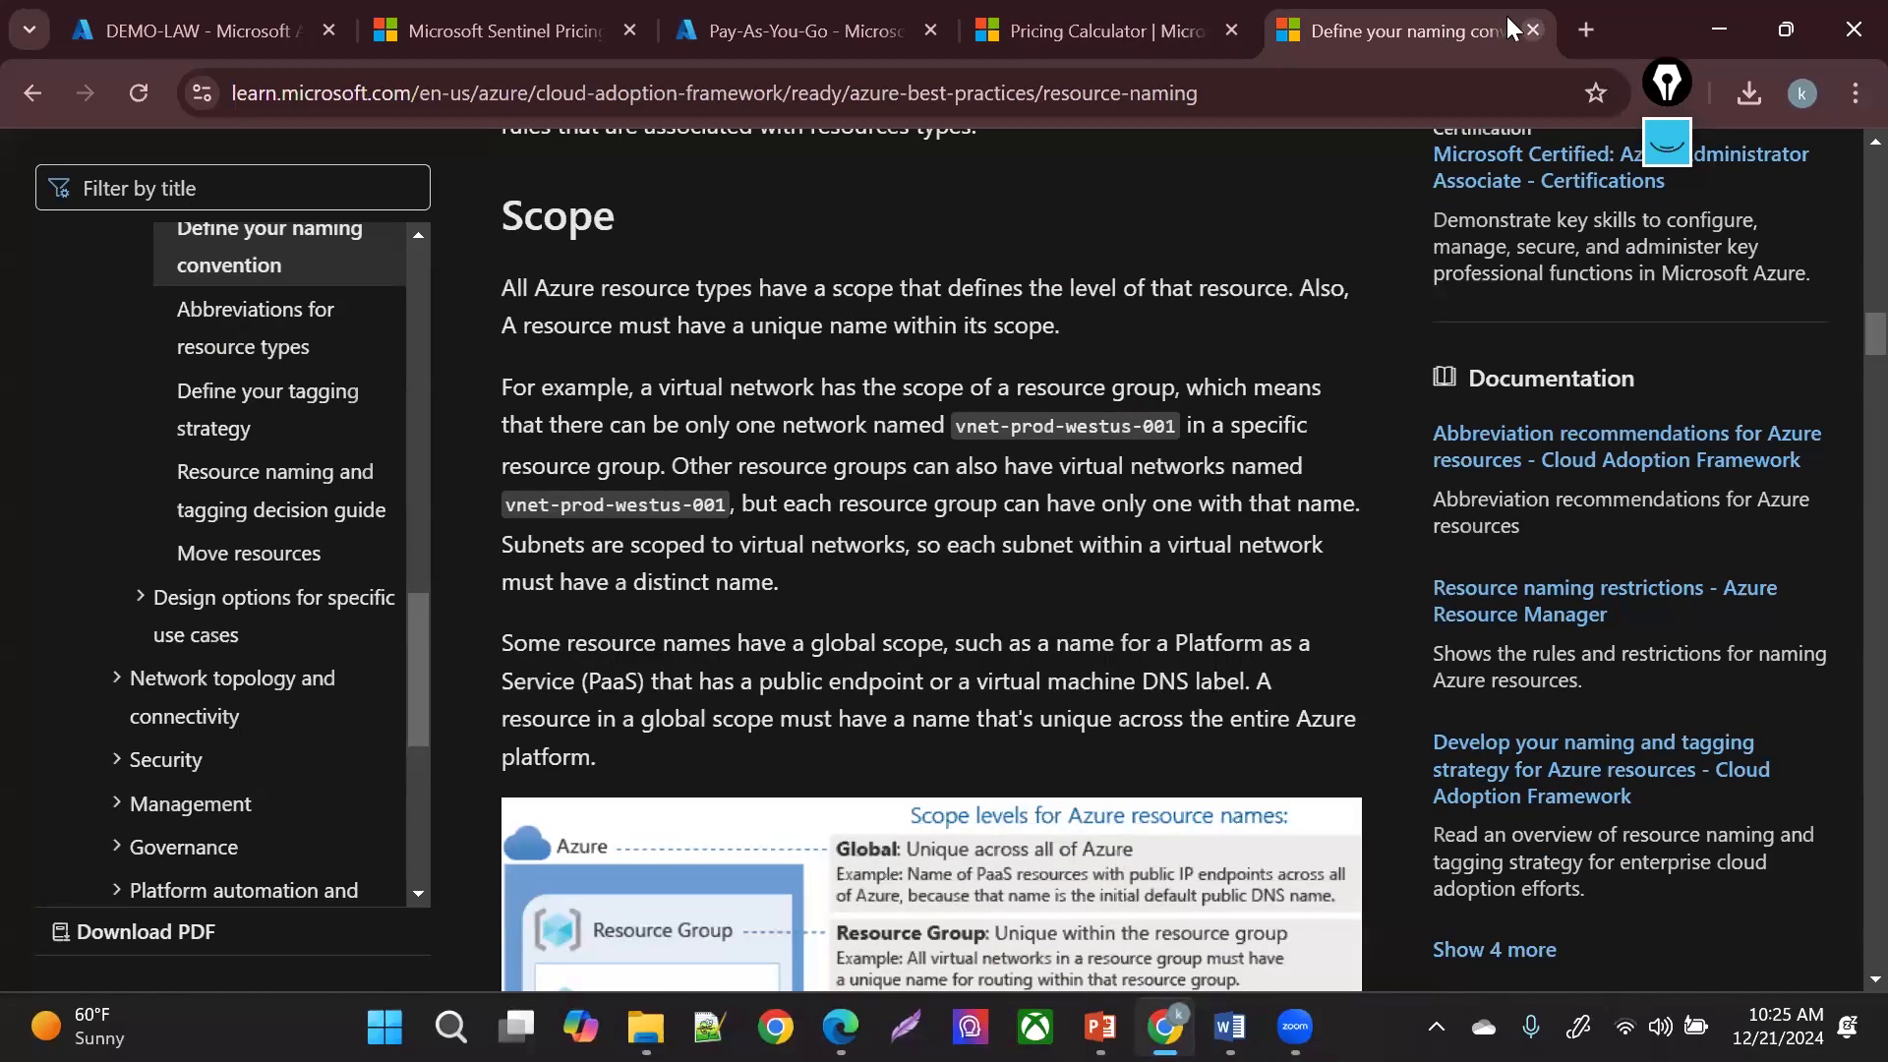
{"action": "left_click", "coordinate": [211, 16]}
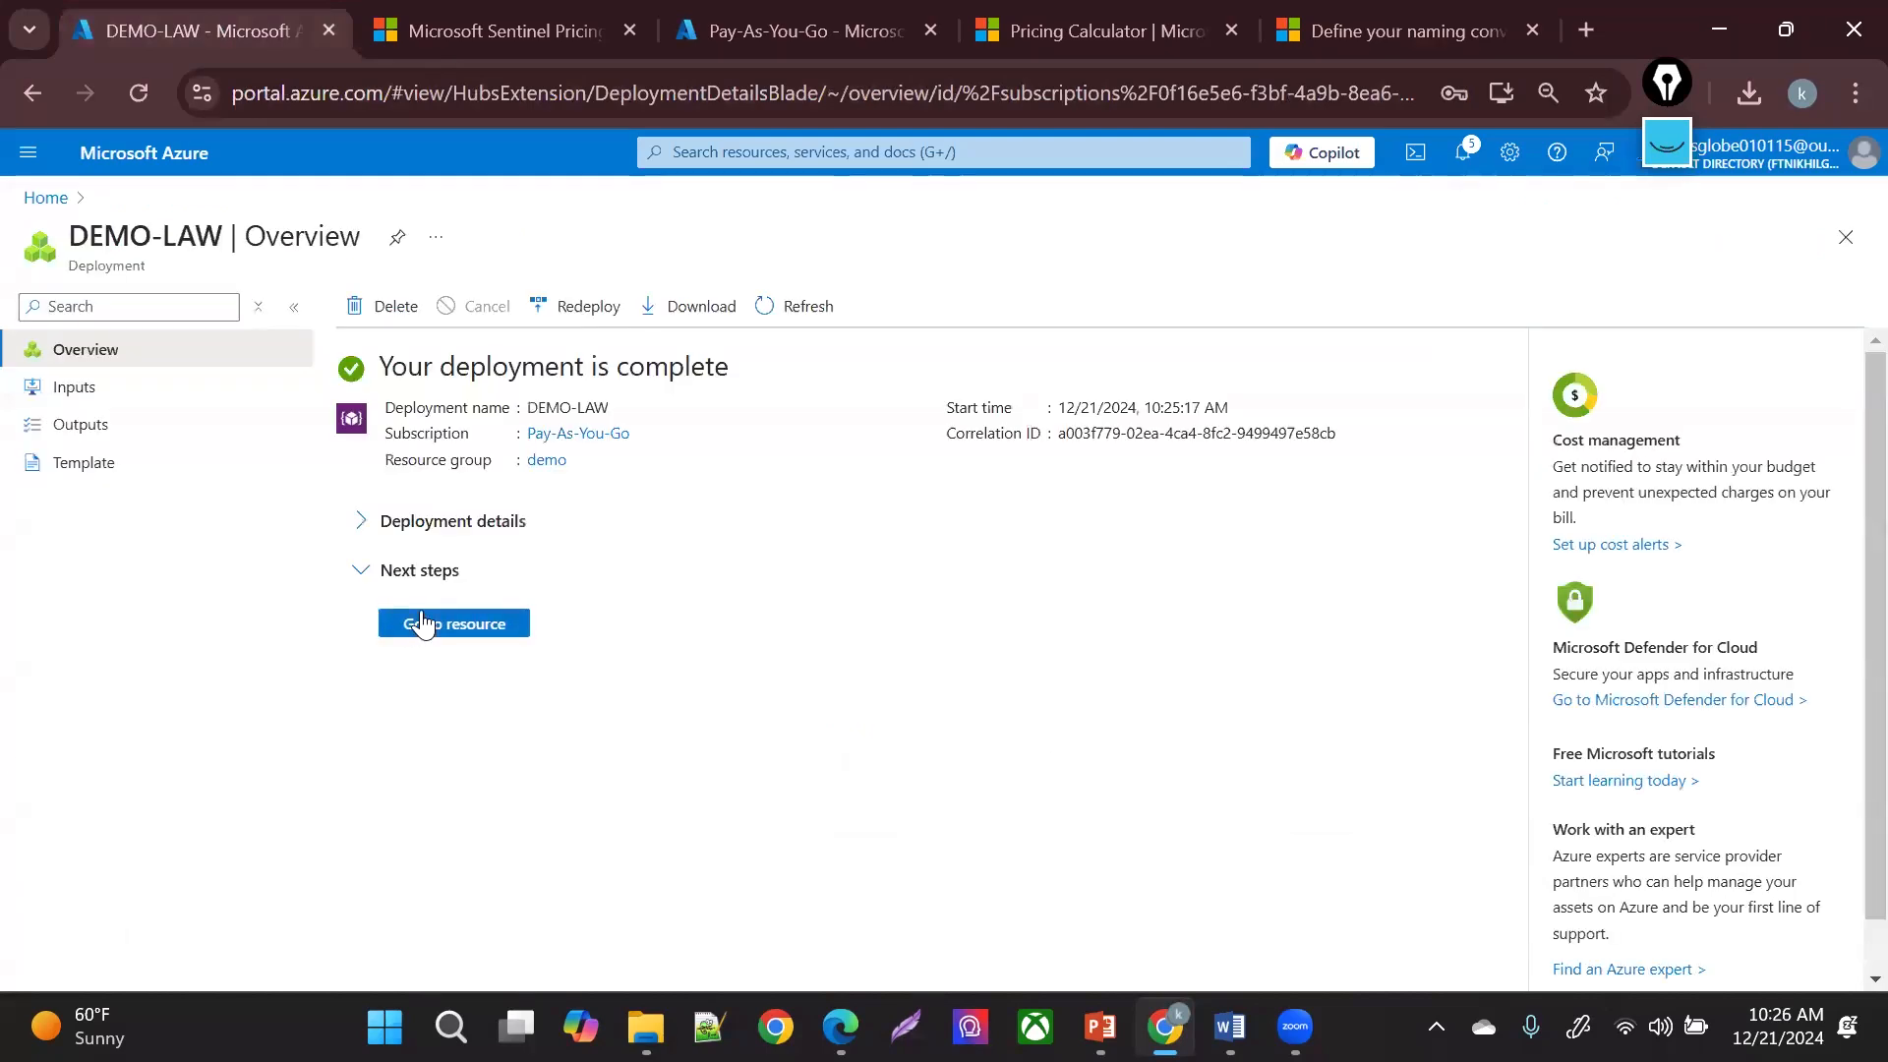
{"action": "left_click", "coordinate": [420, 623]}
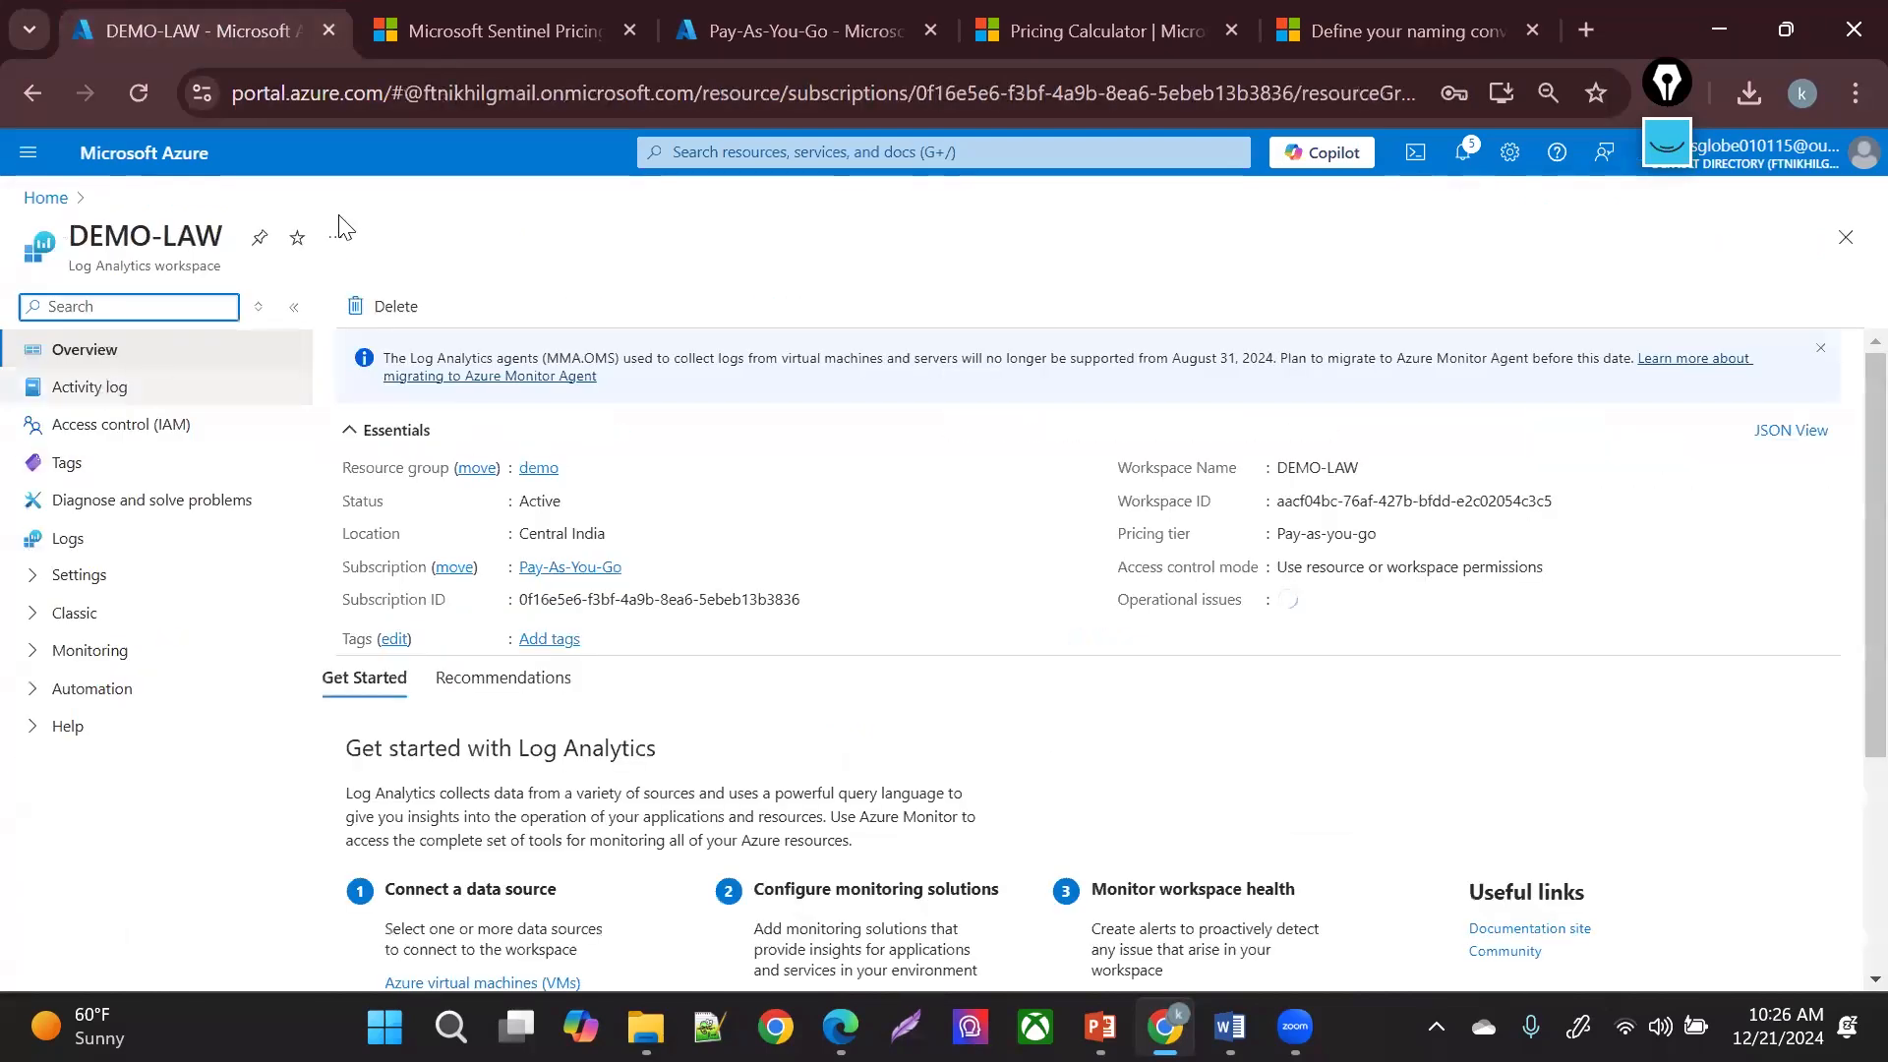
- Open the Microsoft Sentinel service, refresh its list and start creating a new Sentinel instance
{"action": "left_click", "coordinate": [726, 155]}
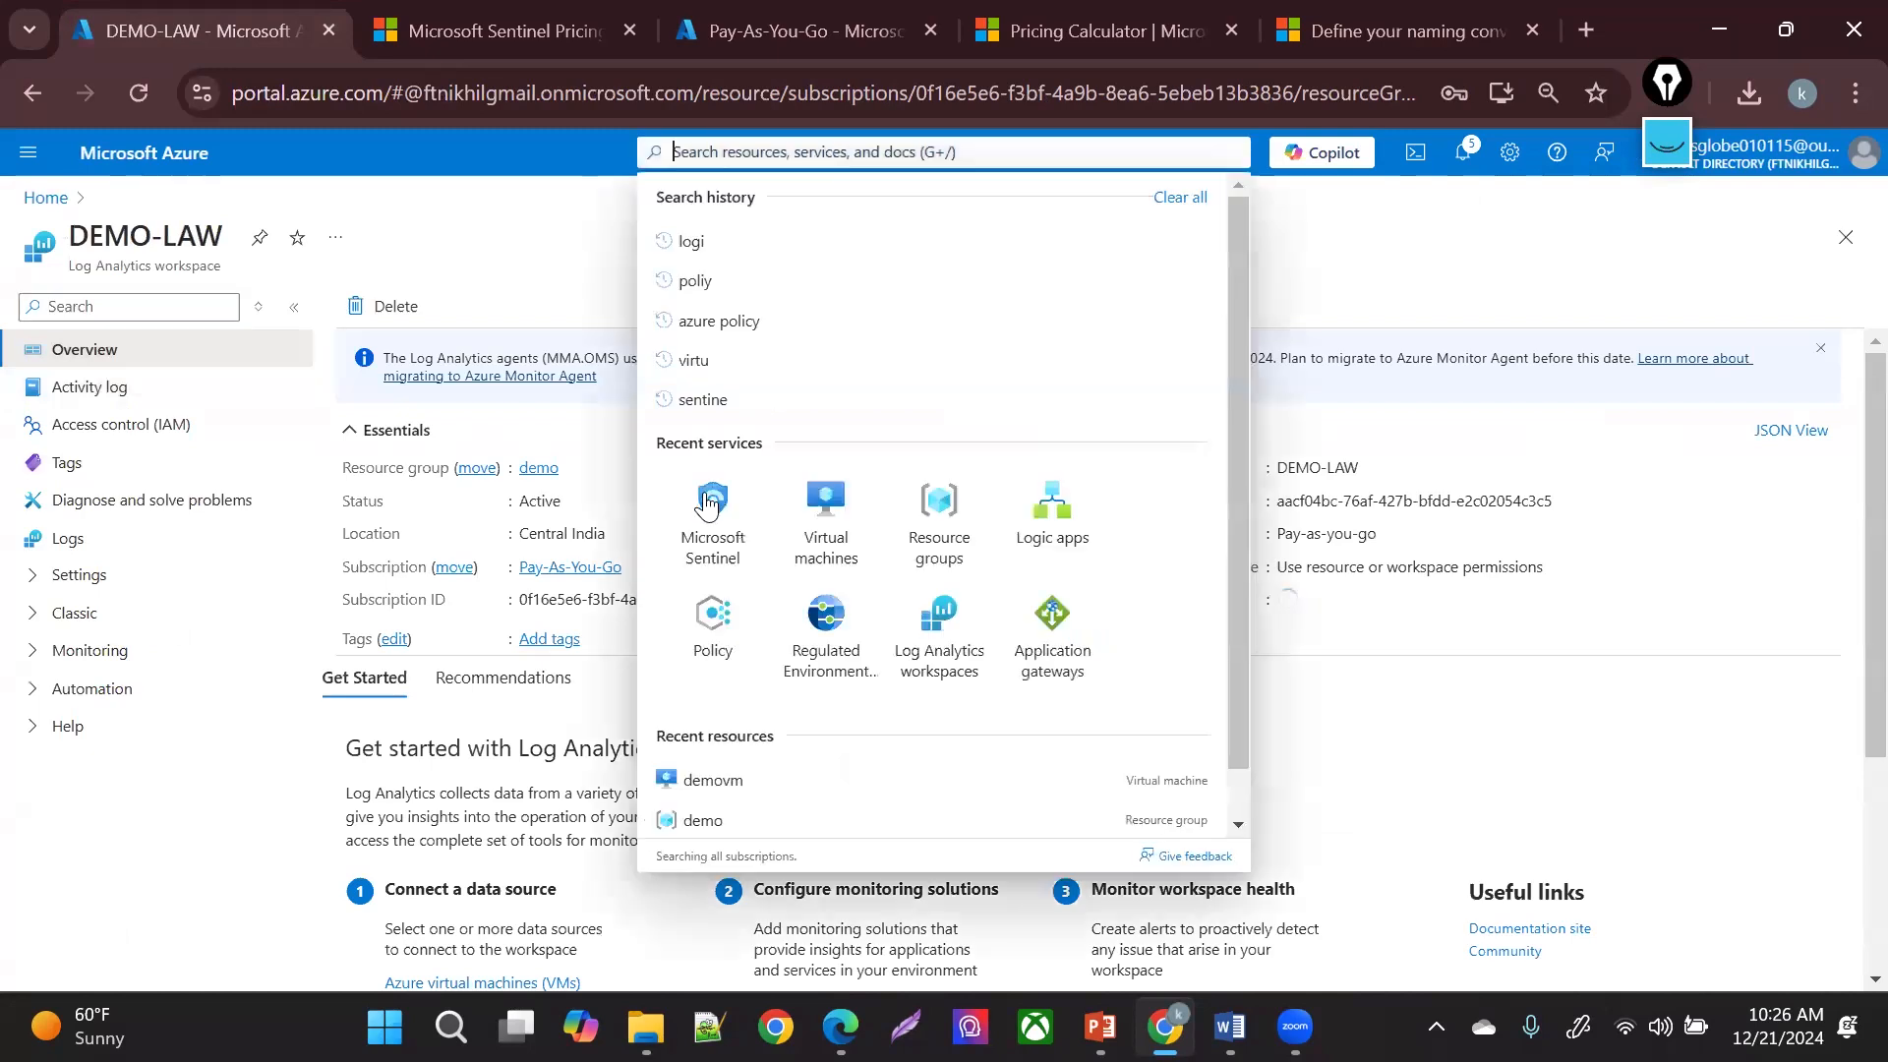
{"action": "left_click", "coordinate": [708, 624]}
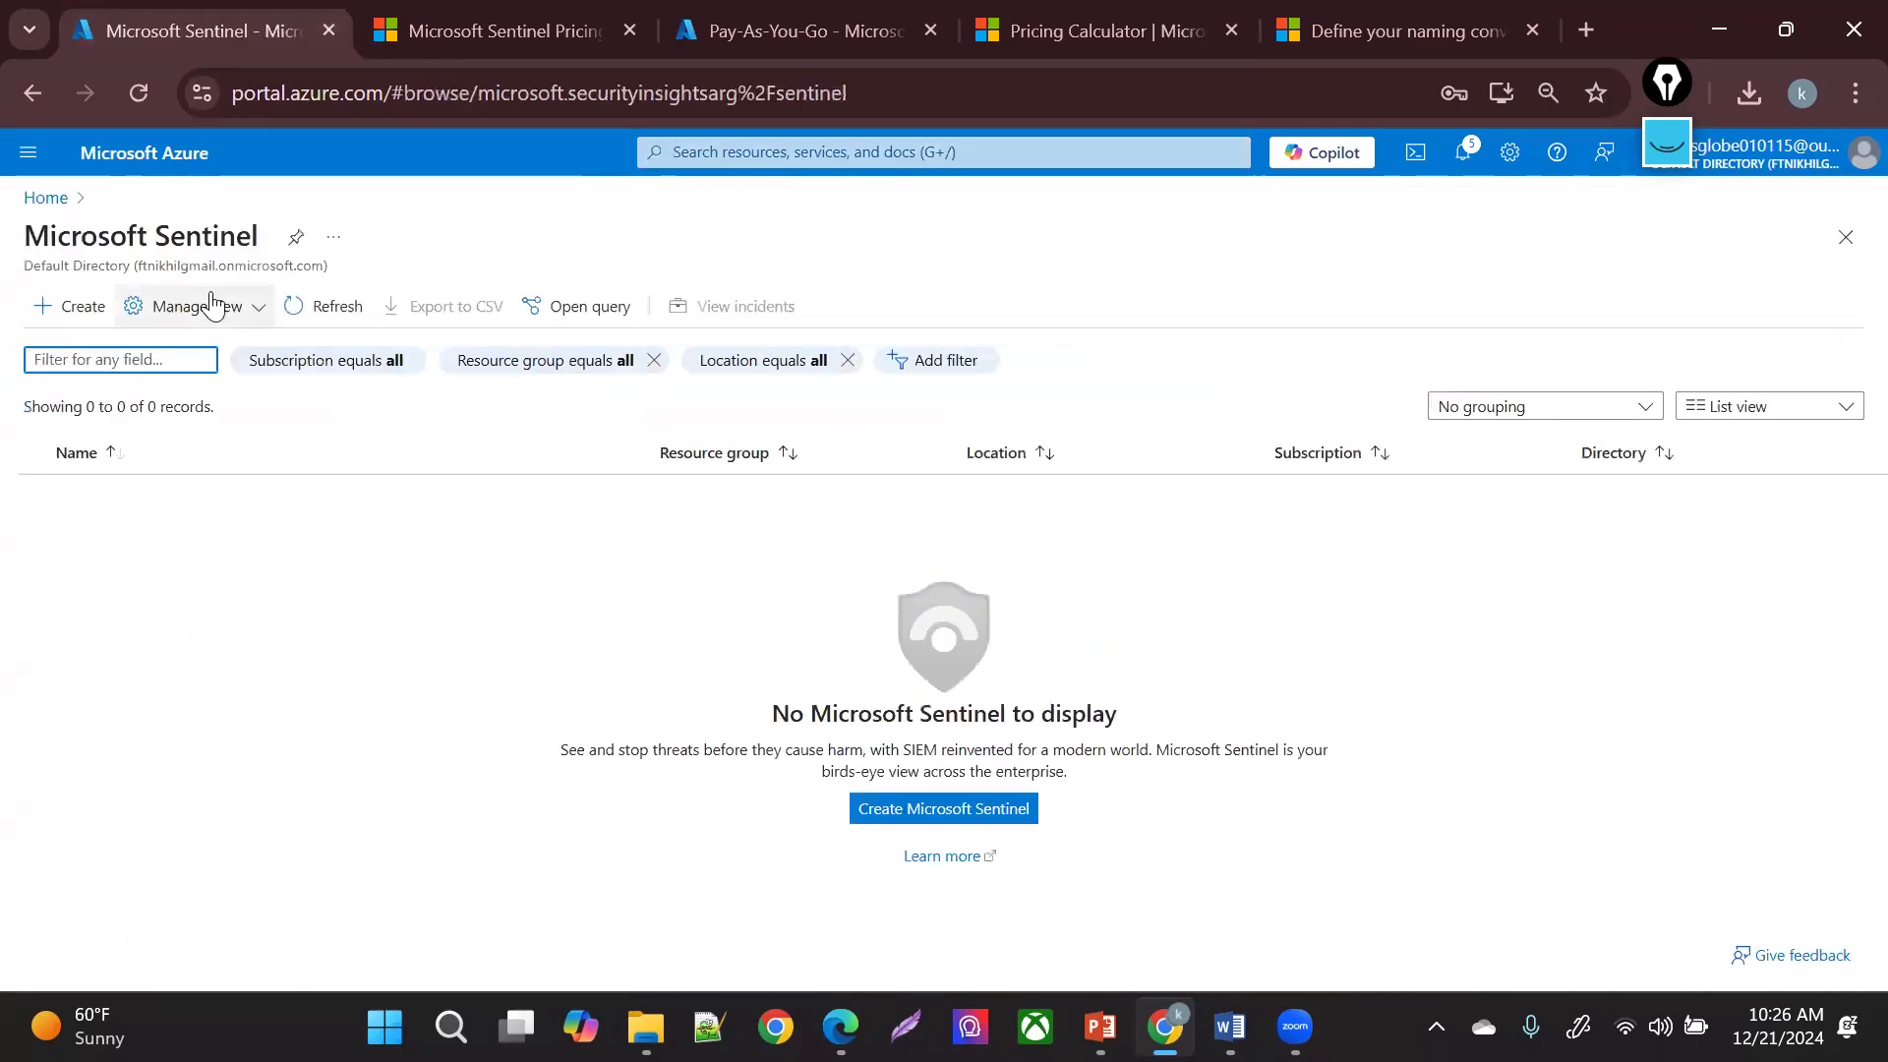
{"action": "left_click", "coordinate": [313, 312]}
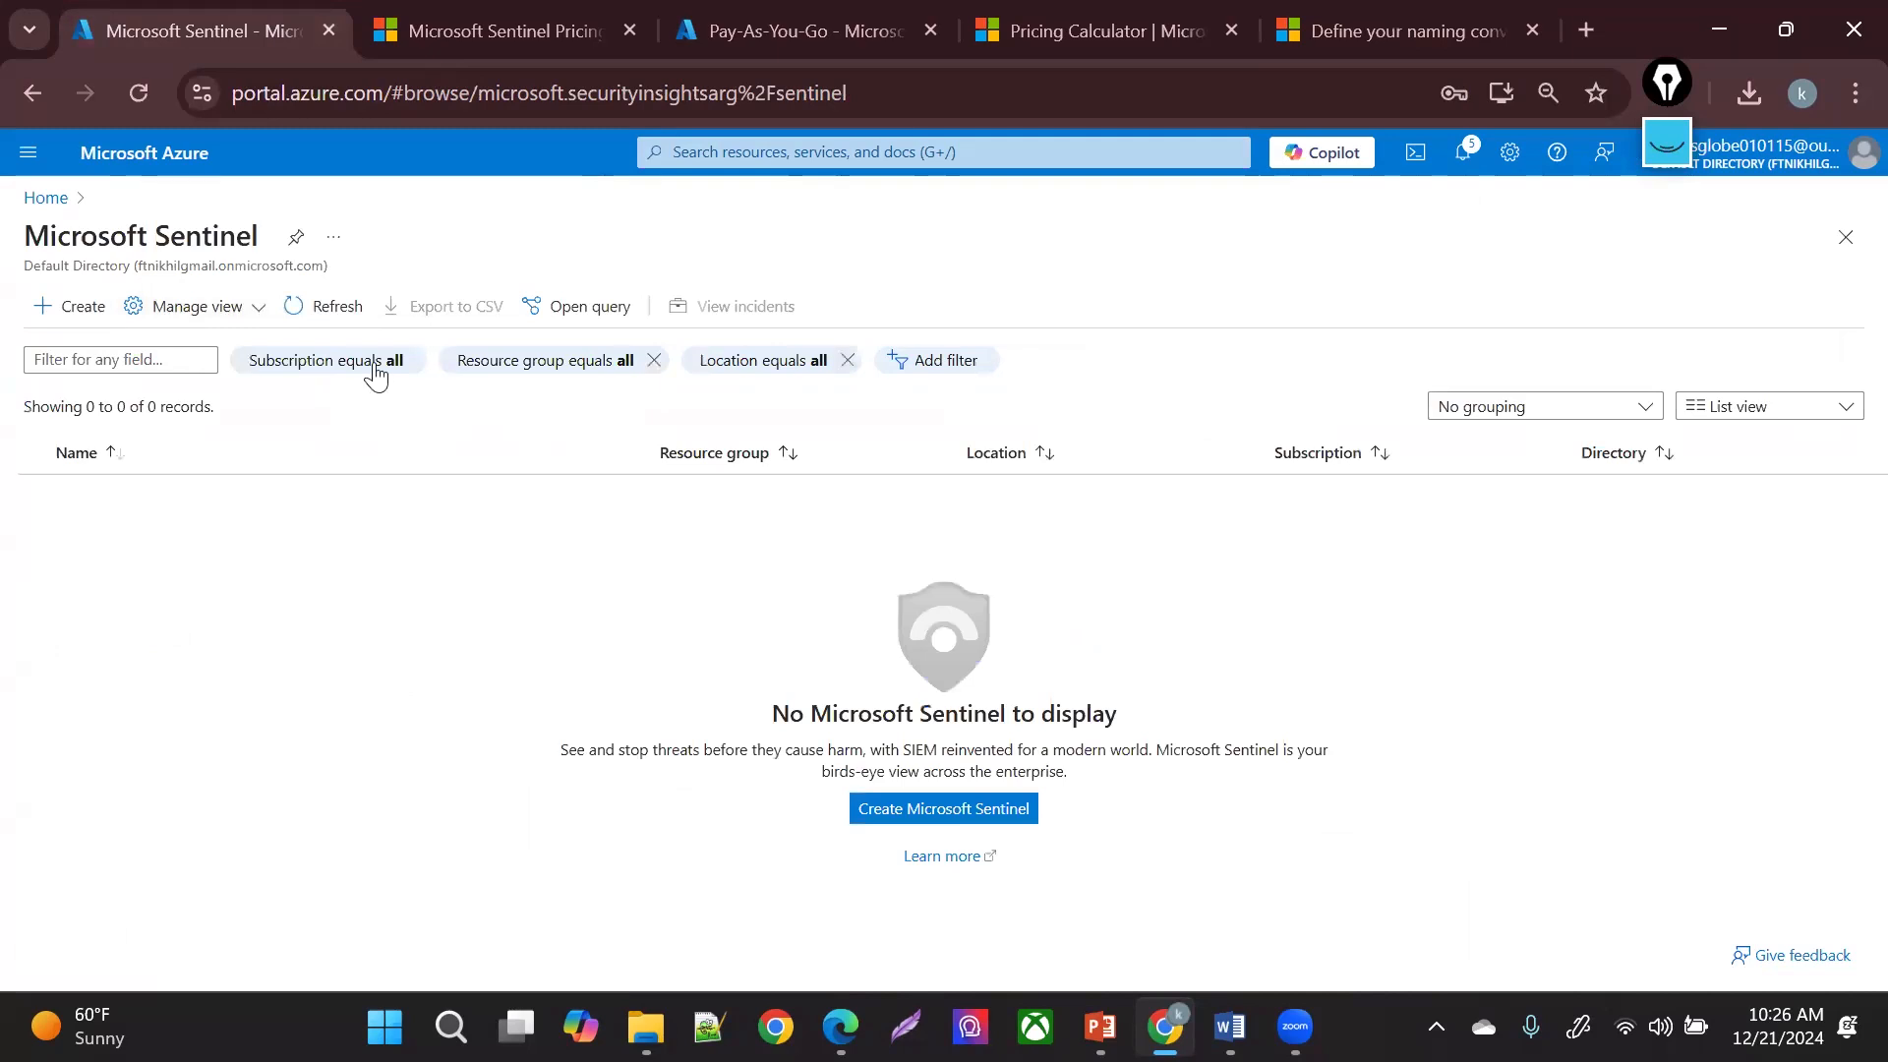
{"action": "left_click", "coordinate": [91, 311]}
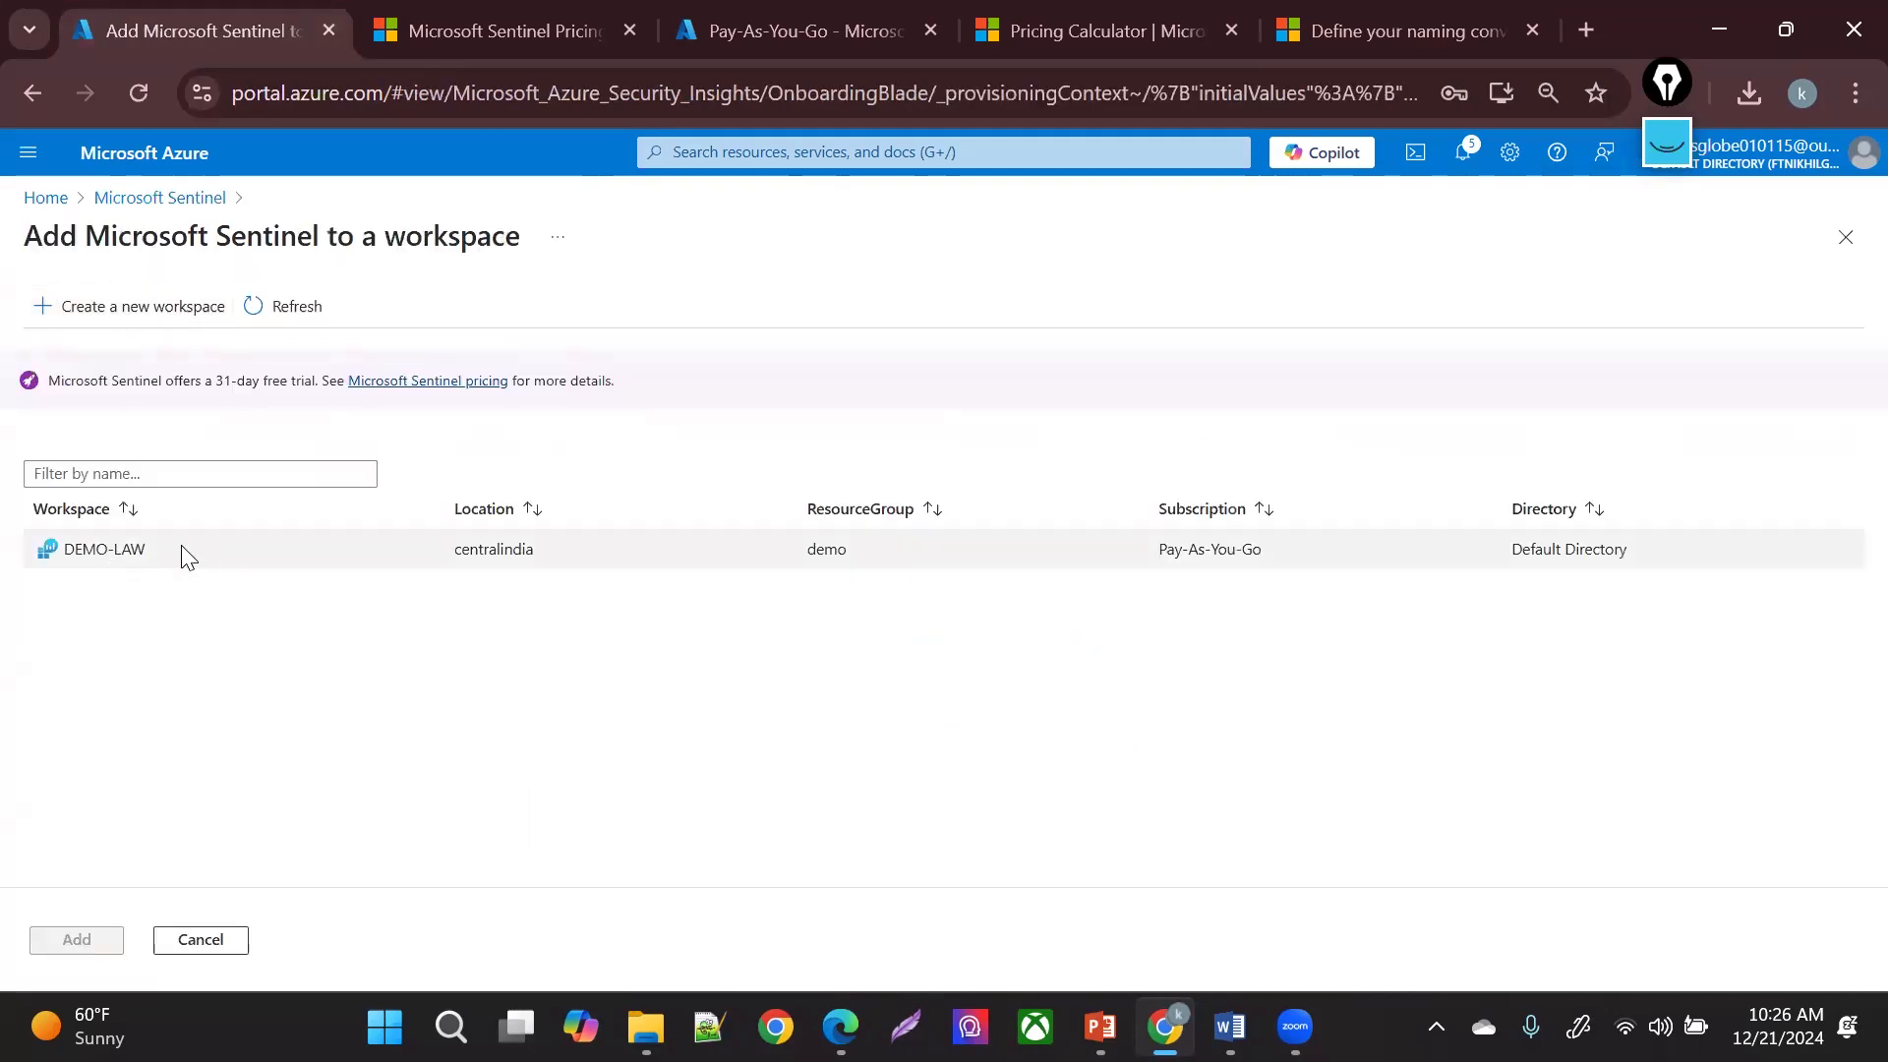
- Add Microsoft Sentinel to the DEMO-LAW workspace and acknowledge the free trial notice
{"action": "left_click", "coordinate": [108, 559]}
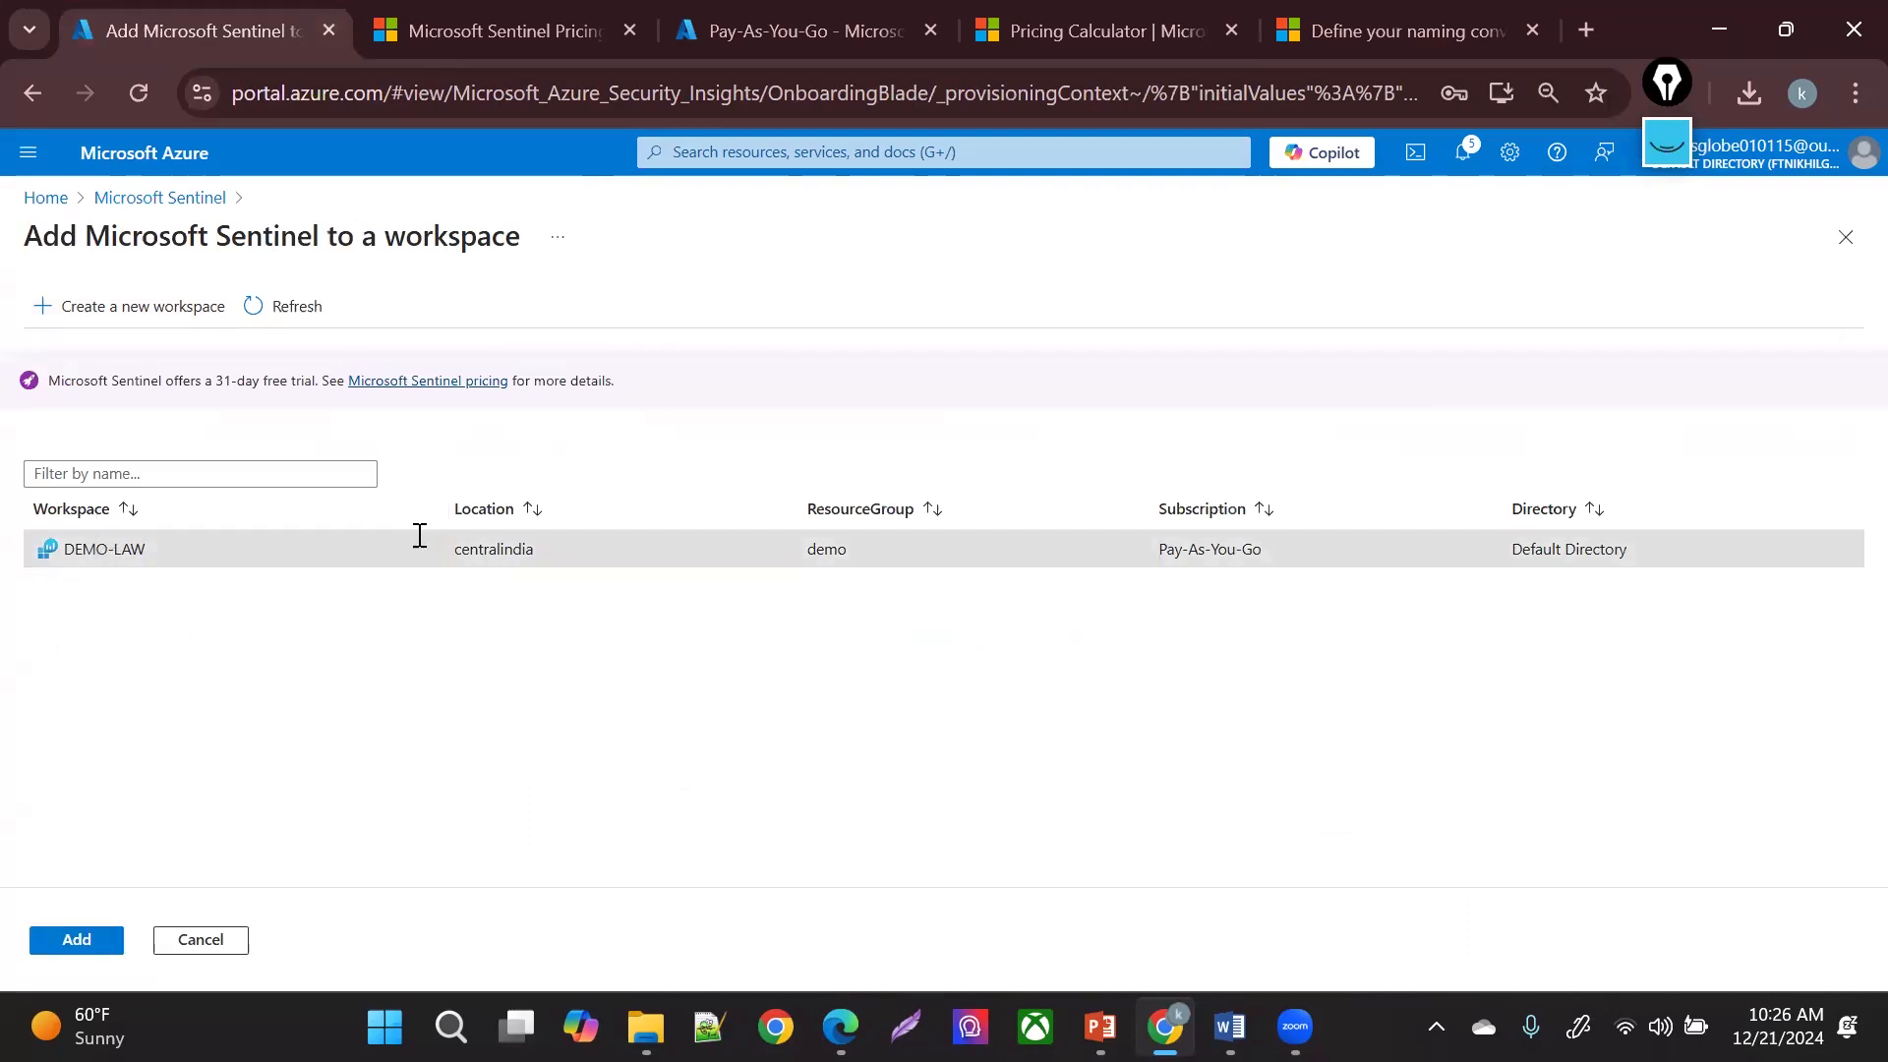
{"action": "left_click", "coordinate": [108, 942]}
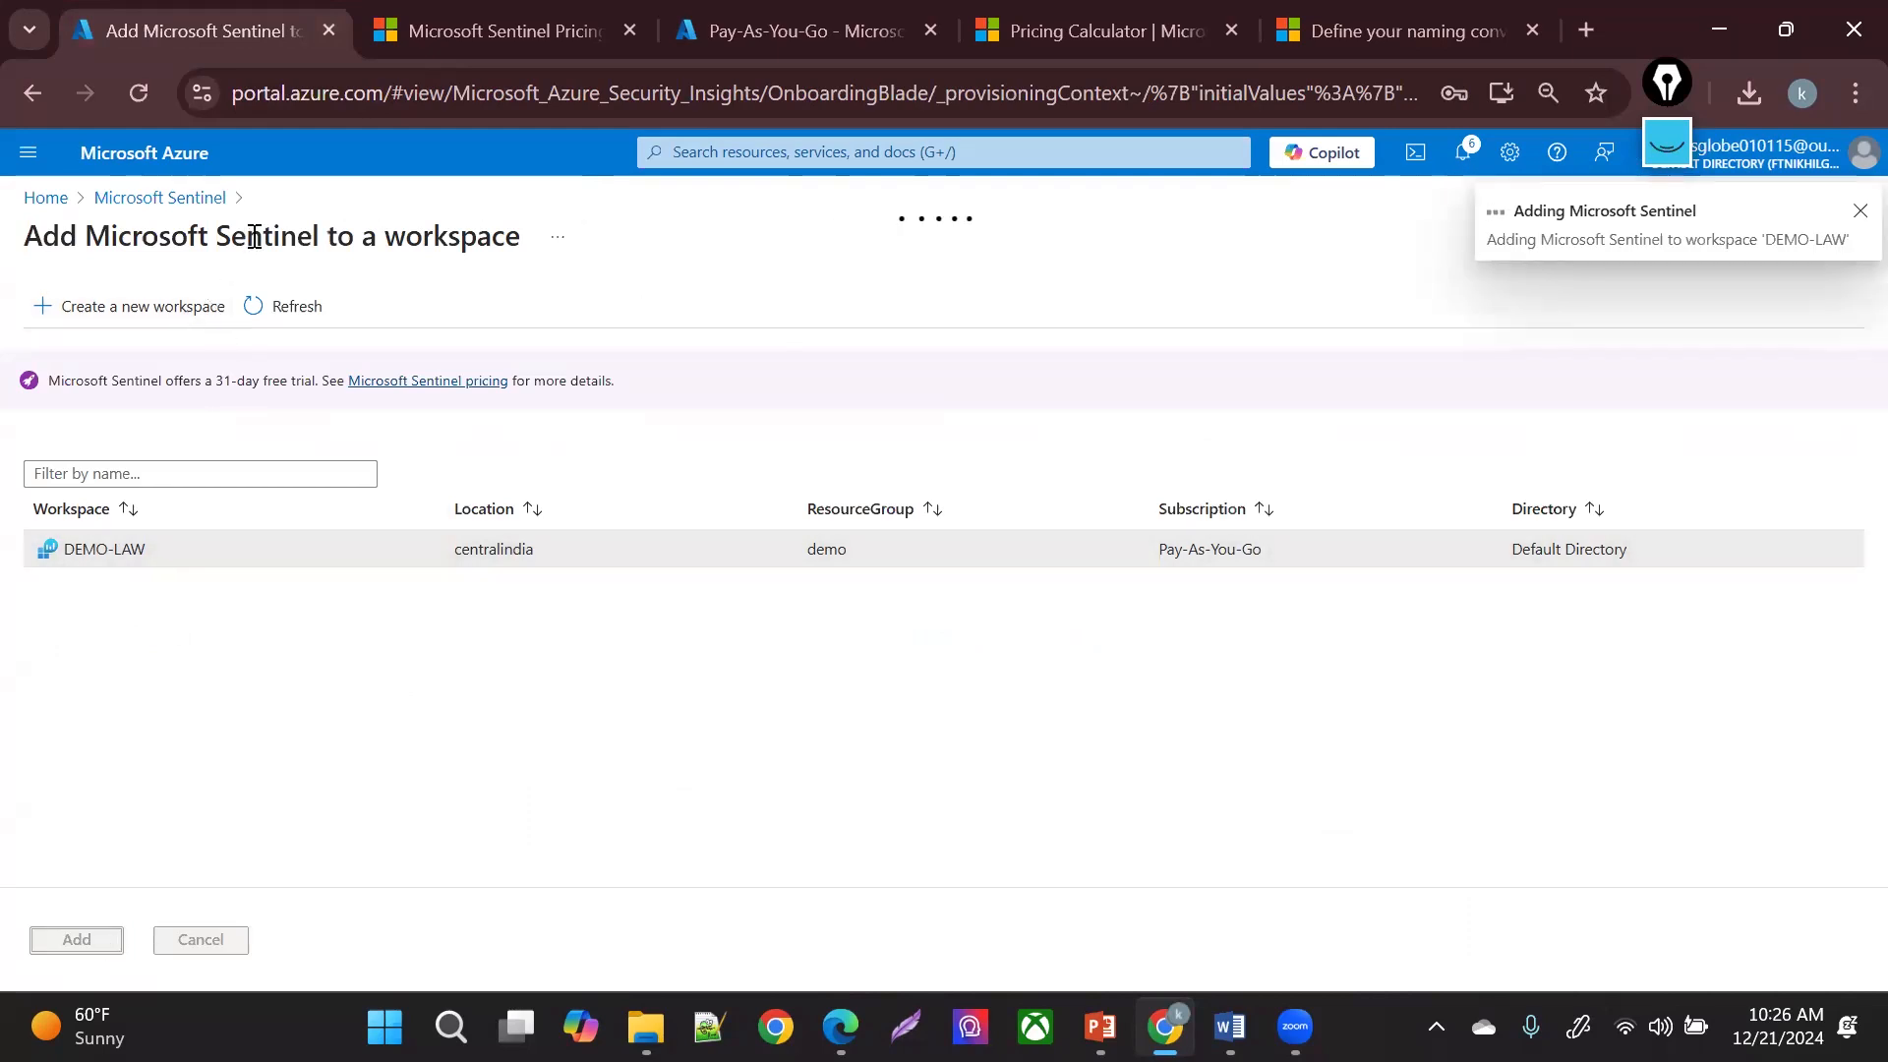
{"action": "left_click_drag", "start_coordinate": [171, 236], "coordinate": [306, 236]}
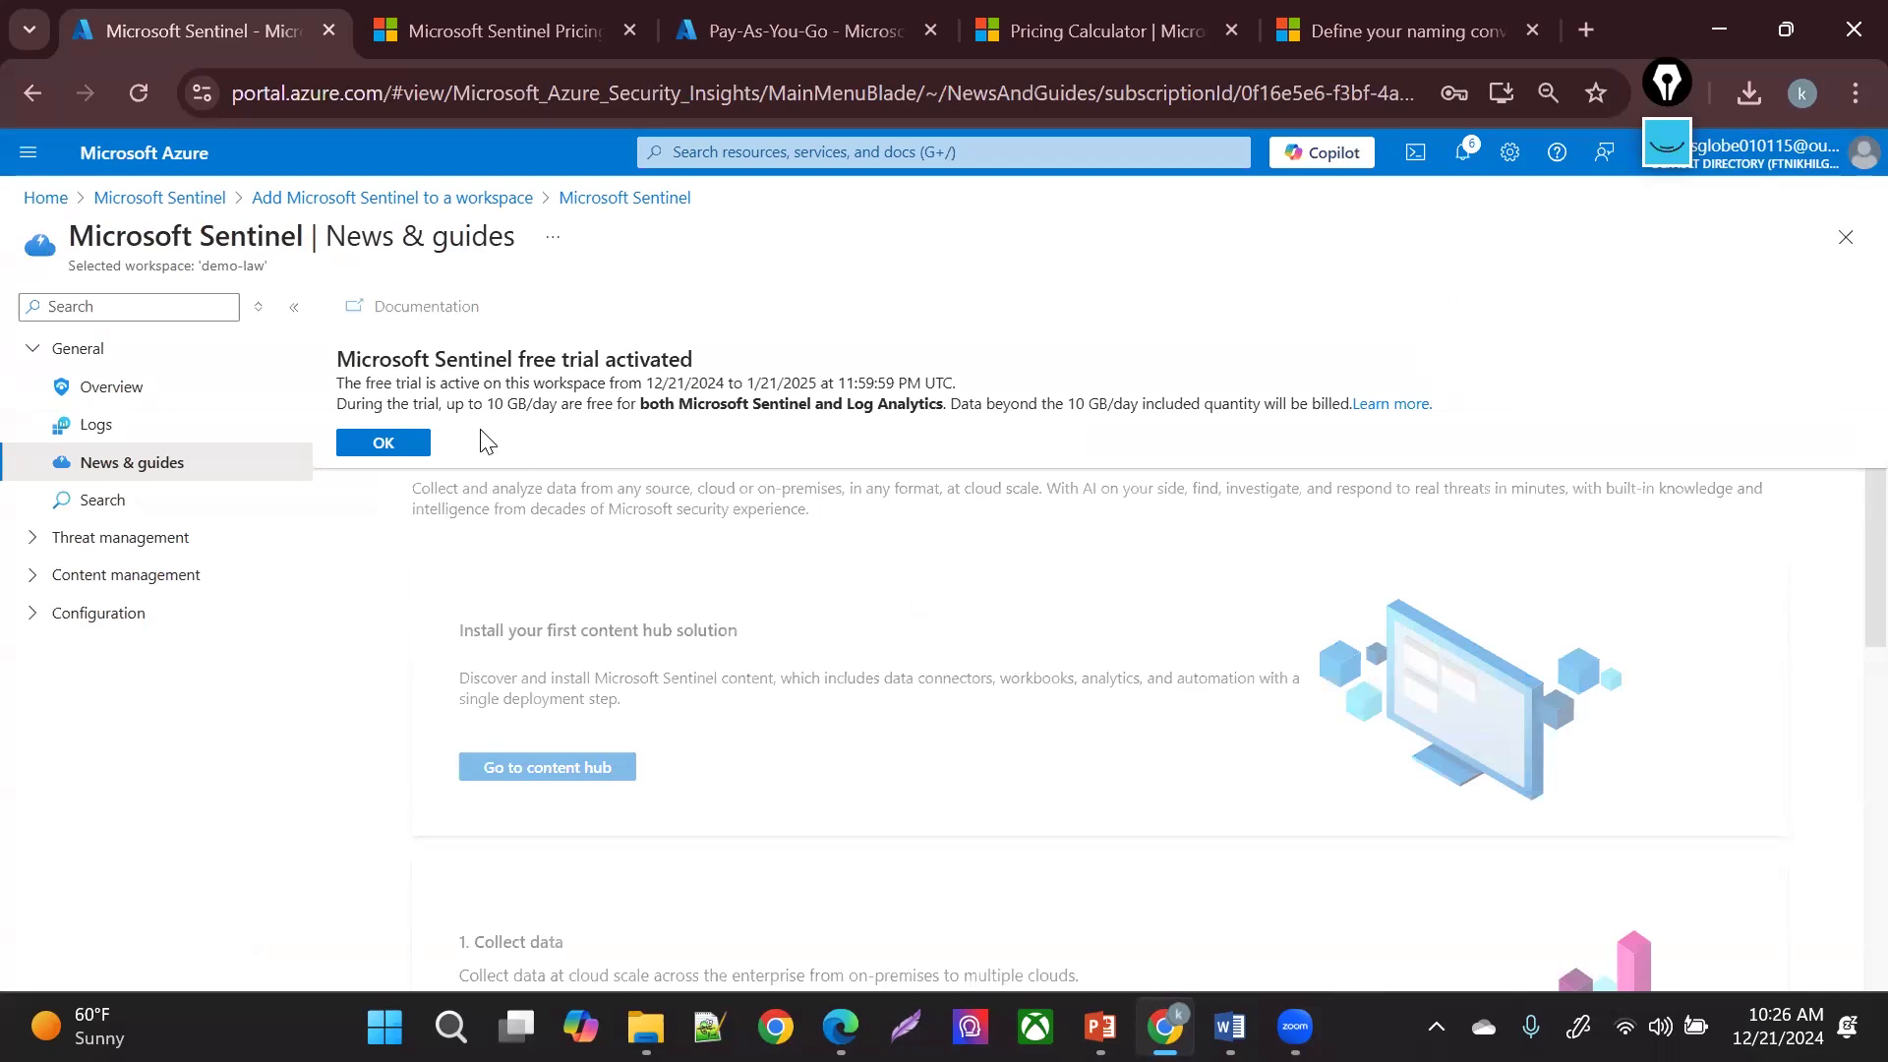
{"action": "left_click", "coordinate": [383, 441]}
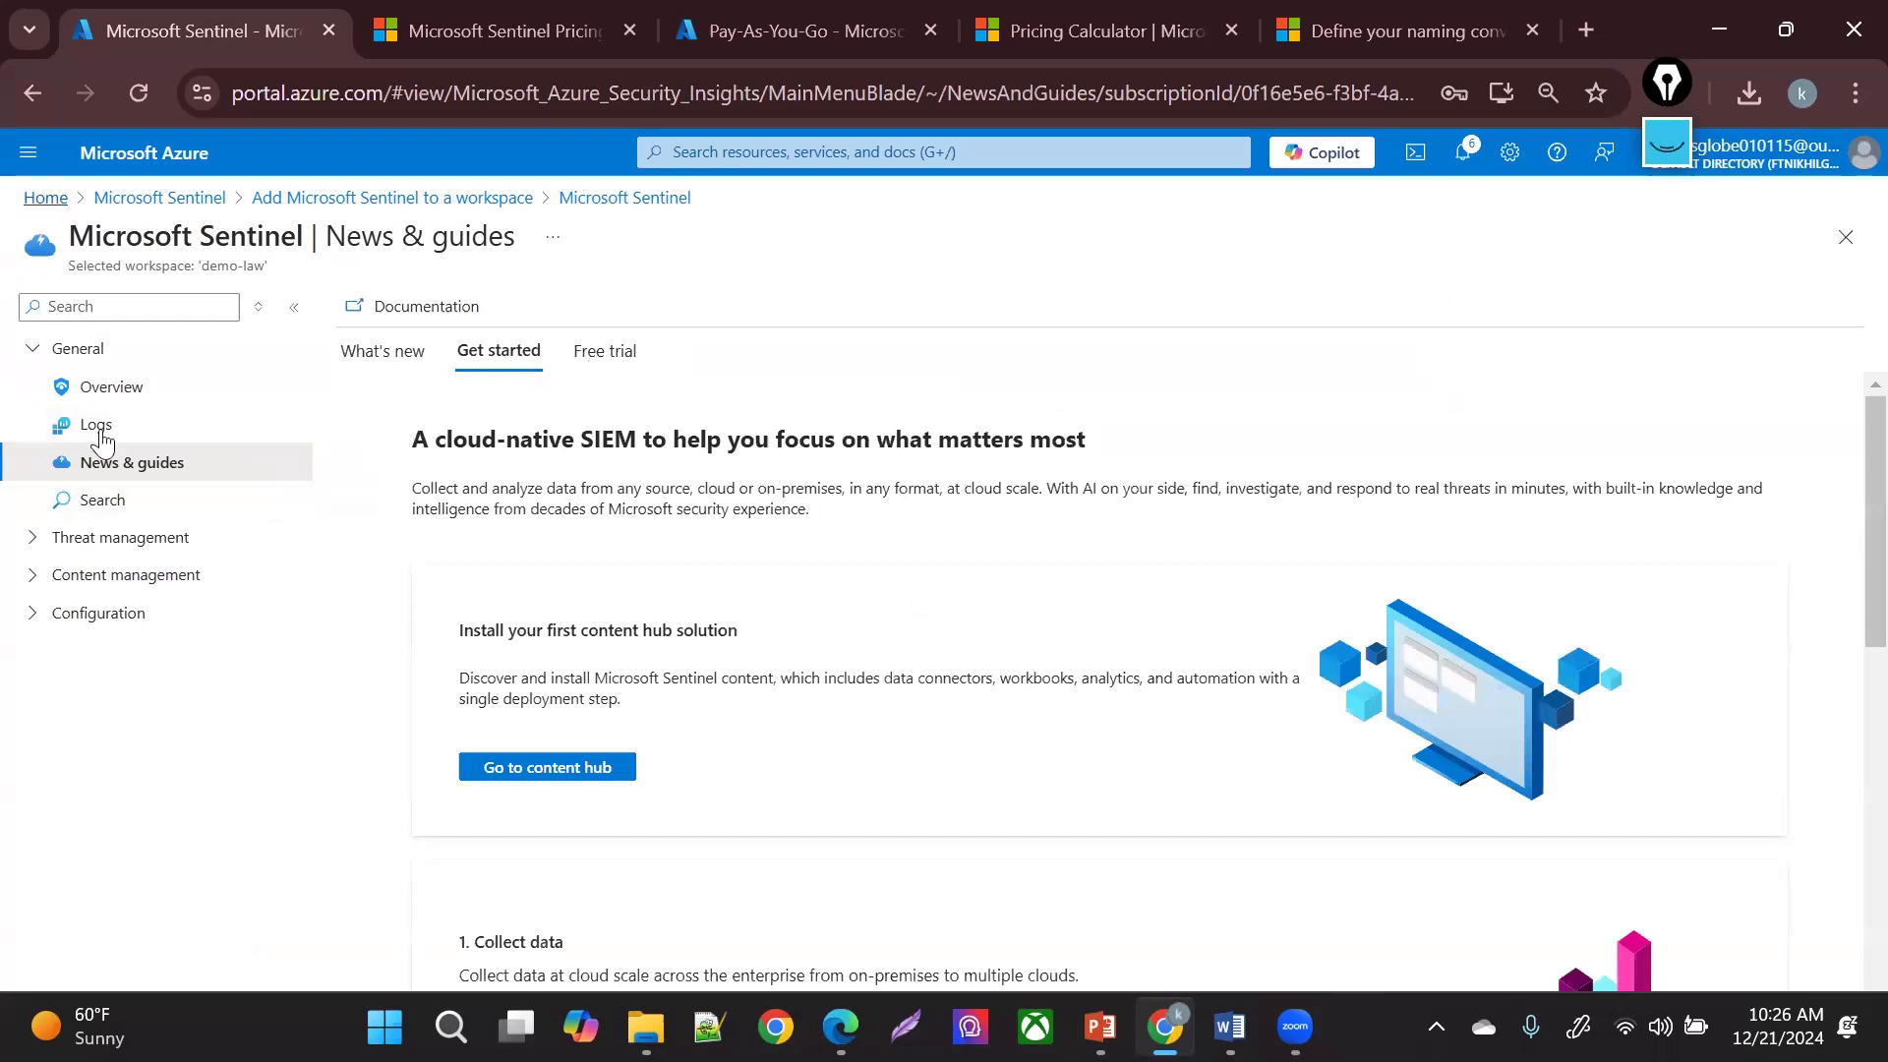
- Expand the Threat management, Content management, Configuration and General groups of Sentinel's navigation and open the Overview page
{"action": "left_click", "coordinate": [34, 538]}
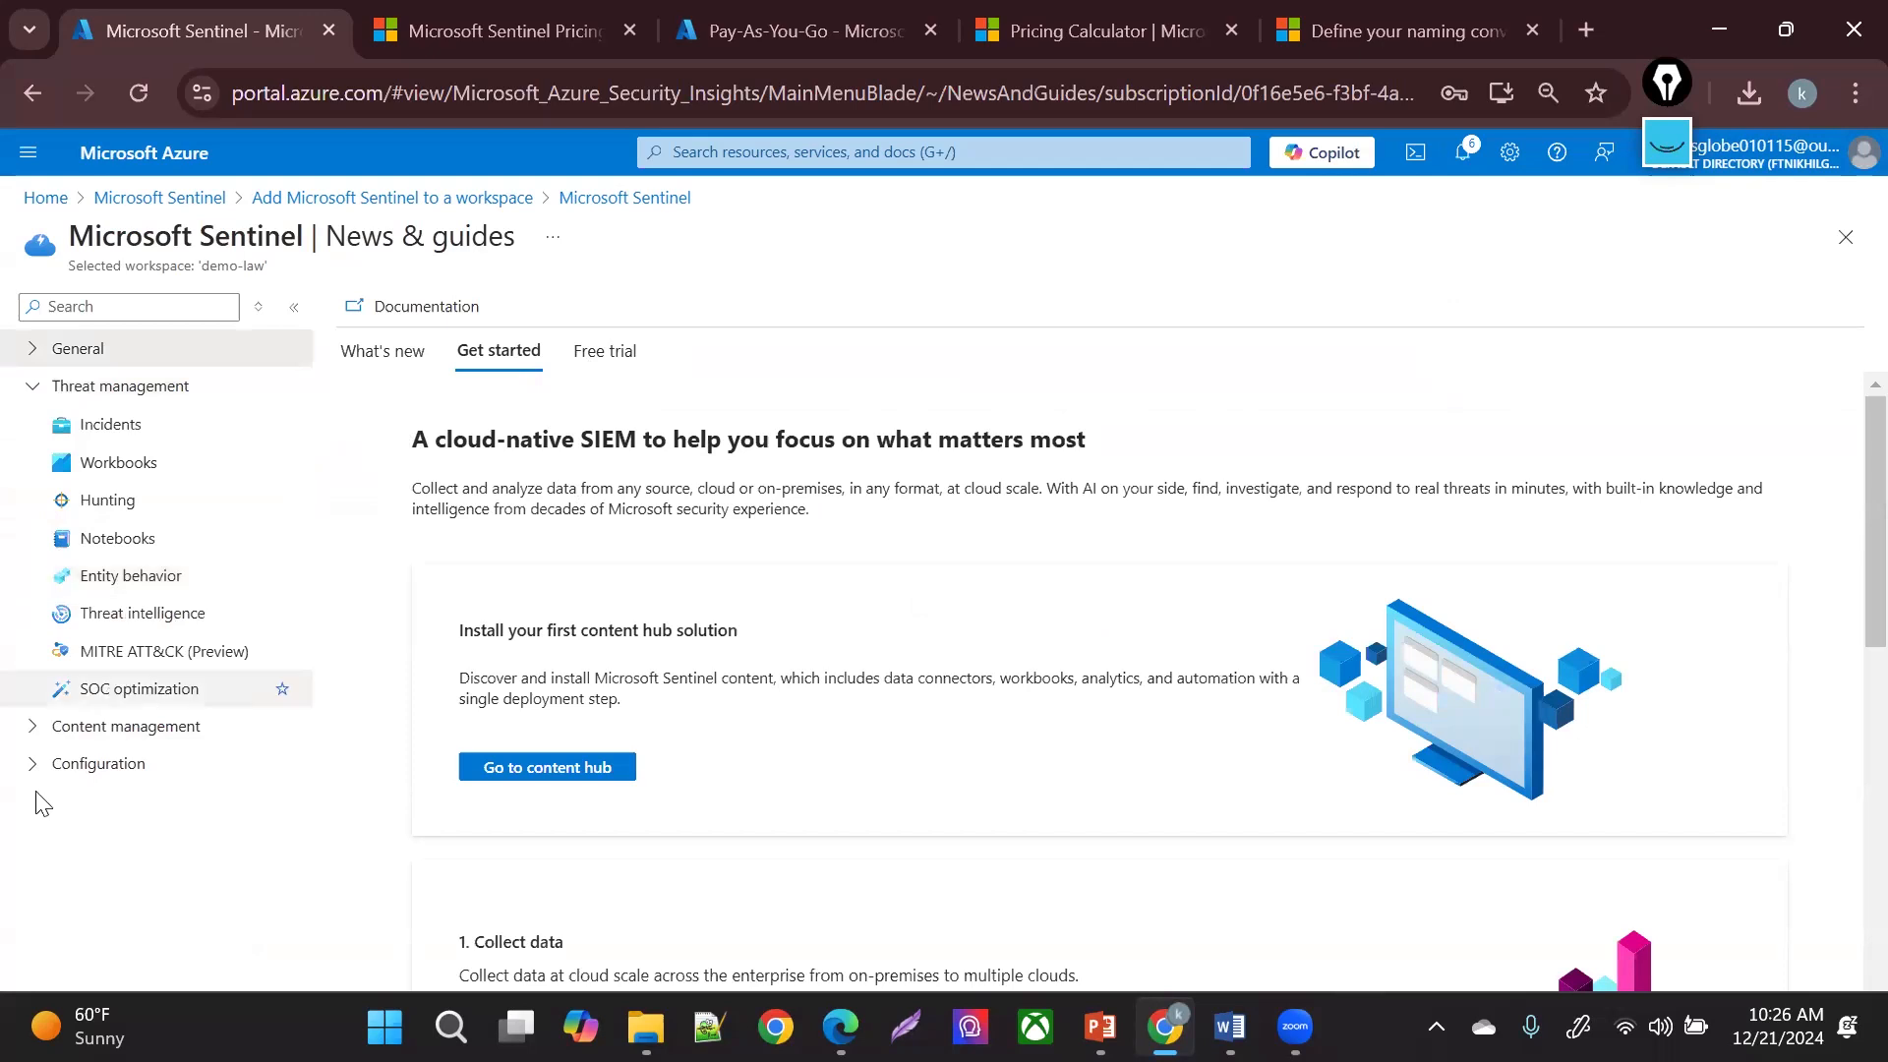
{"action": "left_click", "coordinate": [24, 735]}
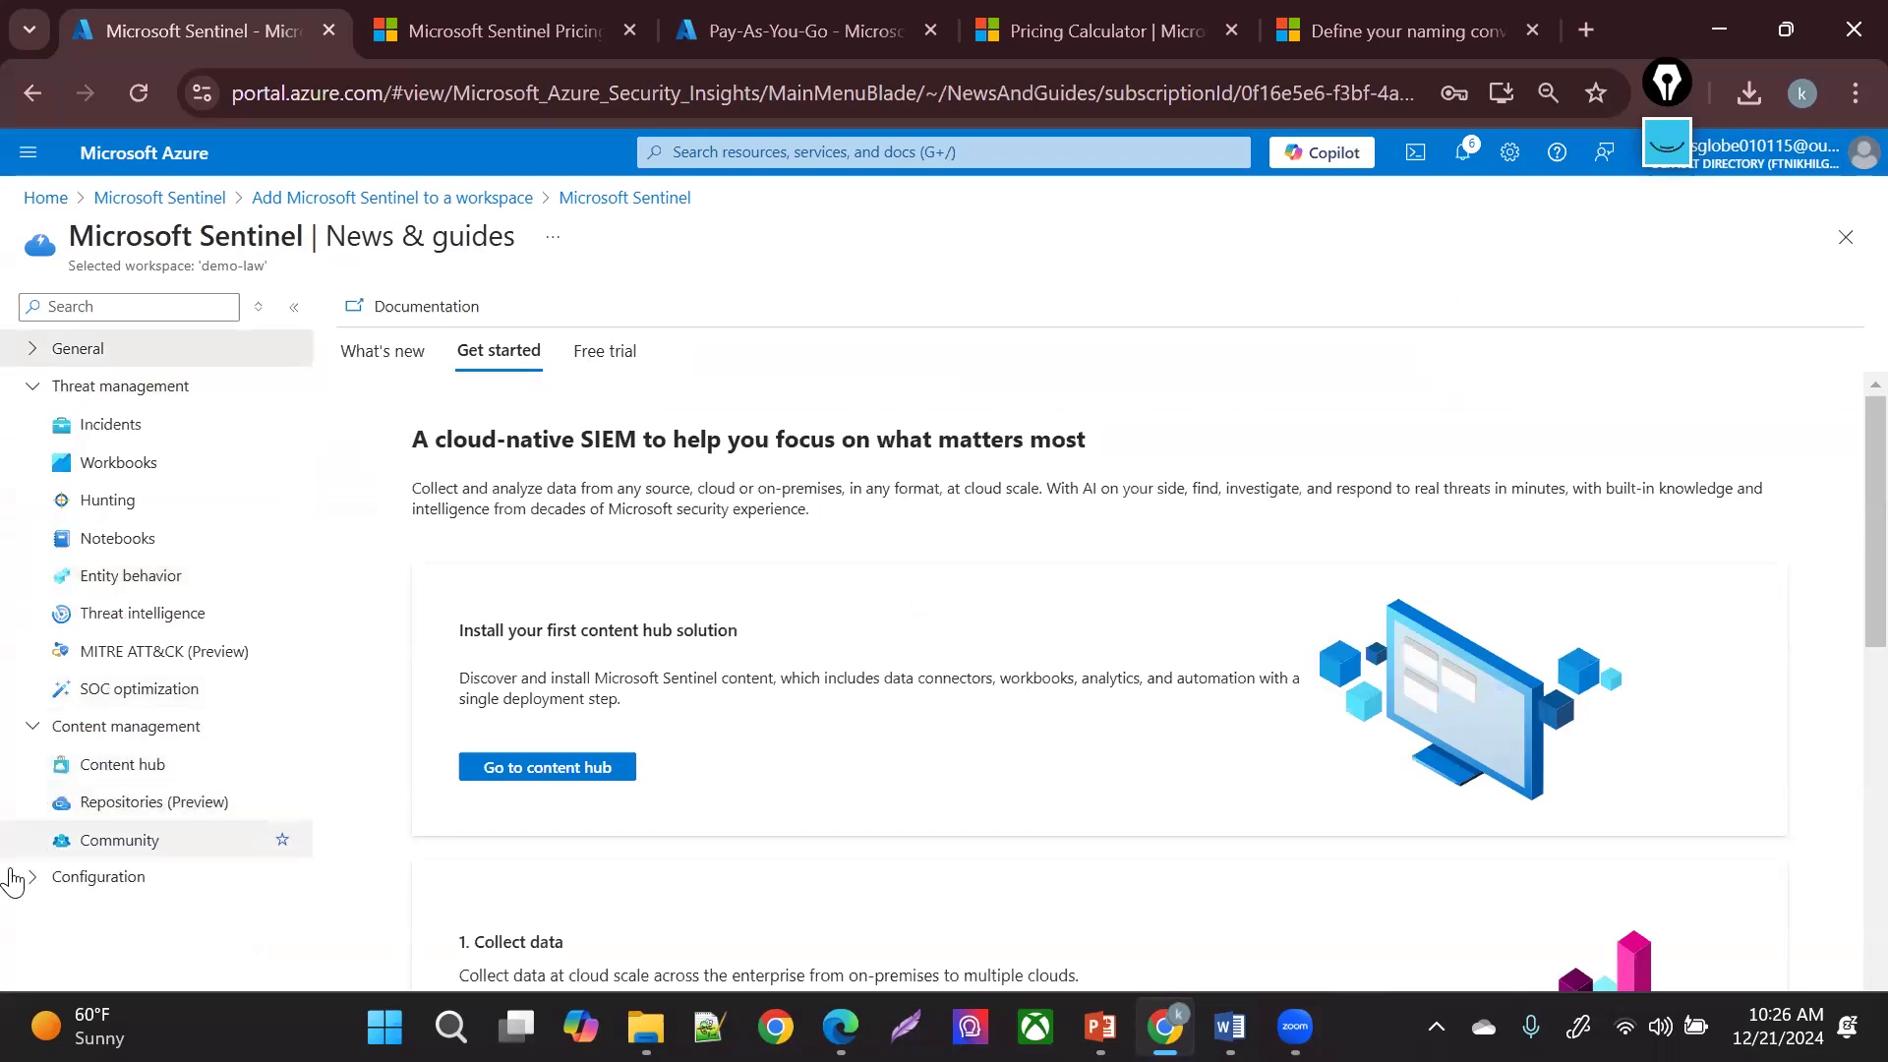
{"action": "left_click", "coordinate": [33, 876]}
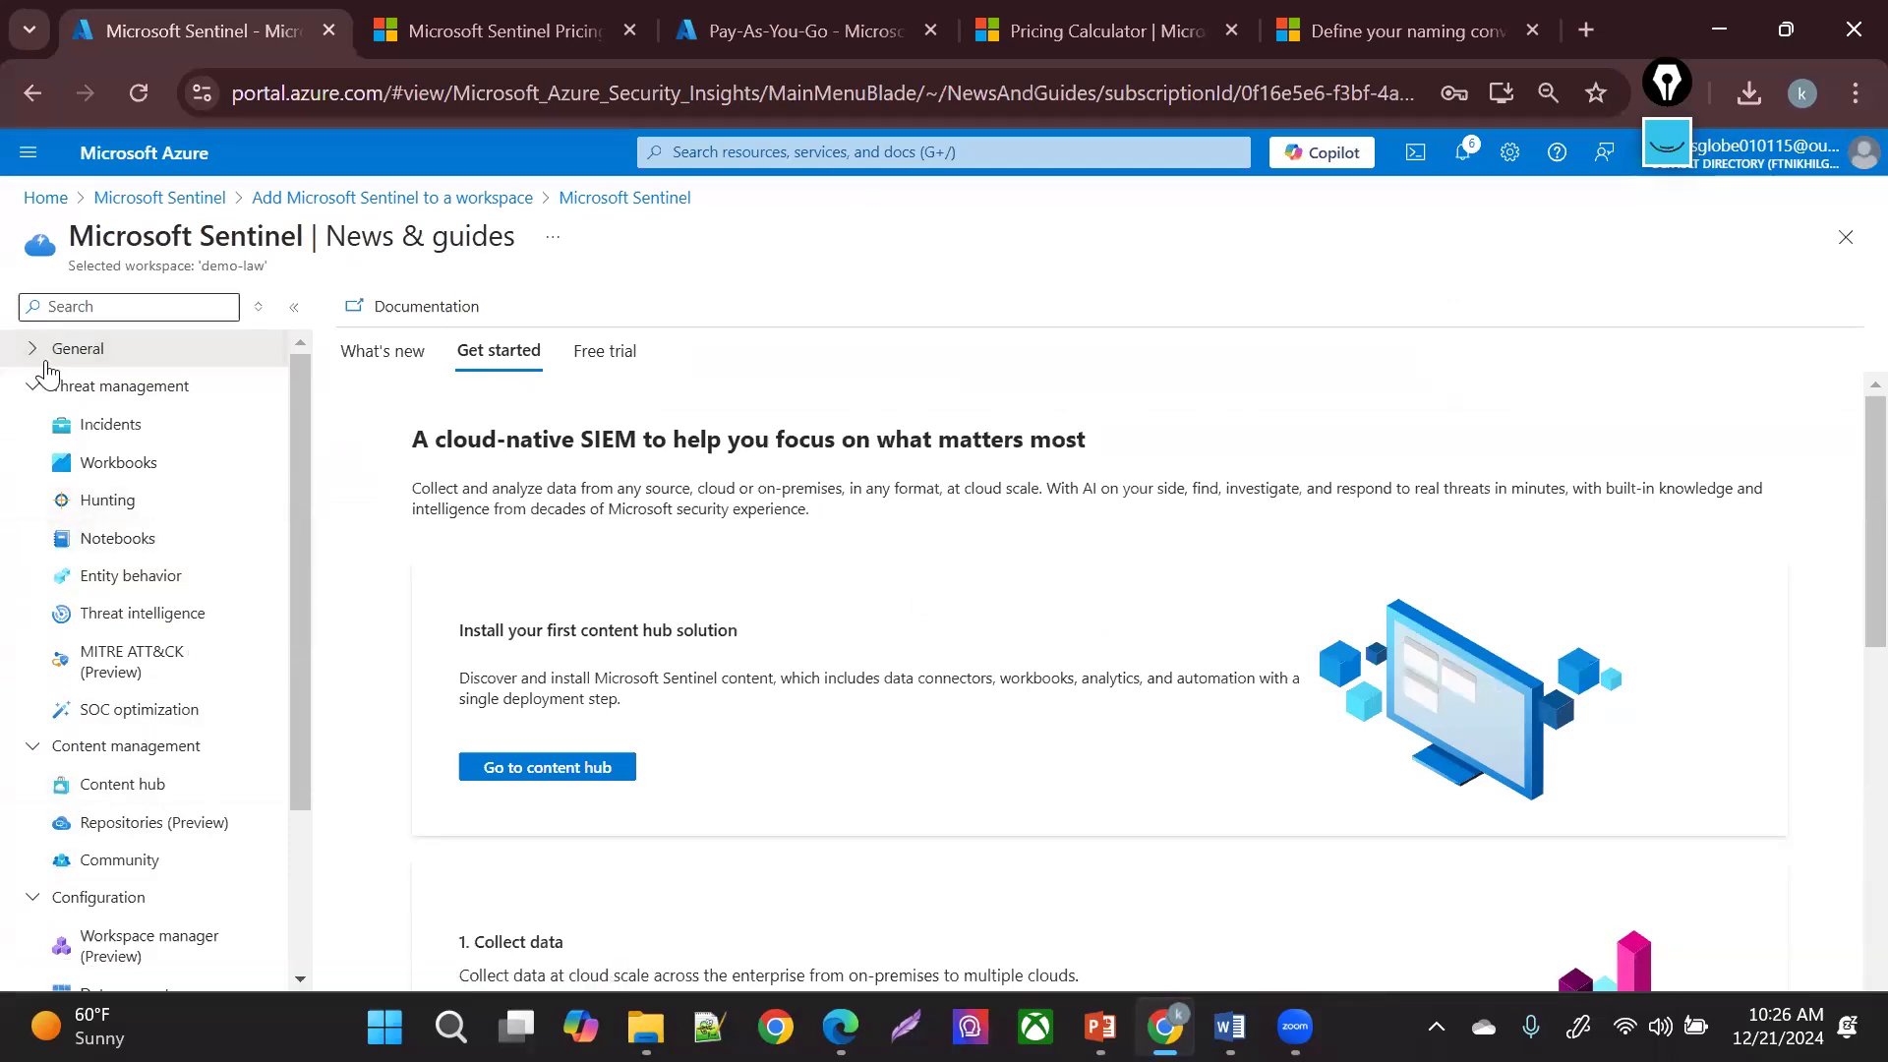
{"action": "left_click", "coordinate": [34, 352]}
{"action": "left_click", "coordinate": [108, 383]}
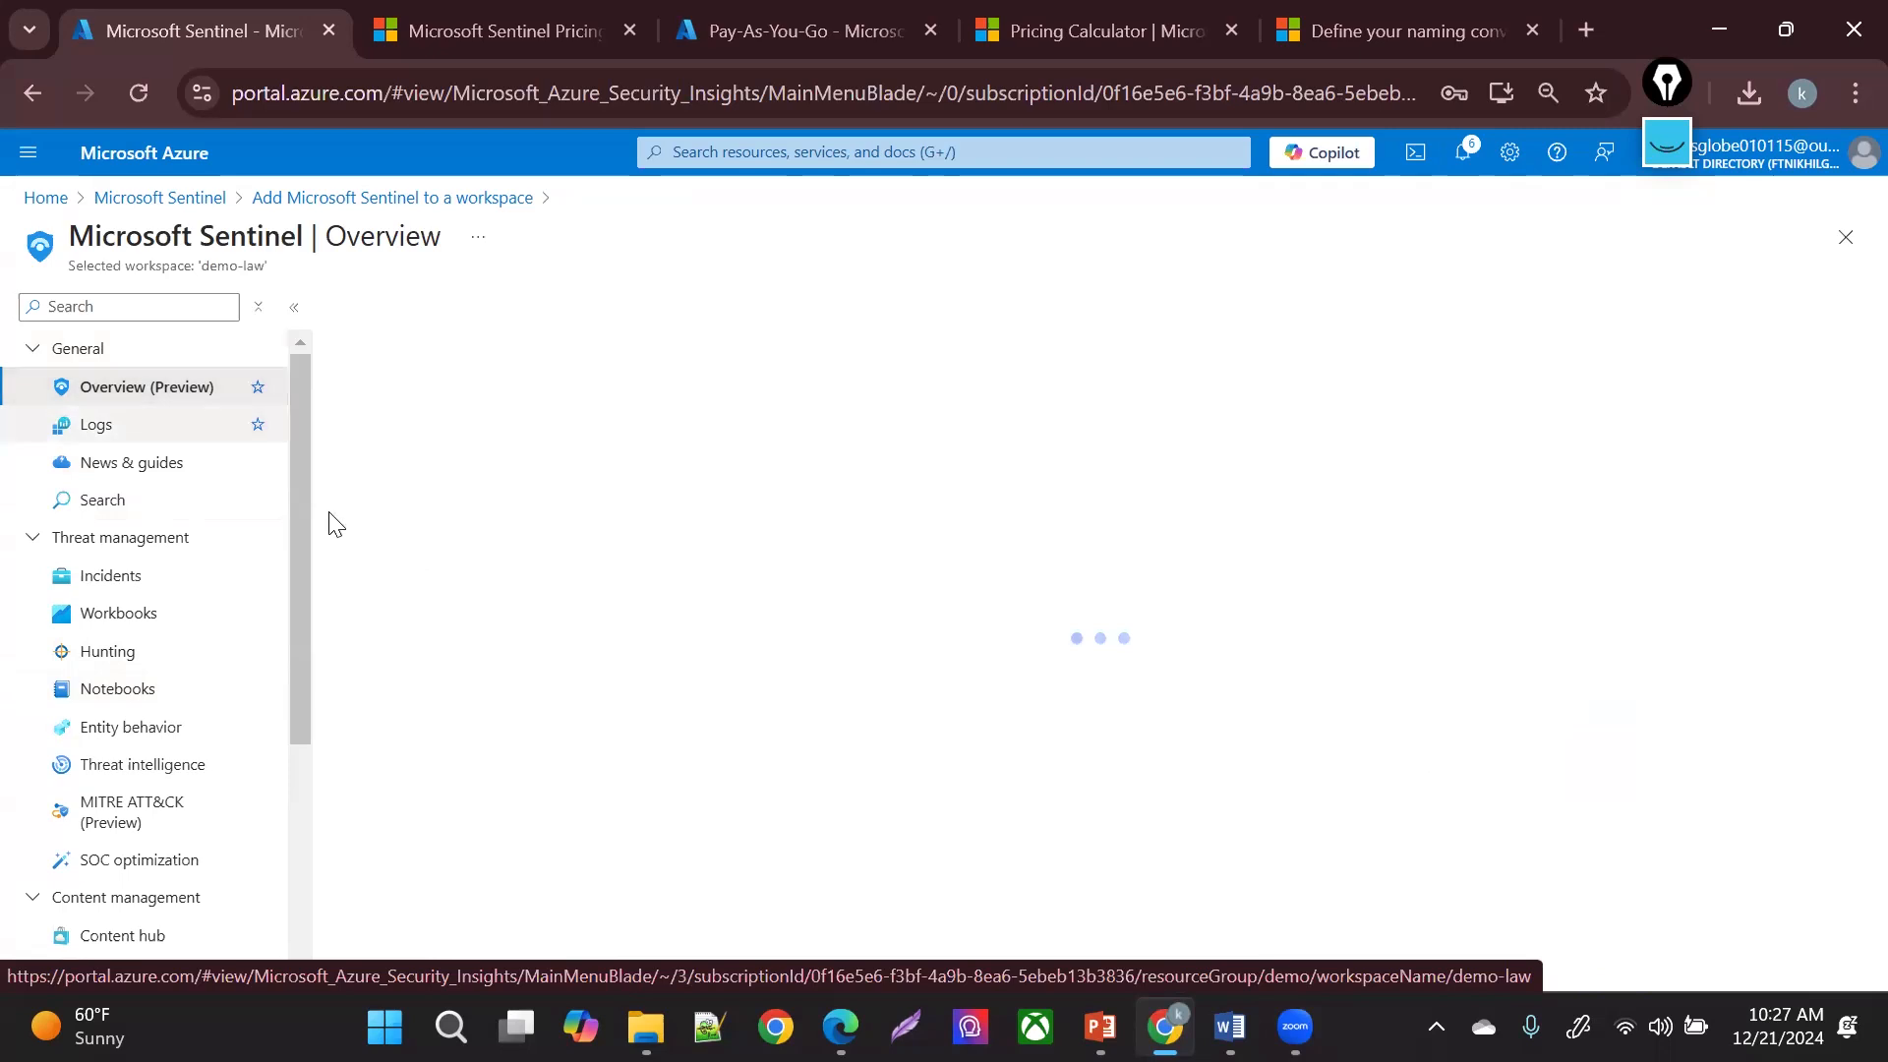
{"action": "scroll", "coordinate": [299, 503], "scroll_direction": "down", "scroll_amount": 1}
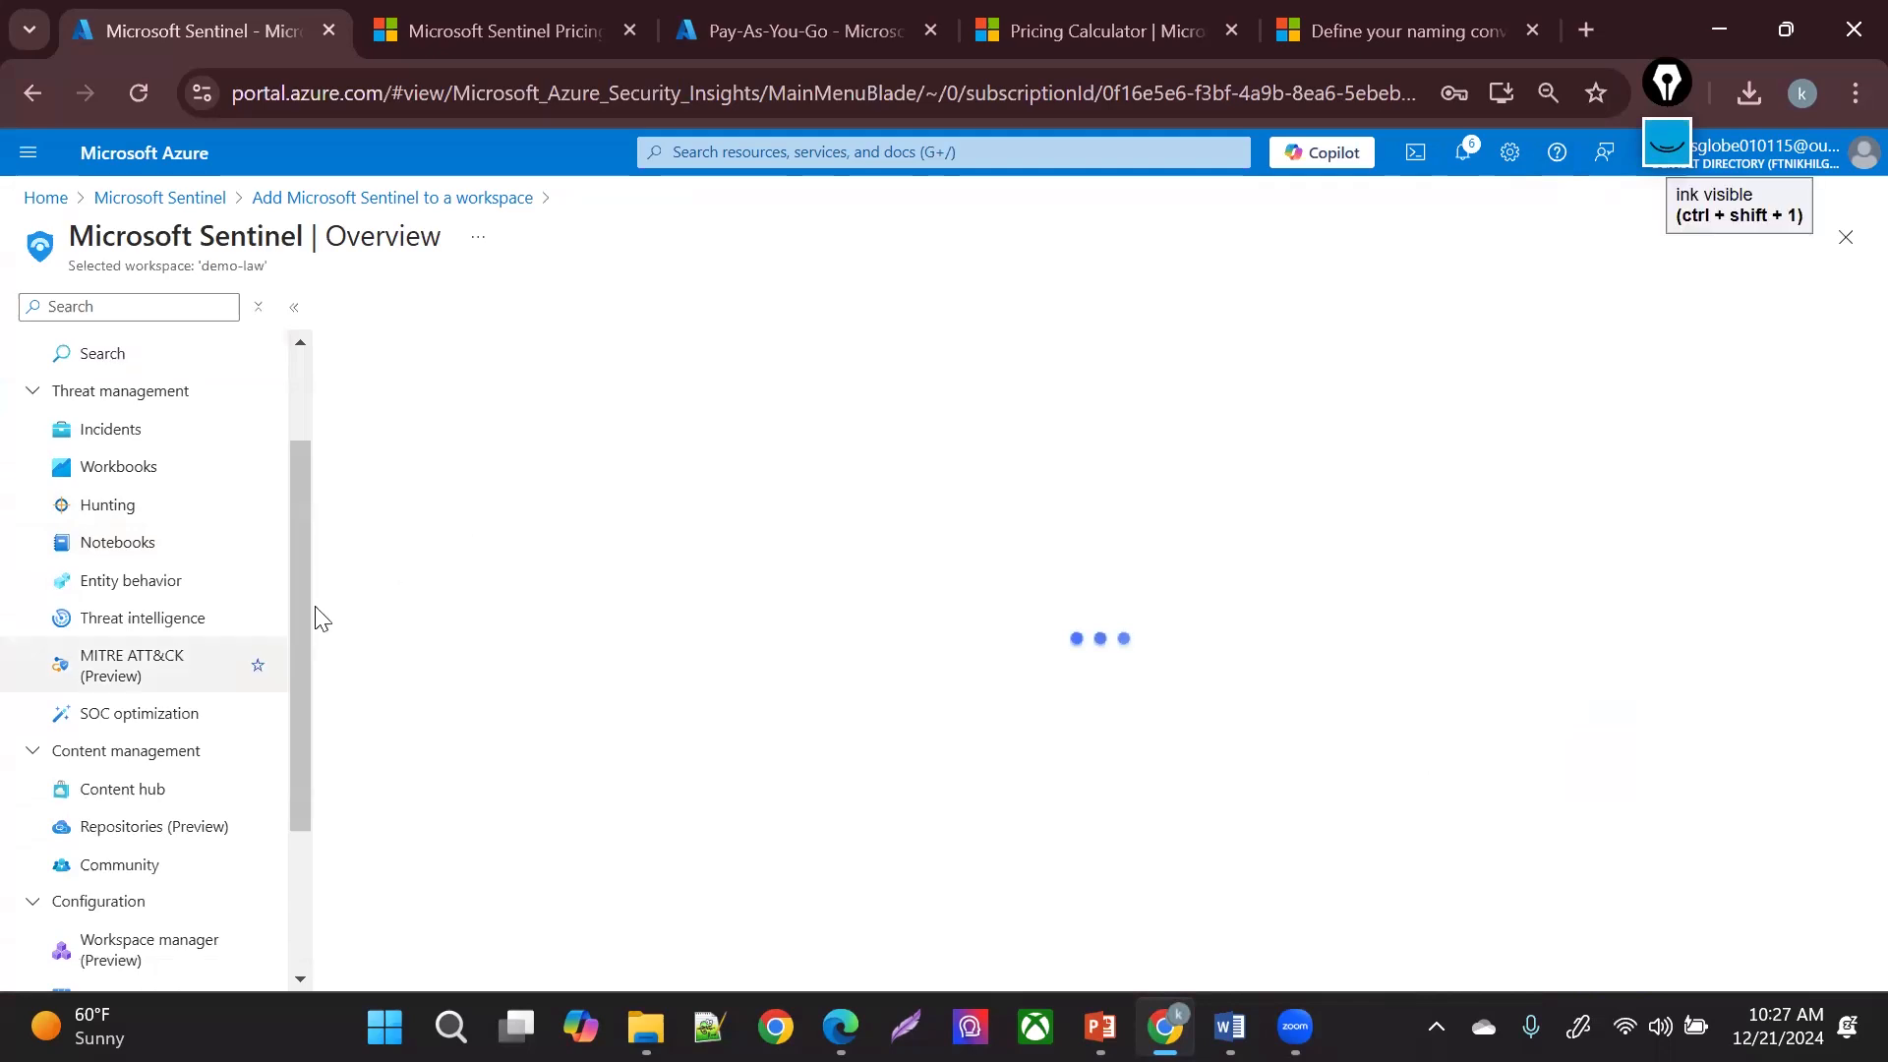
{"action": "scroll", "coordinate": [158, 649], "scroll_direction": "down", "scroll_amount": 1}
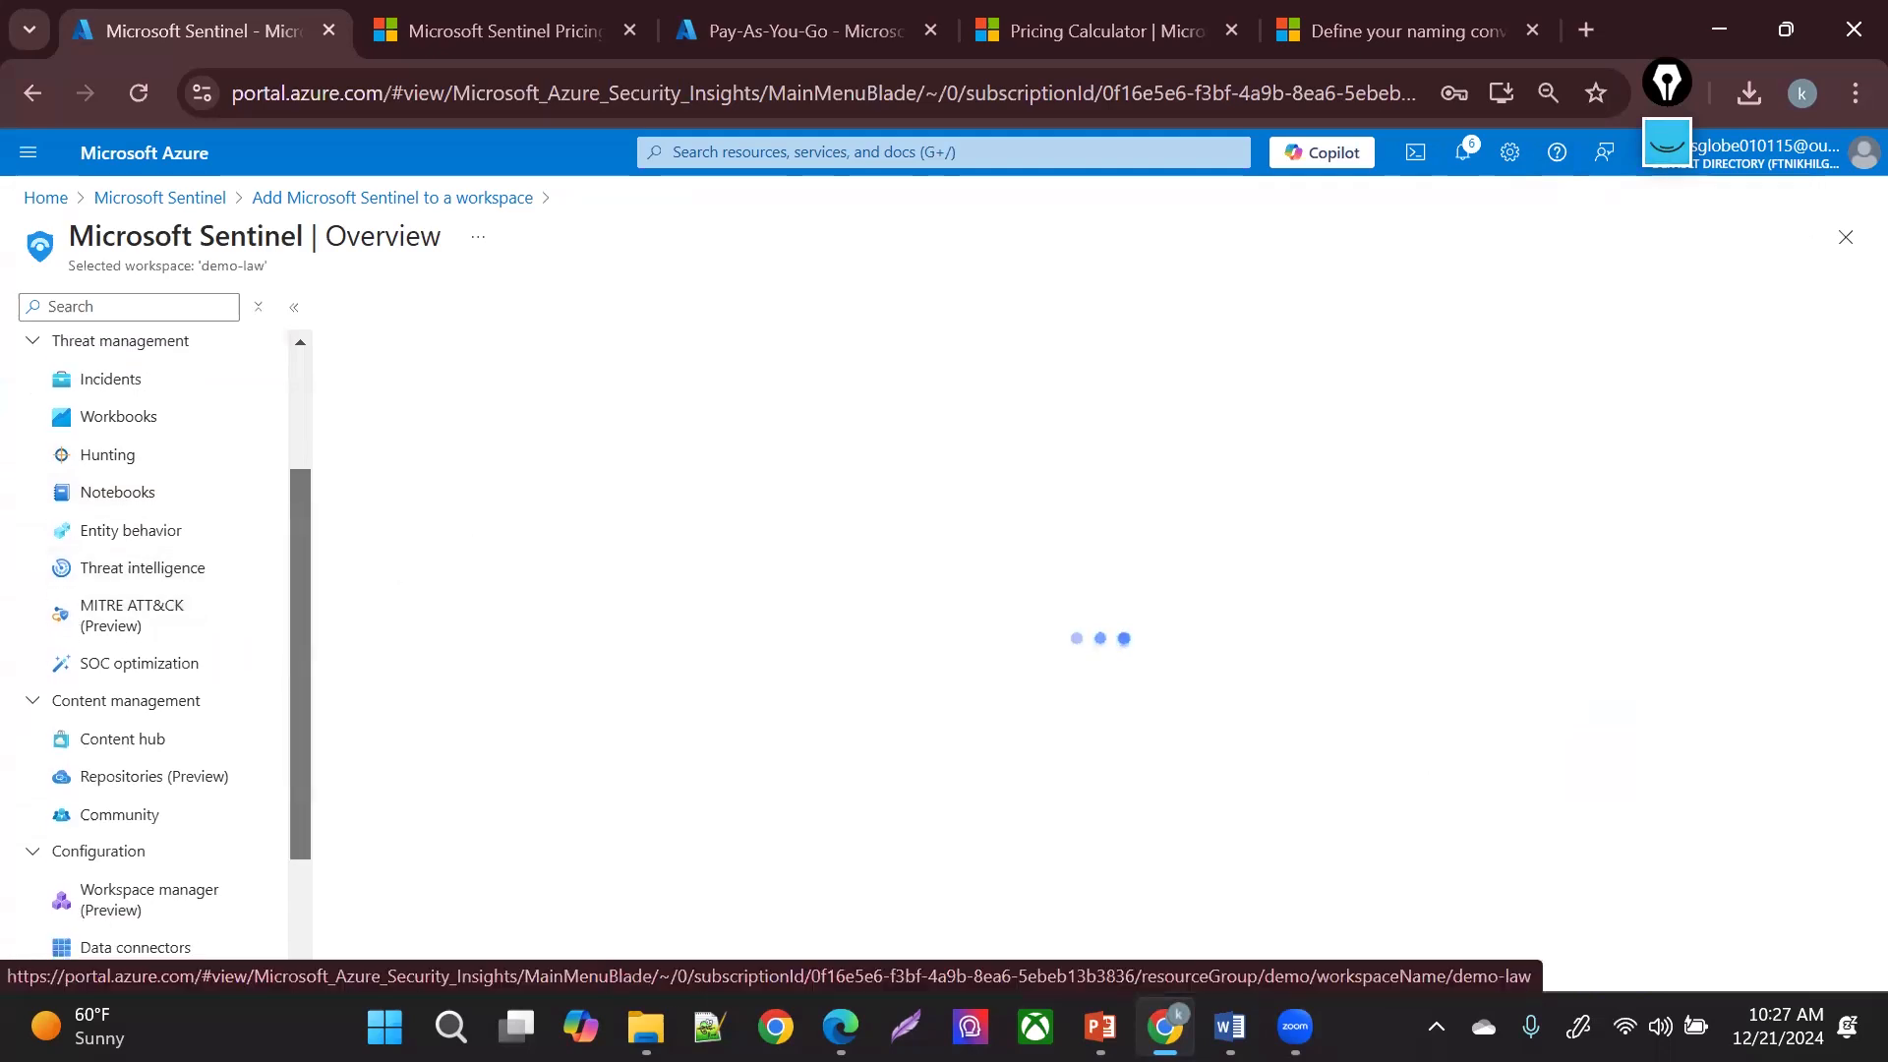
{"action": "scroll", "coordinate": [300, 688], "scroll_direction": "down", "scroll_amount": 2}
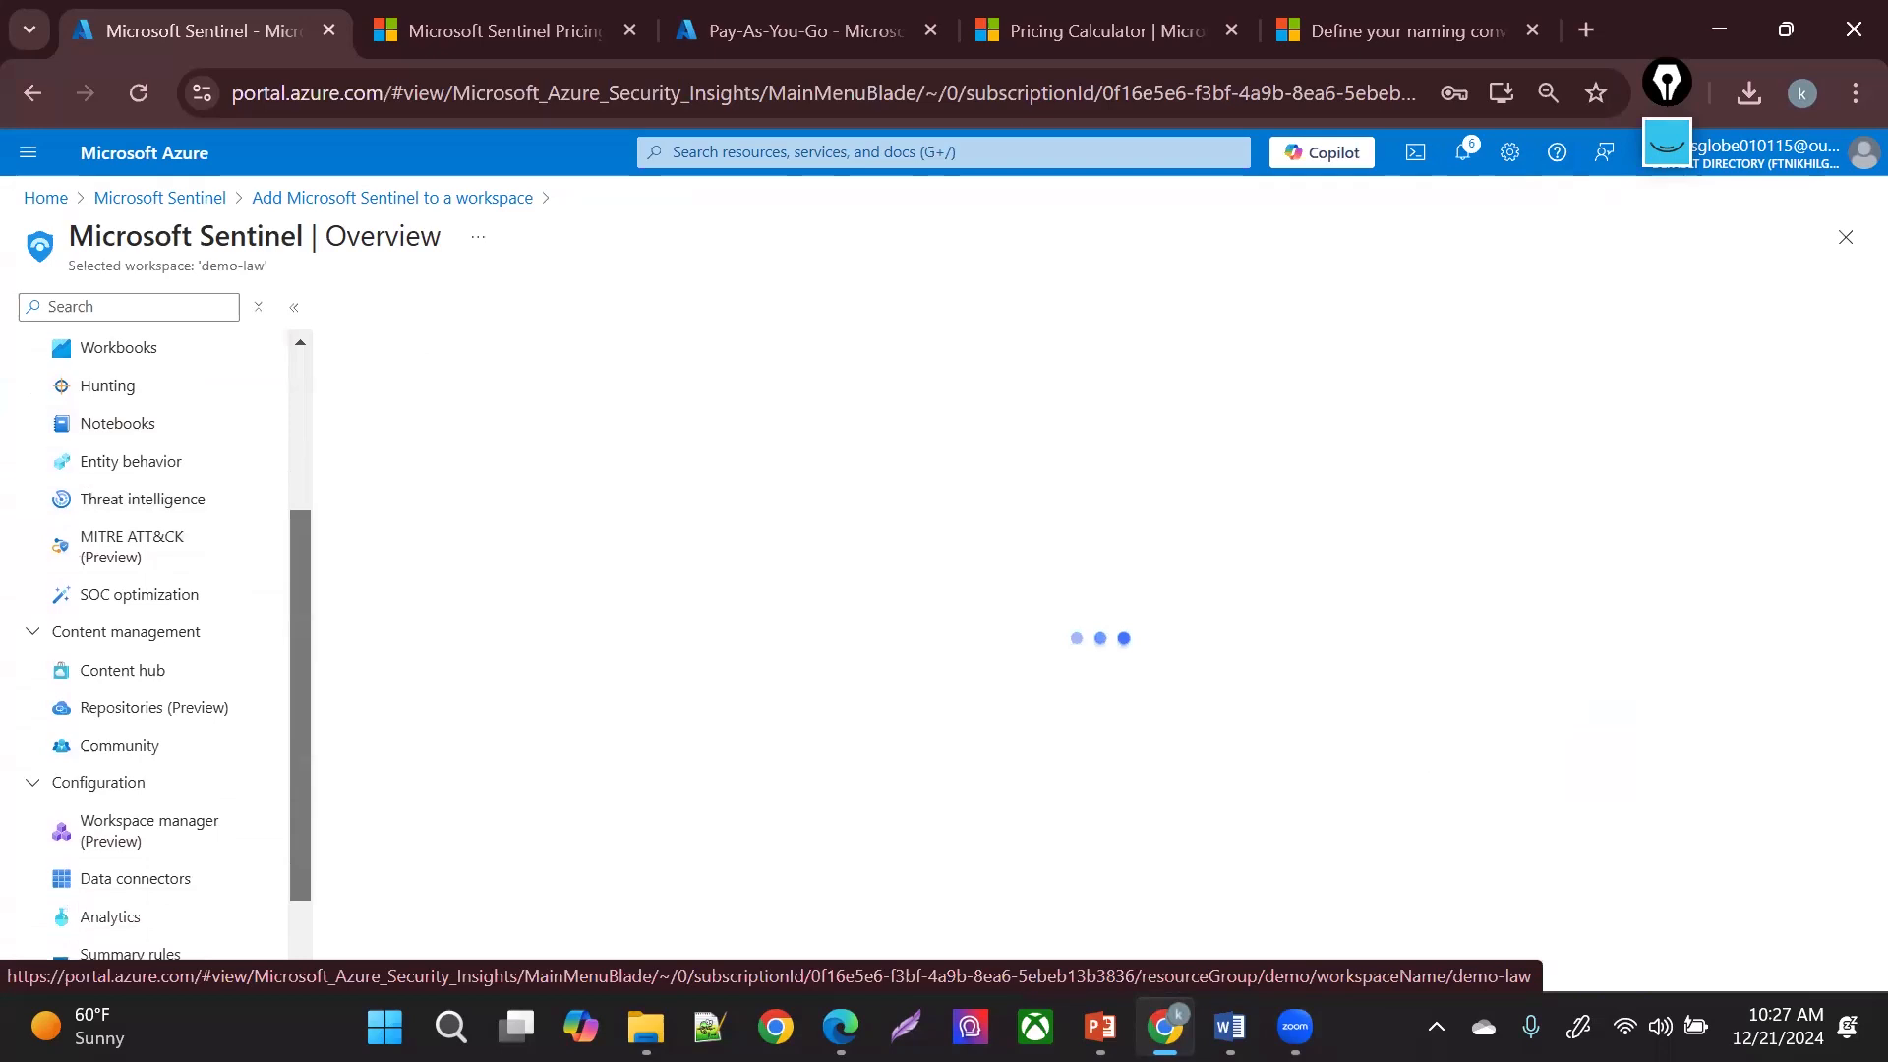
{"action": "left_click_drag", "start_coordinate": [300, 649], "coordinate": [299, 659]}
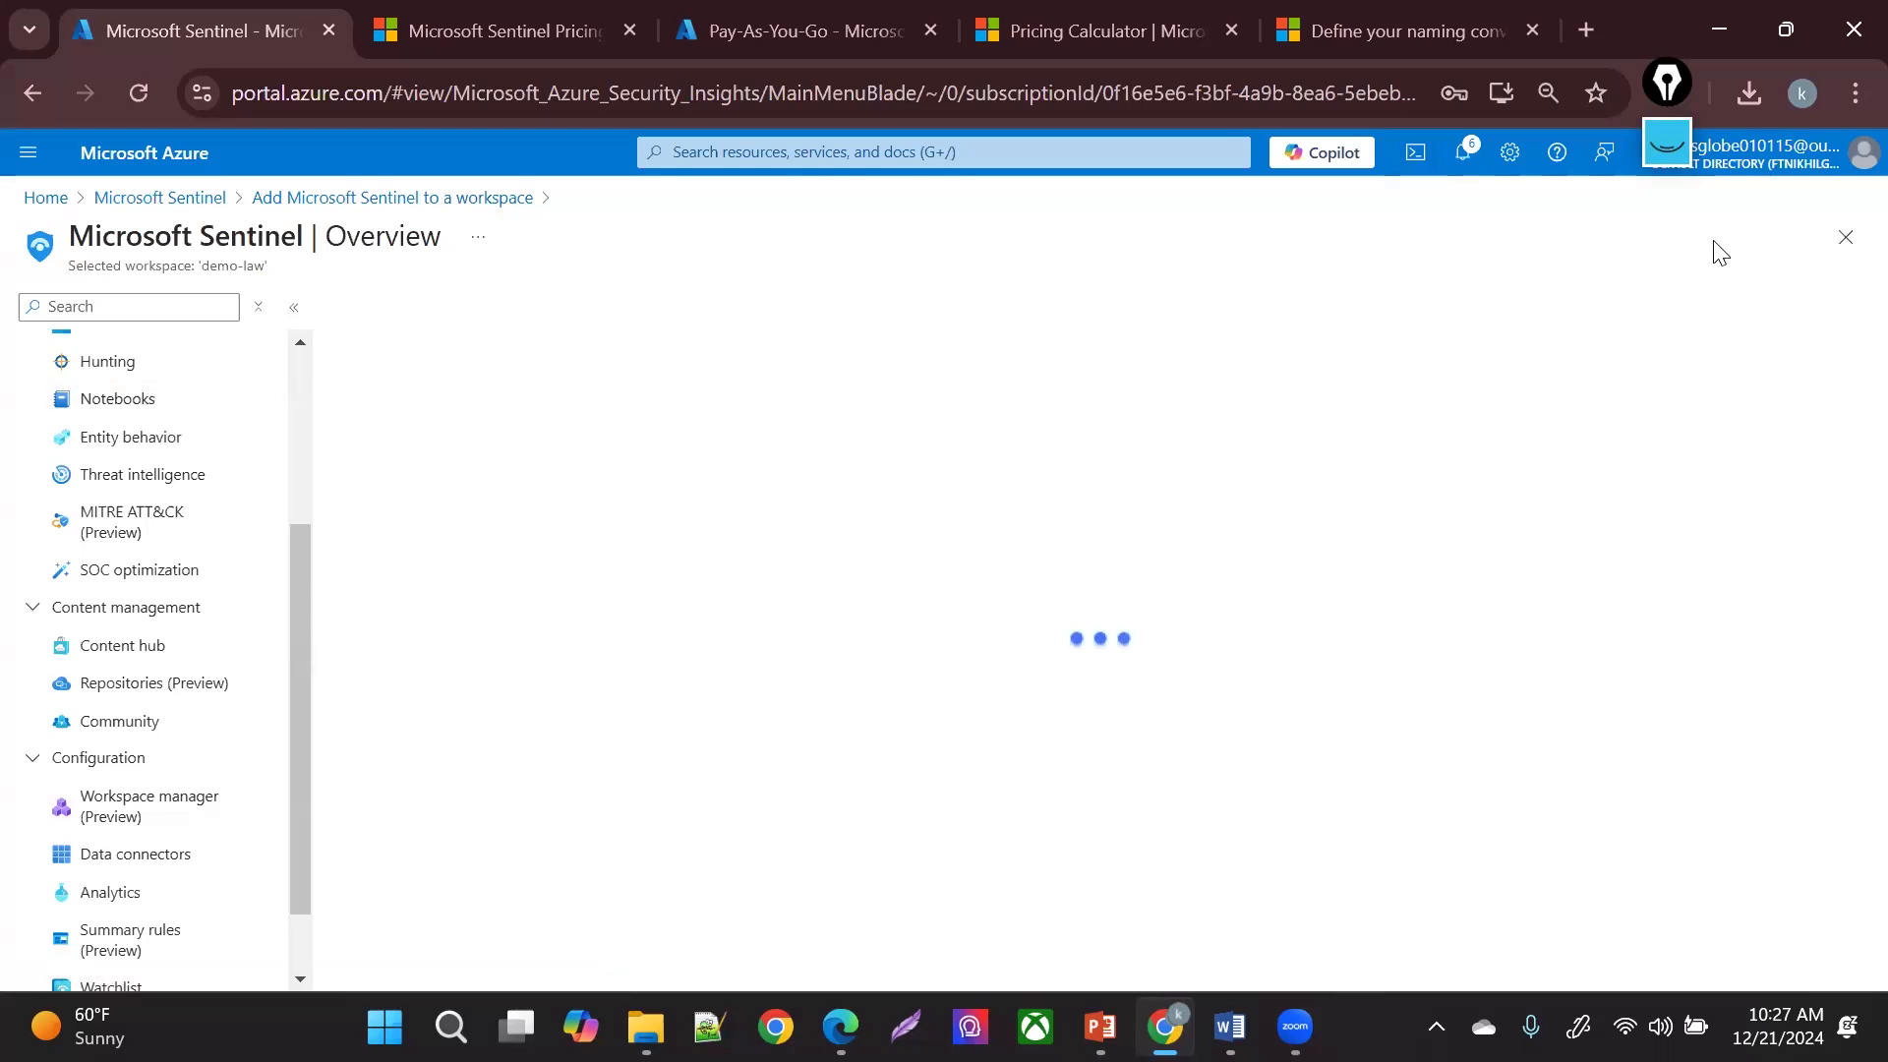
- With the screen annotation pen, circle the Incidents and Automation cards and draw arrows at Data connectors, Analytics and Hunting
{"action": "left_click", "coordinate": [1667, 148]}
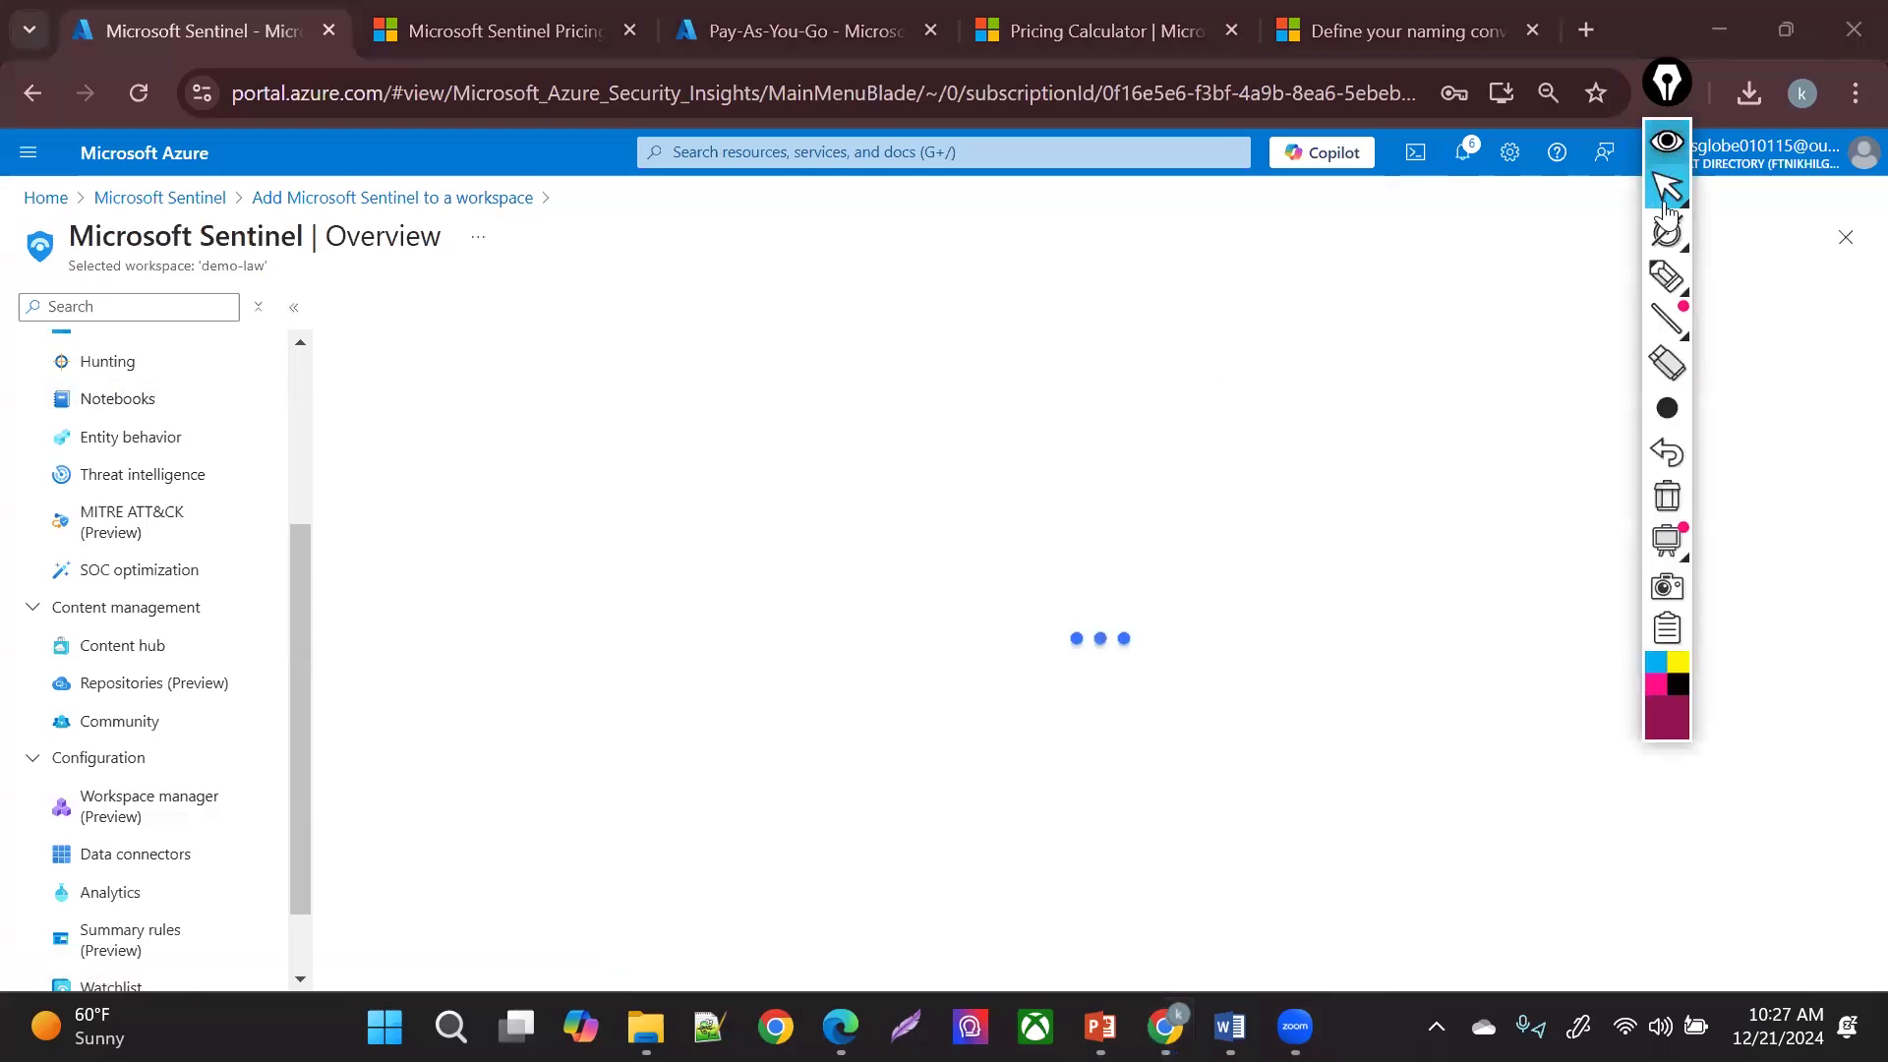
{"action": "left_click", "coordinate": [1661, 279]}
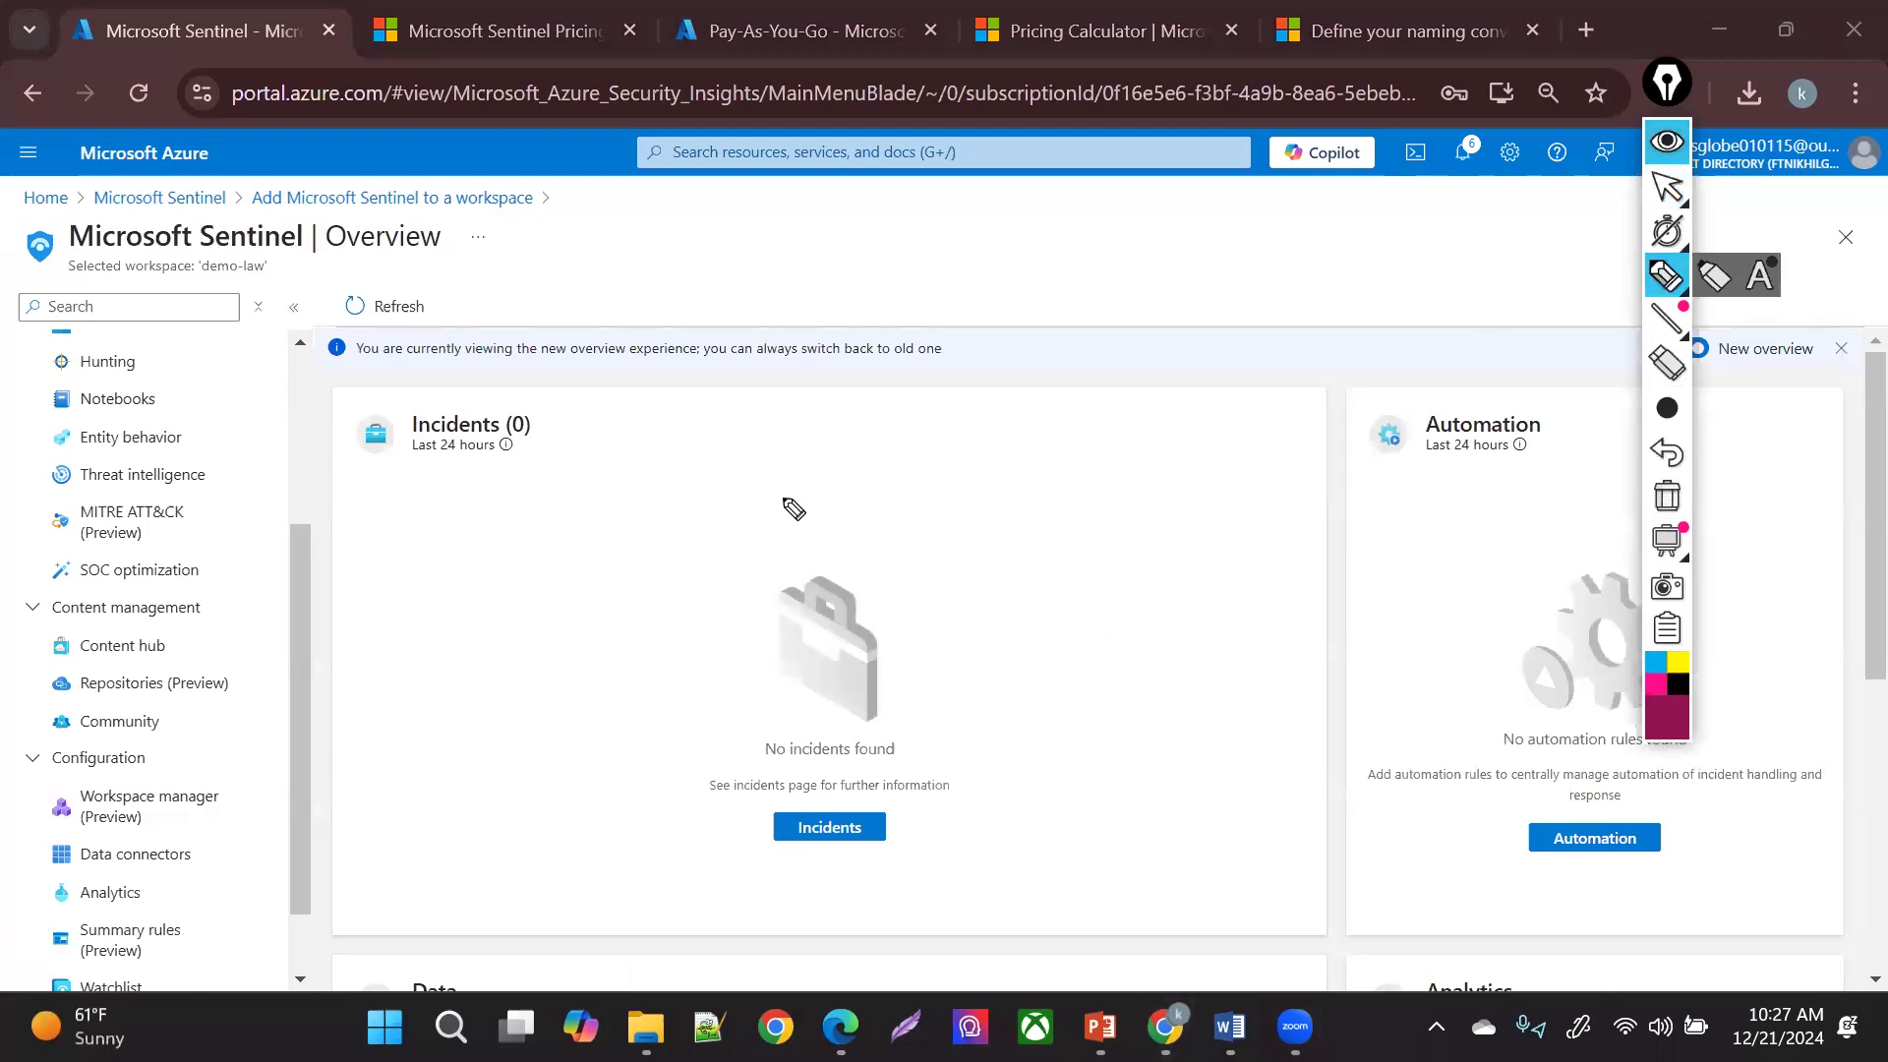
{"action": "mouse_move", "coordinate": [444, 415]}
{"action": "left_mouse_down"}
{"action": "mouse_move", "coordinate": [556, 398]}
{"action": "mouse_move", "coordinate": [299, 487]}
{"action": "mouse_move", "coordinate": [279, 401]}
{"action": "left_mouse_up"}
{"action": "mouse_move", "coordinate": [1298, 403]}
{"action": "left_mouse_down"}
{"action": "mouse_move", "coordinate": [1534, 413]}
{"action": "mouse_move", "coordinate": [1424, 548]}
{"action": "mouse_move", "coordinate": [1302, 410]}
{"action": "left_mouse_up"}
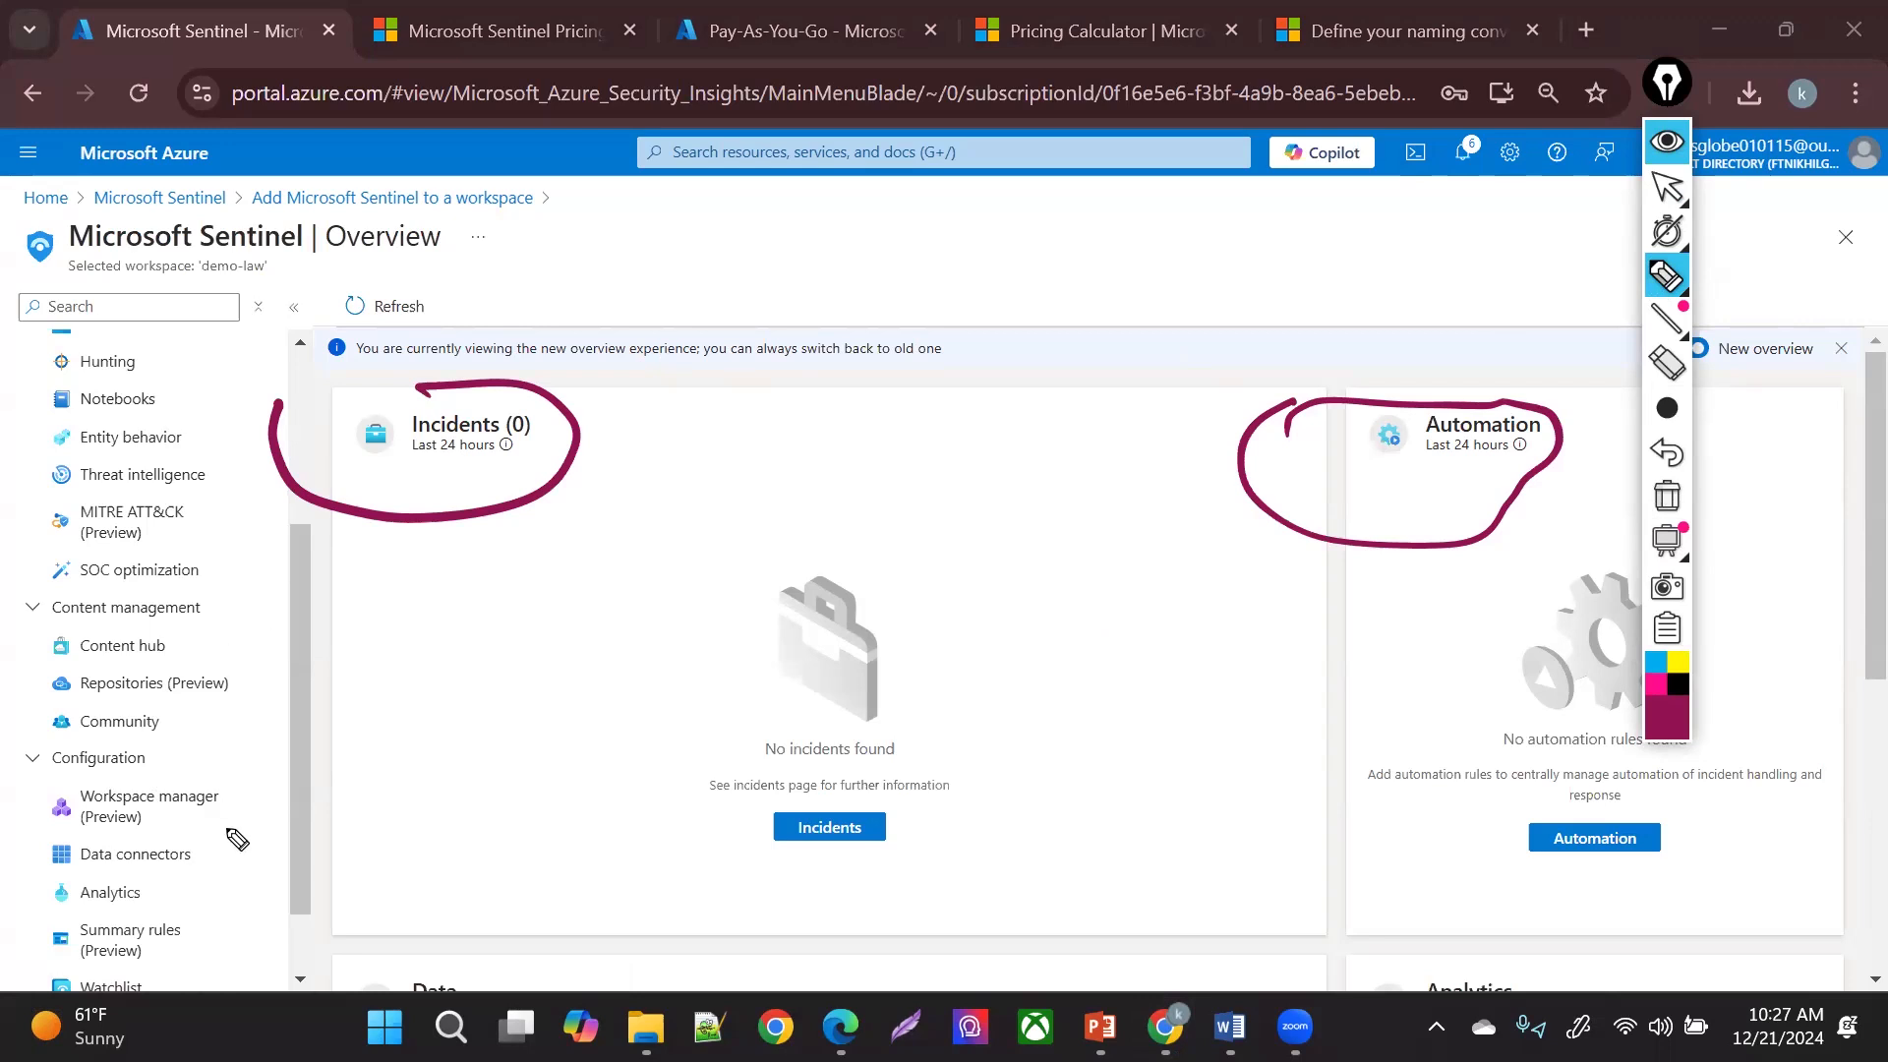
{"action": "mouse_move", "coordinate": [273, 841]}
{"action": "left_mouse_down"}
{"action": "mouse_move", "coordinate": [222, 847]}
{"action": "mouse_move", "coordinate": [182, 901]}
{"action": "left_mouse_up"}
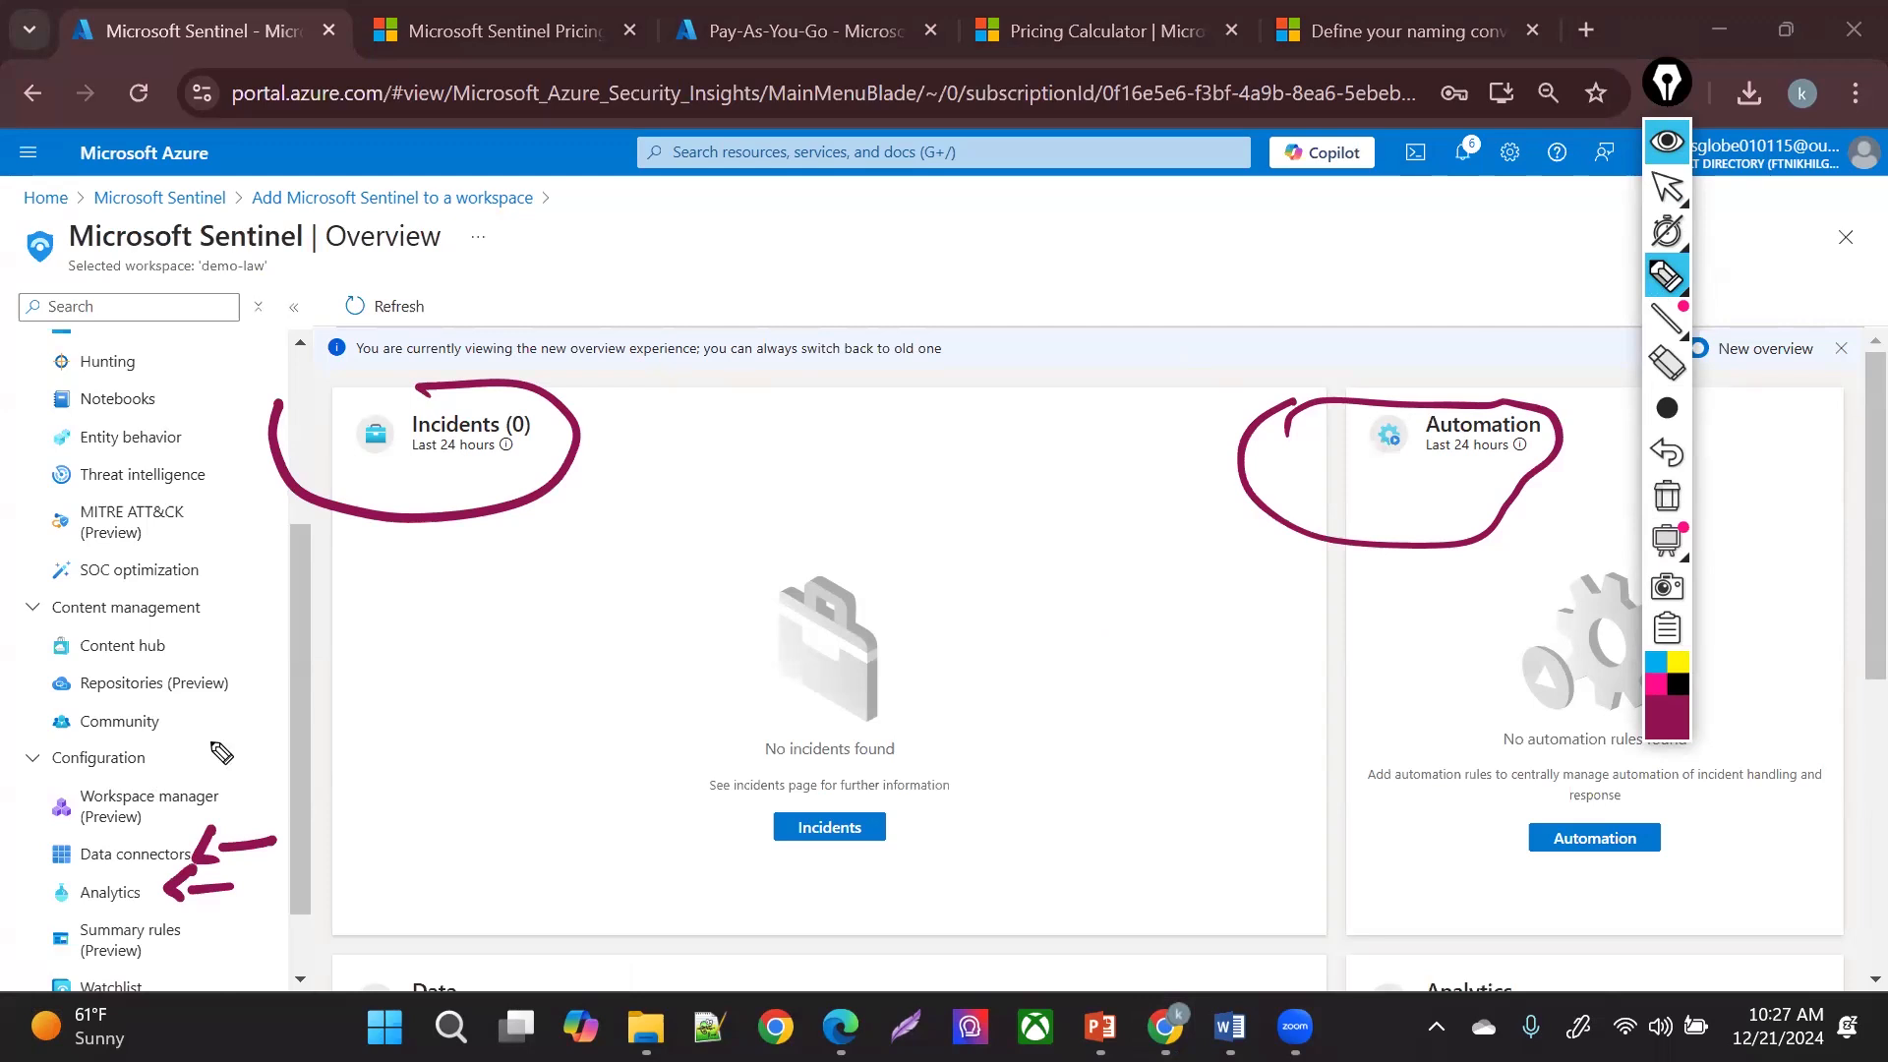
{"action": "left_click_drag", "start_coordinate": [155, 359], "coordinate": [150, 369]}
{"action": "left_click_drag", "start_coordinate": [169, 372], "coordinate": [216, 367]}
{"action": "left_click", "coordinate": [1660, 187]}
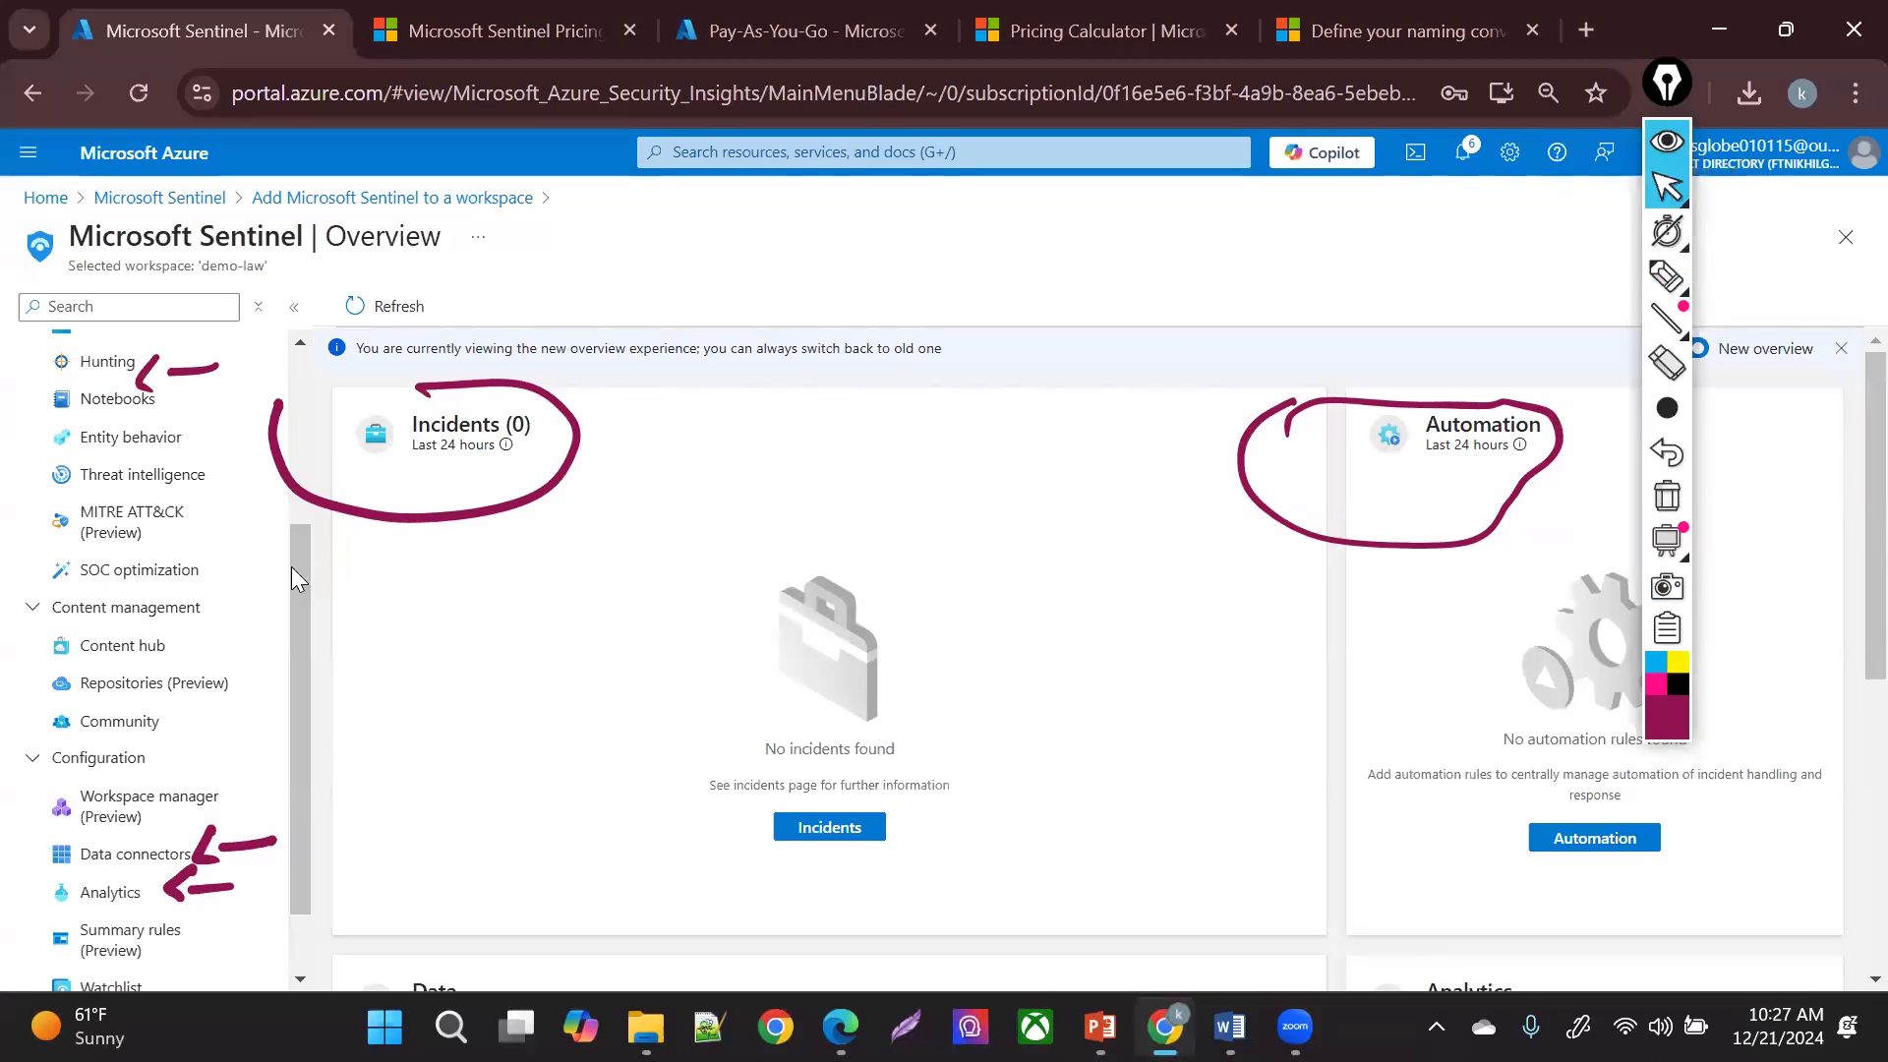
- Draw pen arrows beside Incidents, Workbooks and Threat intelligence, and a long arrow leading out from Content hub
{"action": "scroll", "coordinate": [295, 580], "scroll_direction": "up", "scroll_amount": 2}
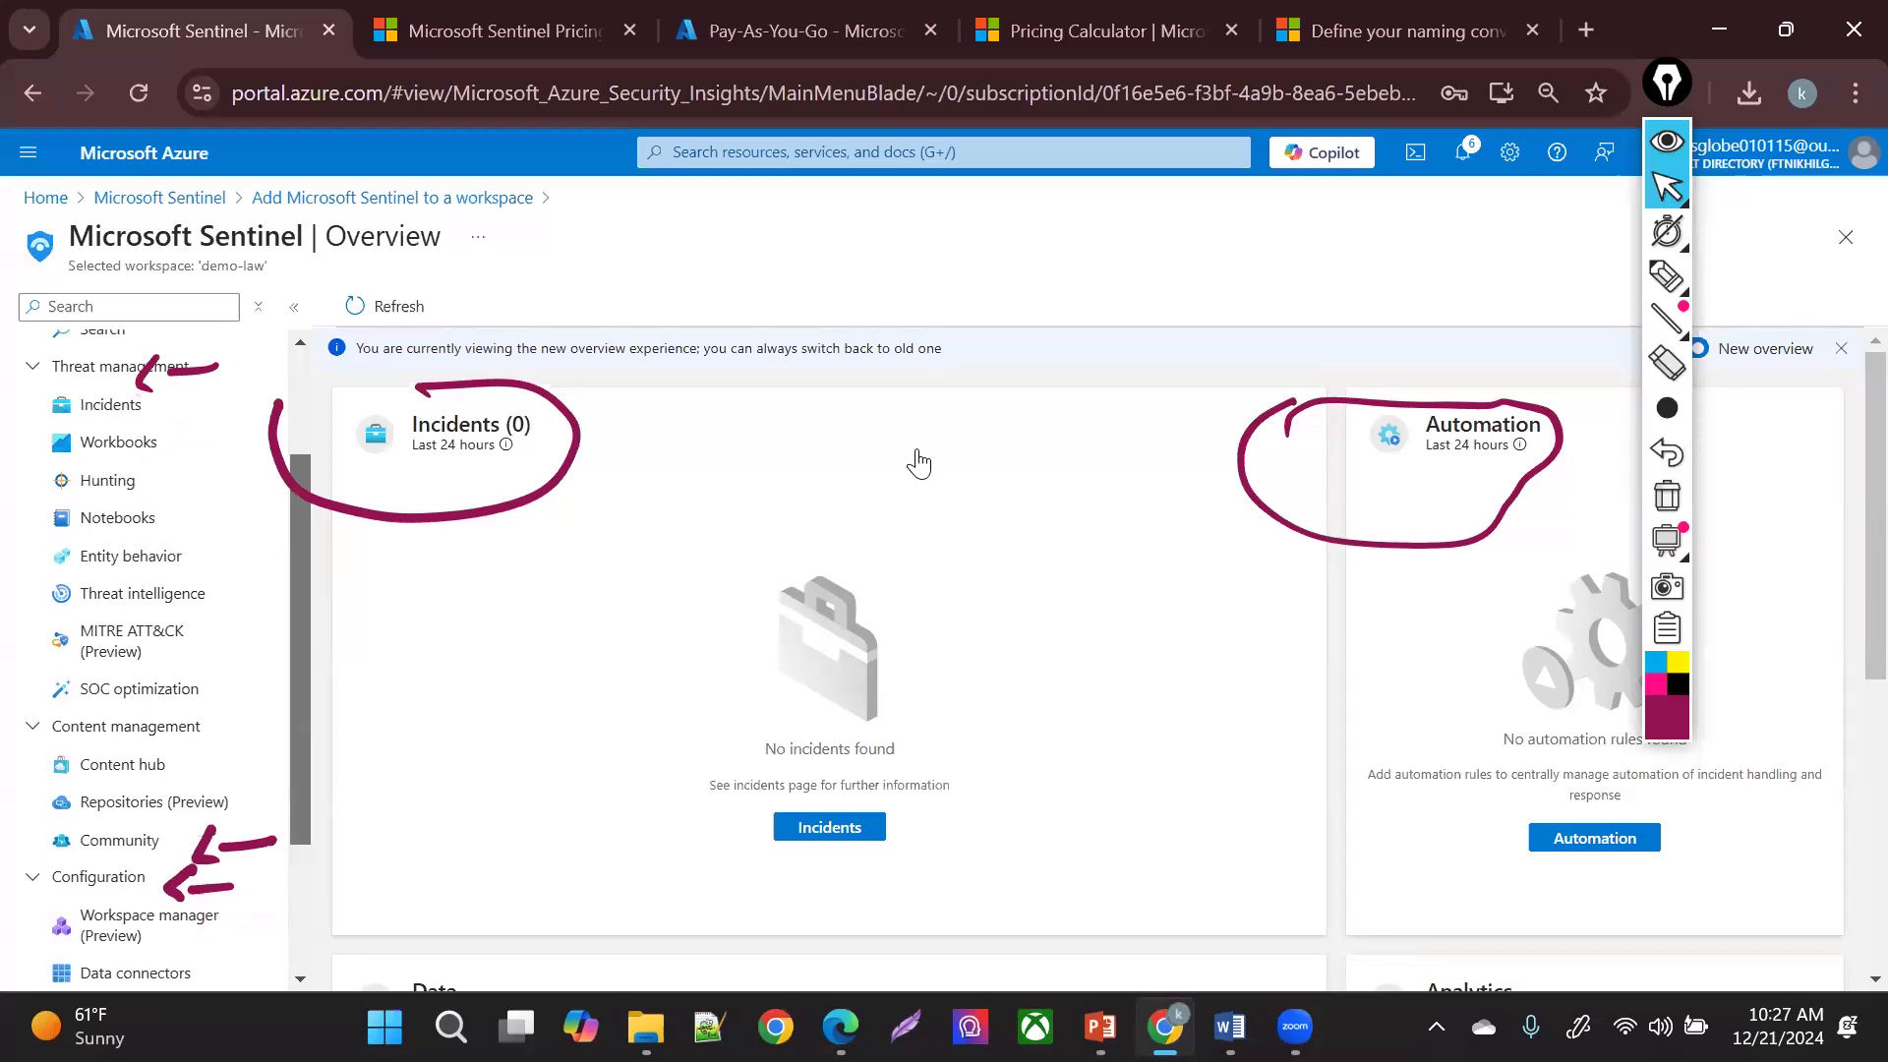
{"action": "left_click", "coordinate": [1664, 279]}
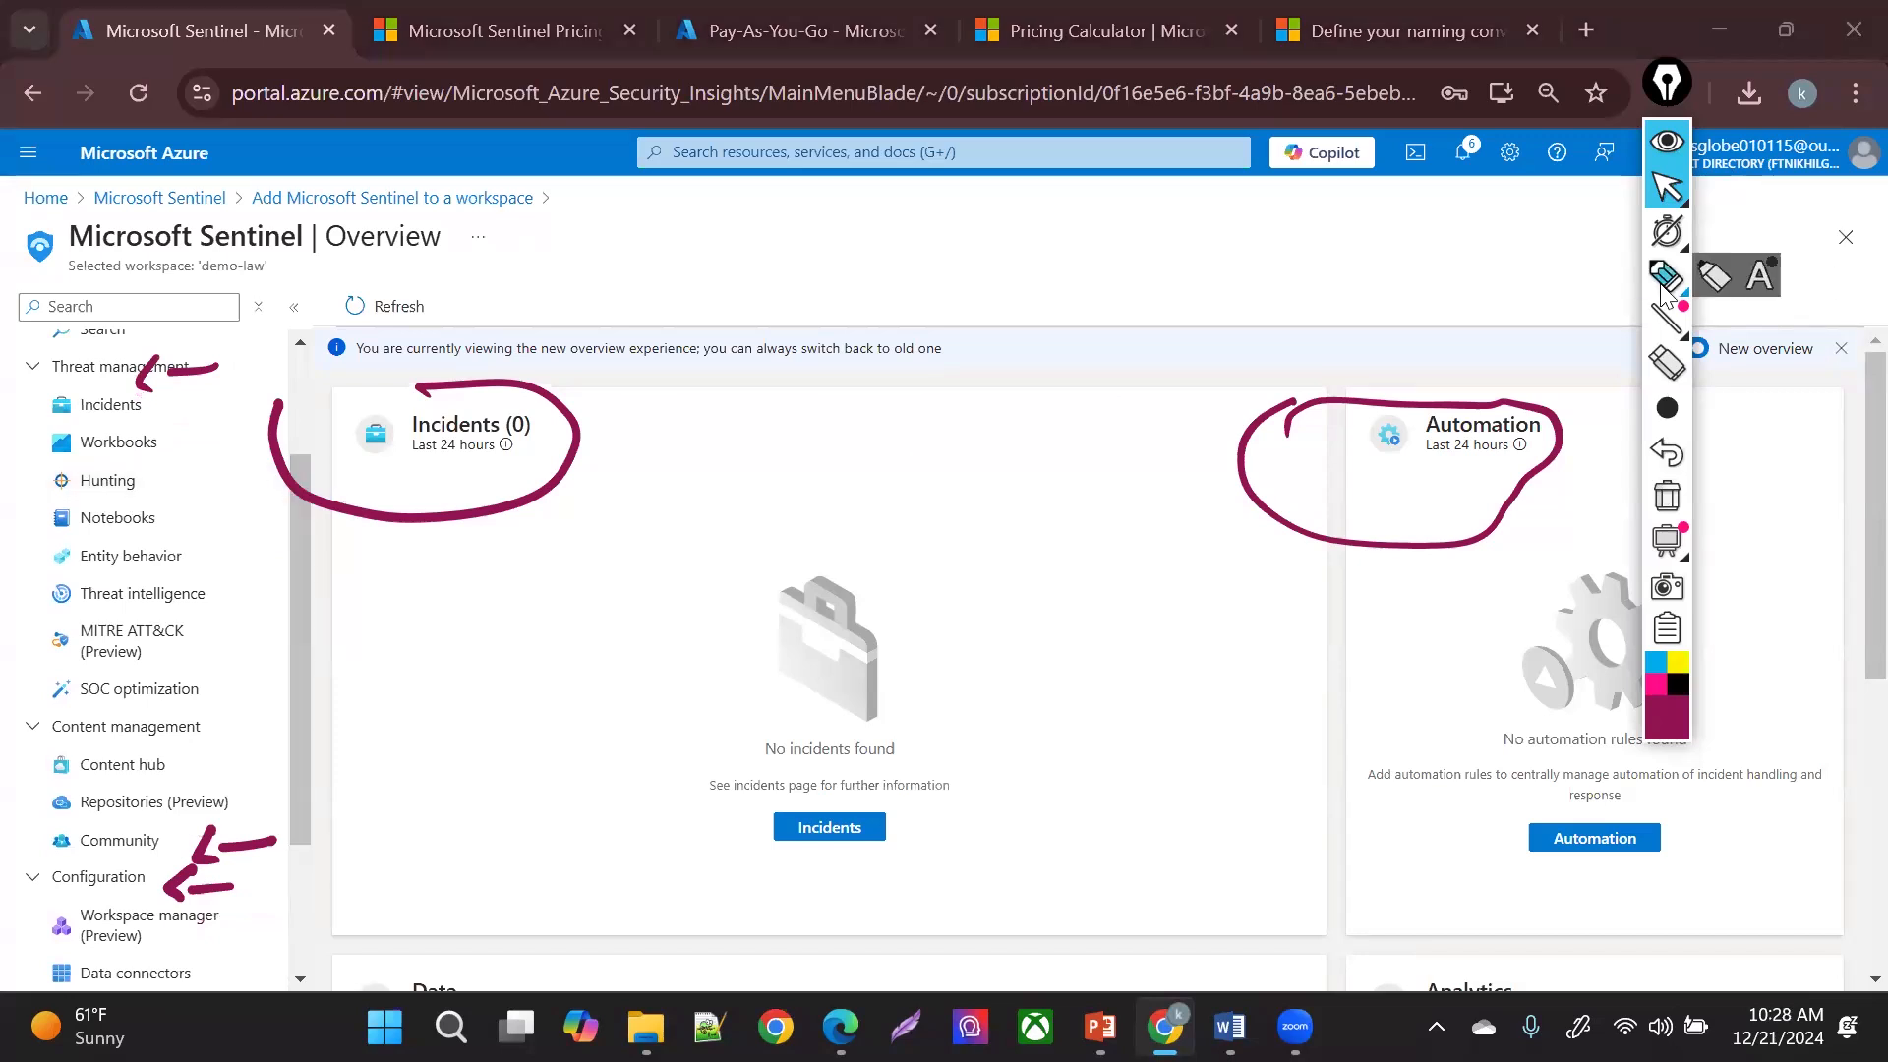
{"action": "left_click_drag", "start_coordinate": [201, 394], "coordinate": [166, 420]}
{"action": "left_click_drag", "start_coordinate": [194, 455], "coordinate": [156, 460]}
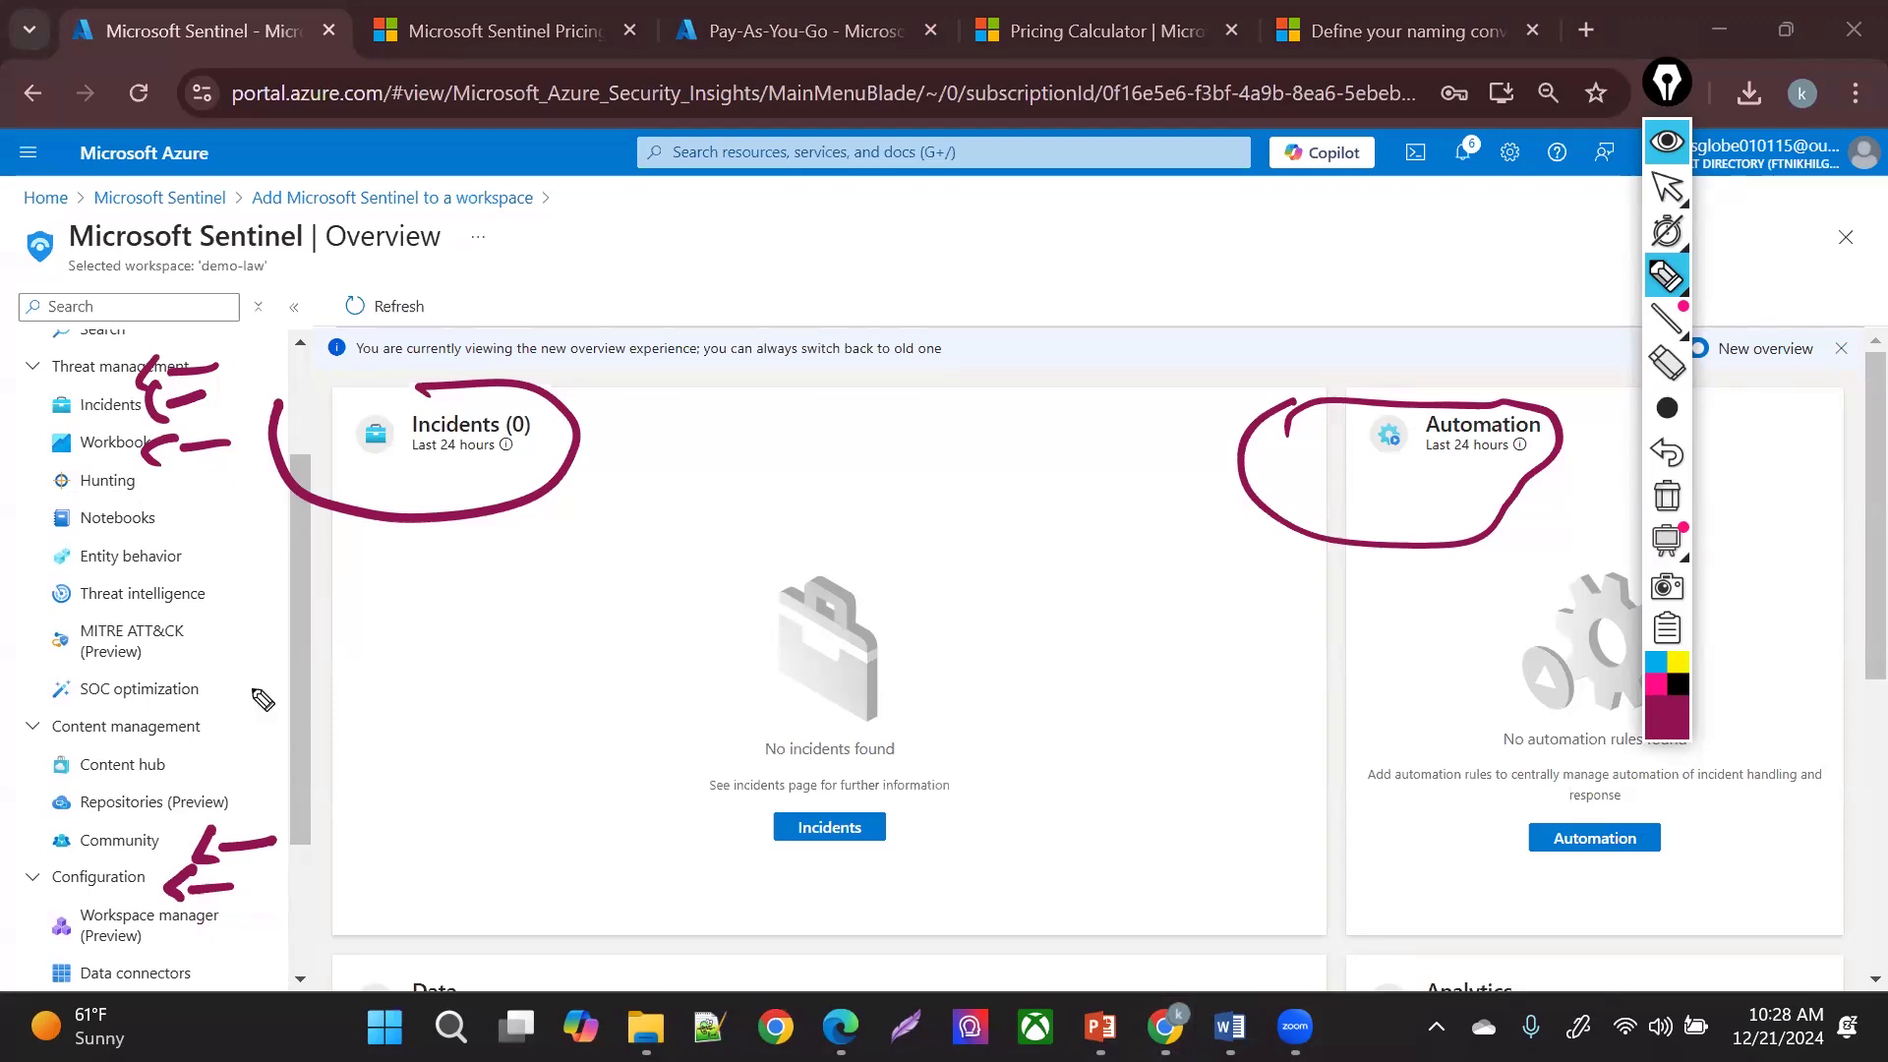
{"action": "mouse_move", "coordinate": [218, 582]}
{"action": "left_mouse_down"}
{"action": "mouse_move", "coordinate": [209, 602]}
{"action": "mouse_move", "coordinate": [271, 604]}
{"action": "left_mouse_up"}
{"action": "mouse_move", "coordinate": [190, 767]}
{"action": "left_mouse_down"}
{"action": "mouse_move", "coordinate": [346, 747]}
{"action": "mouse_move", "coordinate": [368, 773]}
{"action": "left_mouse_up"}
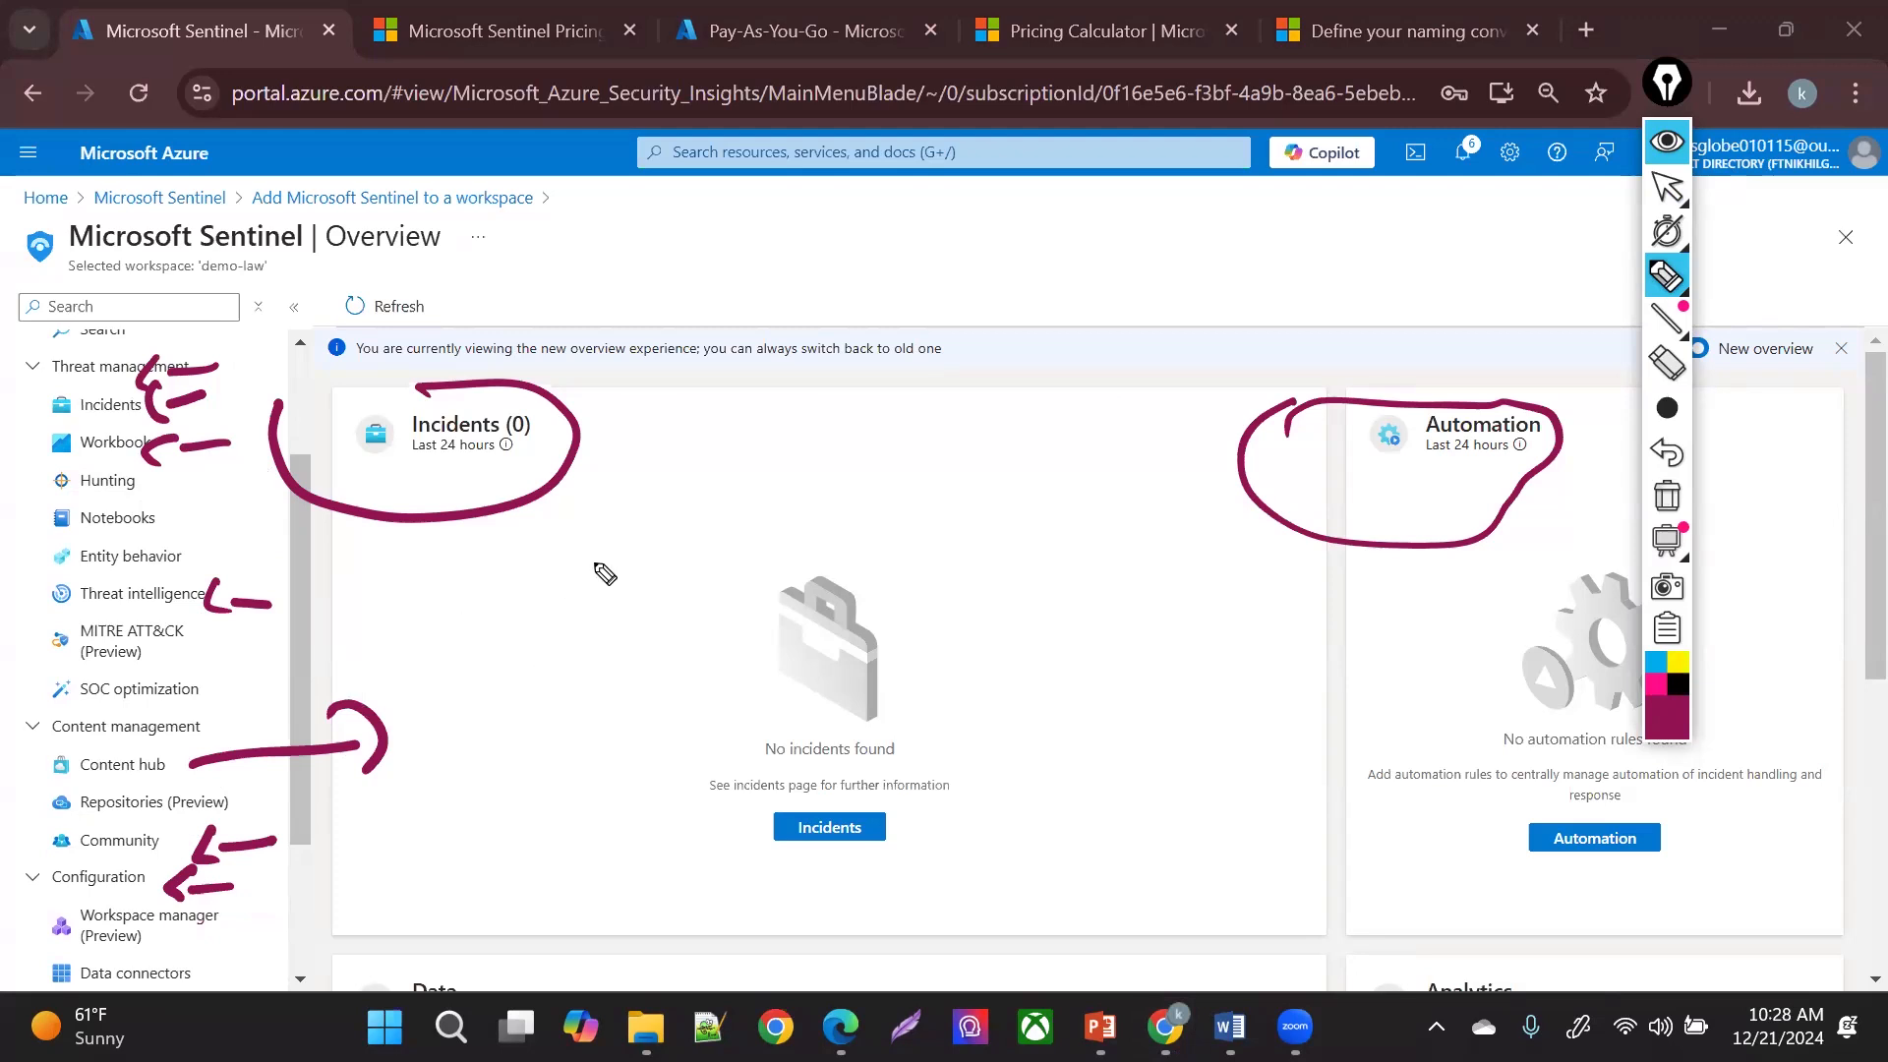
- Handwrite notes on analysts, workbooks and threat hunting across the Incidents card, crossing out the partly written "play"
{"action": "mouse_move", "coordinate": [474, 590]}
{"action": "left_mouse_down"}
{"action": "mouse_move", "coordinate": [708, 590]}
{"action": "mouse_move", "coordinate": [830, 627]}
{"action": "mouse_move", "coordinate": [1018, 599]}
{"action": "mouse_move", "coordinate": [1010, 641]}
{"action": "left_mouse_up"}
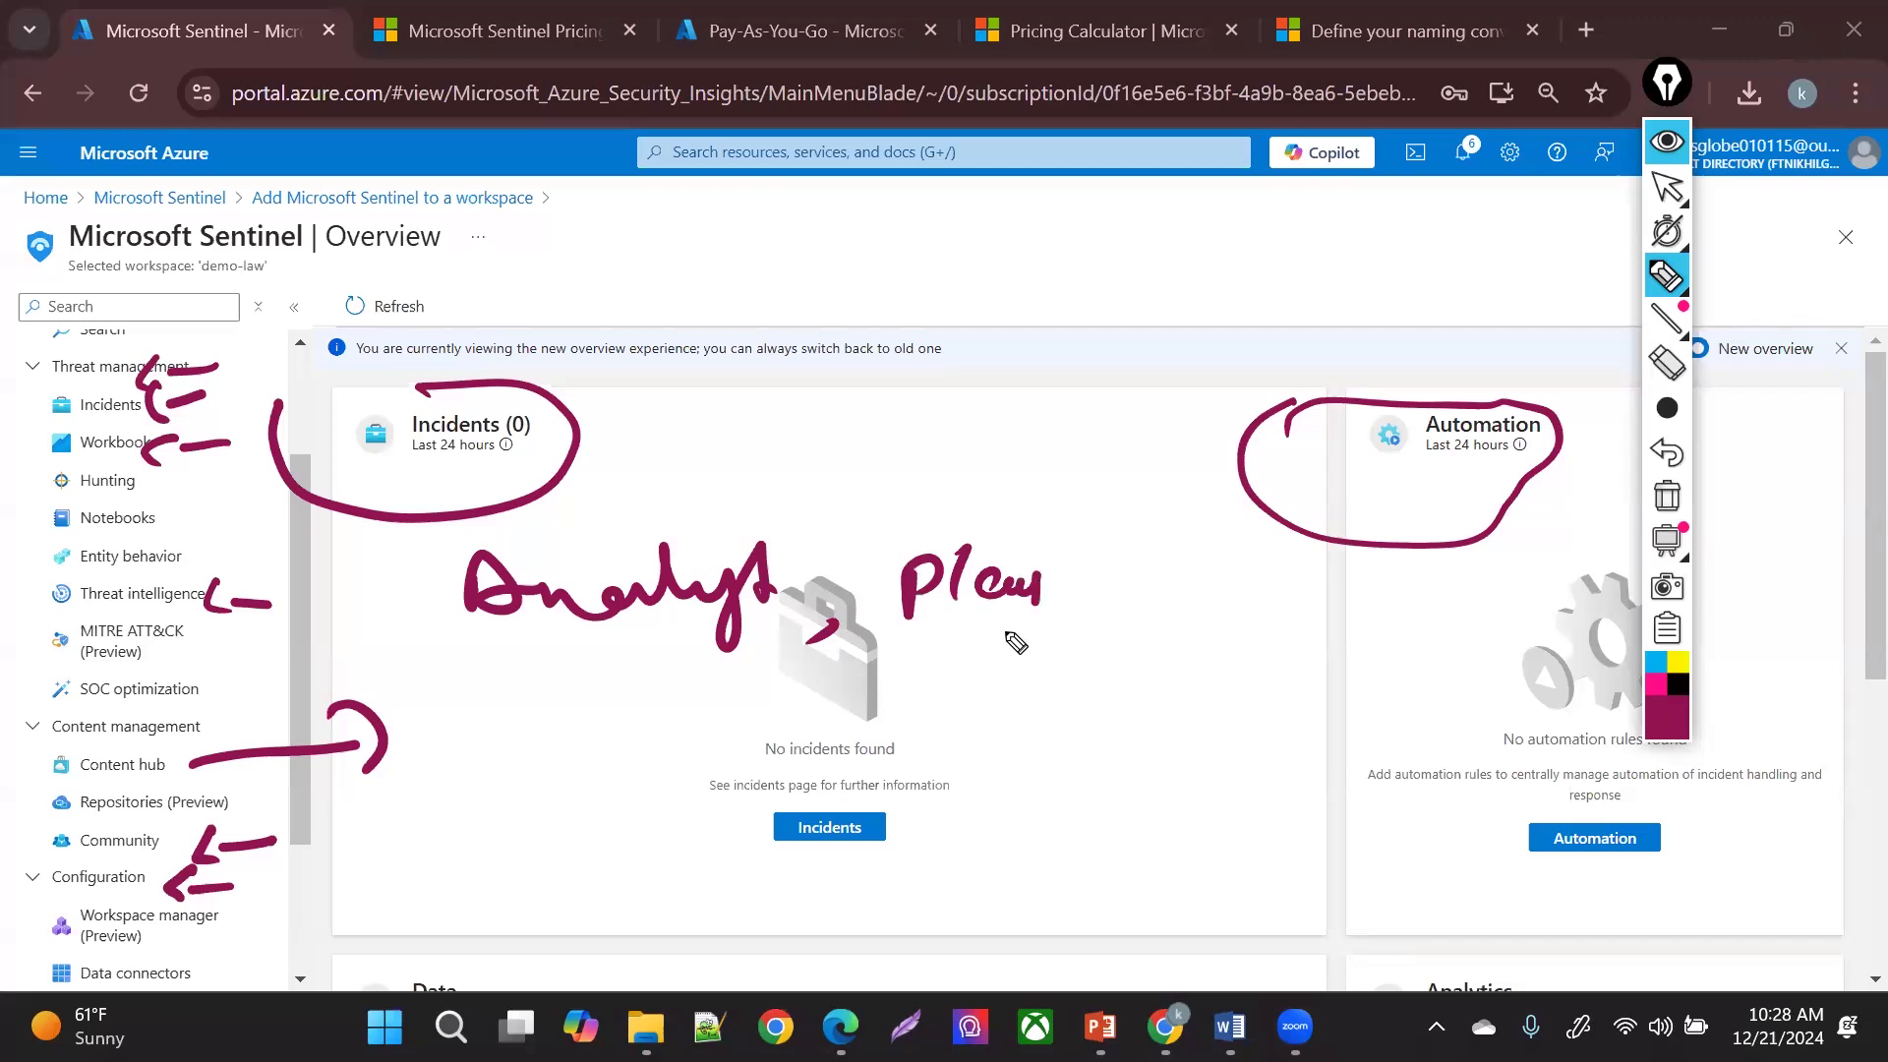
{"action": "mouse_move", "coordinate": [850, 537]}
{"action": "left_mouse_down"}
{"action": "mouse_move", "coordinate": [1012, 590]}
{"action": "mouse_move", "coordinate": [1193, 611]}
{"action": "mouse_move", "coordinate": [1224, 565]}
{"action": "mouse_move", "coordinate": [1268, 619]}
{"action": "mouse_move", "coordinate": [1392, 619]}
{"action": "mouse_move", "coordinate": [1398, 646]}
{"action": "left_mouse_up"}
{"action": "mouse_move", "coordinate": [836, 660]}
{"action": "left_mouse_down"}
{"action": "mouse_move", "coordinate": [833, 708]}
{"action": "mouse_move", "coordinate": [1026, 710]}
{"action": "mouse_move", "coordinate": [890, 710]}
{"action": "left_mouse_up"}
{"action": "mouse_move", "coordinate": [1023, 673]}
{"action": "left_mouse_down"}
{"action": "mouse_move", "coordinate": [1035, 712]}
{"action": "mouse_move", "coordinate": [1160, 724]}
{"action": "mouse_move", "coordinate": [1256, 700]}
{"action": "left_mouse_up"}
- Circle Content management and Data connectors, handwrite "PA" beside them, and box the Microsoft Sentinel page title
{"action": "mouse_move", "coordinate": [201, 703]}
{"action": "left_mouse_down"}
{"action": "mouse_move", "coordinate": [12, 715]}
{"action": "mouse_move", "coordinate": [128, 767]}
{"action": "left_mouse_up"}
{"action": "mouse_move", "coordinate": [58, 961]}
{"action": "left_mouse_down"}
{"action": "mouse_move", "coordinate": [163, 951]}
{"action": "mouse_move", "coordinate": [211, 969]}
{"action": "mouse_move", "coordinate": [20, 988]}
{"action": "mouse_move", "coordinate": [118, 973]}
{"action": "left_mouse_up"}
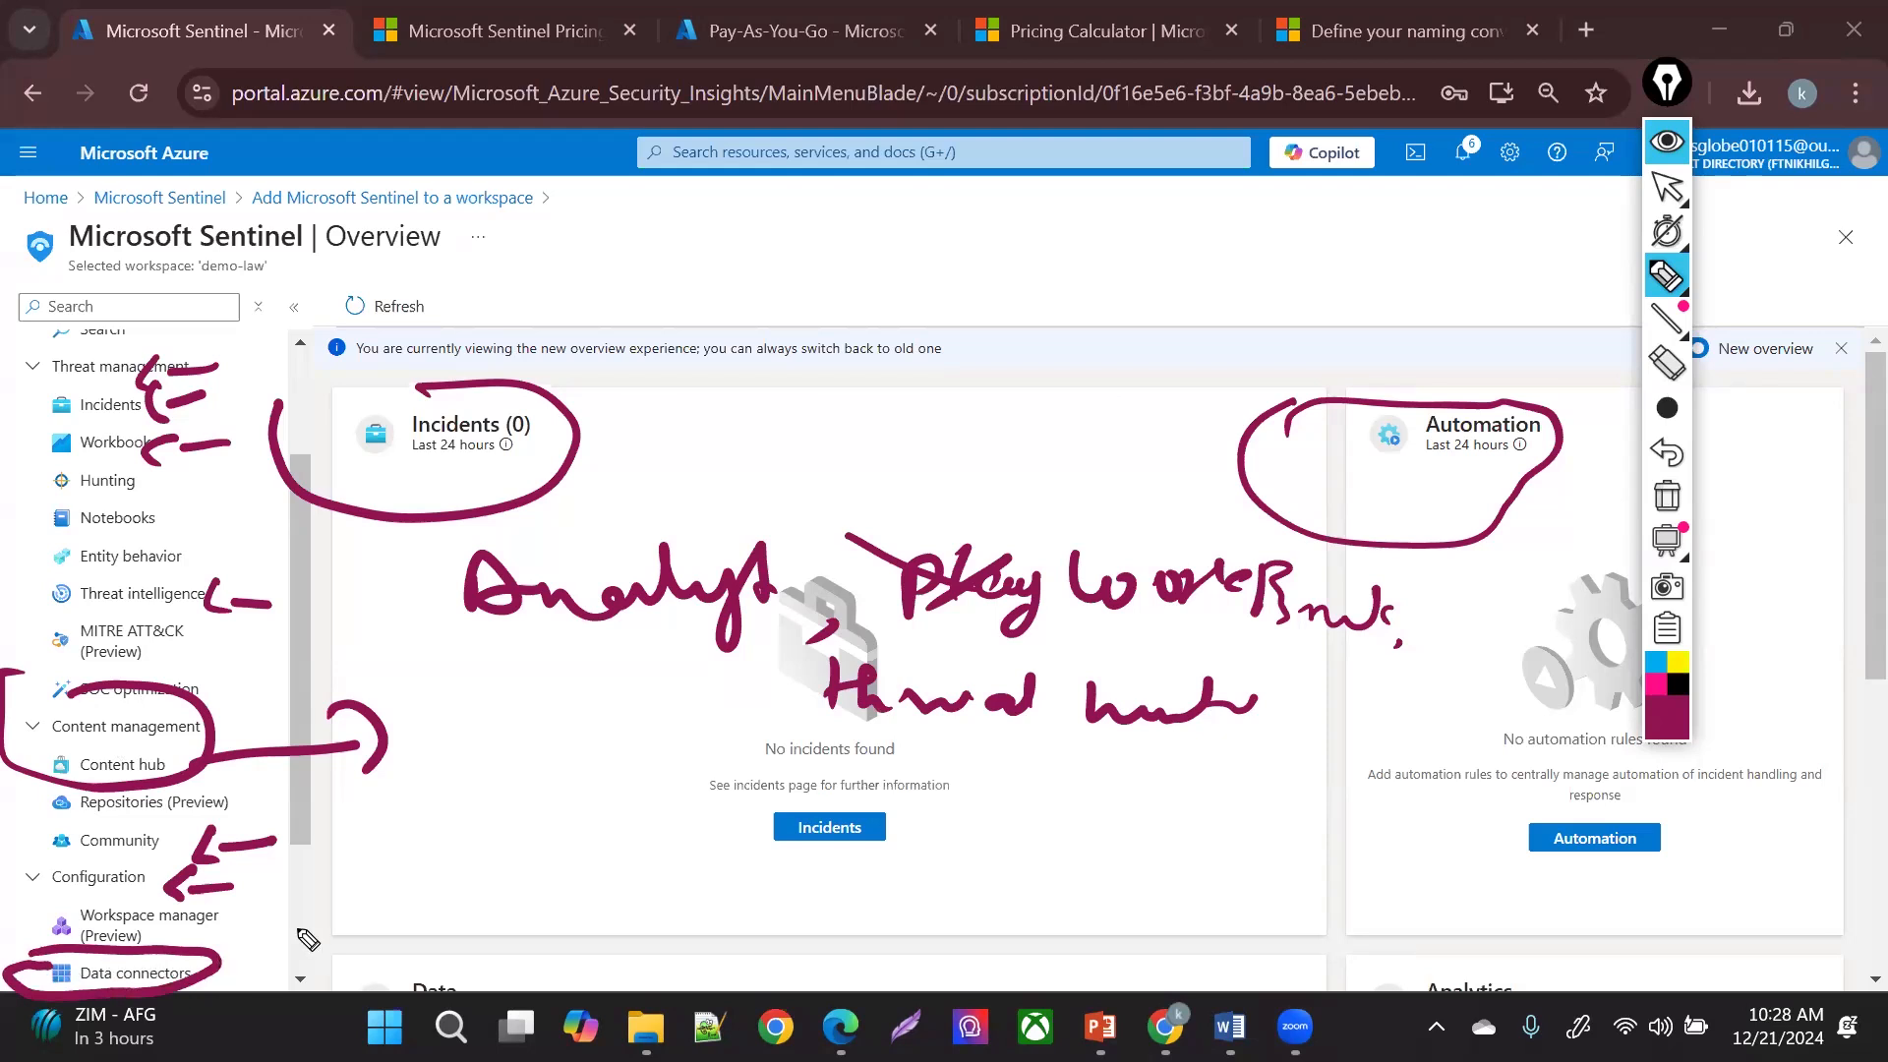
{"action": "mouse_move", "coordinate": [387, 874]}
{"action": "left_mouse_down"}
{"action": "mouse_move", "coordinate": [374, 905]}
{"action": "mouse_move", "coordinate": [388, 878]}
{"action": "left_mouse_up"}
{"action": "left_click_drag", "start_coordinate": [418, 895], "coordinate": [448, 880]}
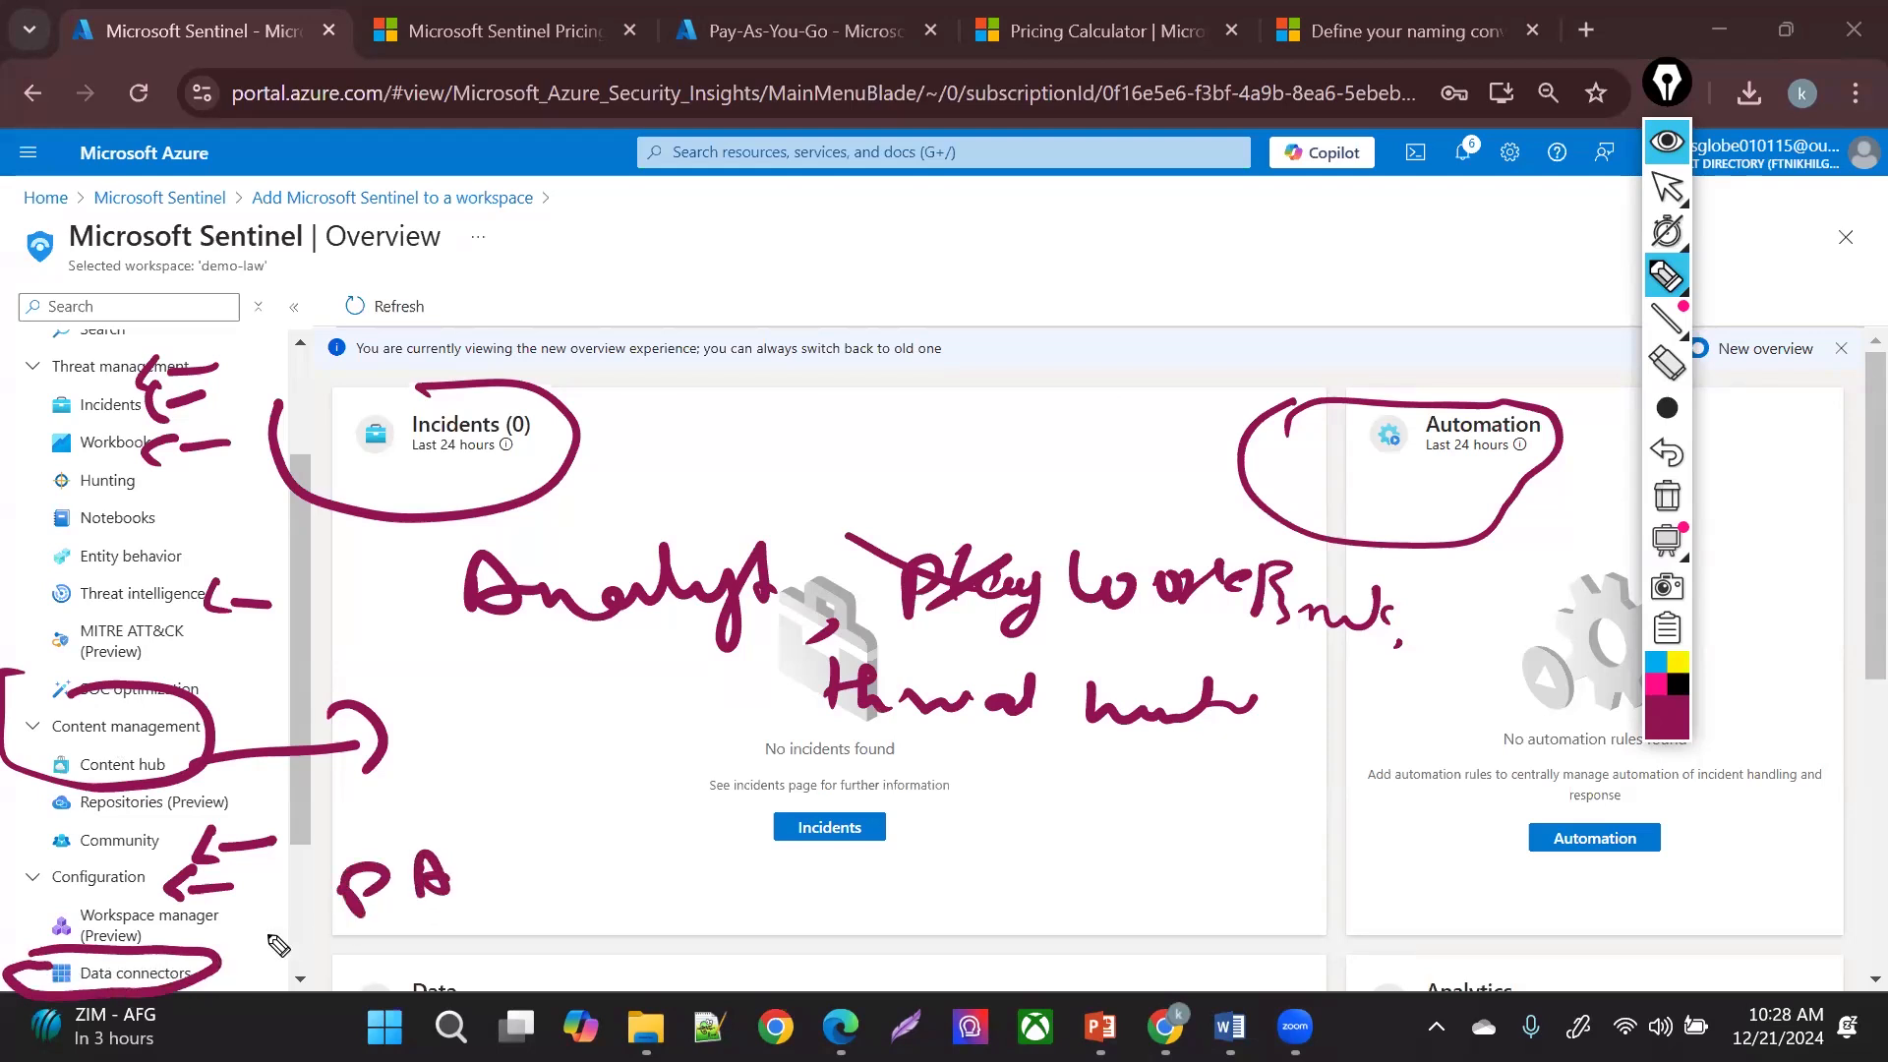
{"action": "left_click_drag", "start_coordinate": [263, 937], "coordinate": [232, 950]}
{"action": "mouse_move", "coordinate": [77, 276]}
{"action": "left_mouse_down"}
{"action": "mouse_move", "coordinate": [364, 295]}
{"action": "mouse_move", "coordinate": [251, 173]}
{"action": "mouse_move", "coordinate": [49, 200]}
{"action": "mouse_move", "coordinate": [42, 287]}
{"action": "left_mouse_up"}
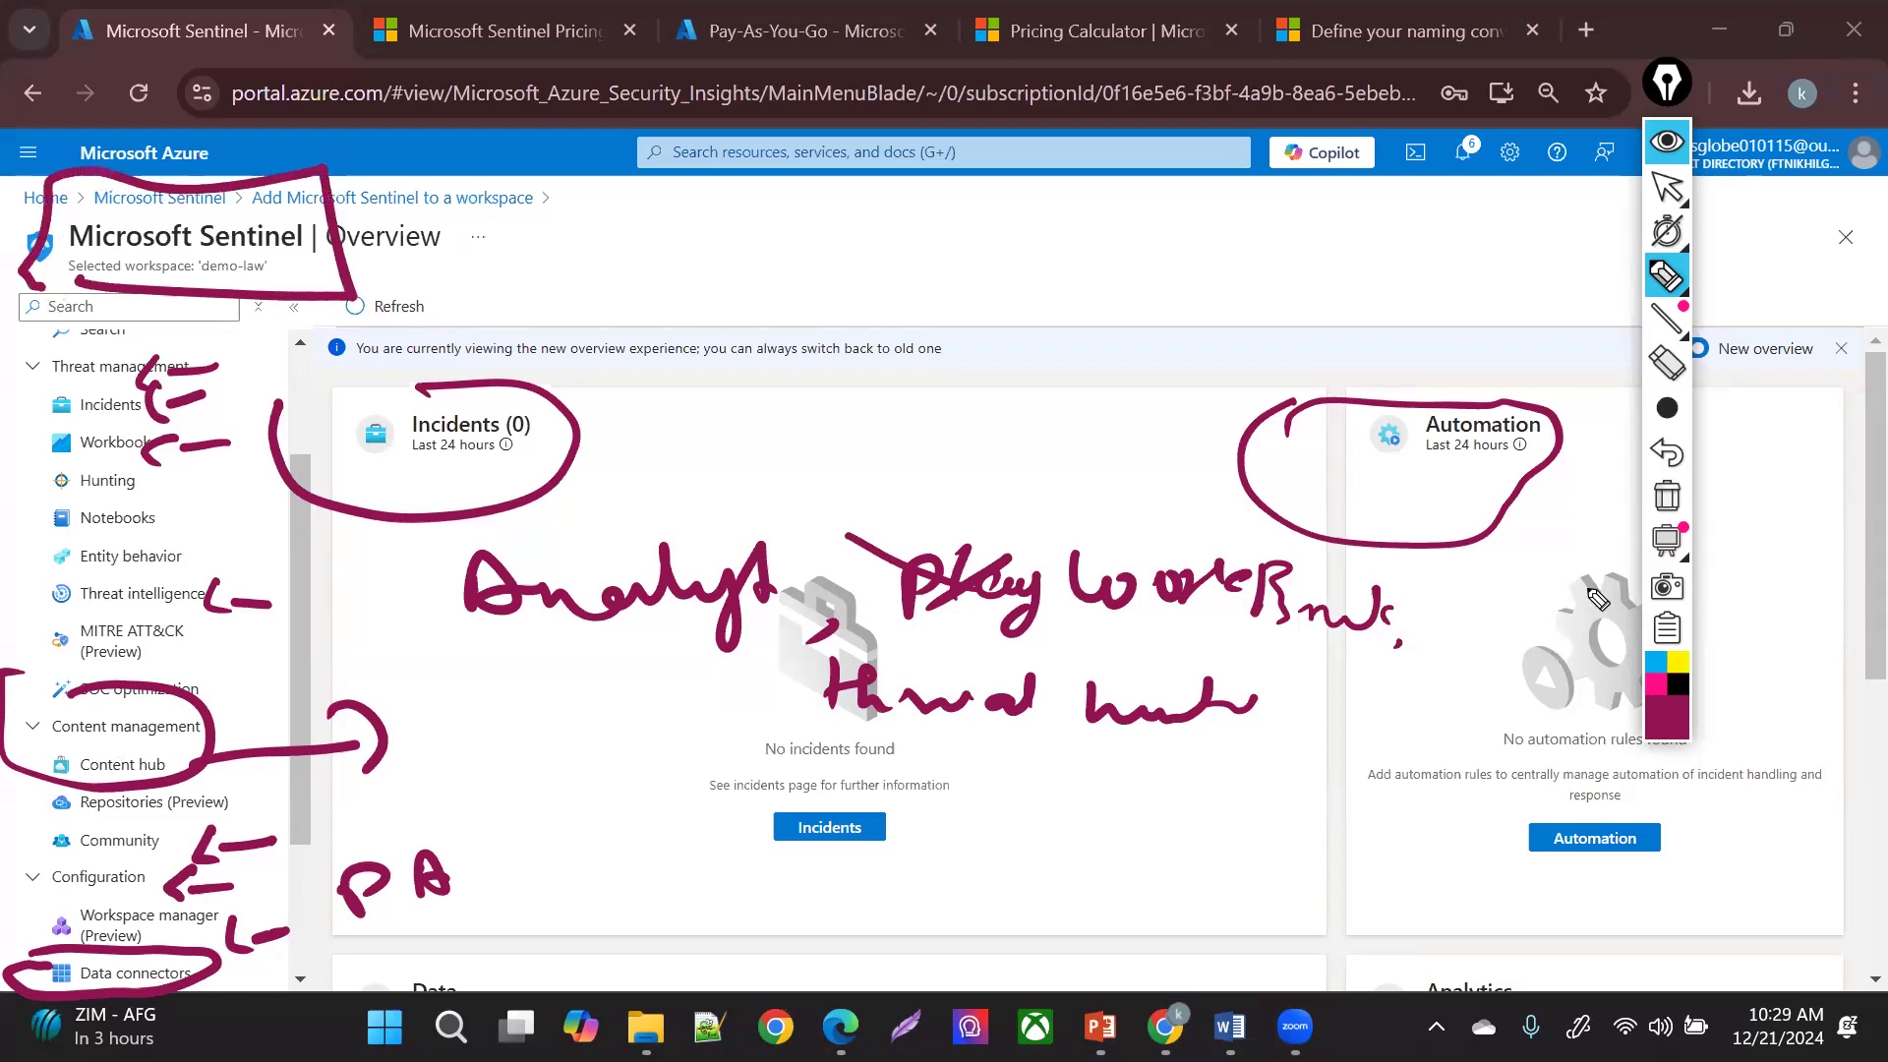
- Clear all pen annotations, handwrite "theory" above the overview cards and draw an outline around the Sentinel navigation list
{"action": "left_click", "coordinate": [1669, 503]}
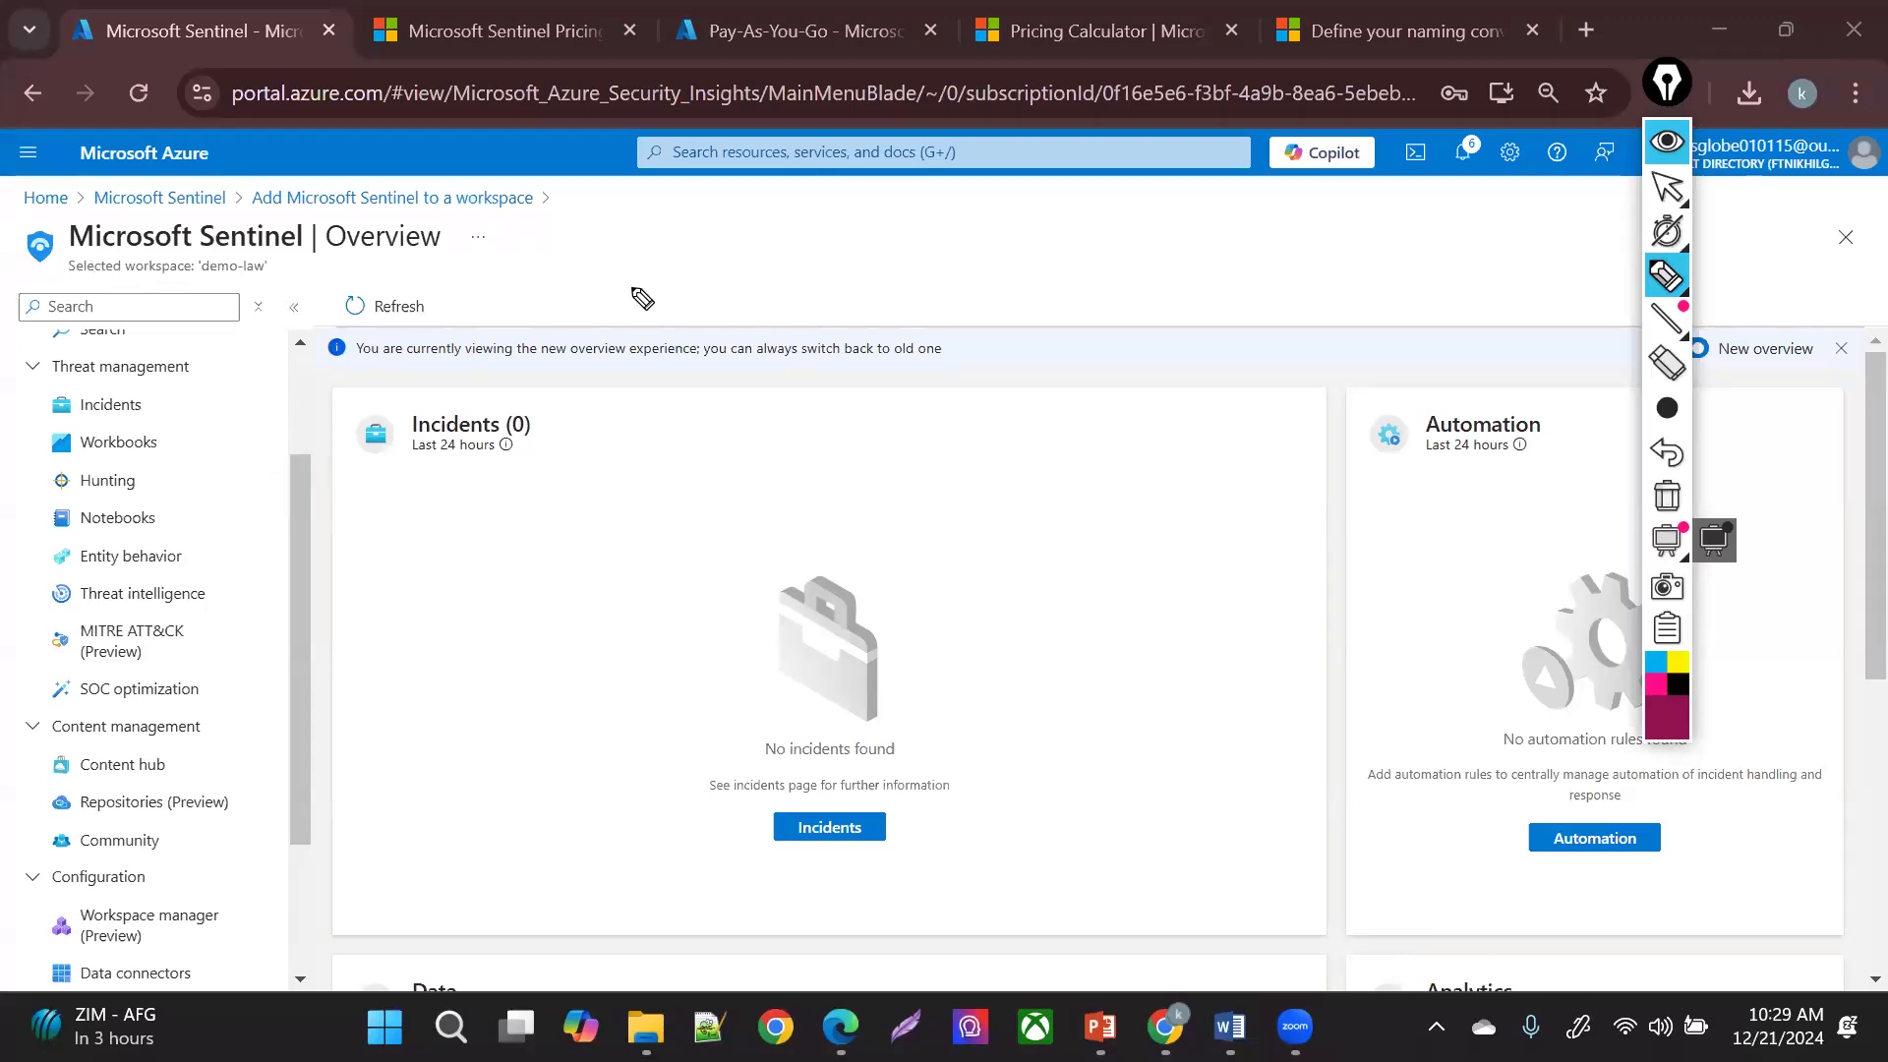
{"action": "mouse_move", "coordinate": [661, 215]}
{"action": "left_mouse_down"}
{"action": "mouse_move", "coordinate": [779, 295]}
{"action": "mouse_move", "coordinate": [872, 311]}
{"action": "mouse_move", "coordinate": [924, 279]}
{"action": "mouse_move", "coordinate": [918, 297]}
{"action": "left_mouse_up"}
{"action": "mouse_move", "coordinate": [83, 264]}
{"action": "left_mouse_down"}
{"action": "mouse_move", "coordinate": [433, 728]}
{"action": "mouse_move", "coordinate": [103, 875]}
{"action": "left_mouse_up"}
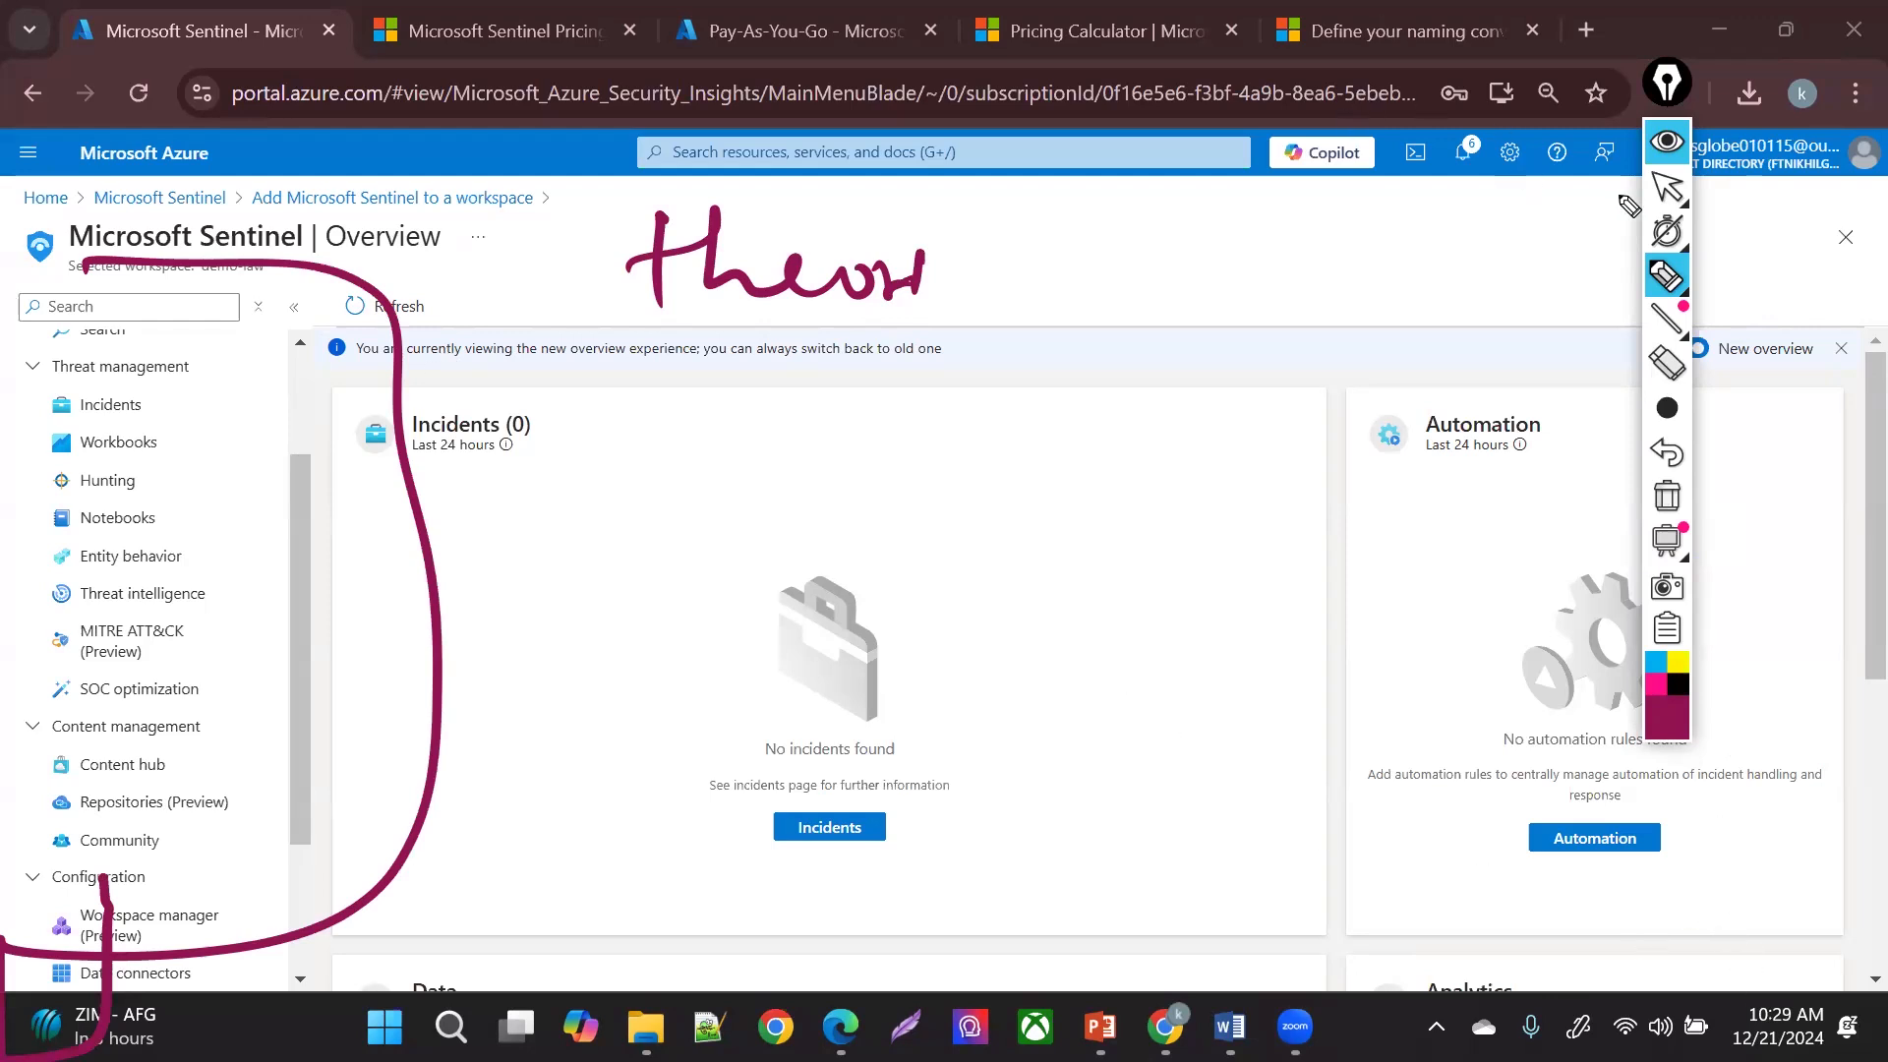
- Leave pen mode and switch from the PowerPoint slide to the browser window with the Microsoft Sentinel overview page
{"action": "left_click", "coordinate": [1664, 194]}
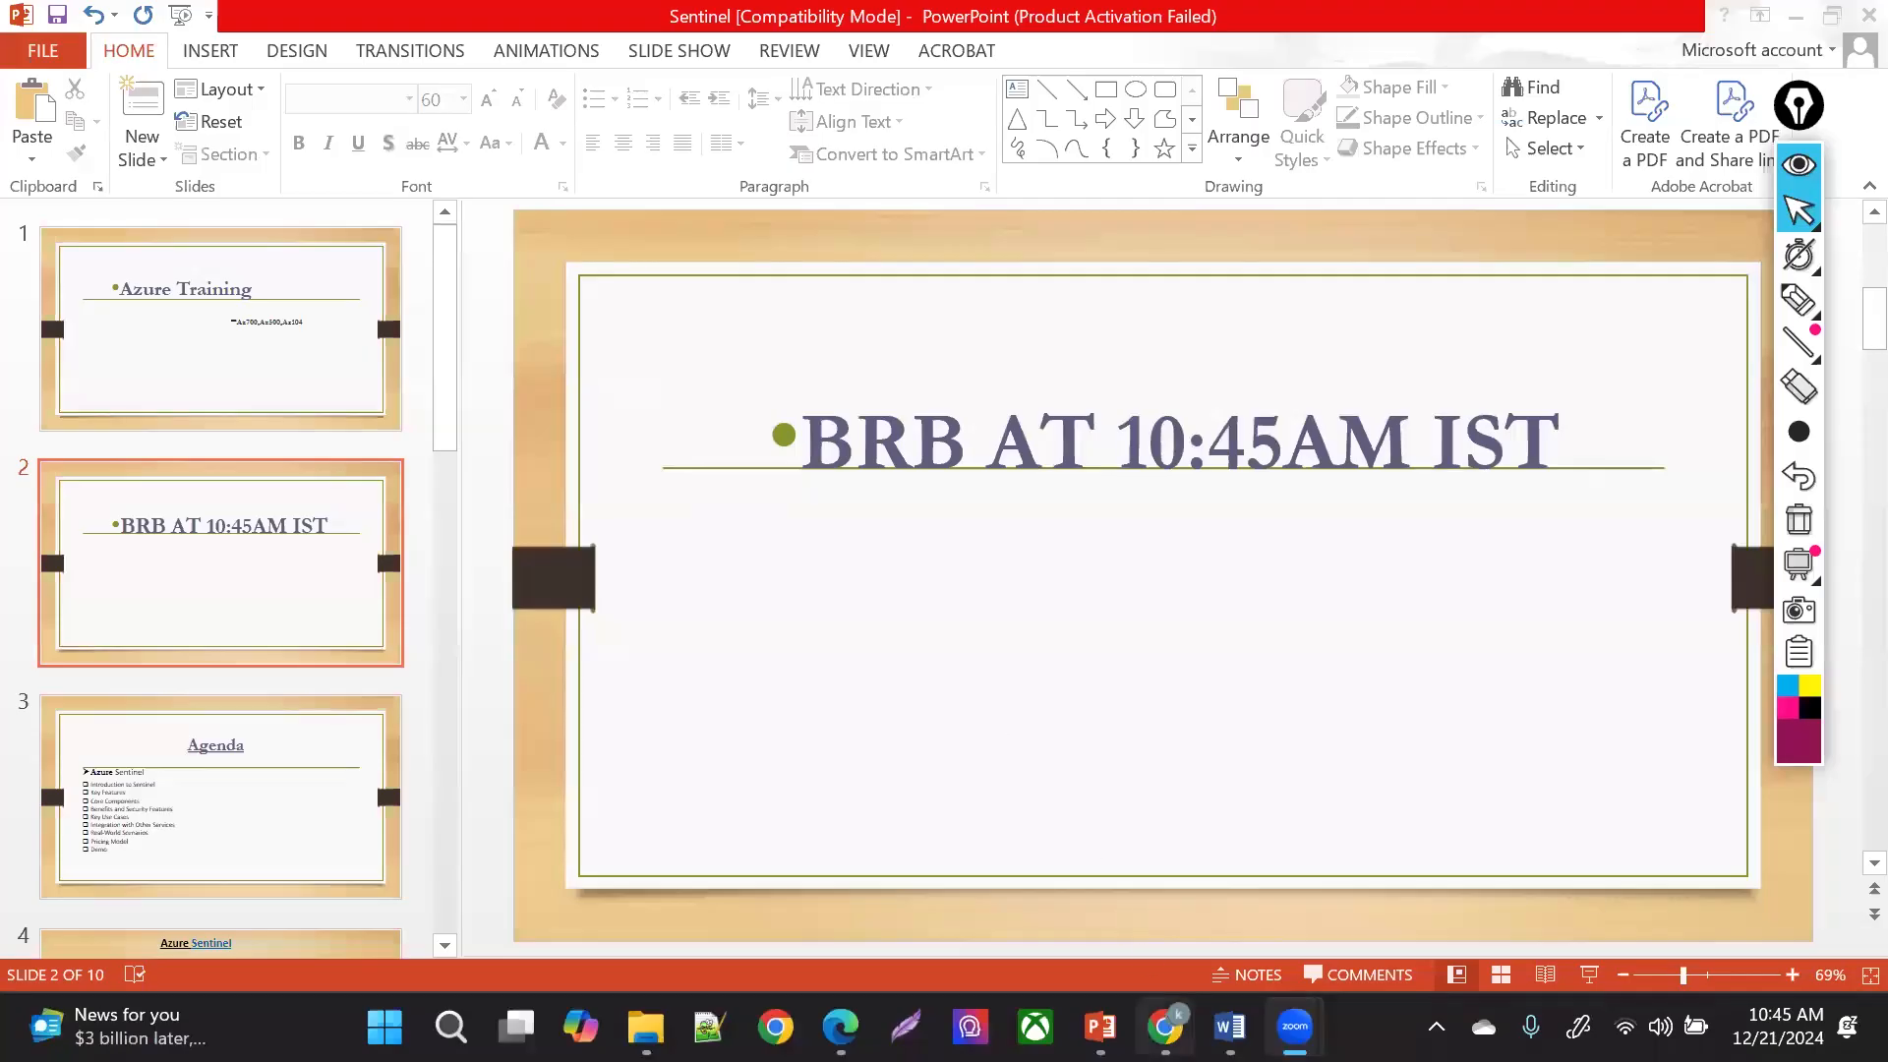
{"action": "mouse_move", "coordinate": [1165, 1027]}
{"action": "left_click", "coordinate": [1165, 885]}
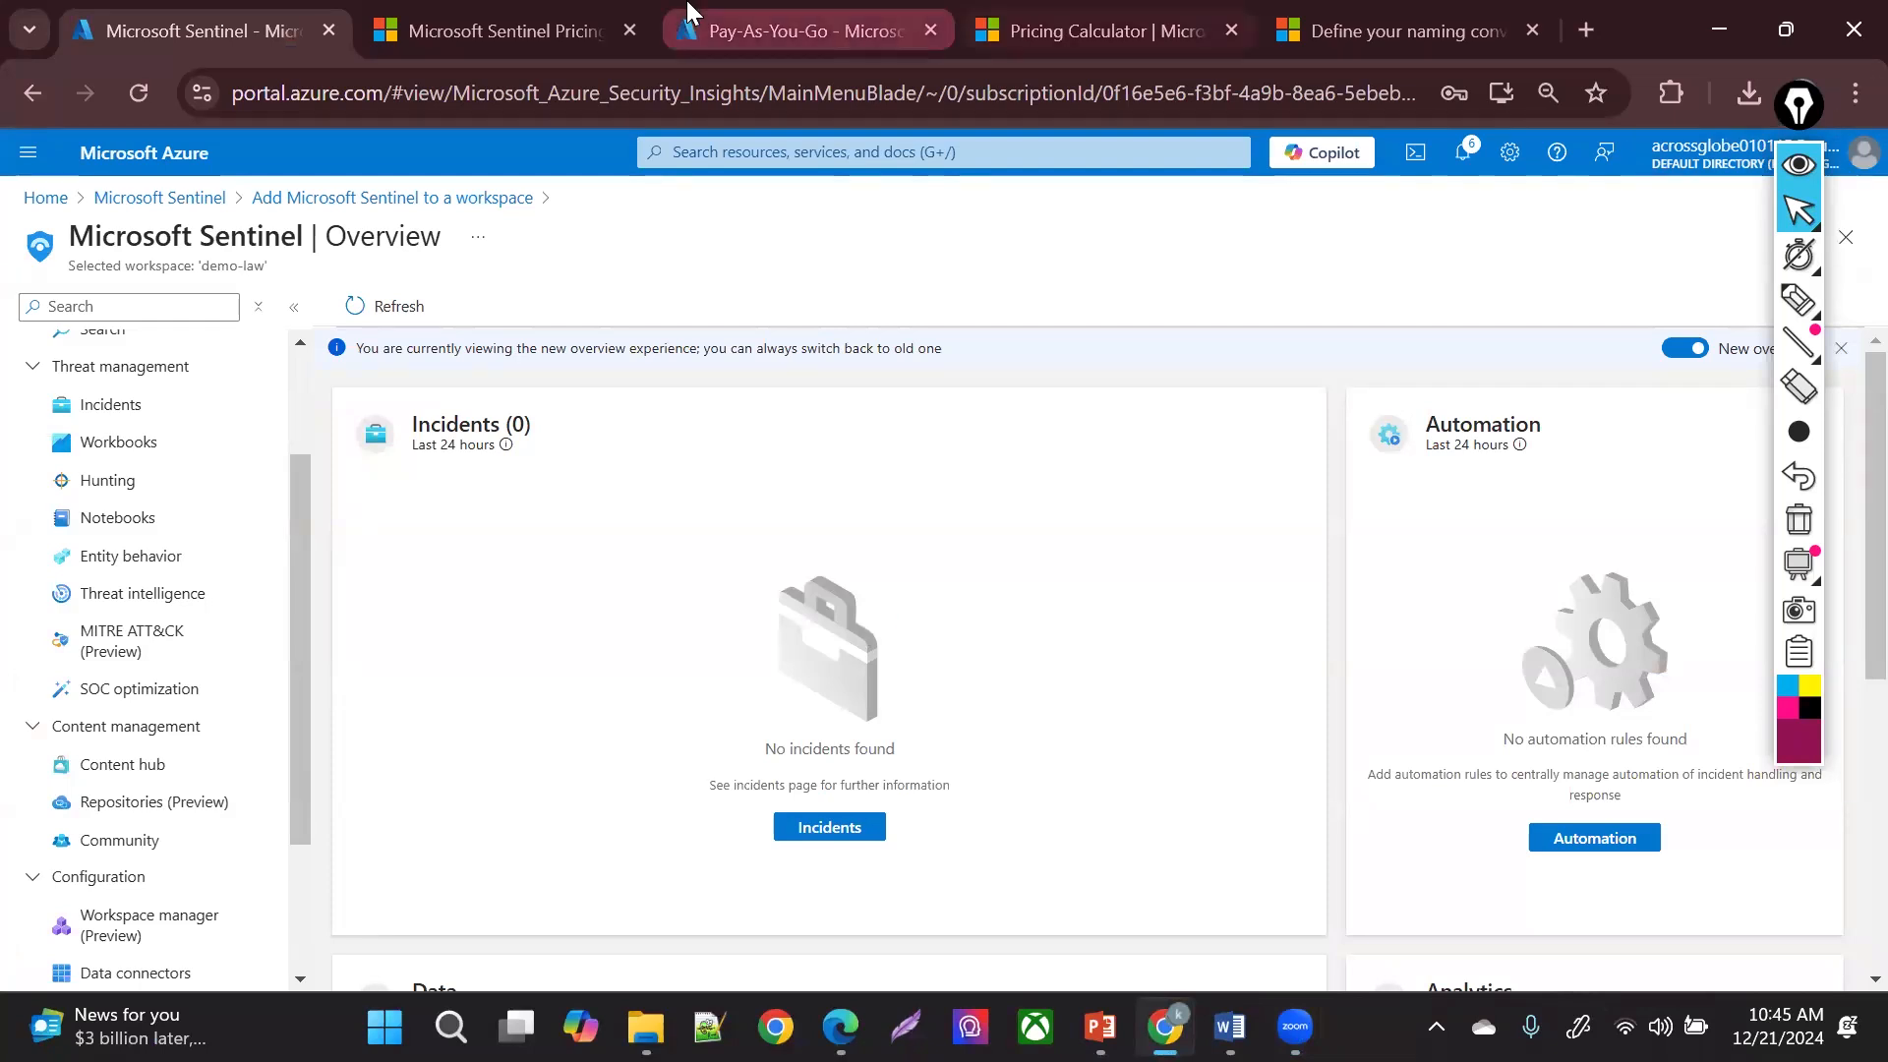
{"action": "mouse_move", "coordinate": [1794, 307]}
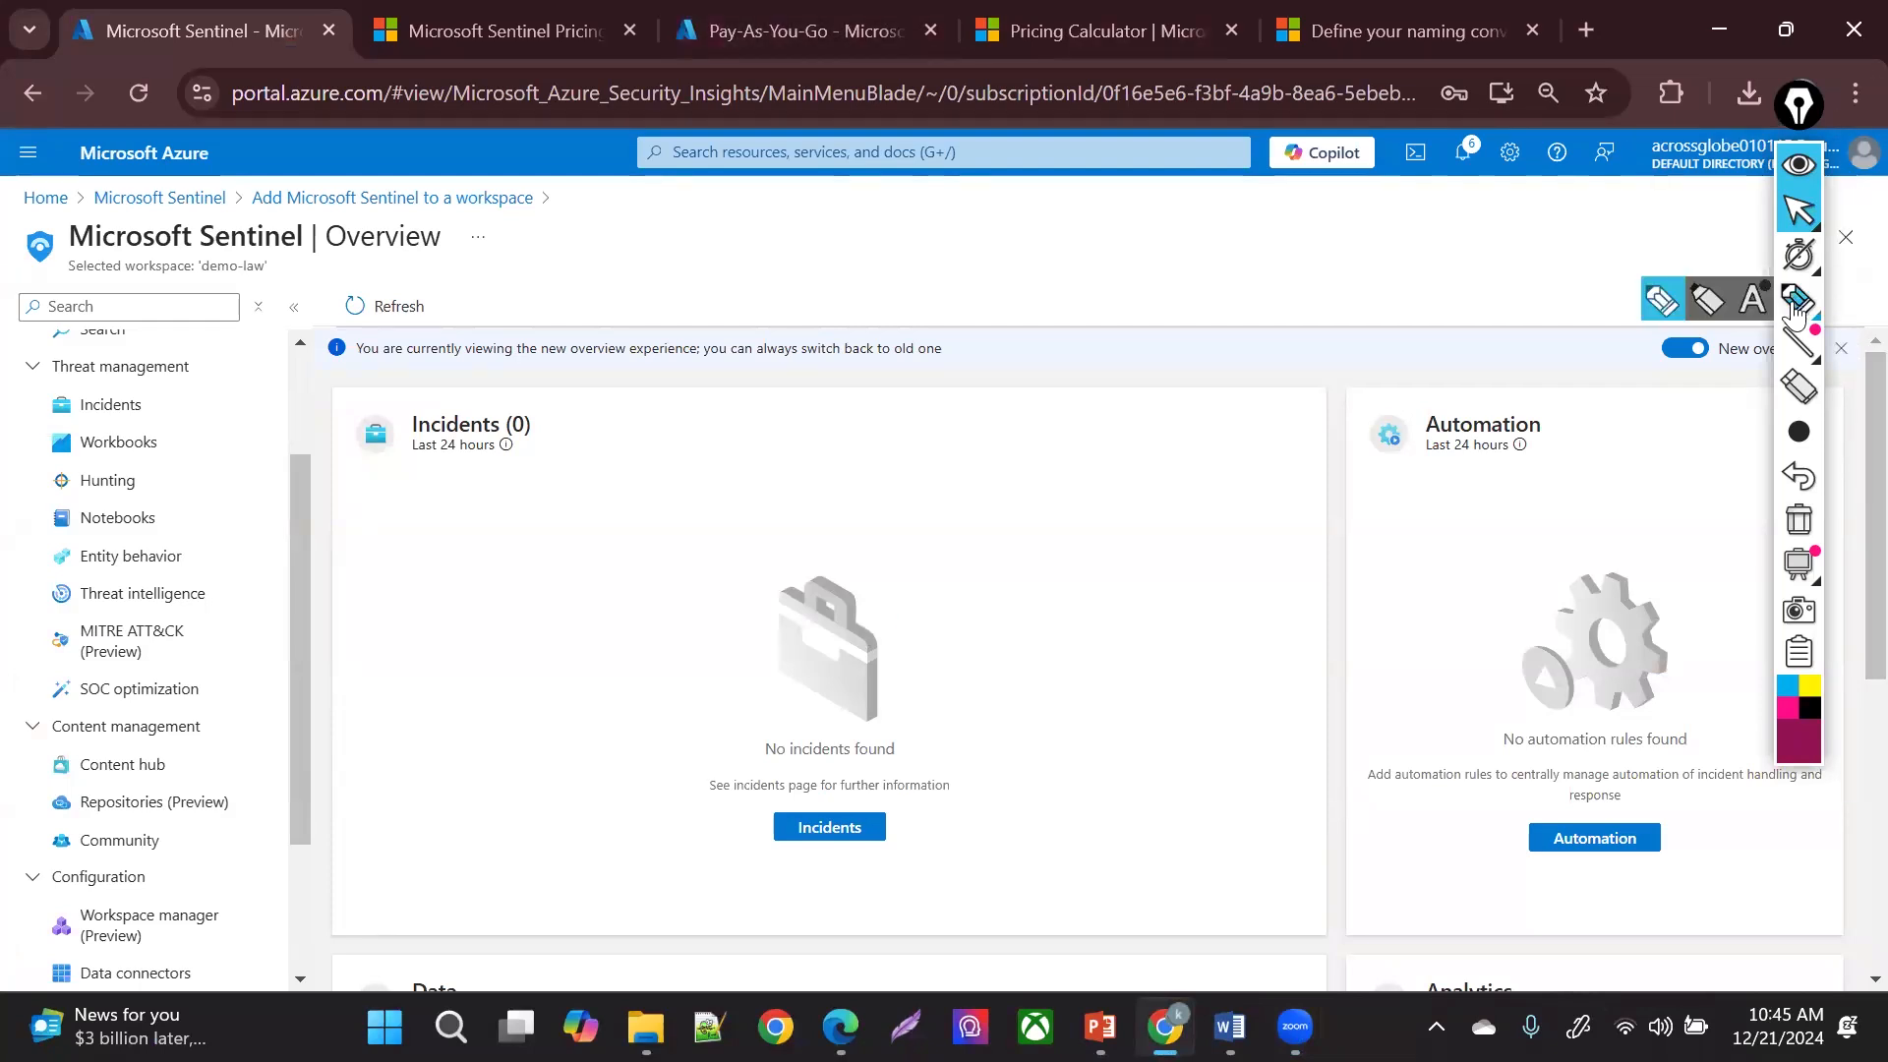
{"action": "left_click", "coordinate": [1795, 304]}
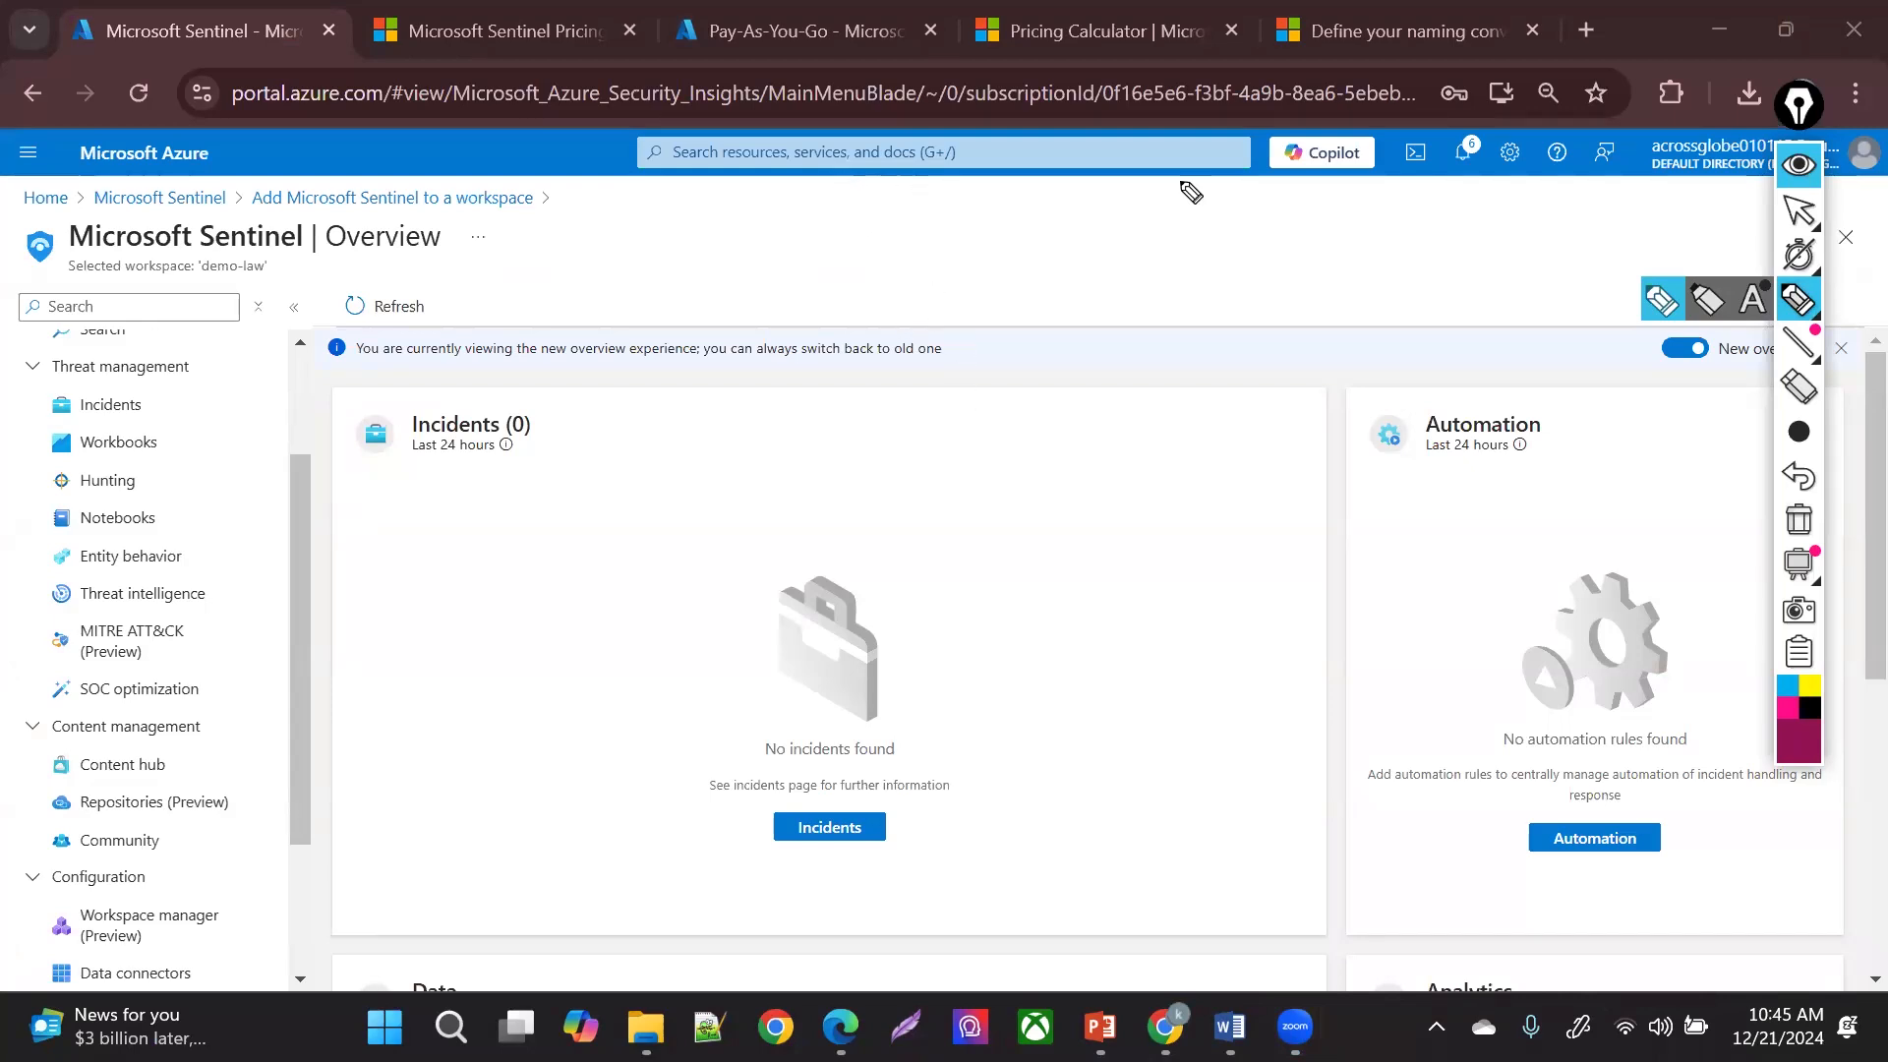
{"action": "left_click", "coordinate": [1795, 217]}
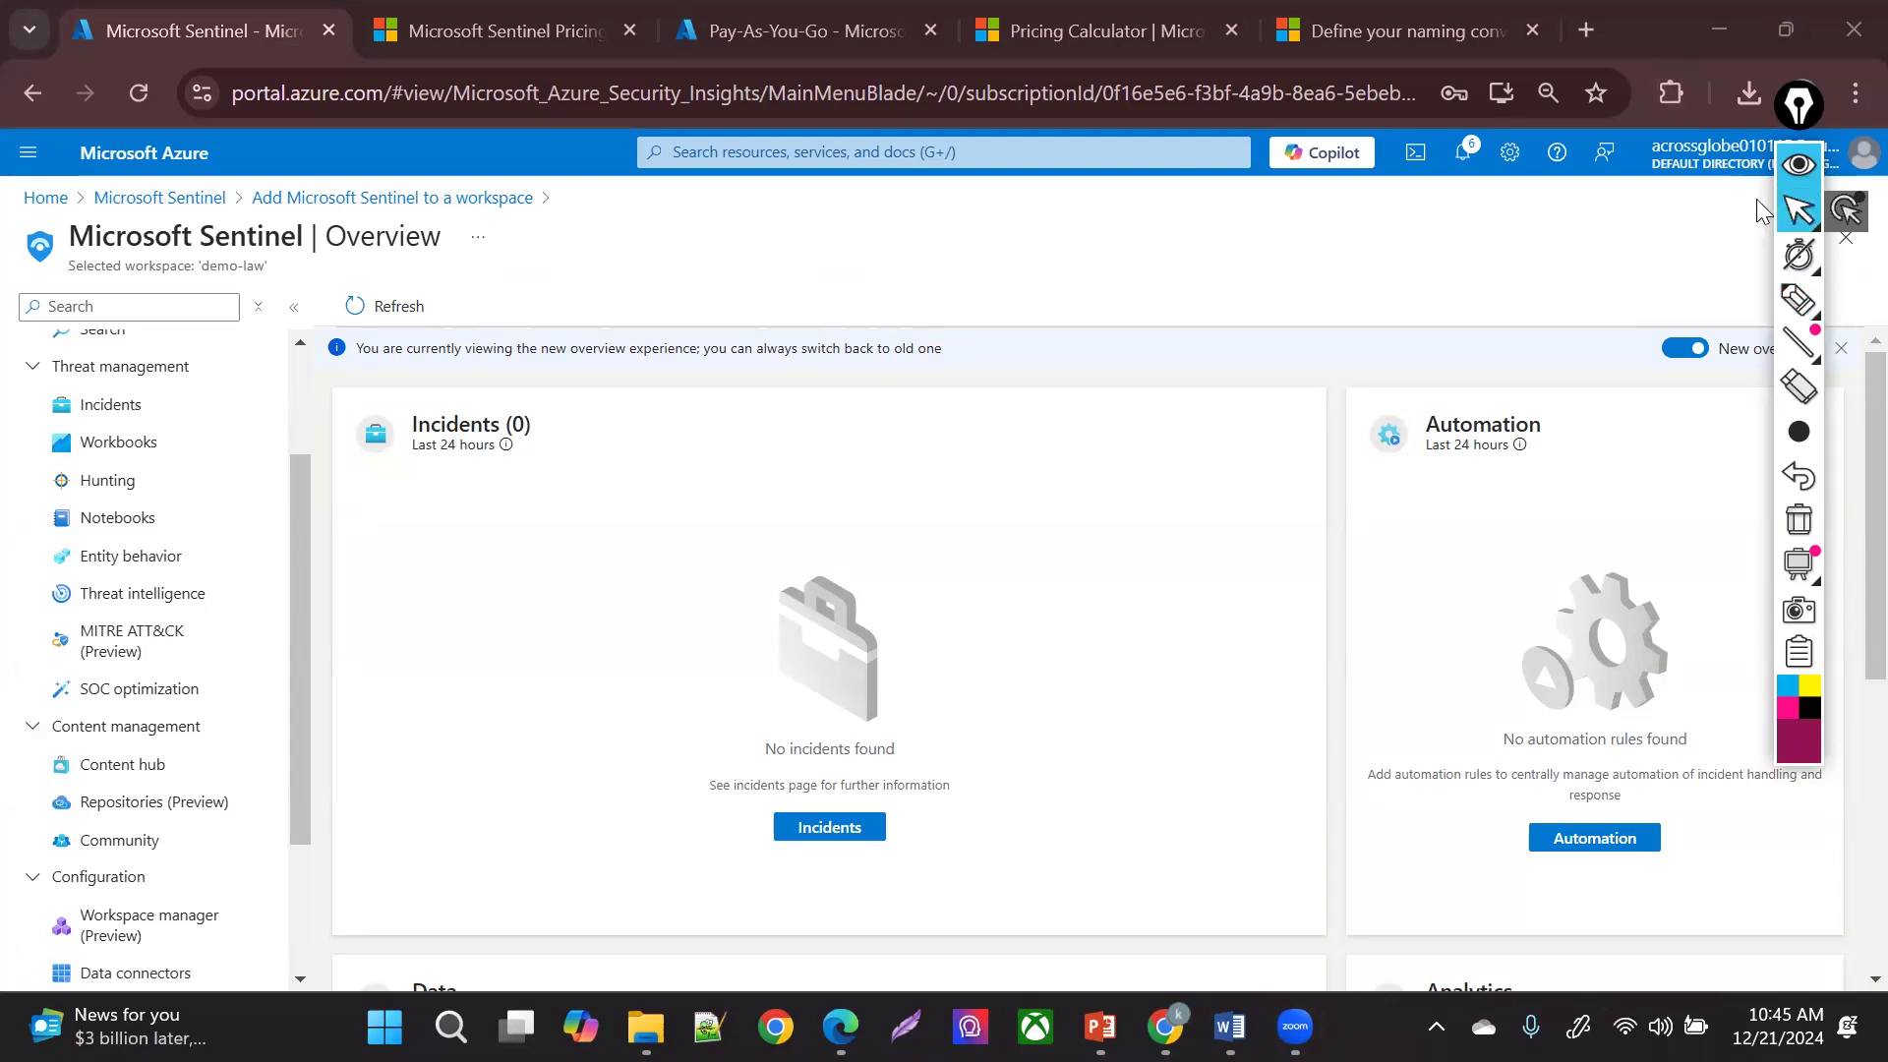
- Handwrite a circled "VM" with an arrow to "resources", and the words "Sentinel" and "worksp" underneath
{"action": "left_click", "coordinate": [1799, 299]}
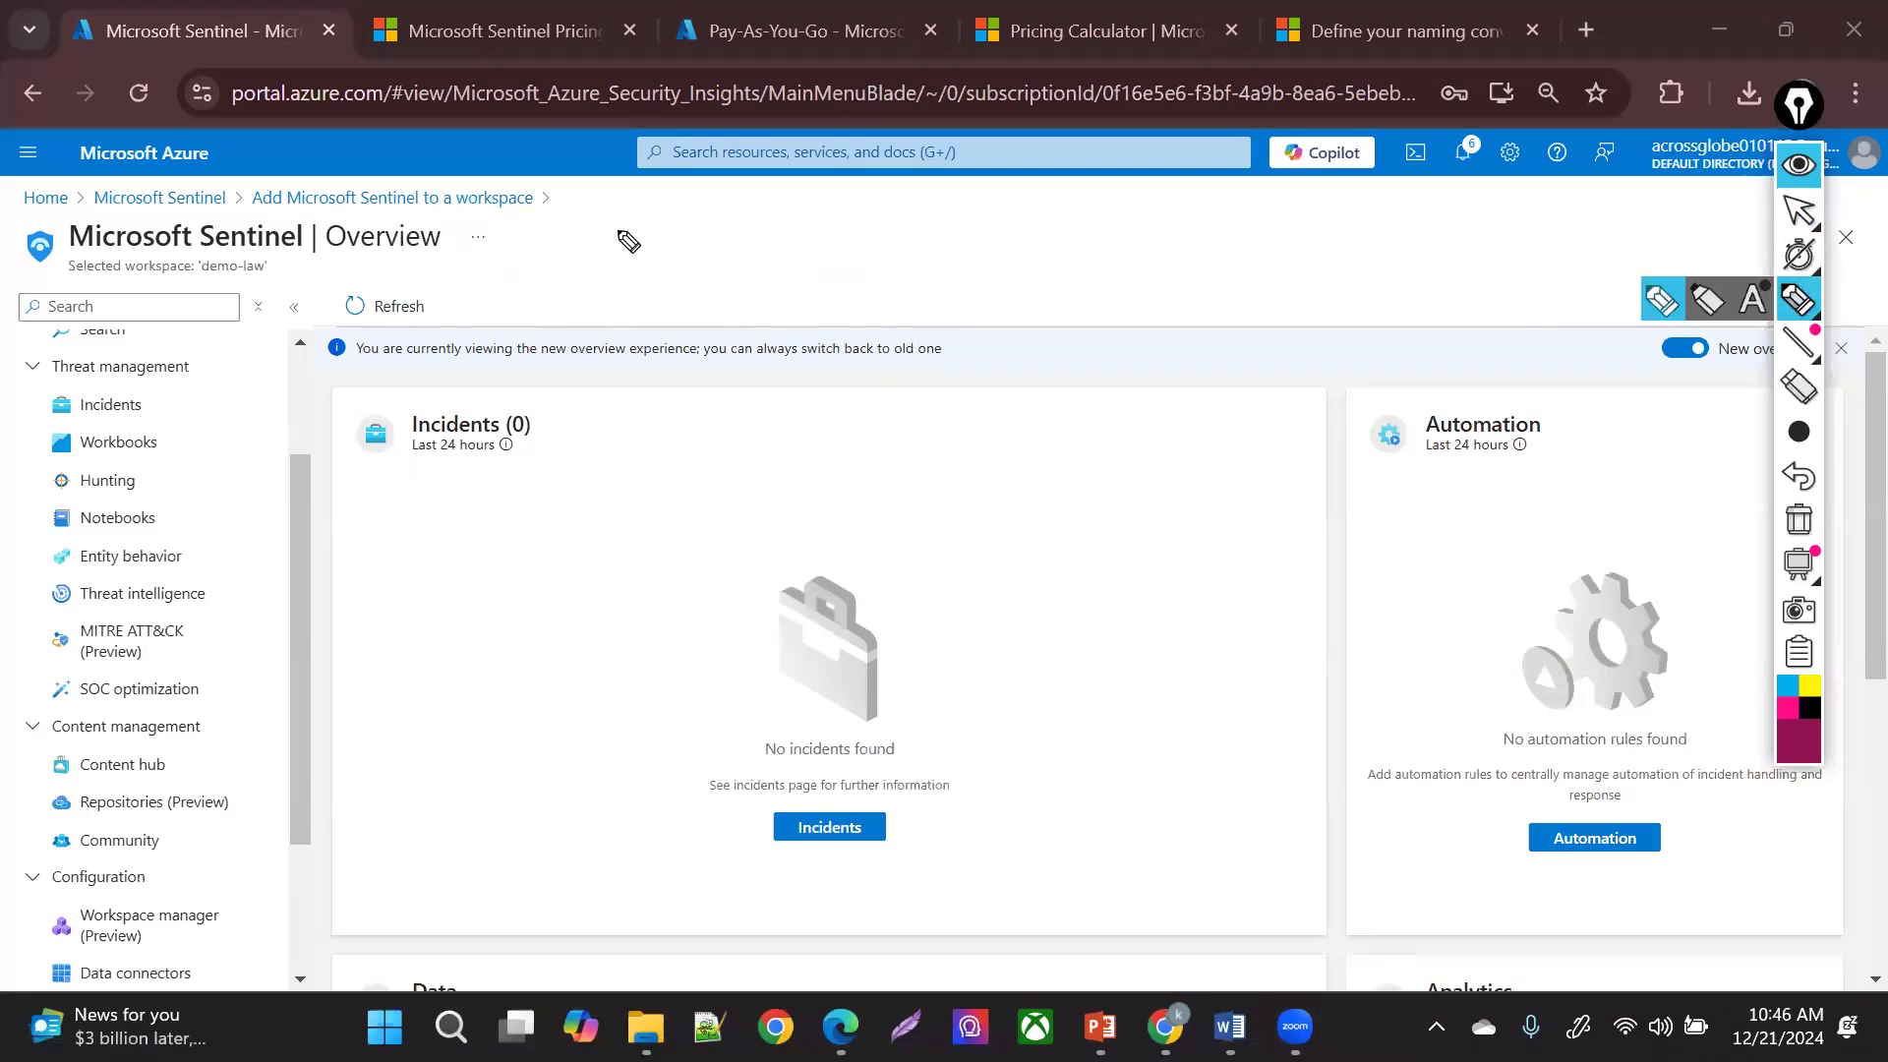
{"action": "left_click_drag", "start_coordinate": [616, 229], "coordinate": [638, 230]}
{"action": "left_click_drag", "start_coordinate": [672, 237], "coordinate": [735, 279]}
{"action": "mouse_move", "coordinate": [761, 275]}
{"action": "left_mouse_down"}
{"action": "mouse_move", "coordinate": [615, 314]}
{"action": "mouse_move", "coordinate": [764, 234]}
{"action": "mouse_move", "coordinate": [878, 264]}
{"action": "mouse_move", "coordinate": [881, 290]}
{"action": "mouse_move", "coordinate": [1289, 286]}
{"action": "mouse_move", "coordinate": [1313, 335]}
{"action": "left_mouse_up"}
{"action": "mouse_move", "coordinate": [959, 365]}
{"action": "left_mouse_down"}
{"action": "mouse_move", "coordinate": [889, 460]}
{"action": "mouse_move", "coordinate": [919, 434]}
{"action": "left_mouse_up"}
{"action": "mouse_move", "coordinate": [1008, 433]}
{"action": "left_mouse_down"}
{"action": "mouse_move", "coordinate": [1160, 393]}
{"action": "mouse_move", "coordinate": [1319, 434]}
{"action": "left_mouse_up"}
{"action": "mouse_move", "coordinate": [1032, 496]}
{"action": "left_mouse_down"}
{"action": "mouse_move", "coordinate": [1083, 518]}
{"action": "mouse_move", "coordinate": [1239, 495]}
{"action": "left_mouse_up"}
{"action": "mouse_move", "coordinate": [1254, 471]}
{"action": "left_mouse_down"}
{"action": "mouse_move", "coordinate": [1247, 508]}
{"action": "mouse_move", "coordinate": [1290, 514]}
{"action": "left_mouse_up"}
{"action": "left_click_drag", "start_coordinate": [1334, 495], "coordinate": [1326, 563]}
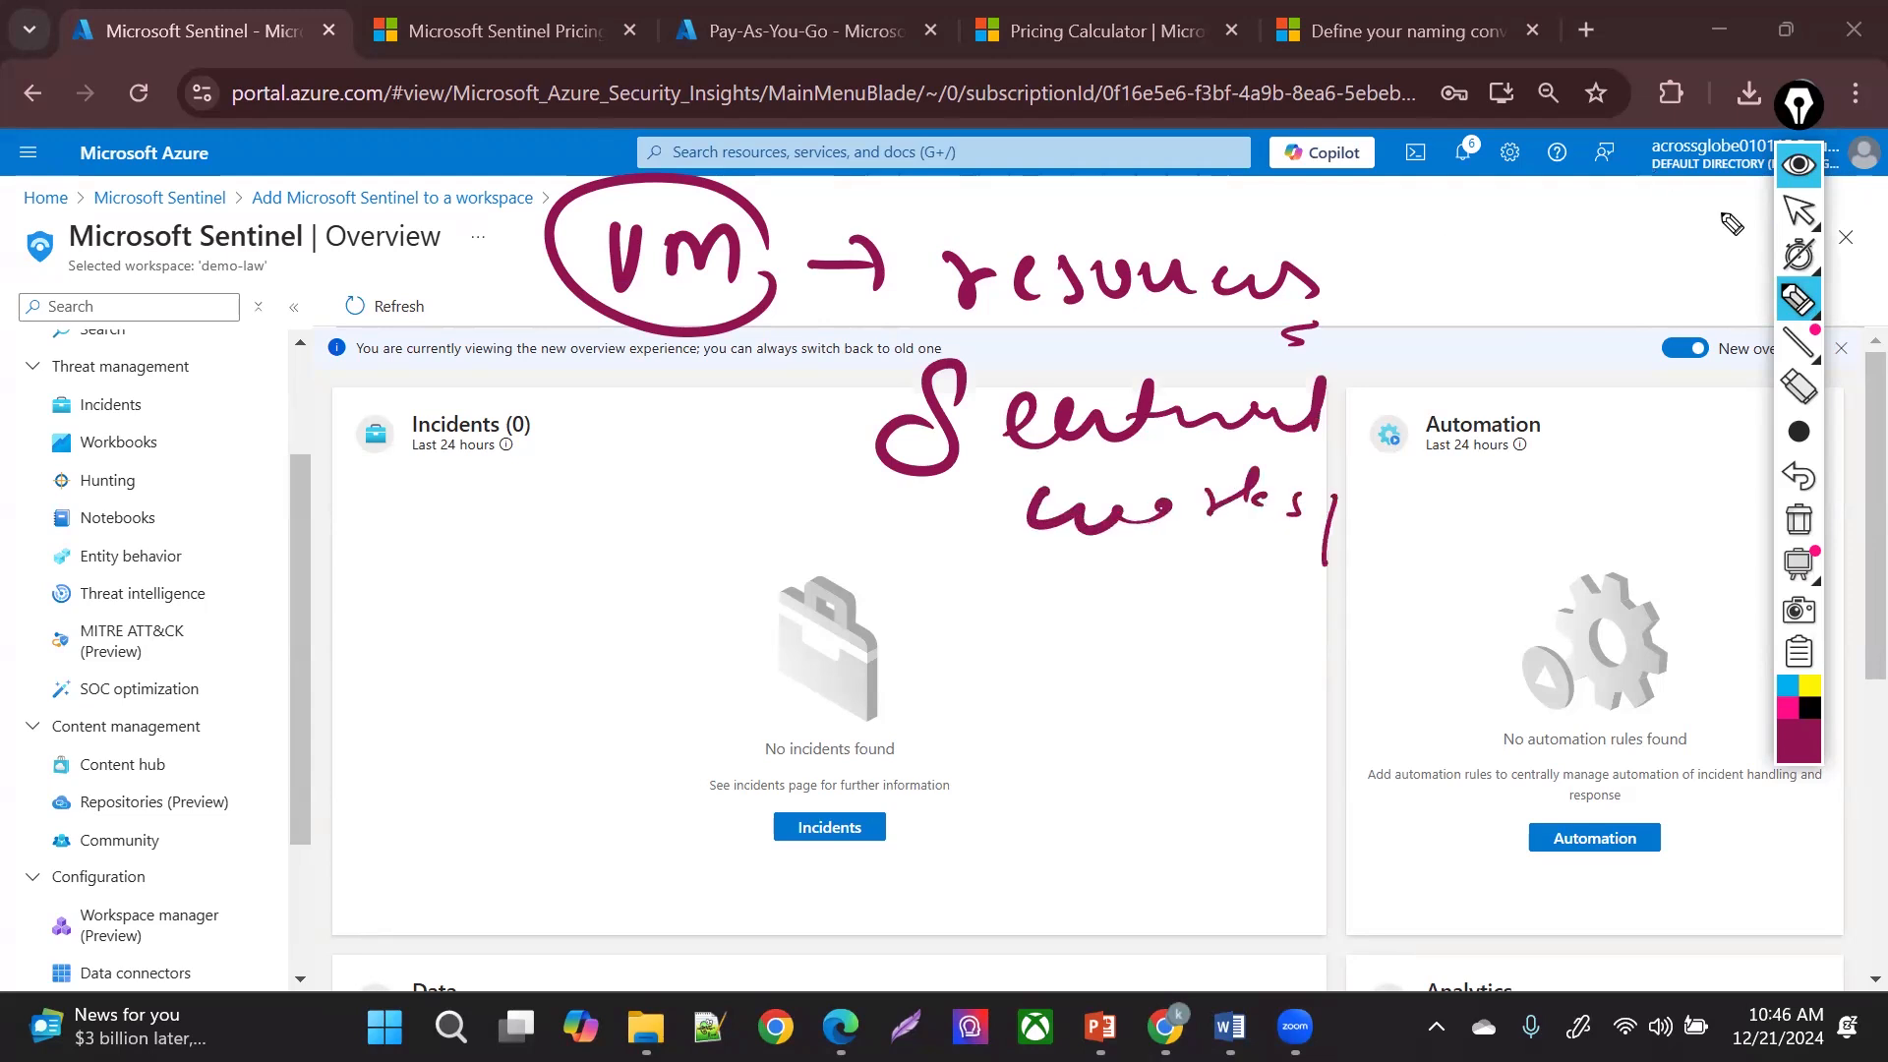
{"action": "left_click", "coordinate": [1799, 210]}
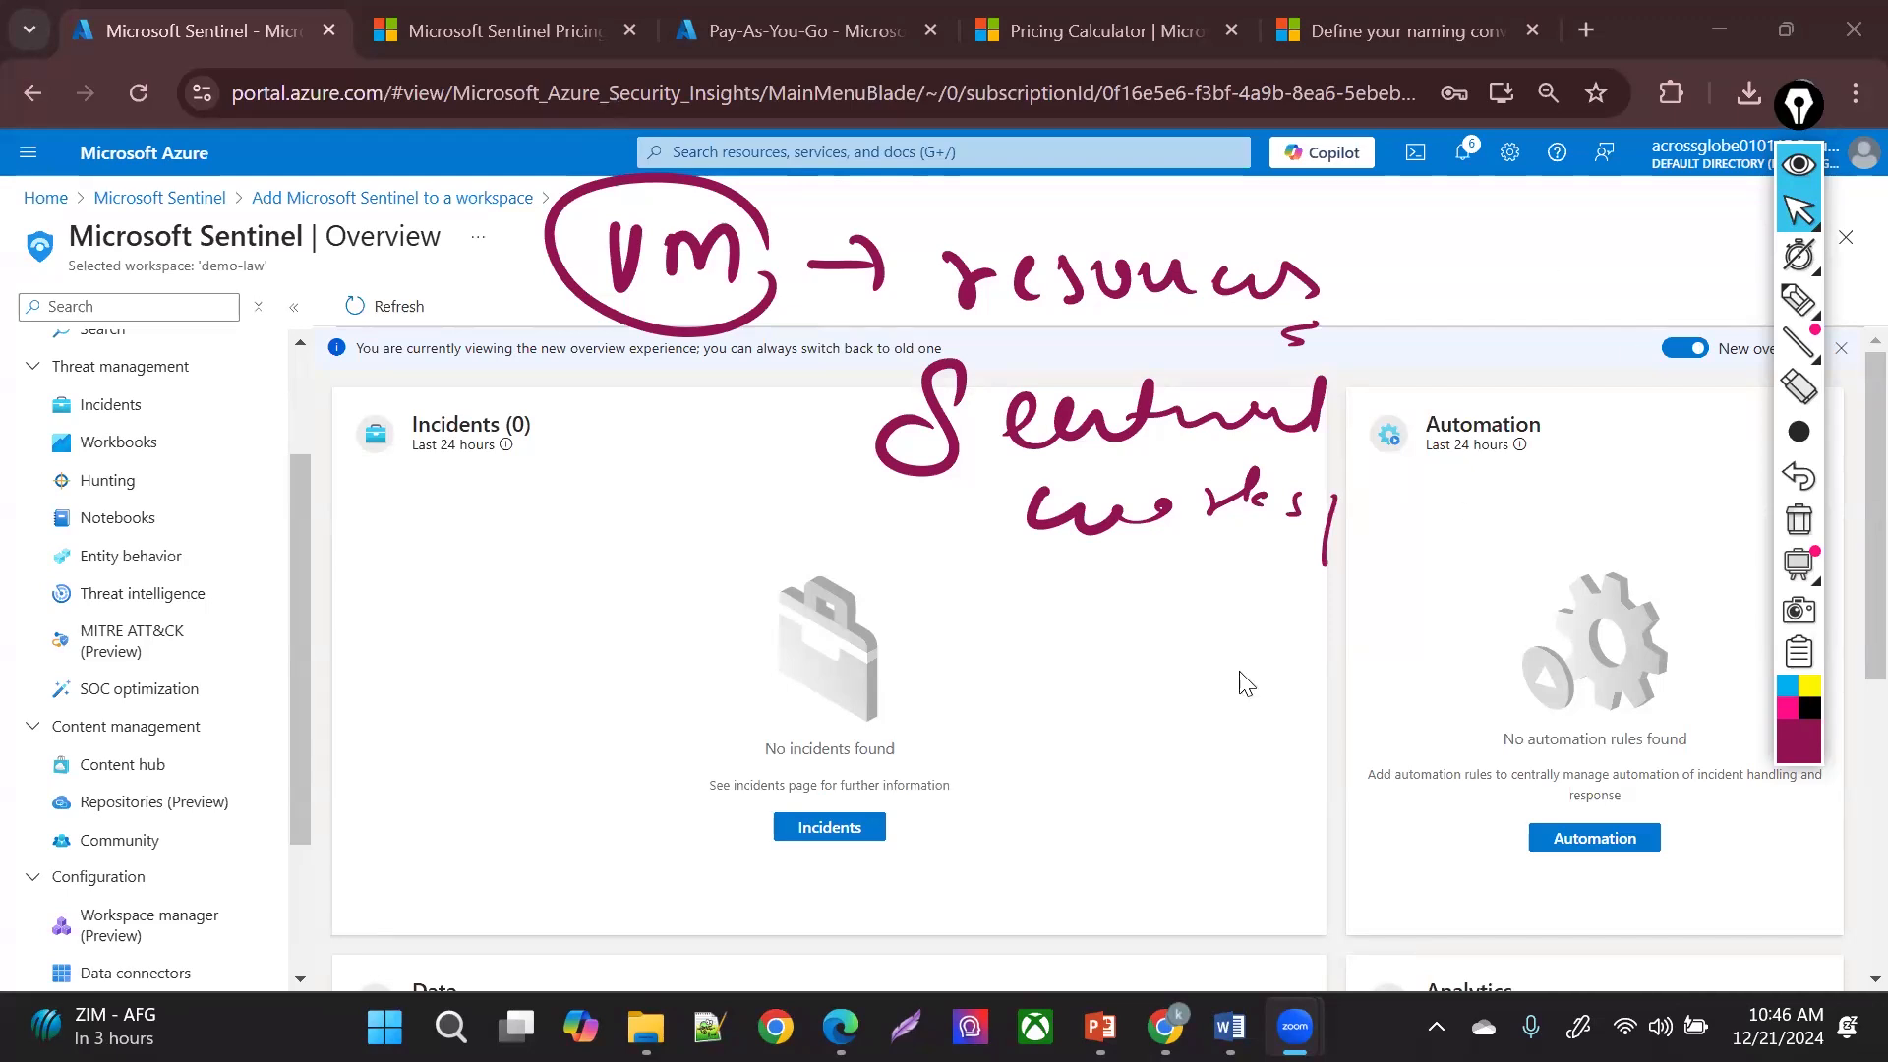
- Handwrite "workspace" across the Incidents card with an arrow to "Azure Sentinel", and frame that name with an outgoing arrow
{"action": "left_click", "coordinate": [1172, 1001]}
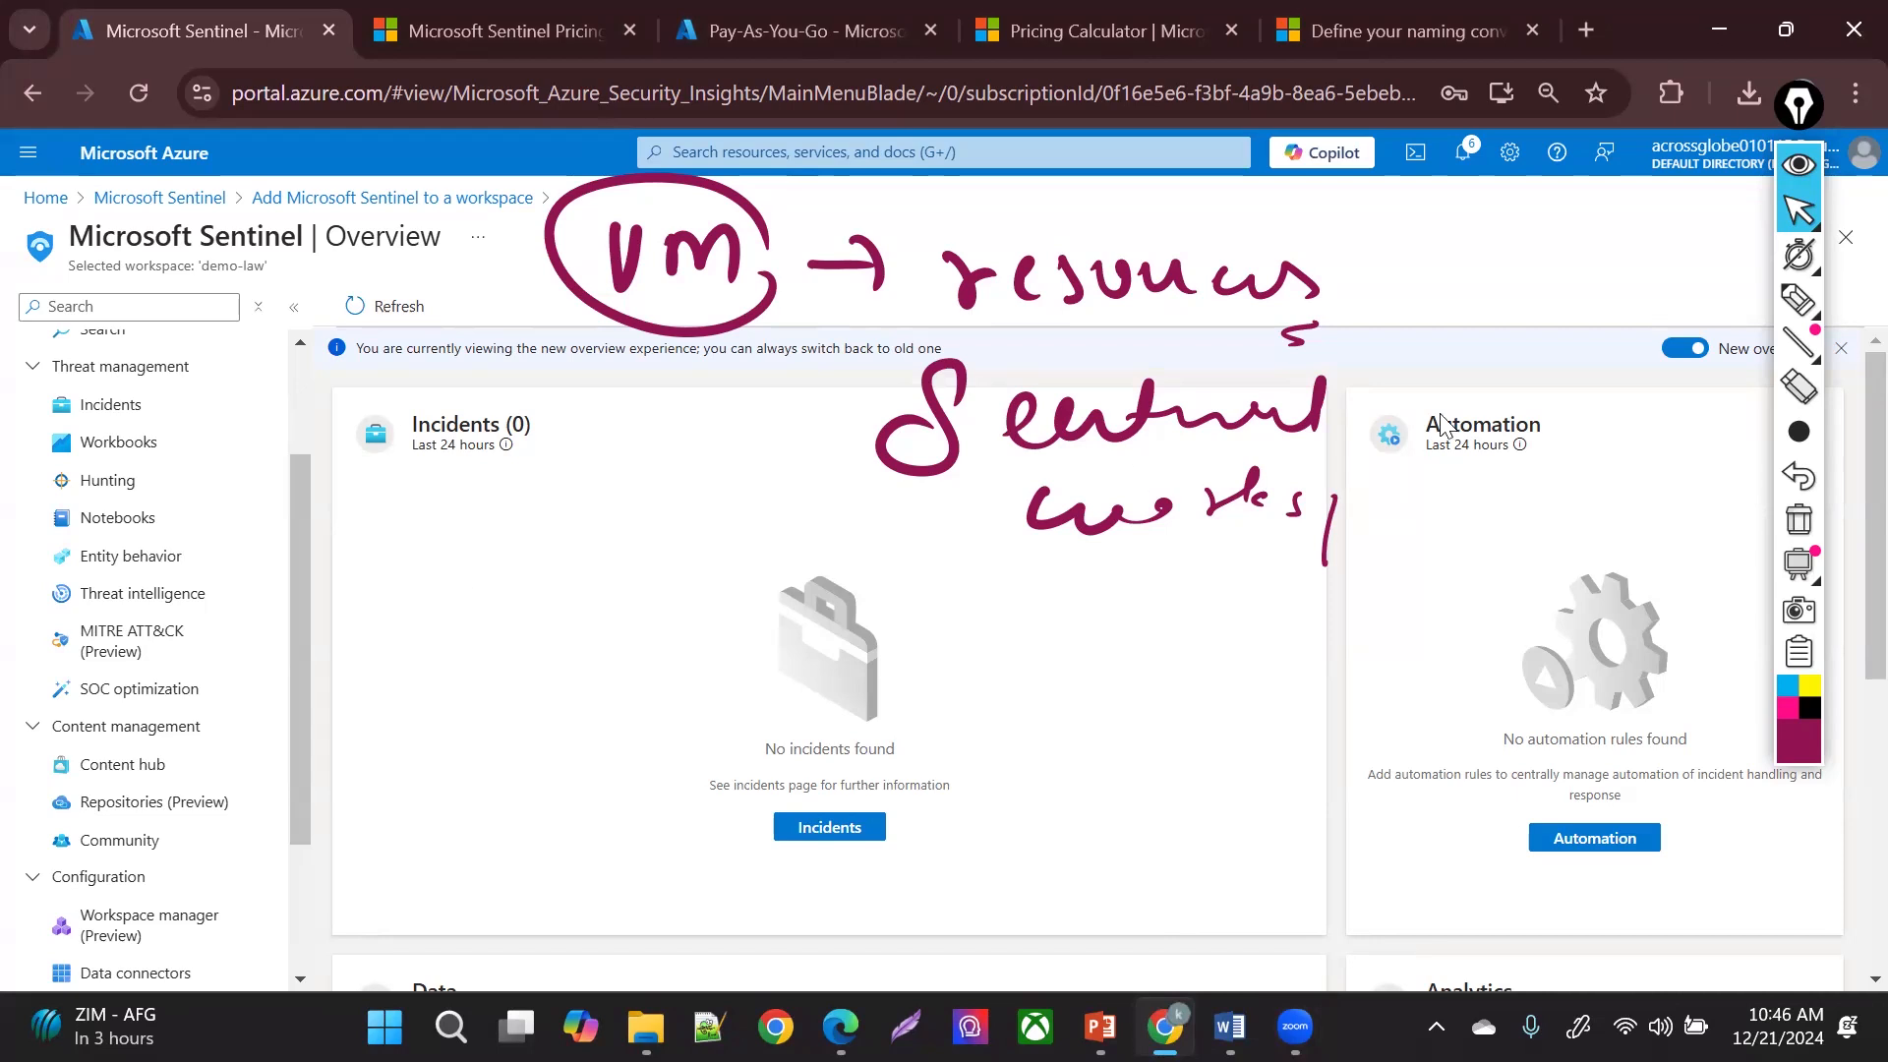
{"action": "left_click", "coordinate": [1798, 300]}
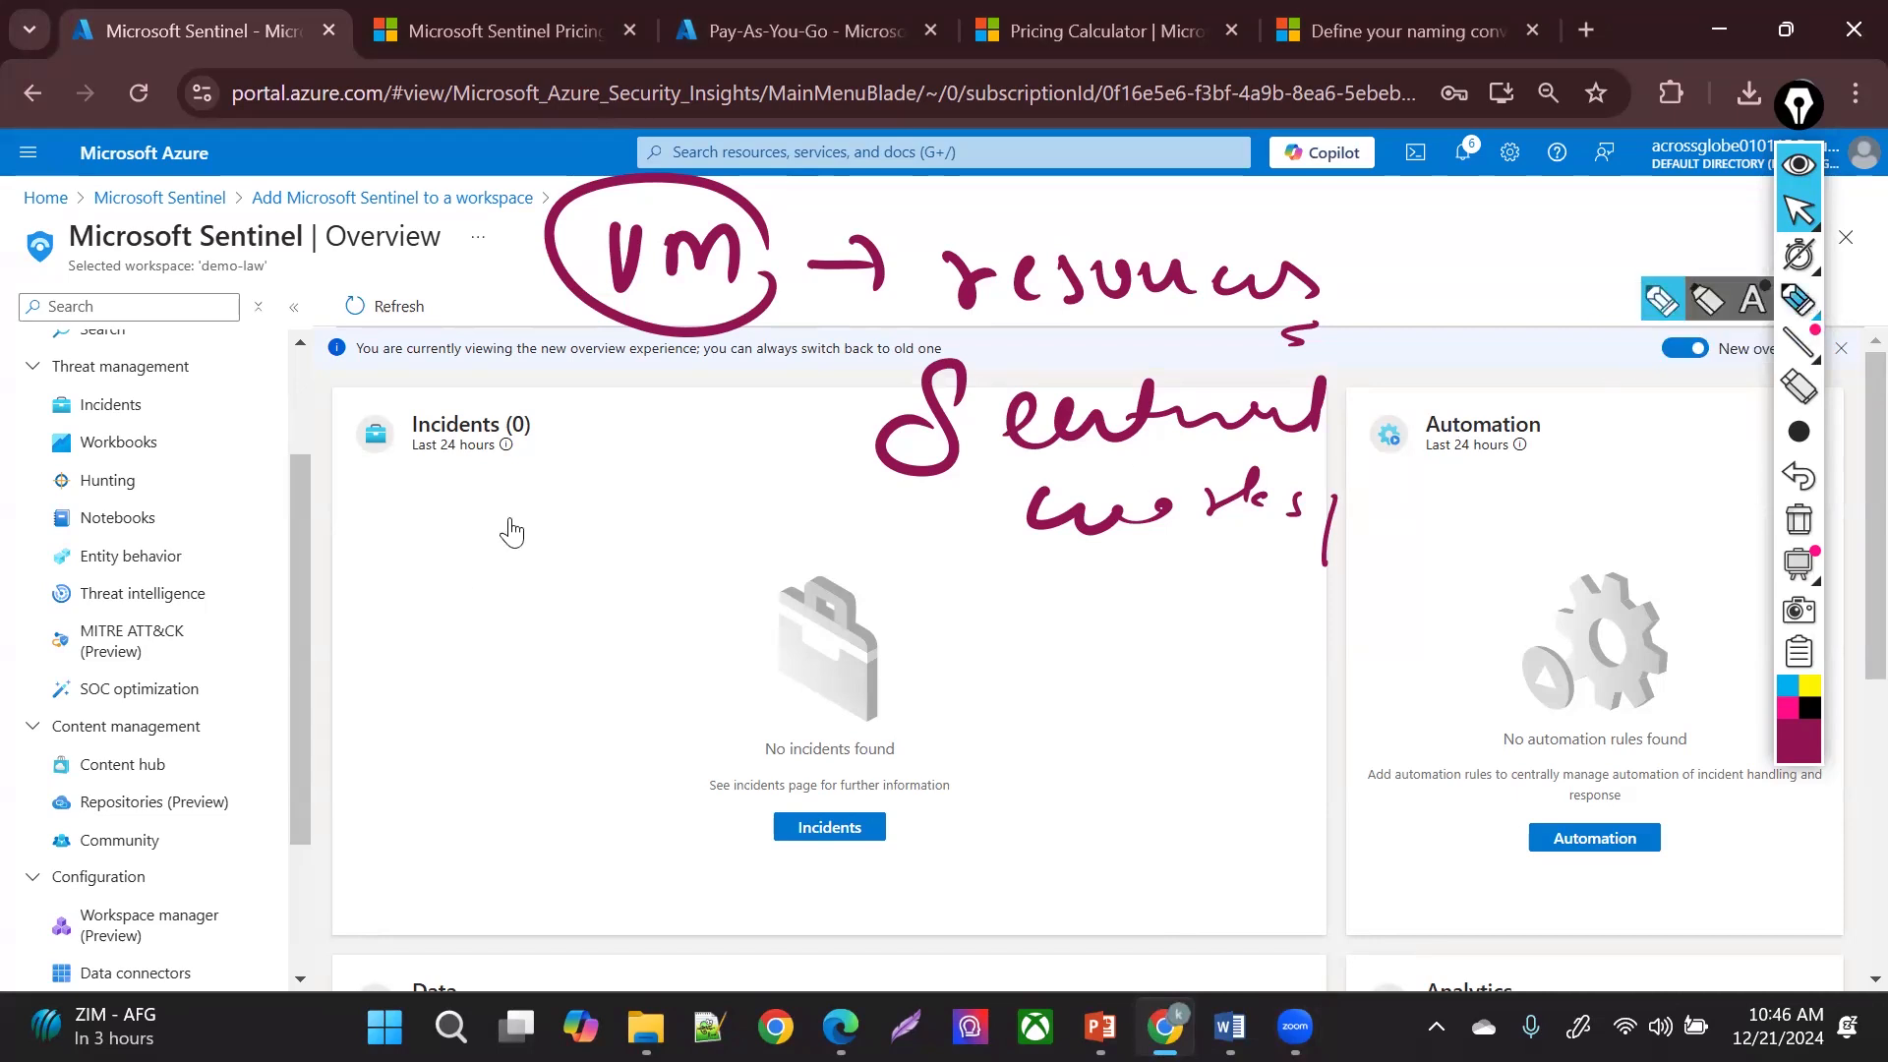
{"action": "mouse_move", "coordinate": [539, 548]}
{"action": "left_mouse_down"}
{"action": "mouse_move", "coordinate": [880, 575]}
{"action": "mouse_move", "coordinate": [971, 560]}
{"action": "left_mouse_up"}
{"action": "mouse_move", "coordinate": [623, 603]}
{"action": "left_mouse_down"}
{"action": "mouse_move", "coordinate": [619, 651]}
{"action": "mouse_move", "coordinate": [663, 689]}
{"action": "mouse_move", "coordinate": [855, 682]}
{"action": "left_mouse_up"}
{"action": "mouse_move", "coordinate": [668, 649]}
{"action": "left_mouse_down"}
{"action": "mouse_move", "coordinate": [893, 623]}
{"action": "mouse_move", "coordinate": [994, 687]}
{"action": "mouse_move", "coordinate": [1090, 683]}
{"action": "mouse_move", "coordinate": [1150, 776]}
{"action": "mouse_move", "coordinate": [1373, 632]}
{"action": "mouse_move", "coordinate": [1431, 688]}
{"action": "mouse_move", "coordinate": [1530, 680]}
{"action": "left_mouse_up"}
{"action": "left_click", "coordinate": [1409, 626]}
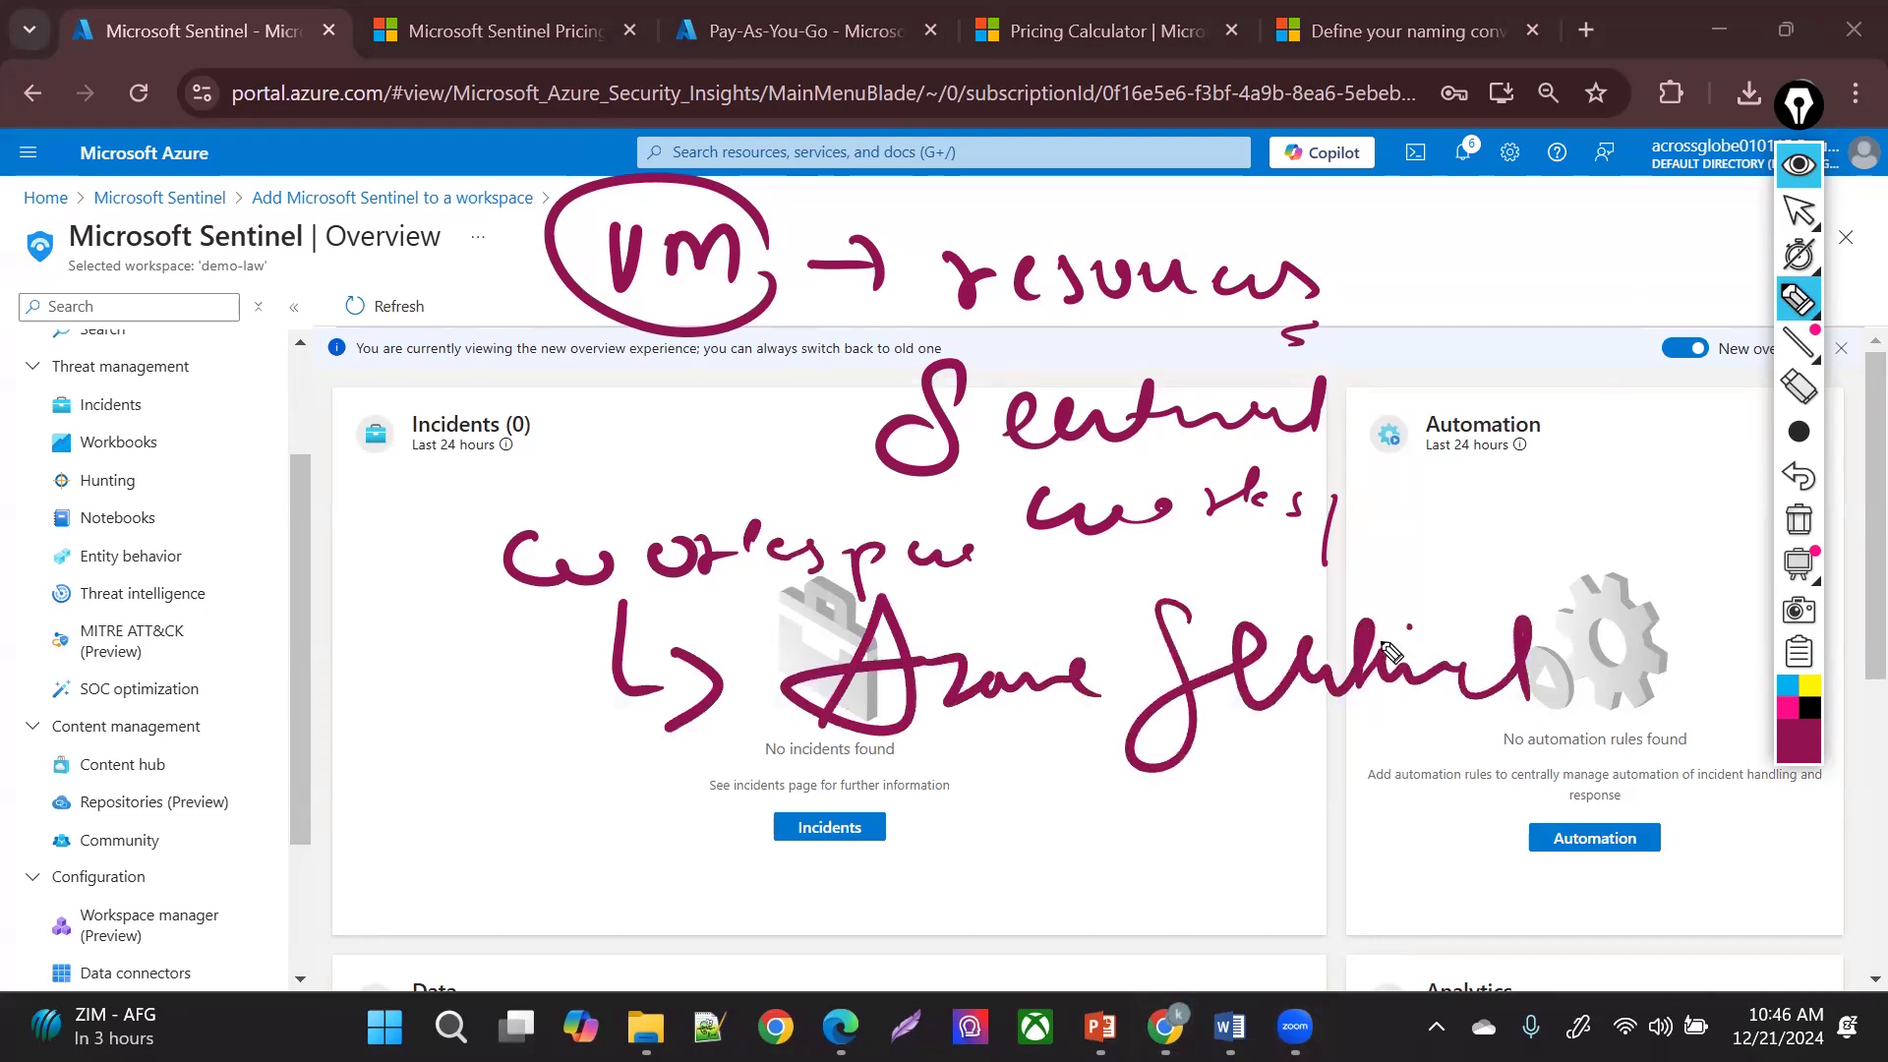
{"action": "left_click_drag", "start_coordinate": [1427, 758], "coordinate": [1439, 783]}
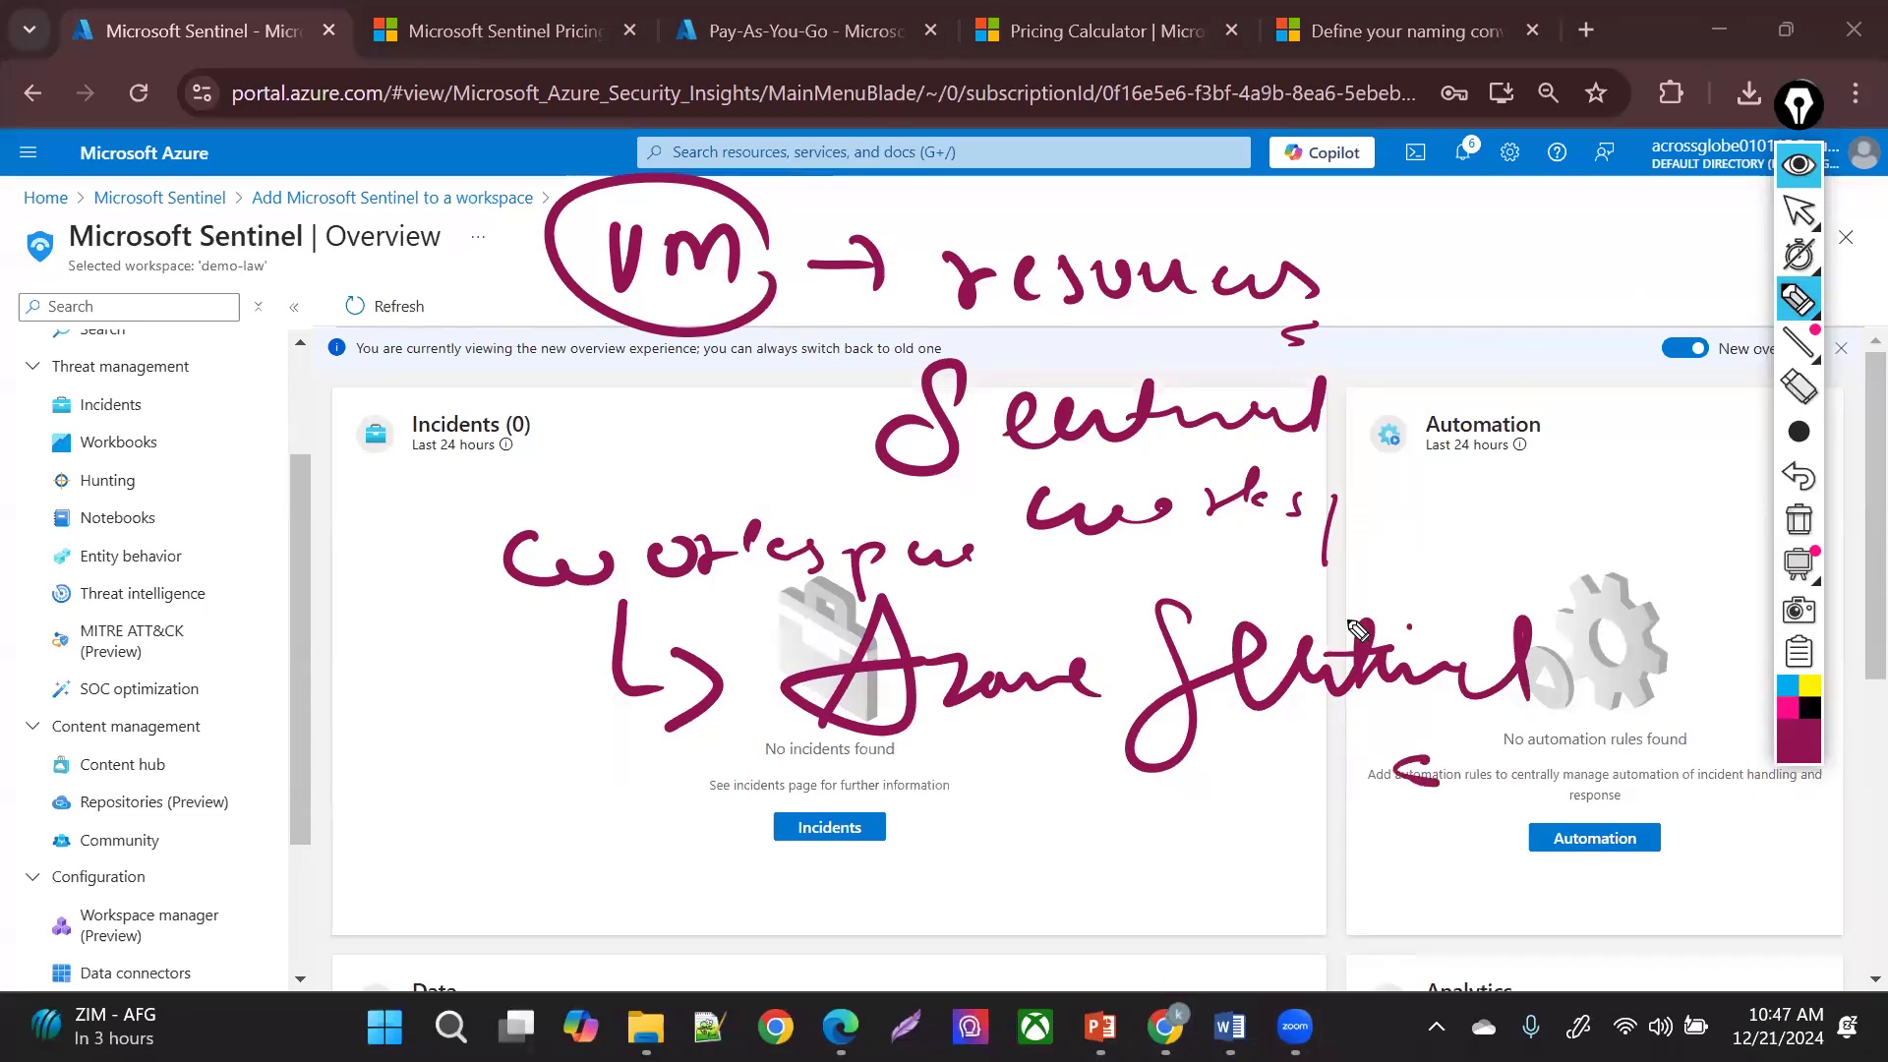
{"action": "mouse_move", "coordinate": [831, 631]}
{"action": "left_mouse_down"}
{"action": "mouse_move", "coordinate": [820, 757]}
{"action": "mouse_move", "coordinate": [1176, 608]}
{"action": "mouse_move", "coordinate": [1482, 830]}
{"action": "left_mouse_up"}
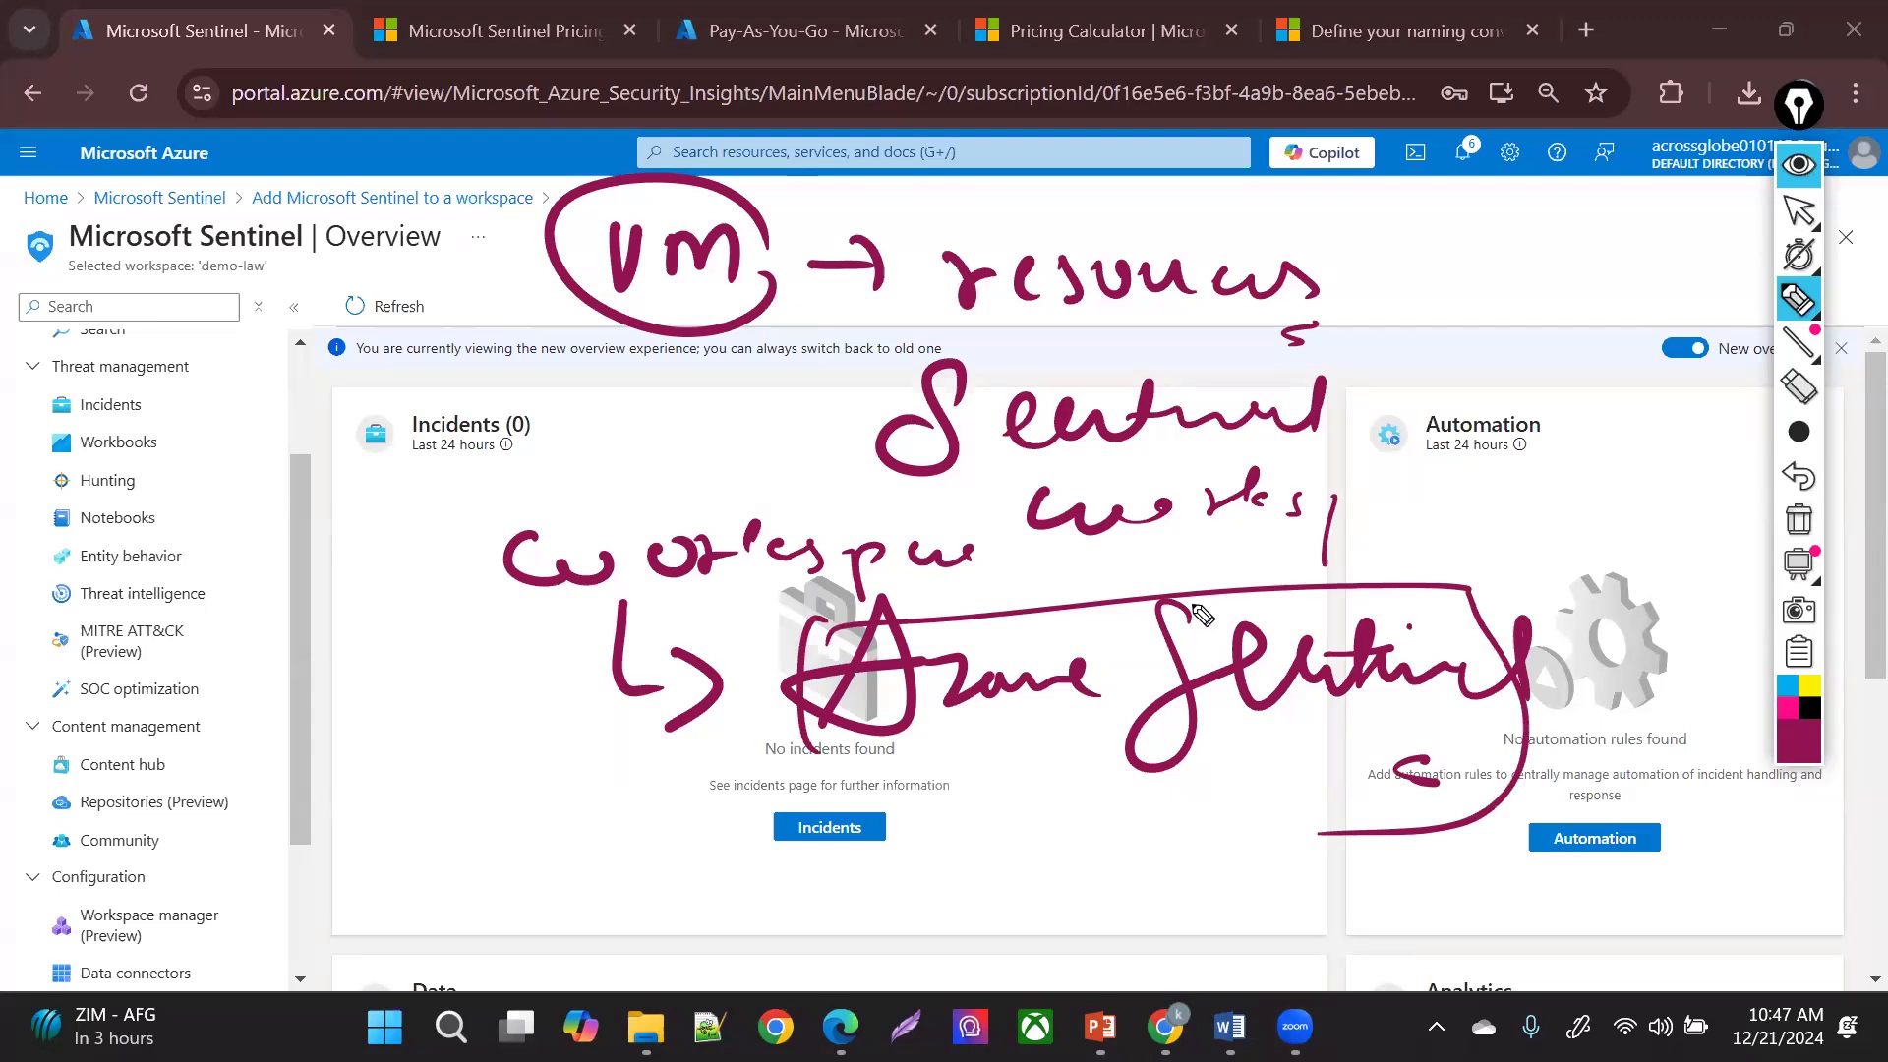
{"action": "mouse_move", "coordinate": [1372, 587]}
{"action": "left_mouse_down"}
{"action": "mouse_move", "coordinate": [1445, 511]}
{"action": "mouse_move", "coordinate": [1461, 546]}
{"action": "left_mouse_up"}
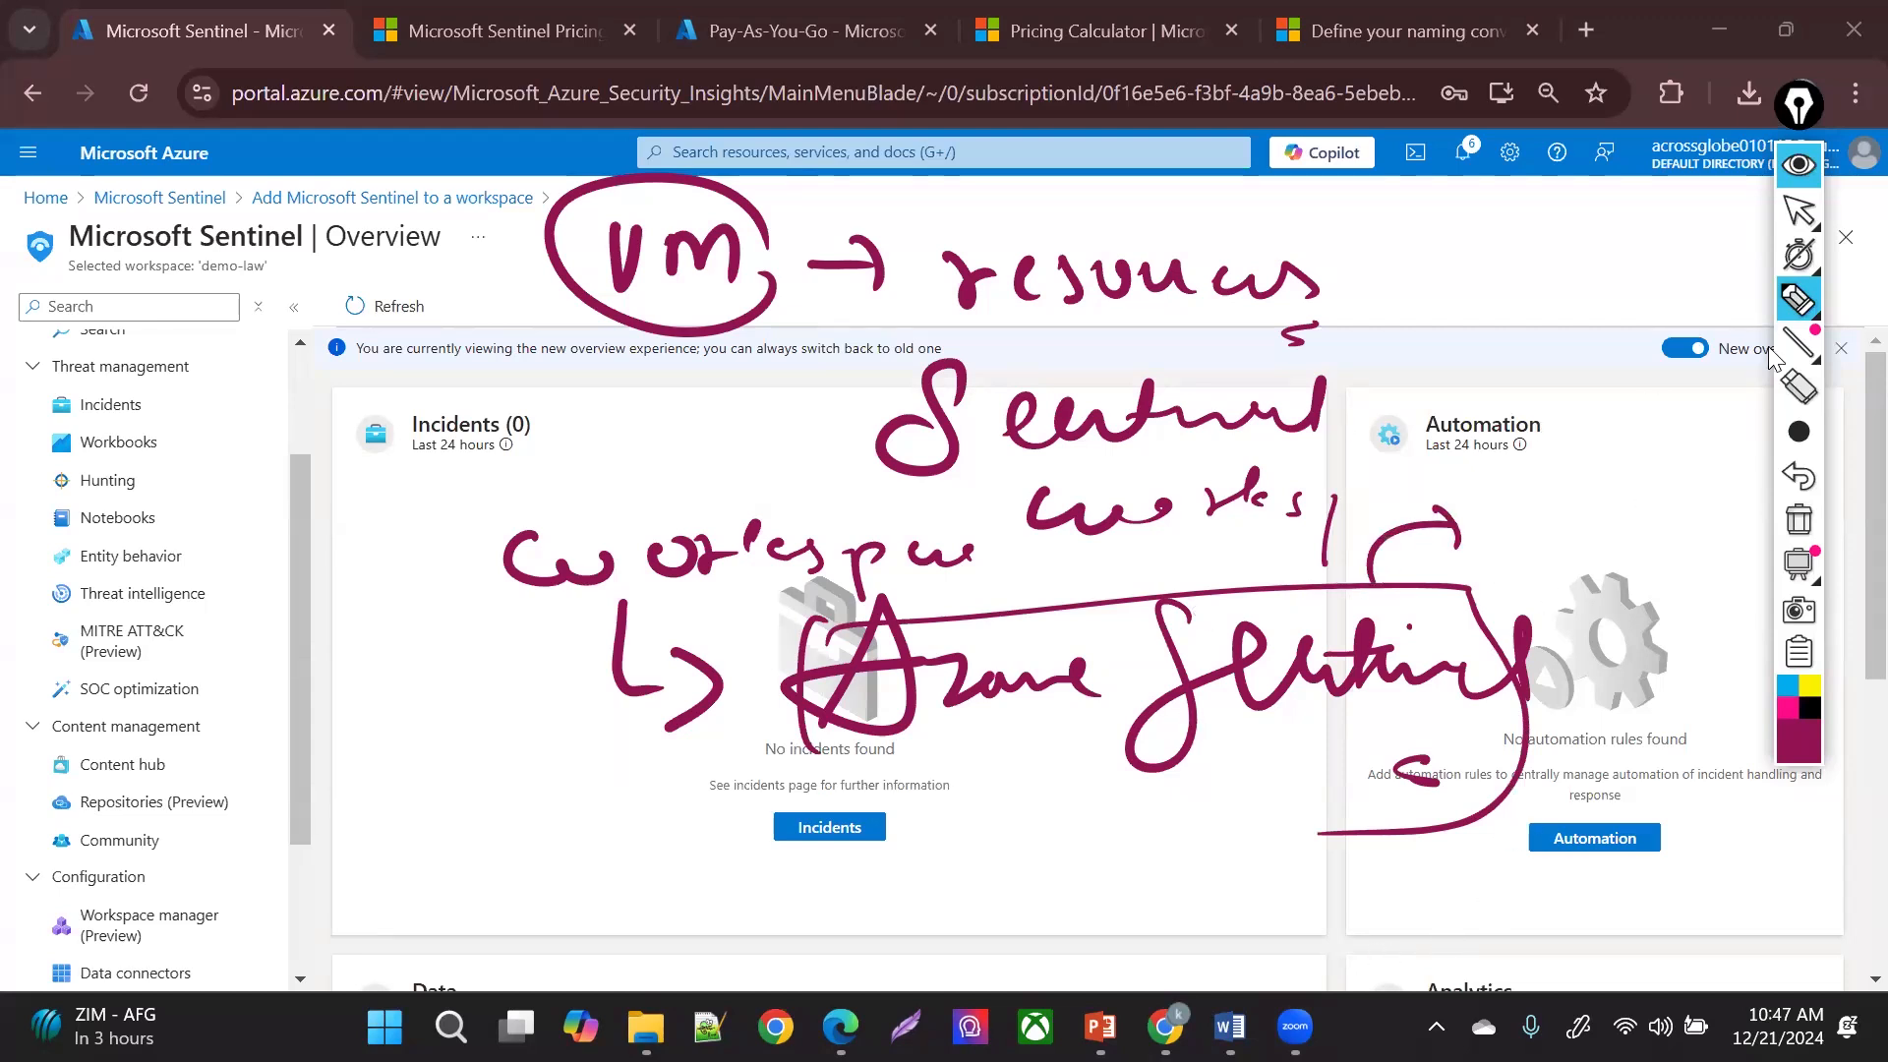
- Clear all pen annotations, bracket the Threat management and Content management entries, and draw an arrow out from Content hub
{"action": "left_click", "coordinate": [1801, 213]}
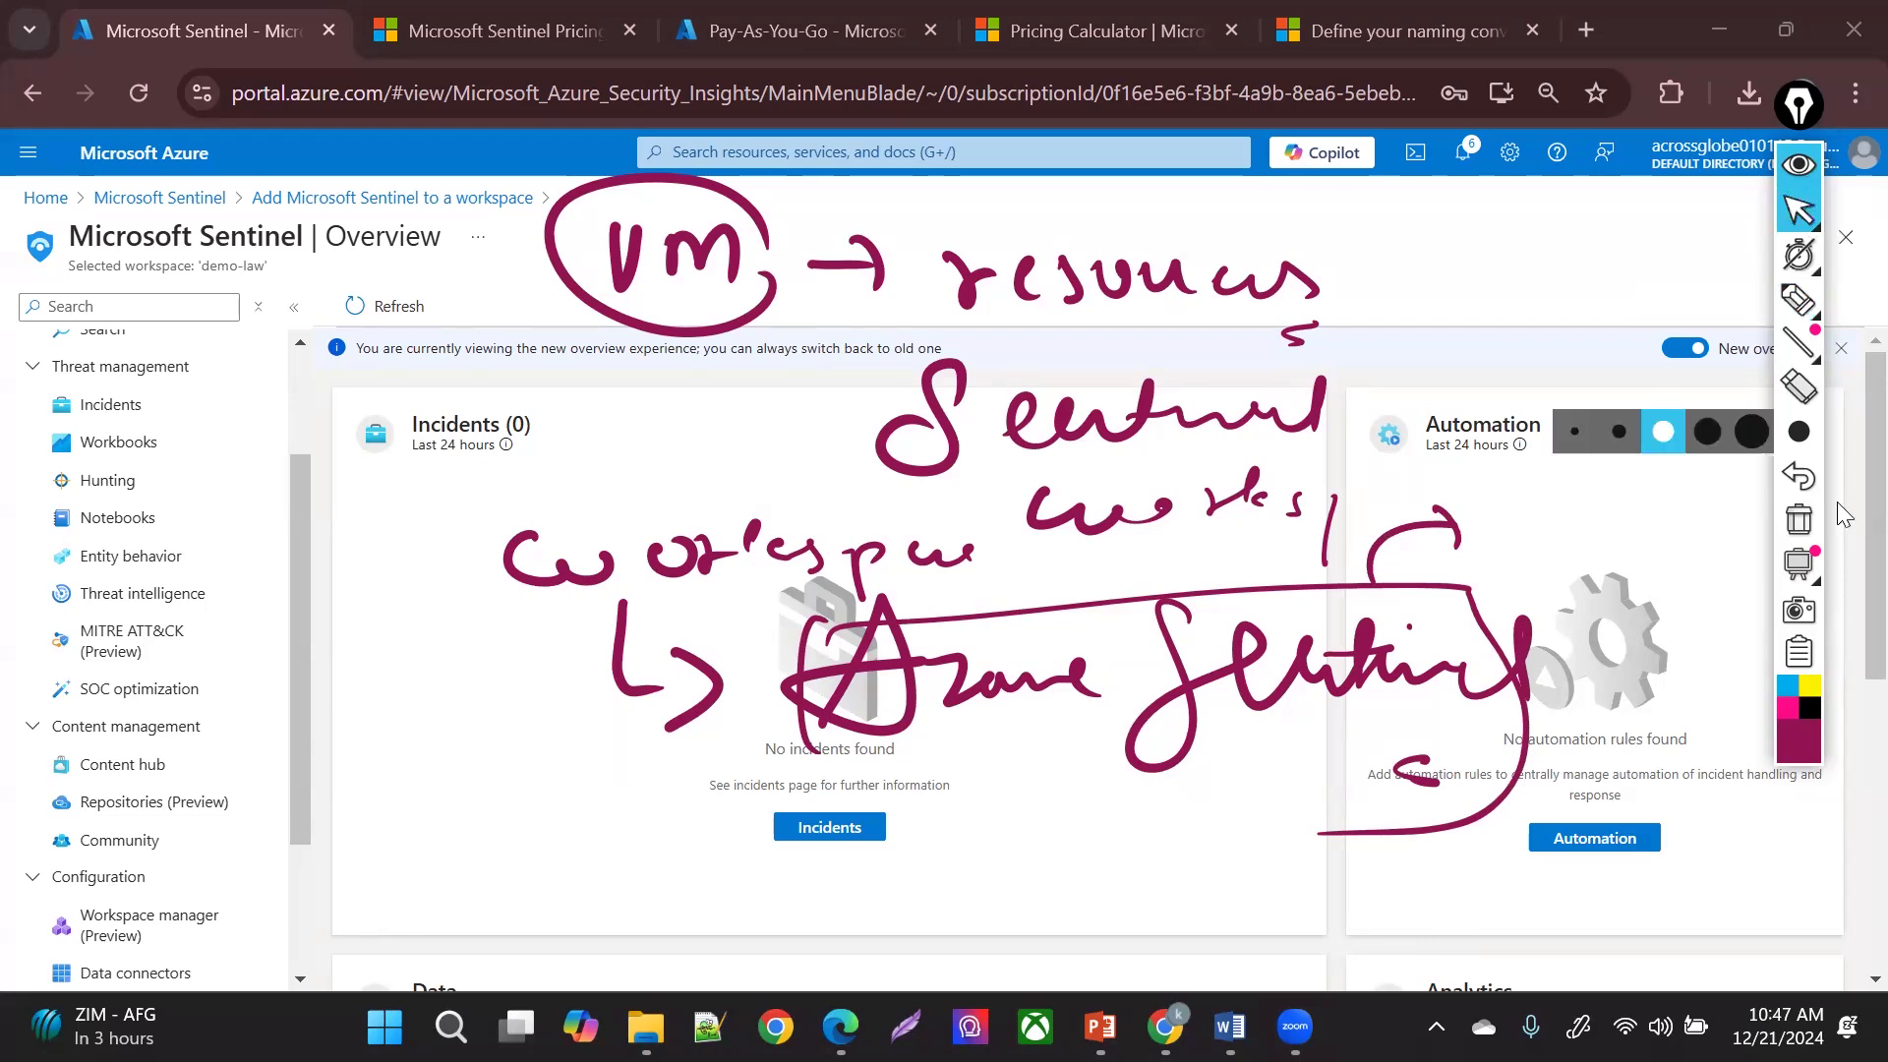
{"action": "left_click", "coordinate": [1798, 523]}
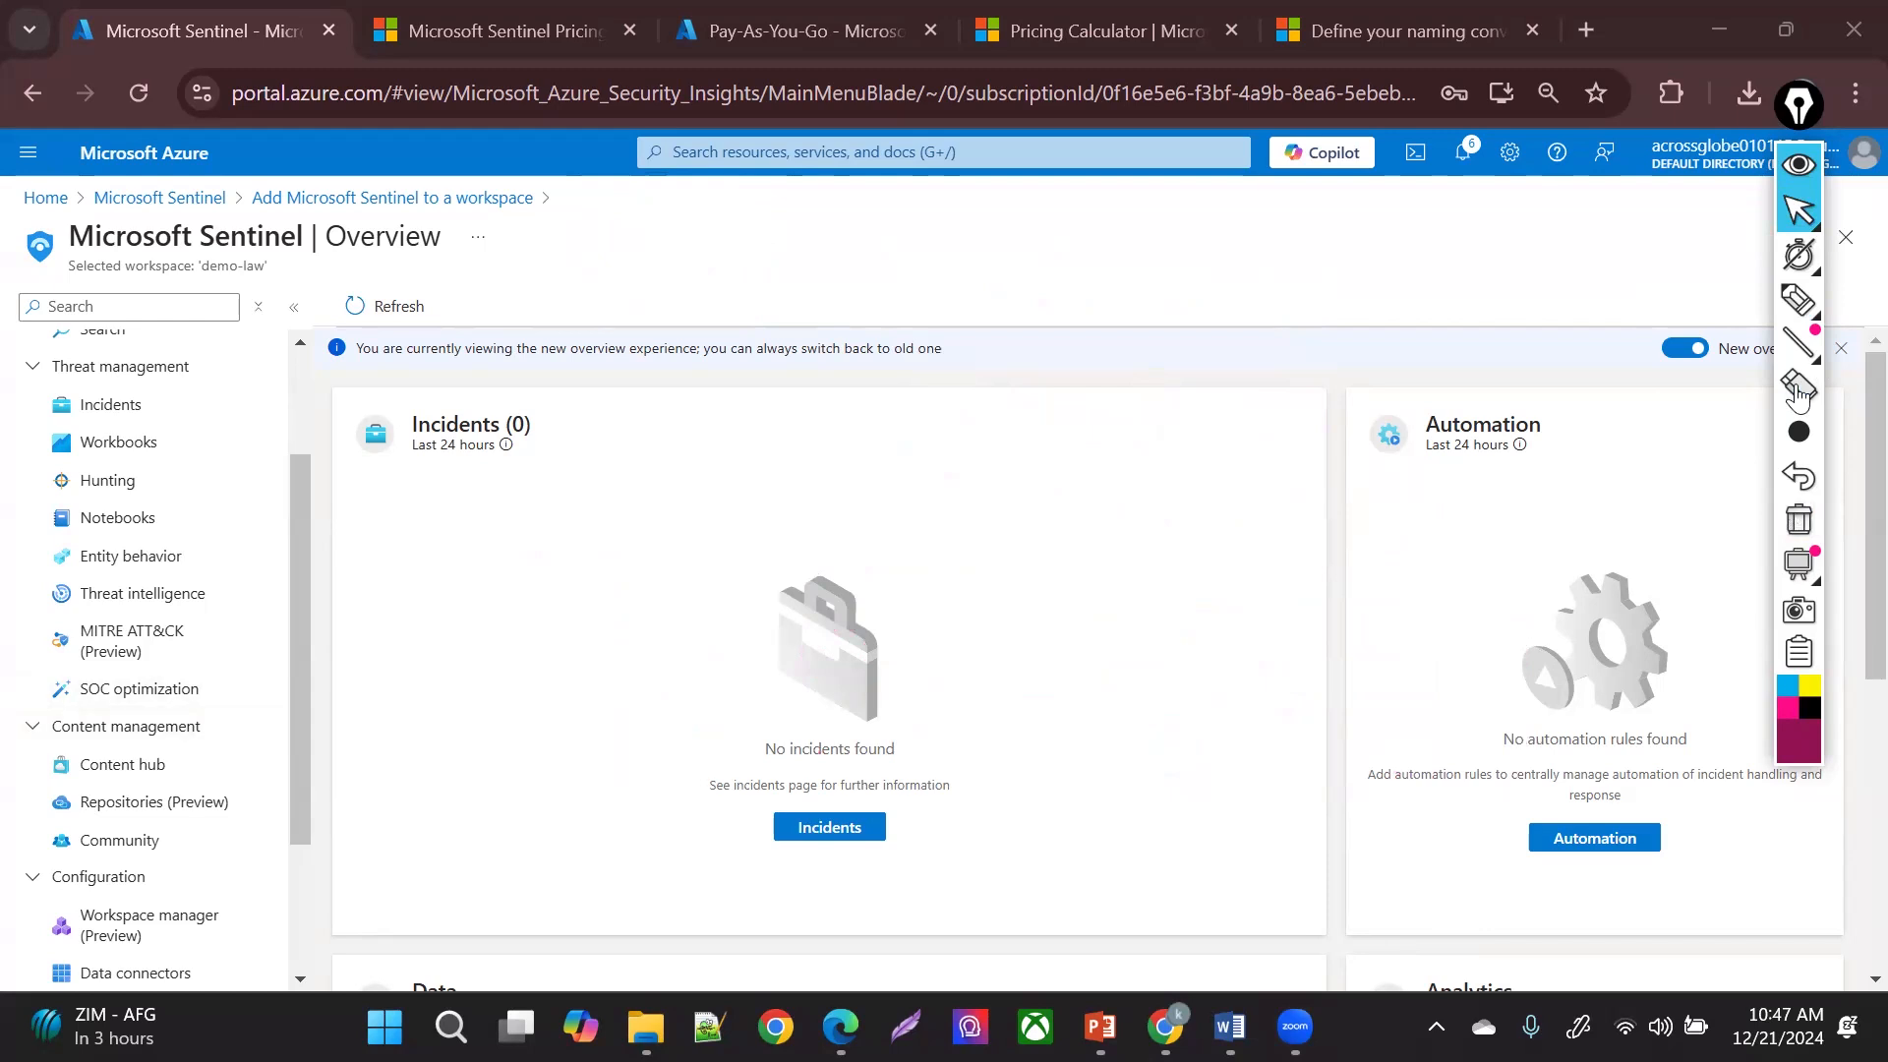
{"action": "left_click", "coordinate": [1802, 306]}
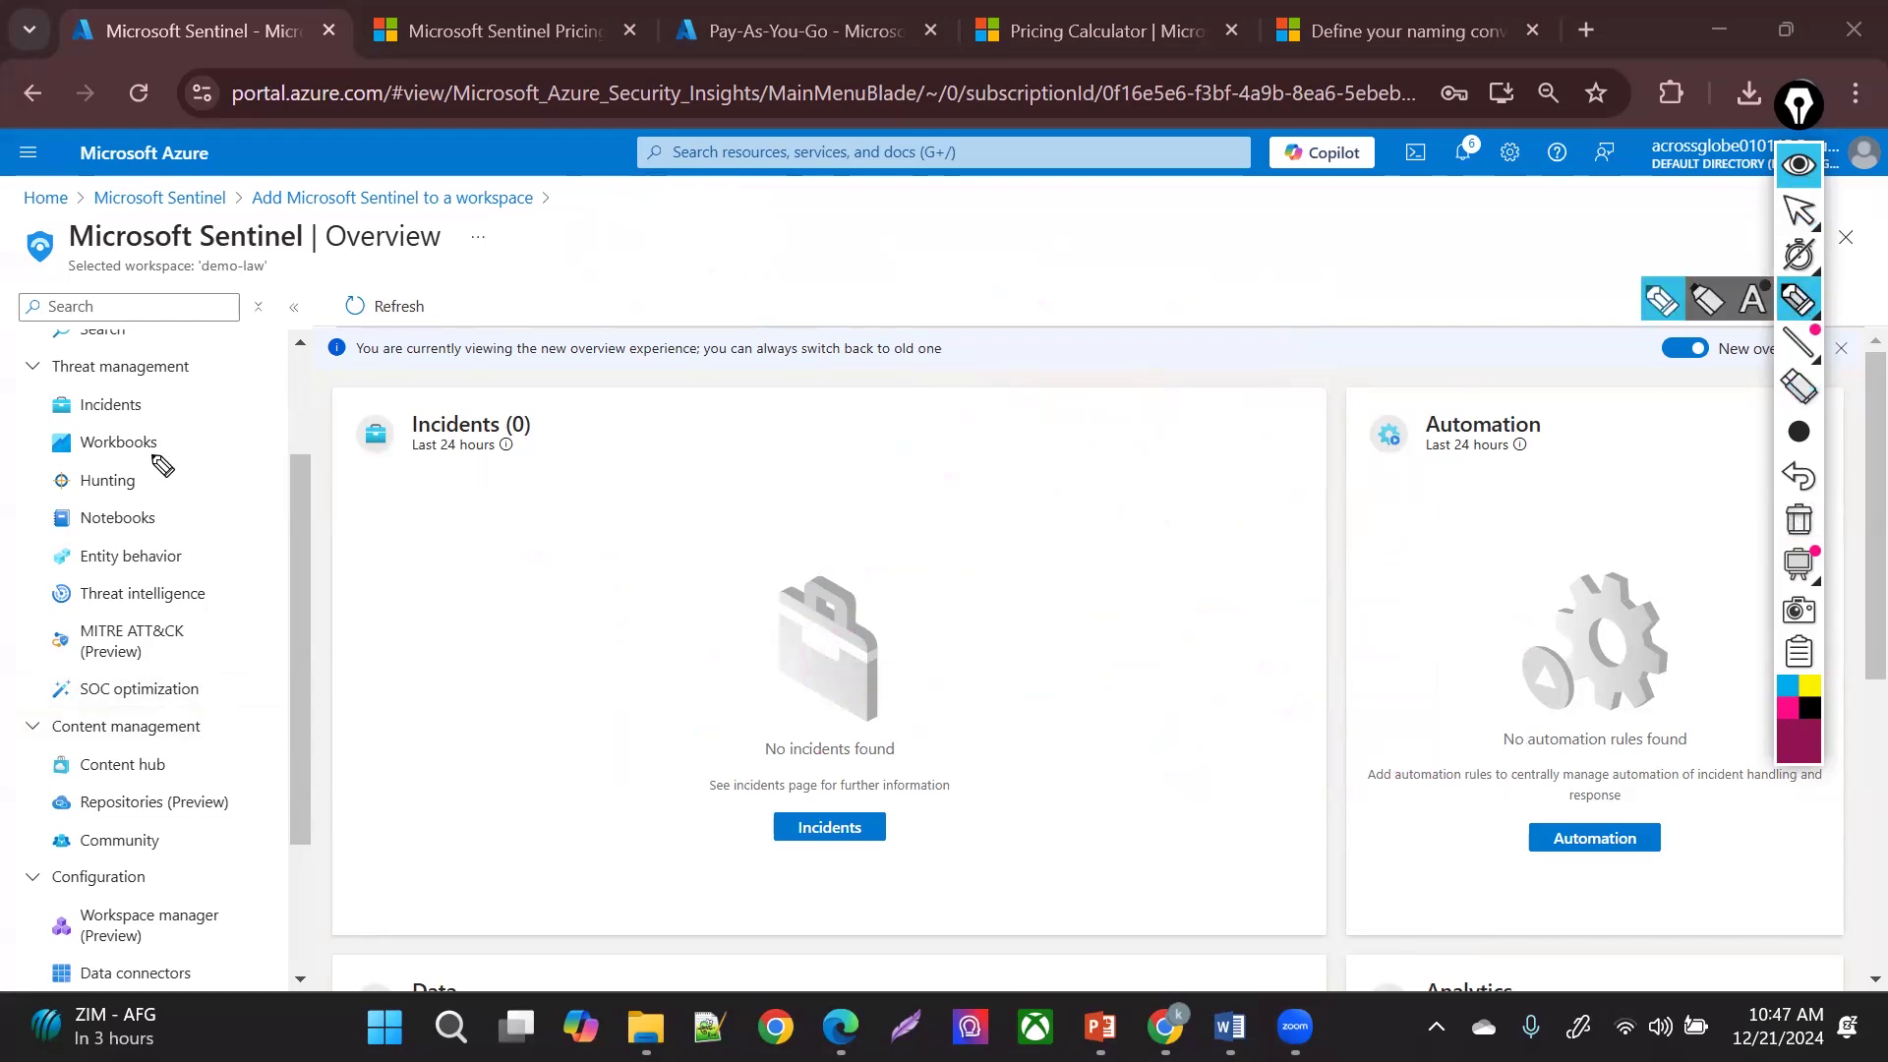
{"action": "mouse_move", "coordinate": [170, 344]}
{"action": "left_mouse_down"}
{"action": "mouse_move", "coordinate": [274, 688]}
{"action": "mouse_move", "coordinate": [214, 676]}
{"action": "mouse_move", "coordinate": [334, 814]}
{"action": "mouse_move", "coordinate": [276, 867]}
{"action": "left_mouse_up"}
{"action": "mouse_move", "coordinate": [180, 765]}
{"action": "left_mouse_down"}
{"action": "mouse_move", "coordinate": [495, 694]}
{"action": "mouse_move", "coordinate": [499, 739]}
{"action": "left_mouse_up"}
{"action": "left_click", "coordinate": [459, 661]}
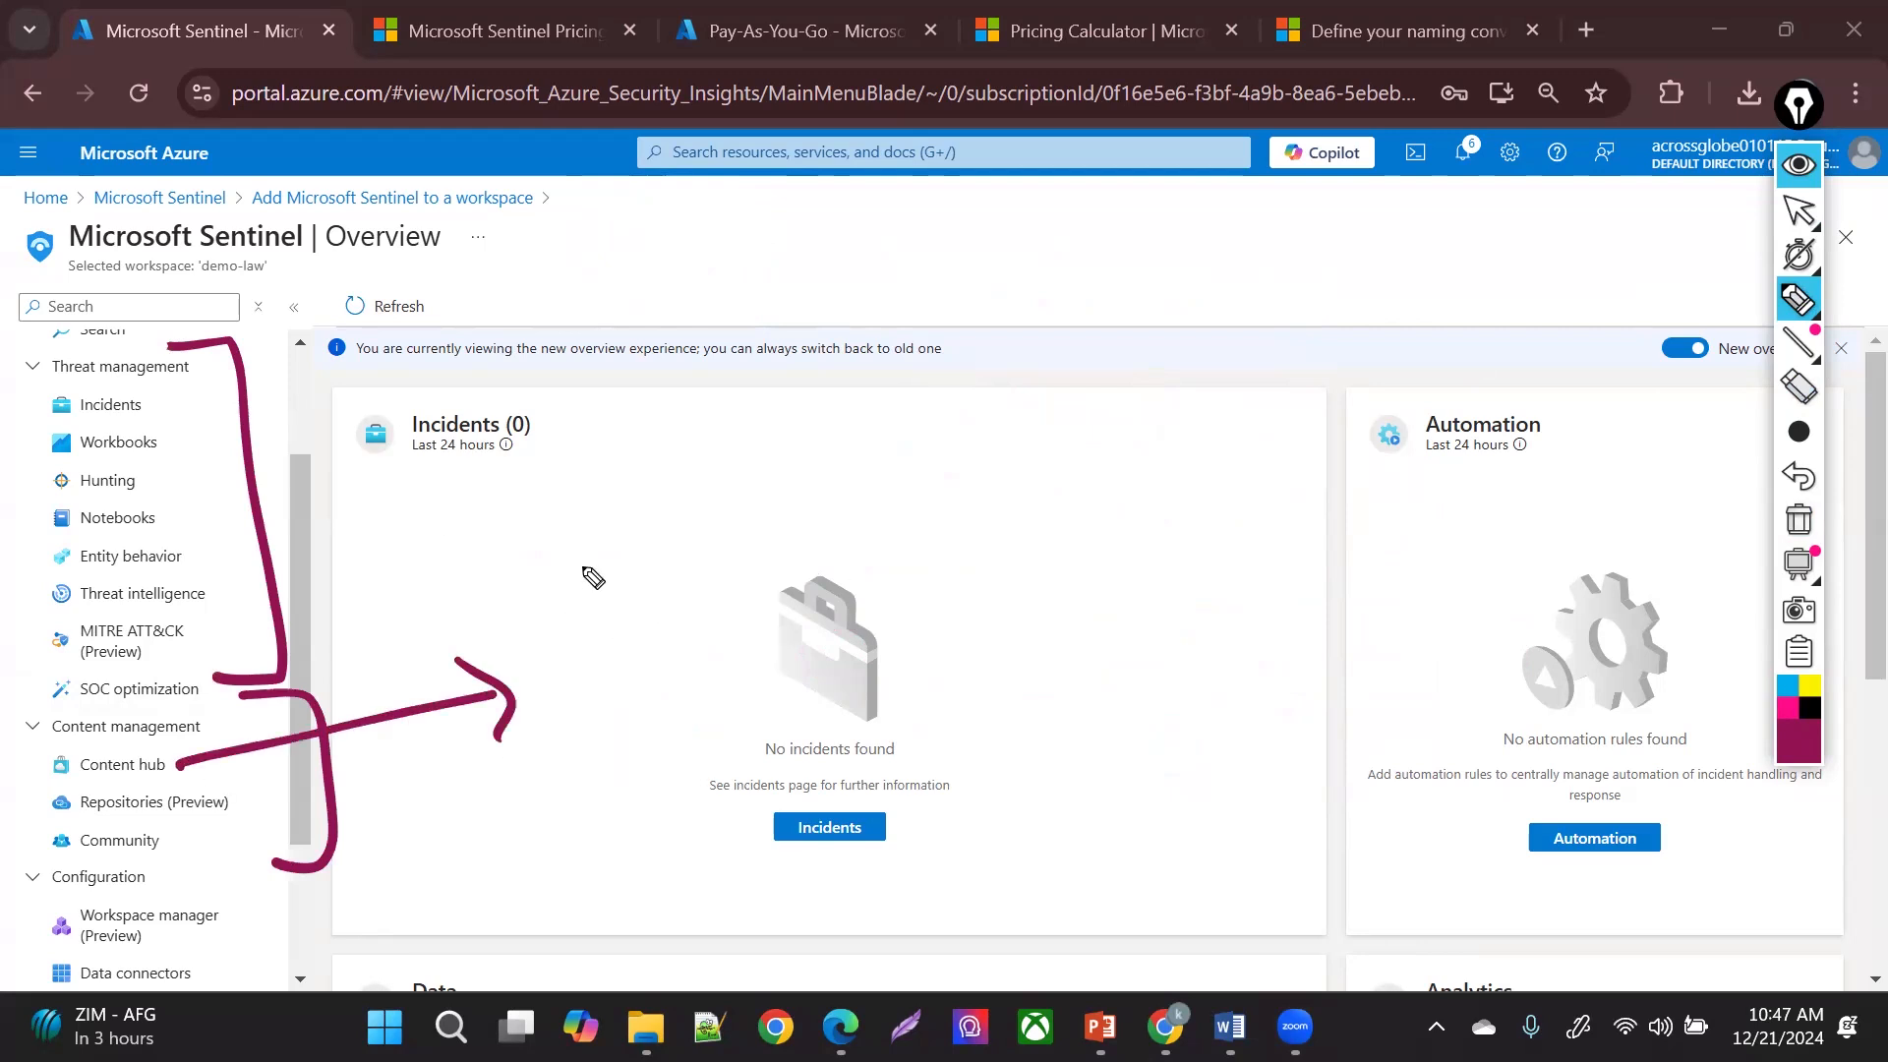
- Handwrite "Solution" beside the Content hub arrow and list "Workbook, Analytical Rule, threat" below it after an opening bracket
{"action": "mouse_move", "coordinate": [641, 475]}
{"action": "left_mouse_down"}
{"action": "mouse_move", "coordinate": [632, 548]}
{"action": "mouse_move", "coordinate": [612, 506]}
{"action": "left_mouse_up"}
{"action": "mouse_move", "coordinate": [706, 512]}
{"action": "left_mouse_down"}
{"action": "mouse_move", "coordinate": [755, 544]}
{"action": "mouse_move", "coordinate": [1005, 528]}
{"action": "mouse_move", "coordinate": [973, 568]}
{"action": "left_mouse_up"}
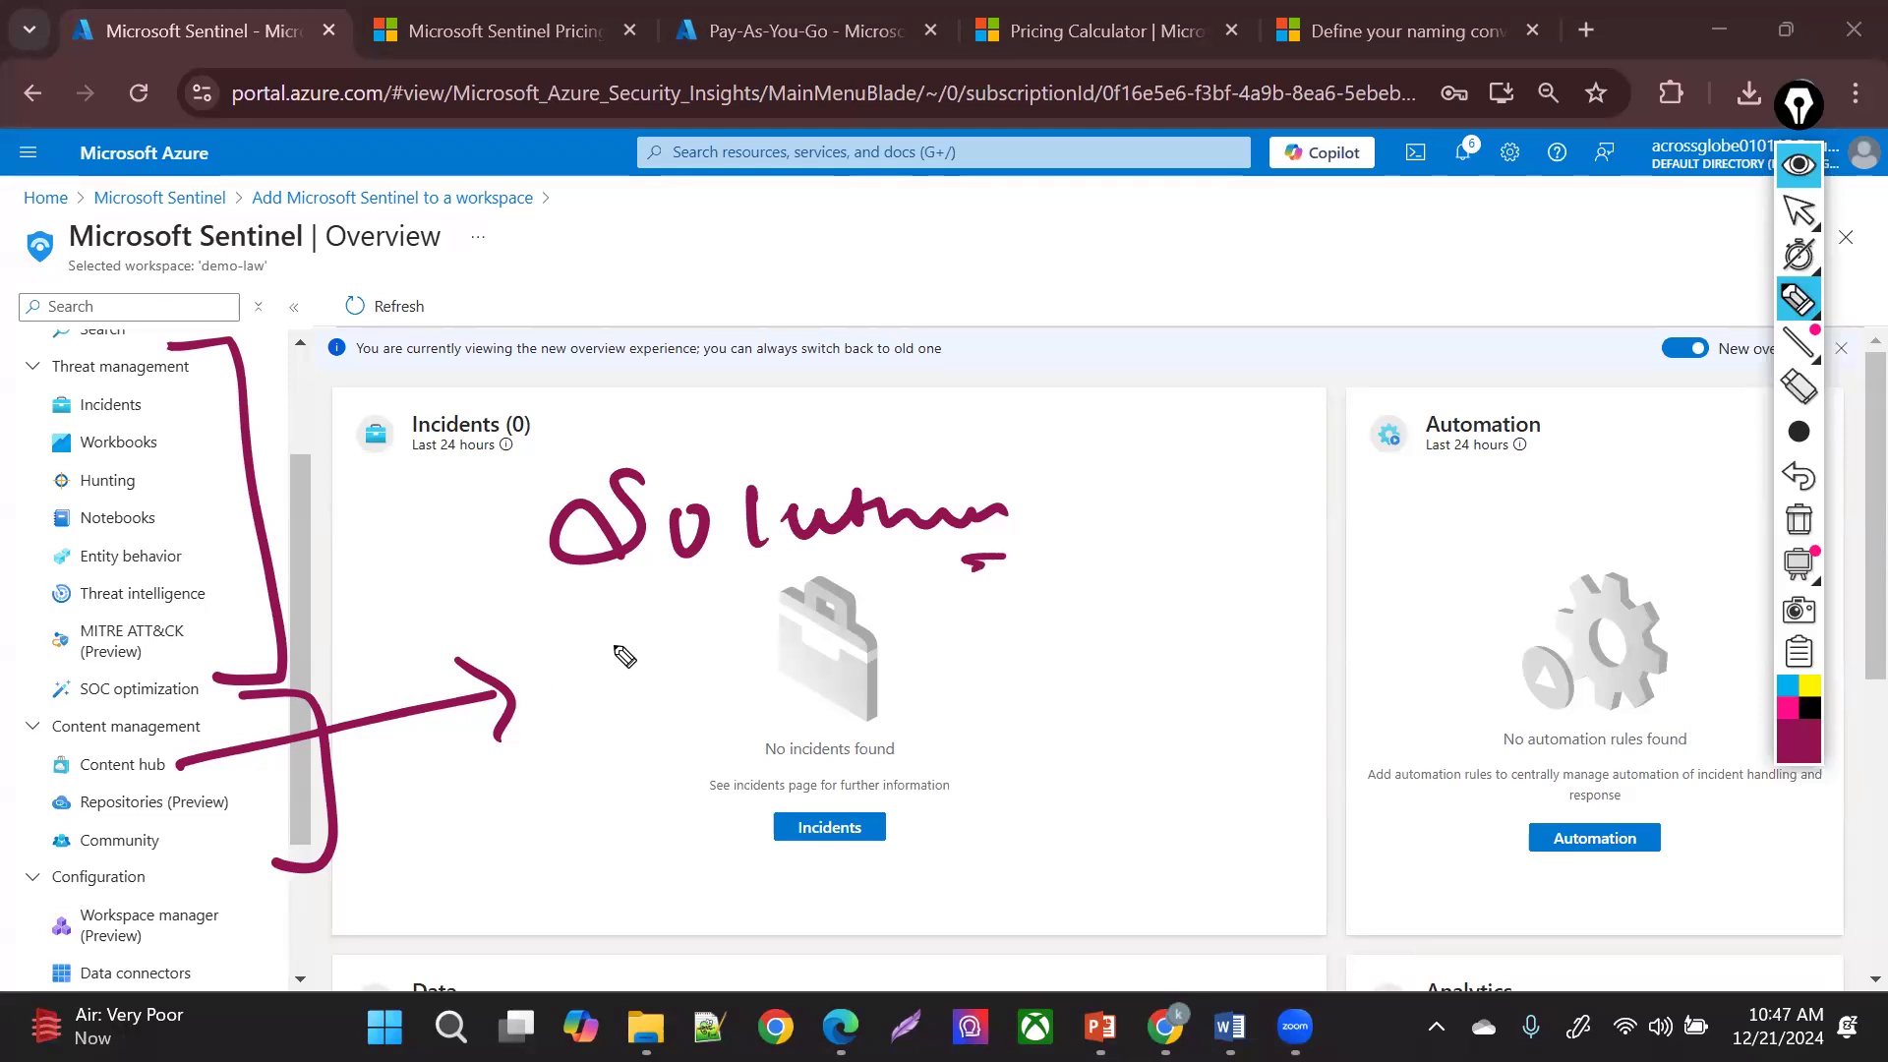
{"action": "mouse_move", "coordinate": [614, 592]}
{"action": "left_mouse_down"}
{"action": "mouse_move", "coordinate": [611, 704]}
{"action": "mouse_move", "coordinate": [639, 722]}
{"action": "left_mouse_up"}
{"action": "mouse_move", "coordinate": [660, 634]}
{"action": "left_mouse_down"}
{"action": "mouse_move", "coordinate": [697, 659]}
{"action": "mouse_move", "coordinate": [1013, 644]}
{"action": "mouse_move", "coordinate": [1050, 673]}
{"action": "mouse_move", "coordinate": [1062, 644]}
{"action": "mouse_move", "coordinate": [1064, 708]}
{"action": "mouse_move", "coordinate": [1343, 688]}
{"action": "mouse_move", "coordinate": [1365, 639]}
{"action": "left_mouse_up"}
{"action": "left_click", "coordinate": [871, 621]}
{"action": "left_click", "coordinate": [1131, 676]}
{"action": "mouse_move", "coordinate": [1355, 753]}
{"action": "left_mouse_down"}
{"action": "mouse_move", "coordinate": [1396, 639]}
{"action": "mouse_move", "coordinate": [1465, 659]}
{"action": "mouse_move", "coordinate": [1450, 678]}
{"action": "mouse_move", "coordinate": [1490, 660]}
{"action": "mouse_move", "coordinate": [1529, 708]}
{"action": "mouse_move", "coordinate": [1532, 575]}
{"action": "mouse_move", "coordinate": [1613, 657]}
{"action": "mouse_move", "coordinate": [1684, 634]}
{"action": "mouse_move", "coordinate": [1676, 723]}
{"action": "left_mouse_up"}
{"action": "left_click_drag", "start_coordinate": [719, 715], "coordinate": [739, 783]}
{"action": "mouse_move", "coordinate": [777, 700]}
{"action": "left_mouse_down"}
{"action": "mouse_move", "coordinate": [694, 749]}
{"action": "mouse_move", "coordinate": [1002, 776]}
{"action": "mouse_move", "coordinate": [1050, 752]}
{"action": "left_mouse_up"}
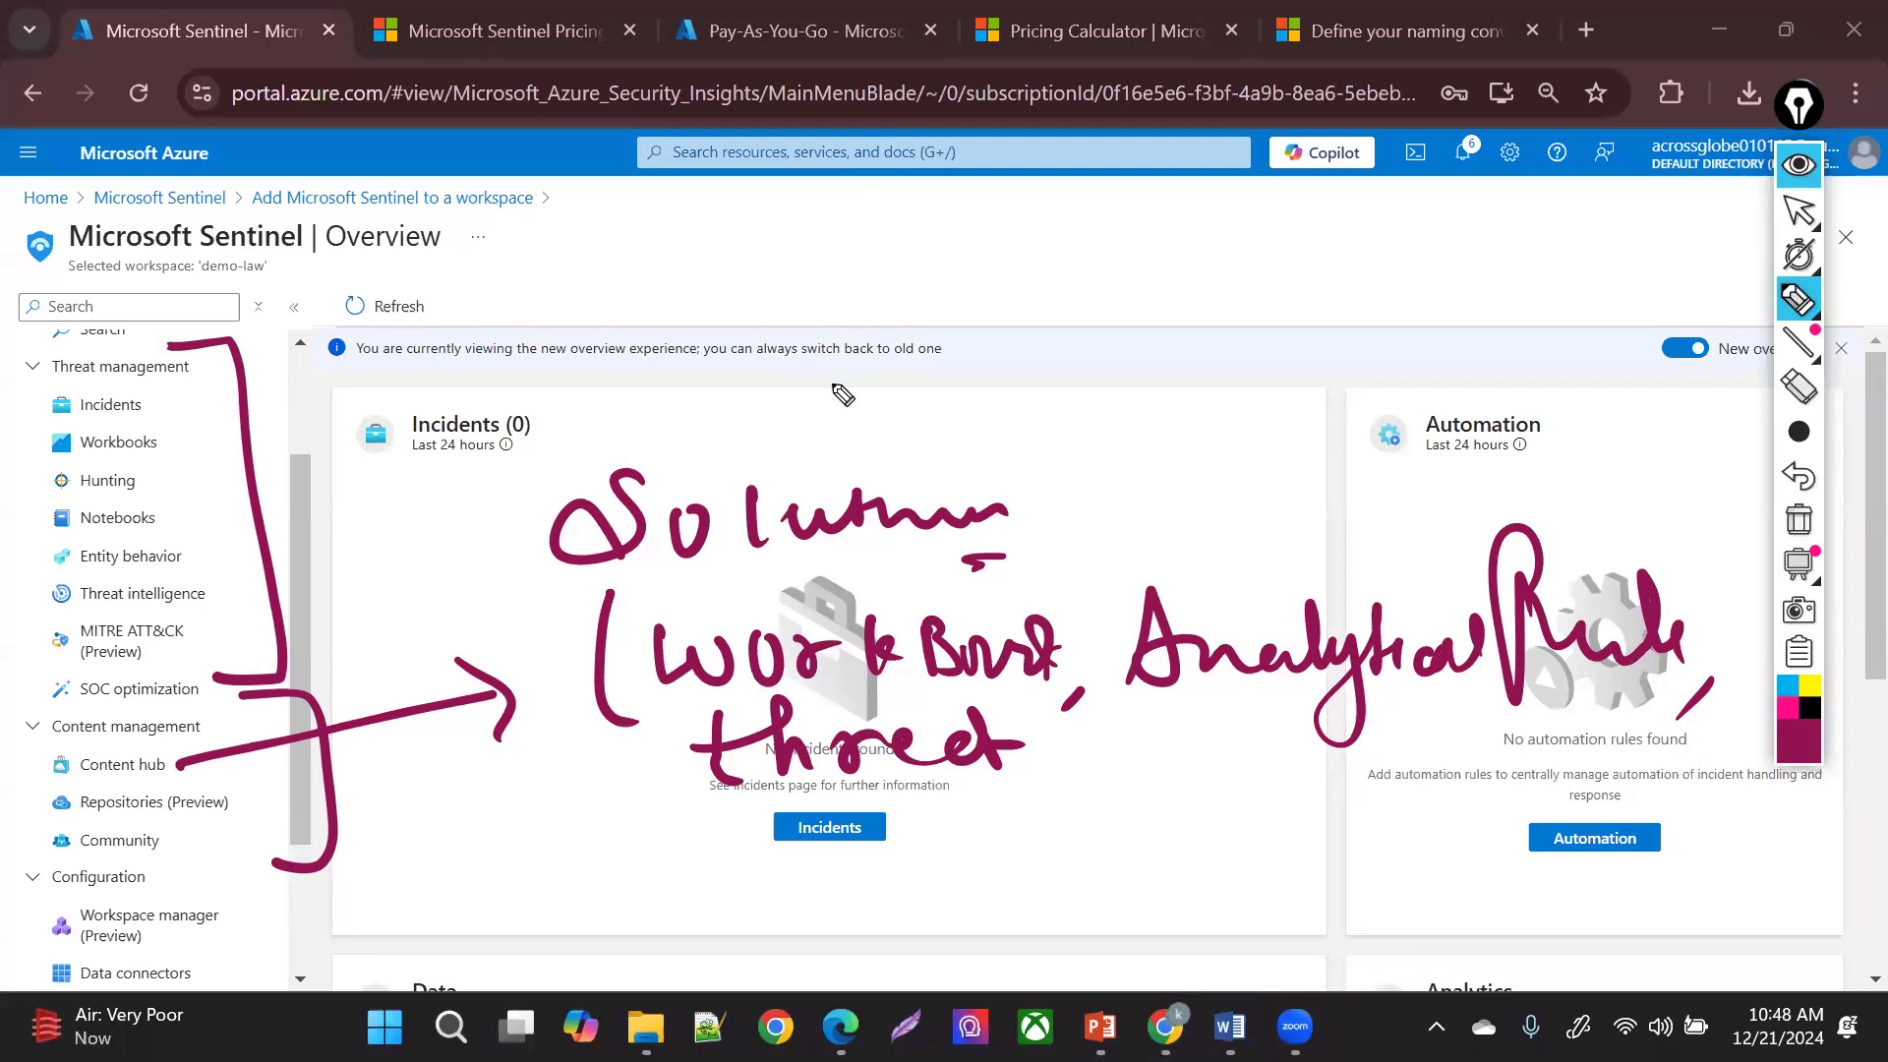
- Sketch a dotted circle with an arrow, an outer ring and tick marks above the notes, and add "hunting" after "threat"
{"action": "mouse_move", "coordinate": [870, 275]}
{"action": "left_mouse_down"}
{"action": "mouse_move", "coordinate": [806, 275]}
{"action": "mouse_move", "coordinate": [865, 261]}
{"action": "mouse_move", "coordinate": [1057, 284]}
{"action": "mouse_move", "coordinate": [1015, 316]}
{"action": "left_mouse_up"}
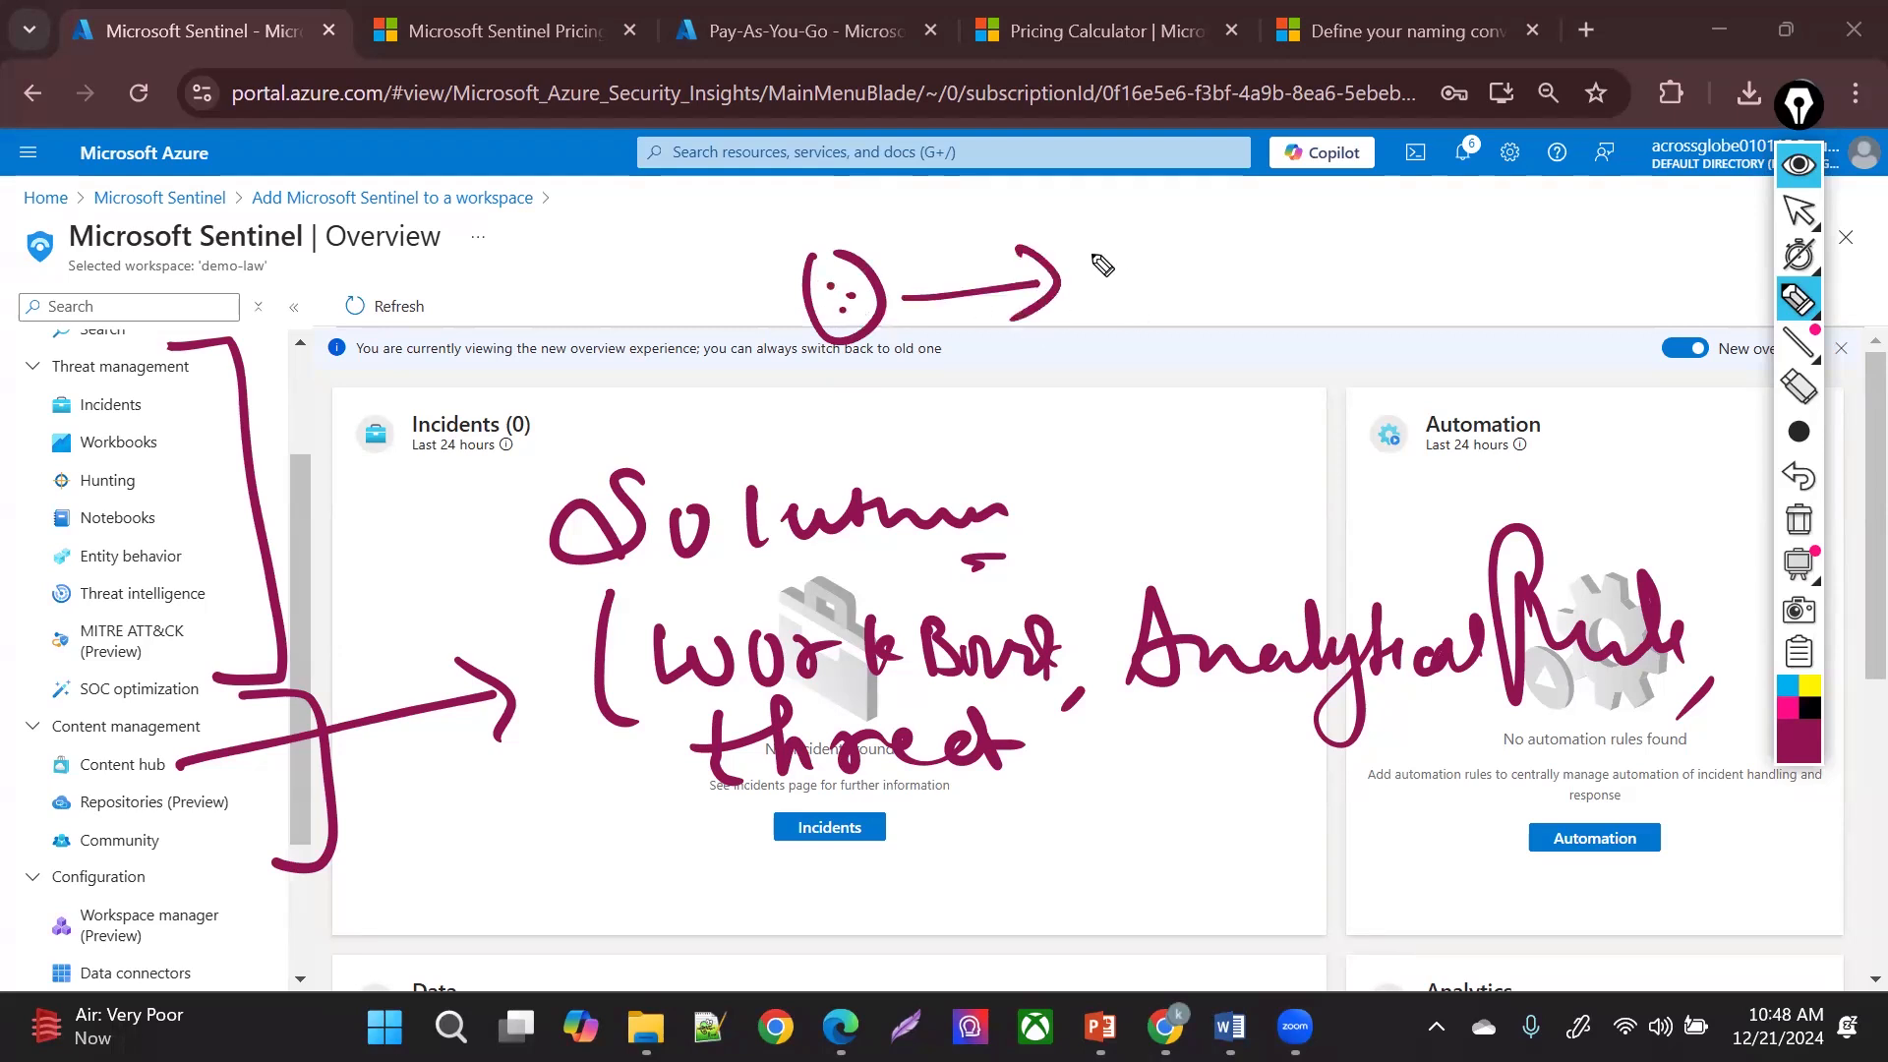
{"action": "mouse_move", "coordinate": [824, 234]}
{"action": "left_mouse_down"}
{"action": "mouse_move", "coordinate": [909, 246]}
{"action": "mouse_move", "coordinate": [871, 421]}
{"action": "mouse_move", "coordinate": [758, 266]}
{"action": "mouse_move", "coordinate": [779, 327]}
{"action": "mouse_move", "coordinate": [804, 305]}
{"action": "left_mouse_up"}
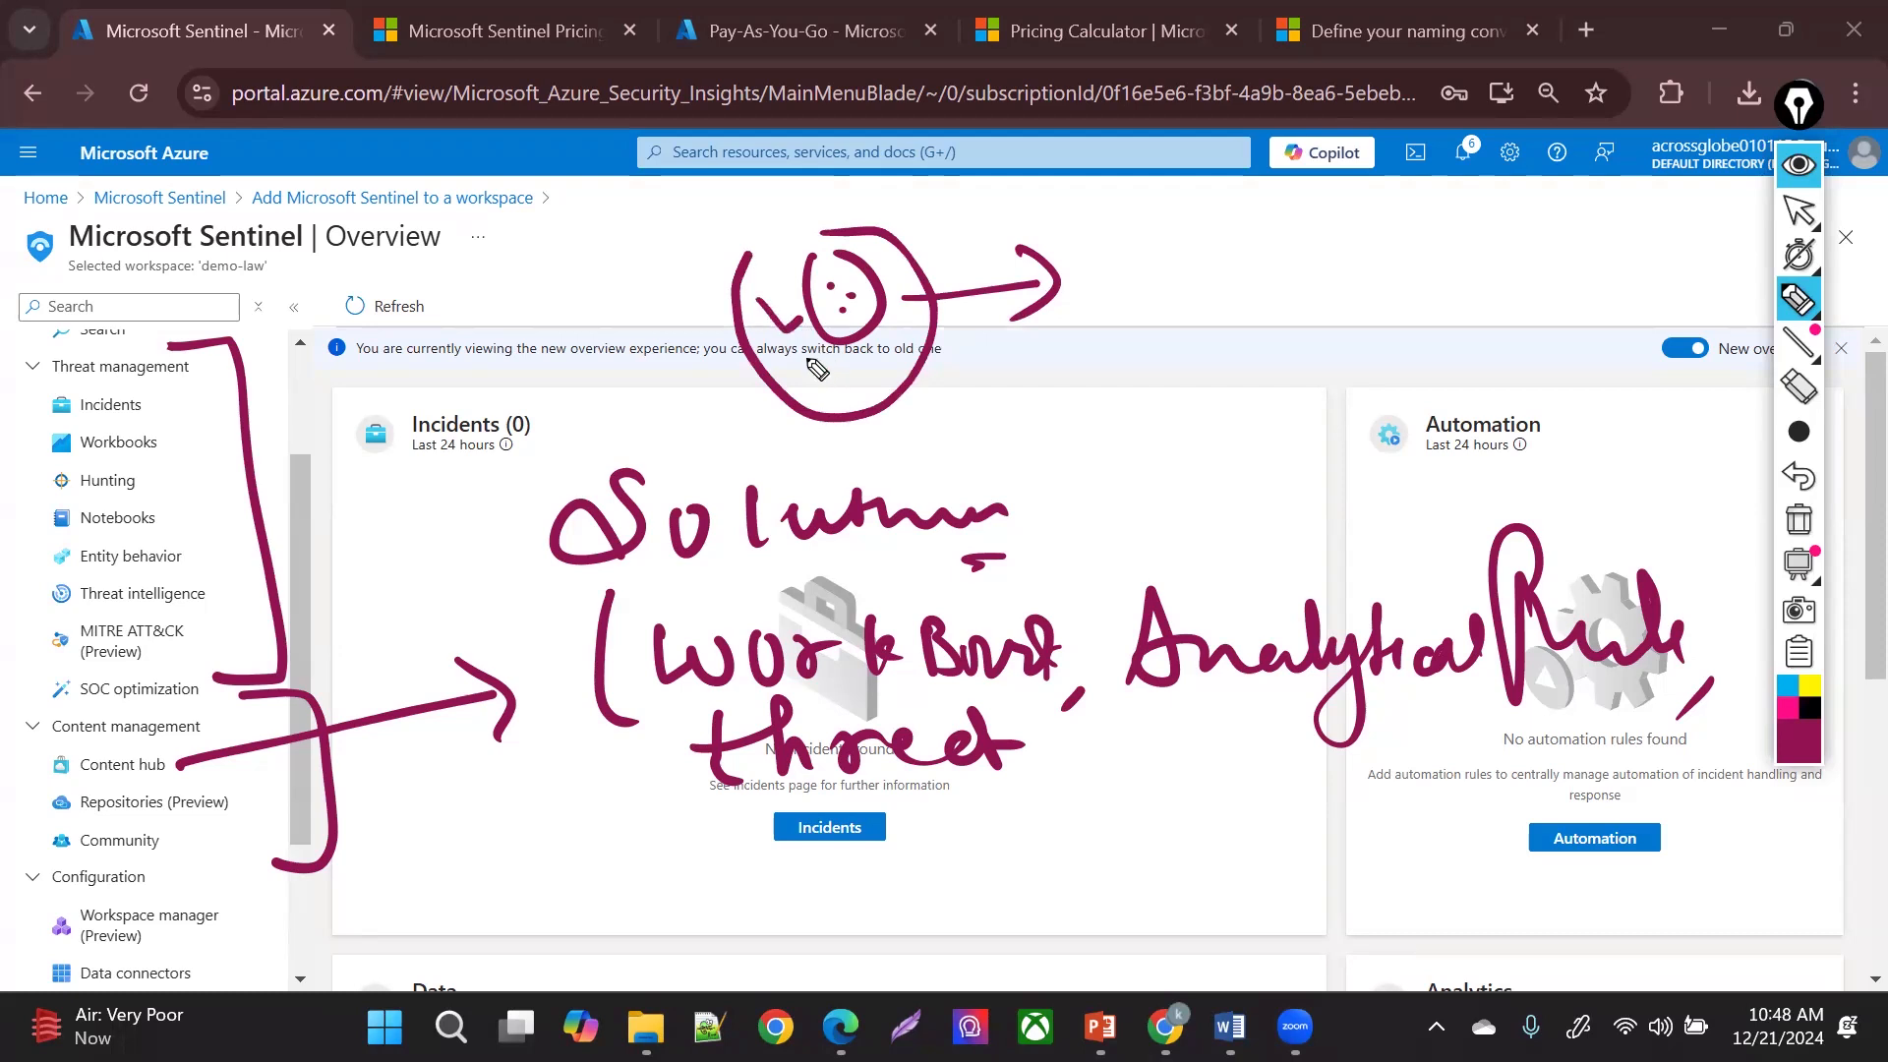
{"action": "left_click_drag", "start_coordinate": [804, 372], "coordinate": [847, 360]}
{"action": "mouse_move", "coordinate": [1037, 746]}
{"action": "left_mouse_down"}
{"action": "mouse_move", "coordinate": [1365, 747]}
{"action": "mouse_move", "coordinate": [1344, 770]}
{"action": "left_mouse_up"}
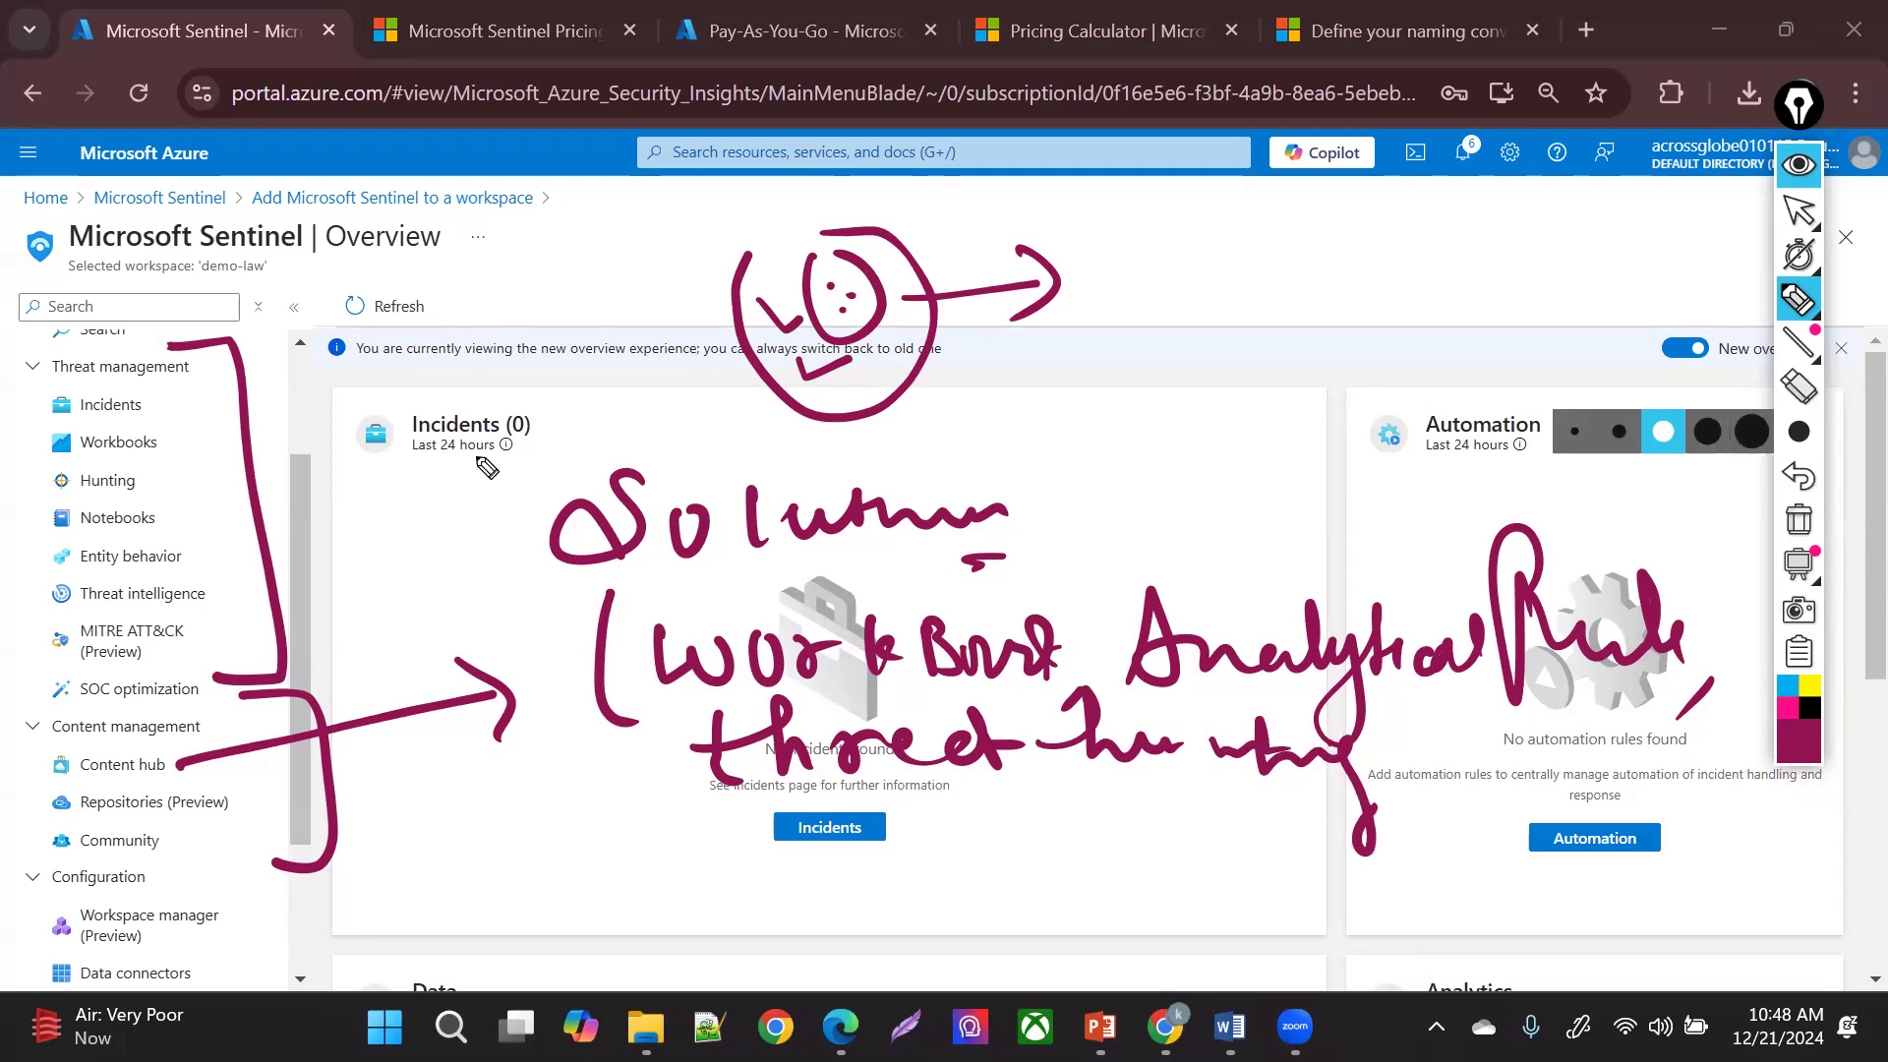
{"action": "mouse_move", "coordinate": [604, 441]}
{"action": "left_mouse_down"}
{"action": "mouse_move", "coordinate": [961, 409]}
{"action": "mouse_move", "coordinate": [988, 588]}
{"action": "mouse_move", "coordinate": [551, 626]}
{"action": "mouse_move", "coordinate": [585, 621]}
{"action": "left_mouse_up"}
- Clear all pen annotations, return to pointer mode and open Sentinel's Content hub
{"action": "left_click", "coordinate": [1798, 518]}
{"action": "left_click", "coordinate": [1795, 211]}
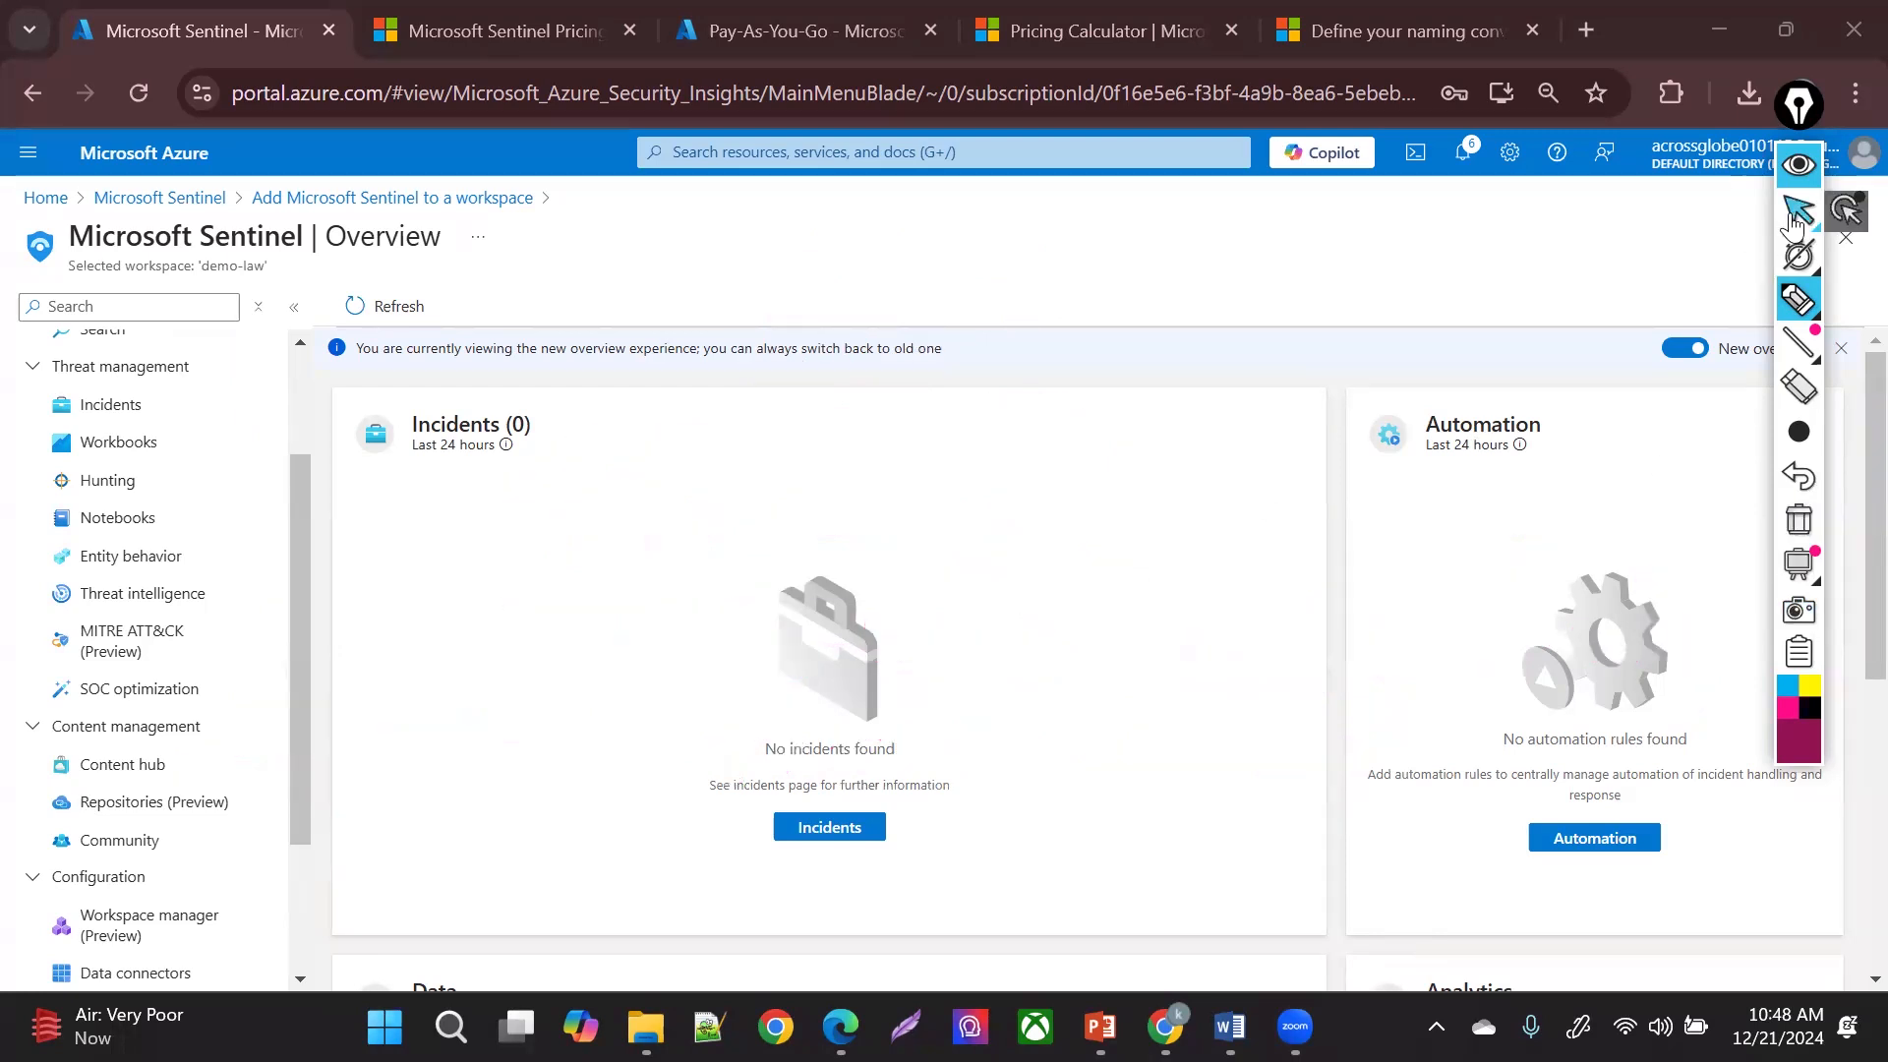
{"action": "left_click", "coordinate": [190, 763]}
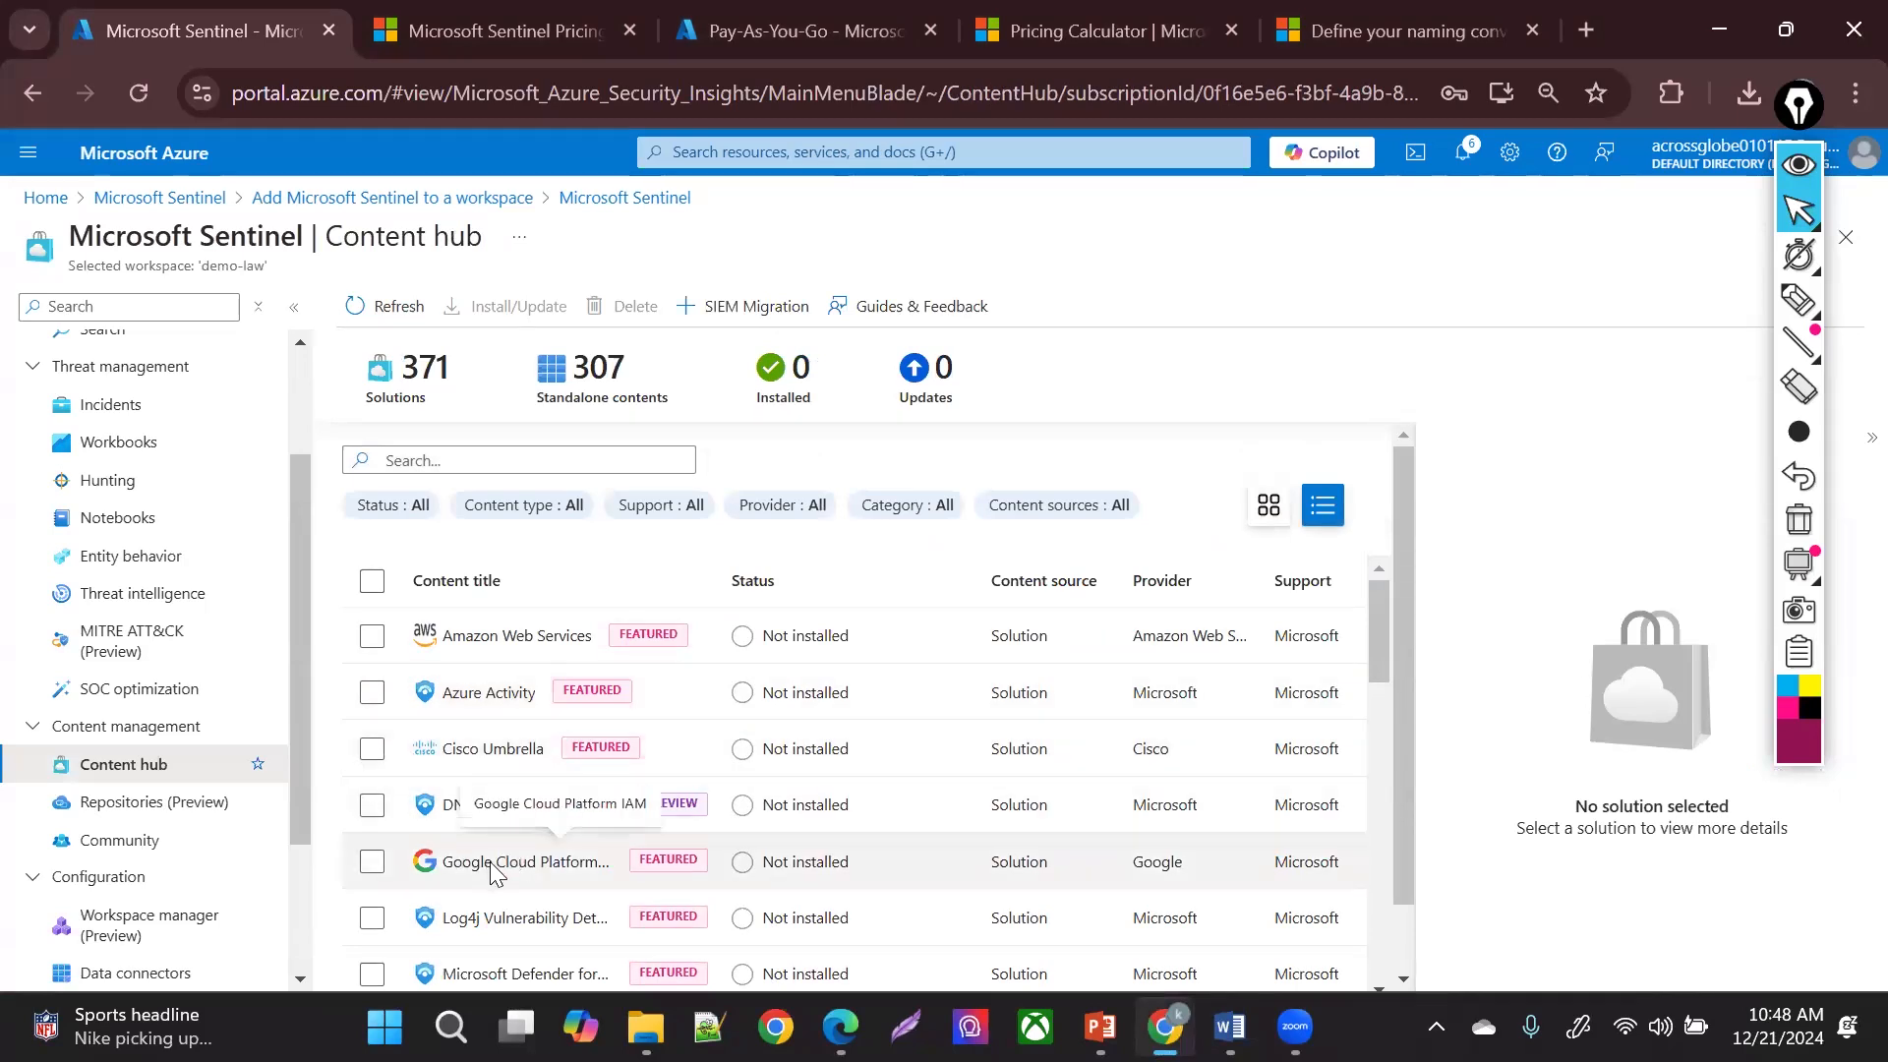
- Look through the Content hub list of available solutions and standalone content, including their status and providers
{"action": "scroll", "coordinate": [1386, 649], "scroll_direction": "down", "scroll_amount": 1}
{"action": "scroll", "coordinate": [855, 786], "scroll_direction": "down", "scroll_amount": 2}
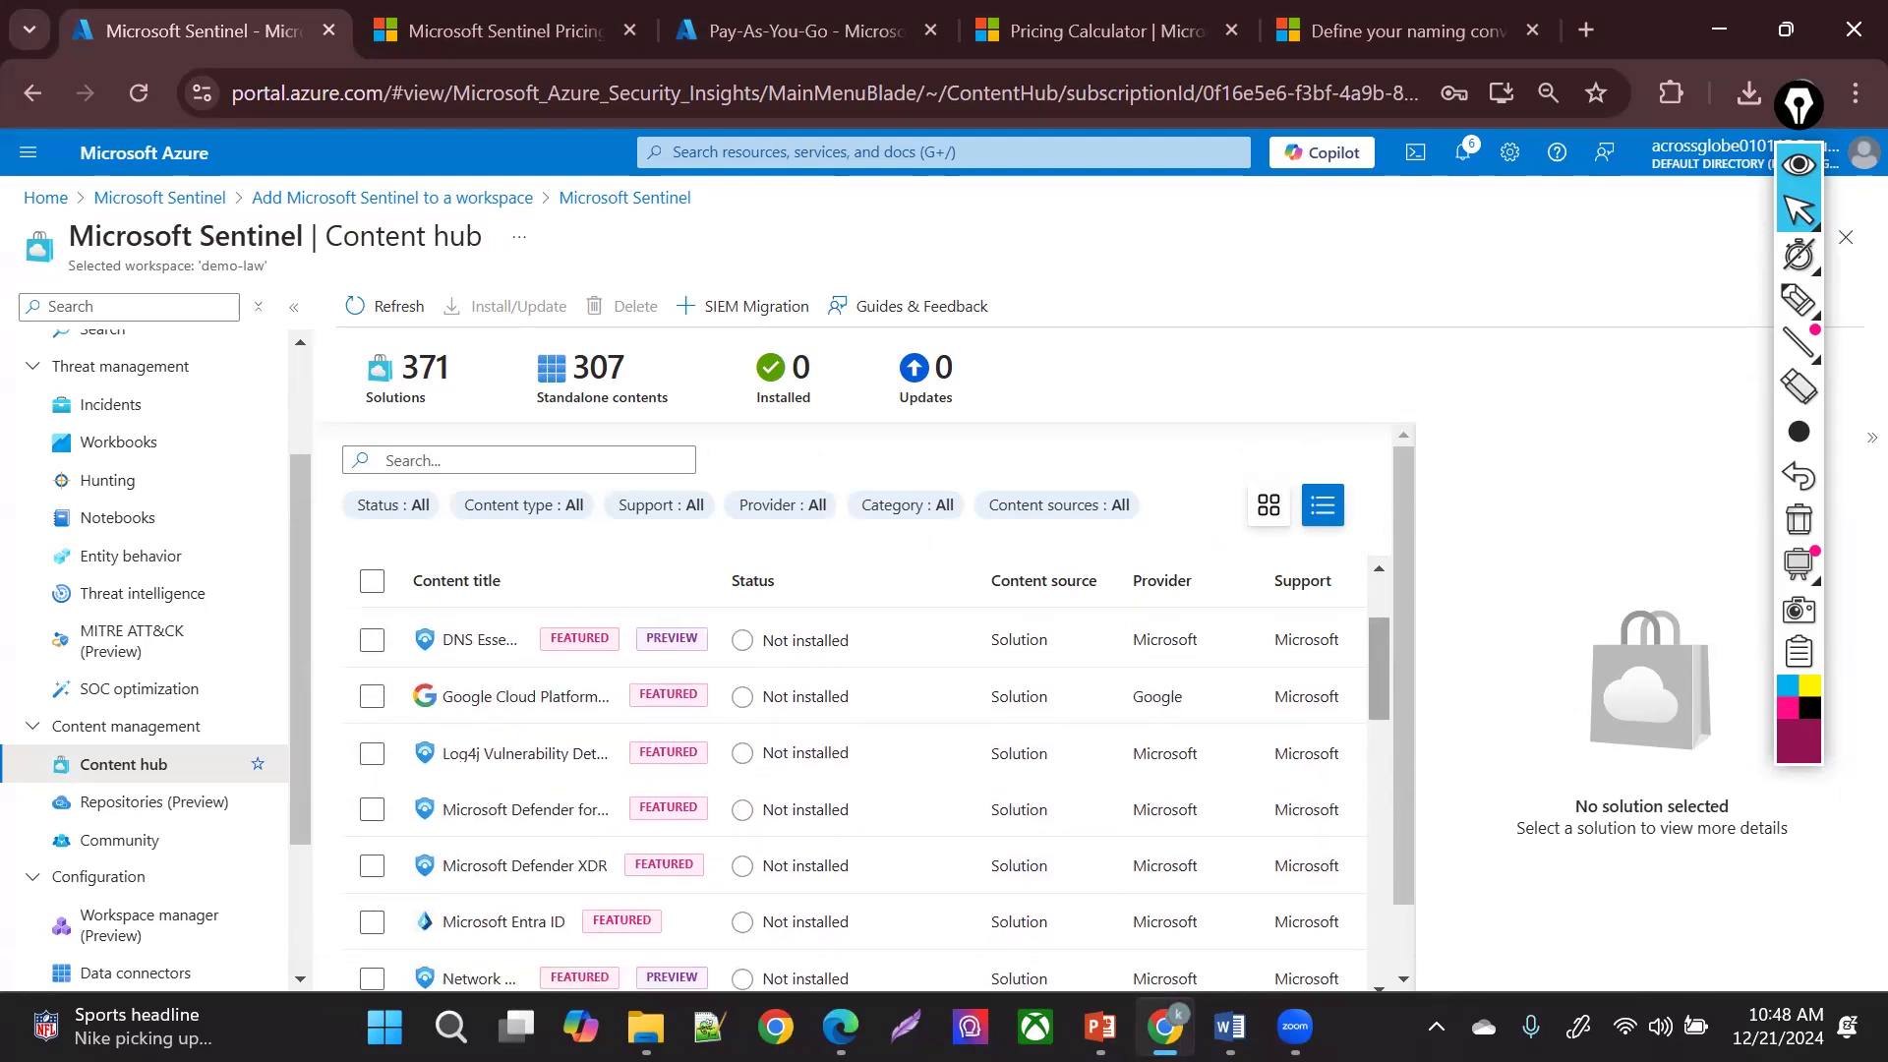
{"action": "scroll", "coordinate": [855, 787], "scroll_direction": "down", "scroll_amount": 3}
{"action": "scroll", "coordinate": [856, 786], "scroll_direction": "down", "scroll_amount": 3}
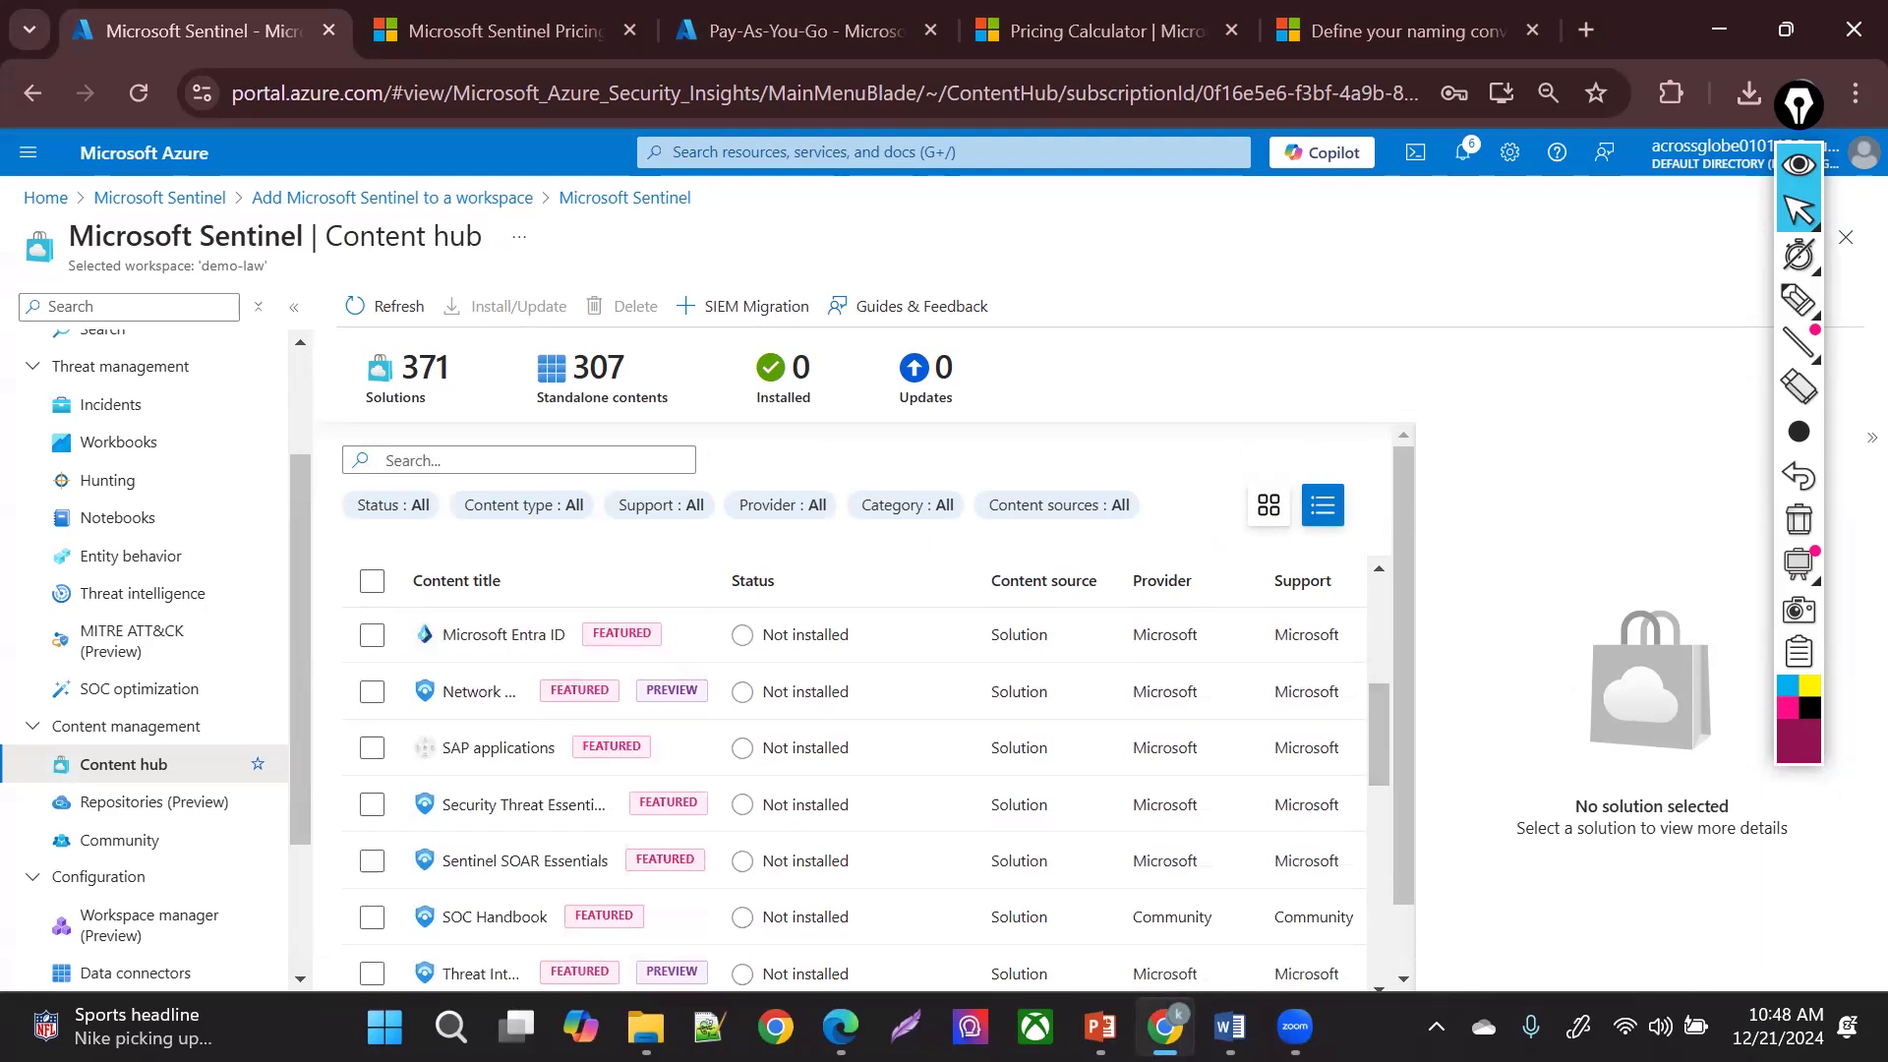
{"action": "scroll", "coordinate": [855, 786], "scroll_direction": "down", "scroll_amount": 2}
{"action": "scroll", "coordinate": [855, 786], "scroll_direction": "down", "scroll_amount": 2}
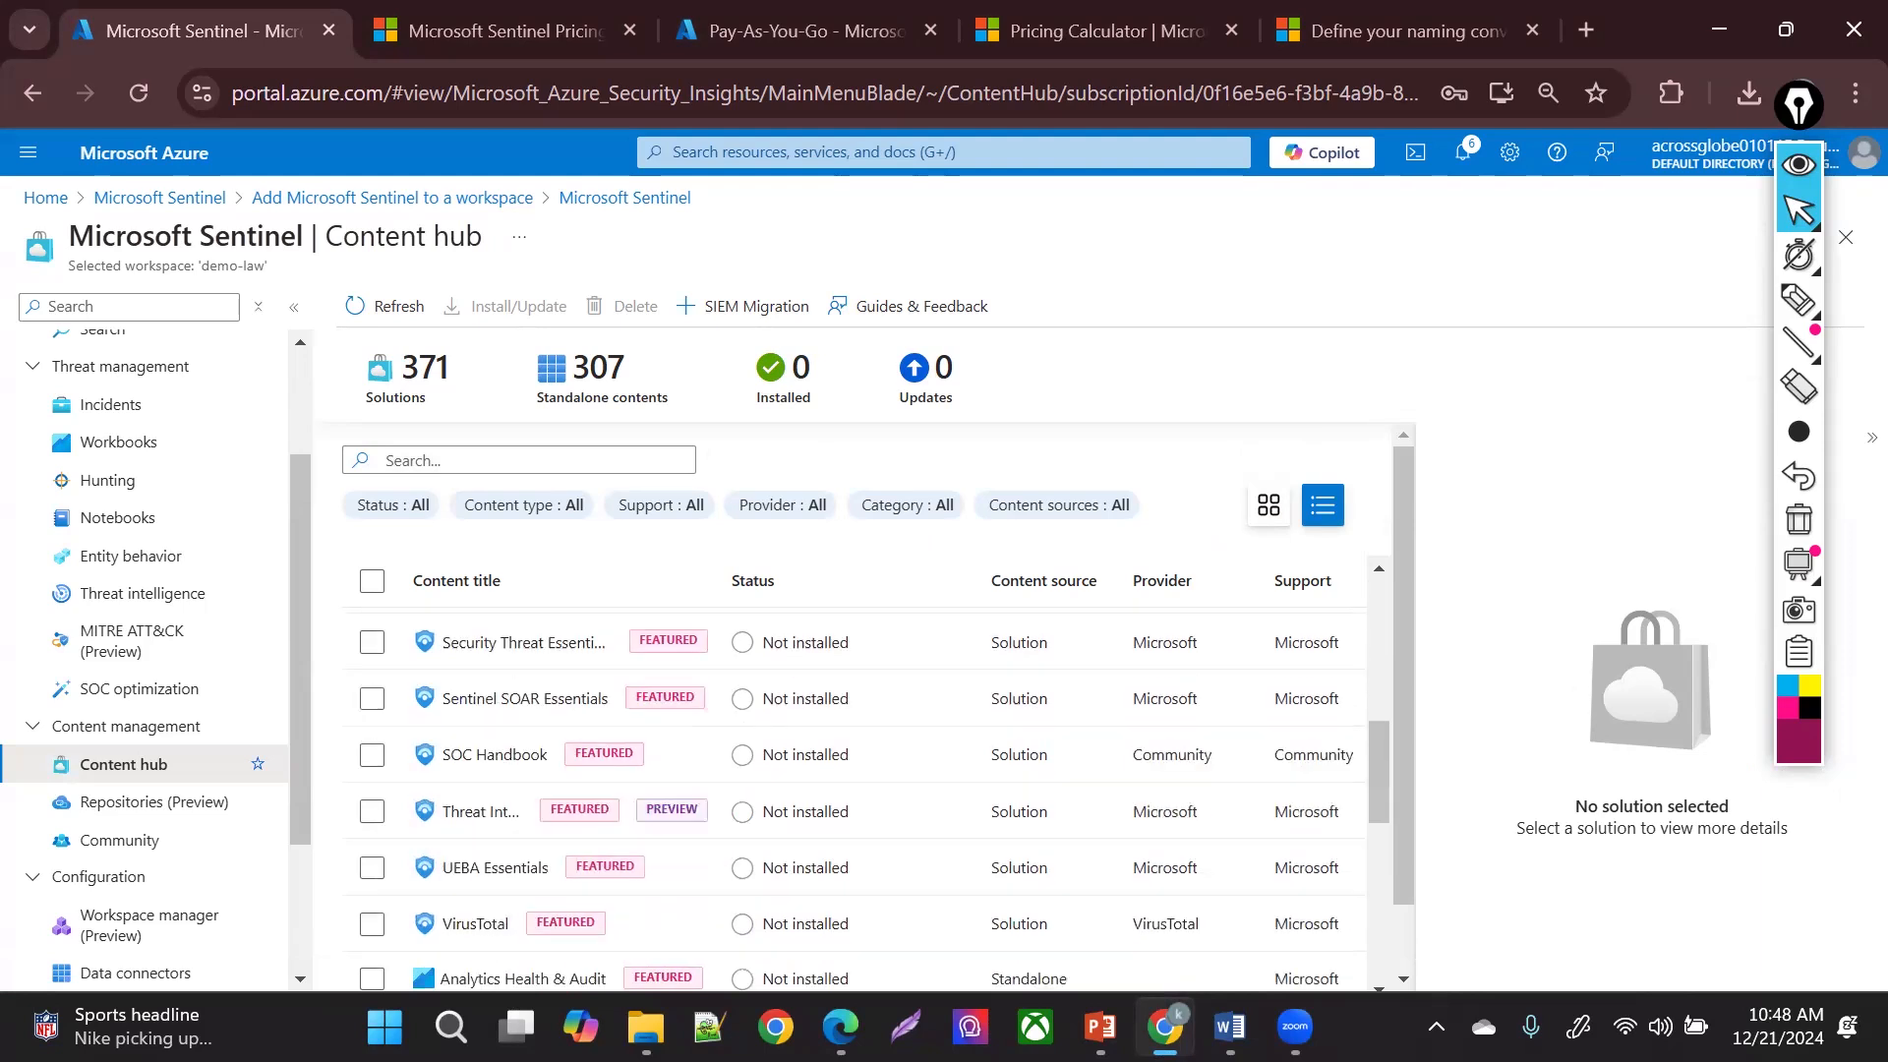
{"action": "scroll", "coordinate": [855, 786], "scroll_direction": "down", "scroll_amount": 3}
{"action": "scroll", "coordinate": [855, 787], "scroll_direction": "down", "scroll_amount": 3}
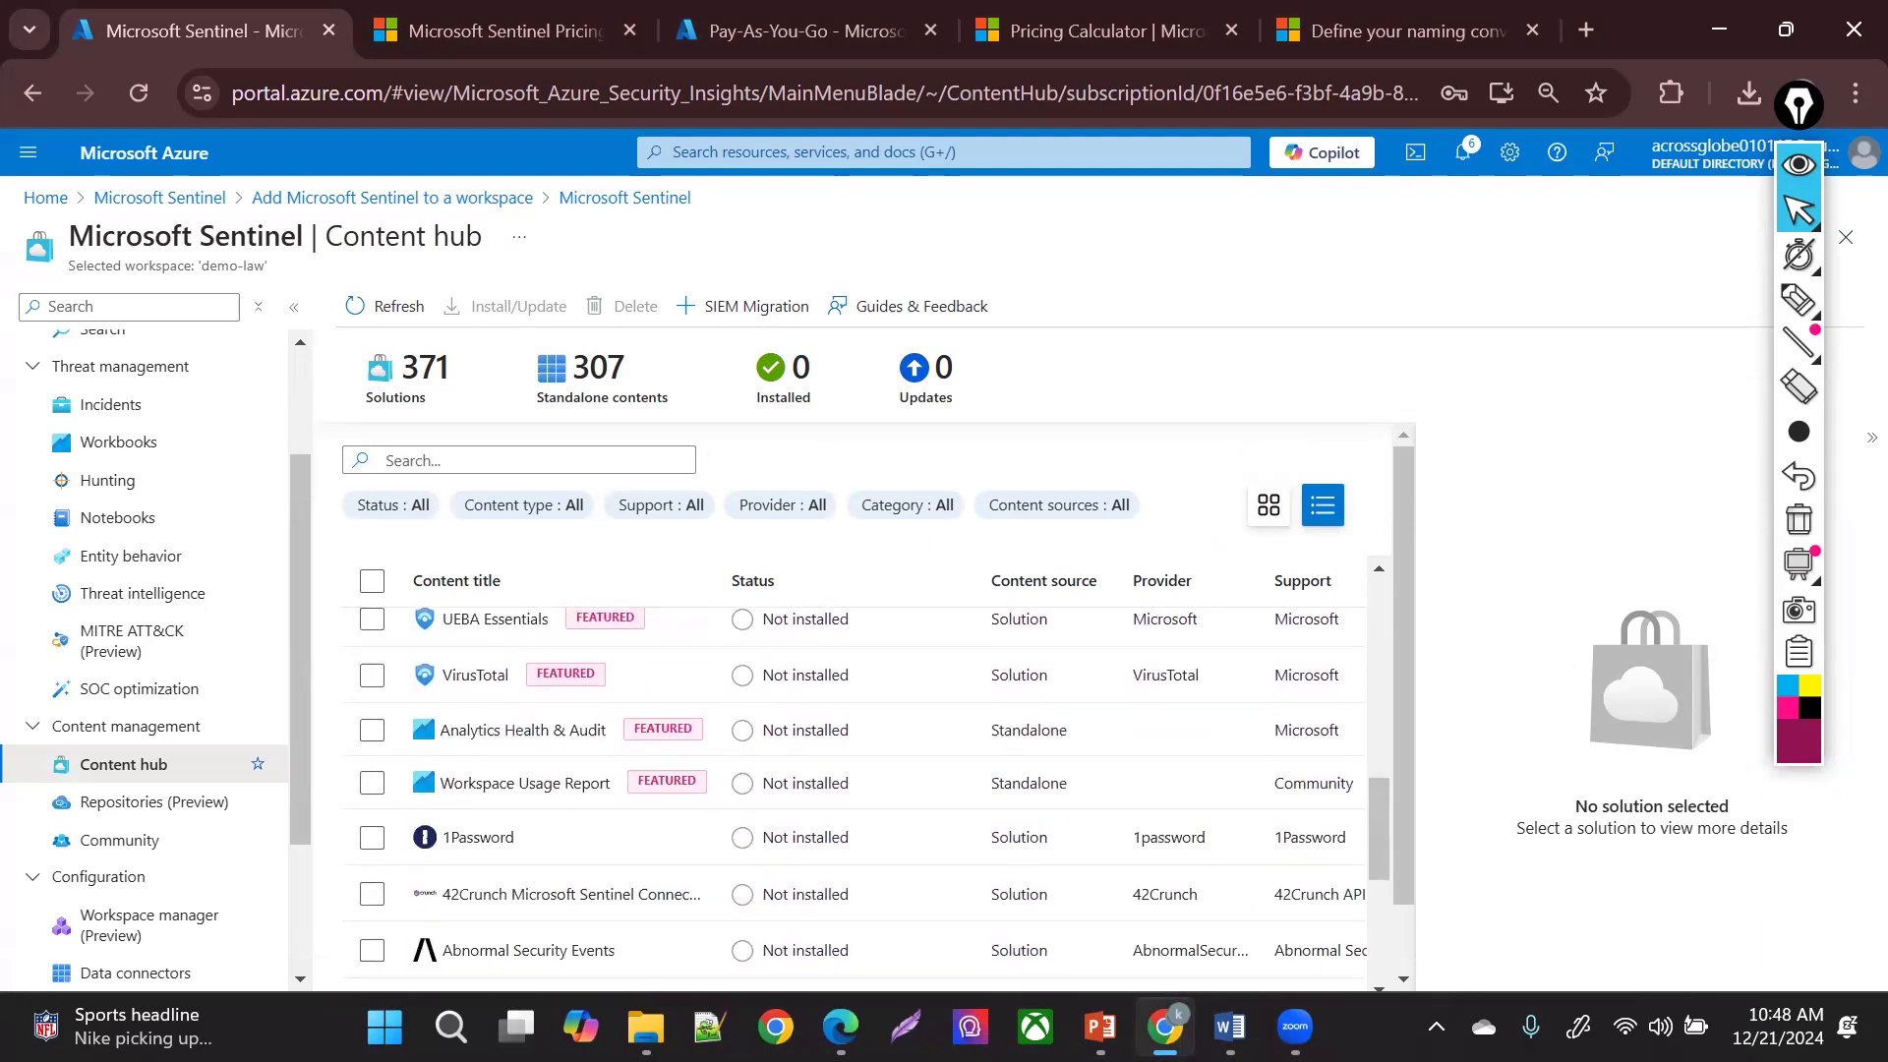
{"action": "scroll", "coordinate": [856, 786], "scroll_direction": "down", "scroll_amount": 4}
{"action": "scroll", "coordinate": [855, 787], "scroll_direction": "down", "scroll_amount": 4}
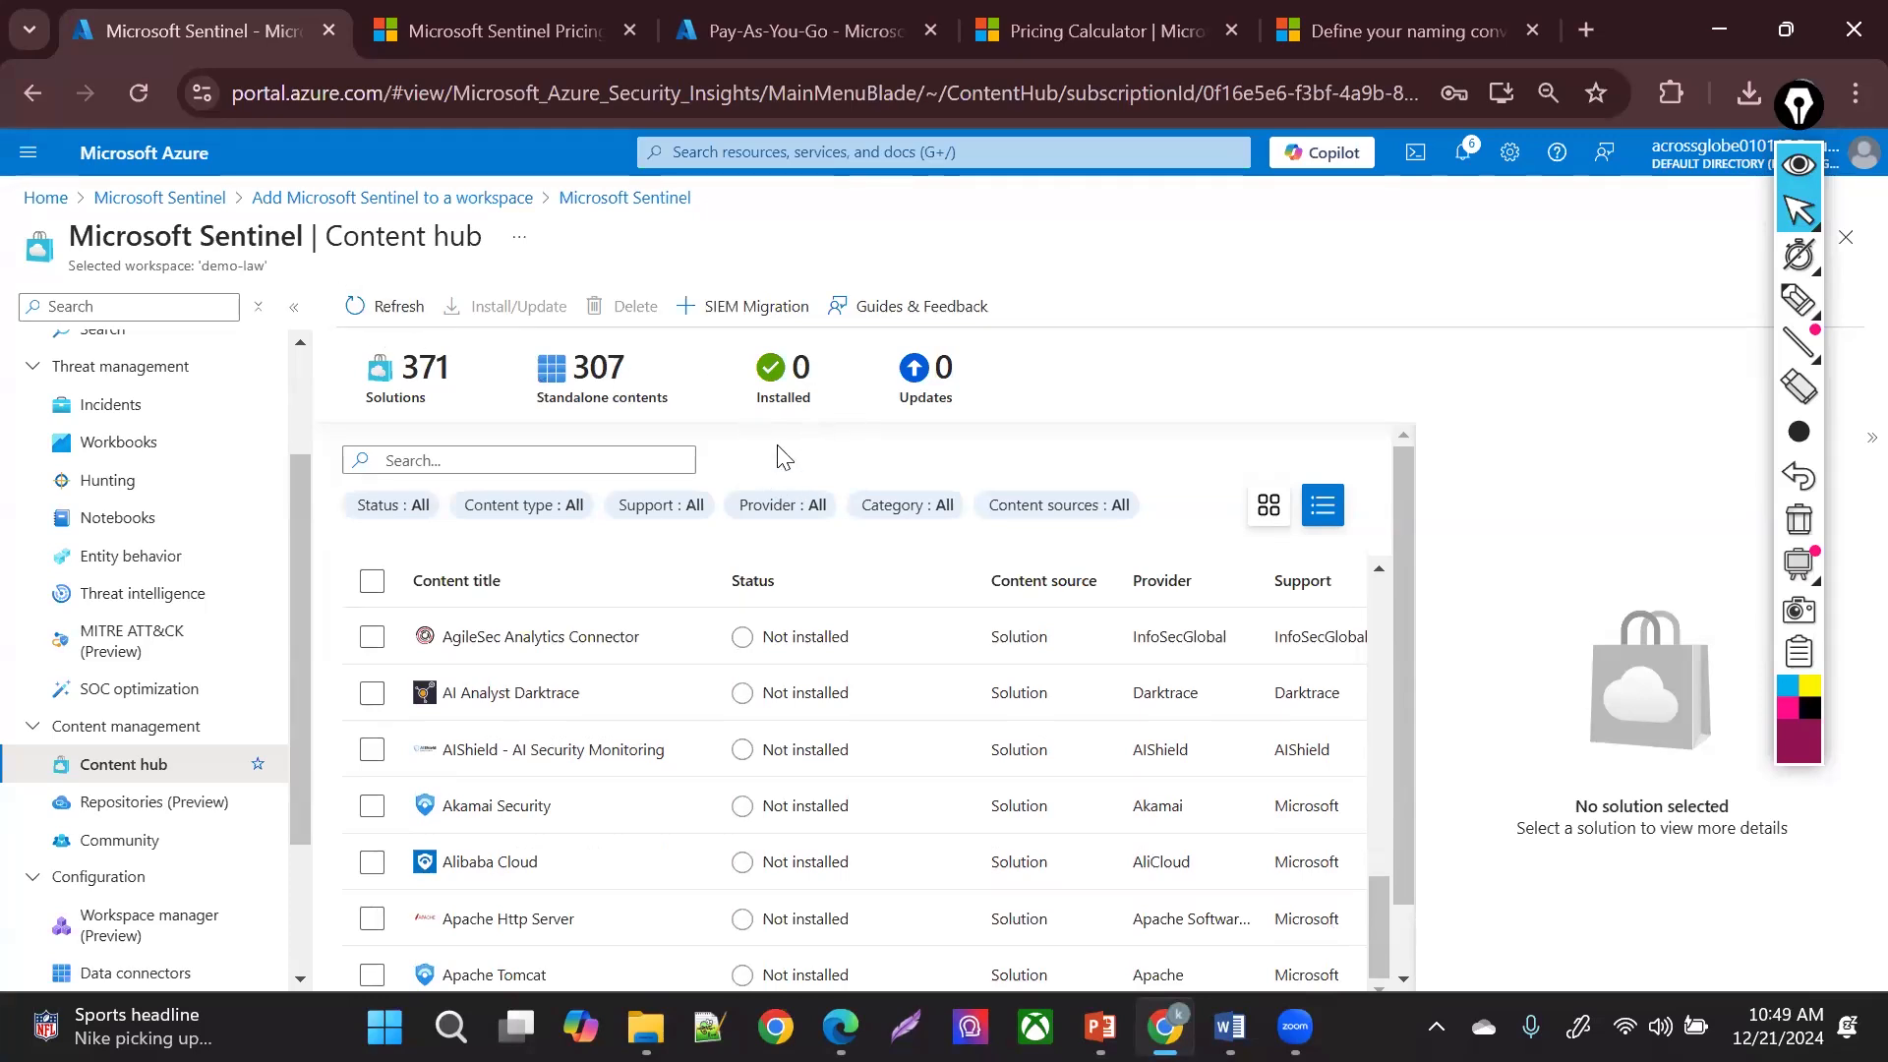
{"action": "scroll", "coordinate": [855, 786], "scroll_direction": "up", "scroll_amount": 5}
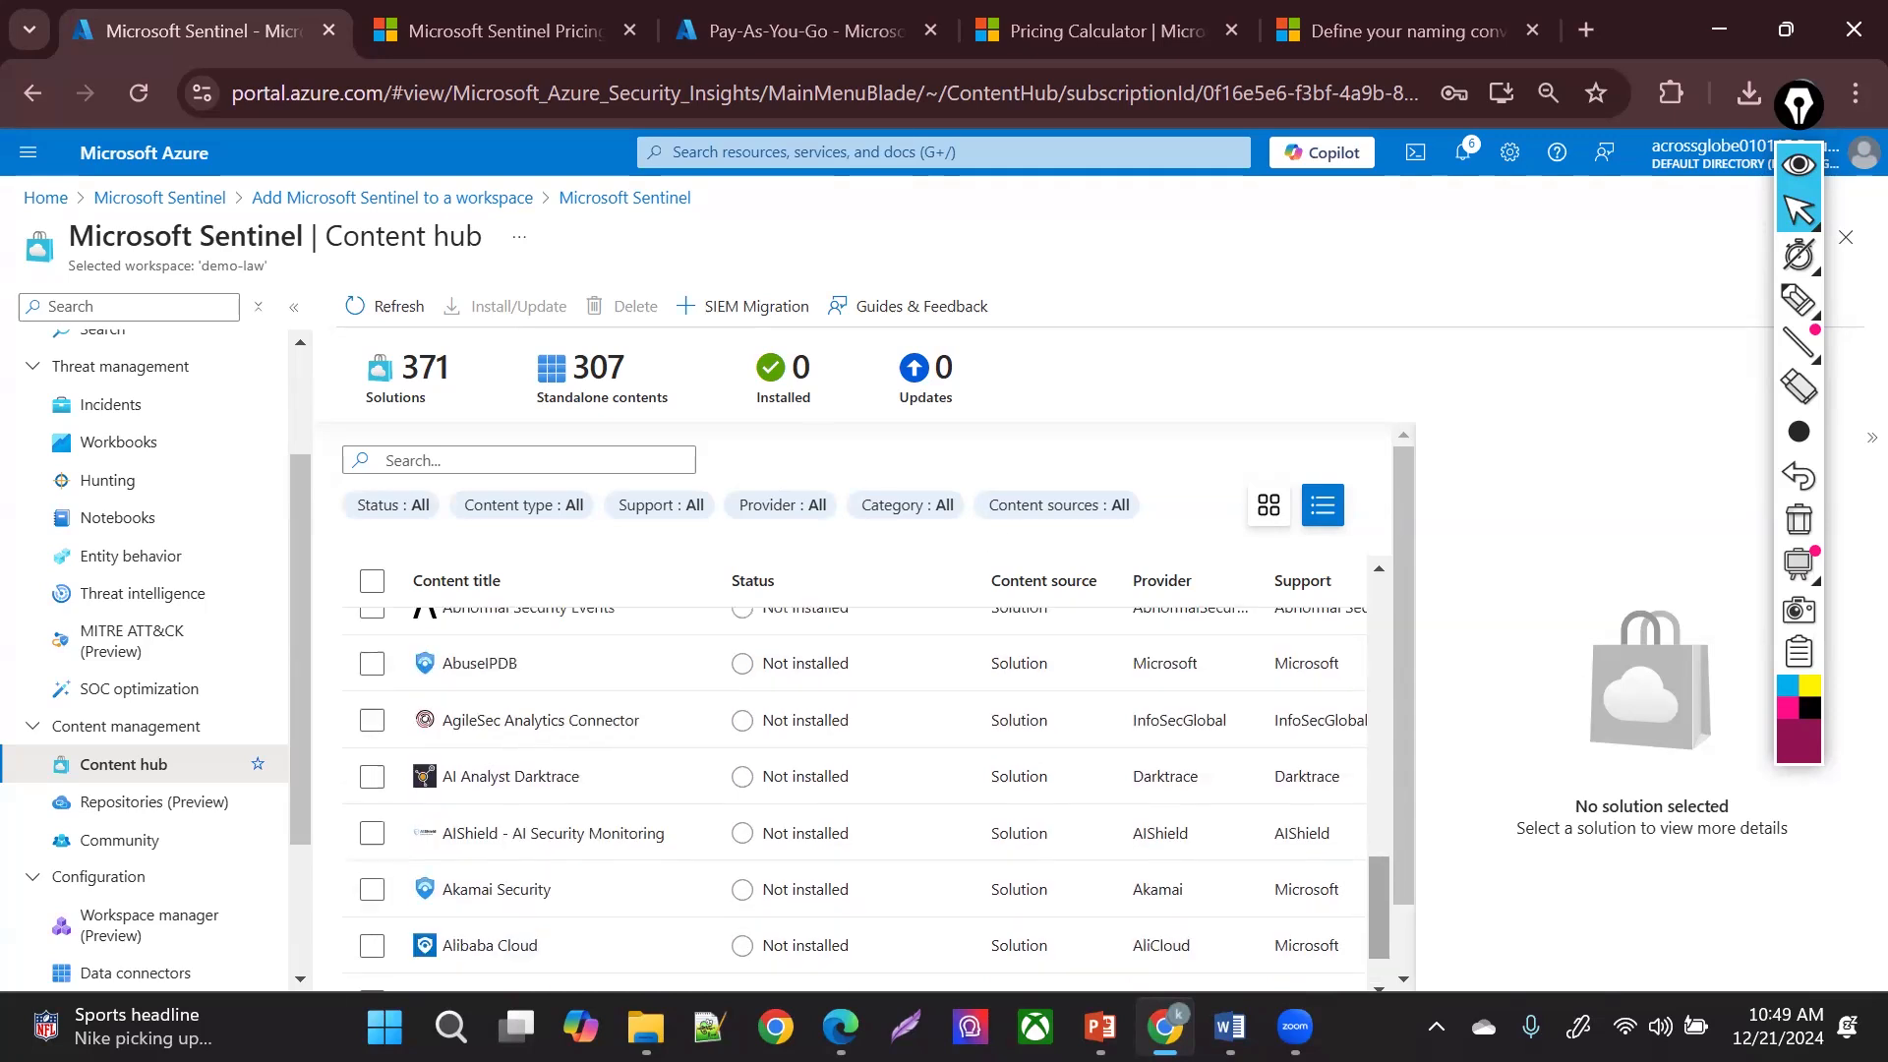
{"action": "scroll", "coordinate": [1408, 620], "scroll_direction": "up", "scroll_amount": 3}
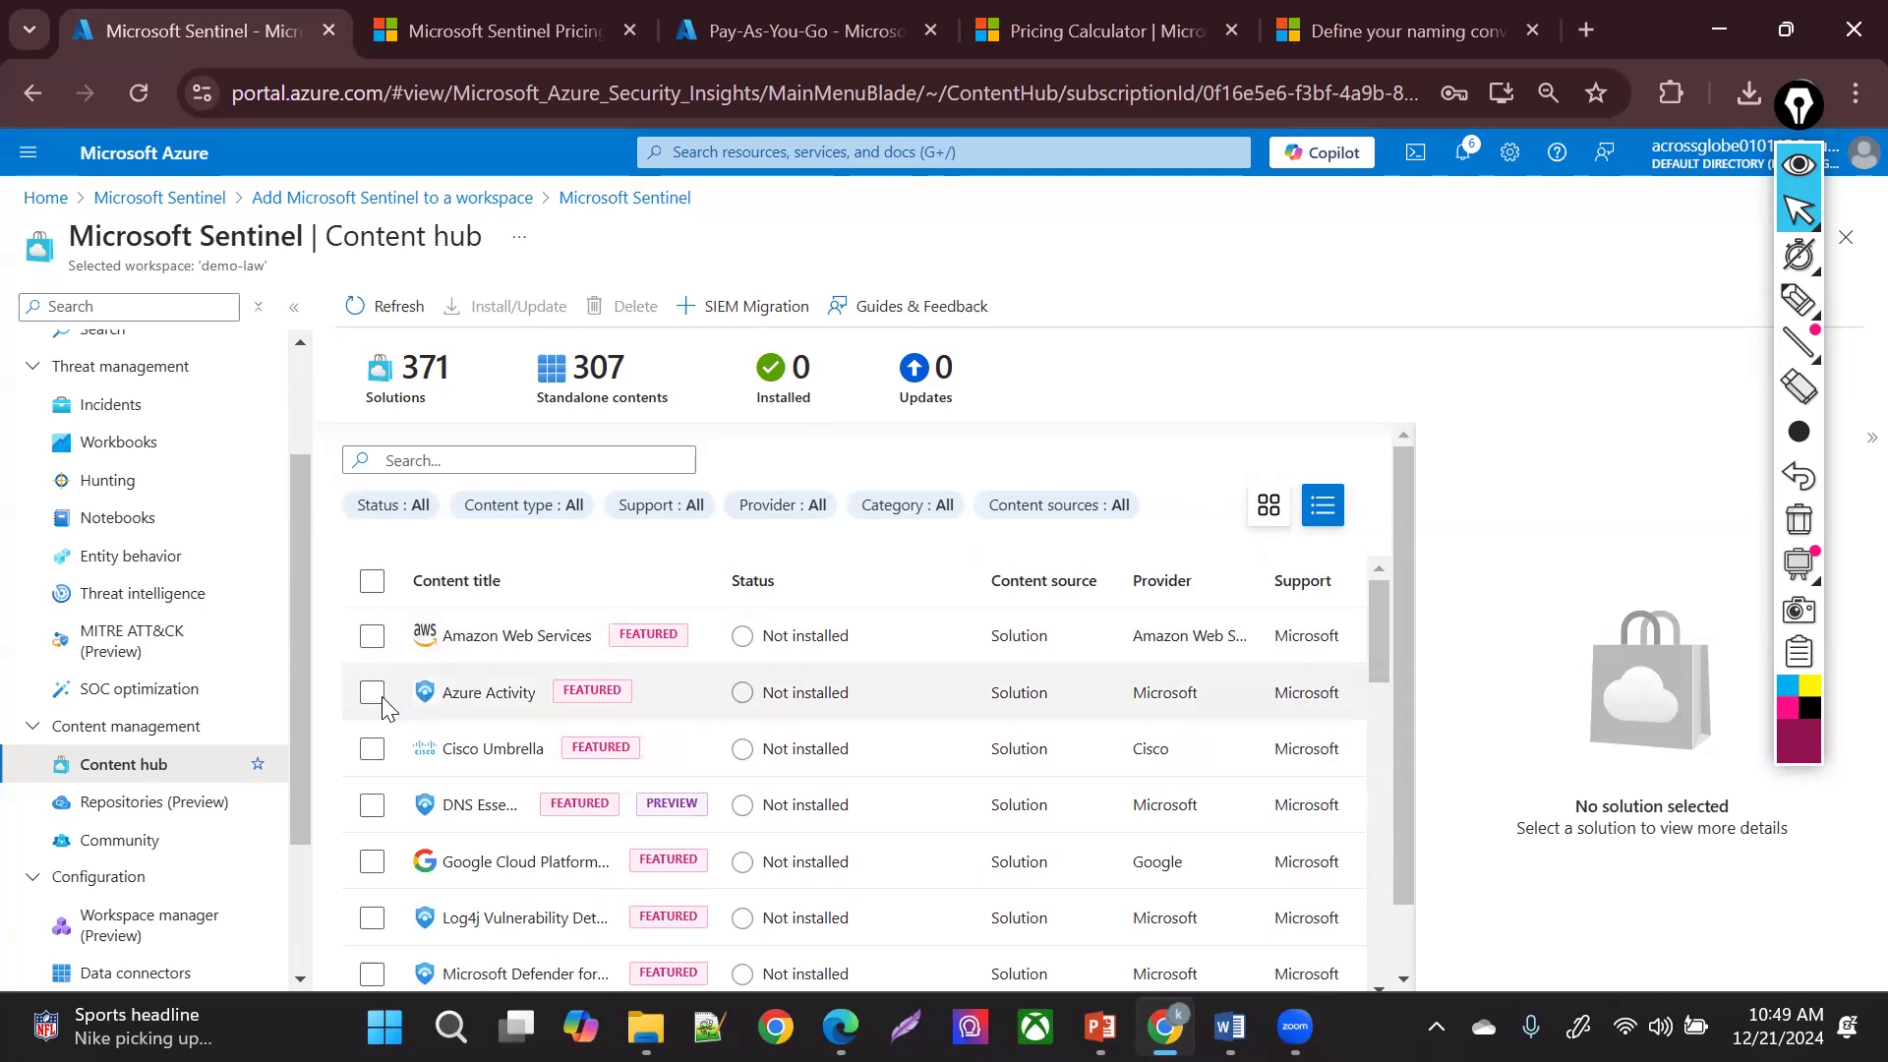
- Select the Azure Activity solution to show its details, and reposition the annotation toolbar
{"action": "left_click", "coordinate": [463, 703]}
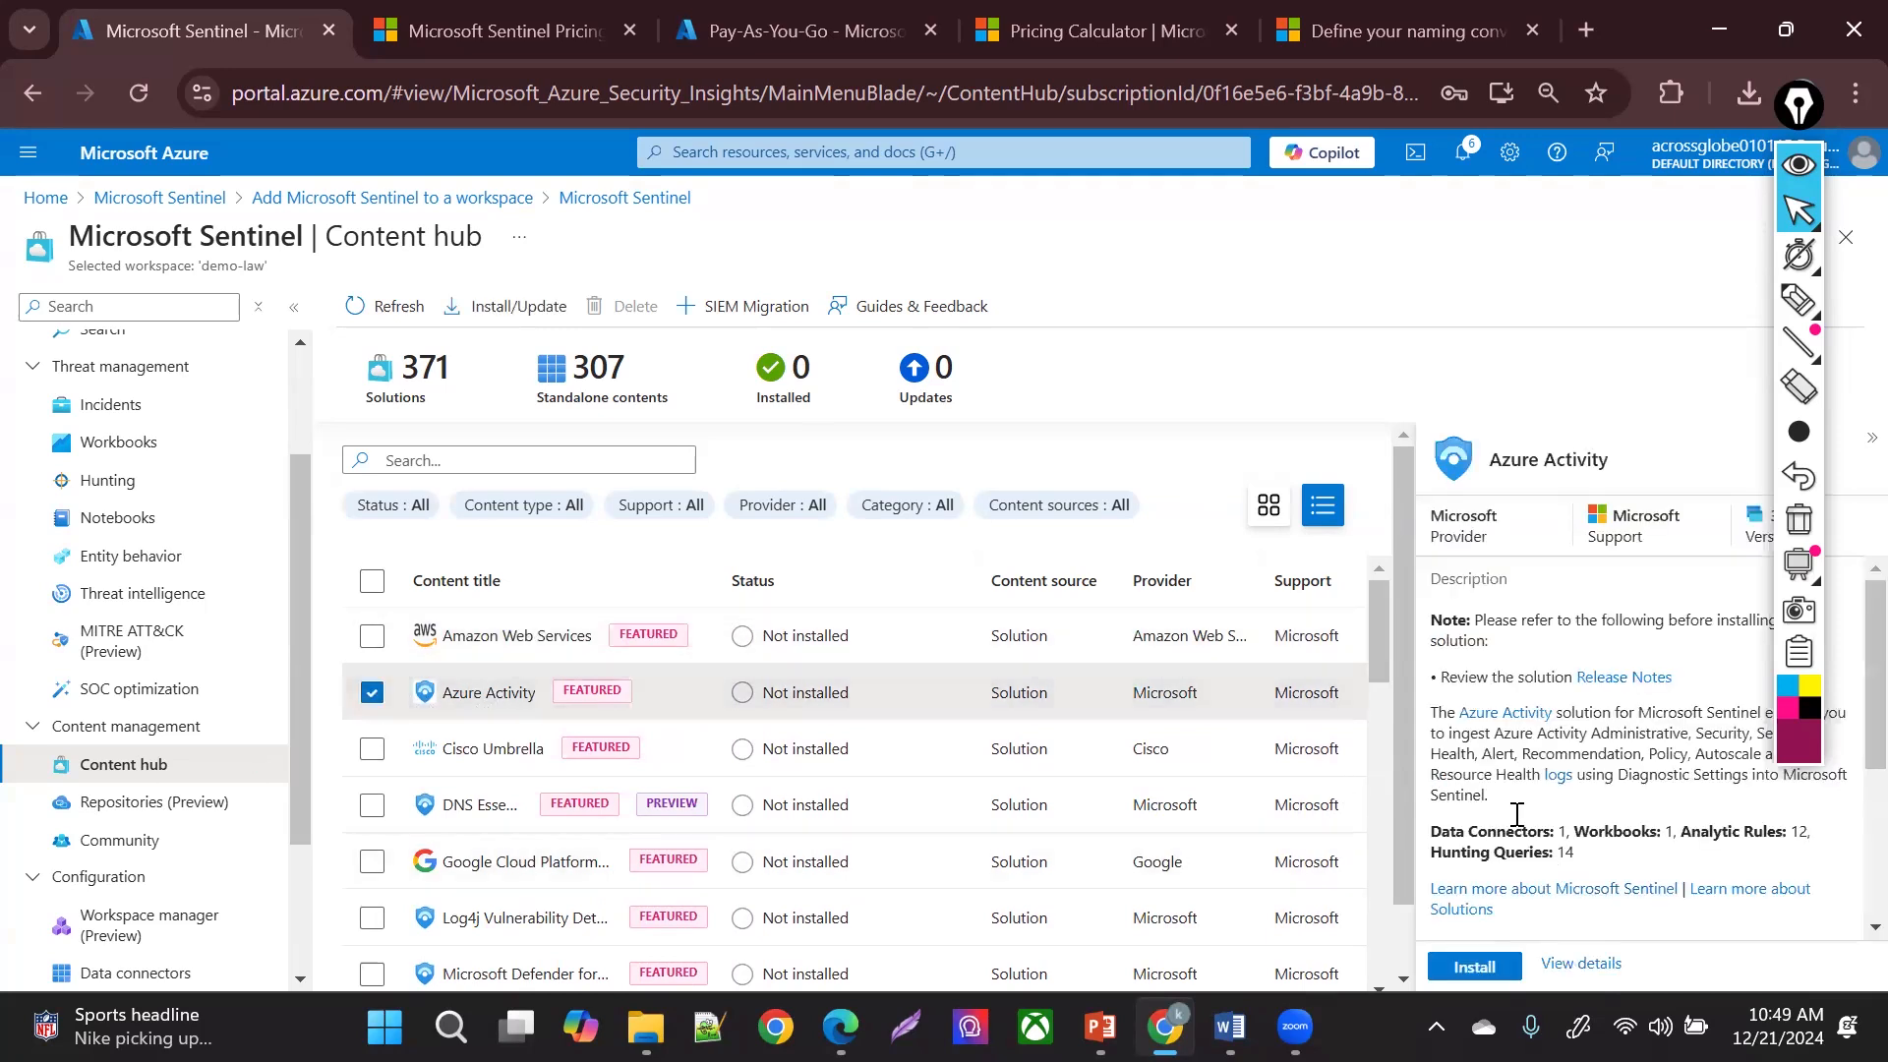
{"action": "left_click_drag", "start_coordinate": [1788, 106], "coordinate": [1769, 116]}
{"action": "left_click", "coordinate": [1781, 140]}
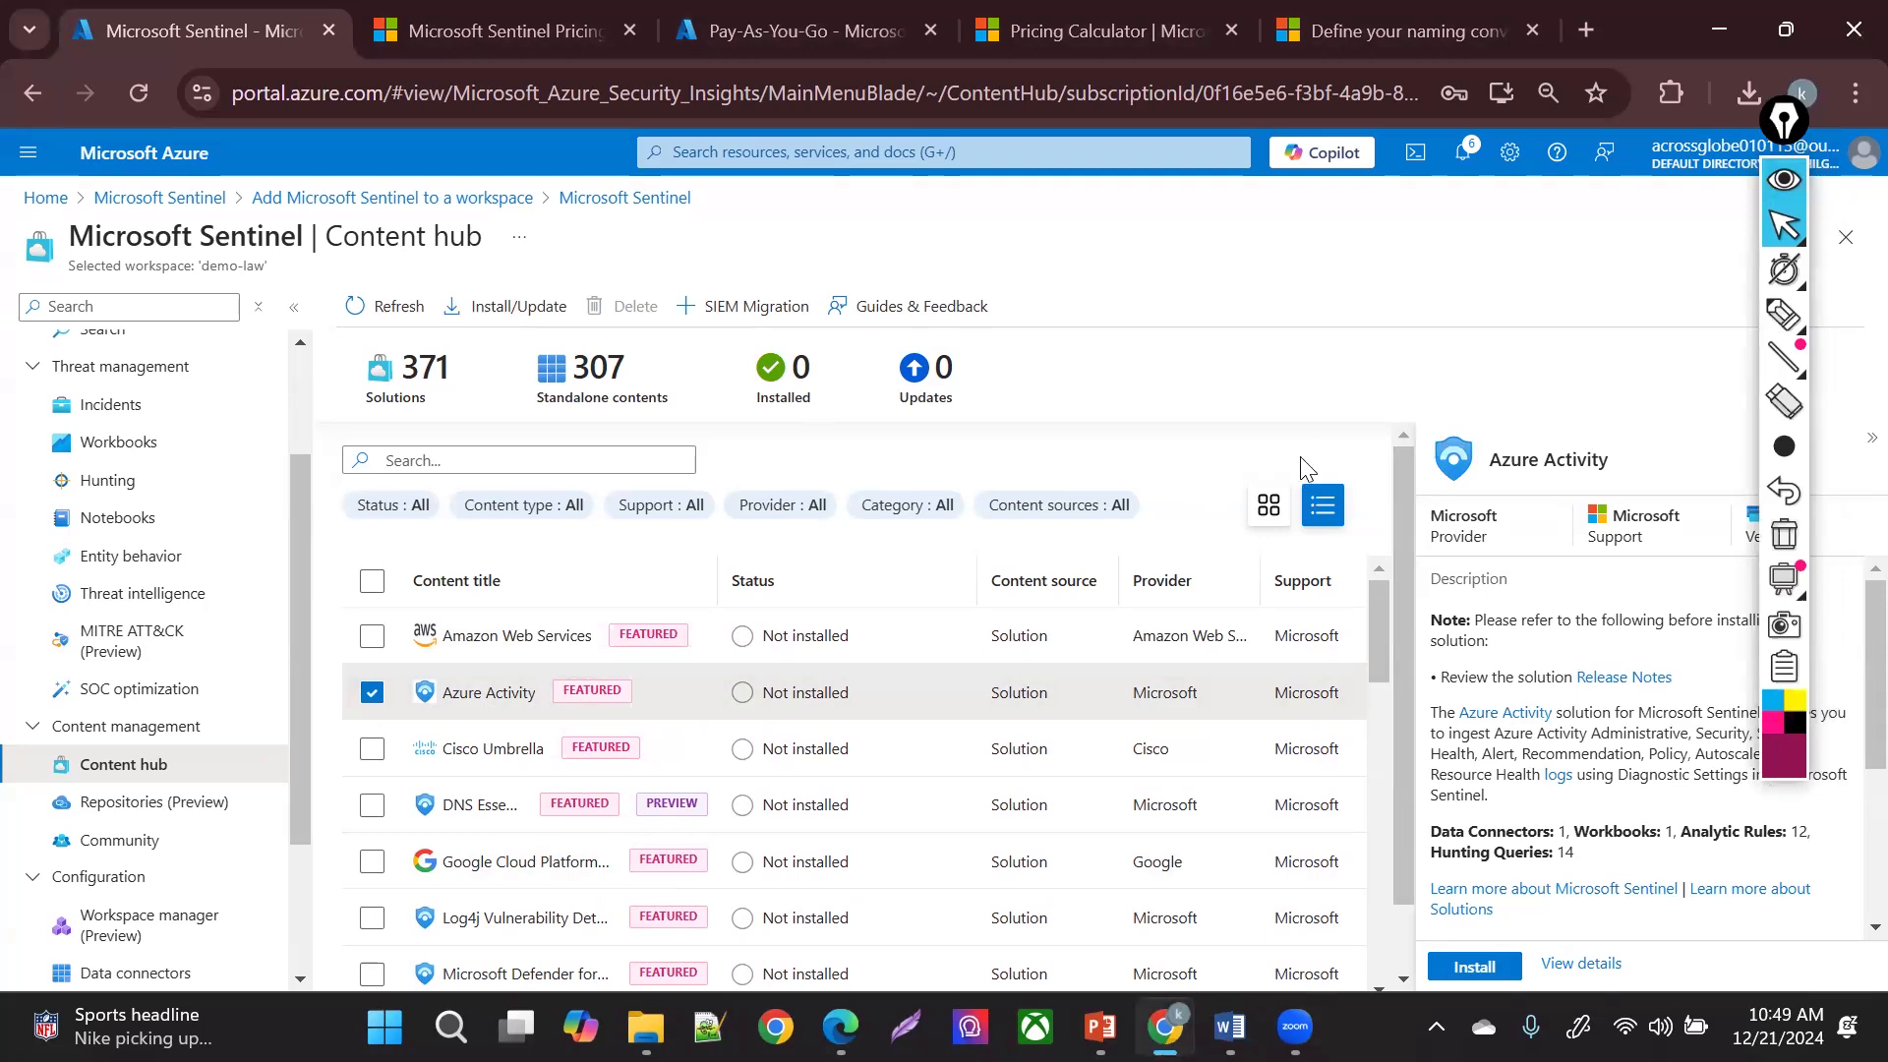
{"action": "left_click", "coordinate": [1798, 138]}
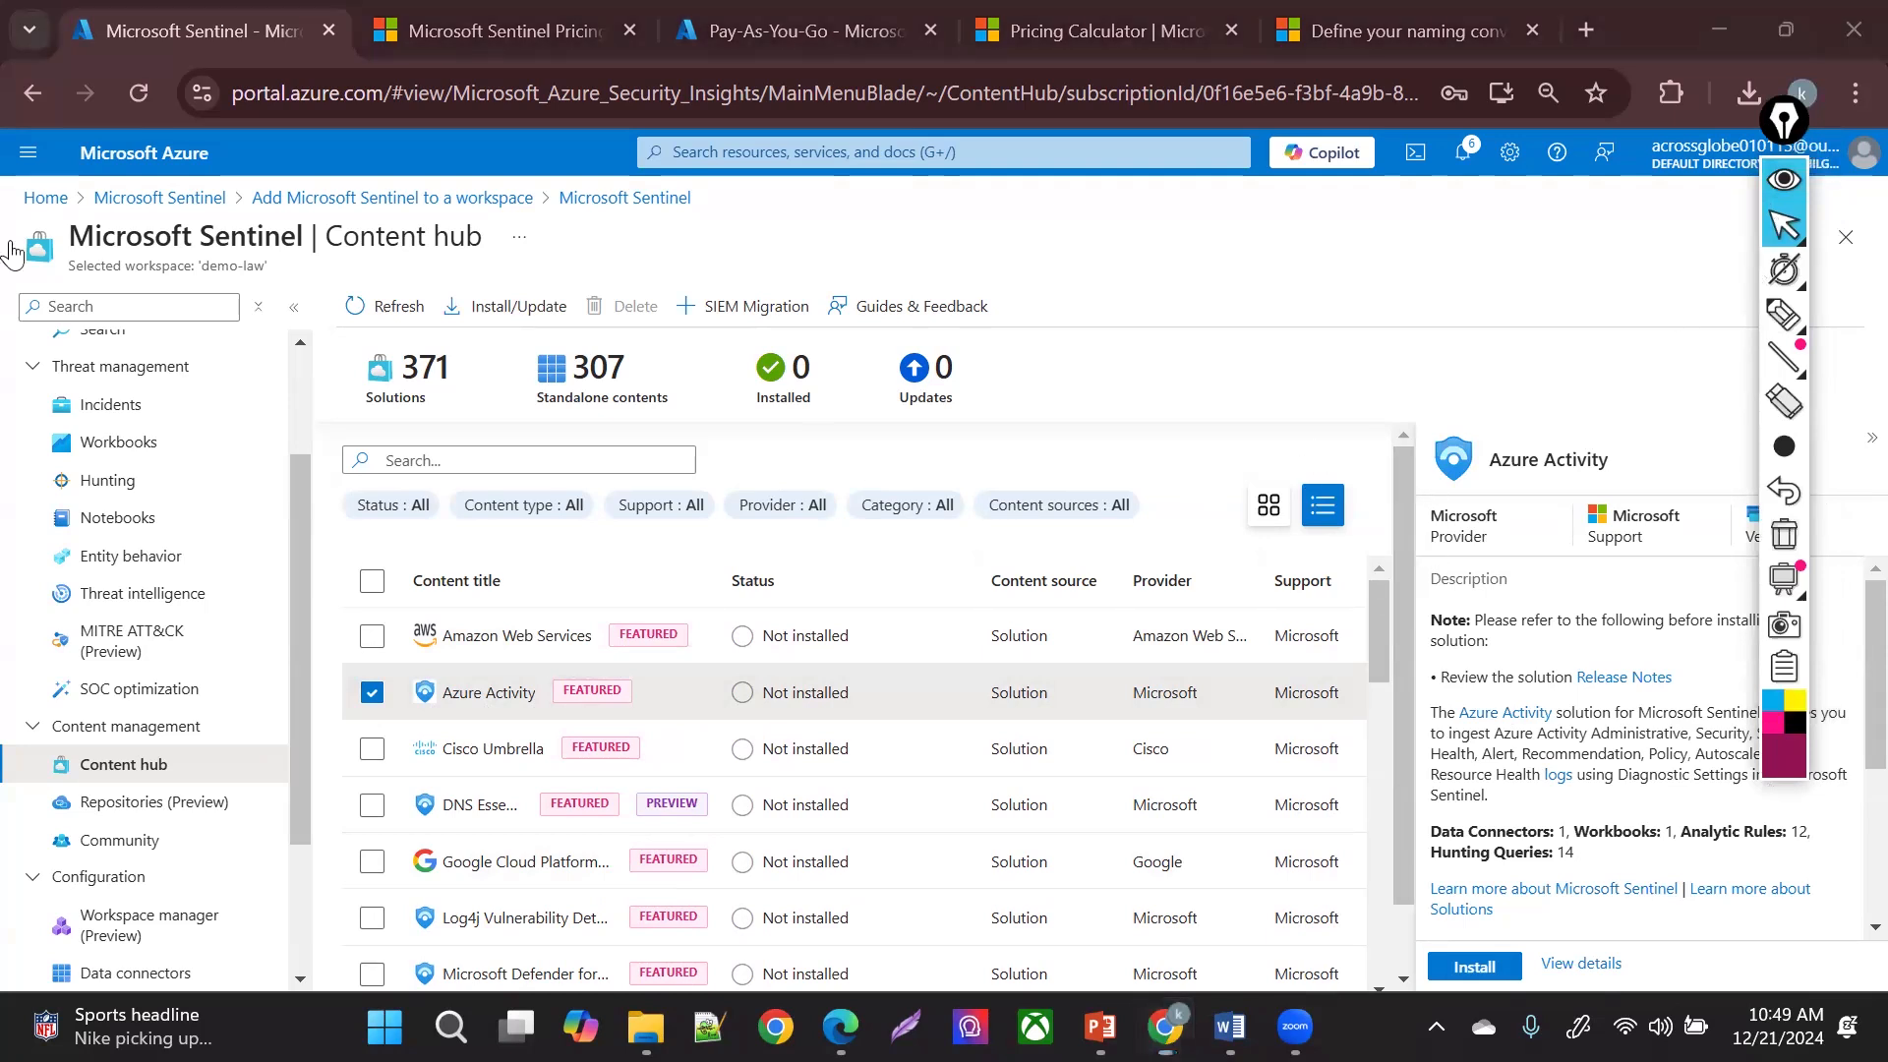
- Move the annotation toolbar beside the navigation menu, clear of the Azure Activity details
{"action": "scroll", "coordinate": [147, 339], "scroll_direction": "down", "scroll_amount": 1}
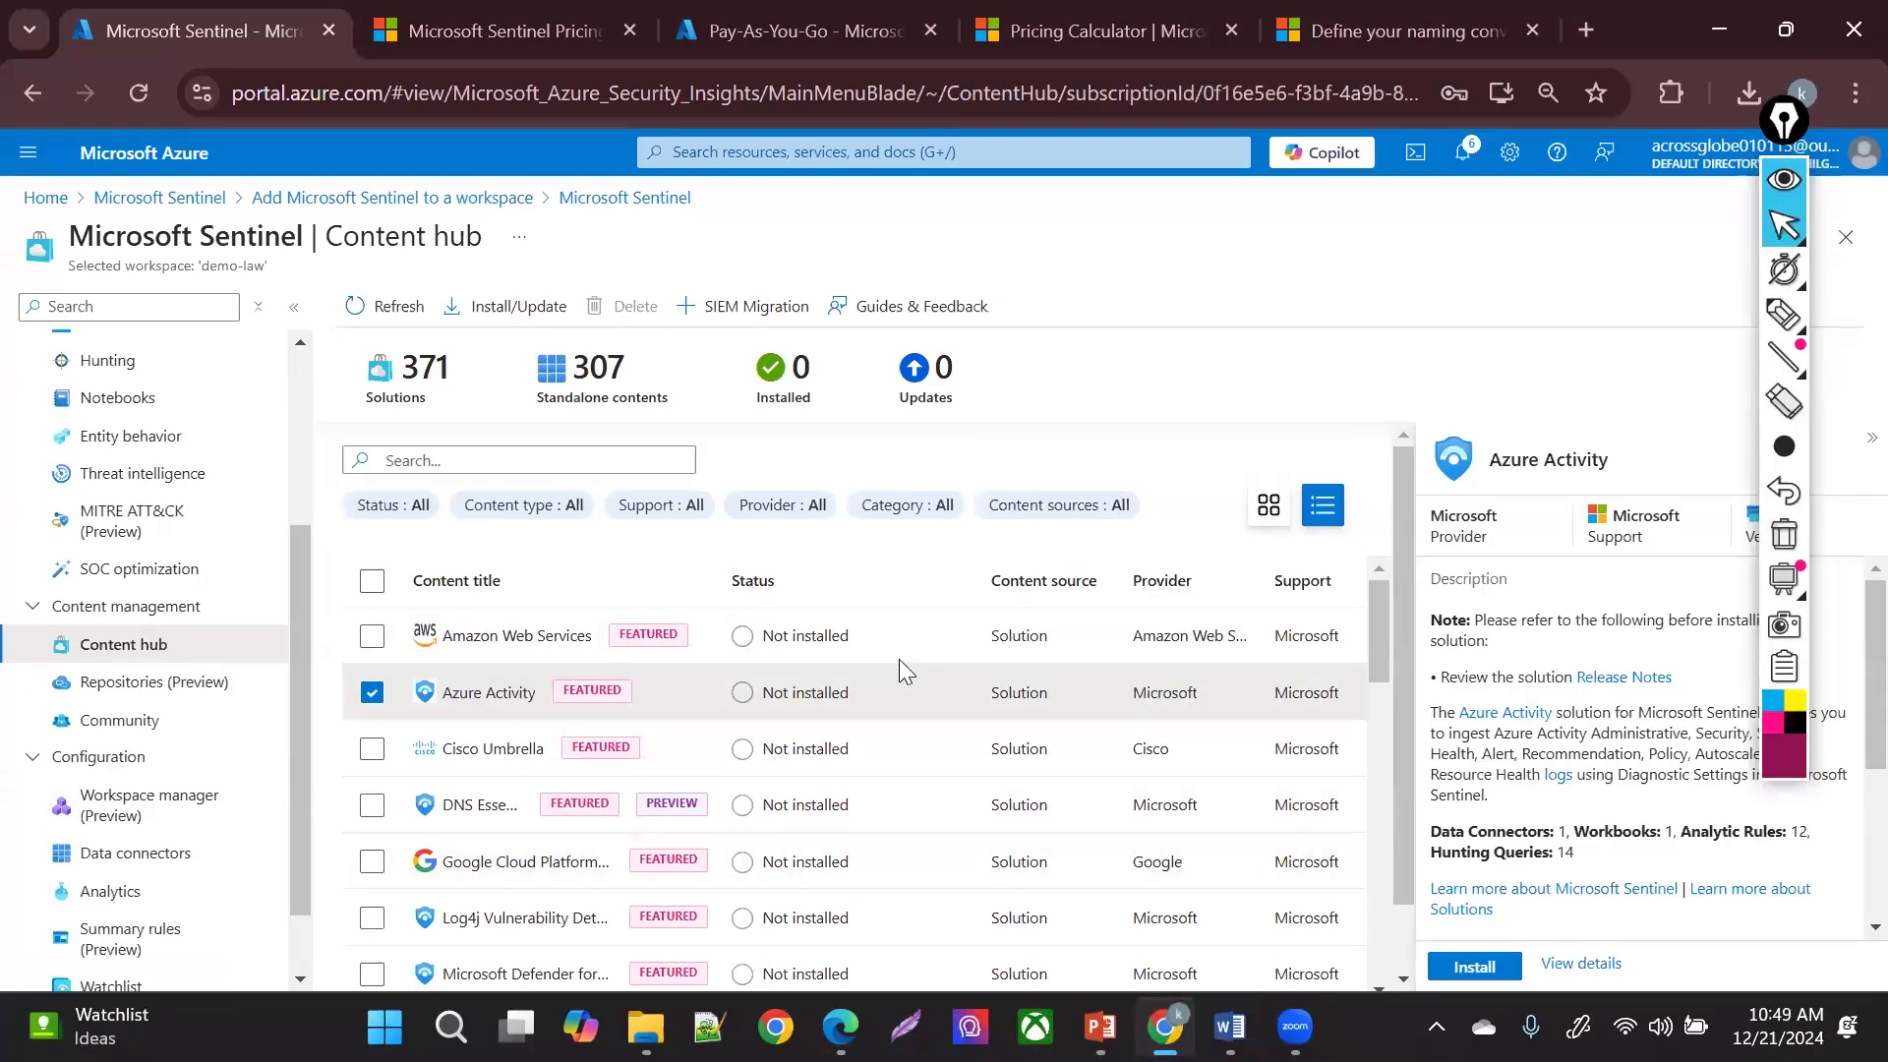
{"action": "left_click", "coordinate": [1795, 132]}
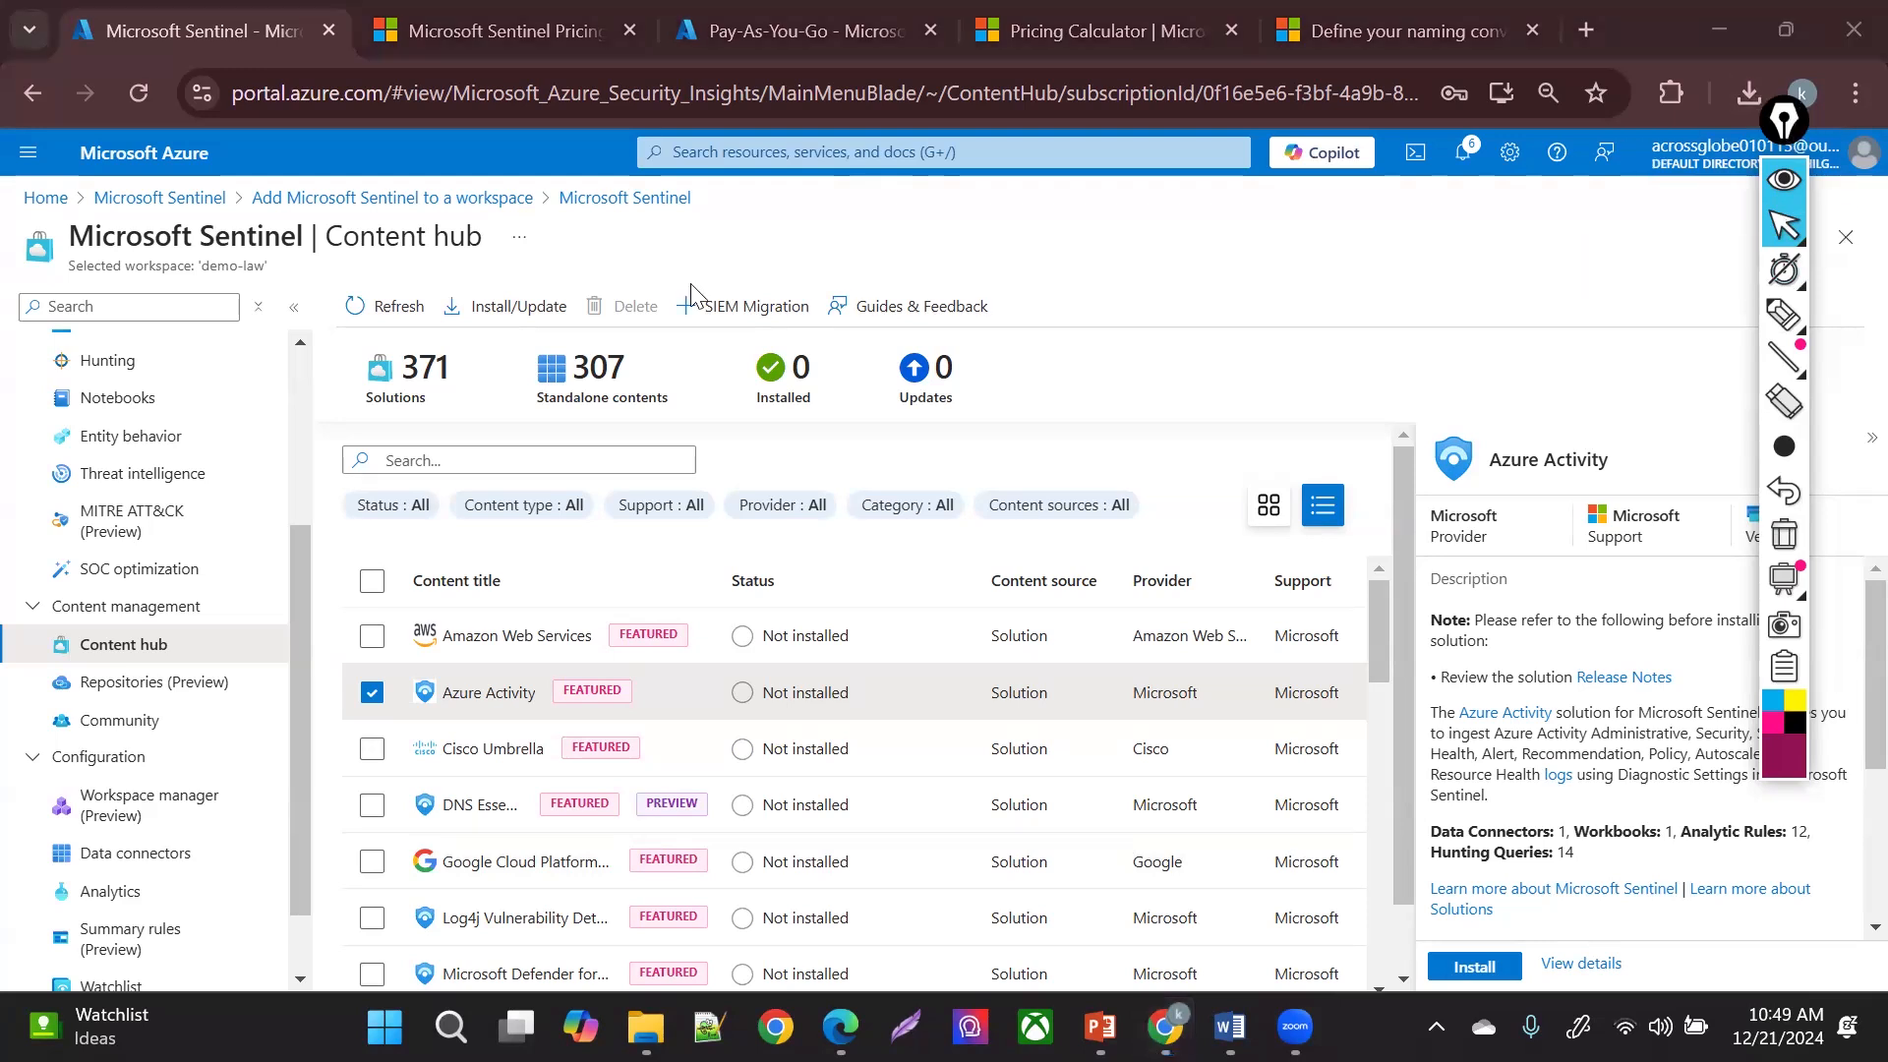
{"action": "left_click_drag", "start_coordinate": [1795, 132], "coordinate": [323, 321]}
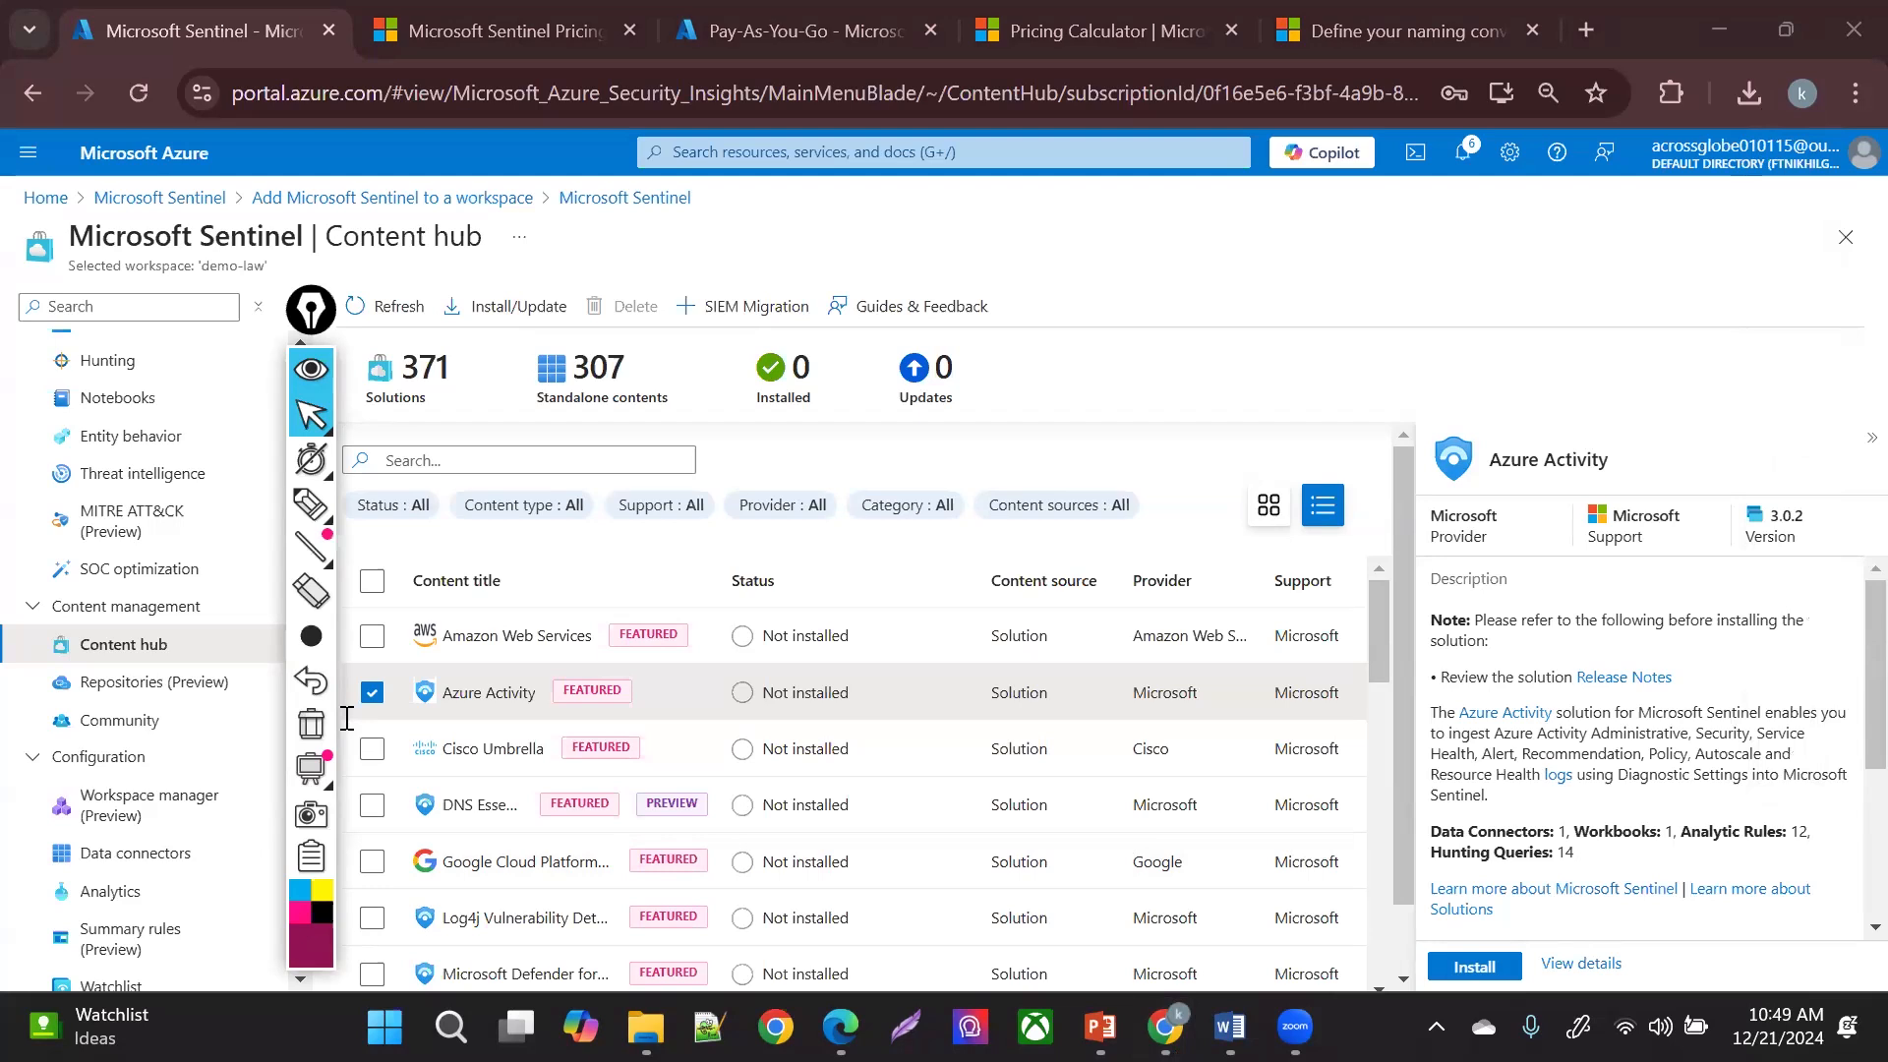
- Review the Azure Activity solution's description, content types, category and pricing
{"action": "left_click", "coordinate": [1646, 768]}
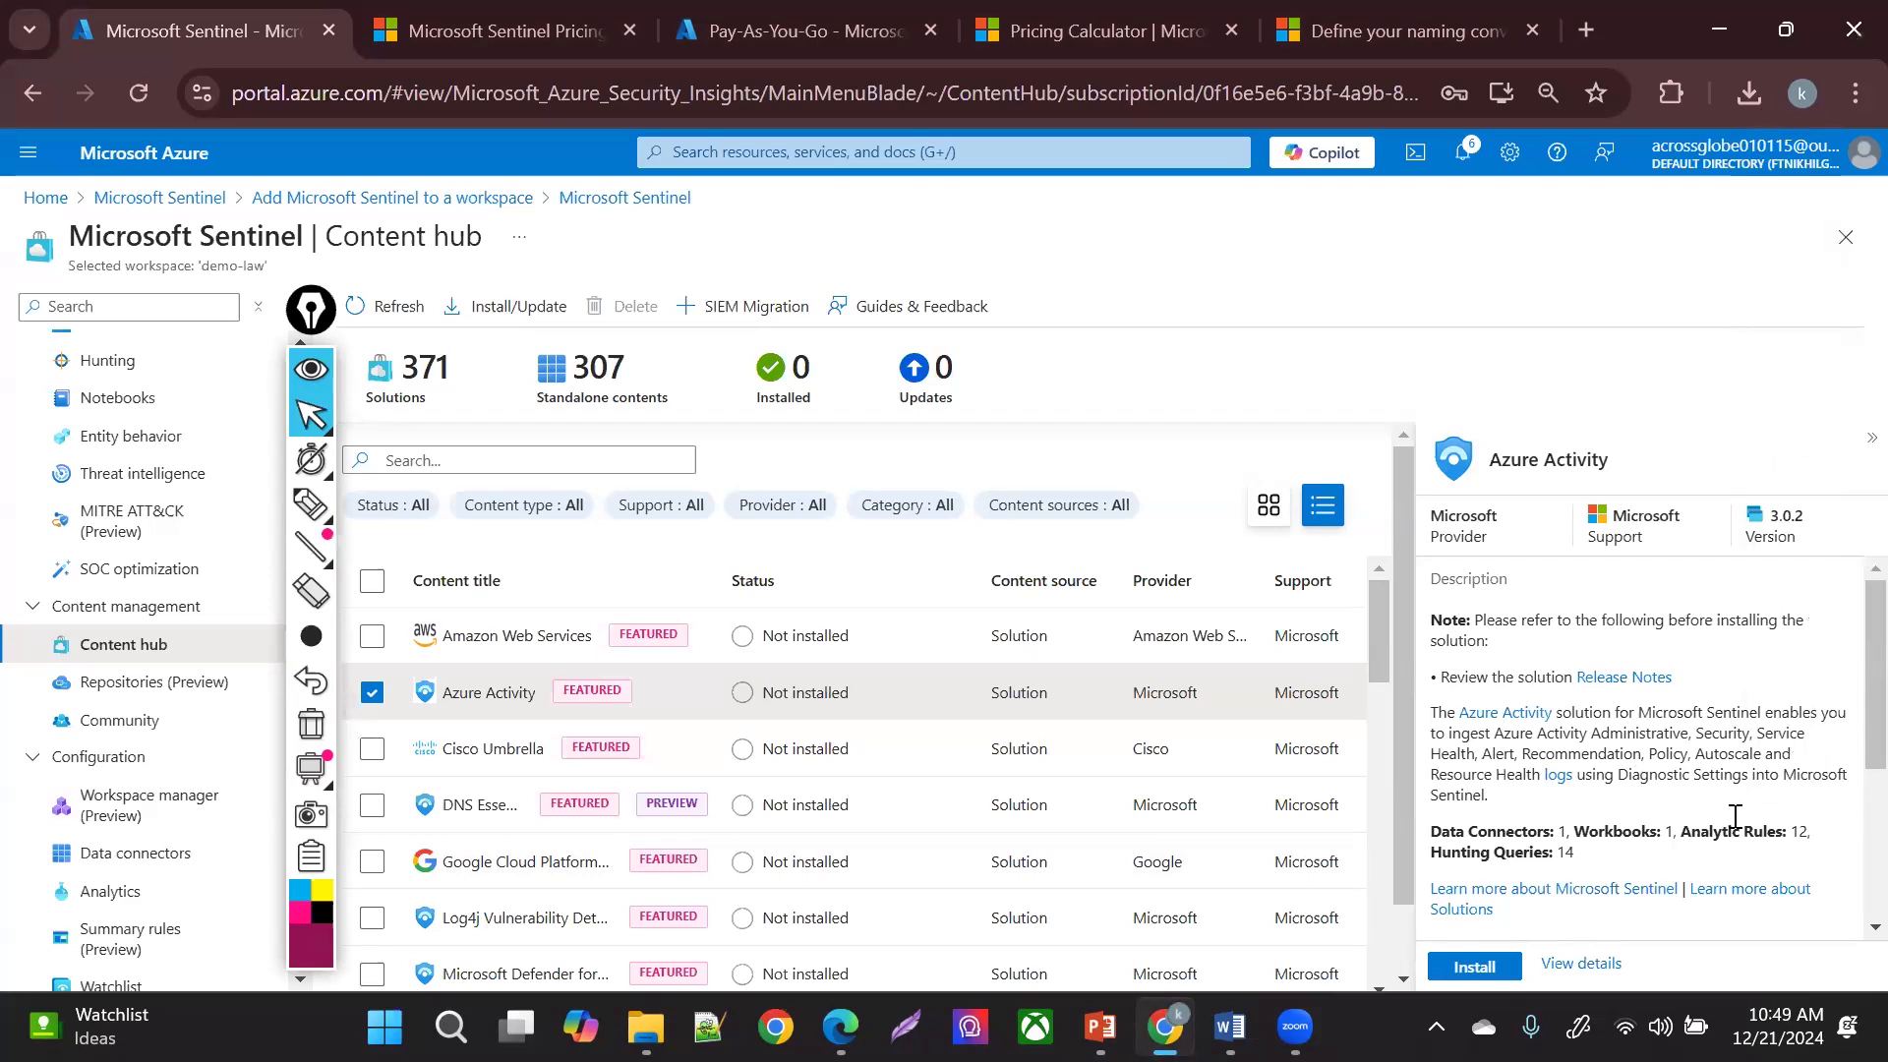
{"action": "scroll", "coordinate": [1573, 787], "scroll_direction": "down", "scroll_amount": 2}
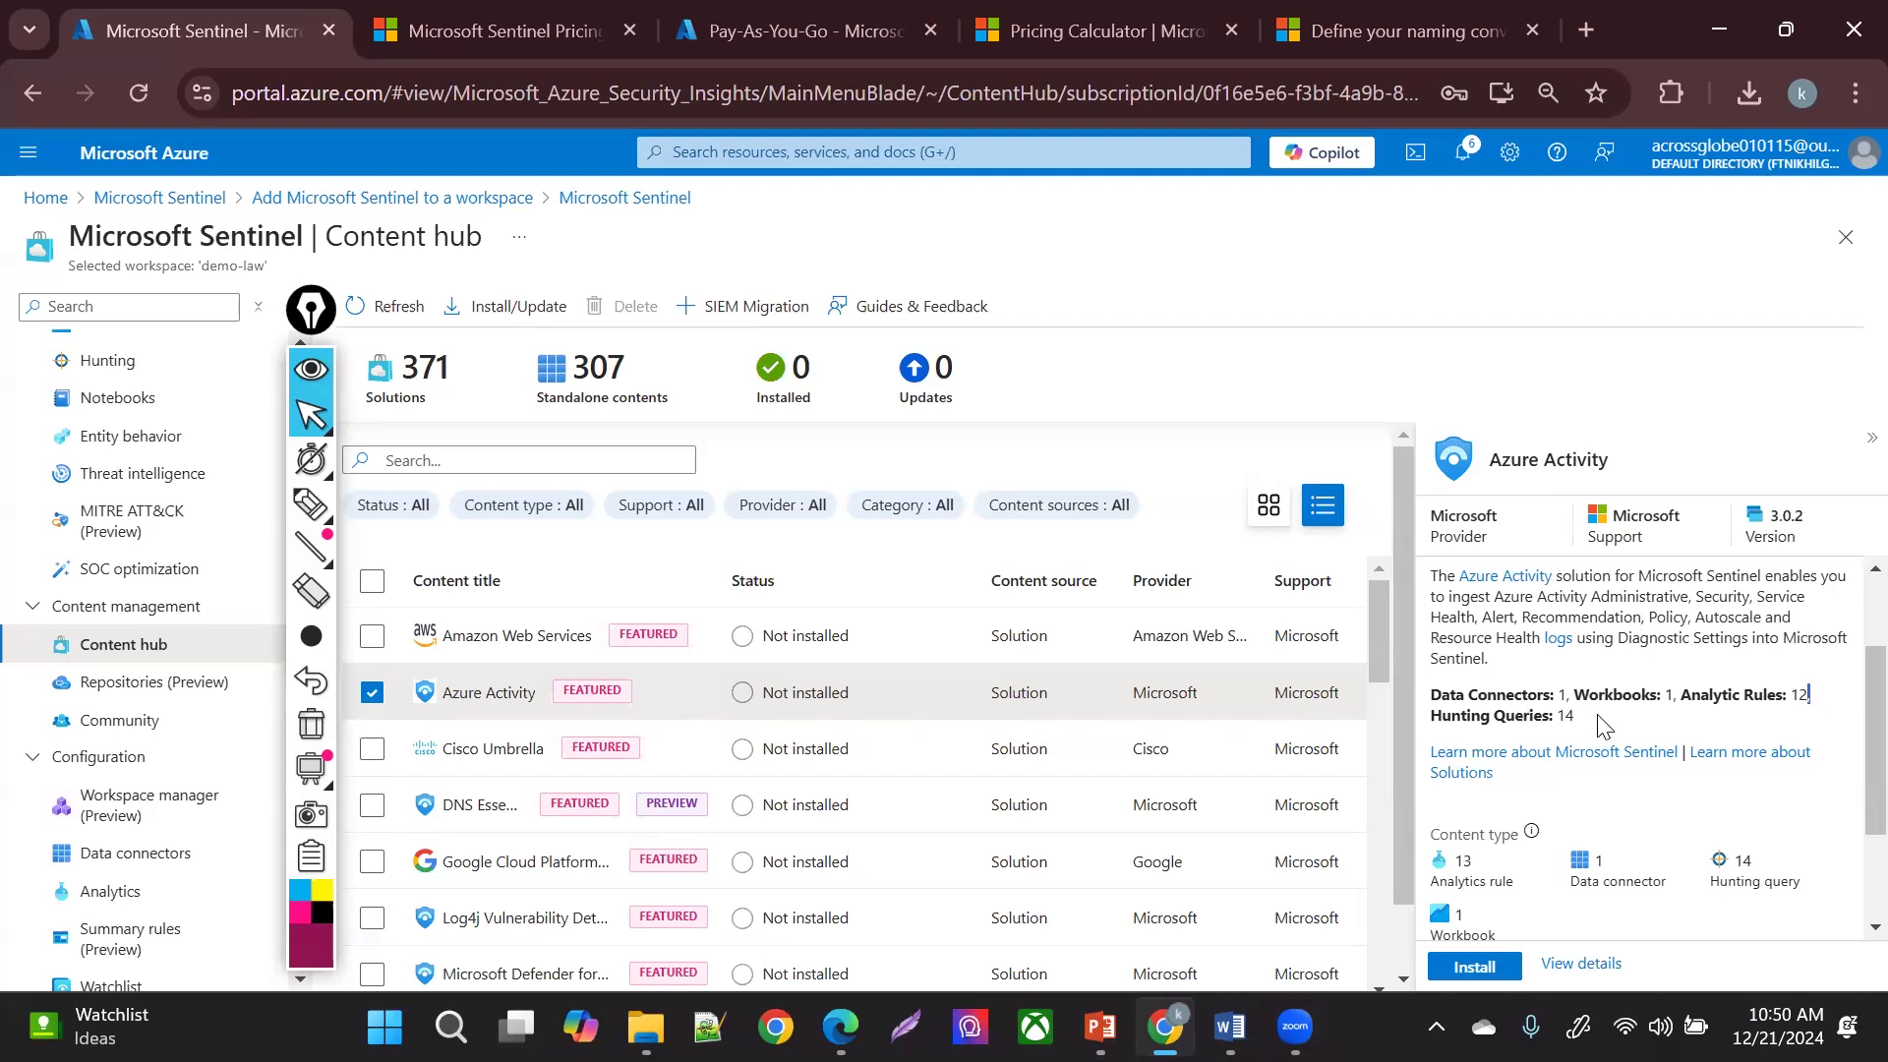
{"action": "scroll", "coordinate": [1799, 717], "scroll_direction": "down", "scroll_amount": 2}
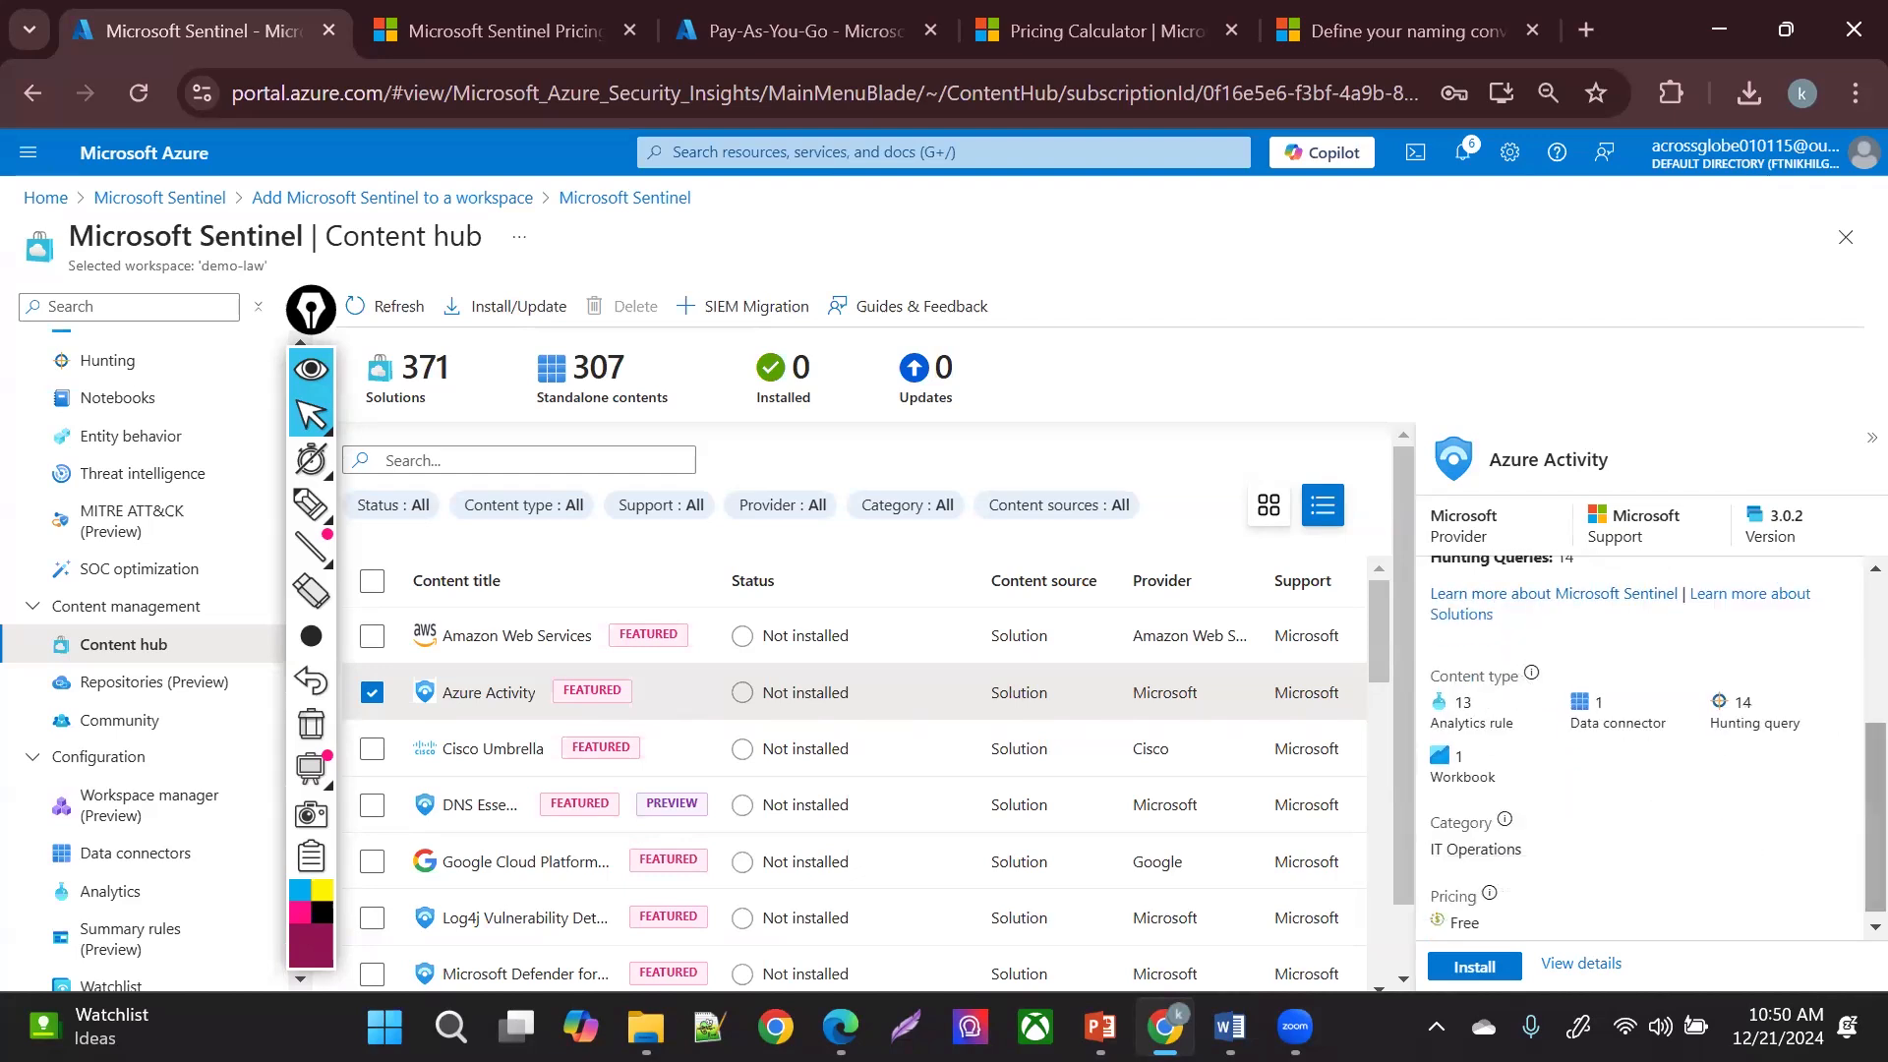
{"action": "scroll", "coordinate": [1842, 888], "scroll_direction": "down", "scroll_amount": 1}
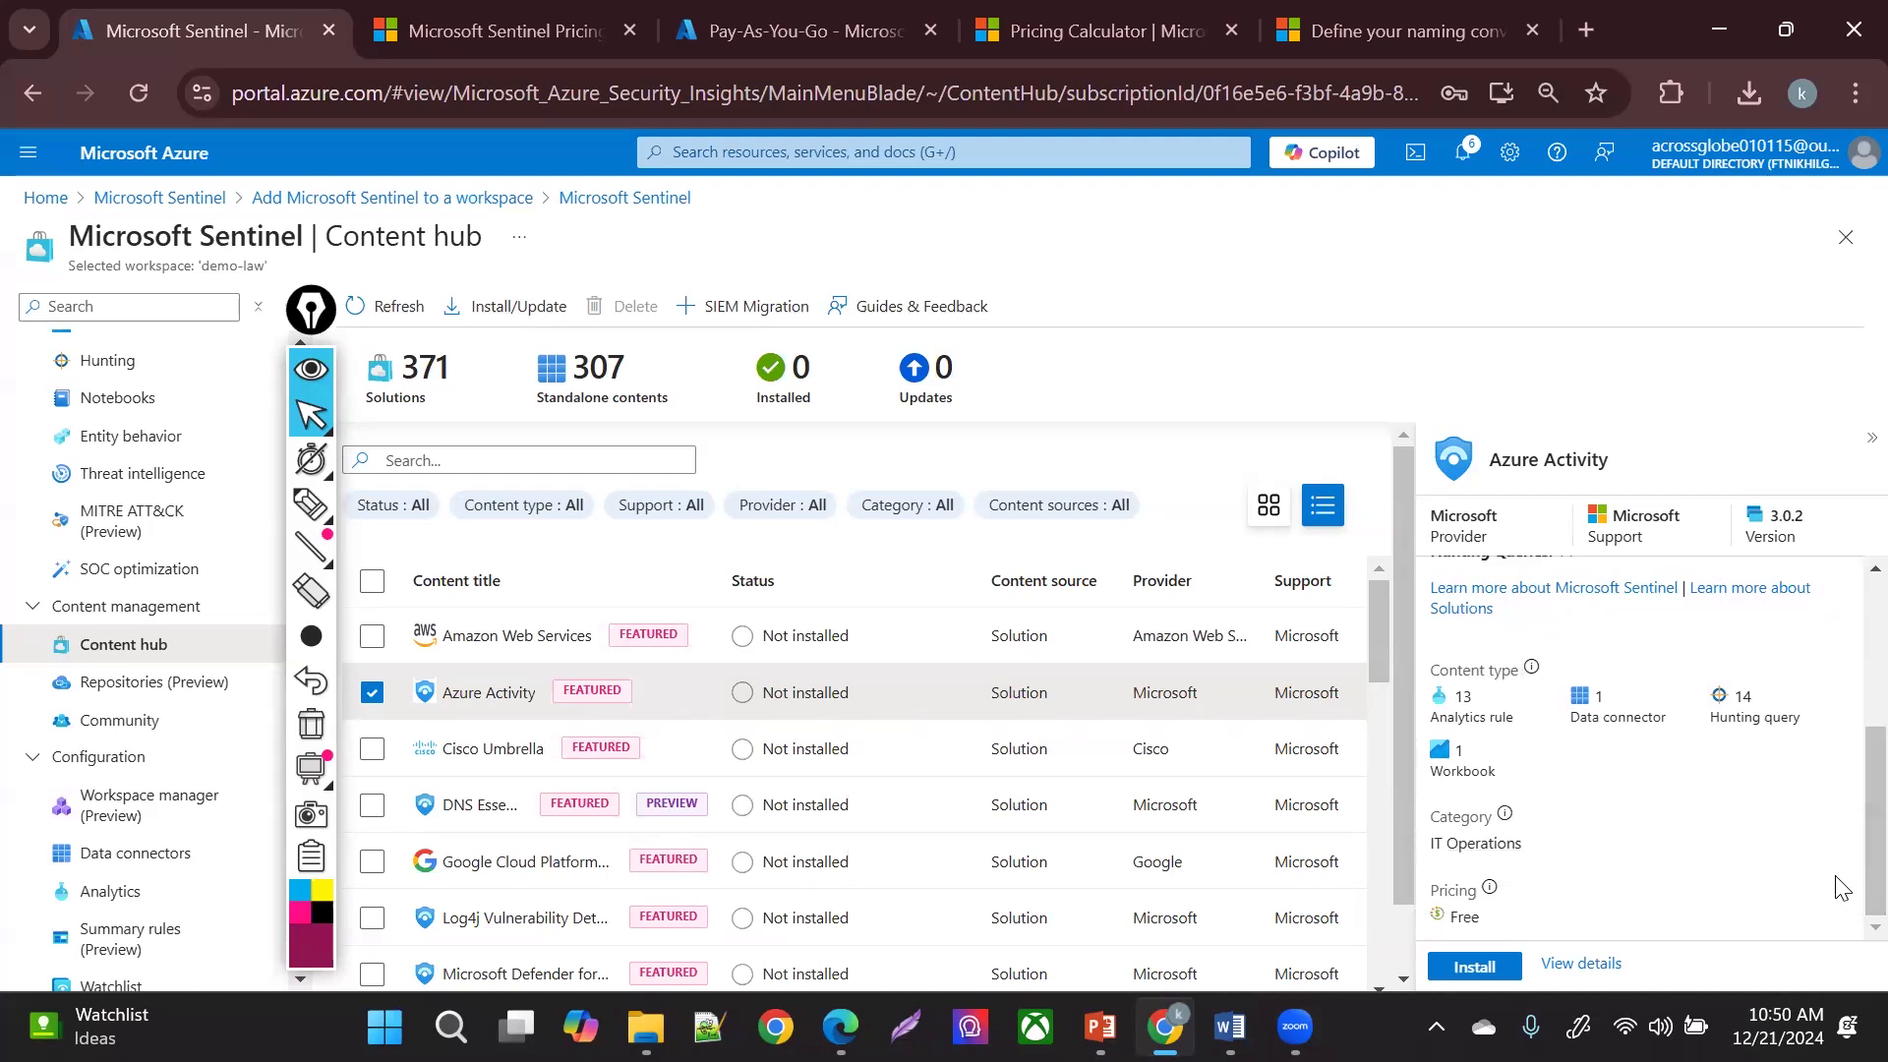
- Search the Content hub for "WINDOWS", and refine the search to "WINDOW SEC"
{"action": "left_click", "coordinate": [486, 461]}
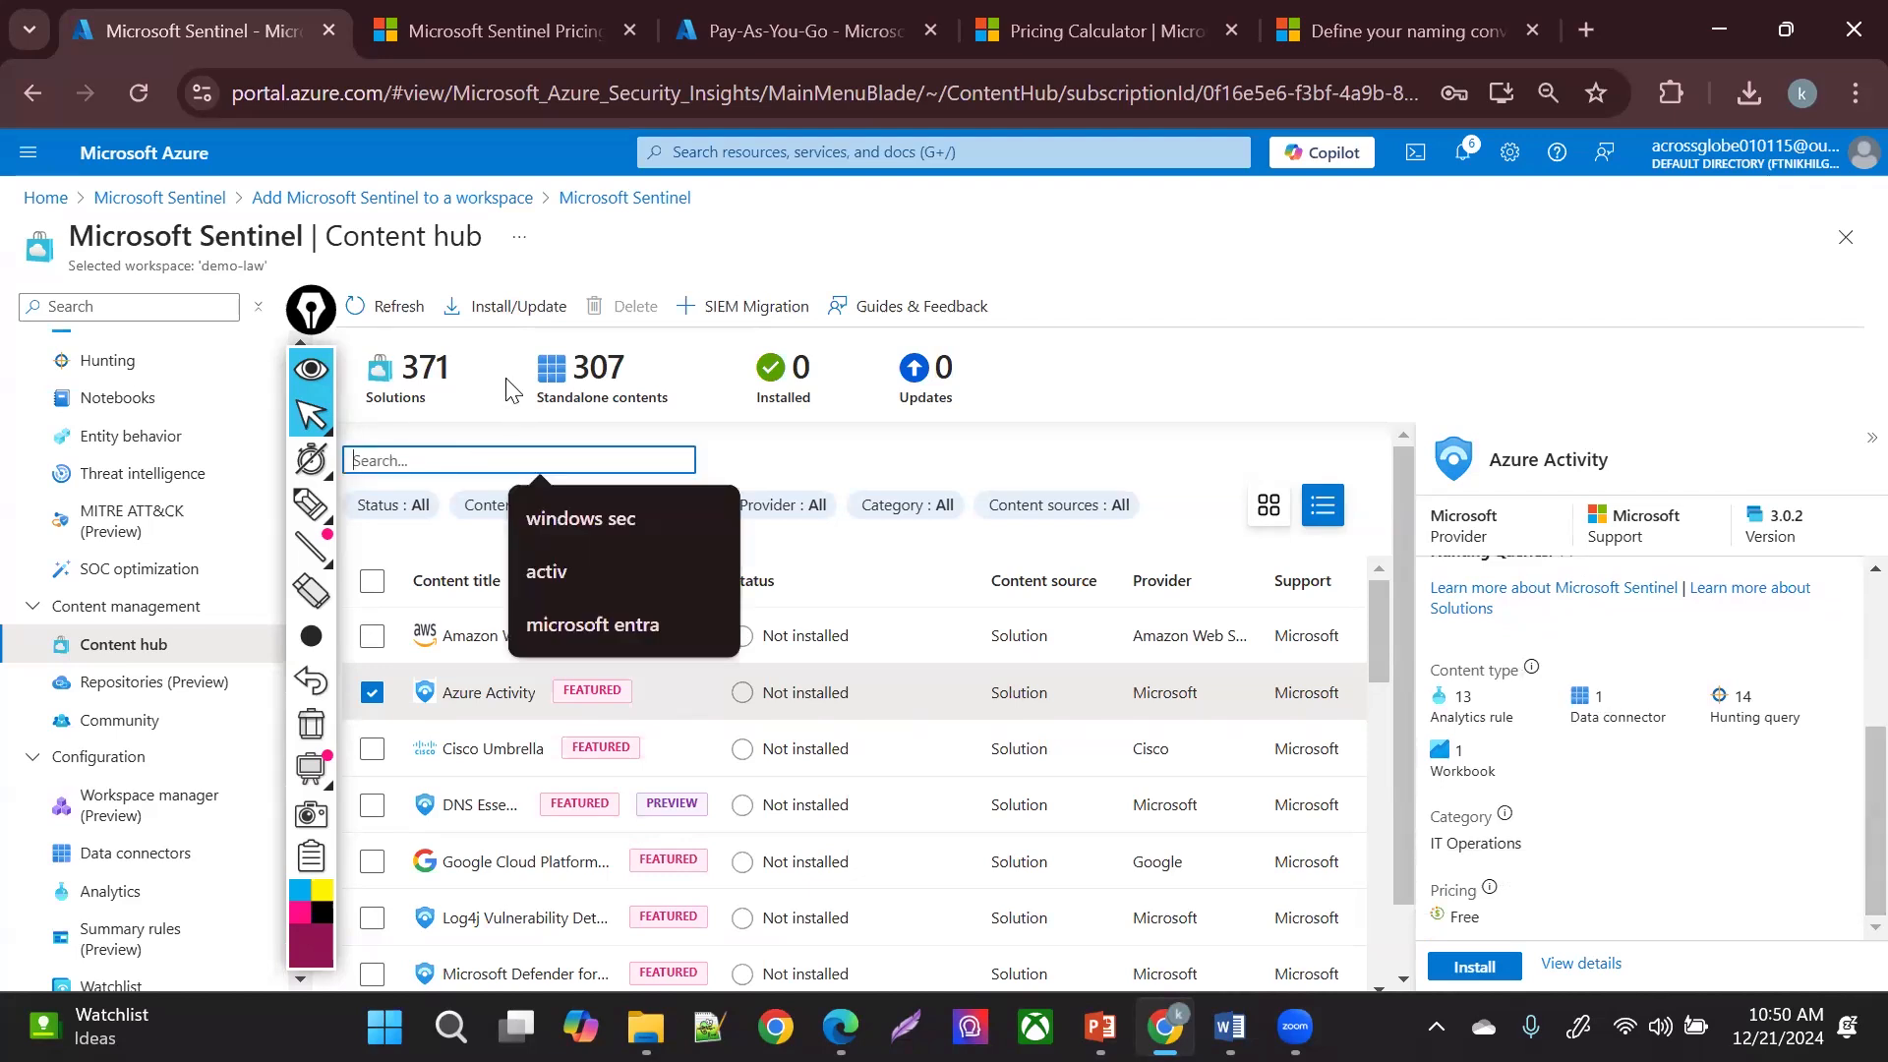
{"action": "type", "text": "SE"}
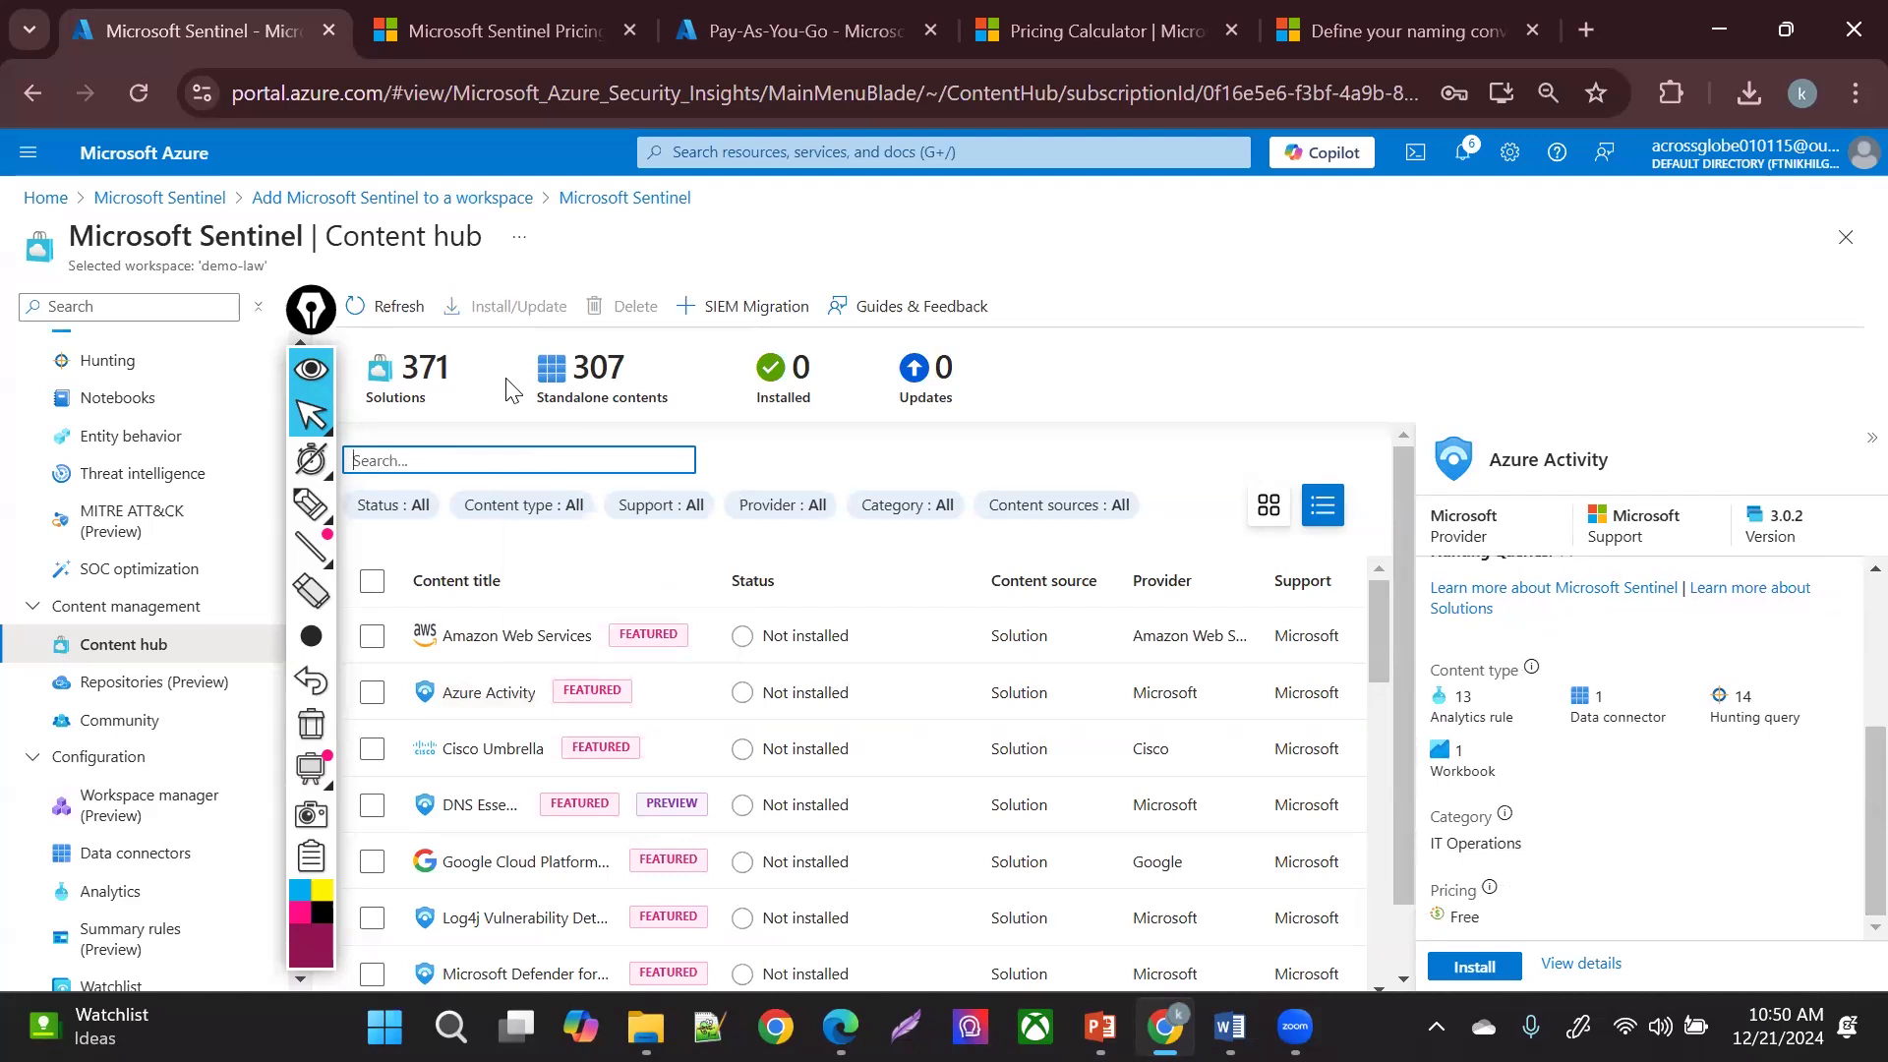
{"action": "type", "text": "WINDOWS"}
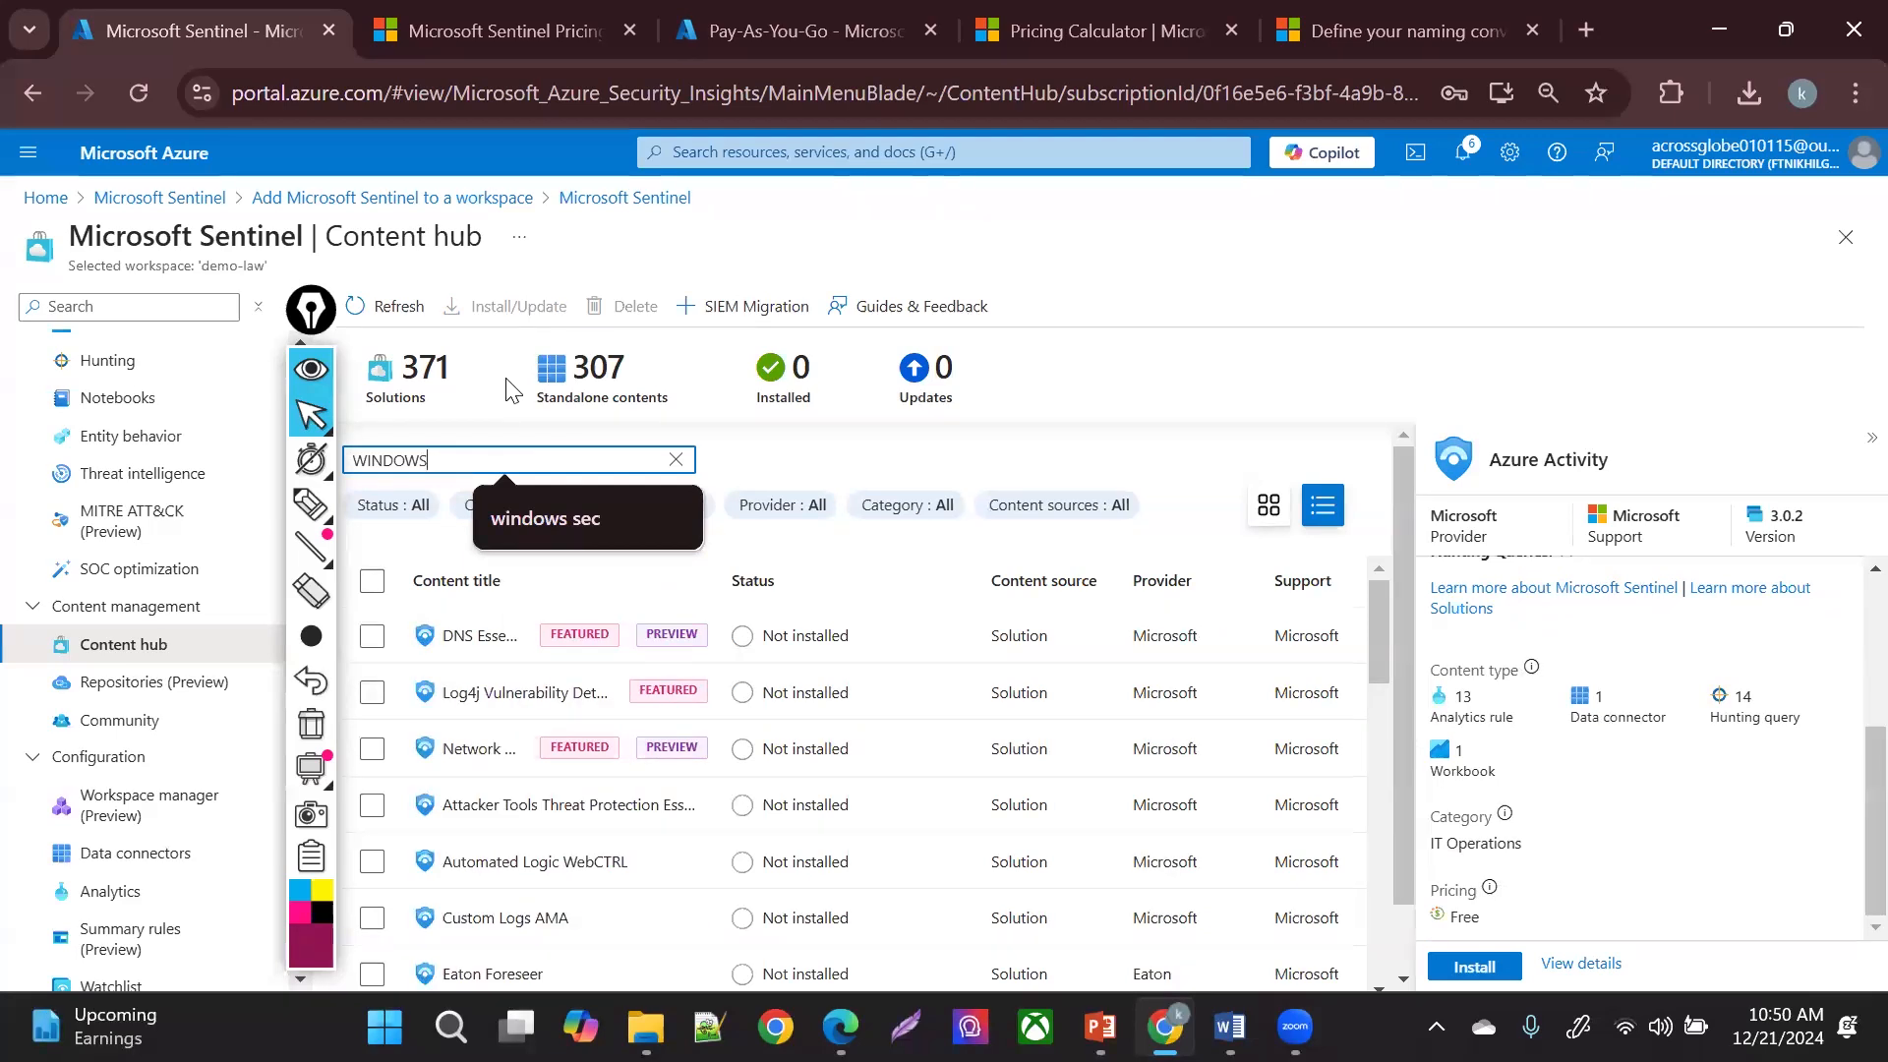
{"action": "type", "text": " SE"}
{"action": "key", "text": "BackSpace"}
{"action": "type", "text": "SEC"}
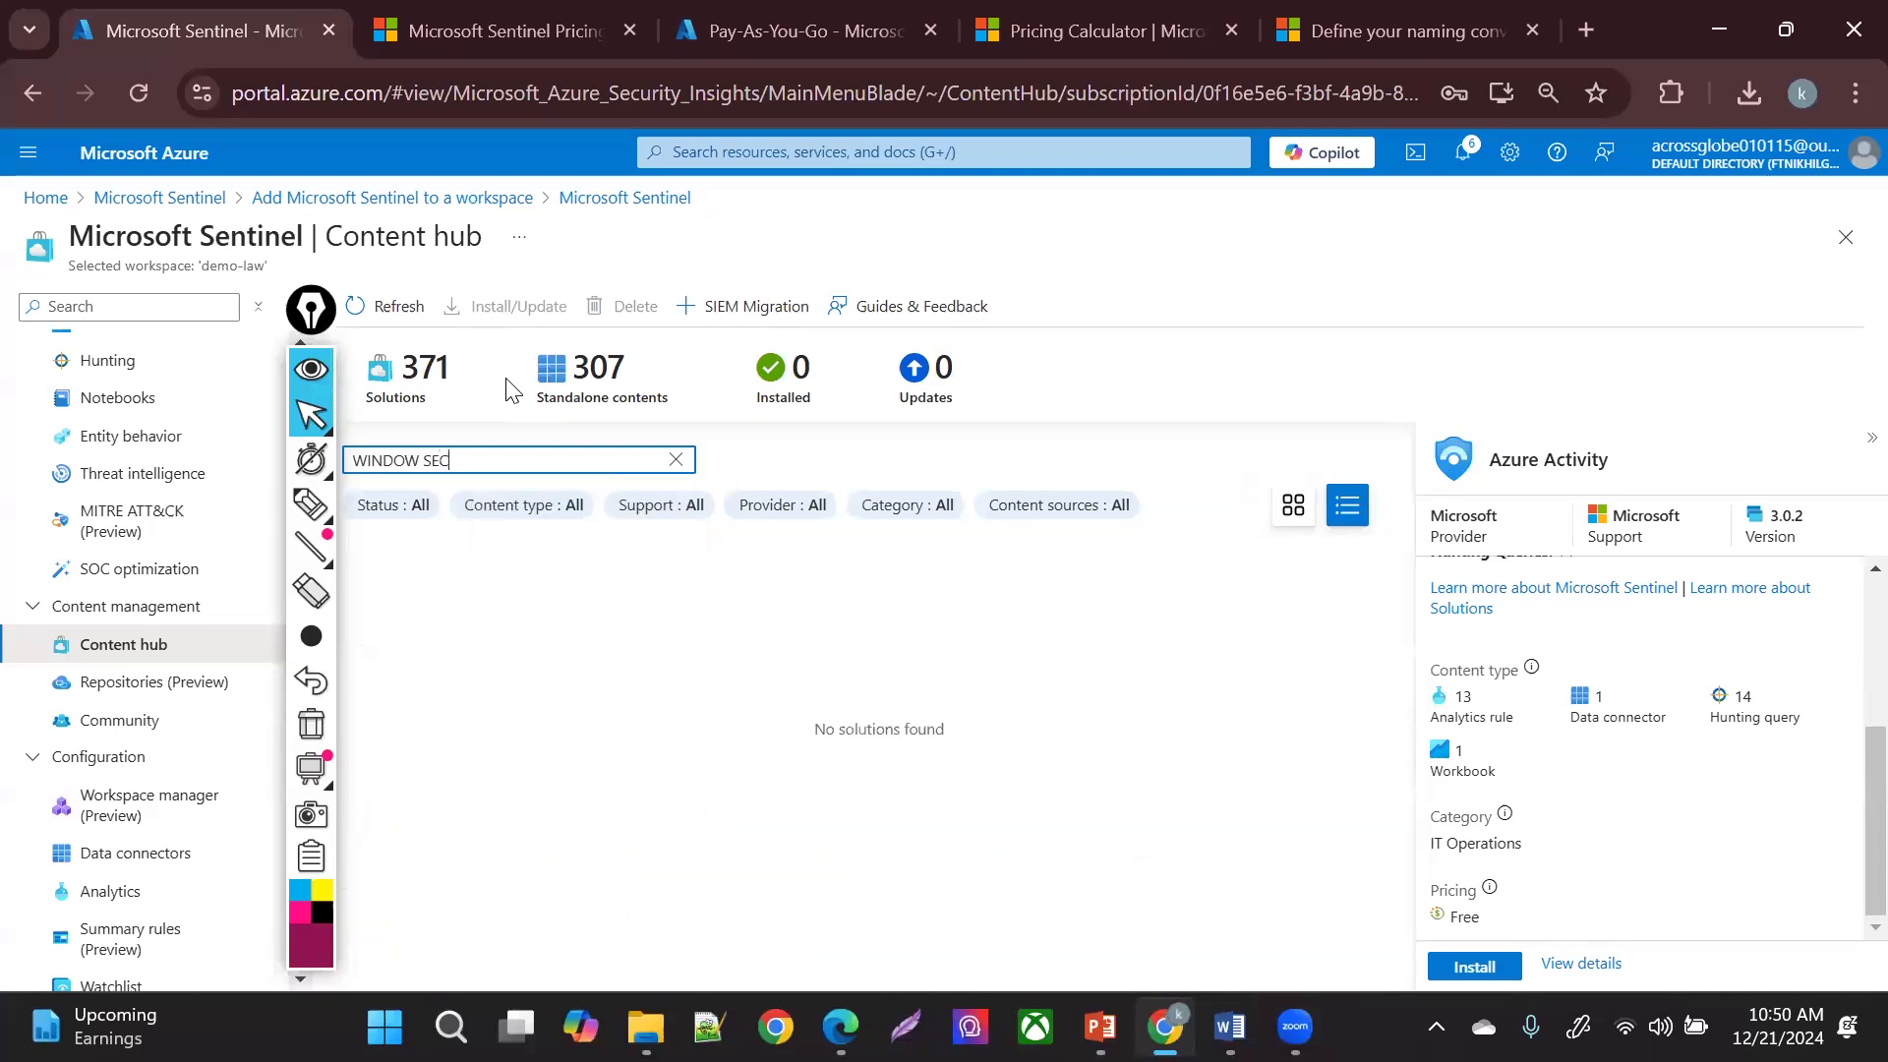
- Replace the Content hub search with "SECUR" and look through the matching solutions
{"action": "key", "text": "BackSpace"}
{"action": "key", "text": "ctrl+a"}
{"action": "key", "text": "BackSpace"}
{"action": "type", "text": "SE"}
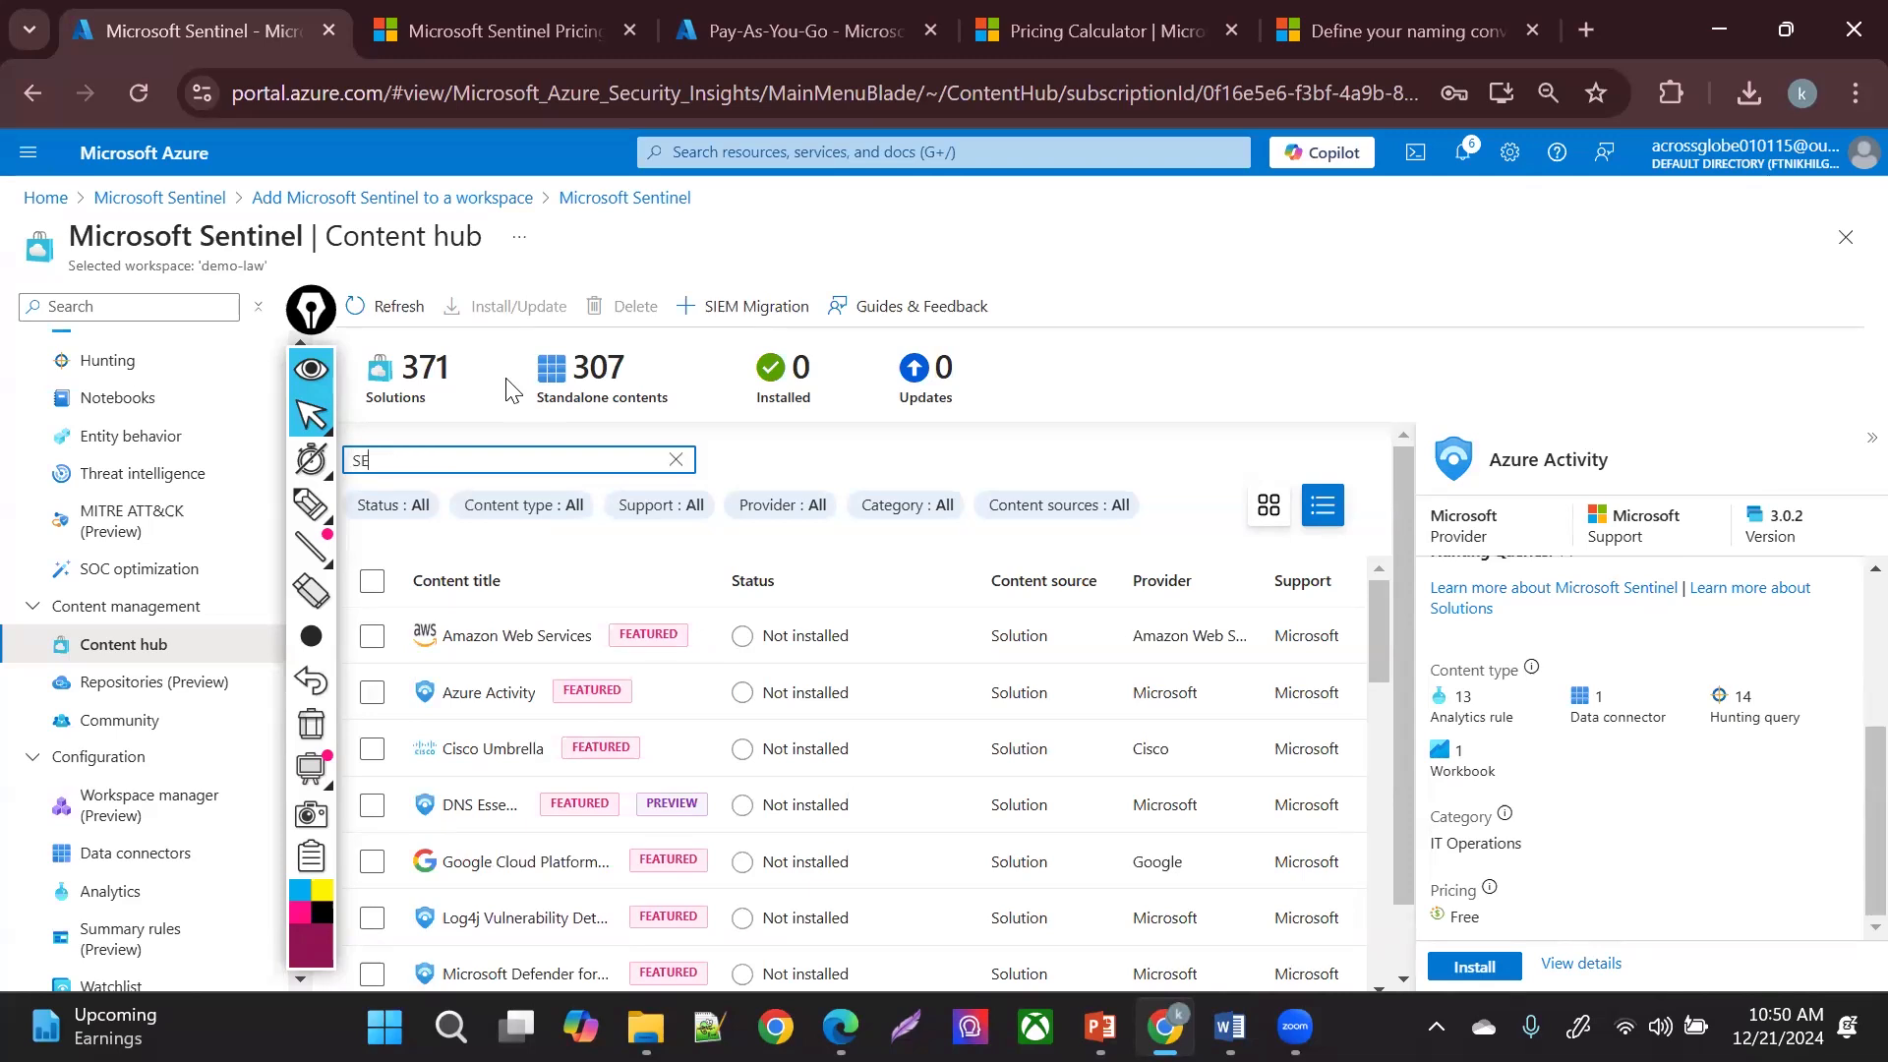
{"action": "type", "text": "CUR"}
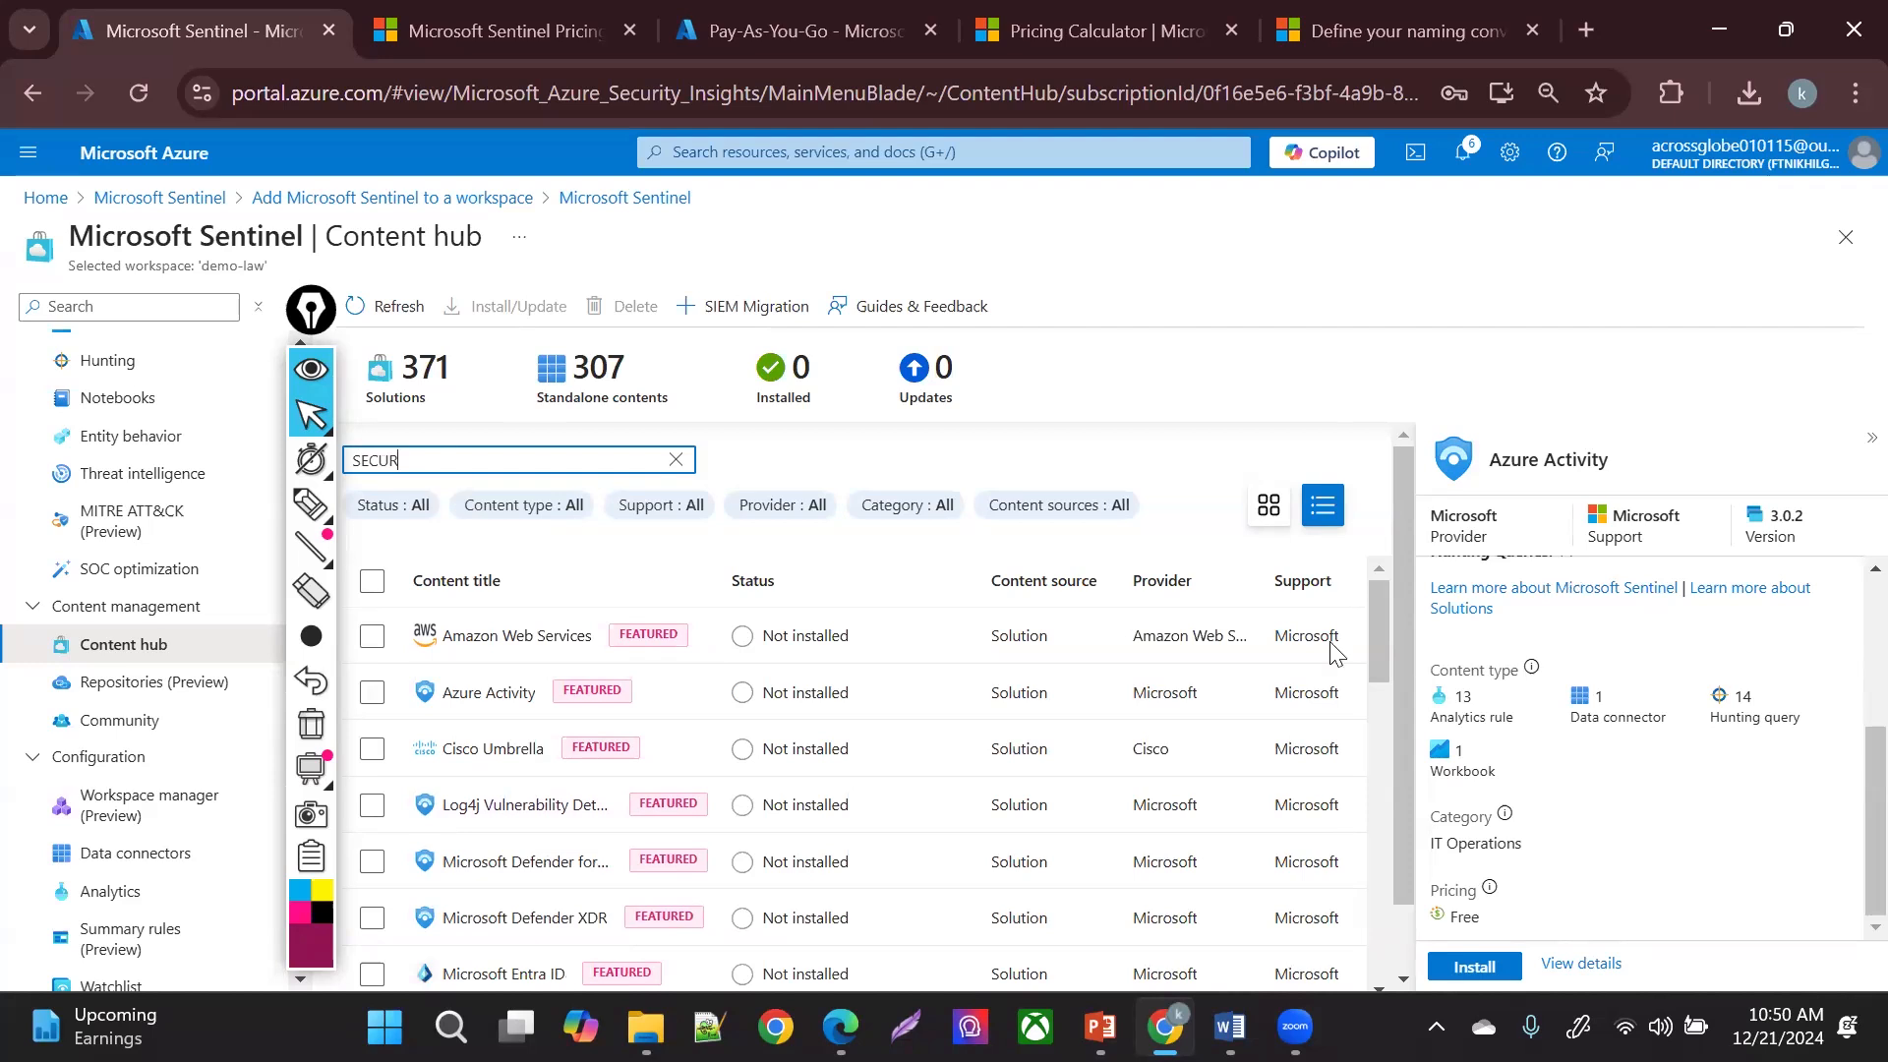
{"action": "scroll", "coordinate": [1359, 631], "scroll_direction": "down", "scroll_amount": 3}
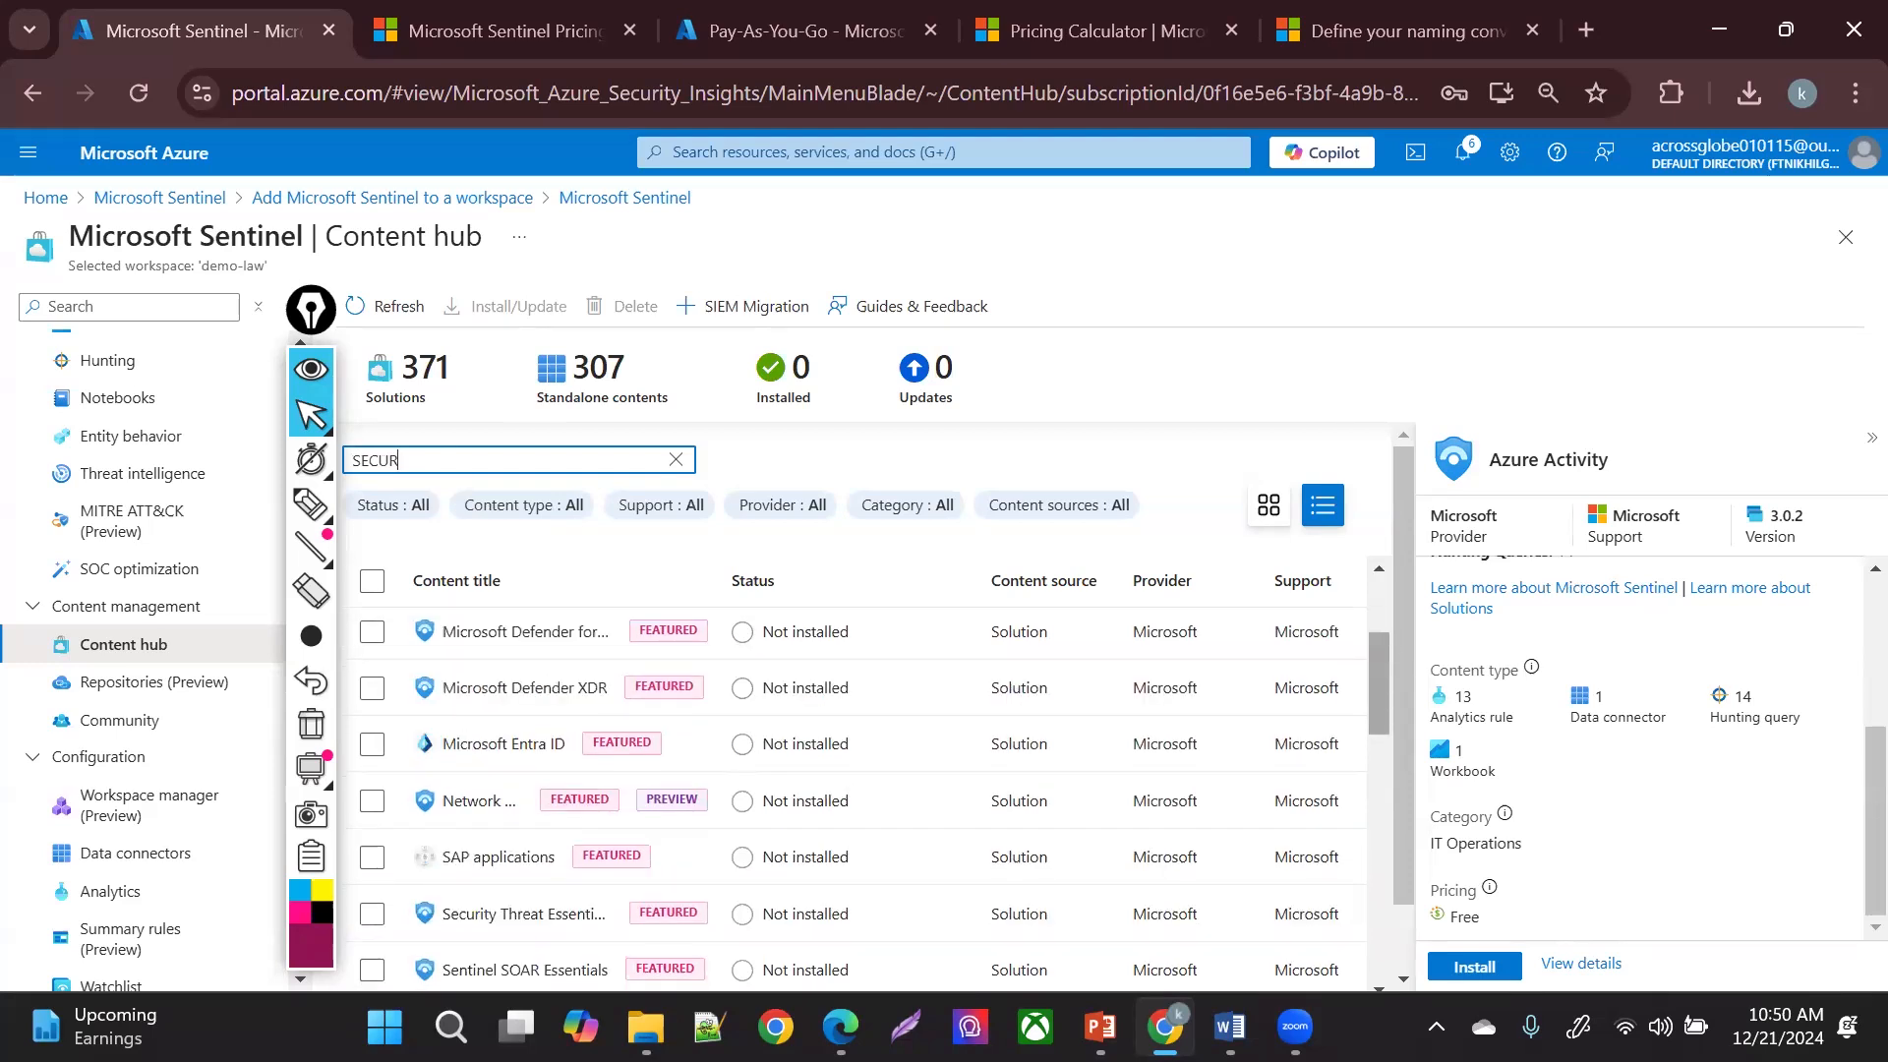
{"action": "scroll", "coordinate": [875, 793], "scroll_direction": "down", "scroll_amount": 1}
{"action": "scroll", "coordinate": [1380, 712], "scroll_direction": "down", "scroll_amount": 2}
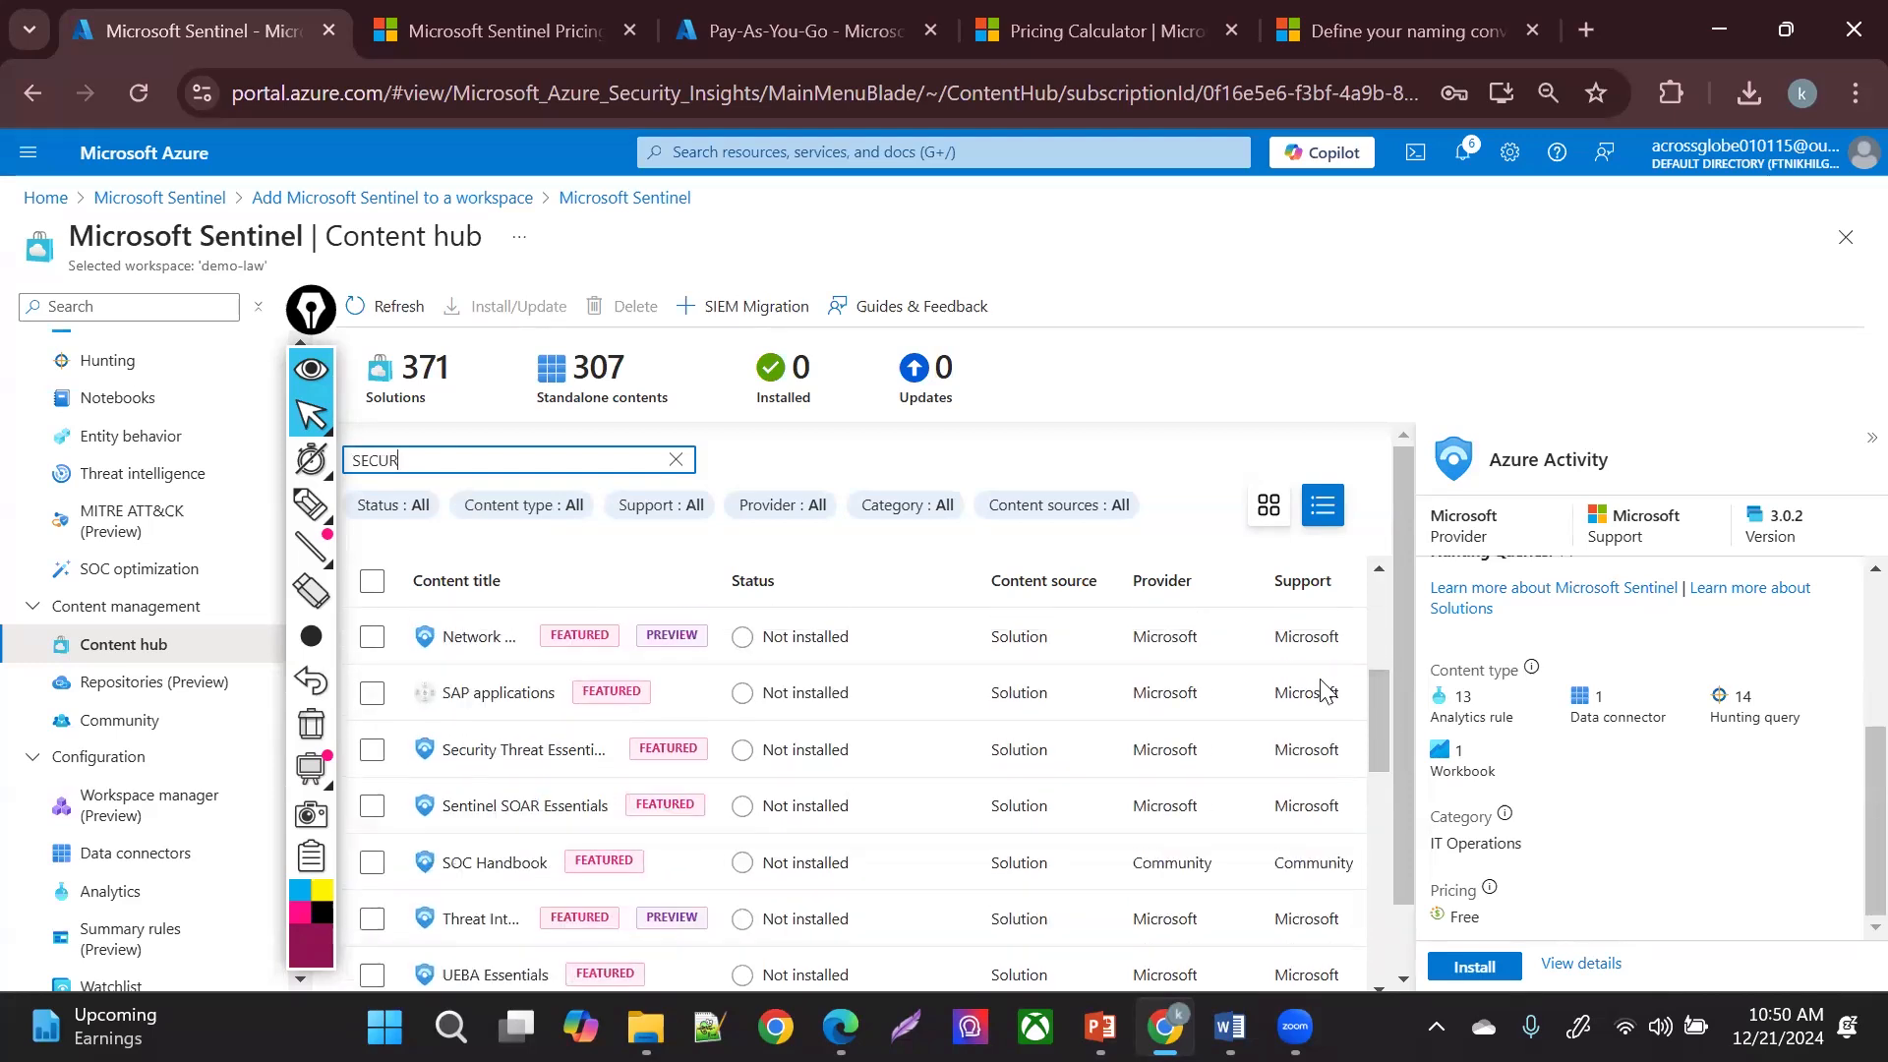
{"action": "scroll", "coordinate": [1380, 732], "scroll_direction": "down", "scroll_amount": 4}
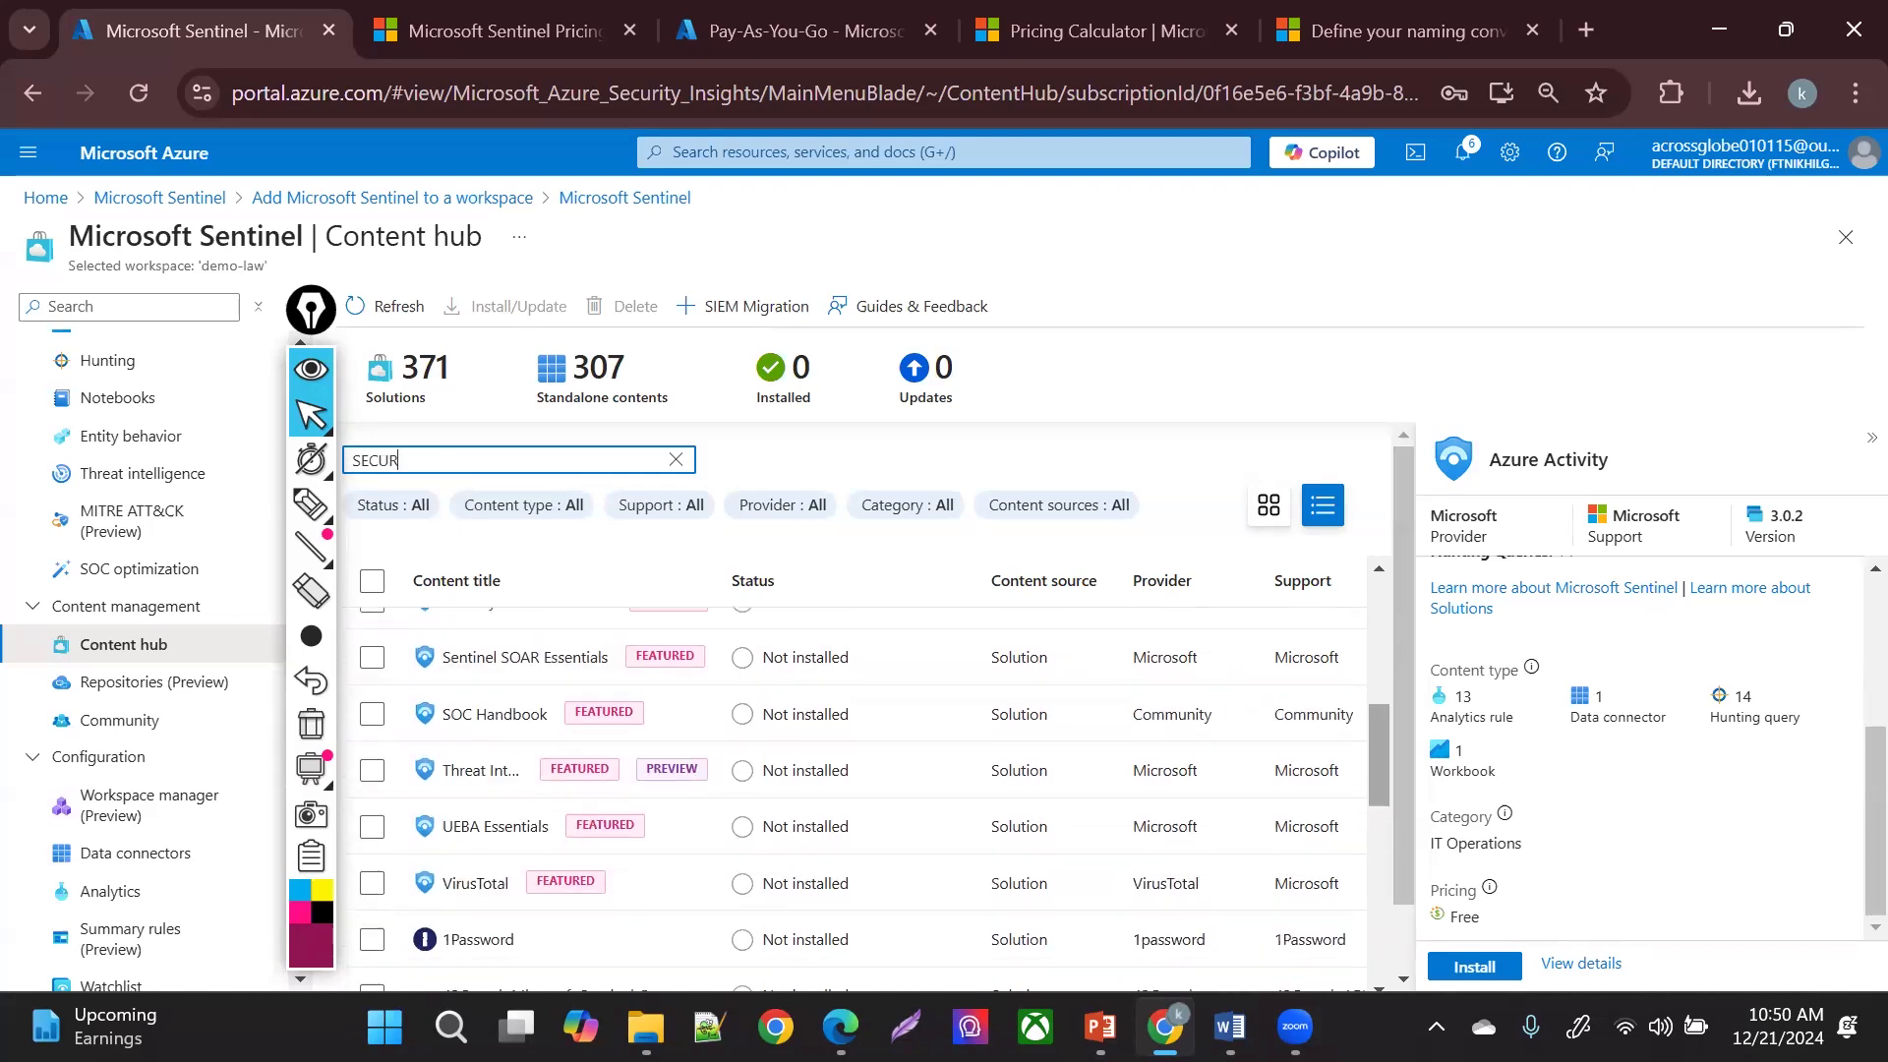
{"action": "scroll", "coordinate": [1381, 747], "scroll_direction": "down", "scroll_amount": 5}
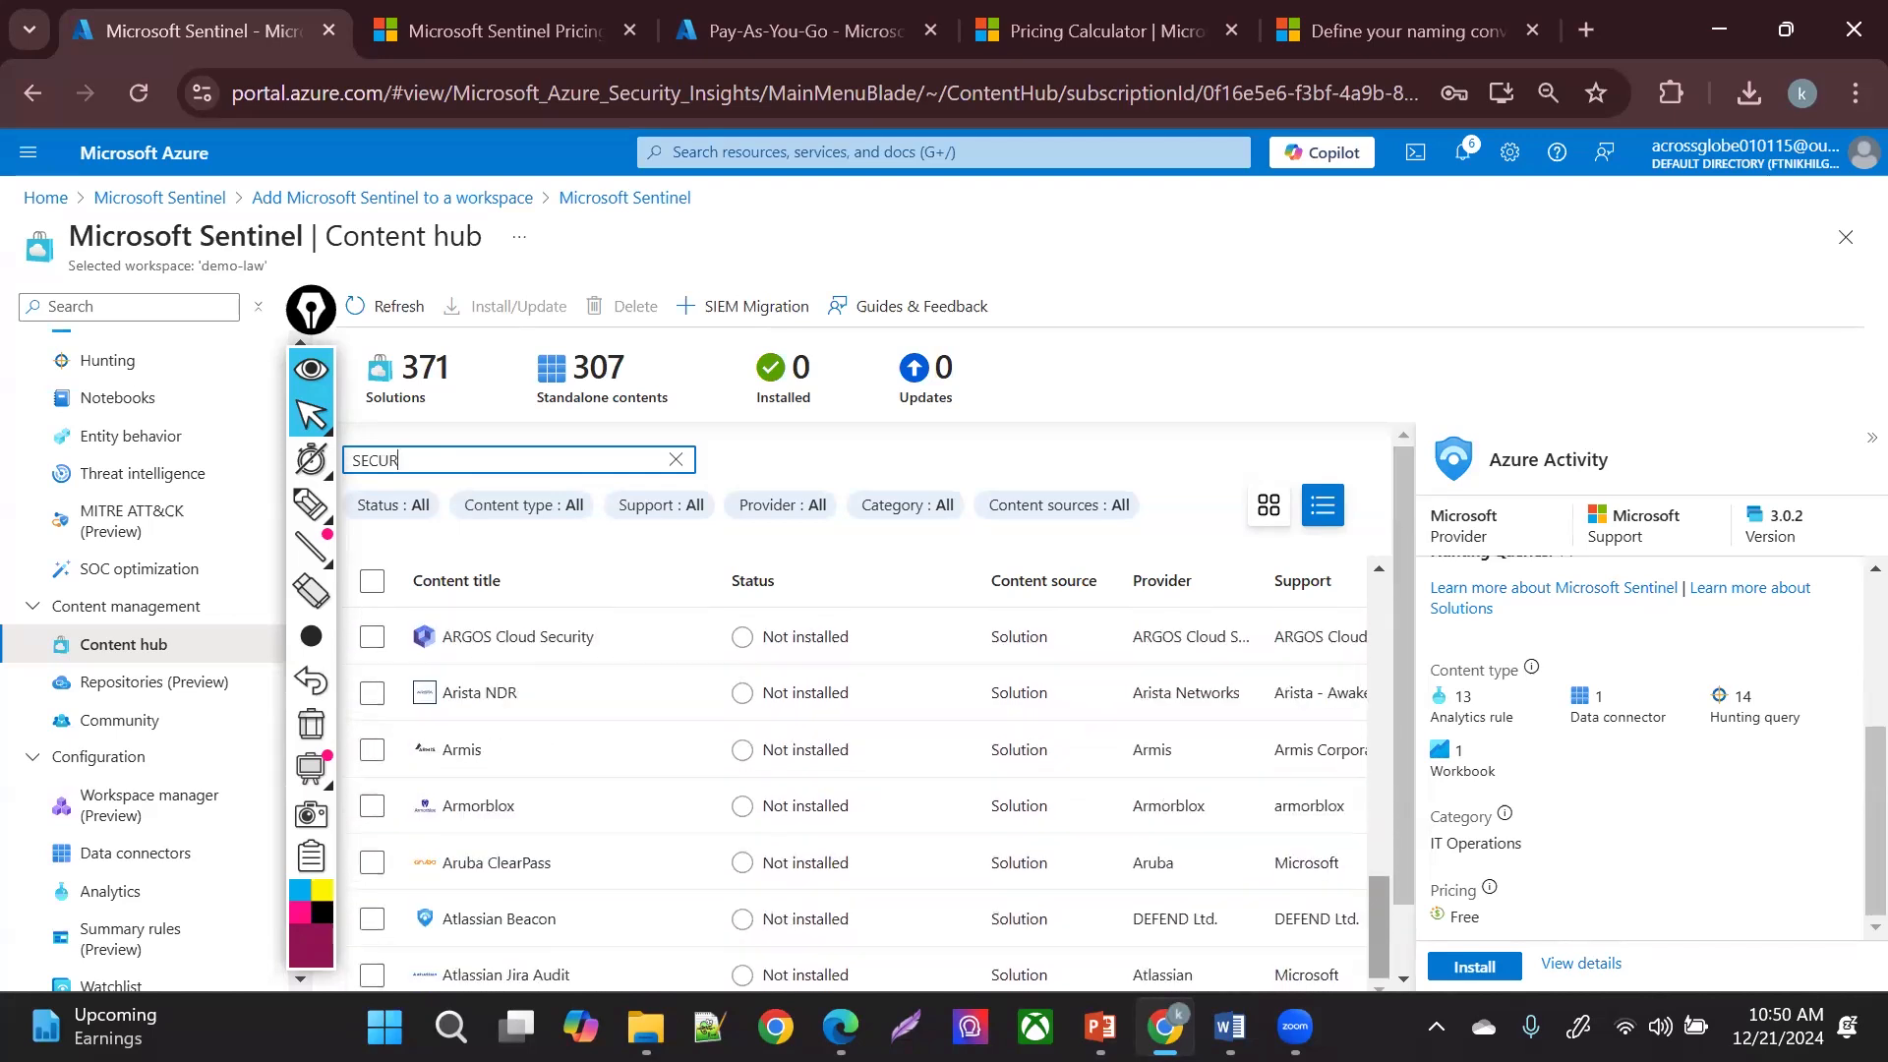
{"action": "scroll", "coordinate": [1254, 657], "scroll_direction": "up", "scroll_amount": 10}
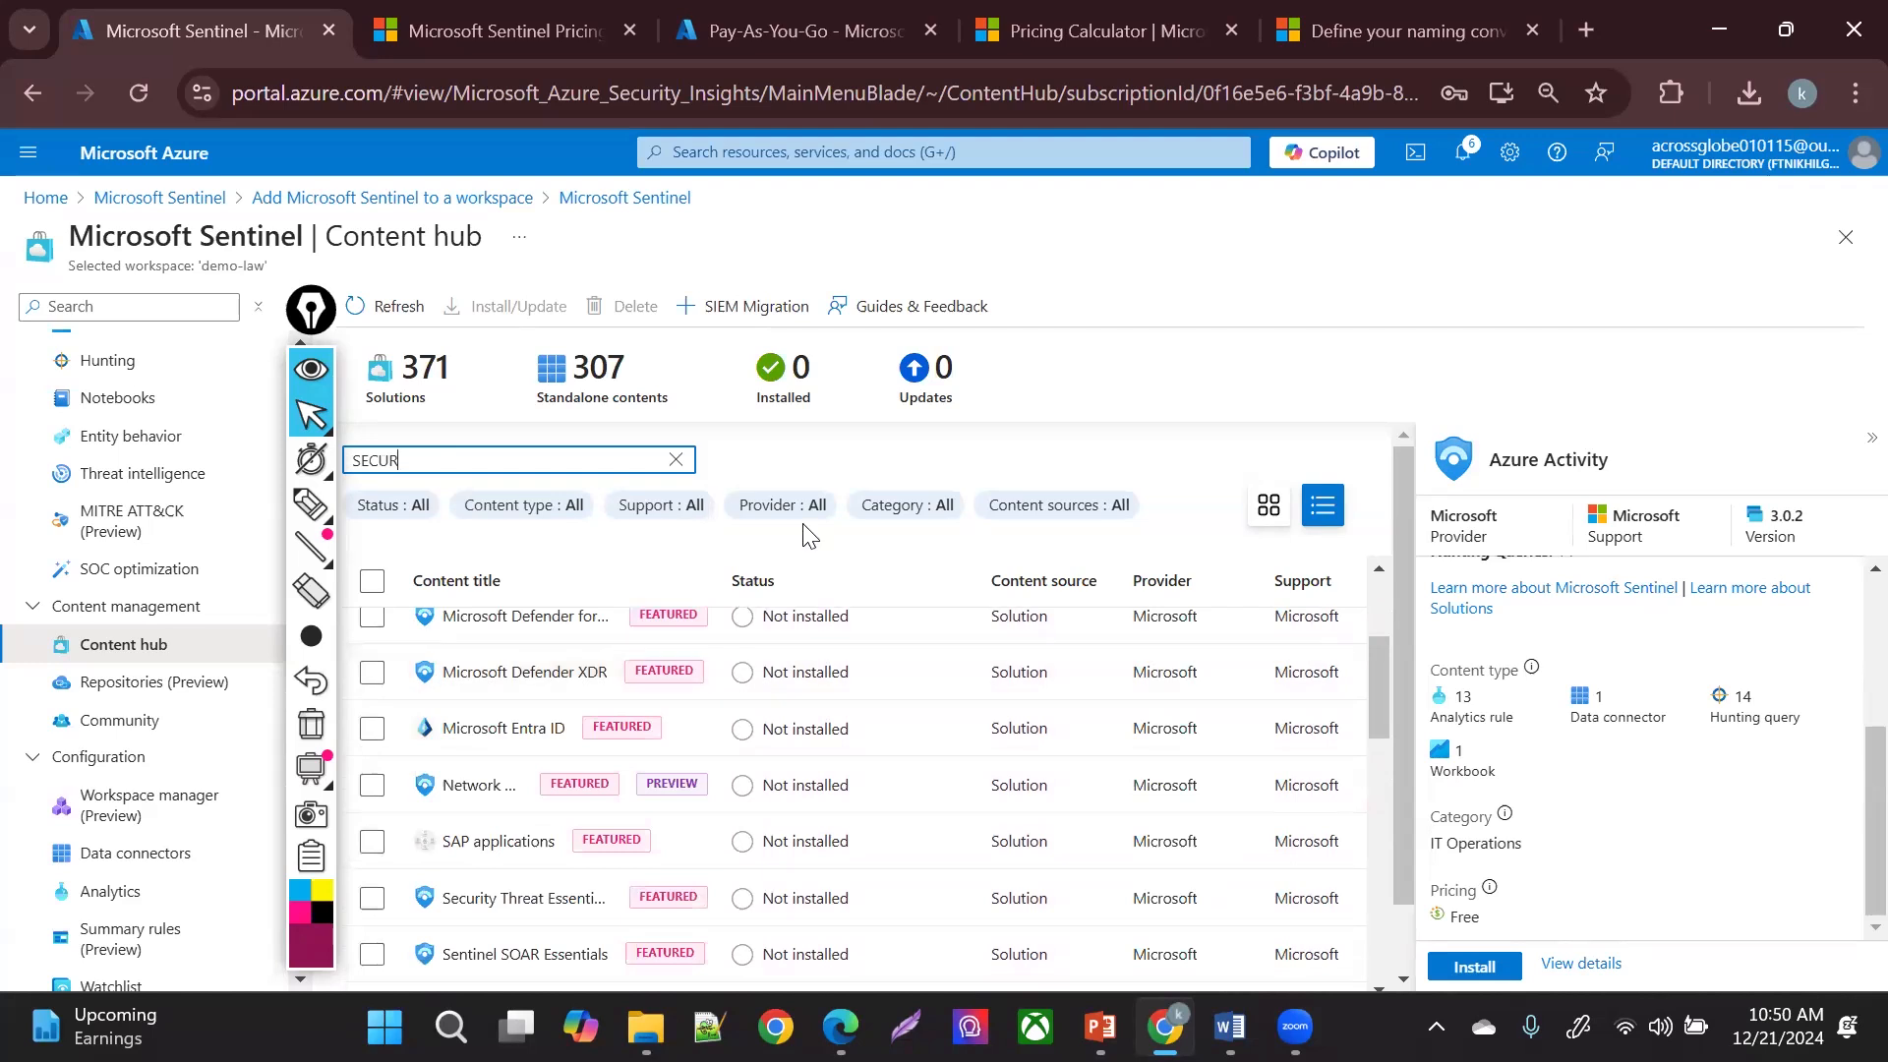
- Clear the search and browse the full list of Content hub solutions and their providers
{"action": "left_click", "coordinate": [676, 460]}
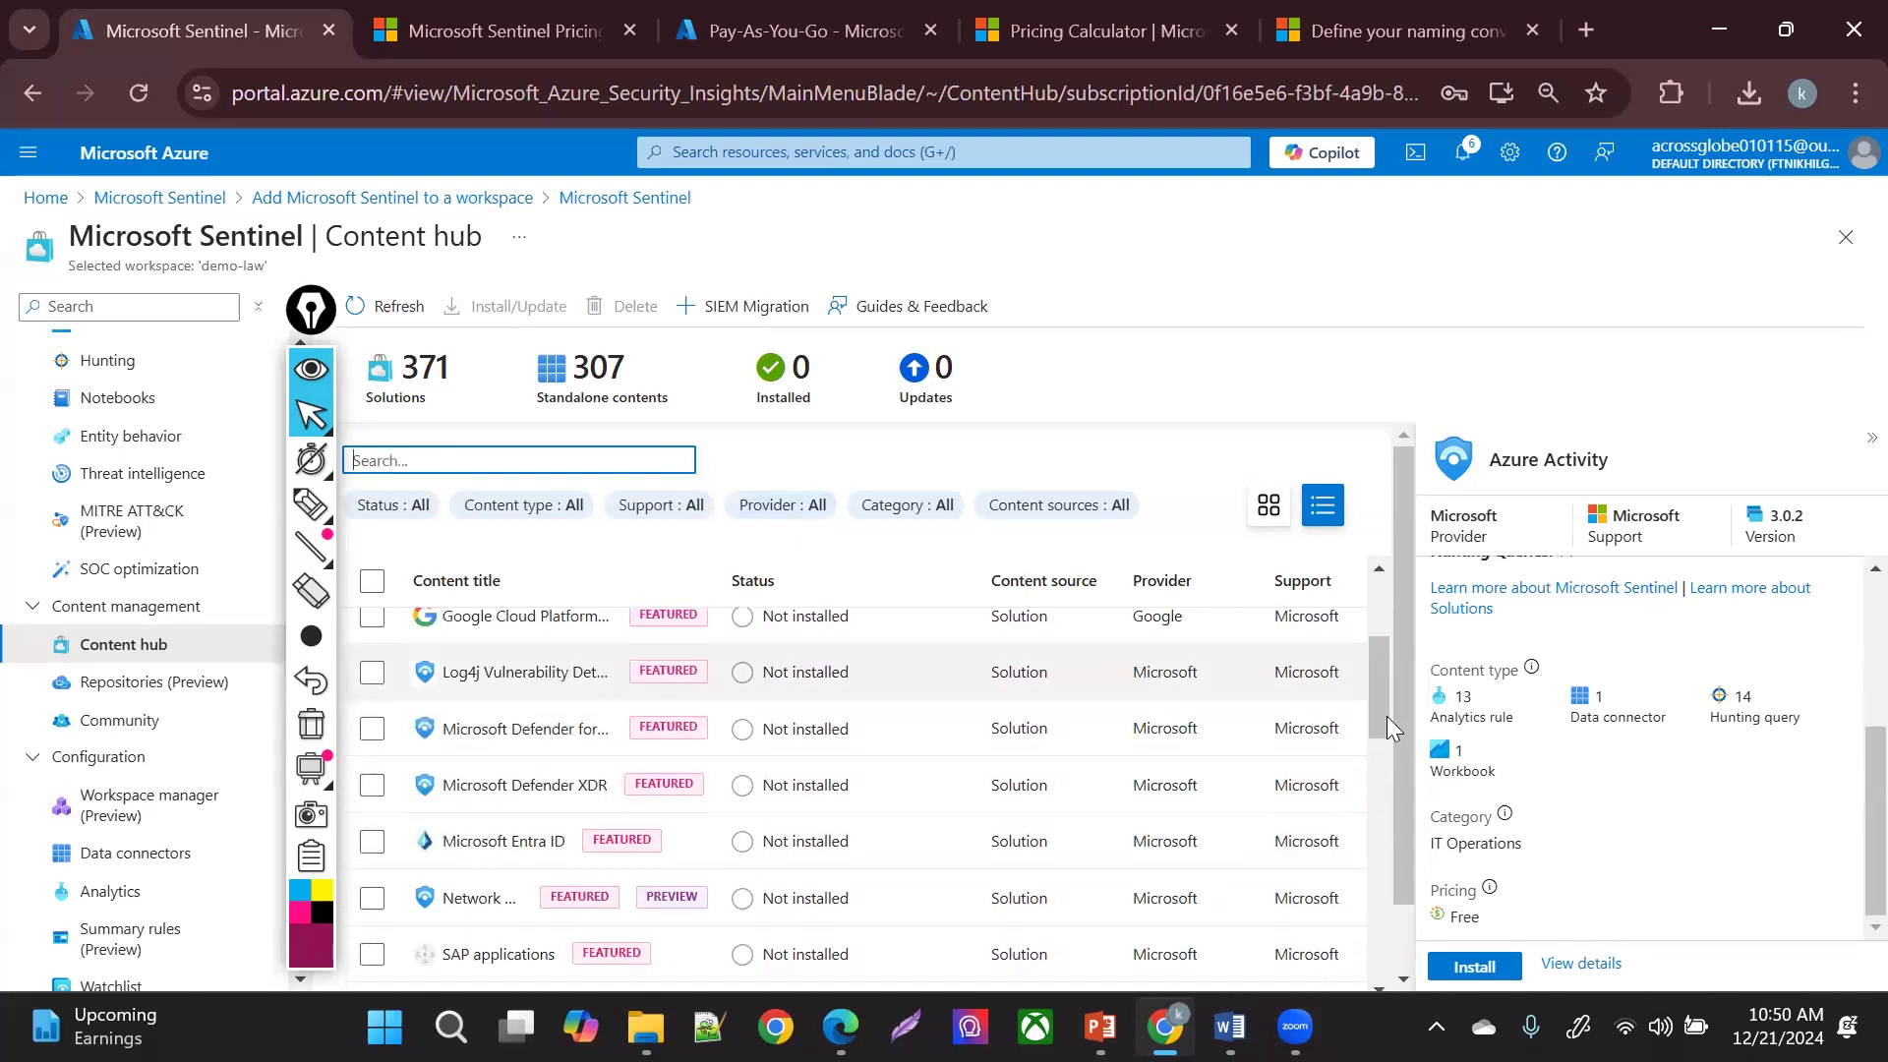
{"action": "scroll", "coordinate": [865, 786], "scroll_direction": "up", "scroll_amount": 3}
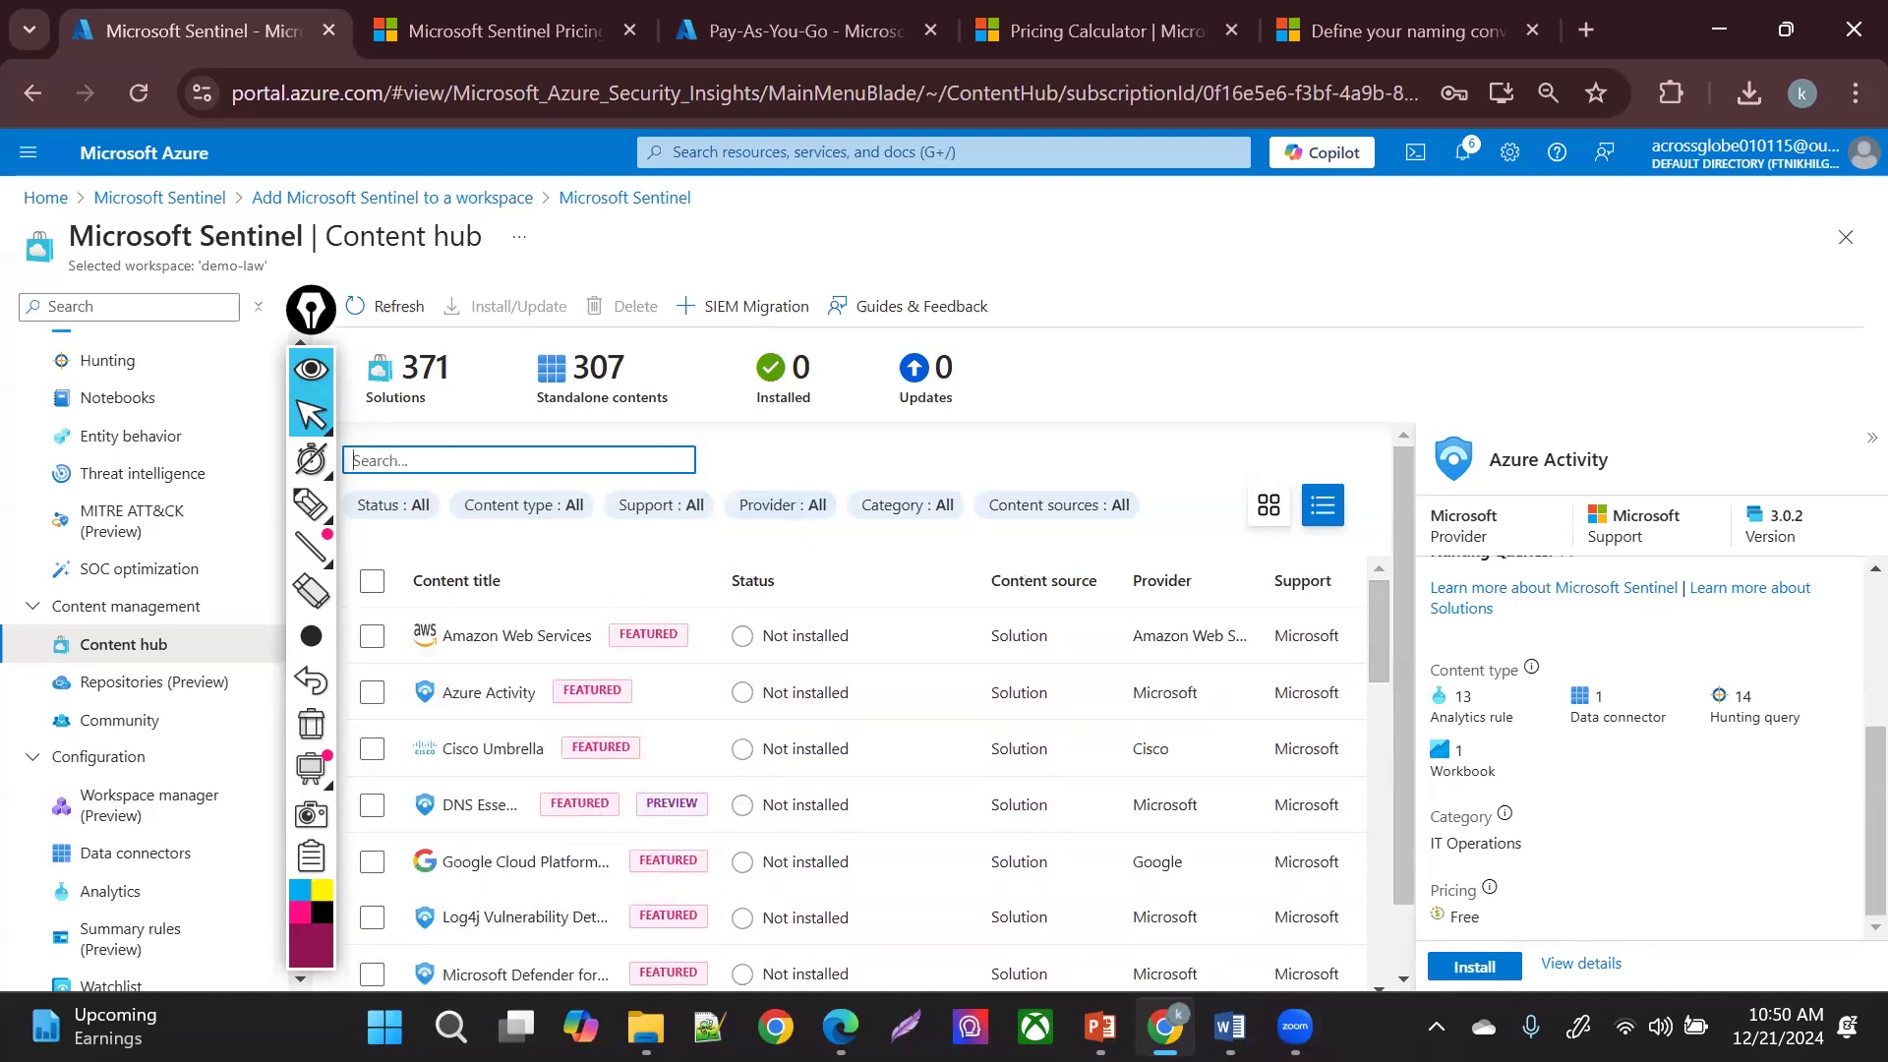
{"action": "scroll", "coordinate": [866, 787], "scroll_direction": "down", "scroll_amount": 1}
{"action": "scroll", "coordinate": [866, 787], "scroll_direction": "down", "scroll_amount": 2}
{"action": "scroll", "coordinate": [865, 787], "scroll_direction": "down", "scroll_amount": 3}
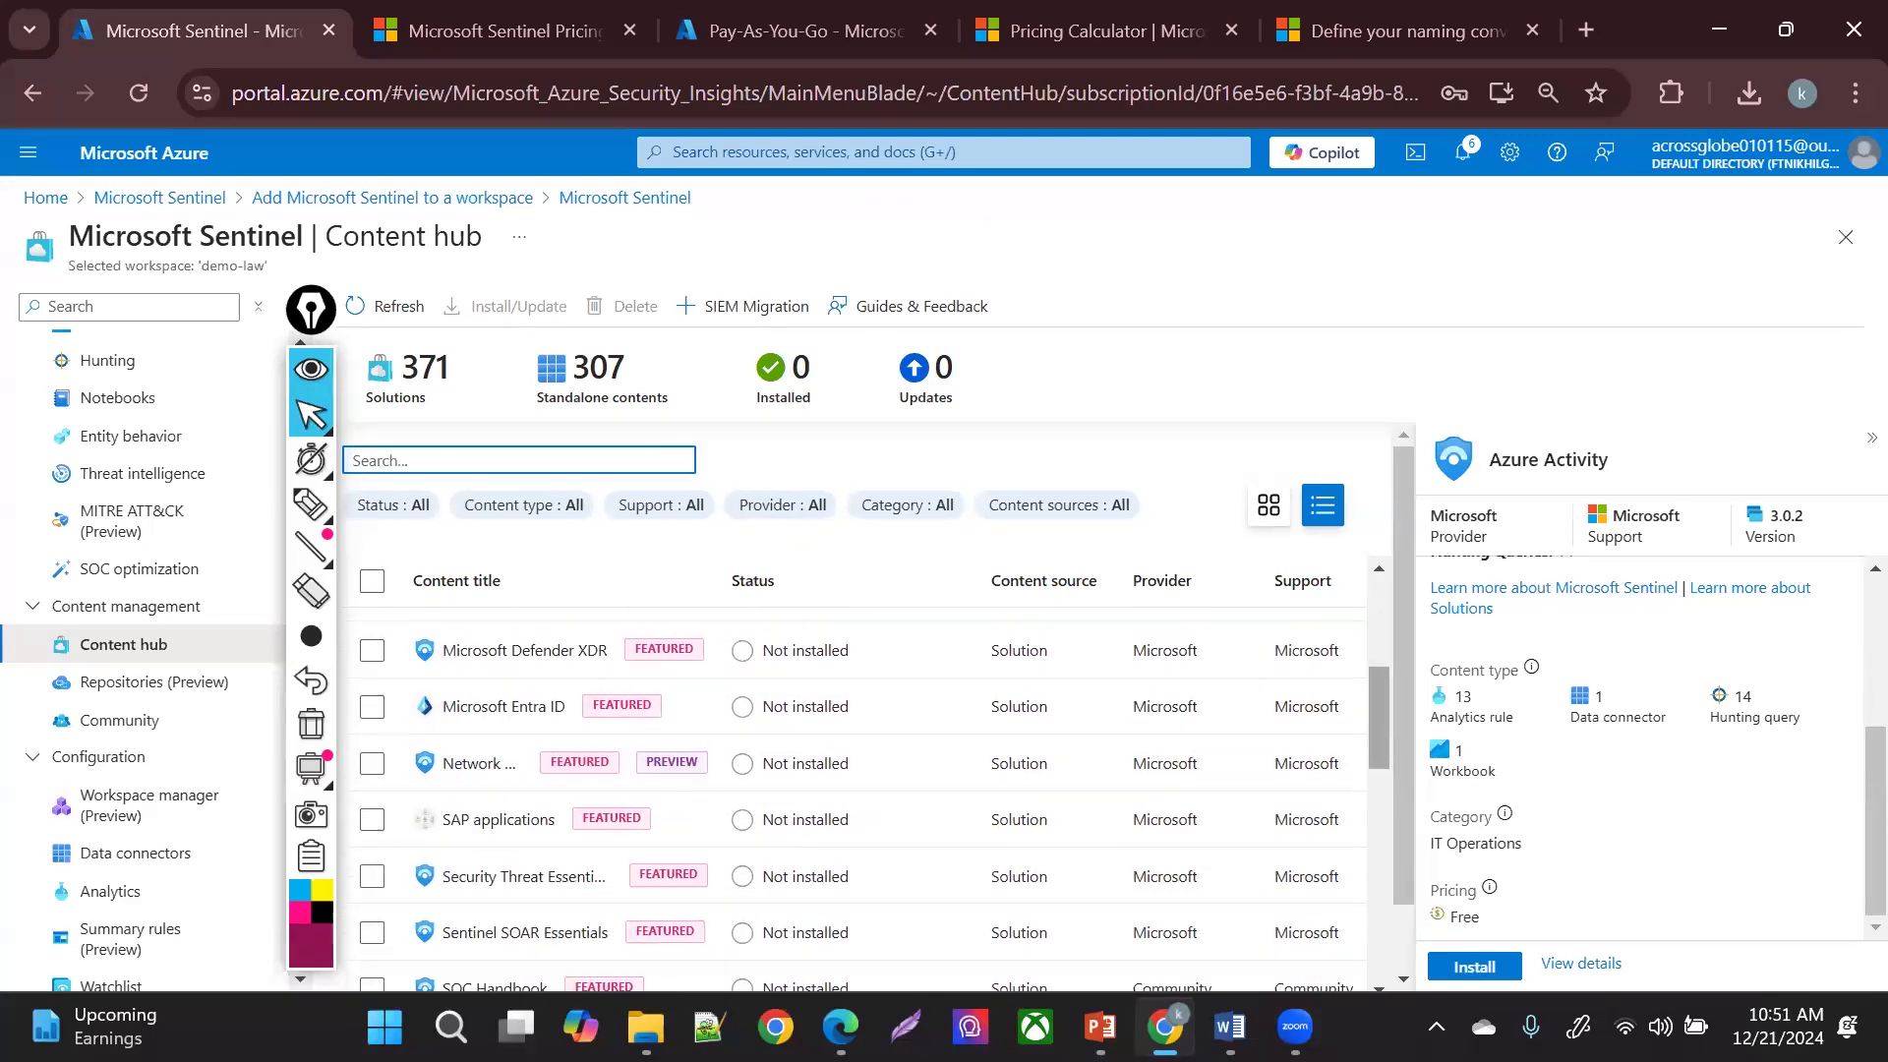
{"action": "scroll", "coordinate": [865, 787], "scroll_direction": "down", "scroll_amount": 1}
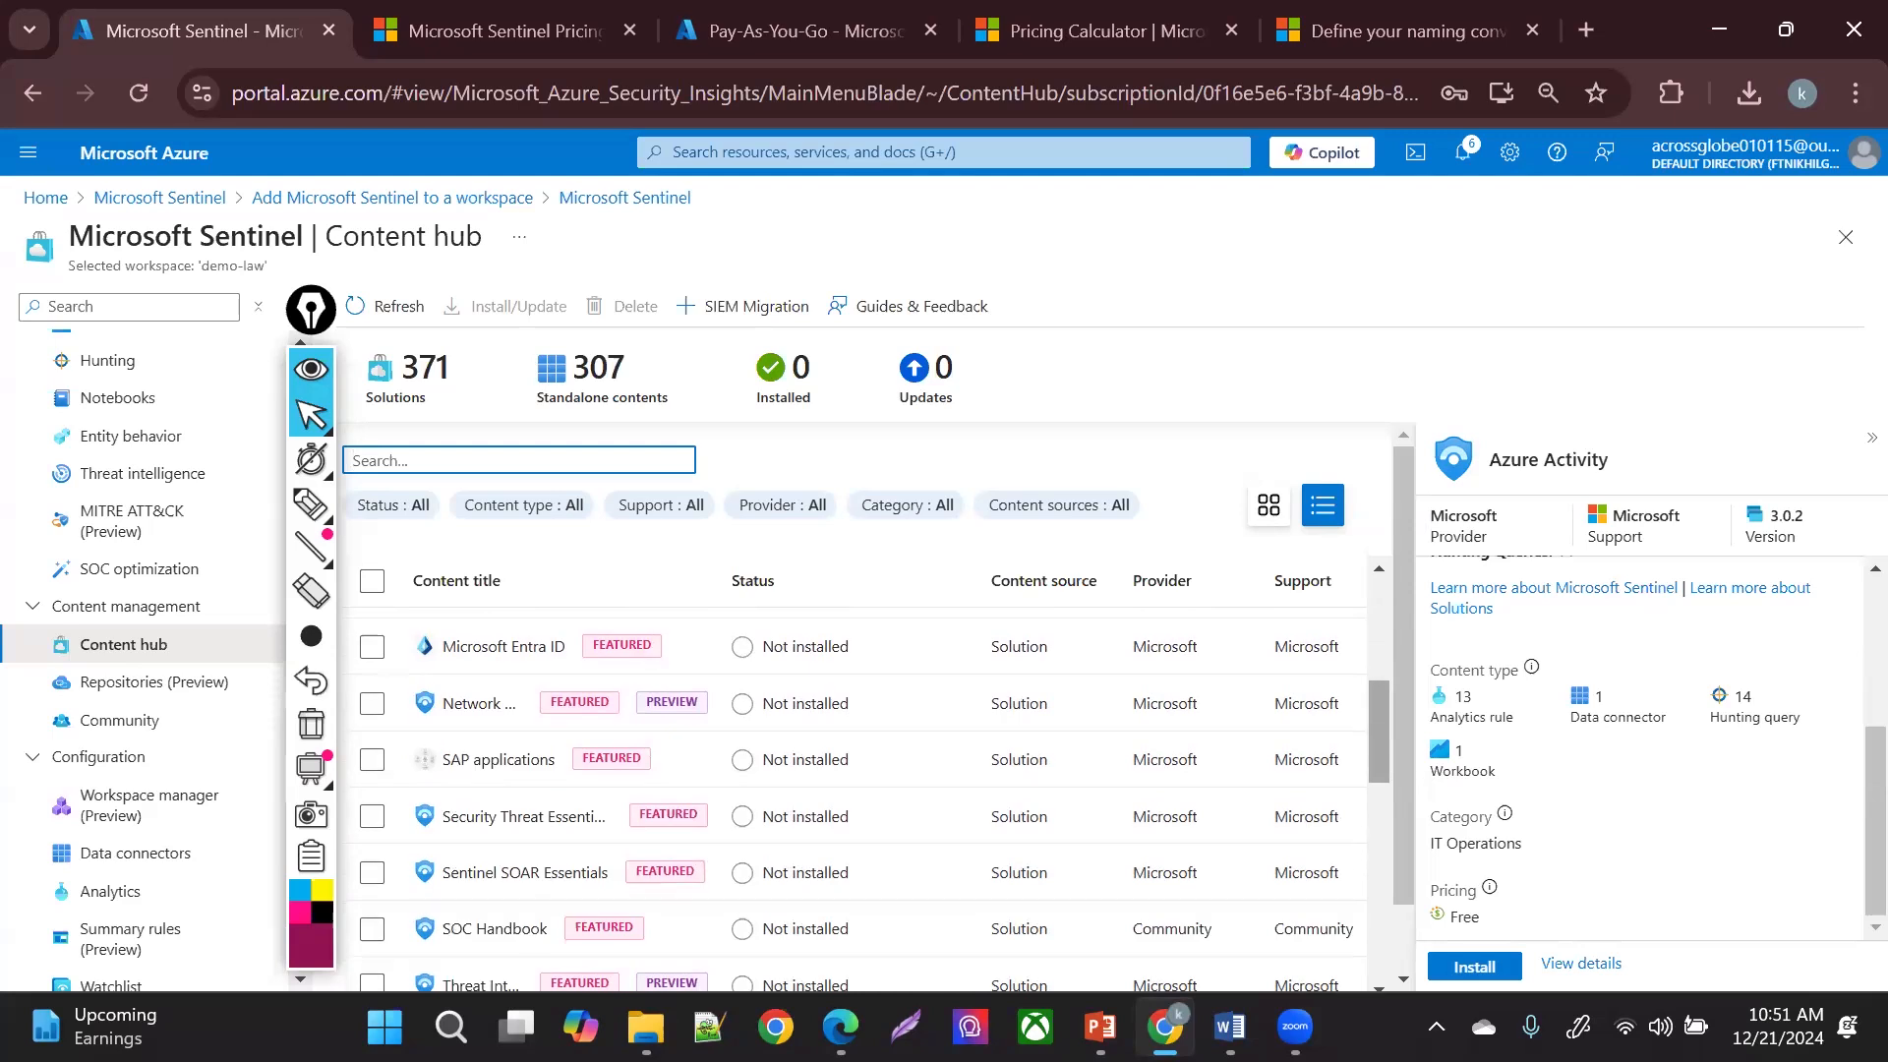
{"action": "scroll", "coordinate": [866, 797], "scroll_direction": "down", "scroll_amount": 4}
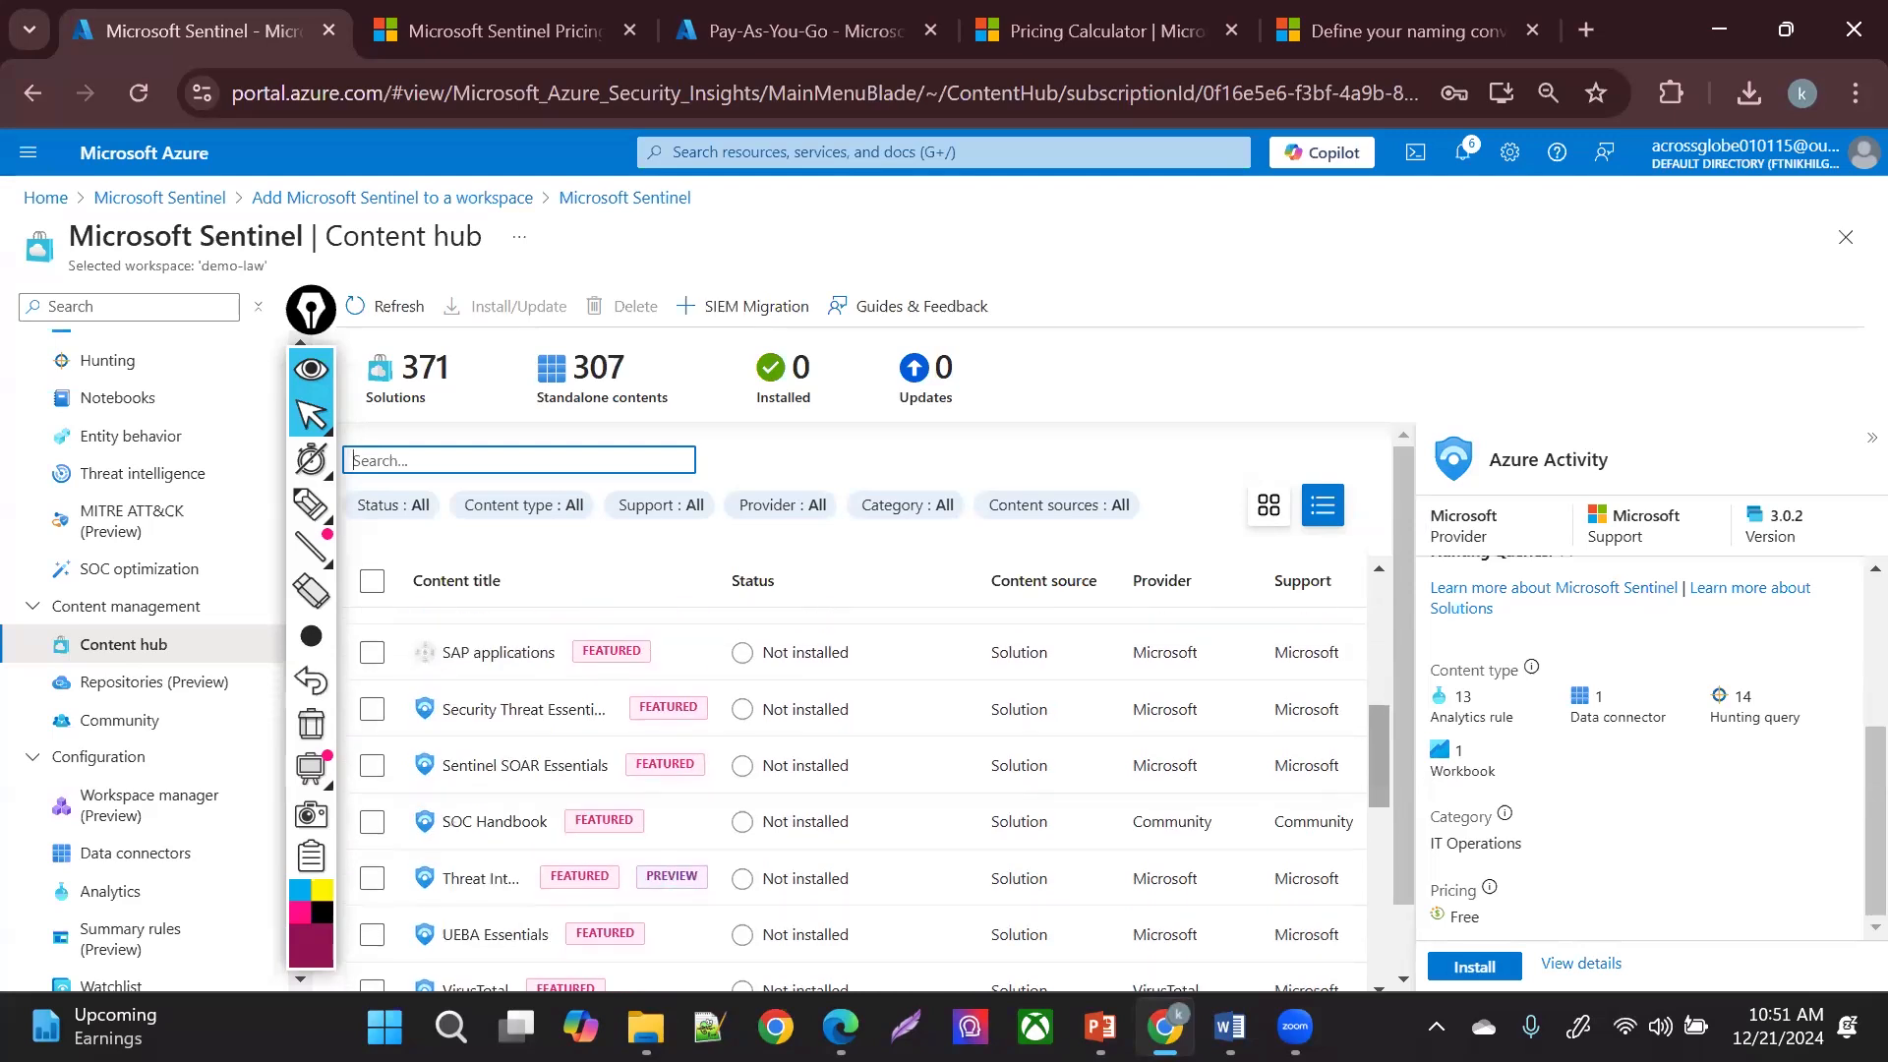
{"action": "scroll", "coordinate": [865, 797], "scroll_direction": "down", "scroll_amount": 10}
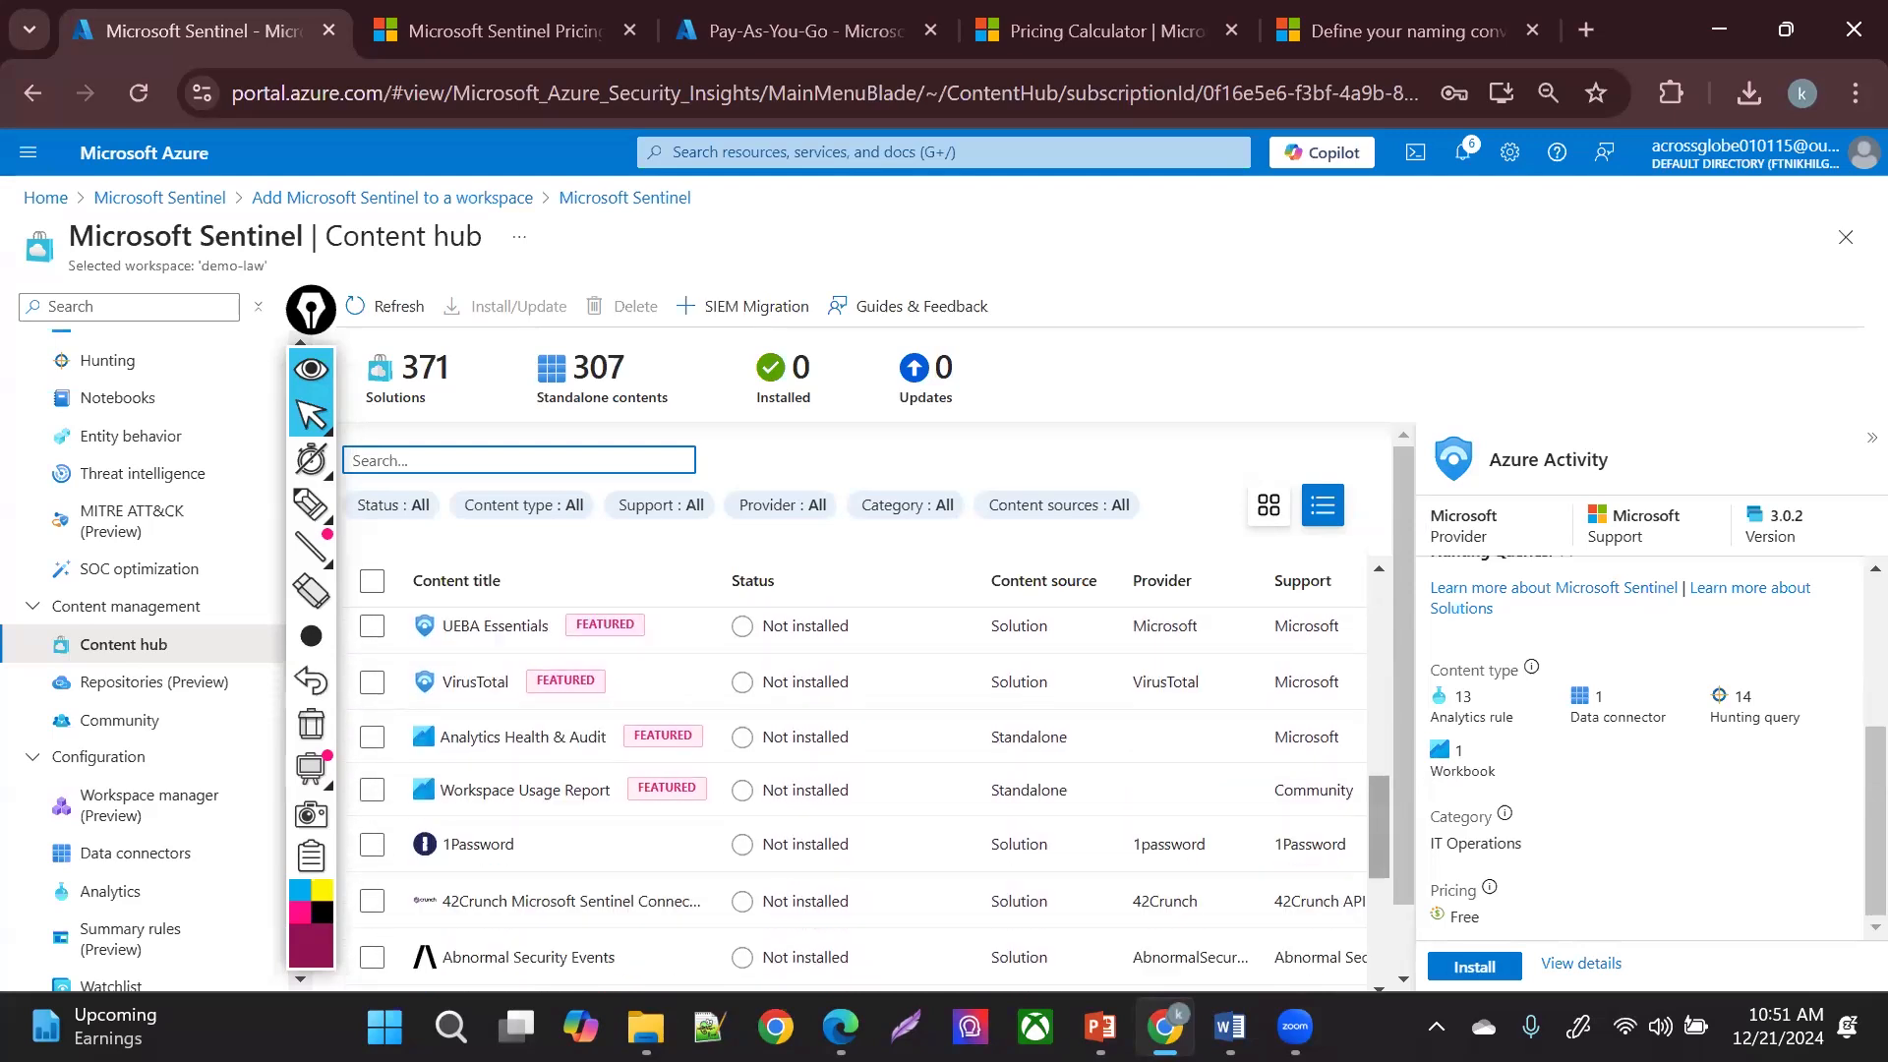
{"action": "scroll", "coordinate": [865, 796], "scroll_direction": "down", "scroll_amount": 2}
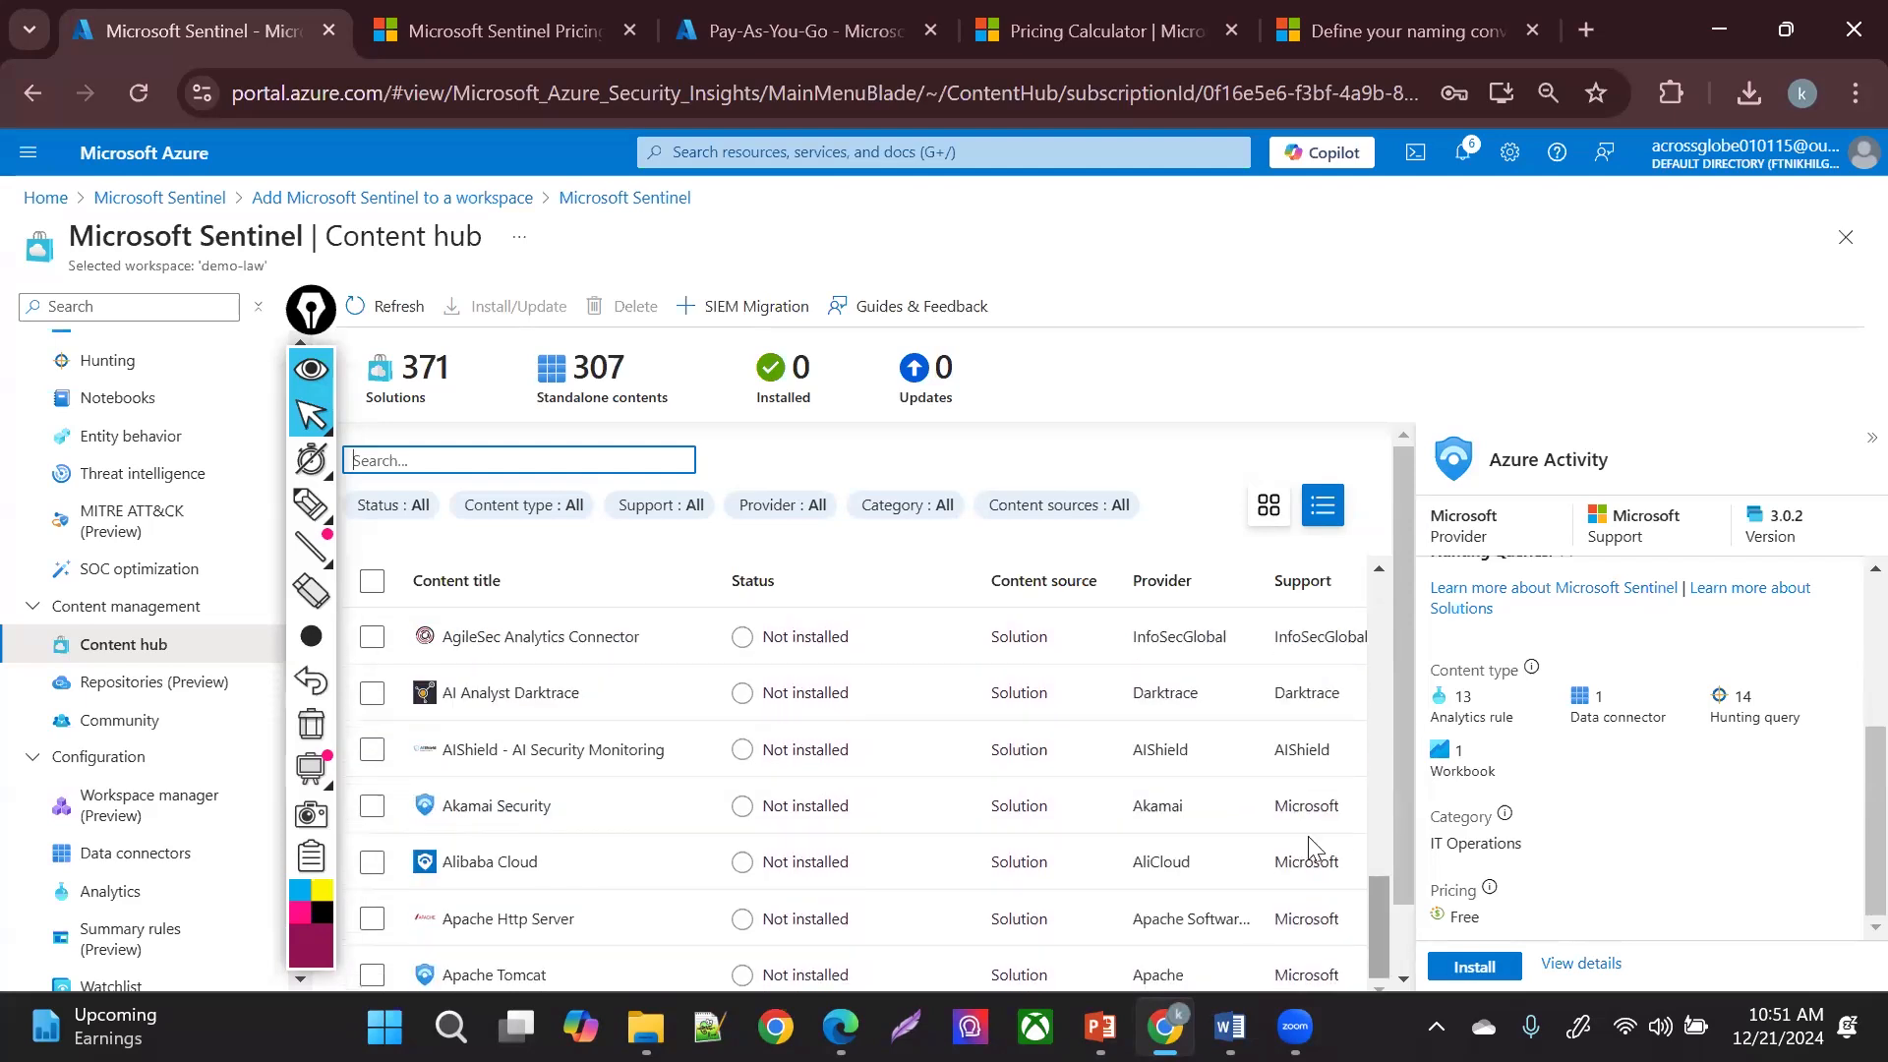
- Refresh the Content hub and look back over the featured solutions
{"action": "left_click", "coordinate": [399, 306]}
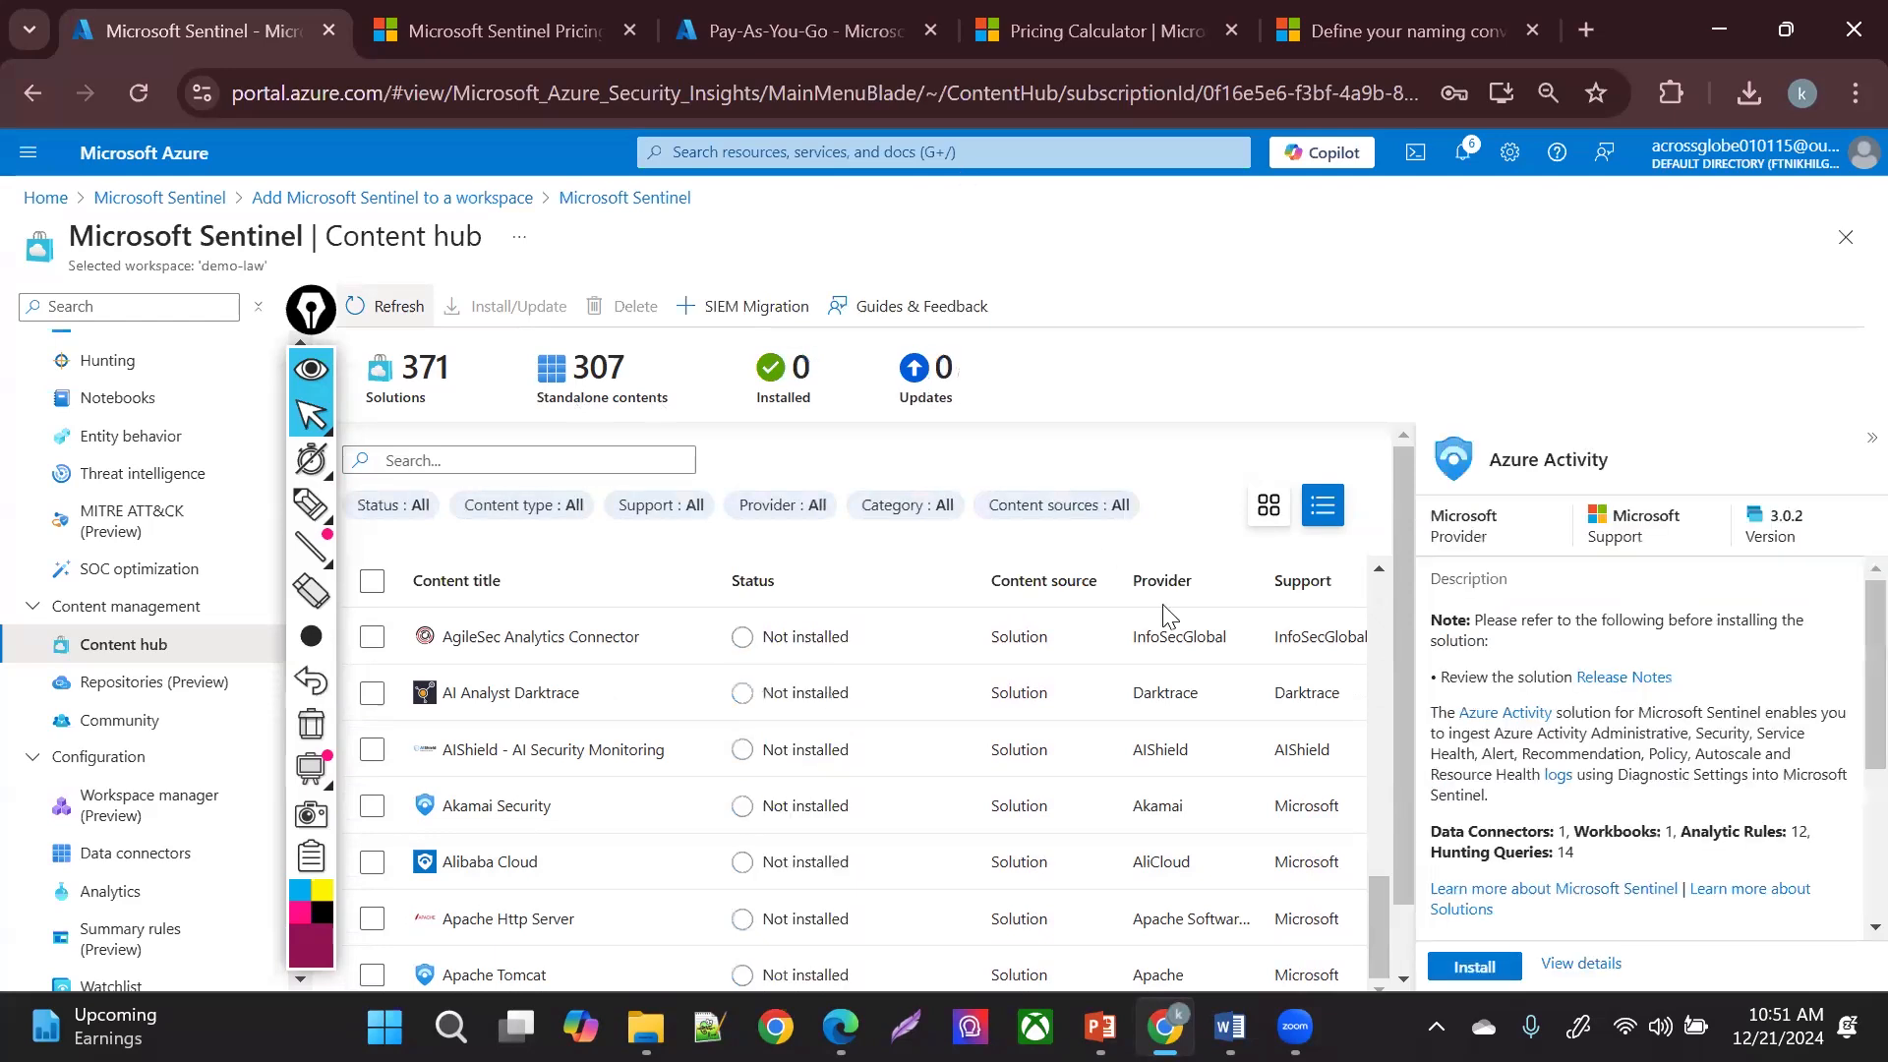
{"action": "scroll", "coordinate": [1367, 940], "scroll_direction": "up", "scroll_amount": 3}
{"action": "scroll", "coordinate": [865, 797], "scroll_direction": "up", "scroll_amount": 6}
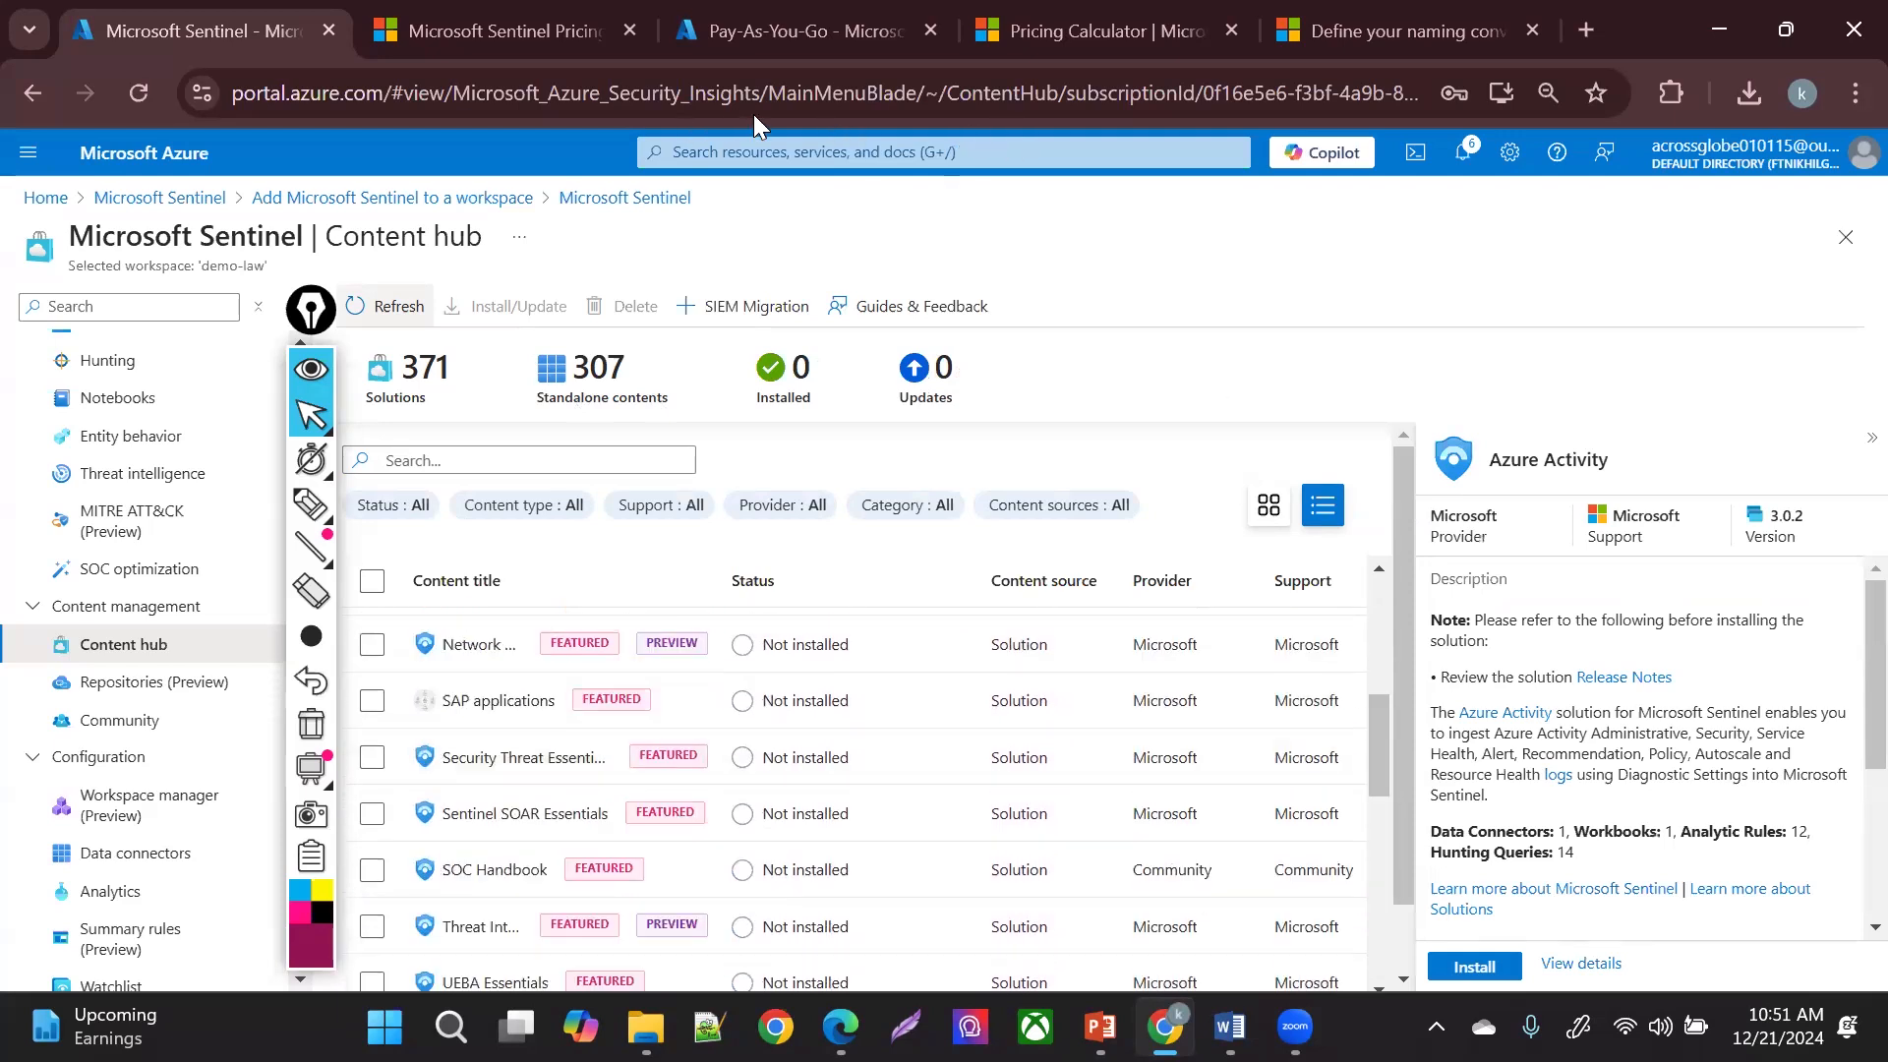
{"action": "left_click", "coordinate": [311, 504]}
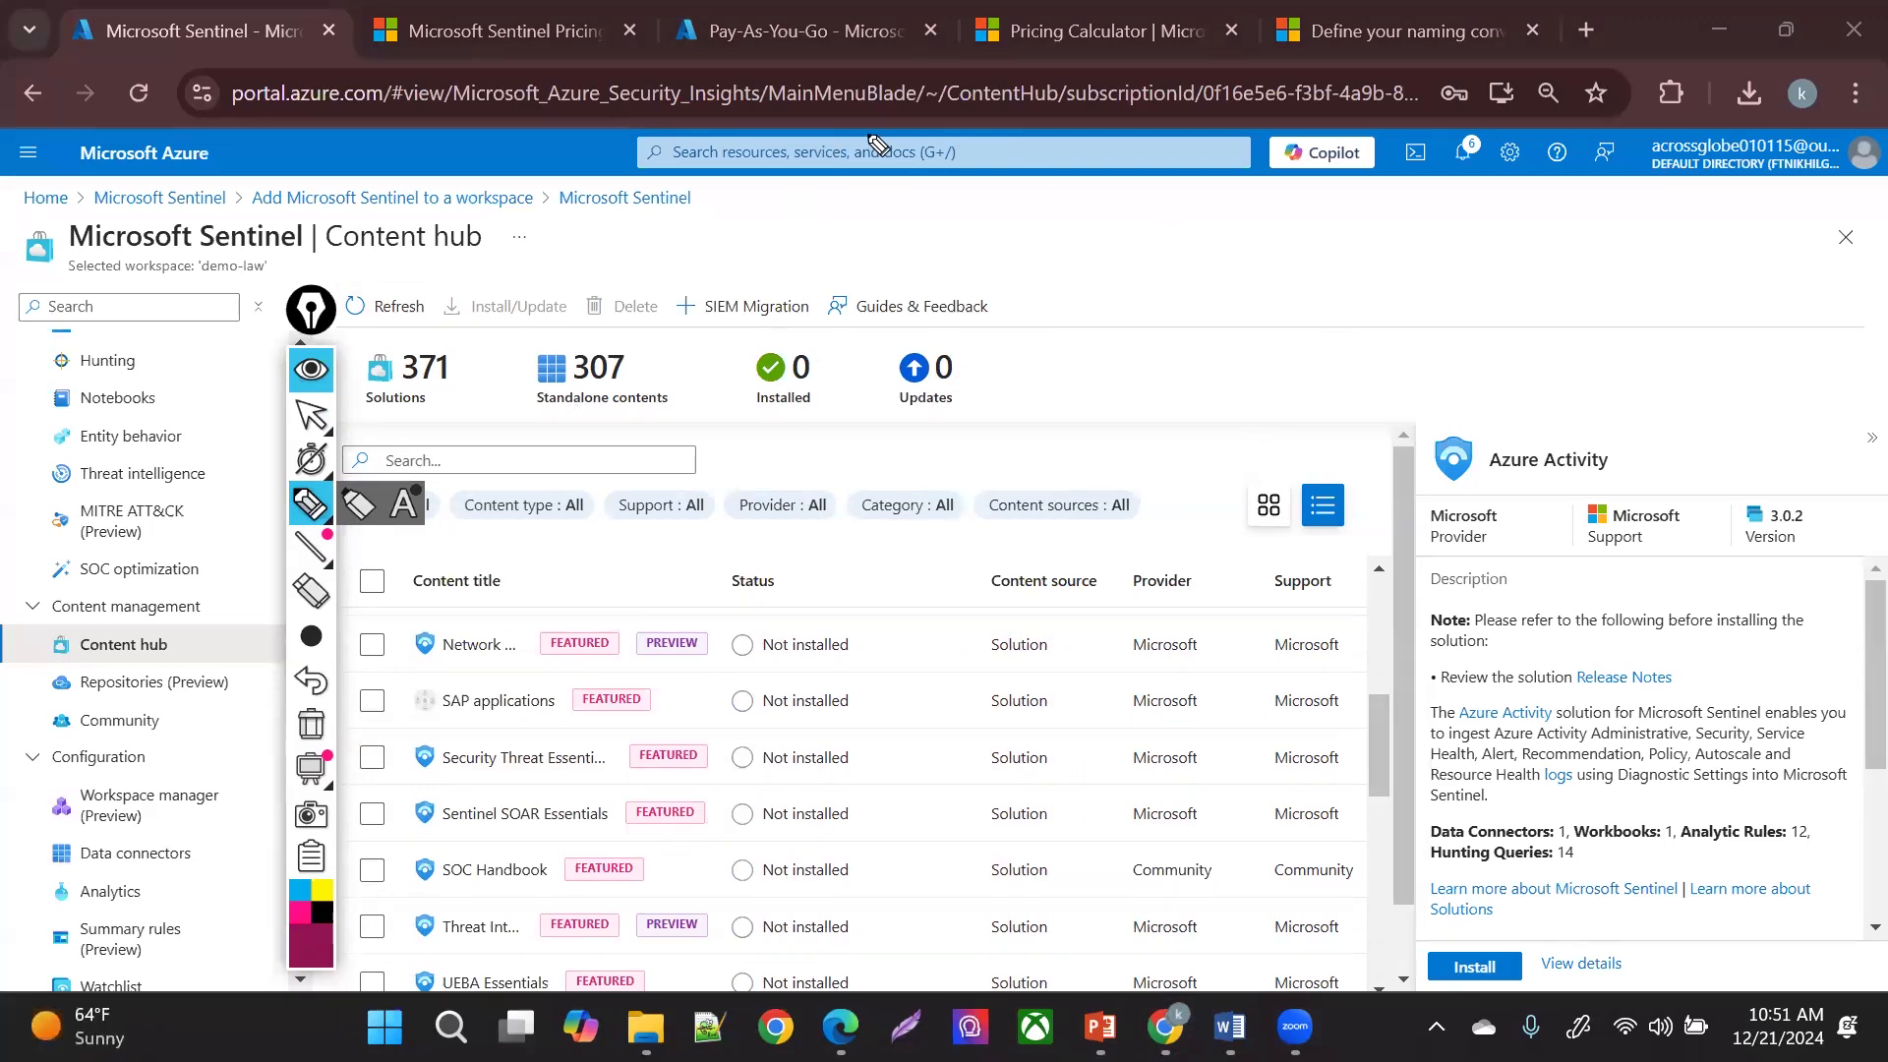
{"action": "left_click", "coordinate": [311, 414]}
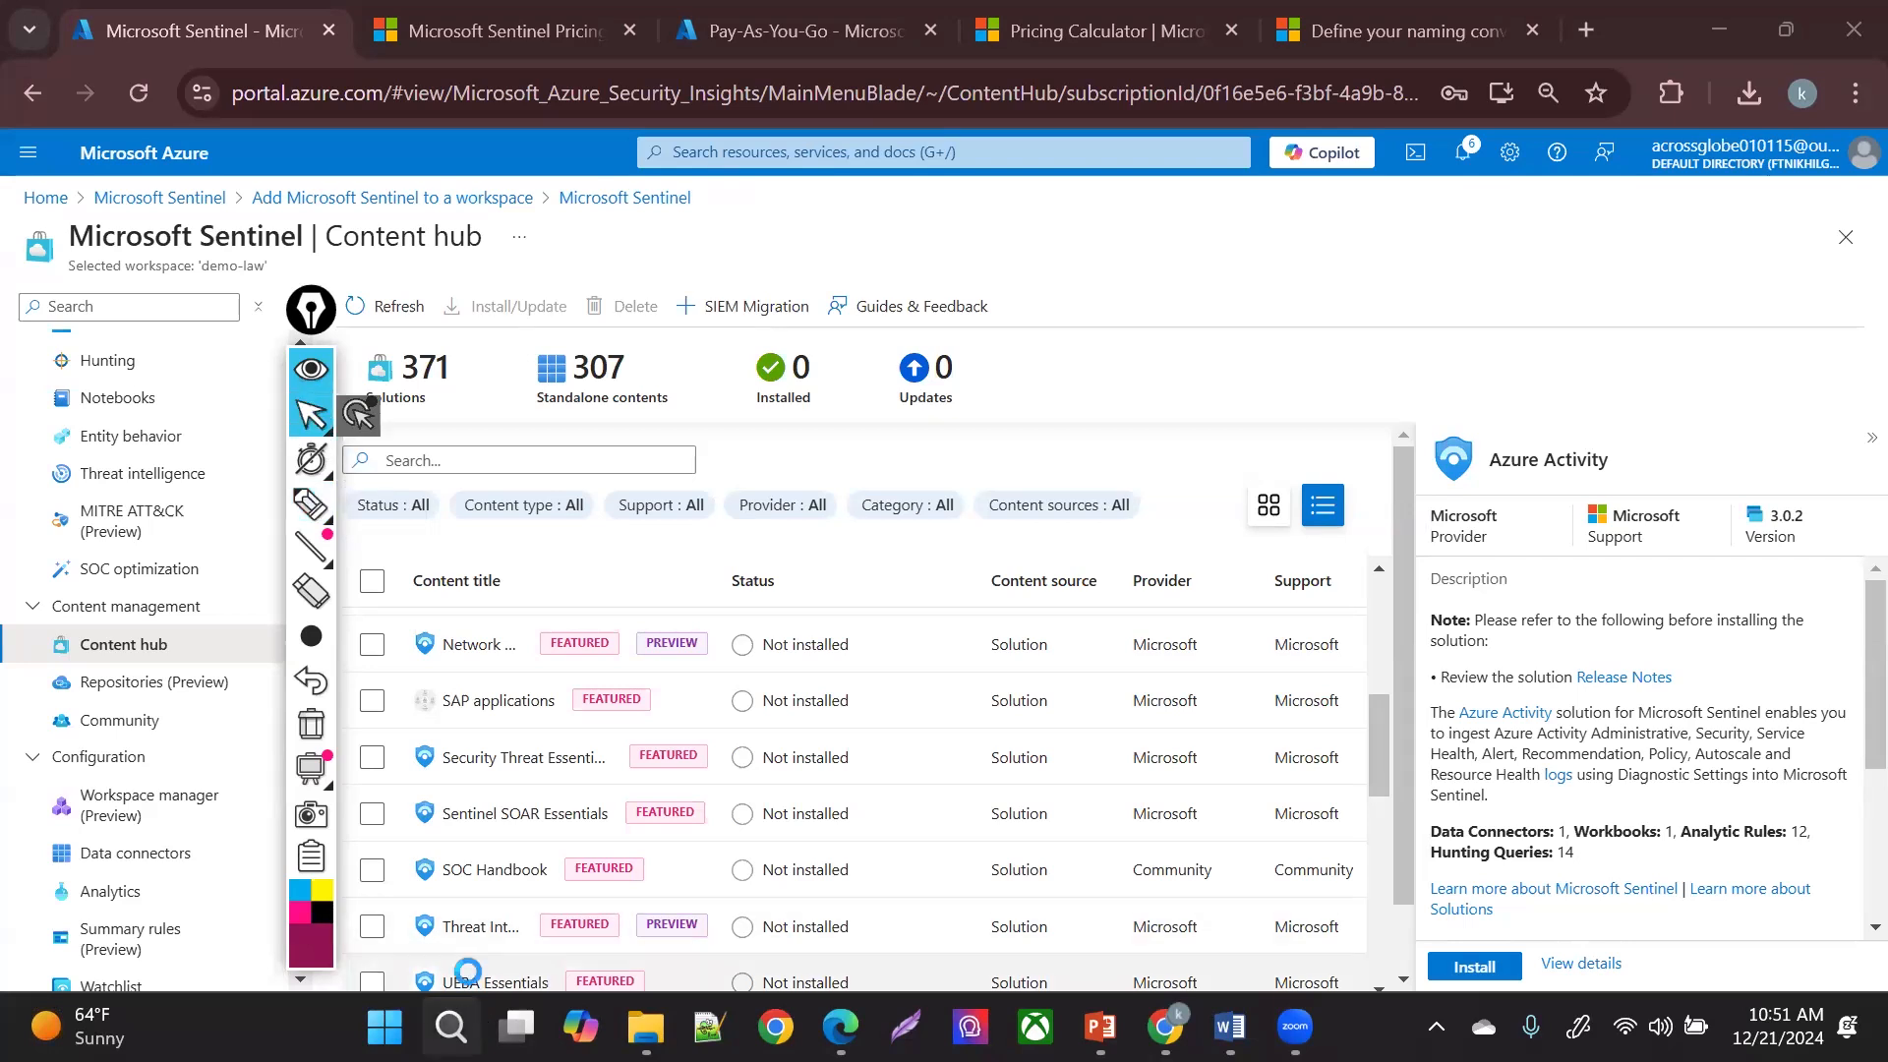
{"action": "key", "text": "super+s"}
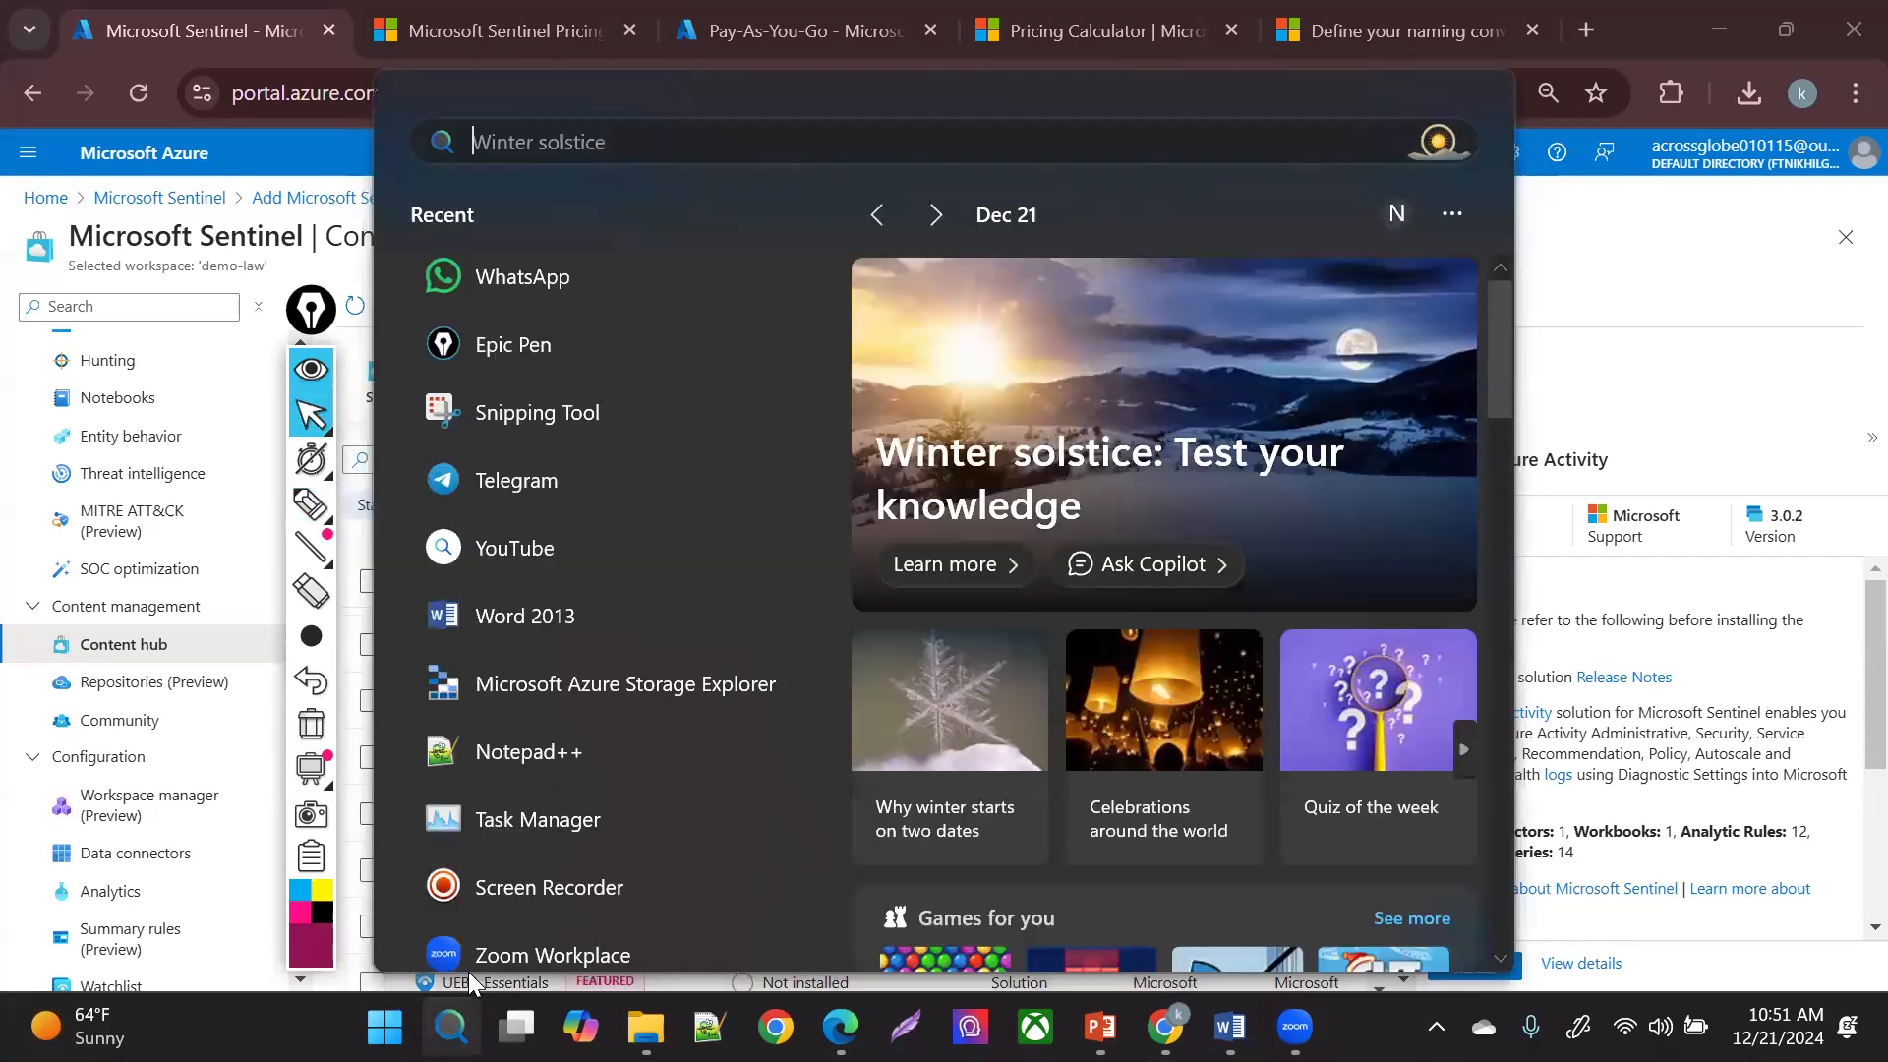
{"action": "left_click", "coordinate": [1638, 300]}
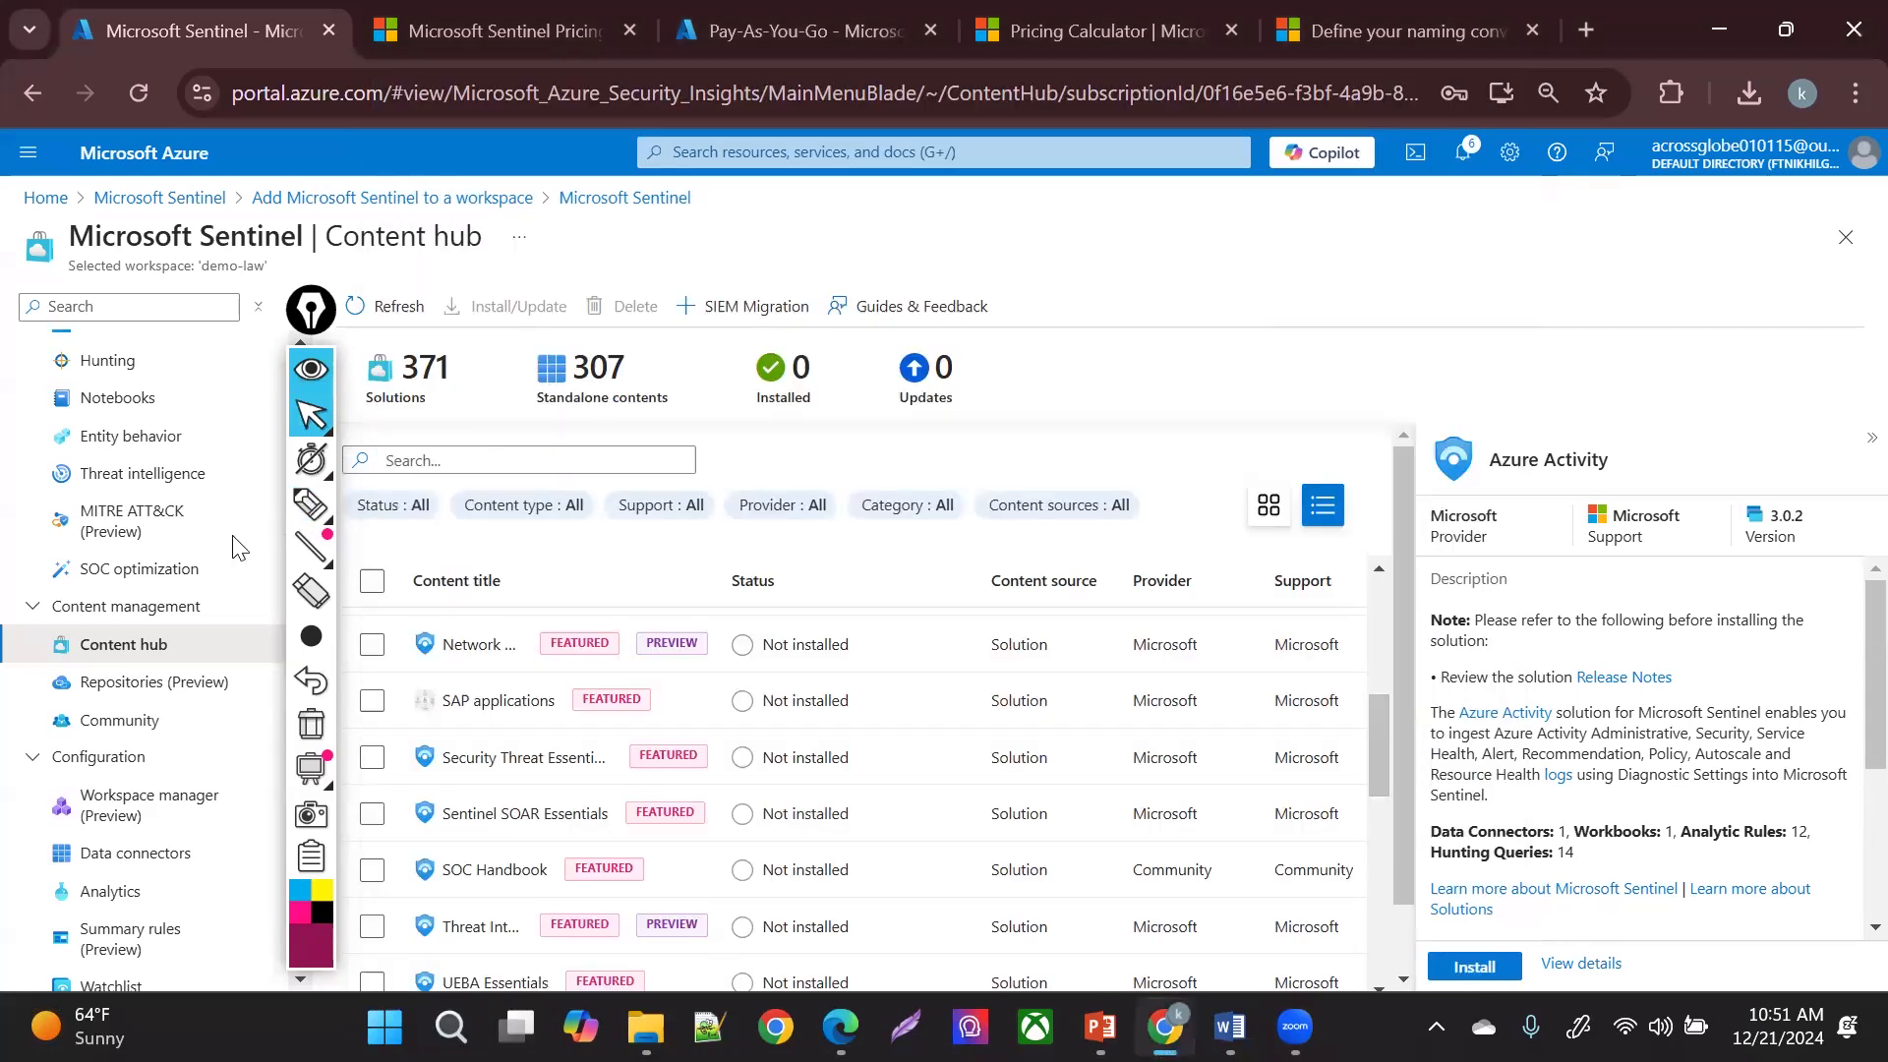
- Draw a box labelled "DNS" with the pen above the content counts, and choose a smaller pen size
{"action": "left_click", "coordinate": [311, 505]}
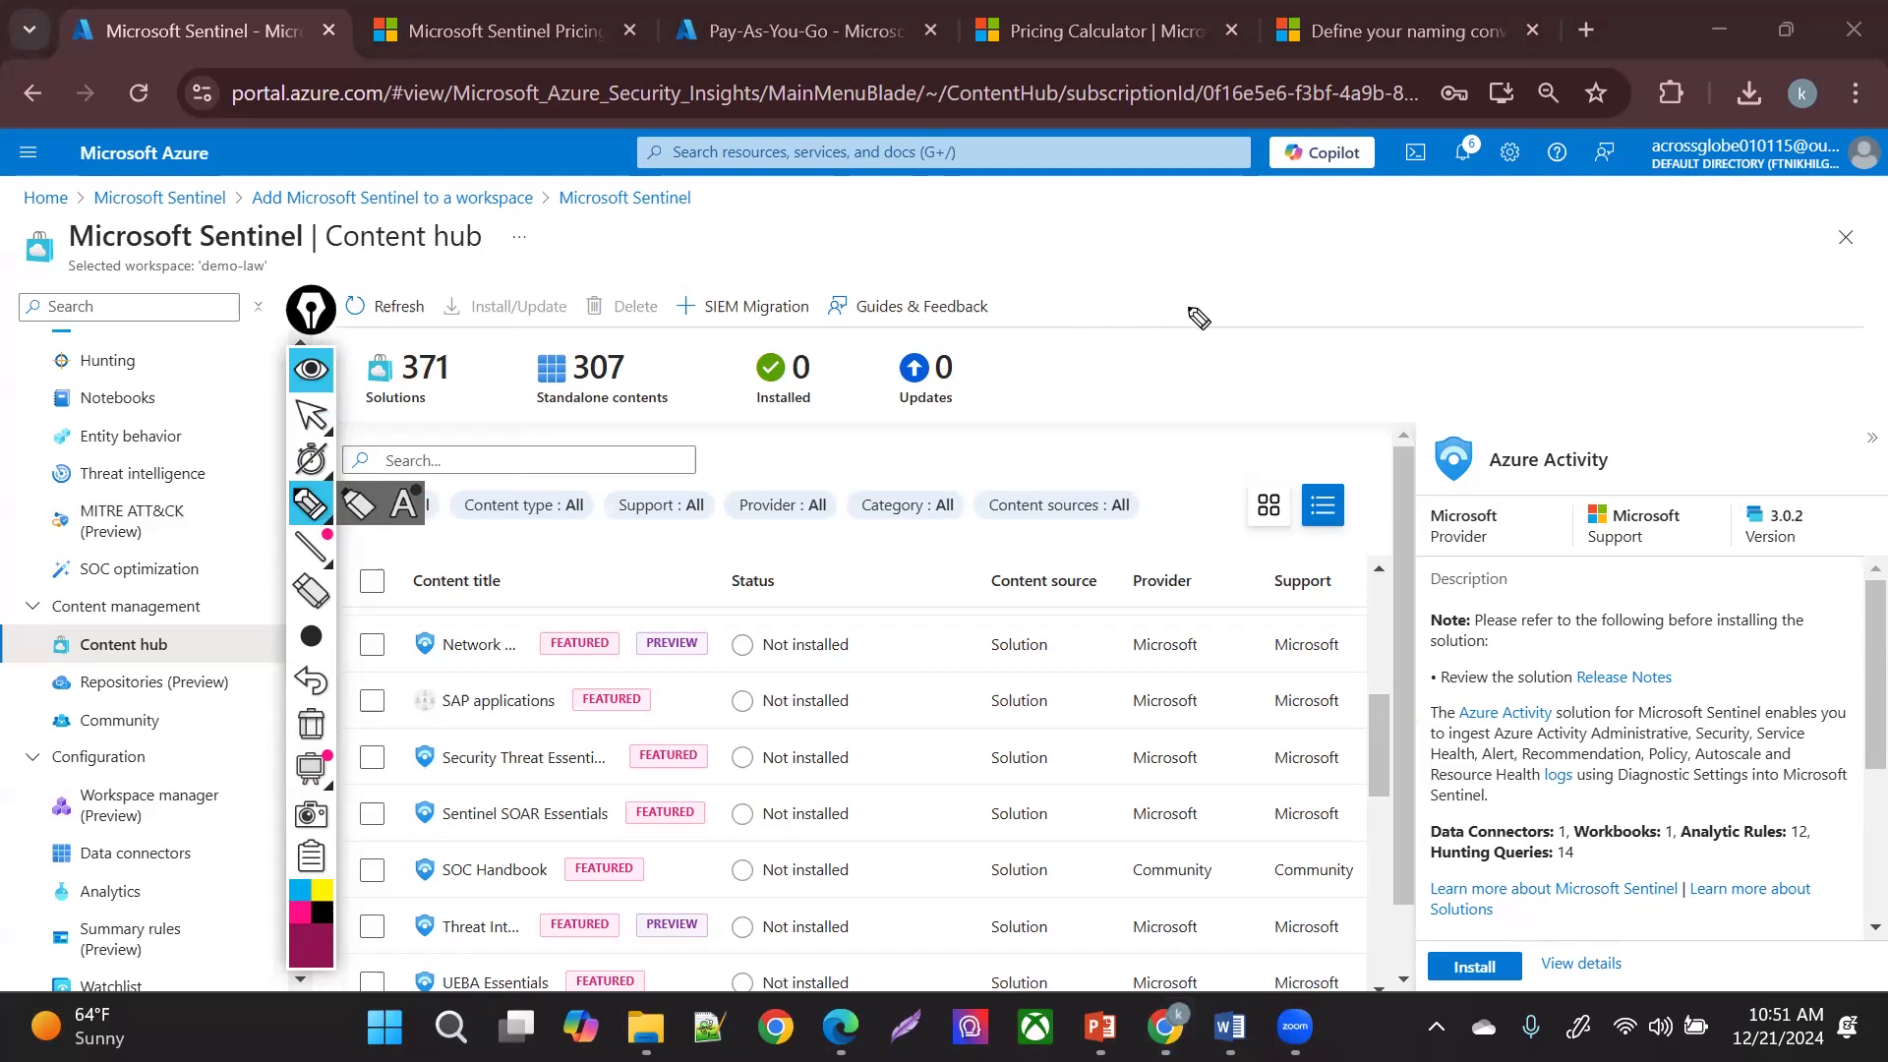
{"action": "left_click_drag", "start_coordinate": [867, 218], "coordinate": [869, 270]}
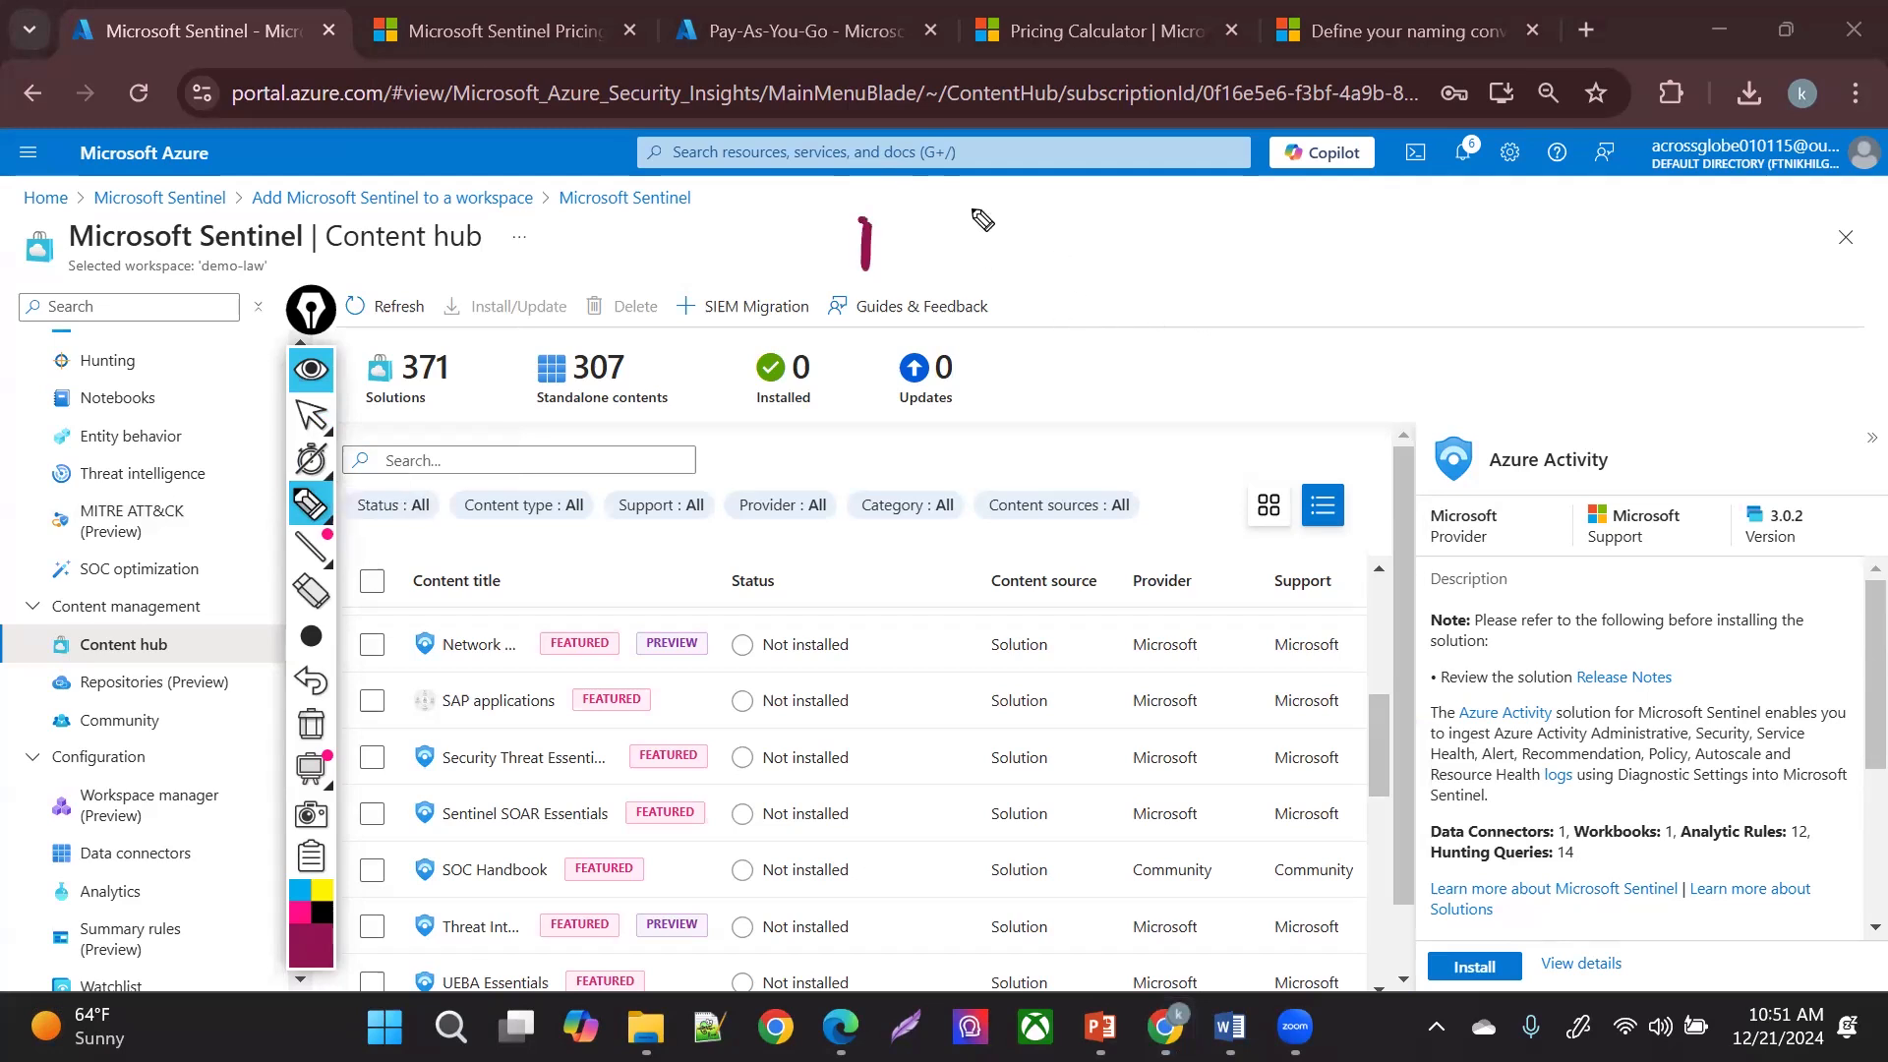
{"action": "mouse_move", "coordinate": [1098, 220]}
{"action": "left_mouse_down"}
{"action": "mouse_move", "coordinate": [947, 310]}
{"action": "mouse_move", "coordinate": [865, 295]}
{"action": "mouse_move", "coordinate": [912, 291]}
{"action": "mouse_move", "coordinate": [981, 244]}
{"action": "mouse_move", "coordinate": [994, 285]}
{"action": "left_mouse_up"}
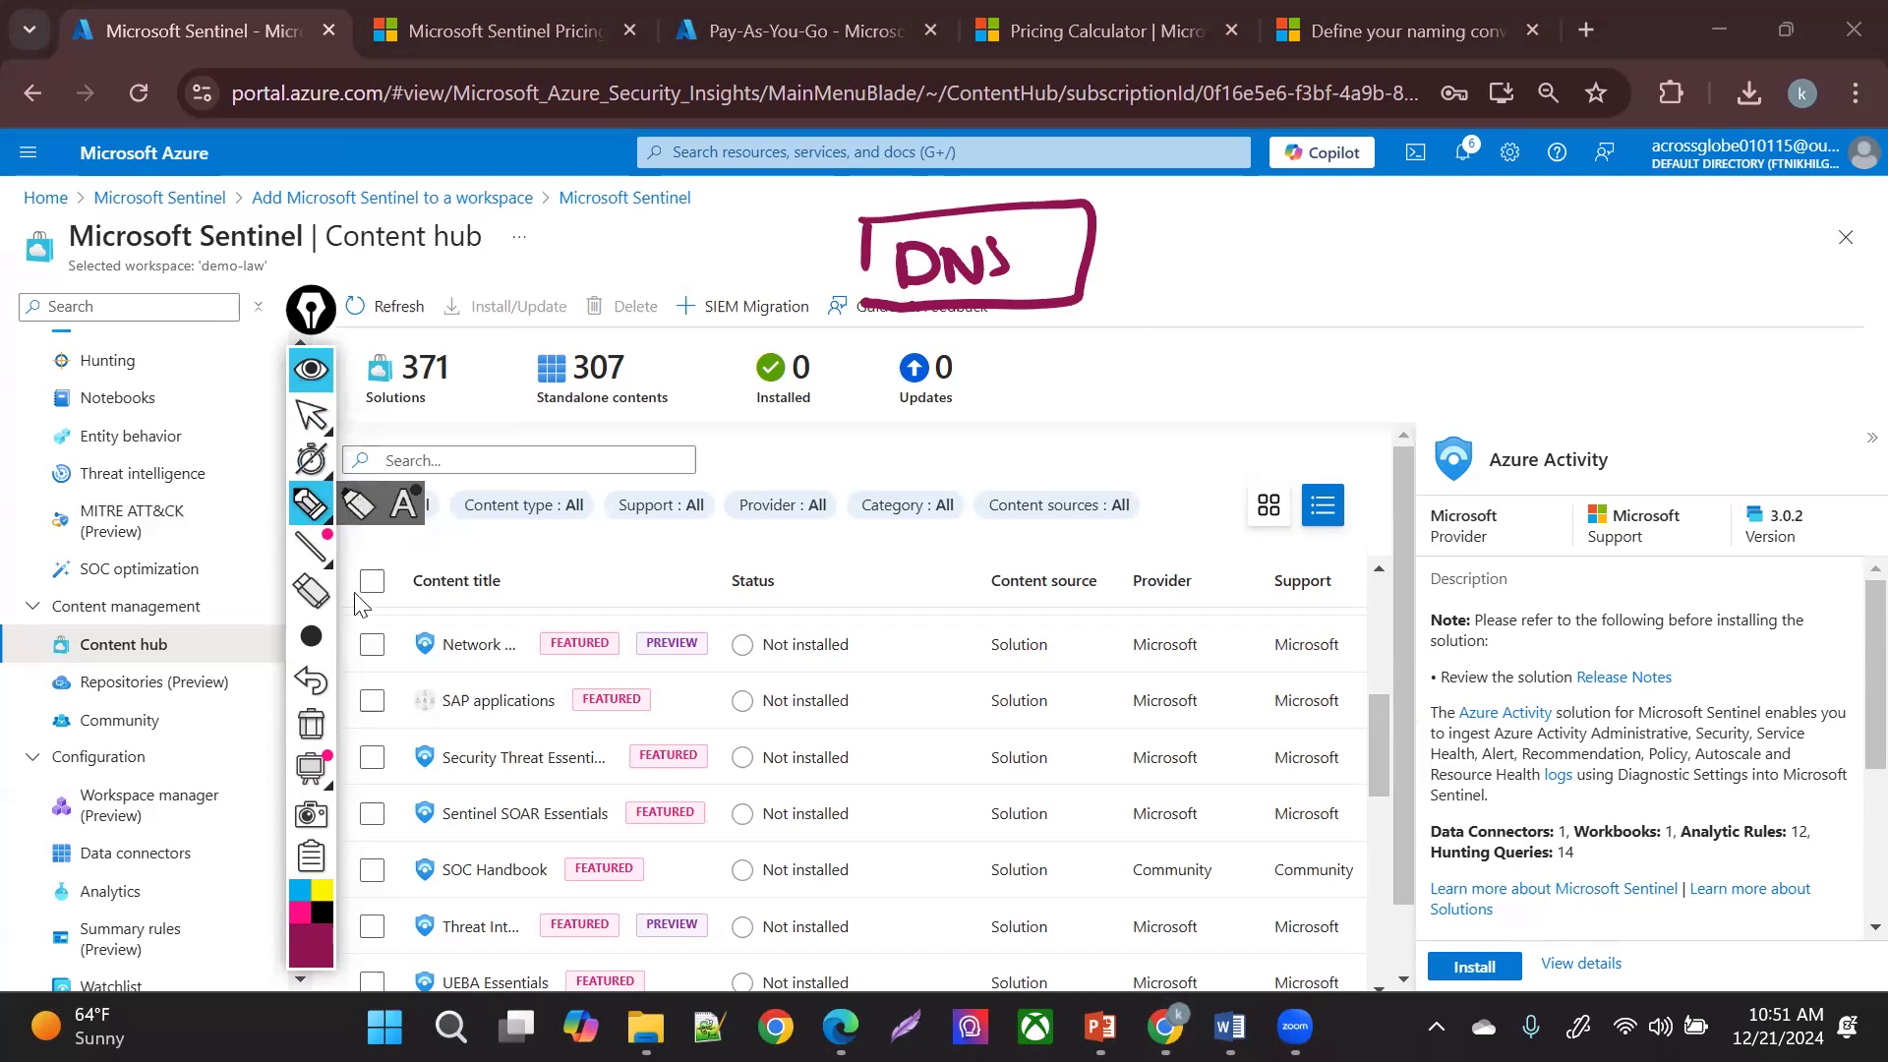
{"action": "mouse_move", "coordinate": [309, 657]}
{"action": "left_click", "coordinate": [259, 639]}
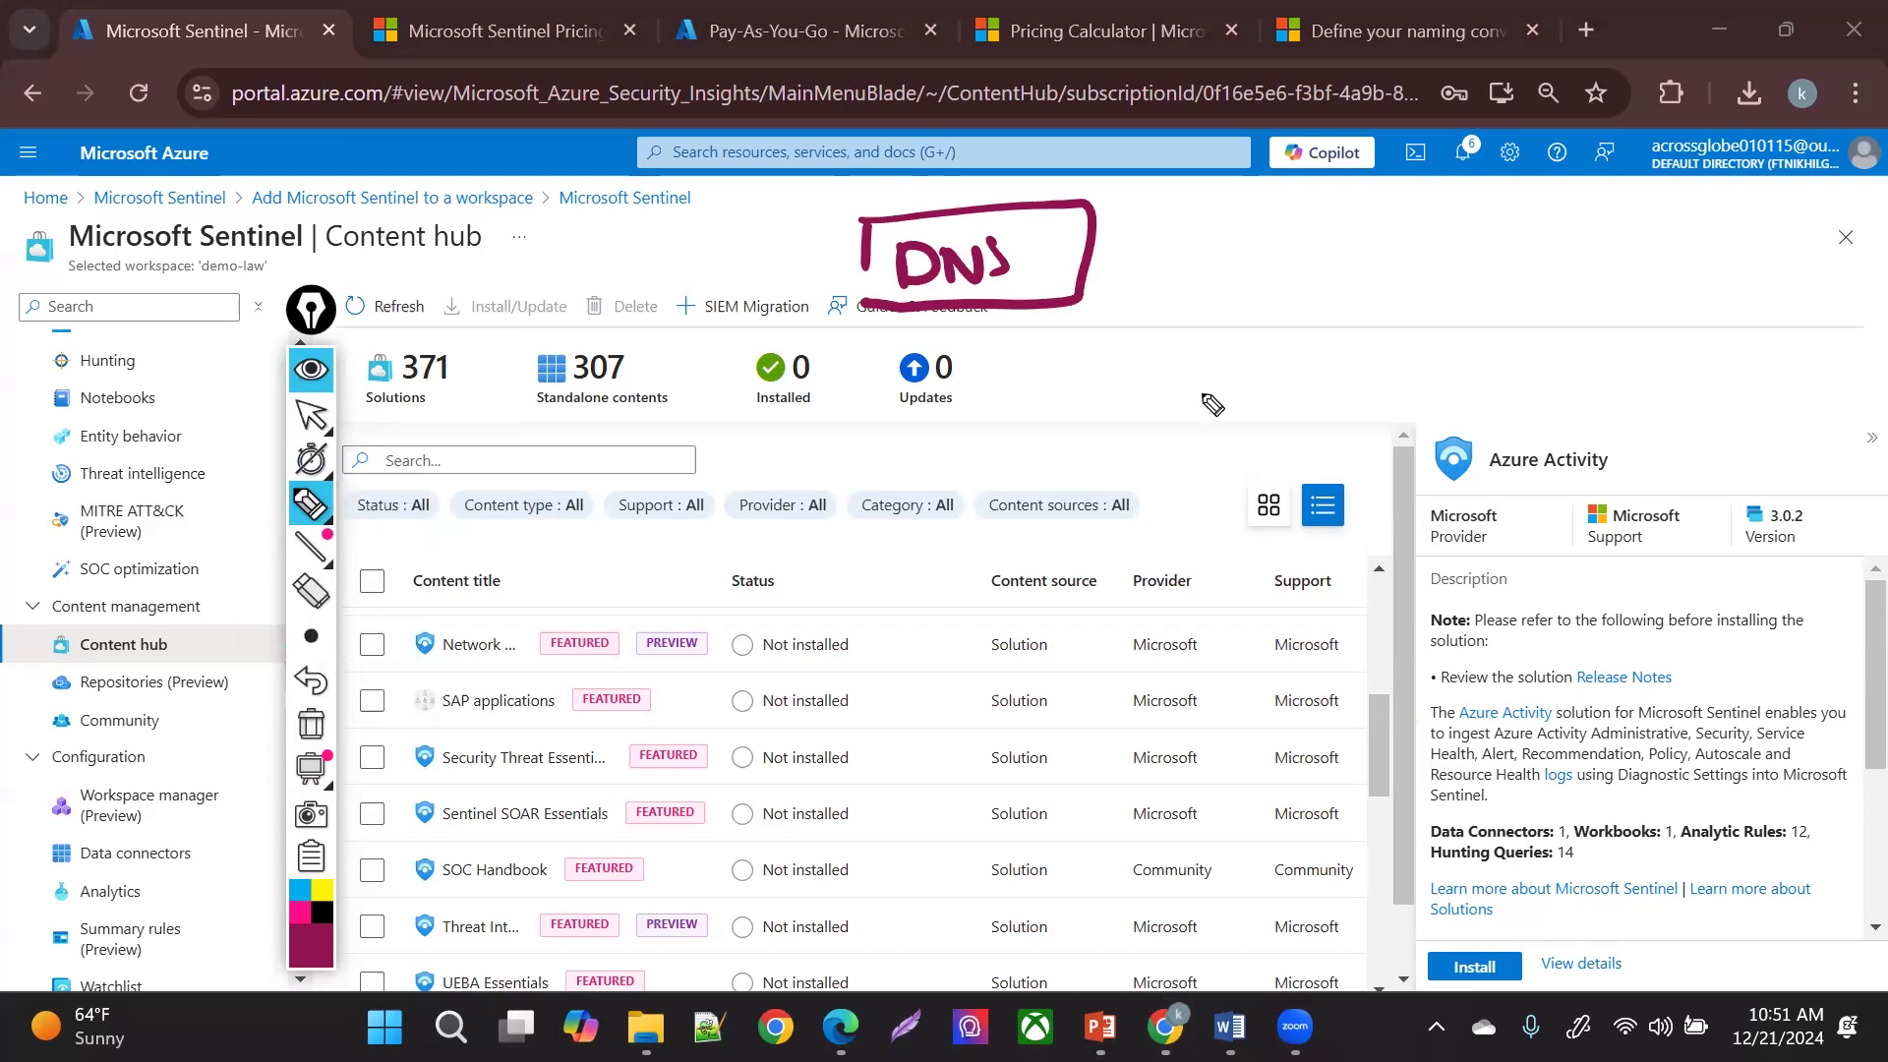
- Draw a box labelled "LB" beside the DNS box and write "PUBLIC" above it
{"action": "mouse_move", "coordinate": [1175, 343]}
{"action": "left_mouse_down"}
{"action": "mouse_move", "coordinate": [1457, 333]}
{"action": "mouse_move", "coordinate": [1298, 425]}
{"action": "left_mouse_up"}
{"action": "left_click_drag", "start_coordinate": [1233, 349], "coordinate": [1288, 393]}
{"action": "left_click_drag", "start_coordinate": [1287, 344], "coordinate": [1290, 391]}
{"action": "mouse_move", "coordinate": [1187, 301]}
{"action": "left_mouse_down"}
{"action": "mouse_move", "coordinate": [1223, 277]}
{"action": "mouse_move", "coordinate": [1296, 295]}
{"action": "mouse_move", "coordinate": [1306, 276]}
{"action": "mouse_move", "coordinate": [1318, 301]}
{"action": "left_mouse_up"}
{"action": "left_click_drag", "start_coordinate": [1333, 285], "coordinate": [1345, 298]}
{"action": "left_click_drag", "start_coordinate": [1372, 287], "coordinate": [1365, 303]}
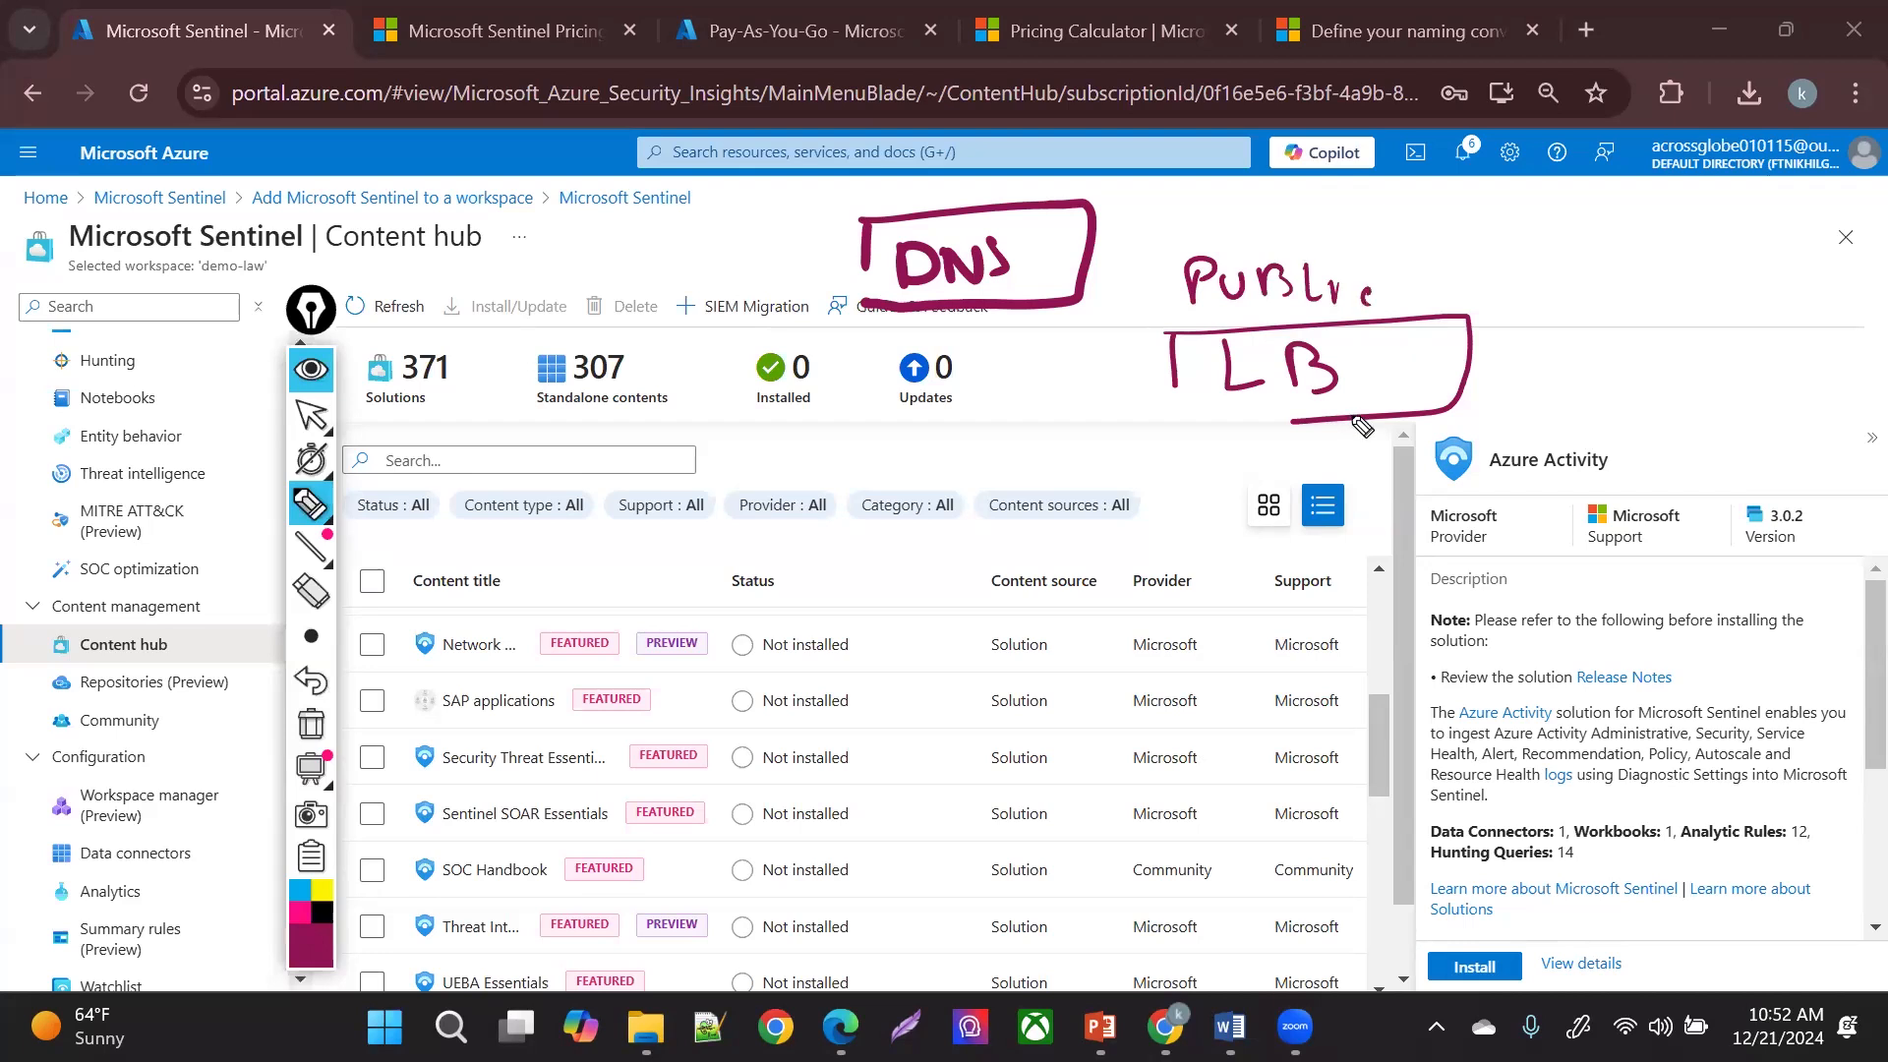
- Write "xyz.com" beside the DNS box, sketch a user figure, and connect the figure to the DNS box
{"action": "mouse_move", "coordinate": [568, 233]}
{"action": "left_mouse_down"}
{"action": "mouse_move", "coordinate": [639, 281]}
{"action": "mouse_move", "coordinate": [678, 261]}
{"action": "mouse_move", "coordinate": [803, 265]}
{"action": "left_mouse_up"}
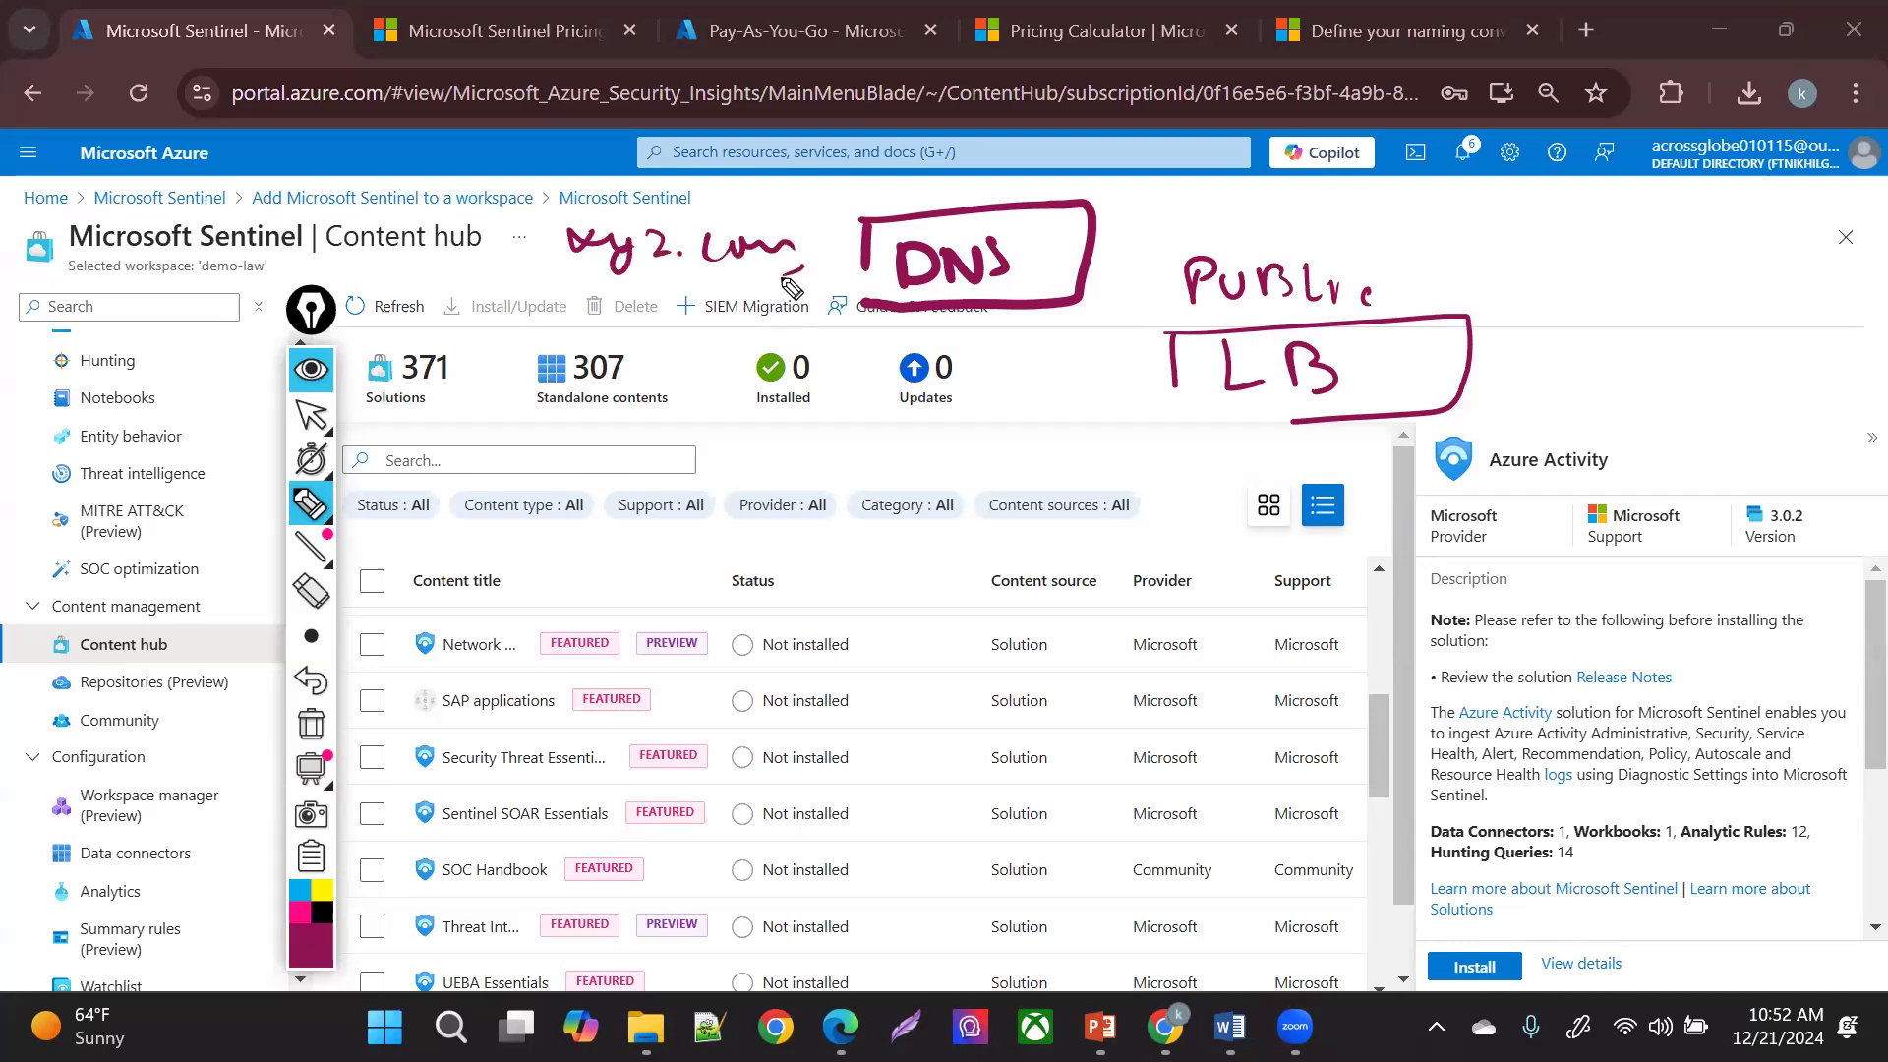
{"action": "left_click_drag", "start_coordinate": [630, 284], "coordinate": [660, 283]}
{"action": "left_click_drag", "start_coordinate": [457, 315], "coordinate": [490, 314]}
{"action": "mouse_move", "coordinate": [491, 388]}
{"action": "left_mouse_down"}
{"action": "mouse_move", "coordinate": [443, 476]}
{"action": "mouse_move", "coordinate": [485, 534]}
{"action": "mouse_move", "coordinate": [481, 566]}
{"action": "left_mouse_up"}
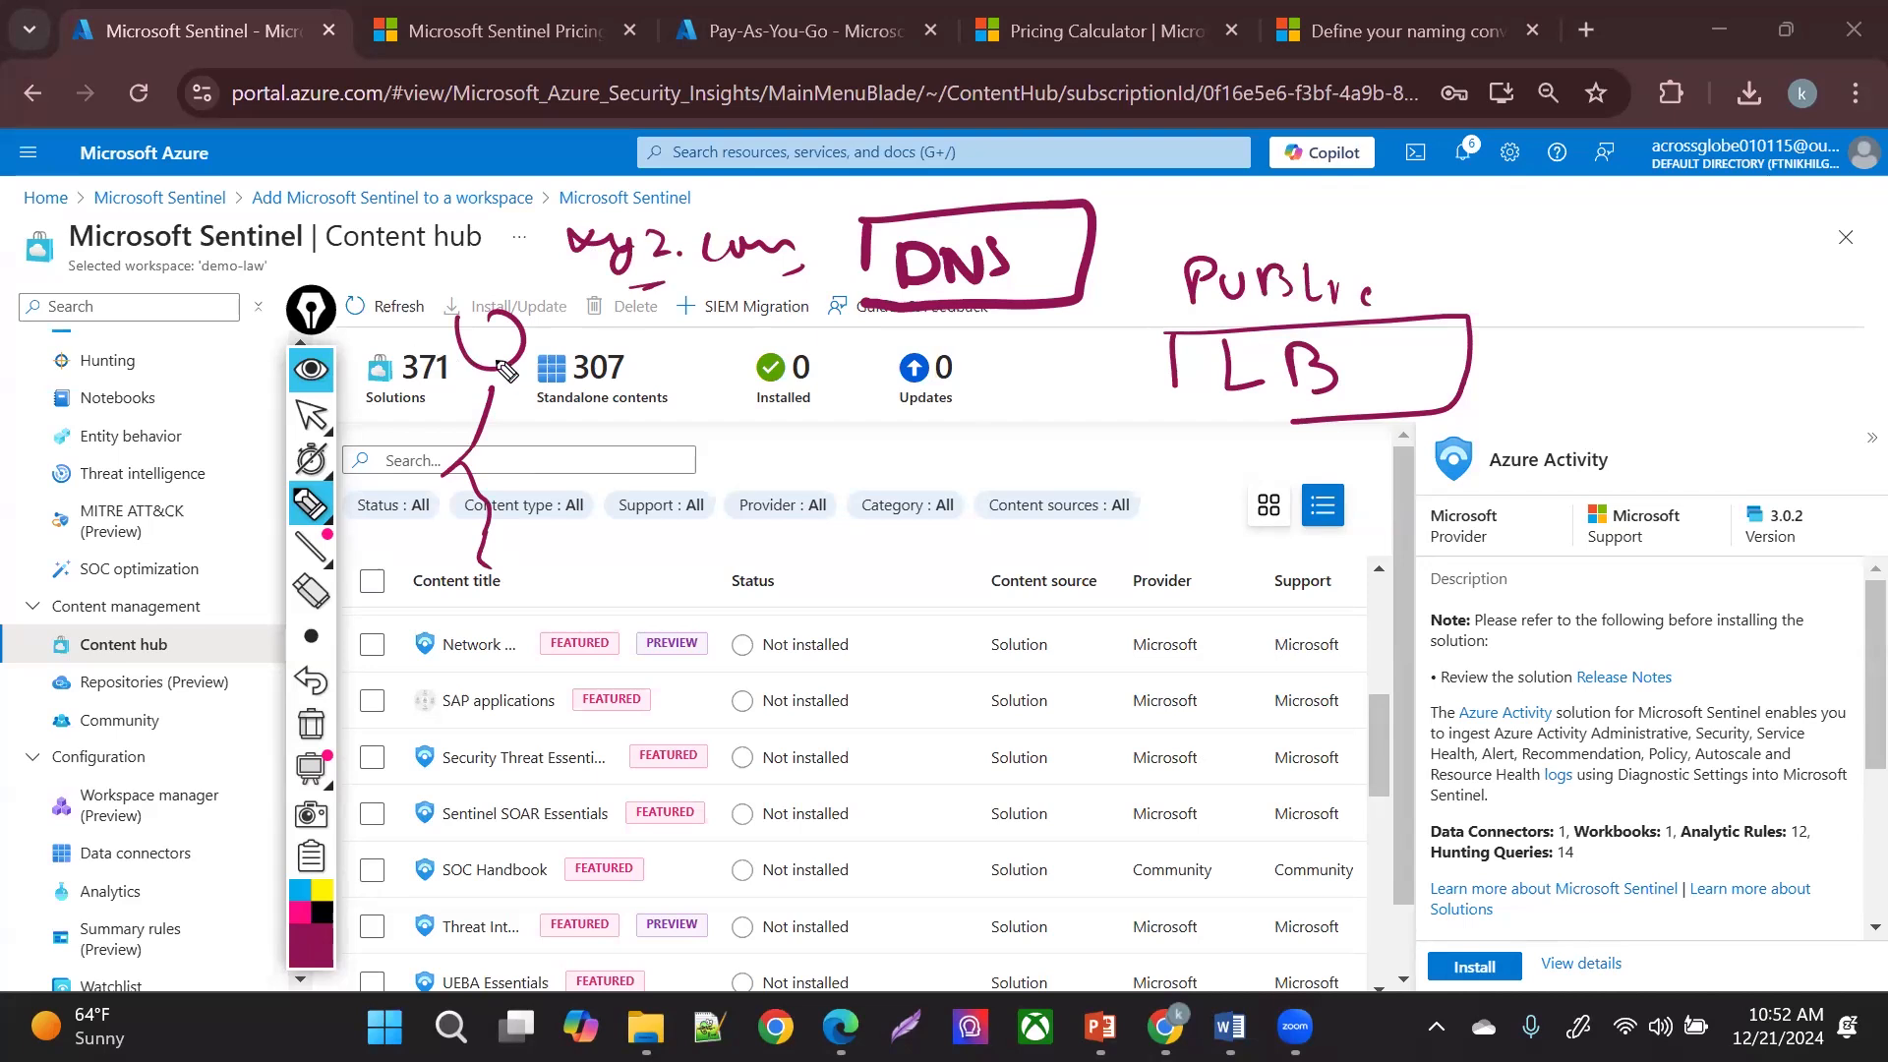
{"action": "mouse_move", "coordinate": [497, 362]}
{"action": "left_mouse_down"}
{"action": "mouse_move", "coordinate": [865, 280]}
{"action": "mouse_move", "coordinate": [832, 304]}
{"action": "left_mouse_up"}
{"action": "left_click_drag", "start_coordinate": [590, 287], "coordinate": [693, 287]}
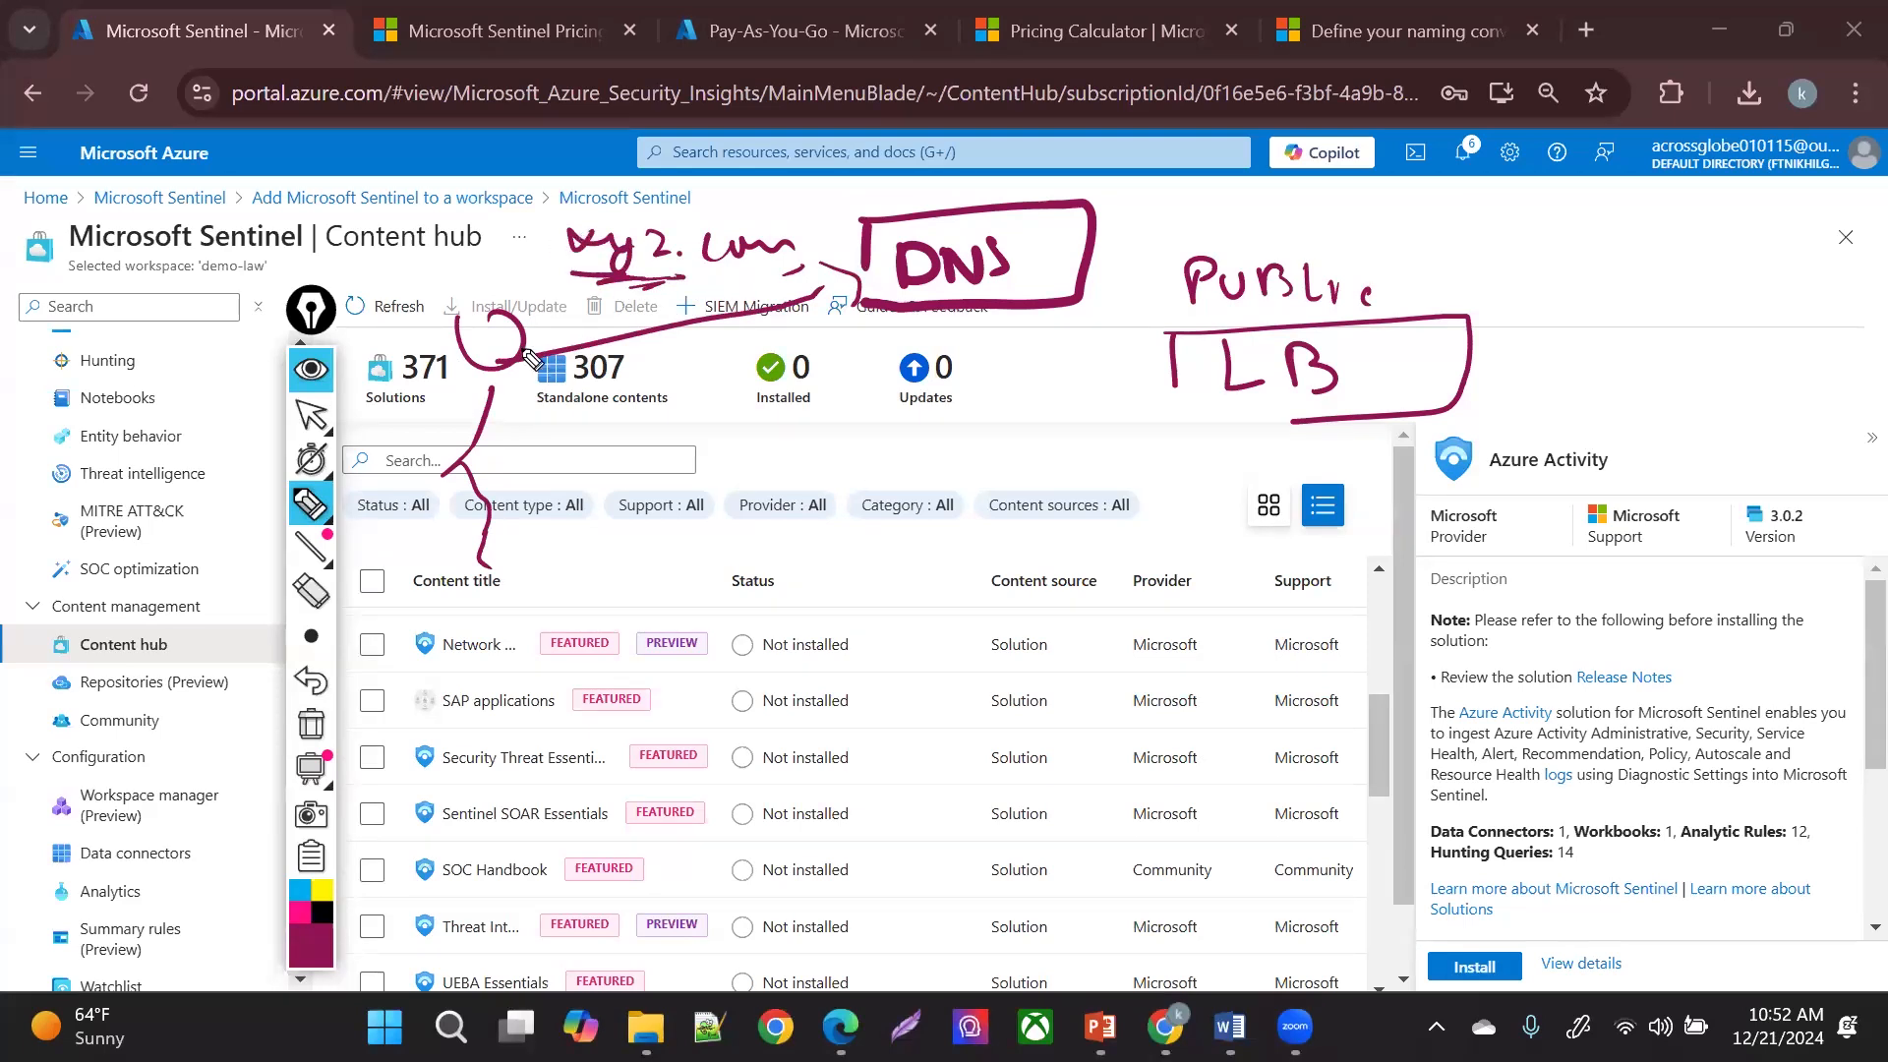
- Write the IP address "1.1.1.1" below the domain name and draw an arrow from it to the LB box
{"action": "left_click", "coordinate": [665, 392]}
{"action": "mouse_move", "coordinate": [651, 369]}
{"action": "left_mouse_down"}
{"action": "mouse_move", "coordinate": [643, 398]}
{"action": "mouse_move", "coordinate": [796, 423]}
{"action": "left_mouse_up"}
{"action": "left_click", "coordinate": [712, 399]}
{"action": "left_click", "coordinate": [766, 393]}
{"action": "left_click_drag", "start_coordinate": [613, 430], "coordinate": [676, 430]}
{"action": "mouse_move", "coordinate": [776, 390]}
{"action": "left_mouse_down"}
{"action": "mouse_move", "coordinate": [1170, 320]}
{"action": "mouse_move", "coordinate": [1153, 350]}
{"action": "left_mouse_up"}
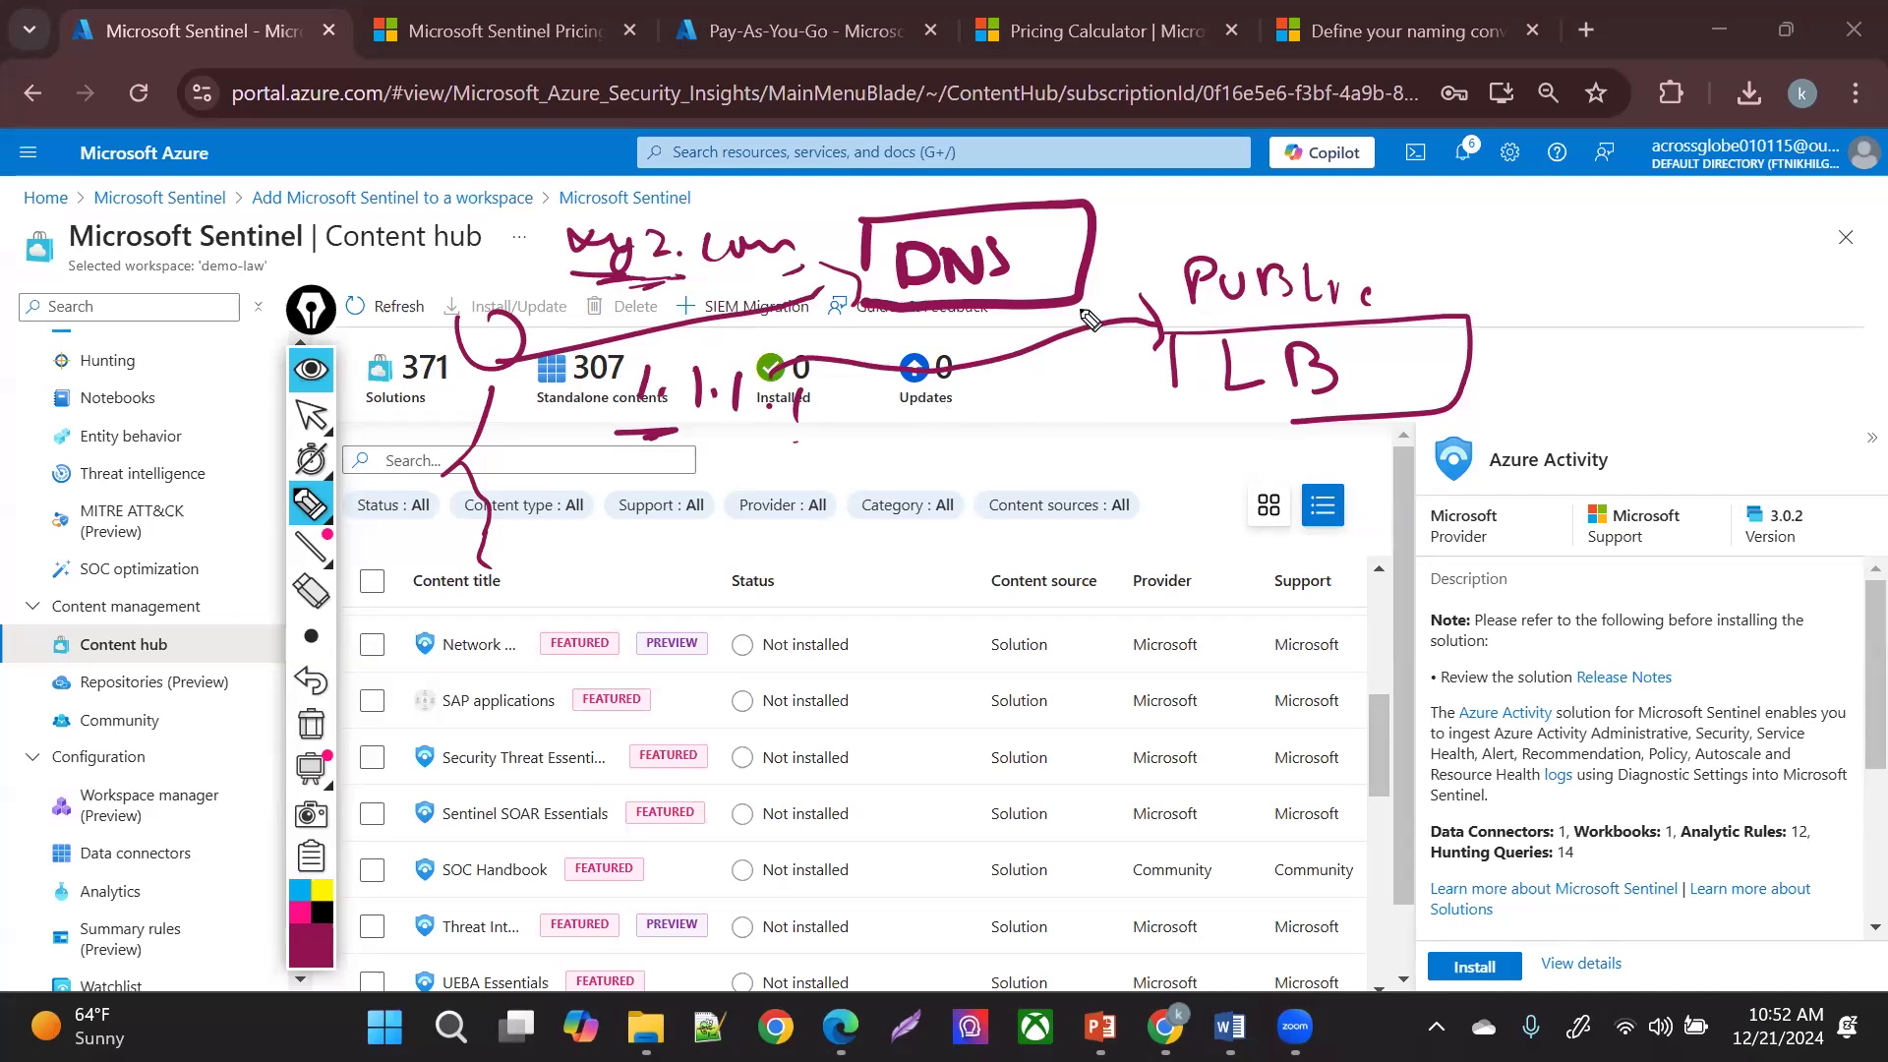
- Draw a "PAN" box linked below the LB box, with a branch line leading to a "WAF" box
{"action": "left_click_drag", "start_coordinate": [1264, 429], "coordinate": [1264, 482]}
{"action": "mouse_move", "coordinate": [1114, 518]}
{"action": "left_mouse_down"}
{"action": "mouse_move", "coordinate": [1114, 597]}
{"action": "mouse_move", "coordinate": [1332, 517]}
{"action": "mouse_move", "coordinate": [1382, 562]}
{"action": "mouse_move", "coordinate": [1158, 612]}
{"action": "mouse_move", "coordinate": [1336, 594]}
{"action": "left_mouse_up"}
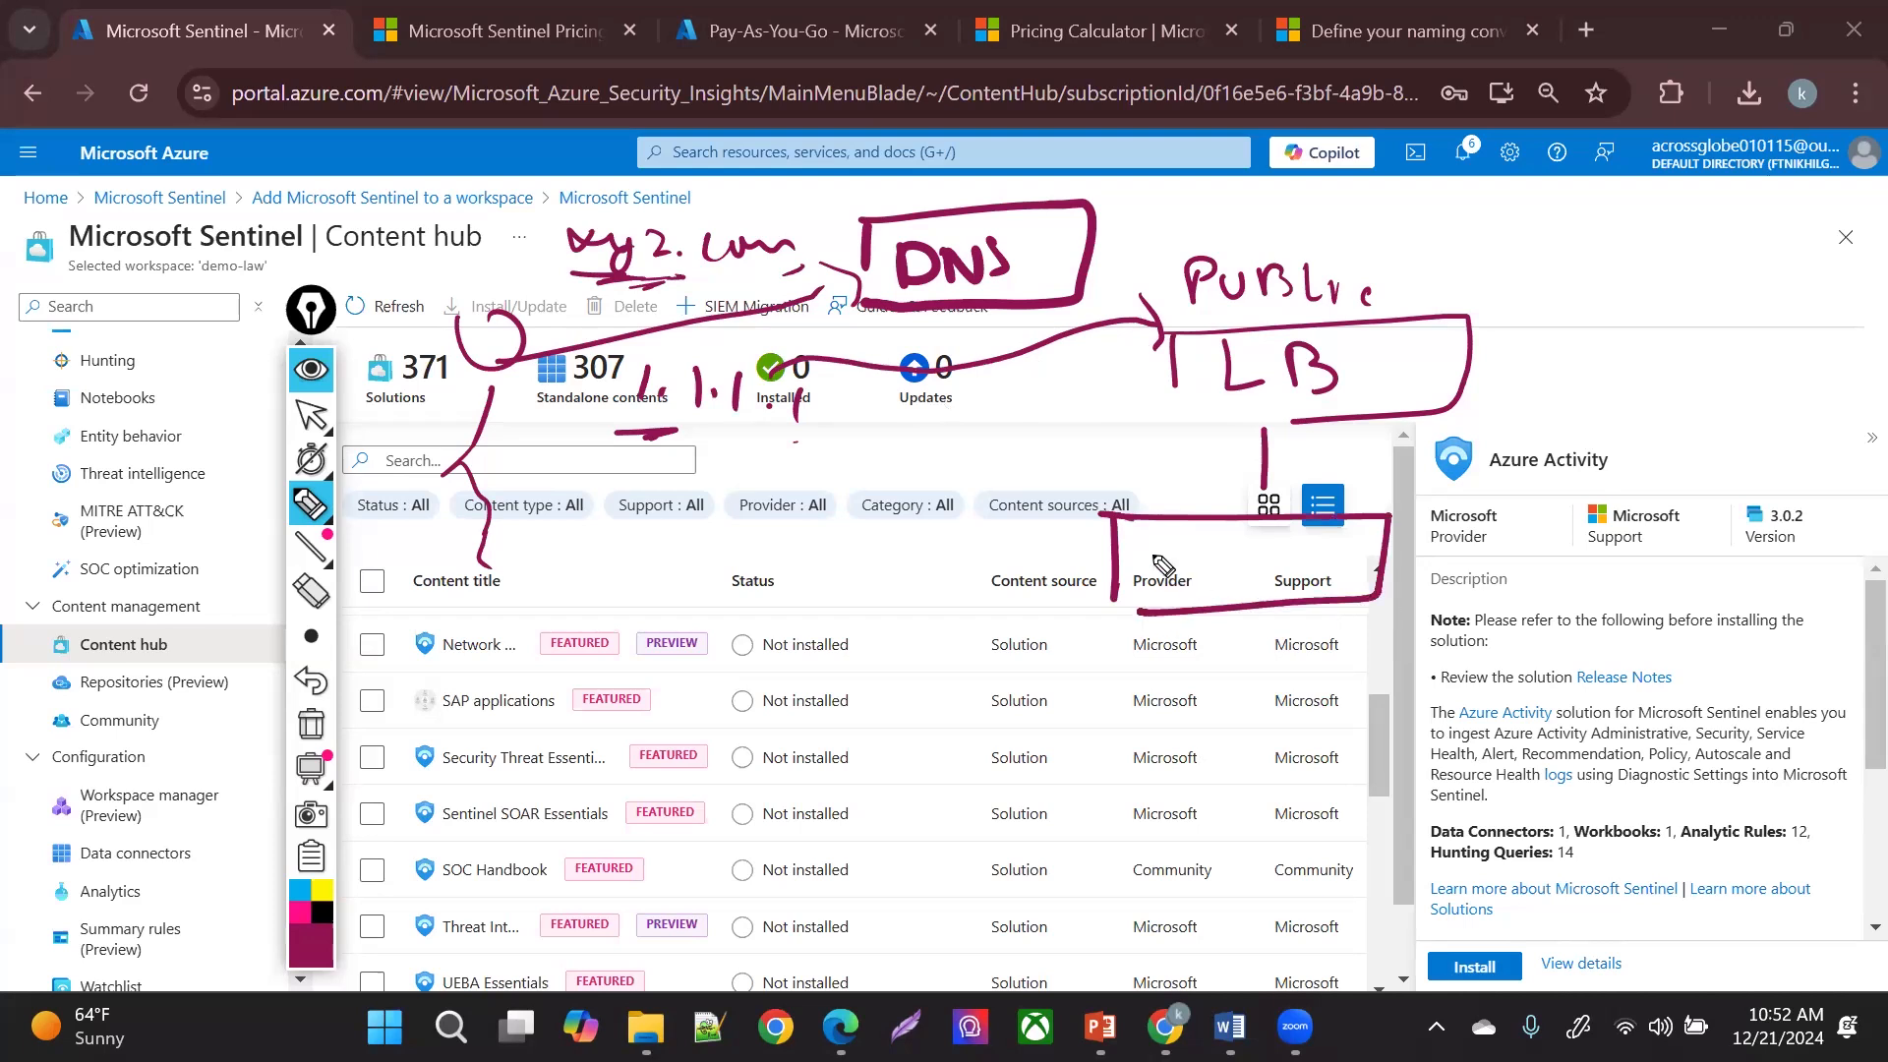
{"action": "mouse_move", "coordinate": [1151, 521]}
{"action": "left_mouse_down"}
{"action": "mouse_move", "coordinate": [1202, 560]}
{"action": "mouse_move", "coordinate": [1317, 535]}
{"action": "left_mouse_up"}
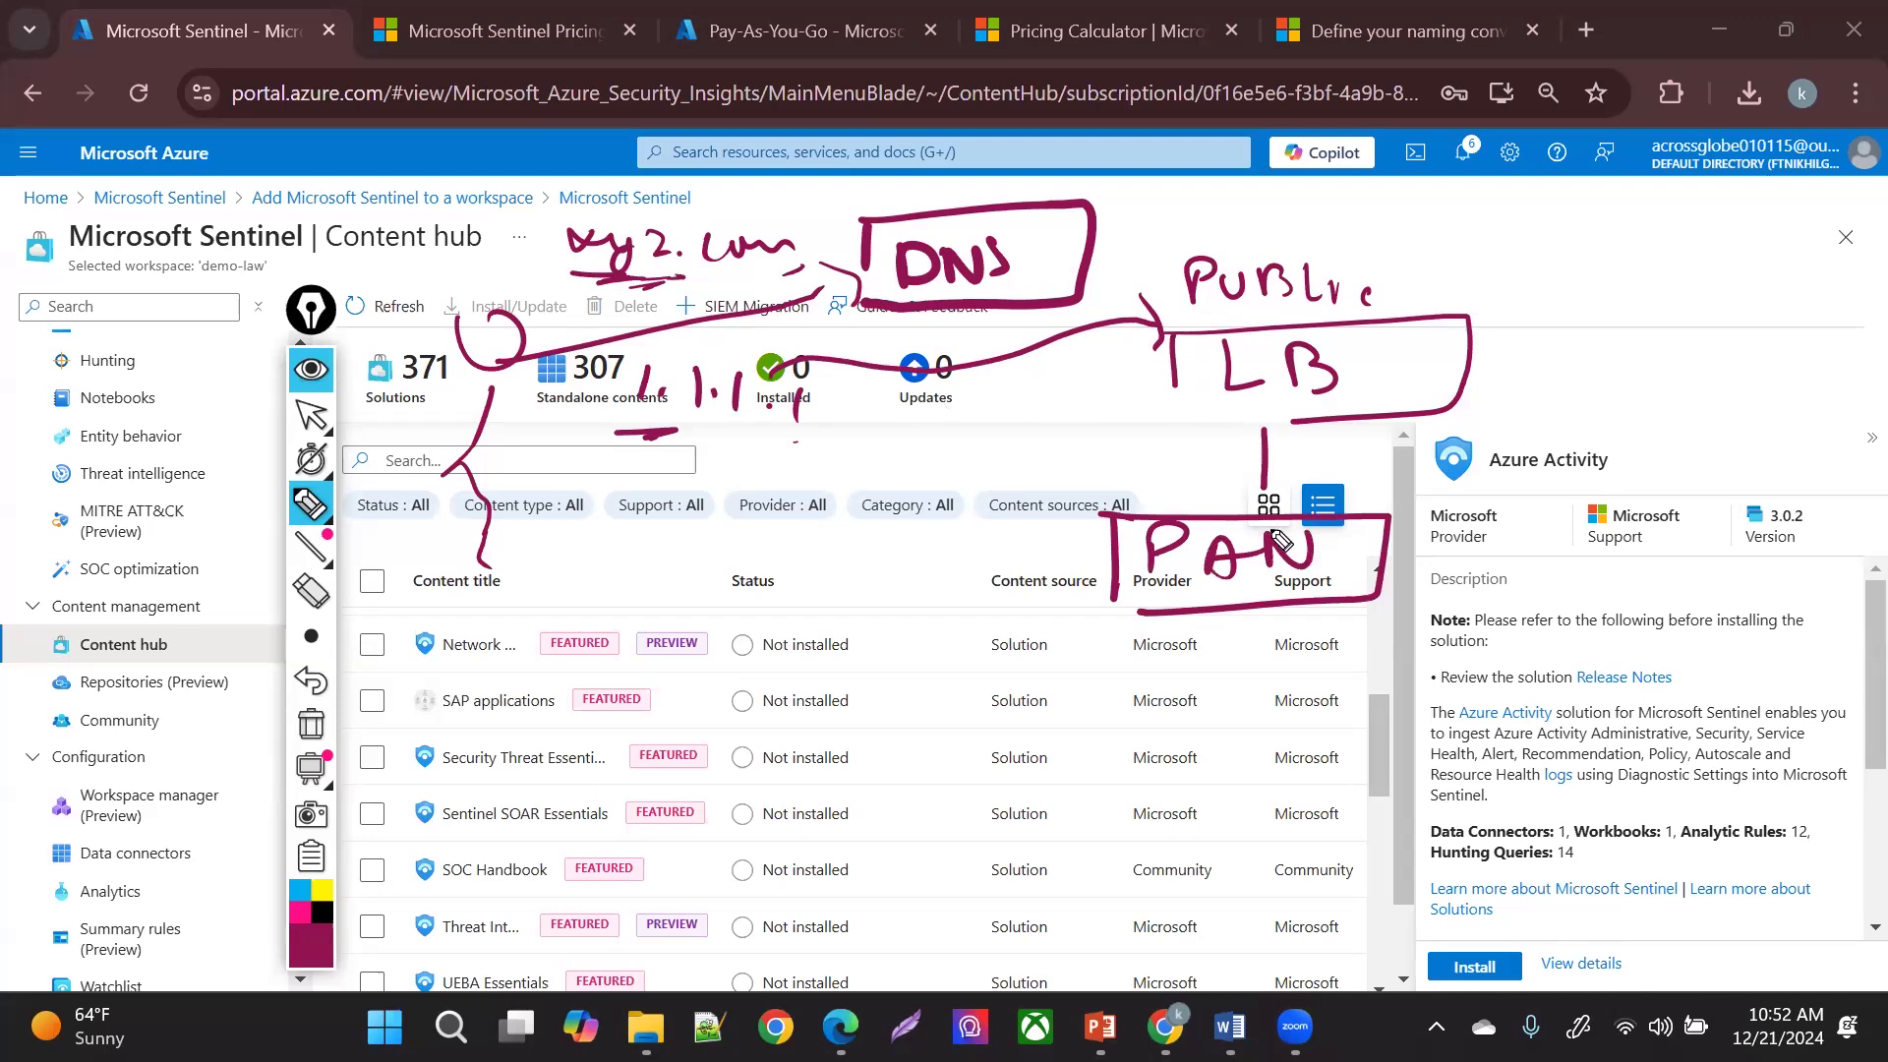
{"action": "left_click_drag", "start_coordinate": [1212, 680], "coordinate": [1216, 612]}
{"action": "mouse_move", "coordinate": [1386, 570]}
{"action": "left_mouse_down"}
{"action": "mouse_move", "coordinate": [1524, 566]}
{"action": "mouse_move", "coordinate": [1522, 669]}
{"action": "left_mouse_up"}
{"action": "mouse_move", "coordinate": [1449, 755]}
{"action": "left_mouse_down"}
{"action": "mouse_move", "coordinate": [1478, 696]}
{"action": "mouse_move", "coordinate": [1629, 692]}
{"action": "mouse_move", "coordinate": [1583, 787]}
{"action": "left_mouse_up"}
{"action": "mouse_move", "coordinate": [1470, 726]}
{"action": "left_mouse_down"}
{"action": "mouse_move", "coordinate": [1583, 753]}
{"action": "mouse_move", "coordinate": [1601, 732]}
{"action": "left_mouse_up"}
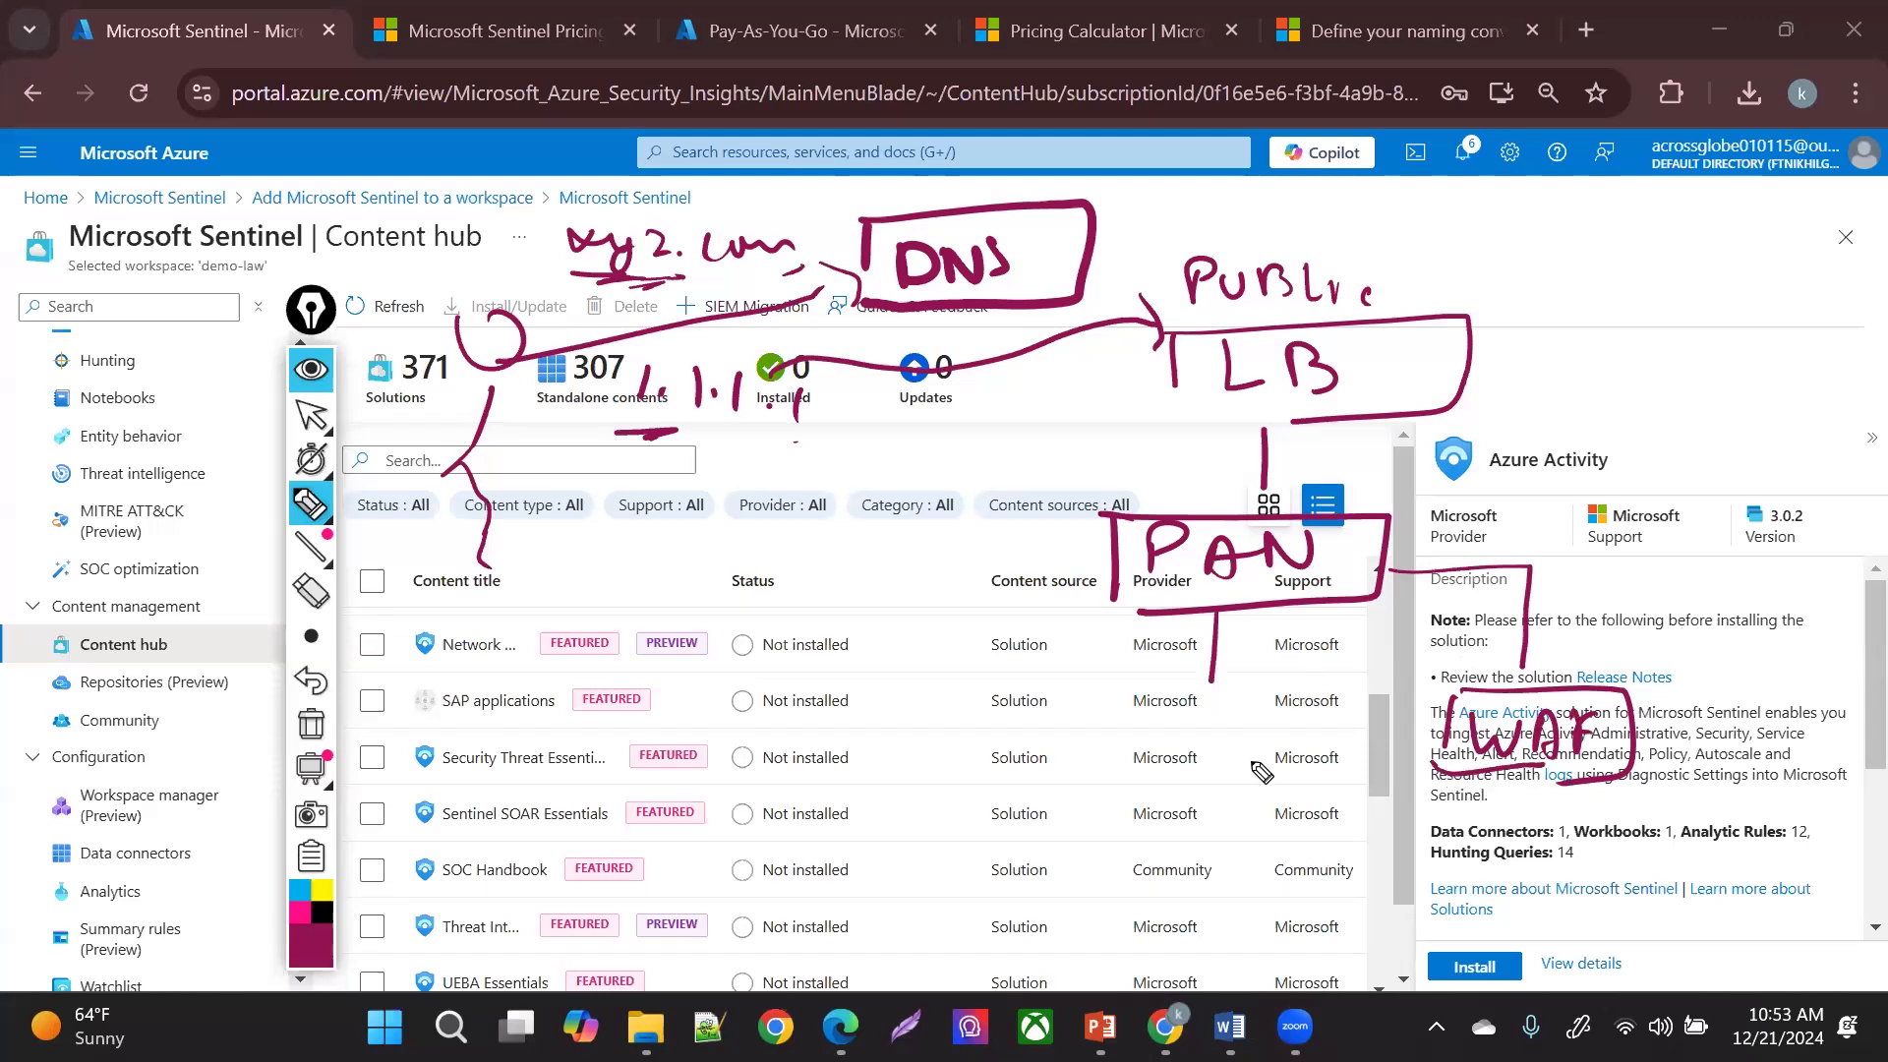
- Connect the PAN box to an "Ingress" box and point it to a "K8s" box captioned as a microservice
{"action": "mouse_move", "coordinate": [1212, 686]}
{"action": "left_mouse_down"}
{"action": "mouse_move", "coordinate": [1208, 757]}
{"action": "mouse_move", "coordinate": [1127, 783]}
{"action": "mouse_move", "coordinate": [1123, 814]}
{"action": "mouse_move", "coordinate": [1382, 756]}
{"action": "mouse_move", "coordinate": [1387, 831]}
{"action": "mouse_move", "coordinate": [1119, 841]}
{"action": "left_mouse_up"}
{"action": "mouse_move", "coordinate": [1192, 773]}
{"action": "left_mouse_down"}
{"action": "mouse_move", "coordinate": [1187, 838]}
{"action": "mouse_move", "coordinate": [1240, 799]}
{"action": "mouse_move", "coordinate": [1327, 787]}
{"action": "mouse_move", "coordinate": [1303, 801]}
{"action": "left_mouse_up"}
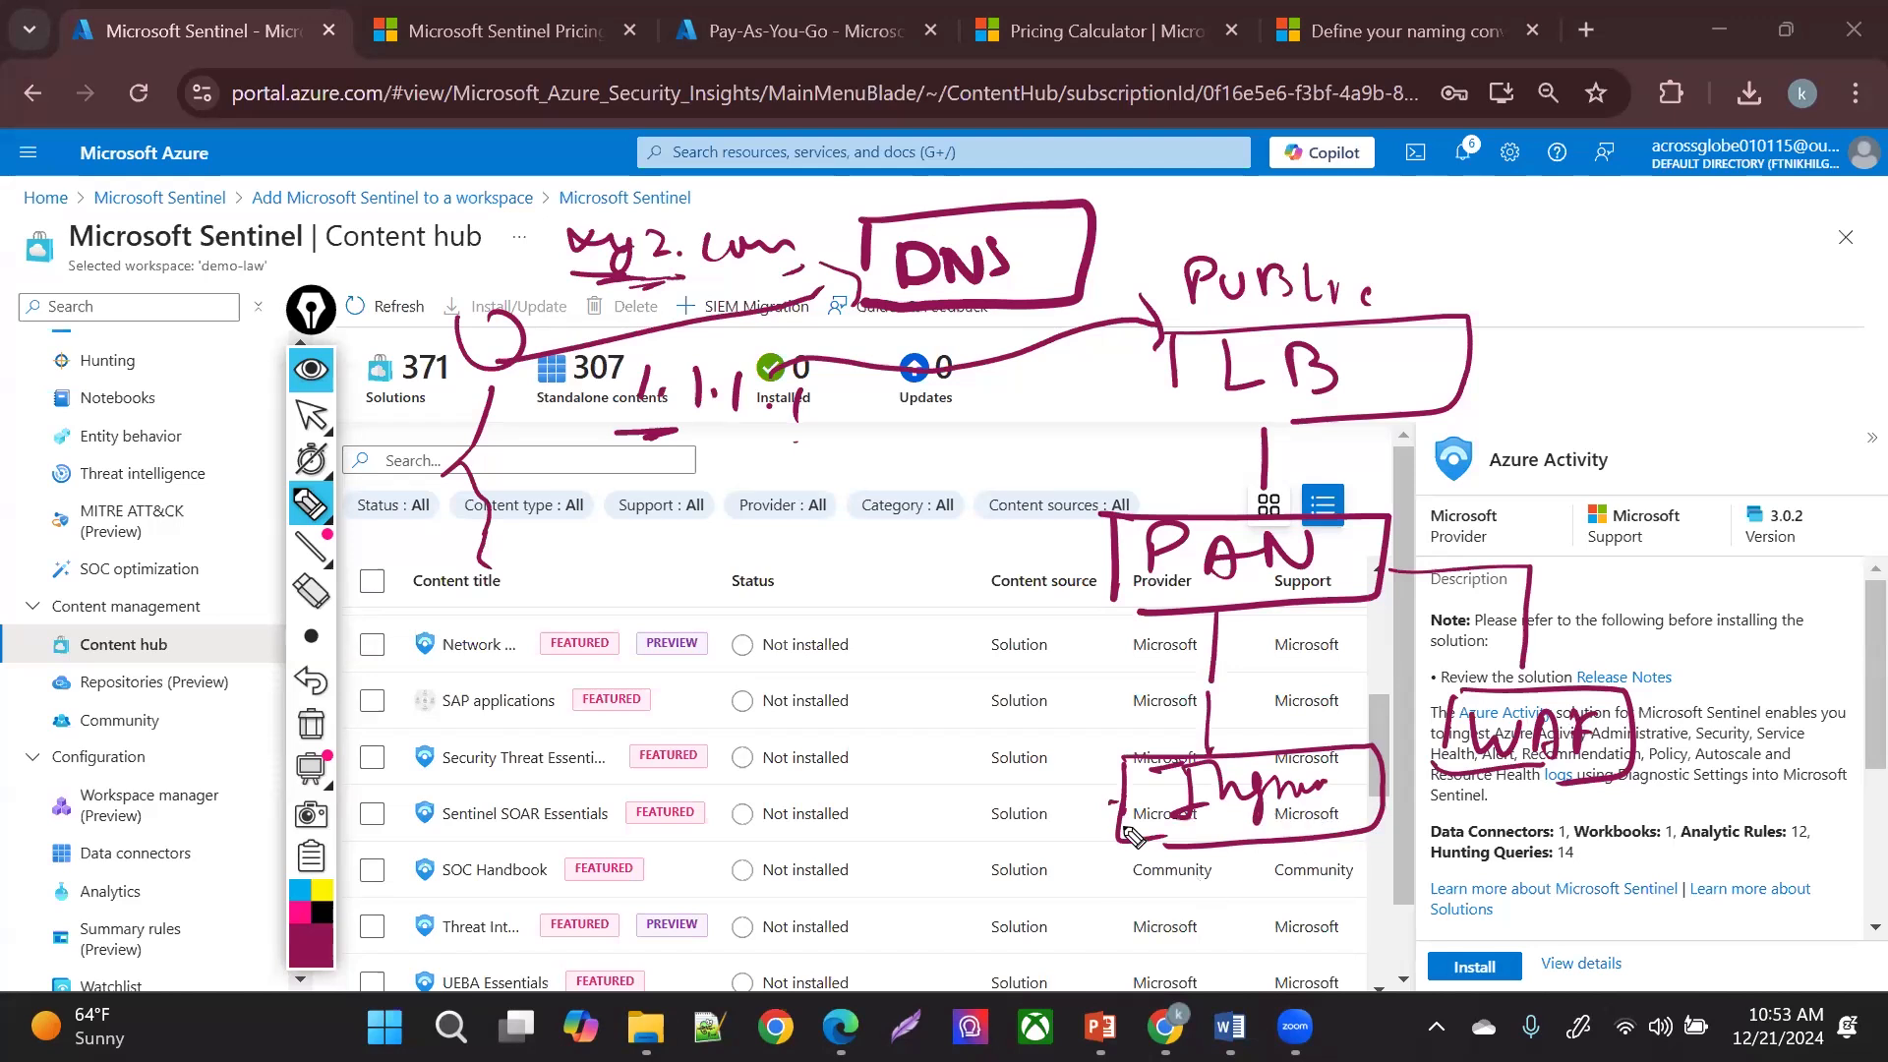
{"action": "left_click_drag", "start_coordinate": [1179, 844], "coordinate": [1018, 926]}
{"action": "mouse_move", "coordinate": [745, 933]}
{"action": "left_mouse_down"}
{"action": "mouse_move", "coordinate": [728, 850]}
{"action": "mouse_move", "coordinate": [971, 865]}
{"action": "mouse_move", "coordinate": [870, 950]}
{"action": "left_mouse_up"}
{"action": "left_click_drag", "start_coordinate": [777, 865], "coordinate": [899, 934]}
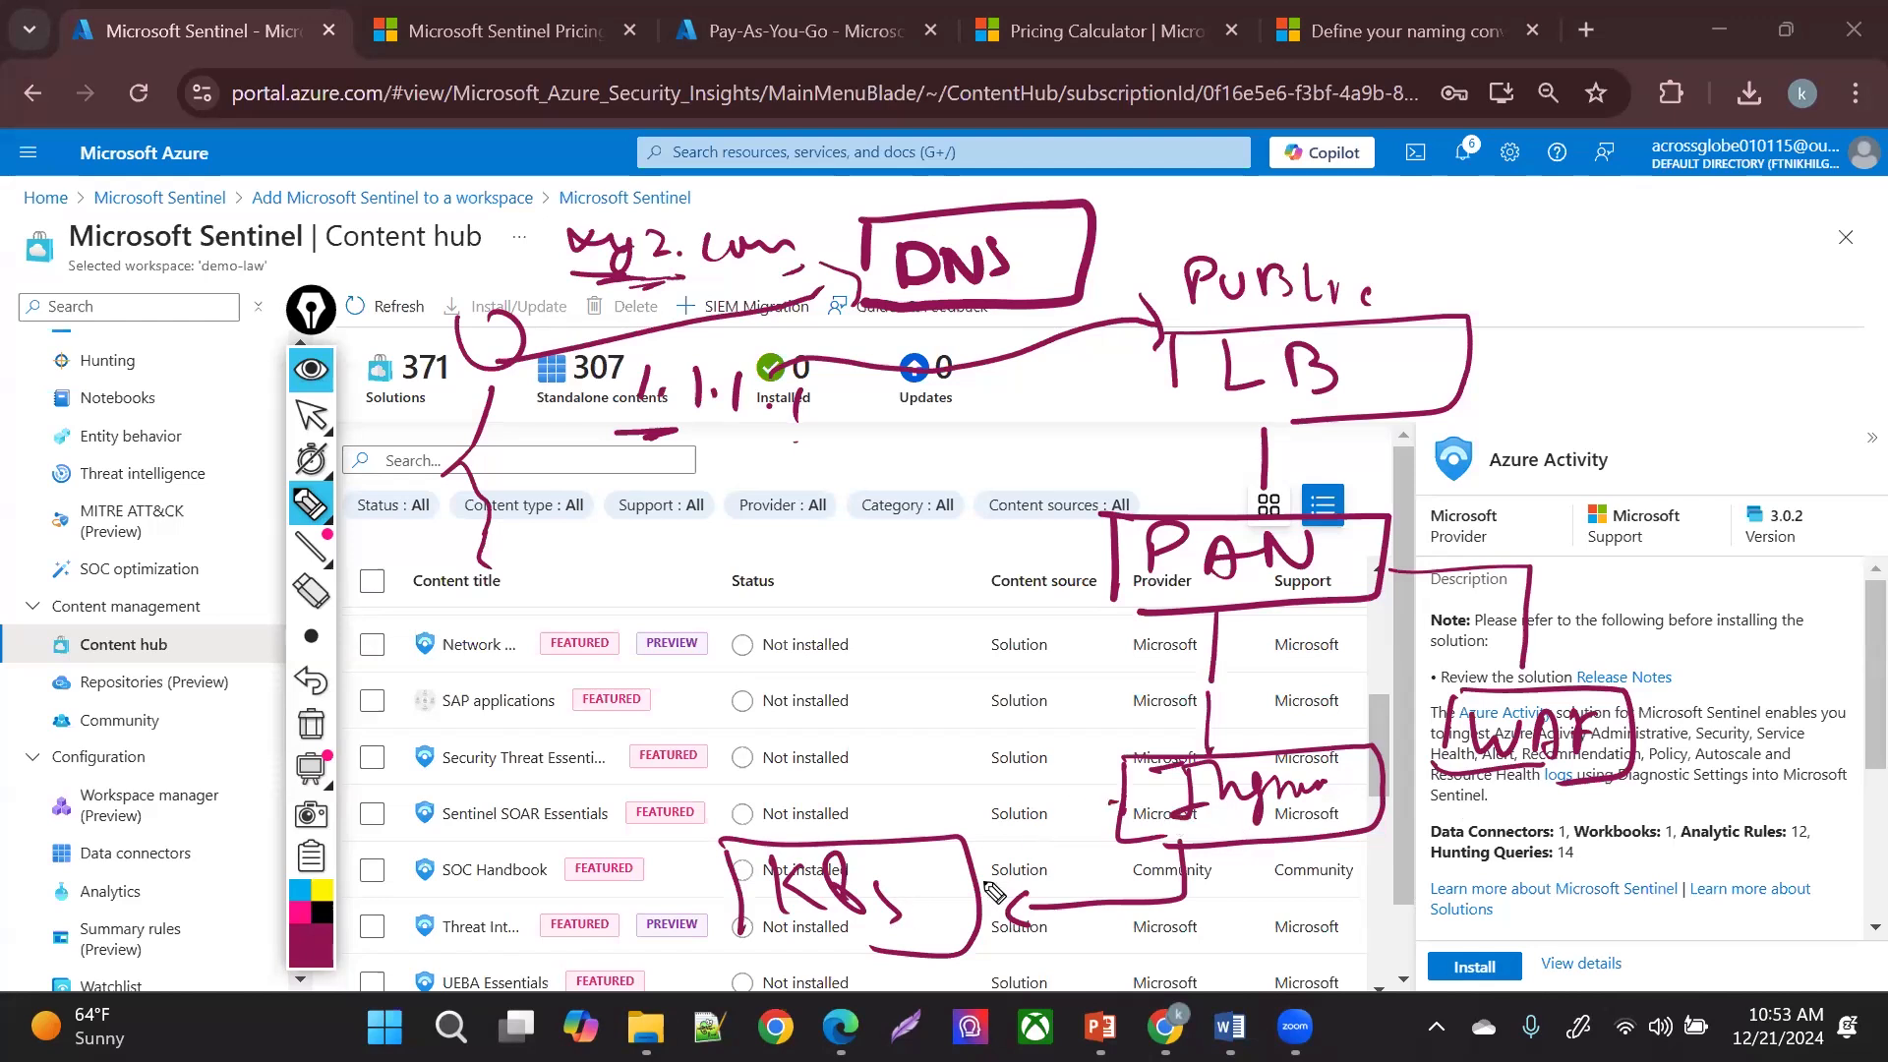
{"action": "mouse_move", "coordinate": [750, 826]}
{"action": "left_mouse_down"}
{"action": "mouse_move", "coordinate": [804, 806]}
{"action": "mouse_move", "coordinate": [953, 814]}
{"action": "left_mouse_up"}
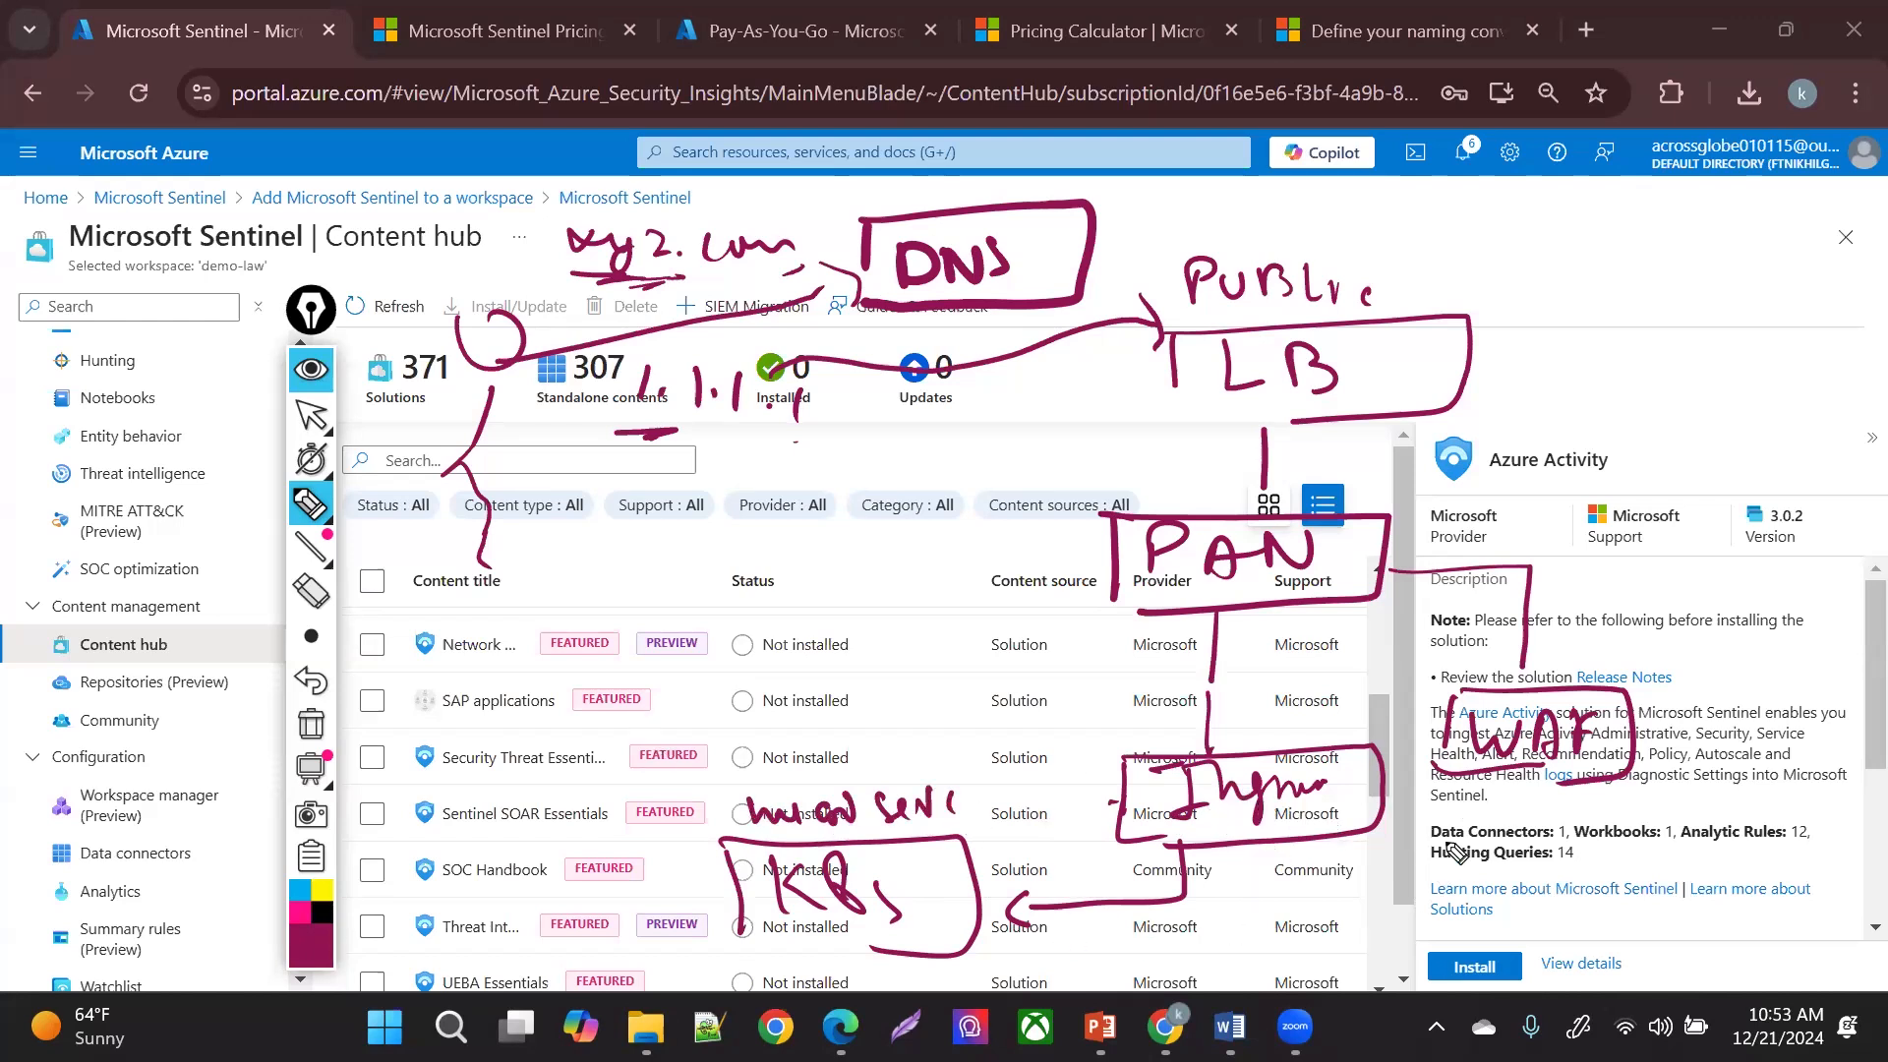
- Draw a large box labelled "Sentinel" above the K8s box
{"action": "left_click_drag", "start_coordinate": [612, 547], "coordinate": [613, 651]}
{"action": "mouse_move", "coordinate": [870, 546]}
{"action": "left_mouse_down"}
{"action": "mouse_move", "coordinate": [875, 708]}
{"action": "mouse_move", "coordinate": [687, 710]}
{"action": "left_mouse_up"}
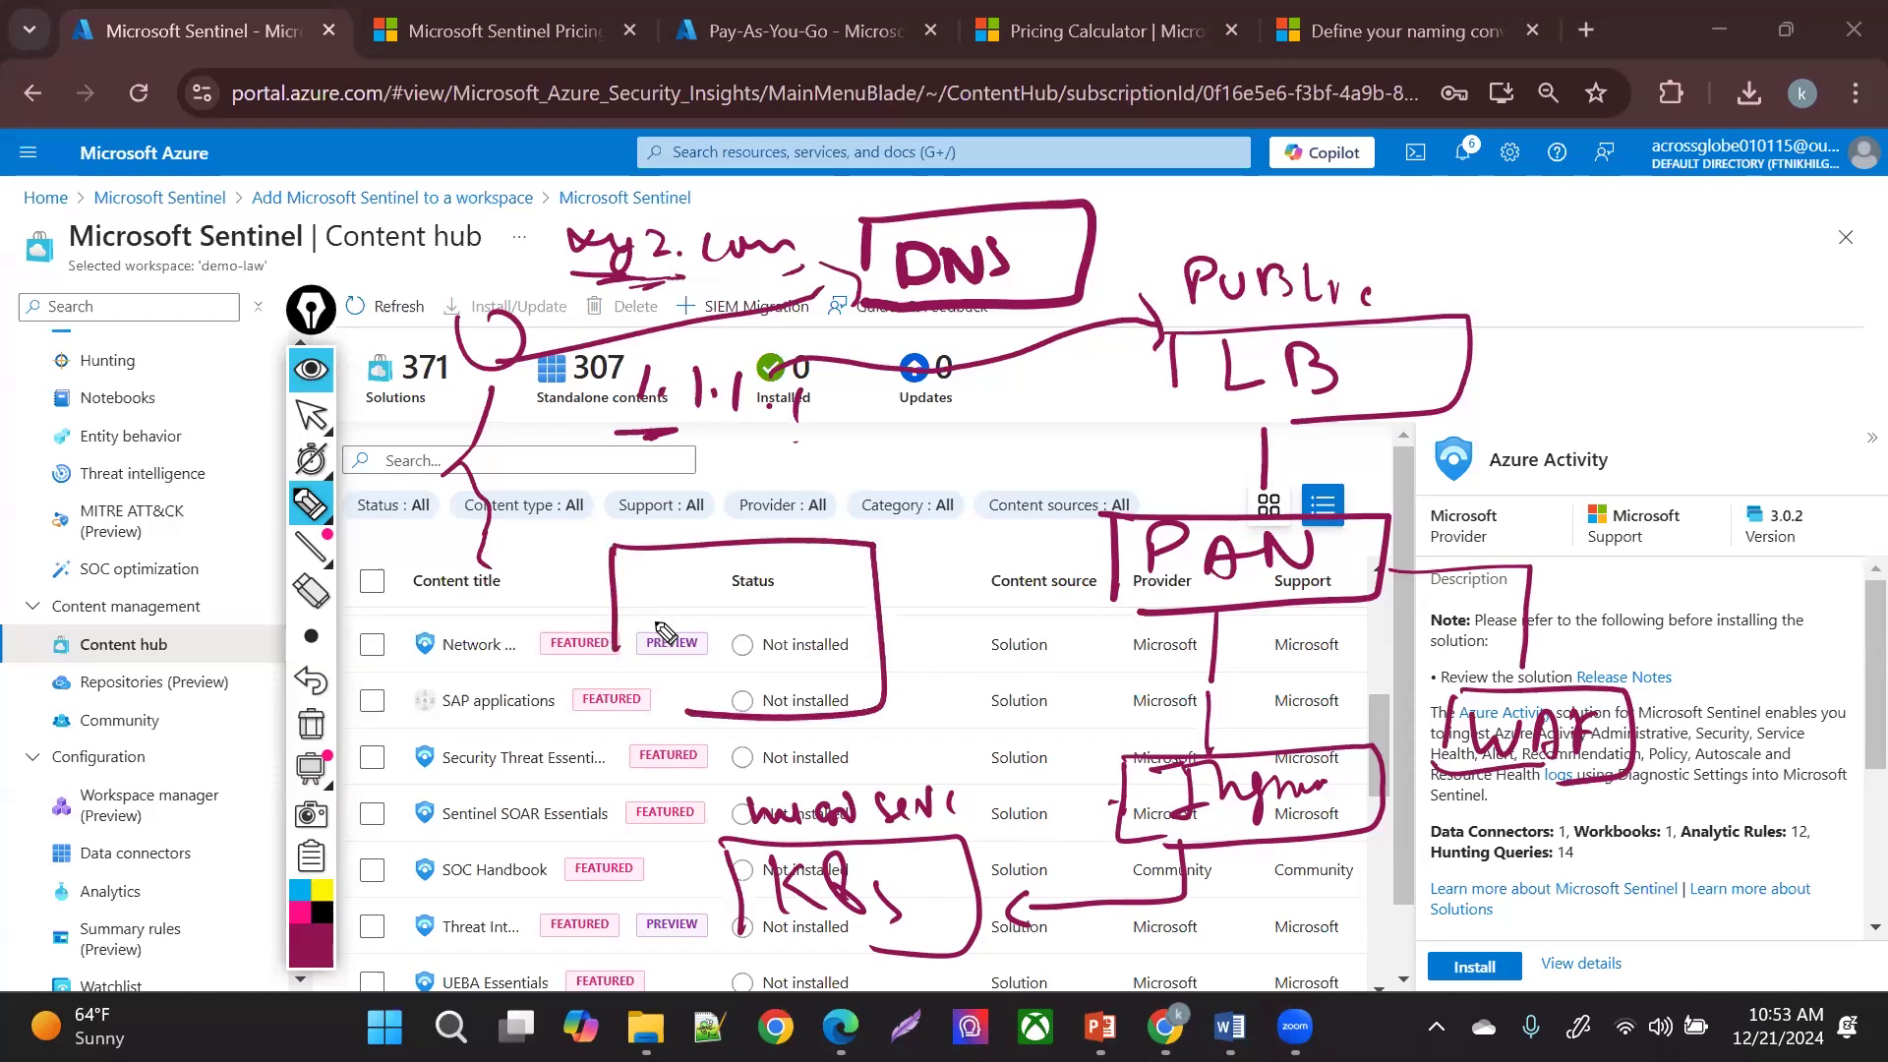
{"action": "left_click_drag", "start_coordinate": [672, 599], "coordinate": [711, 641]}
{"action": "mouse_move", "coordinate": [756, 619]}
{"action": "left_mouse_down"}
{"action": "mouse_move", "coordinate": [791, 635]}
{"action": "mouse_move", "coordinate": [796, 603]}
{"action": "mouse_move", "coordinate": [810, 634]}
{"action": "left_mouse_up"}
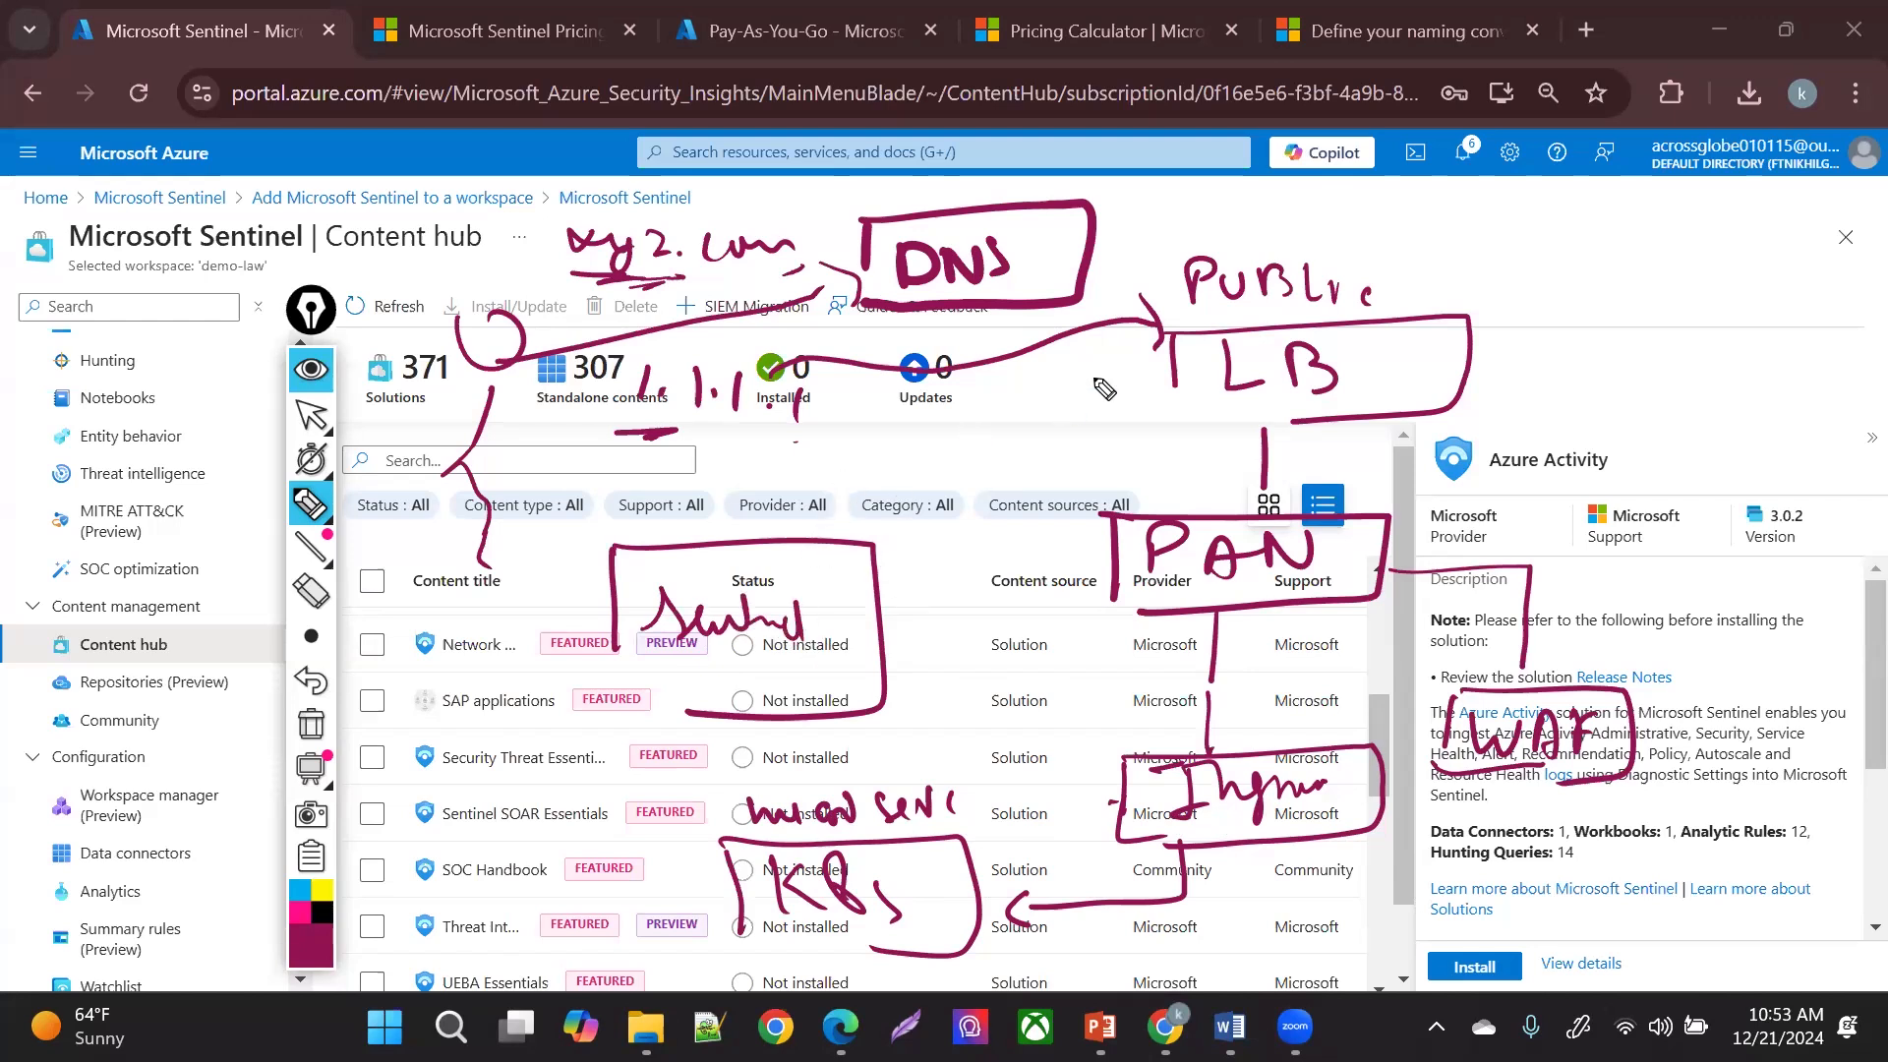
- Underline the remaining parts of the 1.1.1.1 address and sketch a small shape on the line between LB and PAN
{"action": "left_click_drag", "start_coordinate": [710, 429], "coordinate": [763, 430]}
{"action": "left_click_drag", "start_coordinate": [1217, 491], "coordinate": [1260, 528]}
{"action": "mouse_move", "coordinate": [1232, 433]}
{"action": "left_mouse_down"}
{"action": "mouse_move", "coordinate": [1275, 432]}
{"action": "mouse_move", "coordinate": [1278, 523]}
{"action": "mouse_move", "coordinate": [1220, 433]}
{"action": "mouse_move", "coordinate": [1256, 529]}
{"action": "left_mouse_up"}
{"action": "left_click_drag", "start_coordinate": [765, 429], "coordinate": [841, 428]}
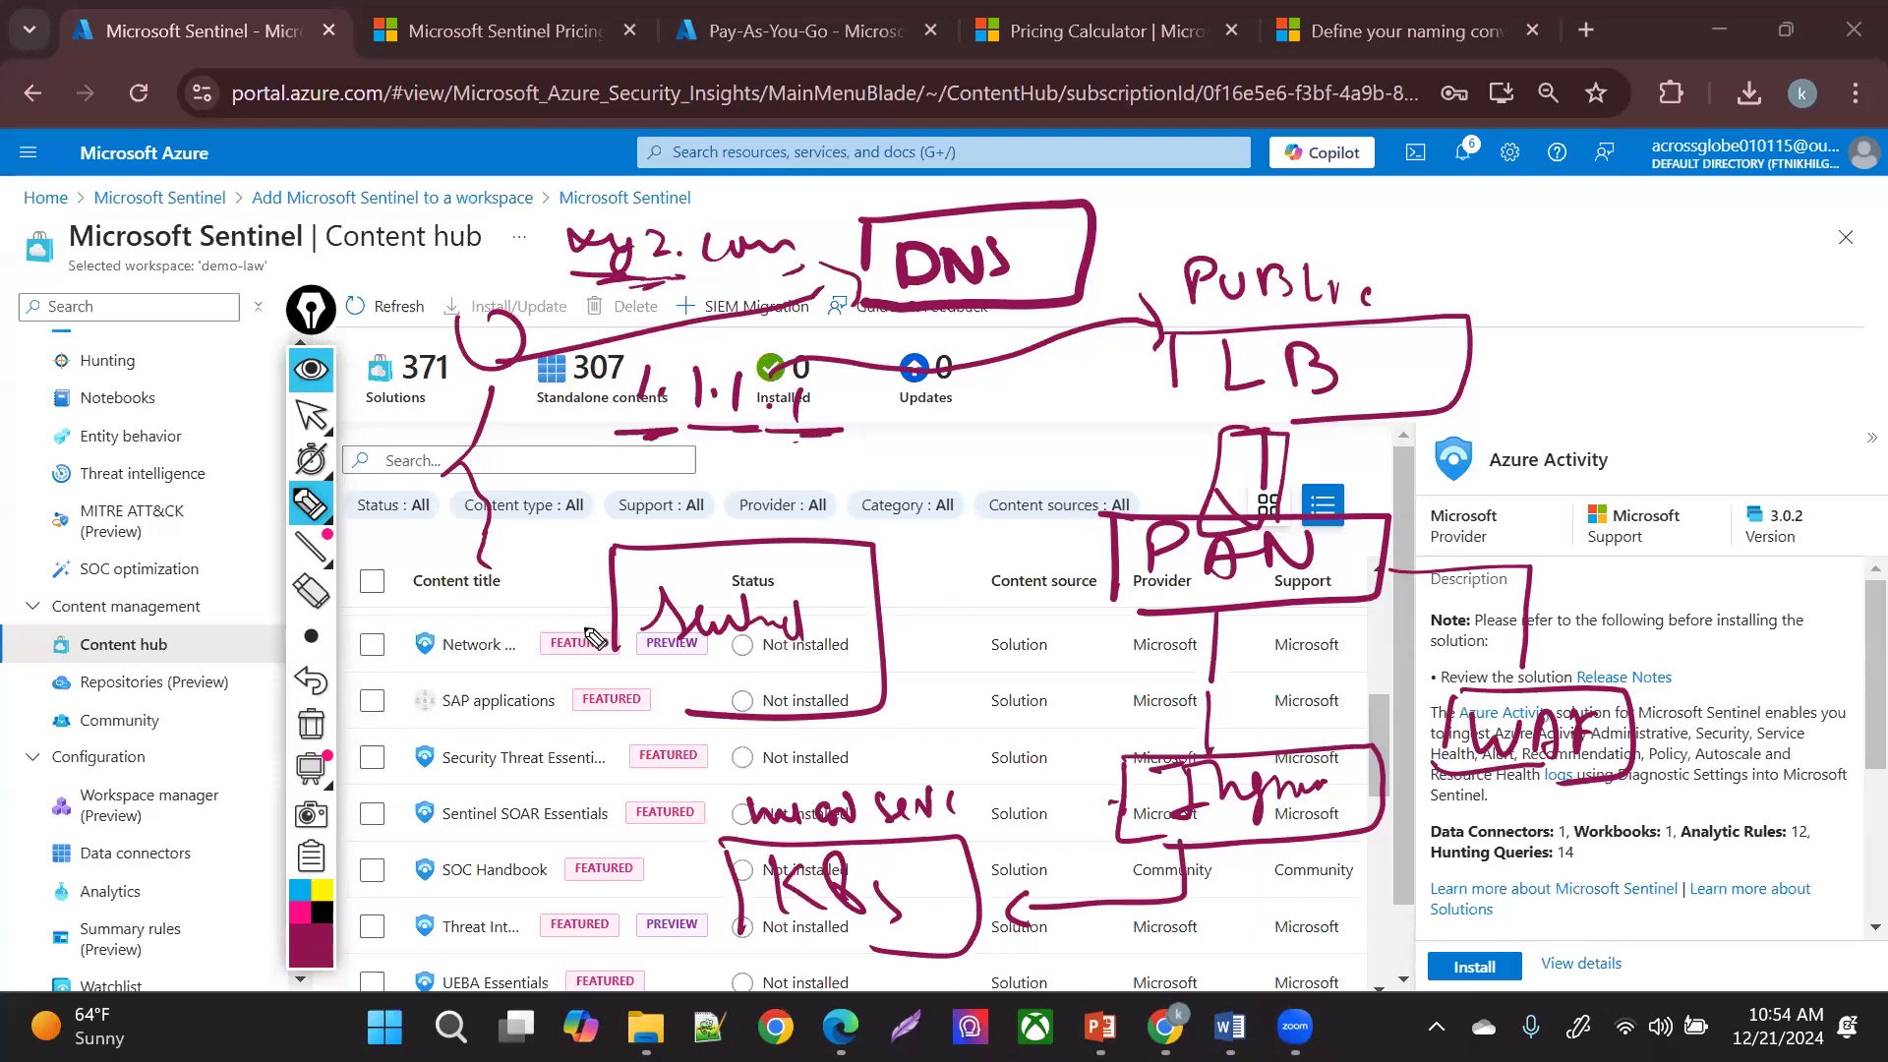
- Circle Data connectors, write "PAN" above the Sentinel box, circle the Sentinel label, and write "LAW" beside the PAN box
{"action": "mouse_move", "coordinate": [147, 885]}
{"action": "left_mouse_down"}
{"action": "mouse_move", "coordinate": [54, 865]}
{"action": "mouse_move", "coordinate": [44, 837]}
{"action": "mouse_move", "coordinate": [231, 834]}
{"action": "mouse_move", "coordinate": [147, 878]}
{"action": "left_mouse_up"}
{"action": "mouse_move", "coordinate": [652, 491]}
{"action": "left_mouse_down"}
{"action": "mouse_move", "coordinate": [654, 540]}
{"action": "mouse_move", "coordinate": [661, 516]}
{"action": "left_mouse_up"}
{"action": "mouse_move", "coordinate": [713, 541]}
{"action": "left_mouse_down"}
{"action": "mouse_move", "coordinate": [722, 487]}
{"action": "mouse_move", "coordinate": [831, 487]}
{"action": "left_mouse_up"}
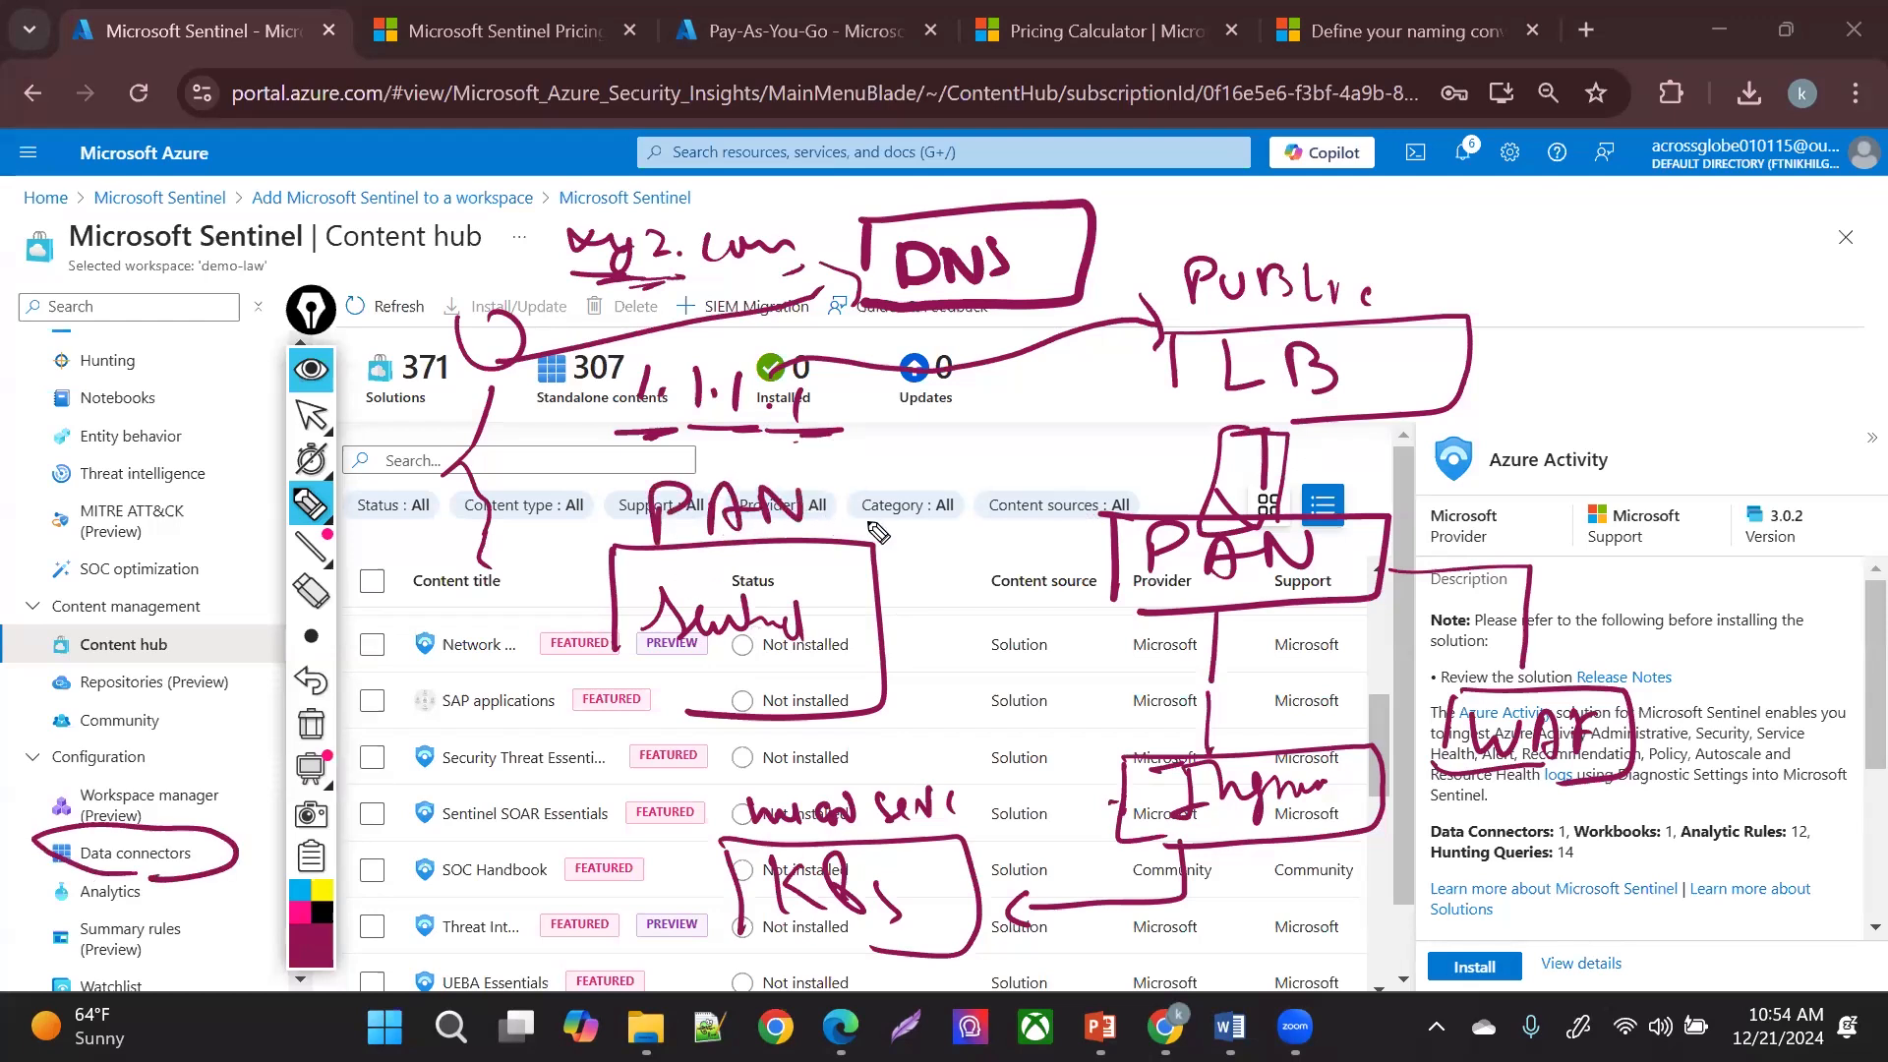
{"action": "mouse_move", "coordinate": [850, 605]}
{"action": "left_mouse_down"}
{"action": "mouse_move", "coordinate": [745, 694]}
{"action": "mouse_move", "coordinate": [733, 572]}
{"action": "mouse_move", "coordinate": [865, 600]}
{"action": "left_mouse_up"}
{"action": "mouse_move", "coordinate": [978, 536]}
{"action": "left_mouse_down"}
{"action": "mouse_move", "coordinate": [1004, 568]}
{"action": "mouse_move", "coordinate": [1093, 550]}
{"action": "left_mouse_up"}
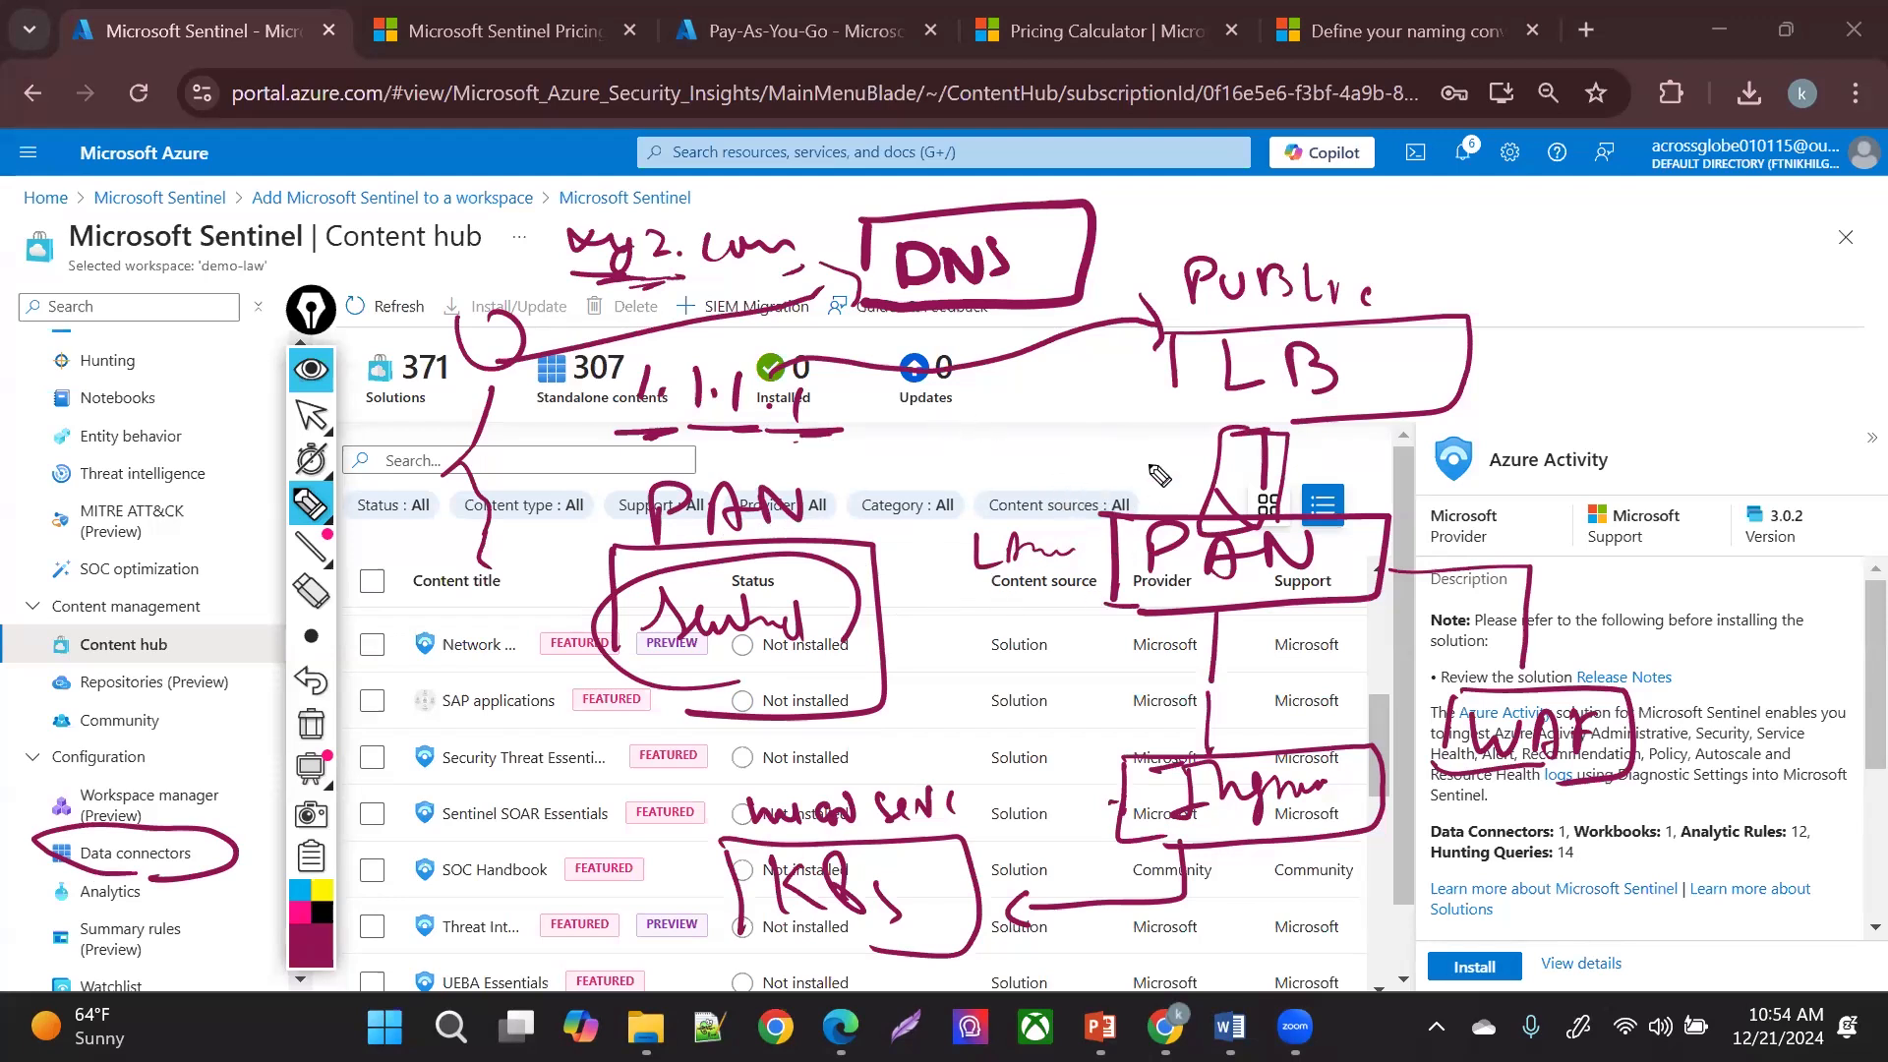
- Draw arrows from the LB, PAN and WAF boxes to the Sentinel box, and emphasize the Sentinel and WAF outlines
{"action": "mouse_move", "coordinate": [1172, 413]}
{"action": "left_mouse_down"}
{"action": "mouse_move", "coordinate": [885, 539]}
{"action": "mouse_move", "coordinate": [909, 549]}
{"action": "left_mouse_up"}
{"action": "mouse_move", "coordinate": [1099, 587]}
{"action": "left_mouse_down"}
{"action": "mouse_move", "coordinate": [932, 634]}
{"action": "mouse_move", "coordinate": [939, 676]}
{"action": "left_mouse_up"}
{"action": "mouse_move", "coordinate": [1441, 703]}
{"action": "left_mouse_down"}
{"action": "mouse_move", "coordinate": [885, 716]}
{"action": "mouse_move", "coordinate": [919, 728]}
{"action": "left_mouse_up"}
{"action": "mouse_move", "coordinate": [584, 588]}
{"action": "left_mouse_down"}
{"action": "mouse_move", "coordinate": [742, 543]}
{"action": "mouse_move", "coordinate": [830, 557]}
{"action": "mouse_move", "coordinate": [880, 595]}
{"action": "left_mouse_up"}
{"action": "mouse_move", "coordinate": [1440, 702]}
{"action": "left_mouse_down"}
{"action": "mouse_move", "coordinate": [1459, 789]}
{"action": "mouse_move", "coordinate": [1514, 805]}
{"action": "left_mouse_up"}
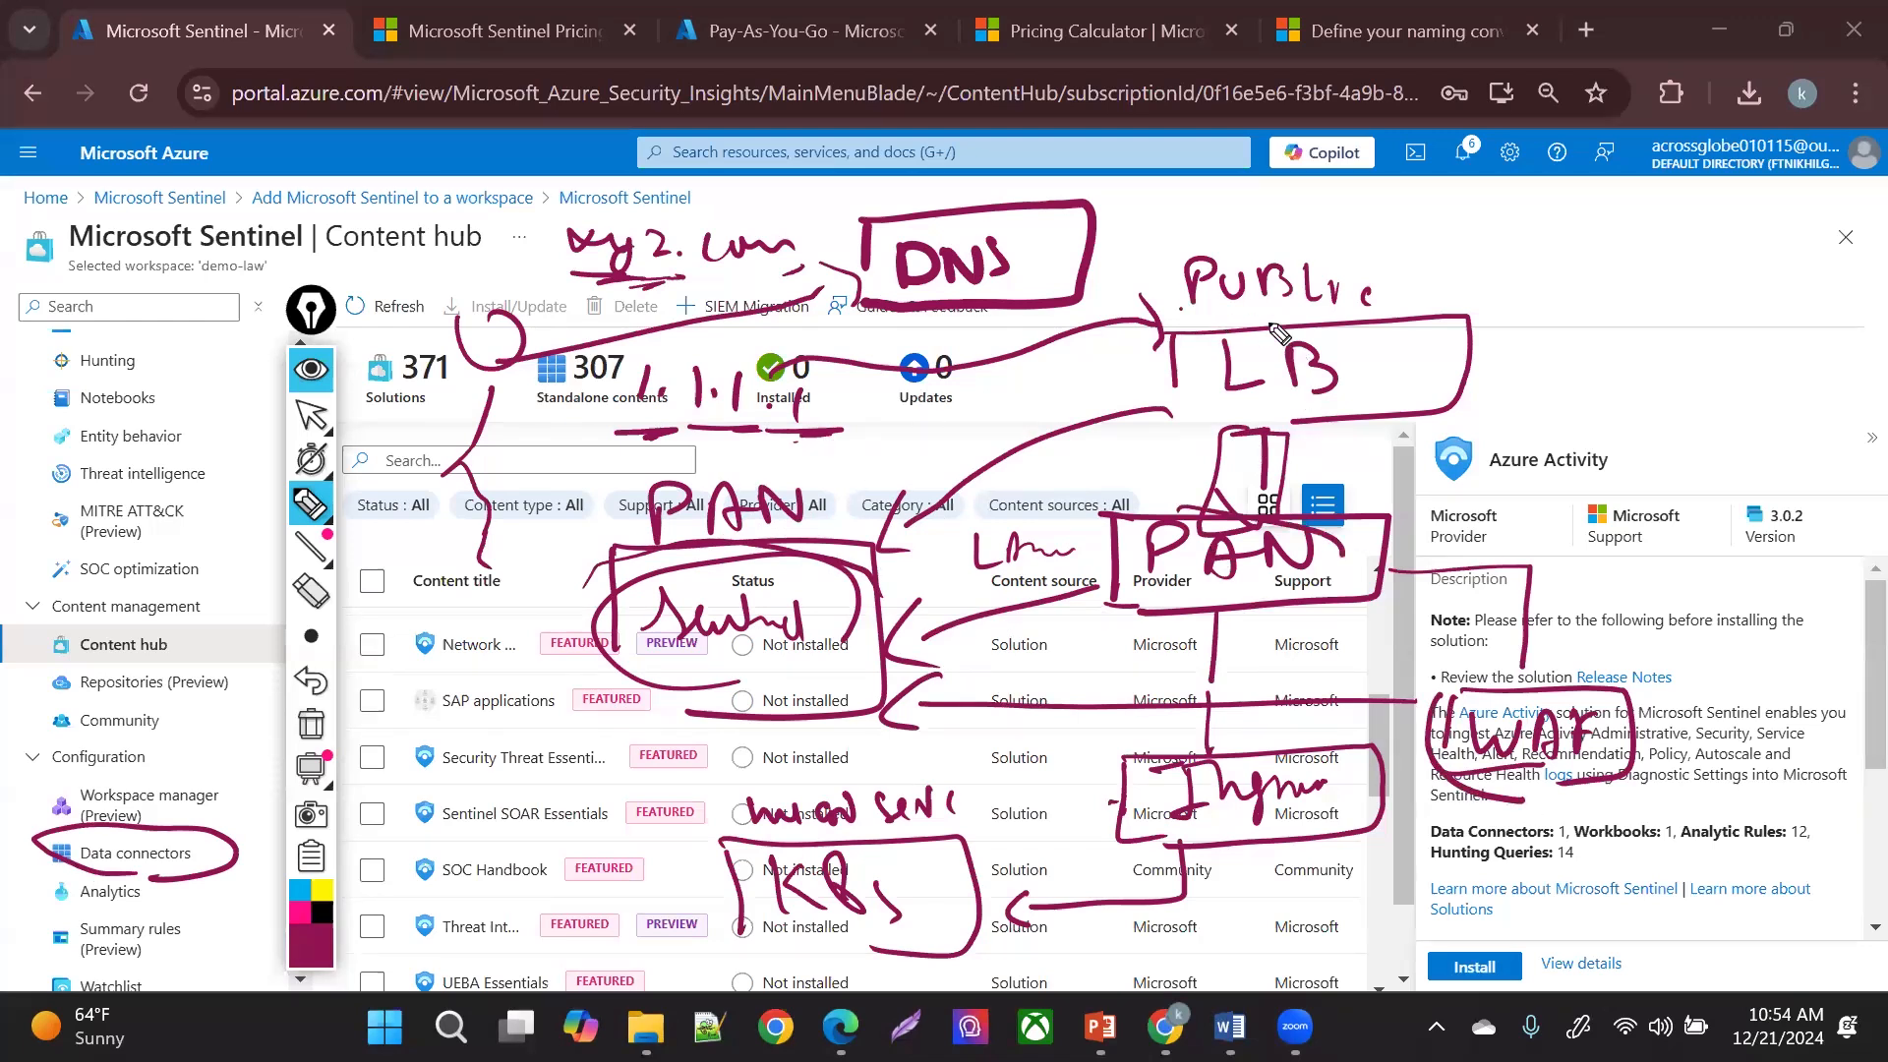
- Draw a "VPN" box, connect it to the Sentinel box, and retrace the Sentinel box outline
{"action": "mouse_move", "coordinate": [1514, 474]}
{"action": "left_mouse_down"}
{"action": "mouse_move", "coordinate": [1527, 398]}
{"action": "mouse_move", "coordinate": [1681, 381]}
{"action": "mouse_move", "coordinate": [1671, 511]}
{"action": "left_mouse_up"}
{"action": "mouse_move", "coordinate": [1558, 433]}
{"action": "left_mouse_down"}
{"action": "mouse_move", "coordinate": [1613, 425]}
{"action": "mouse_move", "coordinate": [1637, 462]}
{"action": "mouse_move", "coordinate": [1696, 418]}
{"action": "left_mouse_up"}
{"action": "mouse_move", "coordinate": [1522, 506]}
{"action": "left_mouse_down"}
{"action": "mouse_move", "coordinate": [821, 629]}
{"action": "mouse_move", "coordinate": [852, 705]}
{"action": "left_mouse_up"}
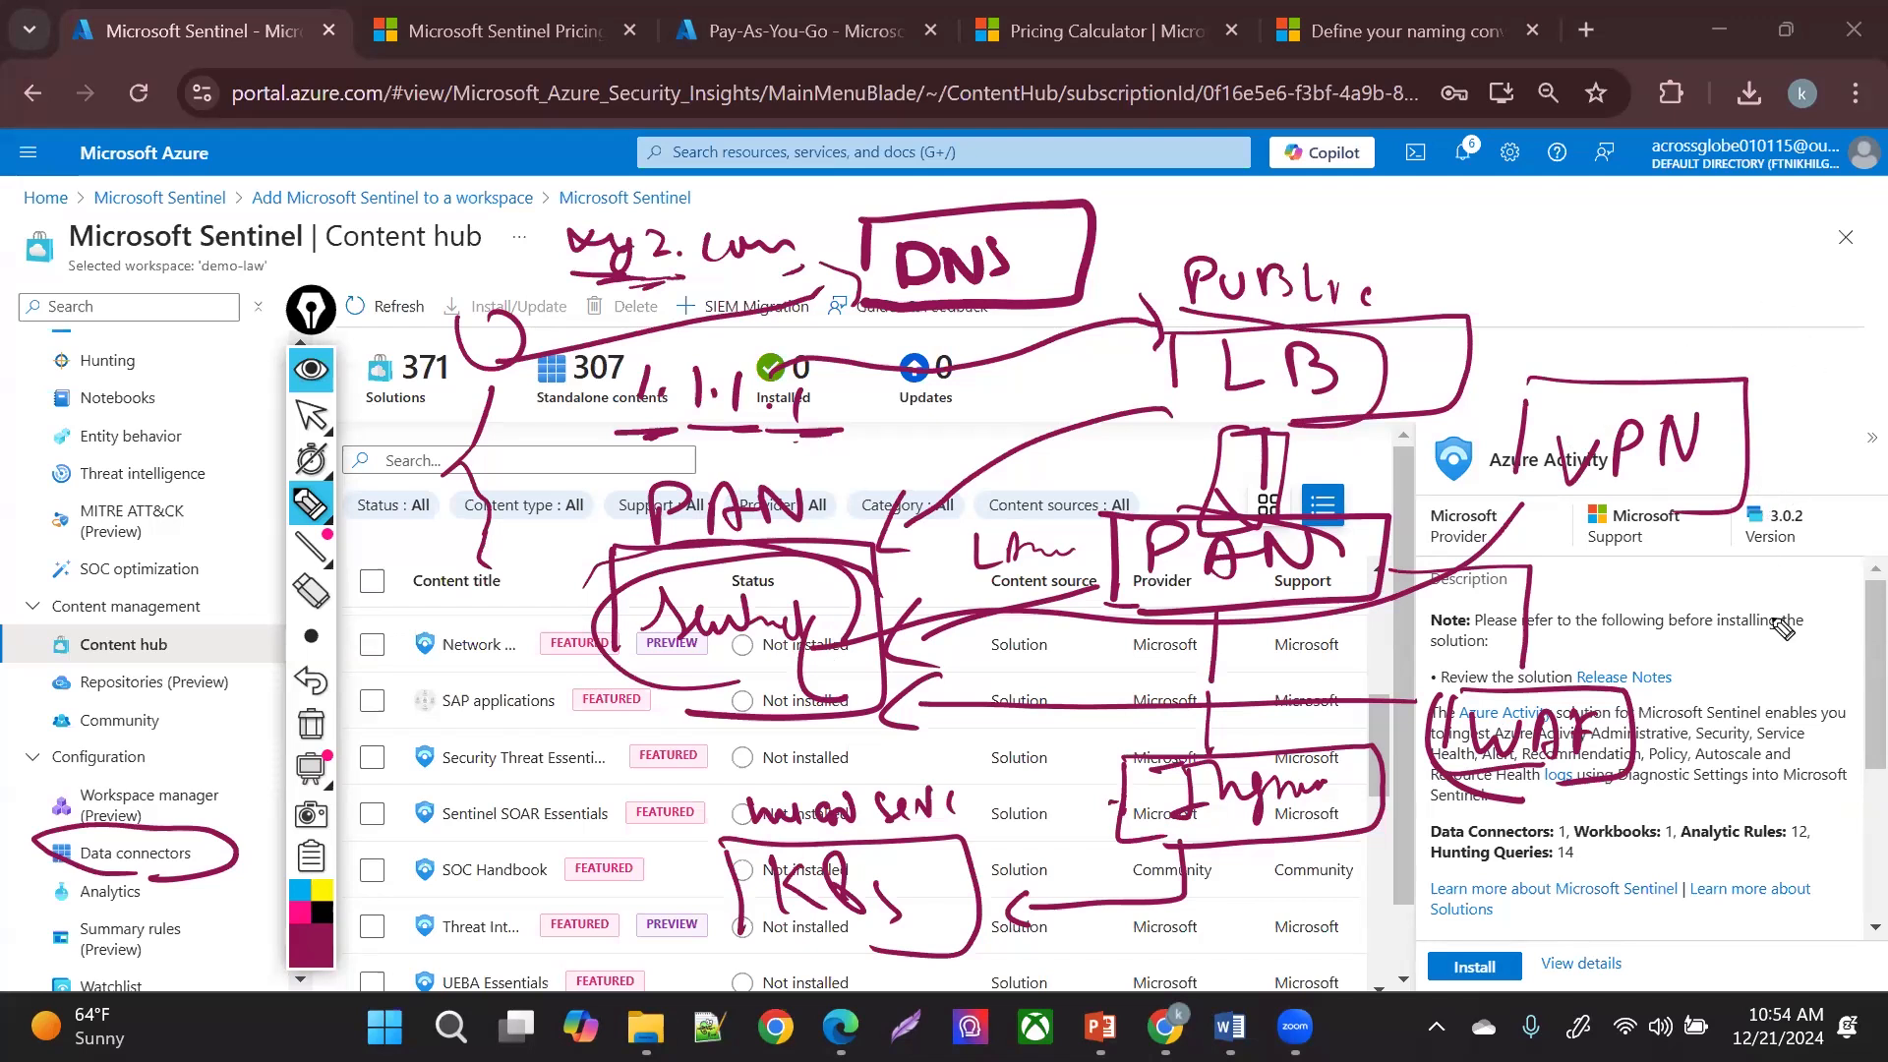
{"action": "mouse_move", "coordinate": [626, 607]}
{"action": "left_mouse_down"}
{"action": "mouse_move", "coordinate": [686, 707]}
{"action": "mouse_move", "coordinate": [739, 704]}
{"action": "left_mouse_up"}
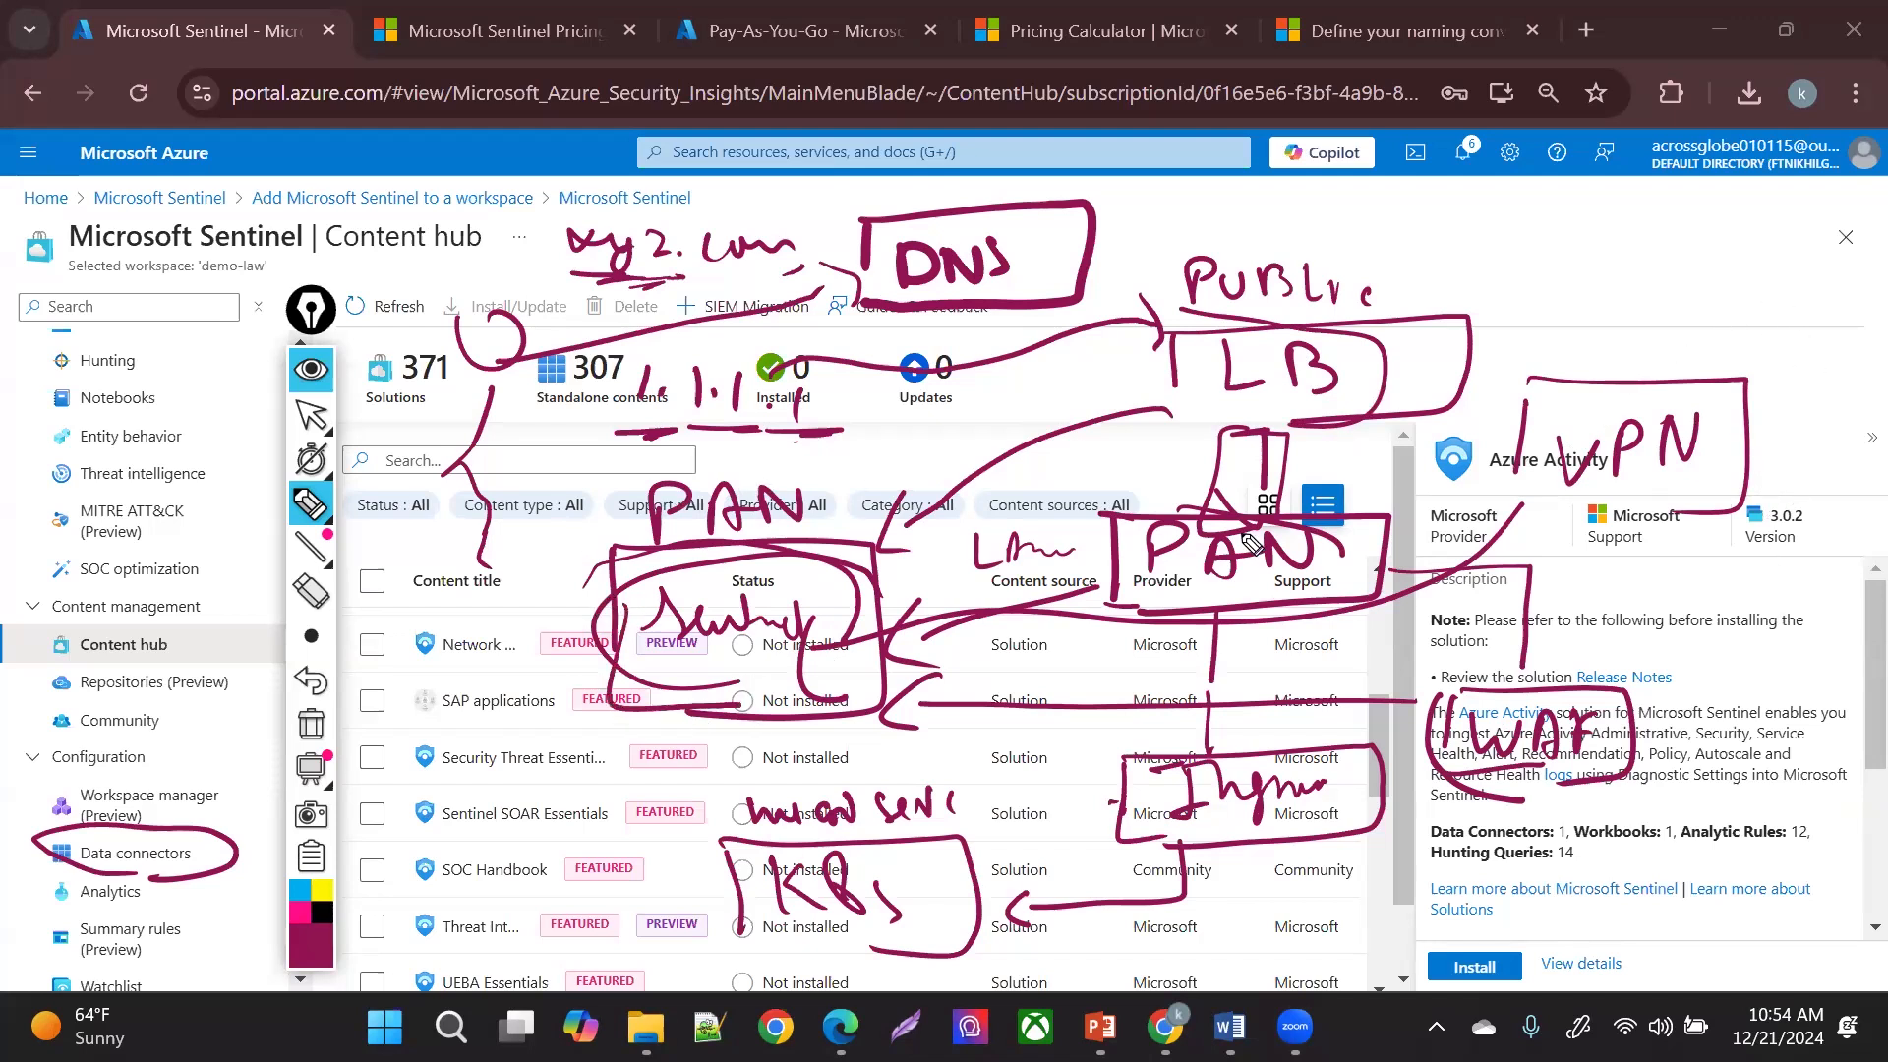
- Write "DDOS" below the VPN box and draw an arrow from it to the Sentinel box
{"action": "left_click_drag", "start_coordinate": [1617, 555], "coordinate": [1627, 634]}
{"action": "left_click_drag", "start_coordinate": [1693, 579], "coordinate": [1708, 641]}
{"action": "left_click_drag", "start_coordinate": [1708, 570], "coordinate": [1715, 641]}
{"action": "left_click_drag", "start_coordinate": [1785, 590], "coordinate": [1779, 592]}
{"action": "left_click_drag", "start_coordinate": [1818, 561], "coordinate": [1811, 626]}
{"action": "mouse_move", "coordinate": [1618, 602]}
{"action": "left_mouse_down"}
{"action": "mouse_move", "coordinate": [1082, 677]}
{"action": "mouse_move", "coordinate": [894, 681]}
{"action": "left_mouse_up"}
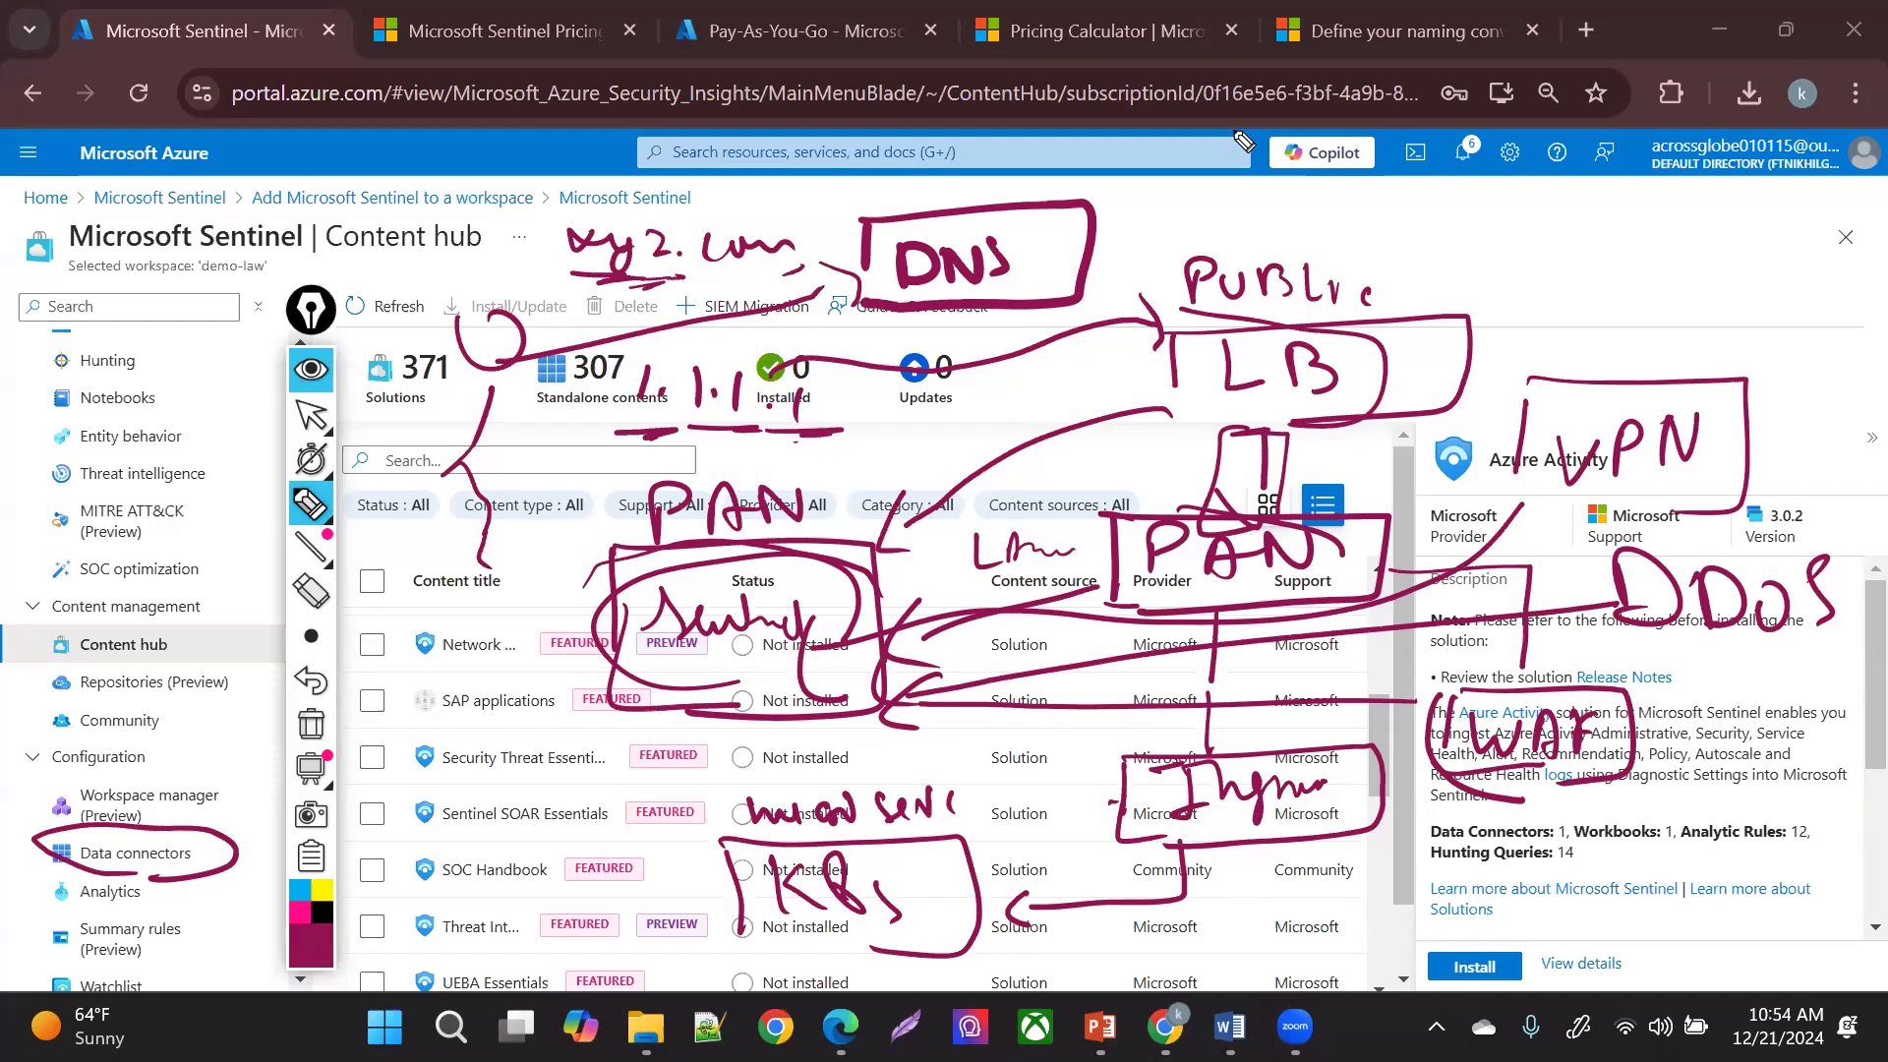
- Clear all annotations and draw a connector box and a "Check" box with an arrow between them
{"action": "left_click", "coordinate": [308, 418]}
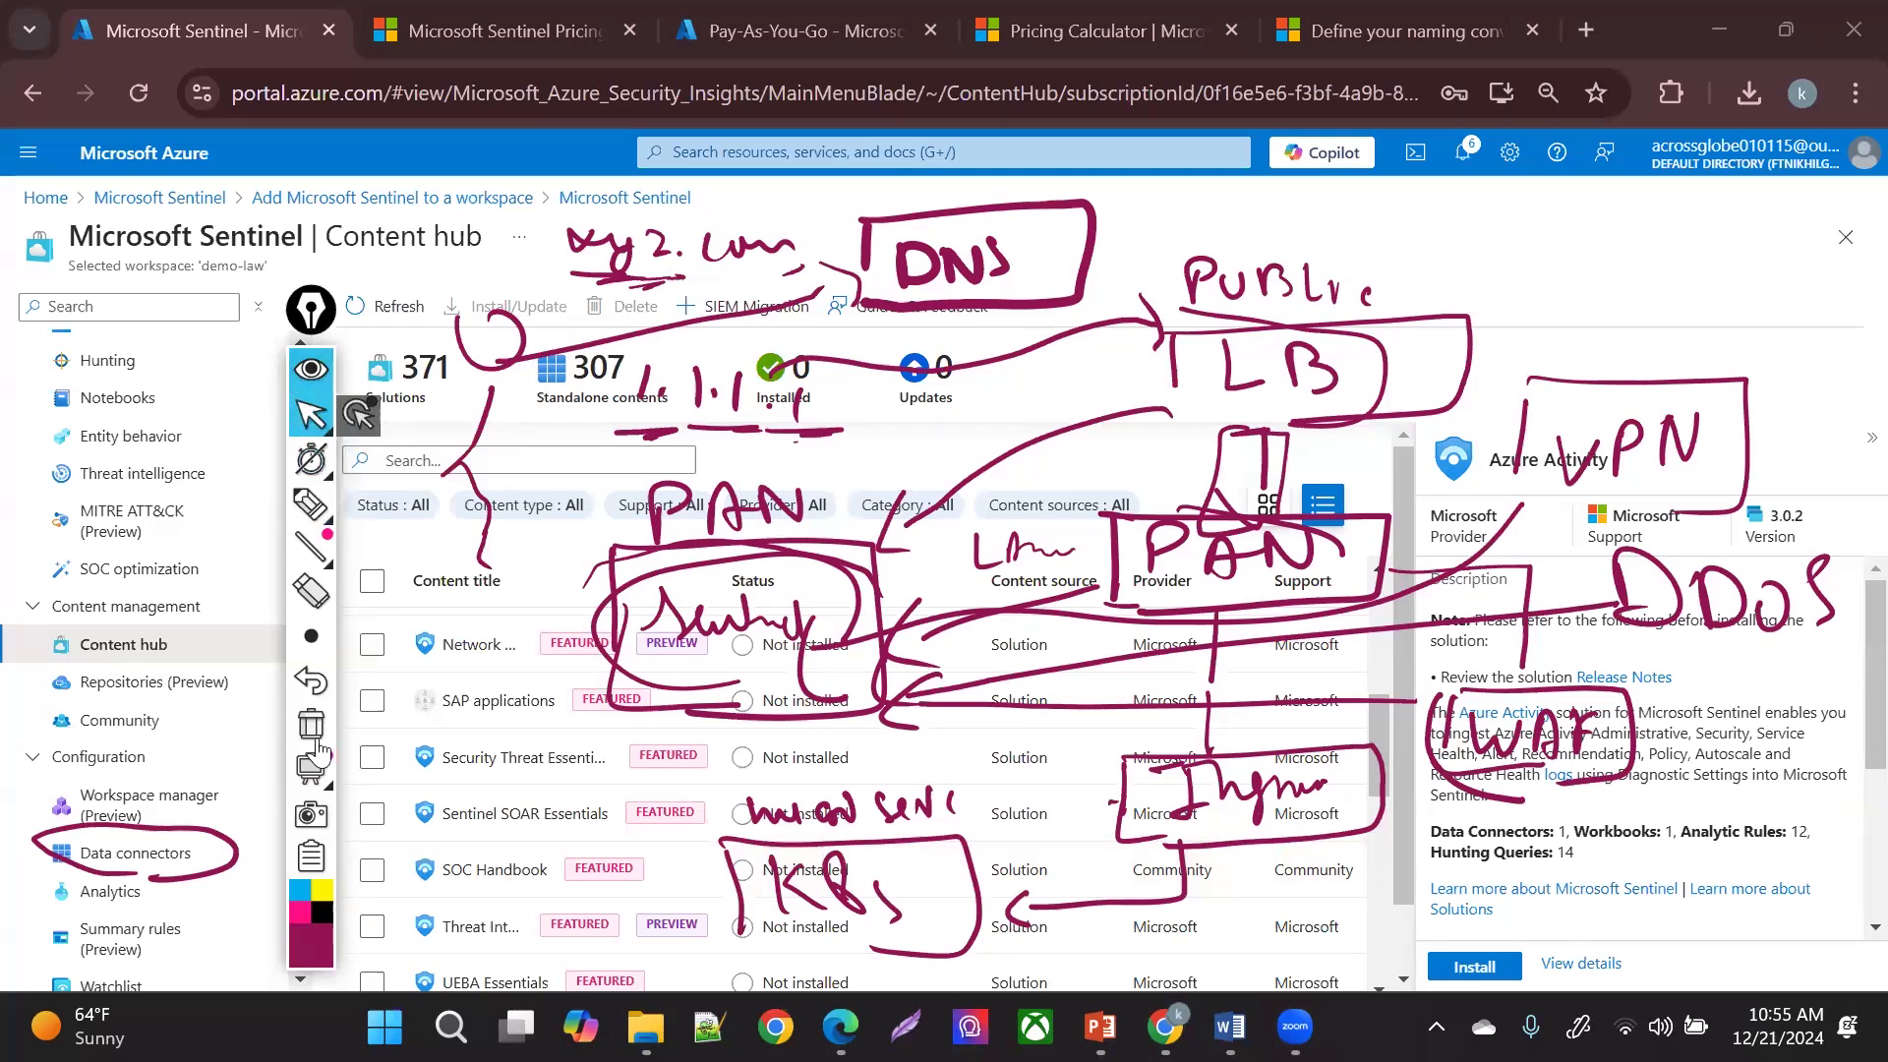
{"action": "left_click", "coordinate": [311, 724]}
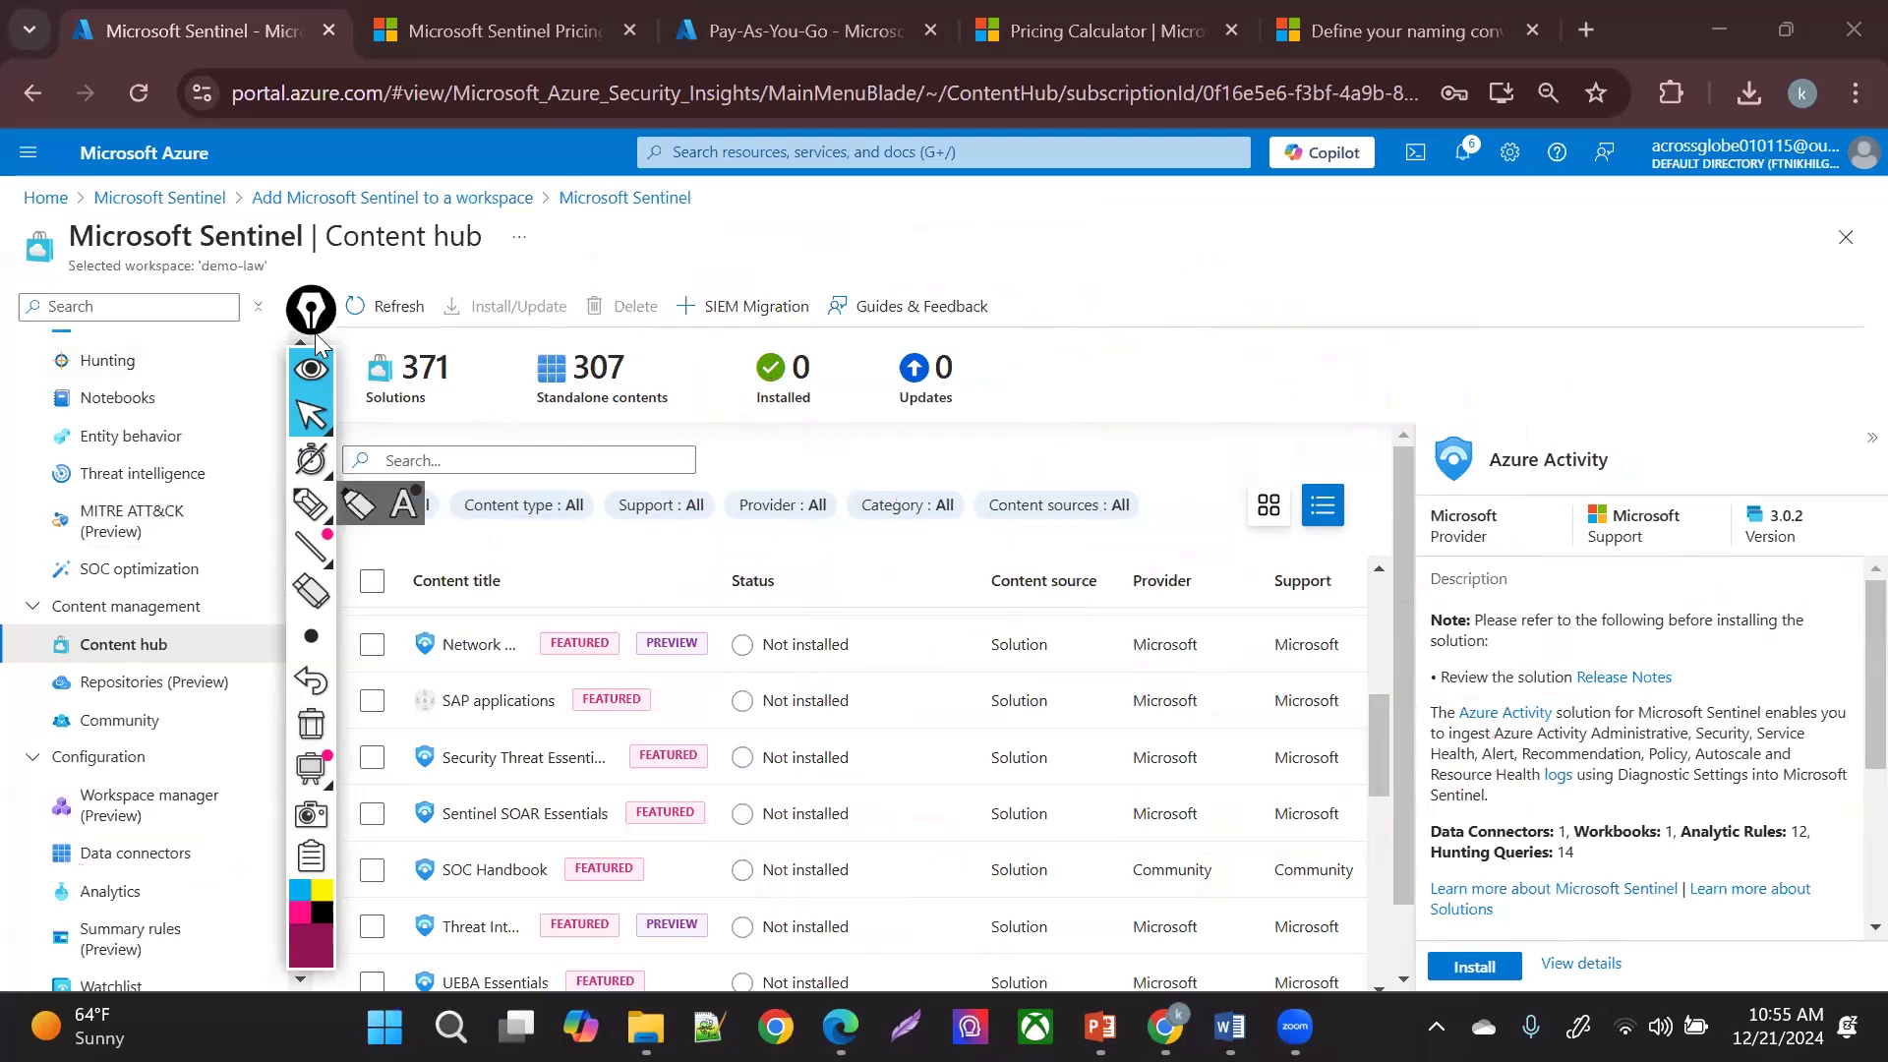
{"action": "left_click", "coordinate": [357, 504]}
{"action": "mouse_move", "coordinate": [1103, 358]}
{"action": "left_mouse_down"}
{"action": "mouse_move", "coordinate": [1131, 302]}
{"action": "mouse_move", "coordinate": [1263, 295]}
{"action": "left_mouse_up"}
{"action": "mouse_move", "coordinate": [1297, 379]}
{"action": "left_mouse_down"}
{"action": "mouse_move", "coordinate": [1193, 387]}
{"action": "mouse_move", "coordinate": [1204, 327]}
{"action": "left_mouse_up"}
{"action": "mouse_move", "coordinate": [1514, 291]}
{"action": "left_mouse_down"}
{"action": "mouse_move", "coordinate": [1685, 240]}
{"action": "mouse_move", "coordinate": [1699, 320]}
{"action": "mouse_move", "coordinate": [1632, 320]}
{"action": "left_mouse_up"}
{"action": "left_click_drag", "start_coordinate": [1534, 257], "coordinate": [1674, 282]}
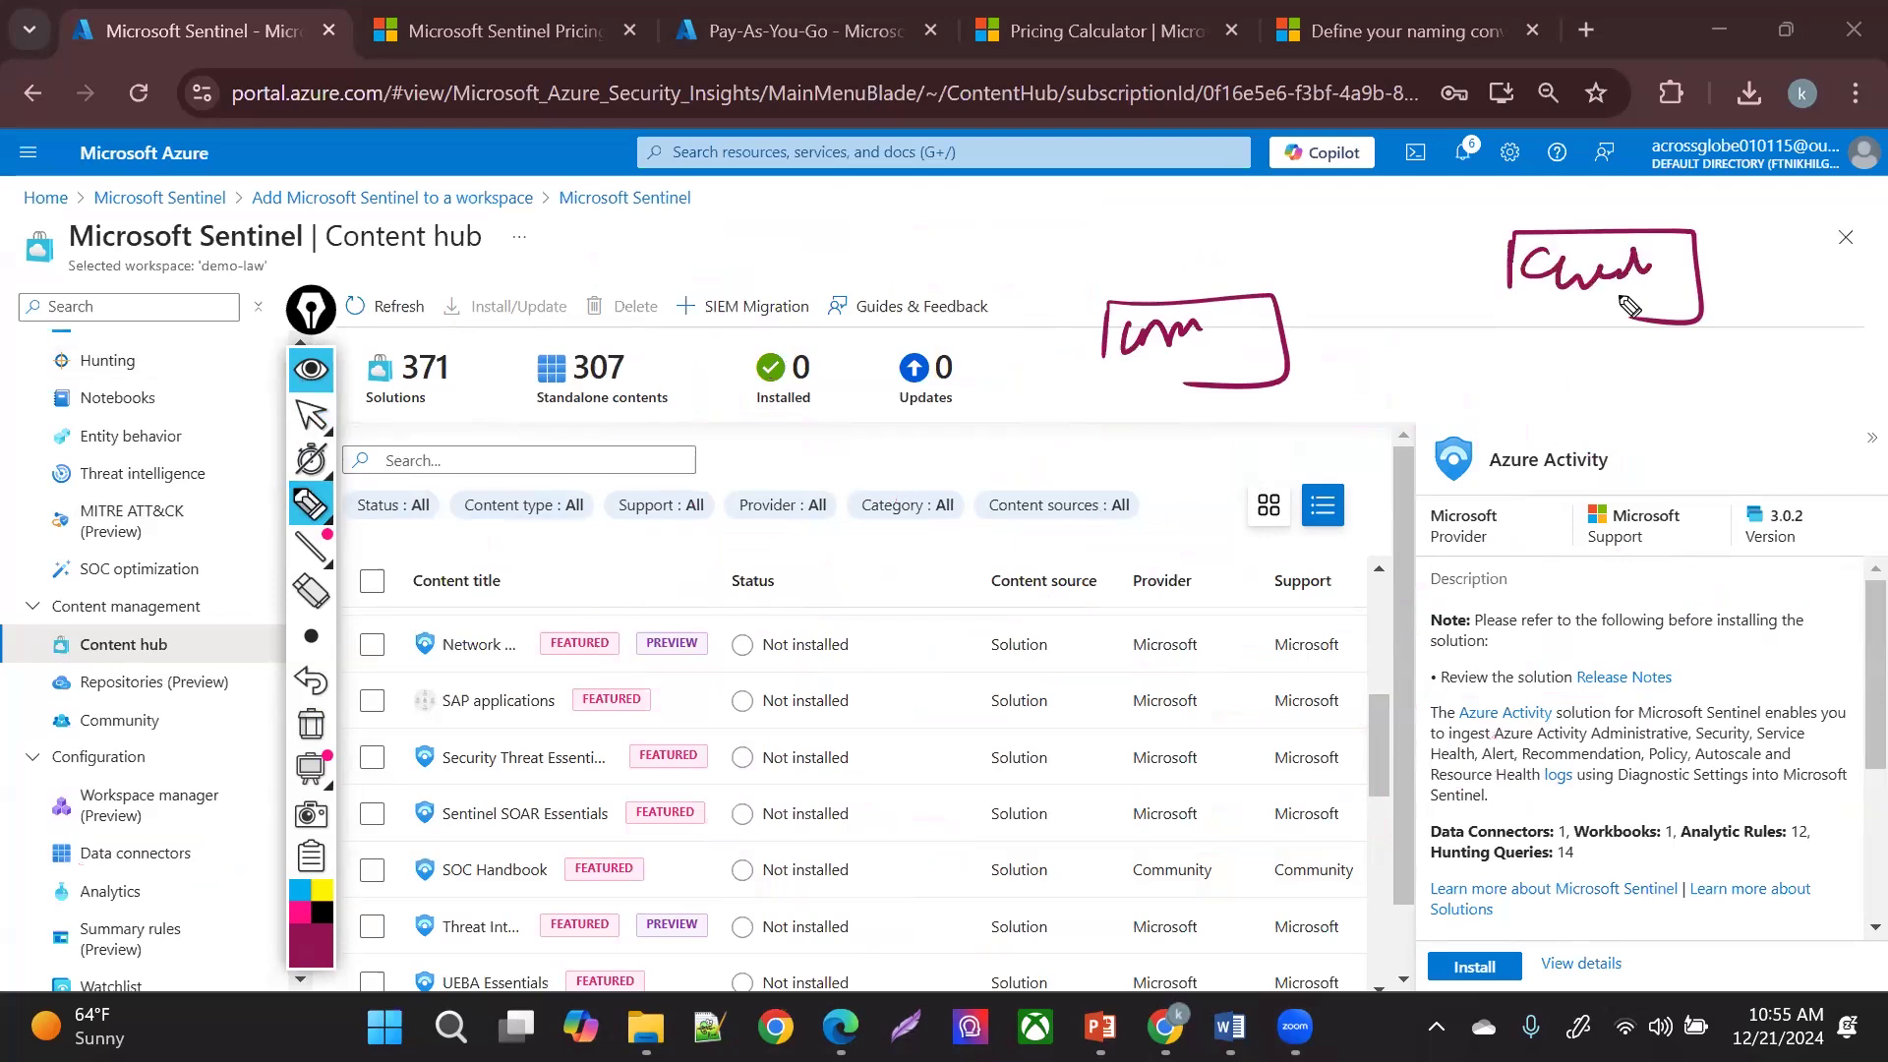
{"action": "mouse_move", "coordinate": [1332, 321]}
{"action": "left_mouse_down"}
{"action": "mouse_move", "coordinate": [1484, 276]}
{"action": "mouse_move", "coordinate": [1350, 332]}
{"action": "left_mouse_up"}
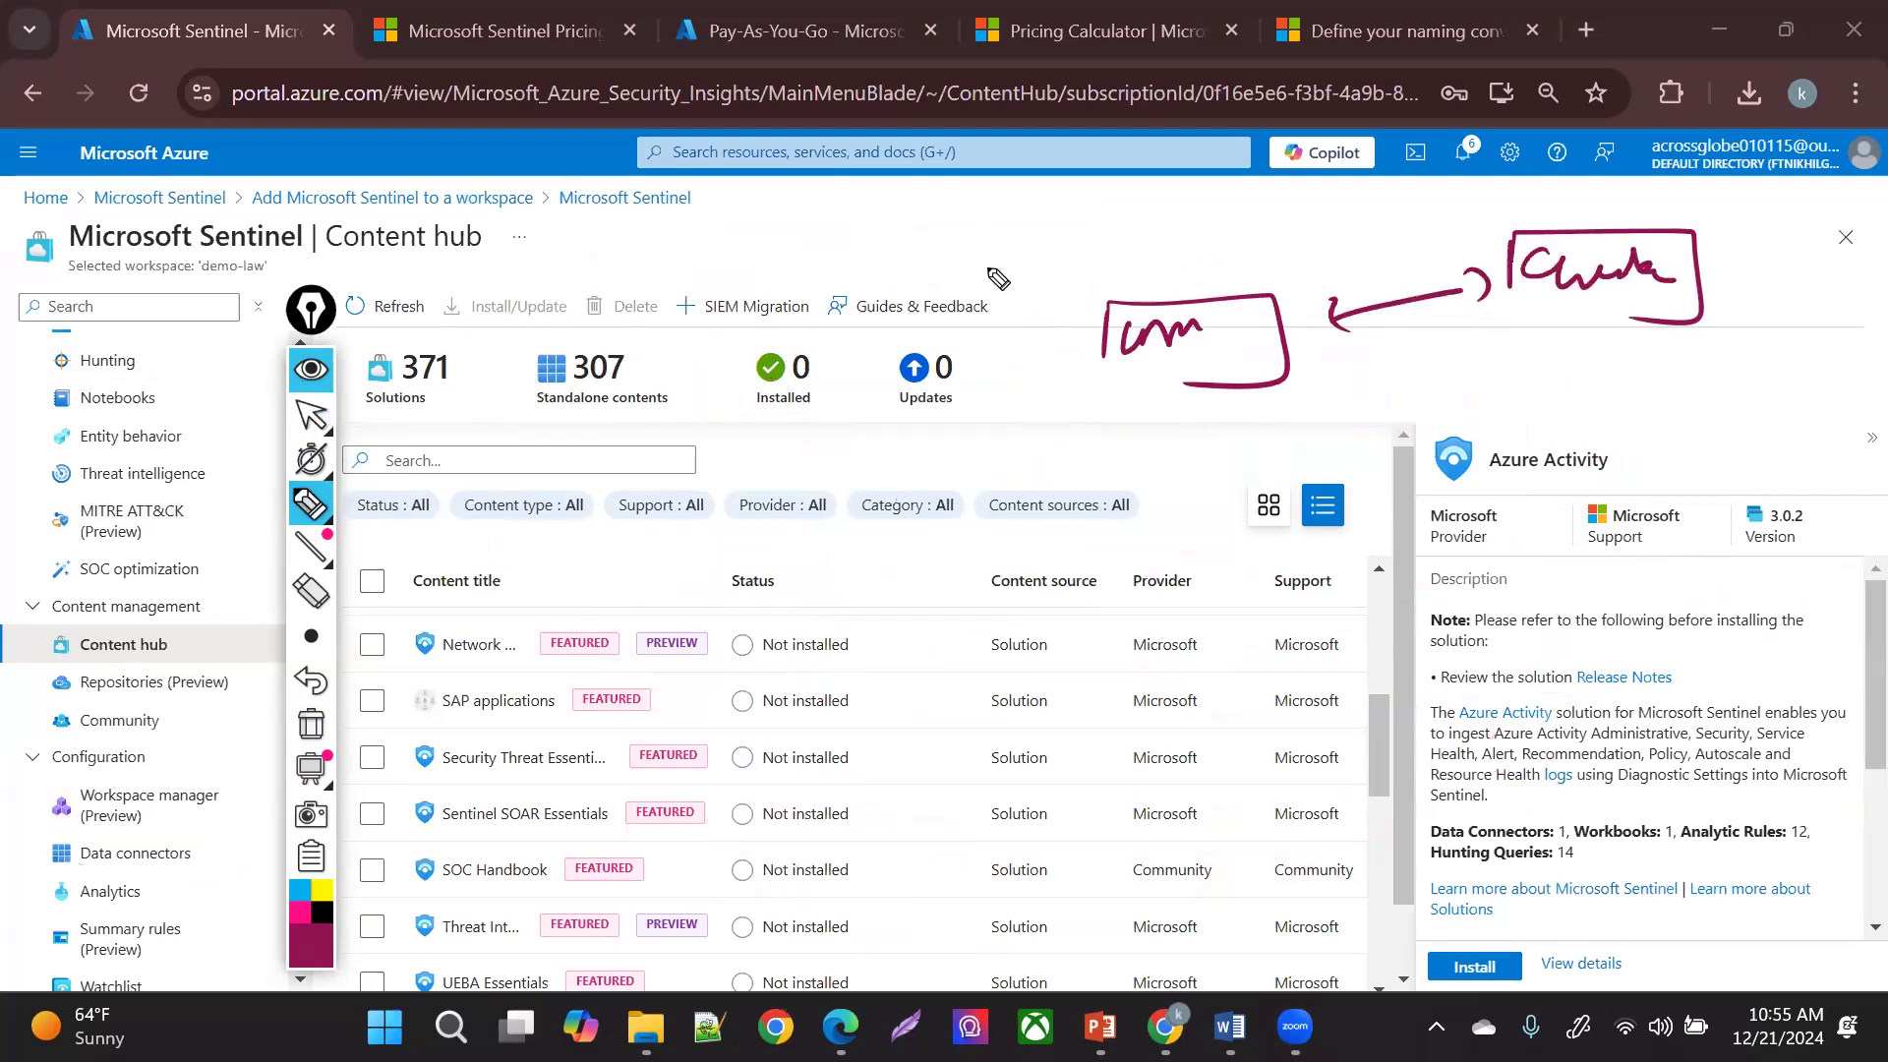
- Complete the connector box outline and write "Sentinel" above it
{"action": "left_click_drag", "start_coordinate": [1095, 381], "coordinate": [1176, 387]}
{"action": "left_click_drag", "start_coordinate": [1099, 336], "coordinate": [1093, 379]}
{"action": "mouse_move", "coordinate": [1121, 236]}
{"action": "left_mouse_down"}
{"action": "mouse_move", "coordinate": [1269, 253]}
{"action": "mouse_move", "coordinate": [1244, 236]}
{"action": "left_mouse_up"}
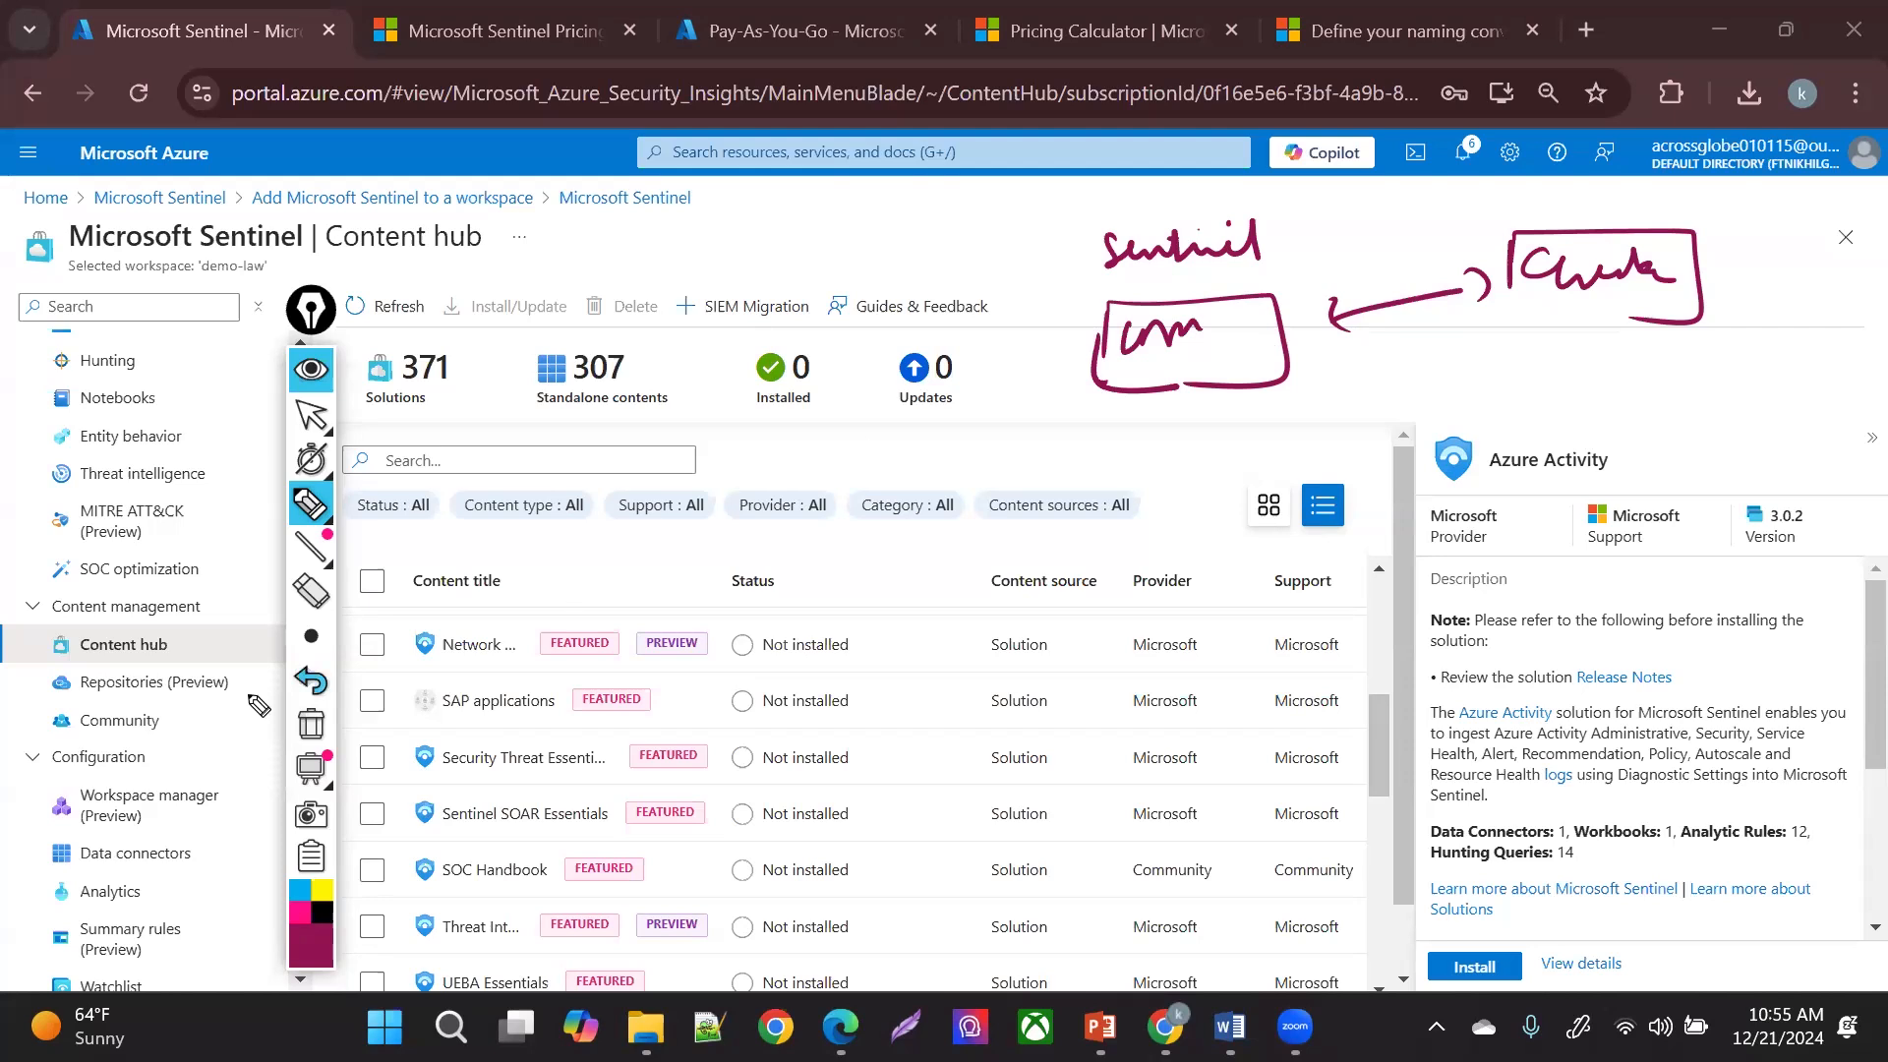
- Search the Sentinel data connectors for "CHECKPOINT", and reload the Data connectors page
{"action": "left_click", "coordinate": [310, 415]}
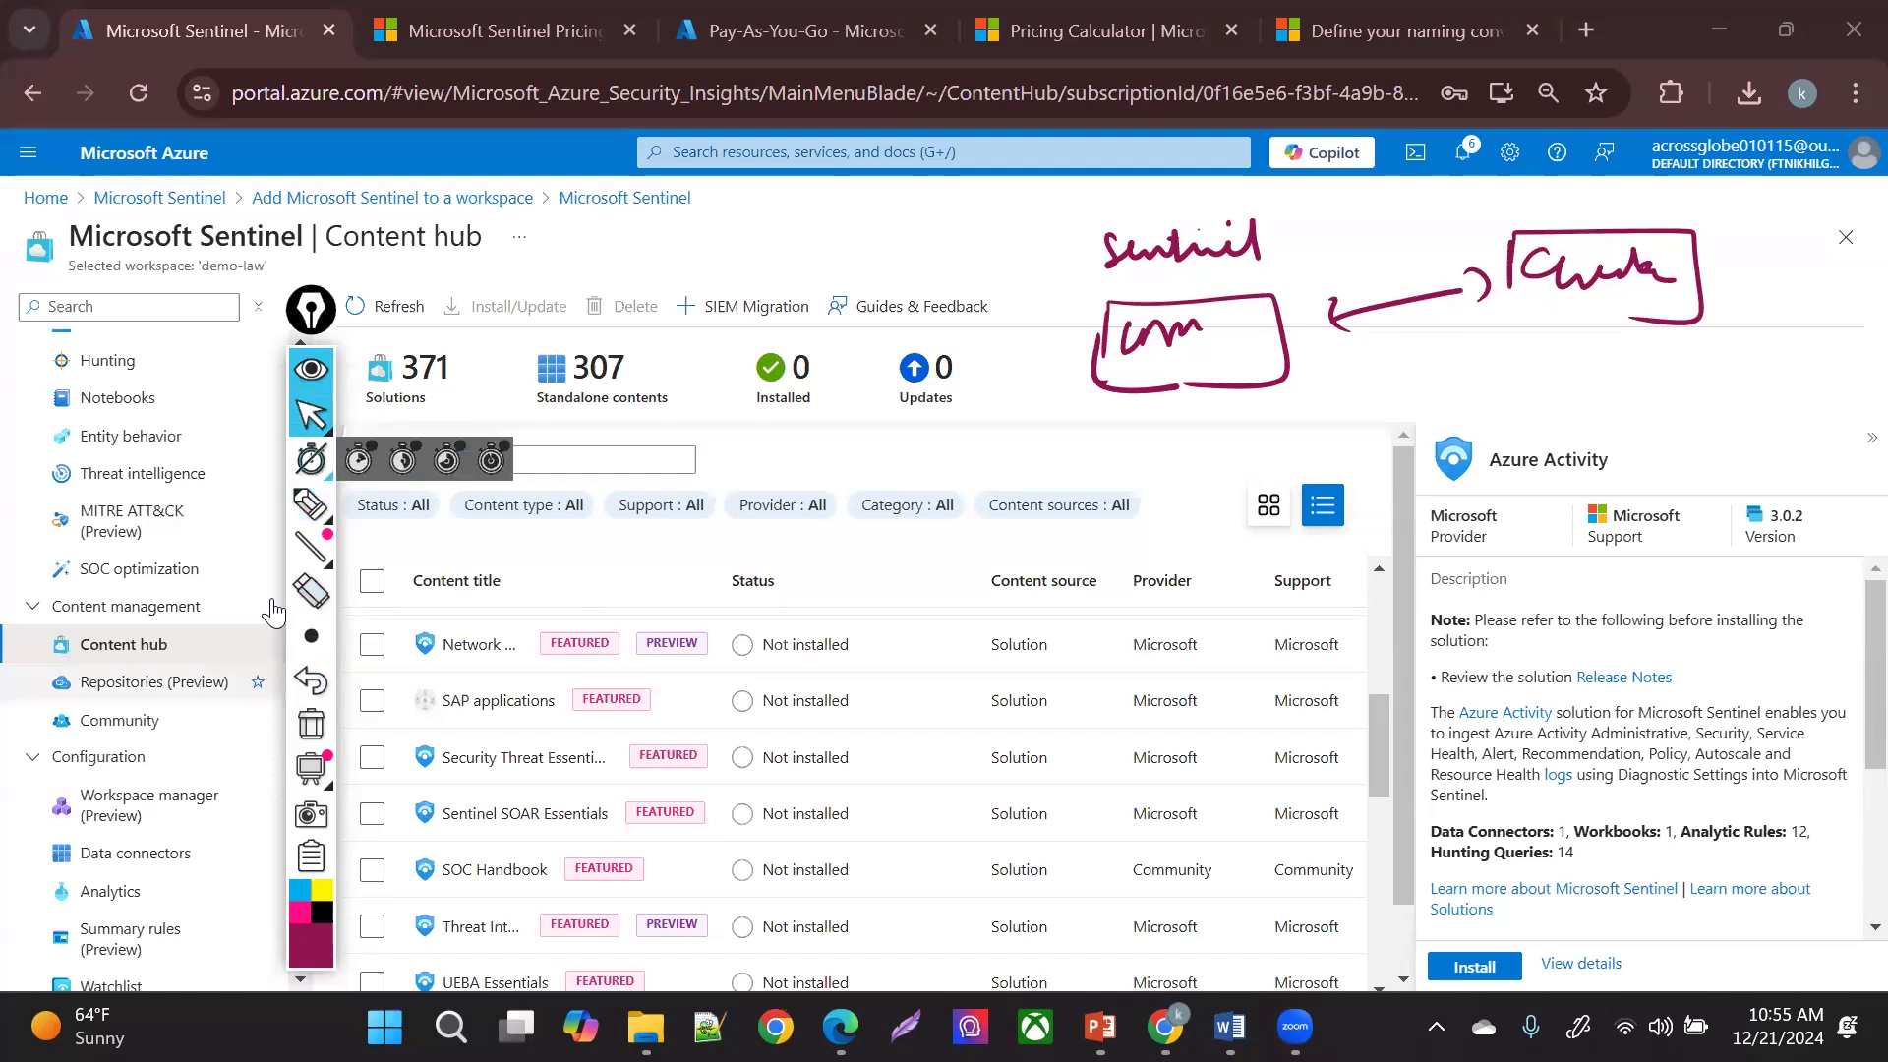
{"action": "left_click", "coordinate": [116, 852]}
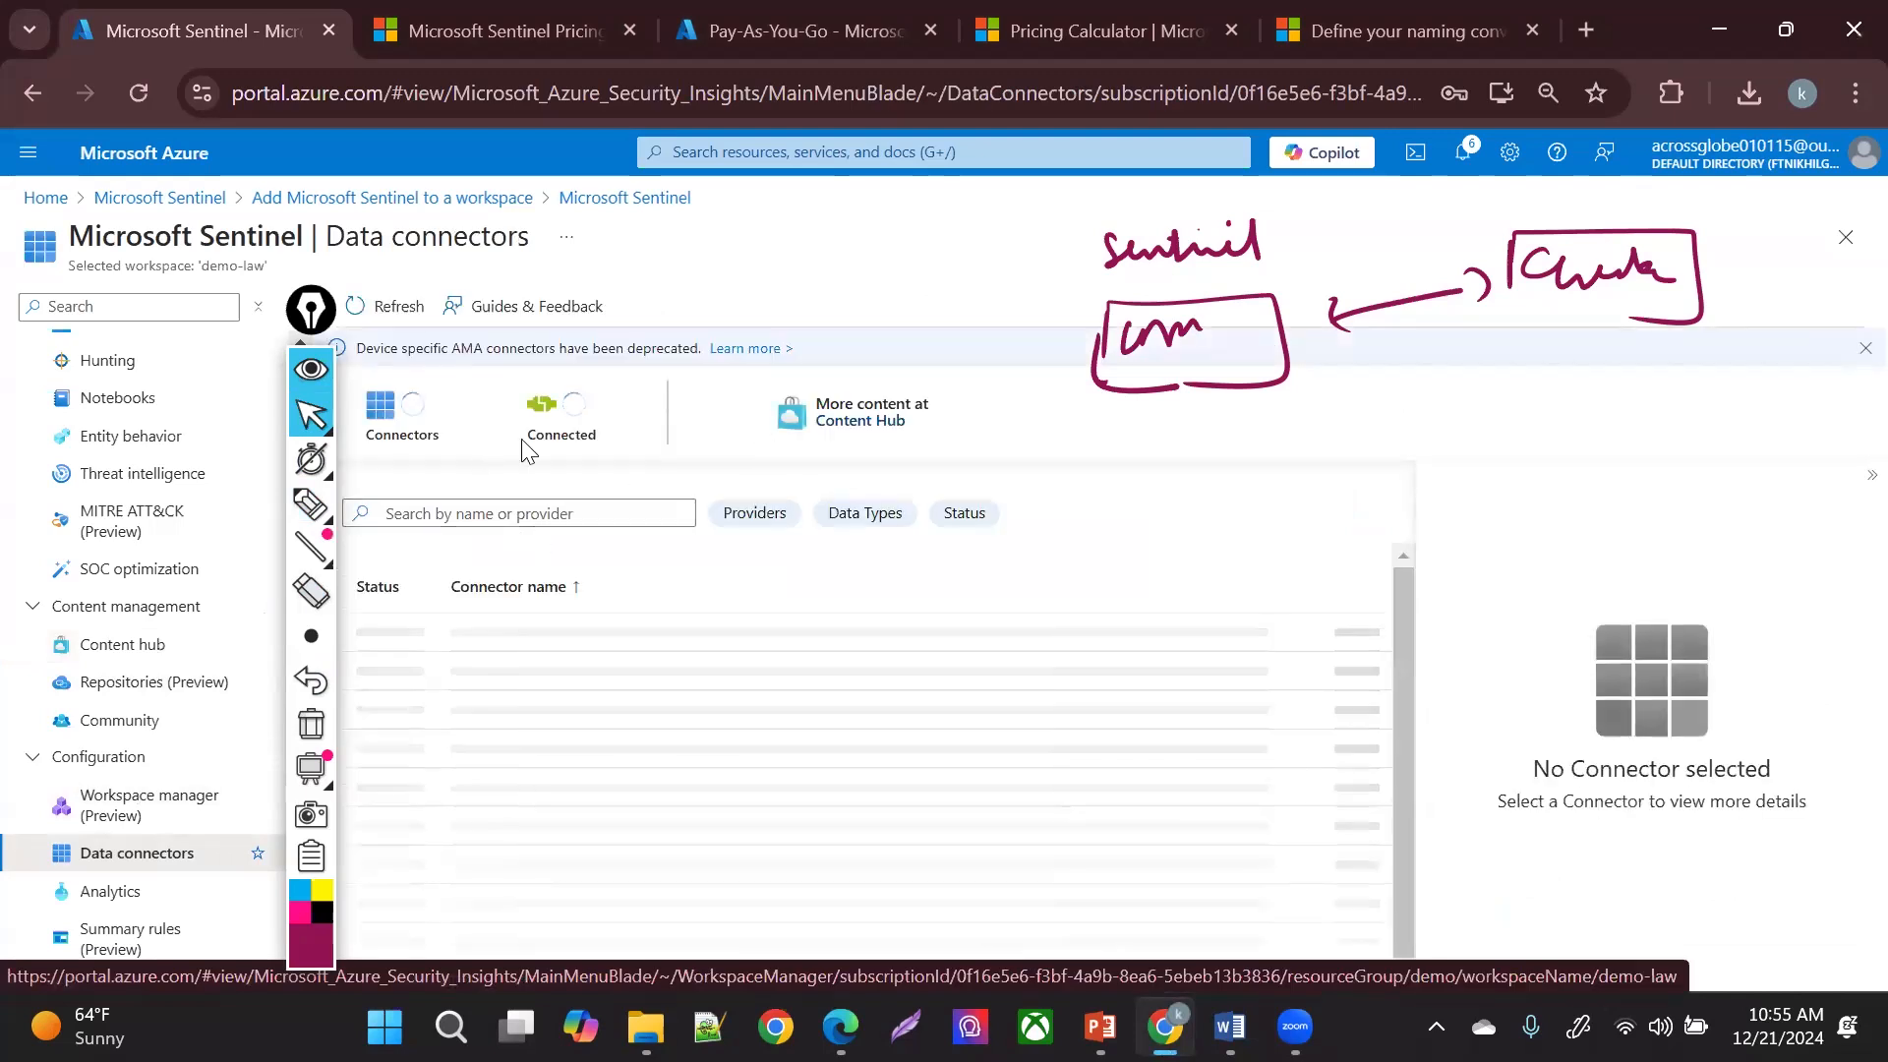
{"action": "left_click", "coordinate": [442, 553]}
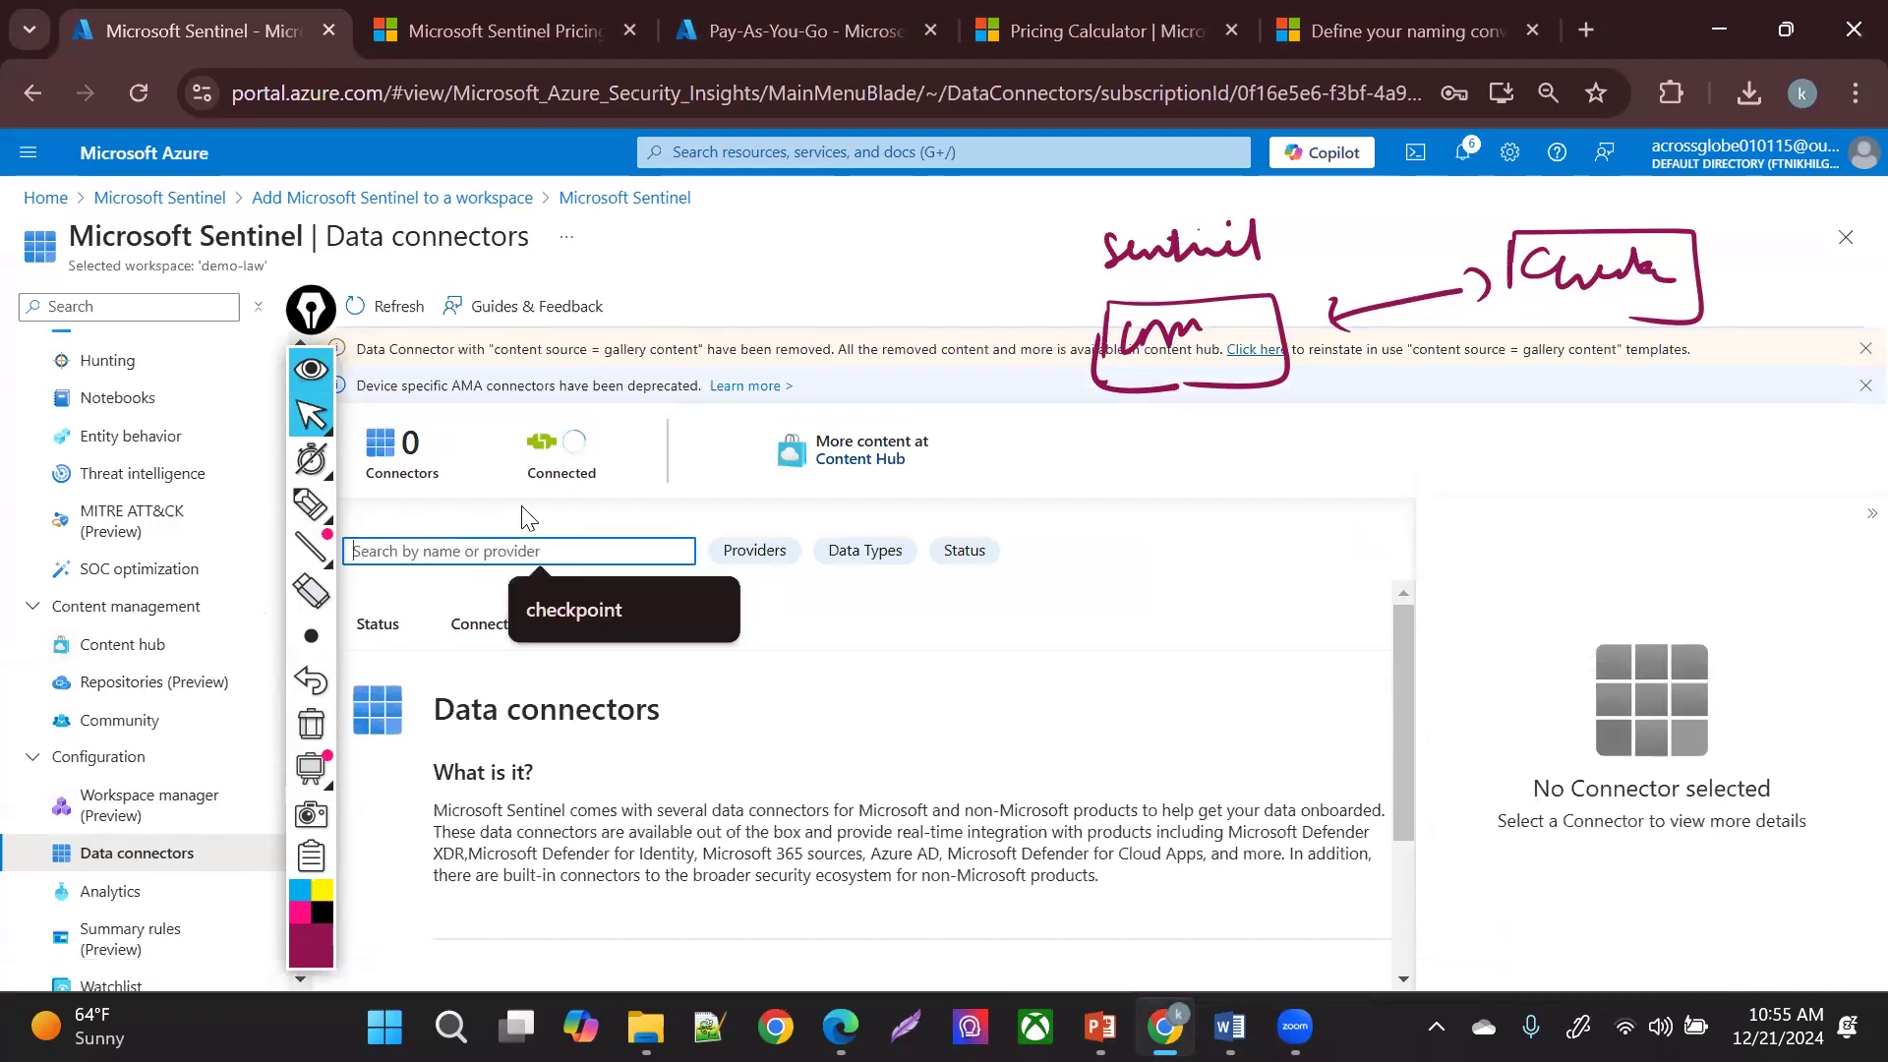
{"action": "type", "text": "CHECP"}
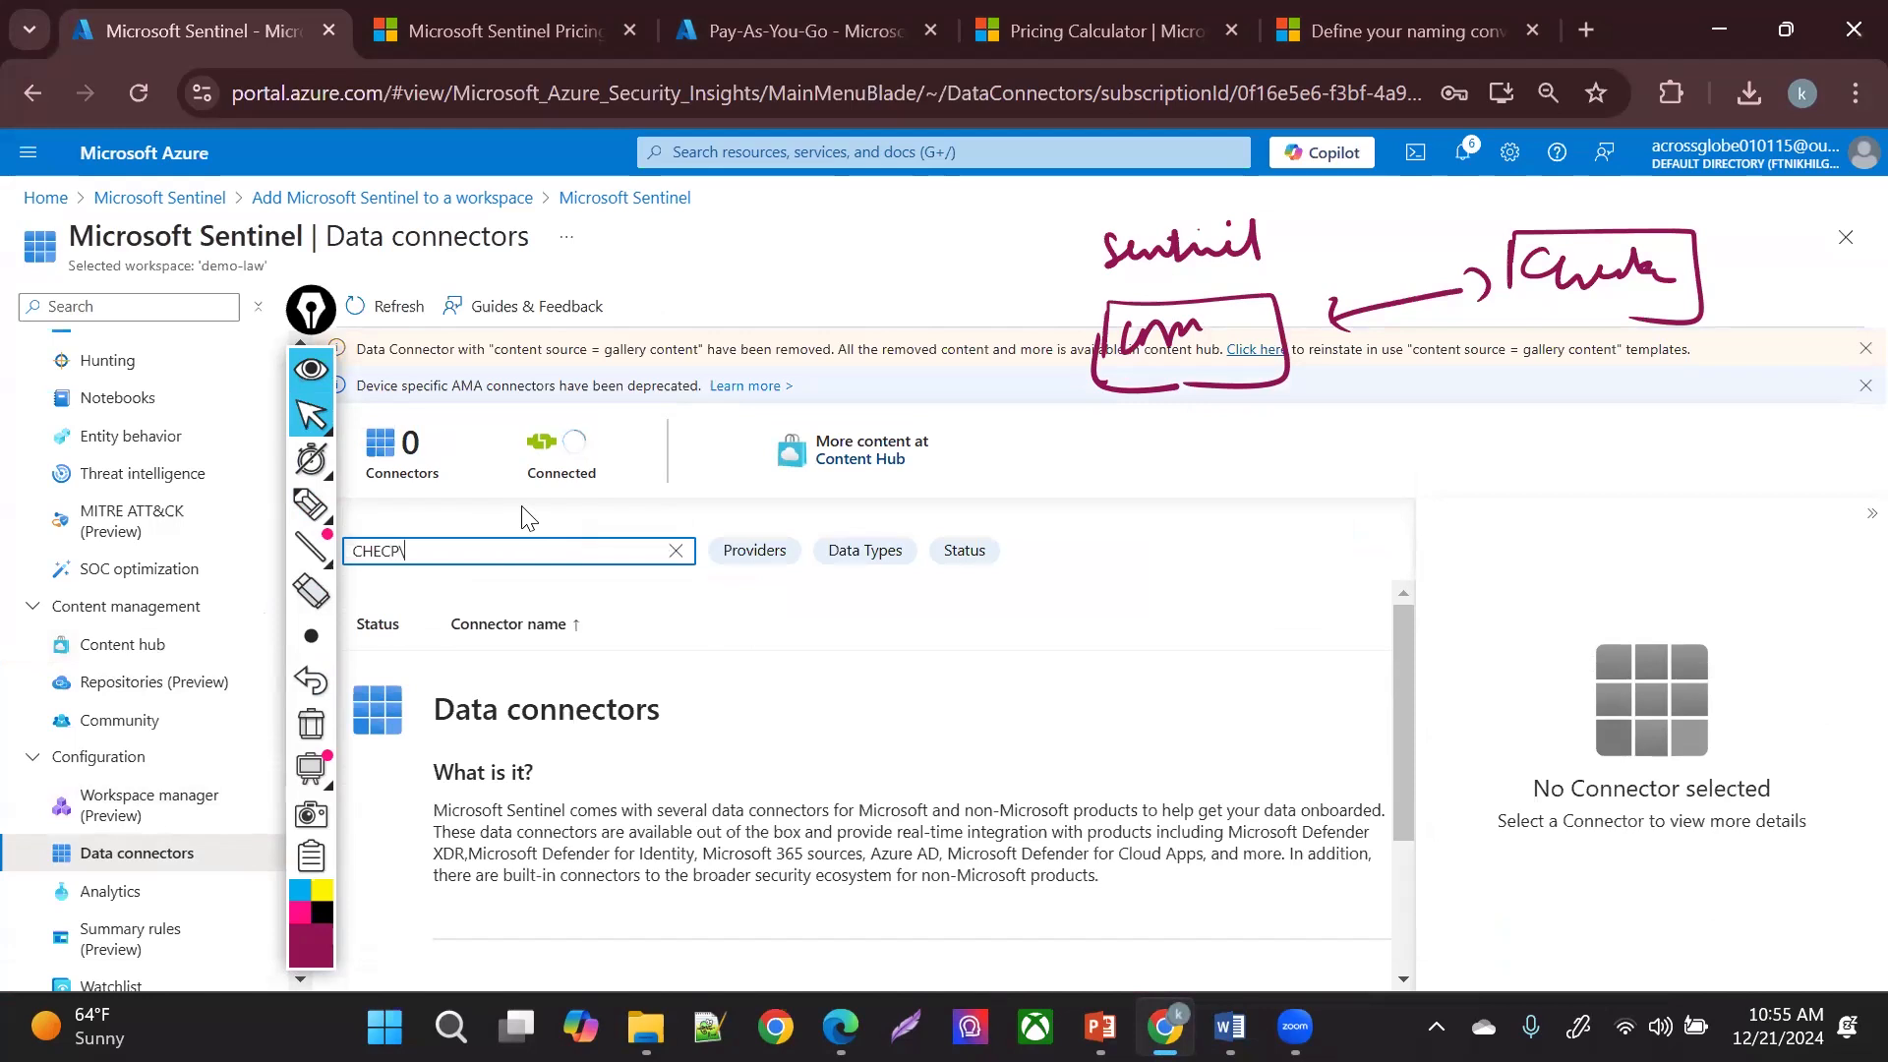
{"action": "key", "text": "BackSpace"}
{"action": "type", "text": "KPOINT"}
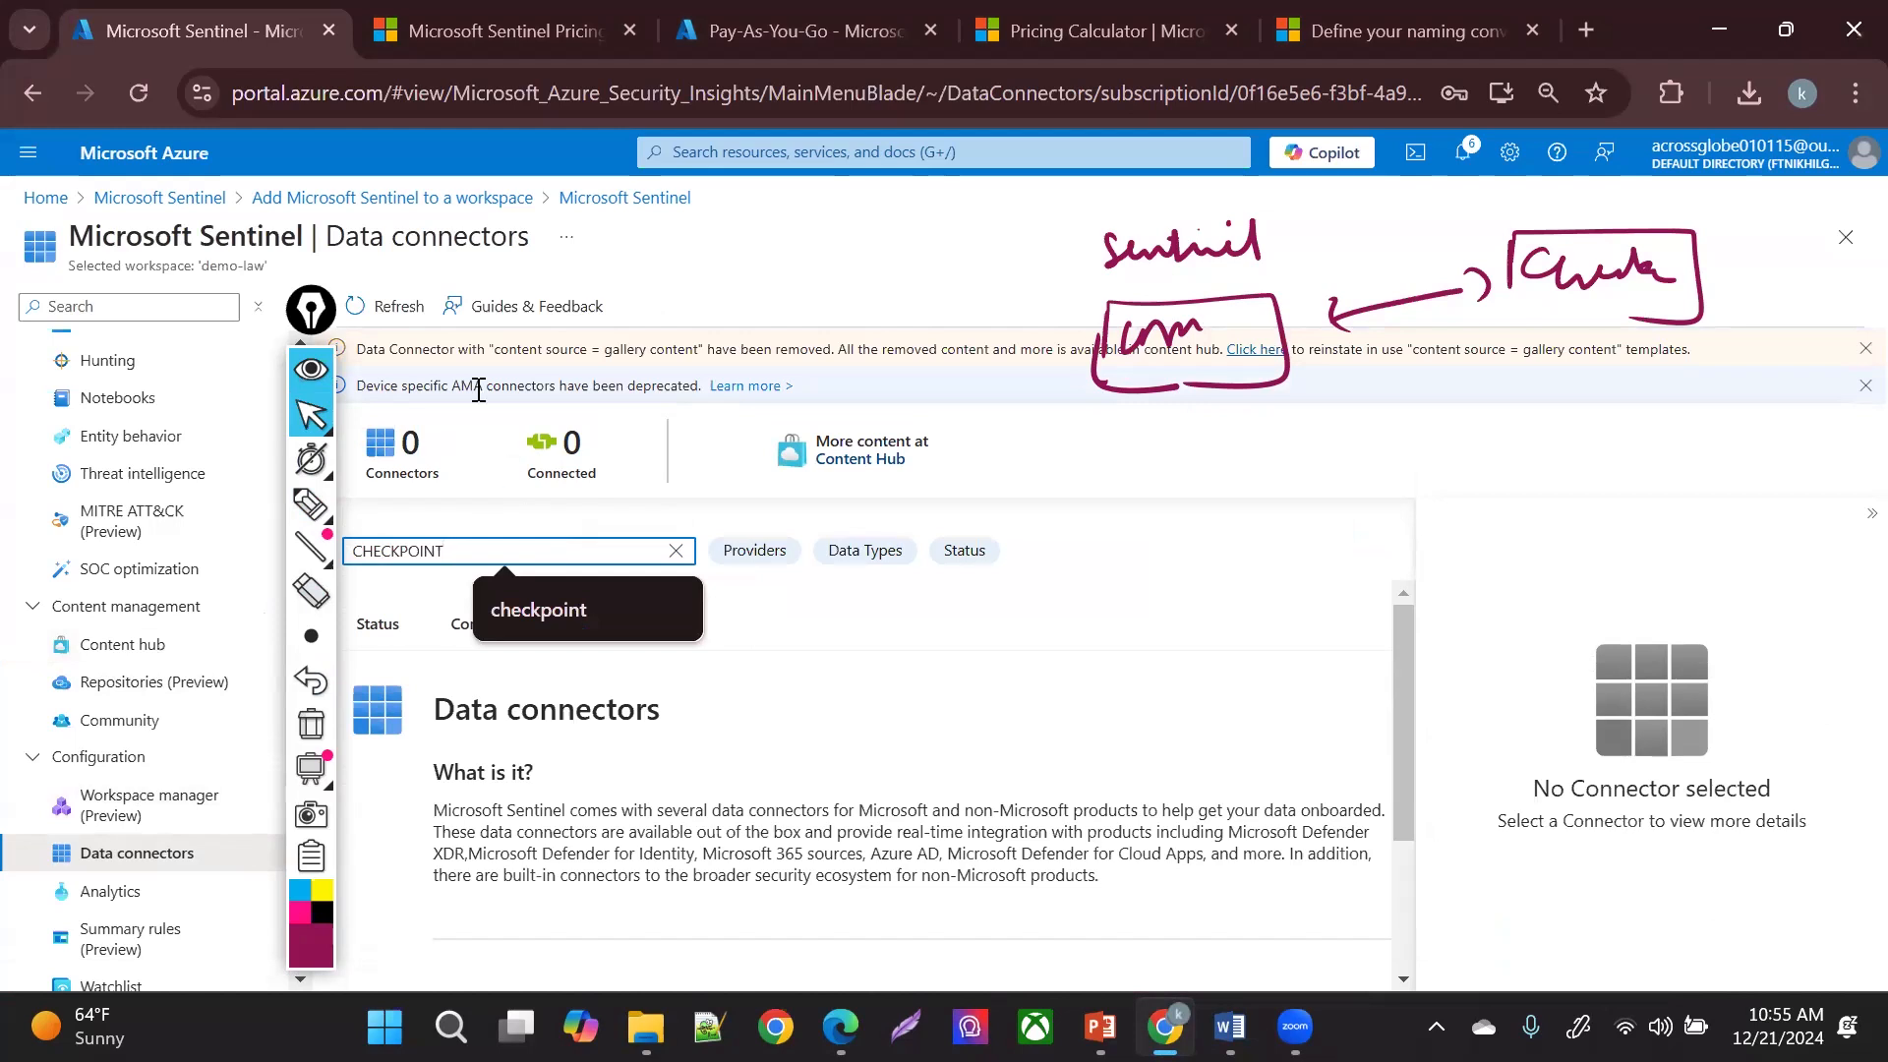
{"action": "left_click", "coordinate": [361, 275]}
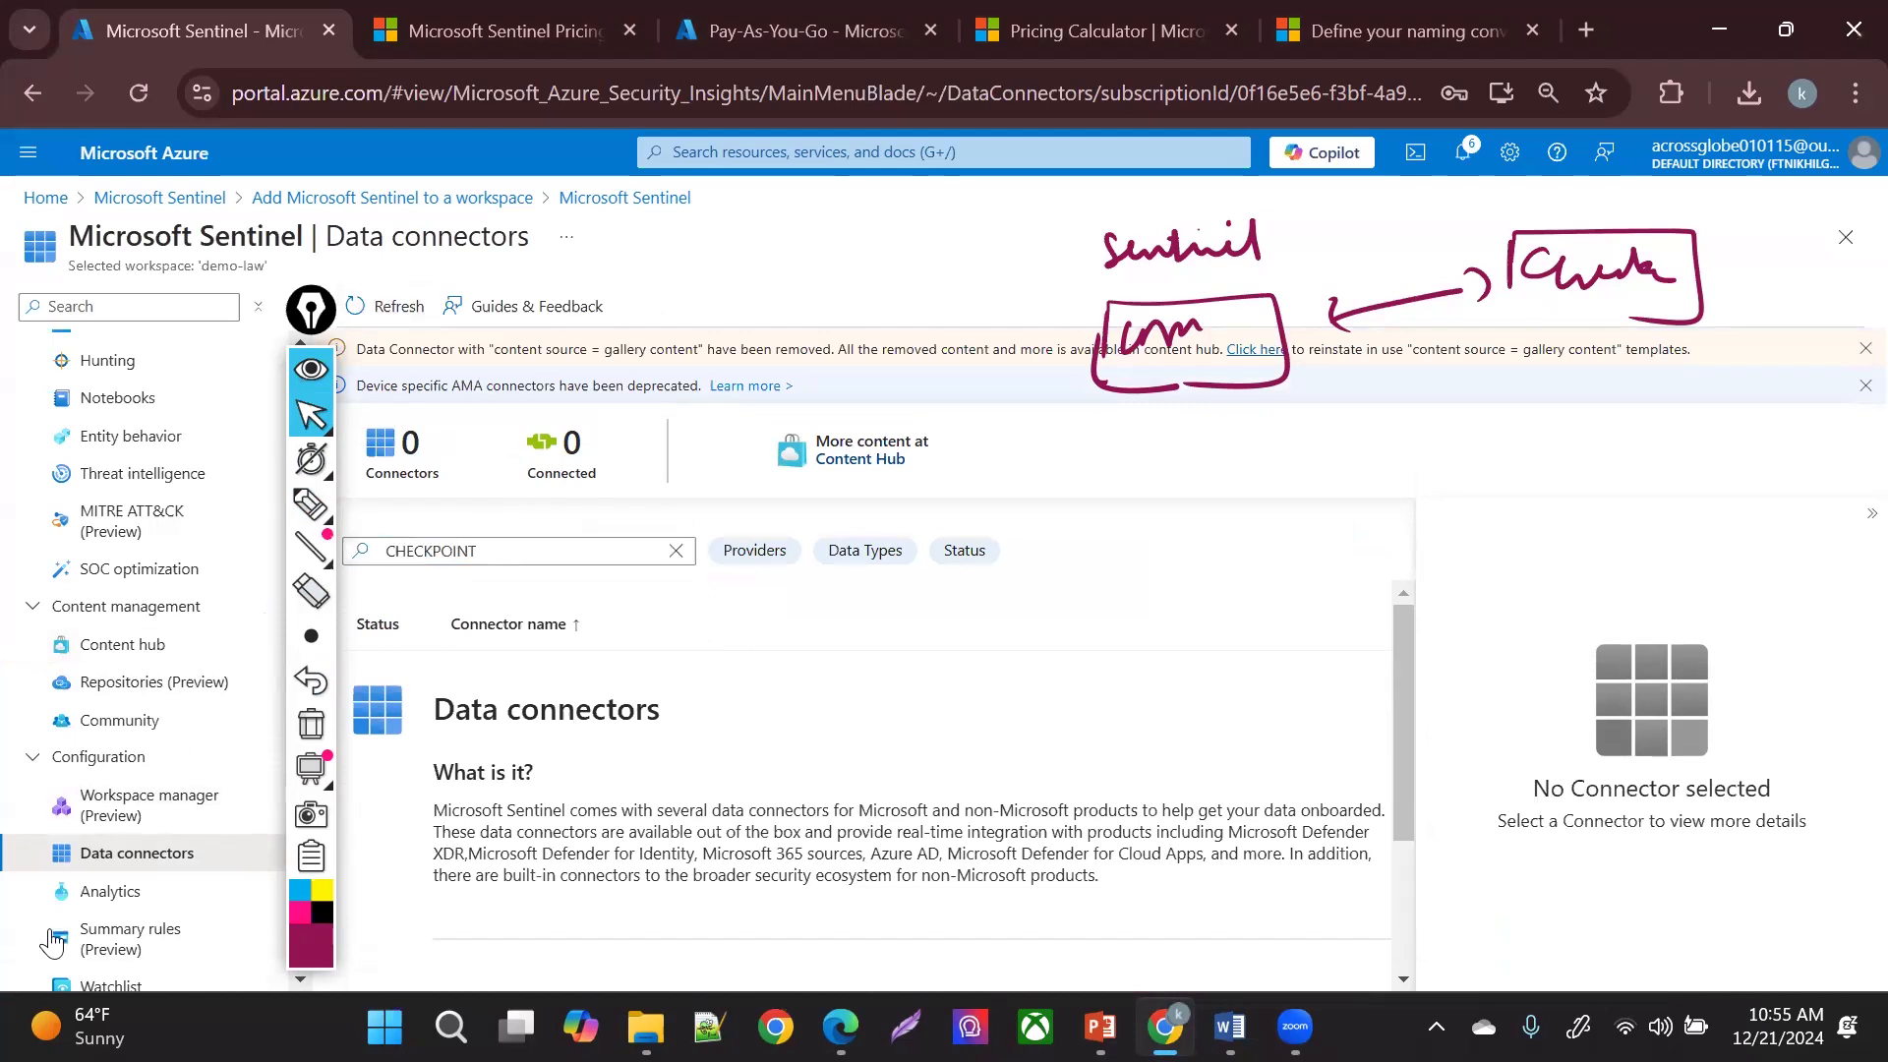
{"action": "left_click", "coordinate": [118, 886]}
{"action": "left_click", "coordinate": [120, 869]}
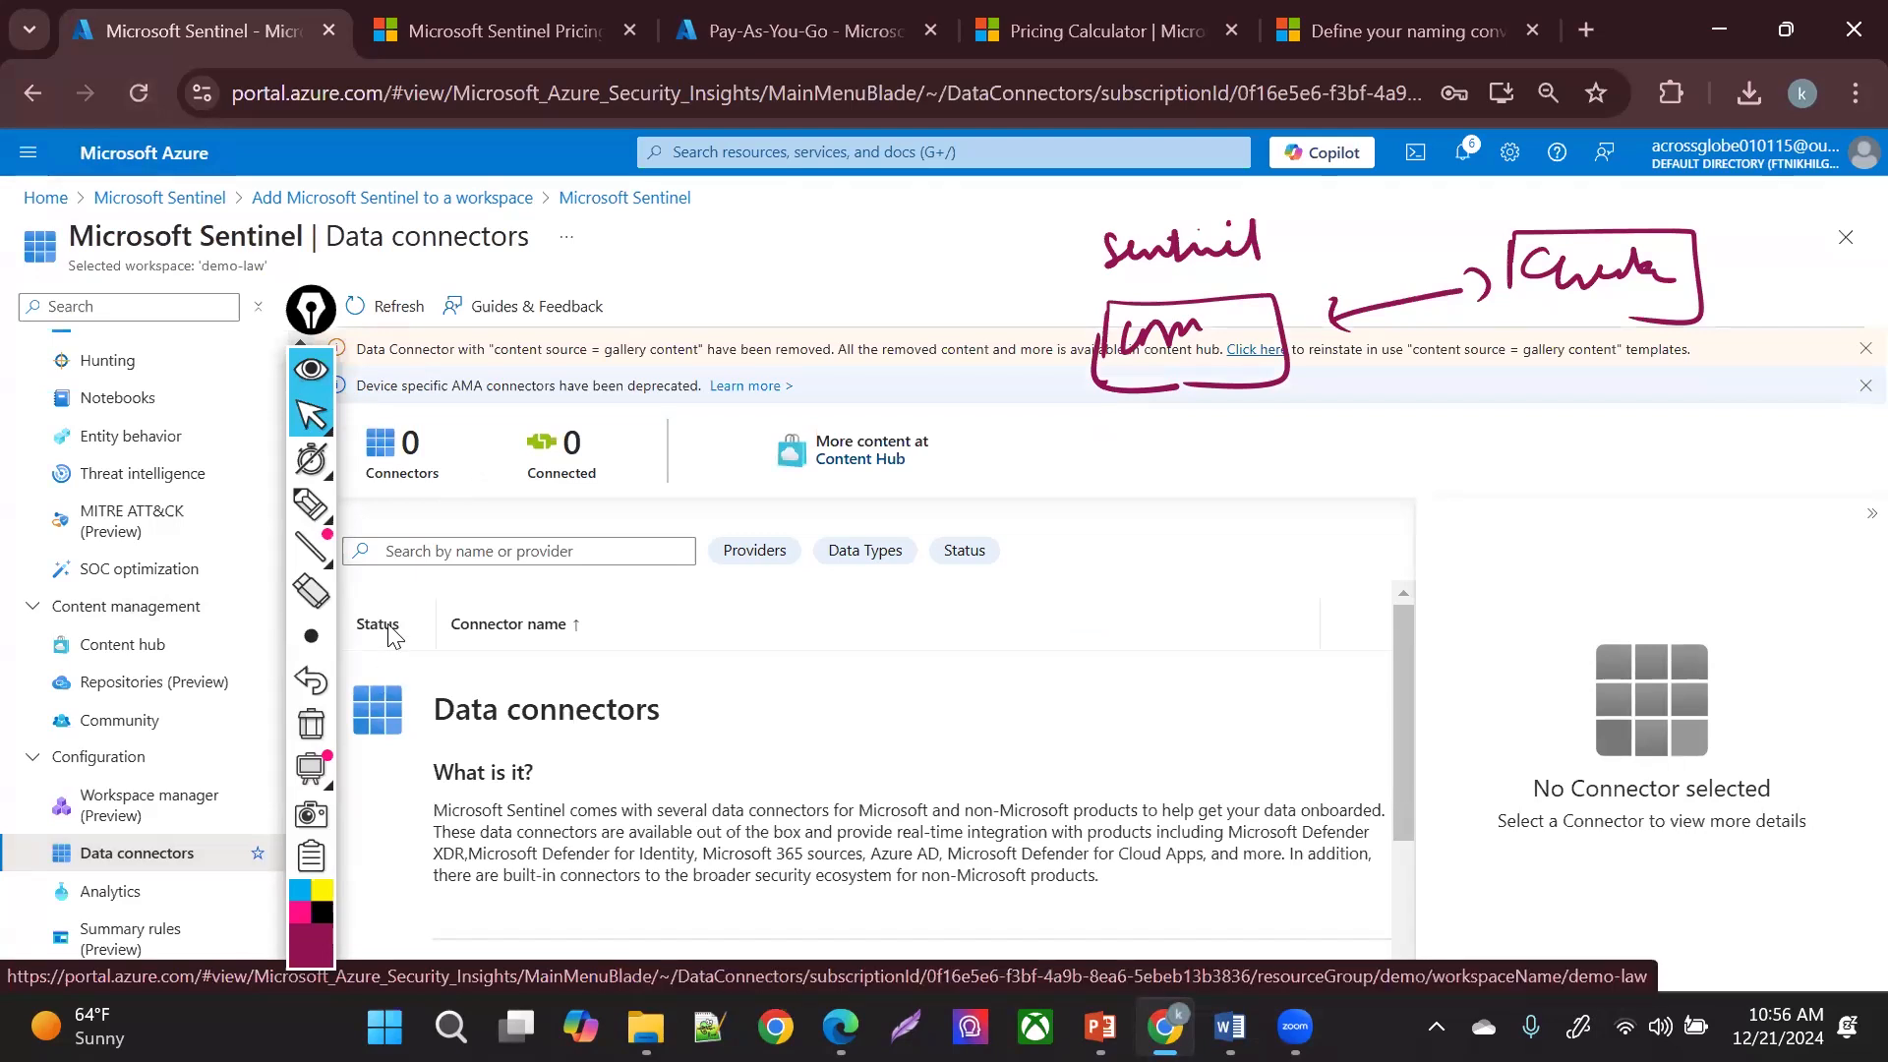
- Return to the Content hub and search its solutions for "CHECKPOINT"
{"action": "left_click", "coordinate": [148, 646]}
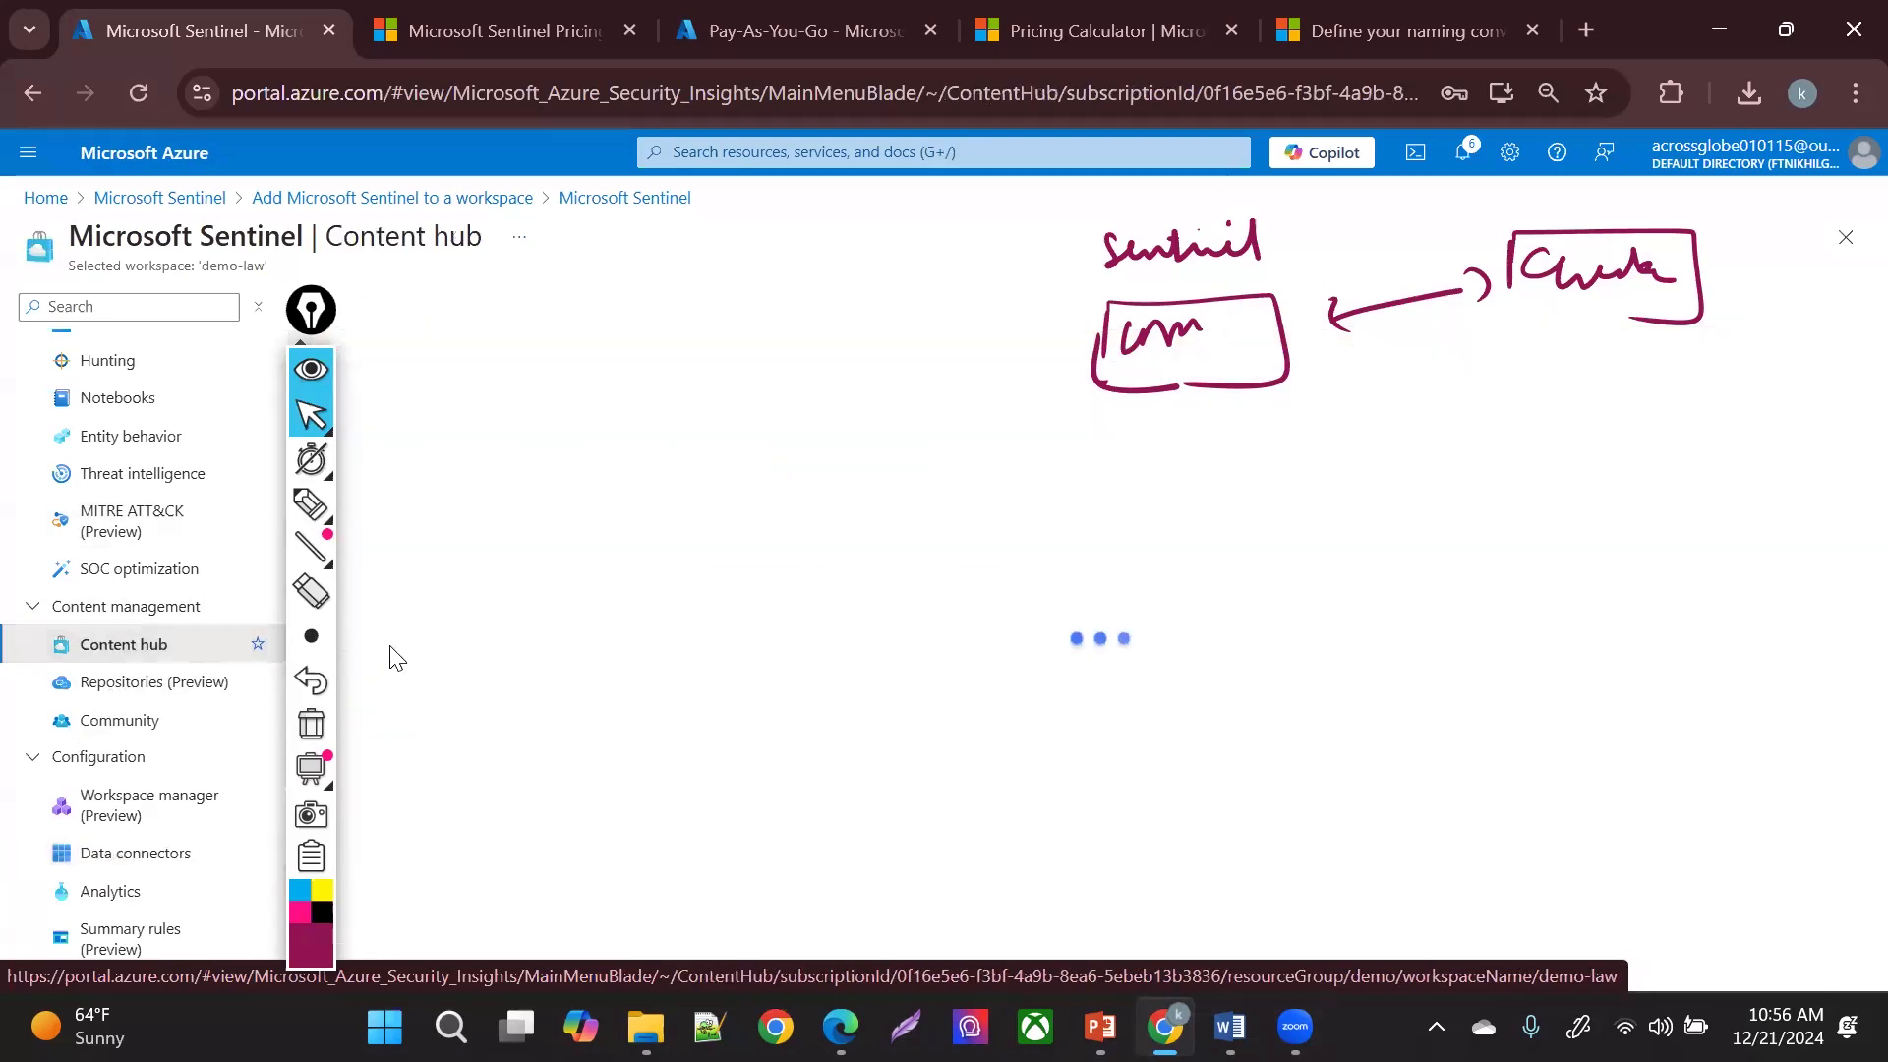
{"action": "left_click", "coordinate": [547, 461]}
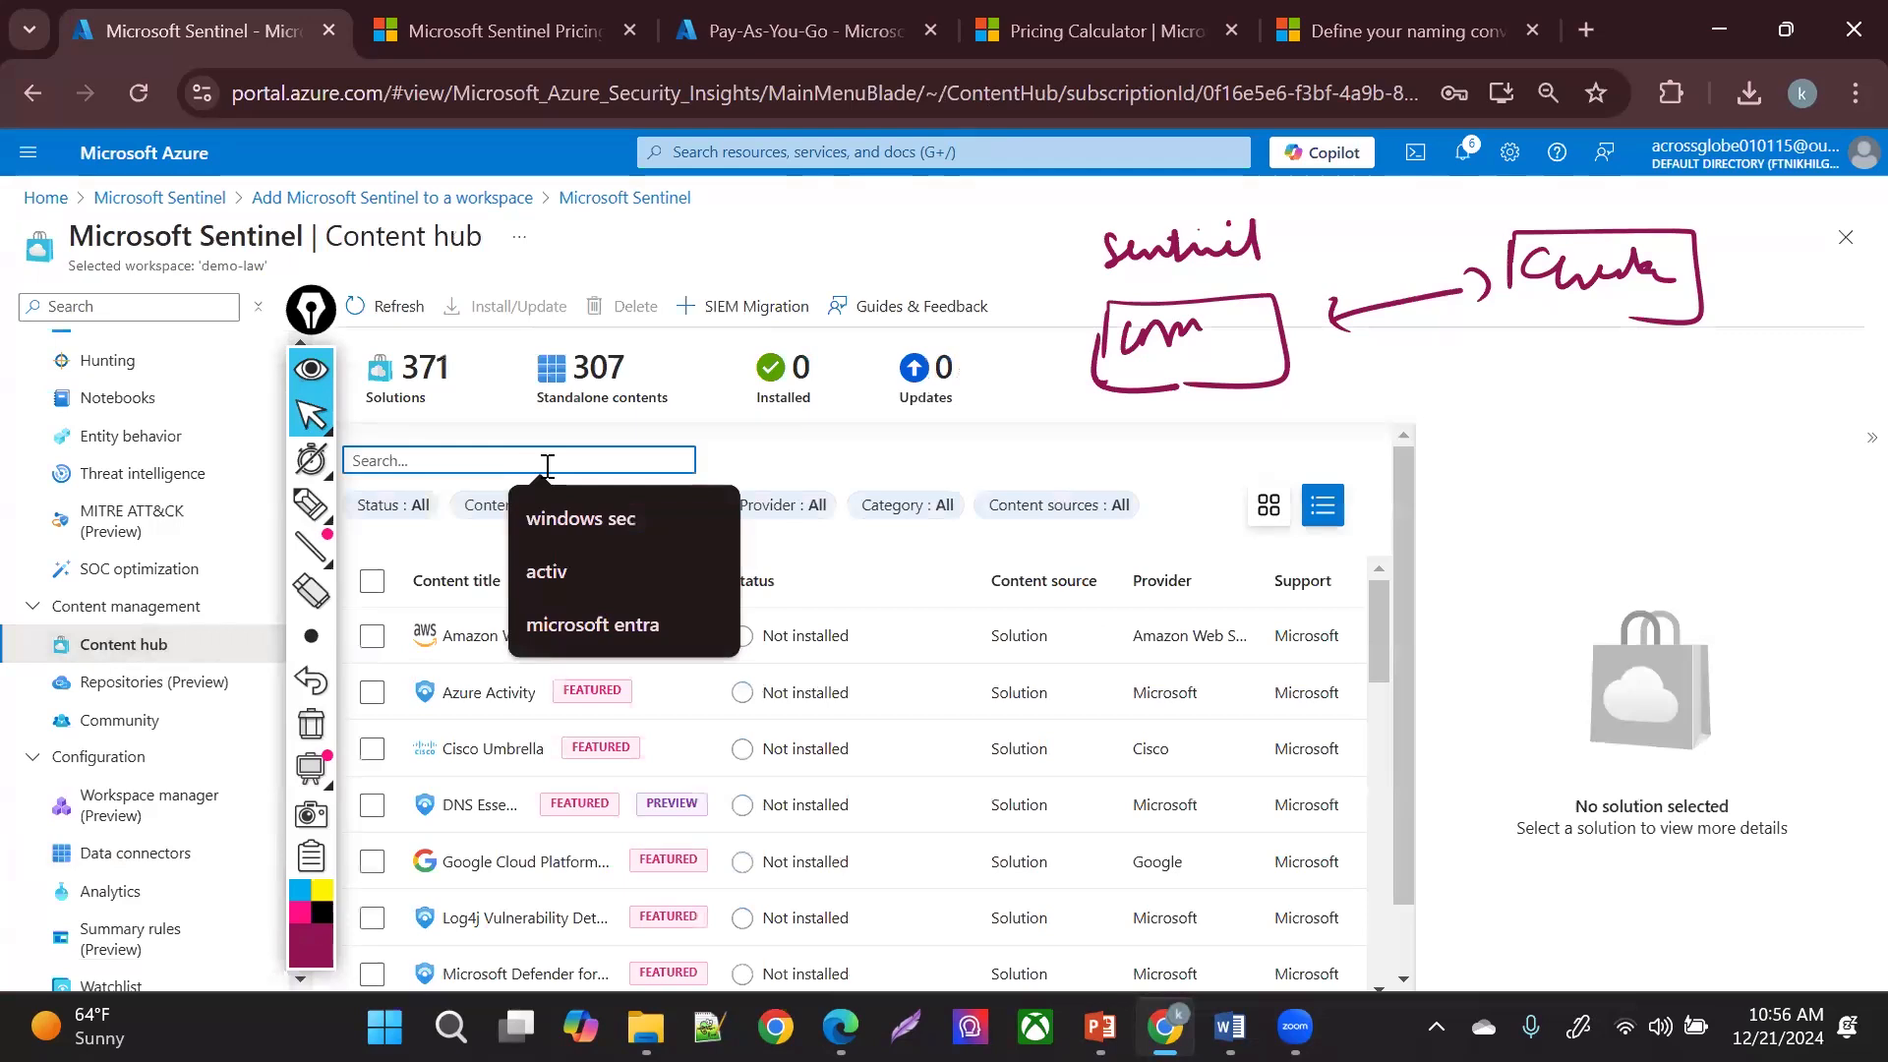
{"action": "type", "text": "CHECKPOINT"}
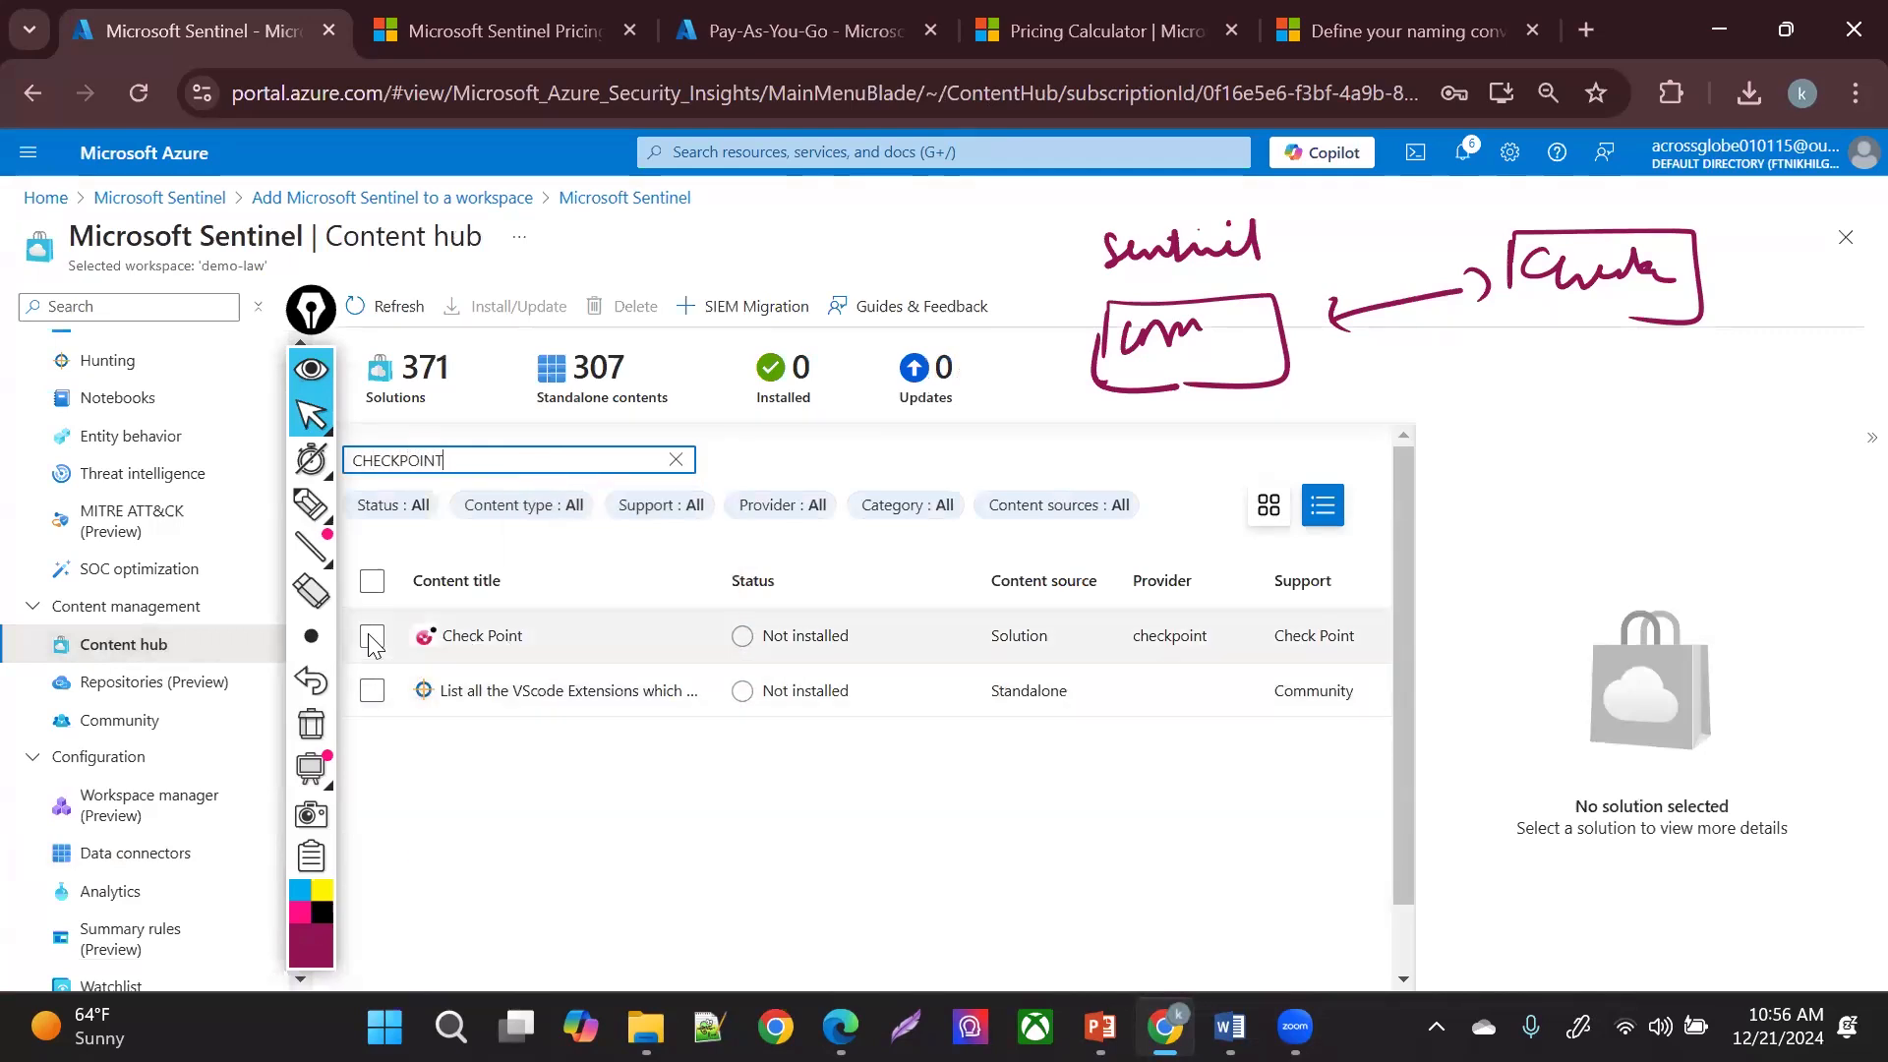
- View the Check Point solution's details, and search the Content hub for "PALO ALTO" to view Palo Alto Networks Cloud NGFW
{"action": "left_click", "coordinate": [371, 637]}
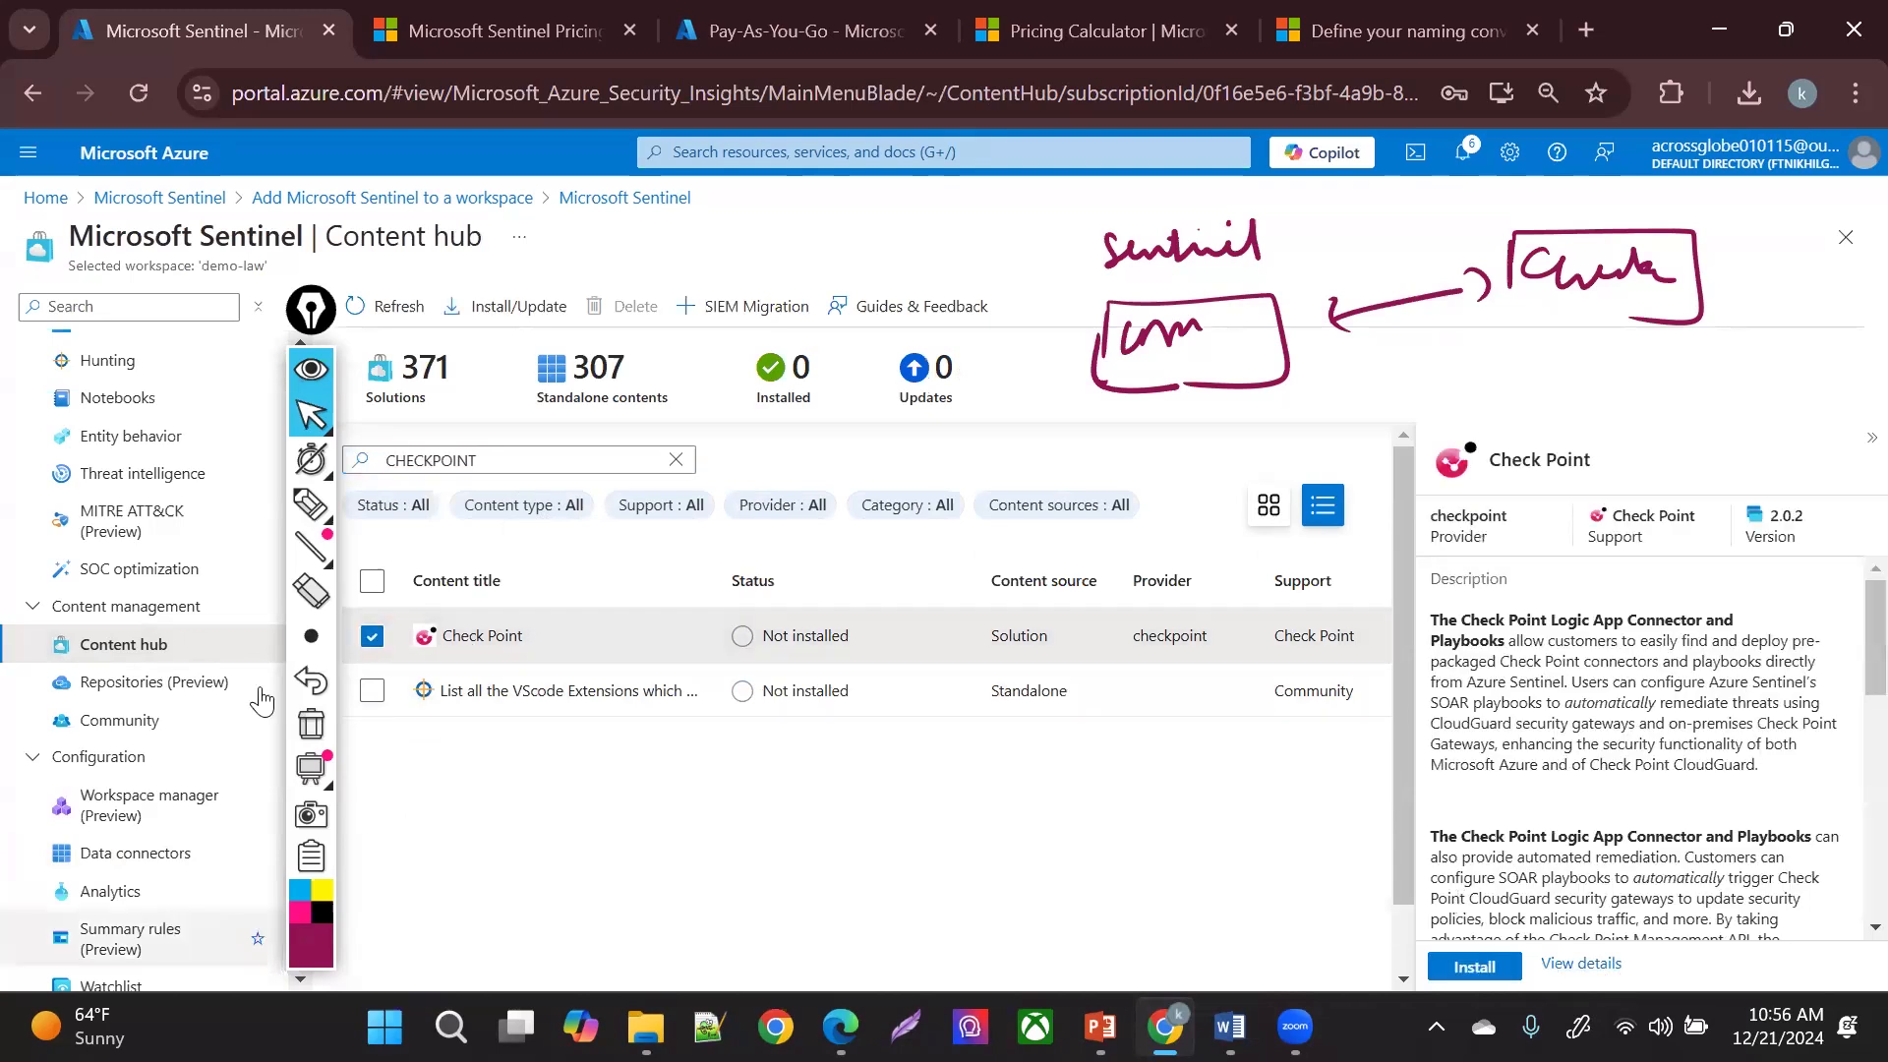
{"action": "left_click", "coordinate": [418, 454]}
{"action": "double_click", "coordinate": [420, 455]}
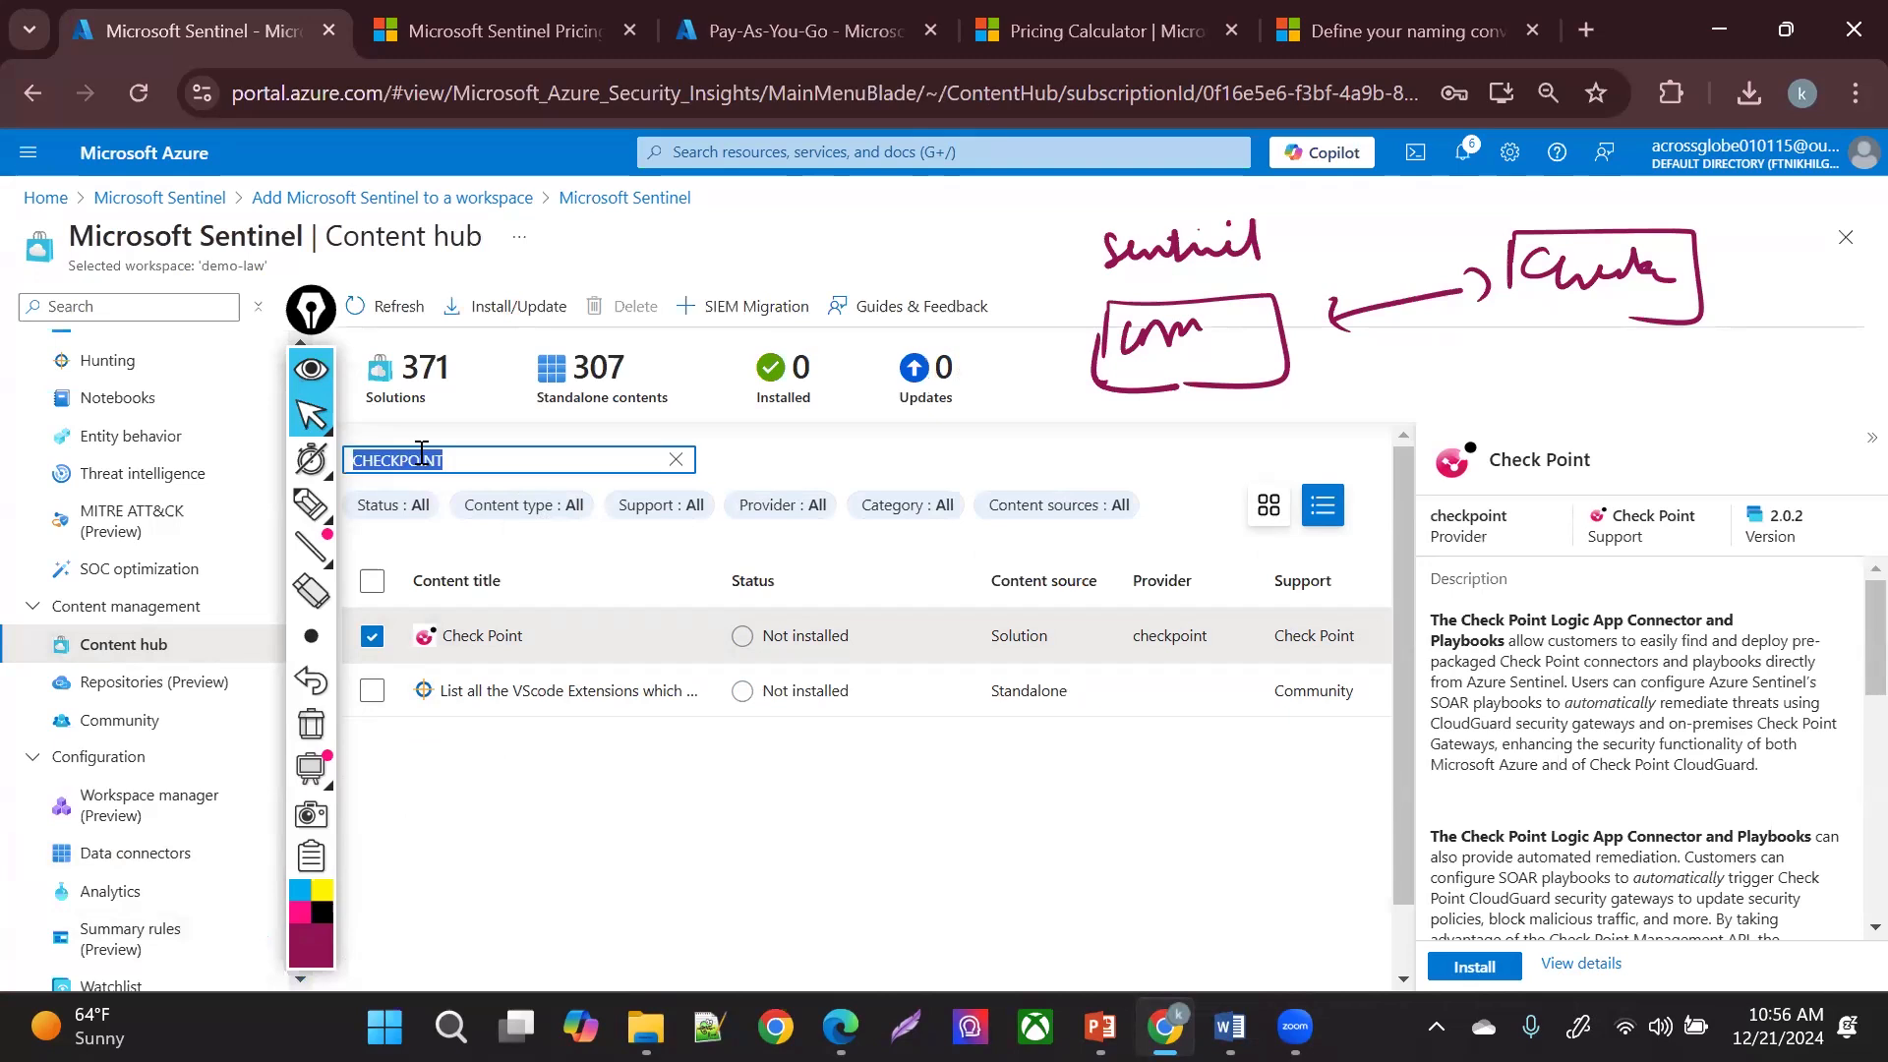
{"action": "type", "text": "PALO ALTO"}
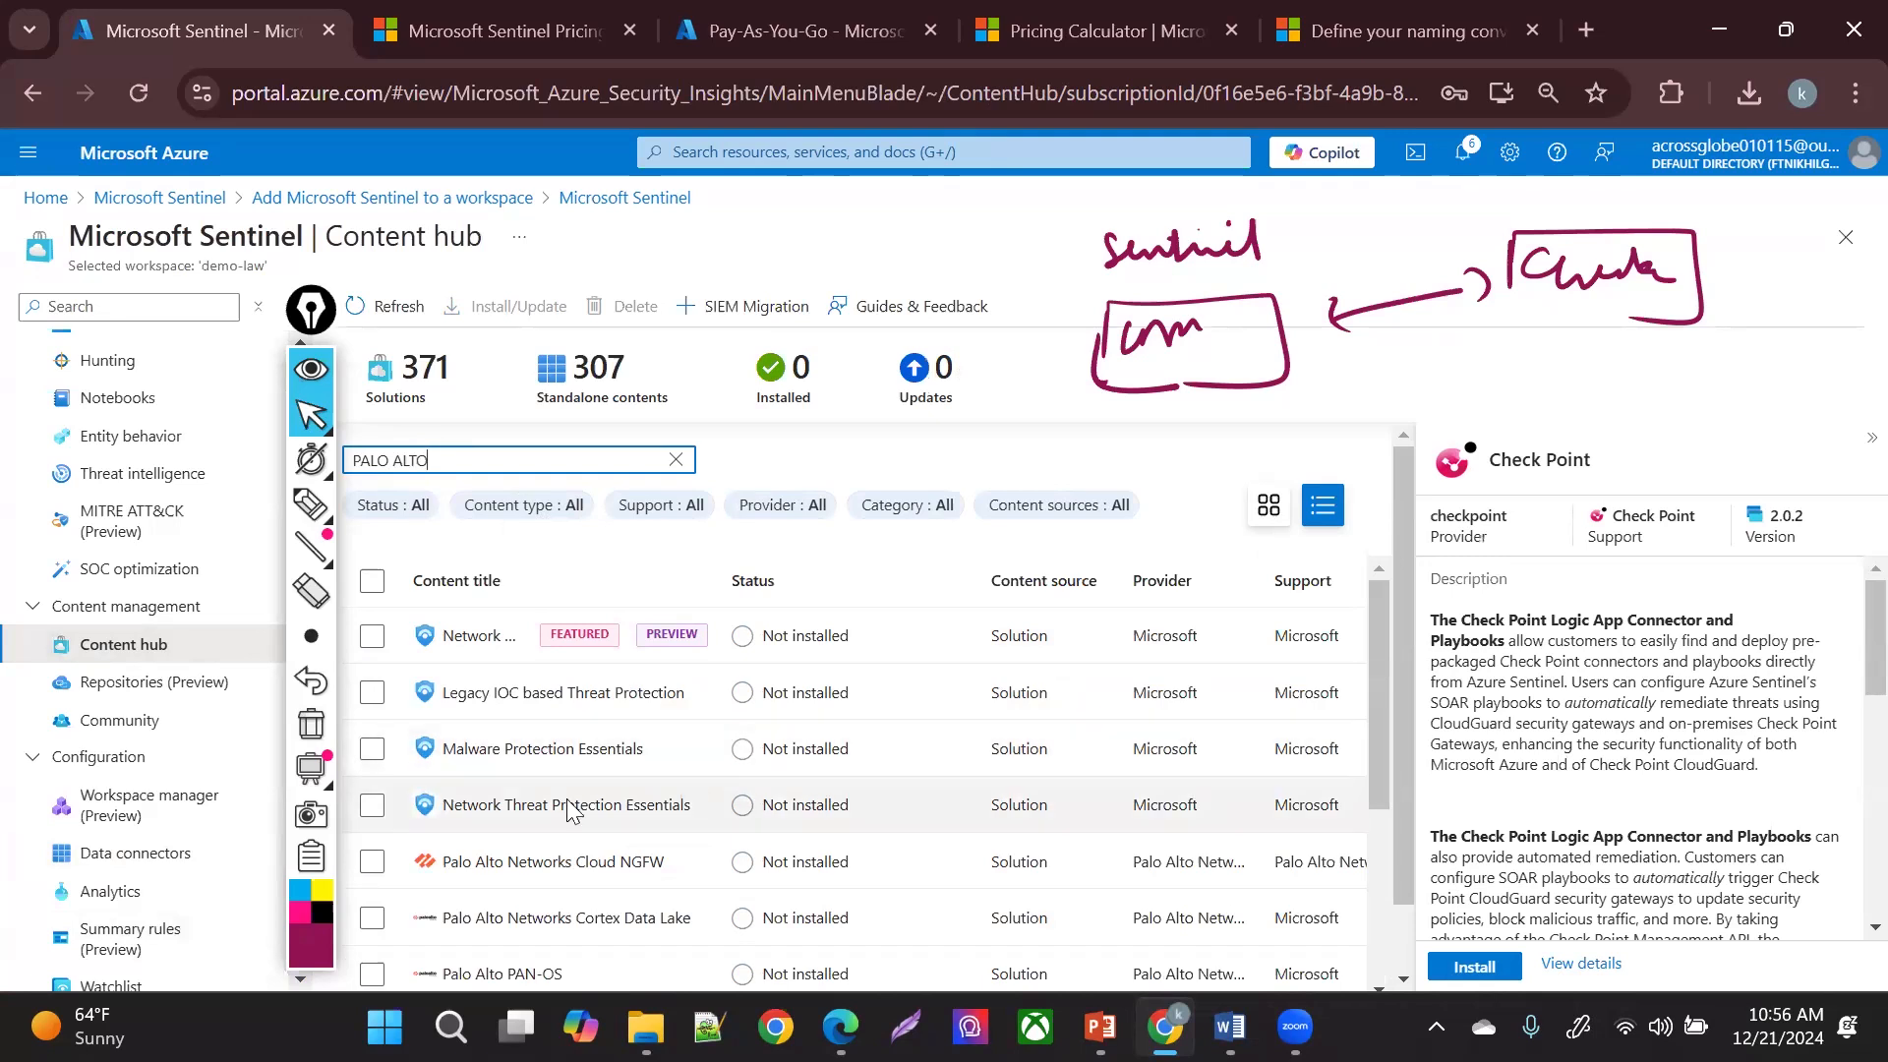
{"action": "left_click", "coordinate": [372, 861]}
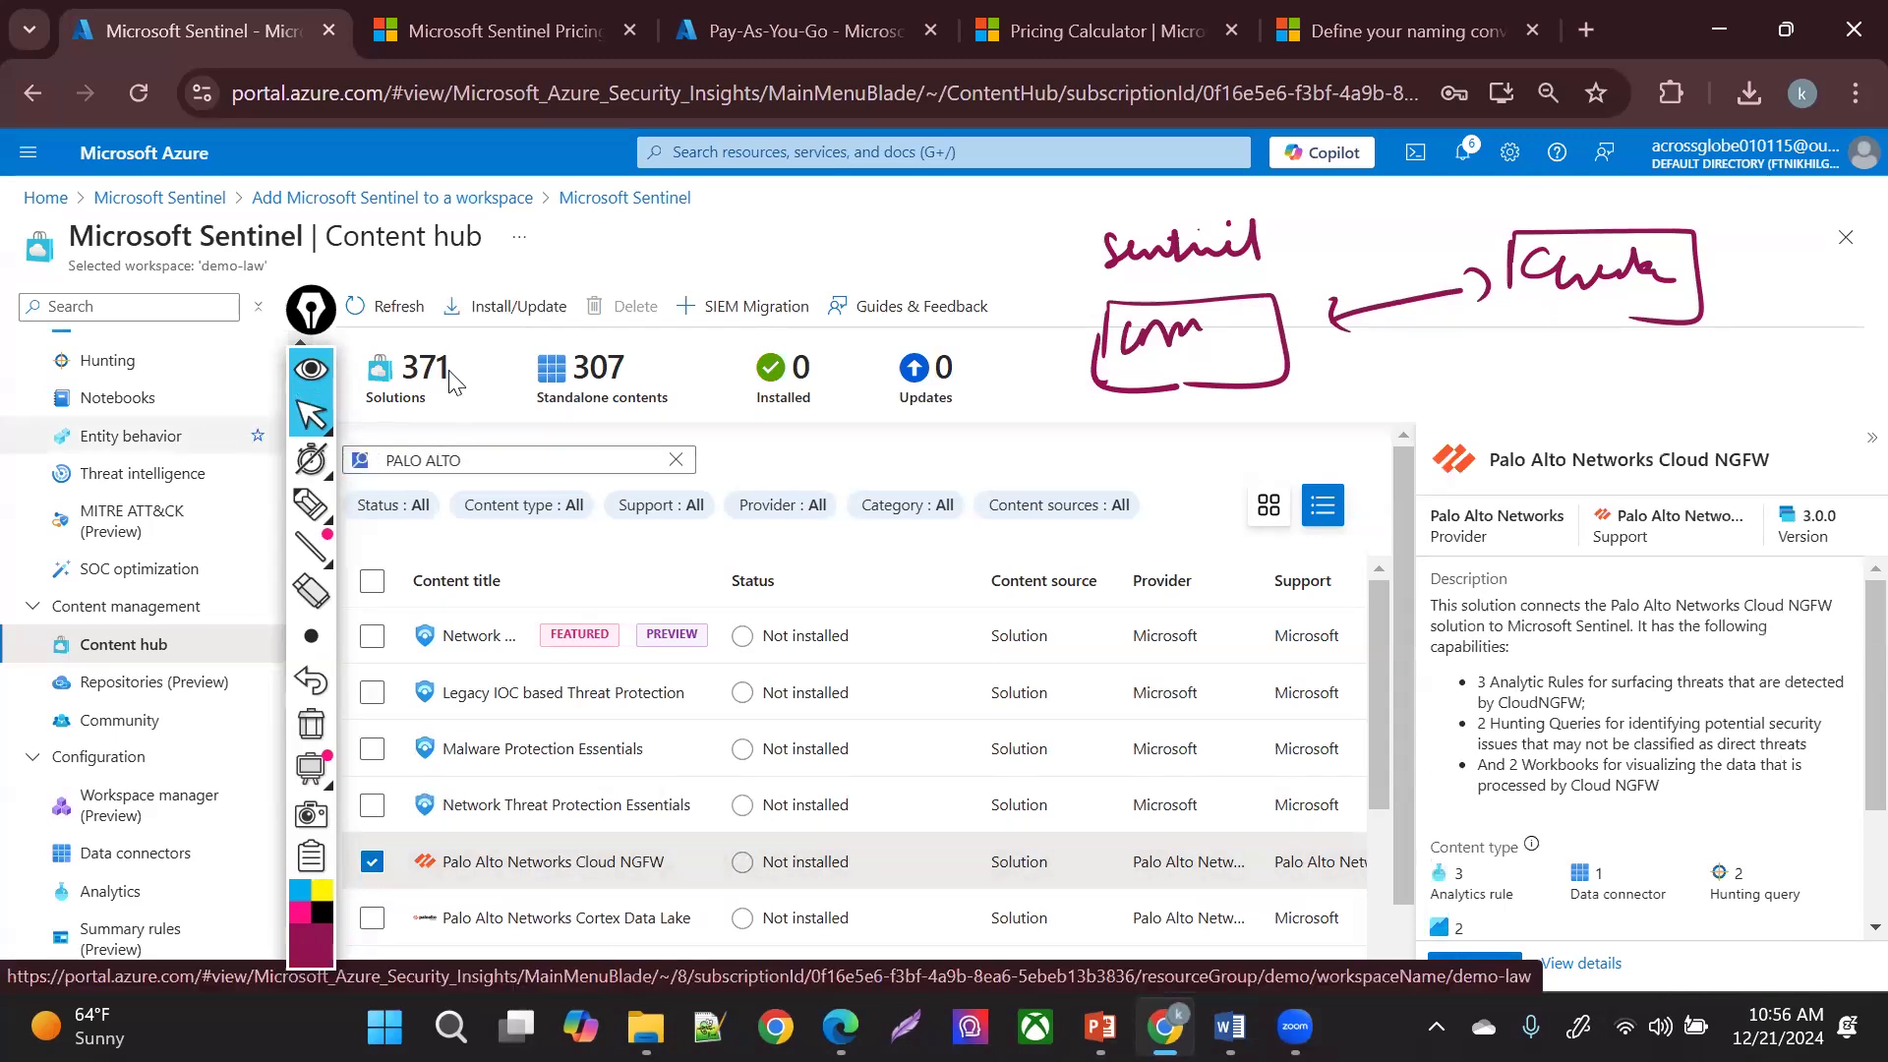
- Search the Content hub for "CHECKPOINT" again and install the Check Point solution after reviewing its description
{"action": "left_click", "coordinate": [676, 459]}
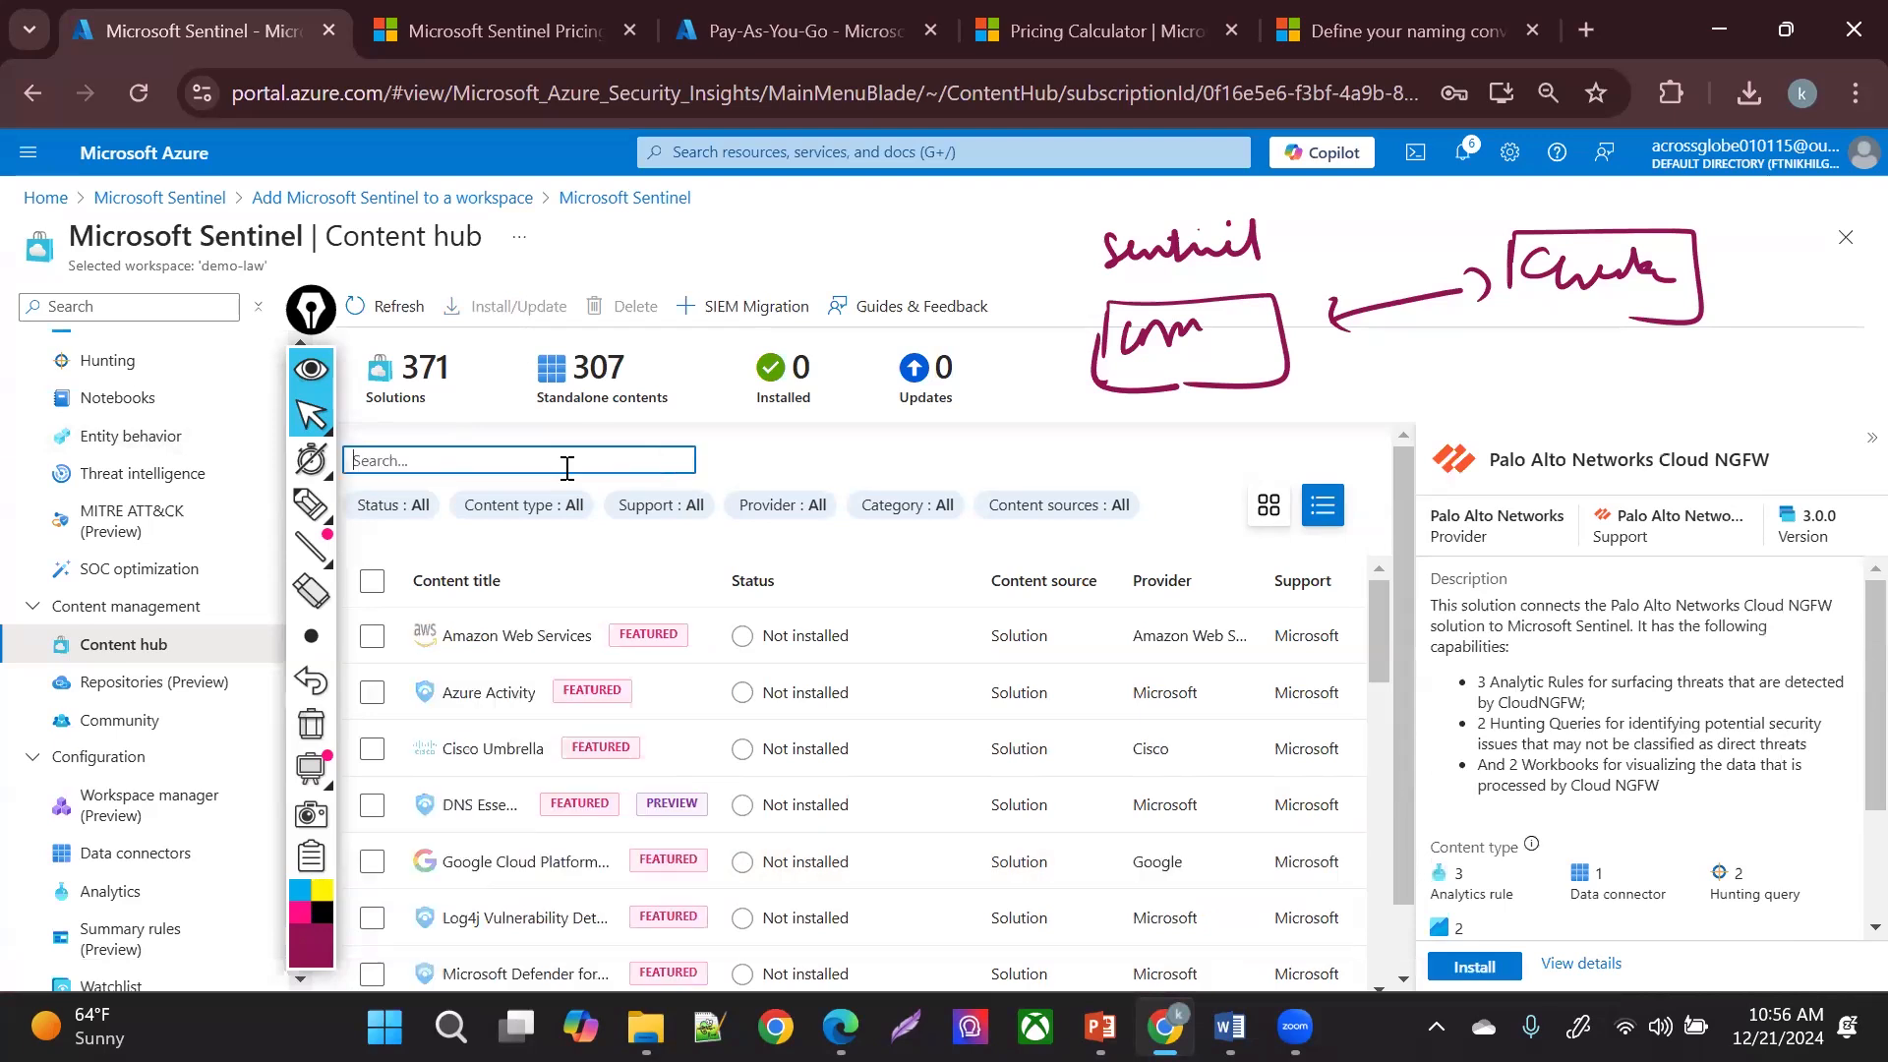
{"action": "left_click", "coordinate": [567, 468]}
{"action": "type", "text": "CHECKPOINT"}
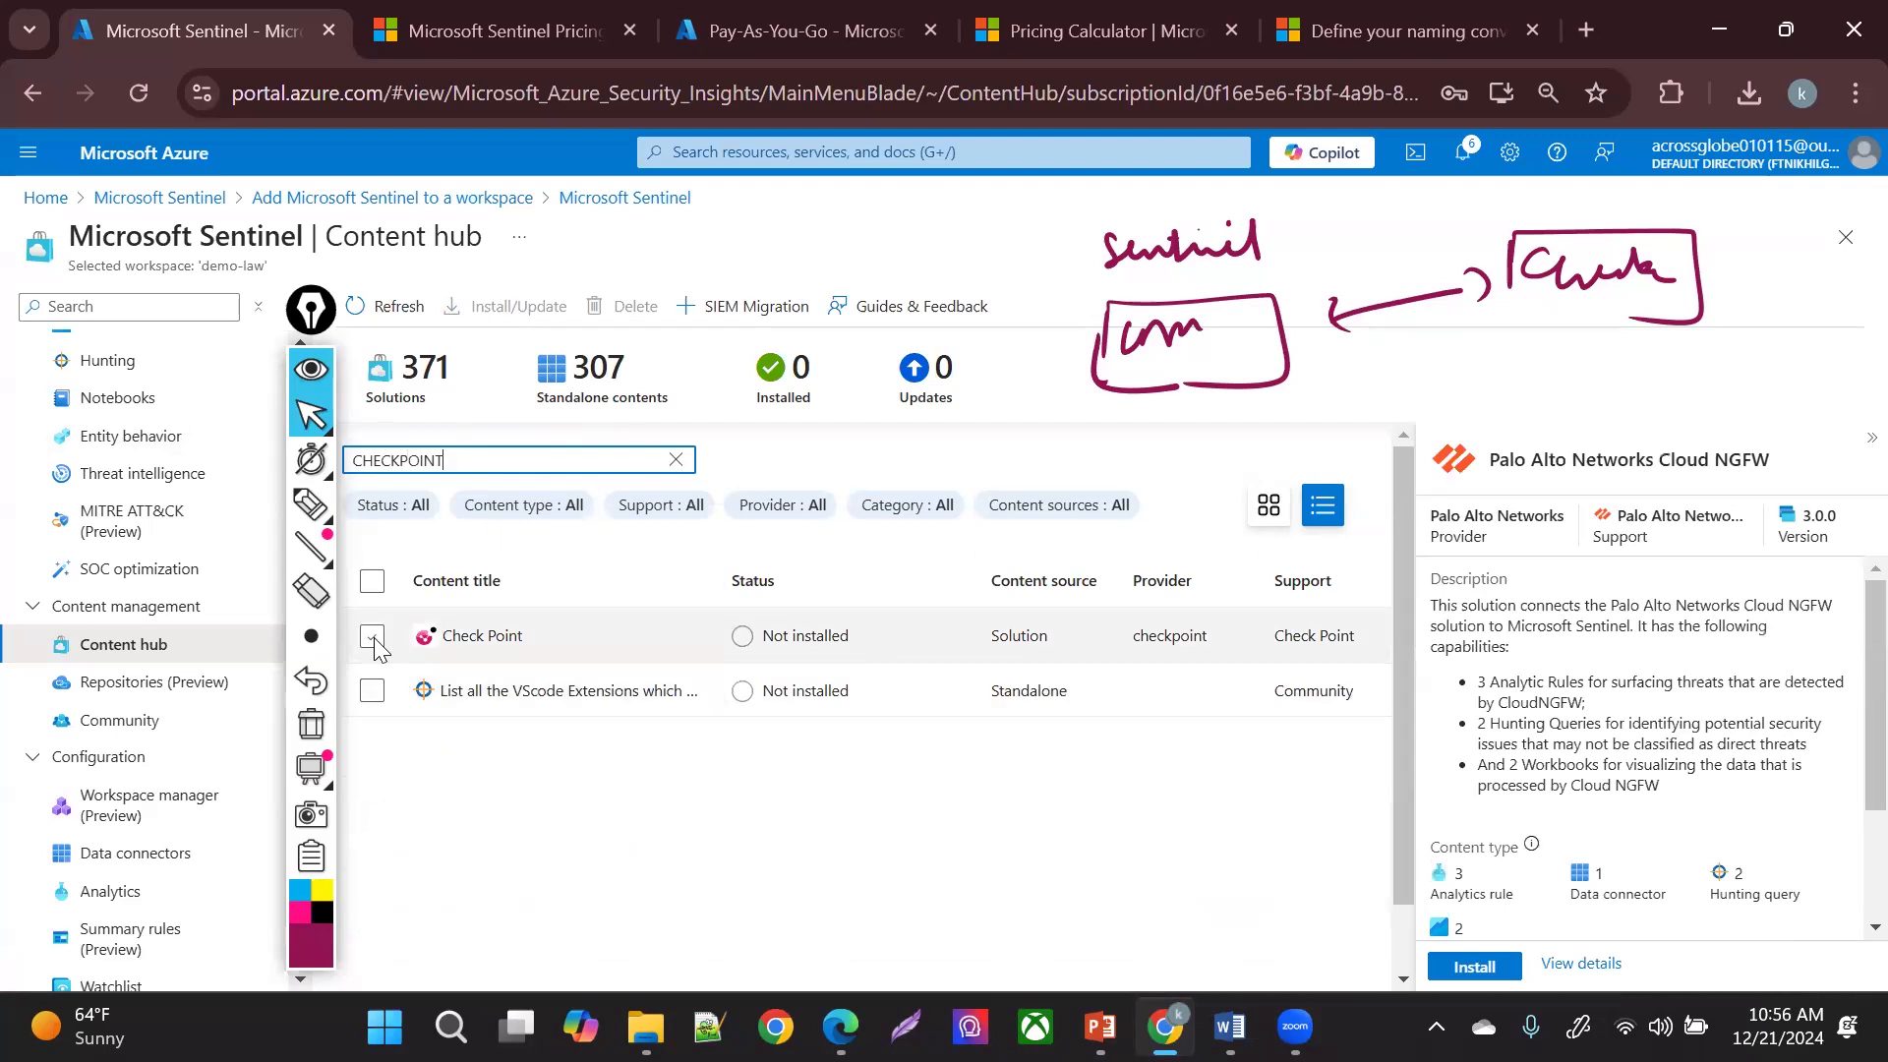
{"action": "left_click", "coordinate": [373, 637]}
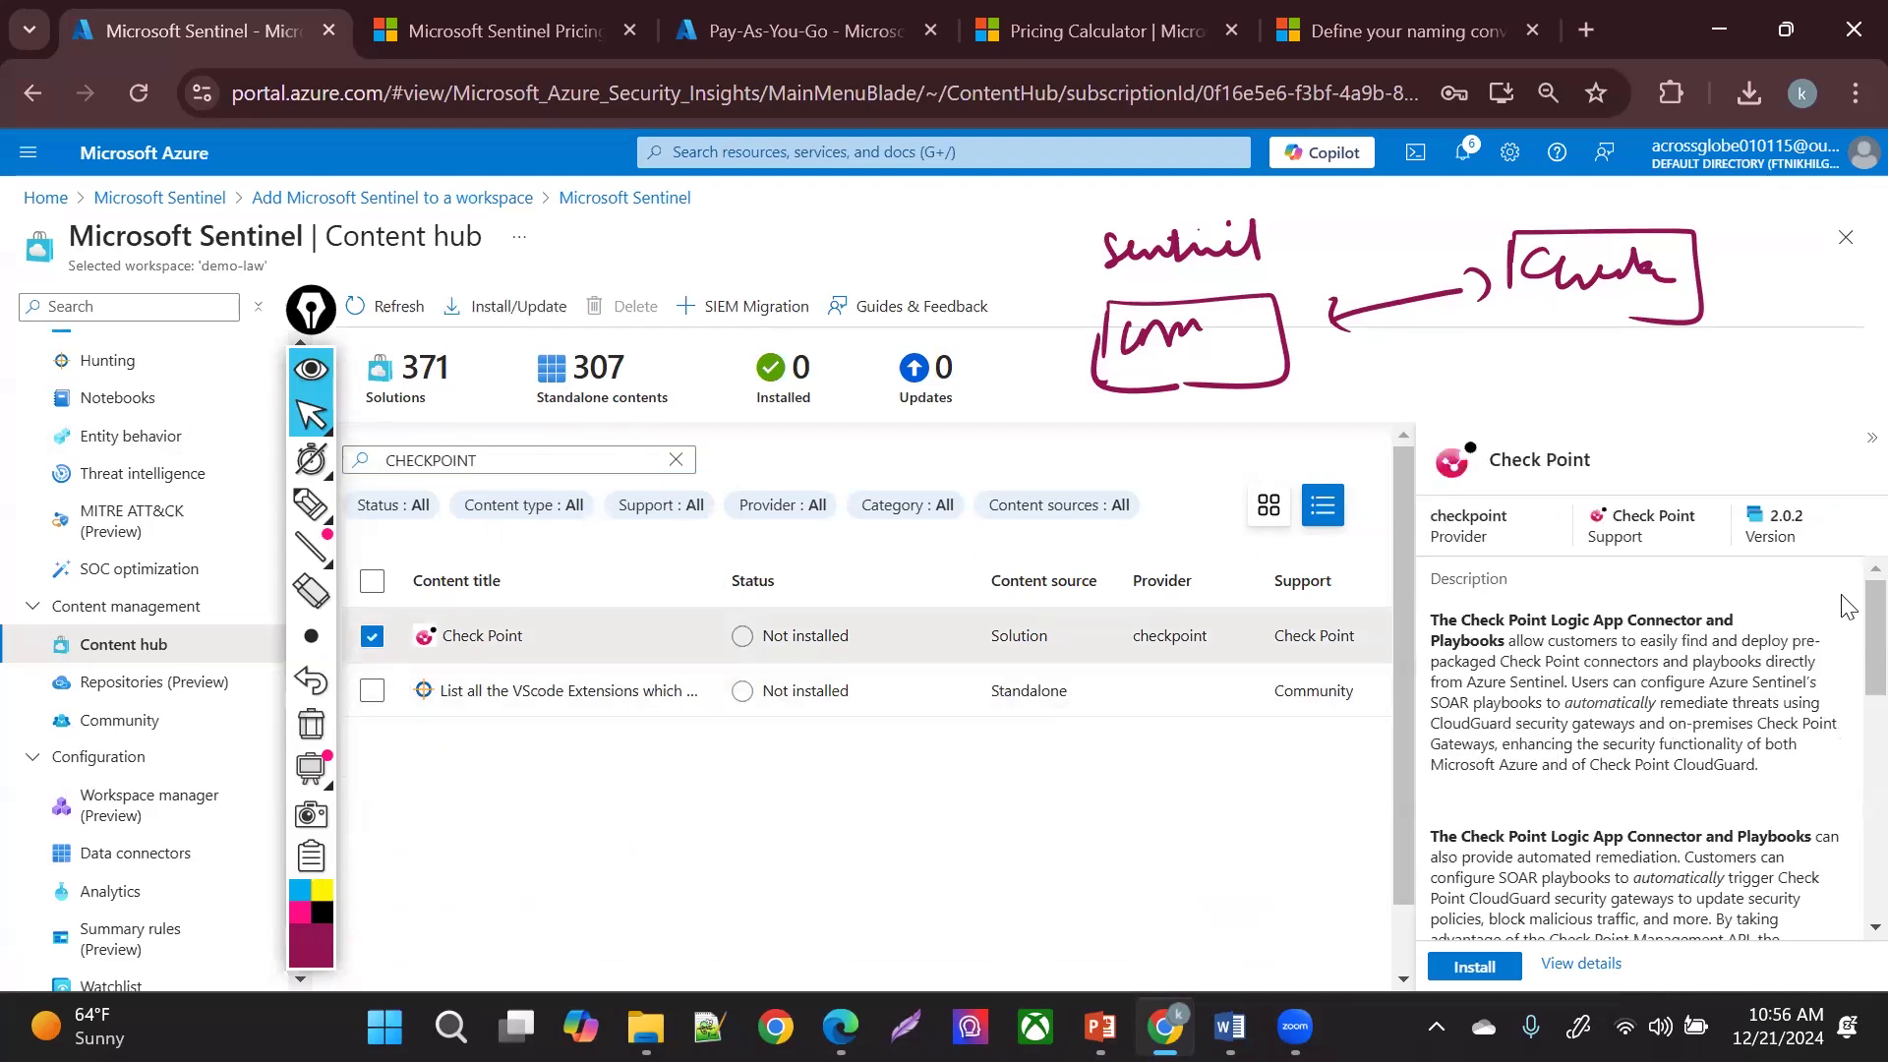
{"action": "scroll", "coordinate": [1848, 669], "scroll_direction": "down", "scroll_amount": 5}
{"action": "scroll", "coordinate": [1845, 829], "scroll_direction": "down", "scroll_amount": 3}
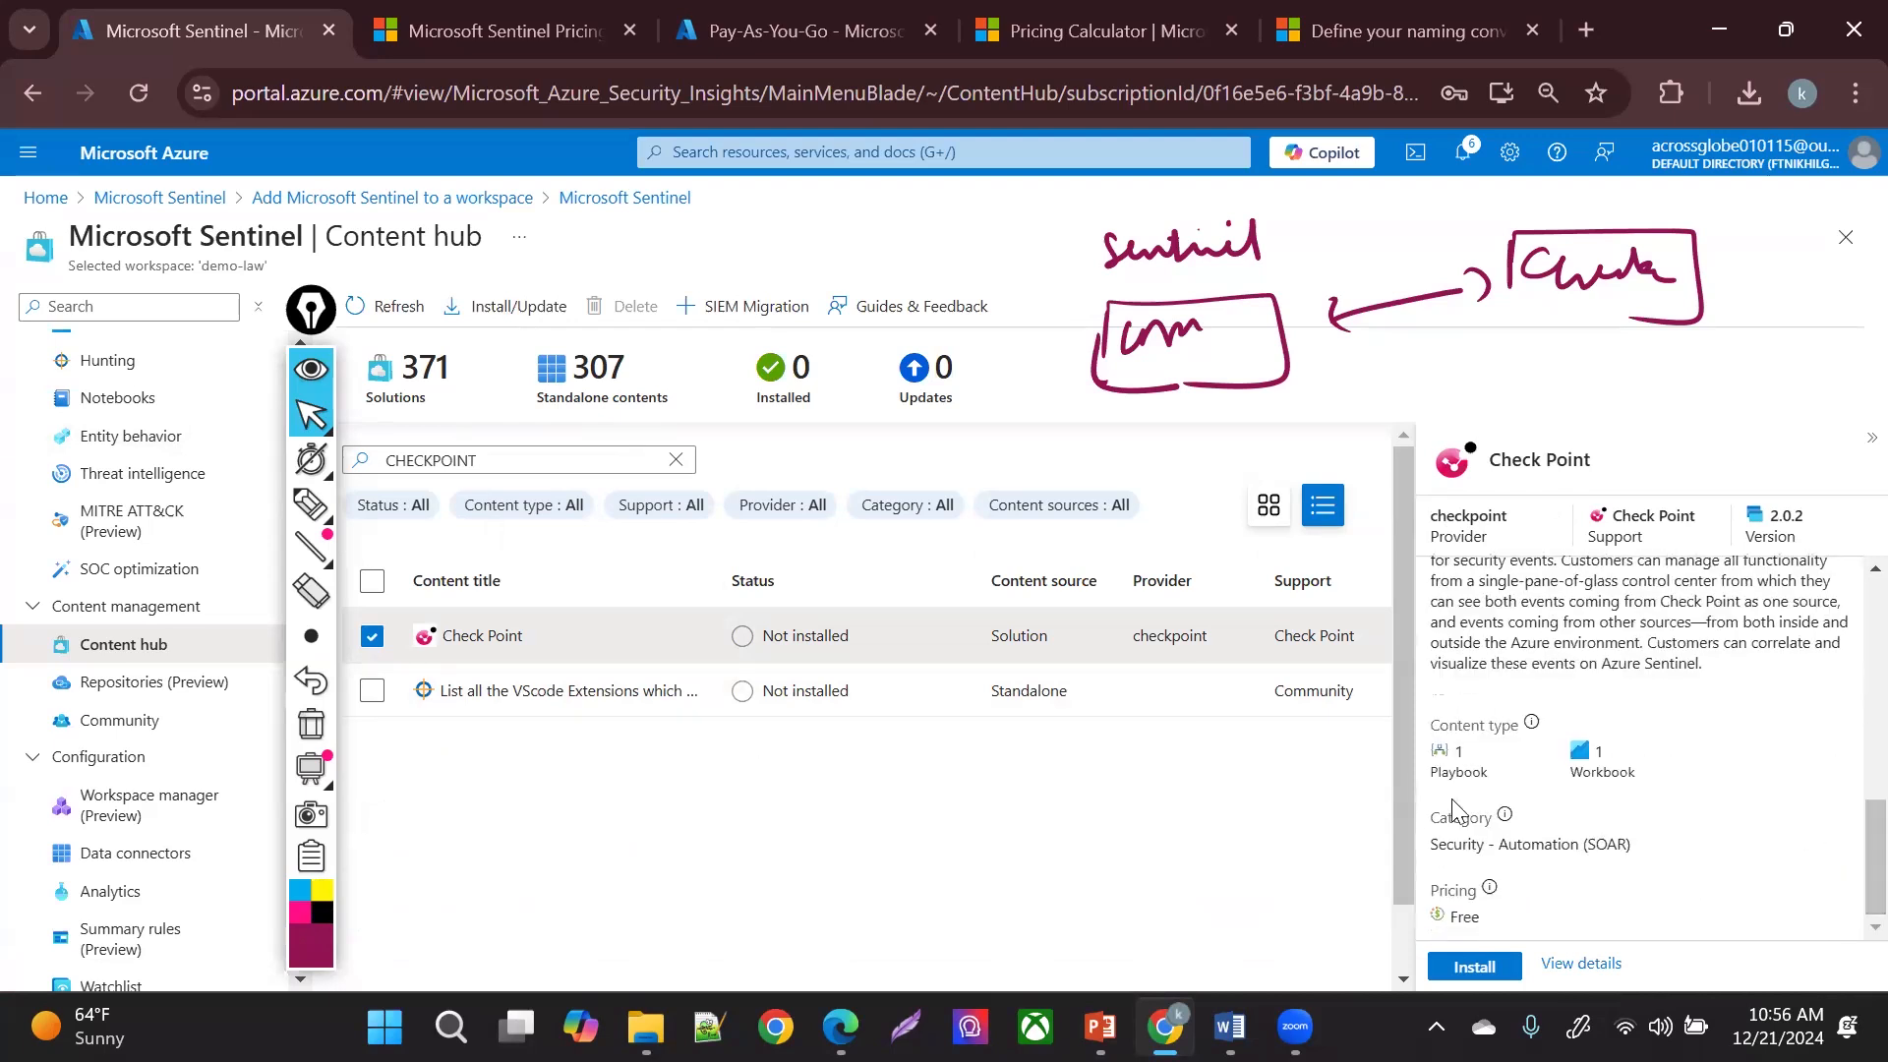
{"action": "scroll", "coordinate": [1414, 854], "scroll_direction": "down", "scroll_amount": 1}
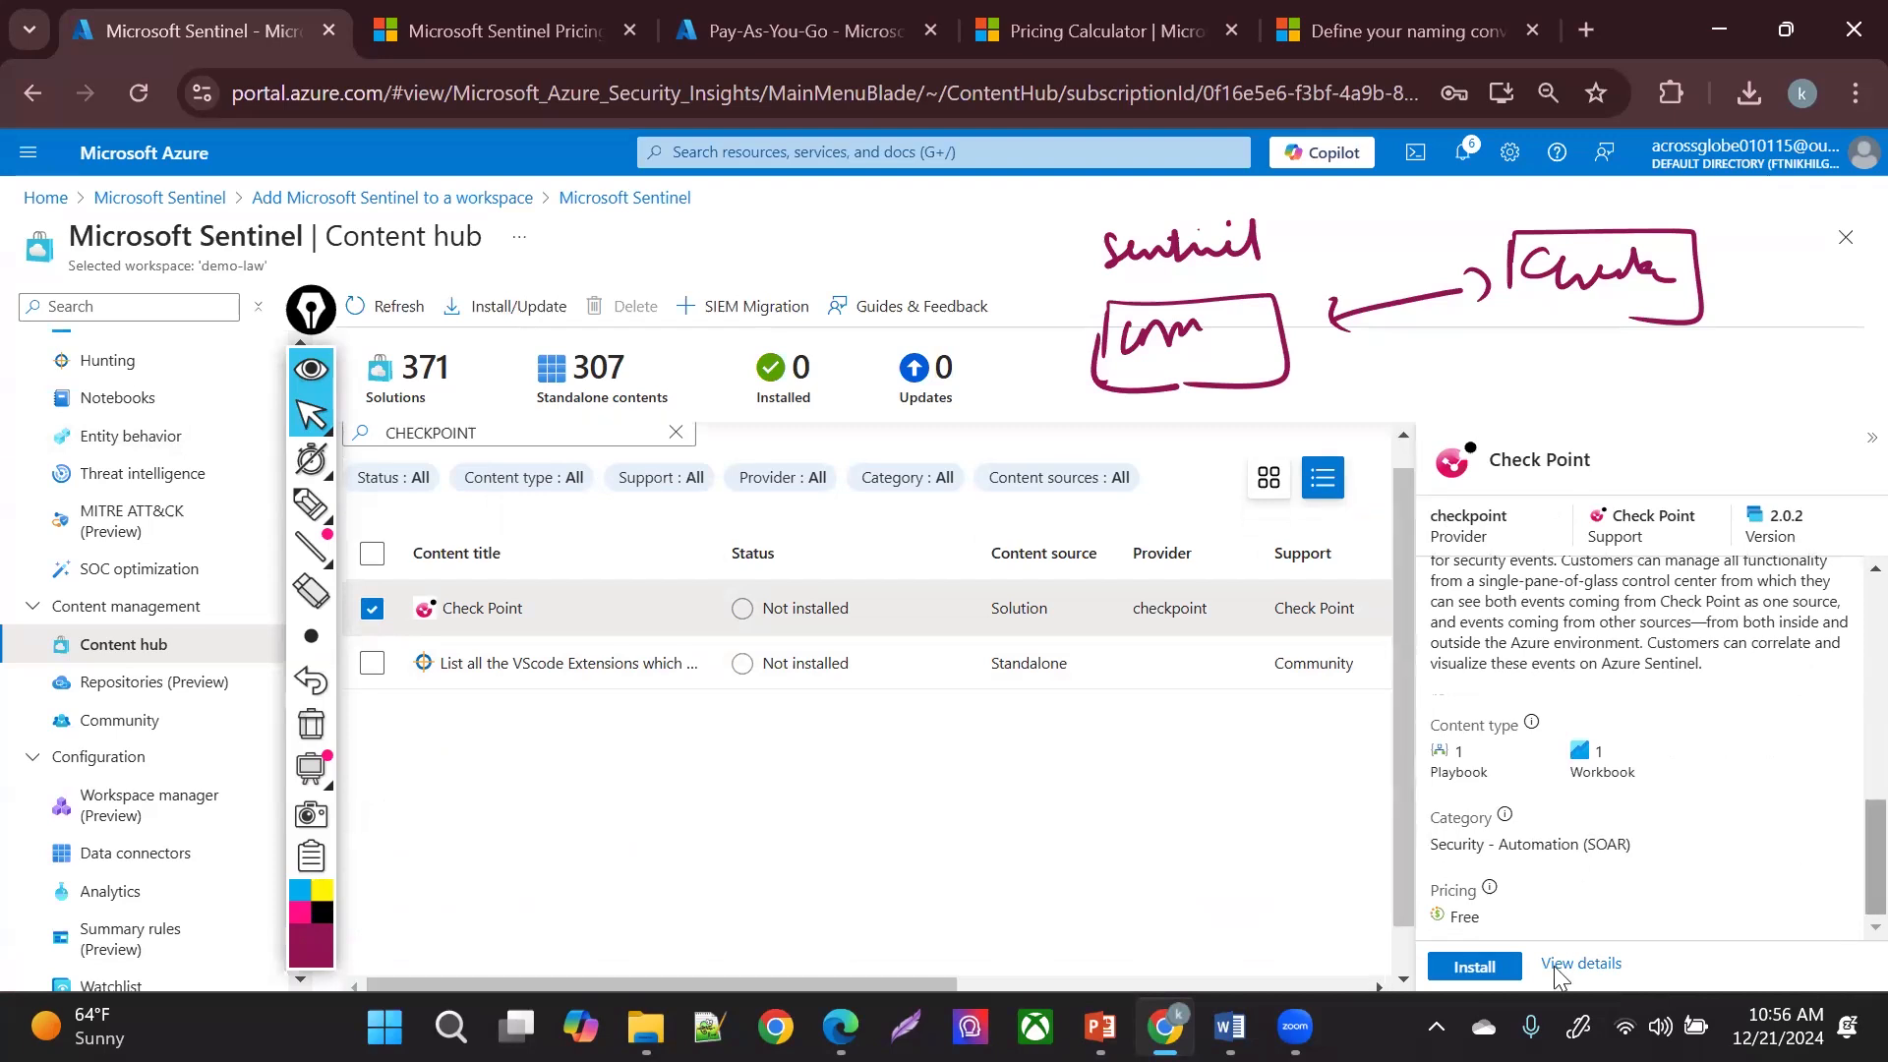
{"action": "left_click", "coordinate": [1472, 972]}
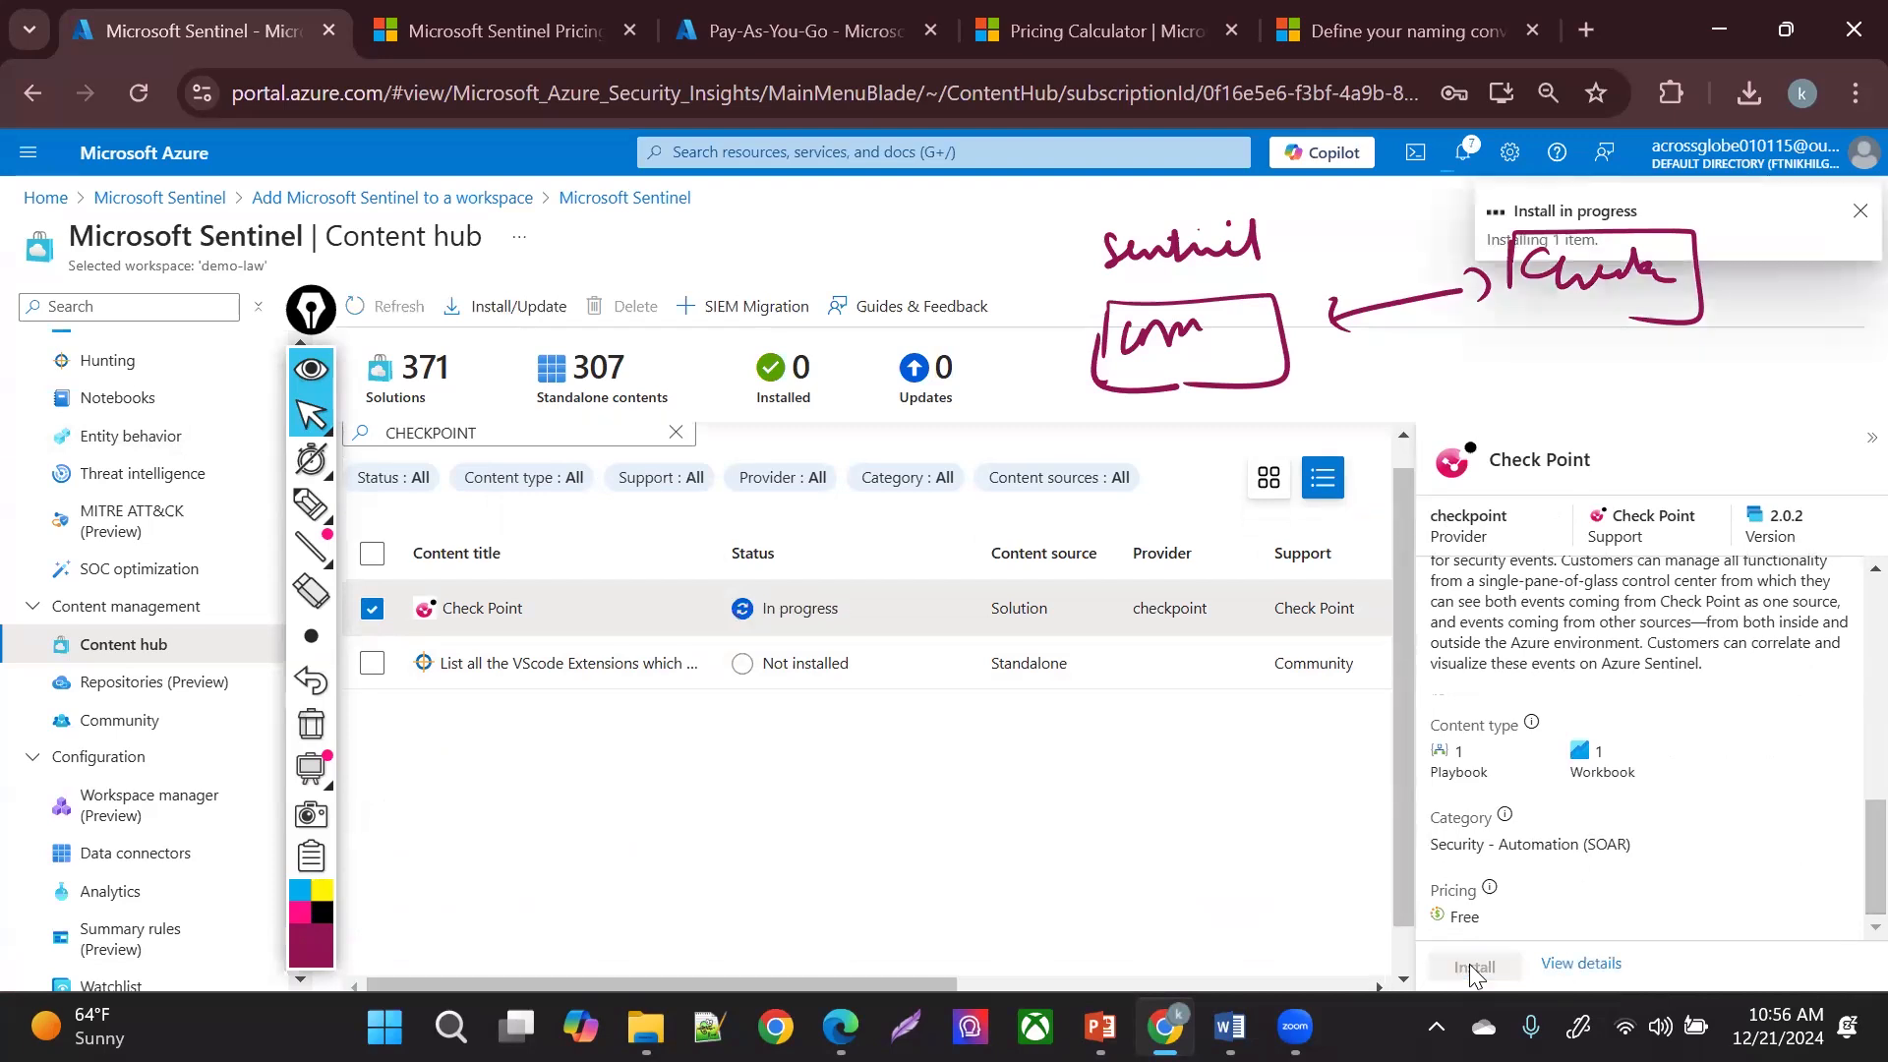
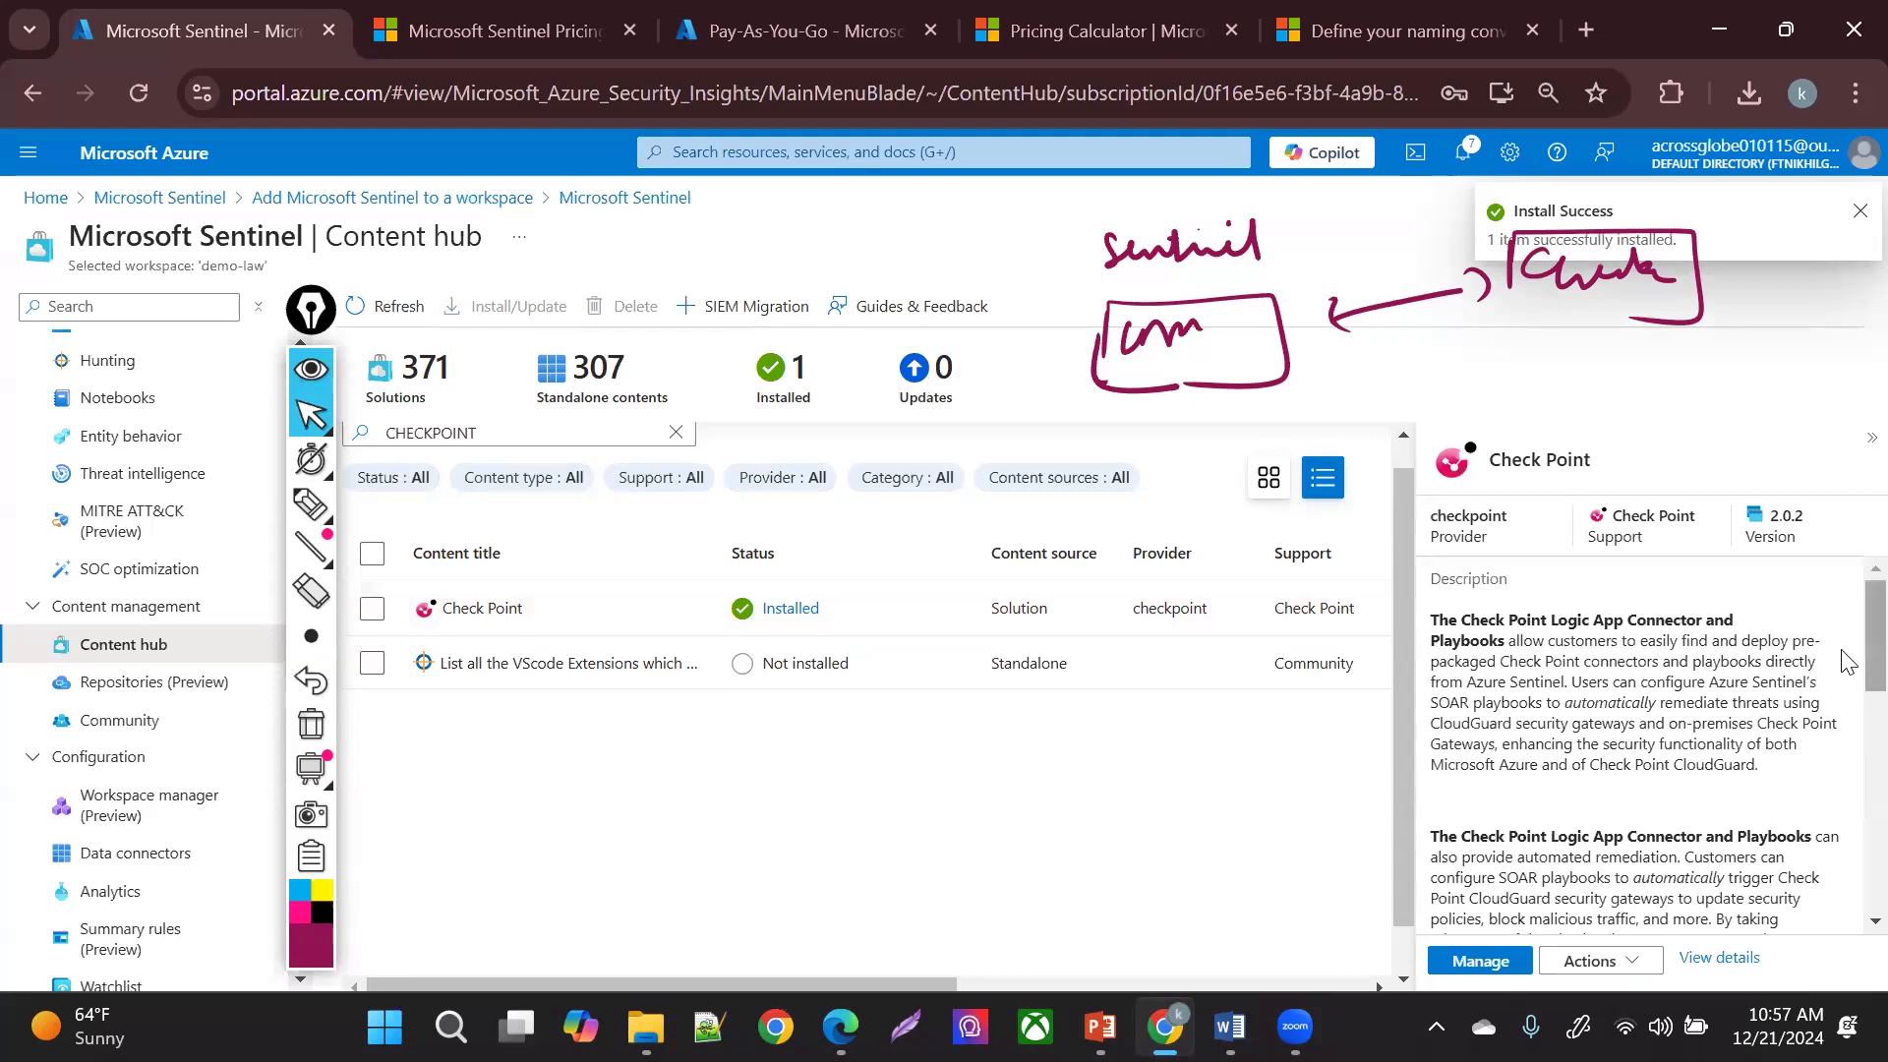
- Open the installed Check Point solution's content management page and move the annotation toolbar off the content
{"action": "scroll", "coordinate": [1846, 727], "scroll_direction": "down", "scroll_amount": 8}
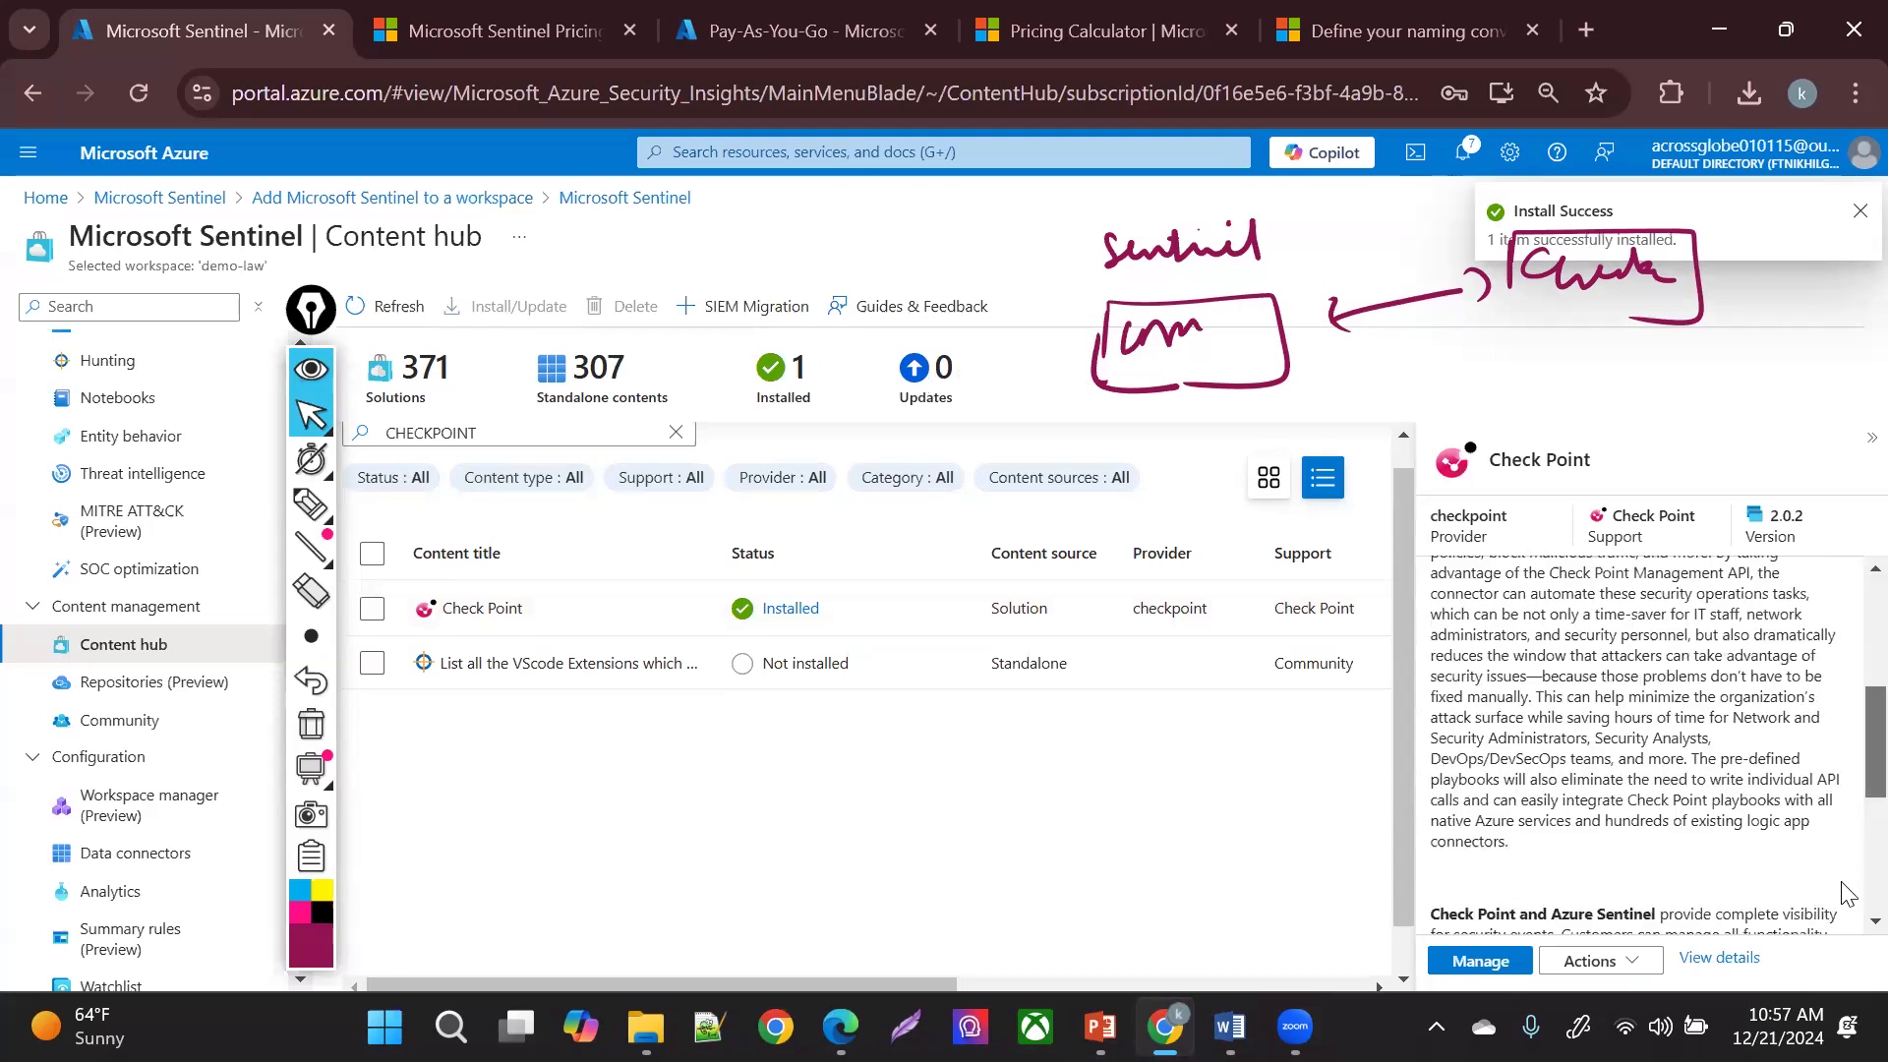
{"action": "left_click", "coordinate": [1507, 964]}
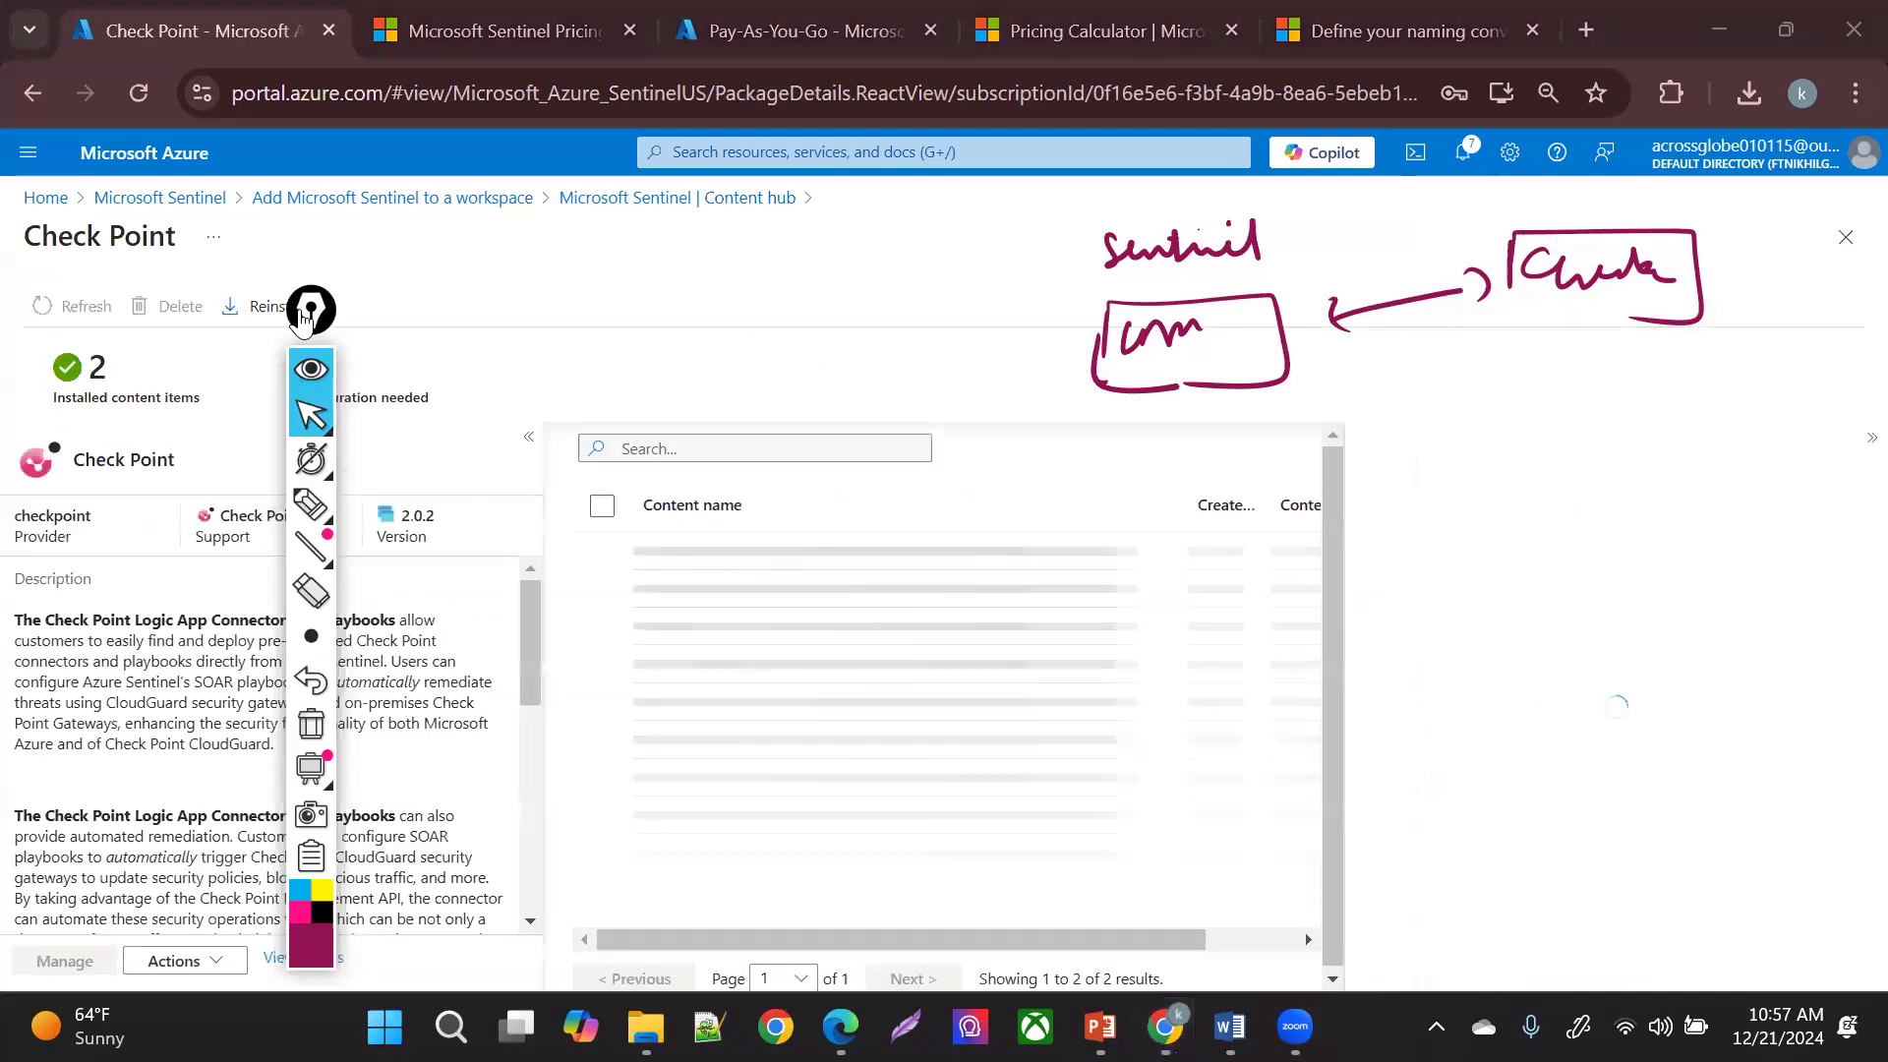
{"action": "left_click_drag", "start_coordinate": [303, 320], "coordinate": [1858, 315]}
{"action": "left_click", "coordinate": [1170, 942]}
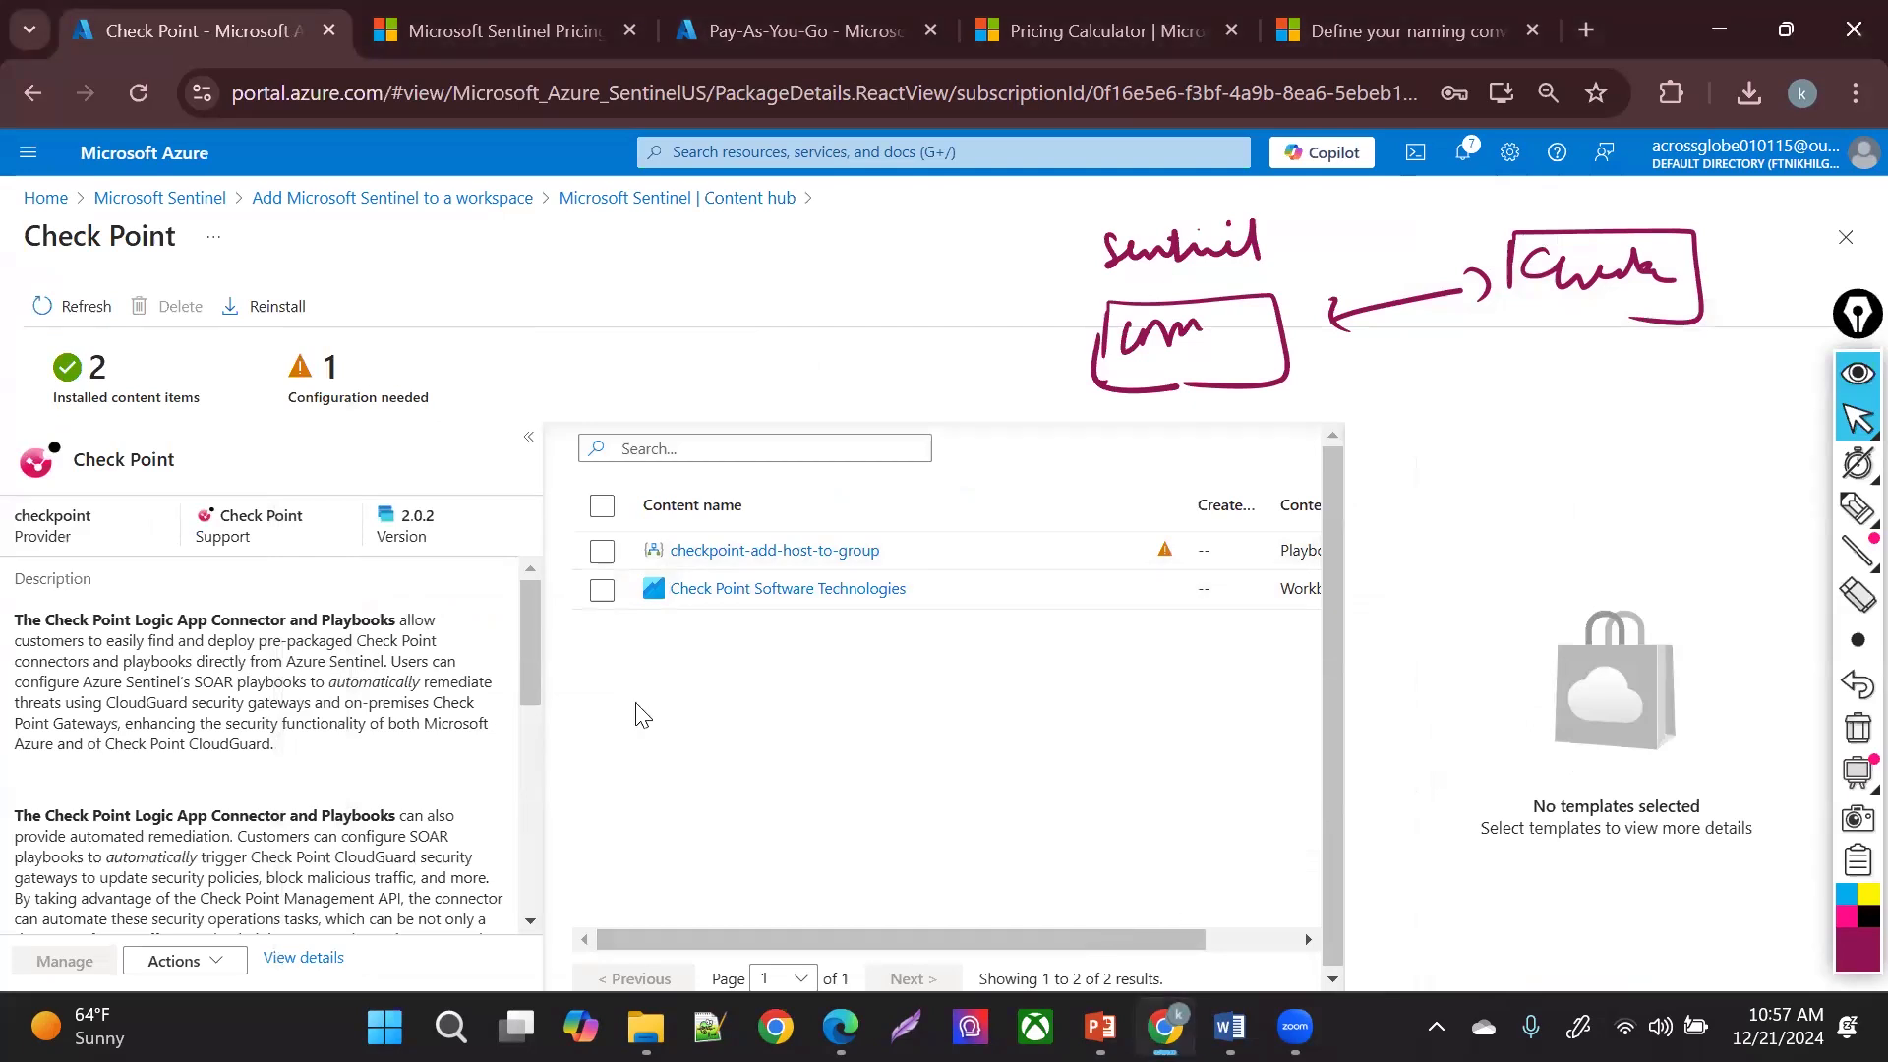
{"action": "left_click_drag", "start_coordinate": [914, 940], "coordinate": [918, 889]}
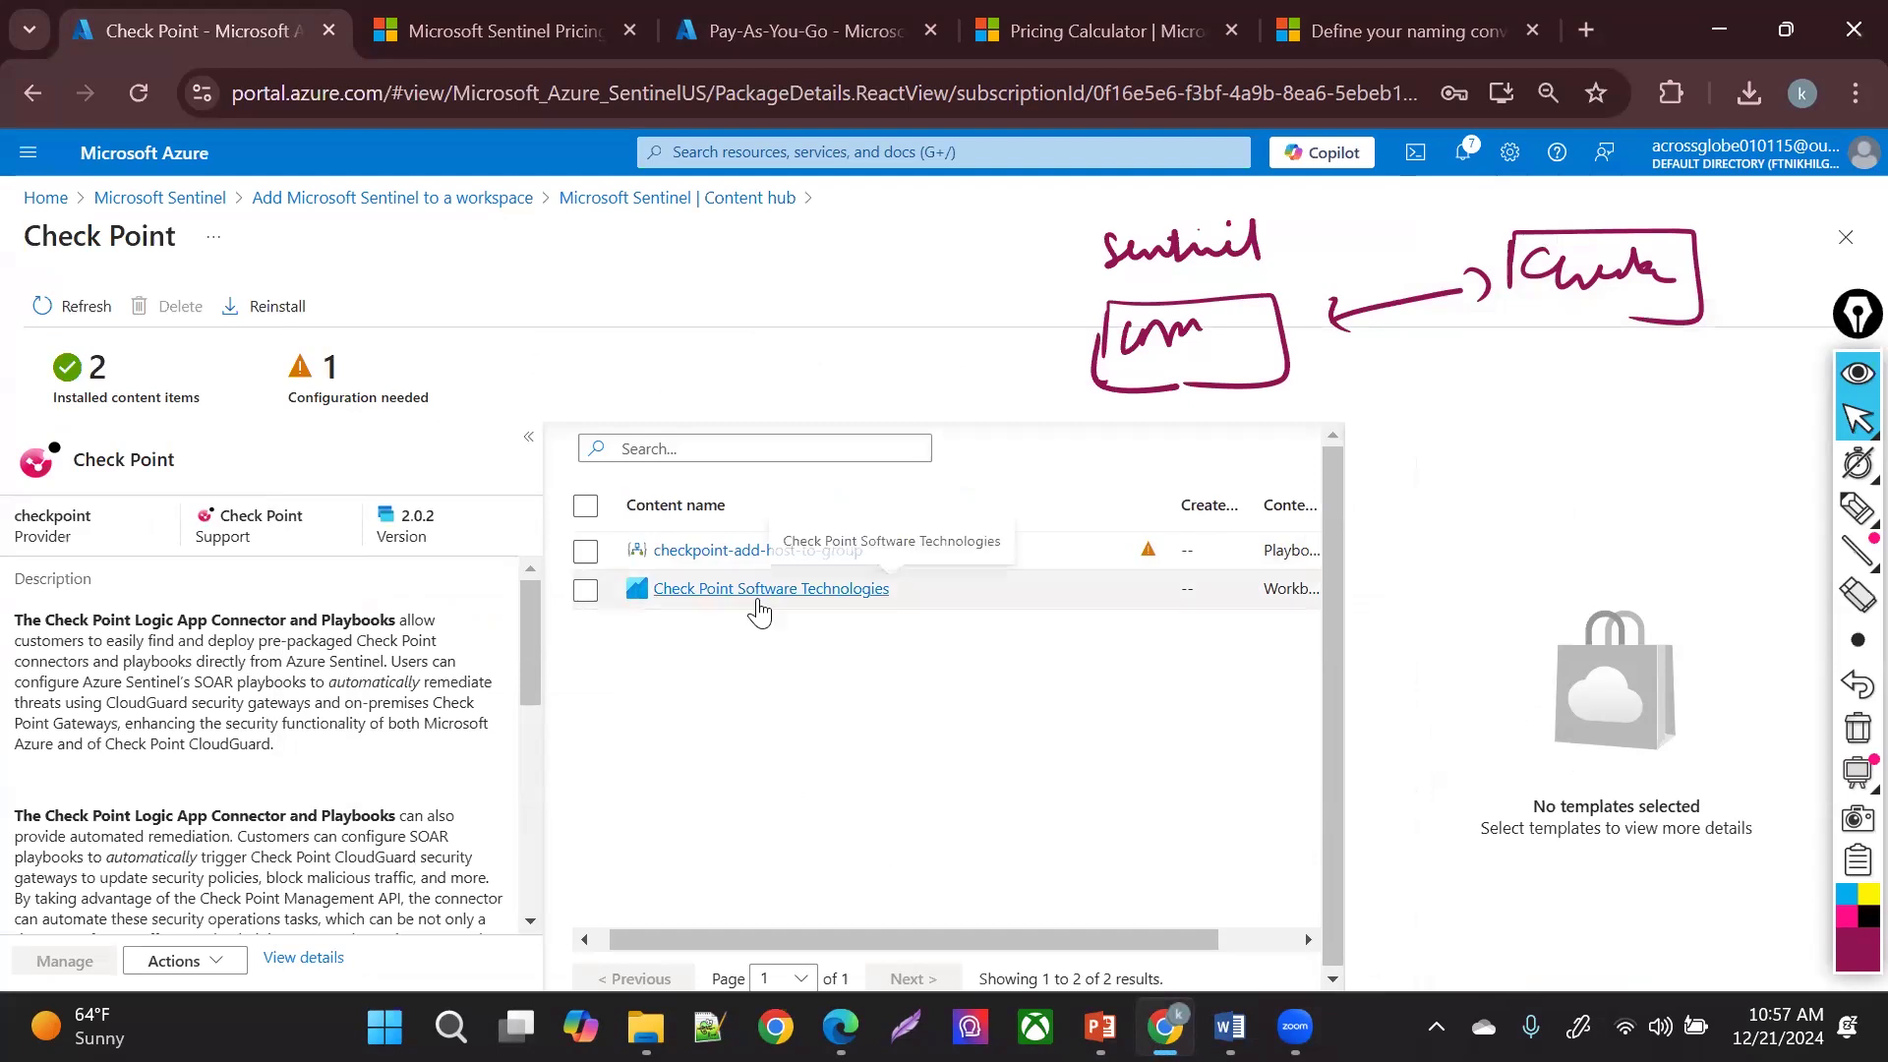
- Start a playbook from the checkpoint-add-host-to-group template, keeping the default Basics settings, and continue to its parameters
{"action": "left_click", "coordinate": [692, 552]}
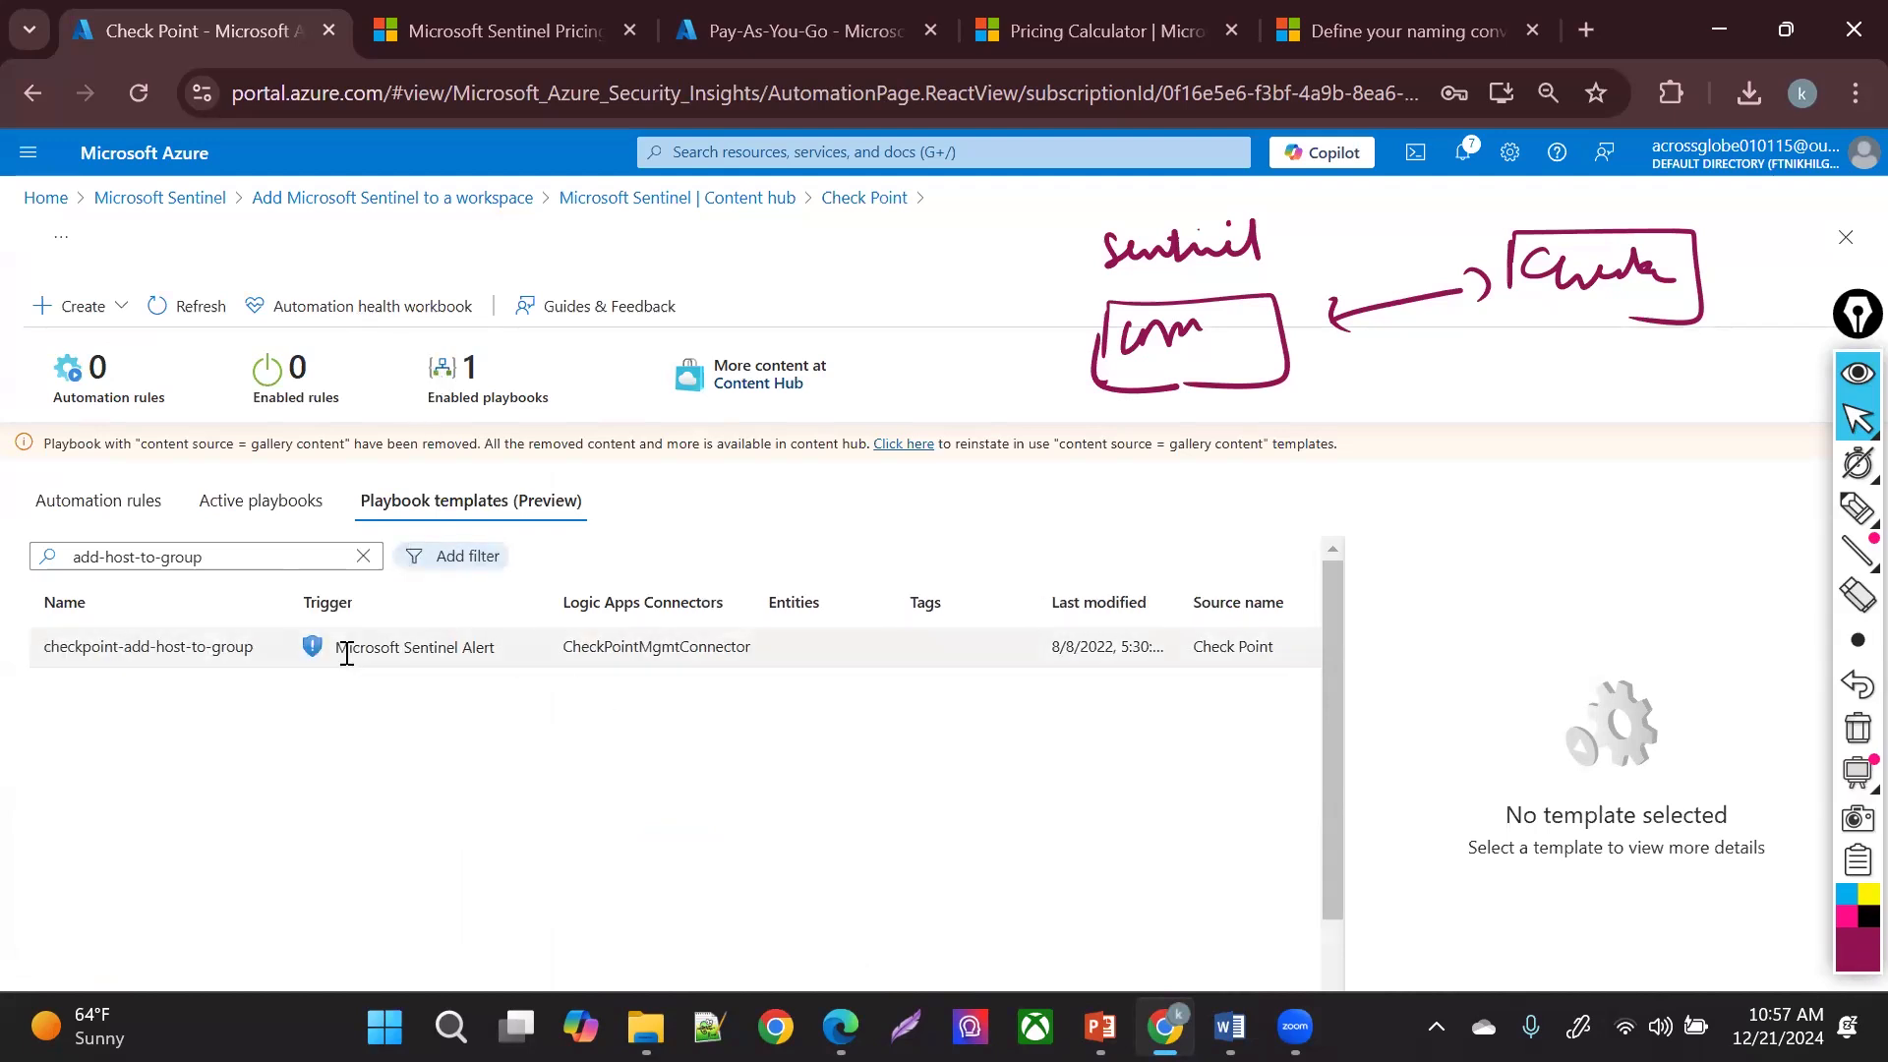
{"action": "left_click", "coordinate": [272, 651]}
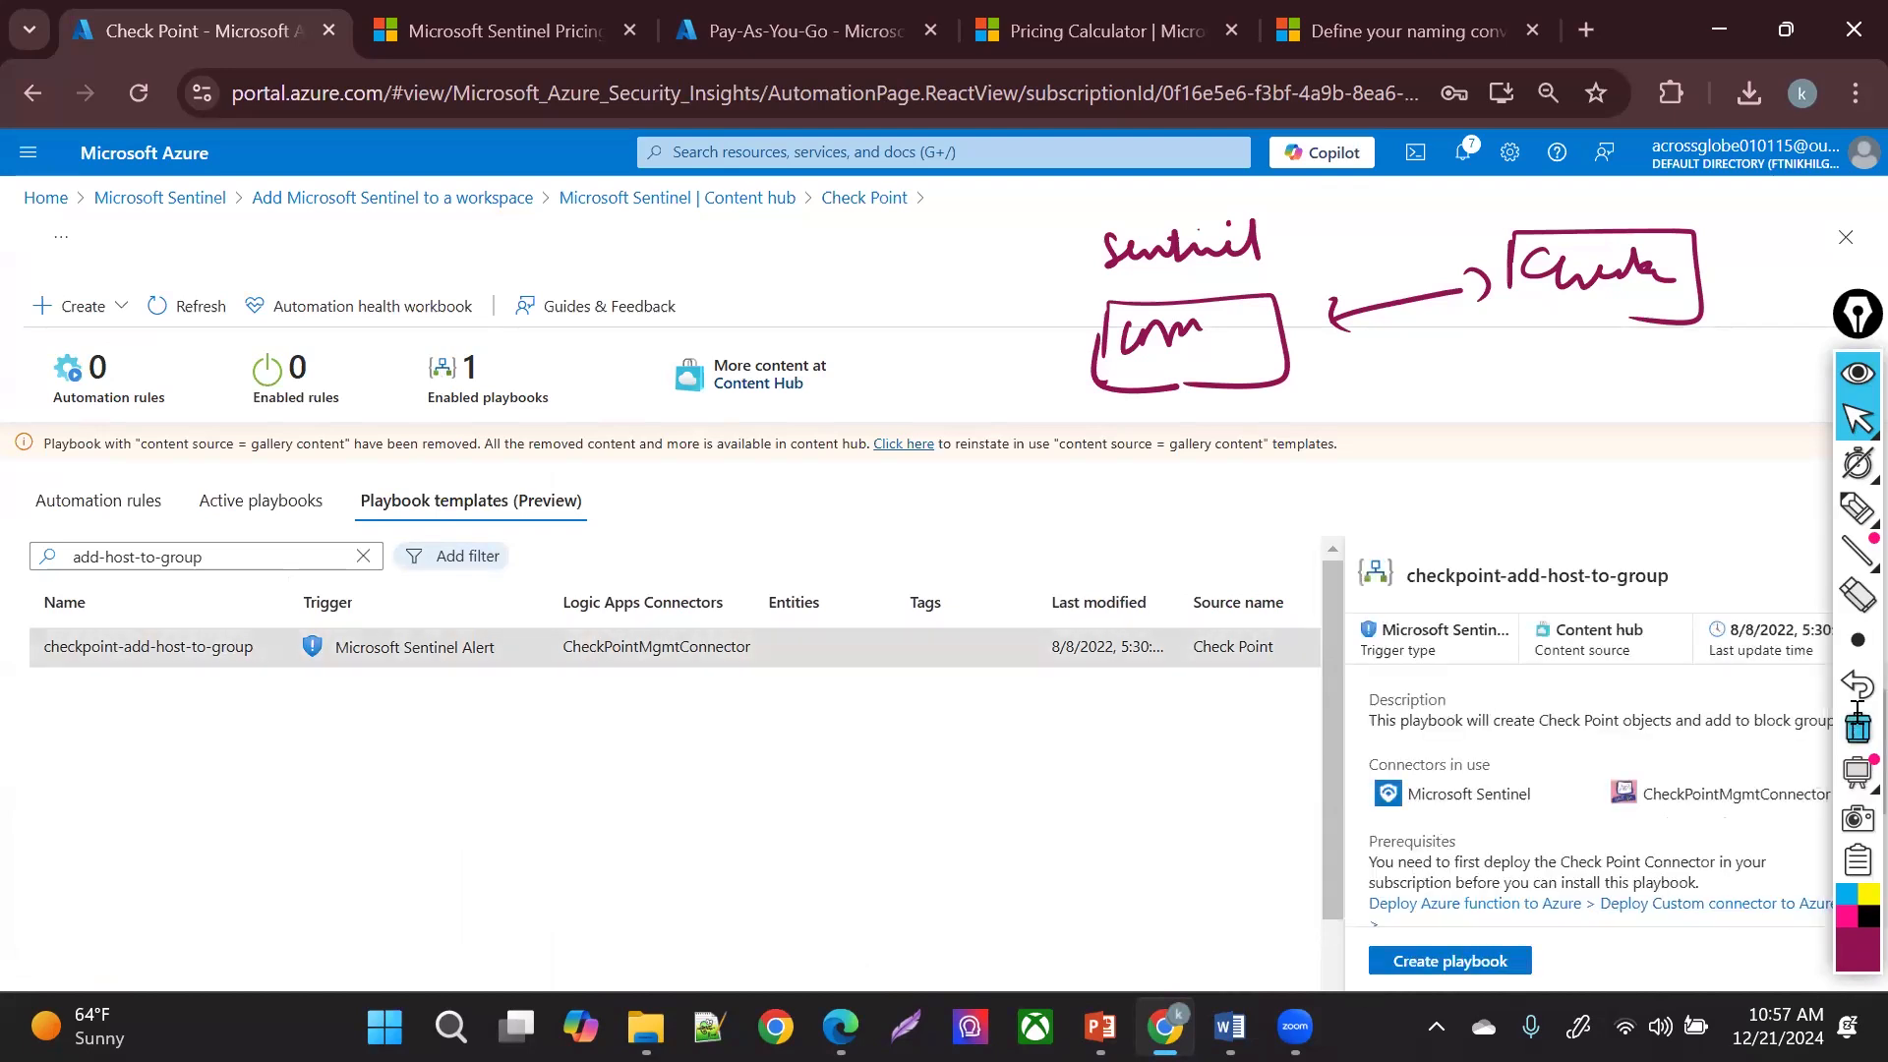
{"action": "left_click", "coordinate": [1441, 960]}
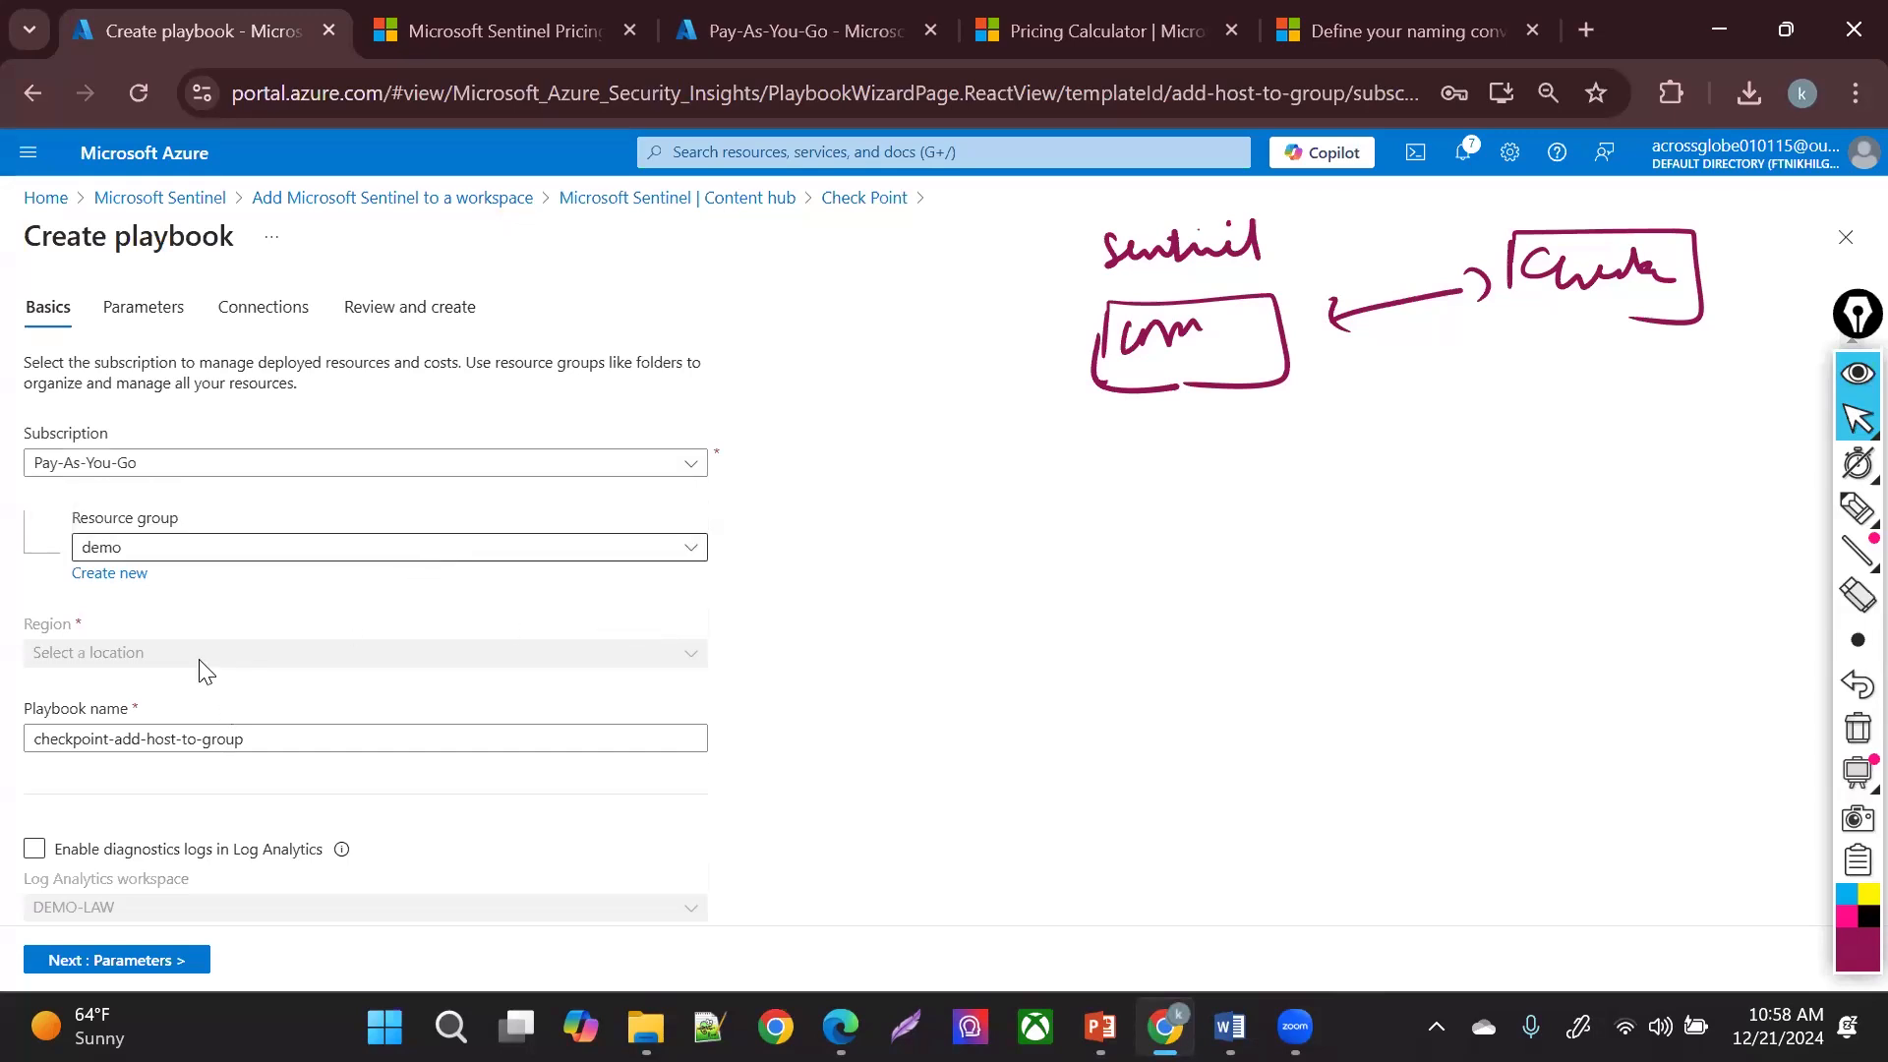
{"action": "left_click_drag", "start_coordinate": [268, 730], "coordinate": [65, 739]}
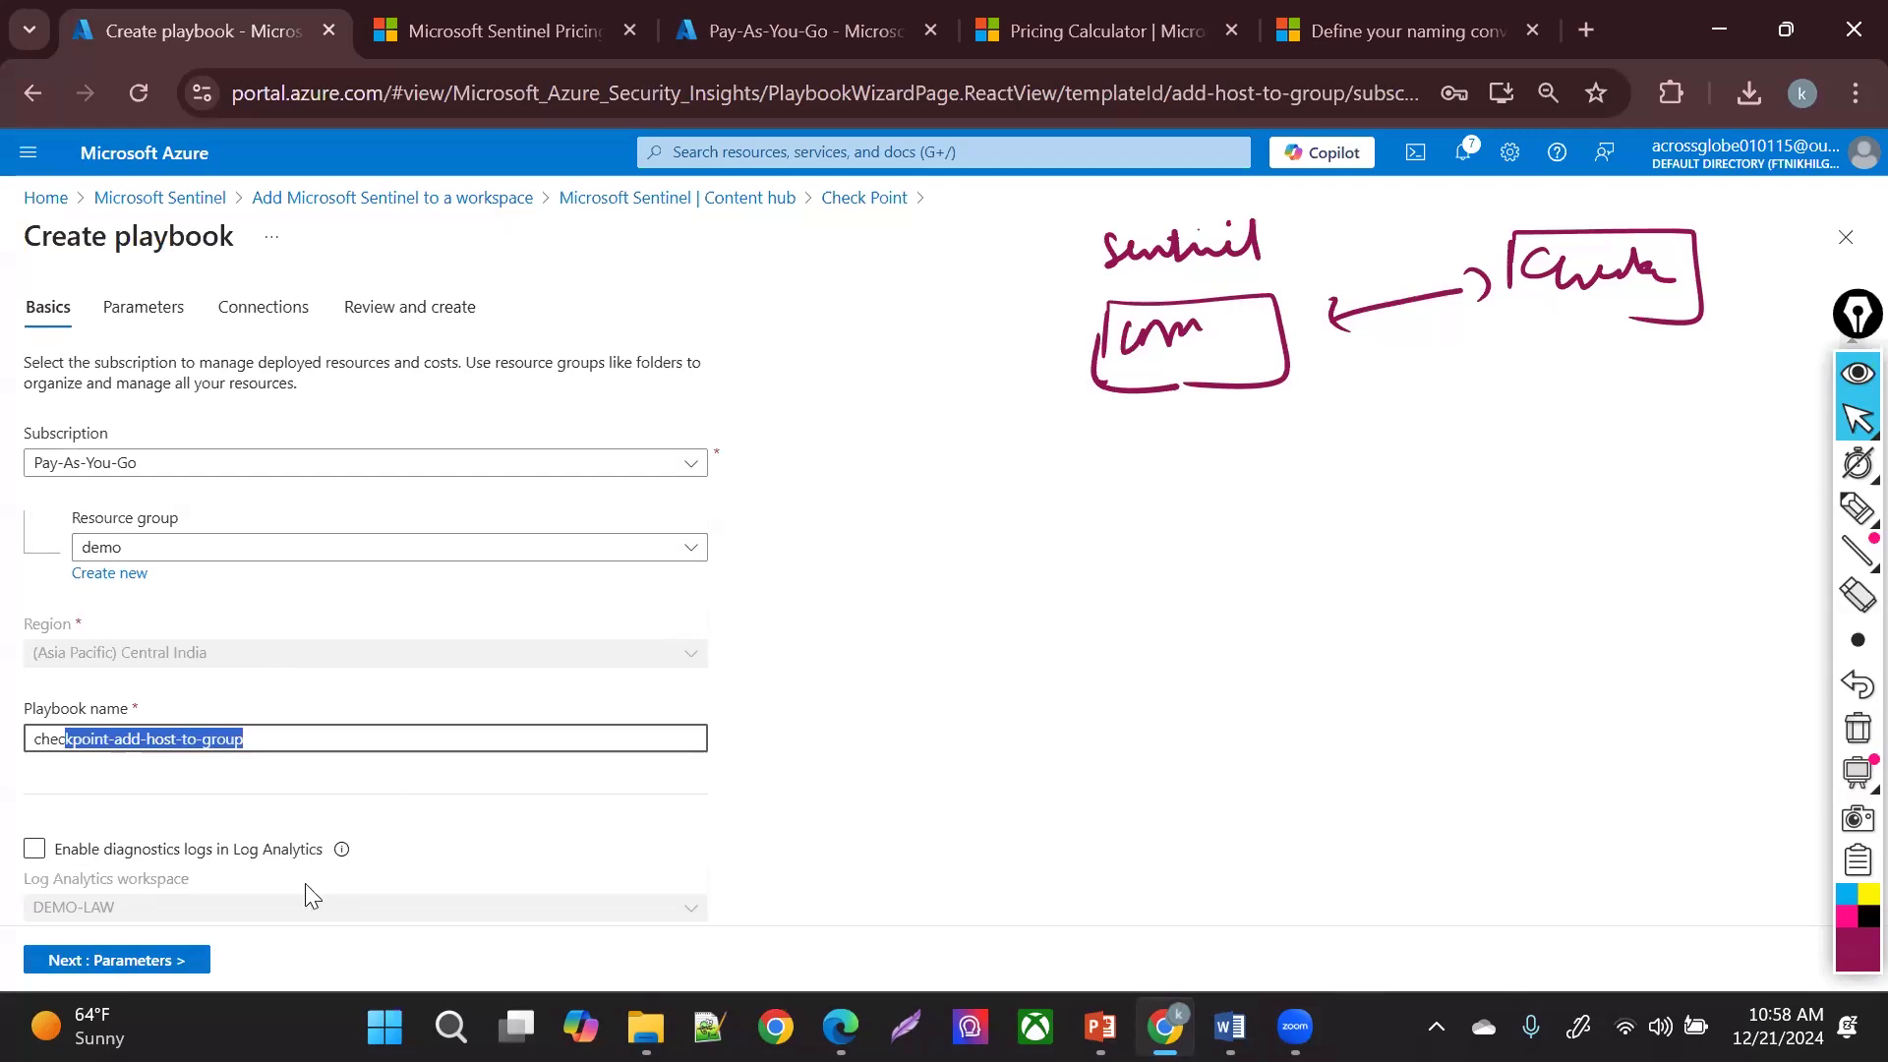
{"action": "left_click", "coordinate": [107, 961]}
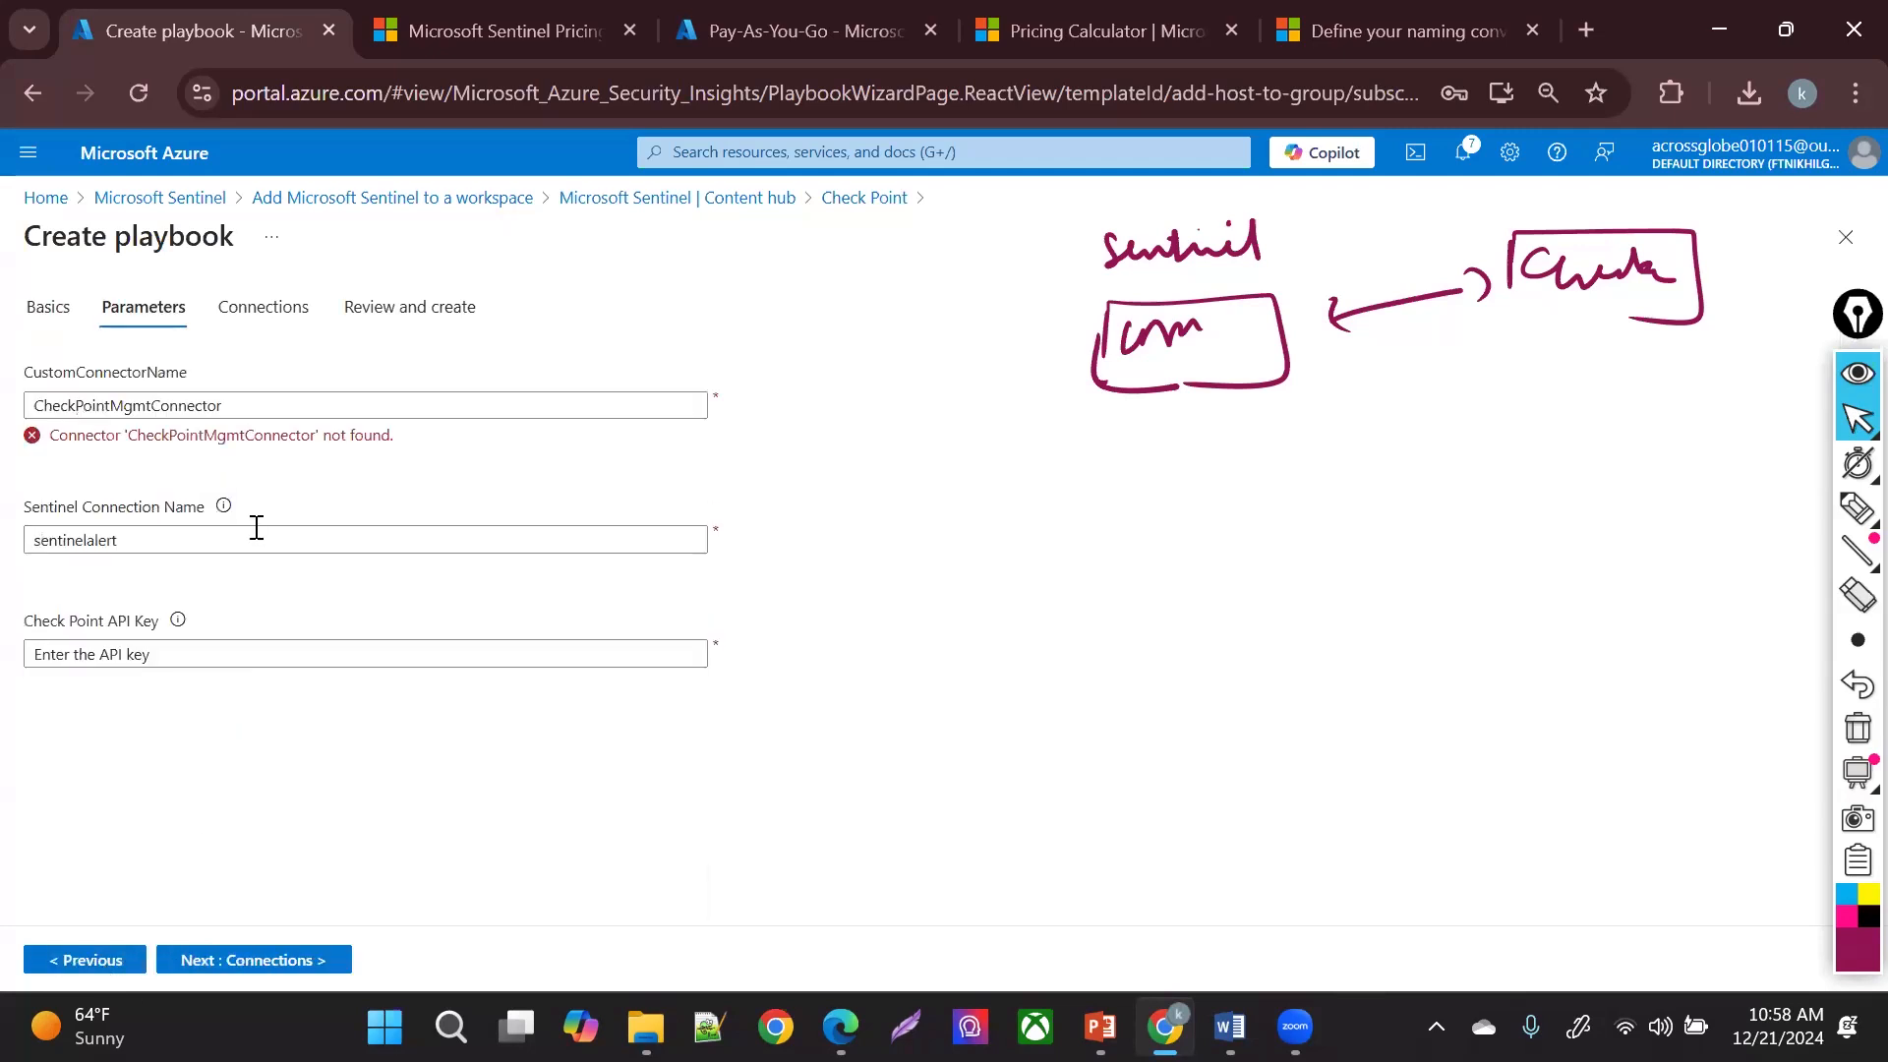
- Try custom connector name "CheckPointMgmtConnectordjf" for the playbook, go through to its review, and abandon it for the Content hub
{"action": "left_click_drag", "start_coordinate": [291, 409], "coordinate": [162, 408]}
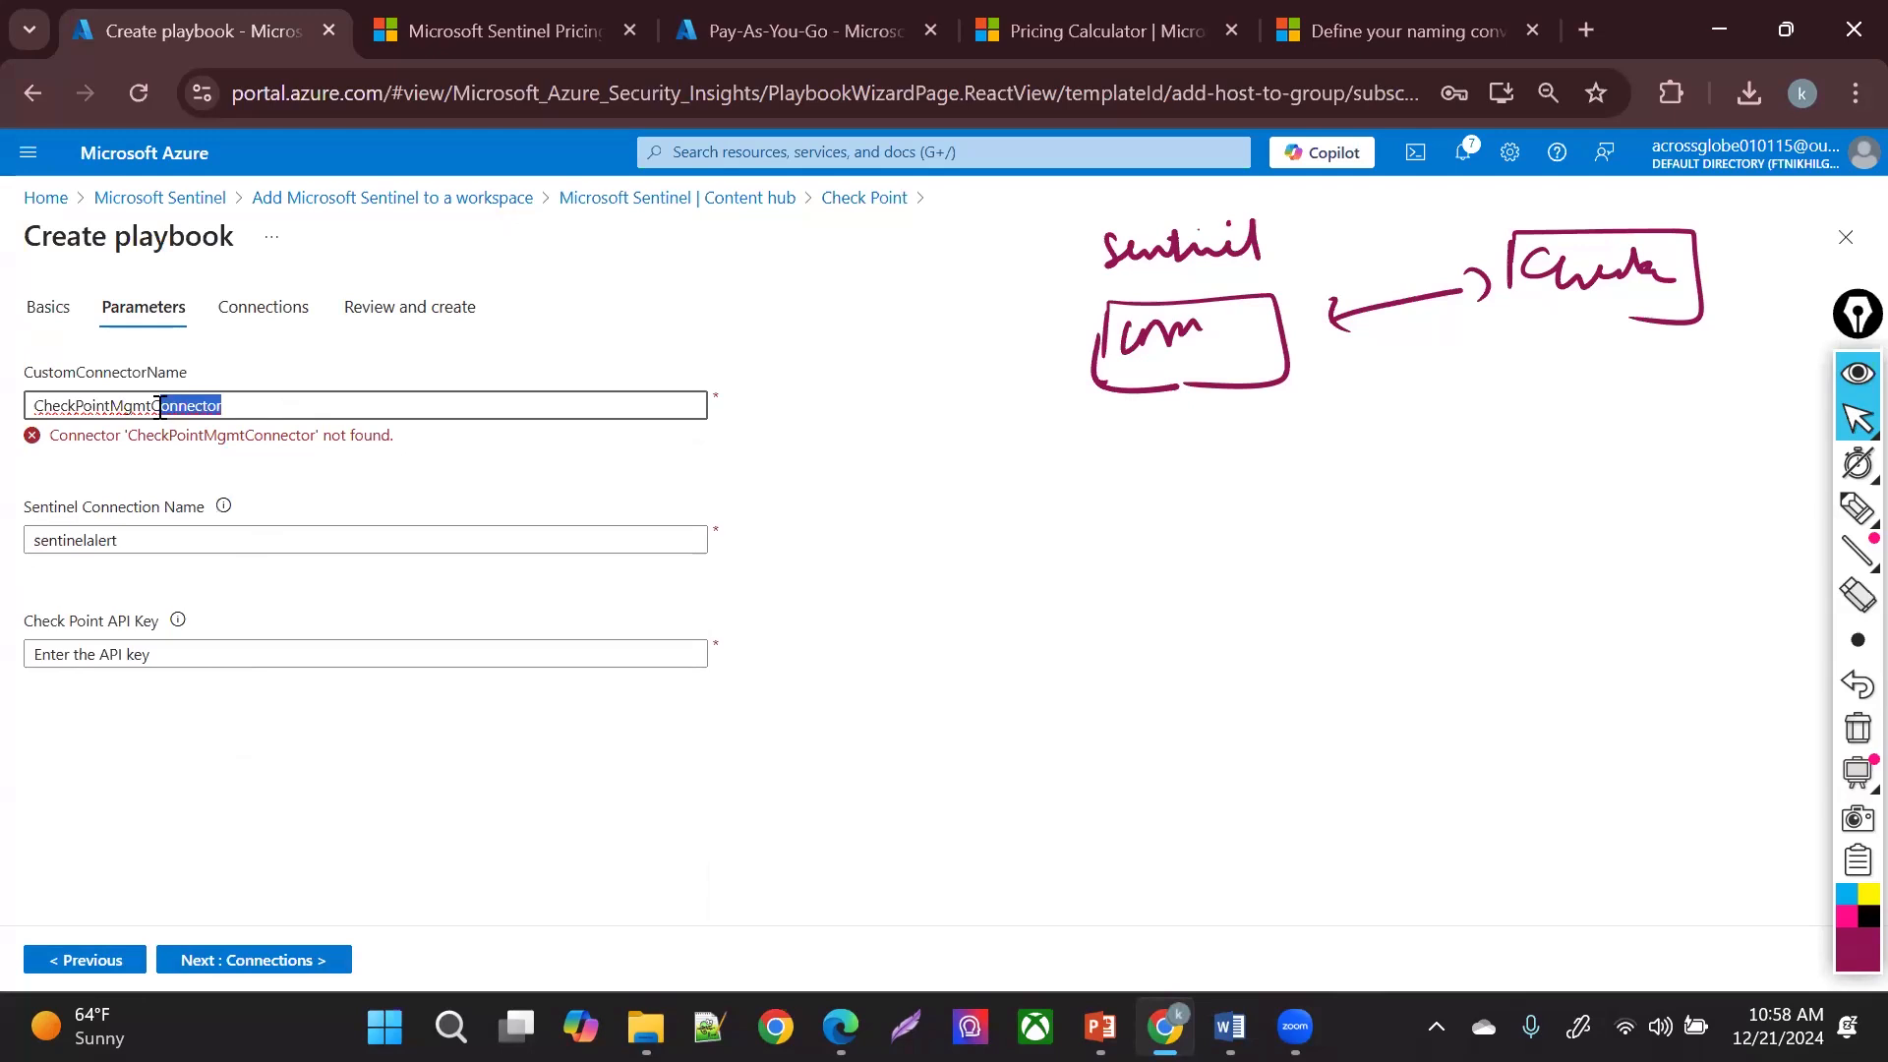
{"action": "left_click", "coordinate": [290, 431]}
{"action": "left_click", "coordinate": [267, 393]}
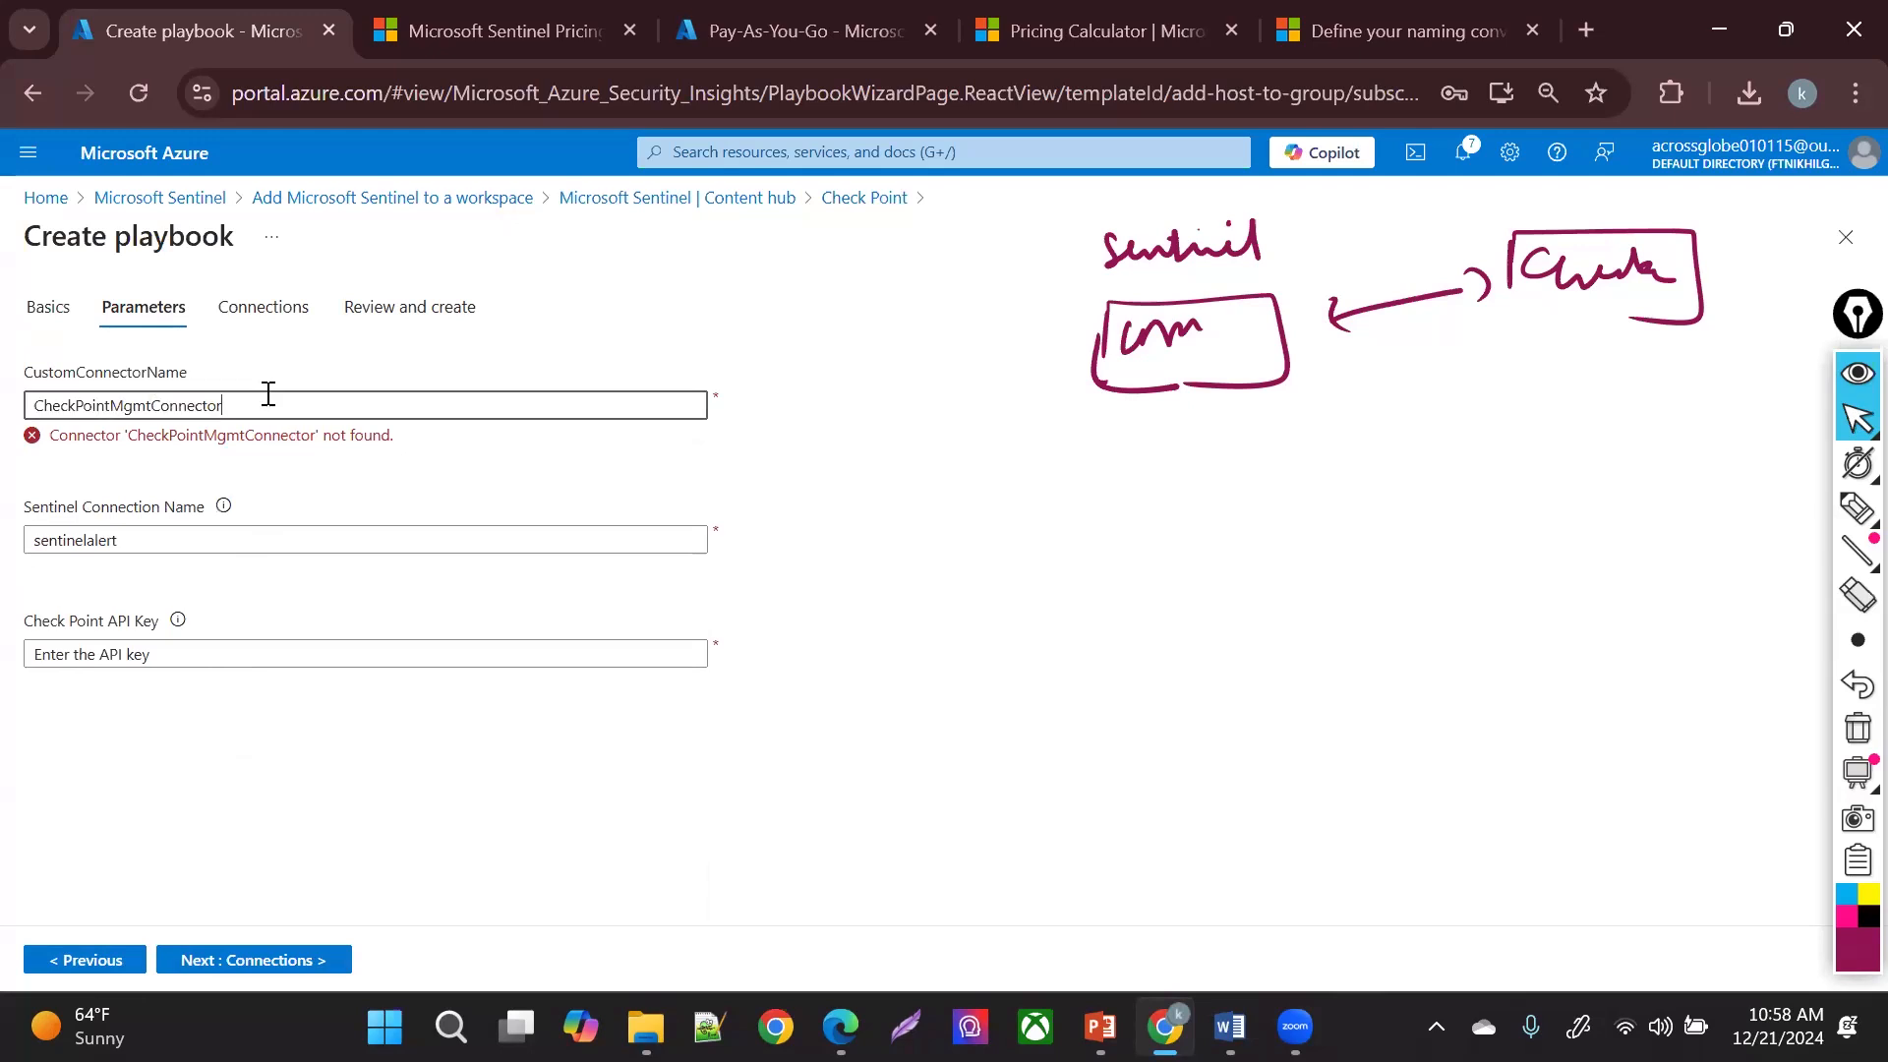
{"action": "left_click", "coordinate": [160, 787]}
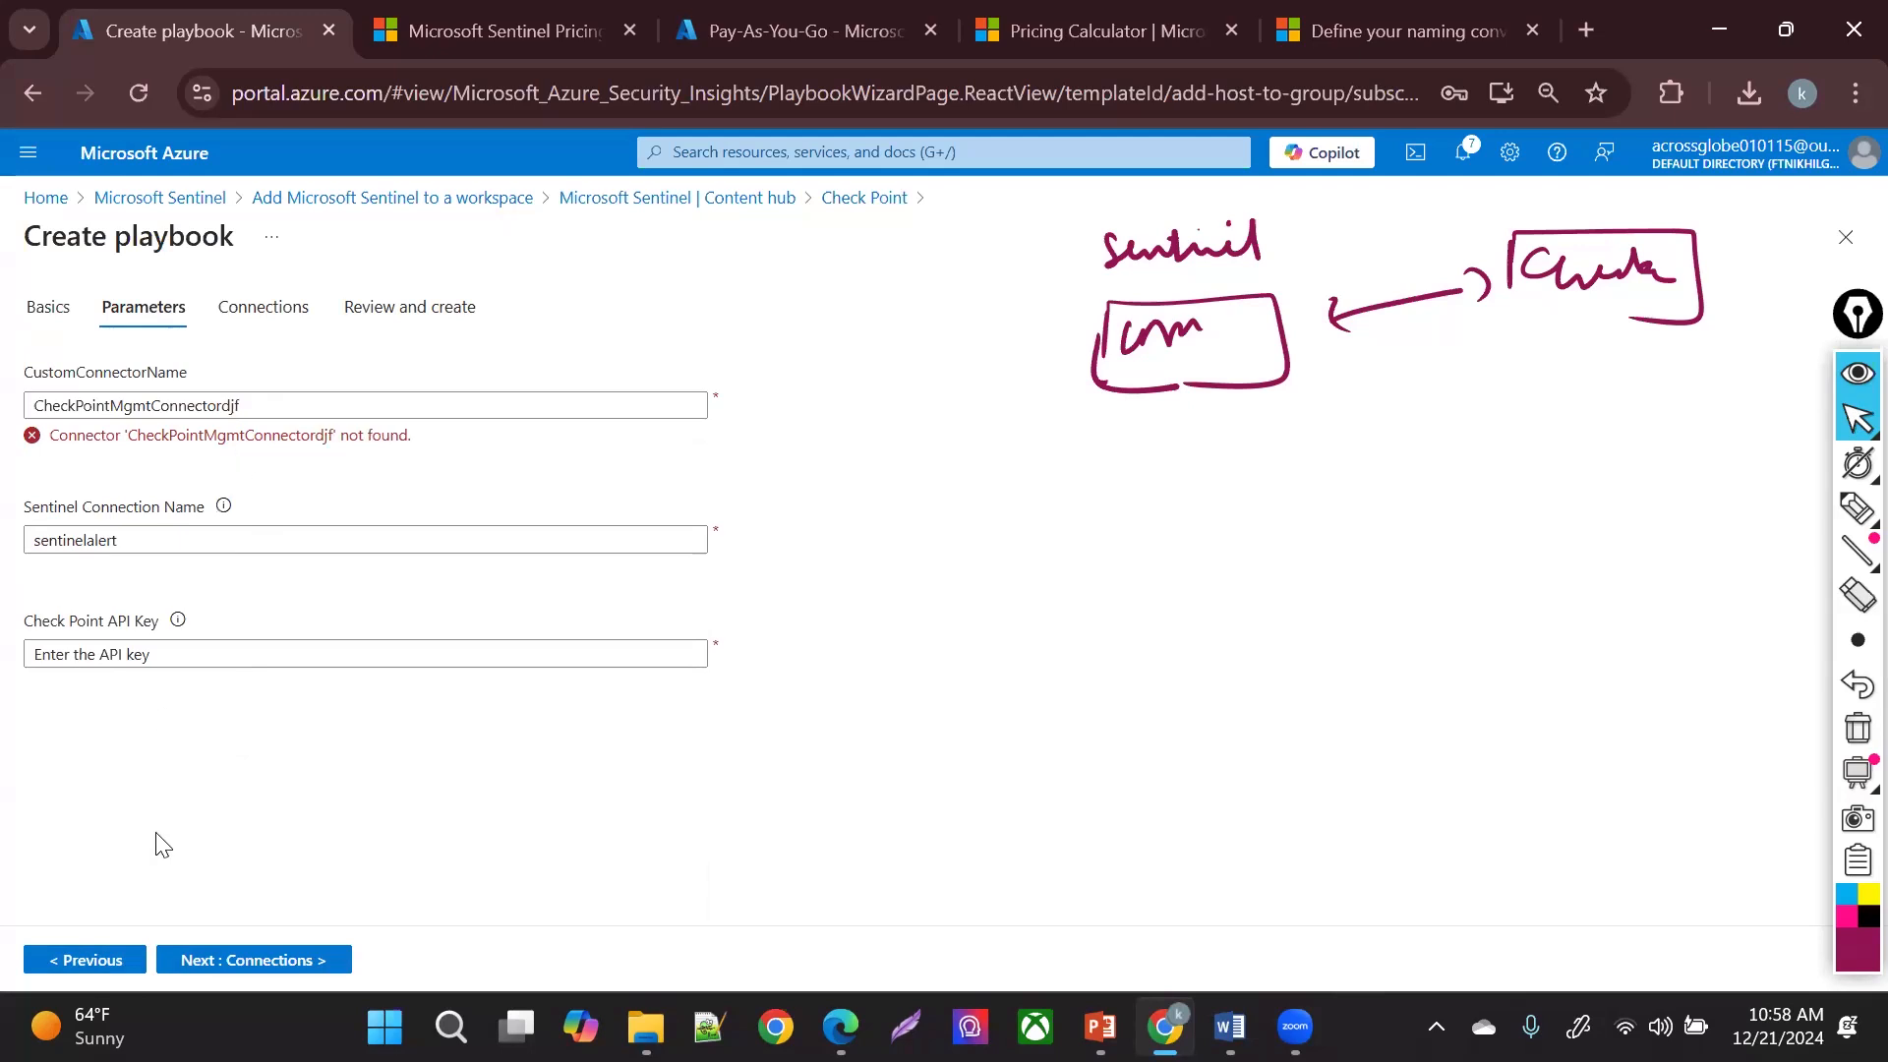
{"action": "left_click", "coordinate": [210, 541]}
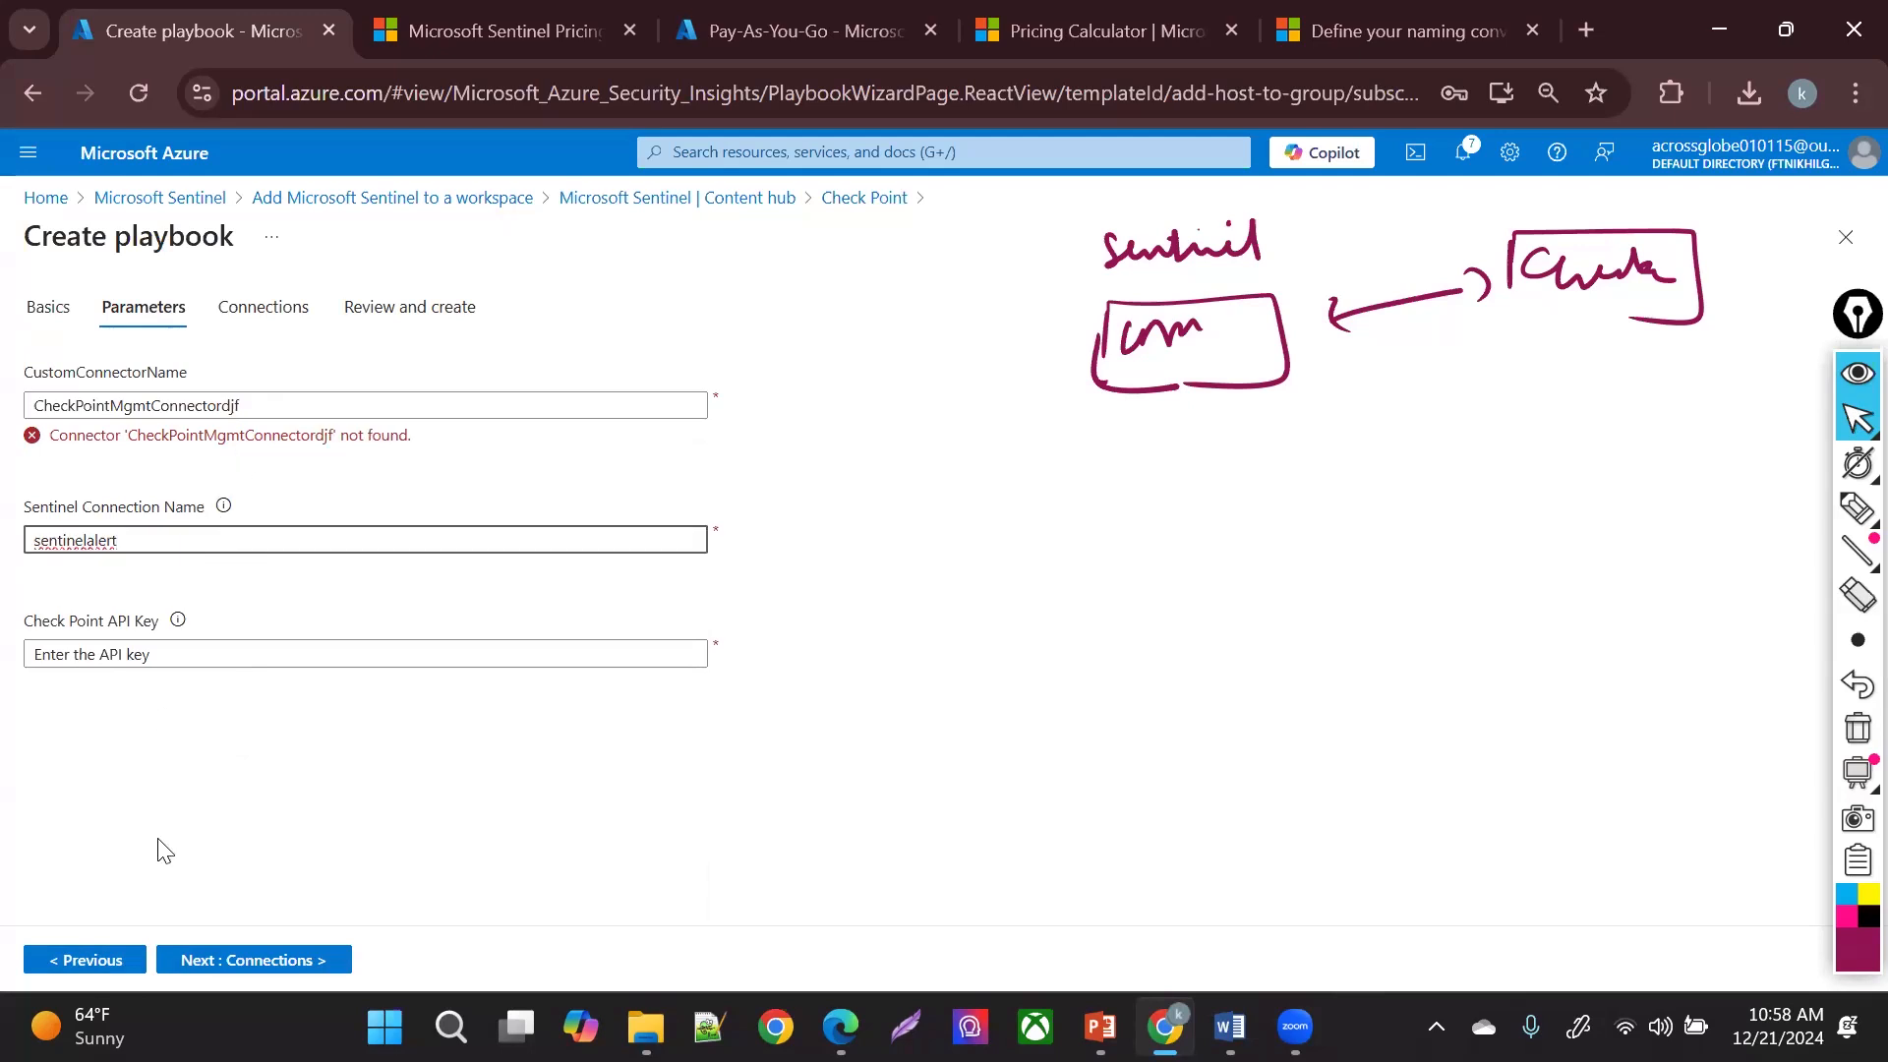
{"action": "left_click", "coordinate": [202, 960]}
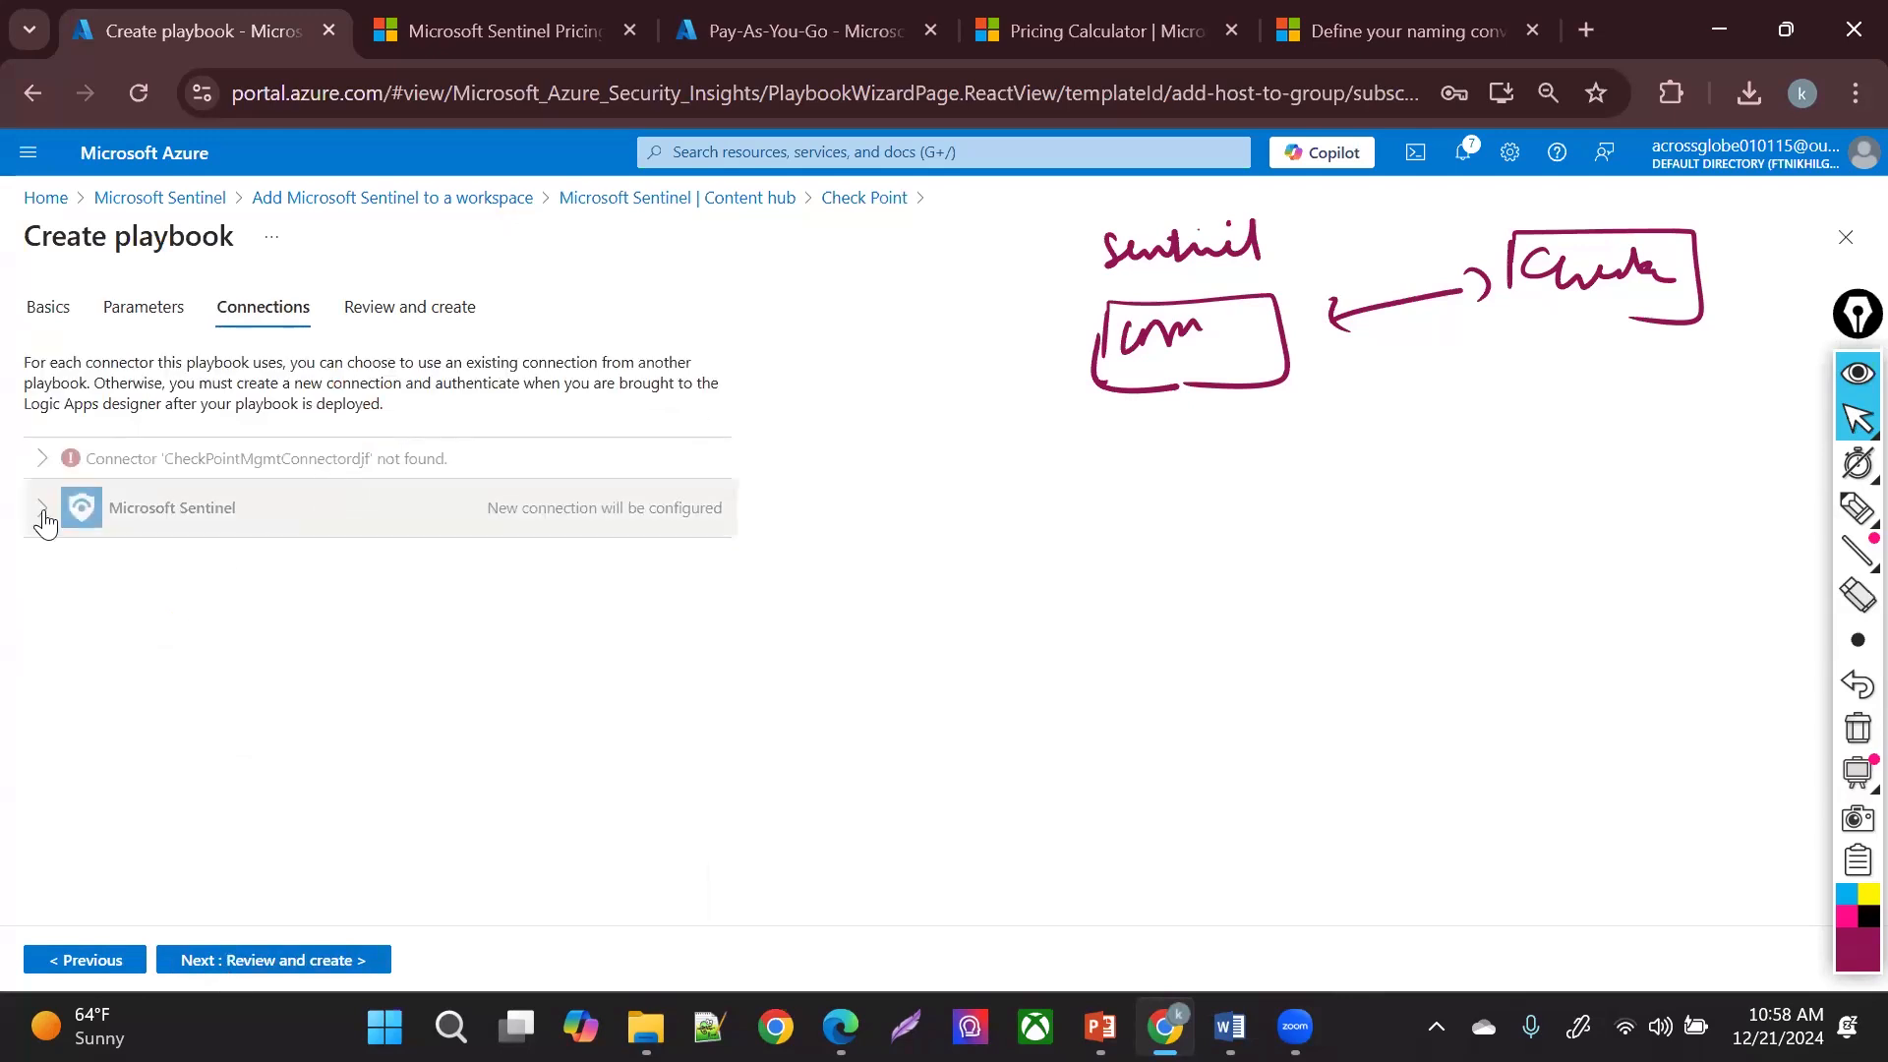
{"action": "left_click", "coordinate": [305, 962]}
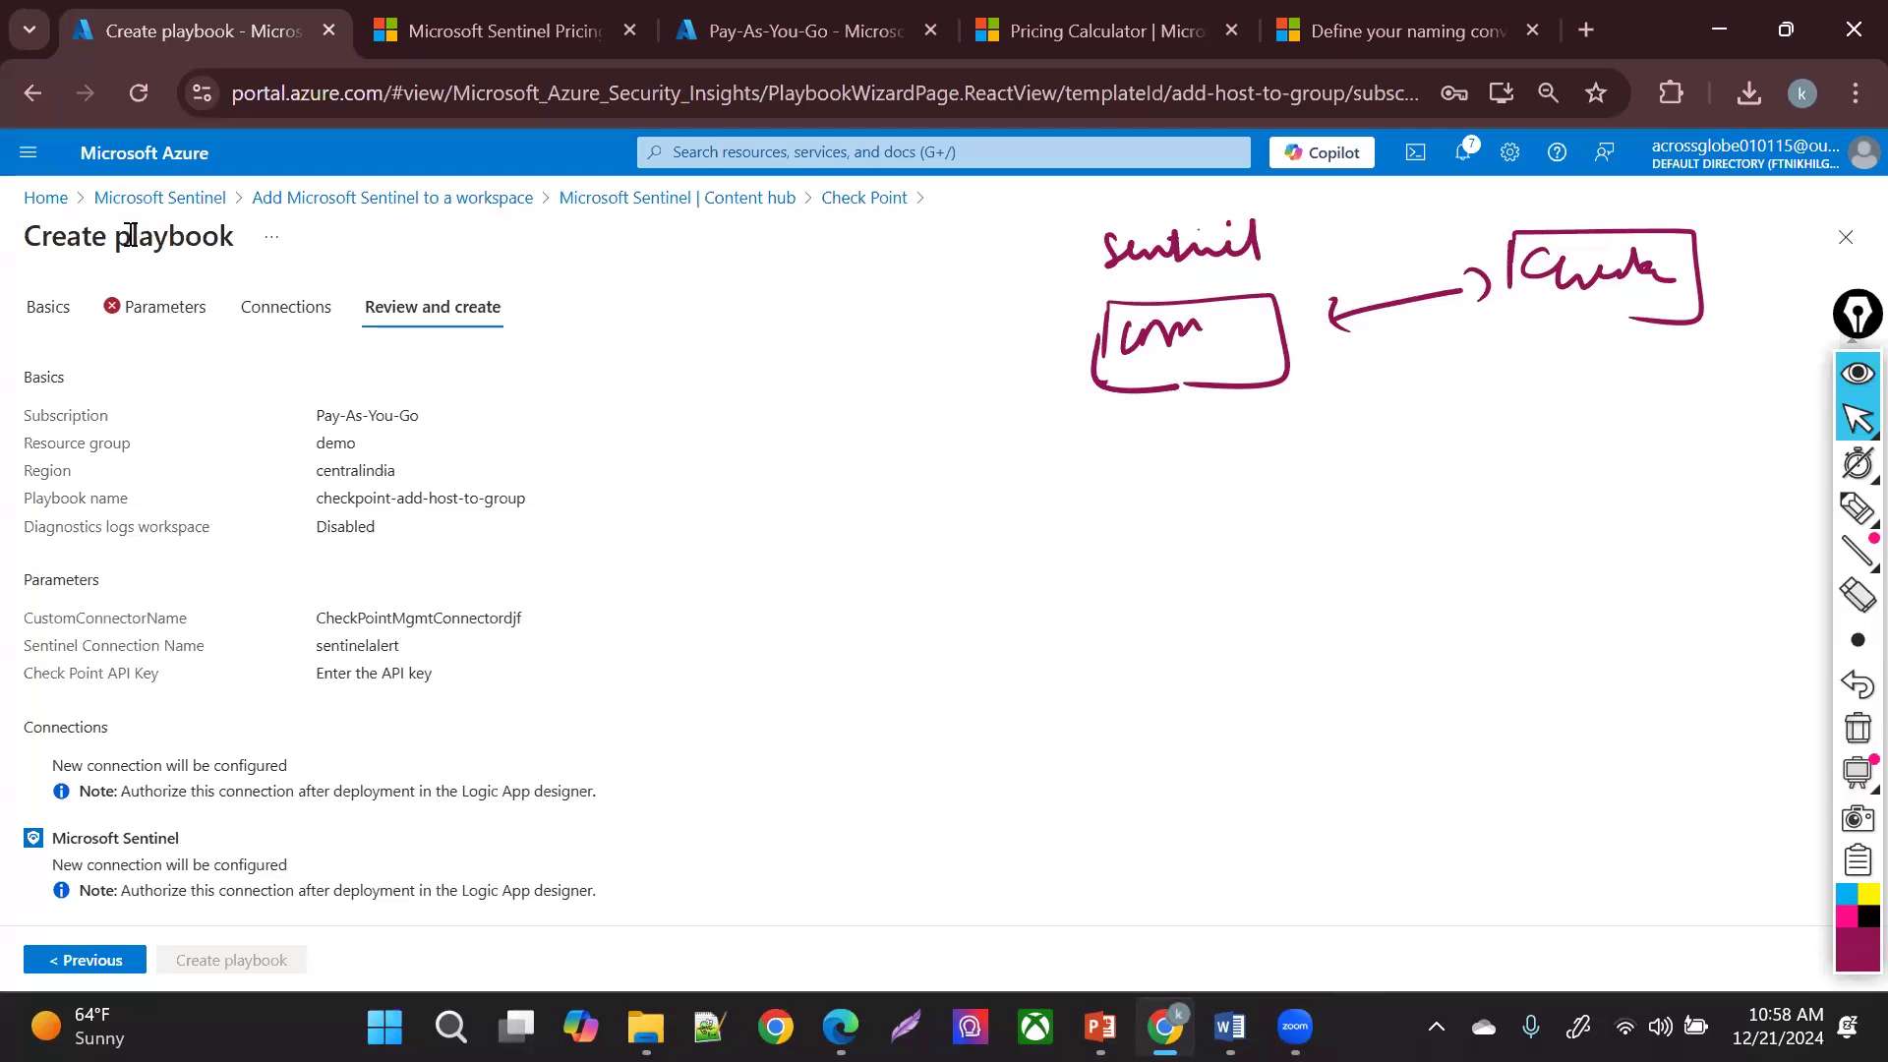
{"action": "left_click_drag", "start_coordinate": [205, 258], "coordinate": [132, 241]}
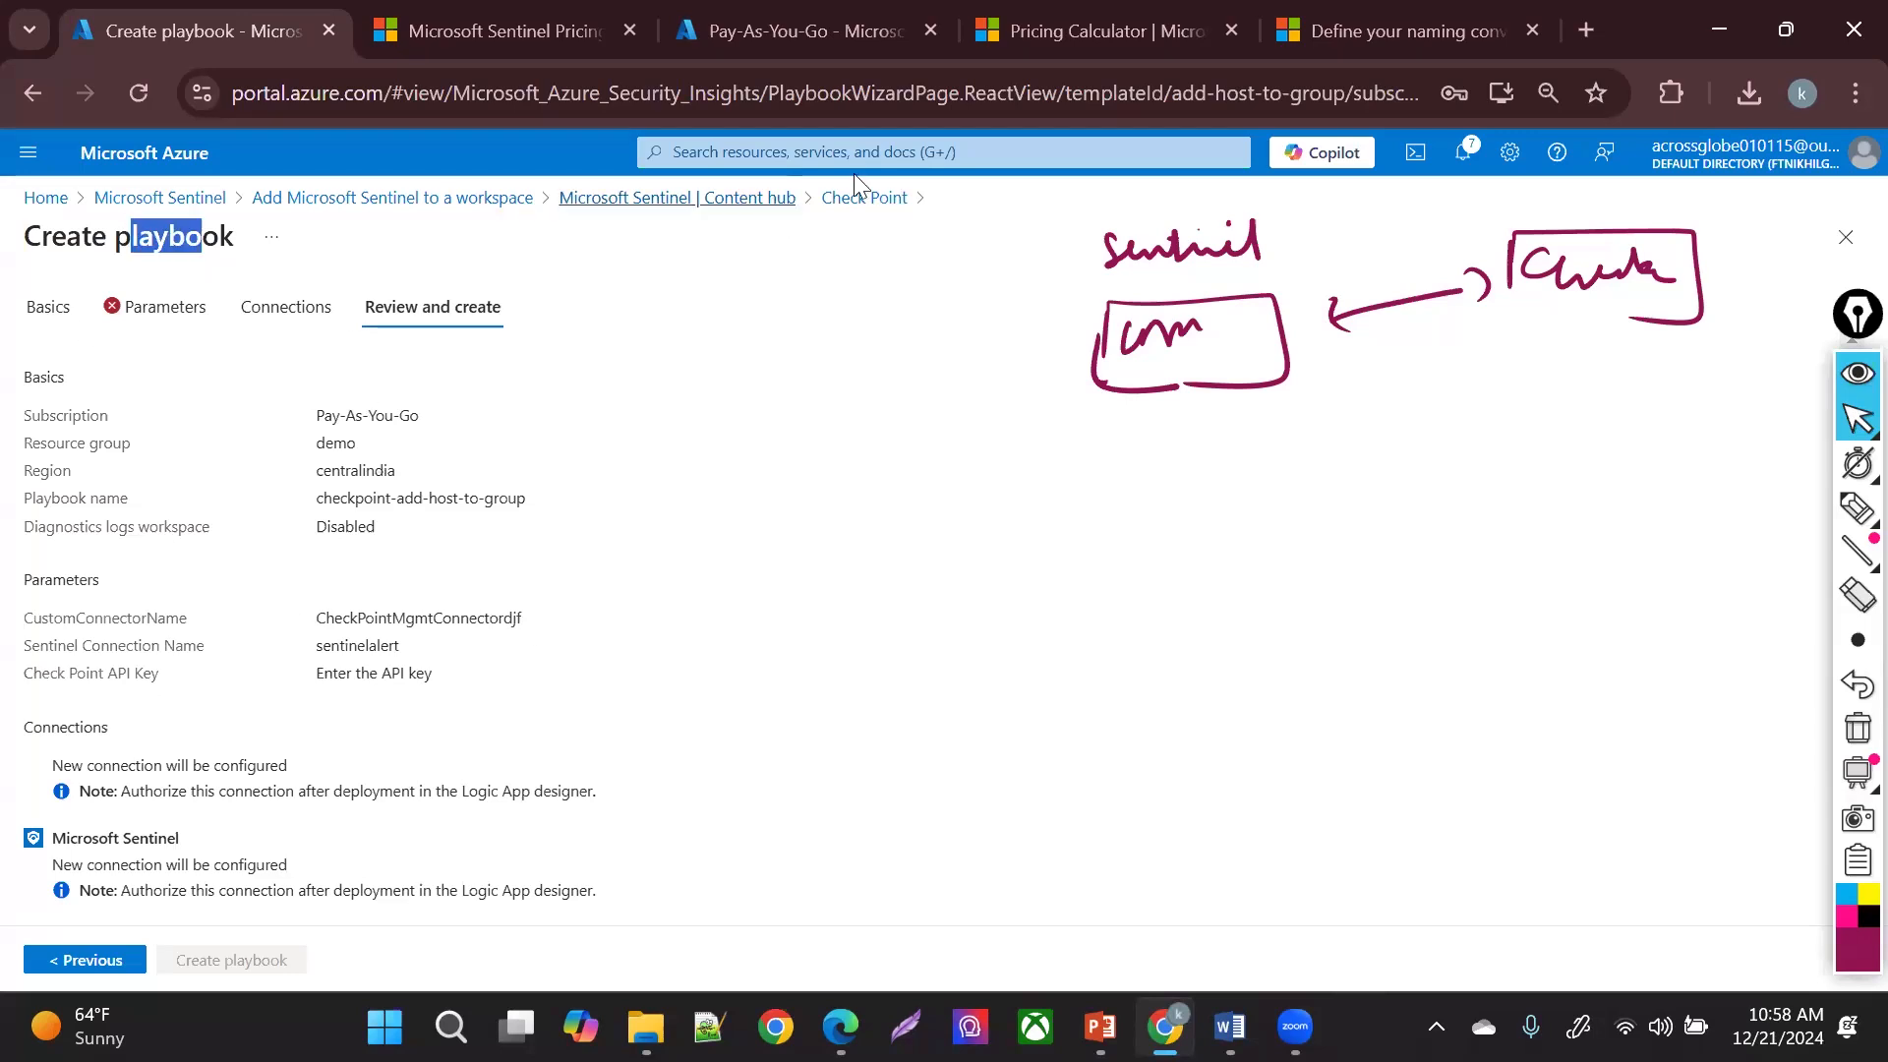
{"action": "left_click", "coordinate": [684, 199]}
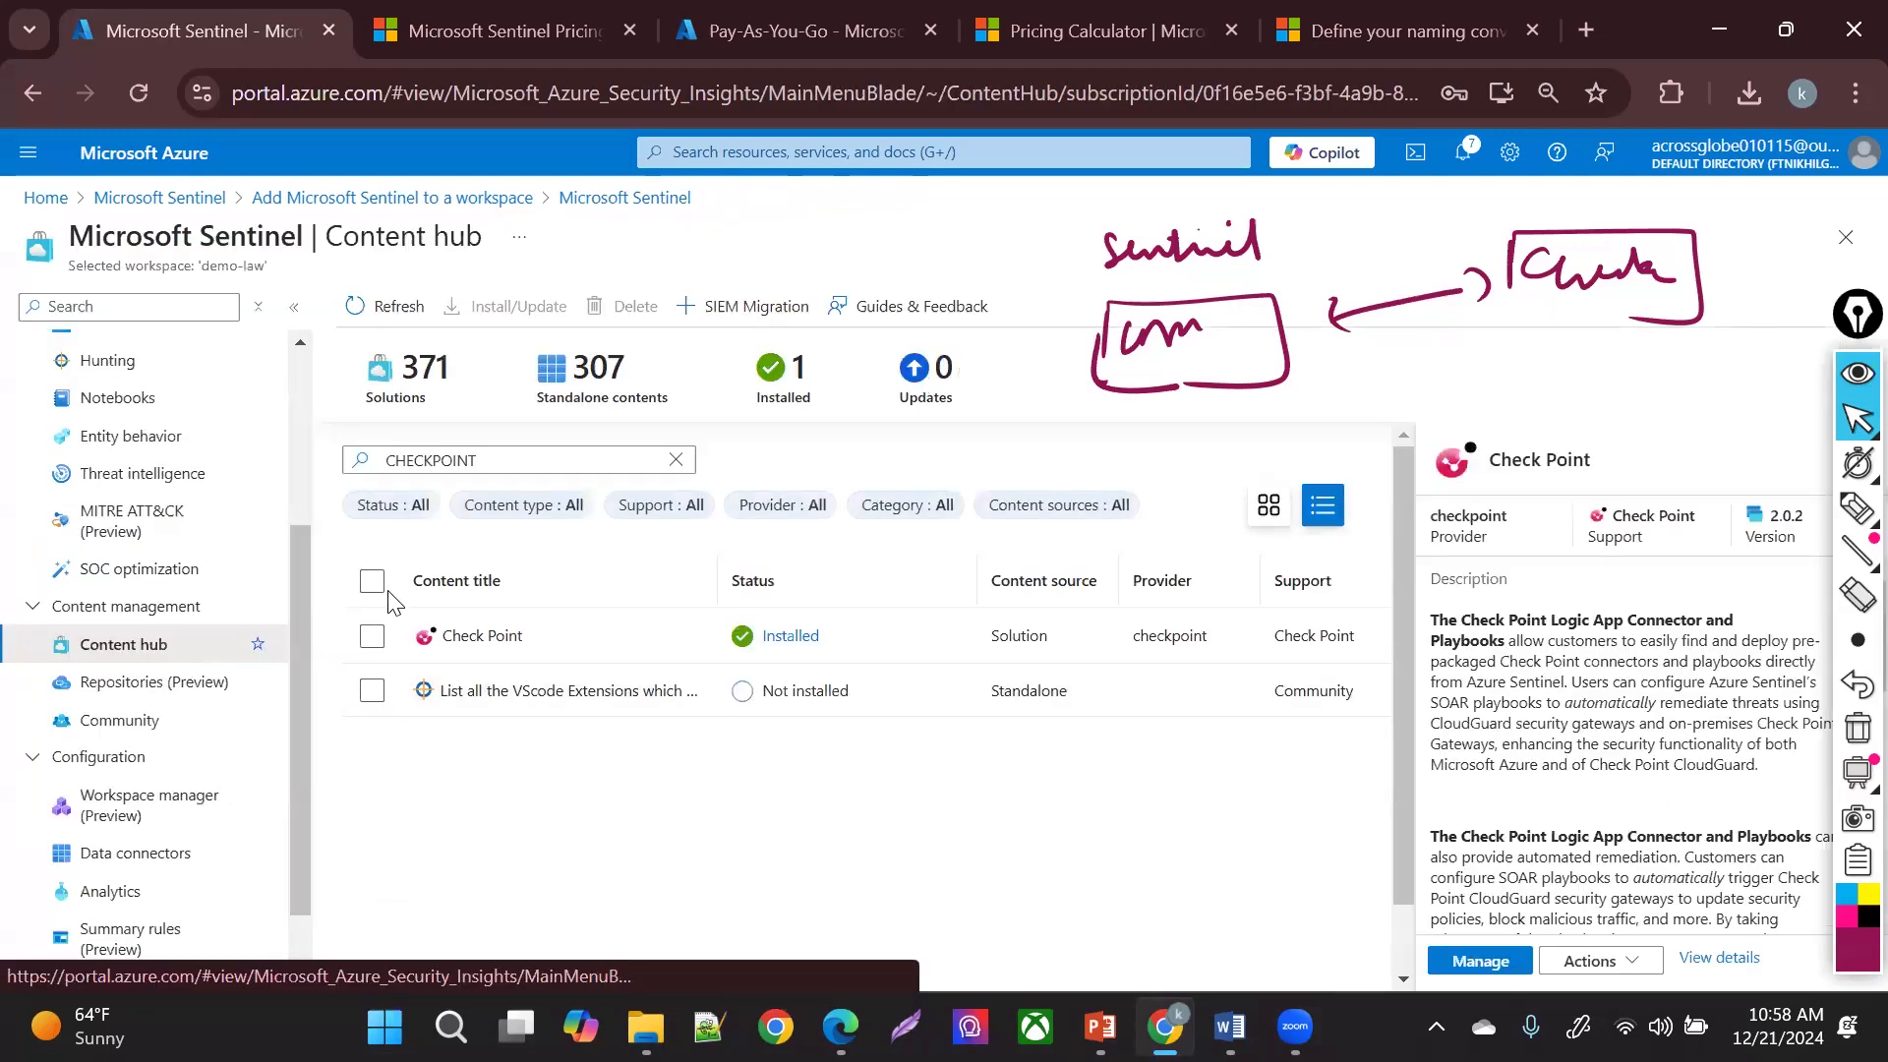
- Look at the wizard for a new scheduled query rule in Analytics, and return to the rules list without creating one
{"action": "left_click", "coordinate": [173, 899]}
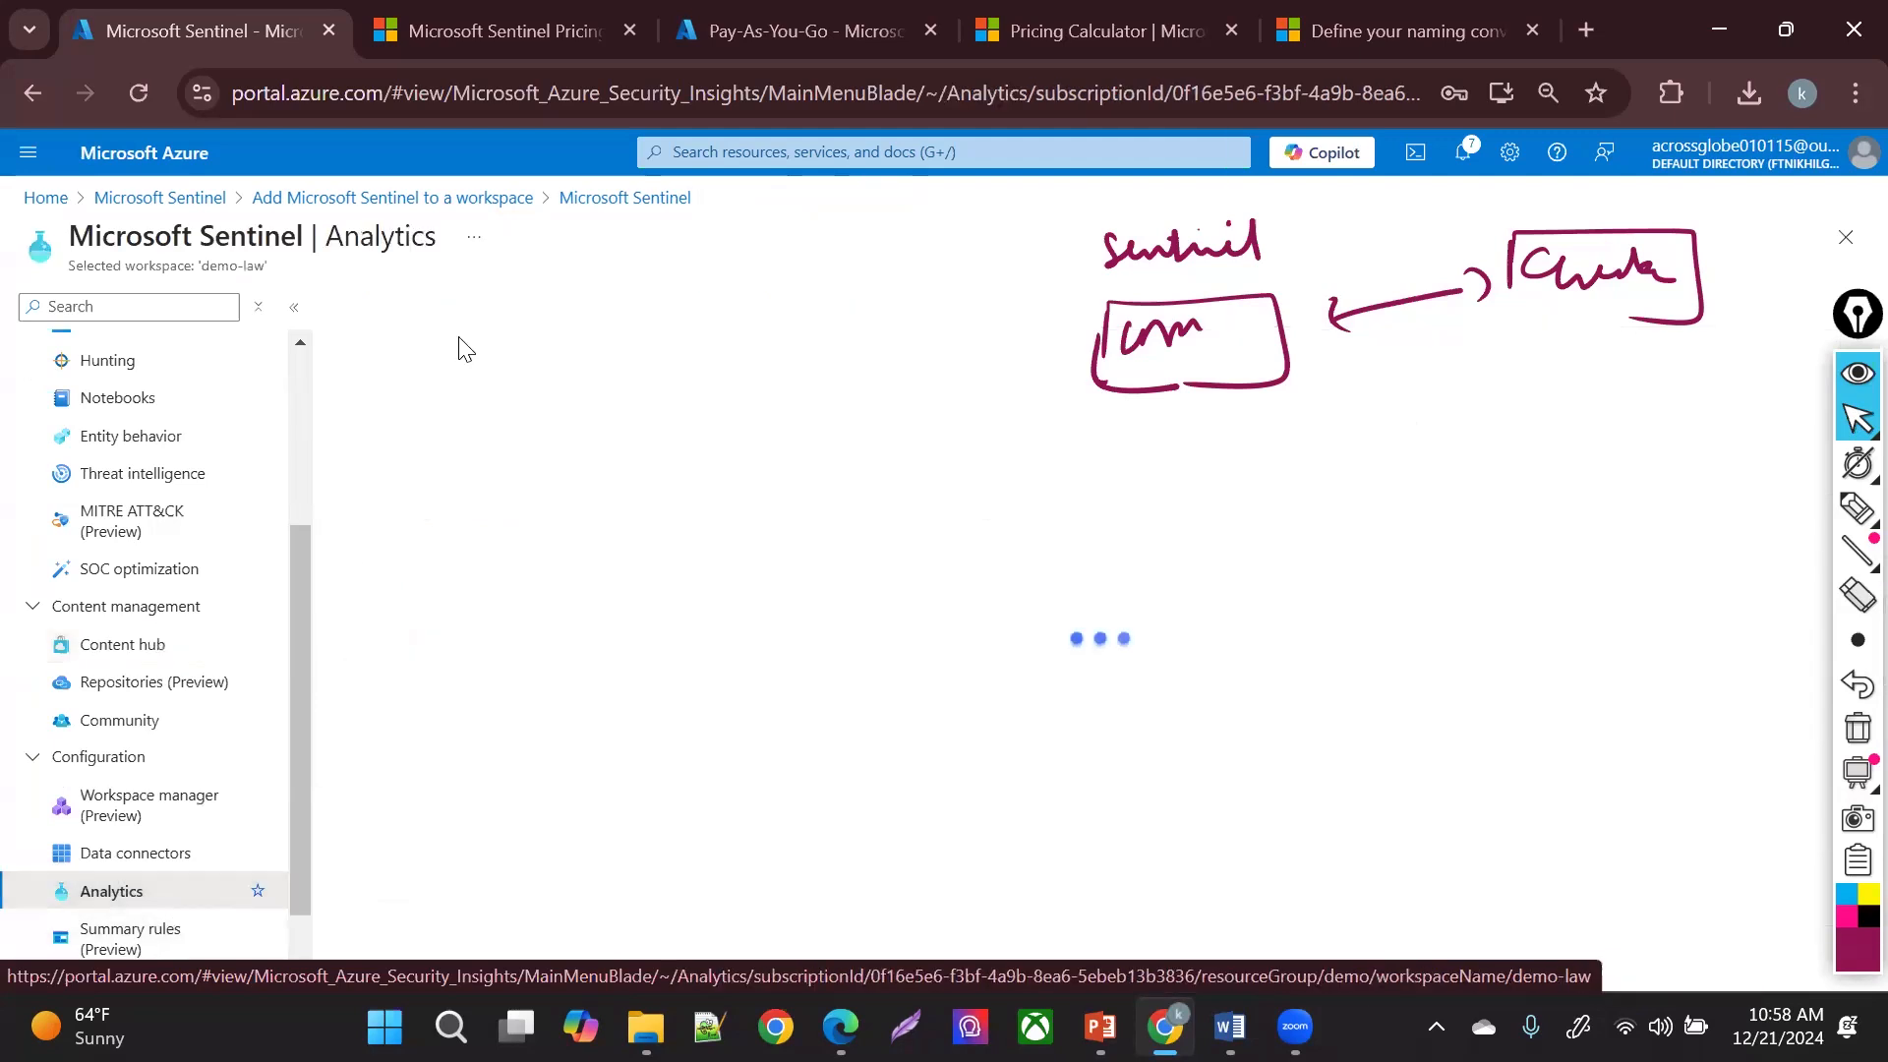
{"action": "left_click", "coordinate": [398, 308]}
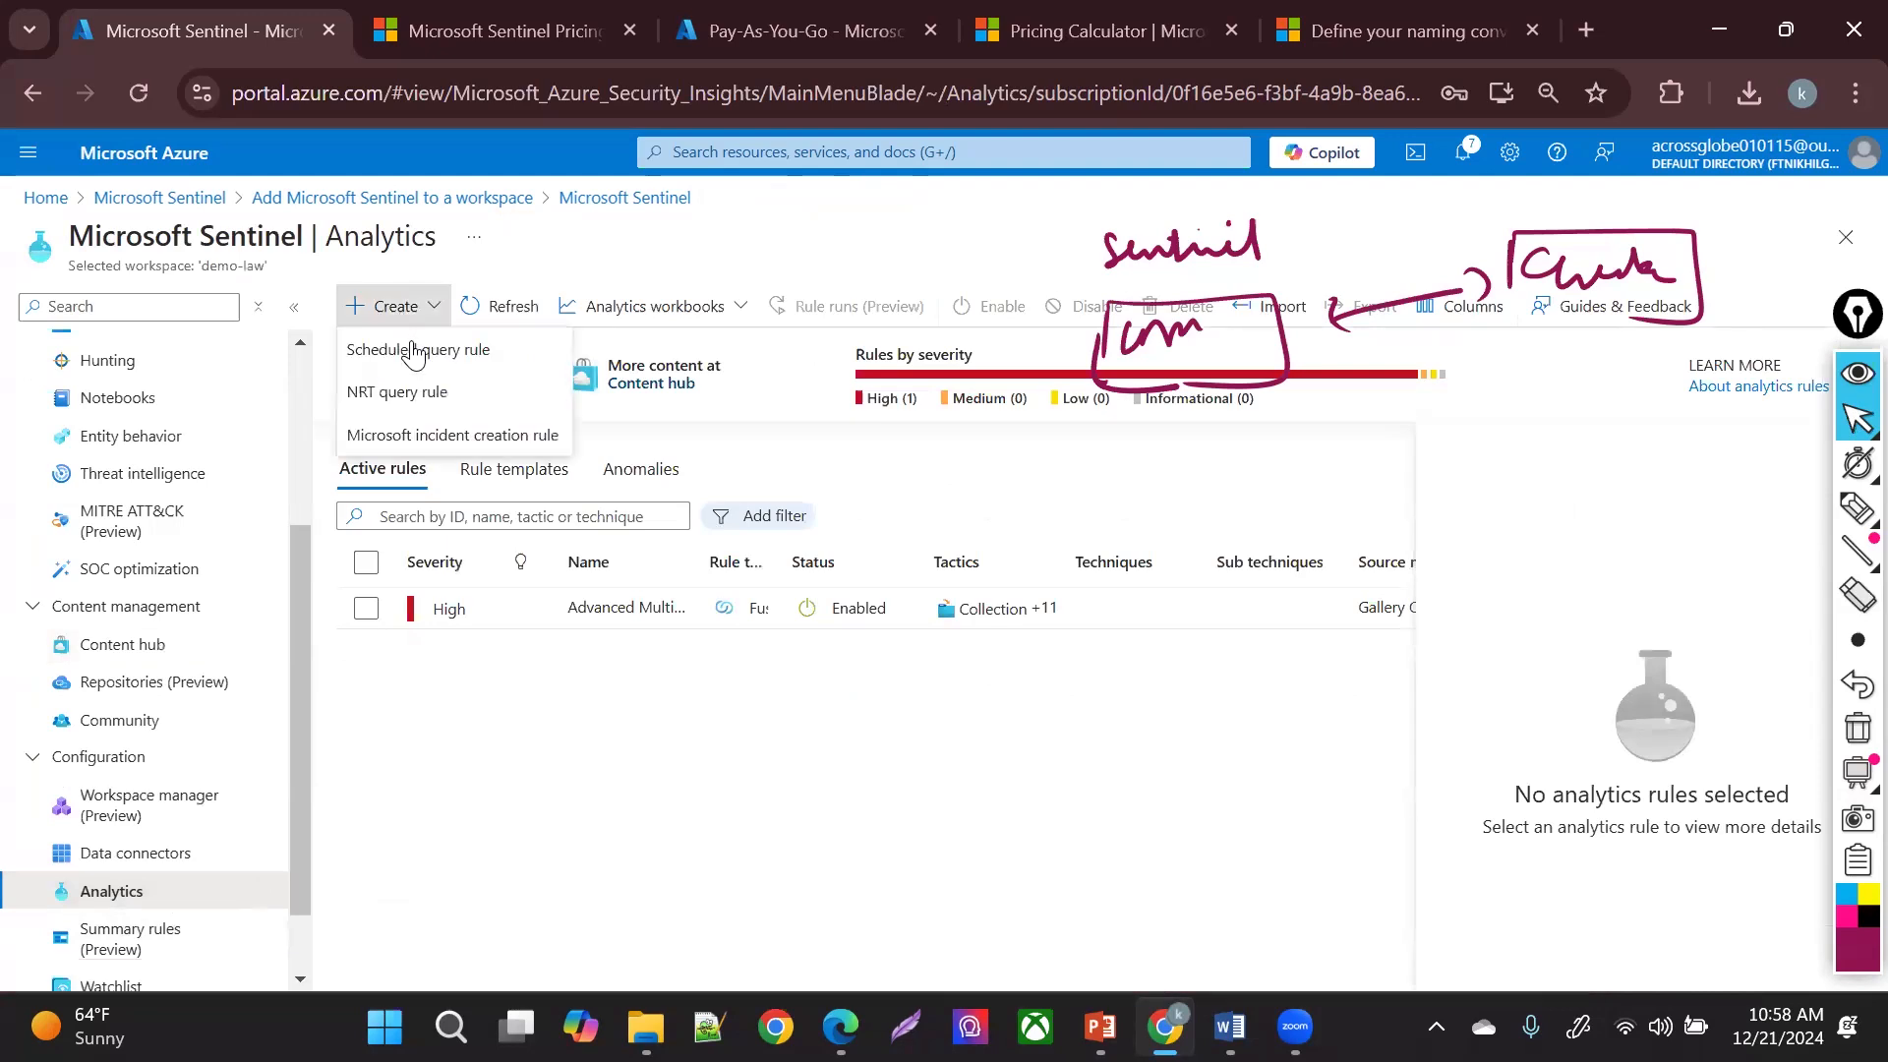
{"action": "left_click", "coordinate": [417, 352]}
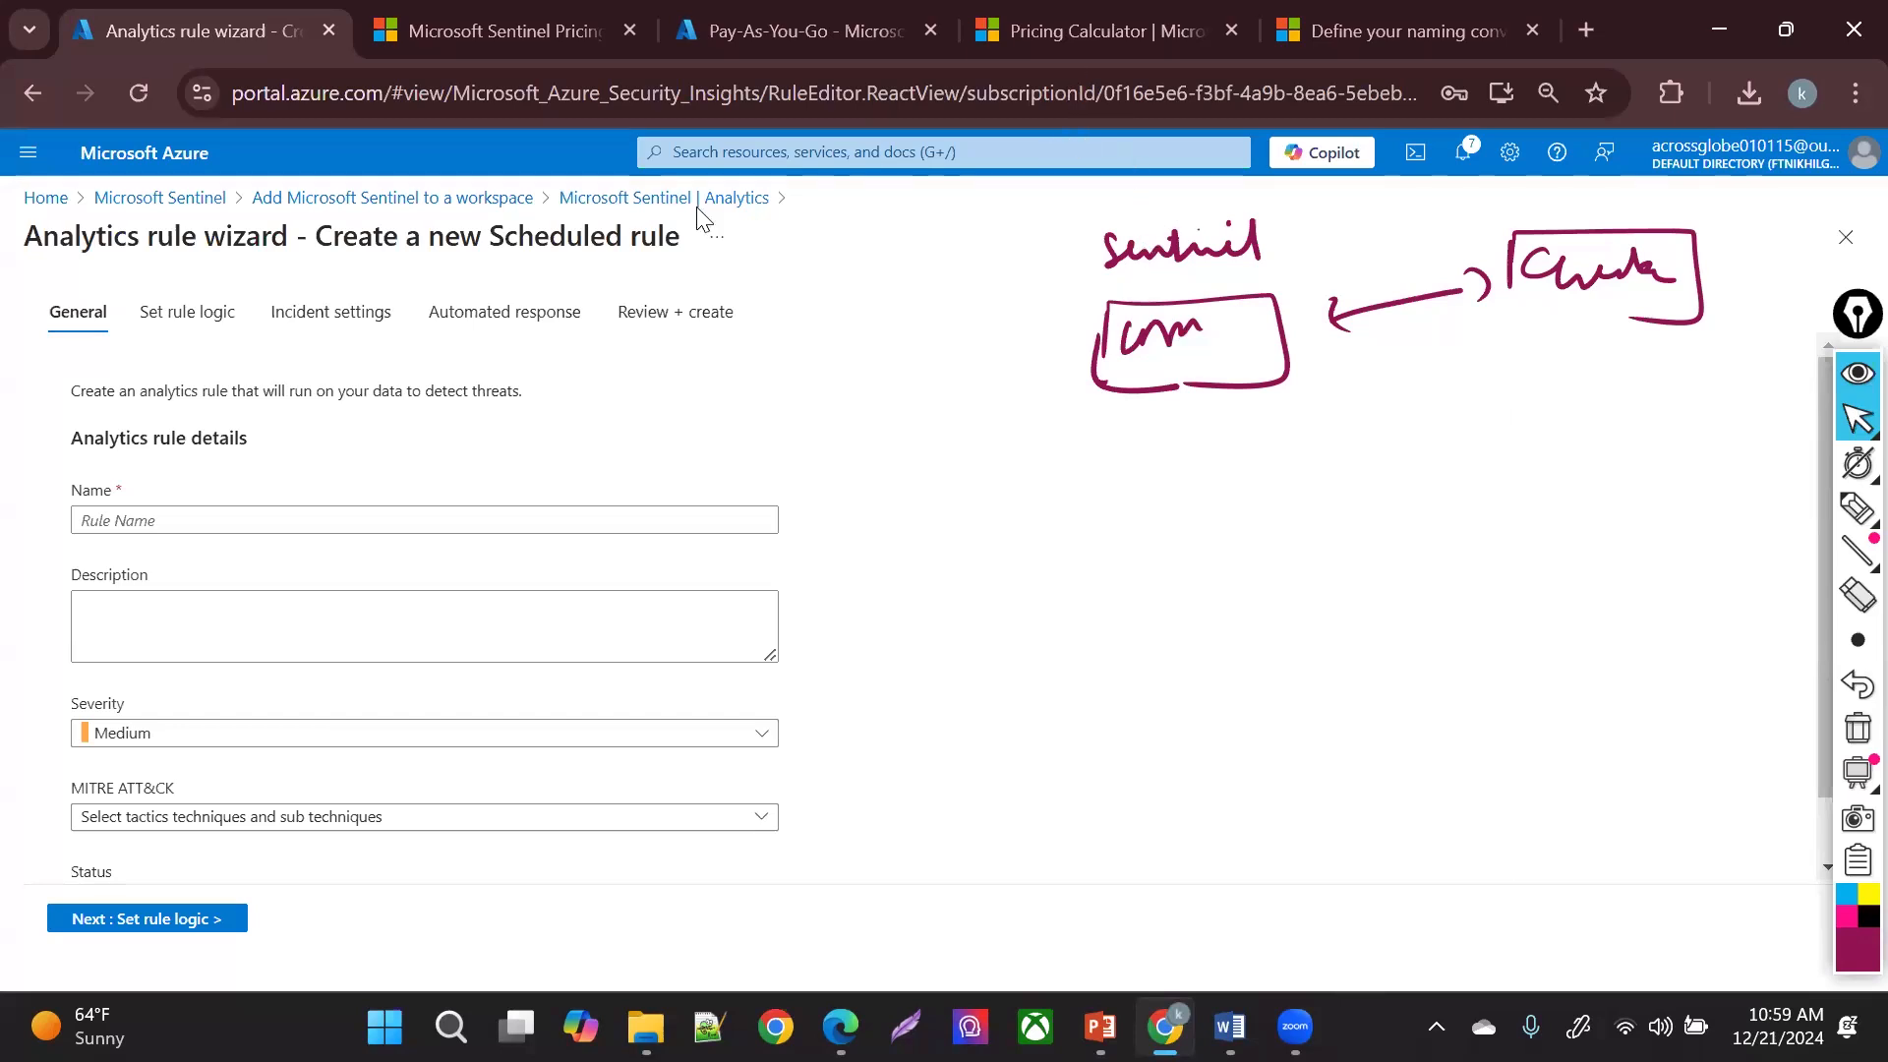
{"action": "left_click", "coordinate": [657, 198]}
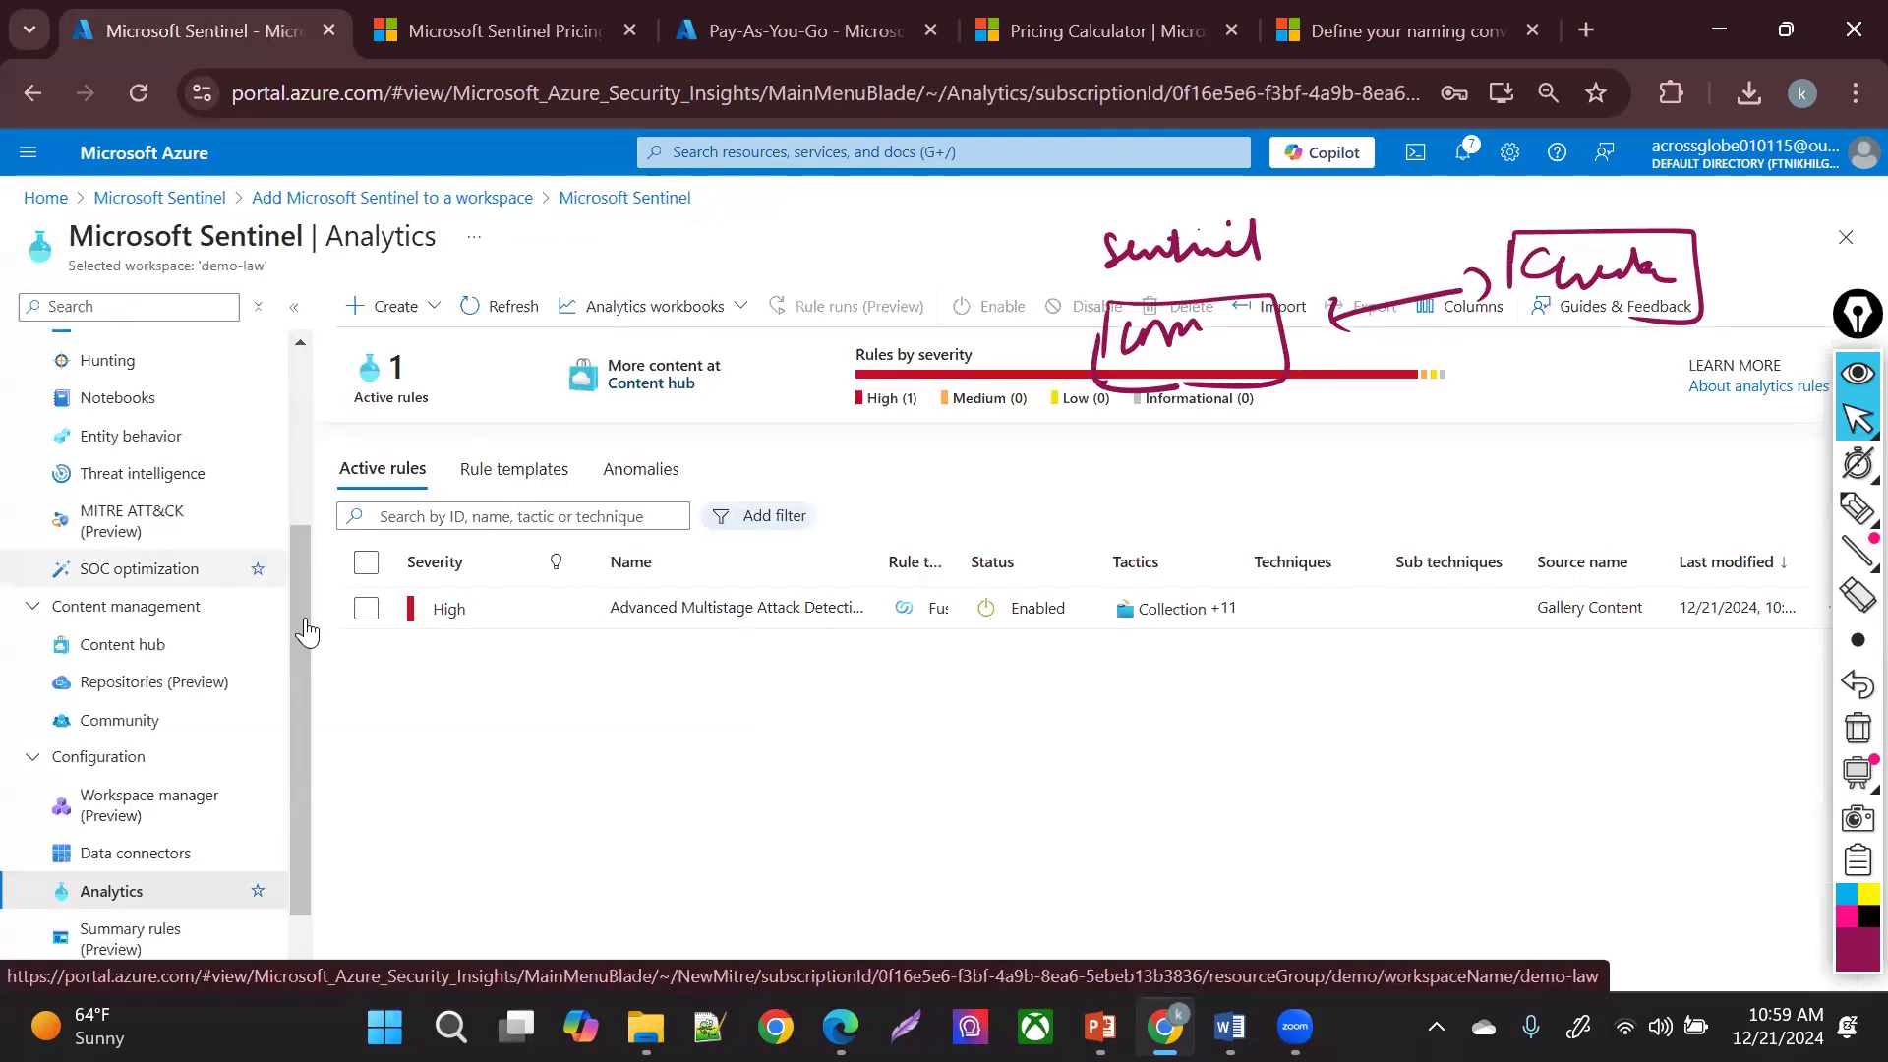
- Search the Content hub for "syslog" and look through the matching solutions
{"action": "left_click", "coordinate": [216, 647]}
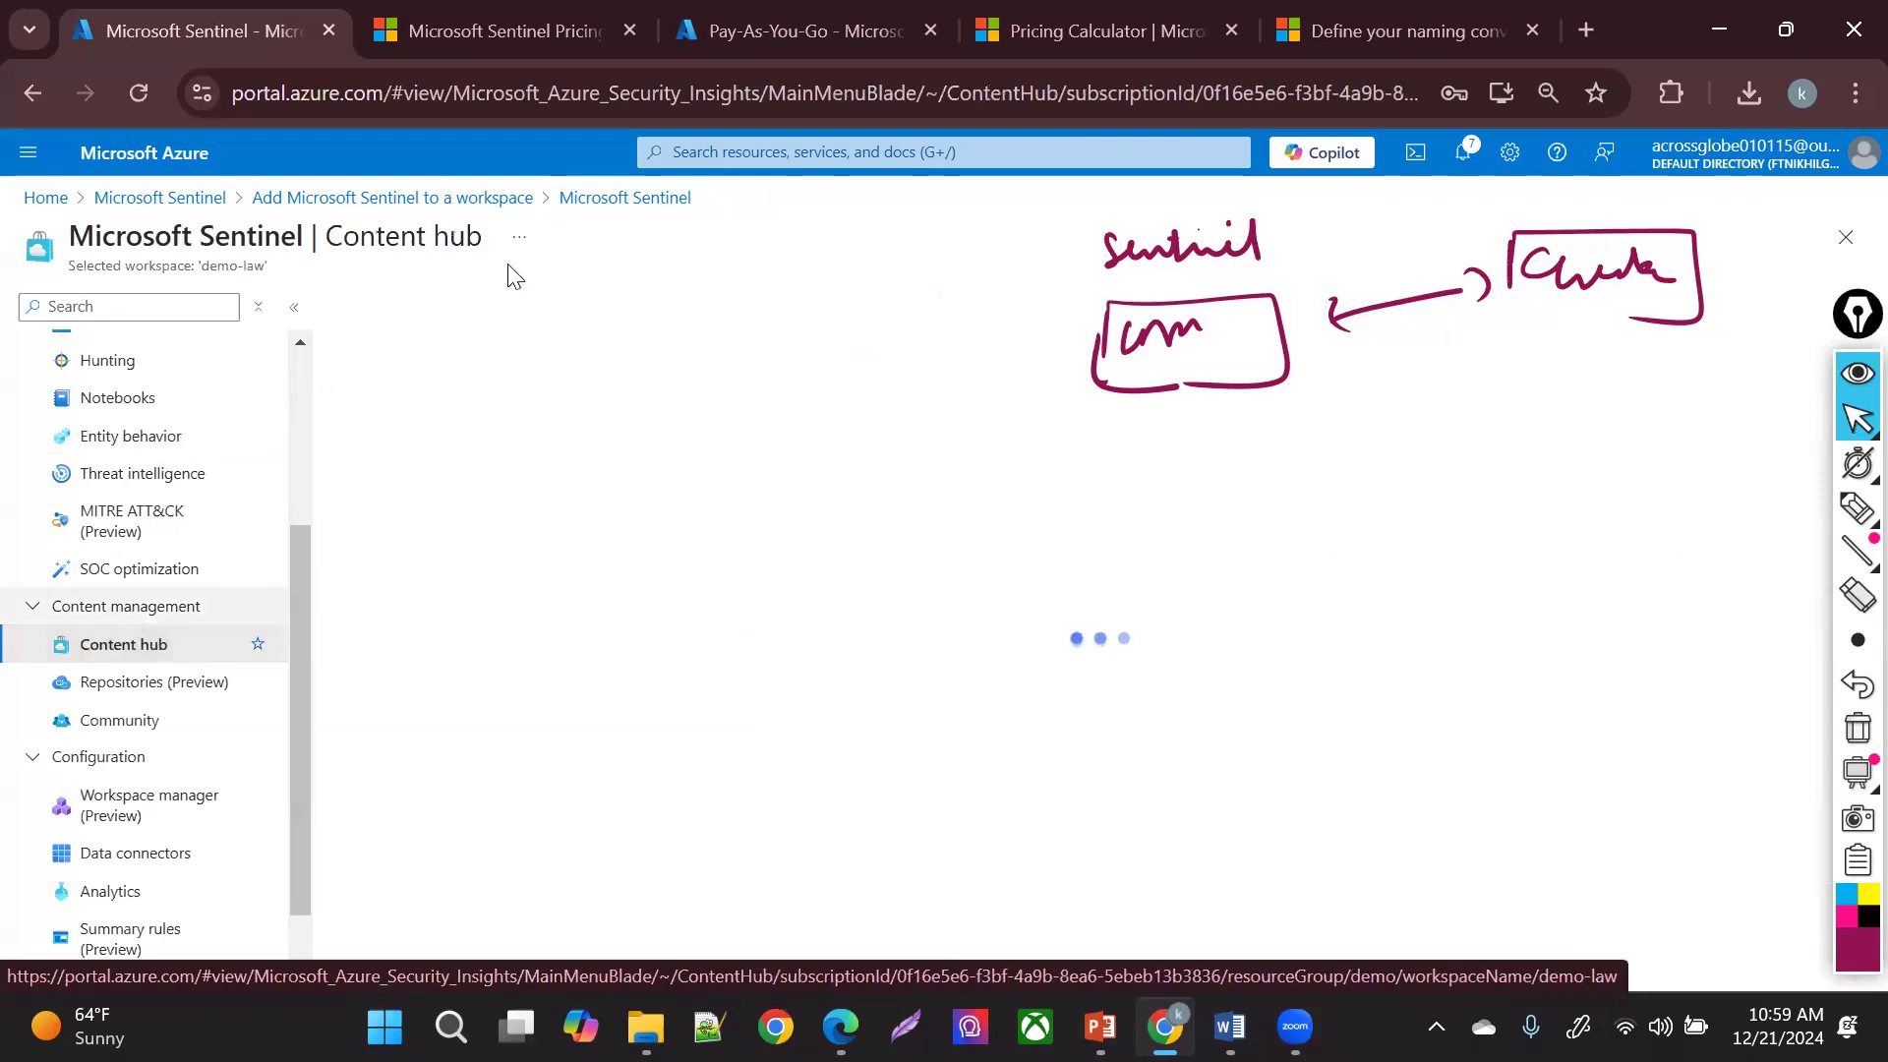
{"action": "left_click", "coordinate": [505, 462]}
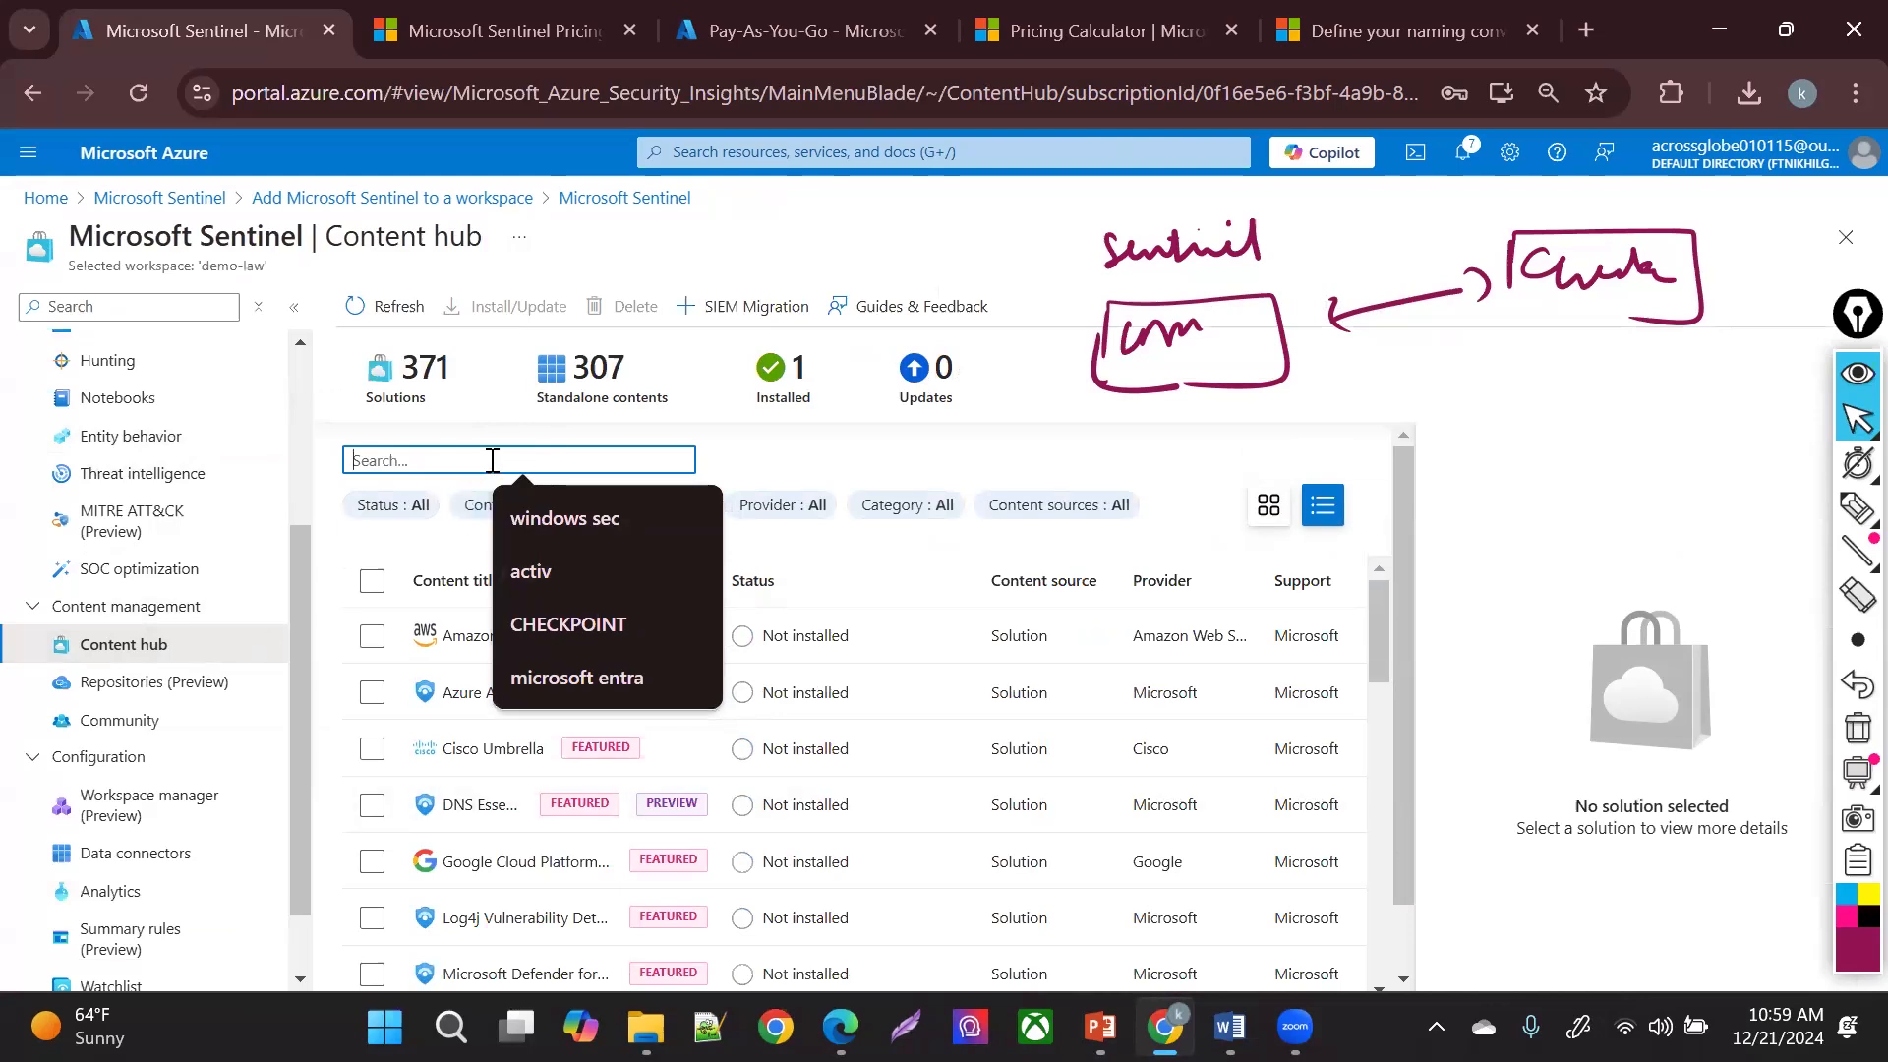
{"action": "type", "text": "sys"}
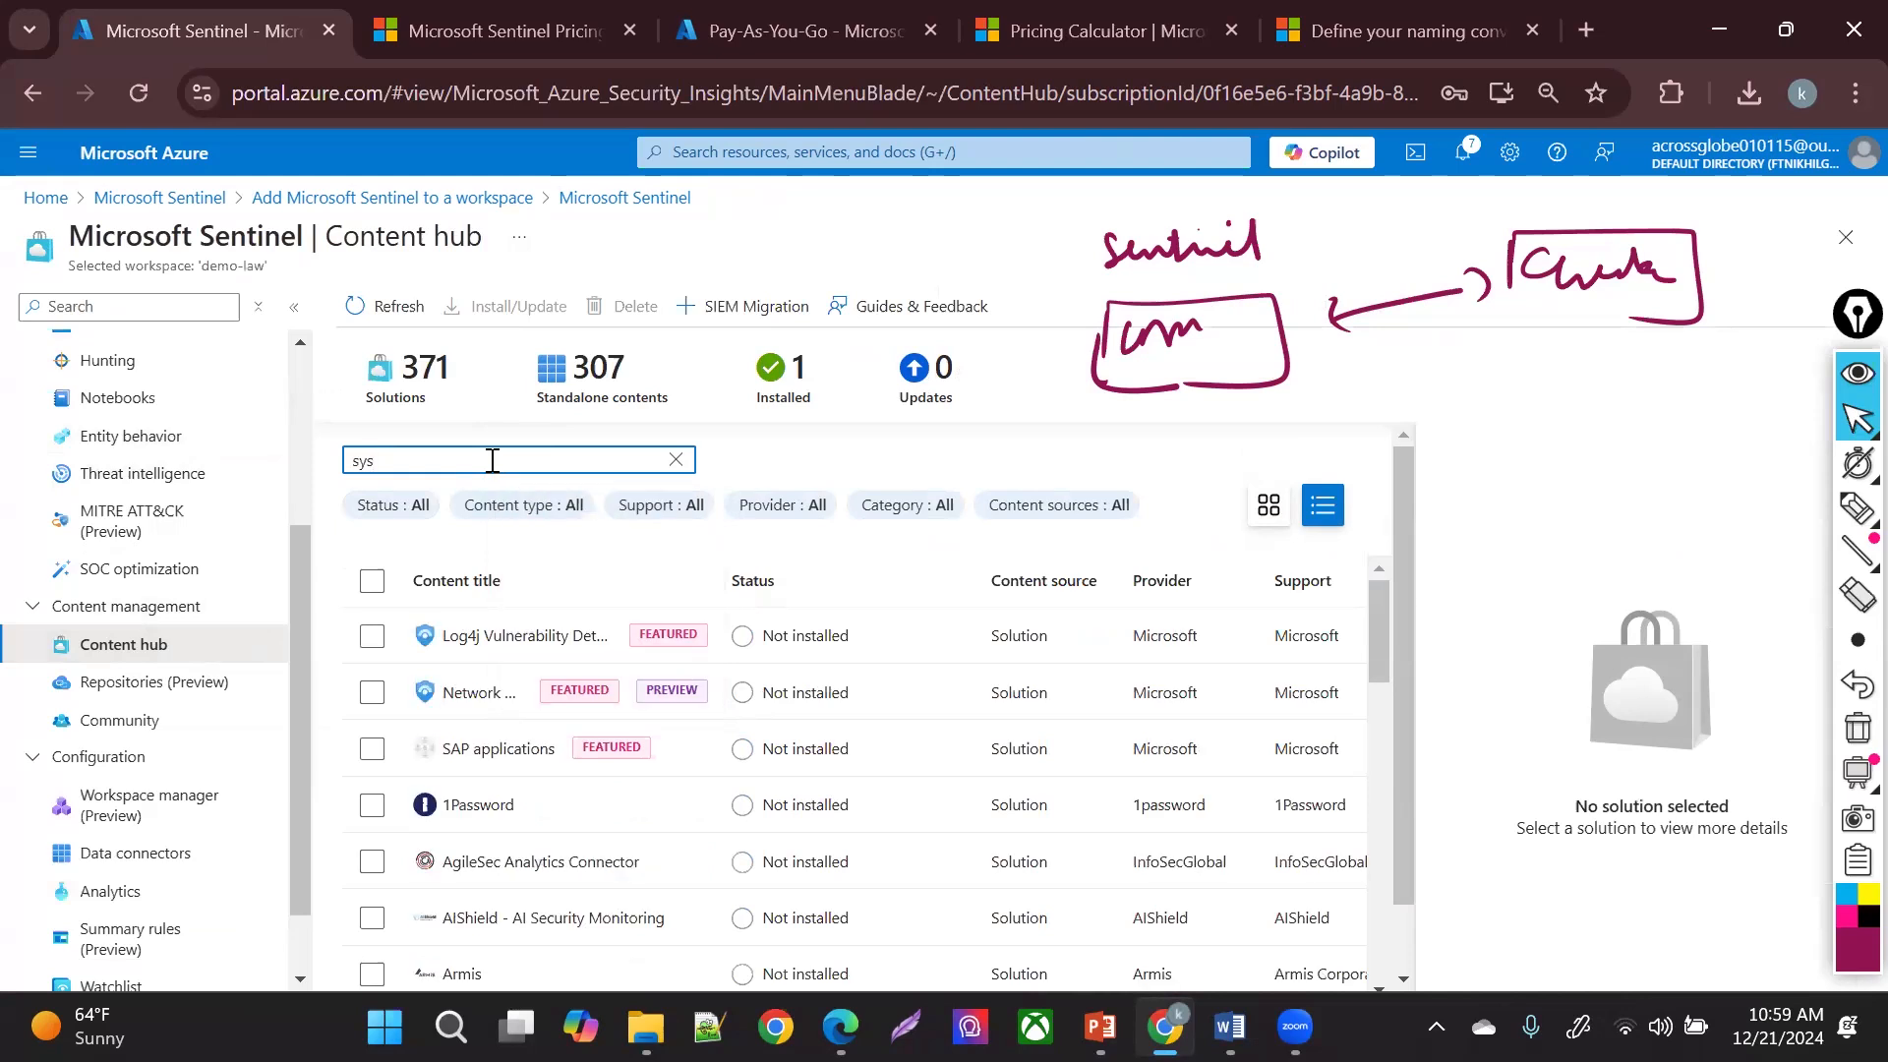
{"action": "type", "text": "log"}
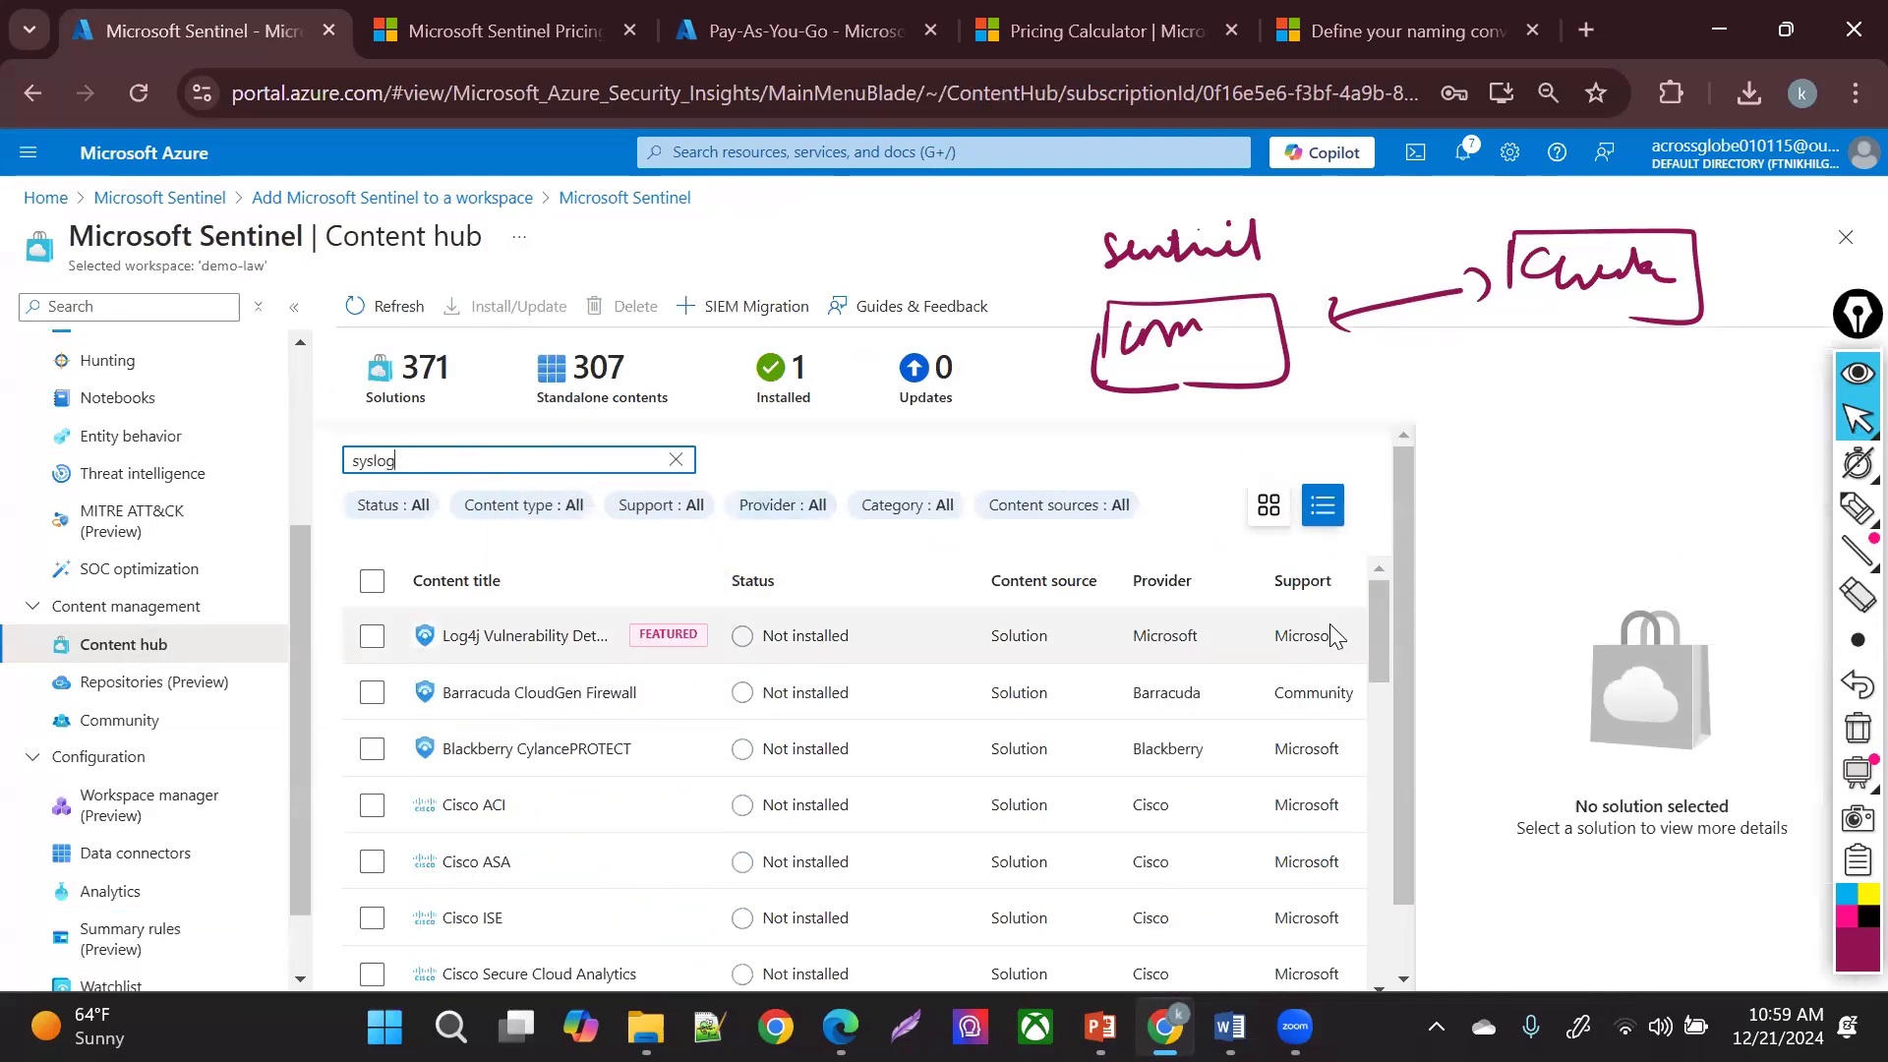
{"action": "scroll", "coordinate": [1371, 643], "scroll_direction": "down", "scroll_amount": 5}
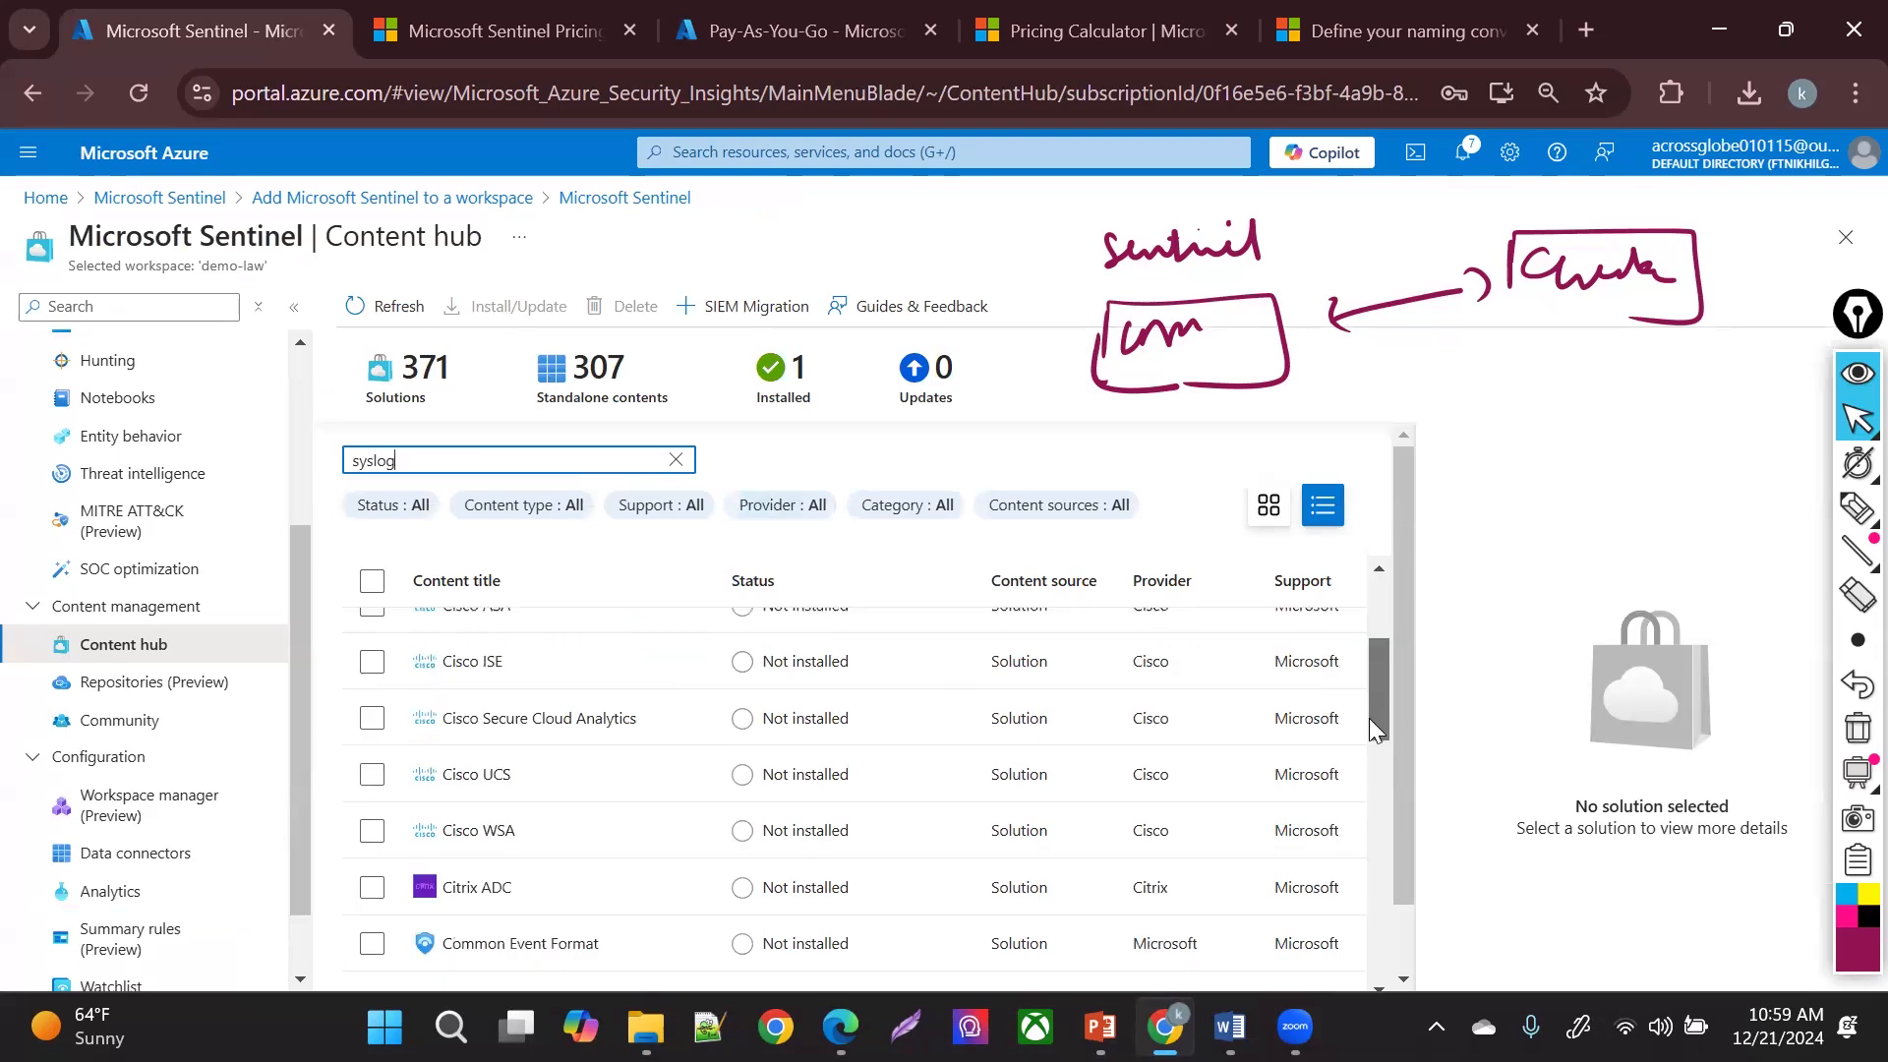
{"action": "scroll", "coordinate": [1369, 814], "scroll_direction": "down", "scroll_amount": 8}
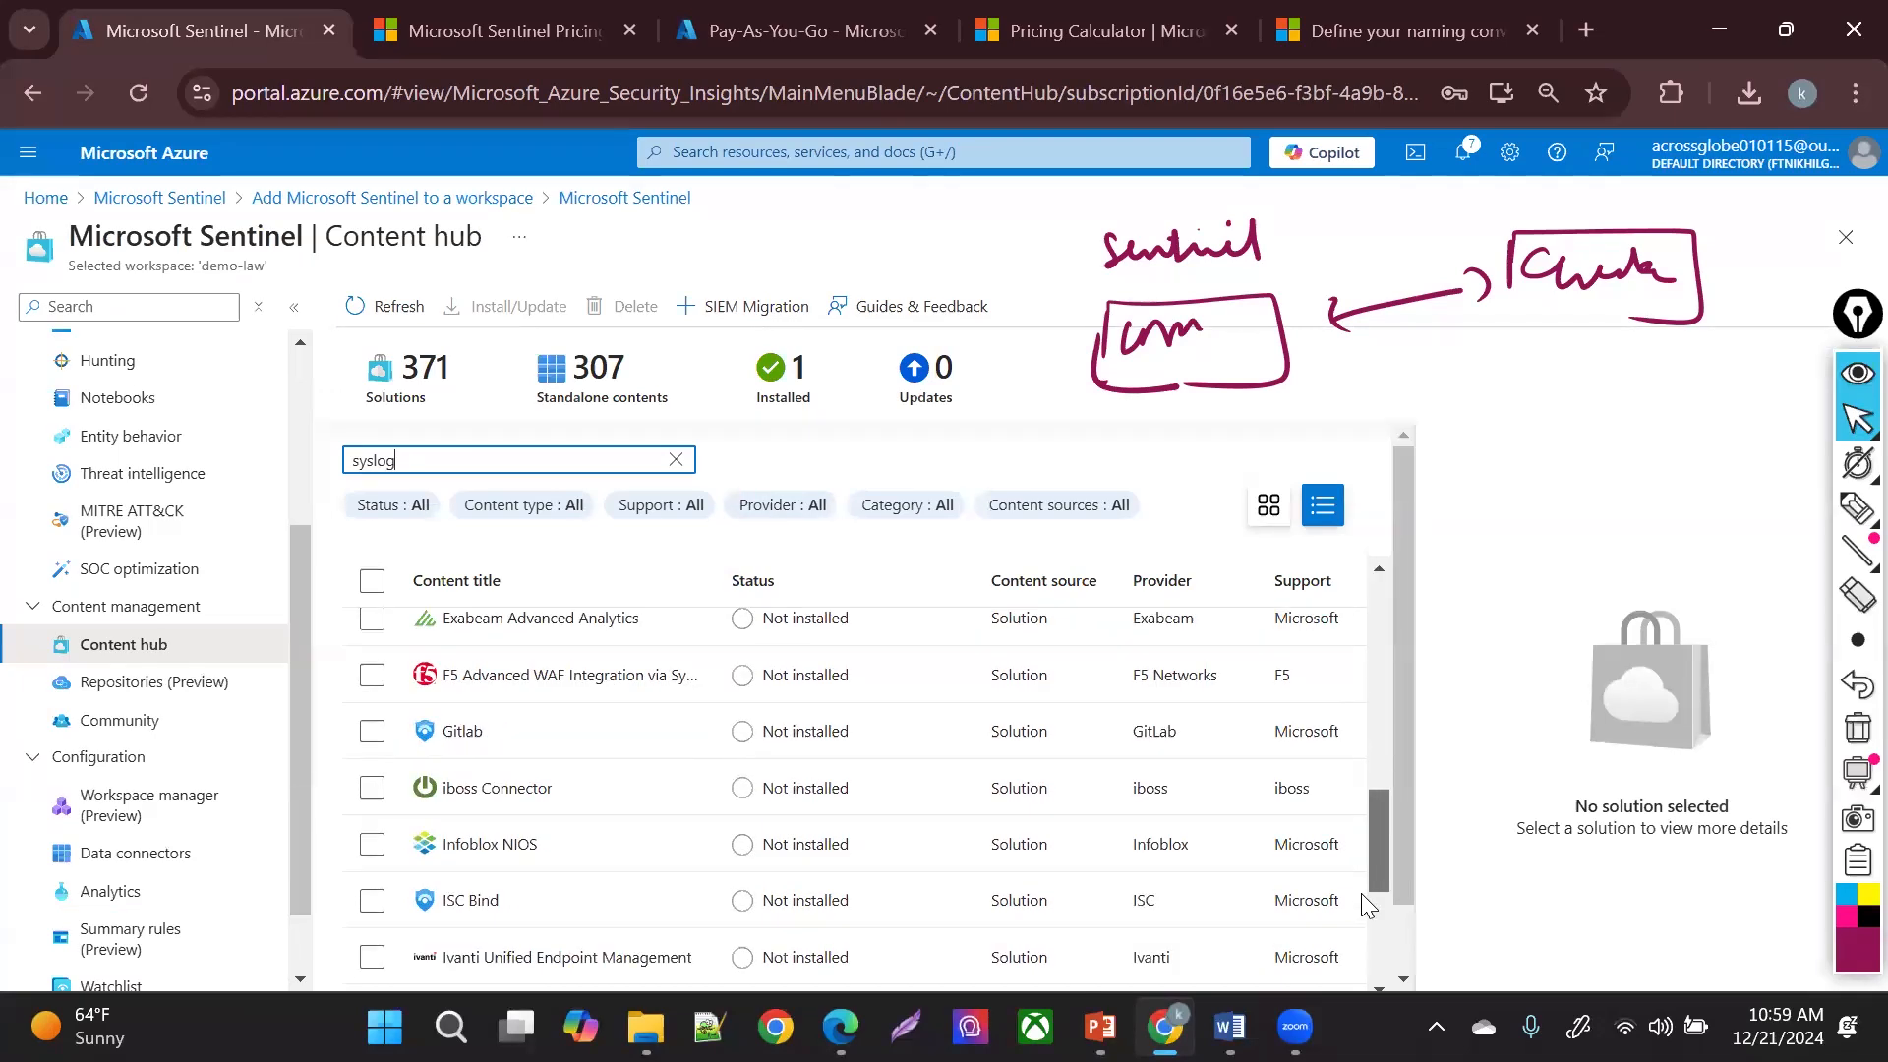
{"action": "scroll", "coordinate": [1362, 924], "scroll_direction": "down", "scroll_amount": 1}
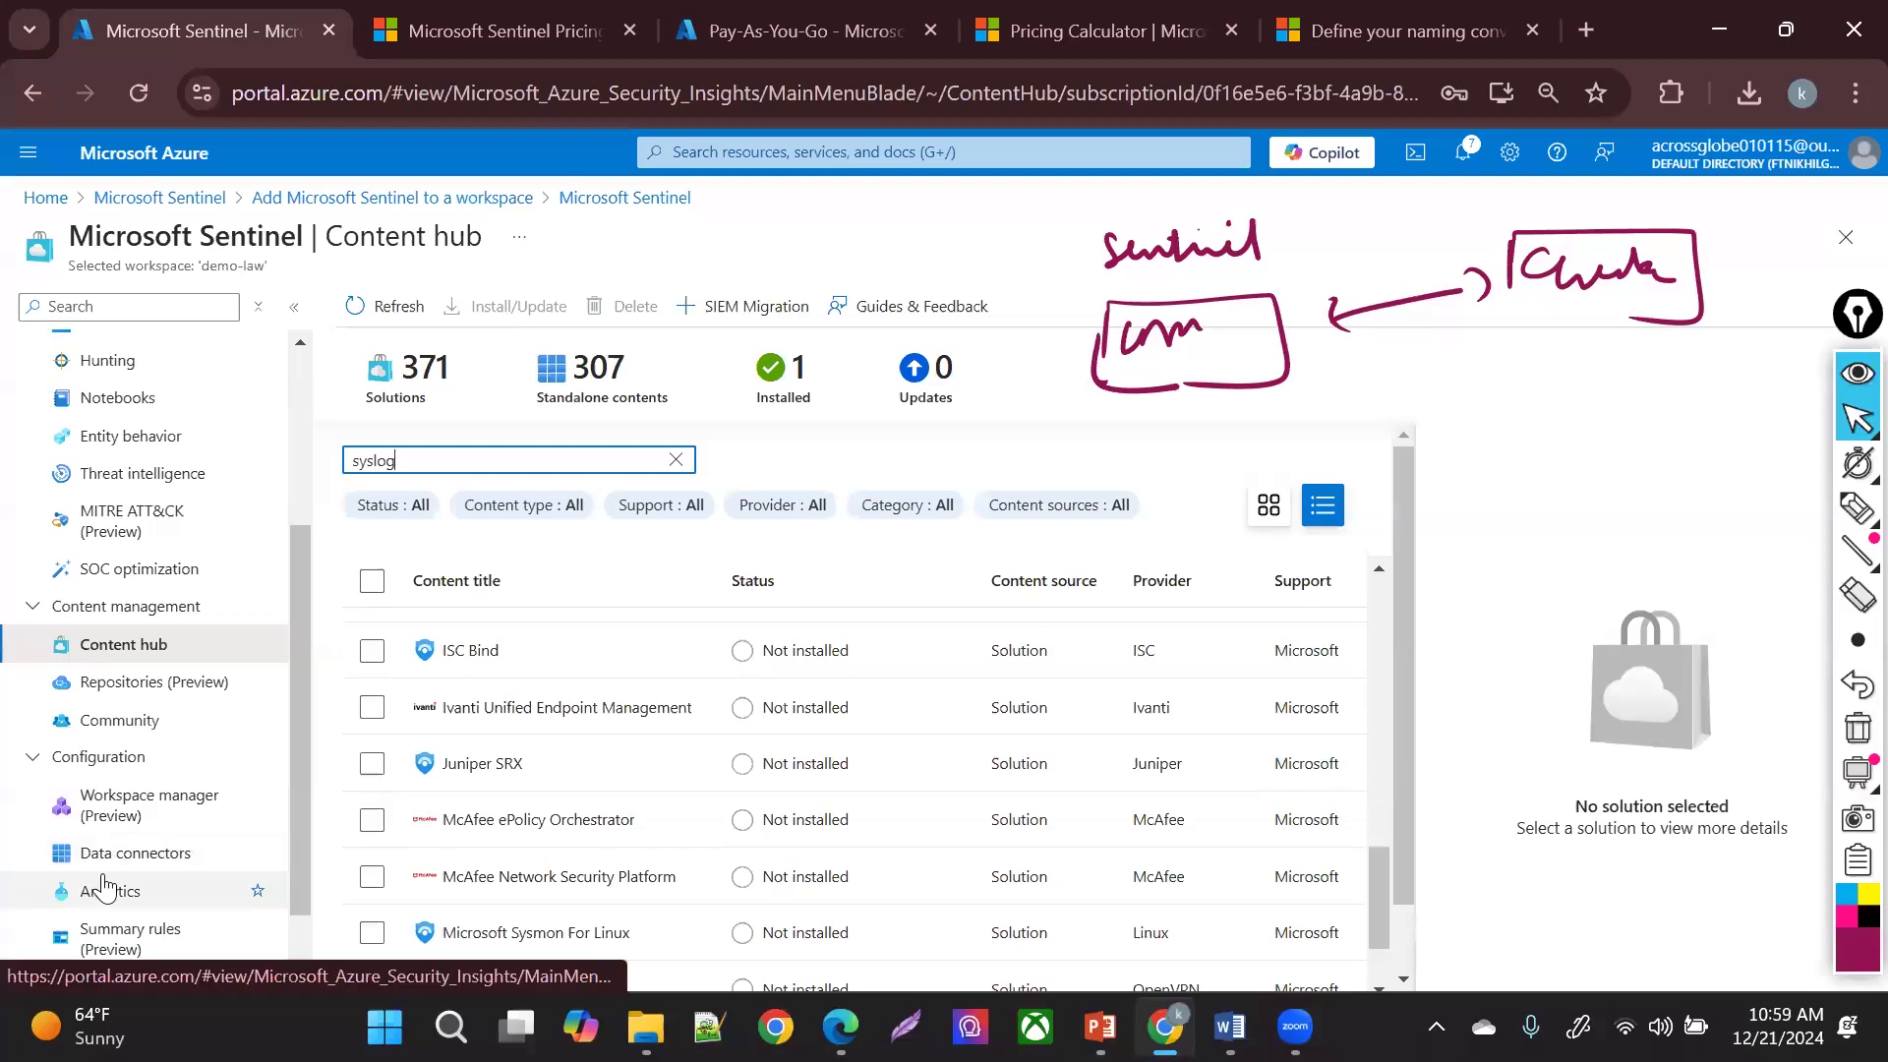
- Look at the Data connectors page to check which connectors are available in the workspace
{"action": "left_click", "coordinate": [132, 853]}
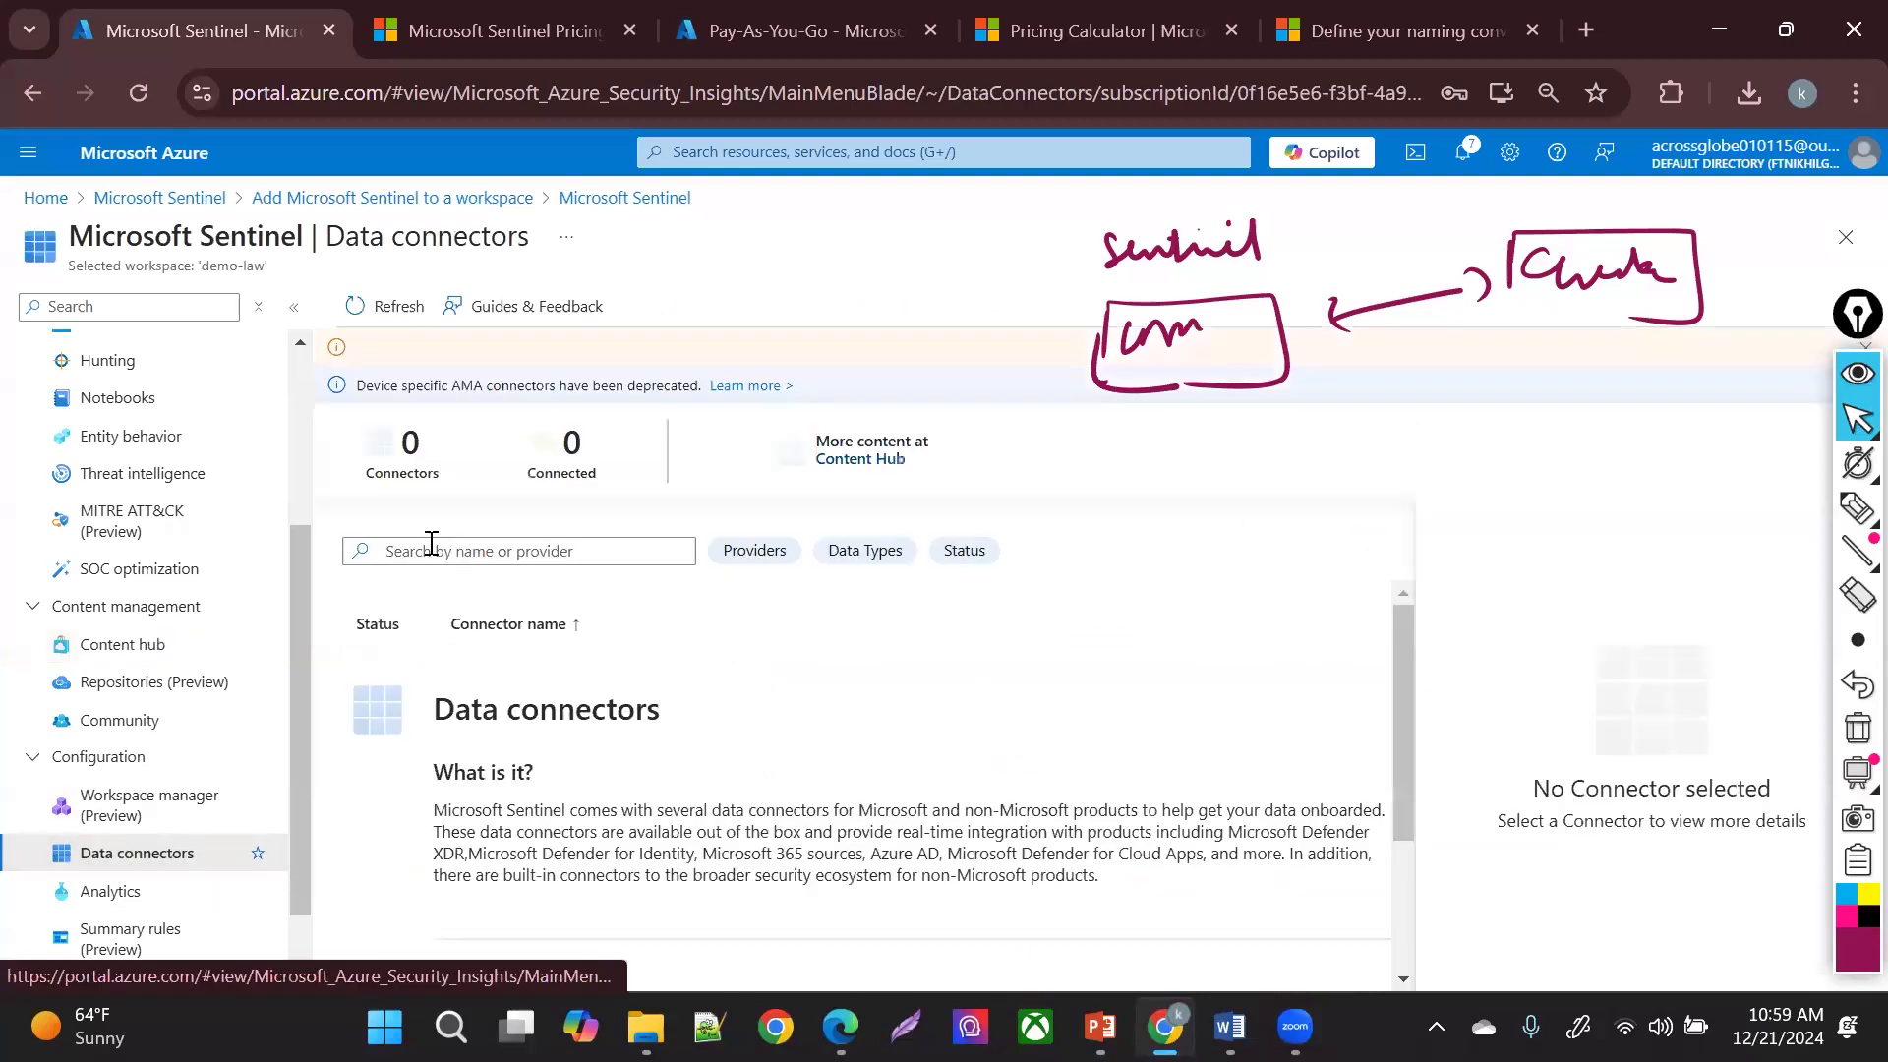
{"action": "left_click", "coordinate": [430, 548]}
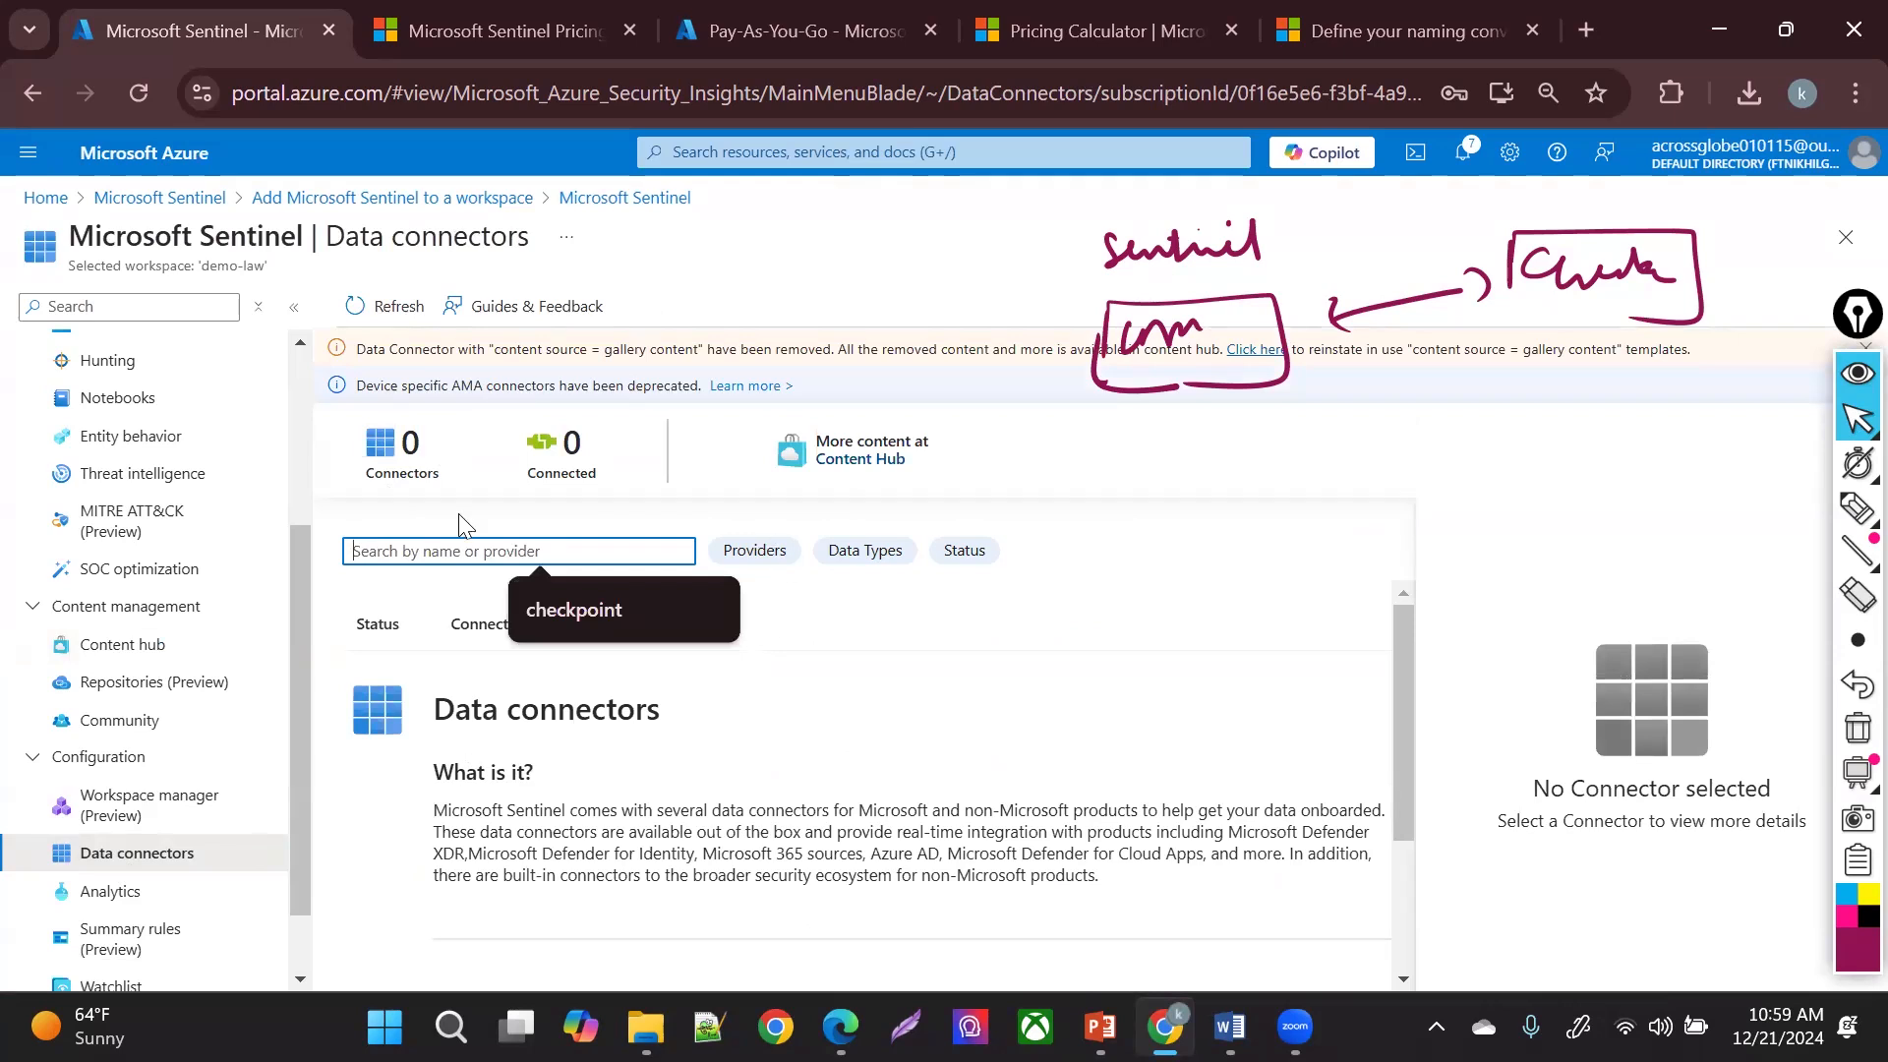
{"action": "left_click", "coordinate": [440, 639]}
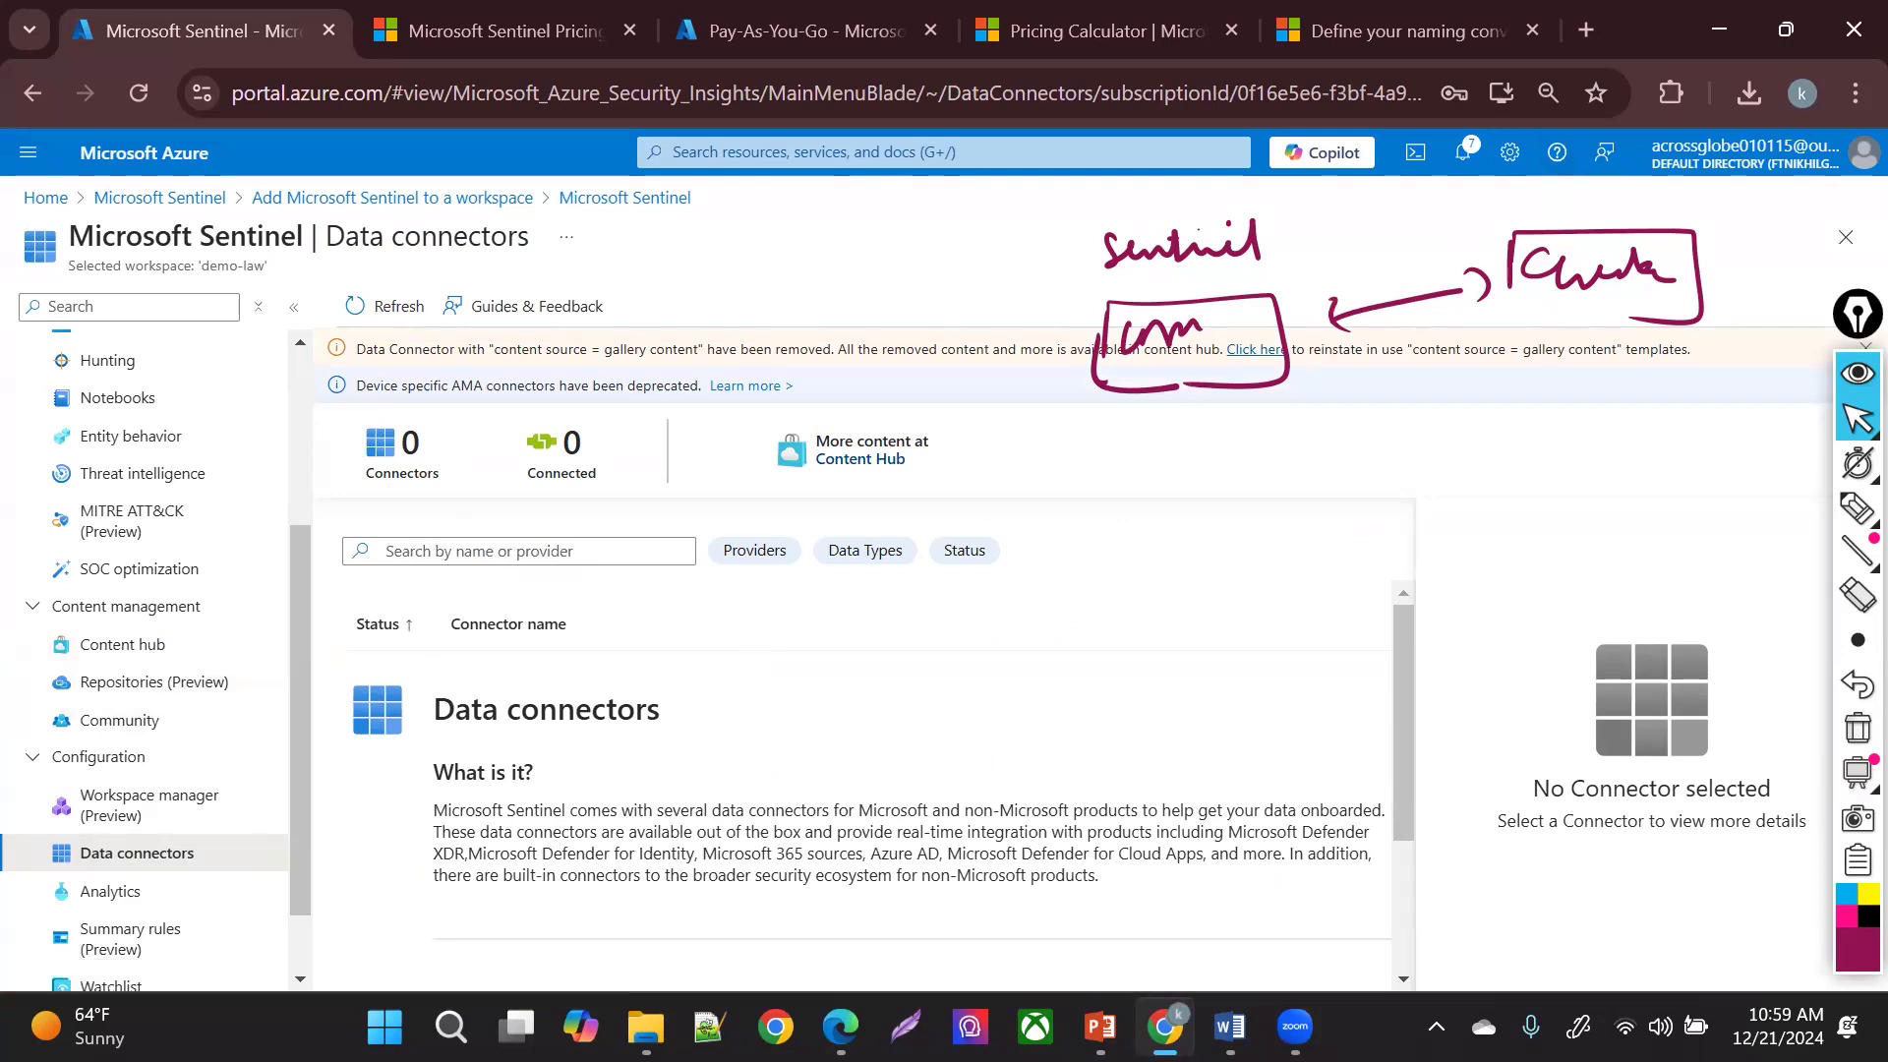
{"action": "left_click", "coordinate": [1855, 513]}
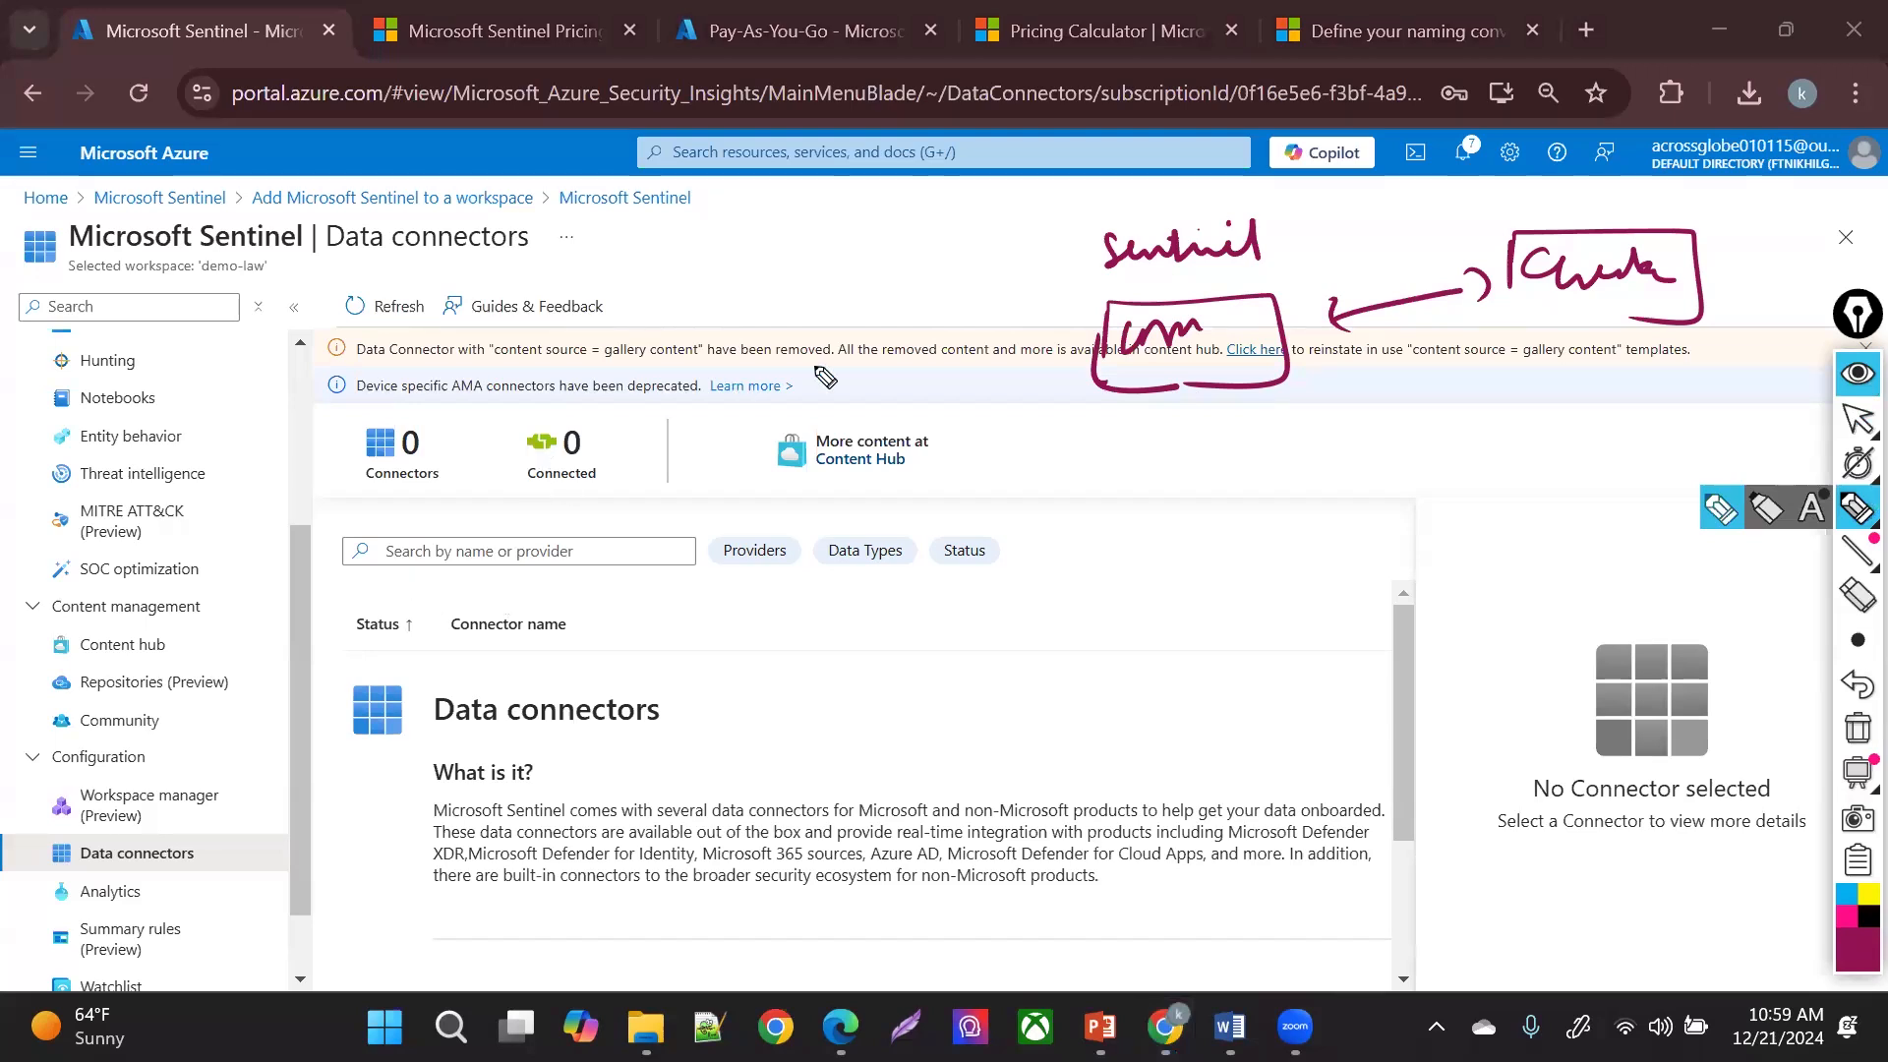
{"action": "left_click", "coordinate": [1856, 421]}
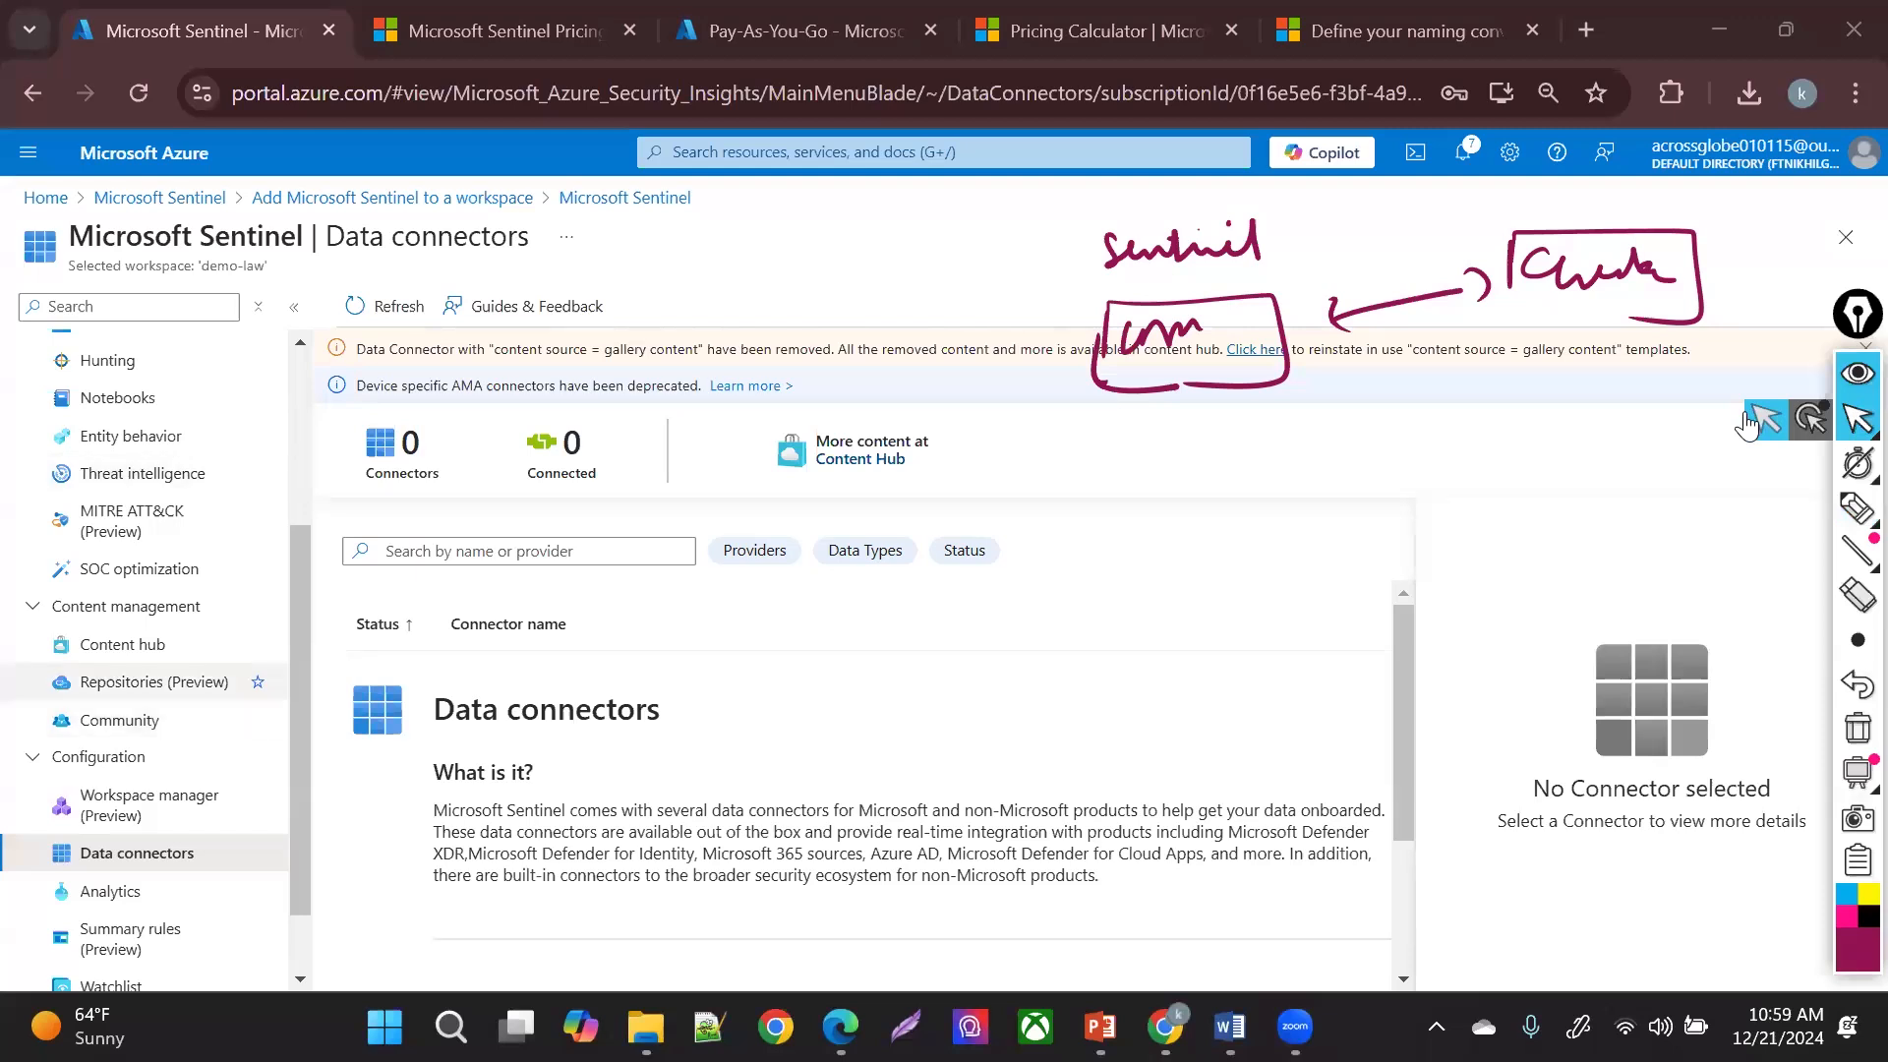
- Return to the Content hub, search for "security" and look through the matching solutions
{"action": "left_click", "coordinate": [201, 652]}
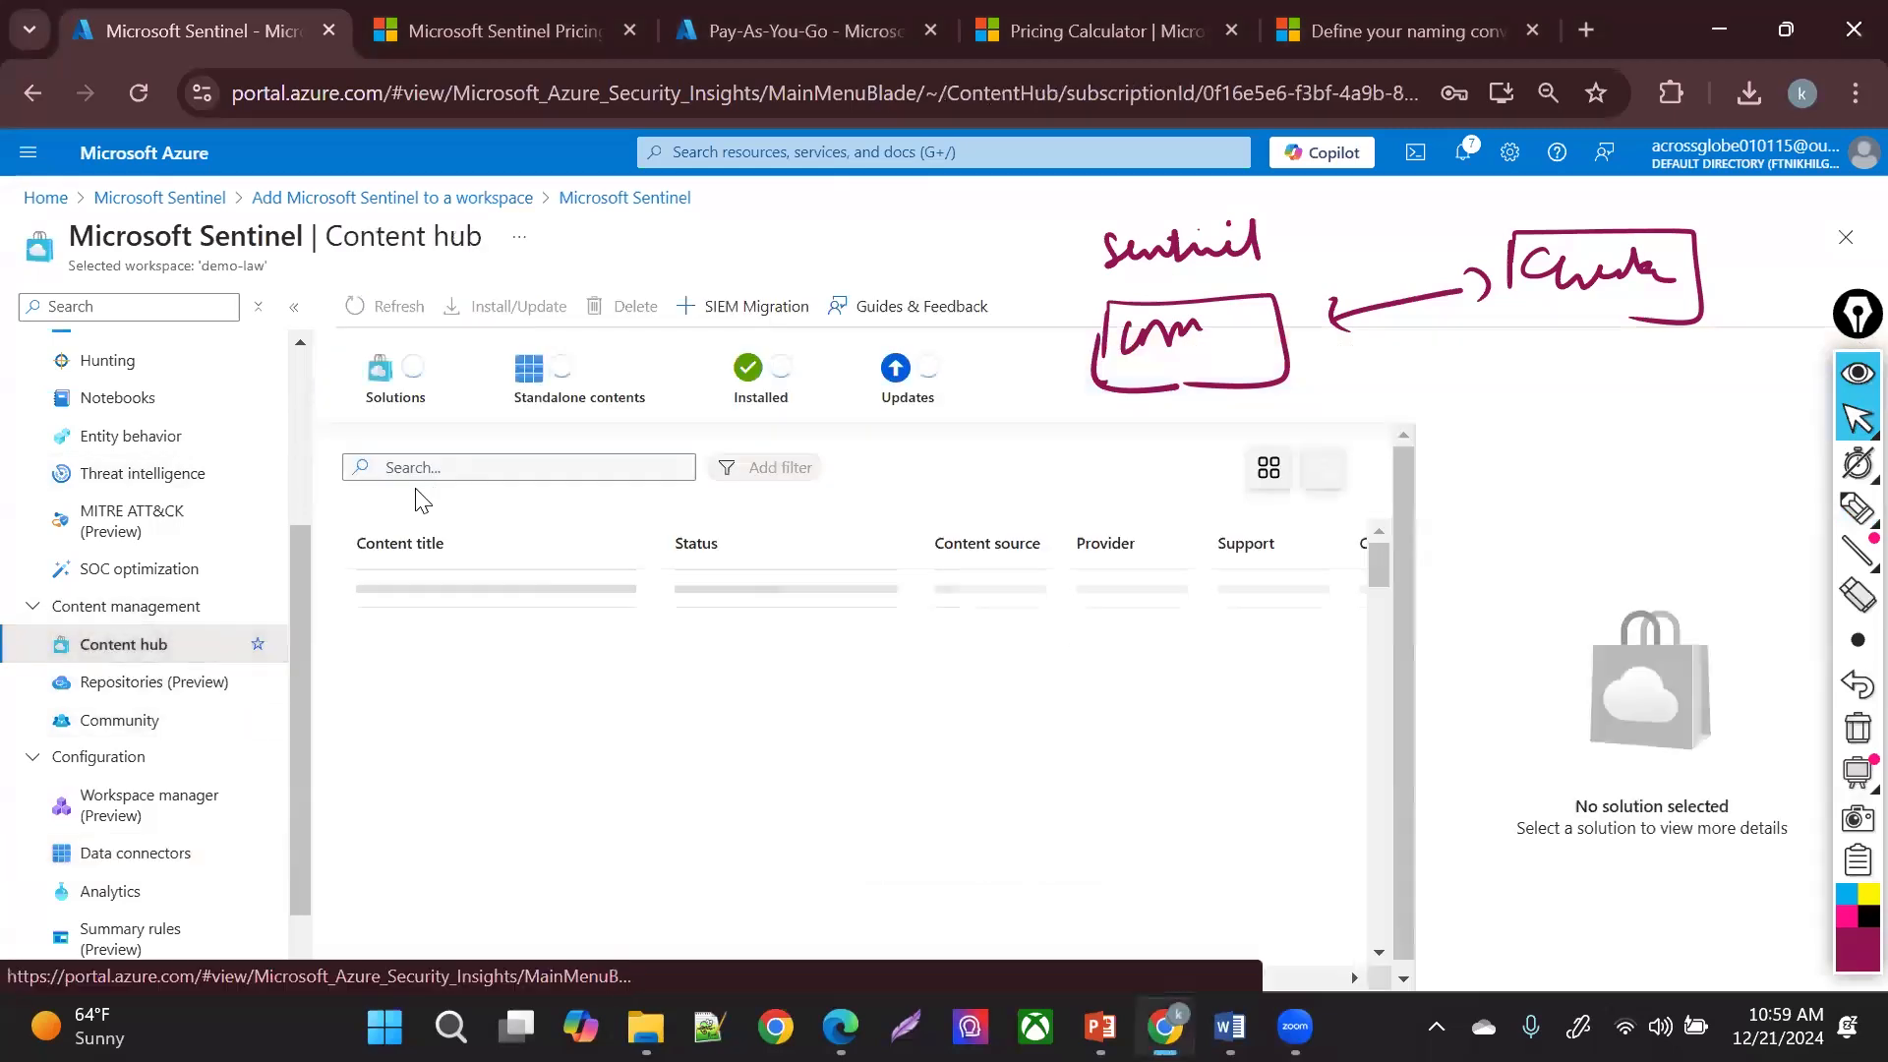
{"action": "left_click", "coordinate": [400, 454]}
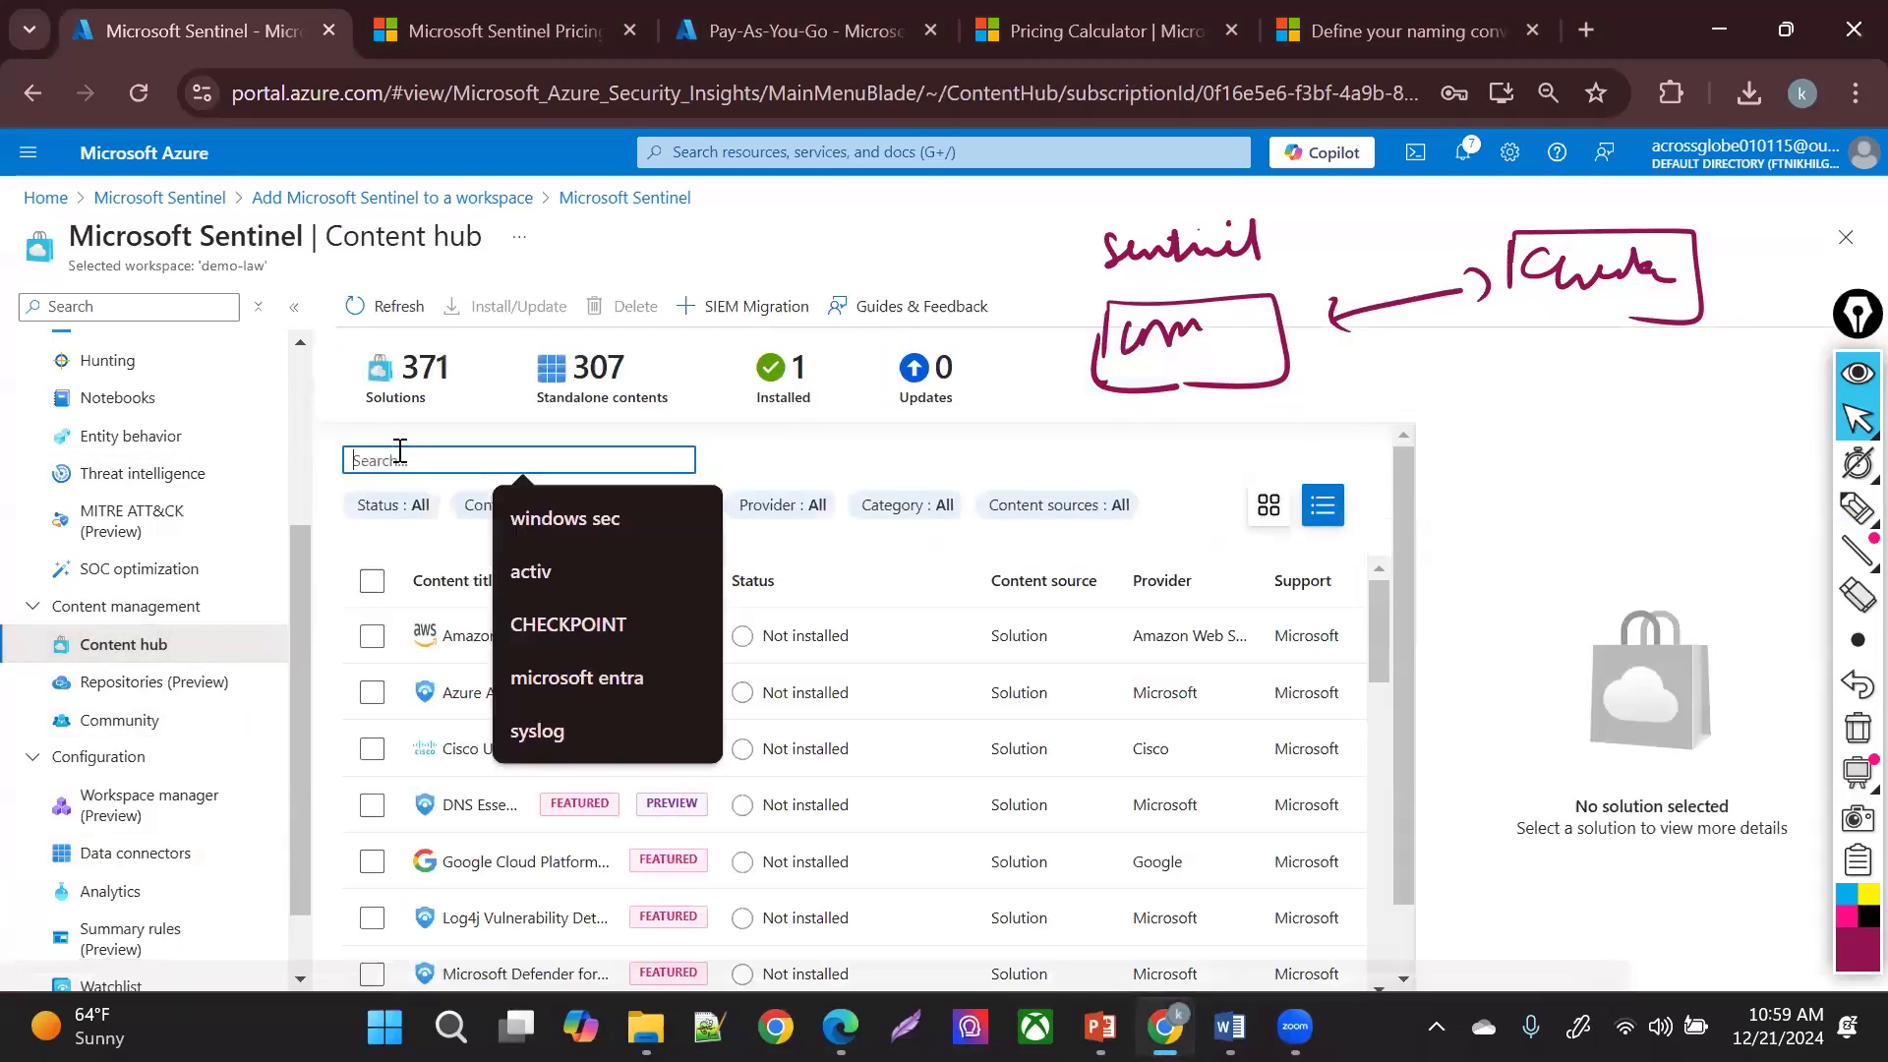
{"action": "type", "text": "securitt"}
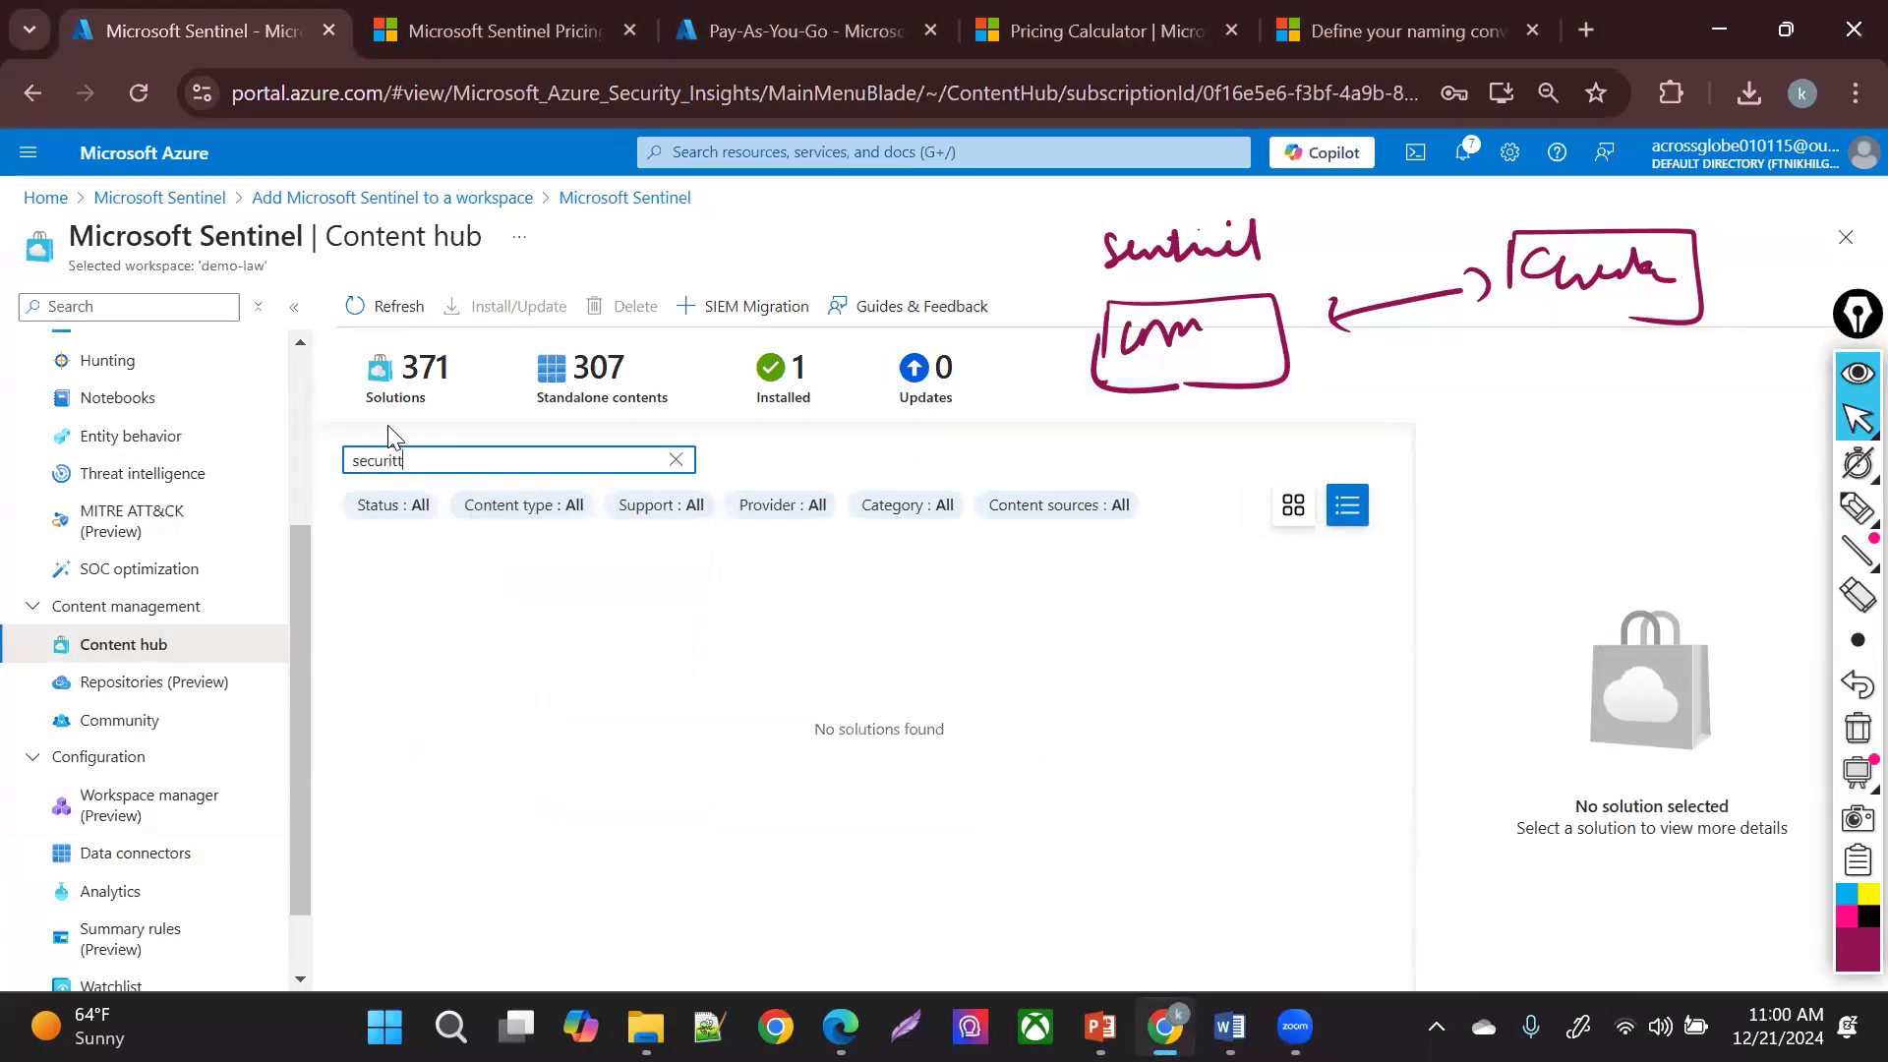
{"action": "key", "text": "BackSpace"}
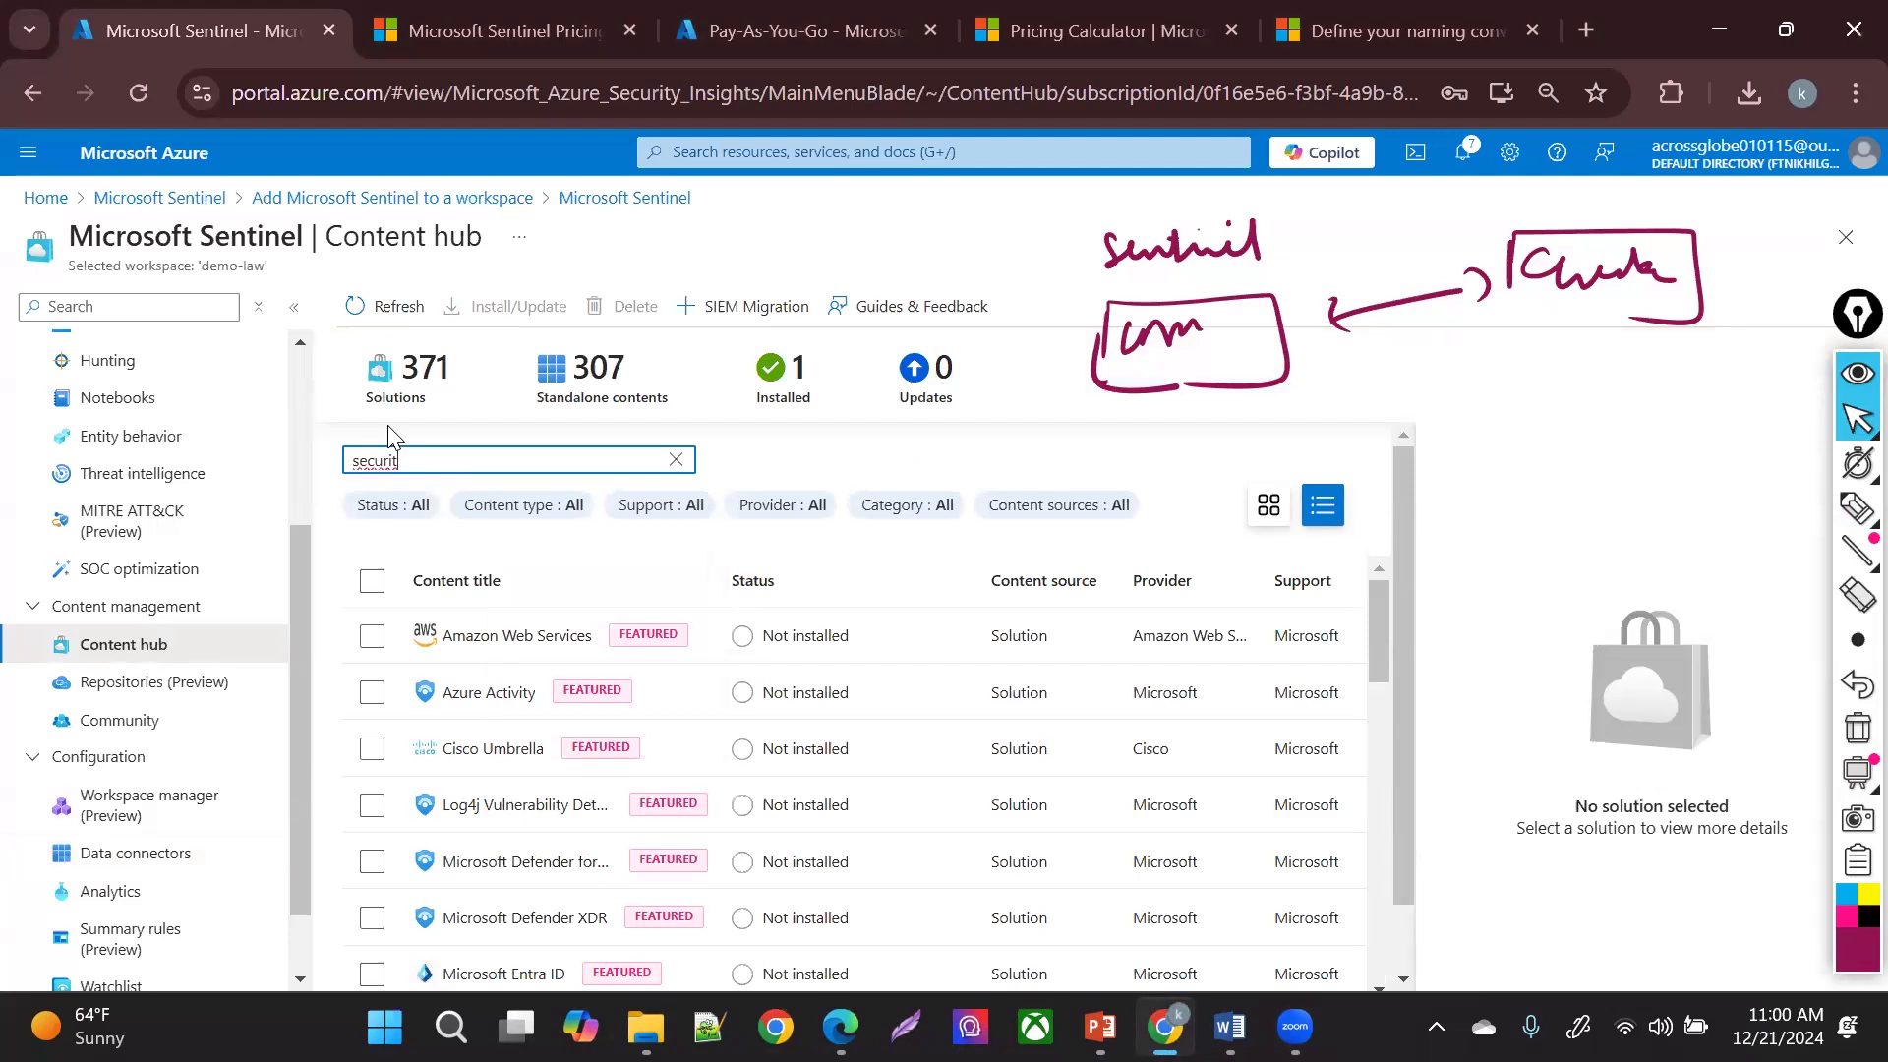
{"action": "type", "text": "y"}
{"action": "left_click_drag", "start_coordinate": [1381, 651], "coordinate": [1384, 709]}
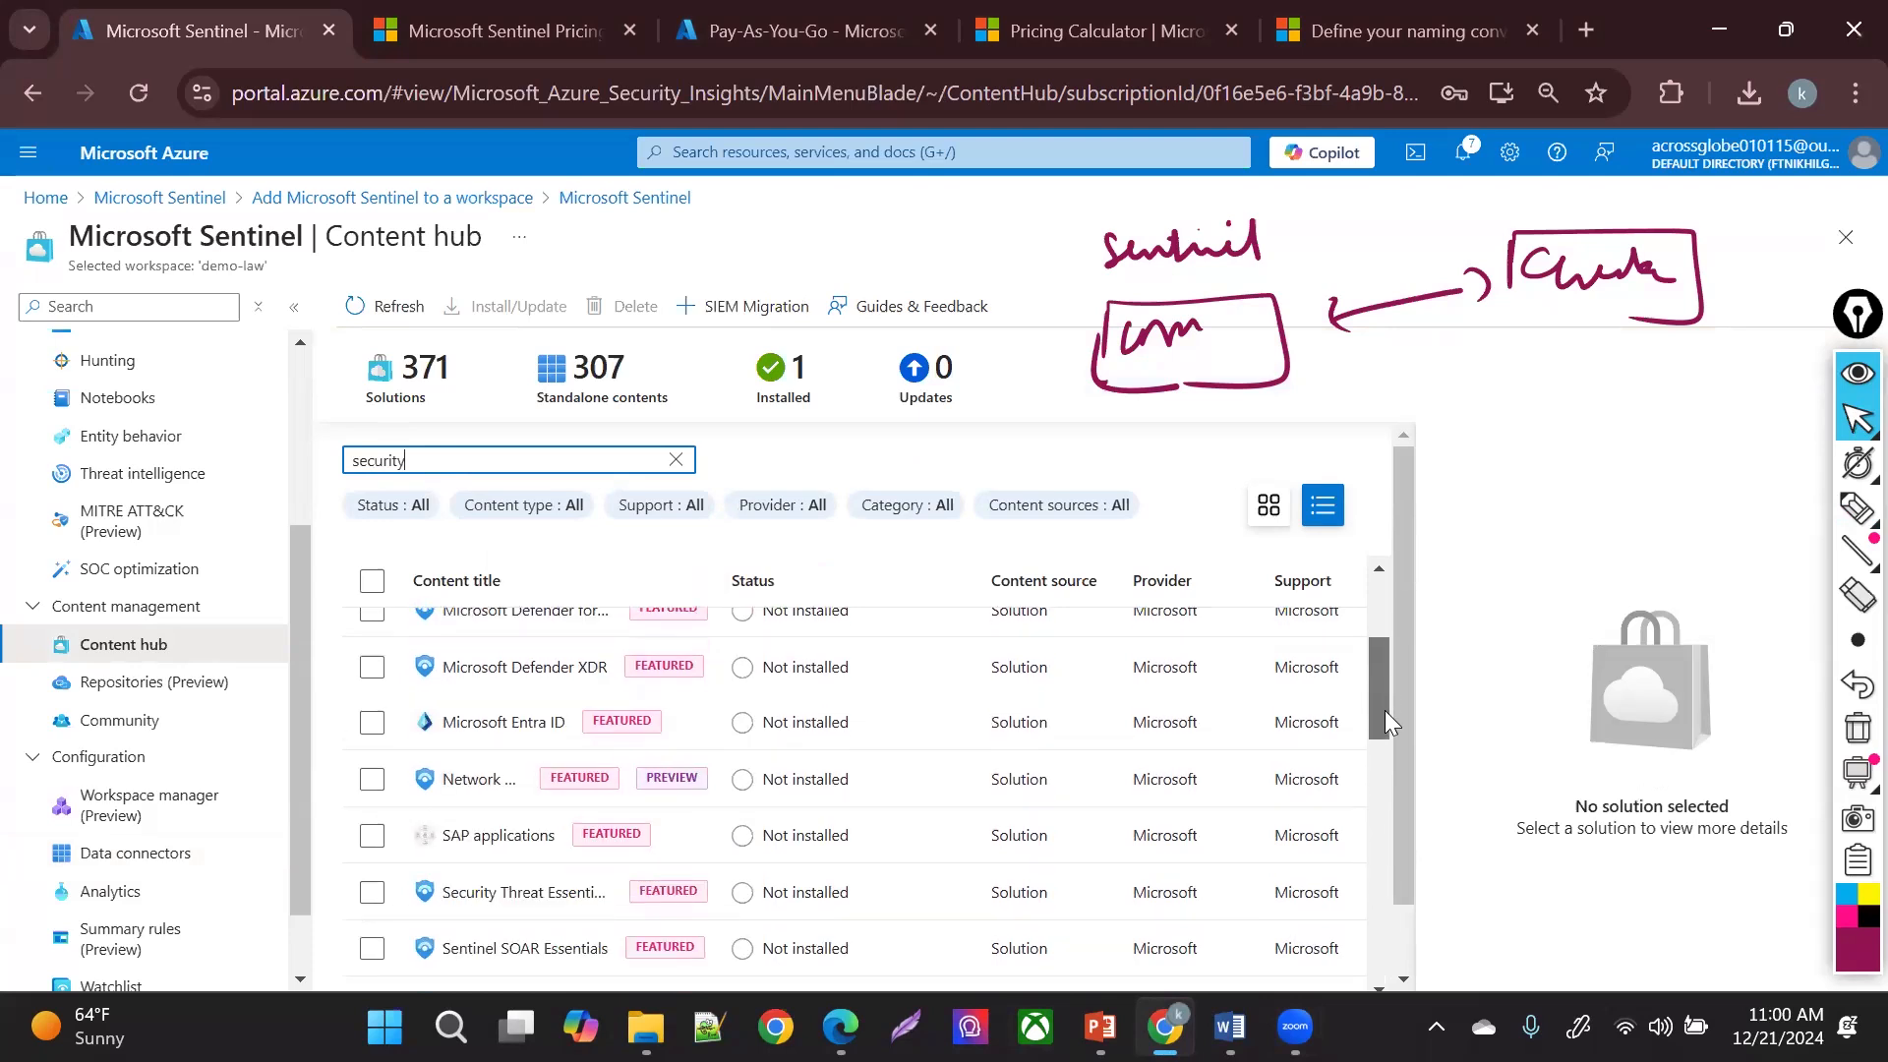
- Select the Security Threat Essentials solution and read its description, including the tables it uses
{"action": "left_click", "coordinate": [466, 901]}
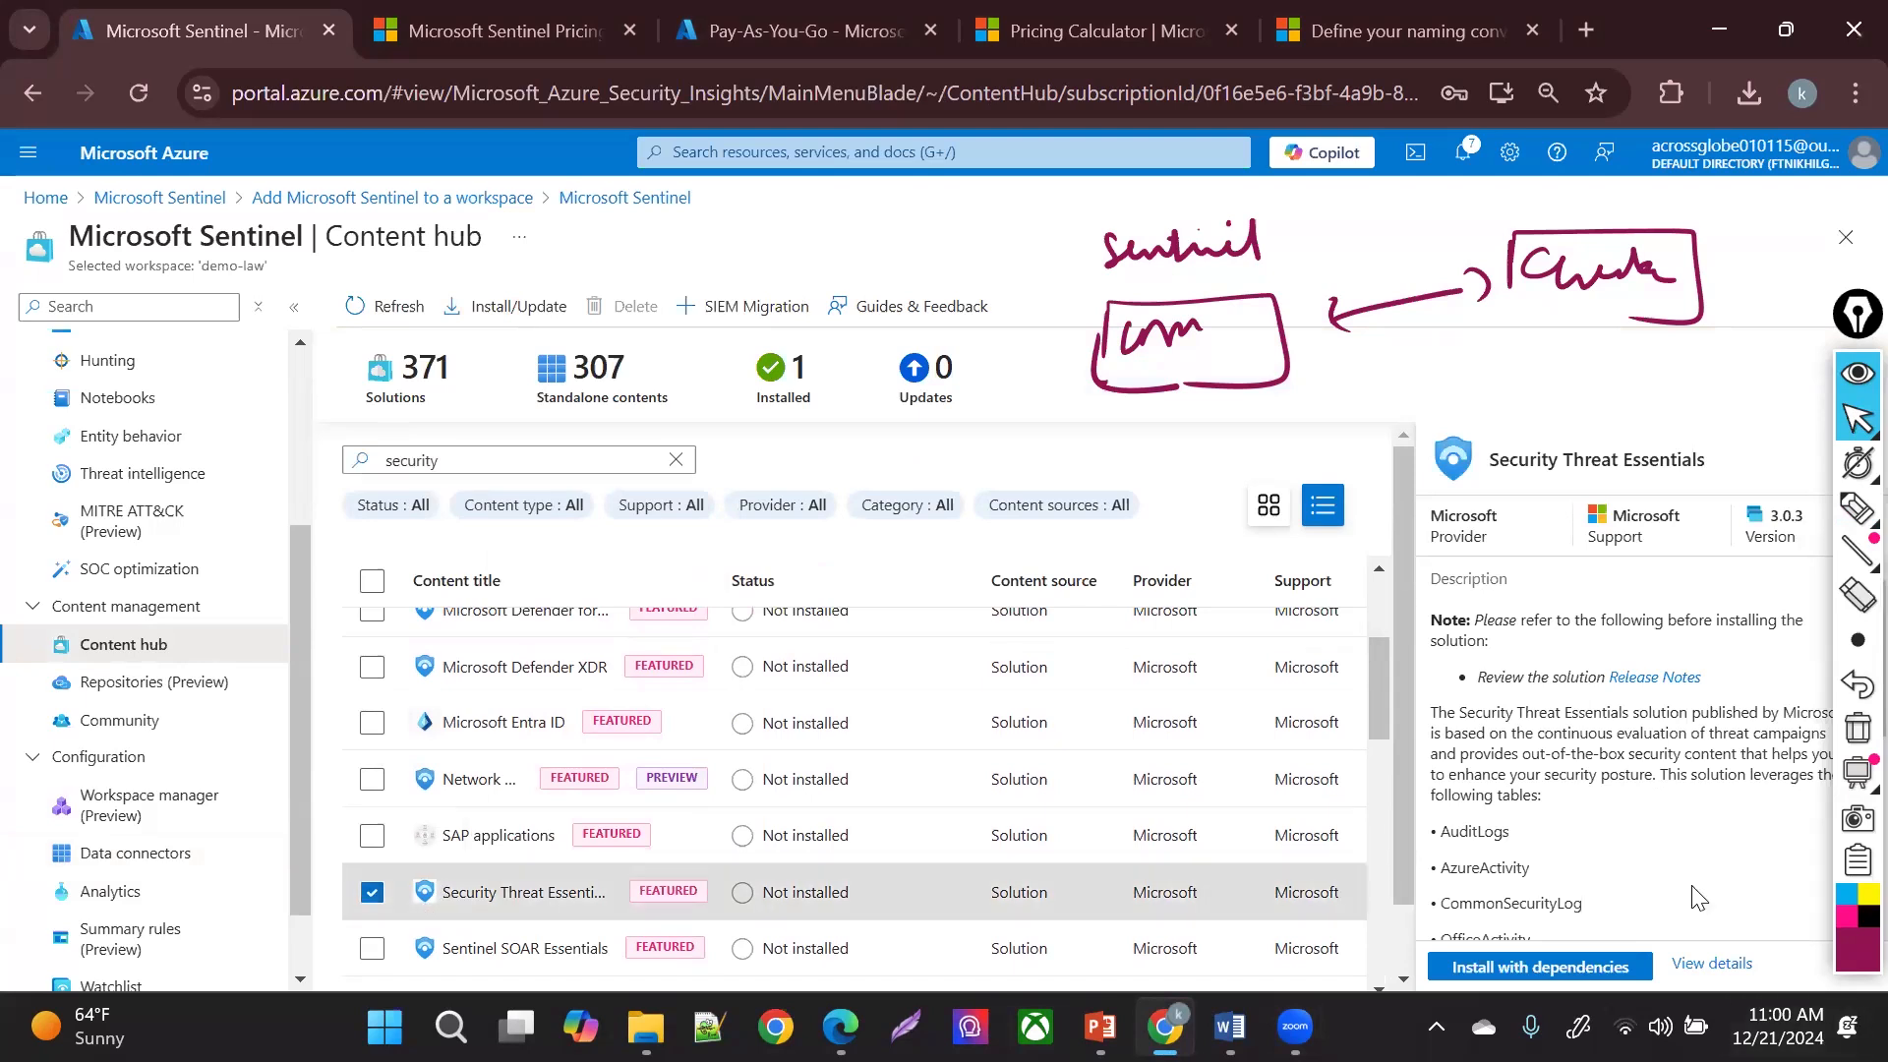
{"action": "left_click_drag", "start_coordinate": [1683, 857], "coordinate": [1550, 660]}
{"action": "left_click", "coordinate": [1417, 654]}
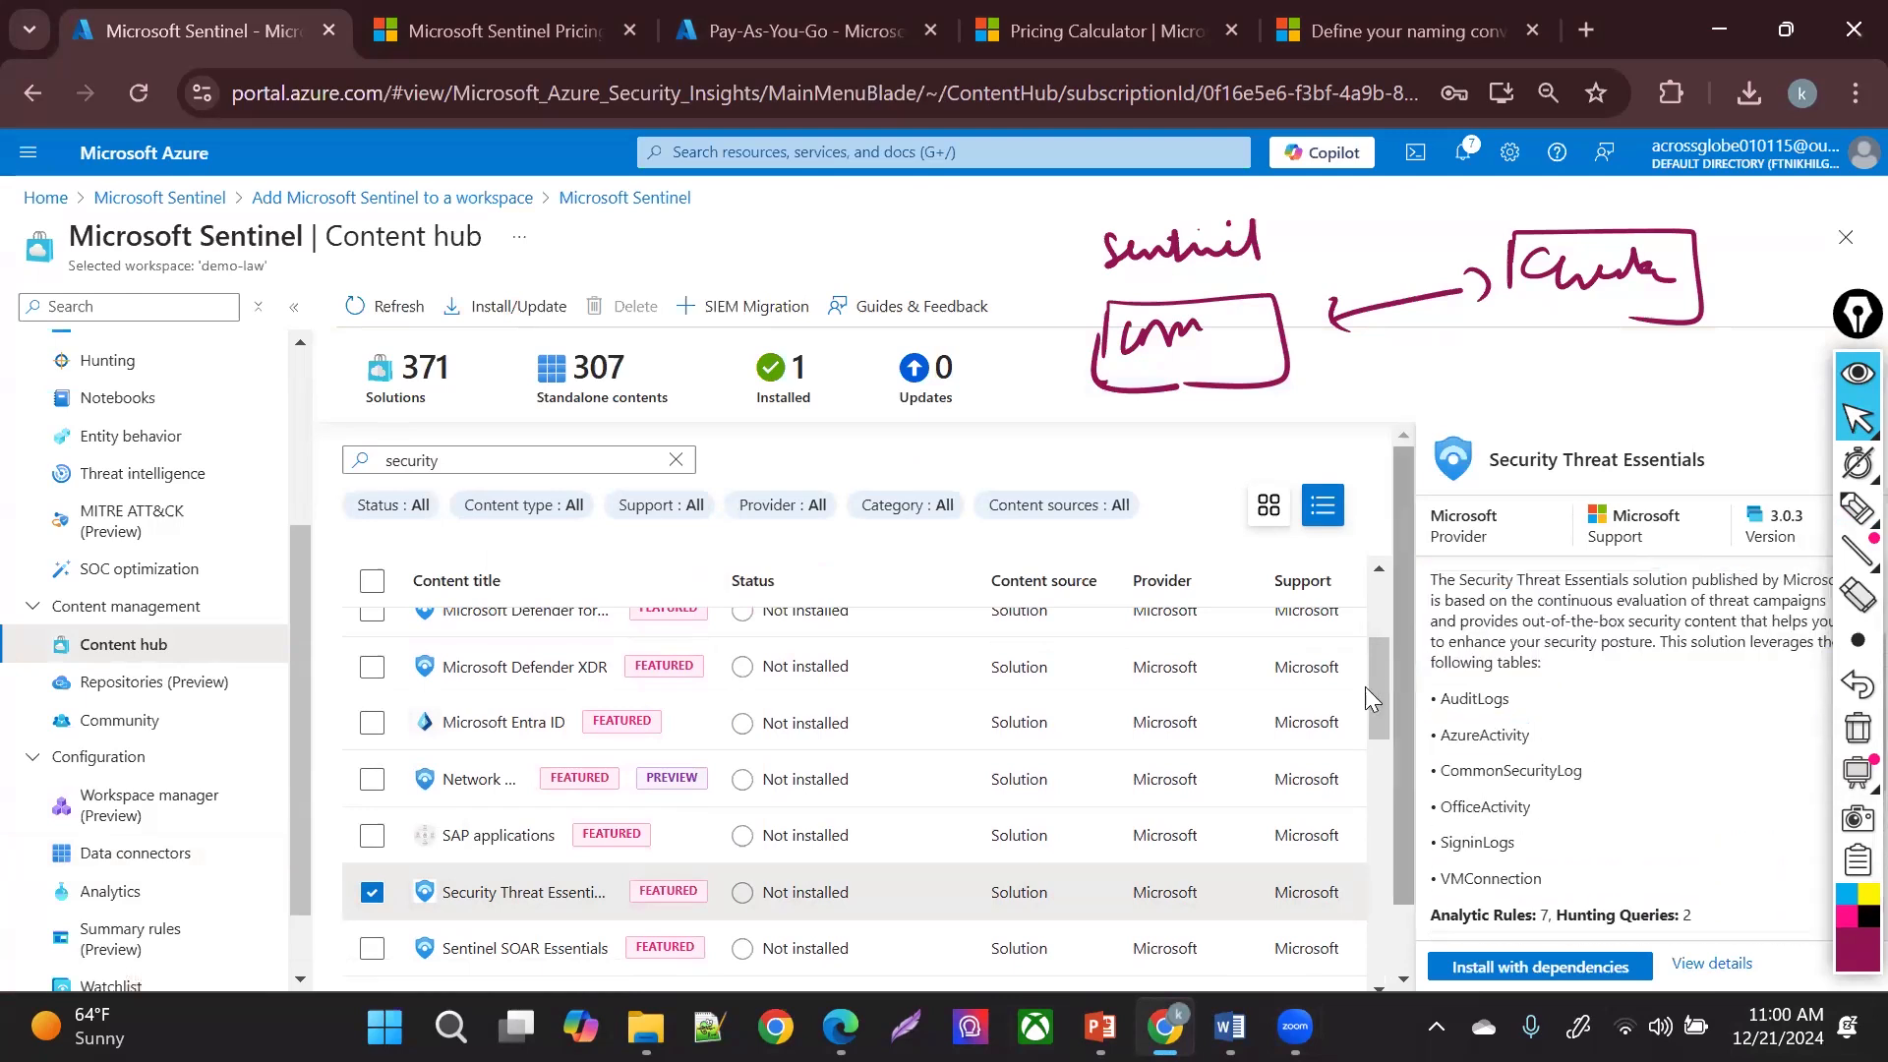
{"action": "left_click_drag", "start_coordinate": [1374, 695], "coordinate": [1443, 621]}
{"action": "scroll", "coordinate": [1396, 734], "scroll_direction": "up", "scroll_amount": 2}
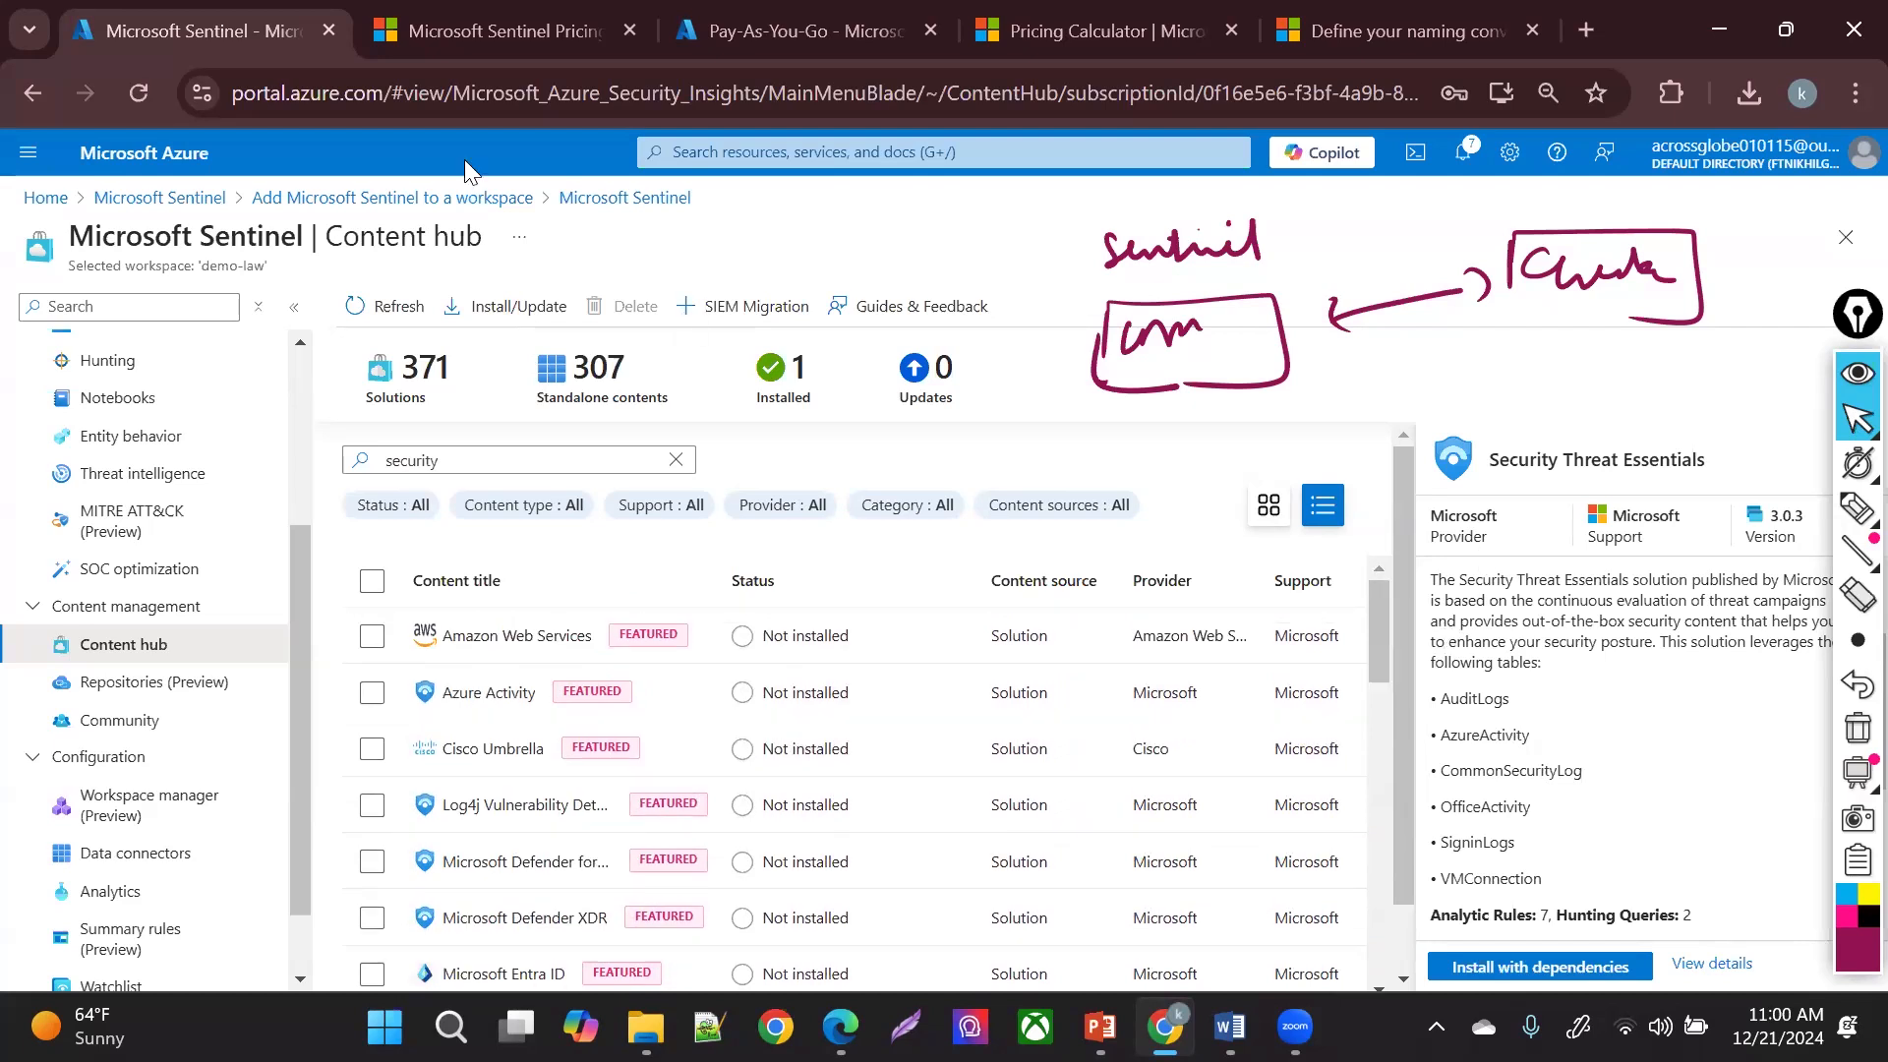
- Replace the Content hub search with "window" to find the Windows solutions
{"action": "left_click", "coordinate": [664, 467]}
{"action": "key", "text": "ctrl+a"}
{"action": "key", "text": "BackSpace"}
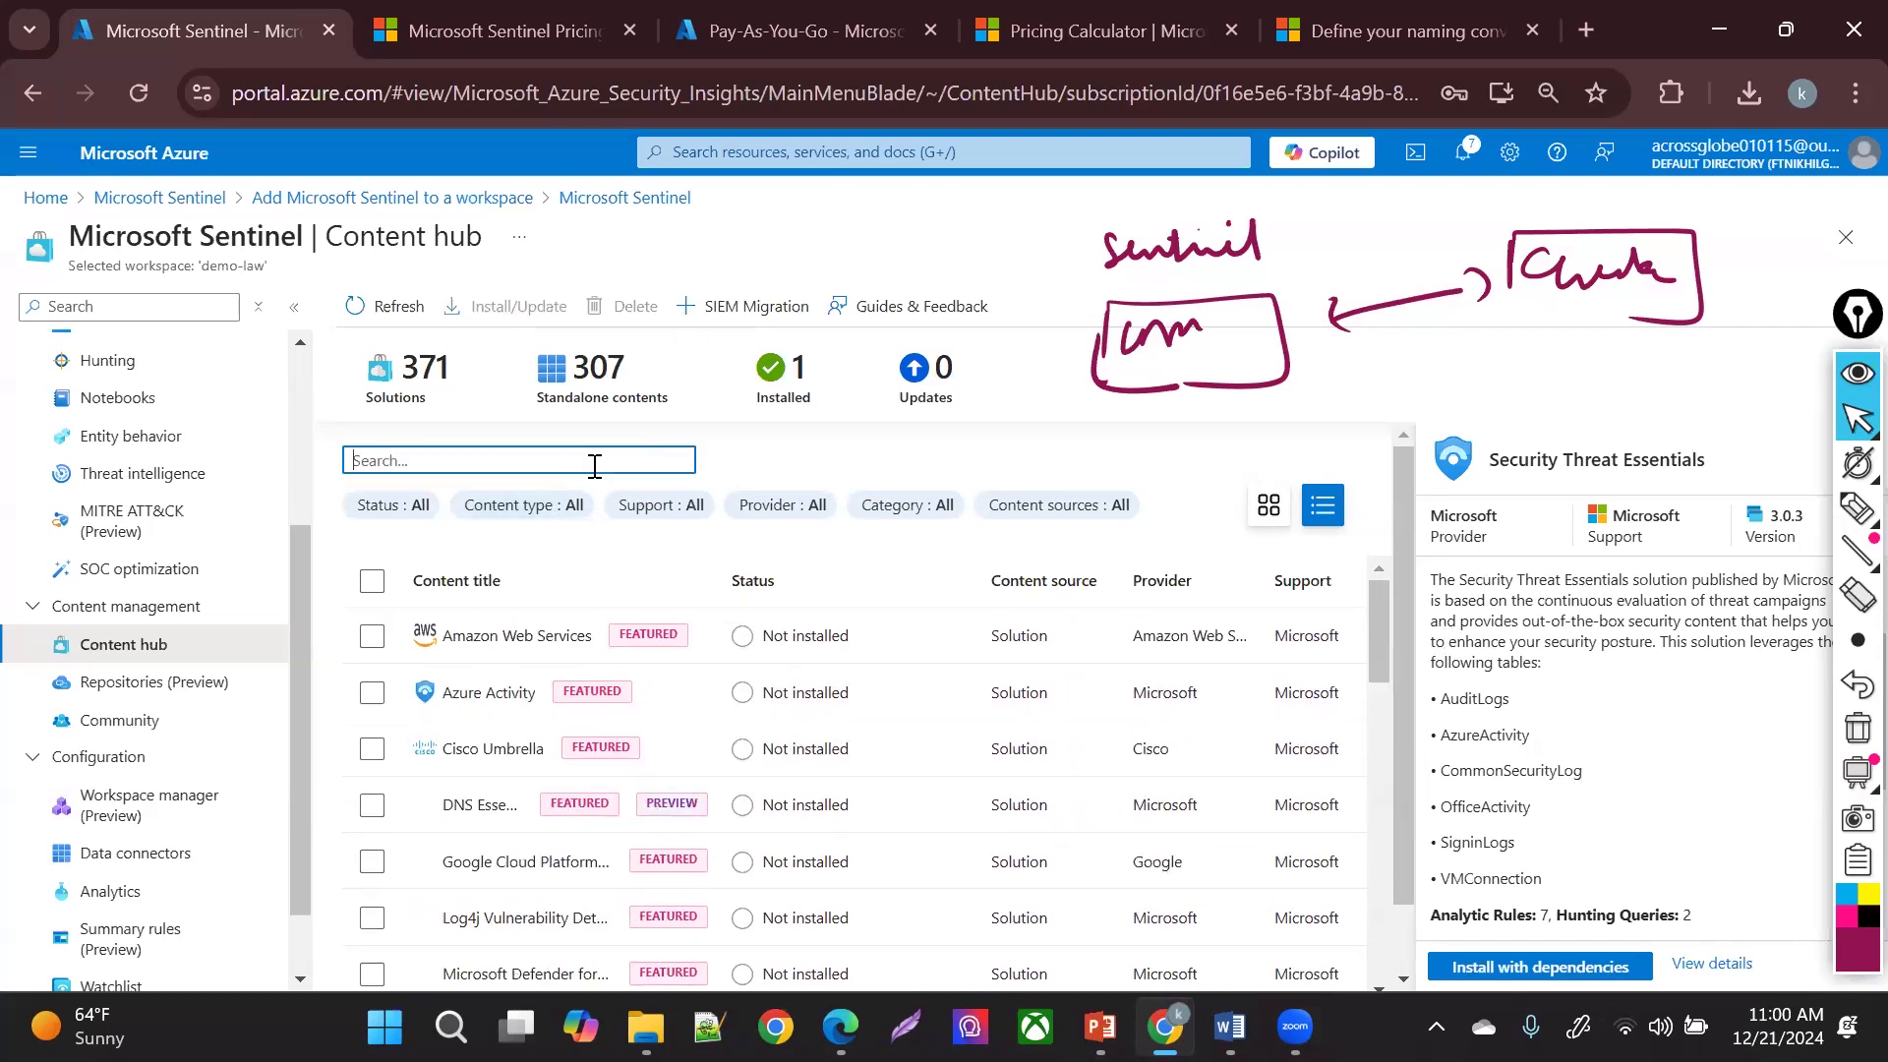
{"action": "type", "text": "win"}
{"action": "type", "text": "do"}
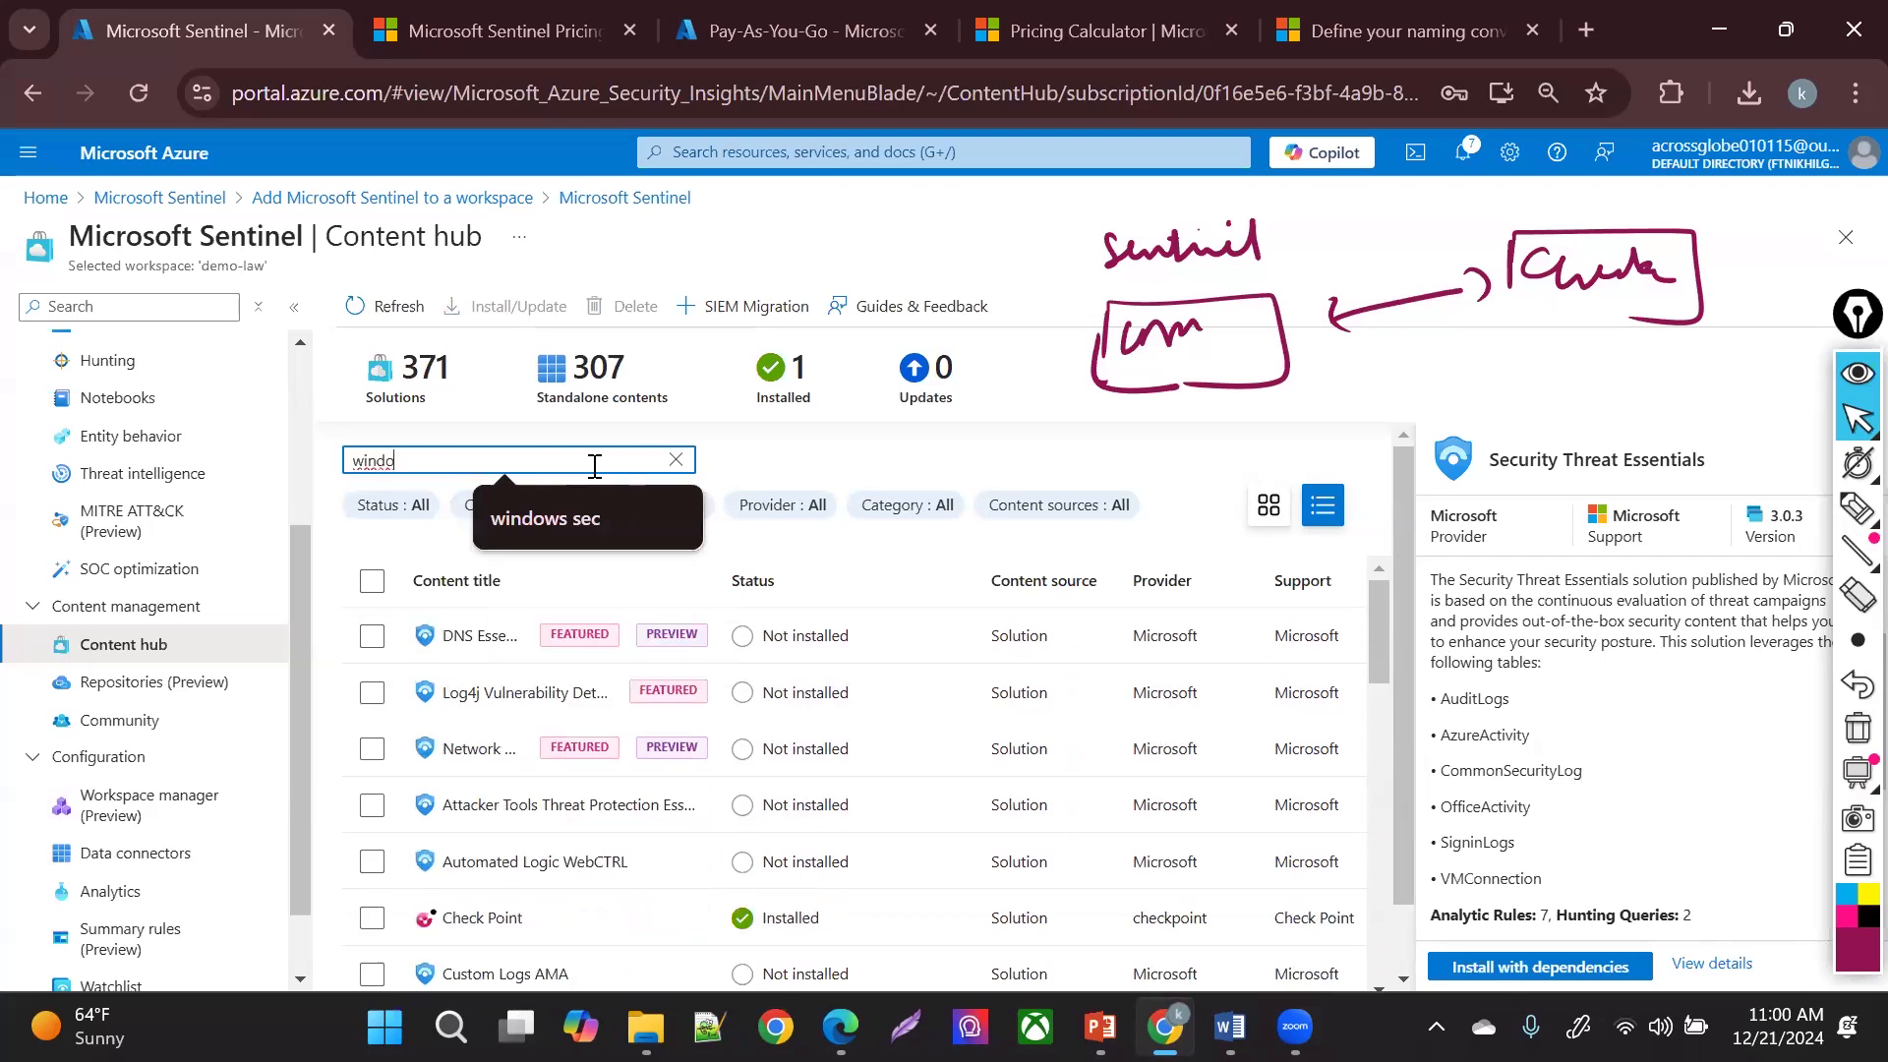
{"action": "type", "text": "w"}
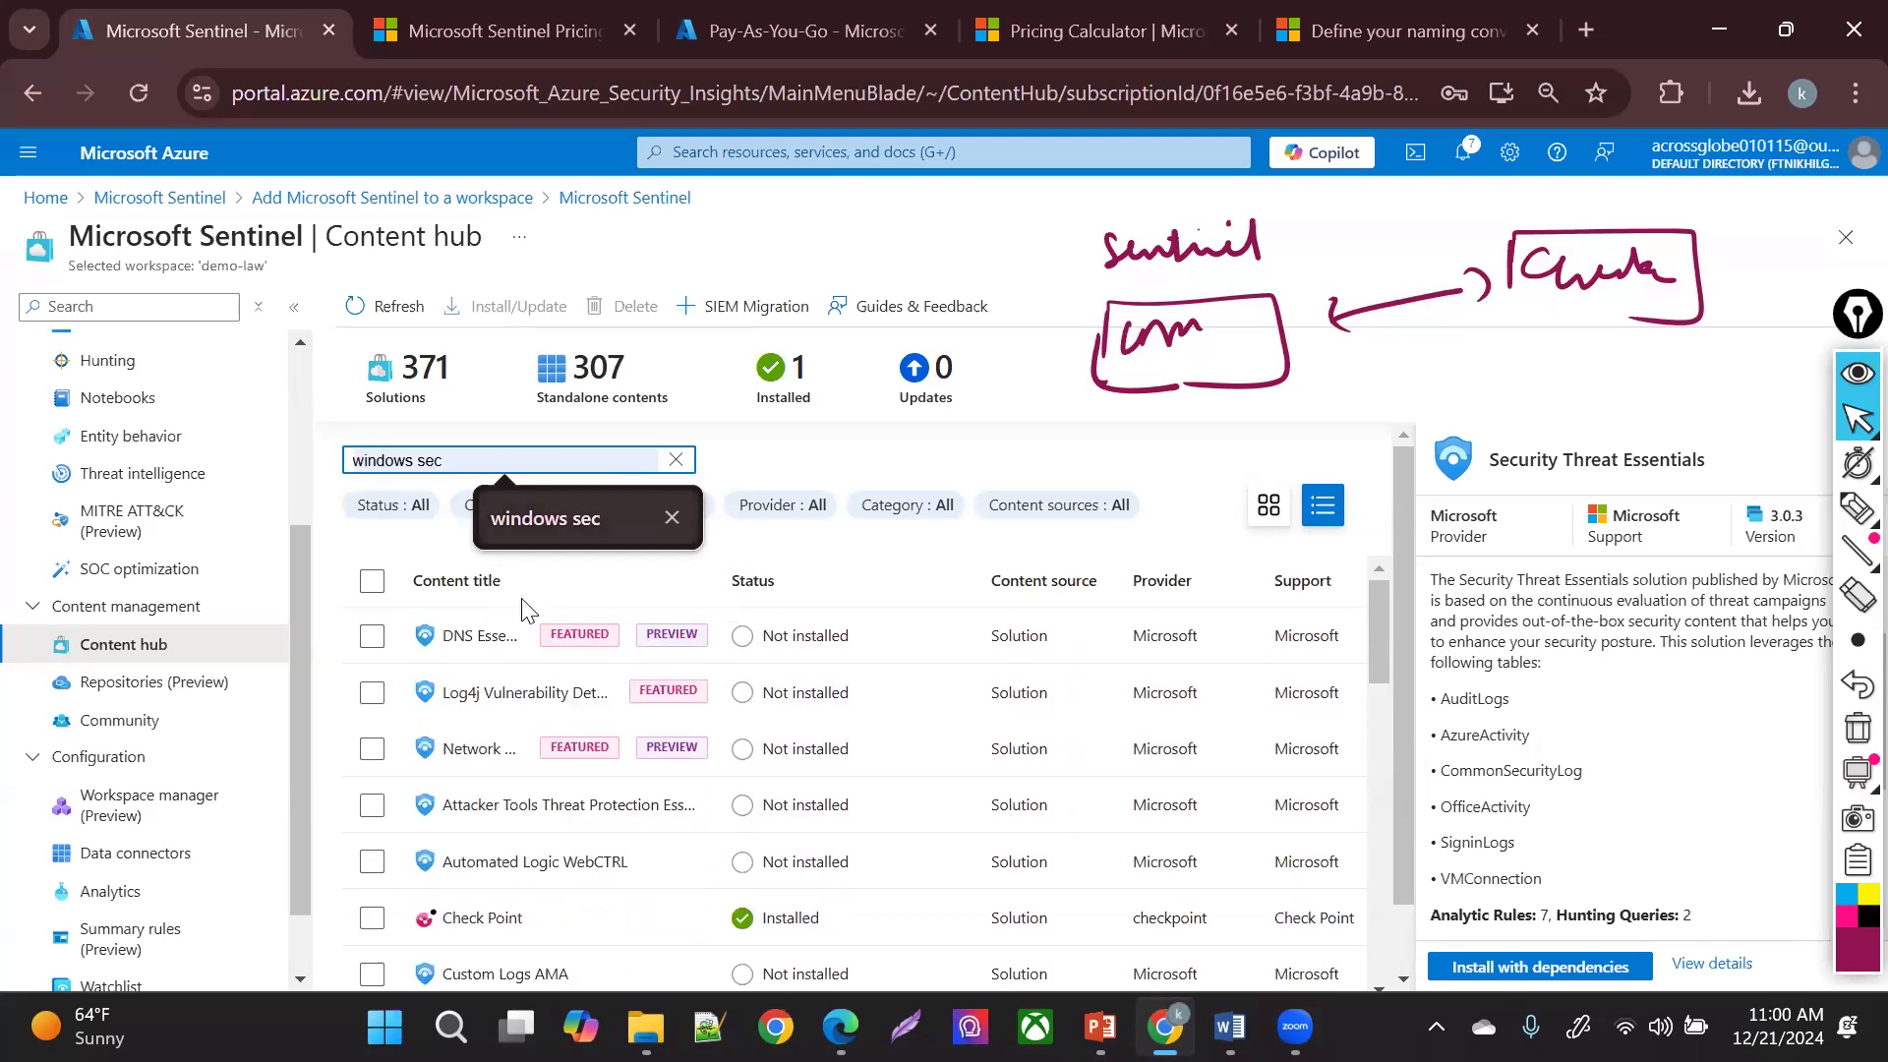
- Widen the content title column, select the Windows Security Events solution in the results and read through its description
{"action": "left_click_drag", "start_coordinate": [709, 581], "coordinate": [852, 590]}
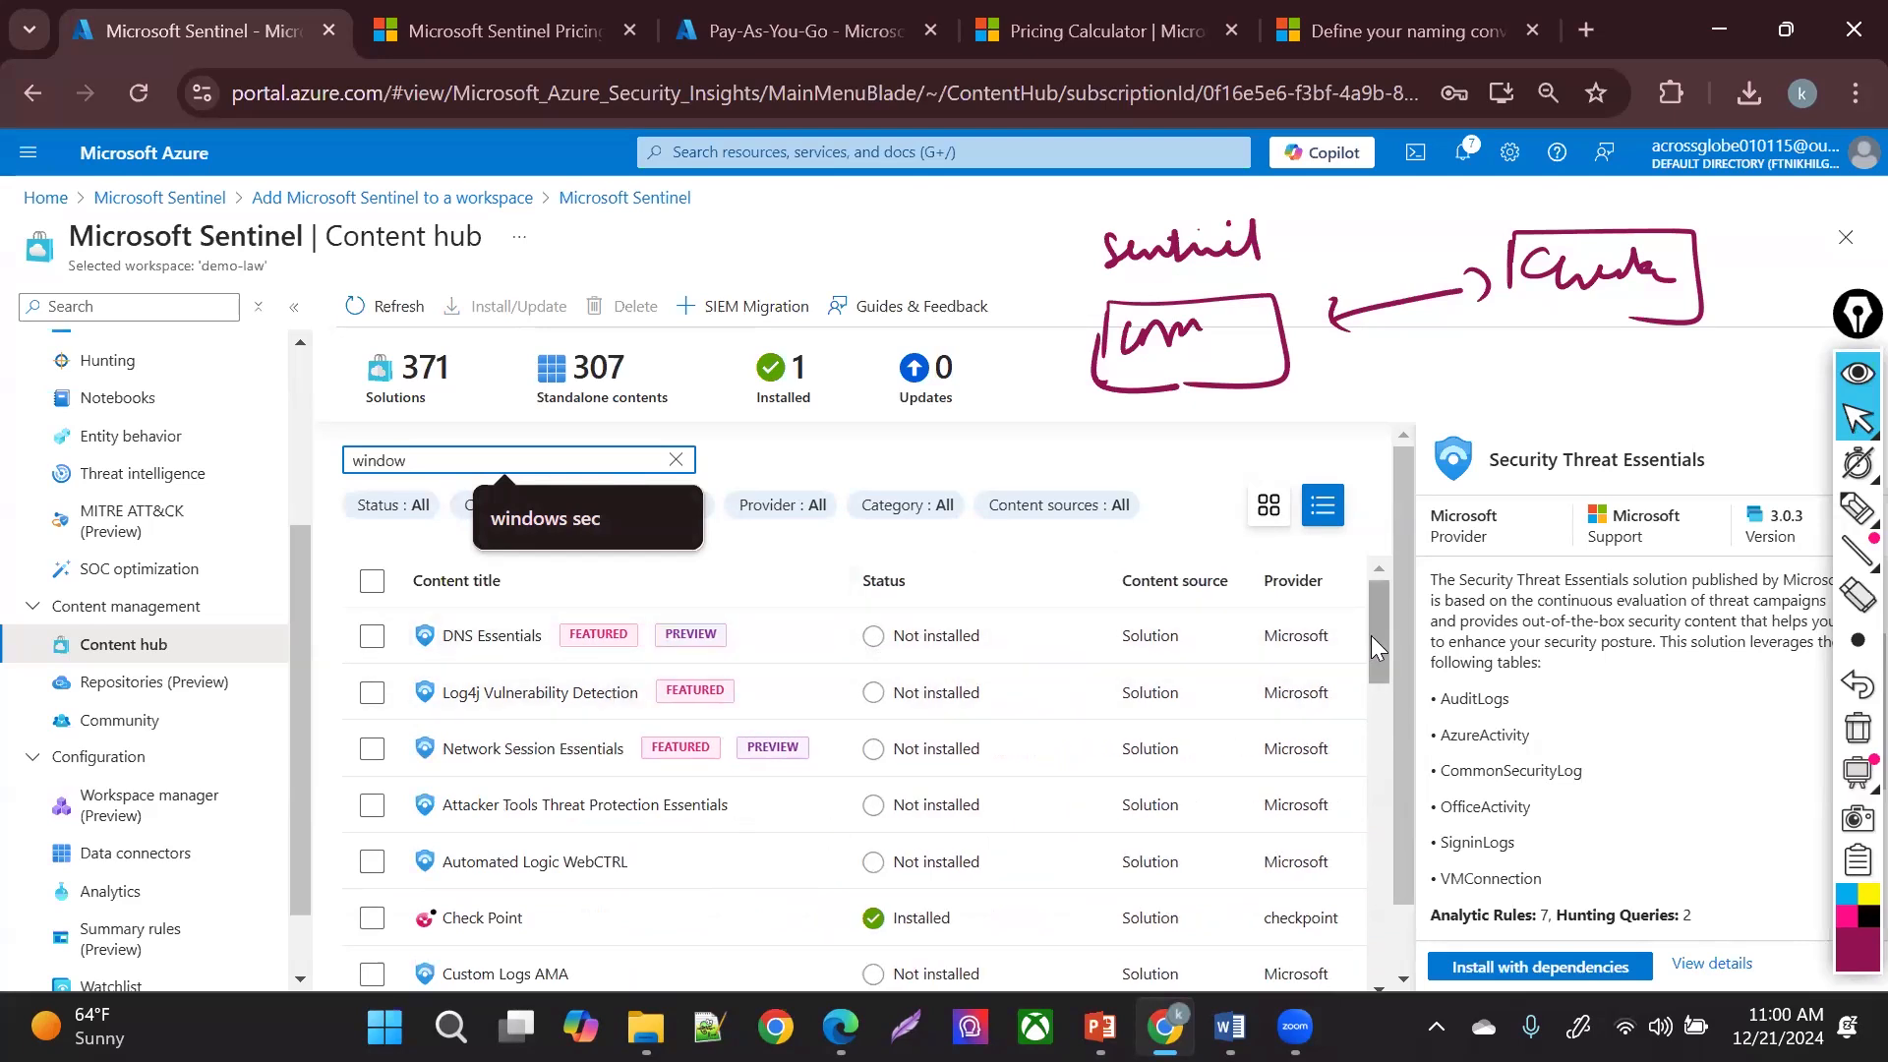
{"action": "left_click_drag", "start_coordinate": [1376, 646], "coordinate": [1376, 657]}
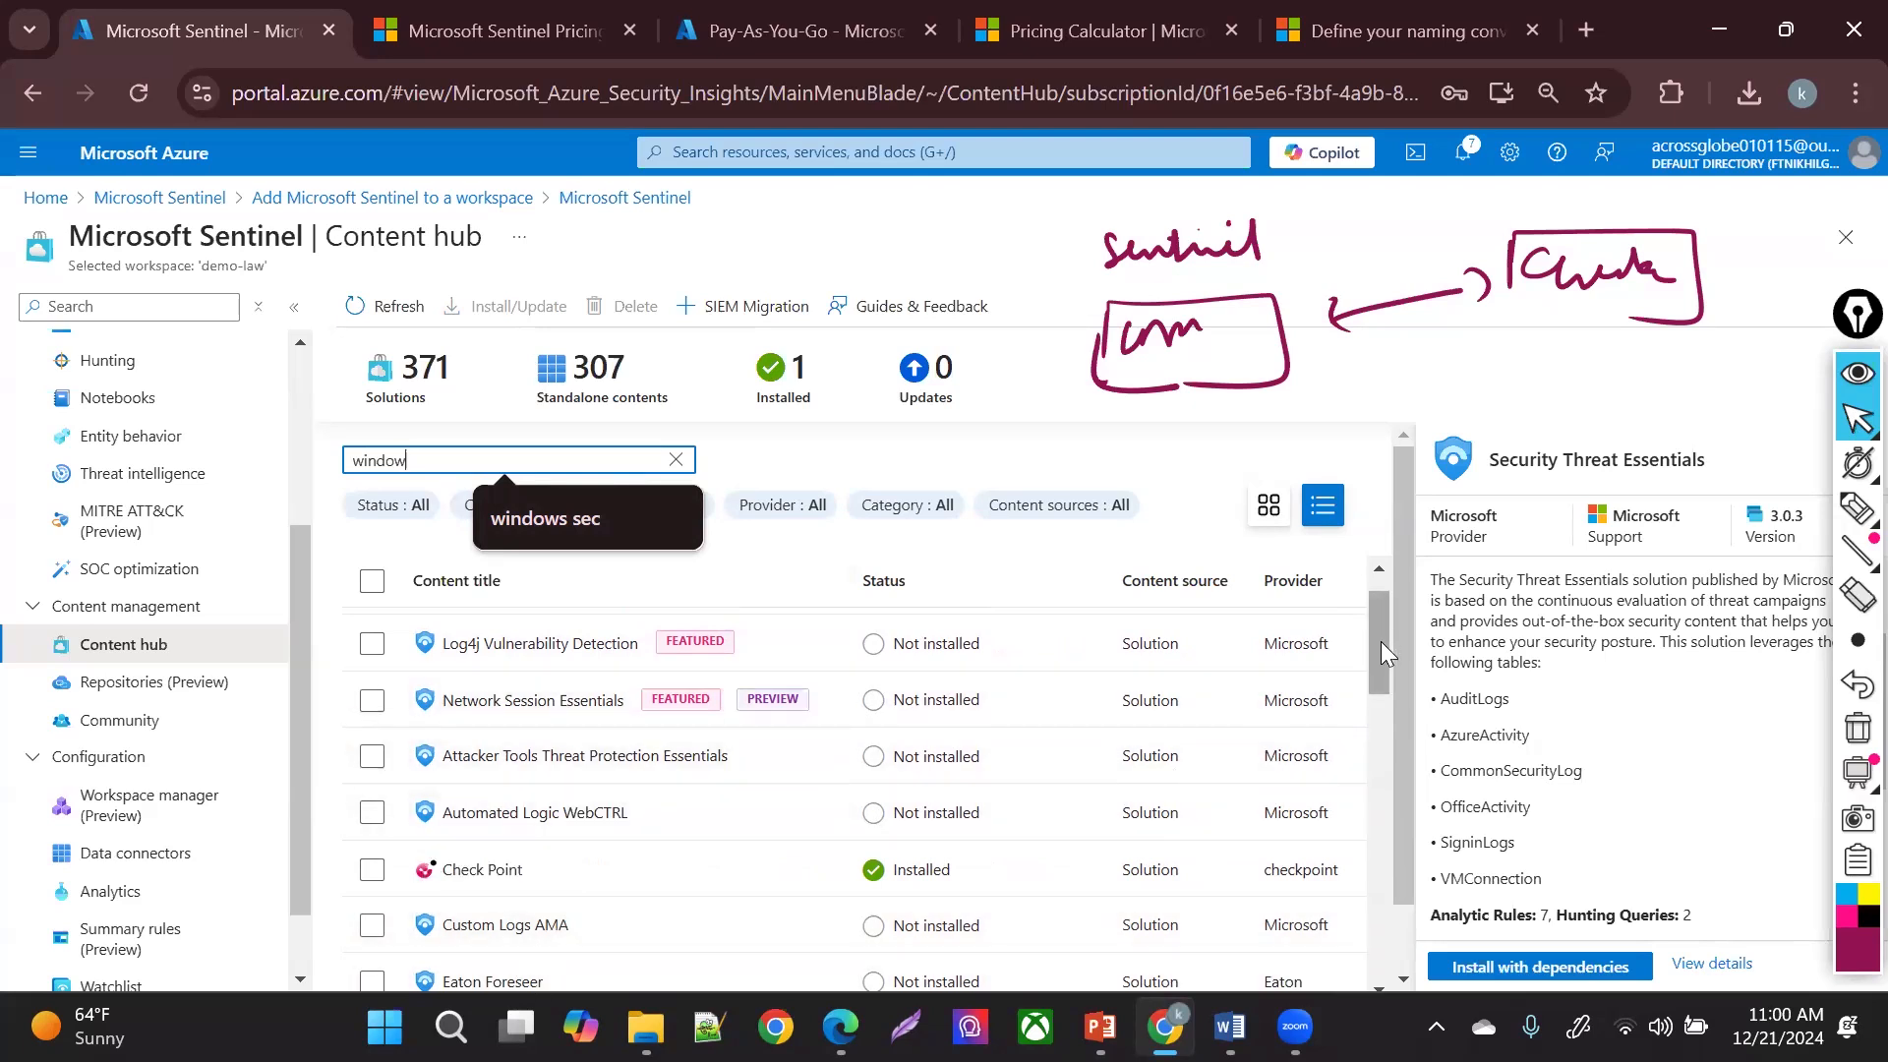
{"action": "scroll", "coordinate": [1381, 641], "scroll_direction": "down", "scroll_amount": 1}
{"action": "left_click_drag", "start_coordinate": [1386, 662], "coordinate": [1399, 867]}
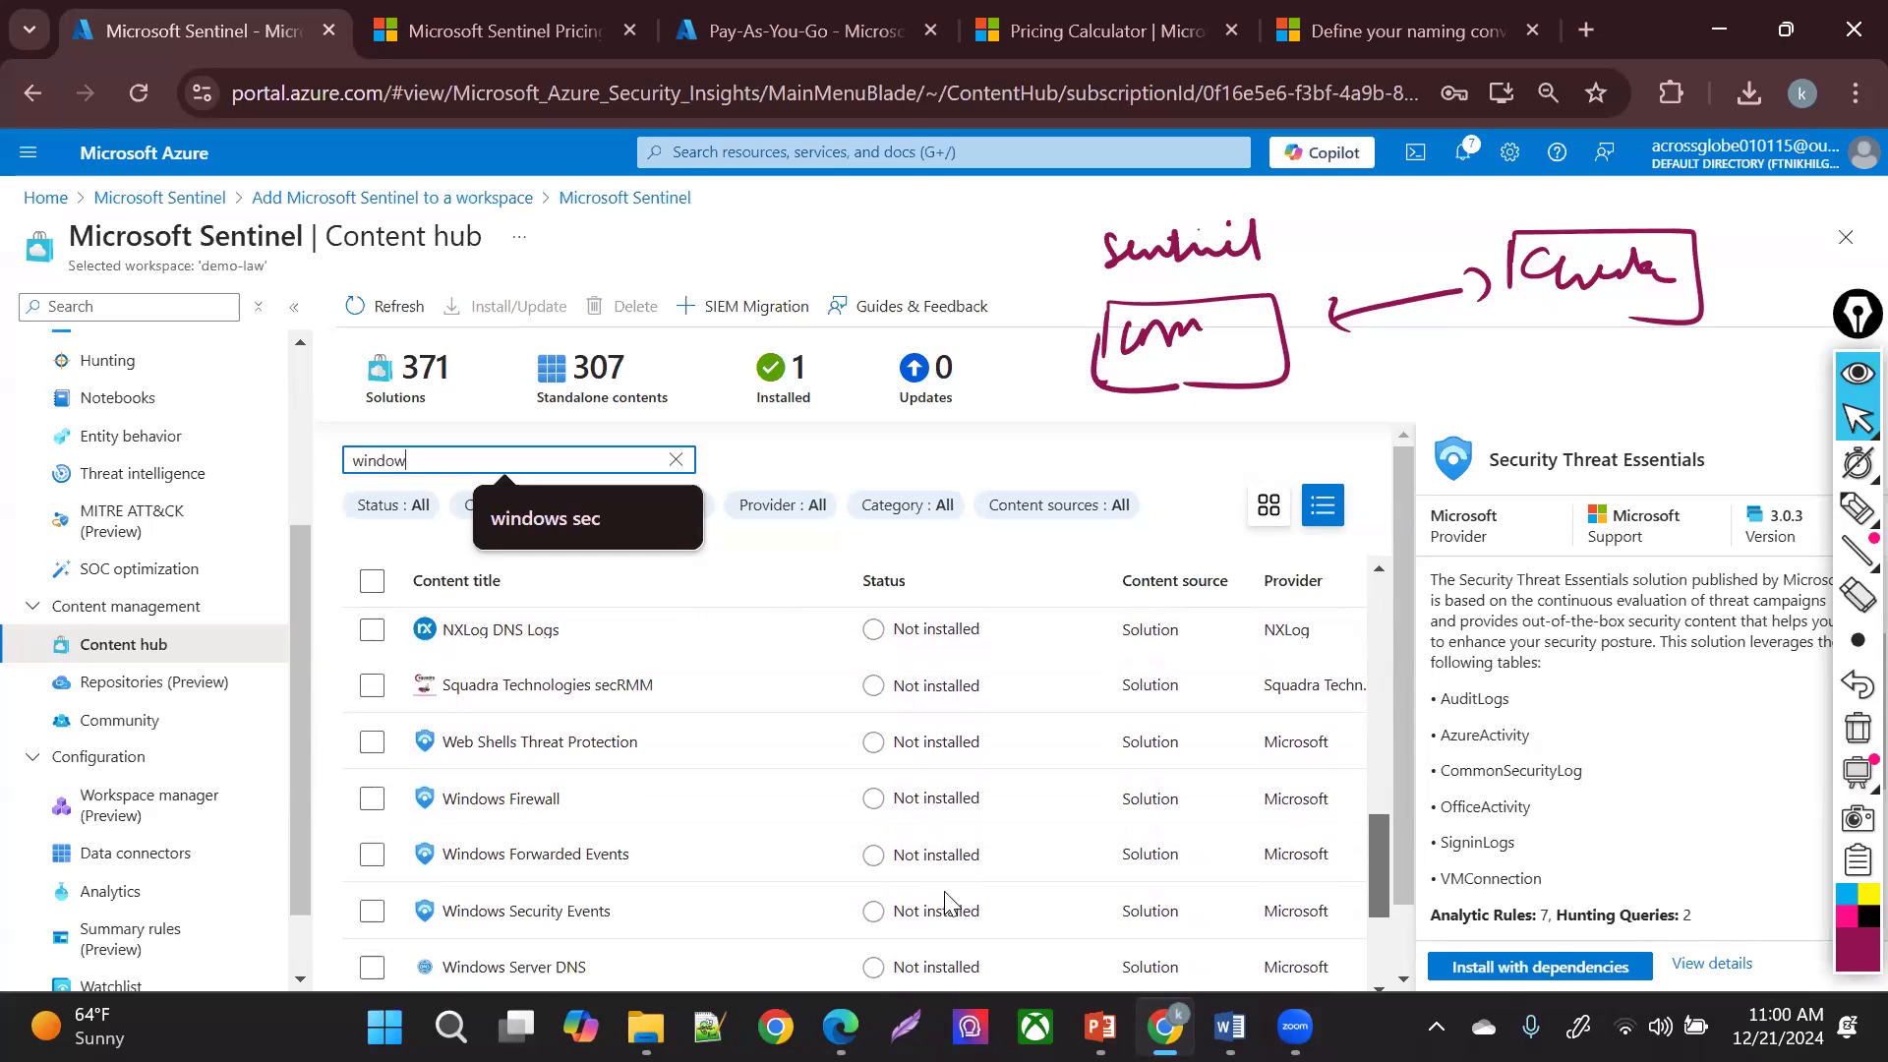
{"action": "left_click", "coordinate": [372, 914]}
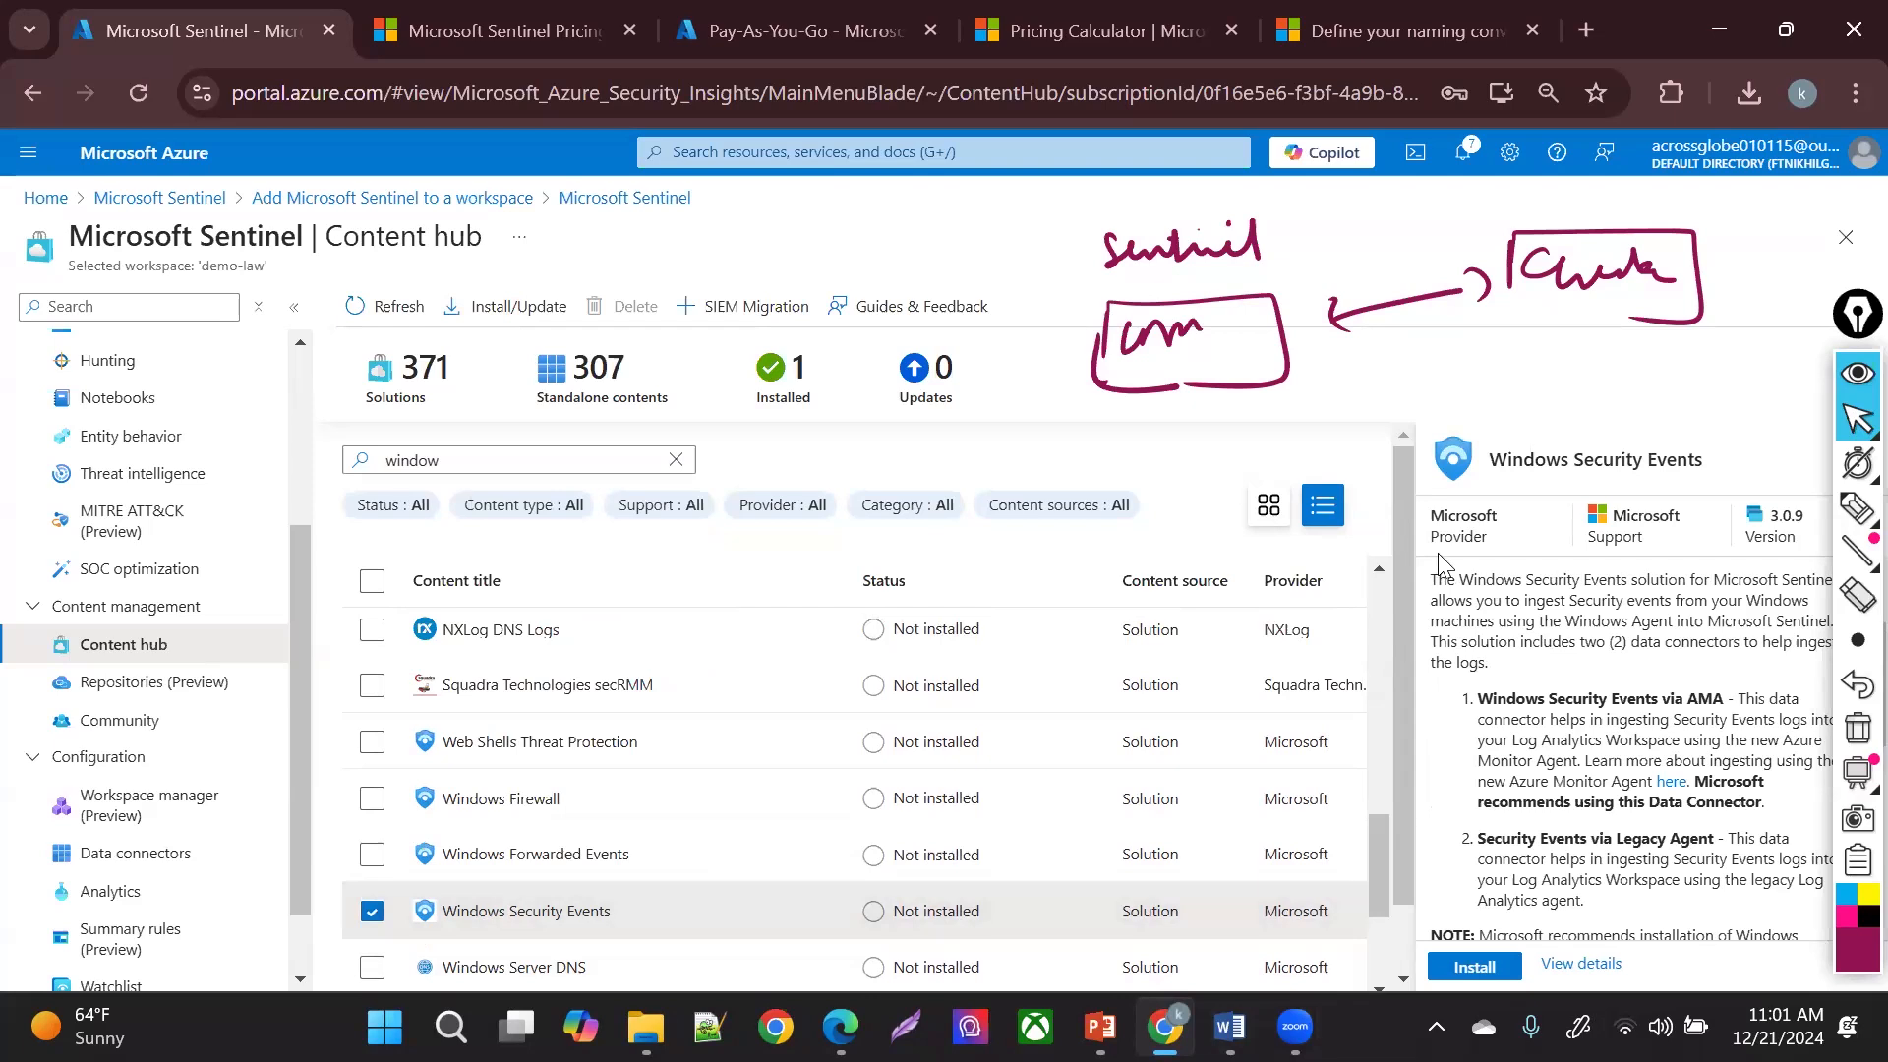
{"action": "left_click_drag", "start_coordinate": [1568, 674], "coordinate": [1652, 828]}
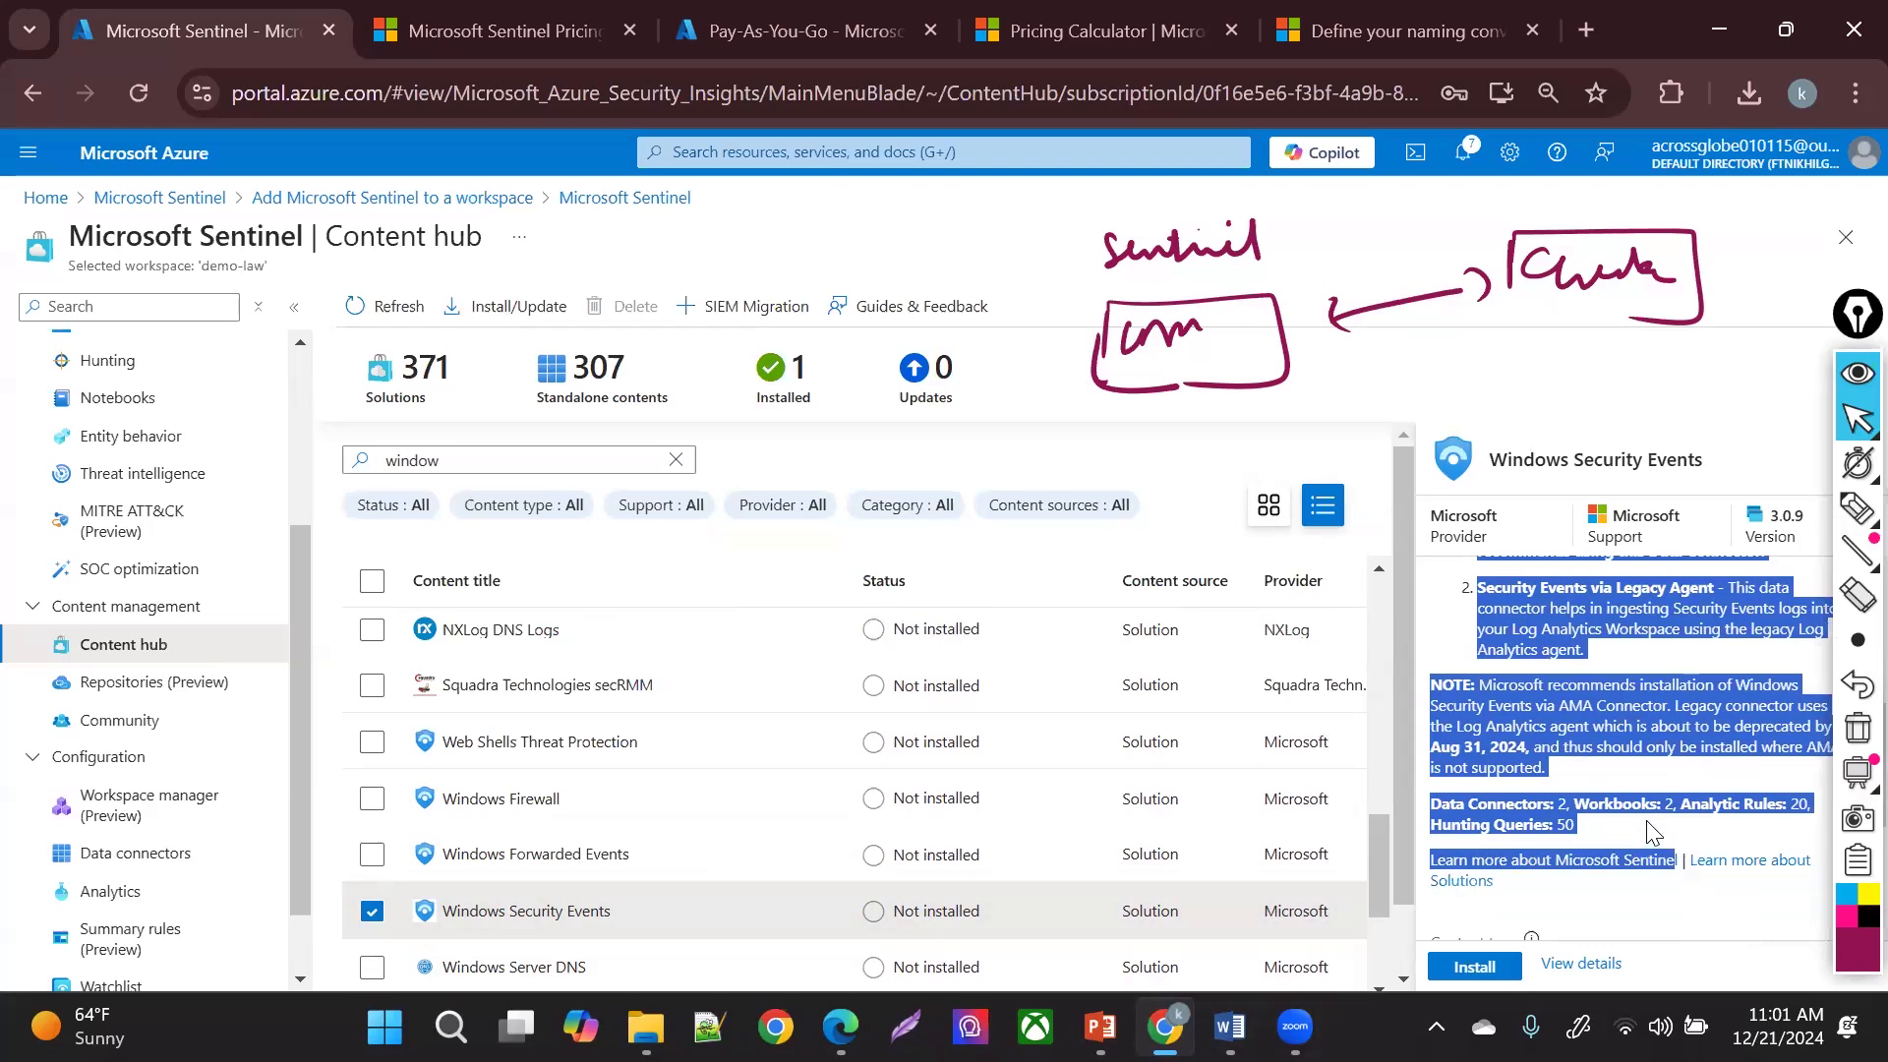
- Review the Windows Security Events solution summary, covering its connectors, workbooks, analytic rules and hunting queries
{"action": "left_click", "coordinate": [1649, 823]}
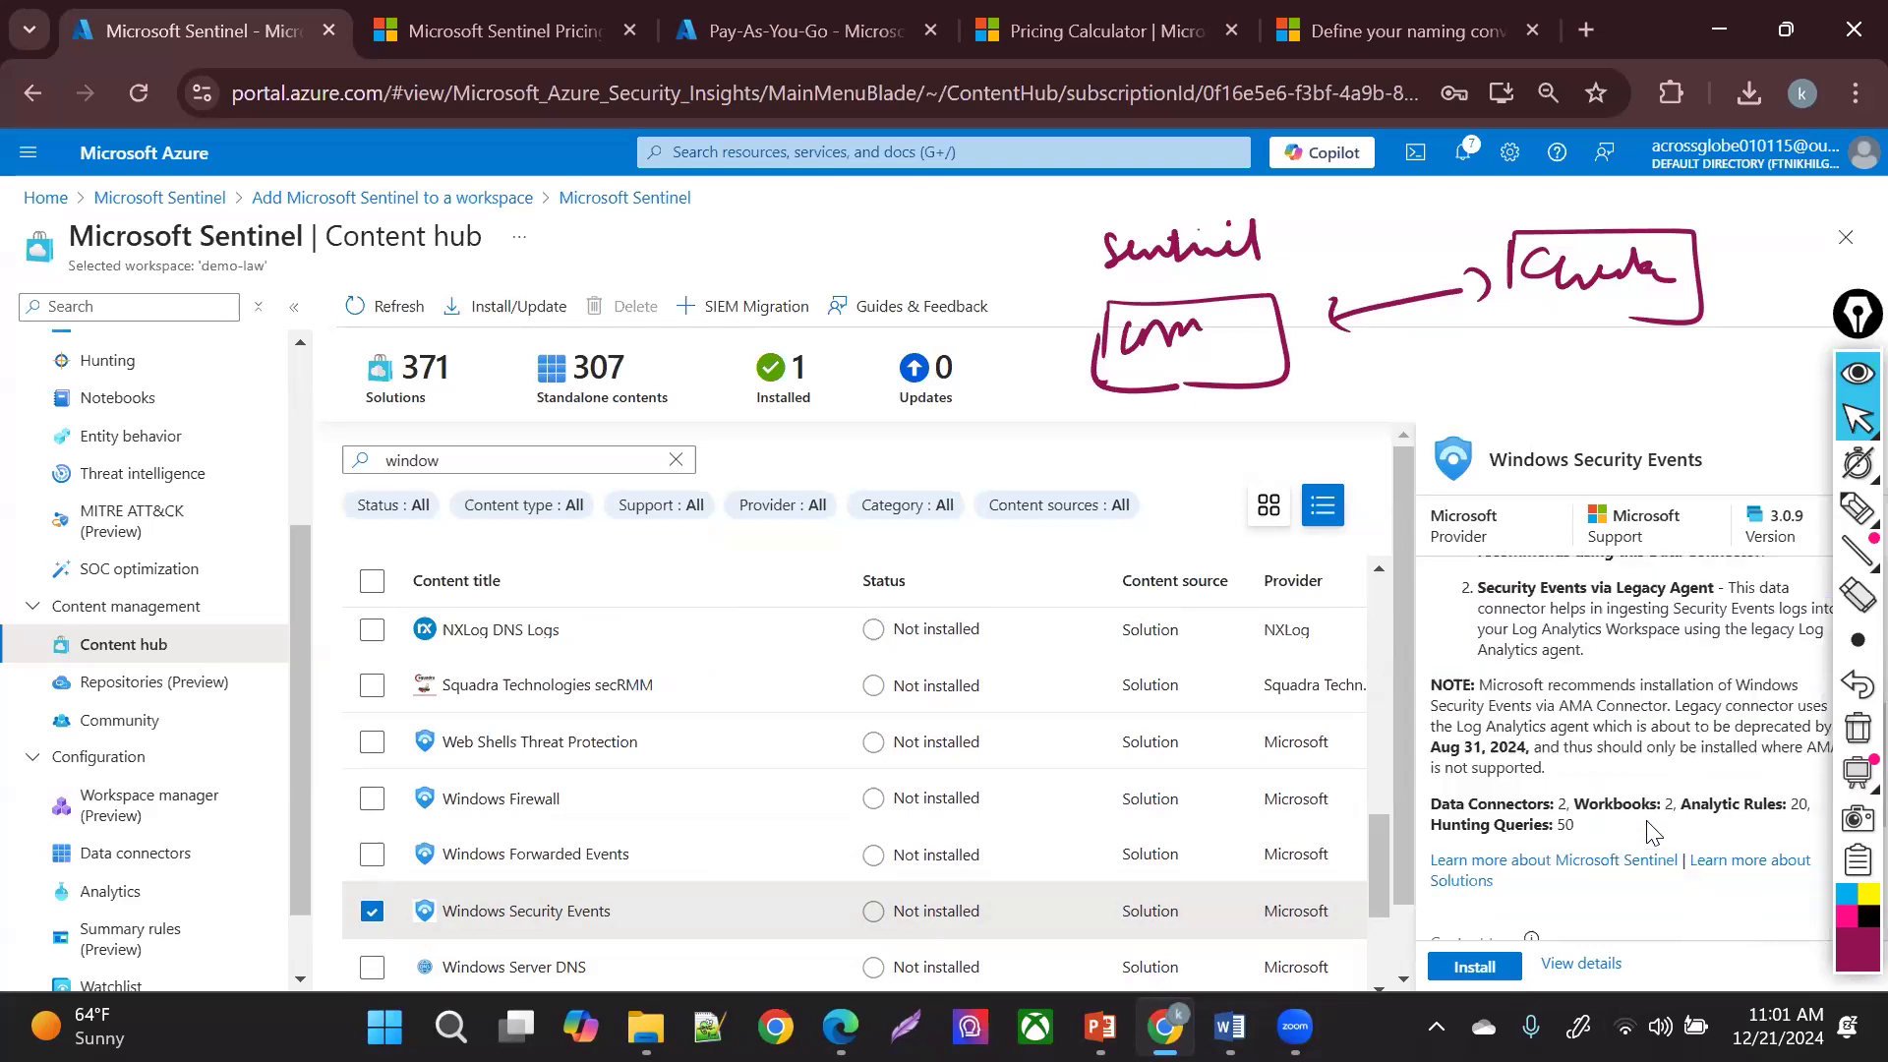
{"action": "double_click", "coordinate": [1561, 804]}
{"action": "left_click_drag", "start_coordinate": [1597, 804], "coordinate": [1797, 808]}
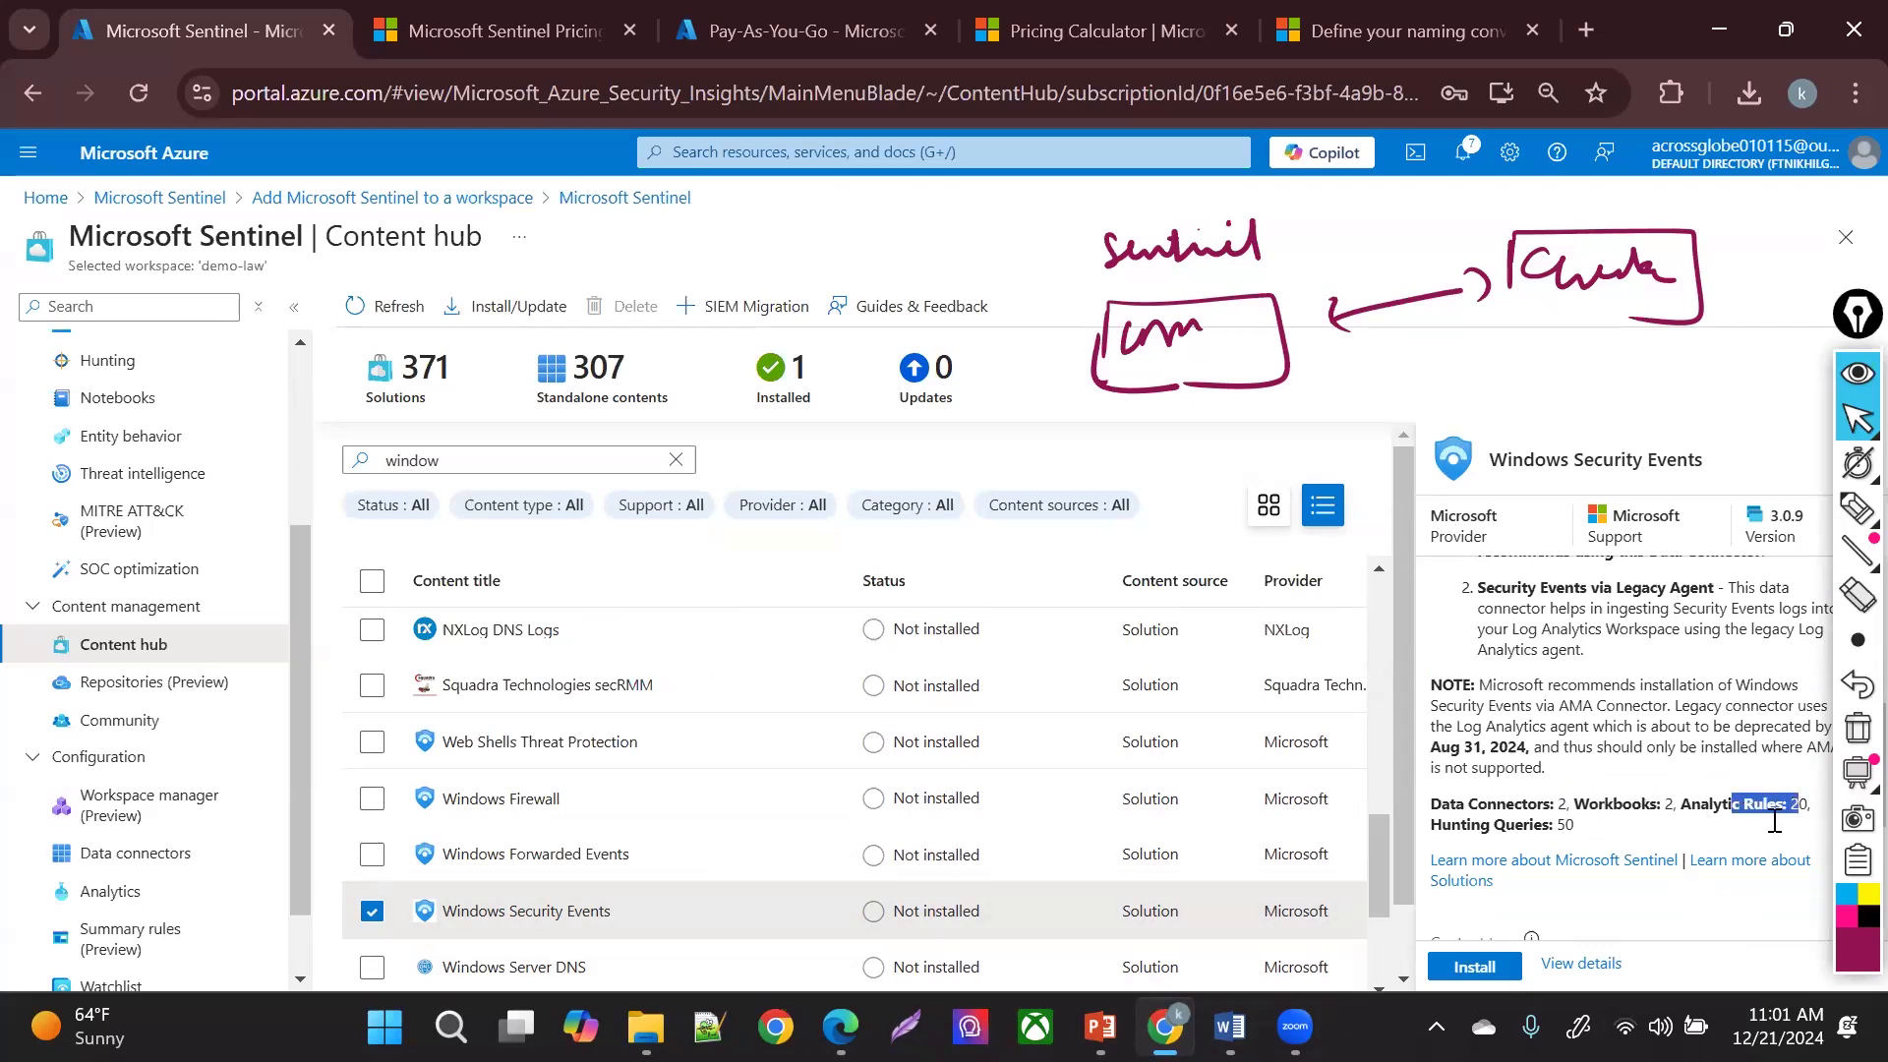
{"action": "left_click_drag", "start_coordinate": [1612, 804], "coordinate": [1515, 767]}
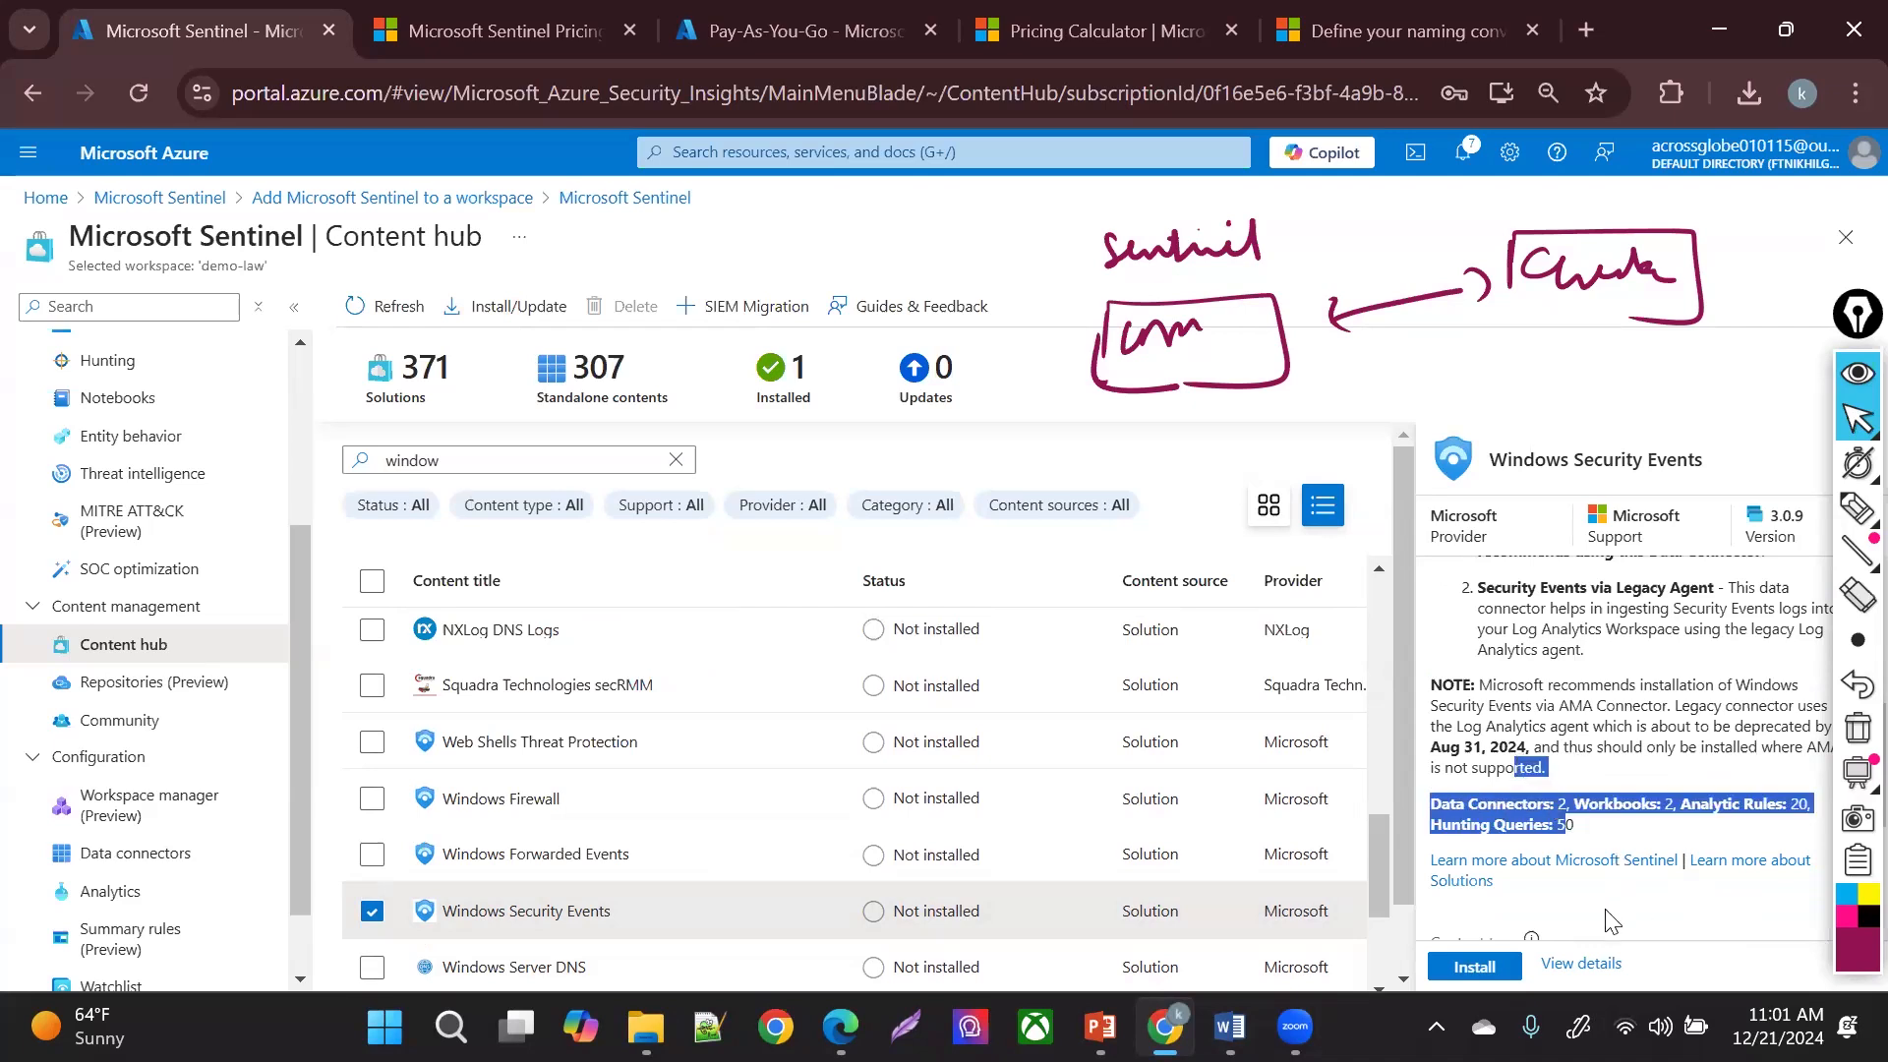
{"action": "left_click", "coordinate": [1583, 973]}
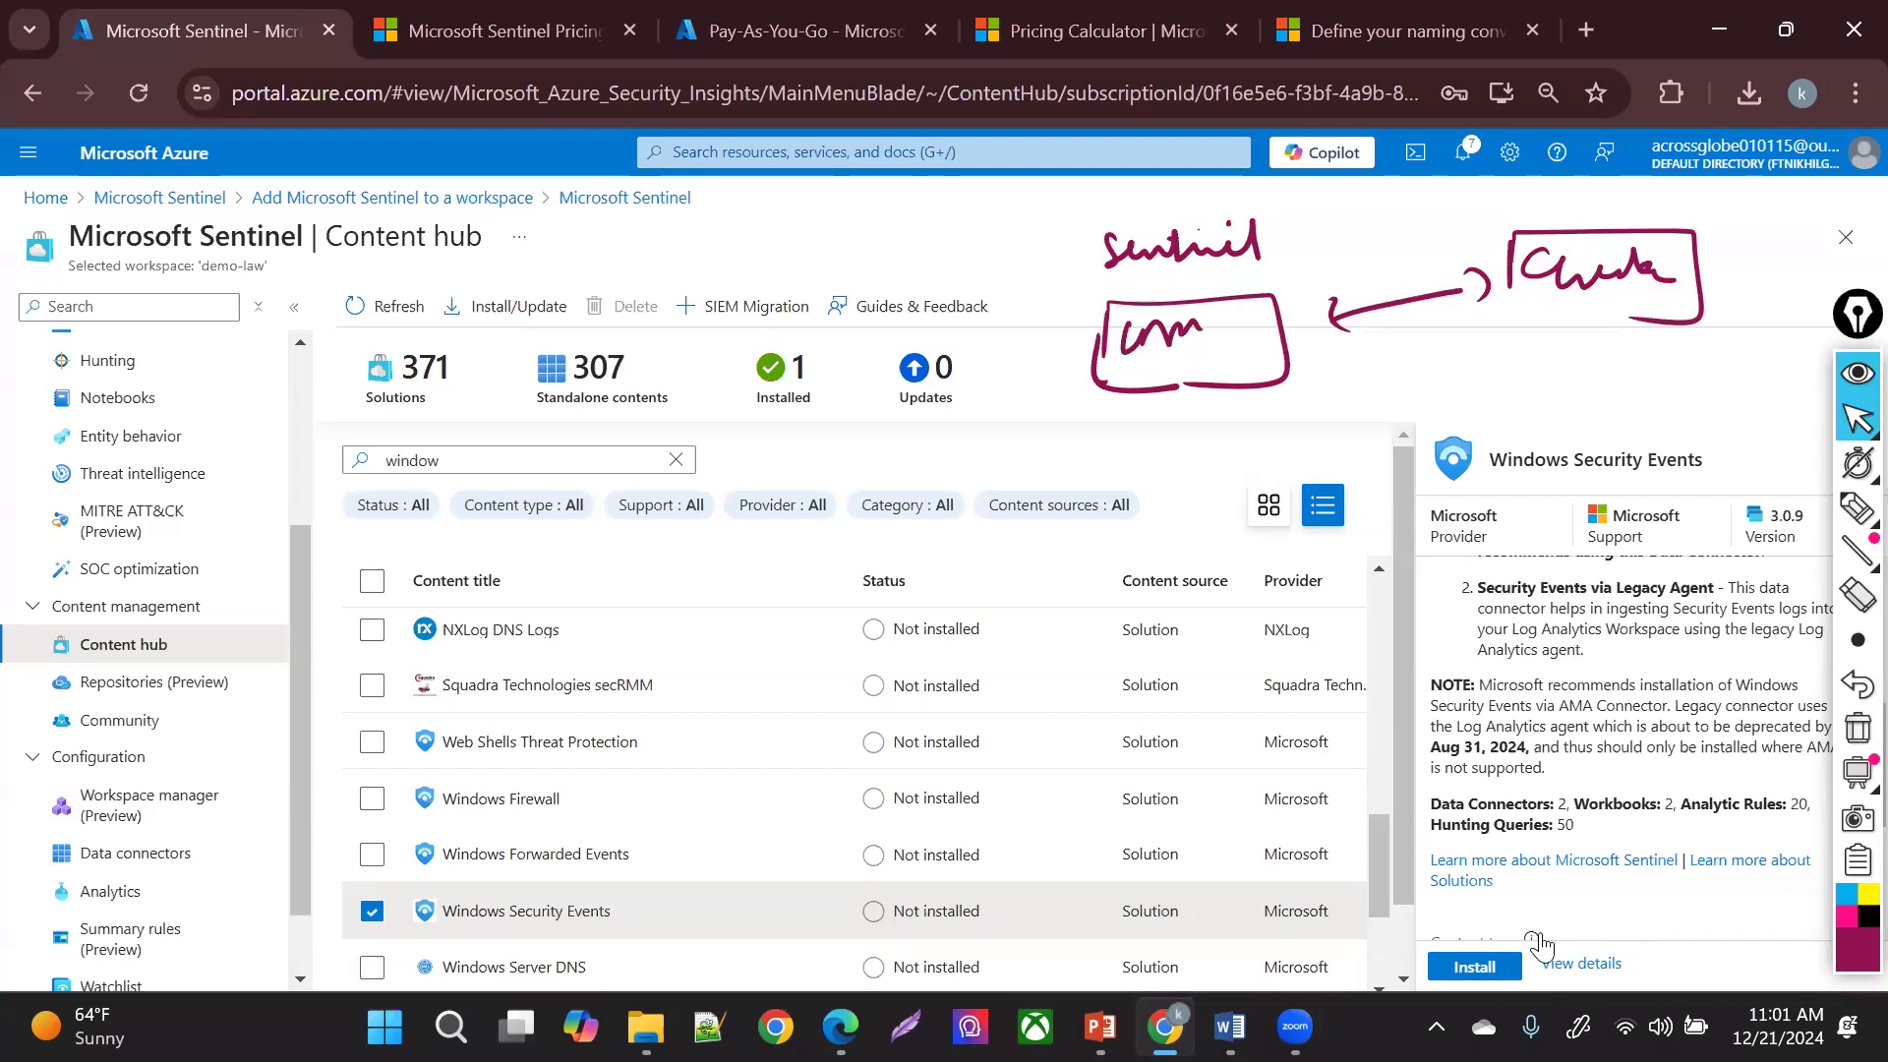
- Open the full details of the Windows Security Events solution and read the descriptions of its AMA and Legacy Agent connectors
{"action": "left_click", "coordinate": [1577, 963]}
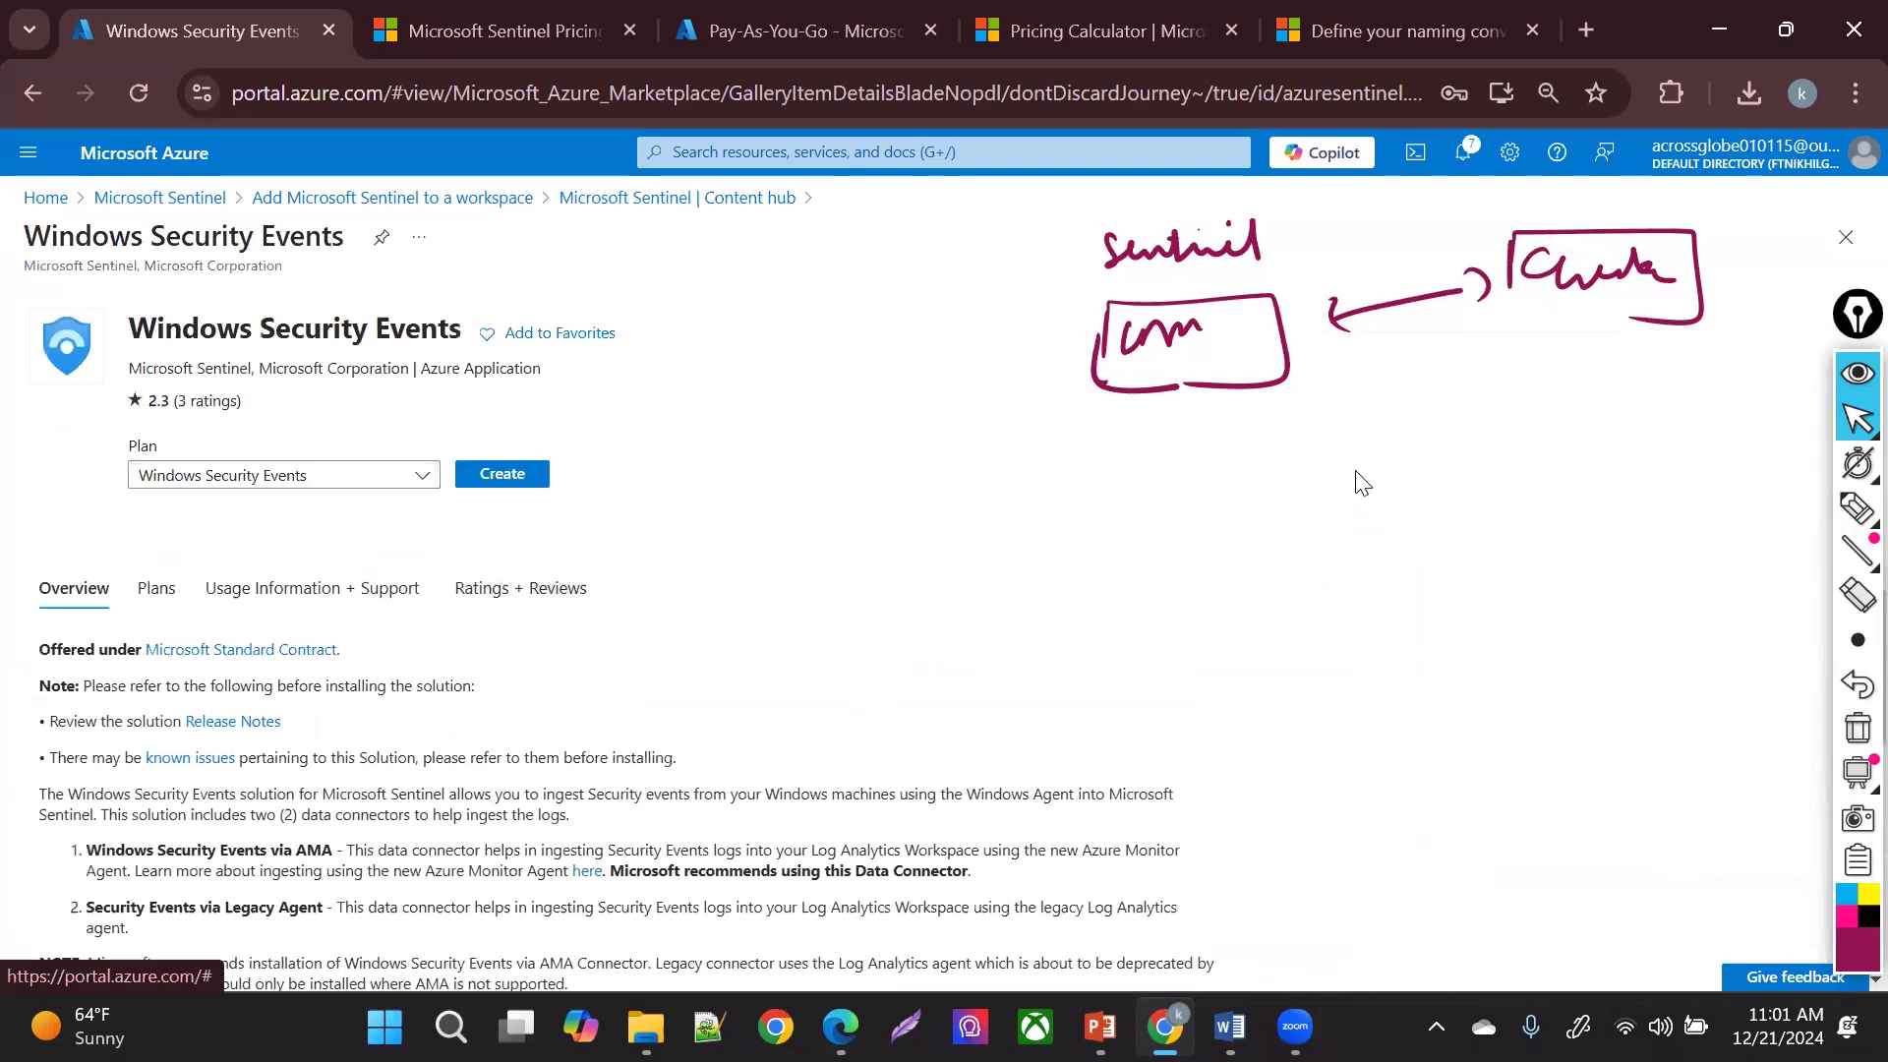
{"action": "left_click_drag", "start_coordinate": [577, 724], "coordinate": [649, 989]}
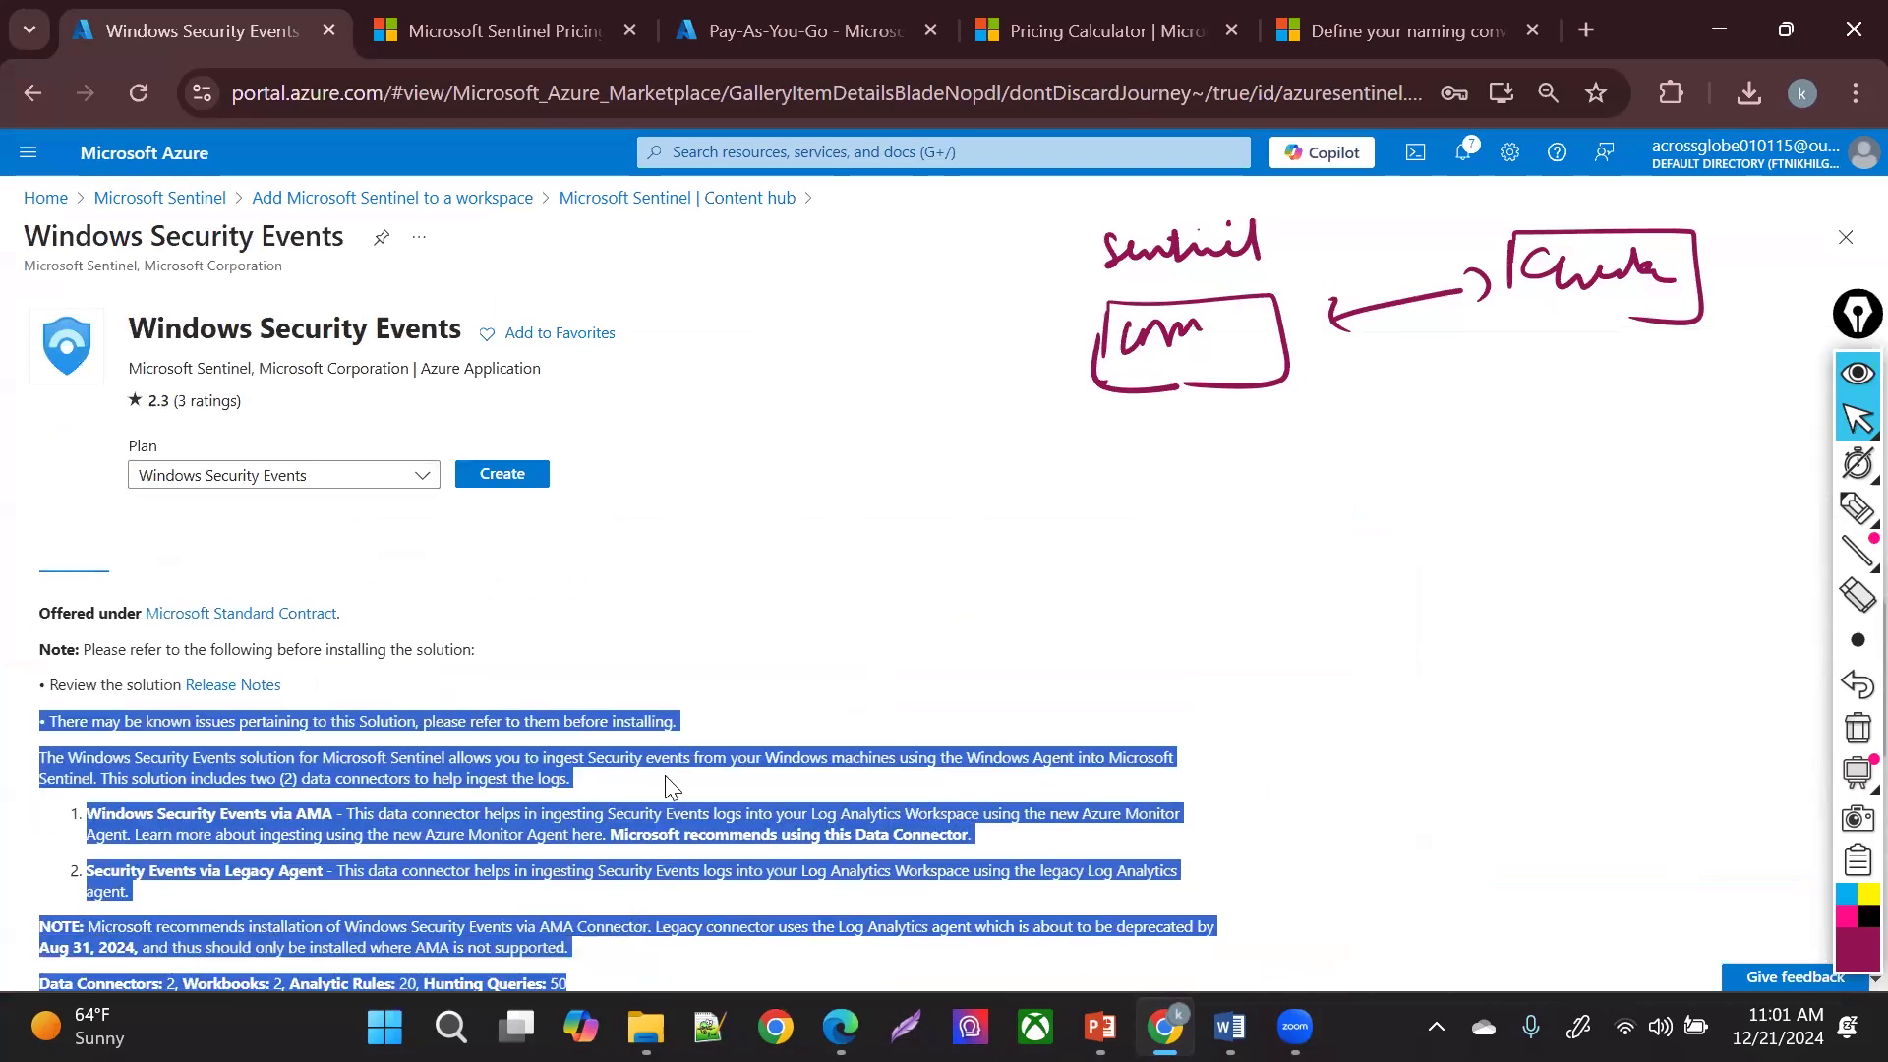
{"action": "left_click", "coordinate": [699, 749]}
{"action": "left_click_drag", "start_coordinate": [216, 895], "coordinate": [285, 751]}
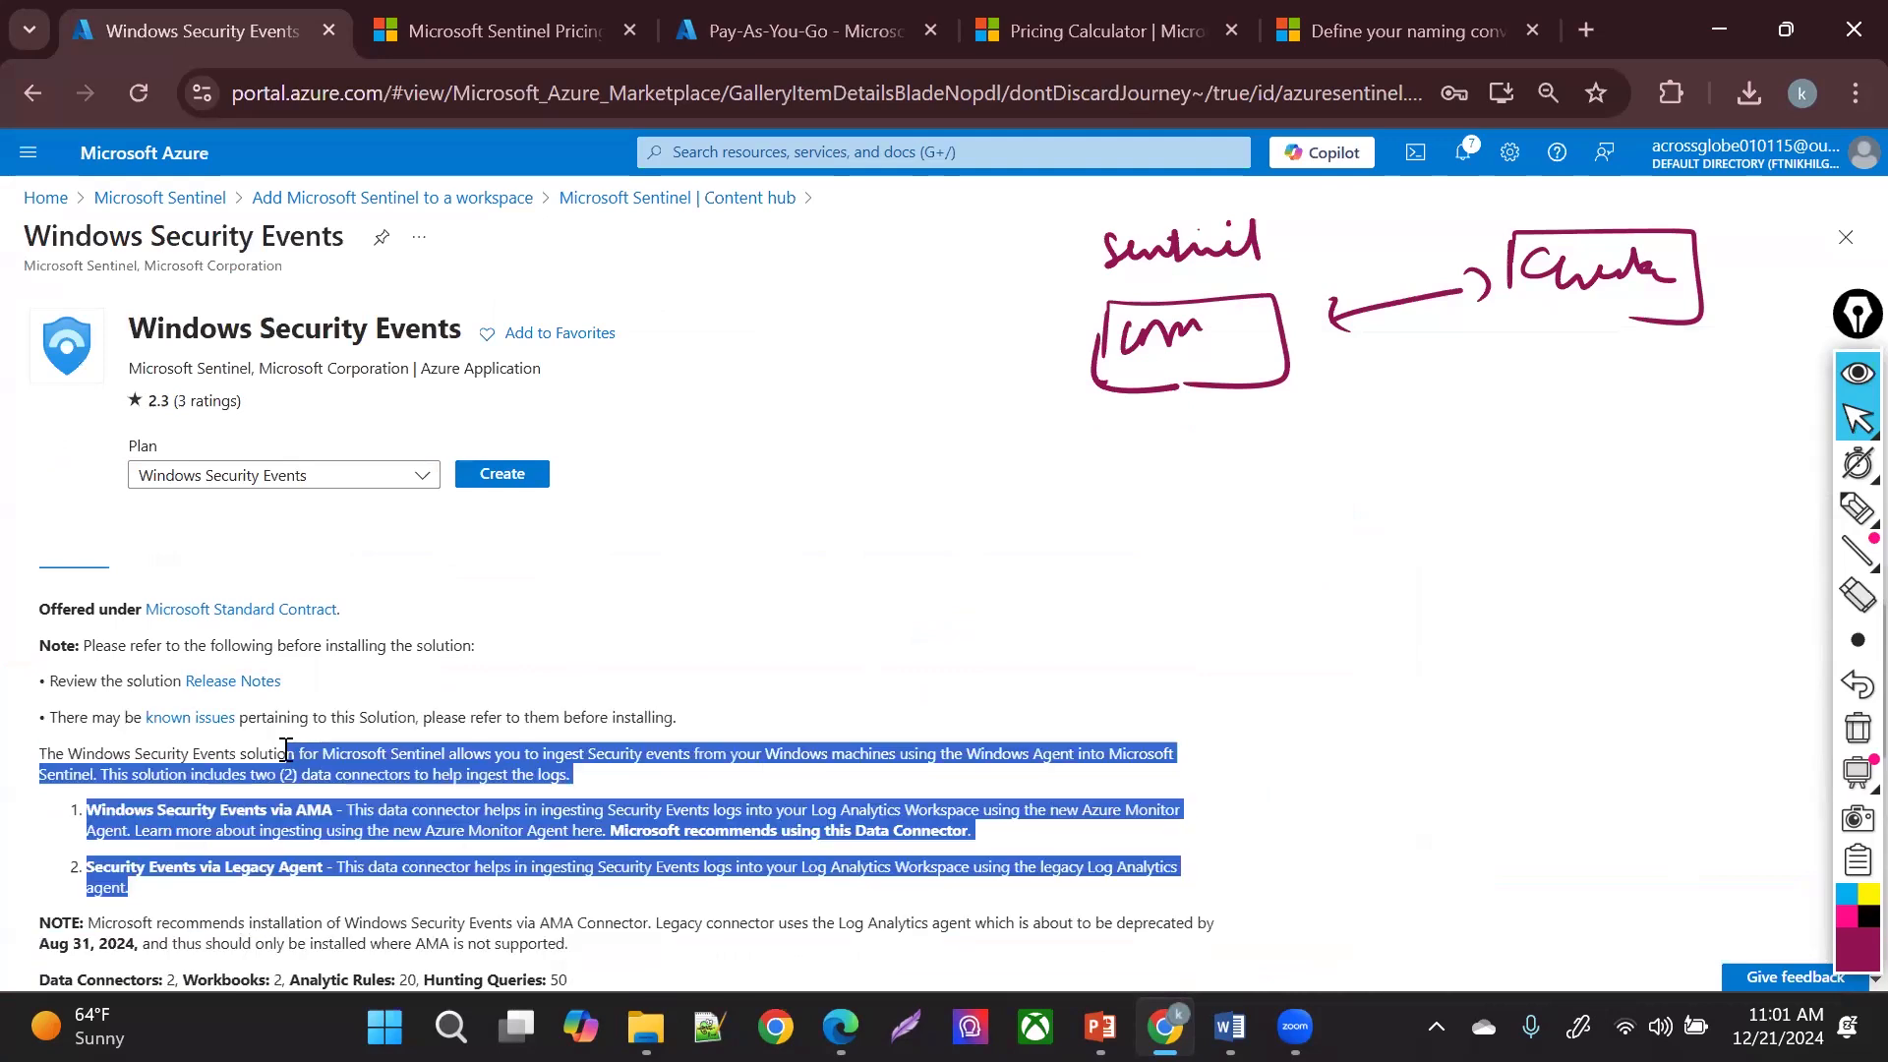
{"action": "left_click", "coordinate": [335, 836]}
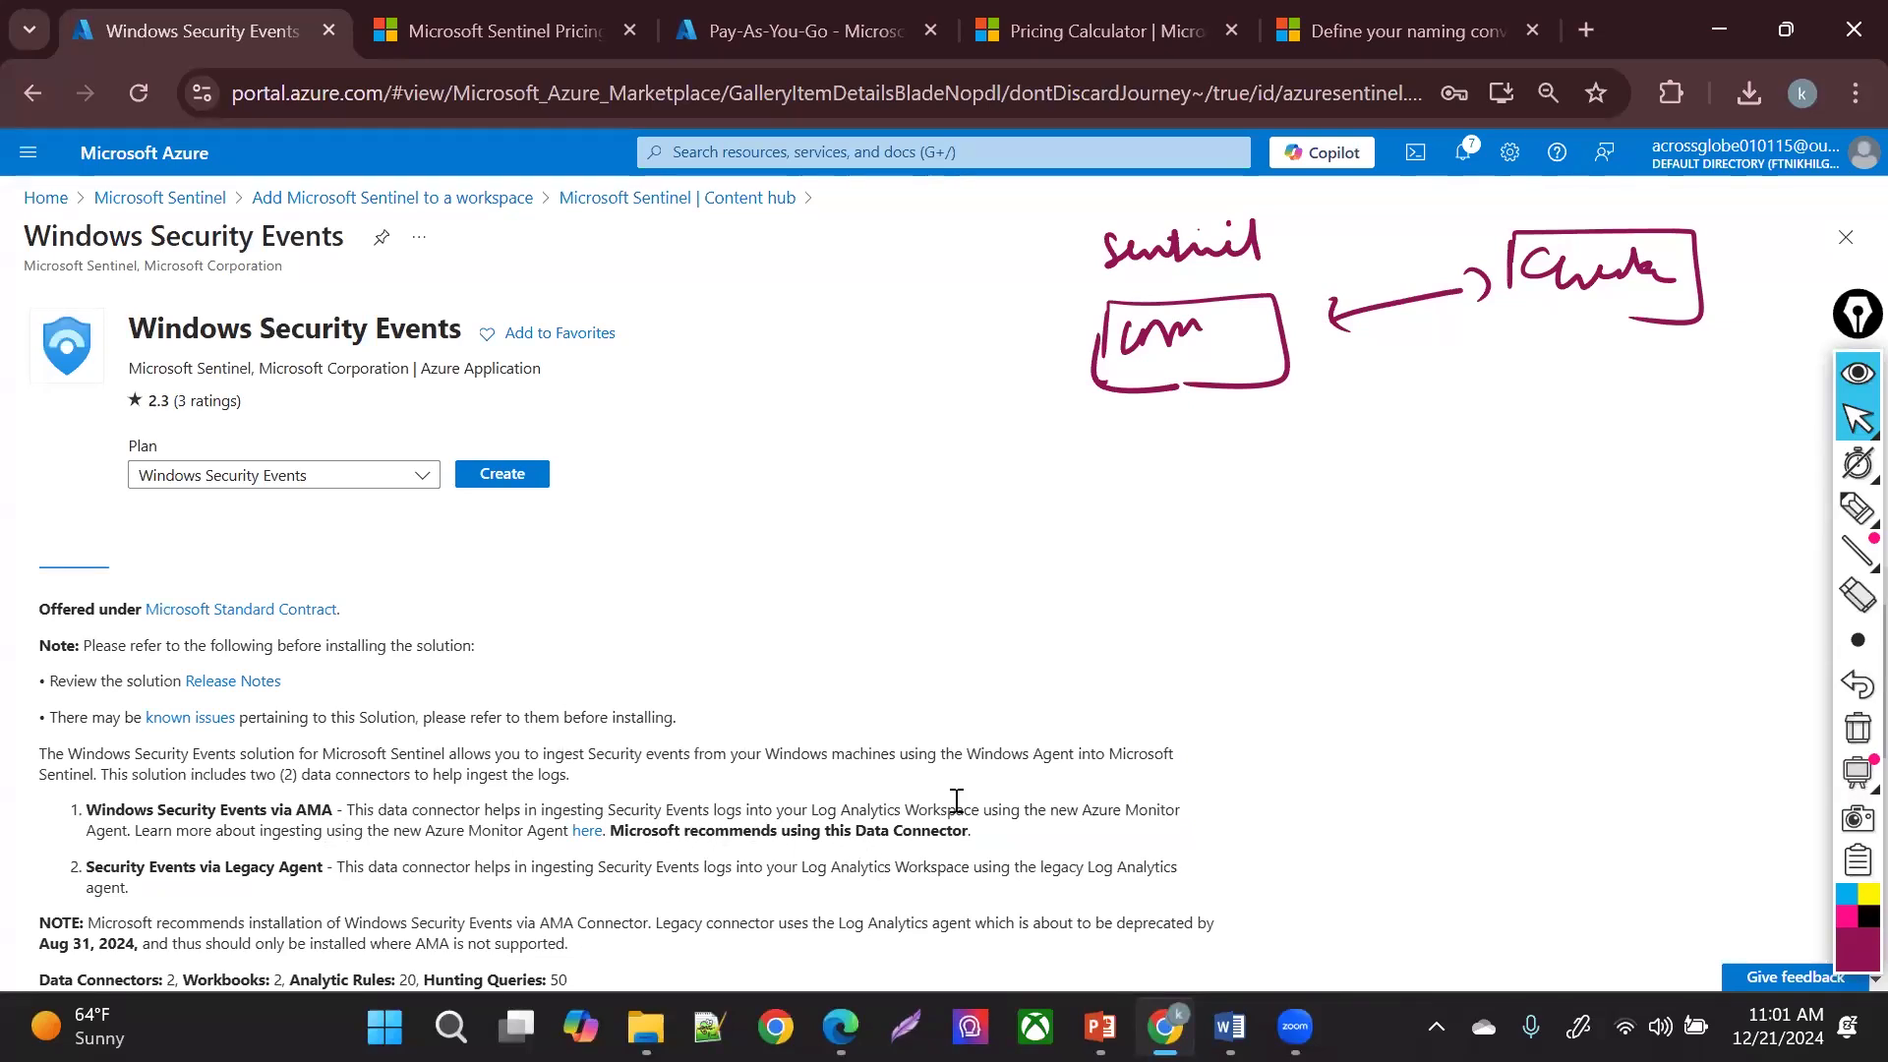
{"action": "left_click_drag", "start_coordinate": [1047, 788], "coordinate": [1128, 818]}
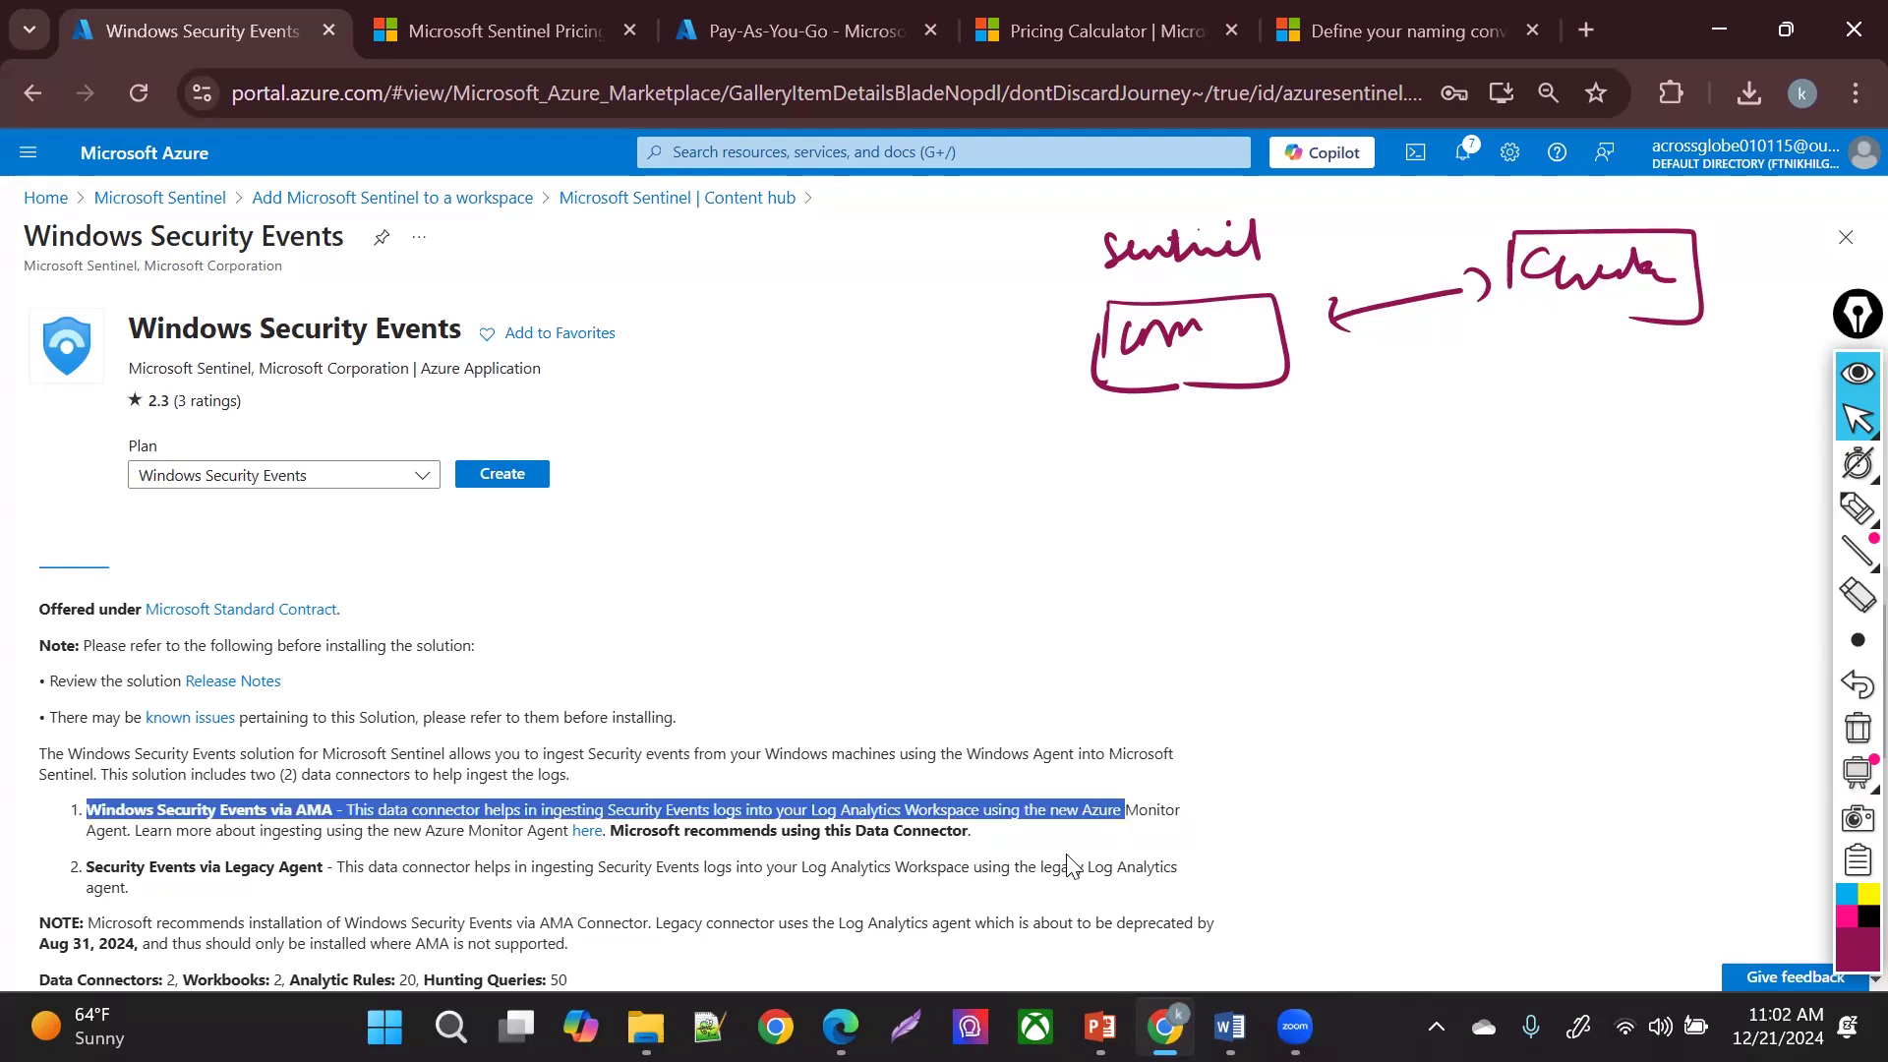
{"action": "left_click", "coordinate": [947, 897]}
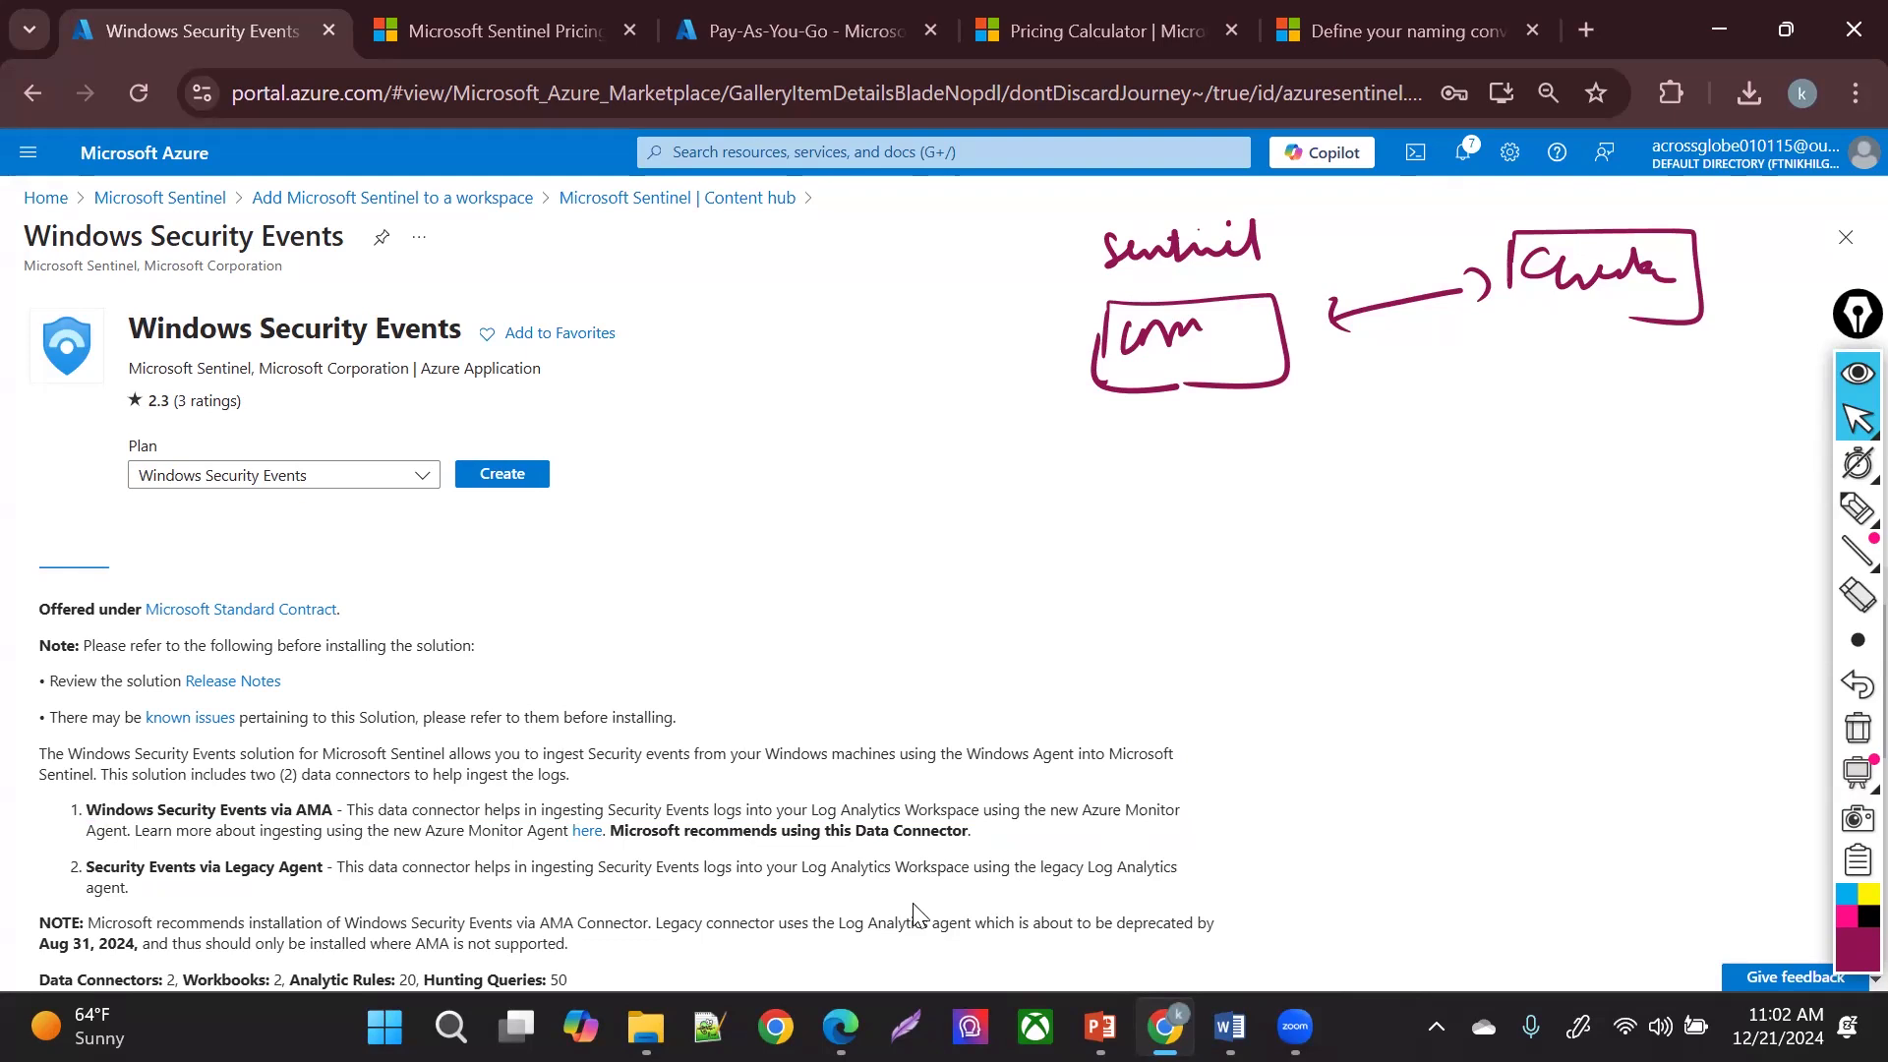
- Examine the rest of the solution's overview, including the line listing its data connectors, workbooks and analytic rules
{"action": "scroll", "coordinate": [914, 917], "scroll_direction": "down", "scroll_amount": 5}
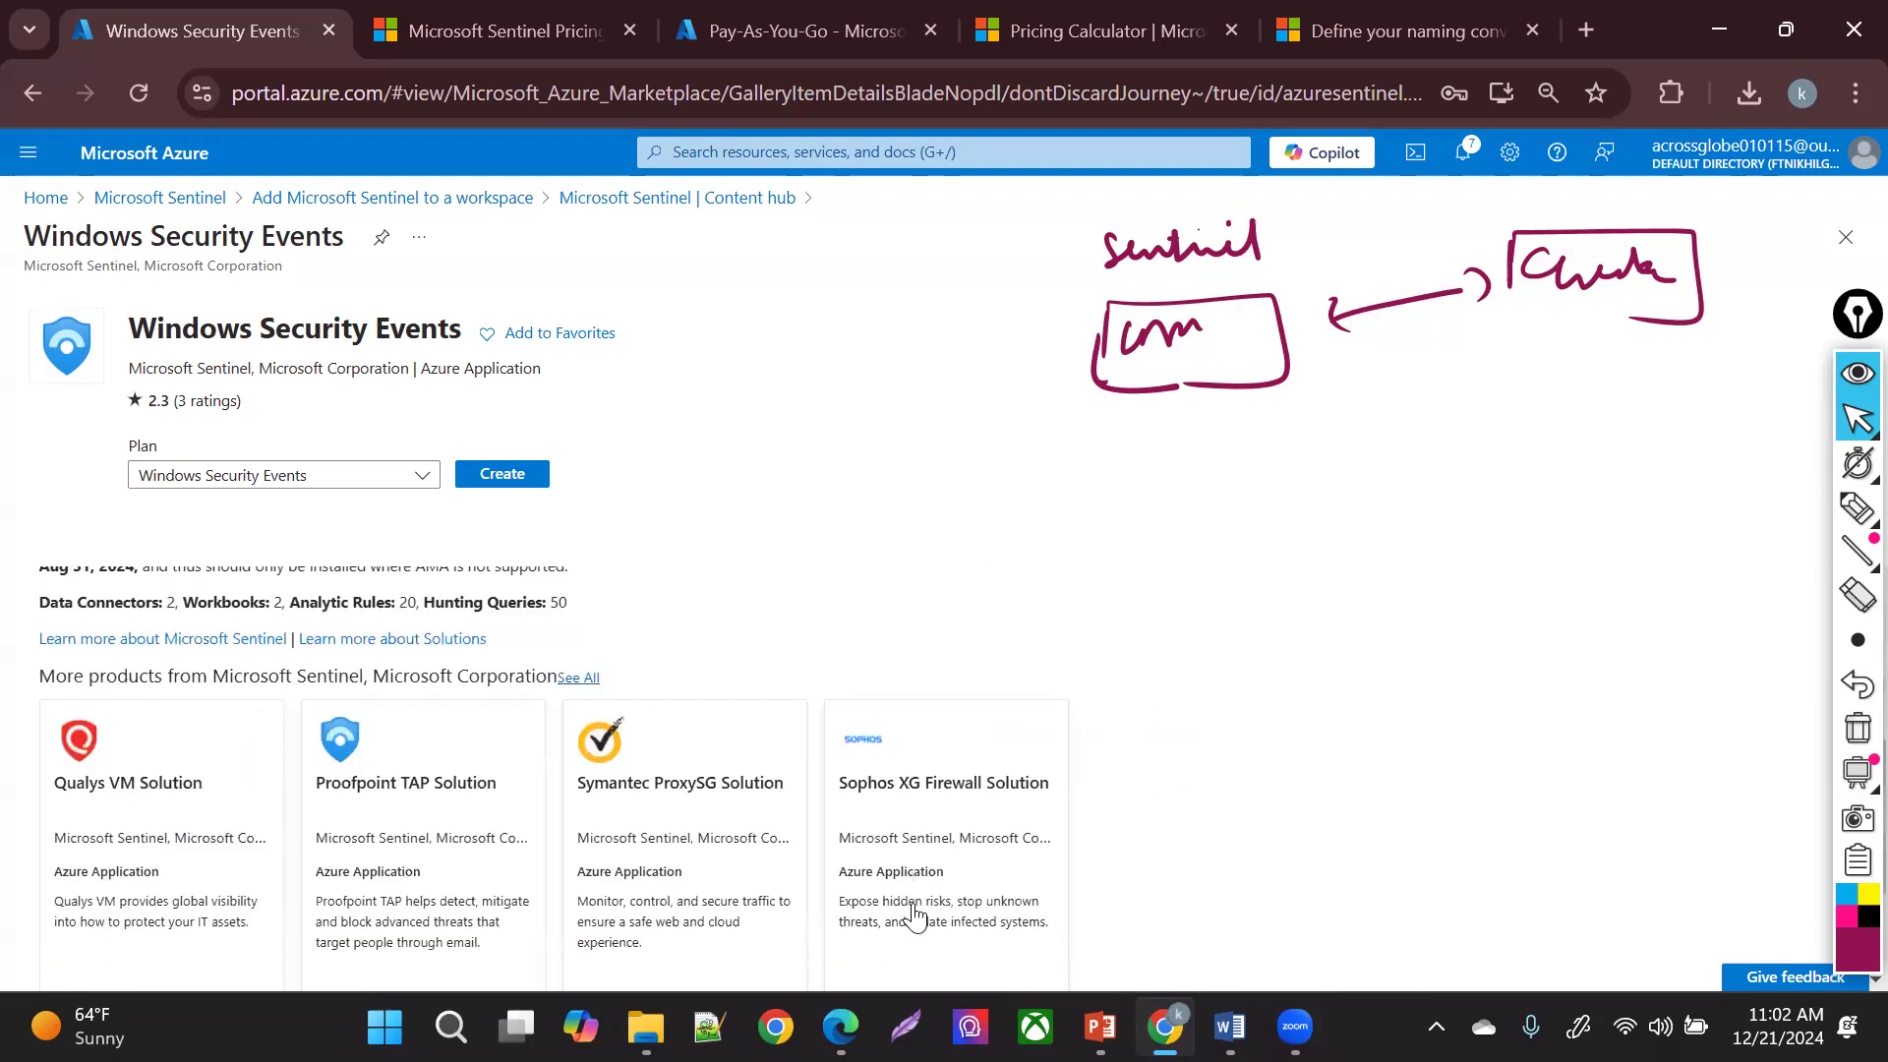
{"action": "scroll", "coordinate": [914, 918], "scroll_direction": "up", "scroll_amount": 1}
{"action": "scroll", "coordinate": [915, 917], "scroll_direction": "up", "scroll_amount": 1}
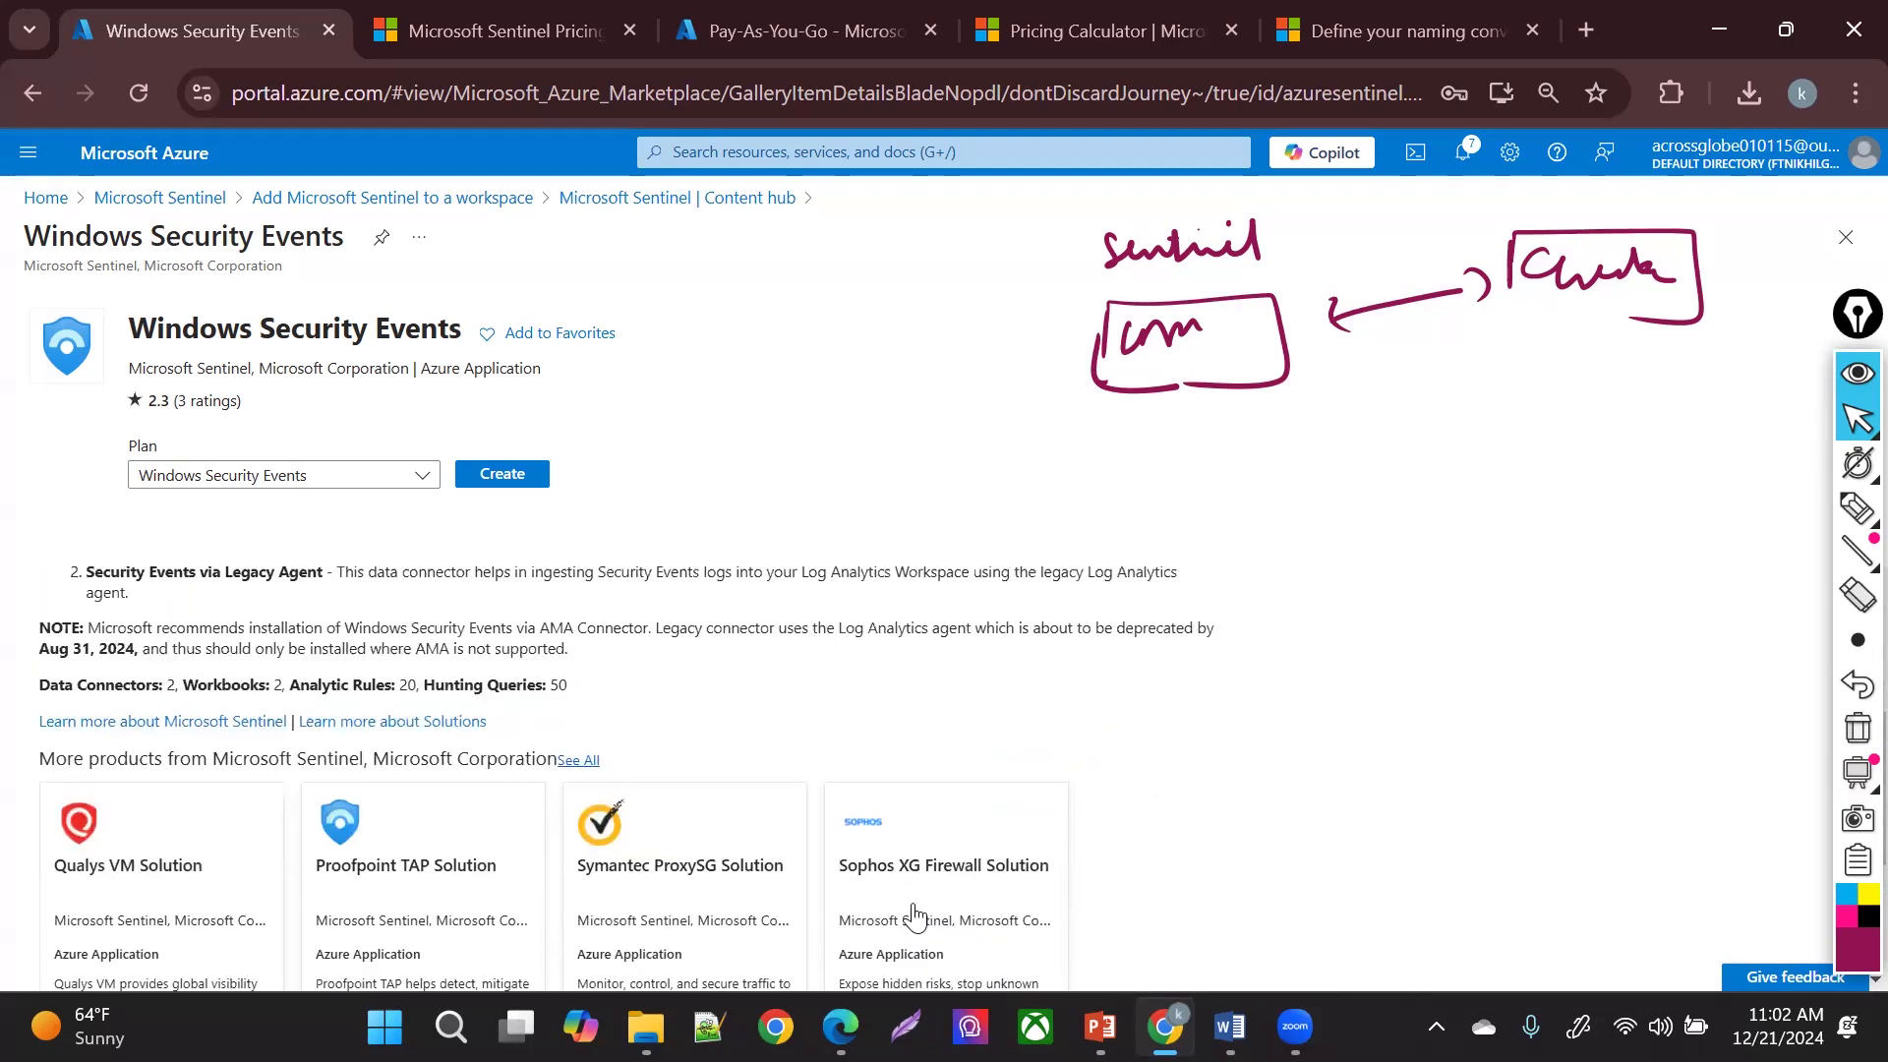
{"action": "left_click_drag", "start_coordinate": [308, 686], "coordinate": [351, 688]}
{"action": "left_click_drag", "start_coordinate": [131, 685], "coordinate": [335, 686]}
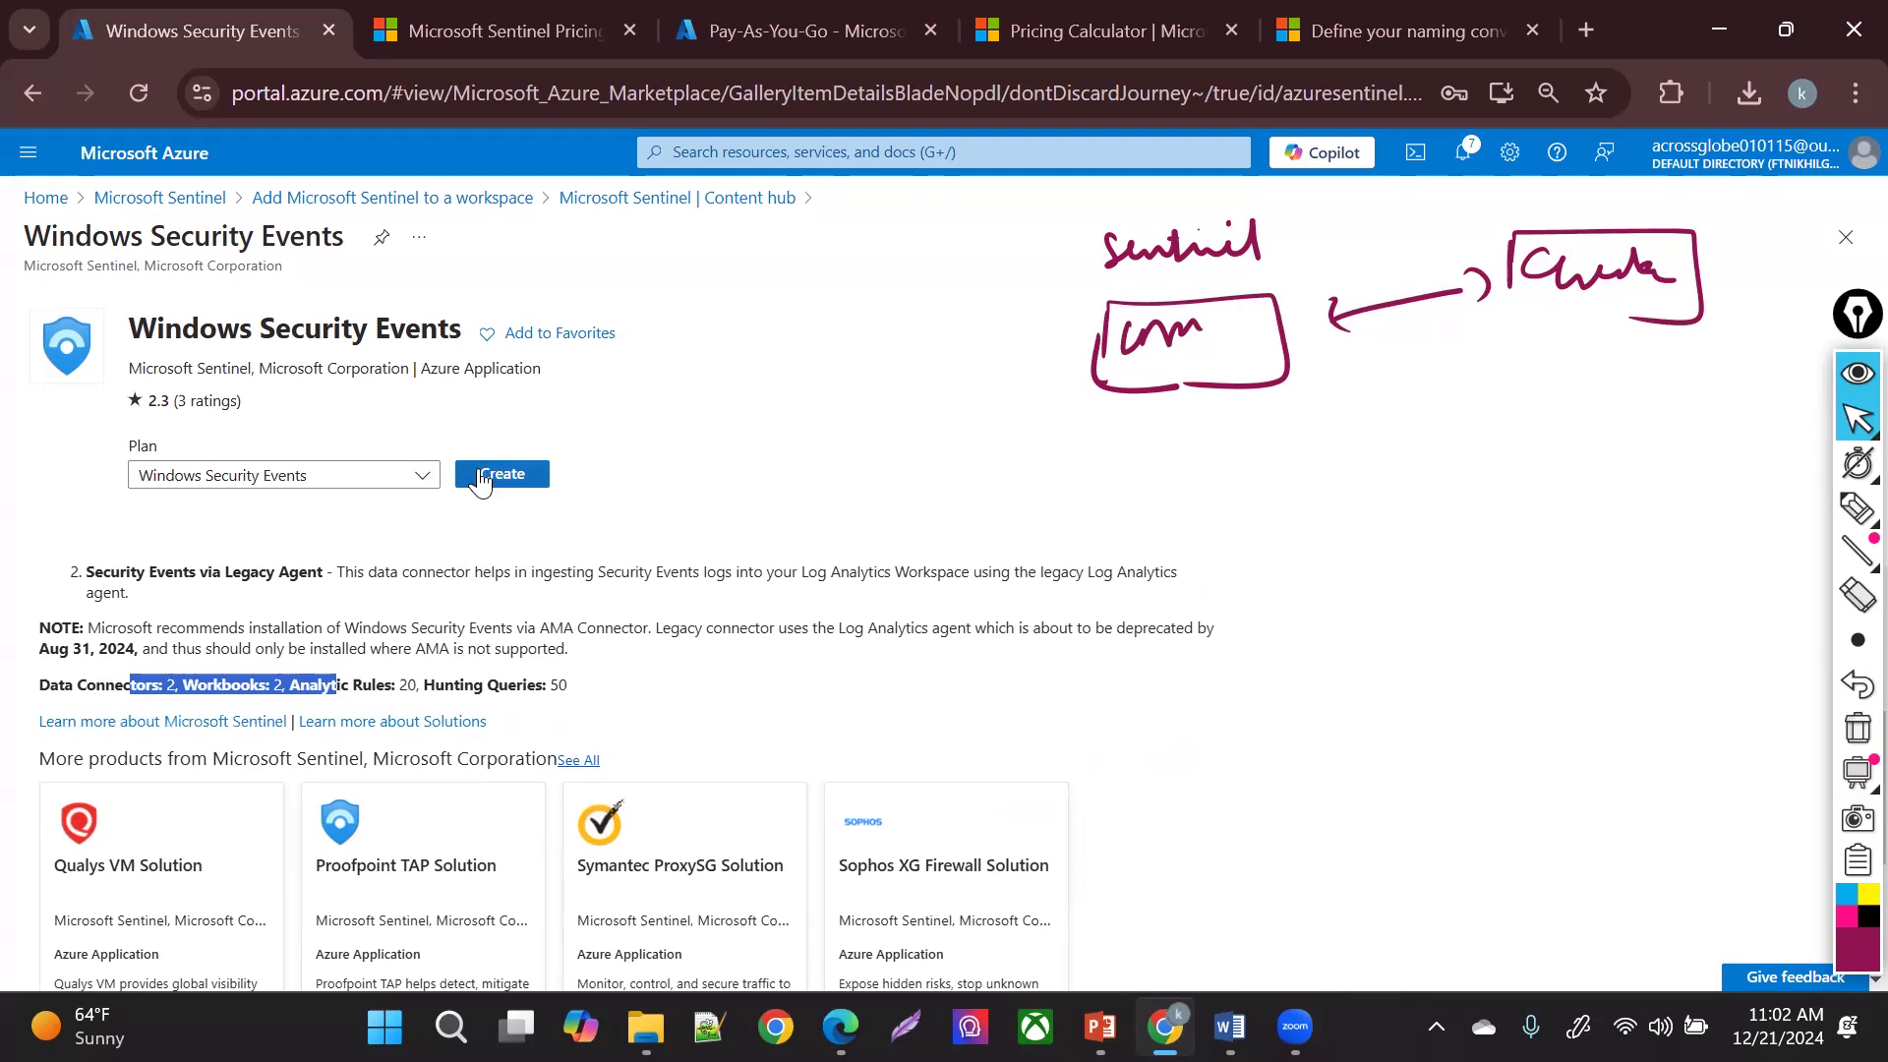
- Return to the Content hub, install the Windows Security Events solution and clear the drawn annotations from the screen
{"action": "left_click", "coordinate": [624, 199]}
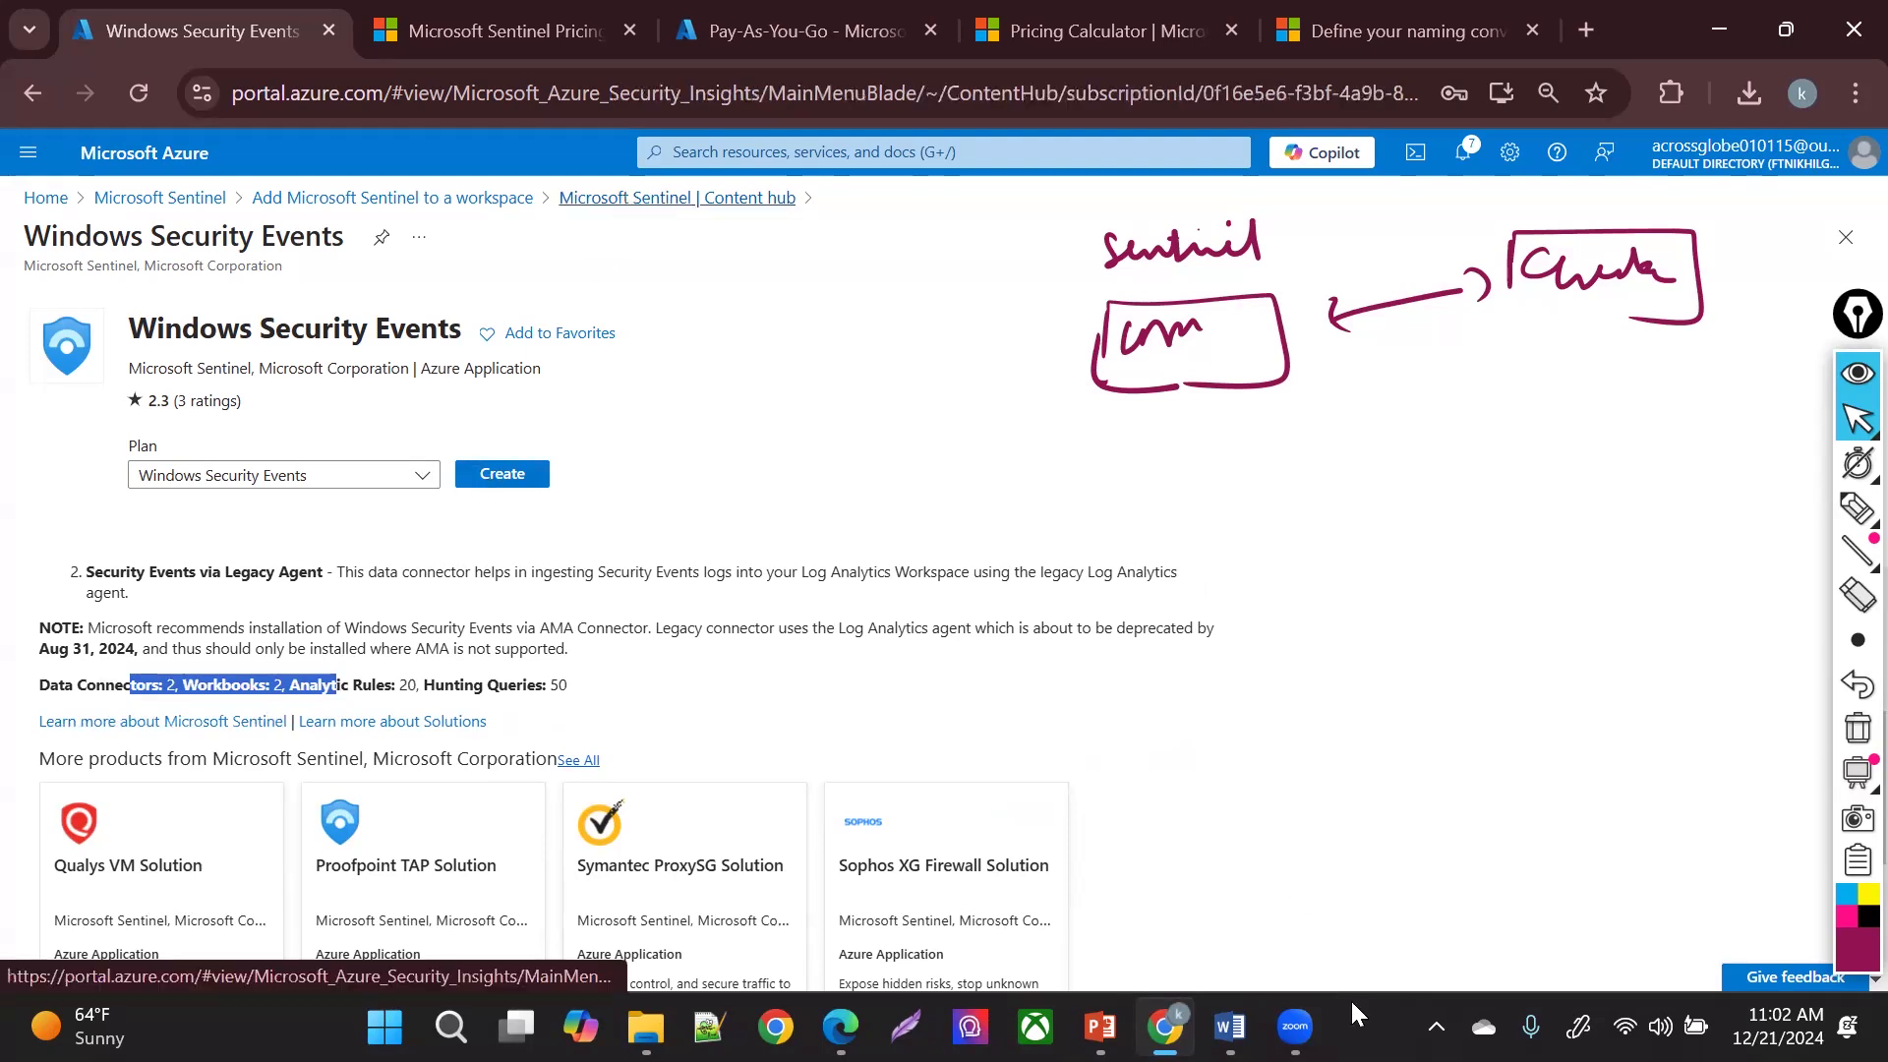
{"action": "left_click", "coordinate": [1467, 974]}
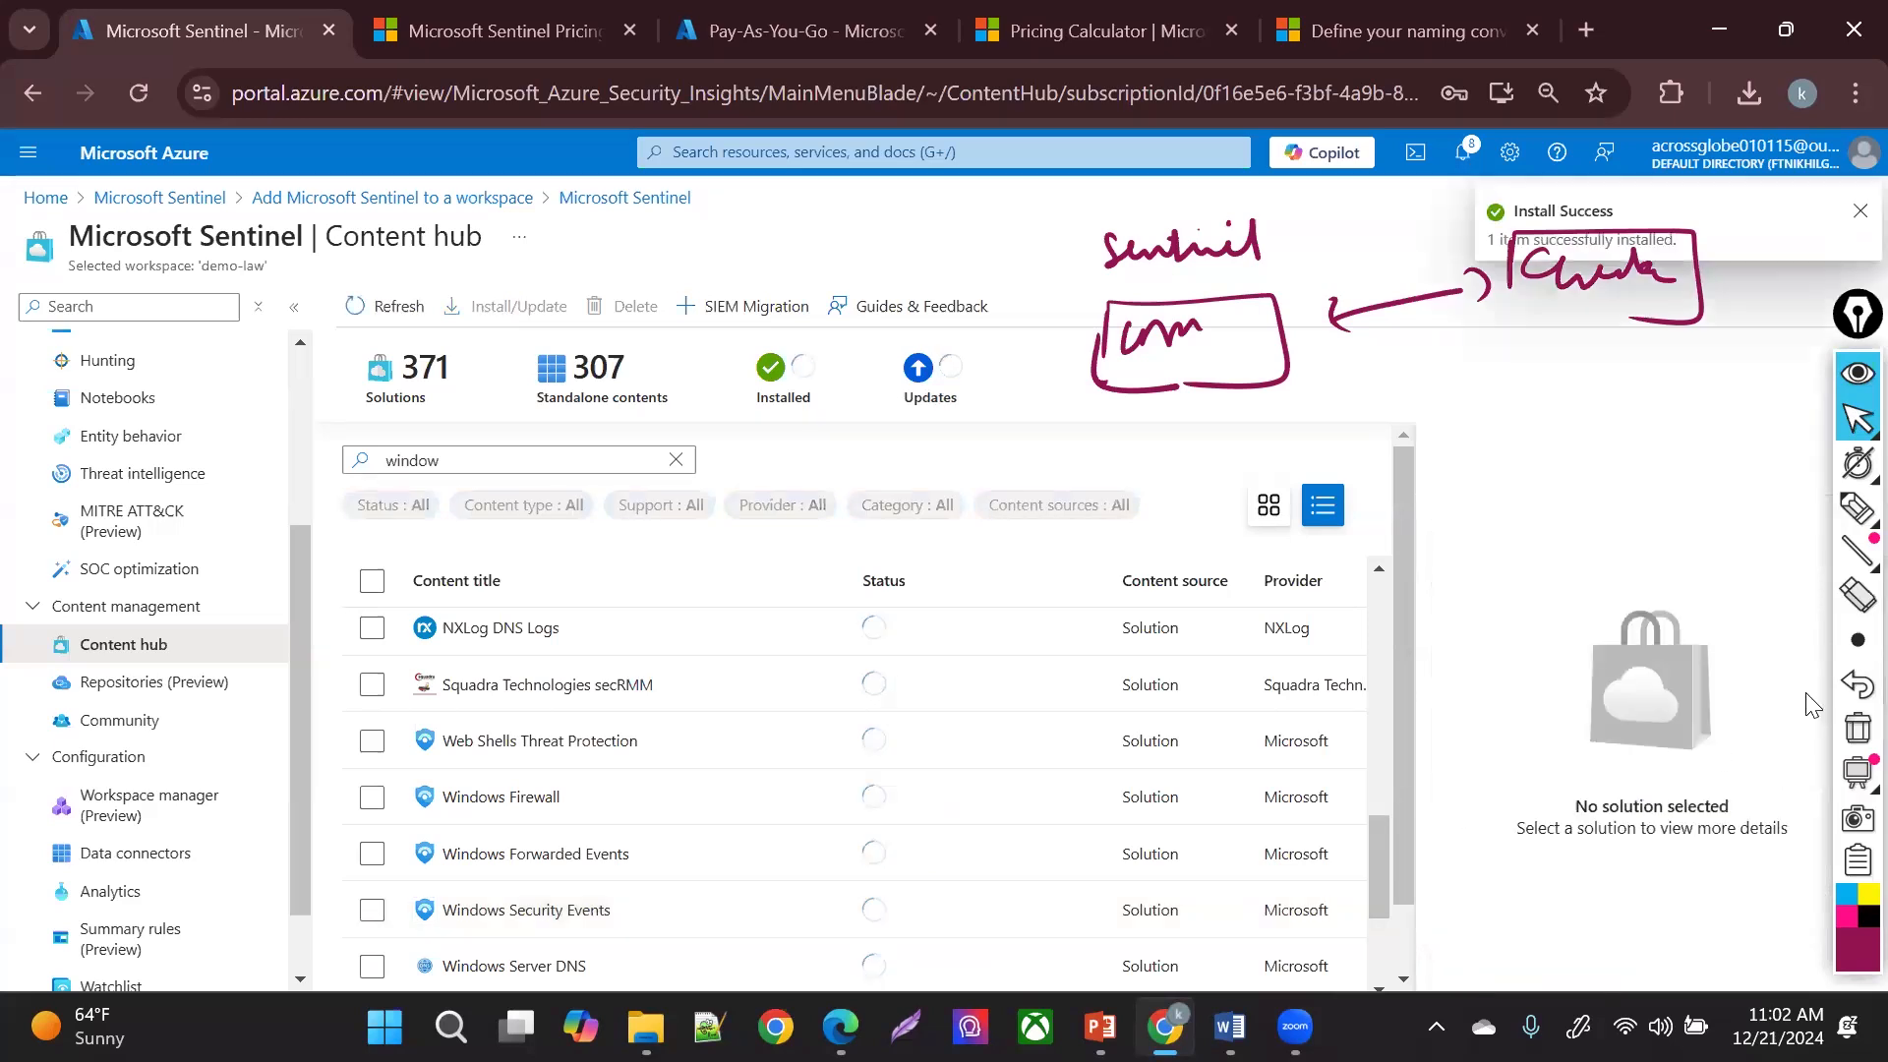
{"action": "left_click", "coordinate": [1855, 729]}
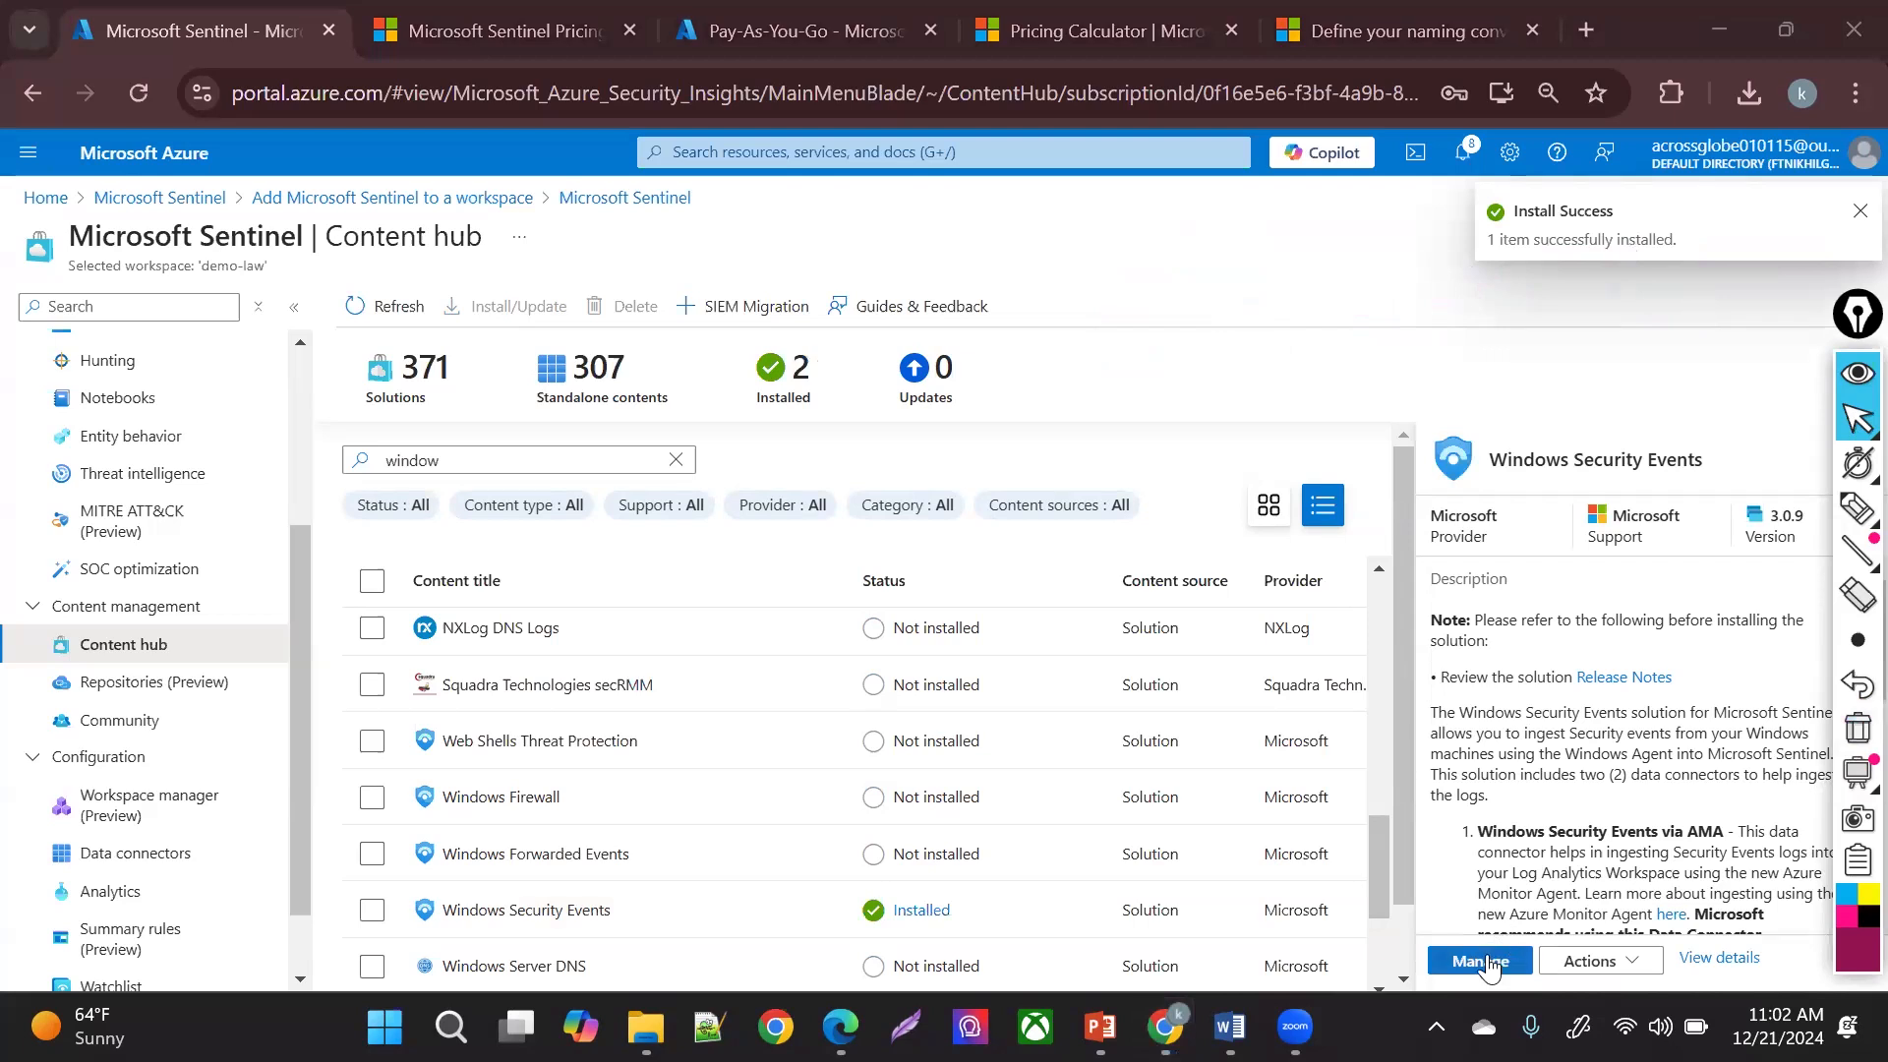
- Manage the installed Windows Security Events solution and open the connector page of Windows Security Events via AMA
{"action": "left_click", "coordinate": [1489, 963]}
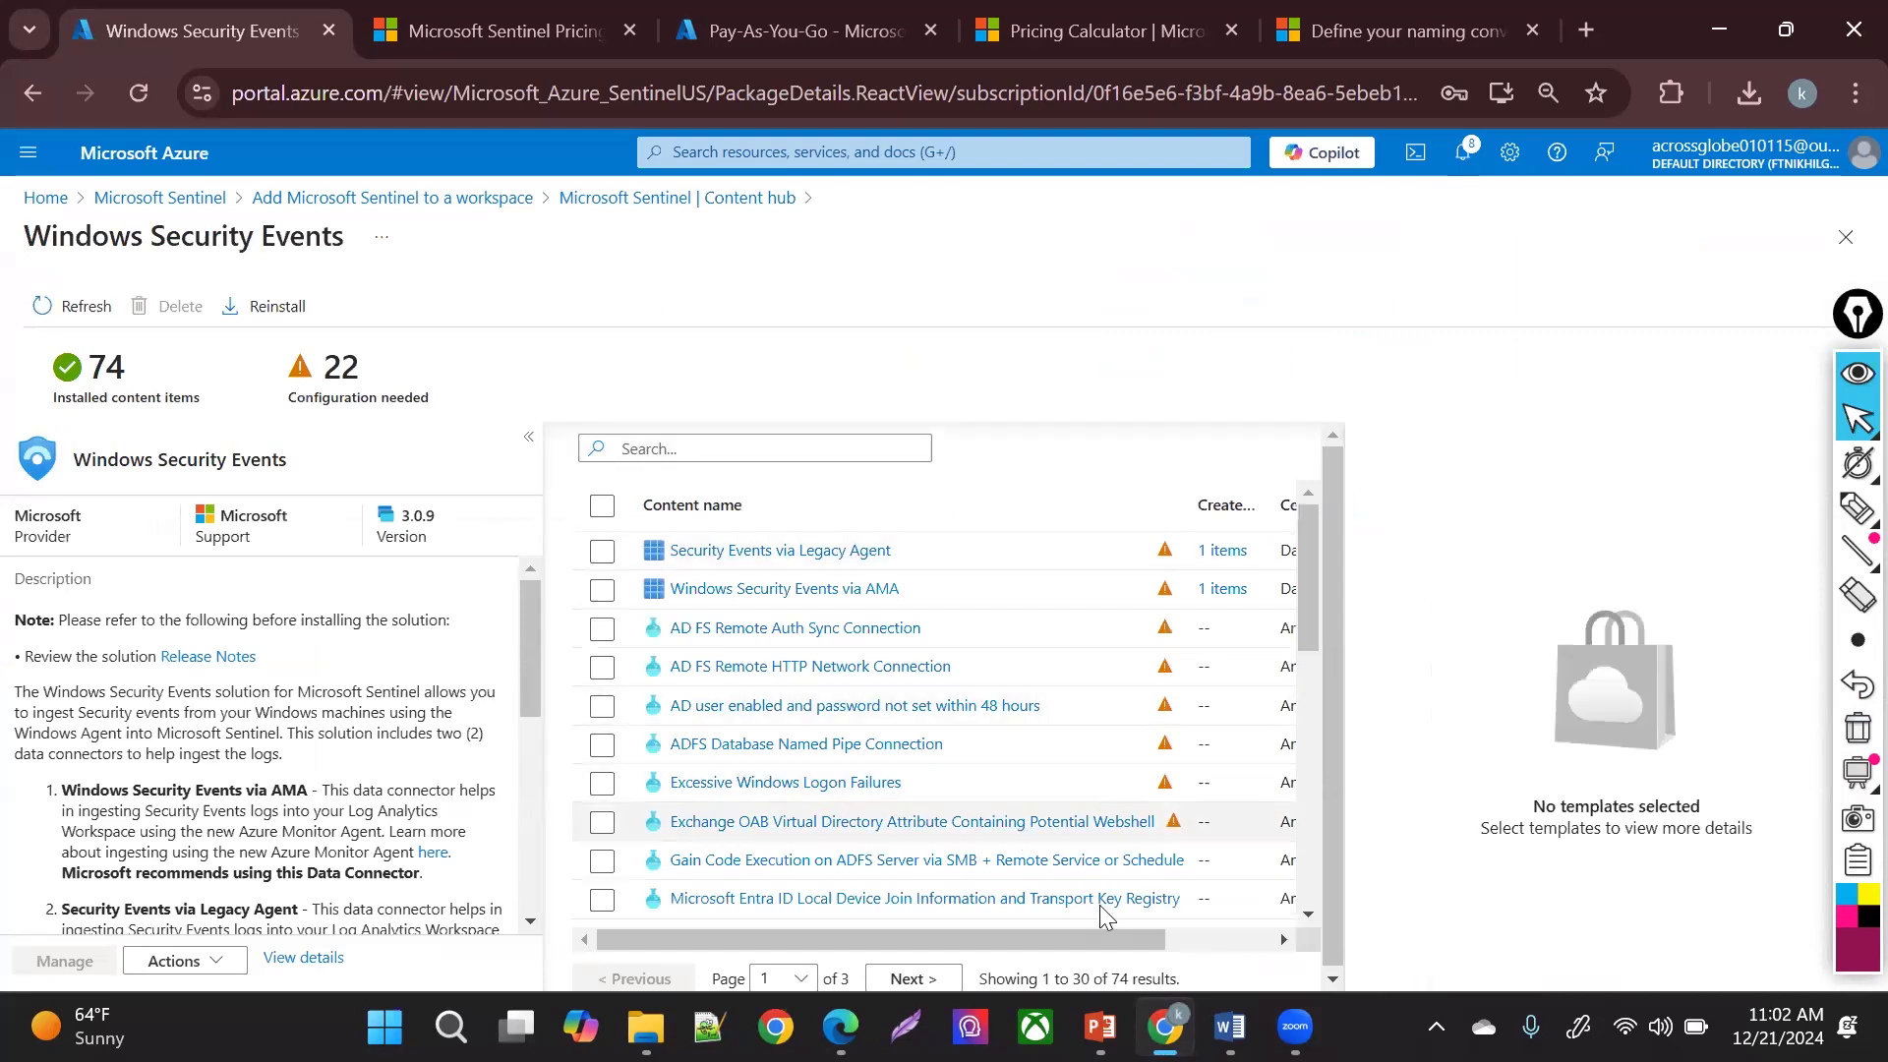
{"action": "mouse_move", "coordinate": [1105, 940]}
{"action": "left_mouse_down"}
{"action": "mouse_move", "coordinate": [1207, 938]}
{"action": "mouse_move", "coordinate": [1111, 965]}
{"action": "left_mouse_up"}
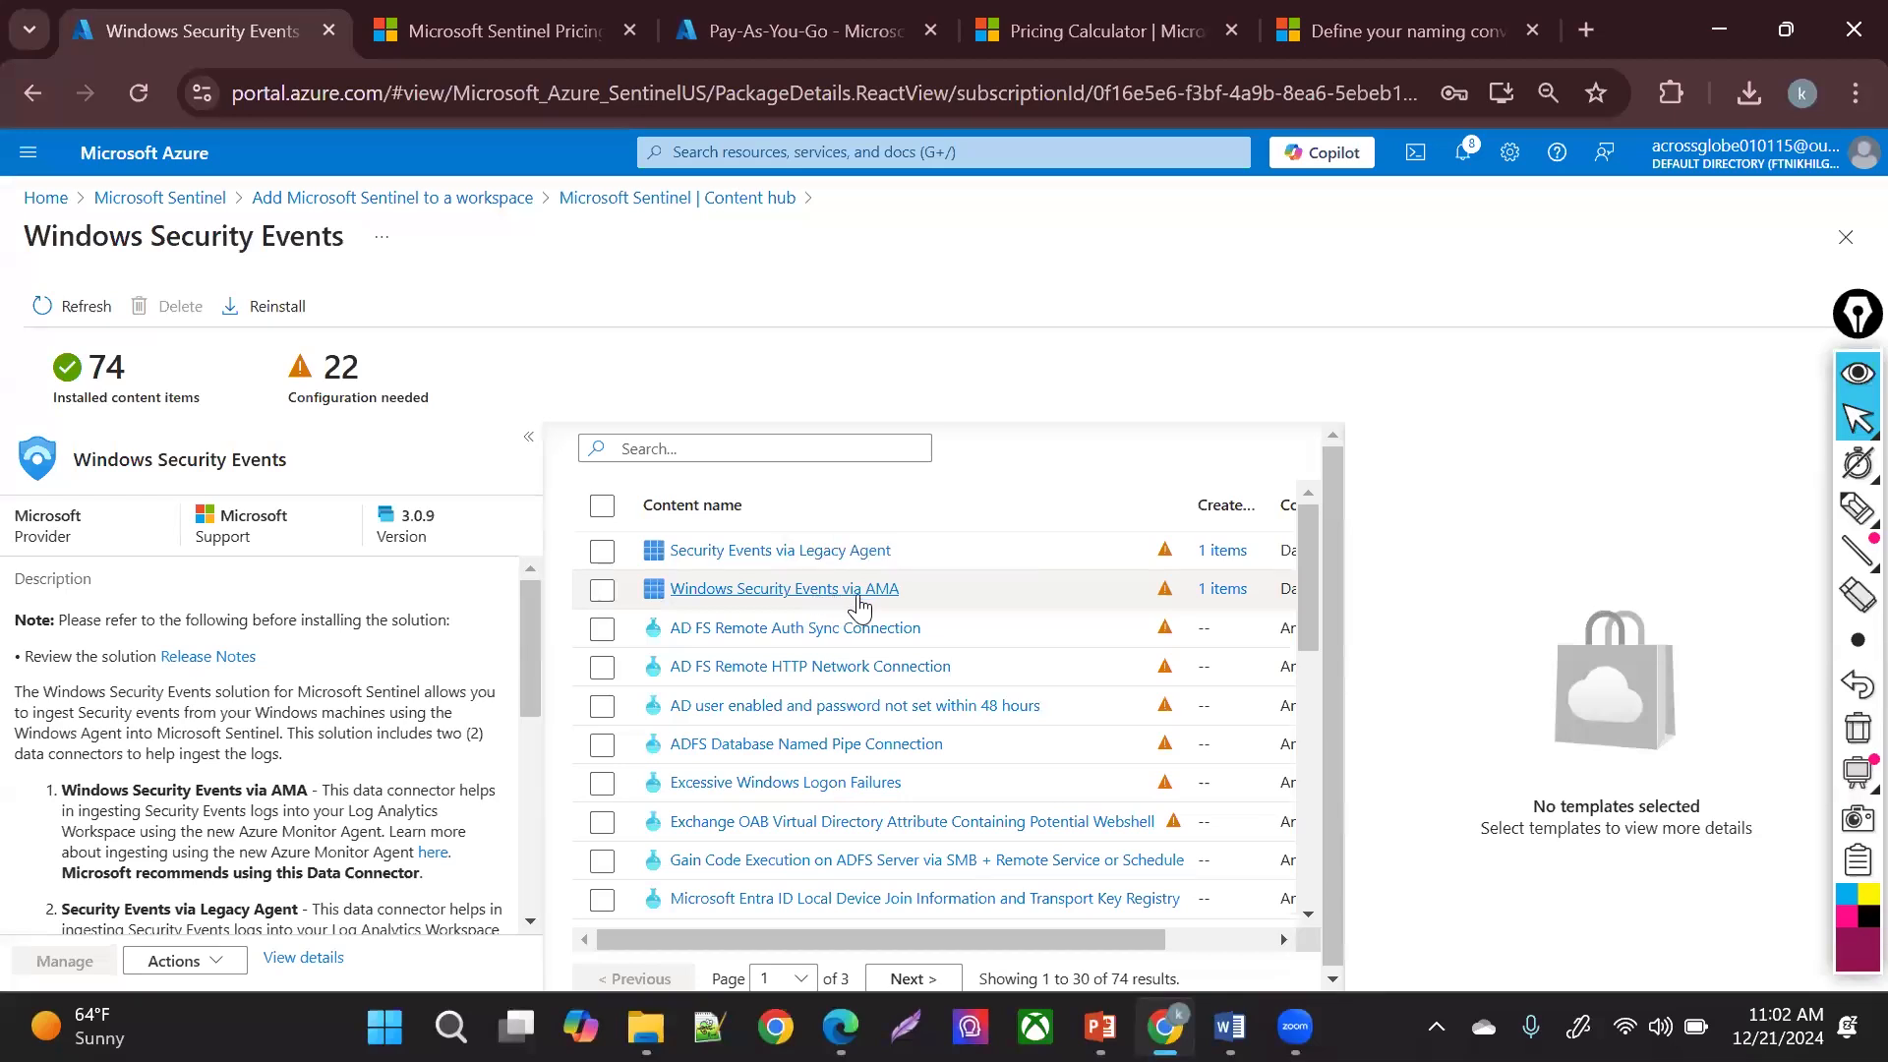
{"action": "left_click", "coordinate": [692, 595]}
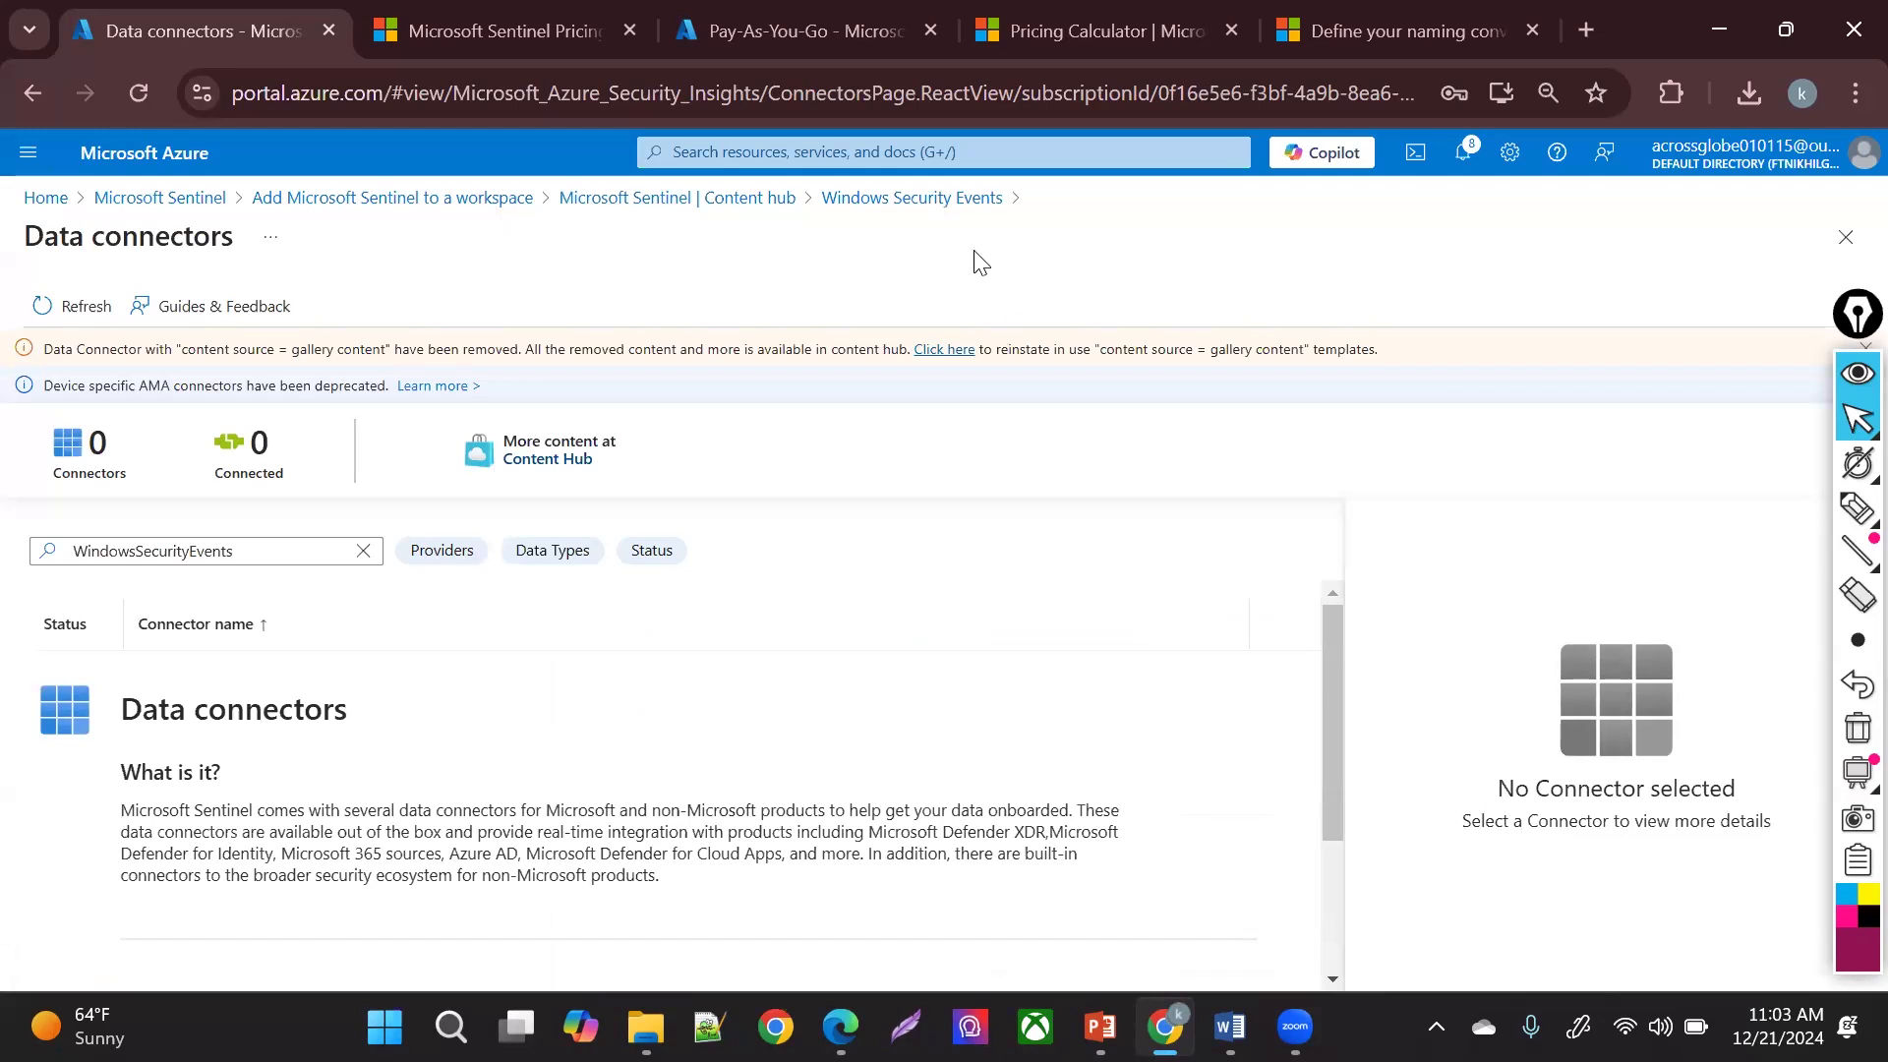
{"action": "left_click", "coordinate": [929, 199]}
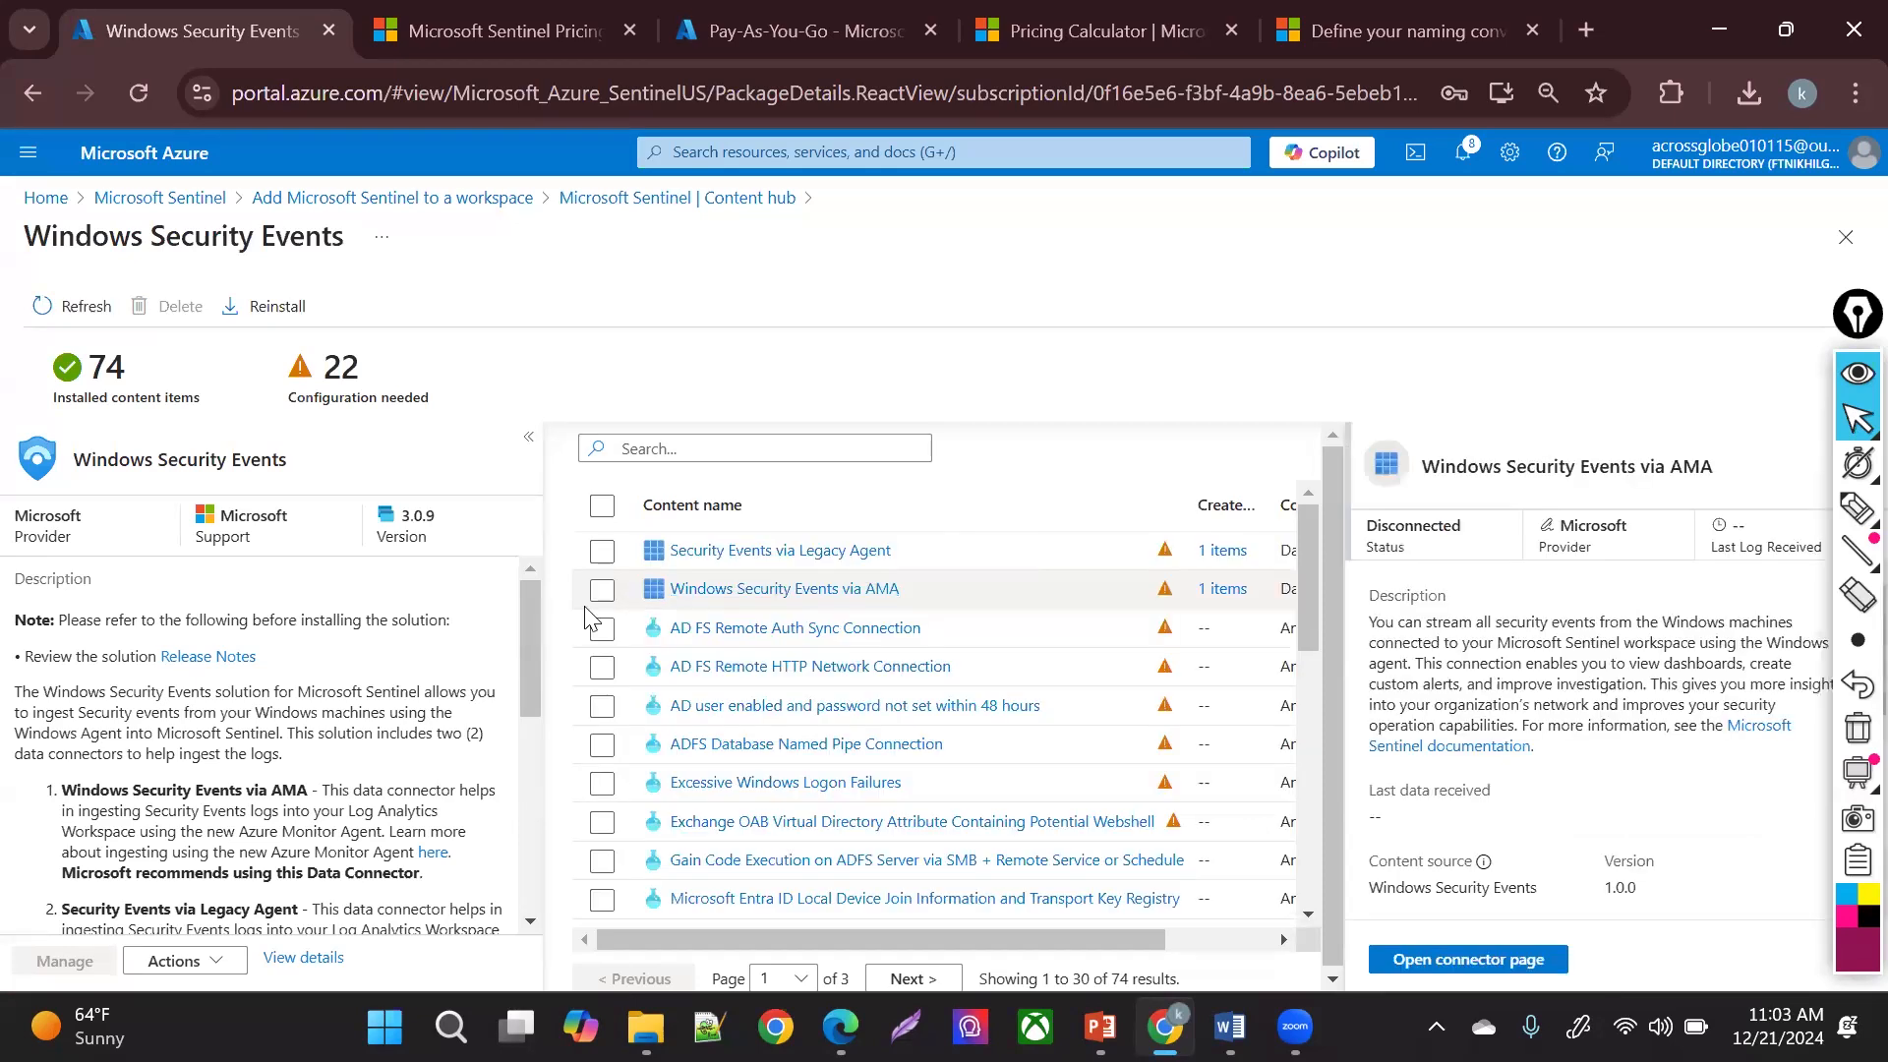
{"action": "left_click", "coordinate": [602, 588]}
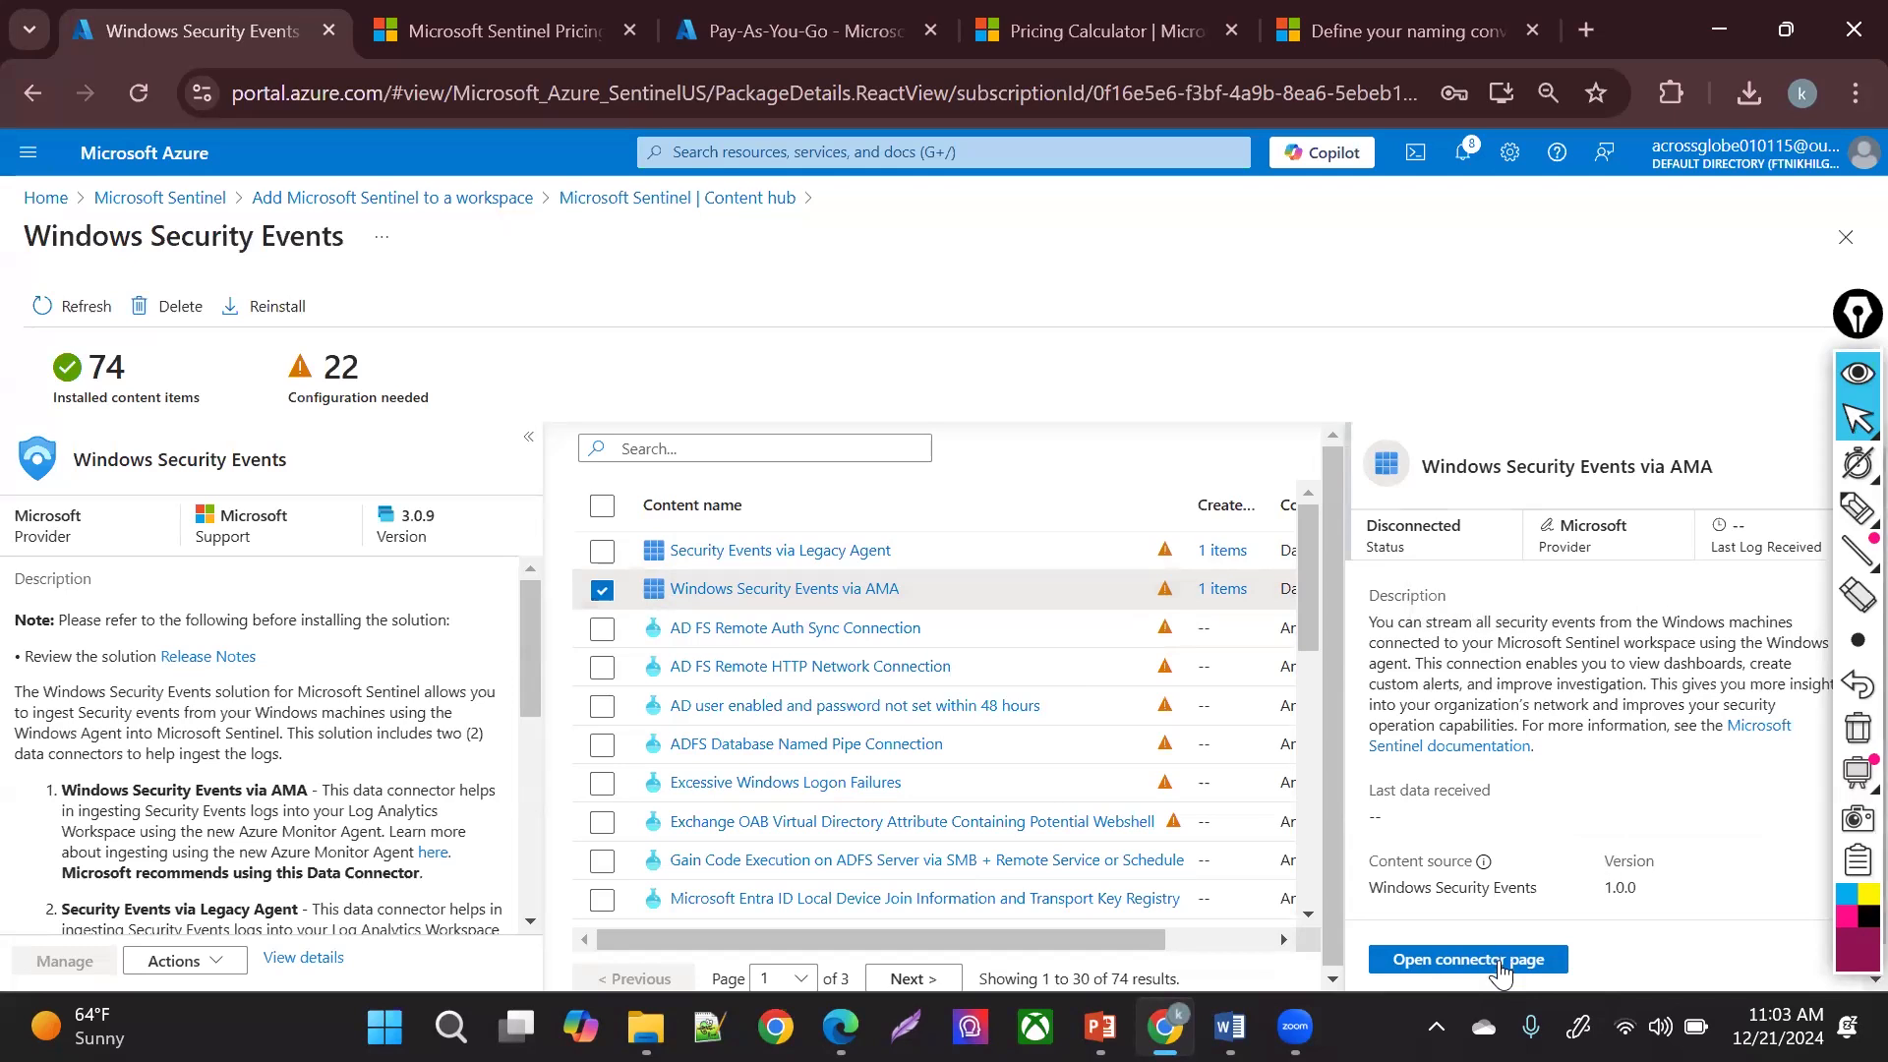
{"action": "left_click", "coordinate": [1461, 961]}
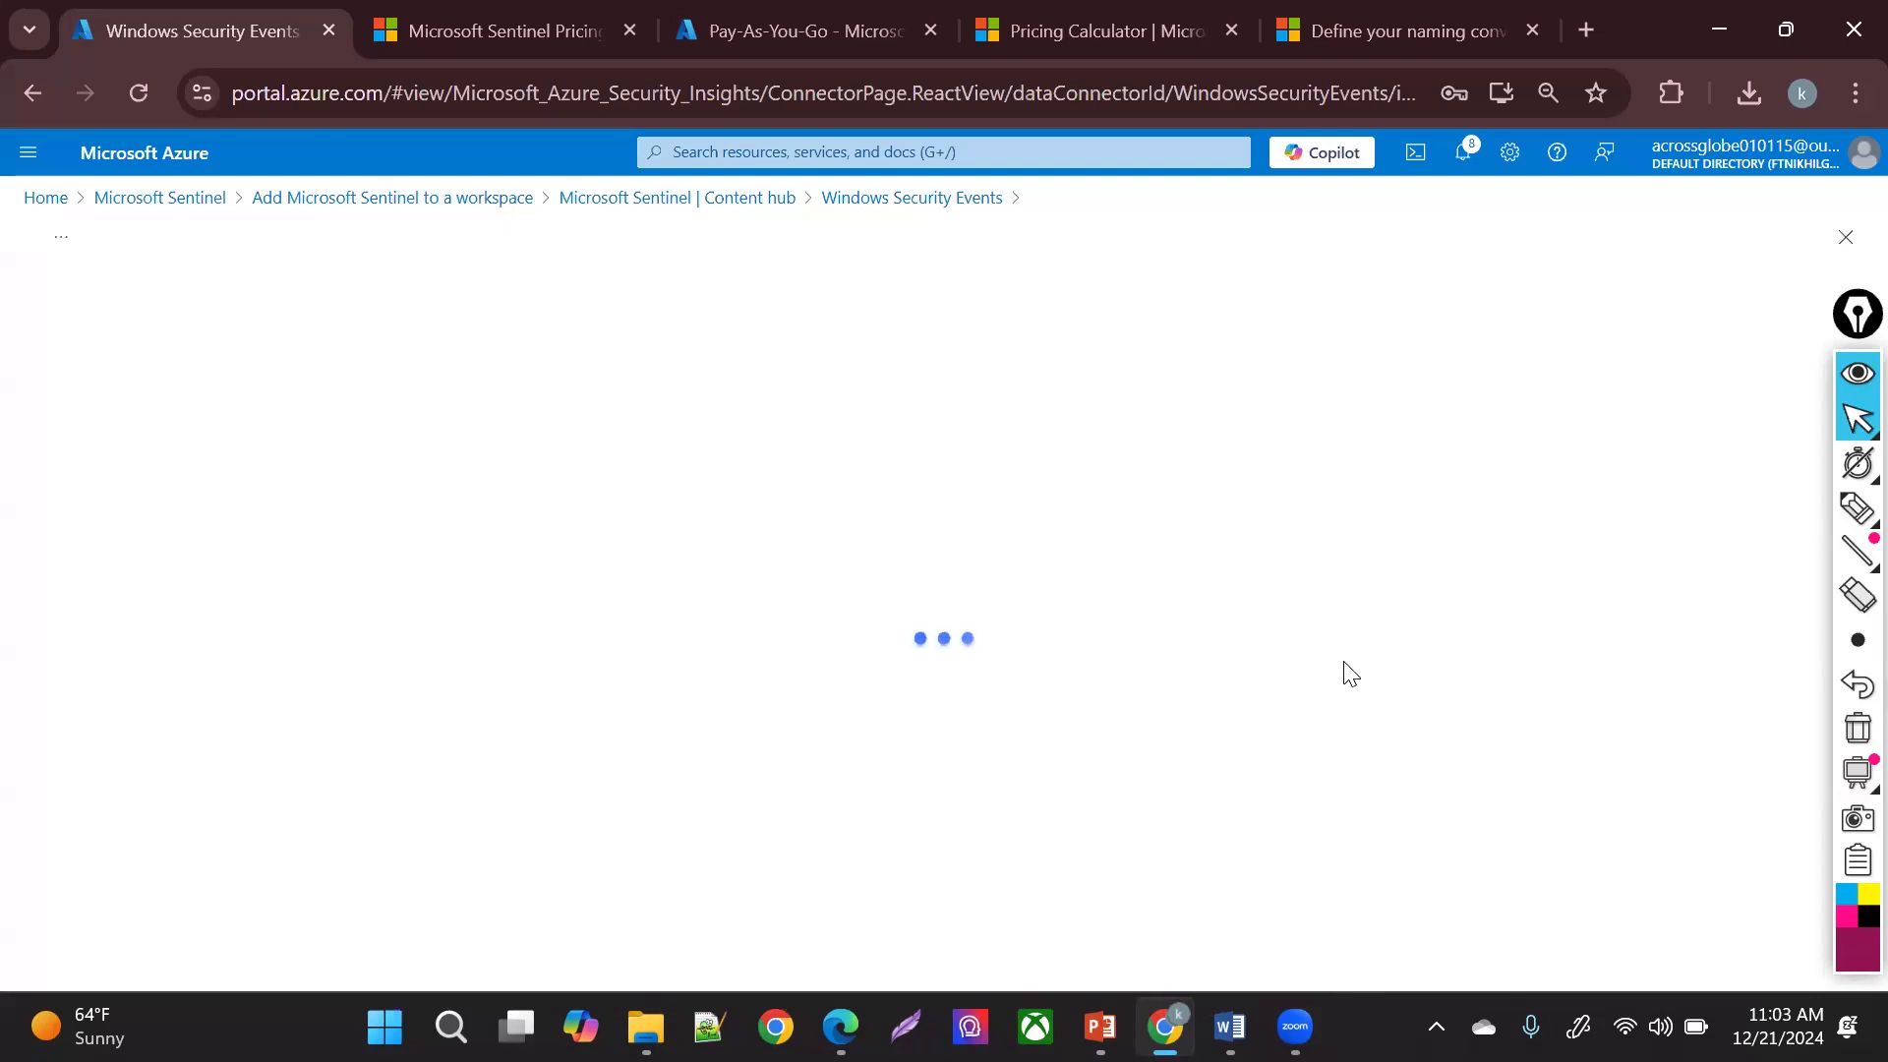
{"action": "left_click", "coordinate": [809, 6]}
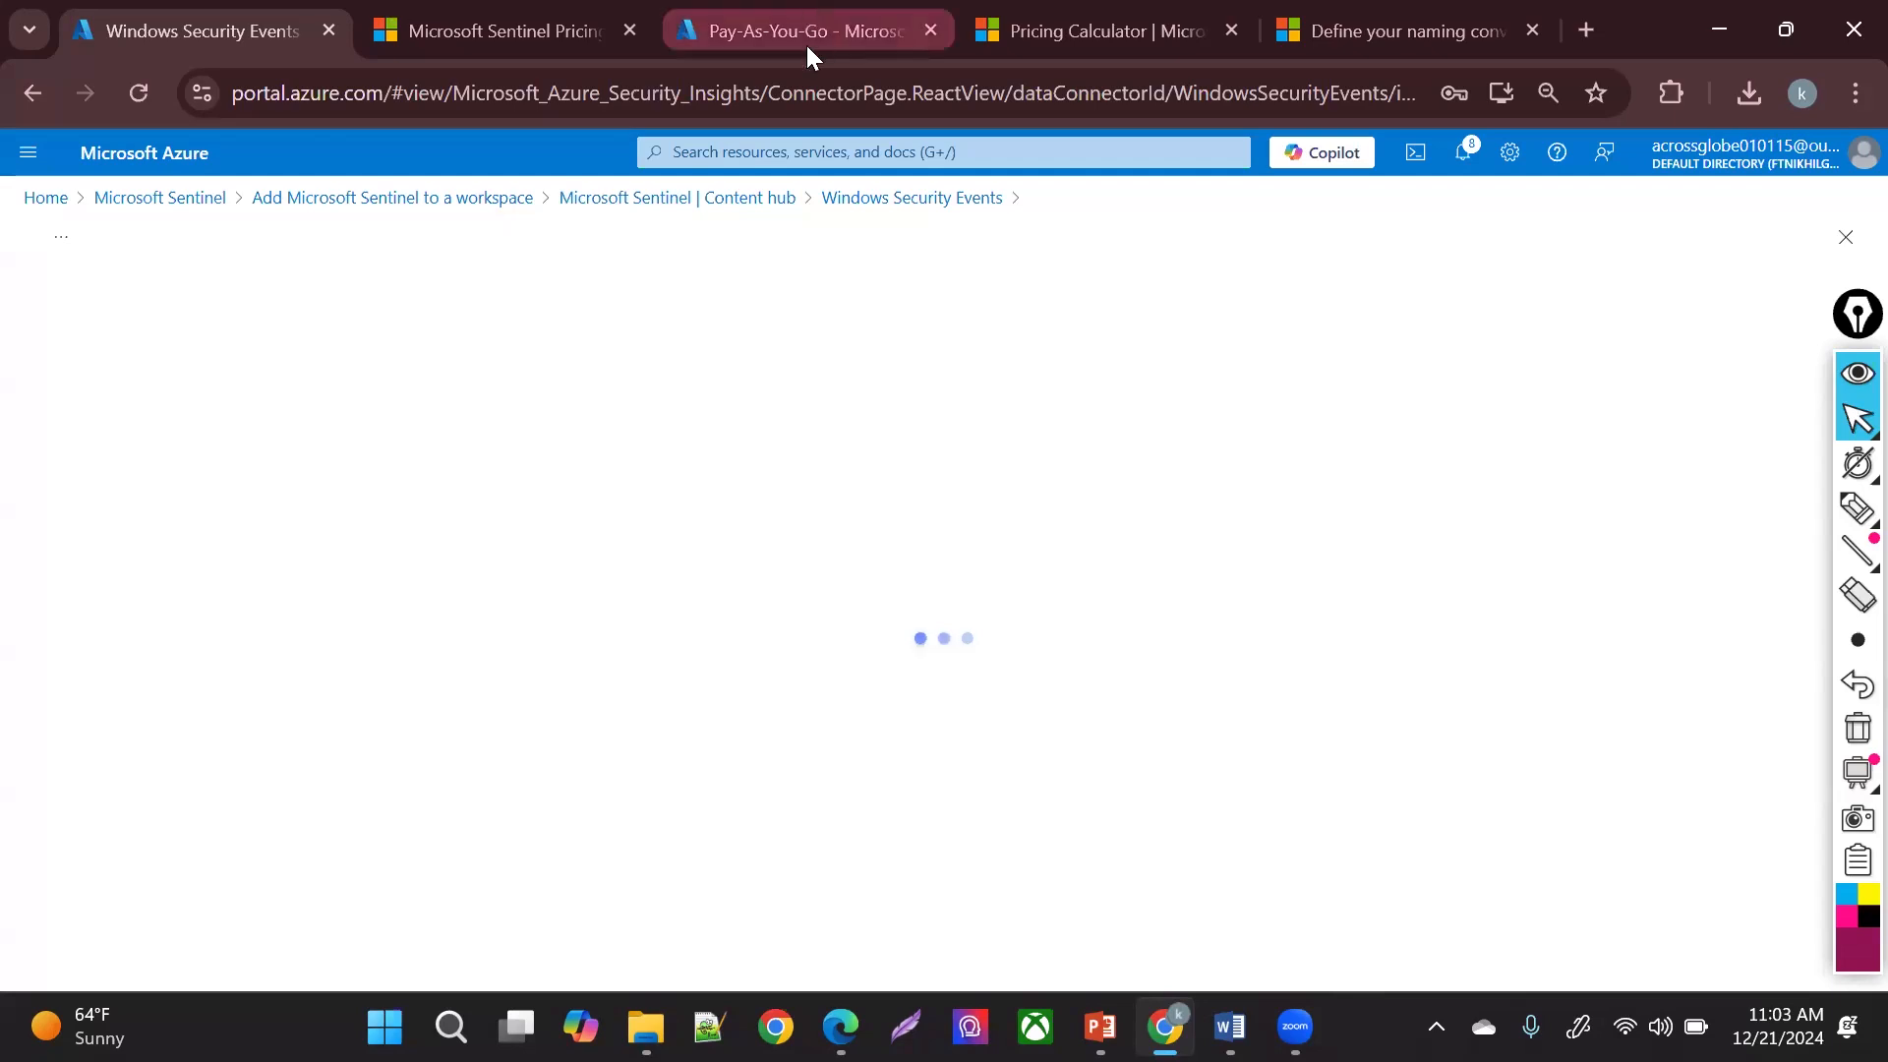
{"action": "left_click", "coordinate": [789, 157]}
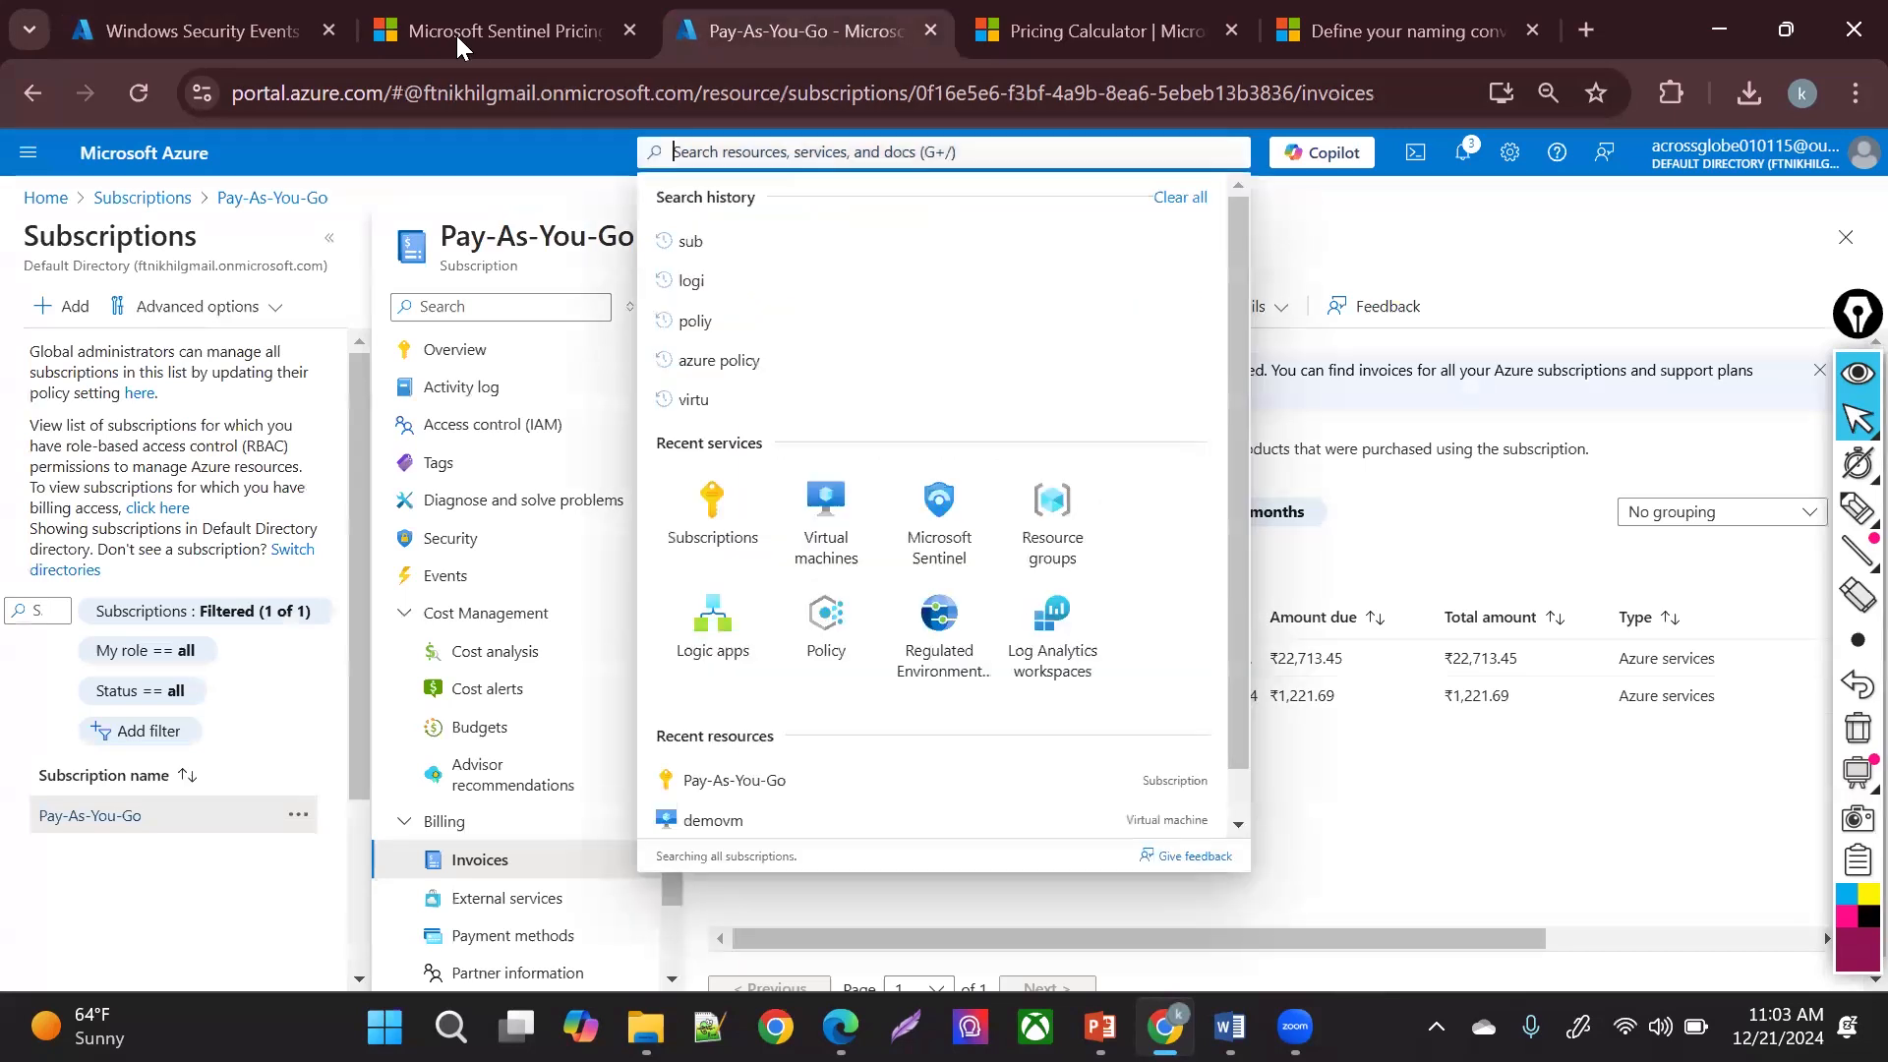
{"action": "left_click", "coordinate": [222, 39]}
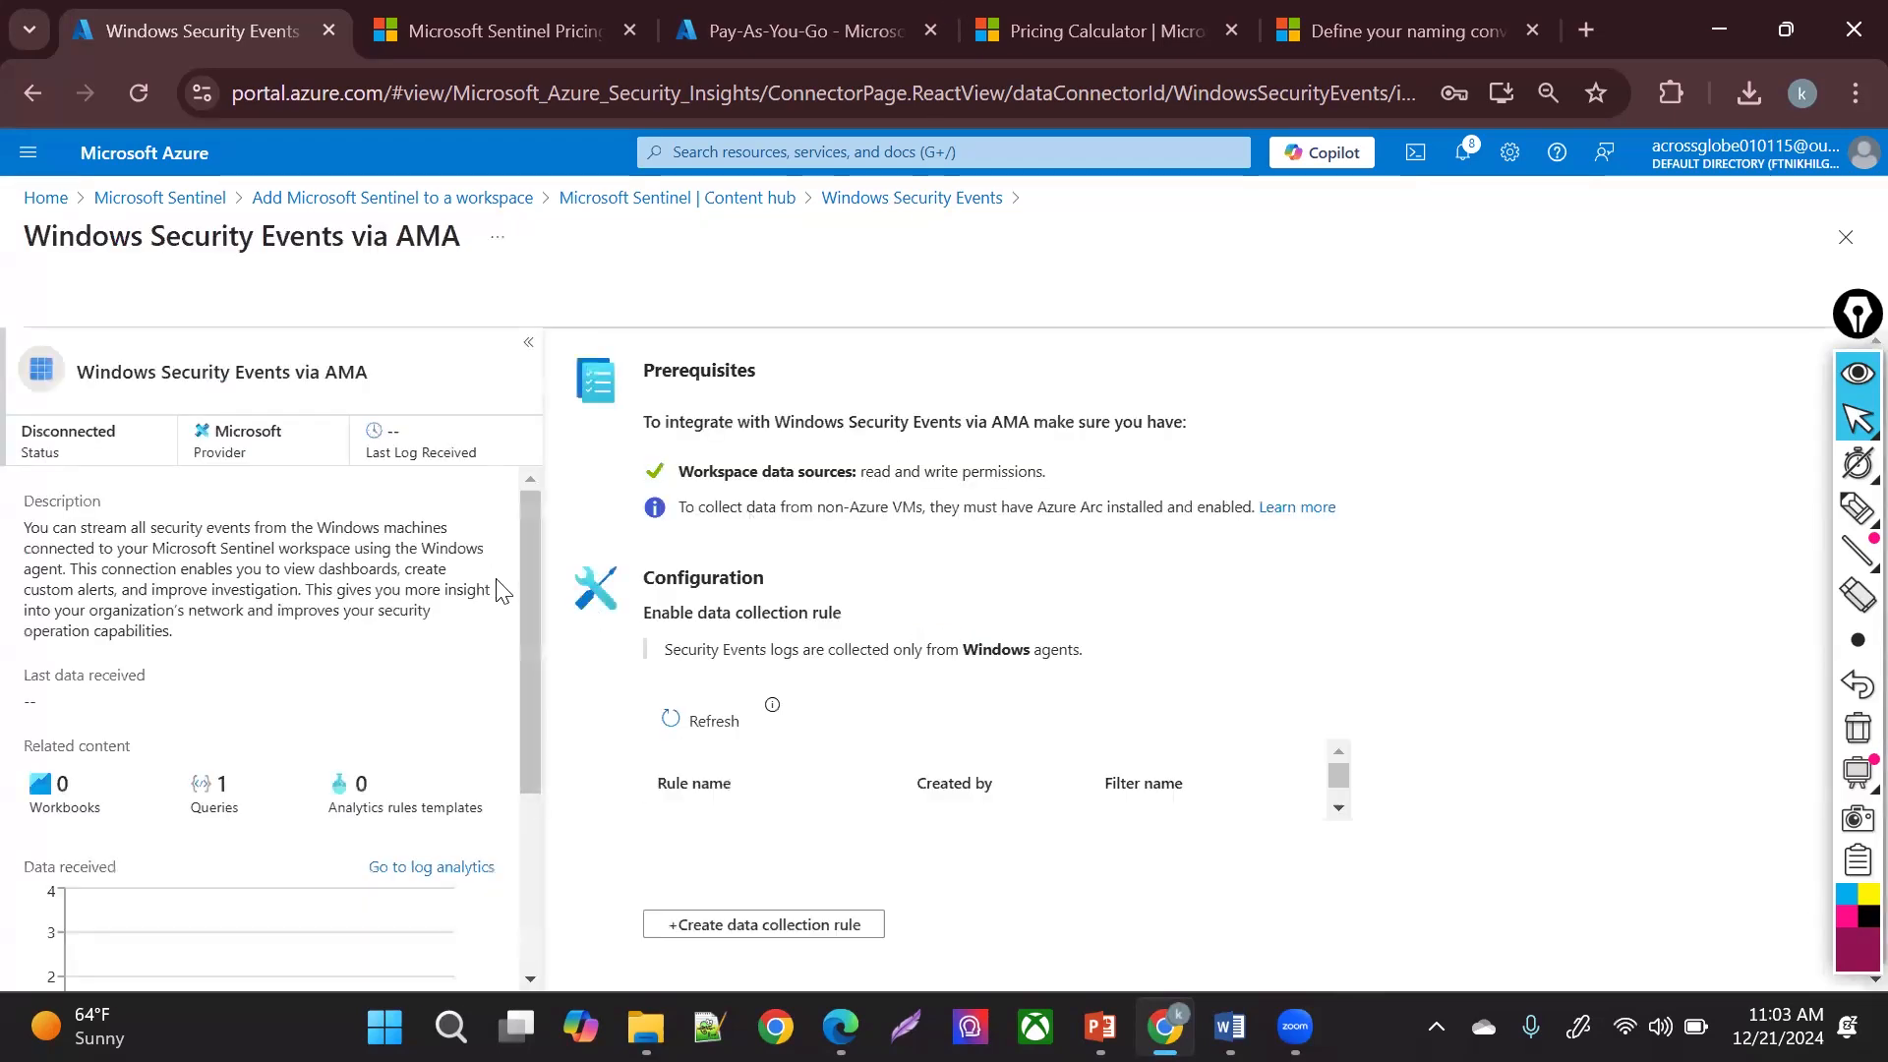
- Read the prerequisites and configuration sections on the Windows Security Events via AMA connector page
{"action": "left_click_drag", "start_coordinate": [685, 420], "coordinate": [875, 471]}
{"action": "left_click", "coordinate": [1049, 653]}
{"action": "left_click_drag", "start_coordinate": [742, 471], "coordinate": [821, 454]}
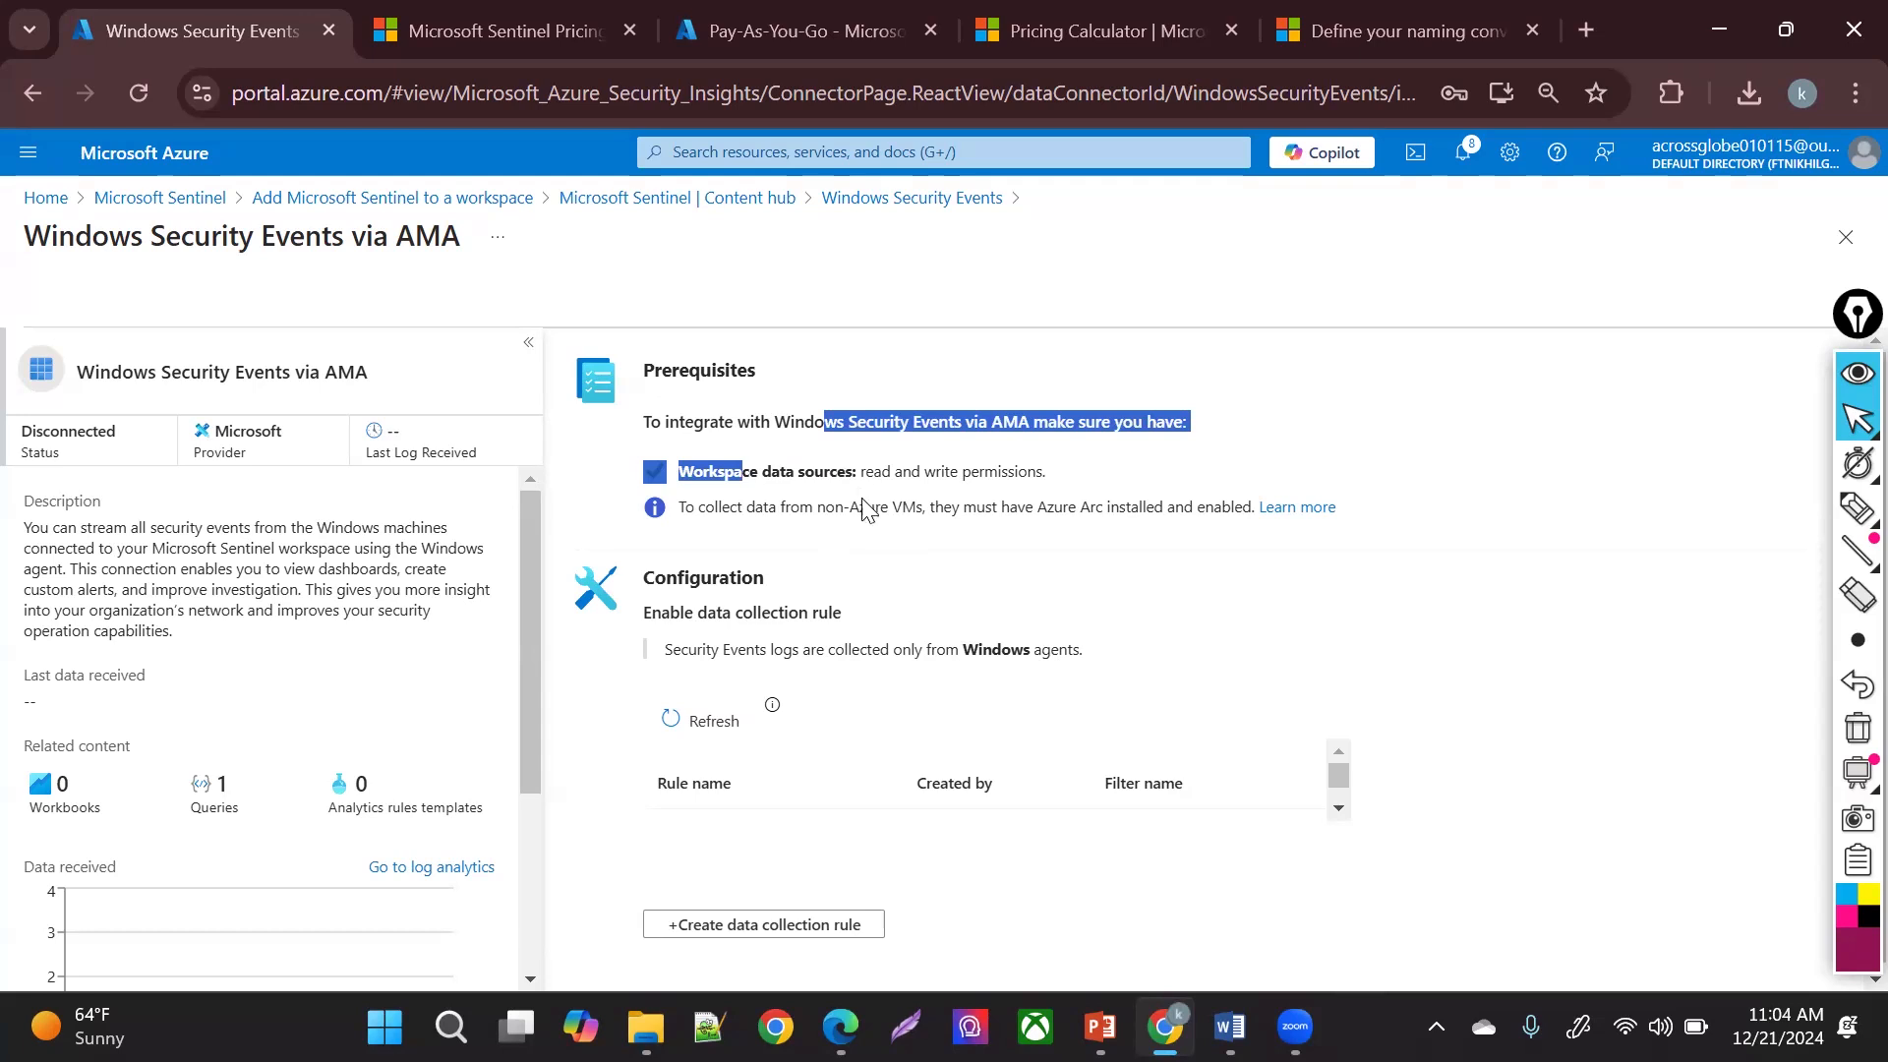
{"action": "left_click_drag", "start_coordinate": [1335, 771], "coordinate": [1332, 753]}
{"action": "left_click", "coordinate": [750, 959]}
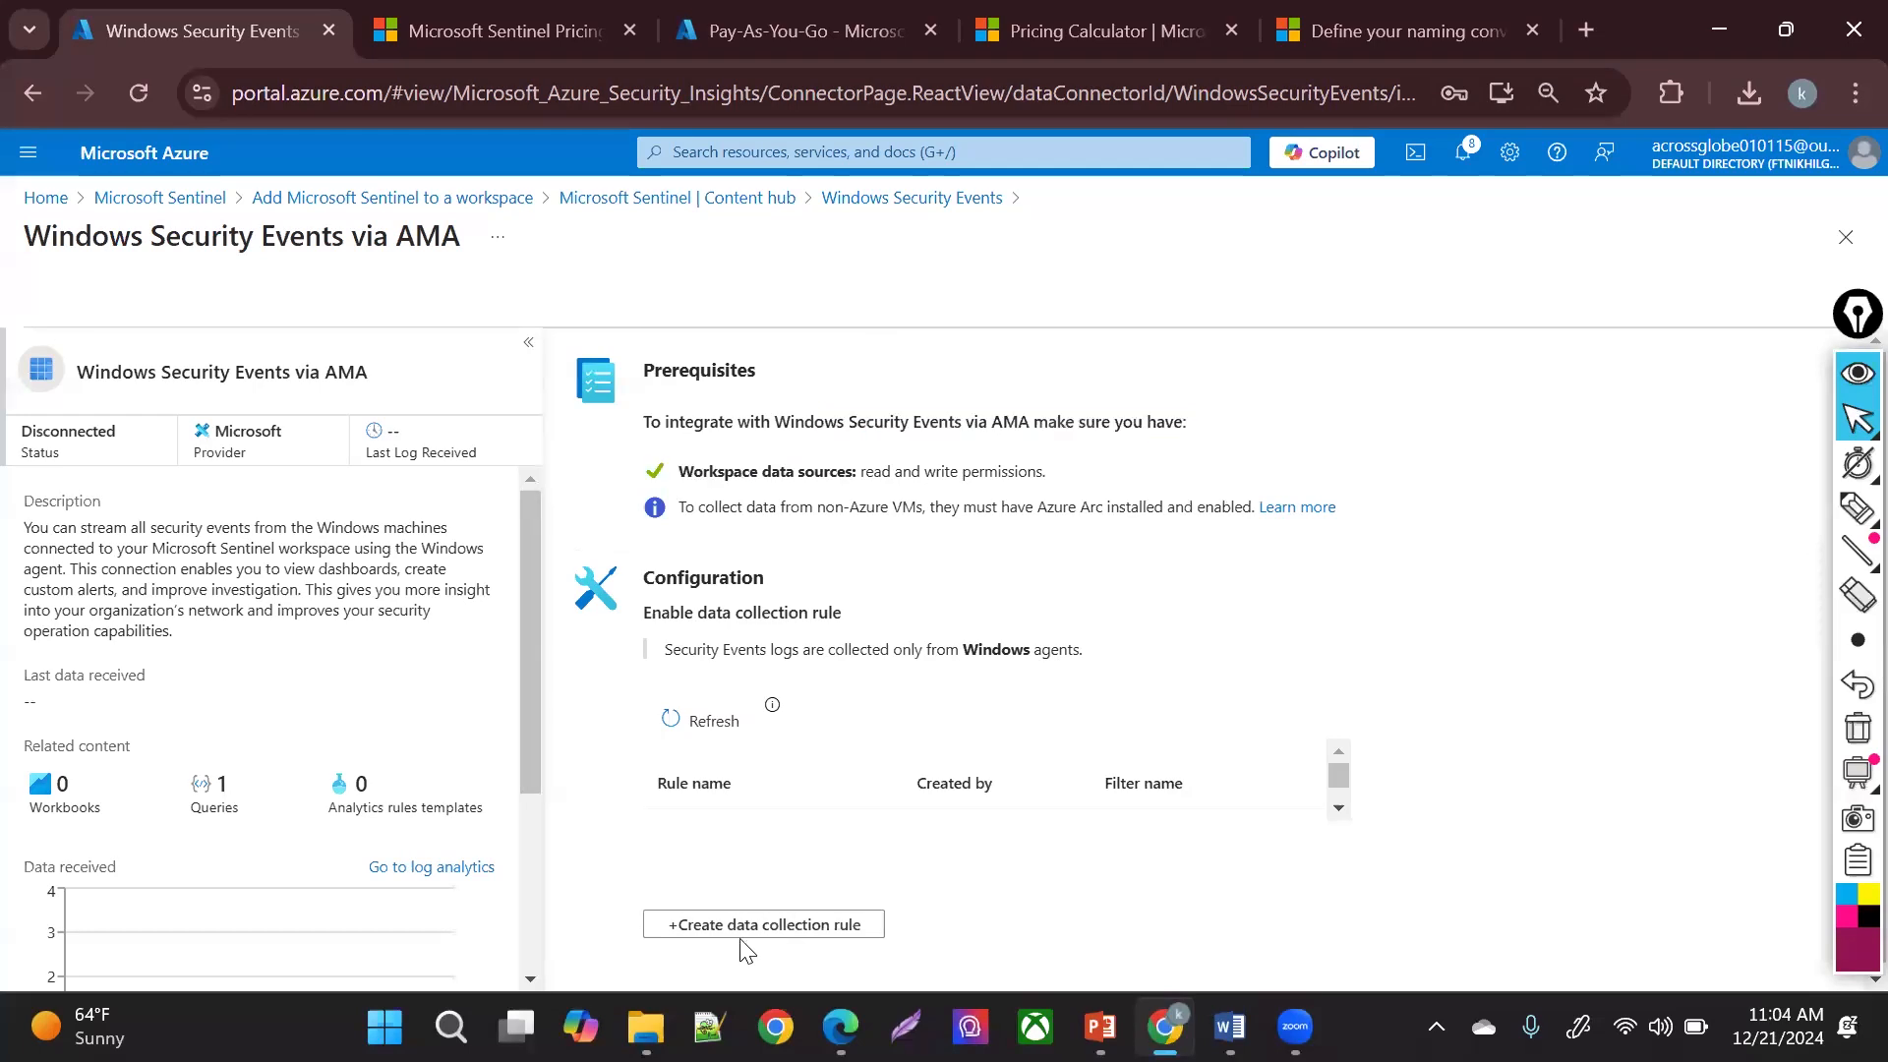
- Start a data collection rule named rule22 in the Pay-As-You-Go subscription and demo resource group, and proceed to its resources
{"action": "left_click", "coordinate": [733, 924]}
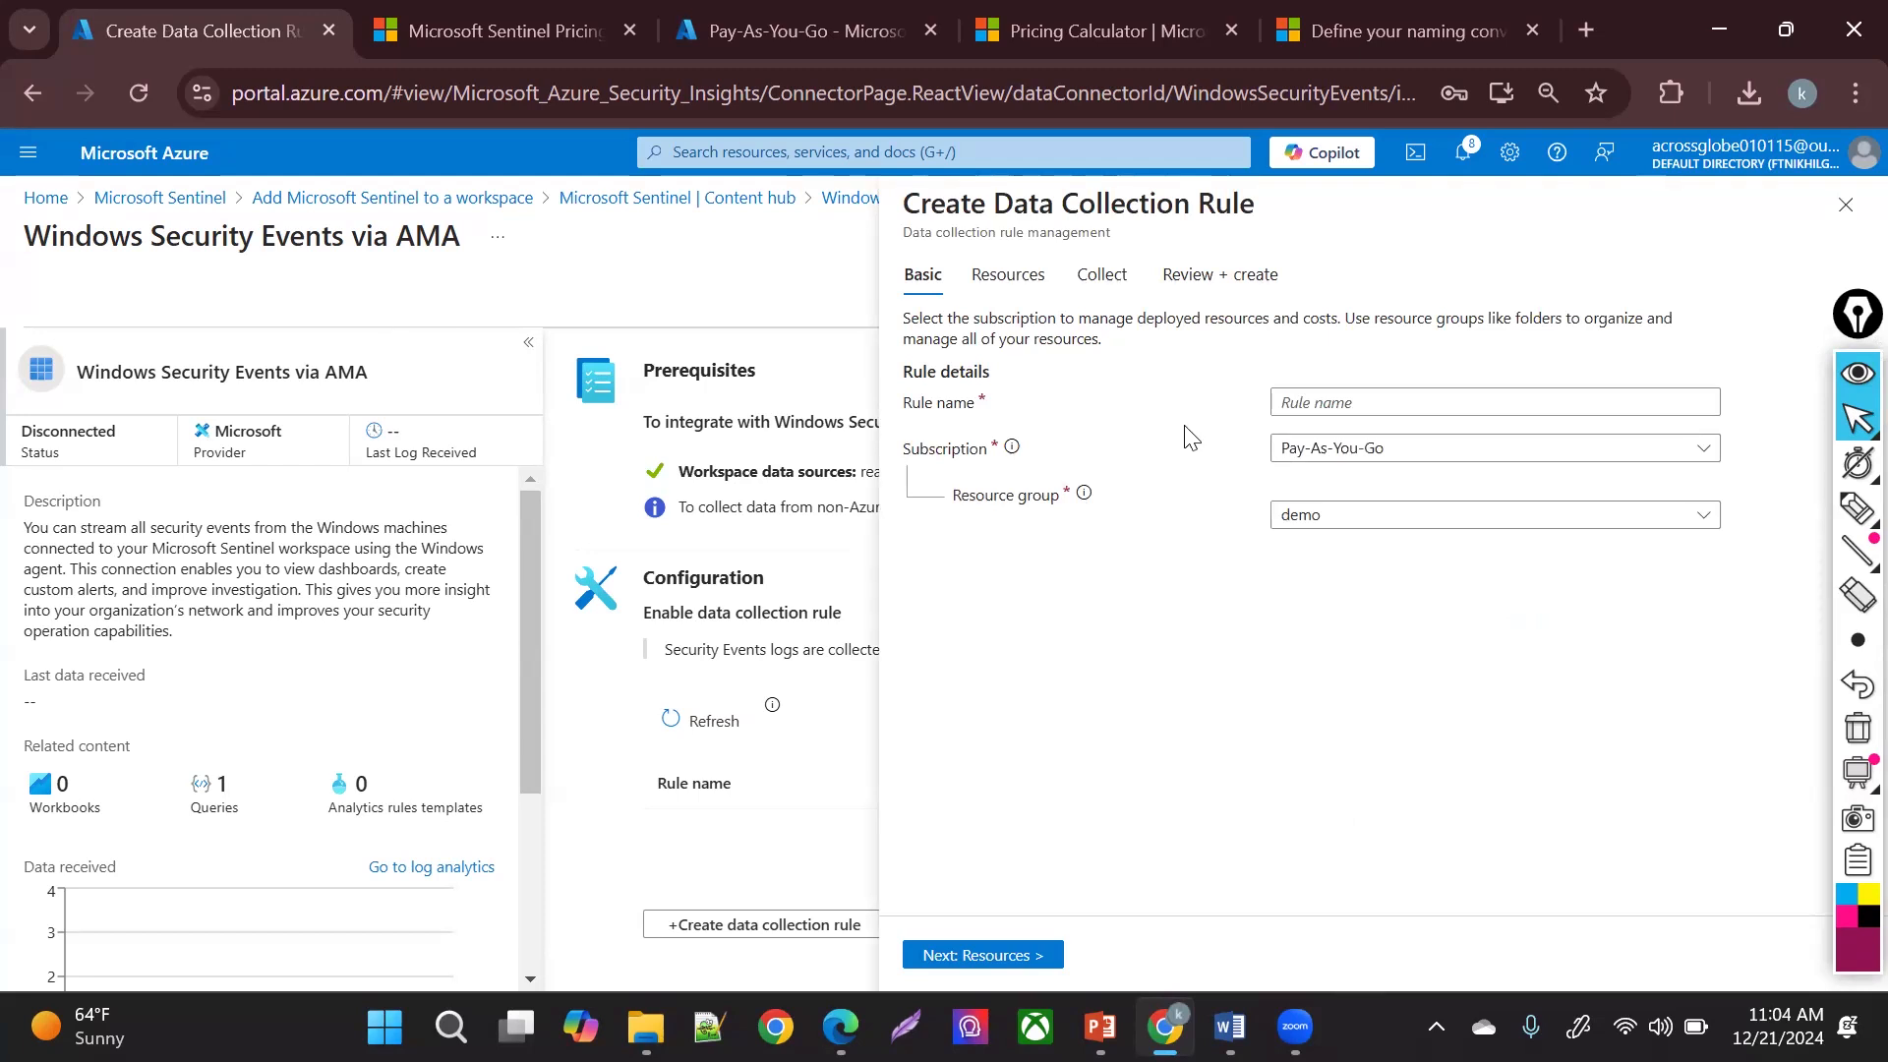
{"action": "left_click", "coordinate": [1302, 388]}
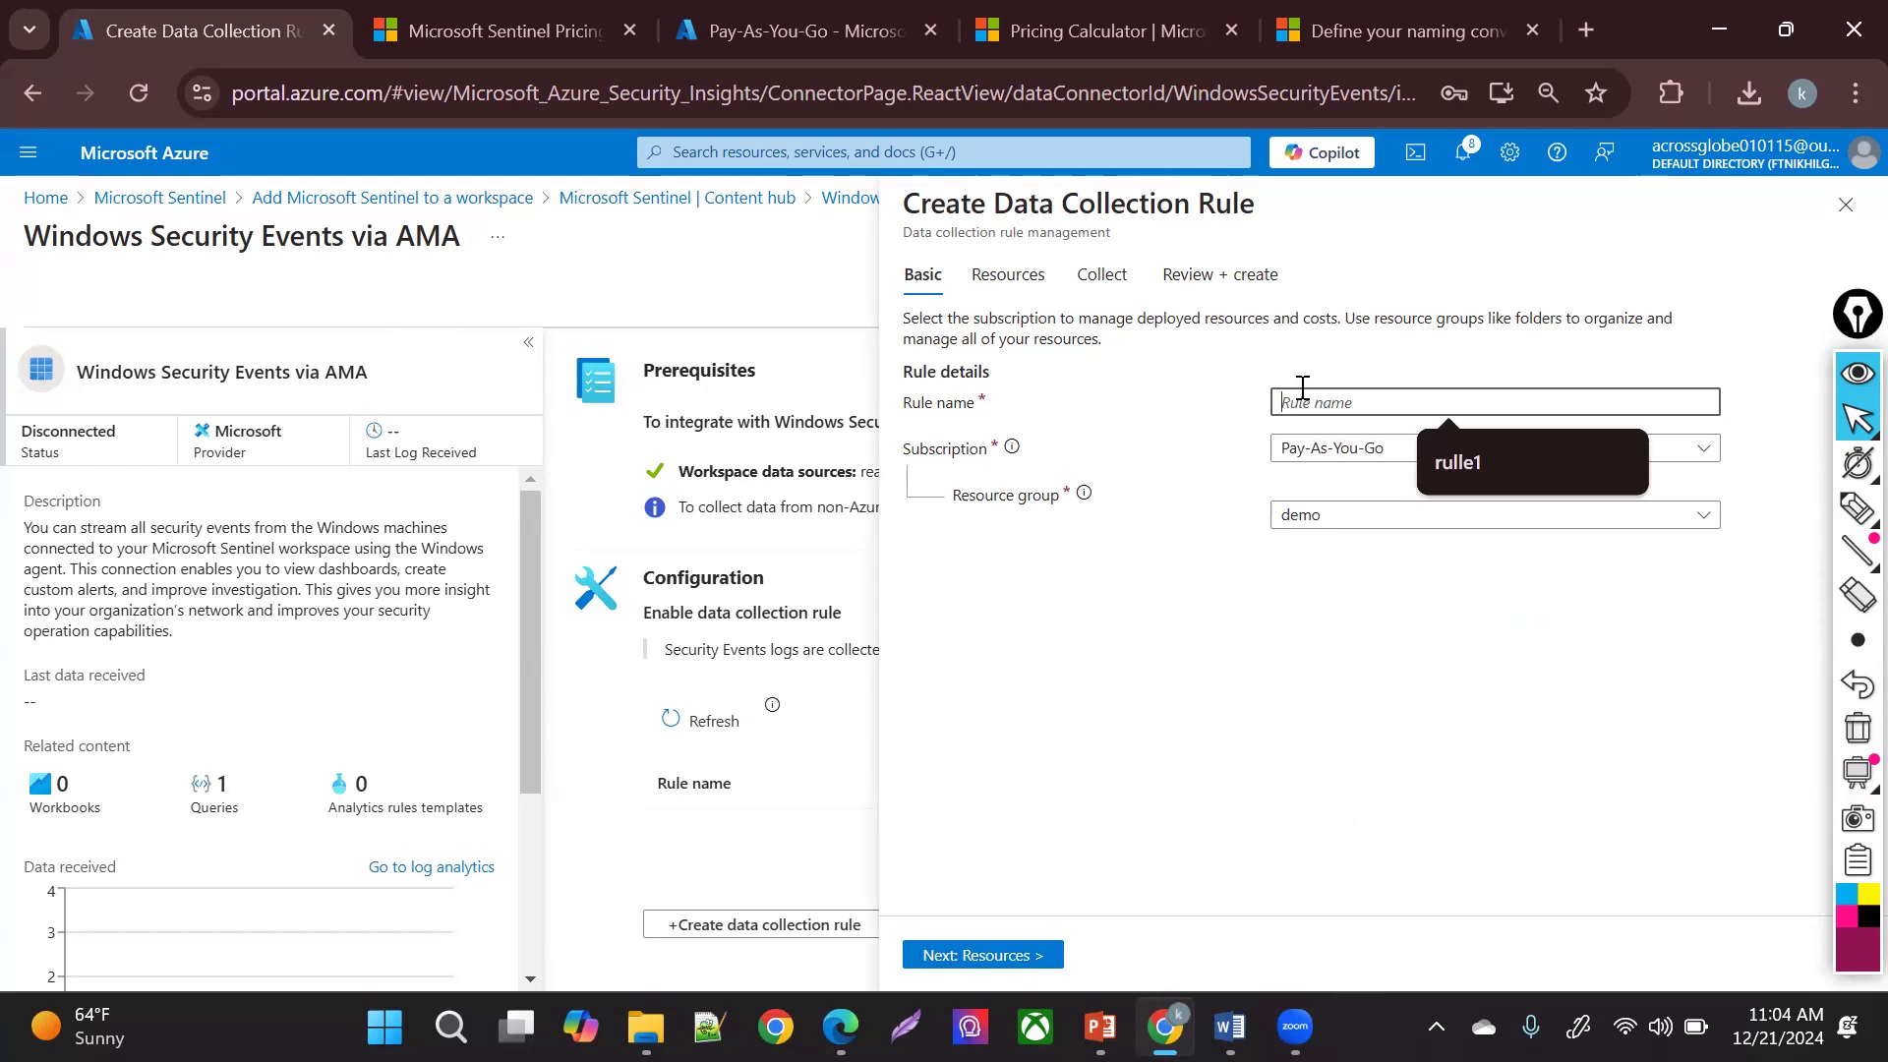
{"action": "type", "text": "rul"}
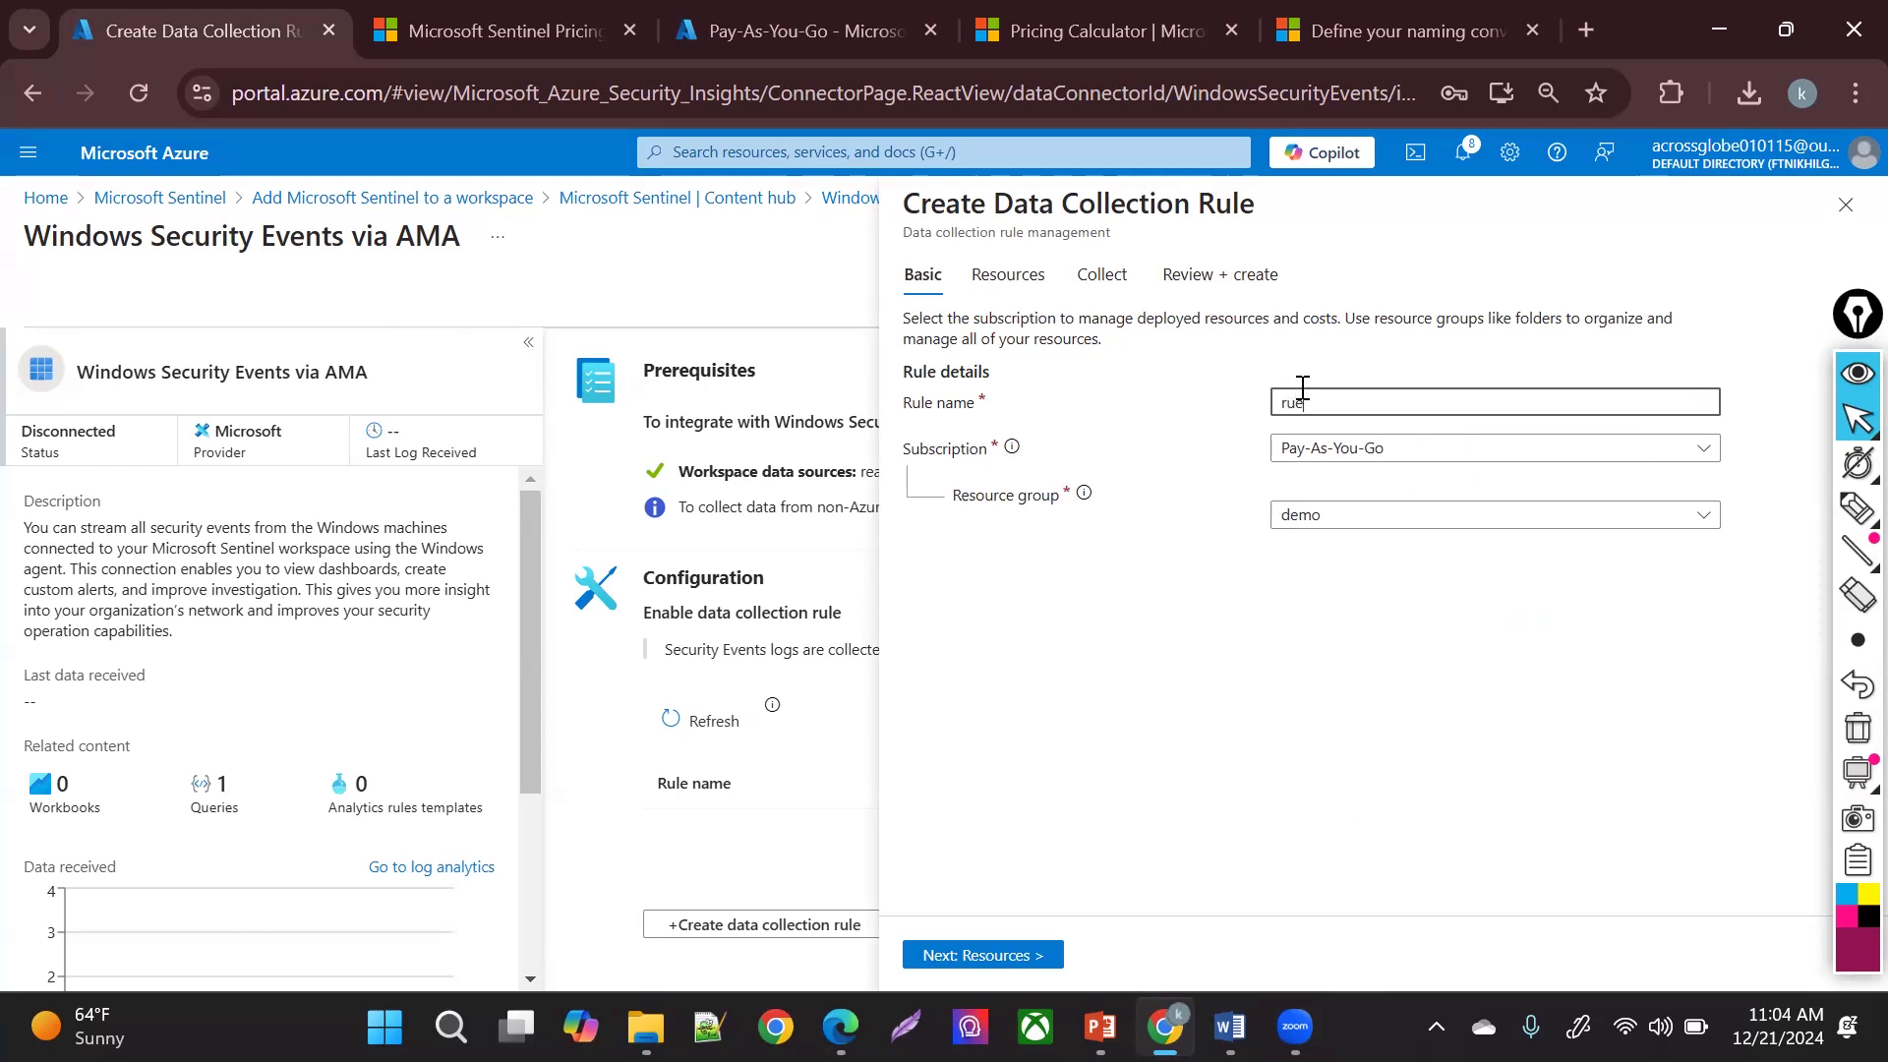
{"action": "type", "text": "e22"}
{"action": "left_click", "coordinate": [993, 958]}
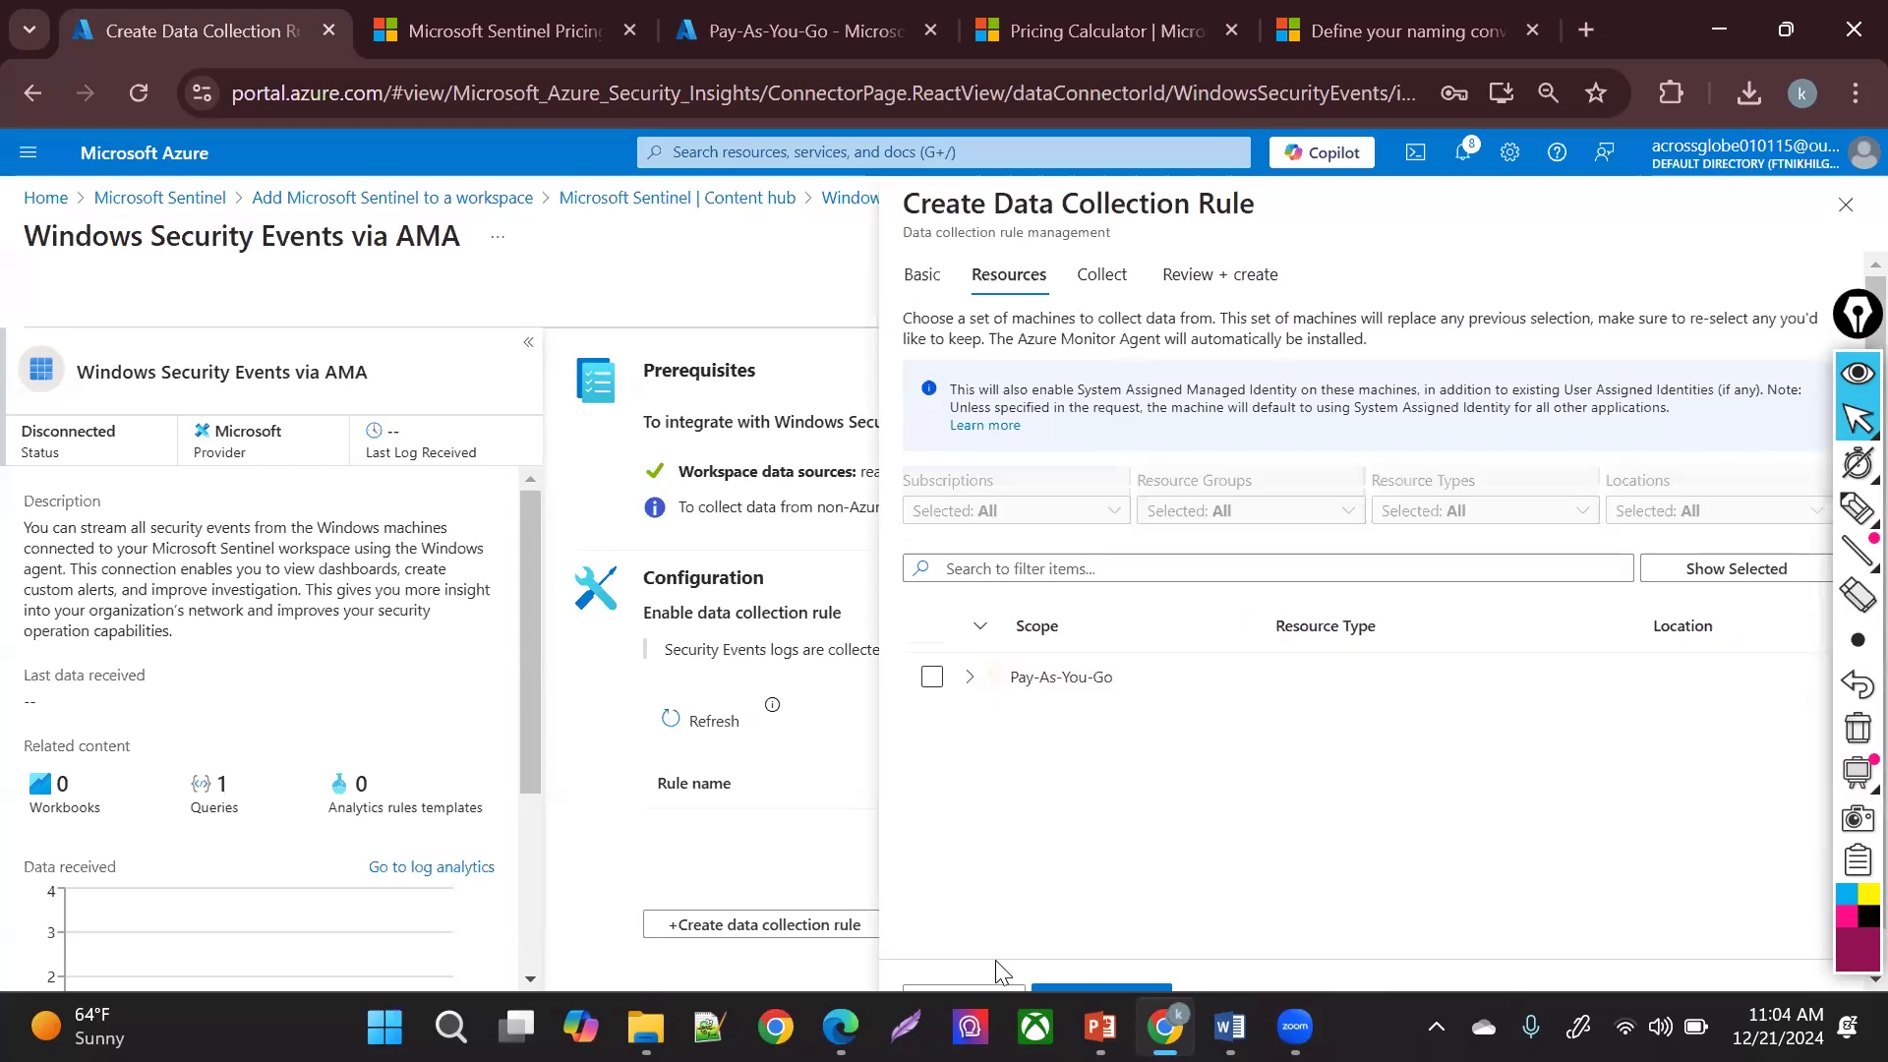
- Include the Pay-As-You-Go subscription with the demo group's demovm as resources, and create the rule with All Security Events streamed
{"action": "left_click", "coordinate": [930, 678]}
{"action": "left_click", "coordinate": [970, 678]}
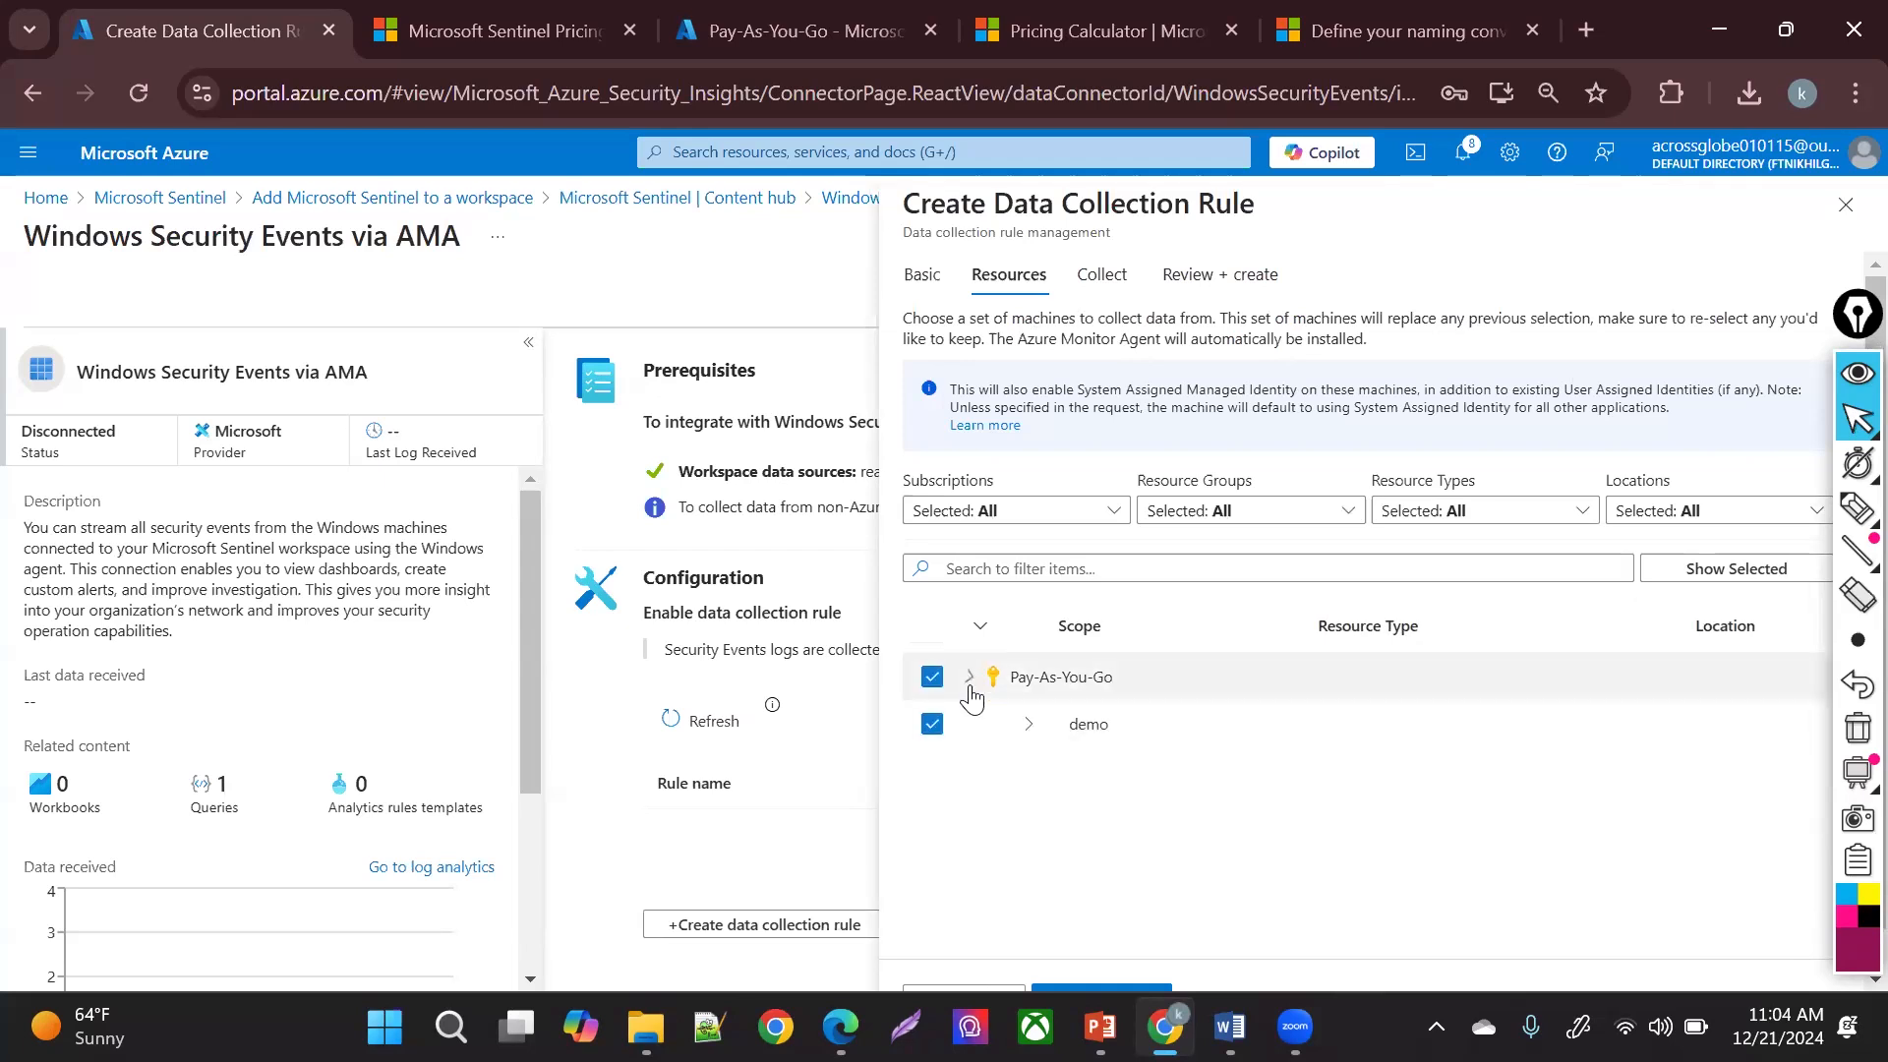
{"action": "left_click", "coordinate": [1027, 727]}
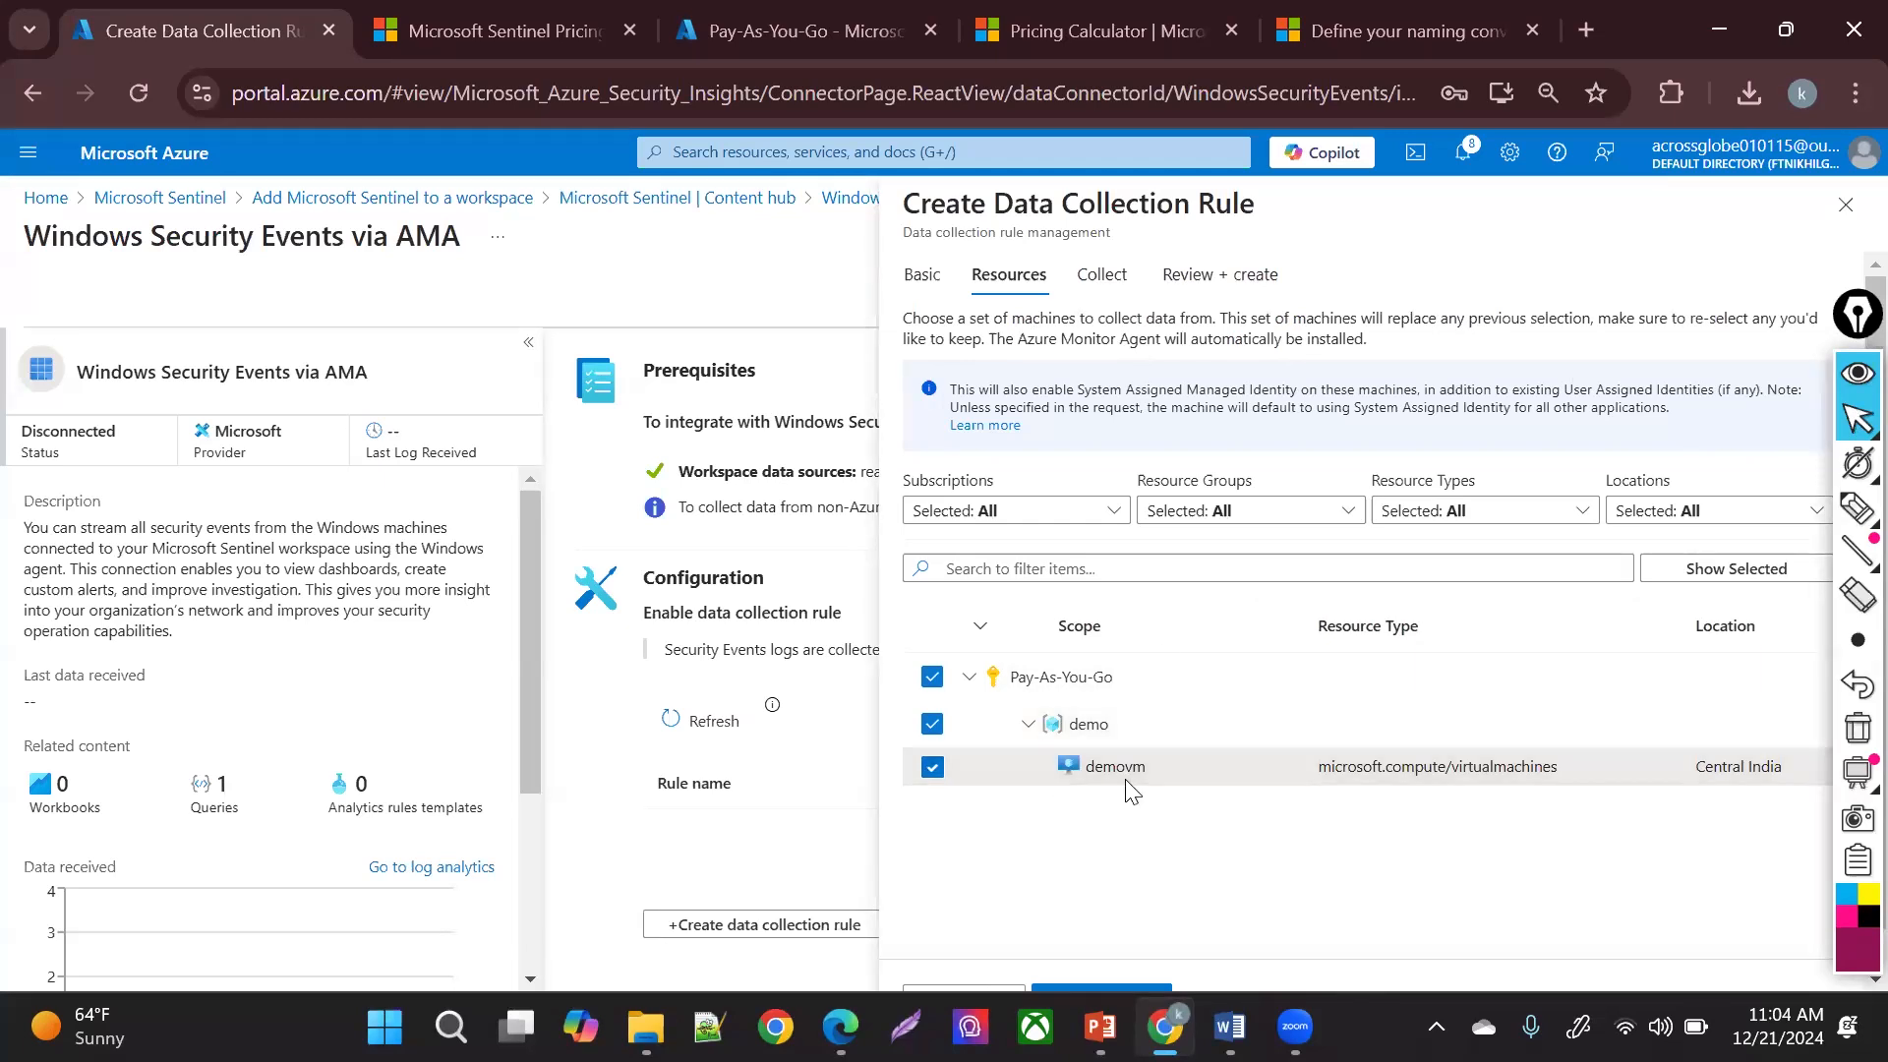
{"action": "left_click", "coordinate": [1075, 991]}
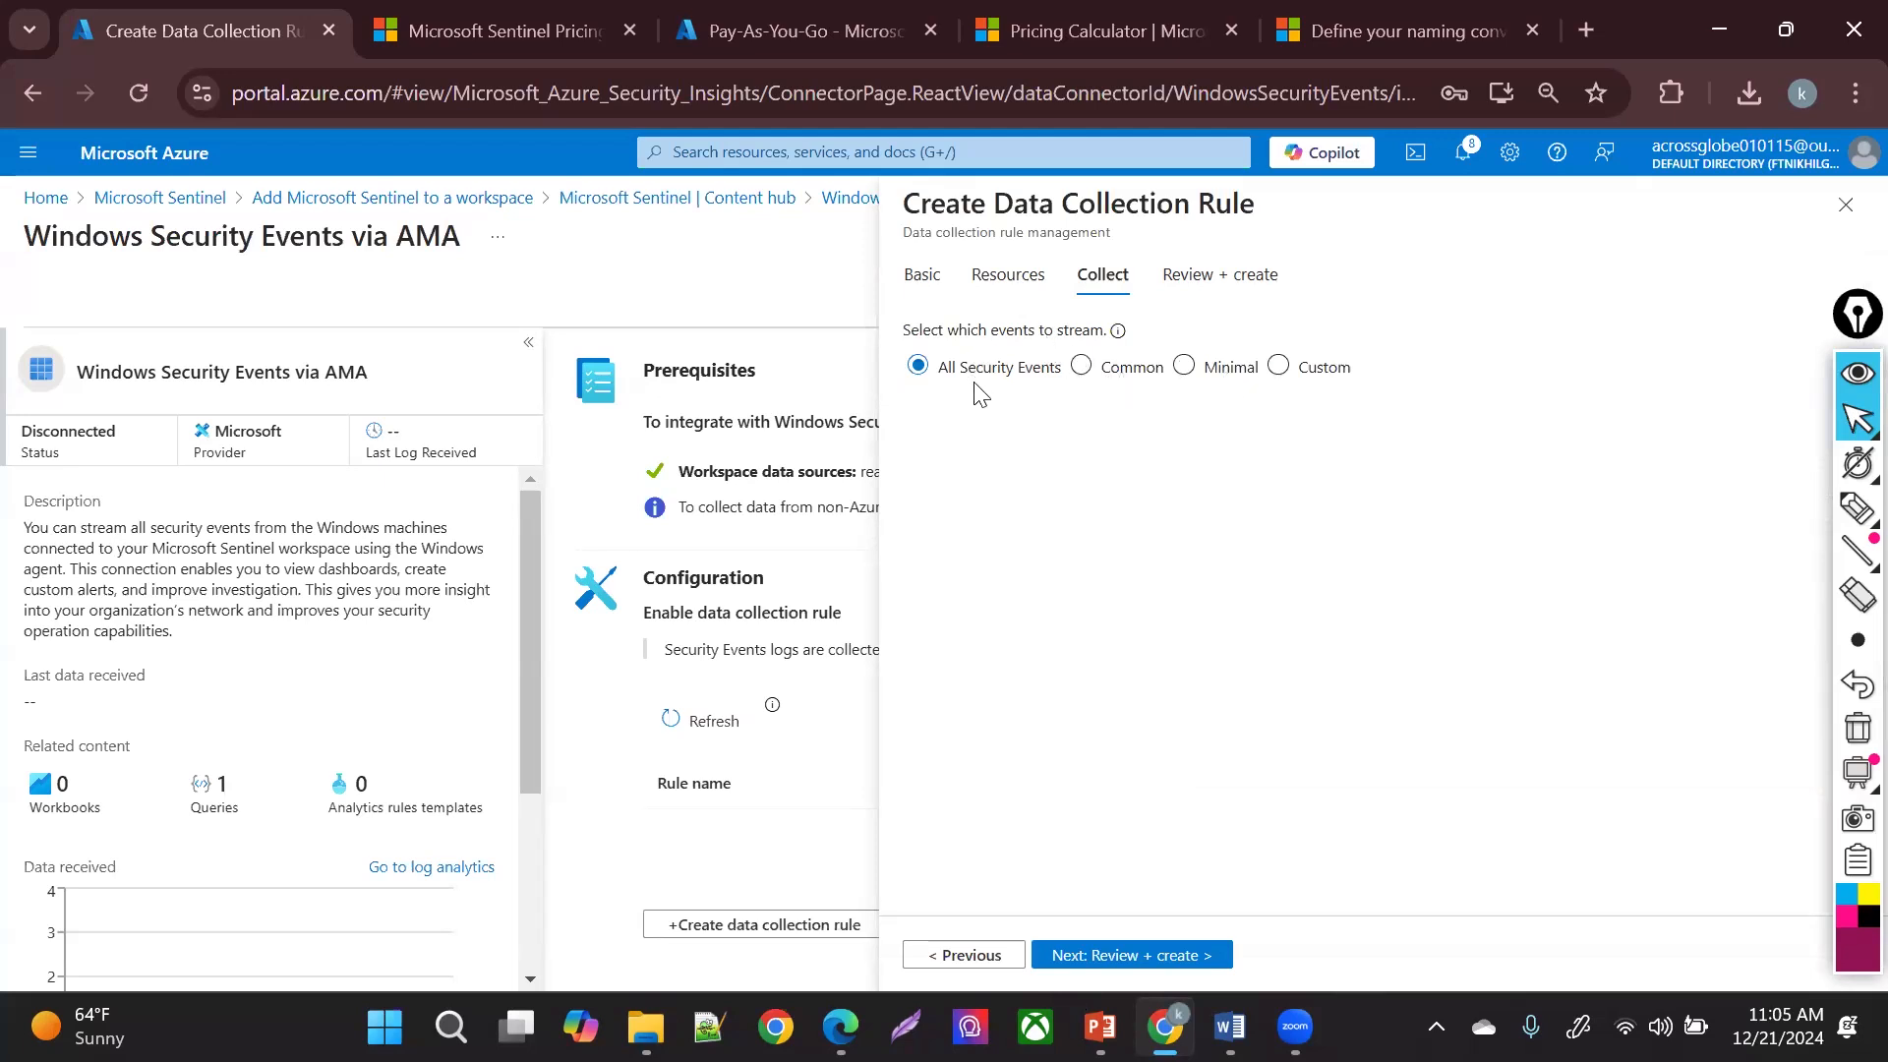
{"action": "left_click", "coordinate": [1199, 961]}
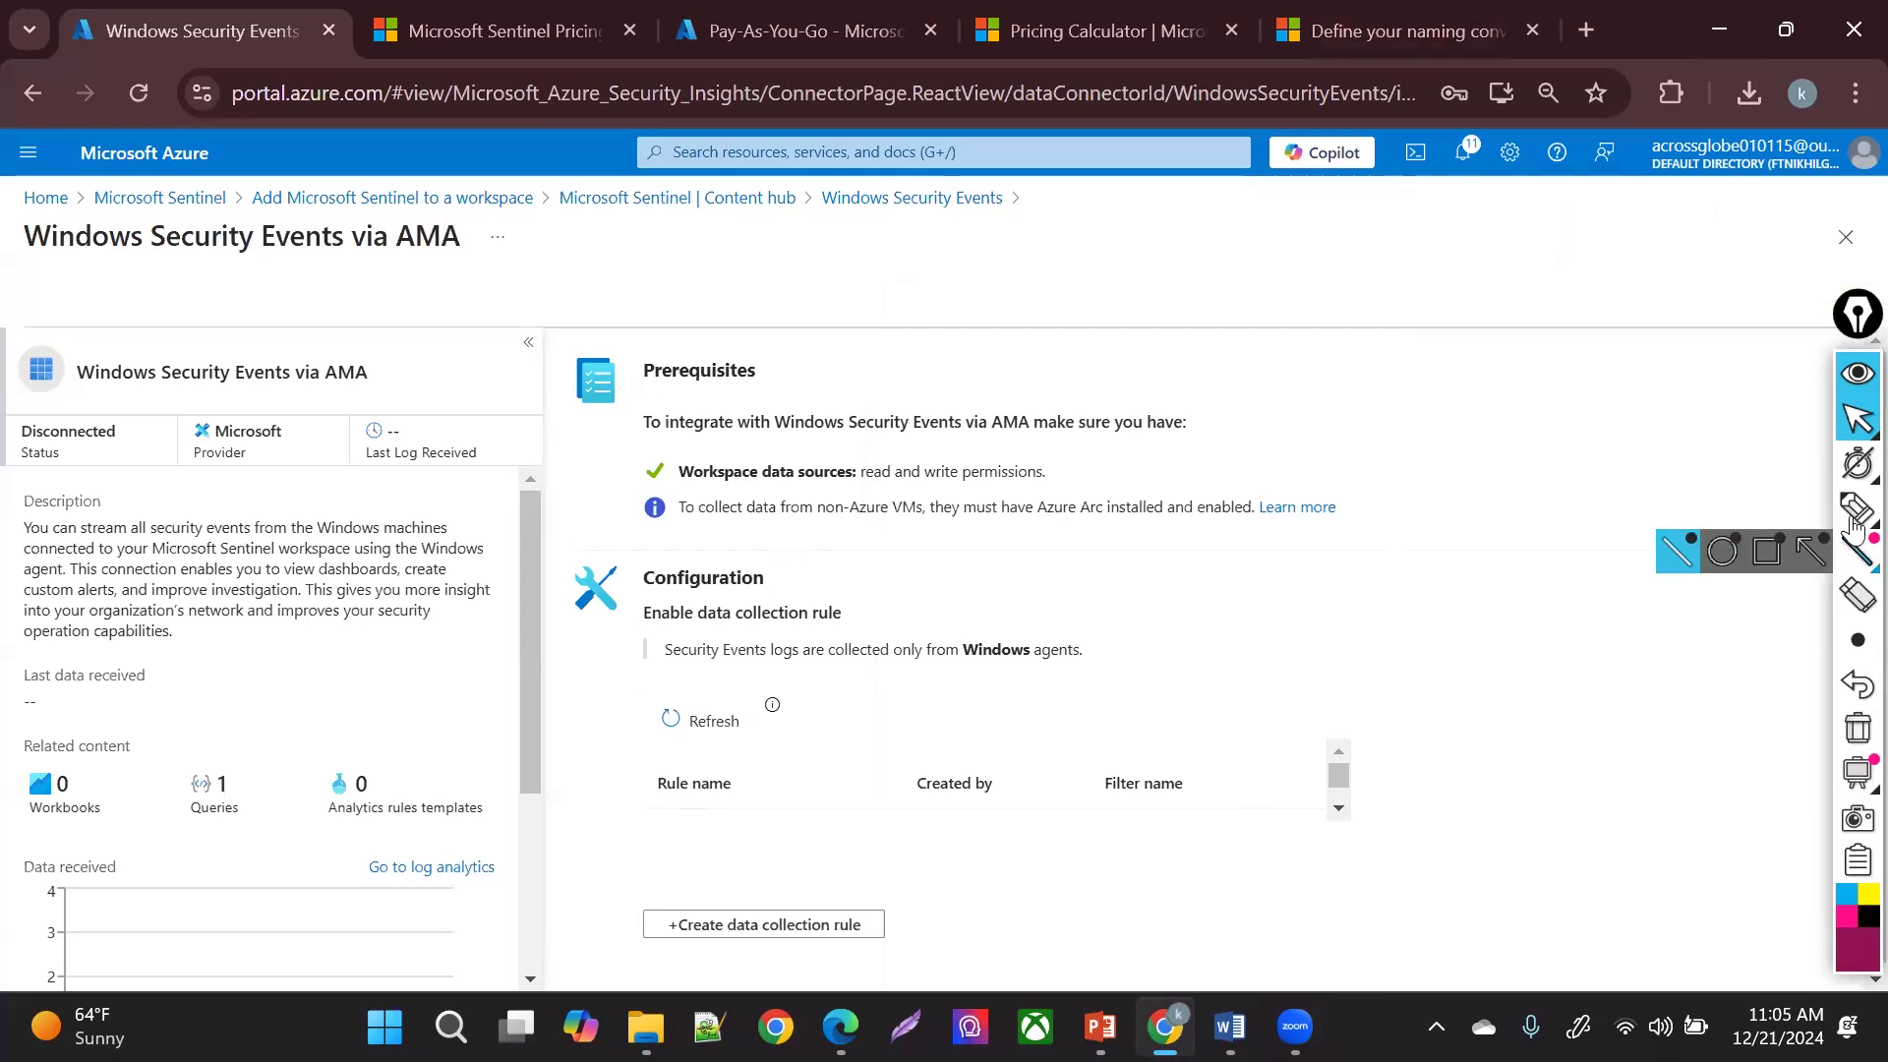
- Annotate the connector page with a boxed machine linked through a circled Agent label to the words Data Connect
{"action": "left_click", "coordinate": [1857, 507]}
{"action": "mouse_move", "coordinate": [1305, 349]}
{"action": "left_mouse_down"}
{"action": "mouse_move", "coordinate": [1311, 262]}
{"action": "mouse_move", "coordinate": [1593, 371]}
{"action": "mouse_move", "coordinate": [1566, 420]}
{"action": "mouse_move", "coordinate": [1500, 426]}
{"action": "left_mouse_up"}
{"action": "left_click_drag", "start_coordinate": [1380, 313], "coordinate": [1378, 342]}
{"action": "left_click_drag", "start_coordinate": [1434, 325], "coordinate": [1446, 318]}
{"action": "mouse_move", "coordinate": [986, 274]}
{"action": "left_mouse_down"}
{"action": "mouse_move", "coordinate": [979, 295]}
{"action": "mouse_move", "coordinate": [1017, 310]}
{"action": "left_mouse_up"}
{"action": "mouse_move", "coordinate": [1044, 283]}
{"action": "left_mouse_down"}
{"action": "mouse_move", "coordinate": [1034, 307]}
{"action": "mouse_move", "coordinate": [1048, 293]}
{"action": "mouse_move", "coordinate": [1185, 329]}
{"action": "left_mouse_up"}
{"action": "left_click_drag", "start_coordinate": [1166, 310], "coordinate": [1217, 303]}
{"action": "mouse_move", "coordinate": [940, 306]}
{"action": "left_mouse_down"}
{"action": "mouse_move", "coordinate": [862, 309]}
{"action": "mouse_move", "coordinate": [853, 336]}
{"action": "left_mouse_up"}
{"action": "left_click_drag", "start_coordinate": [1303, 336], "coordinate": [1219, 340]}
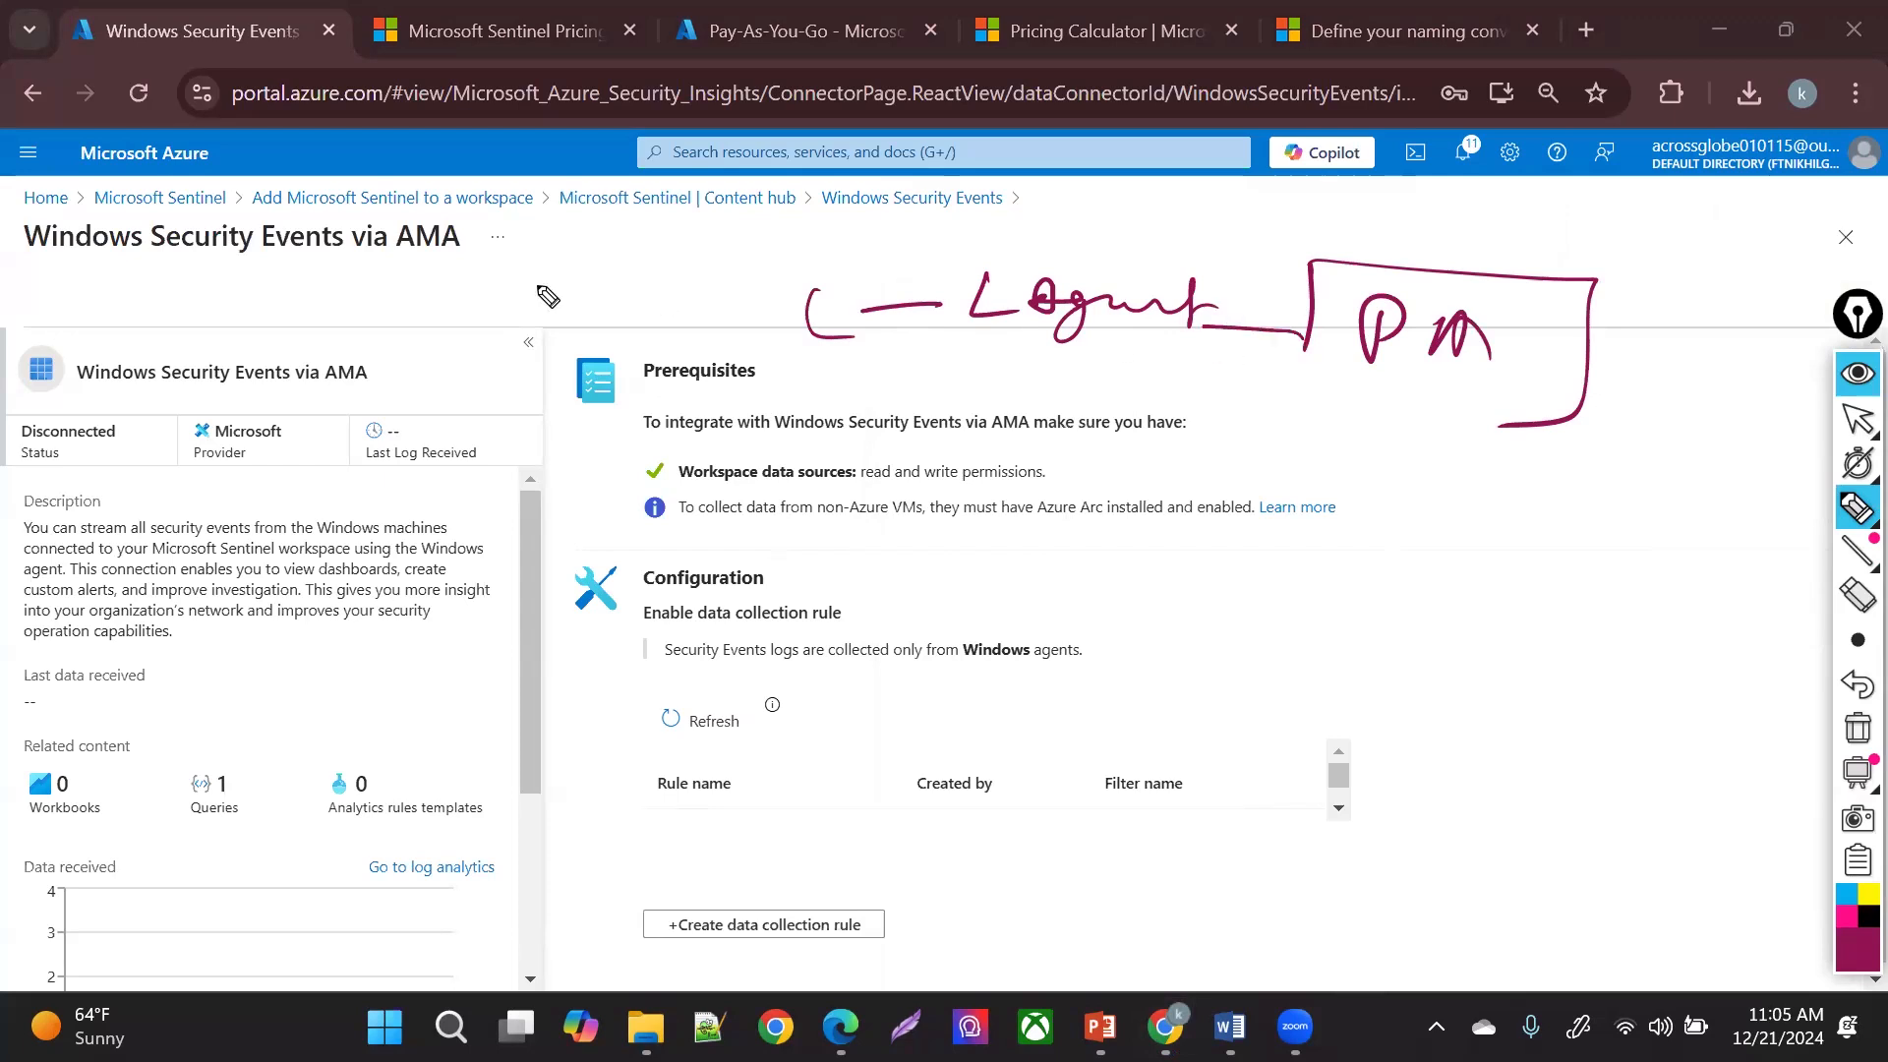
{"action": "left_click_drag", "start_coordinate": [464, 265], "coordinate": [464, 320]}
{"action": "mouse_move", "coordinate": [470, 263]}
{"action": "left_mouse_down"}
{"action": "mouse_move", "coordinate": [470, 320]}
{"action": "mouse_move", "coordinate": [672, 311]}
{"action": "left_mouse_up"}
{"action": "mouse_move", "coordinate": [512, 366]}
{"action": "left_mouse_down"}
{"action": "mouse_move", "coordinate": [487, 391]}
{"action": "mouse_move", "coordinate": [685, 344]}
{"action": "left_mouse_up"}
{"action": "mouse_move", "coordinate": [1033, 264]}
{"action": "left_mouse_down"}
{"action": "mouse_move", "coordinate": [1057, 290]}
{"action": "mouse_move", "coordinate": [1165, 315]}
{"action": "left_mouse_up"}
{"action": "left_click_drag", "start_coordinate": [1308, 362], "coordinate": [1398, 393]}
{"action": "left_click_drag", "start_coordinate": [1406, 401], "coordinate": [1470, 417]}
- Draw a VM box labelled Ins linked to a Data box over the configuration section, and clear all annotations from the screen
{"action": "mouse_move", "coordinate": [1504, 594]}
{"action": "left_mouse_down"}
{"action": "mouse_move", "coordinate": [1497, 693]}
{"action": "mouse_move", "coordinate": [1667, 765]}
{"action": "left_mouse_up"}
{"action": "mouse_move", "coordinate": [1602, 635]}
{"action": "left_mouse_down"}
{"action": "mouse_move", "coordinate": [1732, 668]}
{"action": "mouse_move", "coordinate": [1746, 694]}
{"action": "left_mouse_up"}
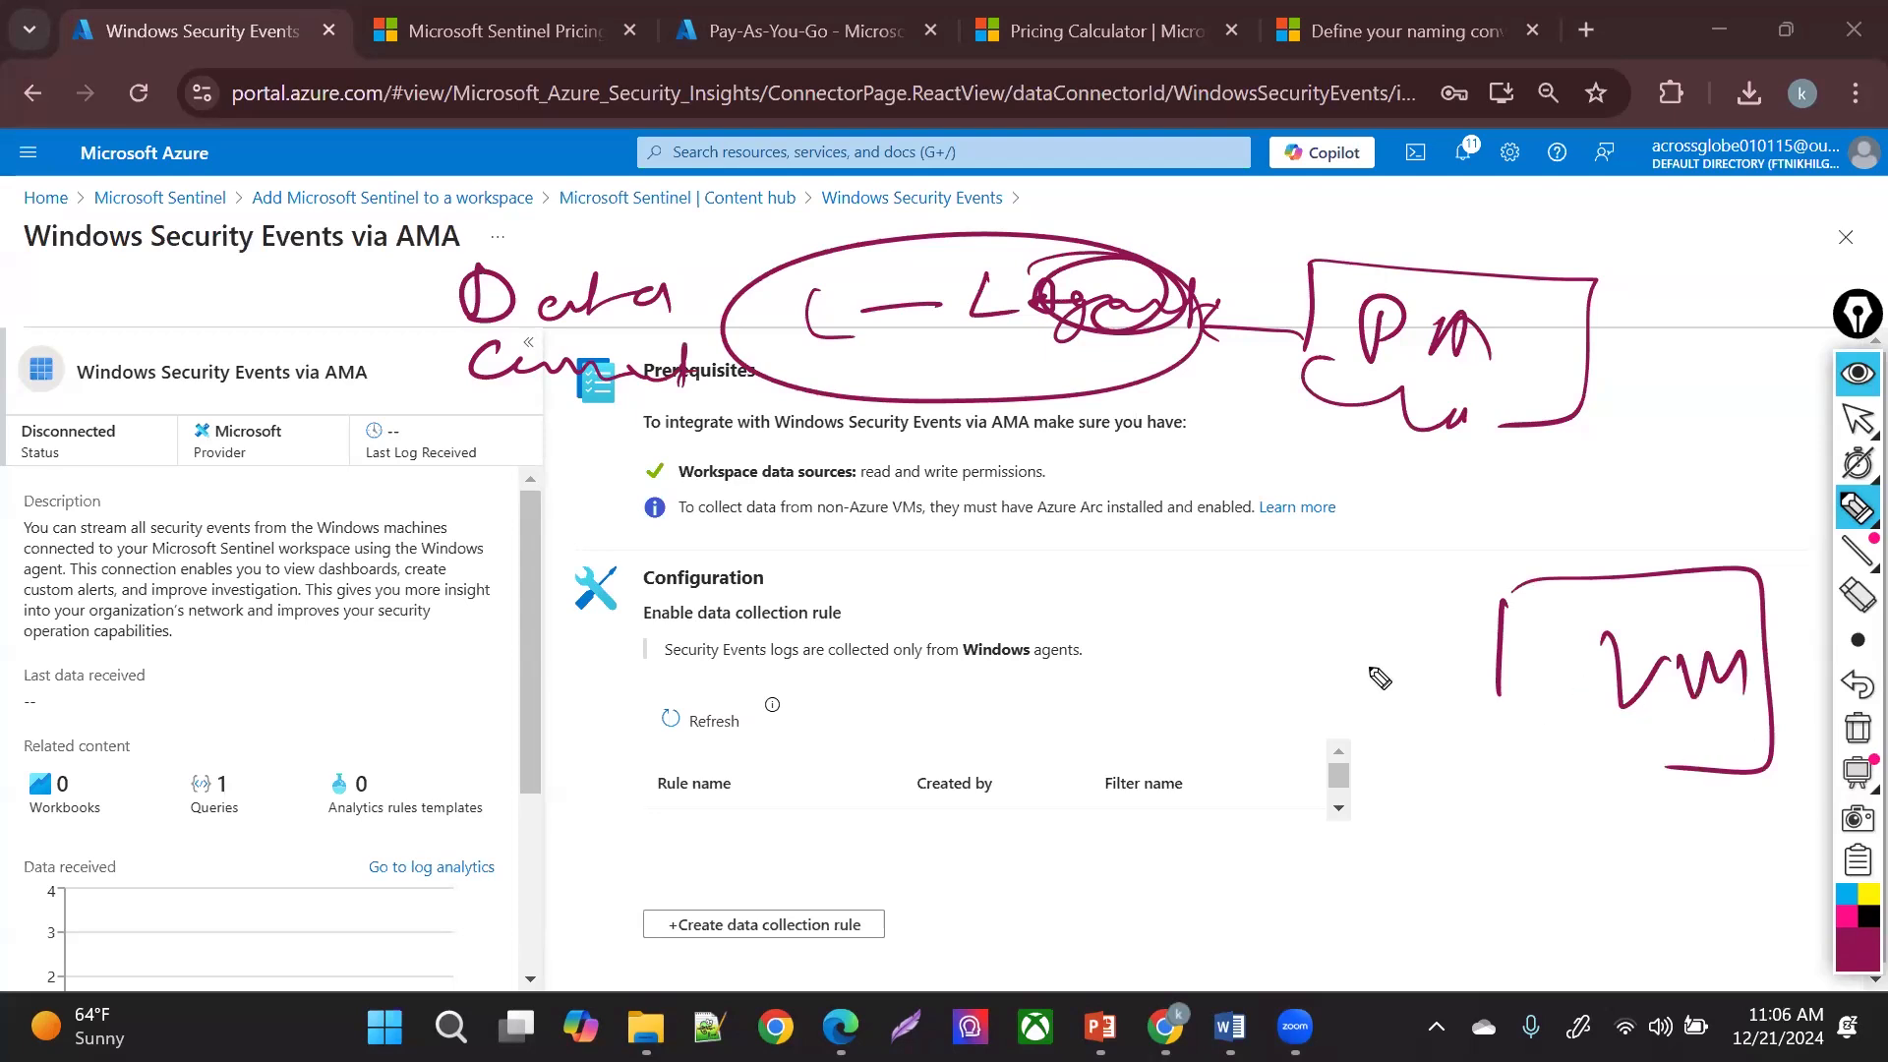
{"action": "left_click_drag", "start_coordinate": [1487, 669], "coordinate": [1230, 655]}
{"action": "left_click_drag", "start_coordinate": [1490, 514], "coordinate": [1526, 512]}
{"action": "left_click_drag", "start_coordinate": [1510, 515], "coordinate": [1514, 568]}
{"action": "left_click_drag", "start_coordinate": [1487, 573], "coordinate": [1530, 568]}
{"action": "left_click_drag", "start_coordinate": [1544, 529], "coordinate": [1581, 566]}
{"action": "left_click_drag", "start_coordinate": [1607, 539], "coordinate": [1585, 568]}
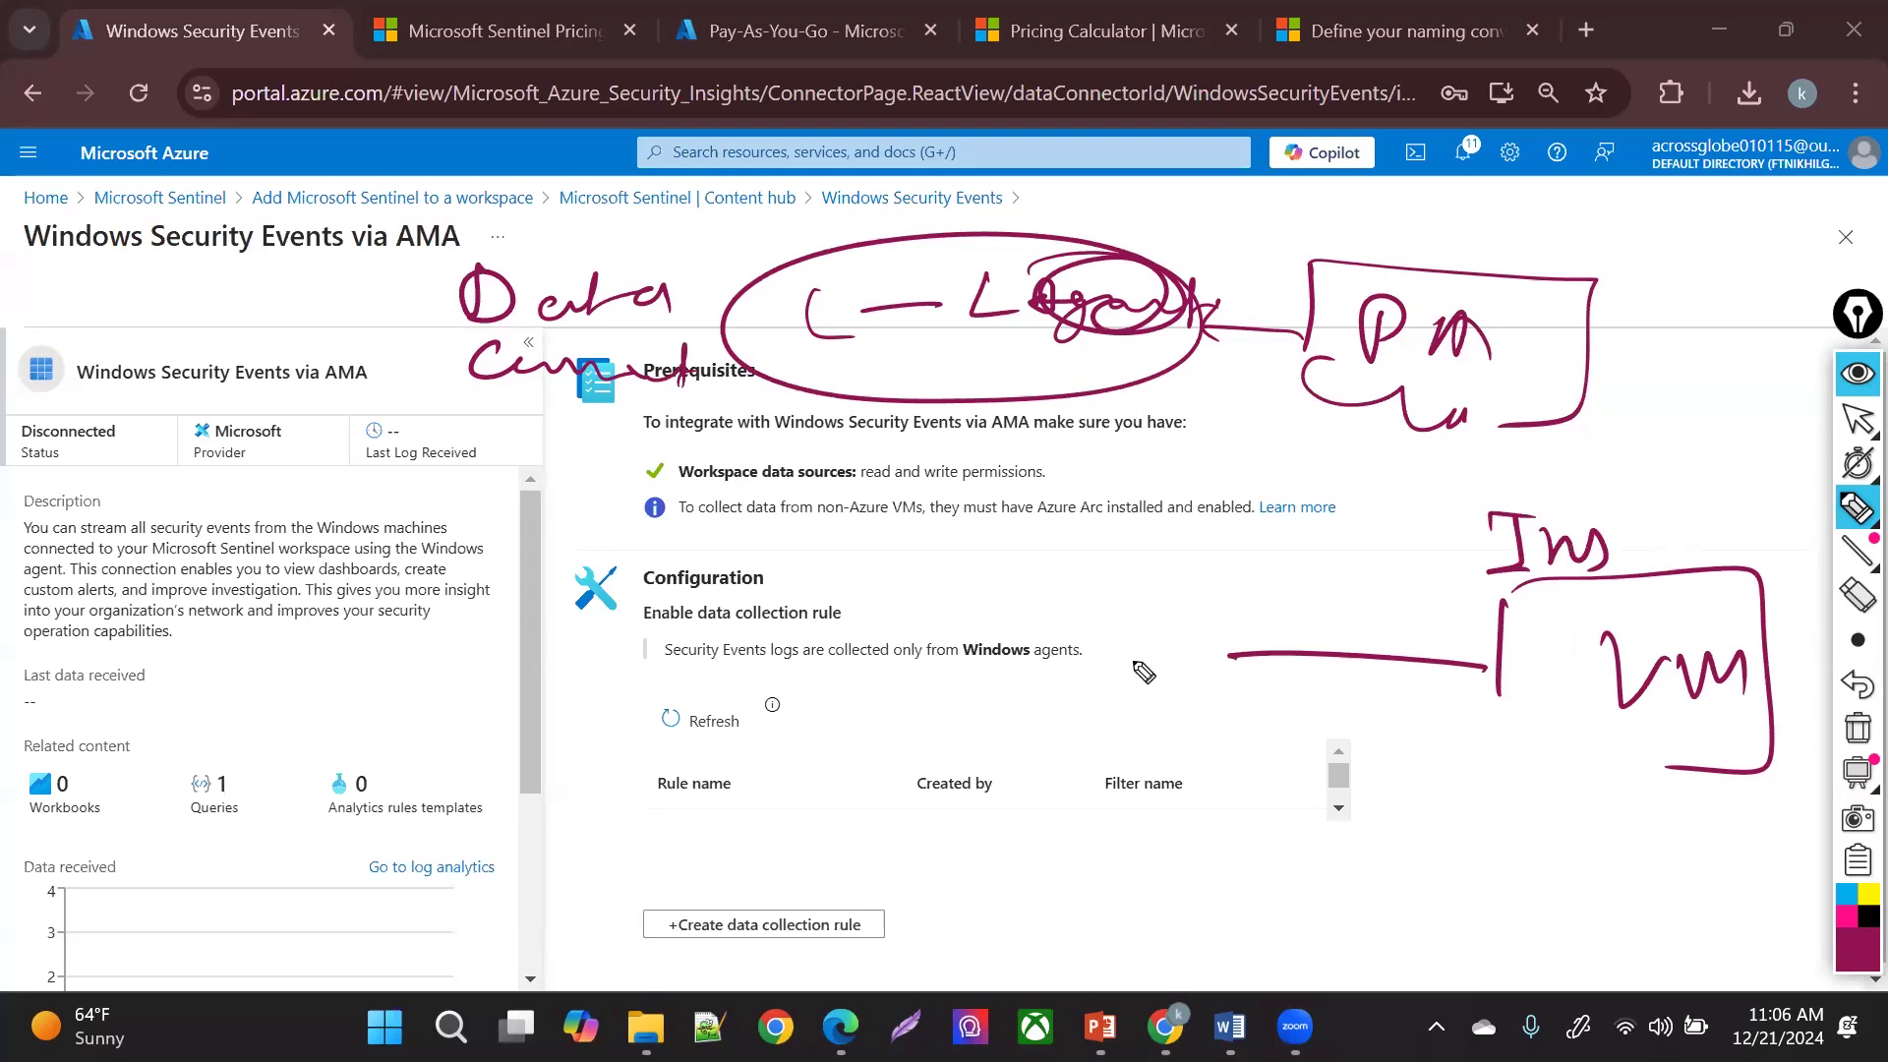
{"action": "mouse_move", "coordinate": [886, 575]}
{"action": "left_mouse_down"}
{"action": "mouse_move", "coordinate": [1252, 716]}
{"action": "mouse_move", "coordinate": [872, 708]}
{"action": "mouse_move", "coordinate": [952, 729]}
{"action": "left_mouse_up"}
{"action": "mouse_move", "coordinate": [946, 578]}
{"action": "left_mouse_down"}
{"action": "mouse_move", "coordinate": [983, 625]}
{"action": "mouse_move", "coordinate": [1170, 639]}
{"action": "left_mouse_up"}
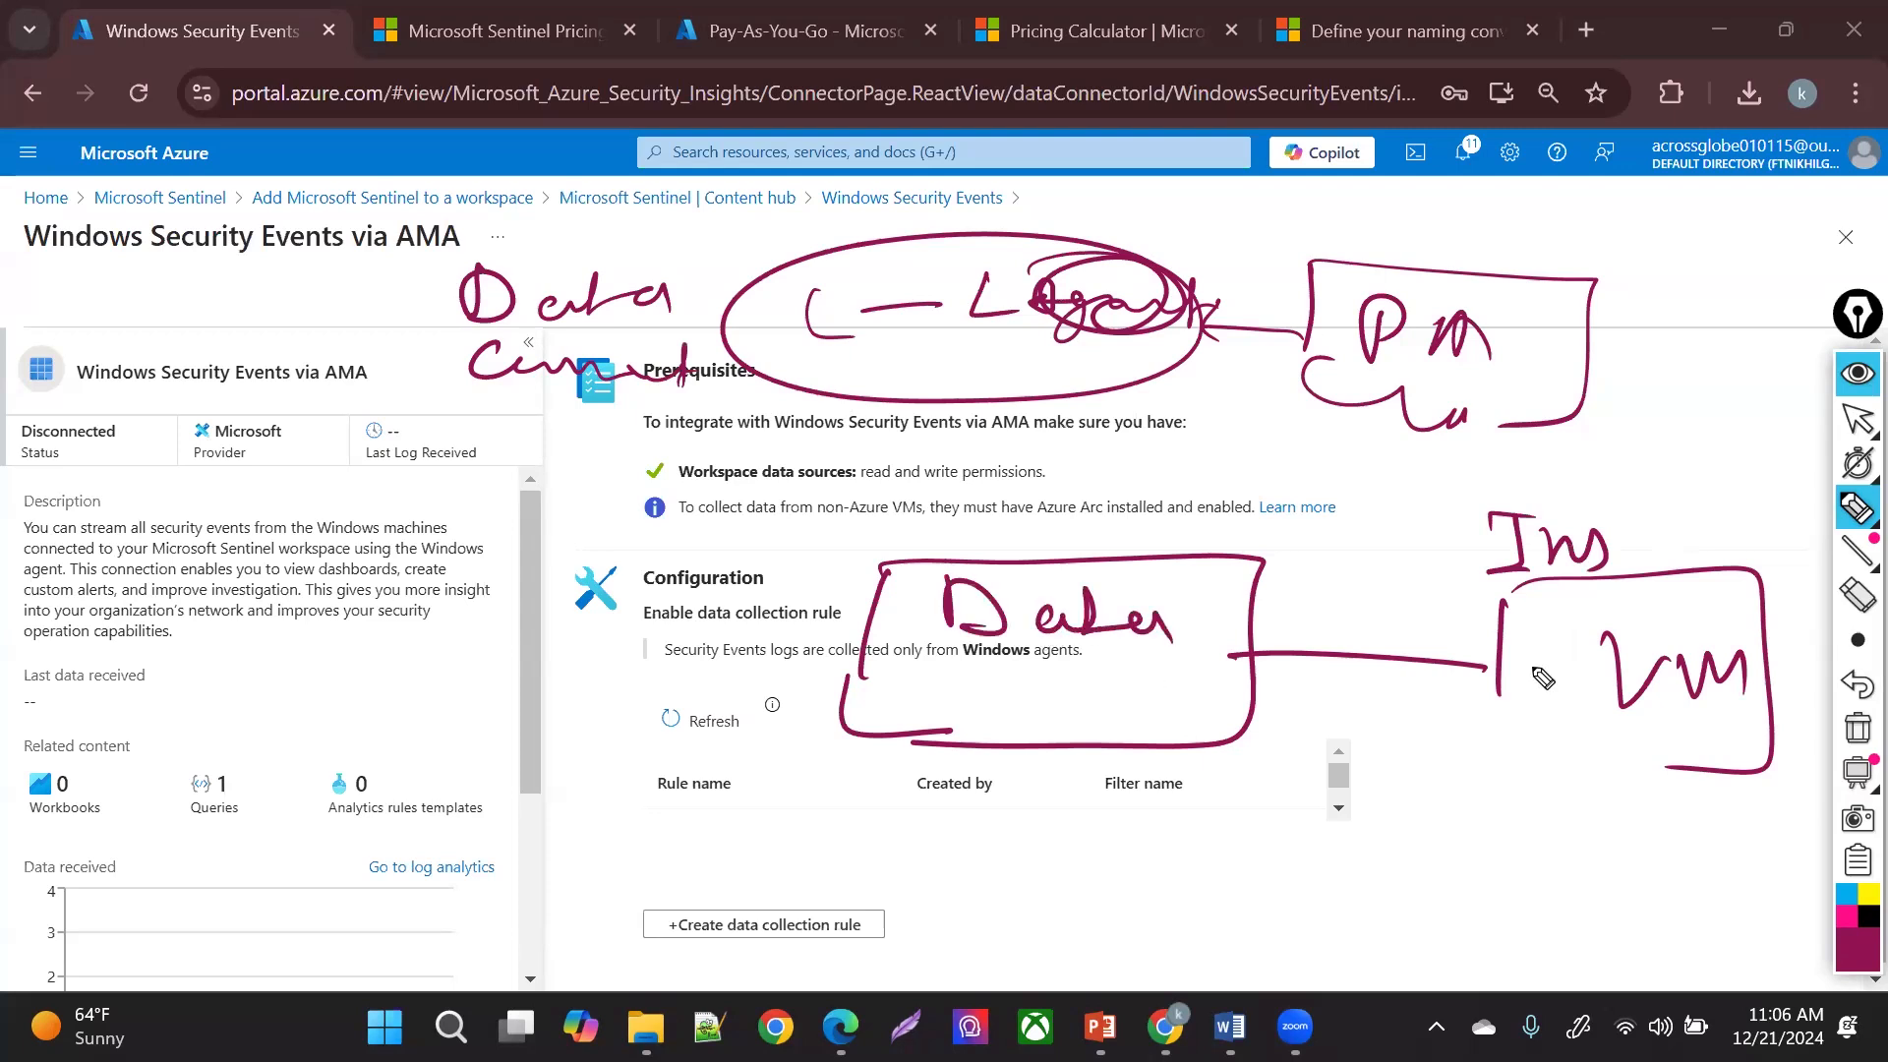
{"action": "mouse_move", "coordinate": [1559, 629]}
{"action": "left_mouse_down"}
{"action": "mouse_move", "coordinate": [1584, 700]}
{"action": "mouse_move", "coordinate": [1610, 706]}
{"action": "left_mouse_up"}
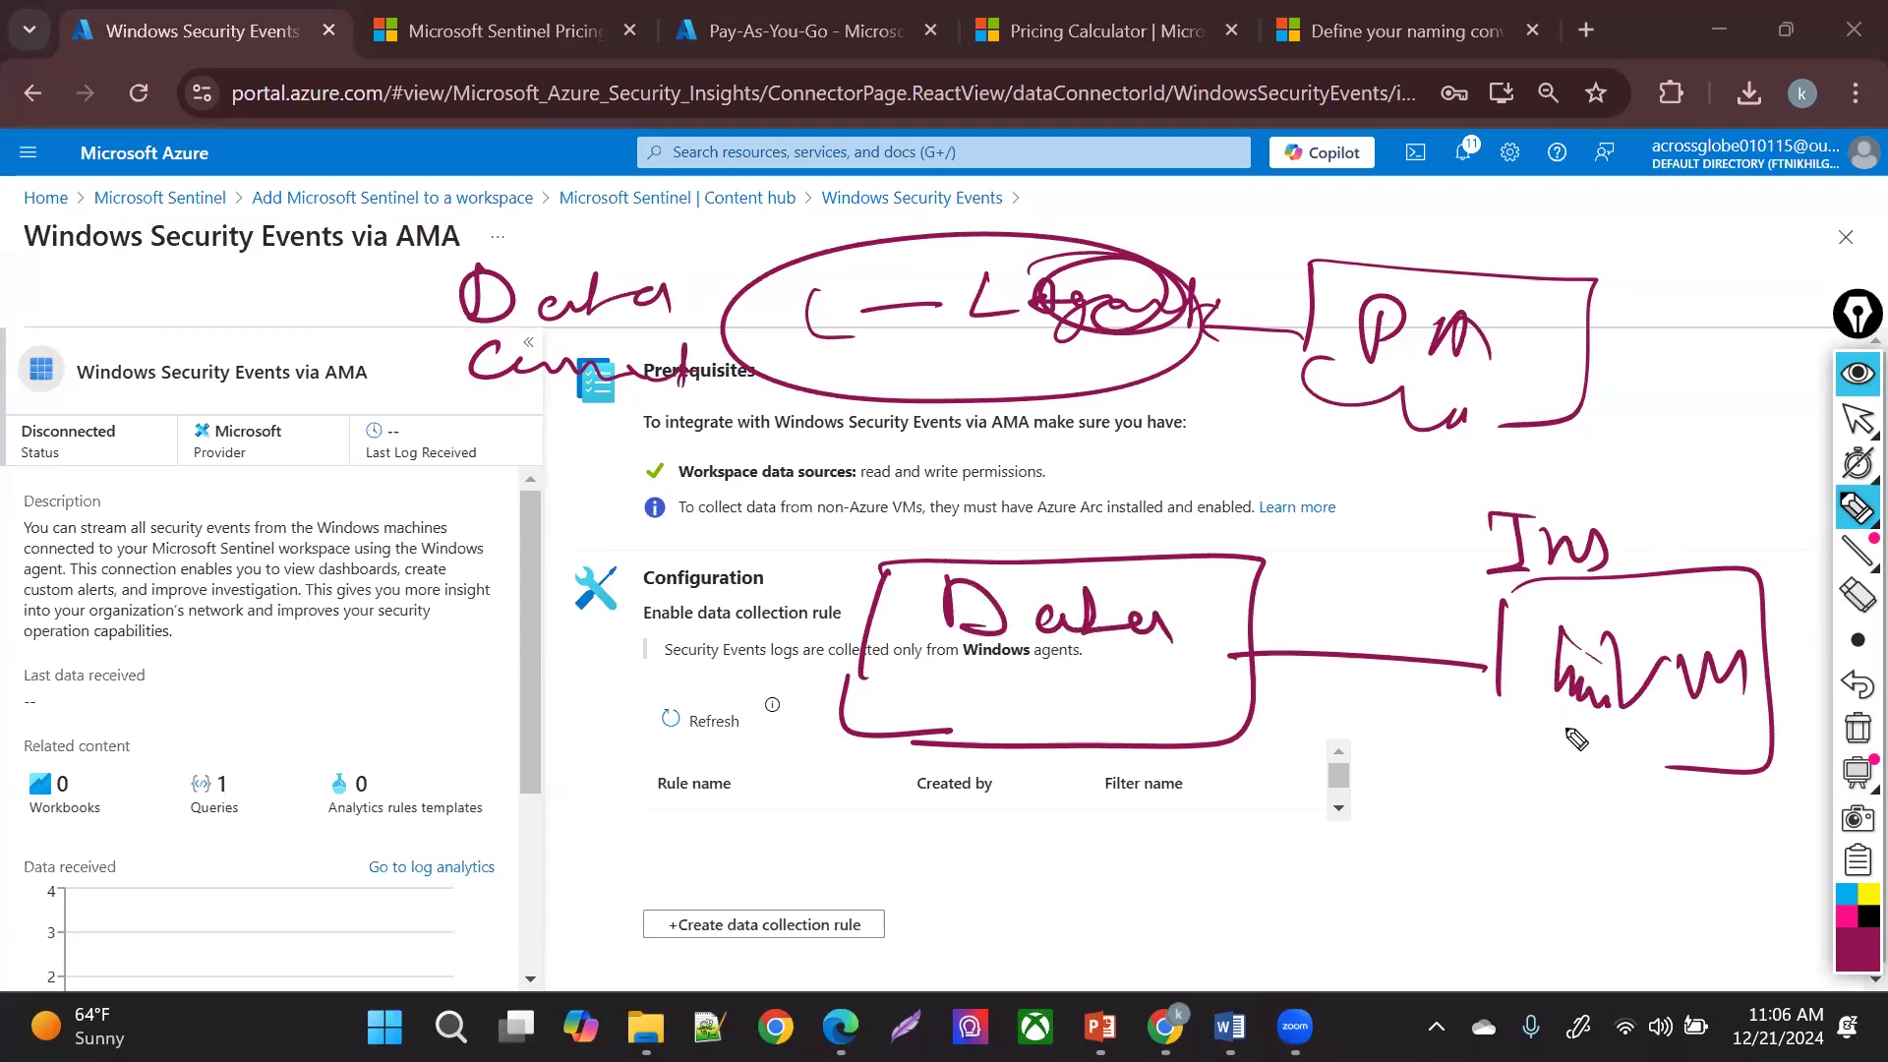
{"action": "left_click_drag", "start_coordinate": [1661, 769], "coordinate": [1547, 772]}
{"action": "mouse_move", "coordinate": [1531, 685]}
{"action": "left_mouse_down"}
{"action": "mouse_move", "coordinate": [1488, 712]}
{"action": "mouse_move", "coordinate": [1558, 763]}
{"action": "left_mouse_up"}
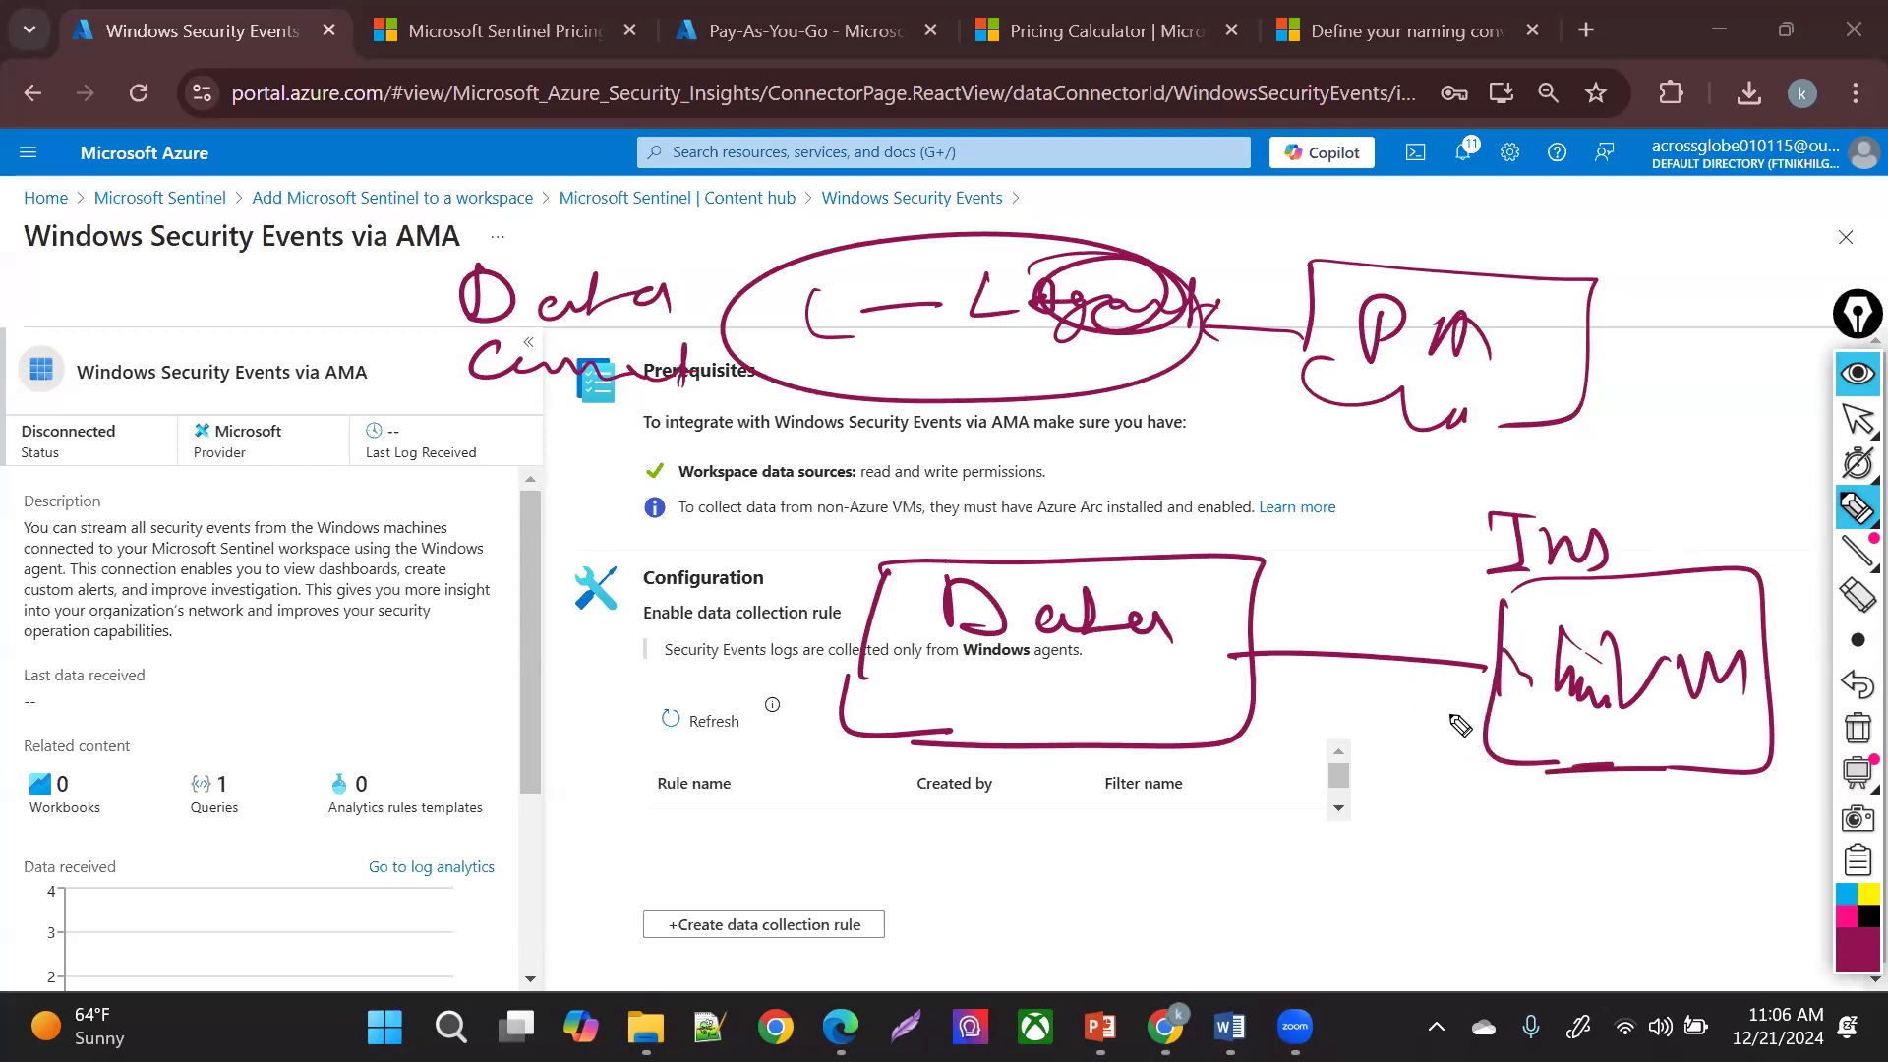
{"action": "left_click_drag", "start_coordinate": [1534, 726], "coordinate": [1591, 724]}
{"action": "mouse_move", "coordinate": [1436, 742]}
{"action": "left_mouse_down"}
{"action": "mouse_move", "coordinate": [1337, 664]}
{"action": "mouse_move", "coordinate": [1170, 657]}
{"action": "left_mouse_up"}
{"action": "mouse_move", "coordinate": [930, 676]}
{"action": "left_mouse_down"}
{"action": "mouse_move", "coordinate": [969, 700]}
{"action": "mouse_move", "coordinate": [1176, 696]}
{"action": "mouse_move", "coordinate": [1256, 717]}
{"action": "mouse_move", "coordinate": [1247, 685]}
{"action": "left_mouse_up"}
{"action": "left_click", "coordinate": [1855, 740]}
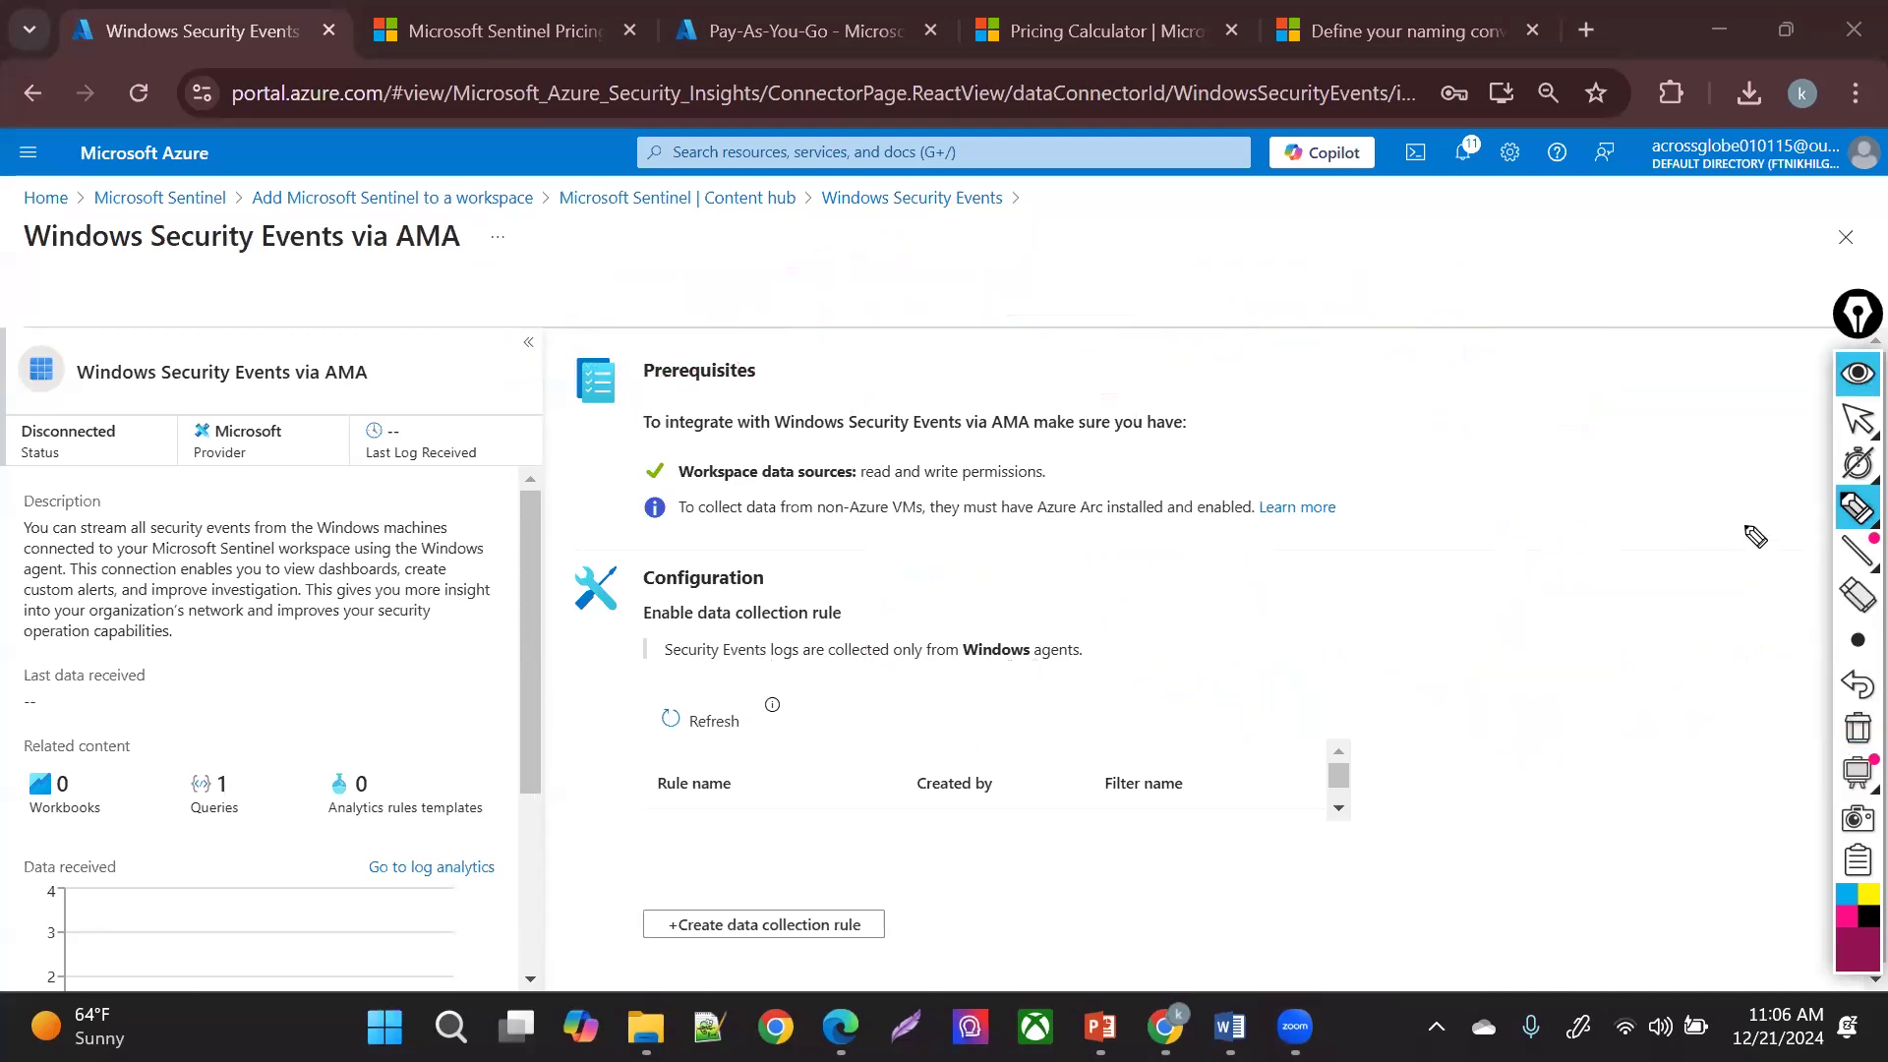
{"action": "left_click", "coordinate": [1845, 432]}
- Reopen the Windows Security Events via AMA connector page from its solution to check the connection status, and return to the solution
{"action": "left_click", "coordinate": [934, 200]}
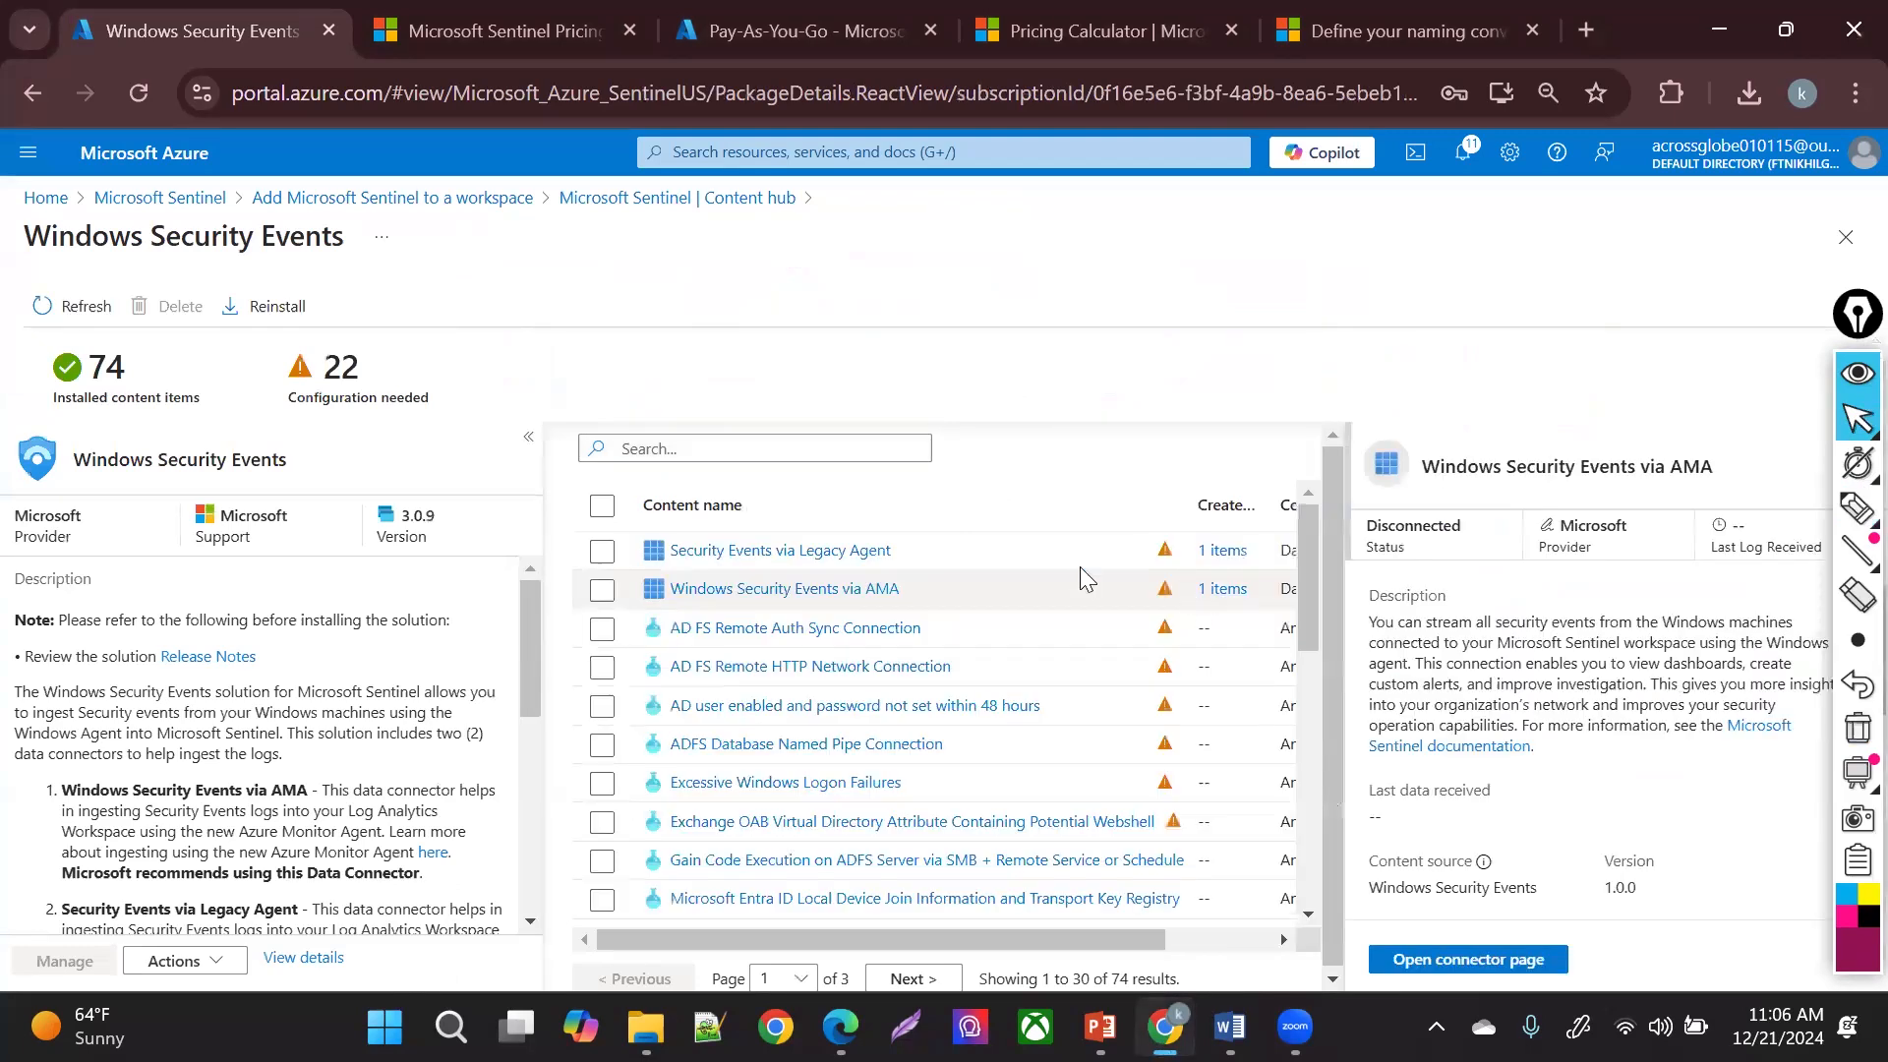
{"action": "left_click", "coordinate": [1396, 954]}
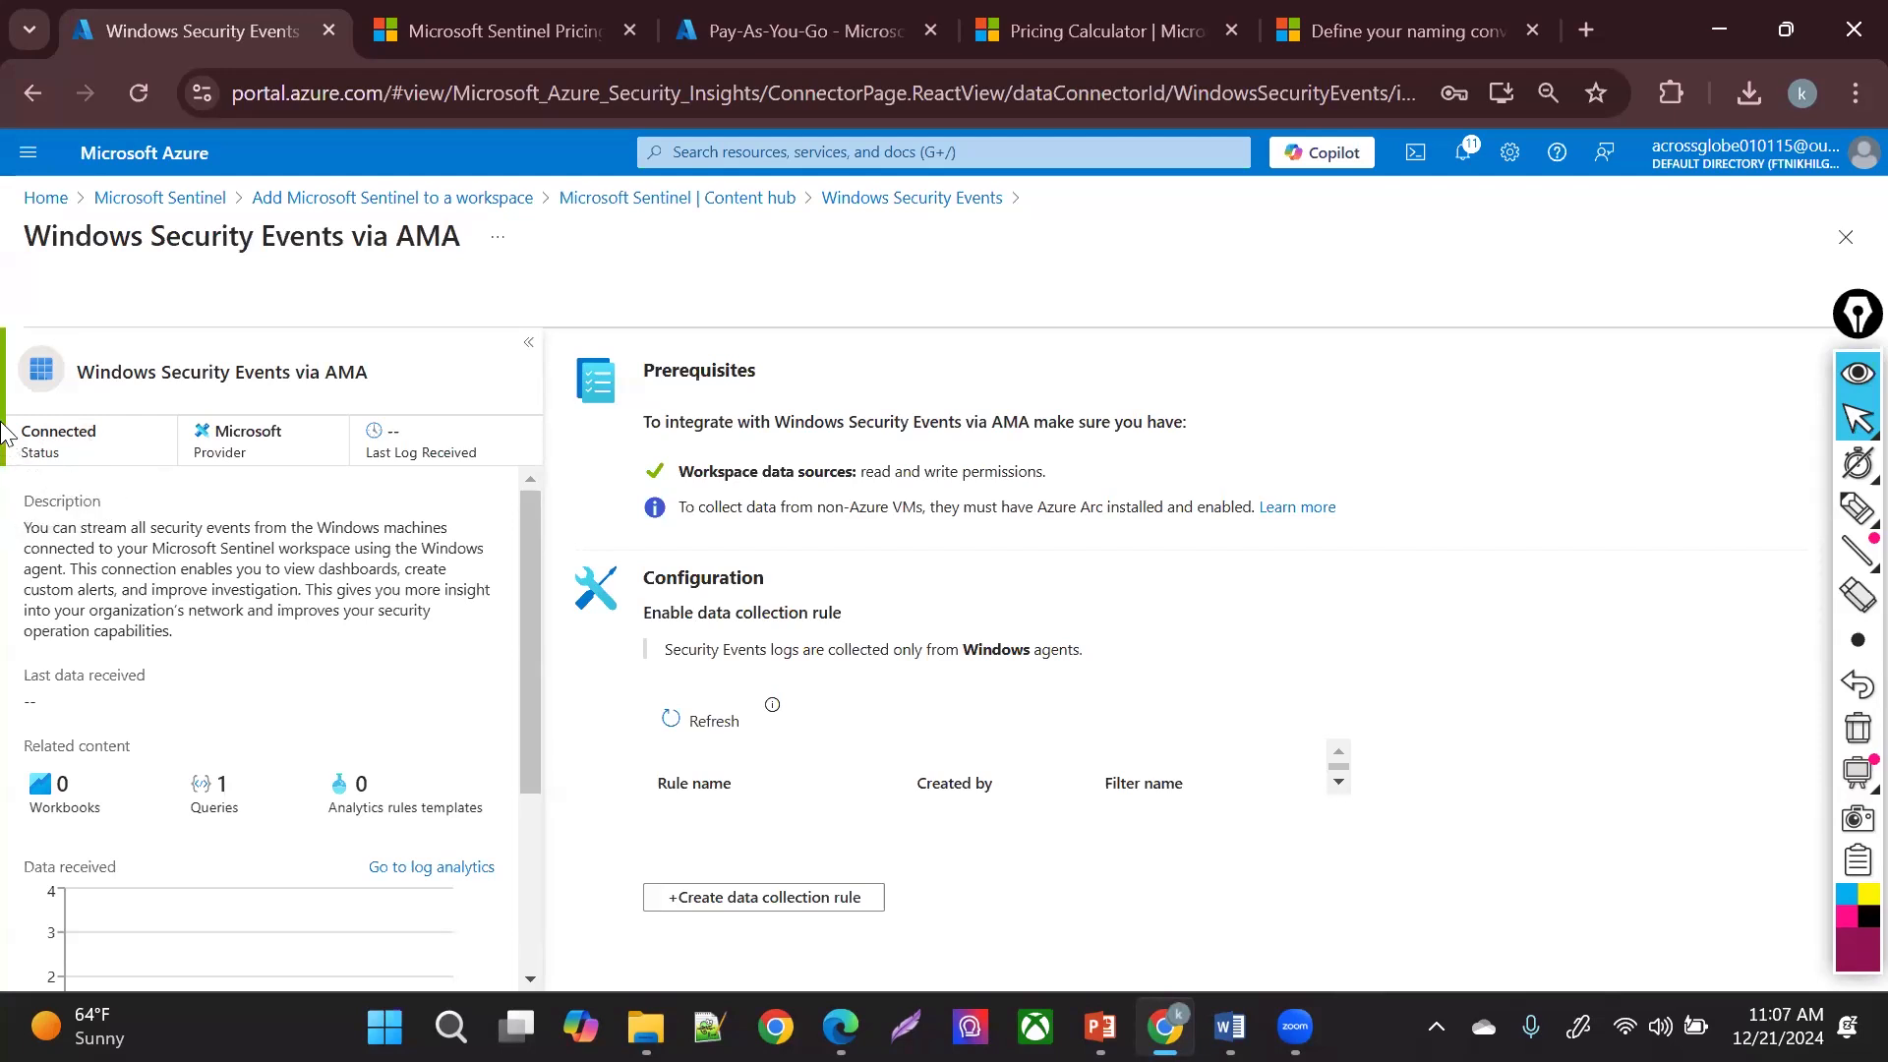
{"action": "left_click", "coordinate": [911, 199]}
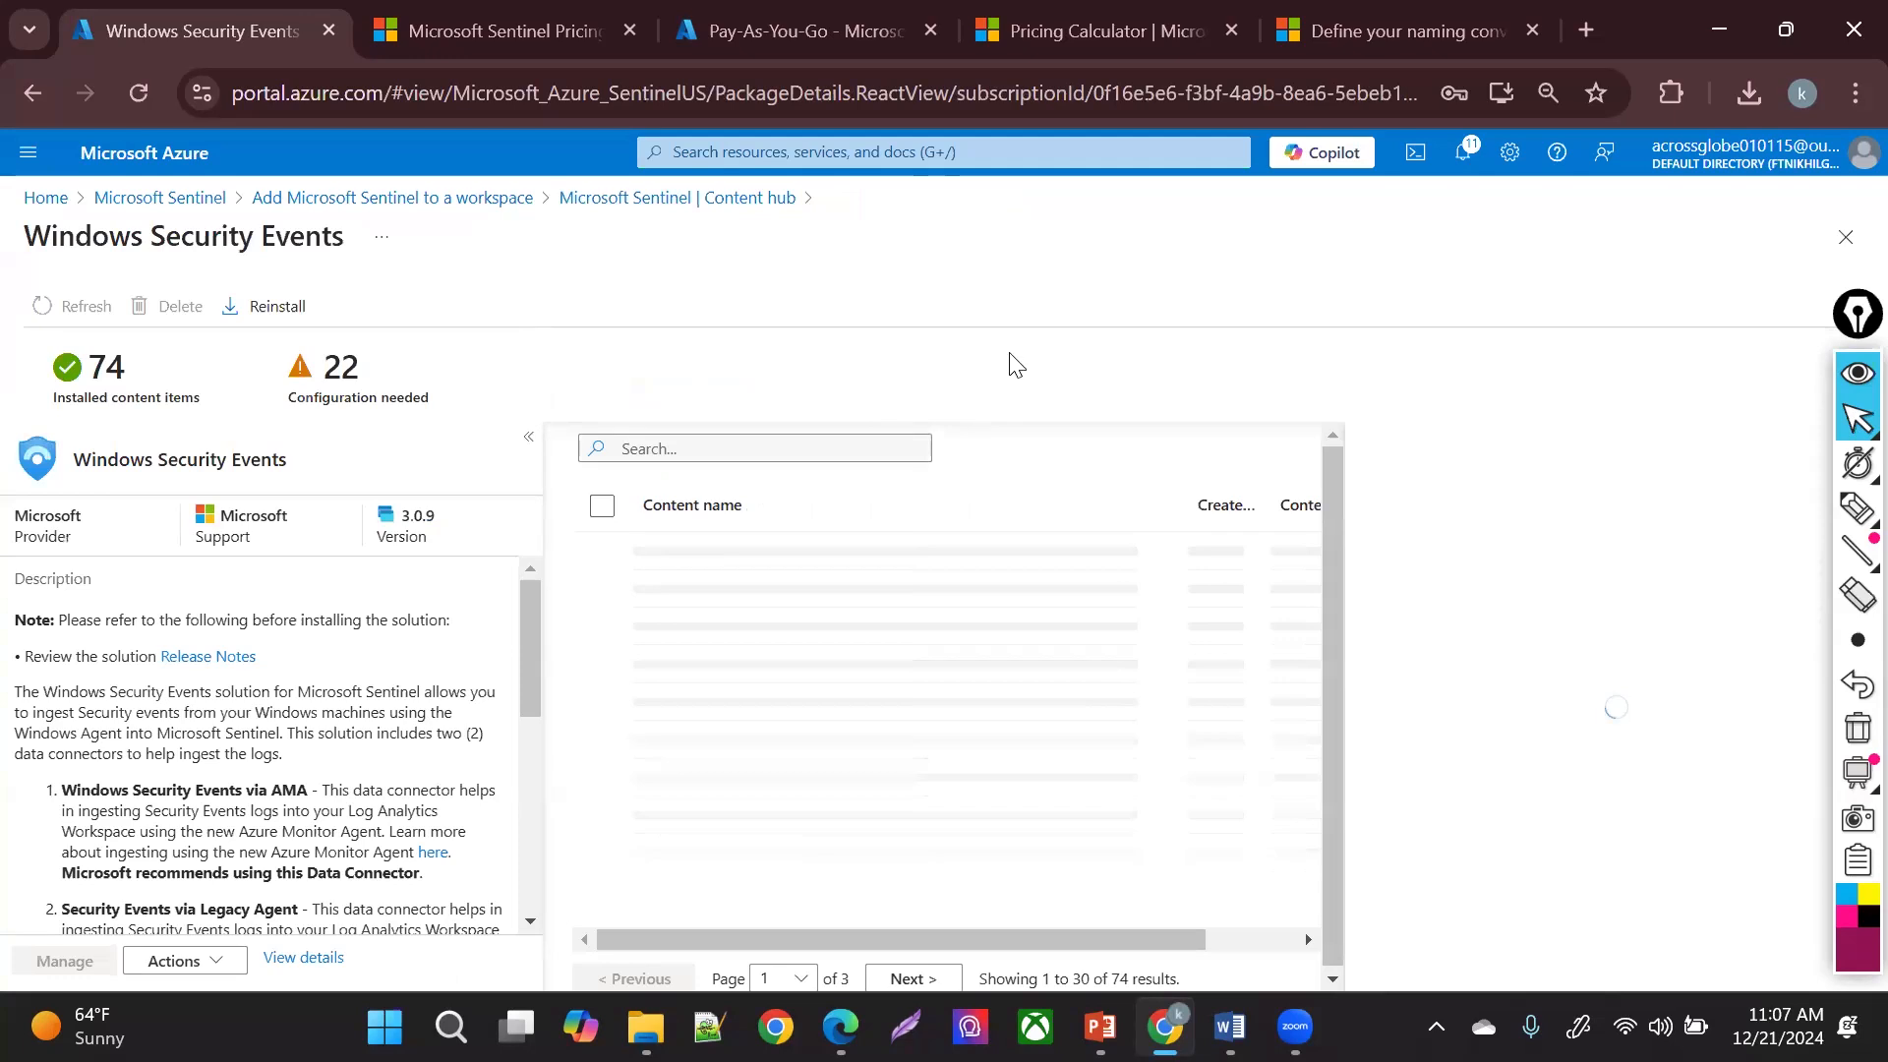
- Go back to the Microsoft Sentinel list, refresh it, open the DEMO-LAW workspace and dismiss the free trial notice
{"action": "left_click", "coordinate": [509, 202]}
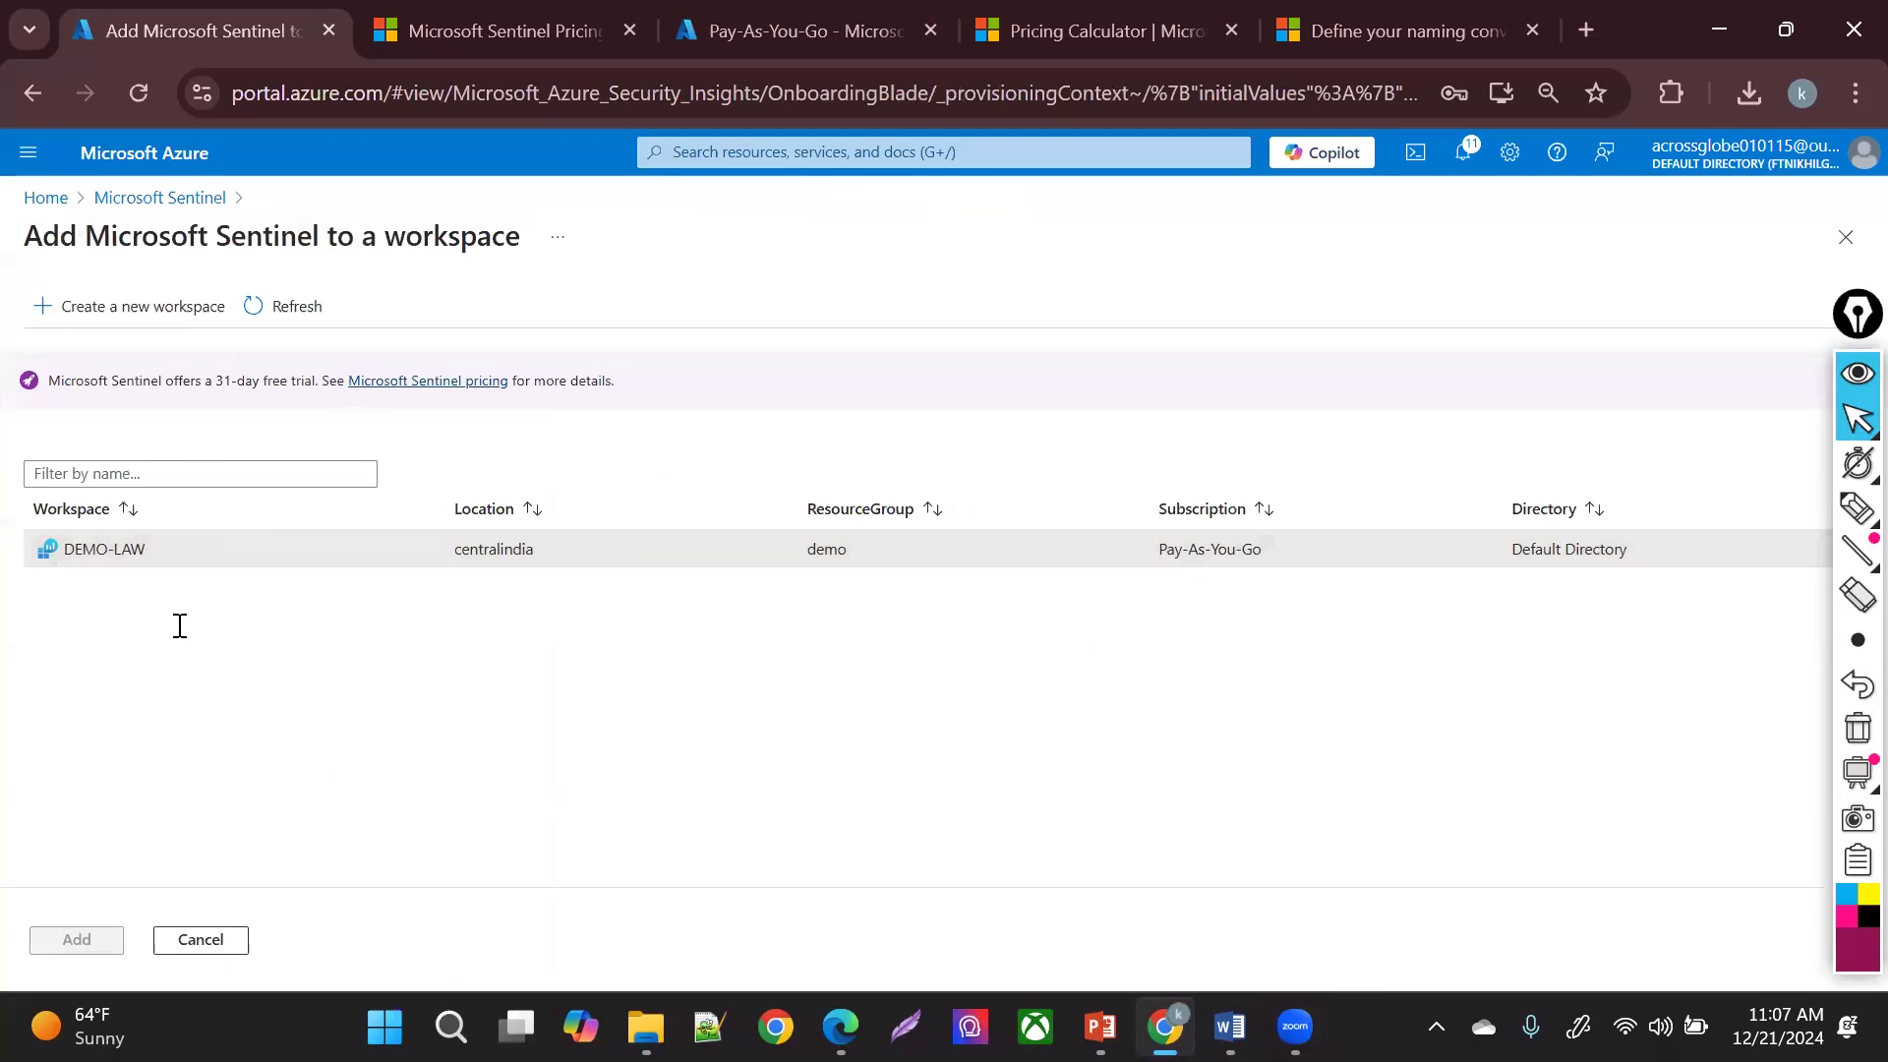
{"action": "left_click", "coordinate": [160, 199]}
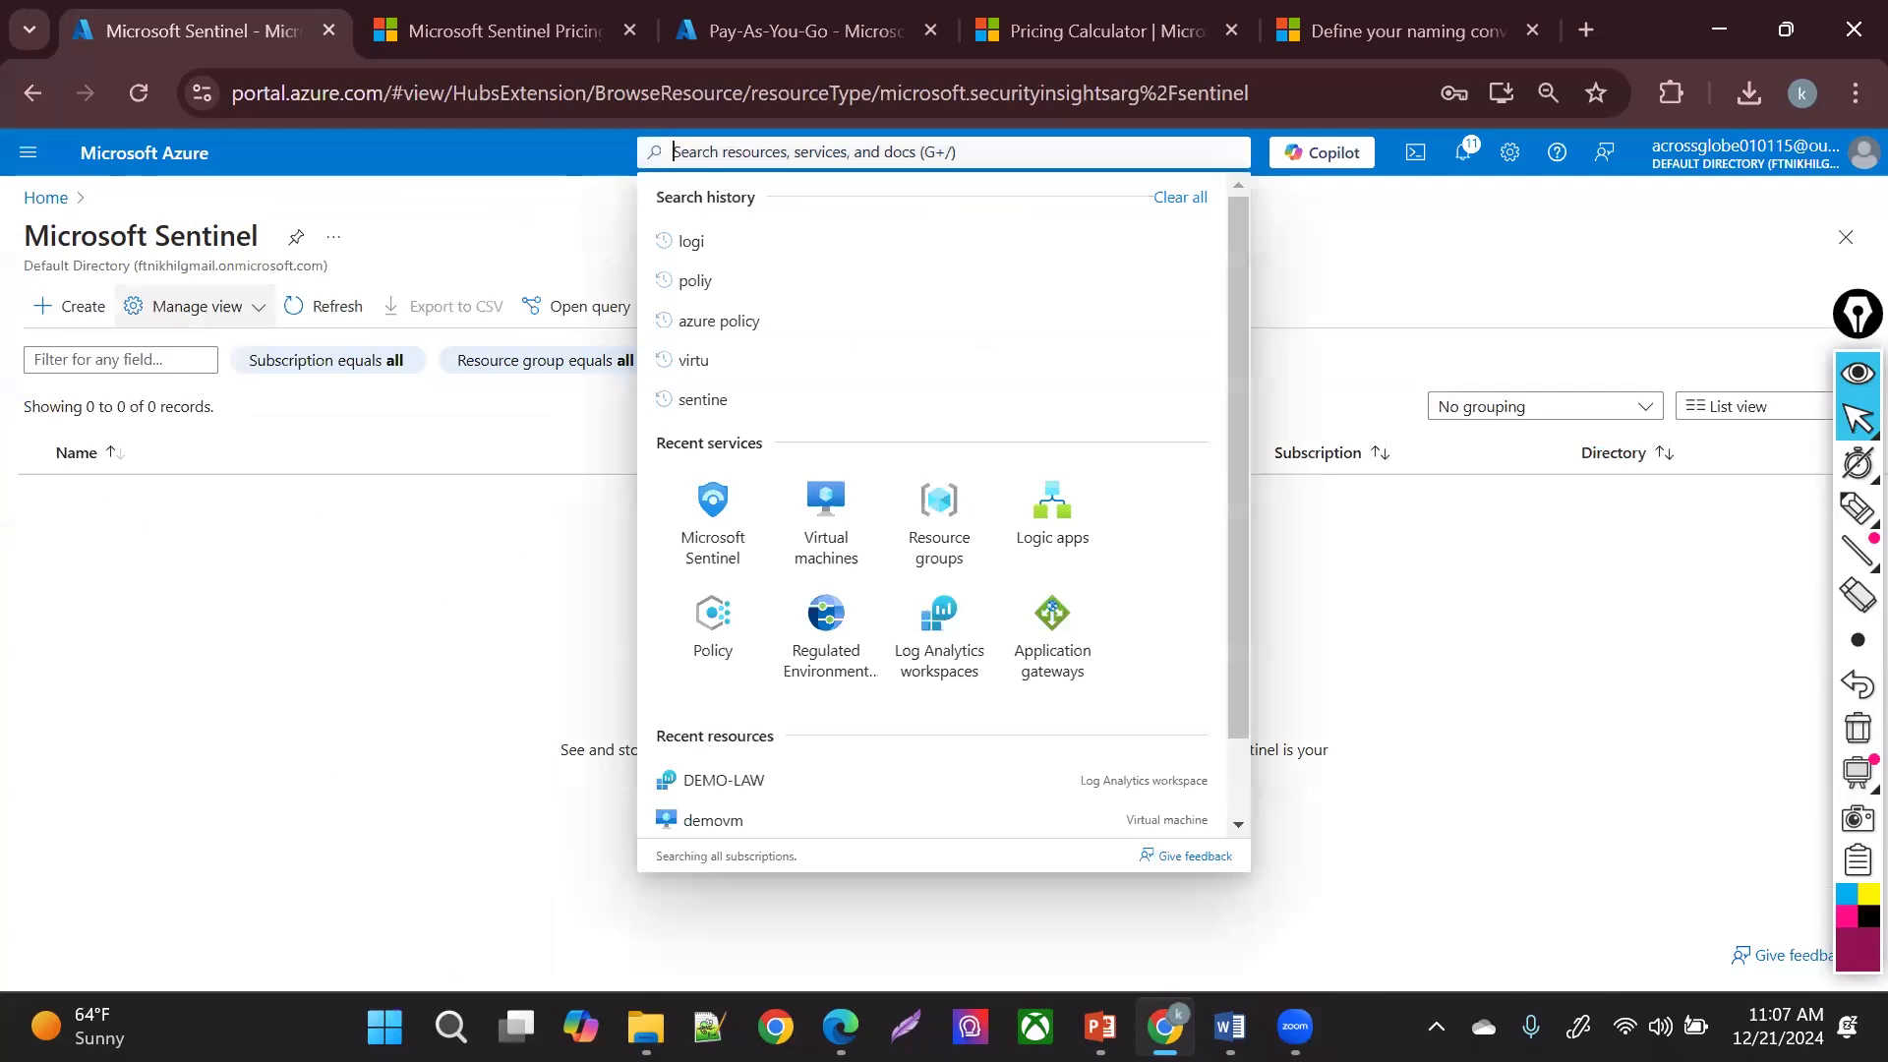
{"action": "left_click", "coordinate": [320, 306]}
{"action": "left_click", "coordinate": [138, 494]}
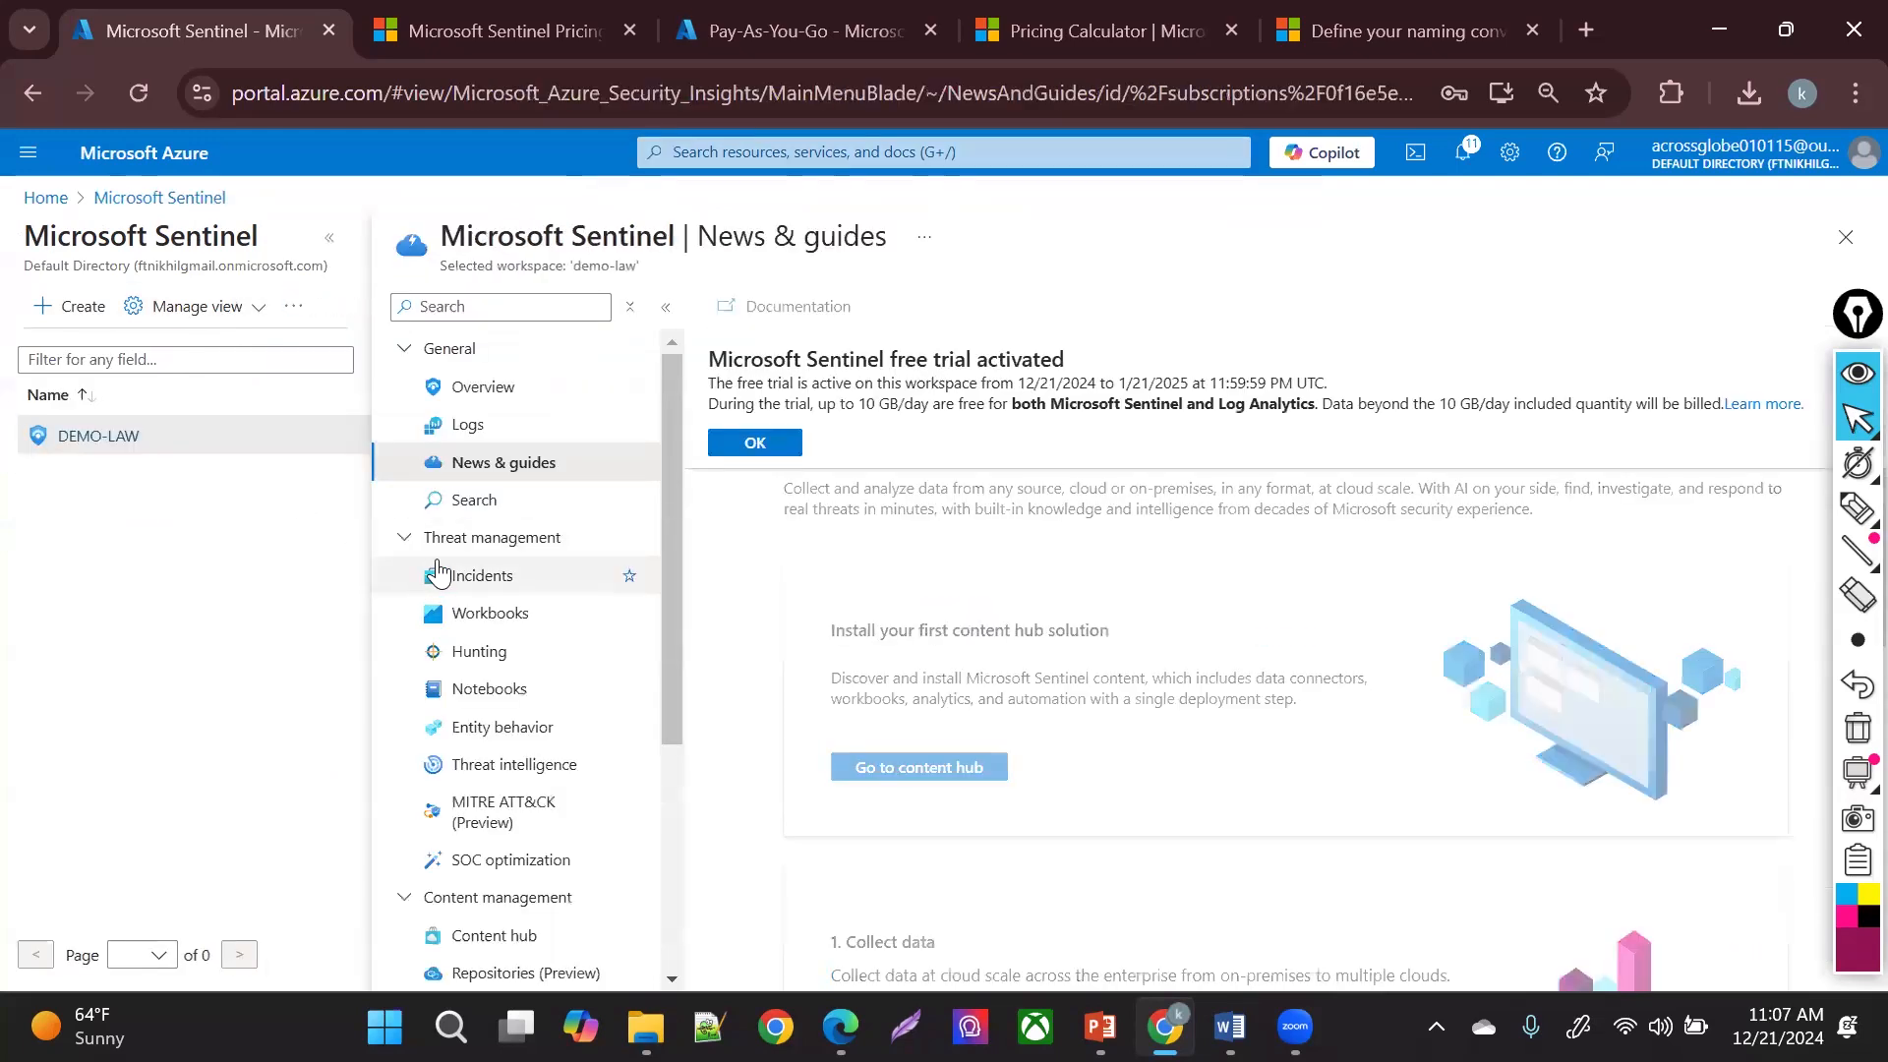
{"action": "left_click", "coordinate": [736, 447]}
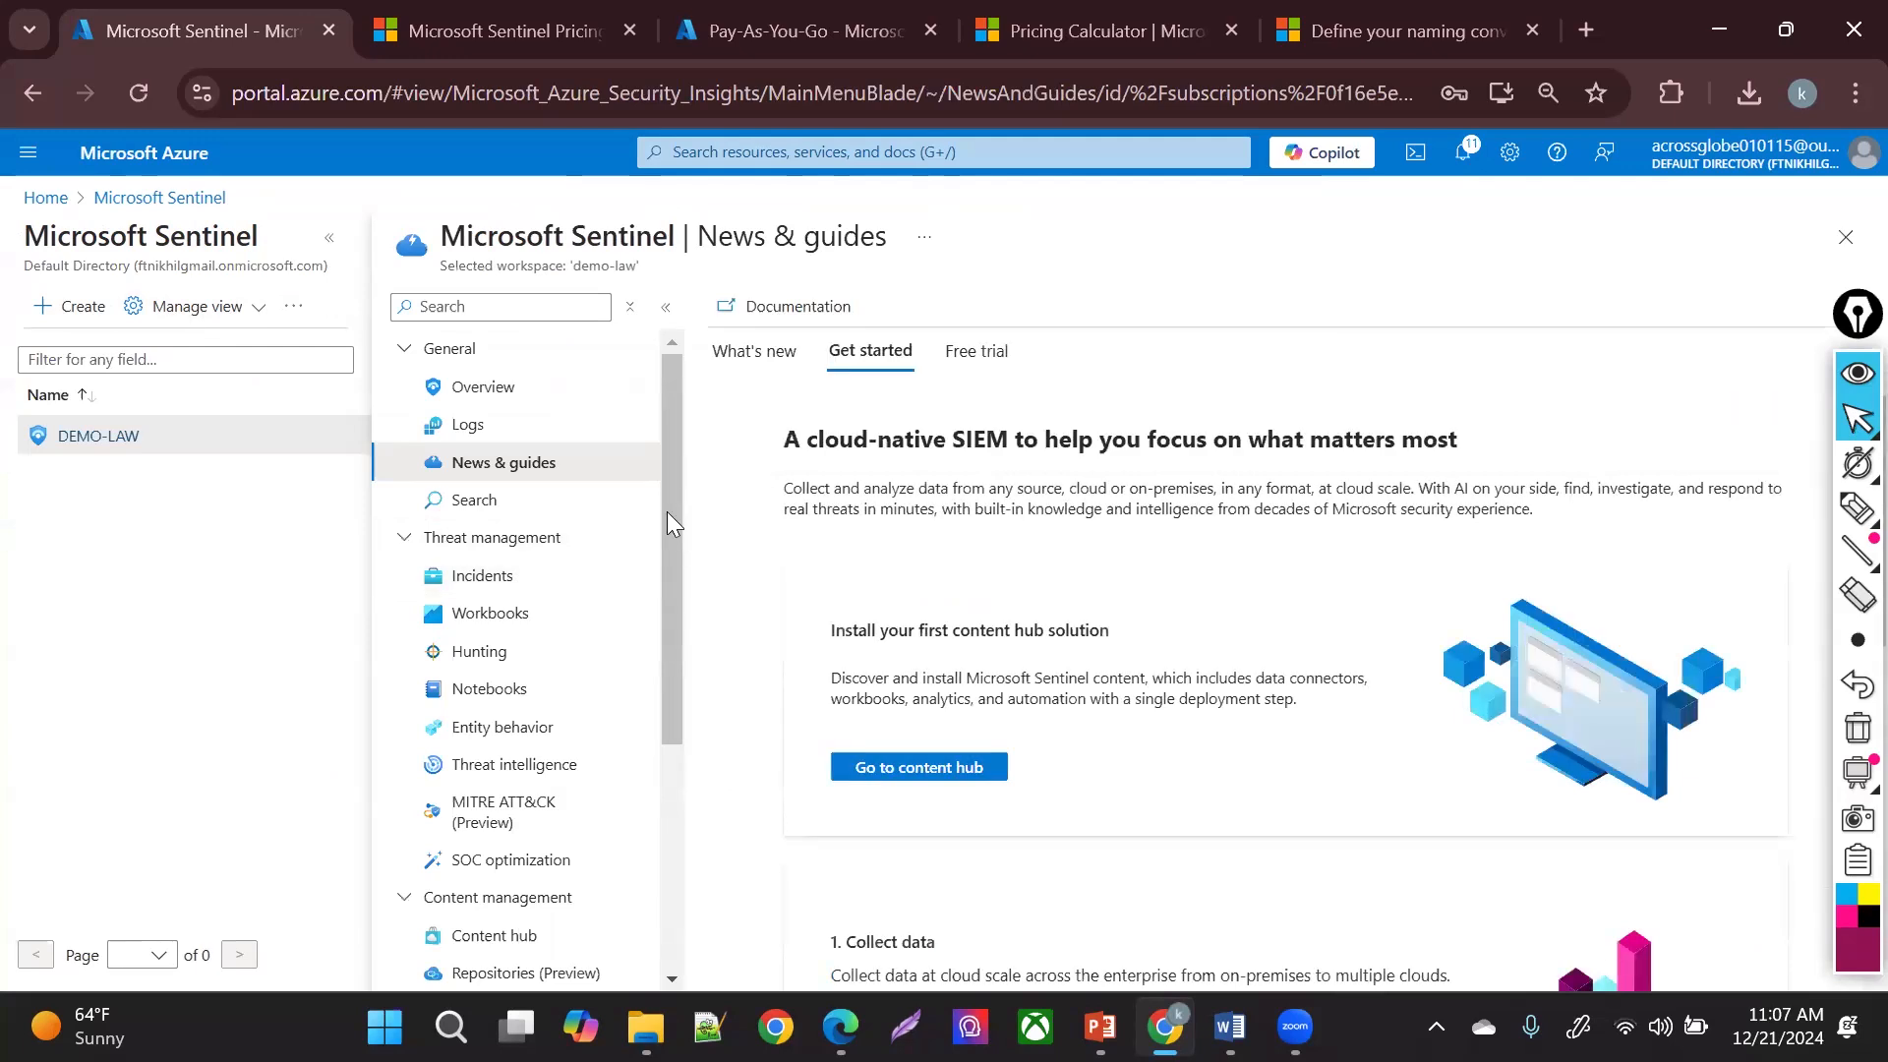
- Search the workspace's content hub for checkpo and open the installed Check Point solution for management
{"action": "left_click", "coordinate": [480, 912]}
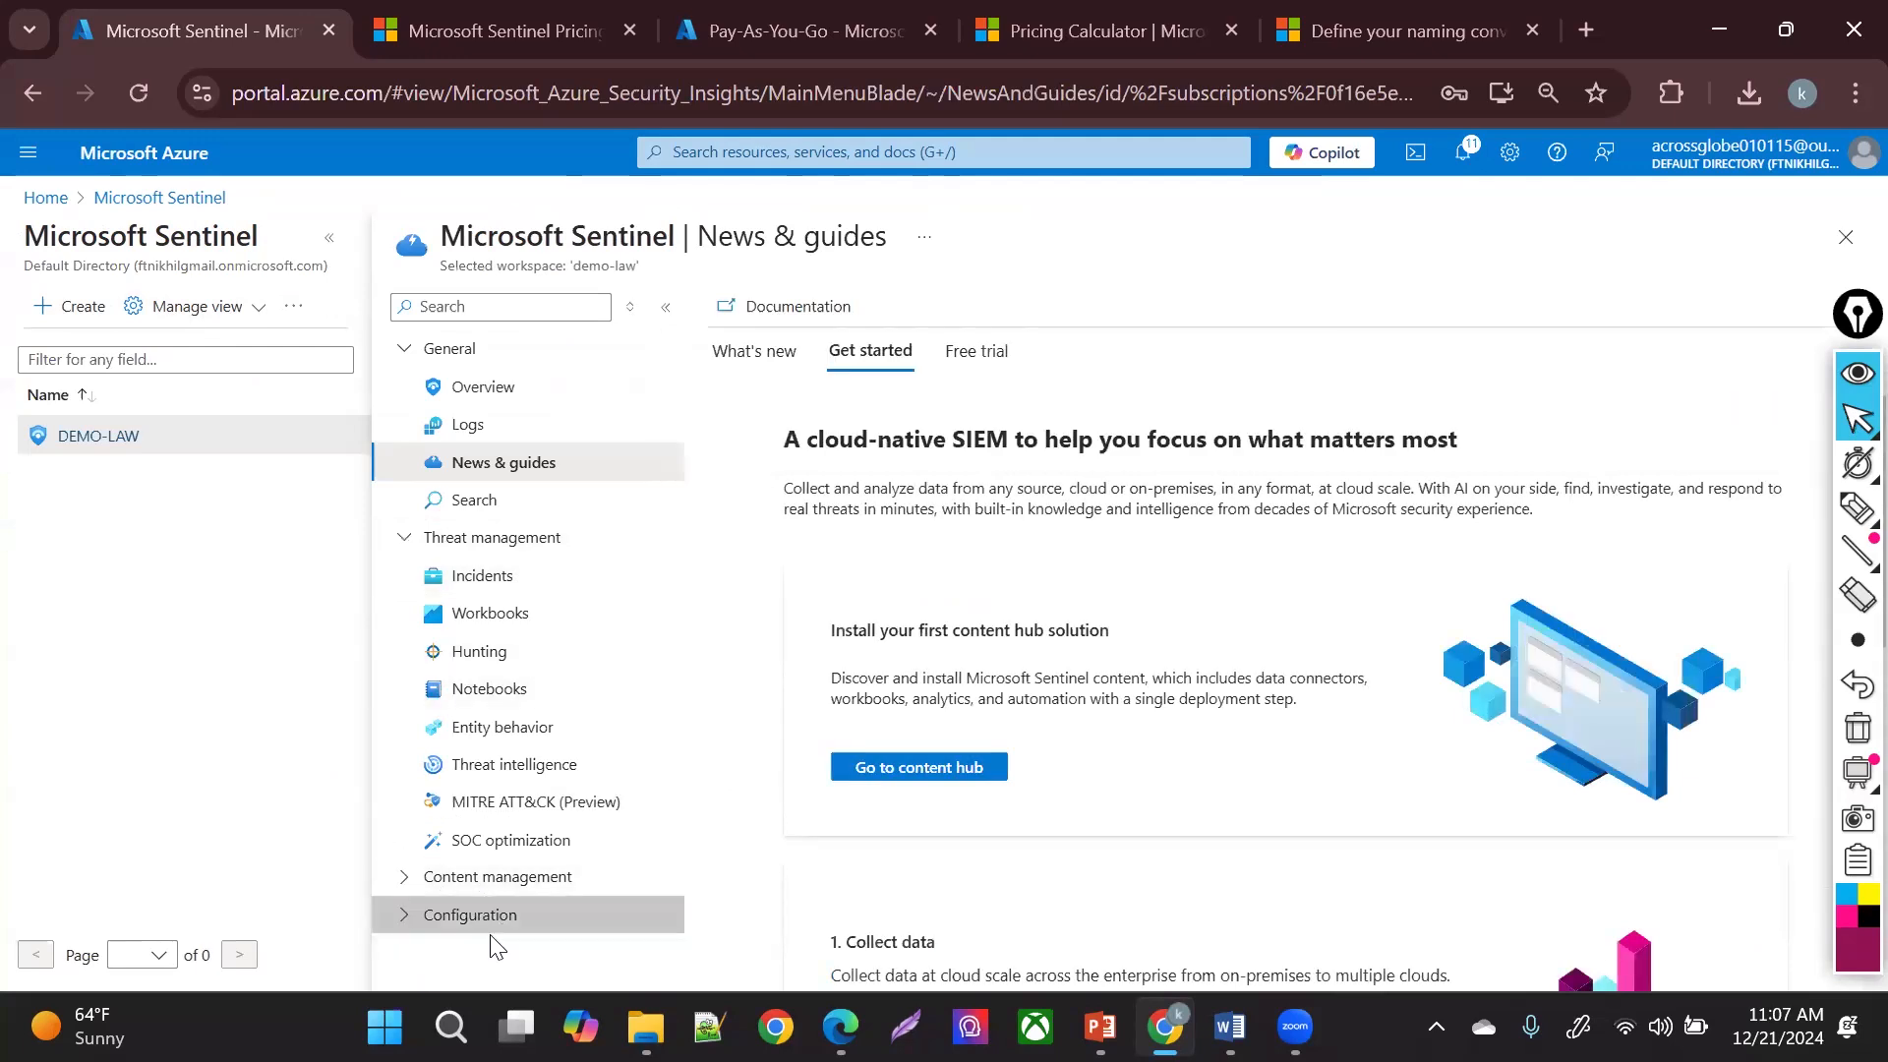
{"action": "left_click", "coordinate": [457, 897]}
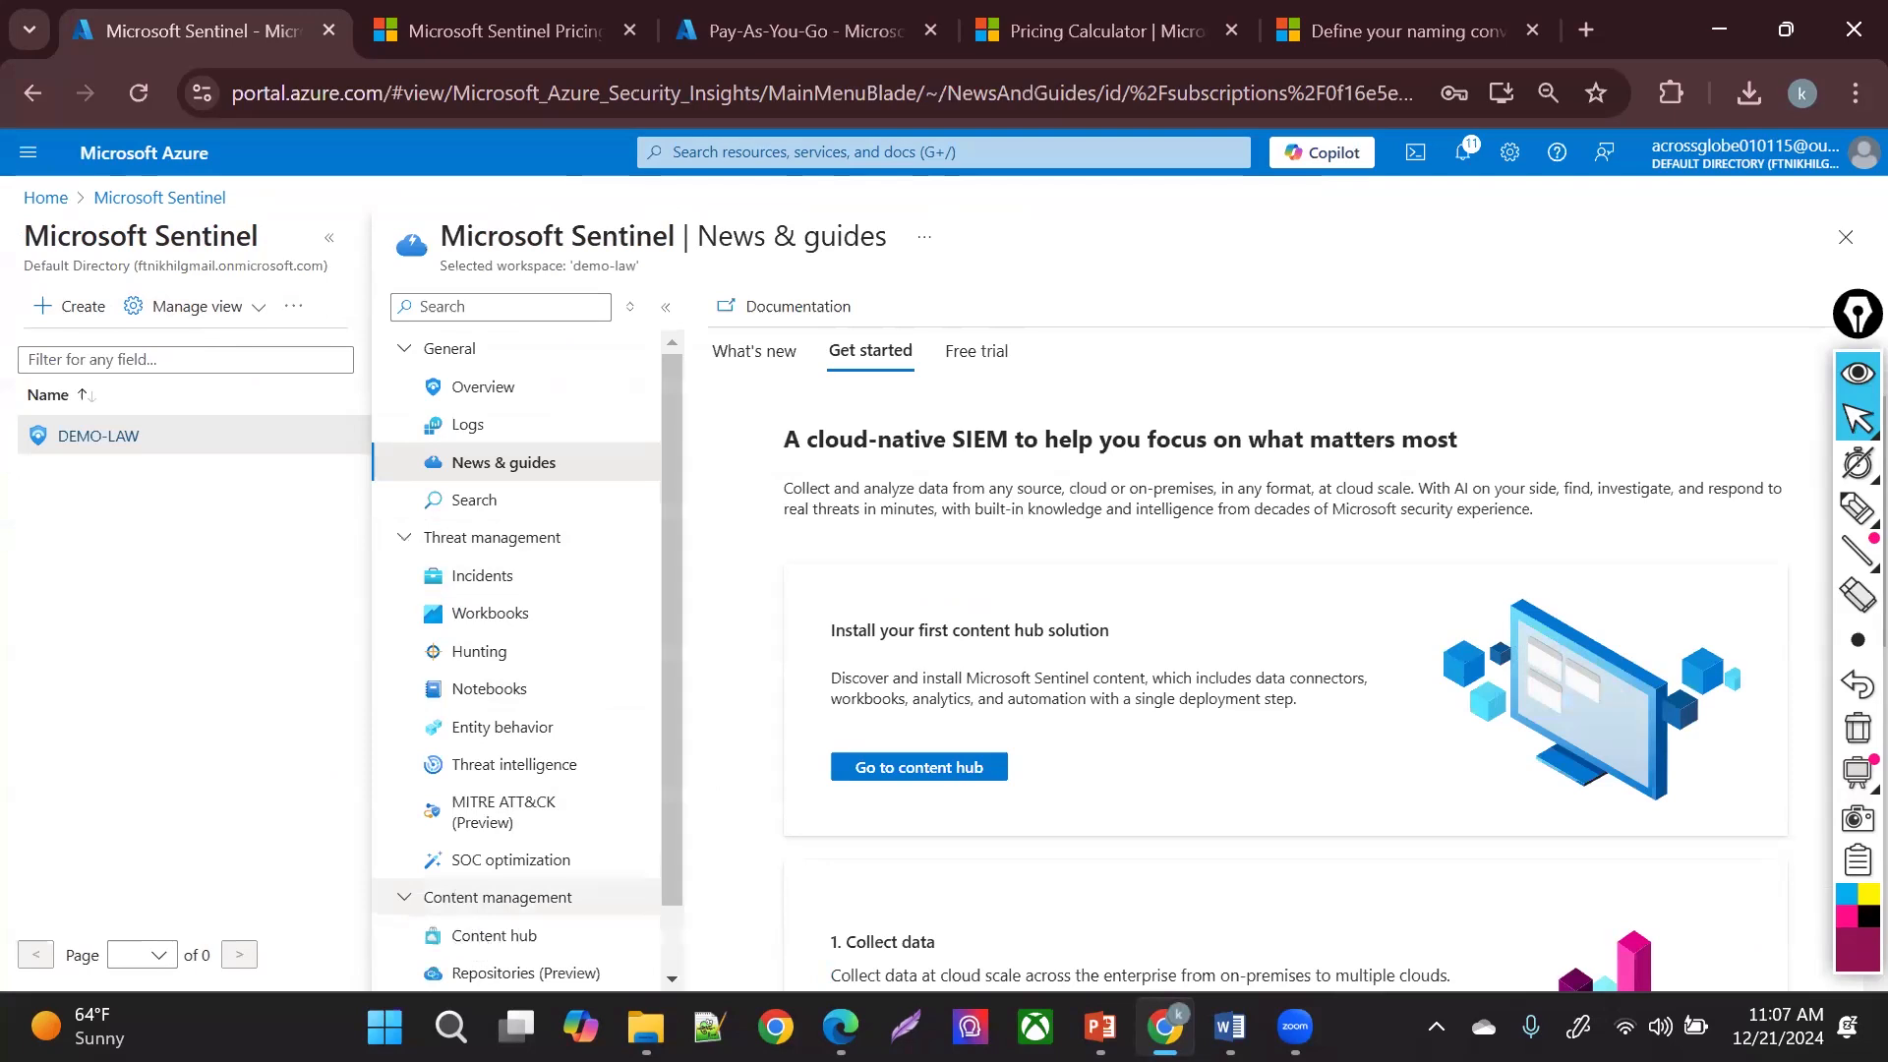
{"action": "left_click", "coordinate": [466, 935]}
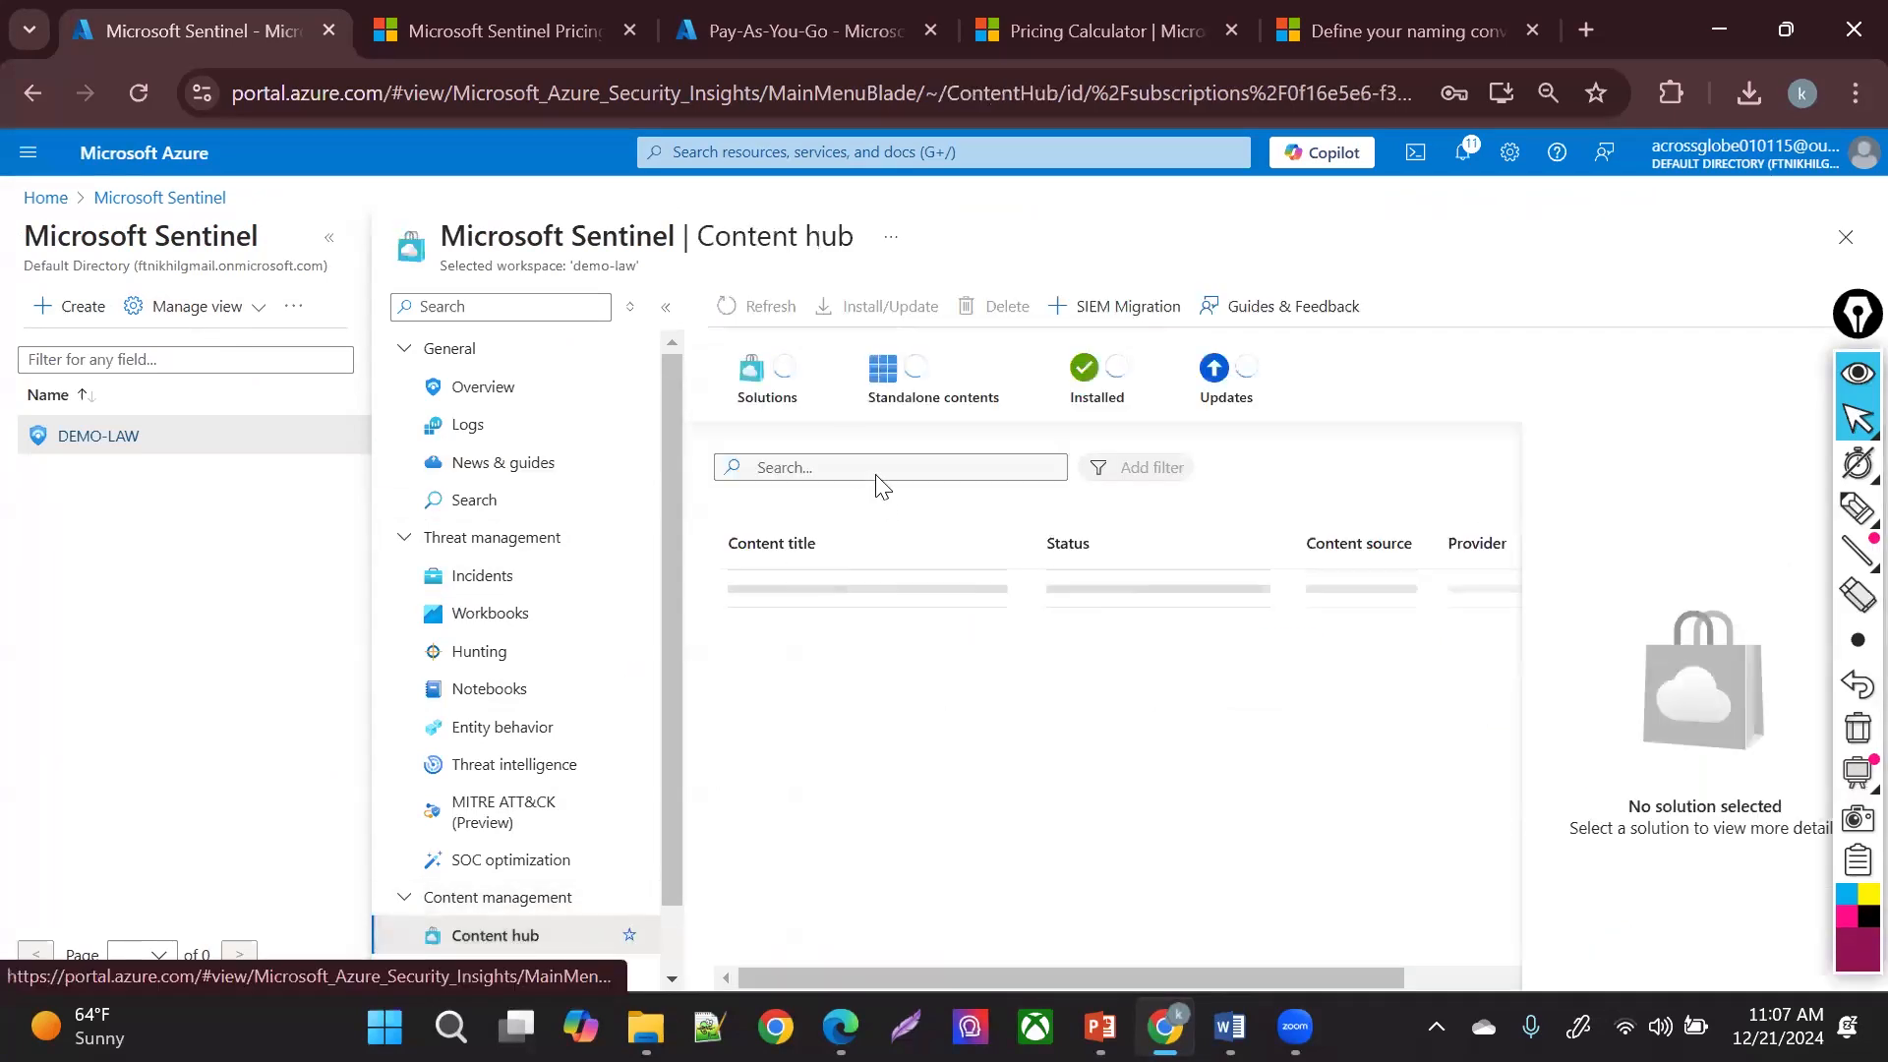
{"action": "left_click", "coordinate": [880, 460]}
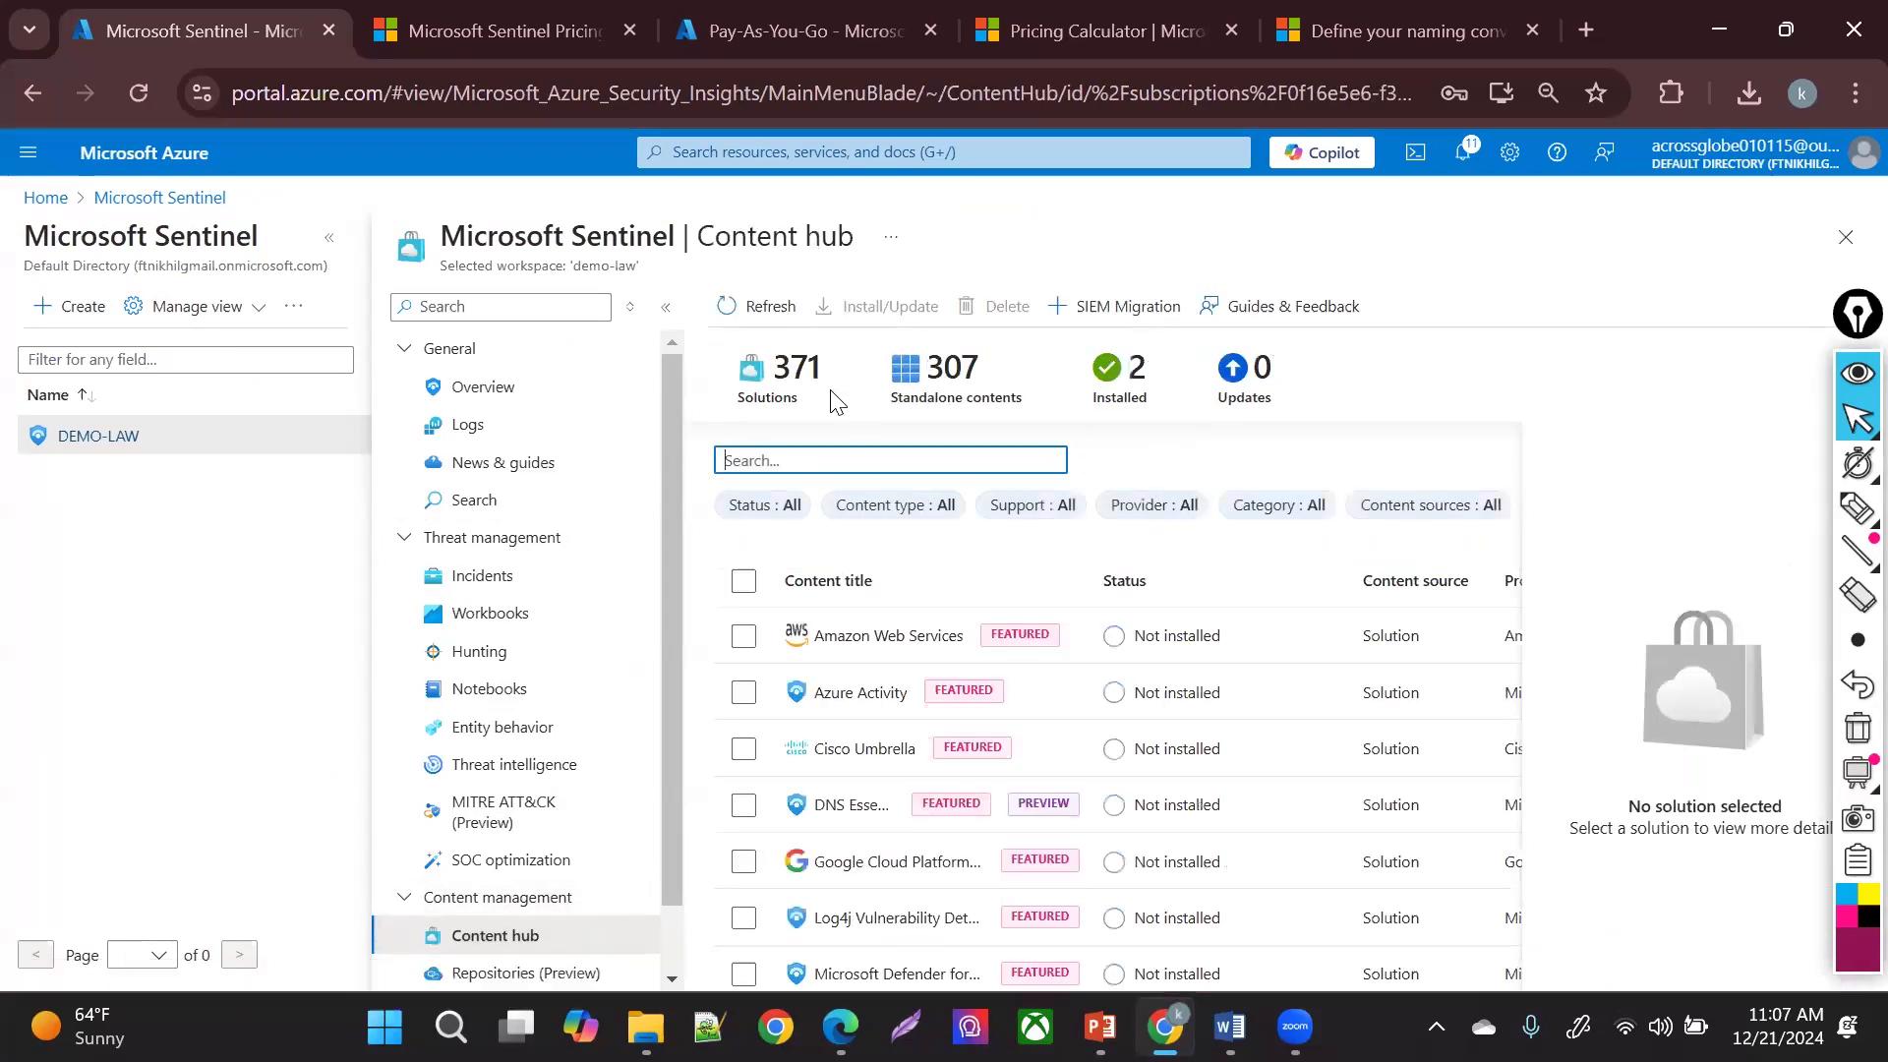
{"action": "type", "text": "checkpo"}
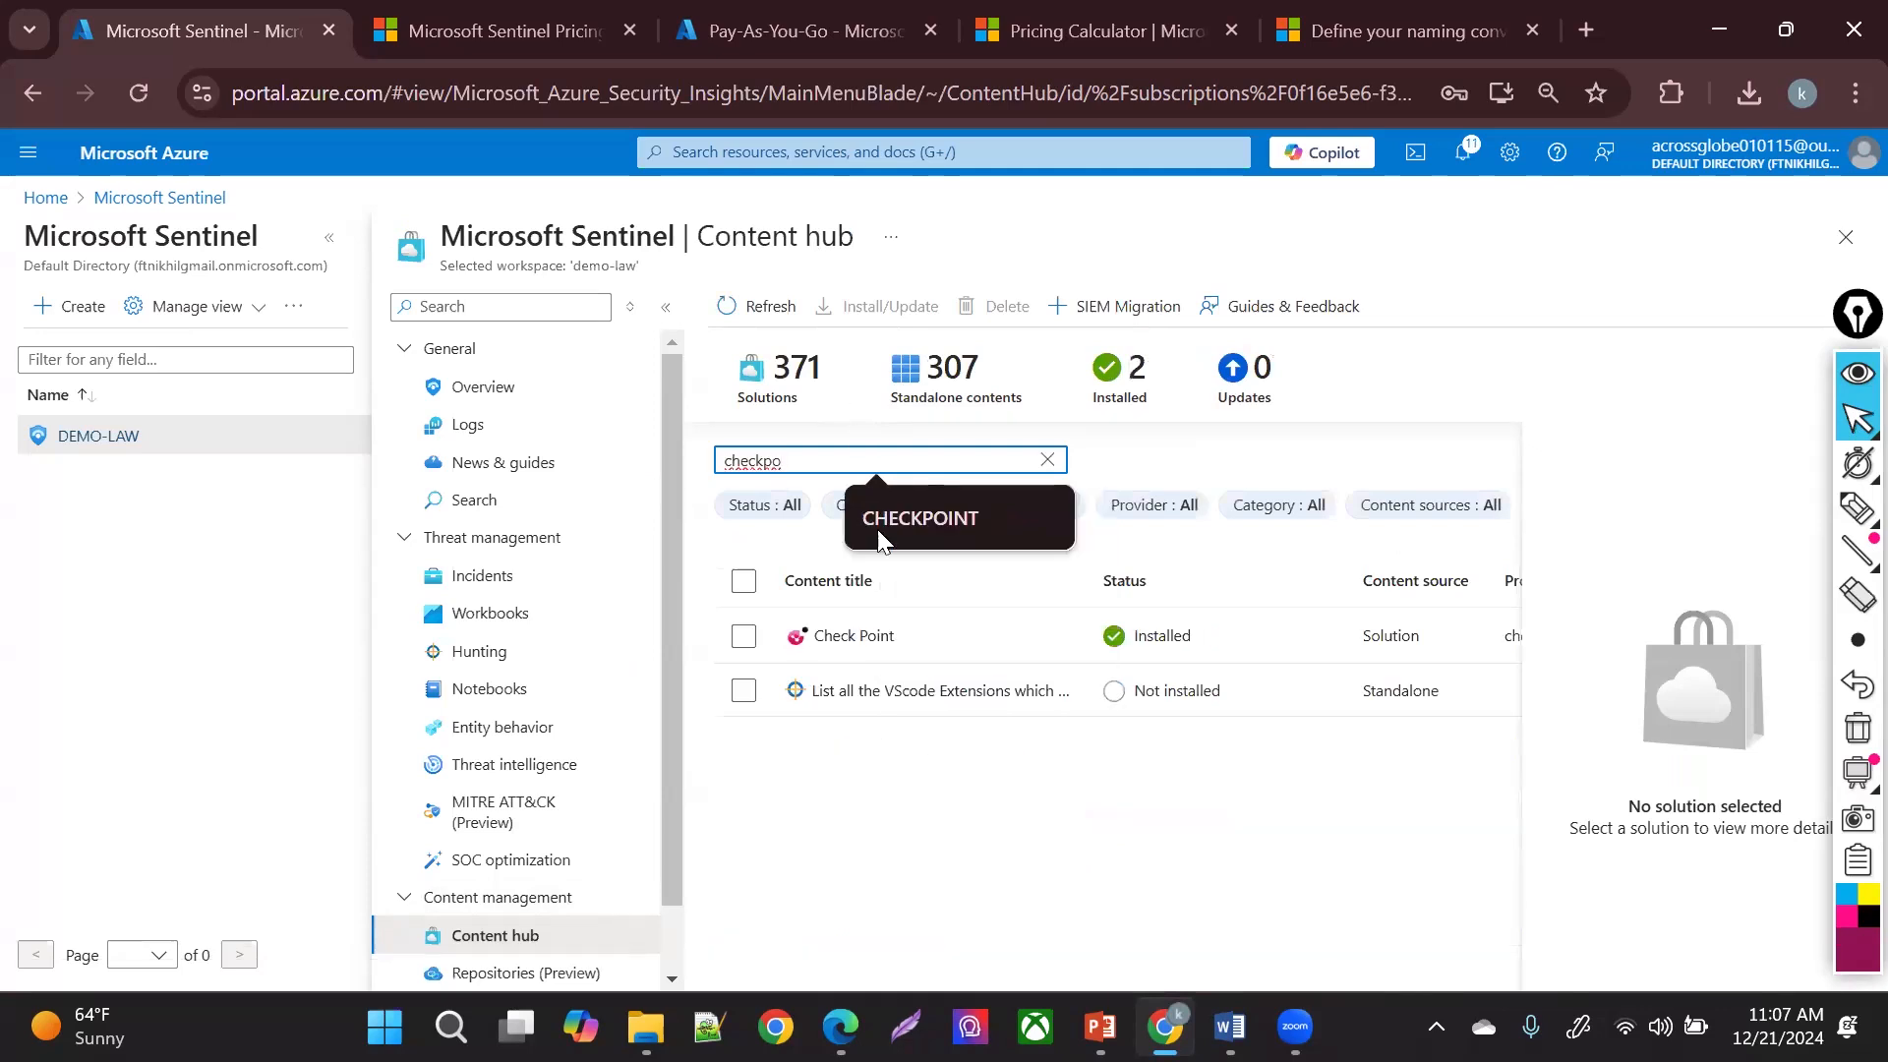
{"action": "left_click", "coordinate": [832, 649]}
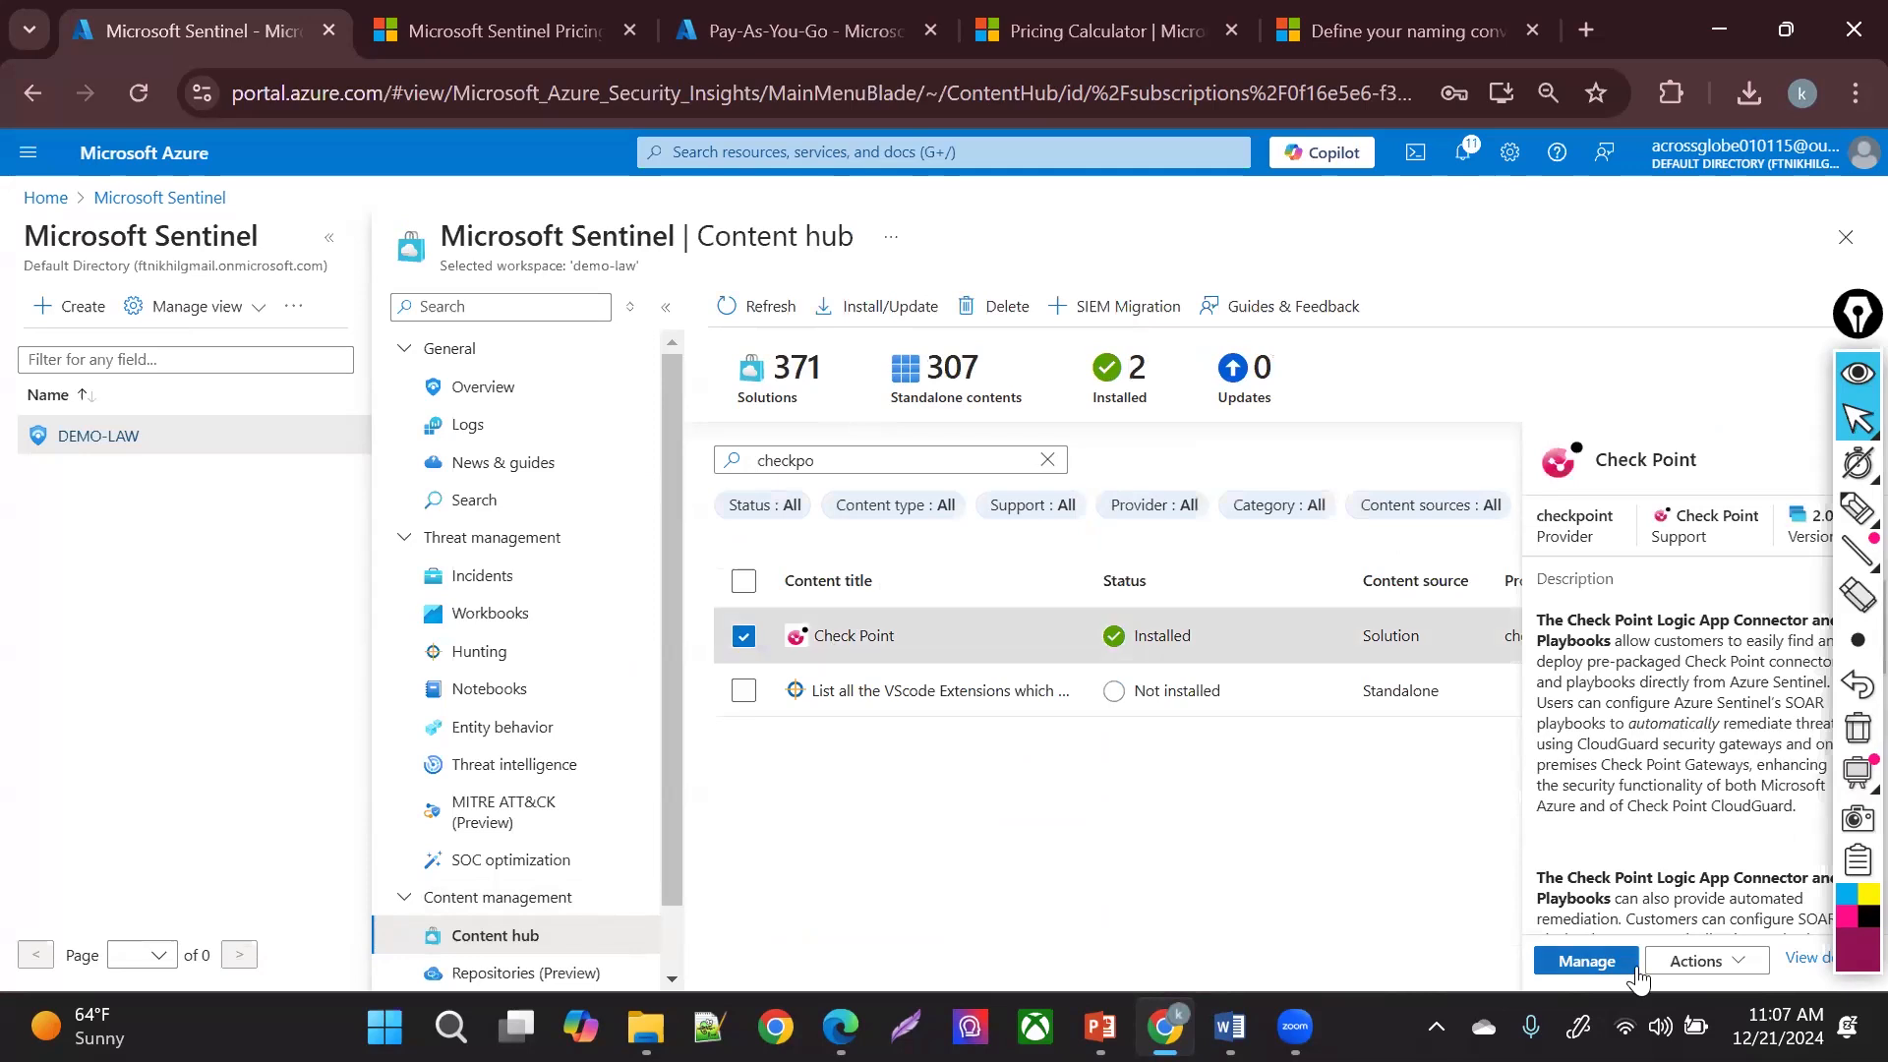
{"action": "left_click", "coordinate": [1568, 960]}
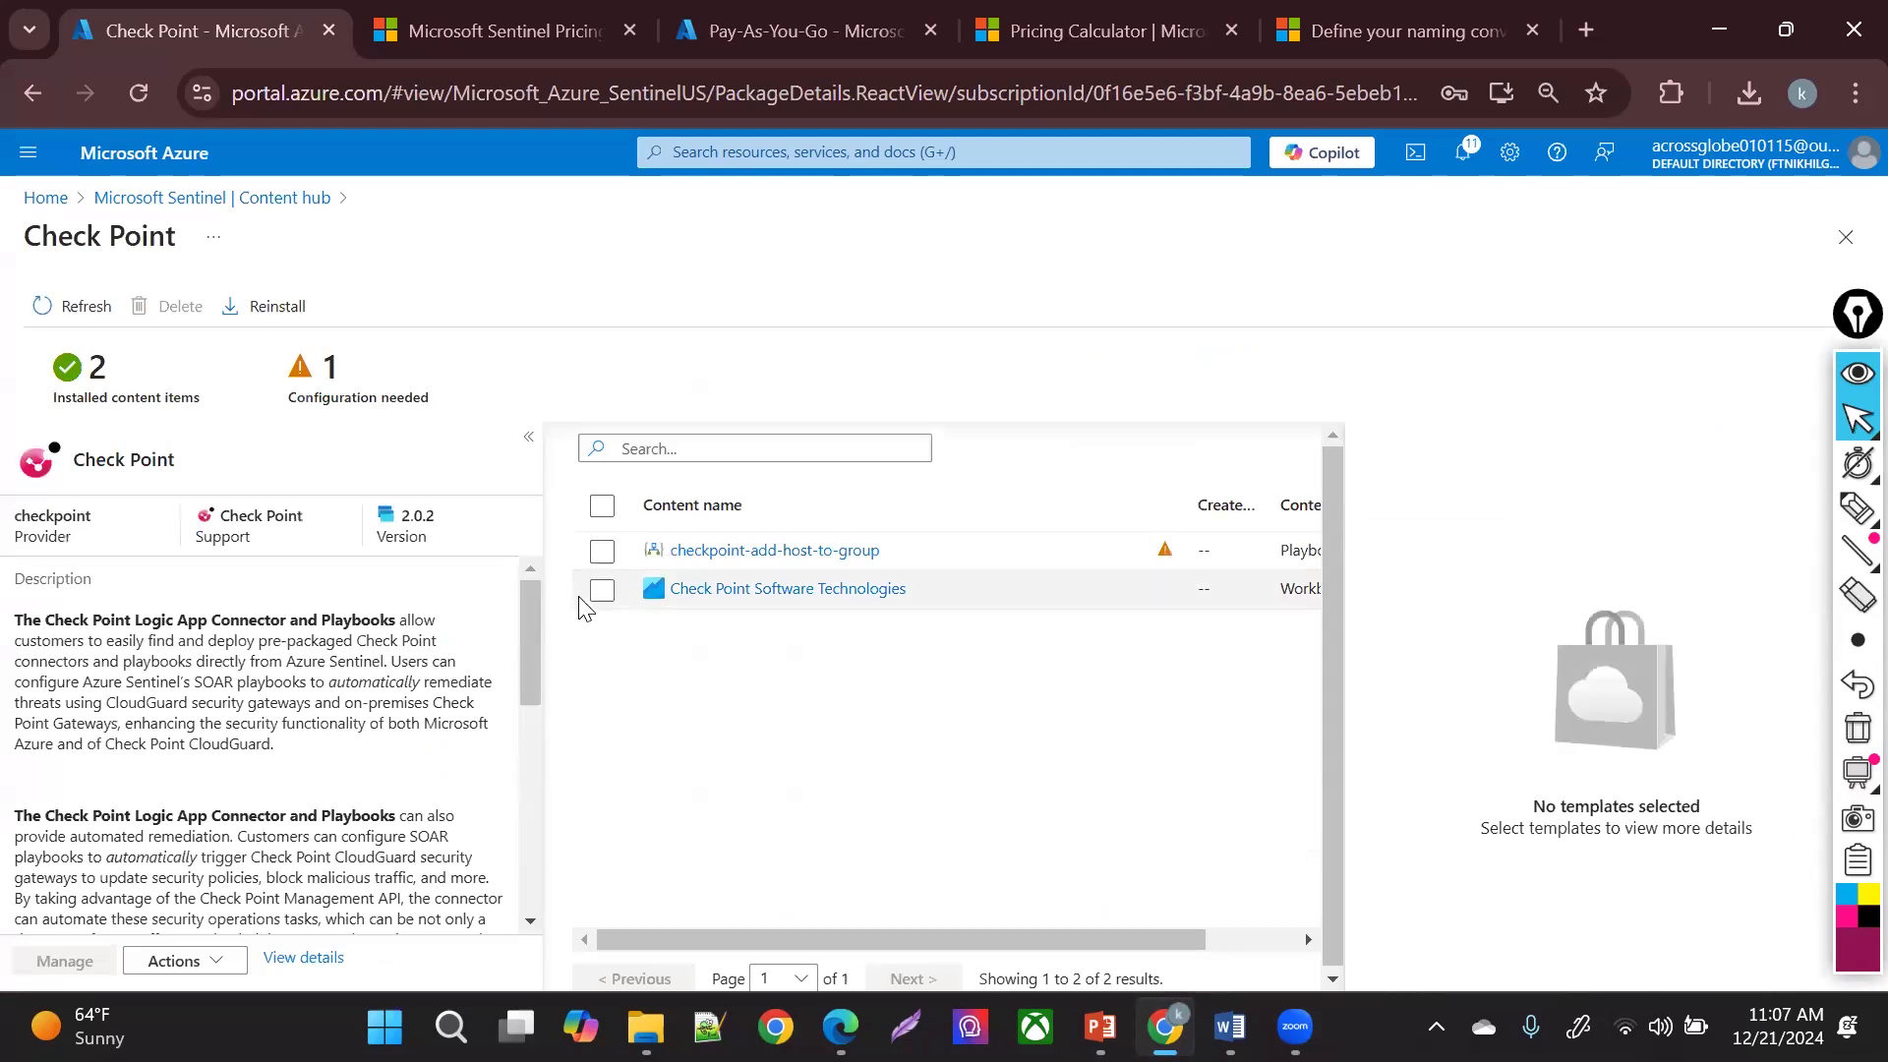
- Review the Check Point solution's content list, description, content types and the checkpoint-add-host-to-group playbook details
{"action": "left_click_drag", "start_coordinate": [891, 936], "coordinate": [1168, 936]}
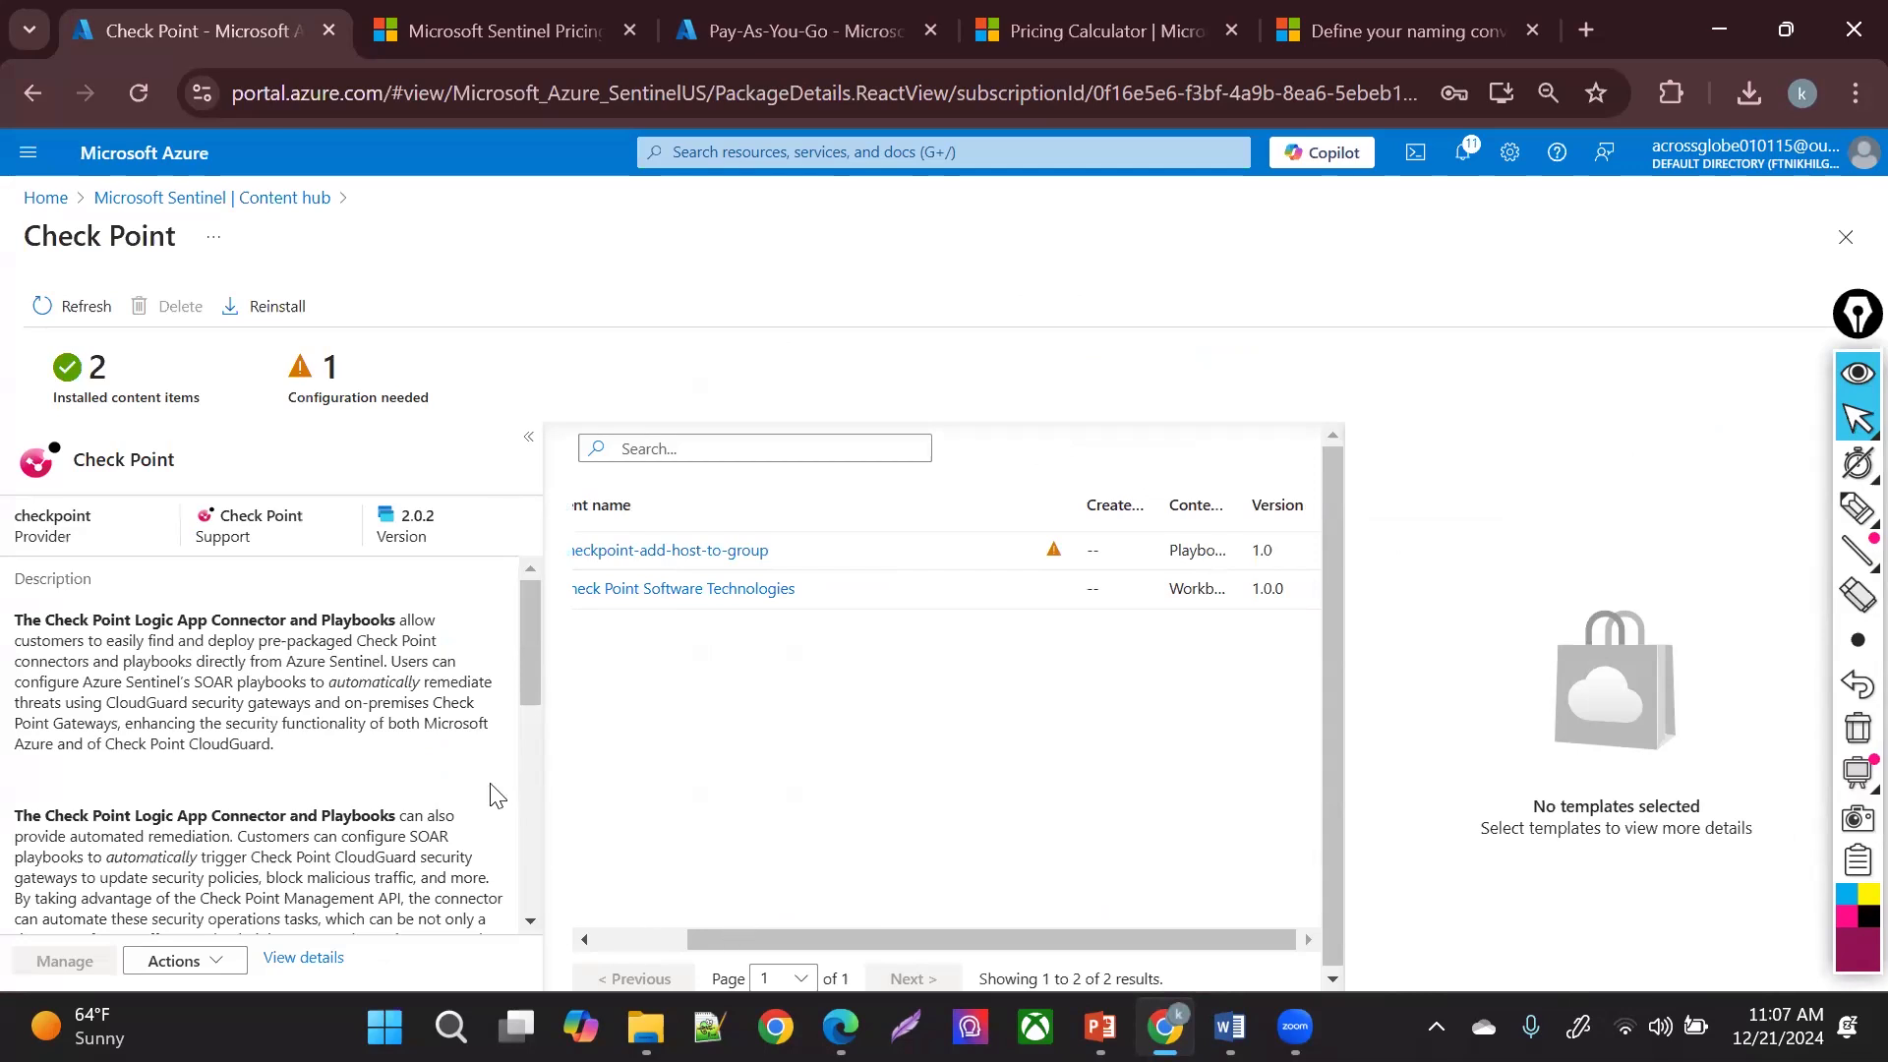
{"action": "left_click", "coordinate": [640, 939]}
{"action": "left_click_drag", "start_coordinate": [541, 667], "coordinate": [505, 897]}
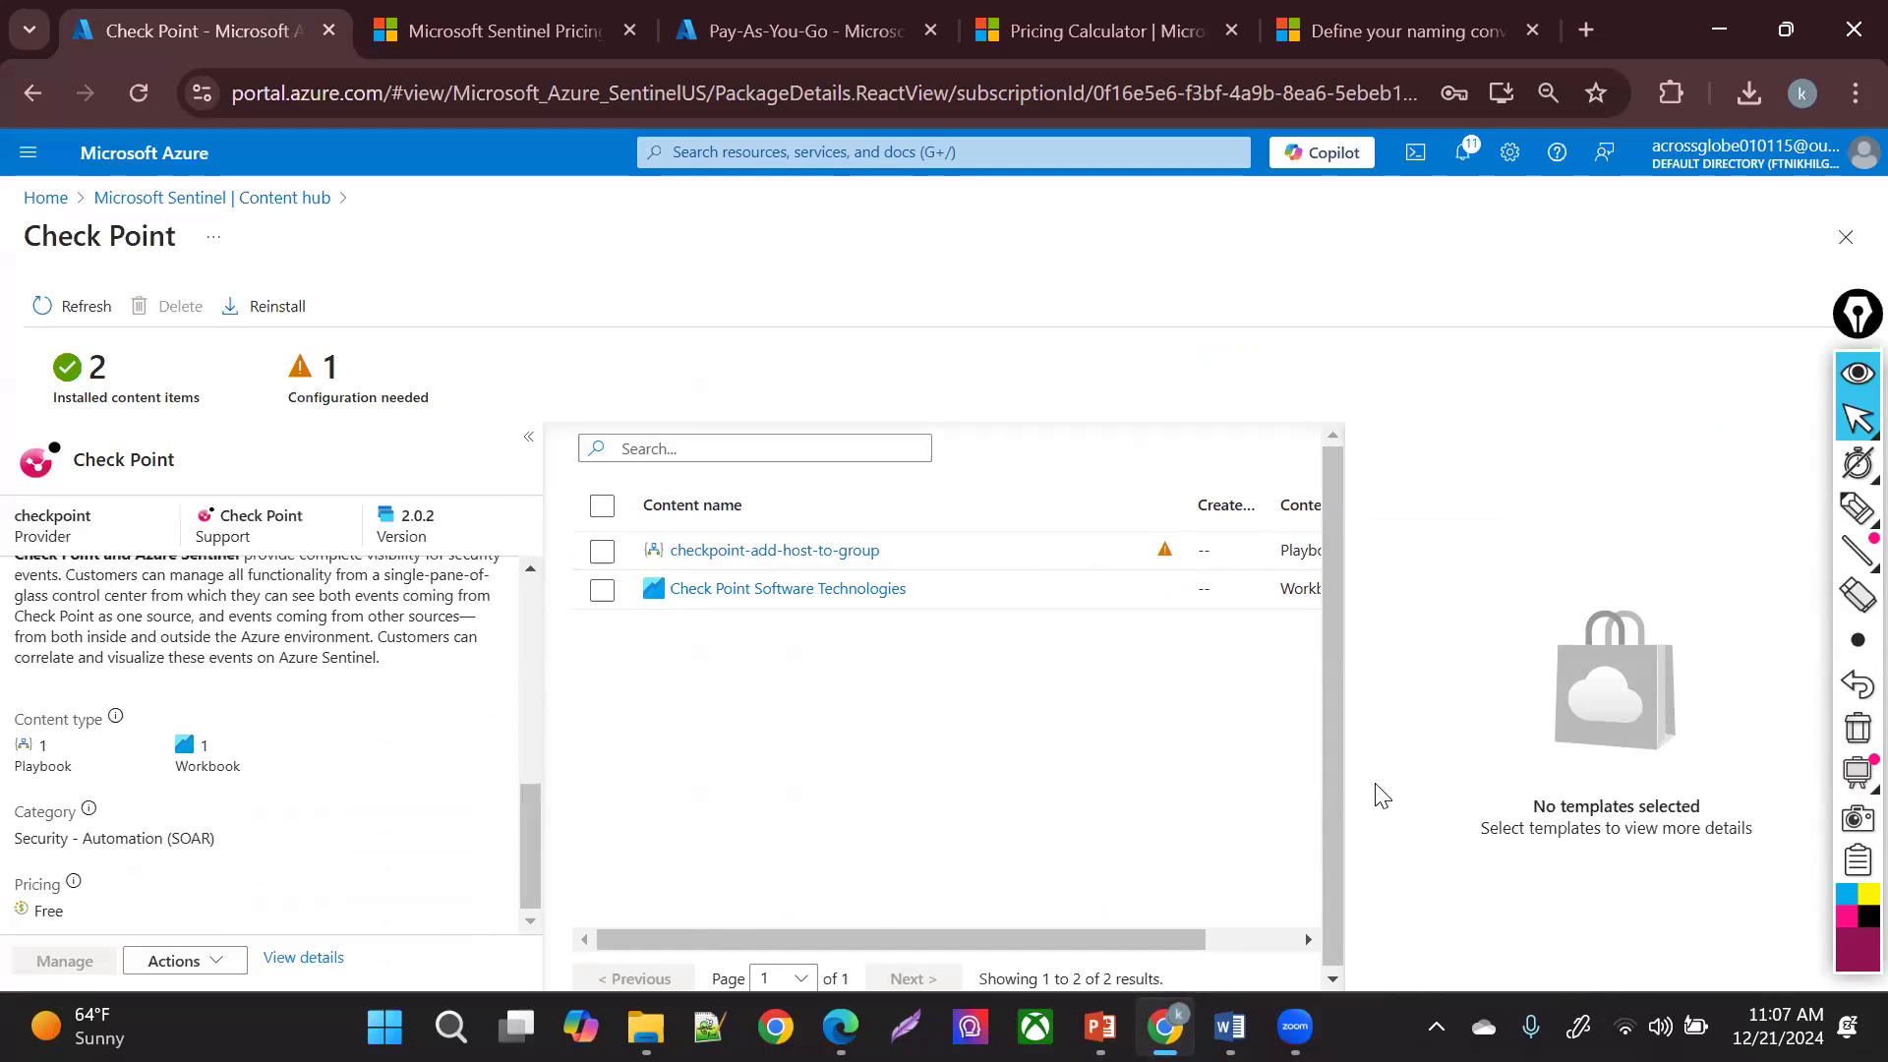
{"action": "left_click", "coordinate": [602, 553]}
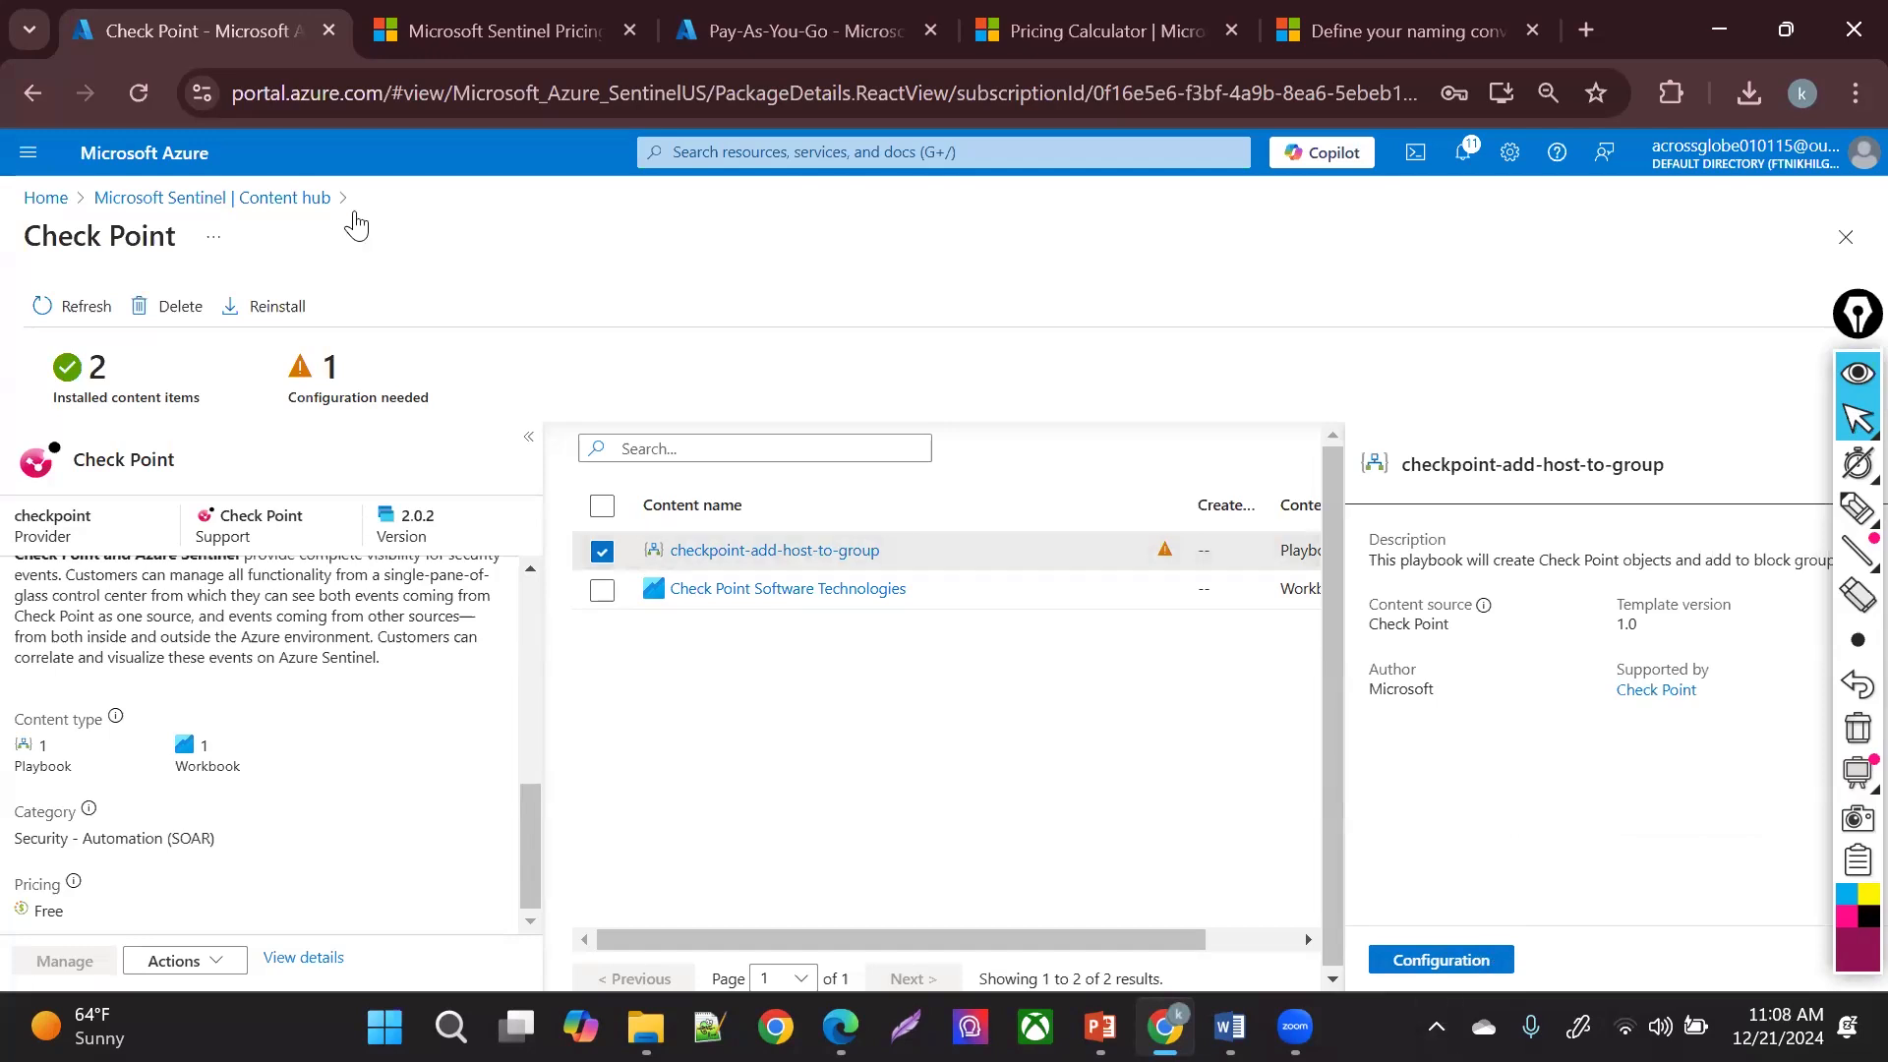
- Return to the content hub and search its solutions for waf
{"action": "left_click", "coordinate": [287, 198]}
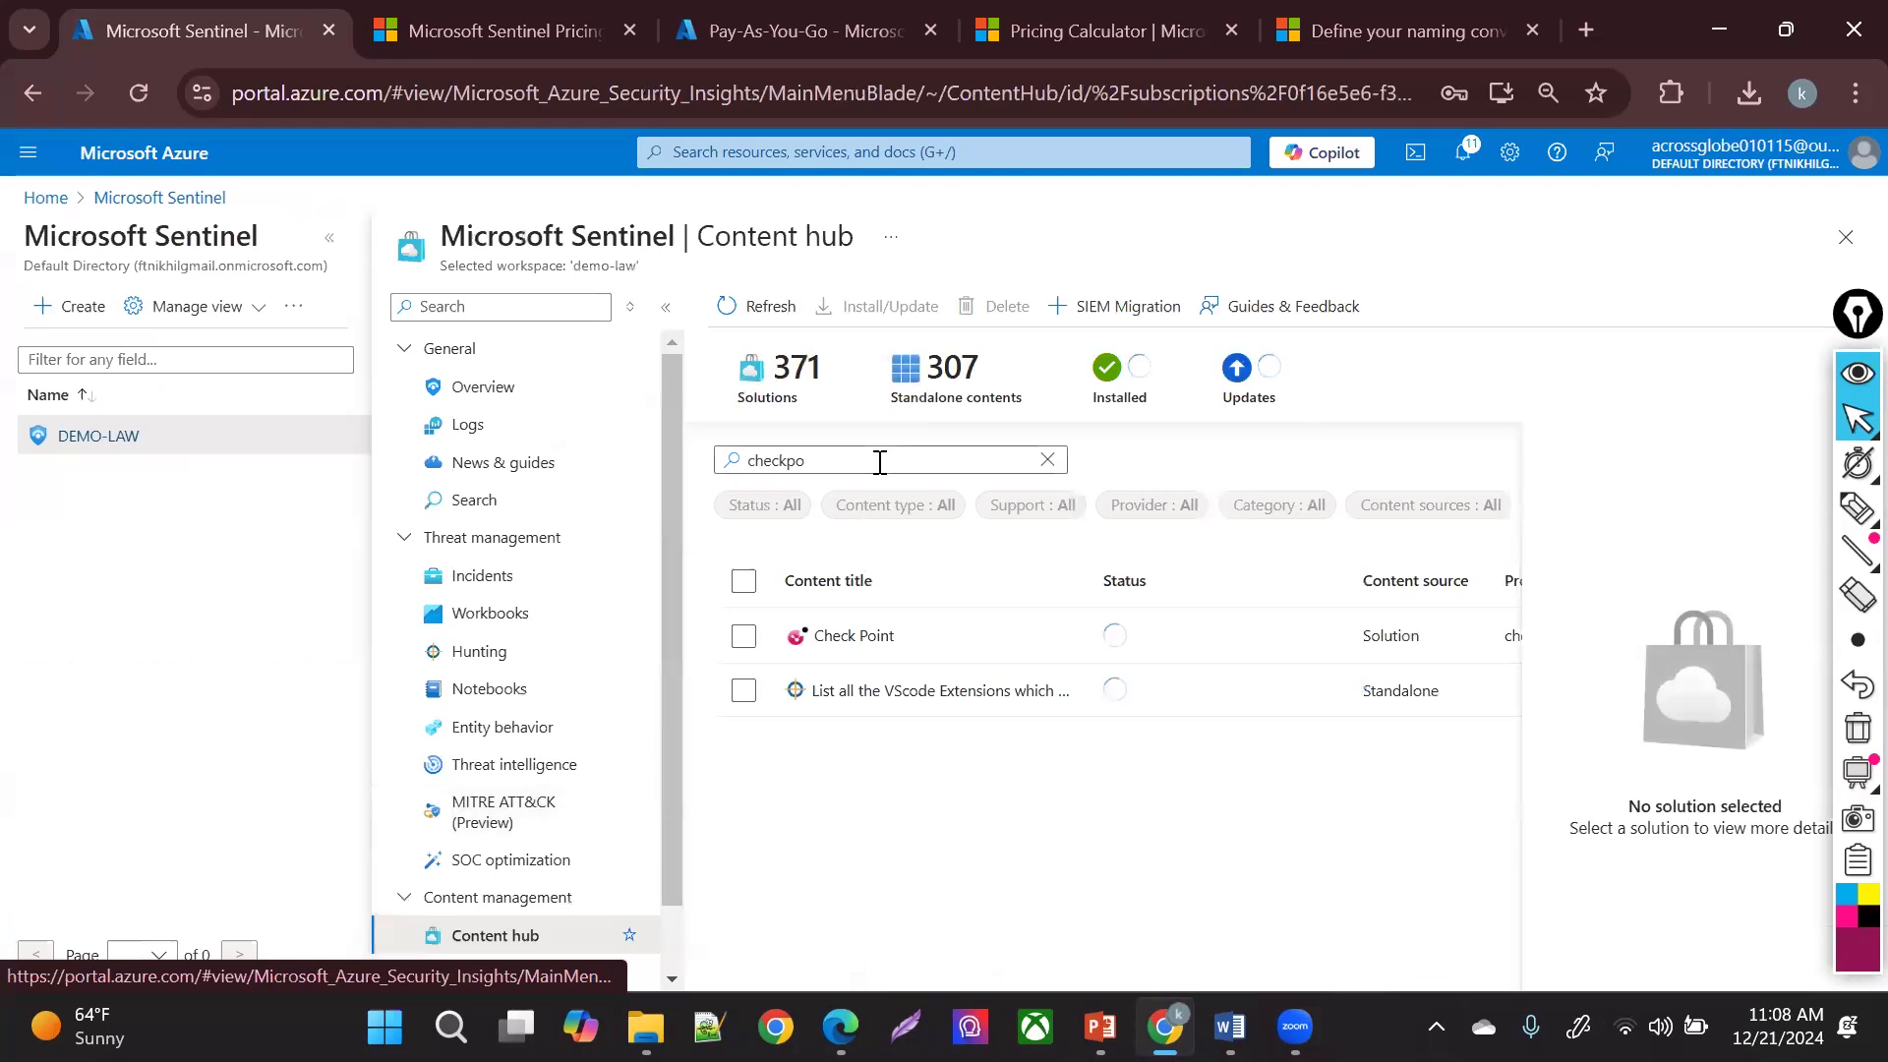
{"action": "key", "text": "ctrl+a"}
{"action": "type", "text": "waf"}
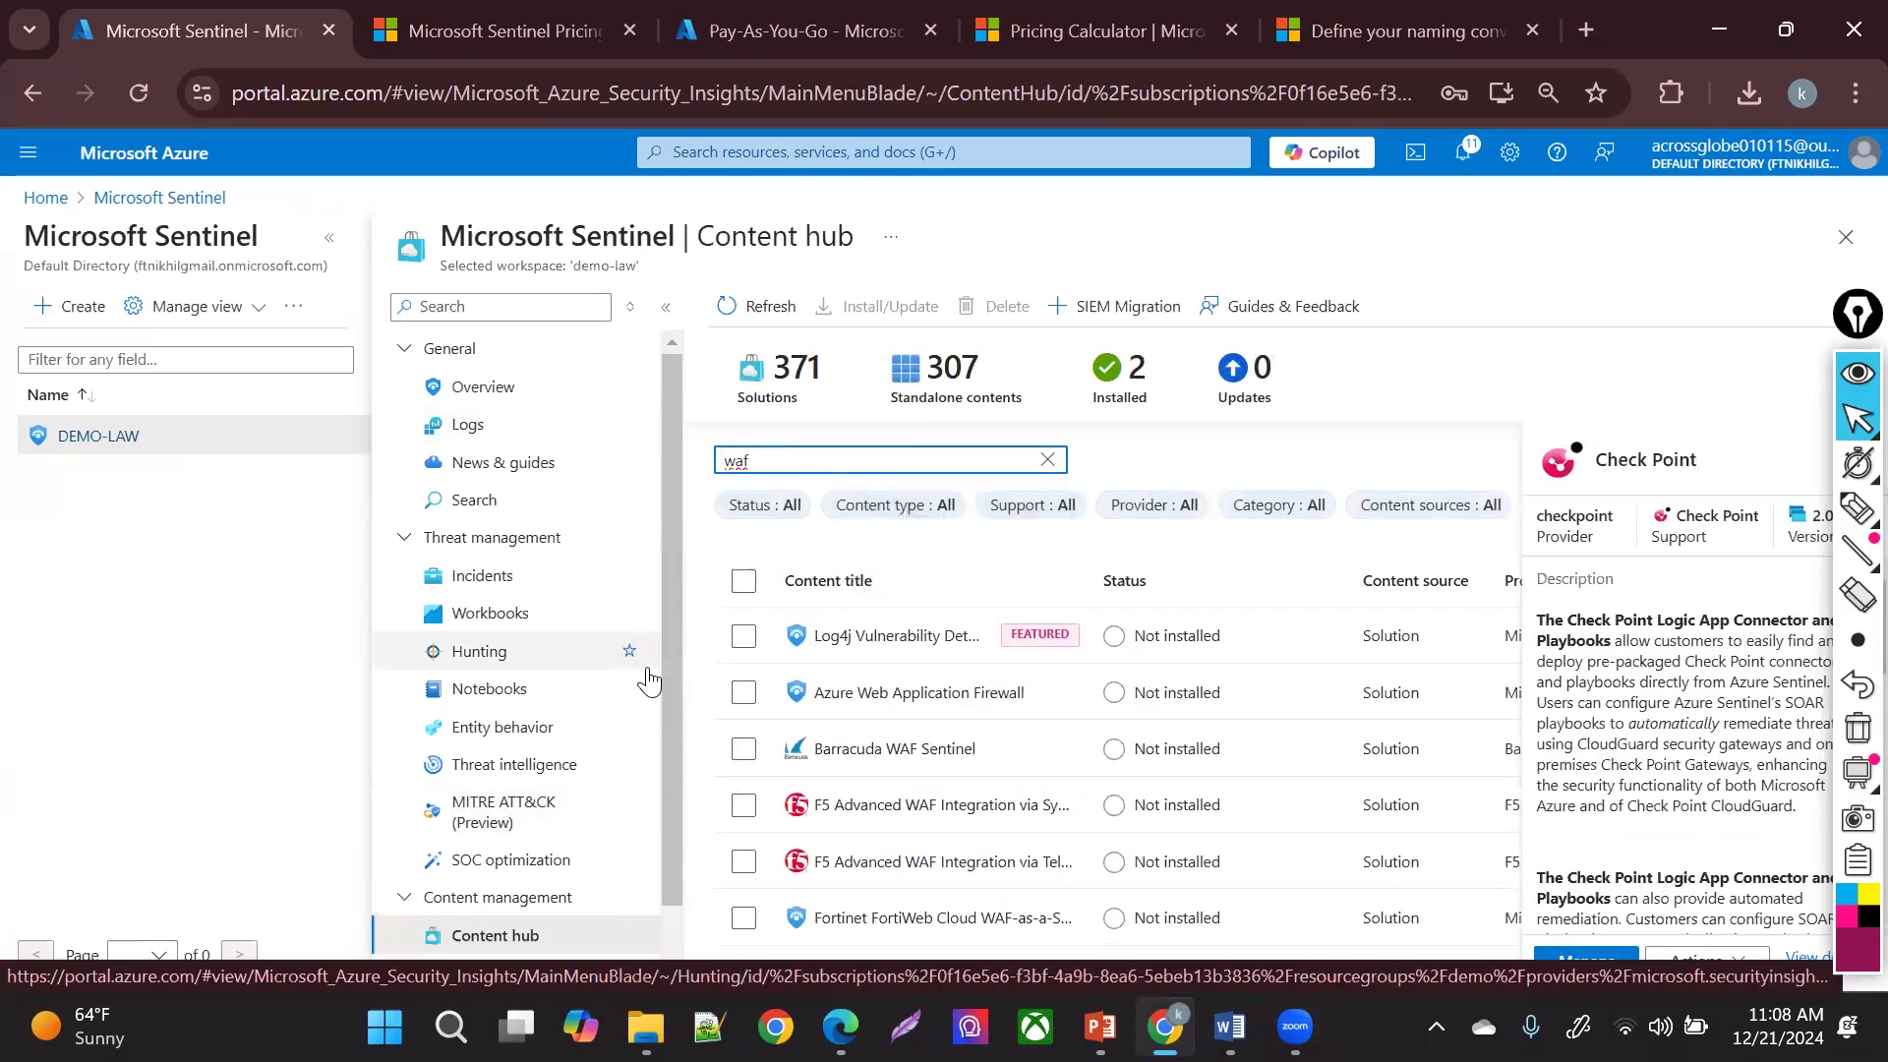
{"action": "left_click", "coordinate": [743, 748]}
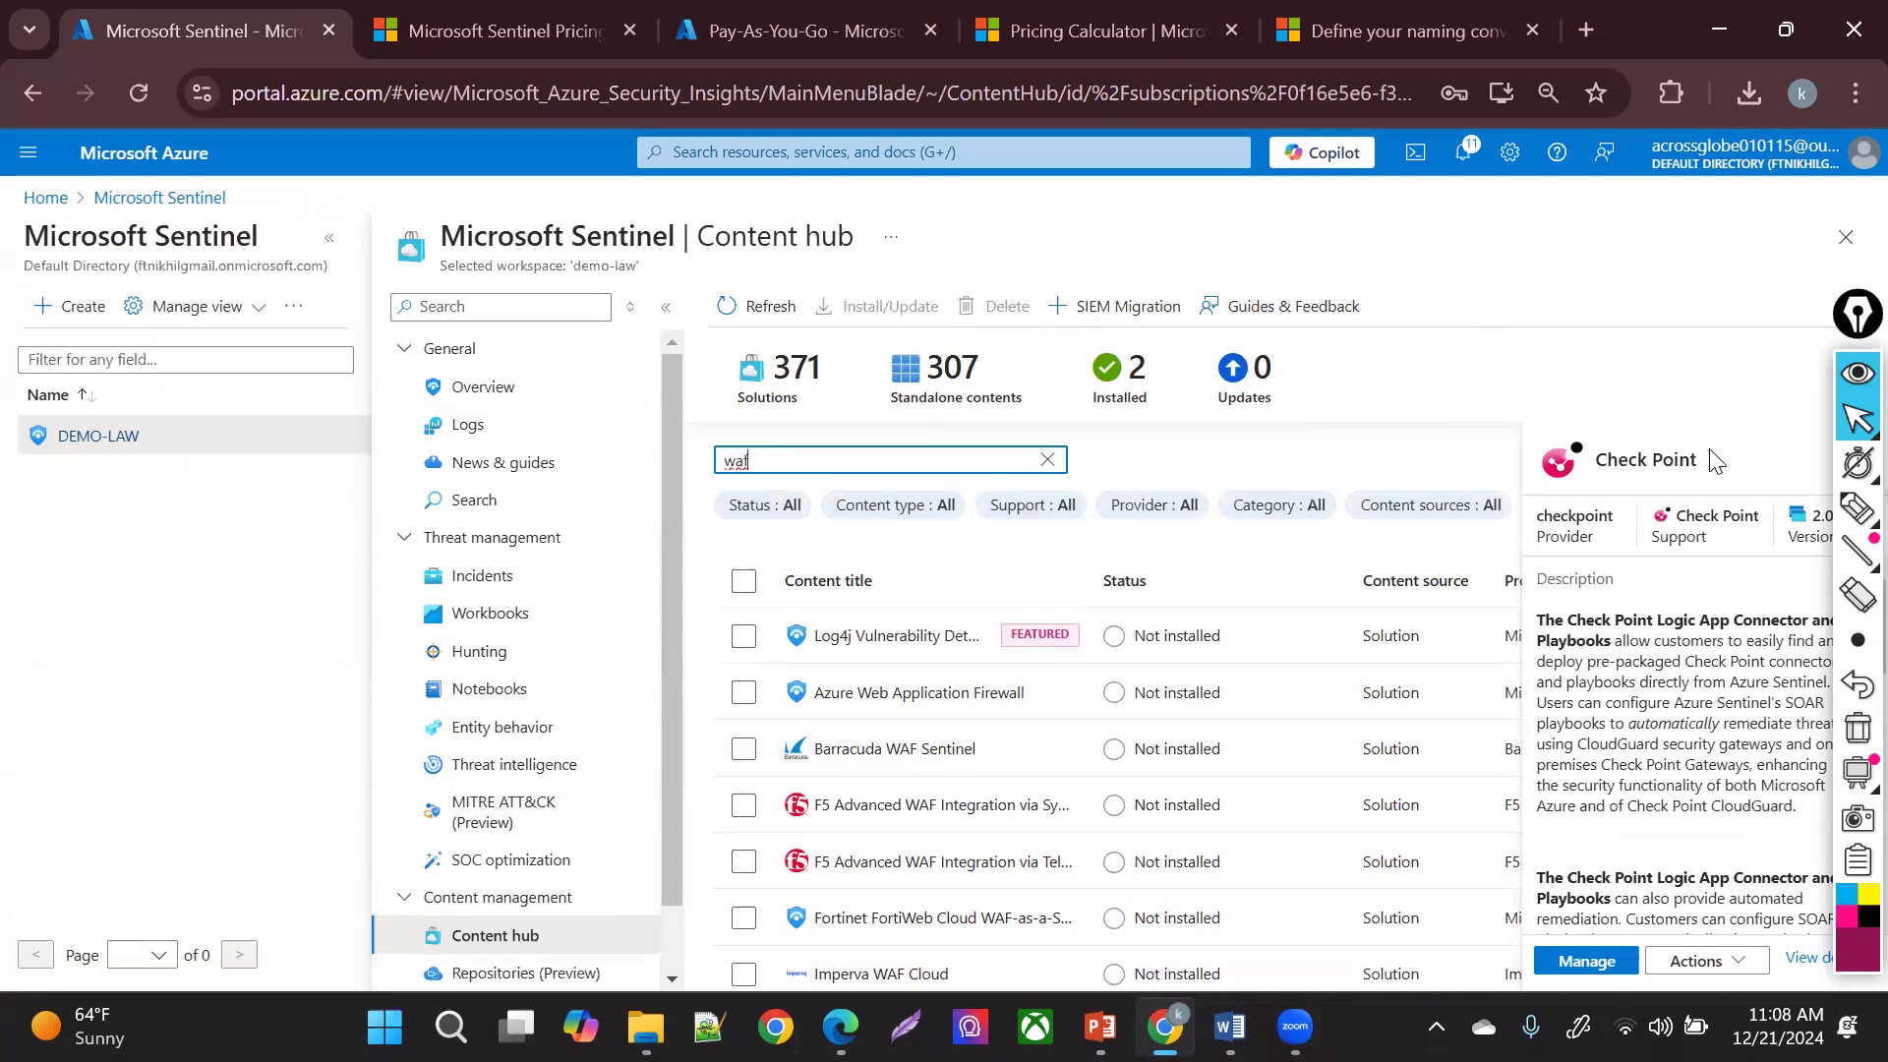
- Annotate the content hub with a circled agent label, the port number 514 in a box, and CEF/Syslog beneath it
{"action": "left_click", "coordinate": [1857, 510]}
{"action": "mouse_move", "coordinate": [1494, 287]}
{"action": "left_mouse_down"}
{"action": "mouse_move", "coordinate": [1571, 297]}
{"action": "mouse_move", "coordinate": [1600, 277]}
{"action": "mouse_move", "coordinate": [1613, 298]}
{"action": "mouse_move", "coordinate": [1471, 300]}
{"action": "mouse_move", "coordinate": [1573, 224]}
{"action": "mouse_move", "coordinate": [1445, 375]}
{"action": "mouse_move", "coordinate": [1412, 317]}
{"action": "left_mouse_up"}
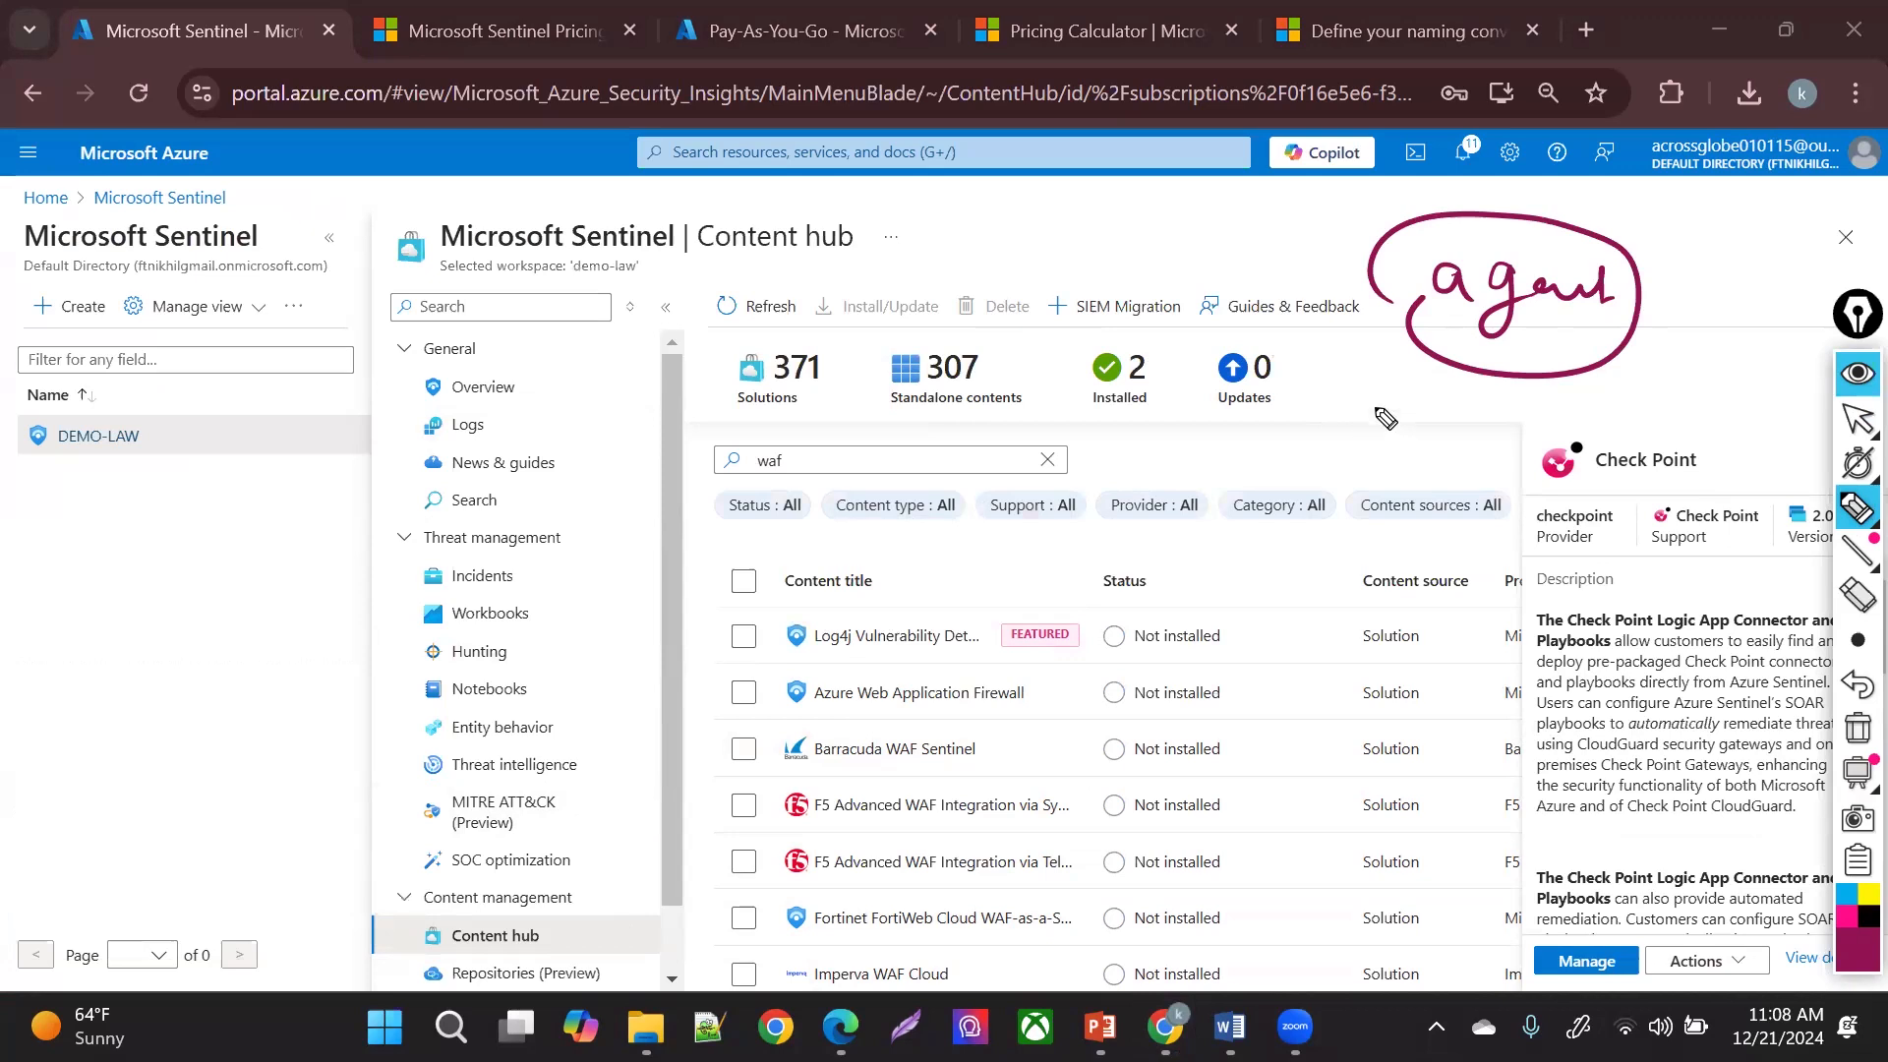
{"action": "mouse_move", "coordinate": [1381, 406]}
{"action": "left_mouse_down"}
{"action": "mouse_move", "coordinate": [1349, 451]}
{"action": "mouse_move", "coordinate": [1459, 457]}
{"action": "left_mouse_up"}
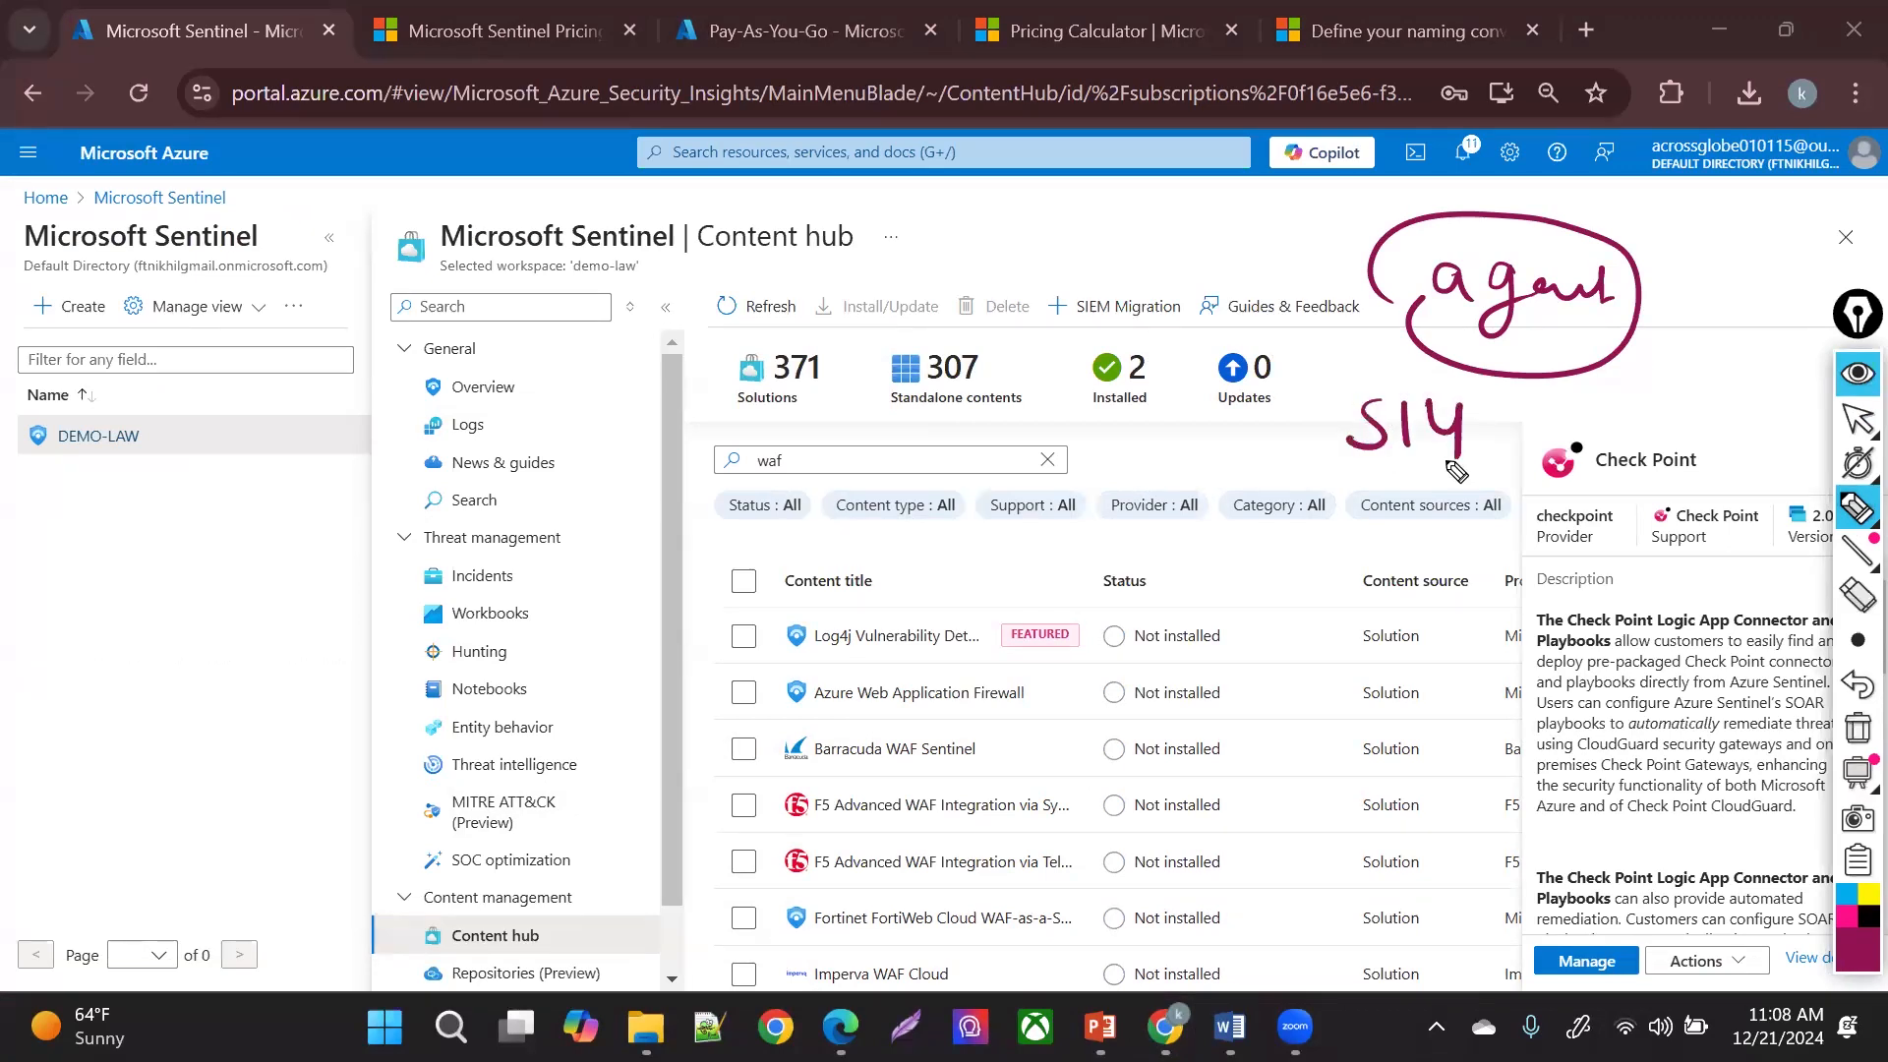
{"action": "mouse_move", "coordinate": [1112, 442]}
{"action": "left_mouse_down"}
{"action": "mouse_move", "coordinate": [1114, 476]}
{"action": "mouse_move", "coordinate": [1158, 458]}
{"action": "left_mouse_up"}
{"action": "left_click_drag", "start_coordinate": [1180, 464], "coordinate": [1201, 443]}
{"action": "mouse_move", "coordinate": [1308, 388]}
{"action": "left_mouse_down"}
{"action": "mouse_move", "coordinate": [1304, 472]}
{"action": "mouse_move", "coordinate": [1545, 413]}
{"action": "mouse_move", "coordinate": [1460, 480]}
{"action": "left_mouse_up"}
{"action": "mouse_move", "coordinate": [1306, 506]}
{"action": "left_mouse_down"}
{"action": "mouse_move", "coordinate": [1308, 546]}
{"action": "mouse_move", "coordinate": [1484, 565]}
{"action": "mouse_move", "coordinate": [1585, 502]}
{"action": "mouse_move", "coordinate": [1652, 546]}
{"action": "left_mouse_up"}
{"action": "mouse_move", "coordinate": [1281, 405]}
{"action": "left_mouse_down"}
{"action": "mouse_move", "coordinate": [1460, 486]}
{"action": "mouse_move", "coordinate": [1591, 483]}
{"action": "mouse_move", "coordinate": [1423, 494]}
{"action": "left_mouse_up"}
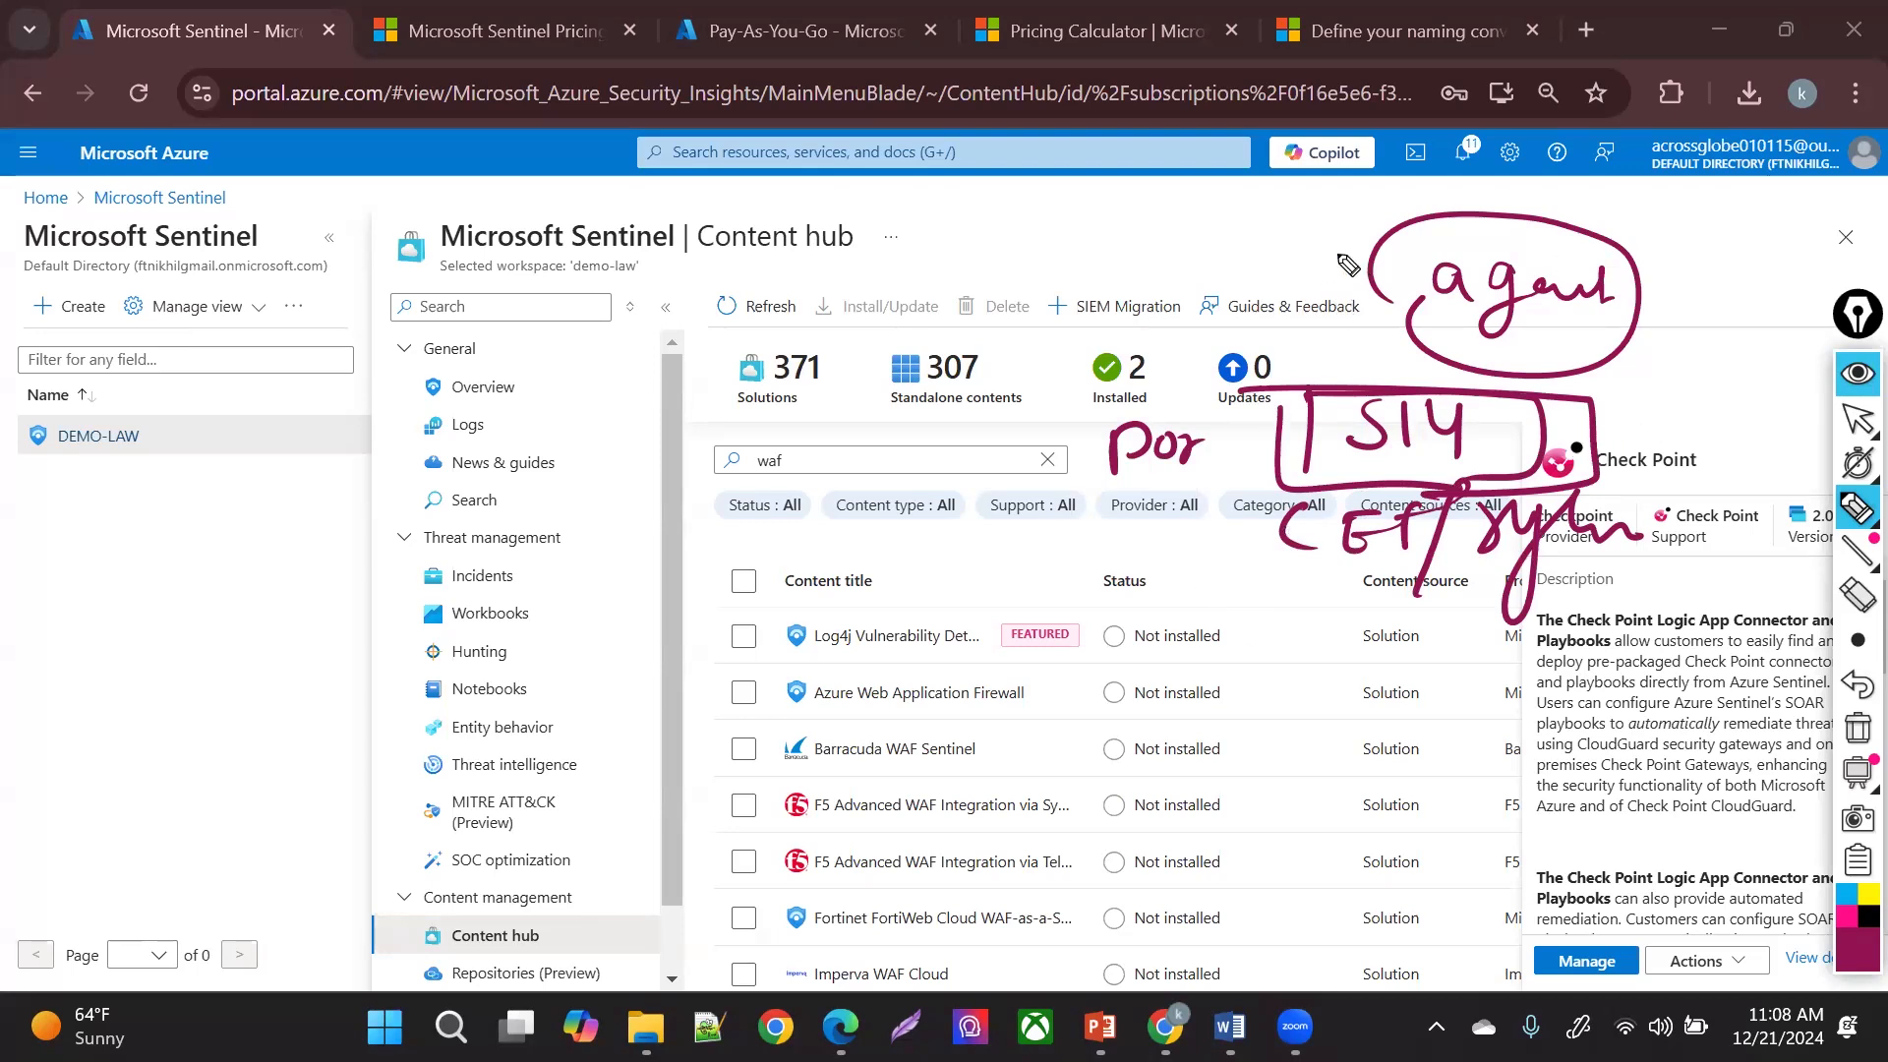
- Draw an arrow from the circled agent label down to a handwritten Azure label, and circle the Microsoft Sentinel heading
{"action": "left_click_drag", "start_coordinate": [1362, 246], "coordinate": [1268, 248]}
{"action": "mouse_move", "coordinate": [1253, 232]}
{"action": "left_mouse_down"}
{"action": "mouse_move", "coordinate": [1217, 254]}
{"action": "mouse_move", "coordinate": [1255, 273]}
{"action": "mouse_move", "coordinate": [1062, 285]}
{"action": "mouse_move", "coordinate": [1033, 513]}
{"action": "mouse_move", "coordinate": [976, 573]}
{"action": "mouse_move", "coordinate": [1175, 590]}
{"action": "left_mouse_up"}
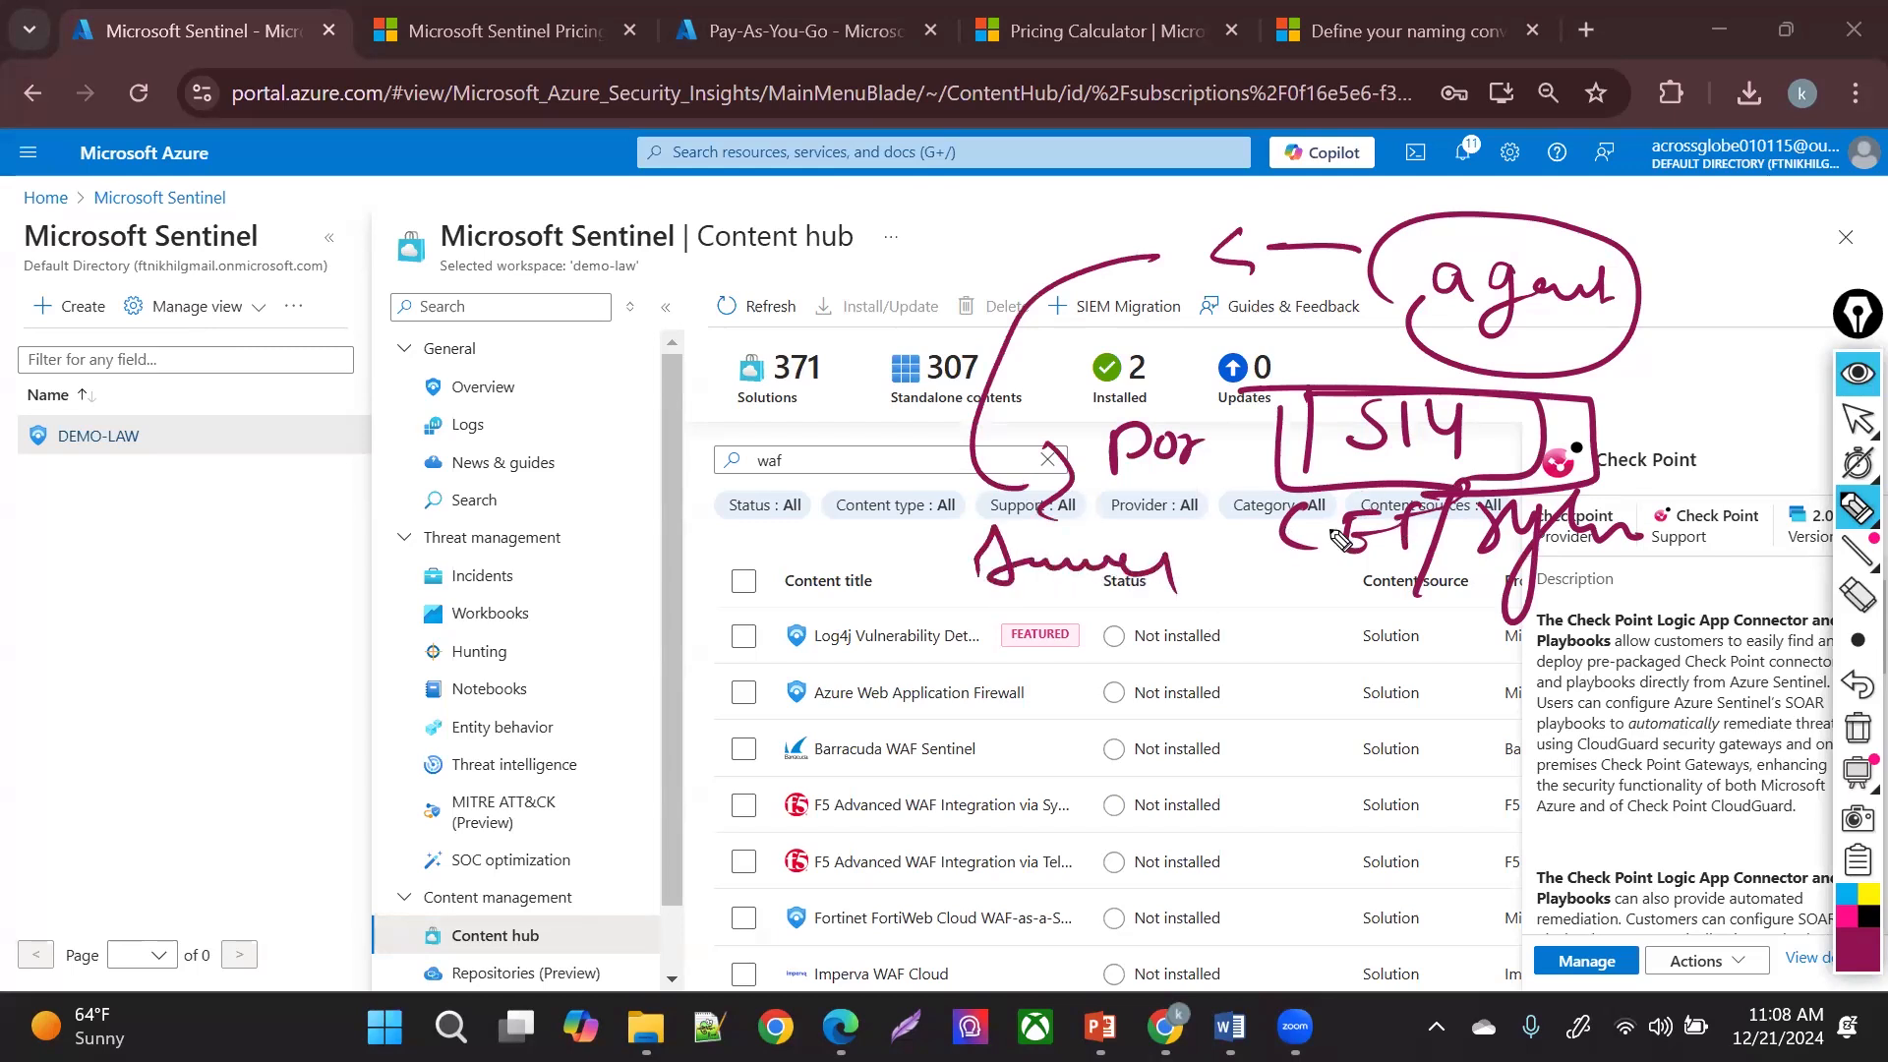
{"action": "mouse_move", "coordinate": [590, 208]}
{"action": "left_mouse_down"}
{"action": "mouse_move", "coordinate": [547, 319]}
{"action": "mouse_move", "coordinate": [413, 239]}
{"action": "left_mouse_up"}
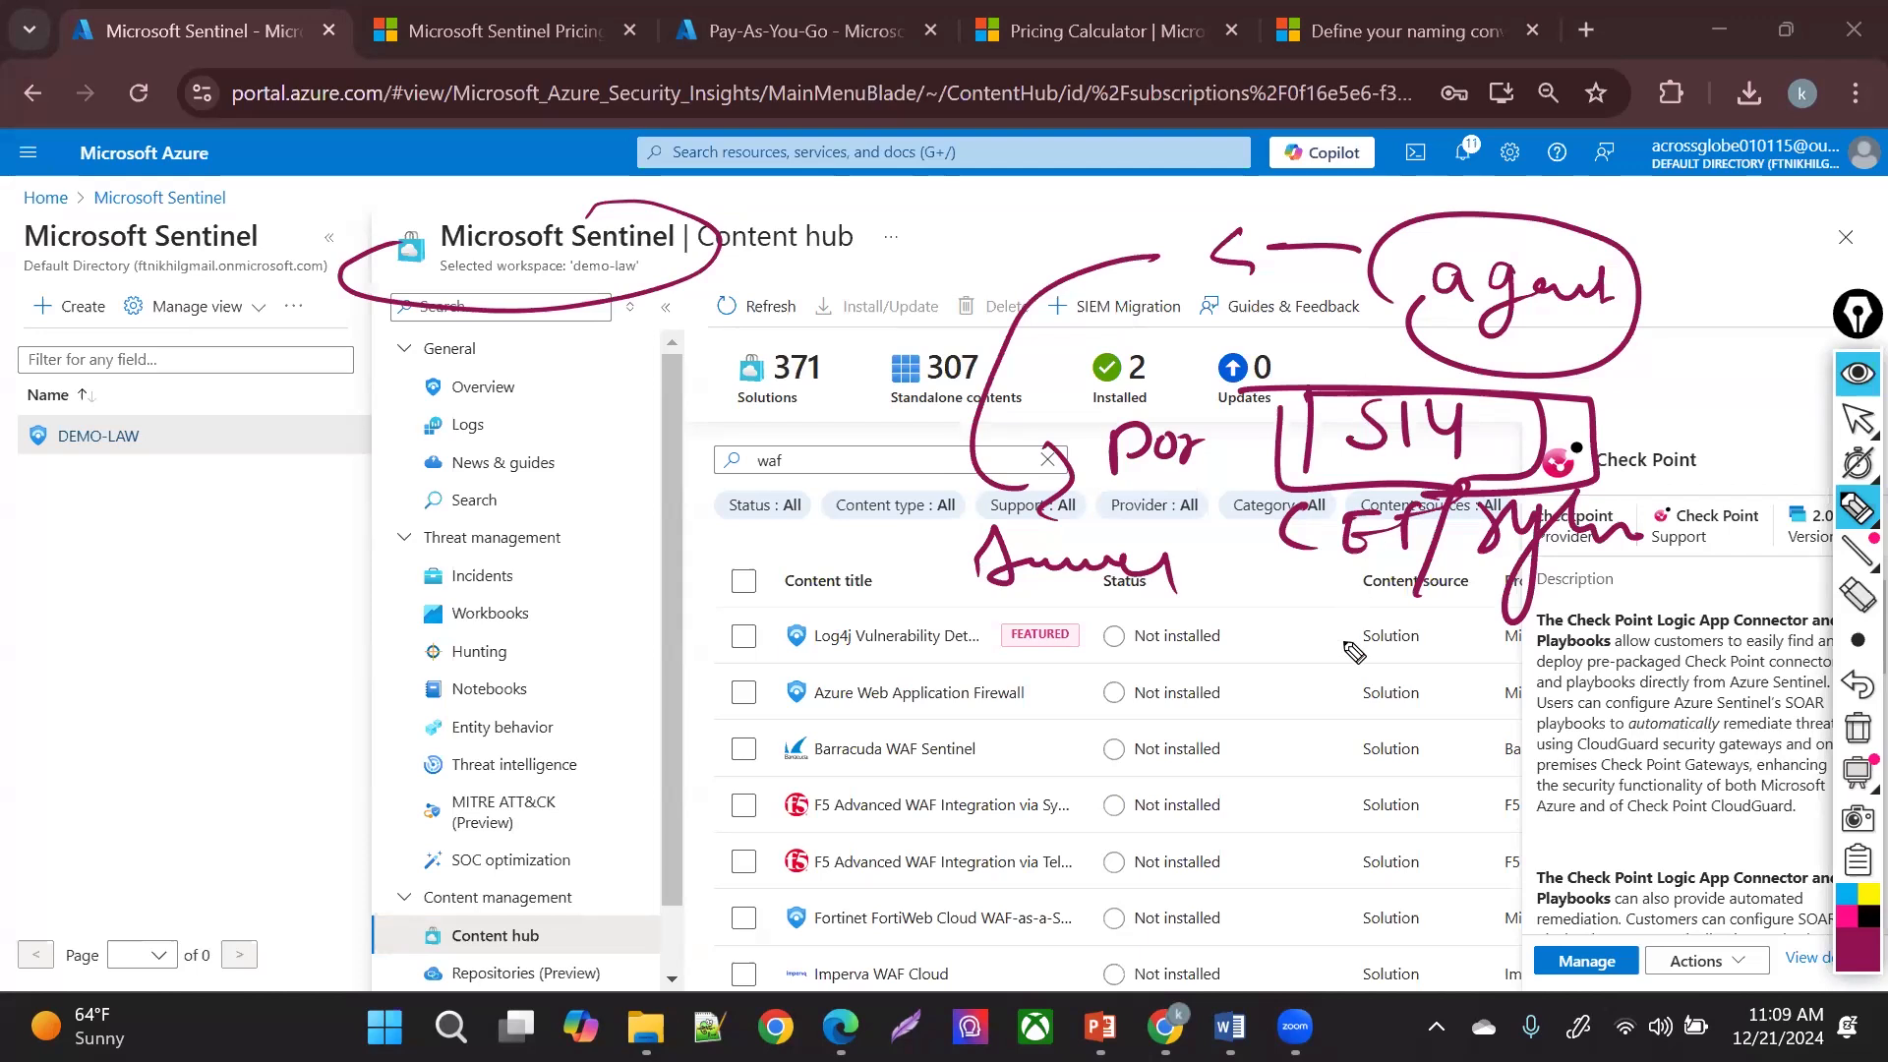
- Write for beneath the CEF/Syslog annotation, outline that label, and re-mark the edge of the 514 box
{"action": "left_click_drag", "start_coordinate": [1241, 623], "coordinate": [1278, 607]}
{"action": "left_click_drag", "start_coordinate": [1278, 568], "coordinate": [1249, 671]}
{"action": "left_click_drag", "start_coordinate": [1296, 597], "coordinate": [1373, 580]}
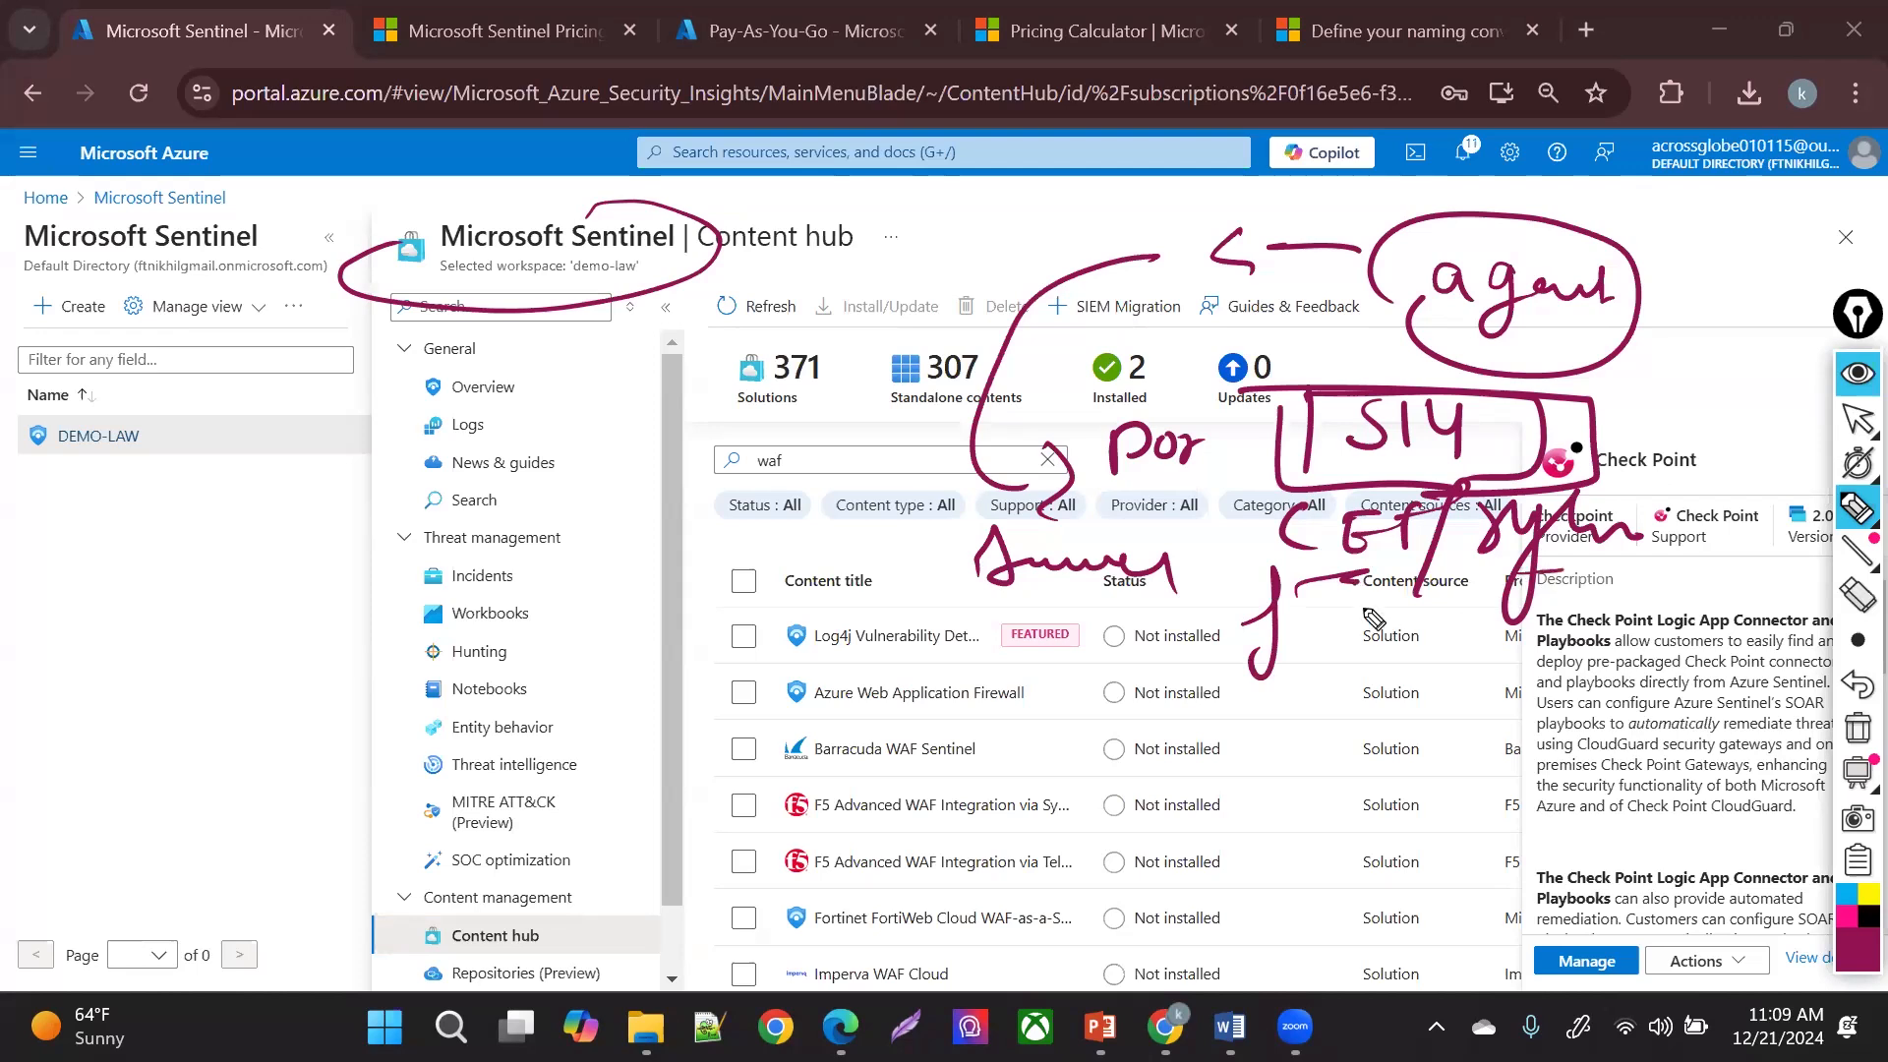
{"action": "left_click_drag", "start_coordinate": [1288, 619], "coordinate": [1326, 612]}
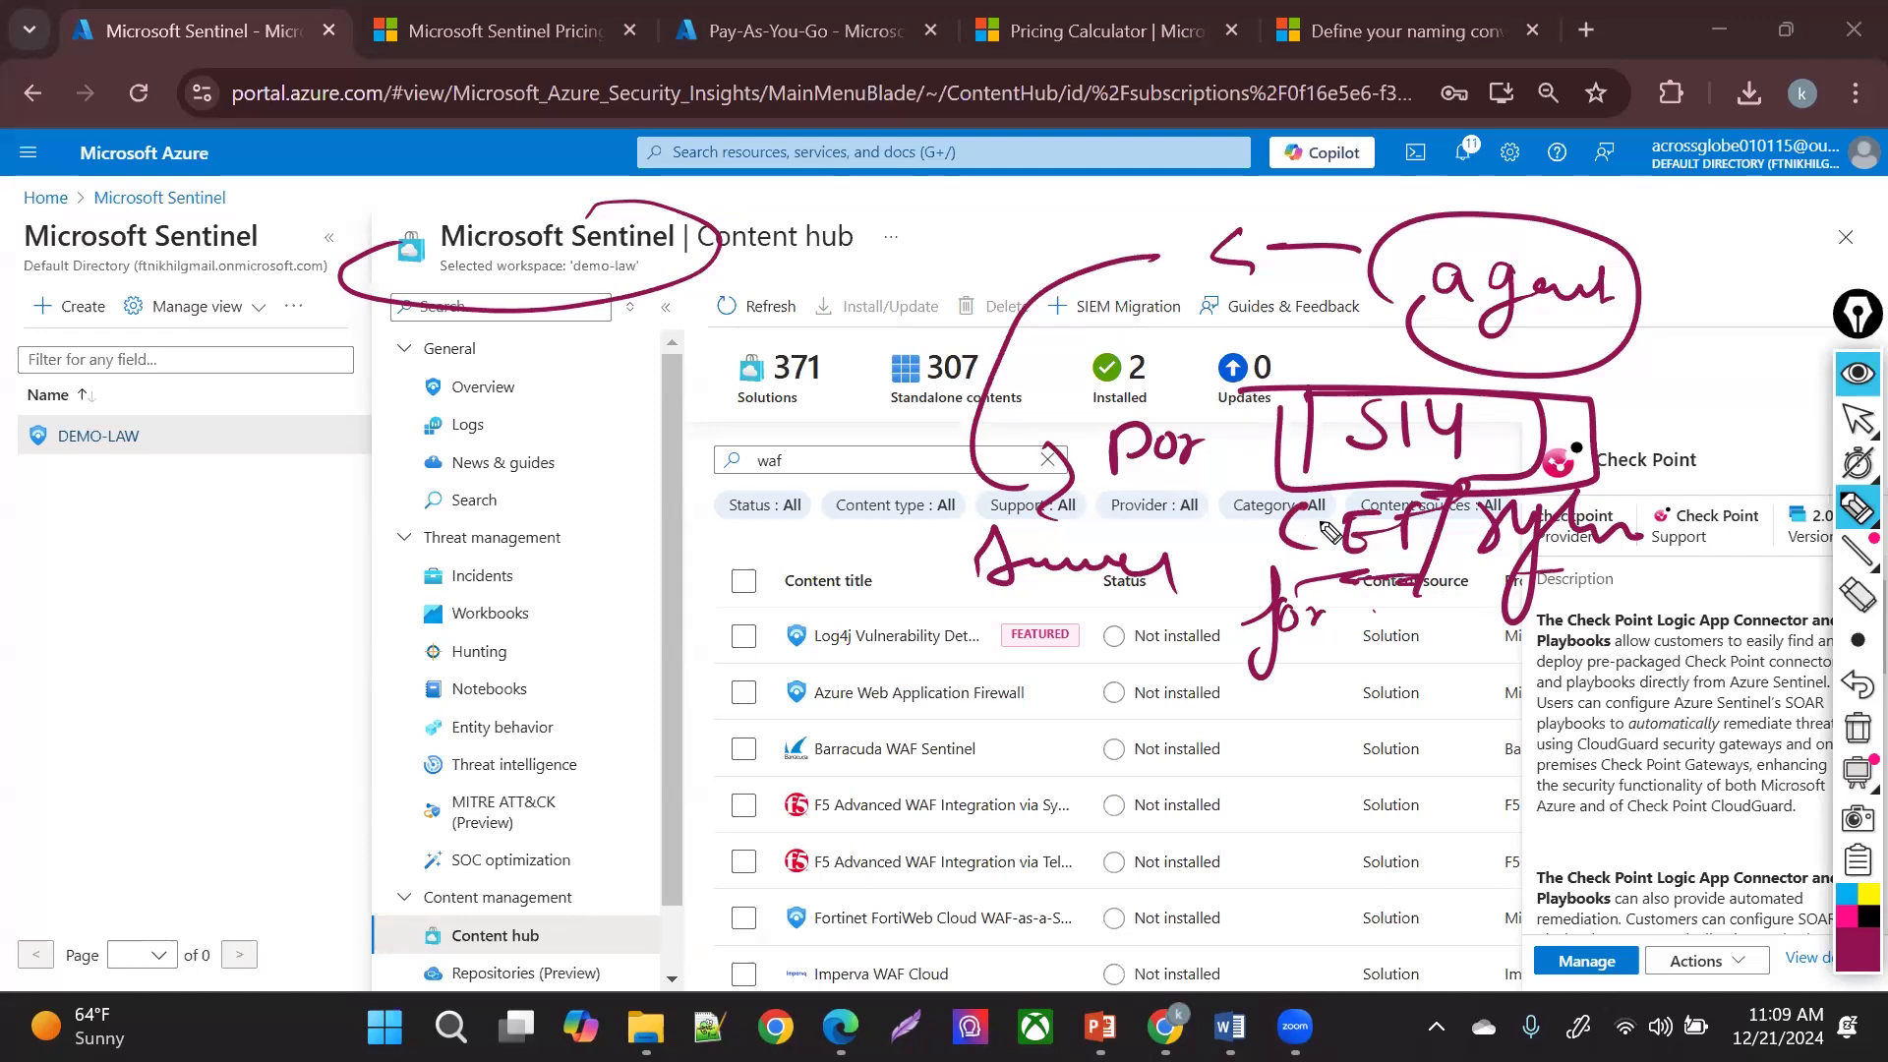
{"action": "left_click_drag", "start_coordinate": [1437, 575], "coordinate": [1316, 569]}
{"action": "mouse_move", "coordinate": [1221, 514]}
{"action": "left_mouse_down"}
{"action": "mouse_move", "coordinate": [1166, 560]}
{"action": "mouse_move", "coordinate": [1228, 600]}
{"action": "left_mouse_up"}
{"action": "mouse_move", "coordinate": [1186, 509]}
{"action": "left_mouse_down"}
{"action": "mouse_move", "coordinate": [1599, 477]}
{"action": "mouse_move", "coordinate": [1533, 570]}
{"action": "left_mouse_up"}
{"action": "left_click", "coordinate": [1237, 573]}
{"action": "left_click_drag", "start_coordinate": [1278, 578], "coordinate": [1362, 575]}
{"action": "left_click_drag", "start_coordinate": [1309, 396], "coordinate": [1307, 487]}
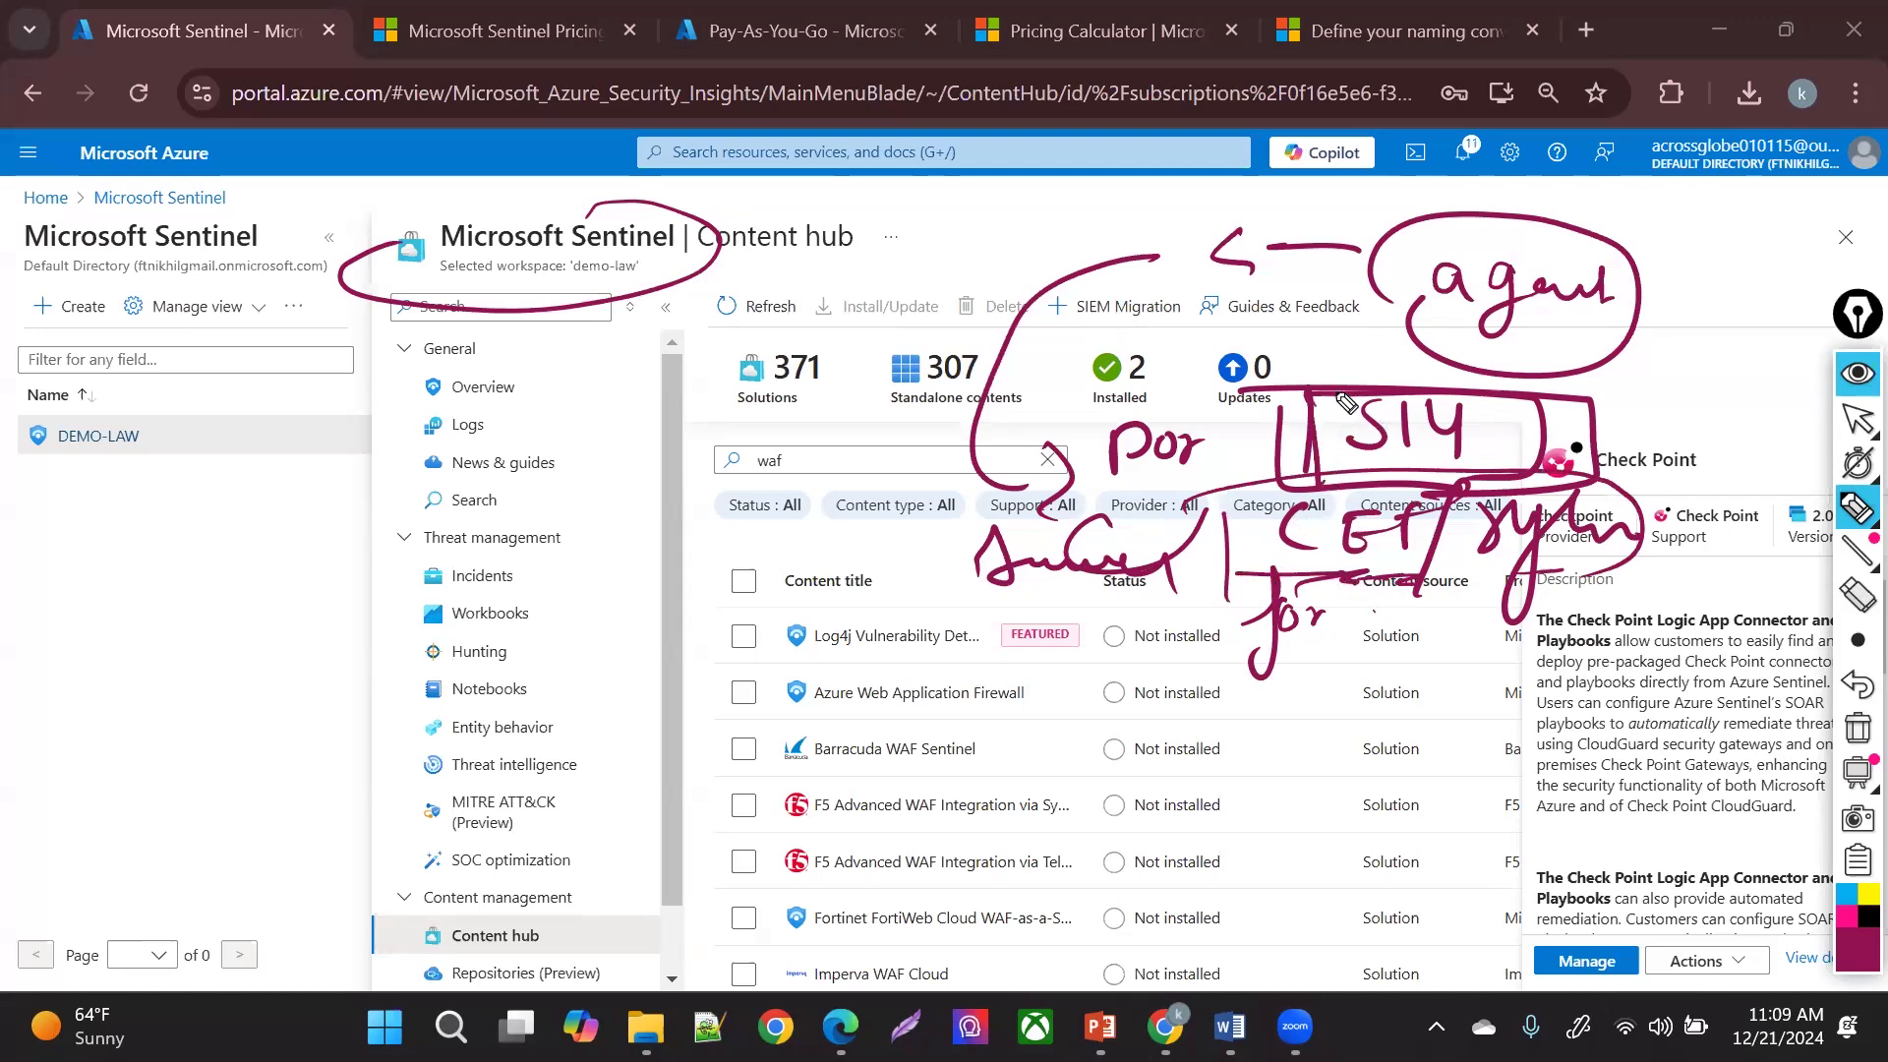
- Scribble over the boxed 514 annotation and clear all the drawn annotations from the screen
{"action": "mouse_move", "coordinate": [1428, 444]}
{"action": "left_mouse_down"}
{"action": "mouse_move", "coordinate": [1347, 462]}
{"action": "mouse_move", "coordinate": [1441, 472]}
{"action": "mouse_move", "coordinate": [1564, 433]}
{"action": "left_mouse_up"}
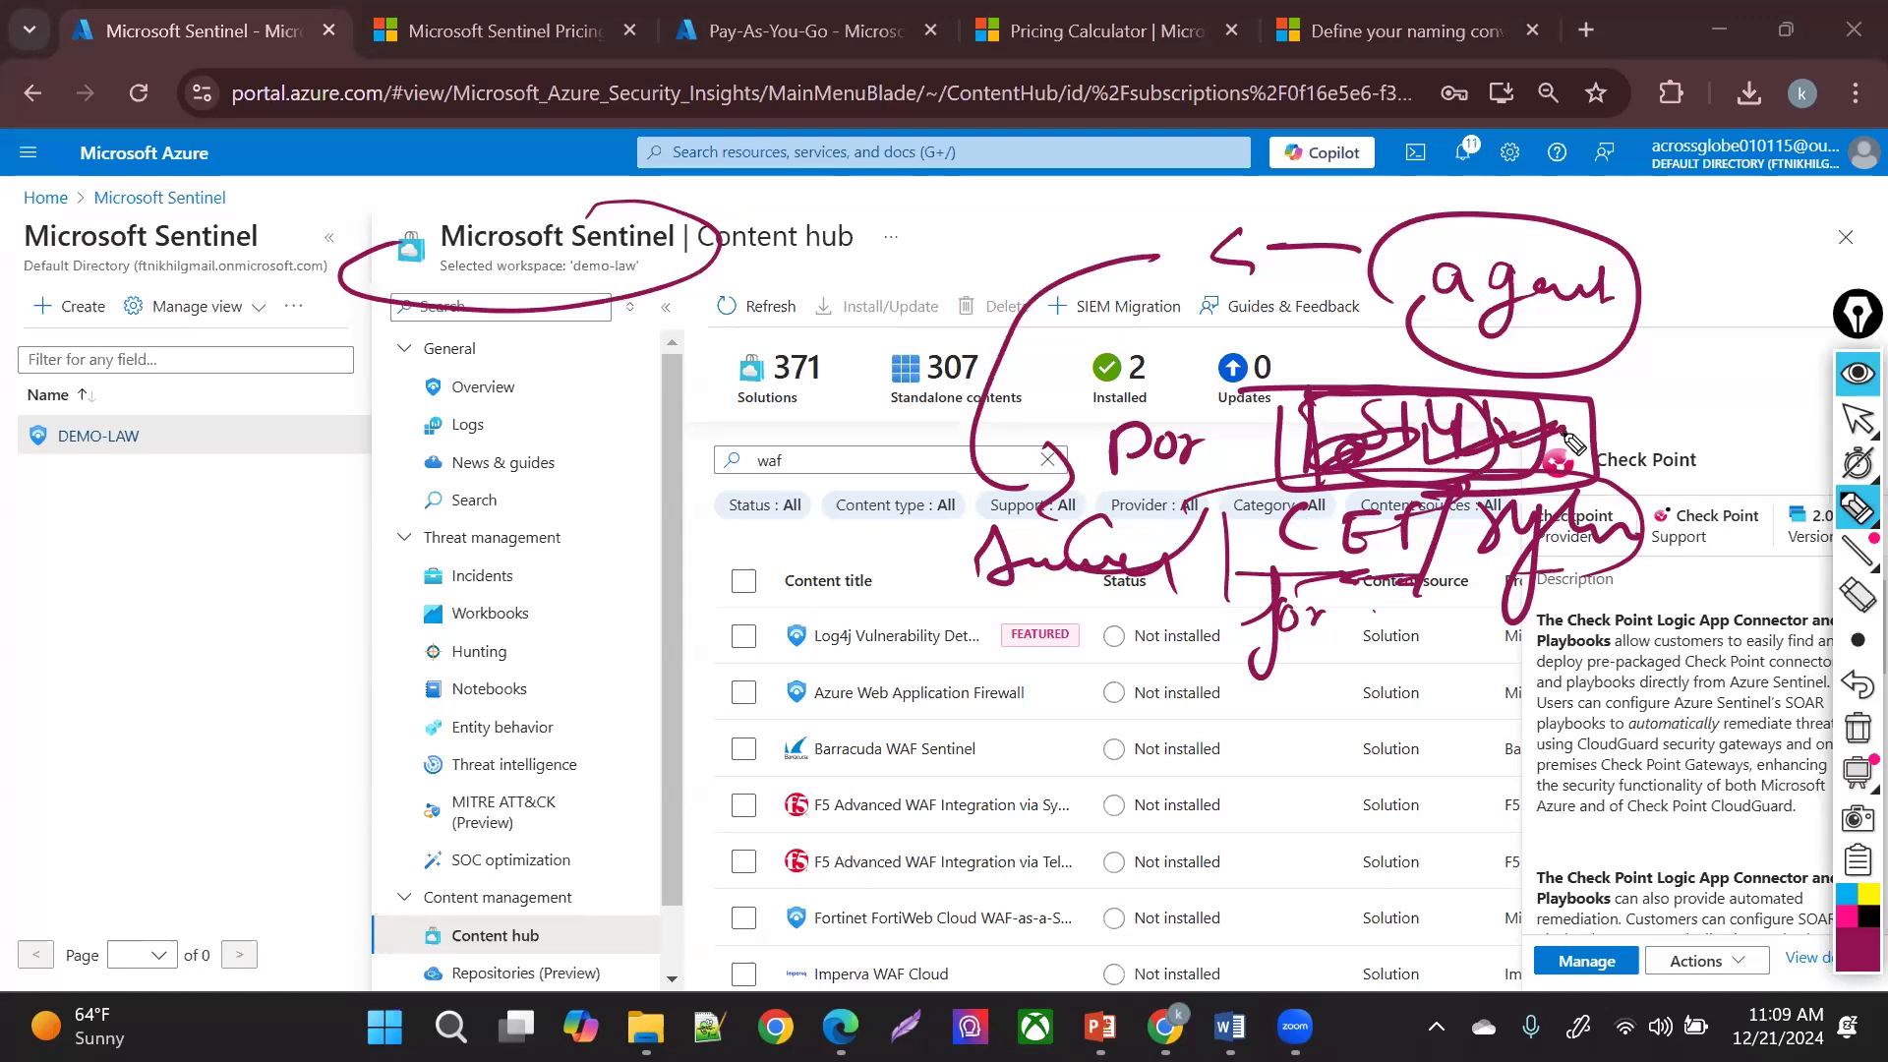
{"action": "left_click", "coordinate": [1857, 728]}
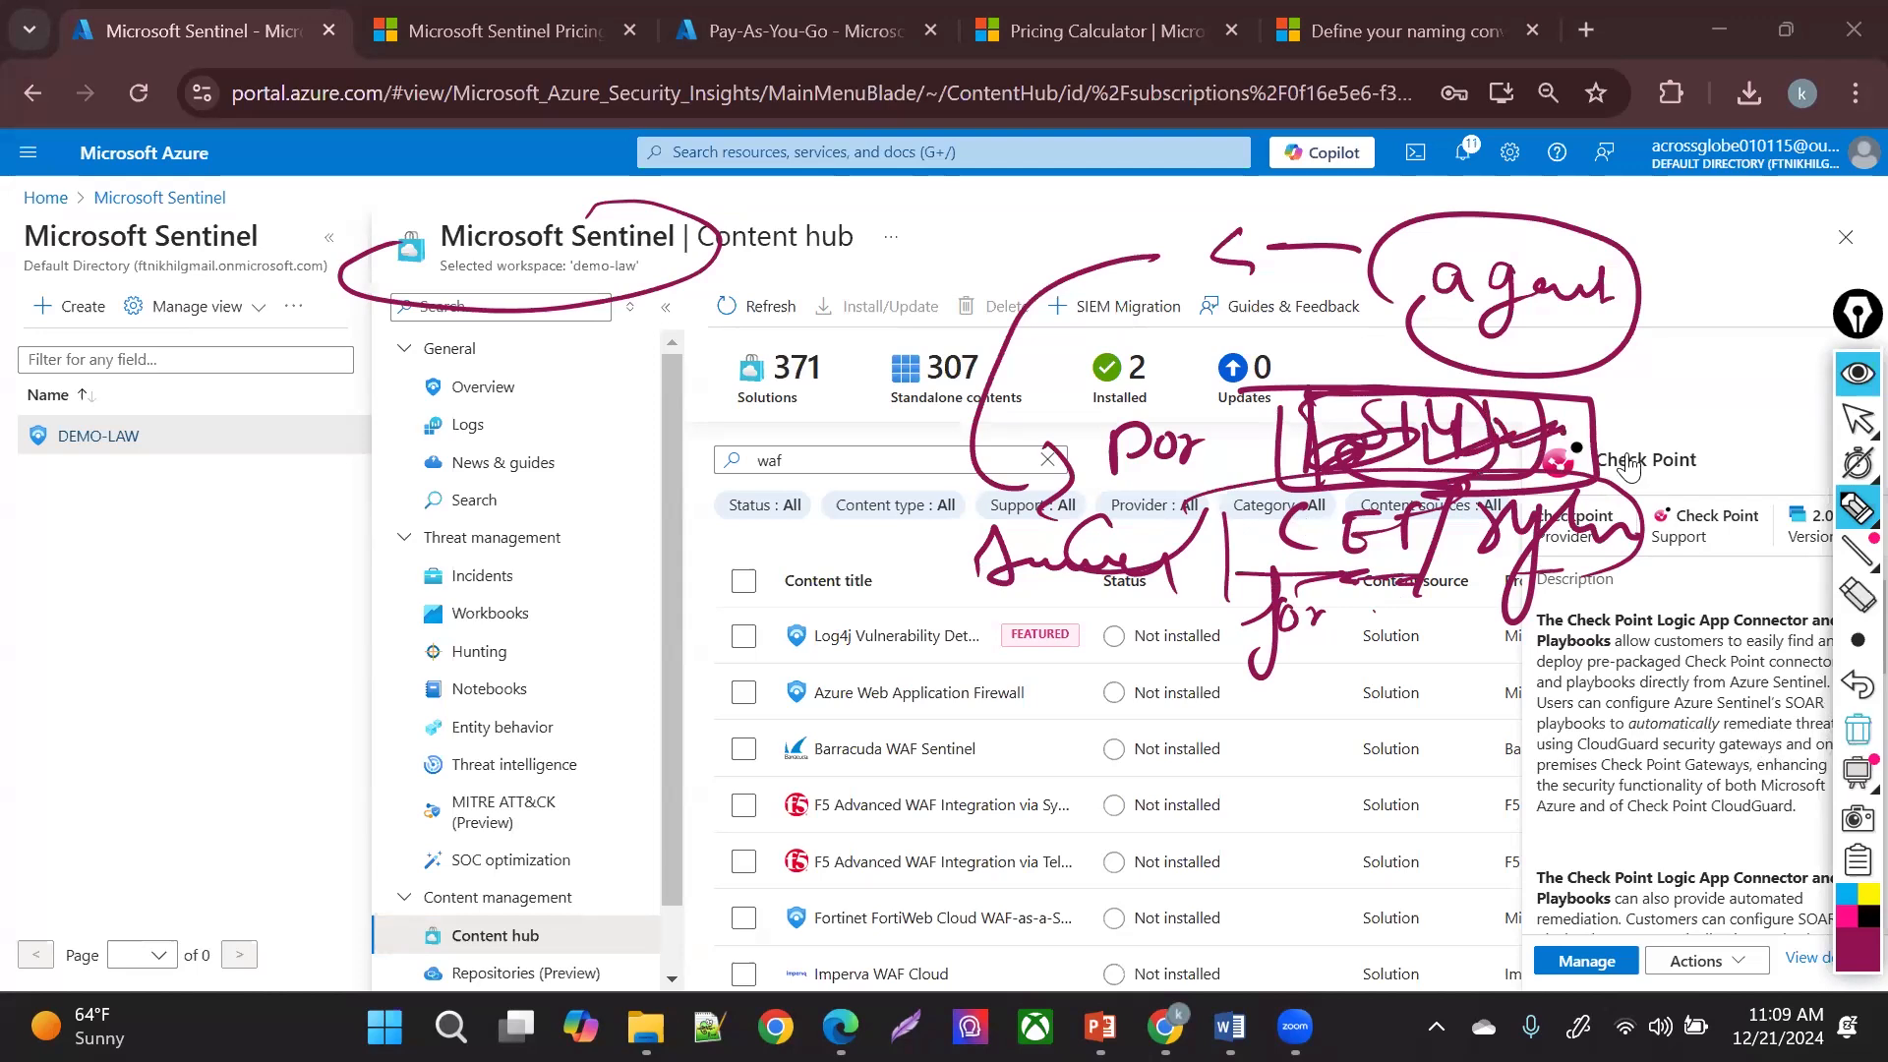
{"action": "left_click", "coordinate": [1857, 418]}
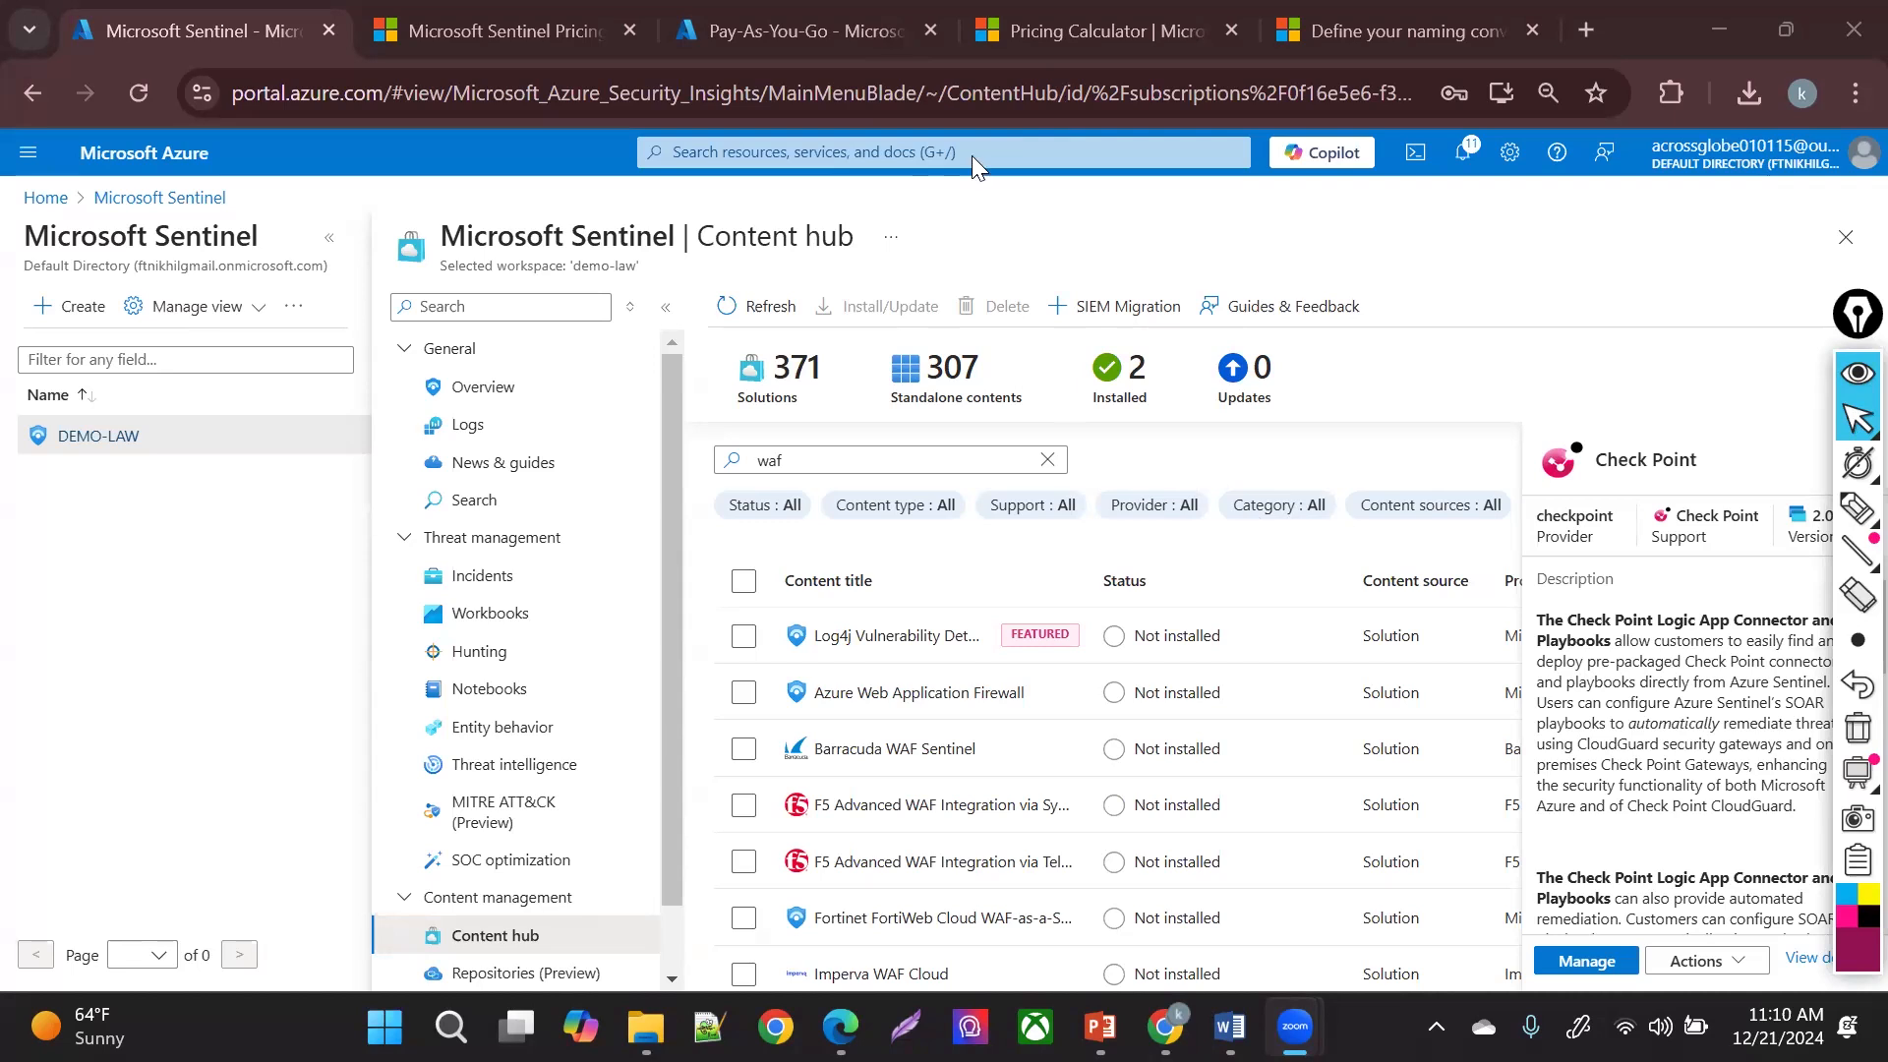
- Replace the content hub search term with securi
{"action": "left_click", "coordinate": [1141, 1008]}
{"action": "left_click", "coordinate": [916, 370]}
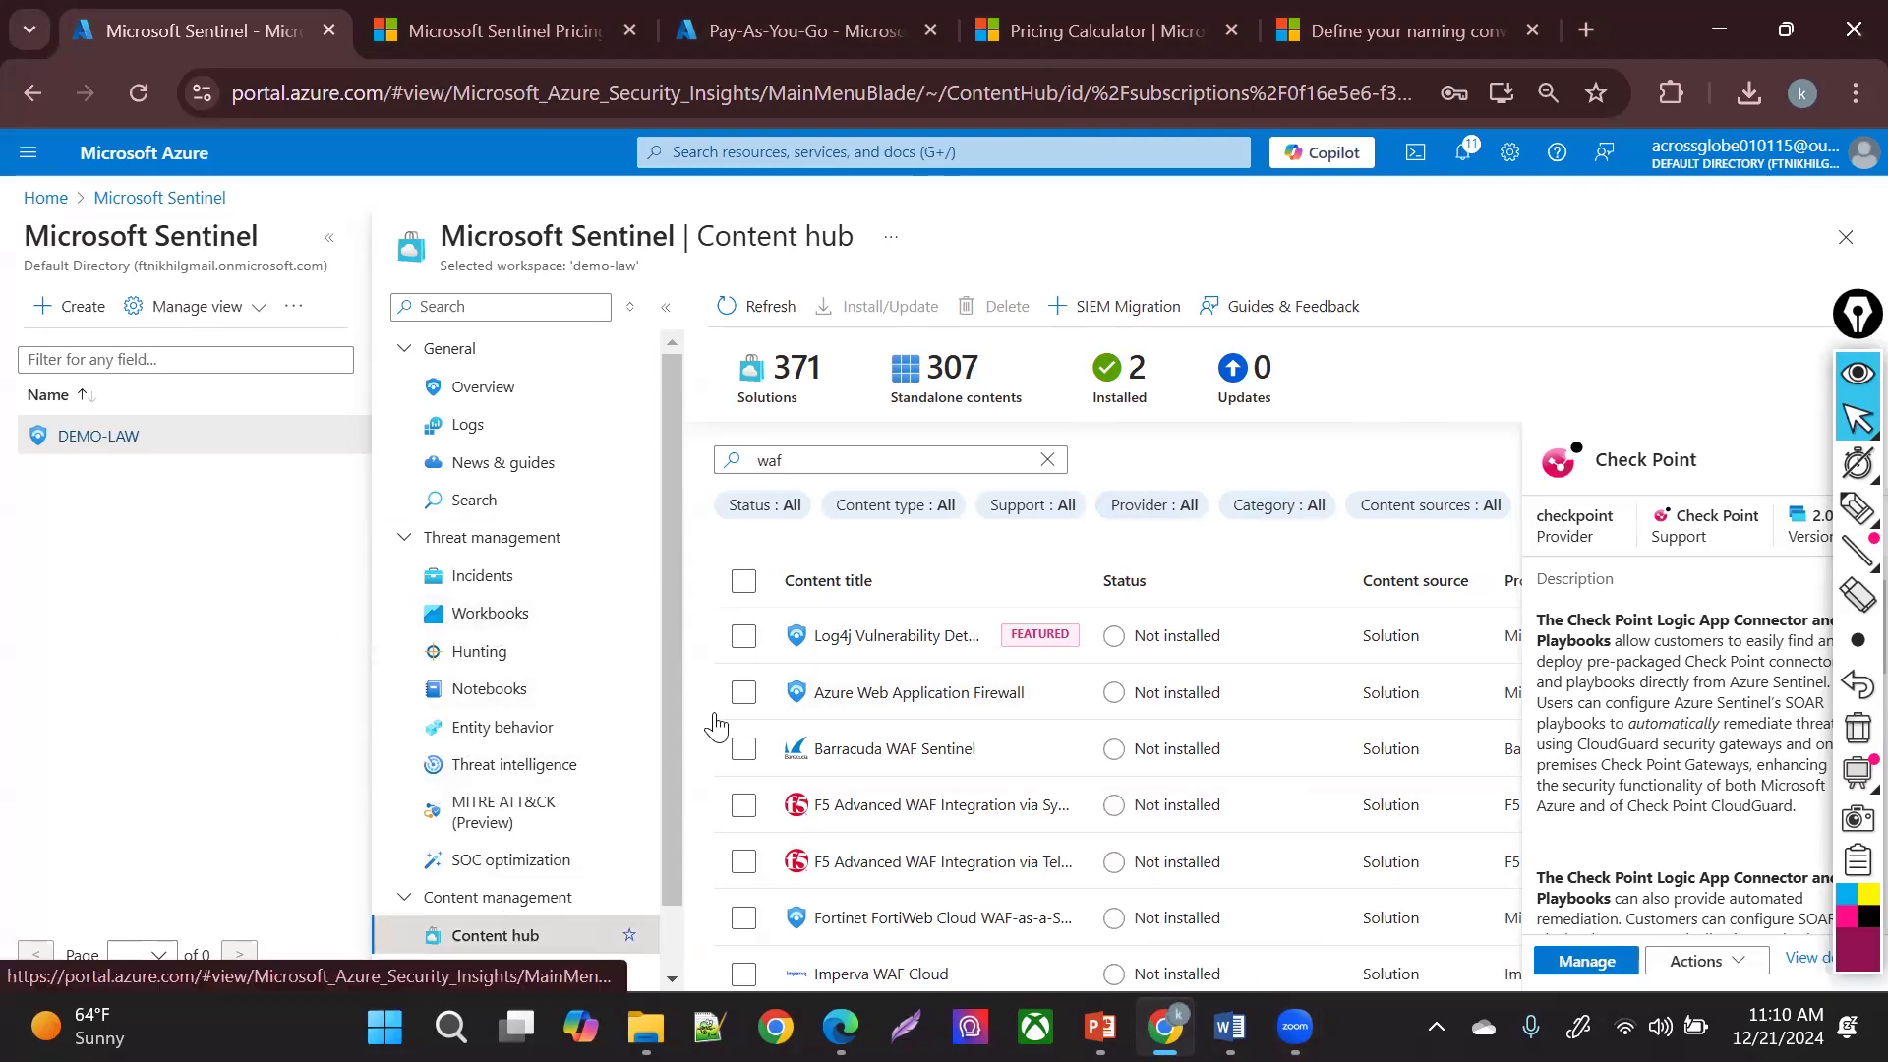
{"action": "left_click", "coordinate": [771, 460]}
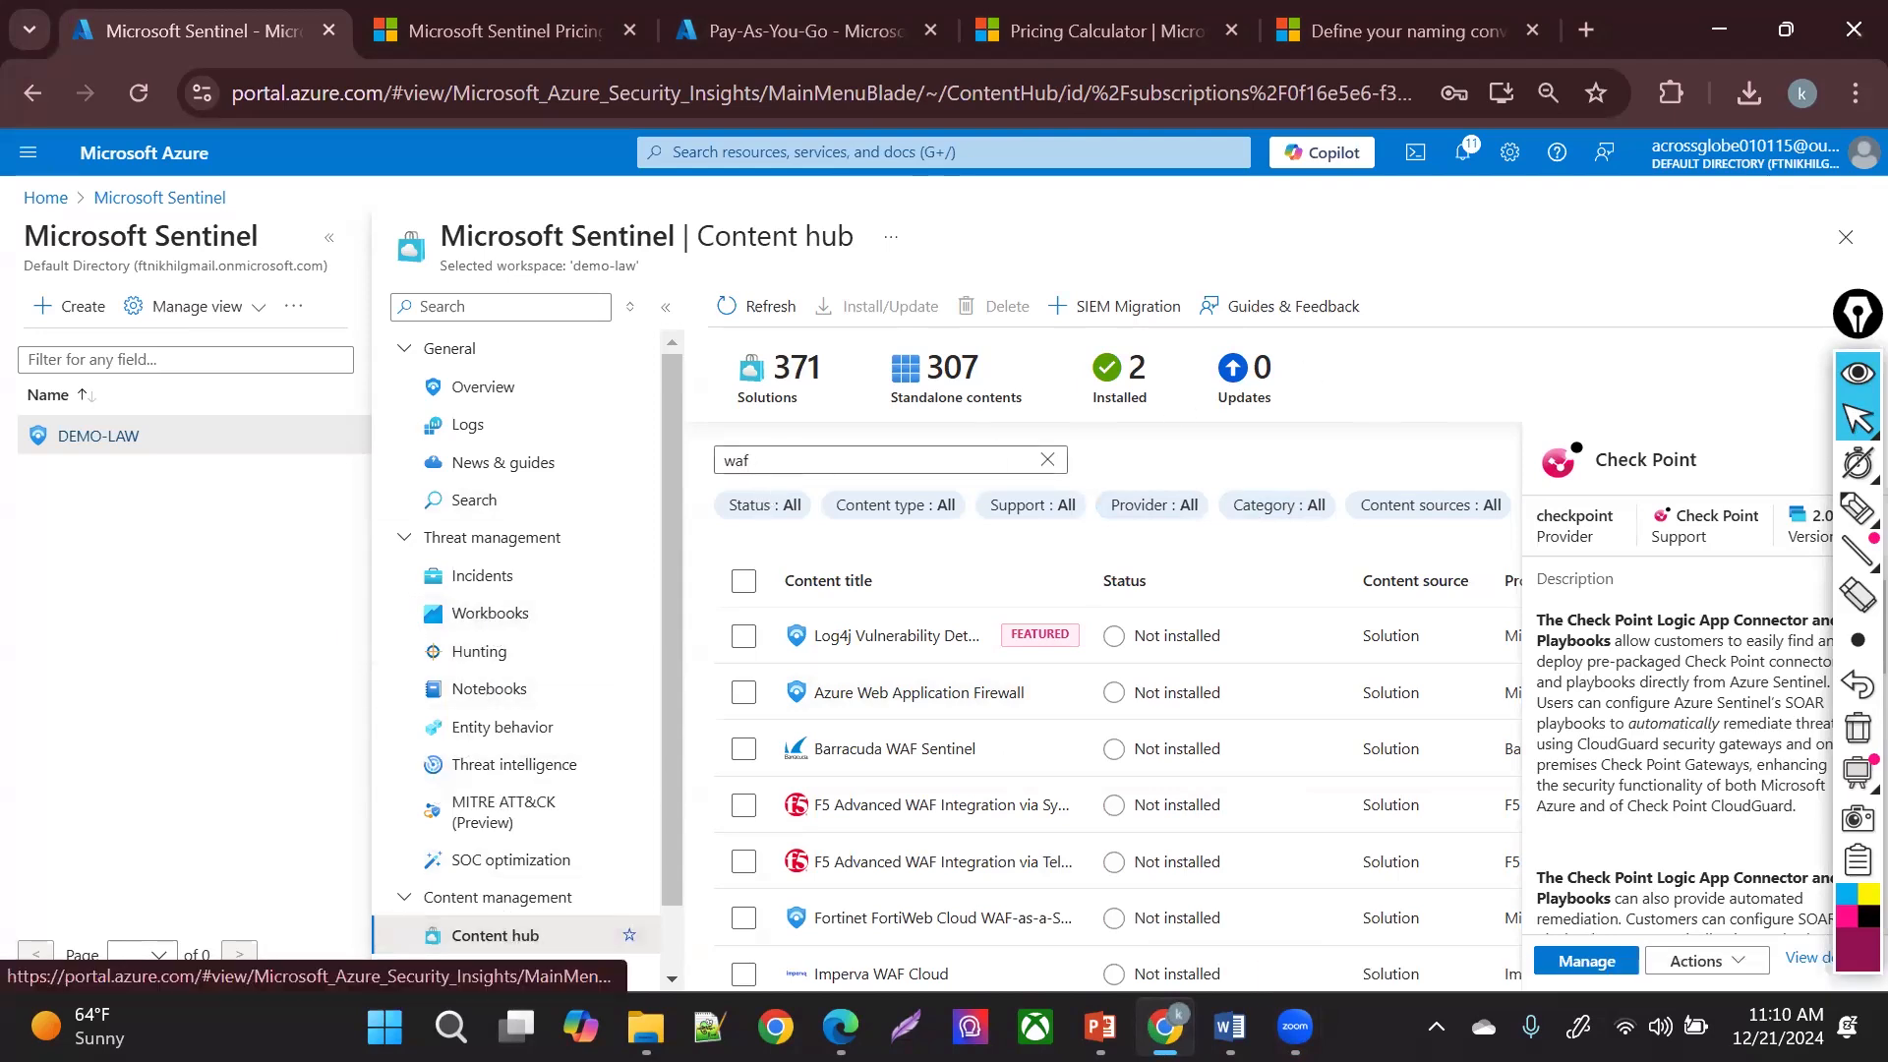
{"action": "left_click", "coordinate": [700, 432]}
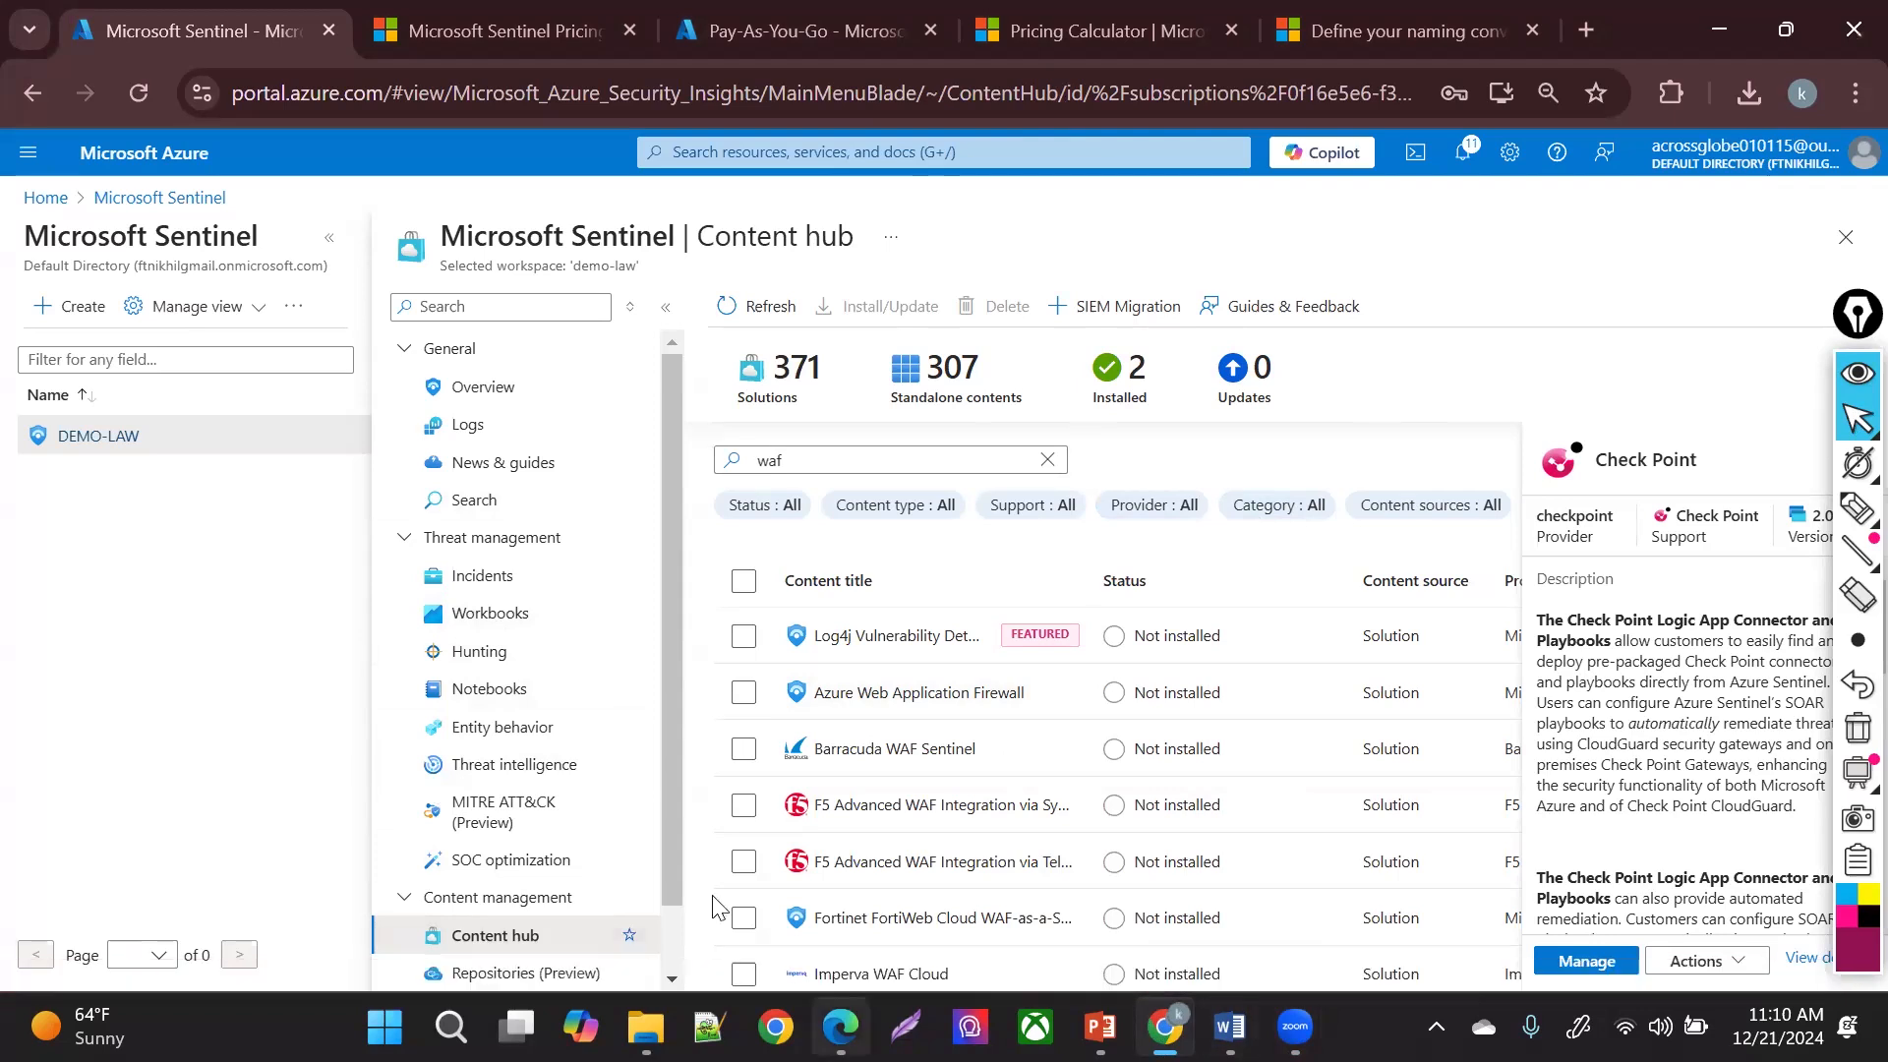
{"action": "left_click", "coordinate": [911, 461]}
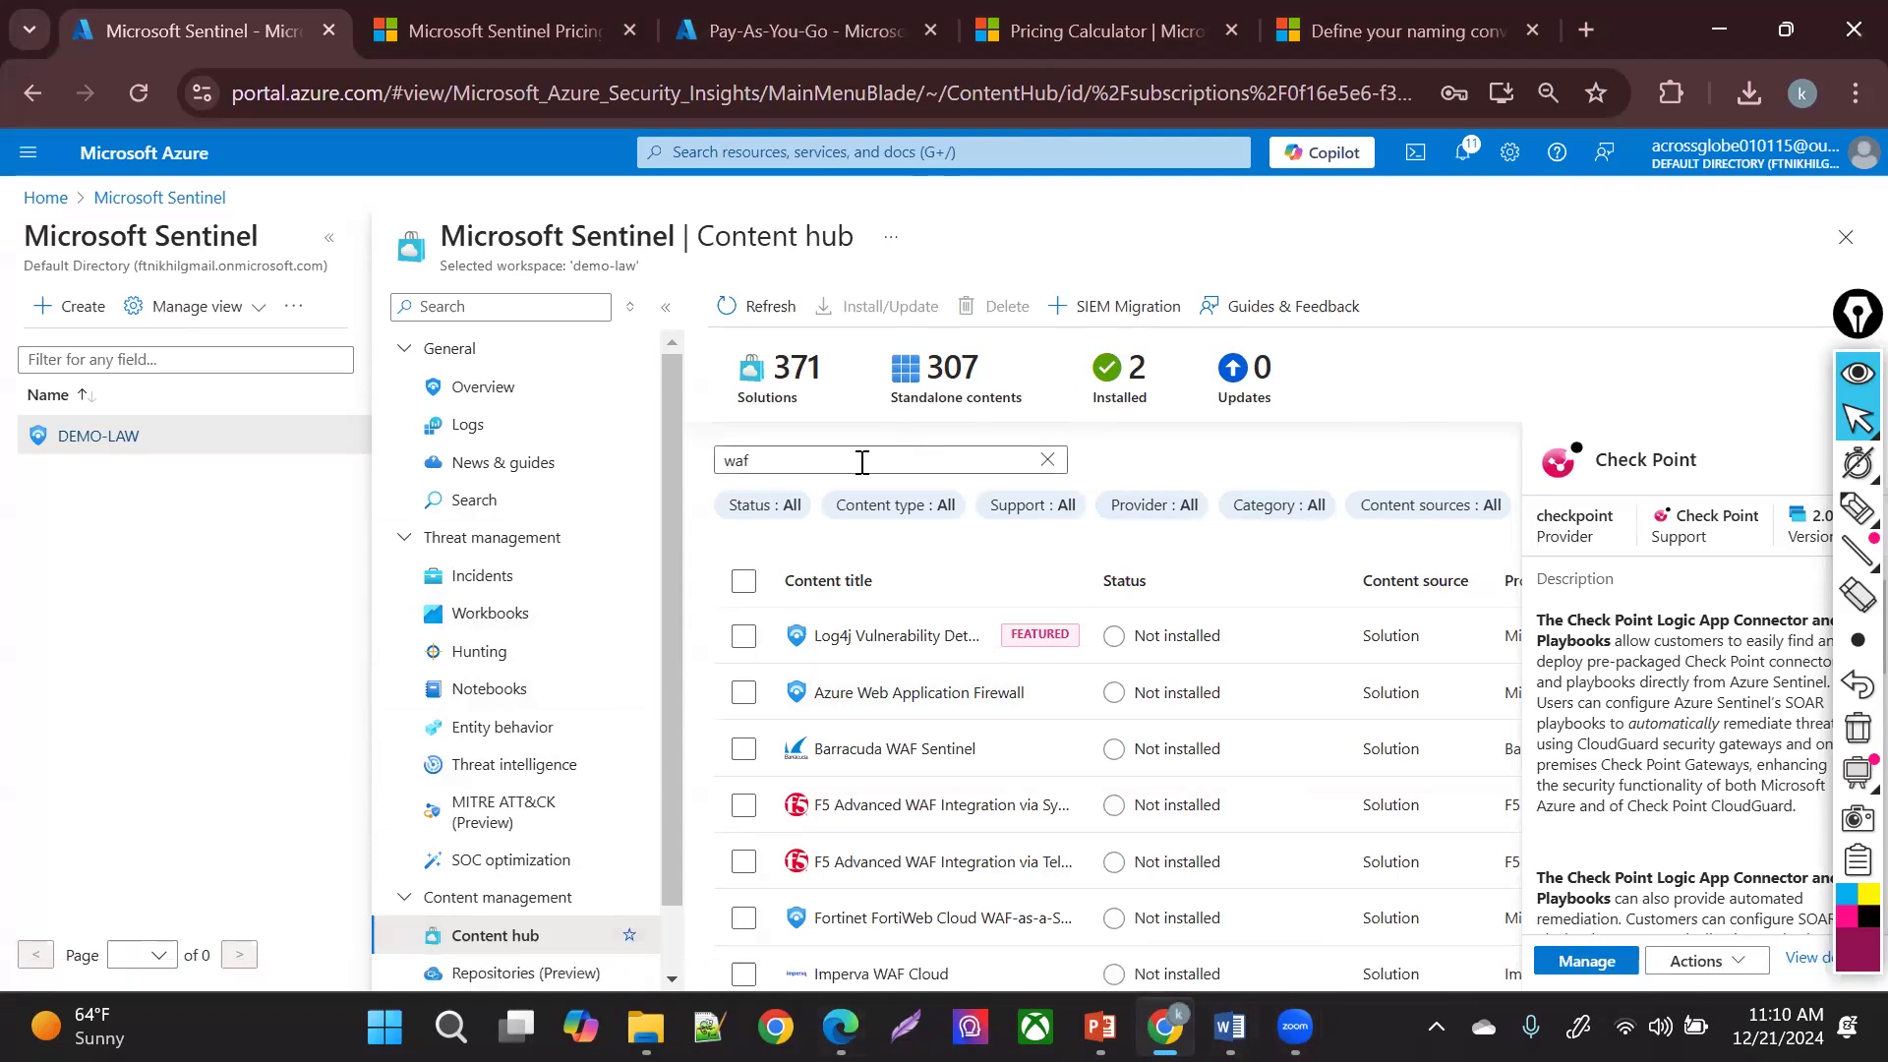
{"action": "left_click_drag", "start_coordinate": [834, 462], "coordinate": [611, 431]}
{"action": "key", "text": "BackSpace"}
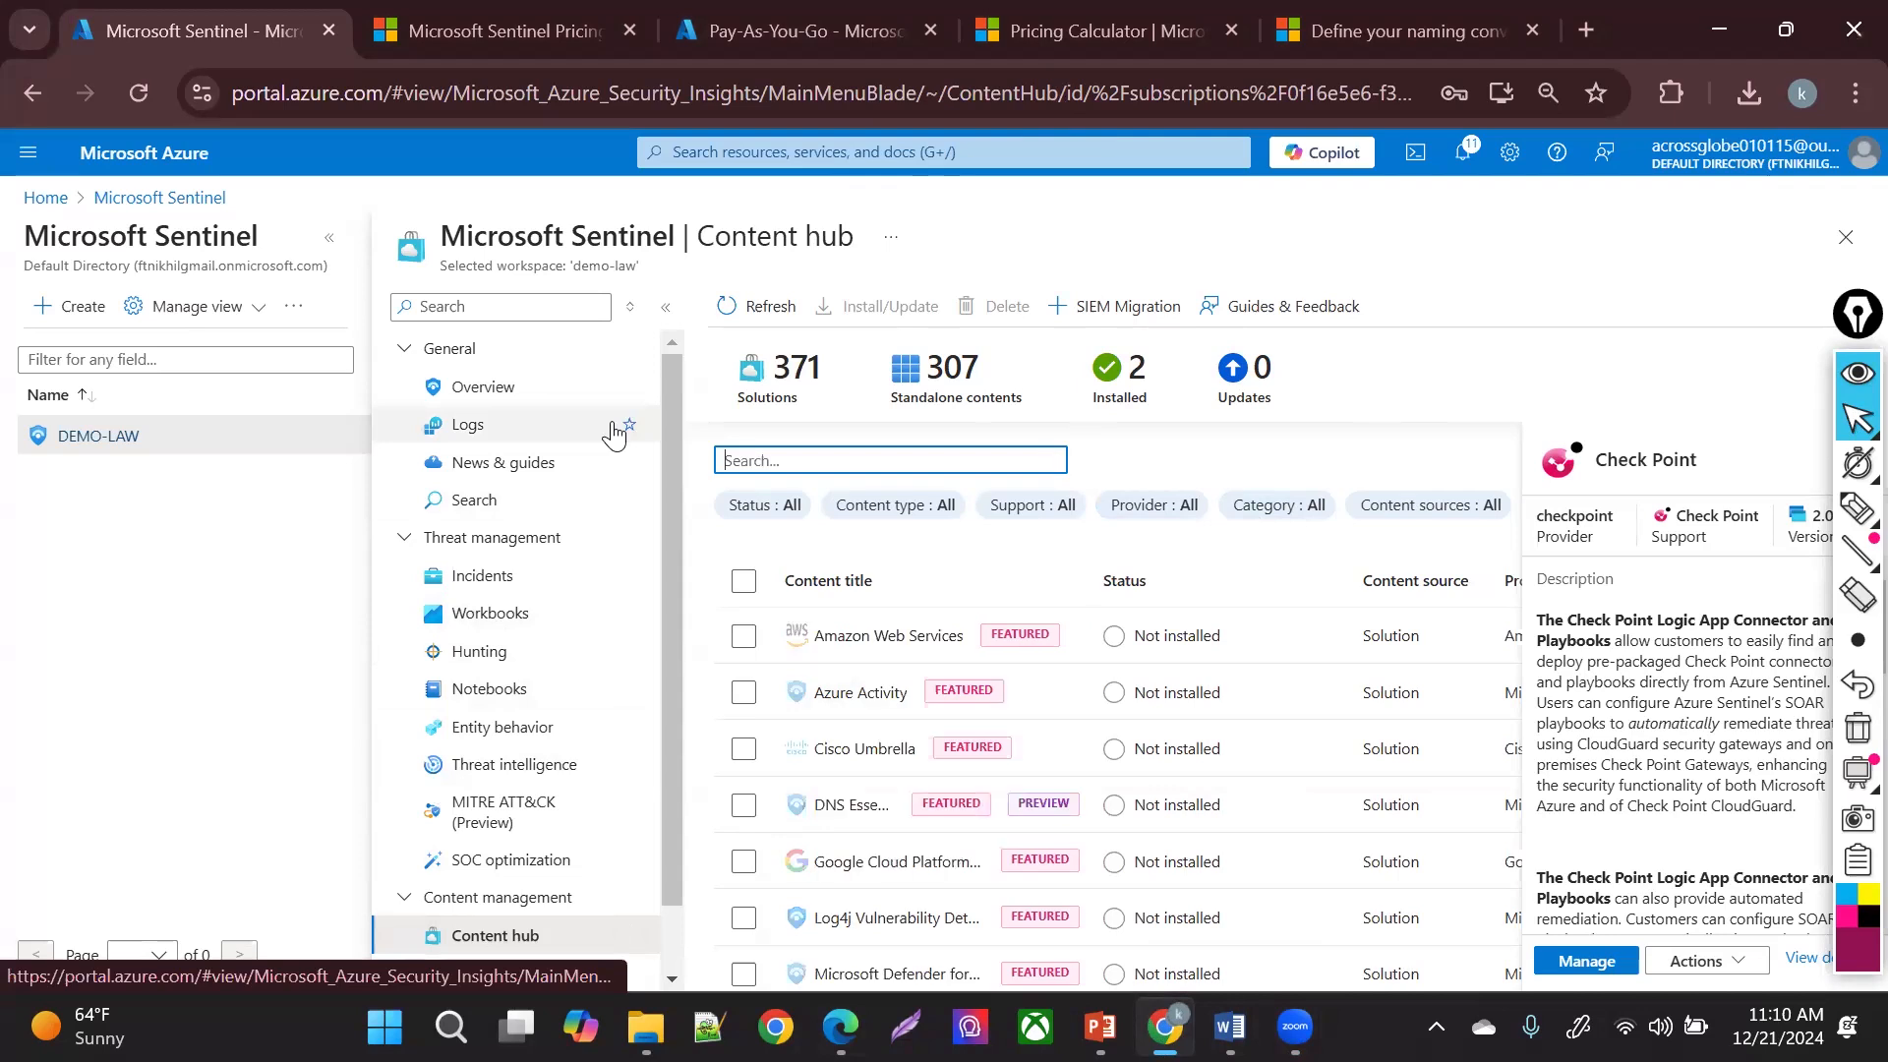
{"action": "type", "text": "securi"}
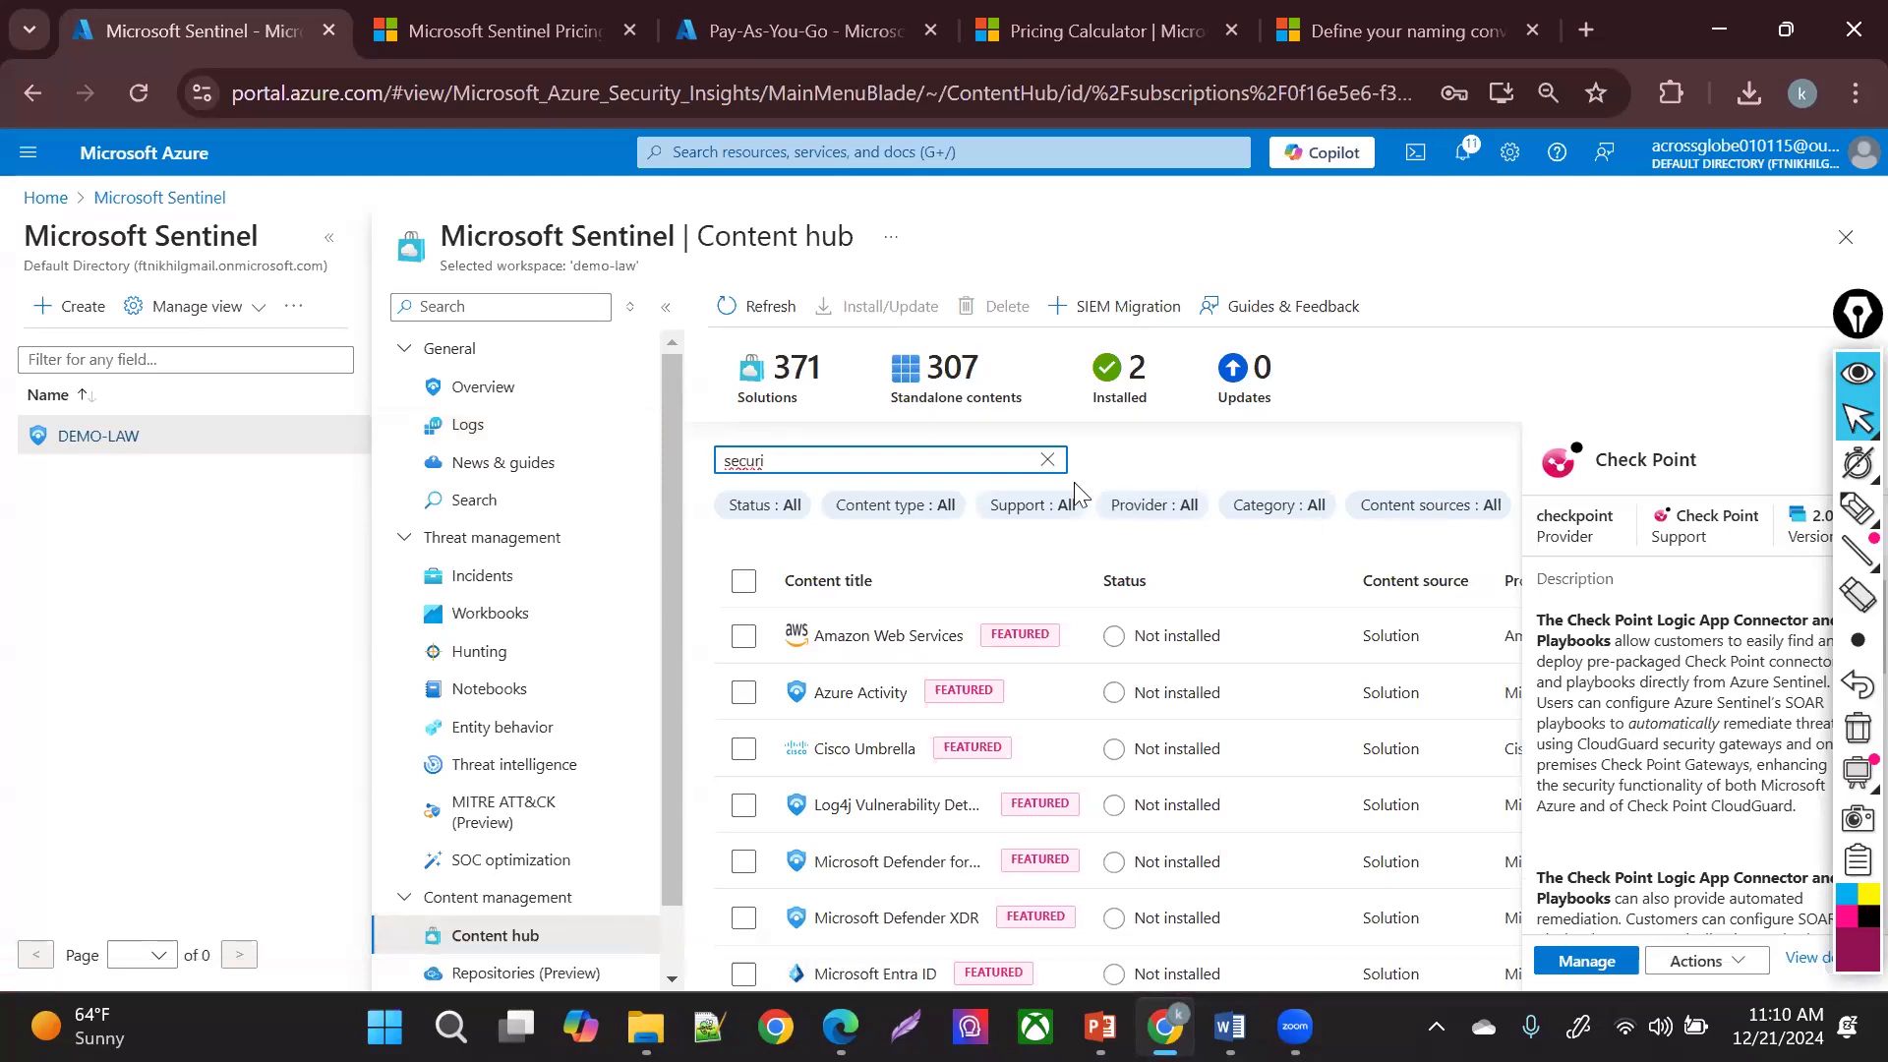
- Filter the content hub to the Installed status and open the Windows Security Events solution for management
{"action": "left_click", "coordinate": [787, 488]}
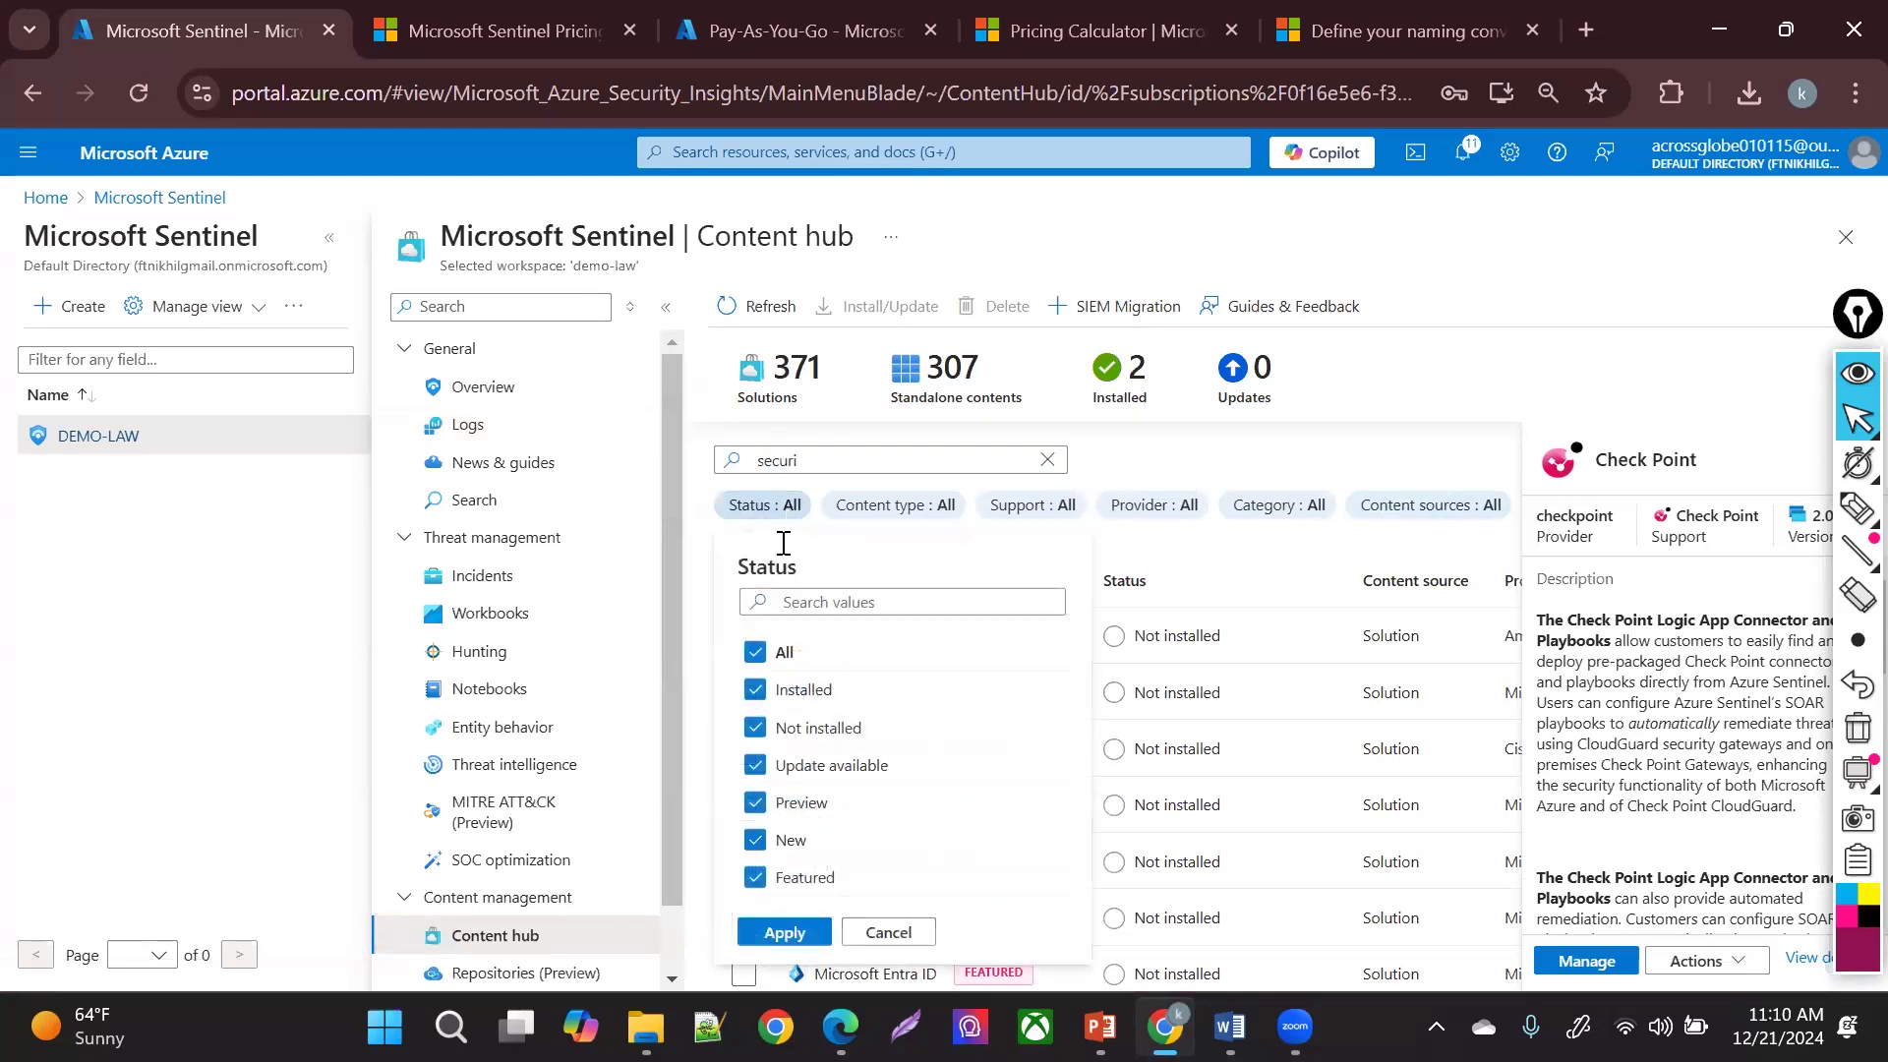
{"action": "left_click", "coordinate": [754, 652]}
{"action": "left_click", "coordinate": [754, 690]}
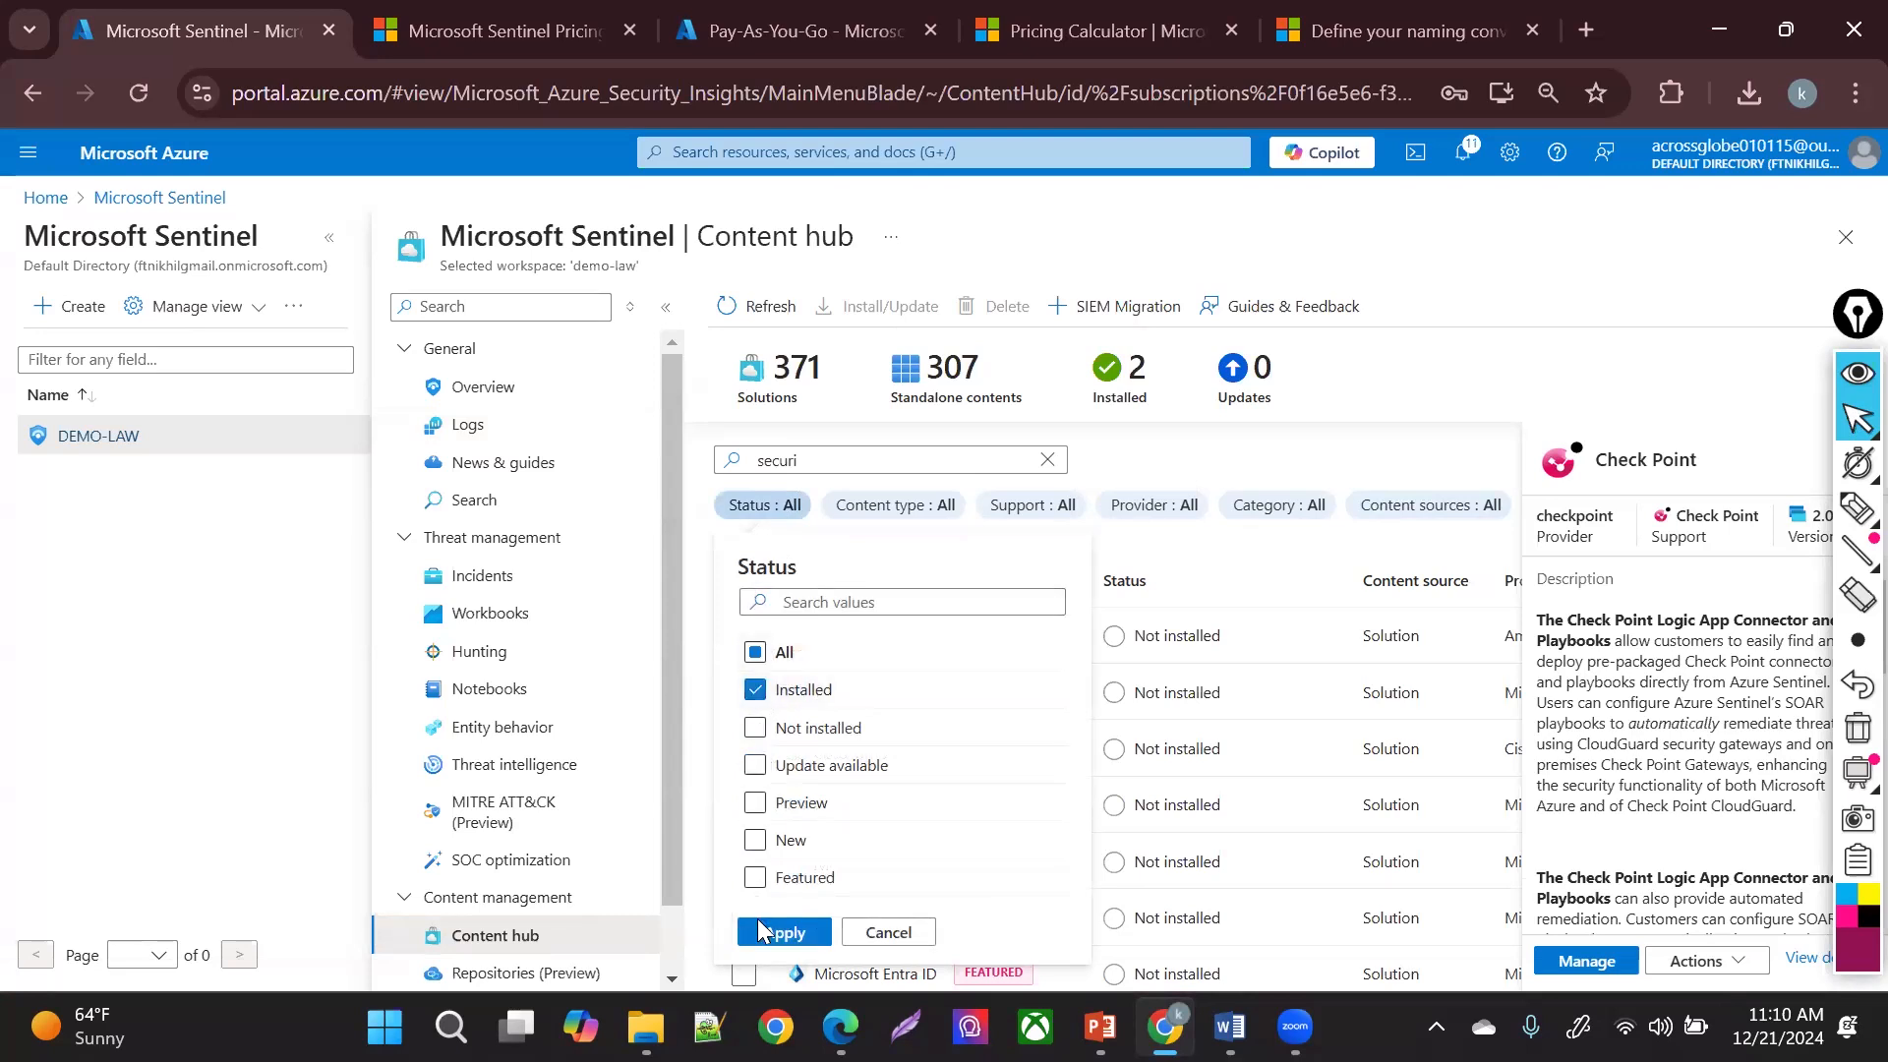
{"action": "left_click", "coordinate": [777, 932]}
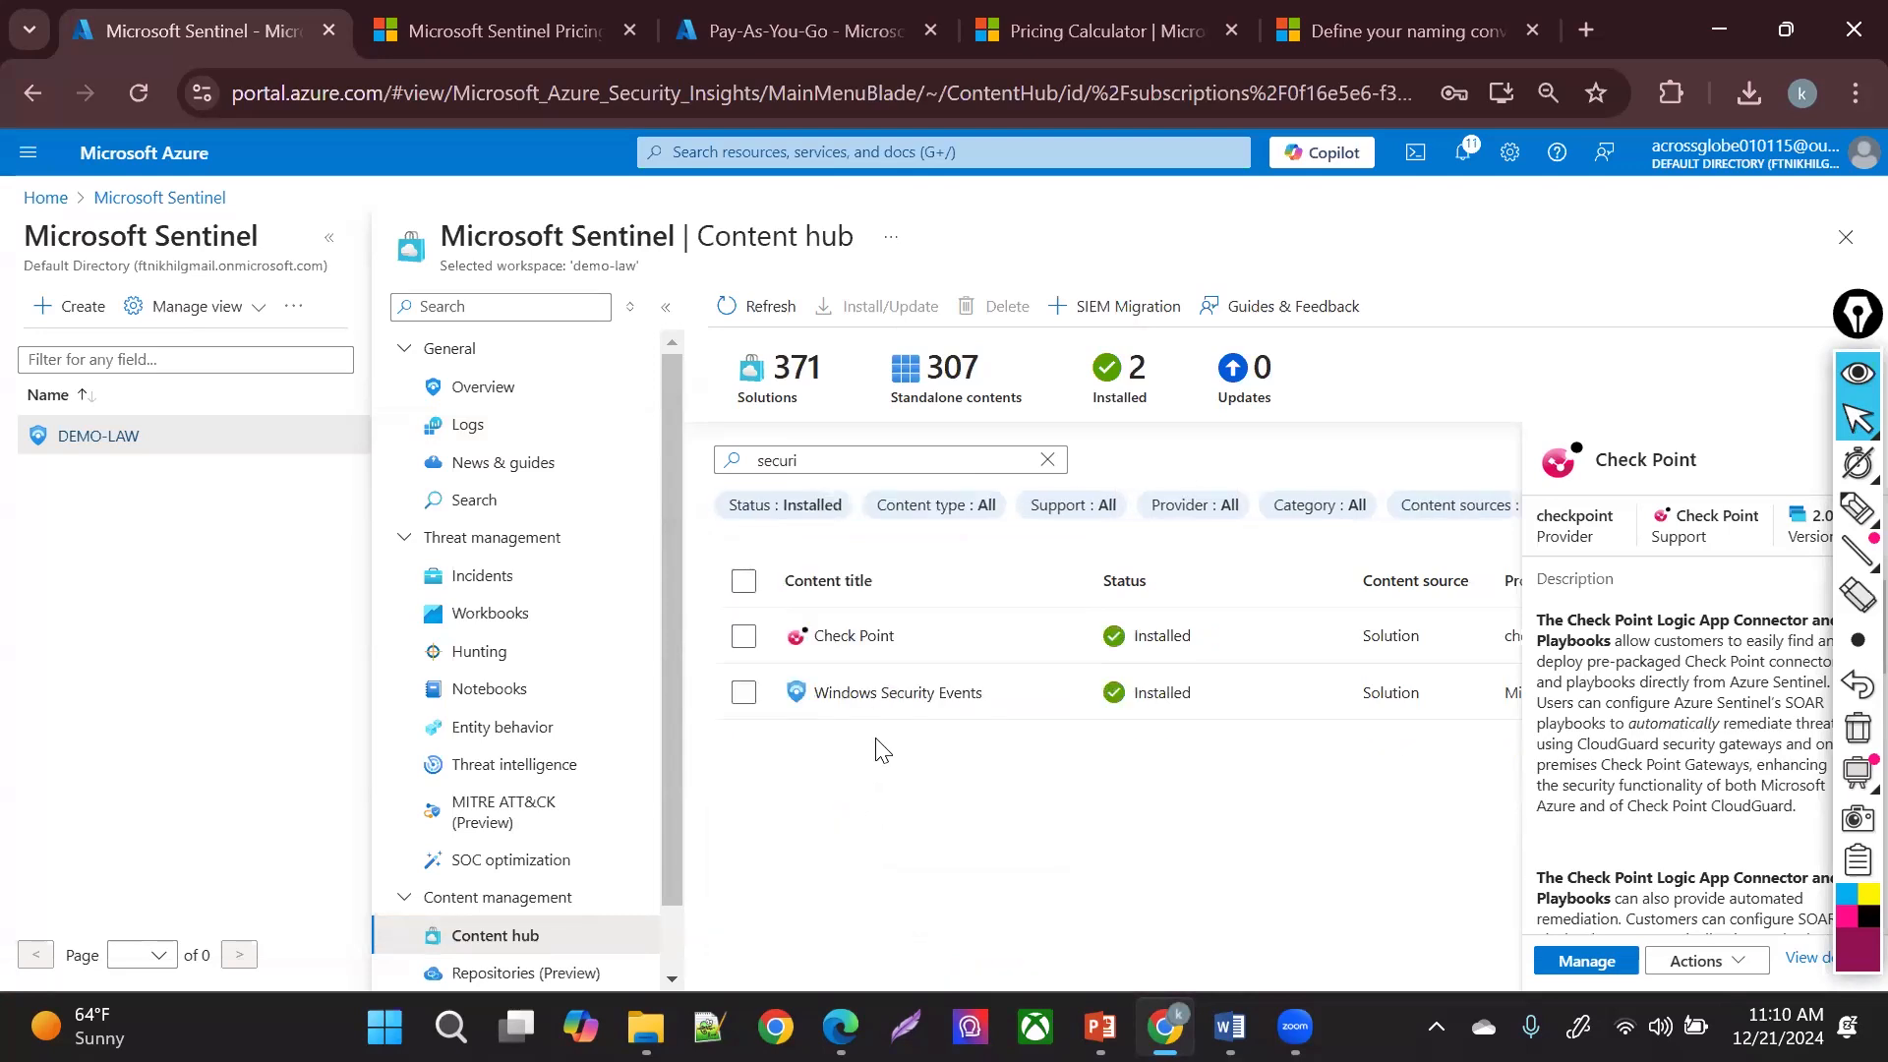
{"action": "left_click", "coordinate": [927, 700]}
{"action": "left_click", "coordinate": [1574, 963]}
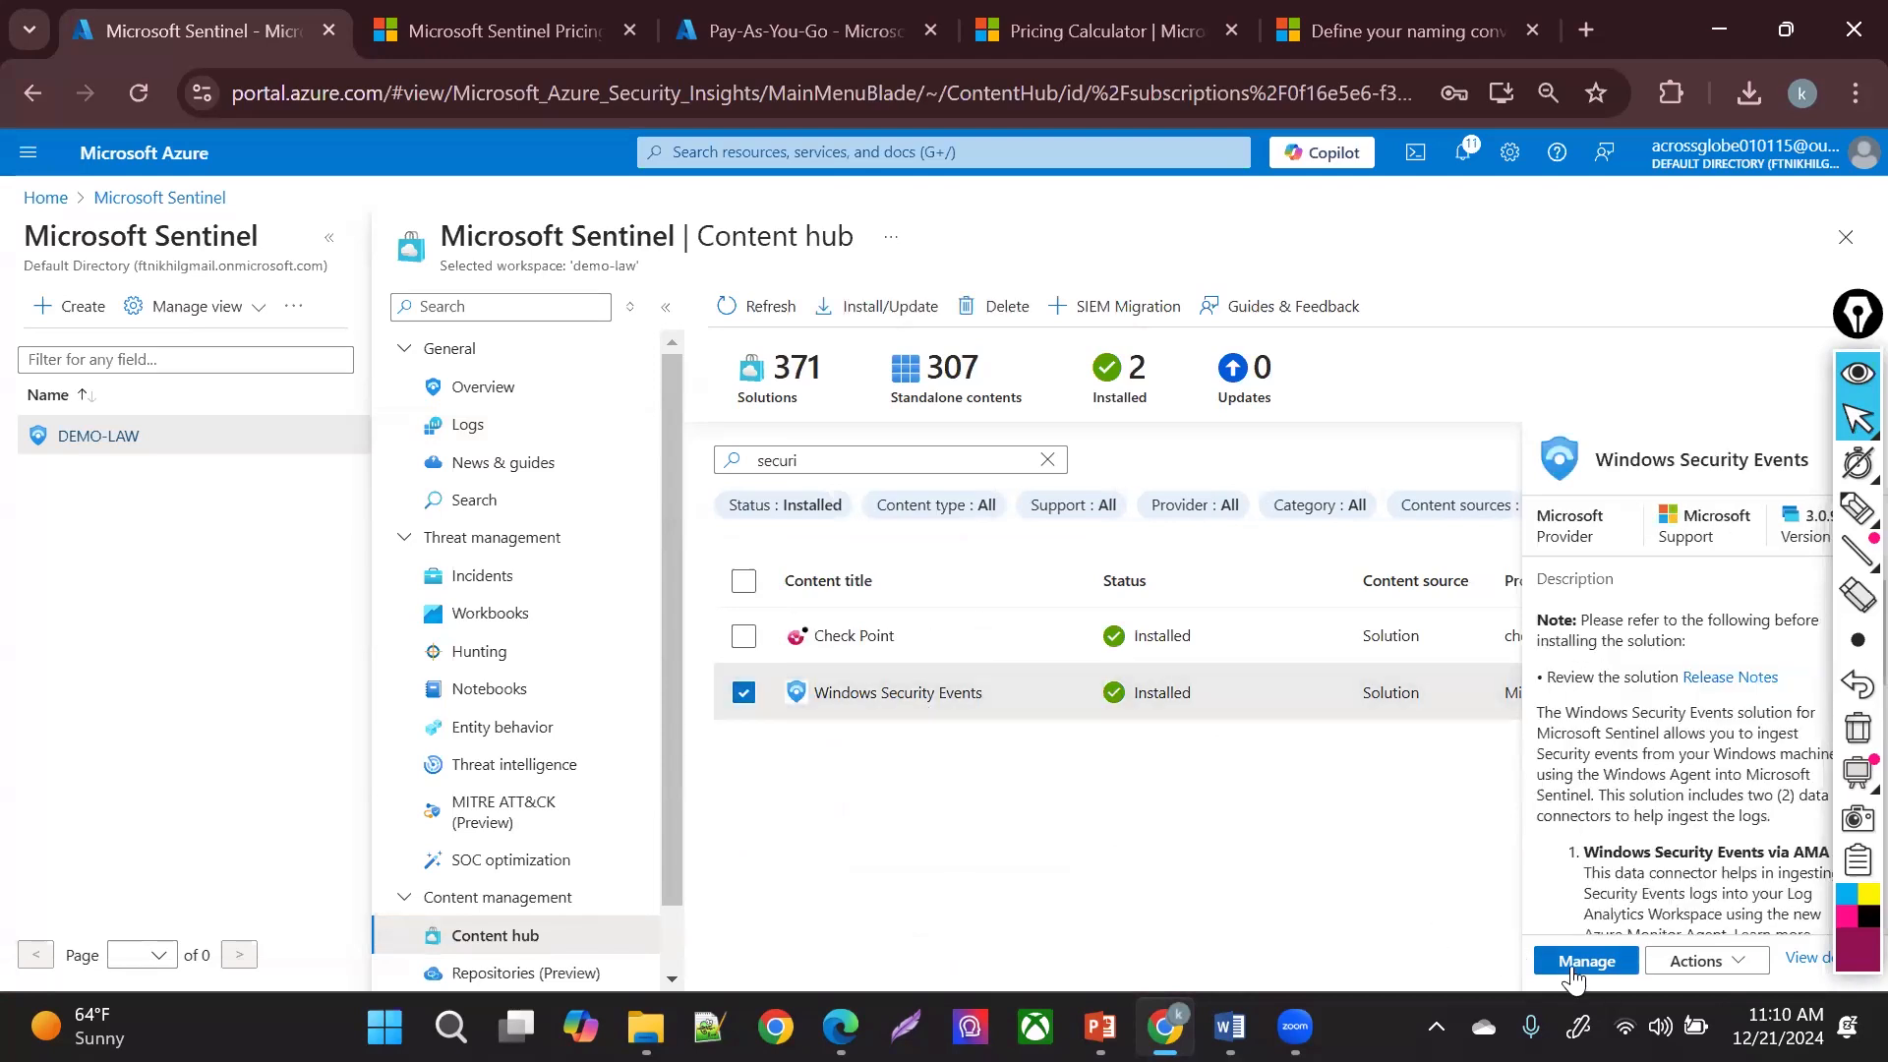
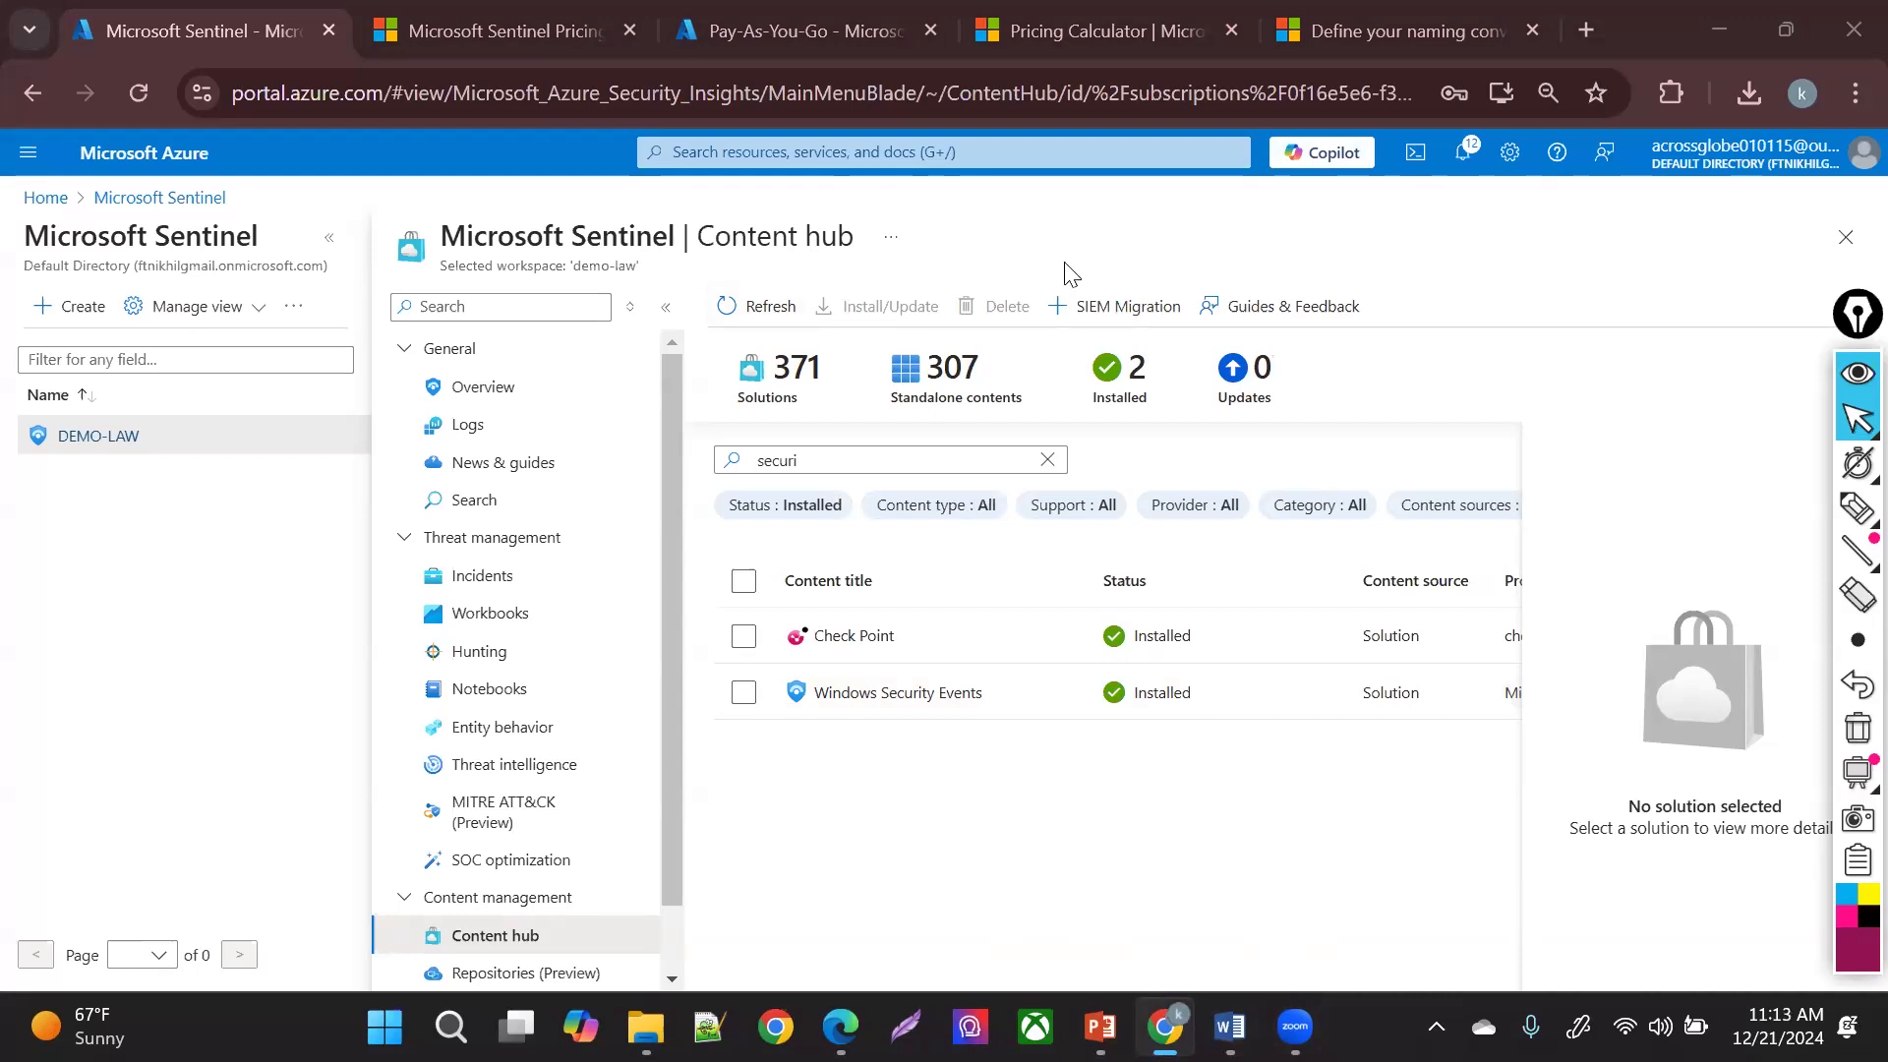
- Annotate the content hub with a boxed DA label, a circled expr label, and lines running out from the circle
{"action": "left_click", "coordinate": [1856, 508]}
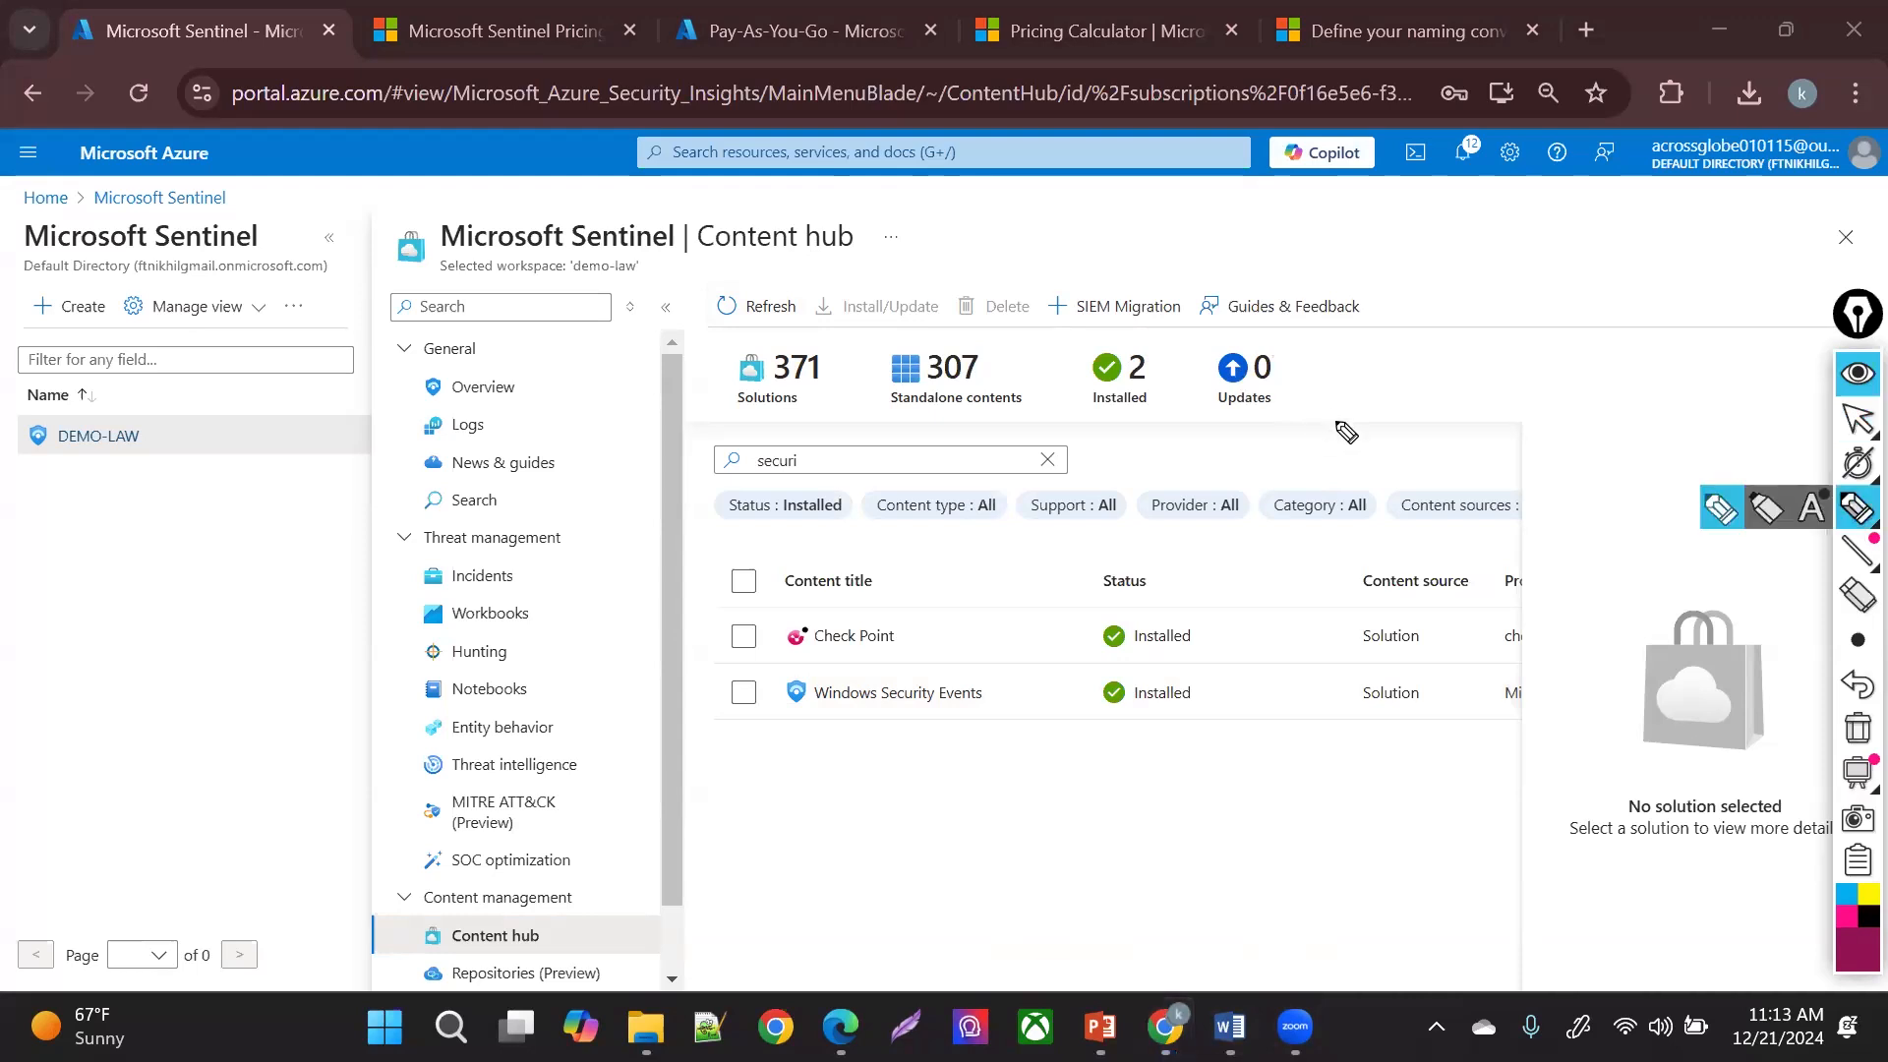
{"action": "mouse_move", "coordinate": [1320, 466]}
{"action": "left_mouse_down"}
{"action": "mouse_move", "coordinate": [1503, 383]}
{"action": "mouse_move", "coordinate": [1532, 526]}
{"action": "mouse_move", "coordinate": [1465, 524]}
{"action": "mouse_move", "coordinate": [1404, 431]}
{"action": "mouse_move", "coordinate": [1446, 425]}
{"action": "mouse_move", "coordinate": [1357, 470]}
{"action": "mouse_move", "coordinate": [1416, 484]}
{"action": "left_mouse_up"}
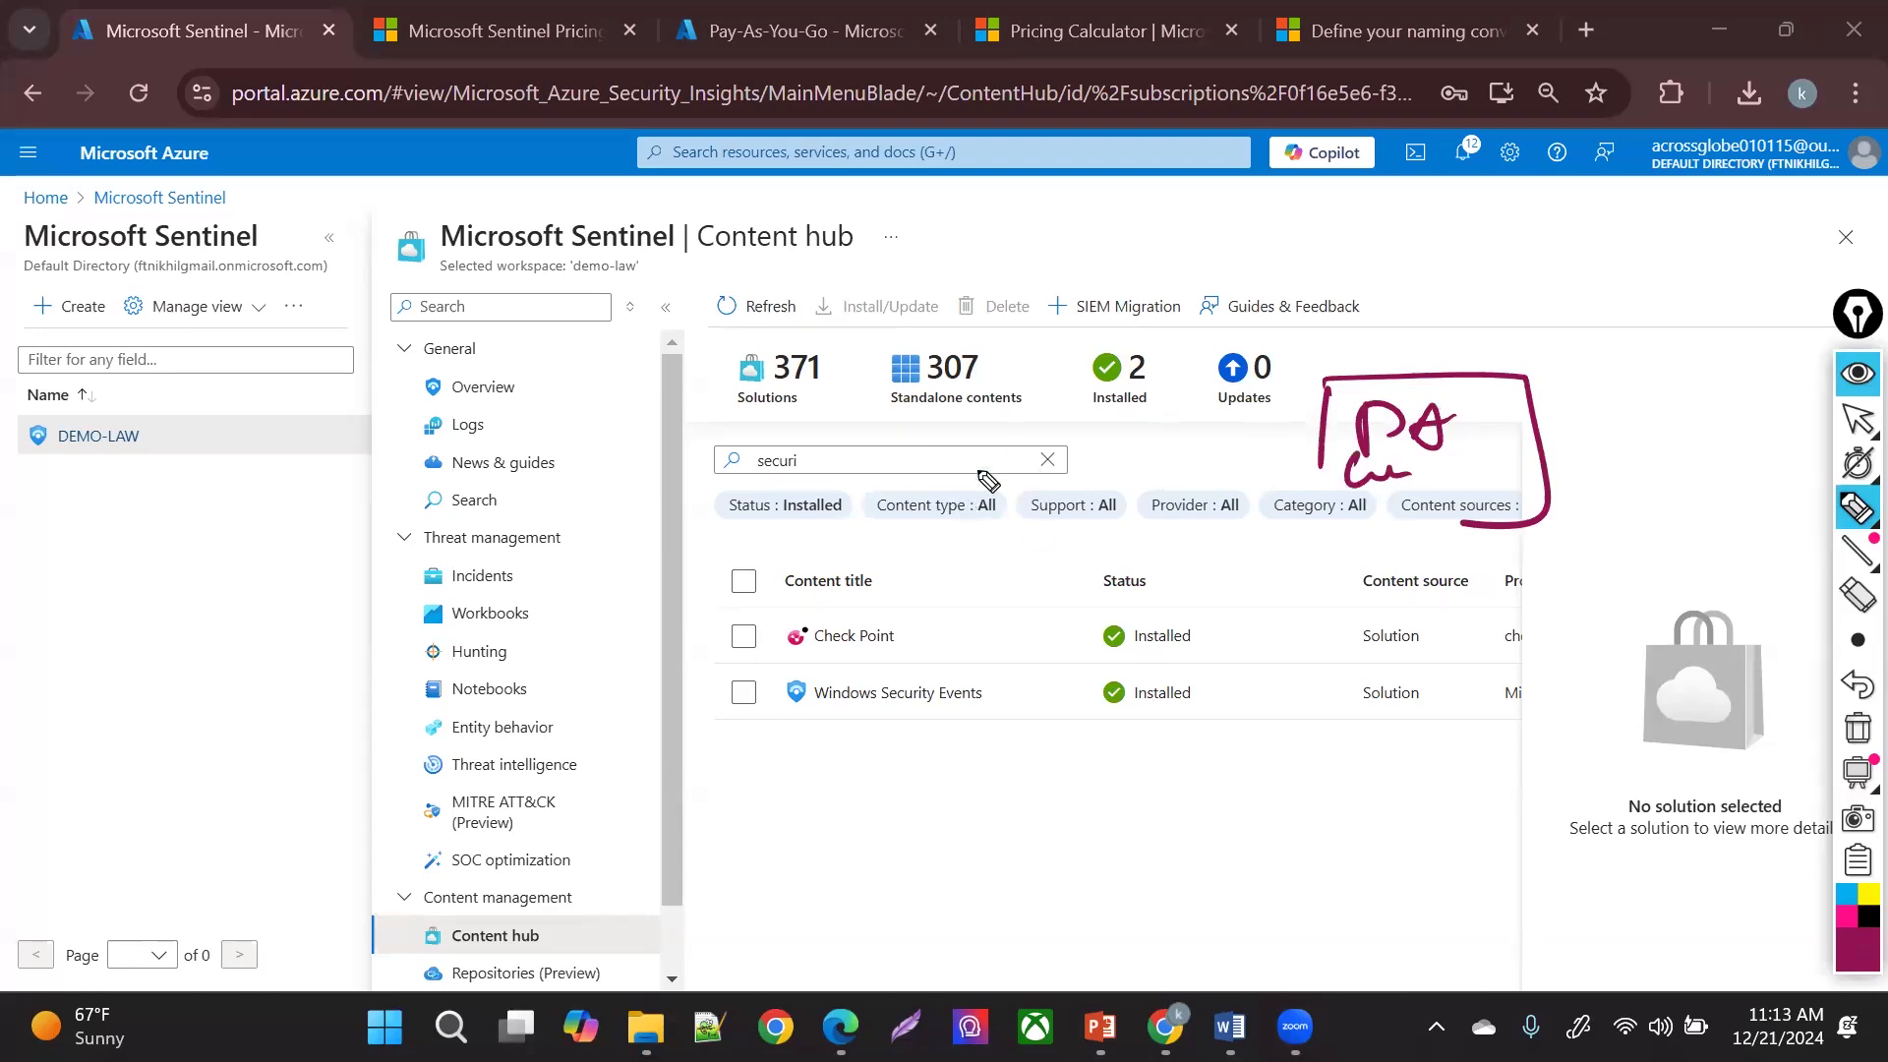
{"action": "left_click_drag", "start_coordinate": [968, 443], "coordinate": [1156, 448]}
{"action": "mouse_move", "coordinate": [1004, 501]}
{"action": "left_mouse_down"}
{"action": "mouse_move", "coordinate": [1040, 487]}
{"action": "mouse_move", "coordinate": [1106, 535]}
{"action": "mouse_move", "coordinate": [1121, 501]}
{"action": "left_mouse_up"}
{"action": "left_click_drag", "start_coordinate": [1136, 509], "coordinate": [1298, 482]}
{"action": "left_click_drag", "start_coordinate": [949, 532], "coordinate": [839, 546]}
- Draw a large rectangle at the far end of the line leading from the circled expr label
{"action": "left_click_drag", "start_coordinate": [477, 483], "coordinate": [474, 626]}
{"action": "mouse_move", "coordinate": [459, 482]}
{"action": "left_mouse_down"}
{"action": "mouse_move", "coordinate": [758, 433]}
{"action": "mouse_move", "coordinate": [693, 777]}
{"action": "mouse_move", "coordinate": [611, 773]}
{"action": "left_mouse_up"}
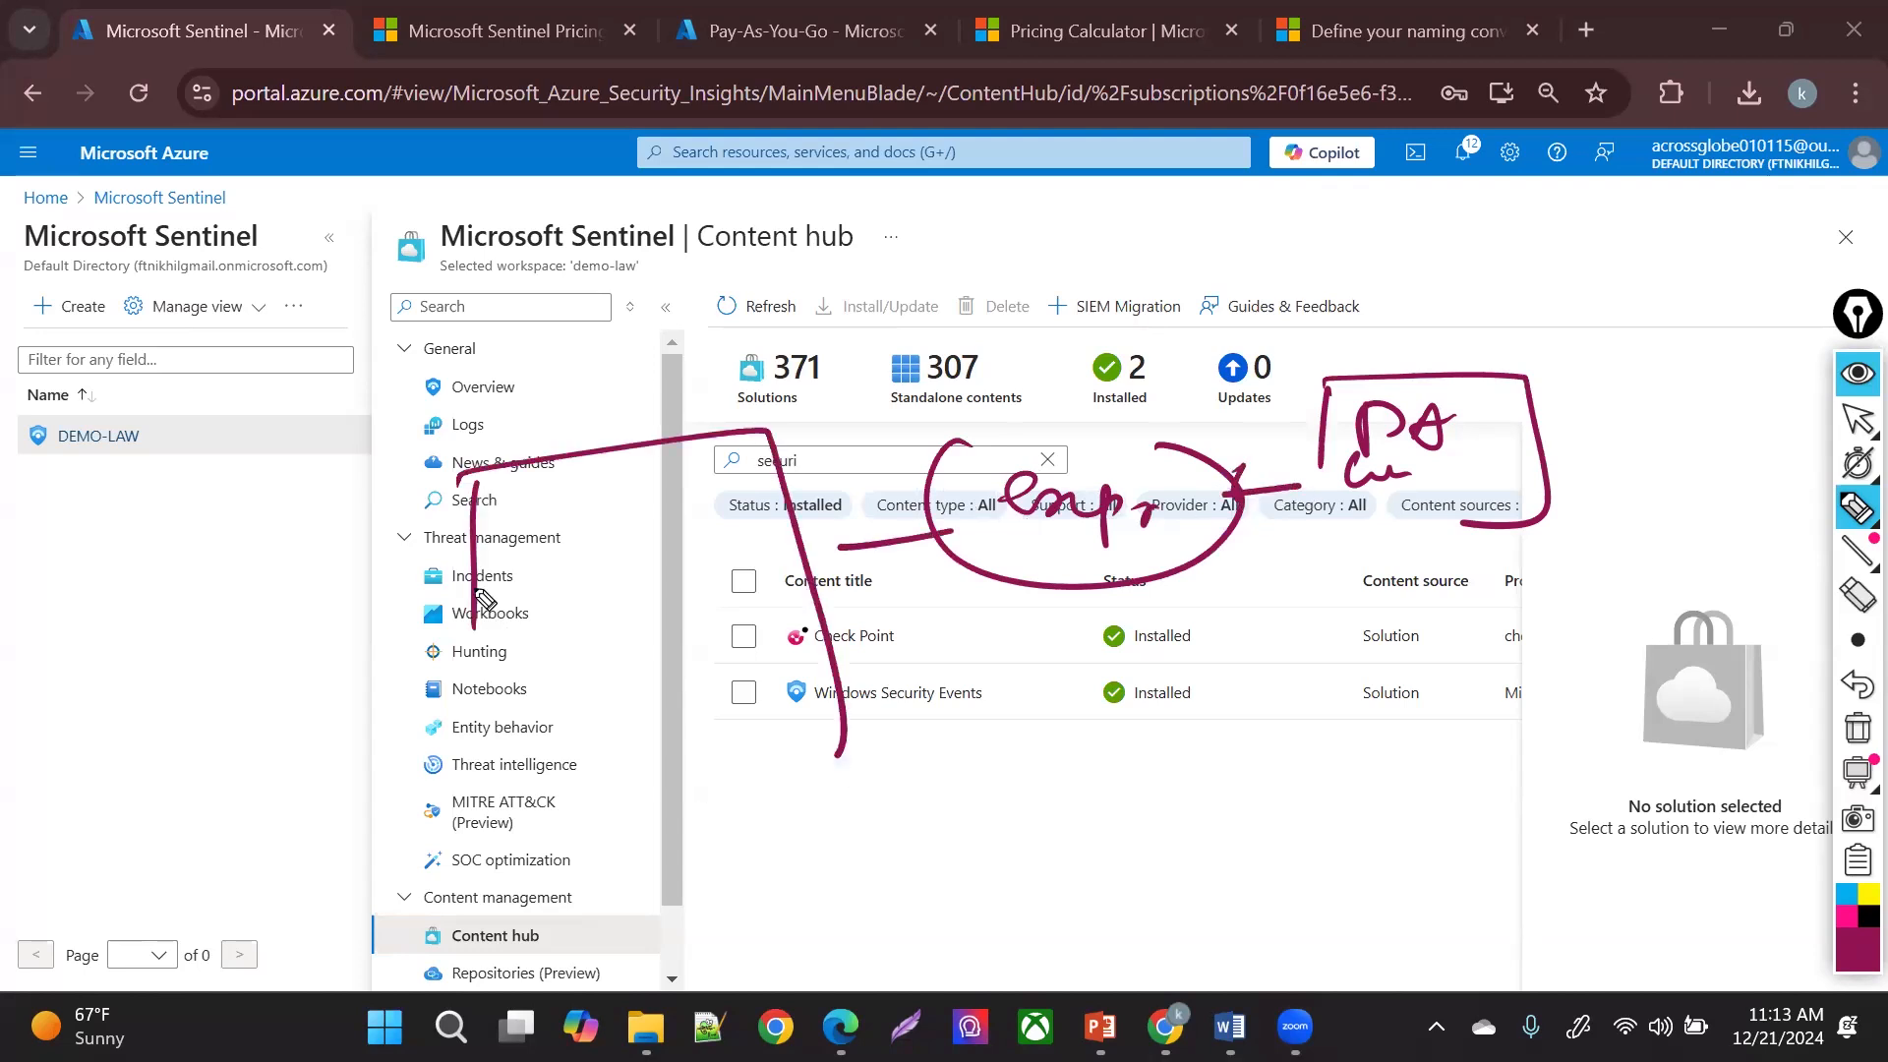
{"action": "left_click_drag", "start_coordinate": [480, 587], "coordinate": [490, 712]}
{"action": "left_click_drag", "start_coordinate": [612, 775], "coordinate": [490, 712]}
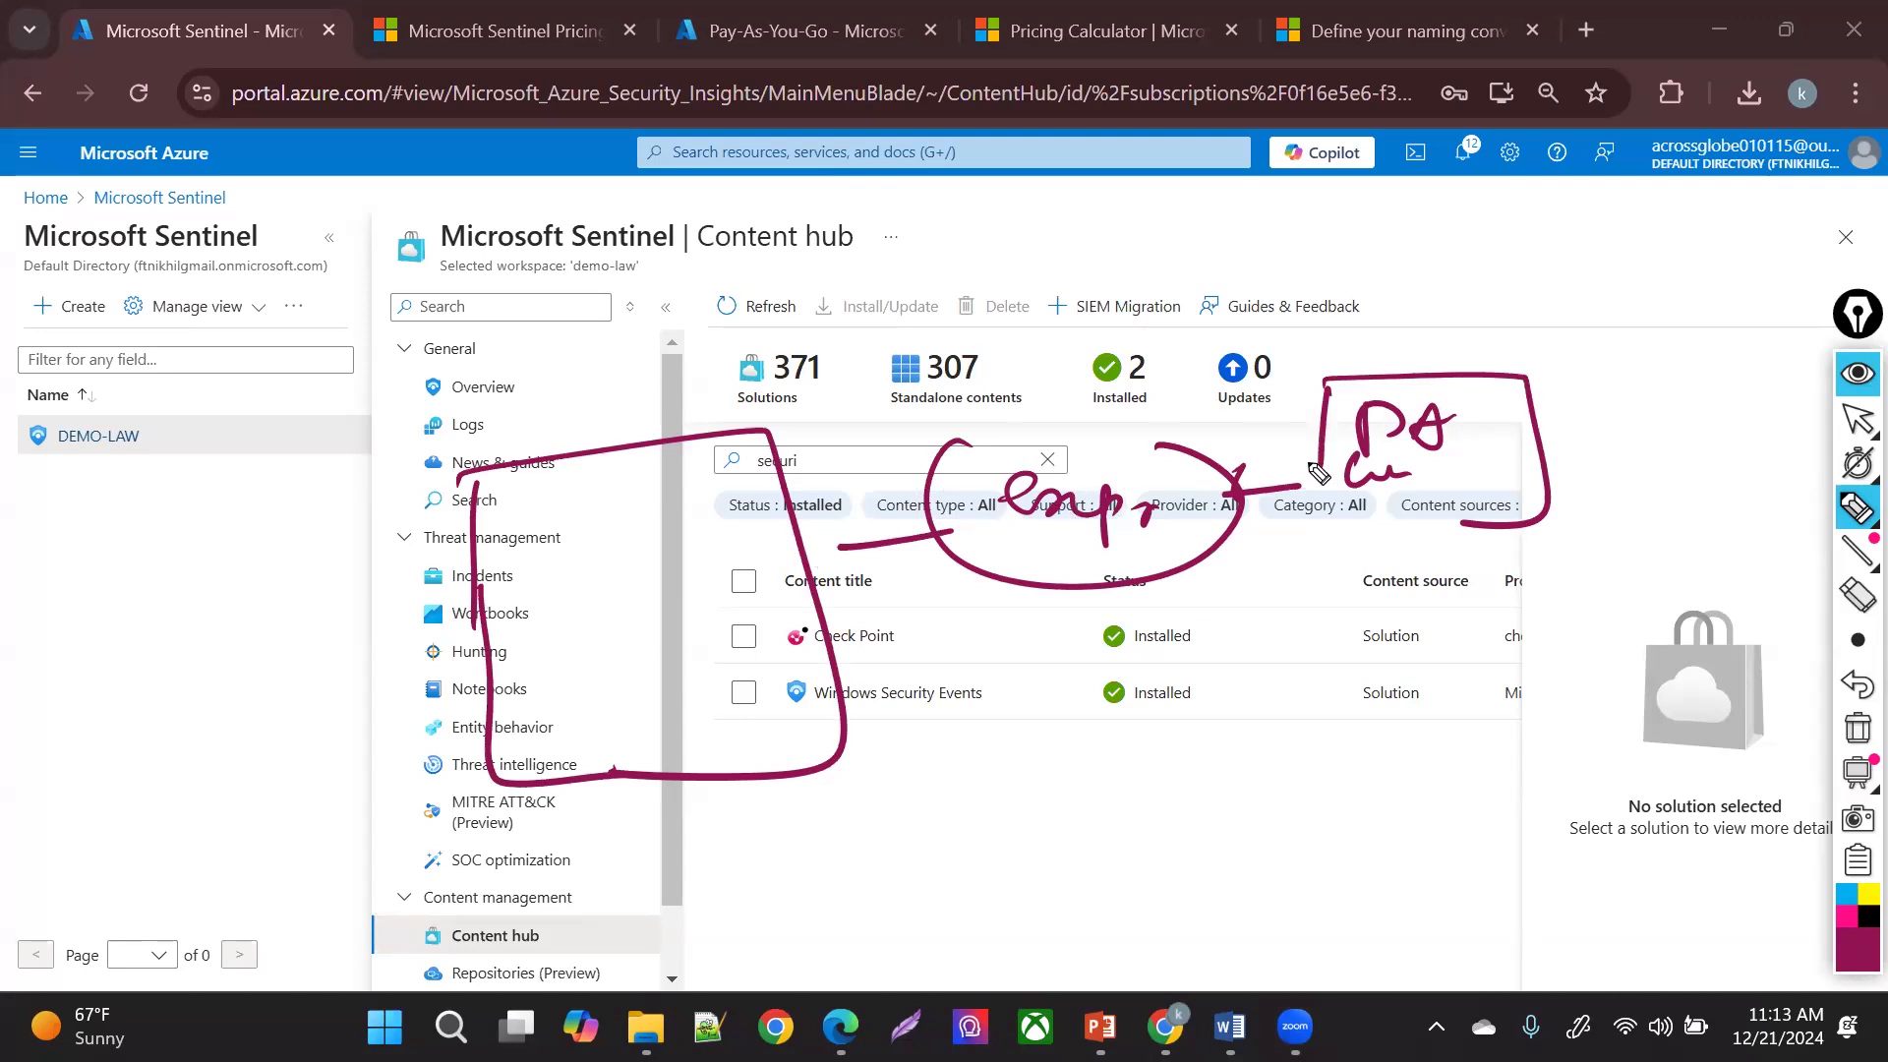
- Trace the missing edges of the DA box and write On prem beneath it
{"action": "left_click_drag", "start_coordinate": [1330, 411], "coordinate": [1345, 531]}
{"action": "mouse_move", "coordinate": [1470, 537]}
{"action": "left_mouse_down"}
{"action": "mouse_move", "coordinate": [1372, 536]}
{"action": "mouse_move", "coordinate": [1411, 532]}
{"action": "left_mouse_up"}
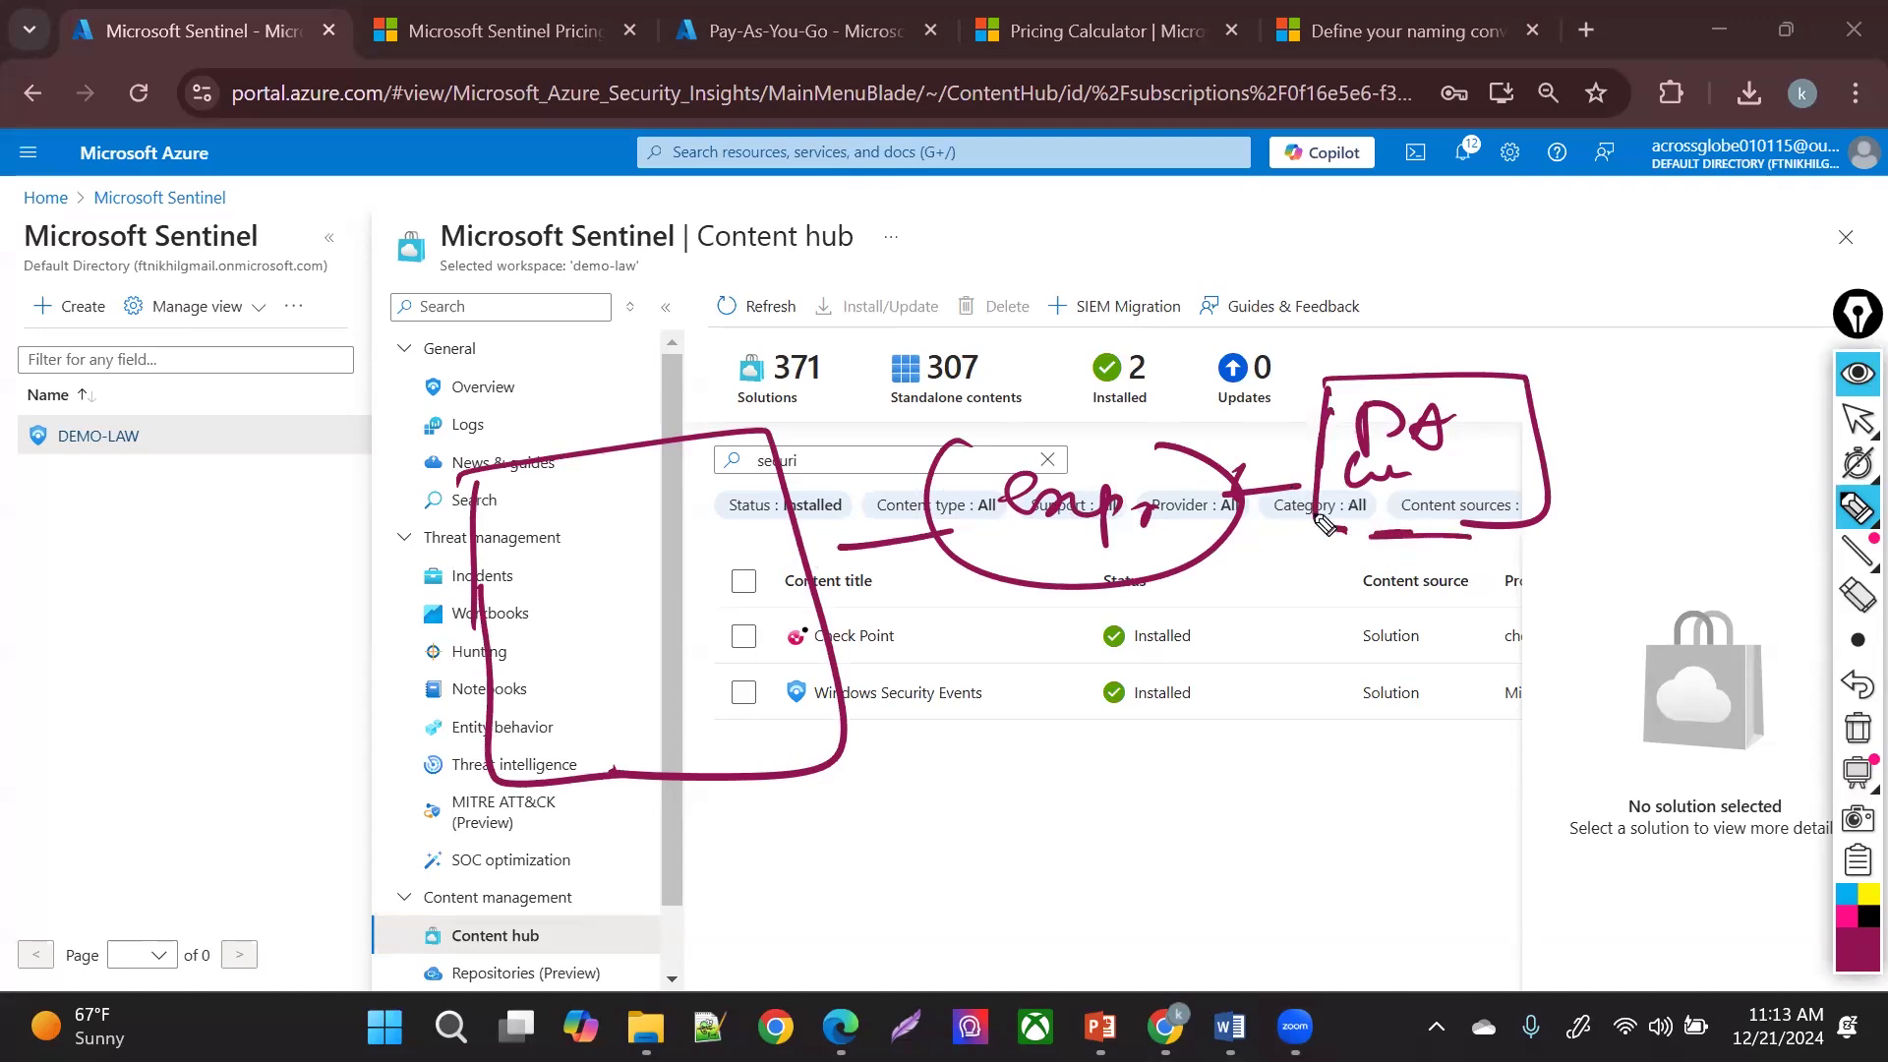
{"action": "mouse_move", "coordinate": [1363, 579]}
{"action": "left_mouse_down"}
{"action": "mouse_move", "coordinate": [1370, 611]}
{"action": "mouse_move", "coordinate": [1362, 580]}
{"action": "left_mouse_up"}
{"action": "mouse_move", "coordinate": [1413, 610]}
{"action": "left_mouse_down"}
{"action": "mouse_move", "coordinate": [1448, 631]}
{"action": "mouse_move", "coordinate": [1617, 639]}
{"action": "mouse_move", "coordinate": [1603, 630]}
{"action": "left_mouse_up"}
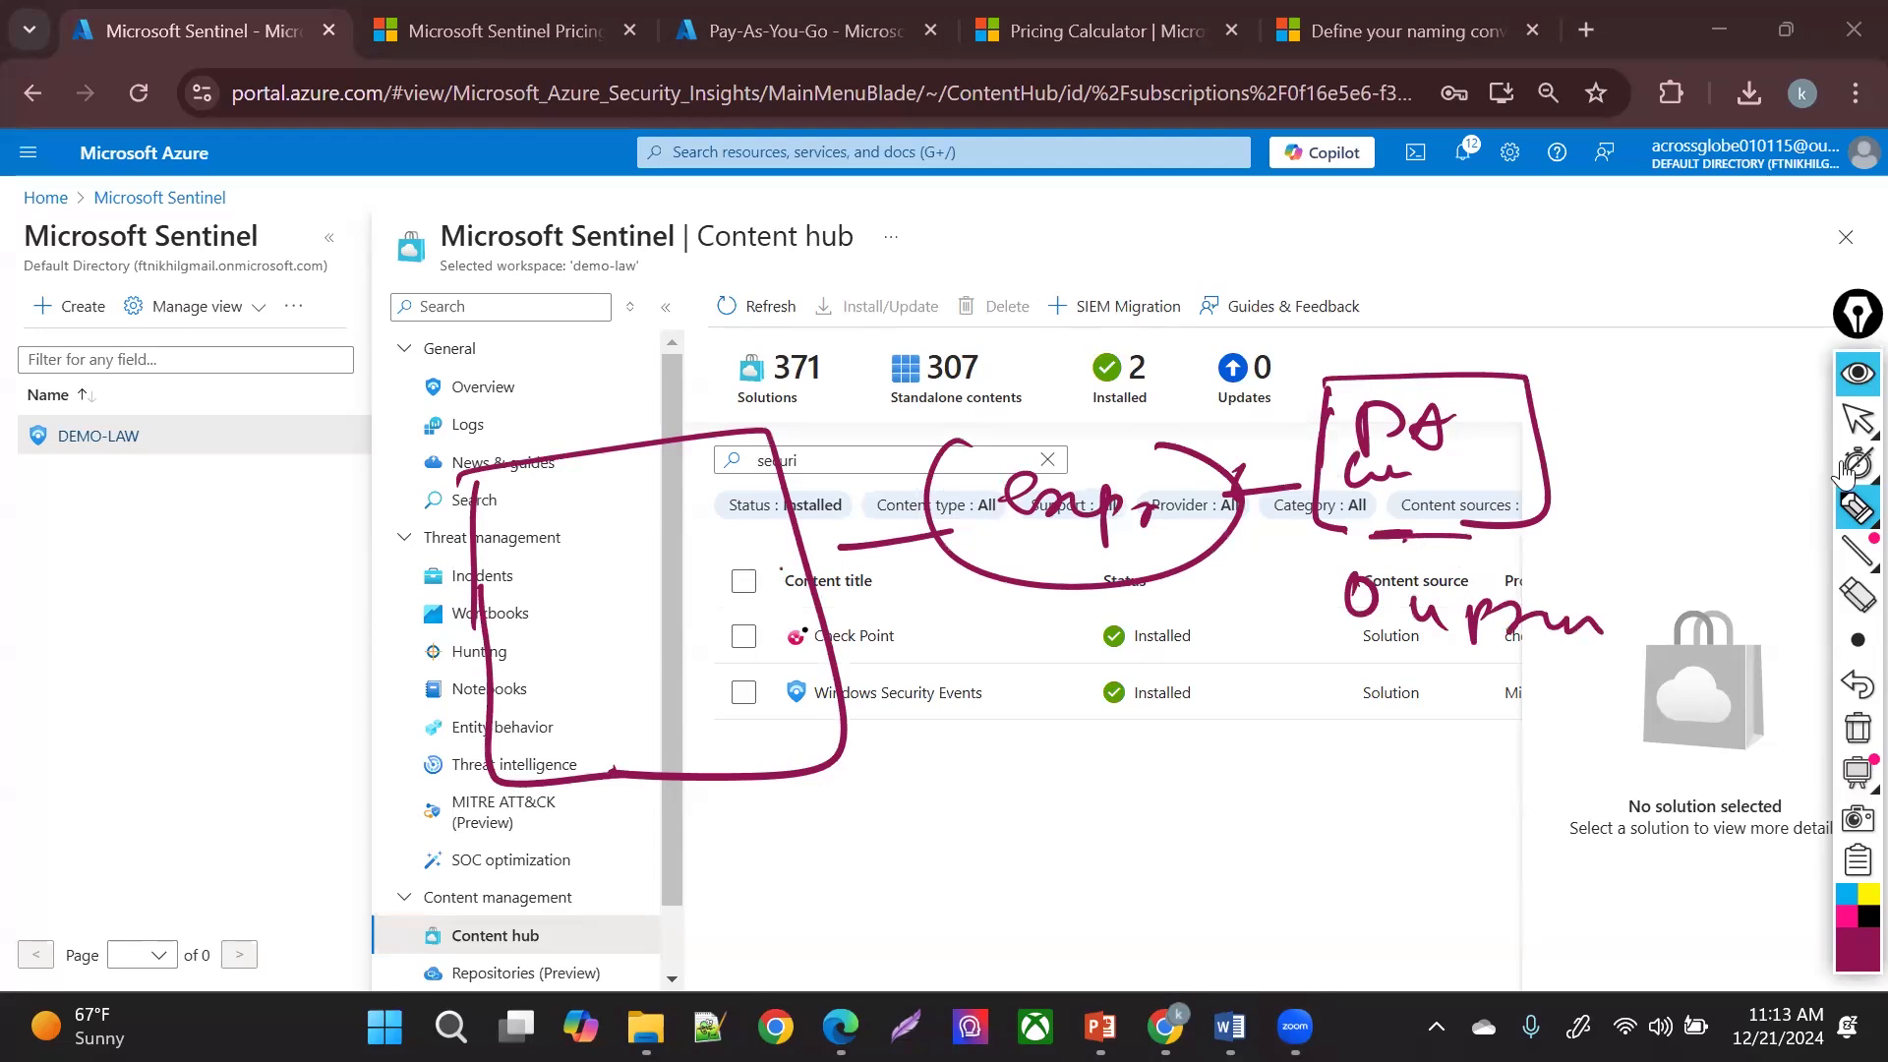
- Clear the drawn annotations and search the installed solutions for palo alto
{"action": "left_click", "coordinate": [1856, 419]}
{"action": "left_click", "coordinate": [1855, 731]}
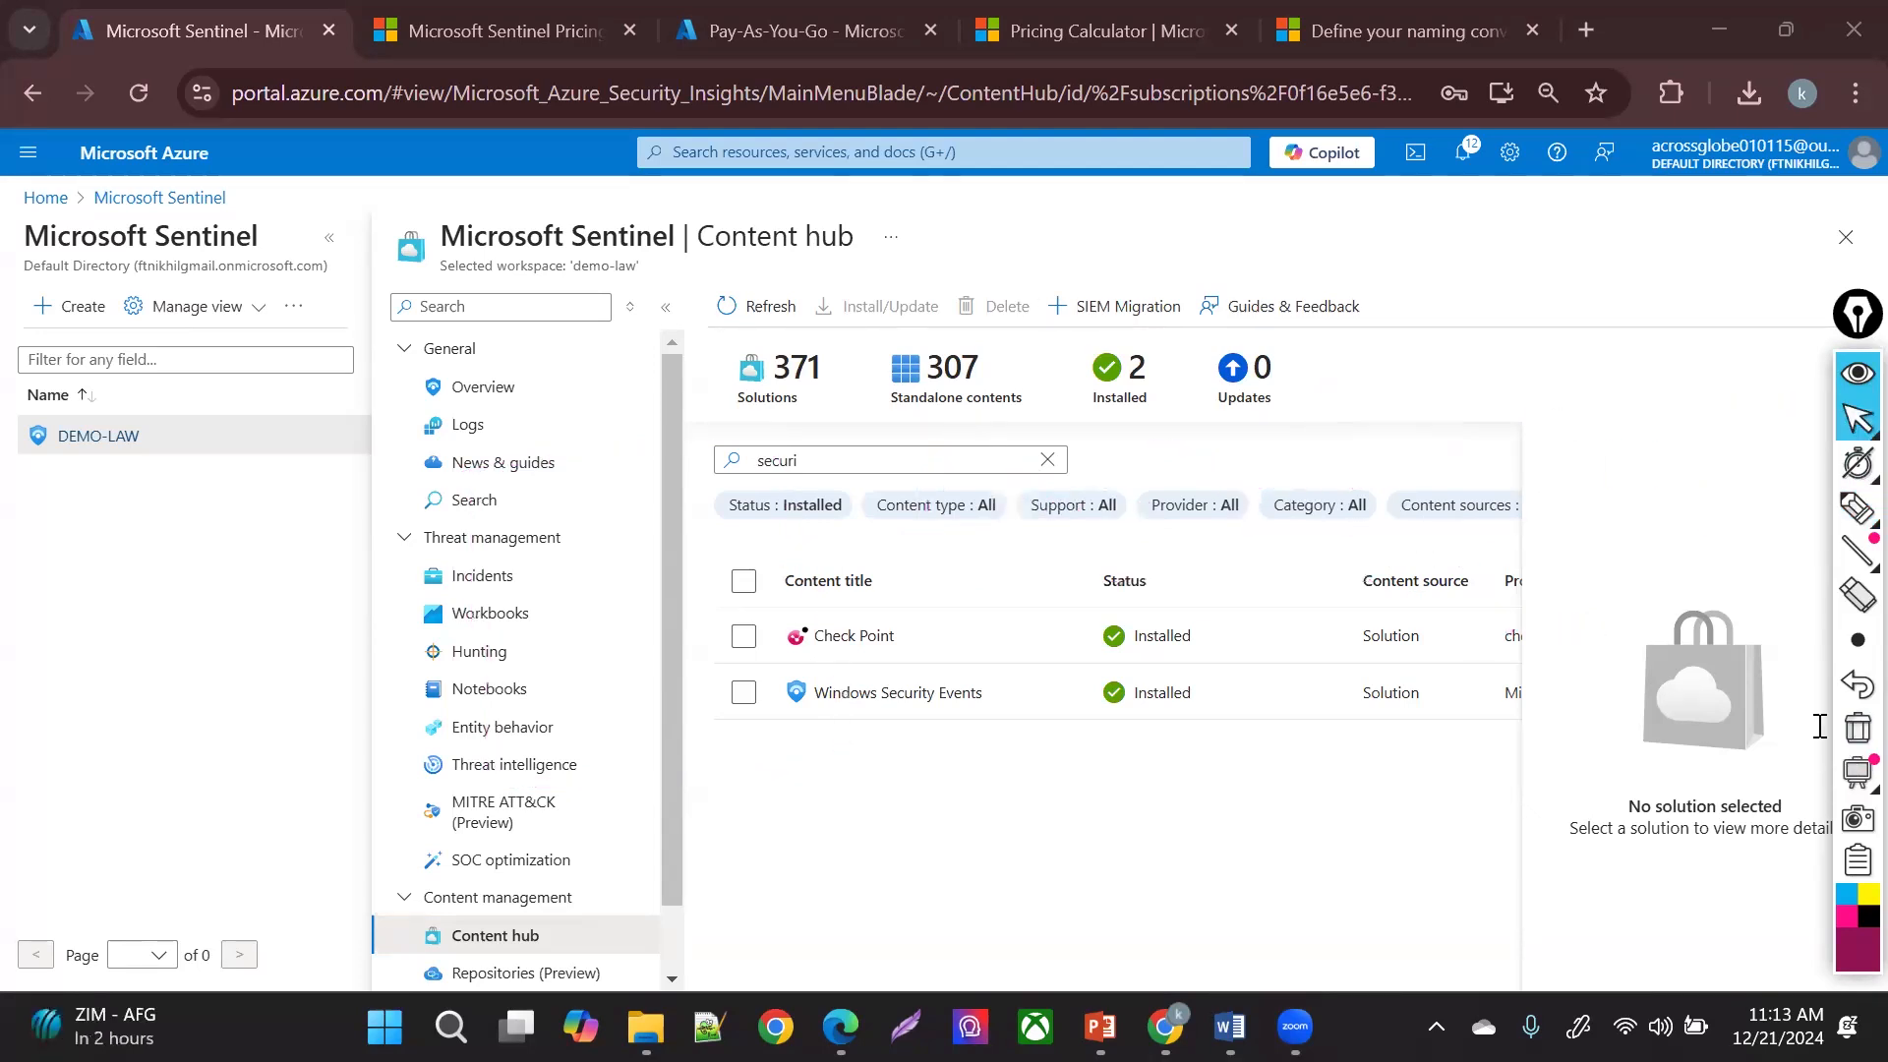
{"action": "left_click", "coordinate": [1047, 460]}
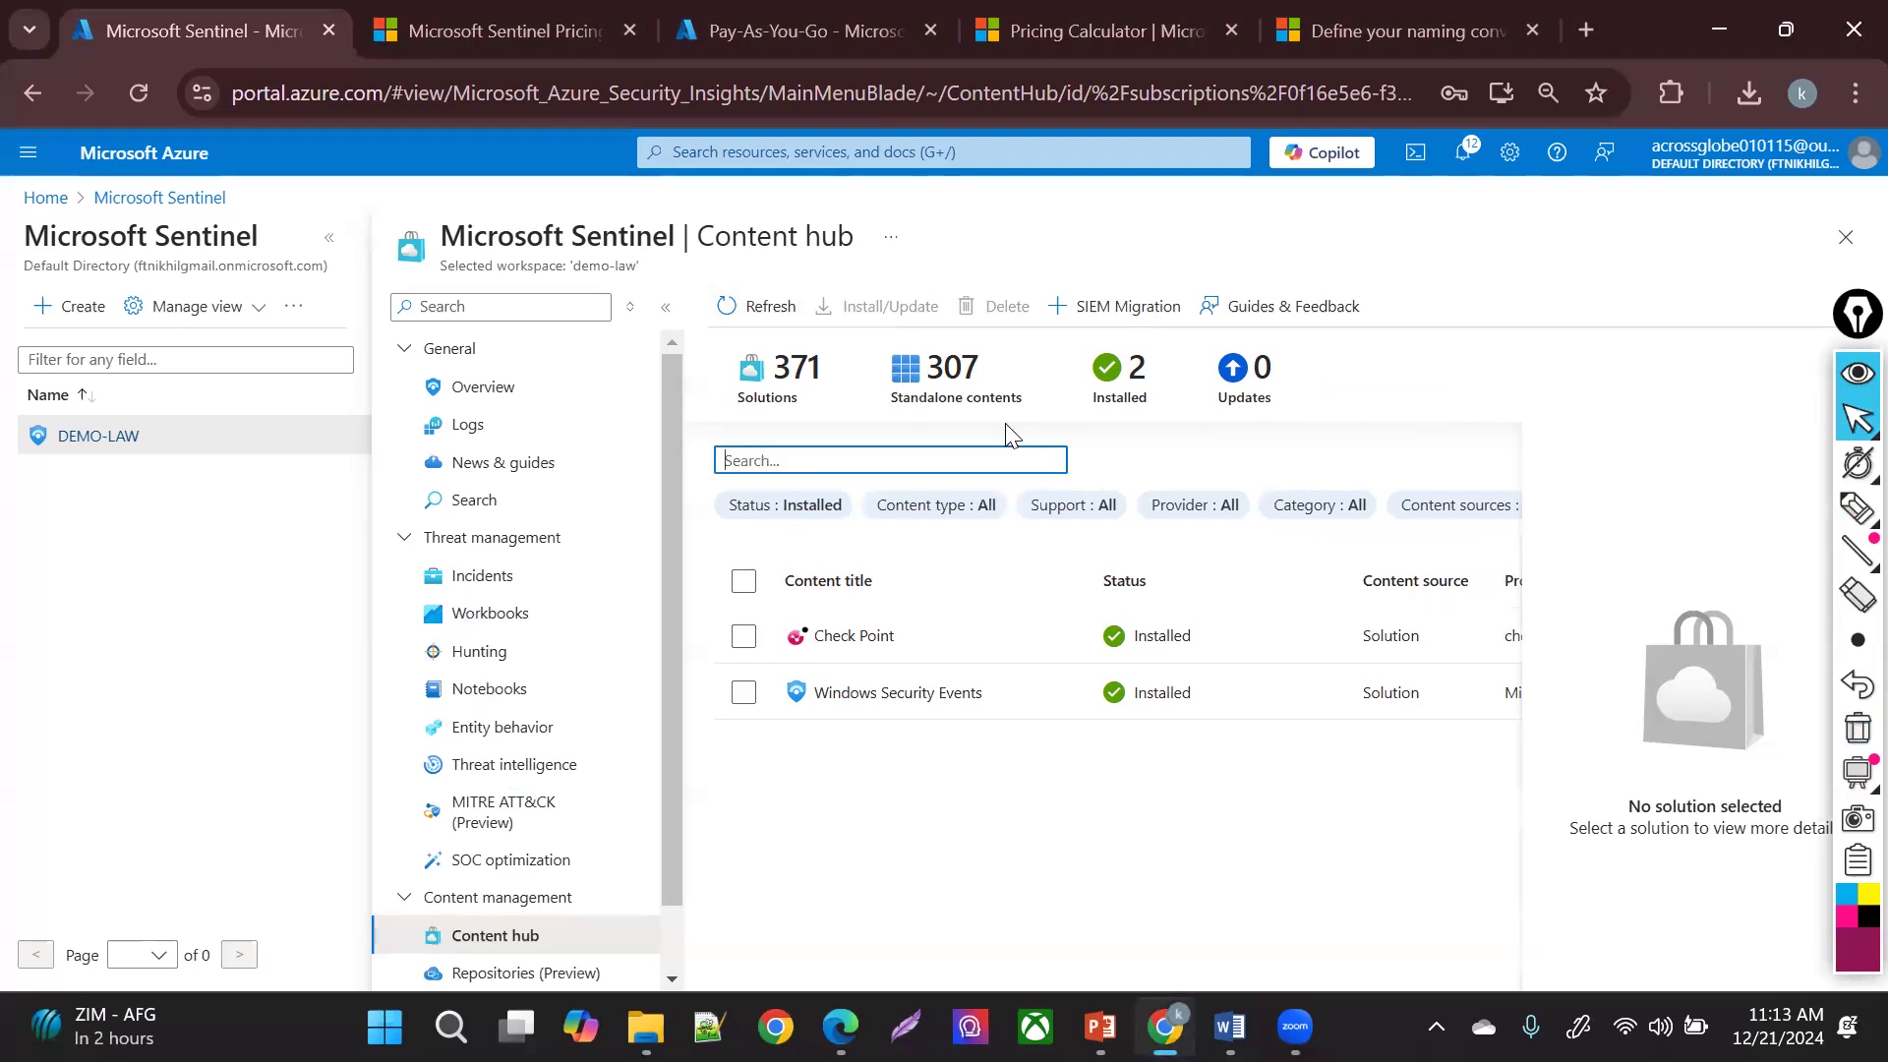
{"action": "type", "text": "palo "}
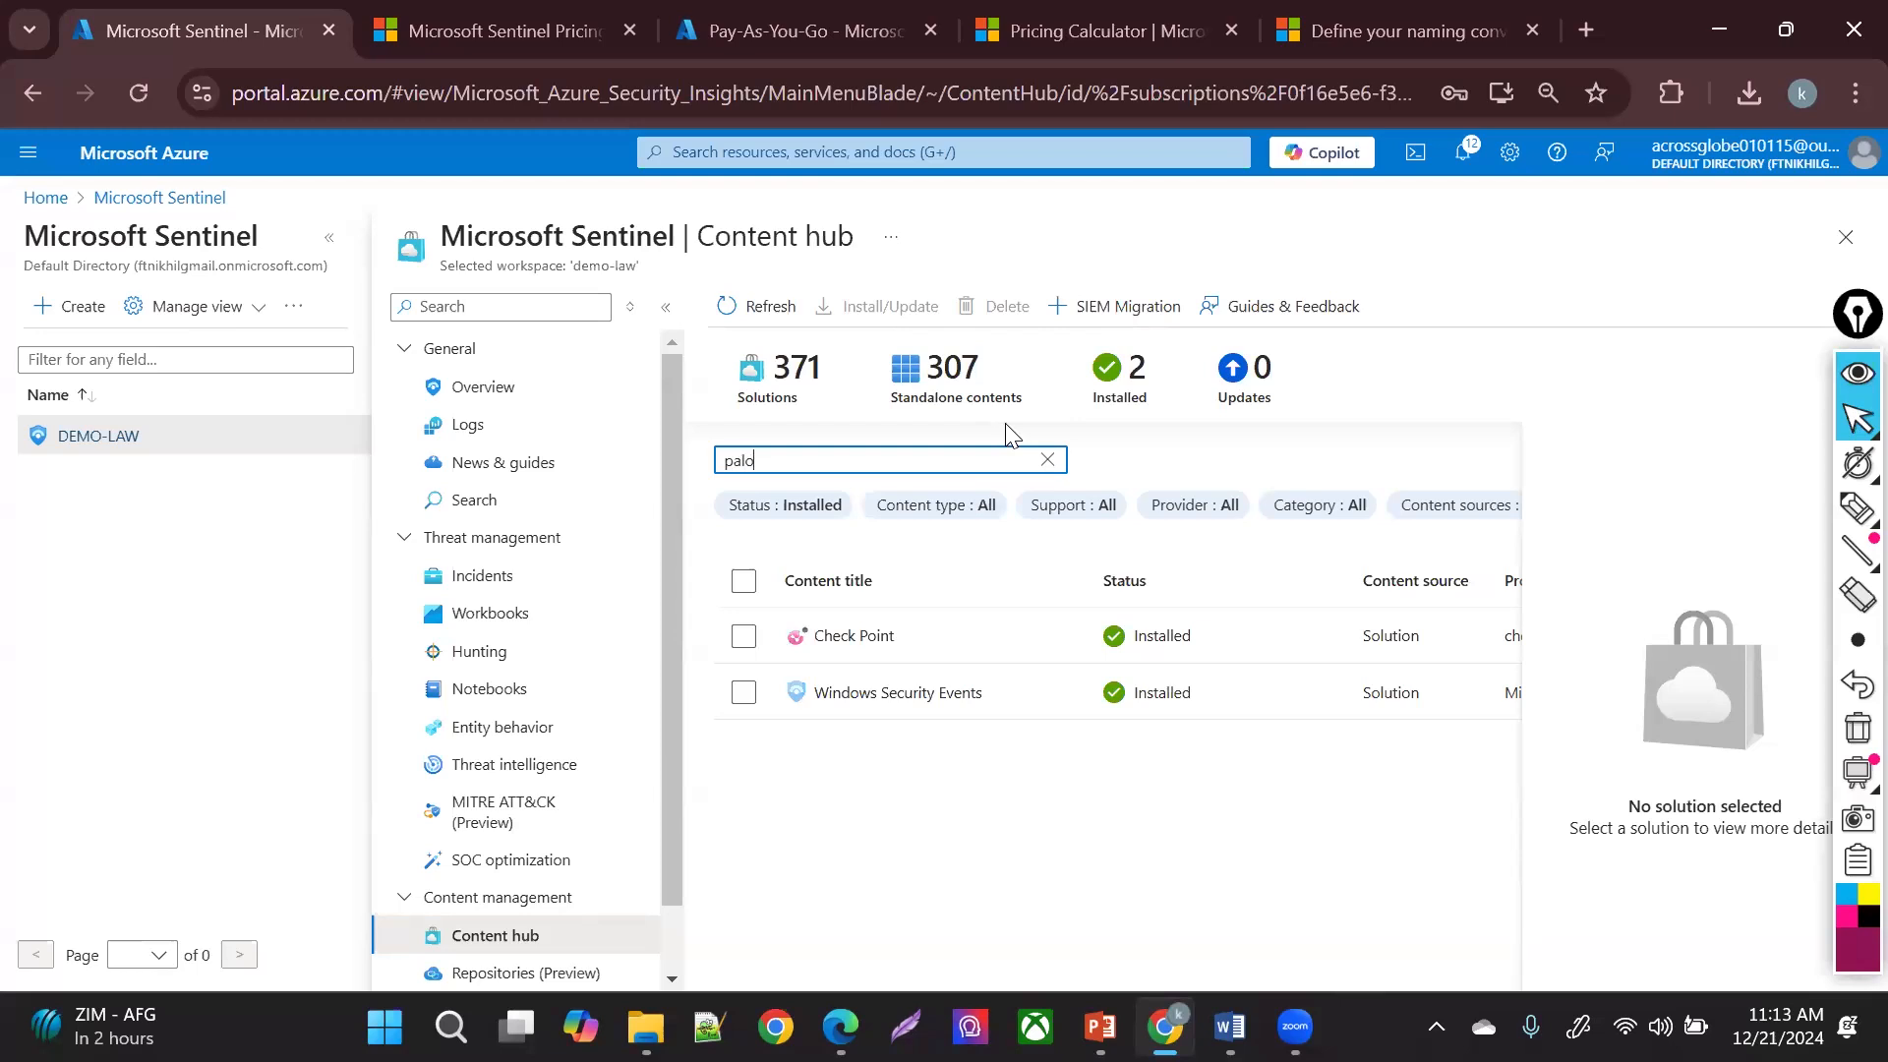
{"action": "type", "text": "alto"}
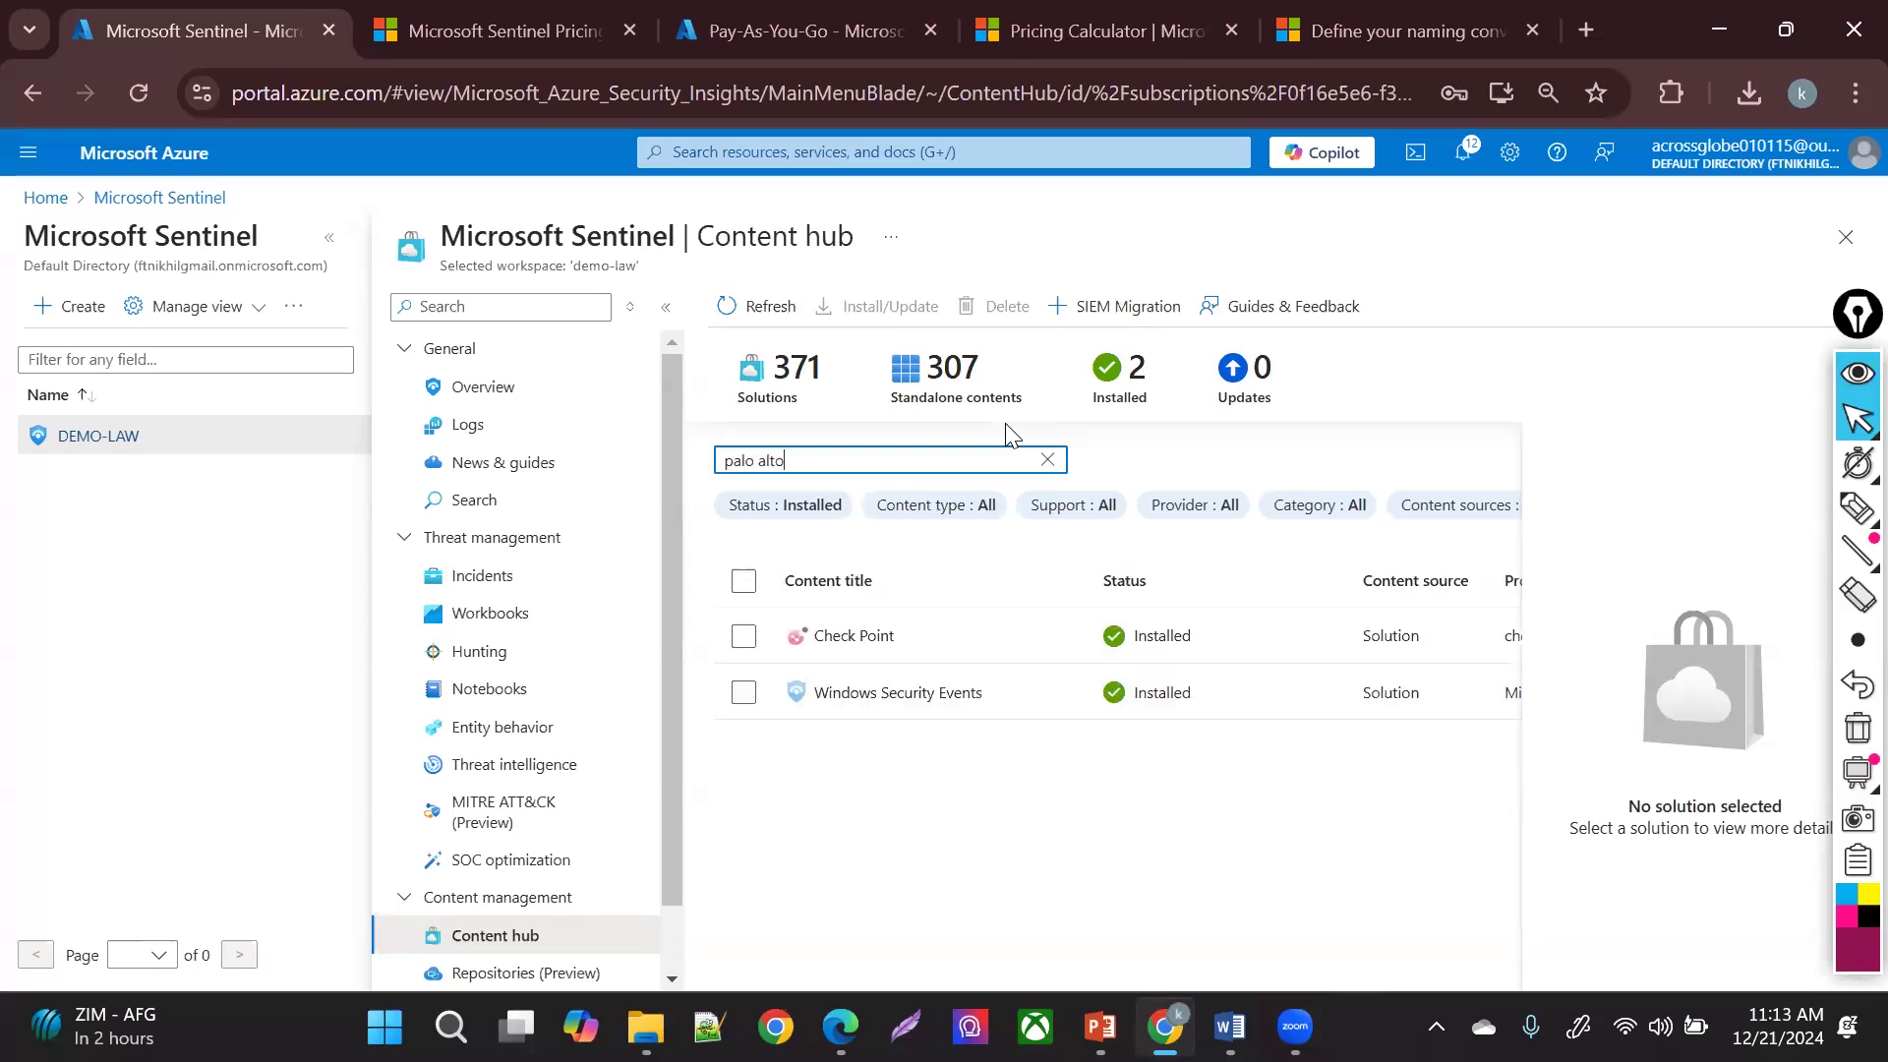
- Search the installed solutions for fortine instead, and shorten the term to forti
{"action": "key", "text": "BackSpace"}
{"action": "key", "text": "BackSpace"}
{"action": "key", "text": "BackSpace"}
{"action": "key", "text": "BackSpace"}
{"action": "key", "text": "BackSpace"}
{"action": "key", "text": "BackSpace"}
{"action": "key", "text": "BackSpace"}
{"action": "key", "text": "BackSpace"}
{"action": "key", "text": "BackSpace"}
{"action": "type", "text": "fortine"}
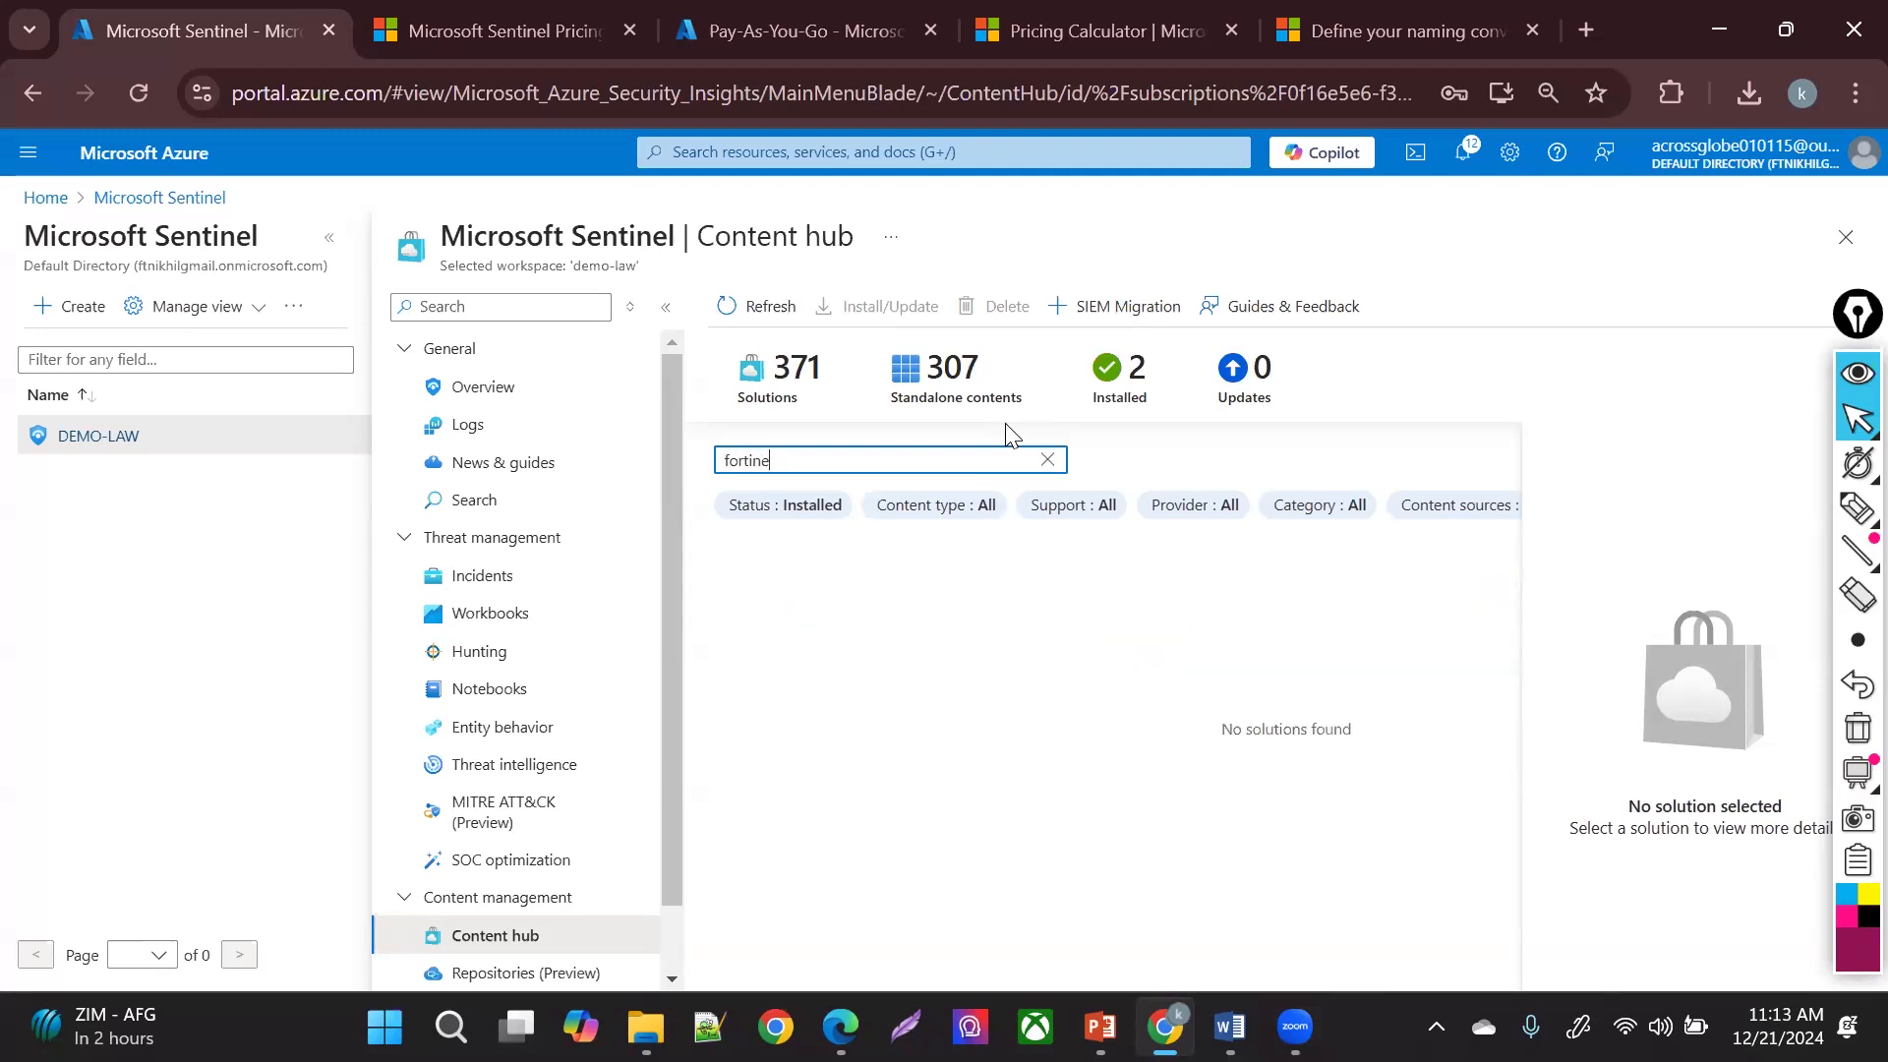
{"action": "key", "text": "BackSpace"}
{"action": "key", "text": "BackSpace"}
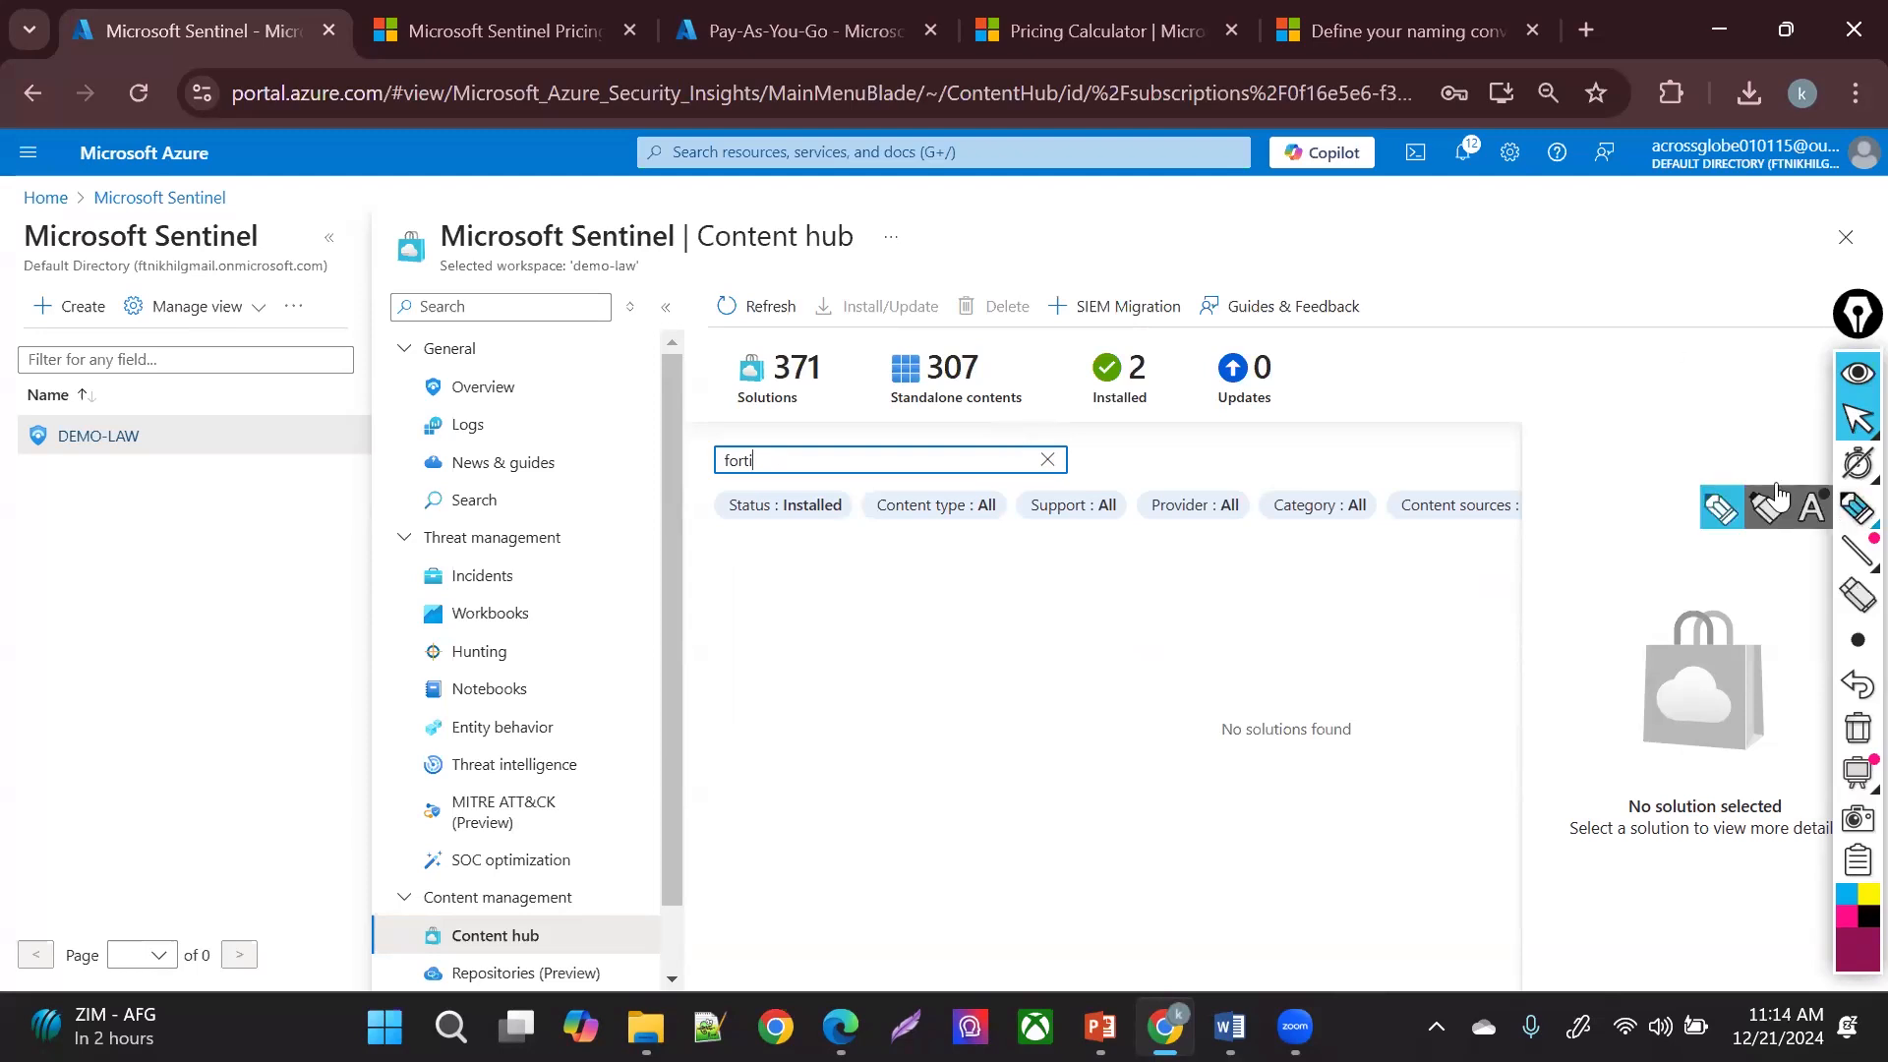
- Annotate the results area with a boxed exp and S2S label between two horizontal lines
{"action": "left_click", "coordinate": [1857, 508]}
{"action": "mouse_move", "coordinate": [1085, 600]}
{"action": "left_mouse_down"}
{"action": "mouse_move", "coordinate": [1314, 501]}
{"action": "mouse_move", "coordinate": [1331, 541]}
{"action": "mouse_move", "coordinate": [1184, 673]}
{"action": "left_mouse_up"}
{"action": "left_click_drag", "start_coordinate": [1418, 565], "coordinate": [1579, 572]}
{"action": "left_click_drag", "start_coordinate": [998, 561], "coordinate": [821, 559]}
{"action": "left_click_drag", "start_coordinate": [1103, 548], "coordinate": [1246, 566]}
{"action": "mouse_move", "coordinate": [1242, 531]}
{"action": "left_mouse_down"}
{"action": "mouse_move", "coordinate": [1213, 566]}
{"action": "mouse_move", "coordinate": [1299, 541]}
{"action": "left_mouse_up"}
{"action": "mouse_move", "coordinate": [1146, 593]}
{"action": "left_mouse_down"}
{"action": "mouse_move", "coordinate": [1141, 644]}
{"action": "mouse_move", "coordinate": [1243, 654]}
{"action": "left_mouse_up"}
- Clear the drawn annotations and empty the content hub search
{"action": "left_click", "coordinate": [1858, 418]}
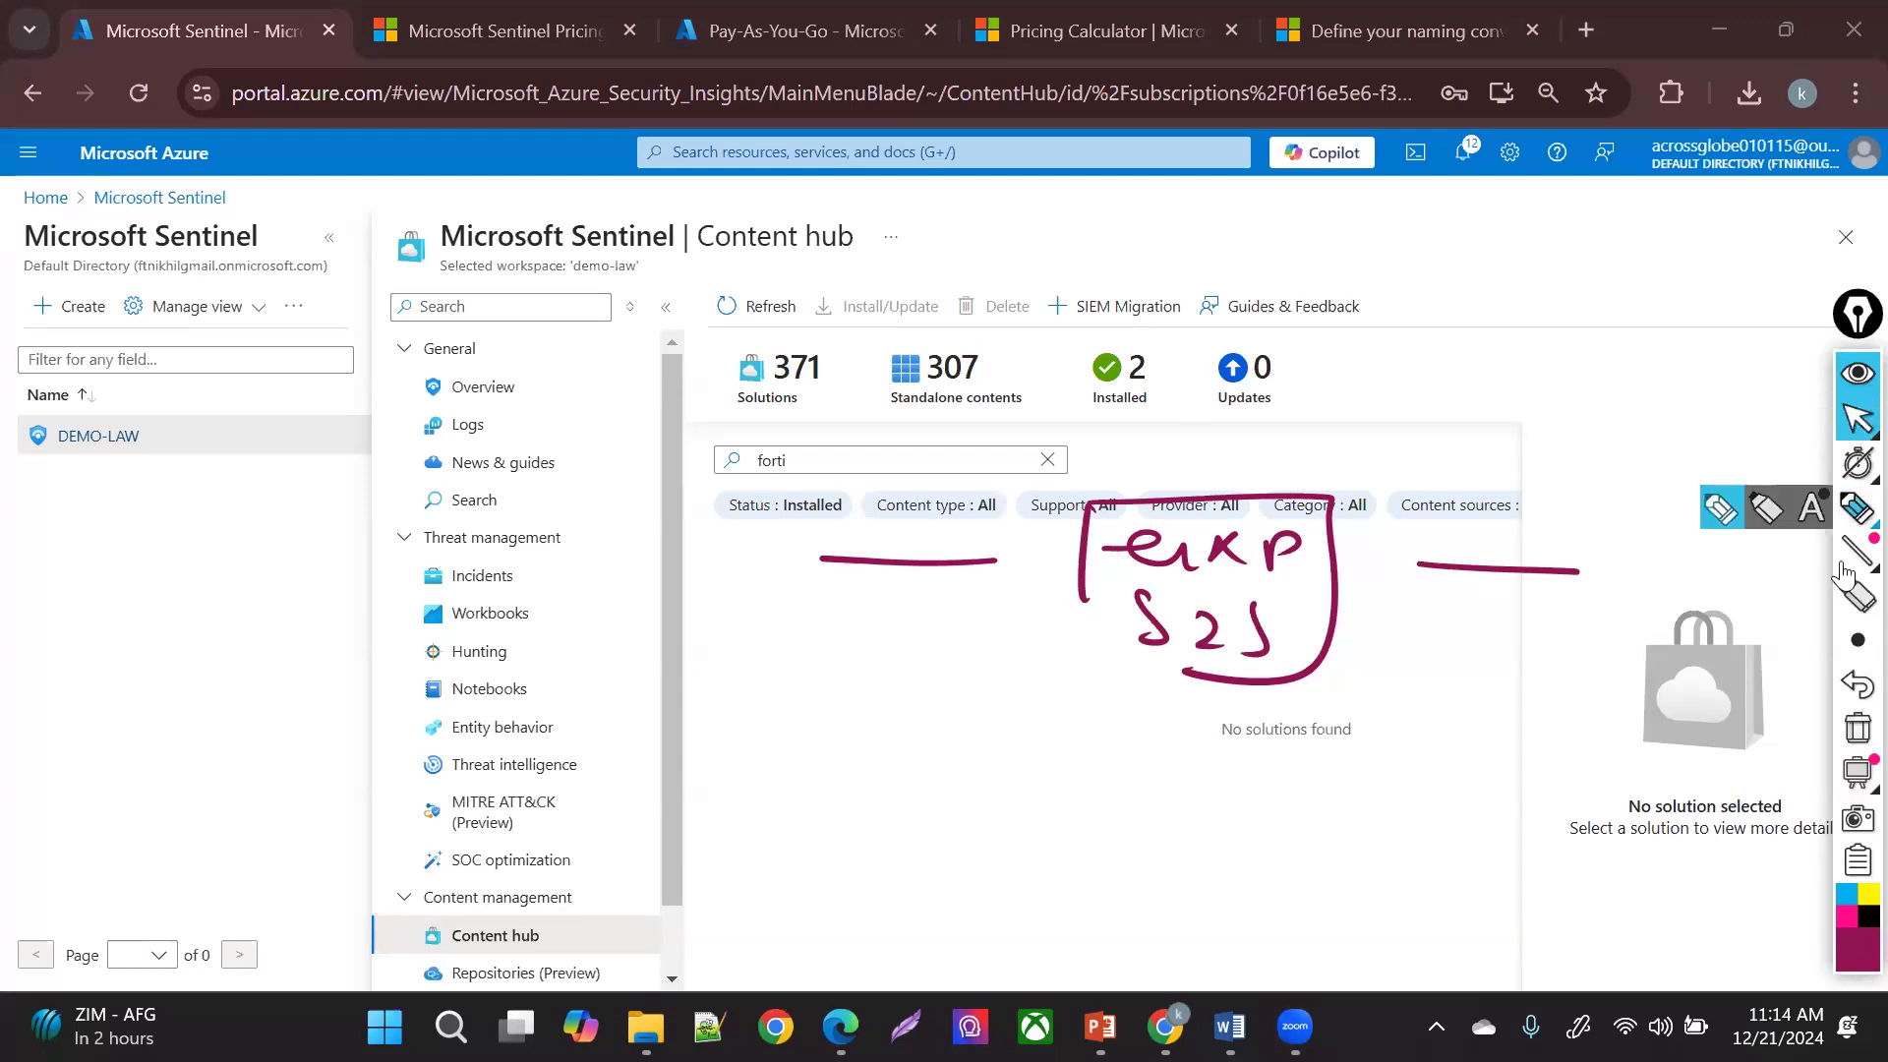
{"action": "left_click", "coordinate": [1857, 729]}
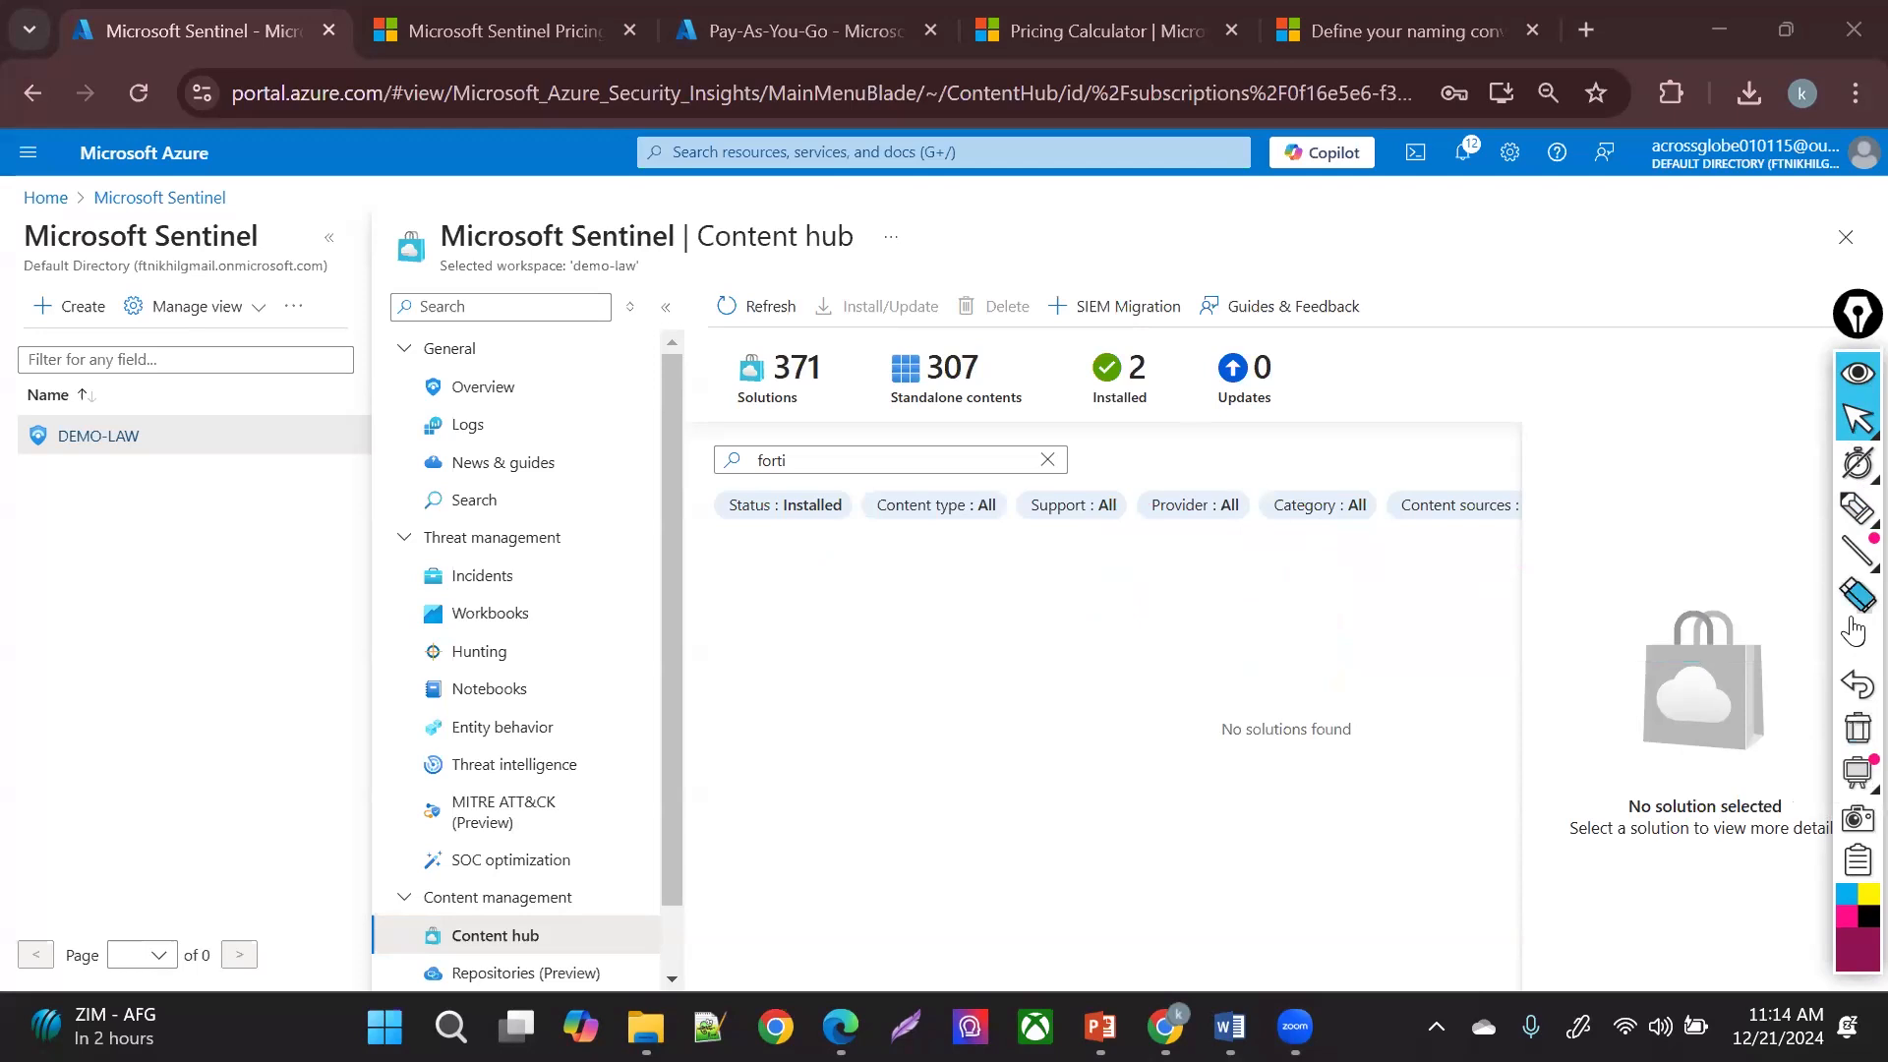
{"action": "left_click", "coordinate": [1039, 461]}
{"action": "left_click", "coordinate": [1042, 460]}
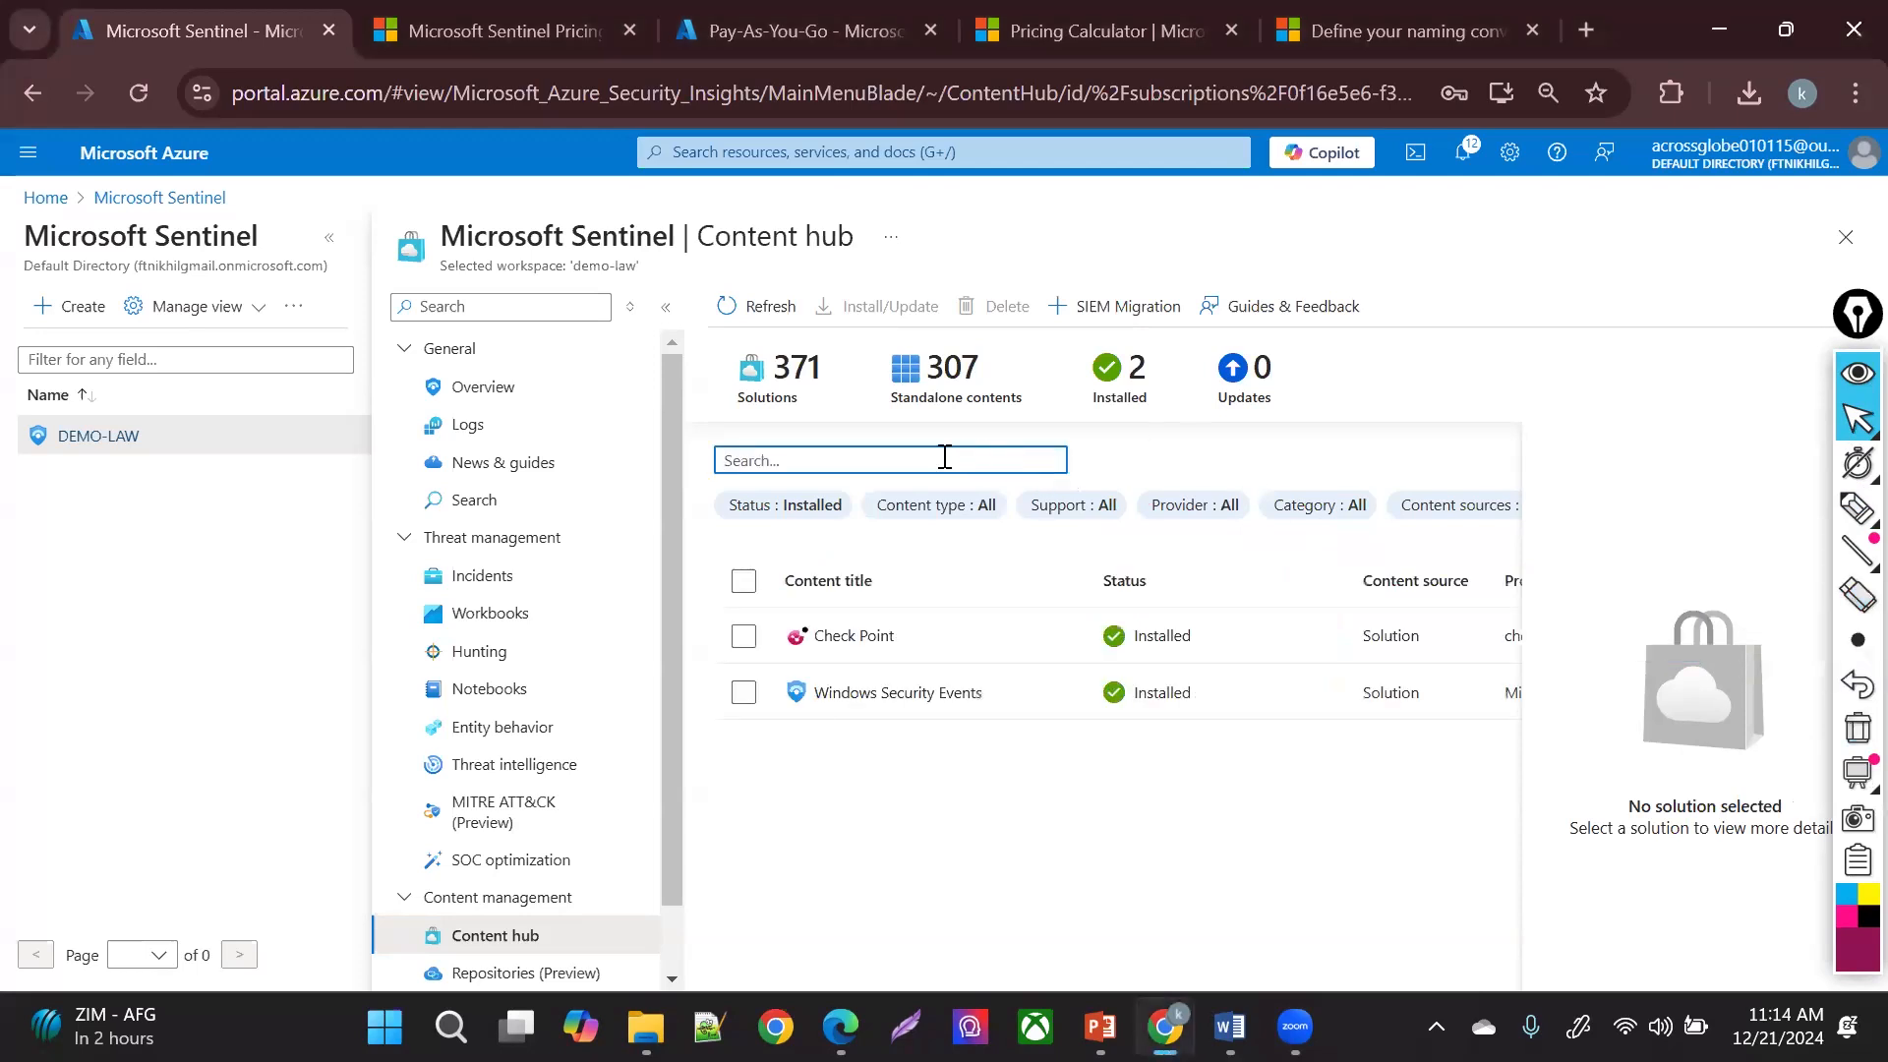
- Refresh the content hub and remove the Installed status filter so that all statuses apply
{"action": "left_click", "coordinate": [769, 310]}
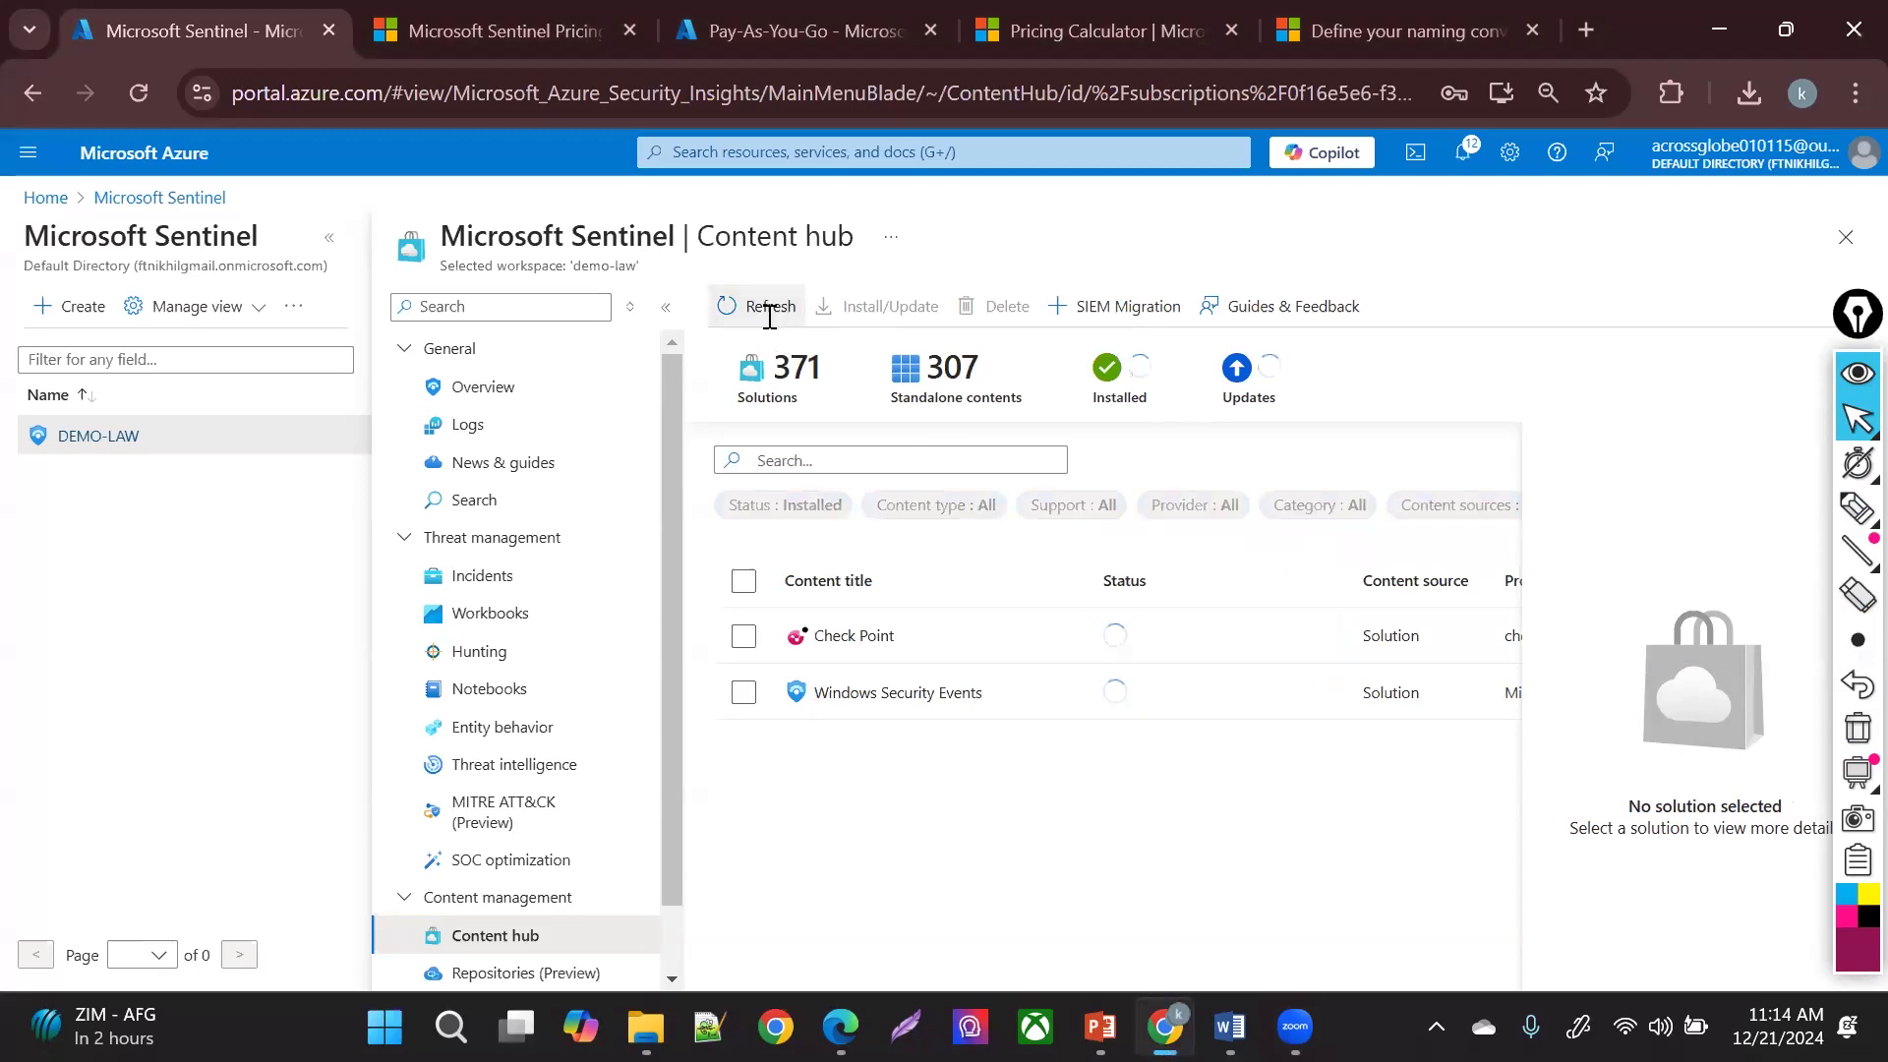
{"action": "left_click", "coordinate": [784, 506]}
{"action": "left_click", "coordinate": [767, 700]}
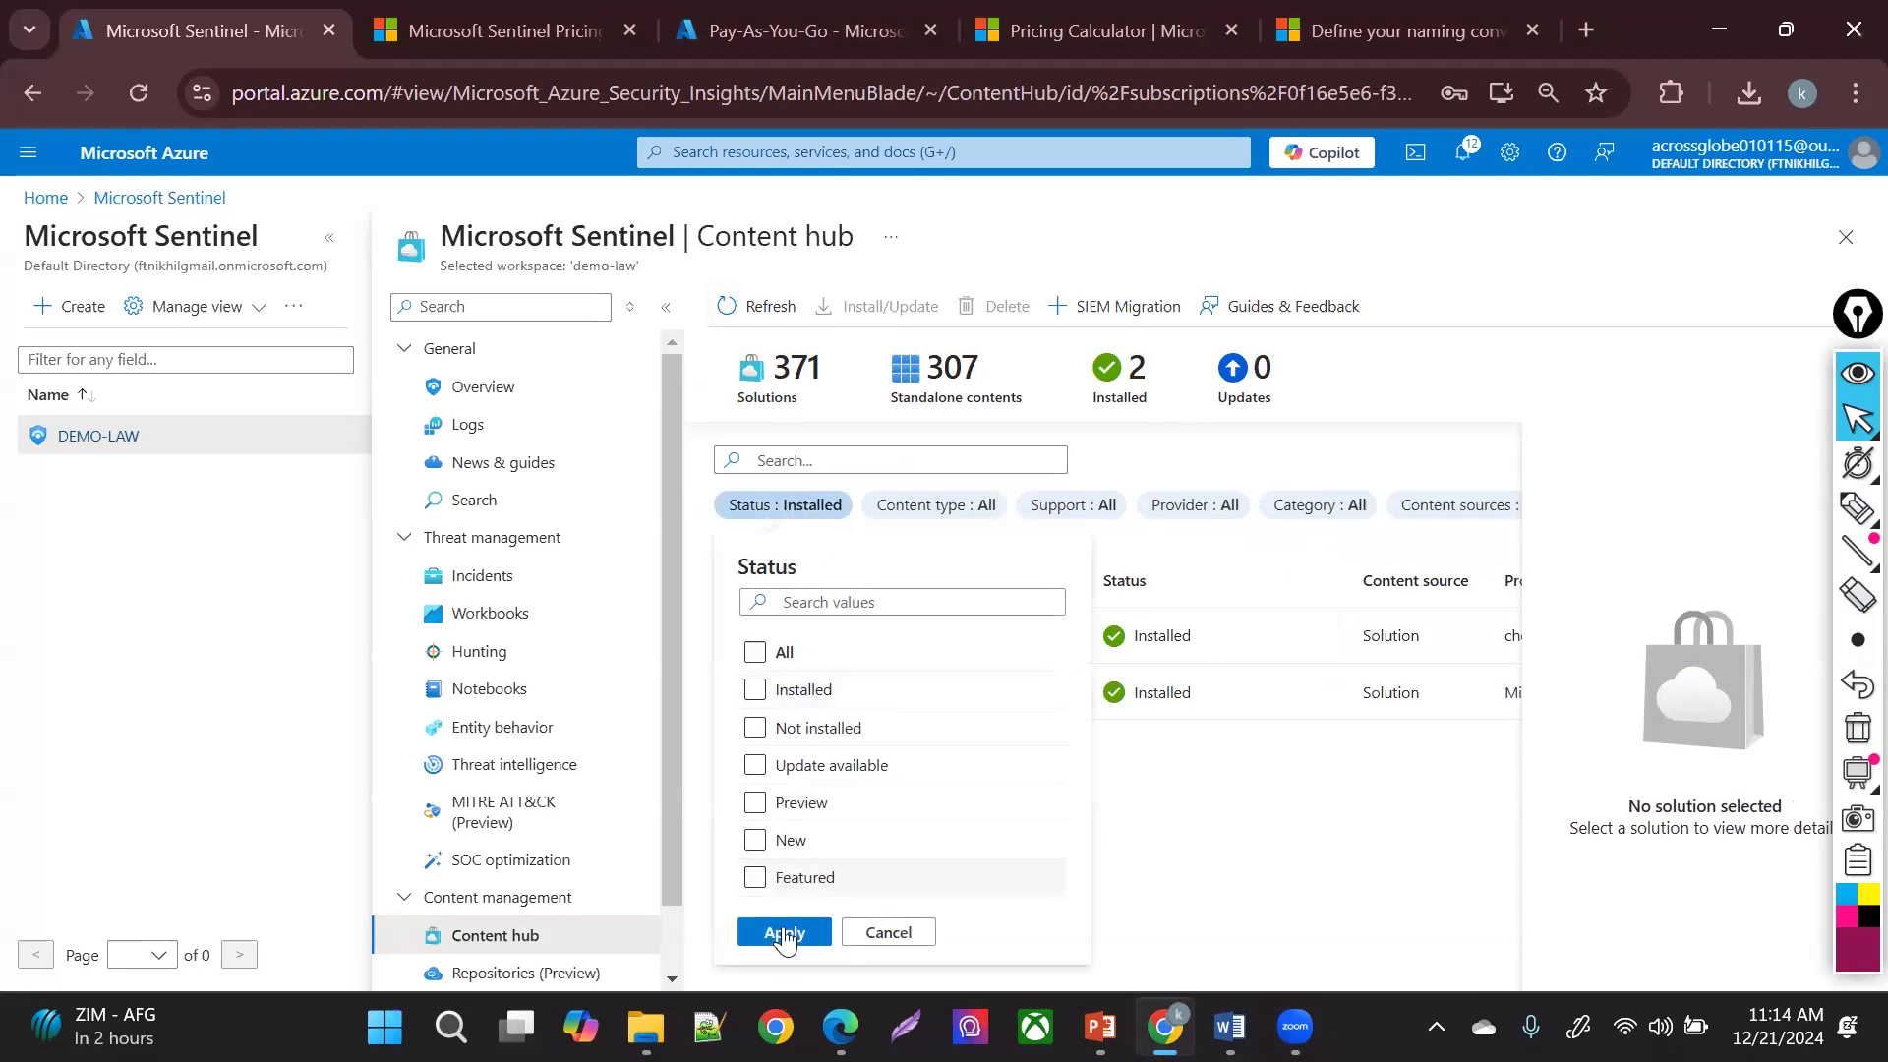
{"action": "left_click", "coordinate": [784, 932]}
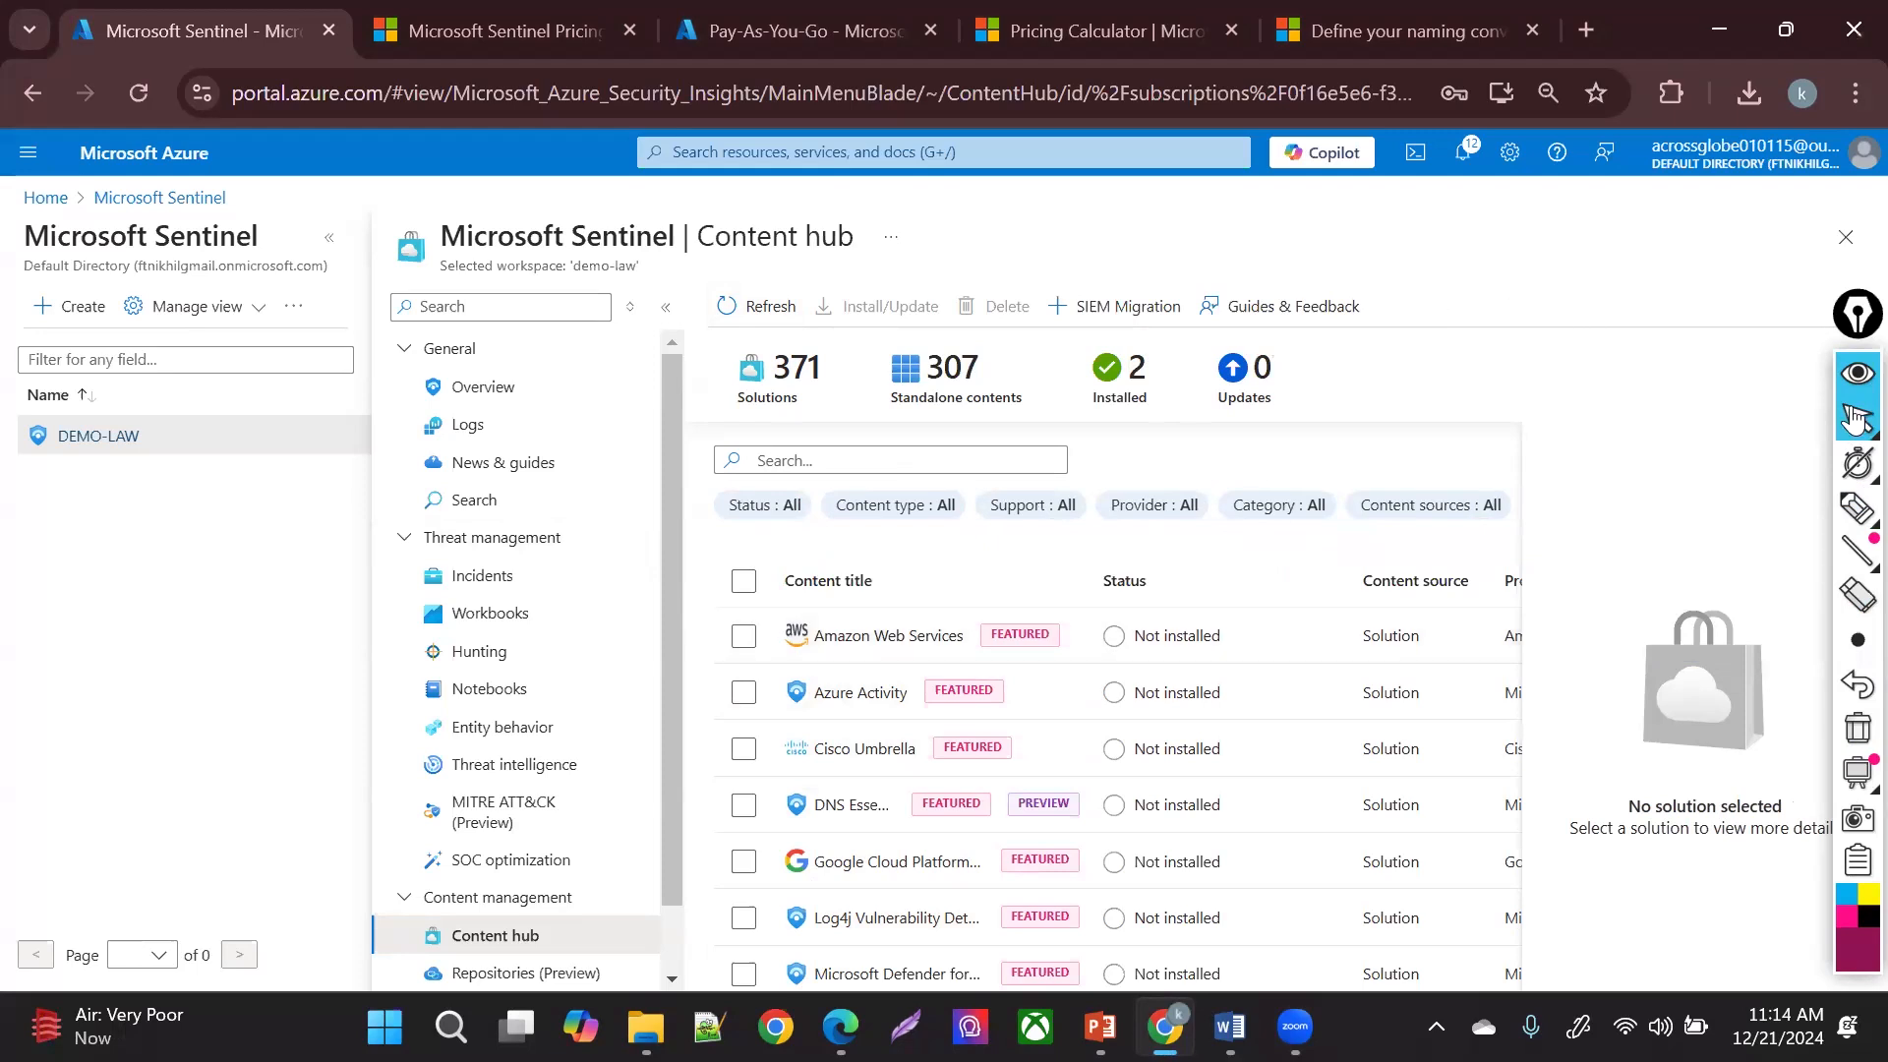
- Collapse the on-screen annotation toolbar
{"action": "left_click", "coordinate": [1856, 377]}
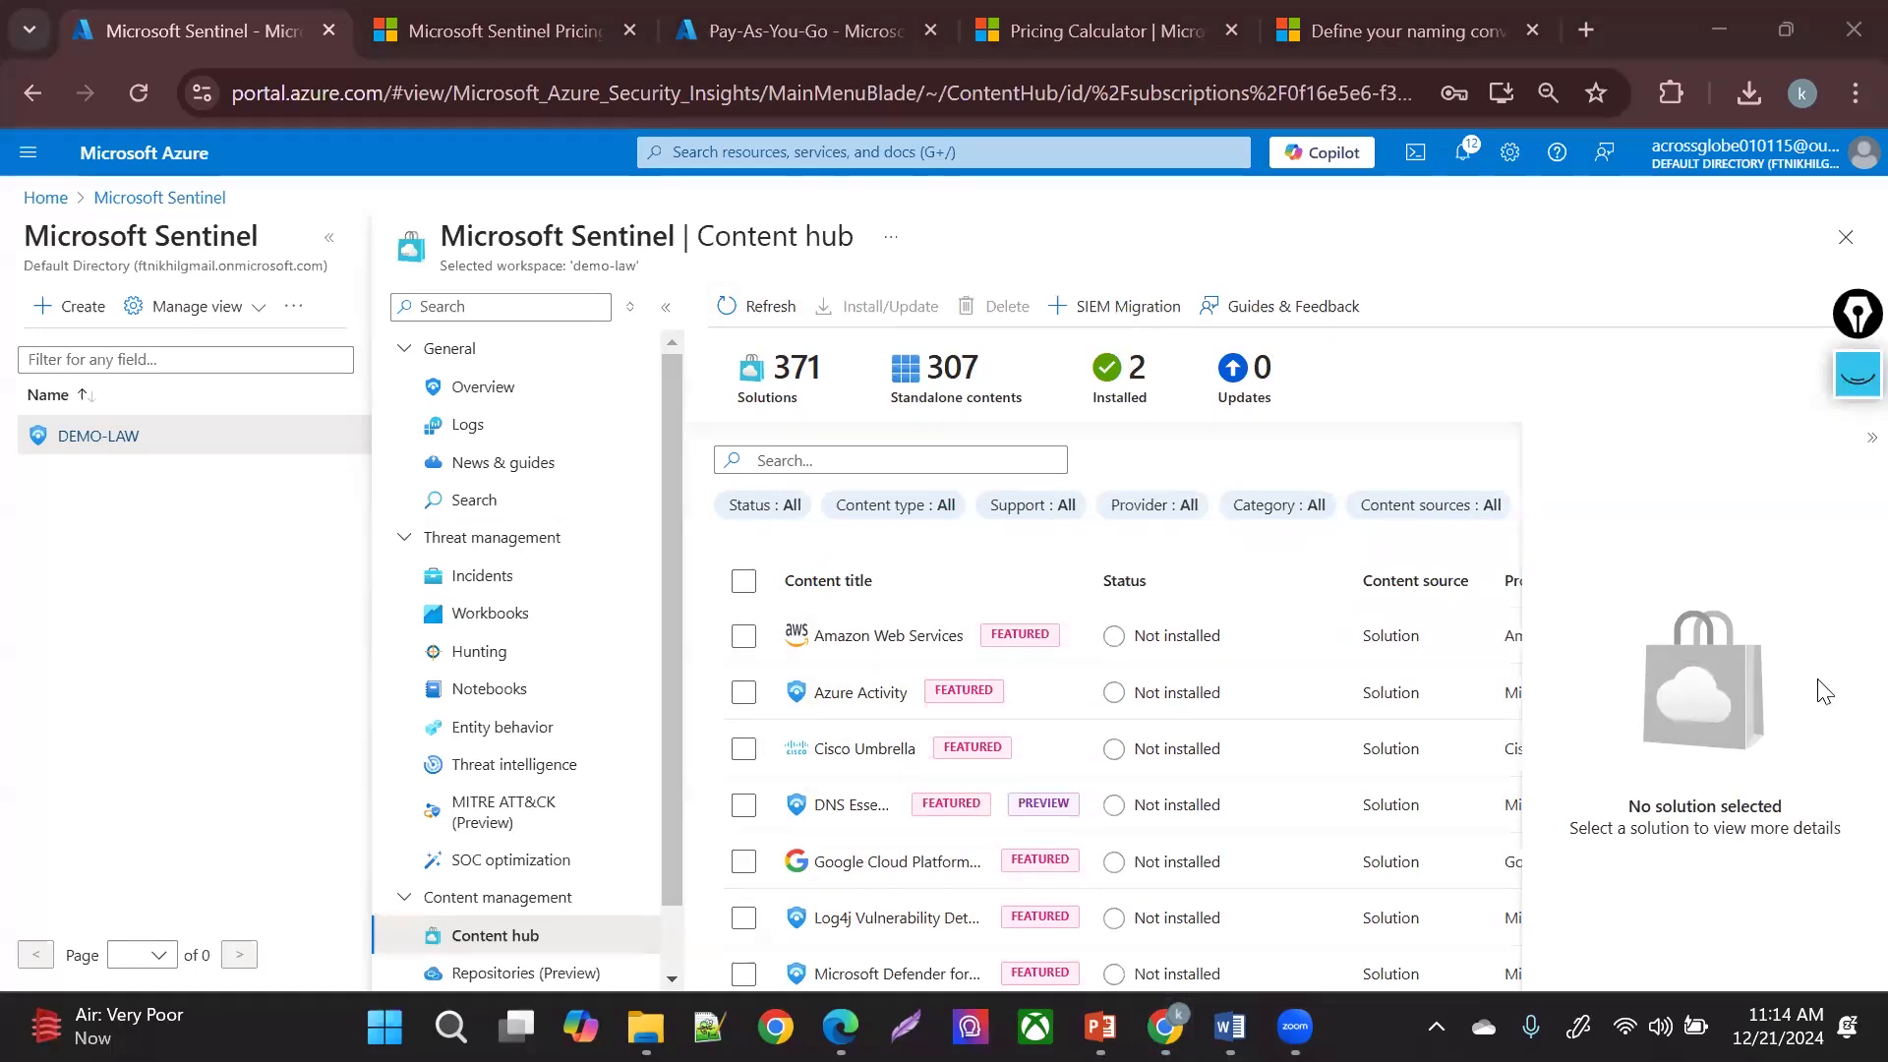
{"action": "left_click", "coordinate": [1550, 627]}
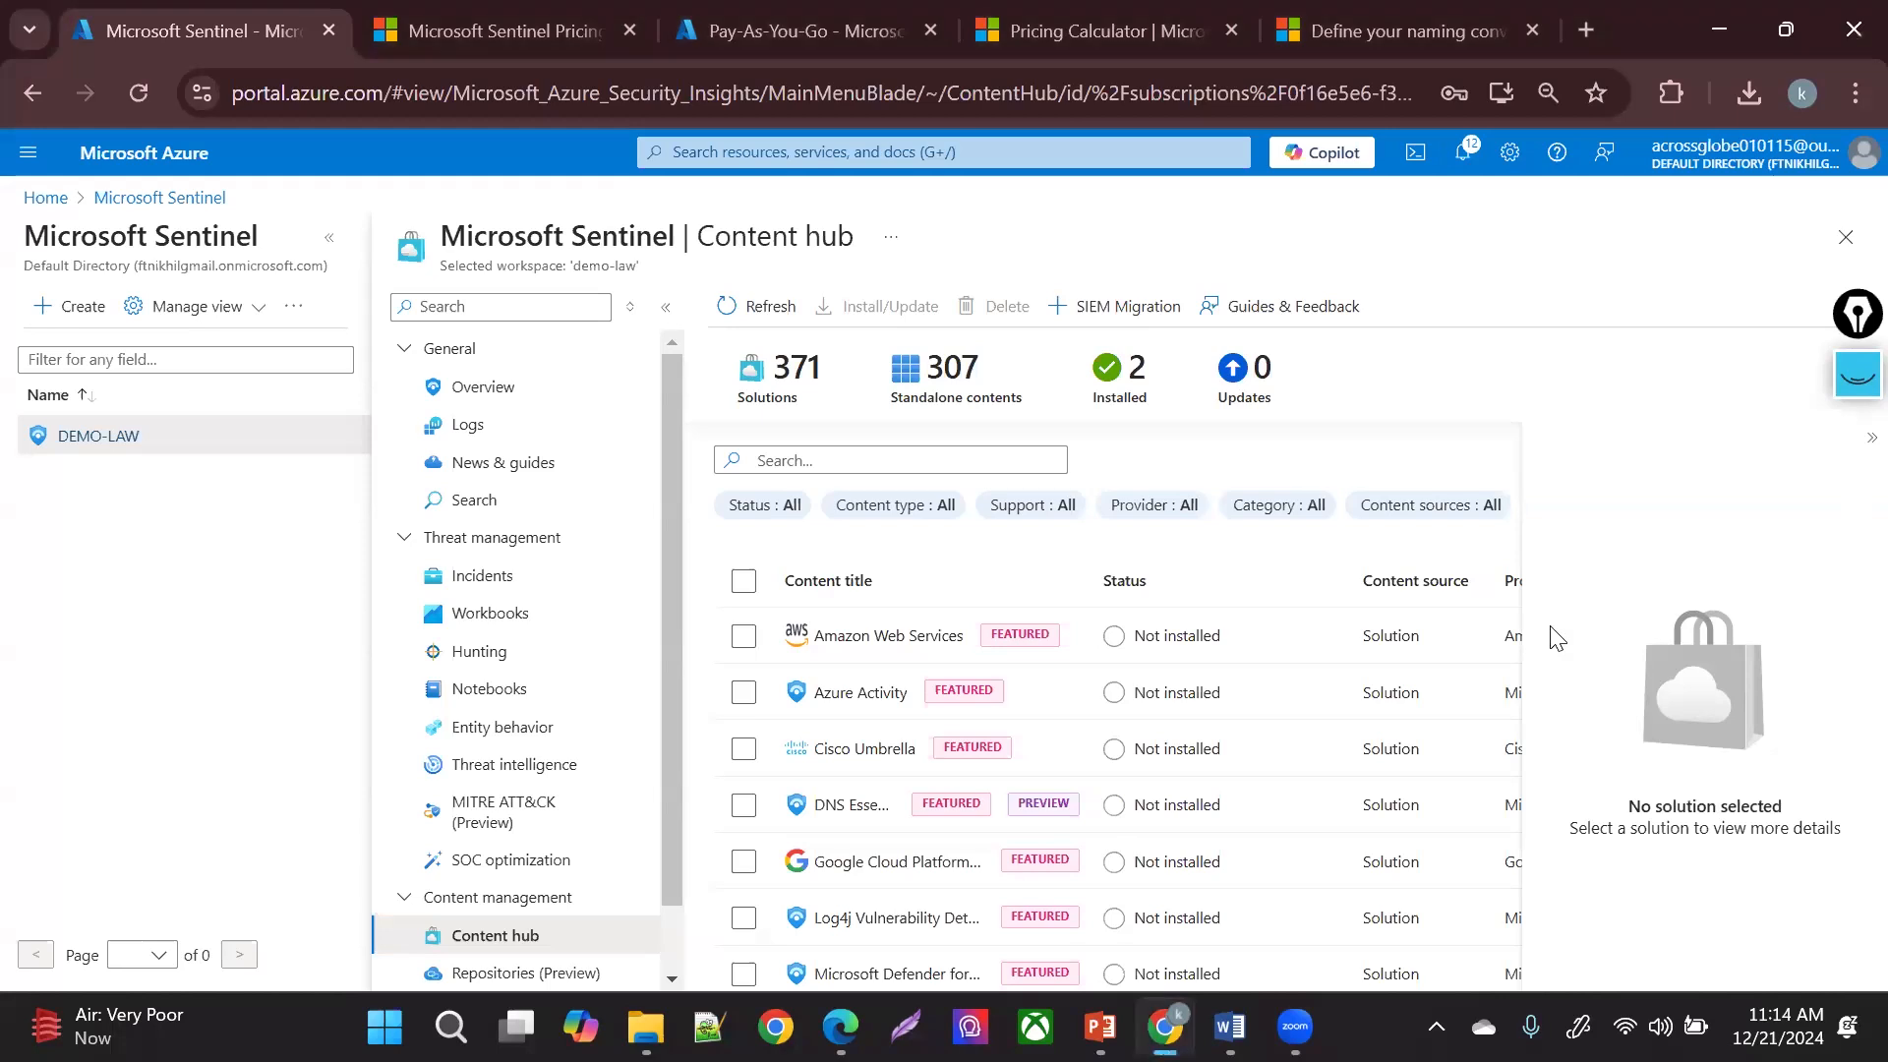
{"action": "left_click_drag", "start_coordinate": [1581, 686], "coordinate": [1445, 871]}
{"action": "left_click", "coordinate": [1435, 804]}
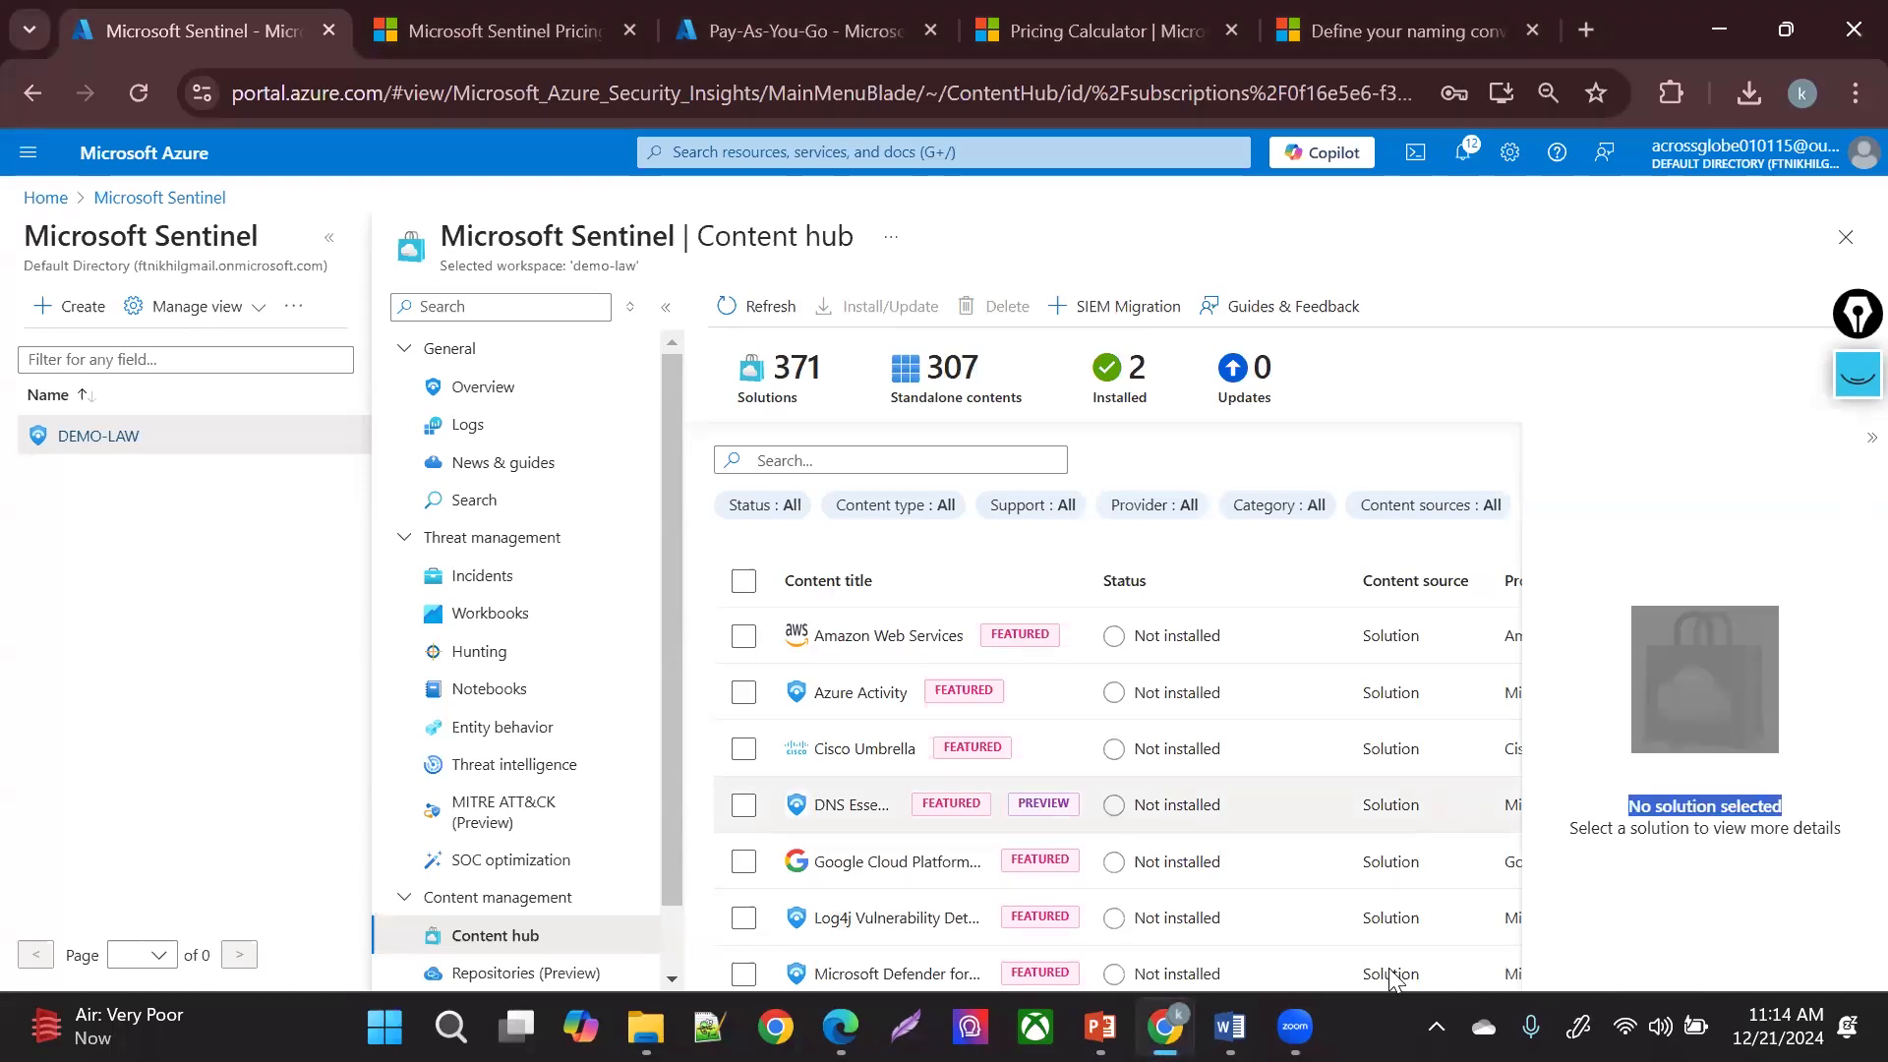
- Browse the featured content hub solutions down to VirusTotal, viewing the details of each one on the way
{"action": "key", "text": "Down"}
{"action": "key", "text": "Down"}
{"action": "key", "text": "Down"}
{"action": "key", "text": "Down"}
{"action": "key", "text": "Down"}
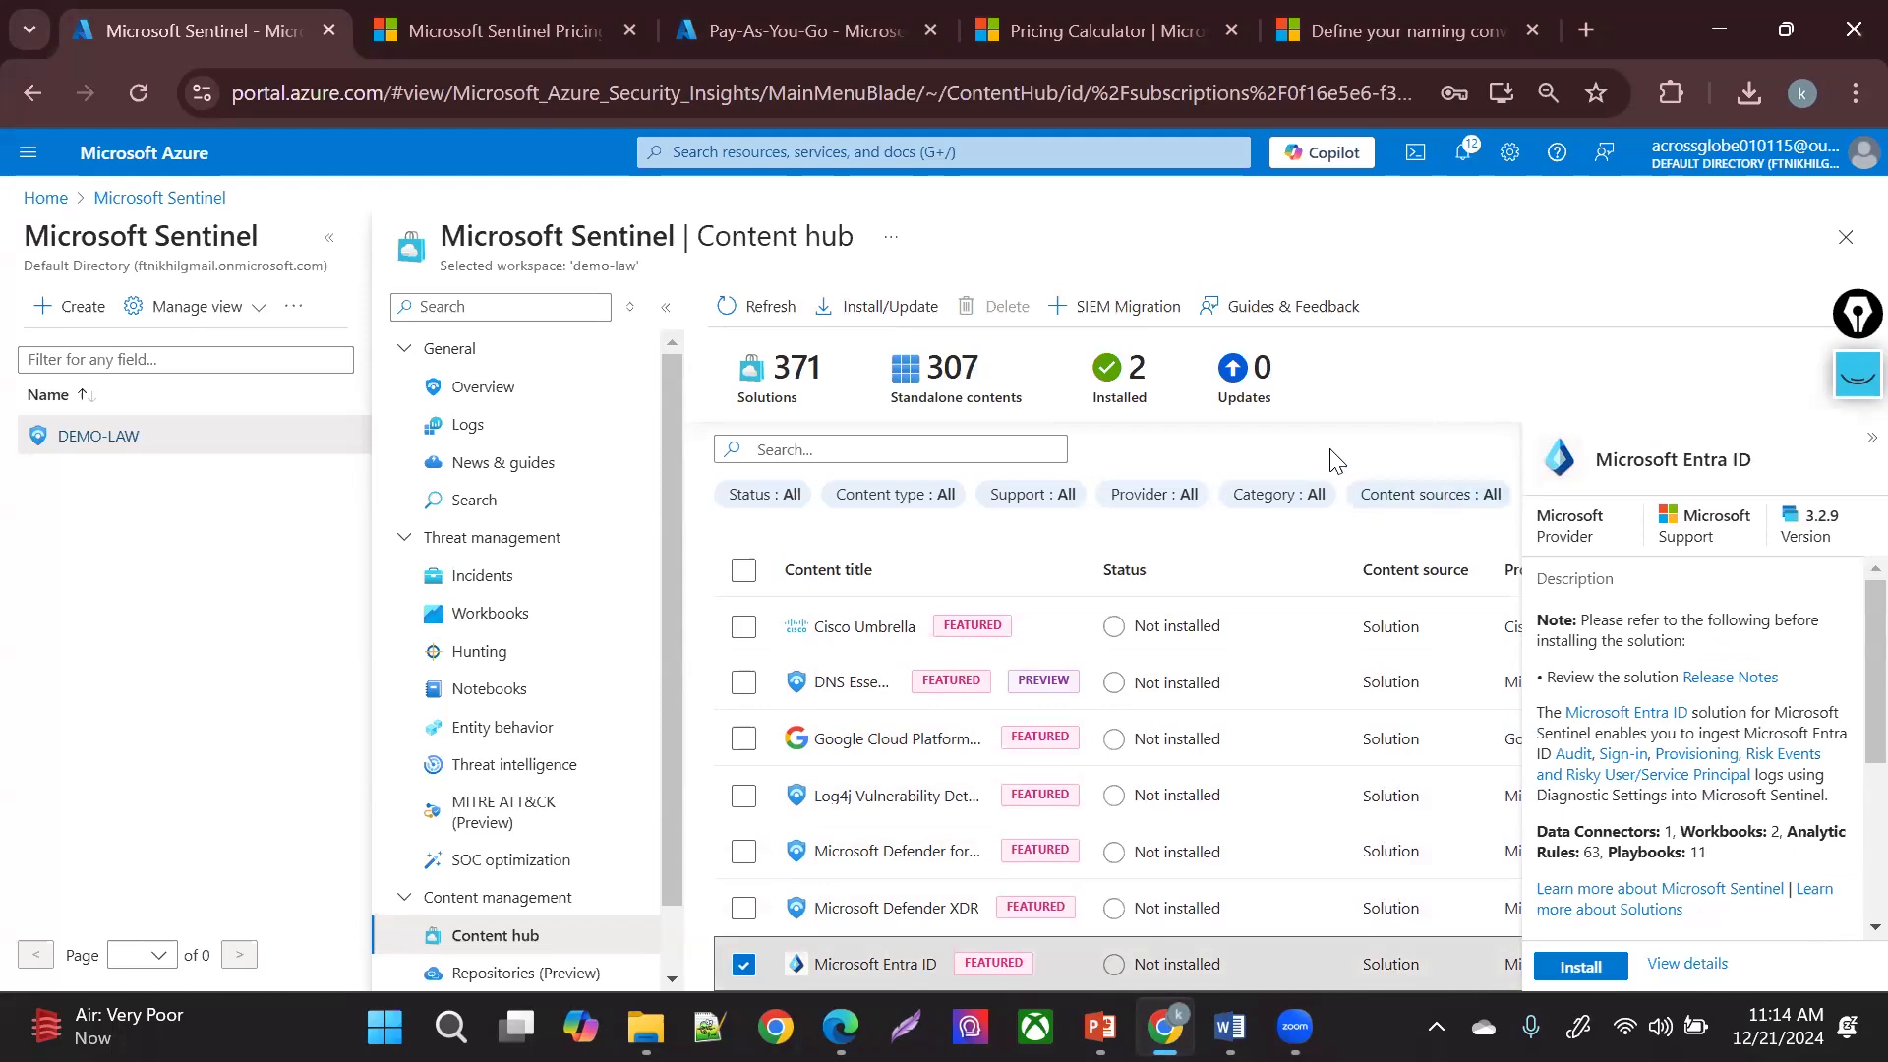
{"action": "key", "text": "Down"}
{"action": "key", "text": "Down"}
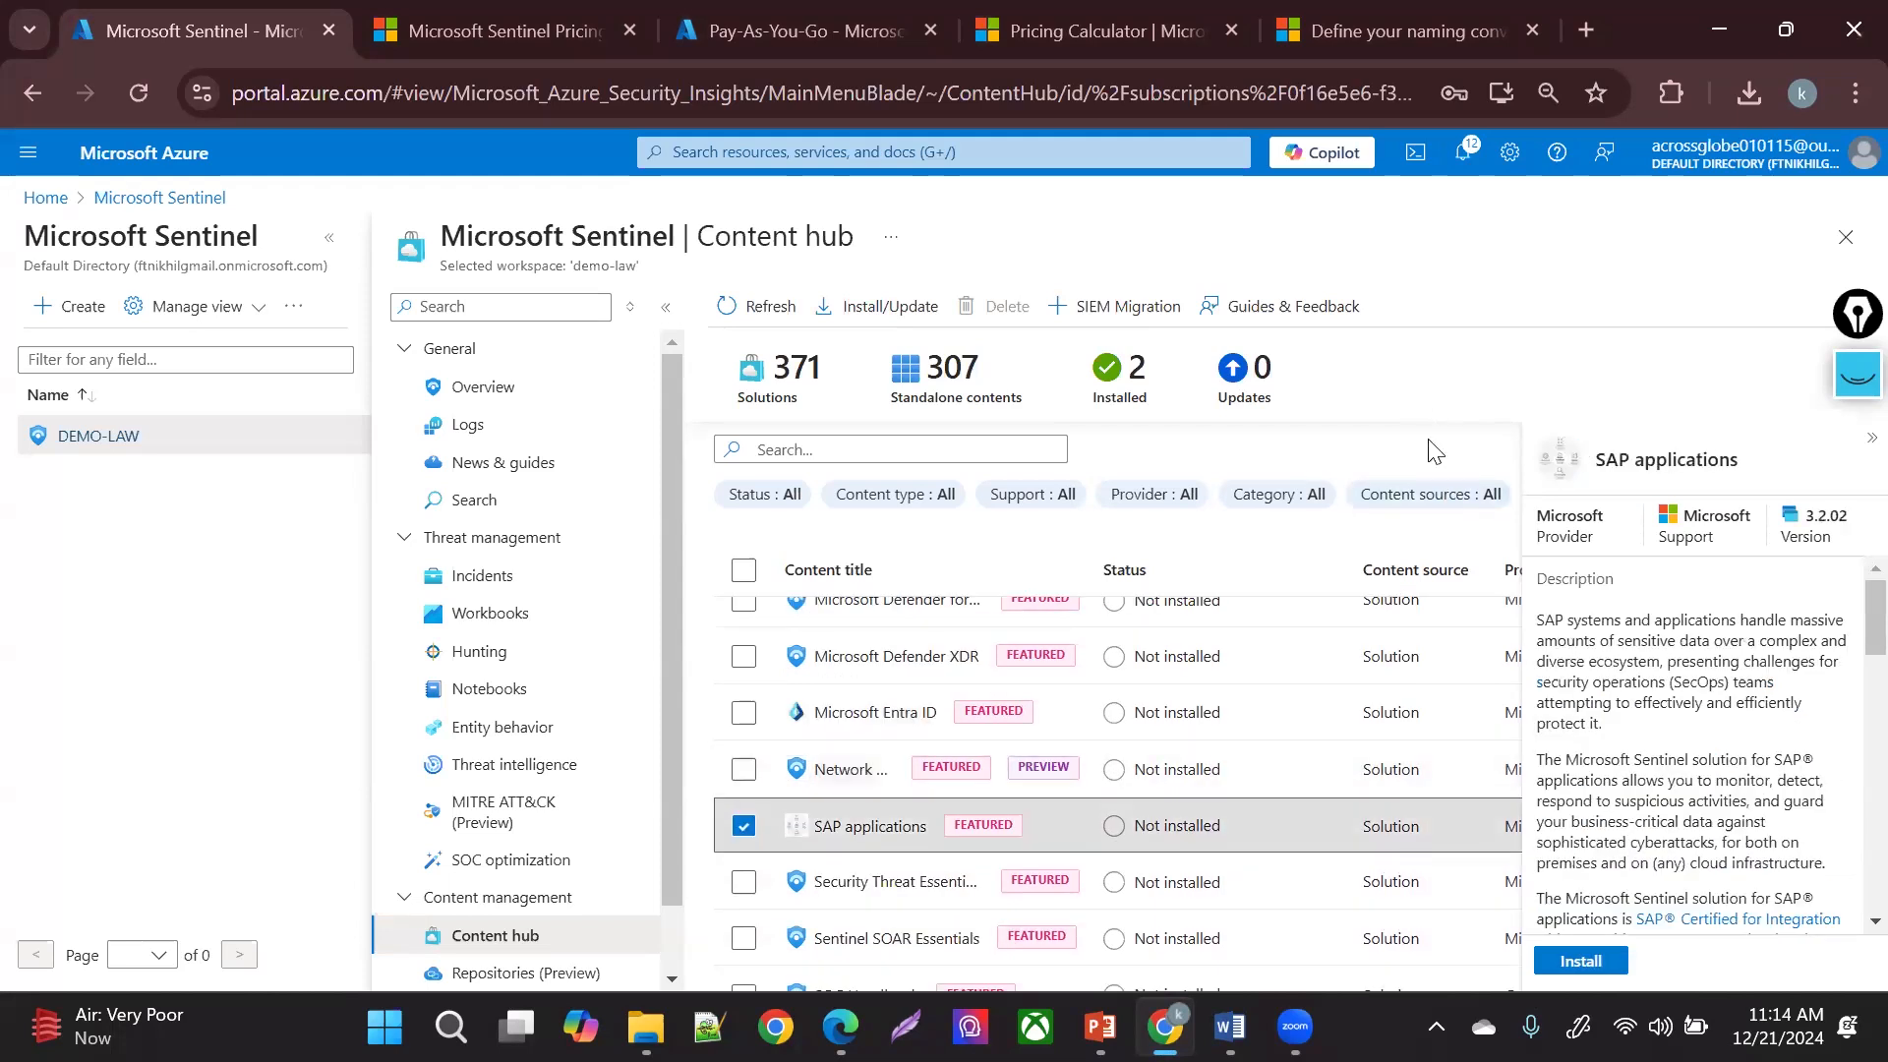
{"action": "key", "text": "Down"}
{"action": "key", "text": "Down"}
{"action": "key", "text": "Down"}
{"action": "key", "text": "Down"}
{"action": "key", "text": "Down"}
{"action": "key", "text": "Down"}
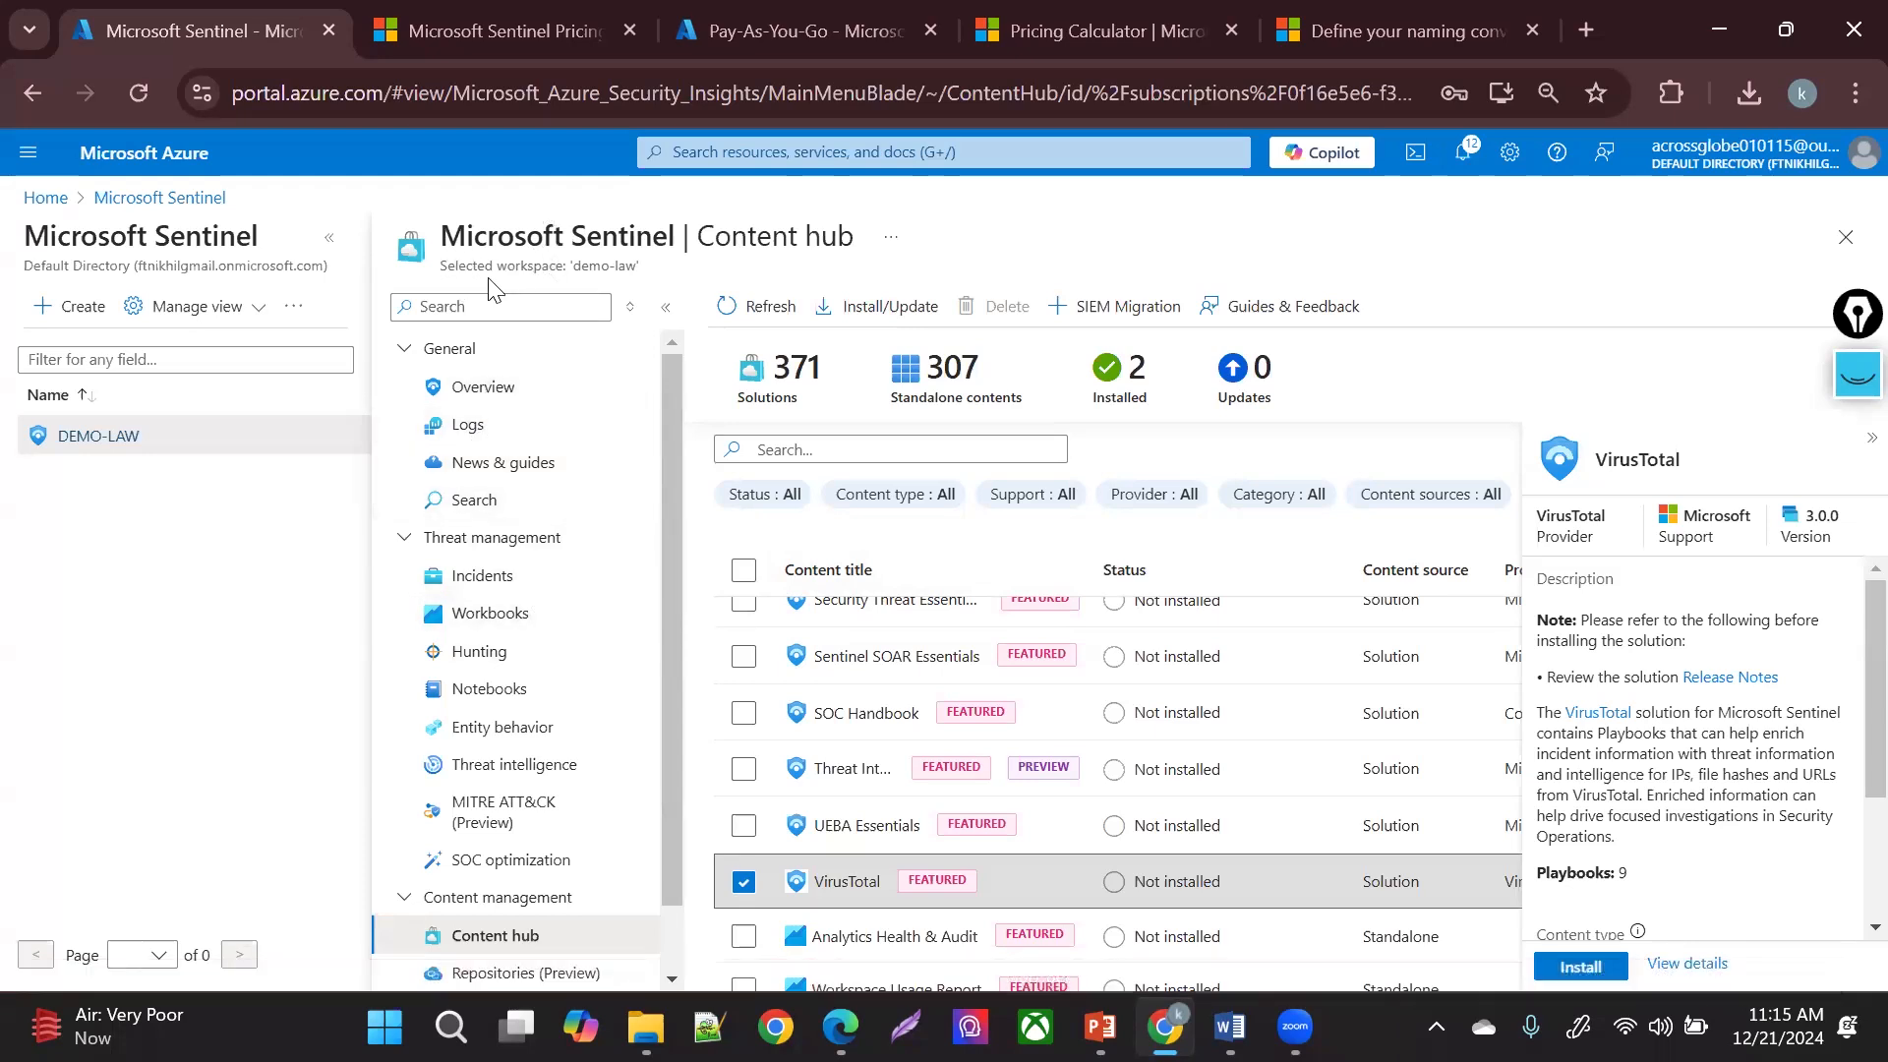
- Examine the content hub items from Analytics Health & Audit down to Apache Tomcat, including the third-party solutions
{"action": "key", "text": "Down"}
{"action": "key", "text": "Down"}
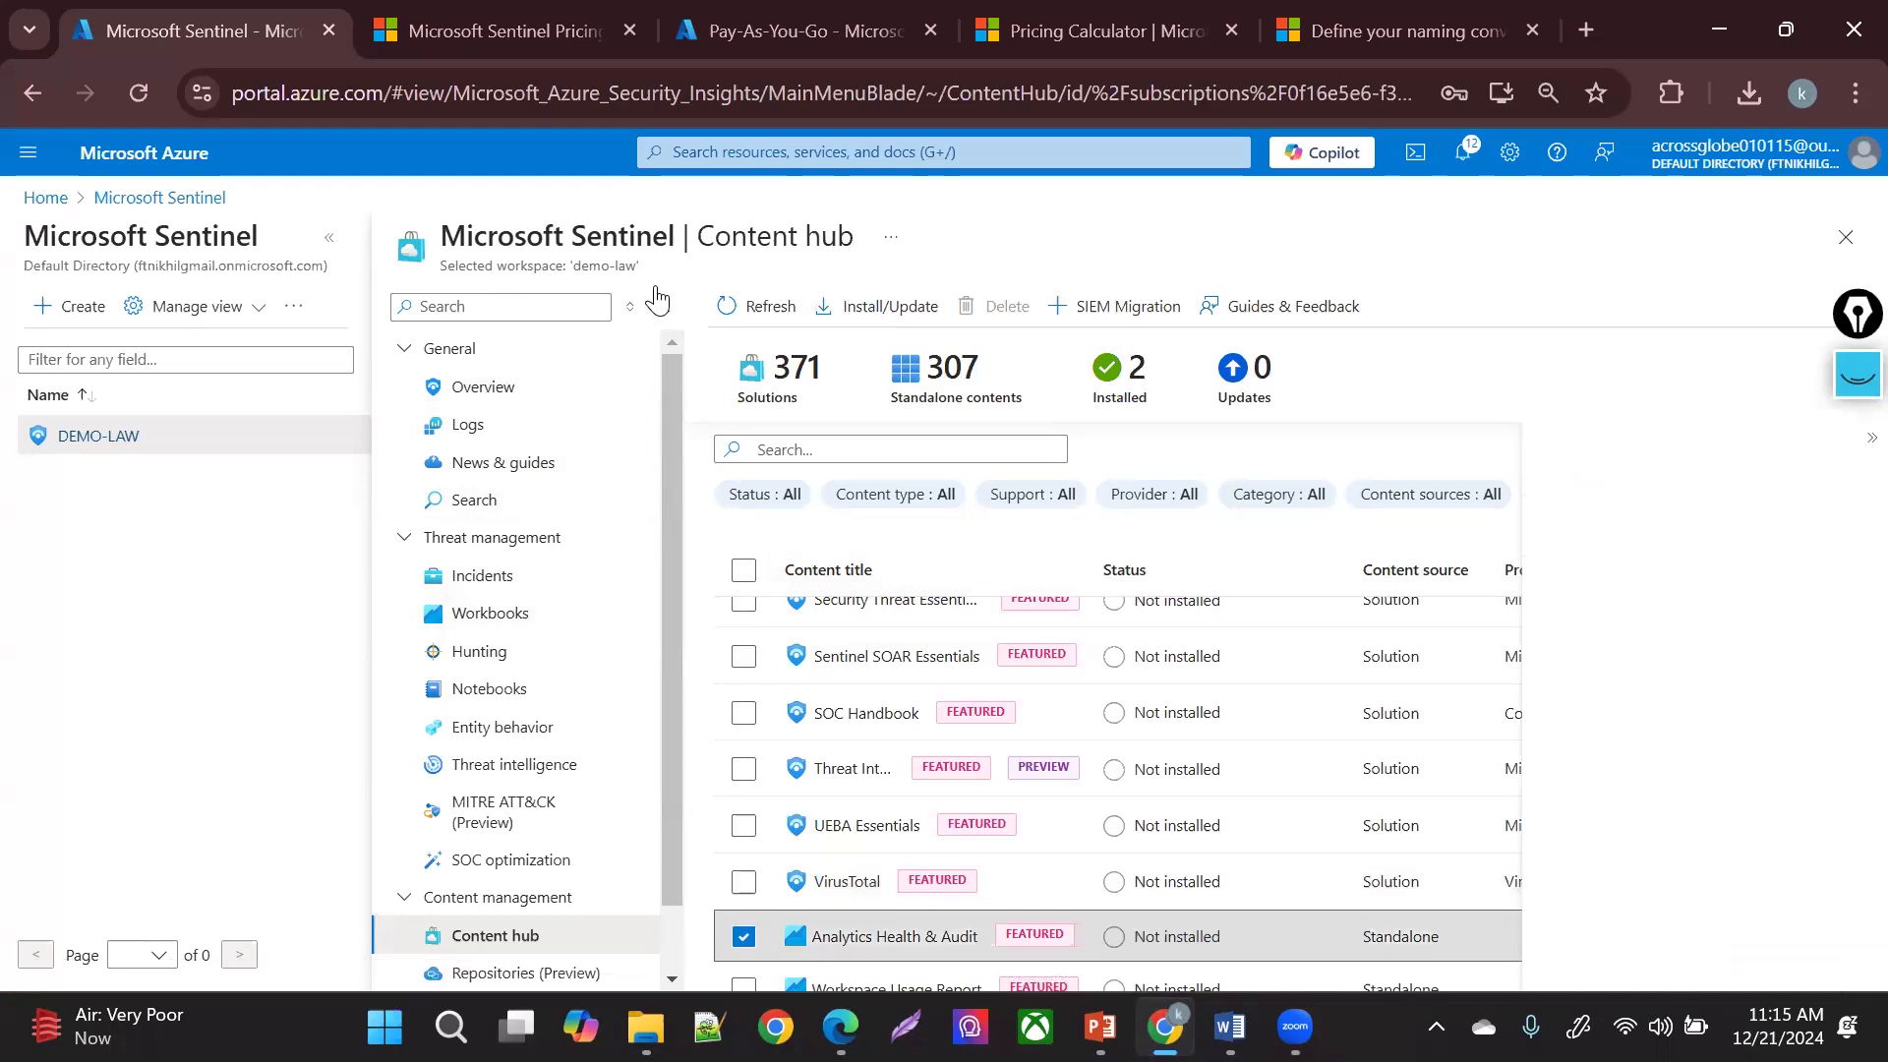
{"action": "key", "text": "Down"}
{"action": "key", "text": "Down"}
{"action": "key", "text": "Down"}
{"action": "key", "text": "Down"}
{"action": "key", "text": "Down"}
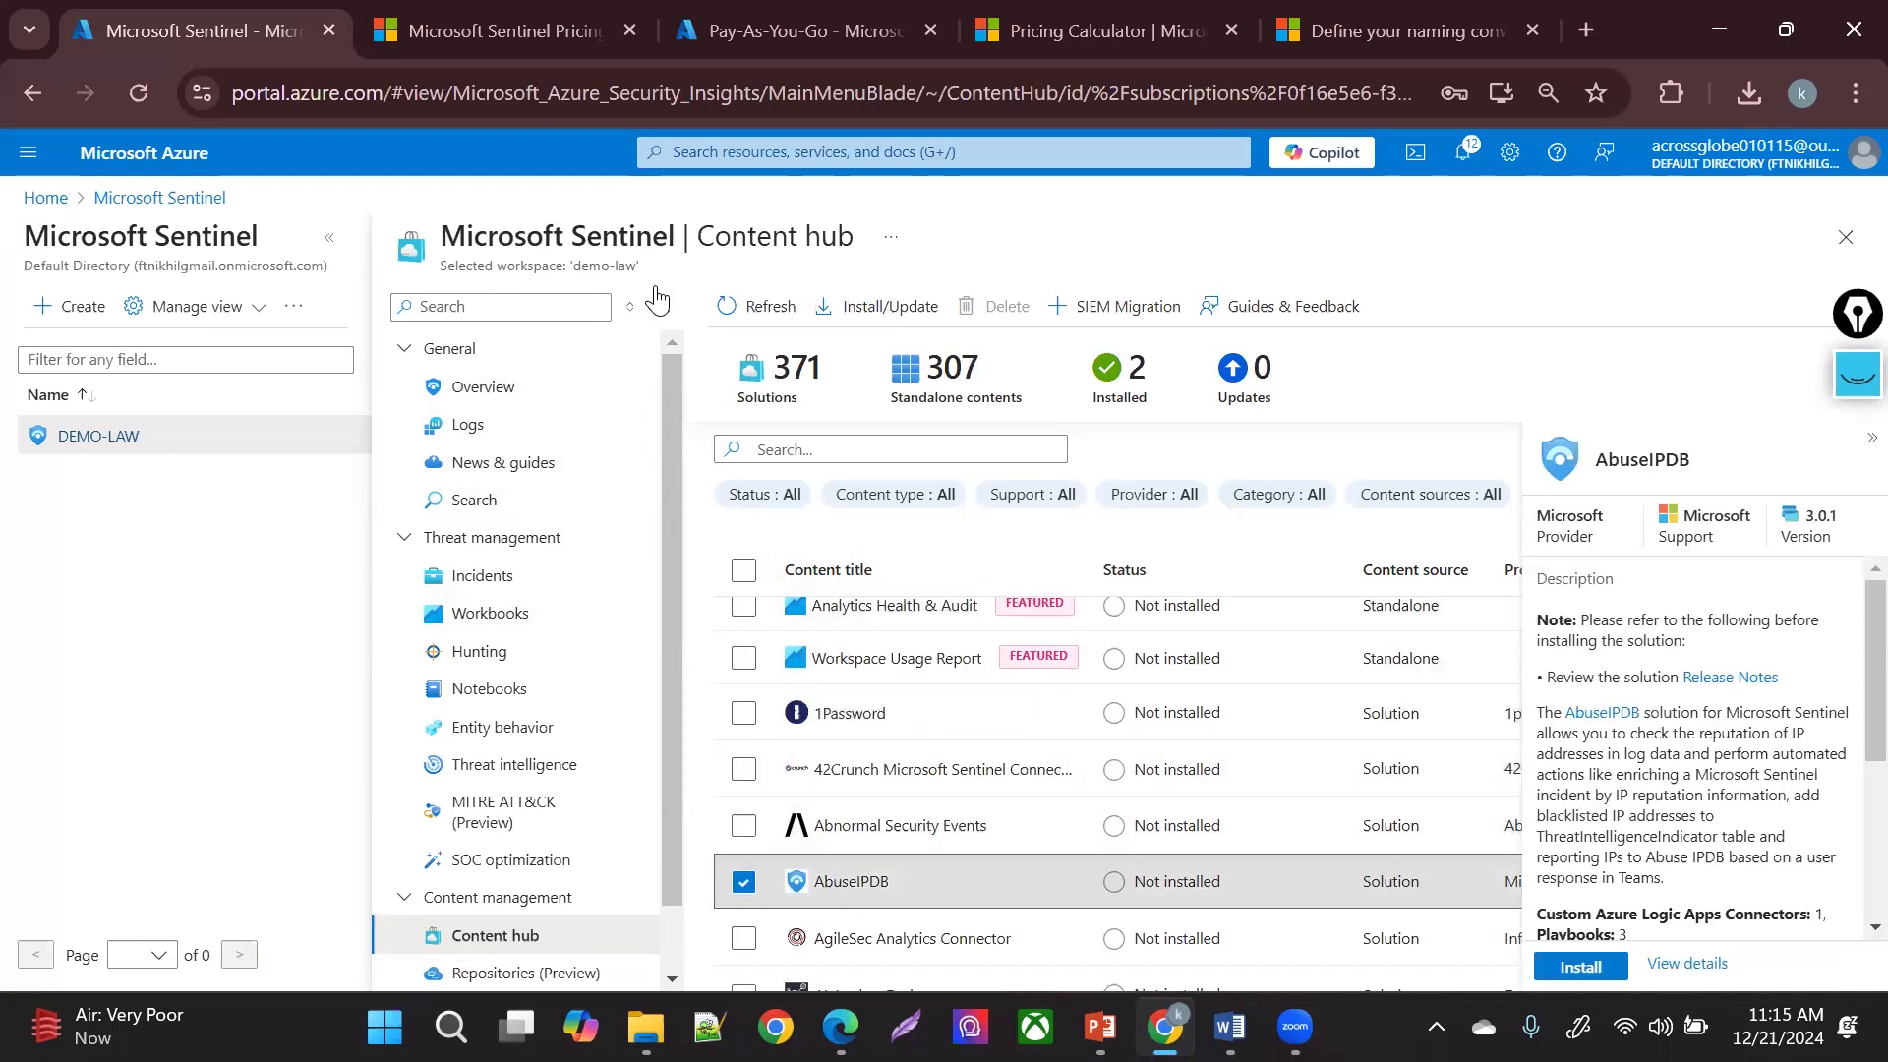
{"action": "key", "text": "Down"}
{"action": "key", "text": "Down"}
{"action": "key", "text": "Down"}
{"action": "key", "text": "Down"}
{"action": "key", "text": "Down"}
{"action": "key", "text": "Down"}
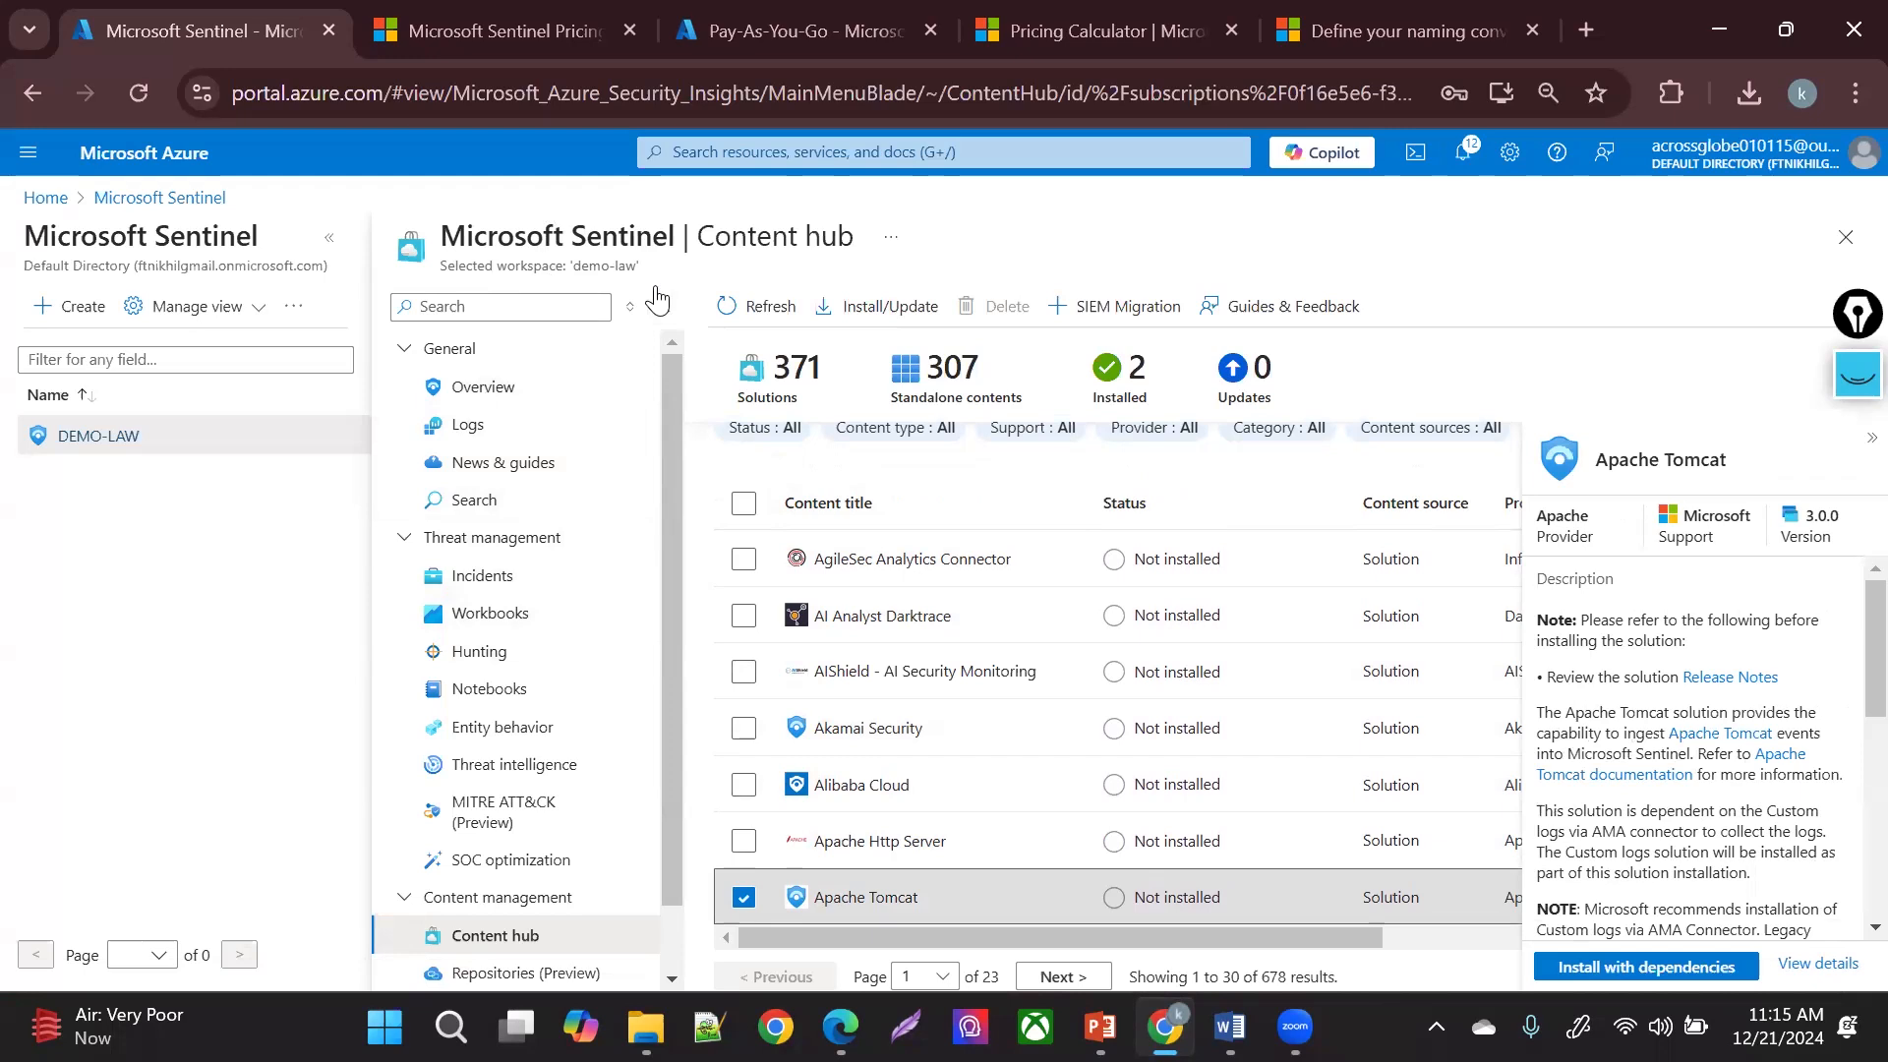
- Return to the featured solutions near the start of the content list and select Cisco Umbrella
{"action": "key", "text": "Up"}
{"action": "key", "text": "Up"}
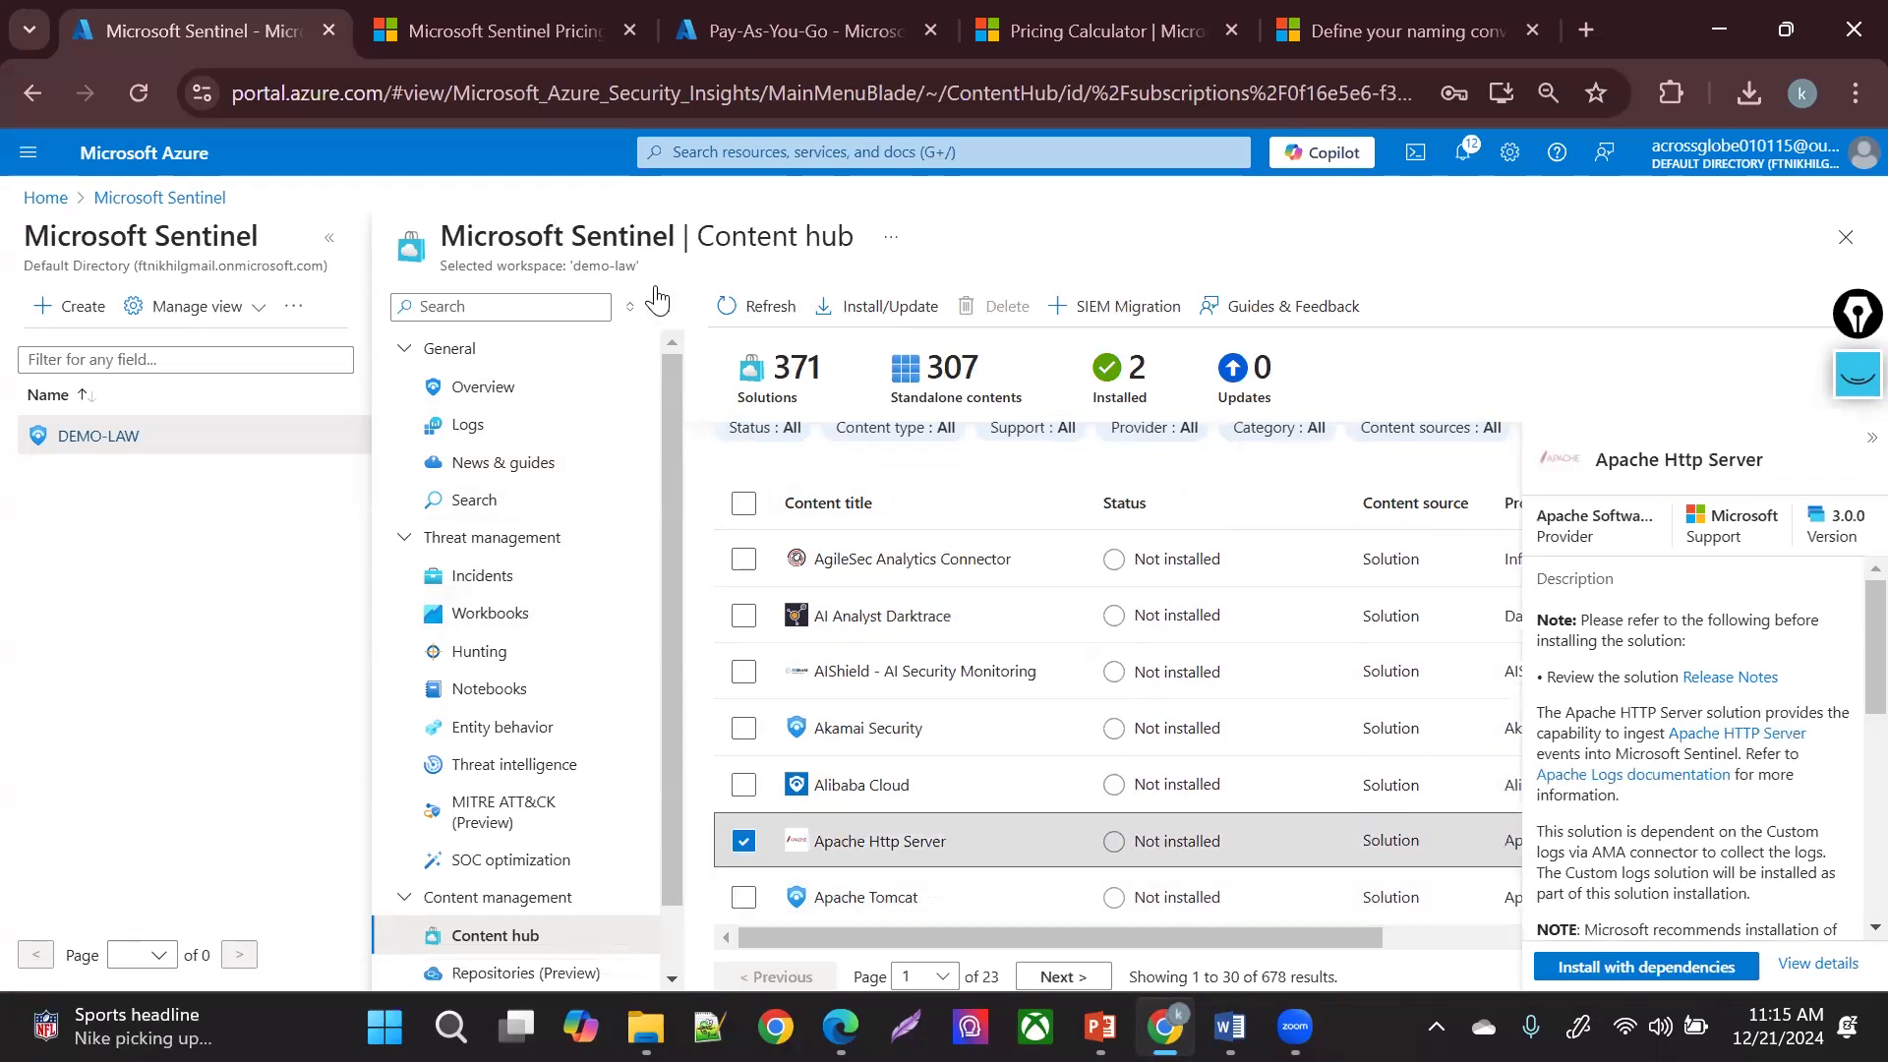
{"action": "key", "text": "Up"}
{"action": "key", "text": "Up"}
{"action": "key", "text": "Up"}
{"action": "key", "text": "Up"}
{"action": "key", "text": "Up"}
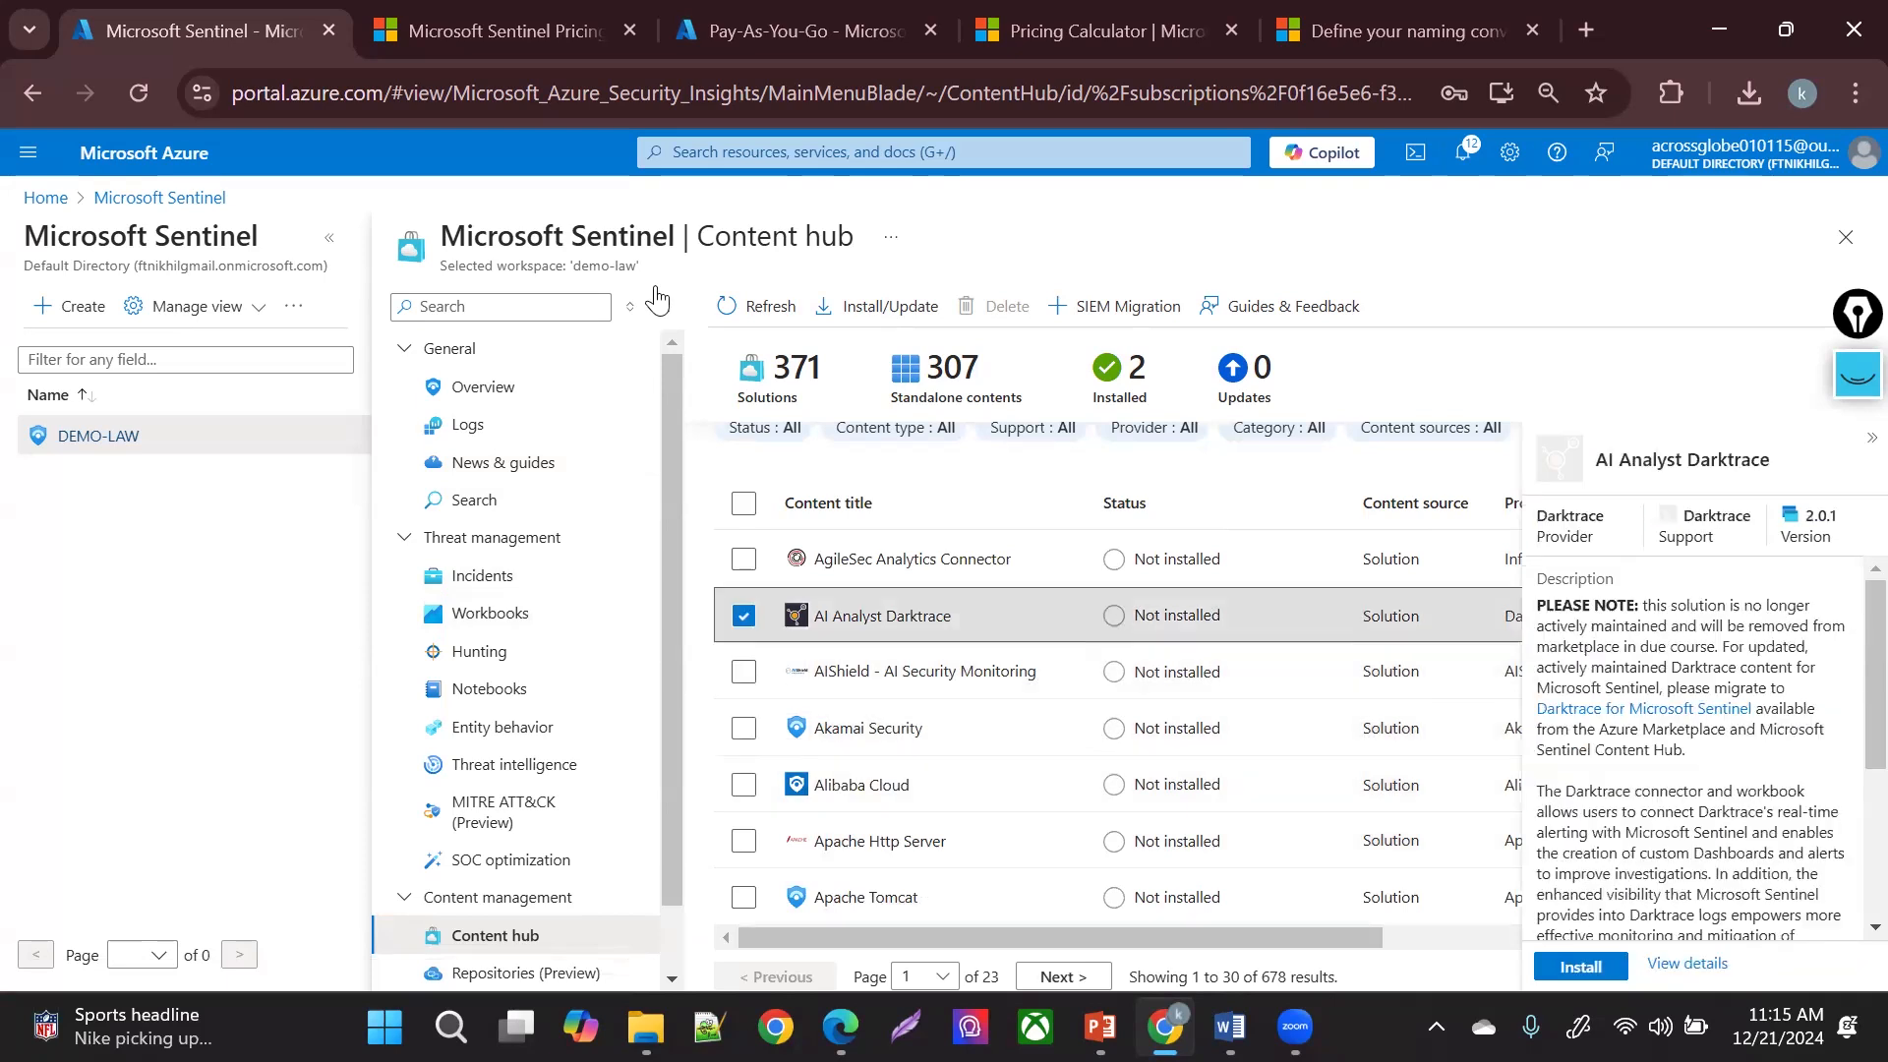
{"action": "key", "text": "Up"}
{"action": "key", "text": "Up"}
{"action": "key", "text": "Up"}
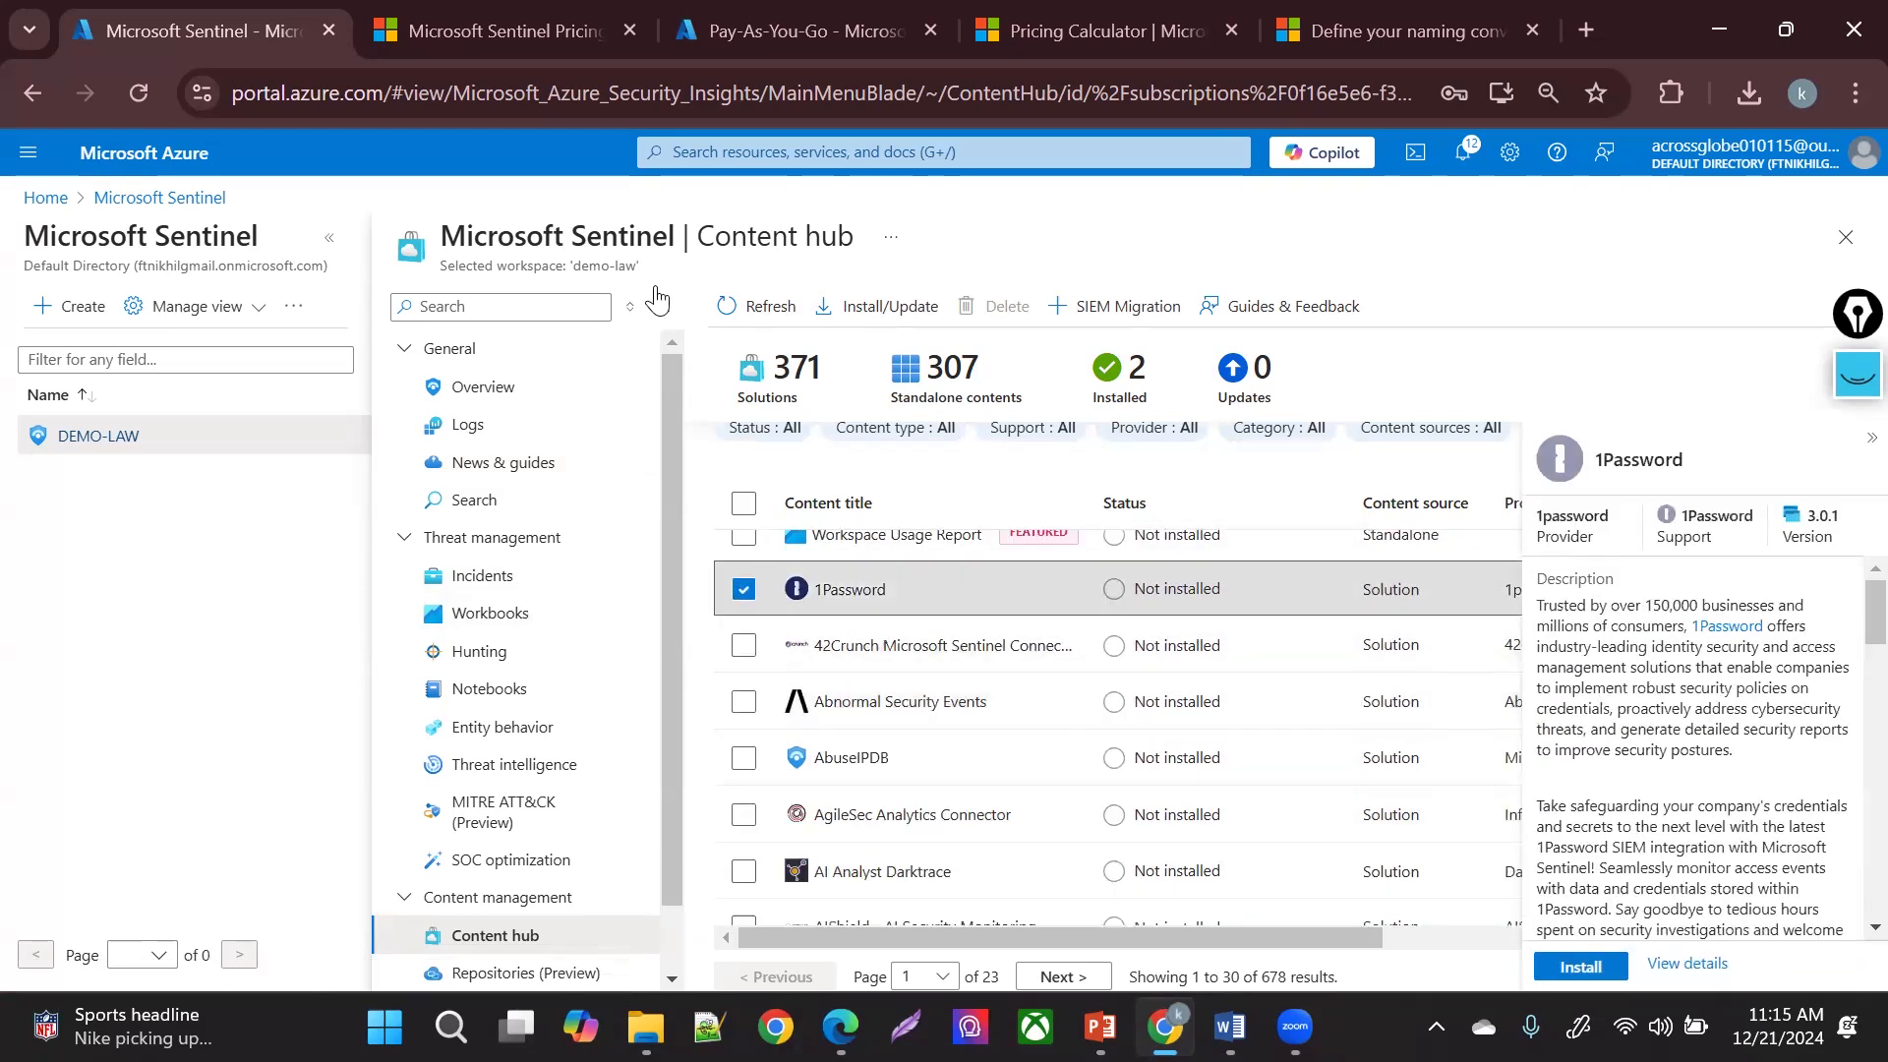
{"action": "key", "text": "Up"}
{"action": "key", "text": "Up"}
{"action": "key", "text": "Up"}
{"action": "key", "text": "Up"}
{"action": "key", "text": "Up"}
{"action": "key", "text": "Up"}
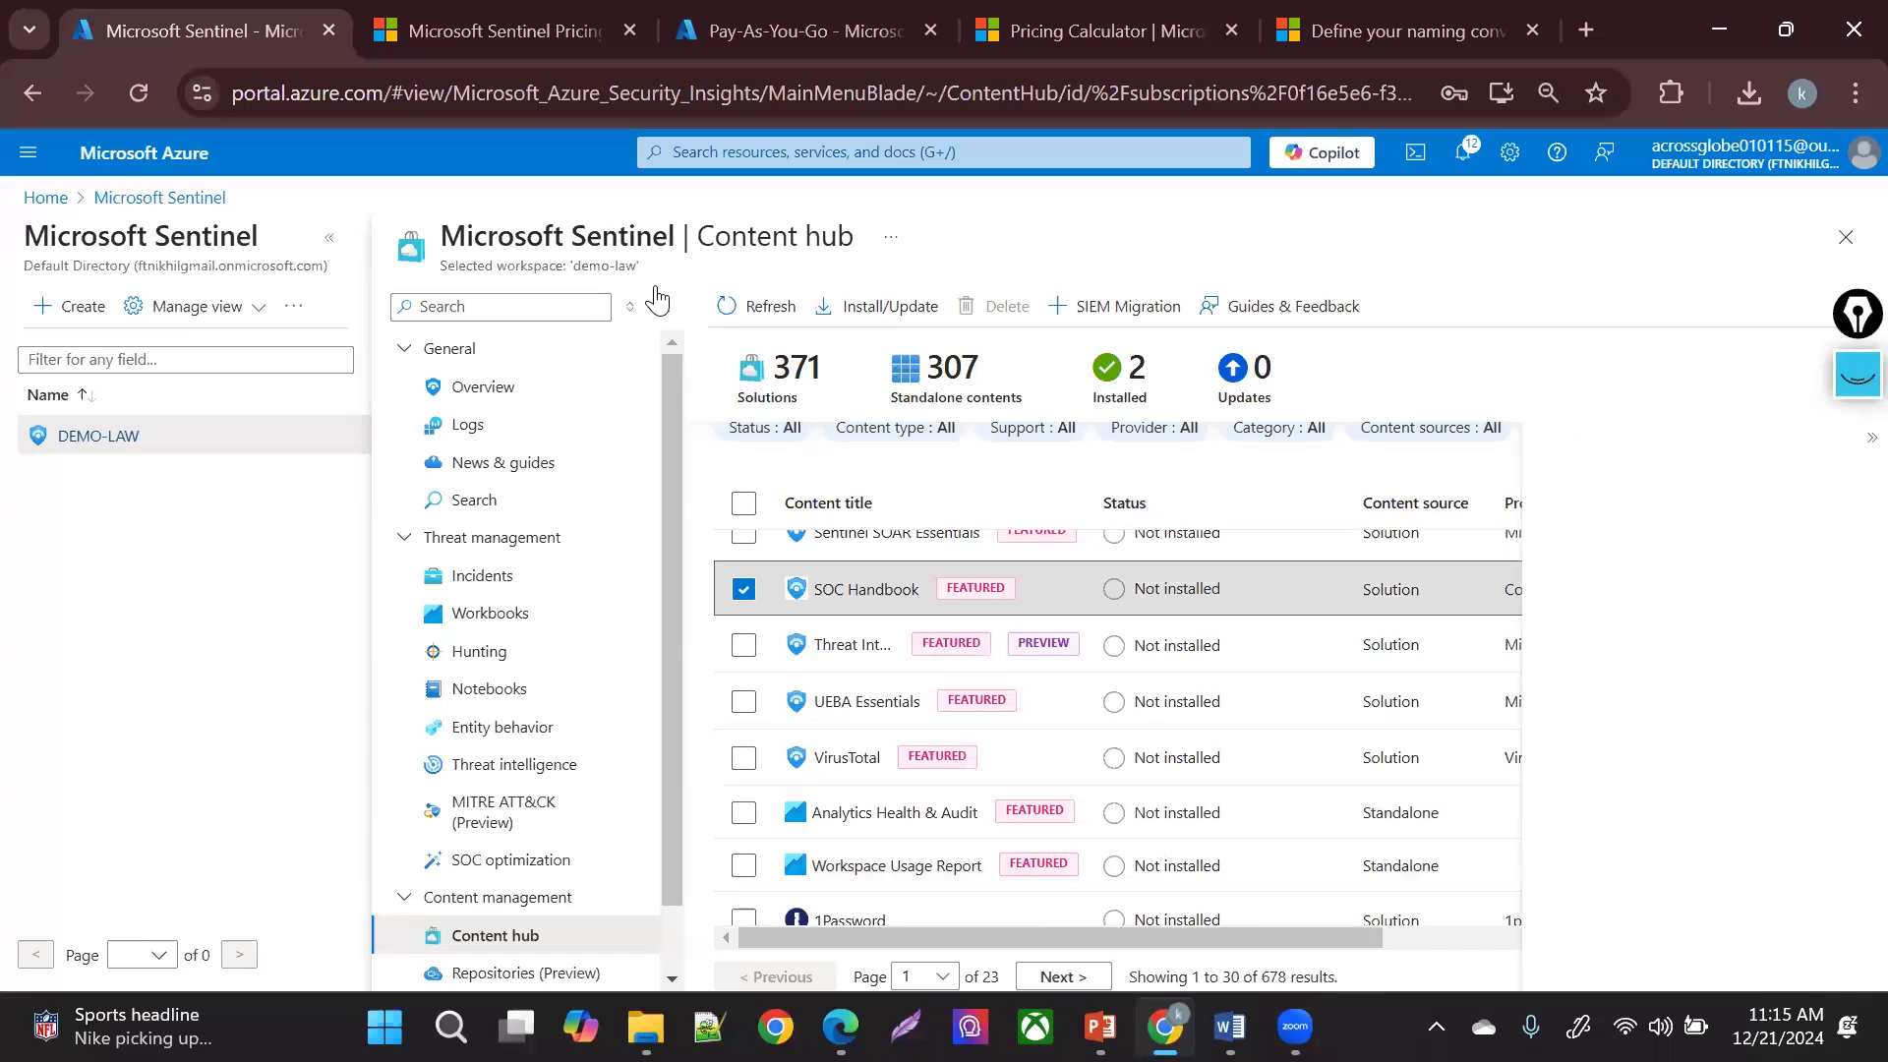
{"action": "key", "text": "Up"}
{"action": "key", "text": "Up"}
{"action": "key", "text": "Up"}
{"action": "key", "text": "Up"}
{"action": "key", "text": "Up"}
{"action": "key", "text": "Up"}
{"action": "key", "text": "Up"}
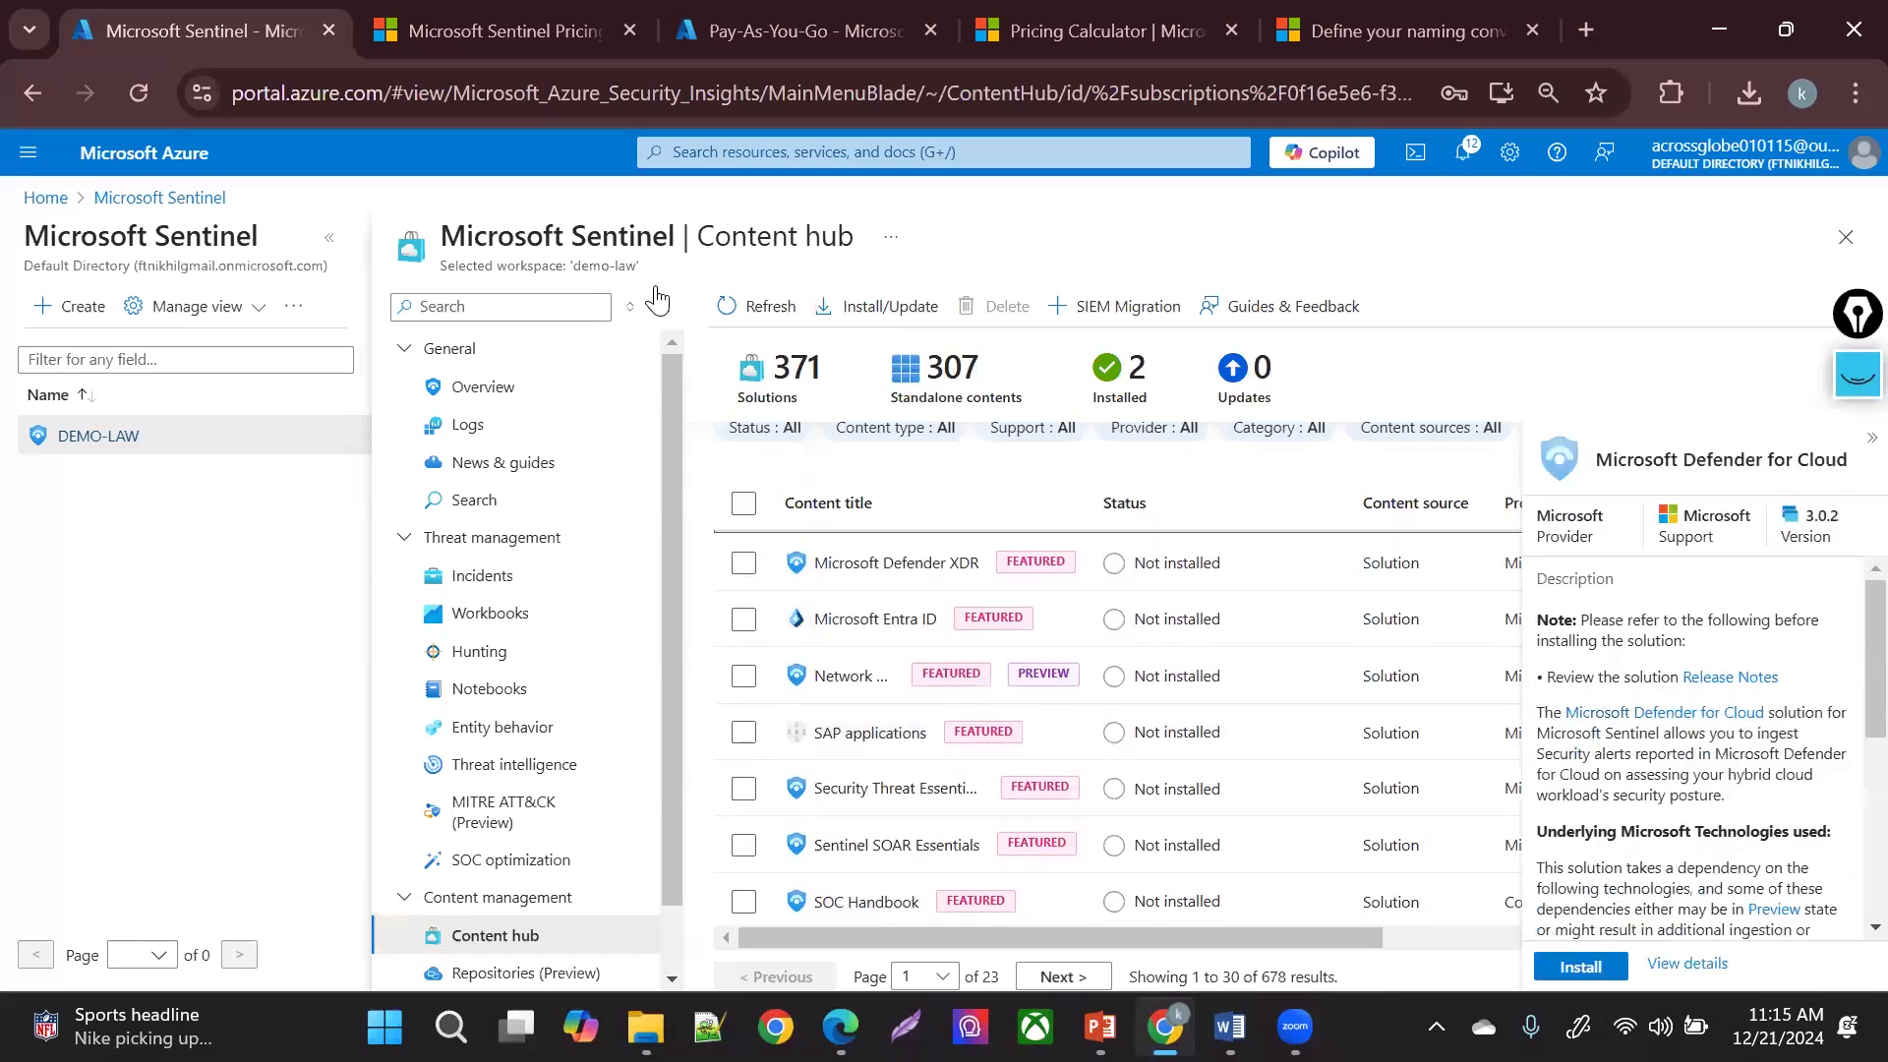
{"action": "key", "text": "Up"}
{"action": "key", "text": "Up"}
{"action": "key", "text": "Up"}
{"action": "key", "text": "Up"}
{"action": "key", "text": "Up"}
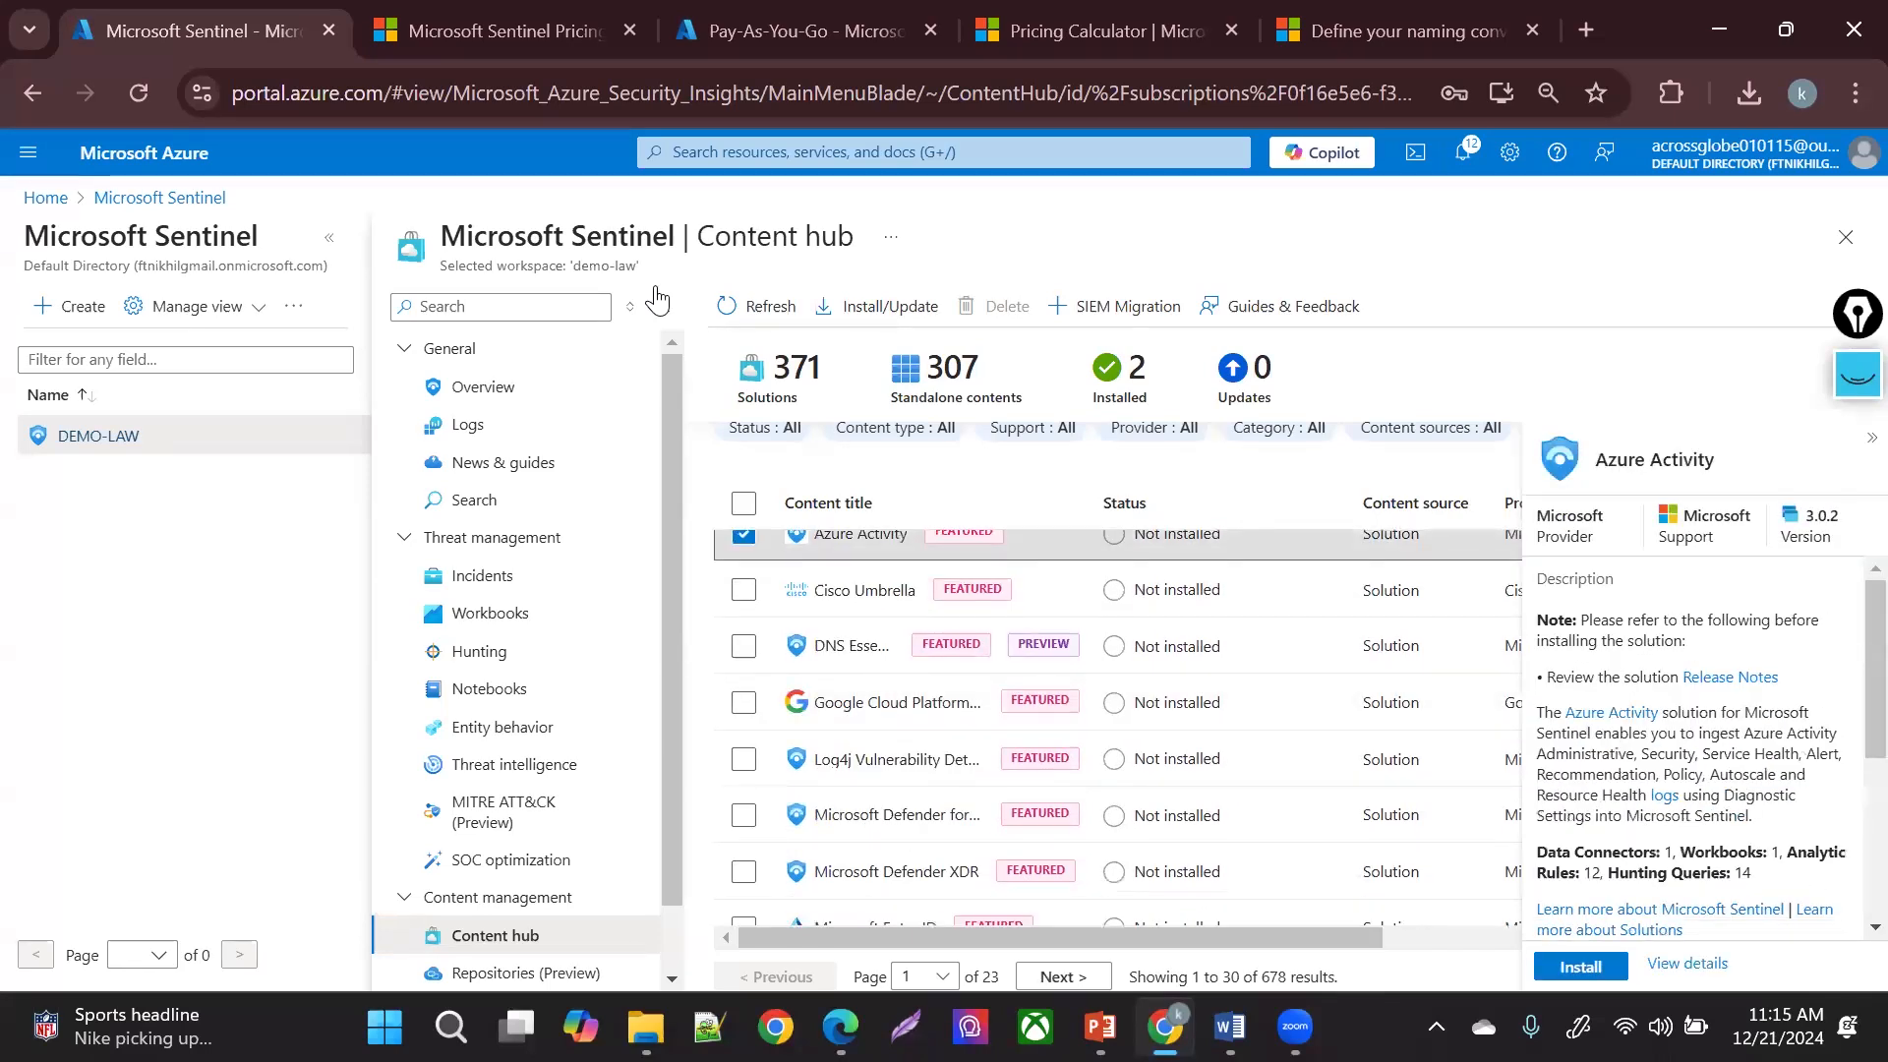
{"action": "key", "text": "Down"}
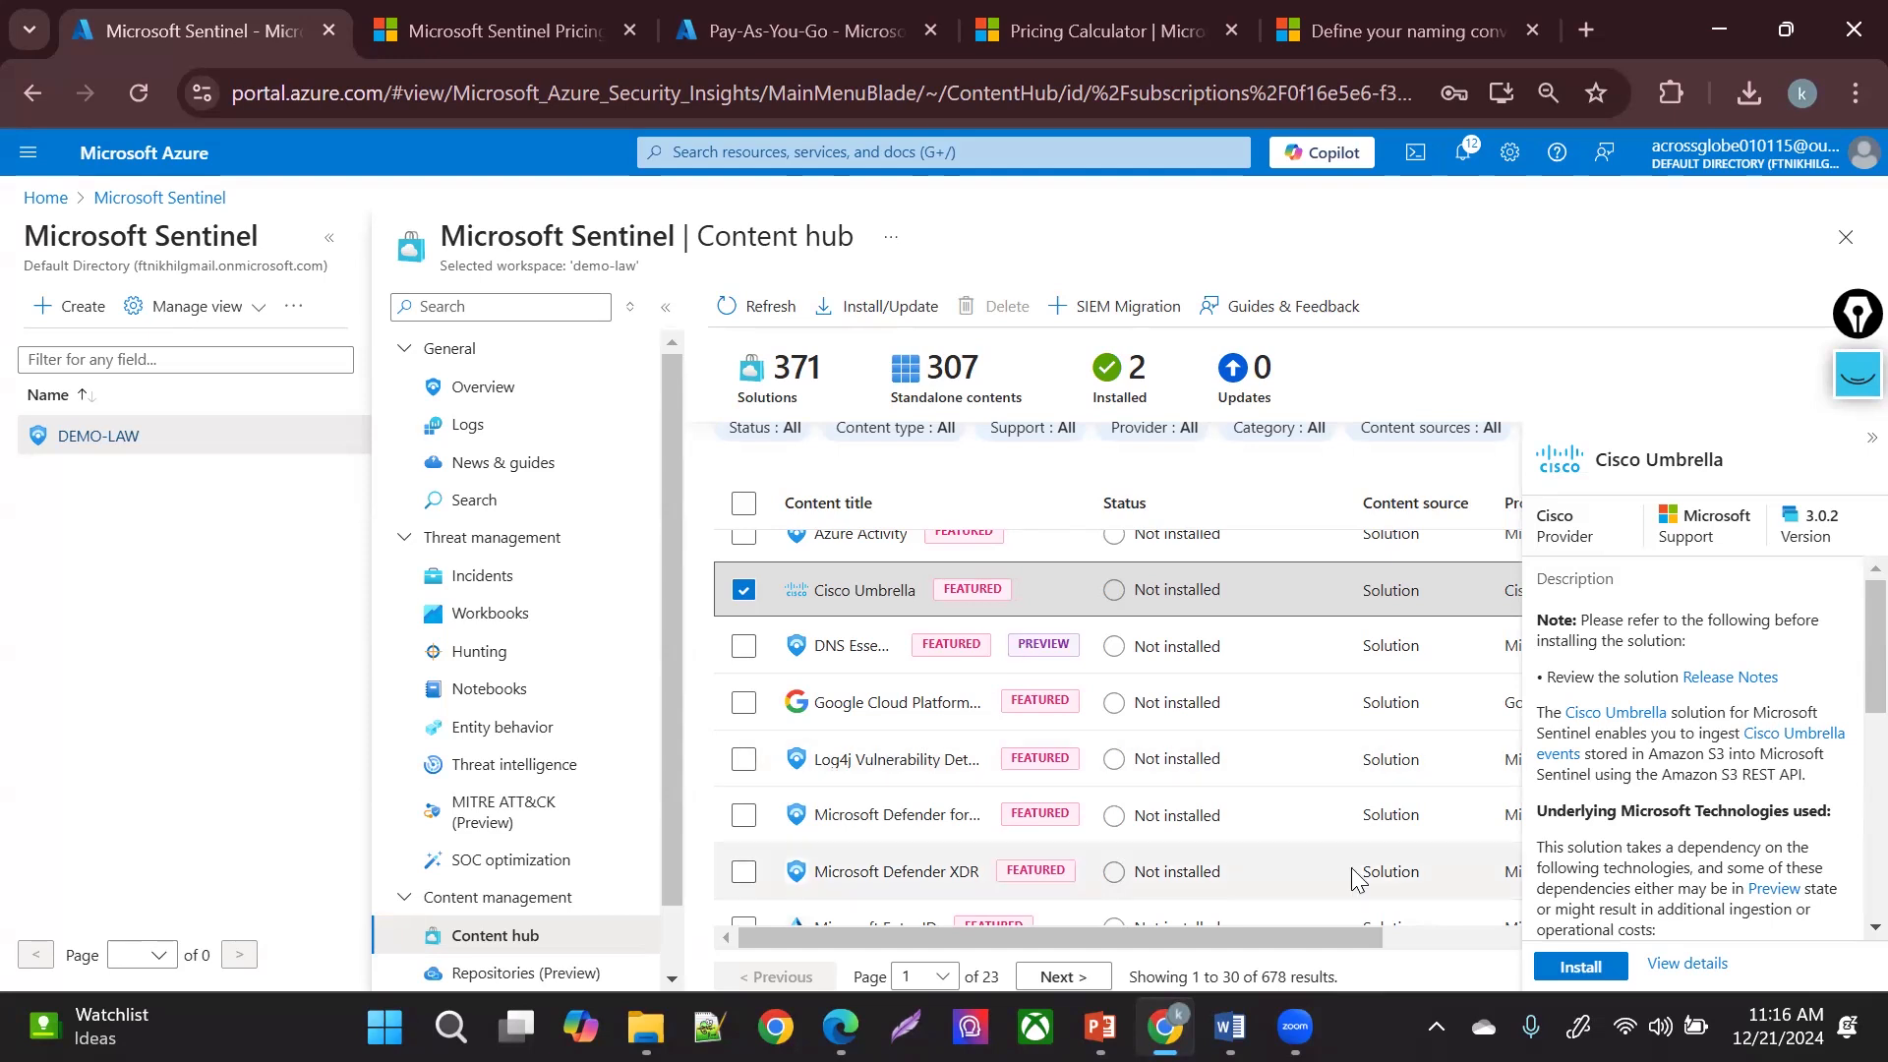
- Review the Cisco Umbrella solution's description and included content, and install the solution
{"action": "scroll", "coordinate": [1847, 698], "scroll_direction": "down", "scroll_amount": 1}
{"action": "scroll", "coordinate": [1847, 678], "scroll_direction": "up", "scroll_amount": 1}
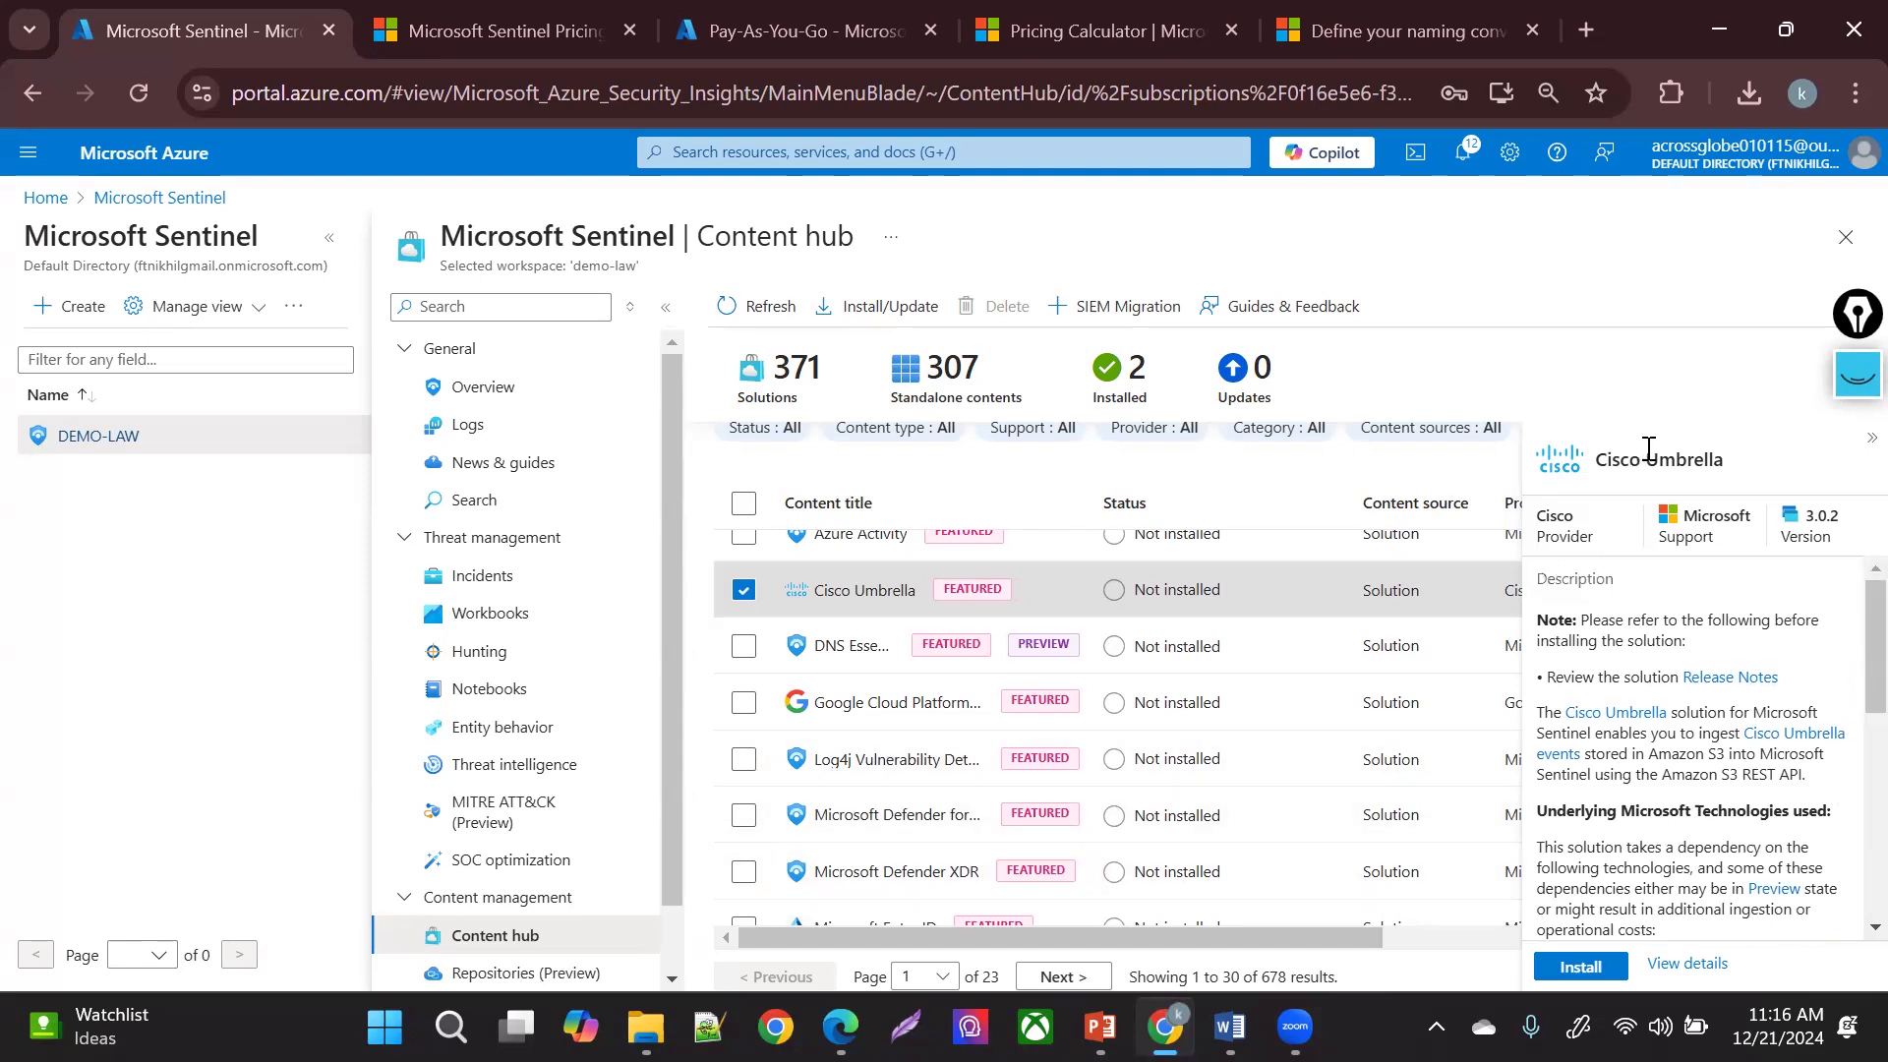
{"action": "left_click_drag", "start_coordinate": [1660, 459], "coordinate": [1707, 467]}
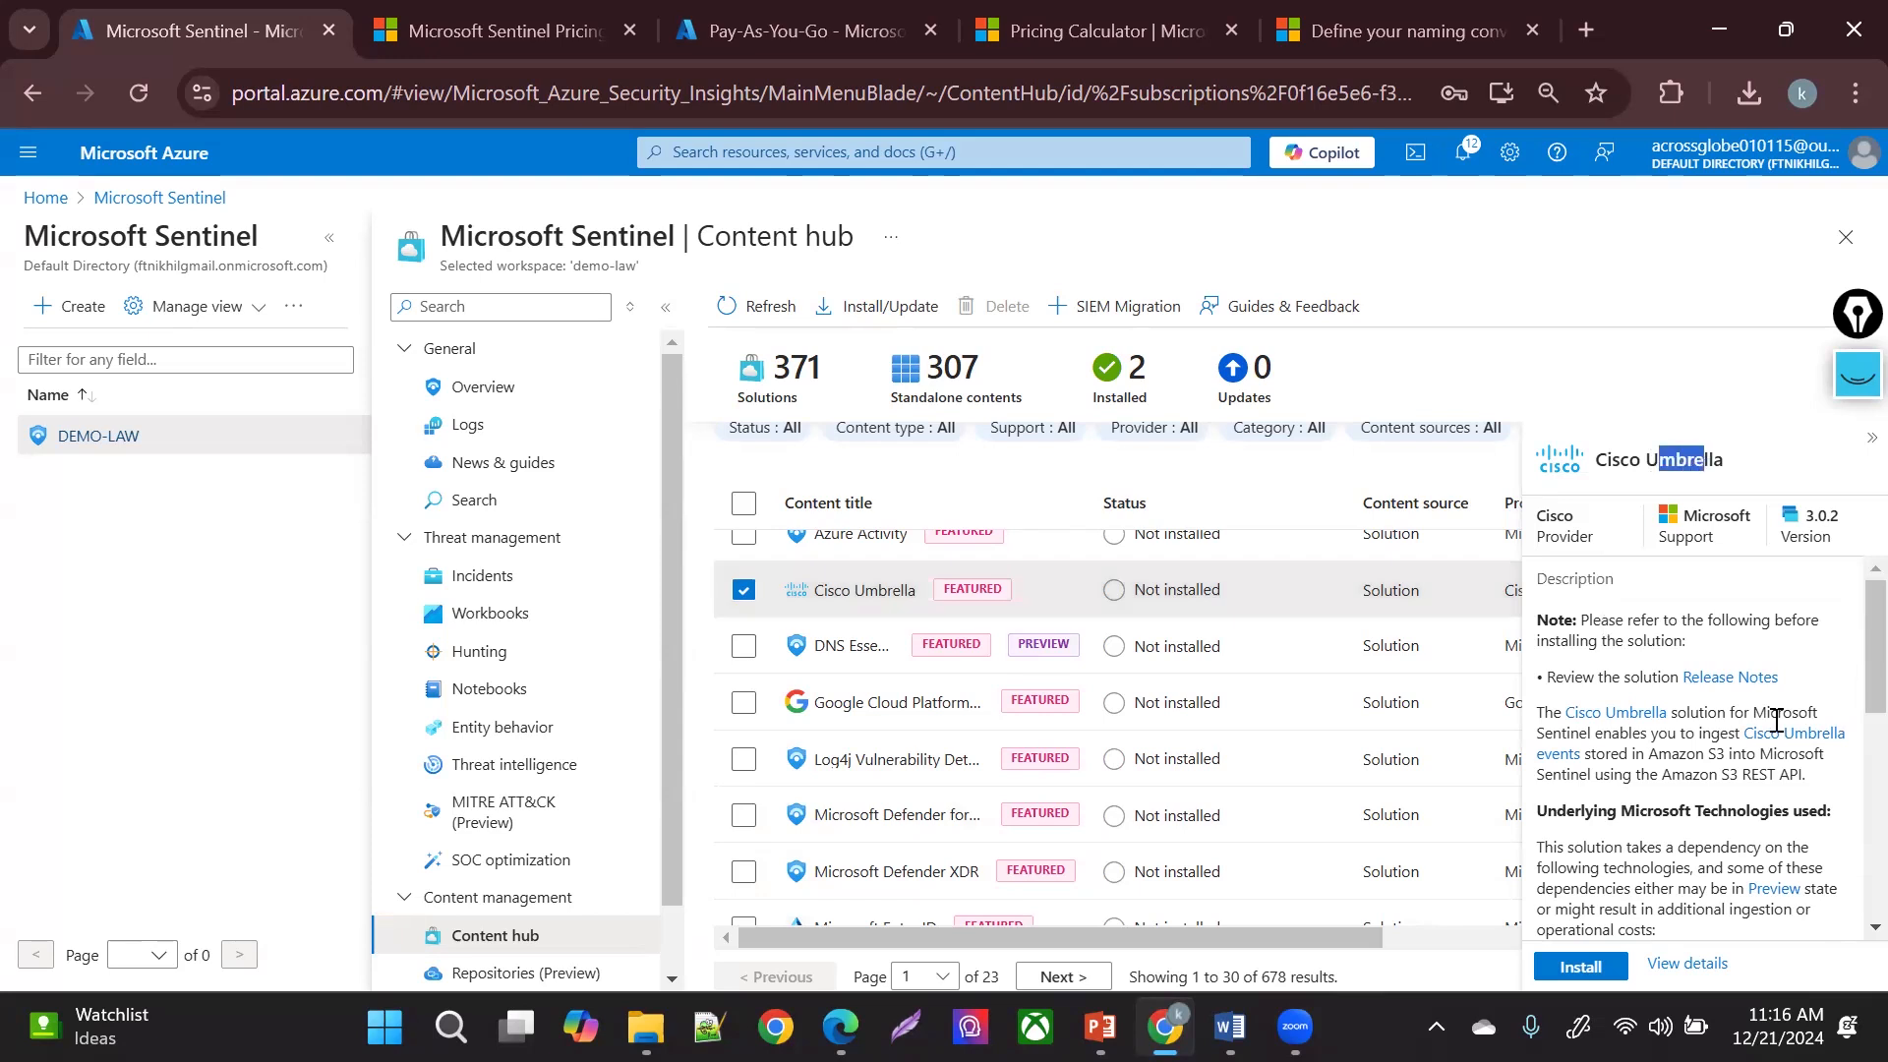
{"action": "scroll", "coordinate": [1847, 679], "scroll_direction": "down", "scroll_amount": 3}
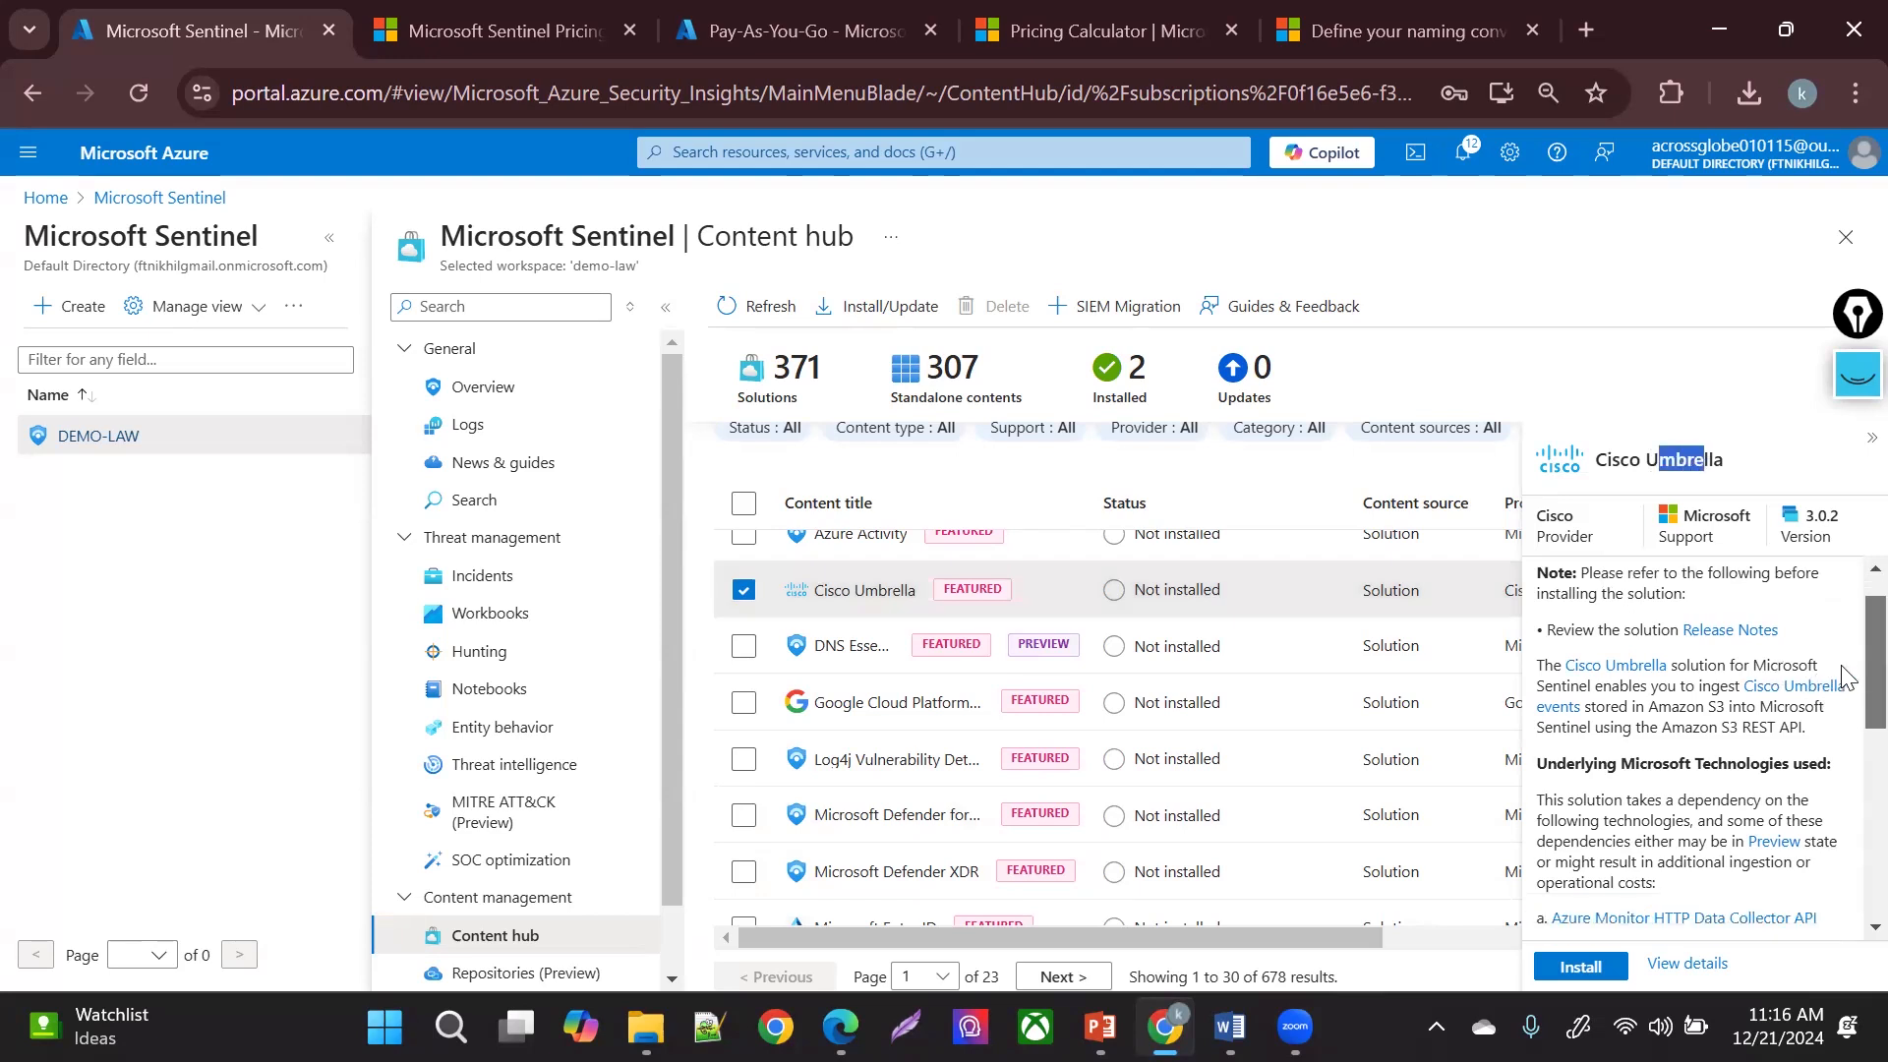
{"action": "scroll", "coordinate": [1844, 720], "scroll_direction": "down", "scroll_amount": 4}
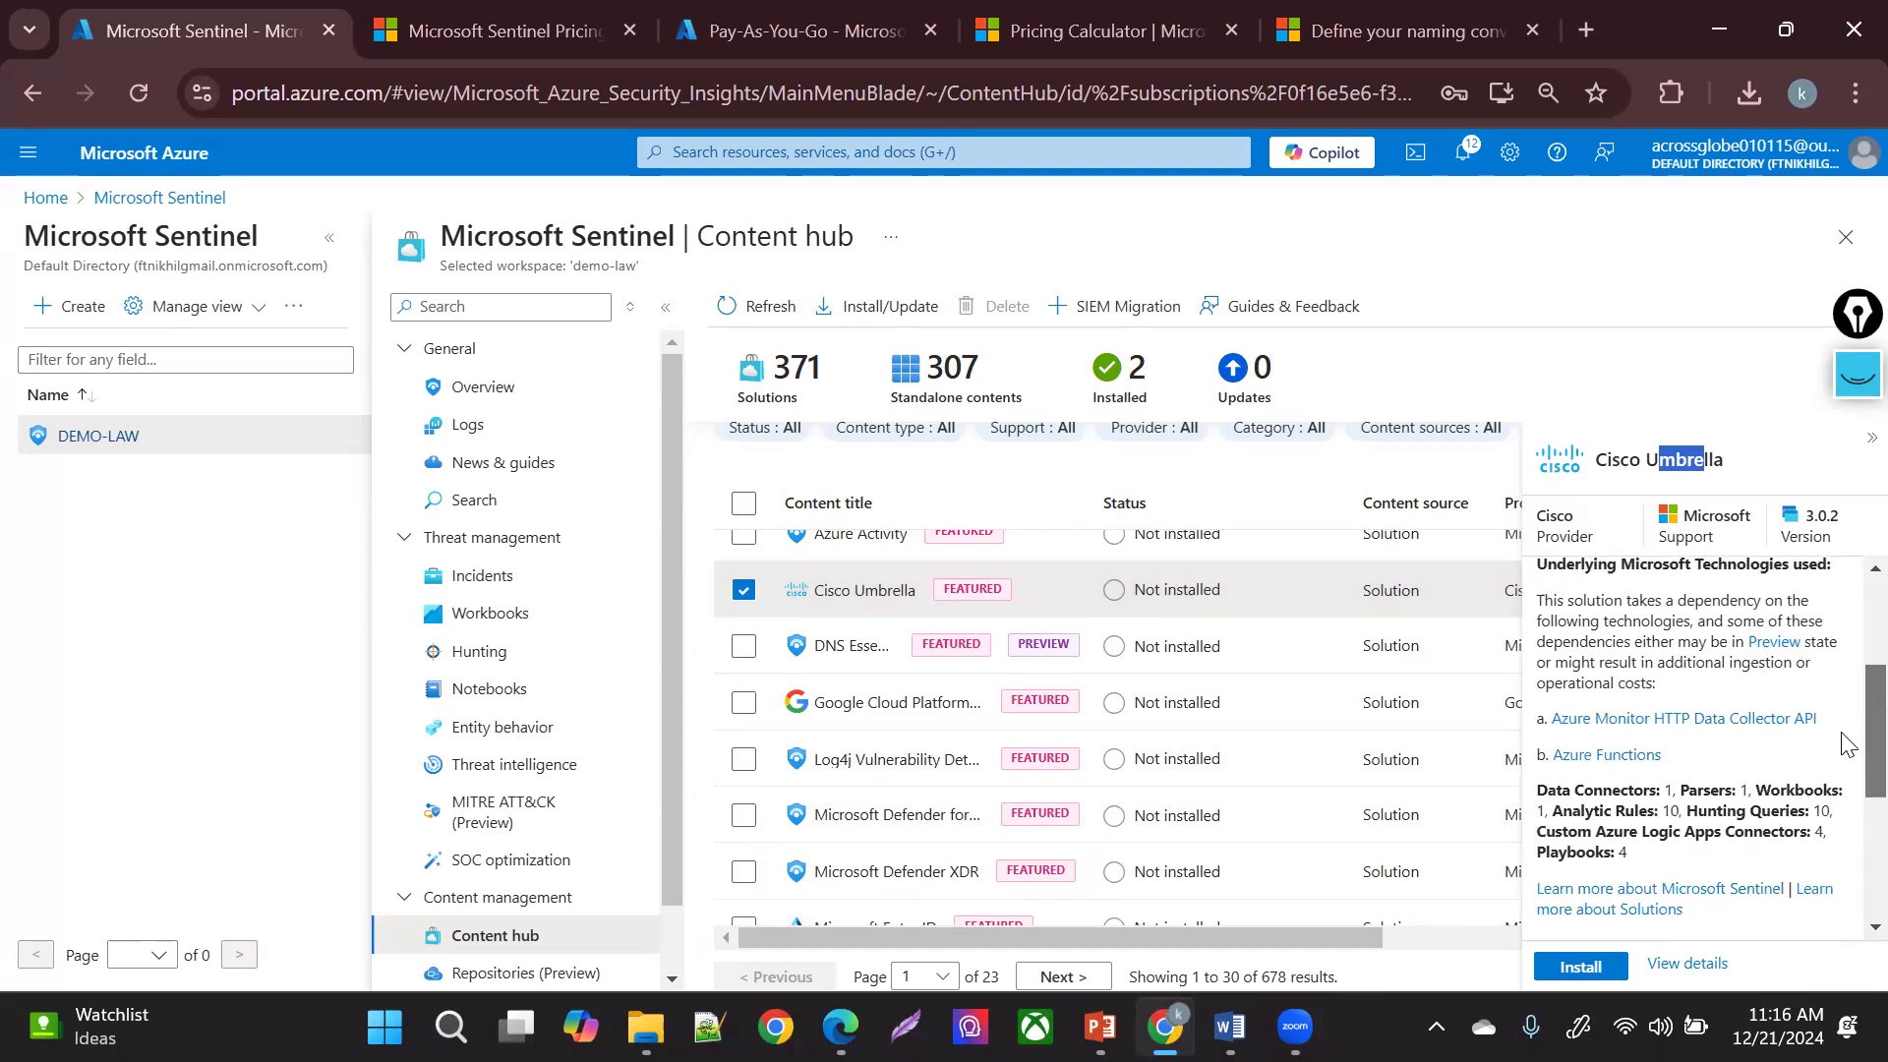
{"action": "scroll", "coordinate": [1846, 788], "scroll_direction": "down", "scroll_amount": 1}
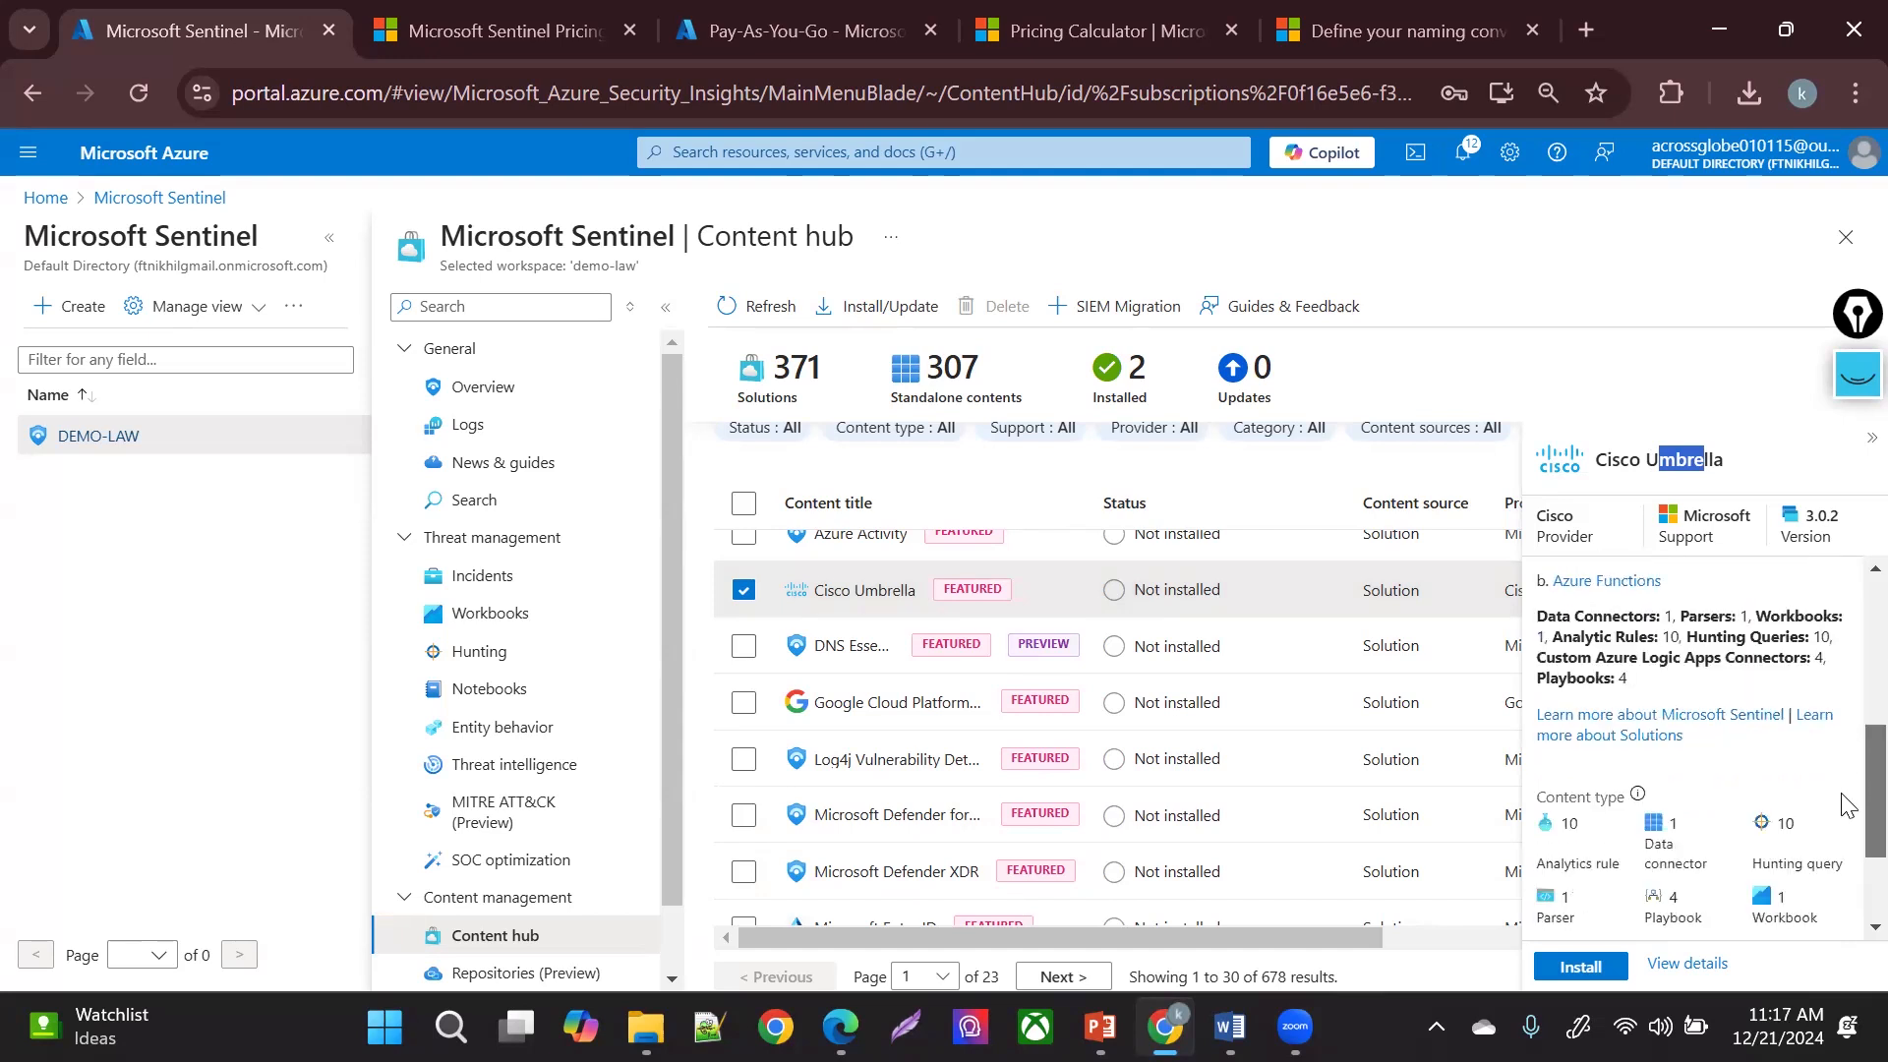
{"action": "left_click", "coordinate": [1570, 967]}
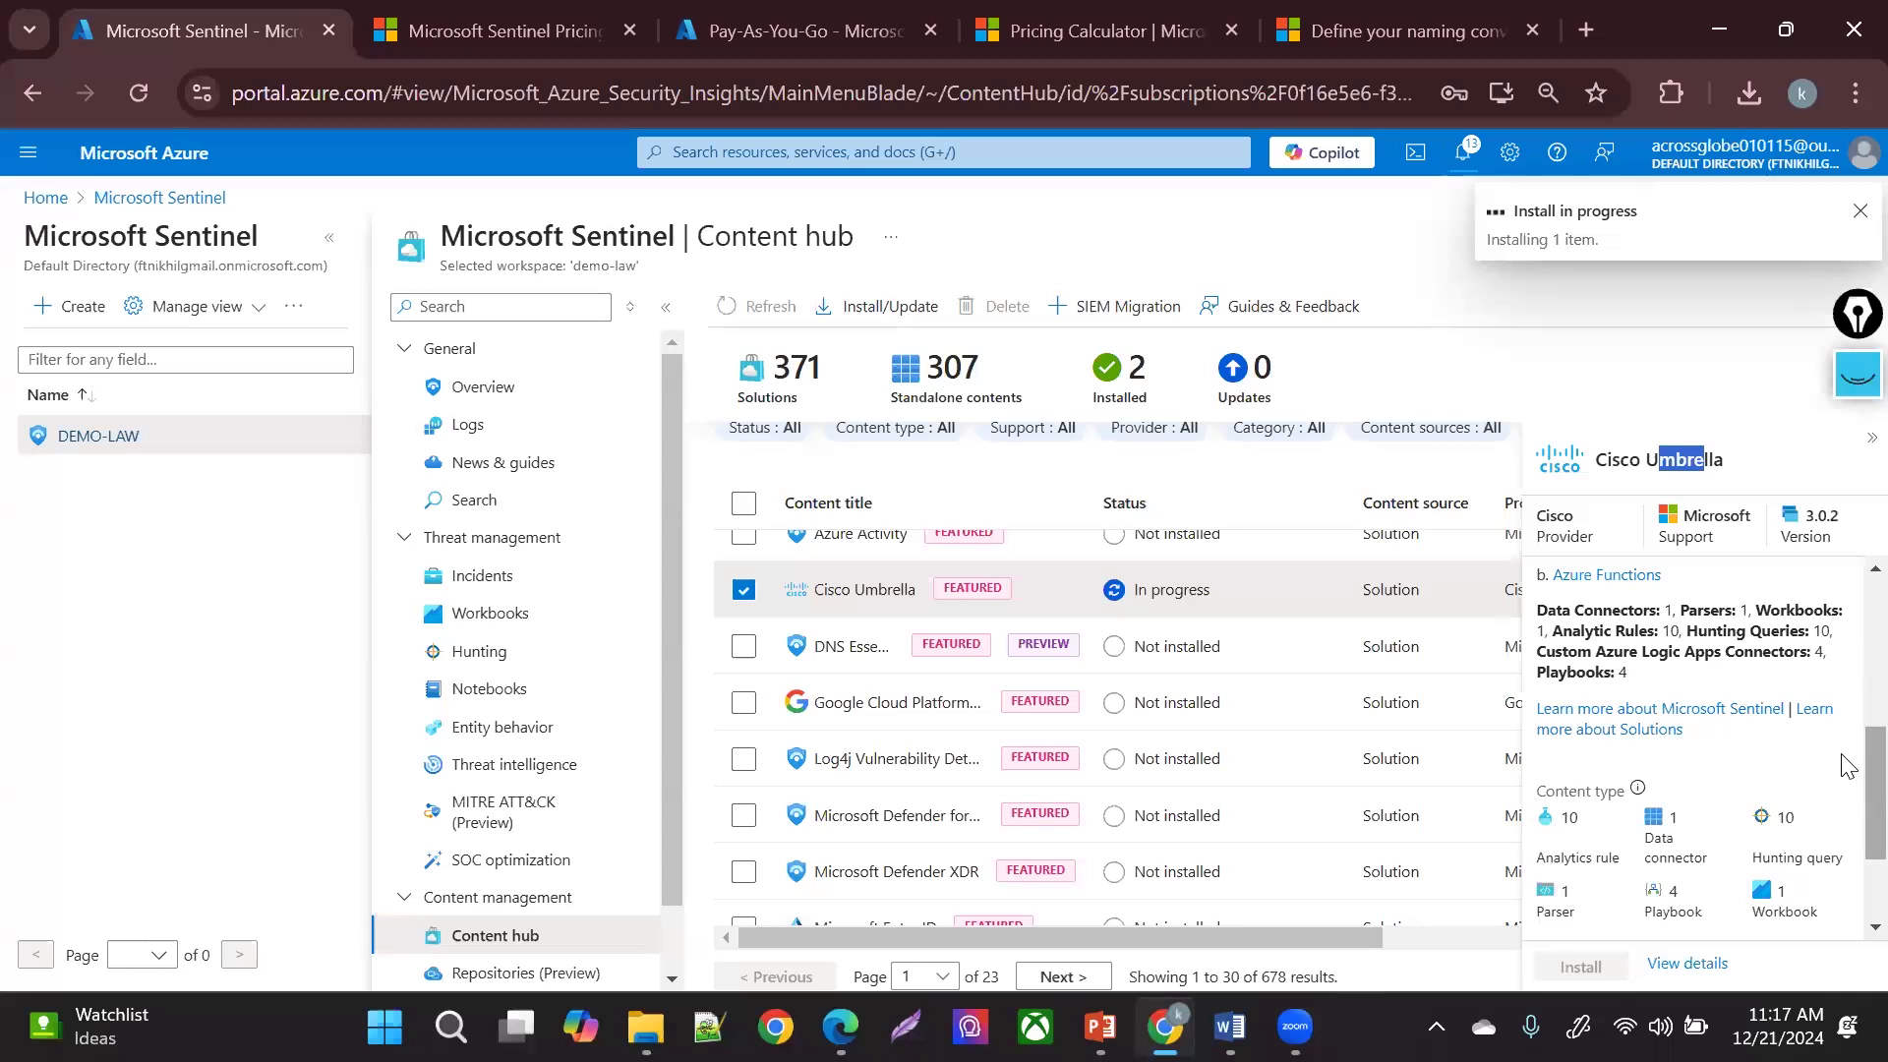
- Examine the Cisco Umbrella solution's details, including underlying technologies, data connectors, content types, category and pricing
{"action": "scroll", "coordinate": [1847, 818], "scroll_direction": "down", "scroll_amount": 1}
{"action": "scroll", "coordinate": [1847, 818], "scroll_direction": "down", "scroll_amount": 1}
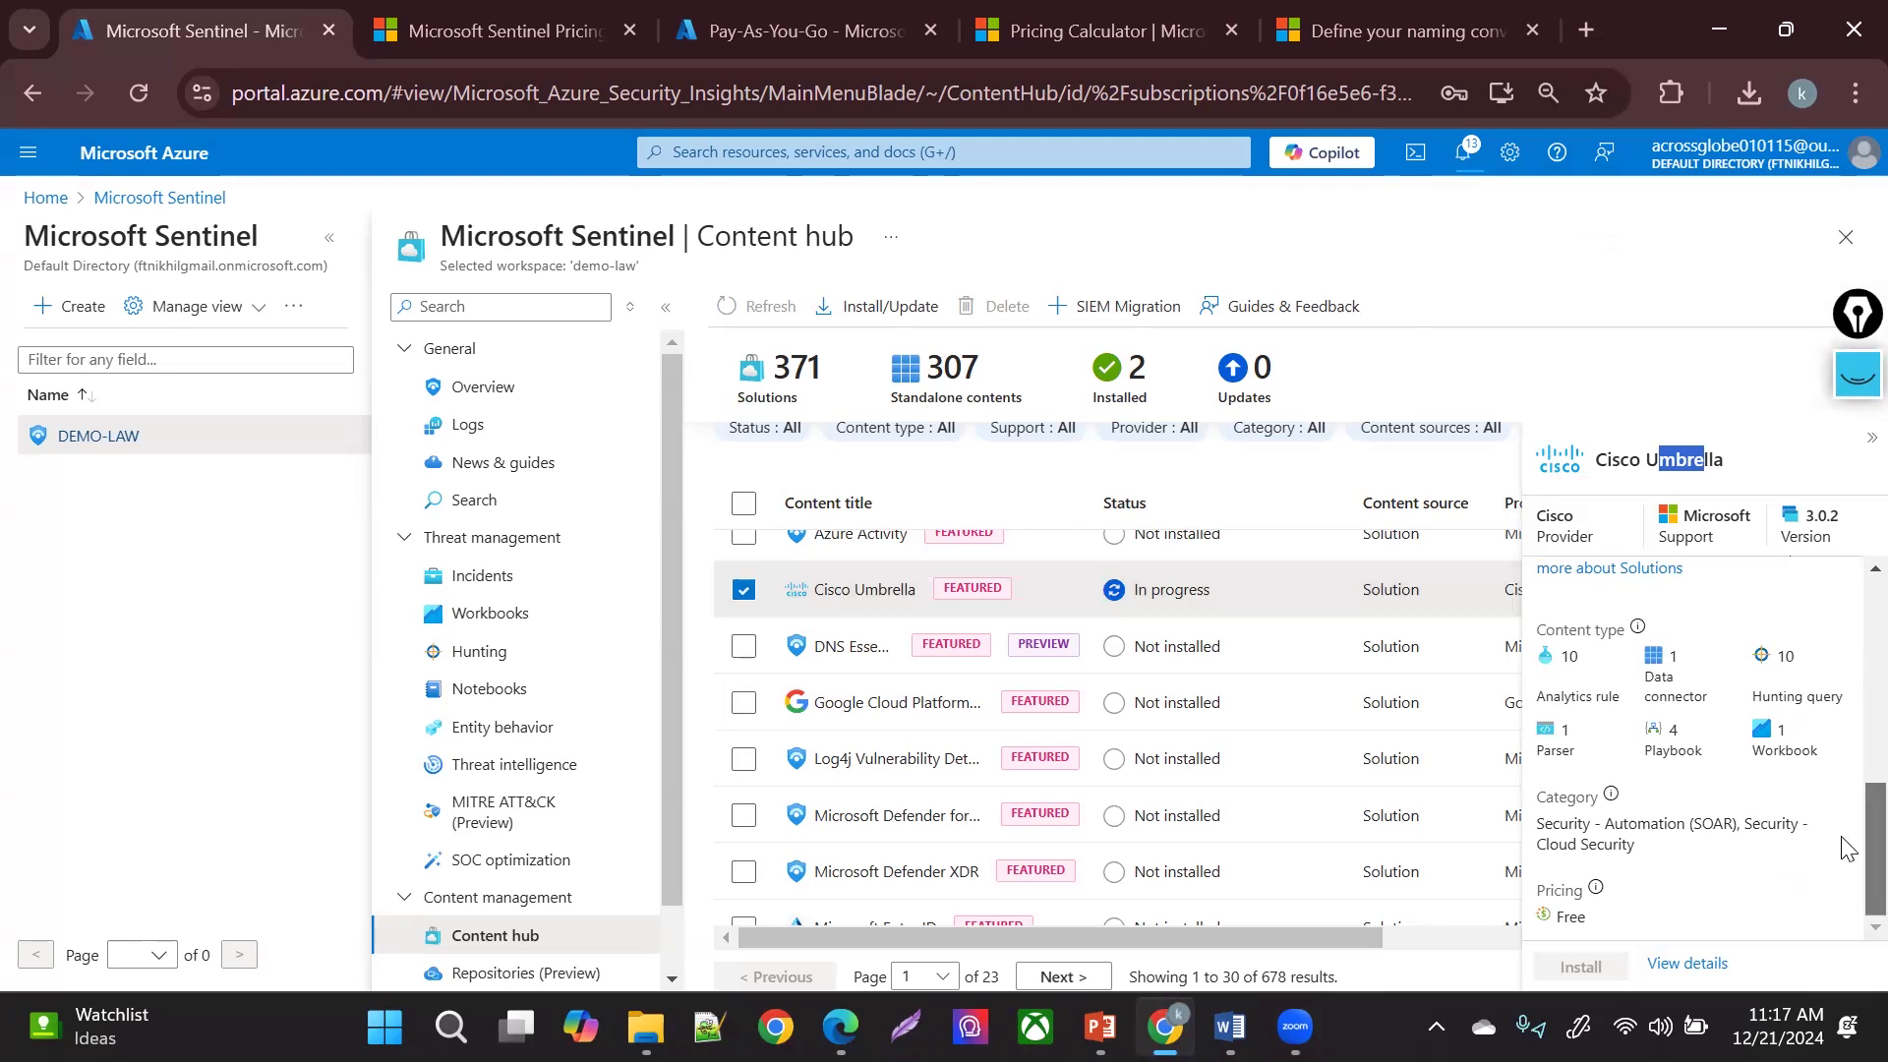
{"action": "scroll", "coordinate": [1847, 831], "scroll_direction": "up", "scroll_amount": 1}
{"action": "scroll", "coordinate": [1847, 826], "scroll_direction": "up", "scroll_amount": 1}
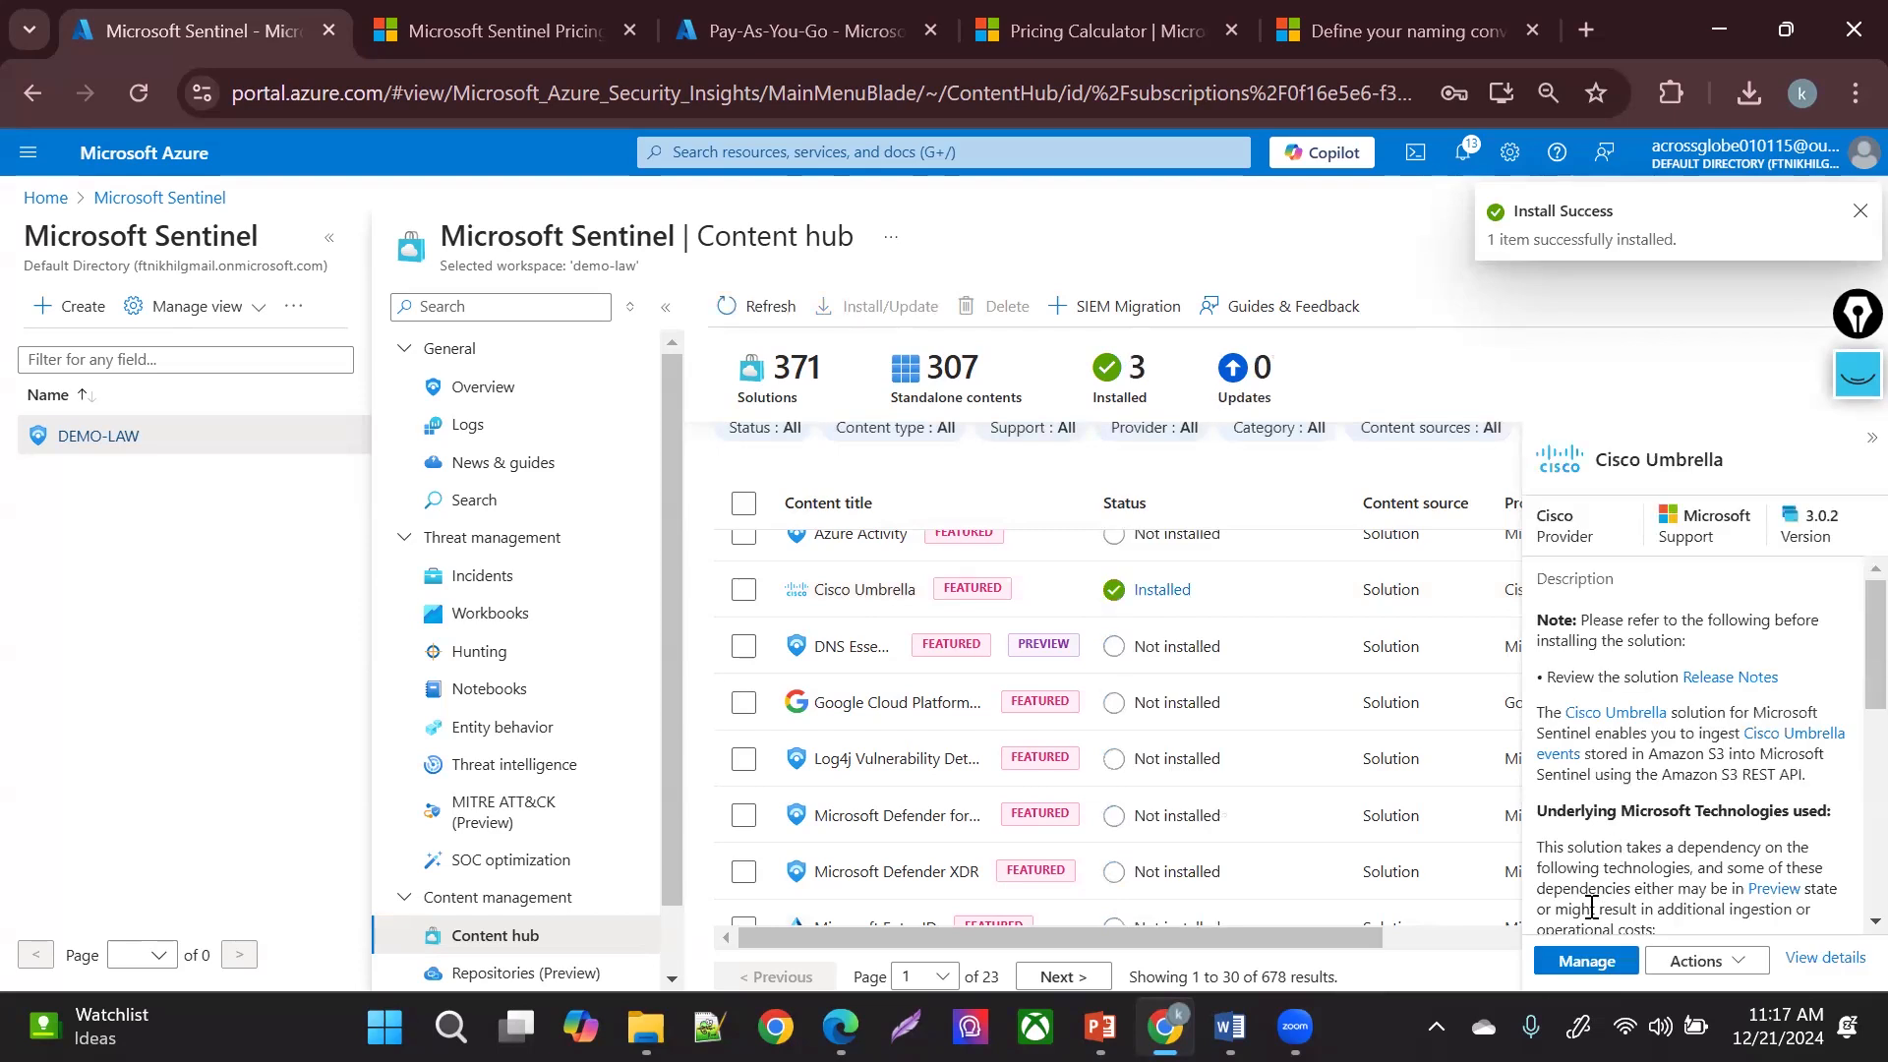
{"action": "scroll", "coordinate": [1845, 694], "scroll_direction": "down", "scroll_amount": 2}
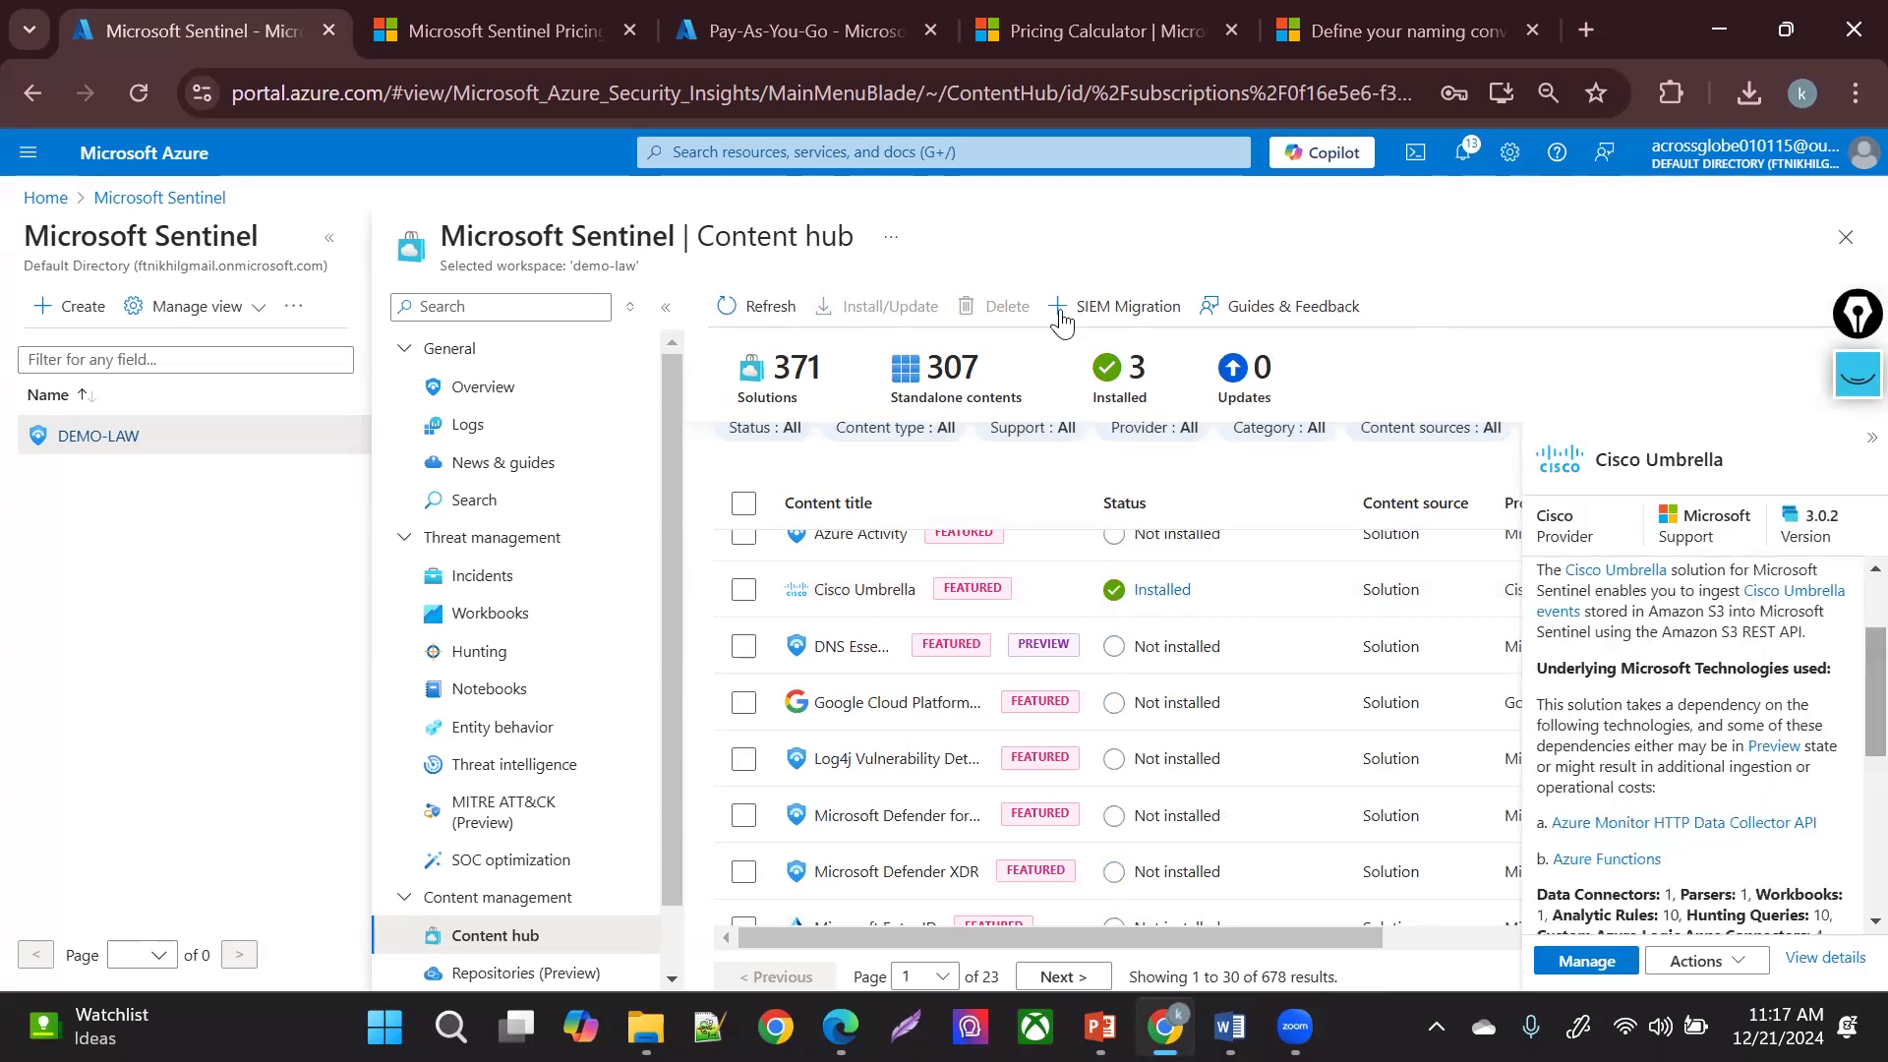
{"action": "double_click", "coordinate": [659, 247]}
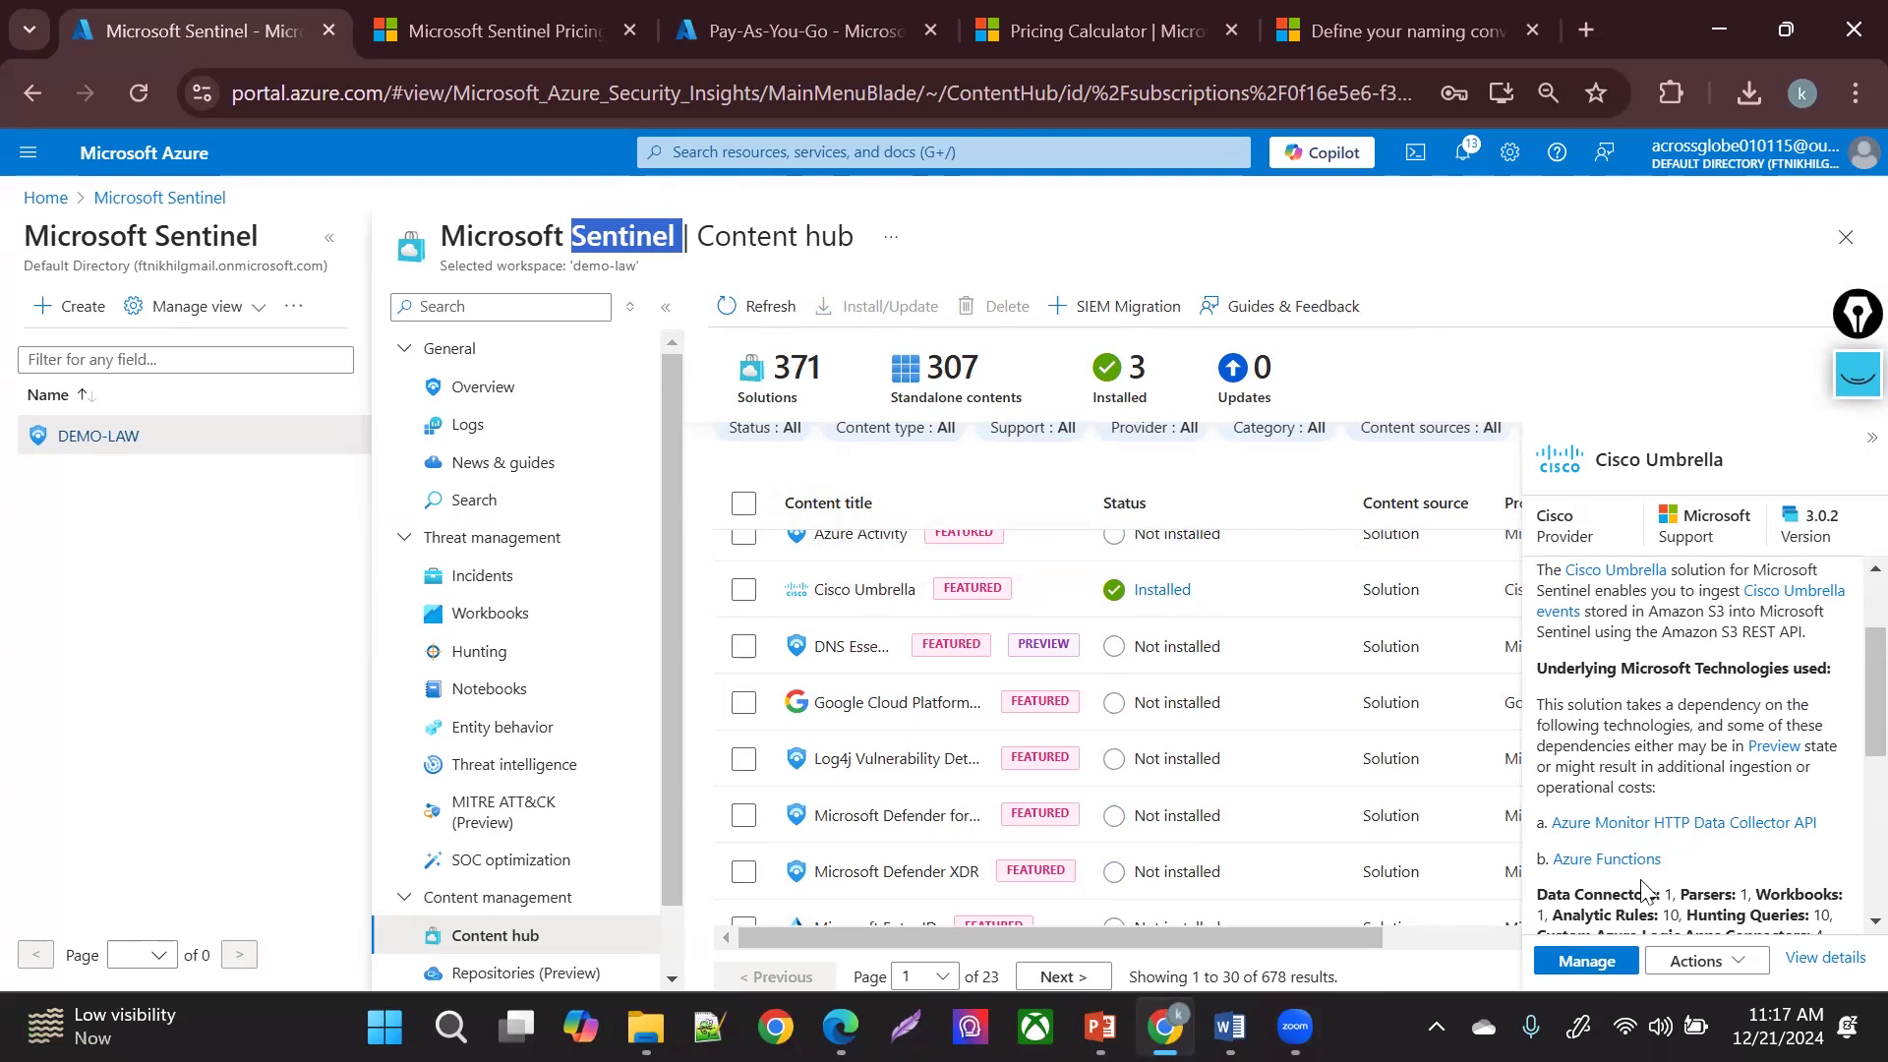
{"action": "scroll", "coordinate": [1846, 713], "scroll_direction": "down", "scroll_amount": 1}
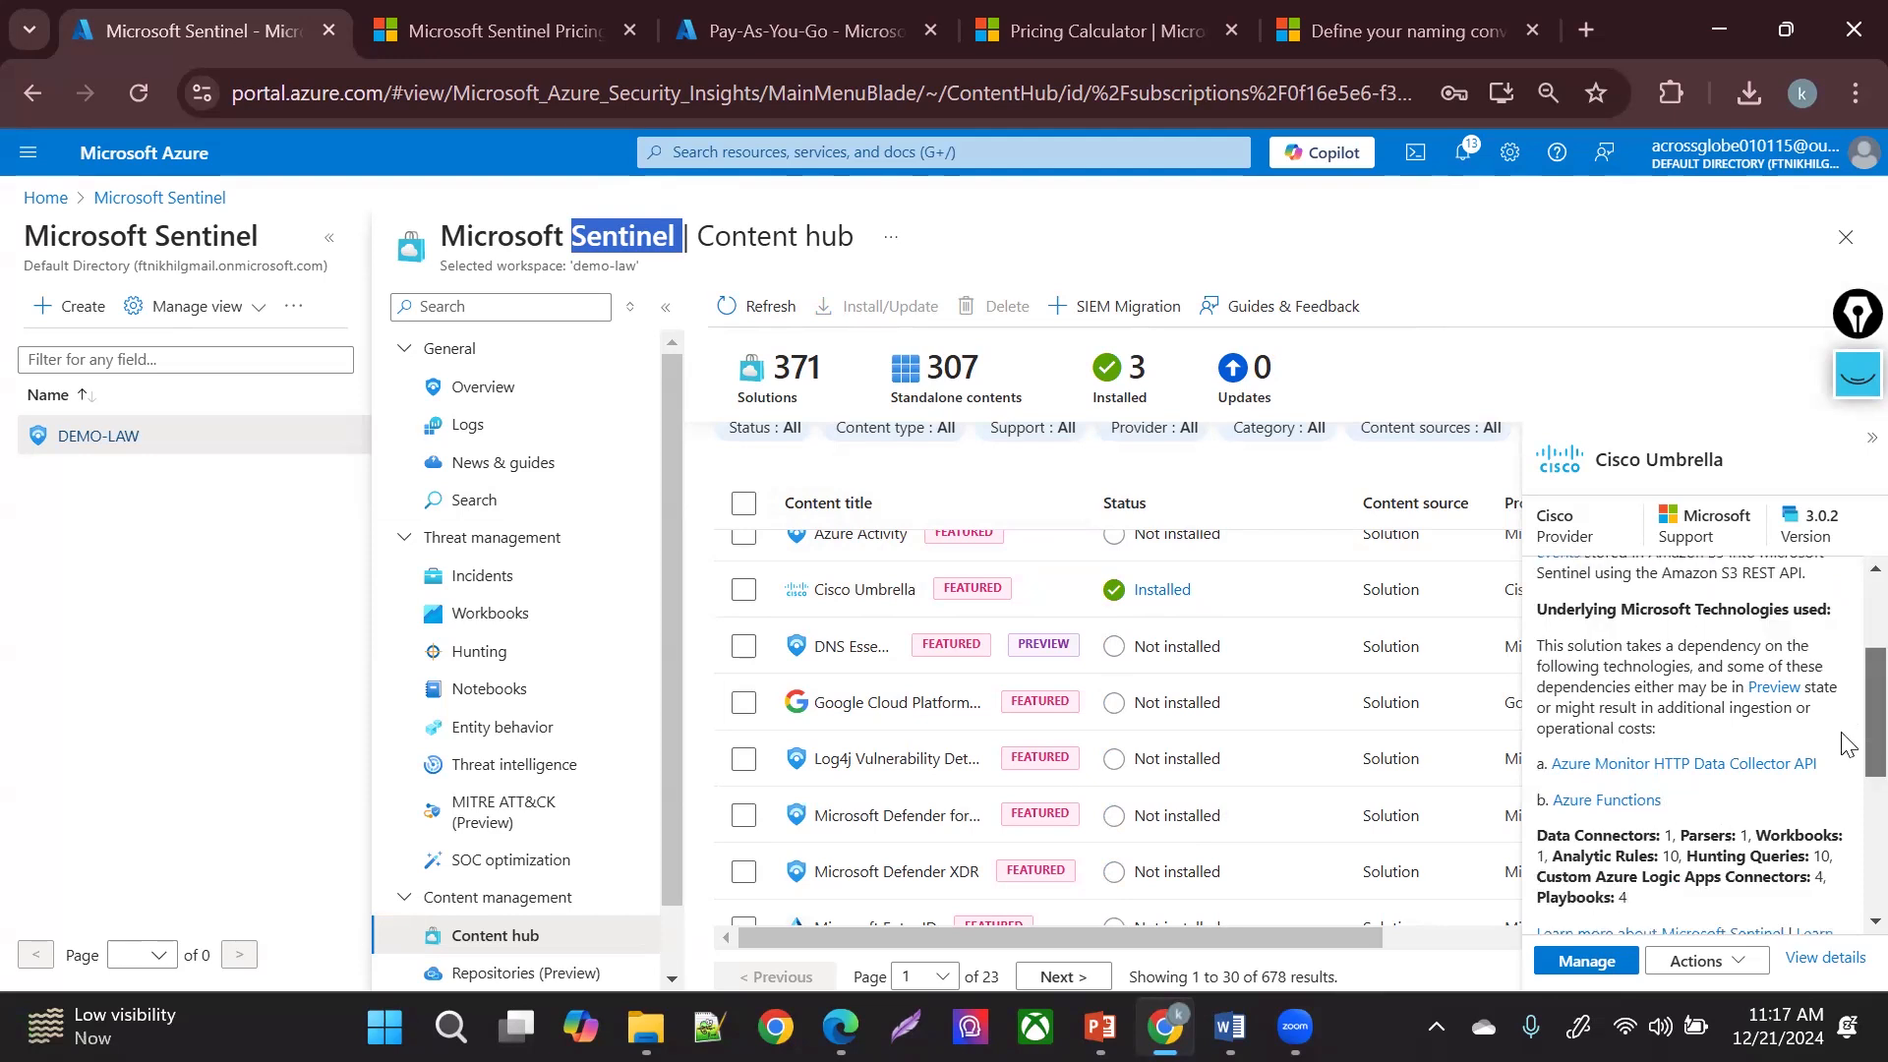
{"action": "scroll", "coordinate": [1846, 742], "scroll_direction": "down", "scroll_amount": 1}
{"action": "scroll", "coordinate": [1847, 746], "scroll_direction": "up", "scroll_amount": 1}
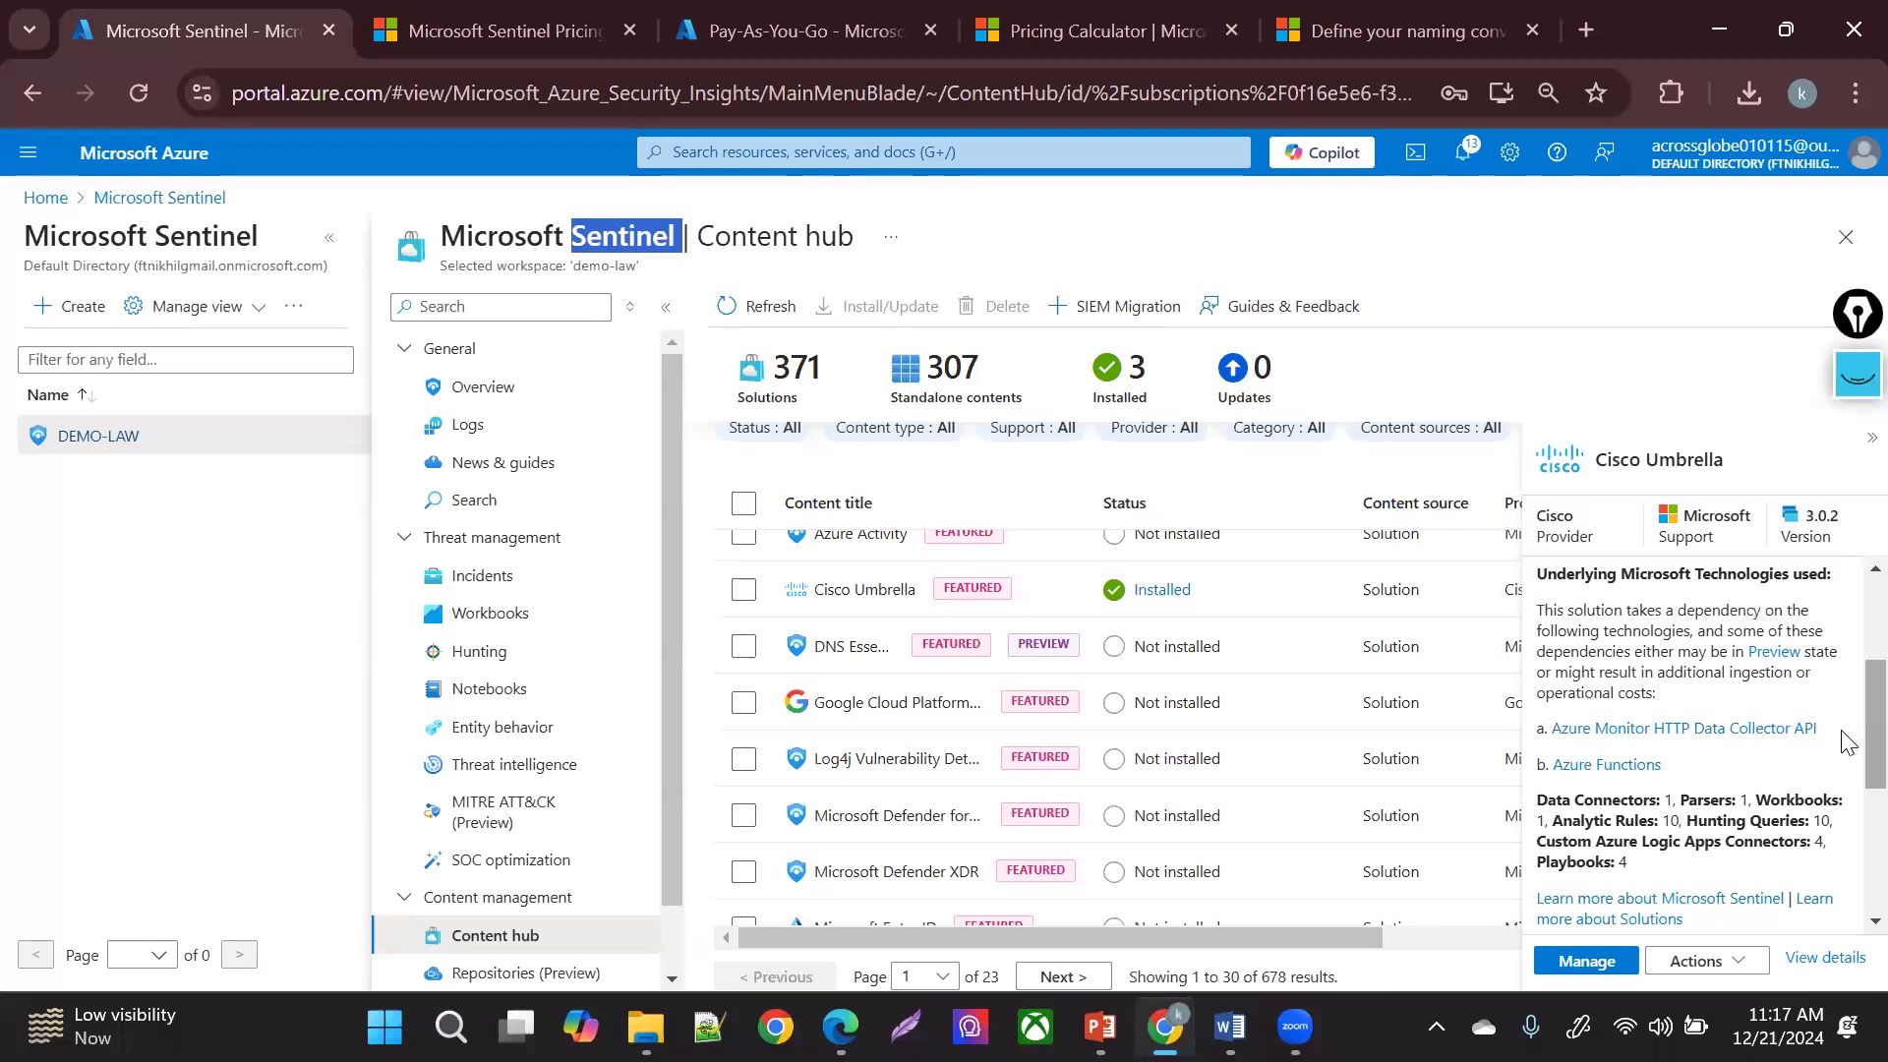
{"action": "scroll", "coordinate": [1847, 743], "scroll_direction": "down", "scroll_amount": 1}
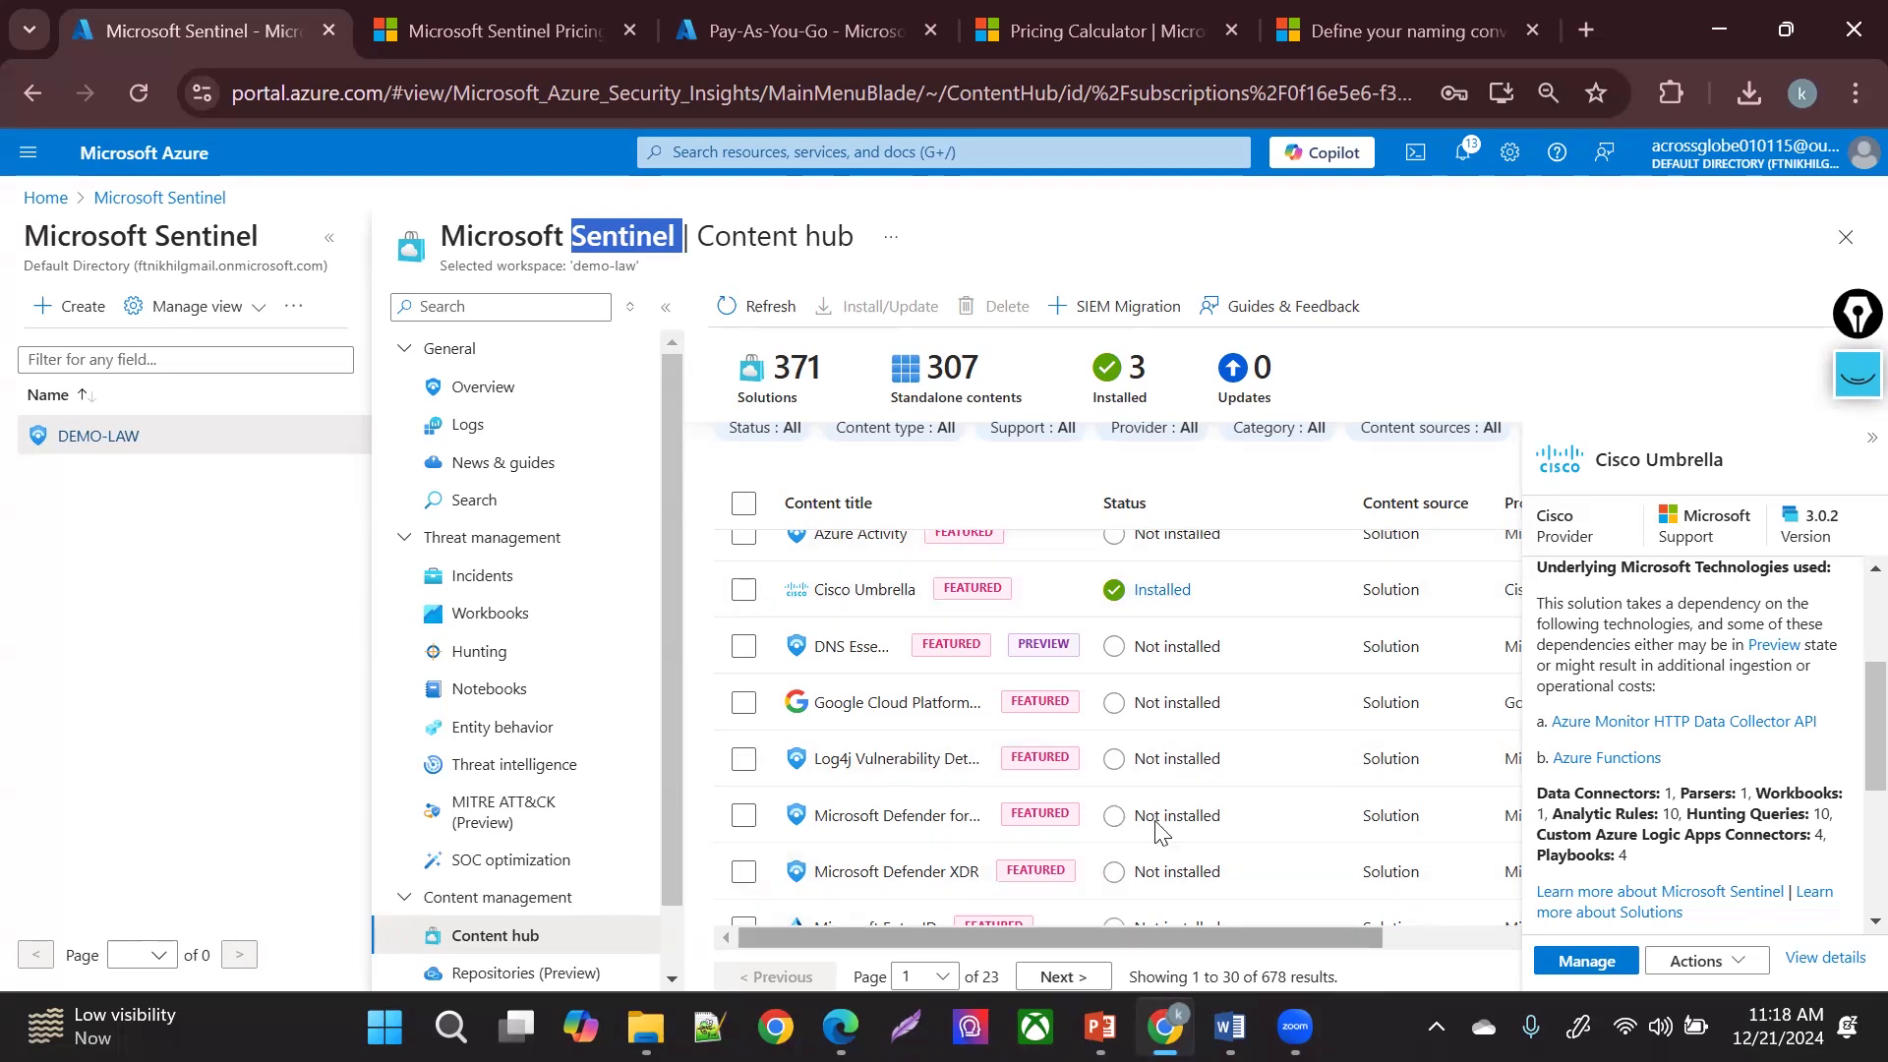
- Expand the annotation toolbar and draw a boxed Onprem PAN label over the navigation menu with the pen
{"action": "left_click", "coordinate": [1857, 373]}
{"action": "left_click", "coordinate": [1812, 501]}
{"action": "mouse_move", "coordinate": [218, 477]}
{"action": "left_mouse_down"}
{"action": "mouse_move", "coordinate": [203, 588]}
{"action": "mouse_move", "coordinate": [391, 664]}
{"action": "left_mouse_up"}
{"action": "mouse_move", "coordinate": [339, 502]}
{"action": "left_mouse_down"}
{"action": "mouse_move", "coordinate": [295, 550]}
{"action": "mouse_move", "coordinate": [344, 503]}
{"action": "left_mouse_up"}
{"action": "mouse_move", "coordinate": [388, 516]}
{"action": "left_mouse_down"}
{"action": "mouse_move", "coordinate": [470, 545]}
{"action": "mouse_move", "coordinate": [575, 512]}
{"action": "left_mouse_up"}
{"action": "left_click_drag", "start_coordinate": [303, 637], "coordinate": [334, 602]}
{"action": "mouse_move", "coordinate": [349, 635]}
{"action": "left_mouse_down"}
{"action": "mouse_move", "coordinate": [371, 588]}
{"action": "mouse_move", "coordinate": [398, 637]}
{"action": "left_mouse_up"}
{"action": "left_click_drag", "start_coordinate": [421, 630], "coordinate": [437, 590]}
- Draw a boxed Azure Sentinel label over the Status and Content source columns
{"action": "left_click_drag", "start_coordinate": [1160, 461], "coordinate": [1167, 625]}
{"action": "mouse_move", "coordinate": [1178, 438]}
{"action": "left_mouse_down"}
{"action": "mouse_move", "coordinate": [1297, 443]}
{"action": "mouse_move", "coordinate": [1355, 696]}
{"action": "left_mouse_up"}
{"action": "mouse_move", "coordinate": [1216, 551]}
{"action": "left_mouse_down"}
{"action": "mouse_move", "coordinate": [1280, 499]}
{"action": "mouse_move", "coordinate": [1288, 518]}
{"action": "mouse_move", "coordinate": [1382, 521]}
{"action": "left_mouse_up"}
{"action": "mouse_move", "coordinate": [1234, 585]}
{"action": "left_mouse_down"}
{"action": "mouse_move", "coordinate": [1244, 609]}
{"action": "mouse_move", "coordinate": [1307, 621]}
{"action": "mouse_move", "coordinate": [1499, 615]}
{"action": "left_mouse_up"}
- Draw a boxed exp label linked by lines to the Onprem PAN and Azure Sentinel boxes, and close the Sentinel box's lower edge
{"action": "mouse_move", "coordinate": [828, 503]}
{"action": "left_mouse_down"}
{"action": "mouse_move", "coordinate": [781, 521]}
{"action": "mouse_move", "coordinate": [770, 568]}
{"action": "mouse_move", "coordinate": [914, 590]}
{"action": "mouse_move", "coordinate": [890, 541]}
{"action": "mouse_move", "coordinate": [968, 580]}
{"action": "mouse_move", "coordinate": [993, 536]}
{"action": "mouse_move", "coordinate": [1145, 554]}
{"action": "left_mouse_up"}
{"action": "left_click_drag", "start_coordinate": [1150, 532], "coordinate": [1146, 568]}
{"action": "mouse_move", "coordinate": [730, 533]}
{"action": "left_mouse_down"}
{"action": "mouse_move", "coordinate": [641, 537]}
{"action": "mouse_move", "coordinate": [670, 563]}
{"action": "left_mouse_up"}
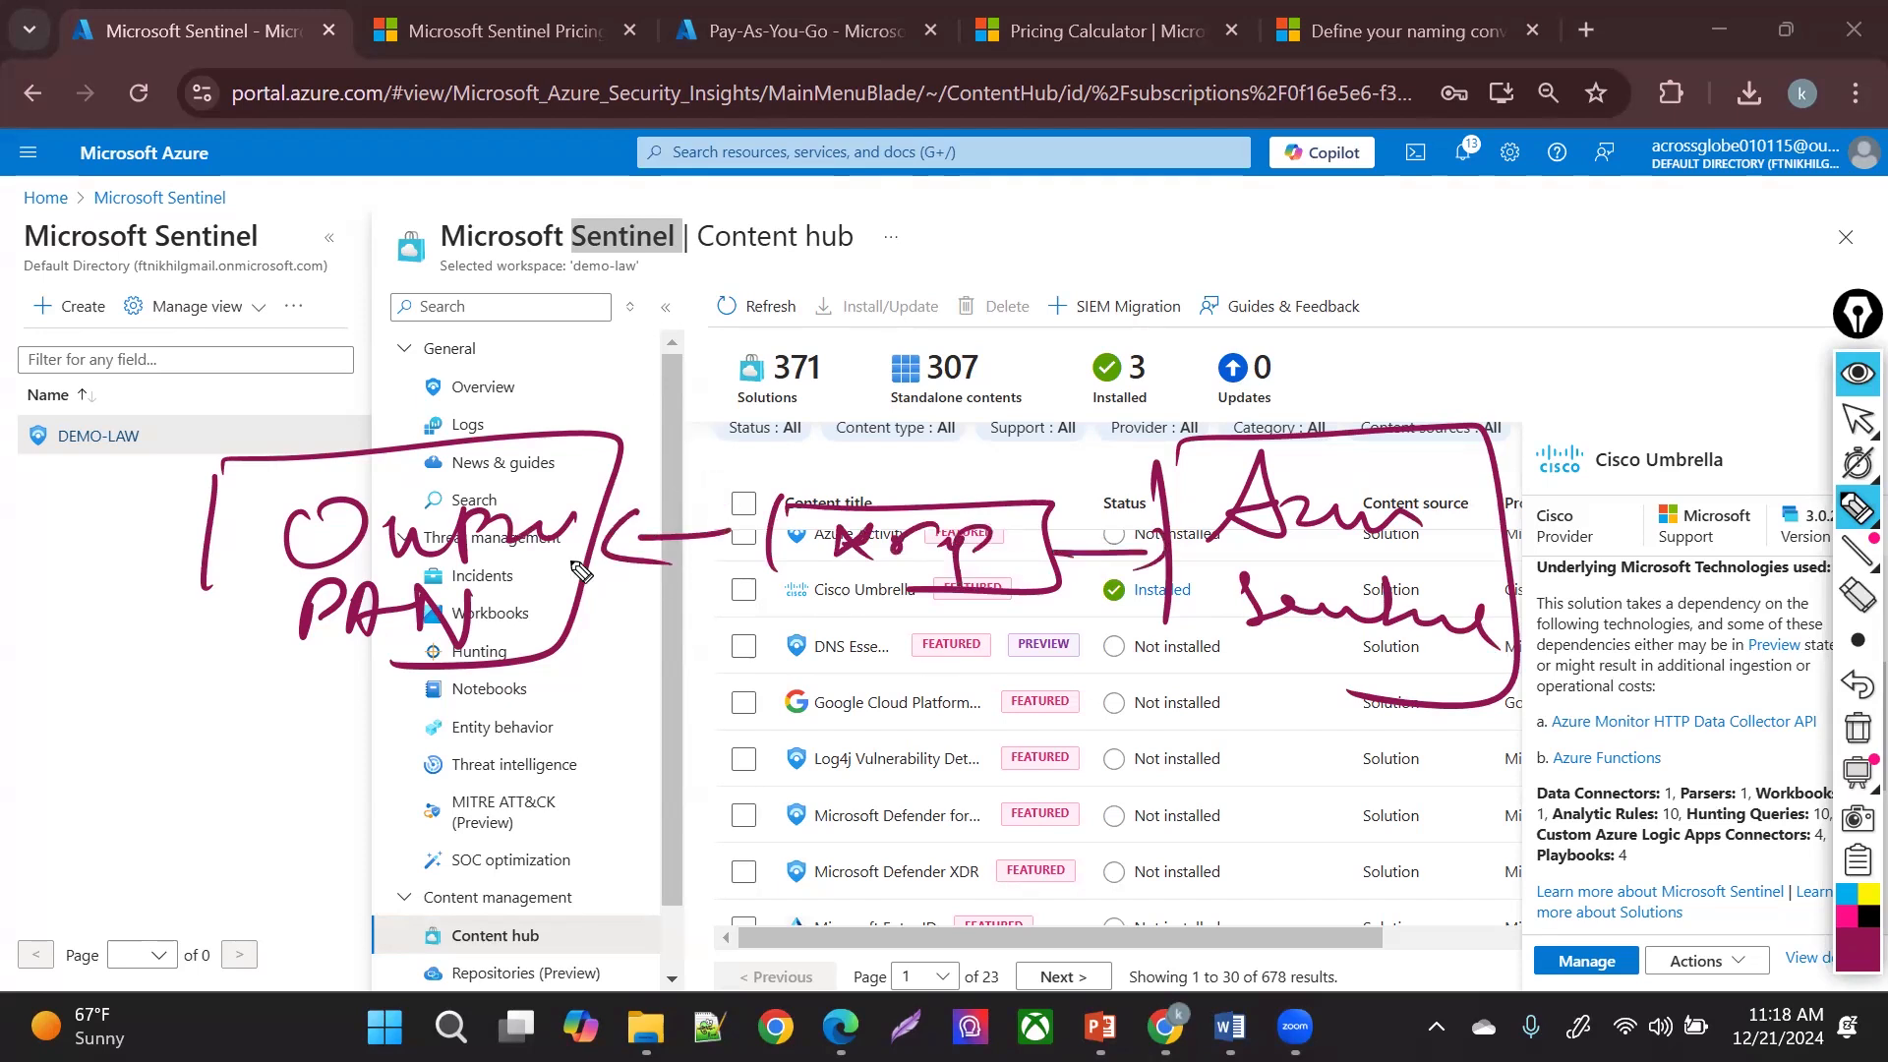
{"action": "mouse_move", "coordinate": [1170, 611]}
{"action": "left_mouse_down"}
{"action": "mouse_move", "coordinate": [1229, 700]}
{"action": "mouse_move", "coordinate": [1322, 700]}
{"action": "left_mouse_up"}
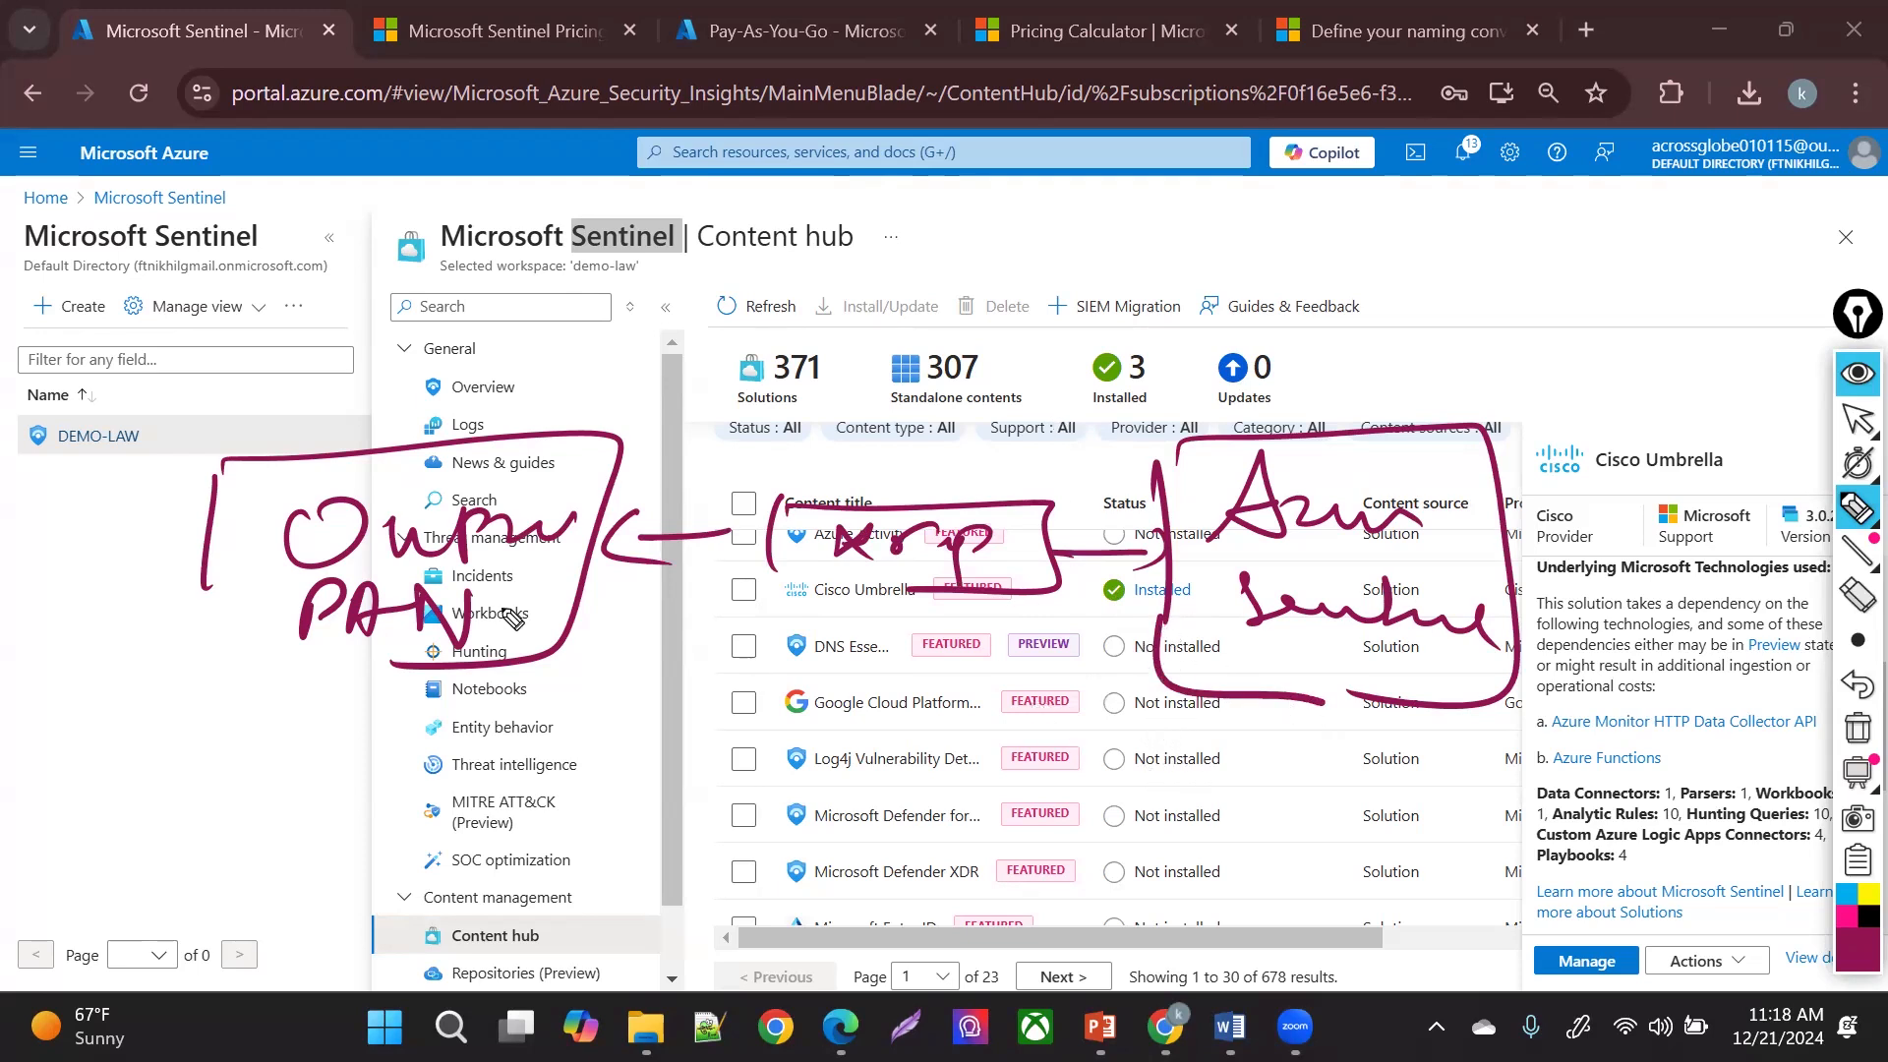
- Draw a curved arrow from the Onprem PAN box to the Azure Sentinel box, and a short label with a curved arrow beneath PAN
{"action": "left_click_drag", "start_coordinate": [503, 659], "coordinate": [552, 653]}
{"action": "mouse_move", "coordinate": [612, 438]}
{"action": "left_mouse_down"}
{"action": "mouse_move", "coordinate": [561, 368]}
{"action": "mouse_move", "coordinate": [1170, 403]}
{"action": "left_mouse_up"}
{"action": "left_click_drag", "start_coordinate": [1191, 322], "coordinate": [1178, 434]}
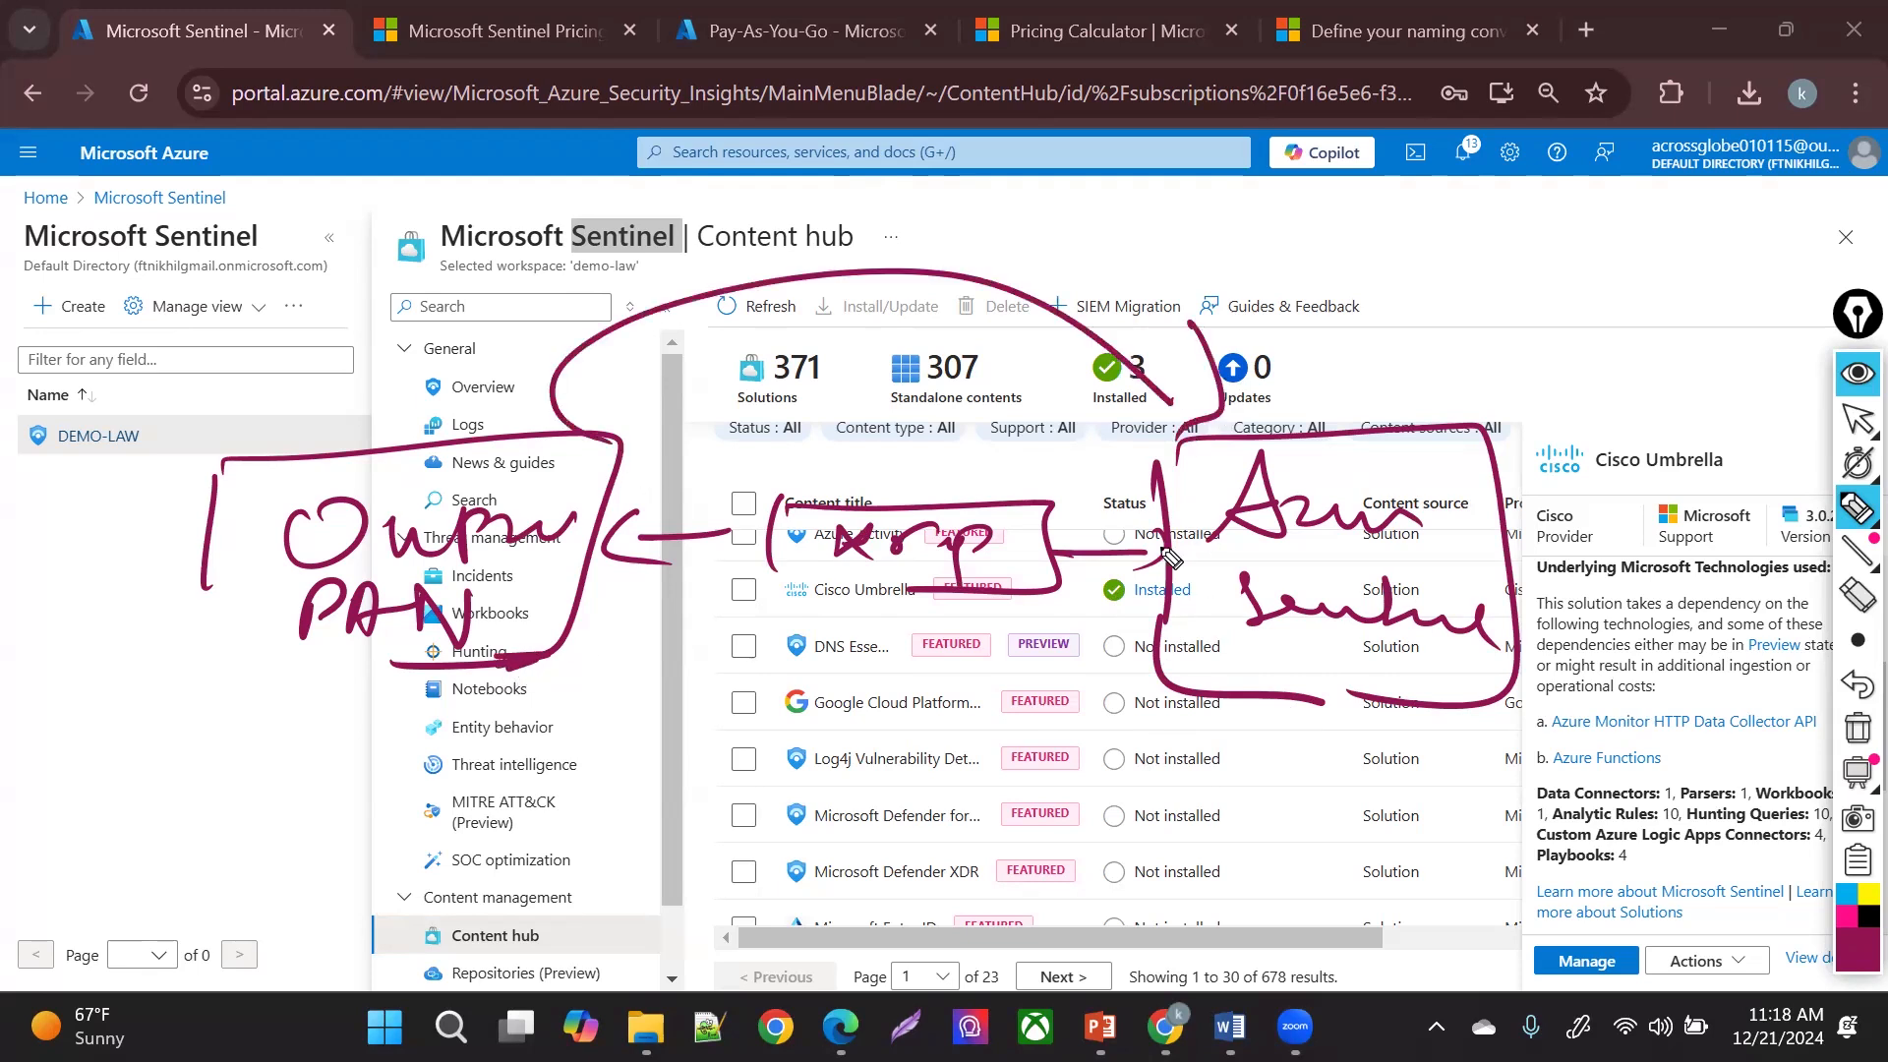
{"action": "mouse_move", "coordinate": [273, 699]}
{"action": "left_mouse_down"}
{"action": "mouse_move", "coordinate": [408, 703]}
{"action": "mouse_move", "coordinate": [652, 899]}
{"action": "left_mouse_up"}
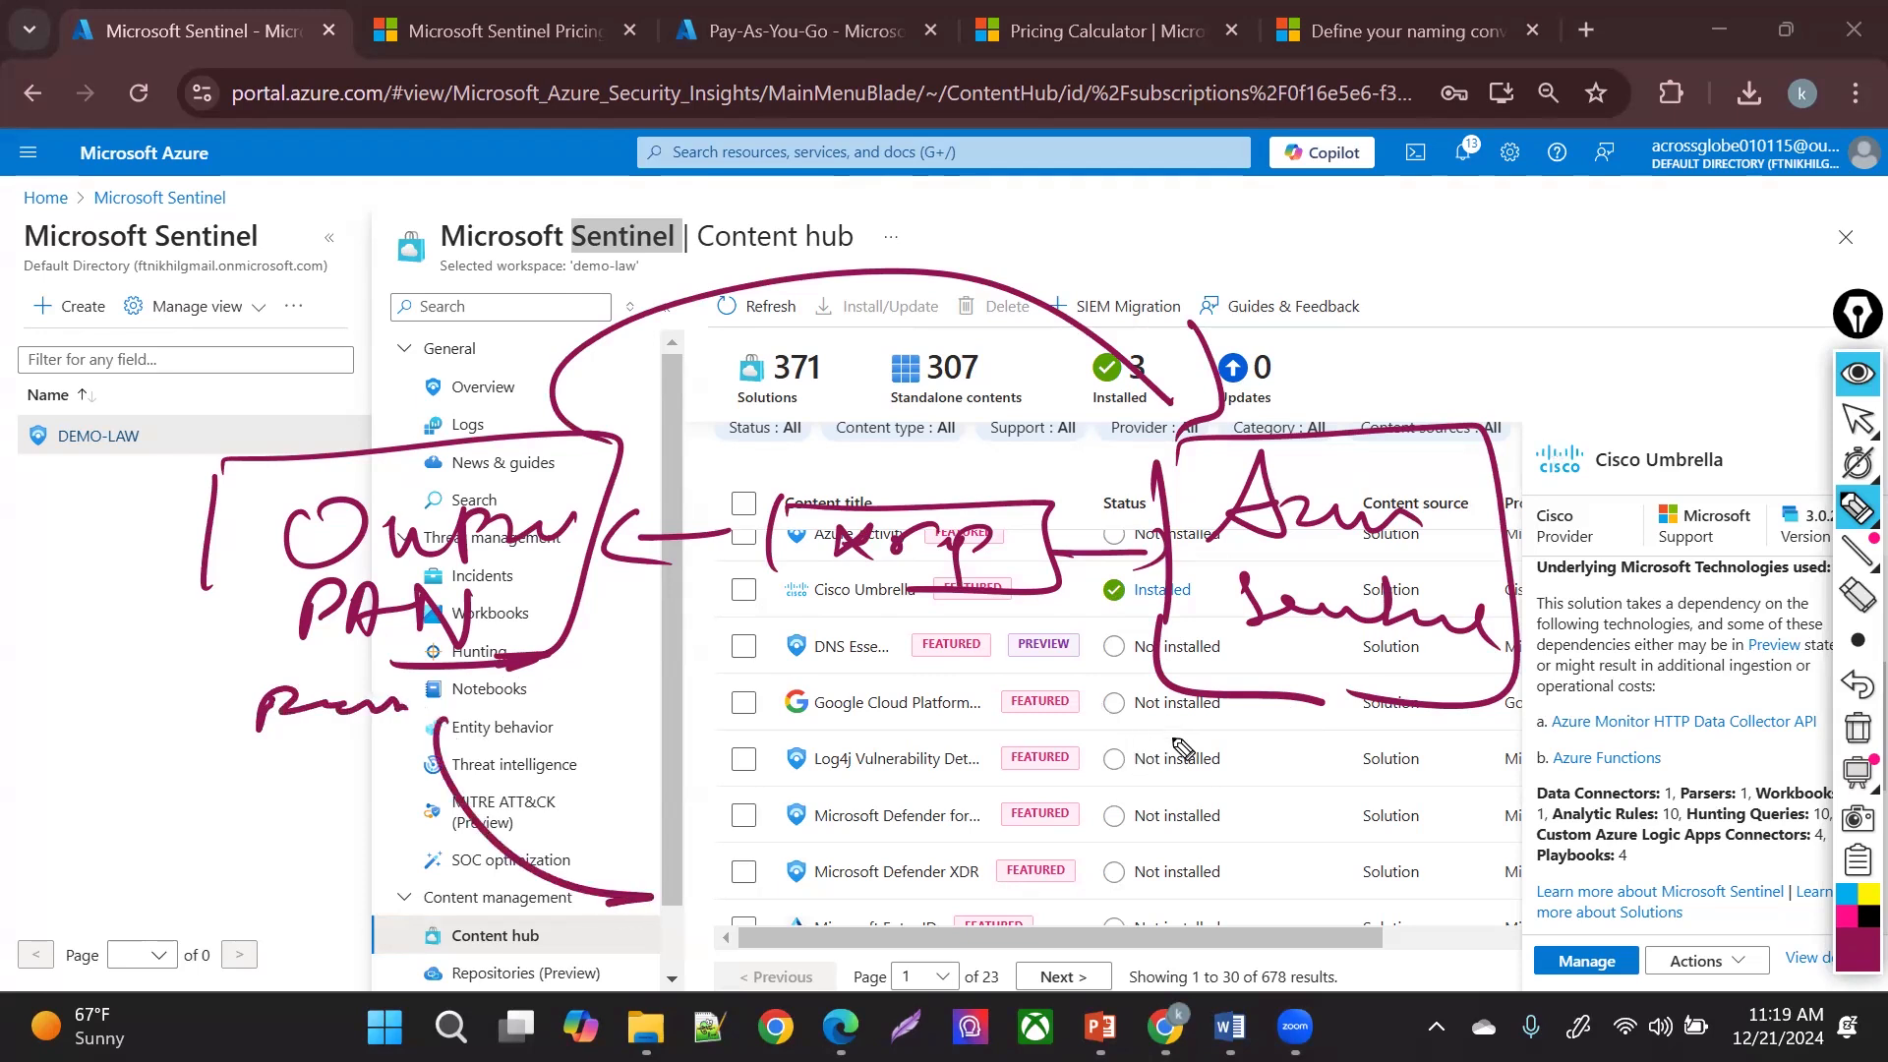
- Write Logs supp beneath the Azure Sentinel box and draw an arrow from that box back to the Onprem PAN box
{"action": "mouse_move", "coordinate": [1148, 718]}
{"action": "left_mouse_down"}
{"action": "mouse_move", "coordinate": [1195, 755]}
{"action": "mouse_move", "coordinate": [1288, 752]}
{"action": "mouse_move", "coordinate": [1317, 776]}
{"action": "mouse_move", "coordinate": [1409, 758]}
{"action": "left_mouse_up"}
{"action": "left_click_drag", "start_coordinate": [1307, 651], "coordinate": [1386, 659]}
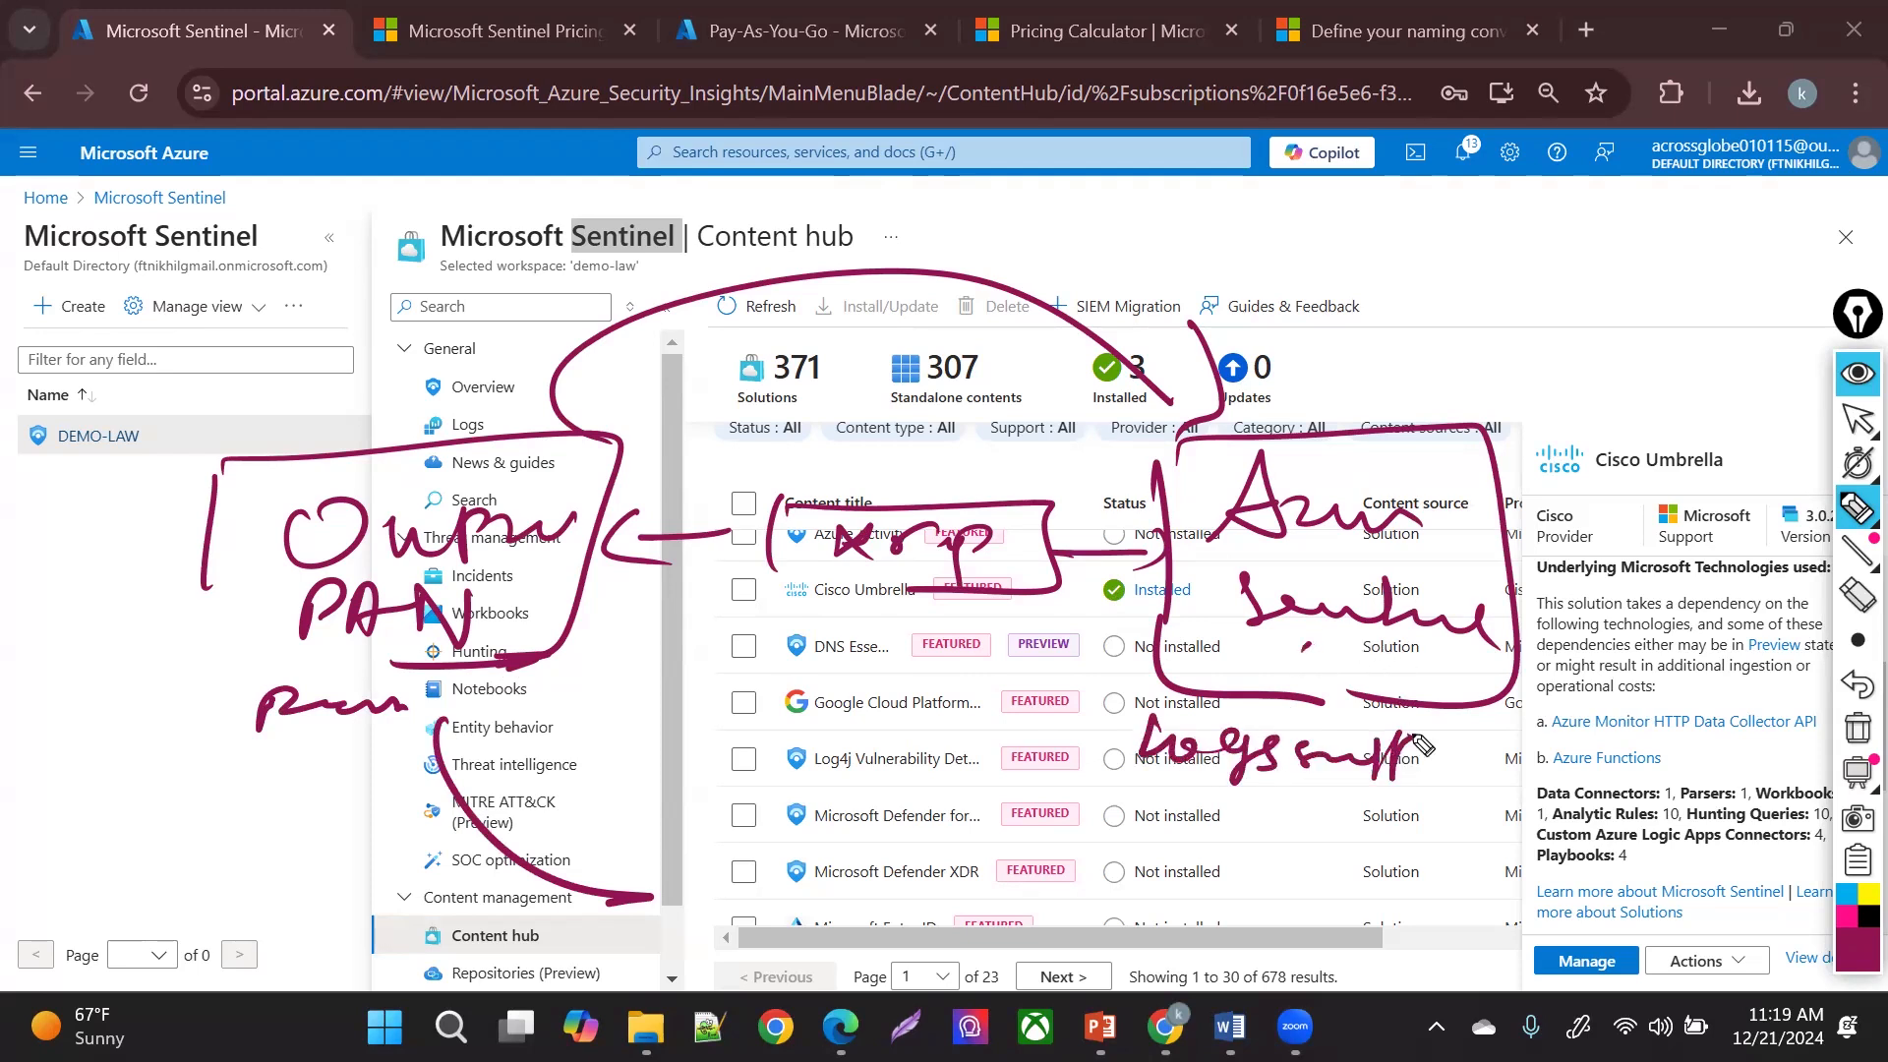
{"action": "mouse_move", "coordinate": [1168, 683]}
{"action": "left_mouse_down"}
{"action": "mouse_move", "coordinate": [1007, 719]}
{"action": "mouse_move", "coordinate": [592, 691]}
{"action": "mouse_move", "coordinate": [608, 705]}
{"action": "left_mouse_up"}
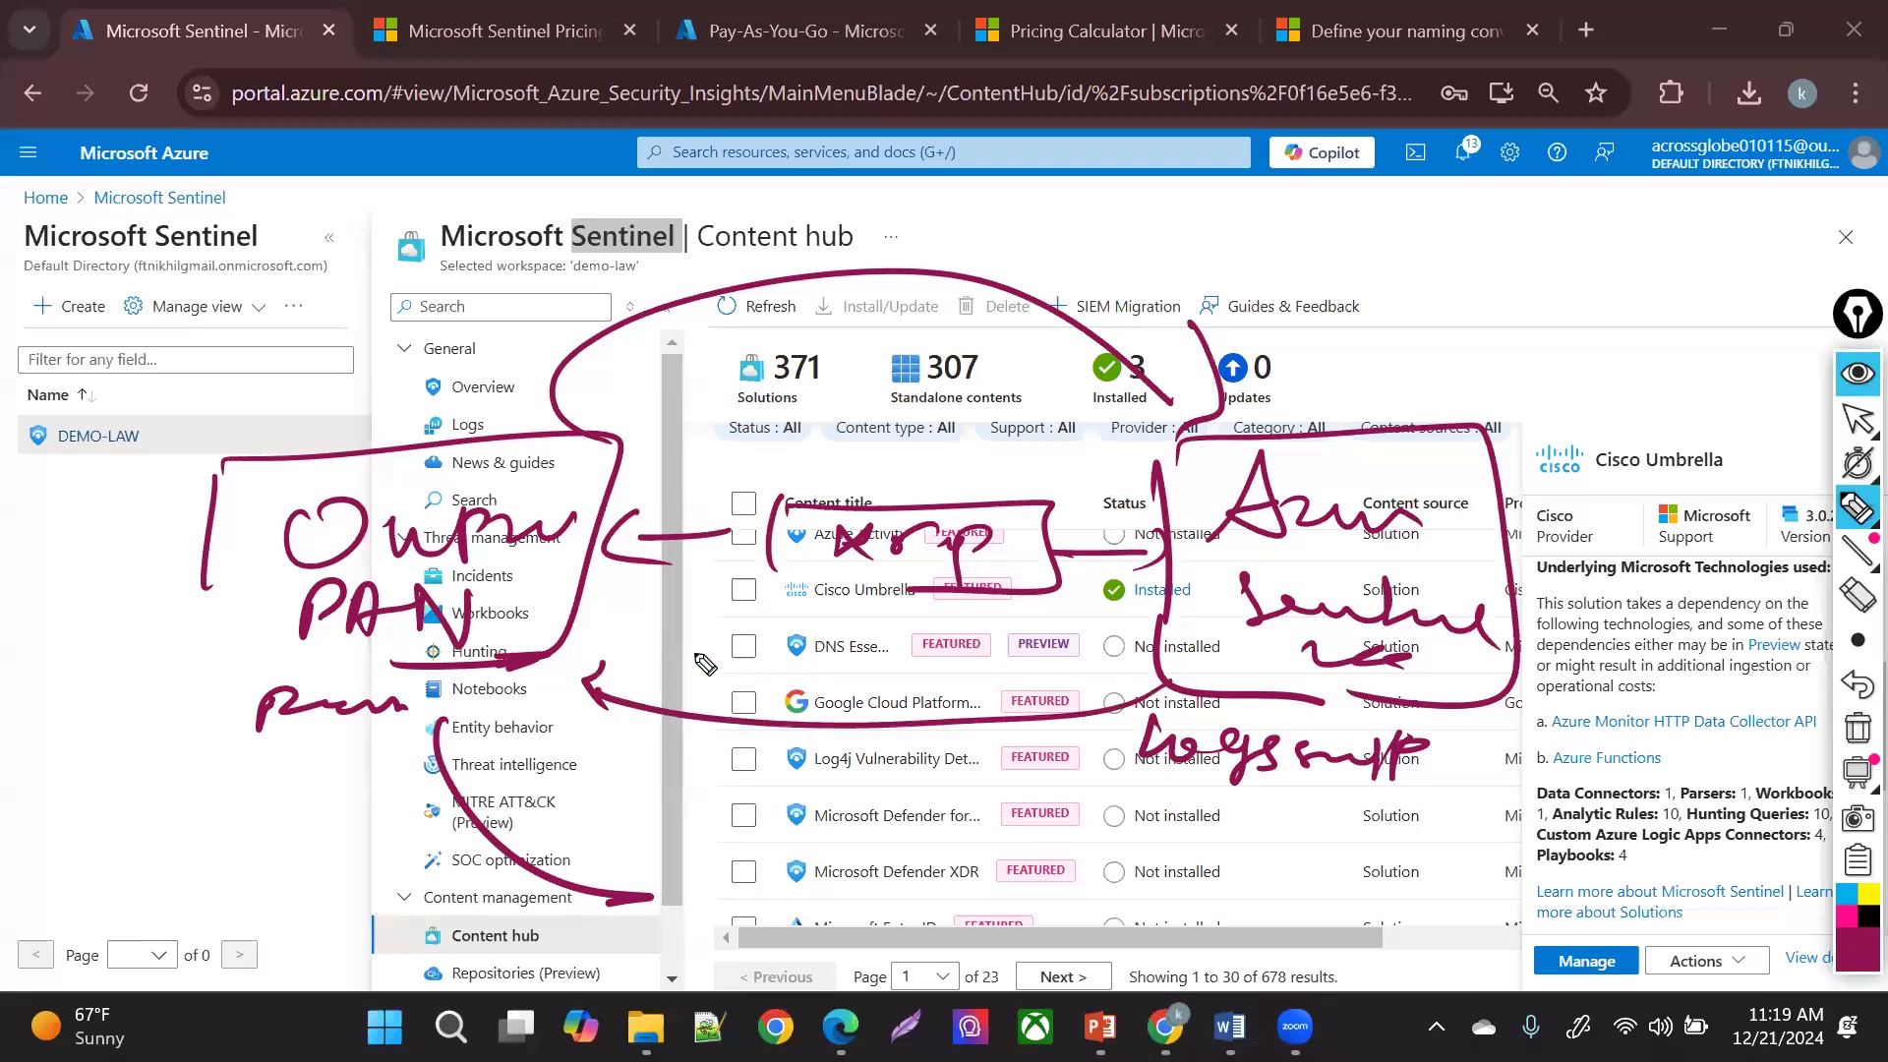
- Write a circled SIM label on the return arrow and close the outline of the Onprem PAN box
{"action": "left_click_drag", "start_coordinate": [753, 661], "coordinate": [720, 720]}
{"action": "left_click_drag", "start_coordinate": [763, 667], "coordinate": [771, 700]}
{"action": "mouse_move", "coordinate": [798, 661]}
{"action": "left_mouse_down"}
{"action": "mouse_move", "coordinate": [848, 665]}
{"action": "mouse_move", "coordinate": [841, 733]}
{"action": "left_mouse_up"}
{"action": "left_click_drag", "start_coordinate": [192, 567], "coordinate": [258, 675]}
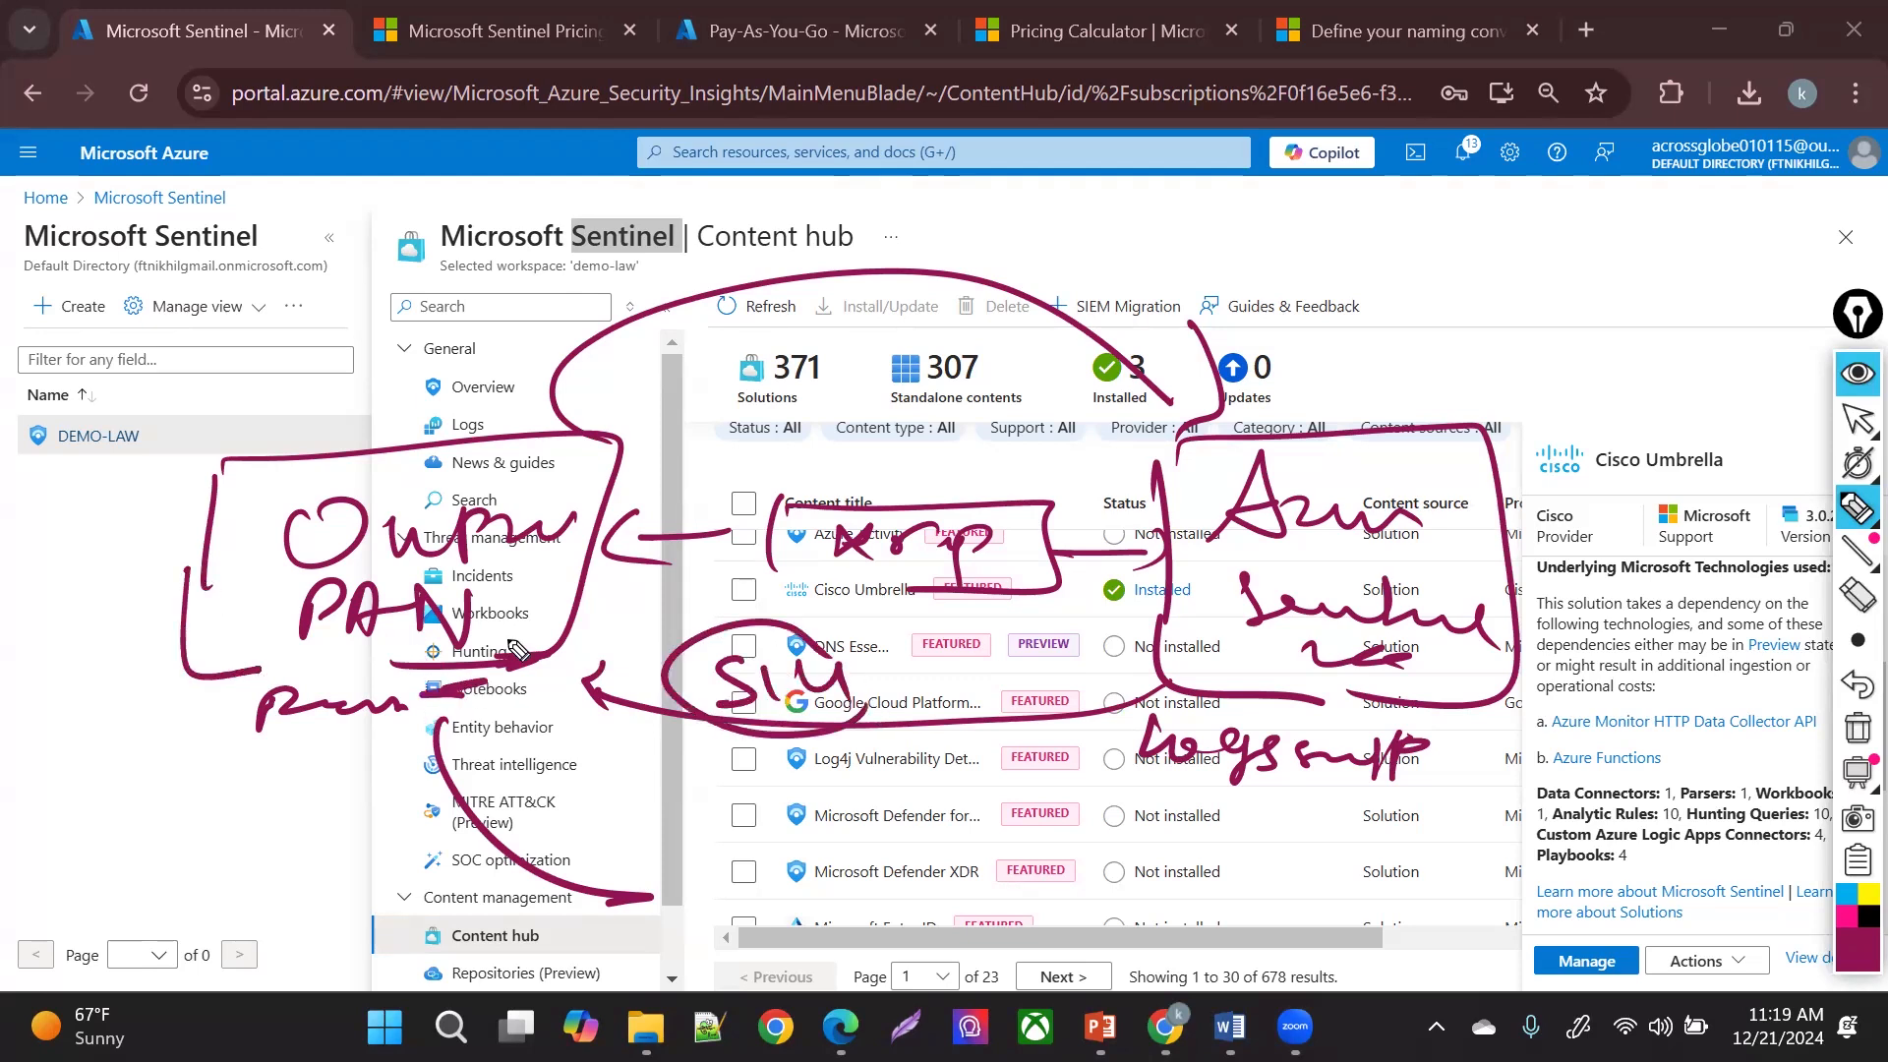
- Write an X Connected note beneath the Logs supp label and circle it
{"action": "left_click_drag", "start_coordinate": [1159, 808], "coordinate": [1190, 842]}
{"action": "mouse_move", "coordinate": [1188, 808]}
{"action": "left_mouse_down"}
{"action": "mouse_move", "coordinate": [1156, 843]}
{"action": "mouse_move", "coordinate": [1235, 832]}
{"action": "left_mouse_up"}
{"action": "mouse_move", "coordinate": [1229, 834]}
{"action": "left_mouse_down"}
{"action": "mouse_move", "coordinate": [1241, 816]}
{"action": "mouse_move", "coordinate": [1250, 837]}
{"action": "mouse_move", "coordinate": [1558, 806]}
{"action": "mouse_move", "coordinate": [1551, 875]}
{"action": "left_mouse_up"}
{"action": "left_click_drag", "start_coordinate": [1077, 828], "coordinate": [1514, 805]}
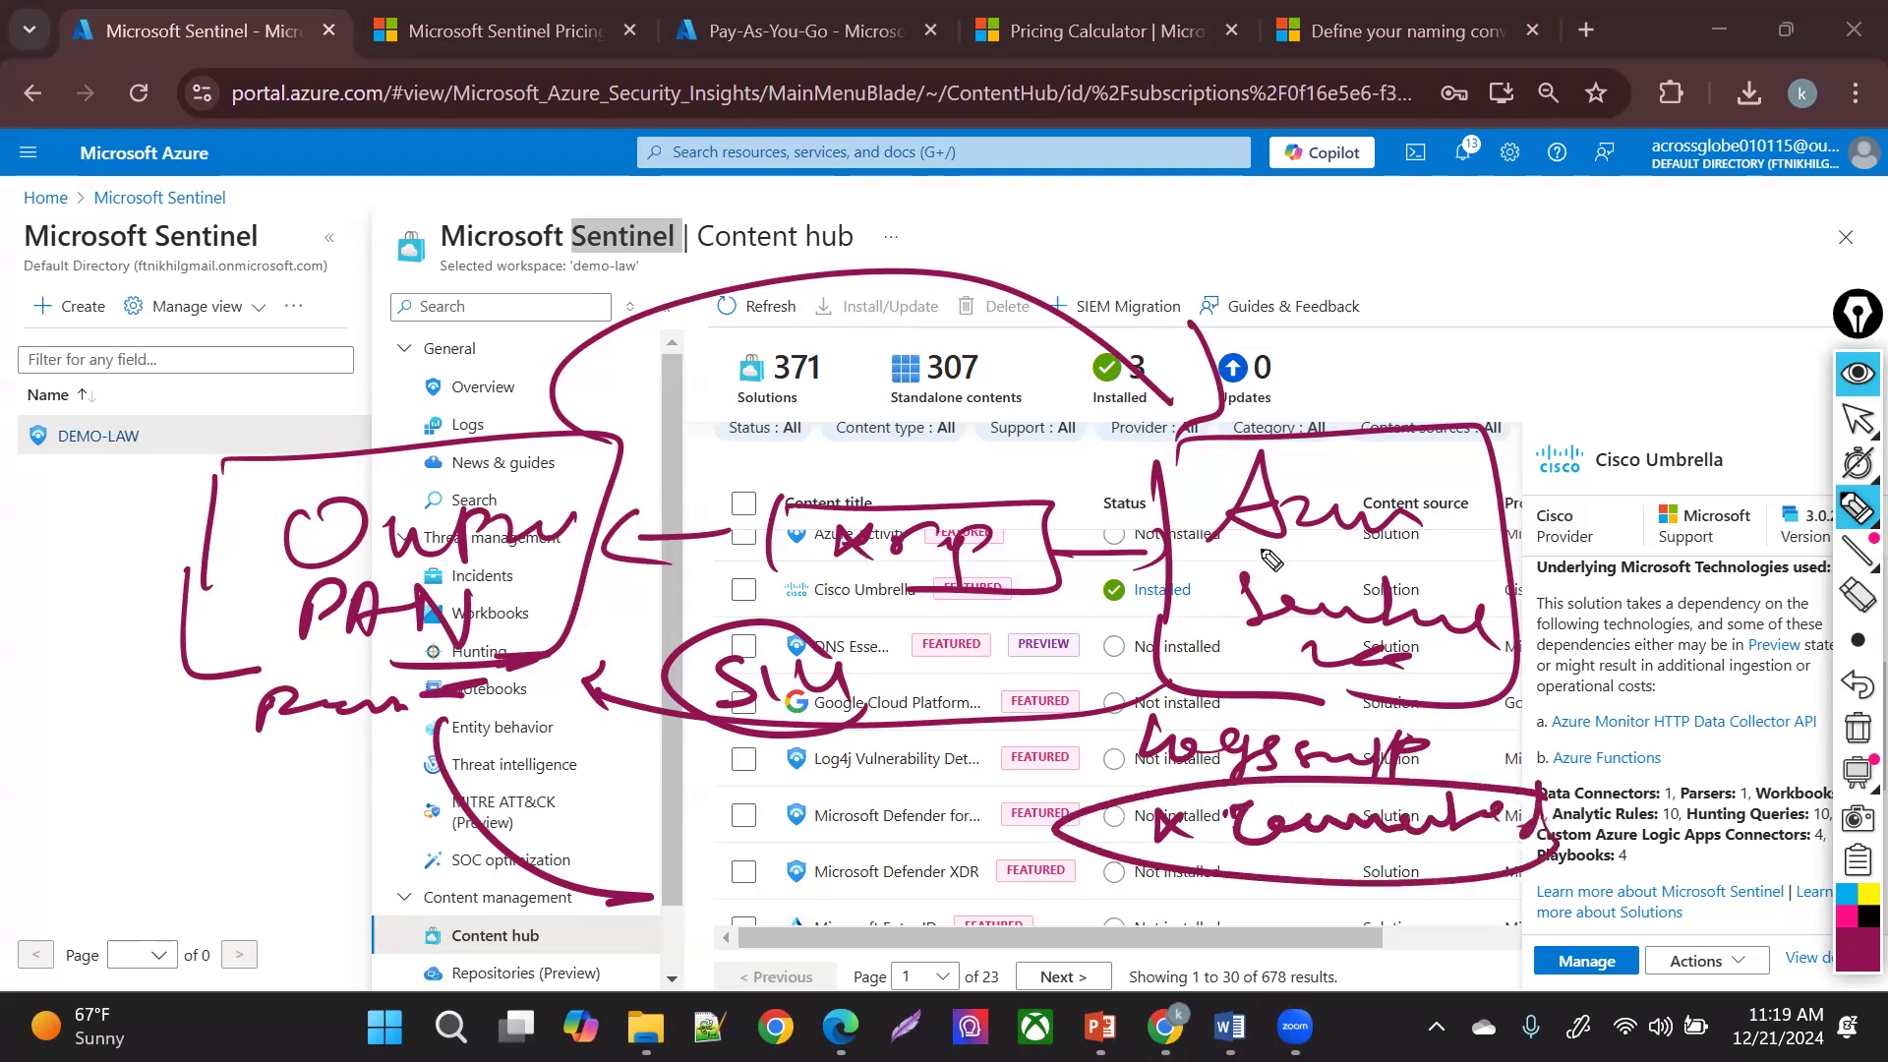
- Draw extra connecting lines and a large loop between the Onprem PAN and Azure Sentinel boxes, and write a short list including play beneath
{"action": "left_click_drag", "start_coordinate": [859, 414], "coordinate": [912, 421]}
{"action": "mouse_move", "coordinate": [576, 500]}
{"action": "left_mouse_down"}
{"action": "mouse_move", "coordinate": [910, 456]}
{"action": "mouse_move", "coordinate": [1214, 476]}
{"action": "left_mouse_up"}
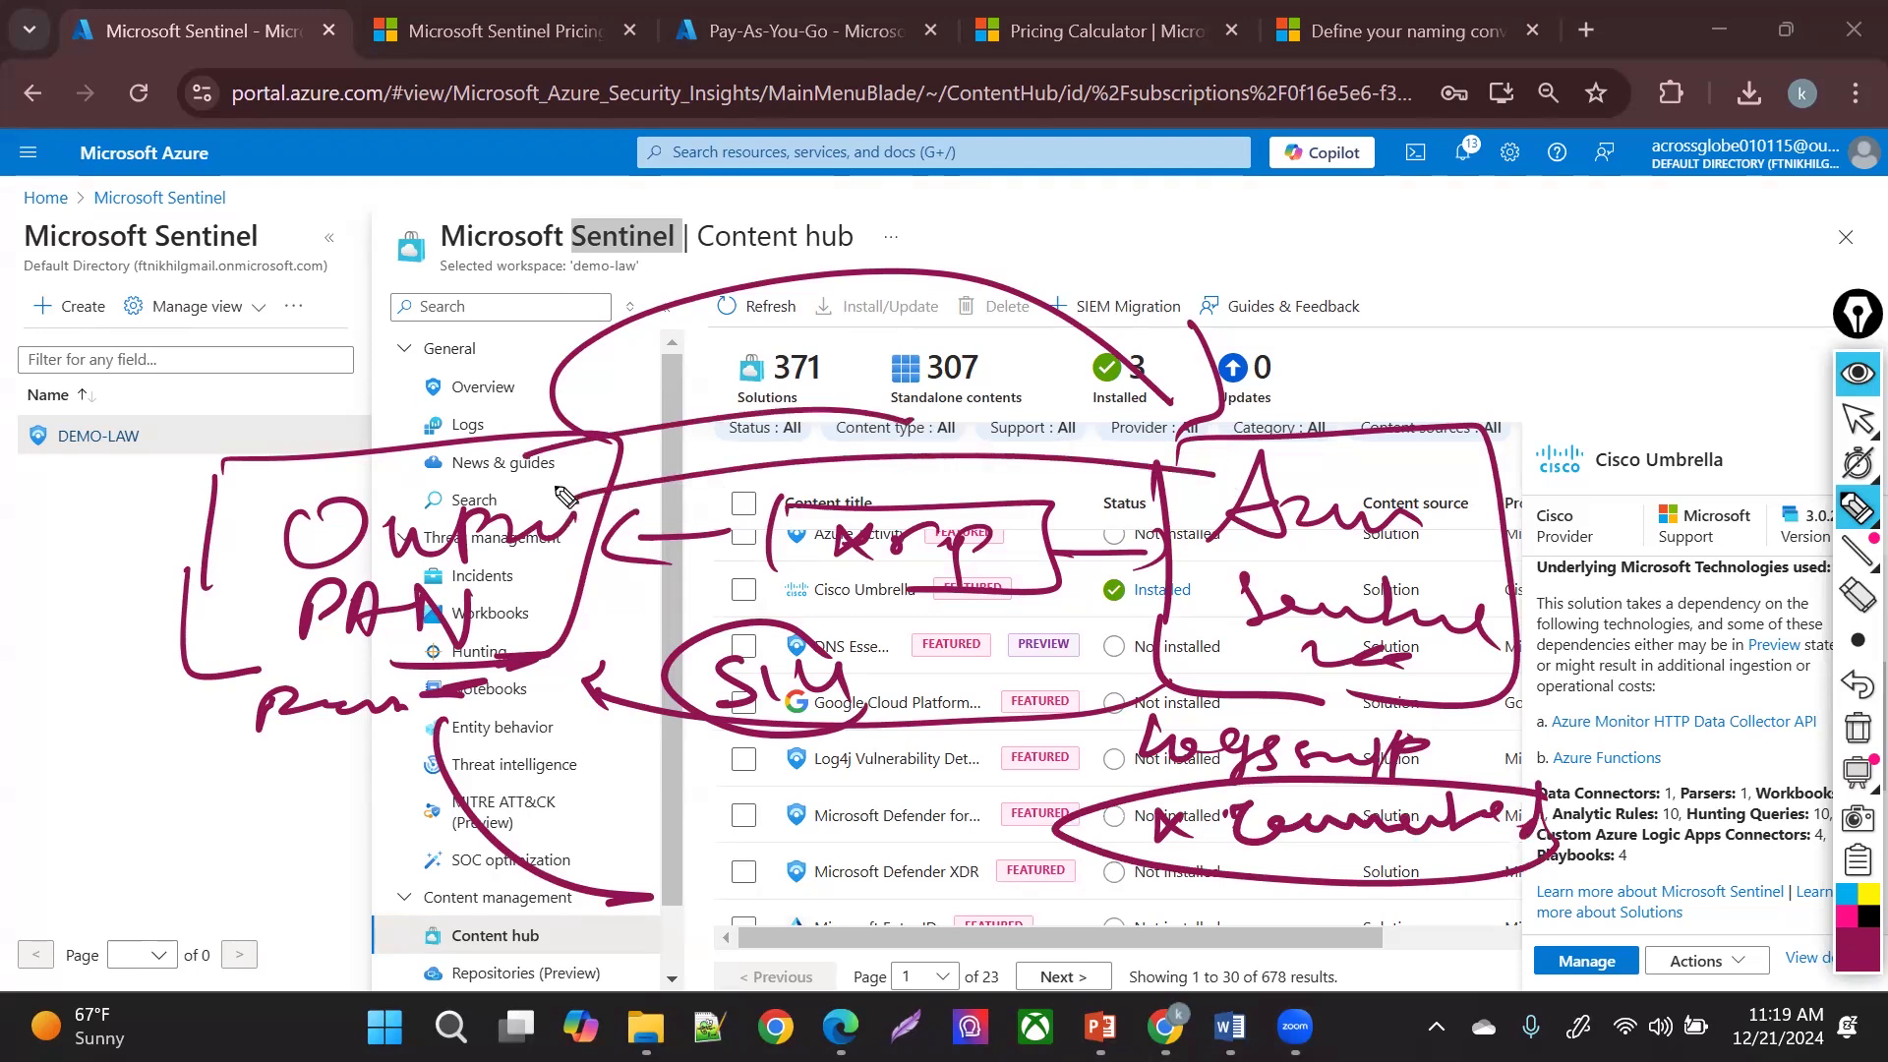
{"action": "mouse_move", "coordinate": [639, 883]}
{"action": "left_mouse_down"}
{"action": "mouse_move", "coordinate": [786, 853]}
{"action": "mouse_move", "coordinate": [800, 896]}
{"action": "mouse_move", "coordinate": [1022, 880]}
{"action": "mouse_move", "coordinate": [1054, 904]}
{"action": "left_mouse_up"}
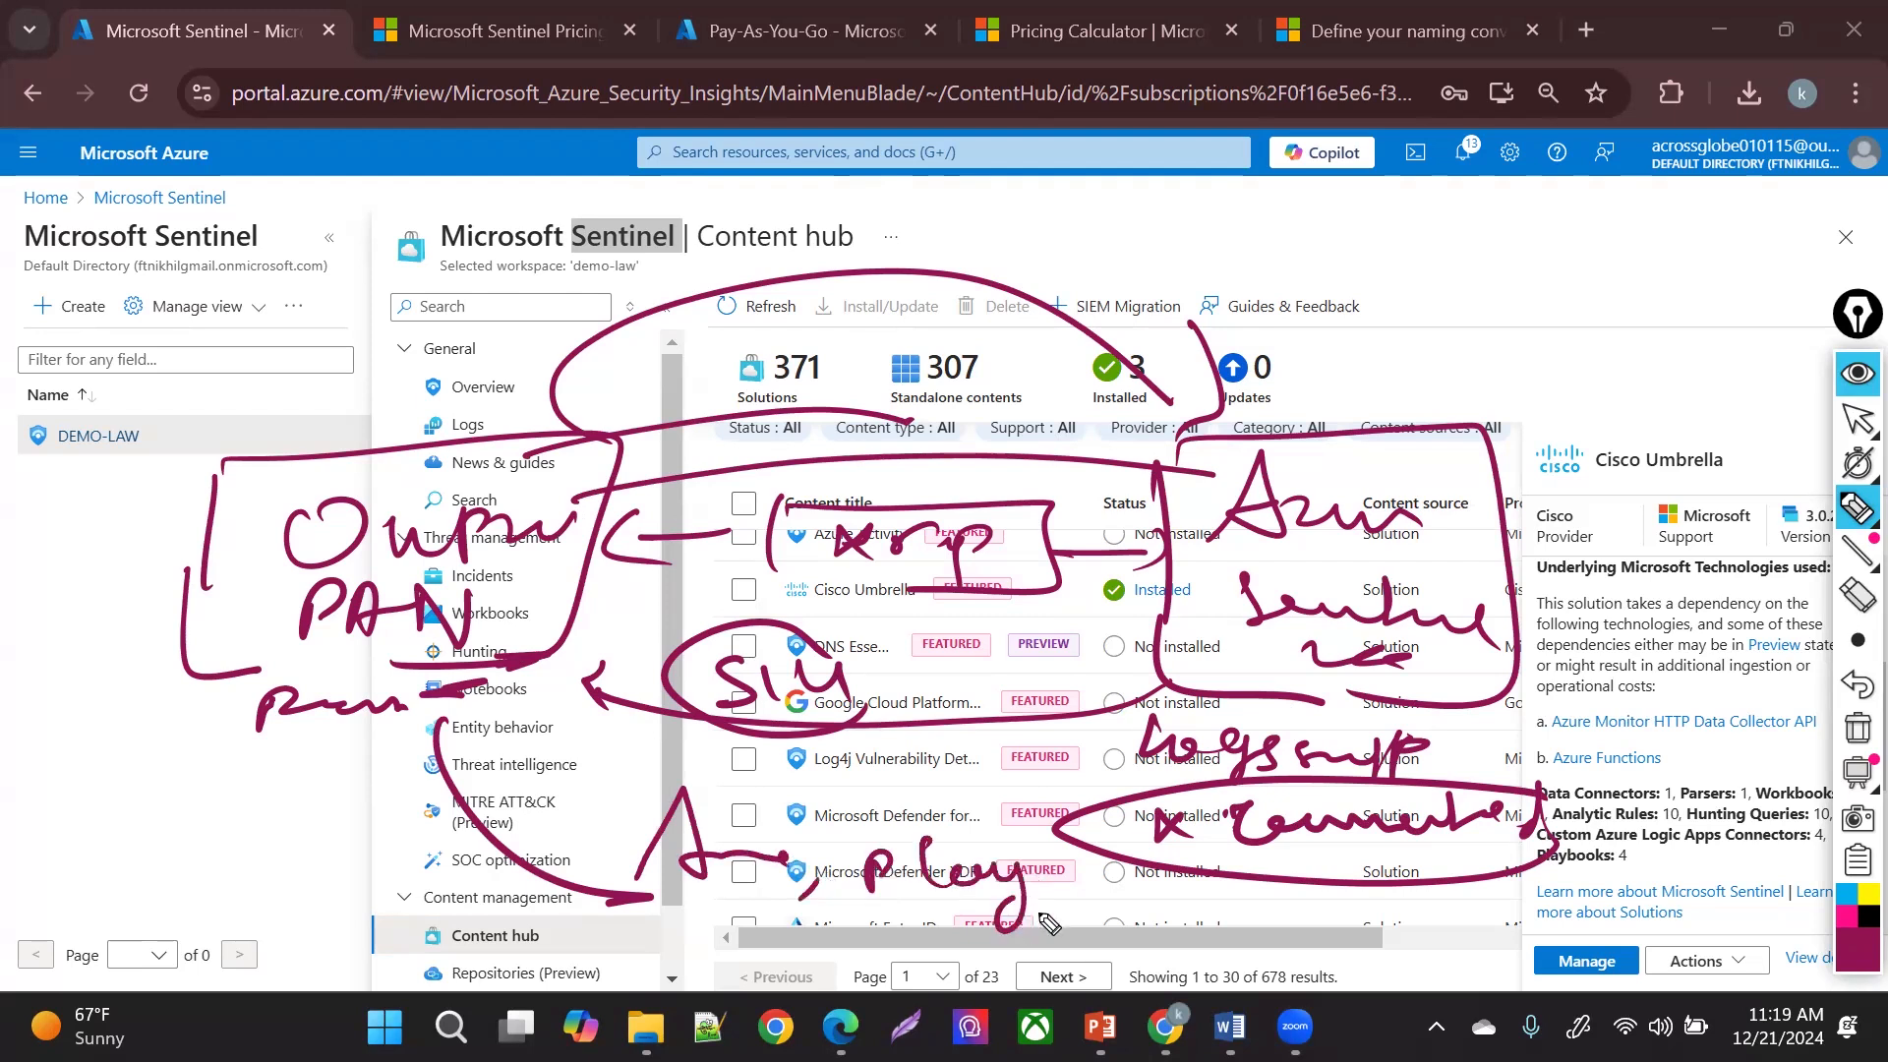
{"action": "left_click_drag", "start_coordinate": [477, 486], "coordinate": [1167, 463]}
{"action": "mouse_move", "coordinate": [1023, 591]}
{"action": "left_mouse_down"}
{"action": "mouse_move", "coordinate": [1029, 629]}
{"action": "mouse_move", "coordinate": [1199, 458]}
{"action": "left_mouse_up"}
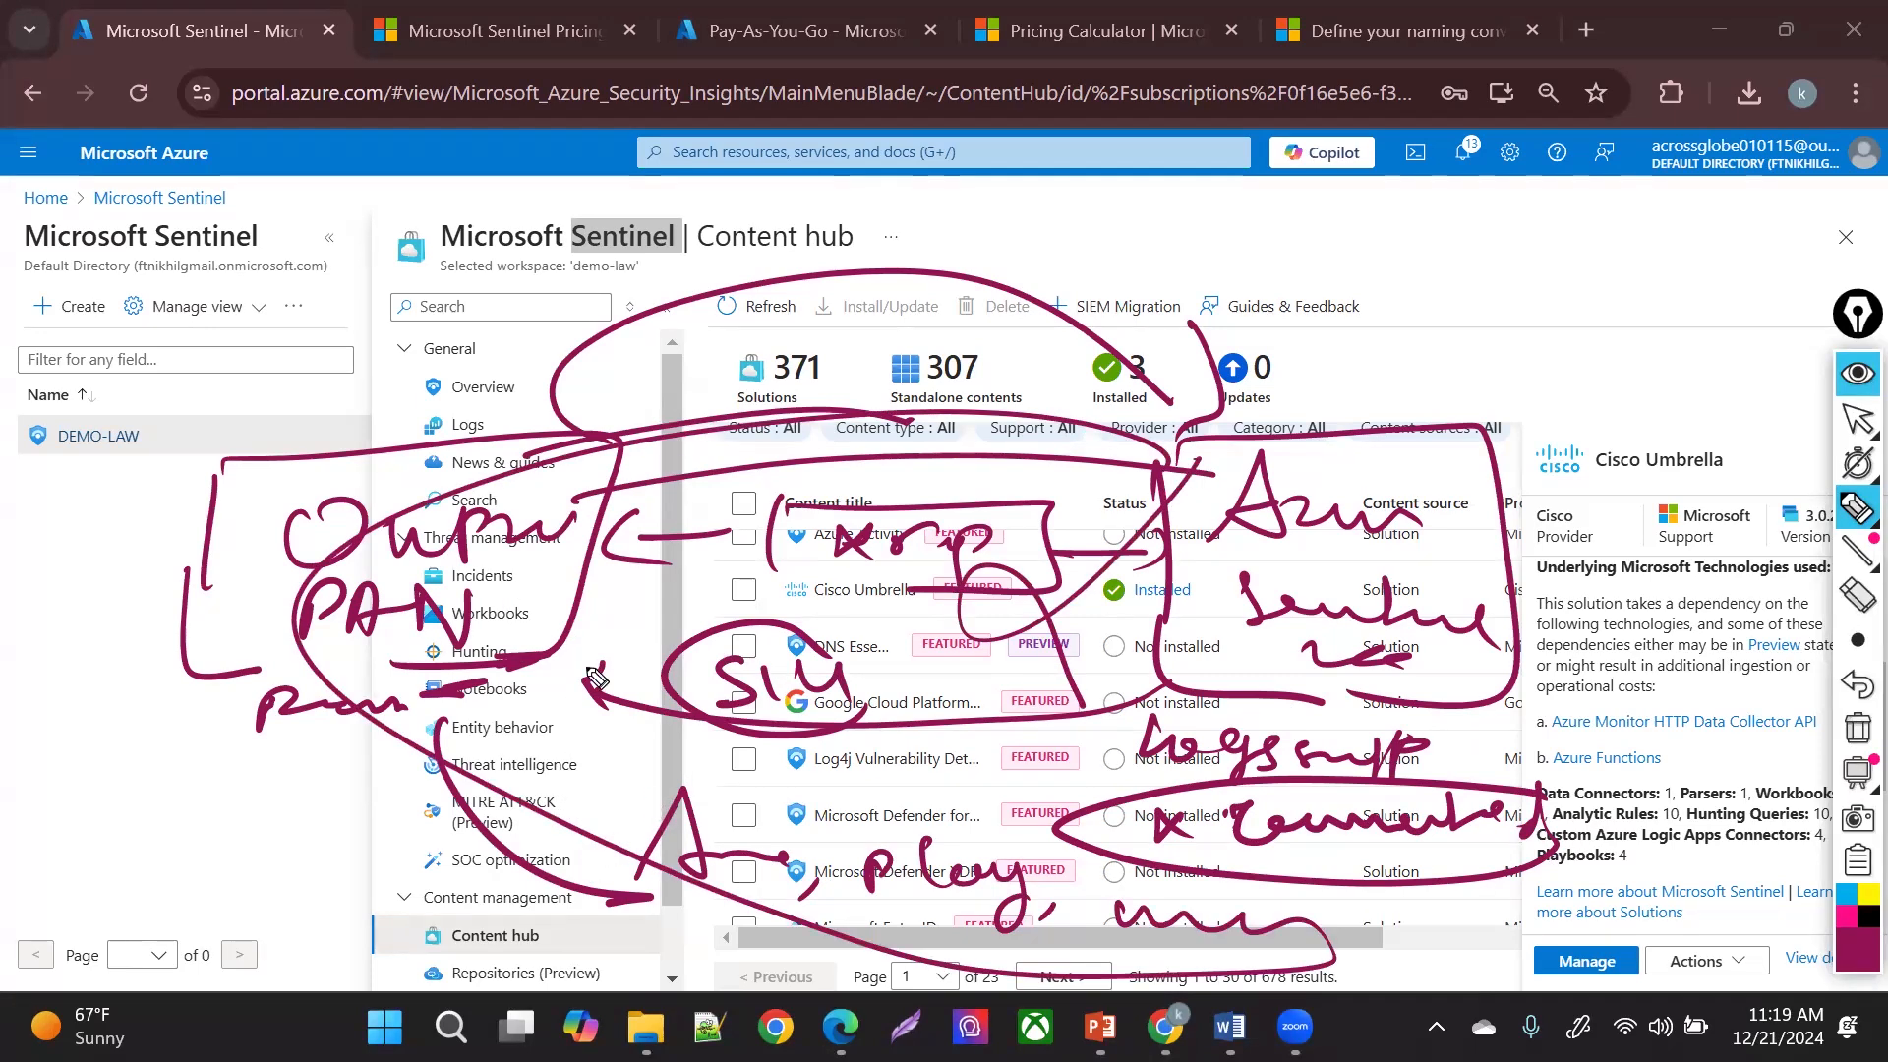
- Retrace the Onprem PAN box outline, write a short note above it, and clear all drawings from the screen
{"action": "mouse_move", "coordinate": [197, 511]}
{"action": "left_mouse_down"}
{"action": "mouse_move", "coordinate": [198, 672]}
{"action": "mouse_move", "coordinate": [433, 680]}
{"action": "mouse_move", "coordinate": [325, 686]}
{"action": "left_mouse_up"}
{"action": "mouse_move", "coordinate": [338, 370]}
{"action": "left_mouse_down"}
{"action": "mouse_move", "coordinate": [347, 331]}
{"action": "mouse_move", "coordinate": [432, 324]}
{"action": "left_mouse_up"}
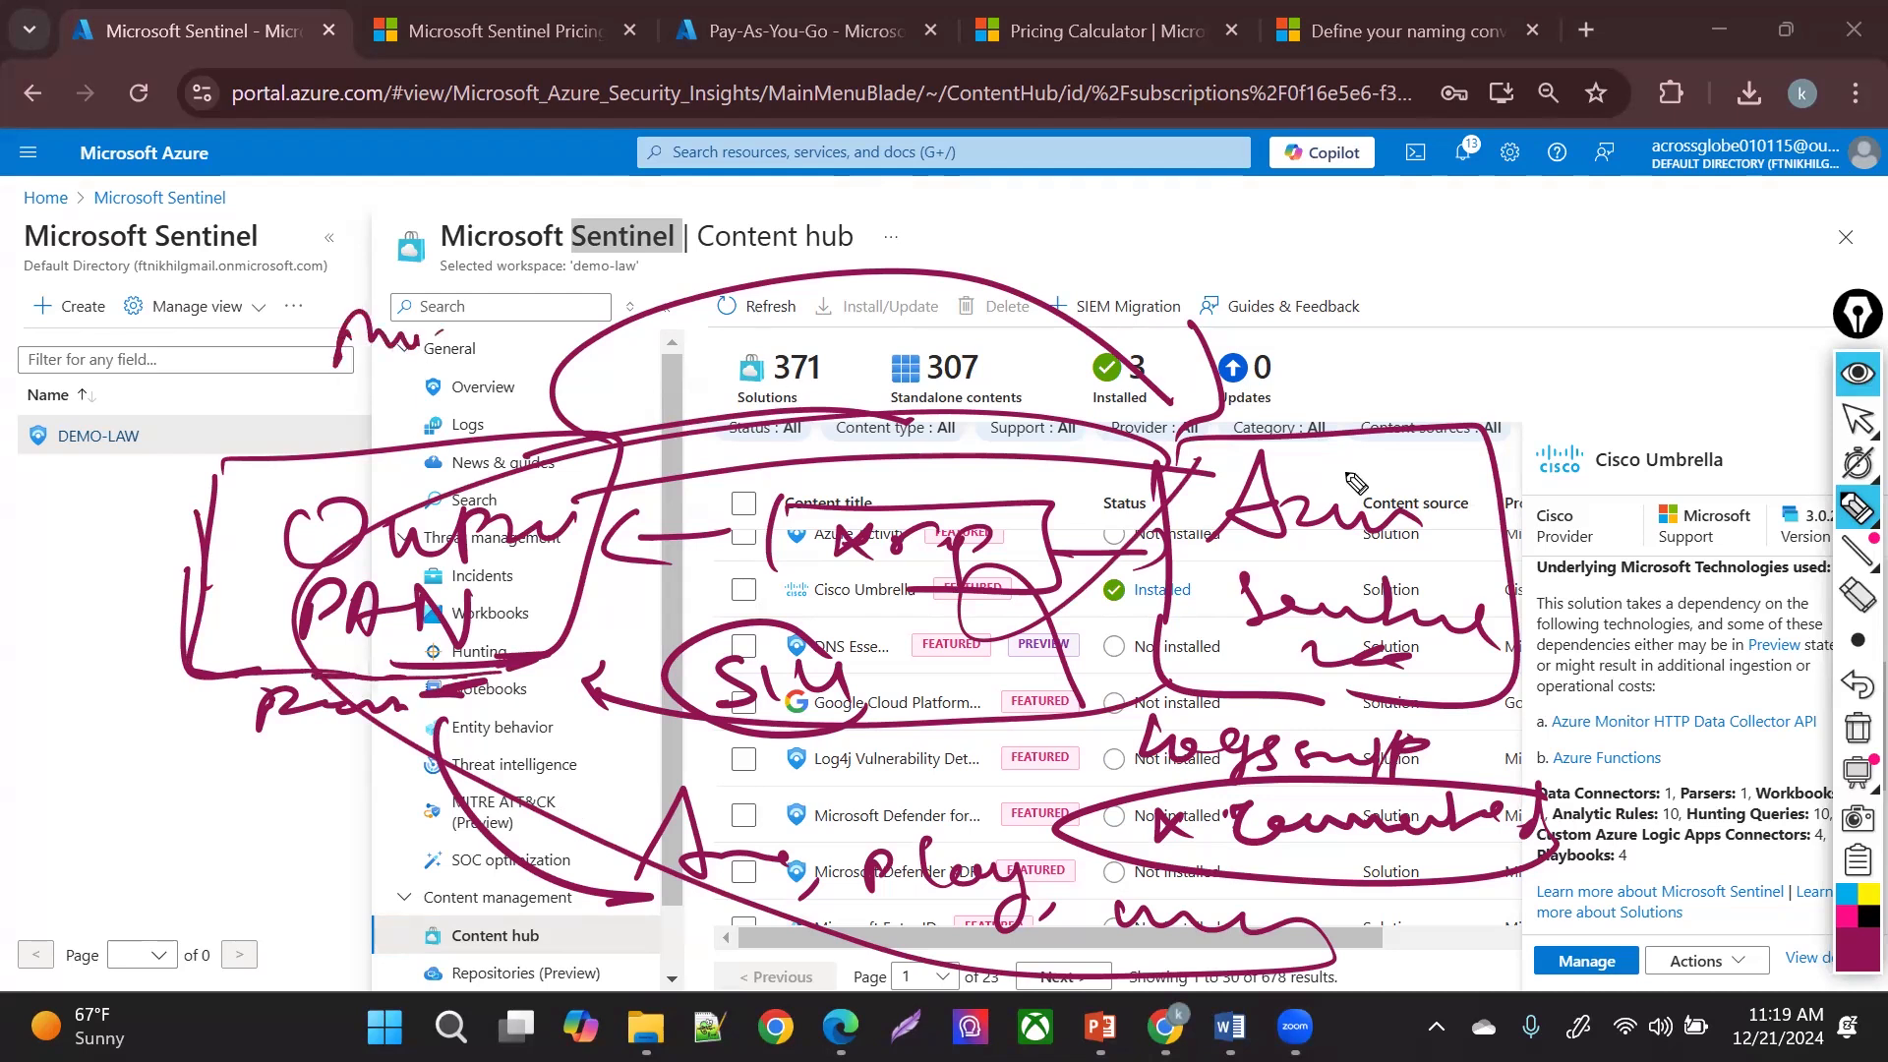
{"action": "left_click", "coordinate": [1857, 728]}
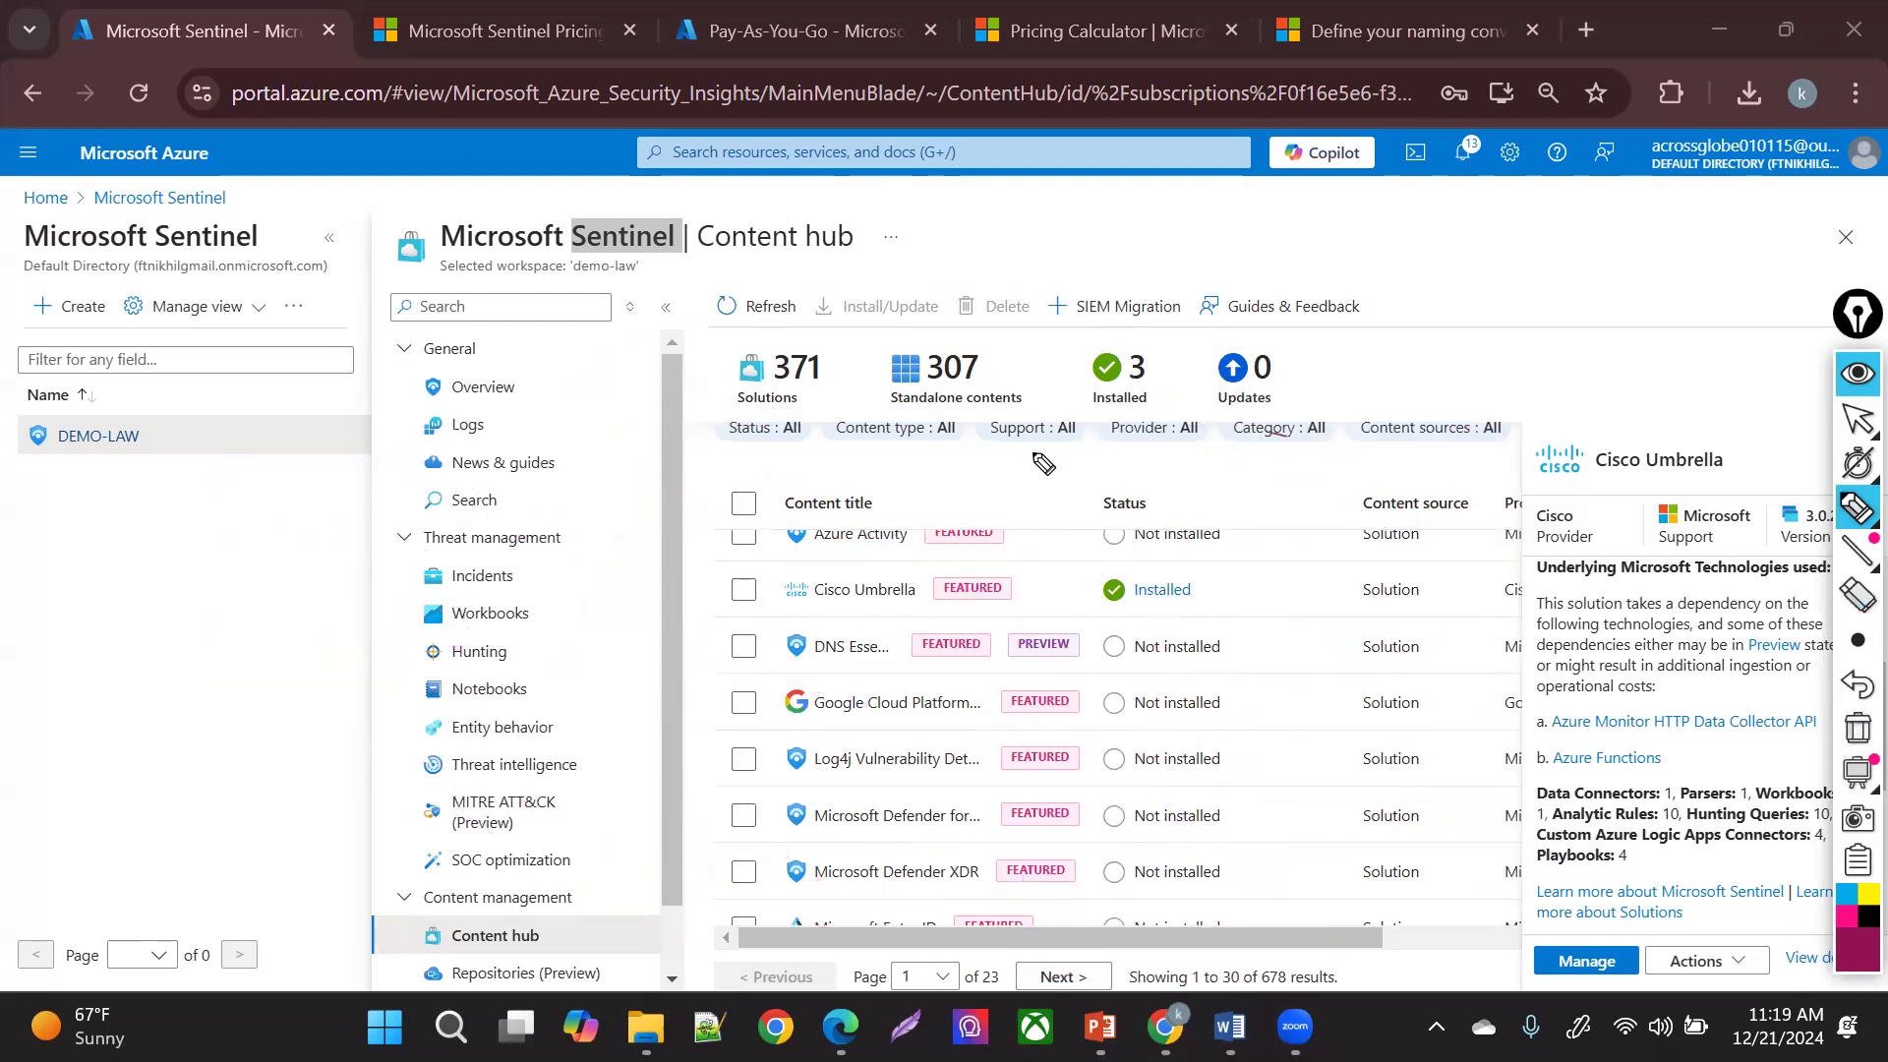
- Handwrite Cloud across the content hub's Provider and Category filters
{"action": "mouse_move", "coordinate": [1185, 437]}
{"action": "left_mouse_down"}
{"action": "mouse_move", "coordinate": [1170, 474]}
{"action": "mouse_move", "coordinate": [1220, 455]}
{"action": "left_mouse_up"}
{"action": "left_click_drag", "start_coordinate": [1243, 438], "coordinate": [1267, 448]}
{"action": "left_click_drag", "start_coordinate": [1270, 440], "coordinate": [1349, 450]}
{"action": "left_click_drag", "start_coordinate": [1337, 386], "coordinate": [1352, 452]}
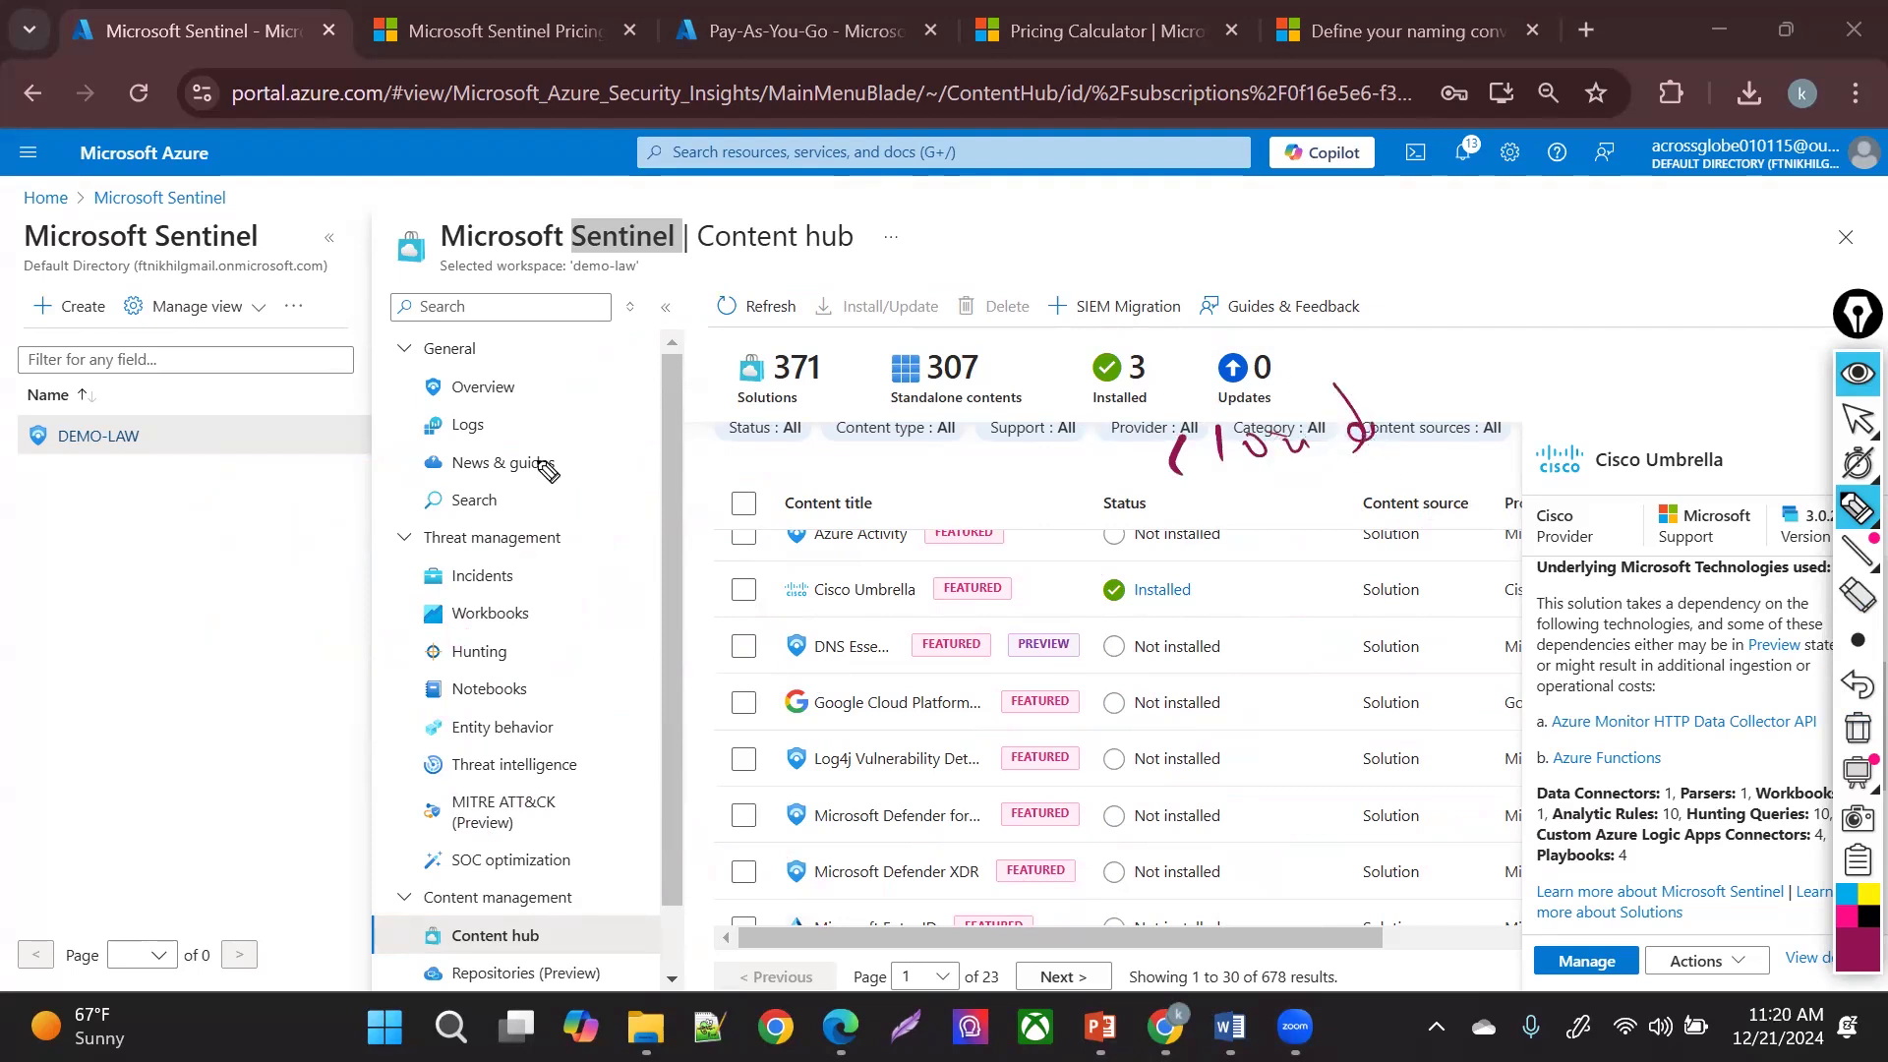
- Write cef and sysl over the solutions list with a curve around them, mark a circled 1 beside the menu, and clear all drawings
{"action": "mouse_move", "coordinate": [799, 526]}
{"action": "left_mouse_down"}
{"action": "mouse_move", "coordinate": [785, 578]}
{"action": "mouse_move", "coordinate": [856, 619]}
{"action": "mouse_move", "coordinate": [909, 546]}
{"action": "mouse_move", "coordinate": [919, 605]}
{"action": "left_mouse_up"}
{"action": "left_click", "coordinate": [950, 567]}
{"action": "mouse_move", "coordinate": [1079, 560]}
{"action": "left_mouse_down"}
{"action": "mouse_move", "coordinate": [1032, 609]}
{"action": "mouse_move", "coordinate": [1131, 551]}
{"action": "mouse_move", "coordinate": [1243, 595]}
{"action": "left_mouse_up"}
{"action": "left_click_drag", "start_coordinate": [1058, 474], "coordinate": [1152, 718]}
{"action": "left_click_drag", "start_coordinate": [222, 649], "coordinate": [220, 679]}
{"action": "mouse_move", "coordinate": [280, 677]}
{"action": "left_mouse_down"}
{"action": "mouse_move", "coordinate": [258, 730]}
{"action": "mouse_move", "coordinate": [450, 573]}
{"action": "left_mouse_up"}
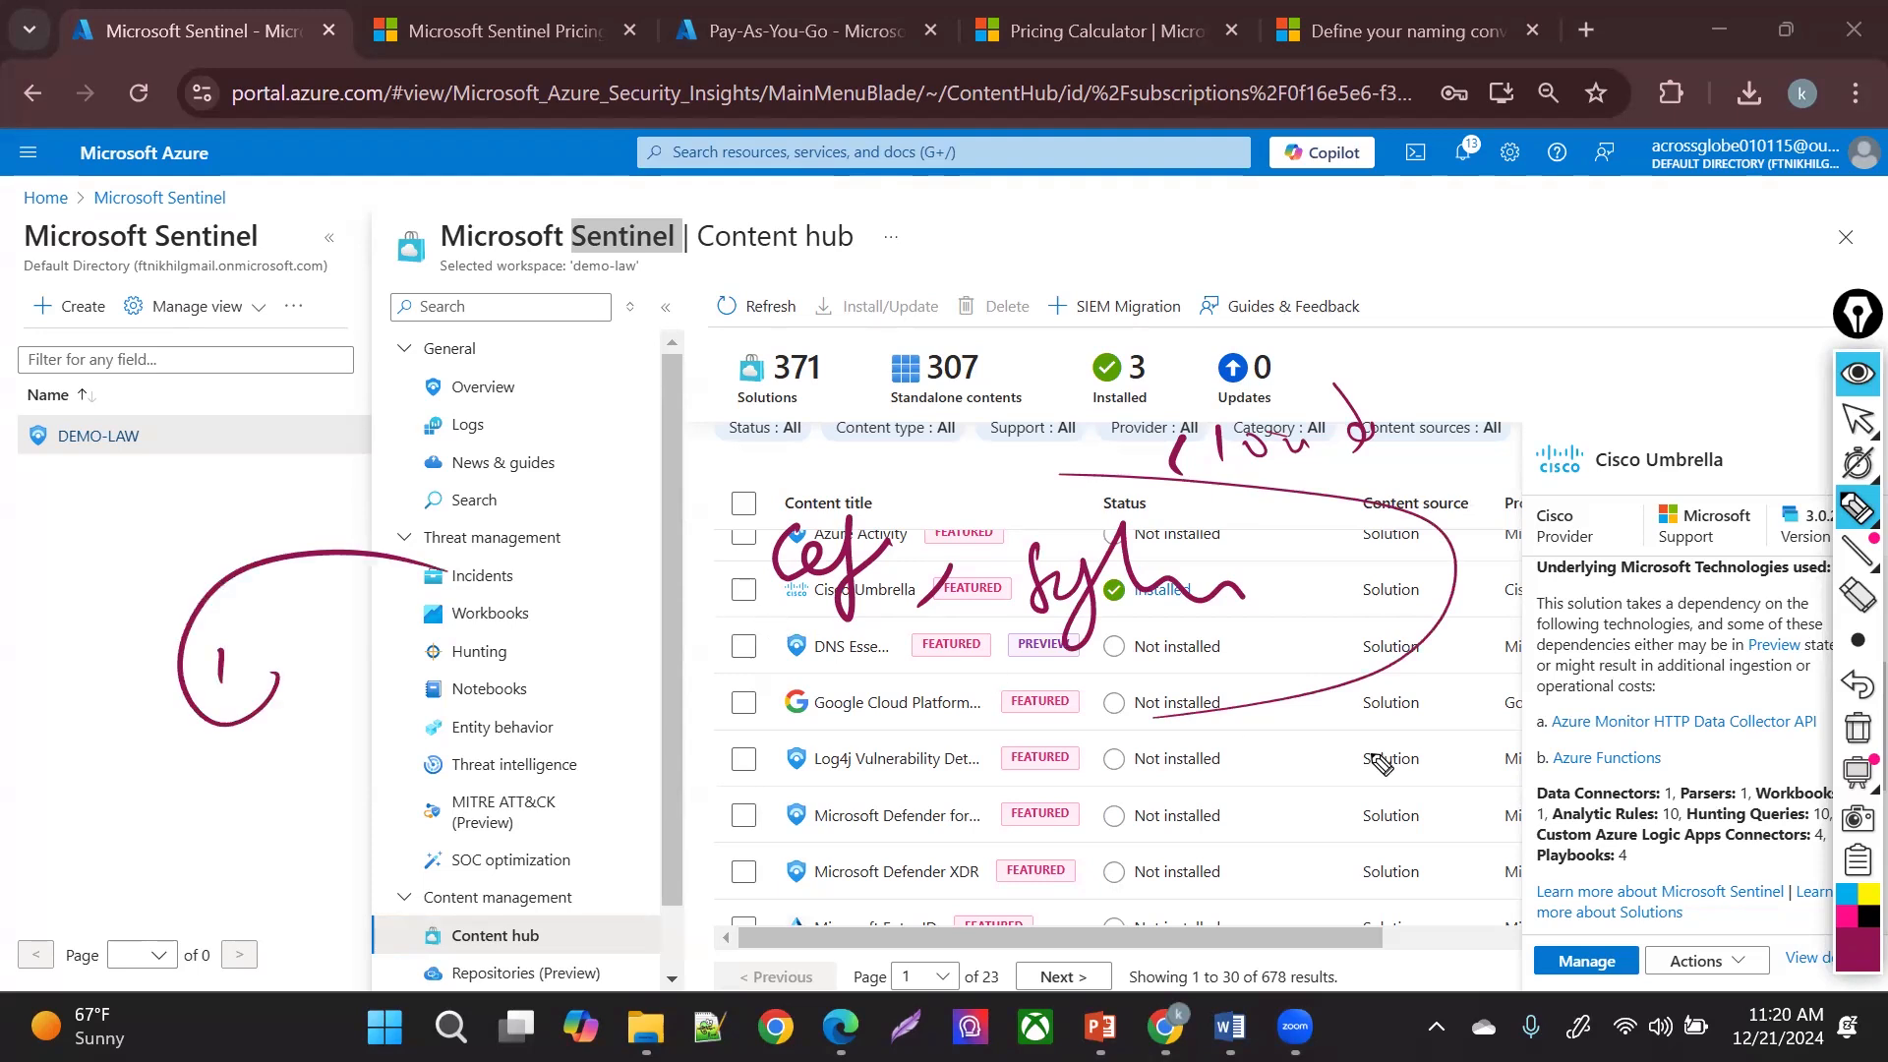
{"action": "left_click", "coordinate": [1857, 729]}
- Write WAF in pen beside the News & guides entry, and leave the page clear of drawings with the annotation tools shown
{"action": "left_click", "coordinate": [1855, 517]}
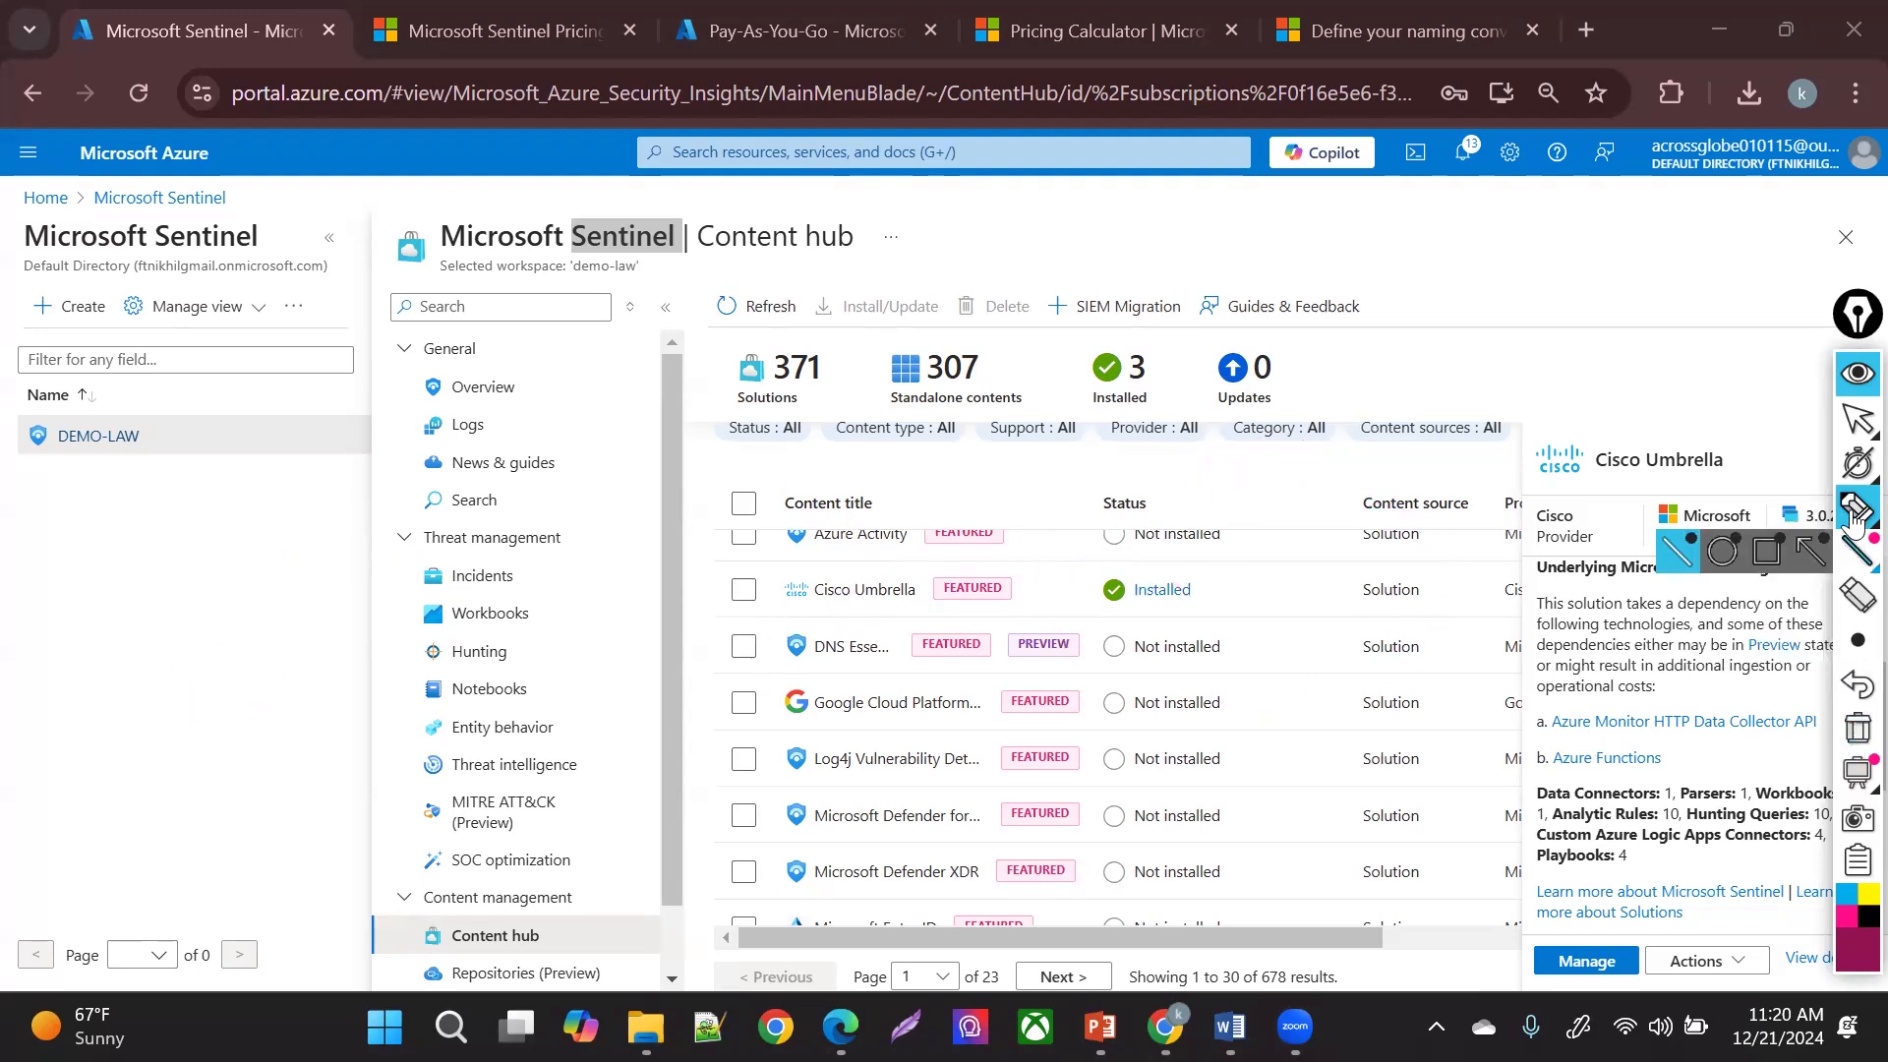
{"action": "left_click", "coordinate": [1855, 426]}
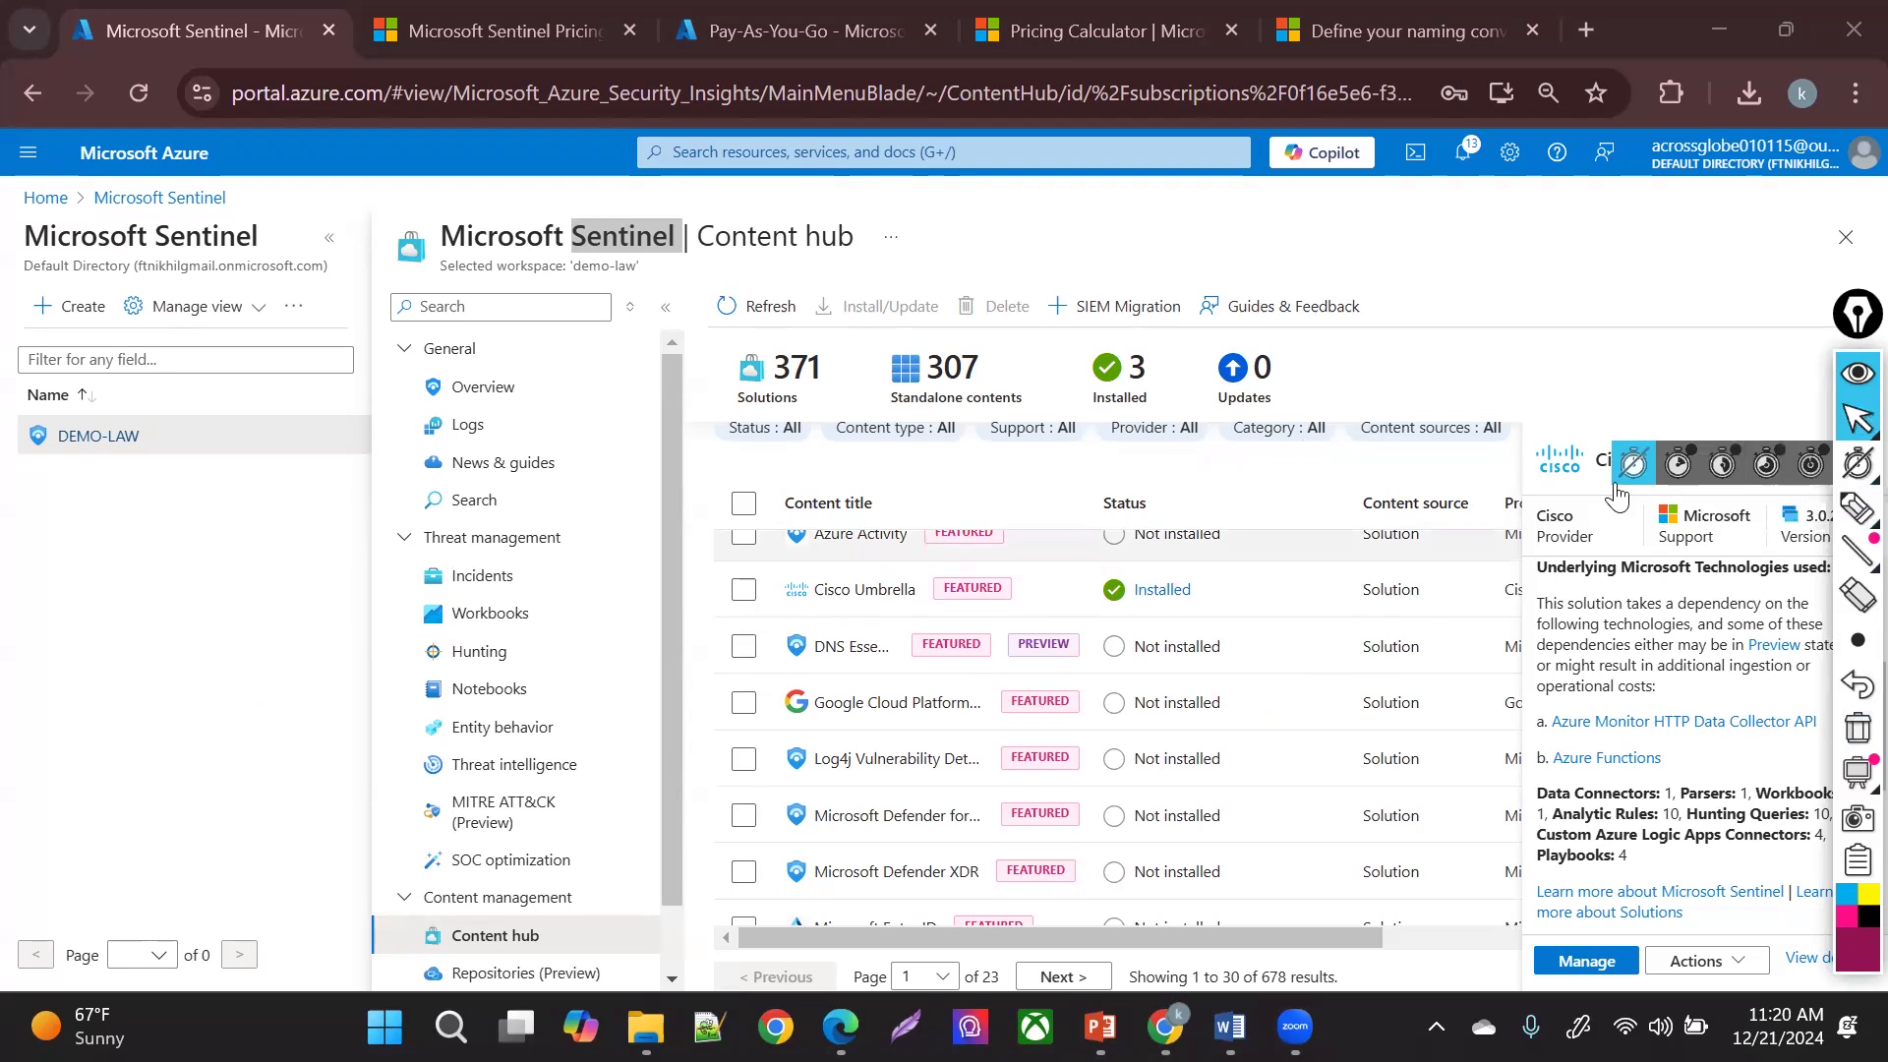
{"action": "left_click", "coordinate": [1857, 506]}
{"action": "mouse_move", "coordinate": [458, 449]}
{"action": "left_mouse_down"}
{"action": "mouse_move", "coordinate": [491, 482]}
{"action": "mouse_move", "coordinate": [505, 453]}
{"action": "mouse_move", "coordinate": [607, 463]}
{"action": "left_mouse_up"}
{"action": "left_click_drag", "start_coordinate": [577, 454], "coordinate": [698, 409]}
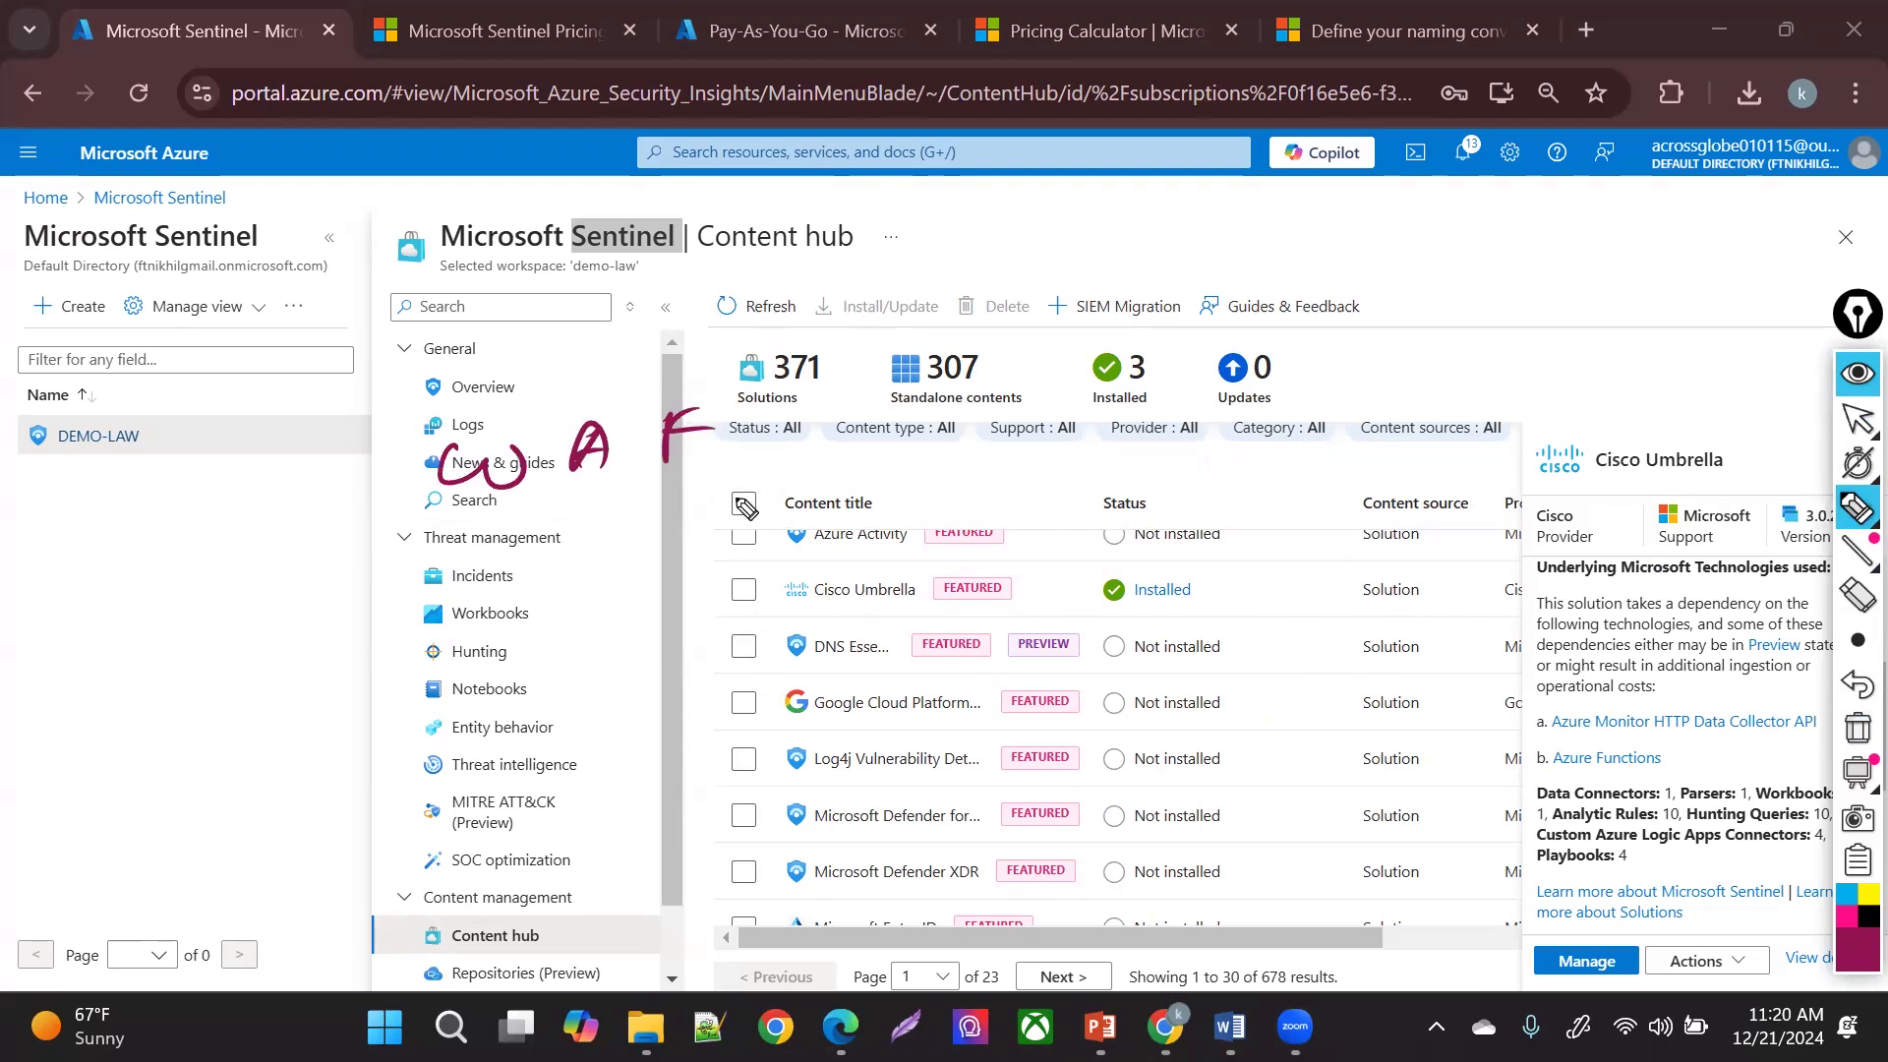
{"action": "left_click_drag", "start_coordinate": [710, 489], "coordinate": [730, 479]}
{"action": "left_click_drag", "start_coordinate": [824, 460], "coordinate": [855, 459]}
{"action": "left_click", "coordinate": [1857, 425]}
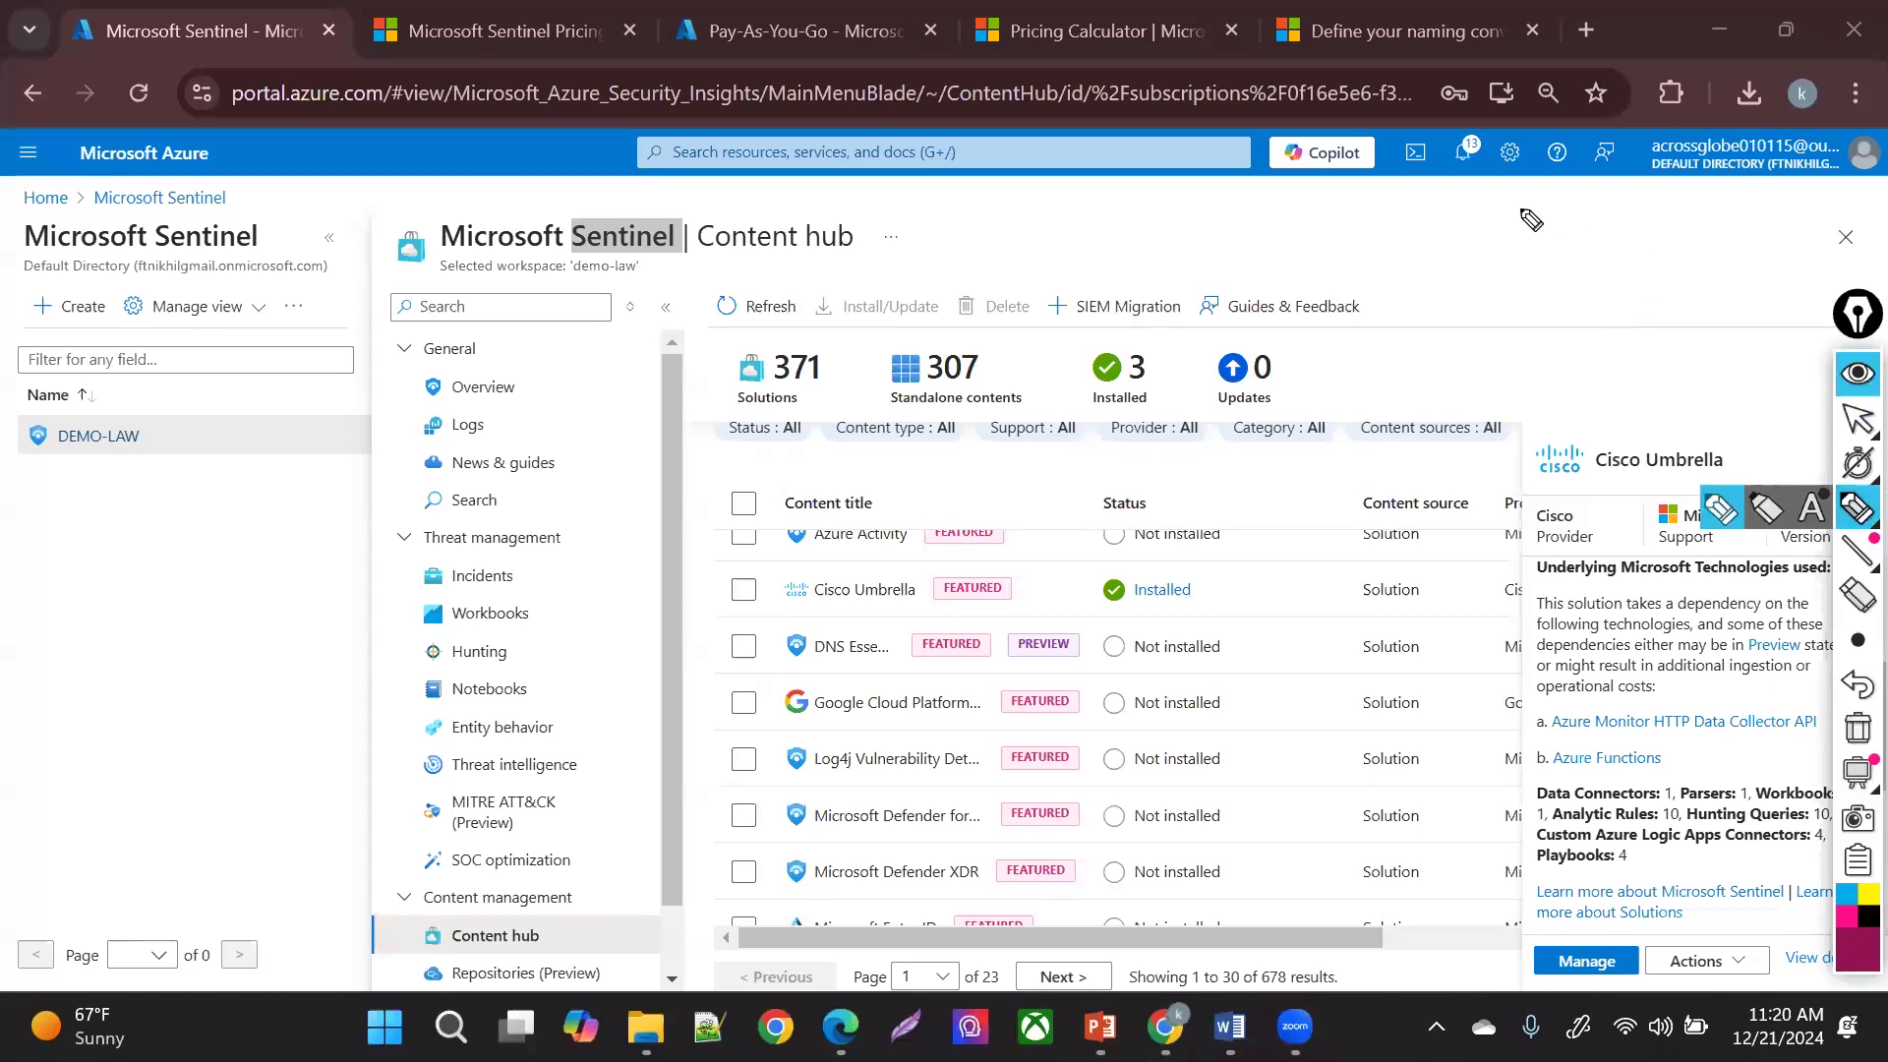
{"action": "left_click", "coordinate": [1845, 379]}
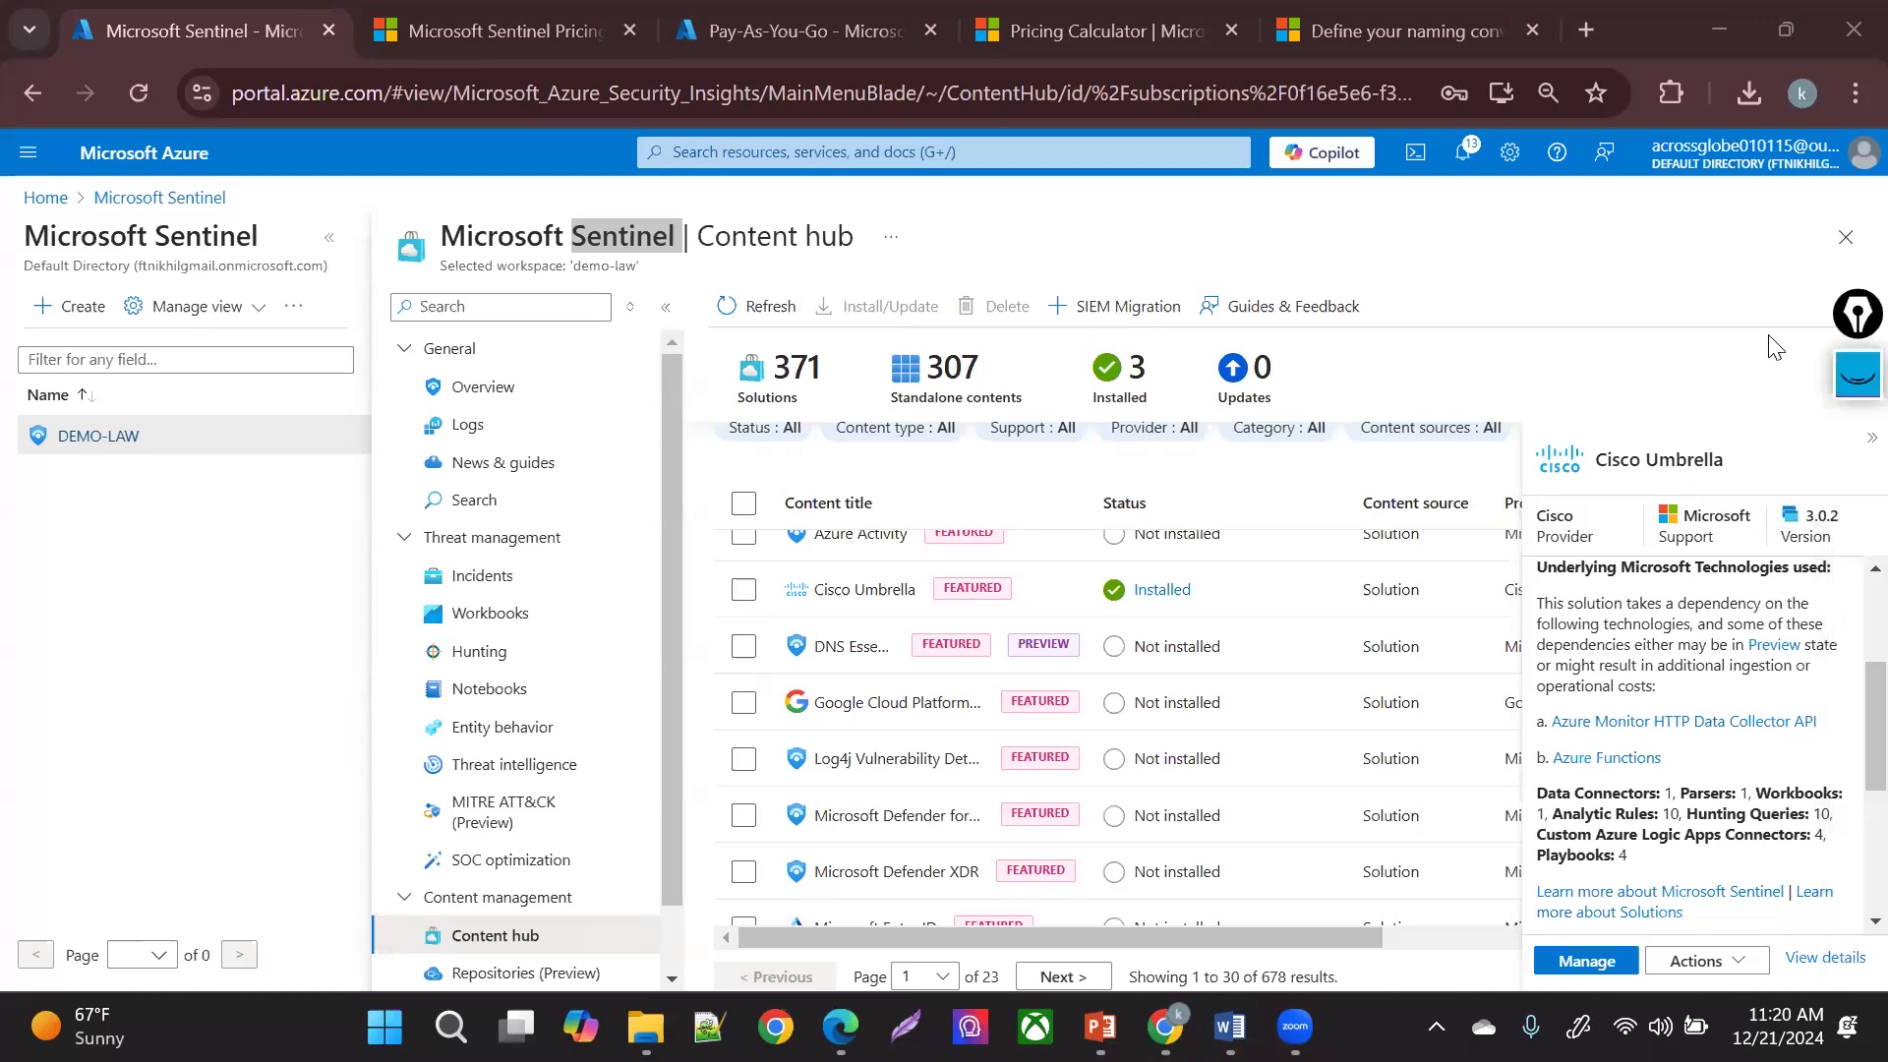
{"action": "left_click", "coordinate": [1853, 386]}
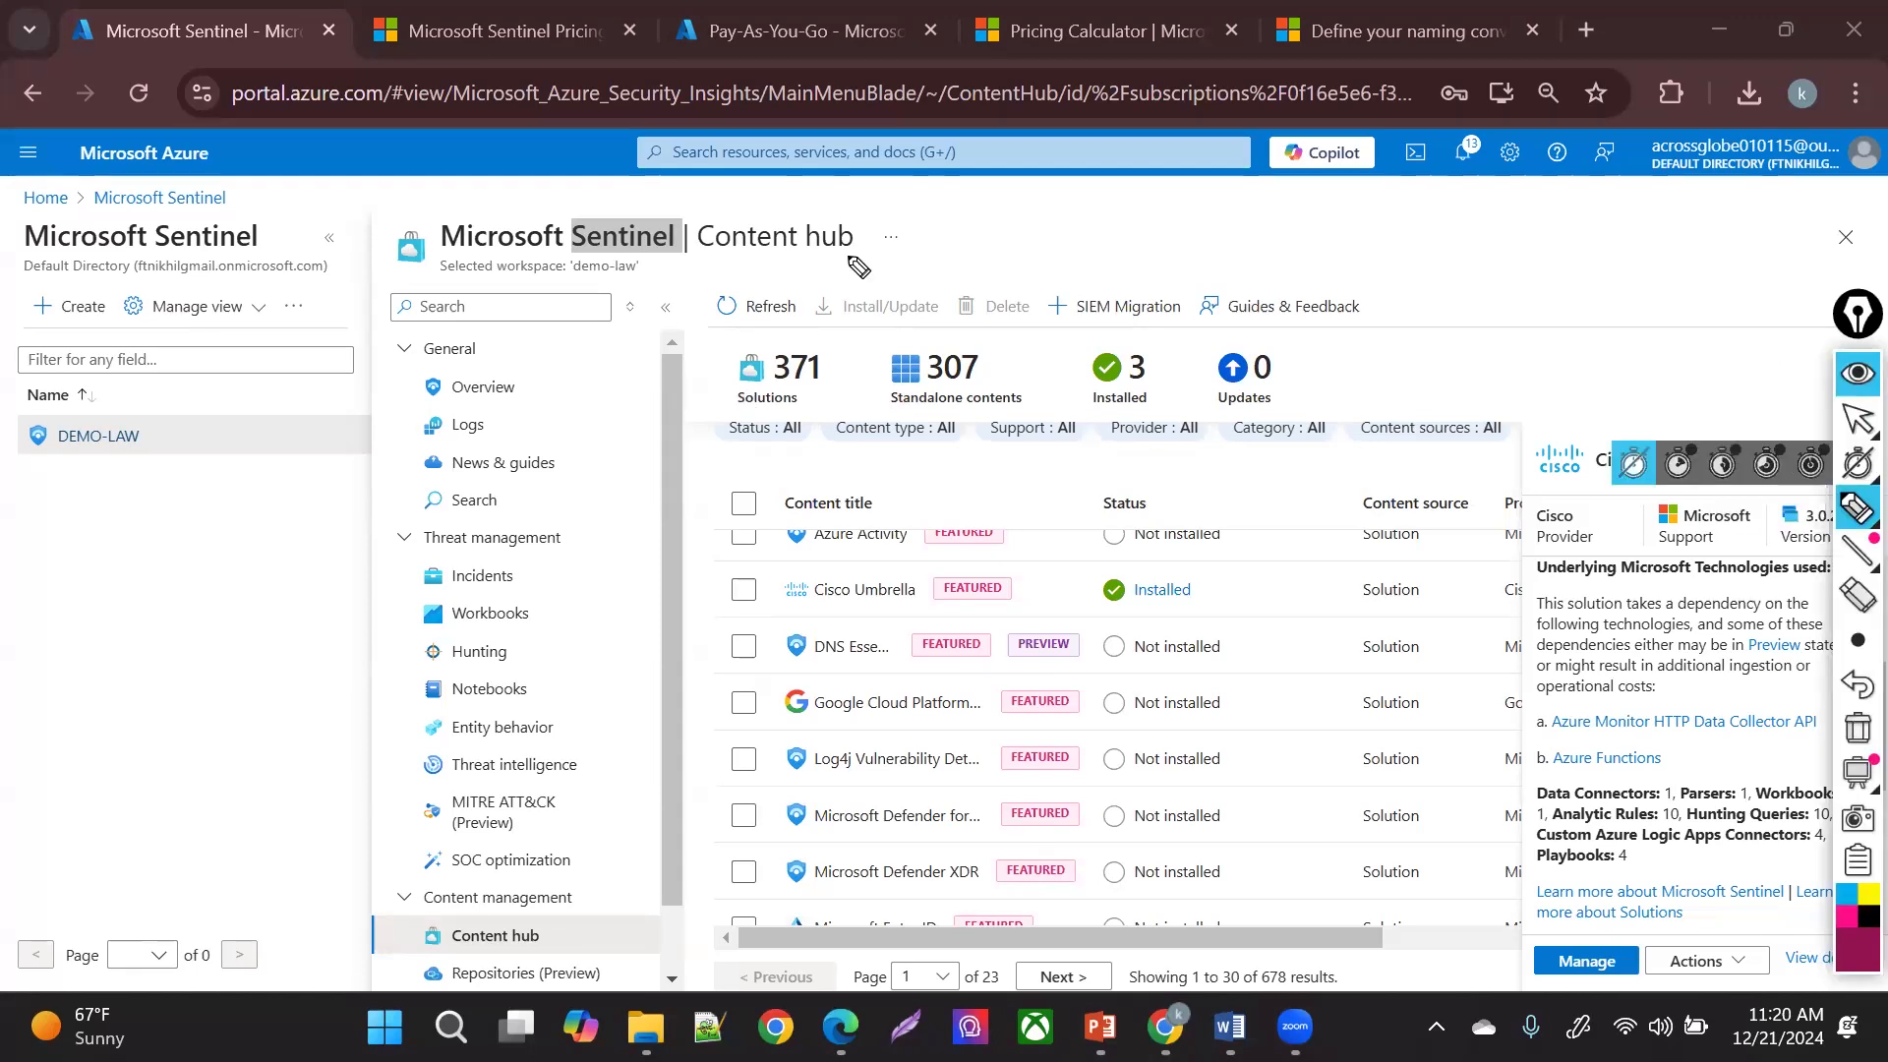
- Draw a box beside the Content hub title, a circle around Threat management, and a curved arrow from the circle to the box
{"action": "left_click_drag", "start_coordinate": [906, 260], "coordinate": [1030, 197]}
{"action": "left_click_drag", "start_coordinate": [1314, 204], "coordinate": [1312, 286]}
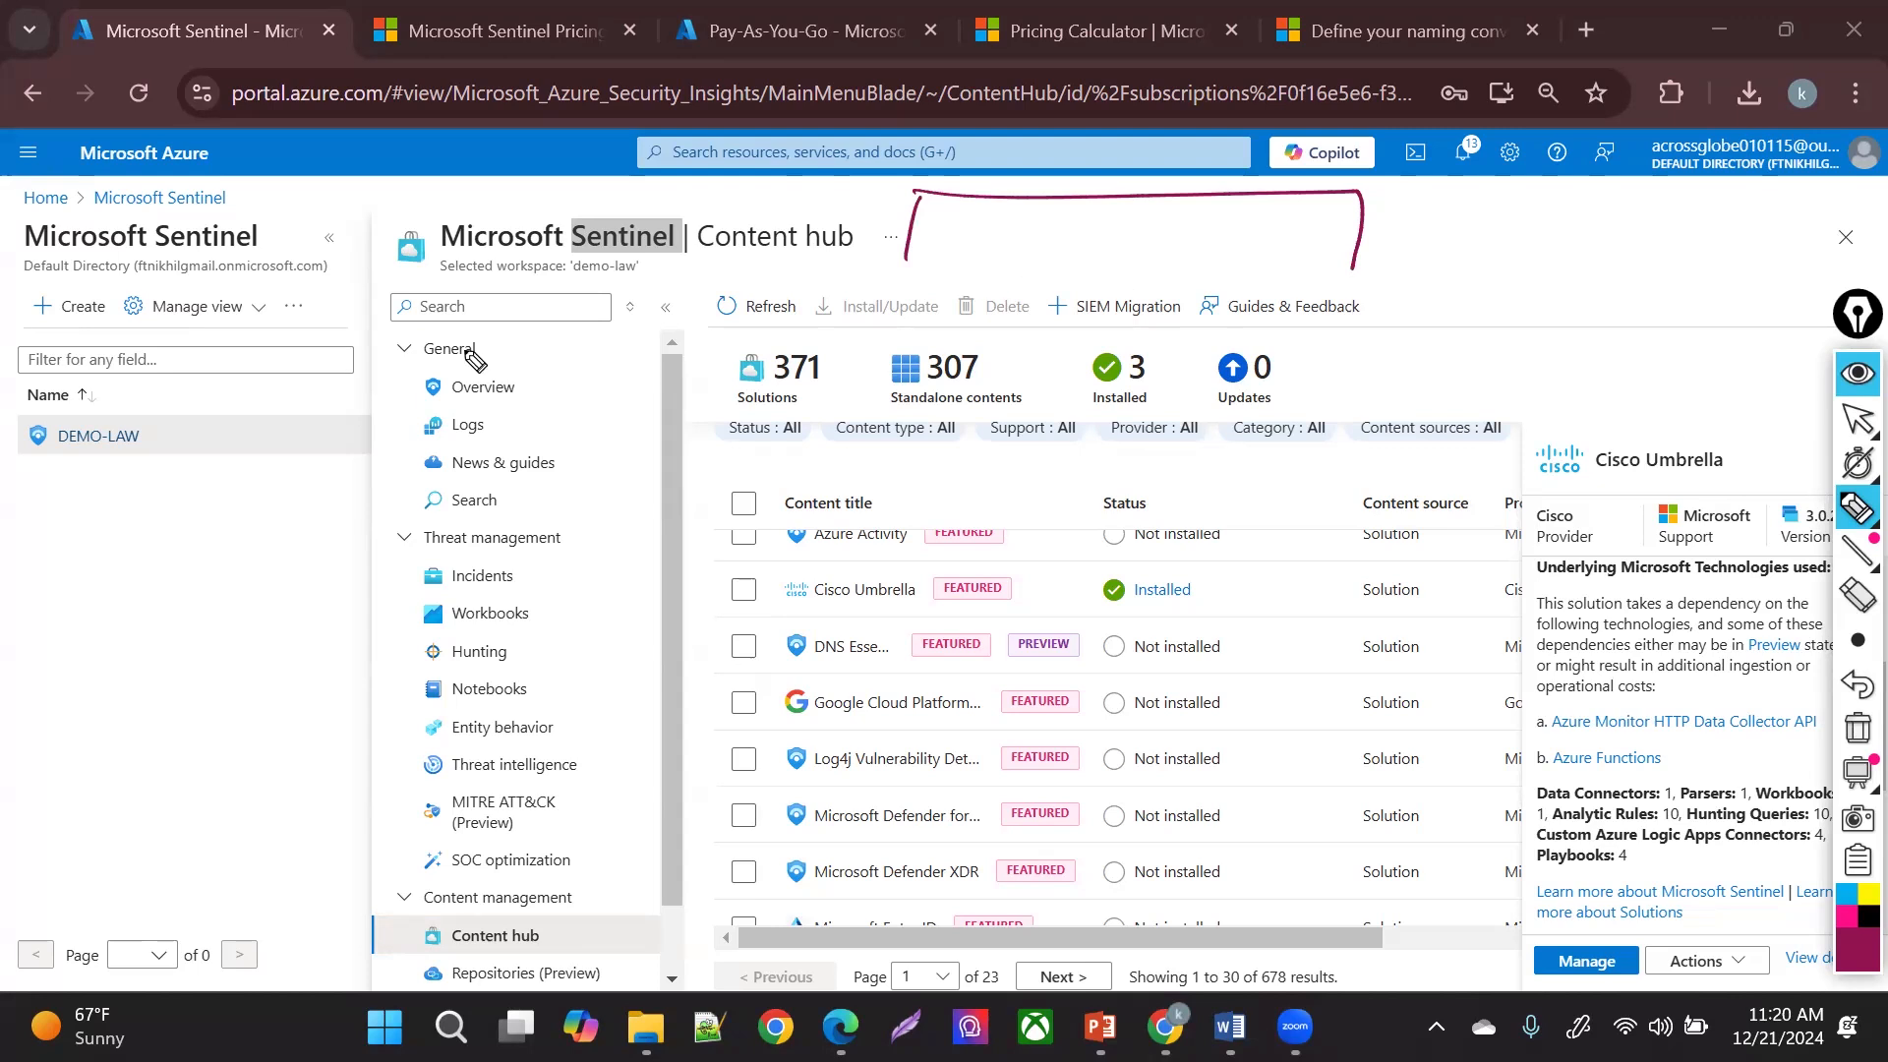
{"action": "mouse_move", "coordinate": [344, 512]}
{"action": "left_mouse_down"}
{"action": "mouse_move", "coordinate": [352, 592]}
{"action": "mouse_move", "coordinate": [395, 615]}
{"action": "mouse_move", "coordinate": [379, 690]}
{"action": "left_mouse_up"}
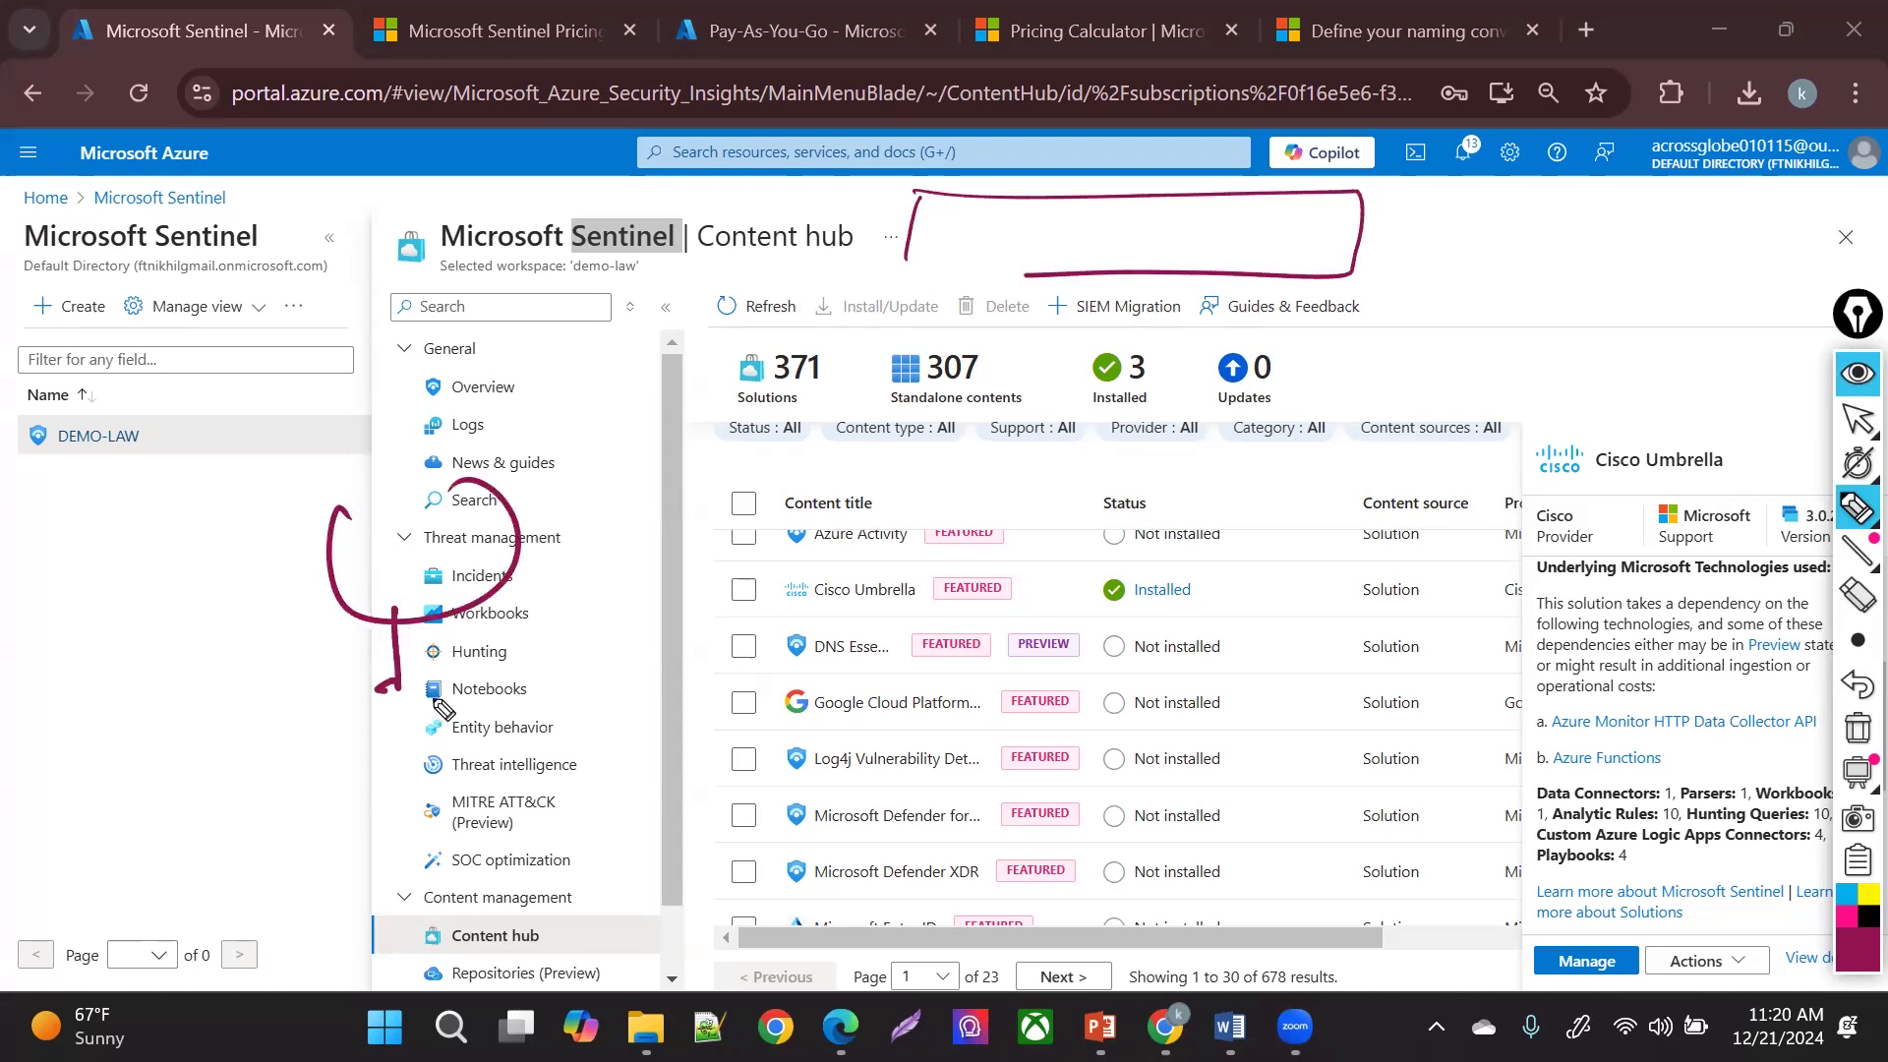
{"action": "mouse_move", "coordinate": [396, 463]}
{"action": "left_mouse_down"}
{"action": "mouse_move", "coordinate": [868, 192]}
{"action": "mouse_move", "coordinate": [862, 268]}
{"action": "left_mouse_up"}
- Write 52 m inside the box beside the Content hub title and frame the text
{"action": "mouse_move", "coordinate": [1109, 206]}
{"action": "left_mouse_down"}
{"action": "mouse_move", "coordinate": [1141, 203]}
{"action": "mouse_move", "coordinate": [1185, 241]}
{"action": "mouse_move", "coordinate": [1293, 212]}
{"action": "left_mouse_up"}
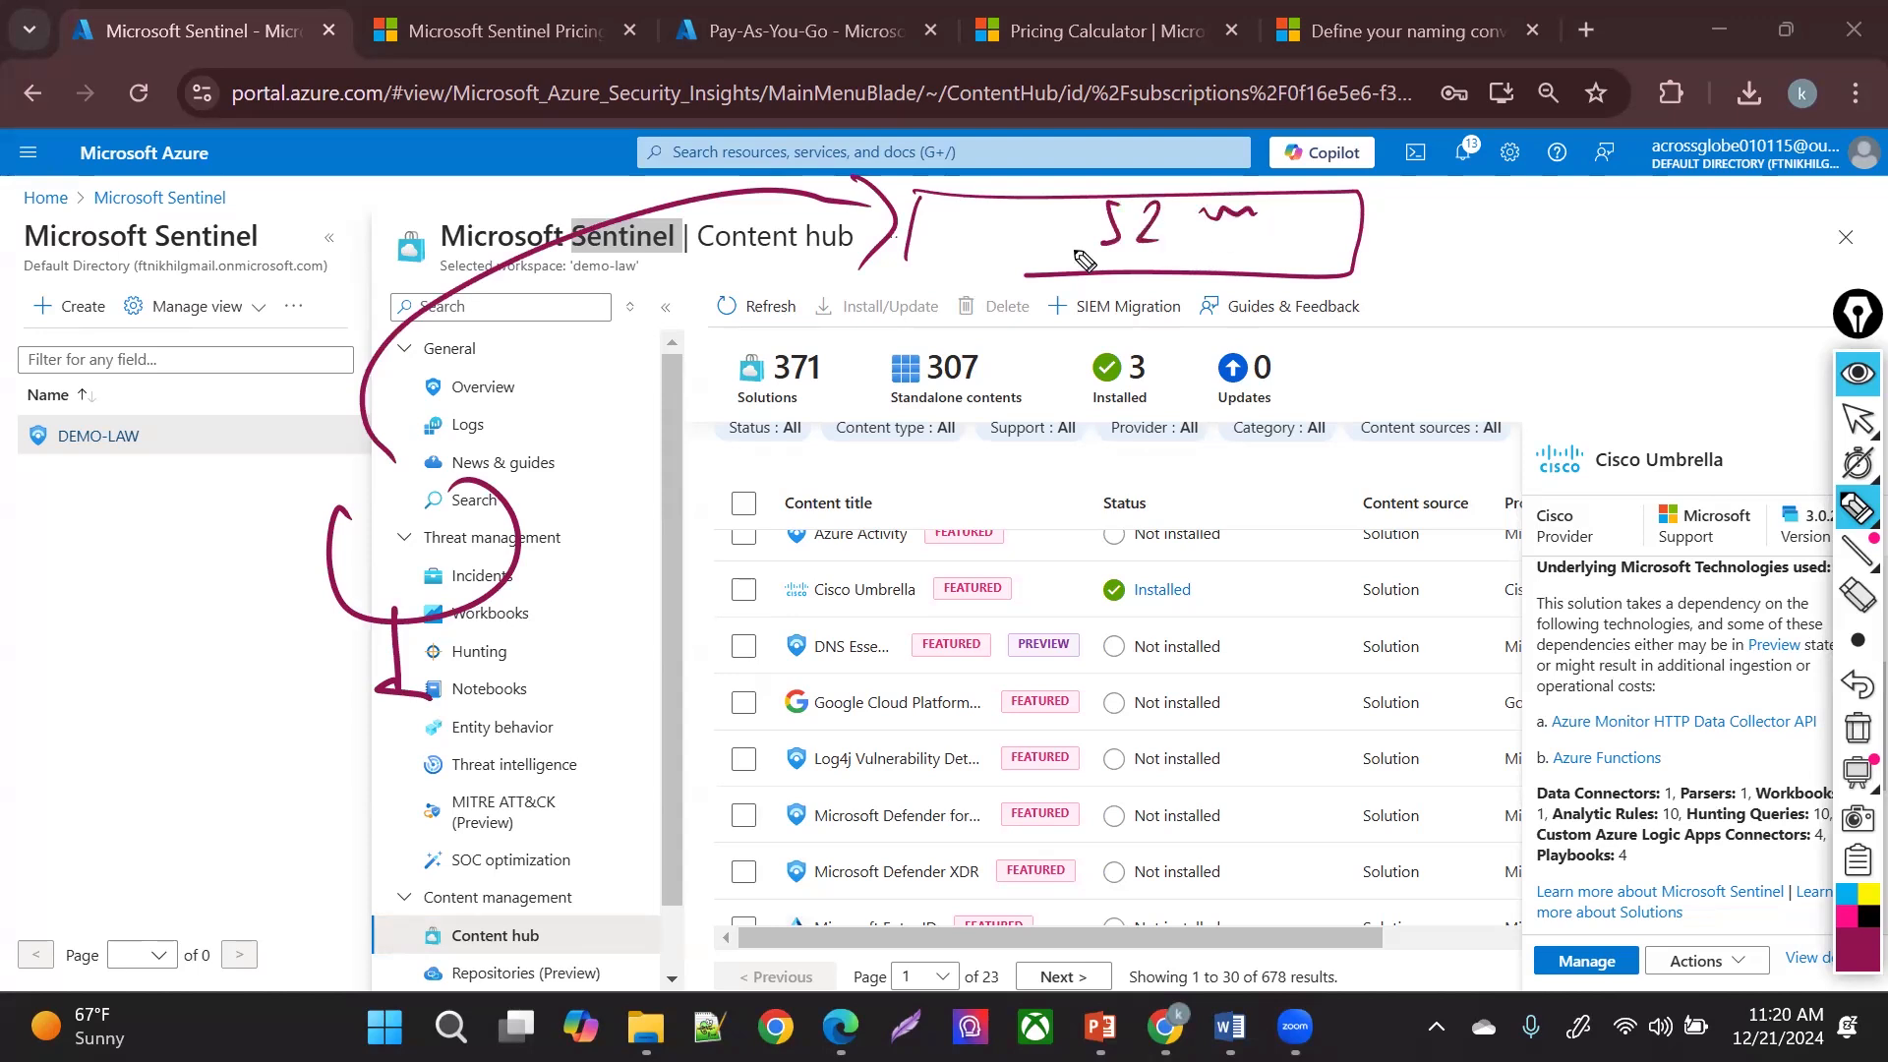
{"action": "left_click_drag", "start_coordinate": [1097, 260], "coordinate": [1241, 201]}
{"action": "mouse_move", "coordinate": [1060, 269]}
{"action": "left_mouse_down"}
{"action": "mouse_move", "coordinate": [1059, 189]}
{"action": "mouse_move", "coordinate": [1245, 183]}
{"action": "left_mouse_up"}
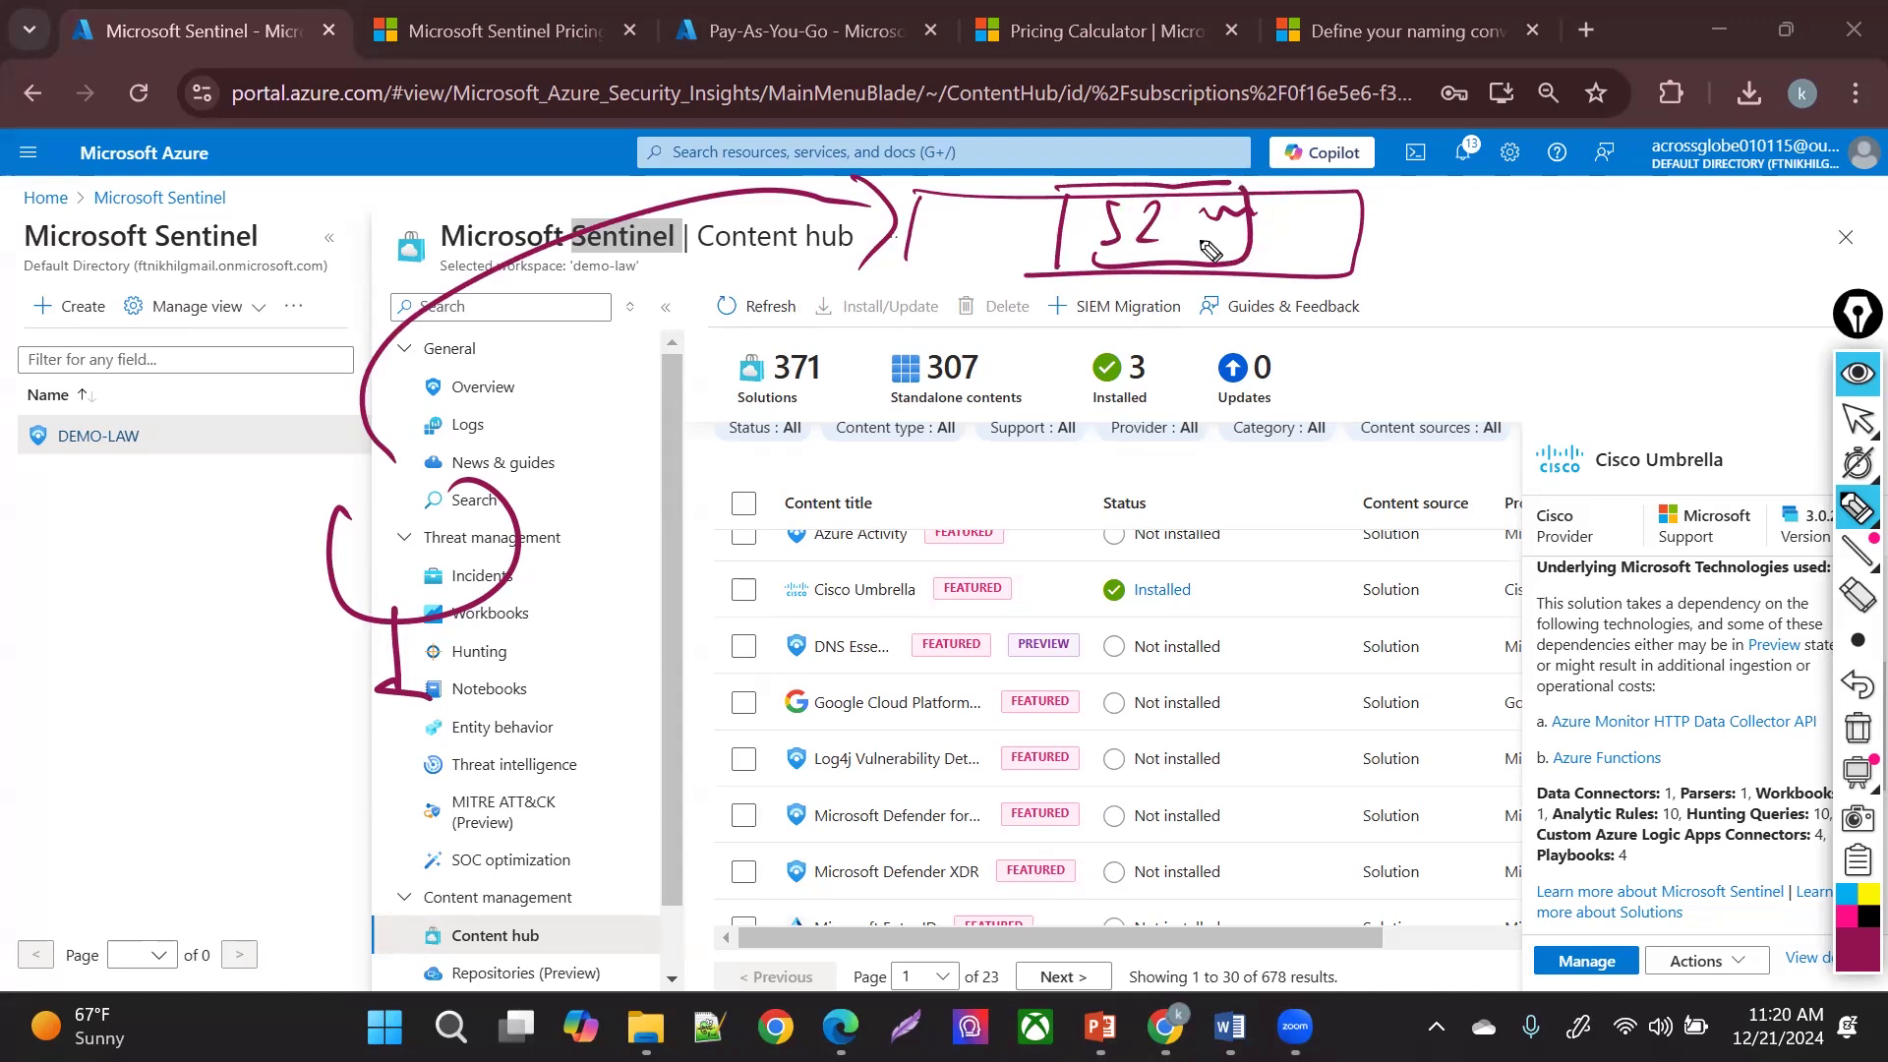
- Draw a line from the 52 m box down to a new box over the Solution column, with a small mark inside it
{"action": "mouse_move", "coordinate": [1359, 252]}
{"action": "left_mouse_down"}
{"action": "mouse_move", "coordinate": [1453, 506]}
{"action": "mouse_move", "coordinate": [1448, 566]}
{"action": "left_mouse_up"}
{"action": "mouse_move", "coordinate": [1309, 693]}
{"action": "left_mouse_down"}
{"action": "mouse_move", "coordinate": [1522, 607]}
{"action": "mouse_move", "coordinate": [1445, 787]}
{"action": "left_mouse_up"}
{"action": "left_click_drag", "start_coordinate": [909, 261], "coordinate": [1057, 268]}
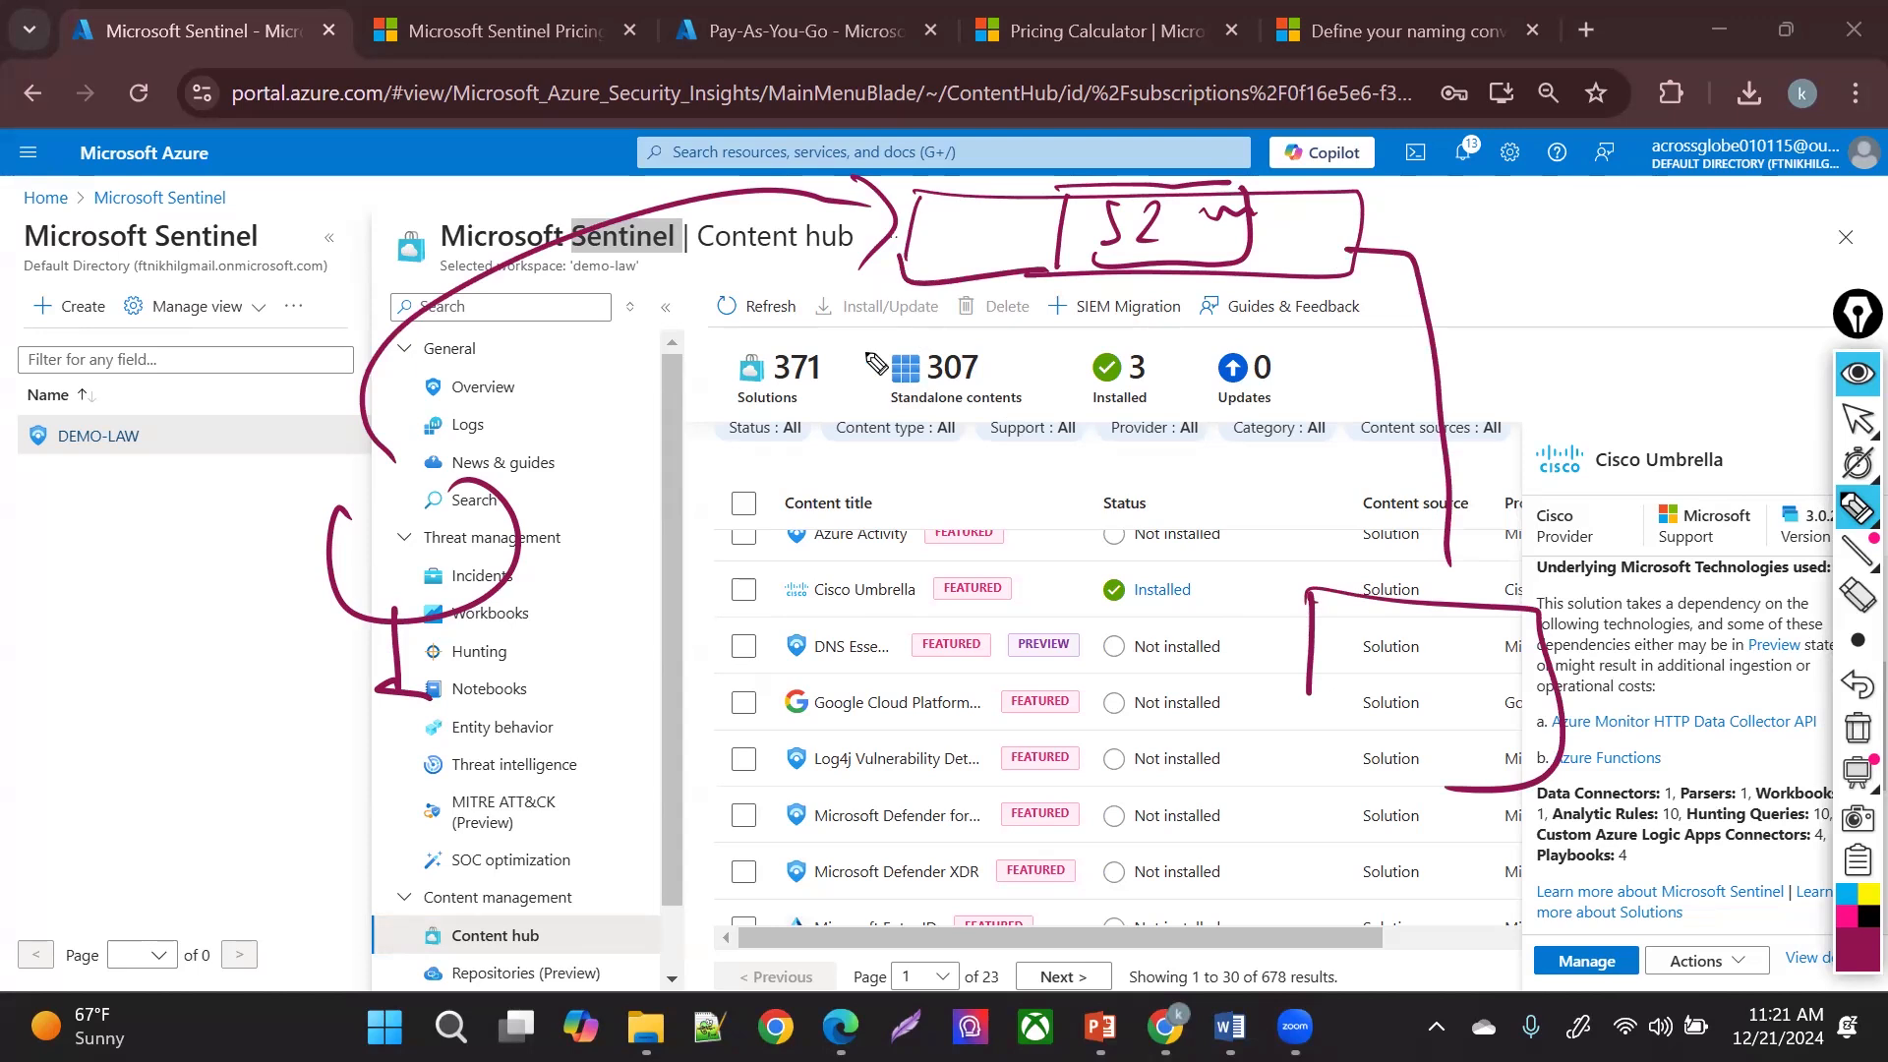
{"action": "left_click_drag", "start_coordinate": [1329, 676], "coordinate": [1426, 762]}
{"action": "mouse_move", "coordinate": [1352, 612]}
{"action": "left_mouse_down"}
{"action": "mouse_move", "coordinate": [1347, 639]}
{"action": "mouse_move", "coordinate": [1392, 651]}
{"action": "left_mouse_up"}
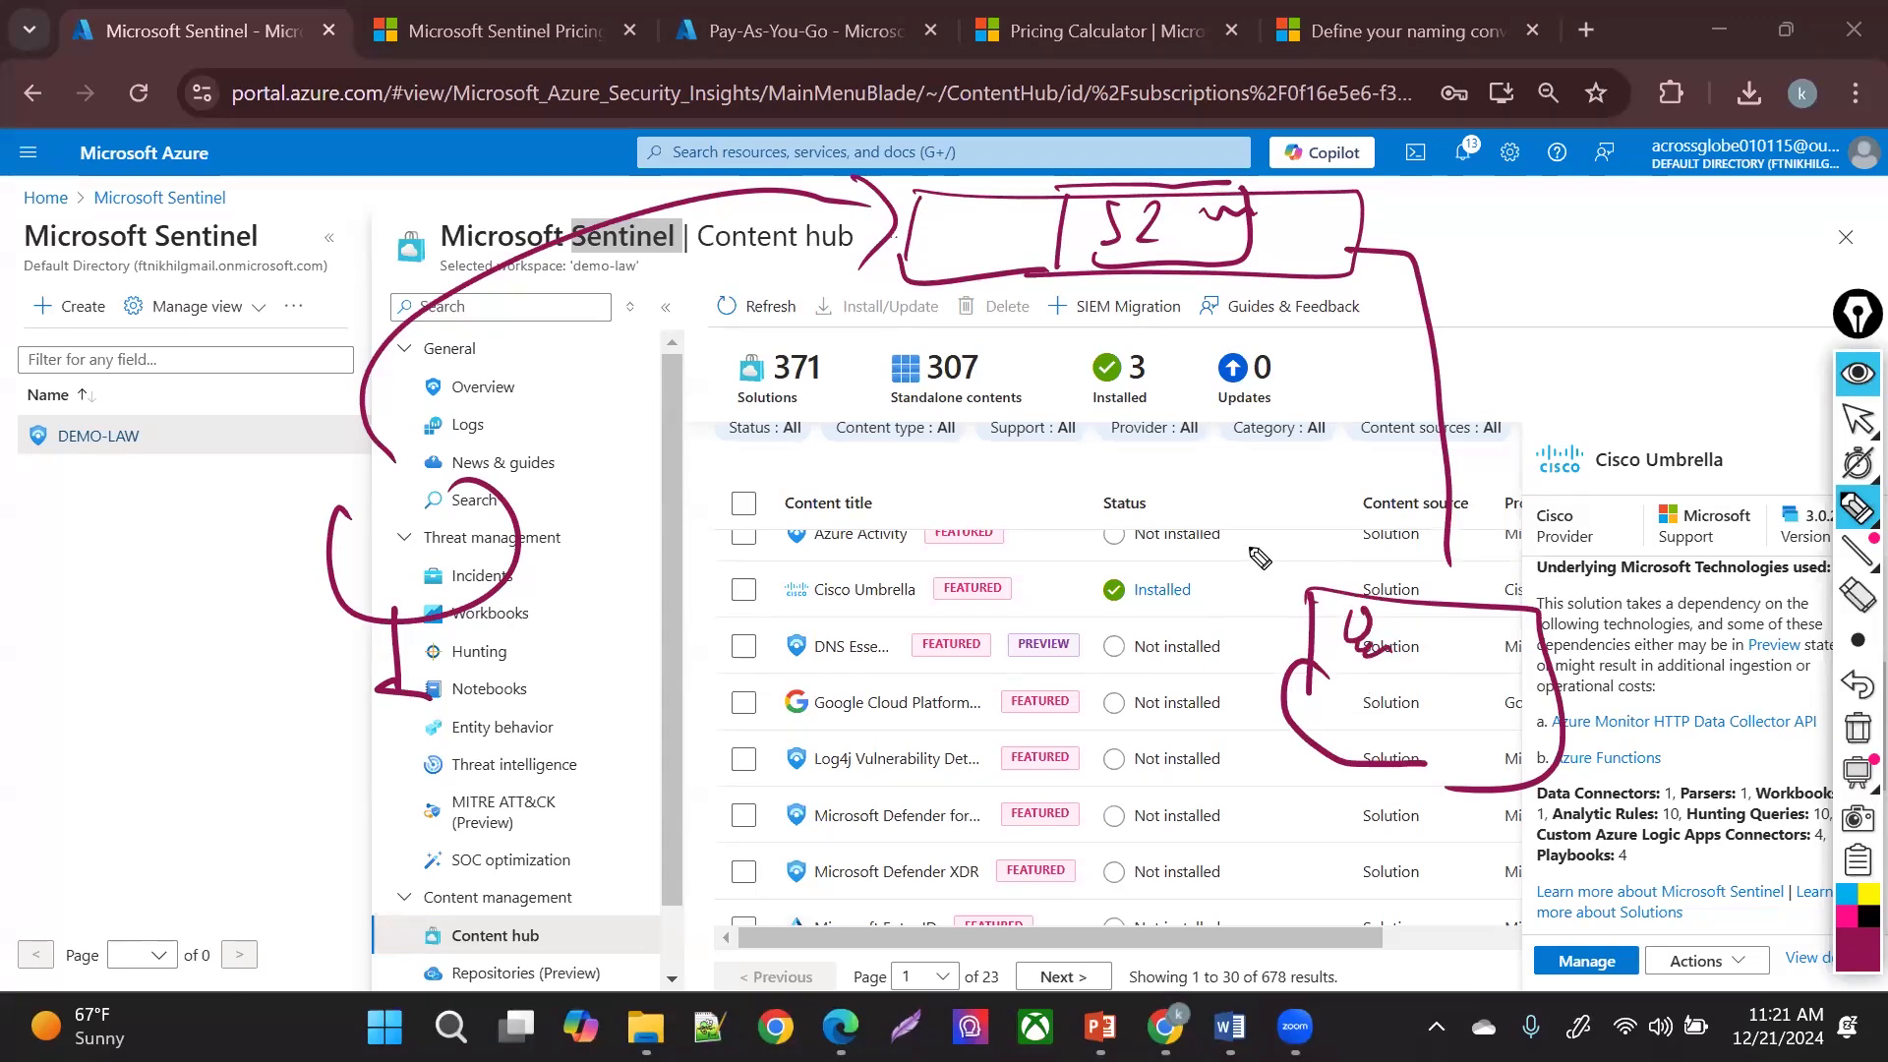
- Write LAW agent above the lower box, and clear all drawings from the page
{"action": "left_click_drag", "start_coordinate": [1259, 529], "coordinate": [1283, 570]}
{"action": "mouse_move", "coordinate": [1278, 537]}
{"action": "left_mouse_down"}
{"action": "mouse_move", "coordinate": [1275, 588]}
{"action": "mouse_move", "coordinate": [1298, 541]}
{"action": "mouse_move", "coordinate": [1391, 590]}
{"action": "mouse_move", "coordinate": [1426, 565]}
{"action": "mouse_move", "coordinate": [1460, 594]}
{"action": "mouse_move", "coordinate": [1563, 580]}
{"action": "left_mouse_up"}
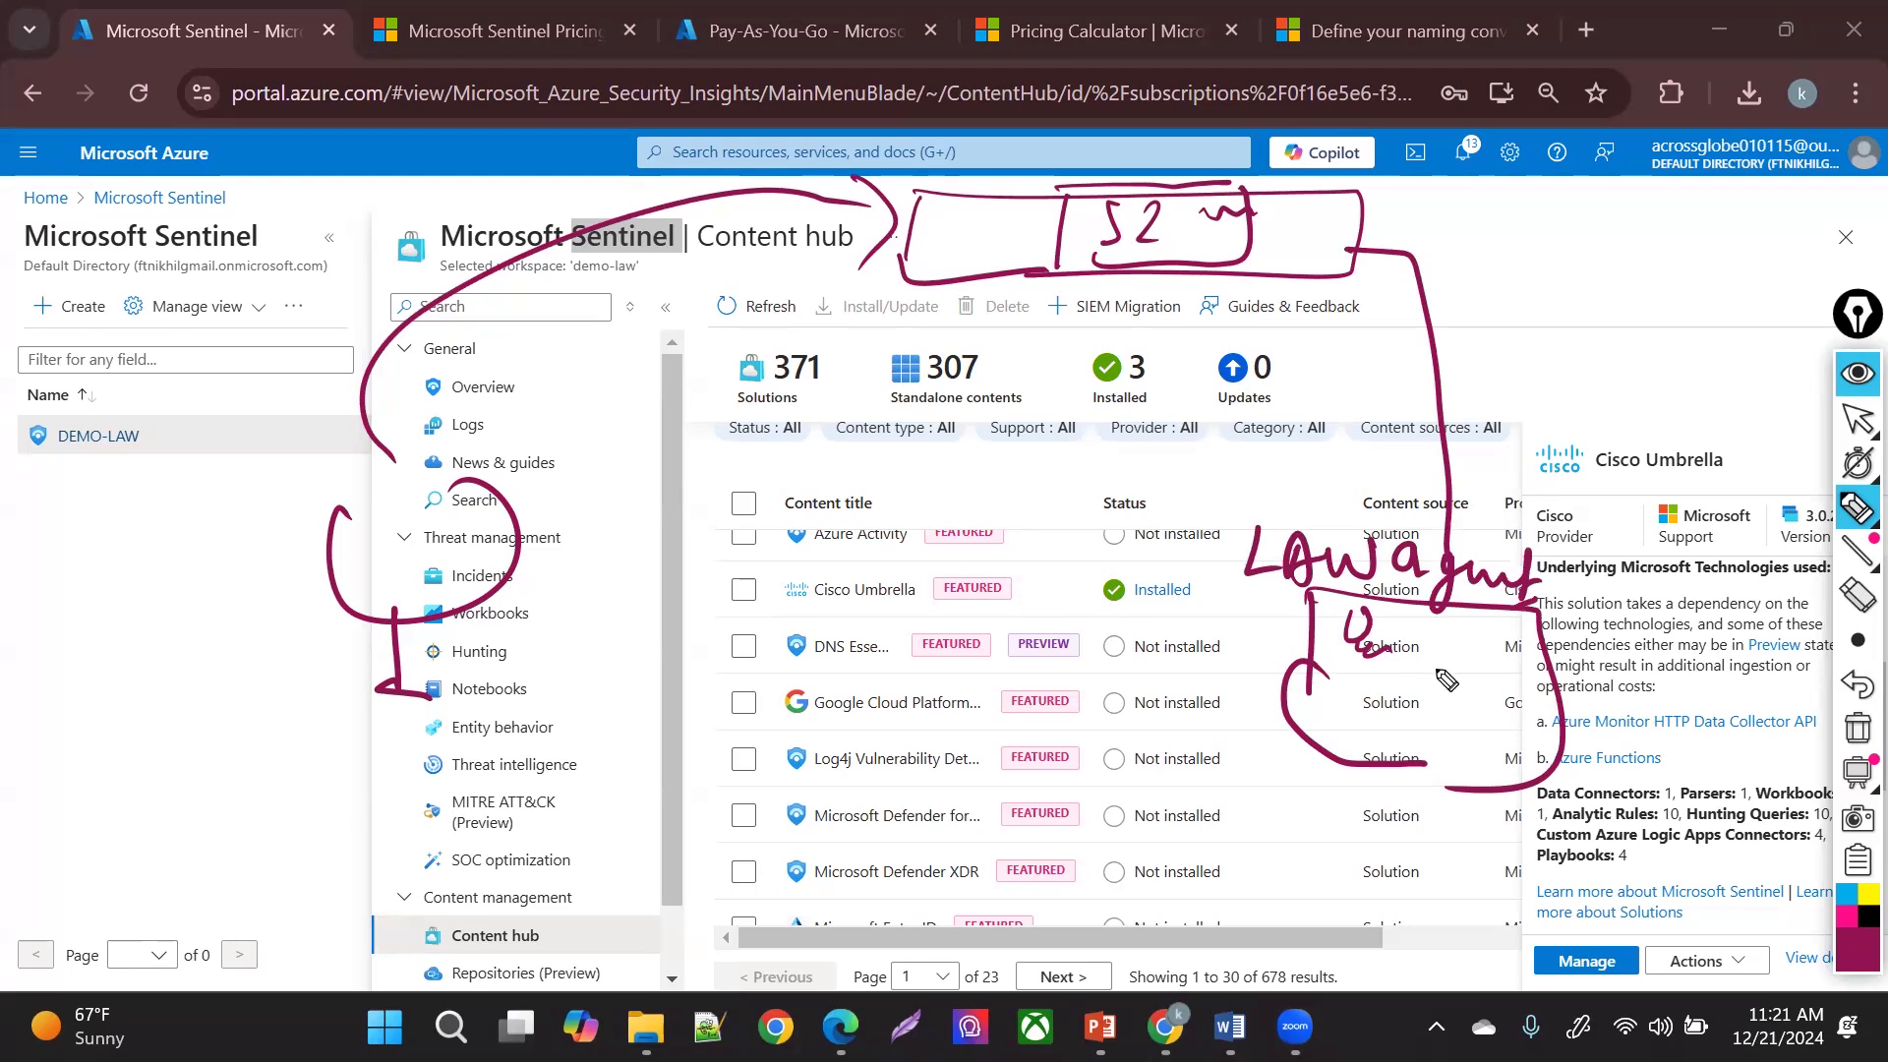
{"action": "left_click", "coordinate": [1857, 418]}
{"action": "left_click", "coordinate": [1857, 727]}
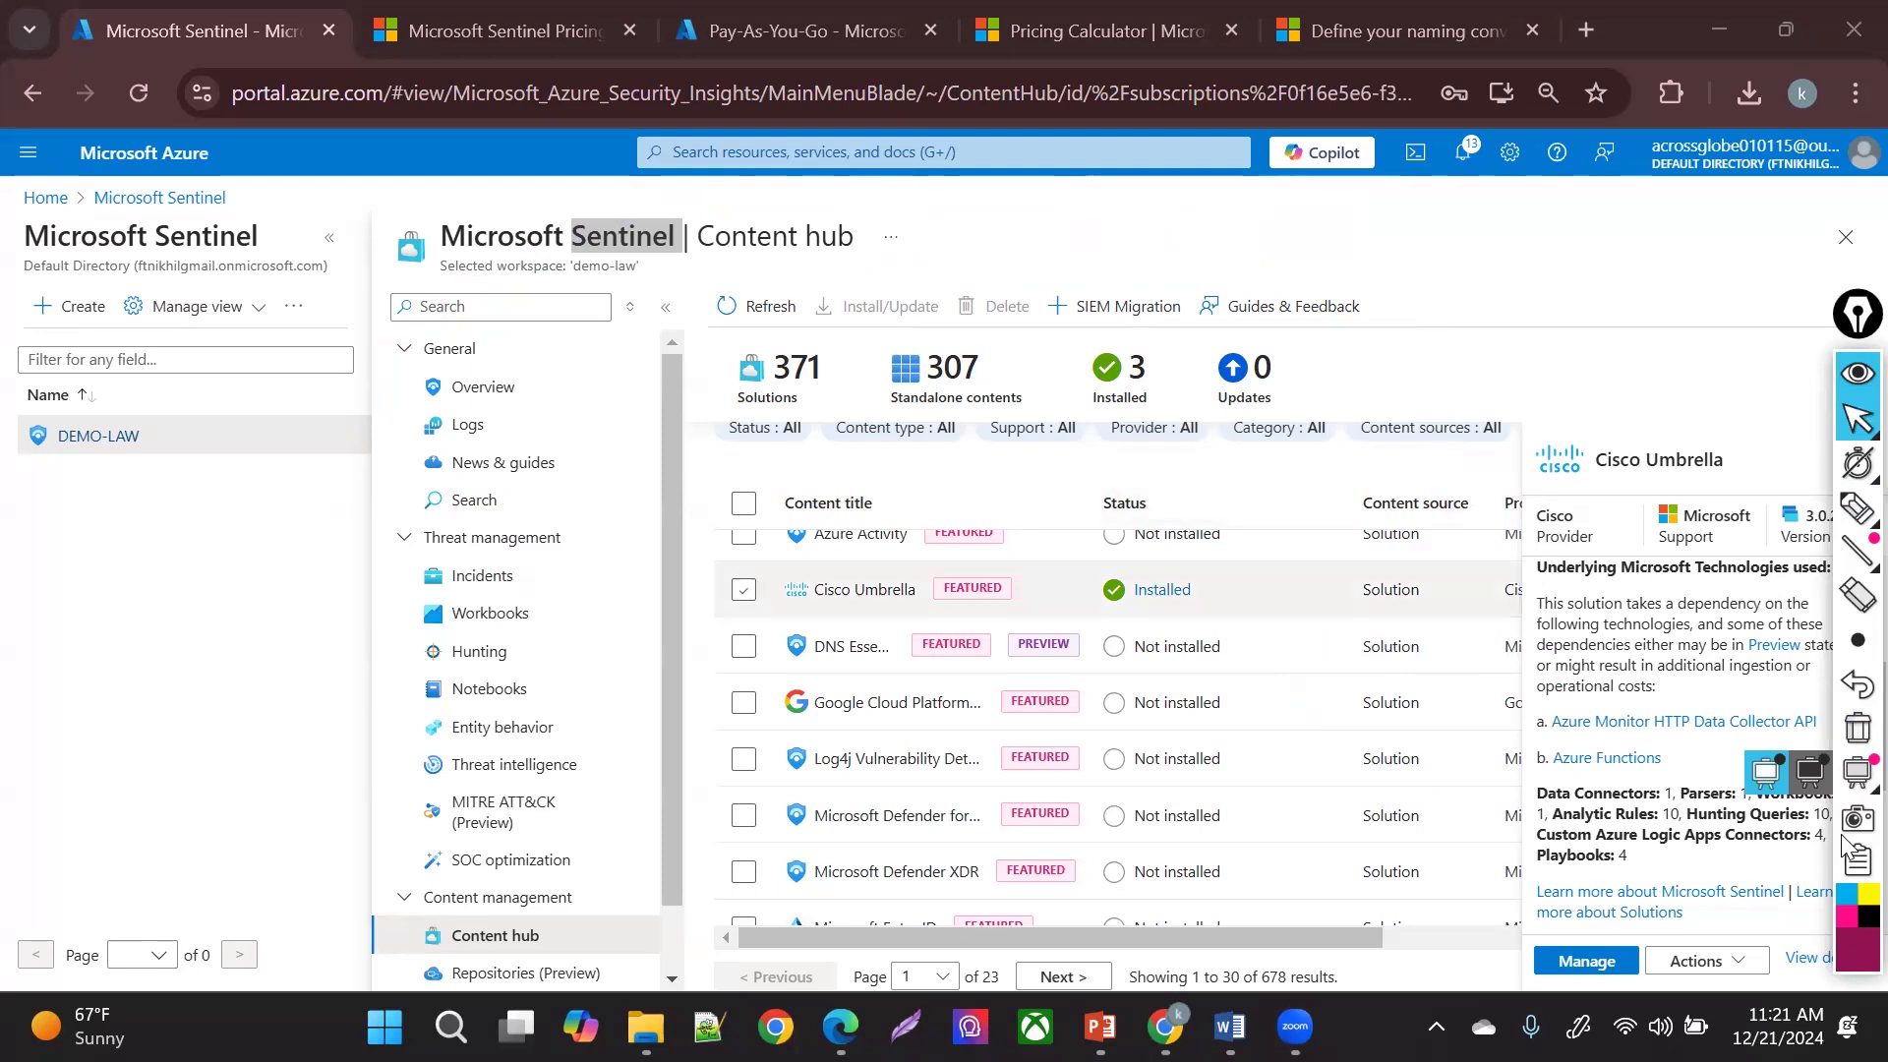
- Filter the content hub list by status to show only Installed solutions
{"action": "left_click", "coordinate": [764, 426]}
{"action": "left_click", "coordinate": [755, 575]}
{"action": "left_click", "coordinate": [754, 575]}
{"action": "left_click", "coordinate": [755, 575]}
{"action": "left_click", "coordinate": [754, 611]}
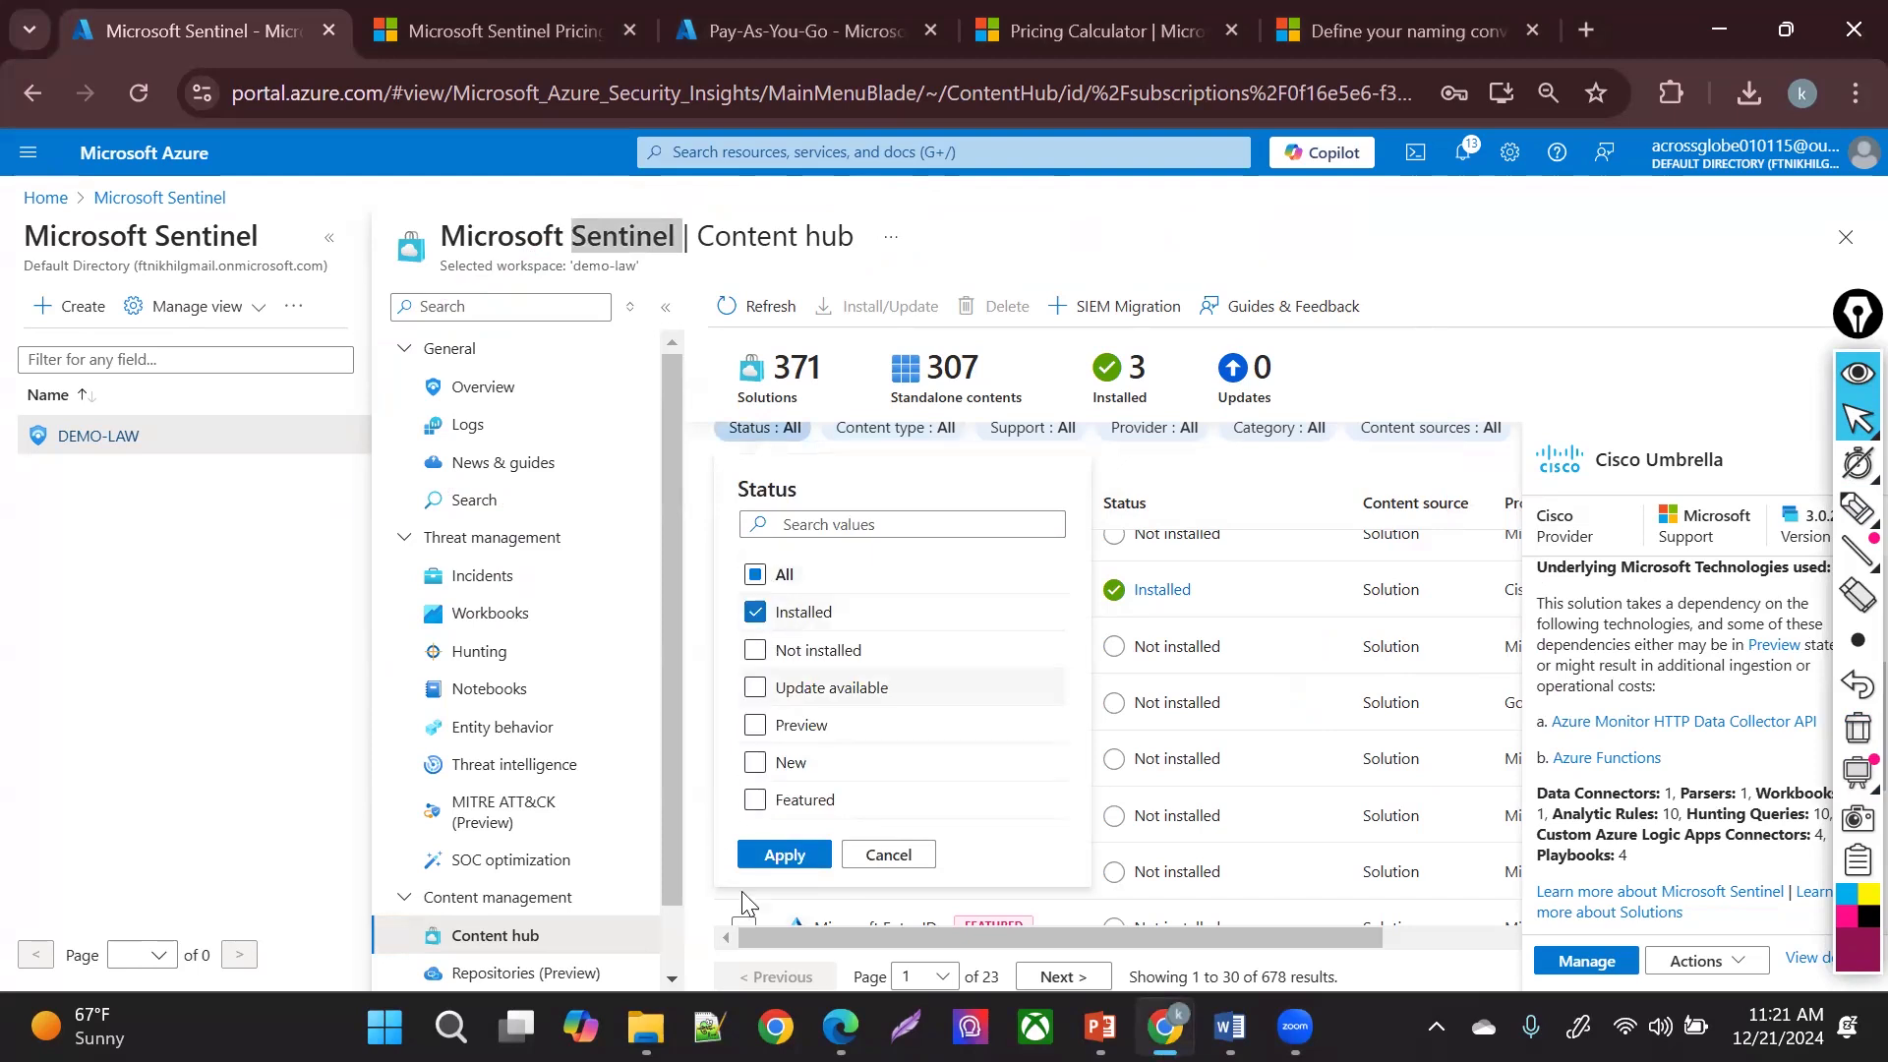
{"action": "left_click", "coordinate": [783, 855]}
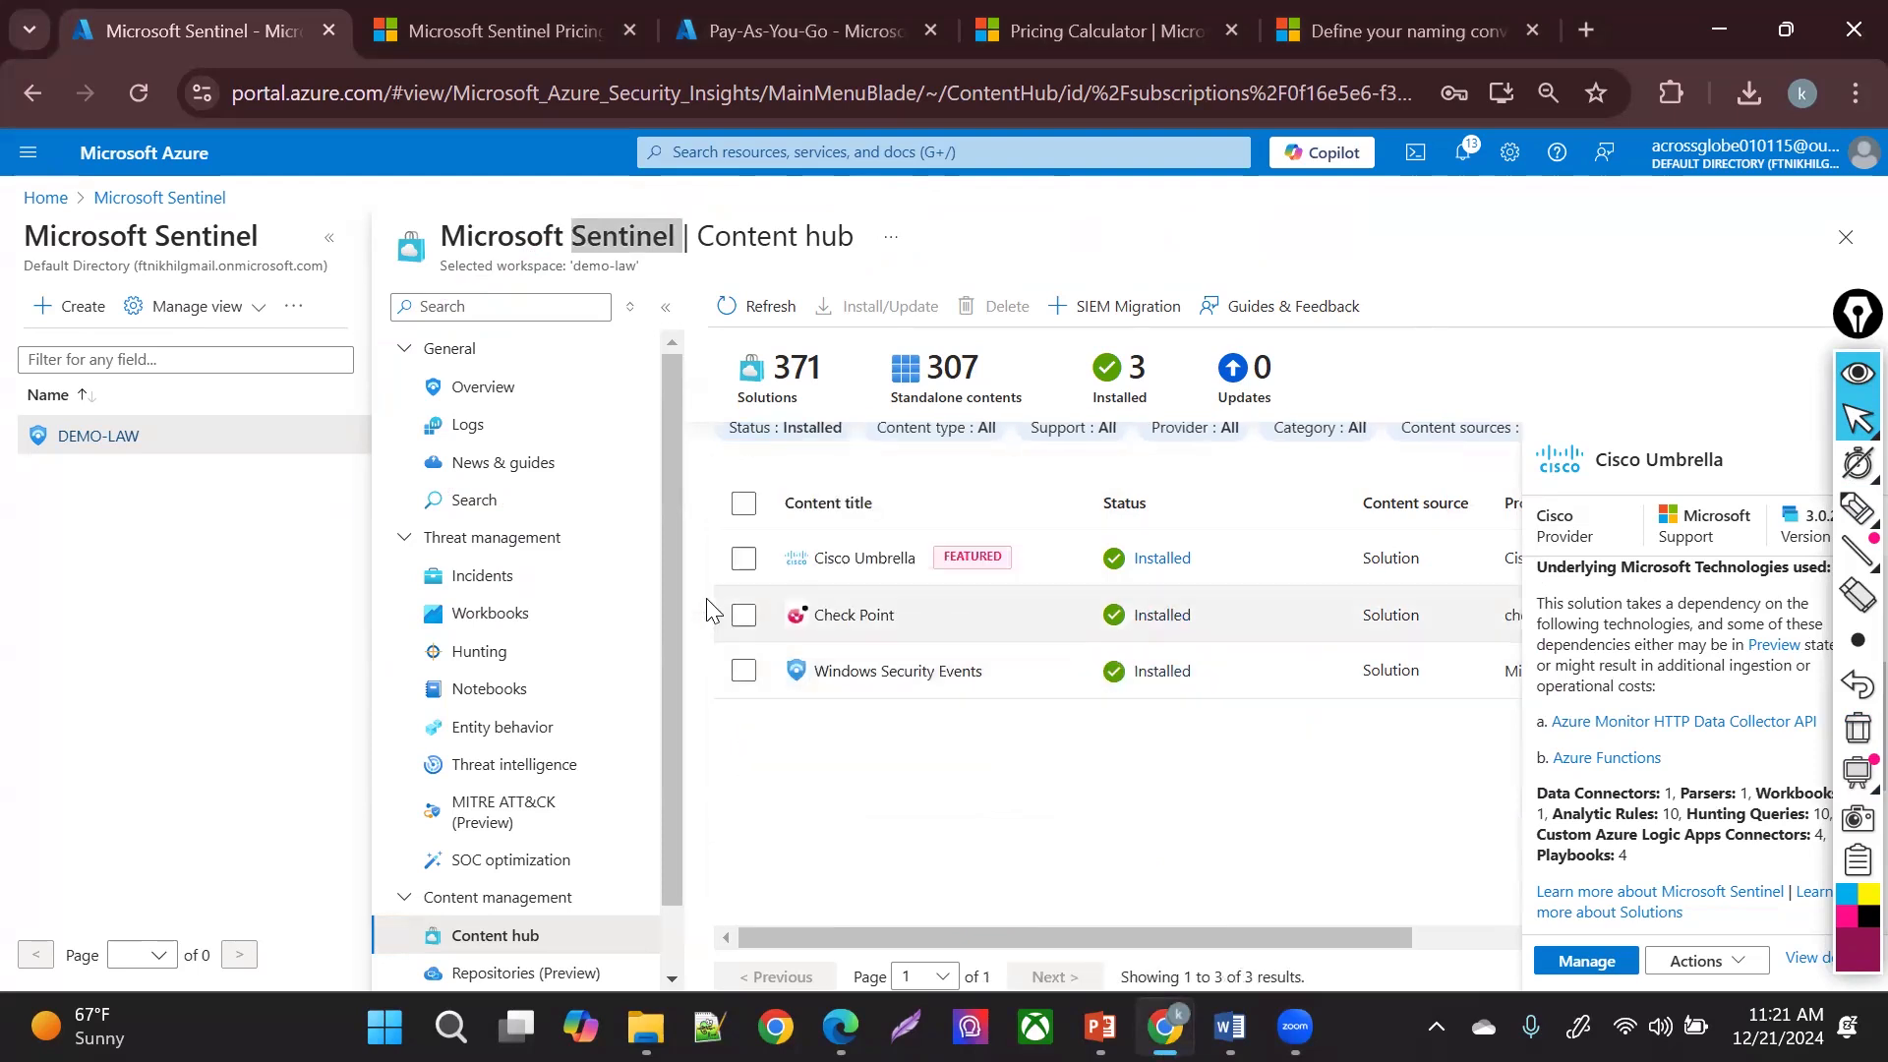
- Open the management page of the Windows Security Events solution and review its list of content items
{"action": "left_click", "coordinate": [793, 688]}
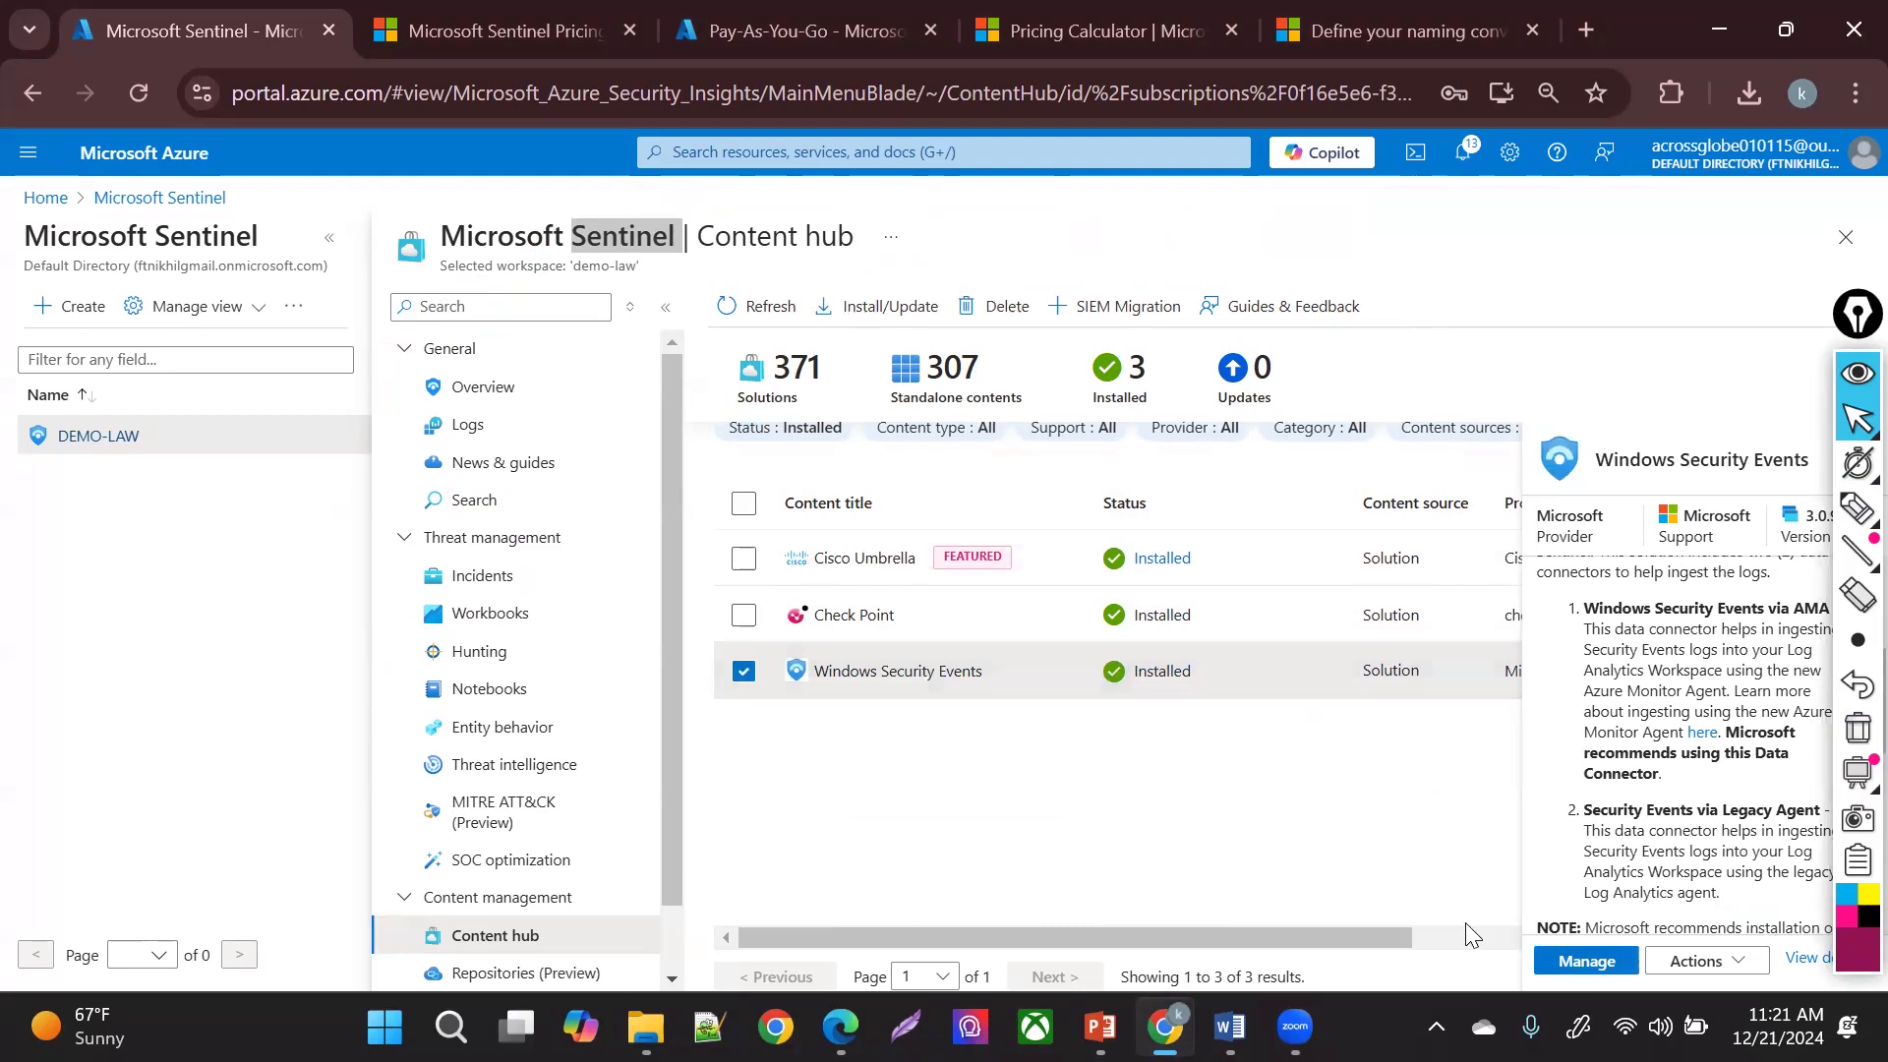
{"action": "left_click", "coordinate": [1586, 961]}
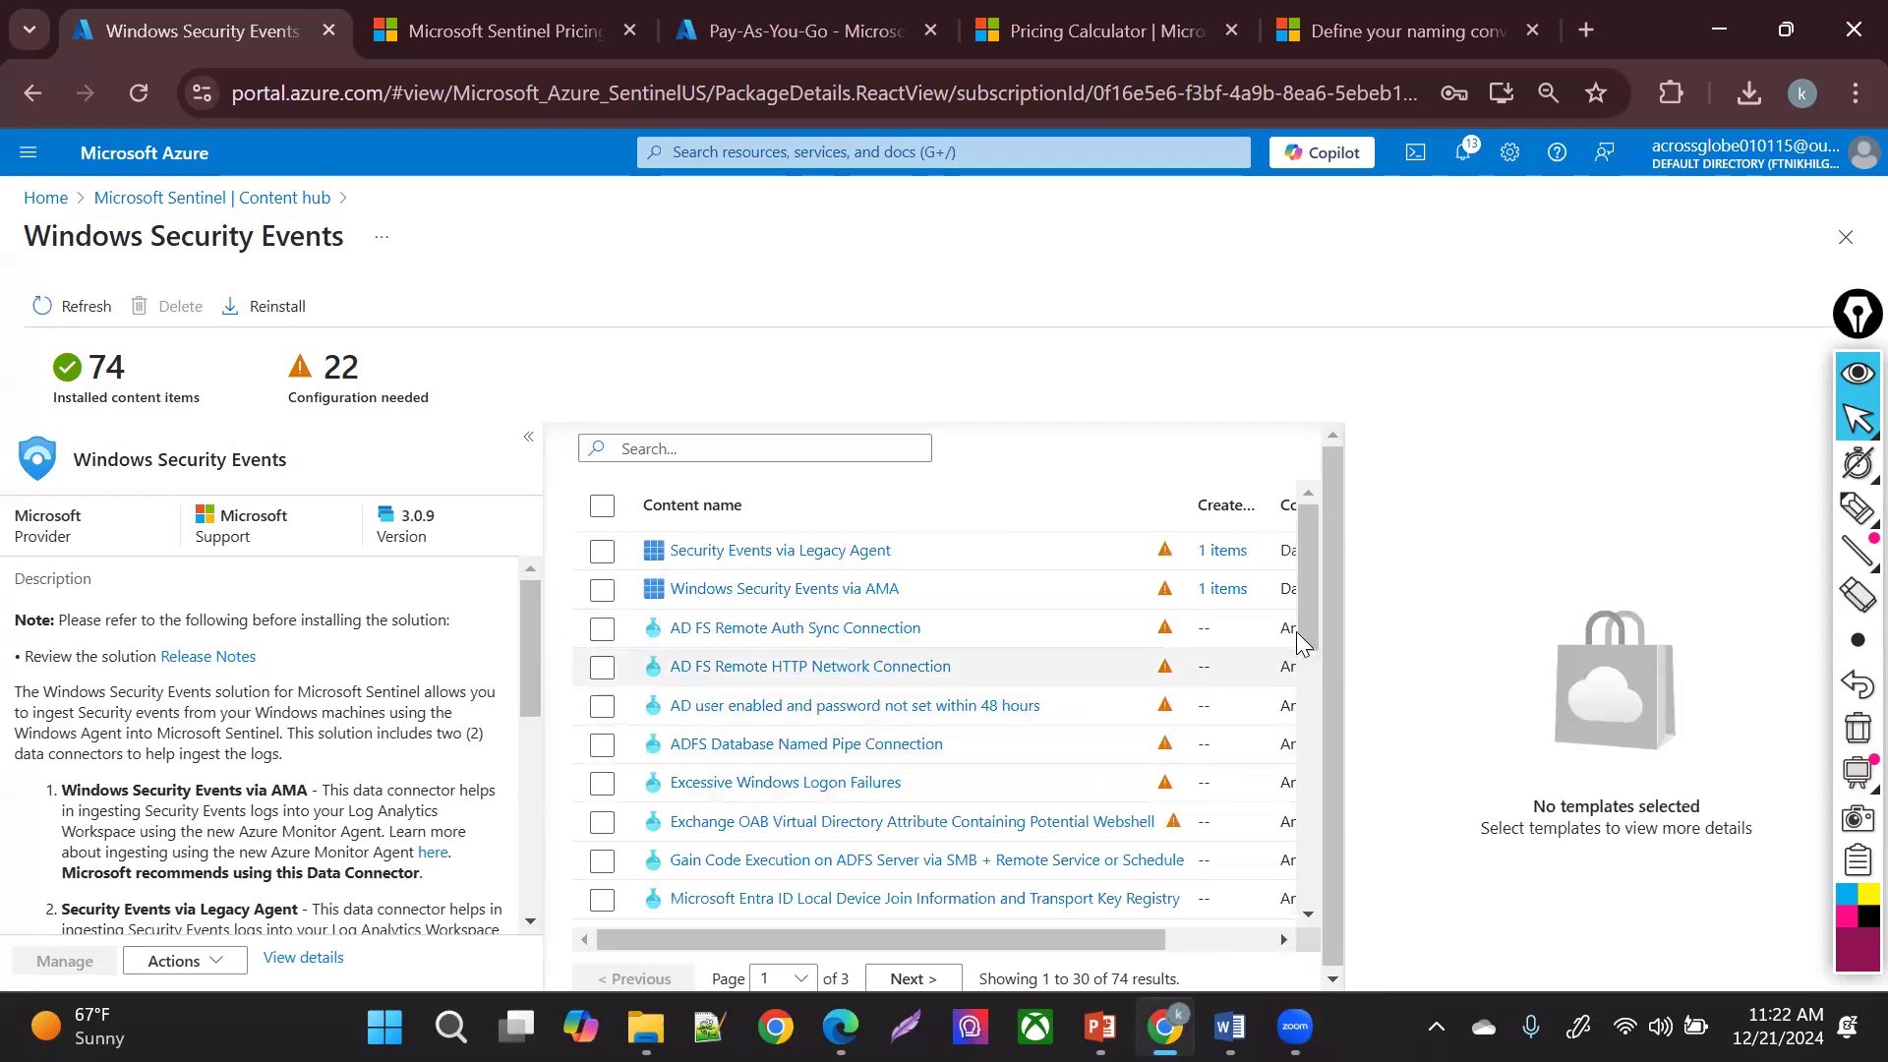
{"action": "scroll", "coordinate": [1308, 634], "scroll_direction": "down", "scroll_amount": 1}
{"action": "scroll", "coordinate": [1023, 711], "scroll_direction": "down", "scroll_amount": 1}
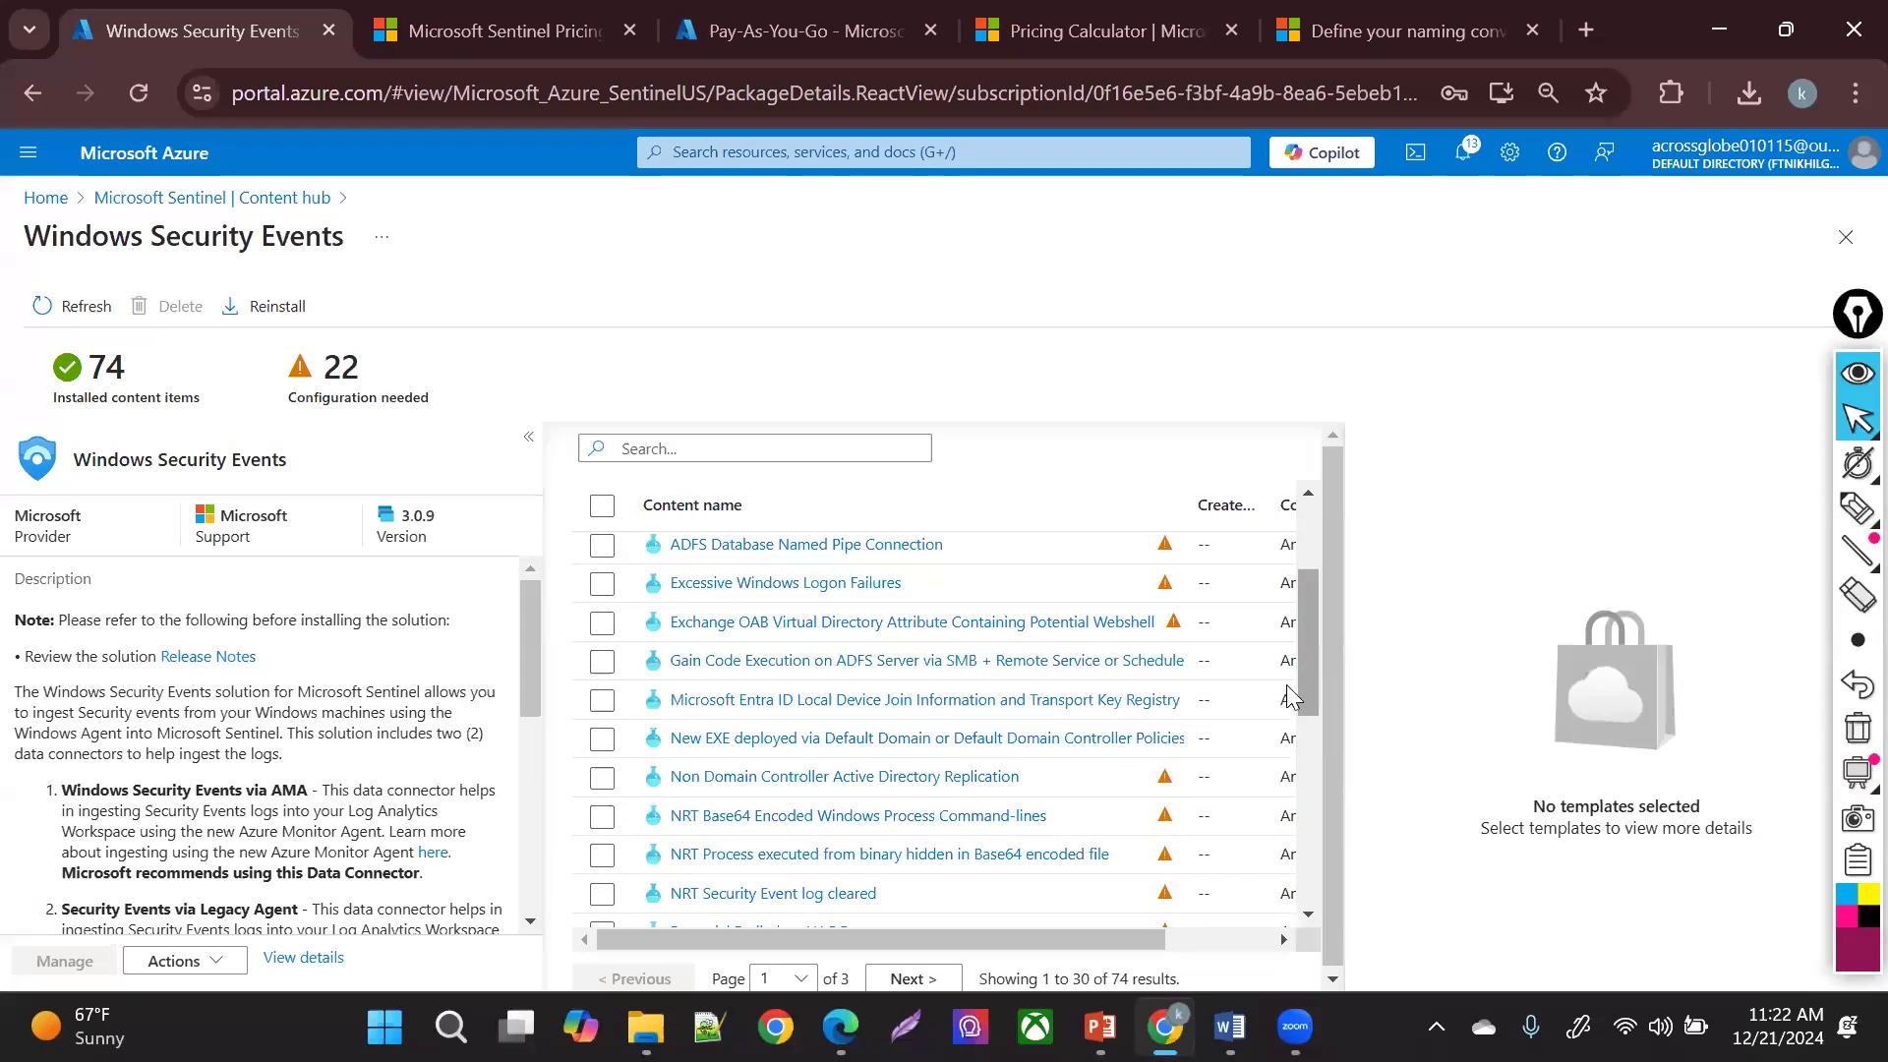
{"action": "scroll", "coordinate": [792, 905], "scroll_direction": "down", "scroll_amount": 1}
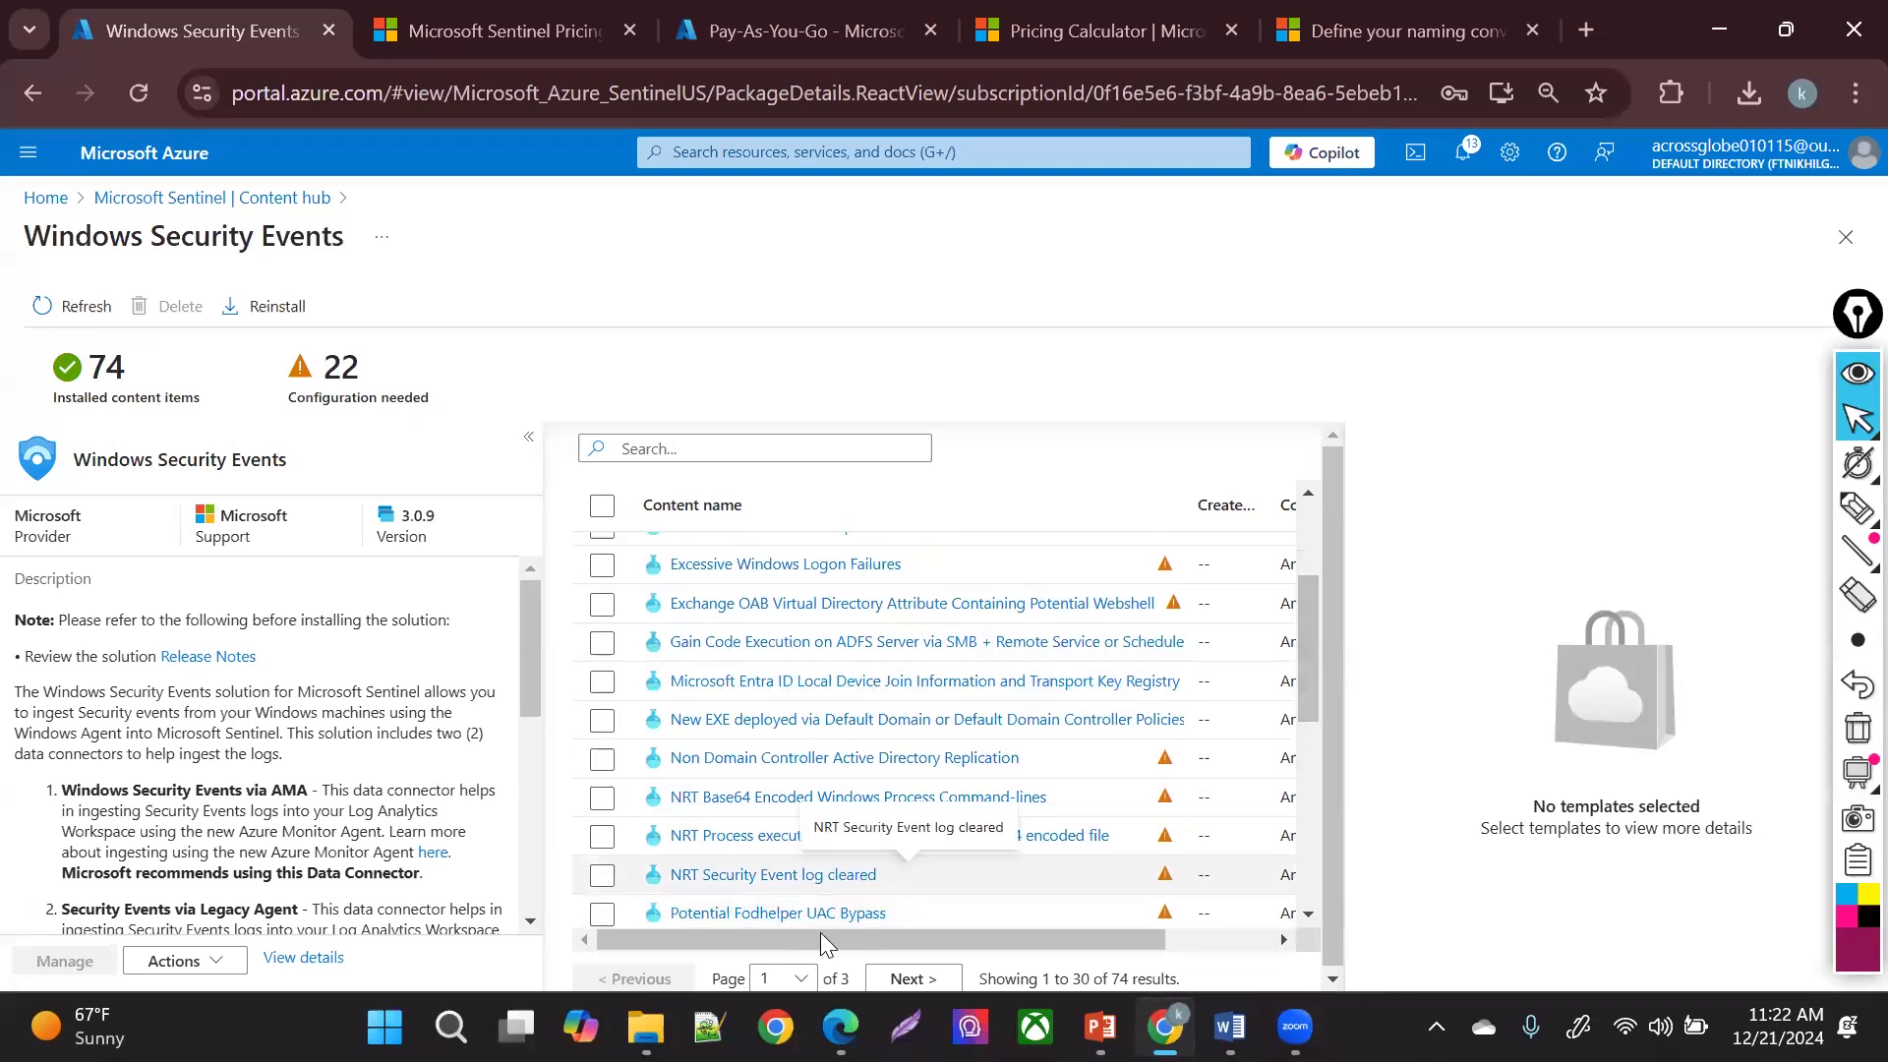
- Open the Excessive Windows Logon Failures rule template, show its details, and expand its Credential Access tactic
{"action": "left_click", "coordinate": [778, 568]}
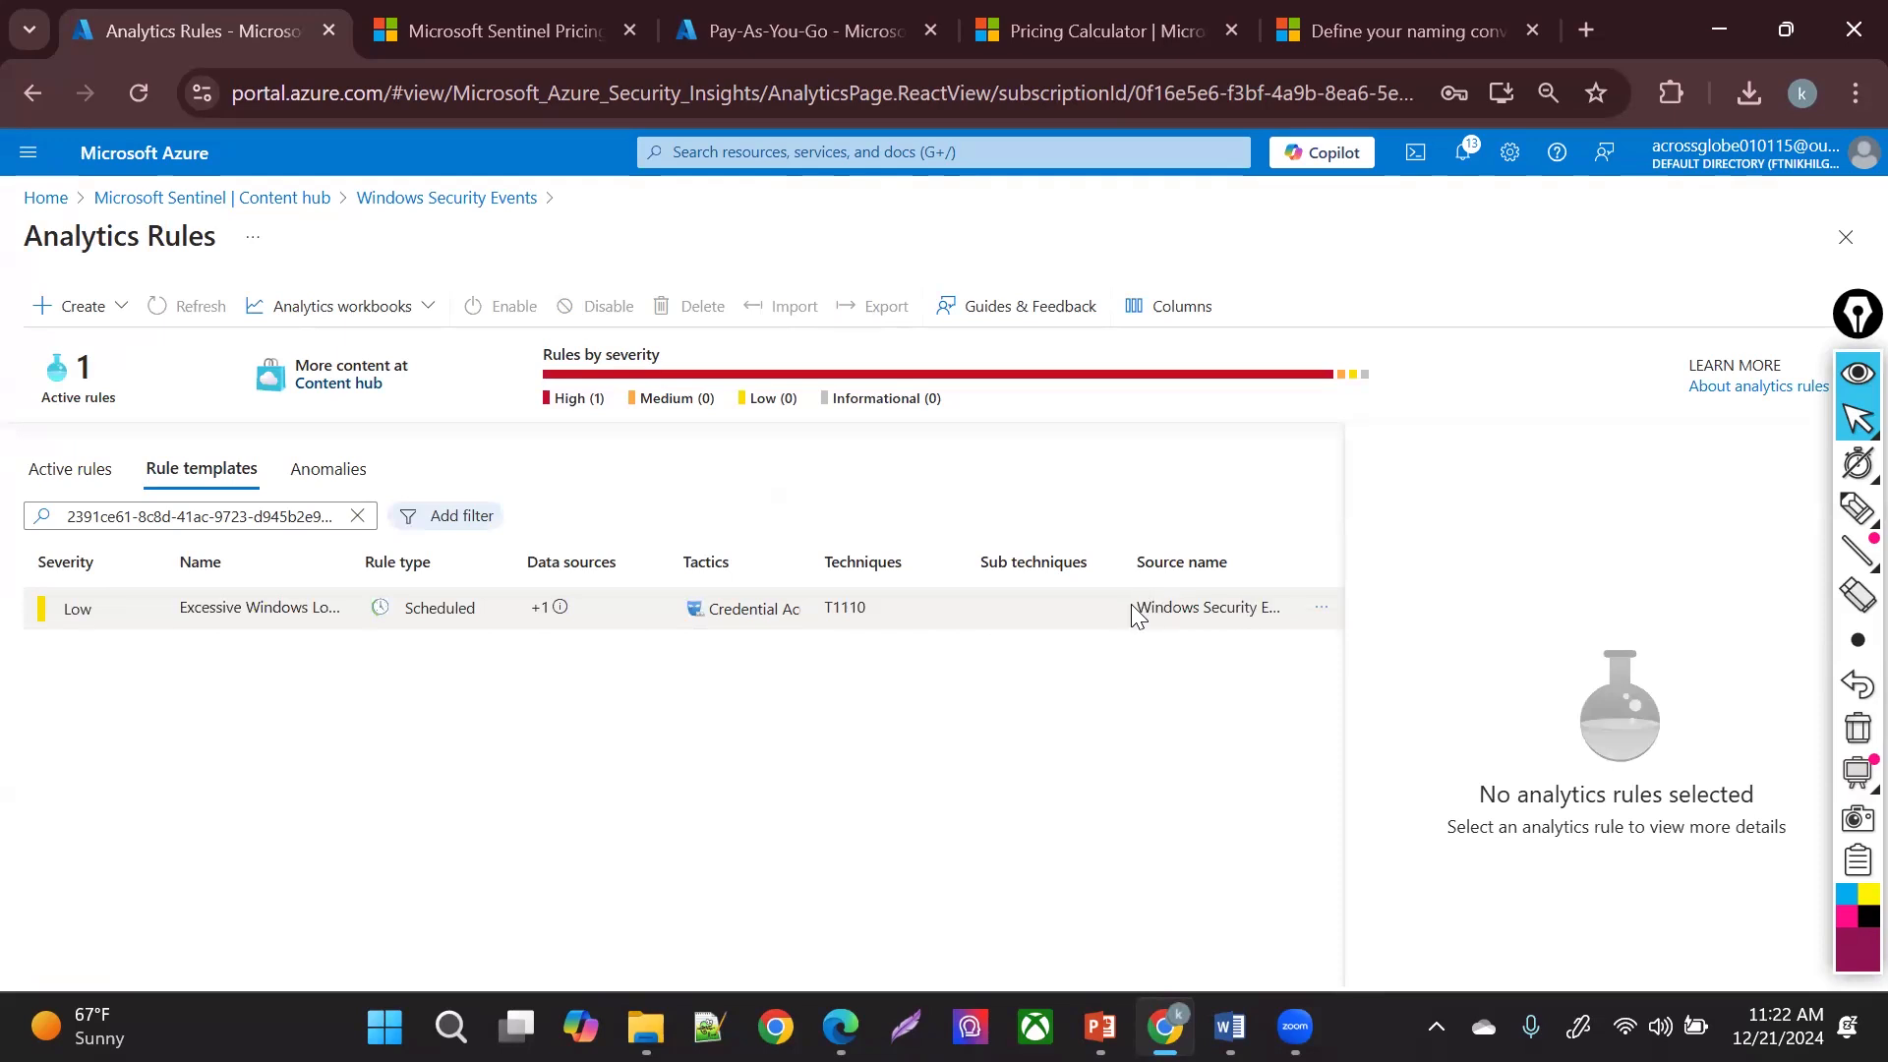
{"action": "left_click", "coordinate": [516, 621]}
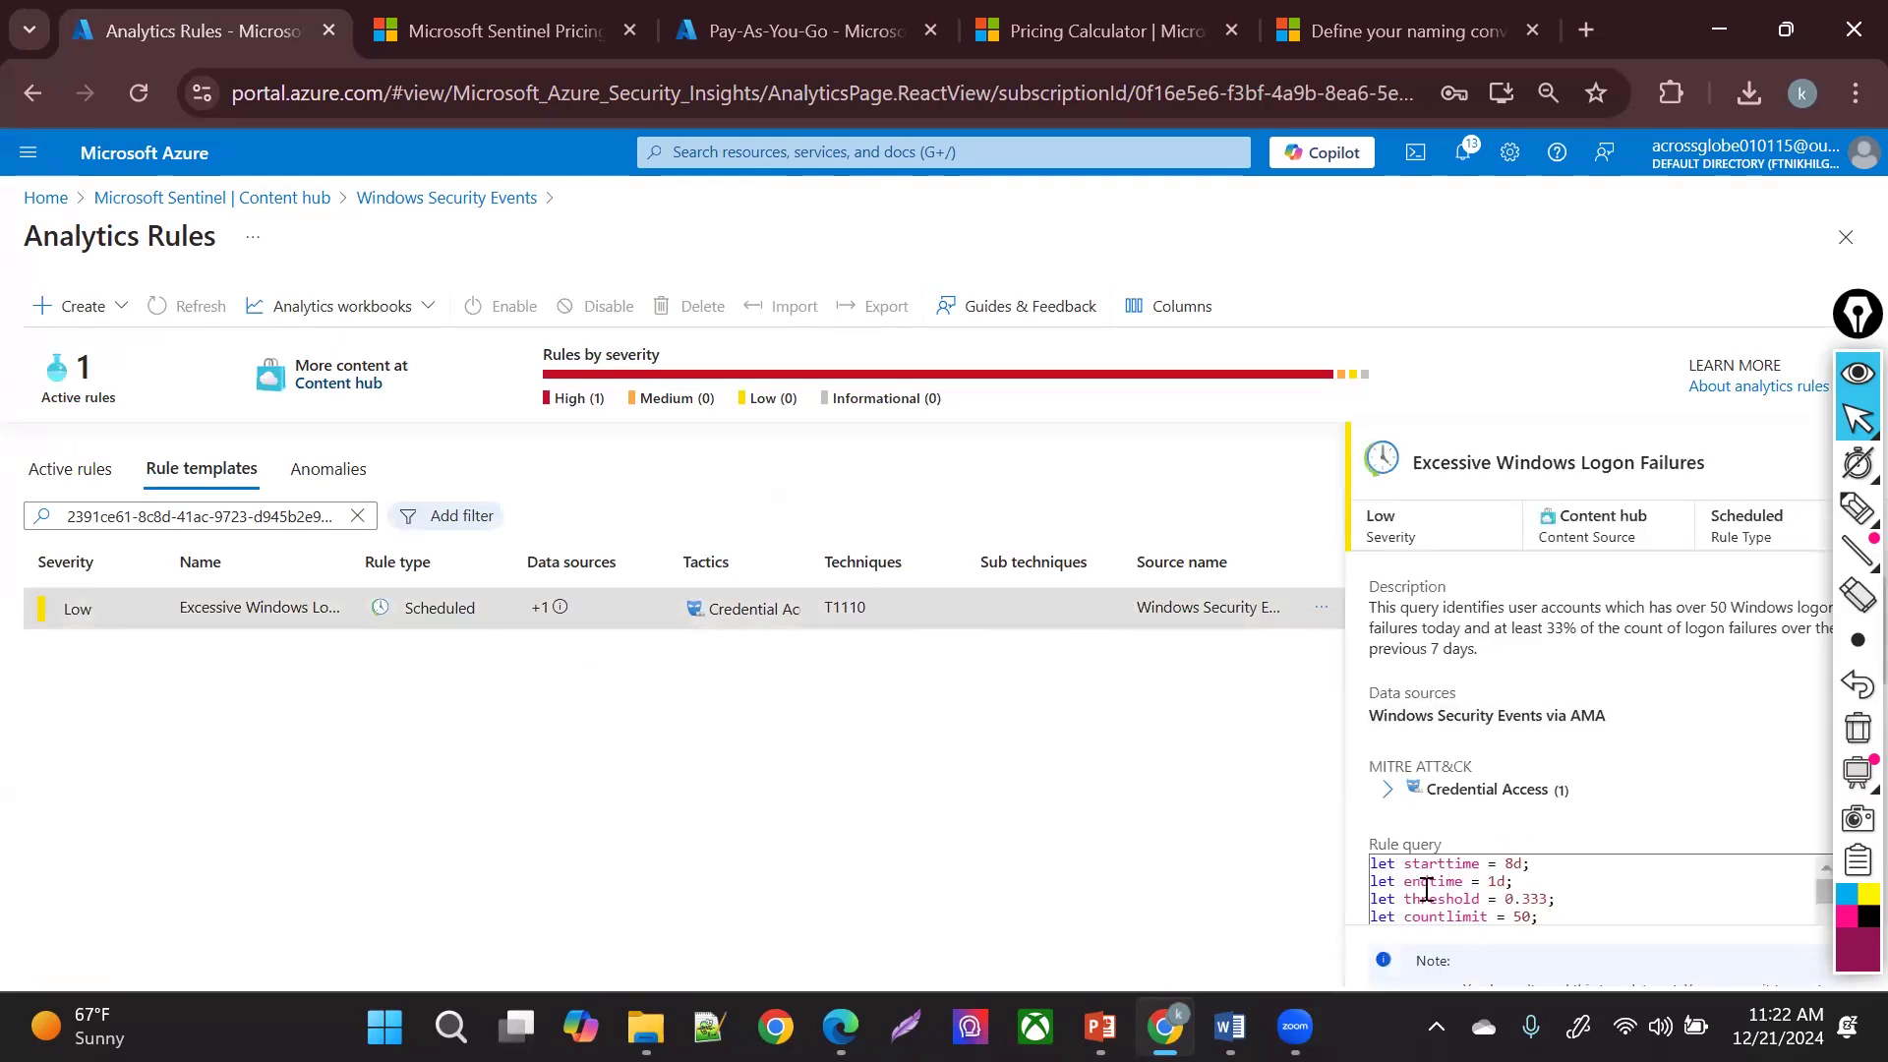
{"action": "left_click", "coordinate": [1390, 789]}
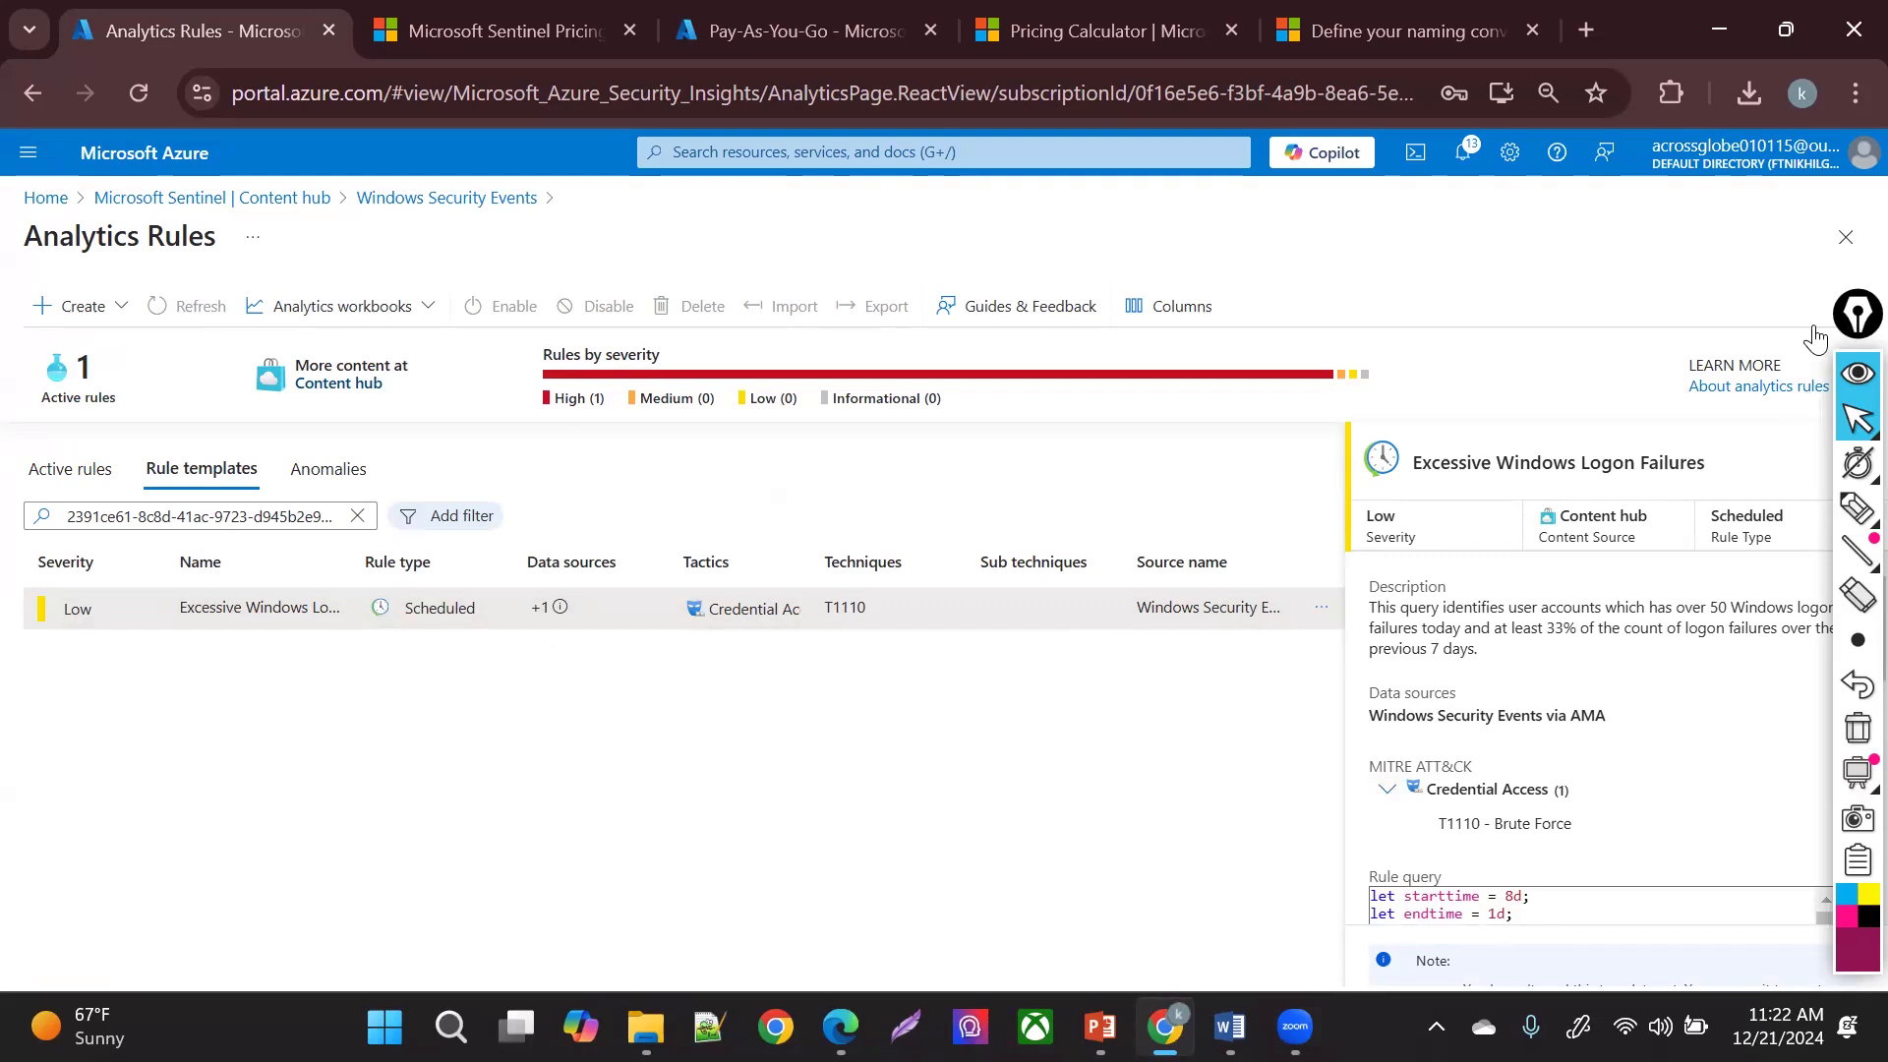
- Examine the Excessive Windows Logon Failures rule's query, frequency, period, threshold and incident settings, keeping the annotation toolbar clear of the details
{"action": "left_click_drag", "start_coordinate": [1814, 338], "coordinate": [1303, 317]}
{"action": "left_click_drag", "start_coordinate": [1875, 637], "coordinate": [1845, 679]}
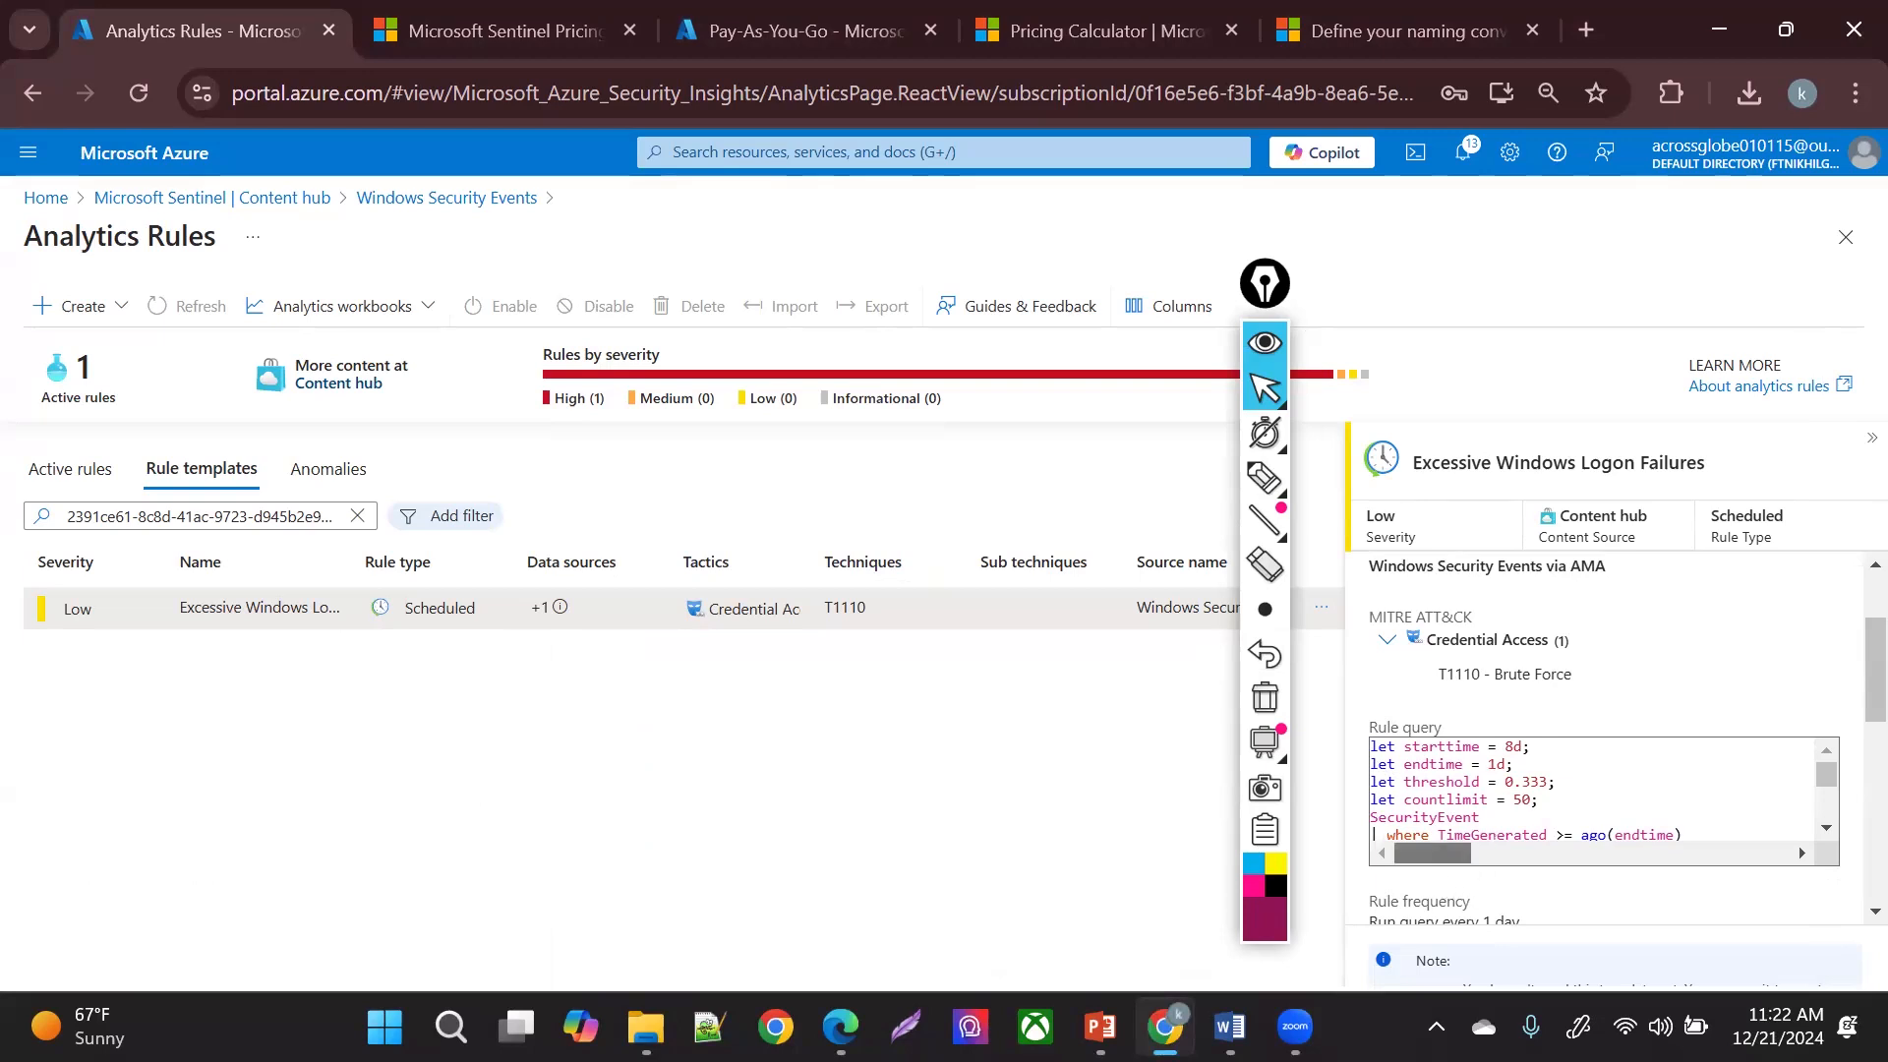
{"action": "scroll", "coordinate": [1435, 870], "scroll_direction": "right", "scroll_amount": 2}
{"action": "scroll", "coordinate": [1406, 850], "scroll_direction": "left", "scroll_amount": 2}
{"action": "scroll", "coordinate": [1592, 786], "scroll_direction": "down", "scroll_amount": 5}
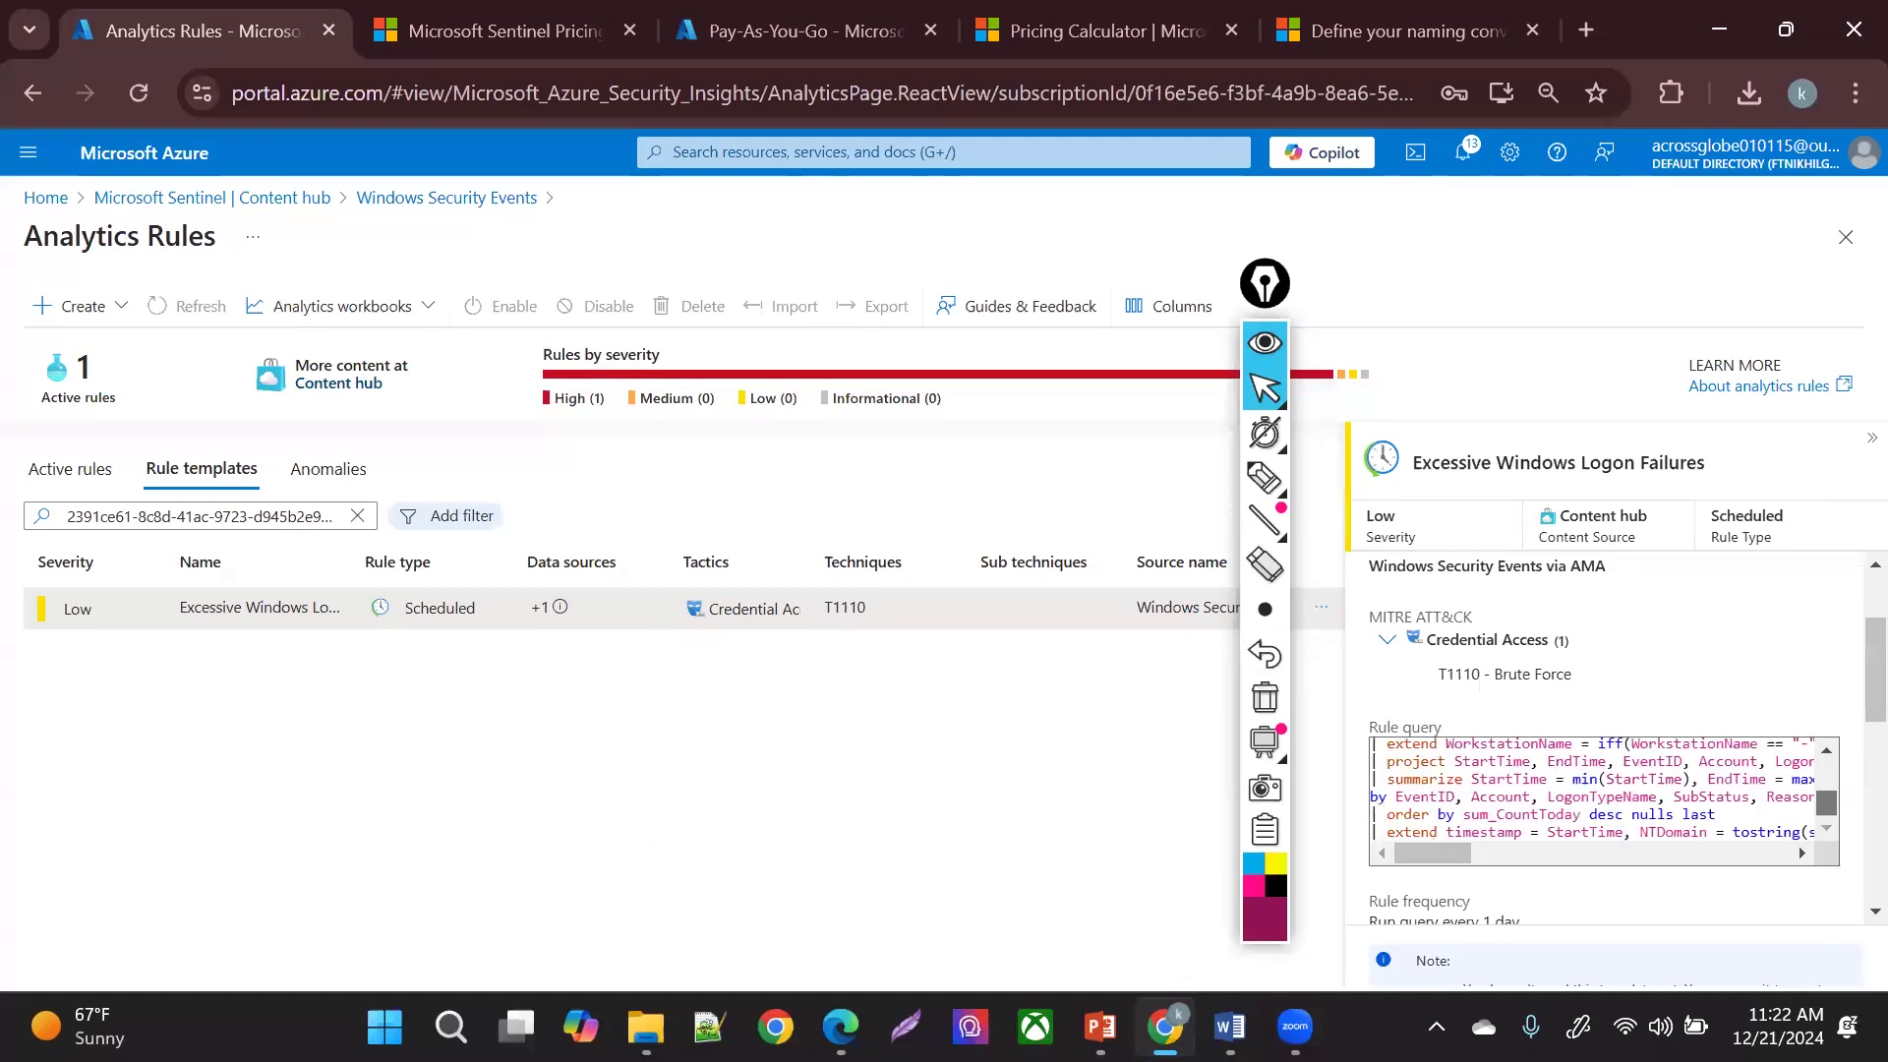
{"action": "scroll", "coordinate": [1826, 805], "scroll_direction": "up", "scroll_amount": 5}
{"action": "scroll", "coordinate": [1826, 805], "scroll_direction": "down", "scroll_amount": 5}
{"action": "scroll", "coordinate": [1847, 668], "scroll_direction": "down", "scroll_amount": 3}
{"action": "scroll", "coordinate": [1671, 659], "scroll_direction": "up", "scroll_amount": 2}
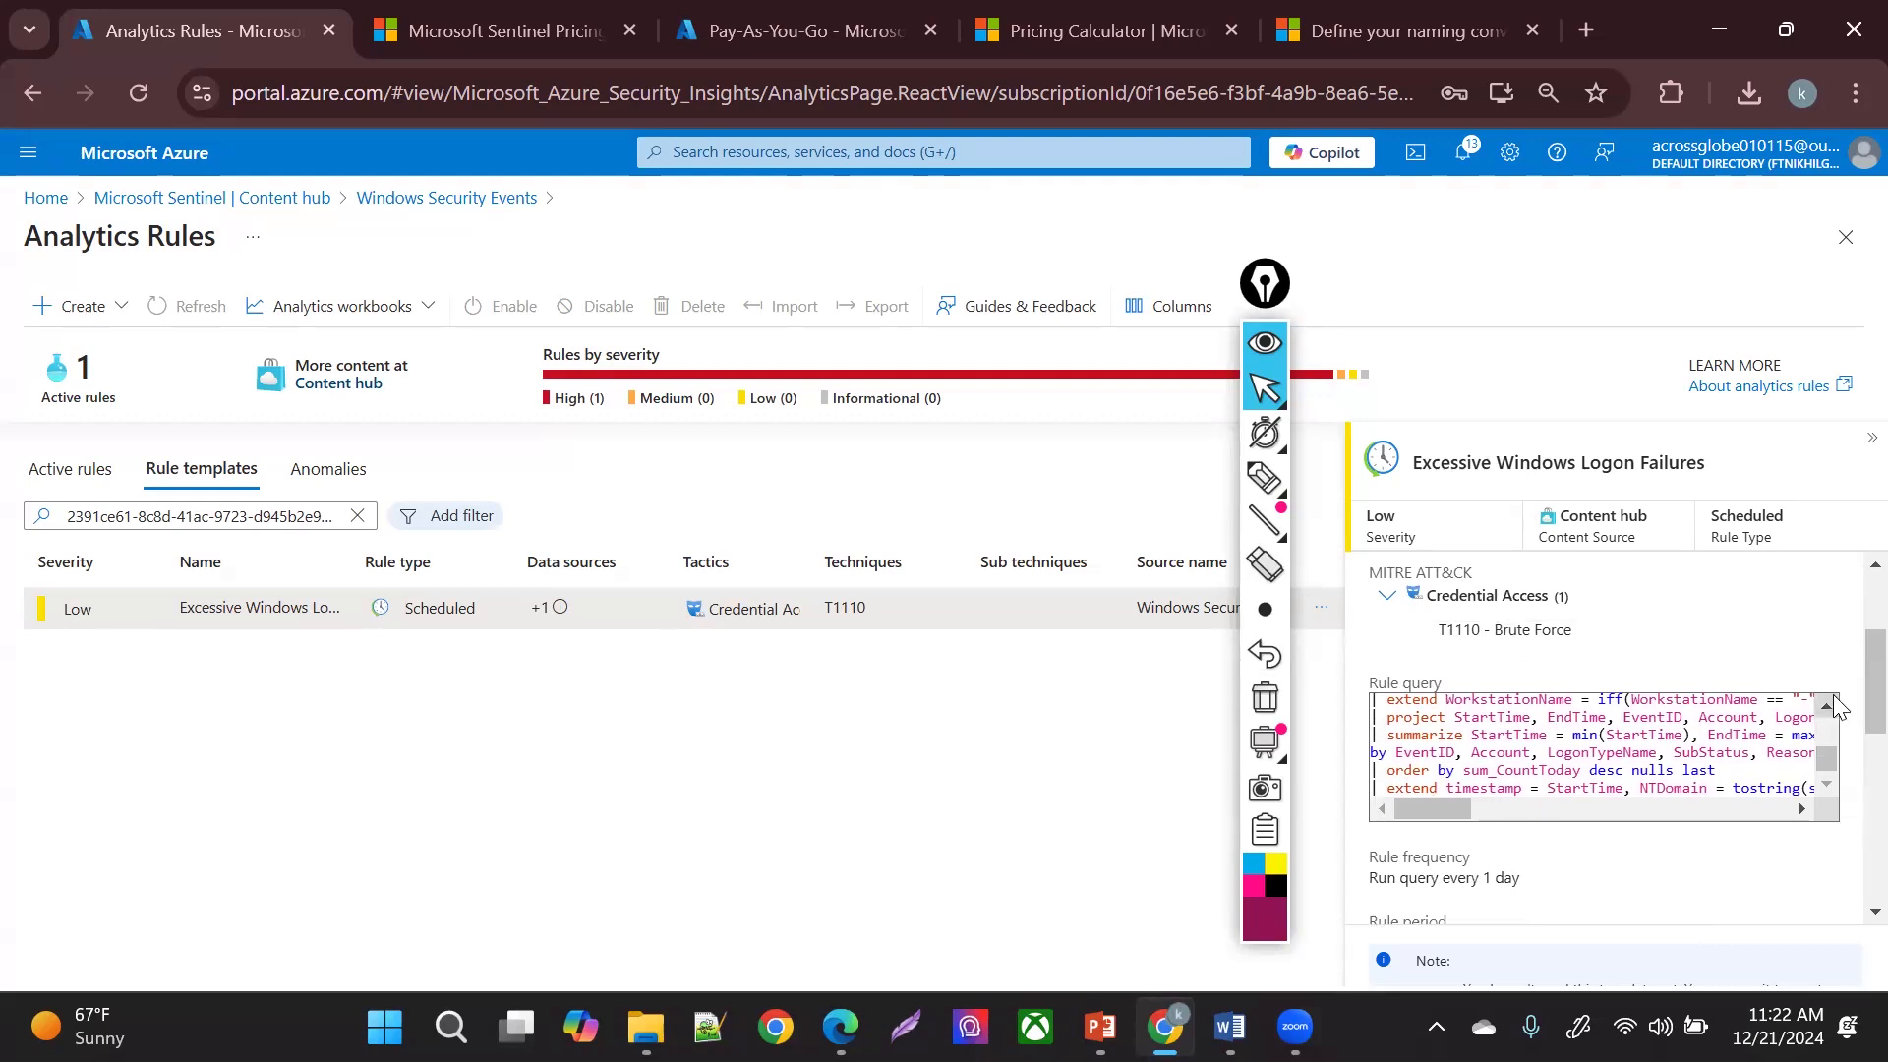
{"action": "scroll", "coordinate": [1875, 689], "scroll_direction": "down", "scroll_amount": 2}
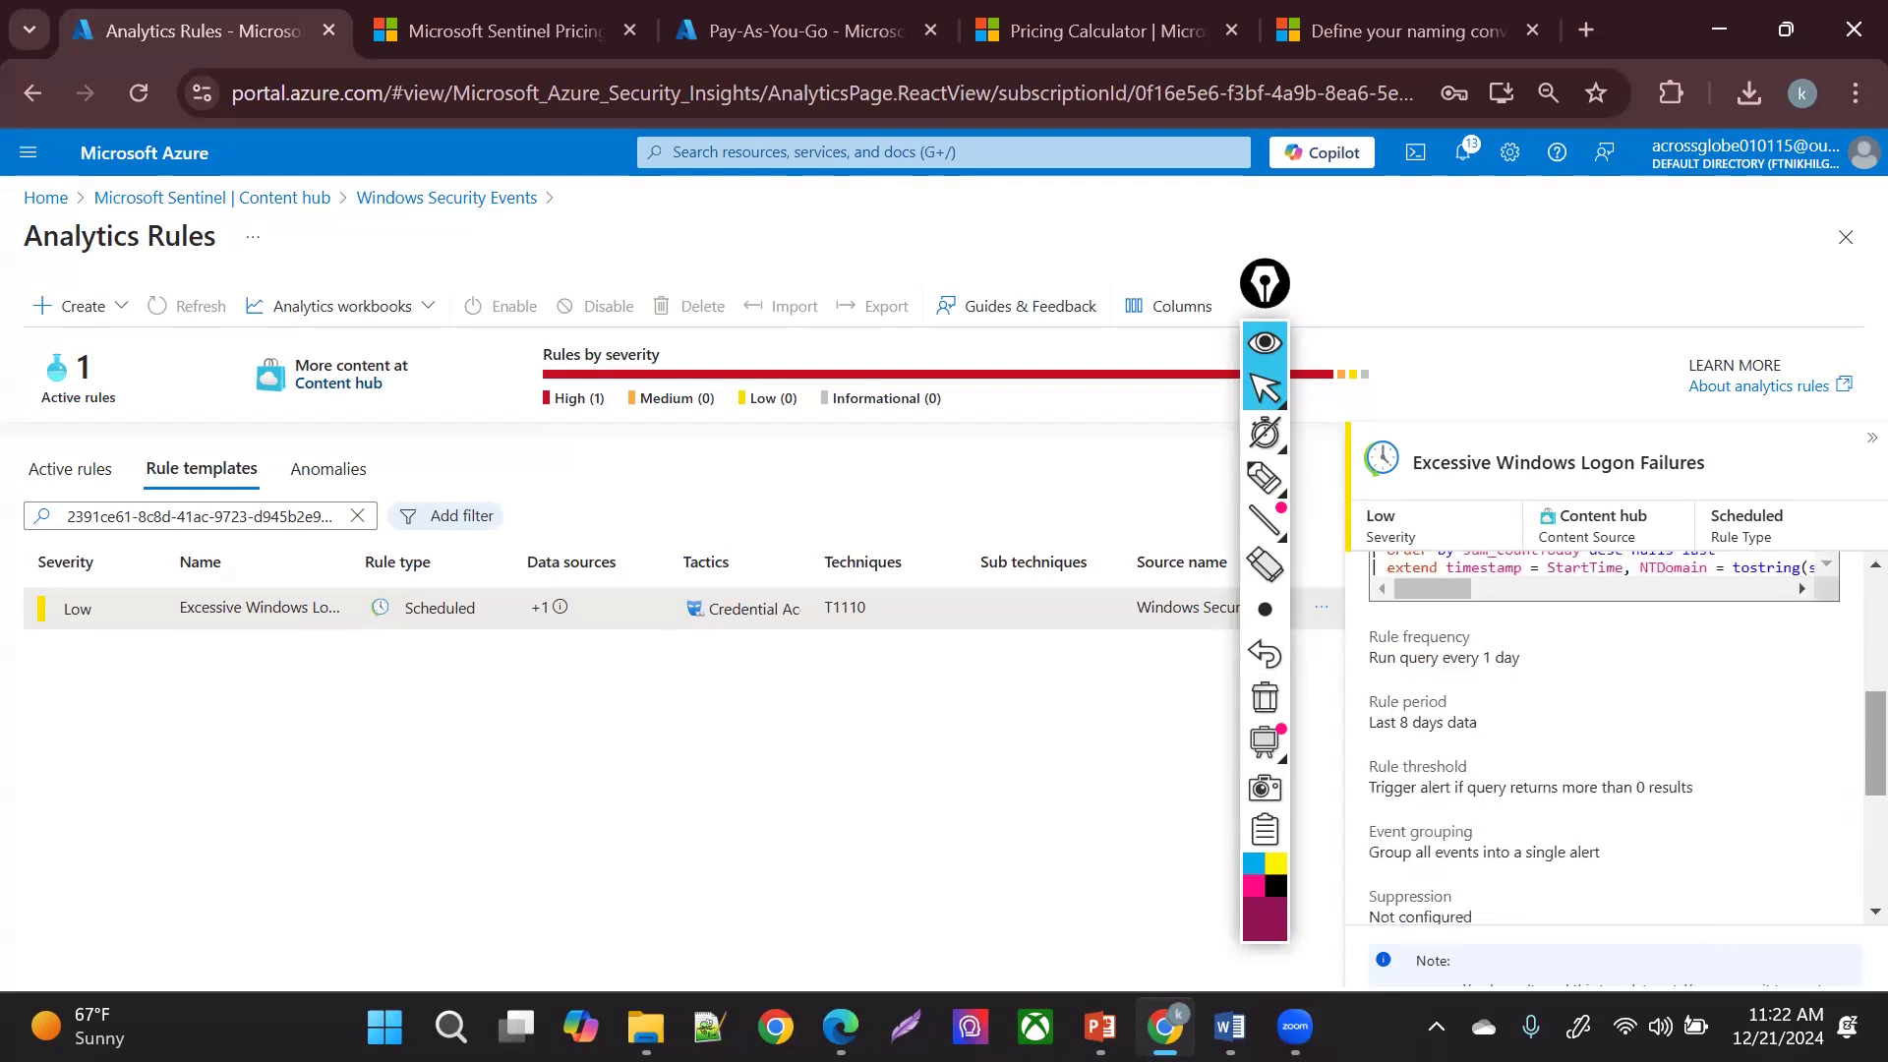
{"action": "scroll", "coordinate": [1786, 800], "scroll_direction": "down", "scroll_amount": 3}
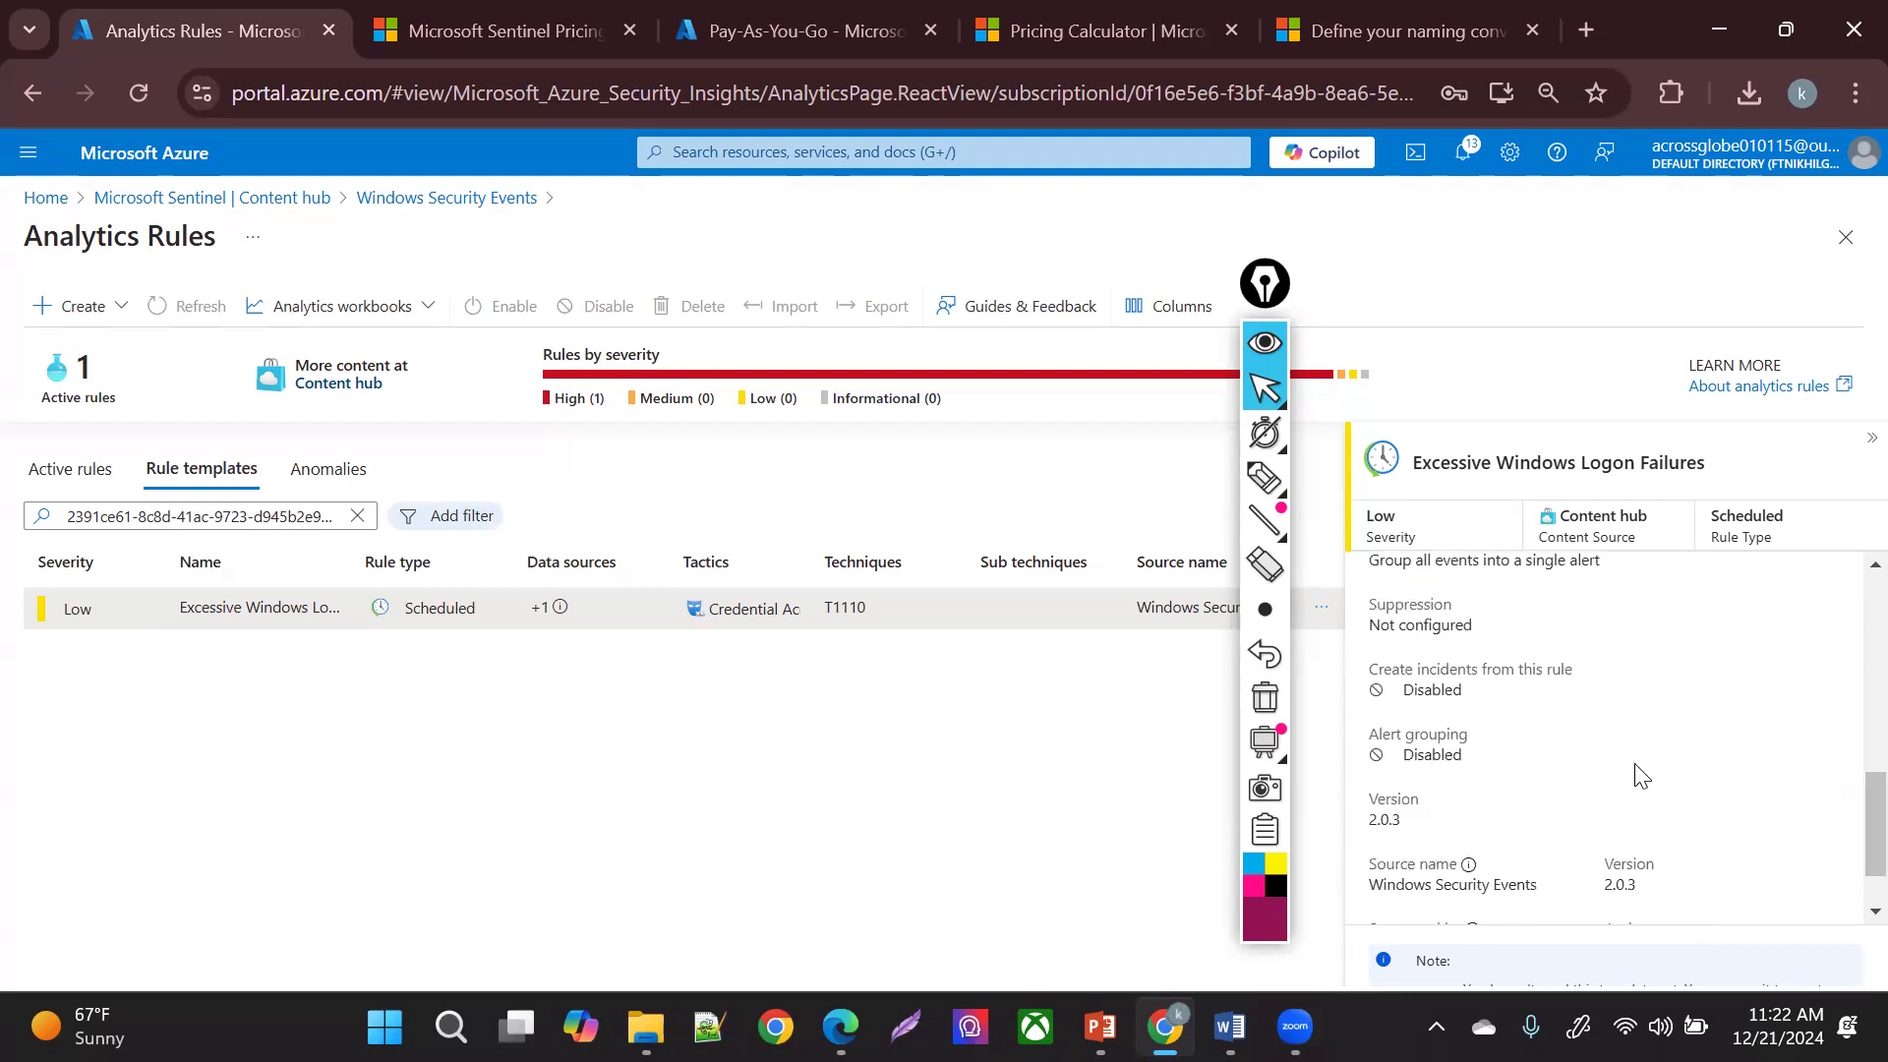
- Check the end of the Excessive Windows Logon Failures template details and return to the Sentinel content hub
{"action": "scroll", "coordinate": [1842, 836], "scroll_direction": "up", "scroll_amount": 1}
{"action": "scroll", "coordinate": [1844, 889], "scroll_direction": "down", "scroll_amount": 2}
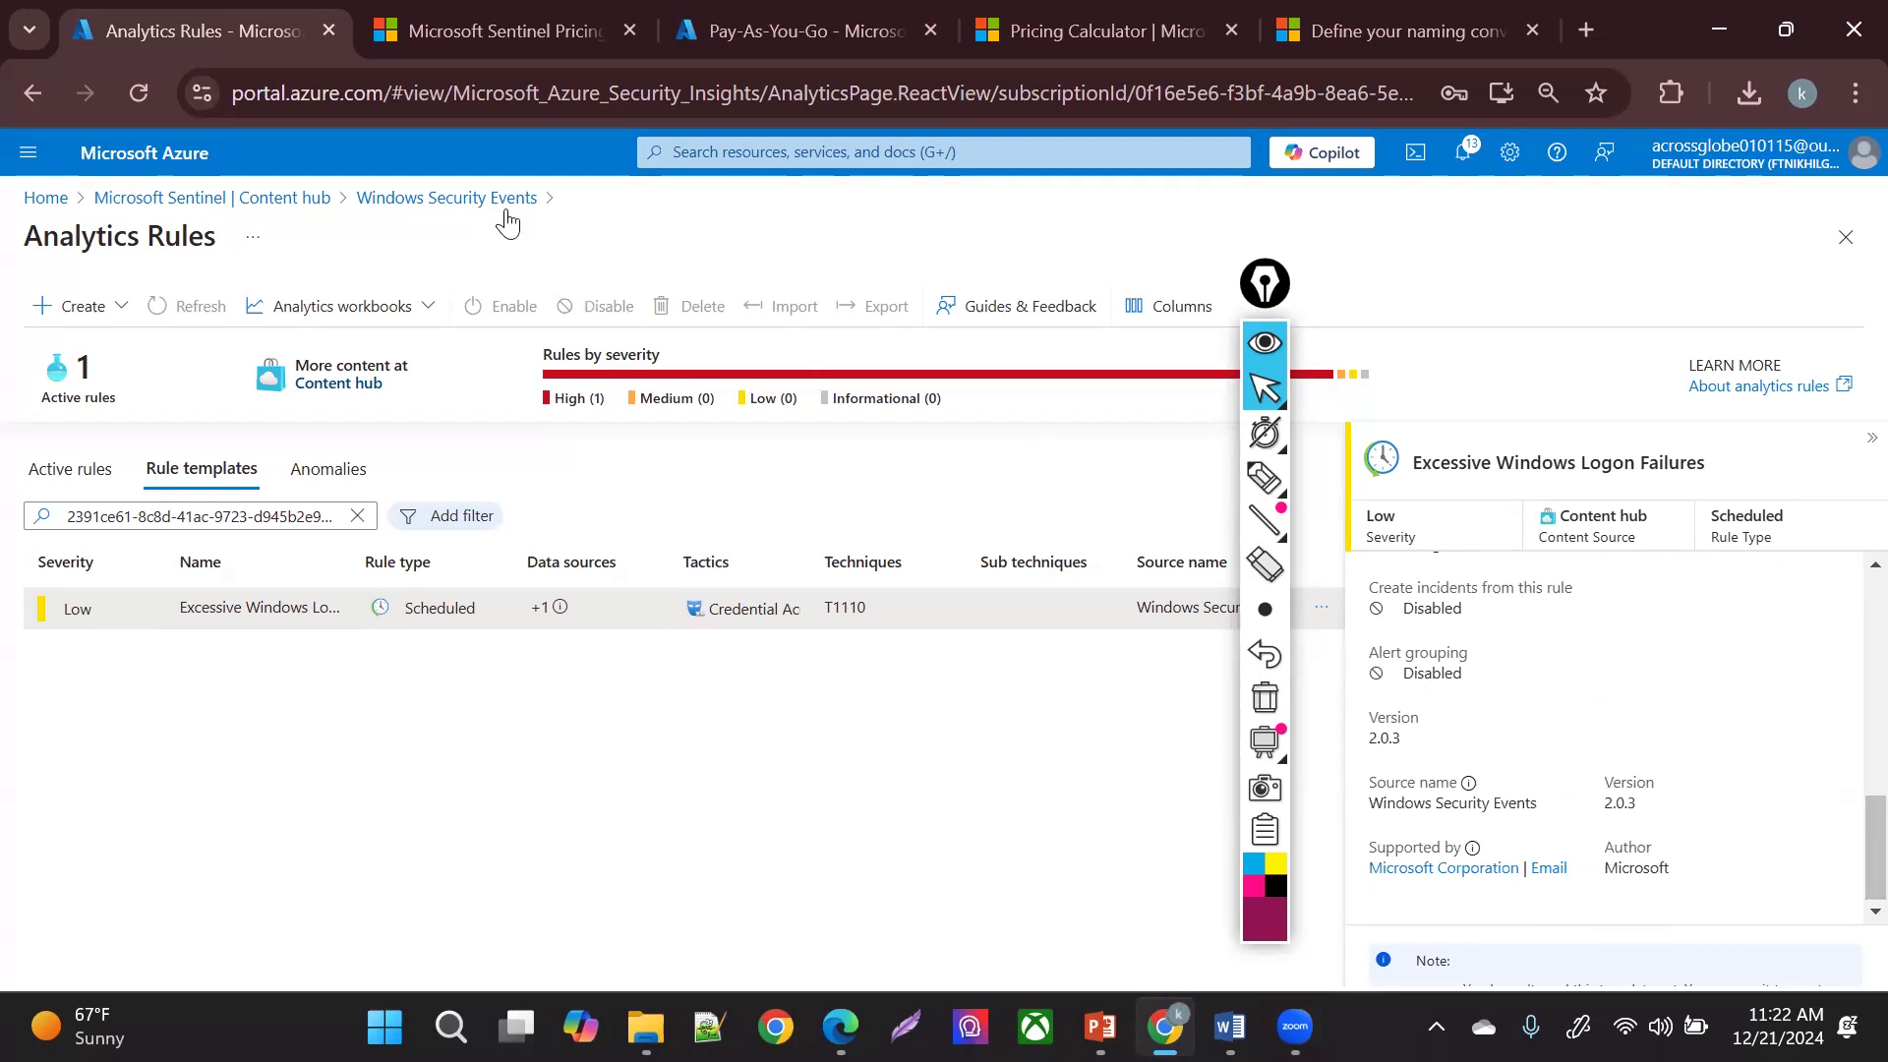
{"action": "left_click", "coordinate": [379, 199]}
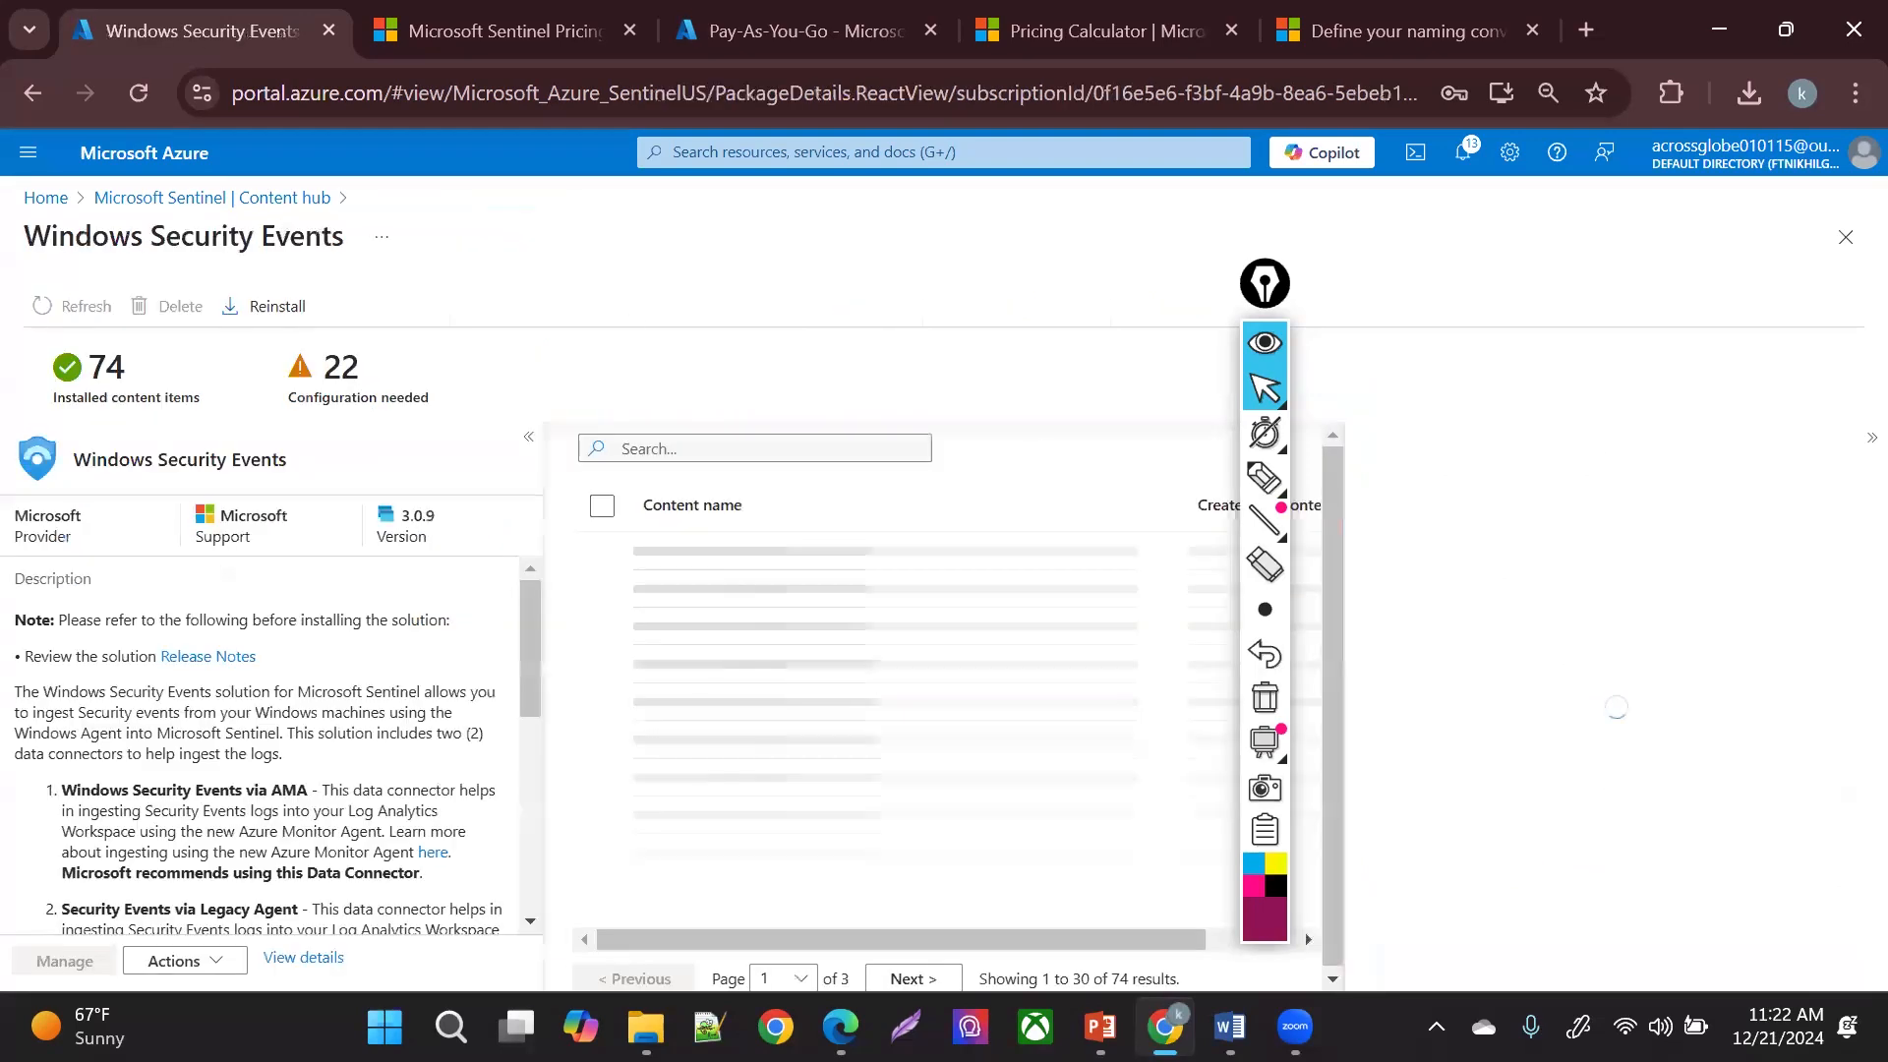
{"action": "left_click", "coordinate": [295, 197]}
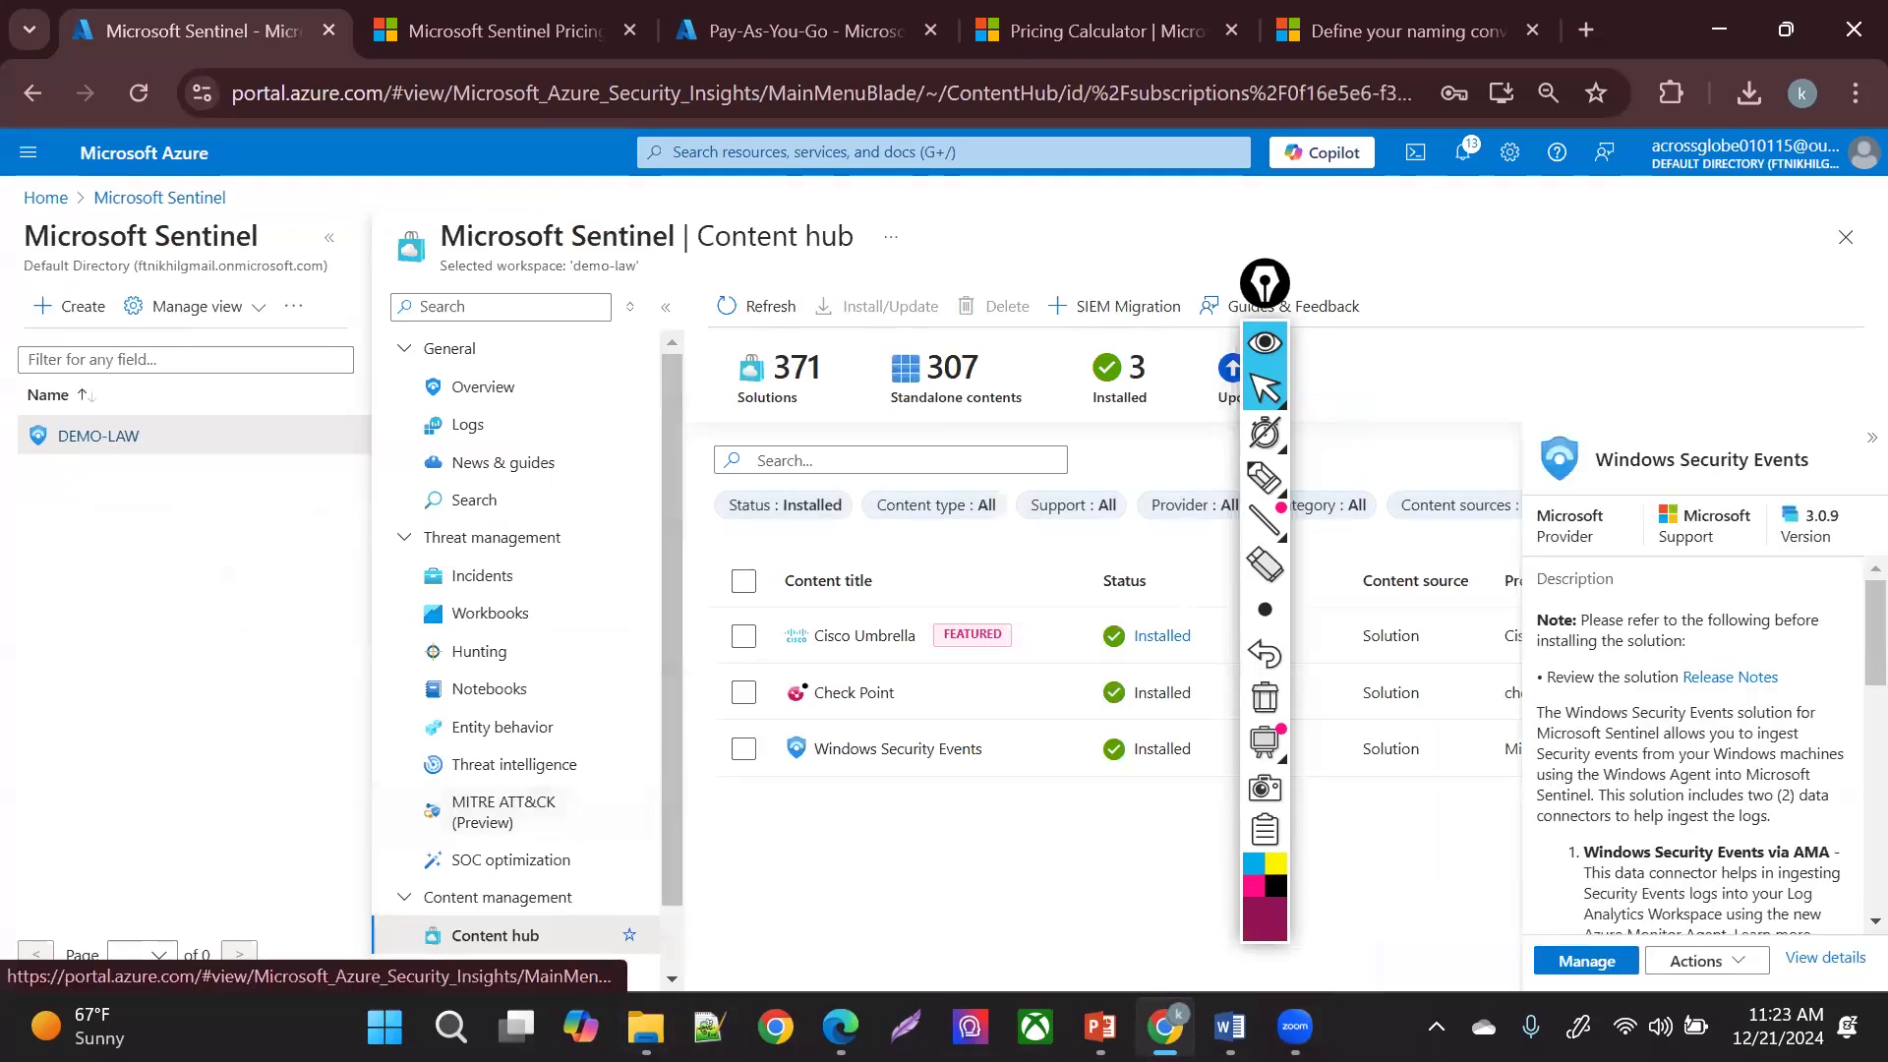
- Collapse the Threat management section, expand Configuration, and open the workspace's Analytics page
{"action": "scroll", "coordinate": [677, 928], "scroll_direction": "down", "scroll_amount": 1}
{"action": "scroll", "coordinate": [676, 928], "scroll_direction": "down", "scroll_amount": 1}
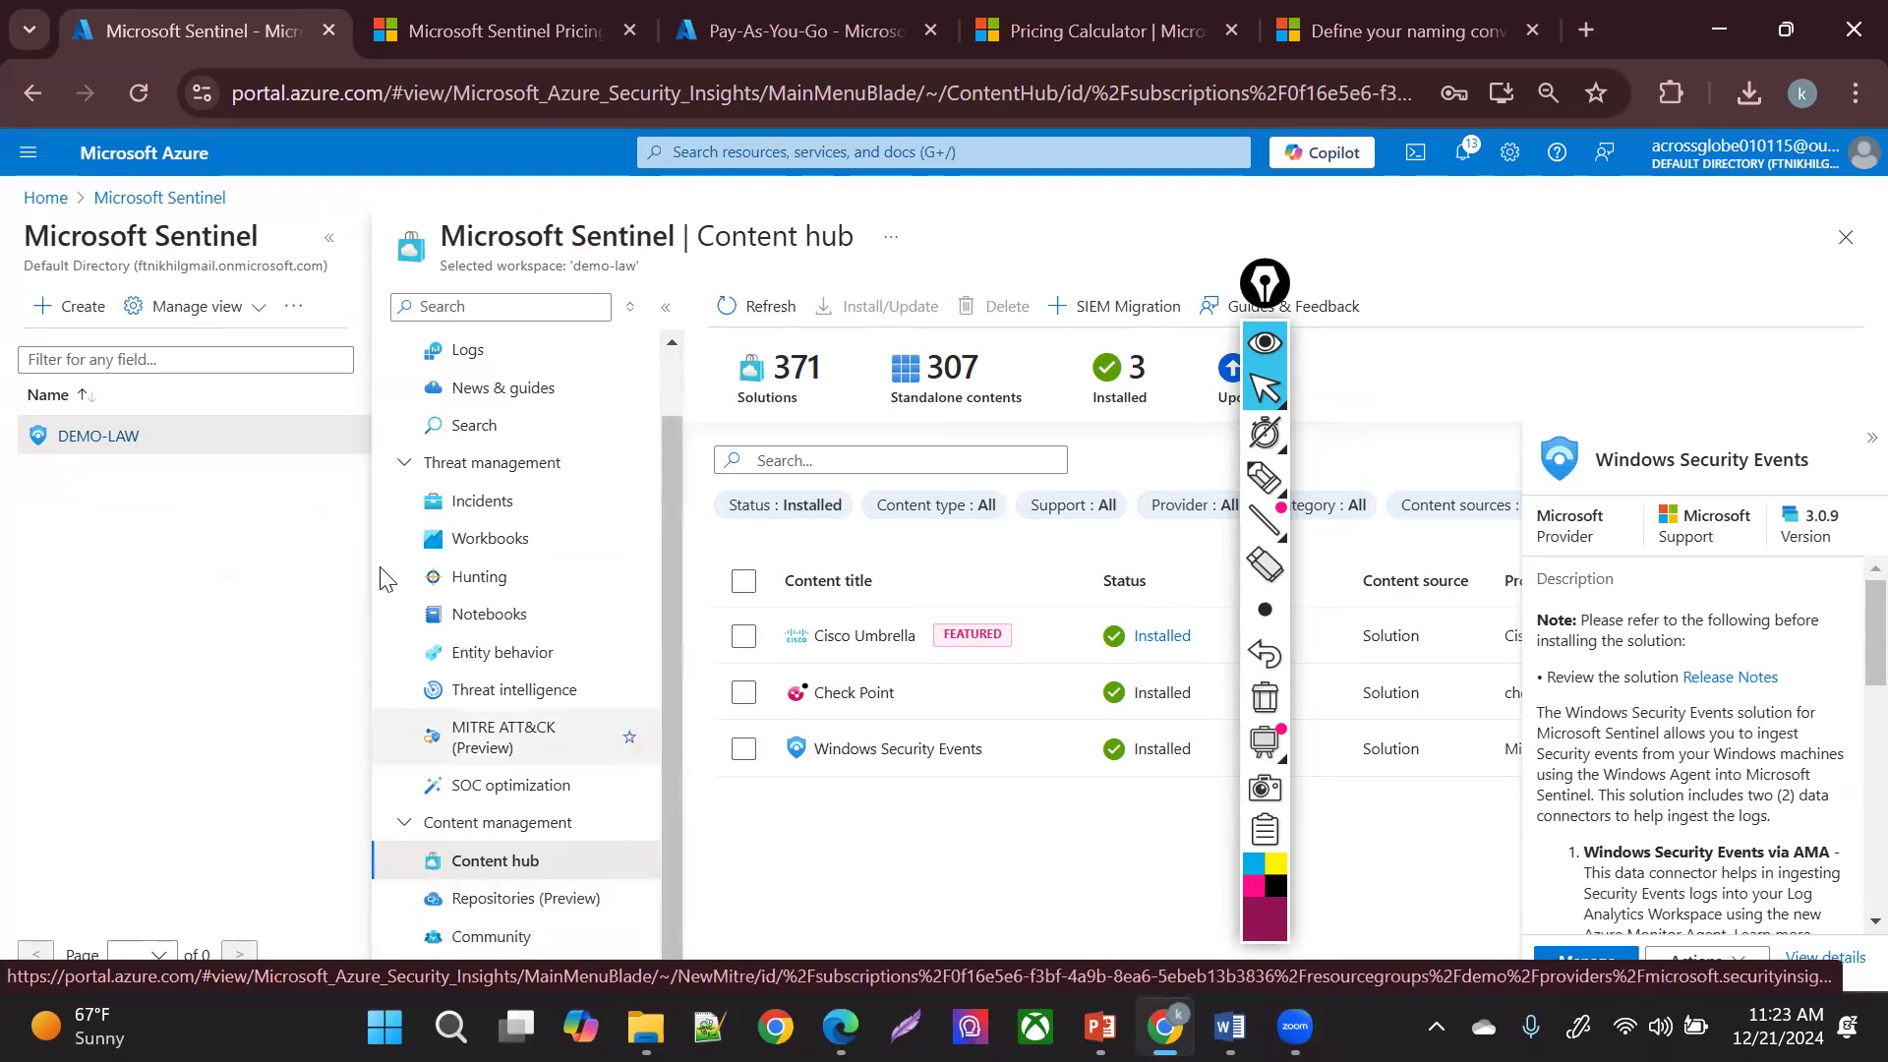
{"action": "left_click", "coordinate": [401, 470]}
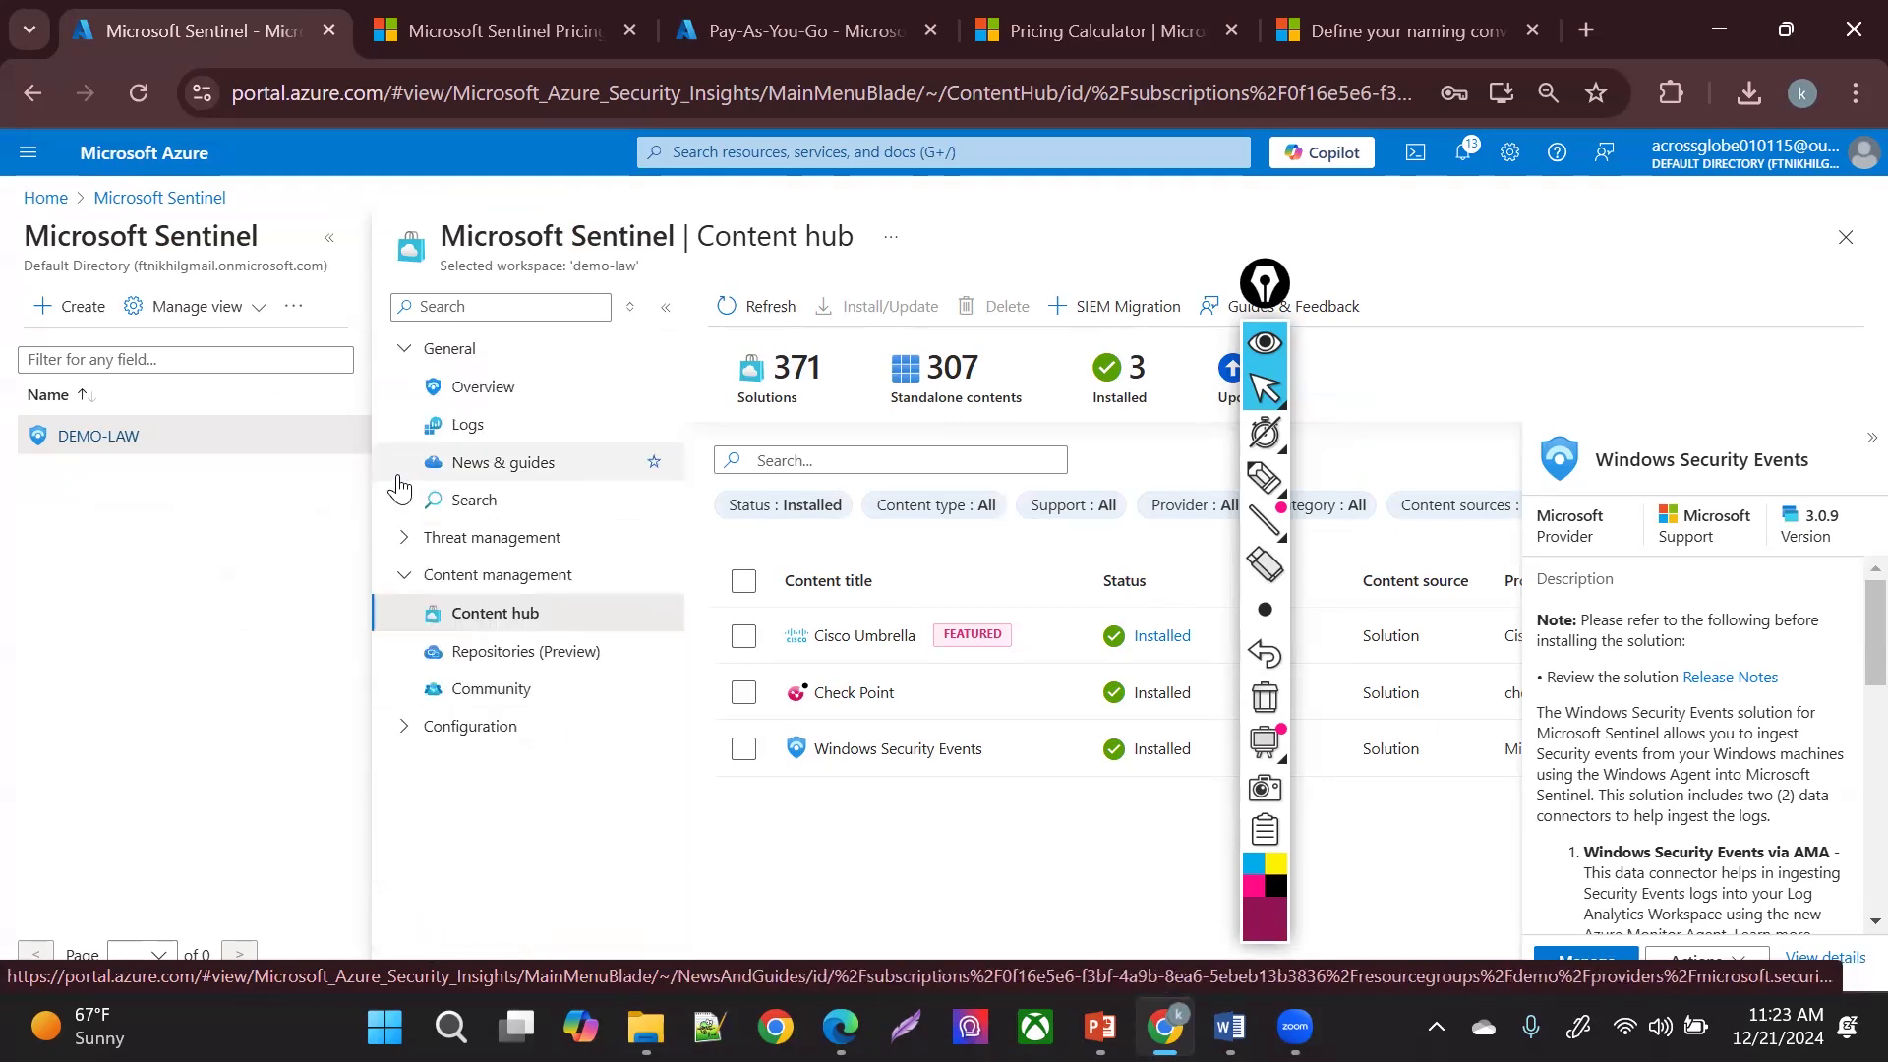
{"action": "left_click", "coordinate": [413, 728]}
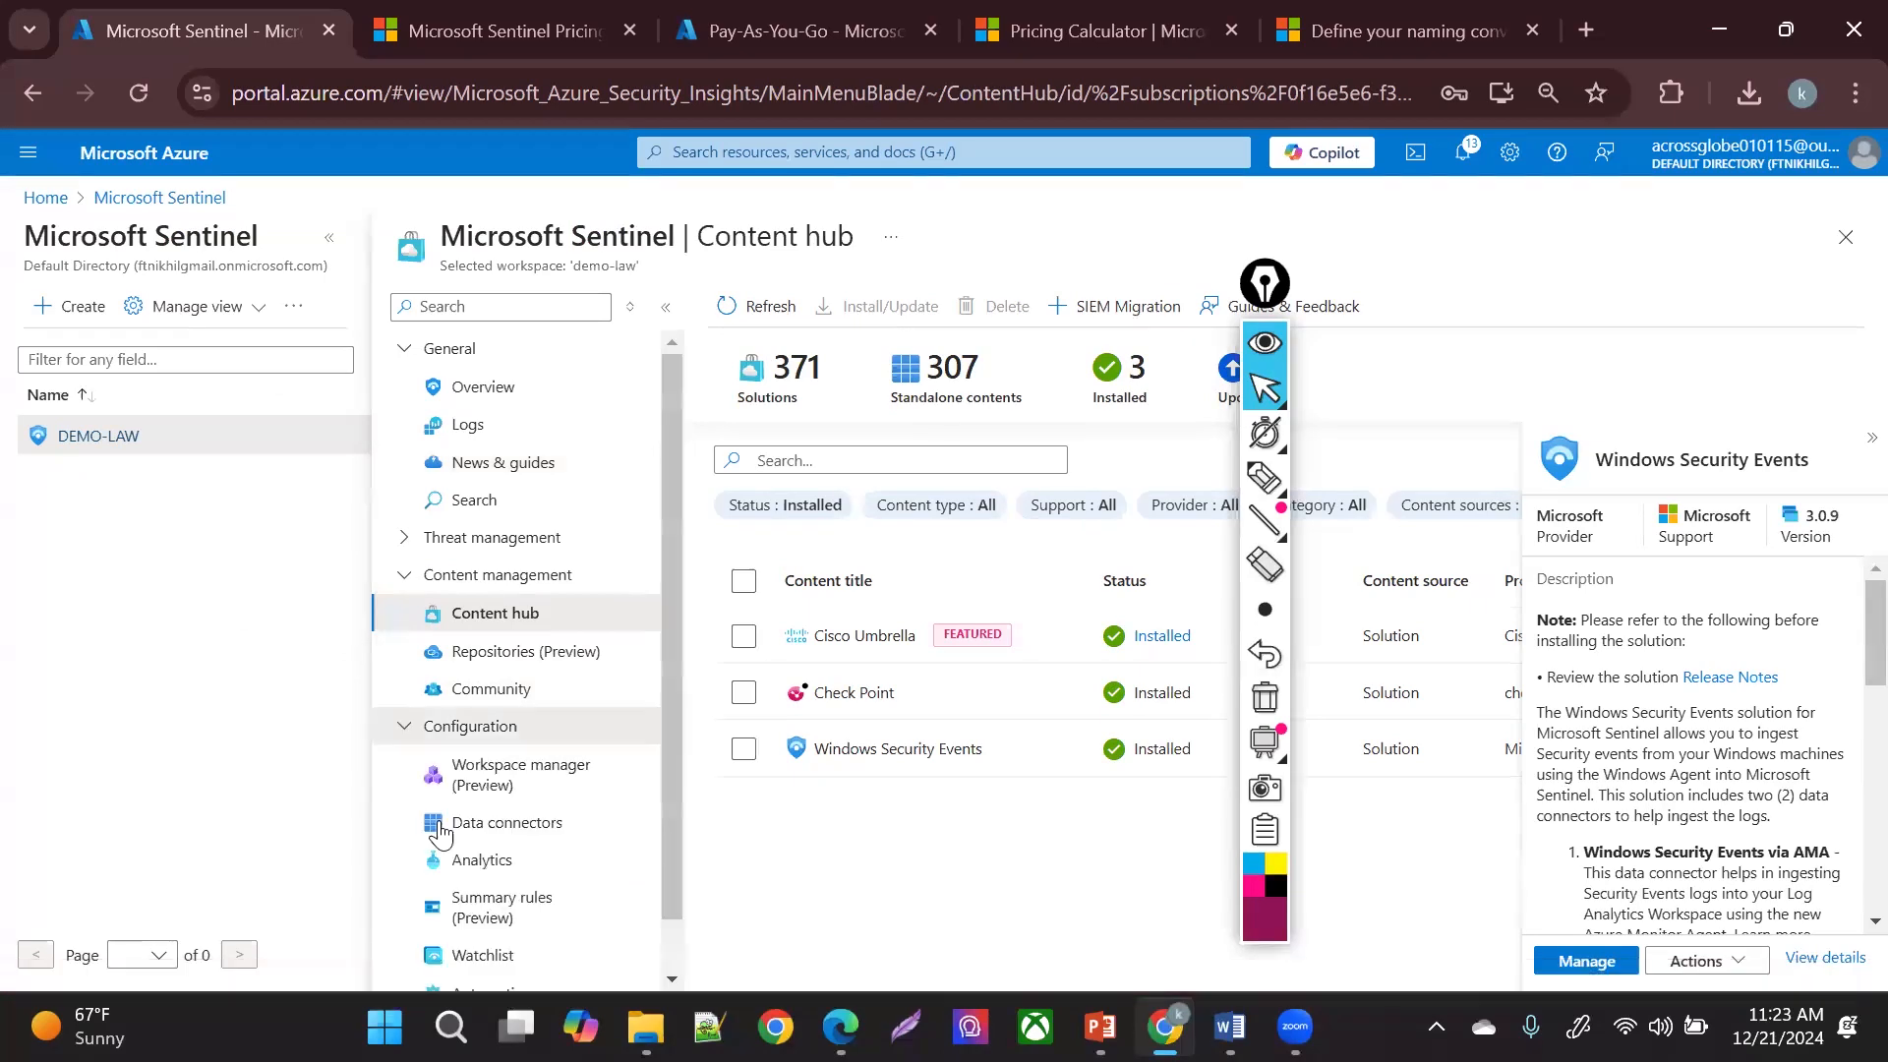
{"action": "left_click", "coordinate": [484, 862]}
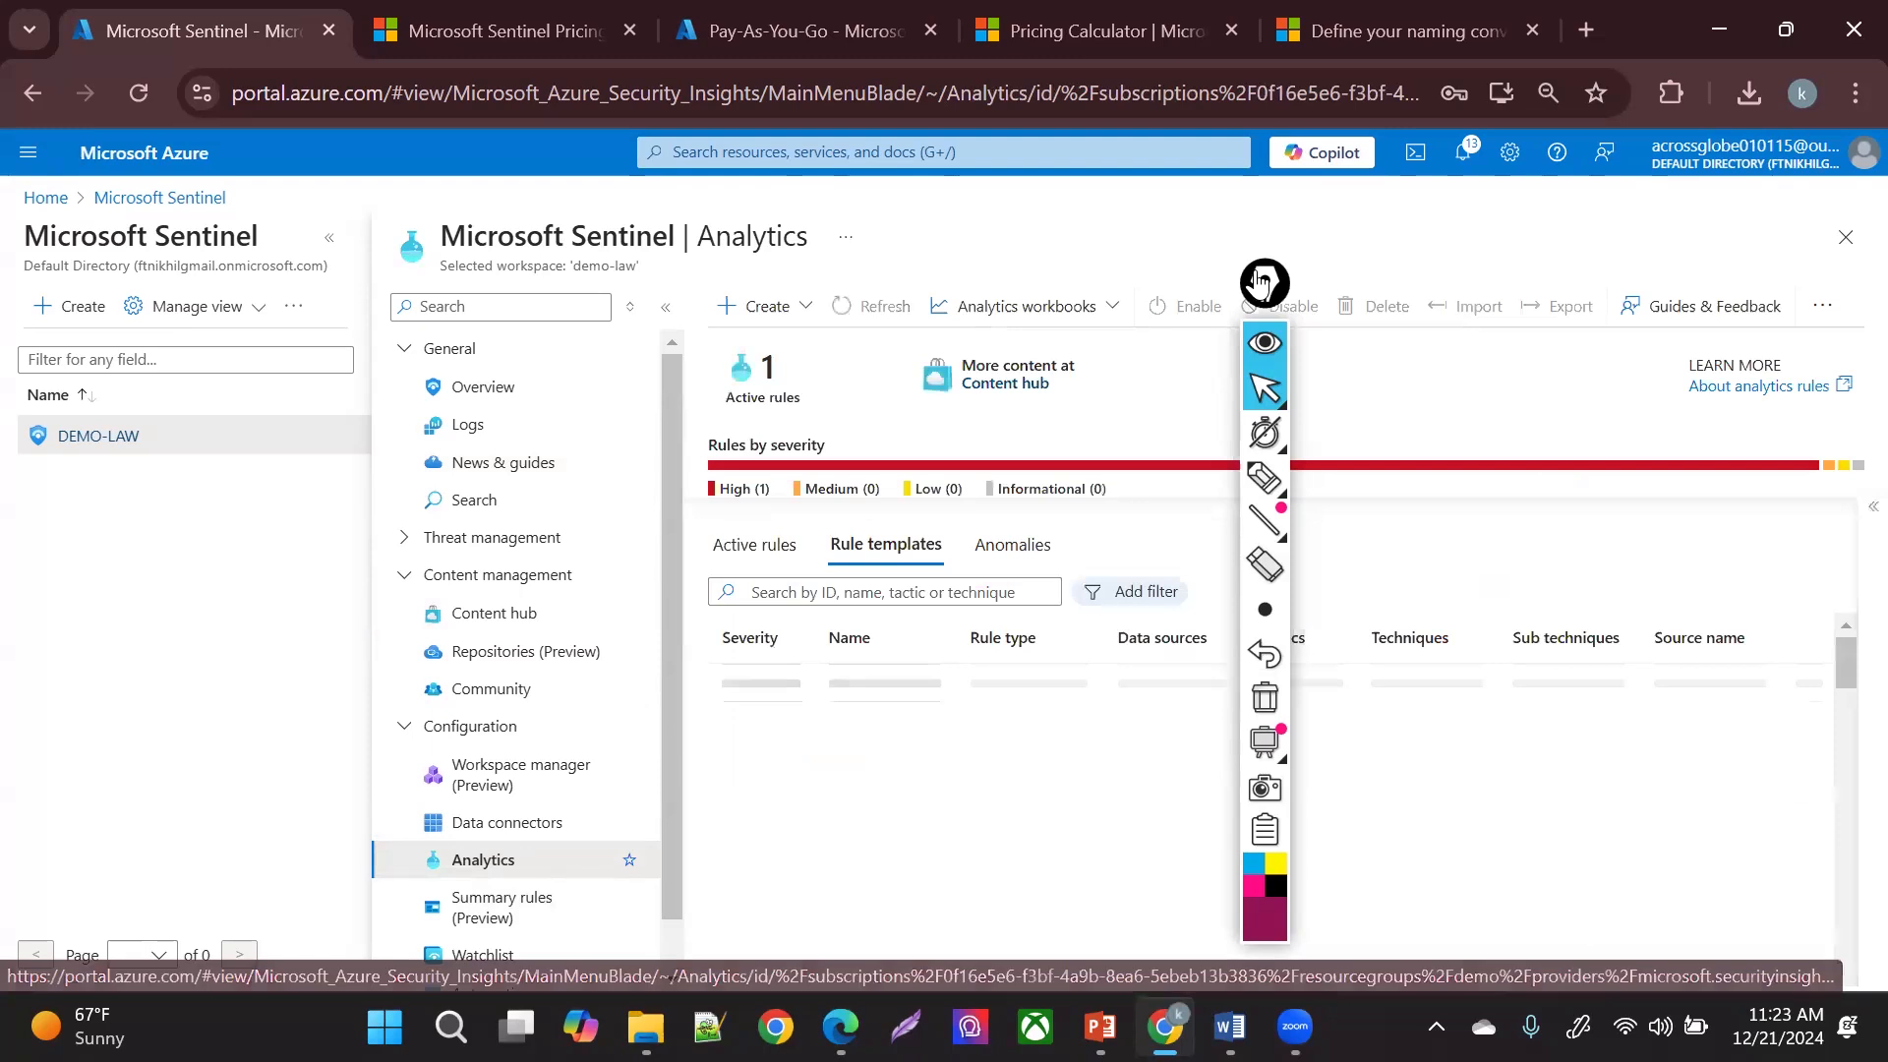
- Look through the analytics rule templates with the annotation toolbar moved off the table, and show the active rules
{"action": "left_click_drag", "start_coordinate": [1262, 282], "coordinate": [320, 331]}
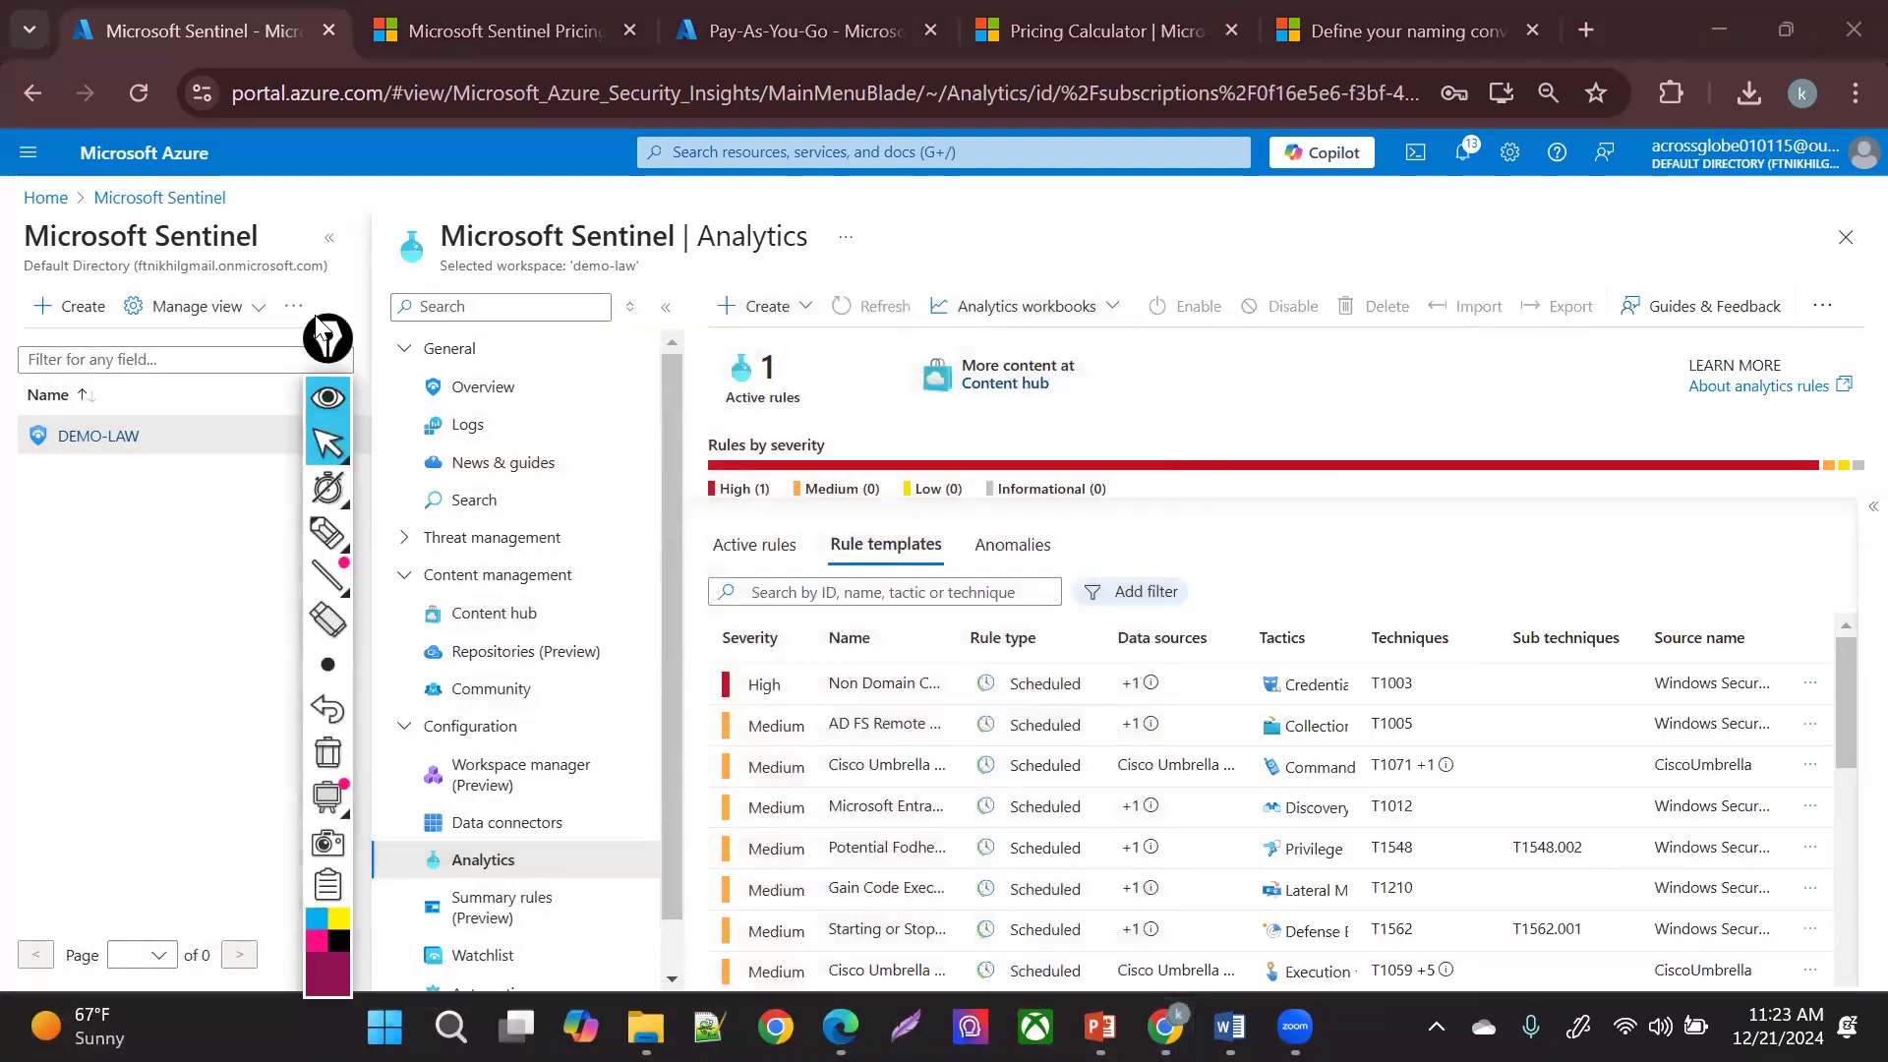
{"action": "left_click_drag", "start_coordinate": [1845, 676], "coordinate": [1842, 685]}
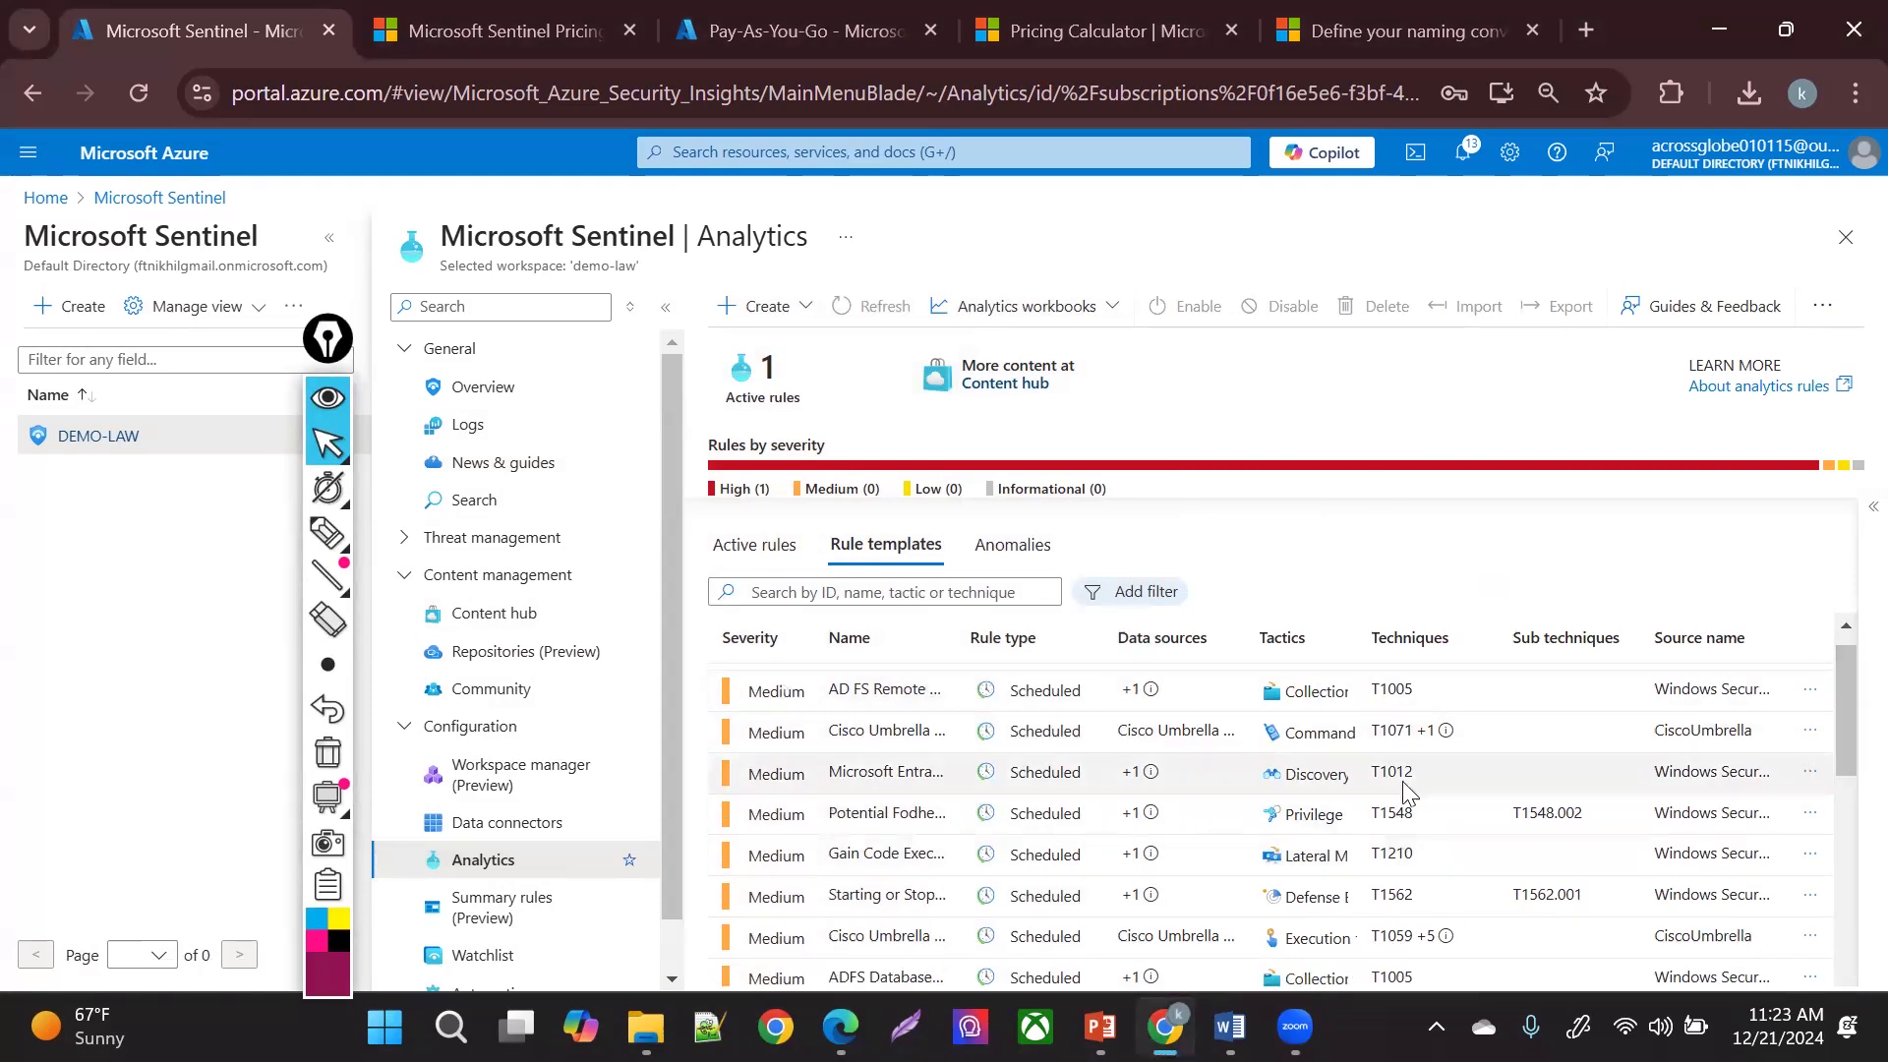
{"action": "left_click_drag", "start_coordinate": [1842, 736], "coordinate": [1842, 798]}
{"action": "scroll", "coordinate": [1278, 826], "scroll_direction": "down", "scroll_amount": 3}
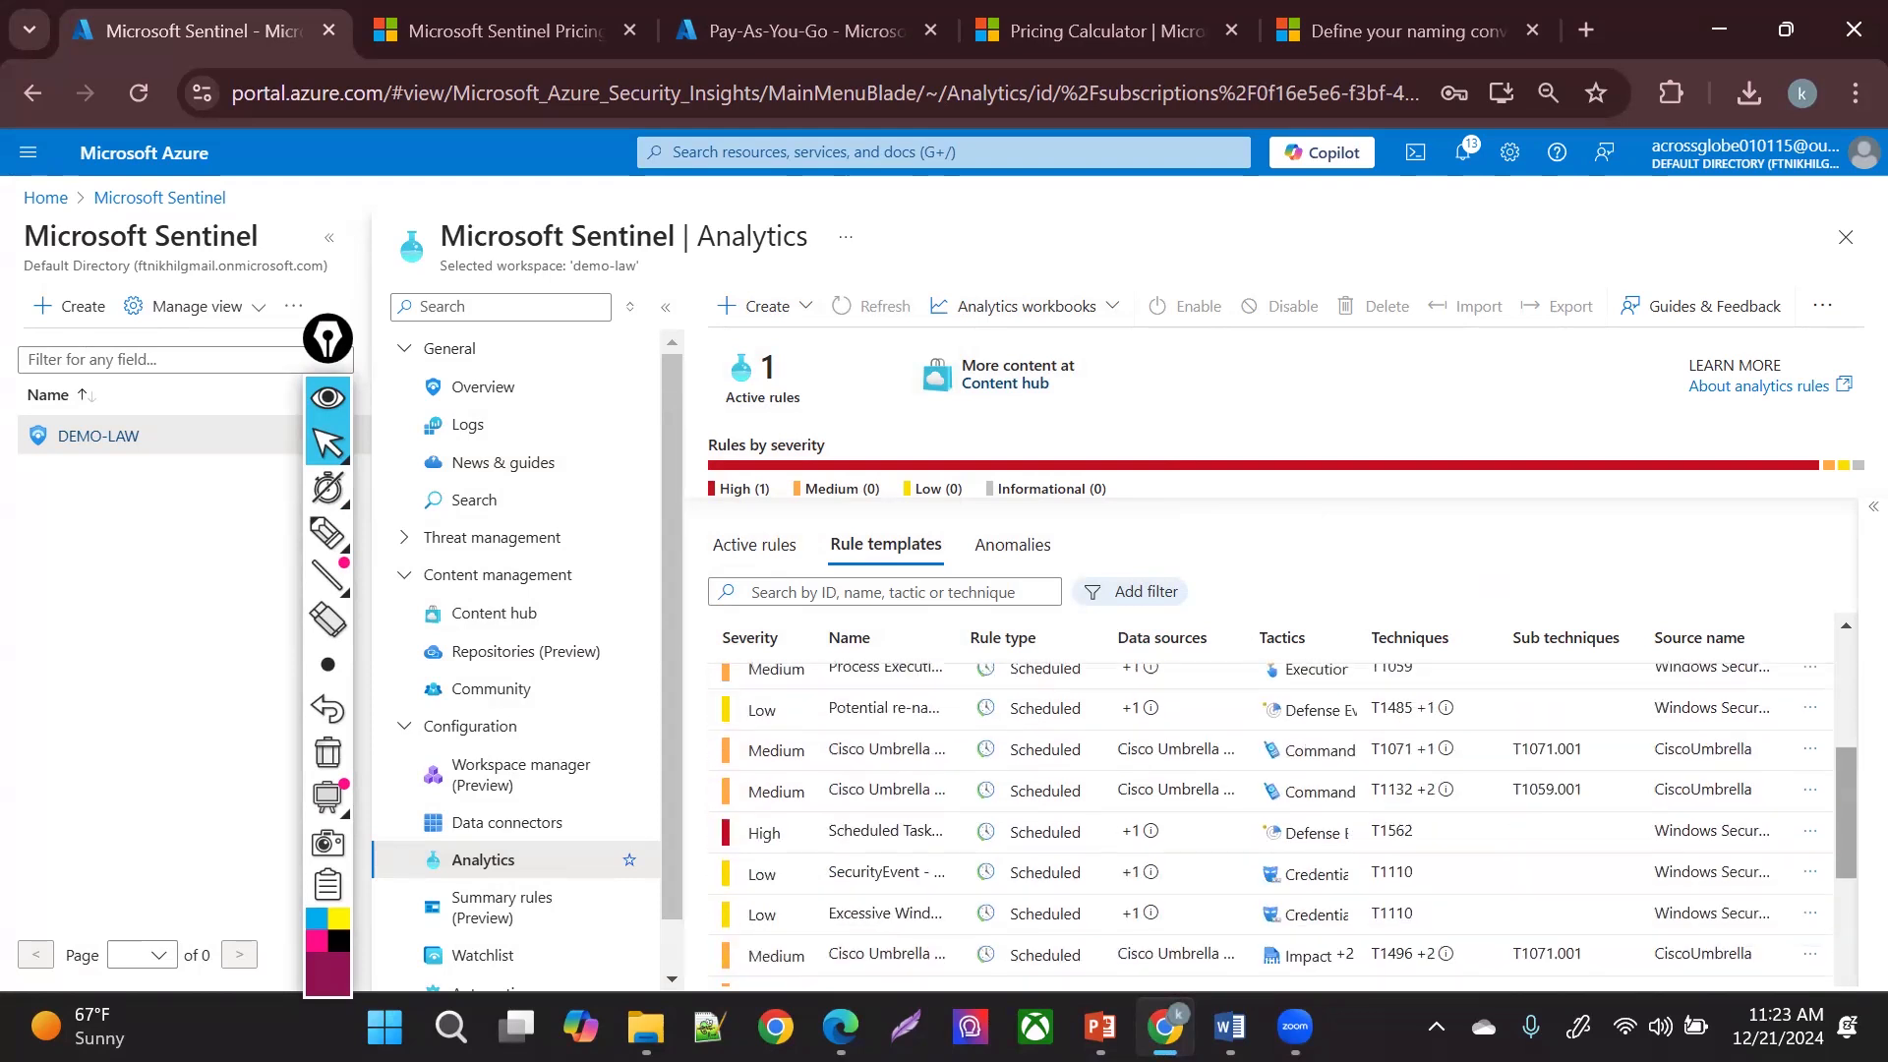
{"action": "scroll", "coordinate": [1279, 826], "scroll_direction": "down", "scroll_amount": 1}
{"action": "scroll", "coordinate": [1836, 794], "scroll_direction": "up", "scroll_amount": 3}
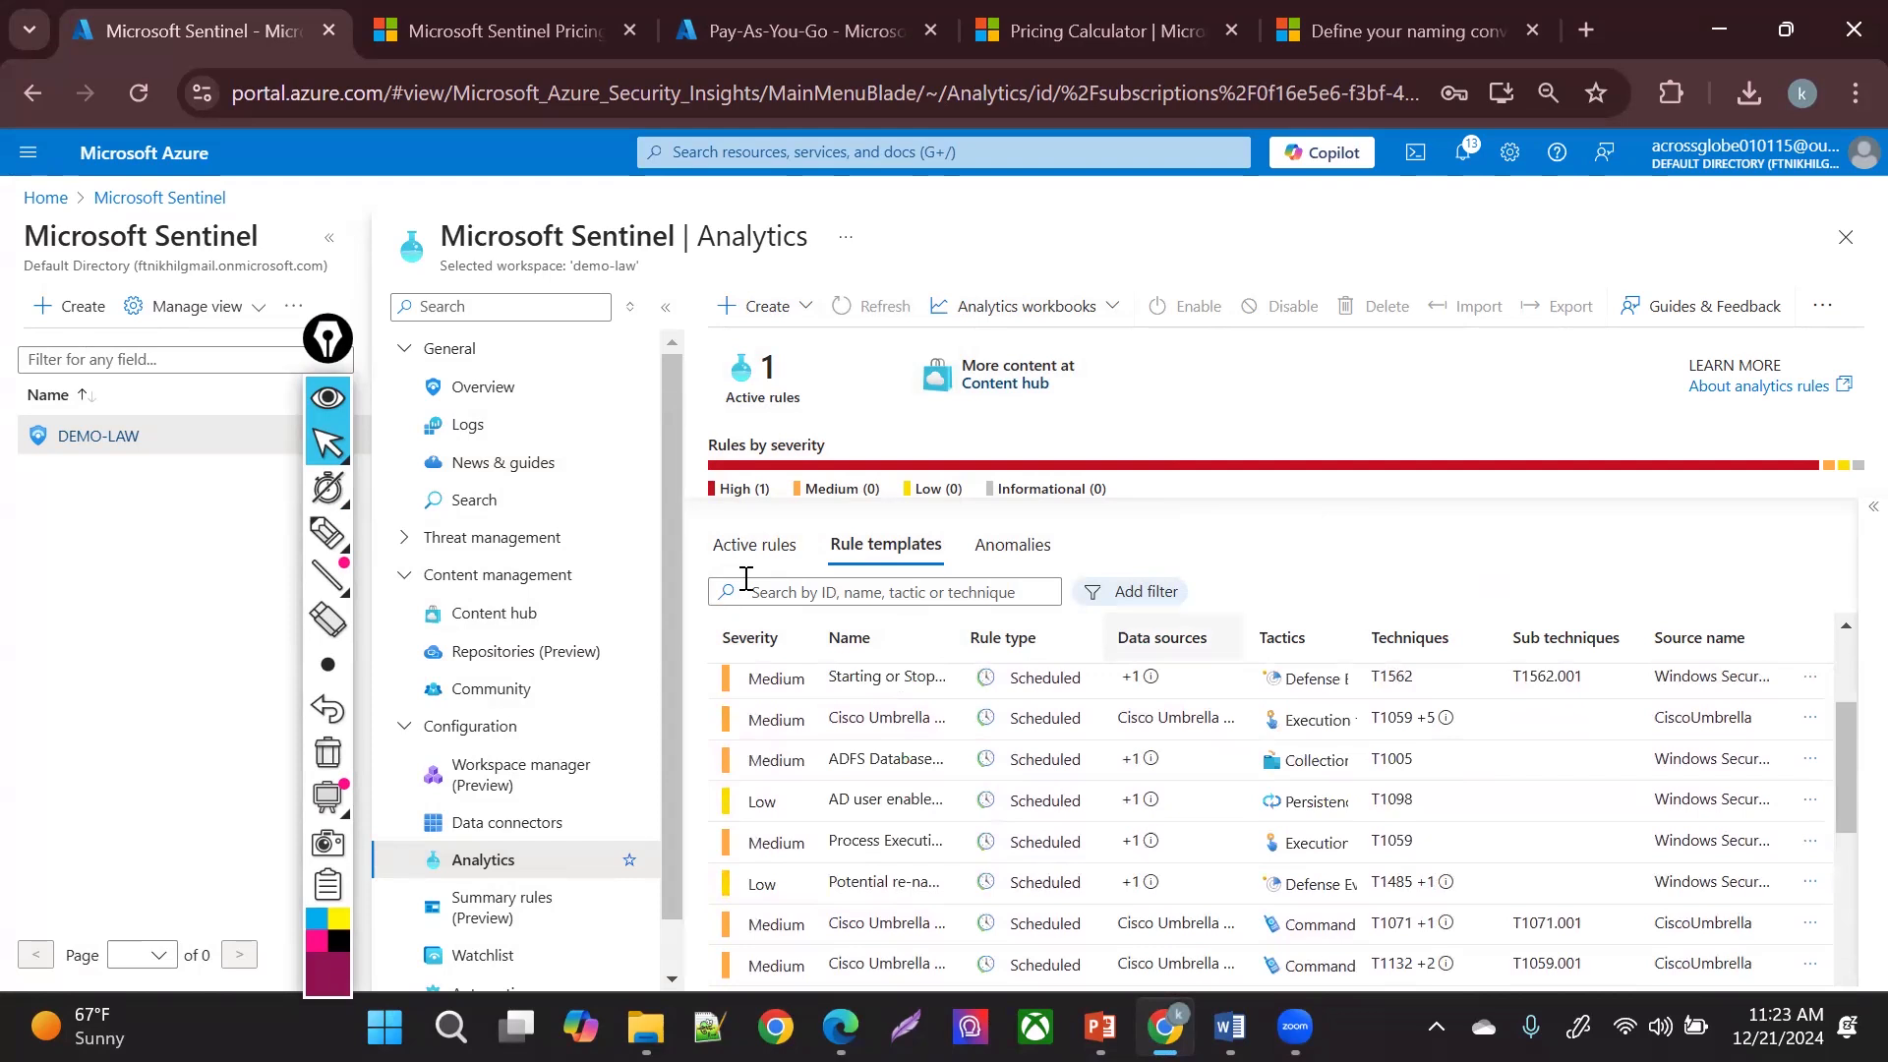
{"action": "left_click", "coordinate": [754, 543]}
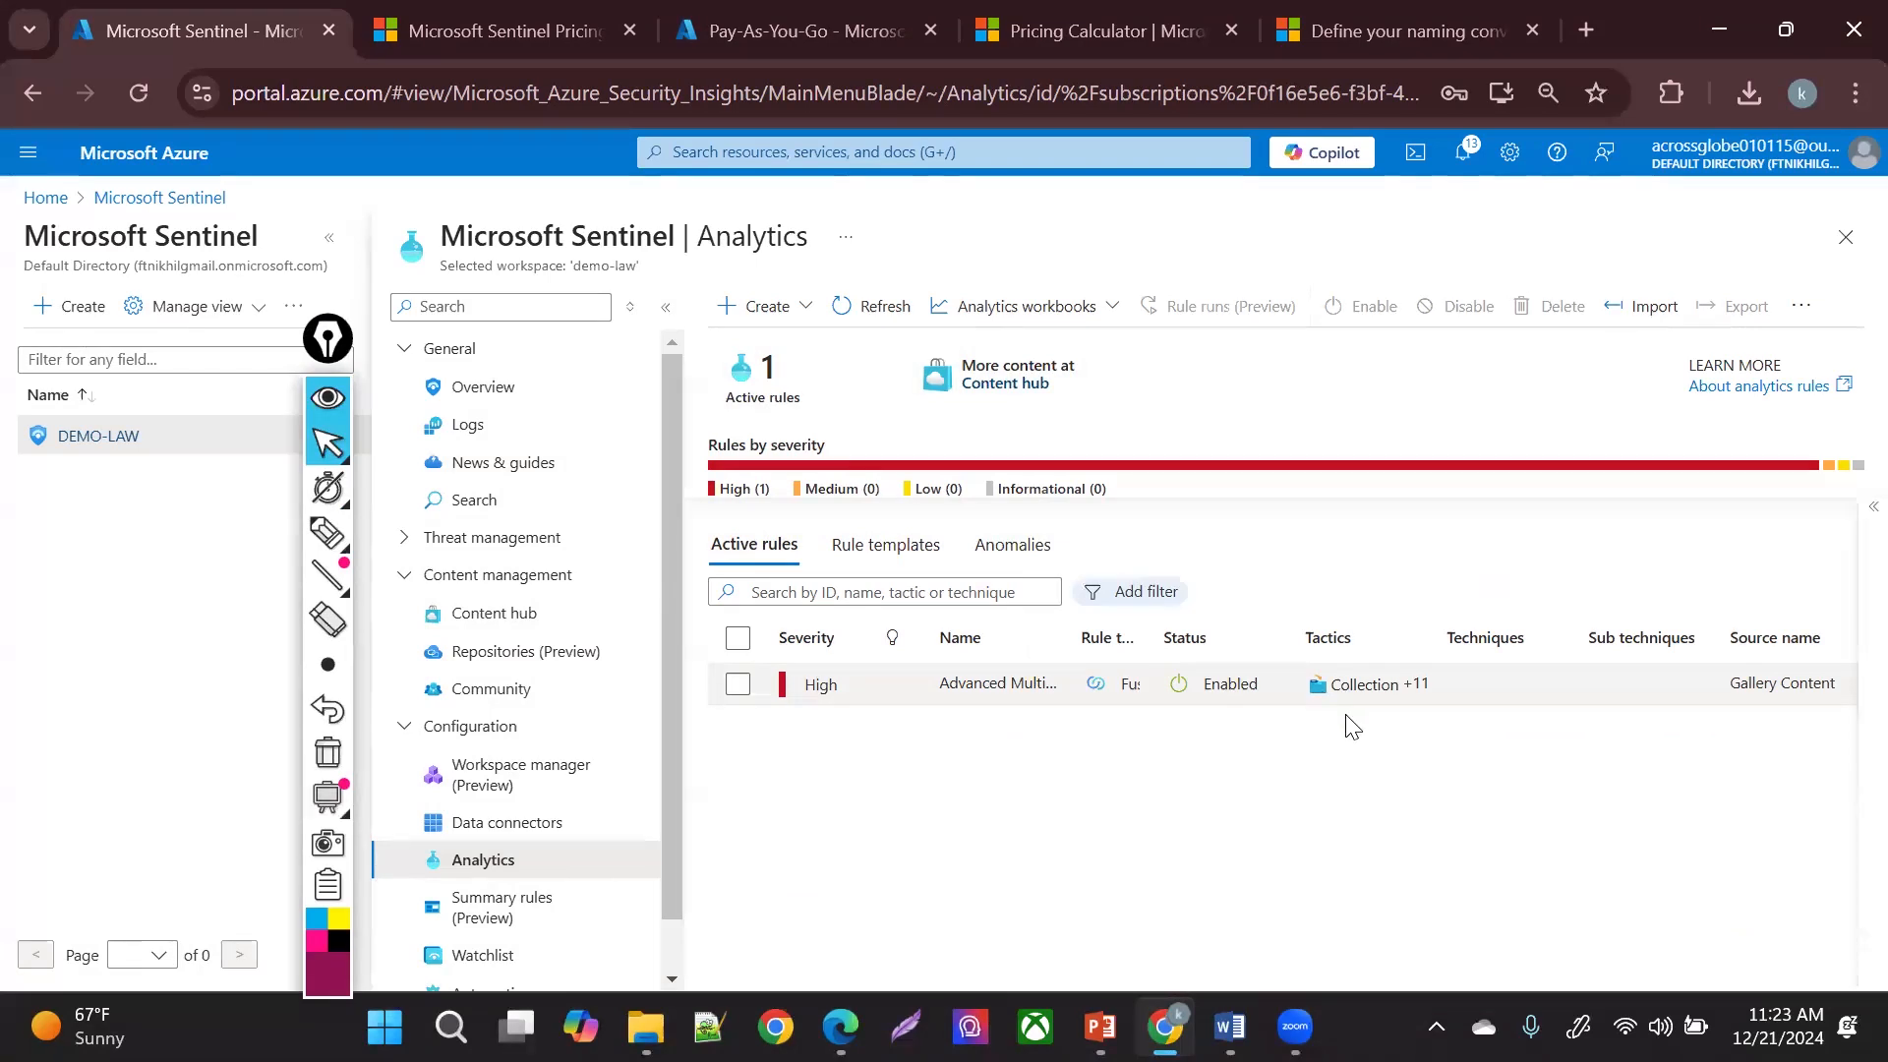
- Start creating a new scheduled query rule and name it "analytics rule"
{"action": "left_click", "coordinate": [807, 305]}
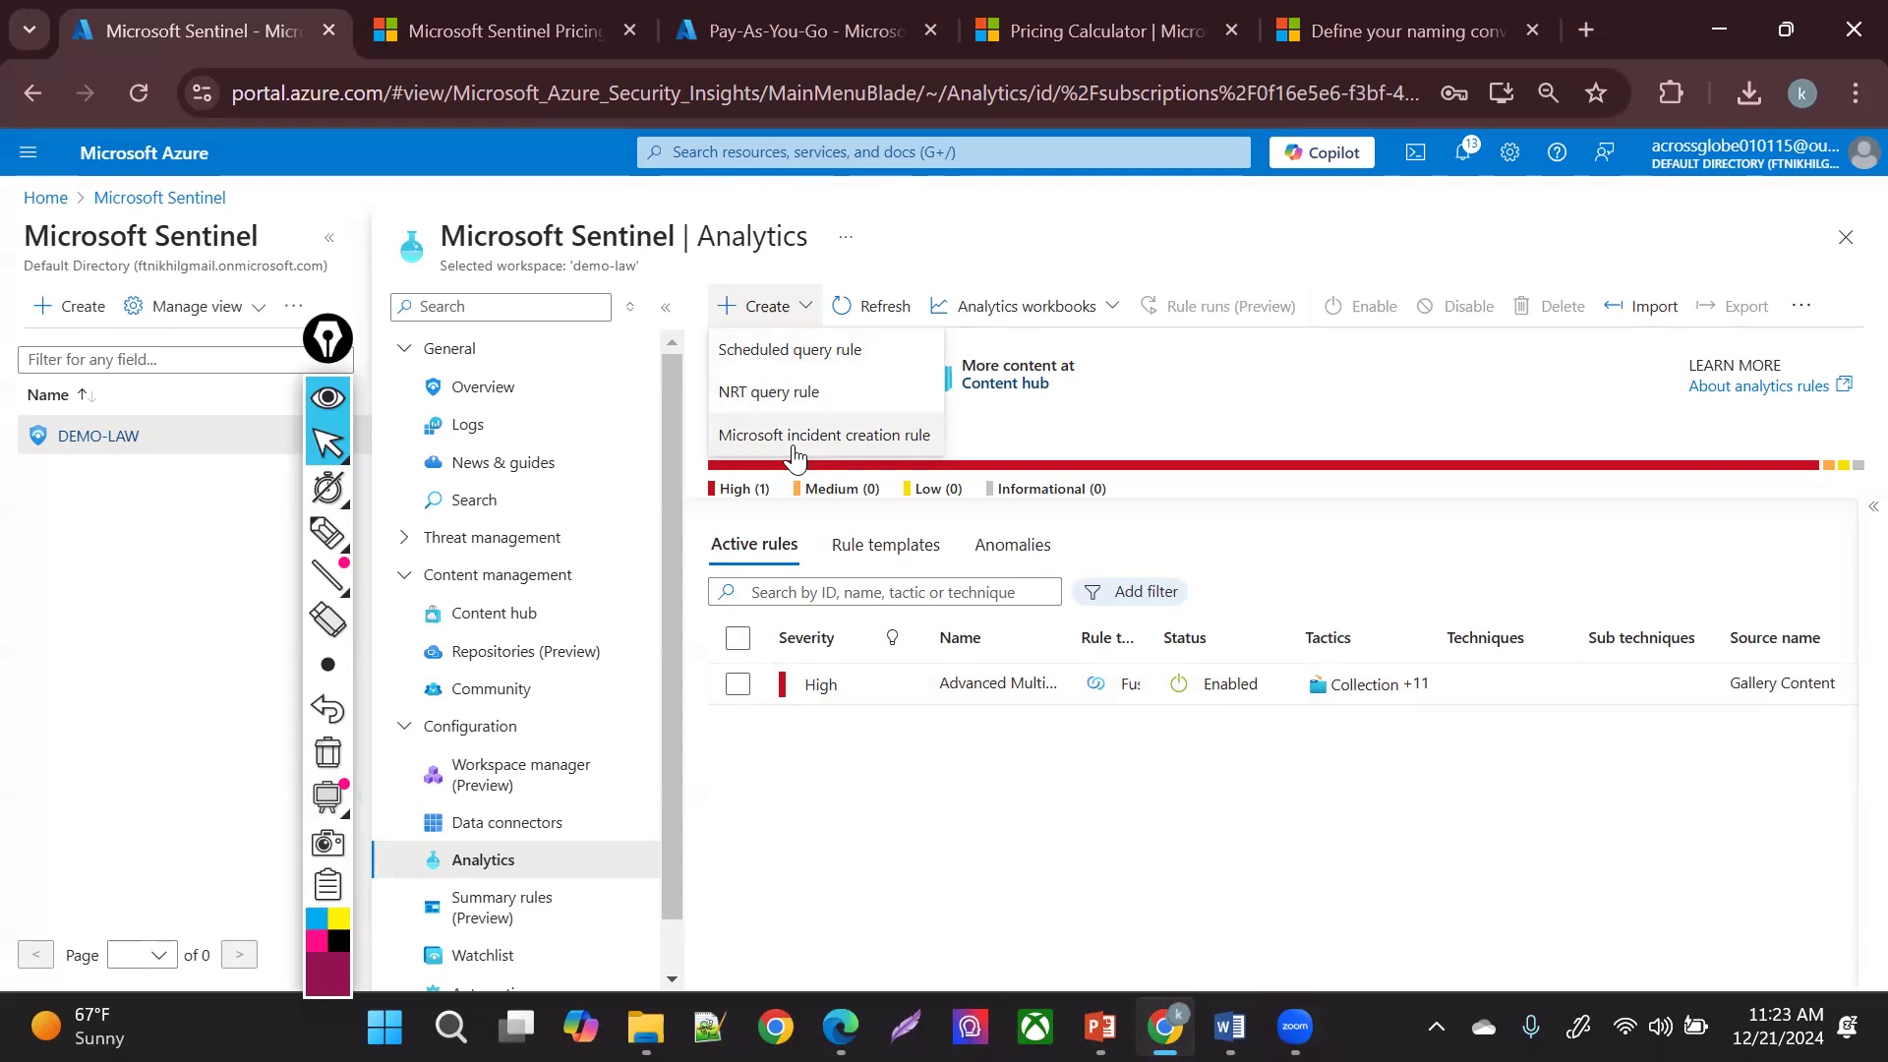
{"action": "left_click", "coordinate": [822, 363]}
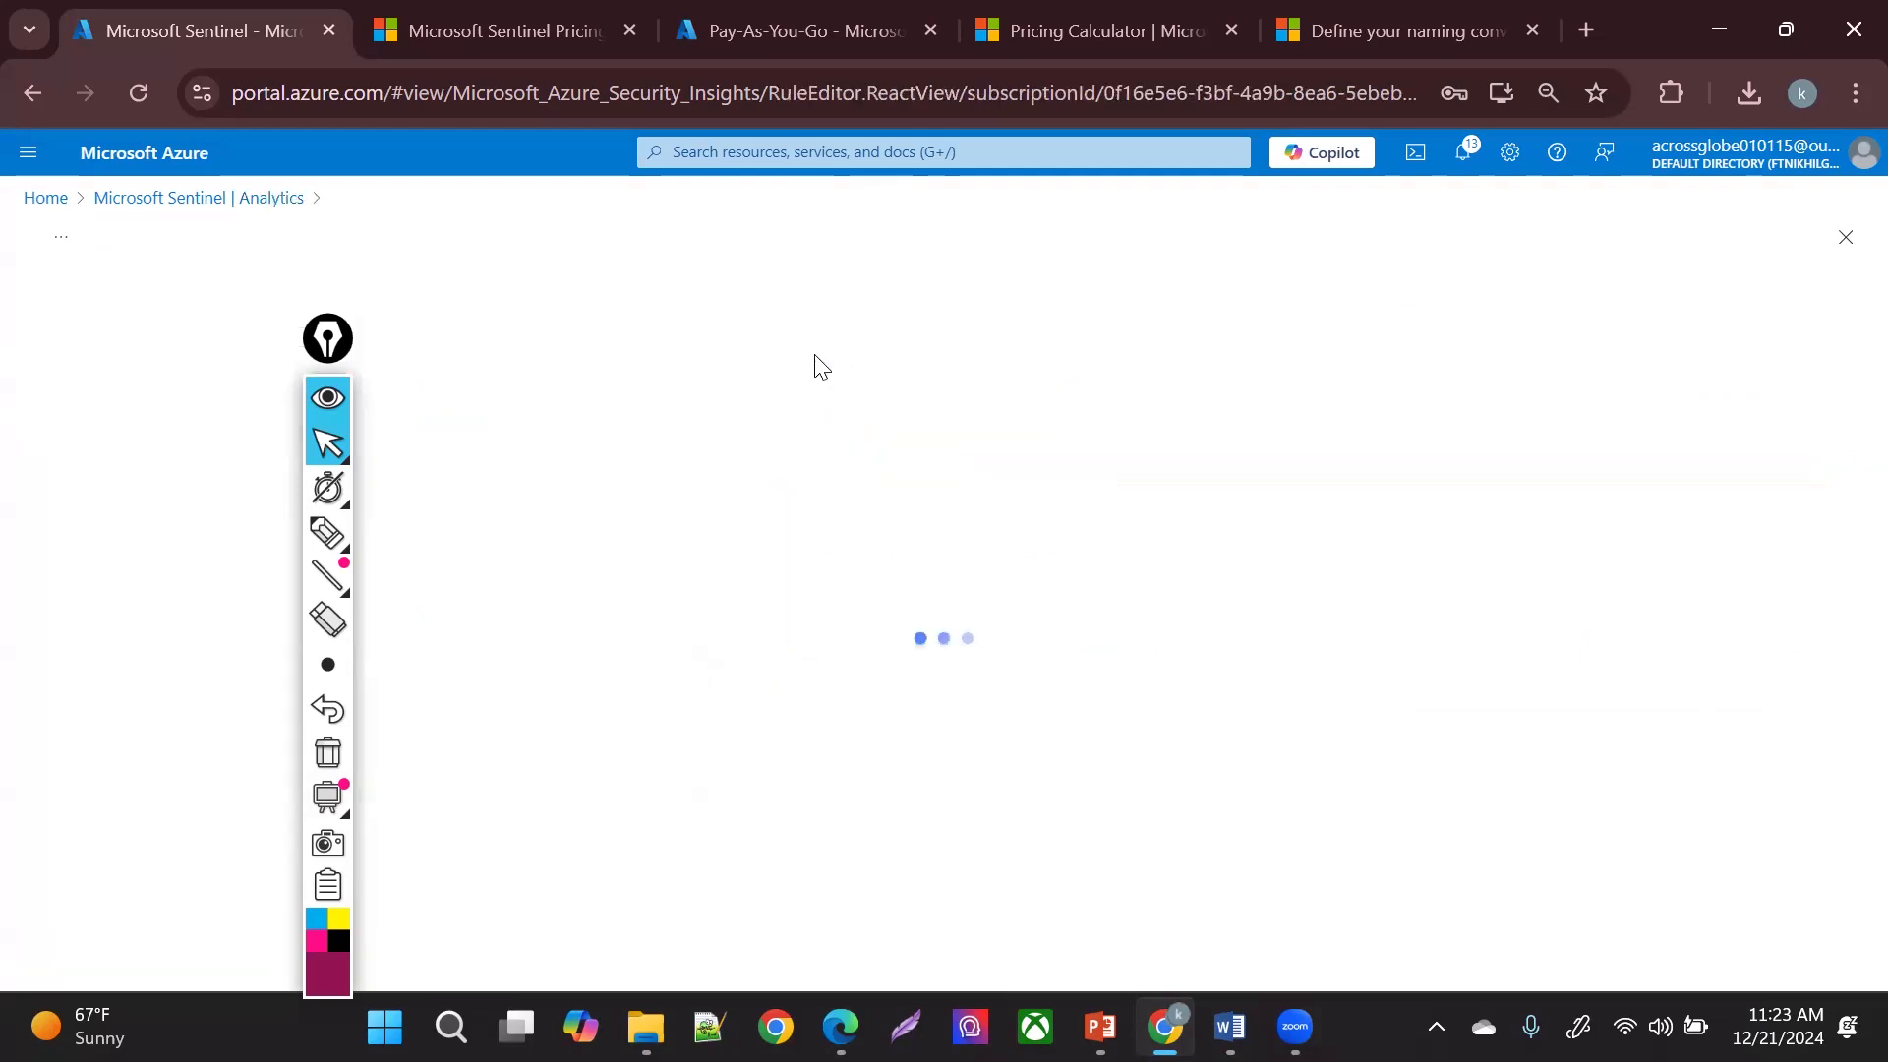
{"action": "left_click_drag", "start_coordinate": [335, 333], "coordinate": [704, 343]}
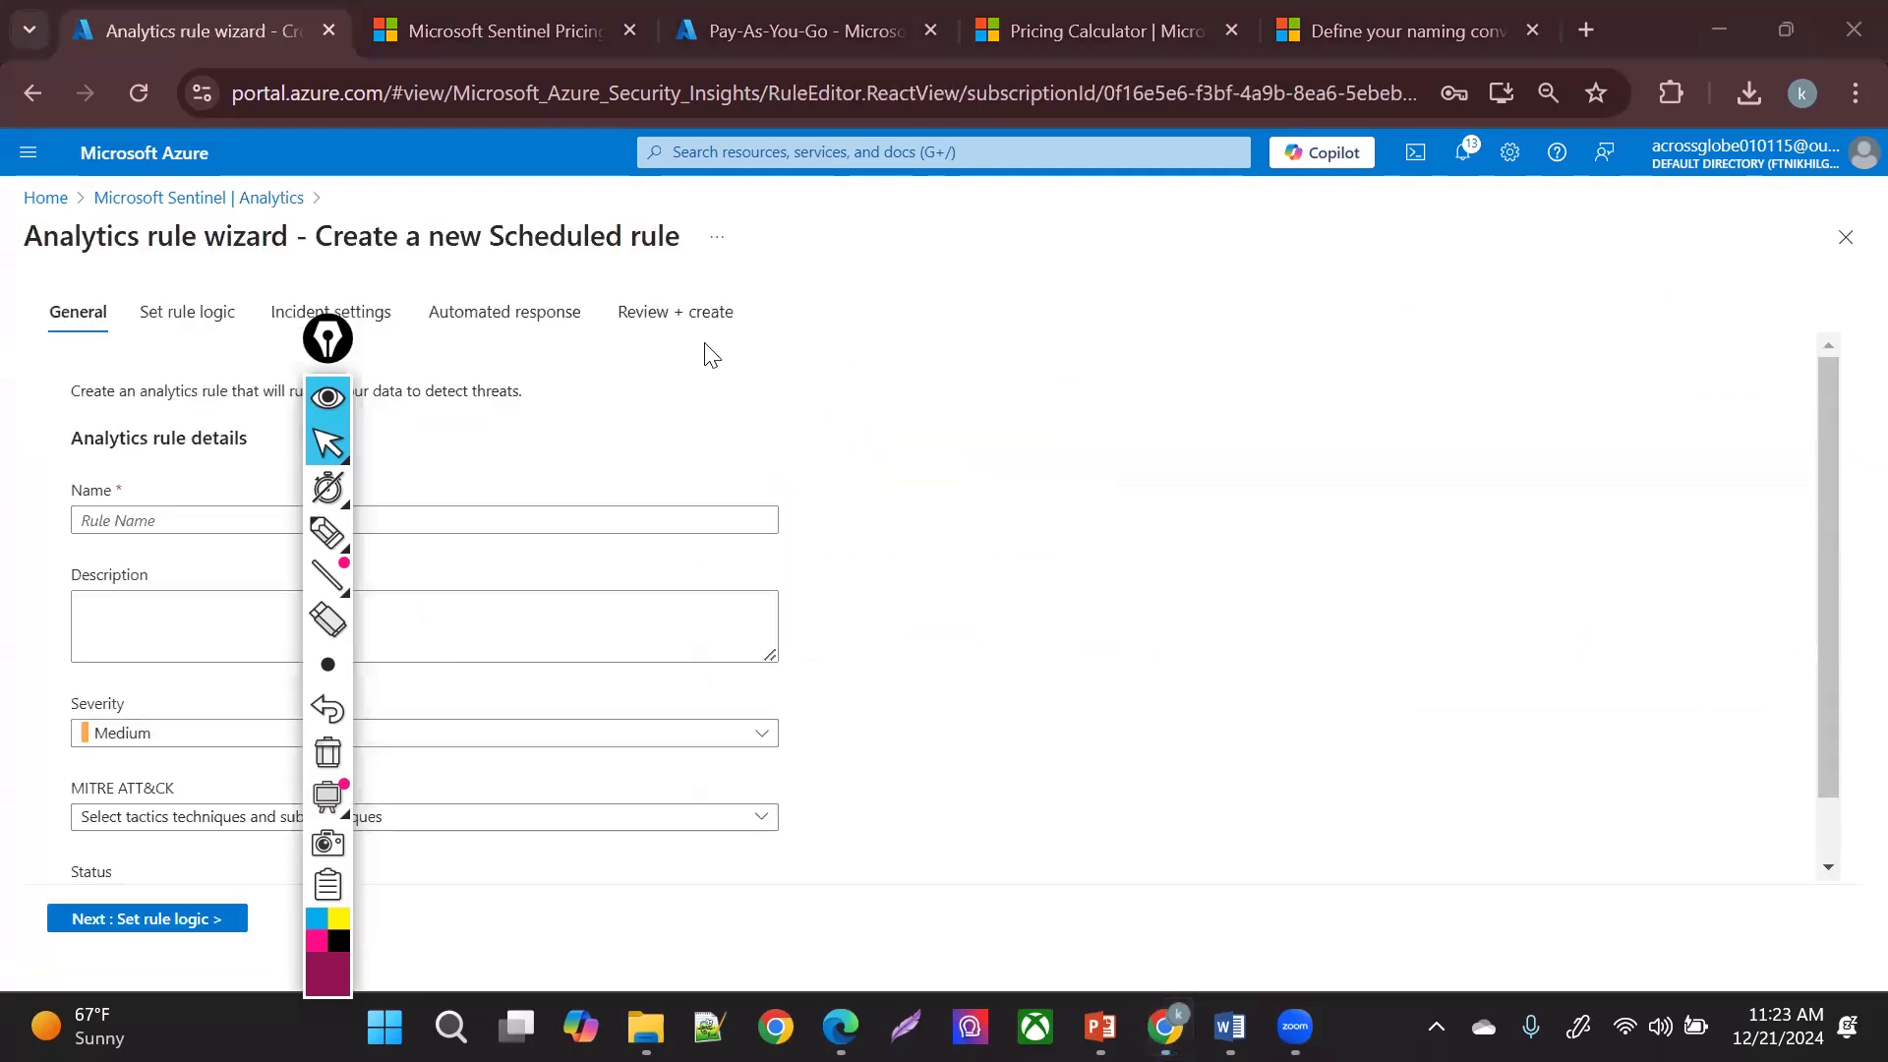
{"action": "left_click", "coordinate": [506, 518]}
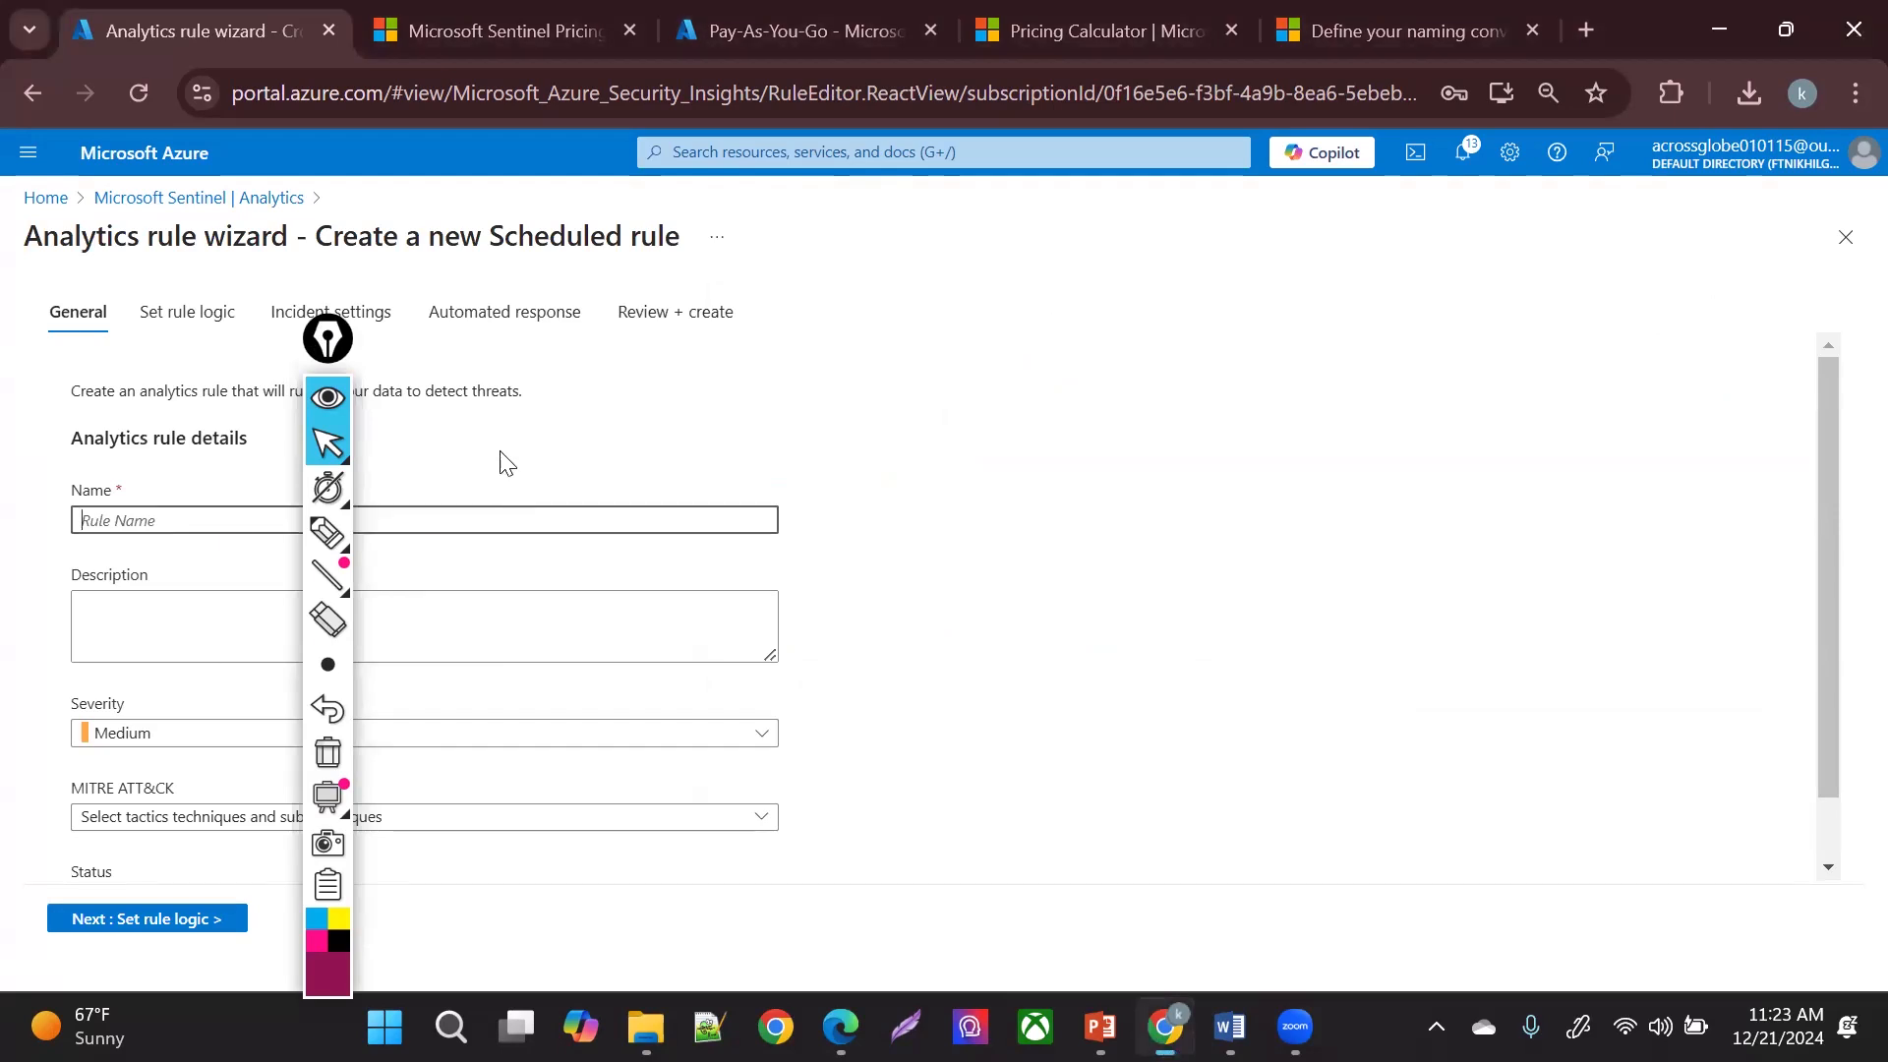
{"action": "left_click", "coordinate": [507, 462]}
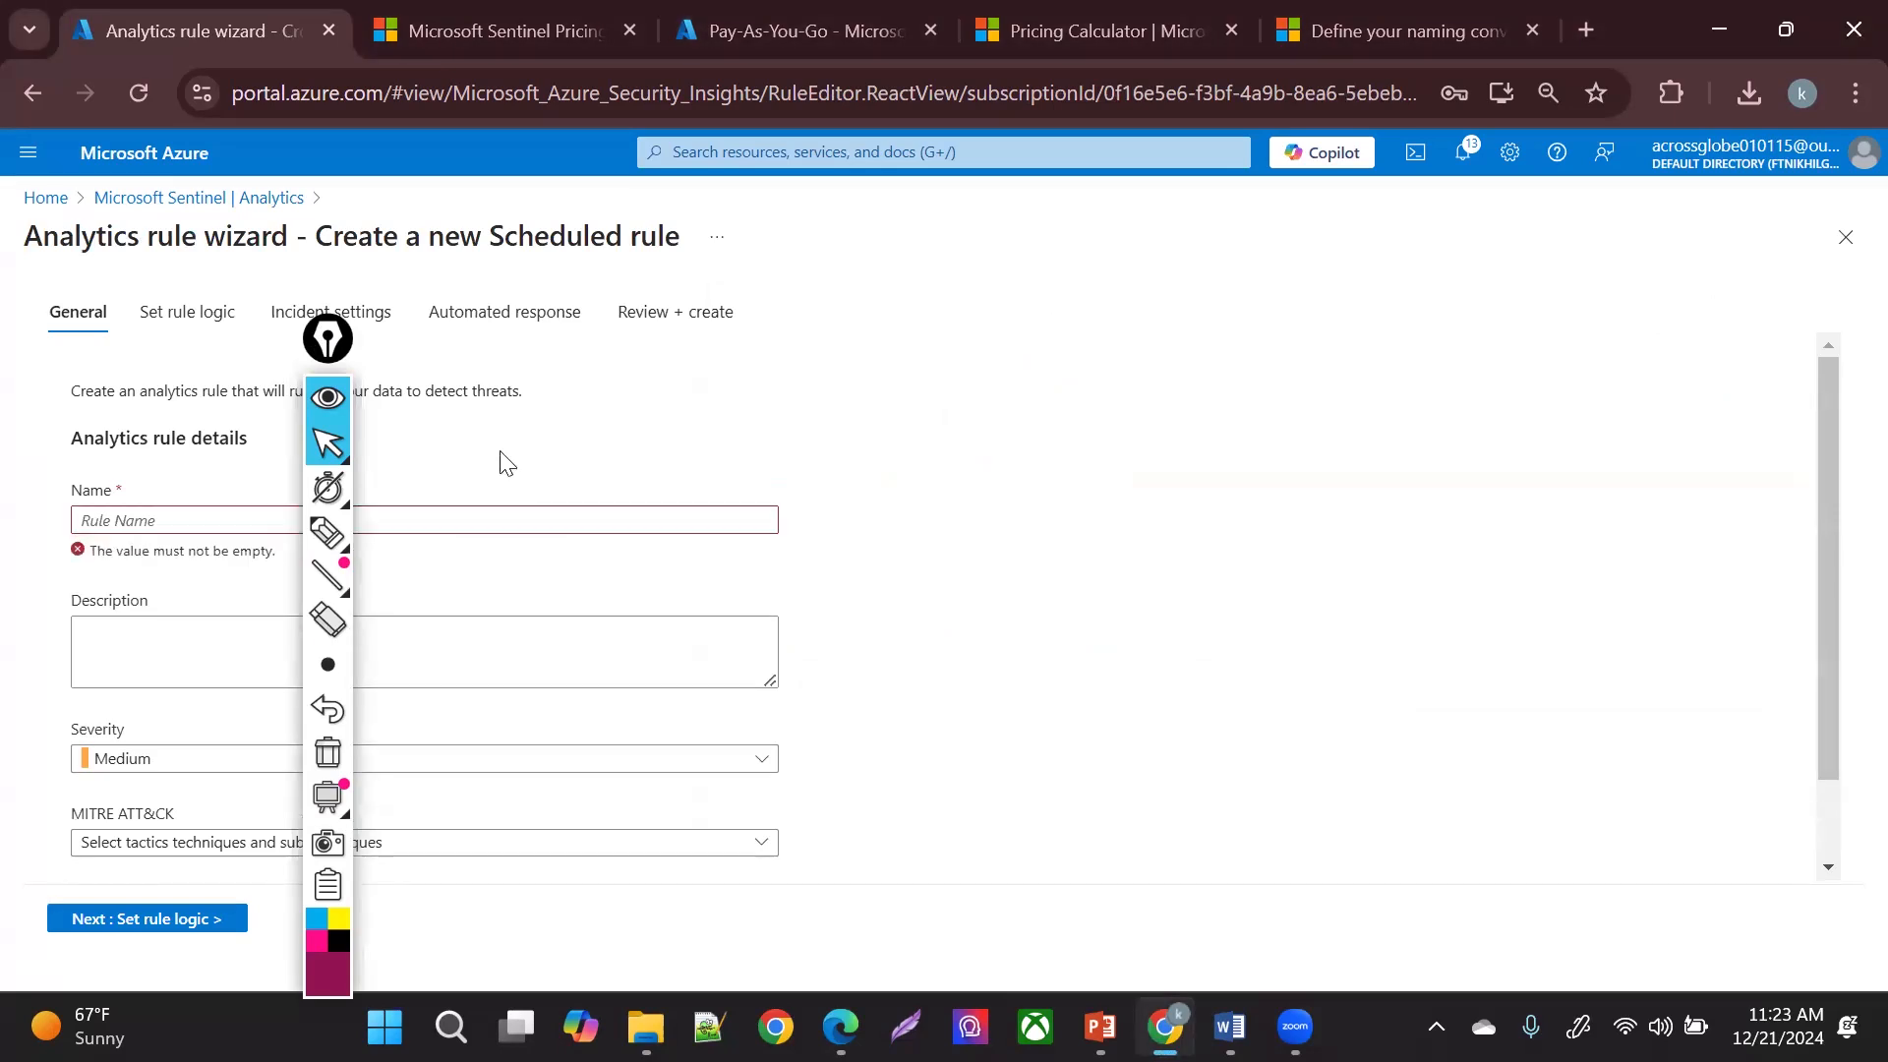
{"action": "left_click", "coordinate": [642, 529]}
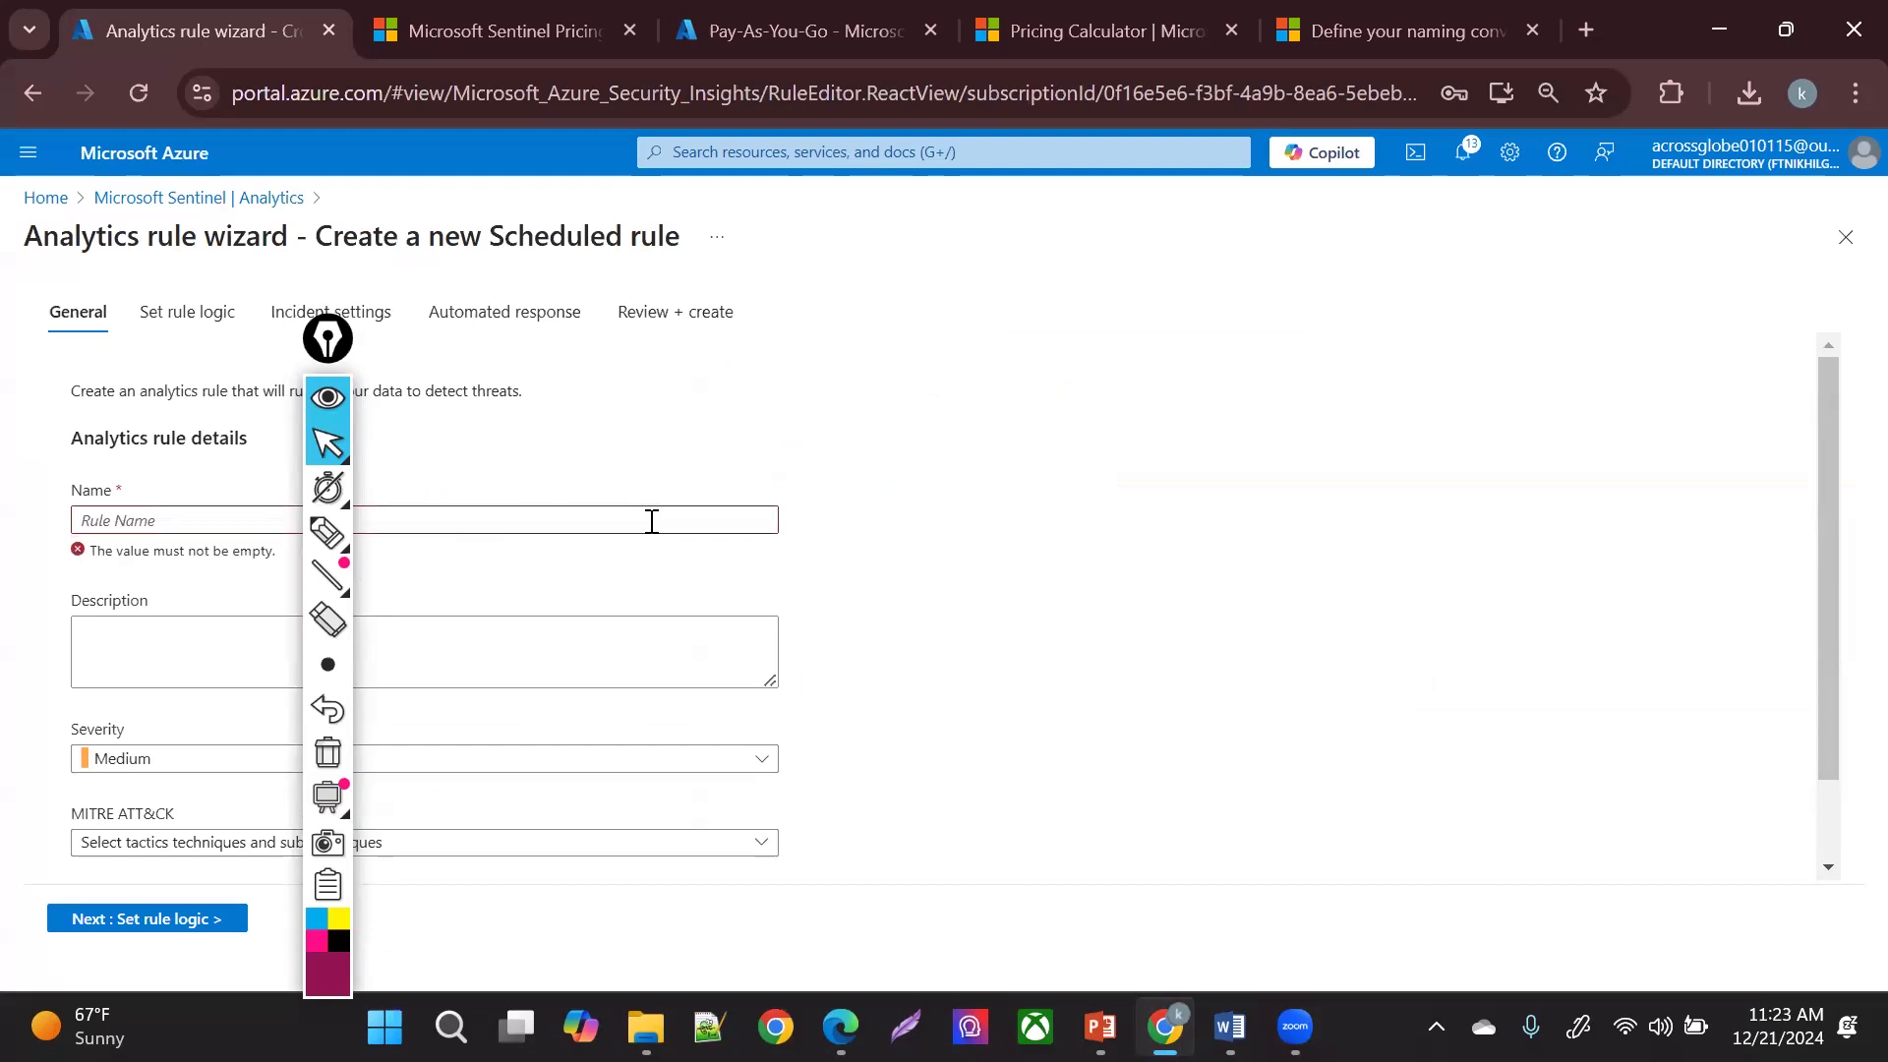
{"action": "type", "text": "analytics rule"}
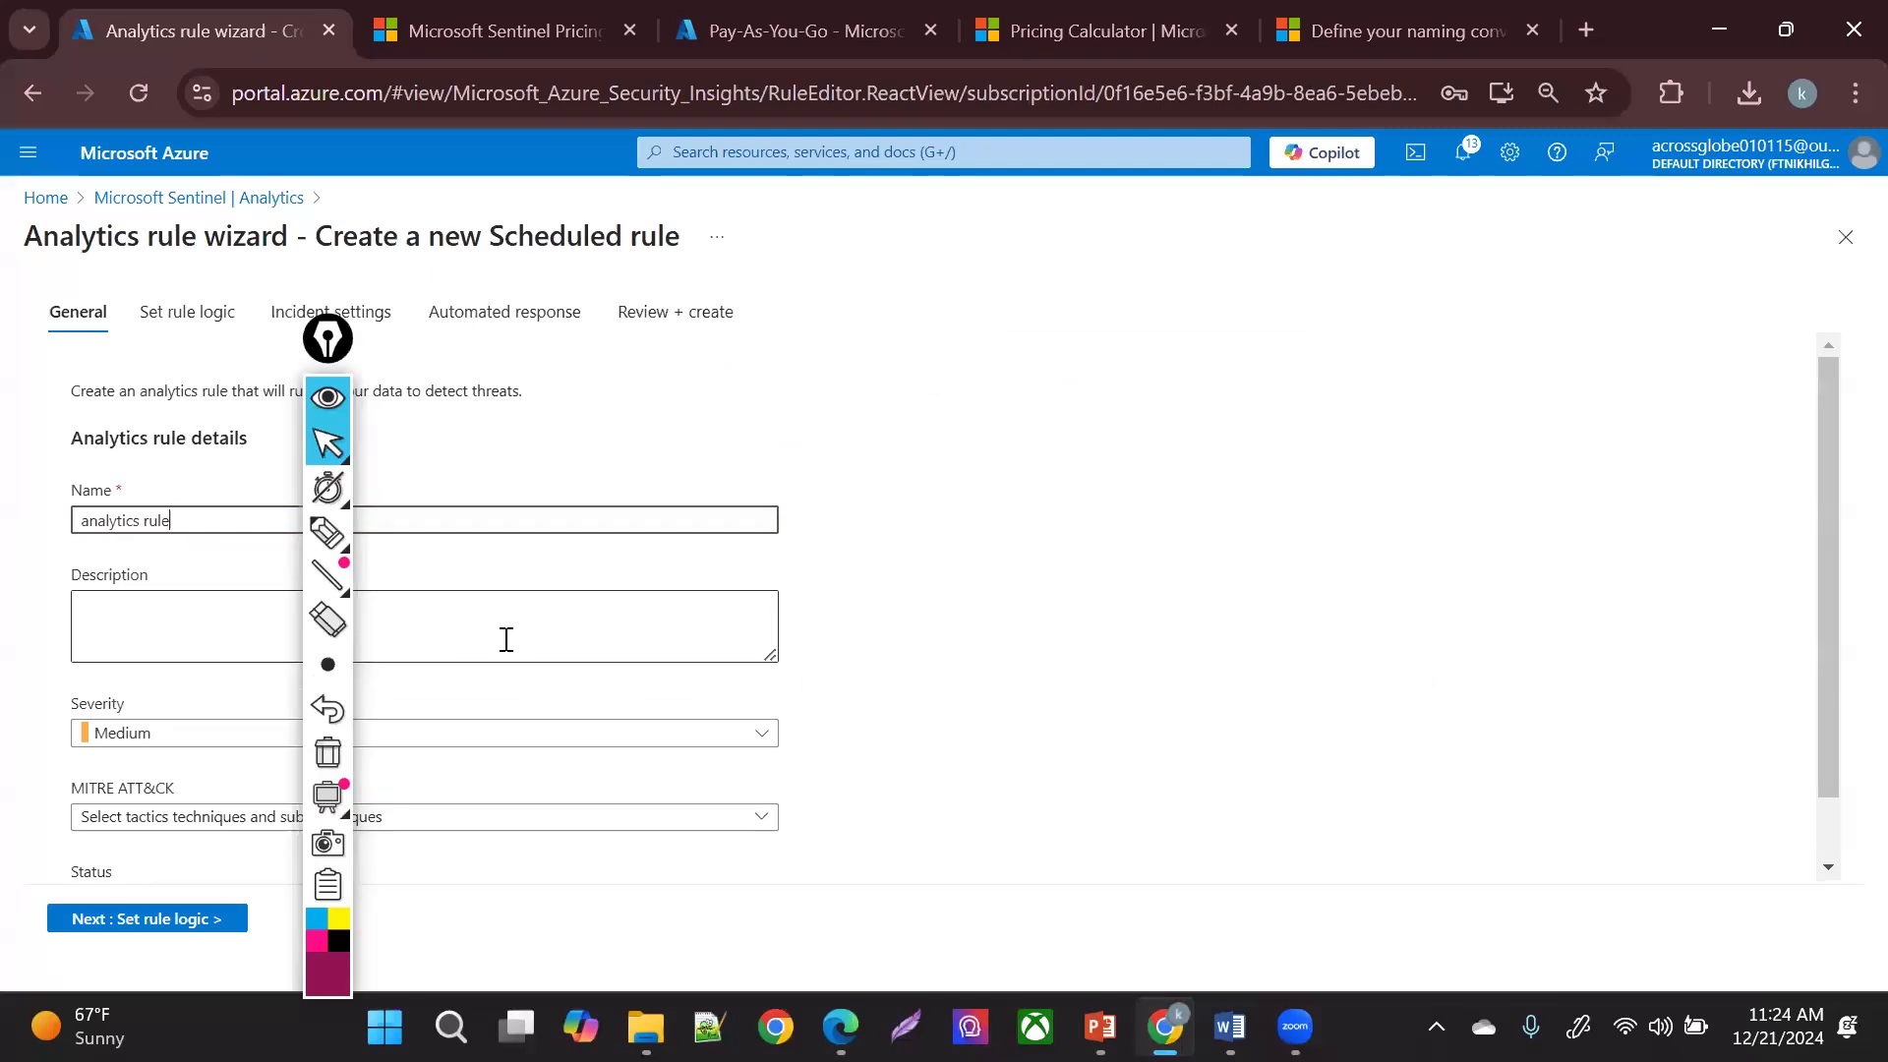
- Enter a rule description about analysing tactics on a VM and set the severity to High
{"action": "left_click", "coordinate": [506, 640]}
{"action": "type", "text": "this rule analysis the tactis for dif on vm"}
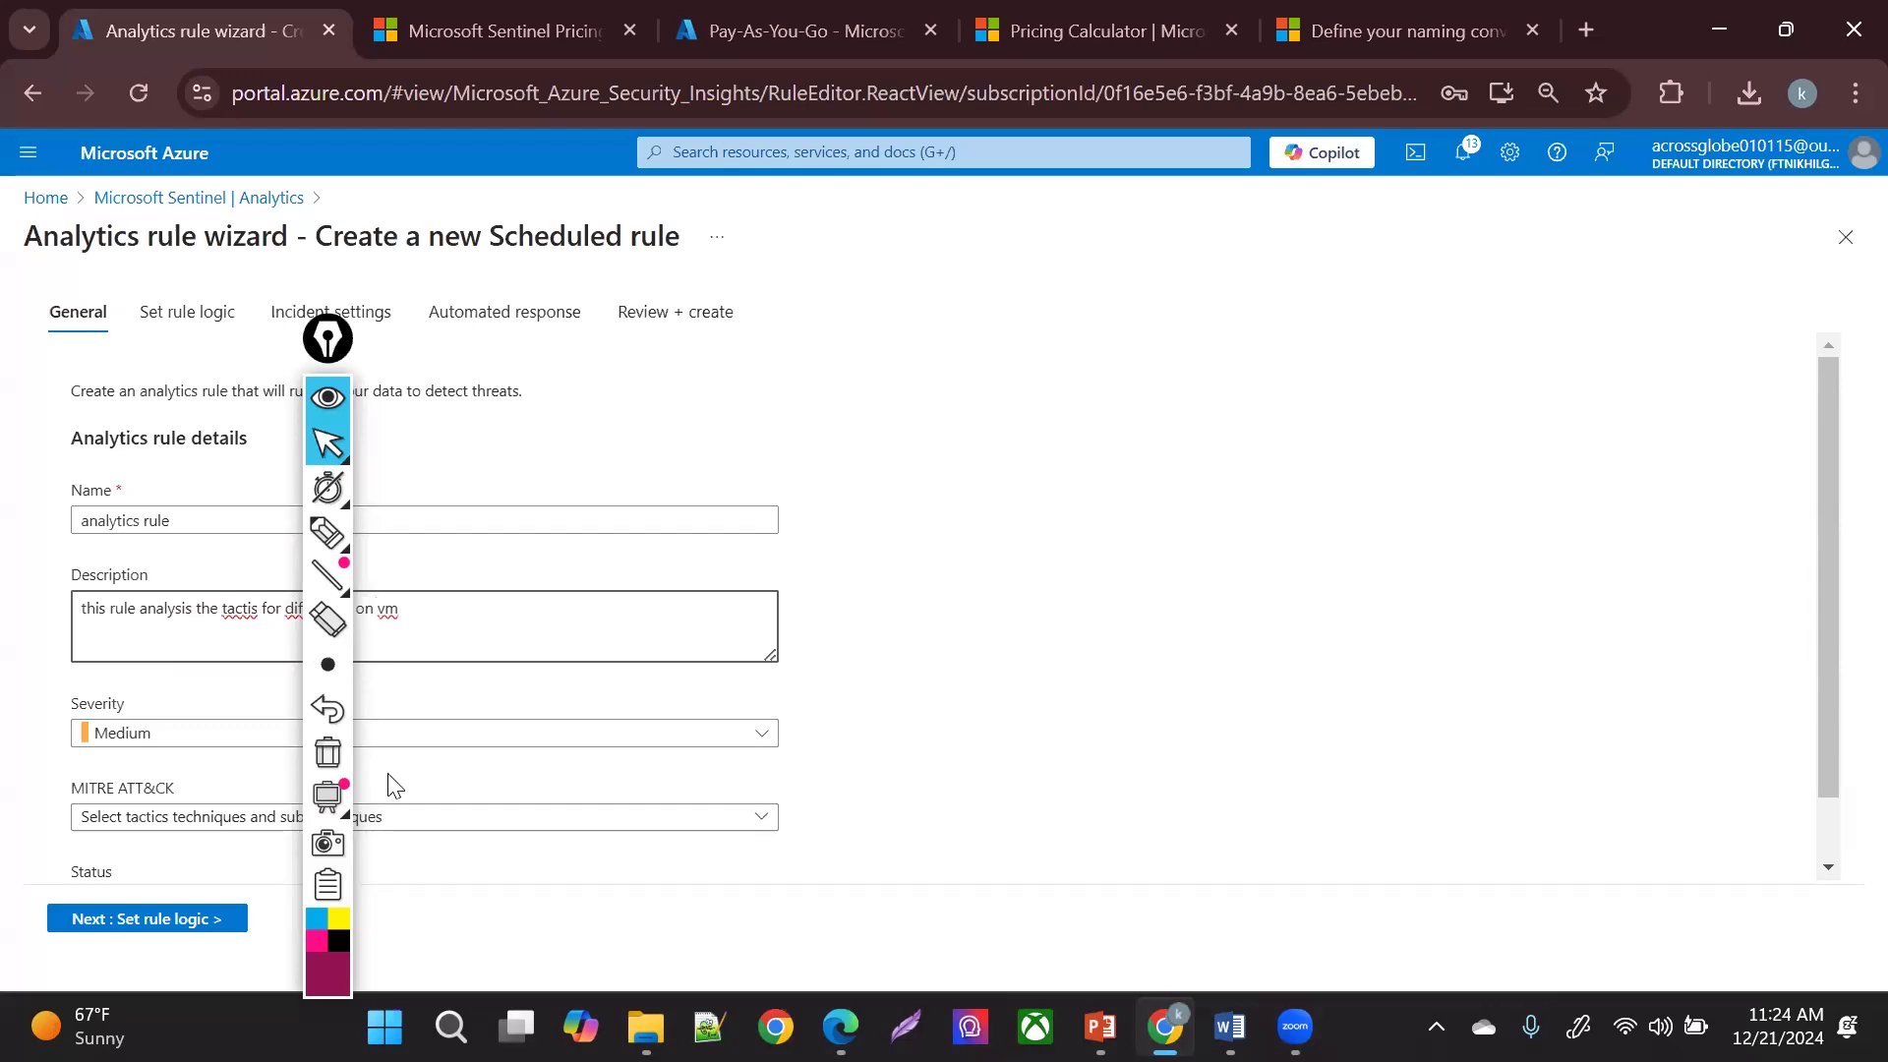
{"action": "left_click", "coordinate": [448, 746]}
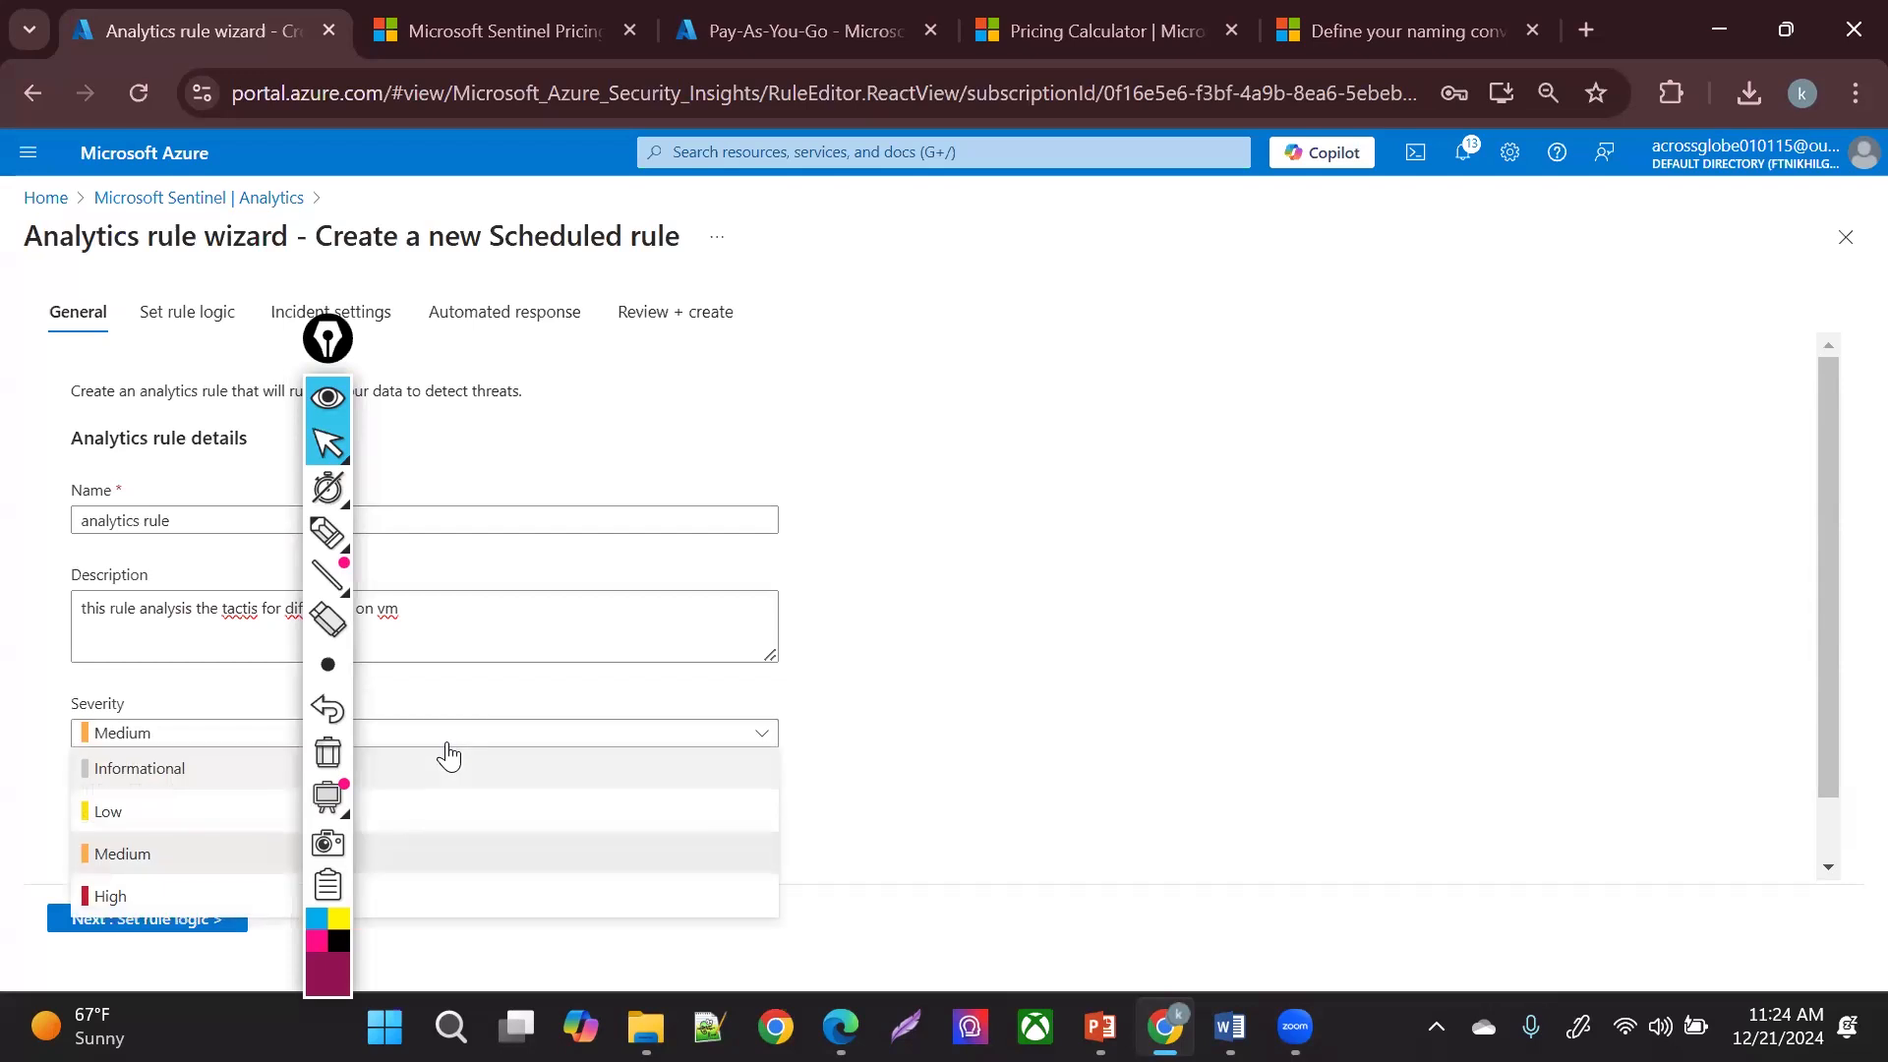
{"action": "left_click", "coordinate": [406, 898]}
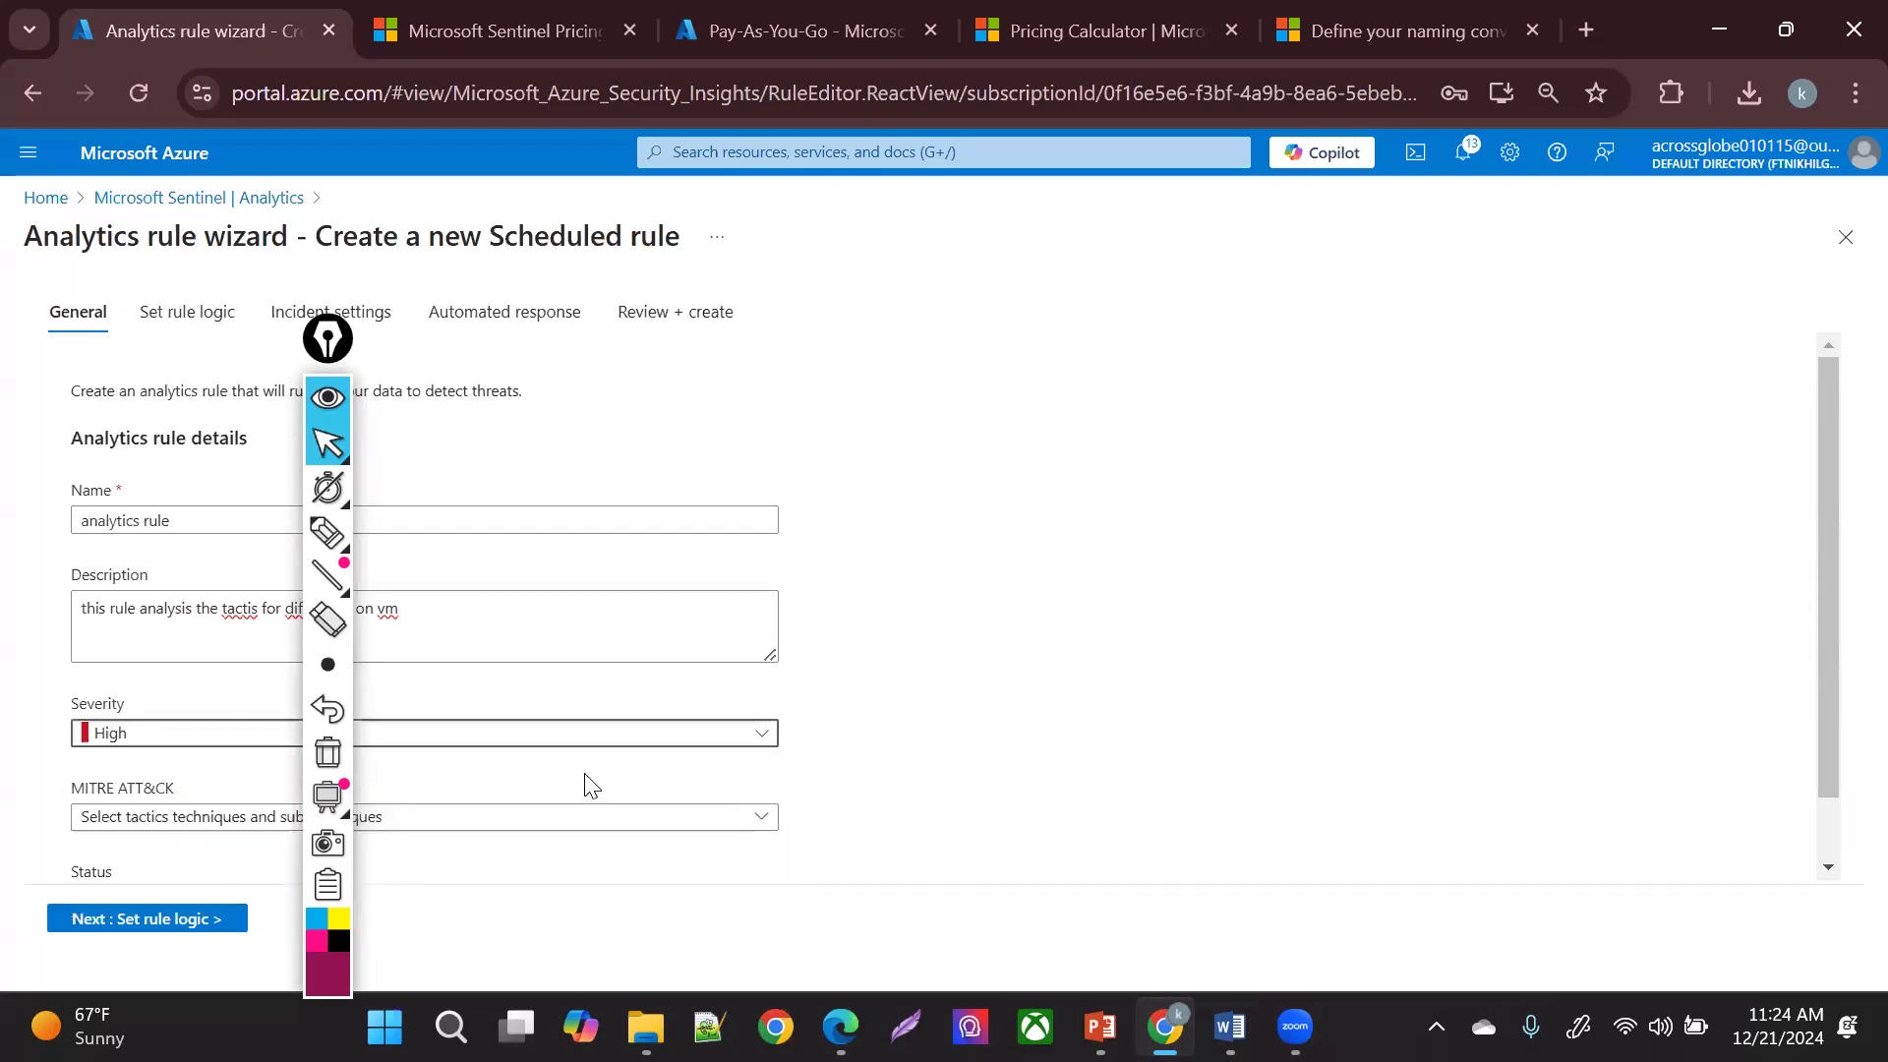
- Open the rule's MITRE ATT&CK choices and expand the Reconnaissance and Resource Development tactics to view their techniques
{"action": "left_click_drag", "start_coordinate": [1823, 771], "coordinate": [1820, 919]}
{"action": "left_click", "coordinate": [595, 745]}
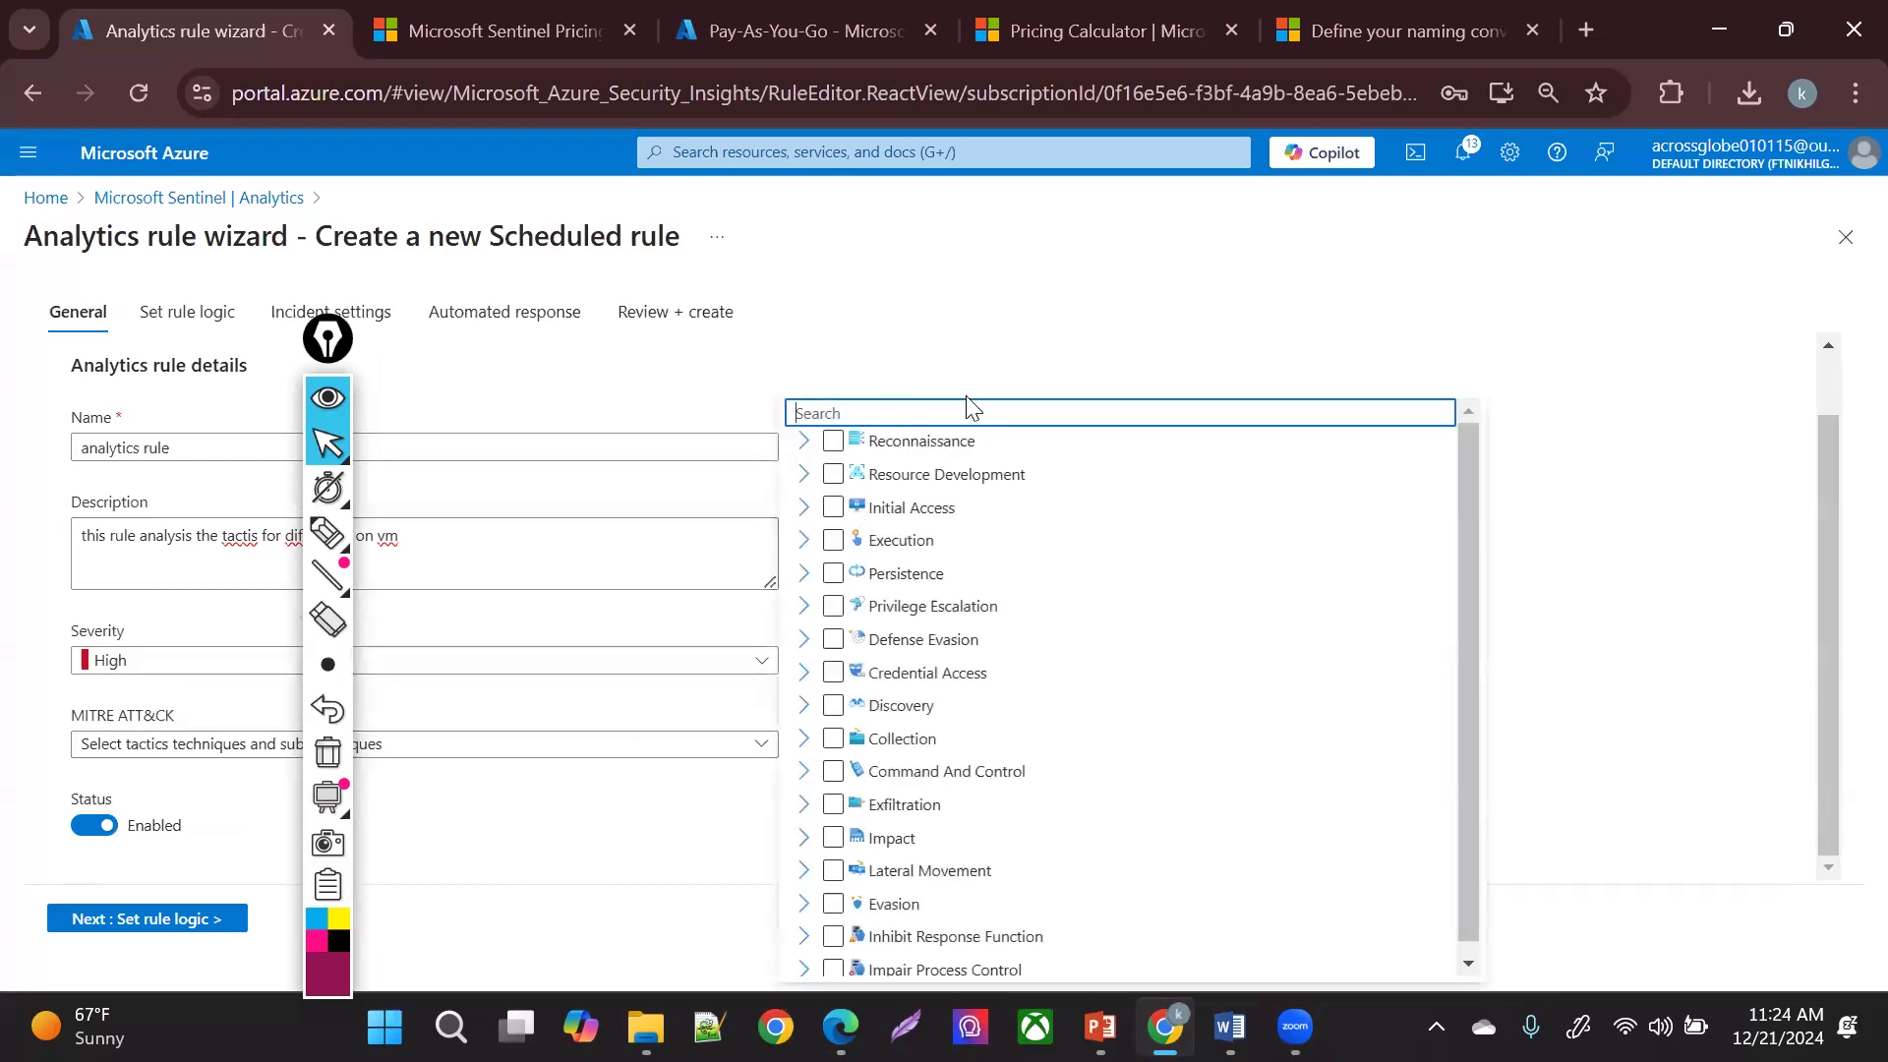
{"action": "left_click", "coordinate": [961, 476]}
{"action": "left_click", "coordinate": [955, 476]}
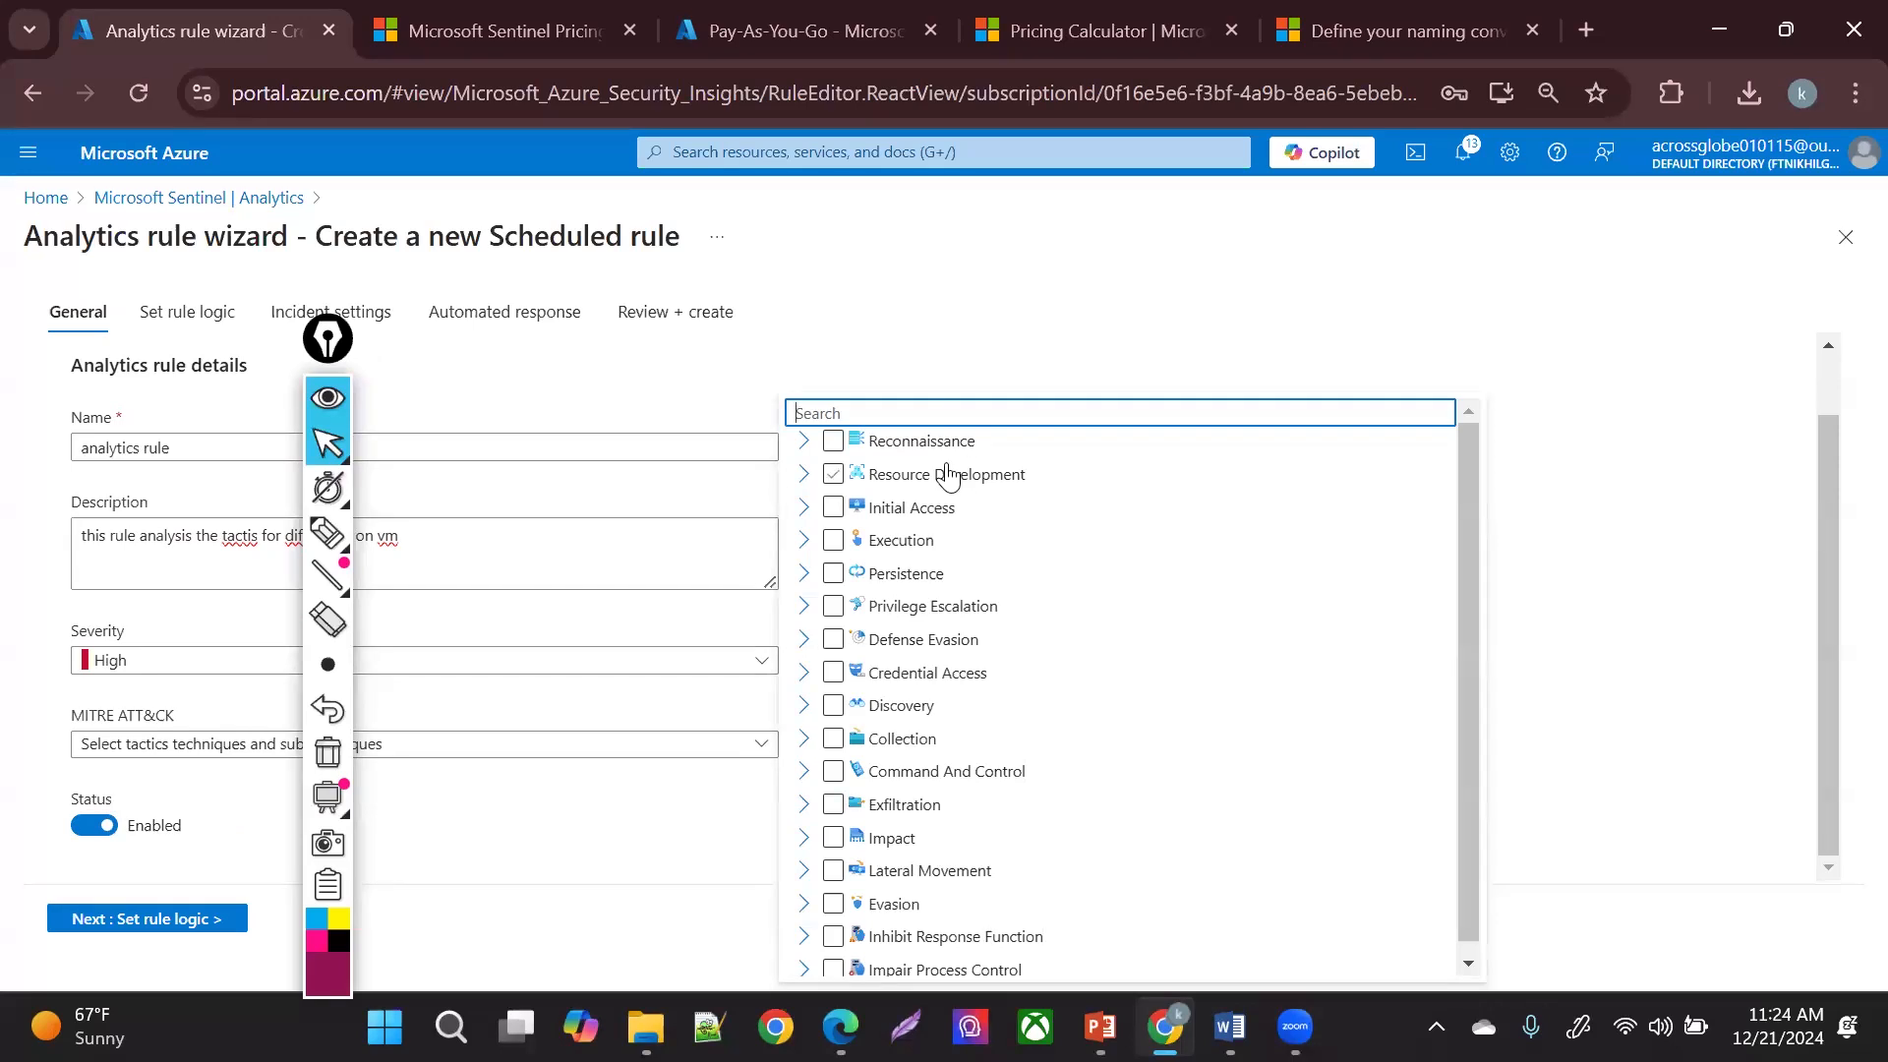
{"action": "left_click", "coordinate": [946, 472]}
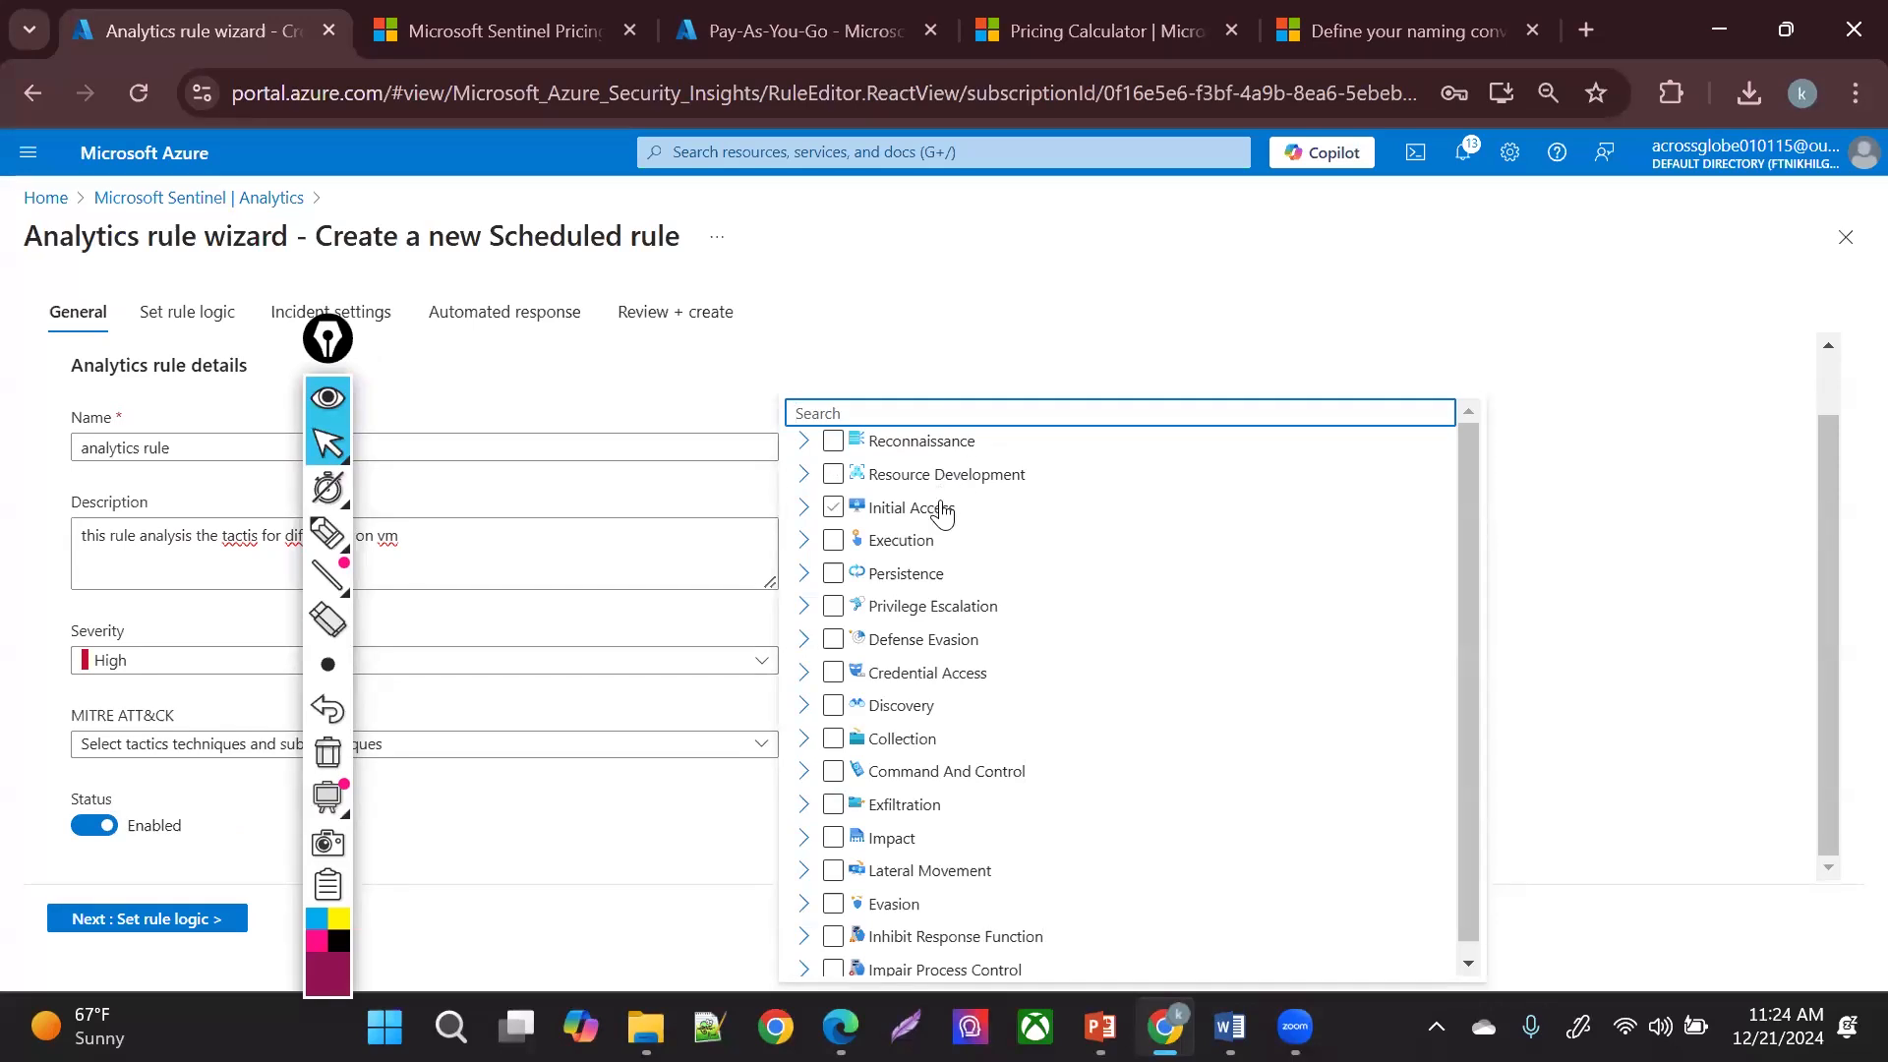
{"action": "left_click", "coordinate": [832, 507]}
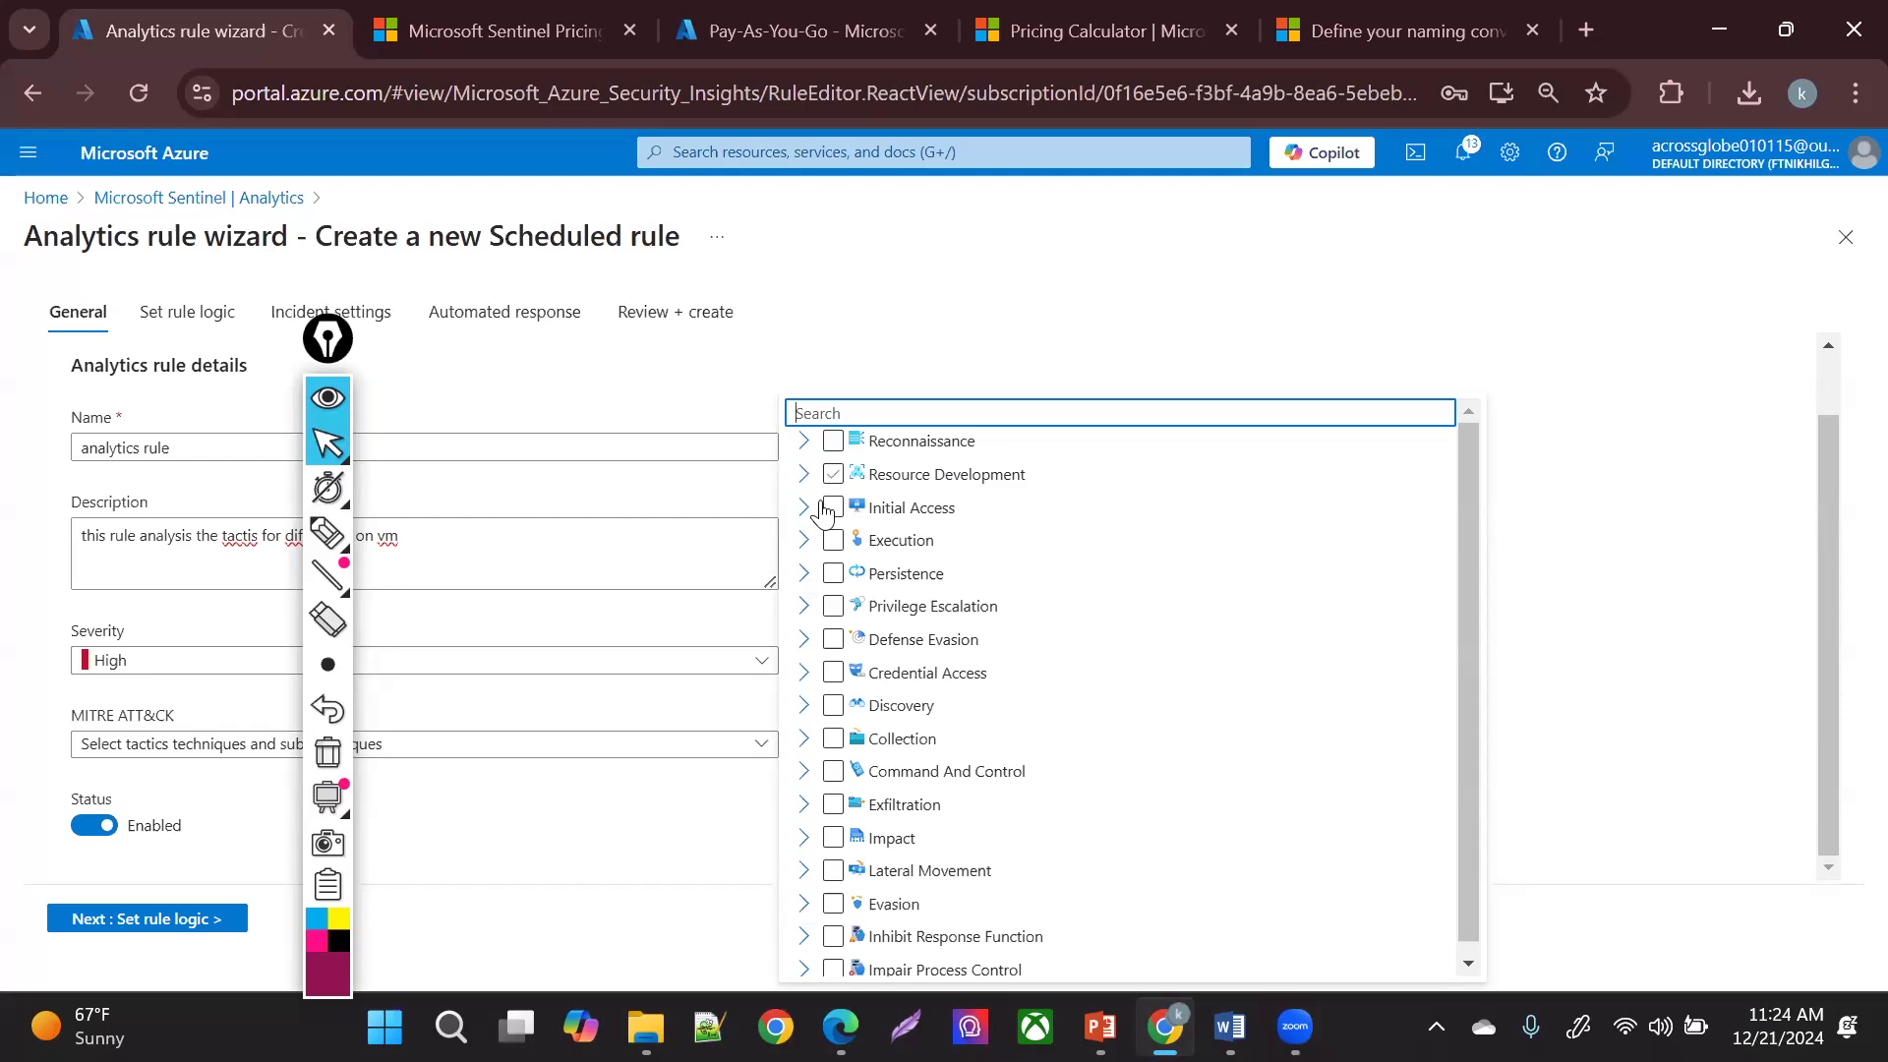
{"action": "left_click", "coordinate": [814, 444]}
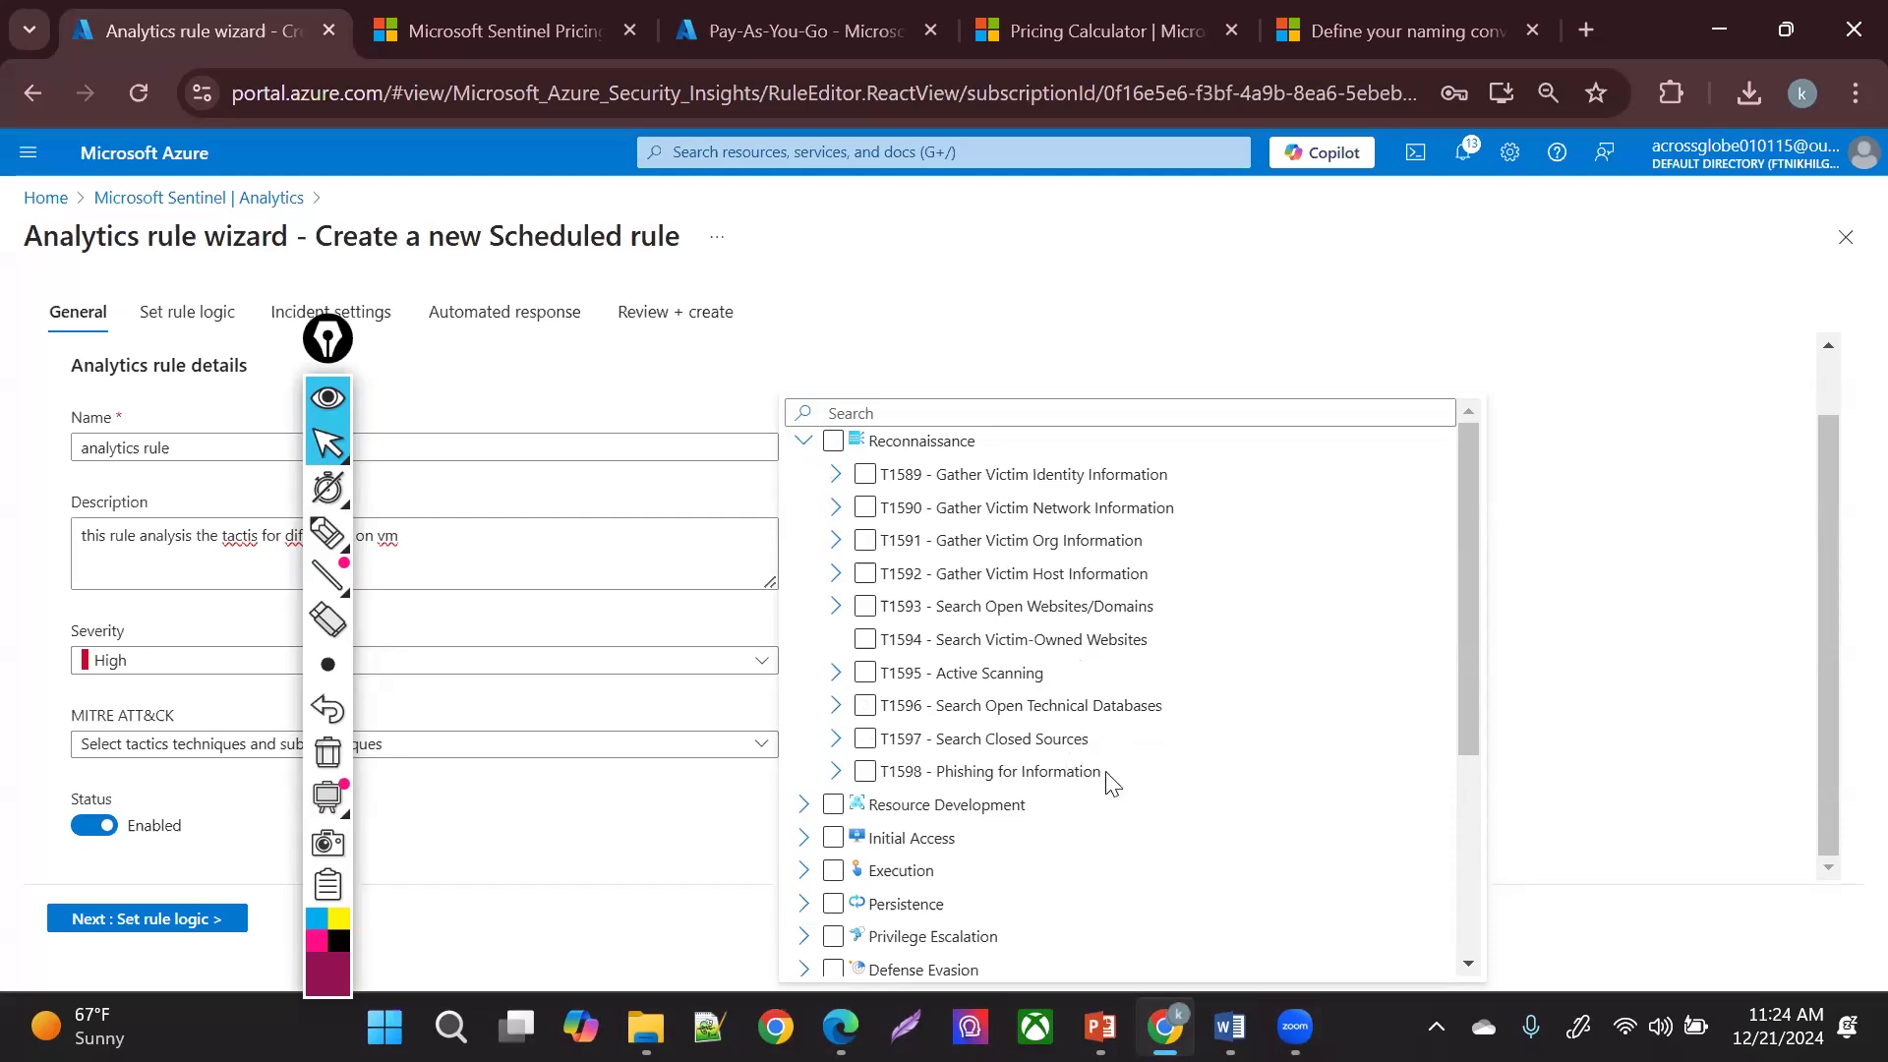
{"action": "left_click", "coordinate": [803, 804]}
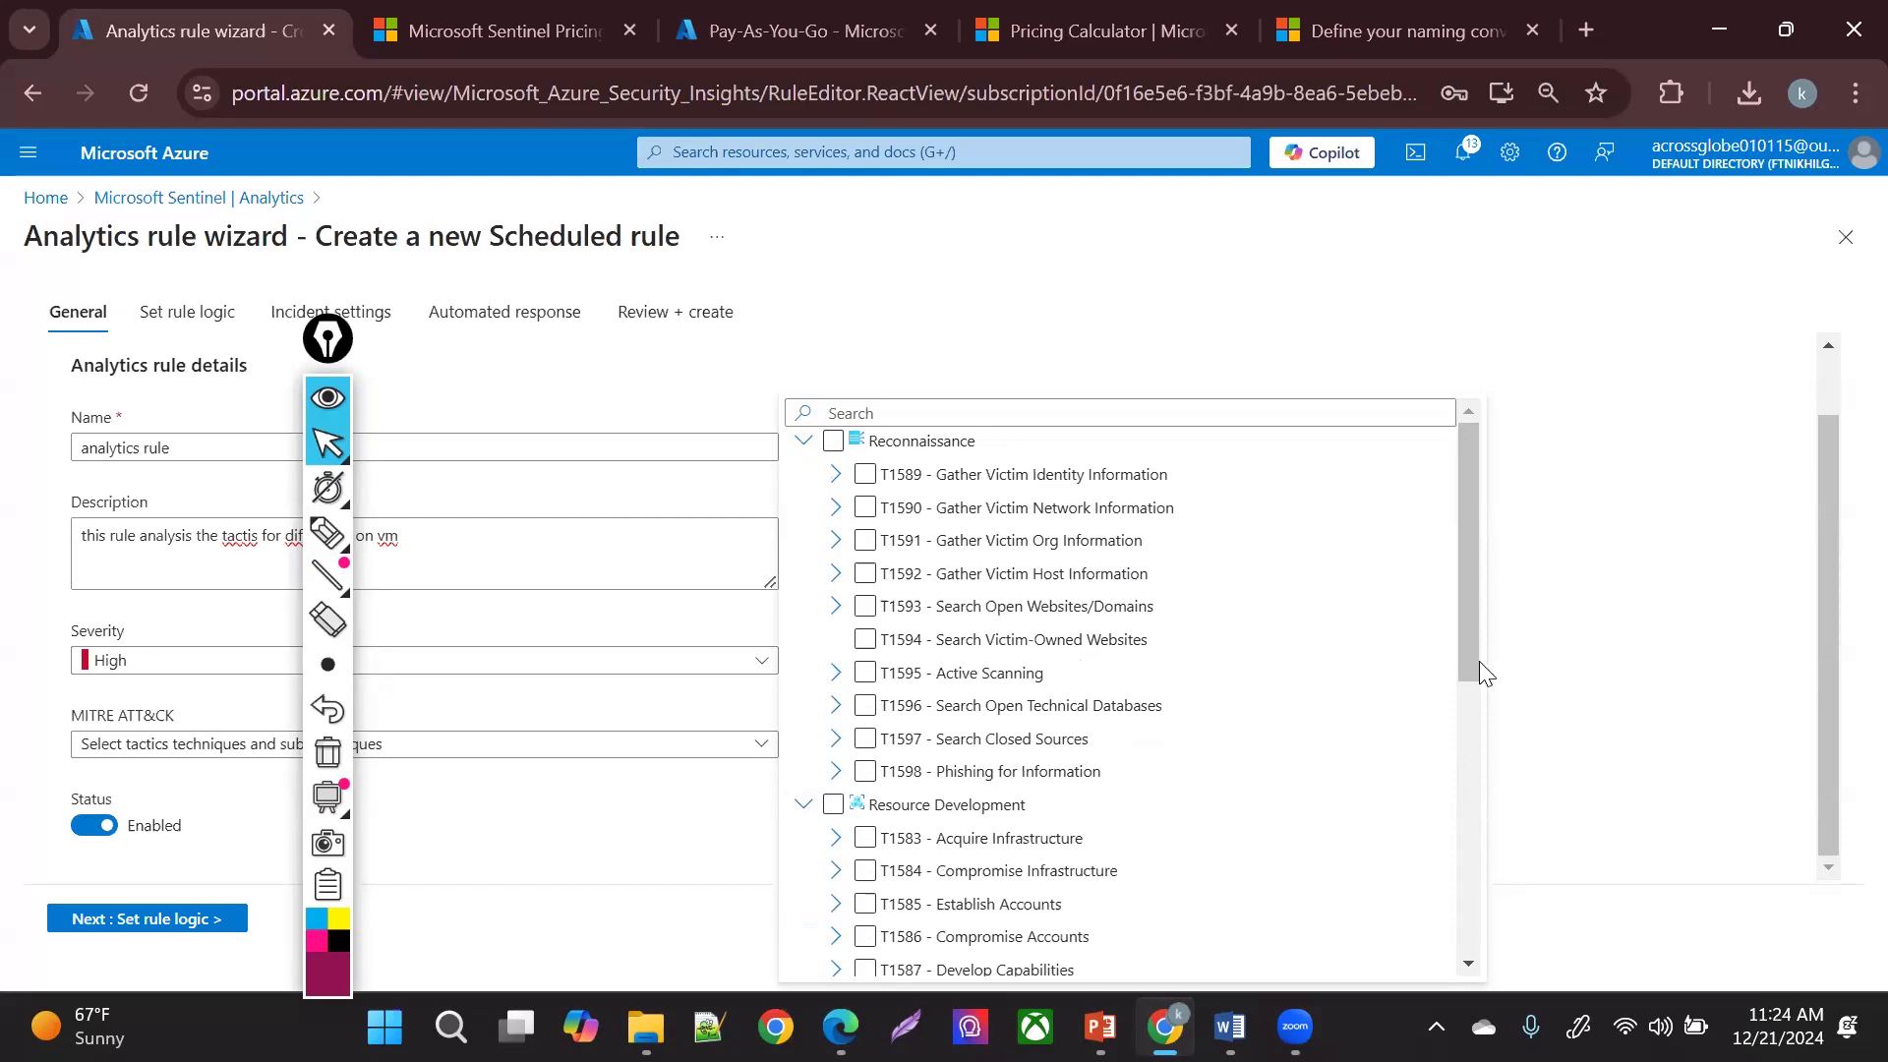
- Expand the Credential Access tactic and examine its techniques, including Network Sniffing, Brute Force and Two-Factor Authentication Interception
{"action": "left_click_drag", "start_coordinate": [1463, 650], "coordinate": [1463, 838]}
{"action": "left_click", "coordinate": [922, 810]}
{"action": "left_click", "coordinate": [922, 810]}
{"action": "left_click", "coordinate": [804, 905]}
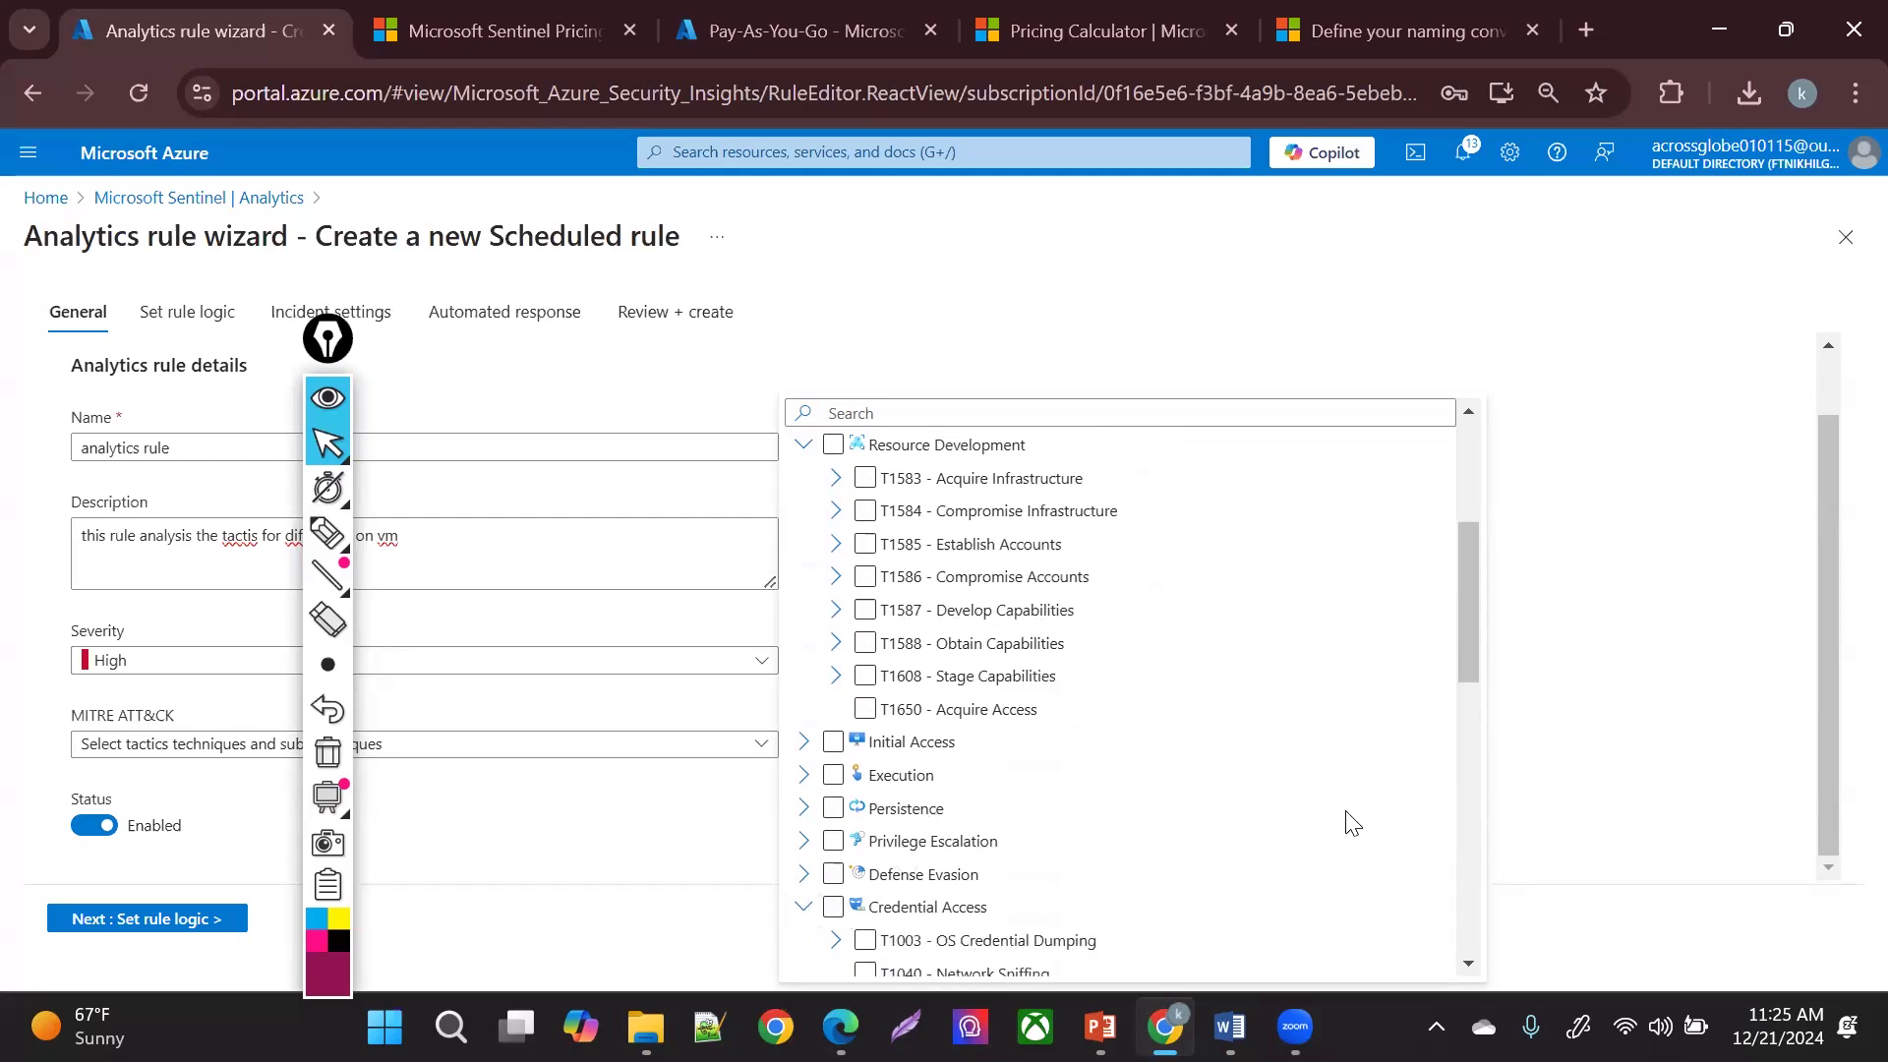
{"action": "left_click_drag", "start_coordinate": [1463, 580], "coordinate": [1479, 698]}
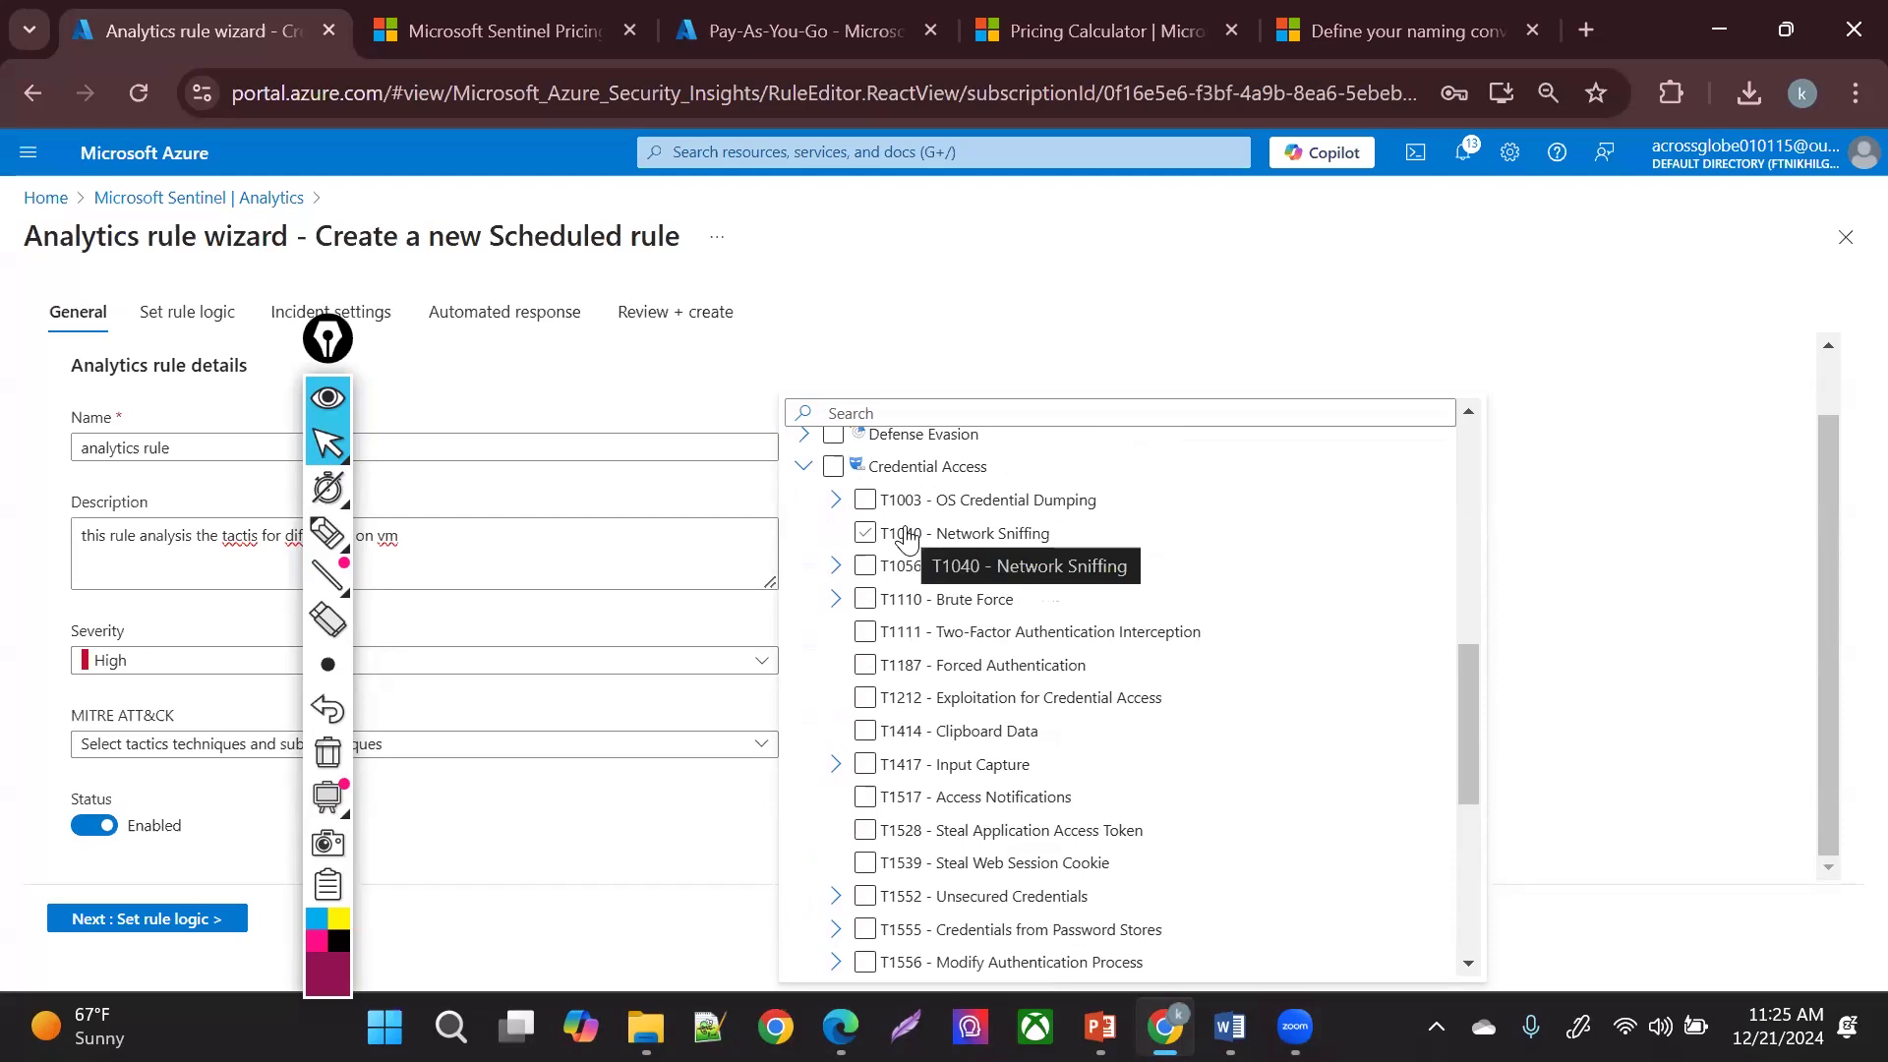
{"action": "left_click", "coordinate": [1005, 536]}
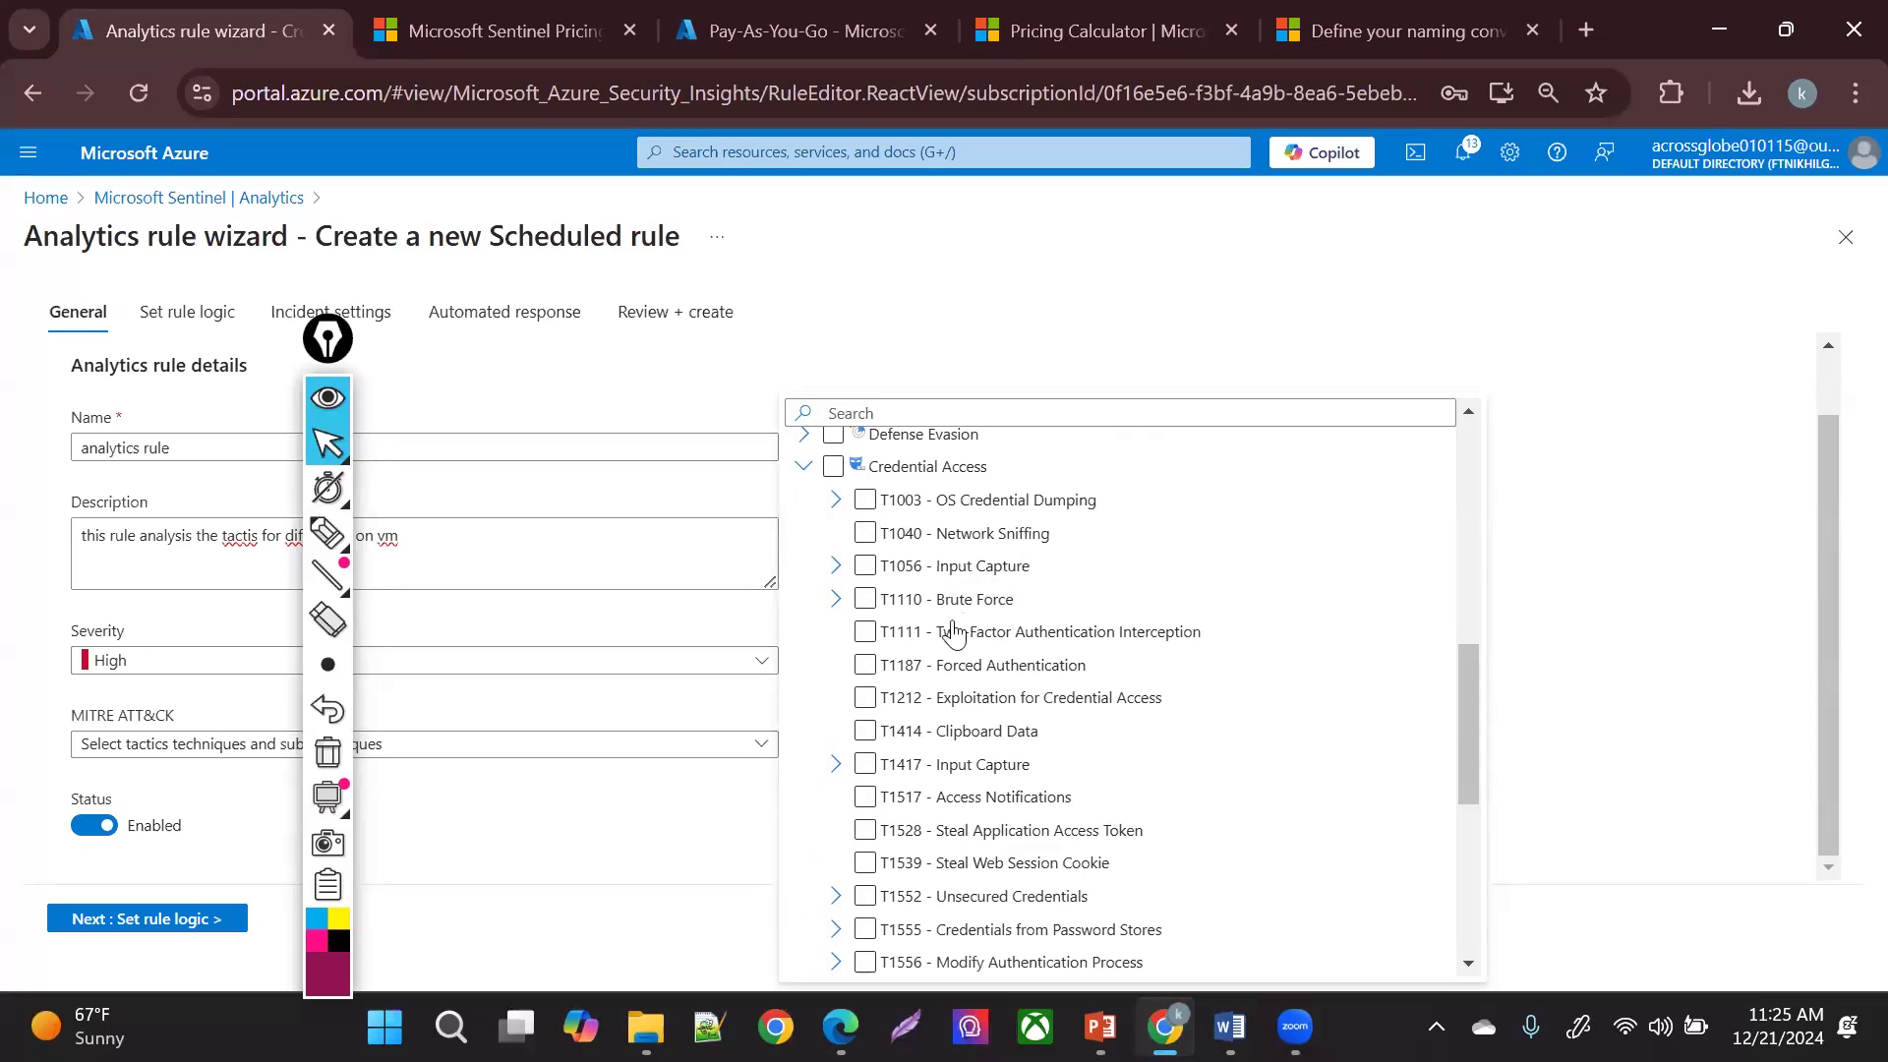
{"action": "left_click", "coordinate": [951, 635]}
{"action": "left_click", "coordinate": [969, 578]}
- Look through the remaining MITRE ATT&CK tactics, then expand Privilege Escalation and examine technique T1404 - Exploitation for Privilege Escalation
{"action": "left_click_drag", "start_coordinate": [1467, 700], "coordinate": [1533, 890]}
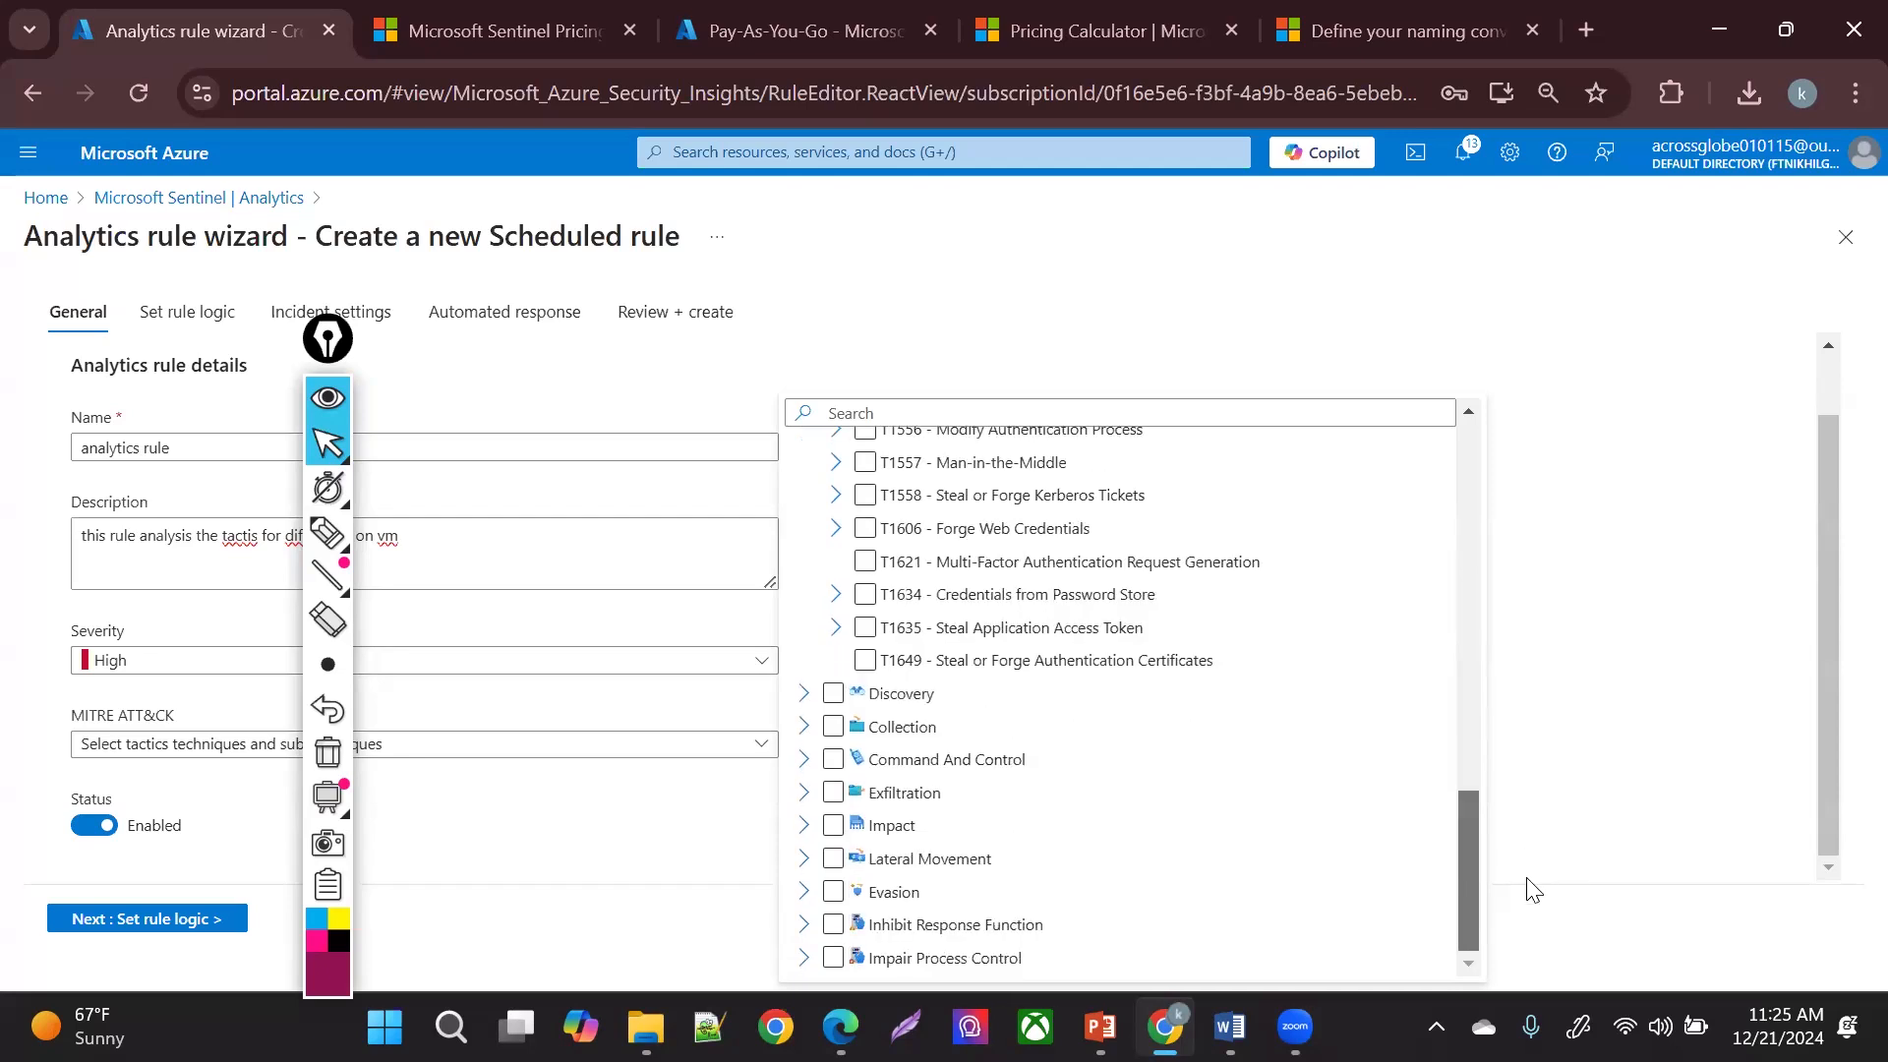
{"action": "left_click_drag", "start_coordinate": [1534, 897], "coordinate": [1504, 662]}
{"action": "left_click", "coordinate": [1075, 807]}
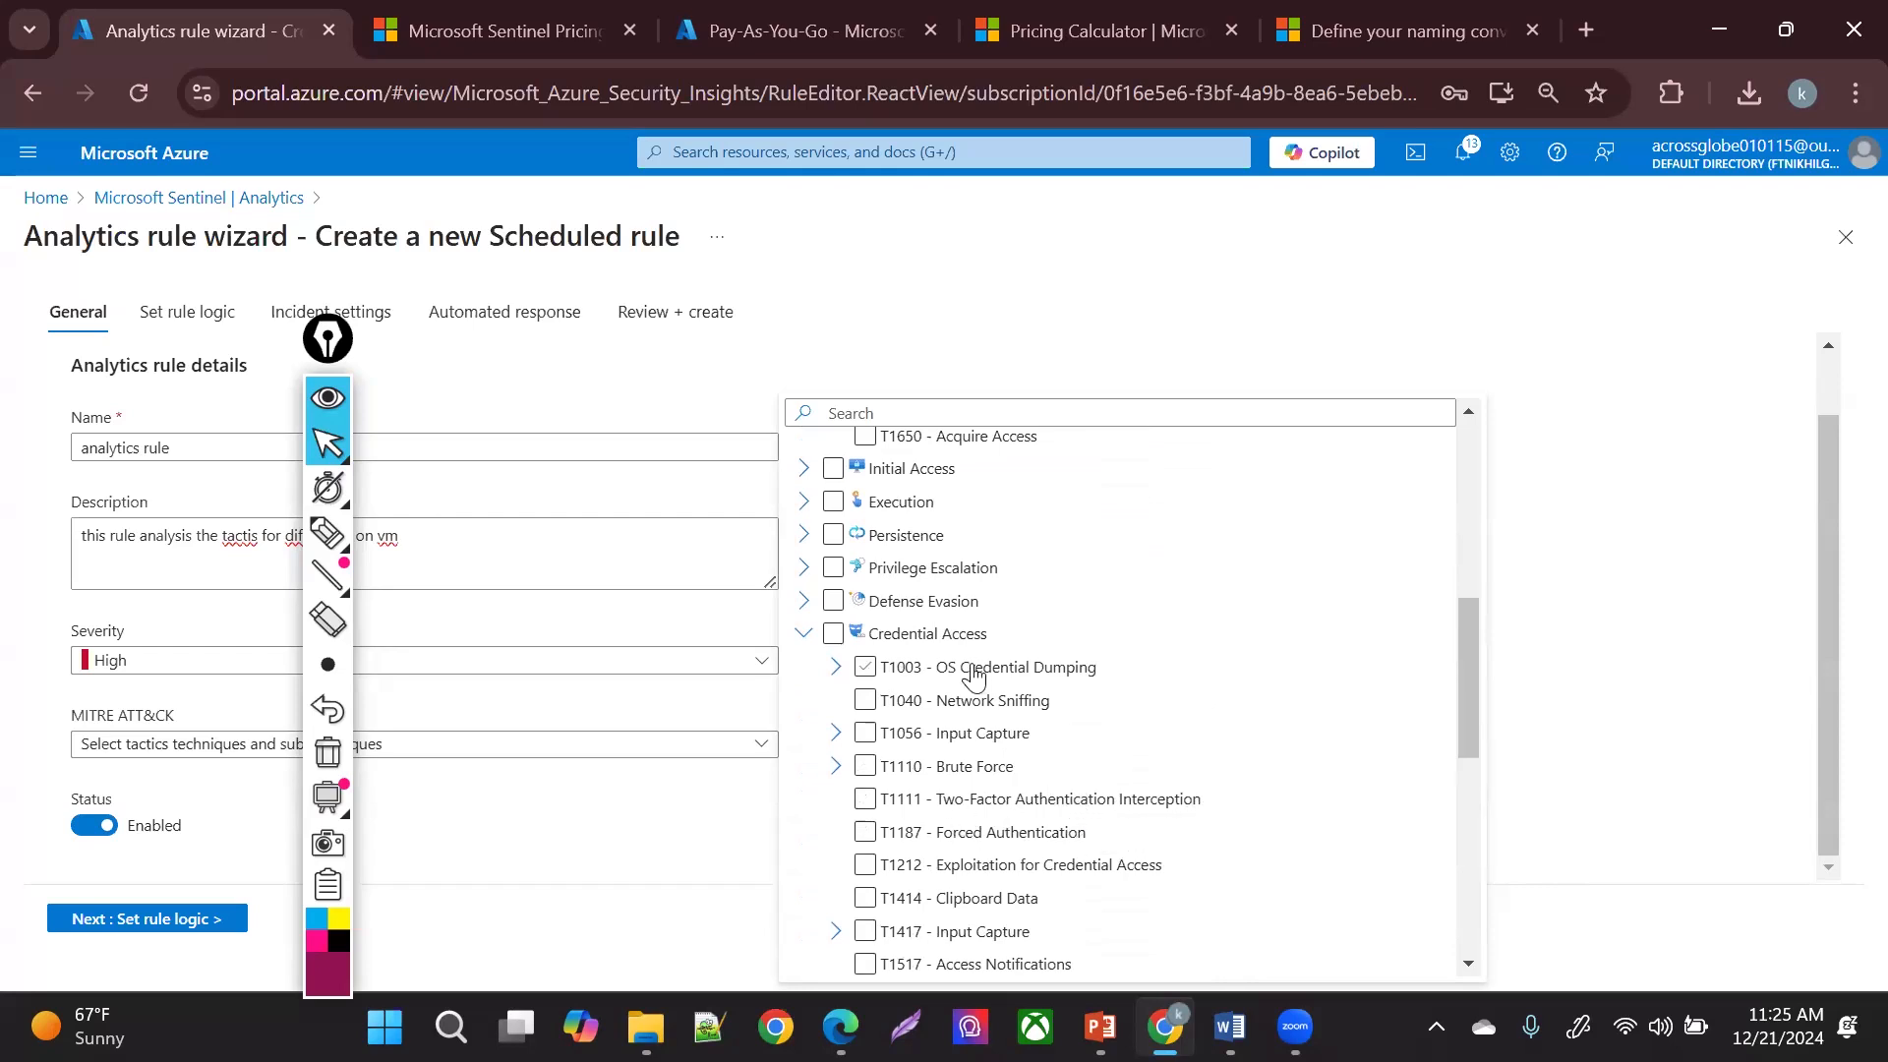
{"action": "left_click", "coordinate": [803, 568]}
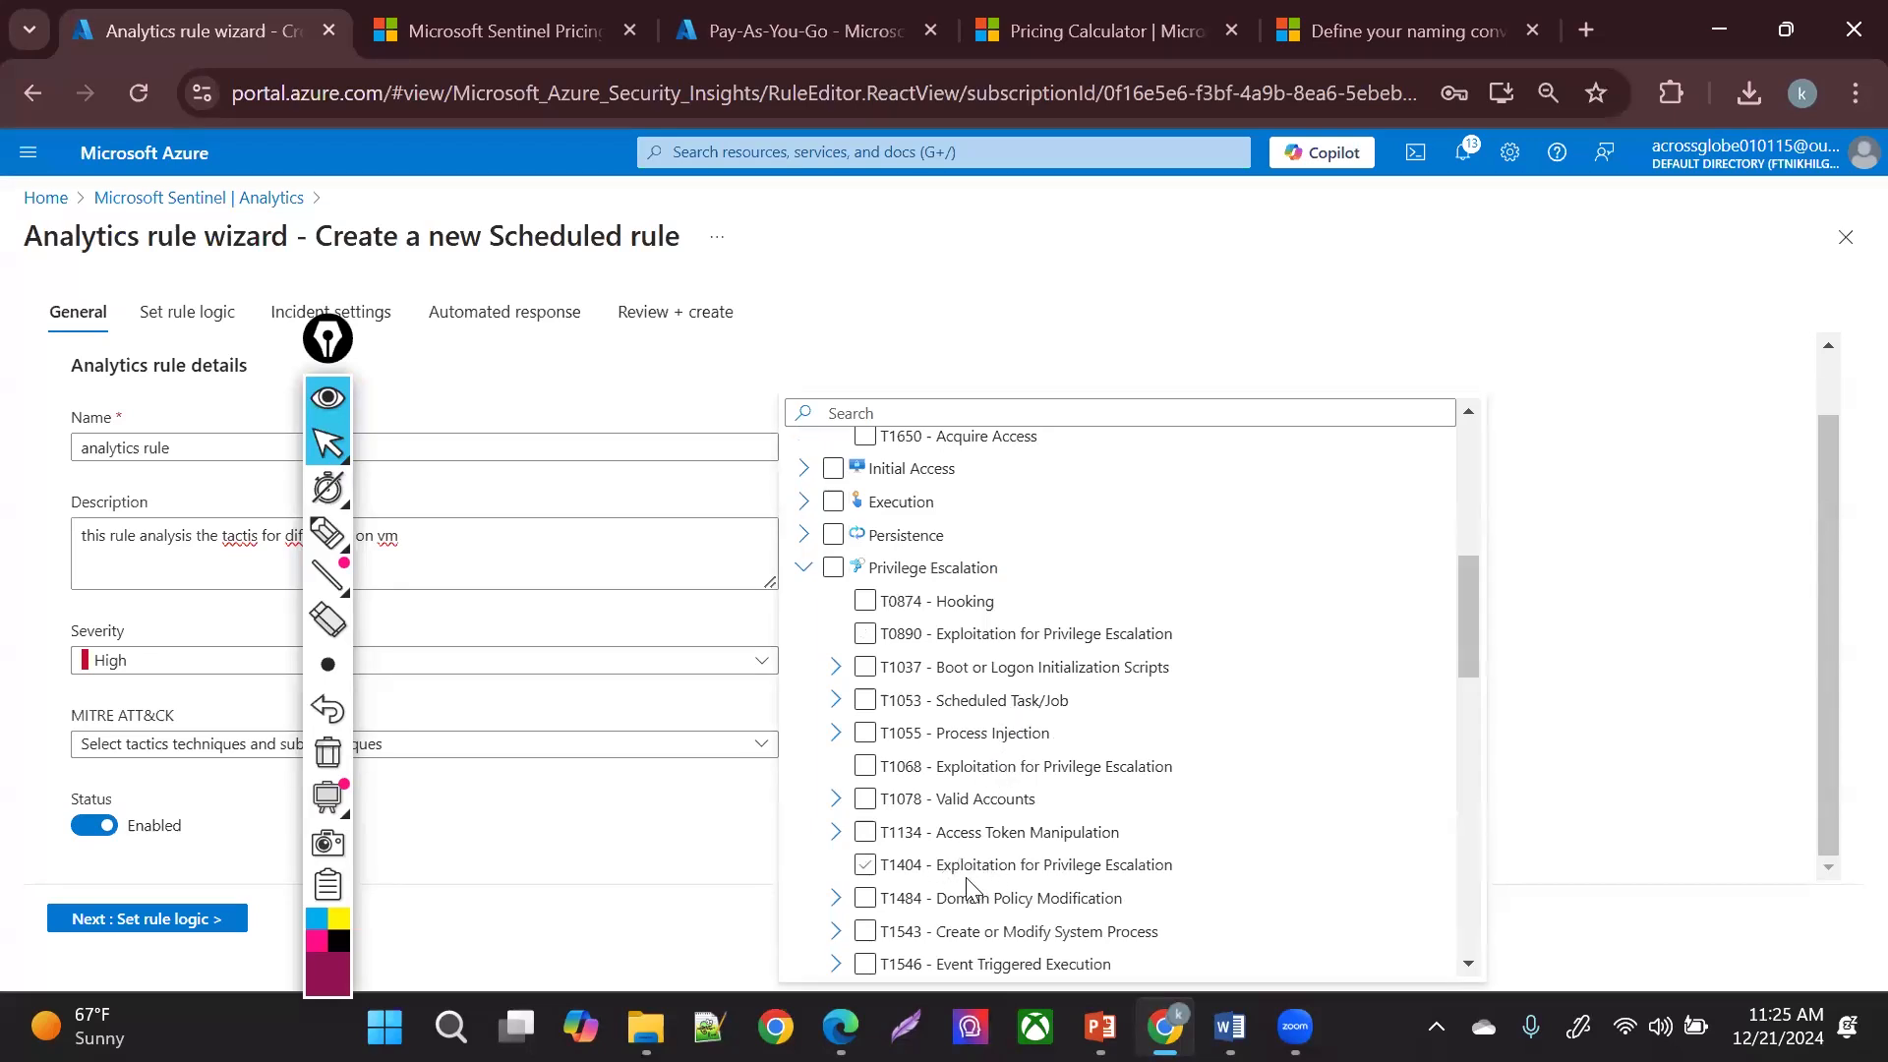
{"action": "left_click", "coordinate": [1019, 864]}
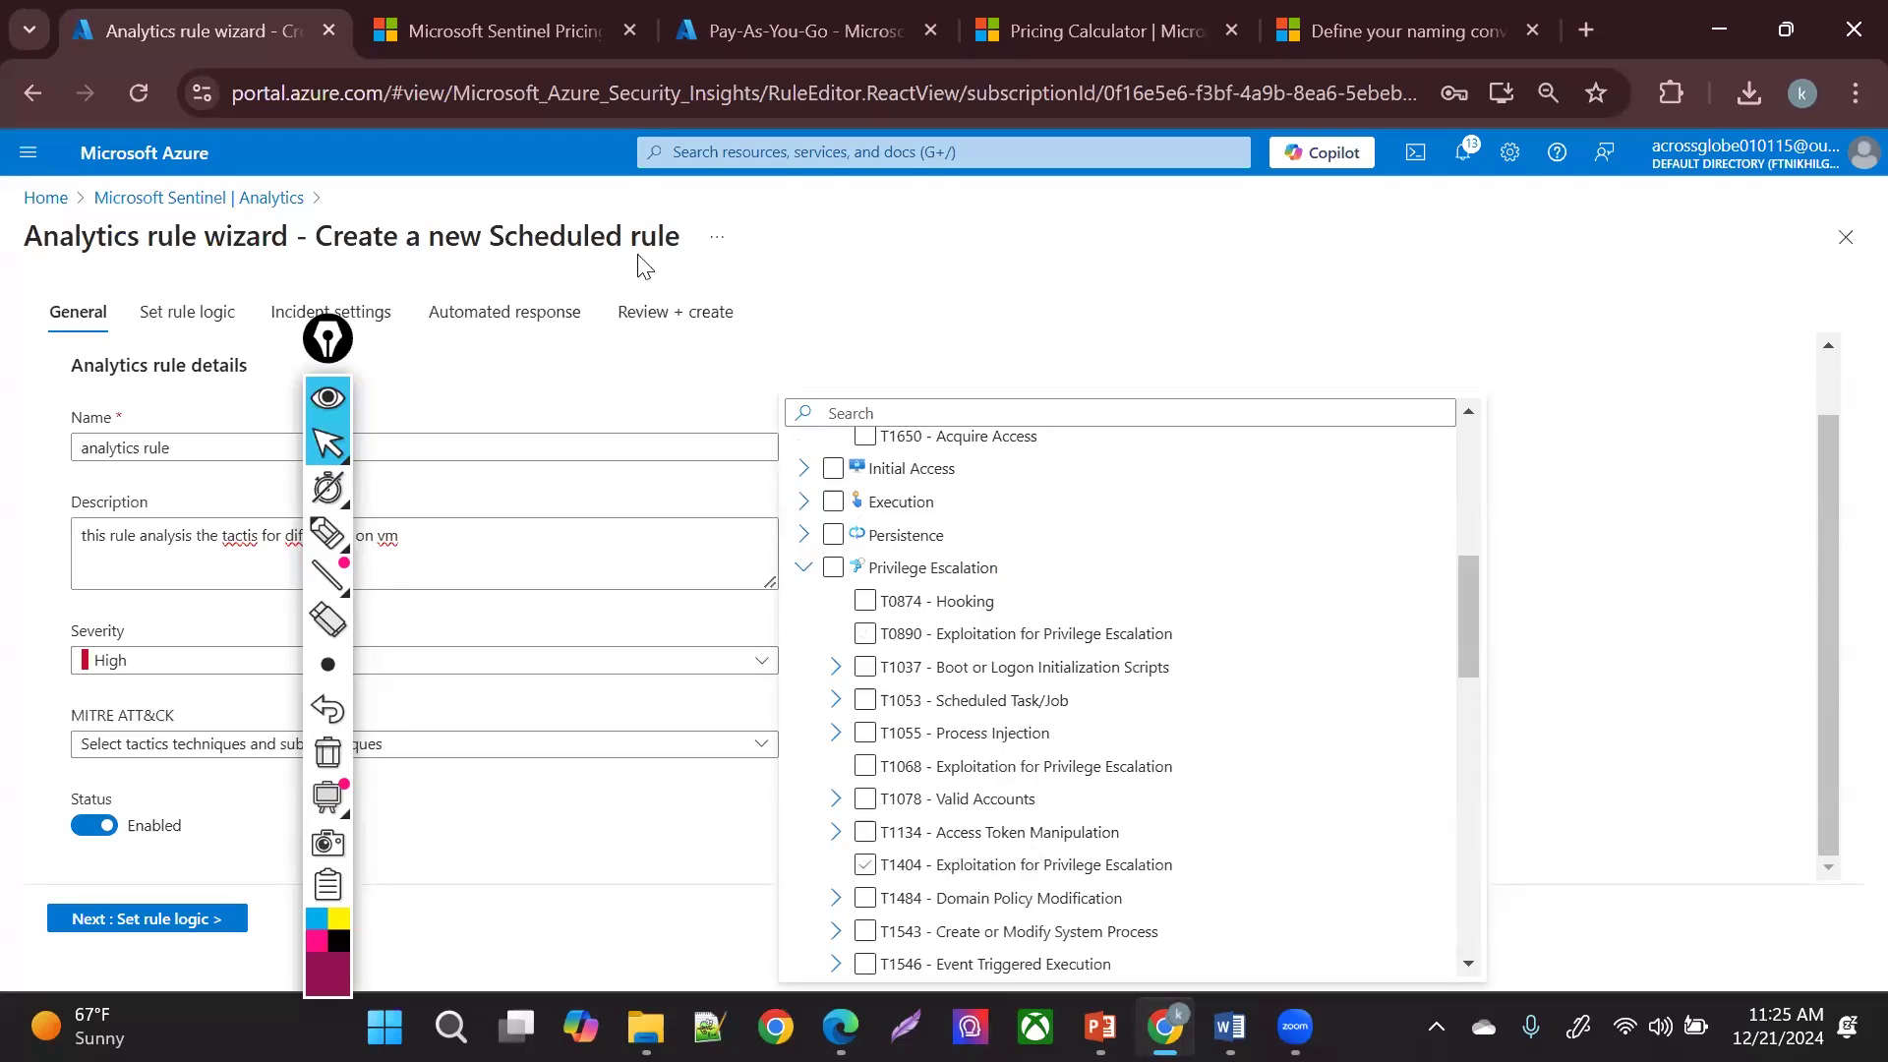
- Map the rule to the Initial Access, Resource Development and Reconnaissance tactics after viewing the Initial Access techniques and collapsing Reconnaissance
{"action": "left_click", "coordinate": [803, 470]}
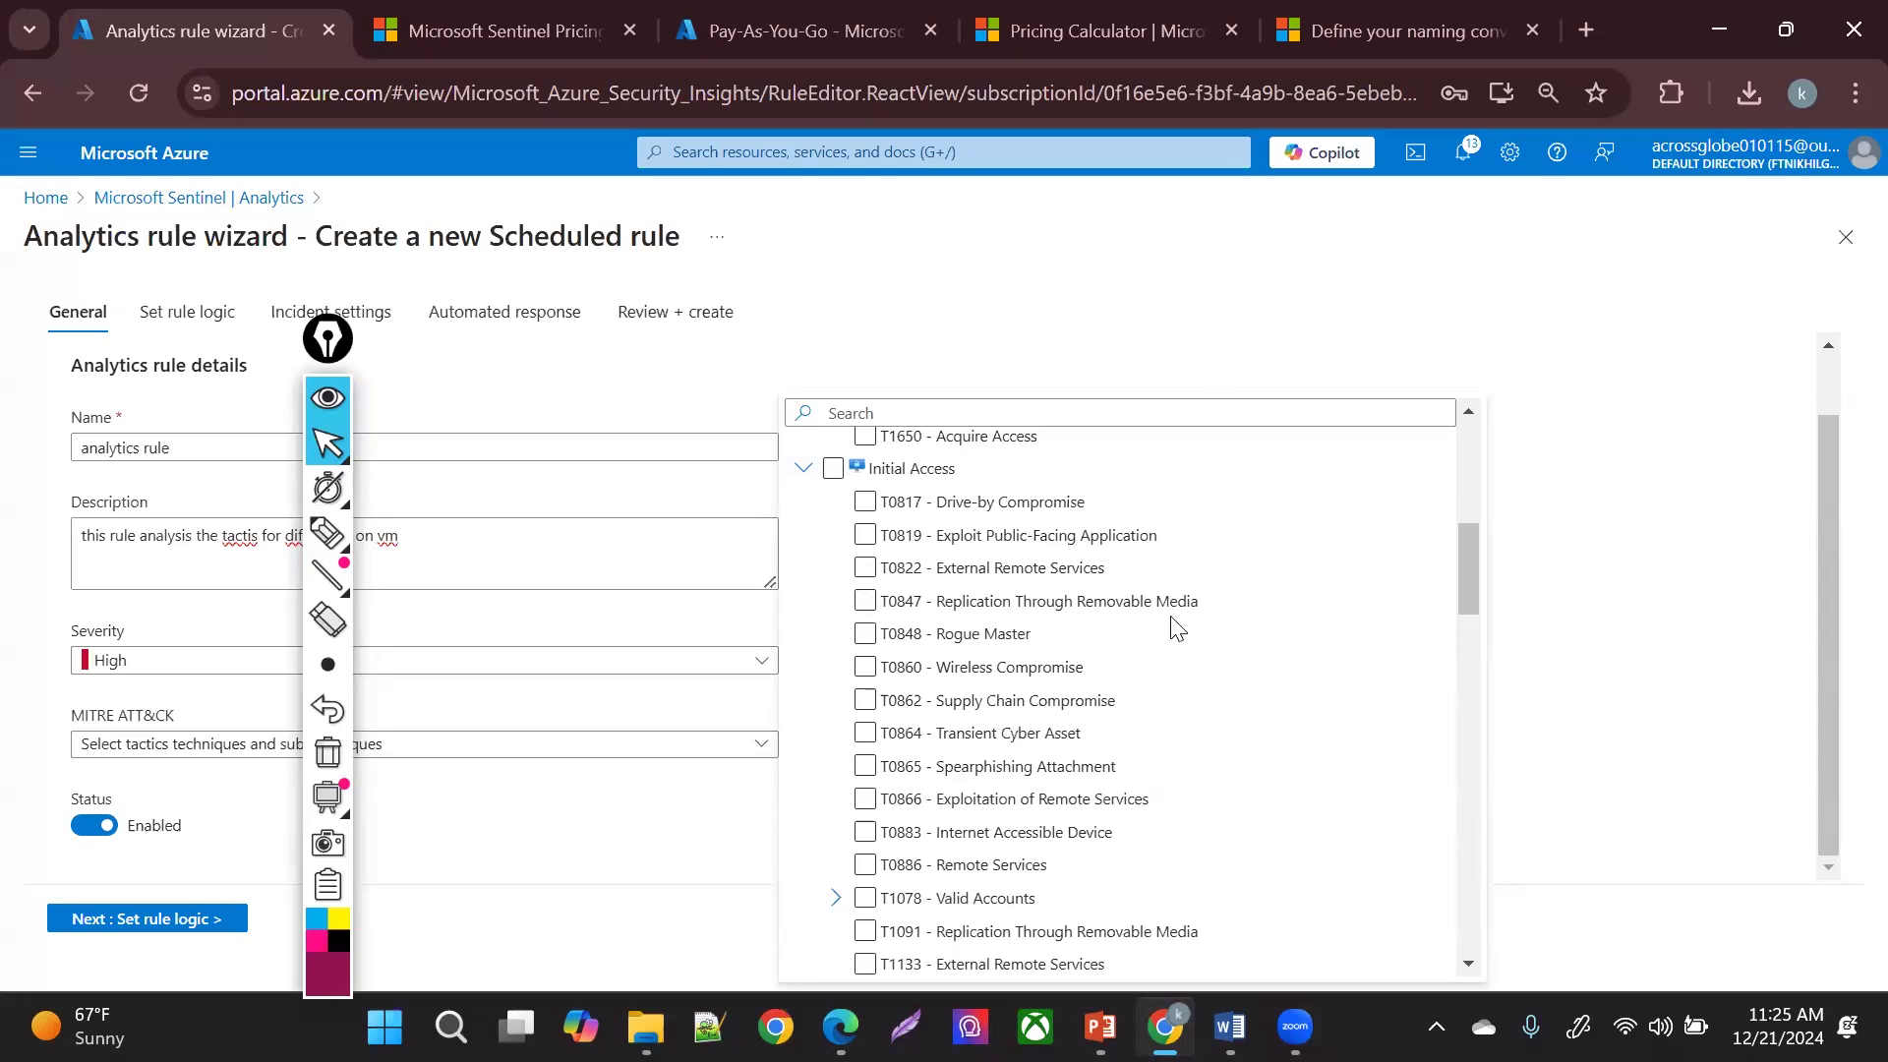
{"action": "left_click_drag", "start_coordinate": [1477, 563], "coordinate": [1387, 366]}
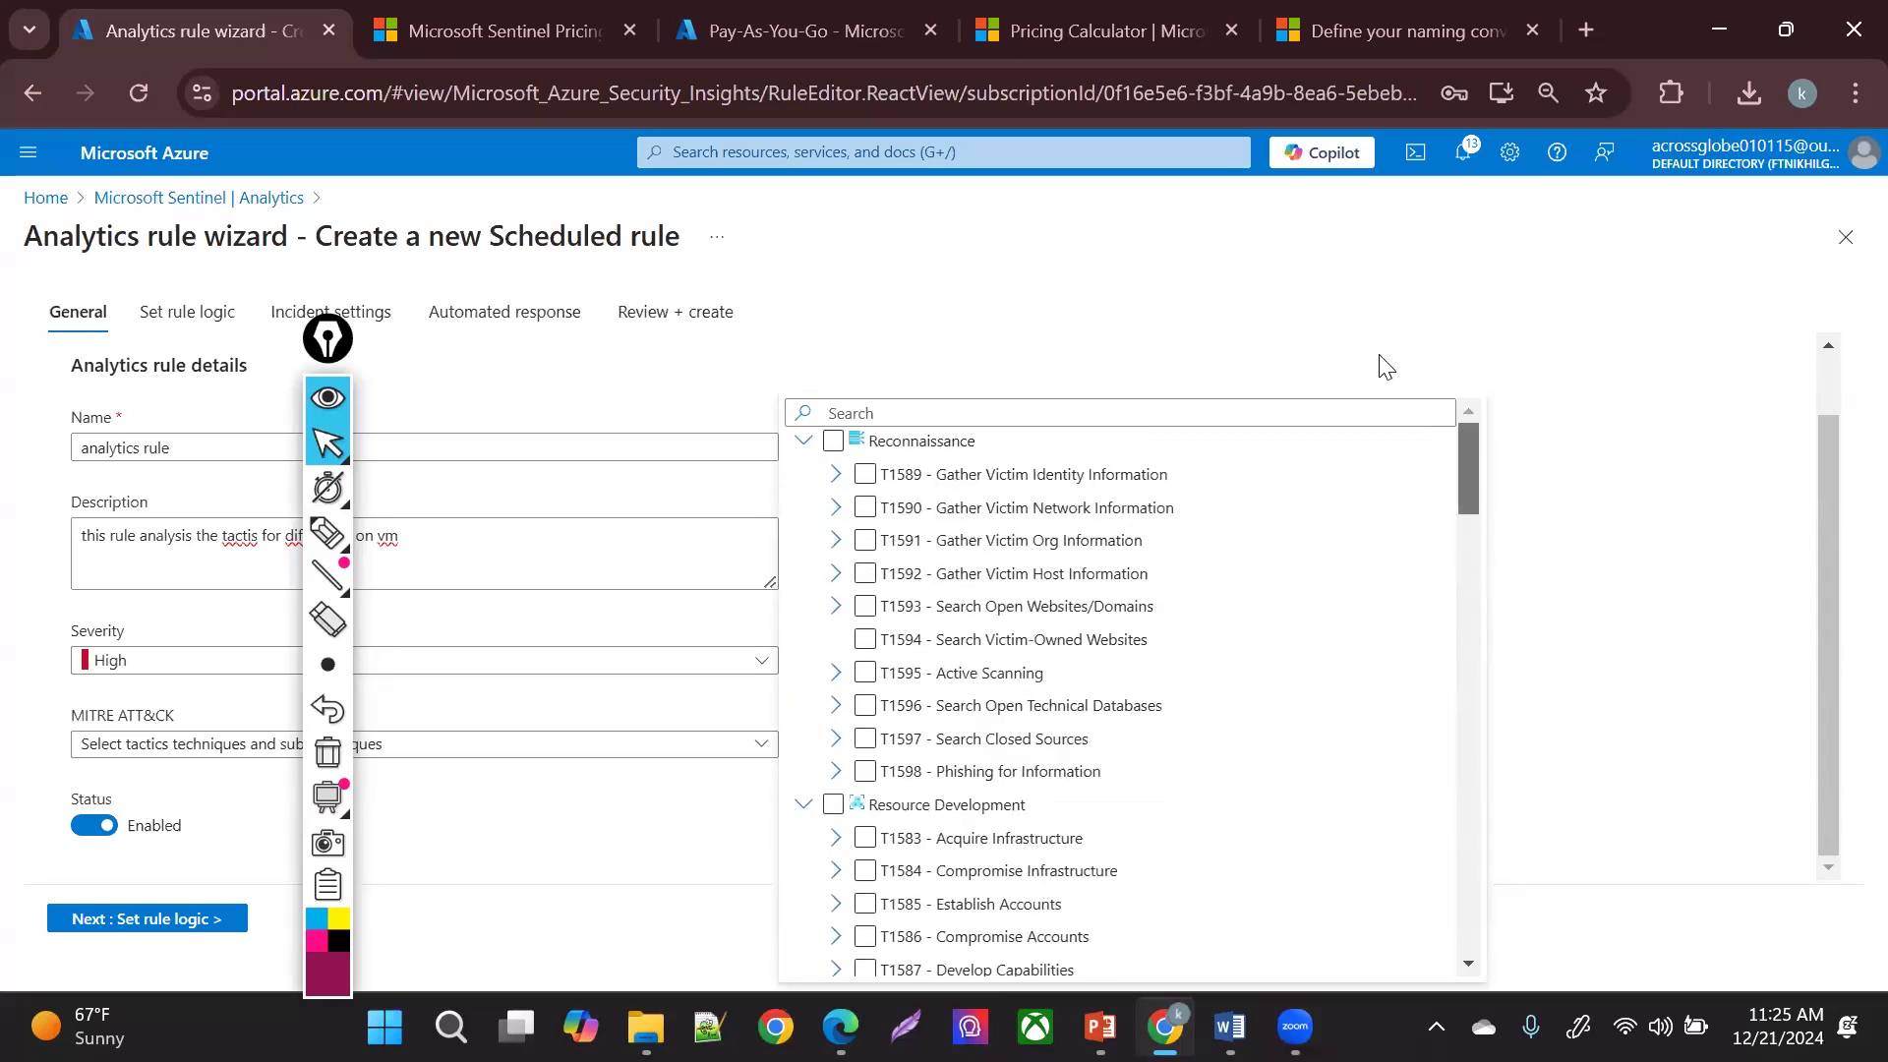
{"action": "left_click", "coordinate": [832, 451]}
{"action": "left_click", "coordinate": [766, 749]}
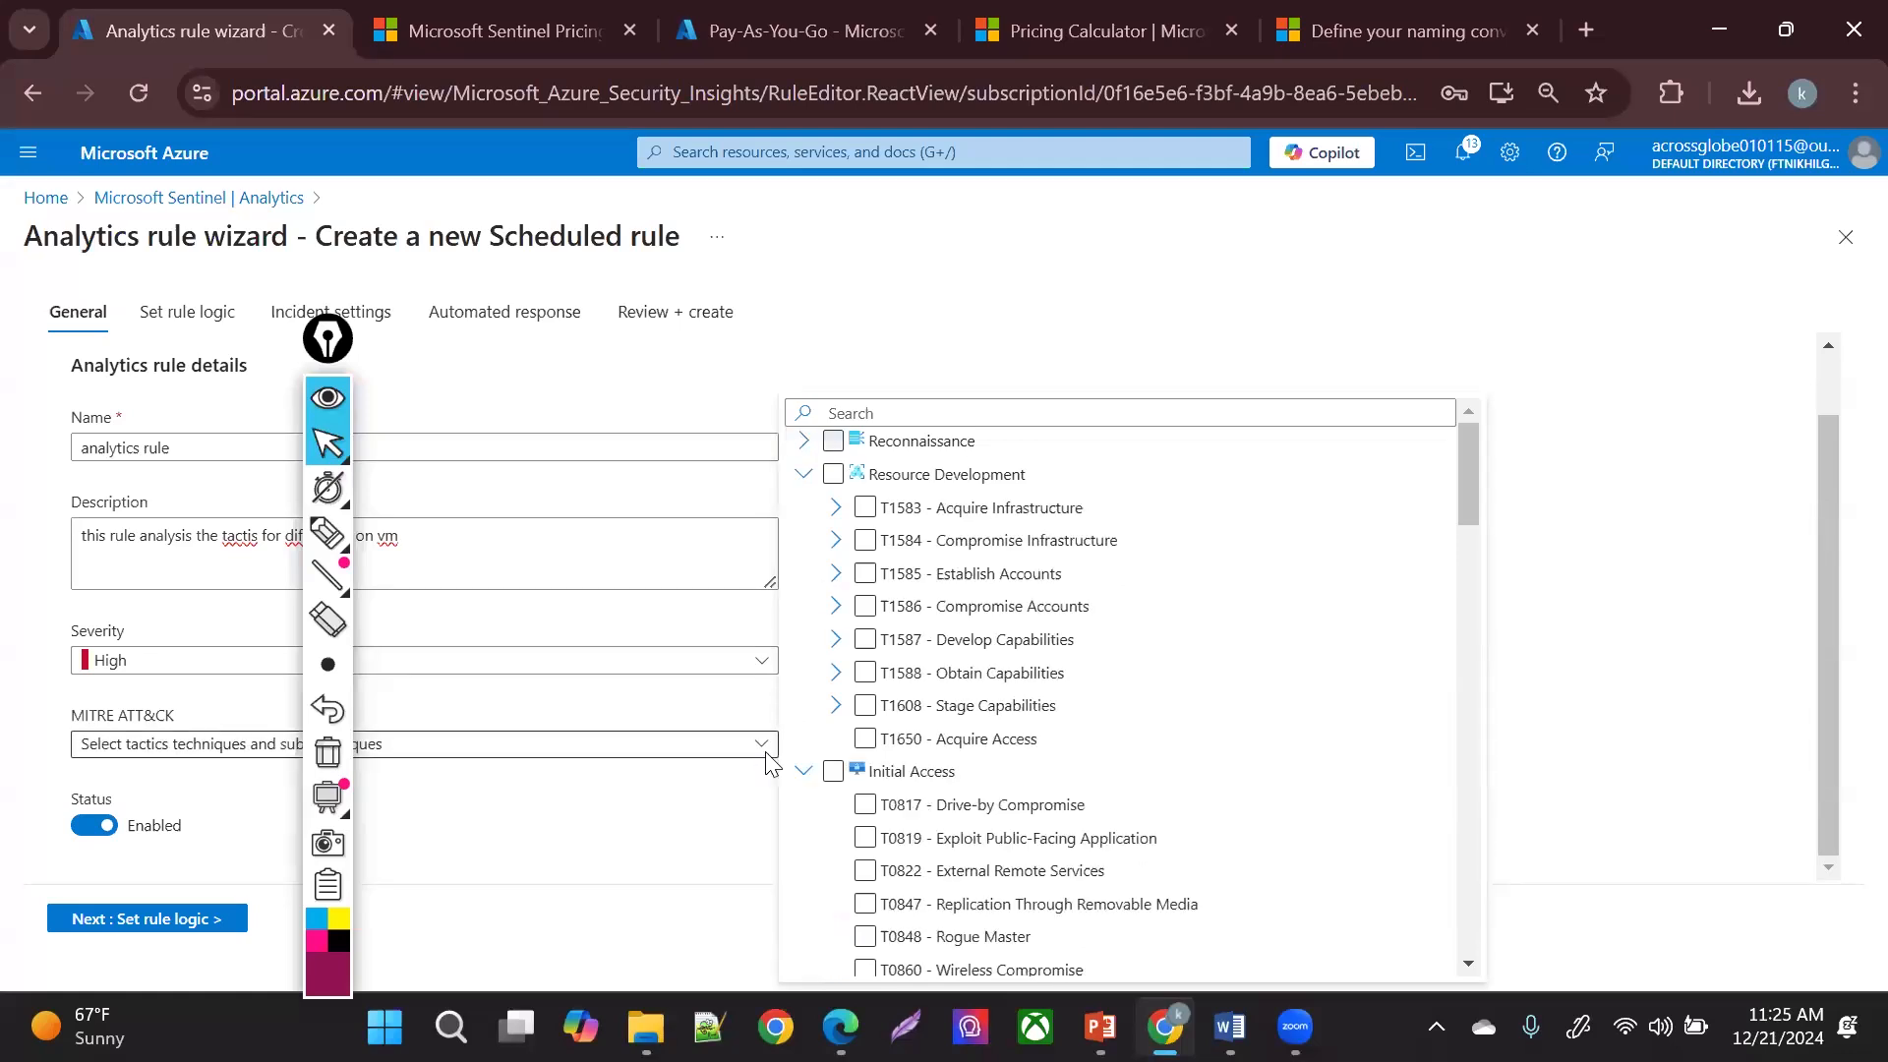
{"action": "left_click", "coordinate": [835, 773]}
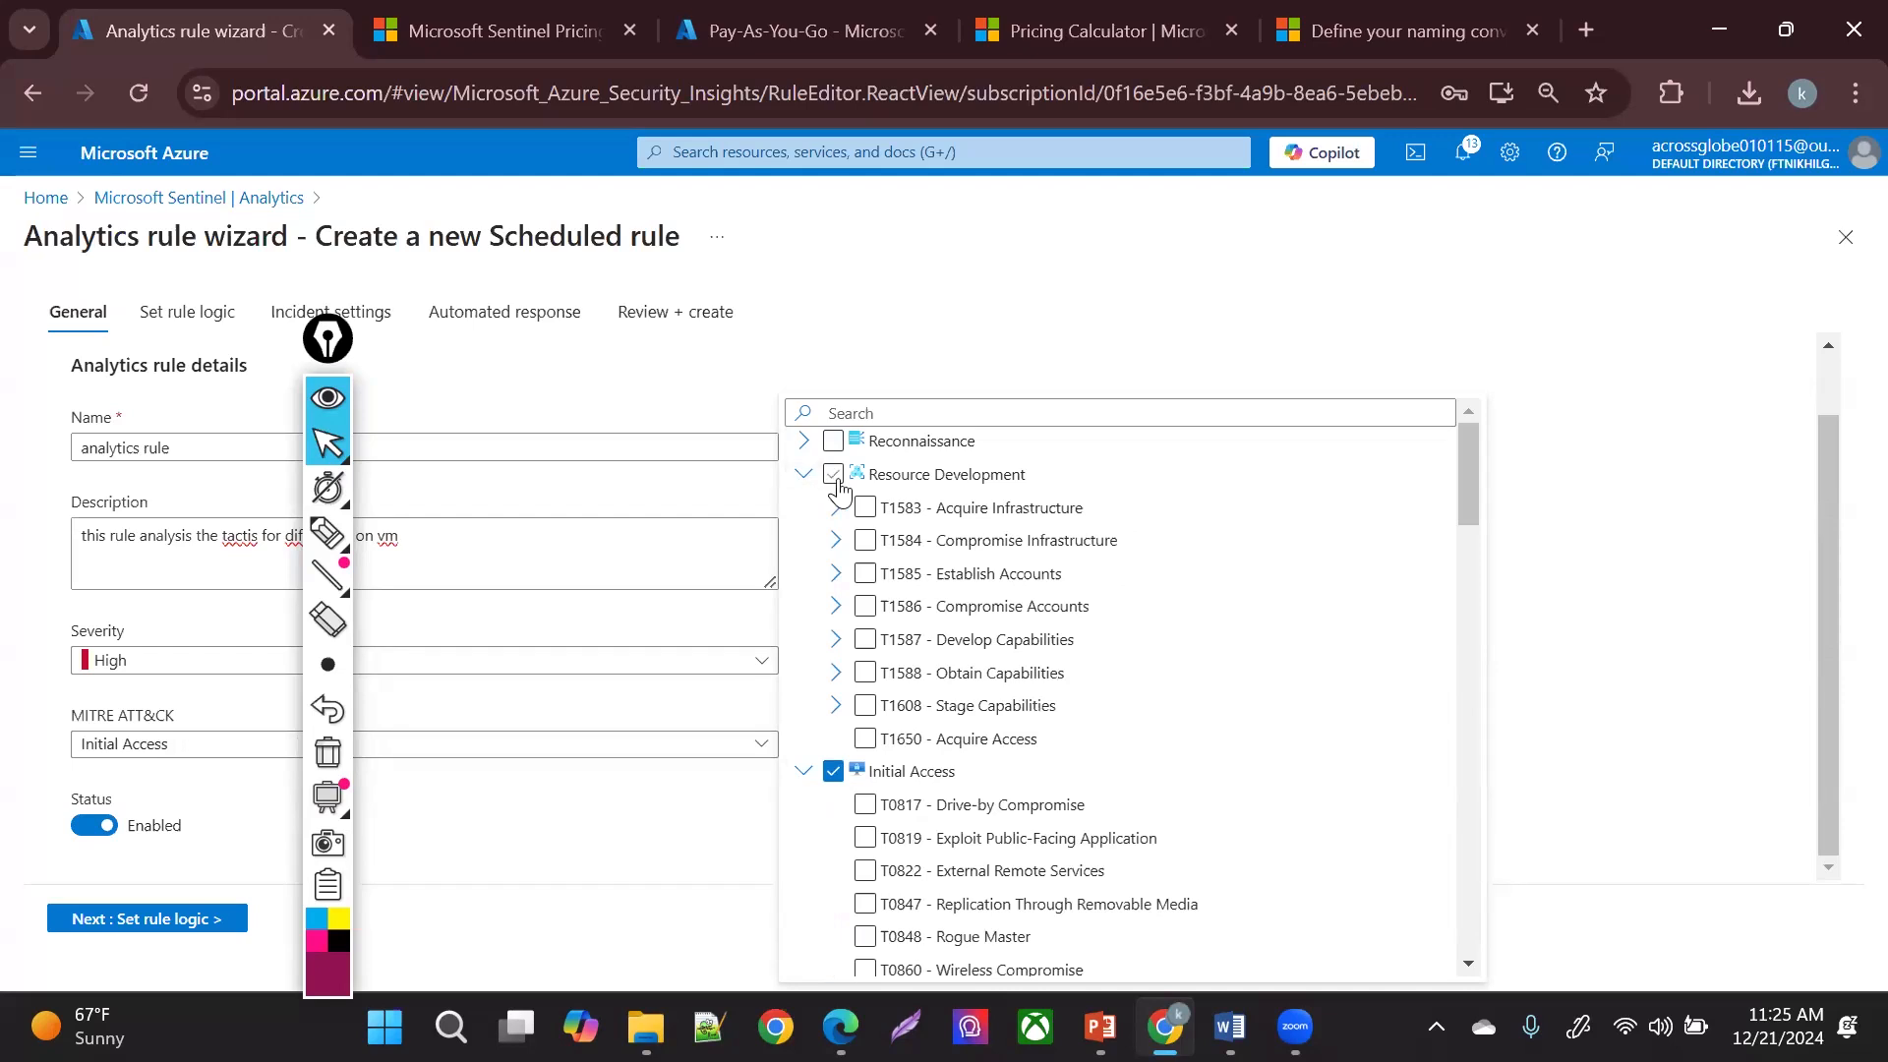
{"action": "left_click", "coordinate": [833, 474]}
{"action": "left_click", "coordinate": [832, 441]}
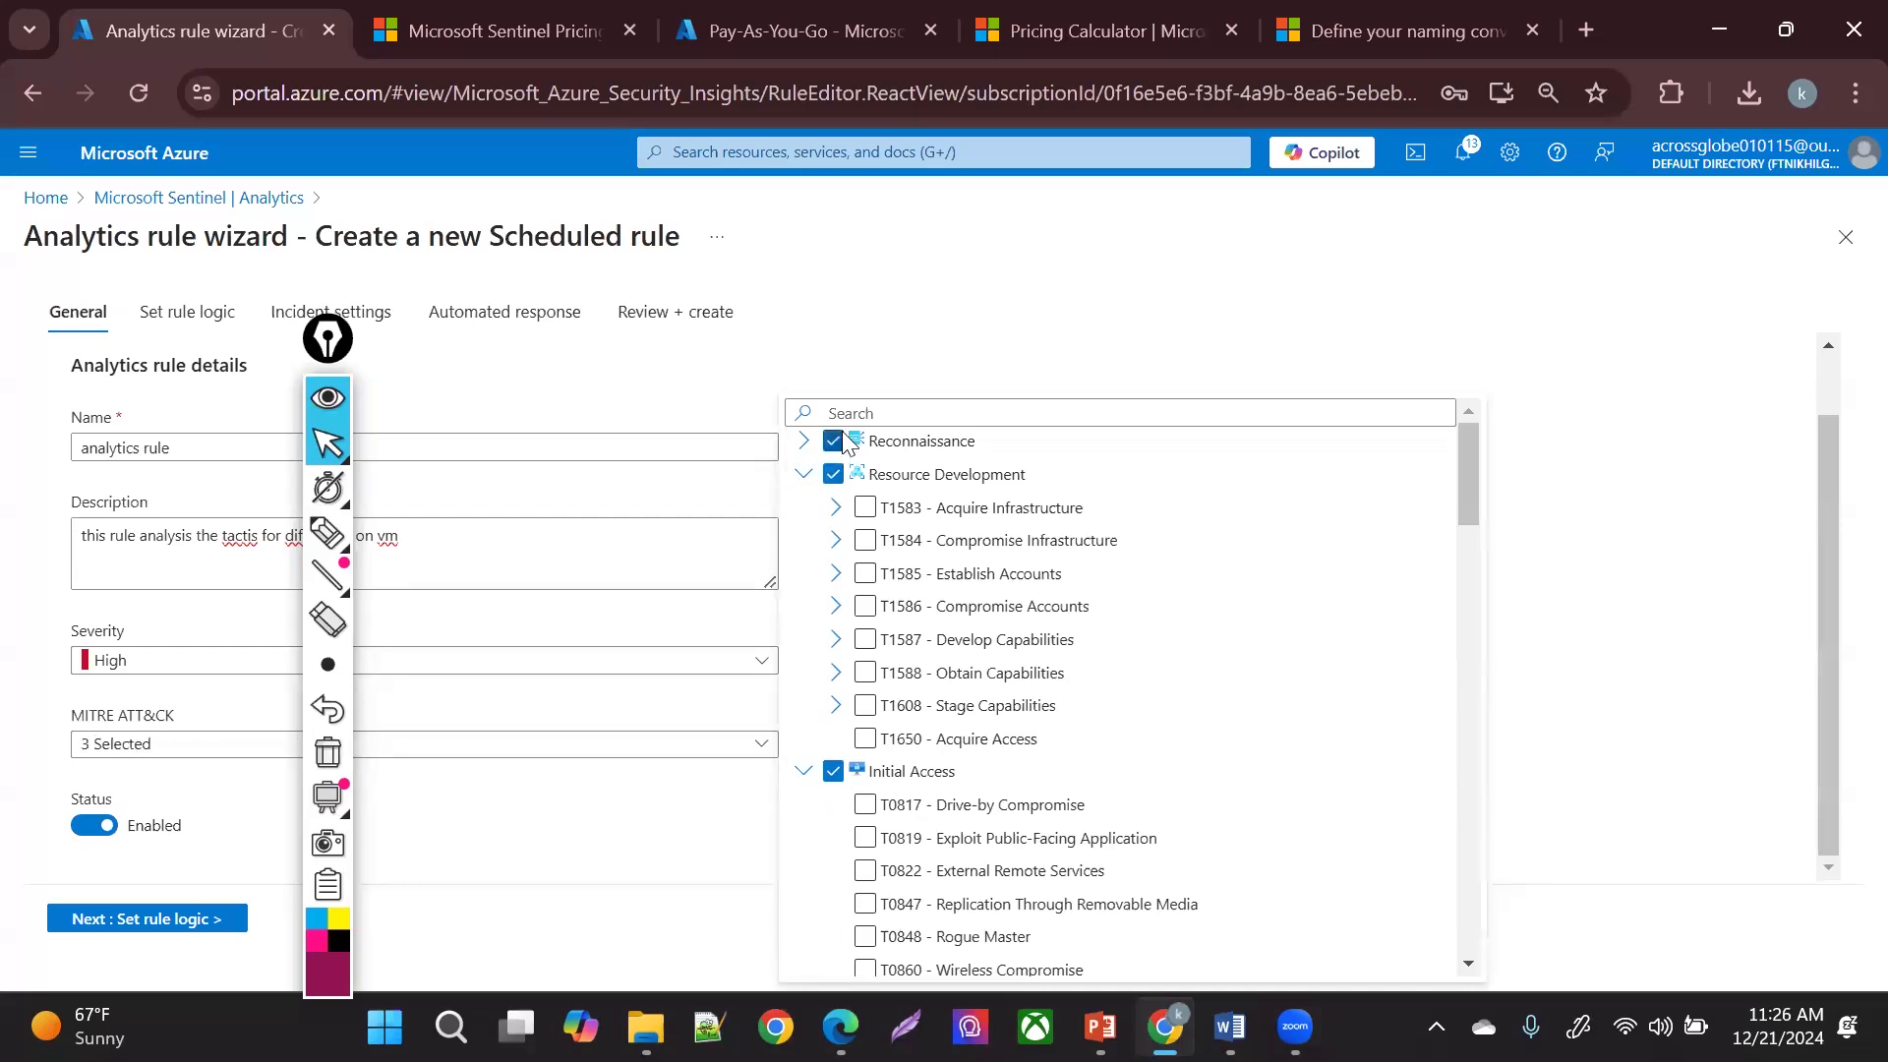
- Add the Execution, Persistence, Privilege Escalation, Defense Evasion and Credential Access tactics to the rule's MITRE ATT&CK mapping
{"action": "left_click_drag", "start_coordinate": [1471, 510], "coordinate": [1505, 693]}
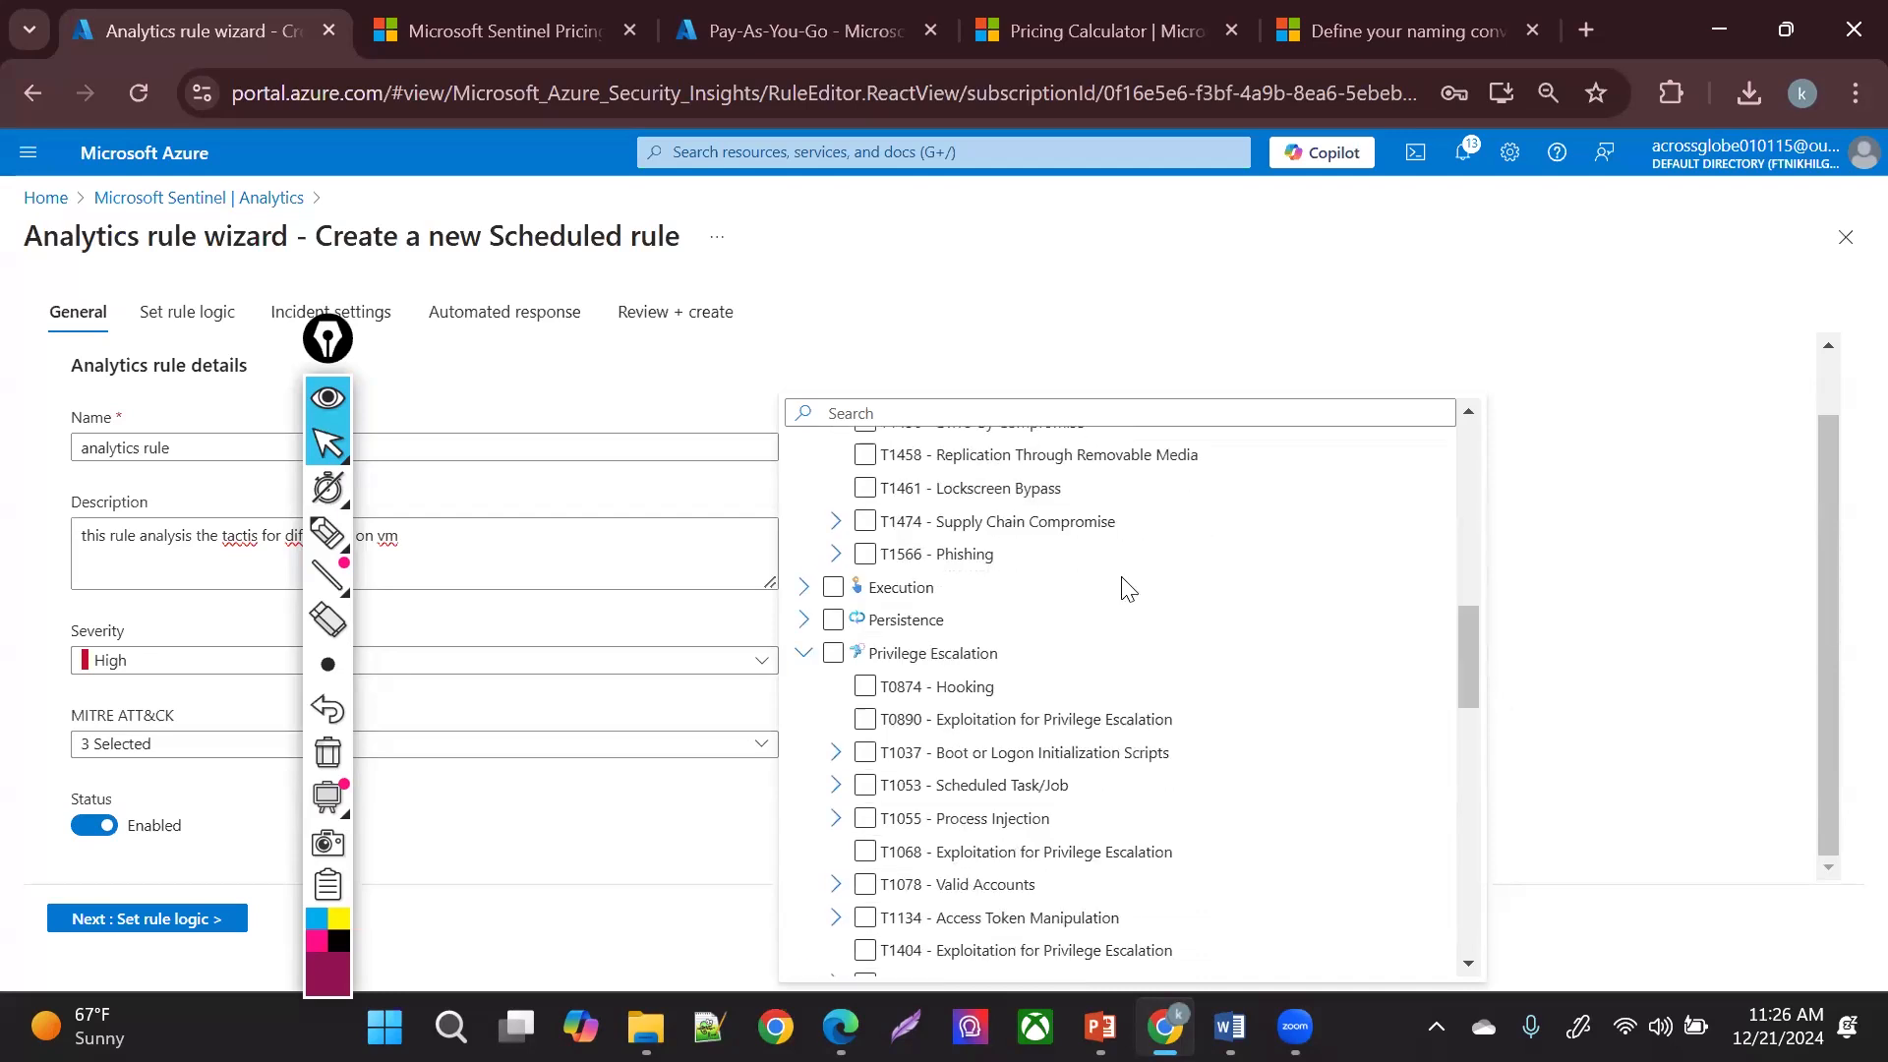
{"action": "left_click", "coordinate": [835, 590]}
{"action": "left_click", "coordinate": [845, 587]}
{"action": "left_click", "coordinate": [831, 622]}
{"action": "left_click", "coordinate": [815, 657]}
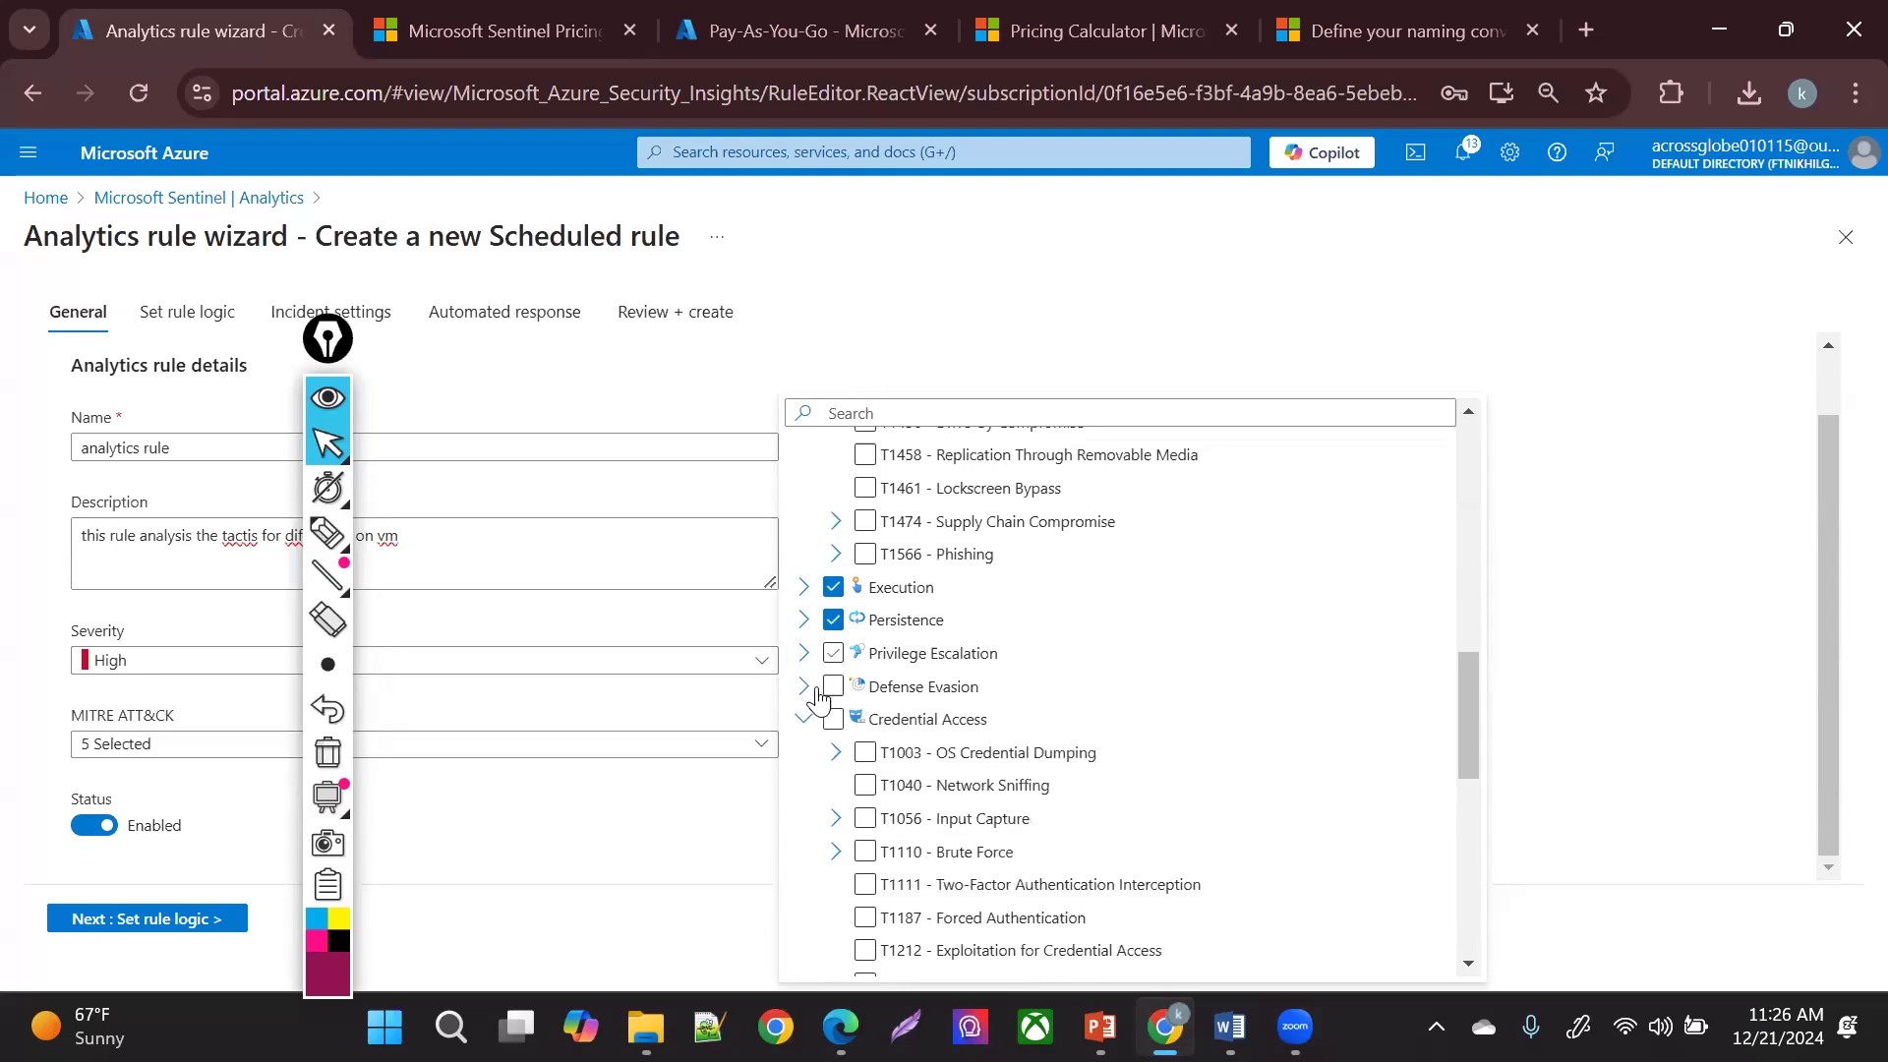
{"action": "left_click", "coordinate": [808, 687]}
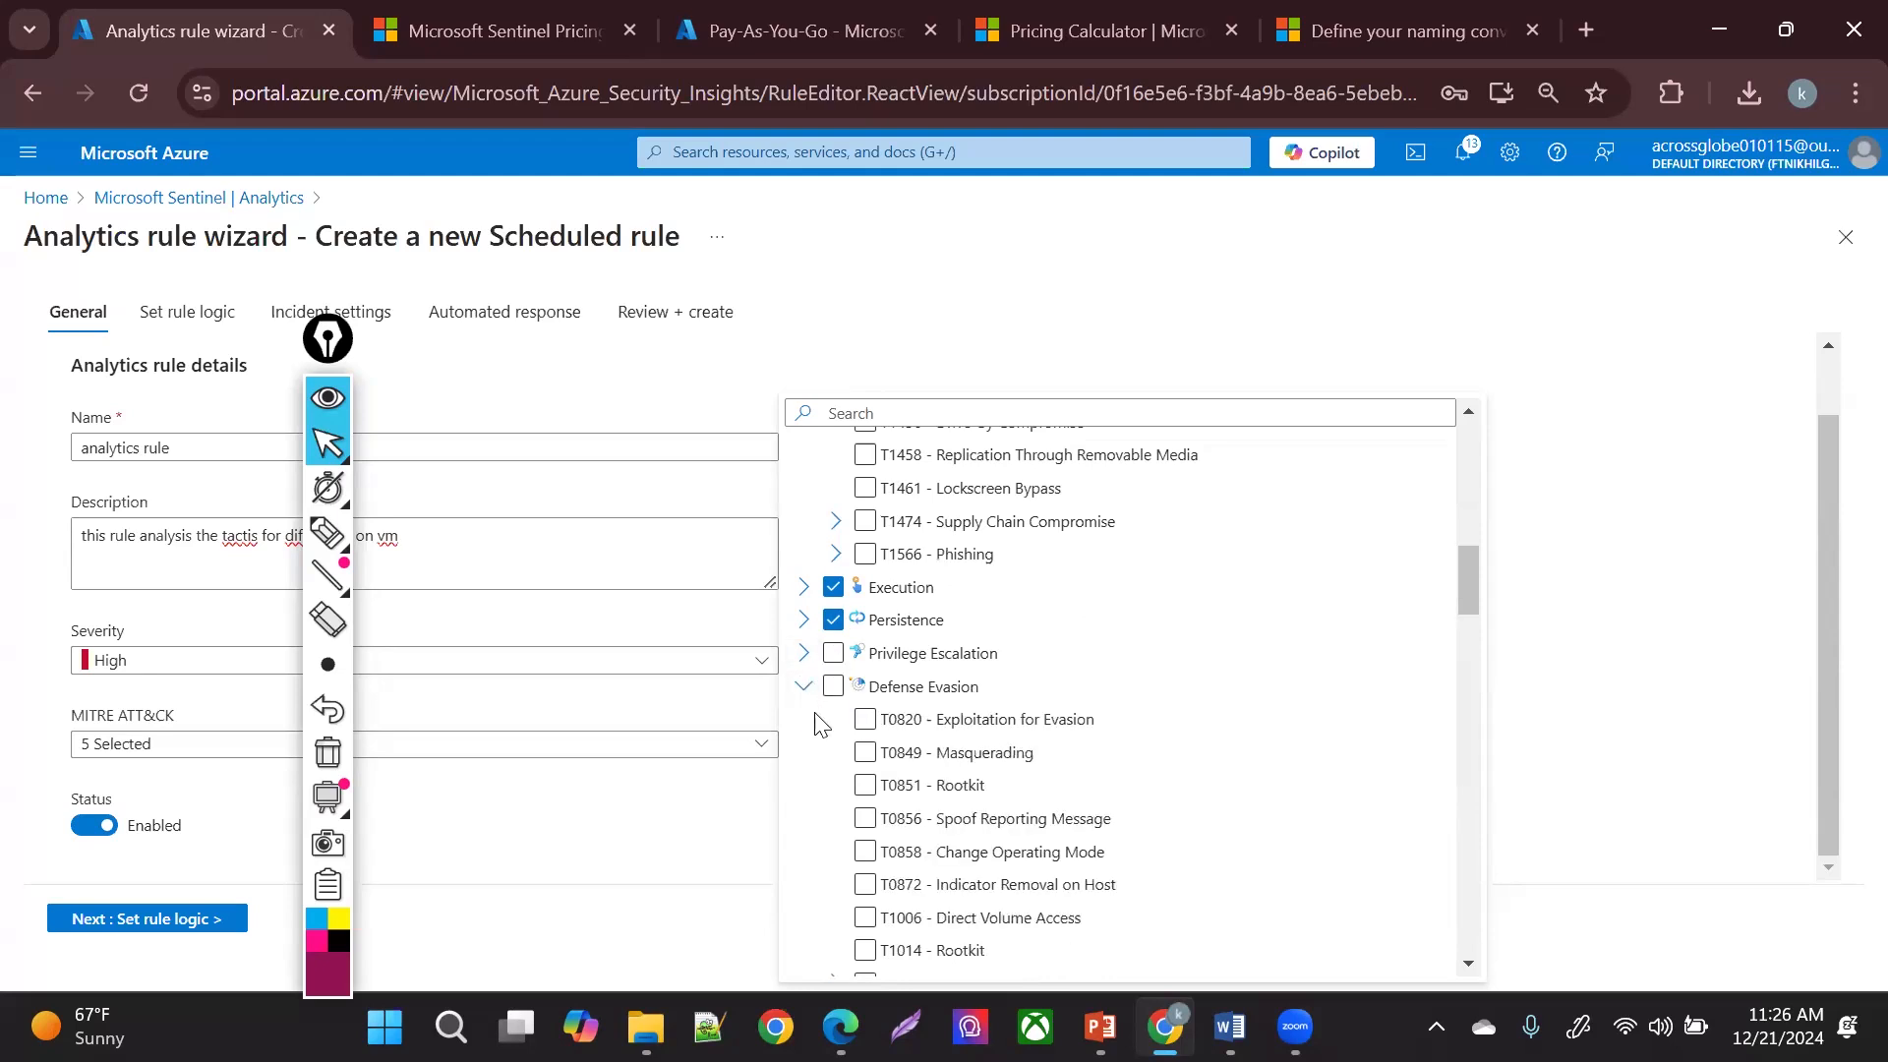
{"action": "left_click", "coordinate": [812, 689]}
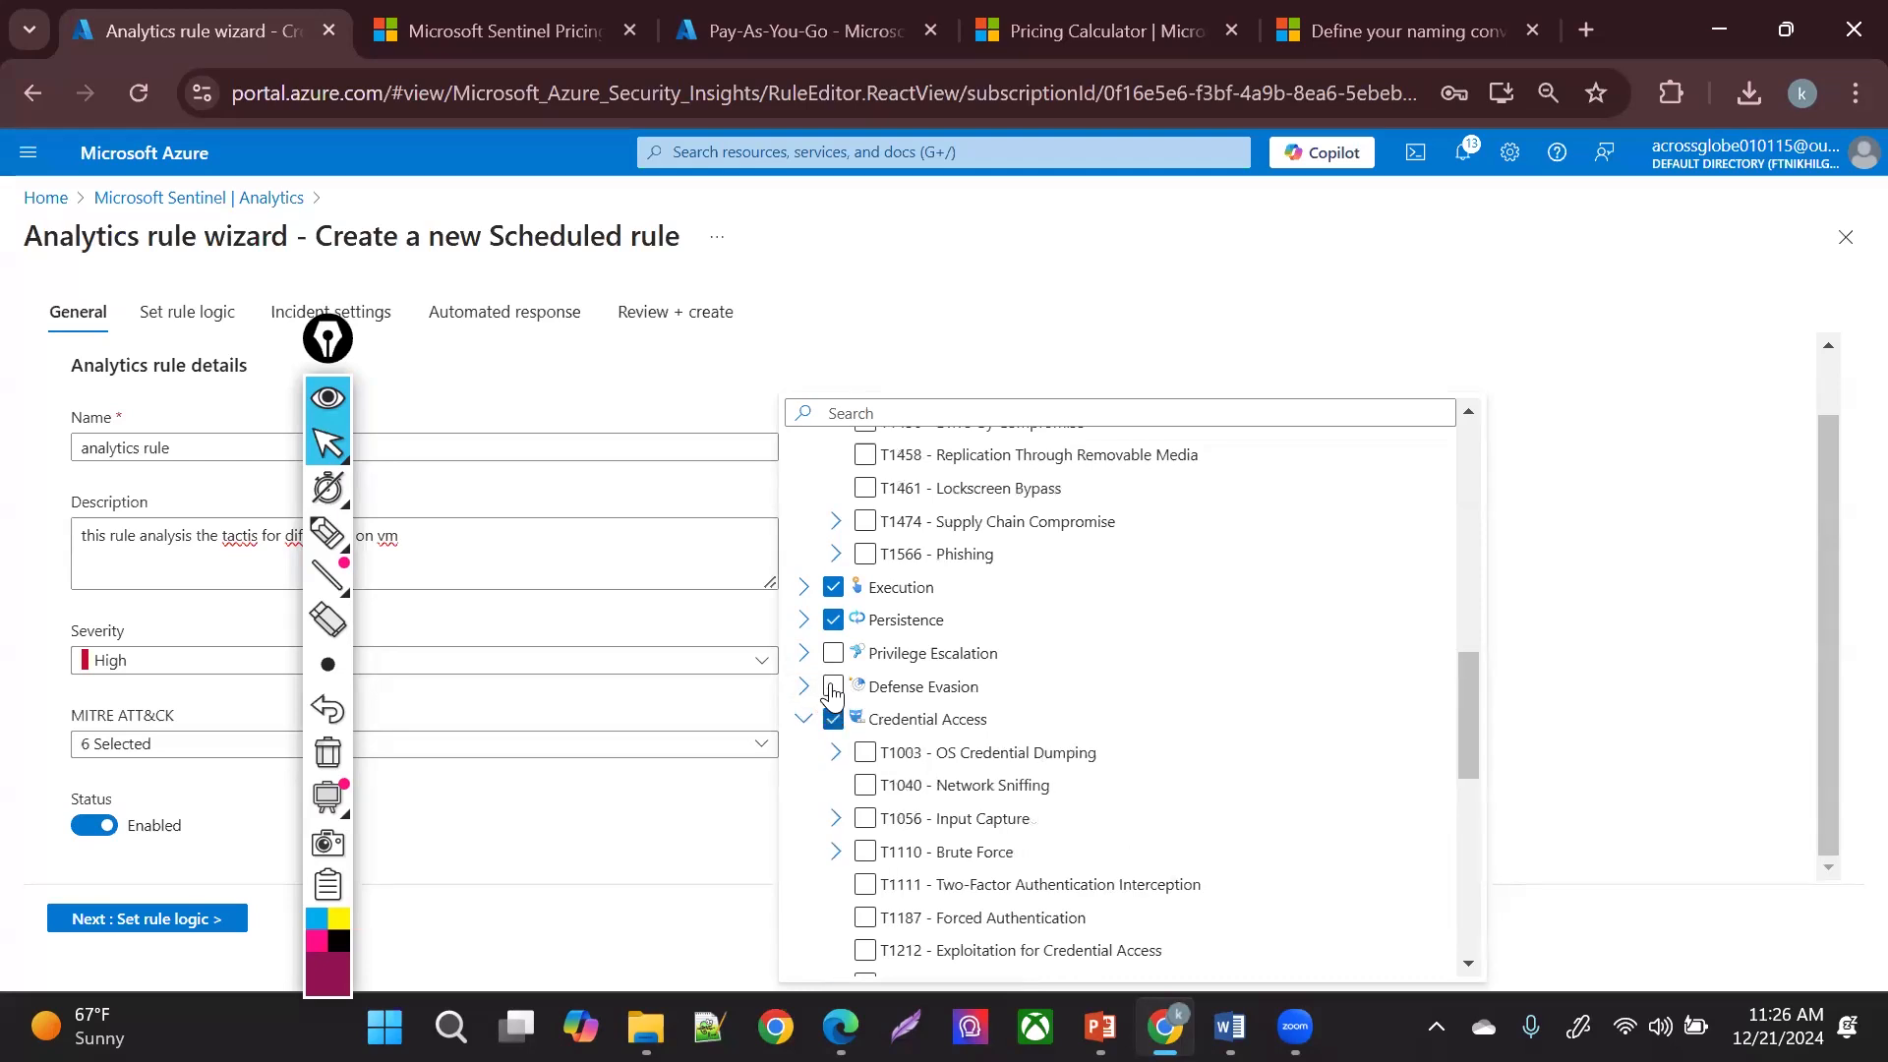
{"action": "left_click", "coordinate": [827, 692]}
{"action": "left_click", "coordinate": [835, 662]}
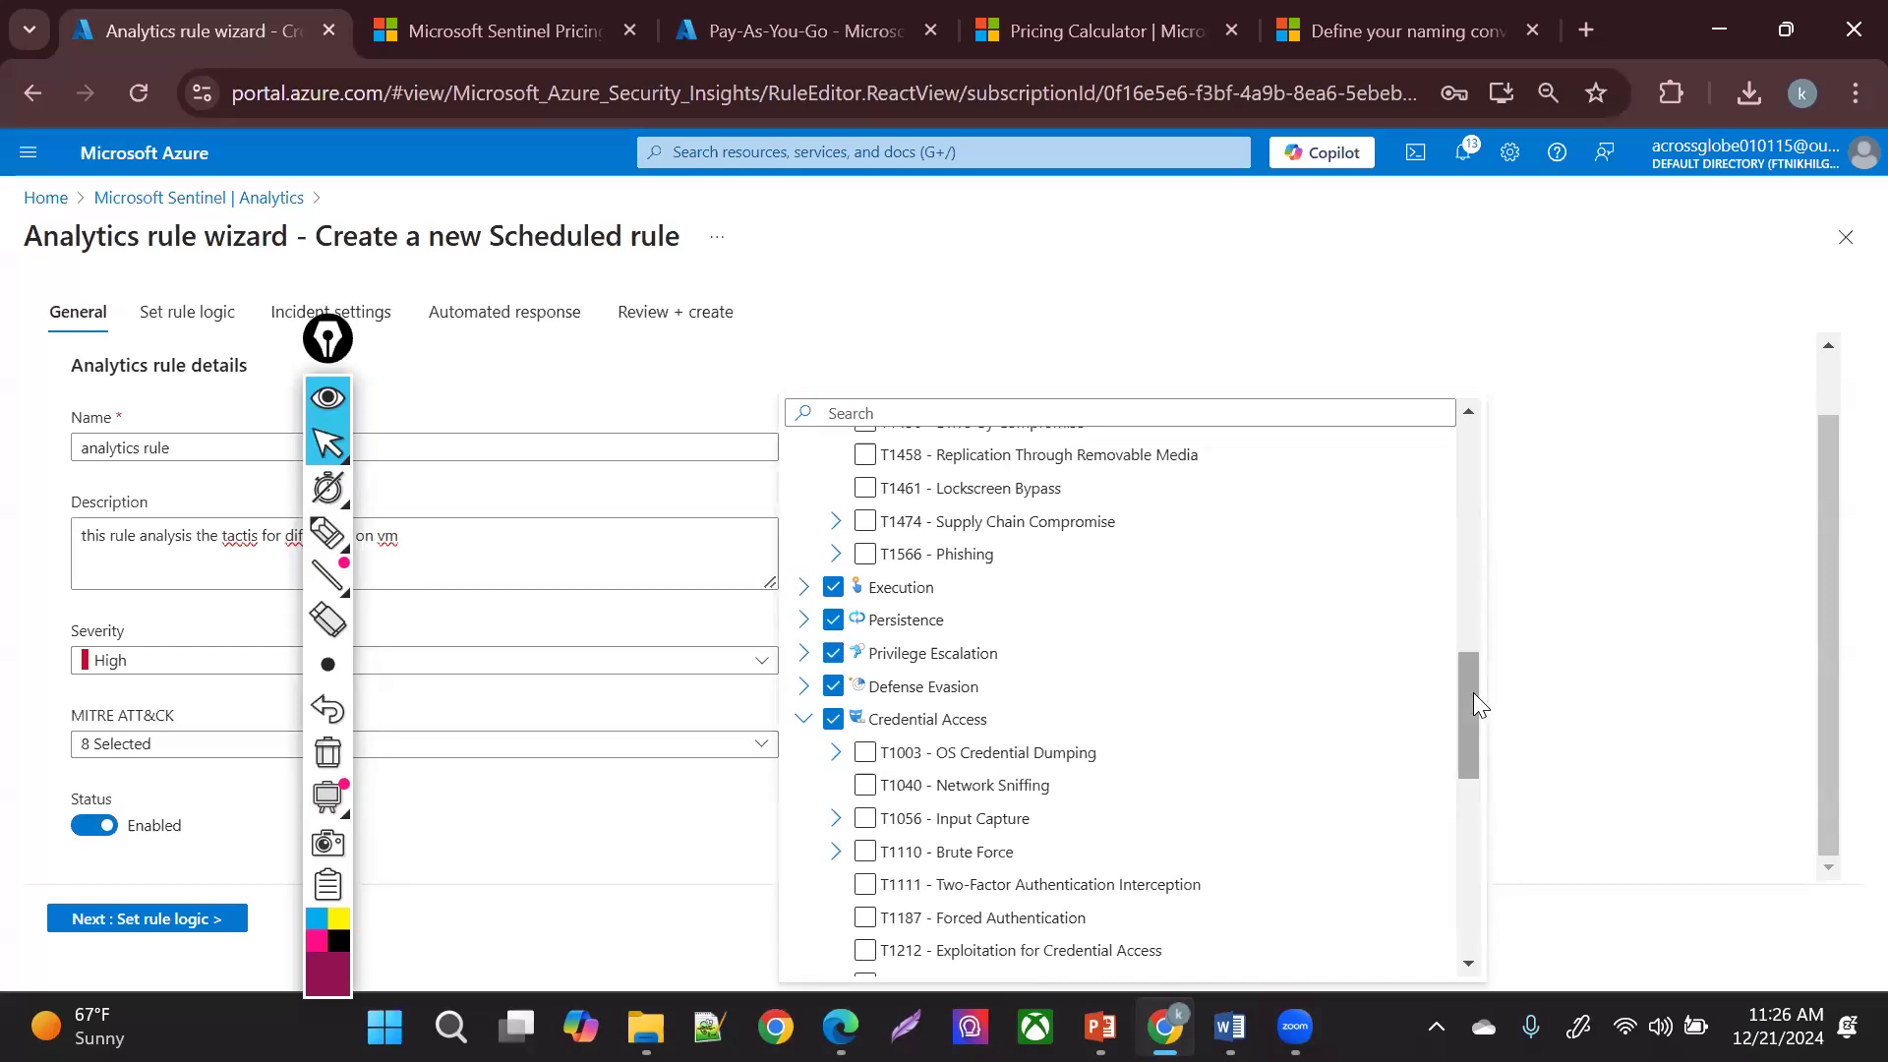
- Select technique T1003 - OS Credential Dumping under Credential Access and collapse that tactic
{"action": "left_click_drag", "start_coordinate": [1468, 675], "coordinate": [1518, 753]}
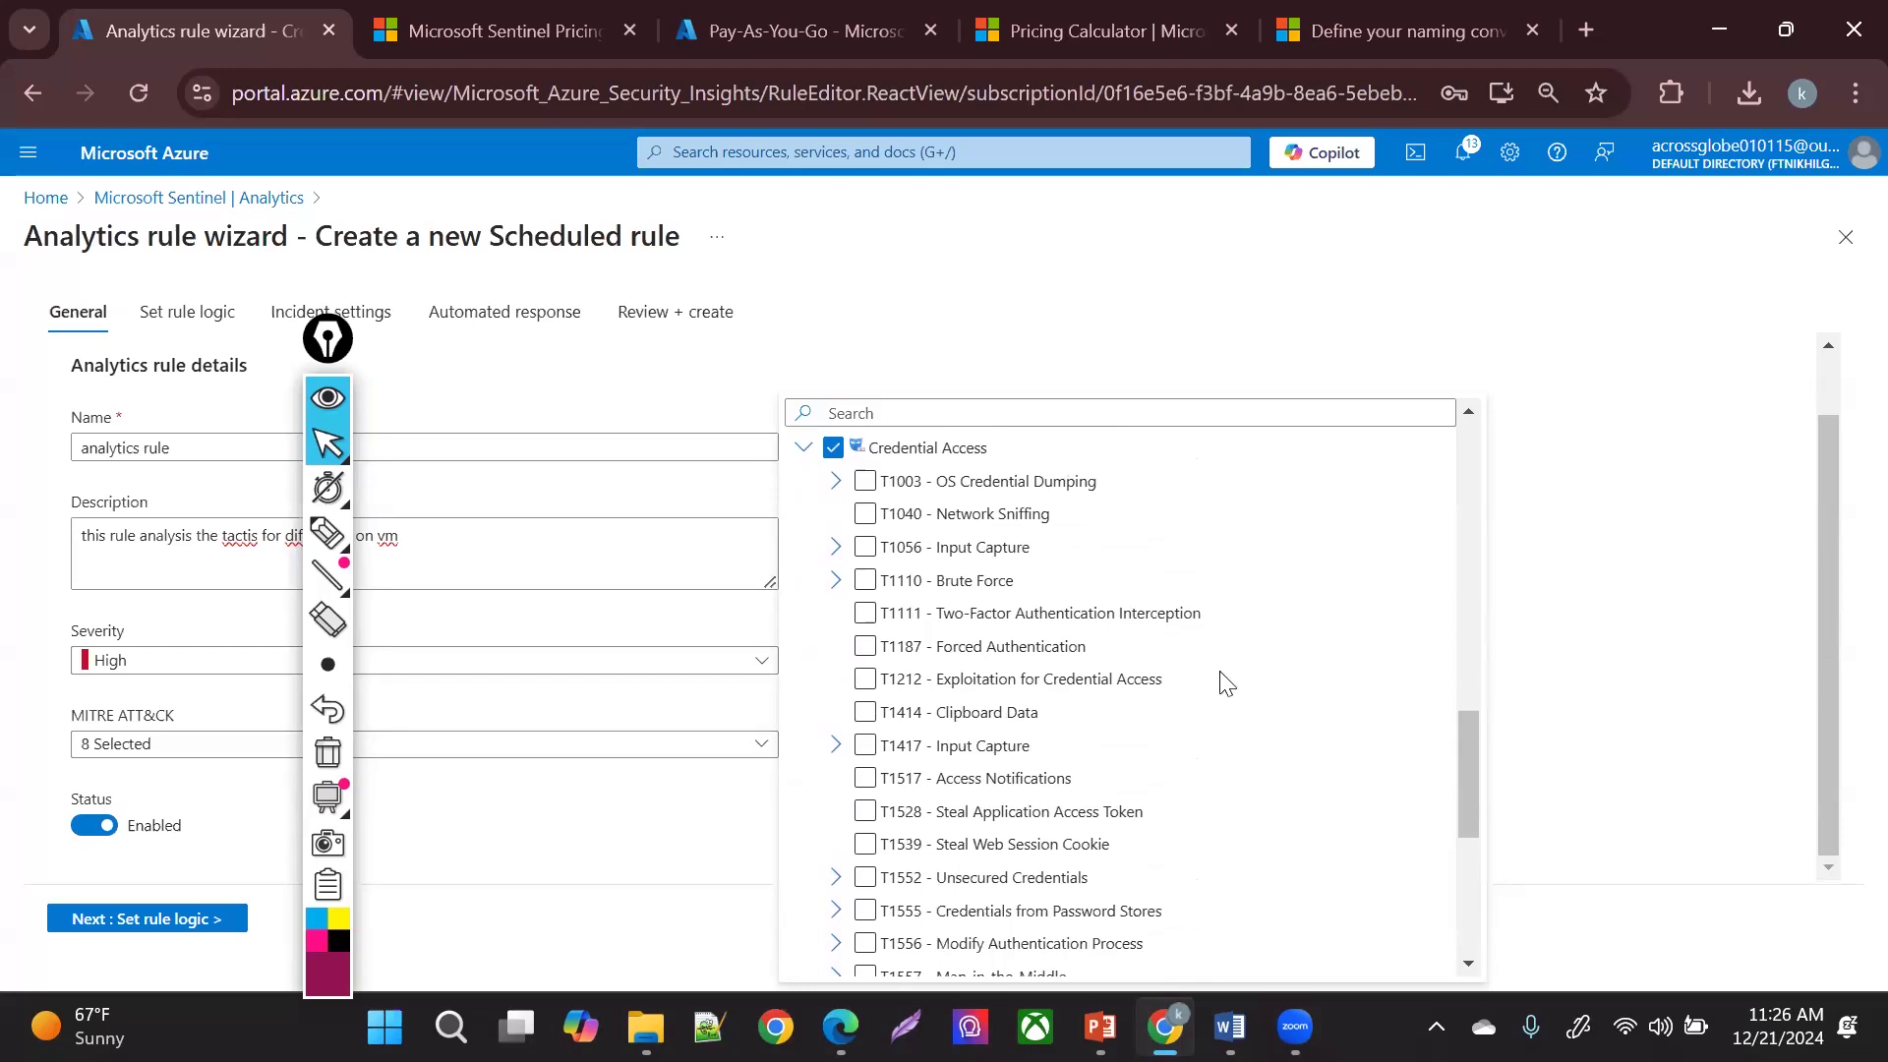
{"action": "left_click", "coordinate": [865, 482]}
{"action": "left_click_drag", "start_coordinate": [1467, 811], "coordinate": [1543, 723]}
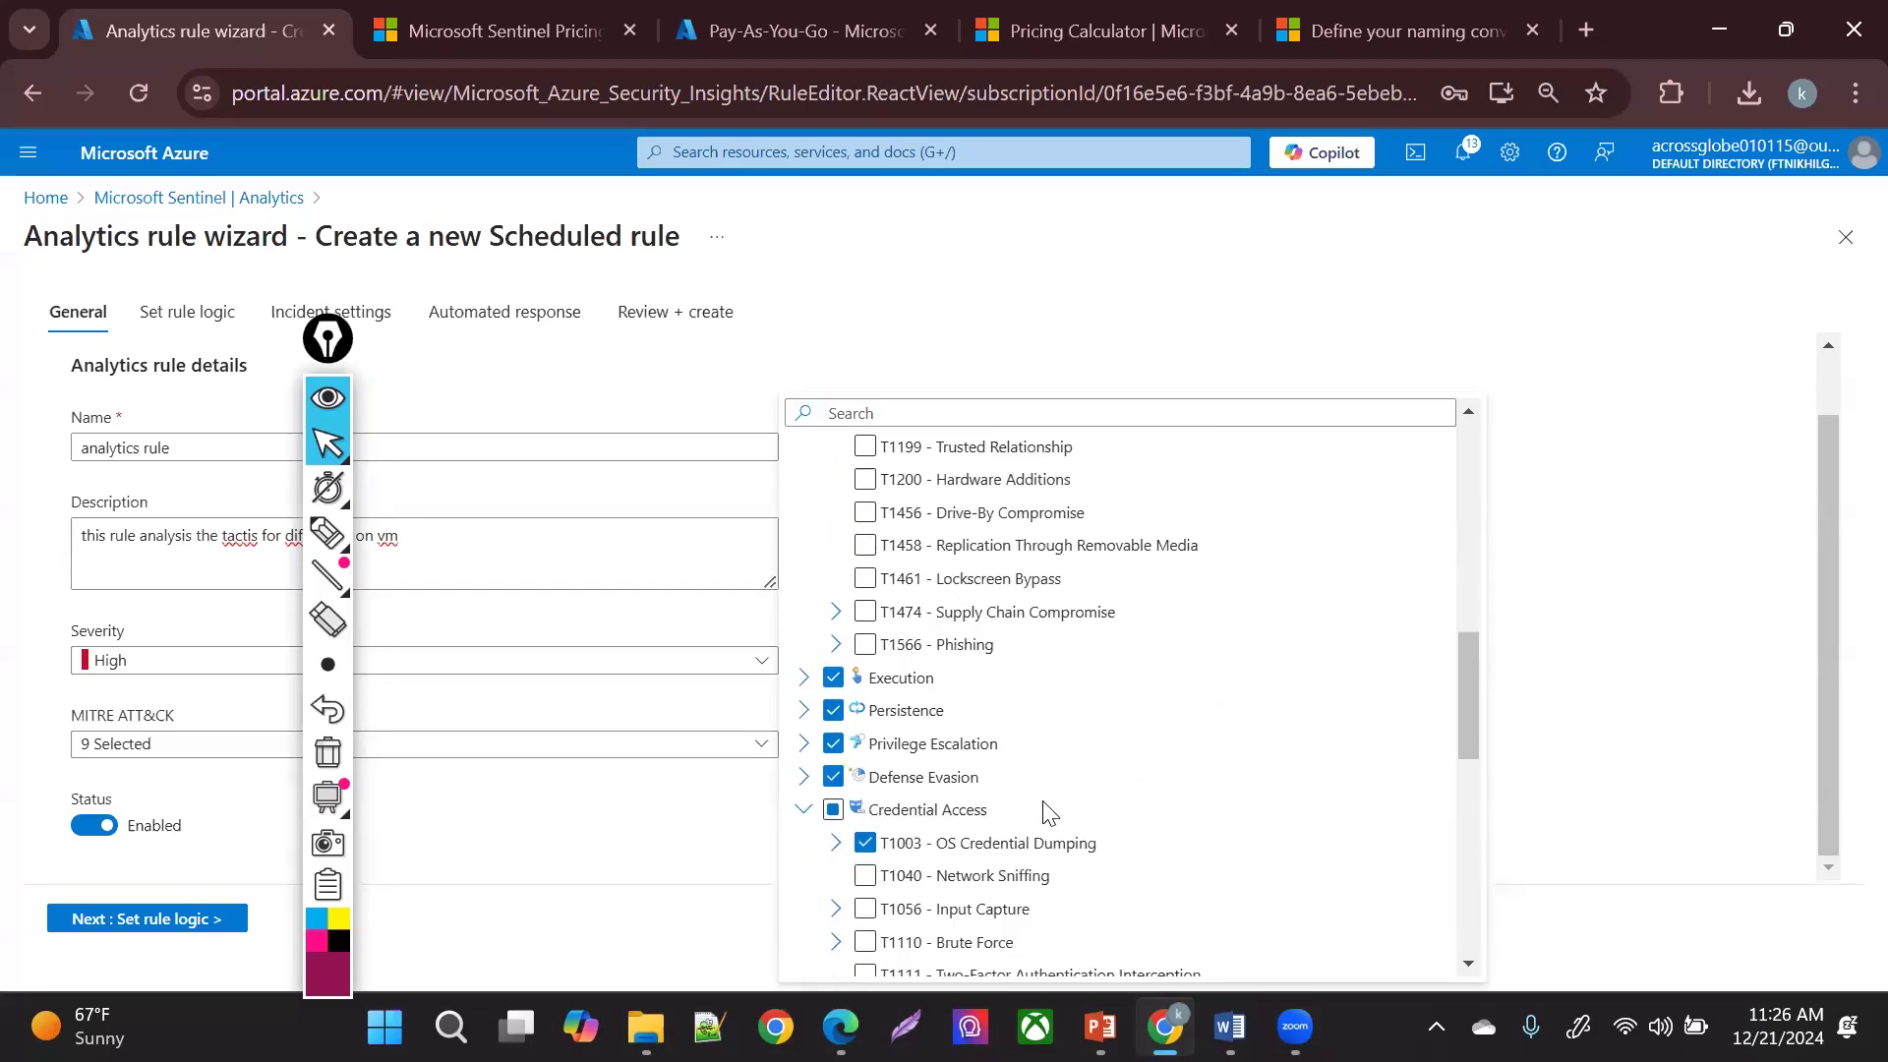
{"action": "left_click", "coordinate": [806, 812]}
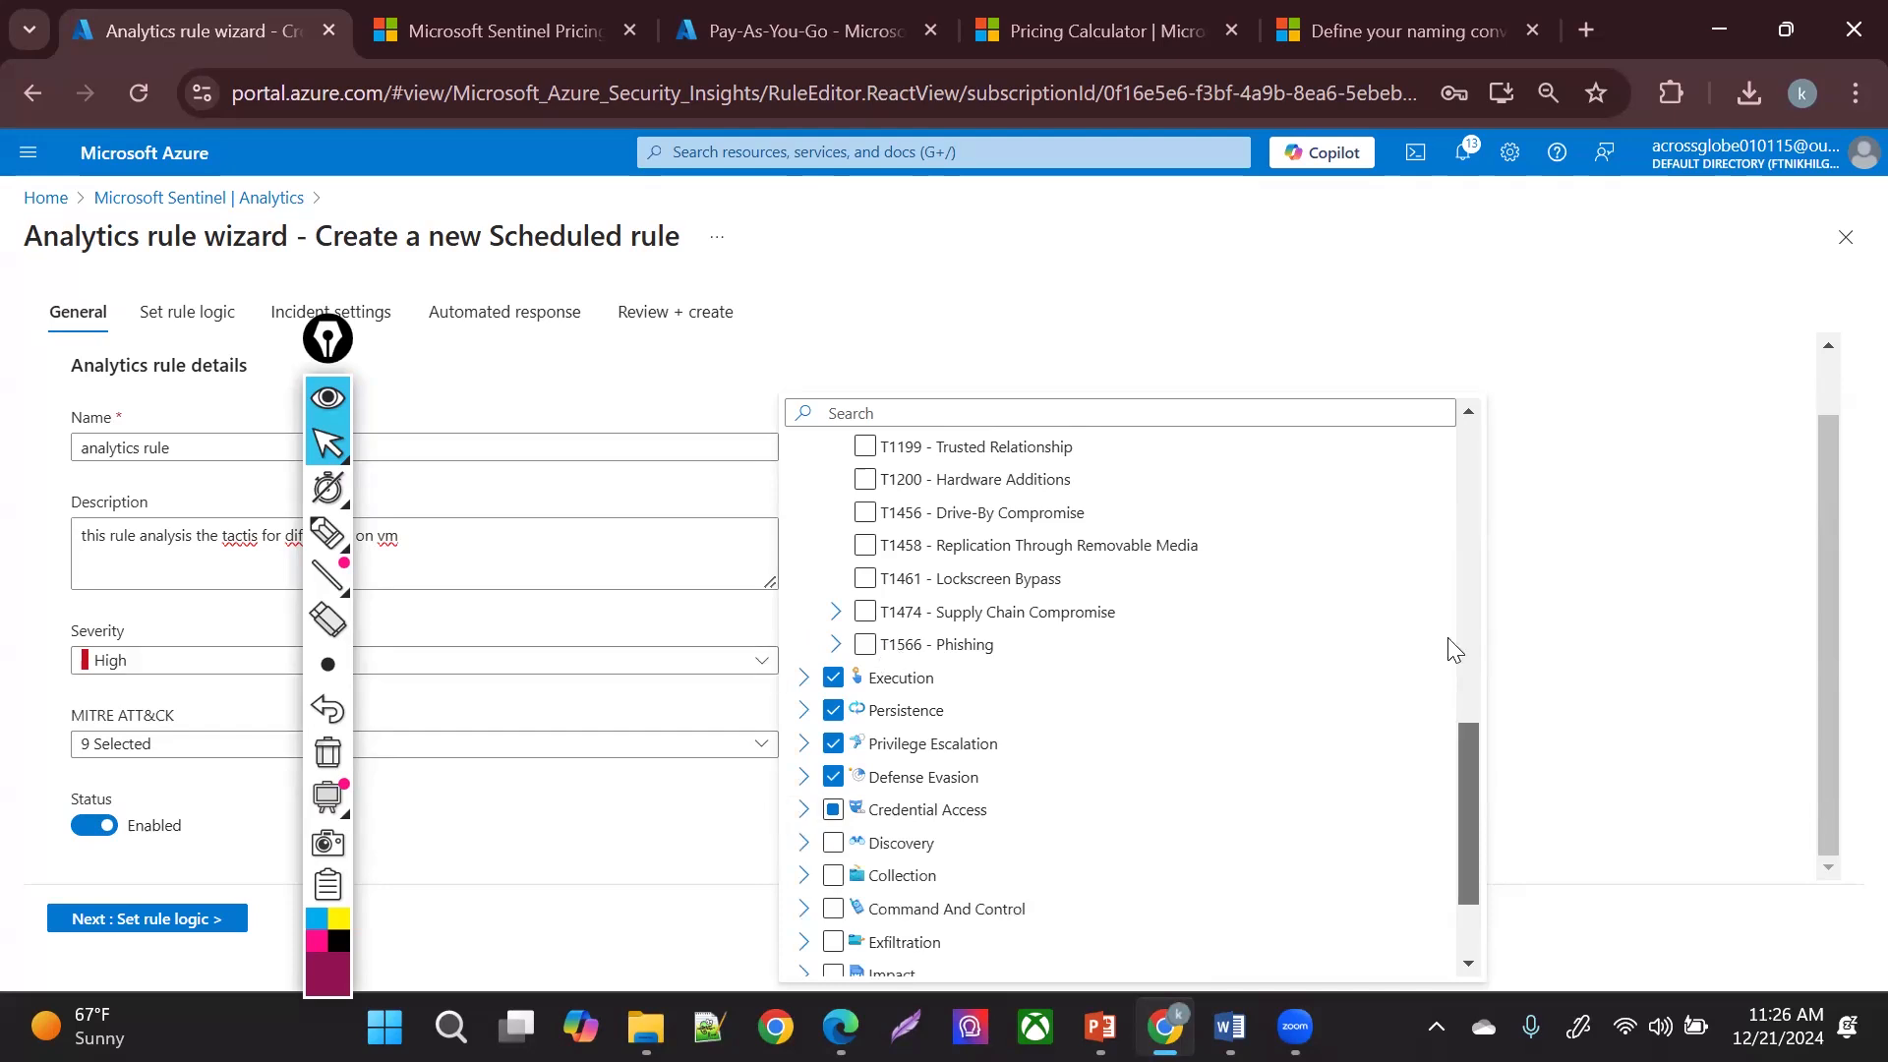
- Collapse the Initial Access and Resource Development technique lists so only the tactics are listed
{"action": "scroll", "coordinate": [1452, 629], "scroll_direction": "up", "scroll_amount": 5}
{"action": "scroll", "coordinate": [1451, 594], "scroll_direction": "down", "scroll_amount": 1}
{"action": "scroll", "coordinate": [1455, 570], "scroll_direction": "up", "scroll_amount": 2}
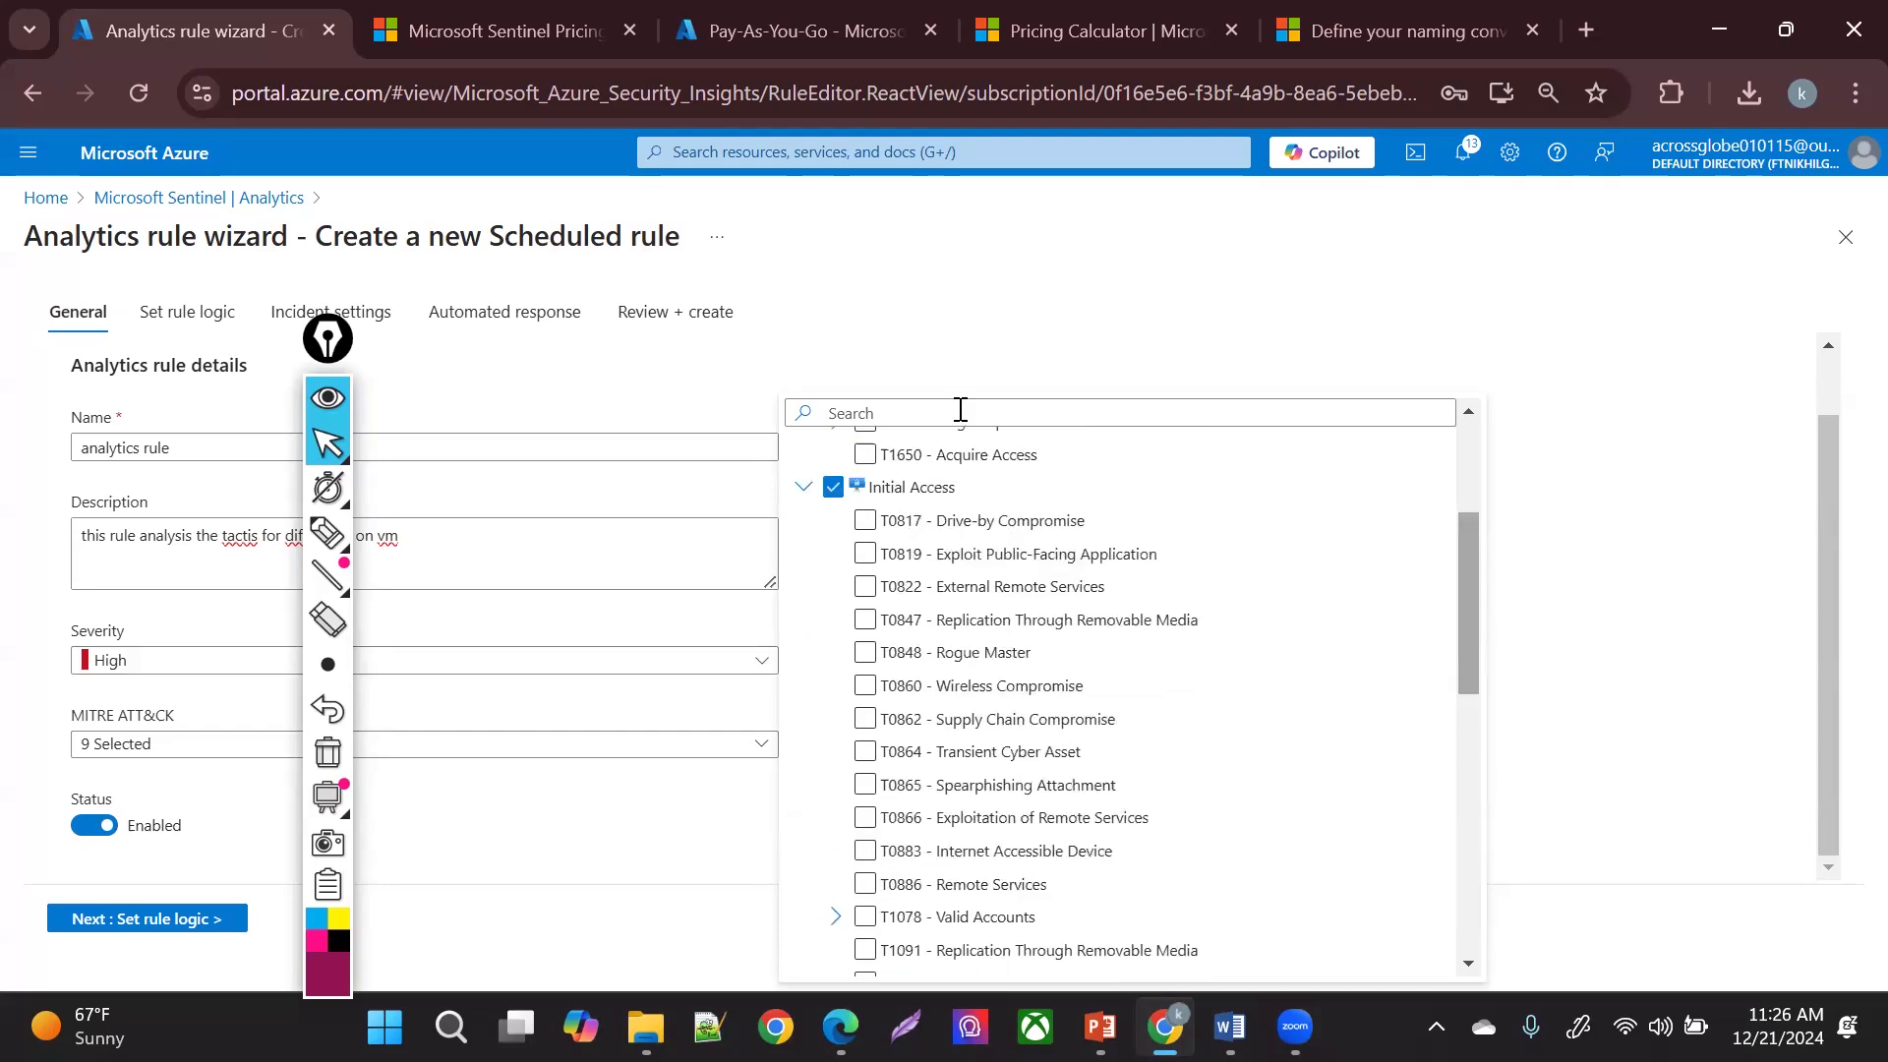
{"action": "left_click", "coordinate": [805, 487]}
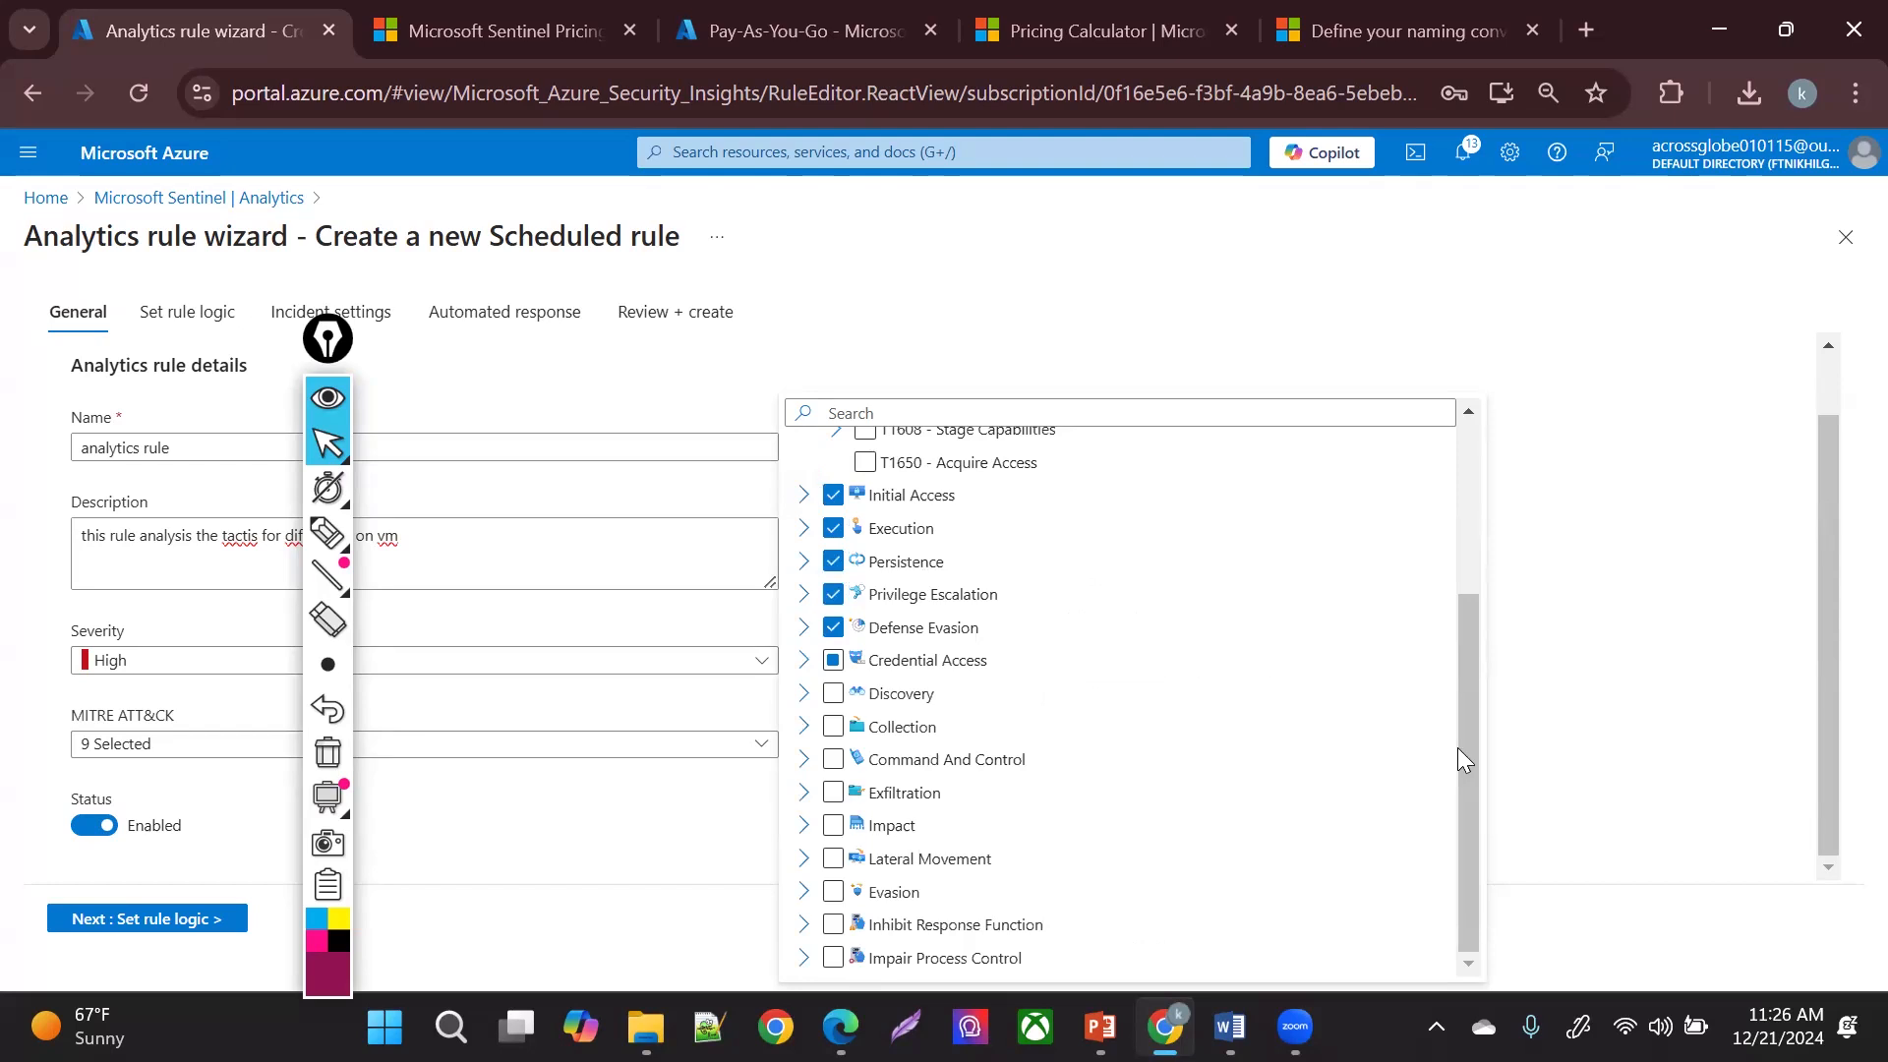
{"action": "left_click_drag", "start_coordinate": [1471, 702], "coordinate": [1541, 472]}
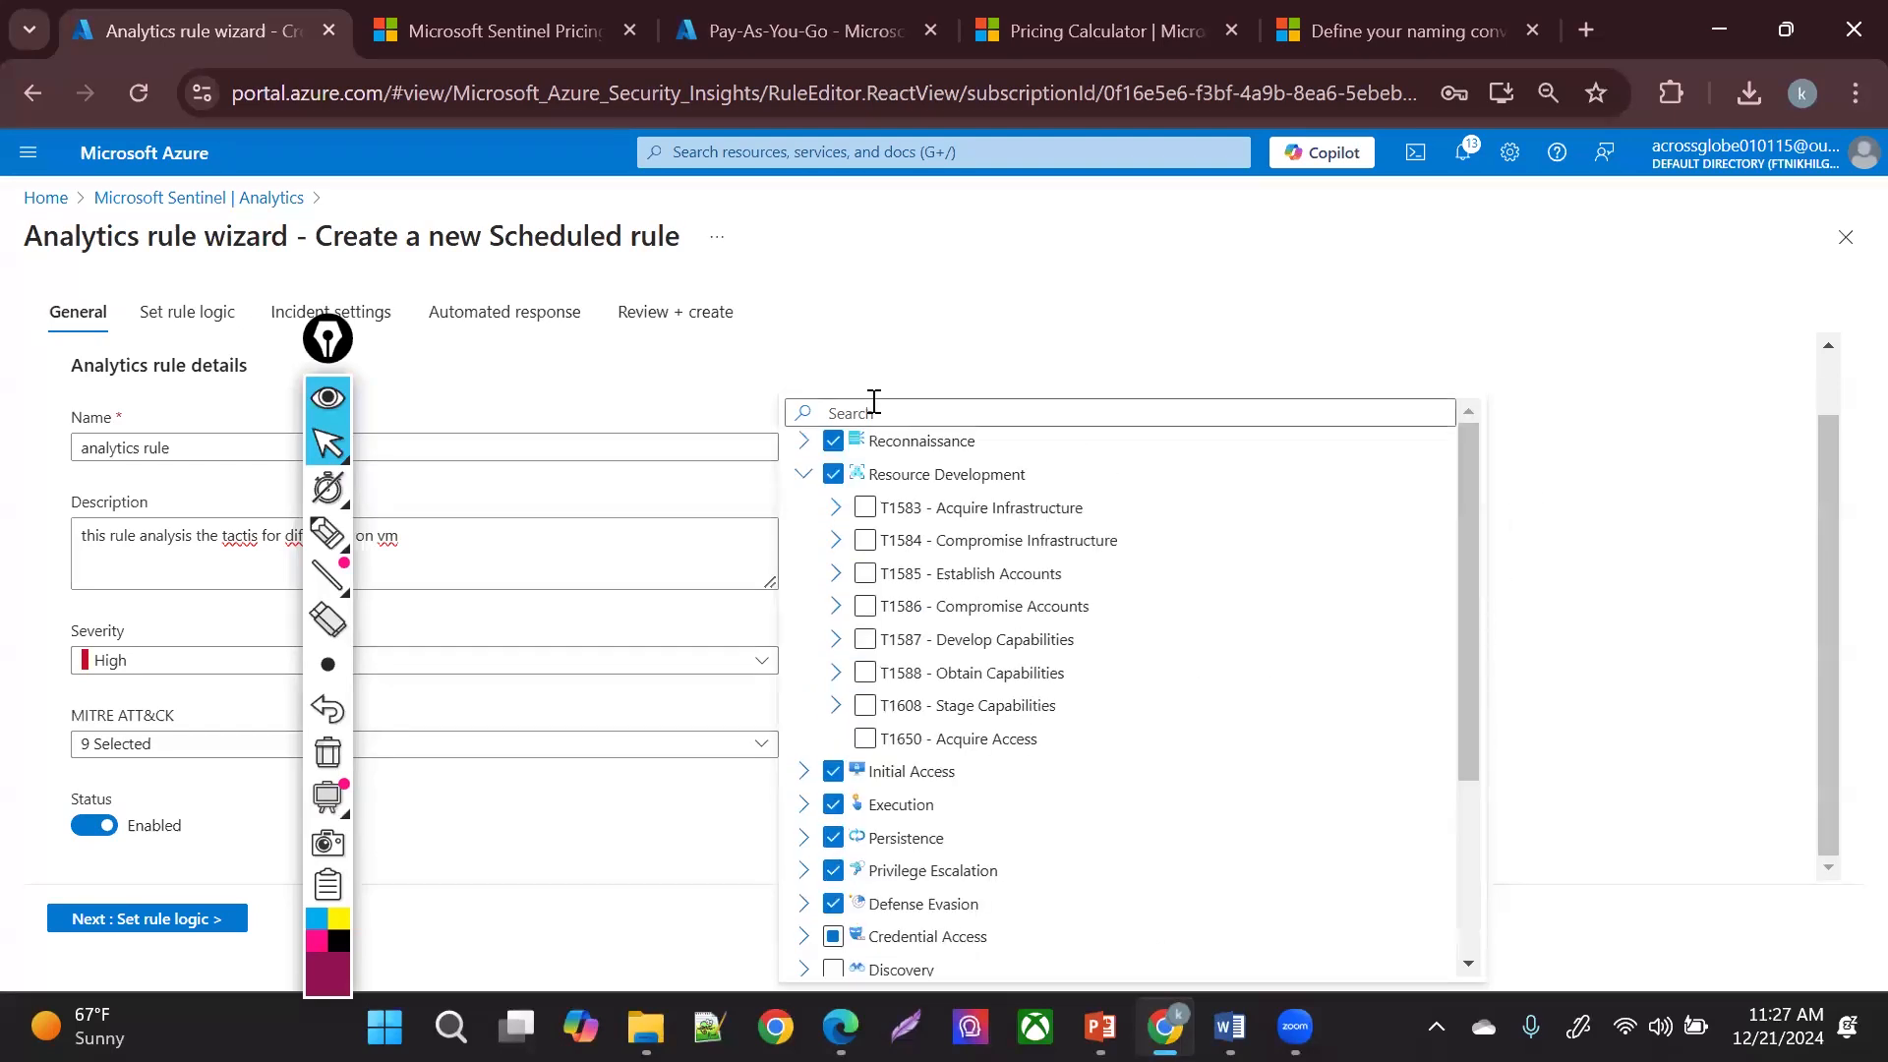
{"action": "left_click", "coordinate": [796, 479]}
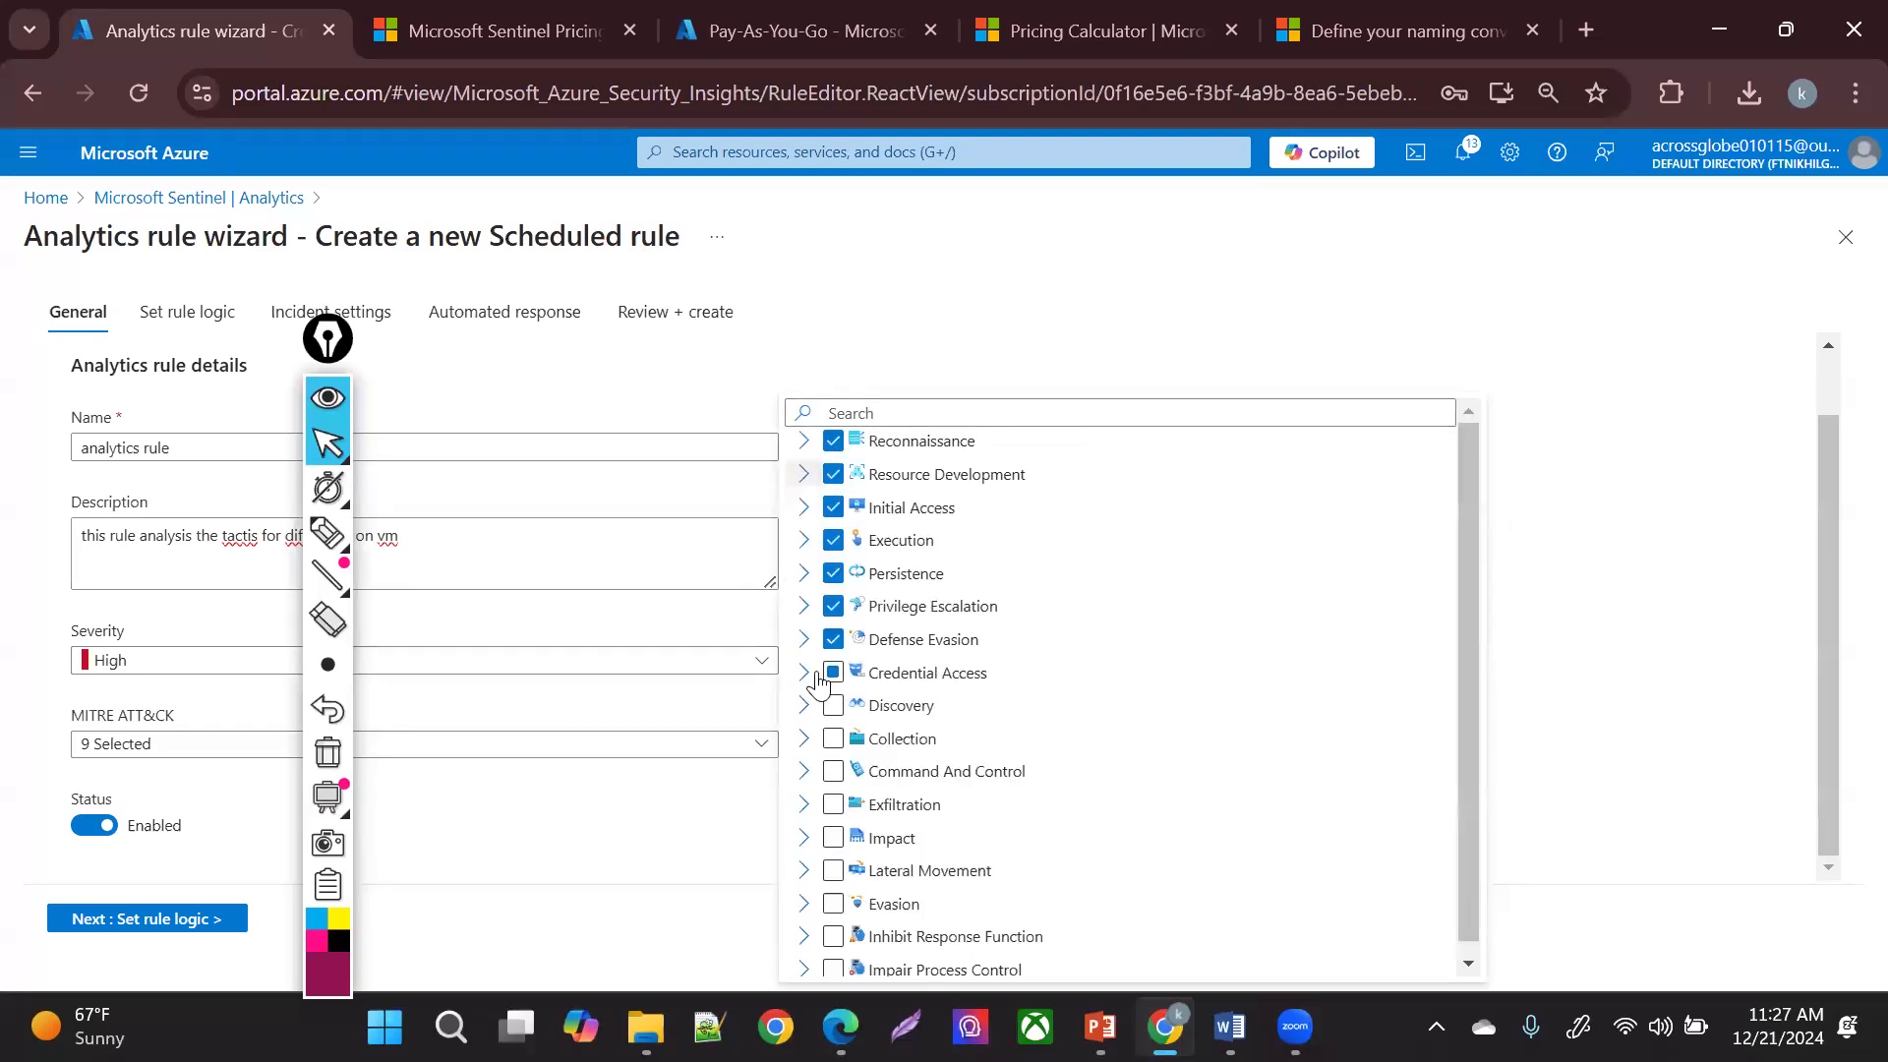
- Select all remaining MITRE ATT&CK tactics, from Discovery, Collection and Command And Control through Inhibit Response Function and Impair Process Control
{"action": "left_click", "coordinate": [833, 705]}
{"action": "left_click", "coordinate": [833, 738]}
{"action": "left_click", "coordinate": [833, 804]}
{"action": "left_click", "coordinate": [833, 771]}
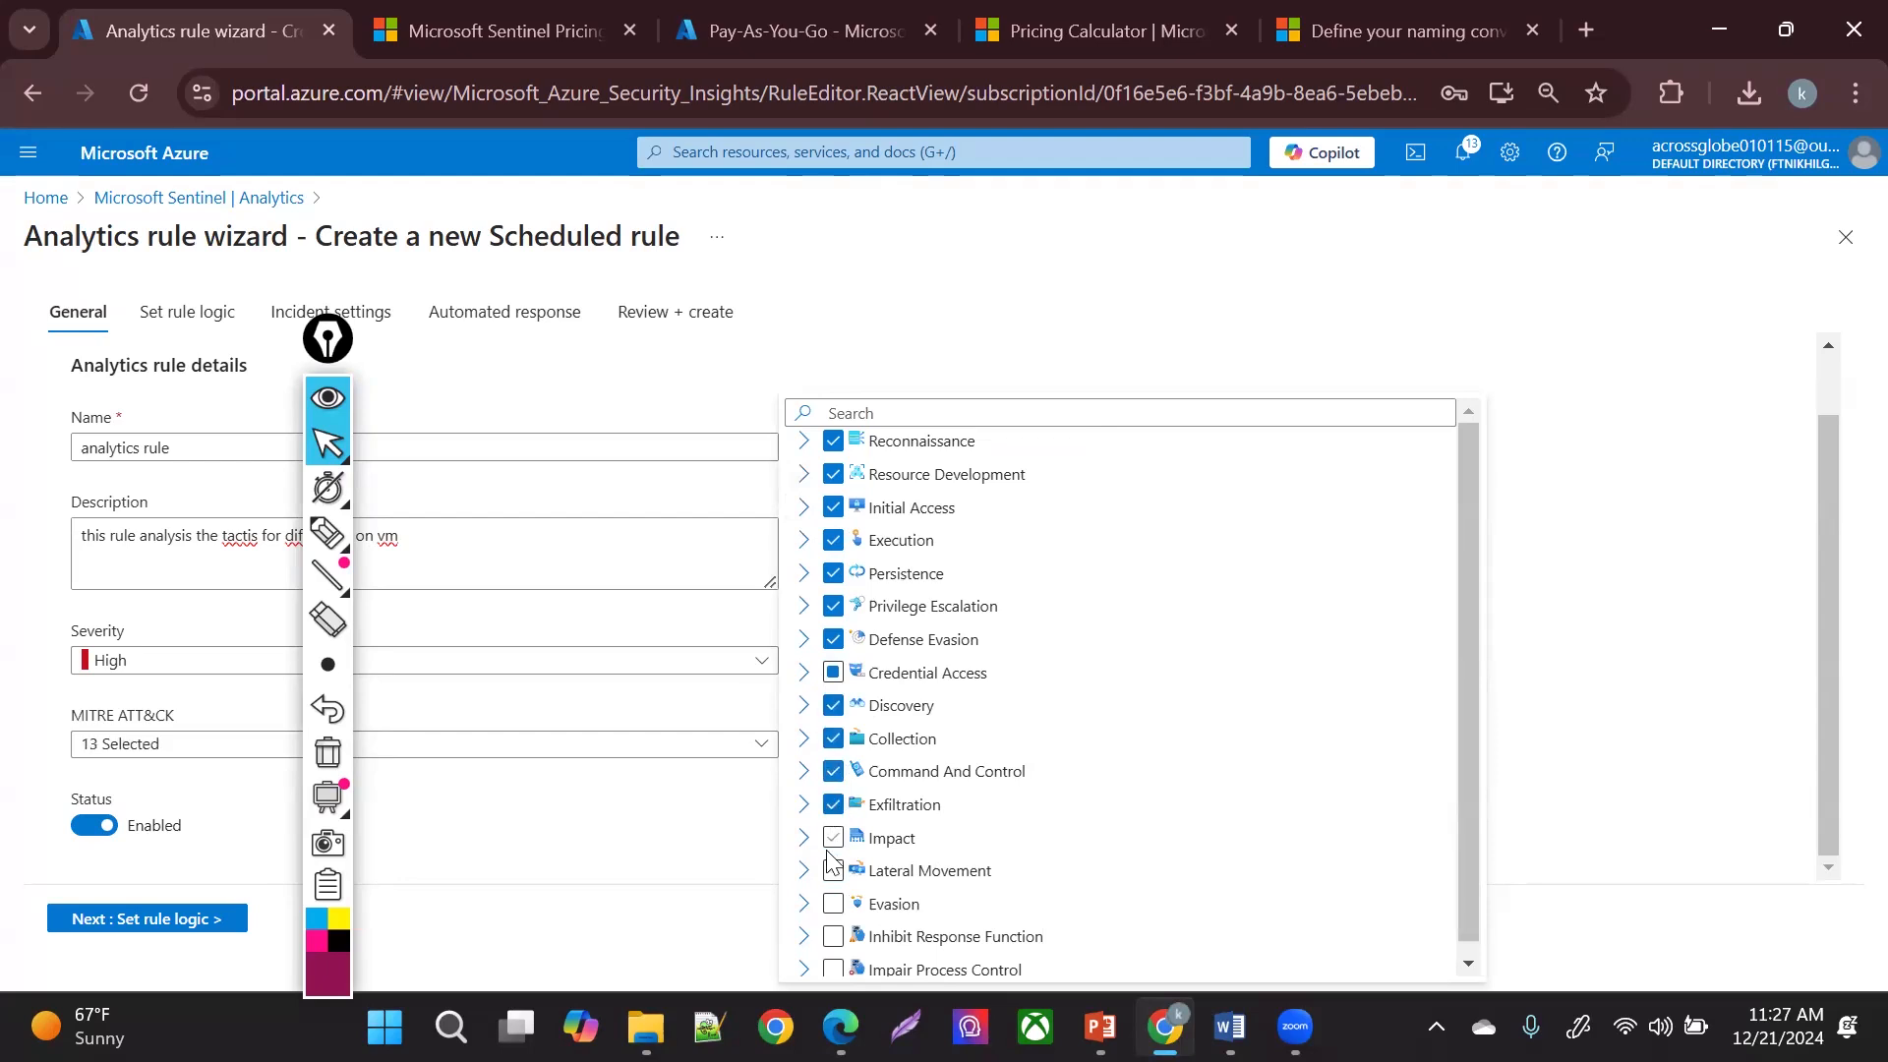
{"action": "left_click", "coordinate": [832, 837]}
{"action": "left_click", "coordinate": [833, 870]}
{"action": "left_click", "coordinate": [833, 903]}
{"action": "left_click", "coordinate": [832, 936]}
{"action": "left_click", "coordinate": [833, 972]}
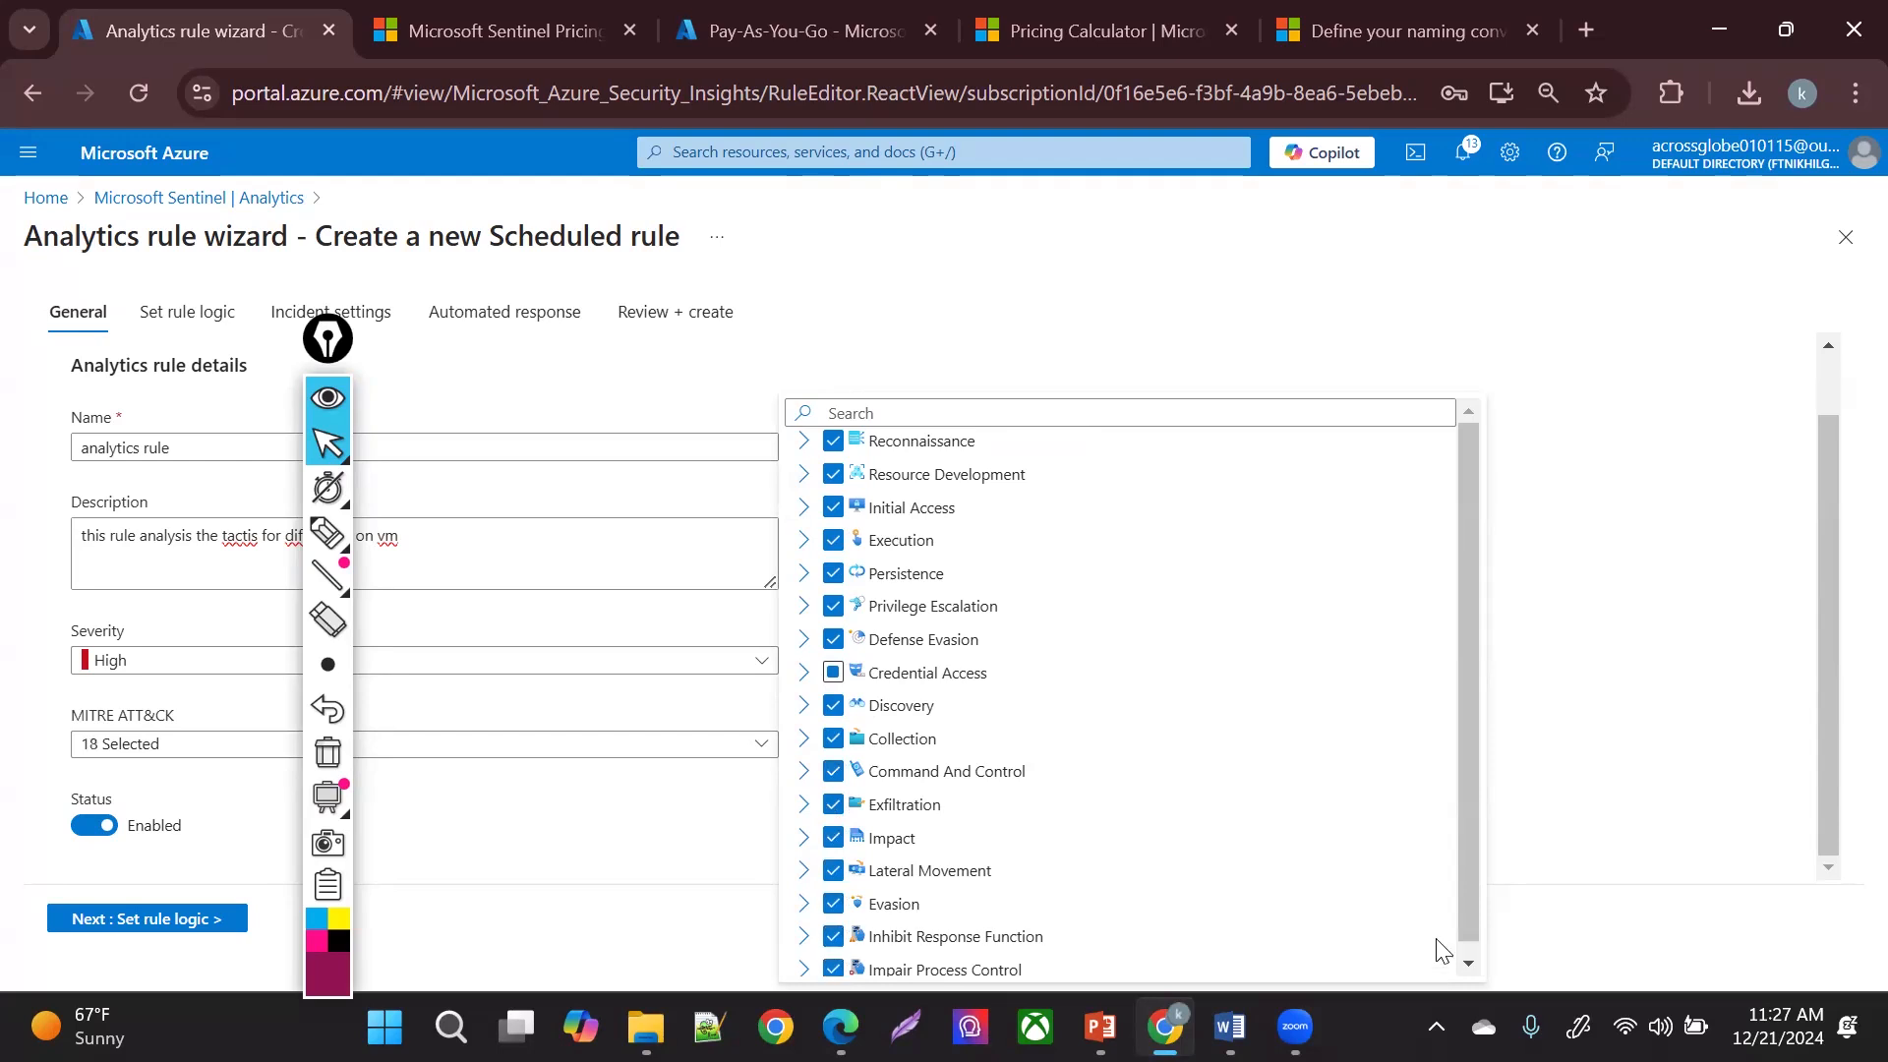
{"action": "left_click", "coordinate": [1469, 962]}
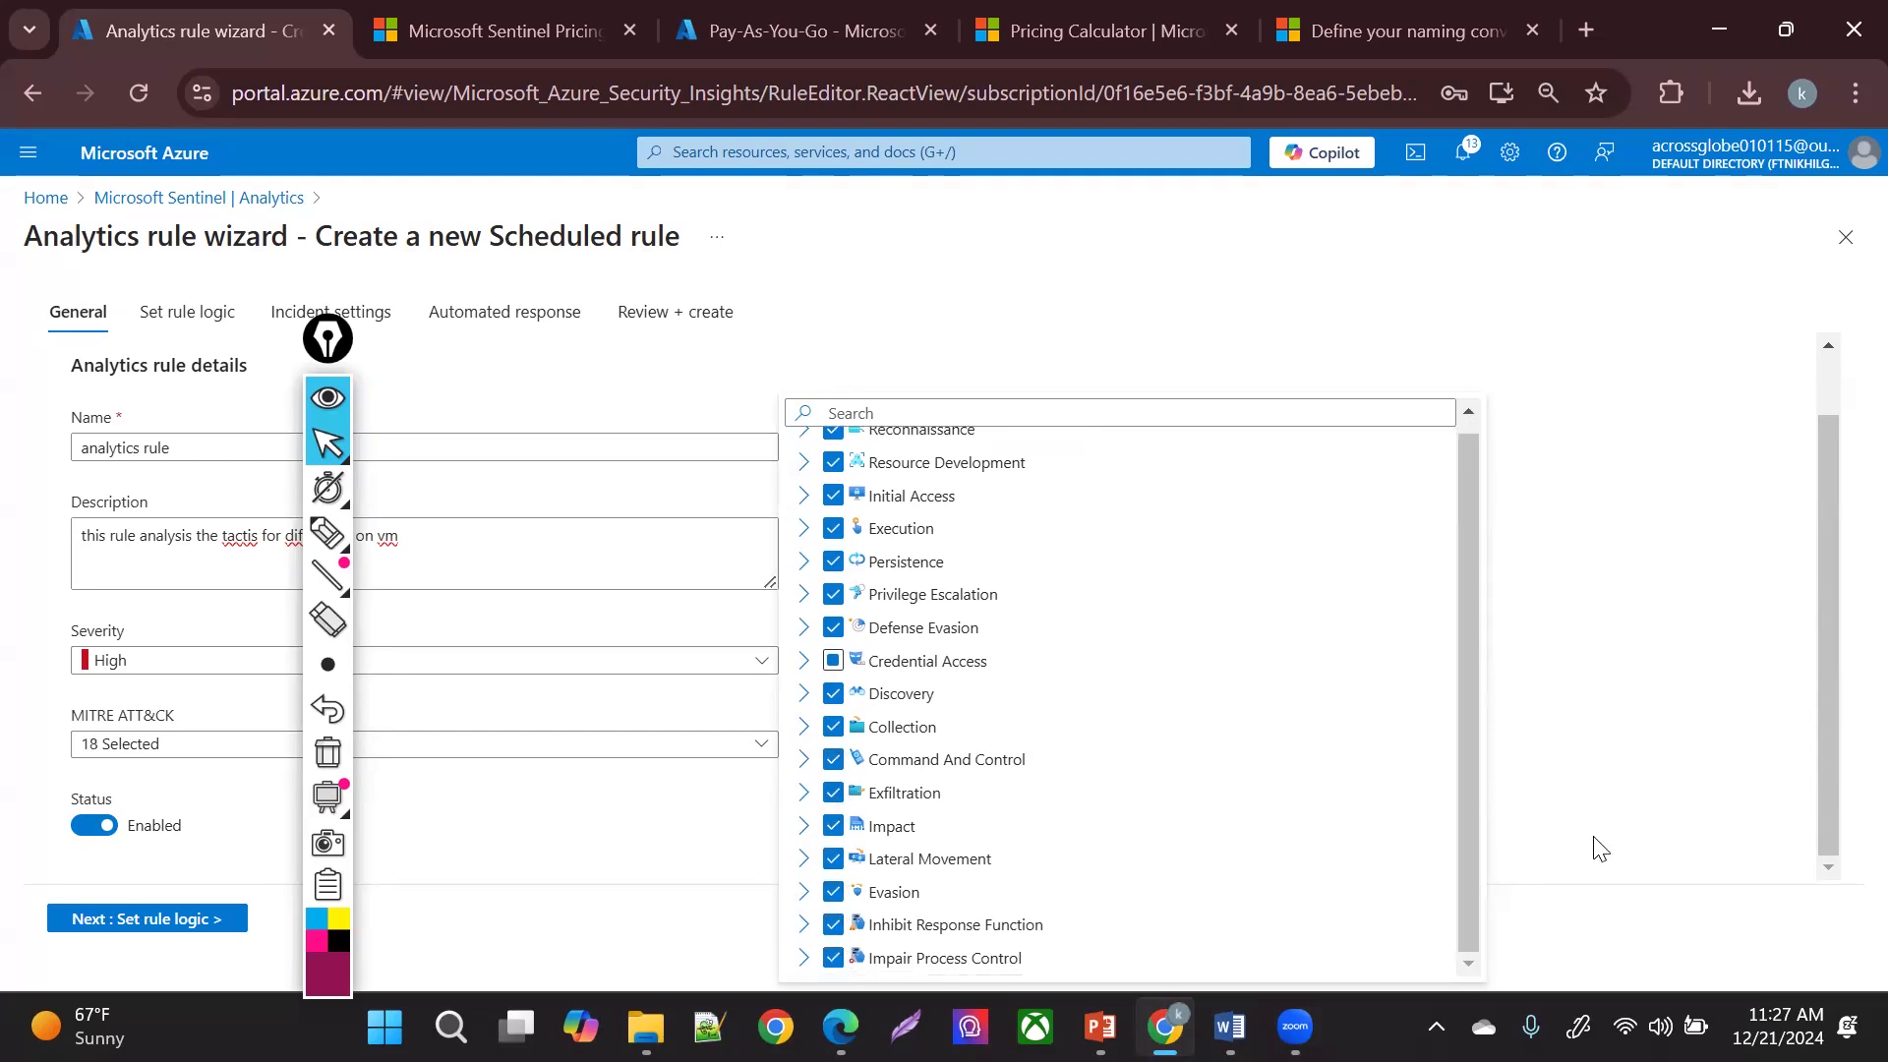
- Proceed to the rule logic settings and start the rule query with the SecurityEvent table
{"action": "left_click", "coordinate": [179, 922]}
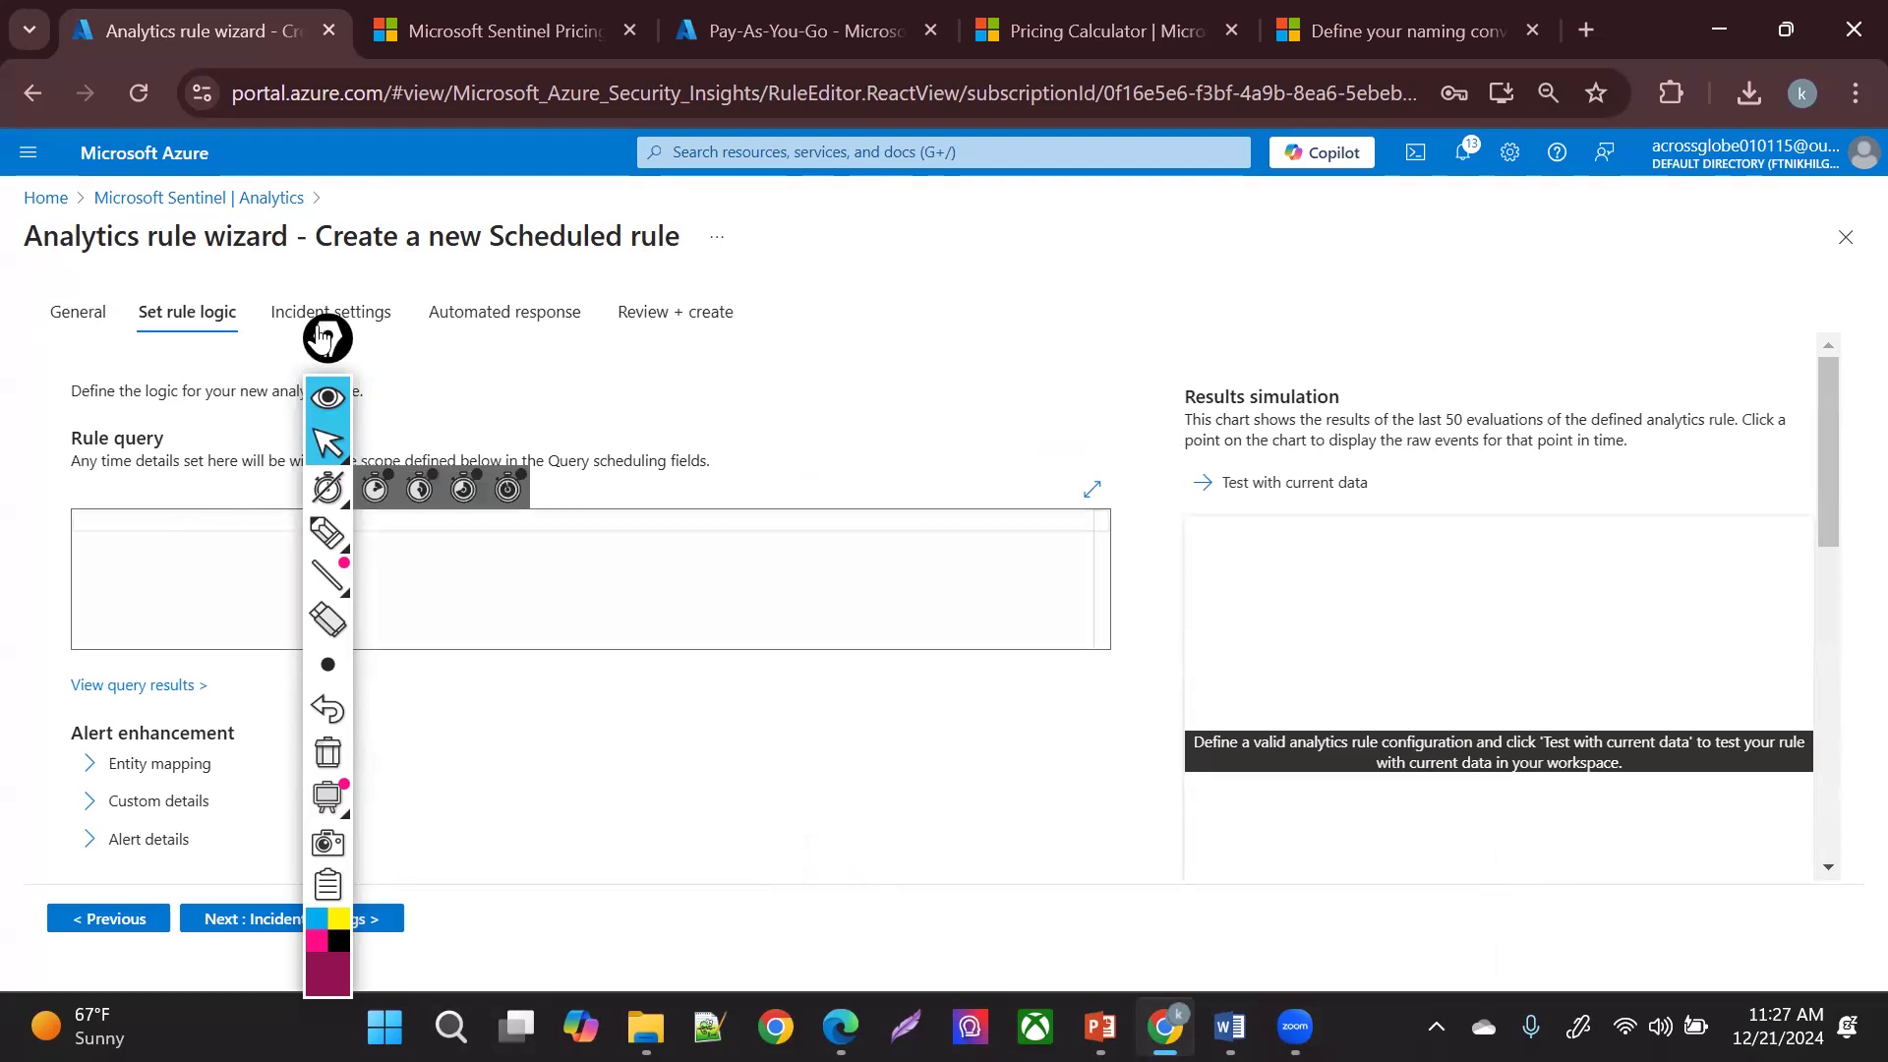
{"action": "left_click_drag", "start_coordinate": [327, 339], "coordinate": [878, 379]}
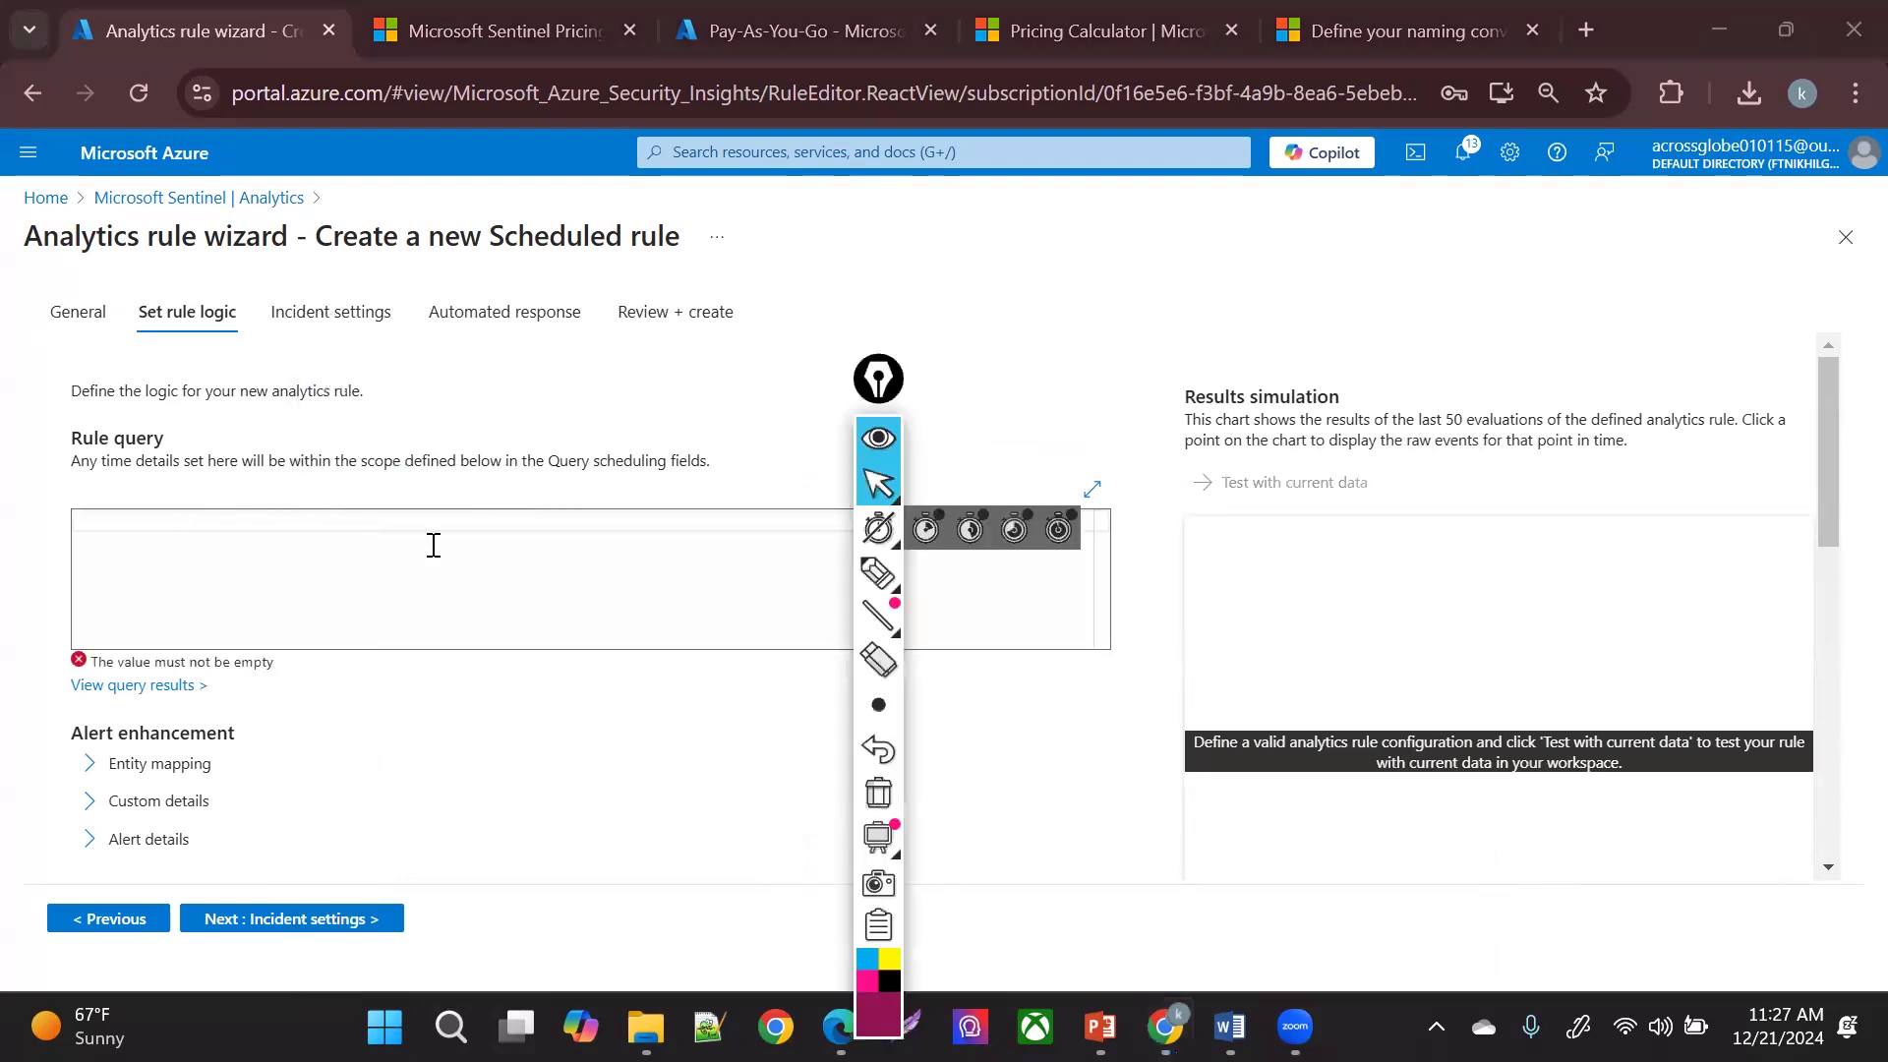
{"action": "left_click", "coordinate": [432, 545]}
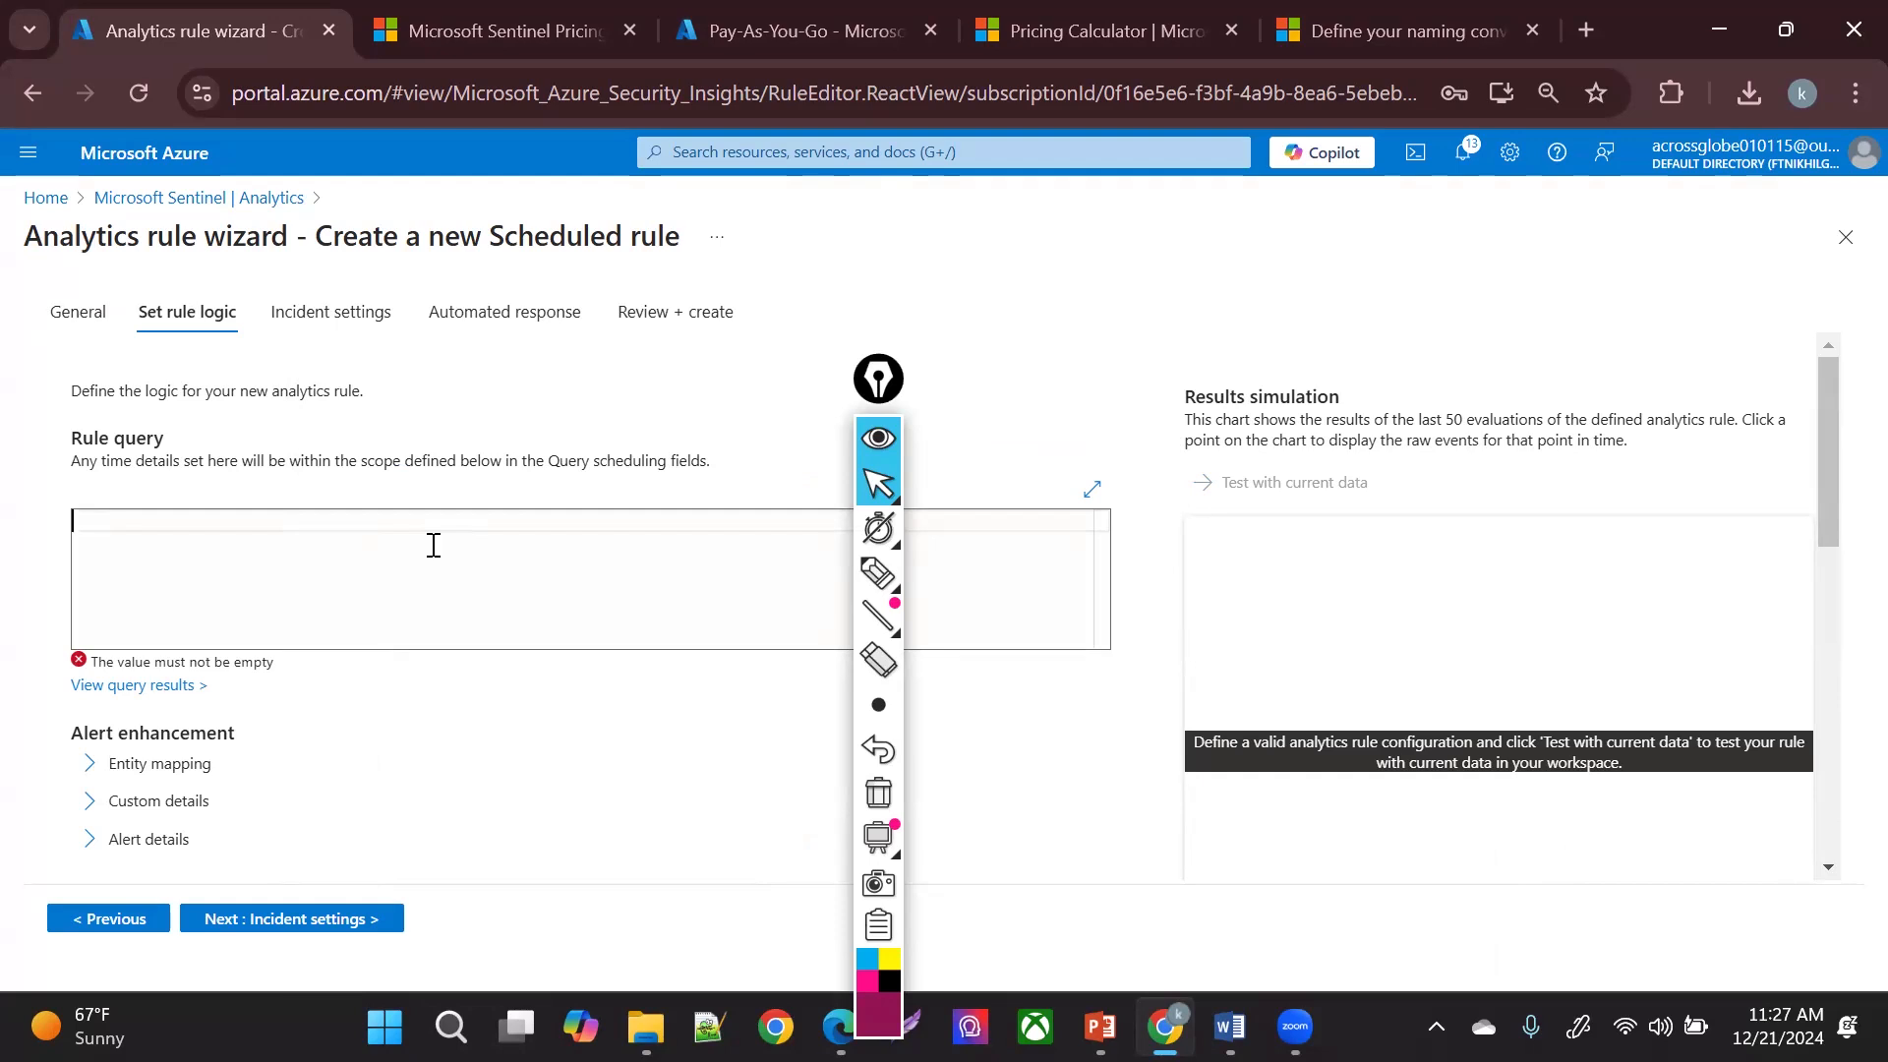
{"action": "left_click", "coordinate": [433, 545]}
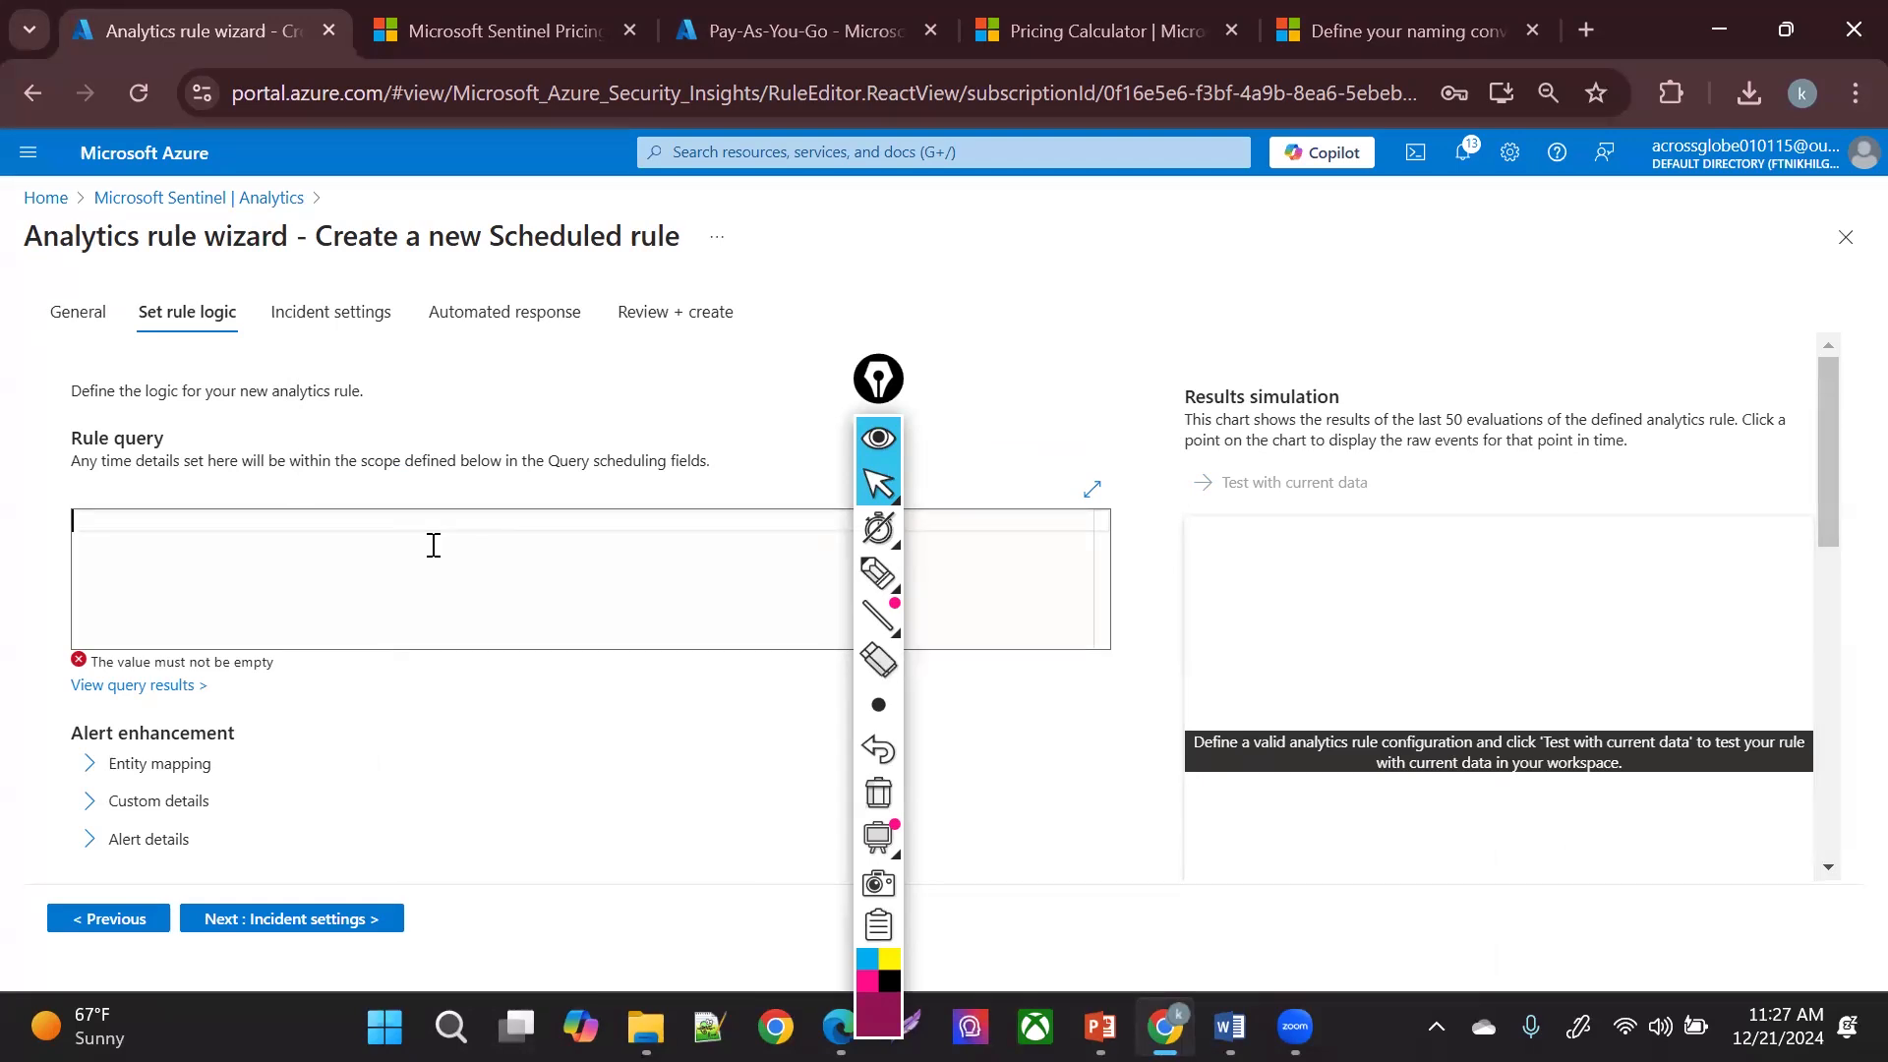
{"action": "type", "text": "Securt"}
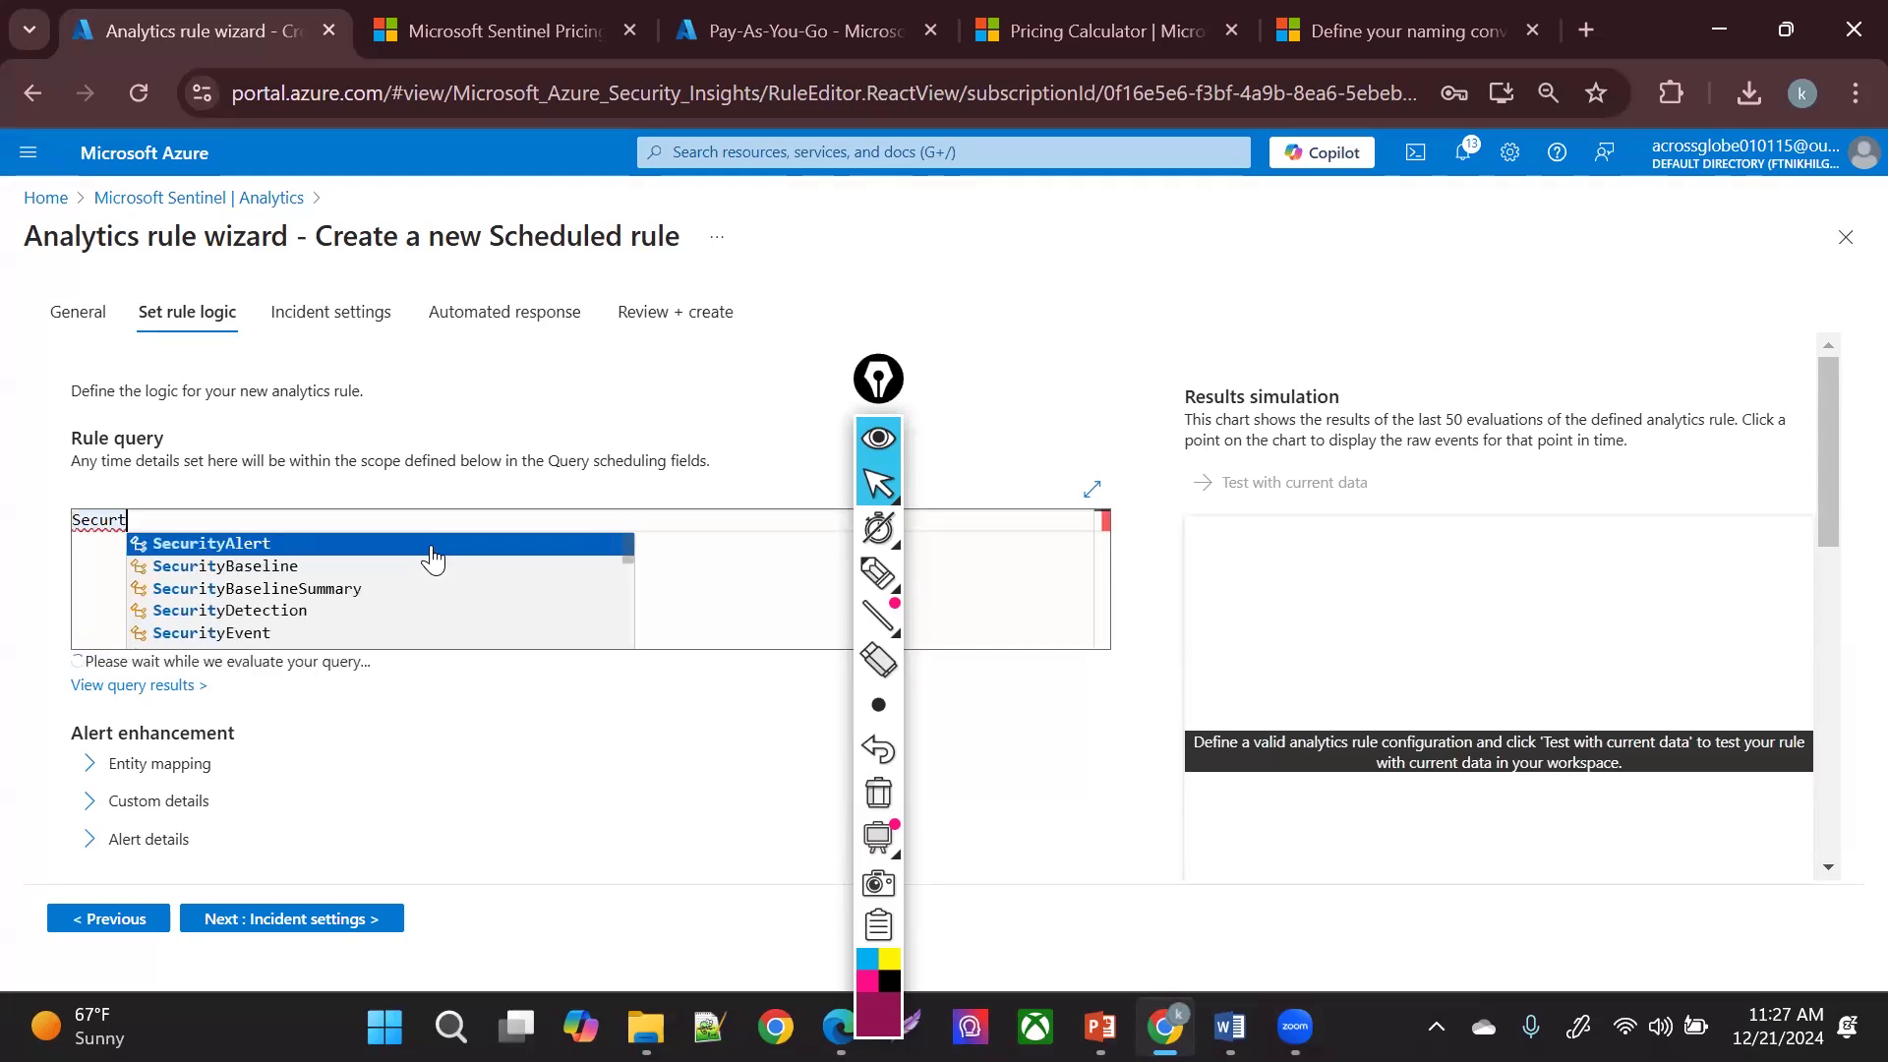
{"action": "key", "text": "Down"}
{"action": "key", "text": "Down"}
{"action": "key", "text": "Down"}
{"action": "key", "text": "Down"}
{"action": "key", "text": "Return"}
- Add the filter | where IpAddress contains "1.1.1.1" on the second line of the rule query
{"action": "key", "text": "Return"}
{"action": "type", "text": "|"}
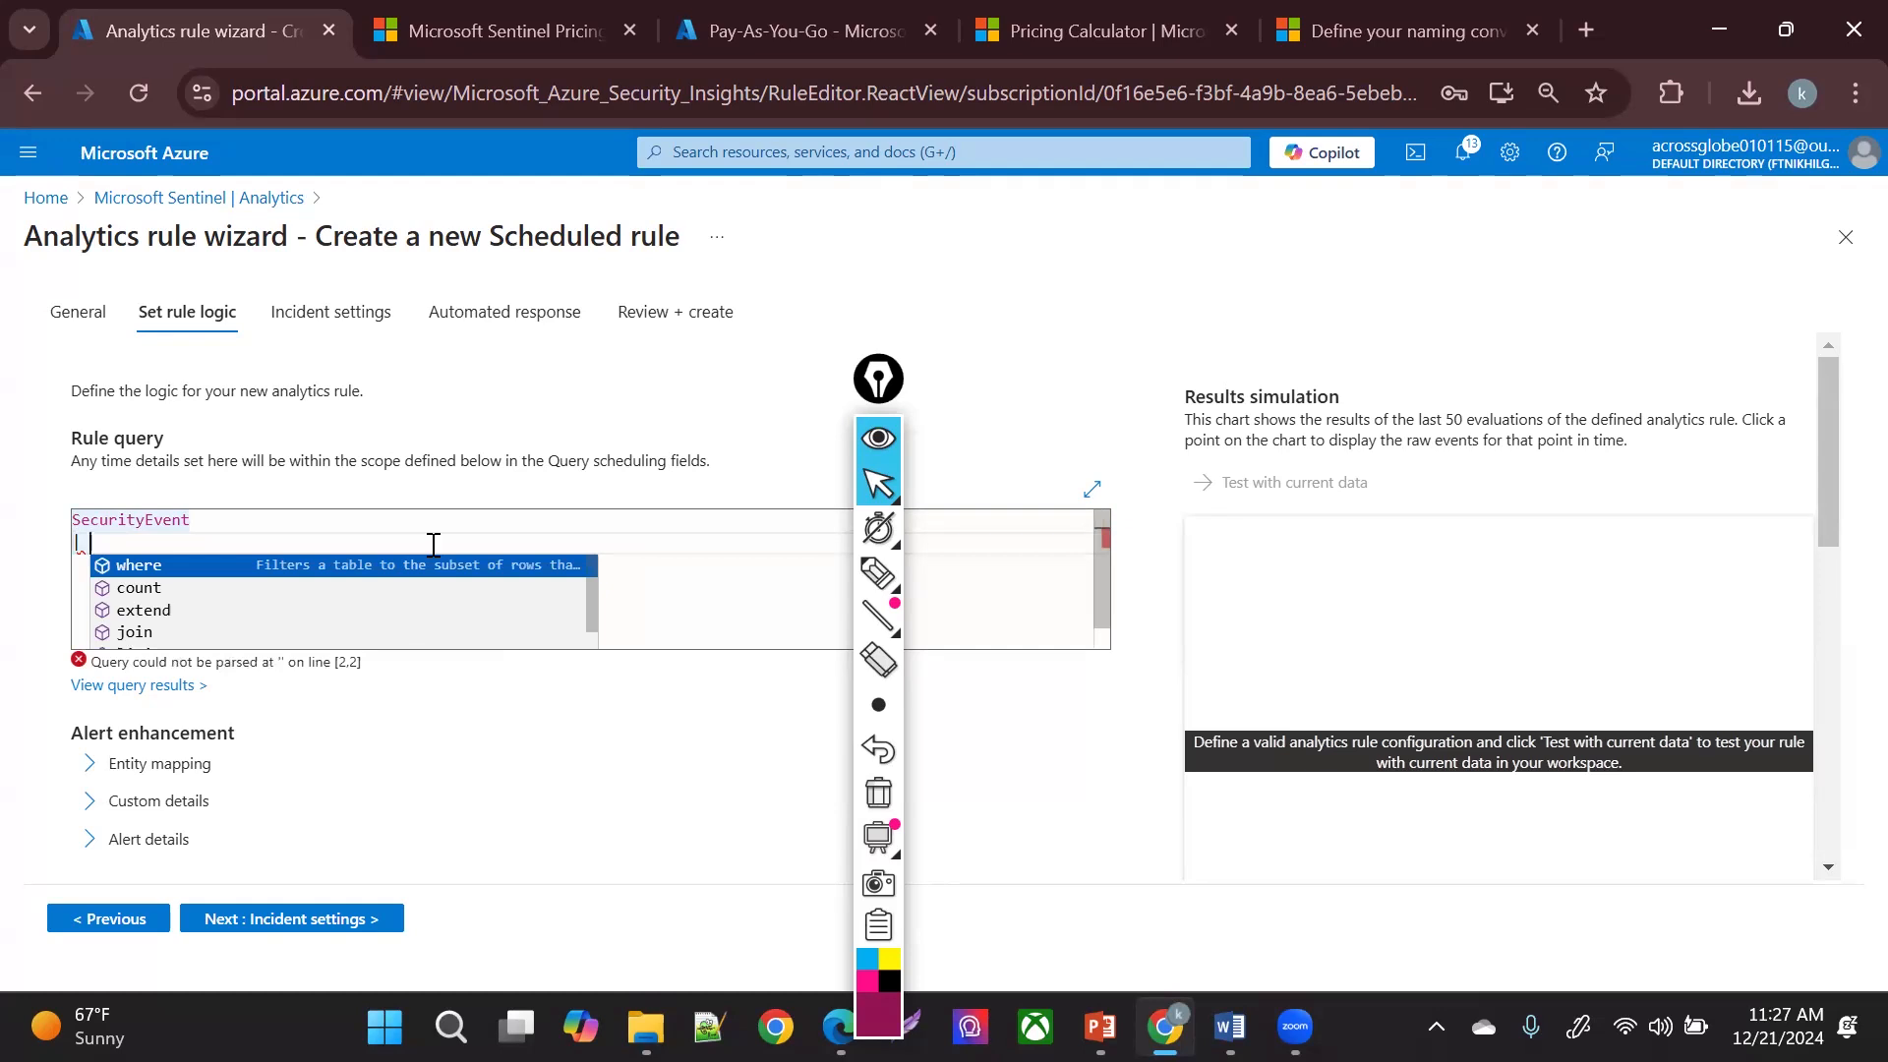
{"action": "type", "text": " where "}
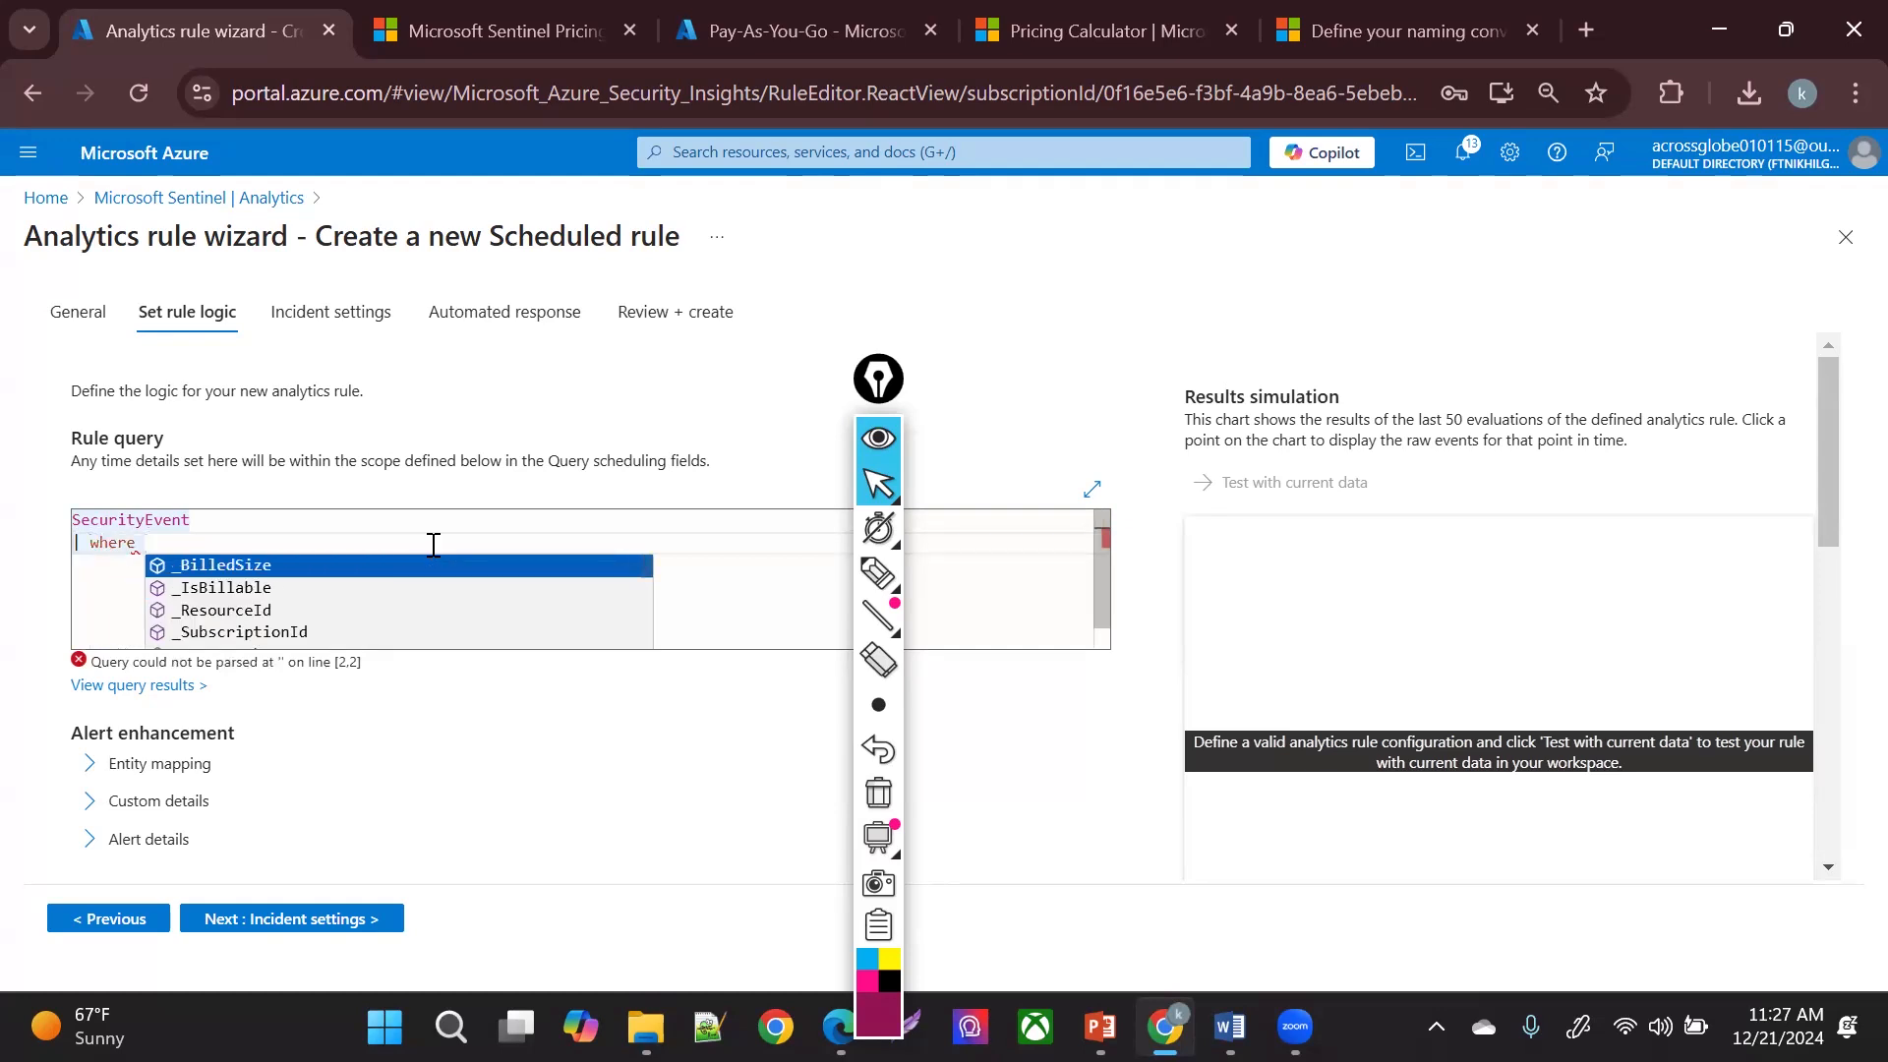
{"action": "type", "text": "ip"}
{"action": "key", "text": "Tab"}
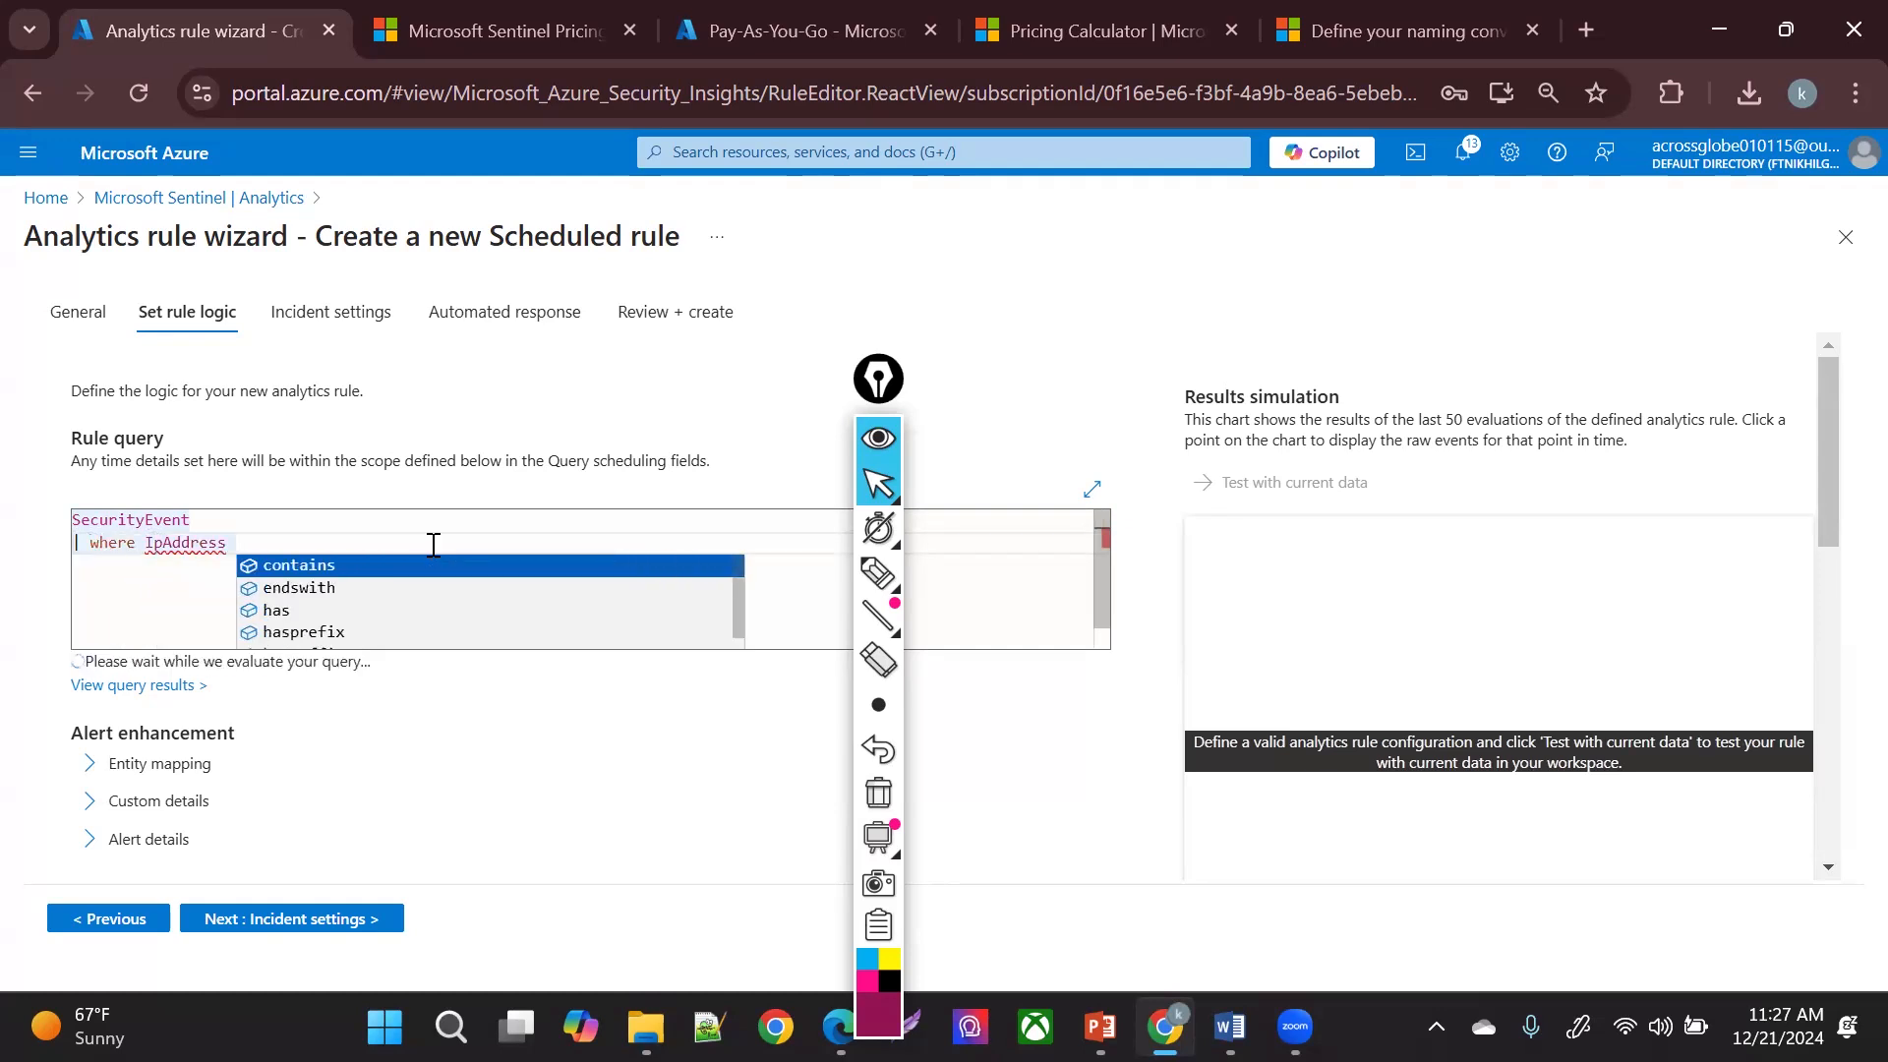
{"action": "type", "text": "contains \"1.1.1.1"}
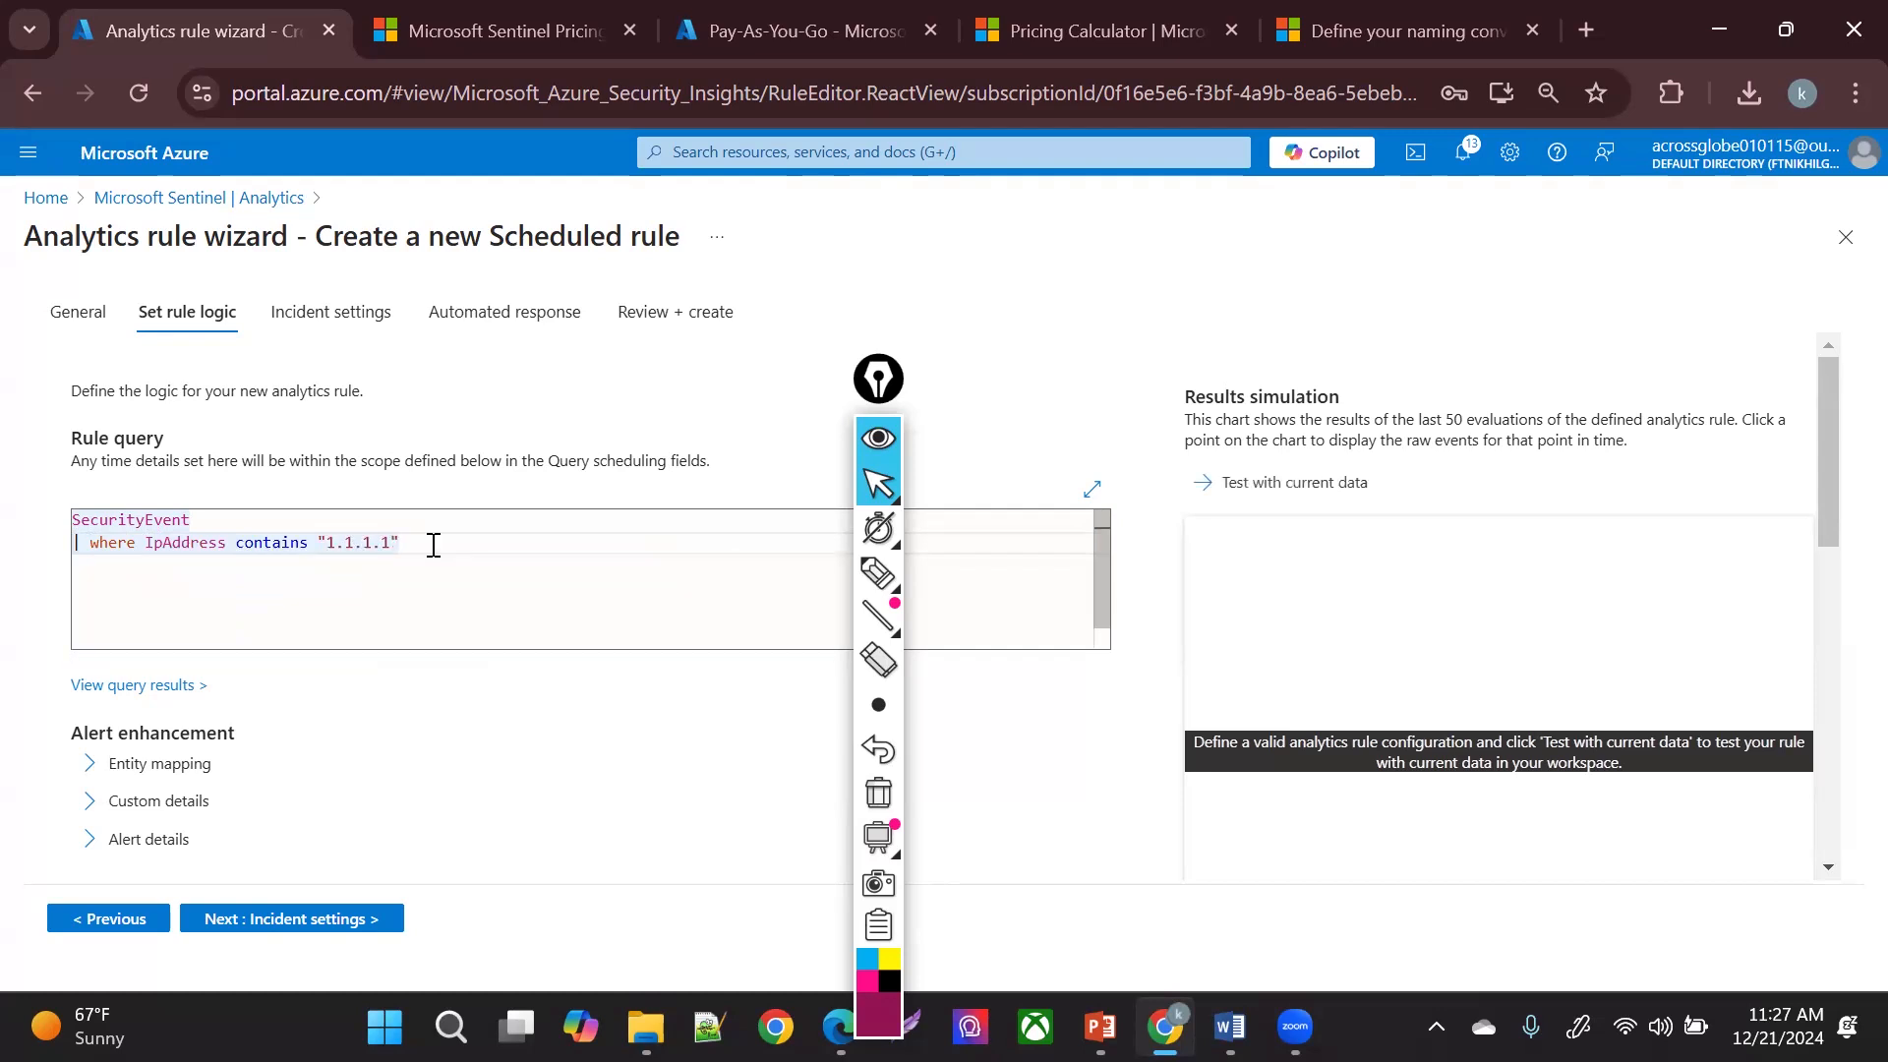
- Add a third line to the rule query filtering with |where _ResourceId contains "_ResourceId"
{"action": "key", "text": "Return"}
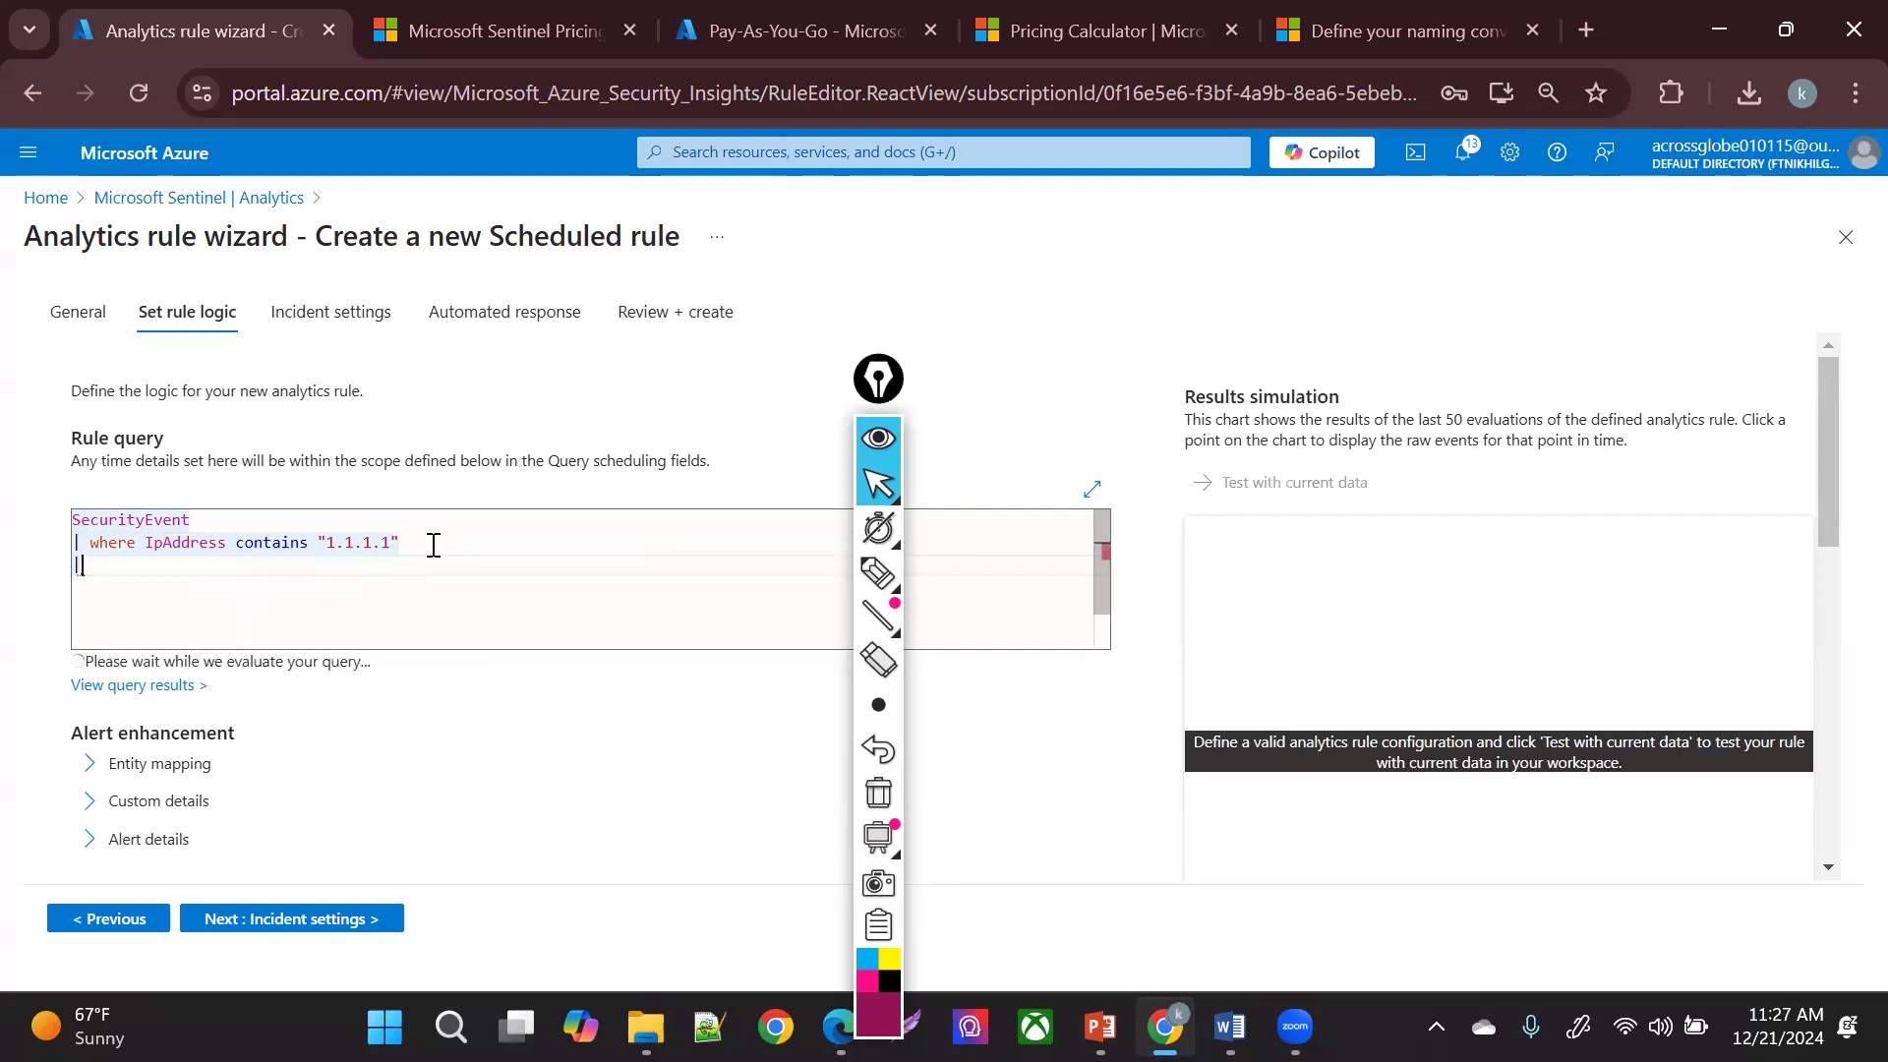
{"action": "type", "text": "|wher"}
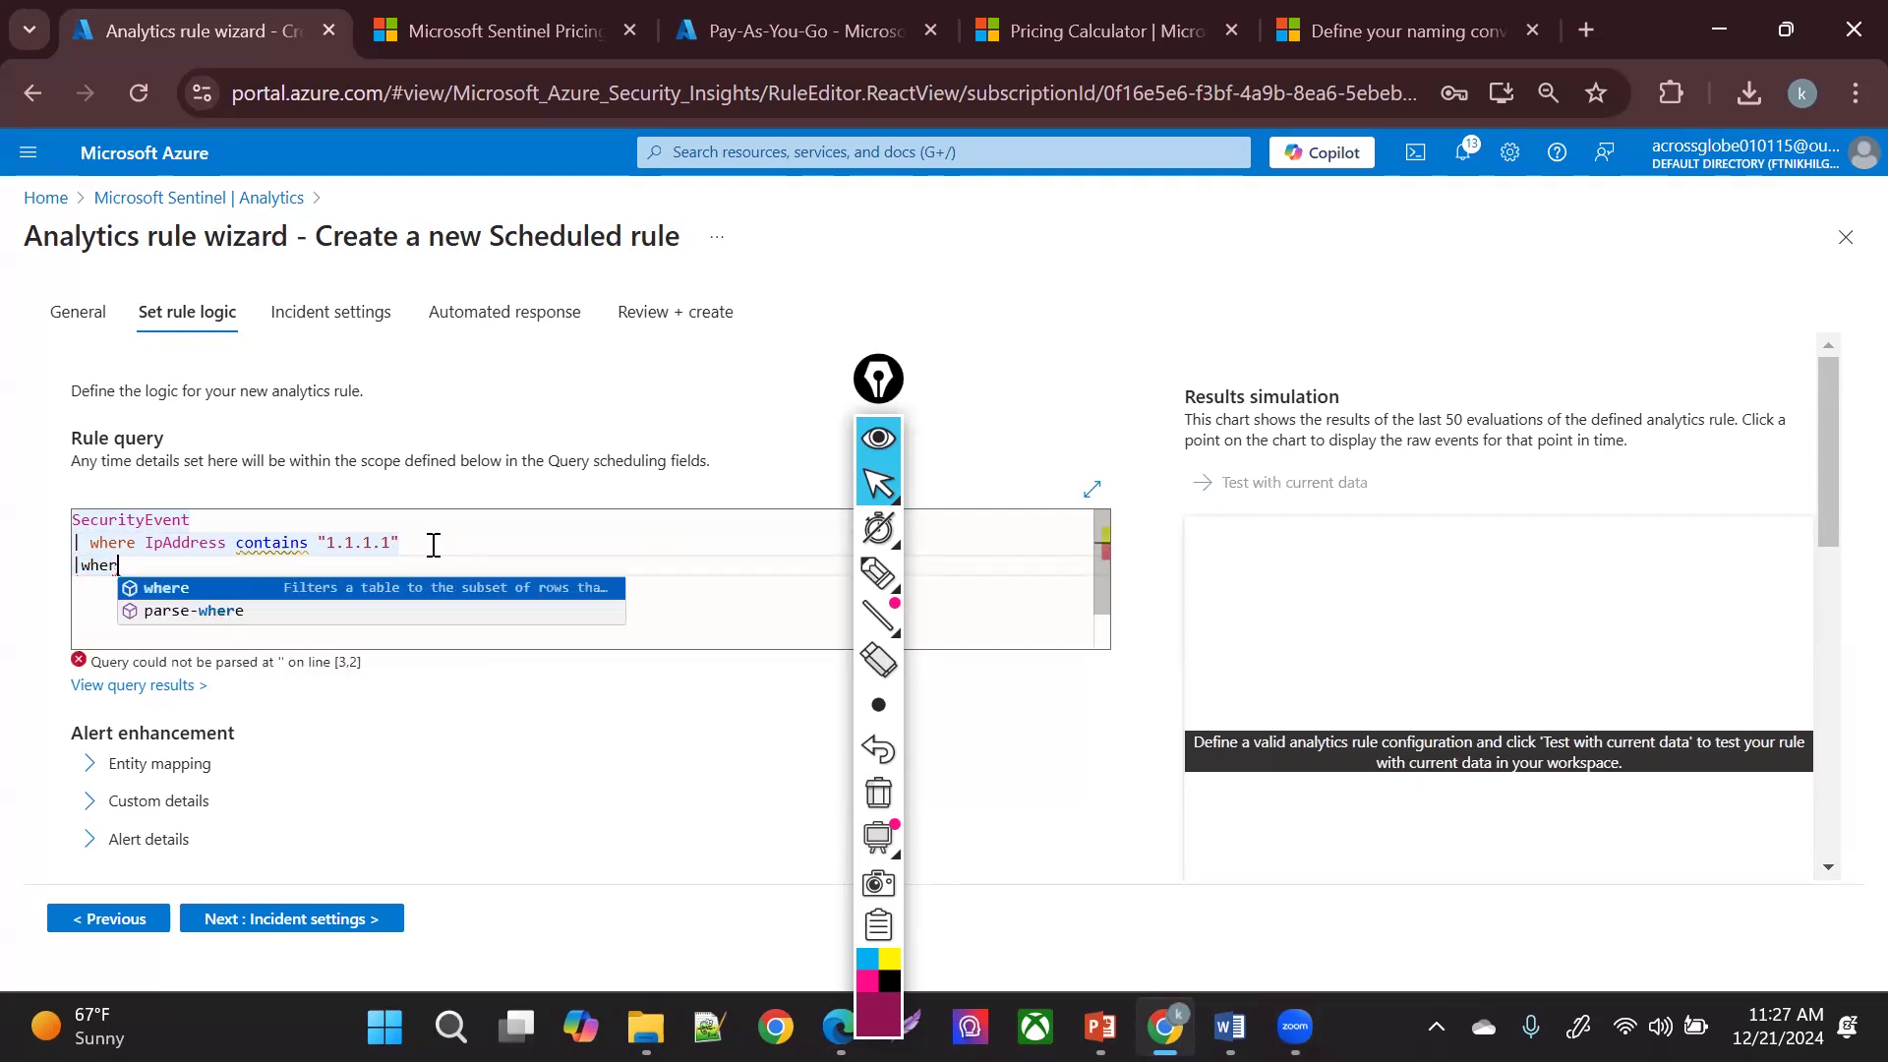
{"action": "type", "text": "e reg"}
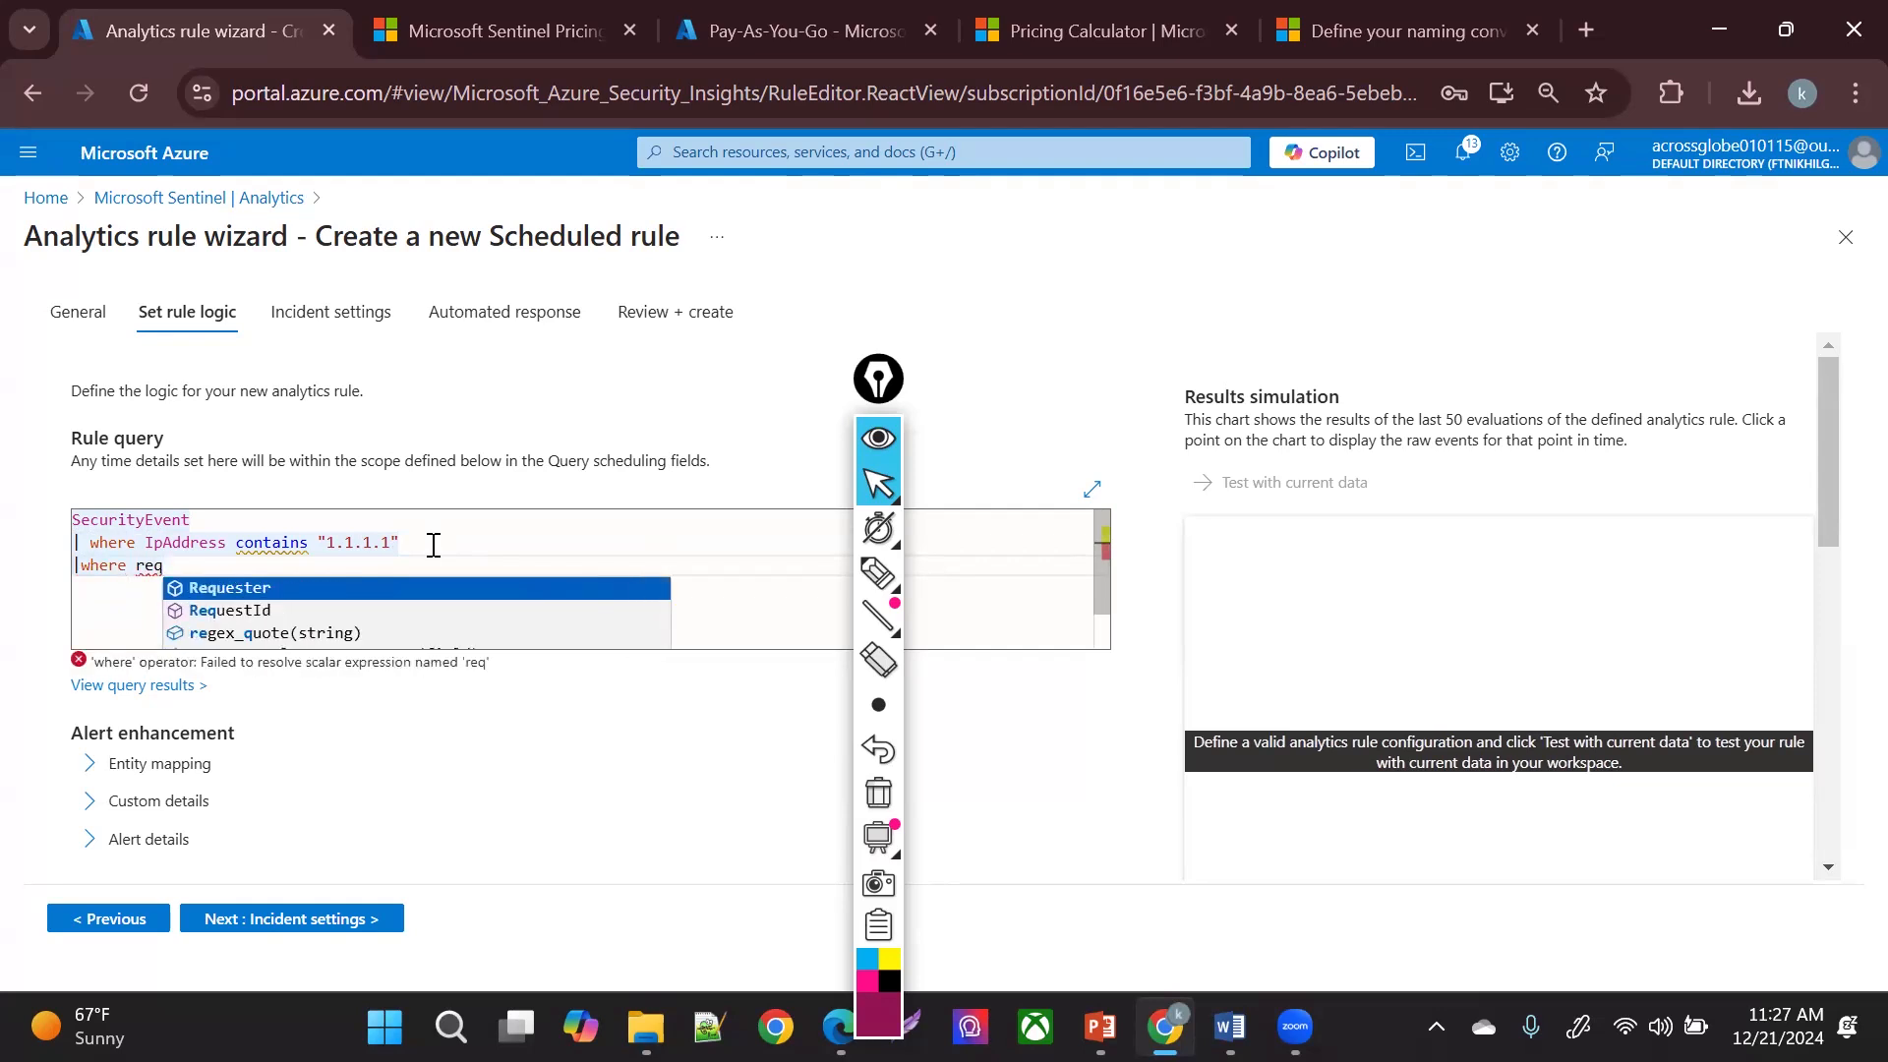
{"action": "key", "text": "BackSpace"}
{"action": "key", "text": "BackSpace"}
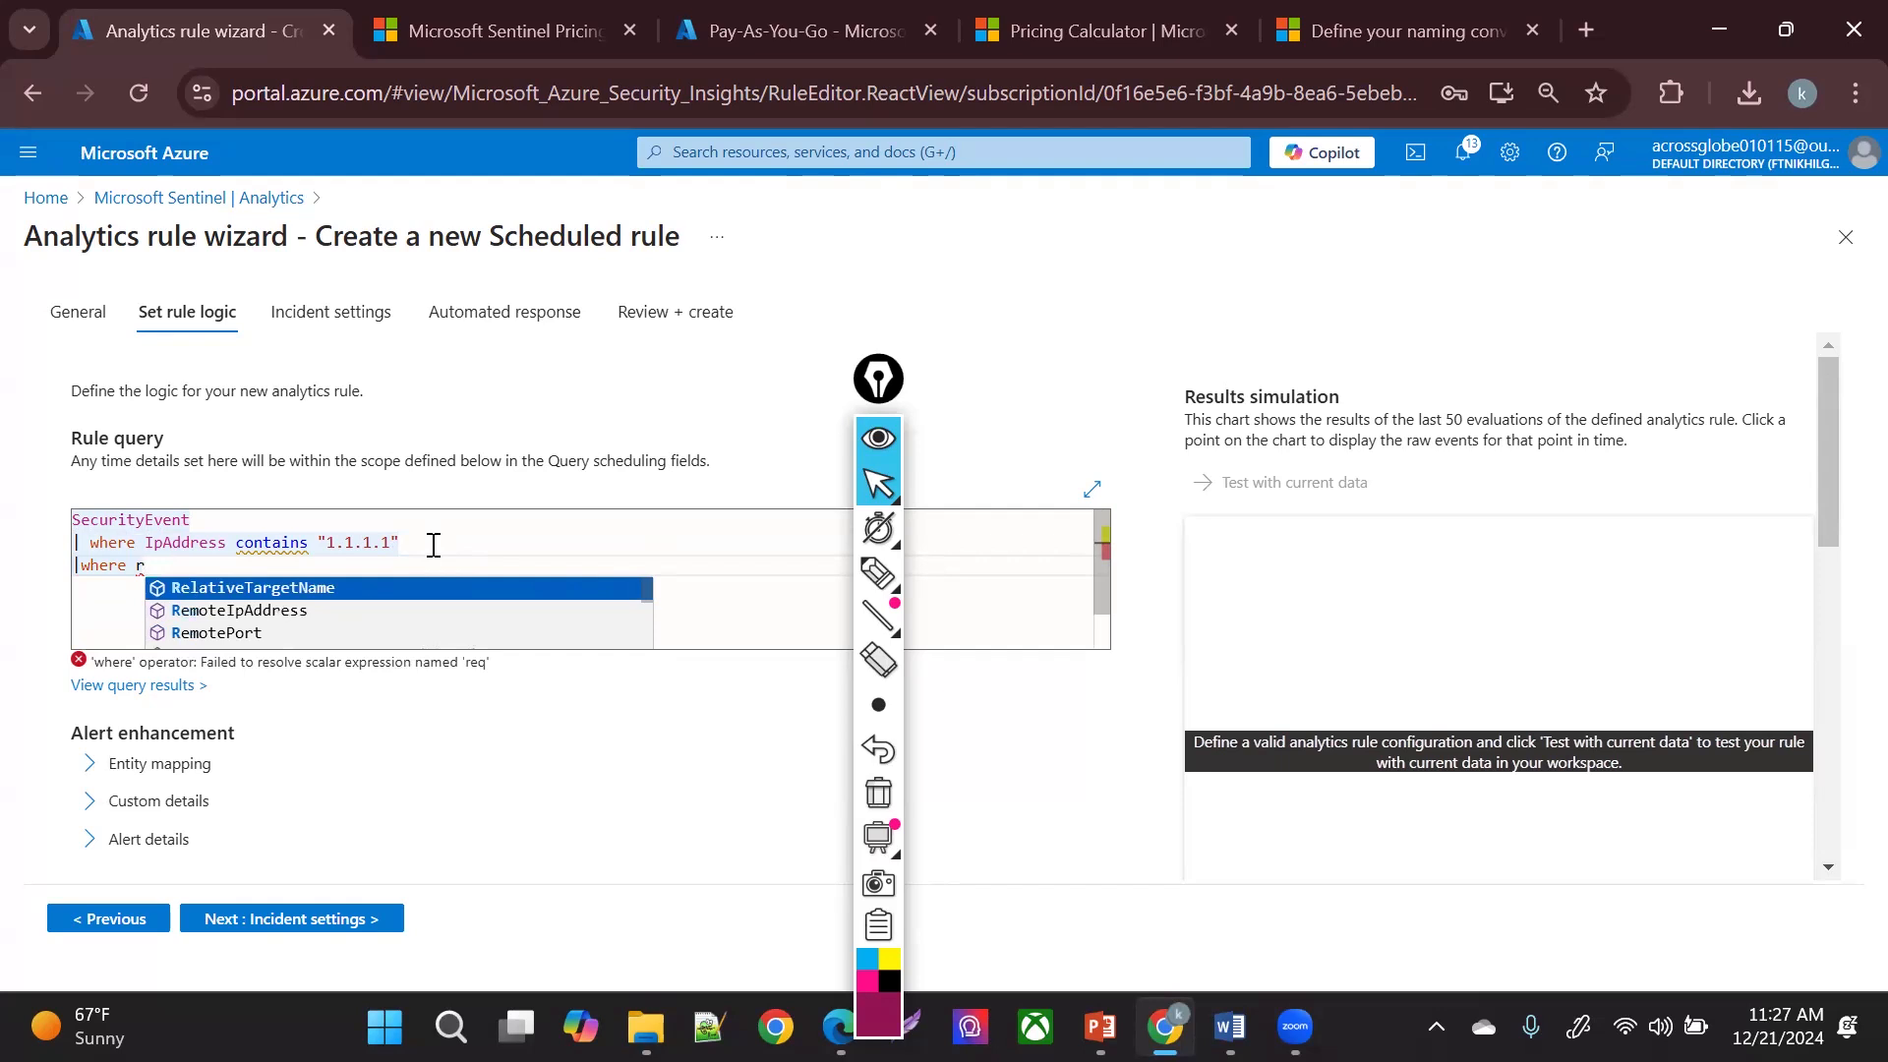
{"action": "key", "text": "BackSpace"}
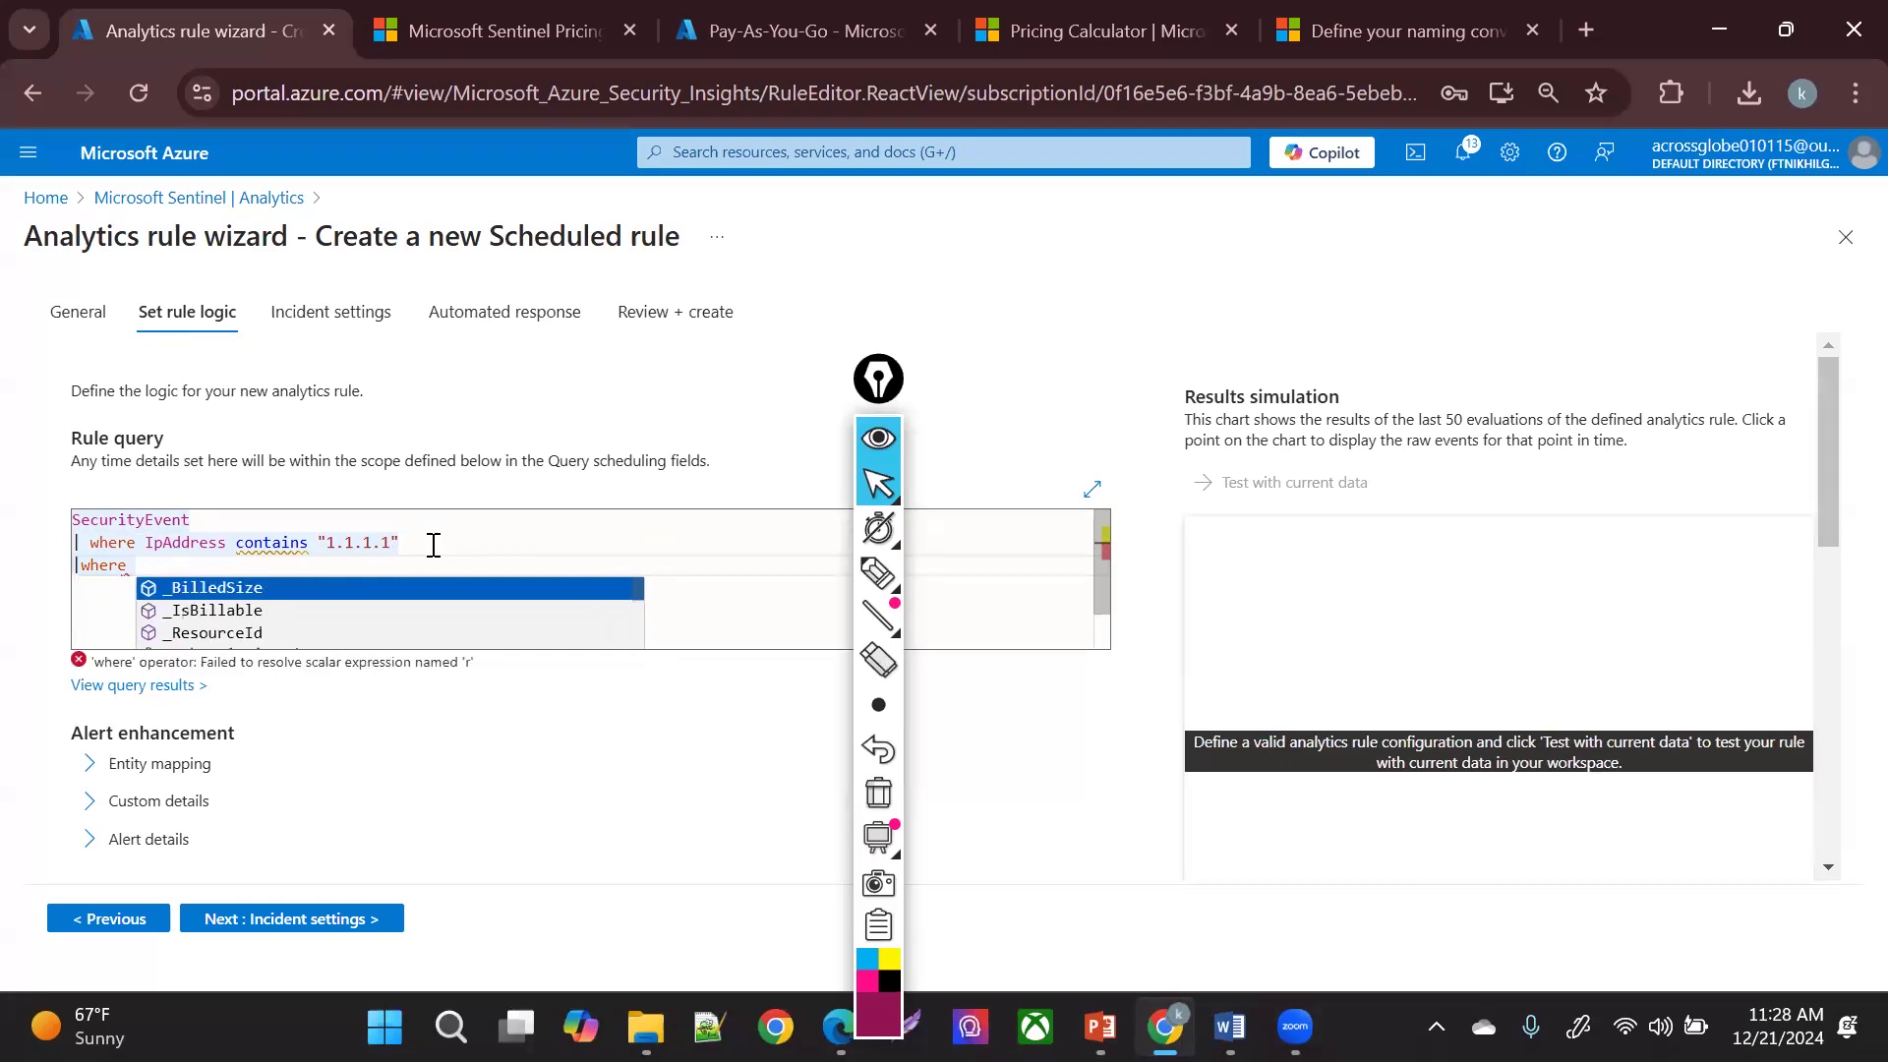
{"action": "key", "text": "Down"}
{"action": "key", "text": "Down"}
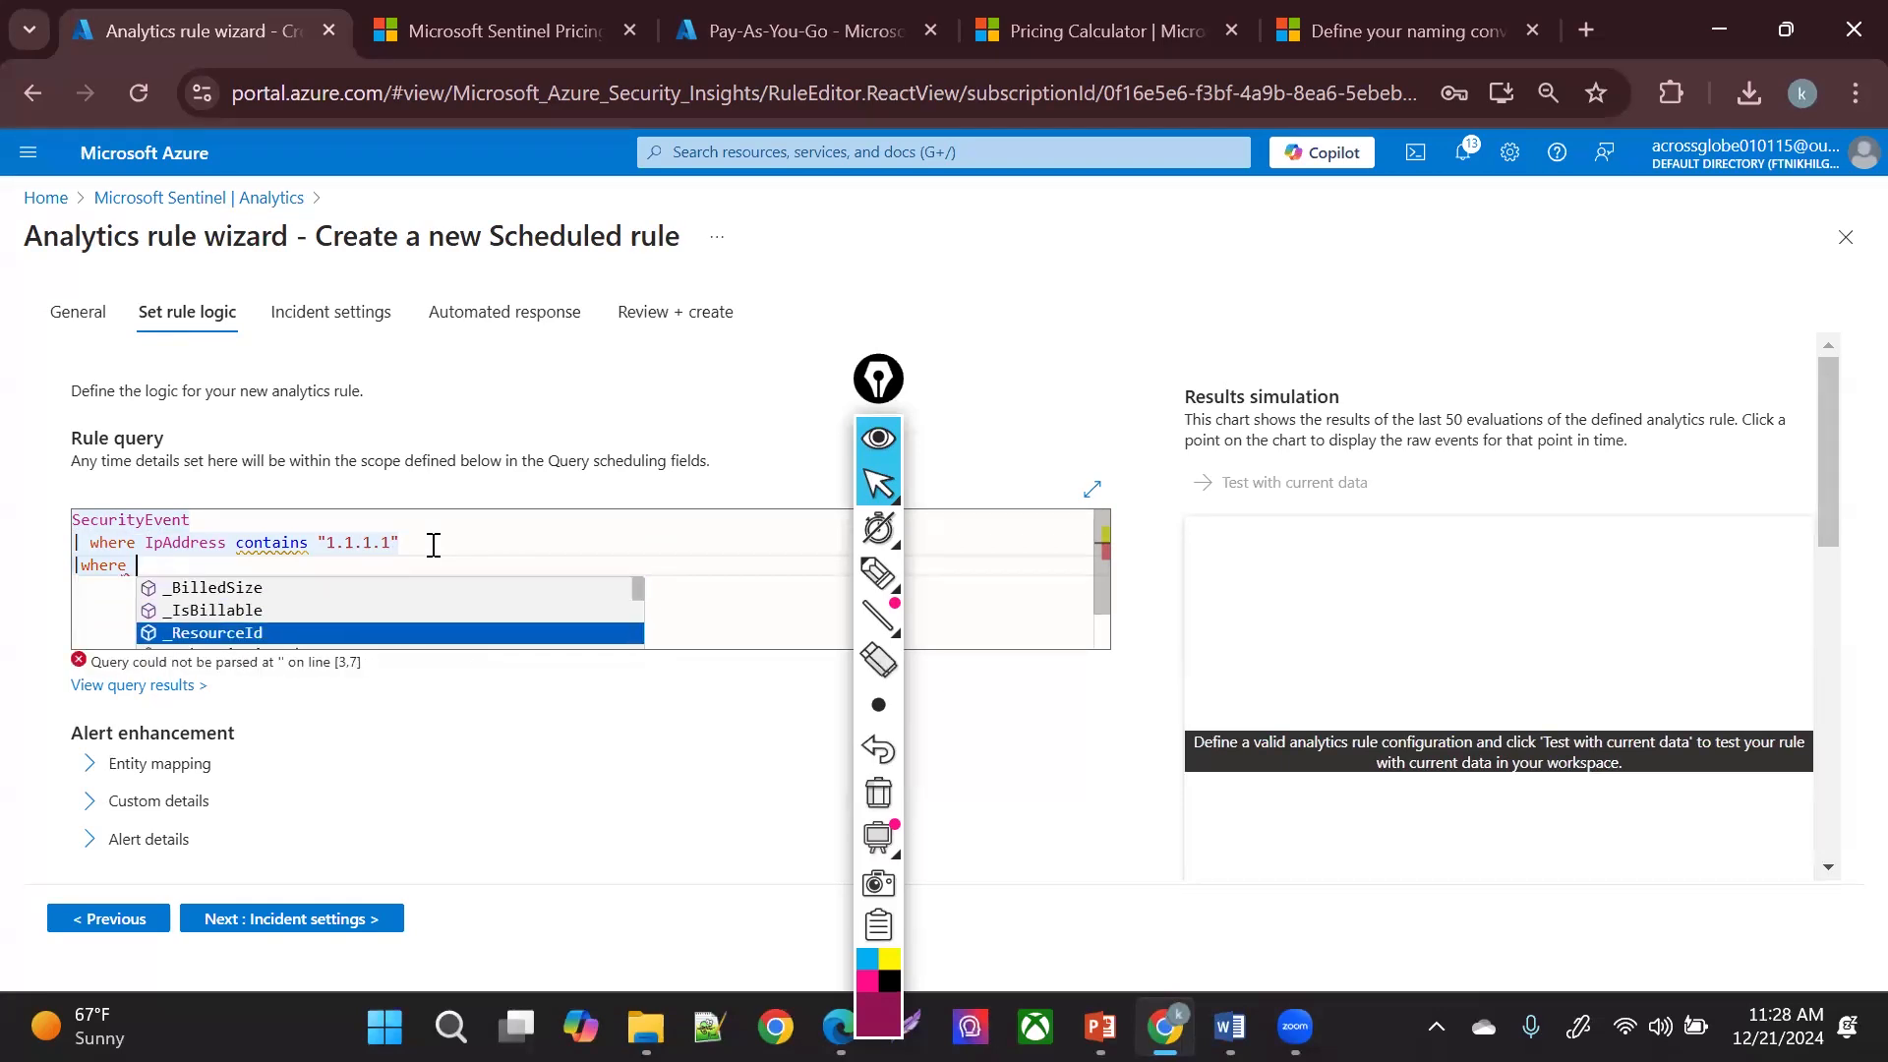
{"action": "key", "text": "Return"}
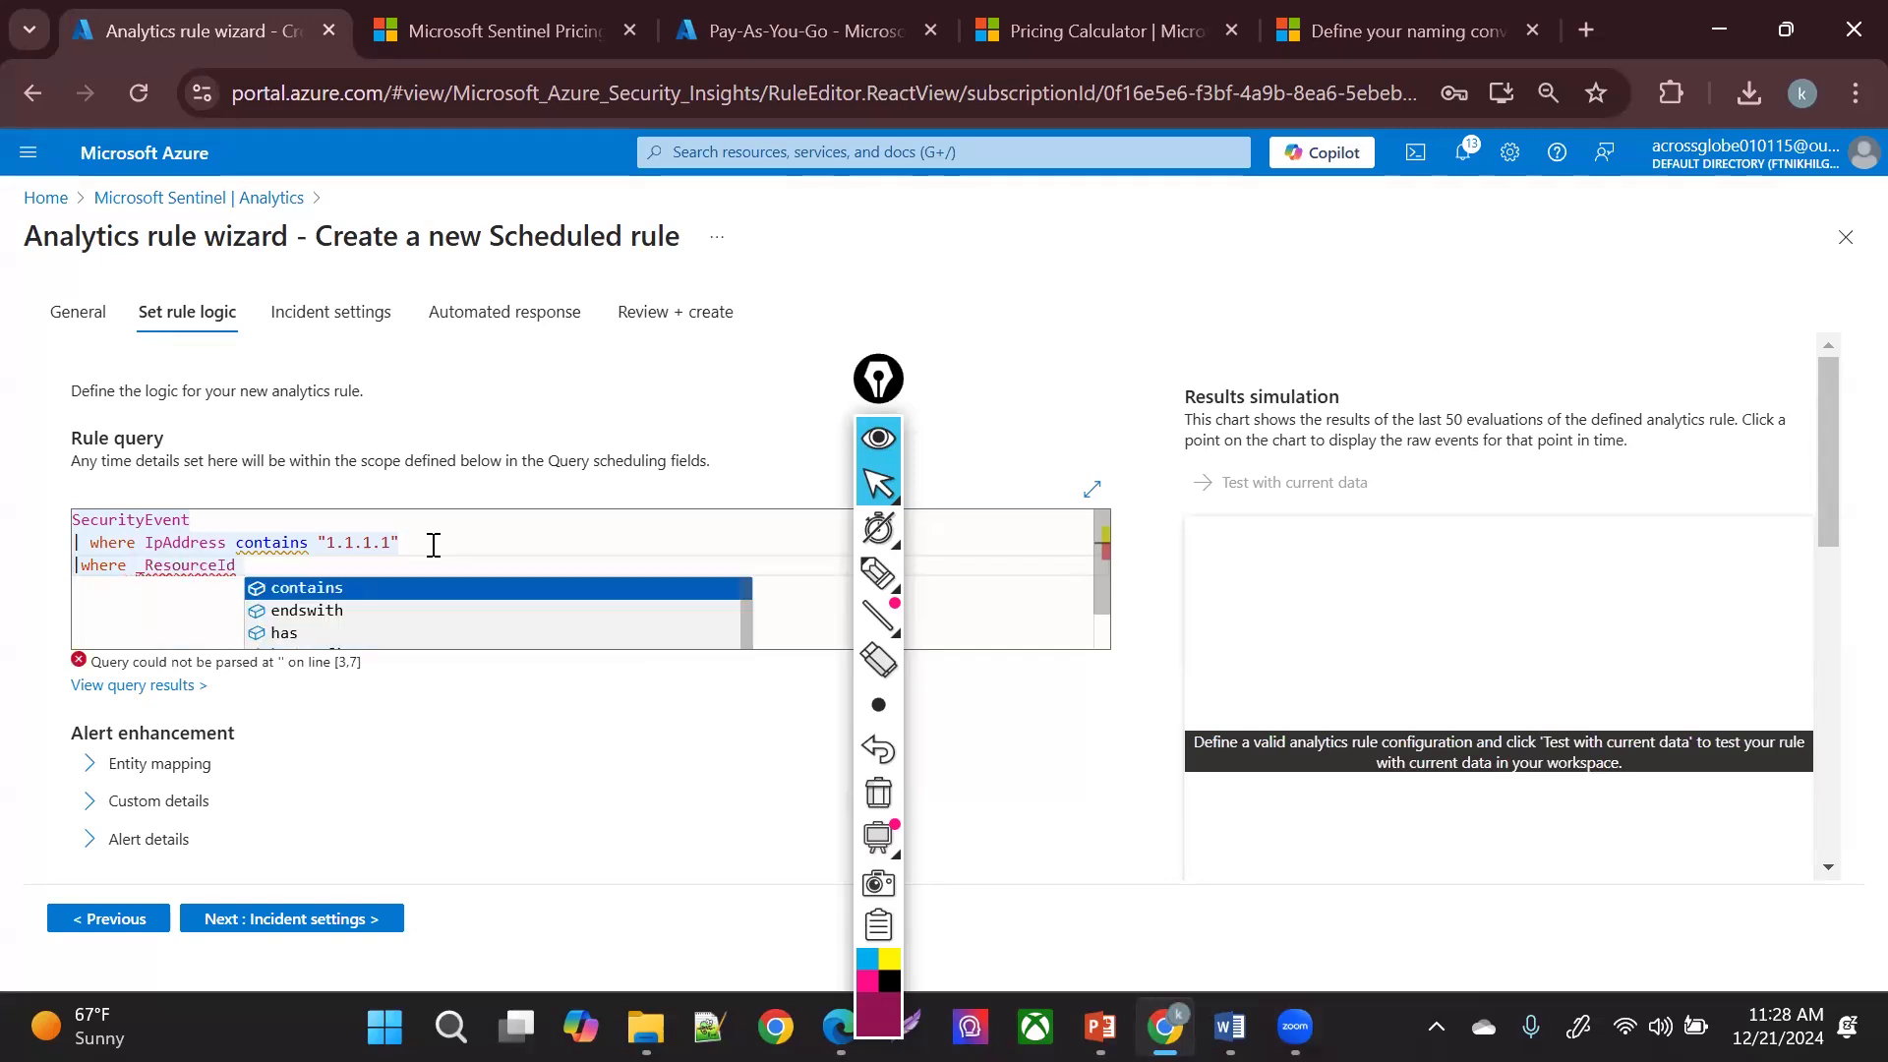
{"action": "key", "text": "Return"}
{"action": "type", "text": "\""}
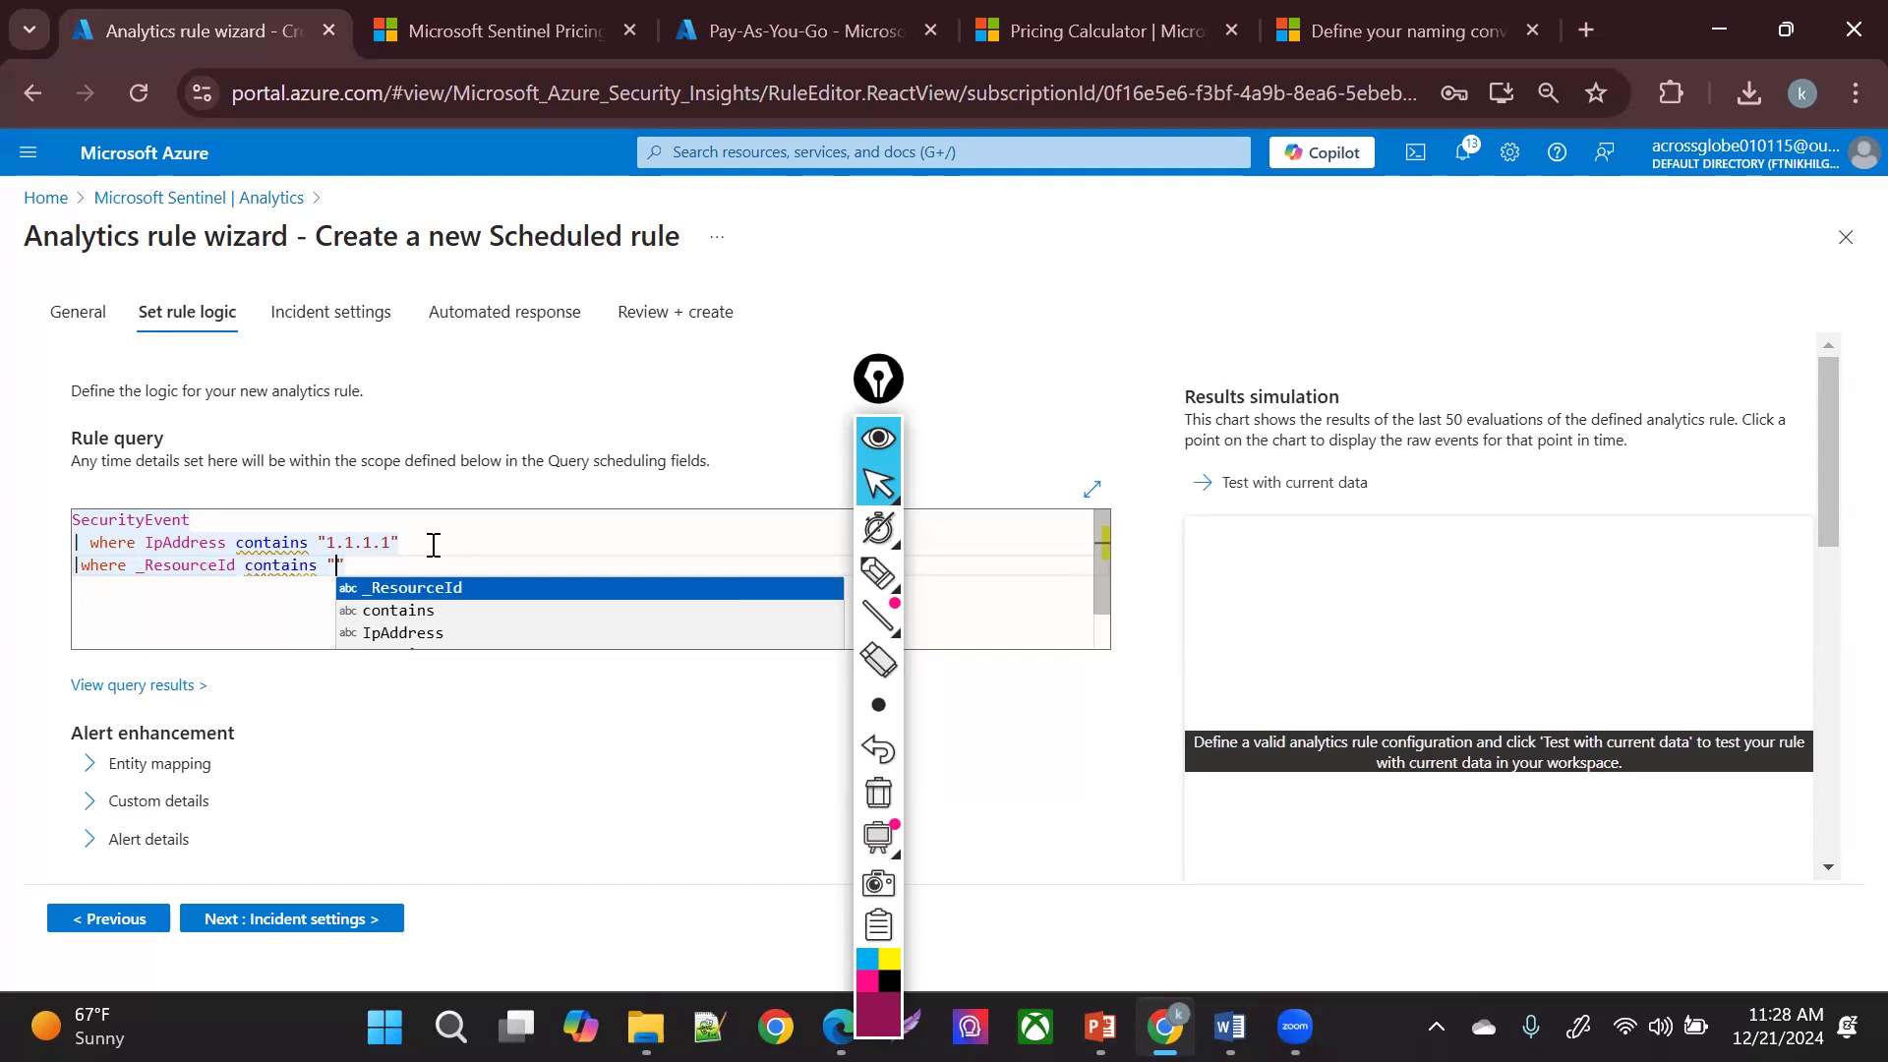
{"action": "key", "text": "Return"}
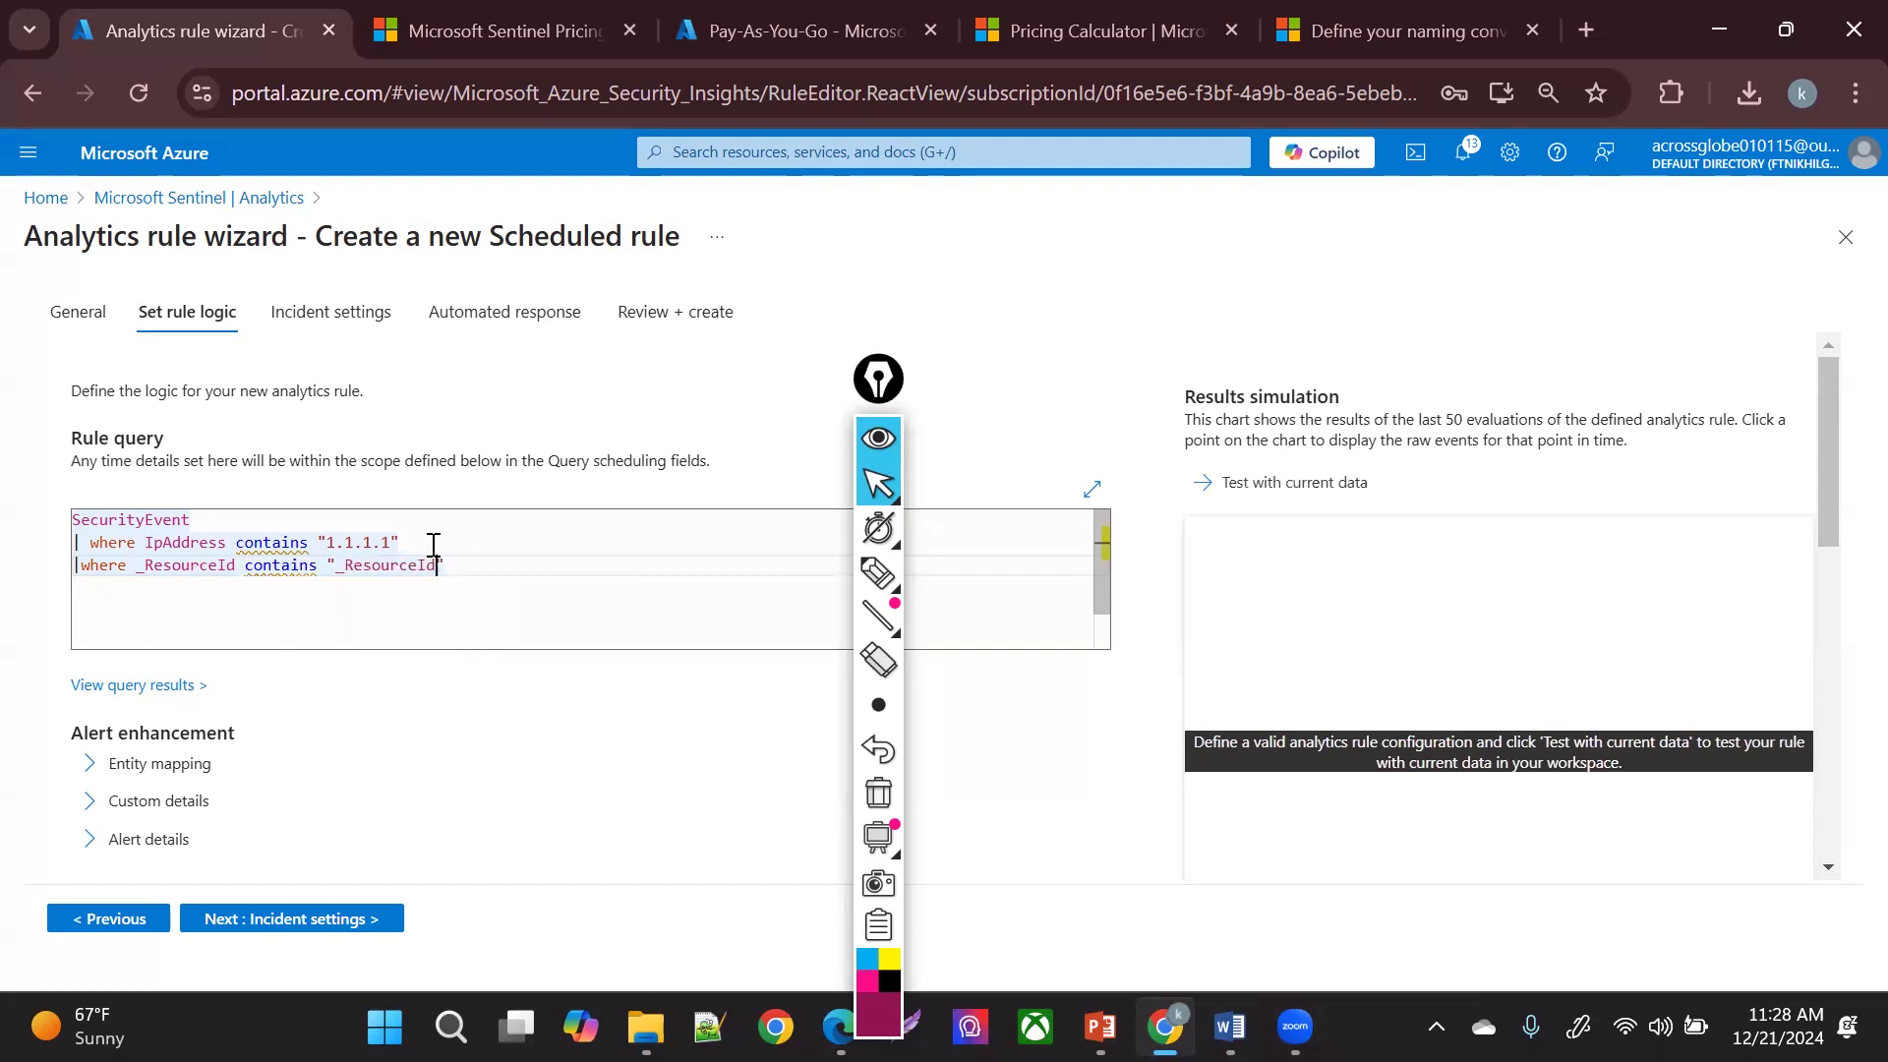
{"action": "left_click", "coordinate": [71, 556], "text": "shift"}
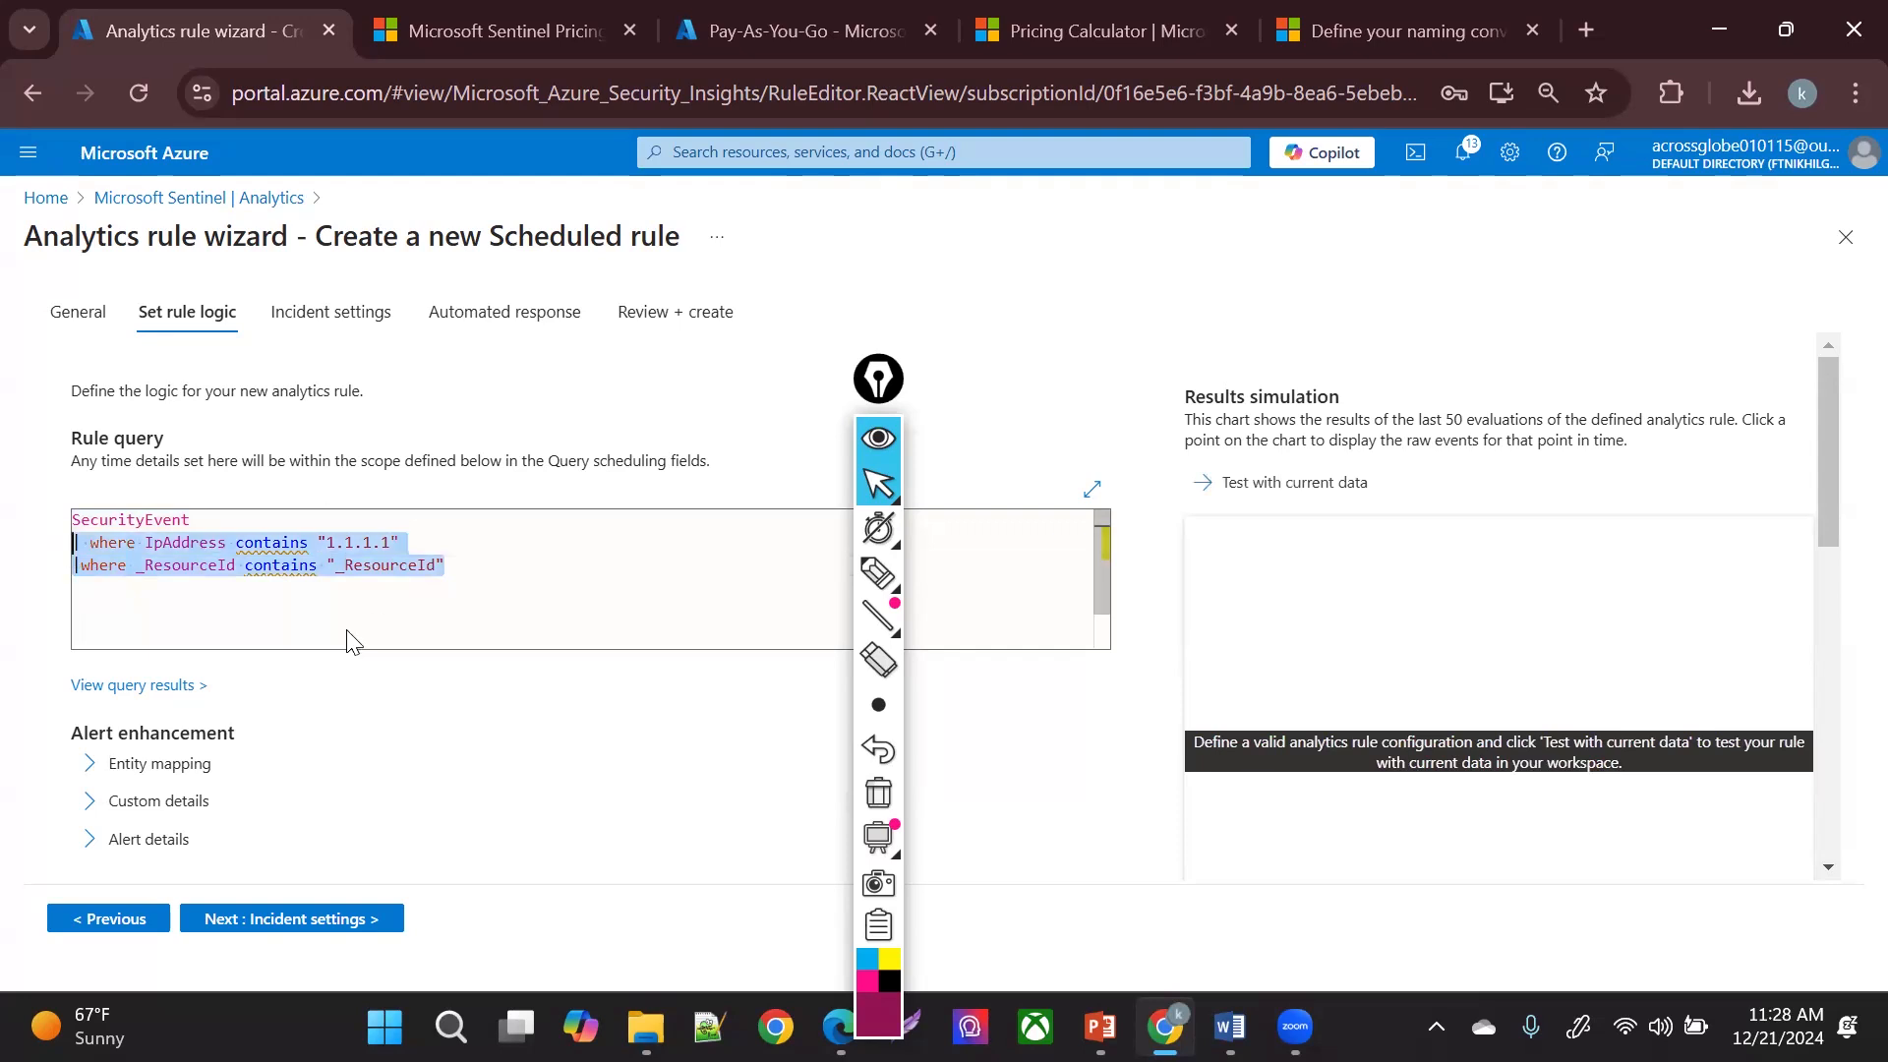
- Search the web in a new tab for "kql qeury for security event on vm in azure" and open Microsoft Learn's SecurityEvent table queries
{"action": "left_click", "coordinate": [1589, 27]}
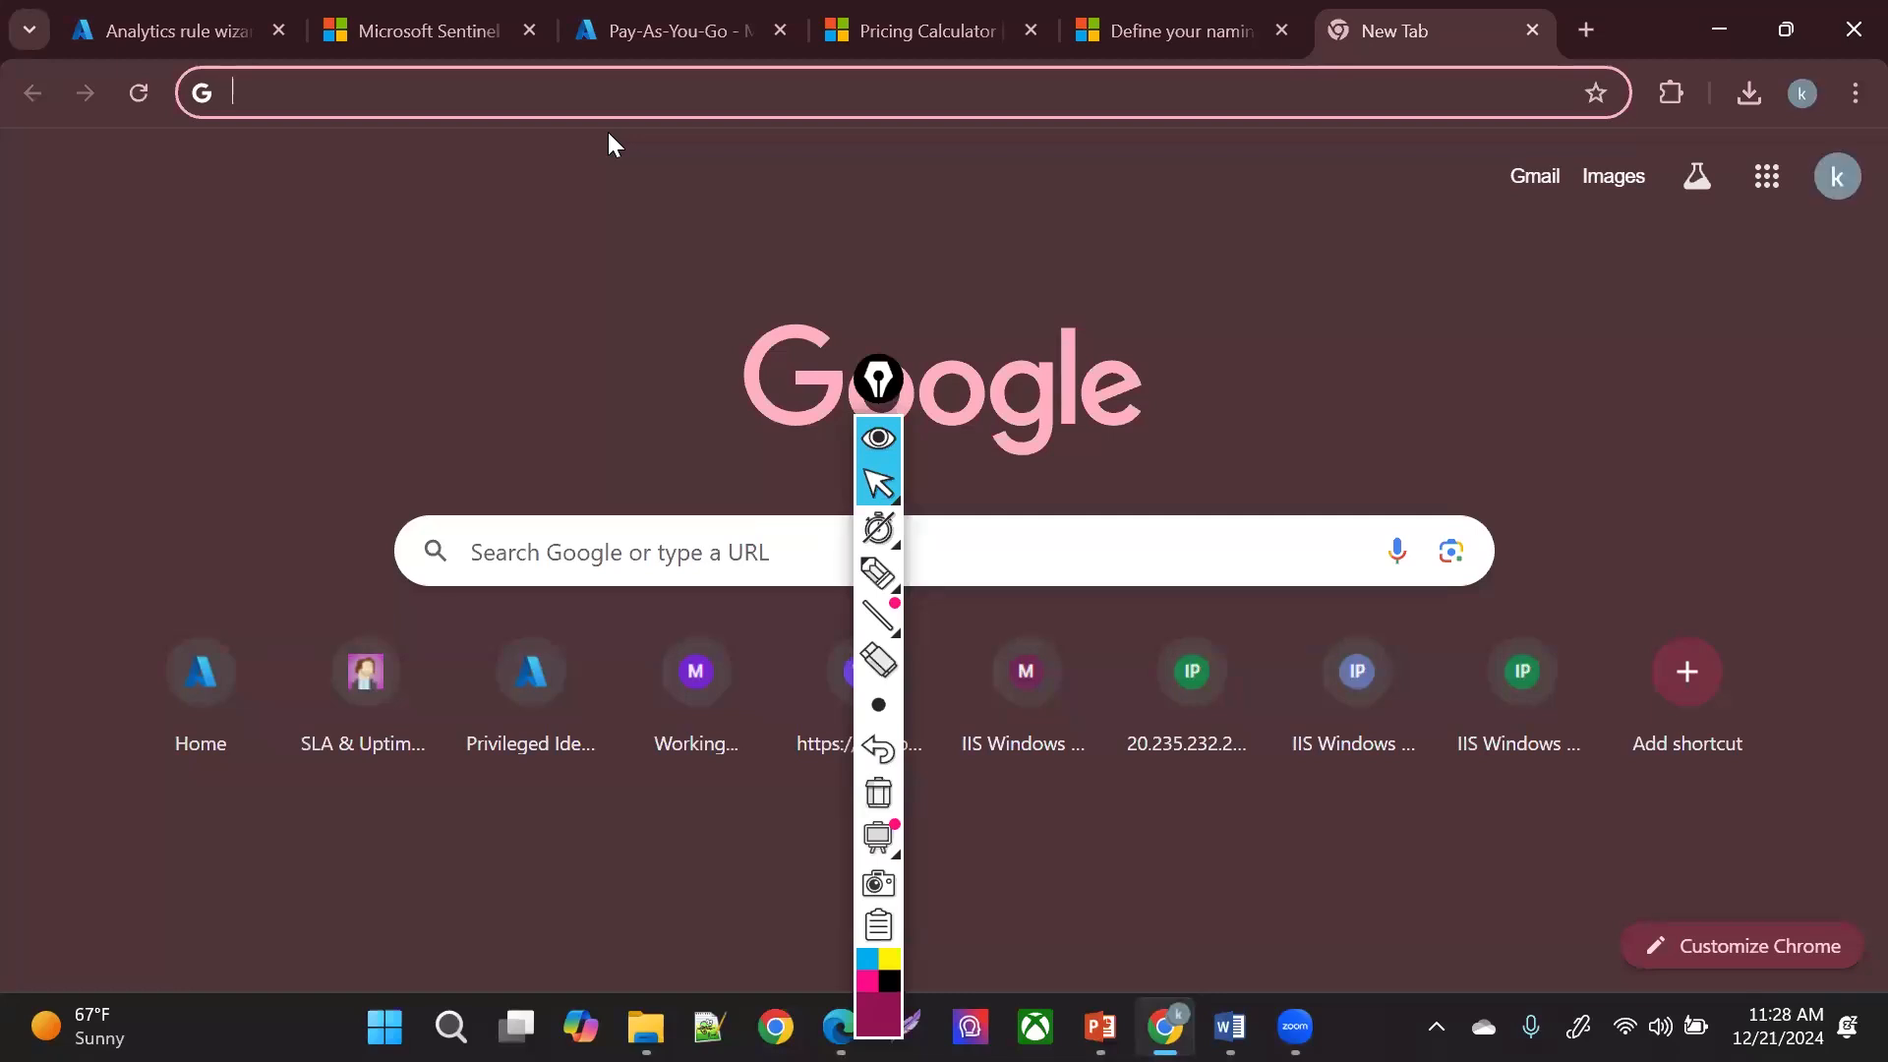
{"action": "type", "text": "kql "}
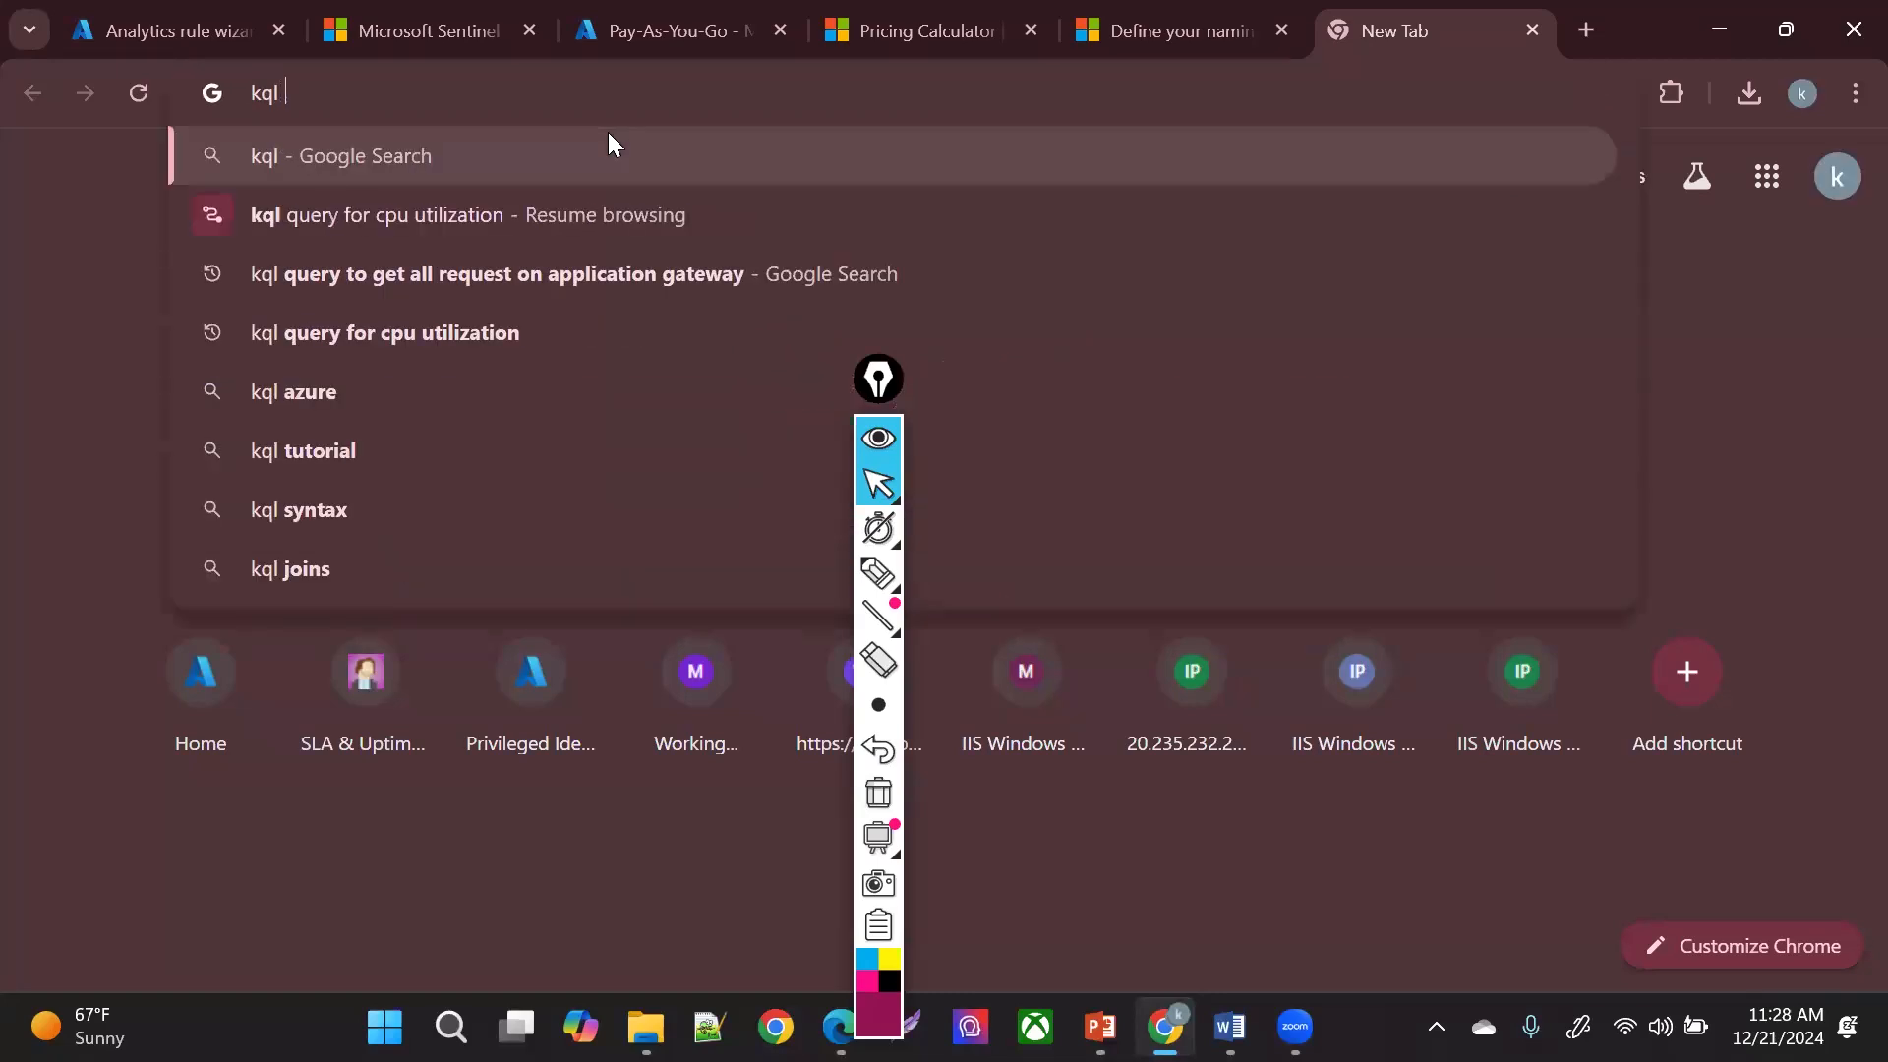
{"action": "type", "text": "qeury for "}
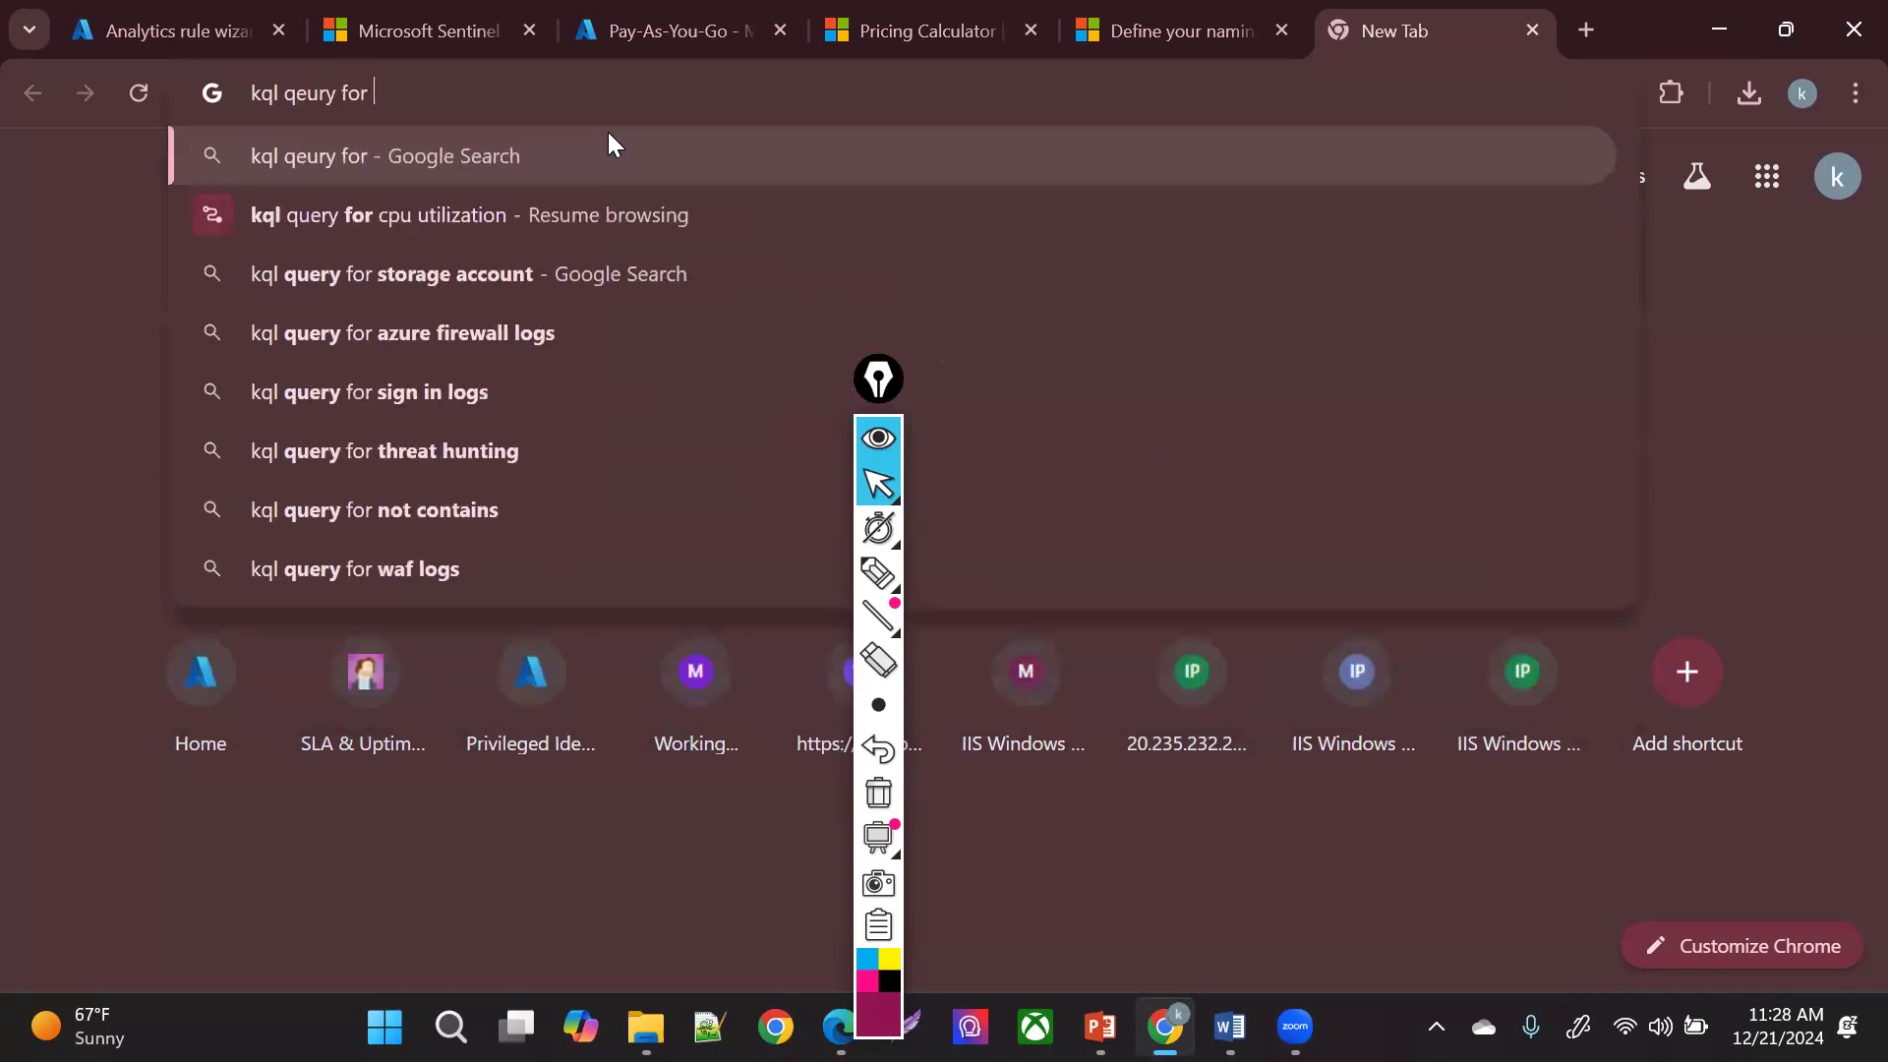
{"action": "type", "text": "security"}
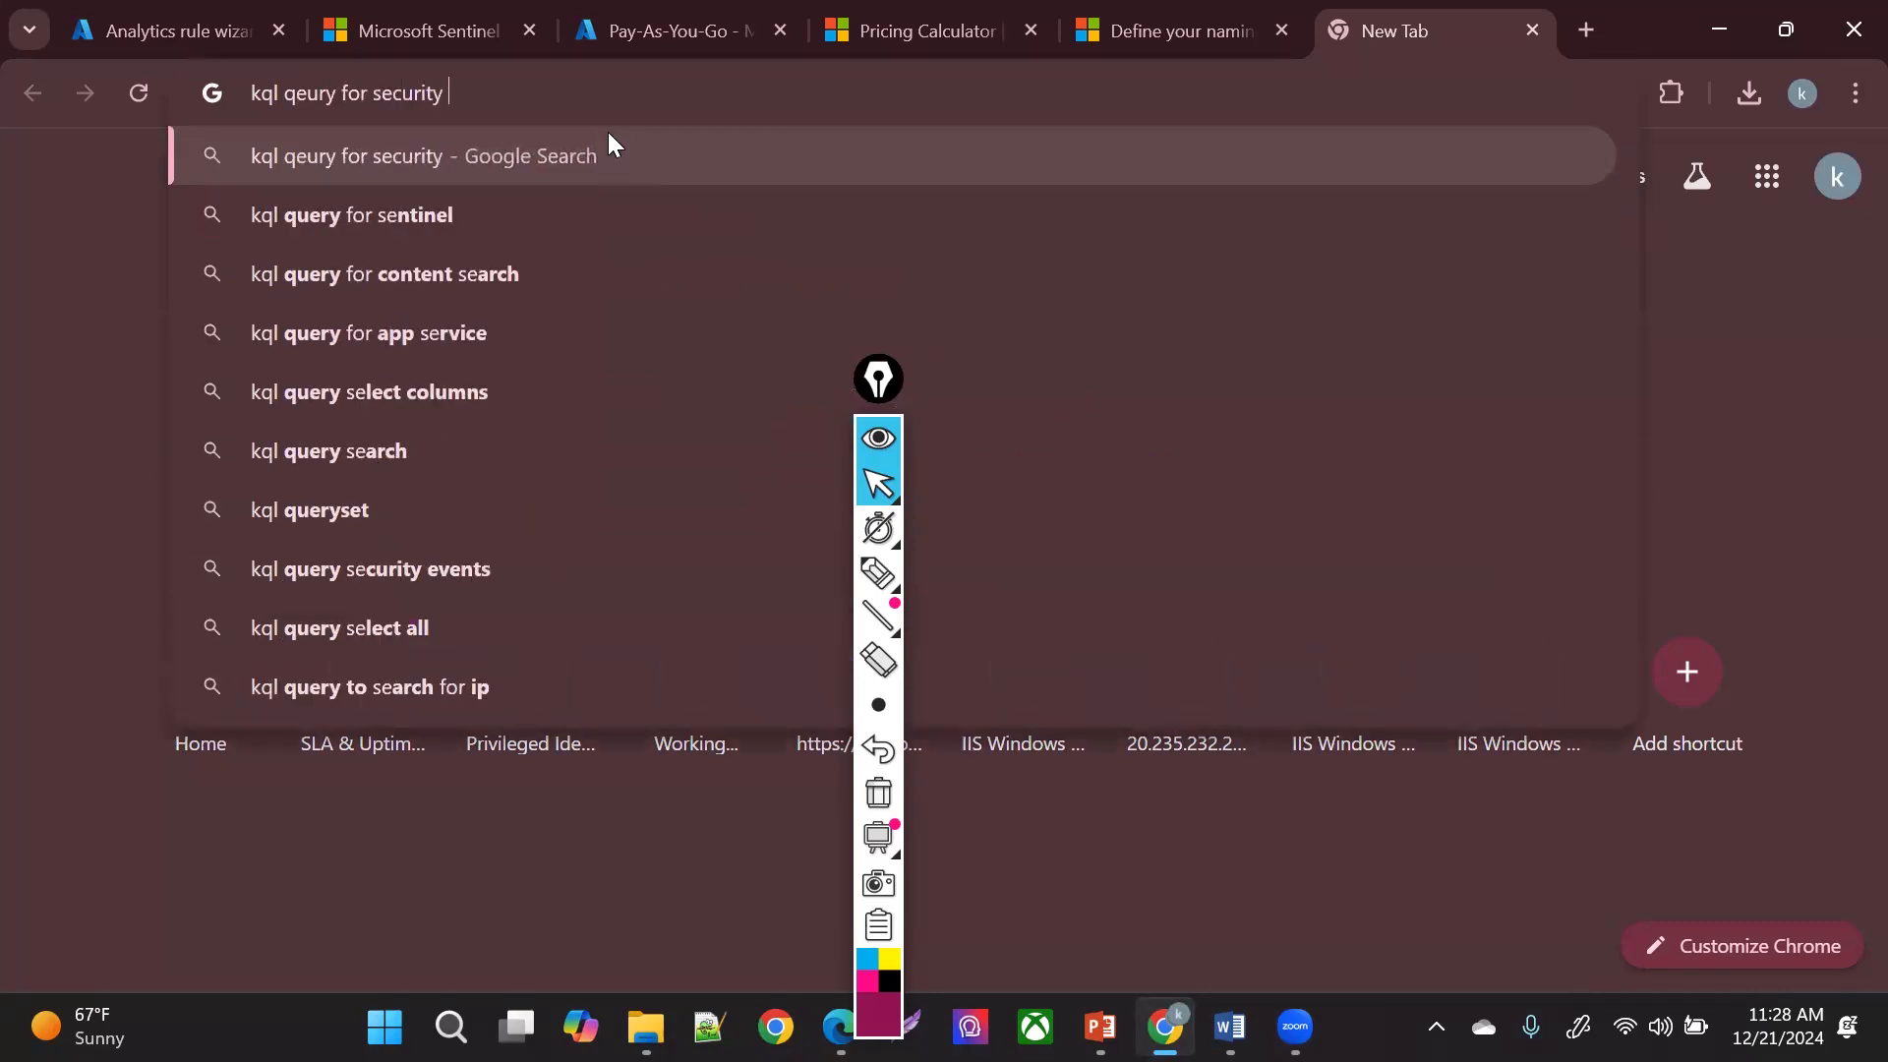
{"action": "type", "text": " event"}
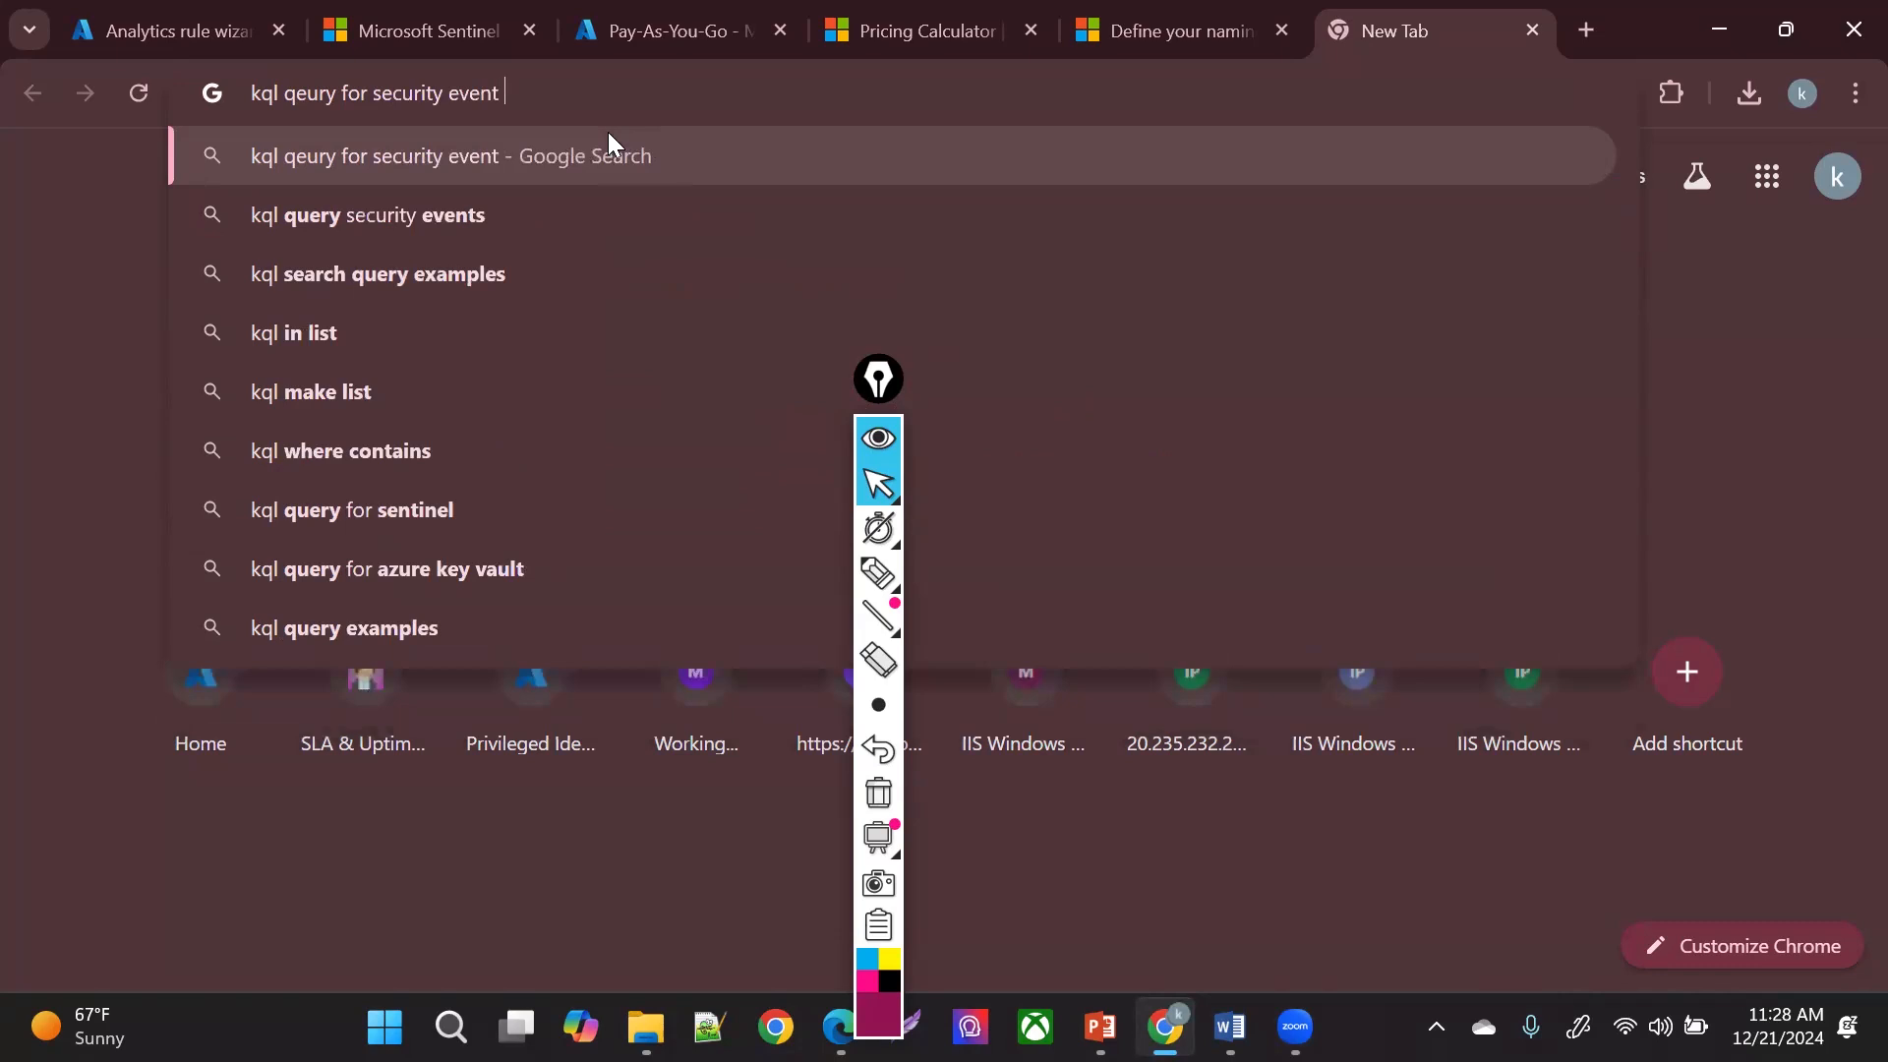
{"action": "type", "text": " on "}
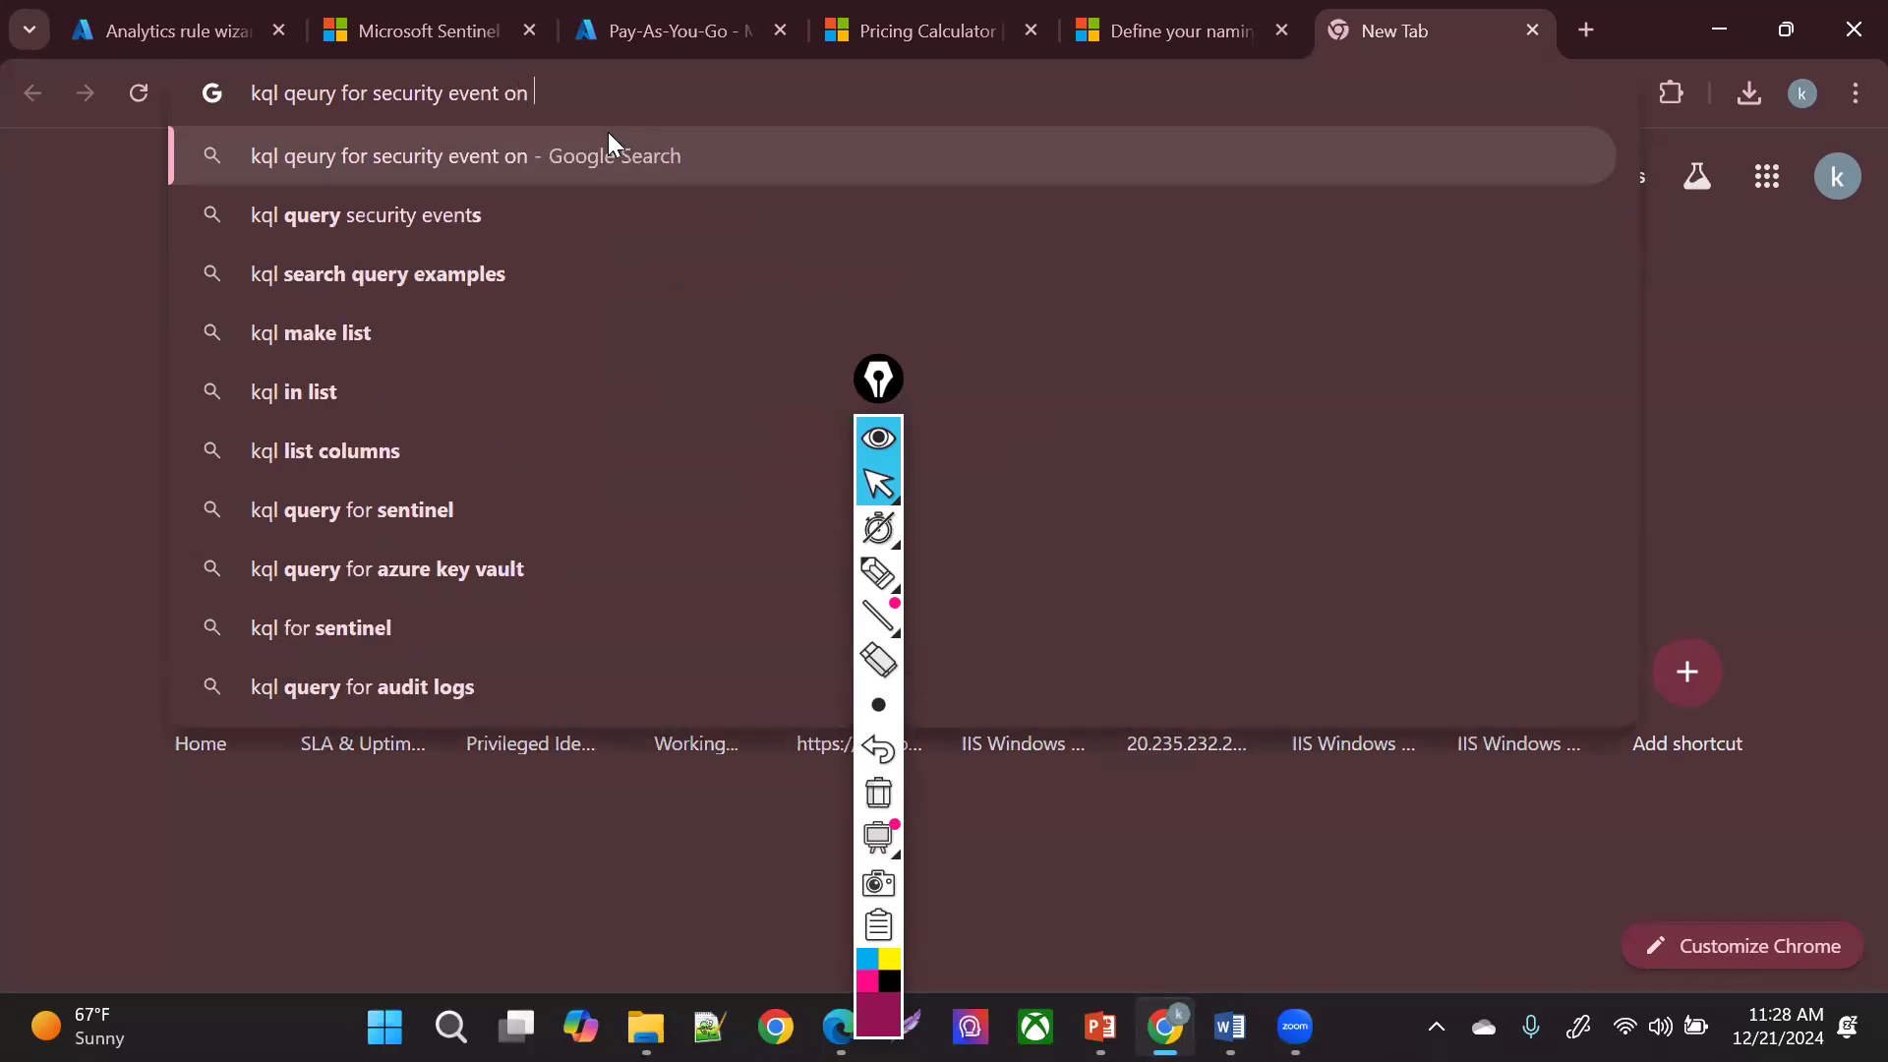
{"action": "type", "text": "vm fr"}
{"action": "key", "text": "BackSpace"}
{"action": "key", "text": "BackSpace"}
{"action": "type", "text": "in azure"}
{"action": "key", "text": "Return"}
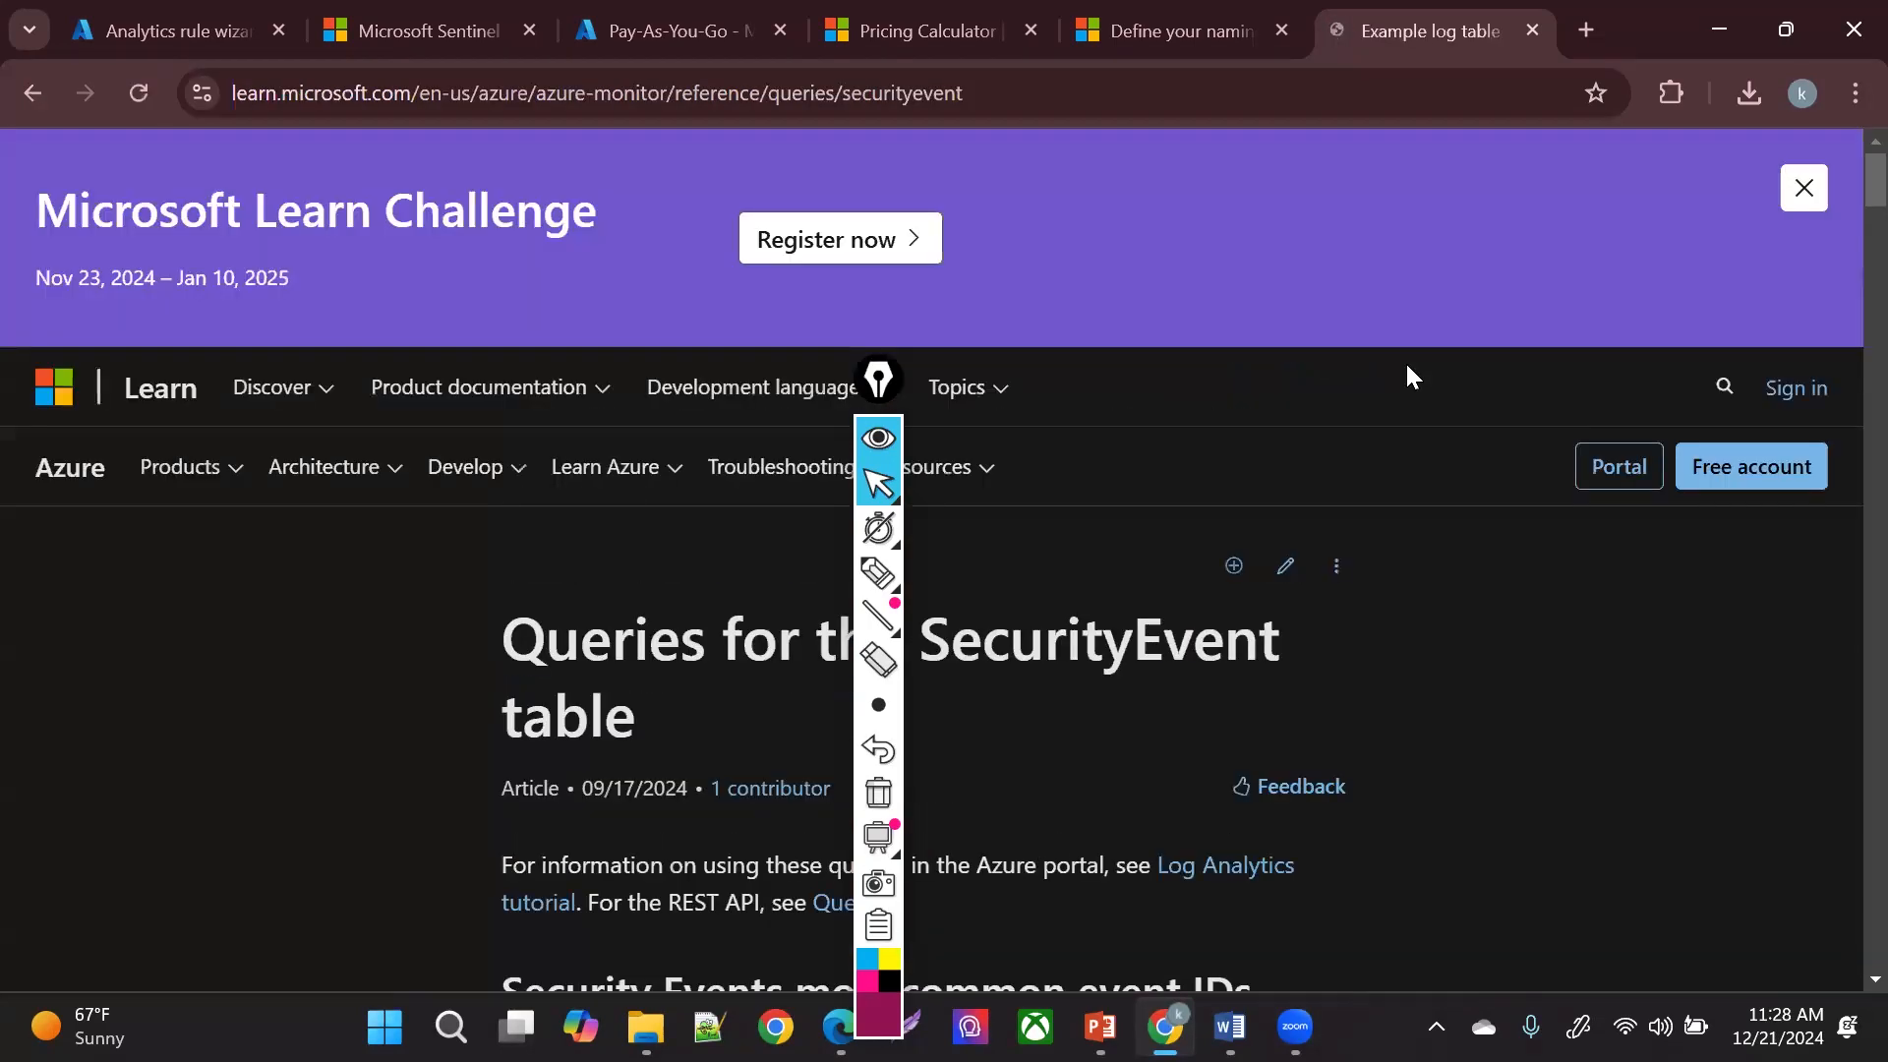
- Review the "Security Events most common event IDs" sample query line by line and copy it
{"action": "left_click", "coordinate": [1803, 187]}
{"action": "scroll", "coordinate": [1844, 251], "scroll_direction": "down", "scroll_amount": 6}
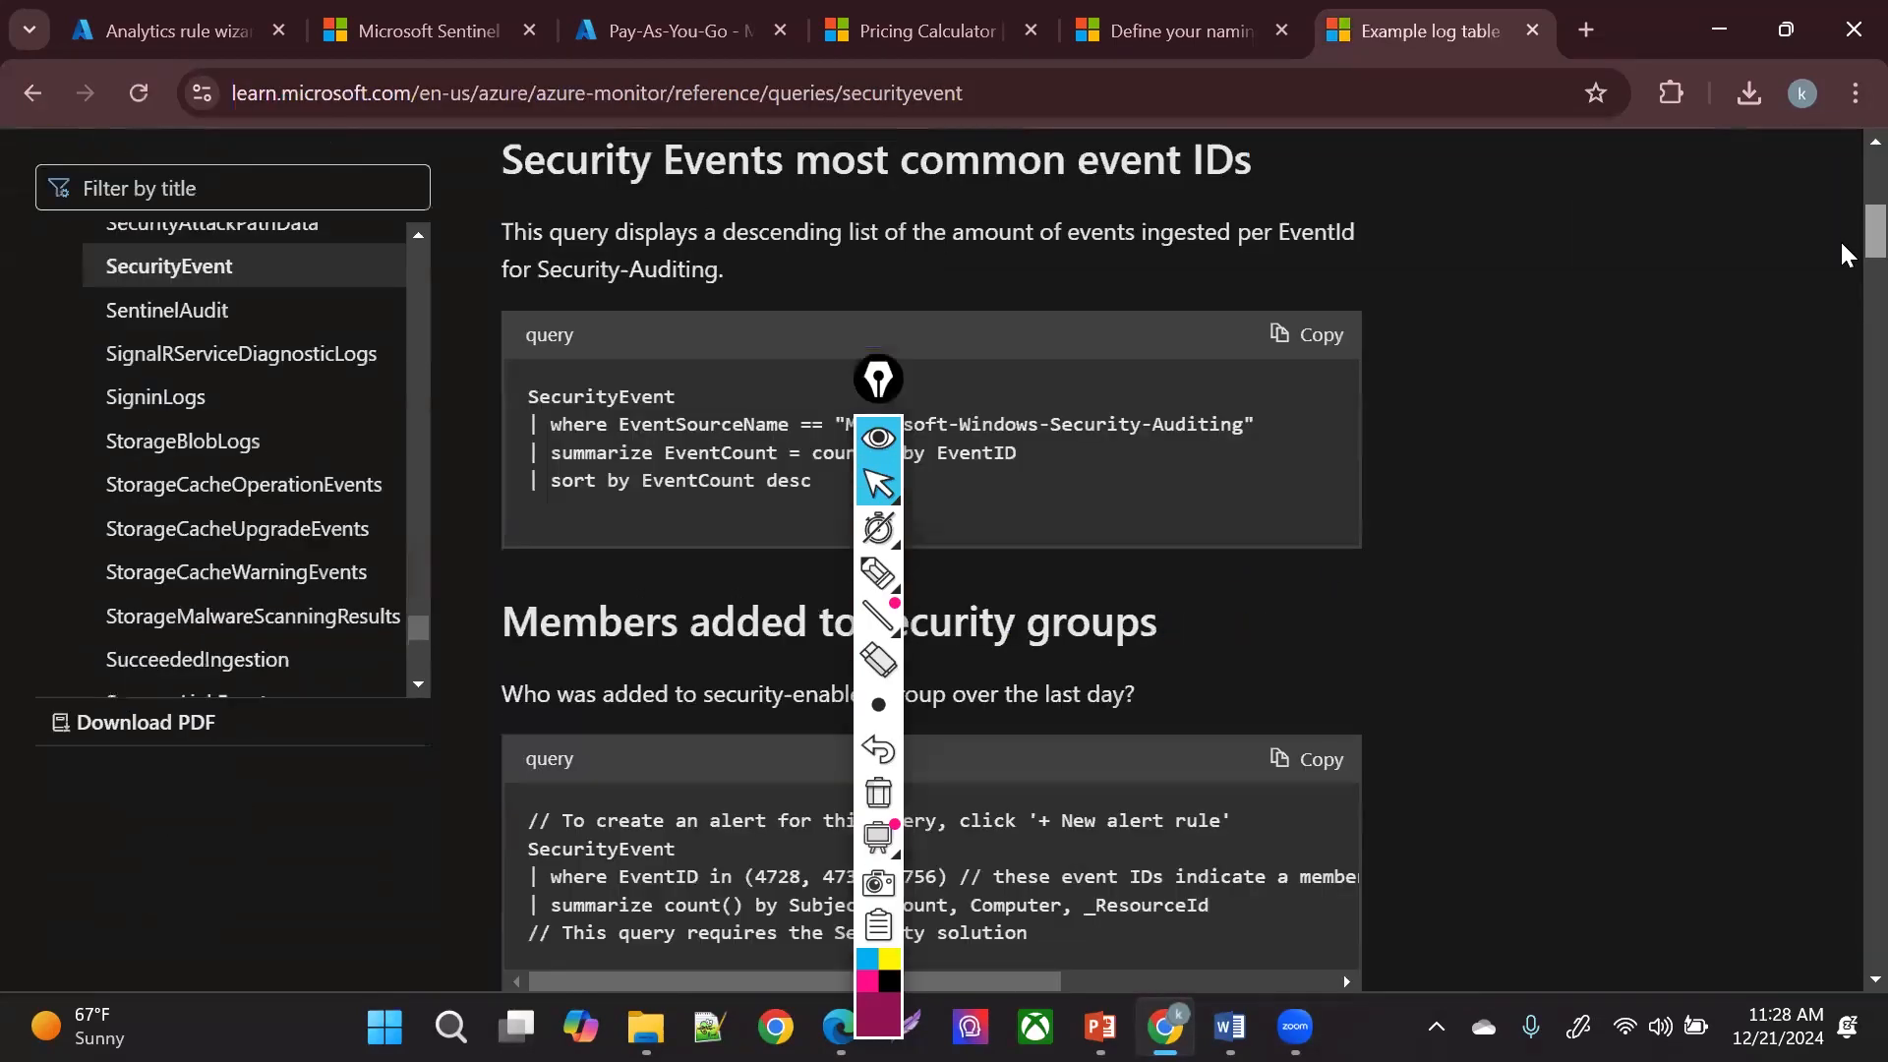
{"action": "scroll", "coordinate": [1845, 246], "scroll_direction": "up", "scroll_amount": 1}
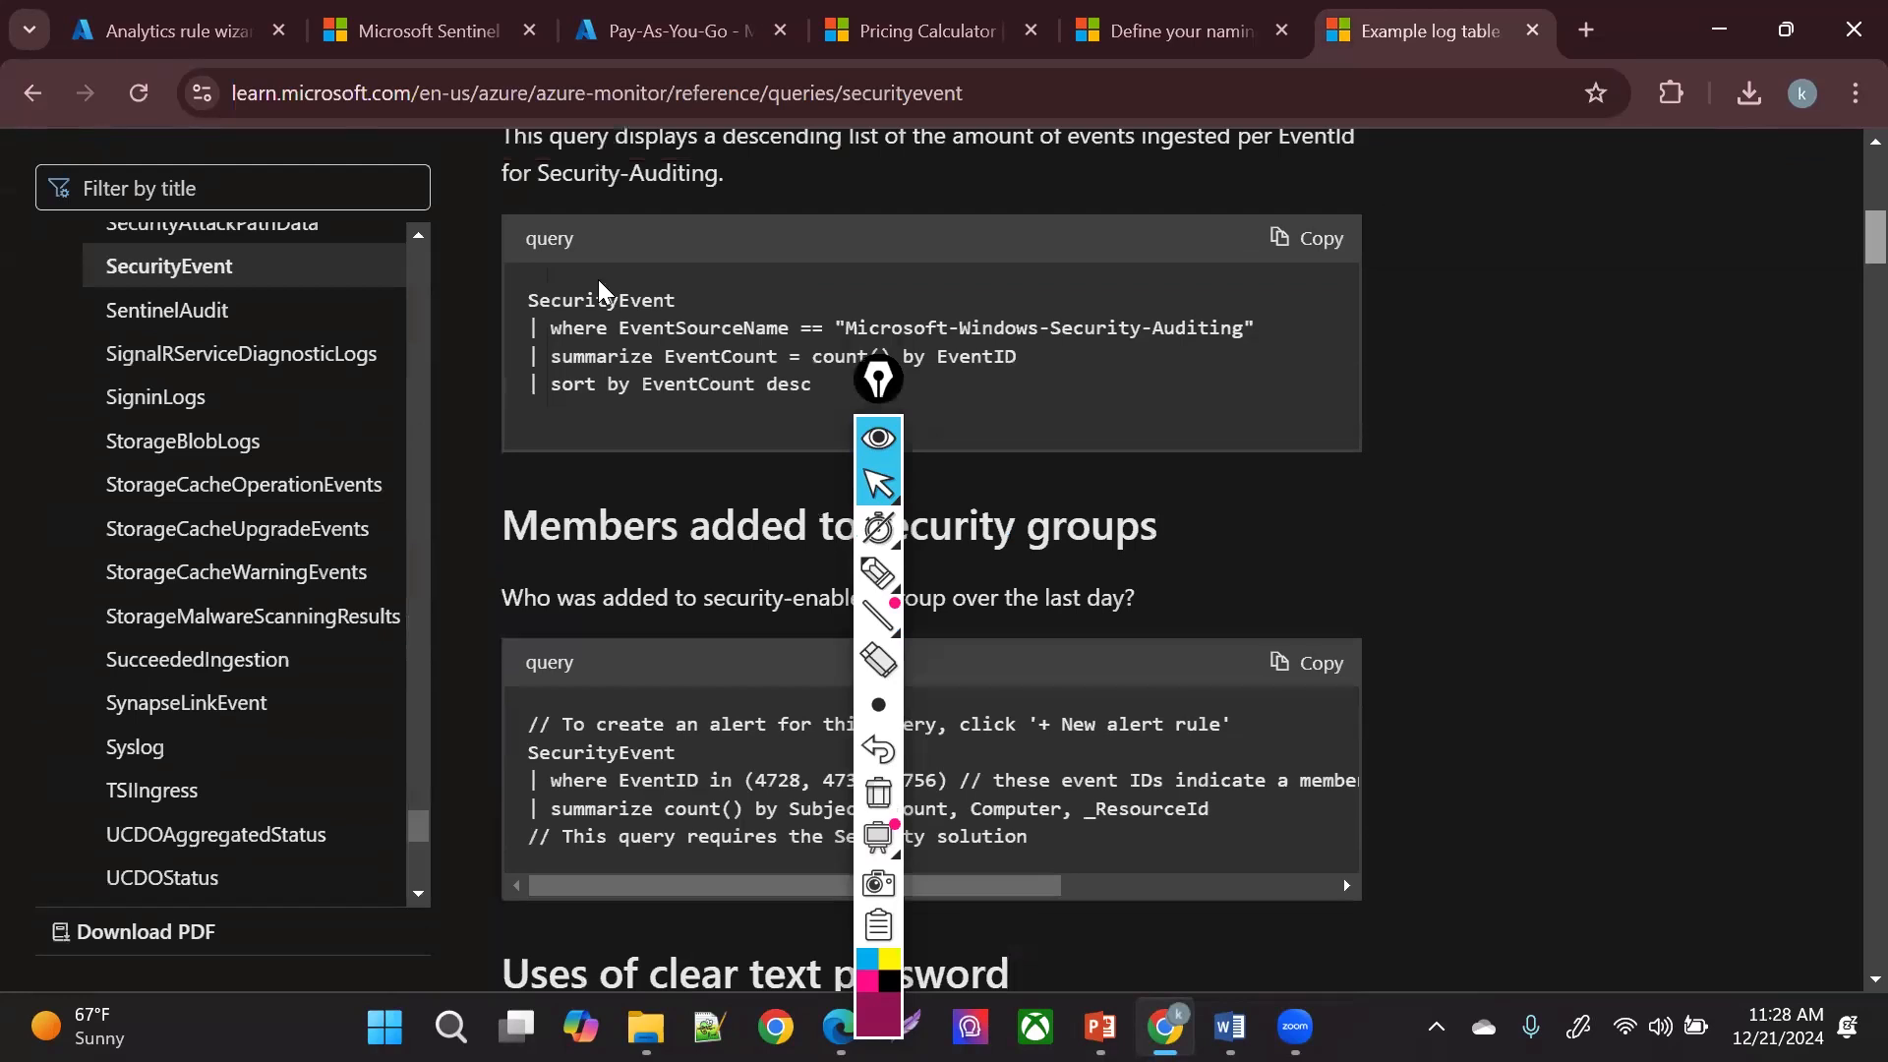
{"action": "left_click_drag", "start_coordinate": [675, 329], "coordinate": [1201, 339]}
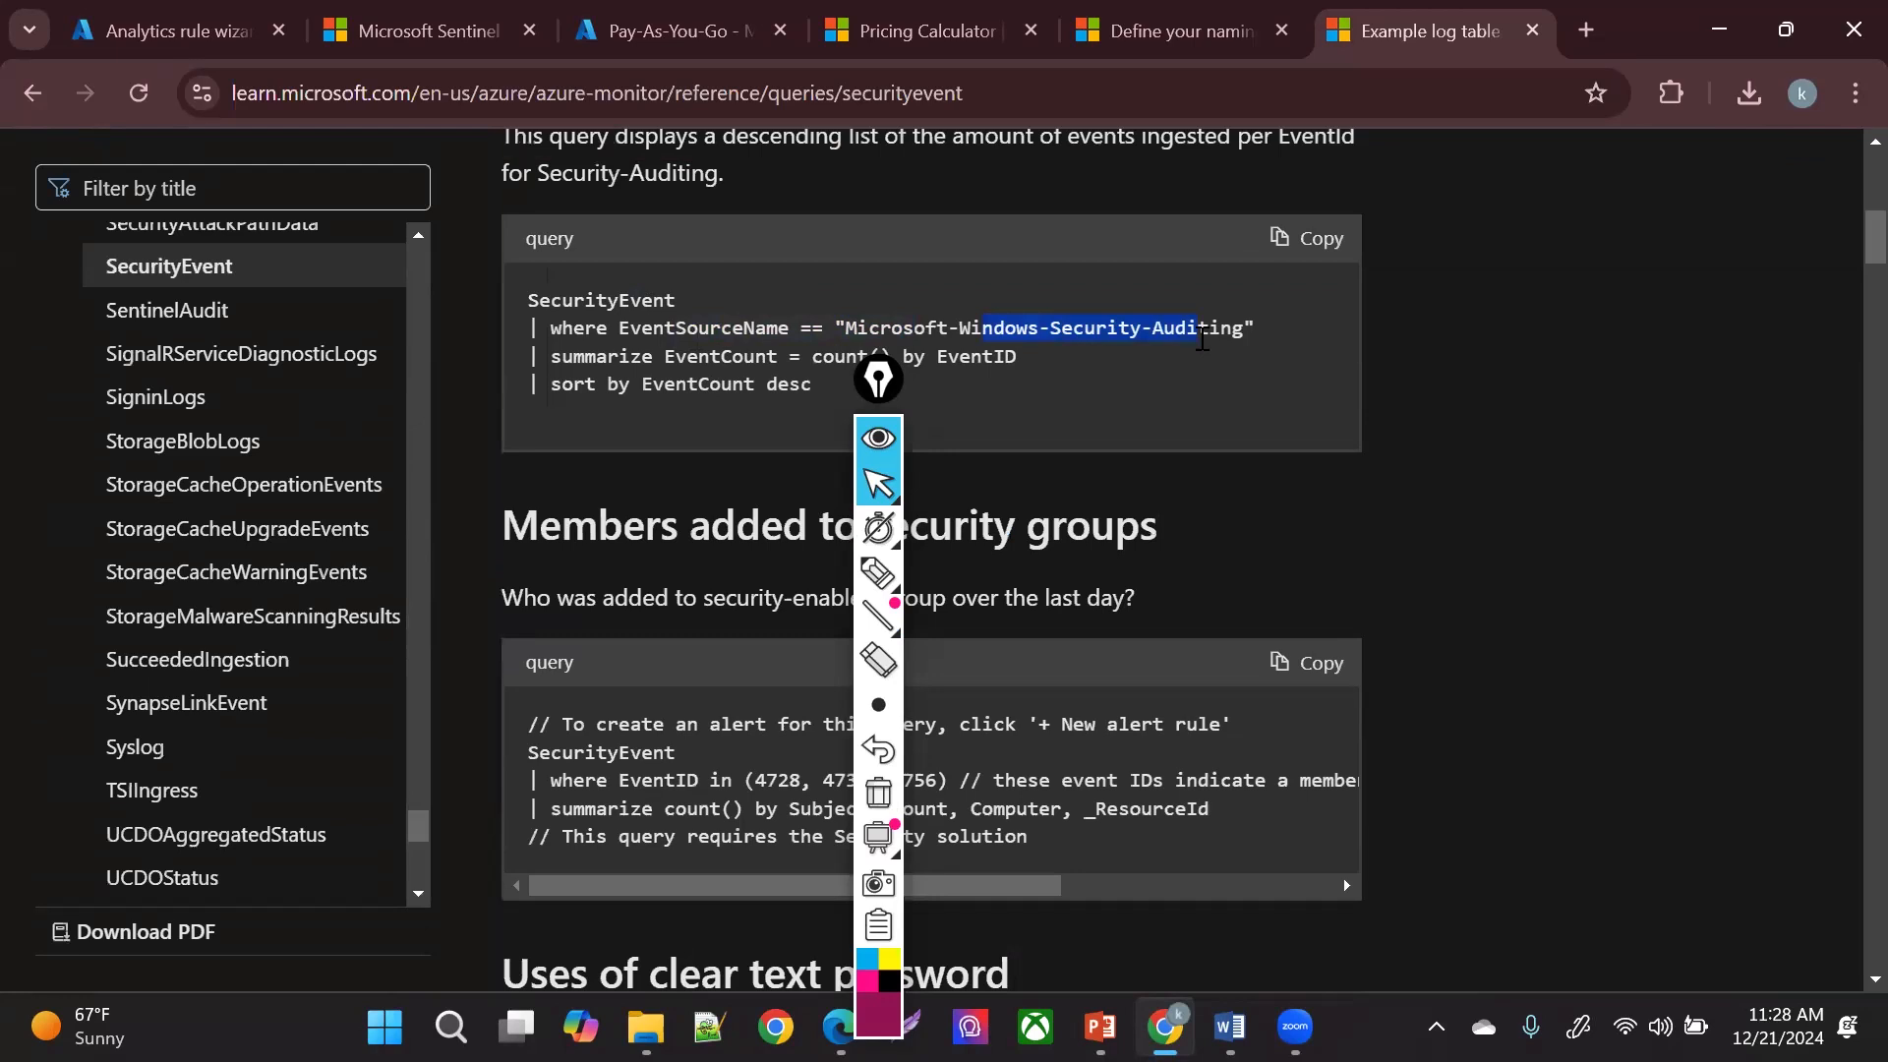
{"action": "left_click_drag", "start_coordinate": [875, 390], "coordinate": [1355, 420]}
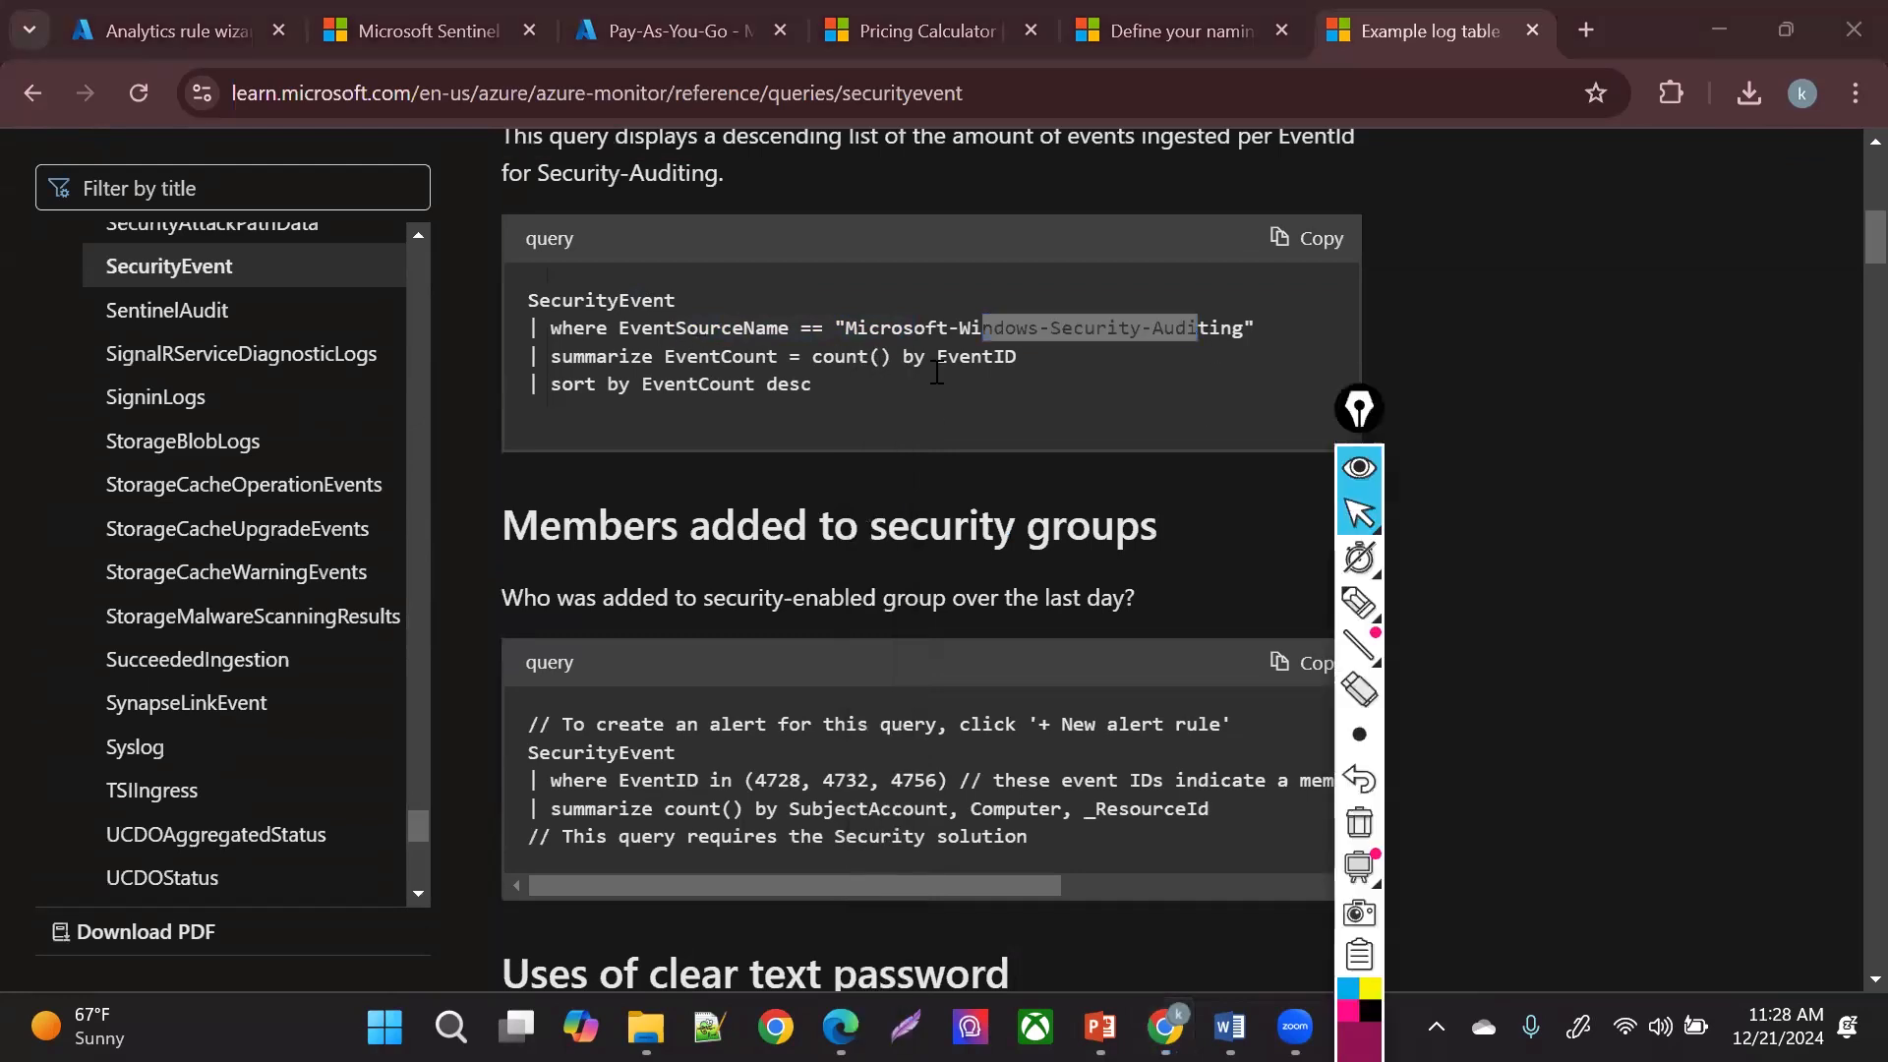
{"action": "left_click_drag", "start_coordinate": [846, 356], "coordinate": [946, 358]}
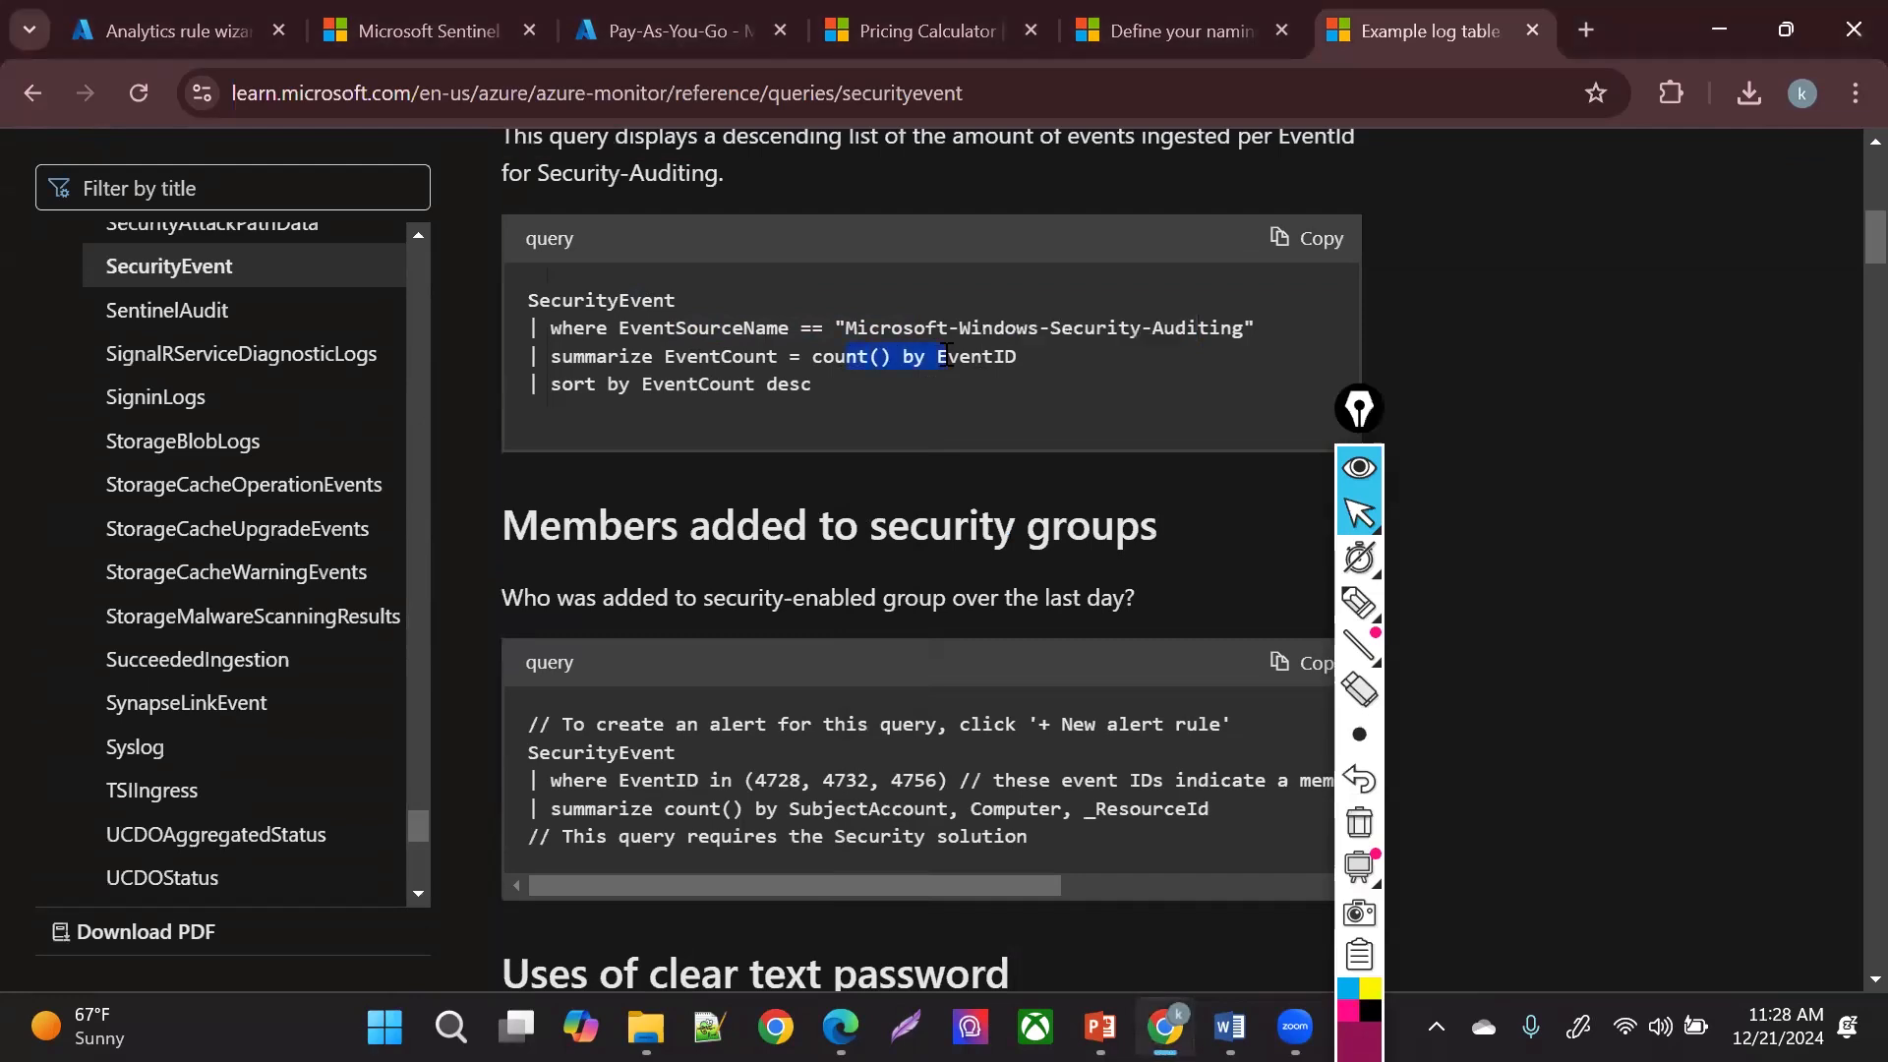
{"action": "left_click", "coordinate": [801, 384]}
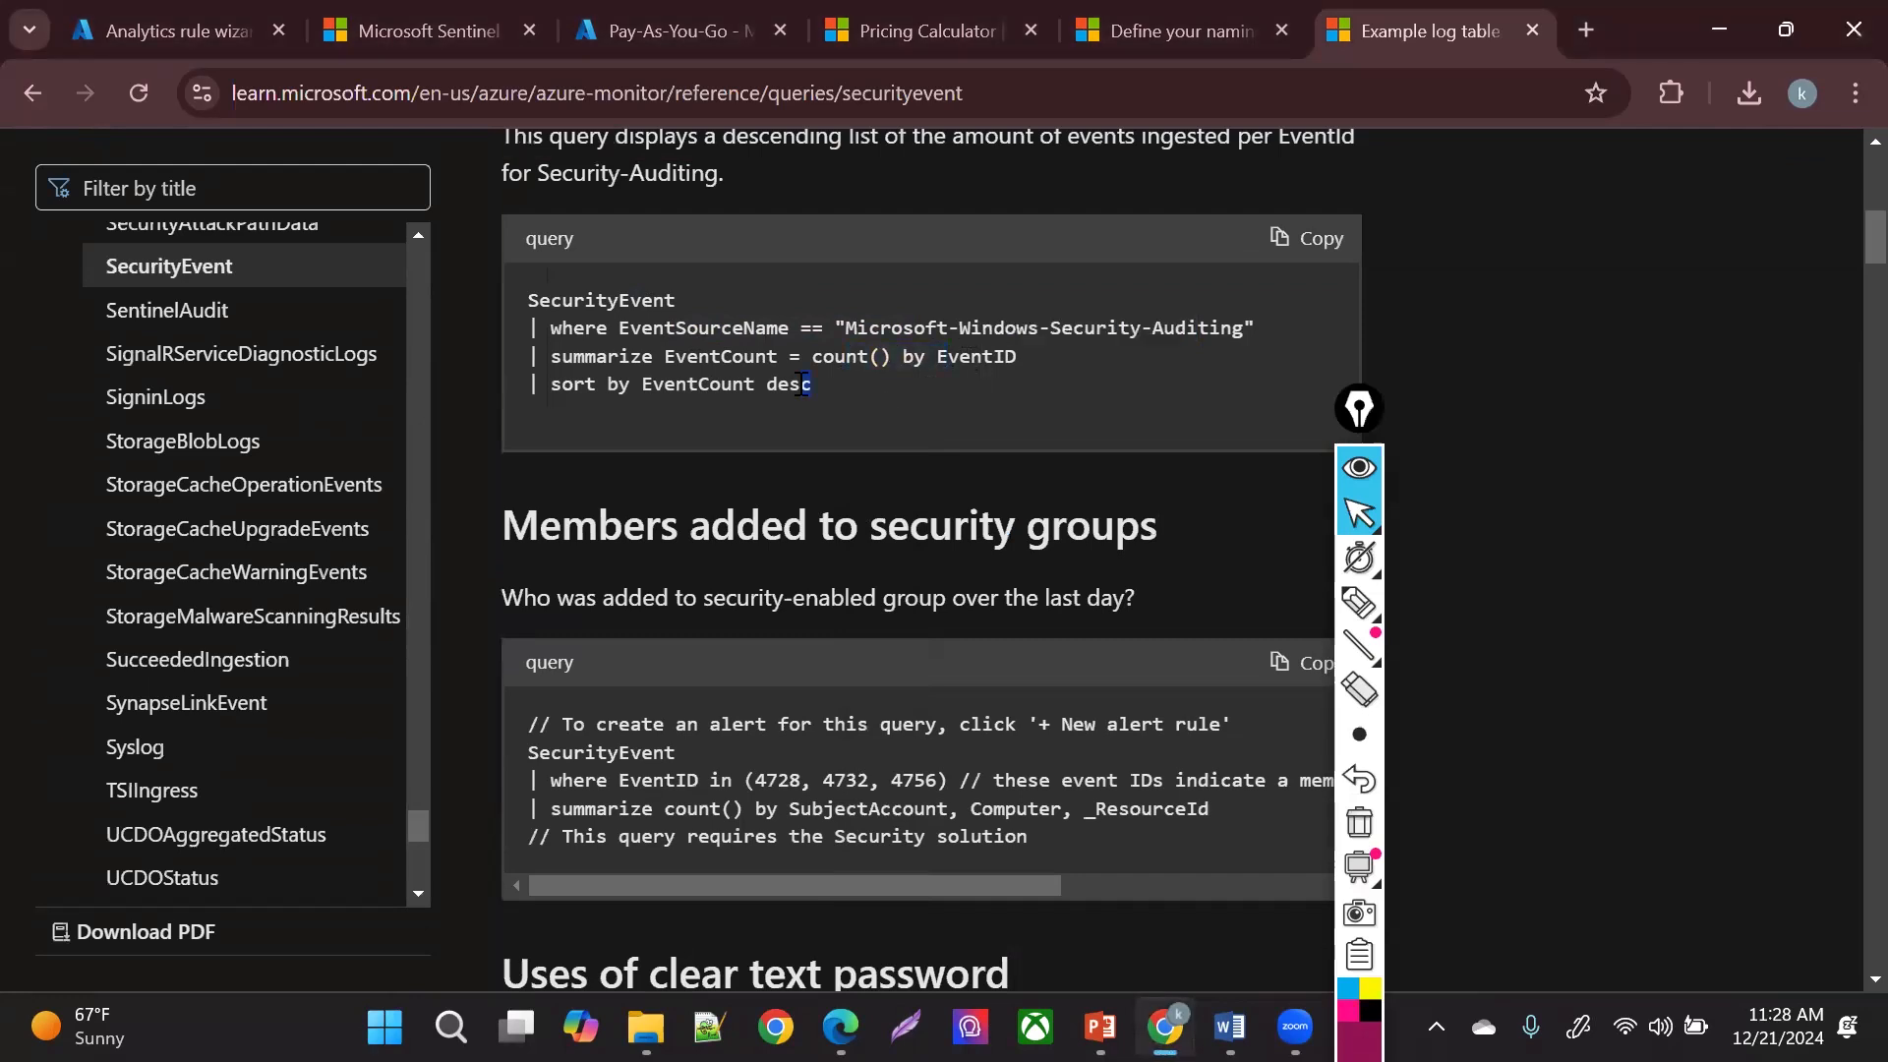
{"action": "left_click", "coordinate": [1312, 238]}
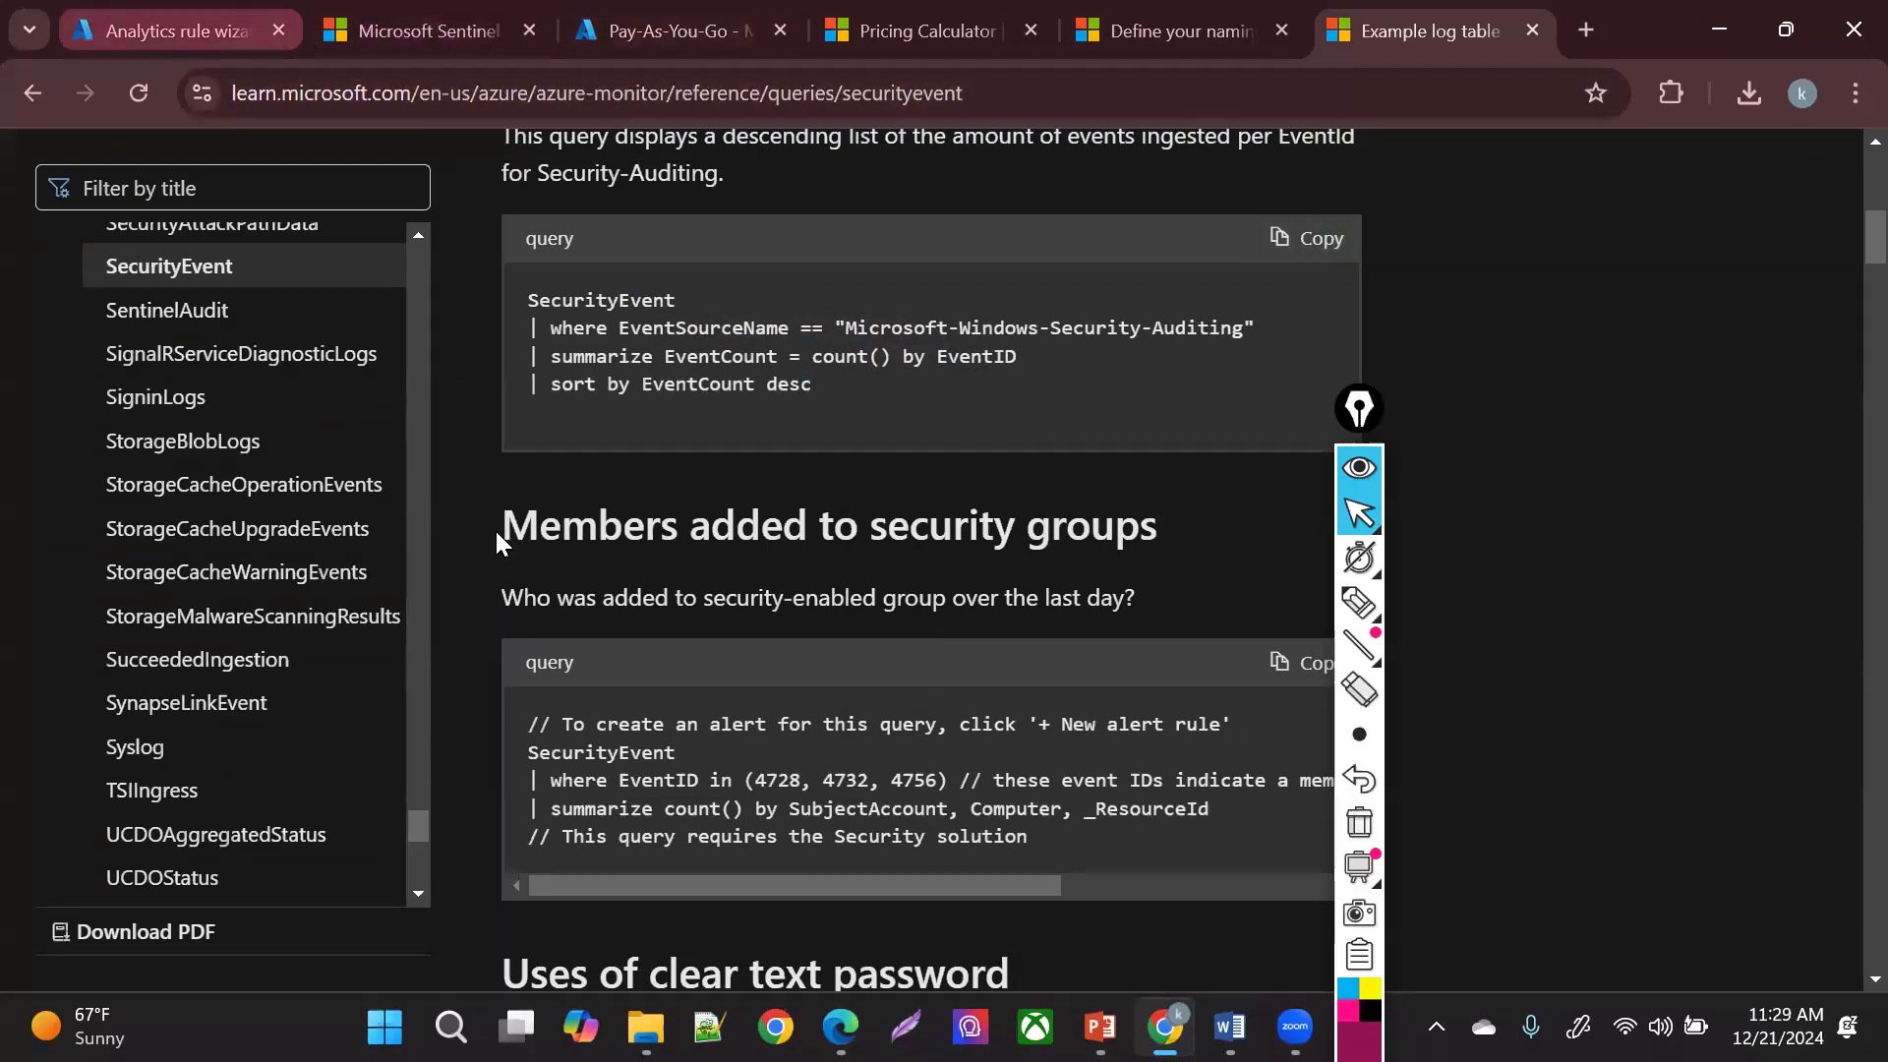
- Return to the analytics rule wizard and replace the entire rule query with the copied SecurityEvent query that counts events by EventID
{"action": "key", "text": "ctrl+1"}
{"action": "key", "text": "BackSpace"}
{"action": "key", "text": "ctrl+a"}
{"action": "key", "text": "BackSpace"}
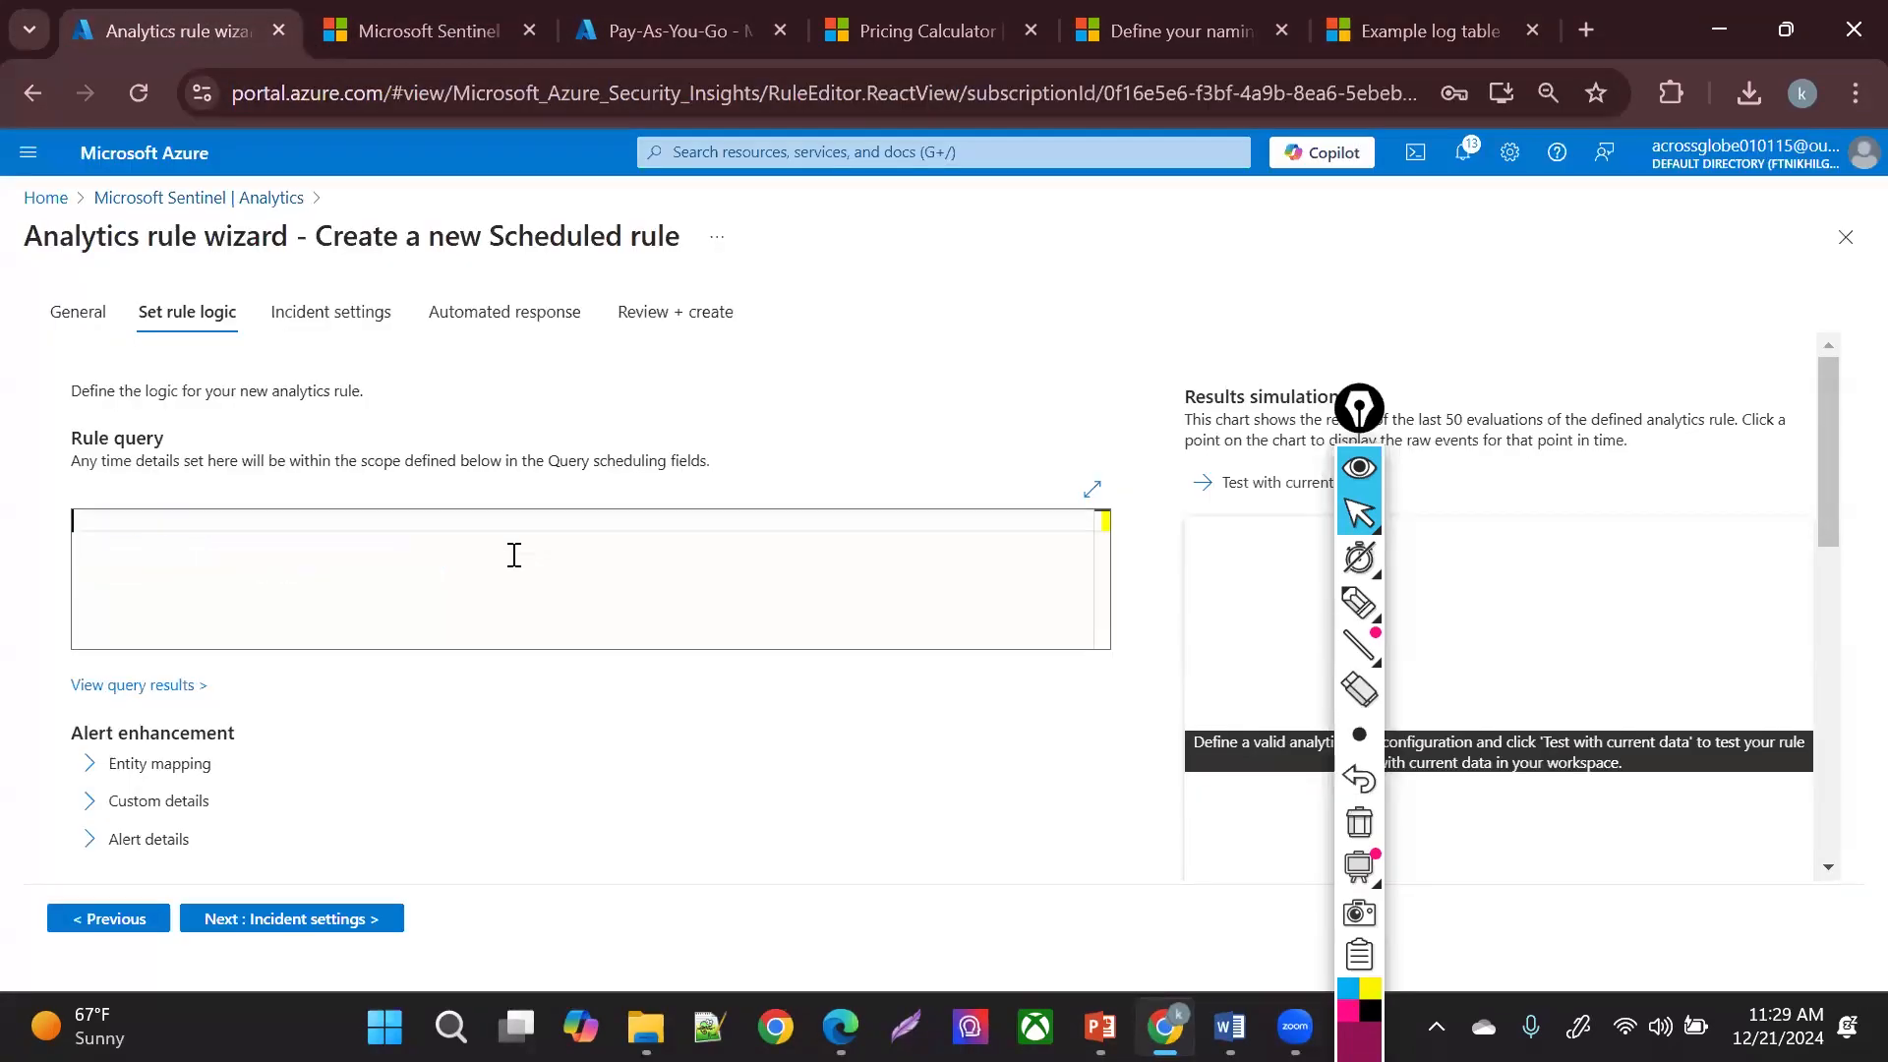
{"action": "key", "text": "ctrl+v"}
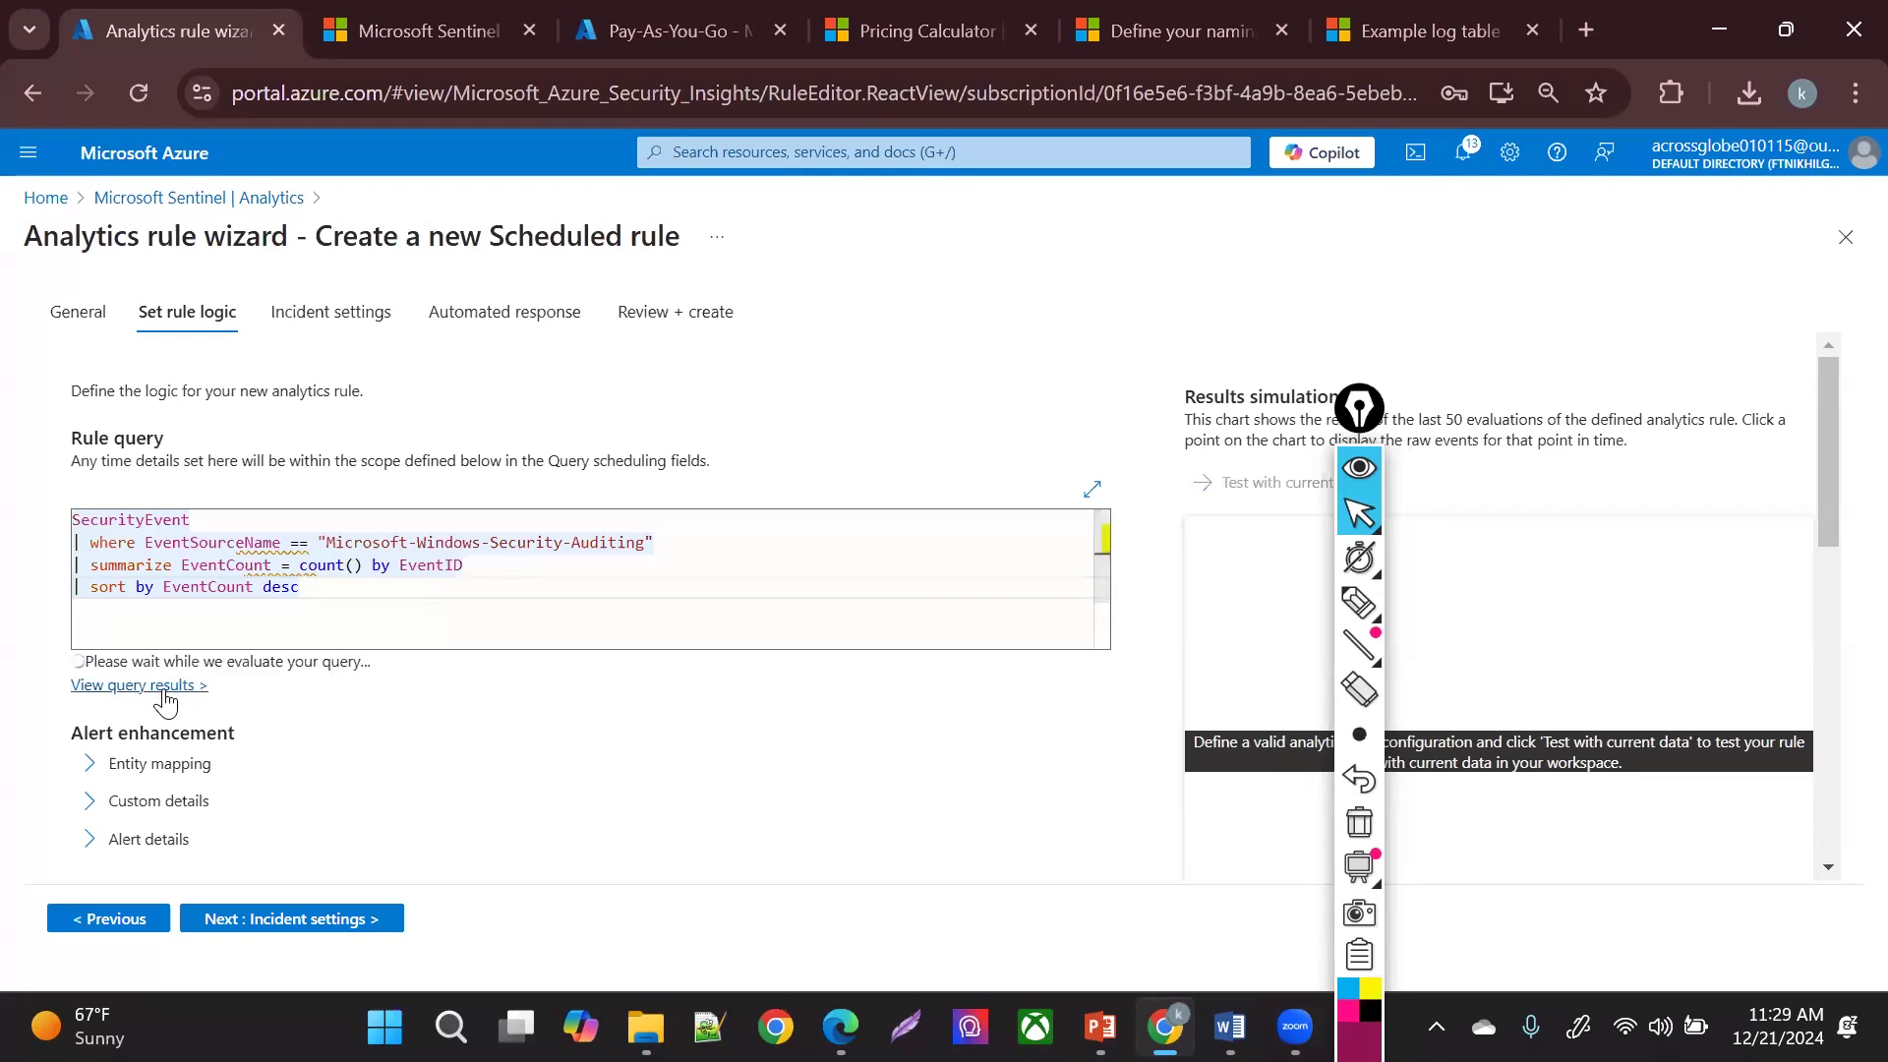
- View the results of the pasted rule query in Logs and review its filter, summarize and sort lines
{"action": "left_click", "coordinate": [174, 688]}
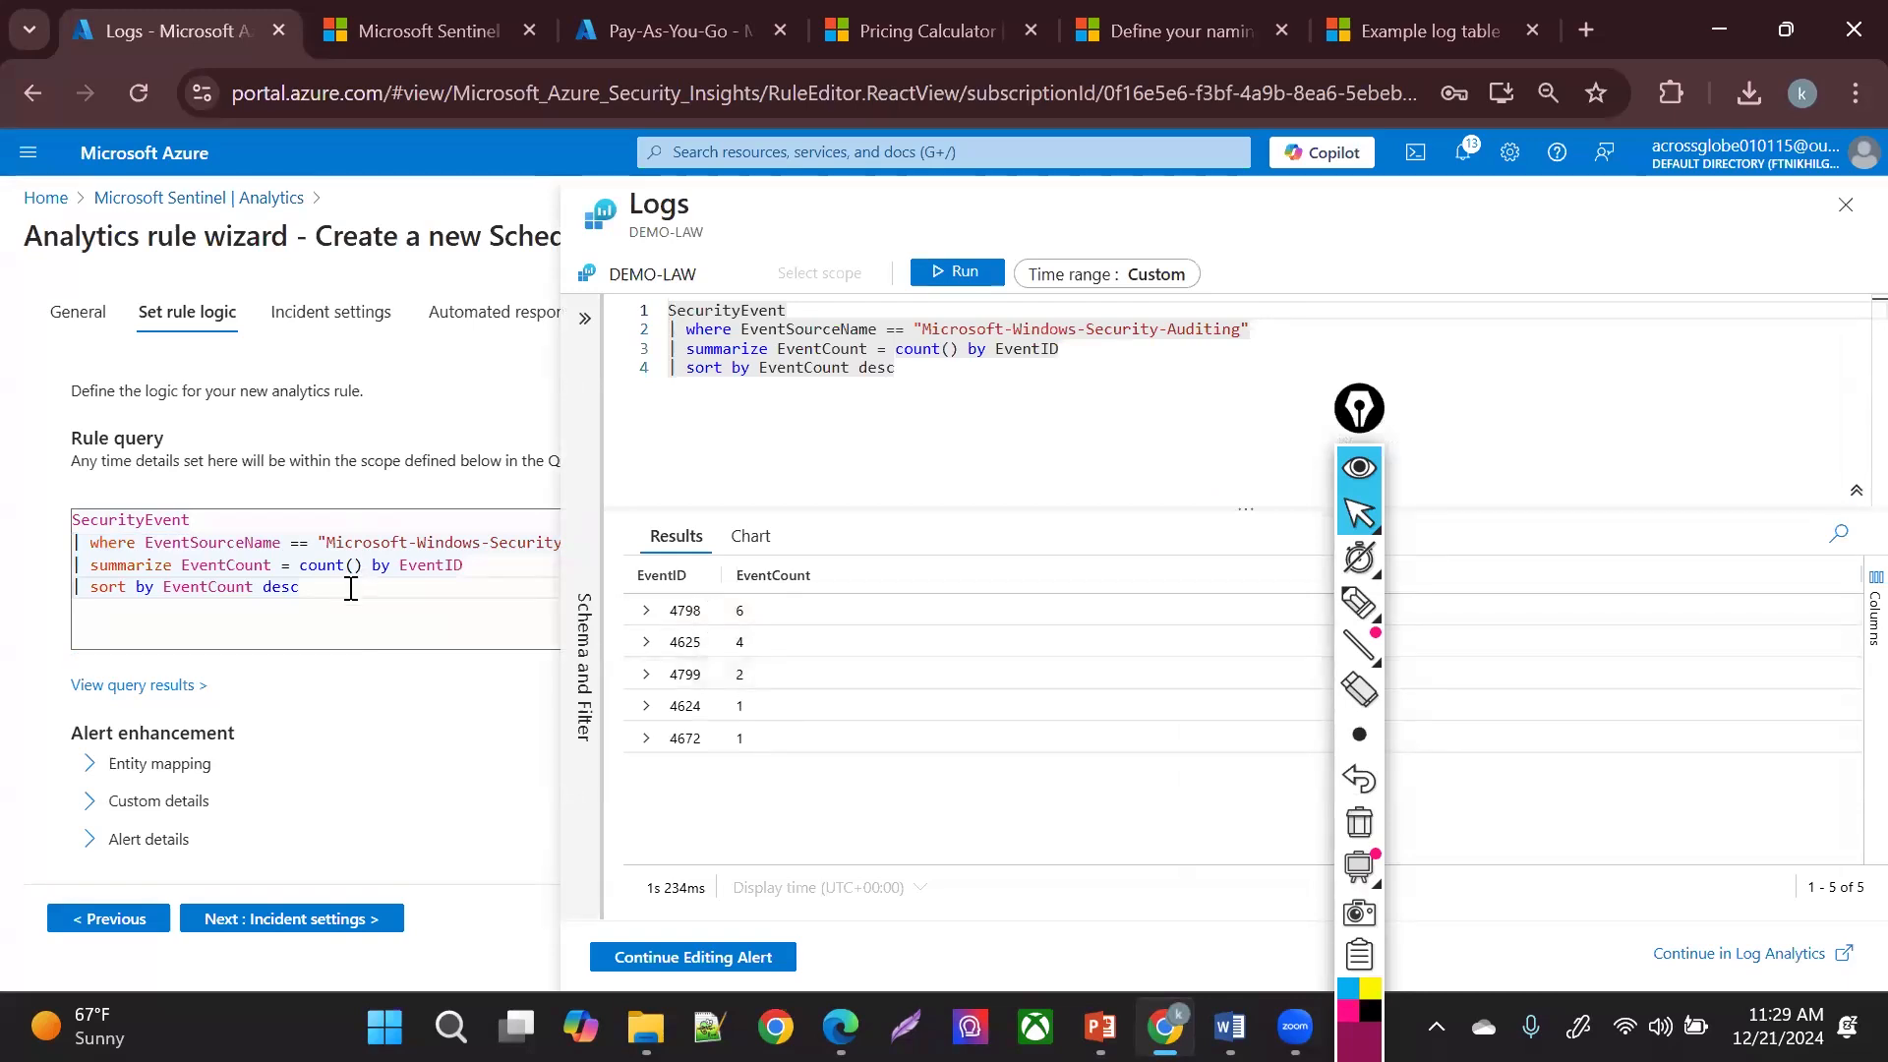
{"action": "left_click", "coordinate": [79, 542], "text": "shift"}
{"action": "left_click", "coordinate": [73, 543], "text": "shift"}
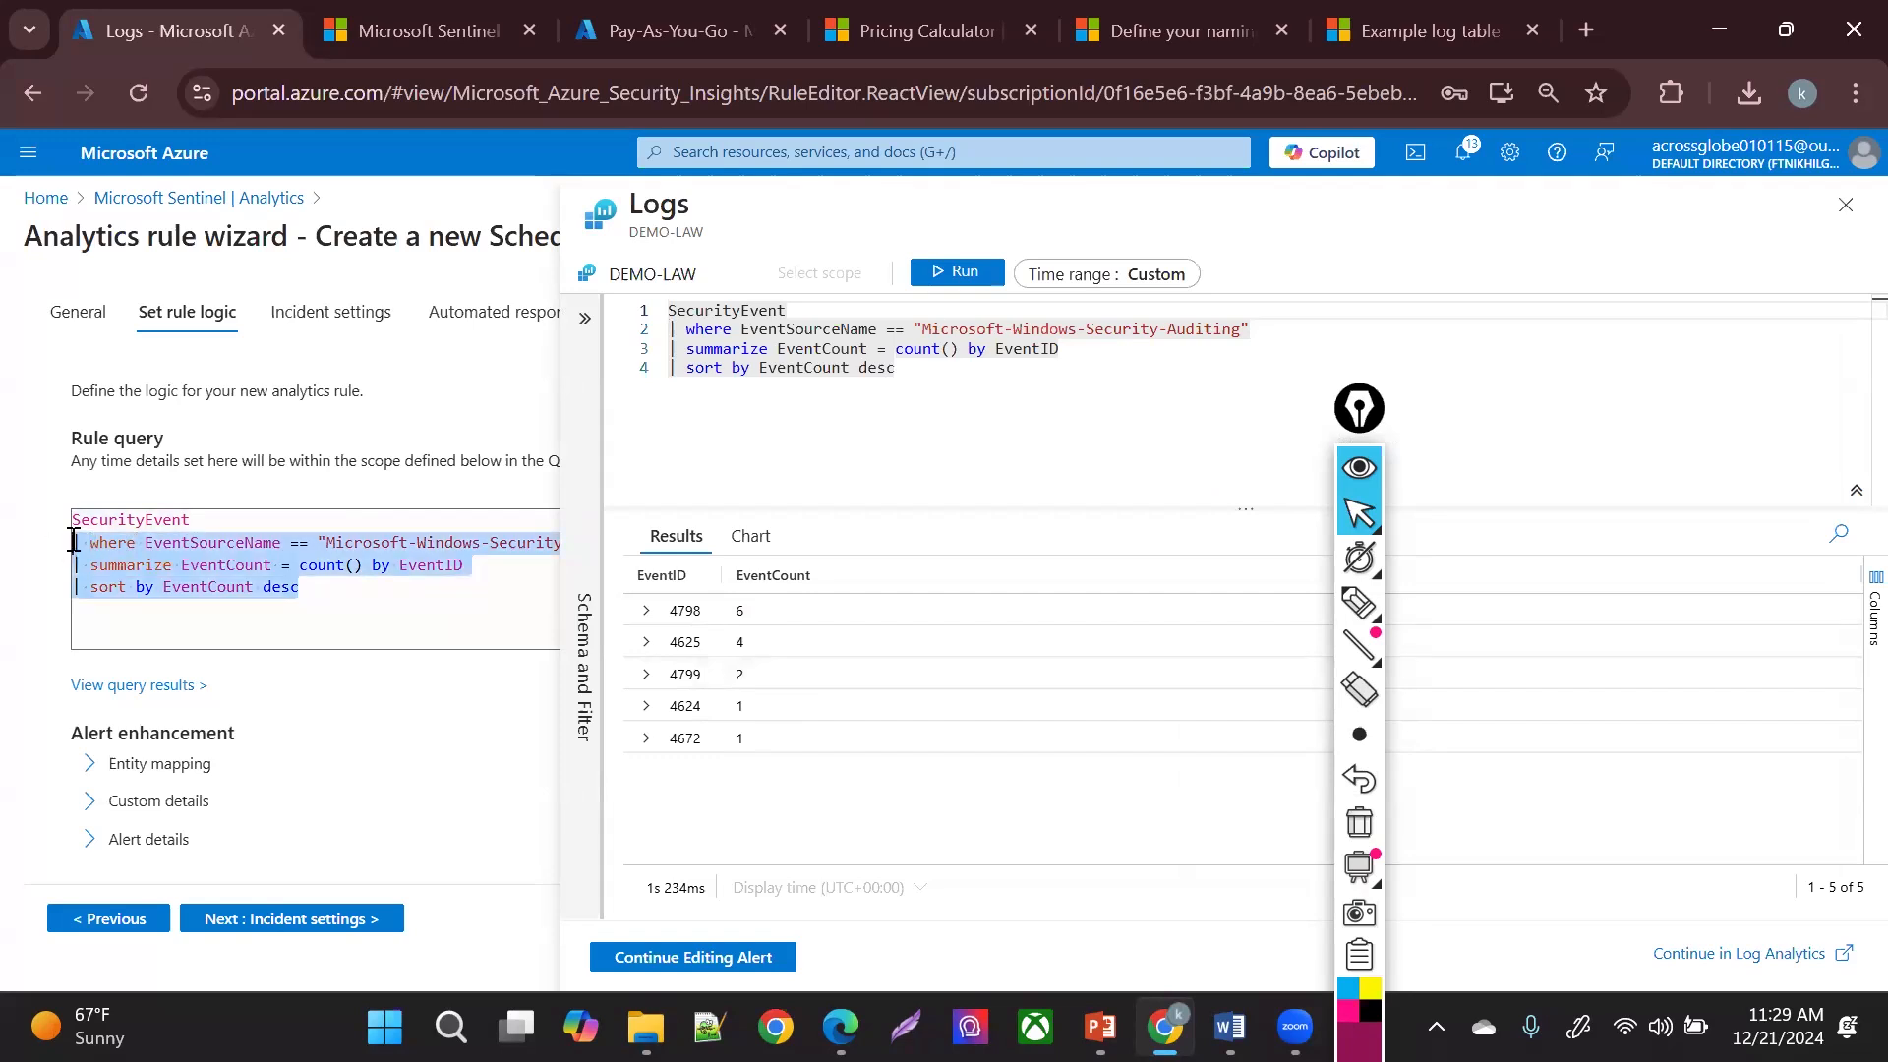
{"action": "triple_click", "coordinate": [313, 683]}
{"action": "left_click", "coordinate": [400, 600]}
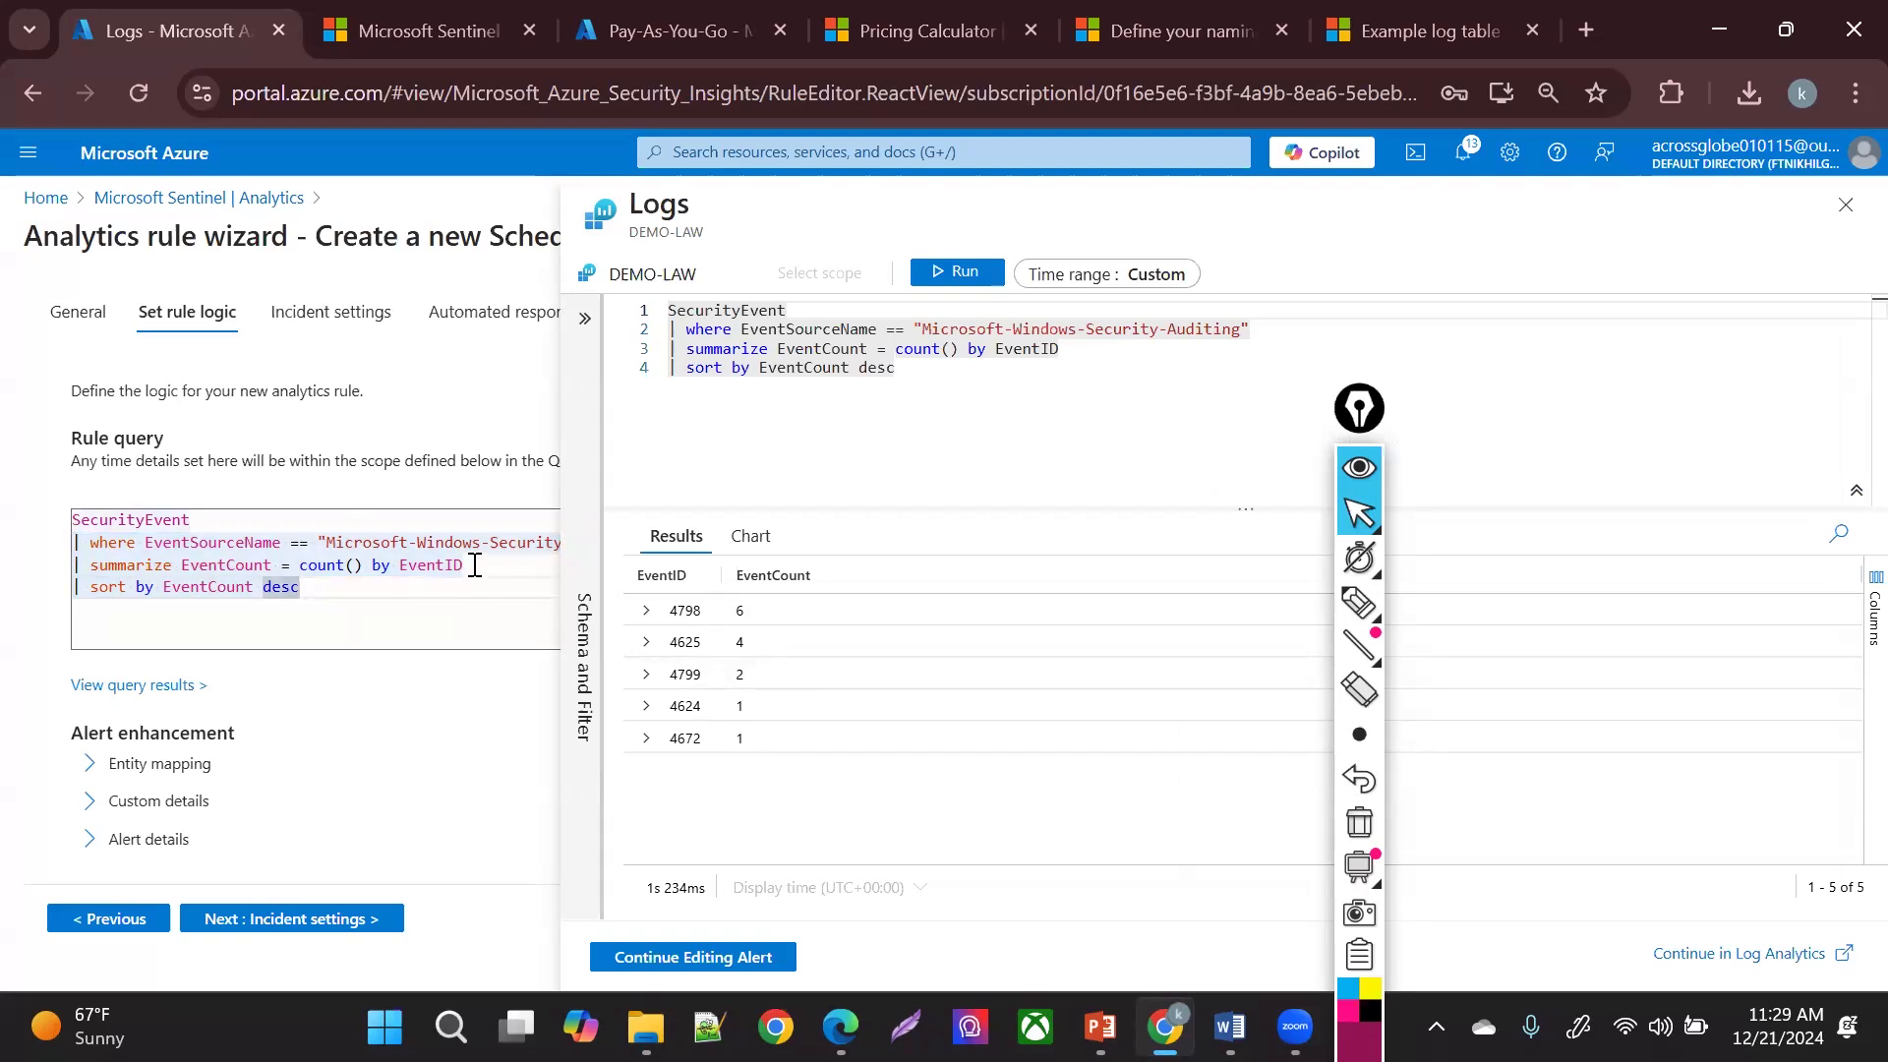
- Change the summarize grouping in the rule query to IpAddress and view the query results again, discarding the unsaved Logs edits
{"action": "double_click", "coordinate": [406, 566]}
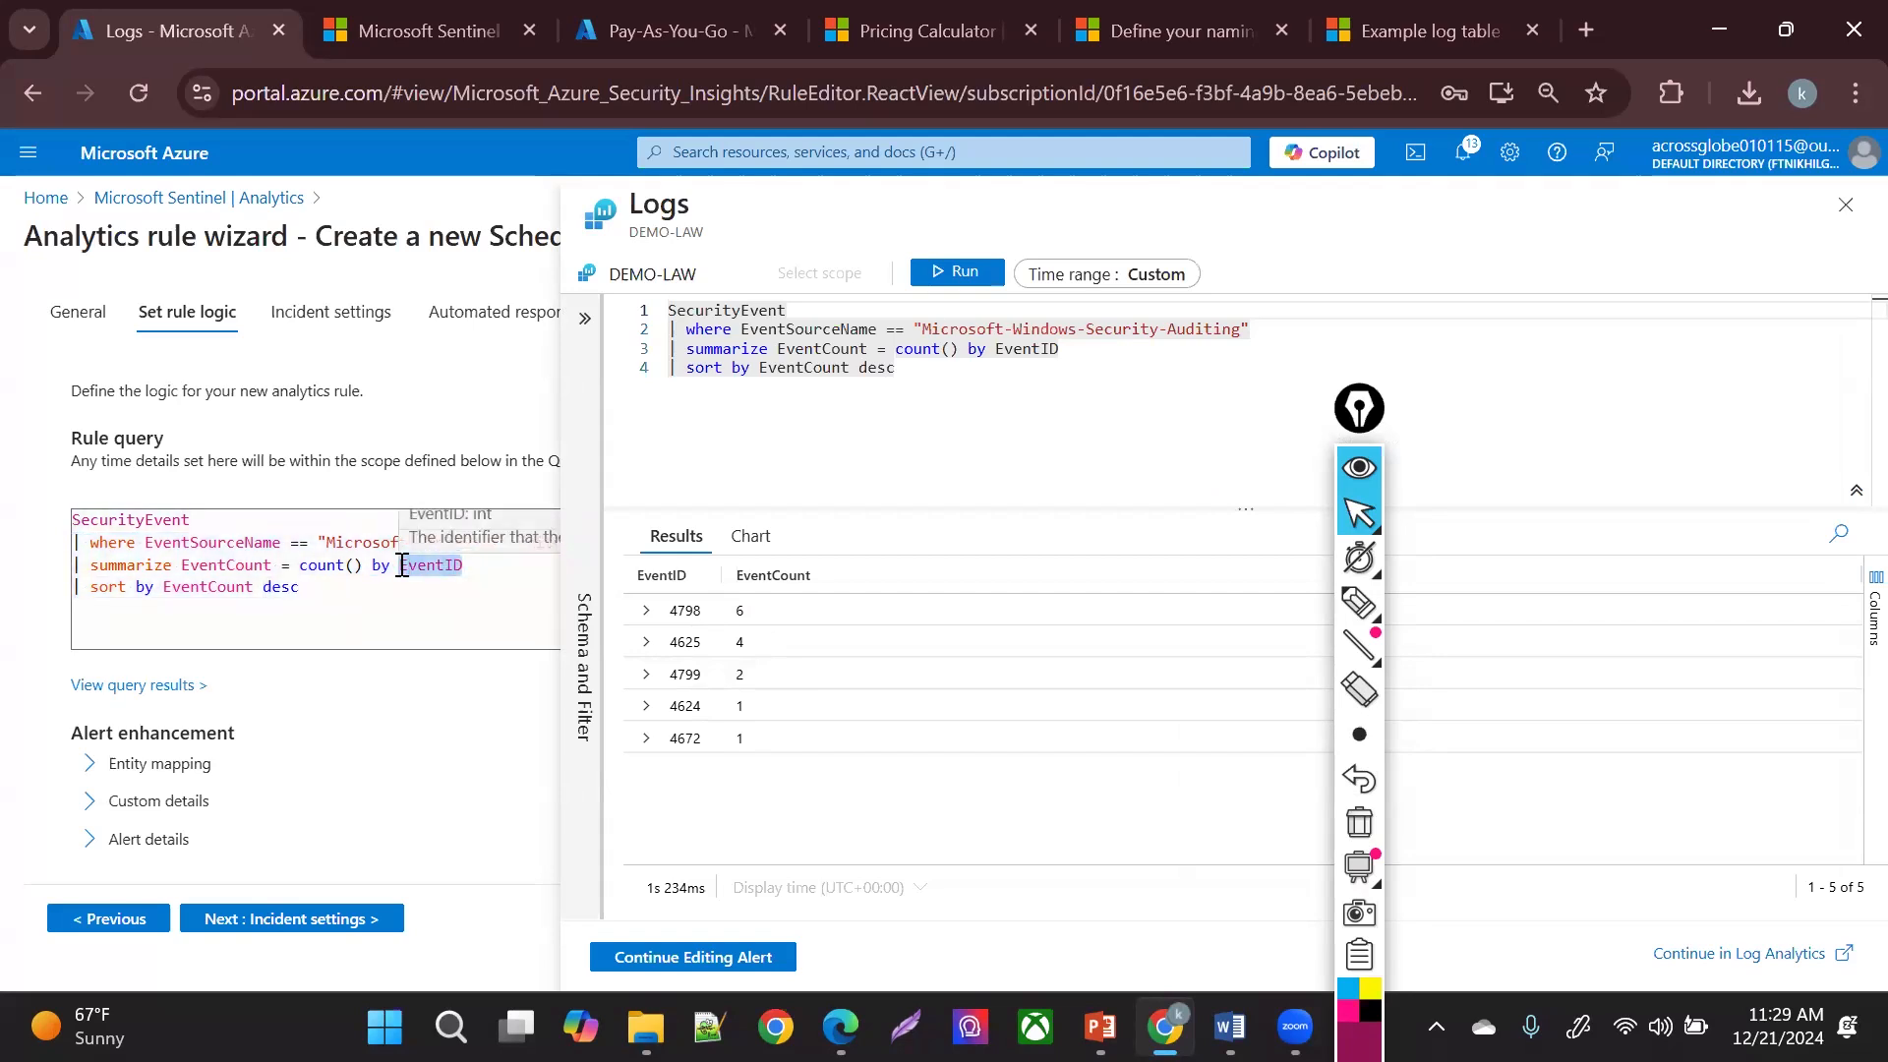
{"action": "type", "text": "Ip"}
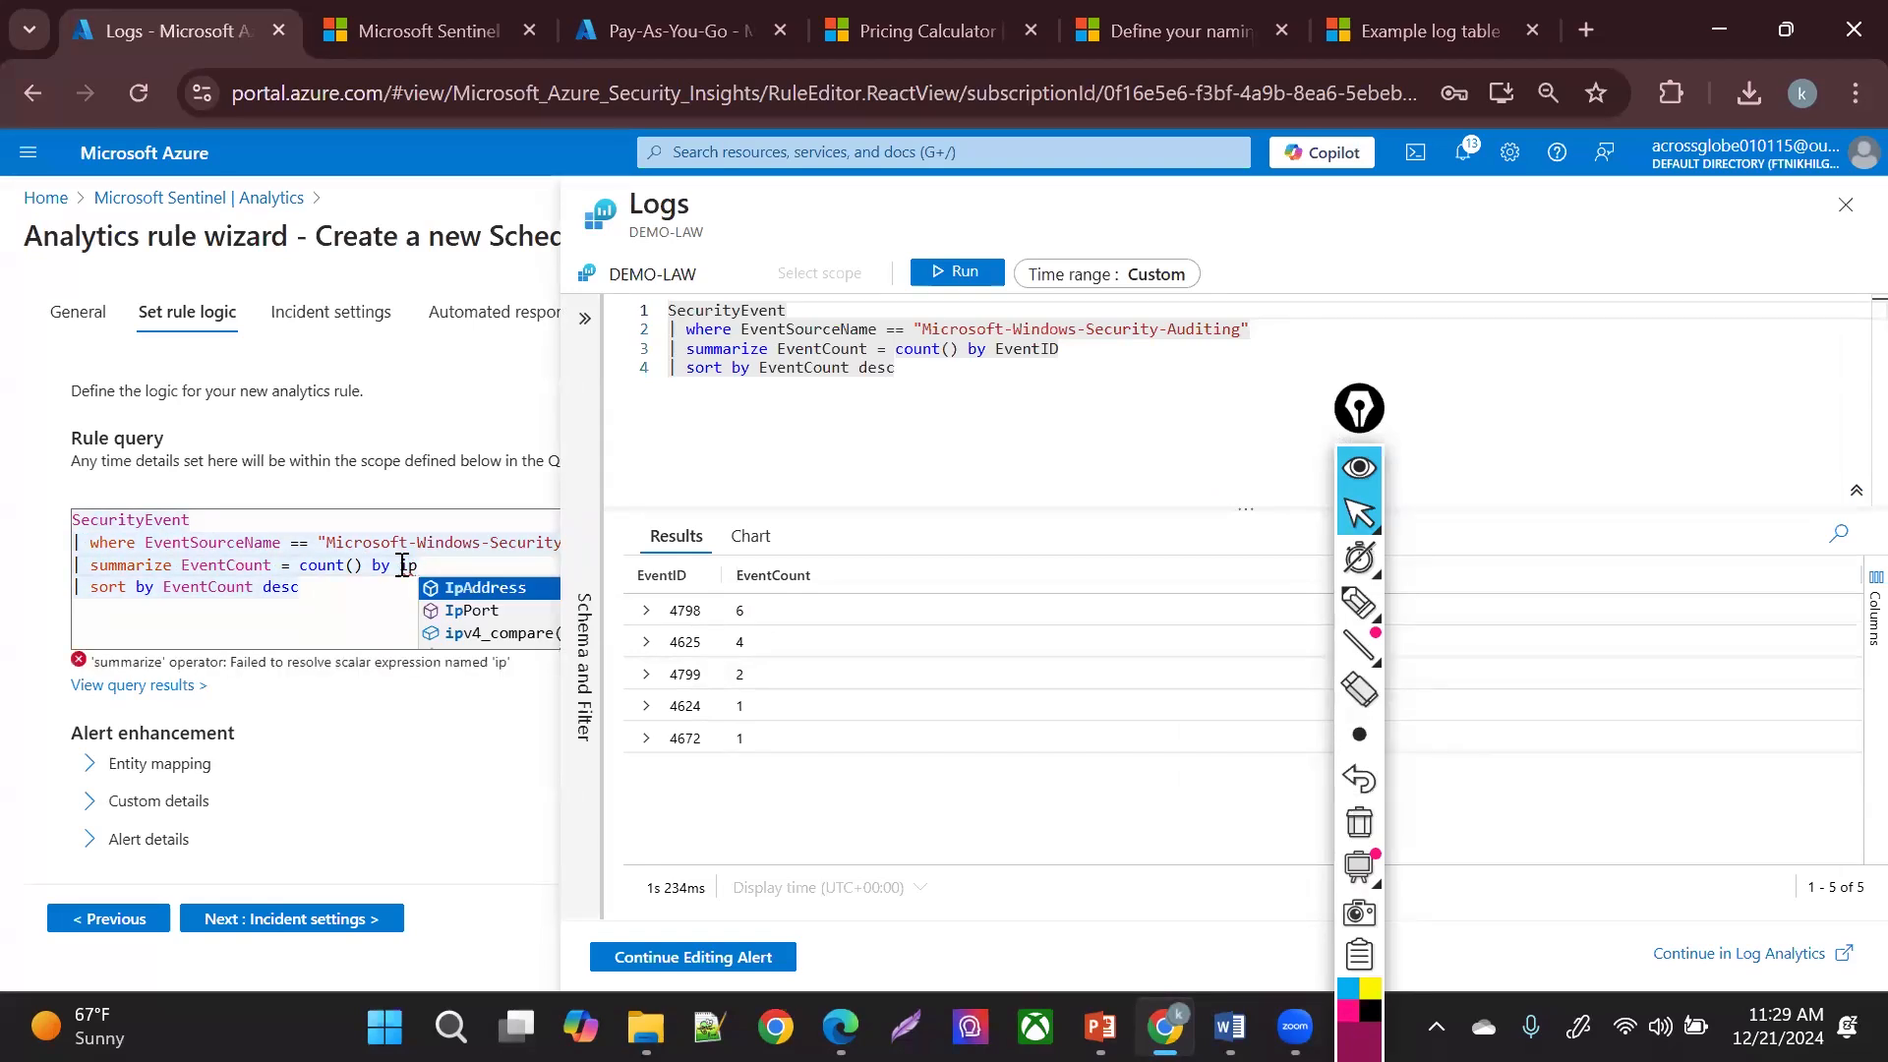
{"action": "key", "text": "Tab"}
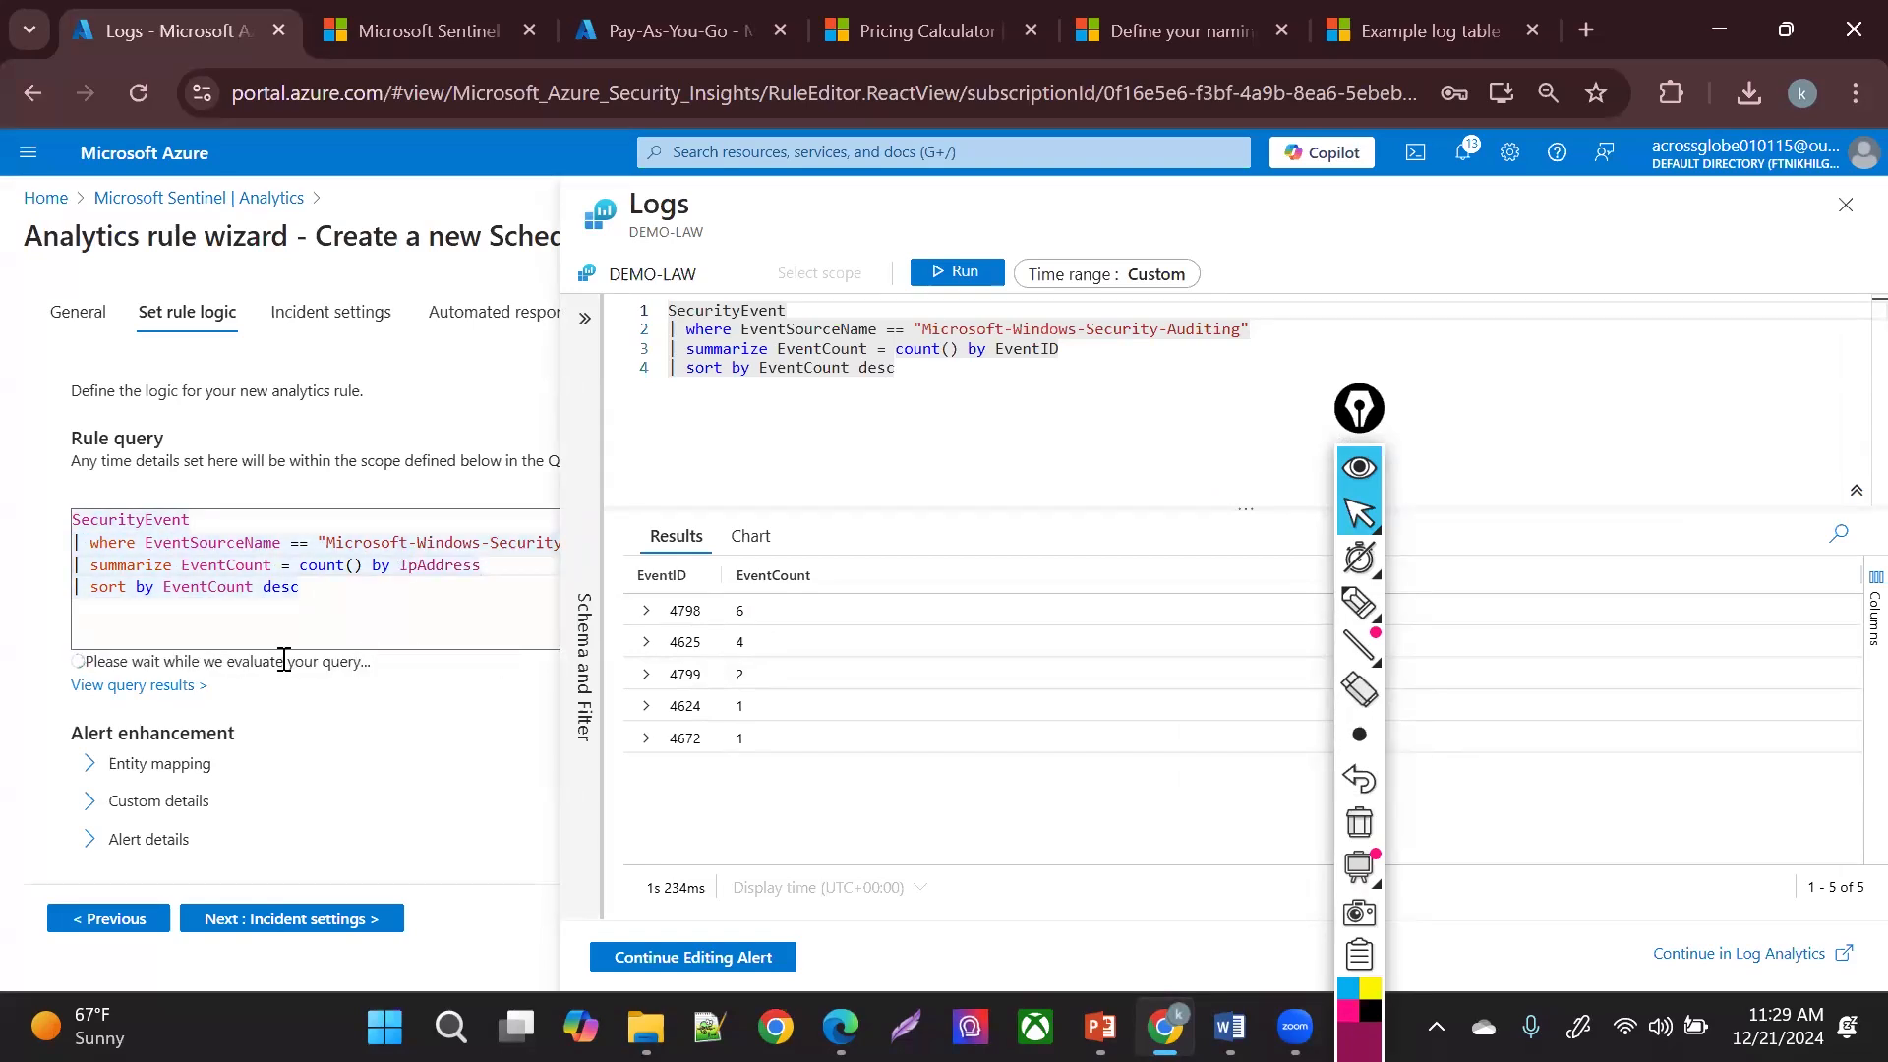
{"action": "left_click", "coordinate": [150, 686]}
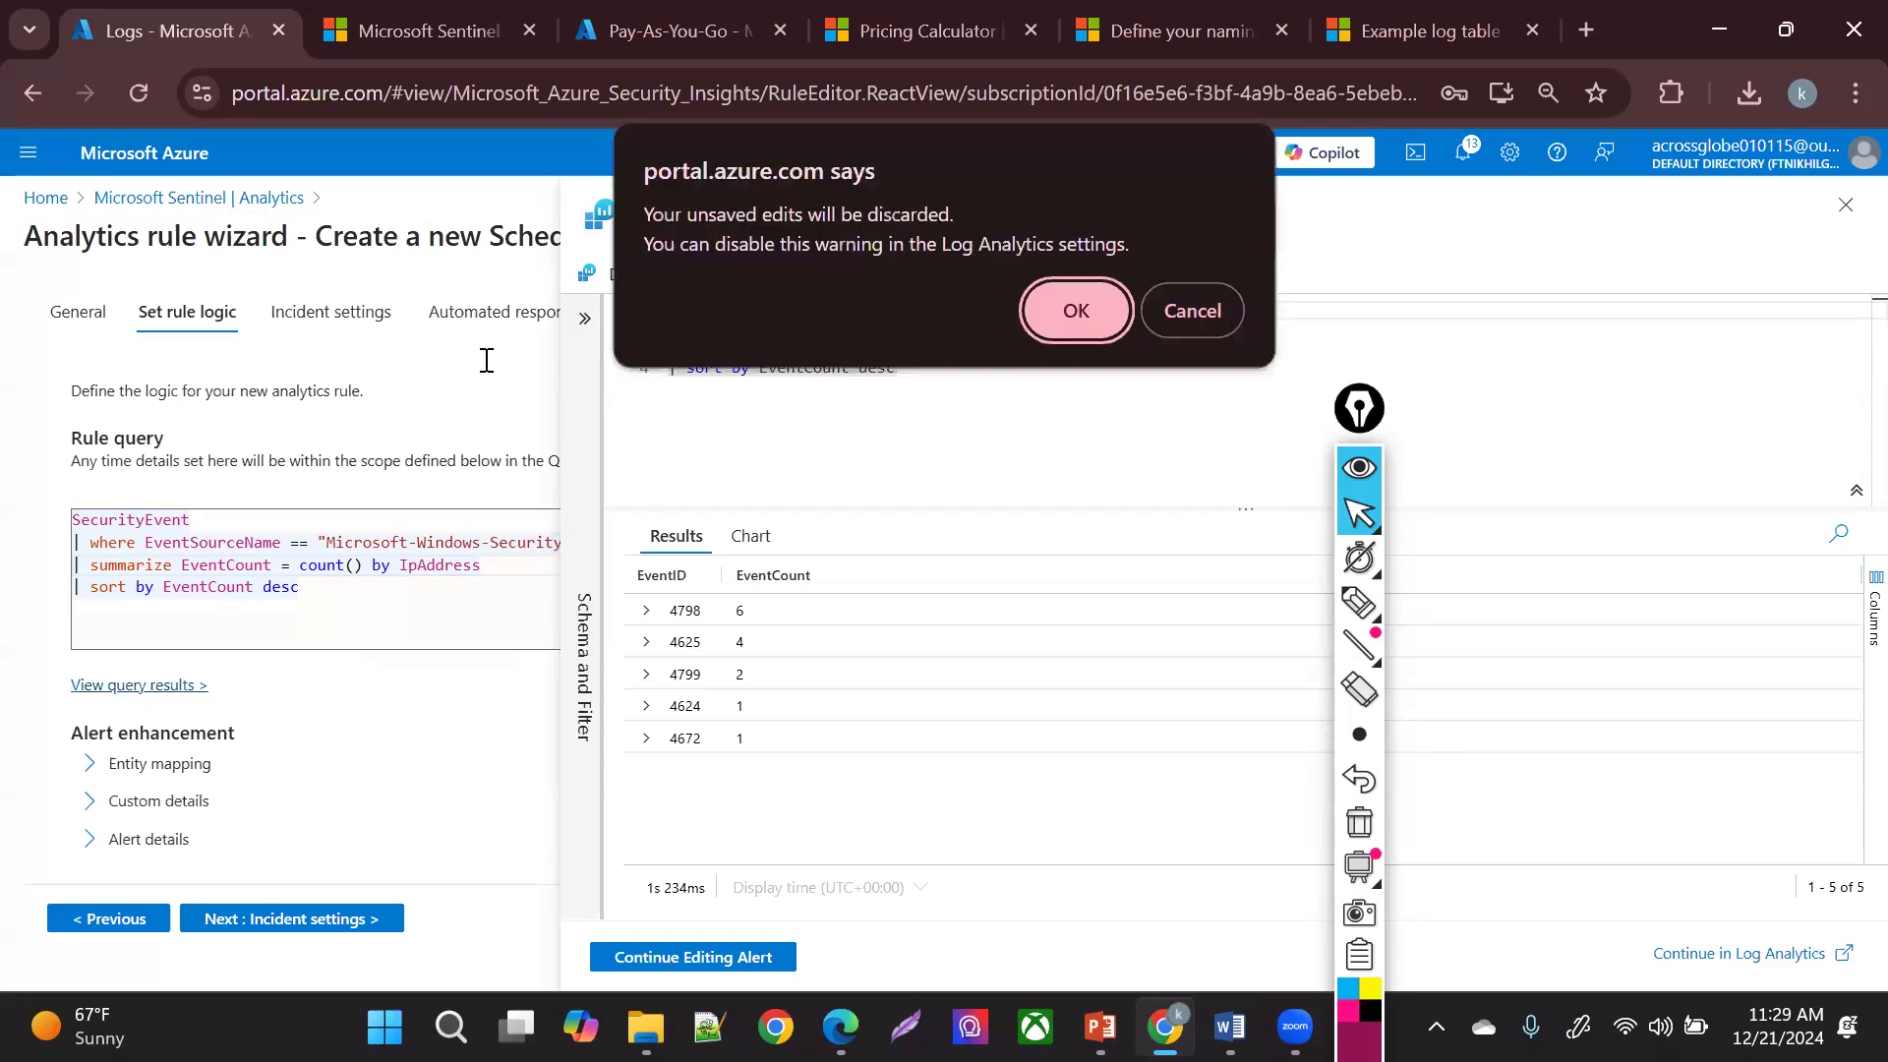
{"action": "left_click", "coordinate": [1075, 307]}
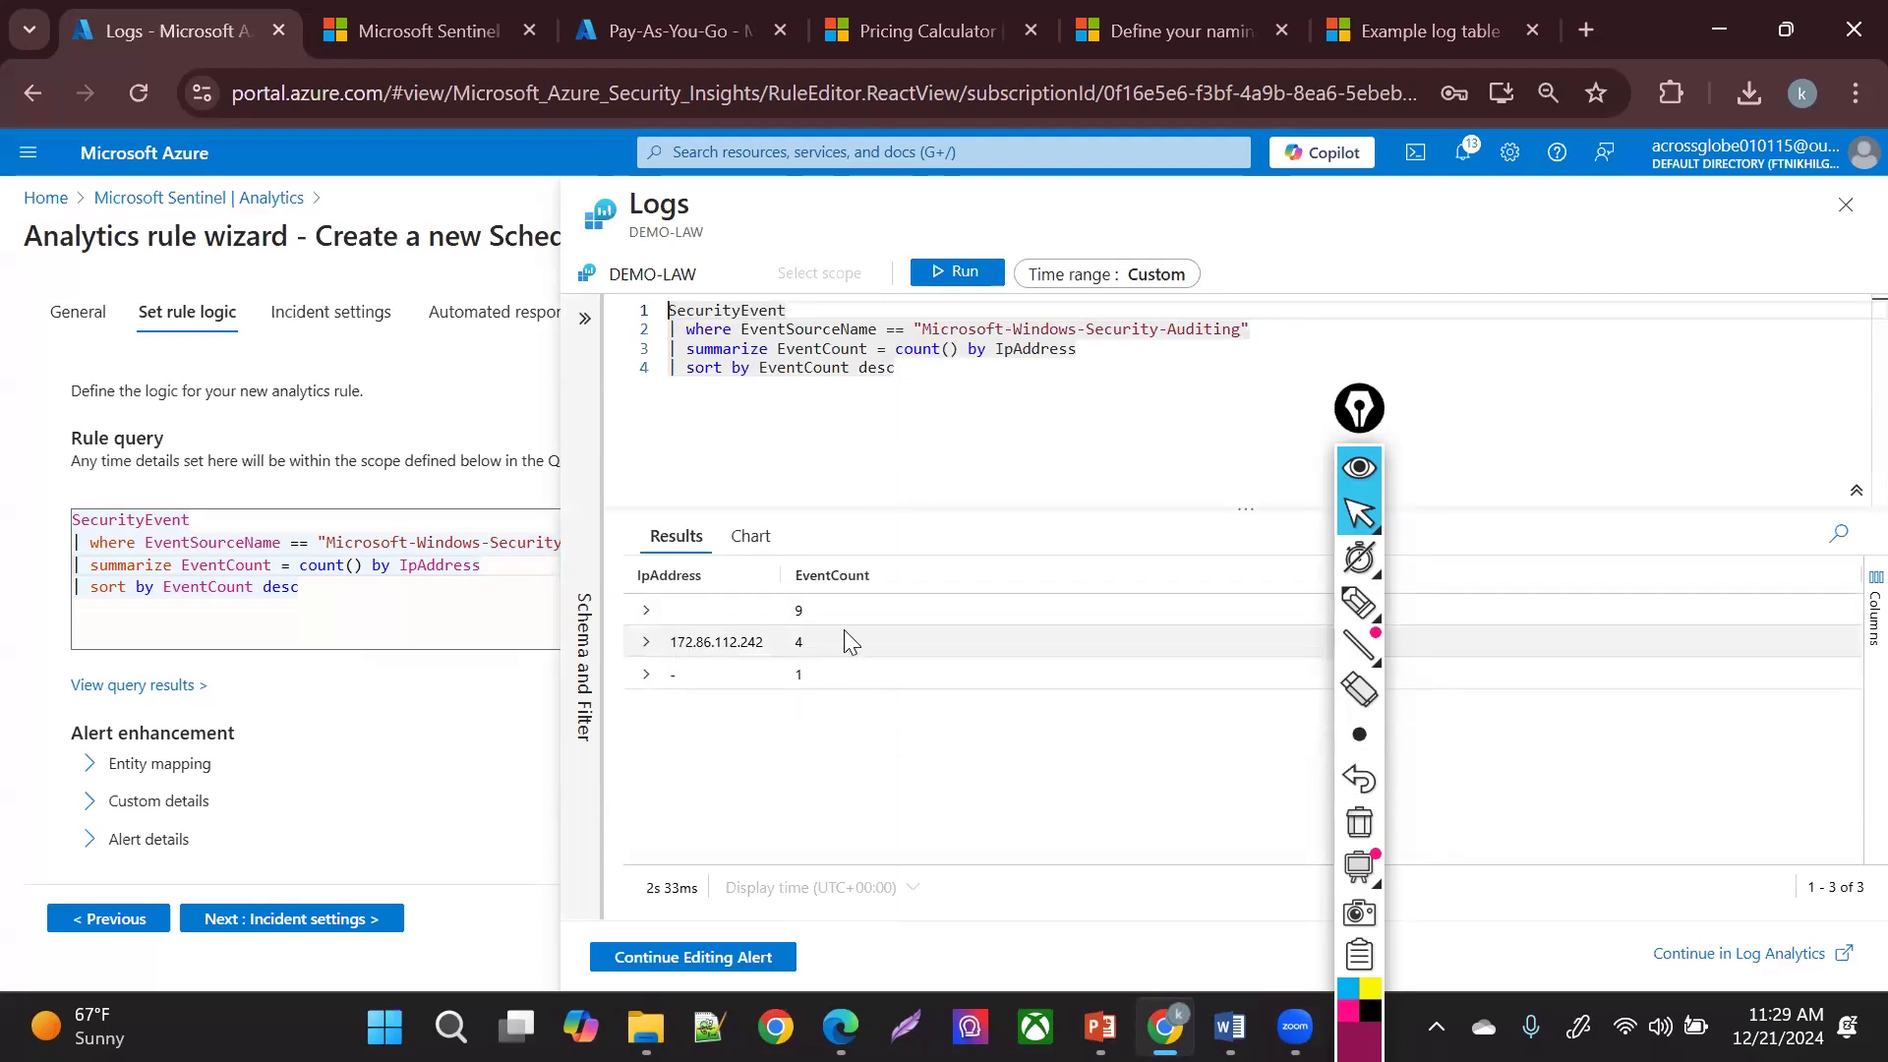
{"action": "left_click", "coordinate": [638, 618]}
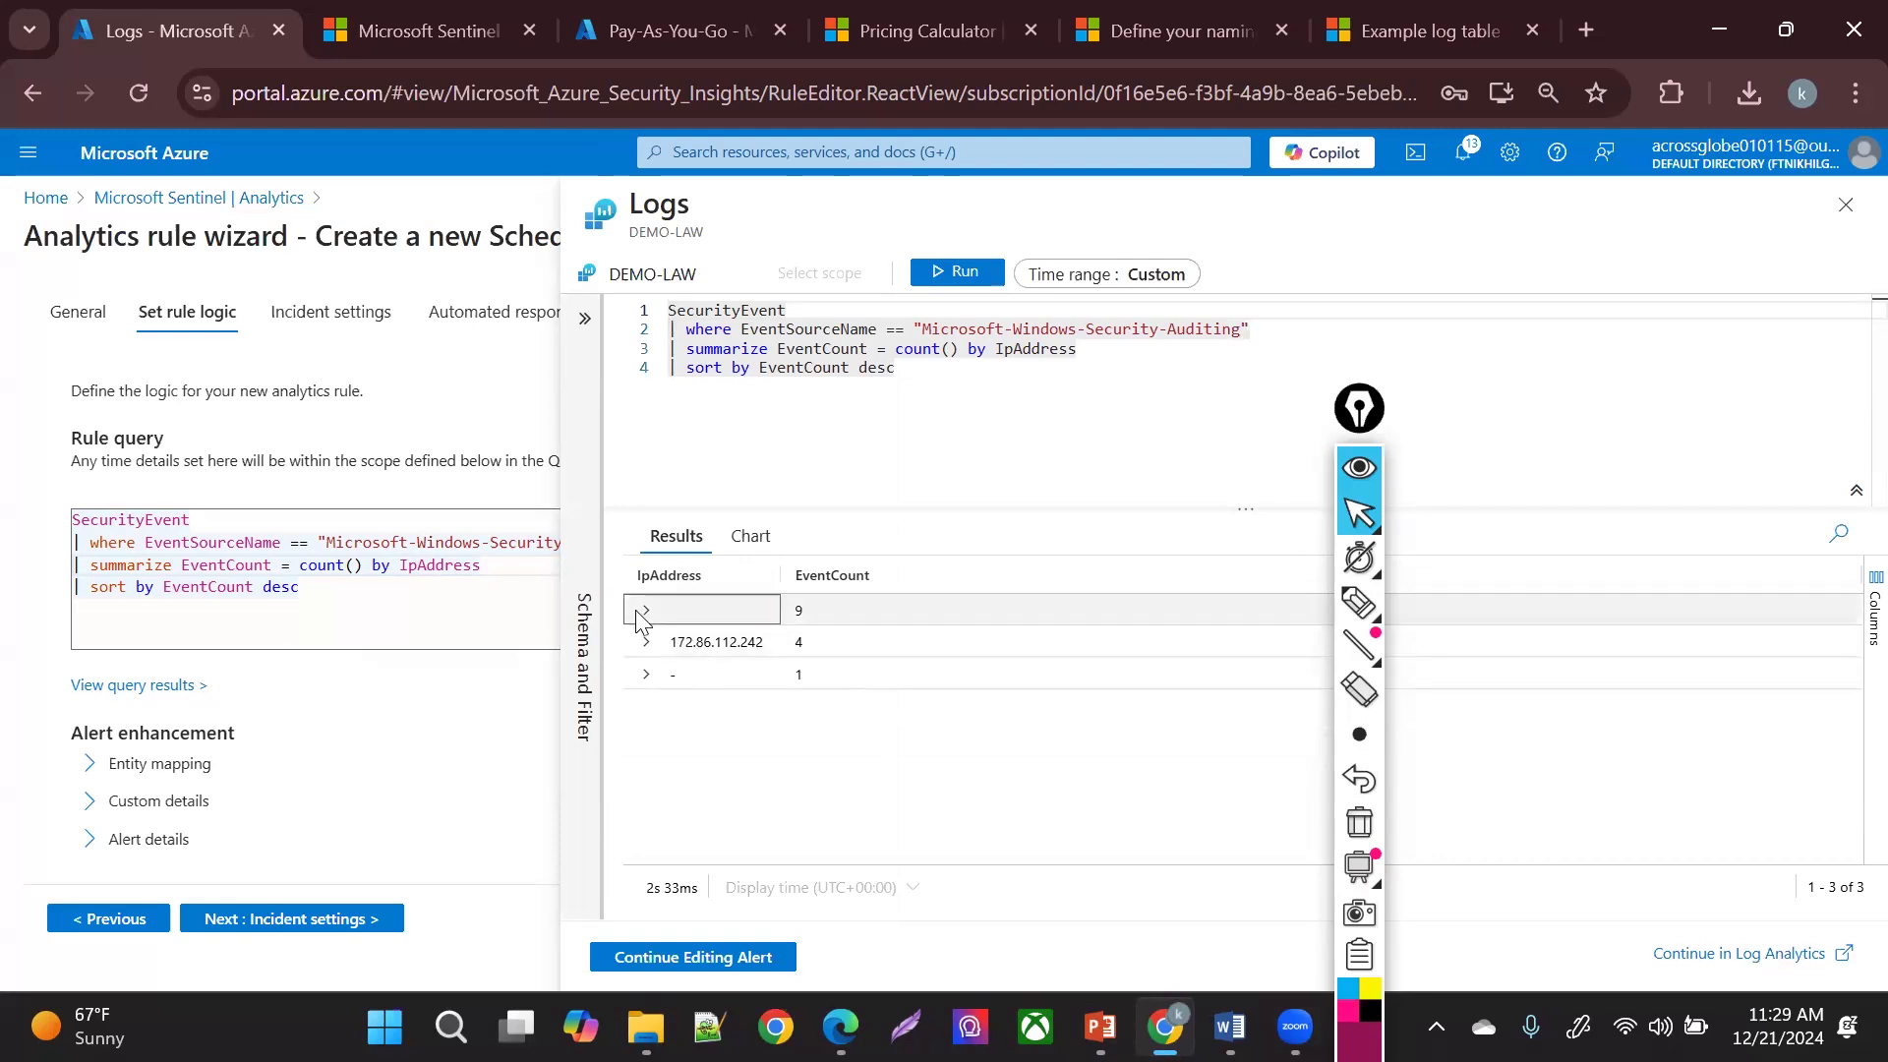
- Remove the sort line from the rule query and view the query results again, discarding the unsaved Logs edits
{"action": "left_click", "coordinate": [477, 579]}
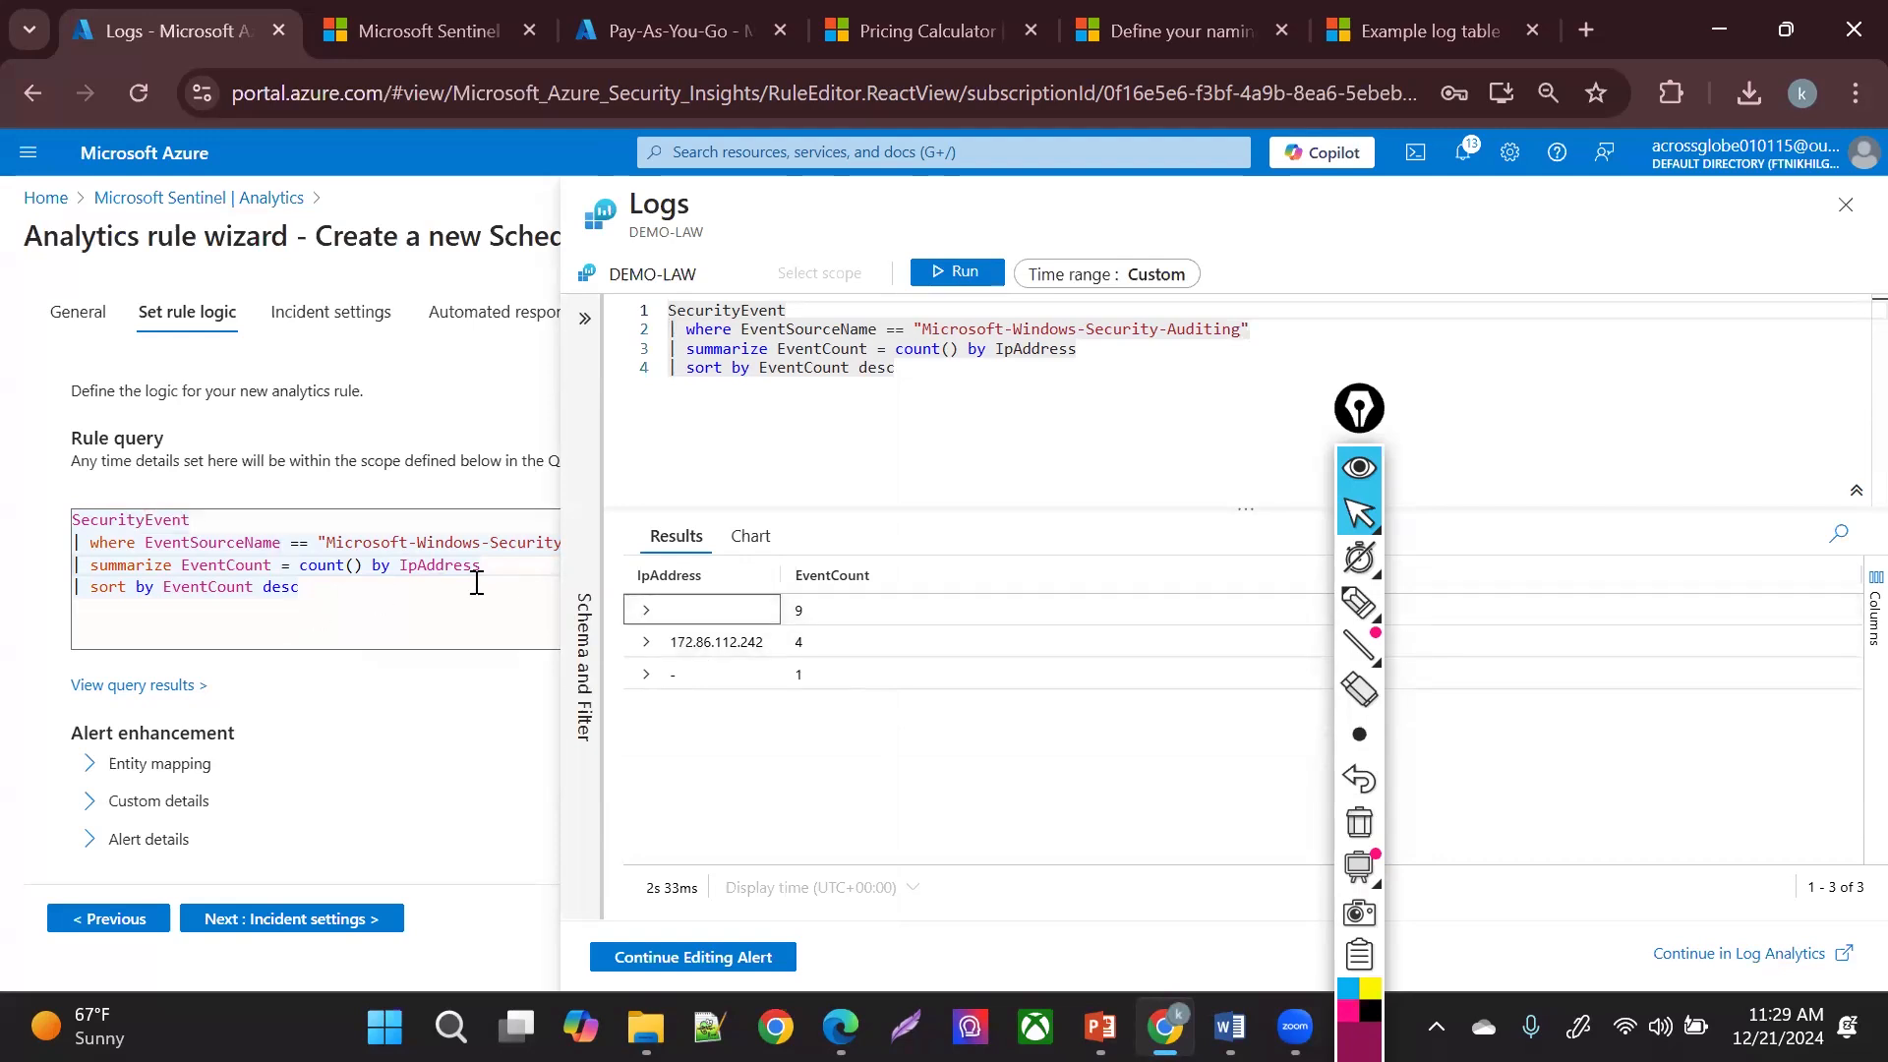
{"action": "left_click_drag", "start_coordinate": [336, 596], "coordinate": [66, 606]}
{"action": "key", "text": "BackSpace"}
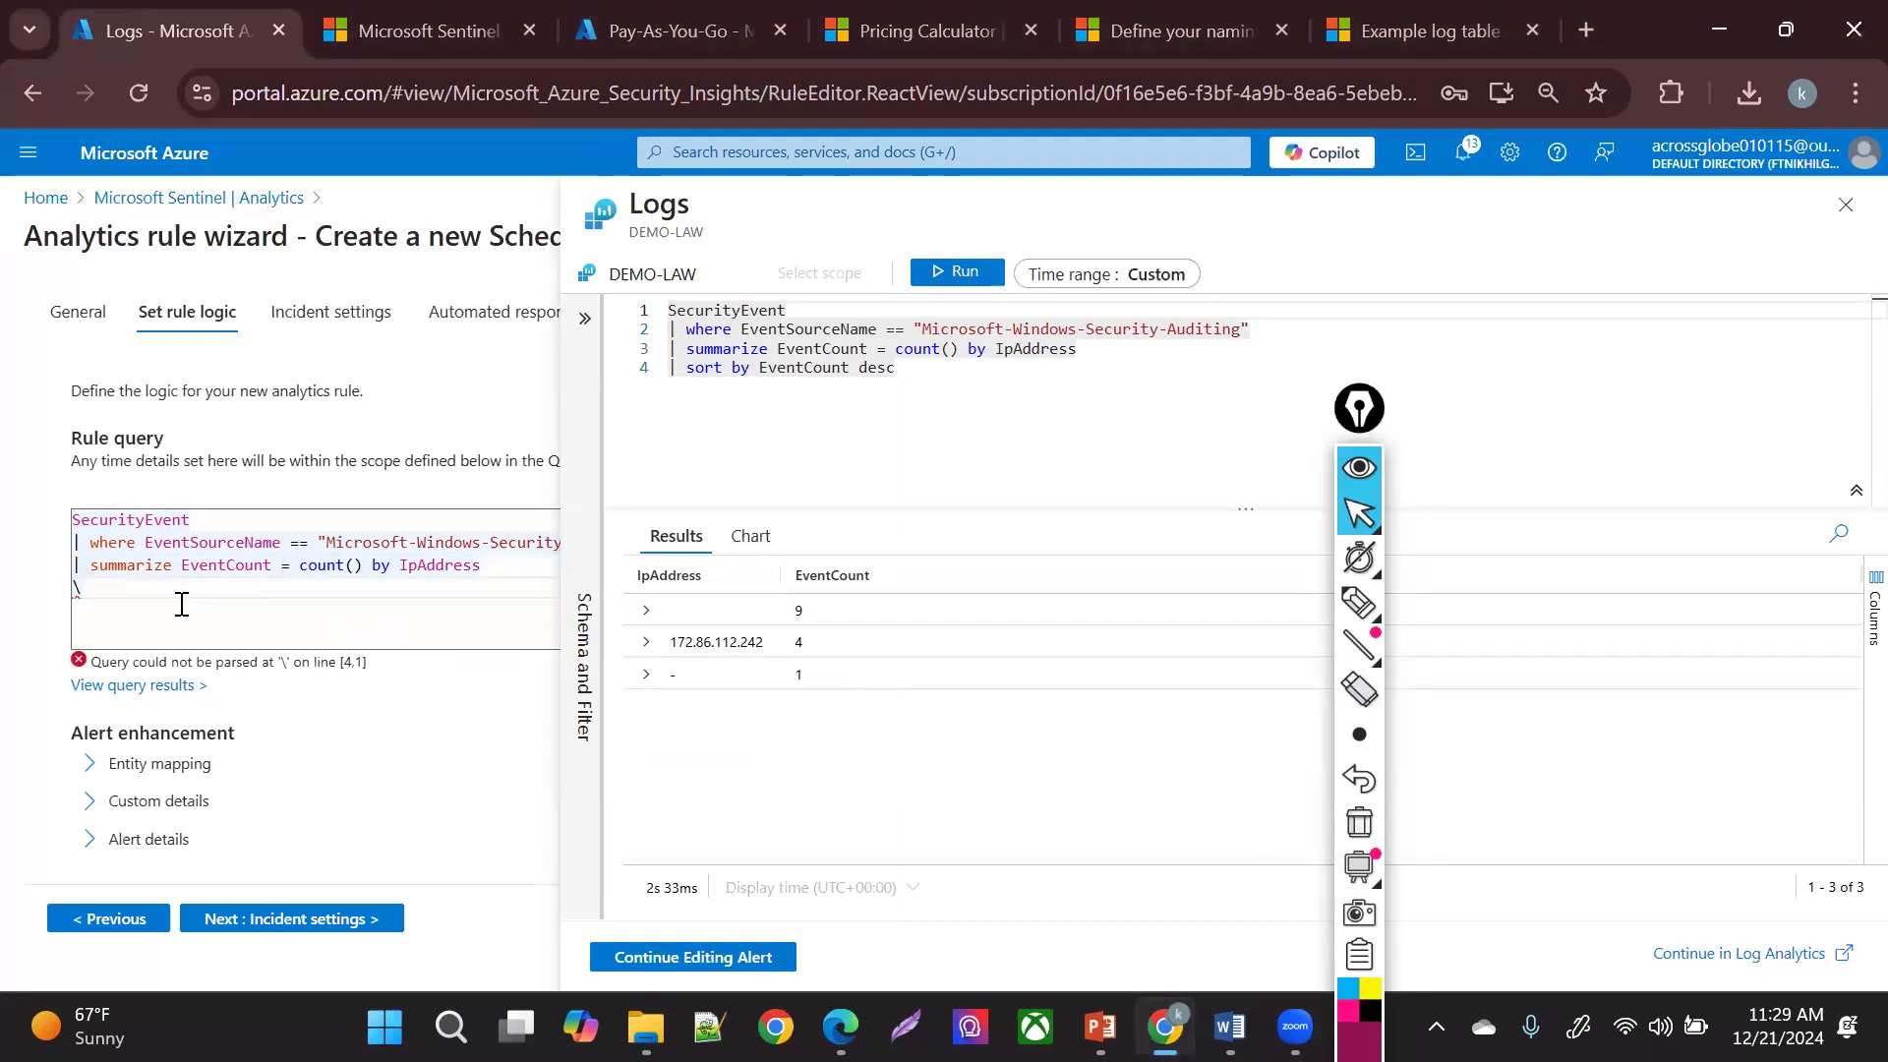
{"action": "key", "text": "BackSpace"}
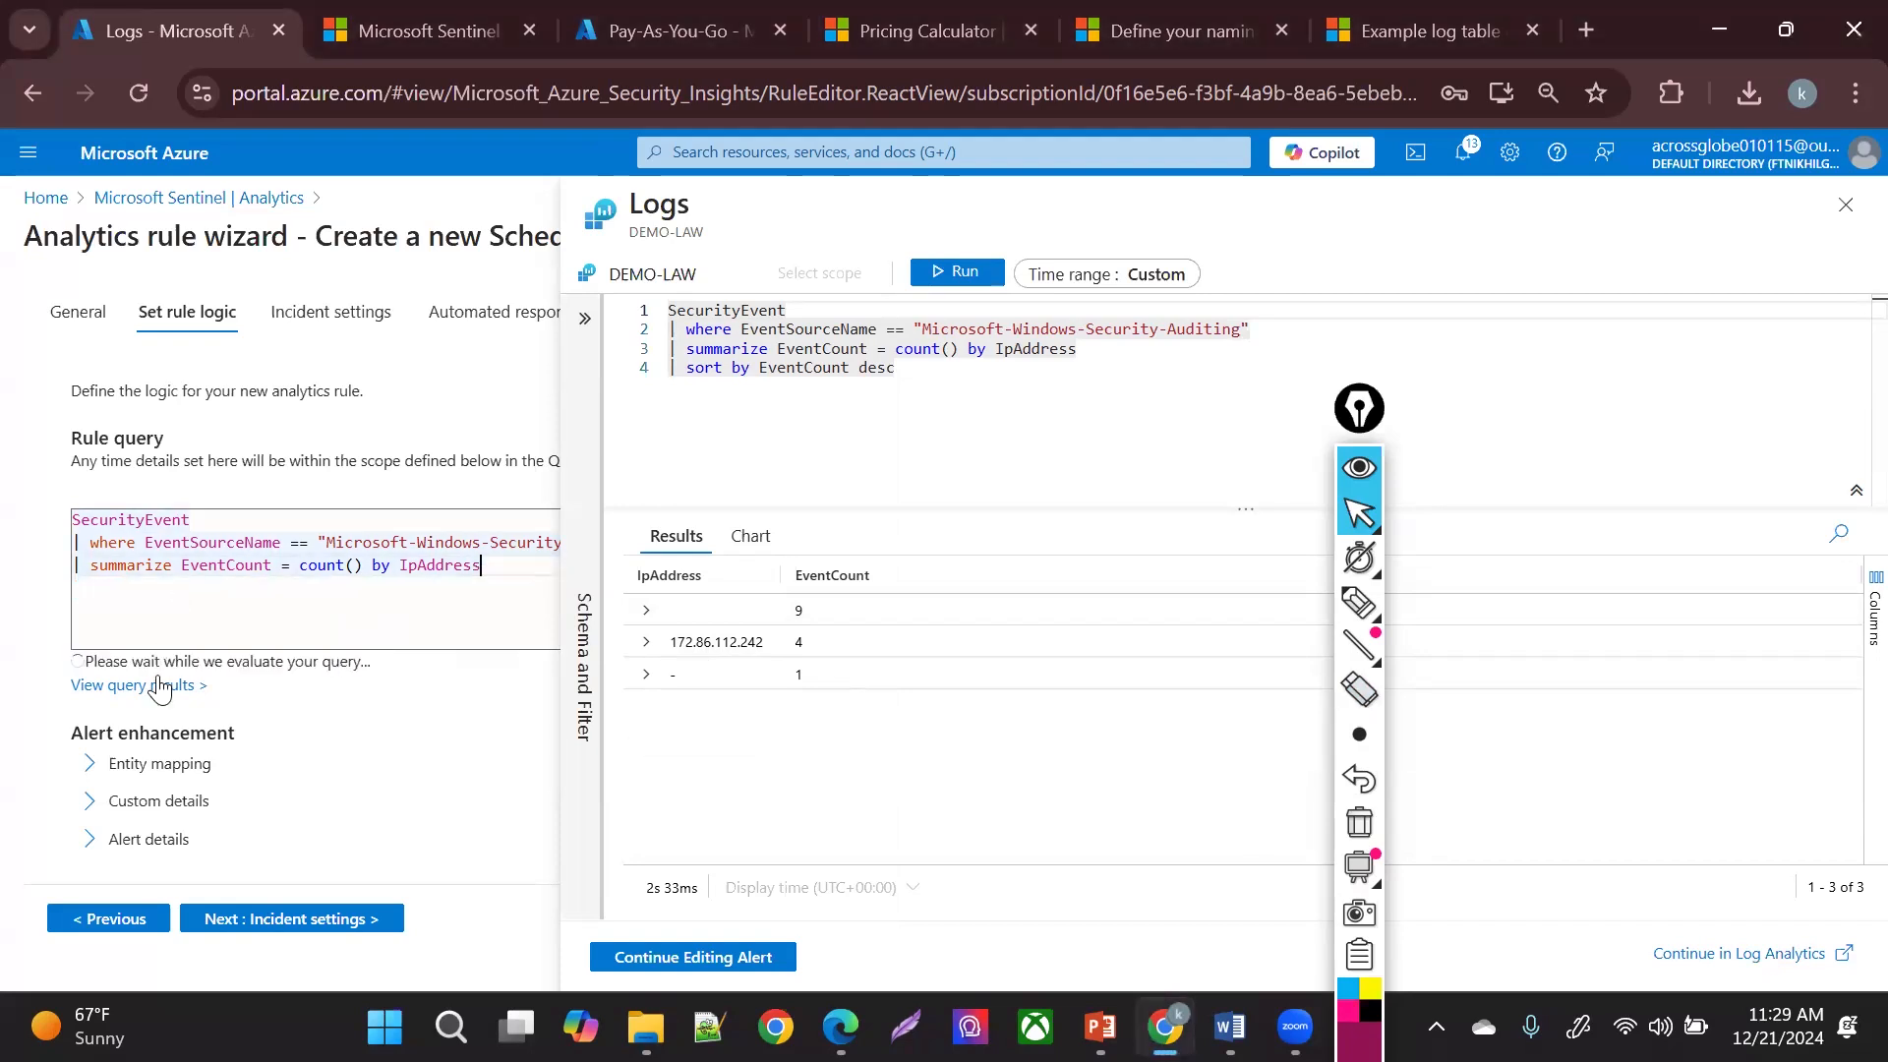
{"action": "left_click", "coordinate": [157, 694]}
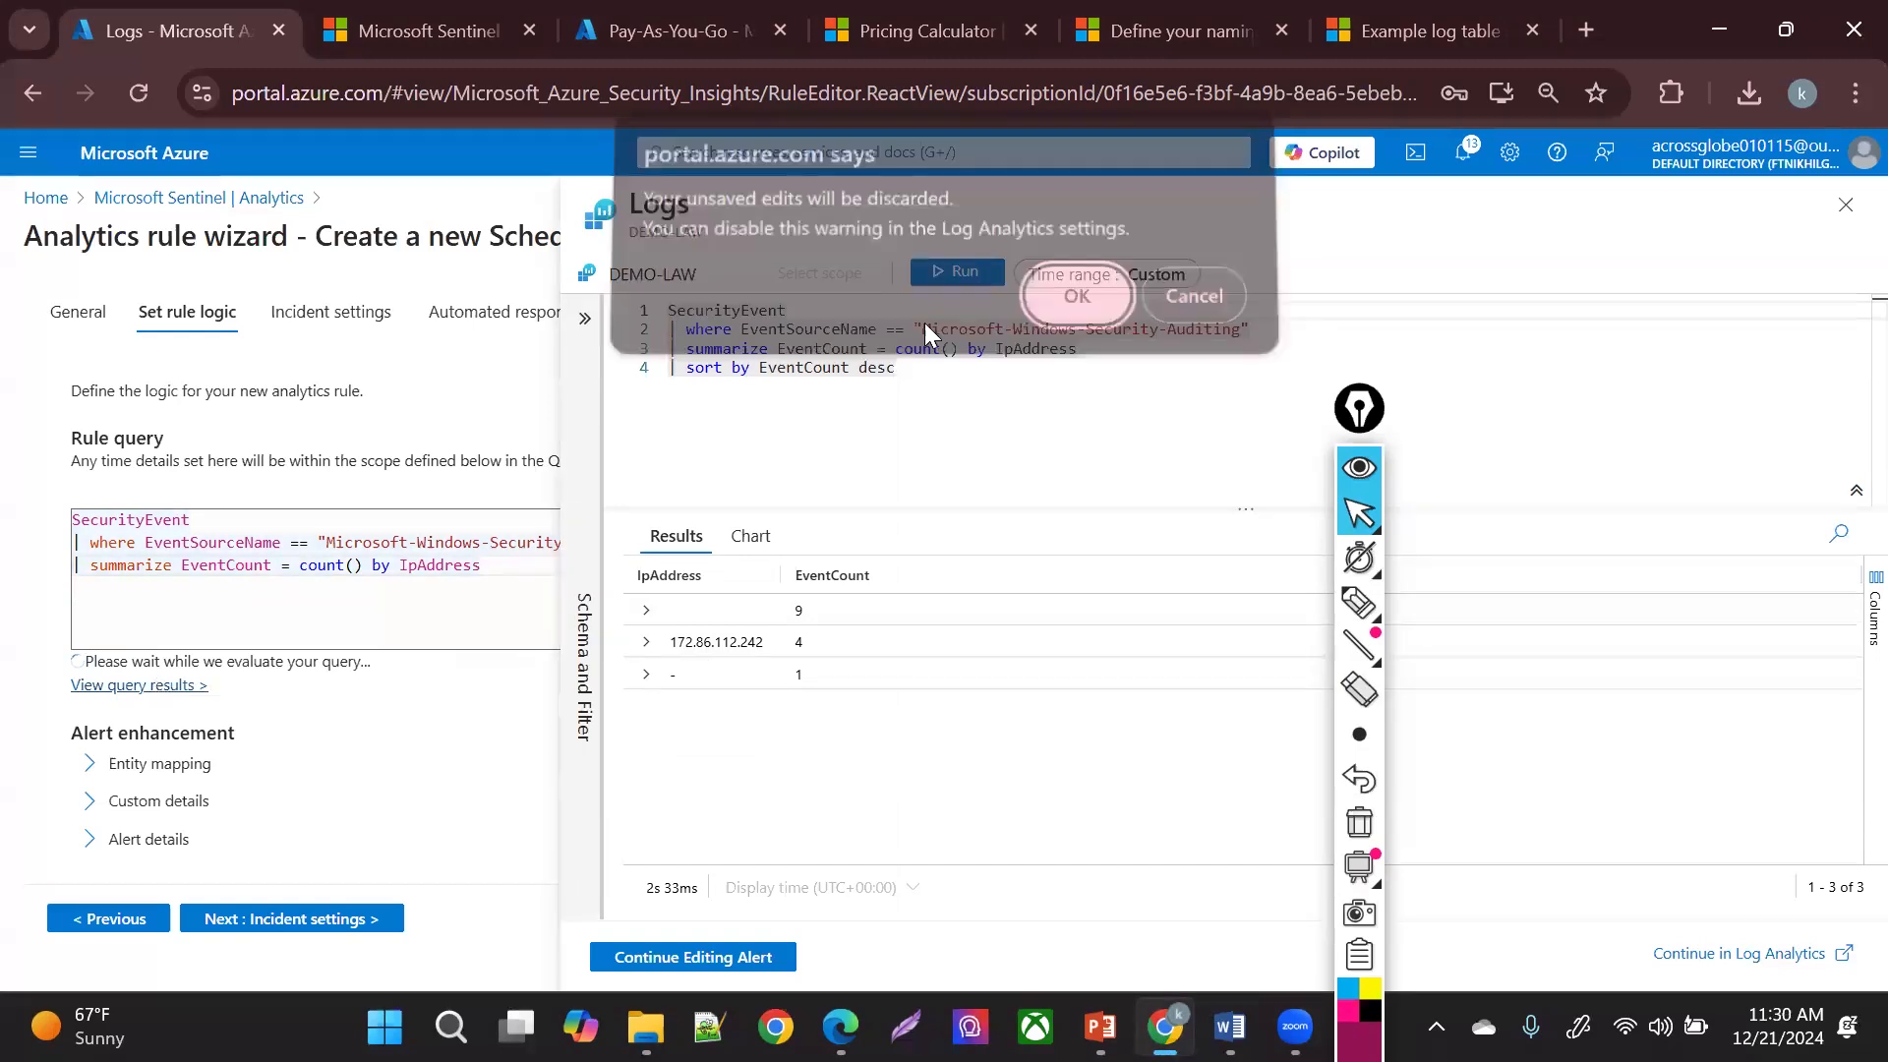
{"action": "left_click", "coordinate": [1056, 299]}
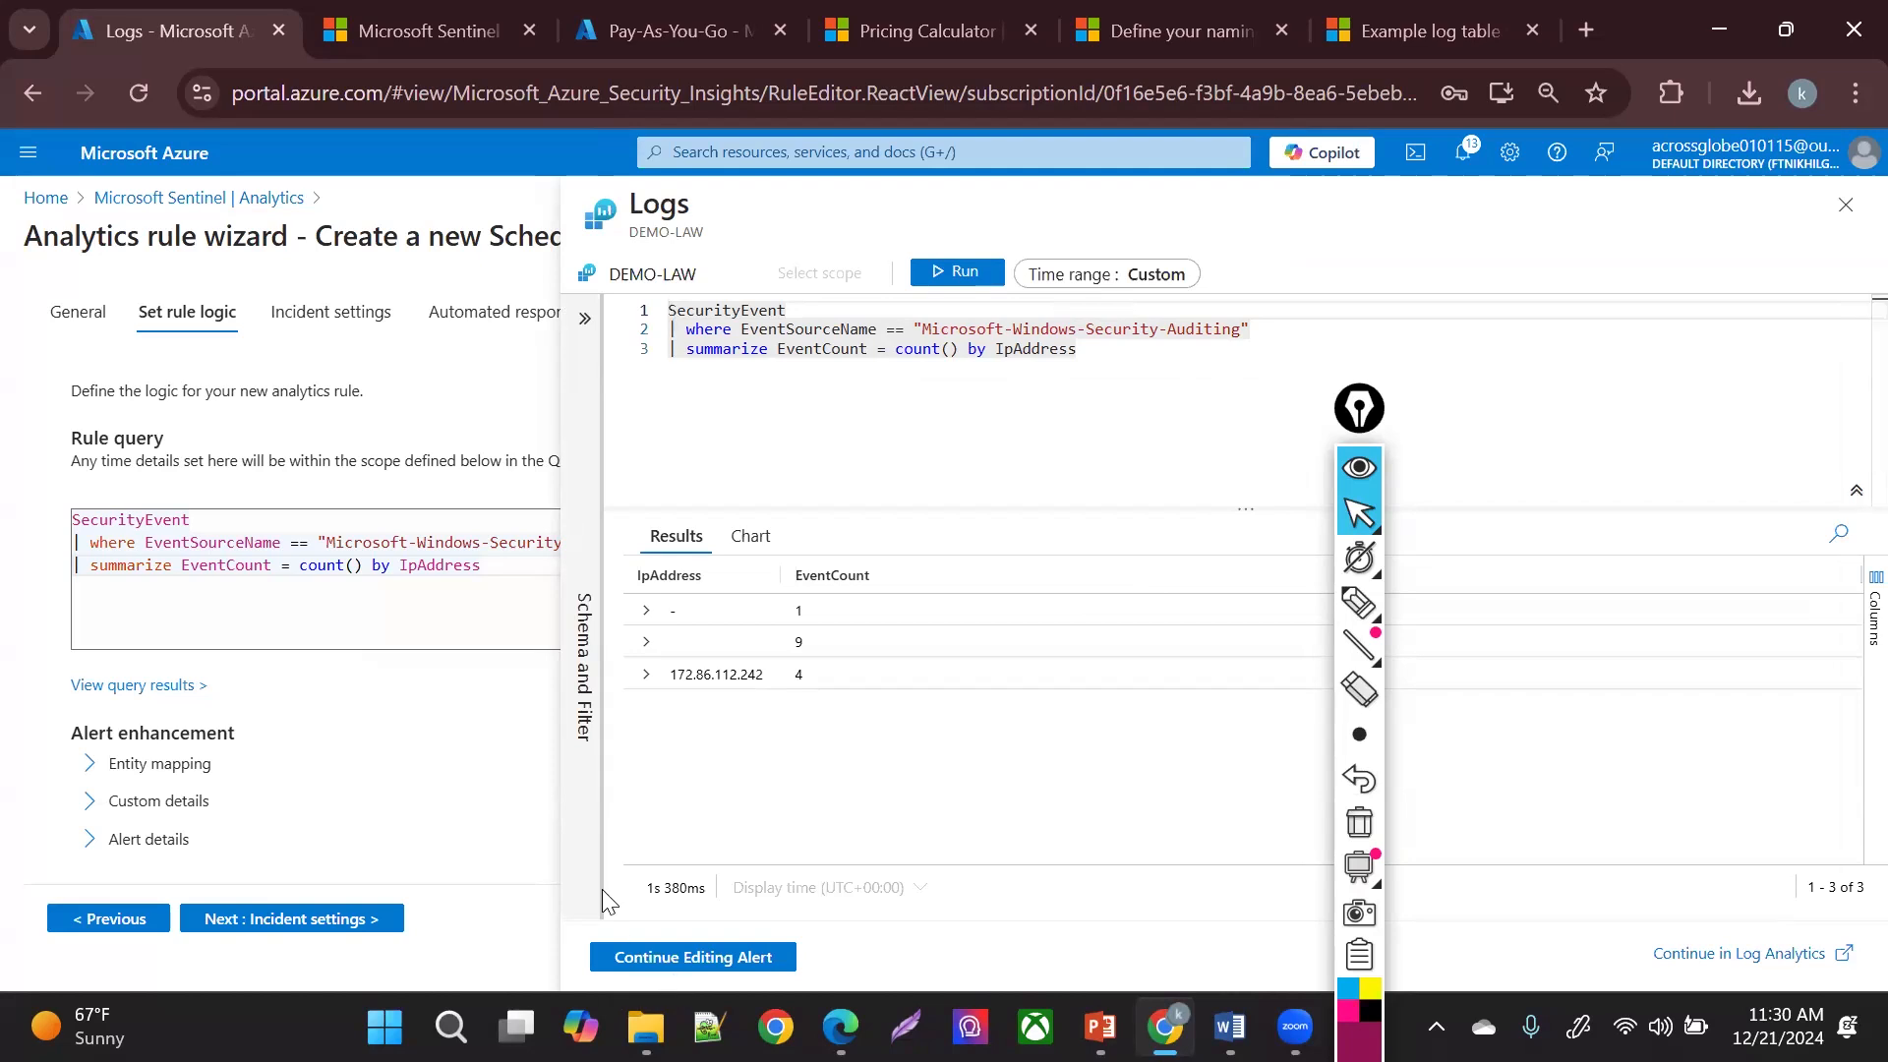
- Expand the Entity mapping section and close the Logs pane, discarding its unsaved edits
{"action": "left_click", "coordinate": [539, 777]}
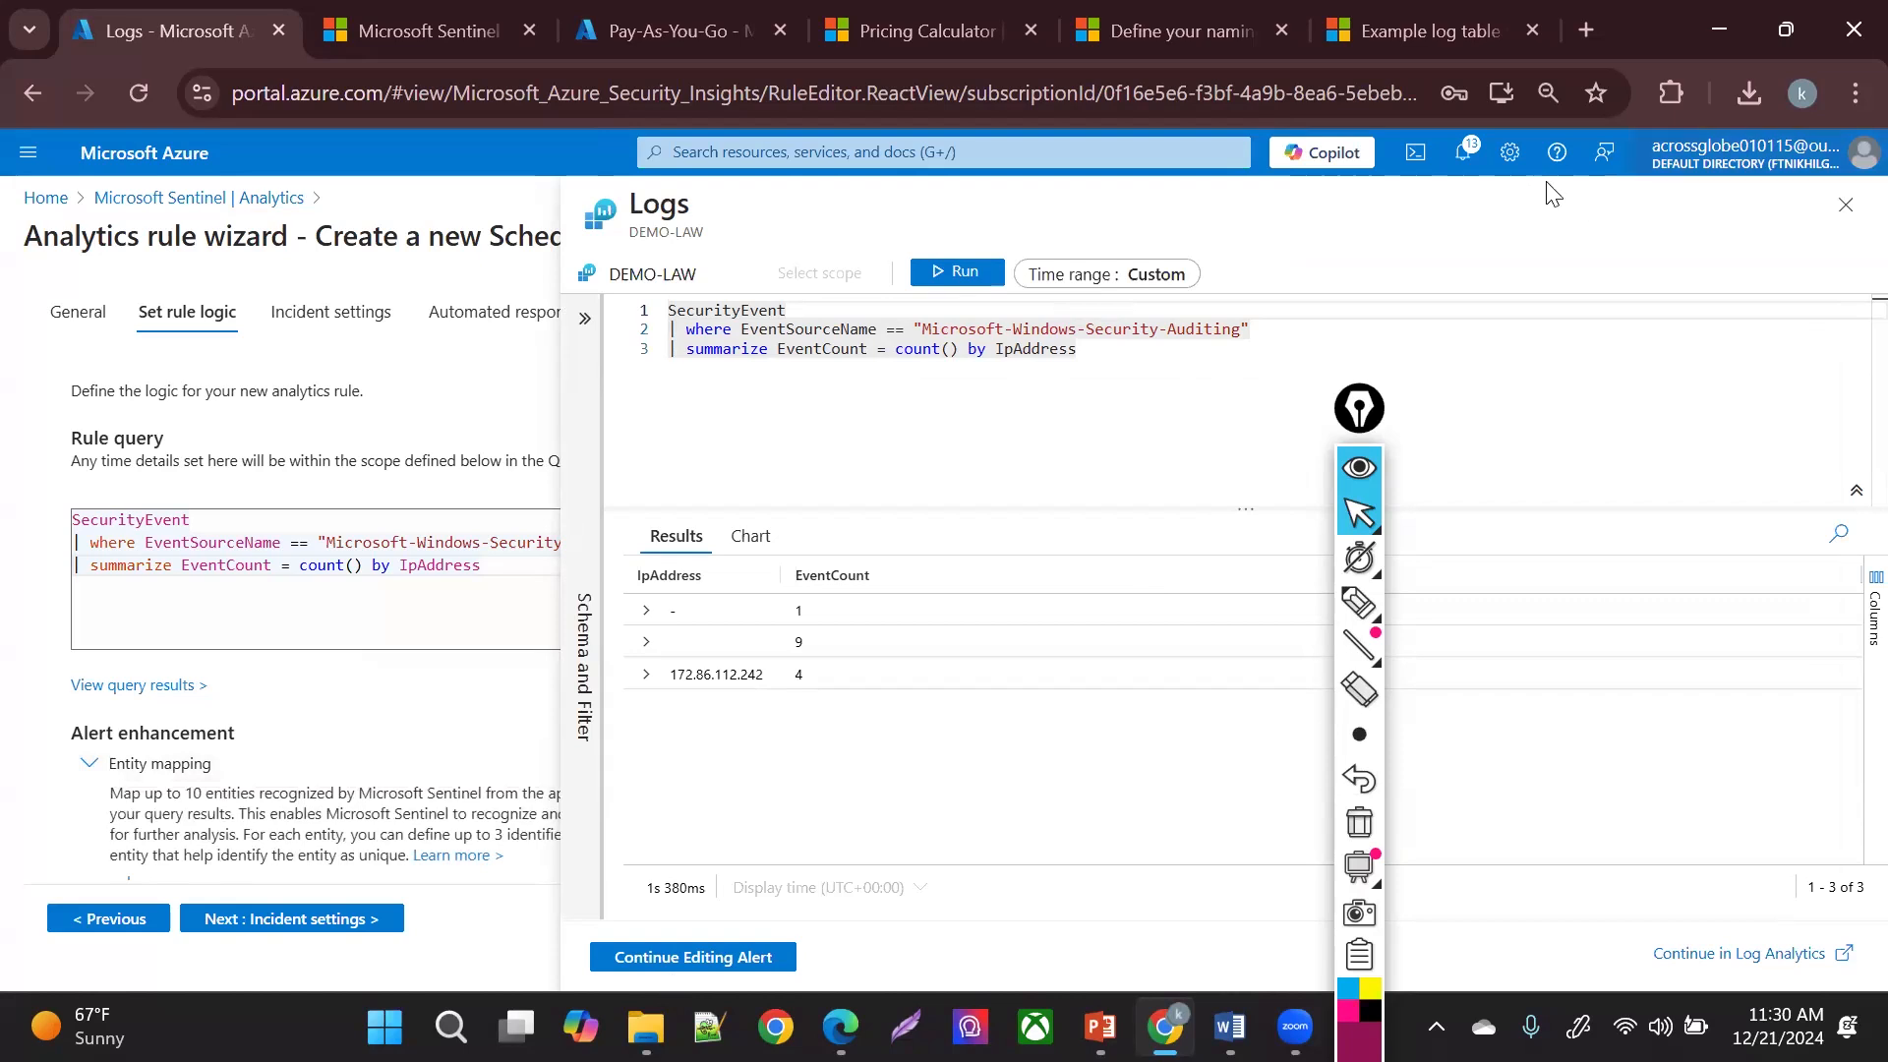
{"action": "left_click", "coordinate": [1846, 205]}
{"action": "left_click", "coordinate": [1035, 320]}
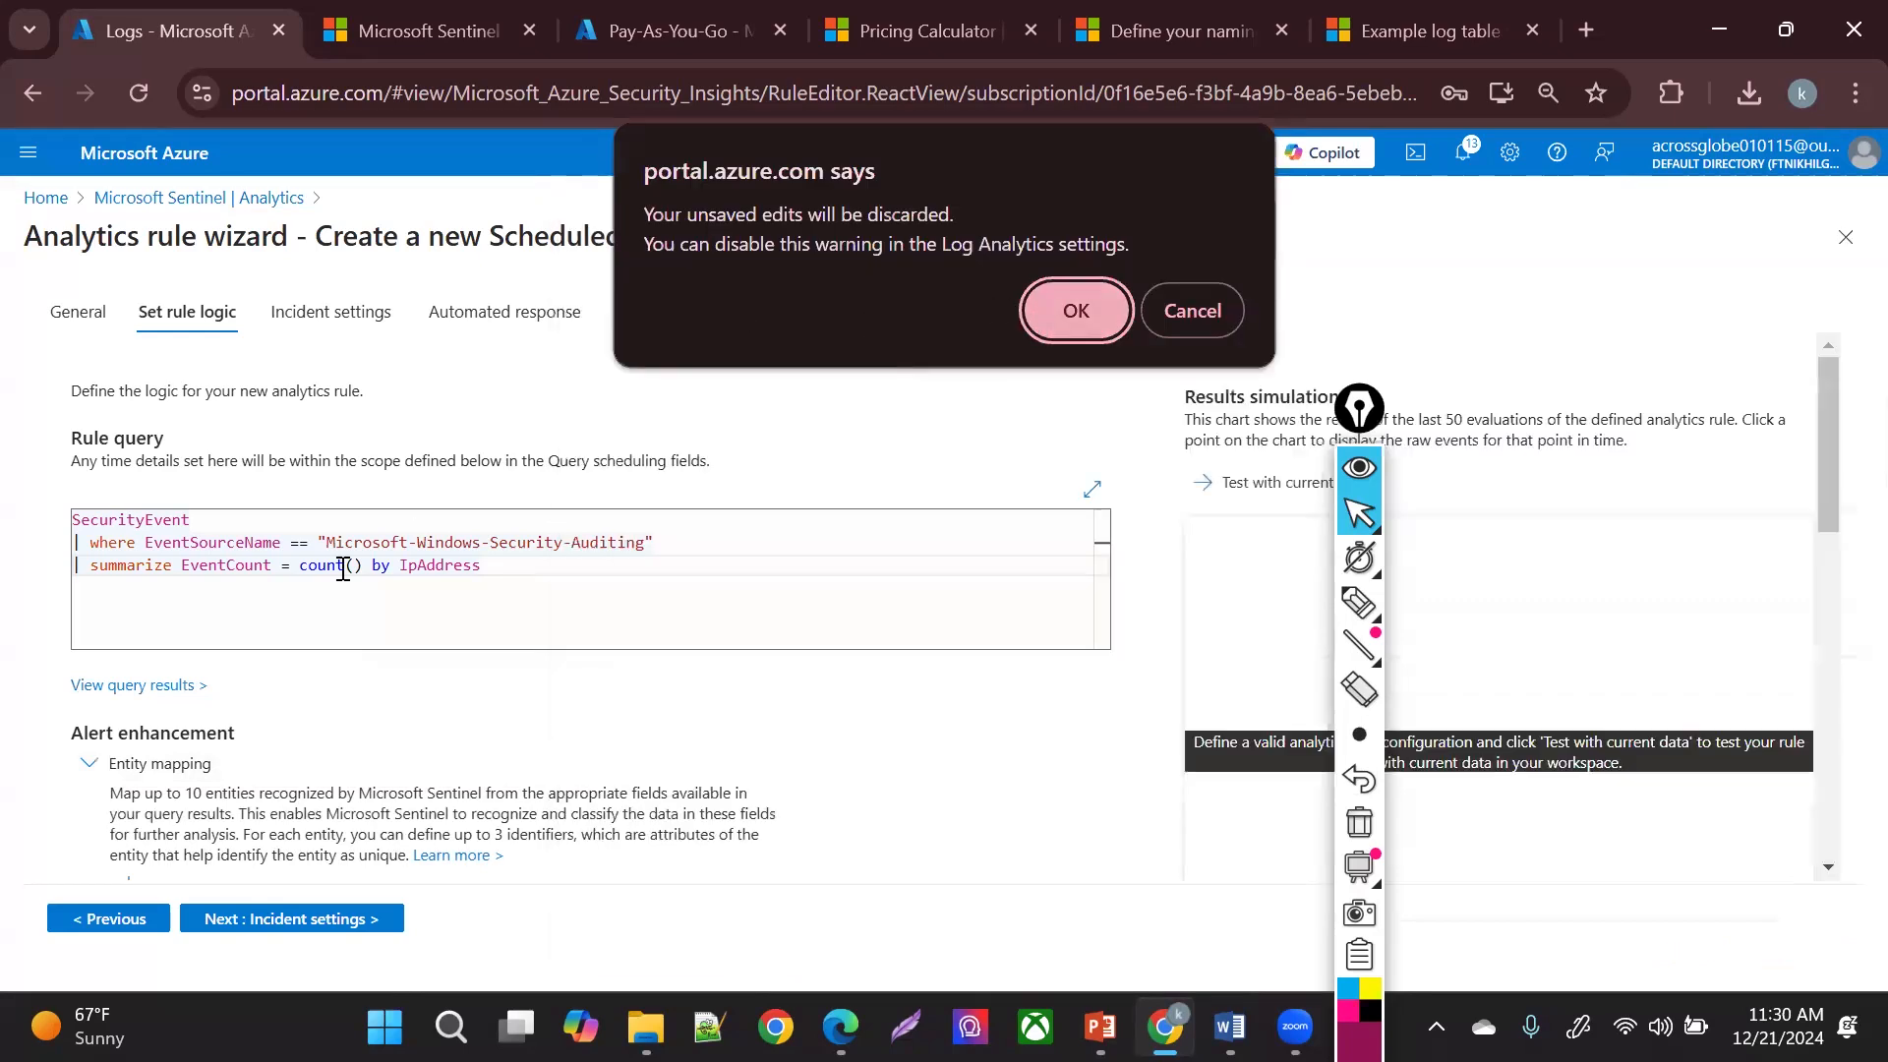
- Reduce the rule query to only the SecurityEvent table and view its results in Logs
{"action": "left_click_drag", "start_coordinate": [322, 485], "coordinate": [17, 452]}
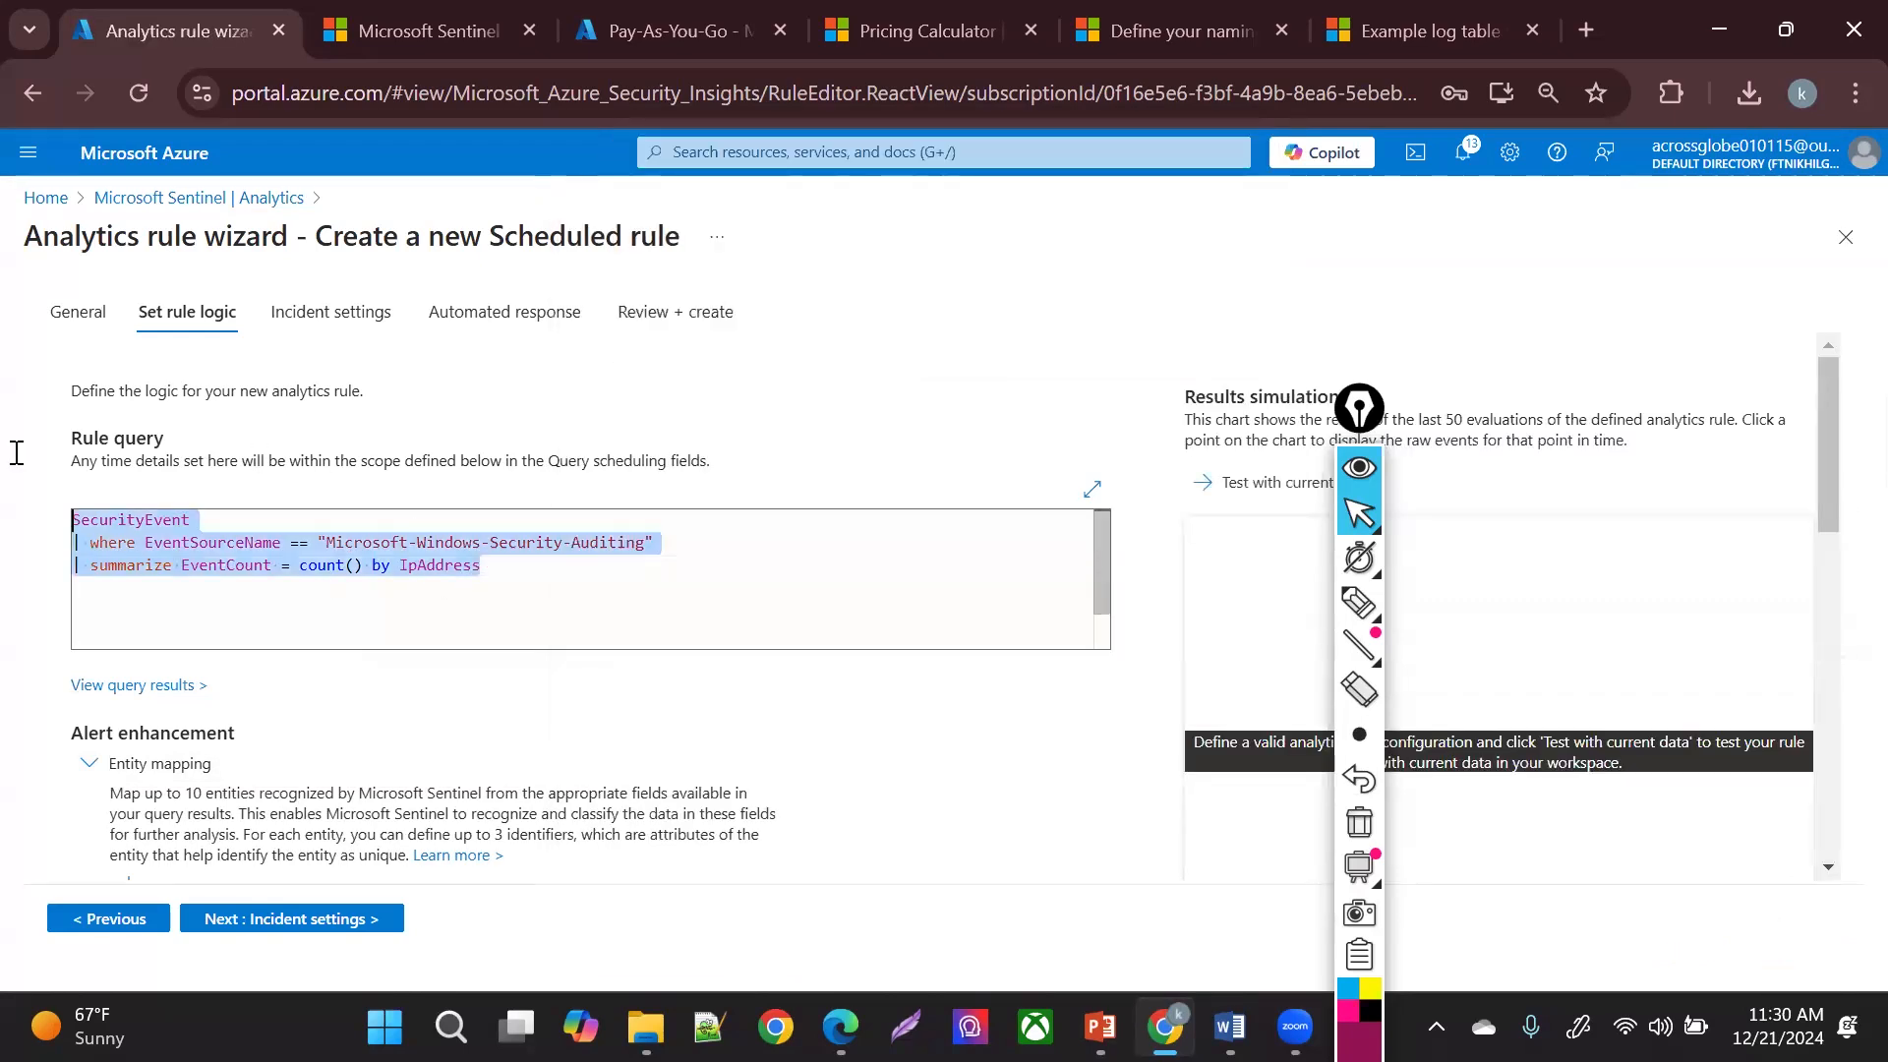
{"action": "left_click_drag", "start_coordinate": [22, 517], "coordinate": [40, 561]}
{"action": "key", "text": "Delete"}
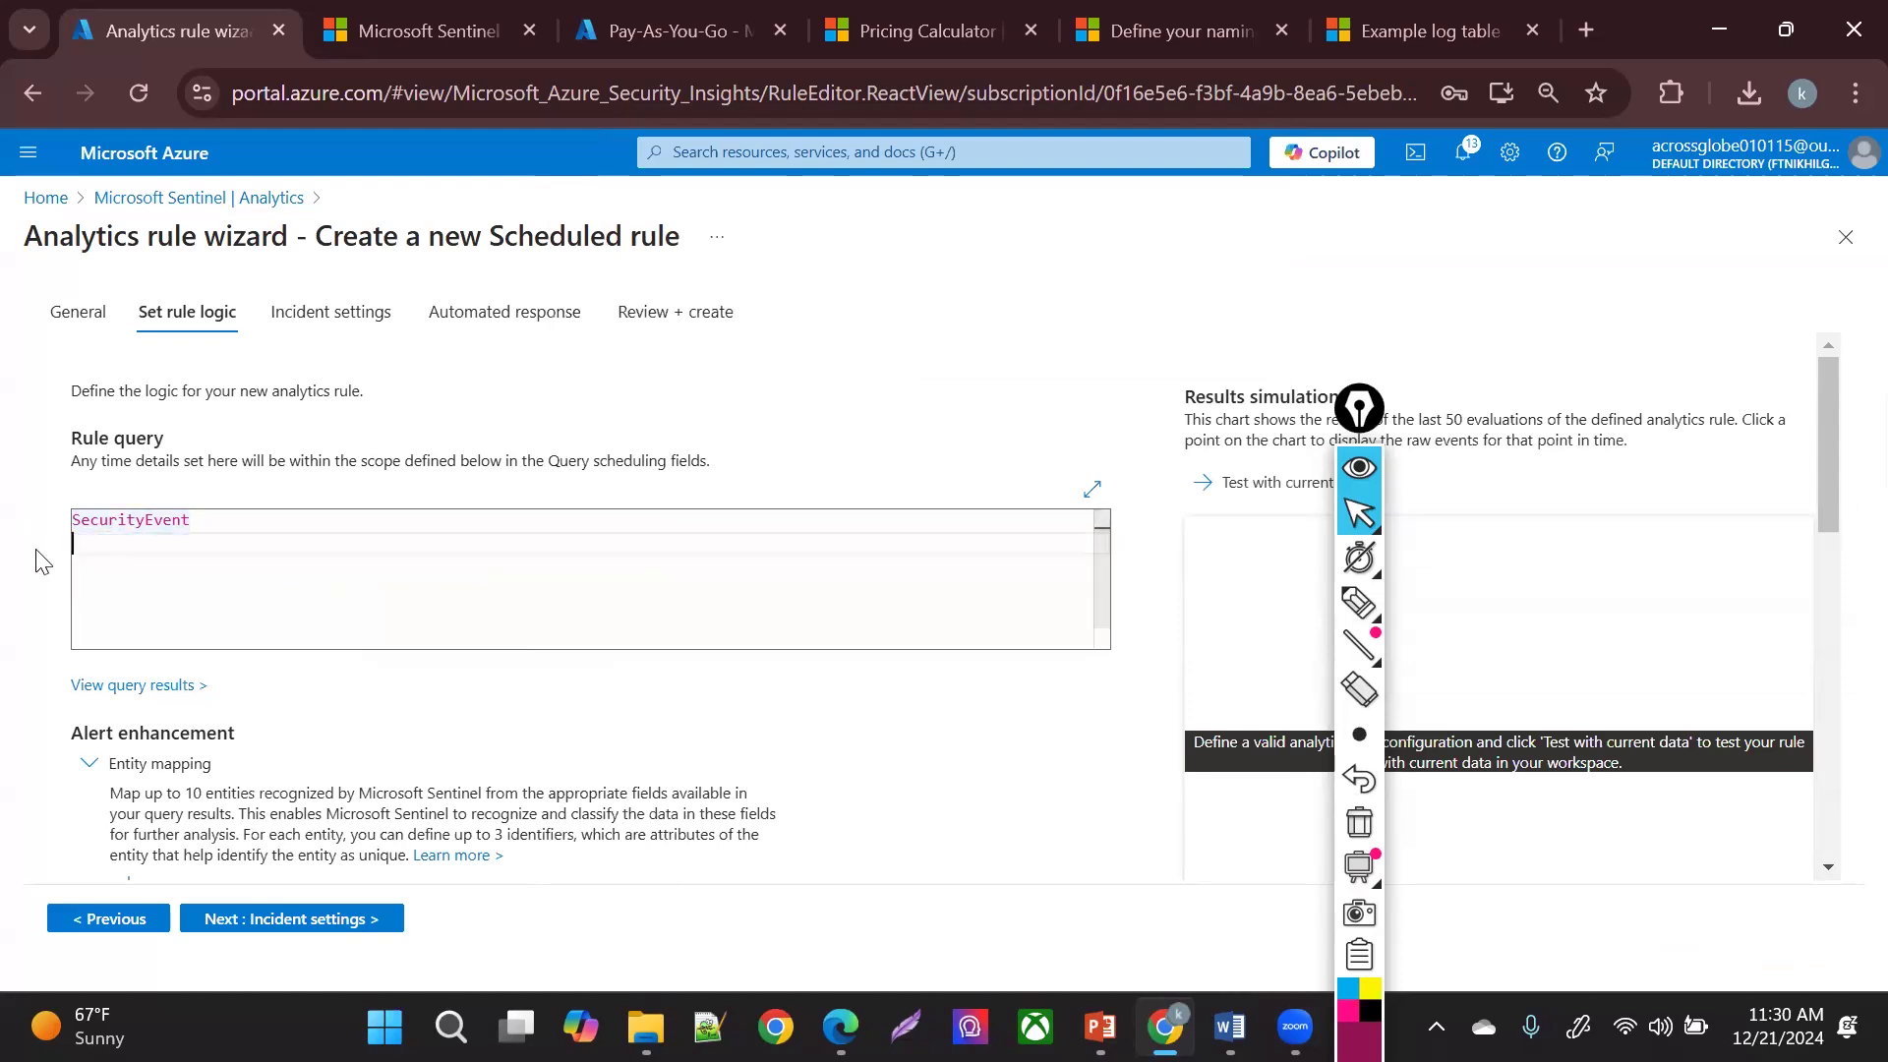
{"action": "left_click", "coordinate": [155, 684]}
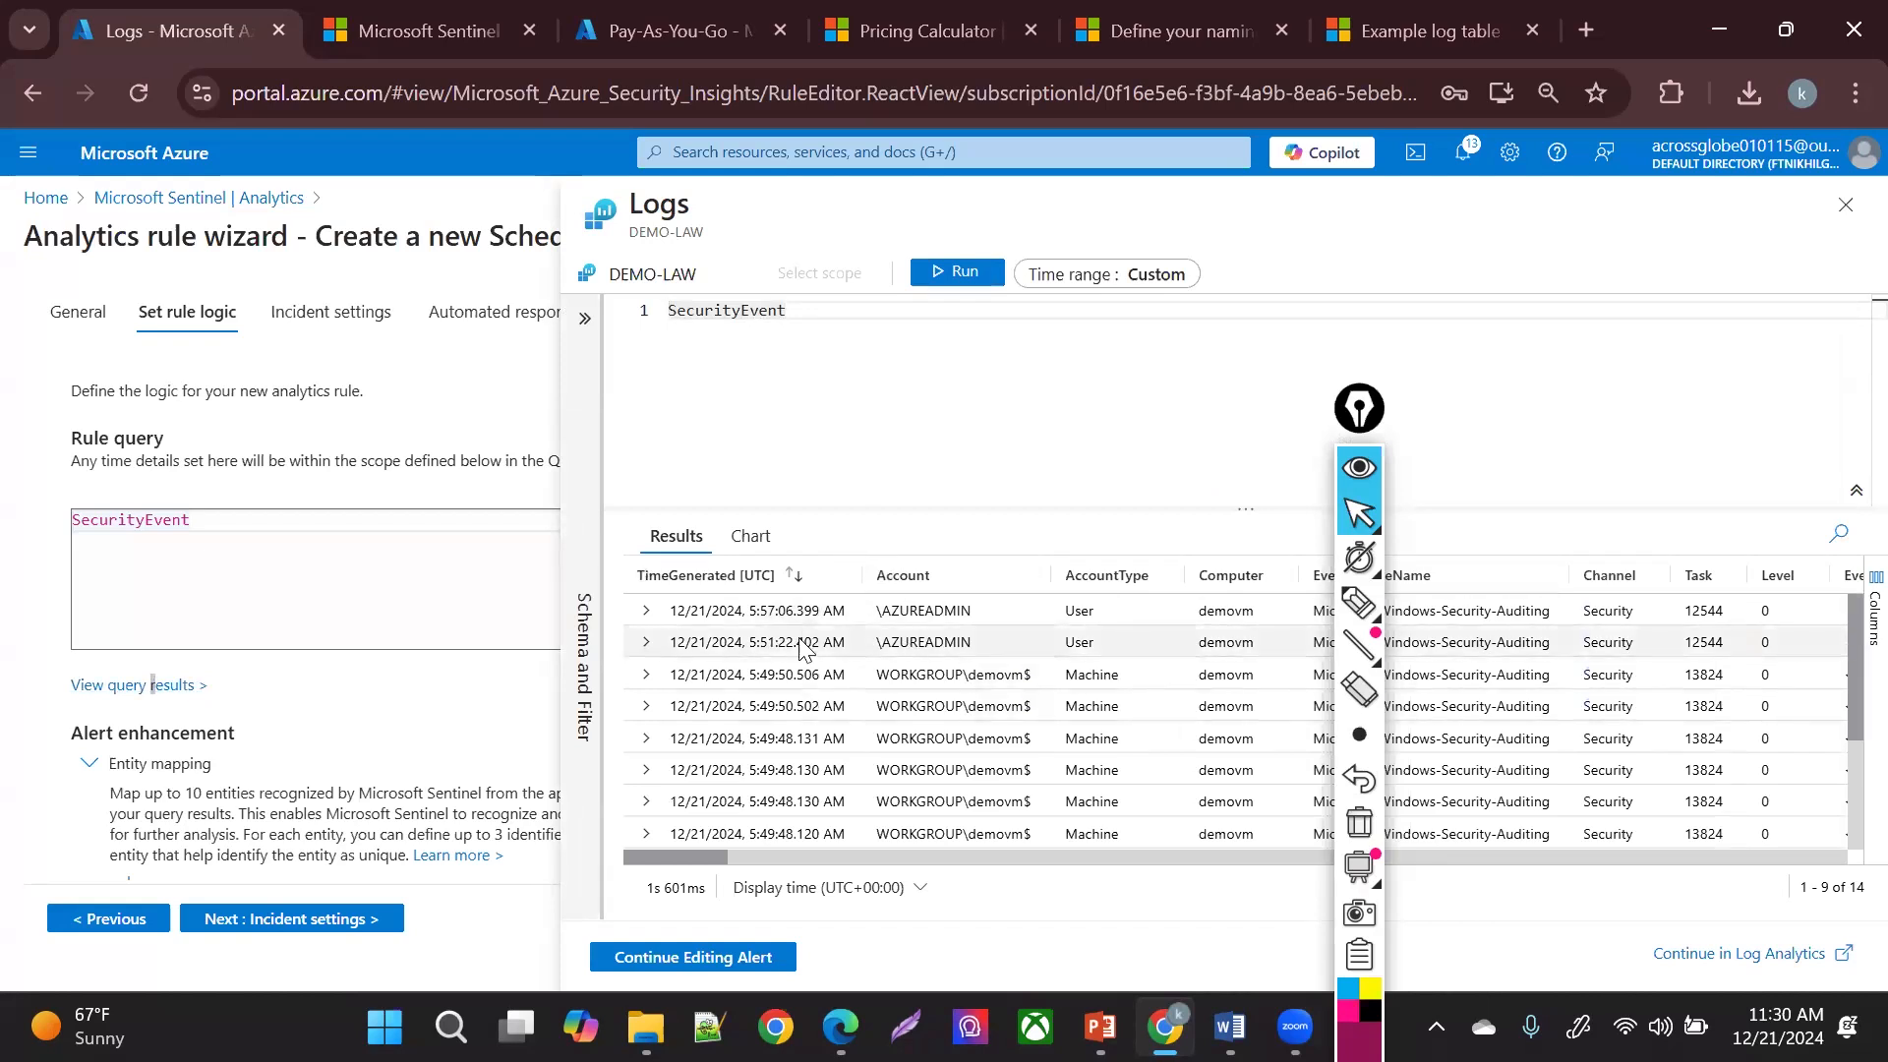
- Widen the EventData and Activity columns in the SecurityEvent results and examine the event IDs and activities of the listed events
{"action": "left_click", "coordinate": [1369, 473]}
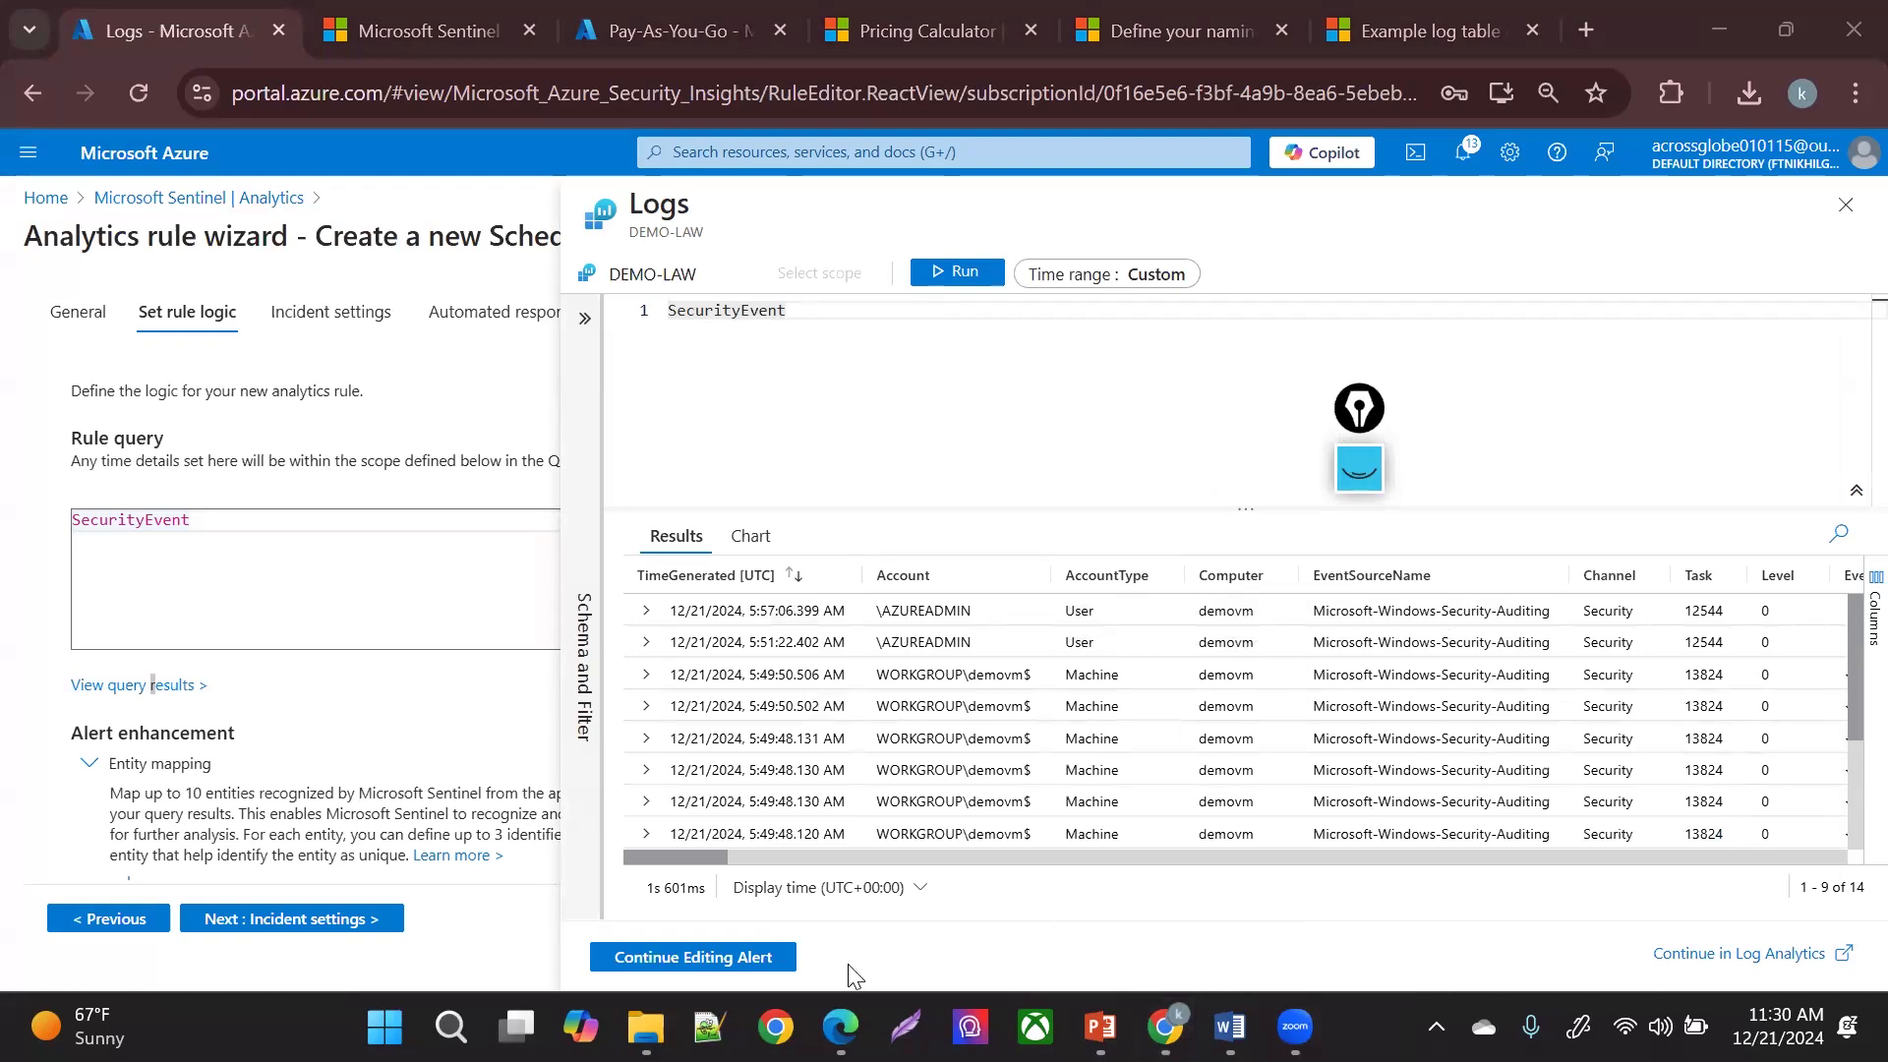
{"action": "scroll", "coordinate": [753, 831], "scroll_direction": "right", "scroll_amount": 5}
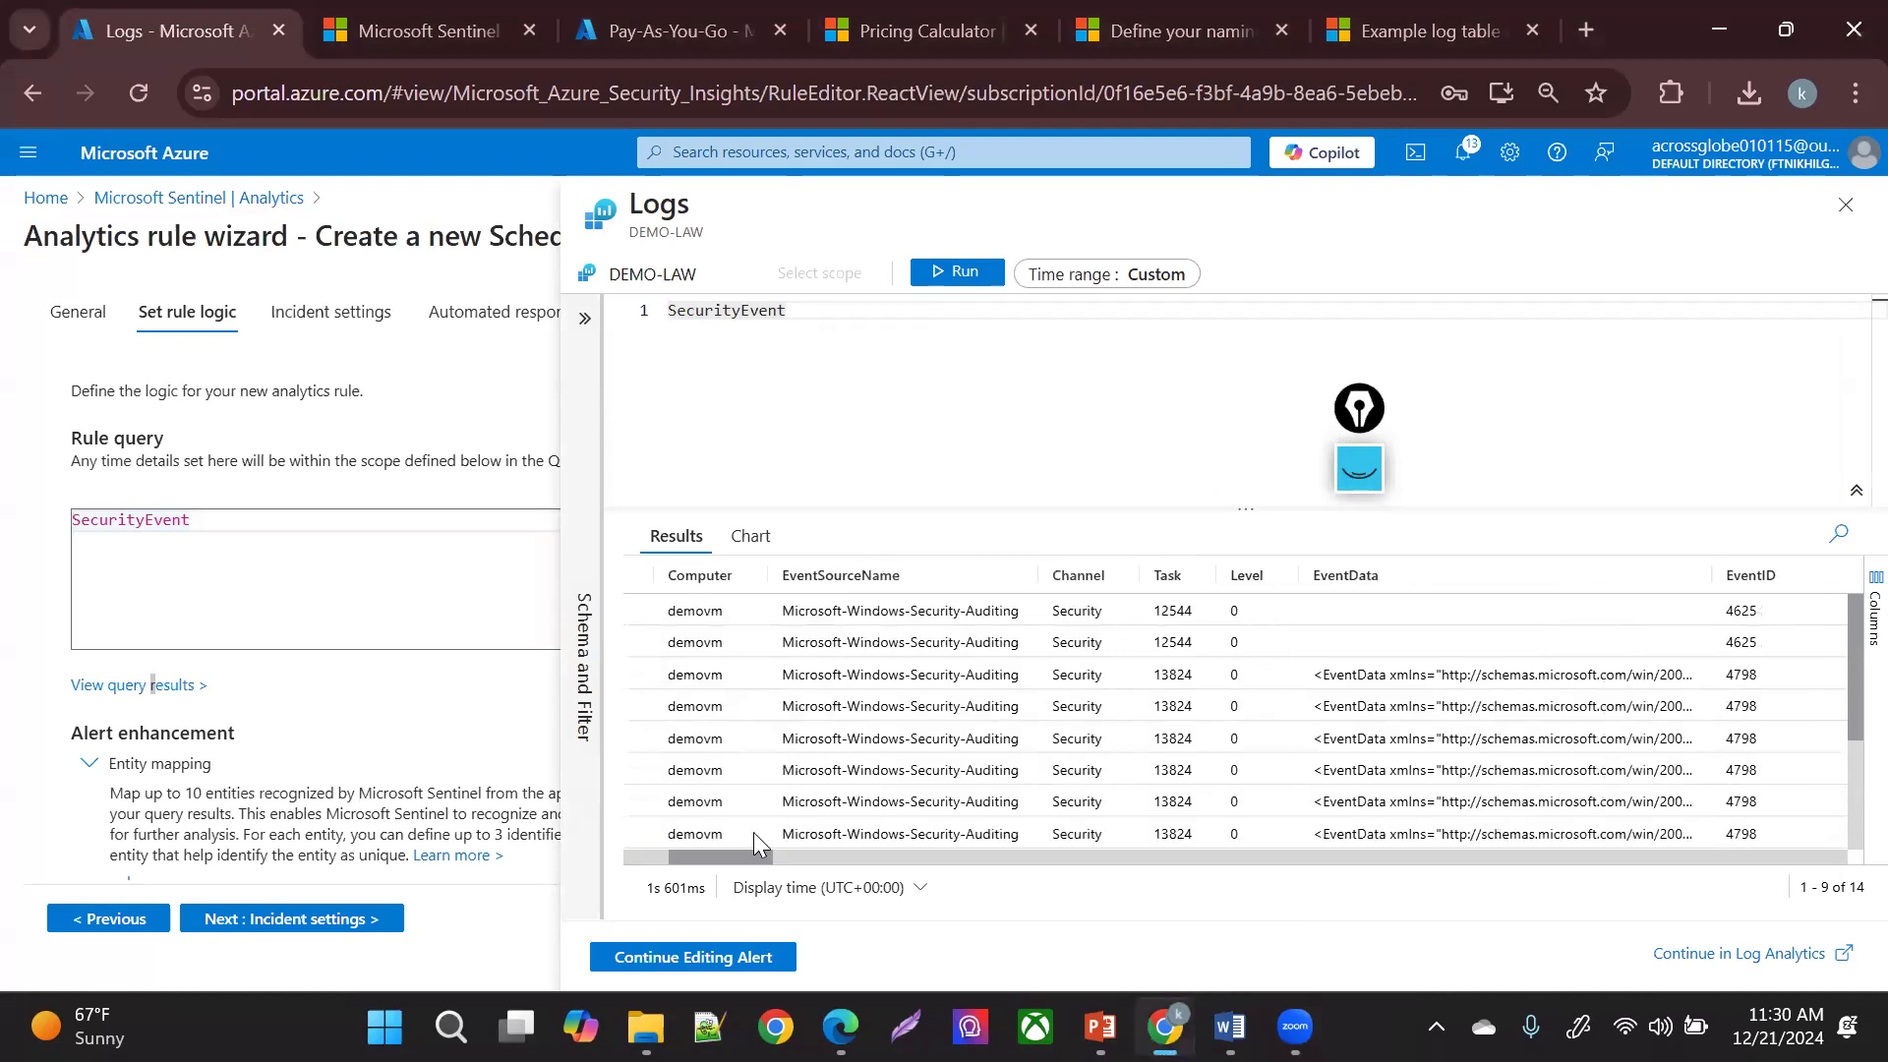
{"action": "scroll", "coordinate": [736, 841], "scroll_direction": "left", "scroll_amount": 1}
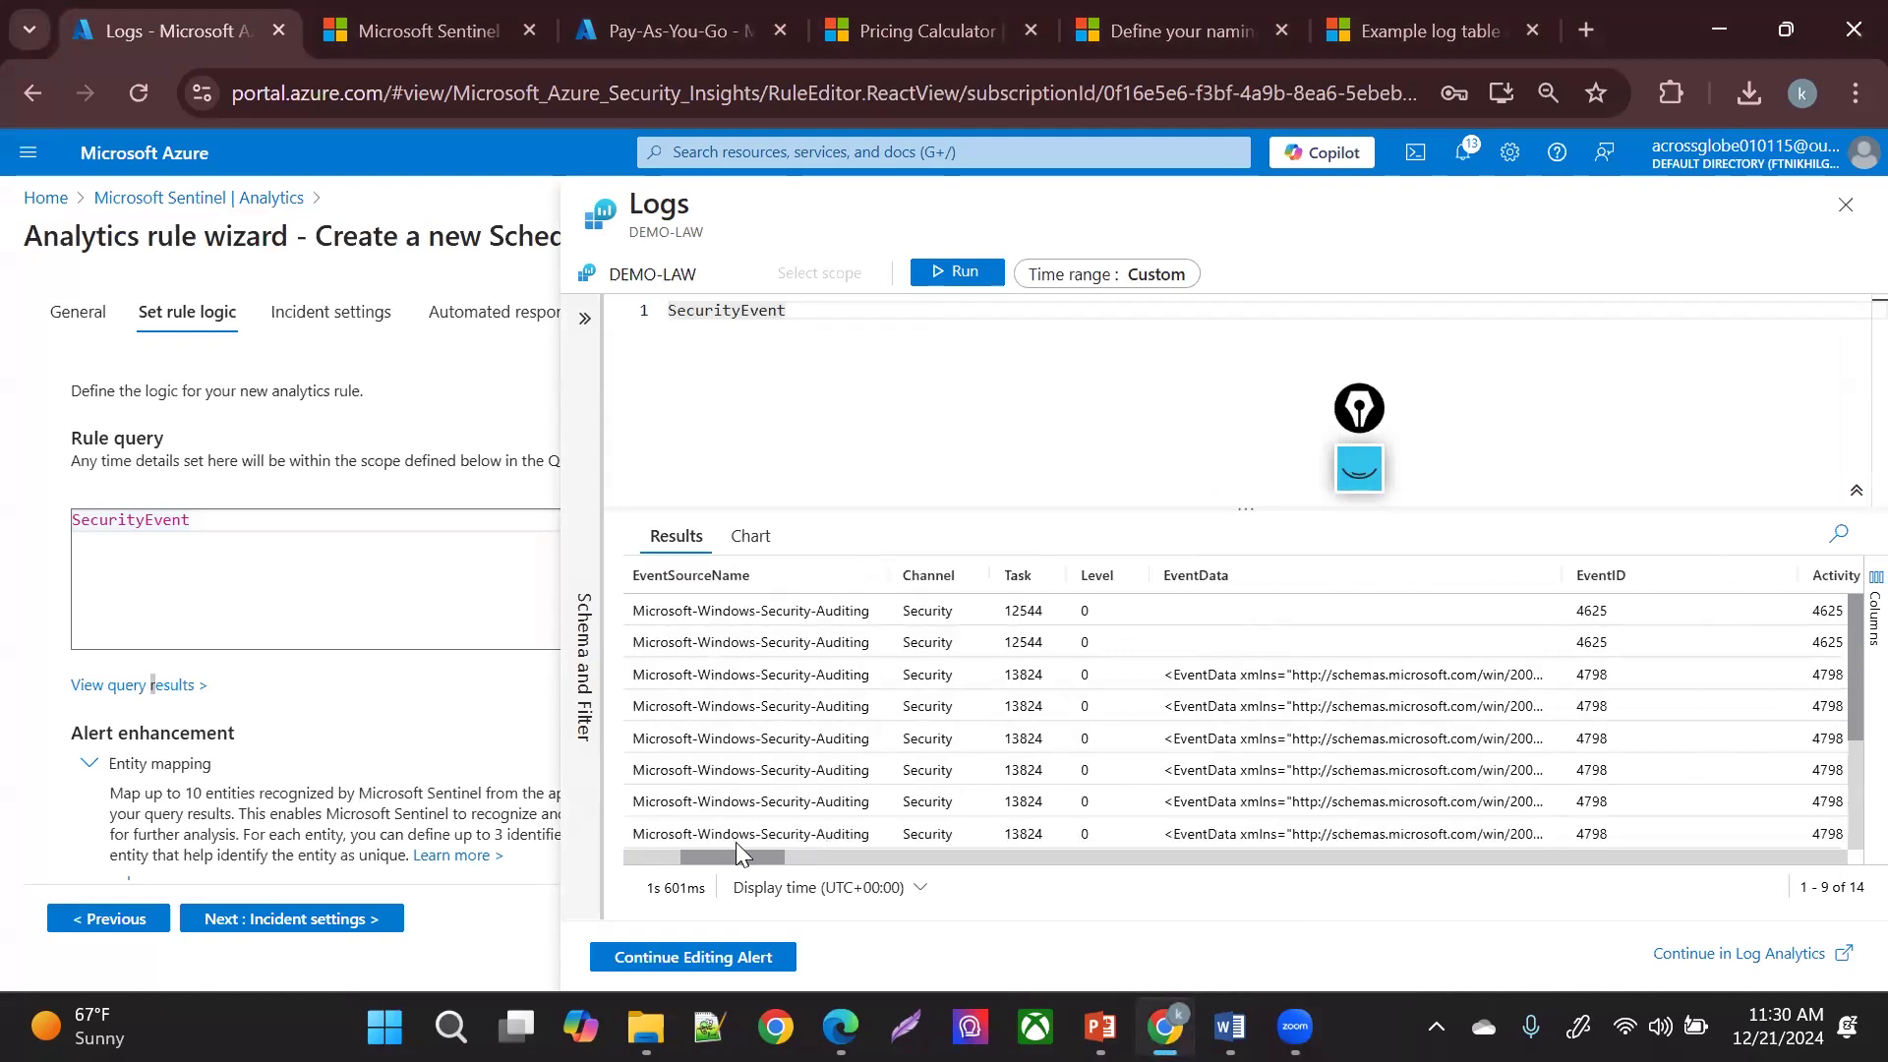
{"action": "scroll", "coordinate": [752, 848], "scroll_direction": "right", "scroll_amount": 4}
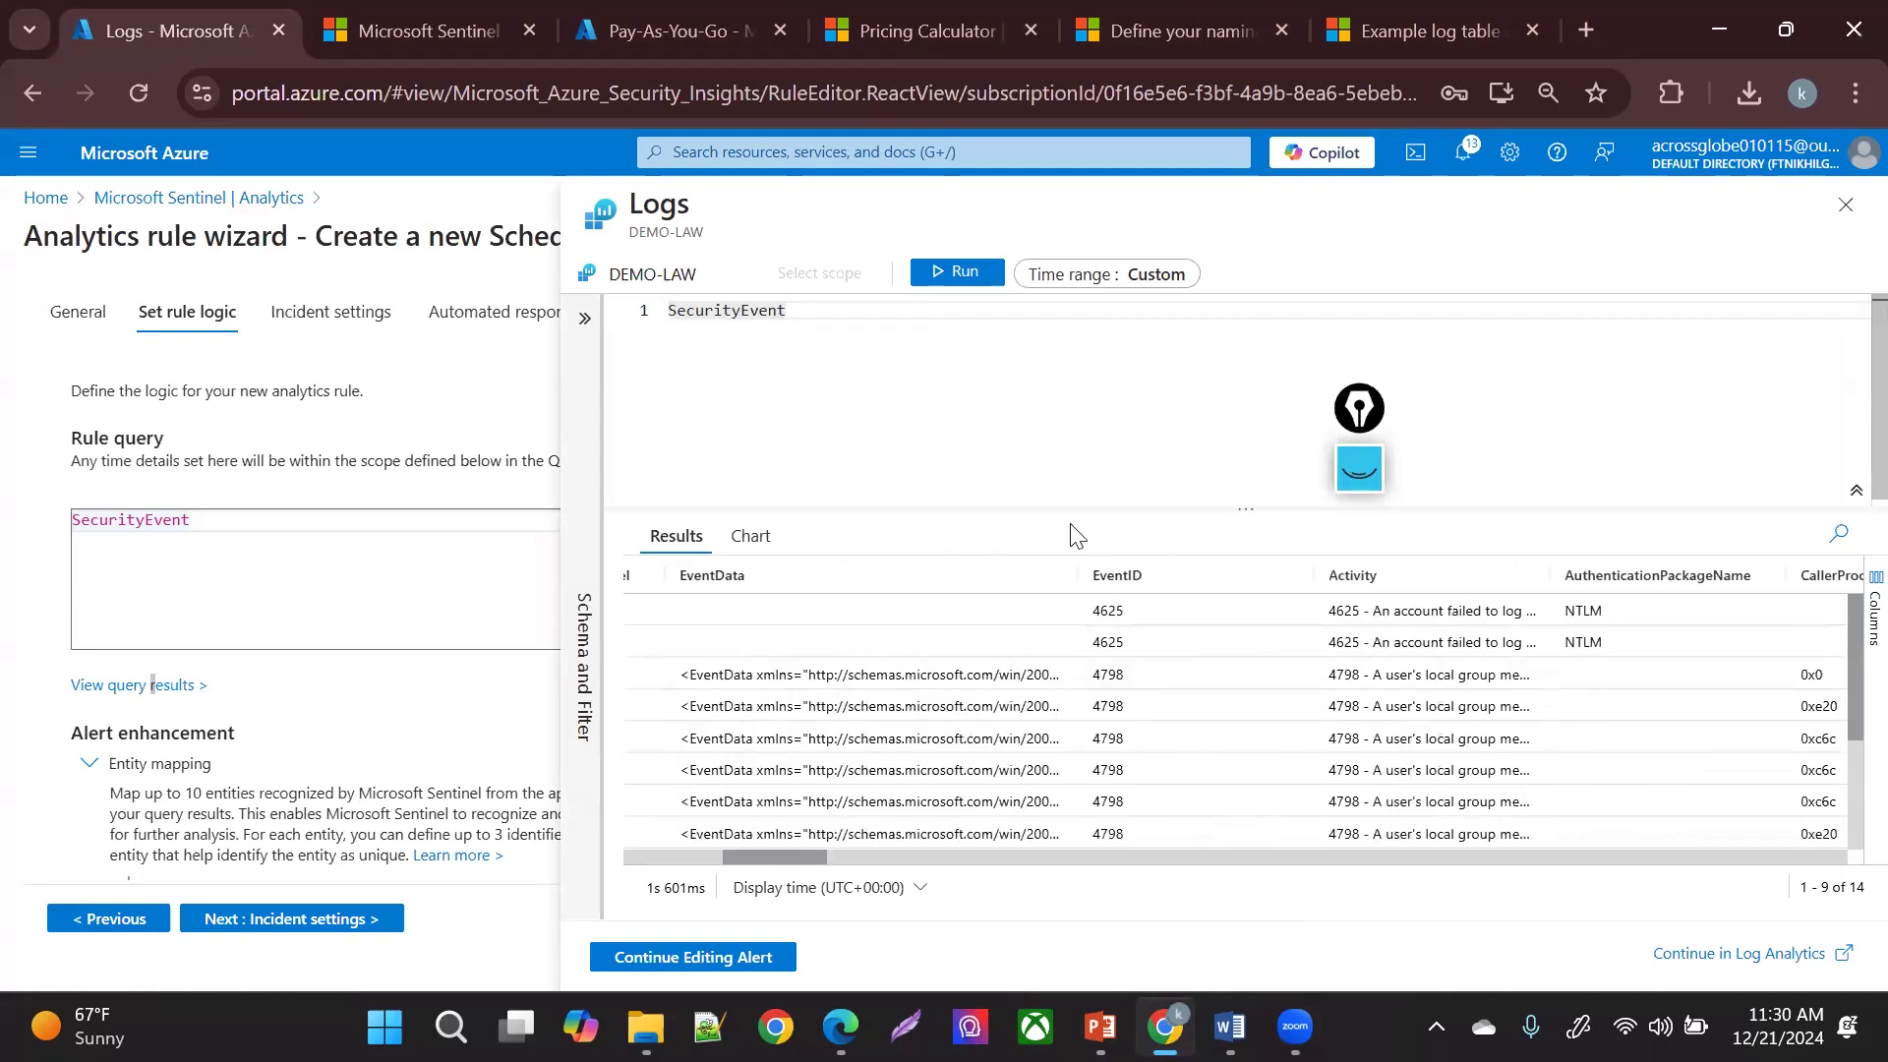
{"action": "left_click_drag", "start_coordinate": [1072, 575], "coordinate": [1408, 735]}
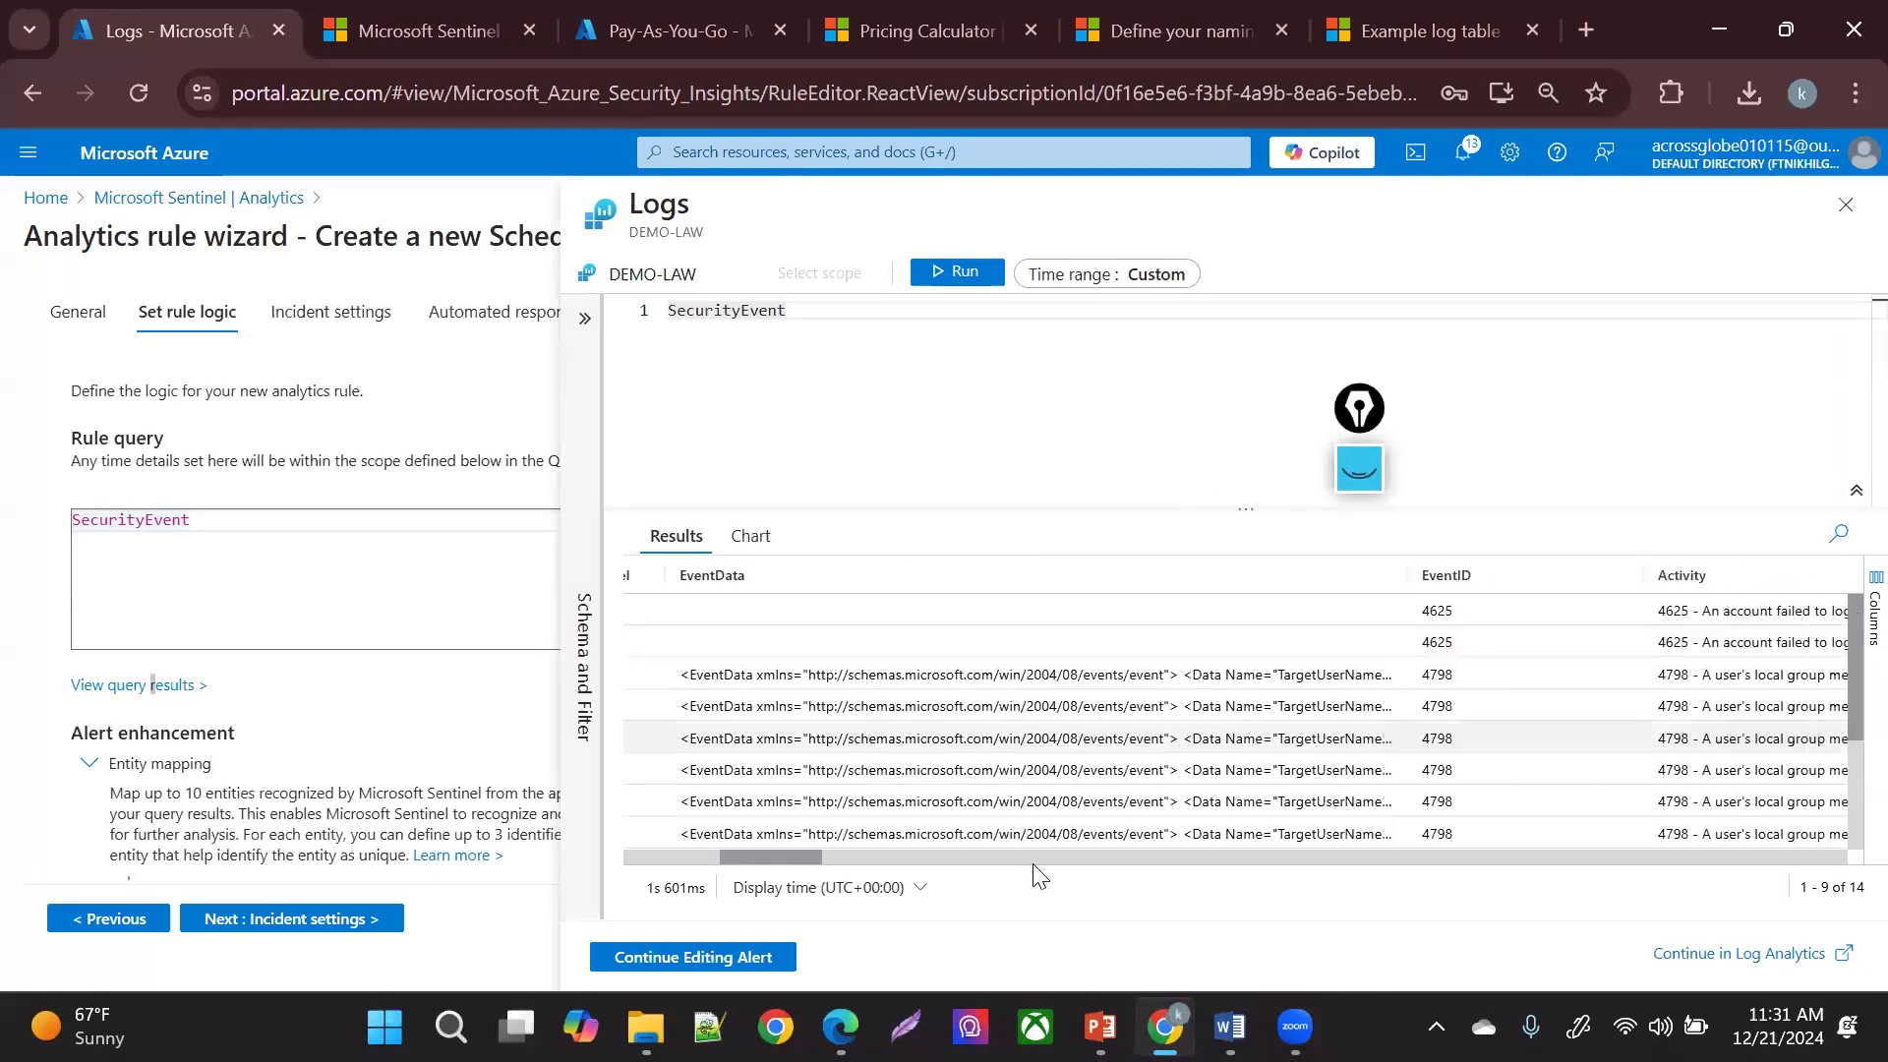
{"action": "left_click_drag", "start_coordinate": [765, 859], "coordinate": [822, 889]}
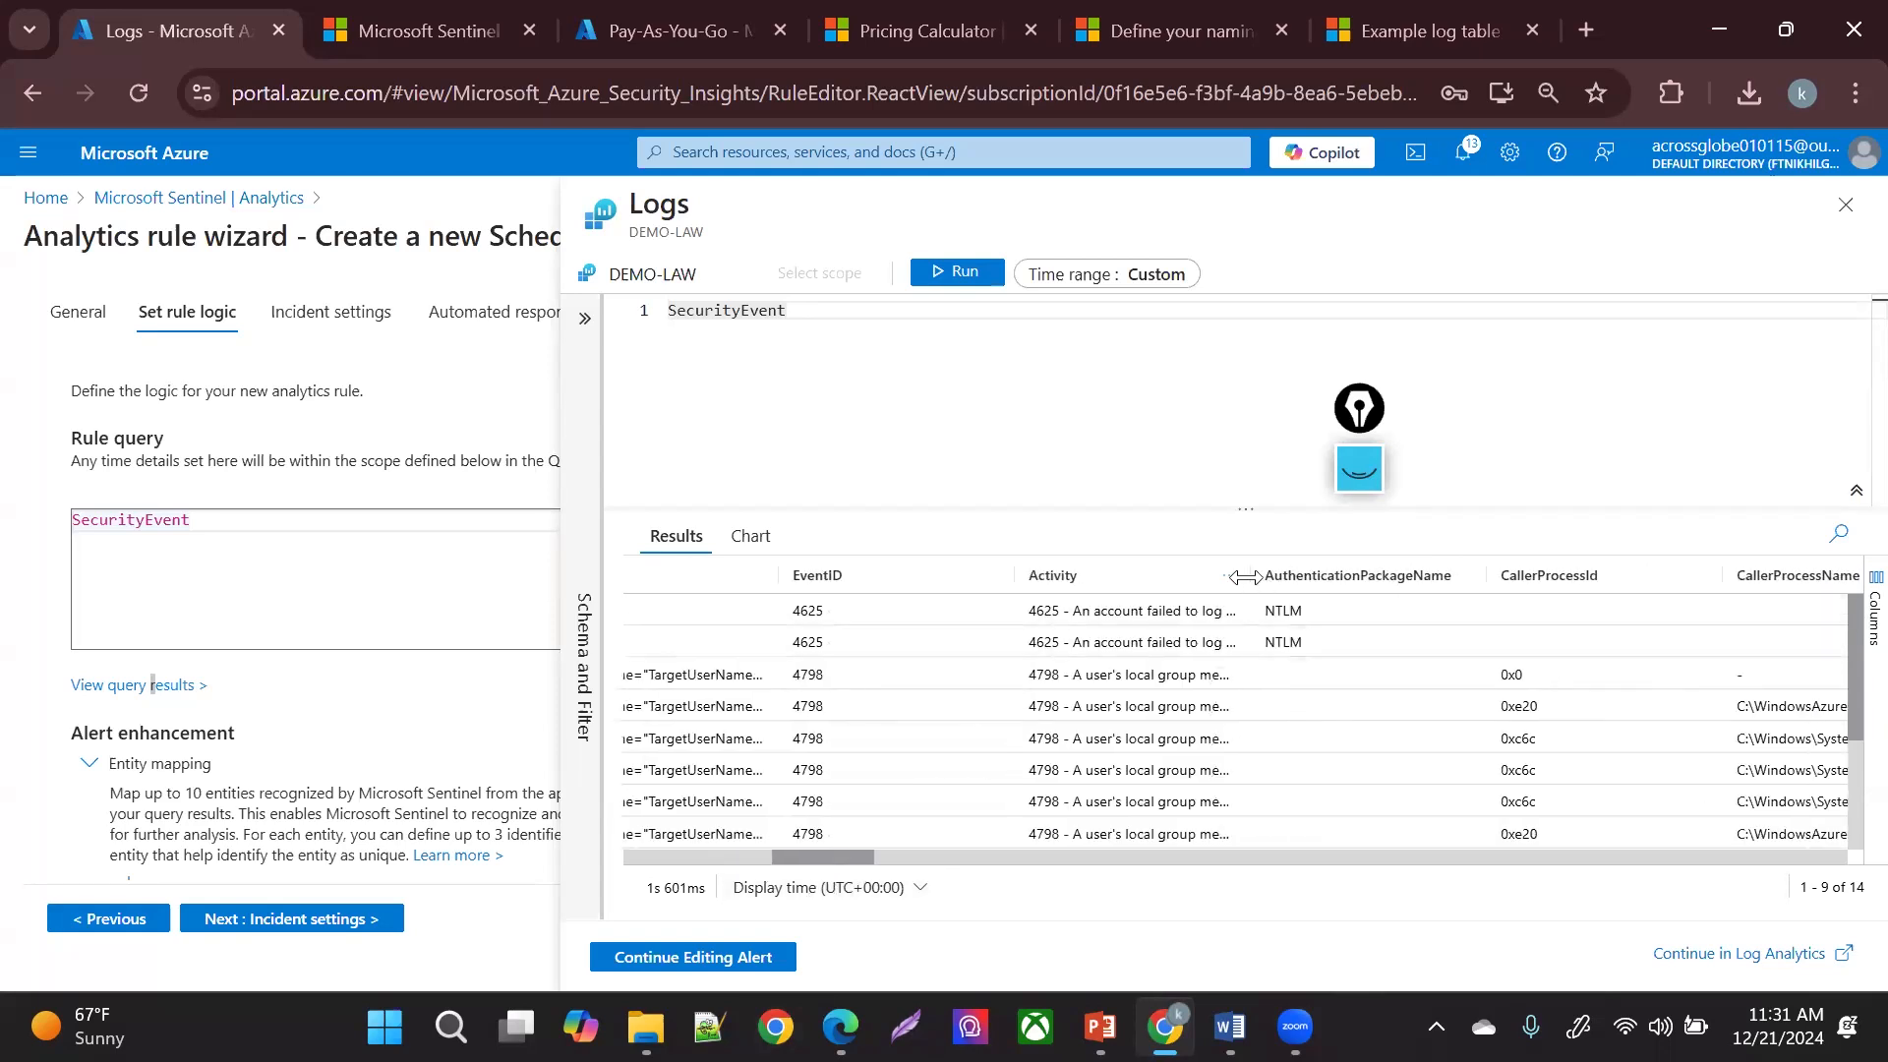
{"action": "left_click_drag", "start_coordinate": [1245, 578], "coordinate": [1517, 570]}
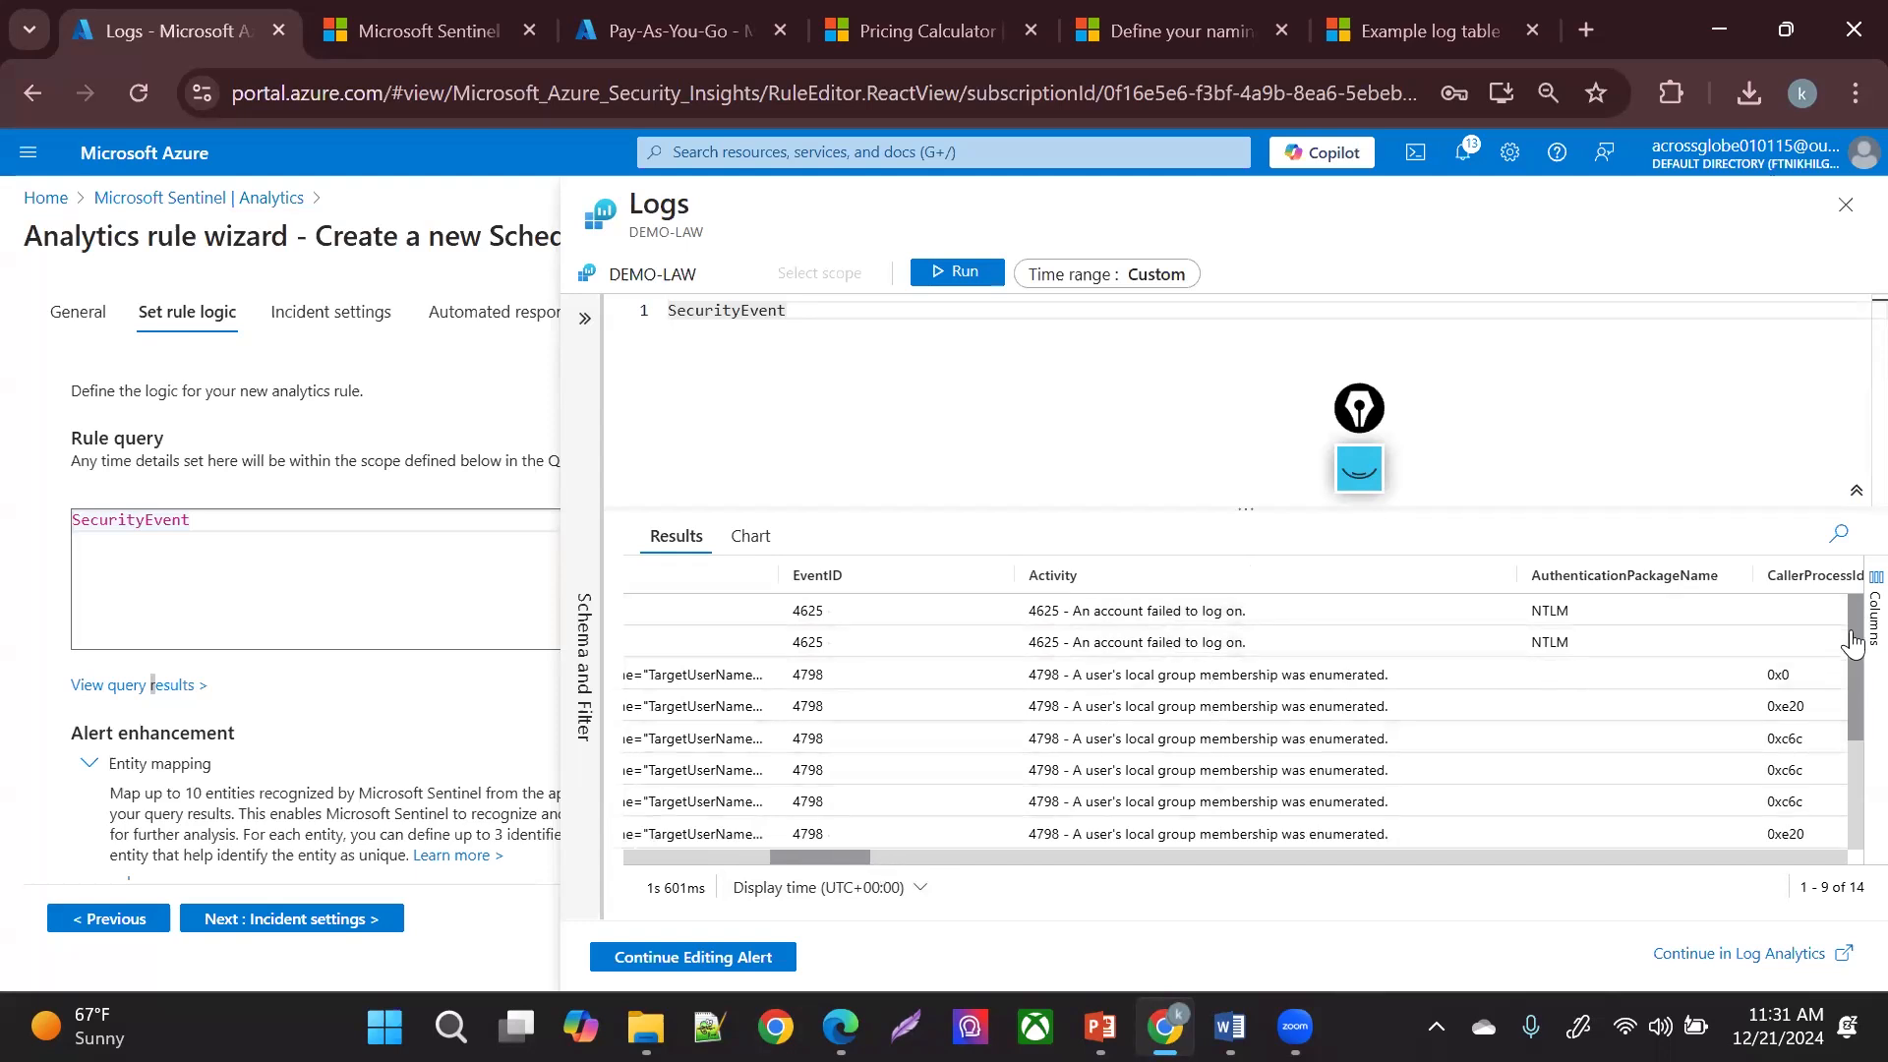
{"action": "scroll", "coordinate": [1846, 681], "scroll_direction": "down", "scroll_amount": 3}
{"action": "scroll", "coordinate": [1828, 649], "scroll_direction": "up", "scroll_amount": 3}
{"action": "scroll", "coordinate": [1840, 745], "scroll_direction": "down", "scroll_amount": 3}
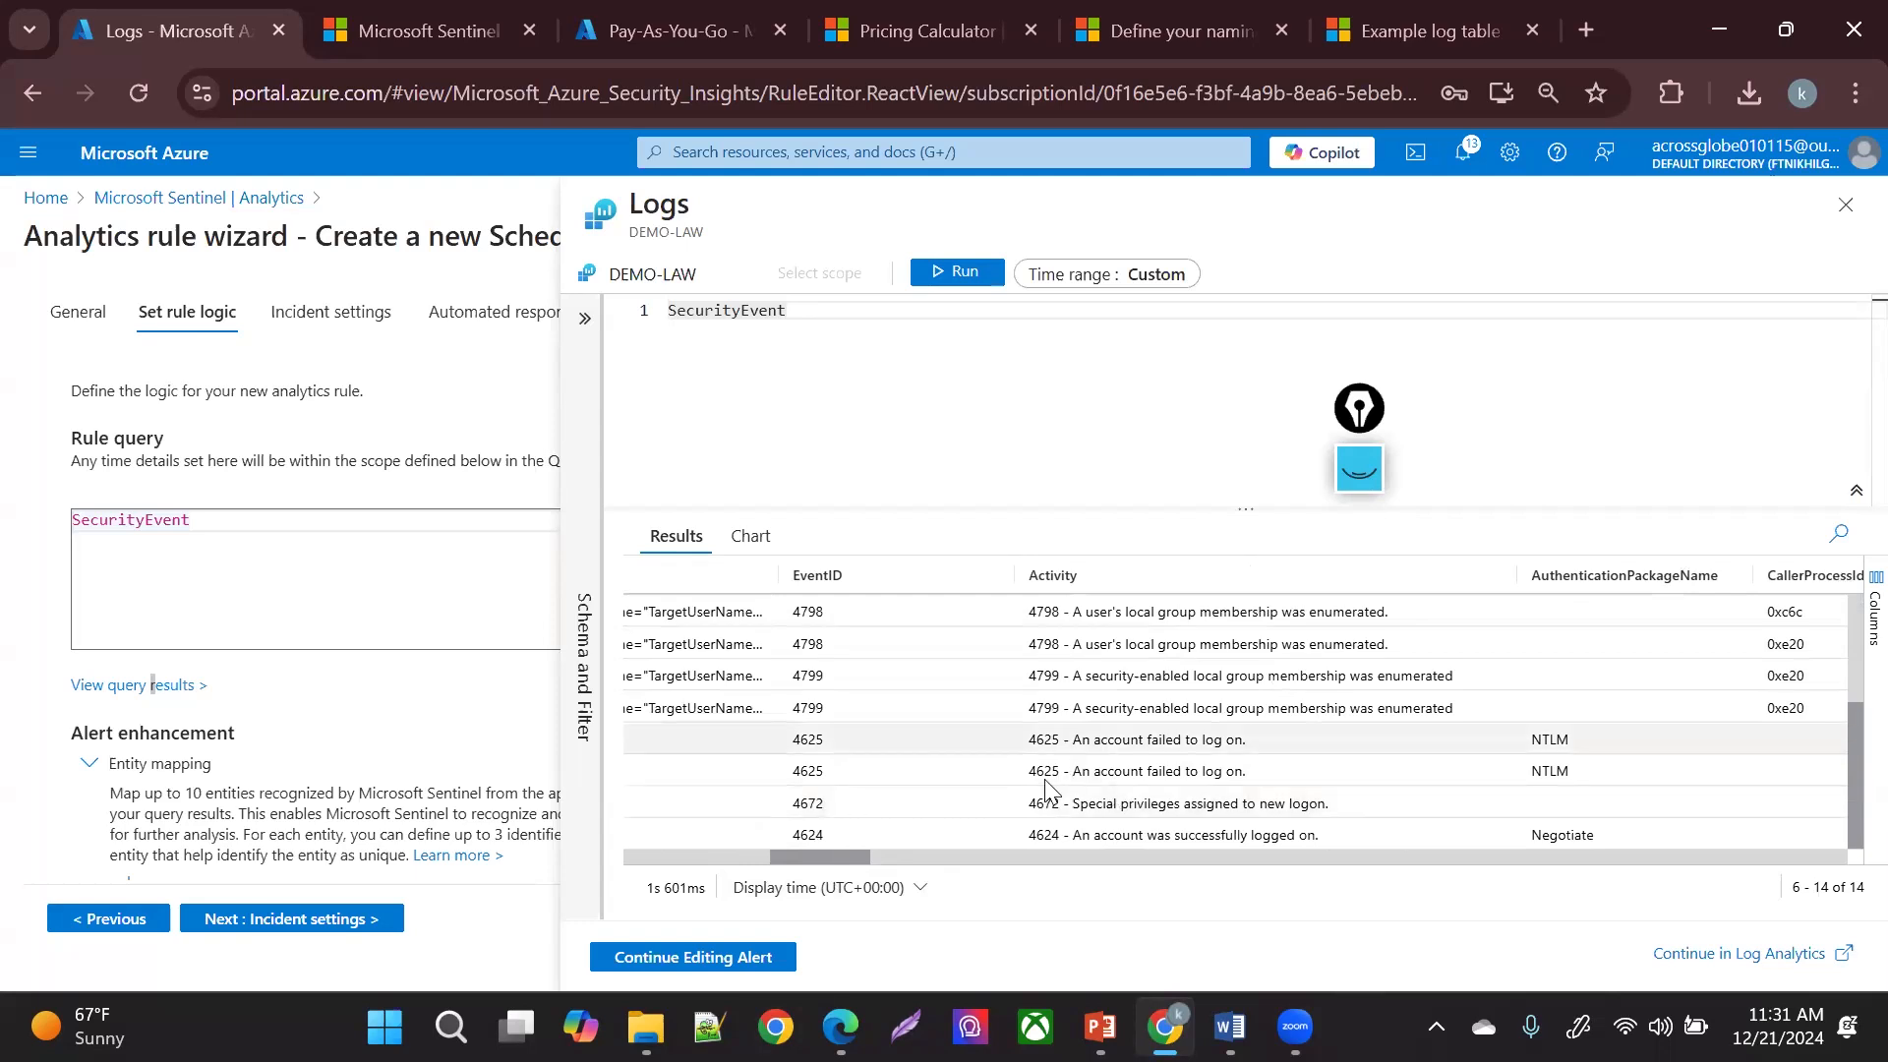
- Copy the IpAddress value of a failed logon event (4625) from the results and look over the columns beyond it
{"action": "left_click", "coordinate": [890, 887]}
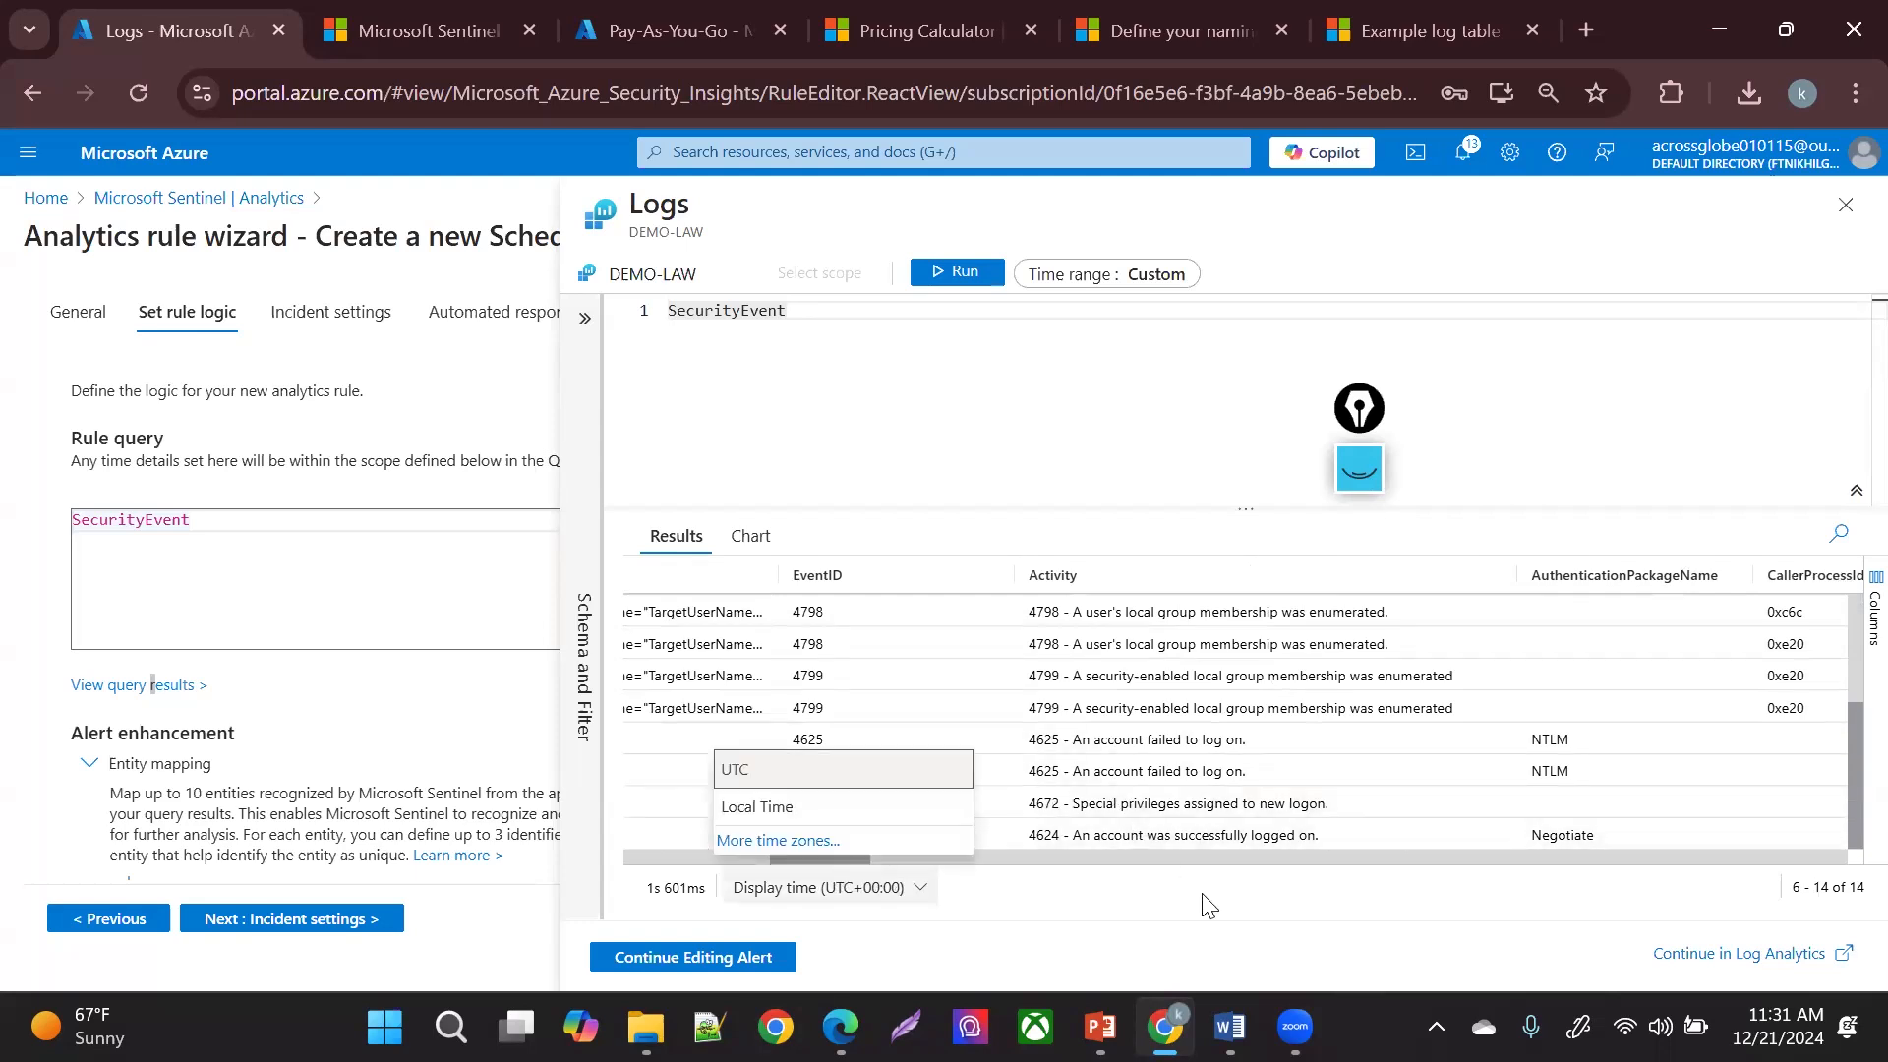
{"action": "left_click", "coordinate": [824, 890]}
{"action": "left_click_drag", "start_coordinate": [803, 853], "coordinate": [954, 915]}
{"action": "left_click", "coordinate": [1236, 745]}
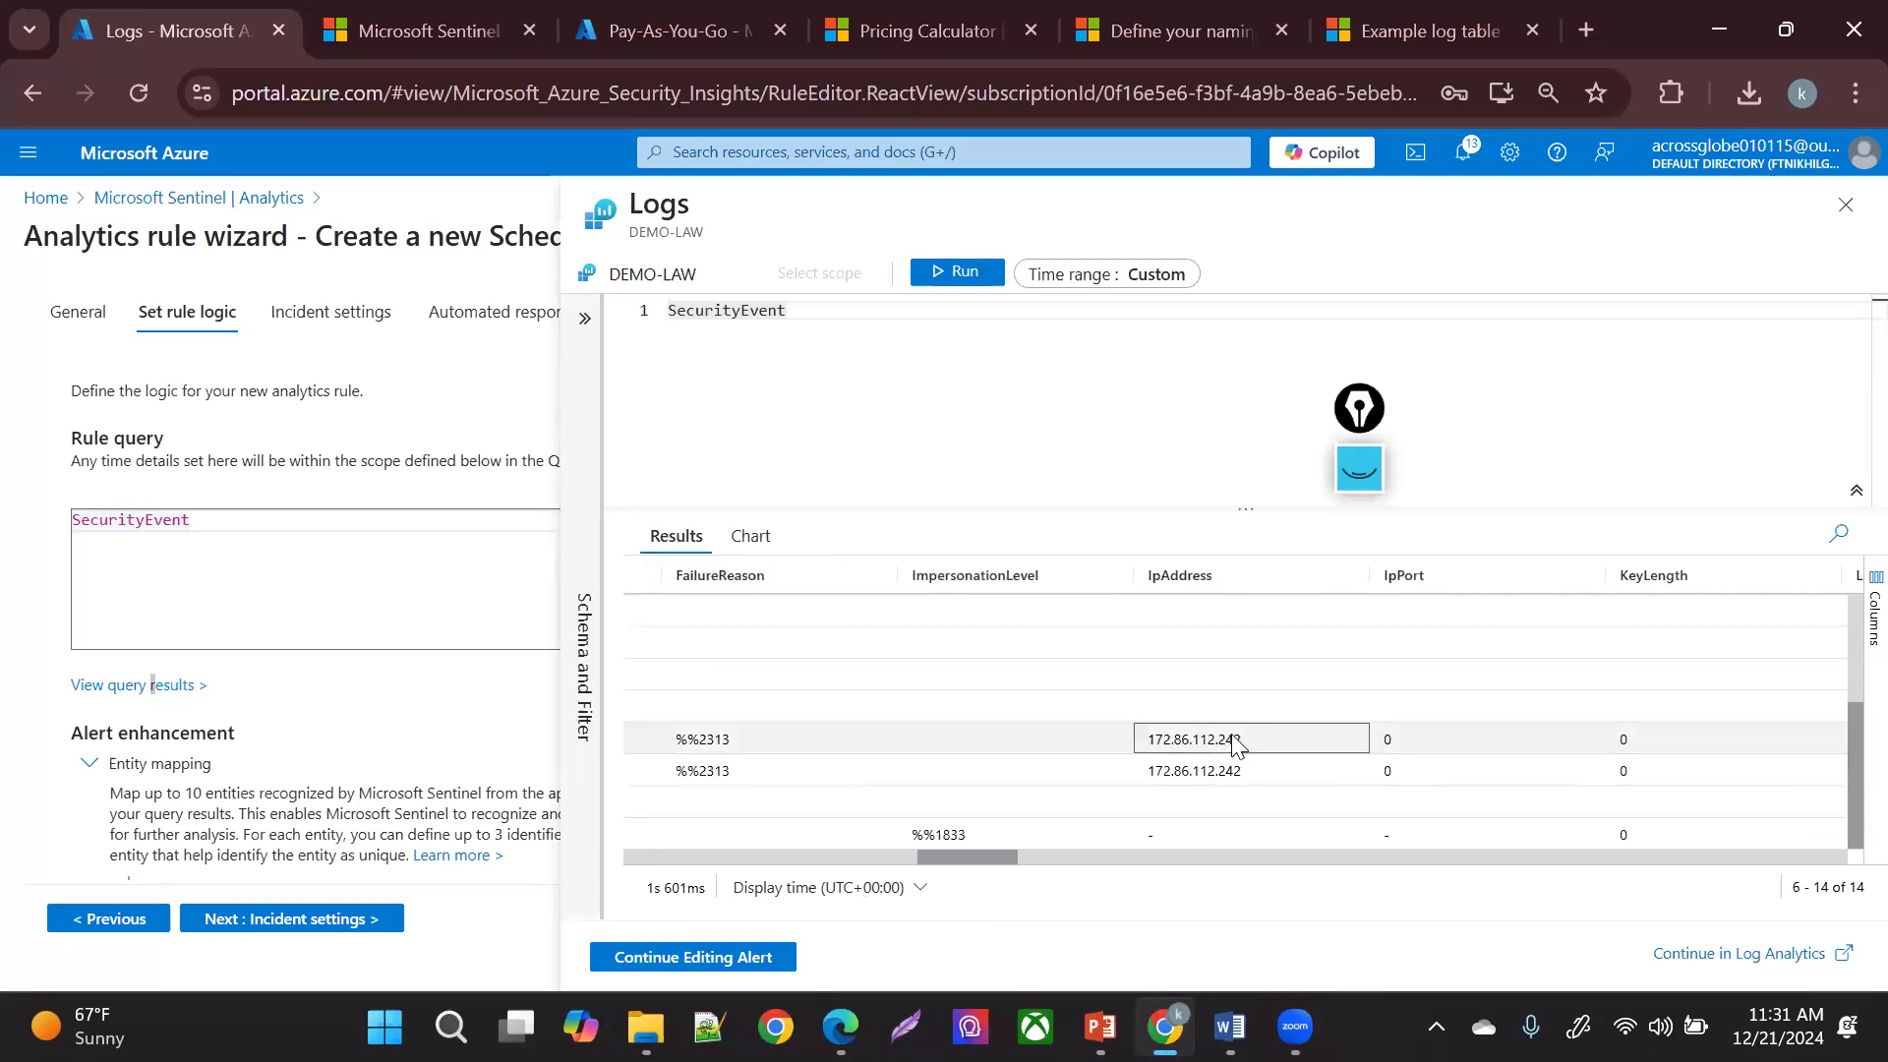
{"action": "double_click", "coordinate": [1236, 746]}
{"action": "key", "text": "ctrl+c"}
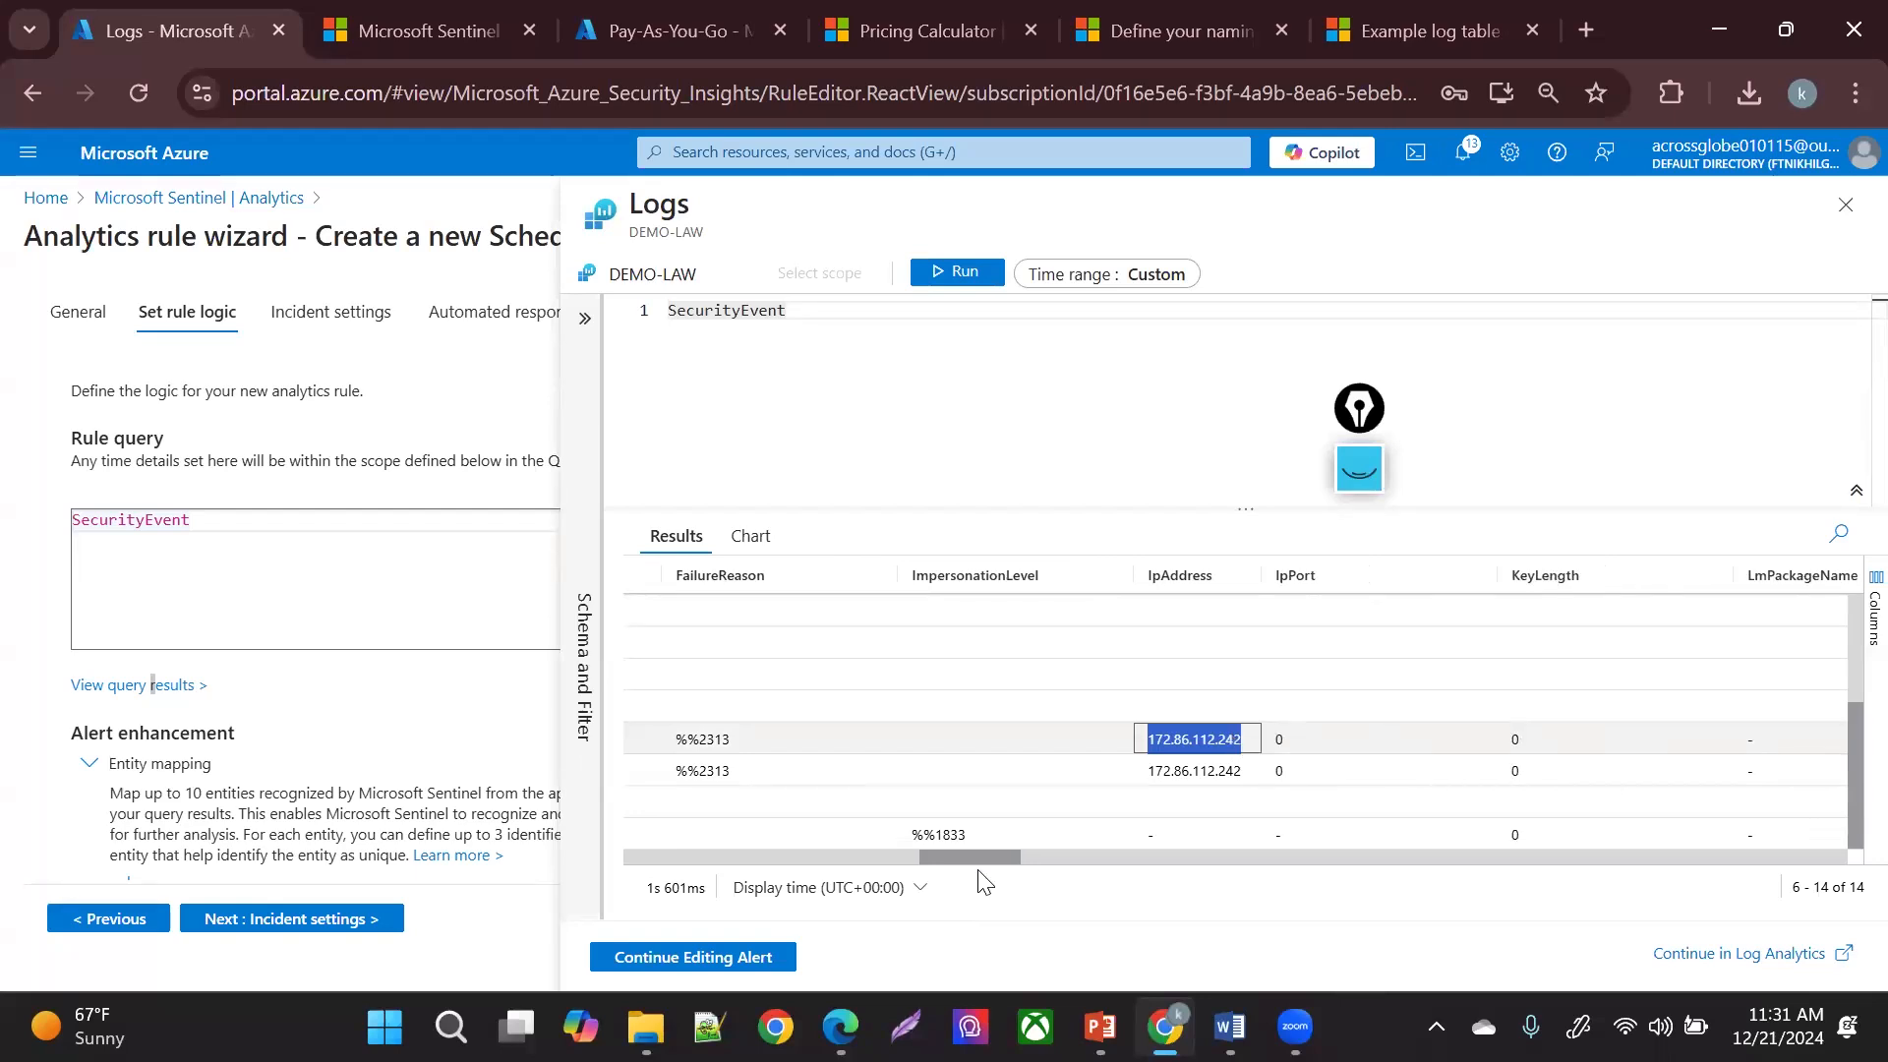
{"action": "left_click_drag", "start_coordinate": [952, 859], "coordinate": [1054, 890]}
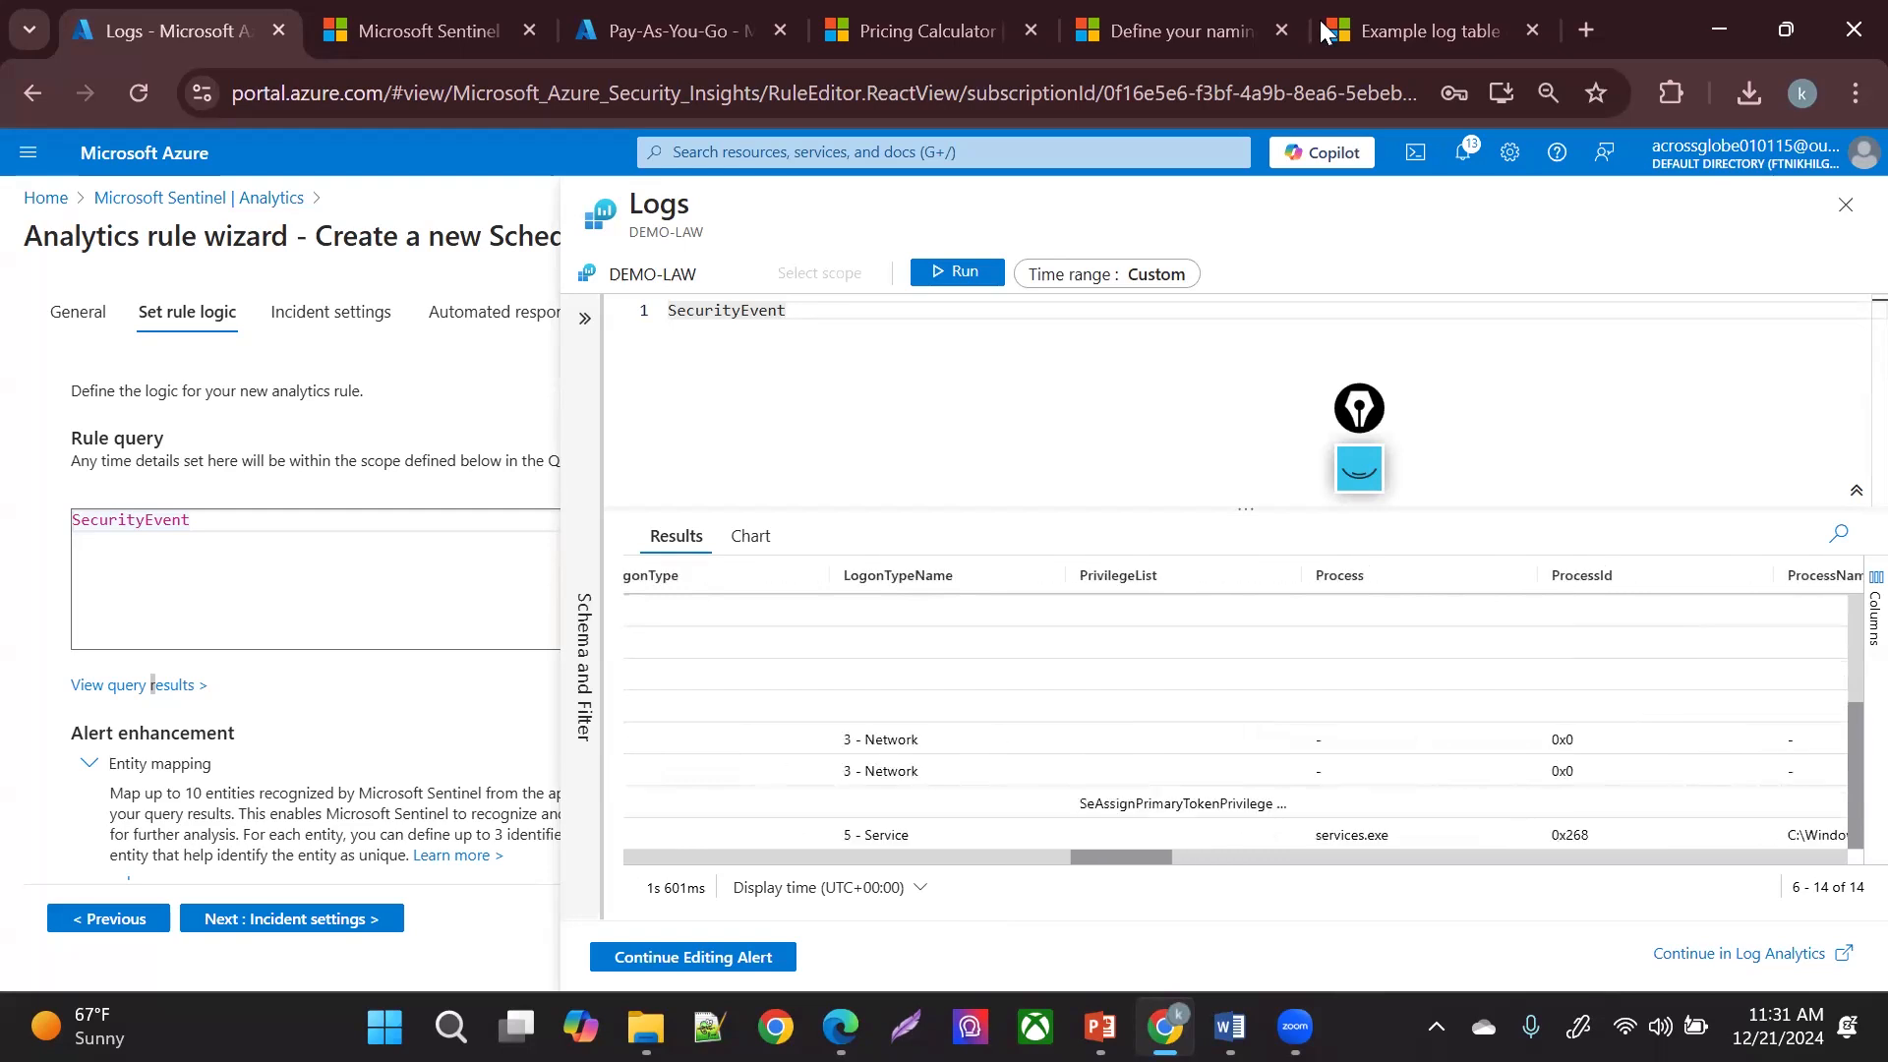
- Search the web for ipvoid in a new browser tab
{"action": "left_click", "coordinate": [1574, 29]}
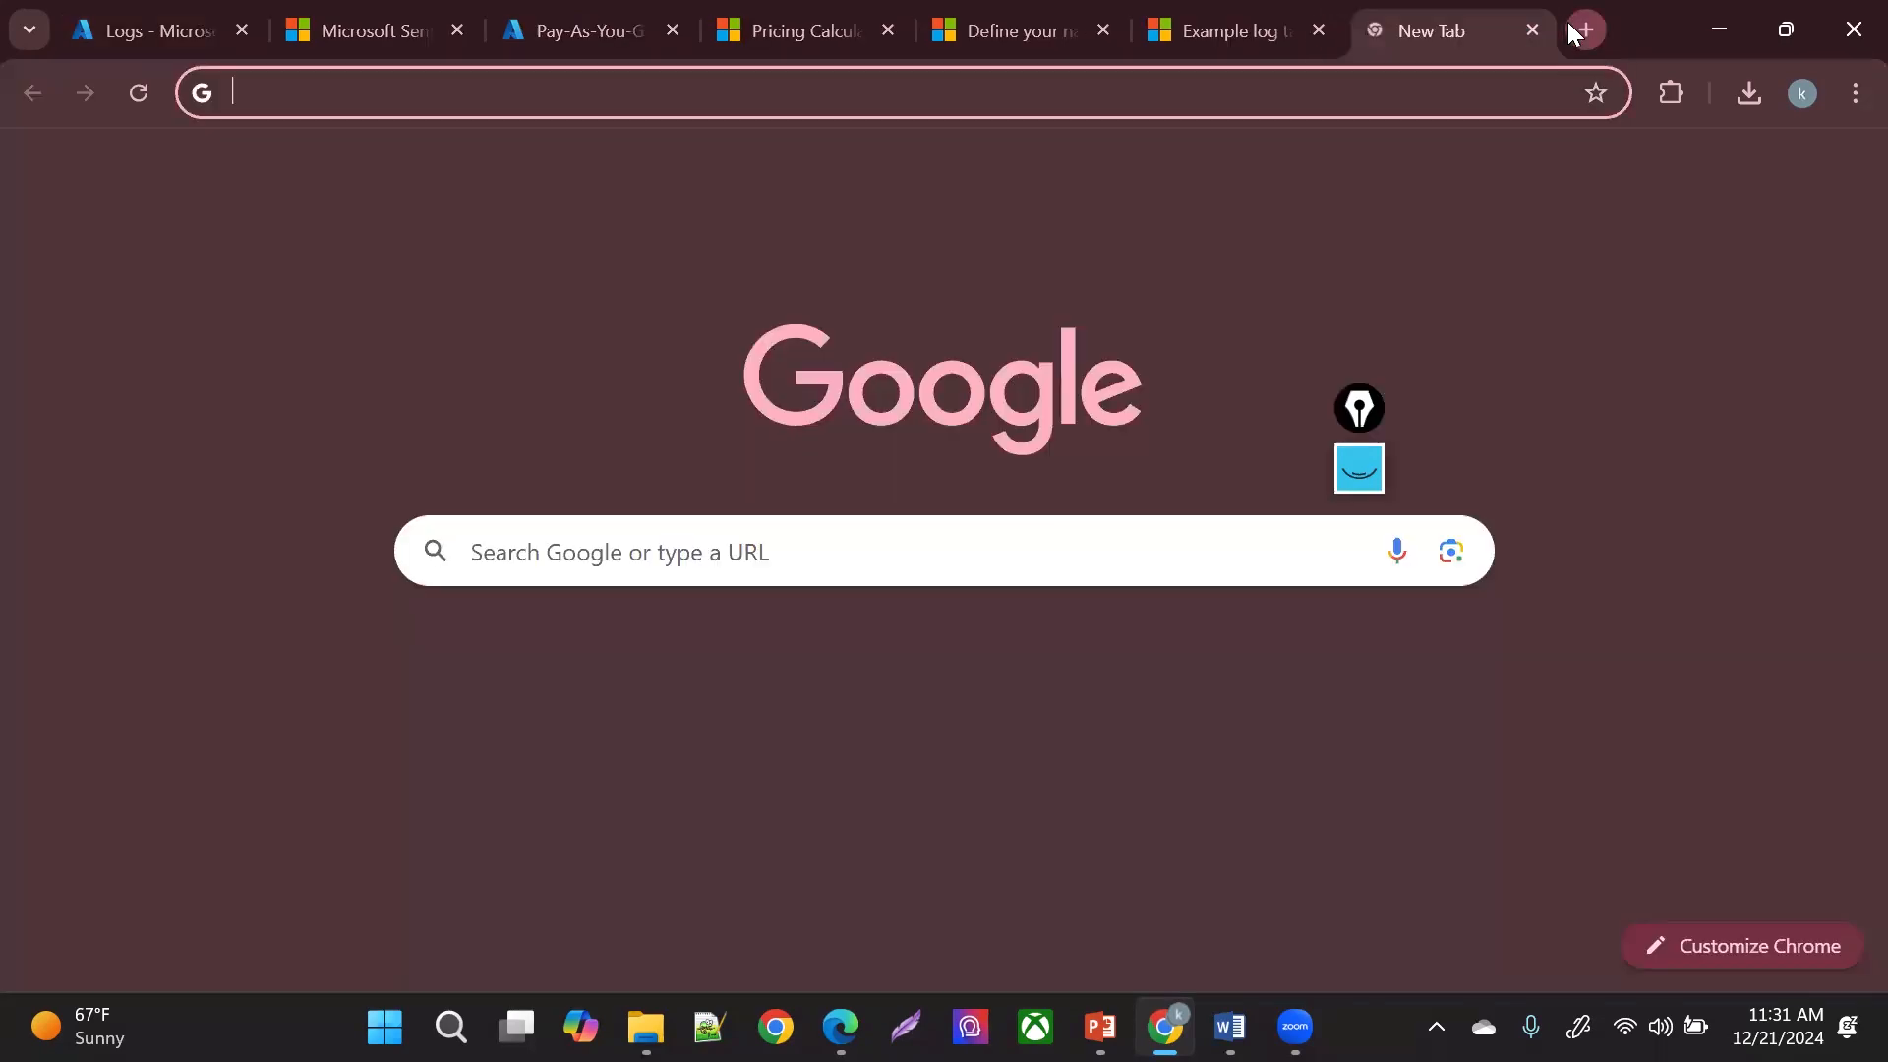
{"action": "type", "text": "ip"}
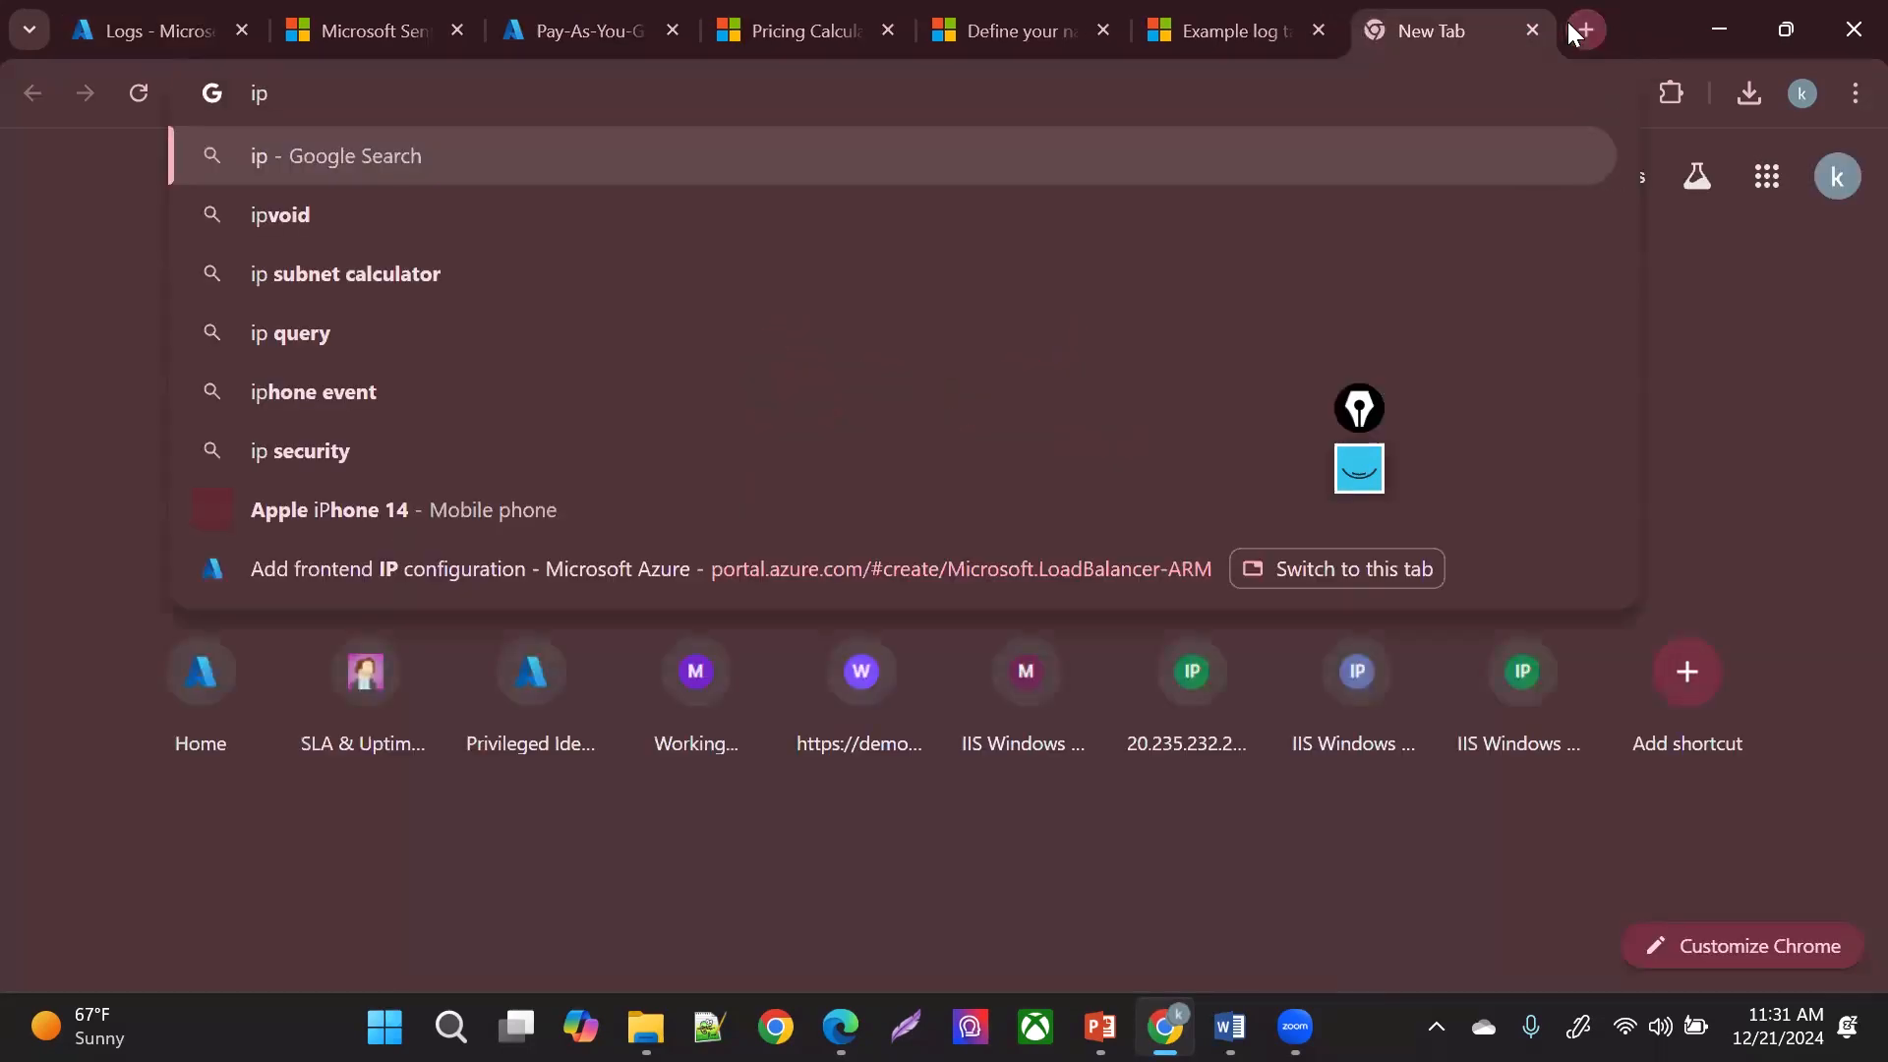
{"action": "key", "text": "Down"}
{"action": "key", "text": "Return"}
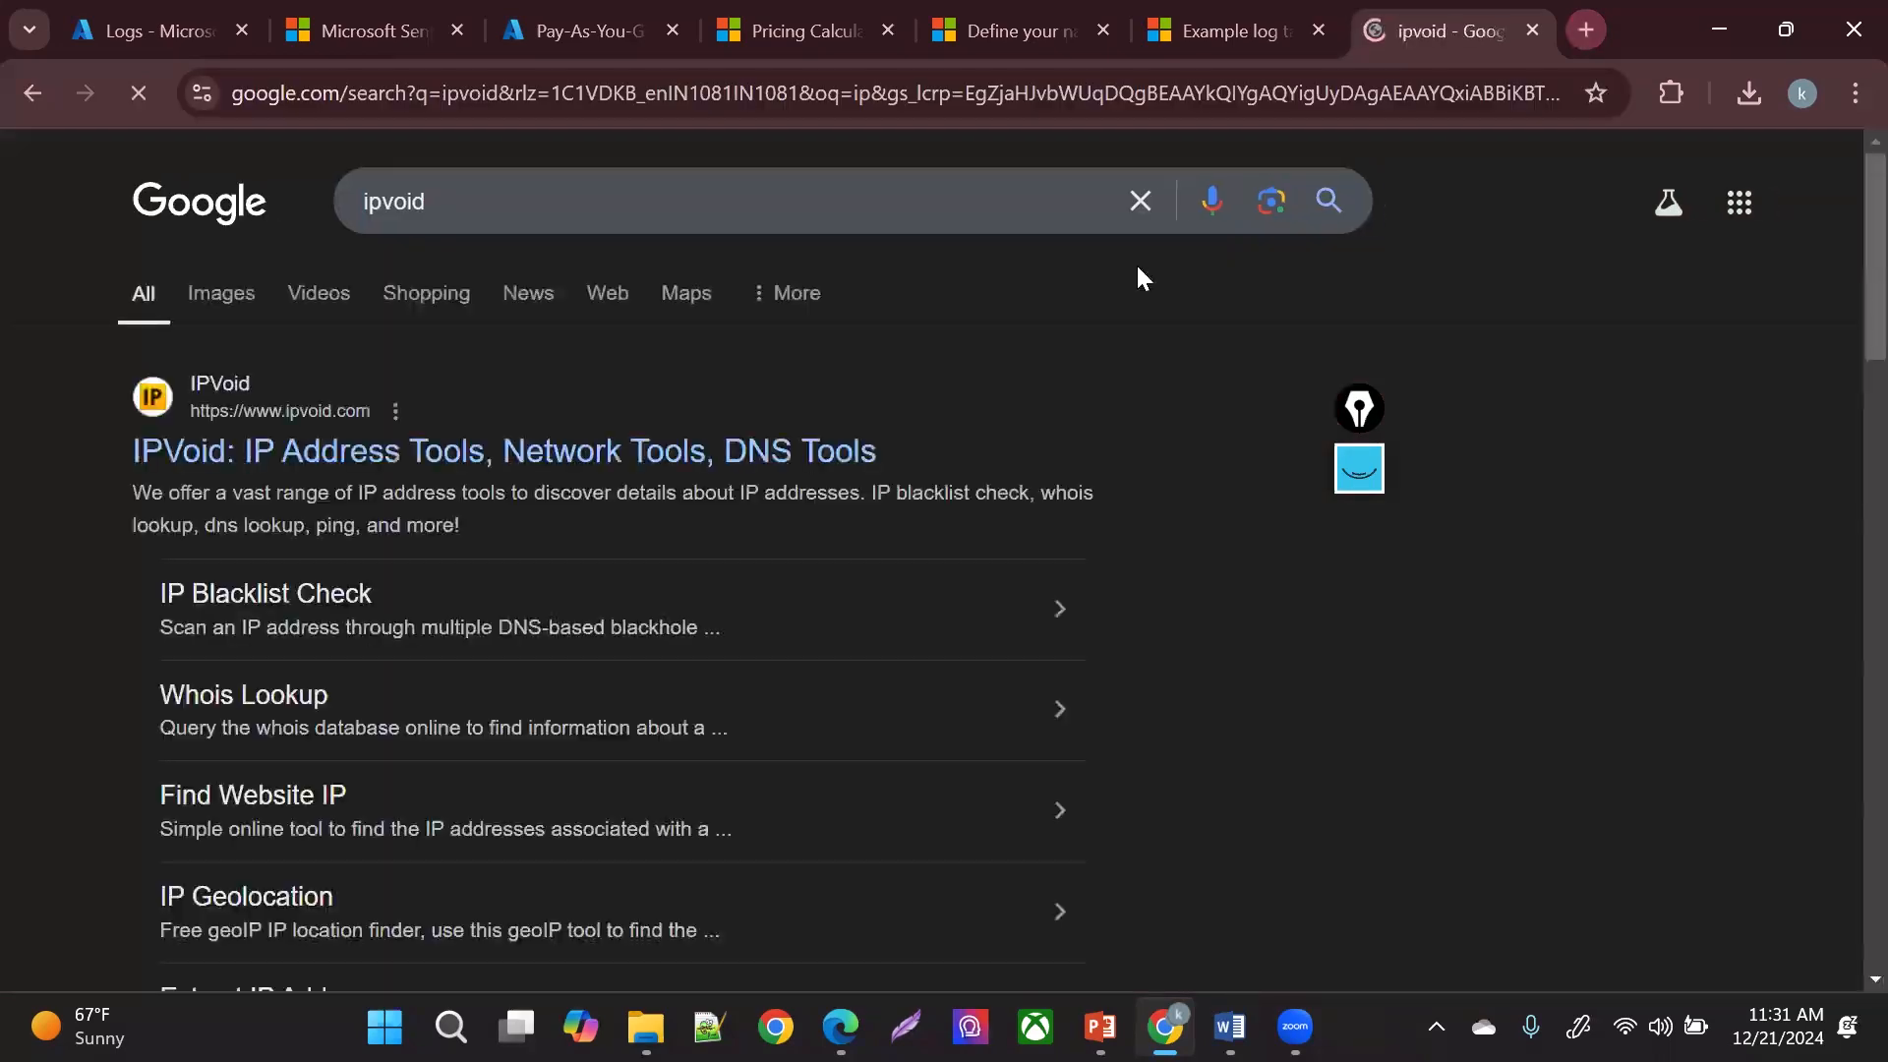
- Open the IPVoid website from the search results and bring up its IP Blacklist Check tool
{"action": "left_click", "coordinate": [784, 454]}
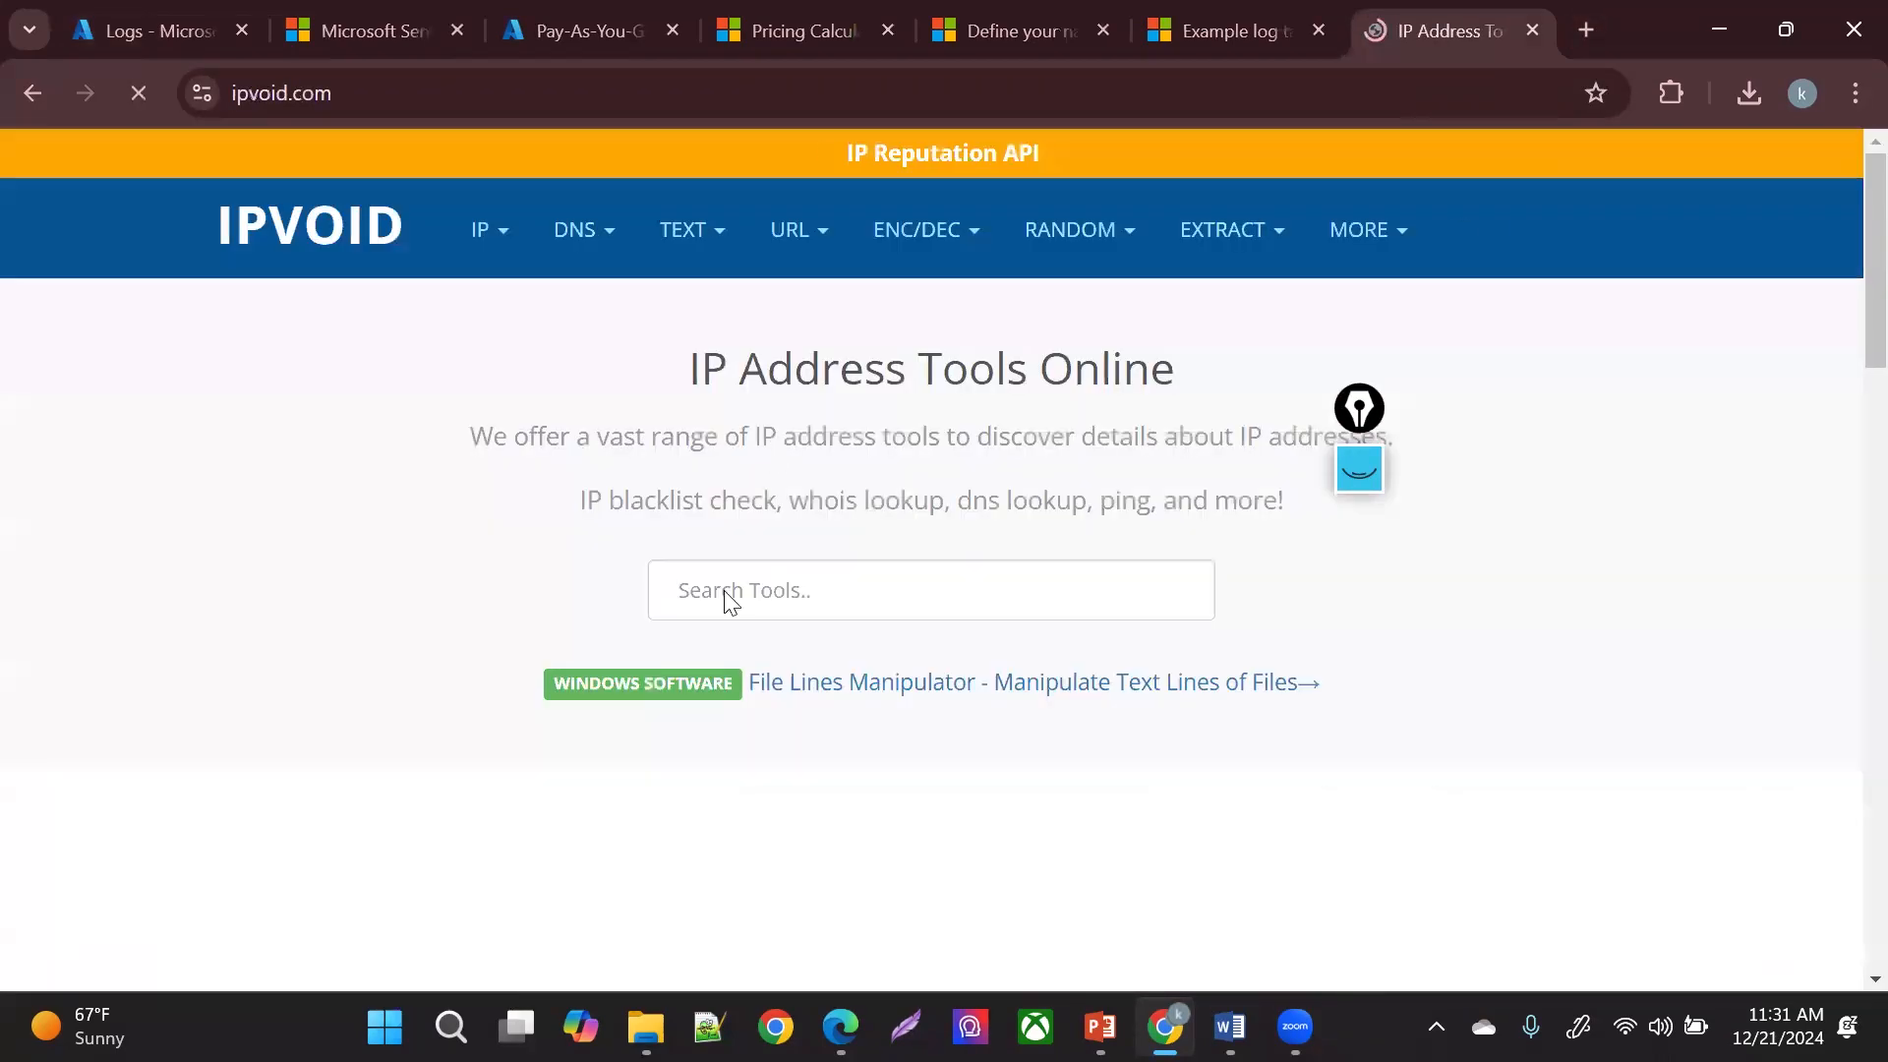
{"action": "scroll", "coordinate": [1840, 251], "scroll_direction": "down", "scroll_amount": 6}
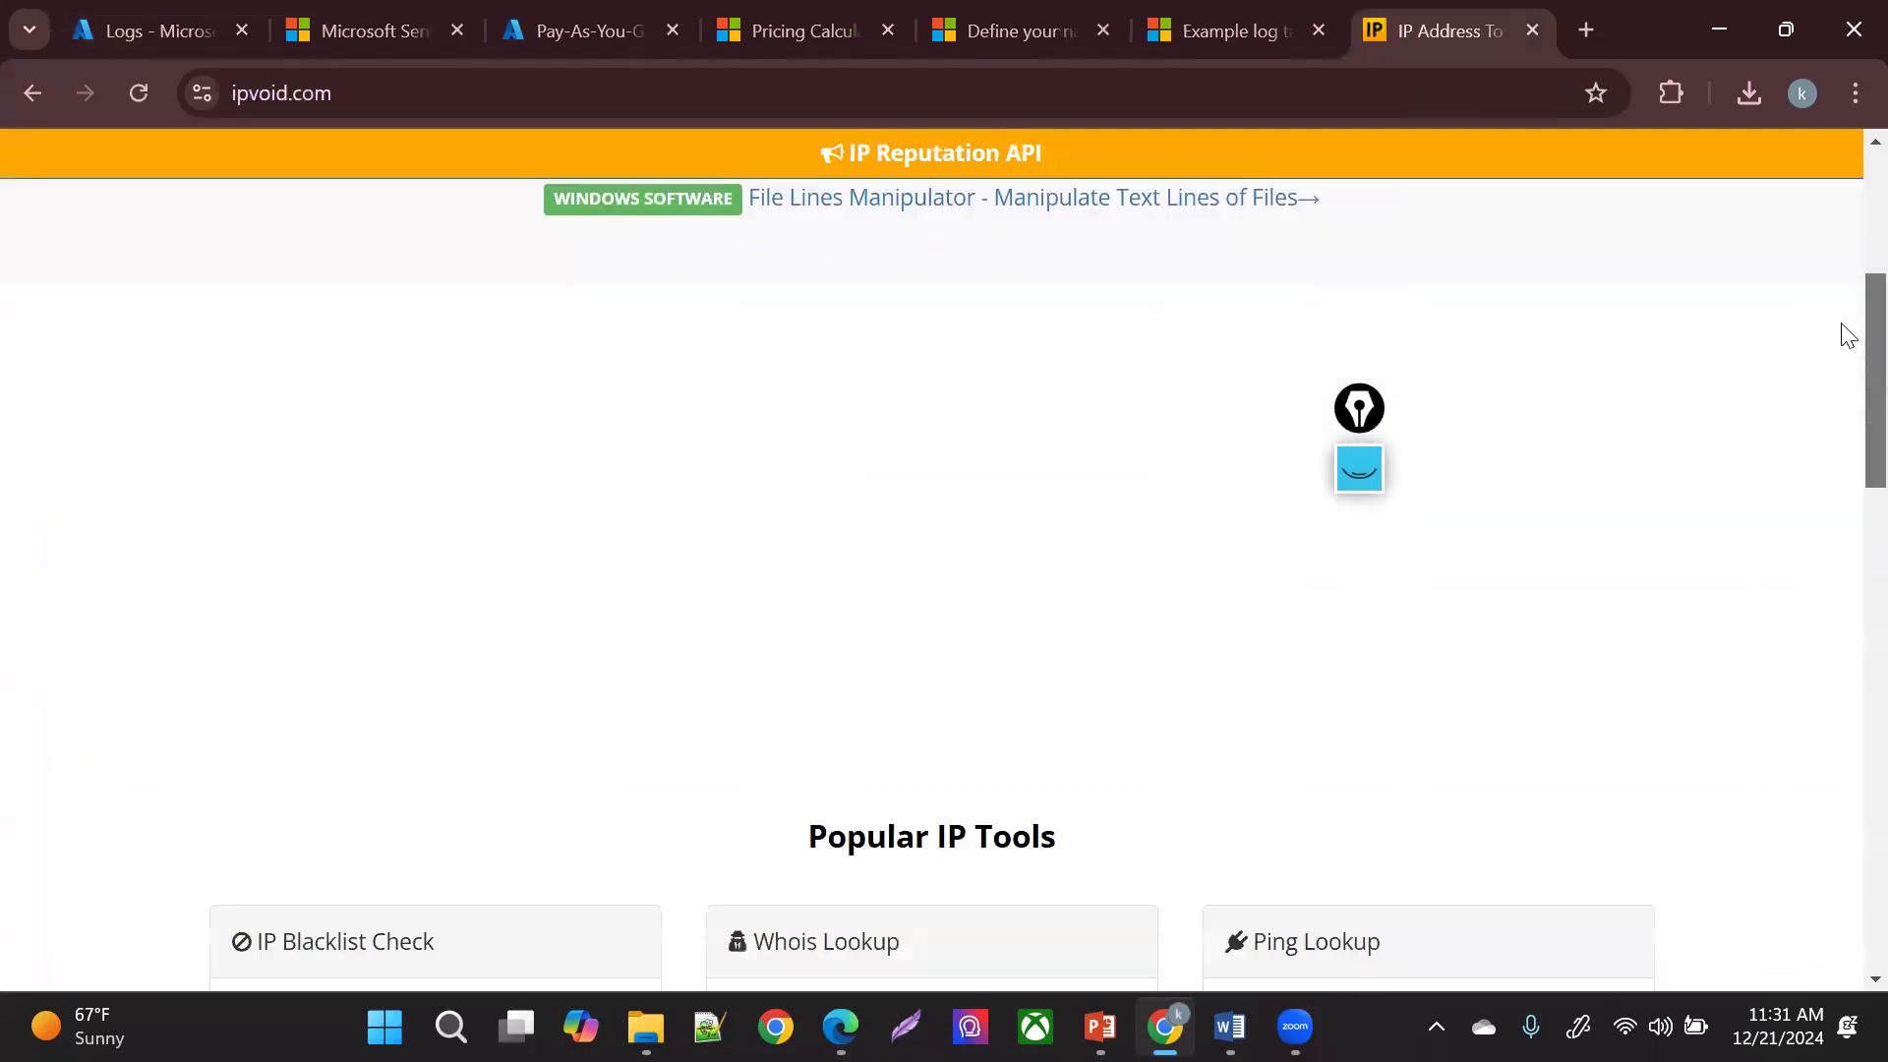
{"action": "left_click", "coordinate": [479, 761]}
{"action": "key", "text": "ctrl+v"}
{"action": "left_click", "coordinate": [588, 768]}
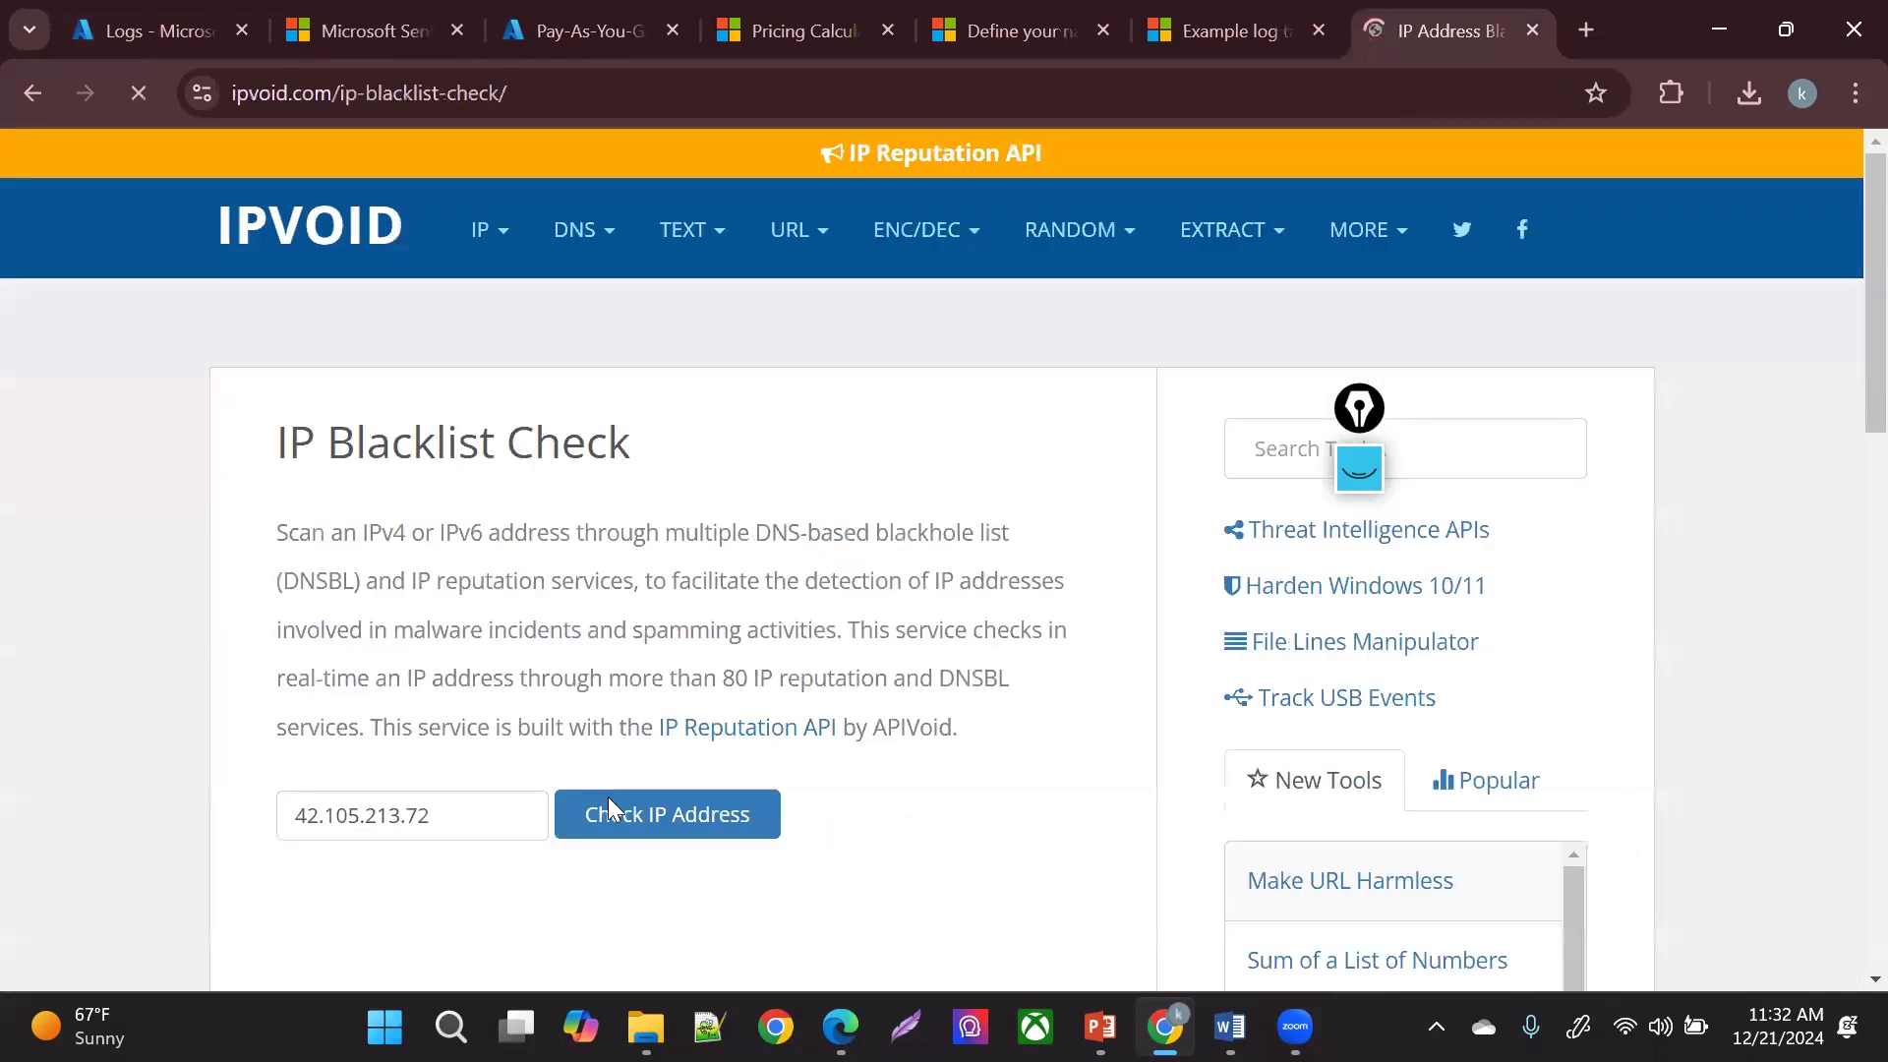
- Run a blacklist check on the IP address 172.86.112.242
{"action": "scroll", "coordinate": [1841, 570], "scroll_direction": "down", "scroll_amount": 6}
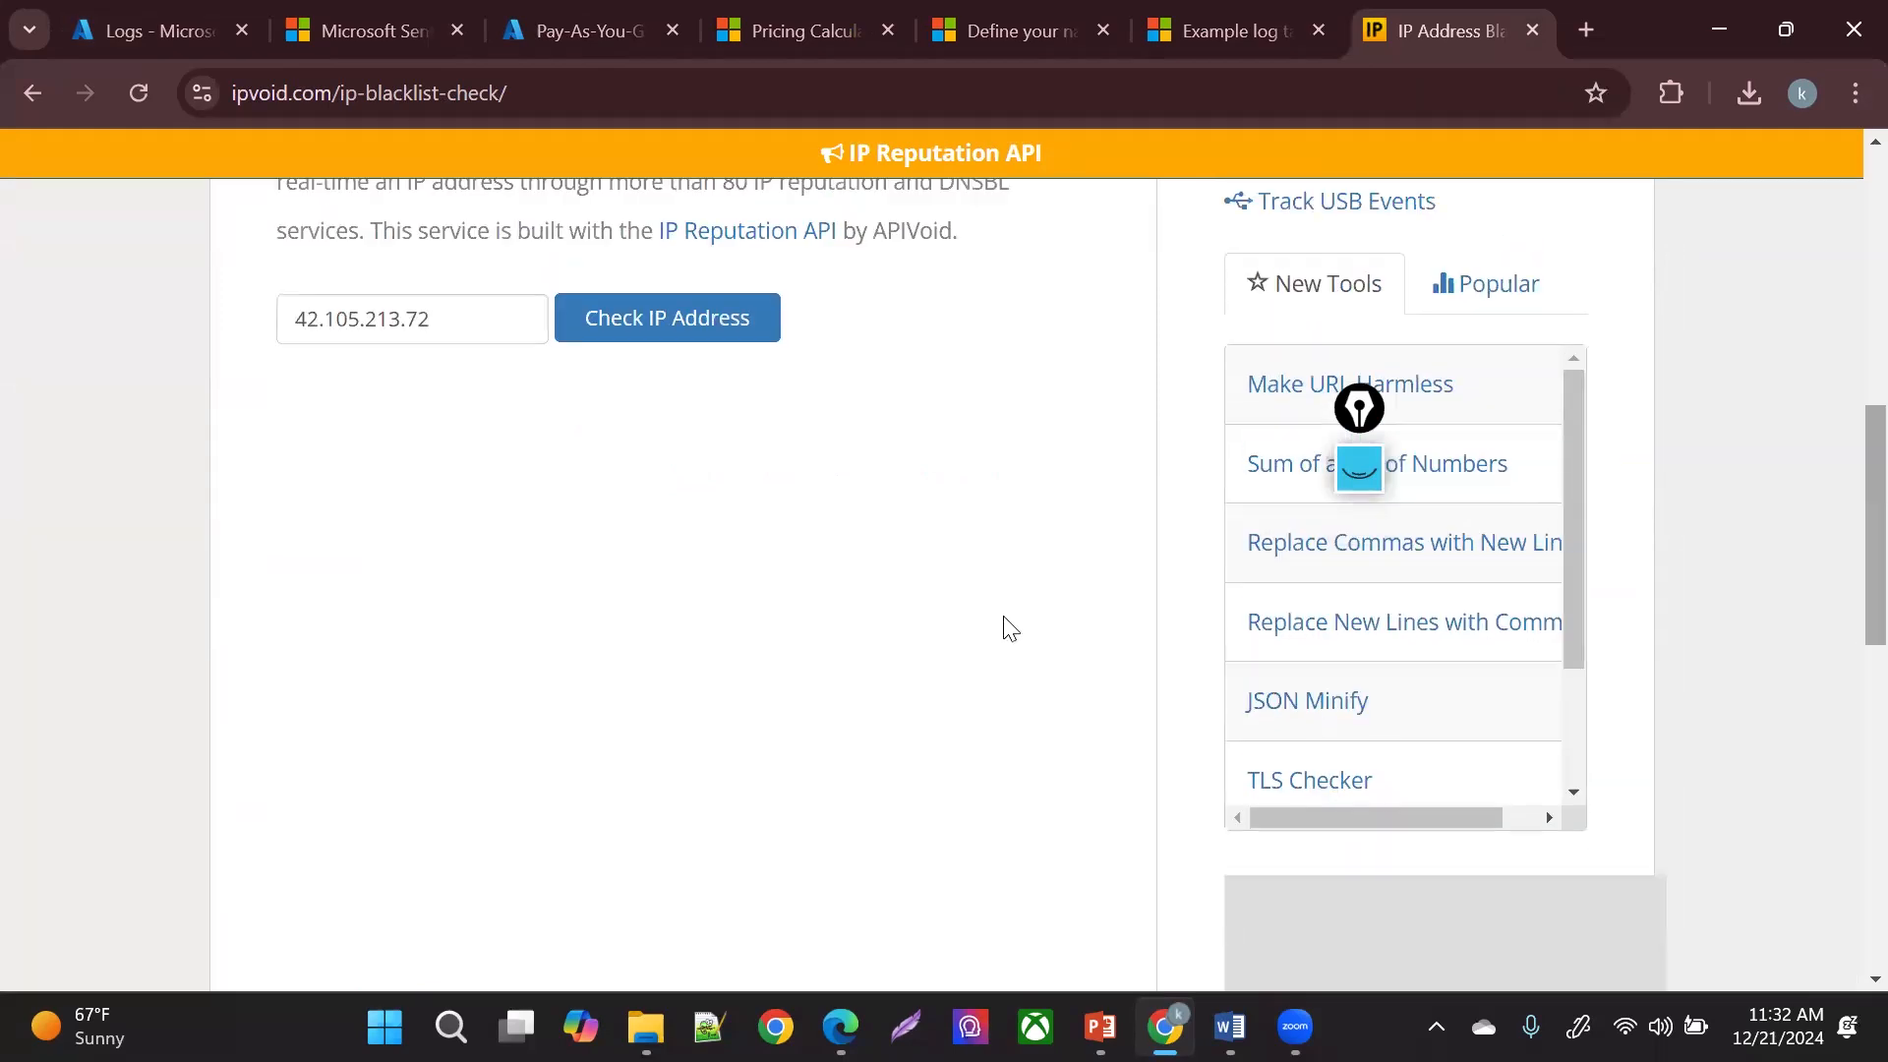
{"action": "left_click", "coordinate": [437, 306]}
{"action": "key", "text": "ctrl+a"}
{"action": "key", "text": "ctrl+v"}
{"action": "left_click", "coordinate": [623, 317]}
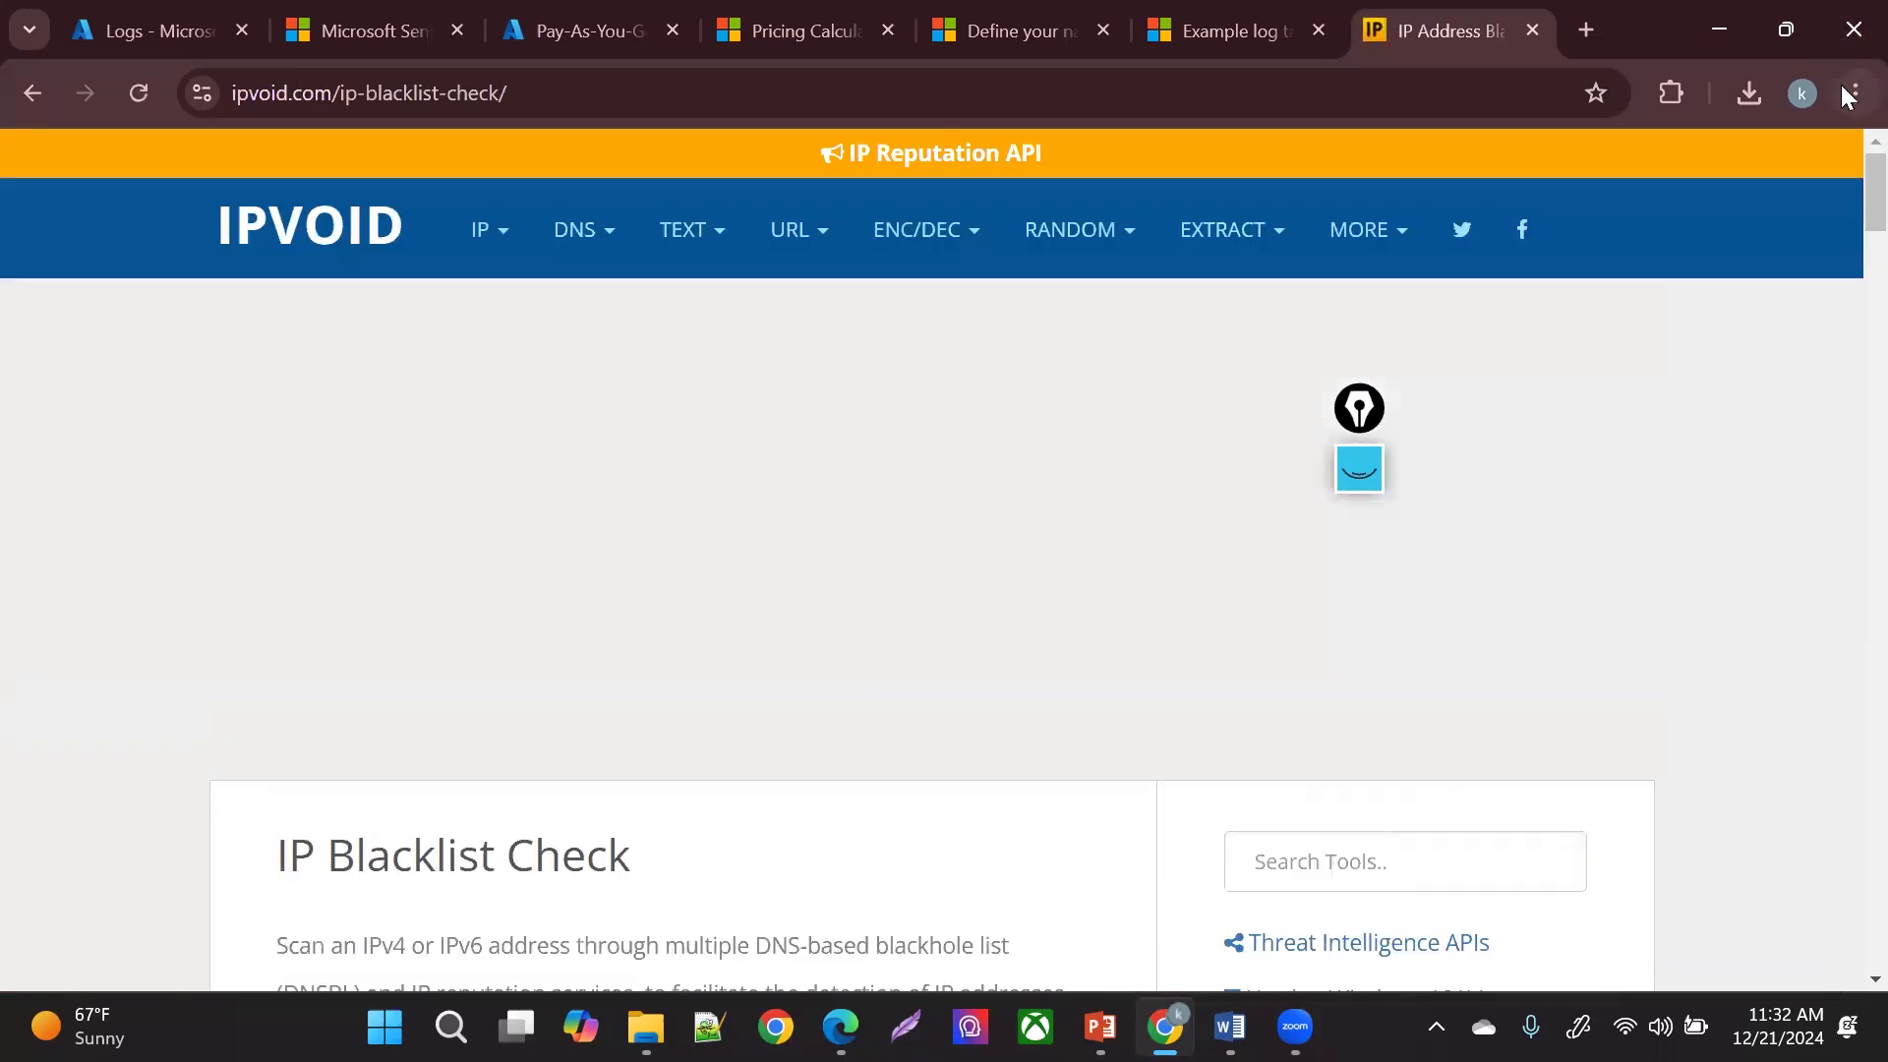
- Examine the IP address information report, focusing on the ISP and reverse DNS entries
{"action": "scroll", "coordinate": [1846, 256], "scroll_direction": "down", "scroll_amount": 10}
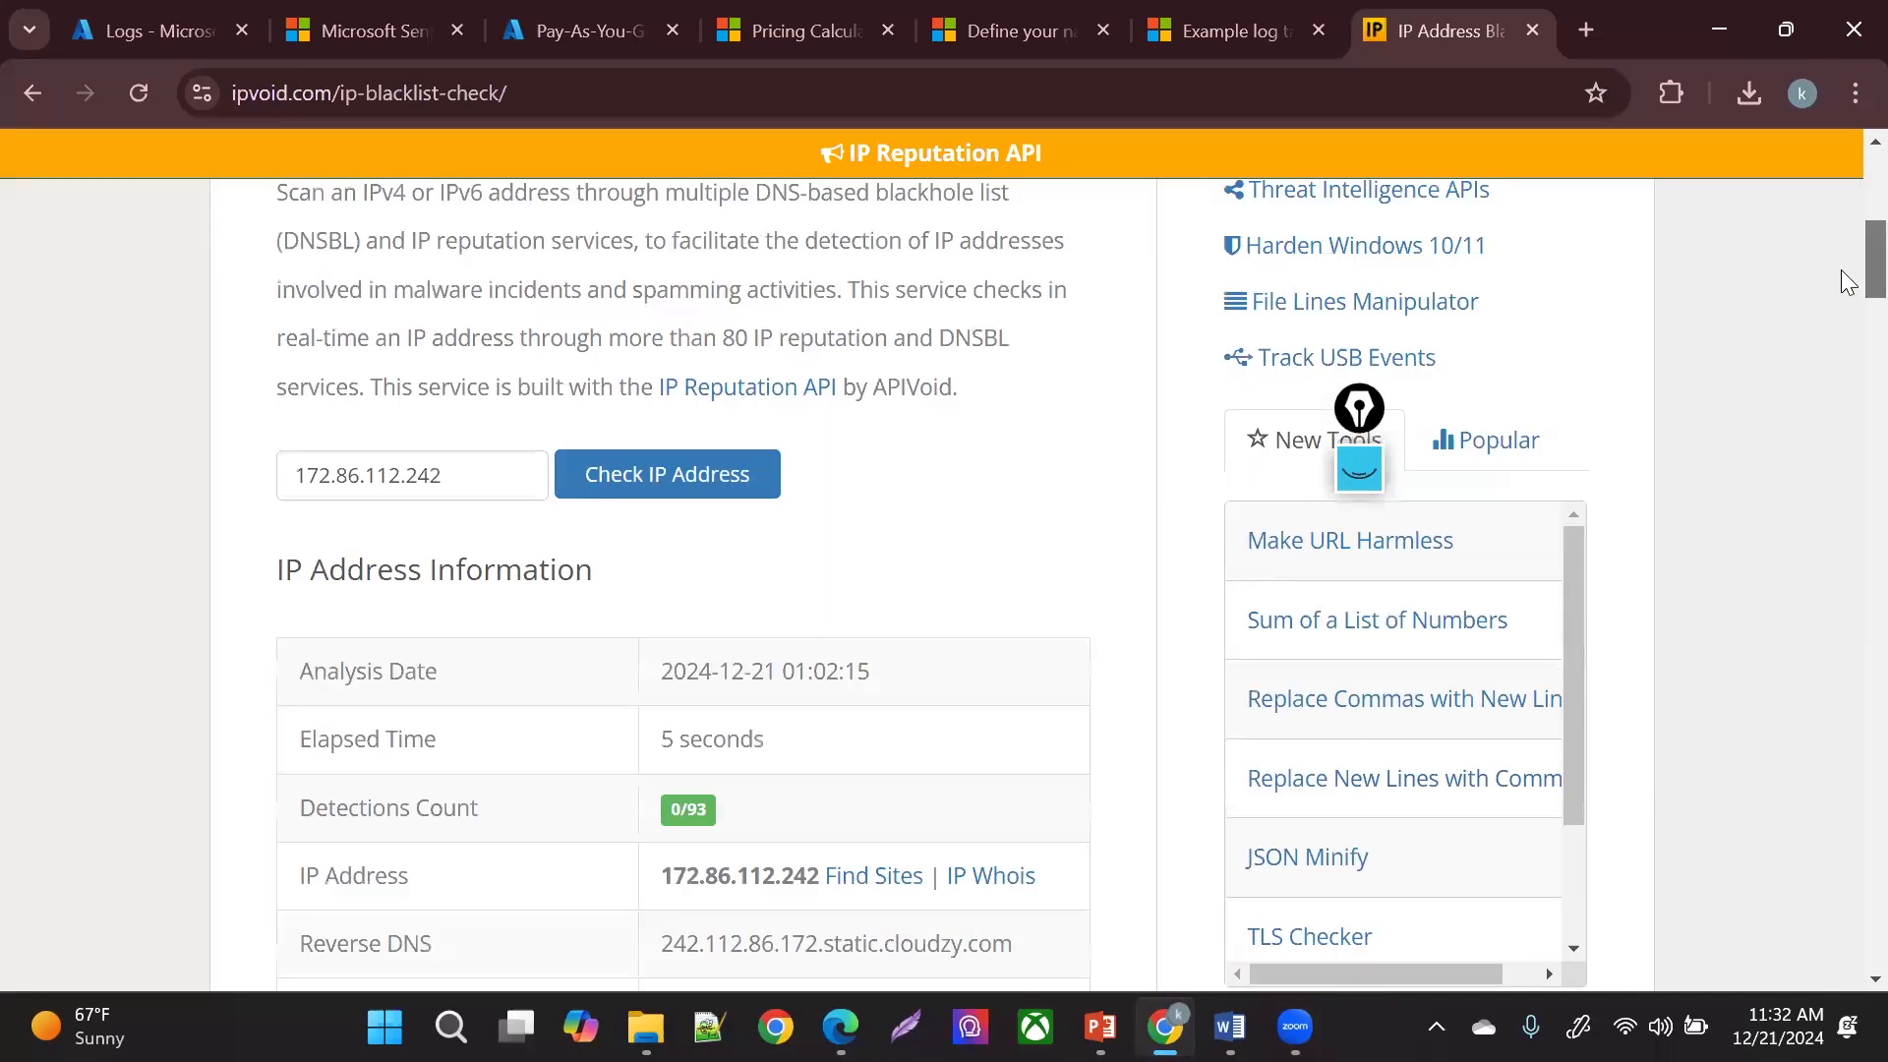
{"action": "scroll", "coordinate": [1846, 307], "scroll_direction": "down", "scroll_amount": 1}
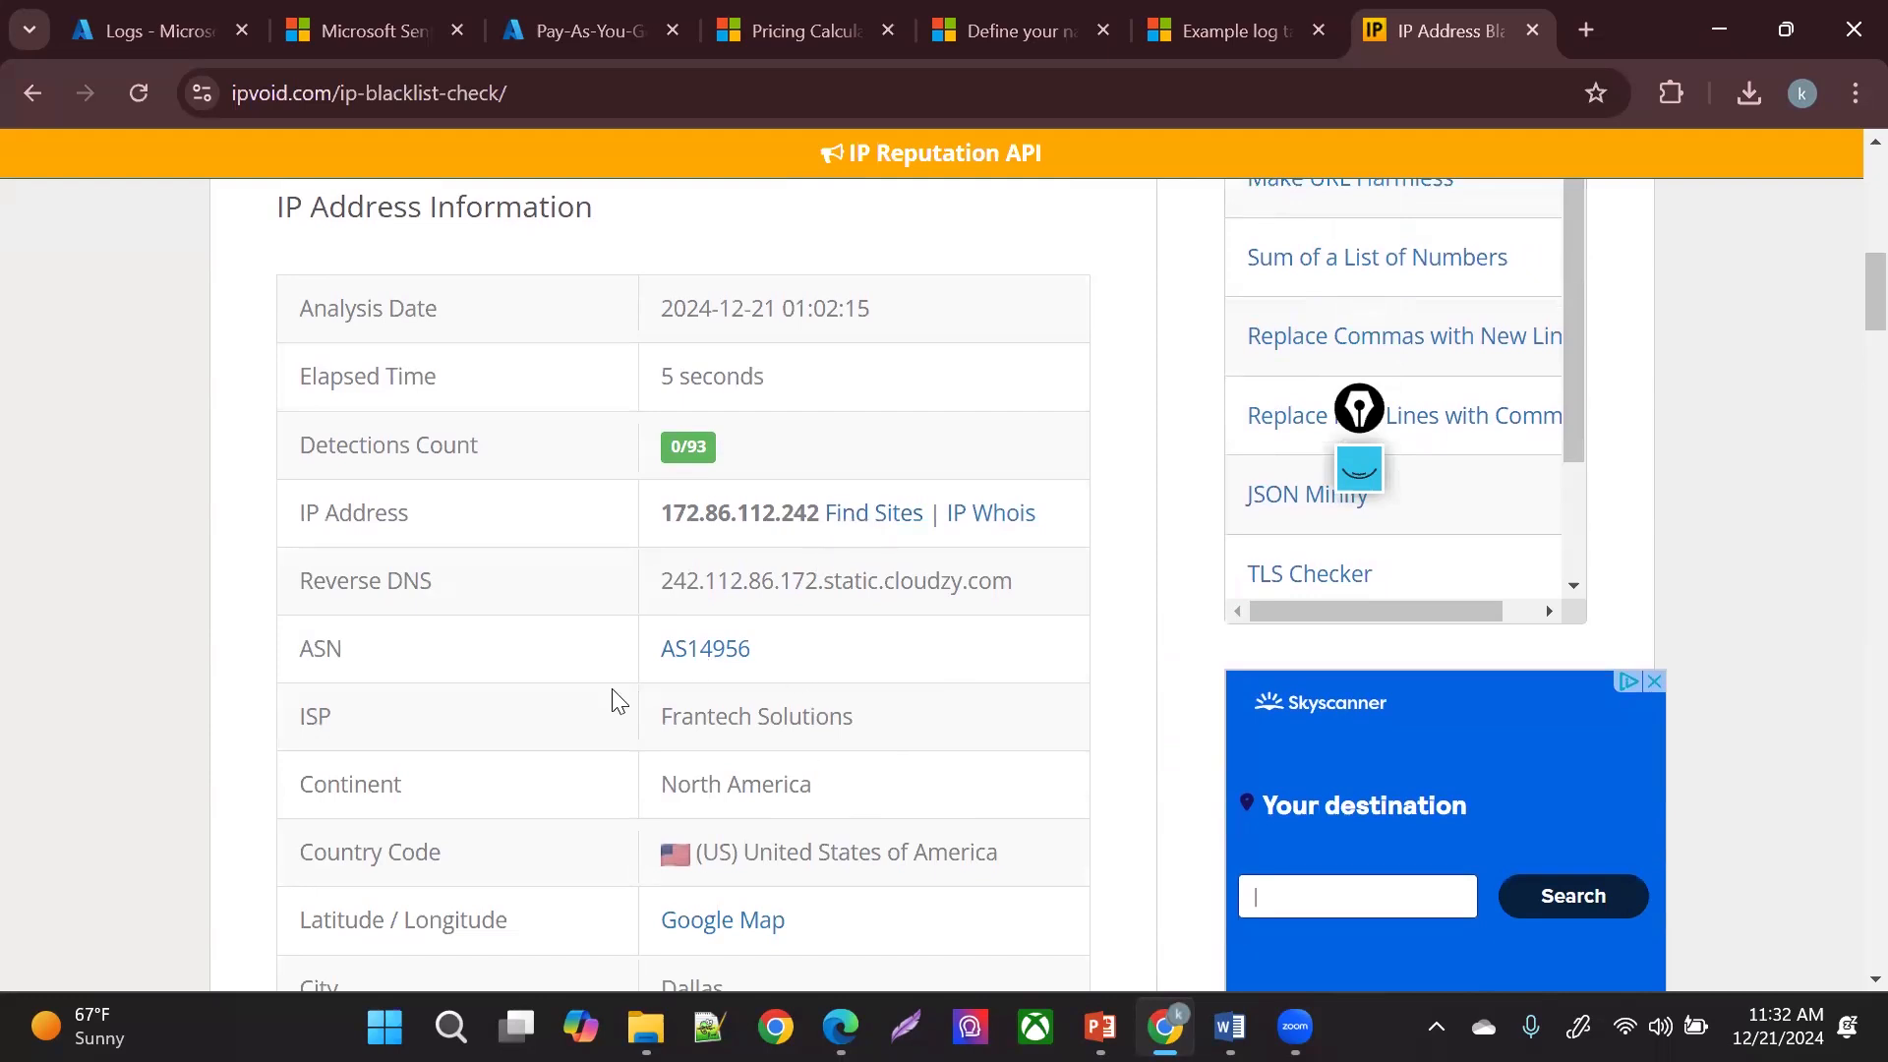
{"action": "left_click_drag", "start_coordinate": [683, 710], "coordinate": [770, 714]}
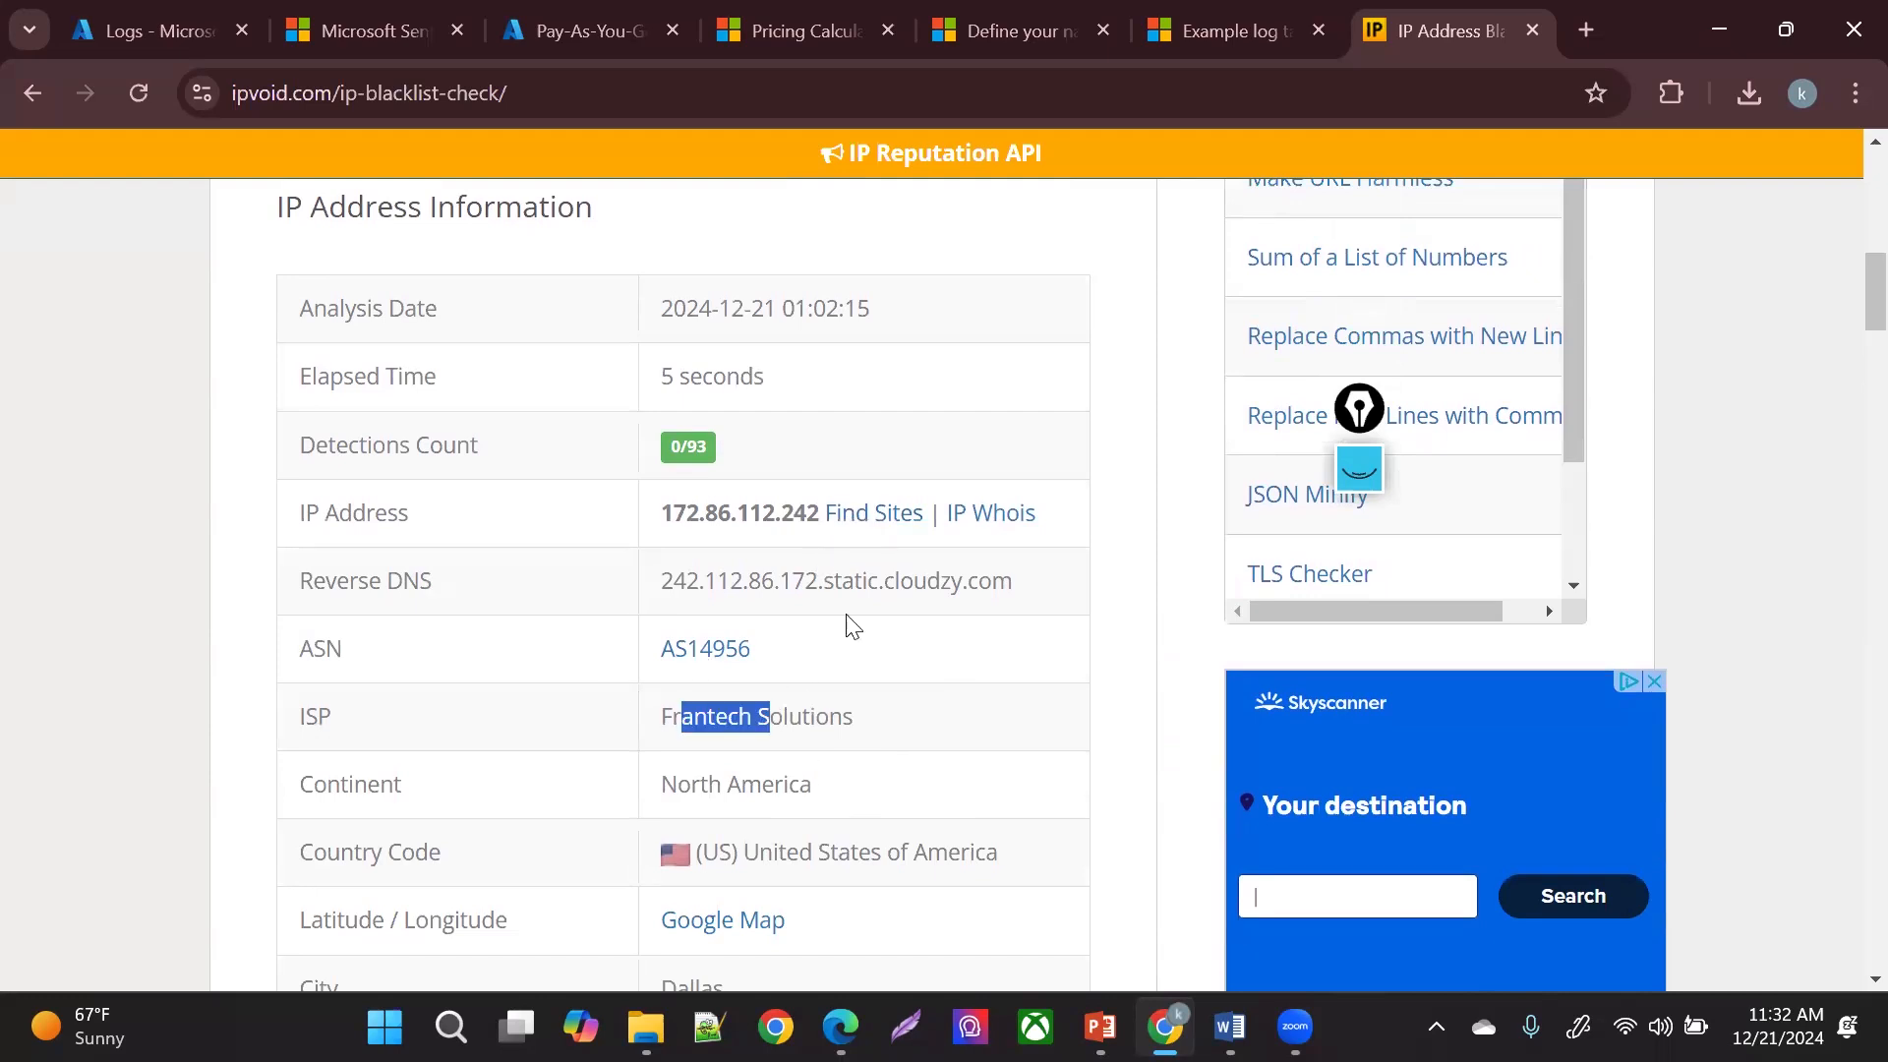
{"action": "left_click", "coordinate": [884, 582]}
{"action": "double_click", "coordinate": [961, 579]}
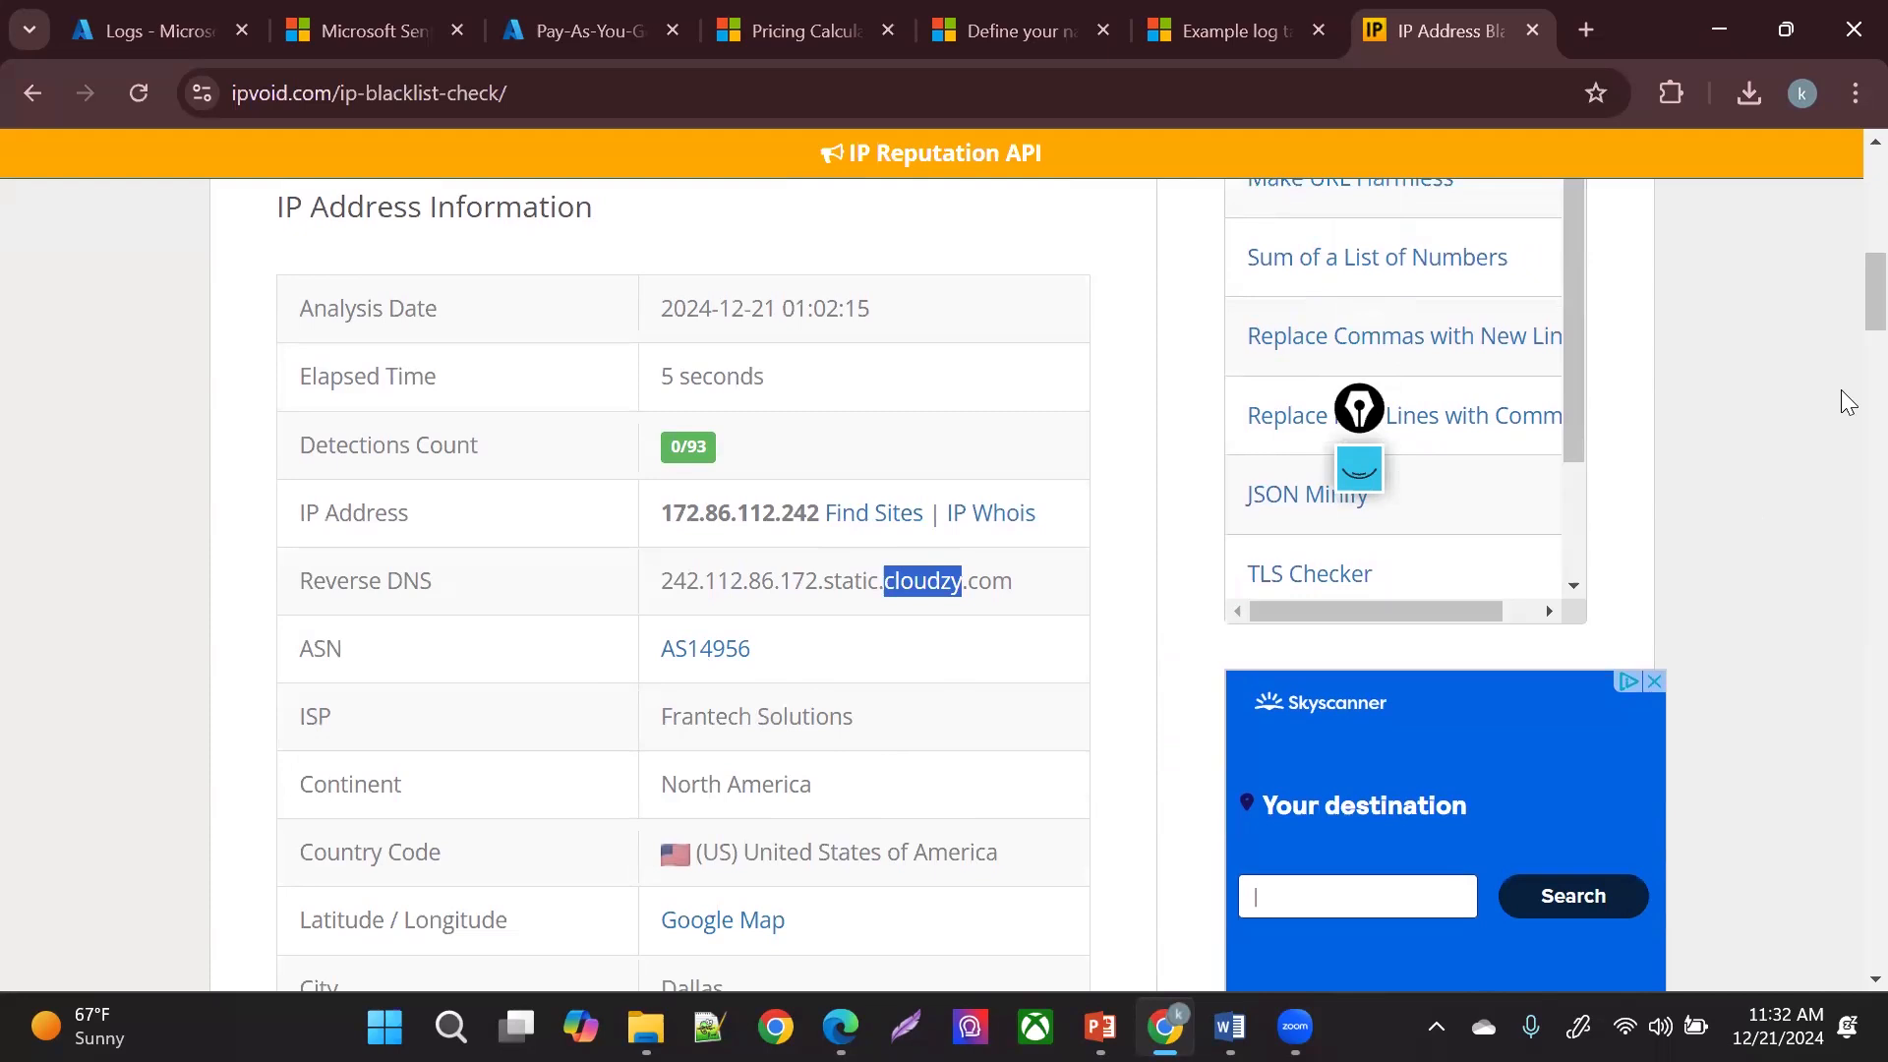
{"action": "scroll", "coordinate": [1847, 334], "scroll_direction": "down", "scroll_amount": 5}
{"action": "left_click_drag", "start_coordinate": [1841, 323], "coordinate": [1840, 42]}
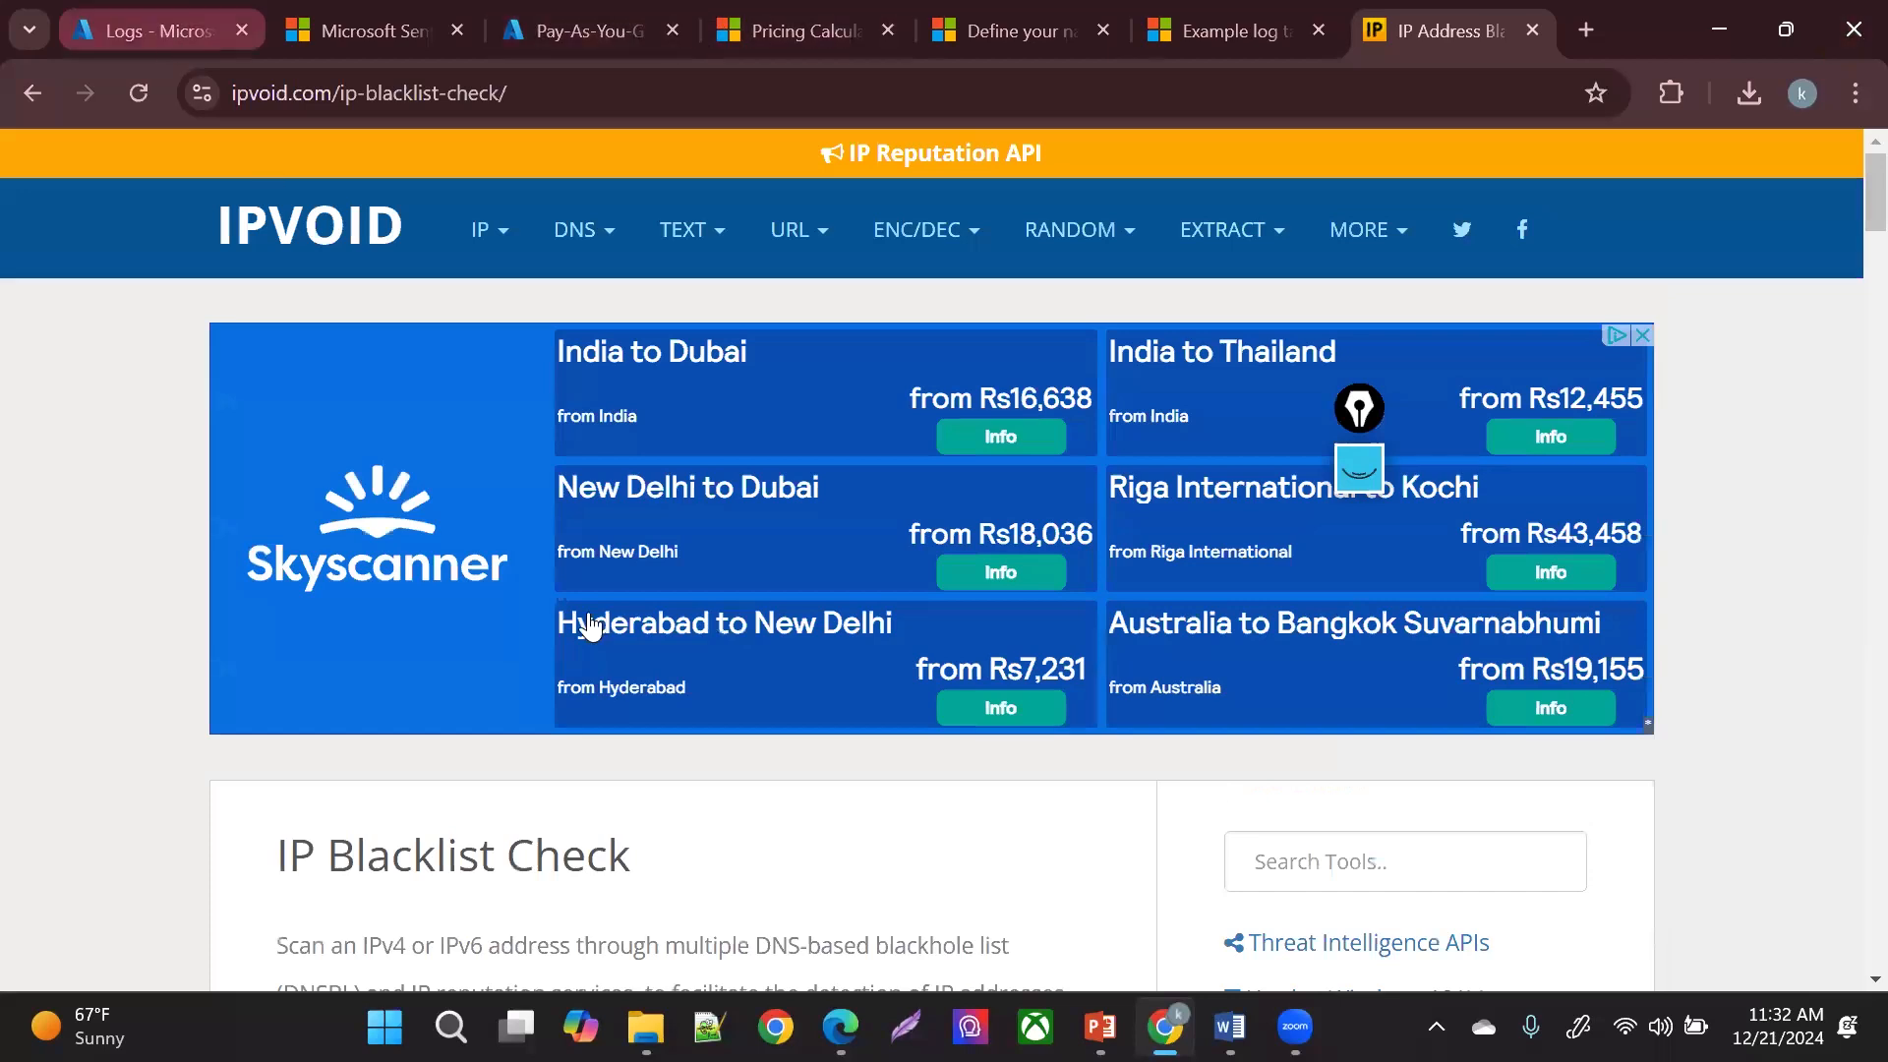
- Return to the Azure logs, examine all columns of the SecurityEvent query results, and close the Logs pane, discarding edits
{"action": "left_click", "coordinate": [157, 30]}
{"action": "scroll", "coordinate": [1237, 890], "scroll_direction": "right", "scroll_amount": 5}
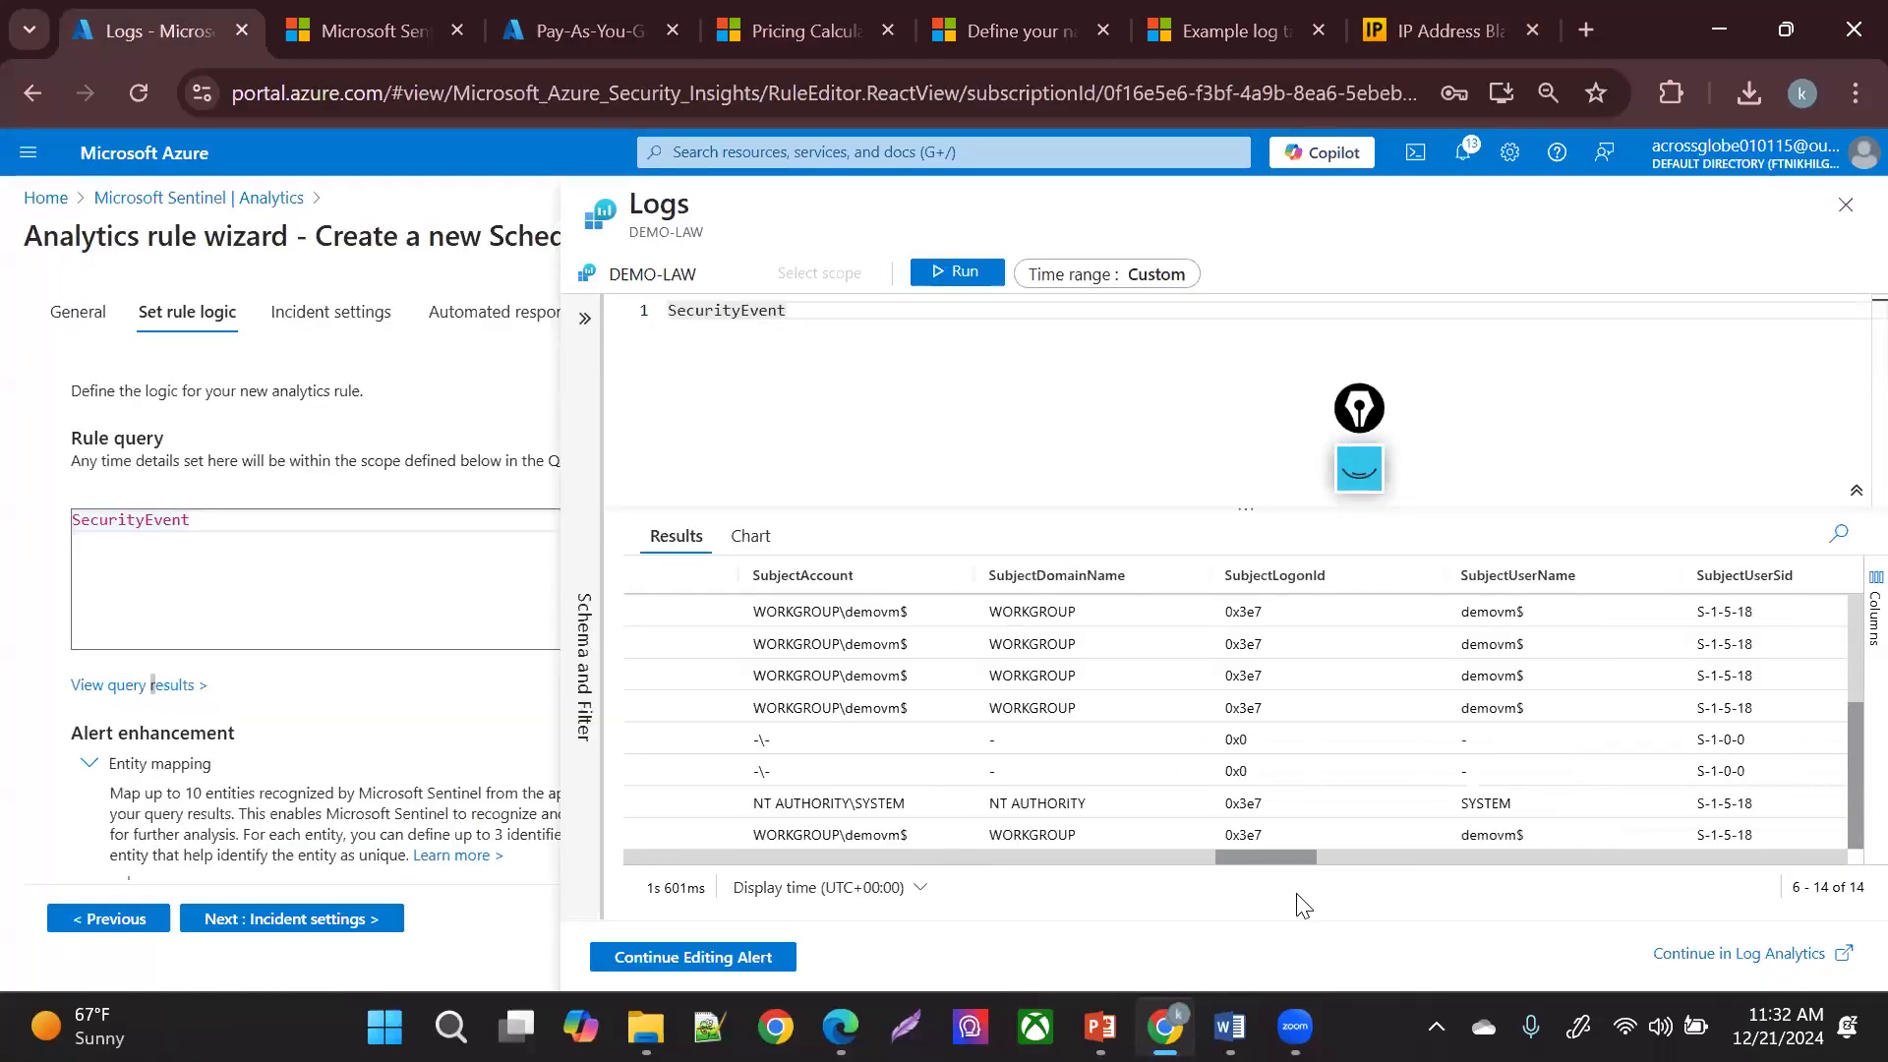
{"action": "scroll", "coordinate": [1310, 894], "scroll_direction": "right", "scroll_amount": 1}
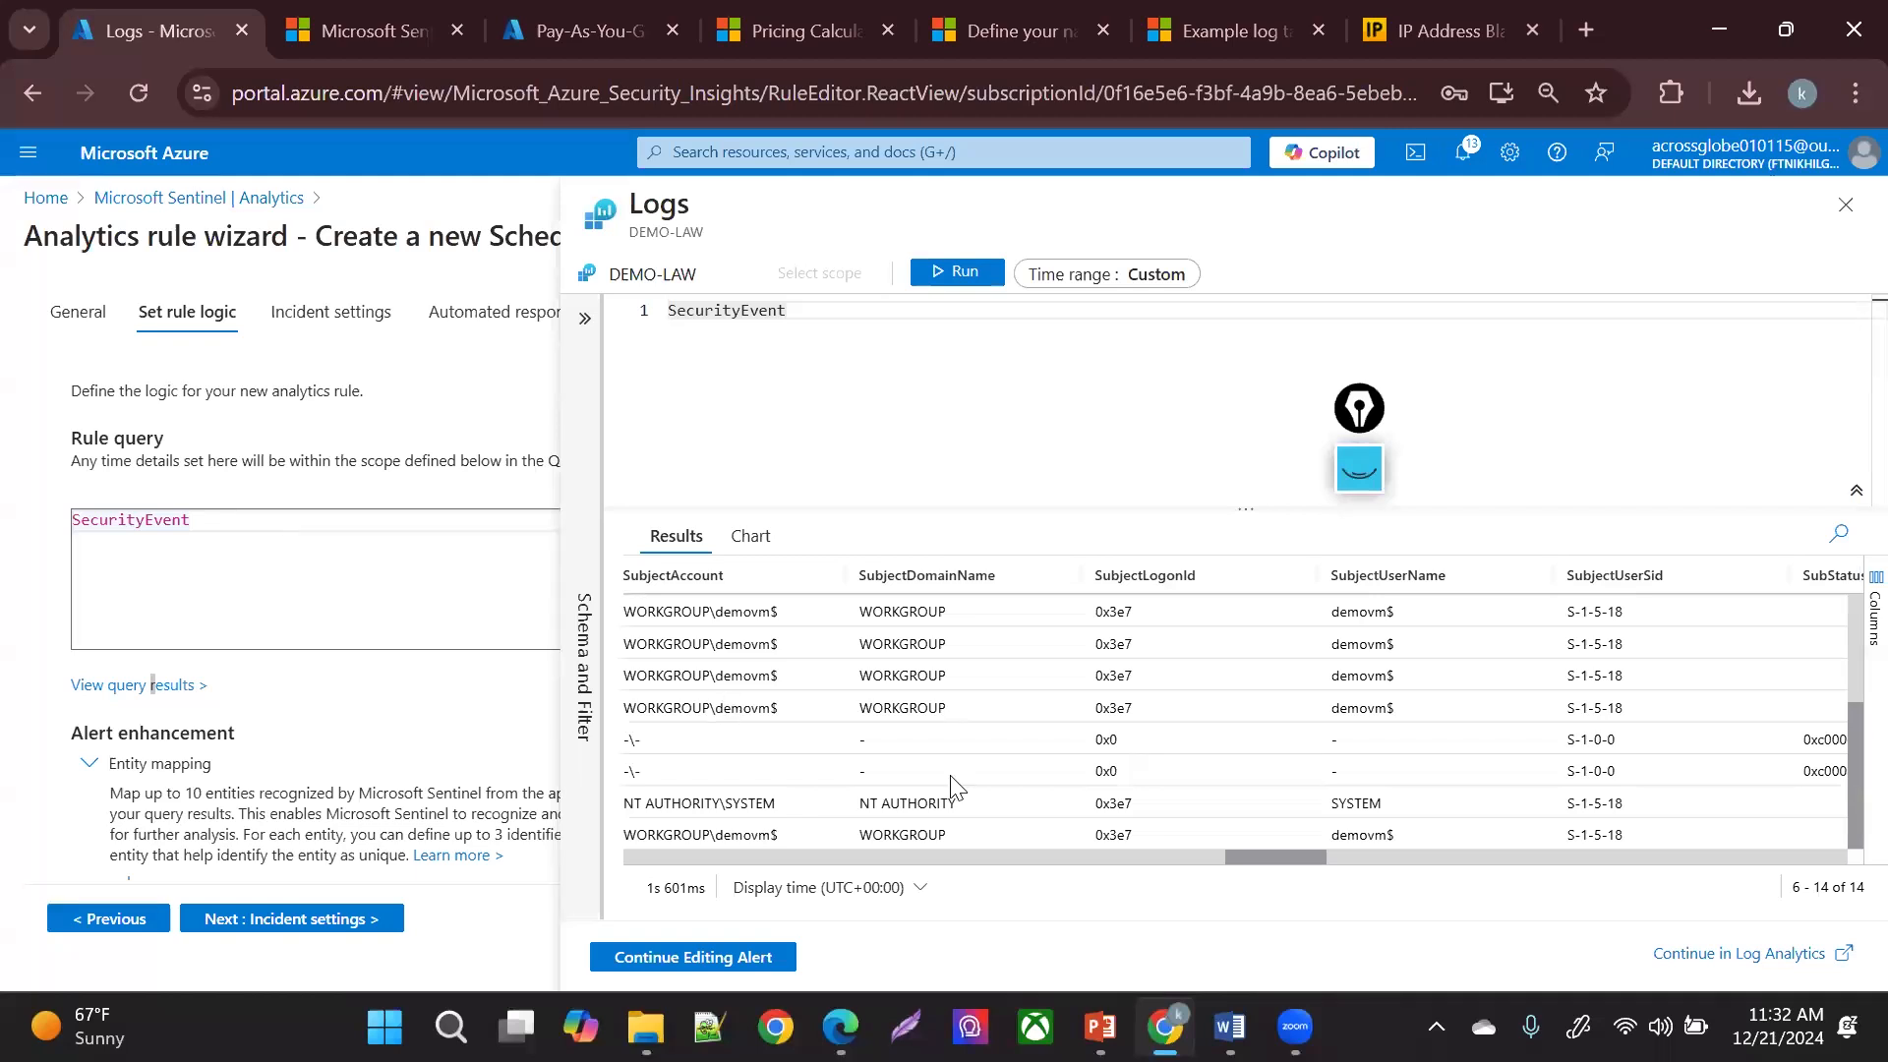
{"action": "left_click_drag", "start_coordinate": [1310, 865], "coordinate": [1412, 897]}
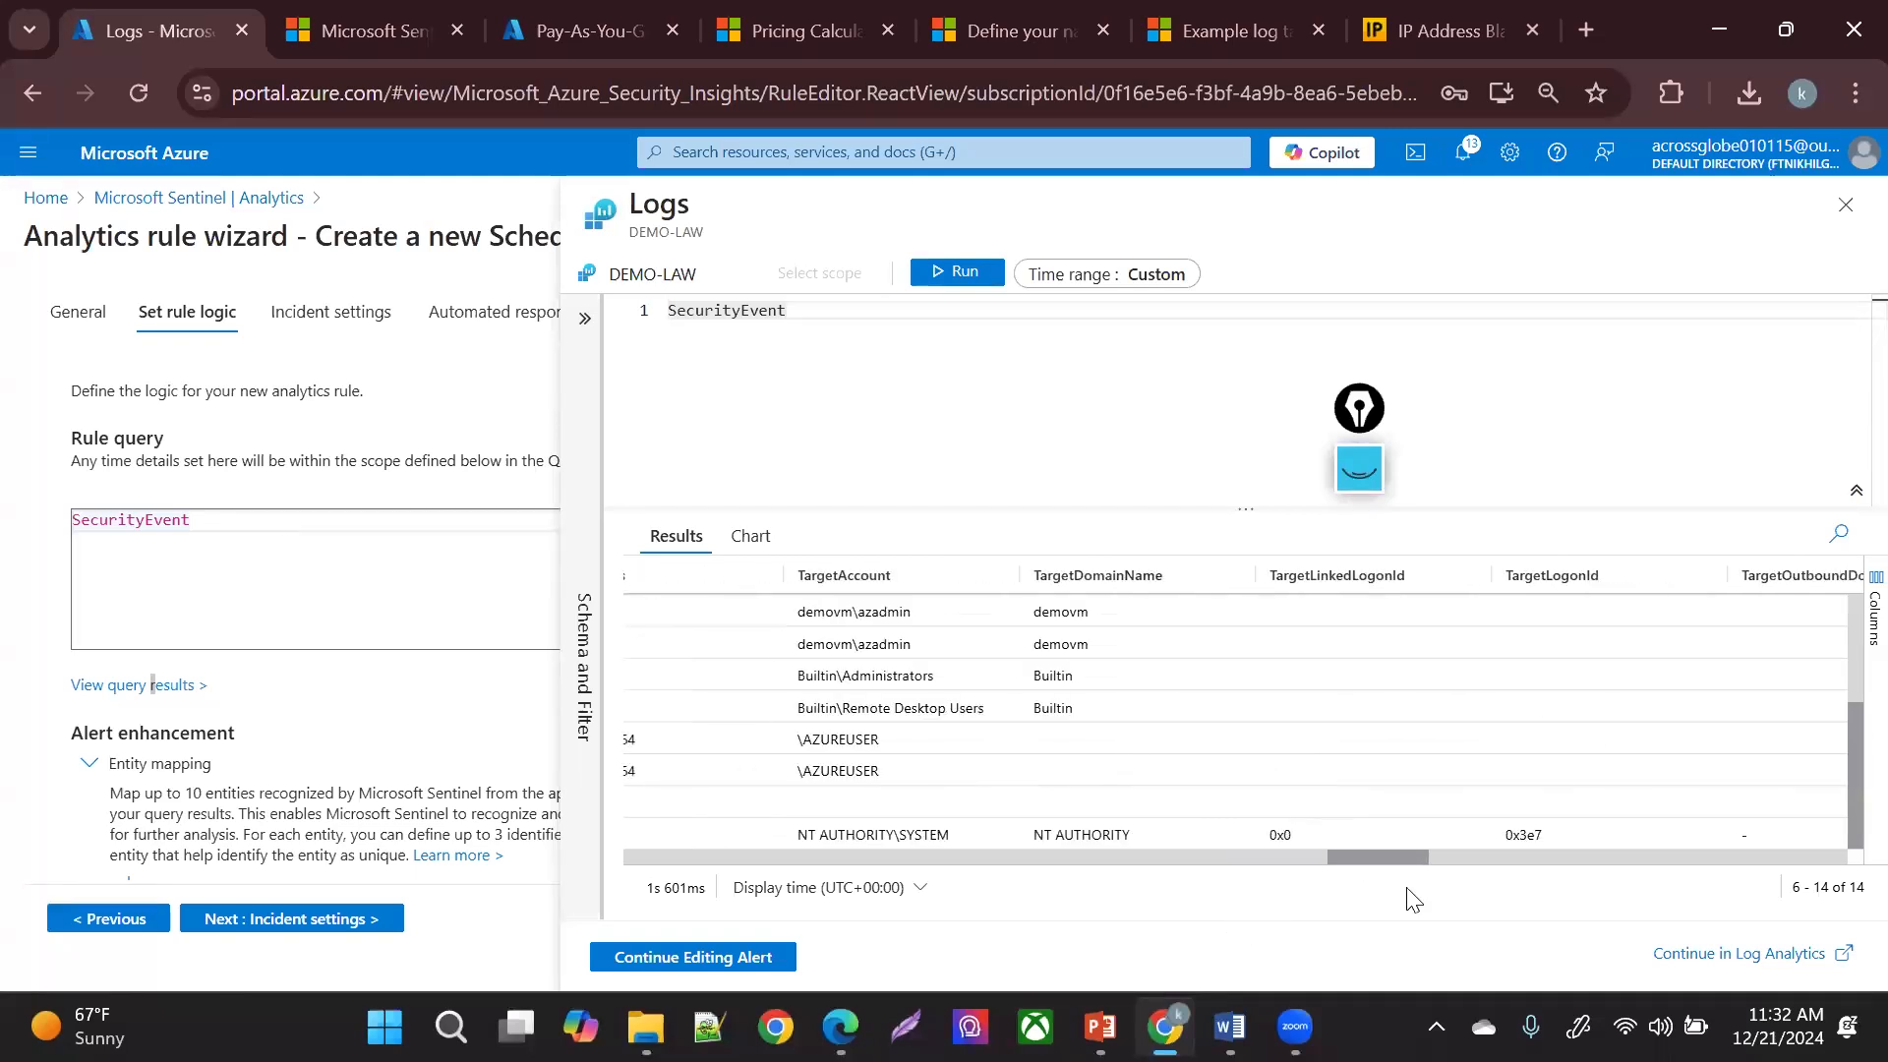
{"action": "left_click_drag", "start_coordinate": [1413, 897], "coordinate": [1844, 962]}
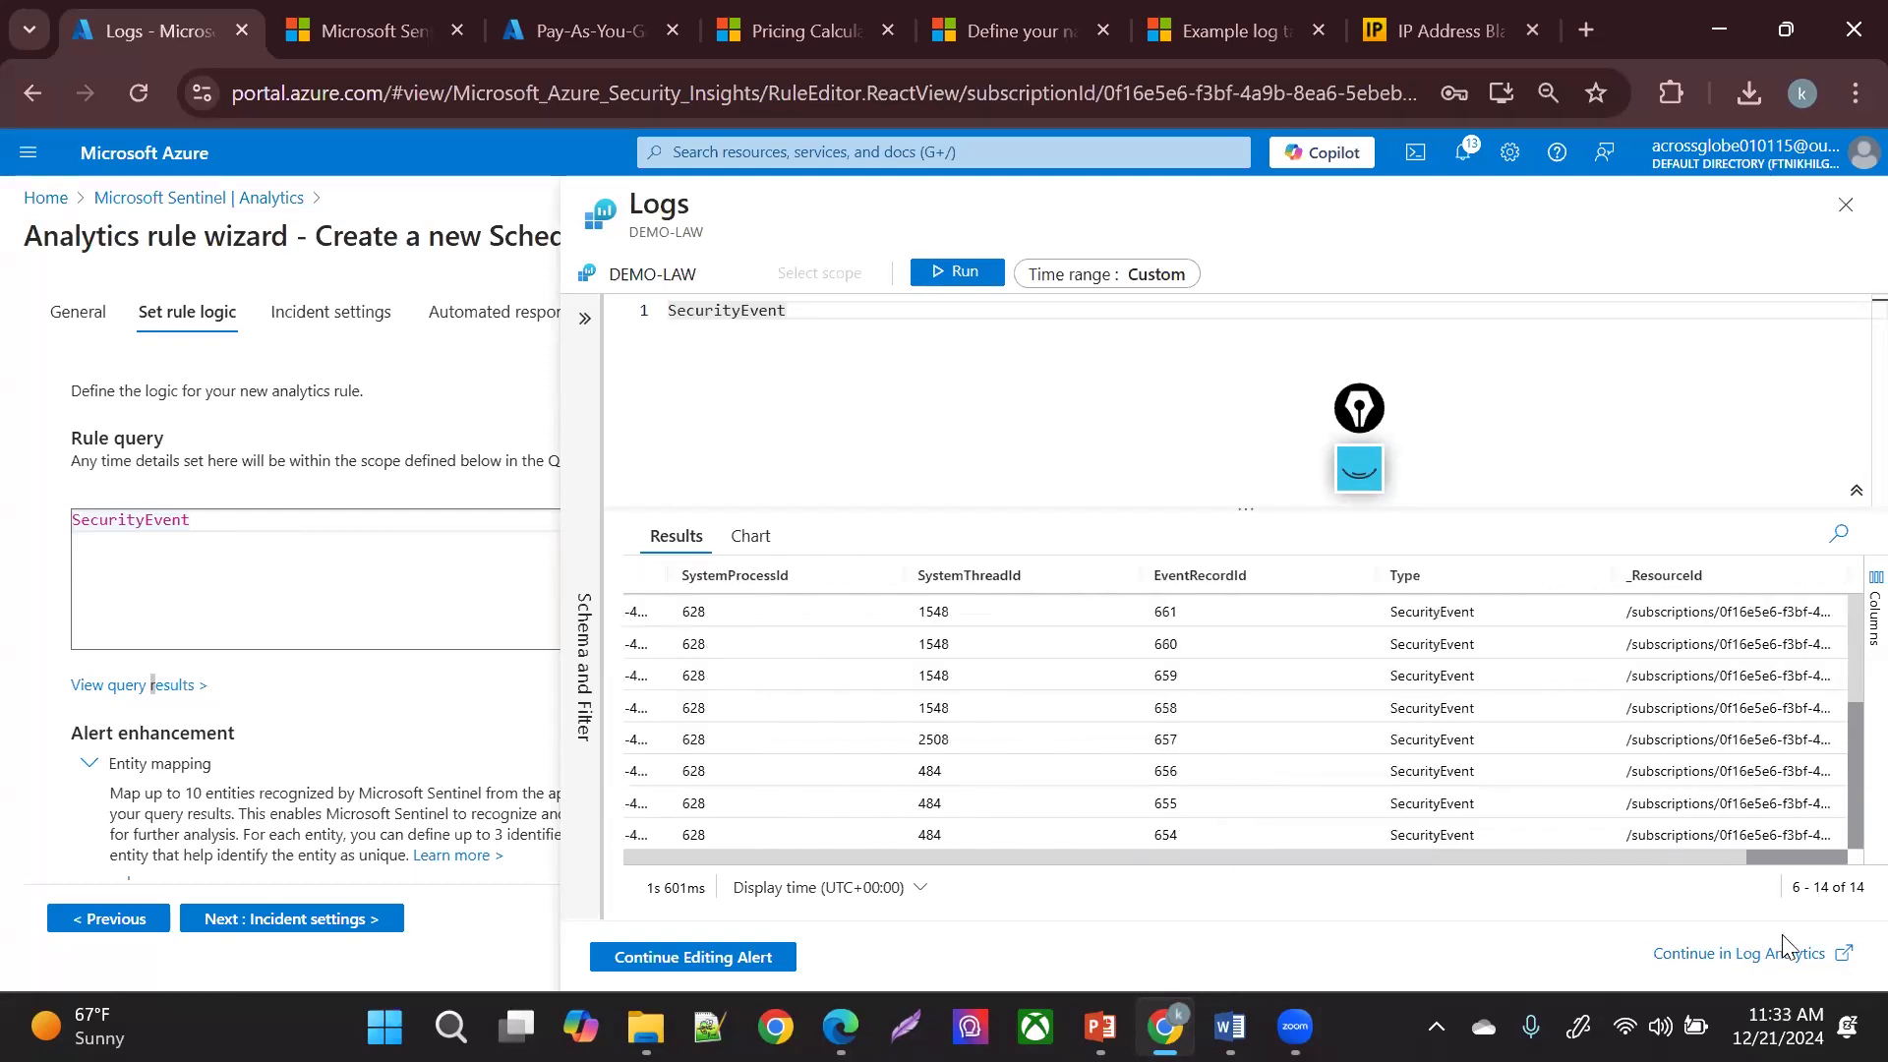
{"action": "left_click_drag", "start_coordinate": [1844, 939], "coordinate": [352, 758]}
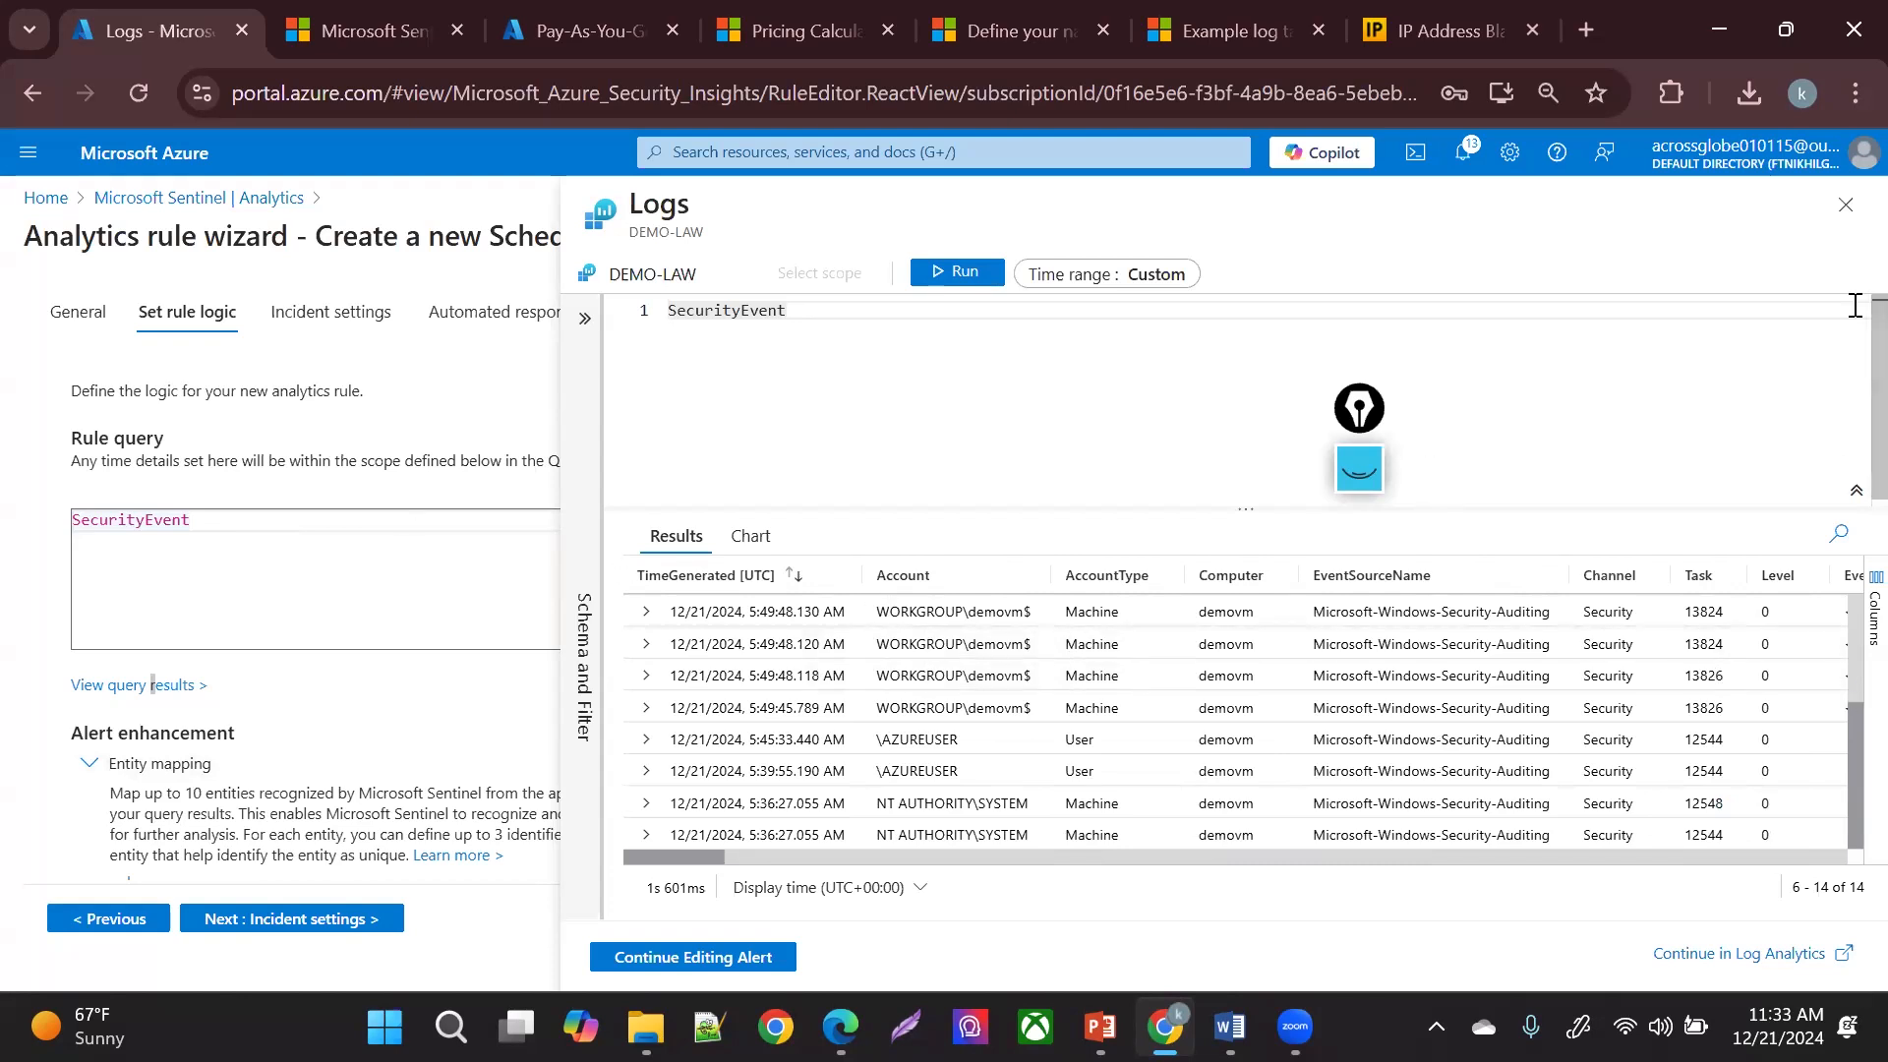
{"action": "left_click", "coordinate": [1846, 204]}
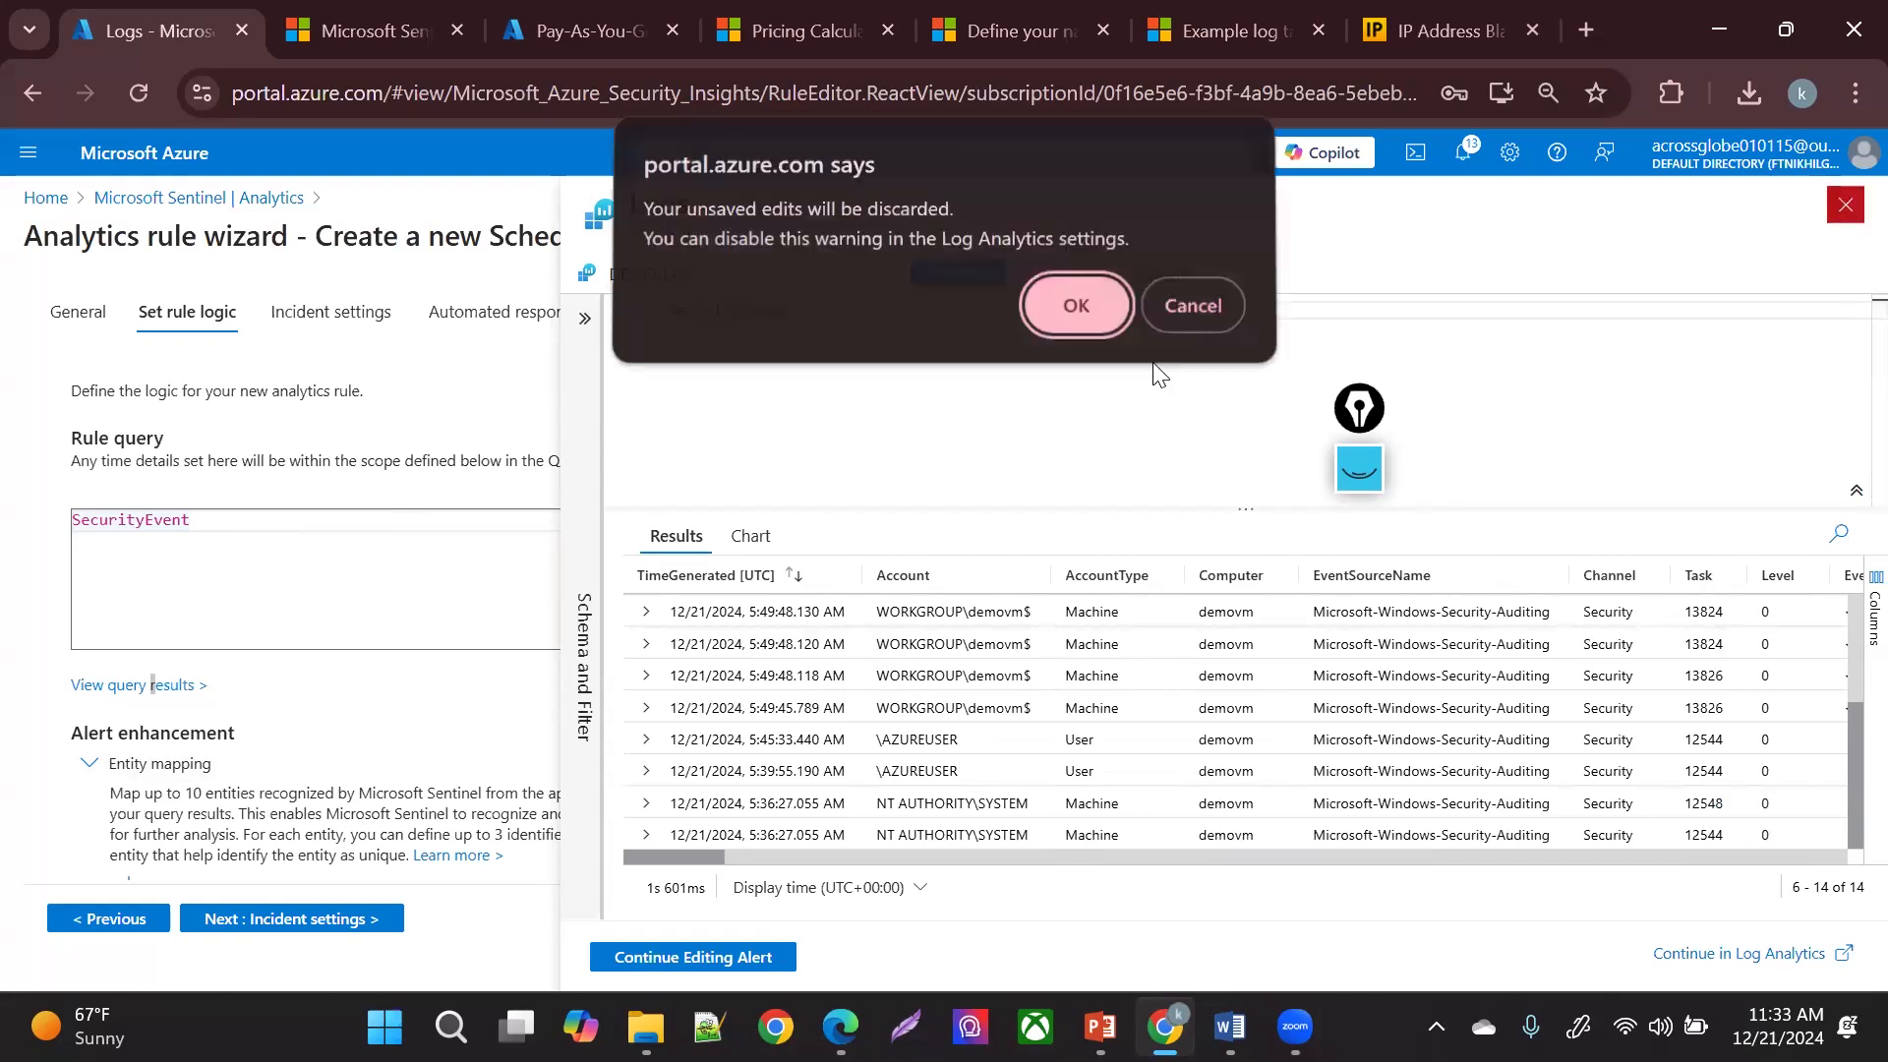
{"action": "key", "text": "Return"}
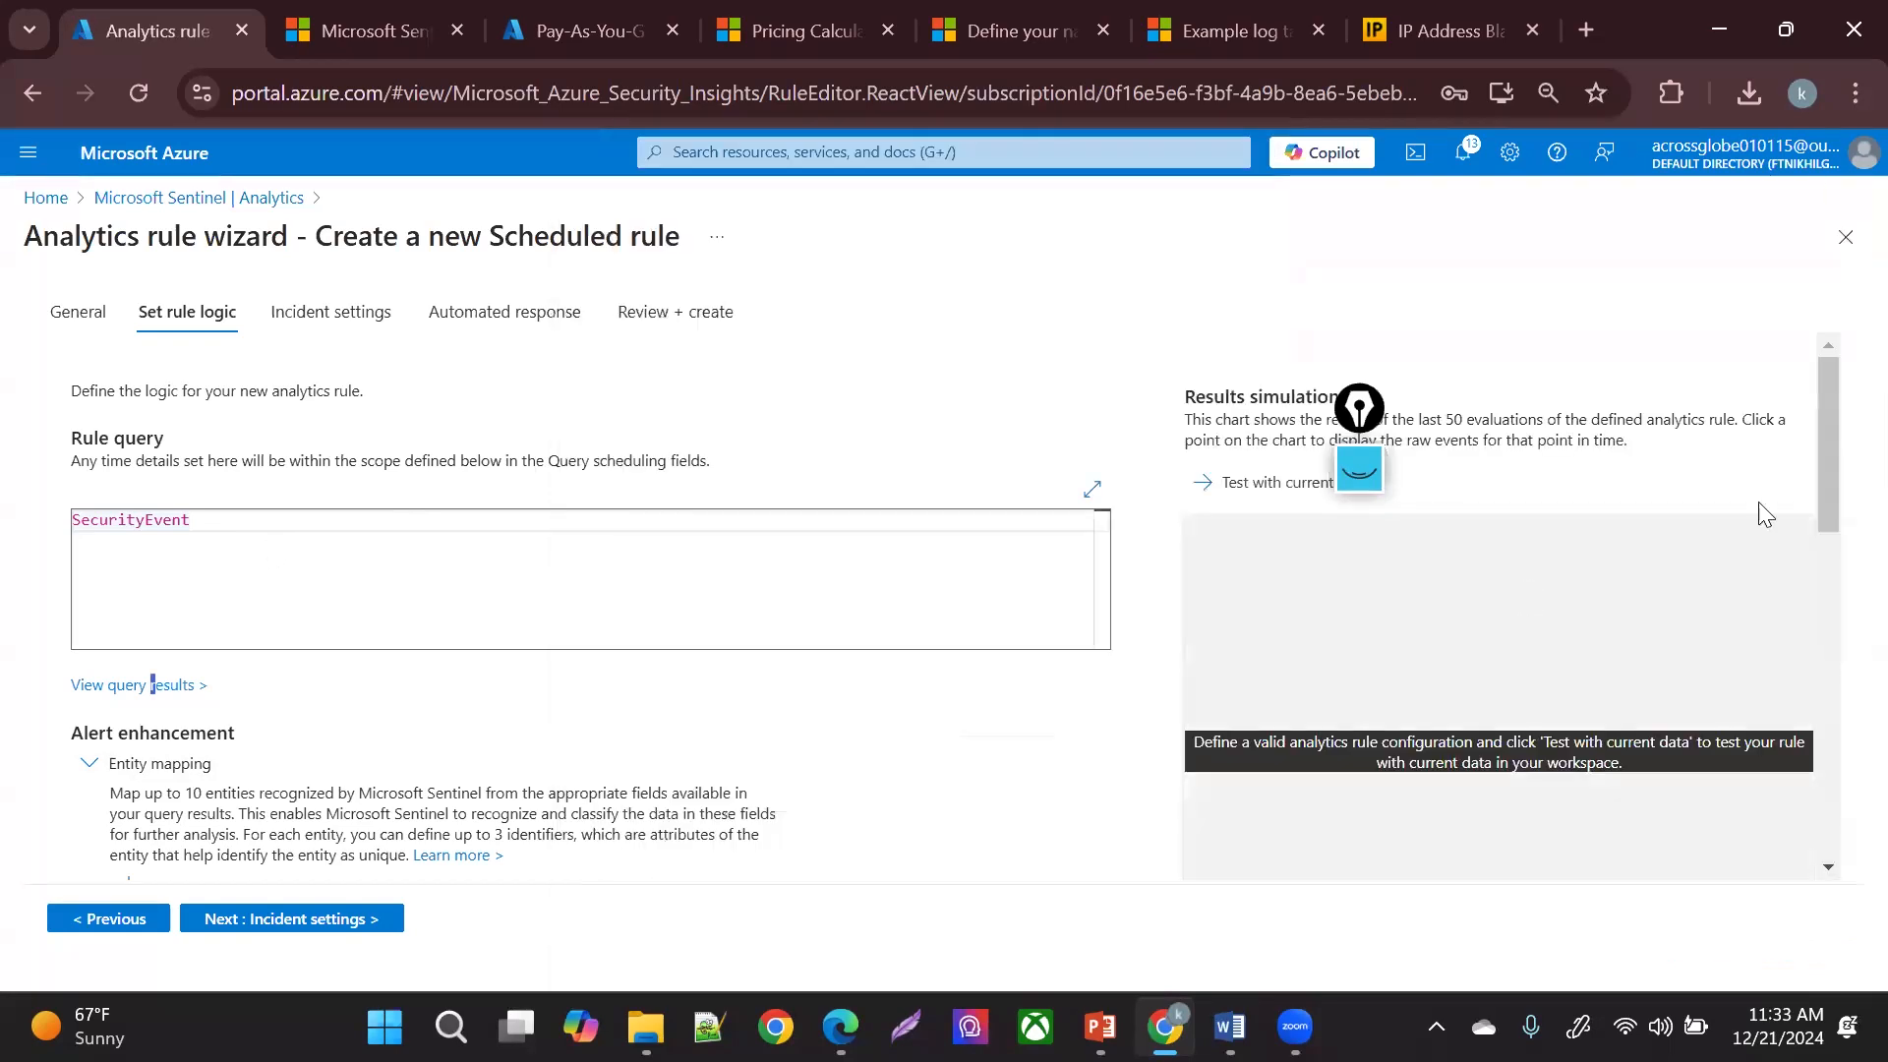
- Test the analytics rule with current data and inspect the results simulation chart
{"action": "scroll", "coordinate": [1837, 500], "scroll_direction": "down", "scroll_amount": 1}
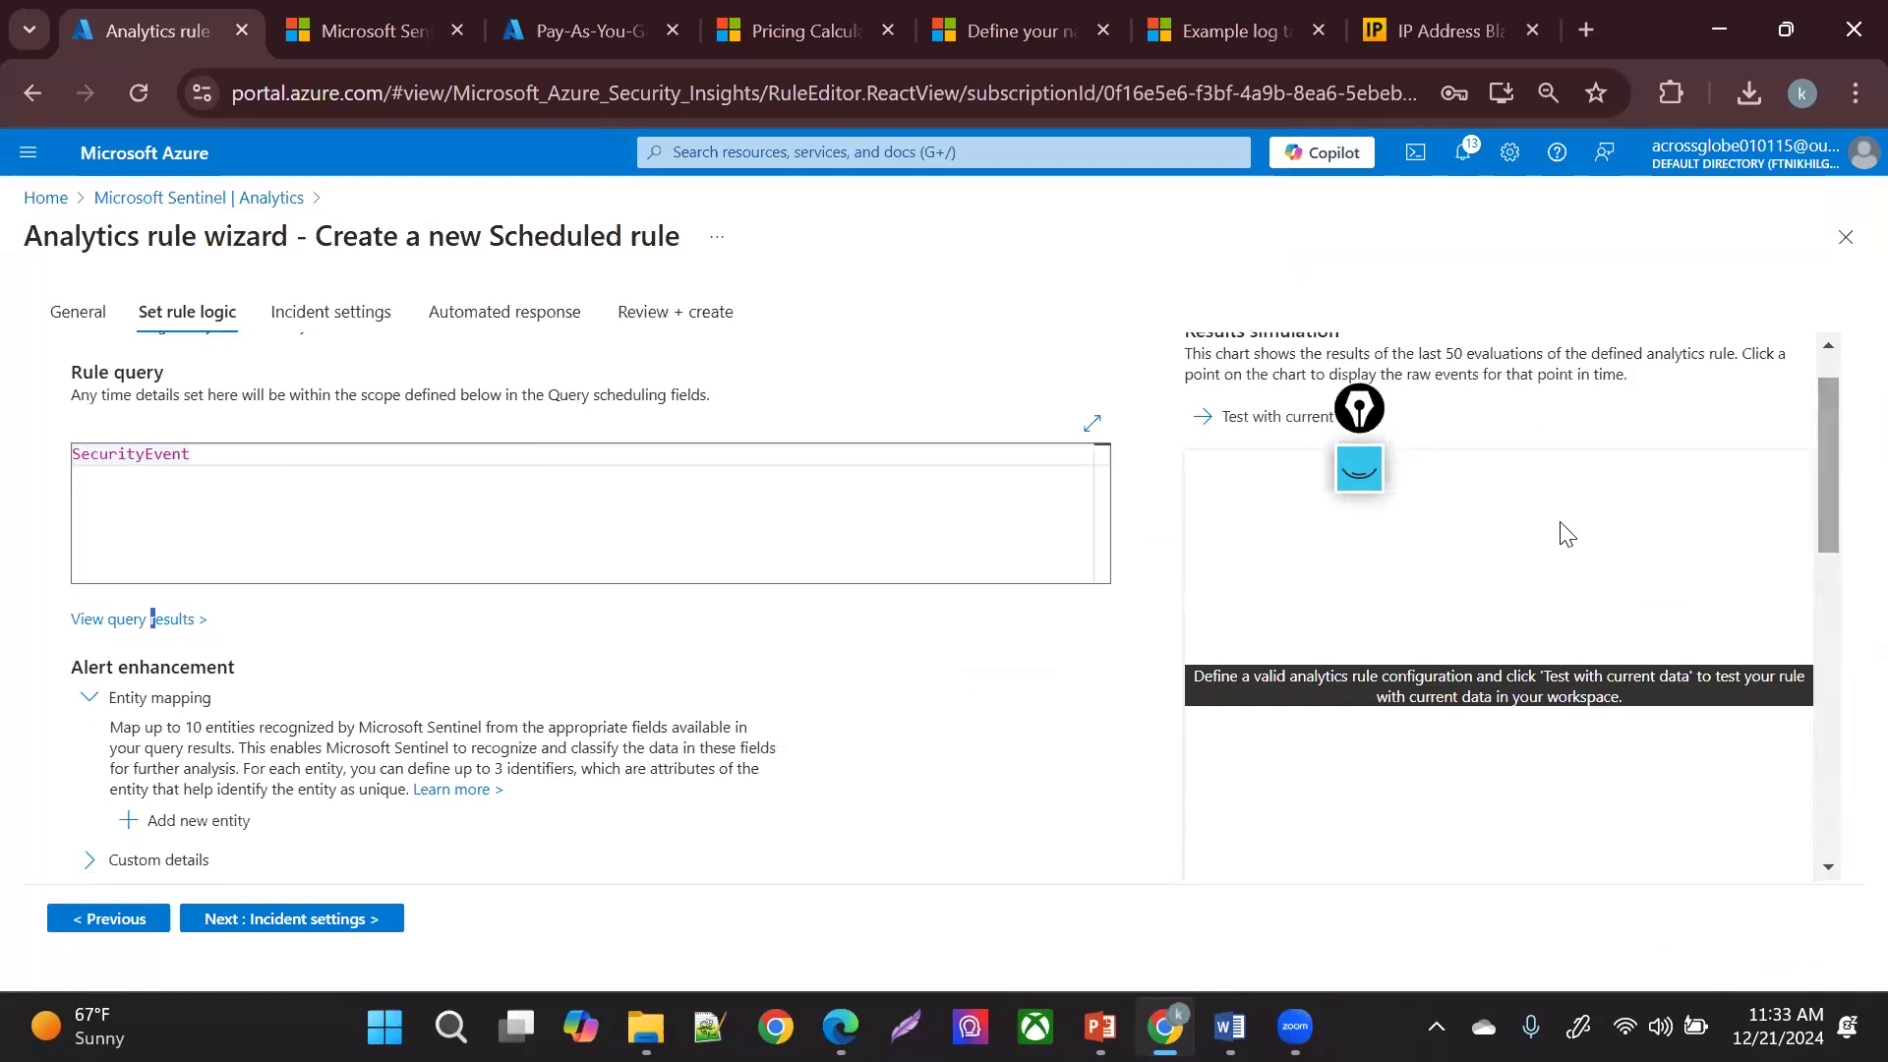
{"action": "left_click", "coordinate": [1262, 420]}
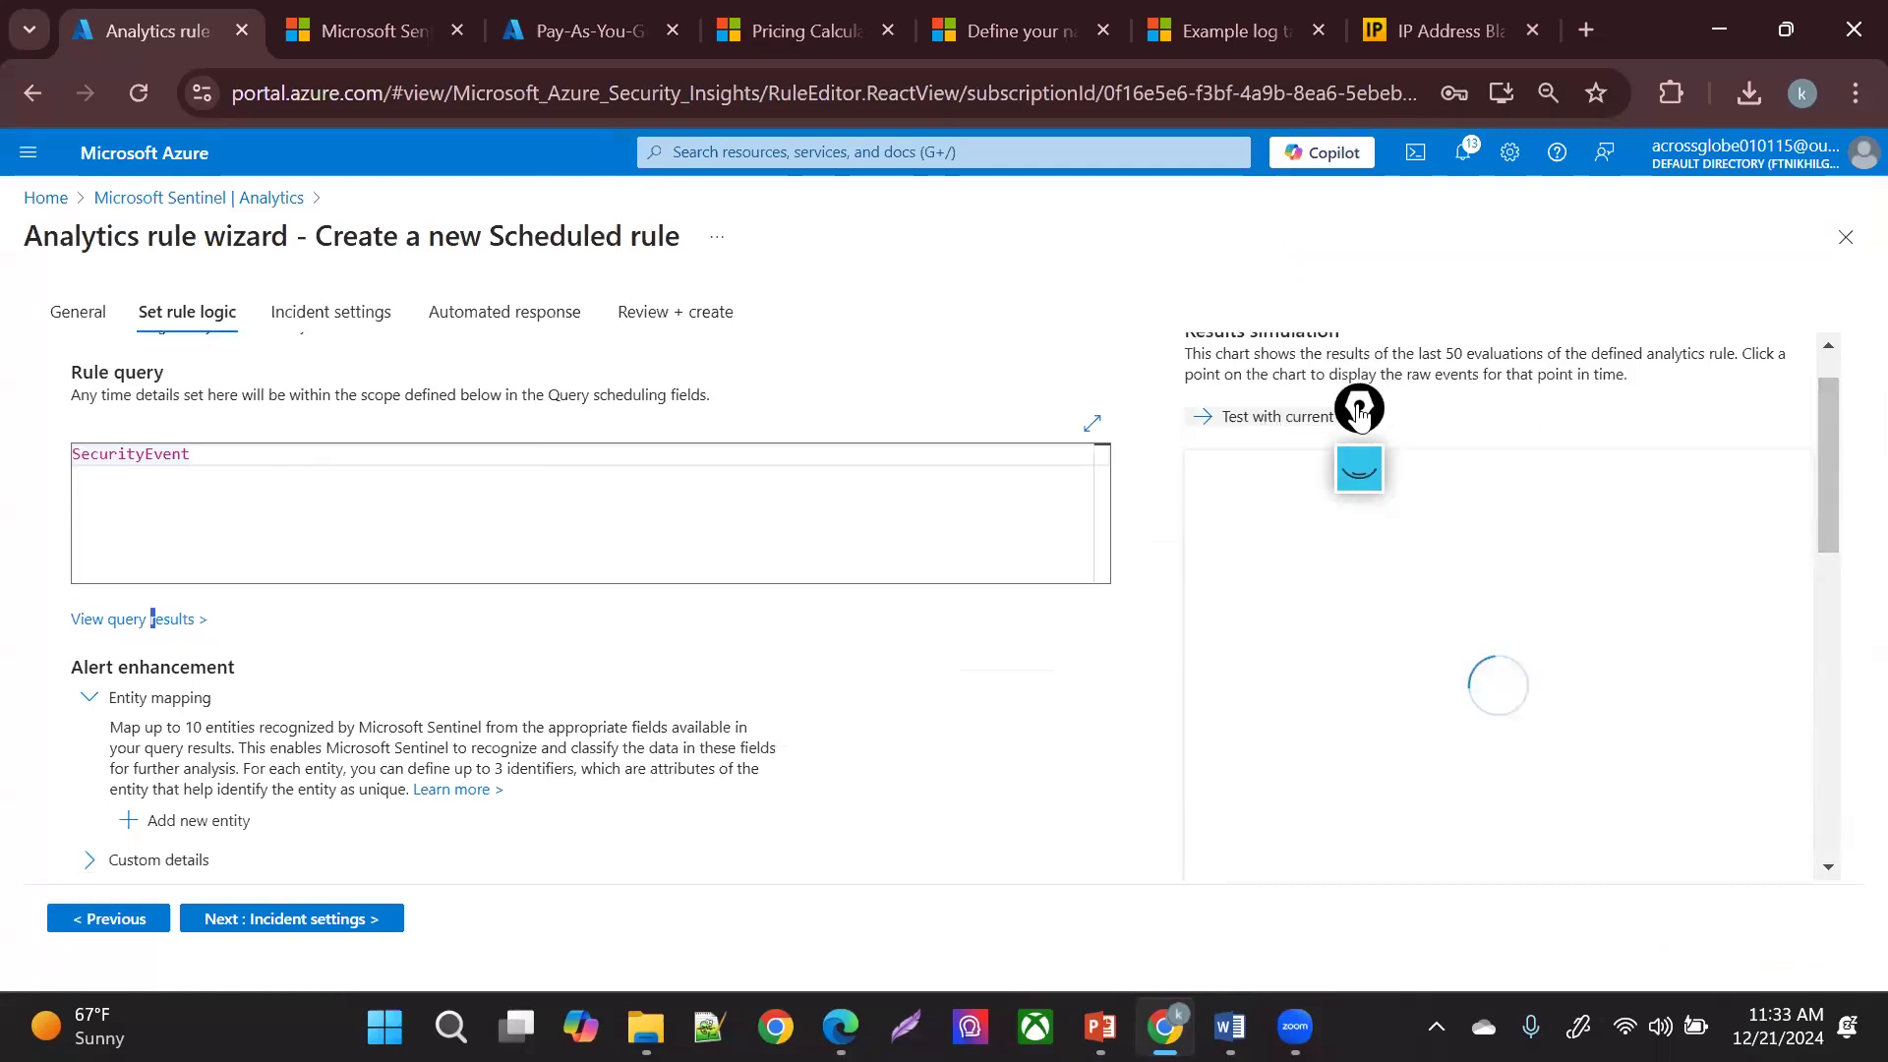
{"action": "left_click_drag", "start_coordinate": [1355, 413], "coordinate": [1729, 339]}
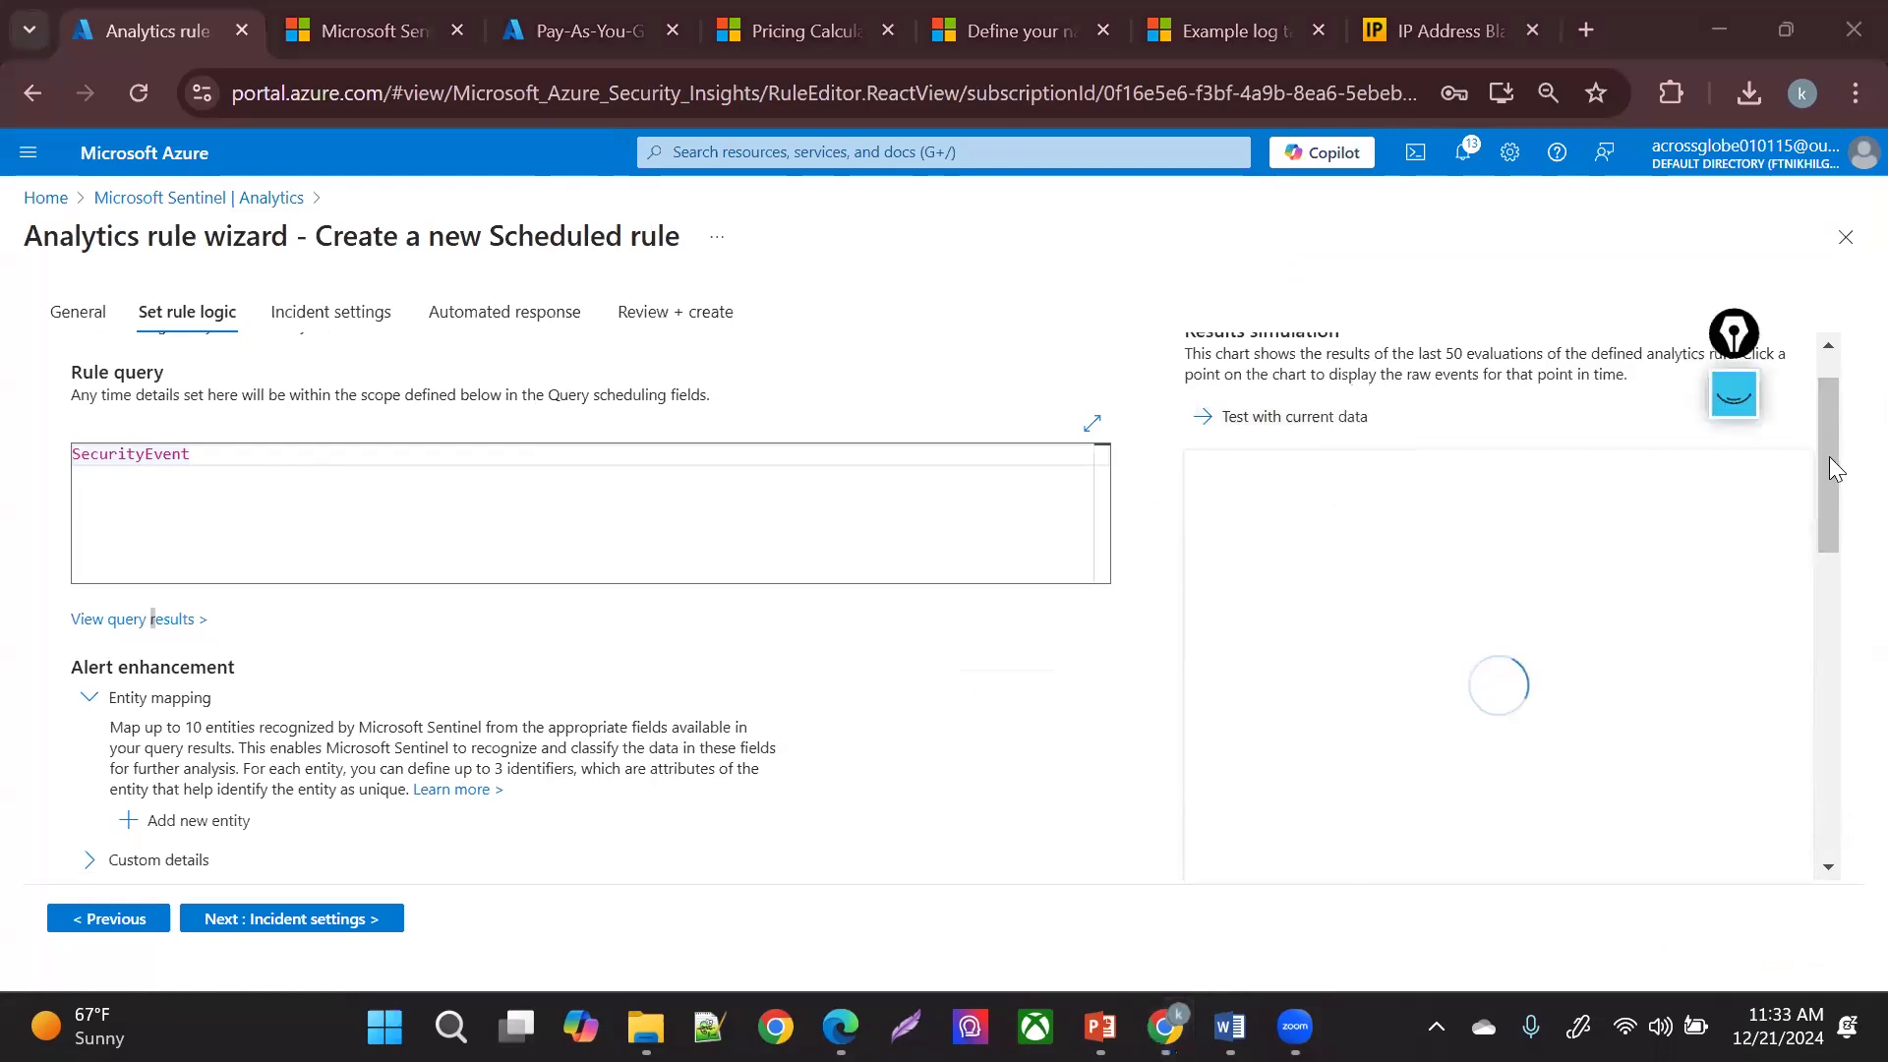
{"action": "left_click_drag", "start_coordinate": [1829, 458], "coordinate": [1823, 541]}
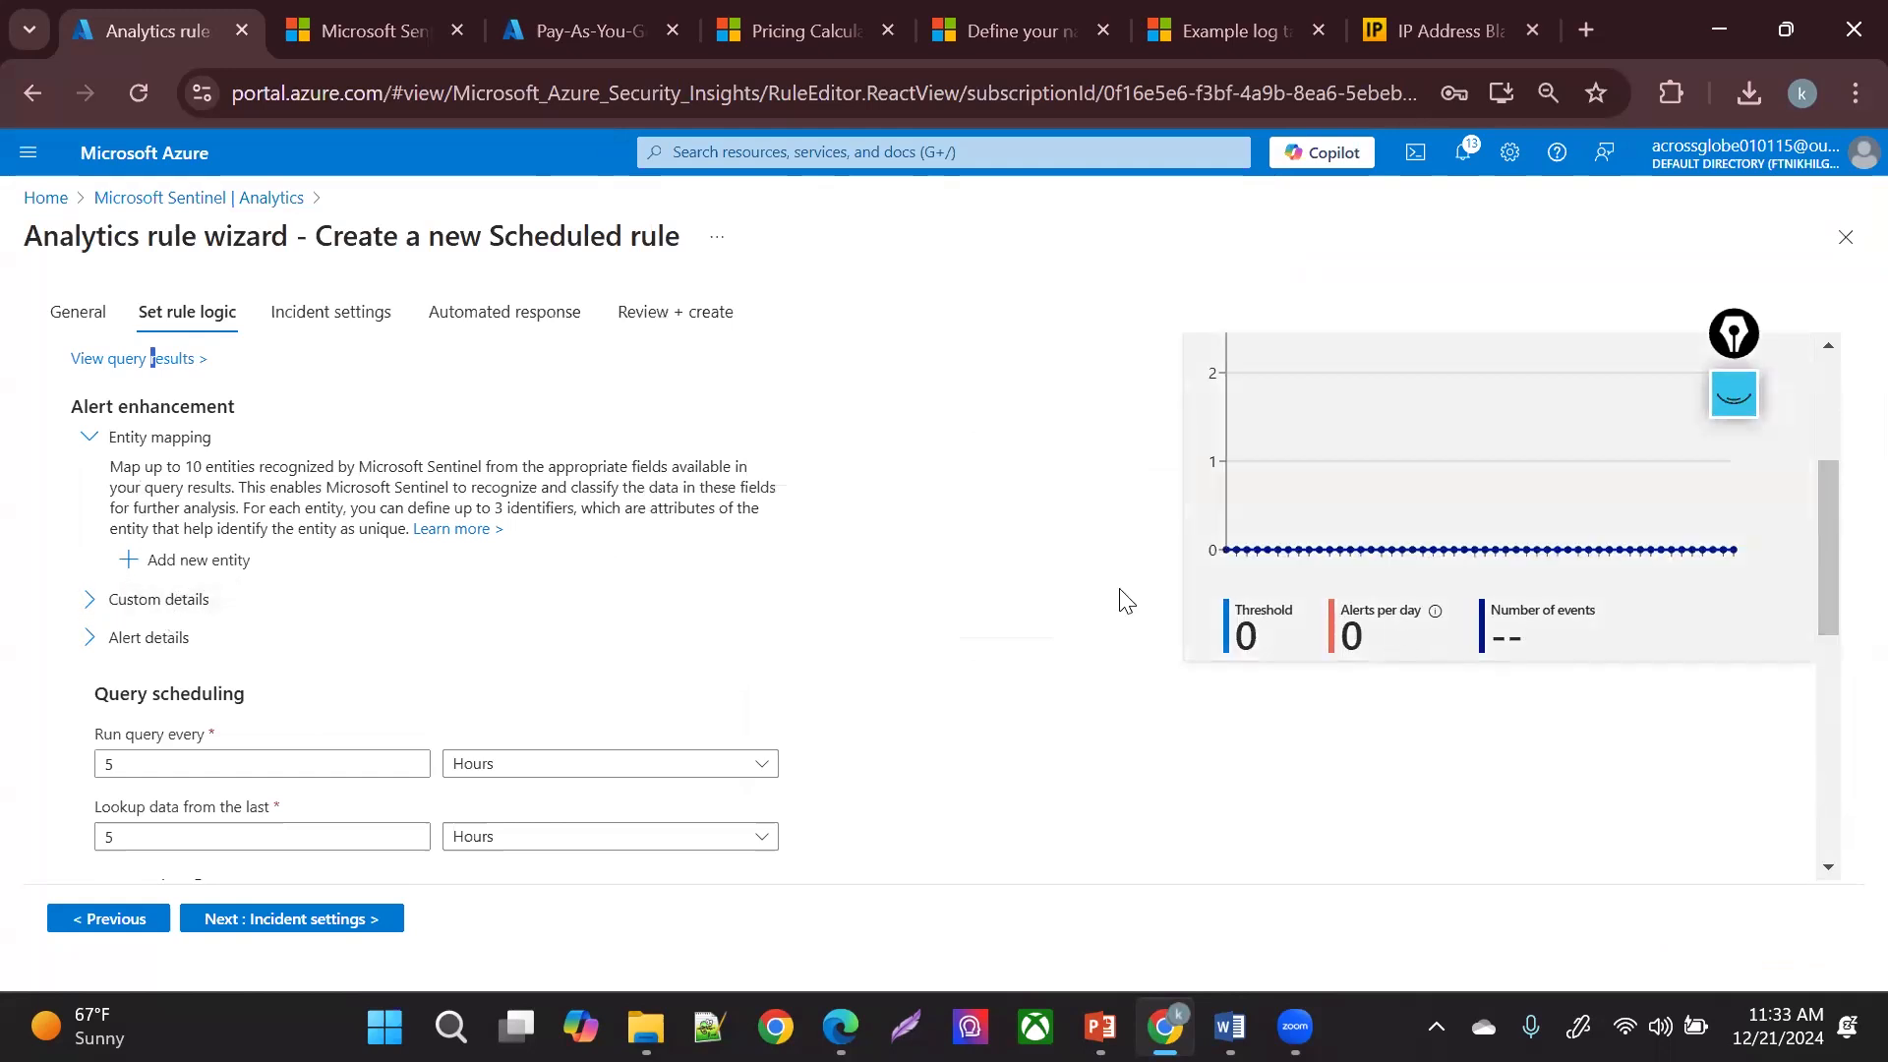
- Add two new entity rows to the rule's entity mapping, looking through the available entity types
{"action": "left_click", "coordinate": [200, 560]}
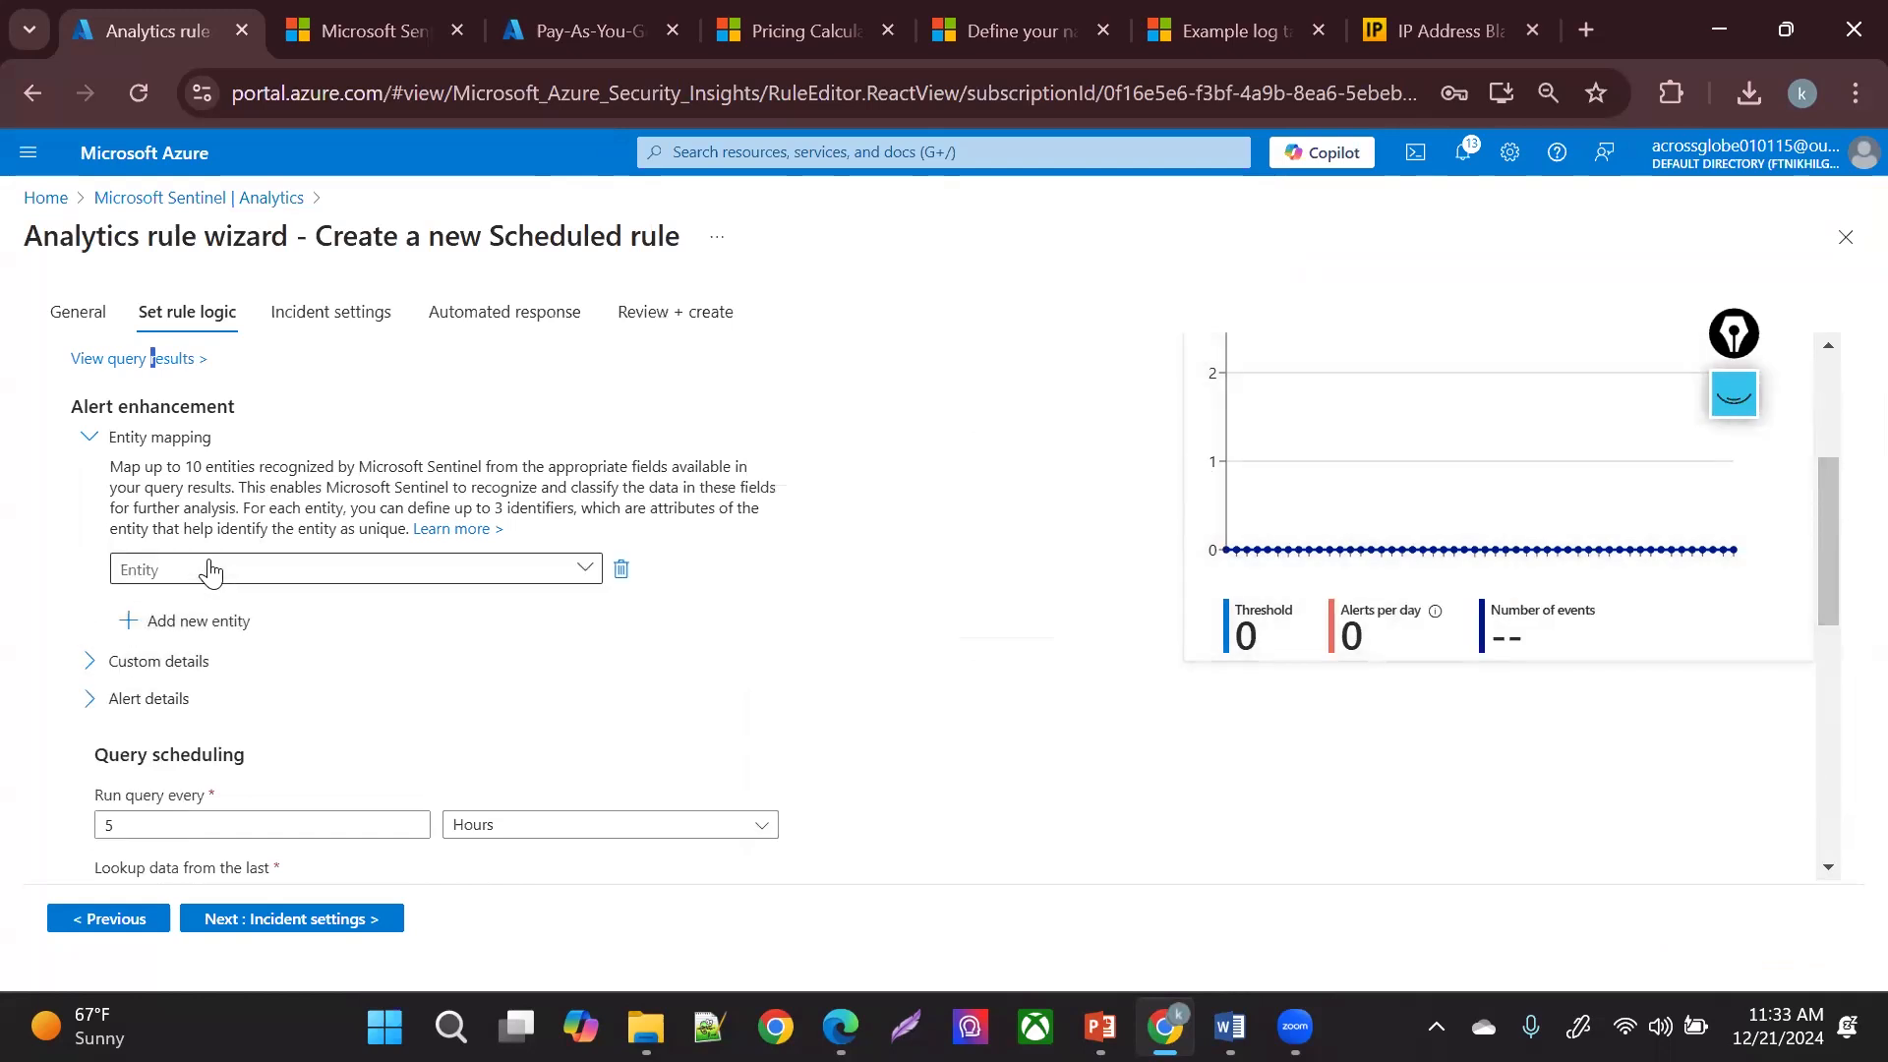
{"action": "left_click", "coordinate": [210, 571]}
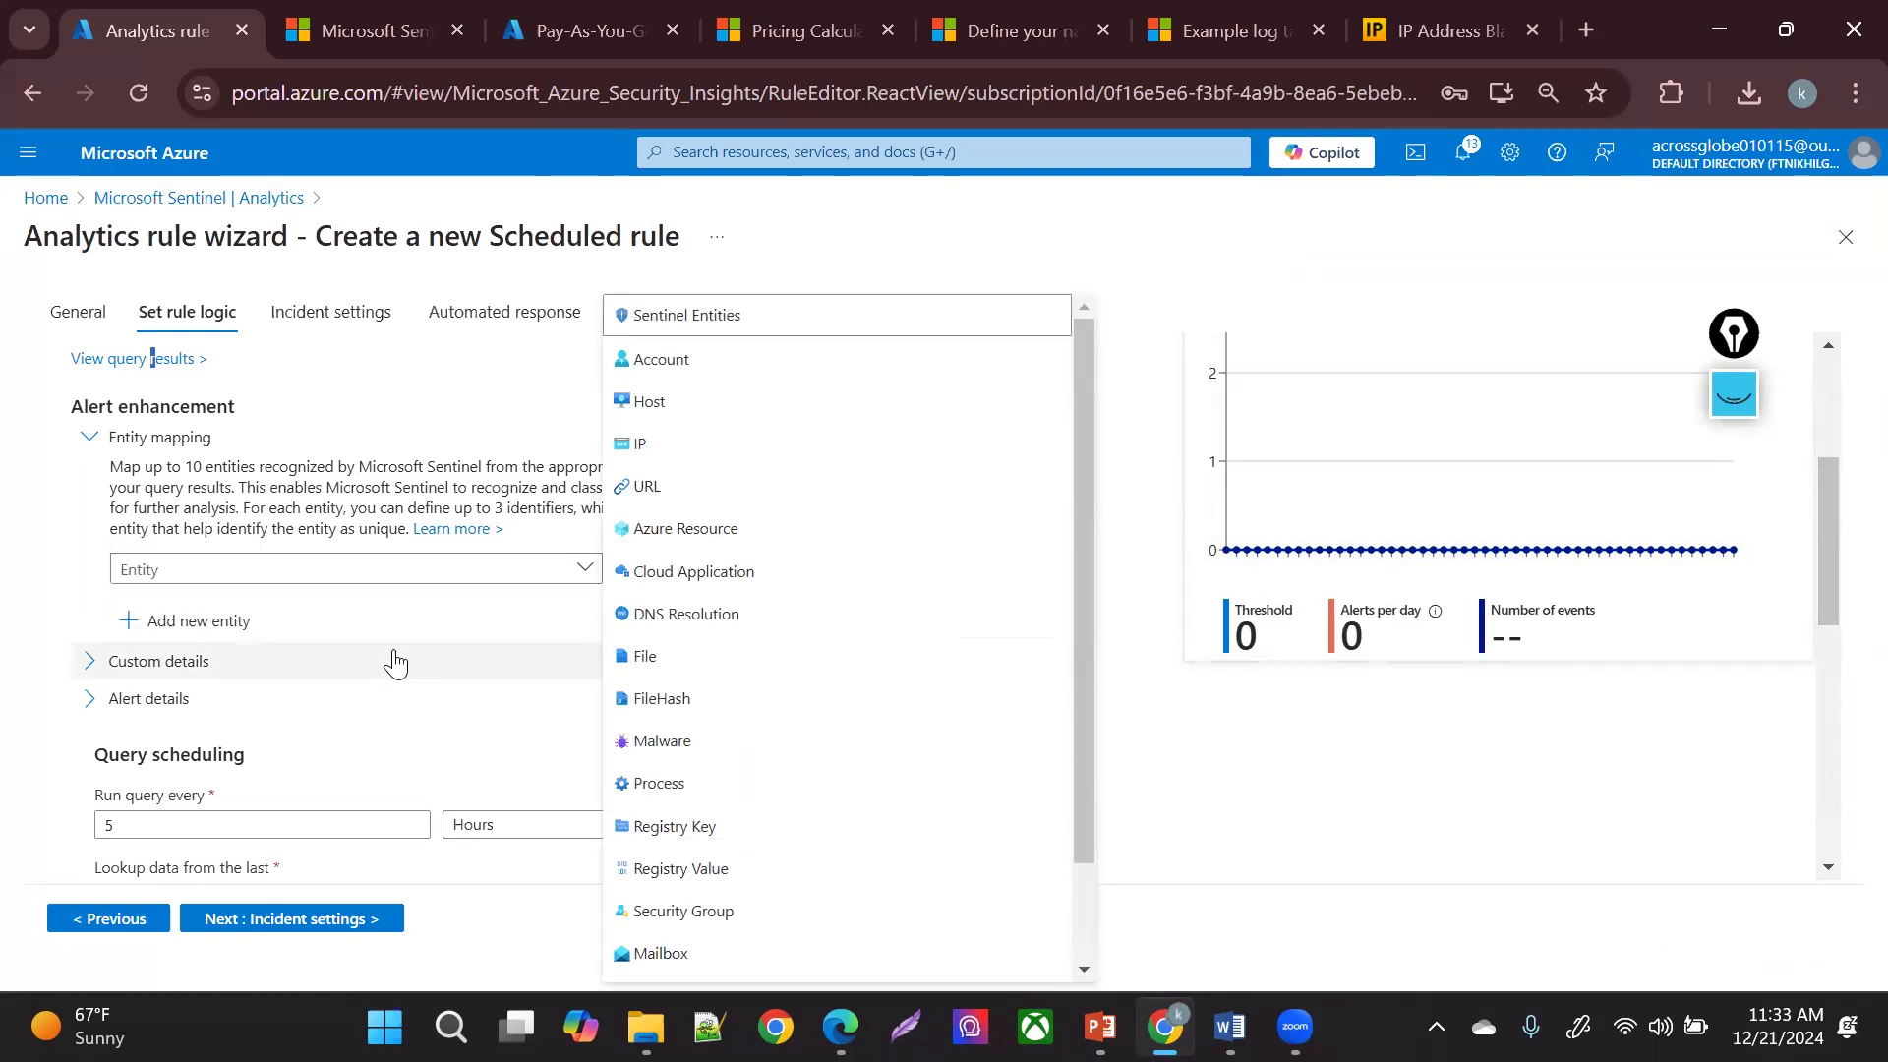
{"action": "triple_click", "coordinate": [358, 678]}
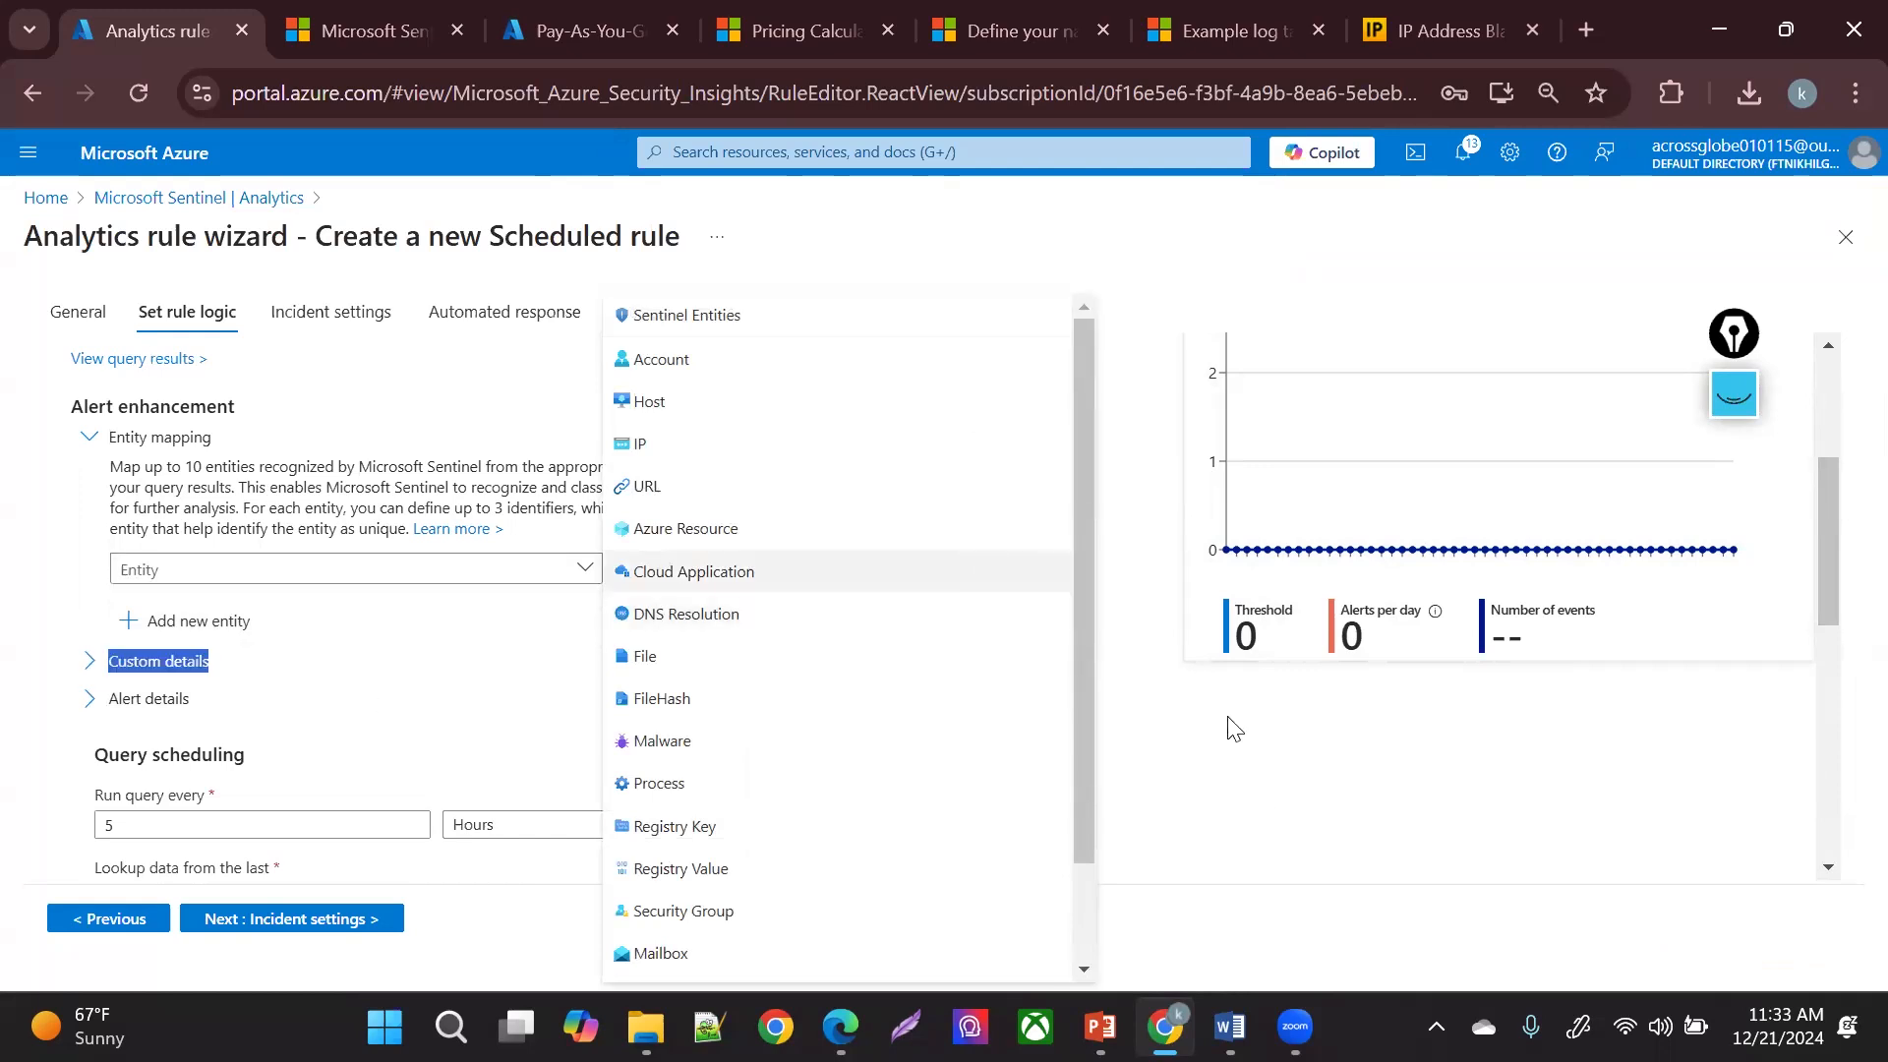
{"action": "left_click", "coordinate": [1243, 810]}
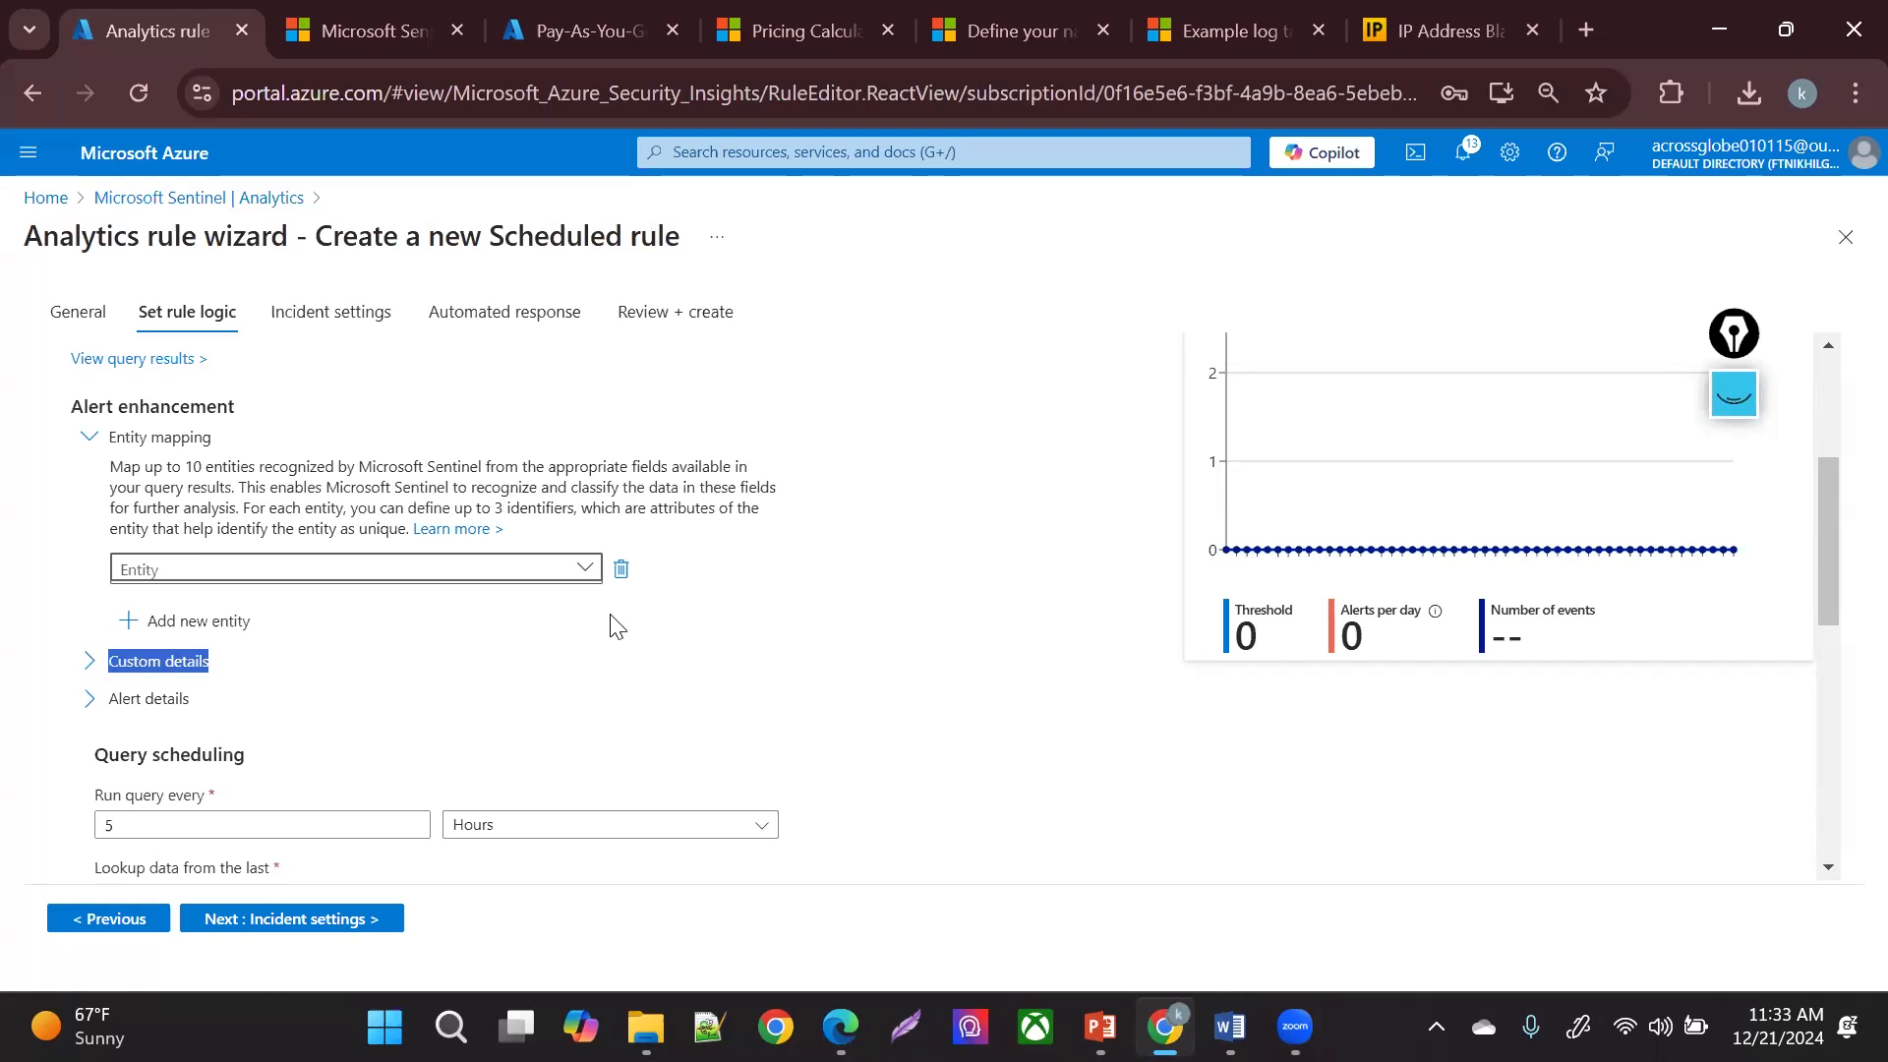
{"action": "left_click", "coordinate": [268, 637]}
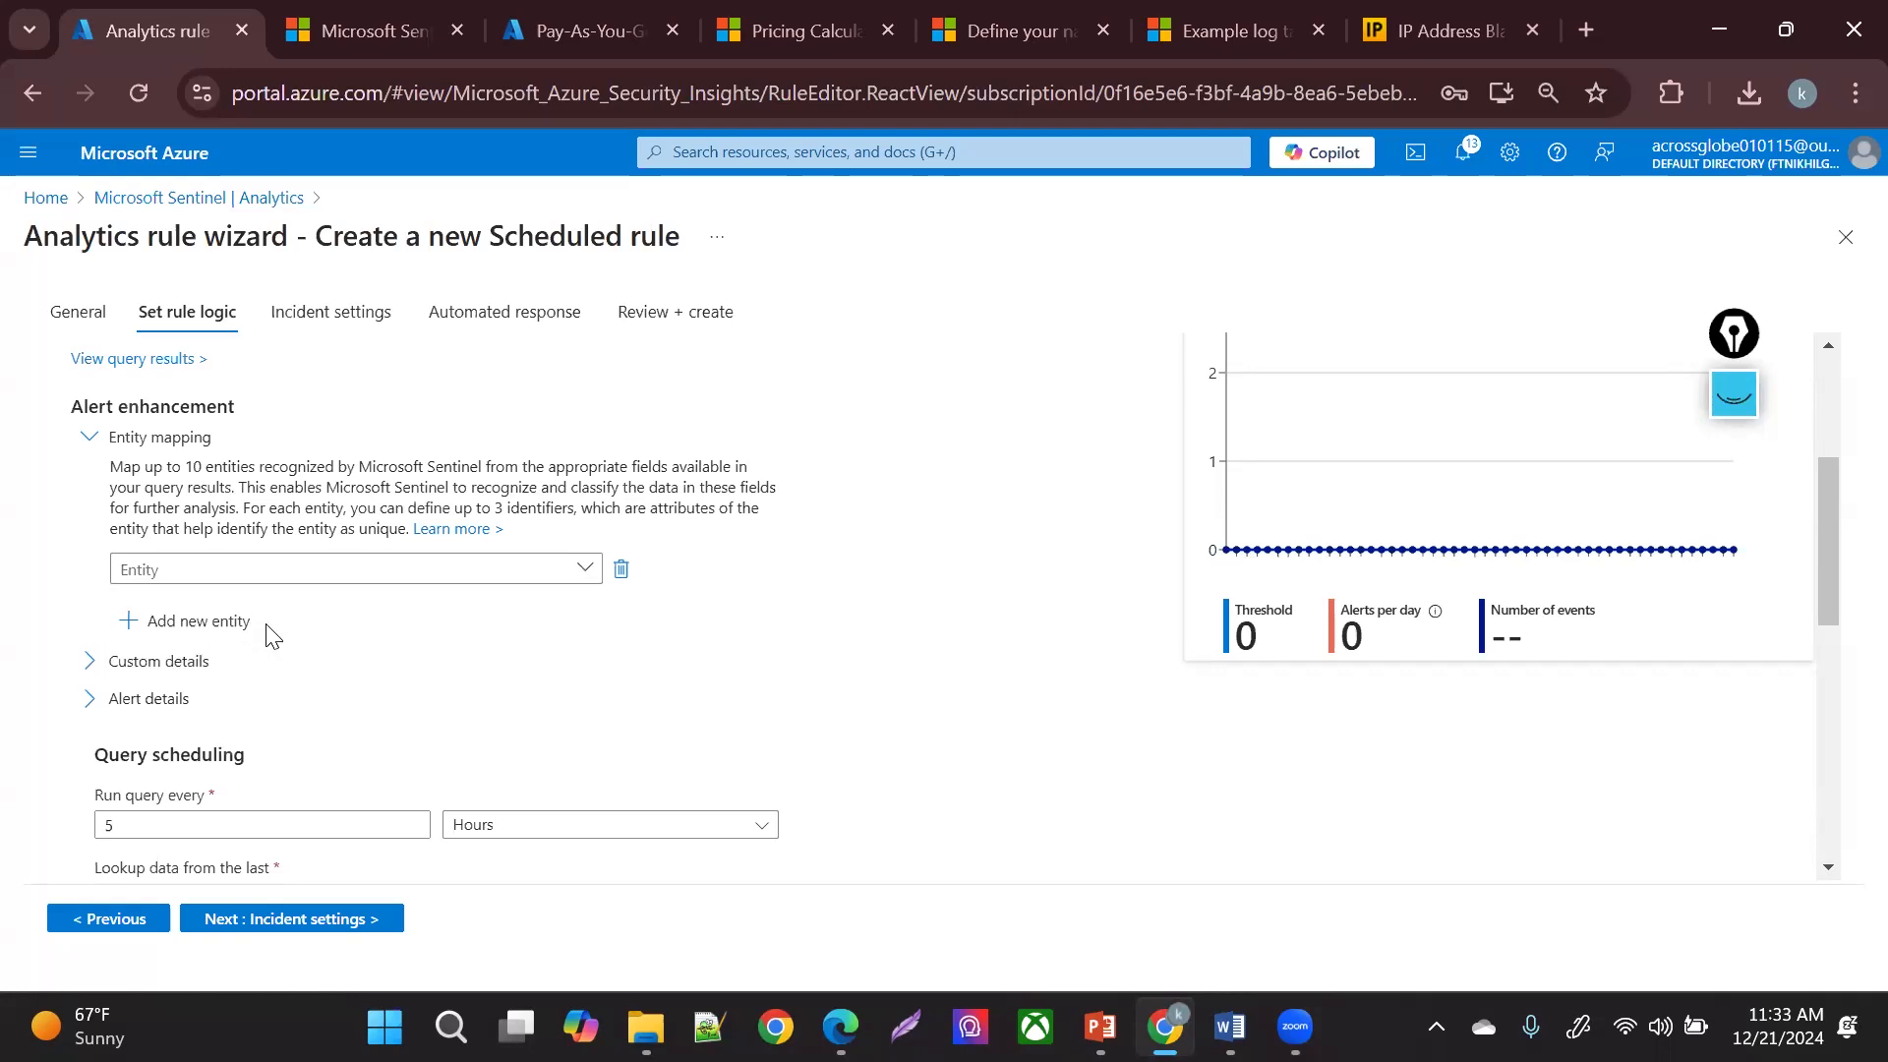
{"action": "left_click", "coordinate": [182, 621]}
- Set the first entity to Account and map its Name identifier to the Account column
{"action": "left_click", "coordinate": [492, 576]}
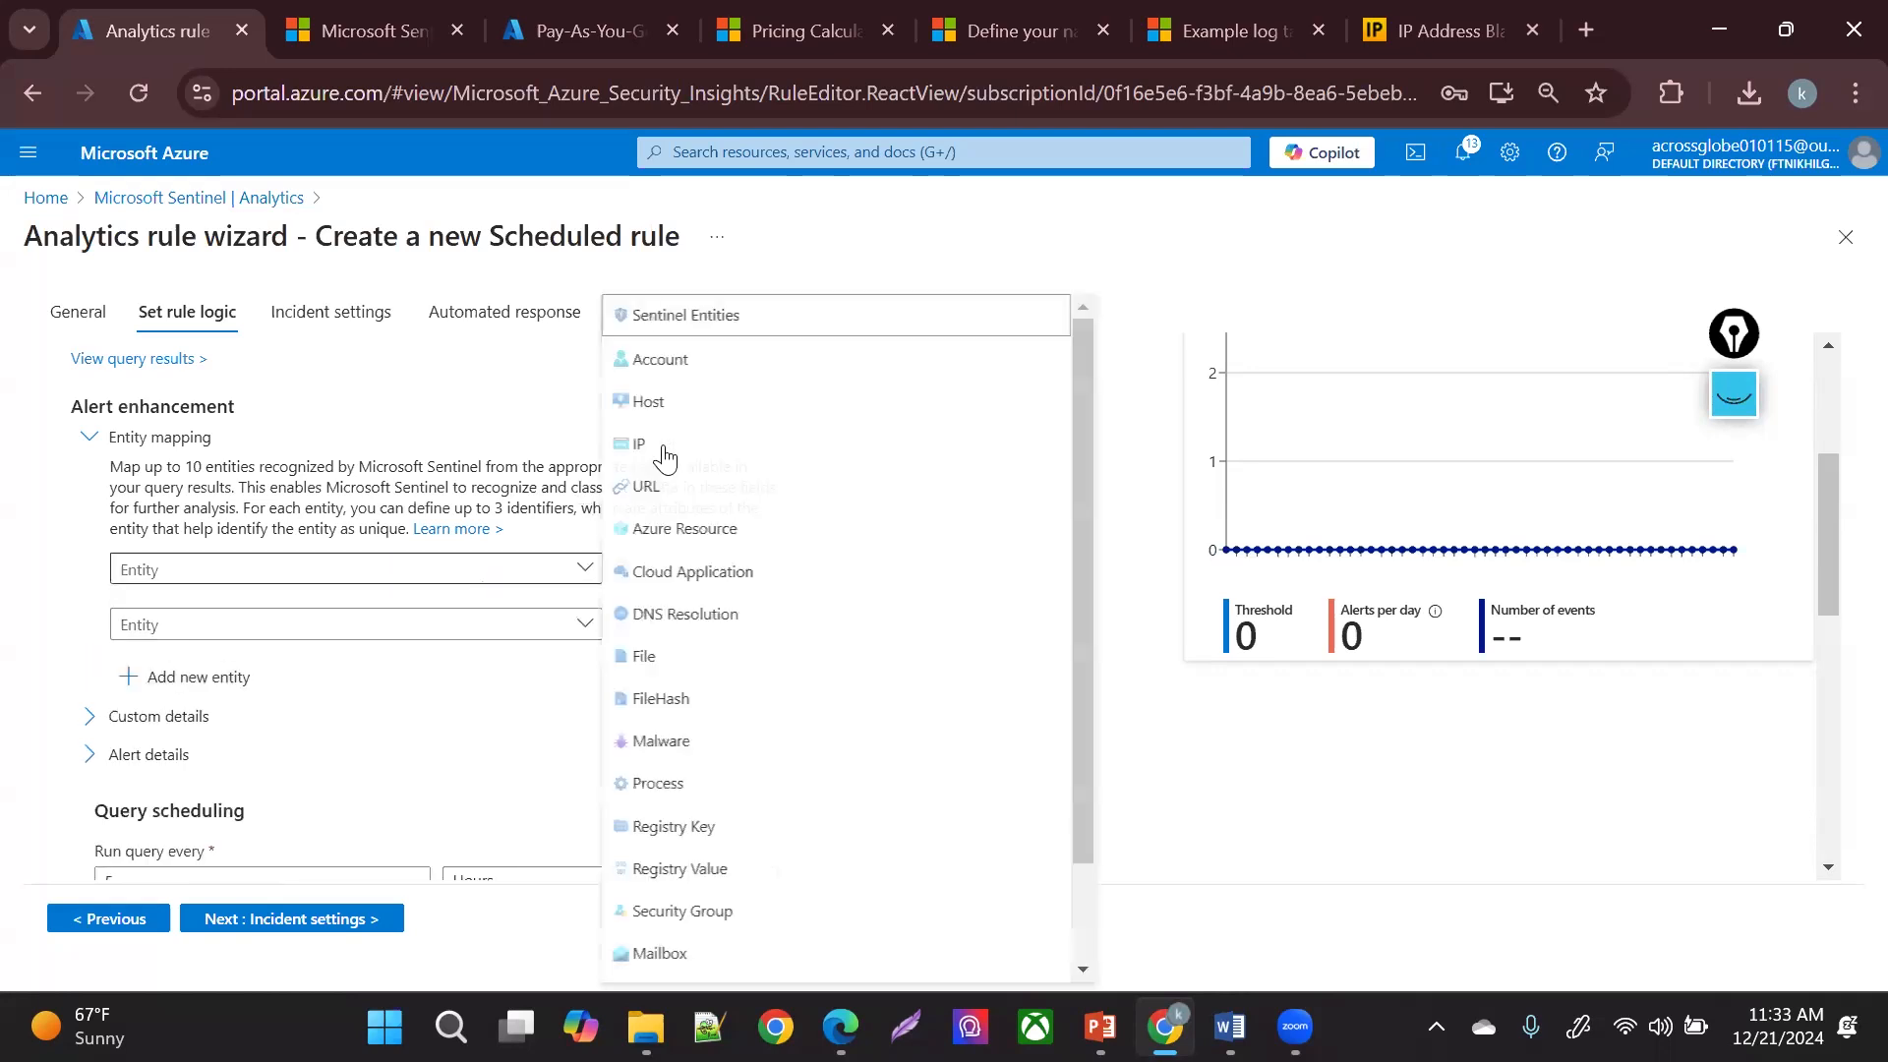
{"action": "left_click", "coordinate": [722, 356]}
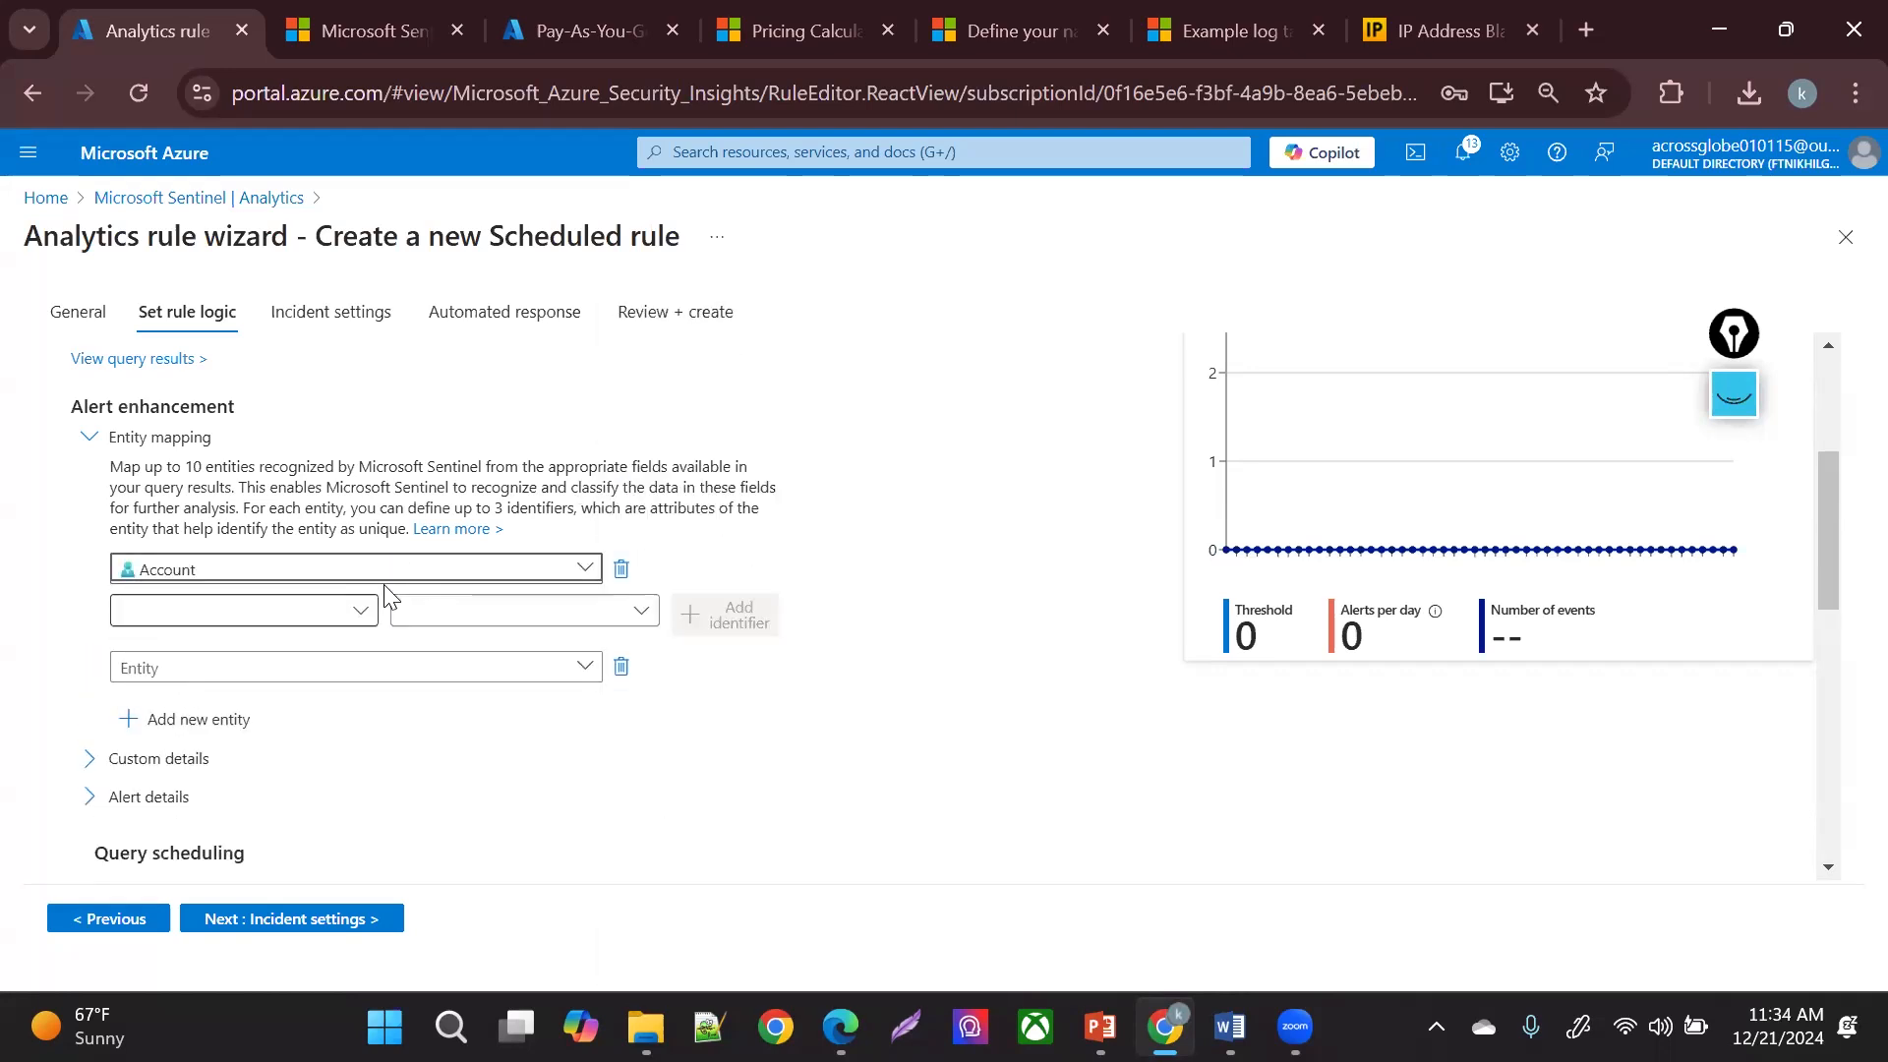
{"action": "left_click", "coordinate": [316, 611]}
{"action": "left_click", "coordinate": [219, 702]}
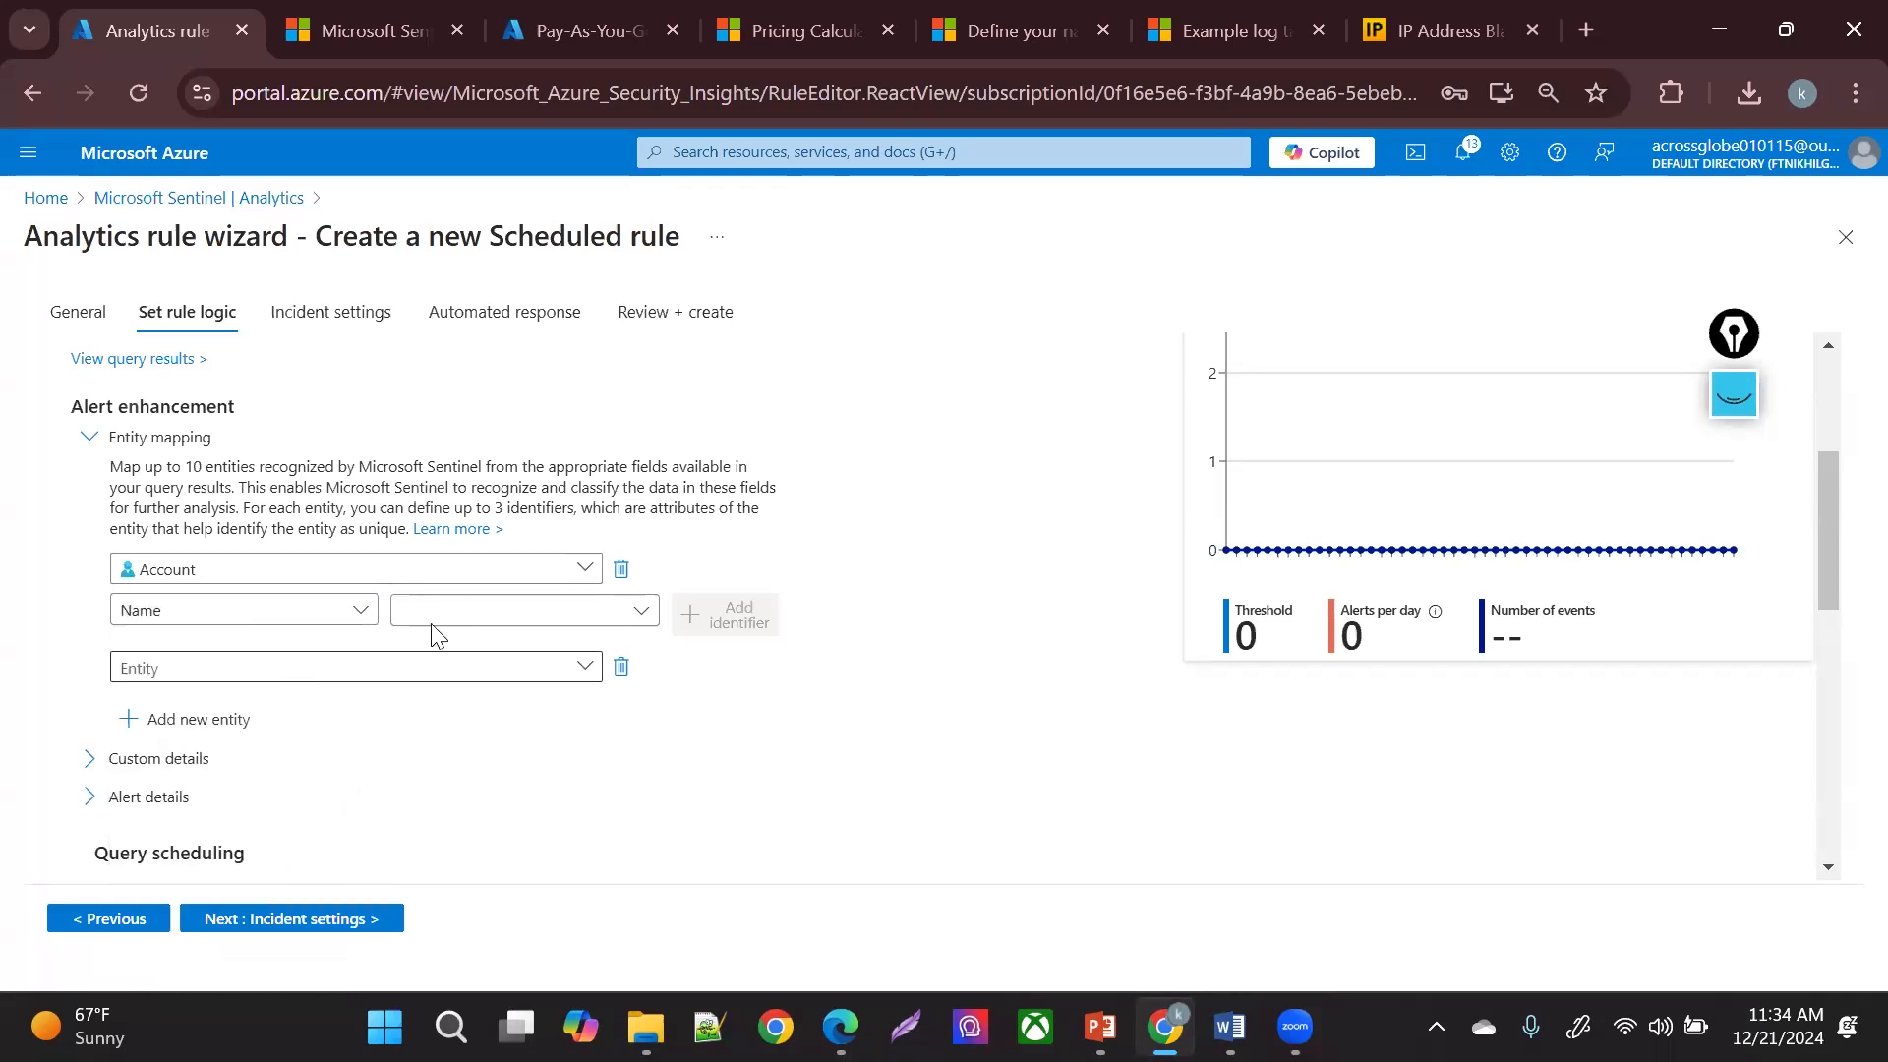
{"action": "left_click", "coordinate": [493, 610]}
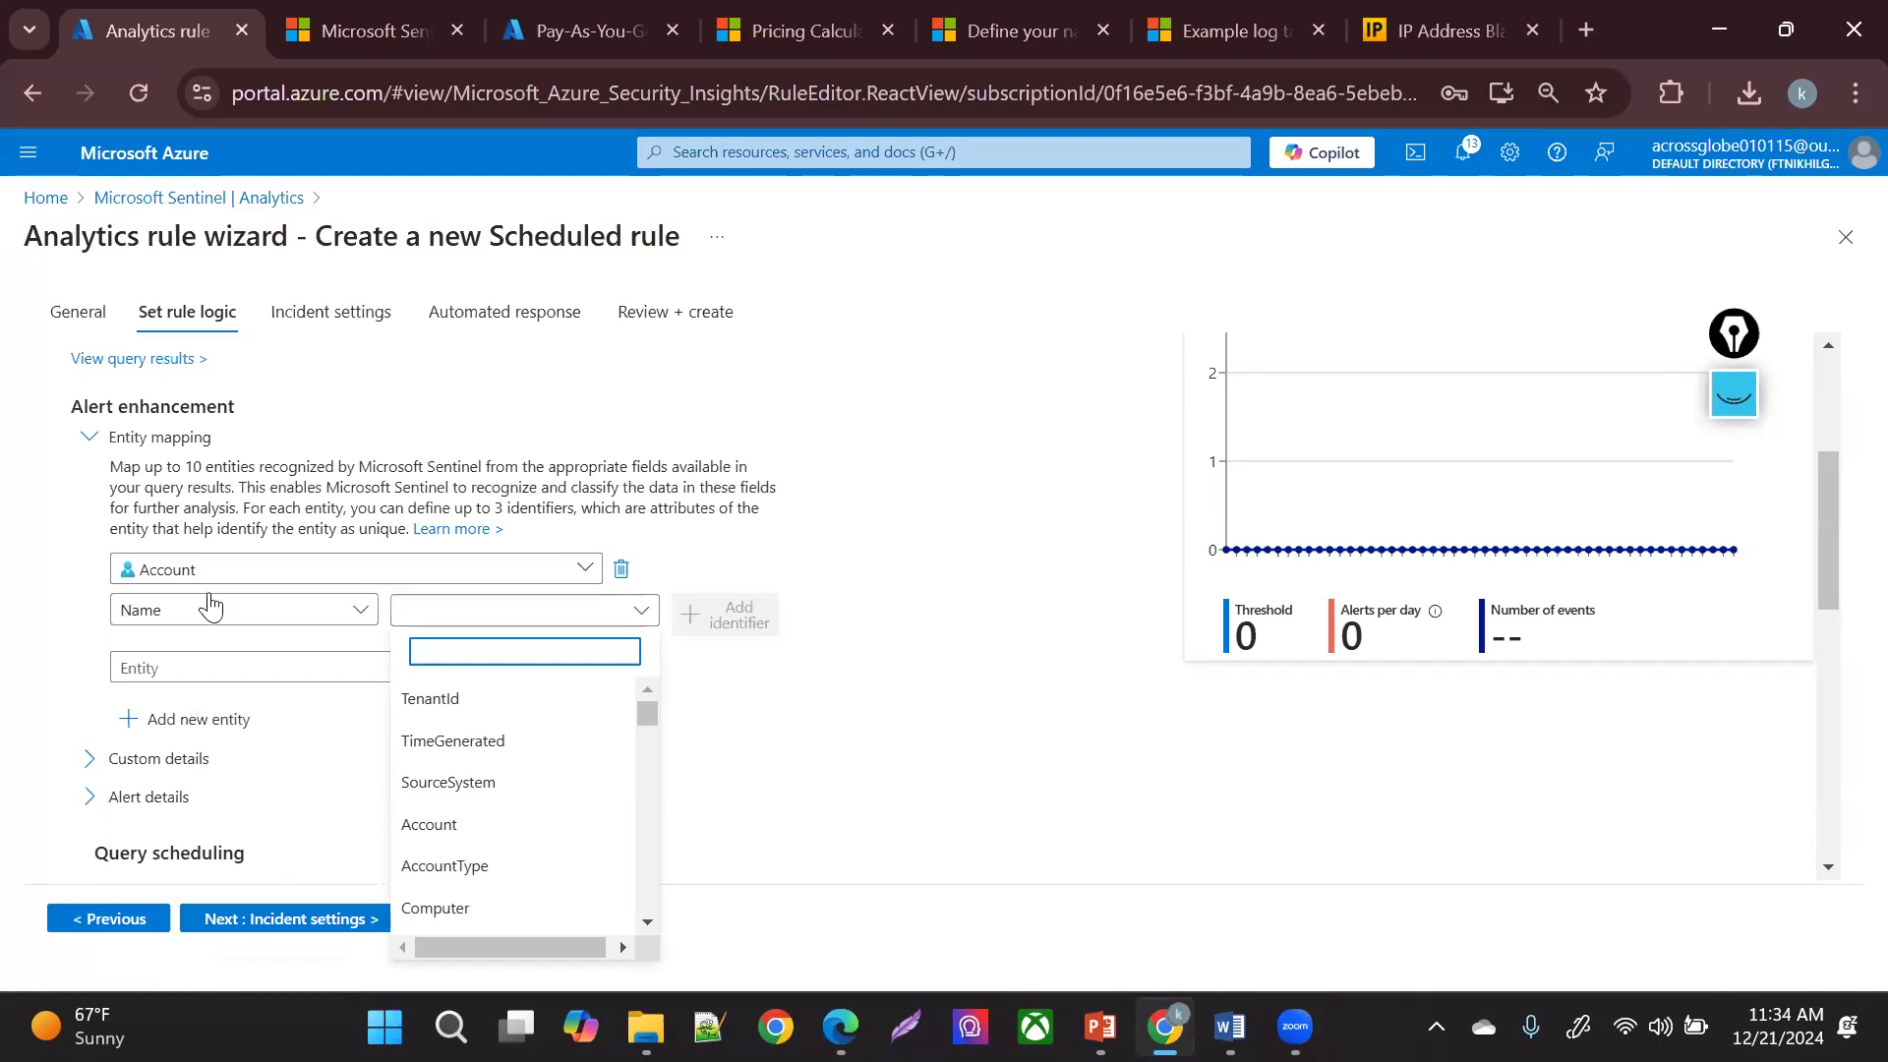
{"action": "left_click", "coordinate": [436, 826]}
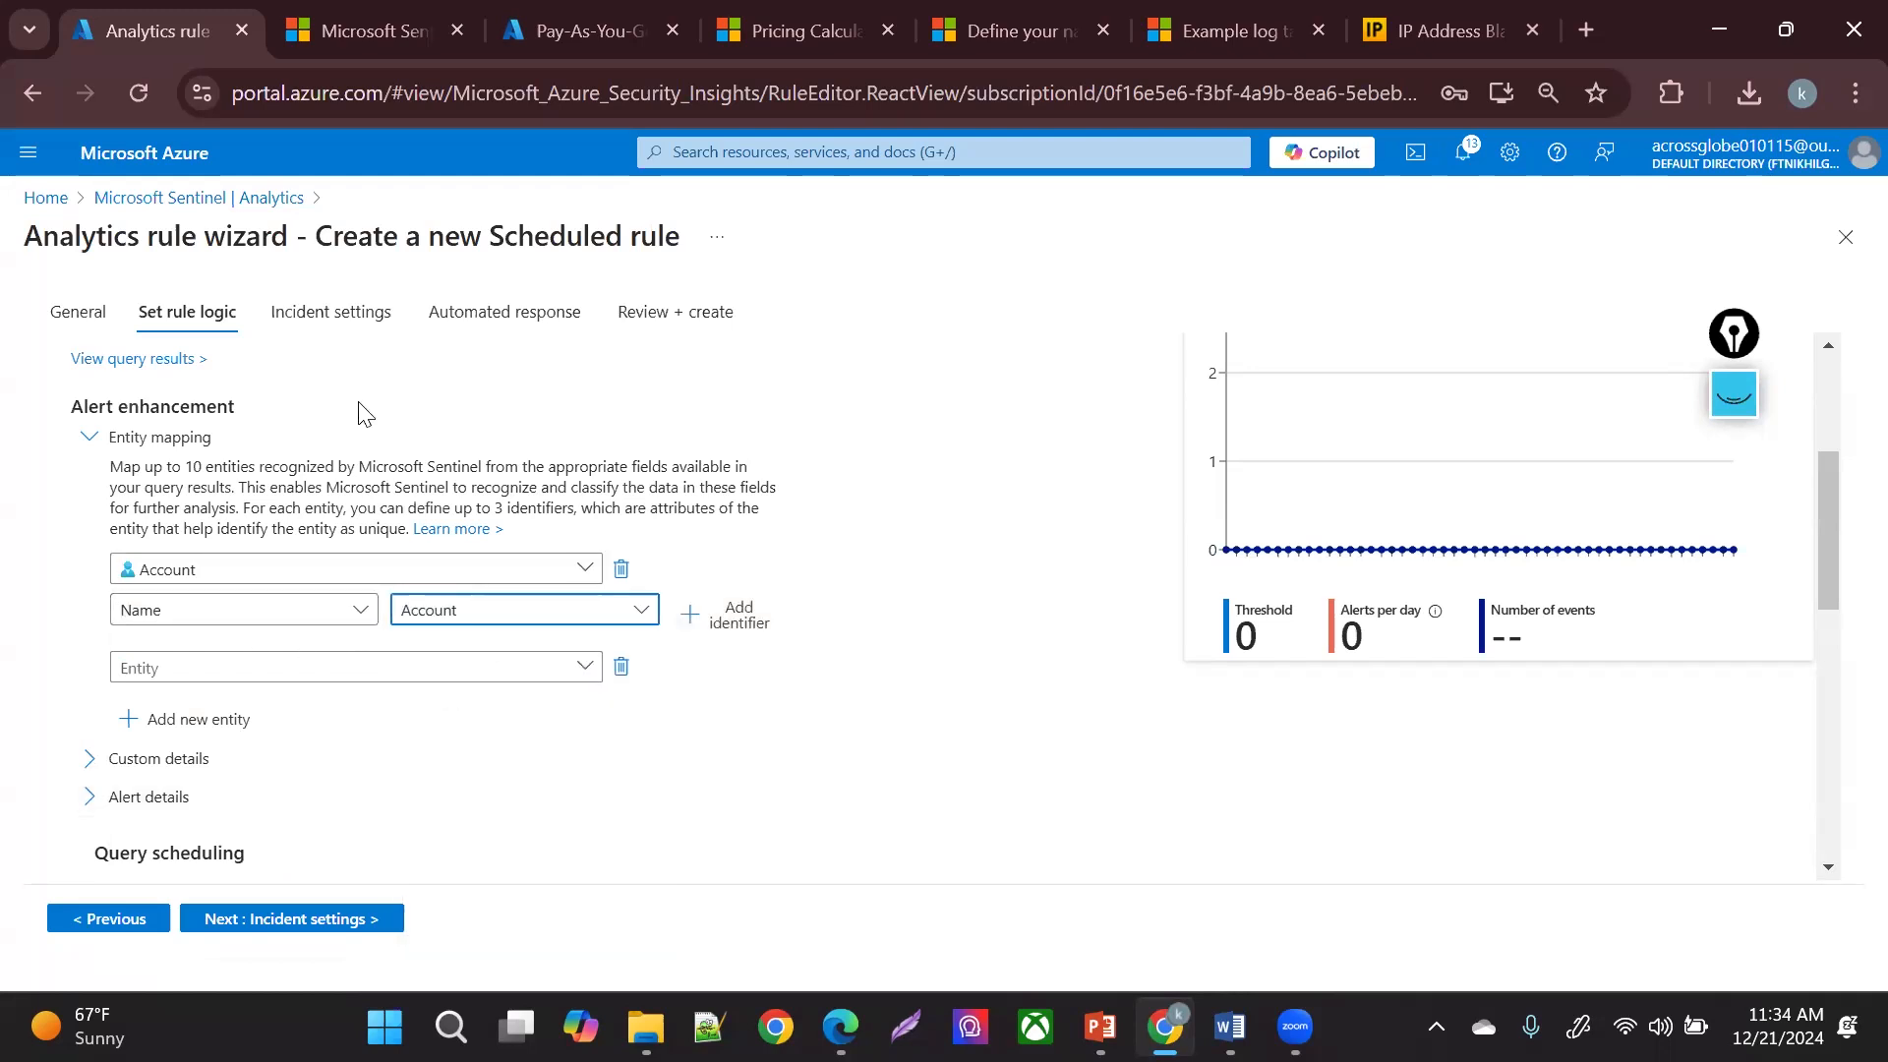
- Examine the SecurityEvent query results for mappable columns and close the Logs pane, discarding unsaved edits
{"action": "left_click", "coordinate": [191, 361]}
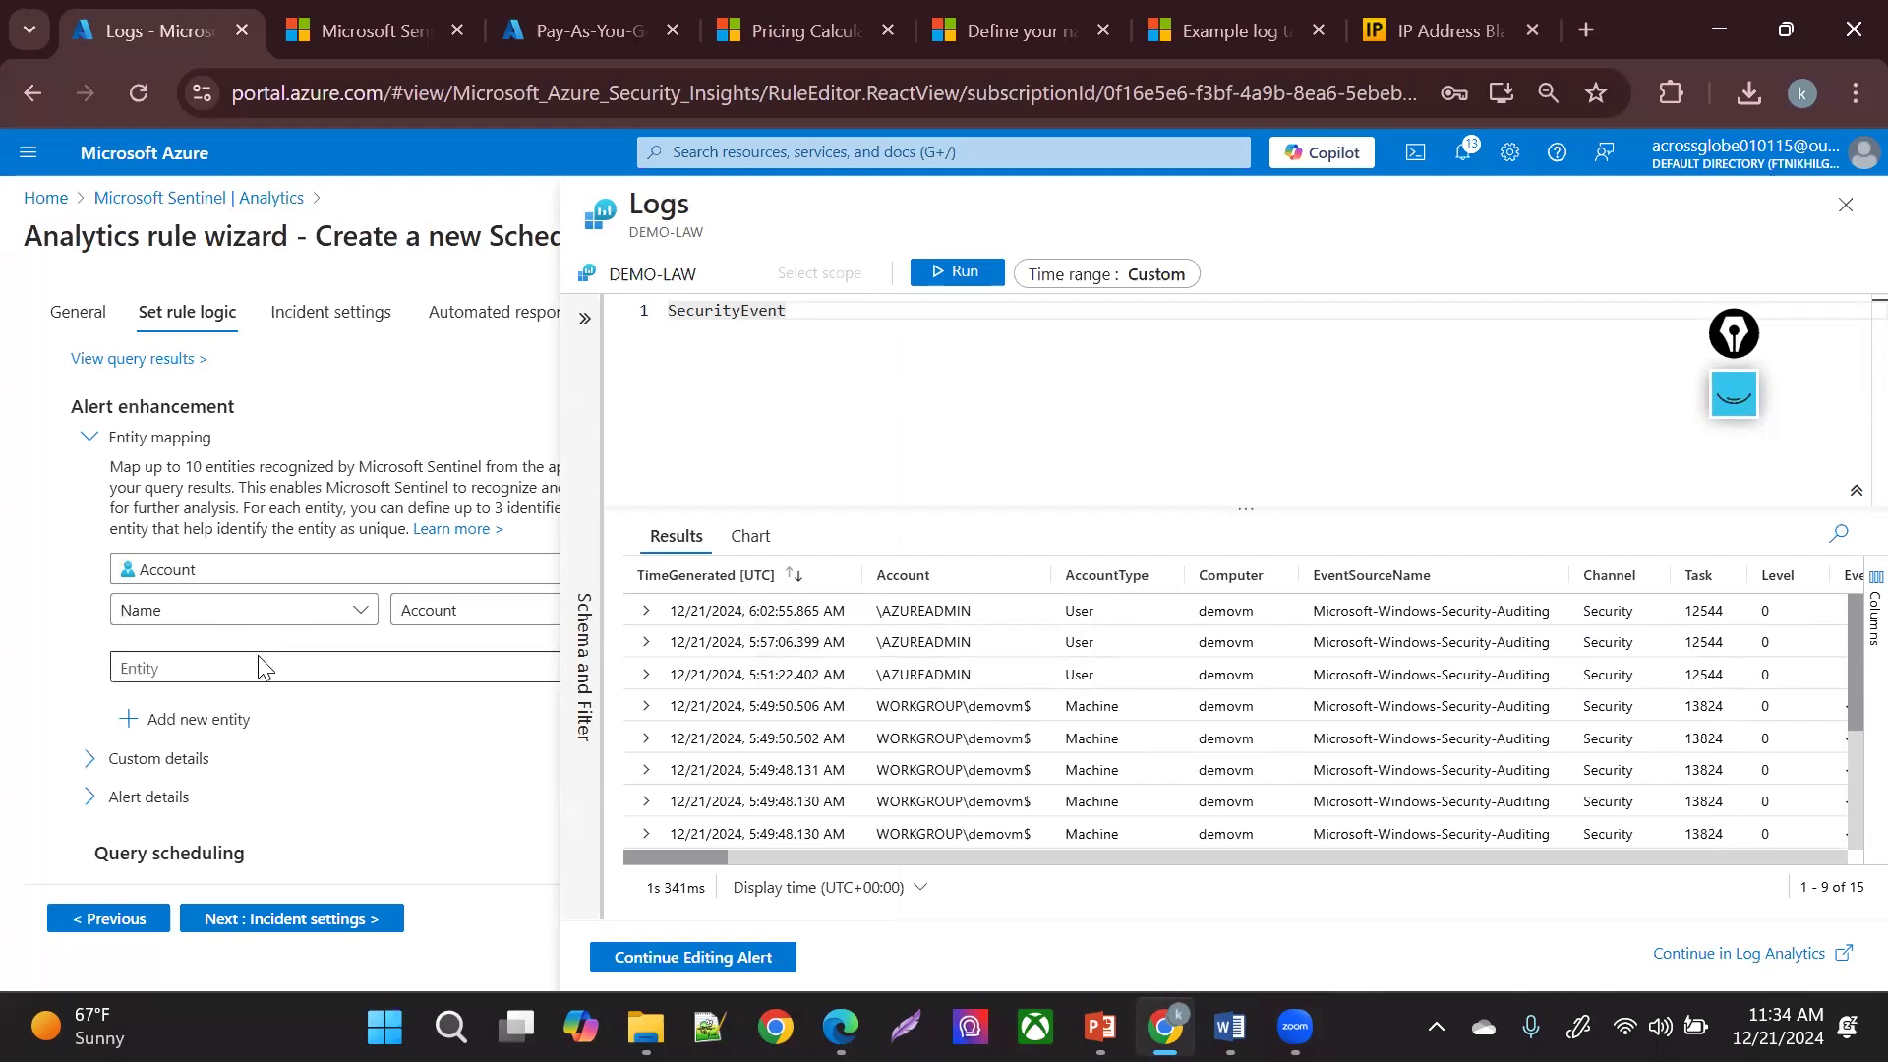
{"action": "left_click", "coordinate": [1845, 205]}
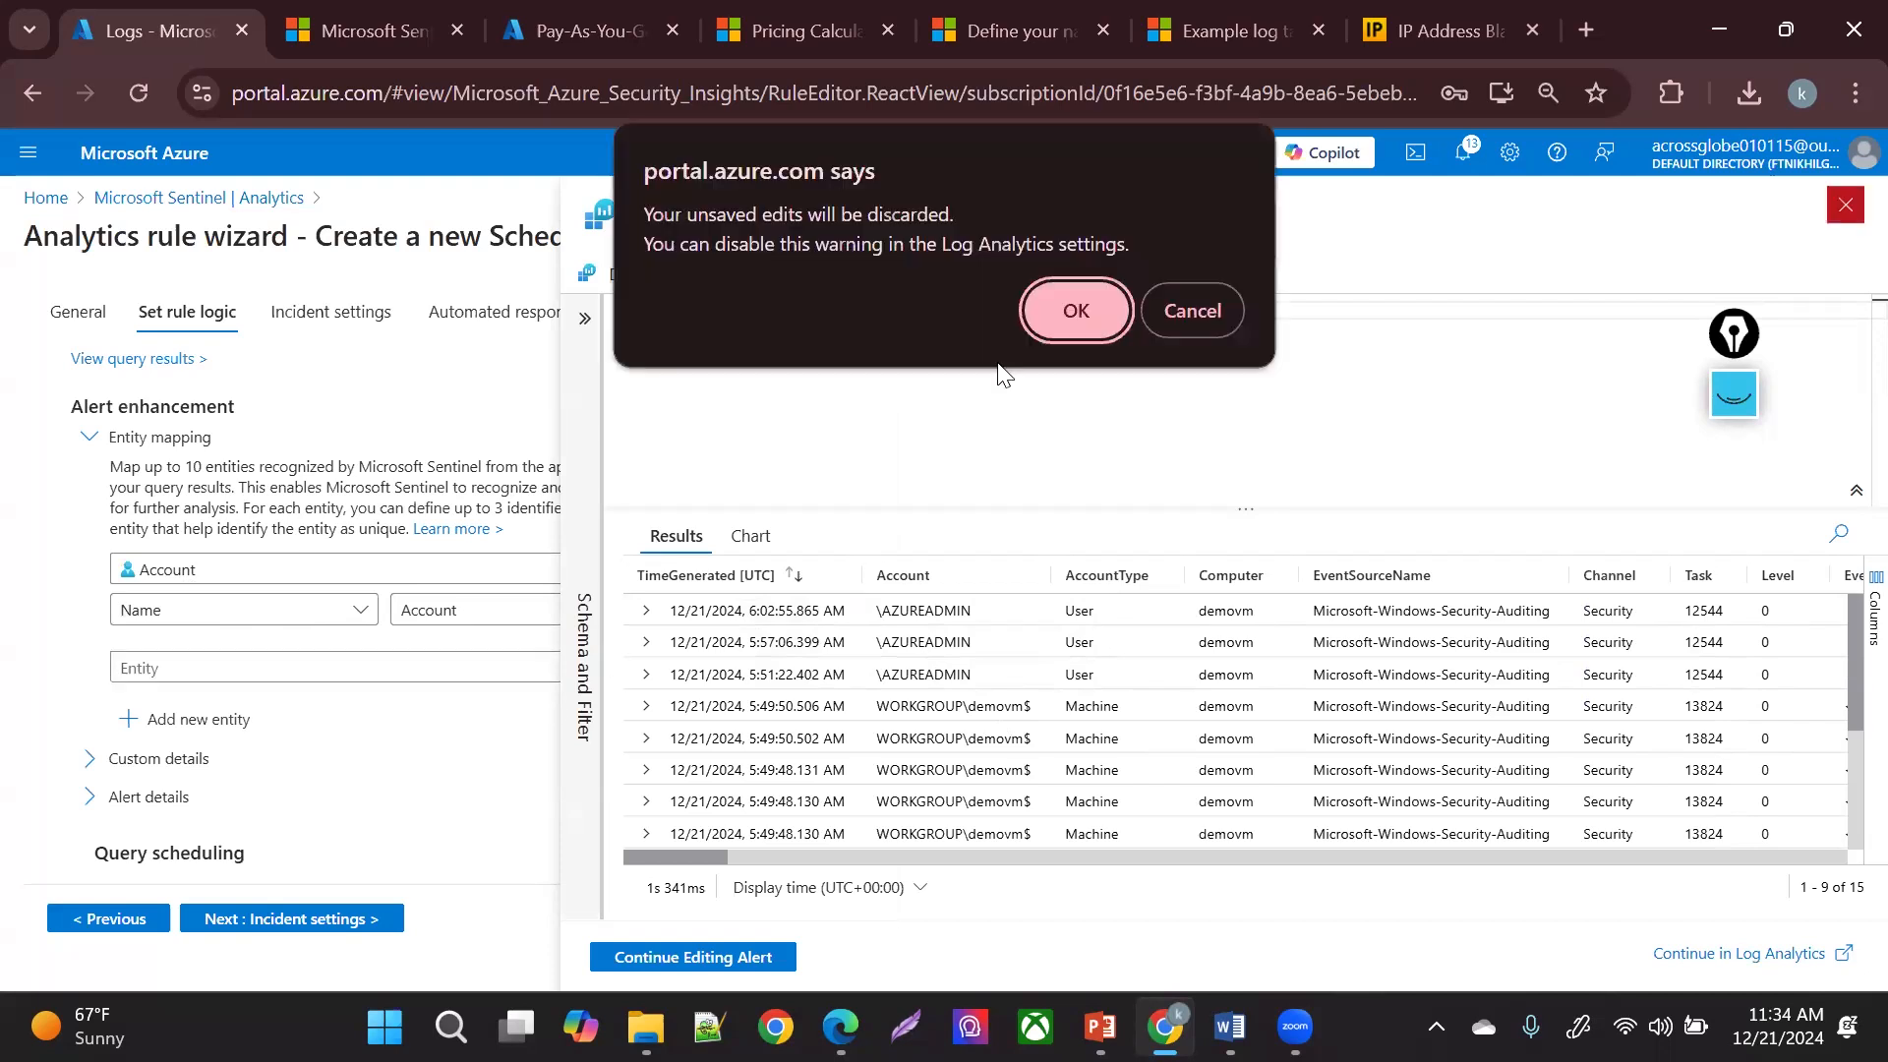
{"action": "left_click", "coordinate": [1082, 295]}
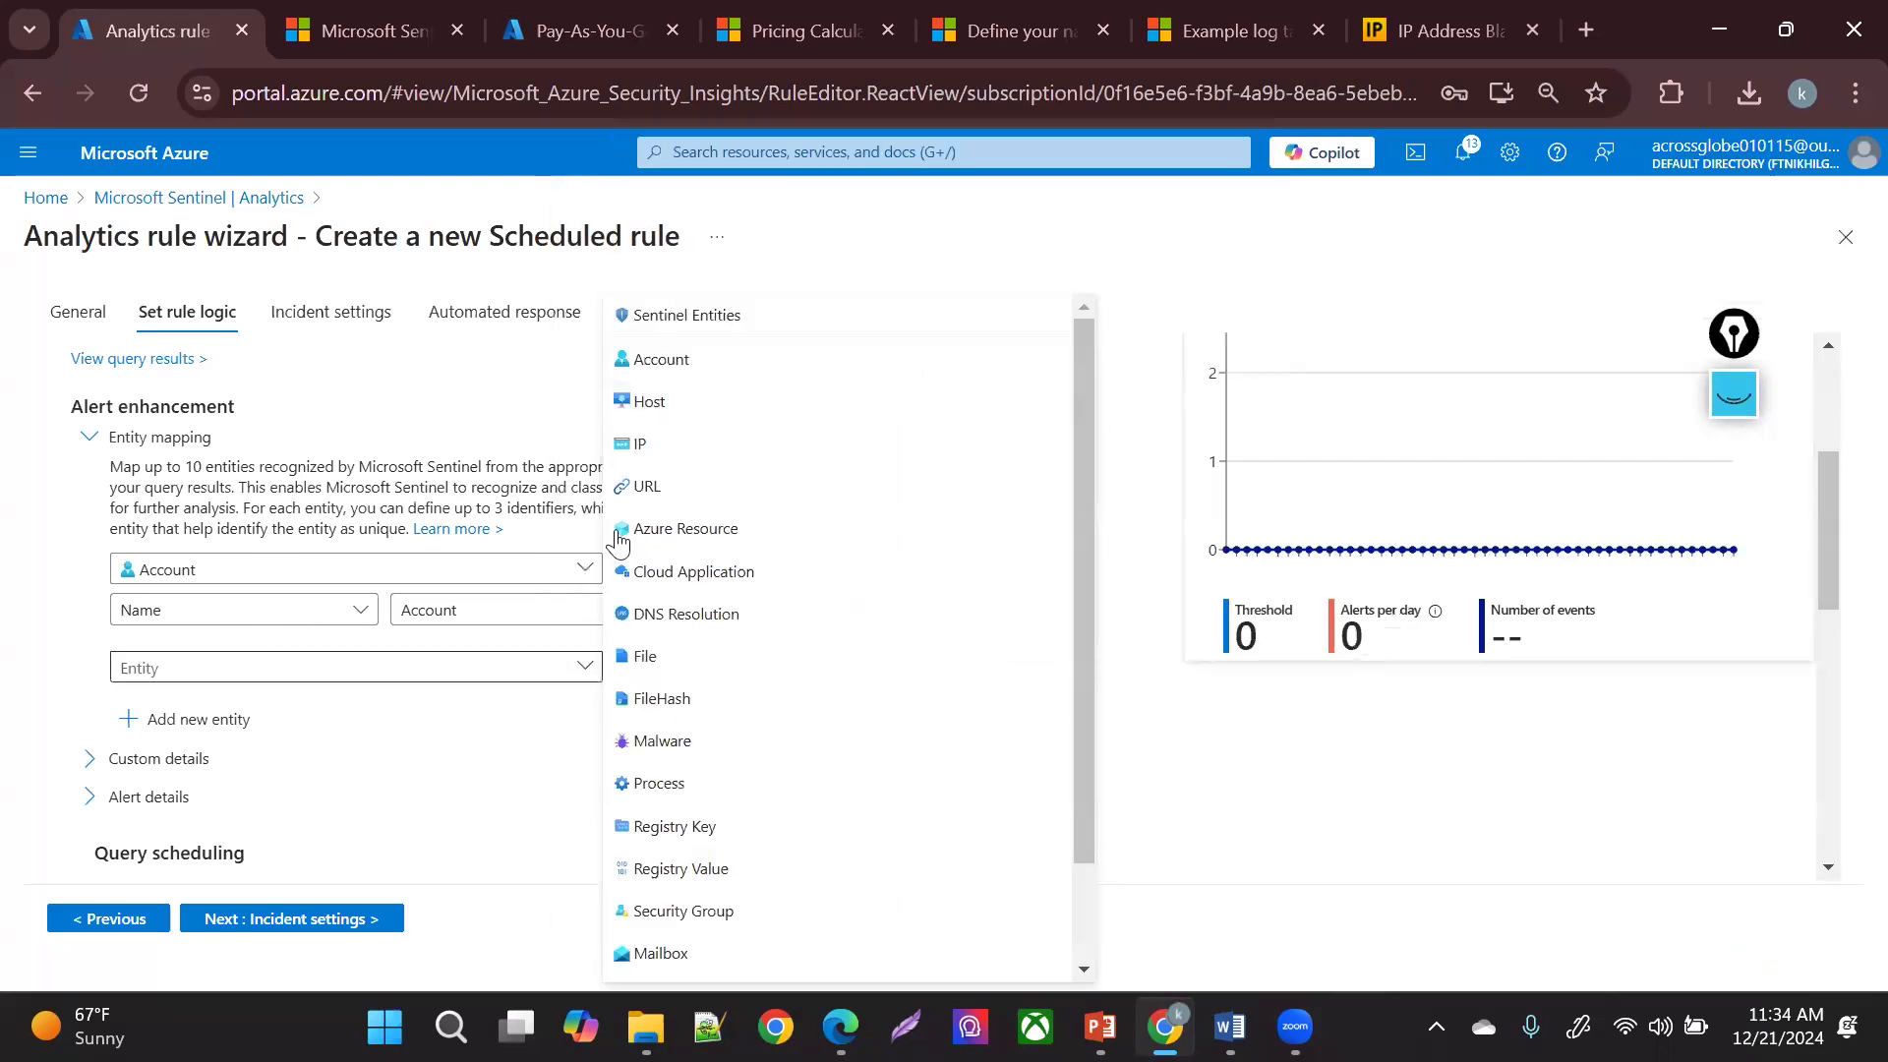
- Set the second entity to IP and map its Address identifier to the ClientAddress column
{"action": "left_click", "coordinate": [700, 447]}
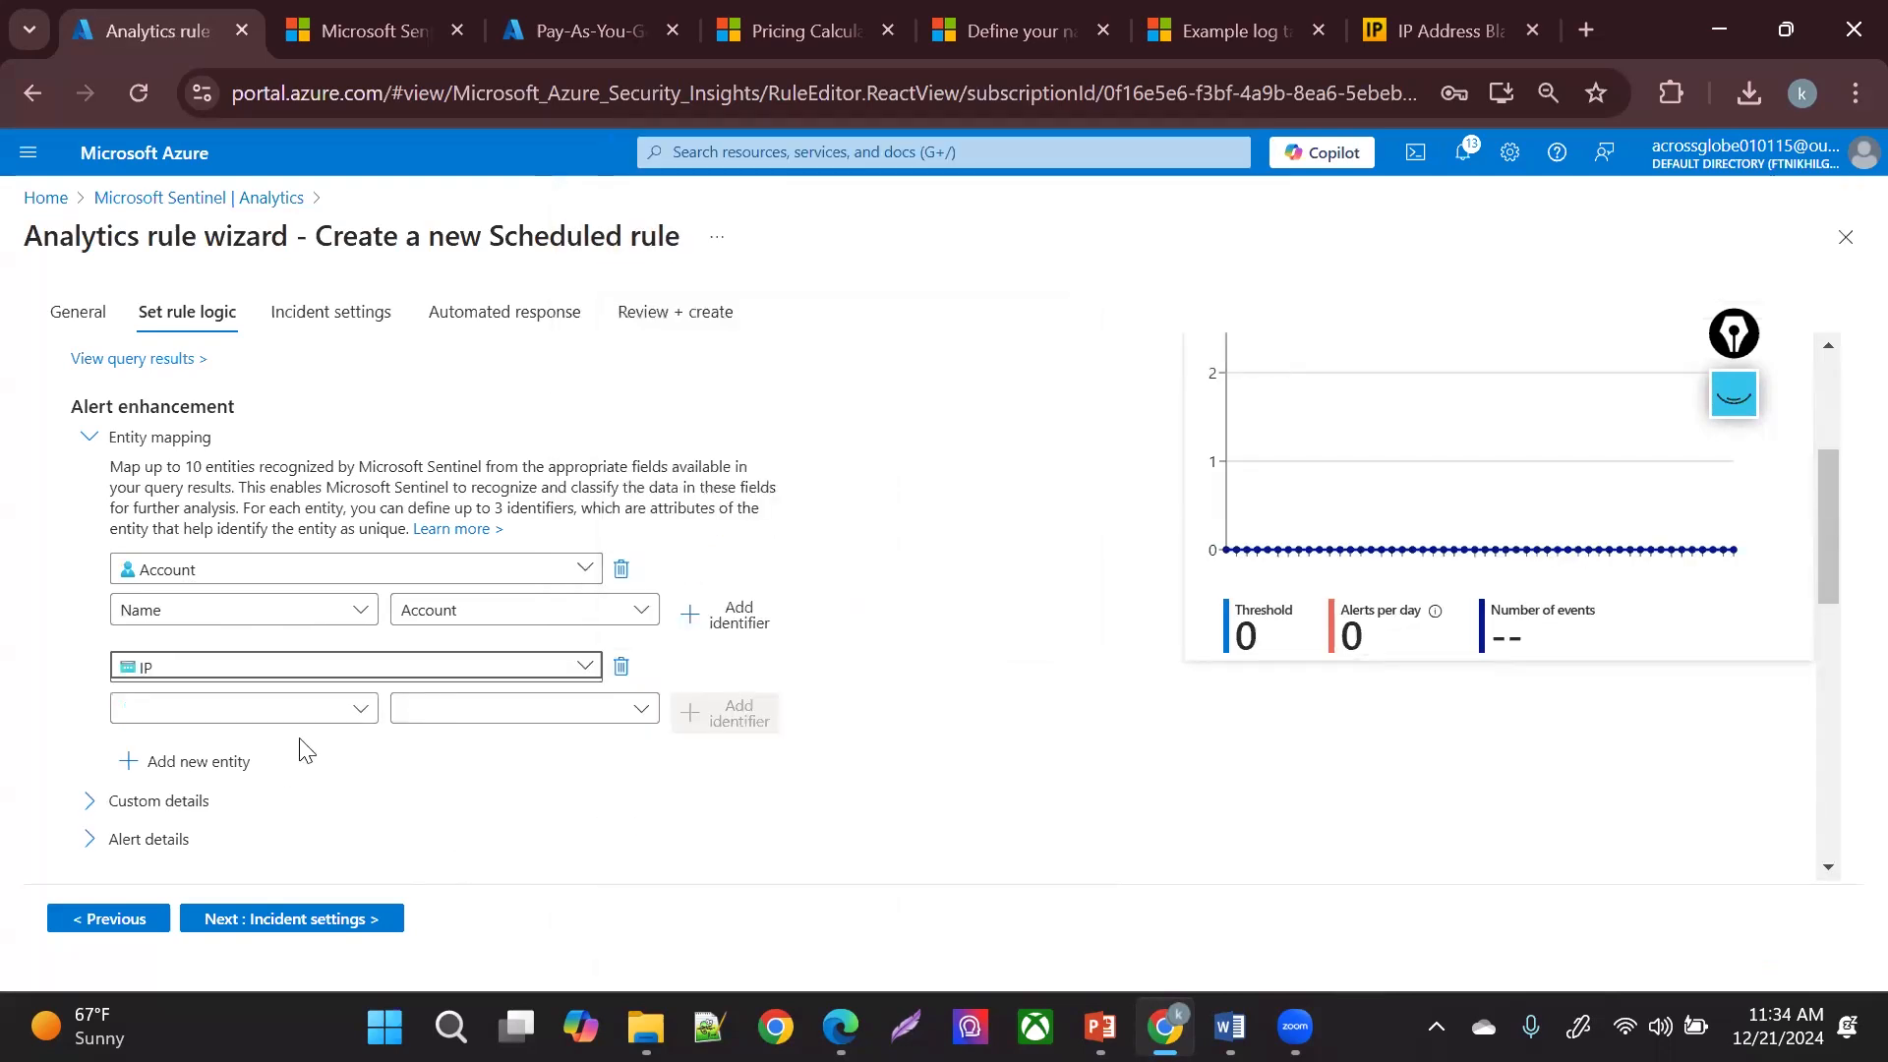
{"action": "left_click", "coordinate": [325, 726]}
{"action": "left_click", "coordinate": [227, 799]}
{"action": "left_click", "coordinate": [509, 710]}
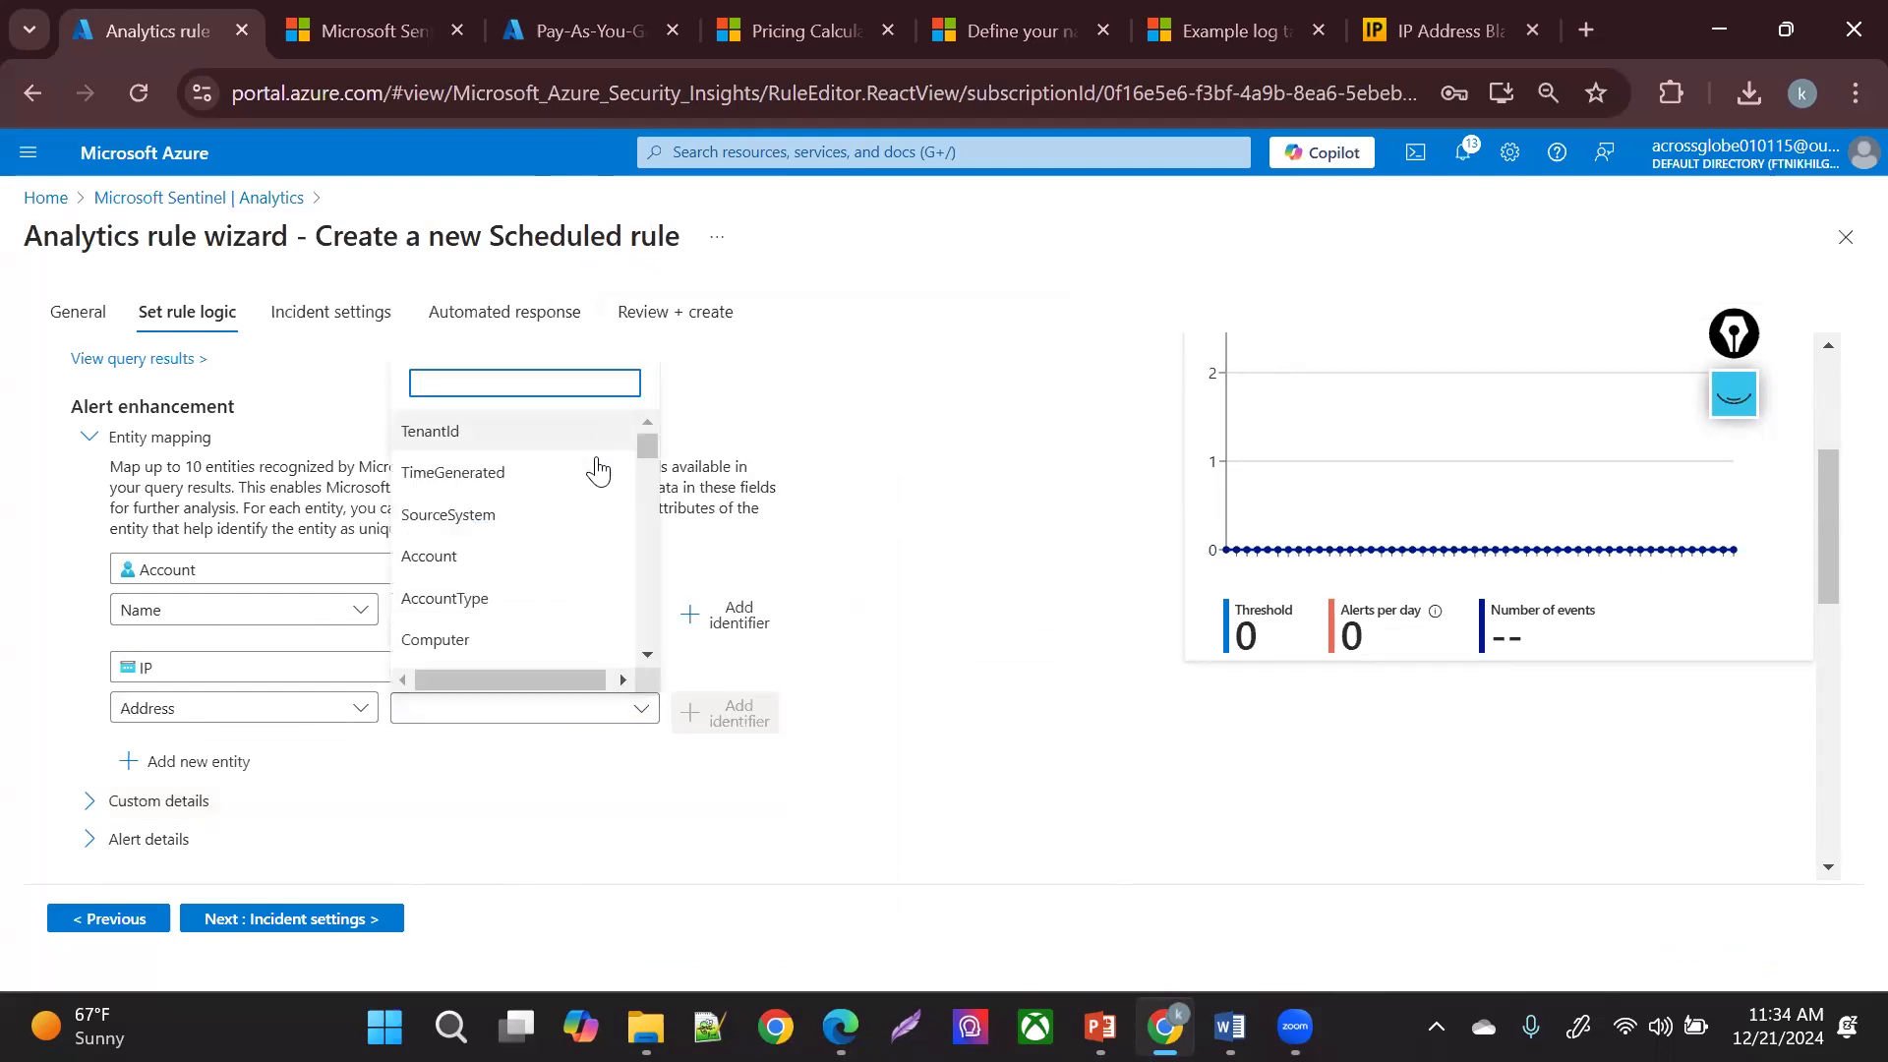
{"action": "left_click_drag", "start_coordinate": [654, 438], "coordinate": [664, 484]}
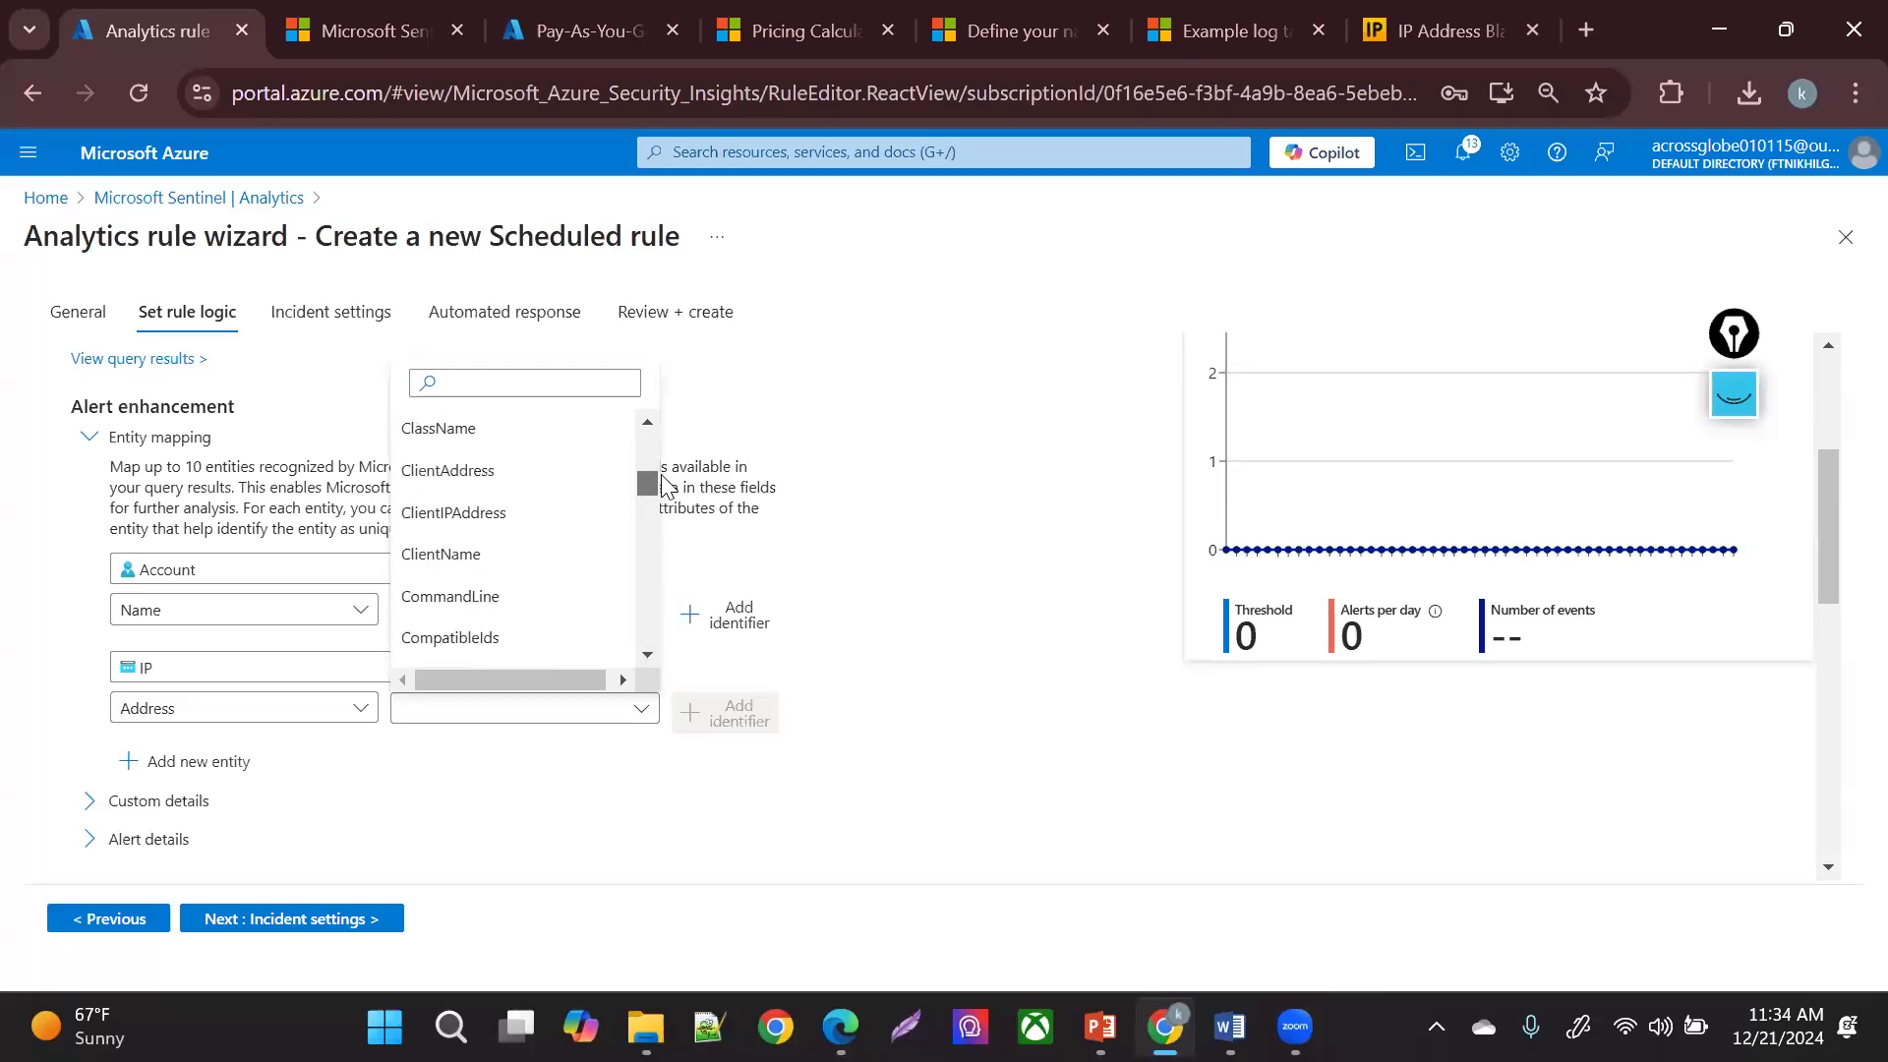
{"action": "left_click", "coordinate": [514, 471]}
{"action": "left_click", "coordinate": [1002, 728]}
- Add a third entity of type Host and map its HostName identifier to the Computer column
{"action": "left_click", "coordinate": [169, 763]}
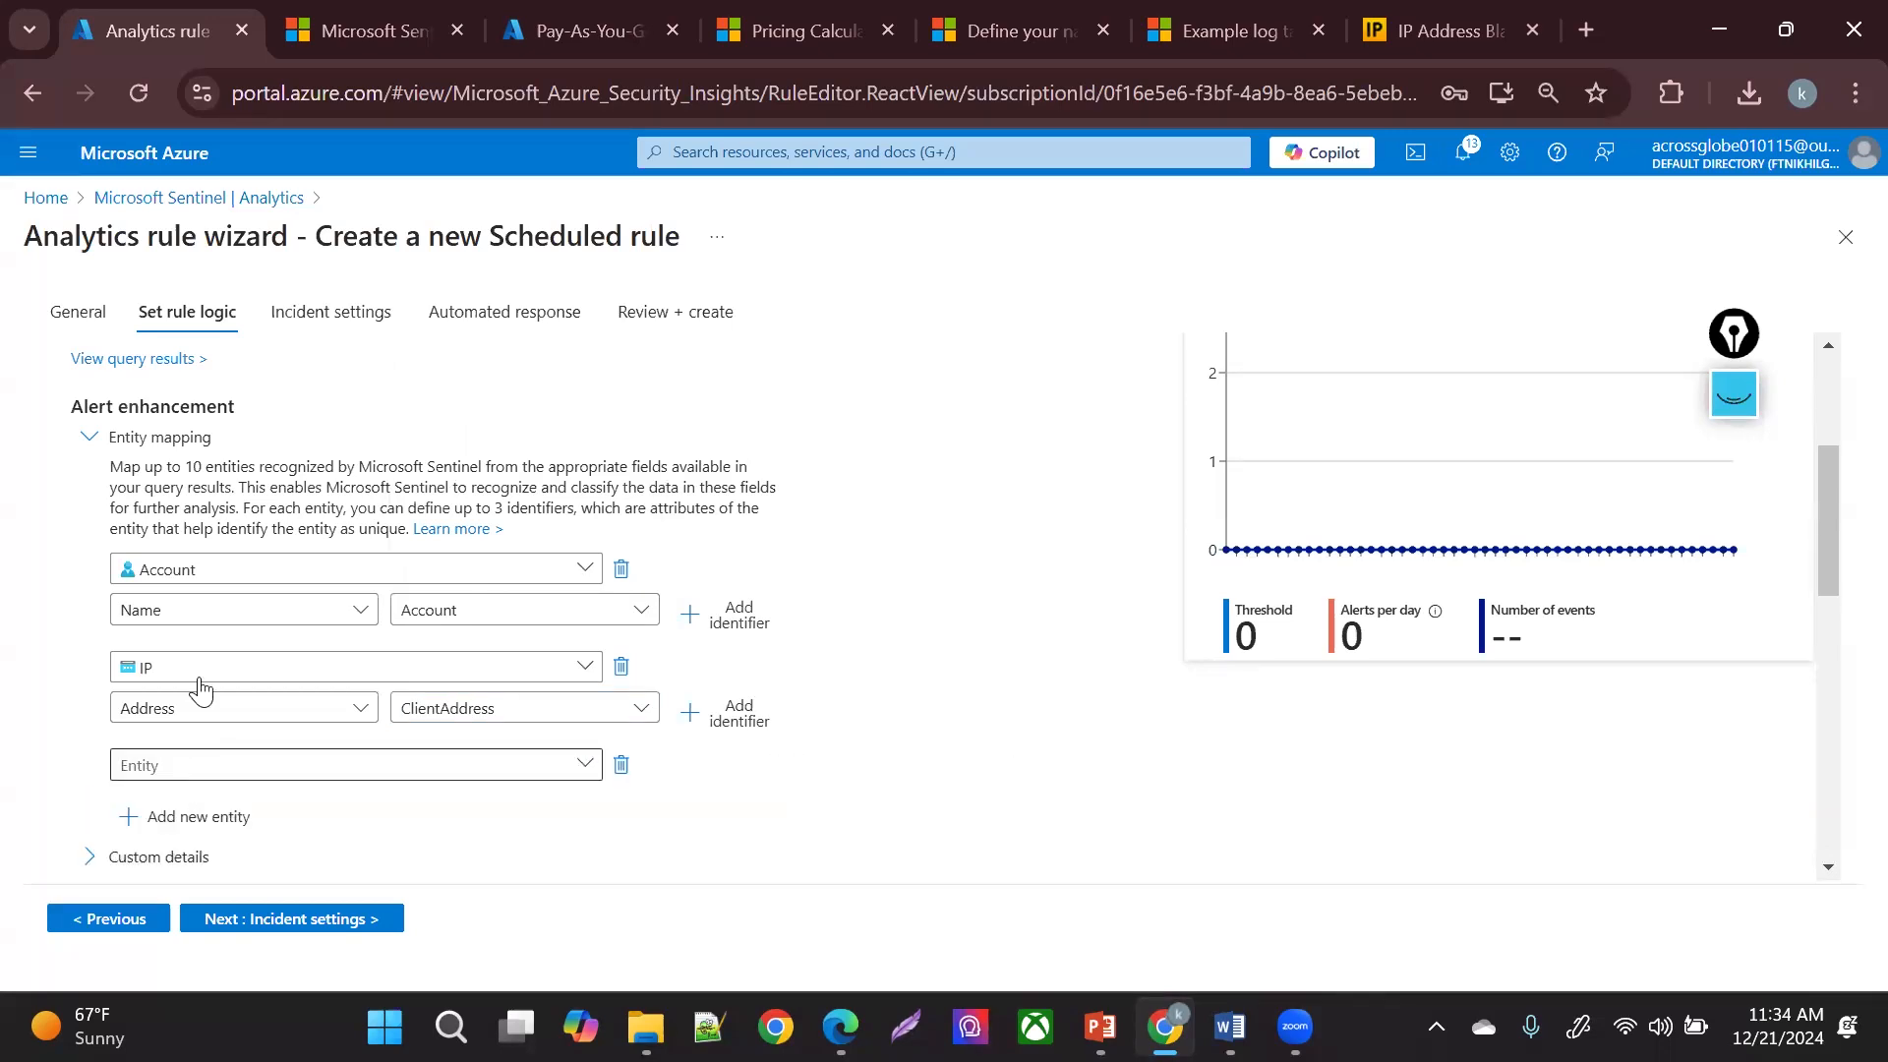
{"action": "left_click", "coordinate": [311, 776]}
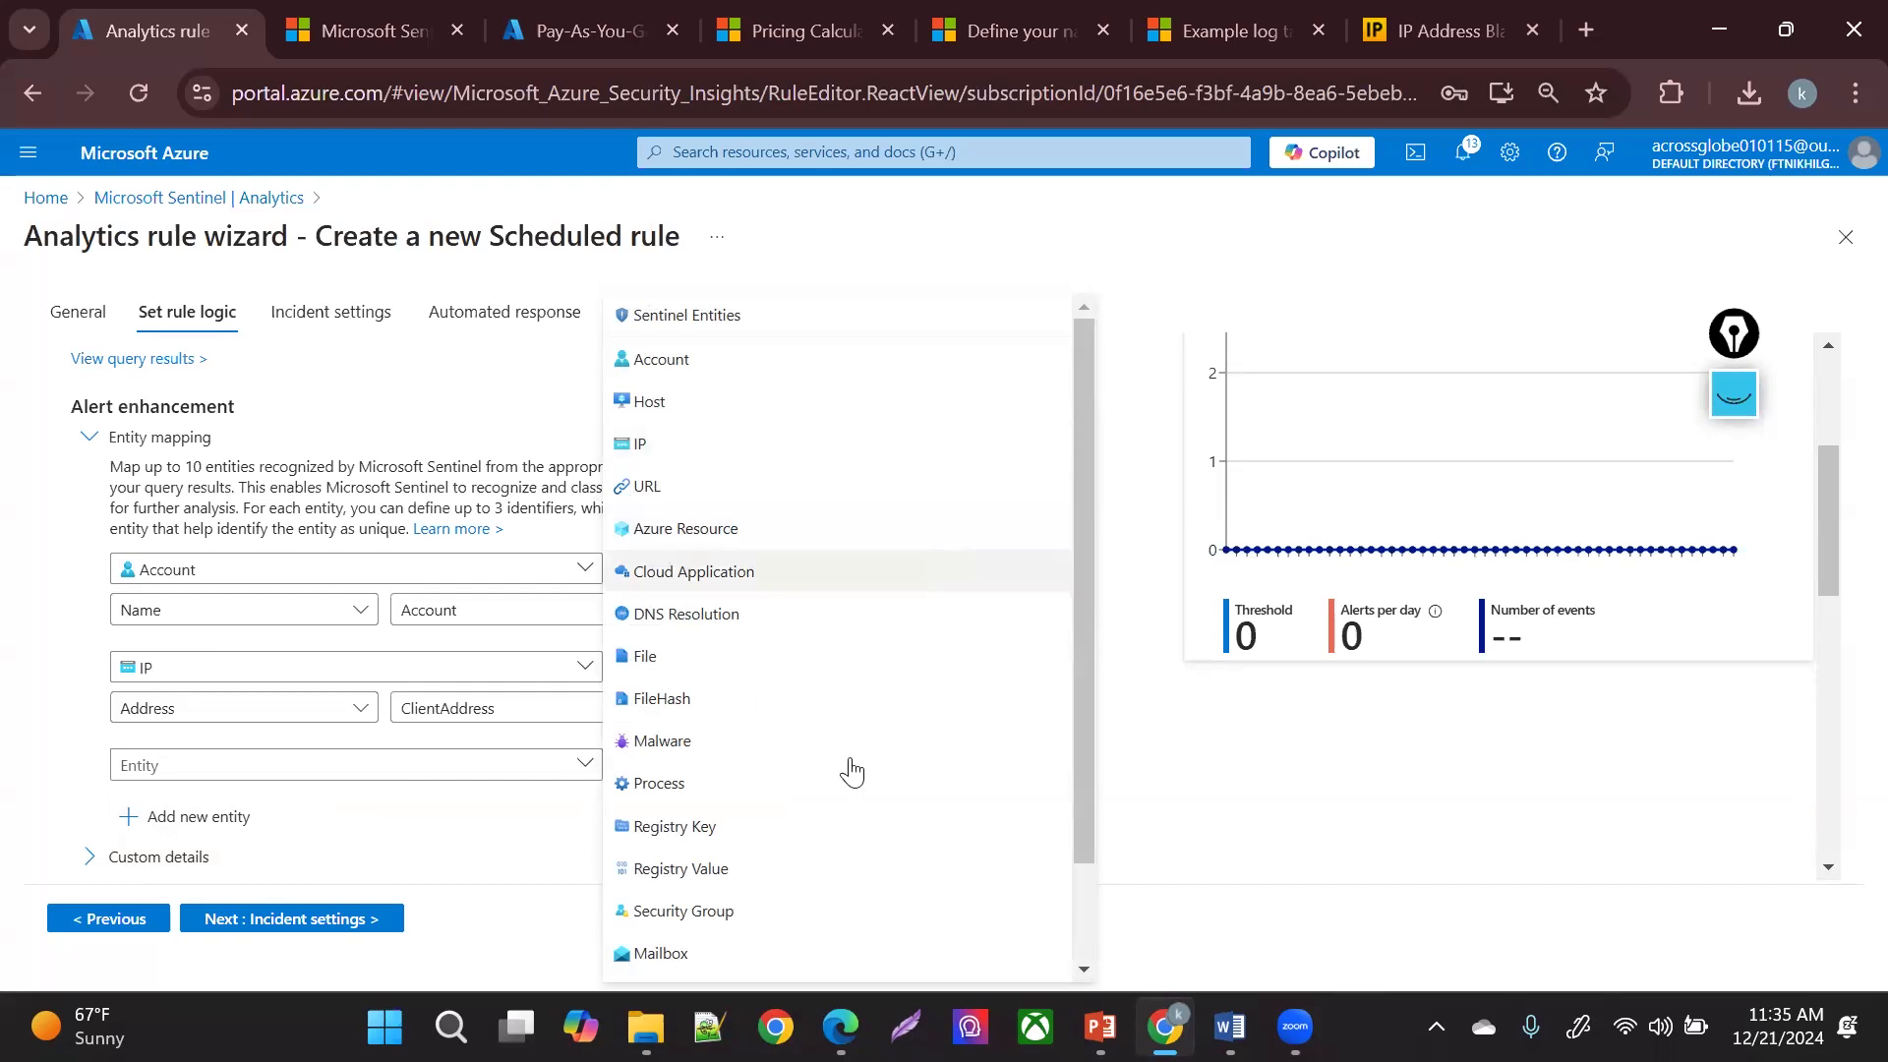
{"action": "left_click_drag", "start_coordinate": [1086, 848], "coordinate": [1136, 541]}
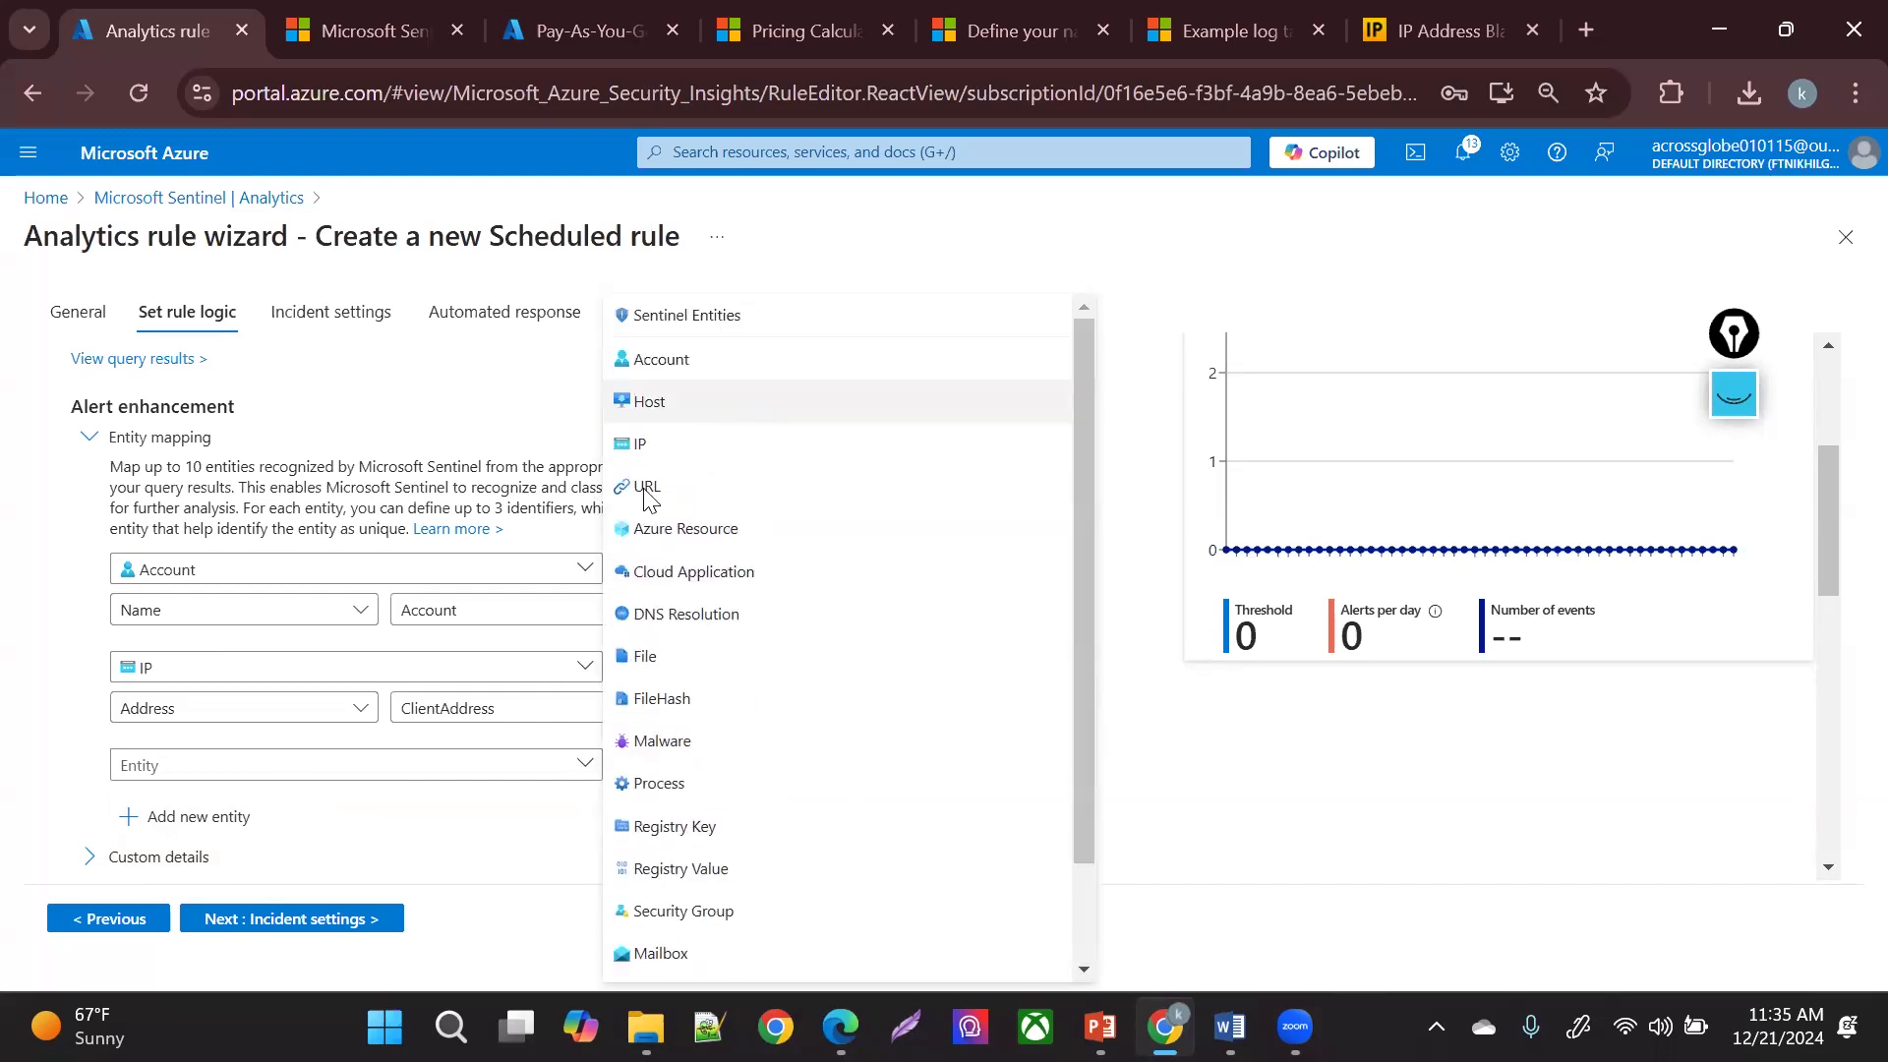
{"action": "left_click", "coordinate": [650, 401]}
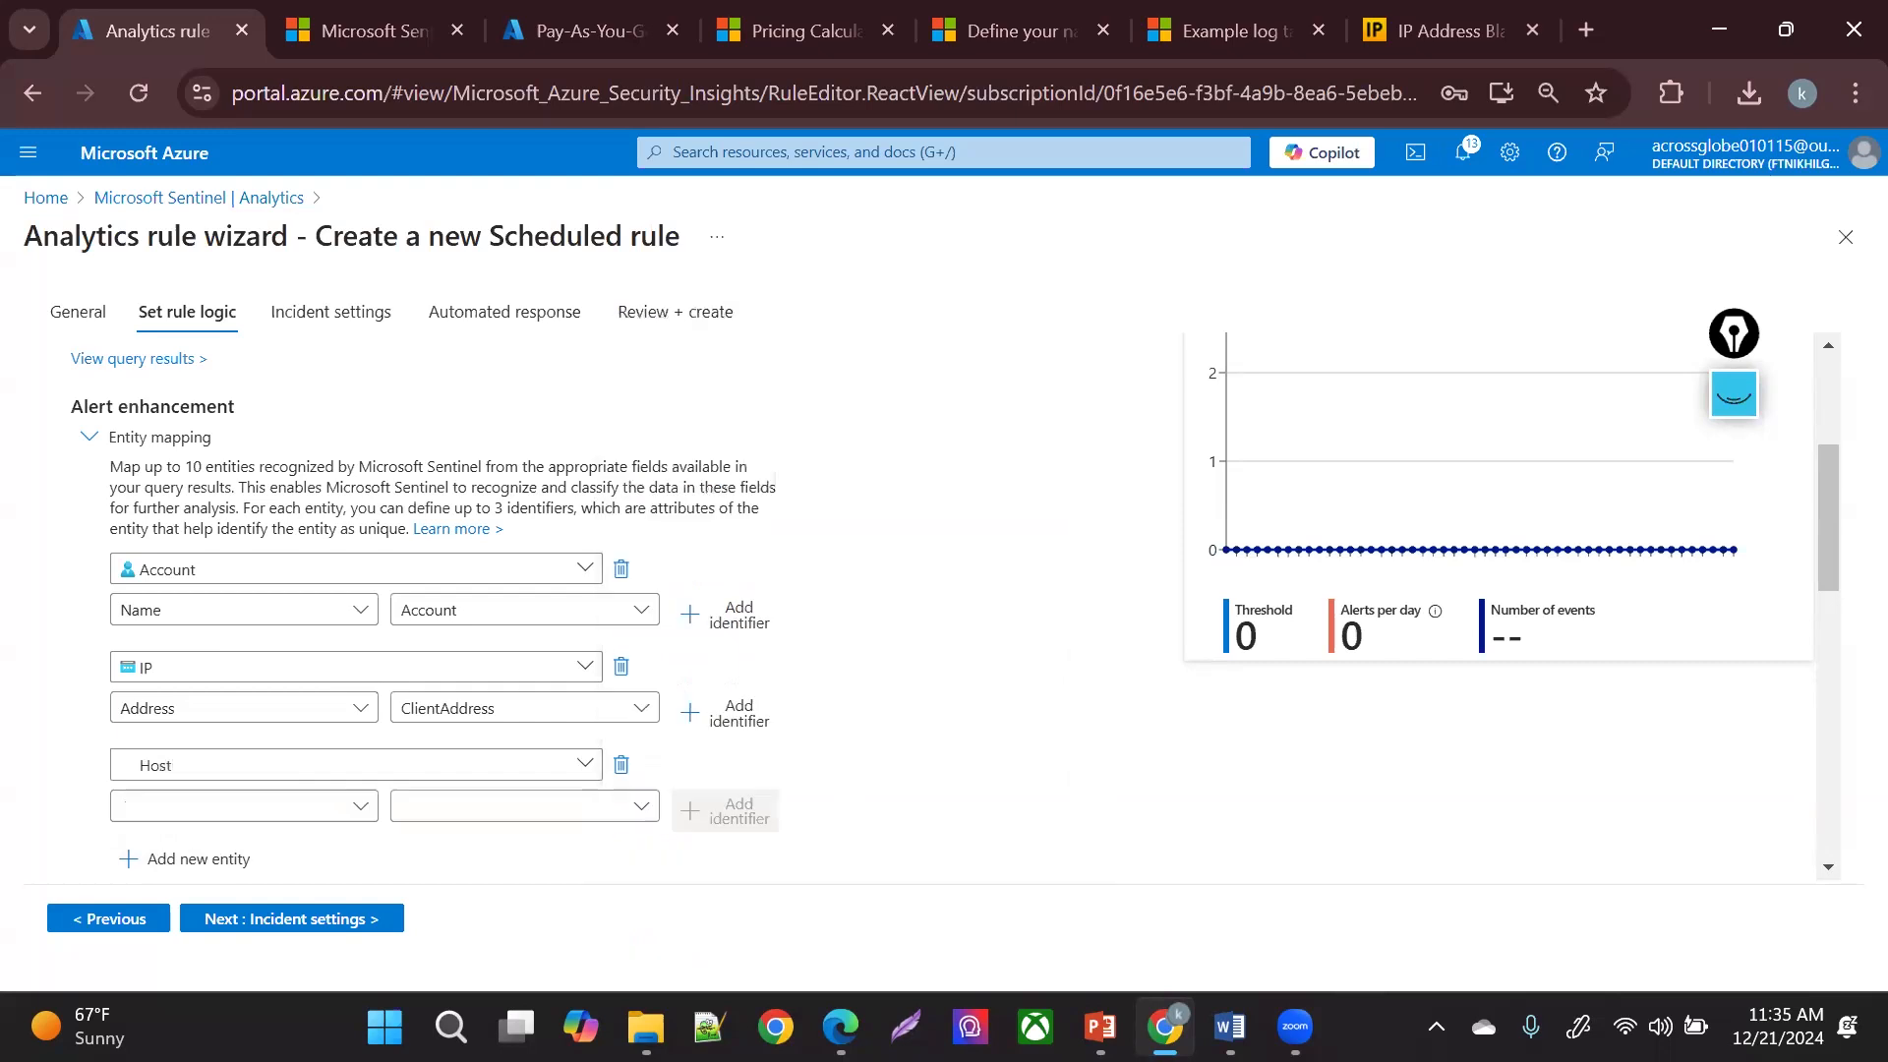
{"action": "left_click", "coordinate": [269, 808]}
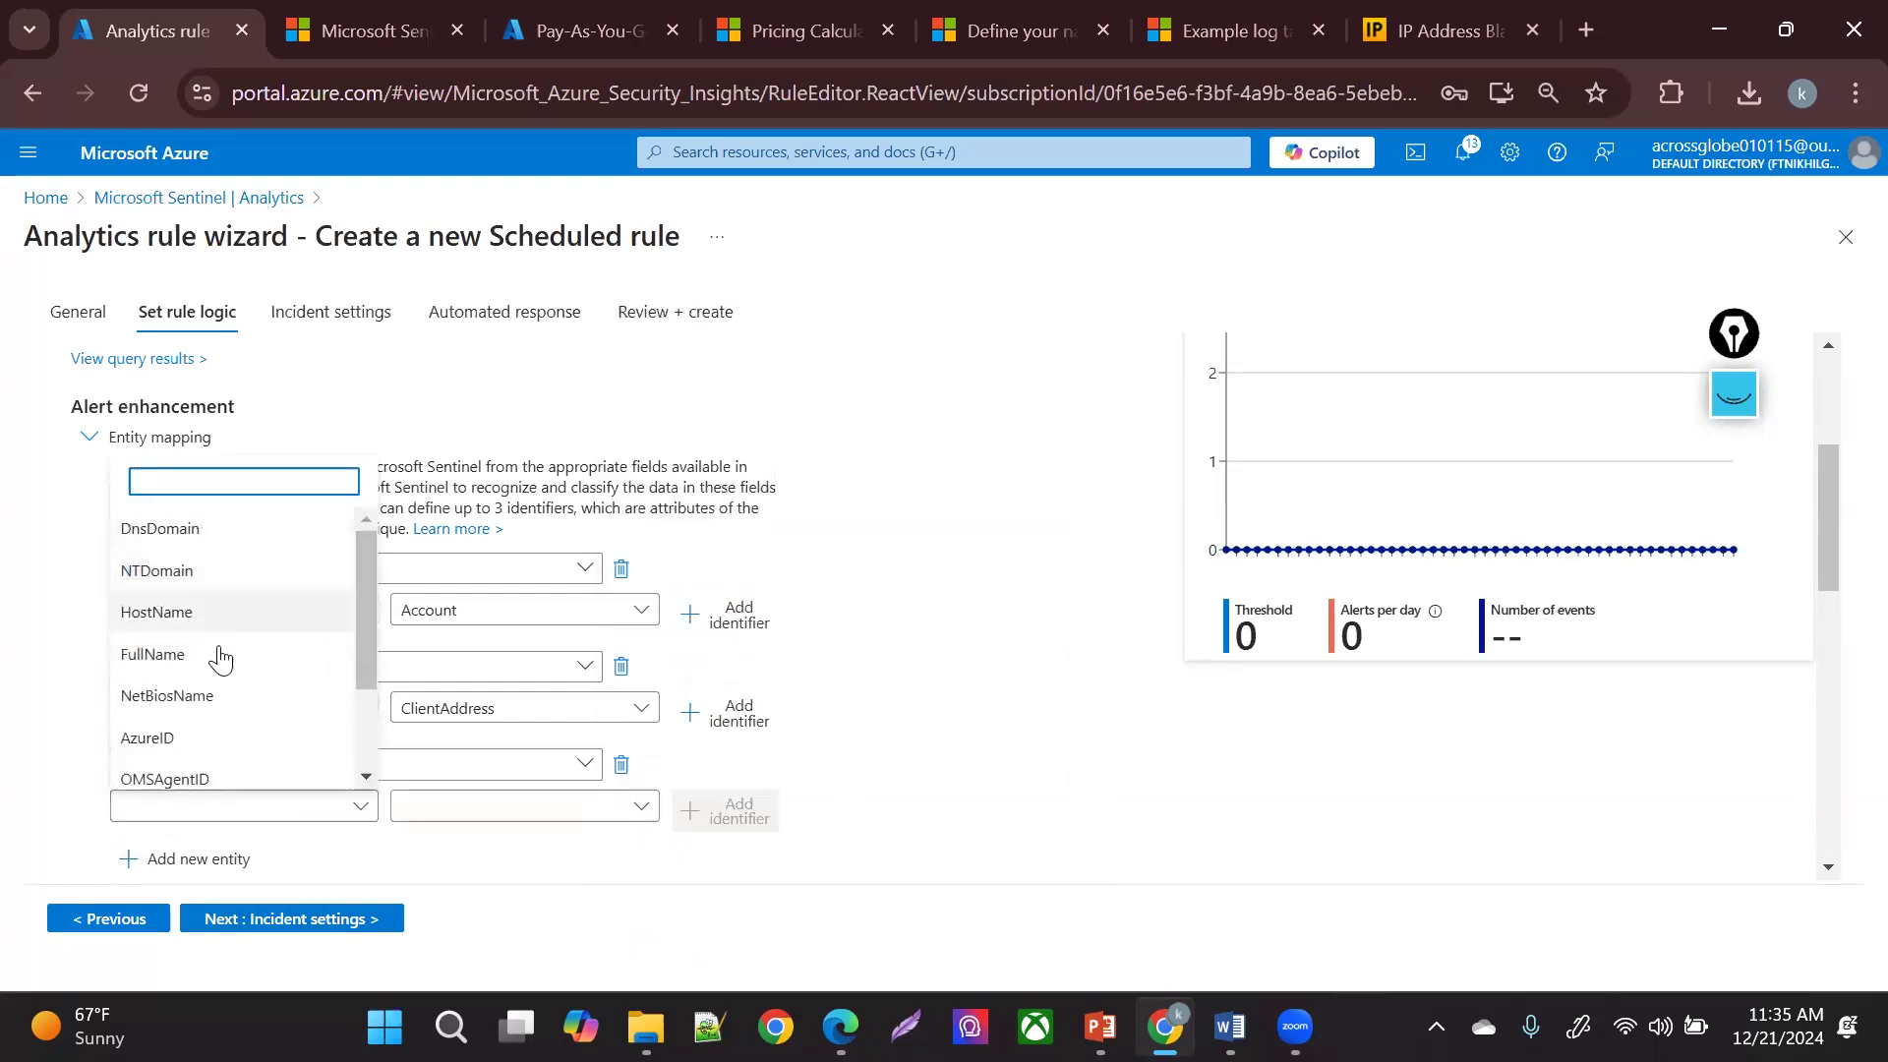
{"action": "left_click", "coordinate": [236, 614]}
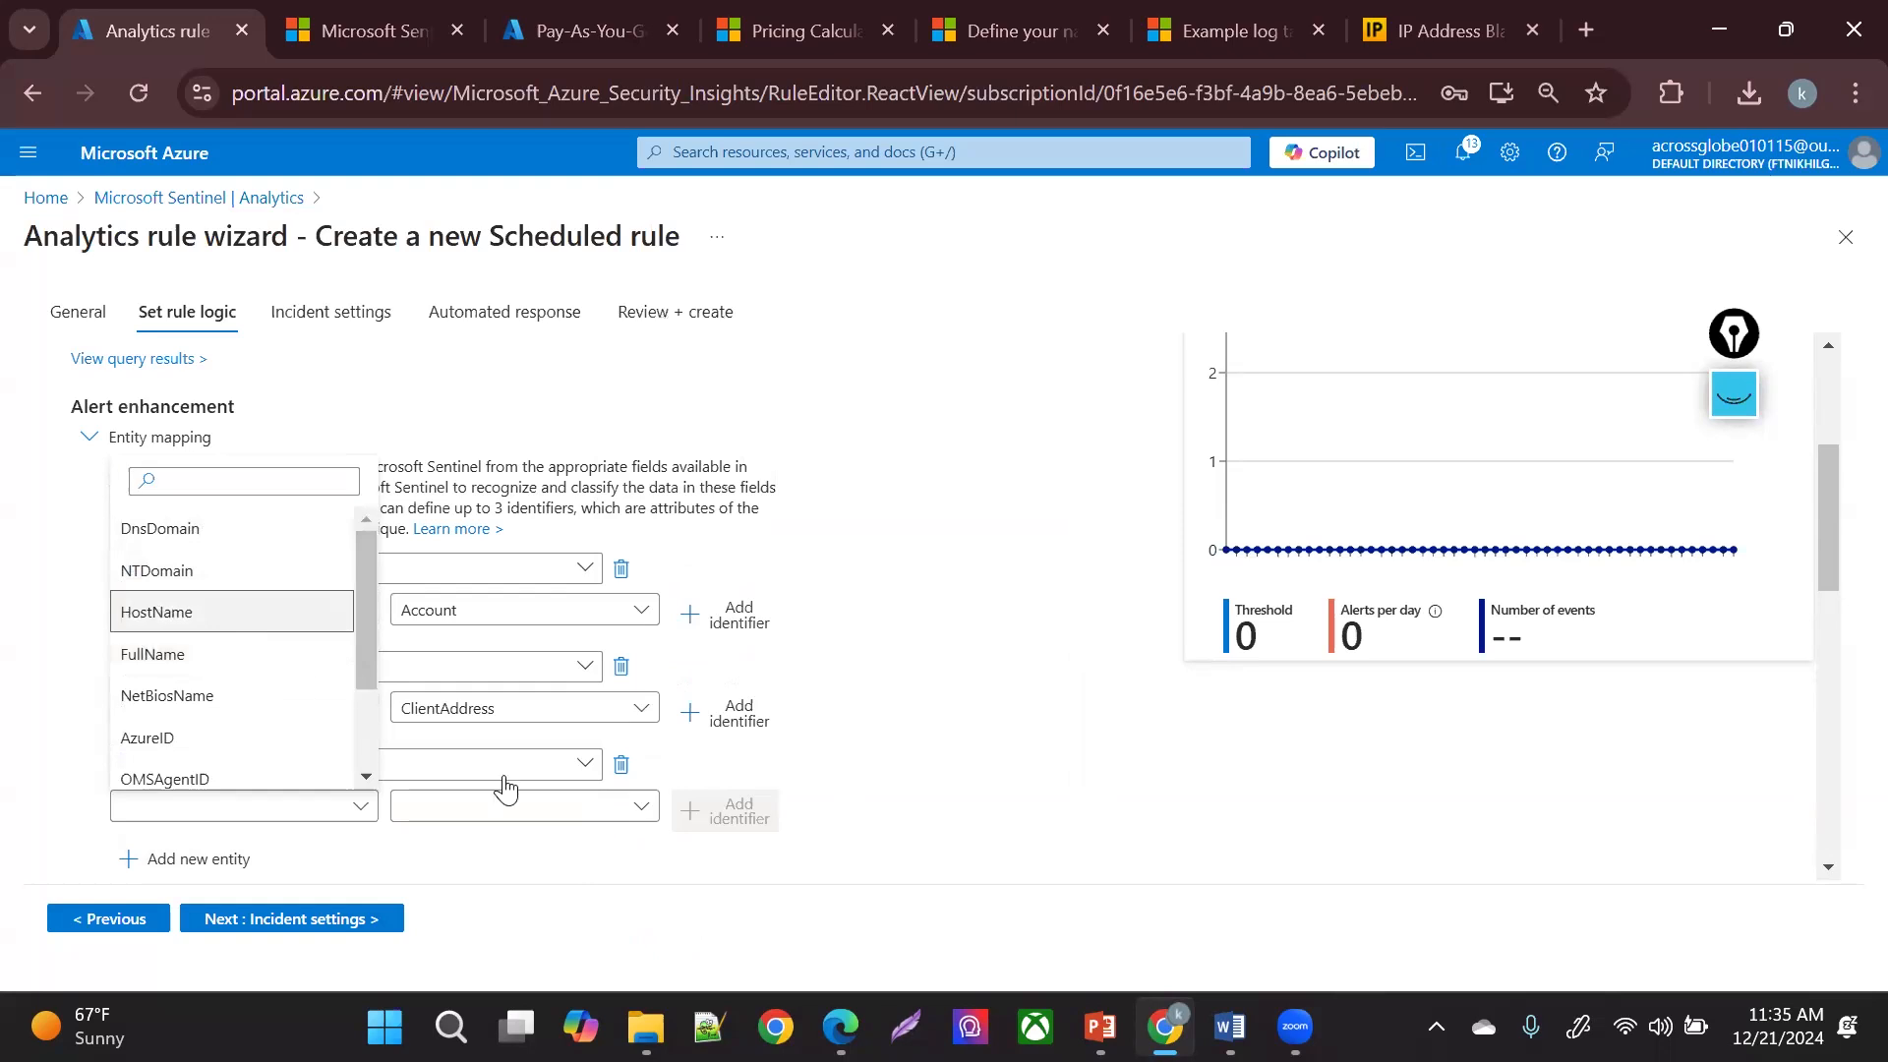
{"action": "left_click", "coordinate": [536, 806]}
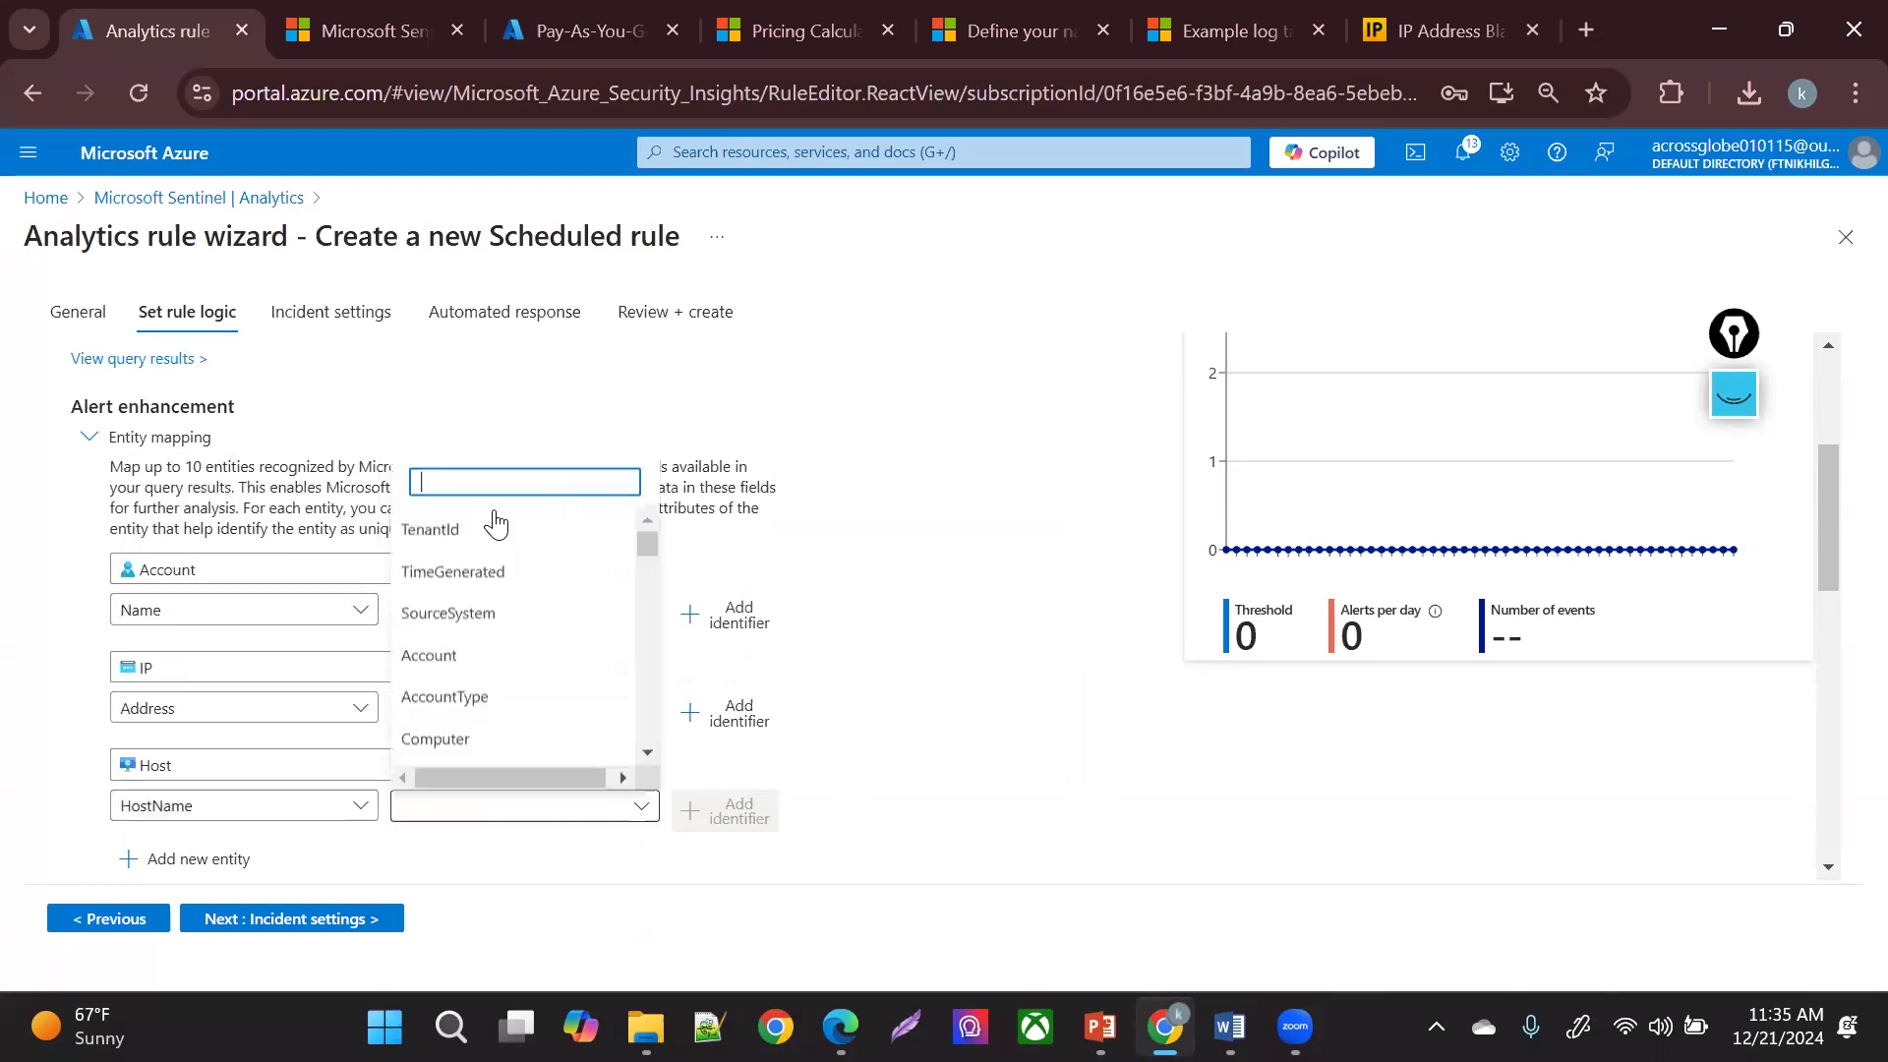
{"action": "left_click", "coordinate": [653, 543]}
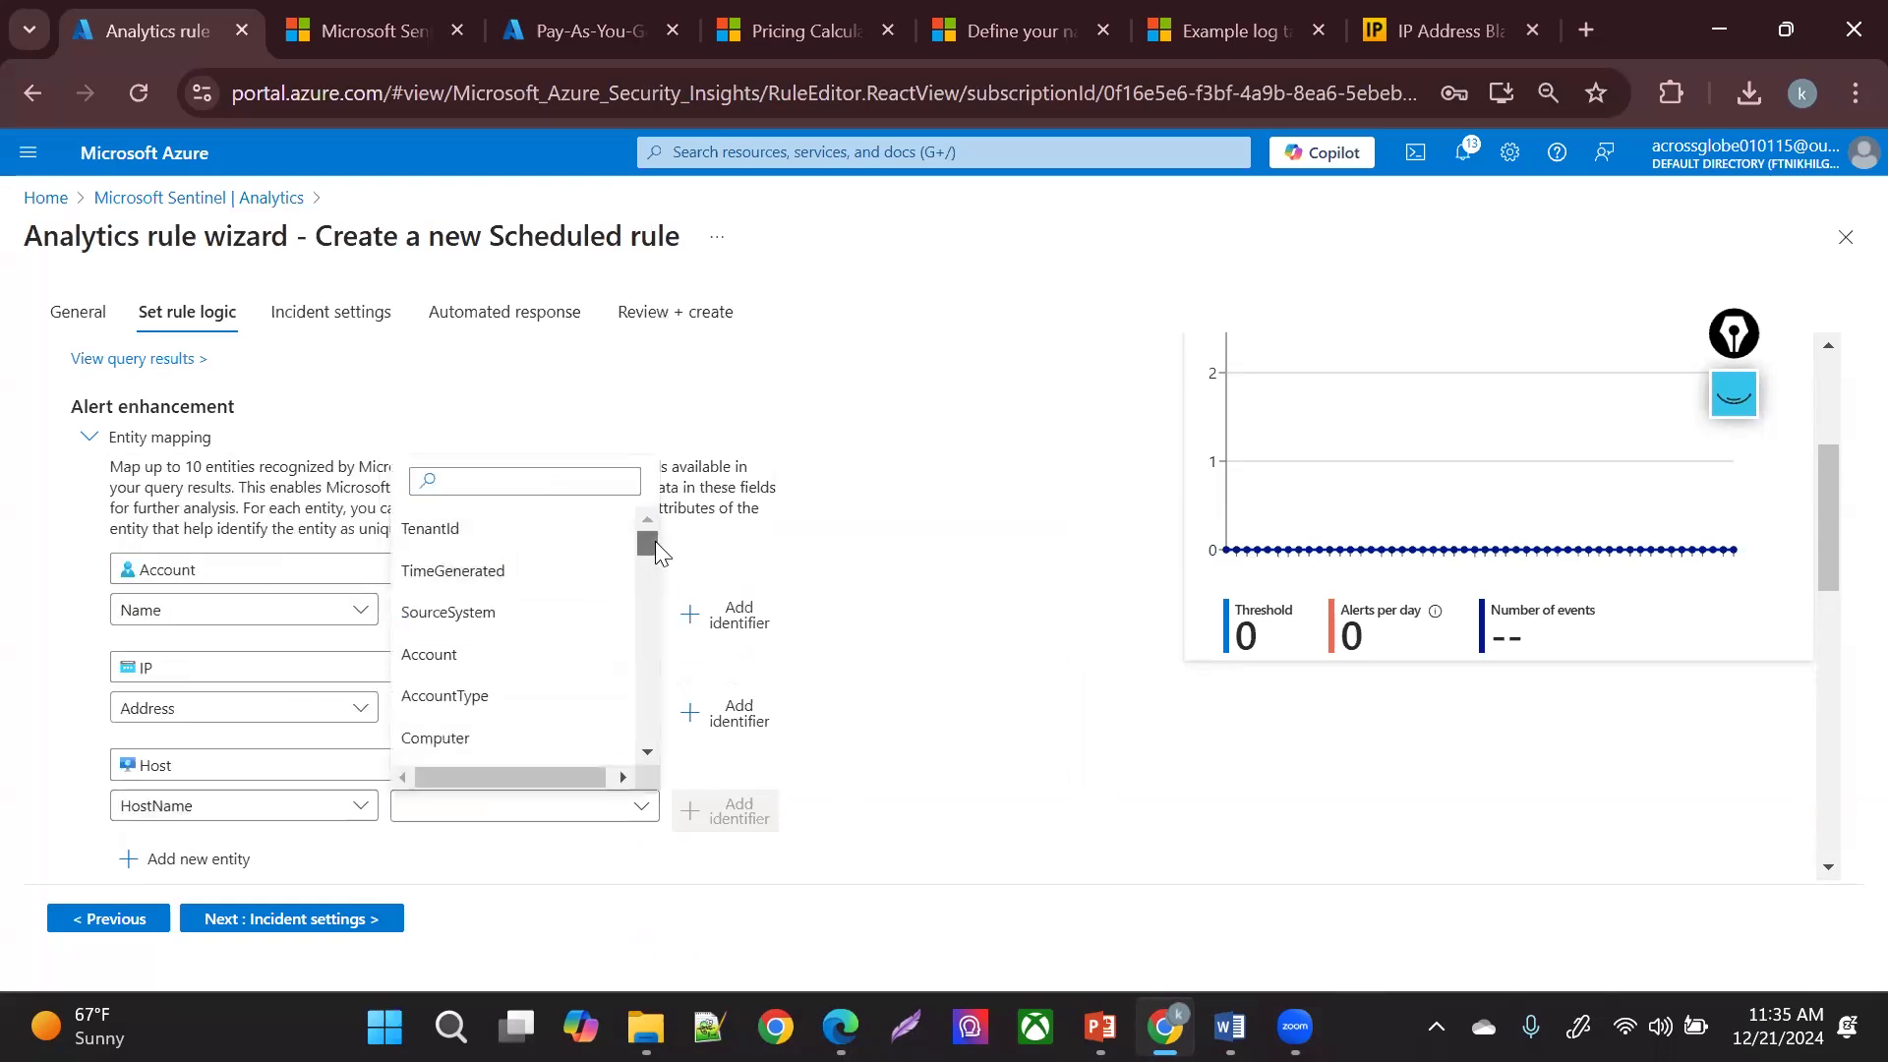
{"action": "left_click_drag", "start_coordinate": [654, 542], "coordinate": [653, 549]}
{"action": "left_click", "coordinate": [653, 521]}
{"action": "left_click", "coordinate": [653, 521]}
{"action": "left_click", "coordinate": [653, 521]}
{"action": "left_click", "coordinate": [531, 562]}
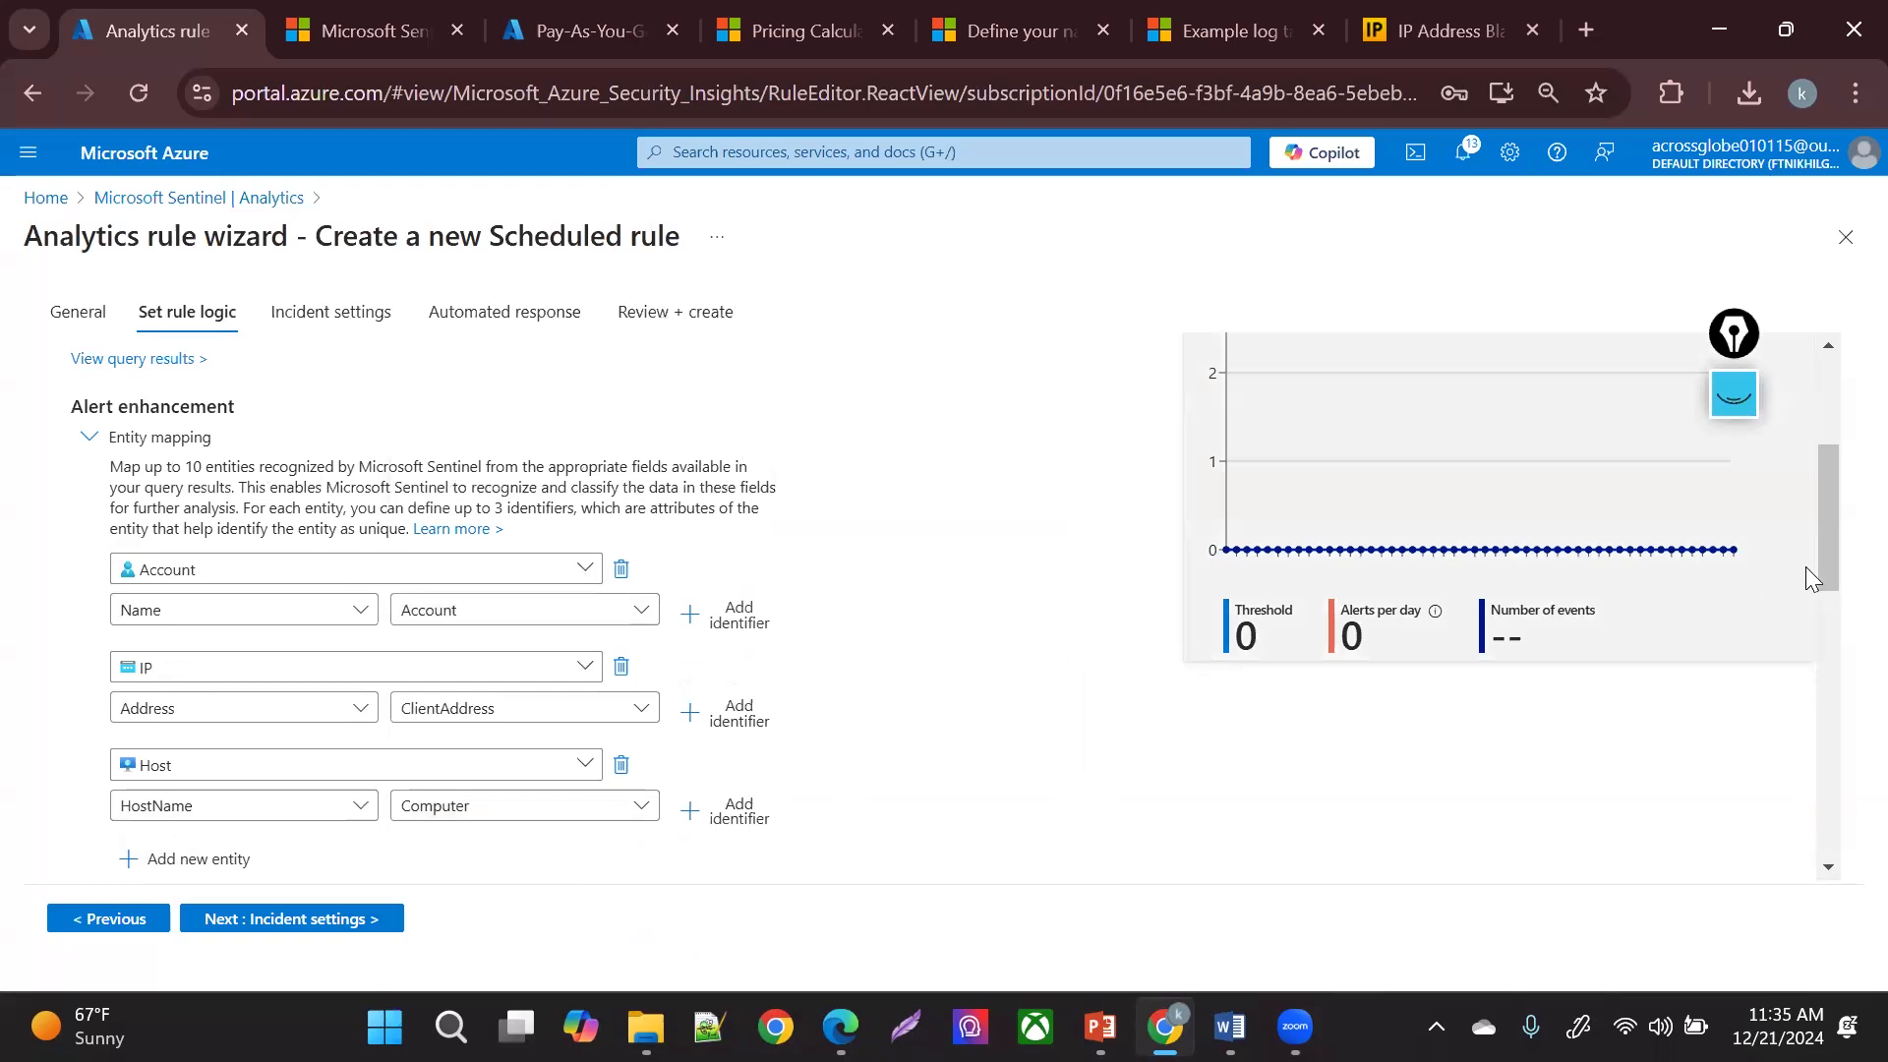
- Set the time units of the query's run interval and its data lookup period to Minutes in the query scheduling
{"action": "left_click", "coordinate": [1817, 639]}
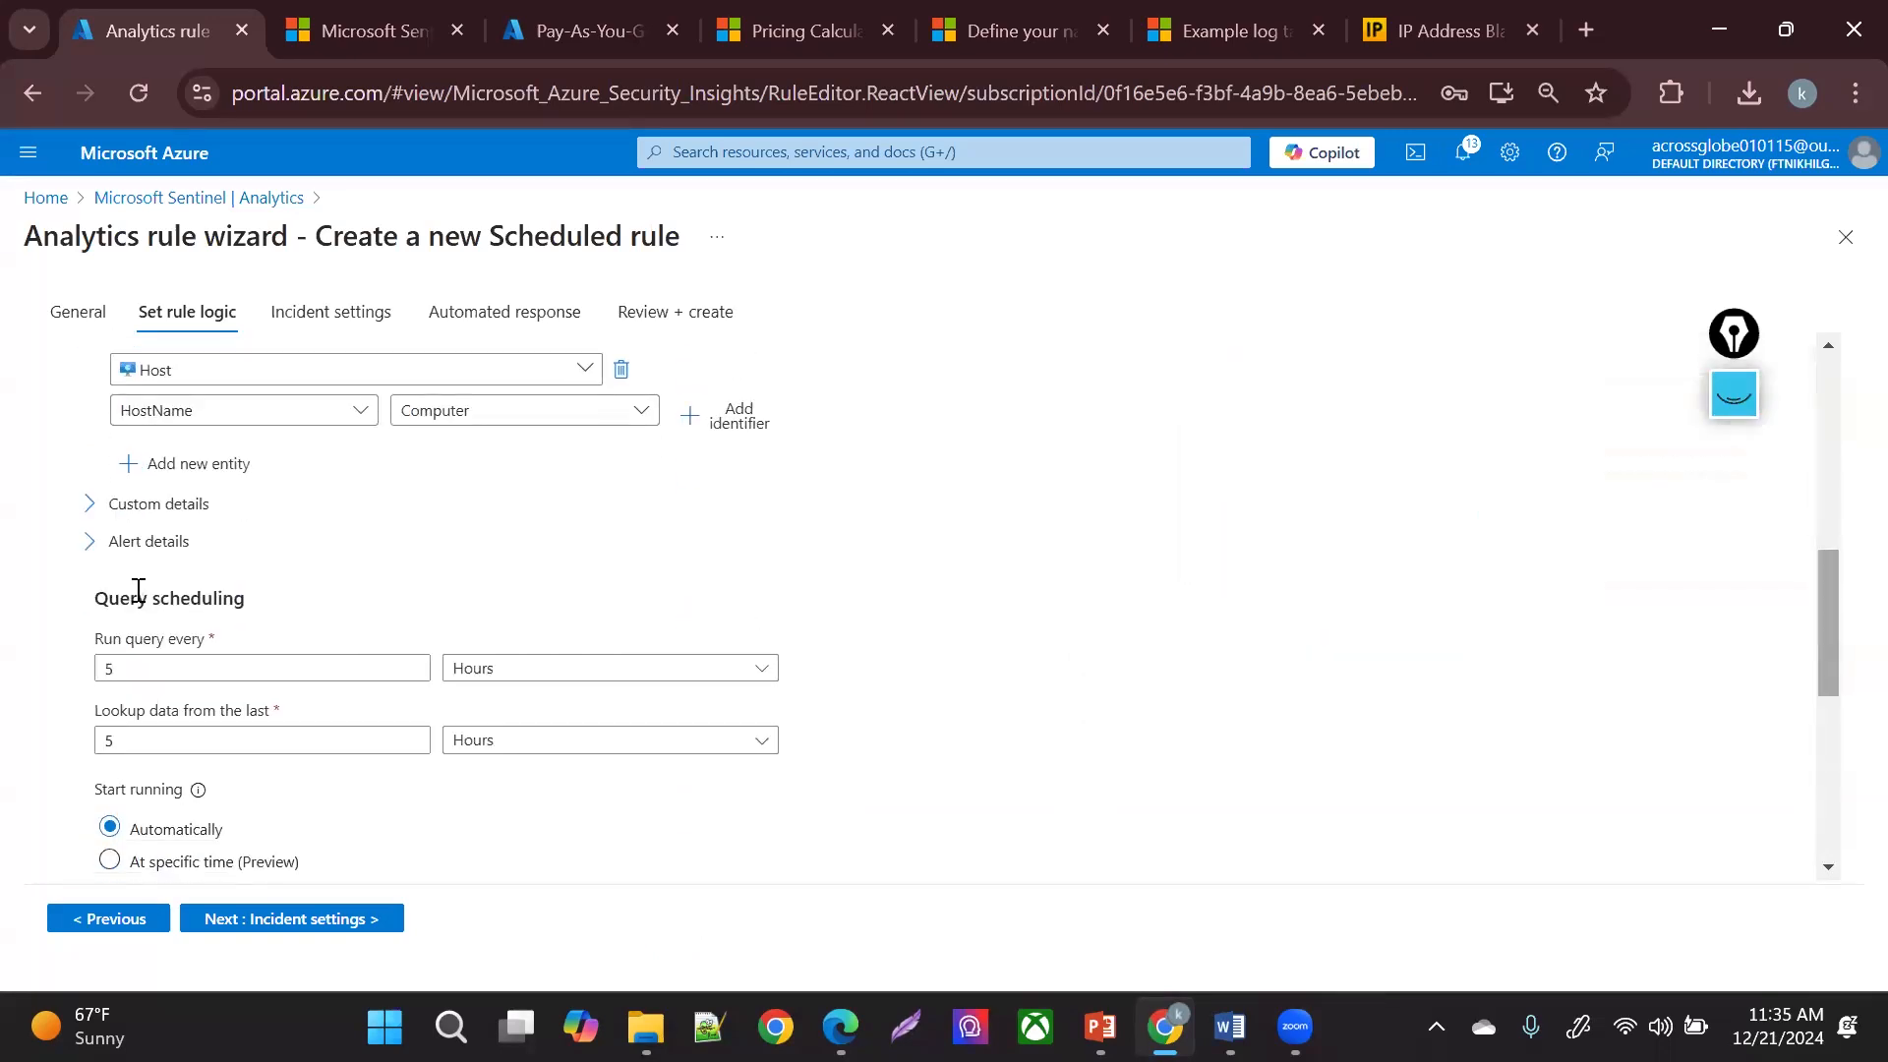
{"action": "left_click", "coordinate": [463, 673]}
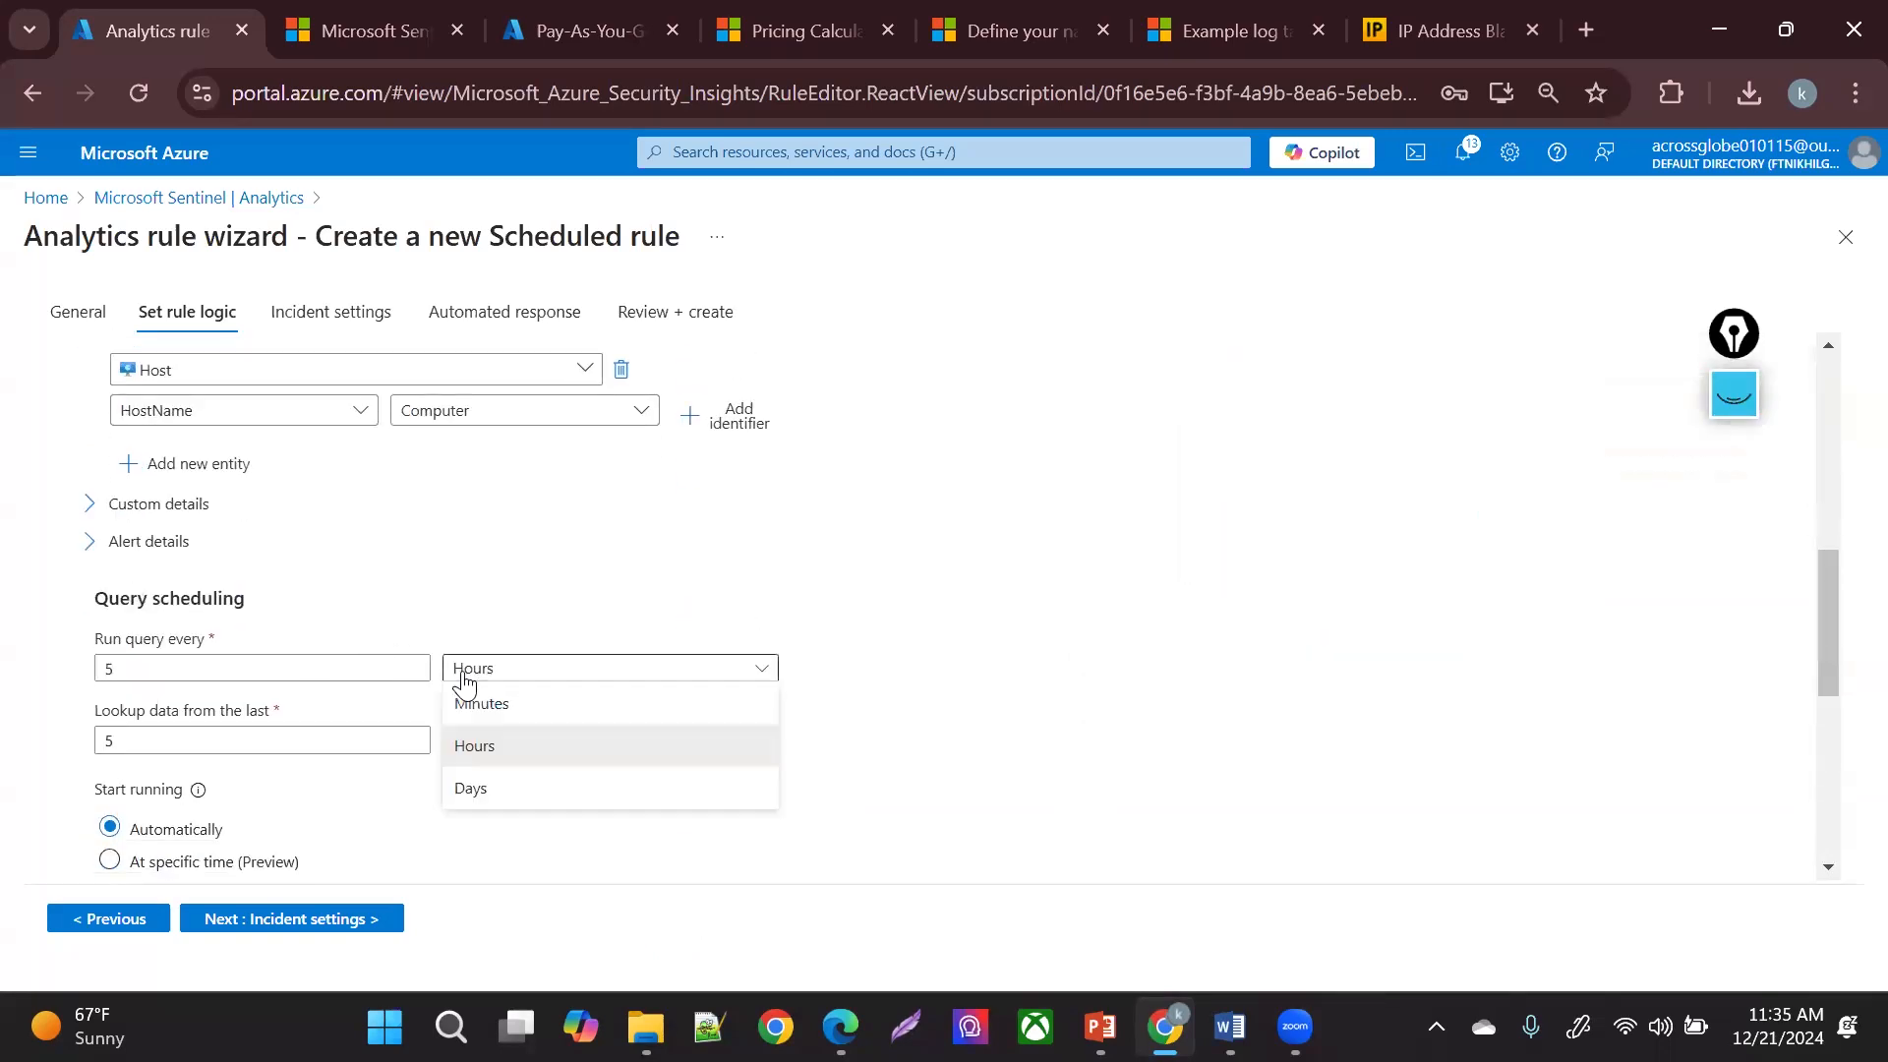
{"action": "left_click", "coordinate": [489, 705]}
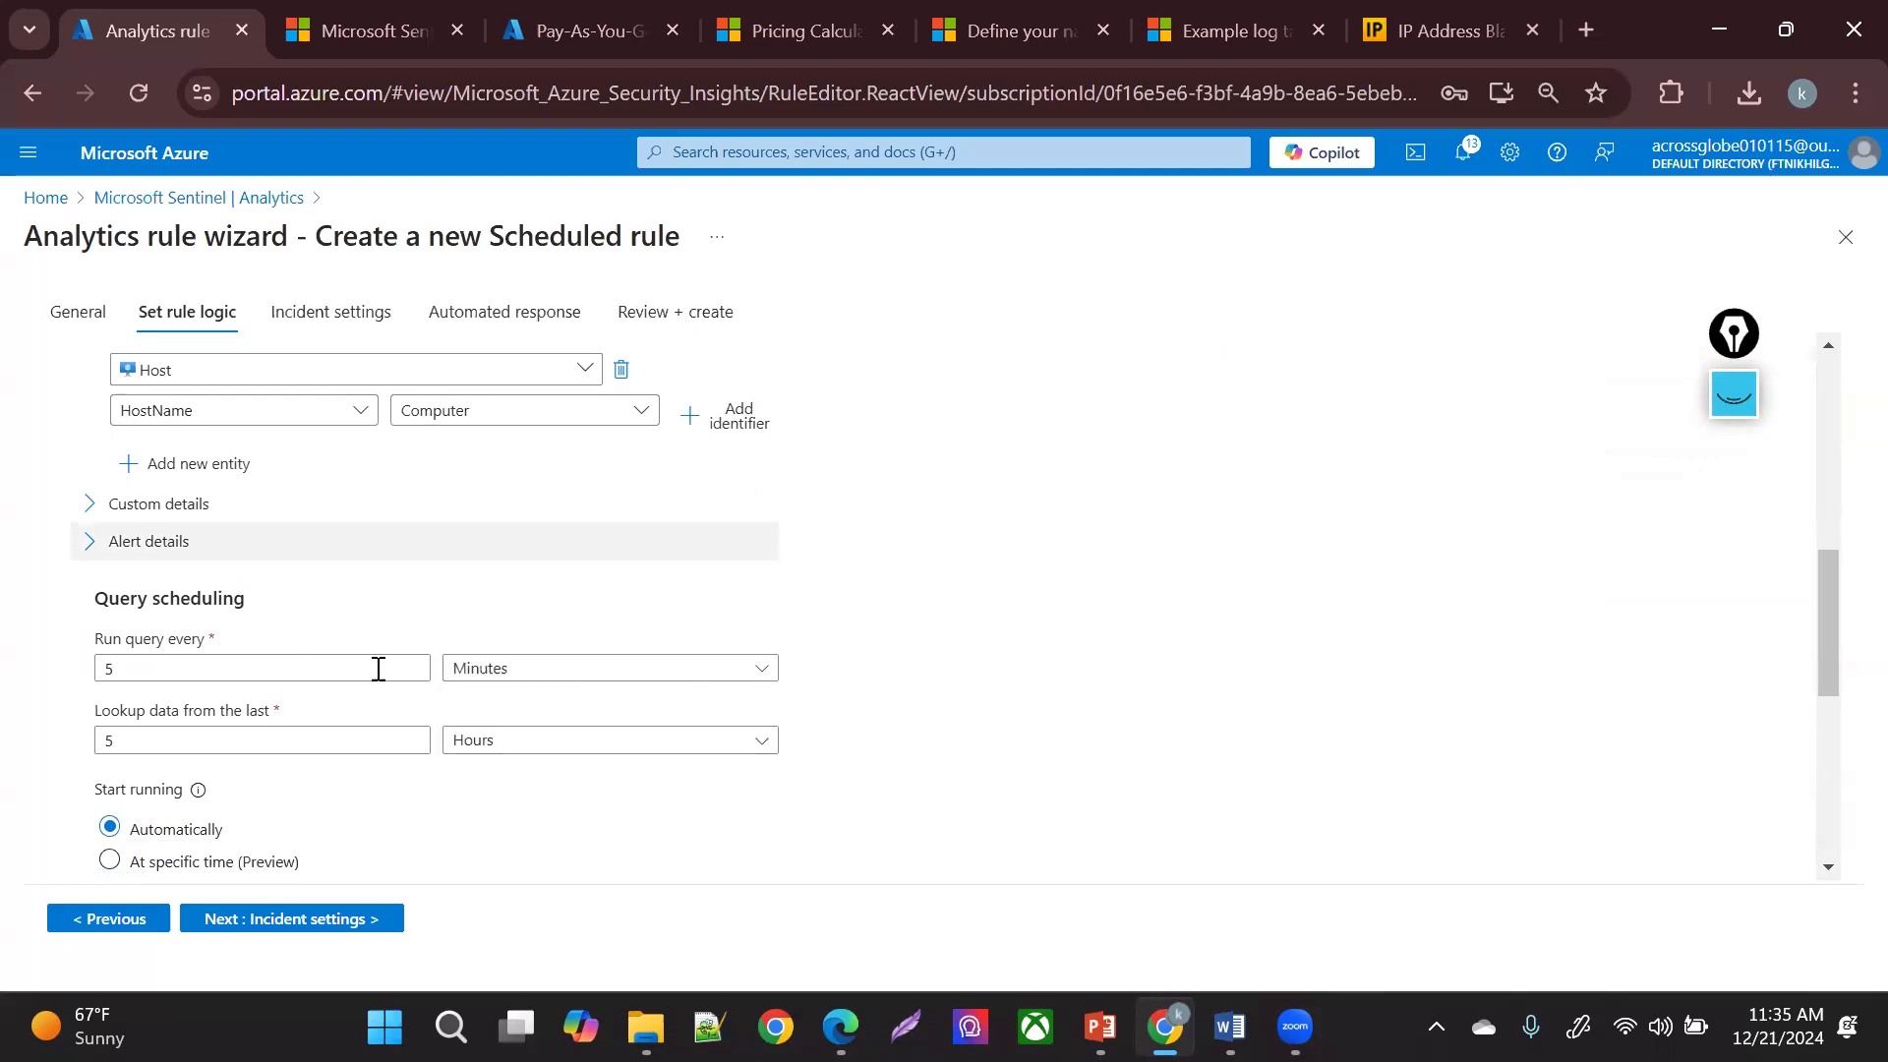
{"action": "left_click", "coordinate": [492, 744]}
{"action": "left_click", "coordinate": [492, 776]}
{"action": "left_click", "coordinate": [101, 665]}
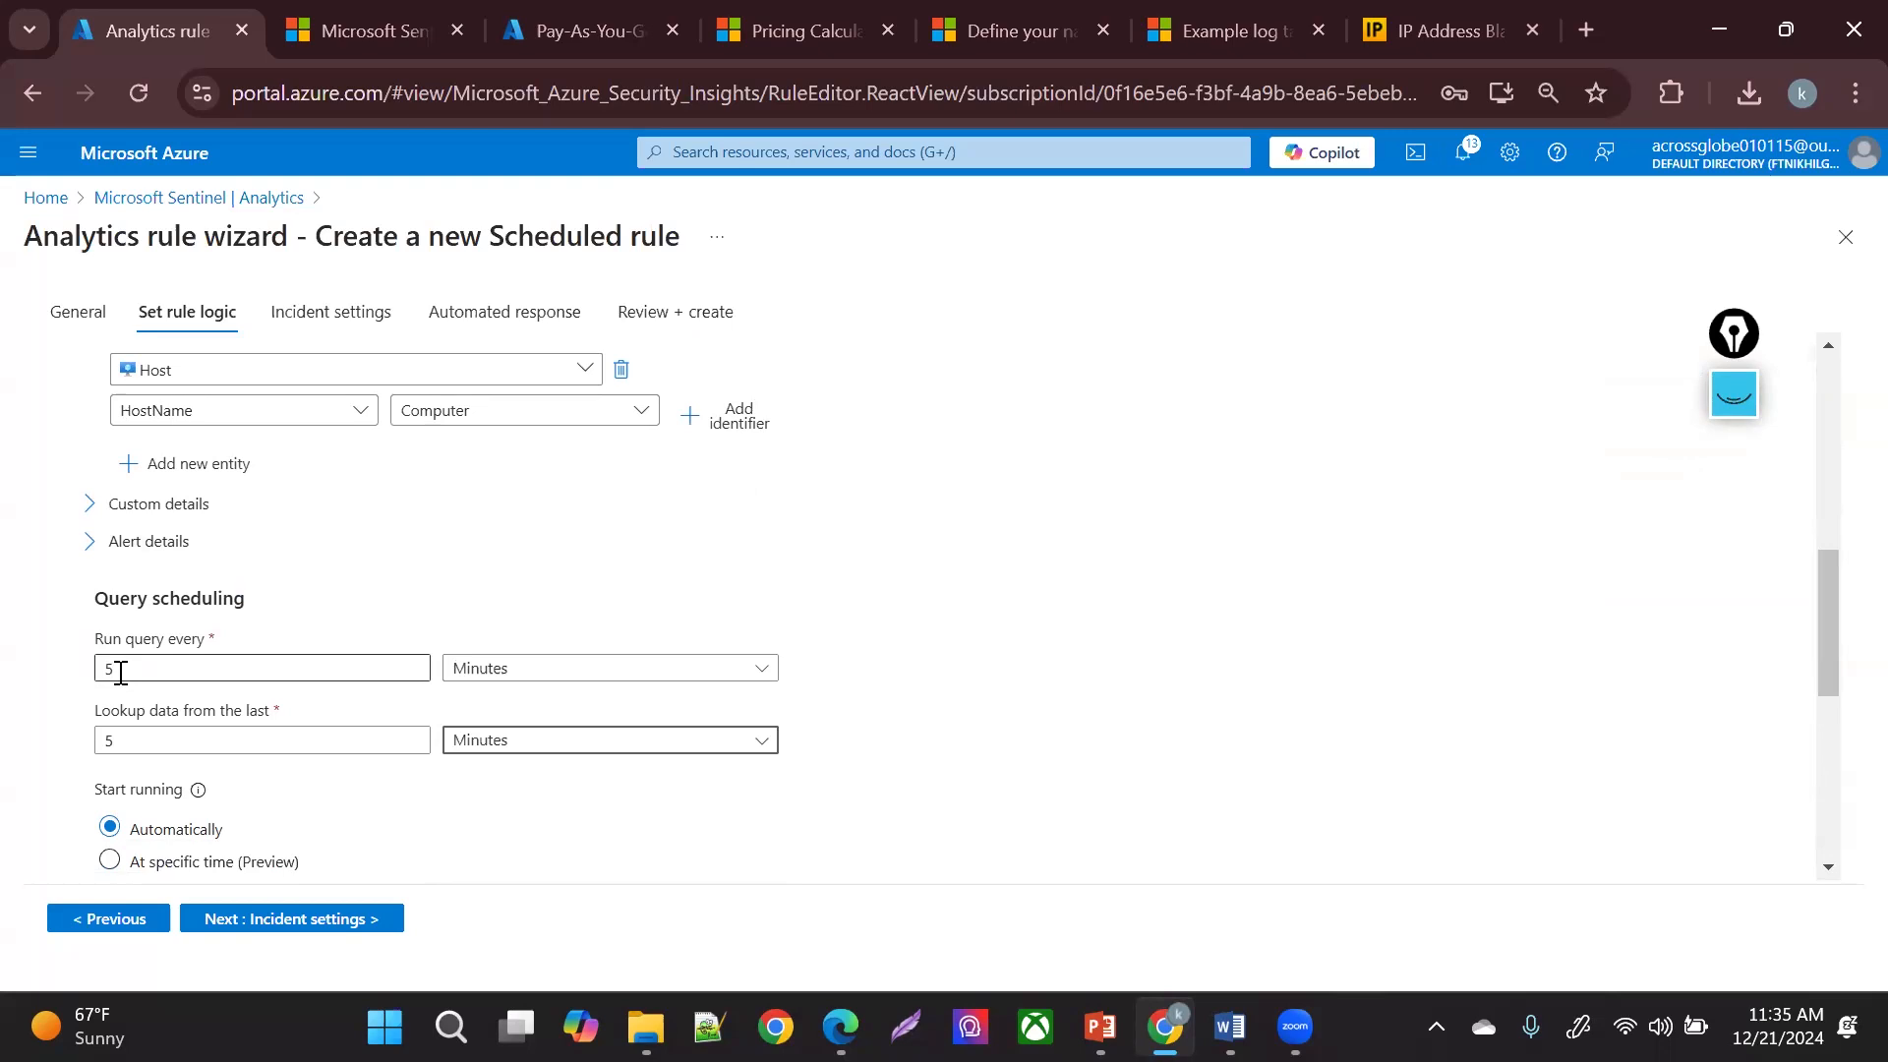
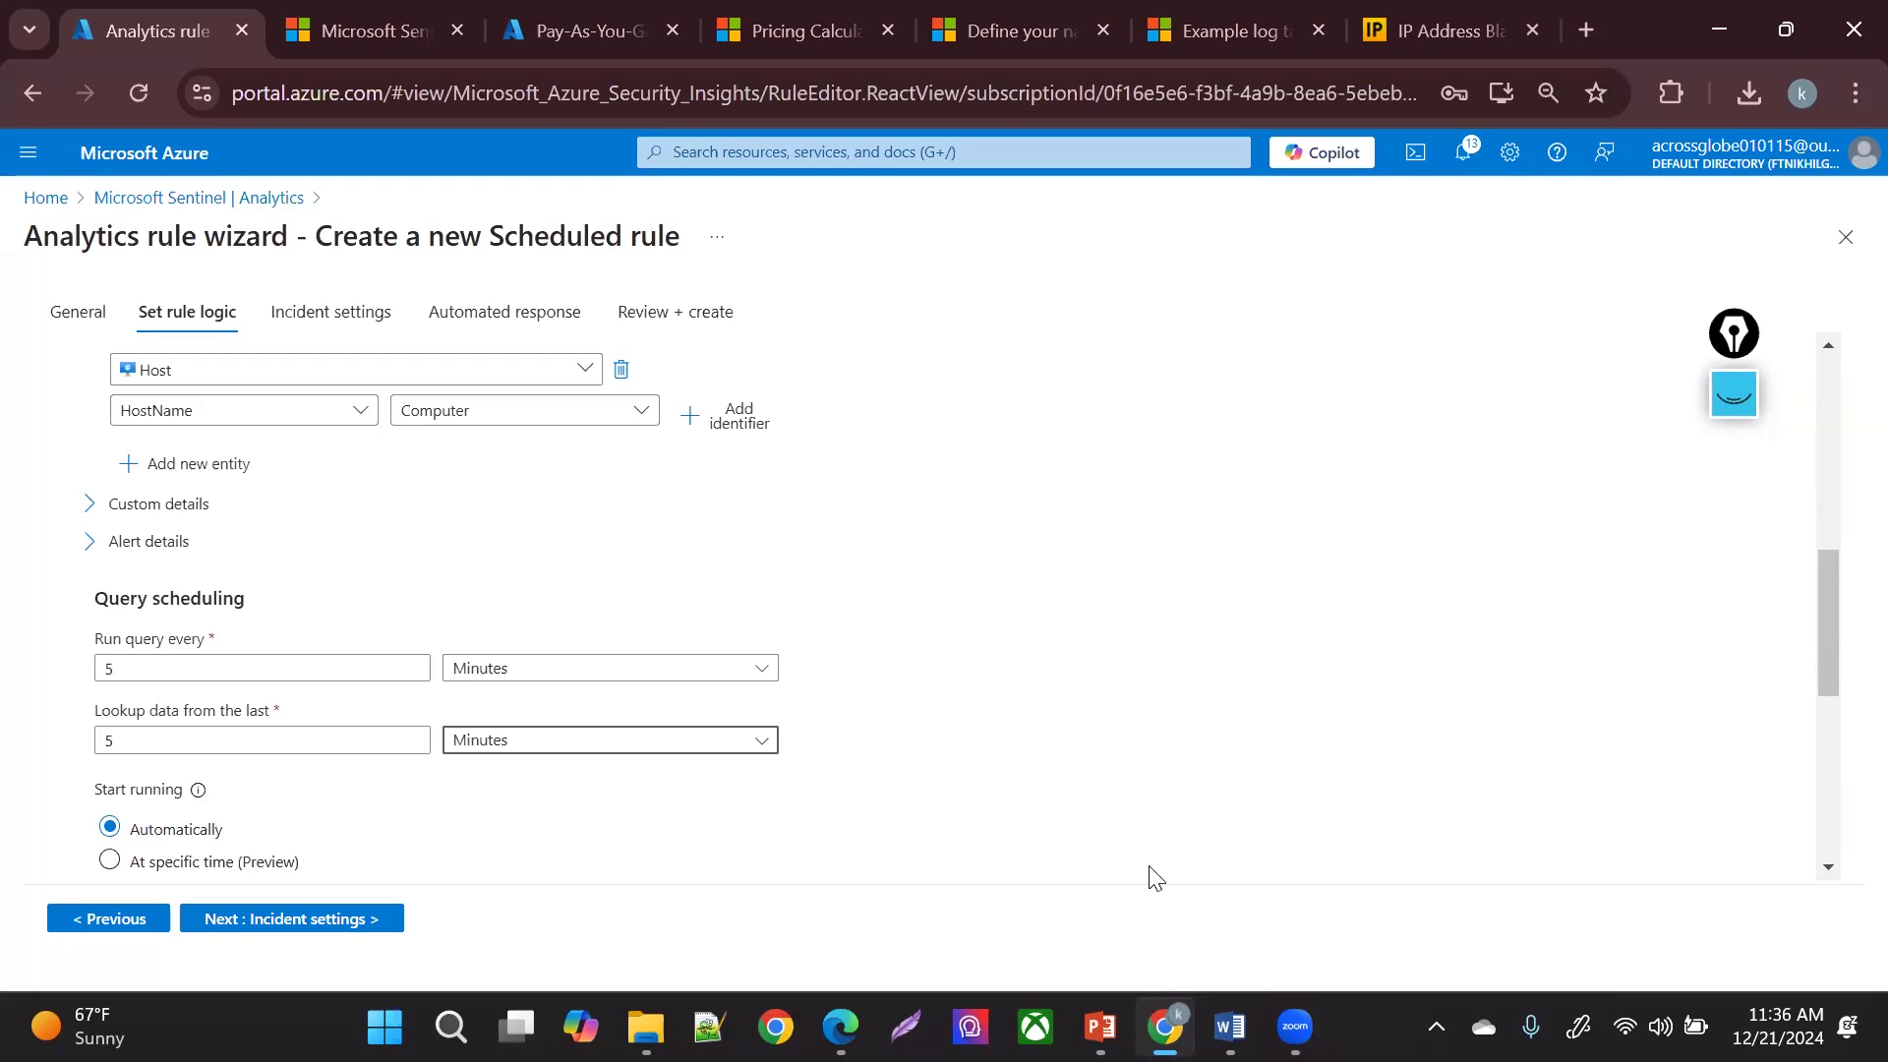
- Keep the default threshold, grouping, suppression, incident and automated response settings, and advance the rule wizard to its final review
{"action": "left_click_drag", "start_coordinate": [1831, 623], "coordinate": [1846, 733]}
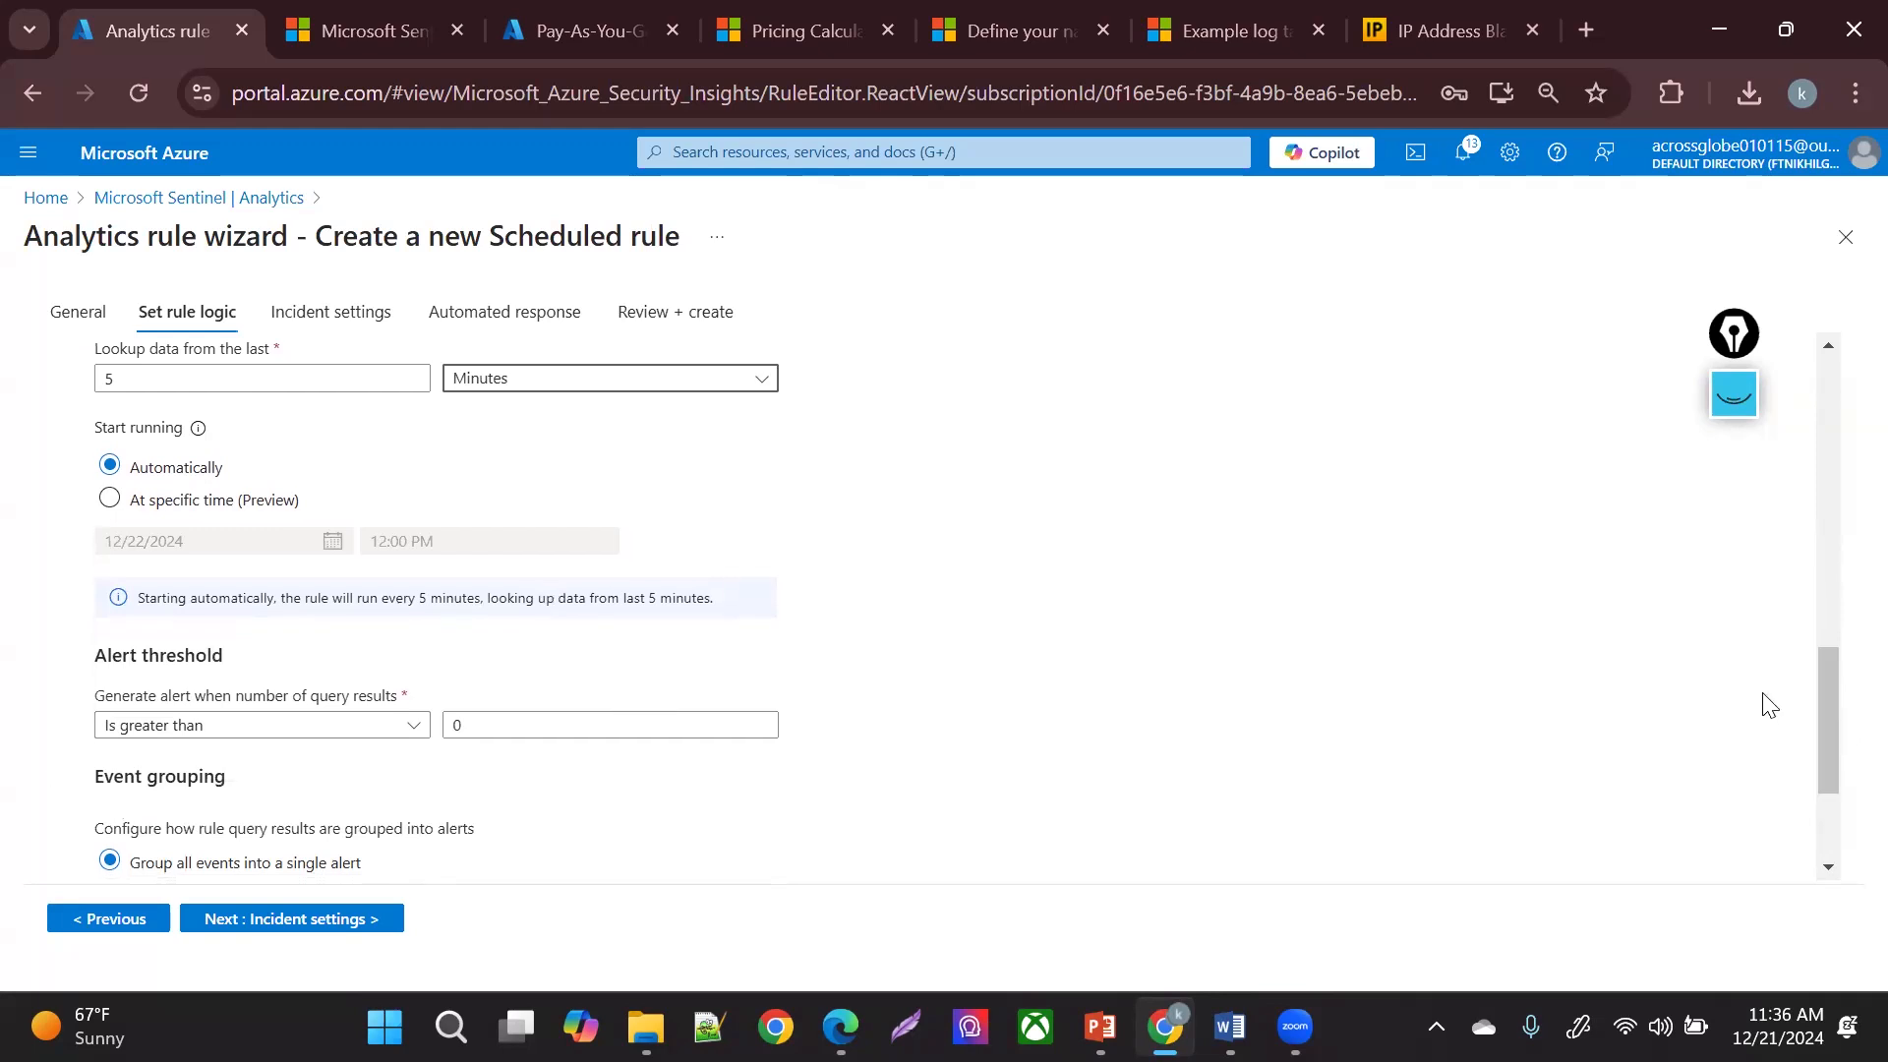
{"action": "left_click_drag", "start_coordinate": [1827, 716], "coordinate": [1812, 818]}
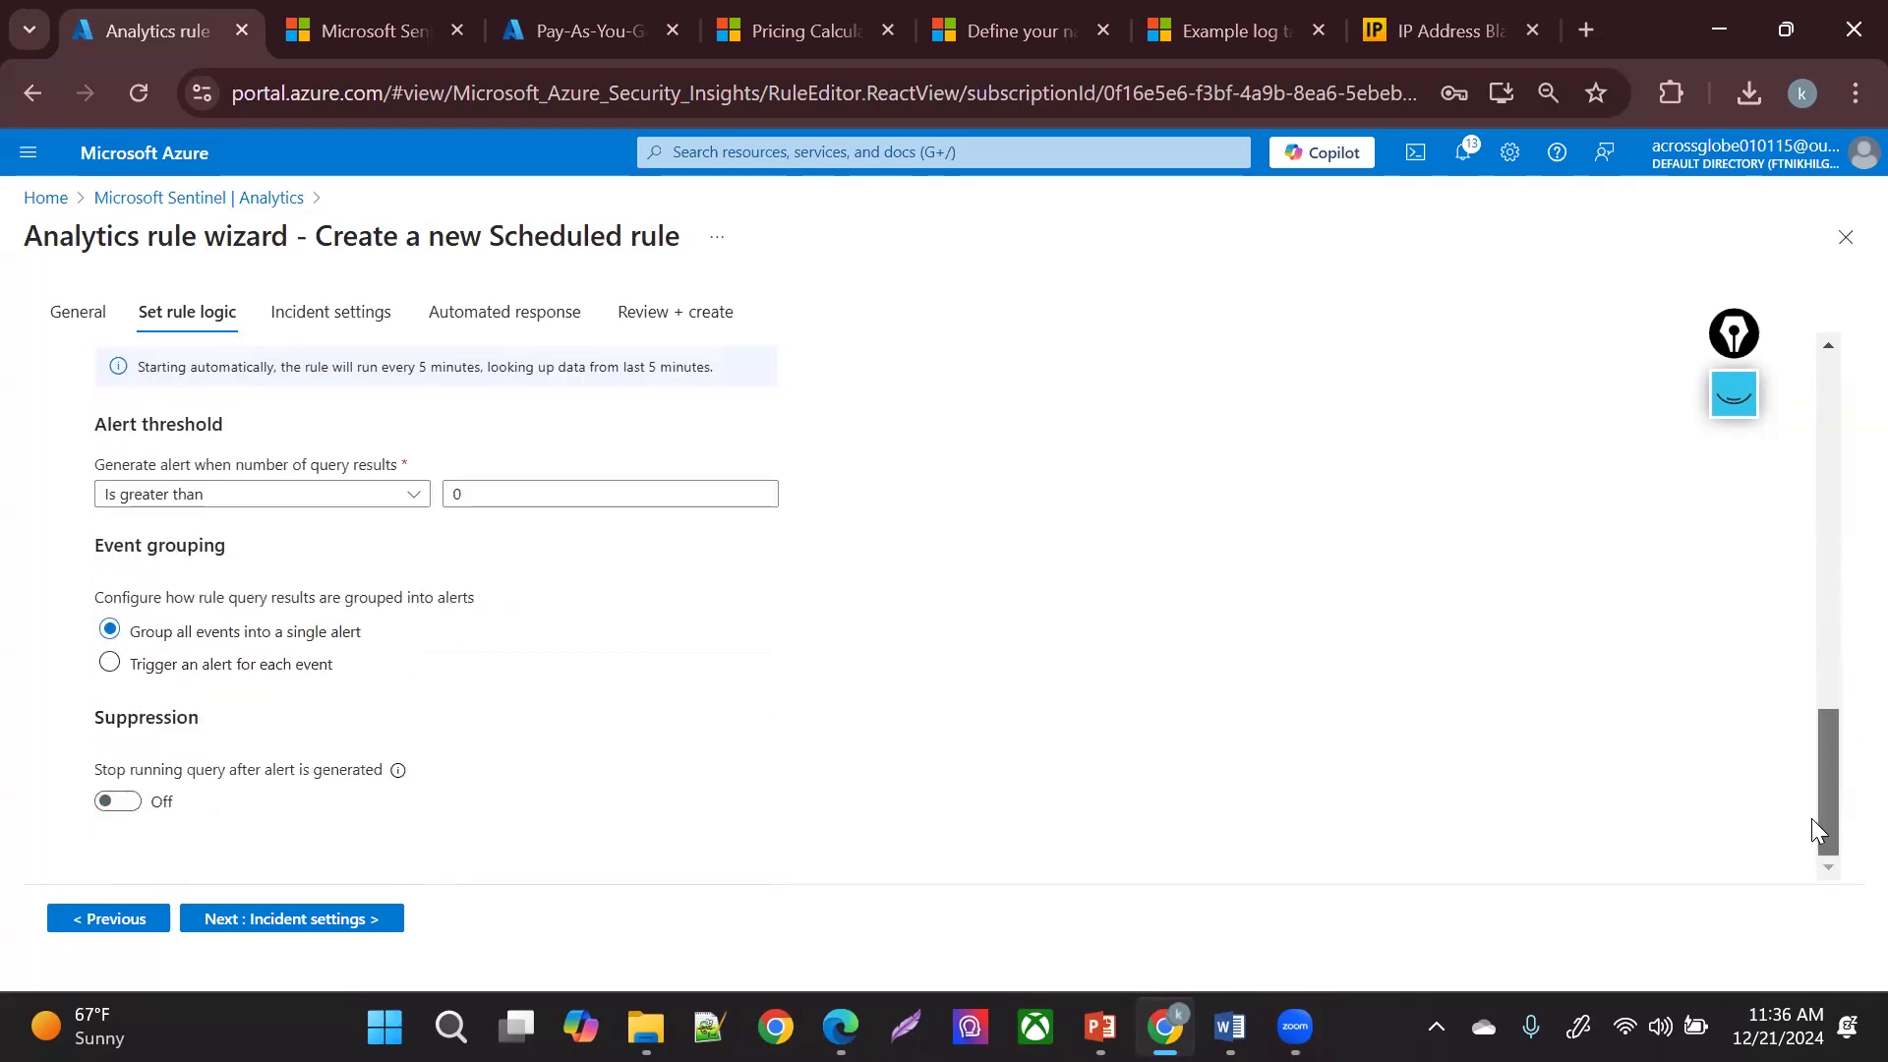
{"action": "left_click", "coordinate": [325, 921]}
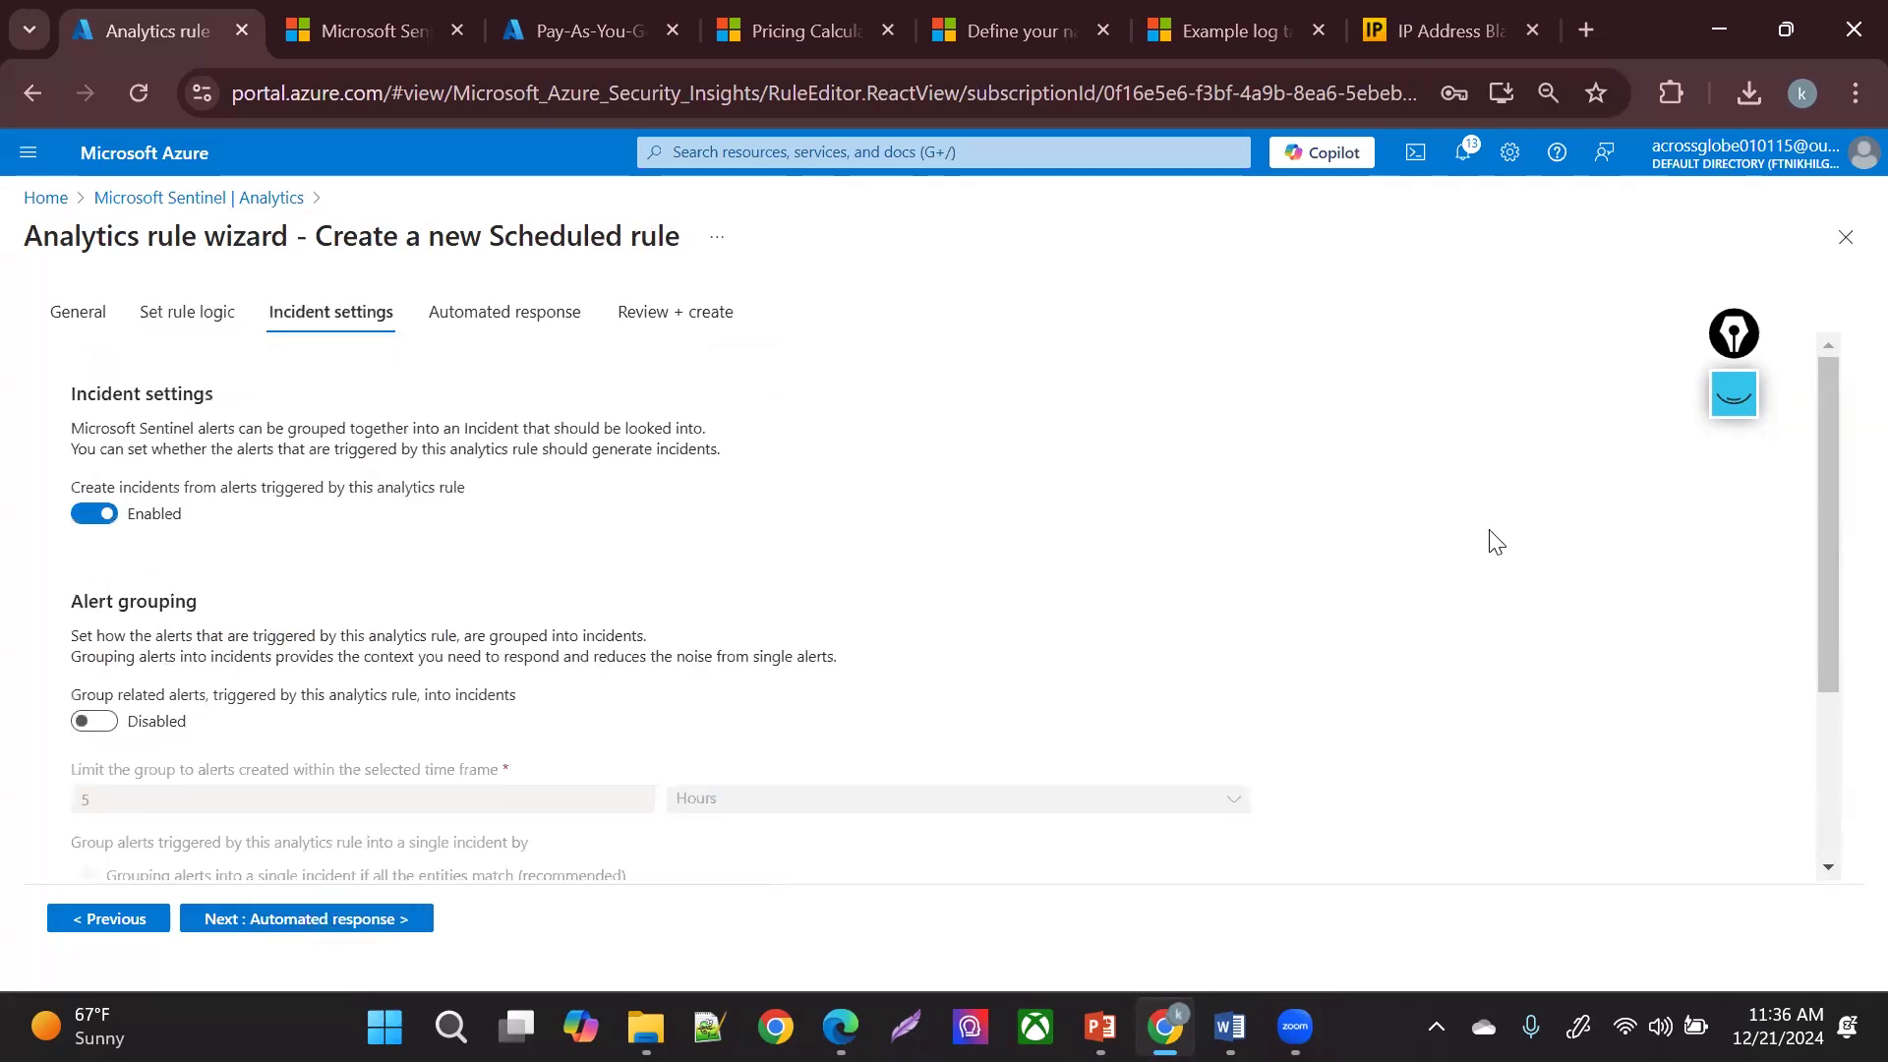
{"action": "left_click_drag", "start_coordinate": [1827, 666], "coordinate": [1825, 894]}
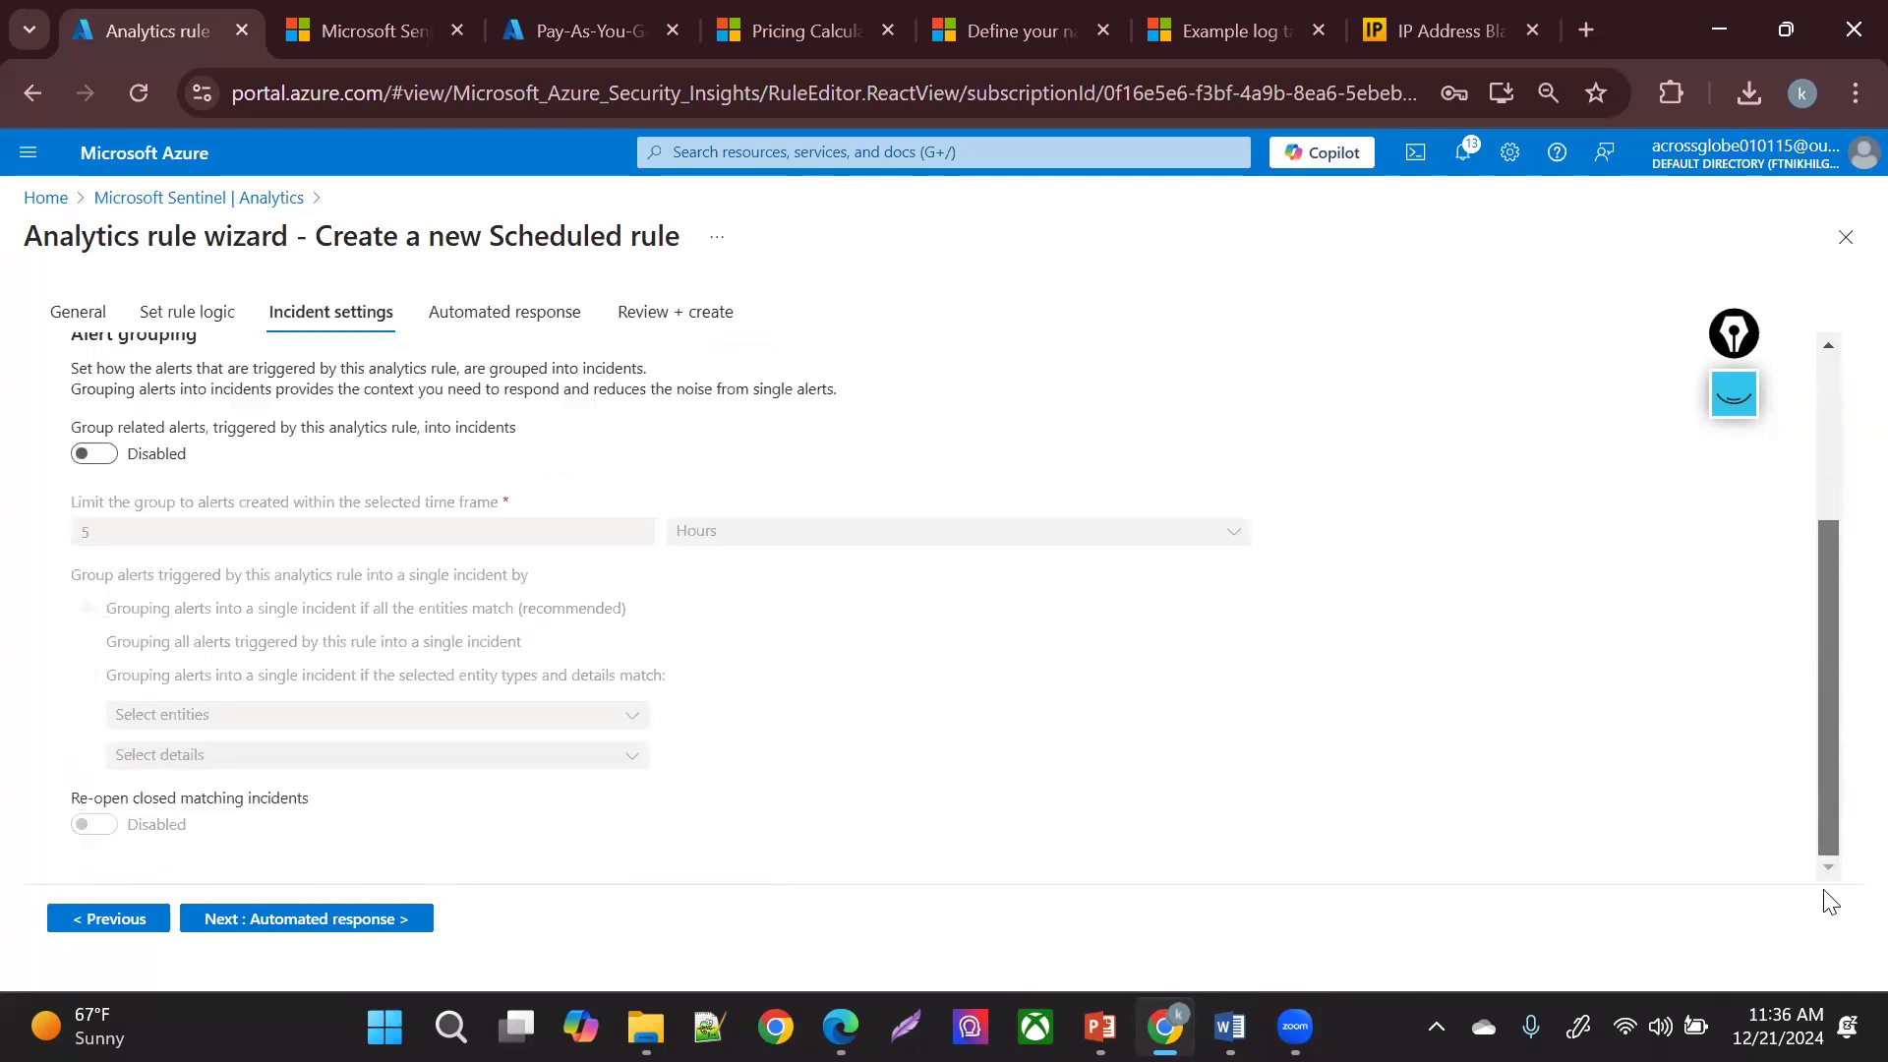
{"action": "left_click", "coordinate": [391, 922]}
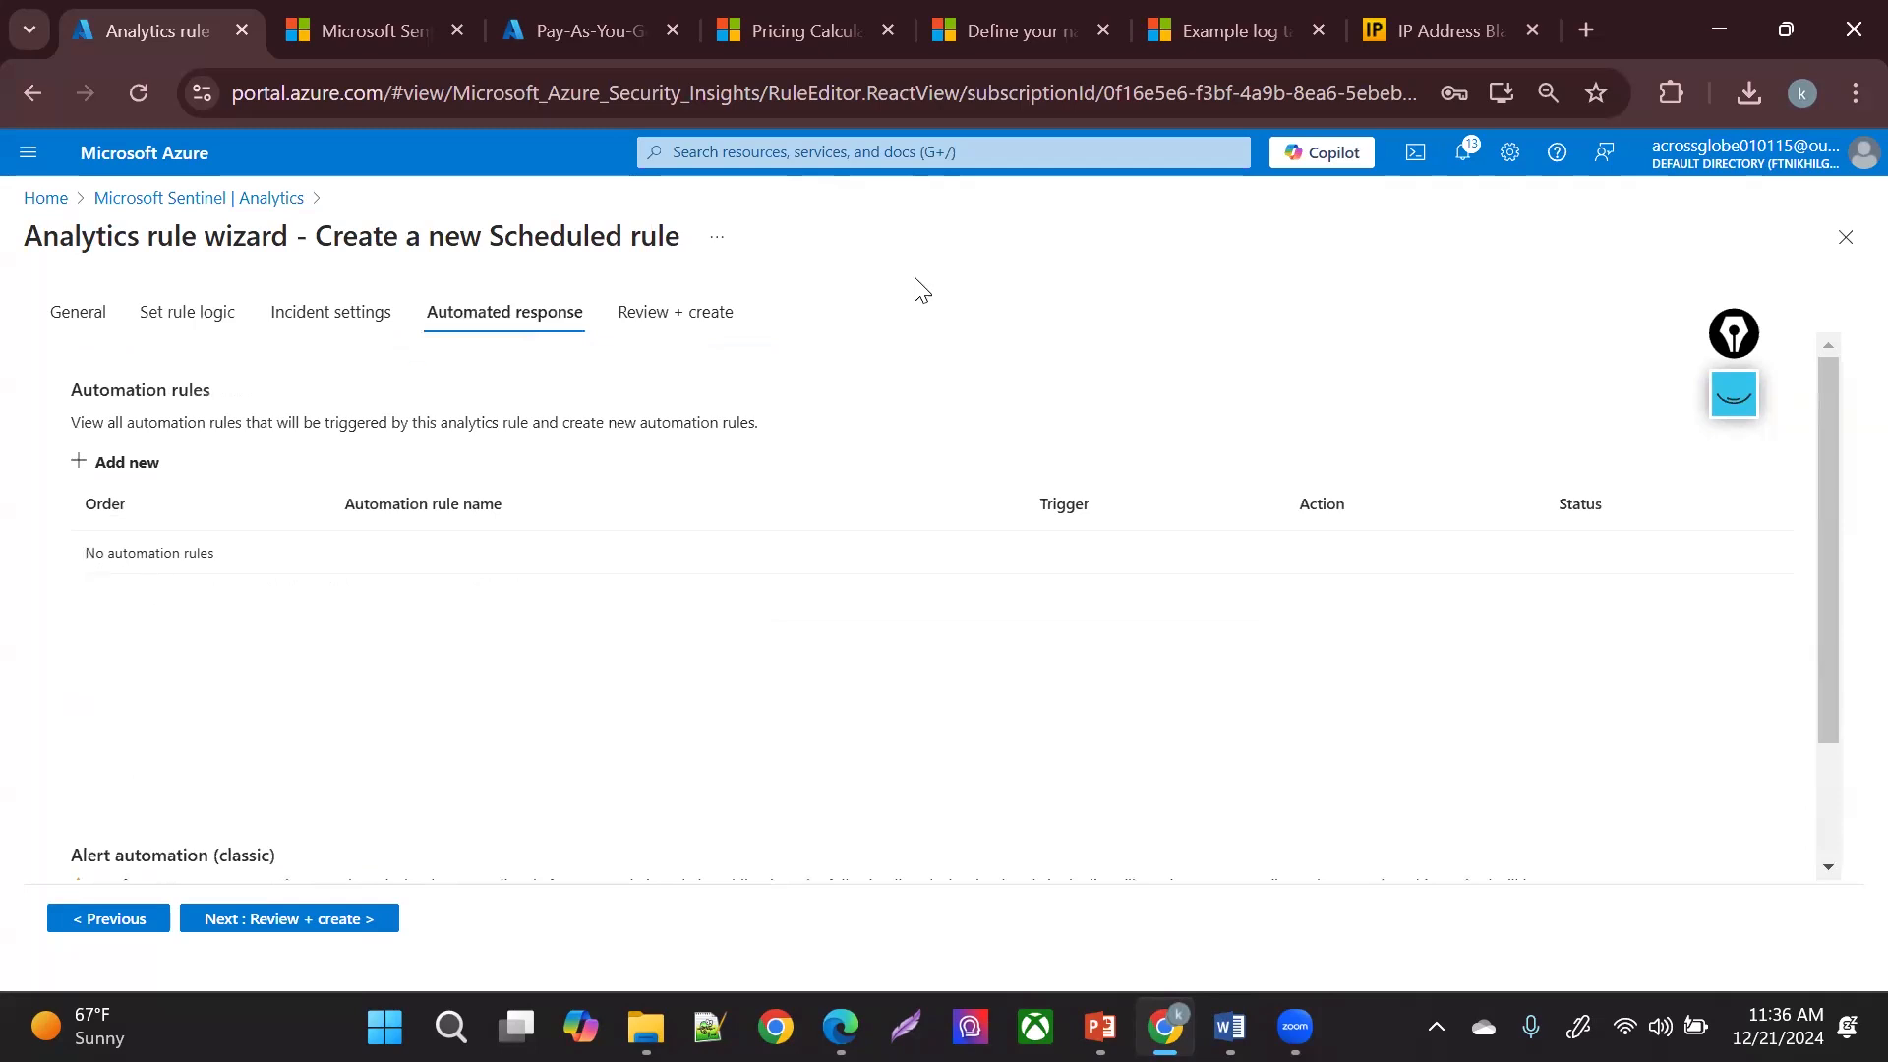
{"action": "left_click", "coordinate": [287, 920]}
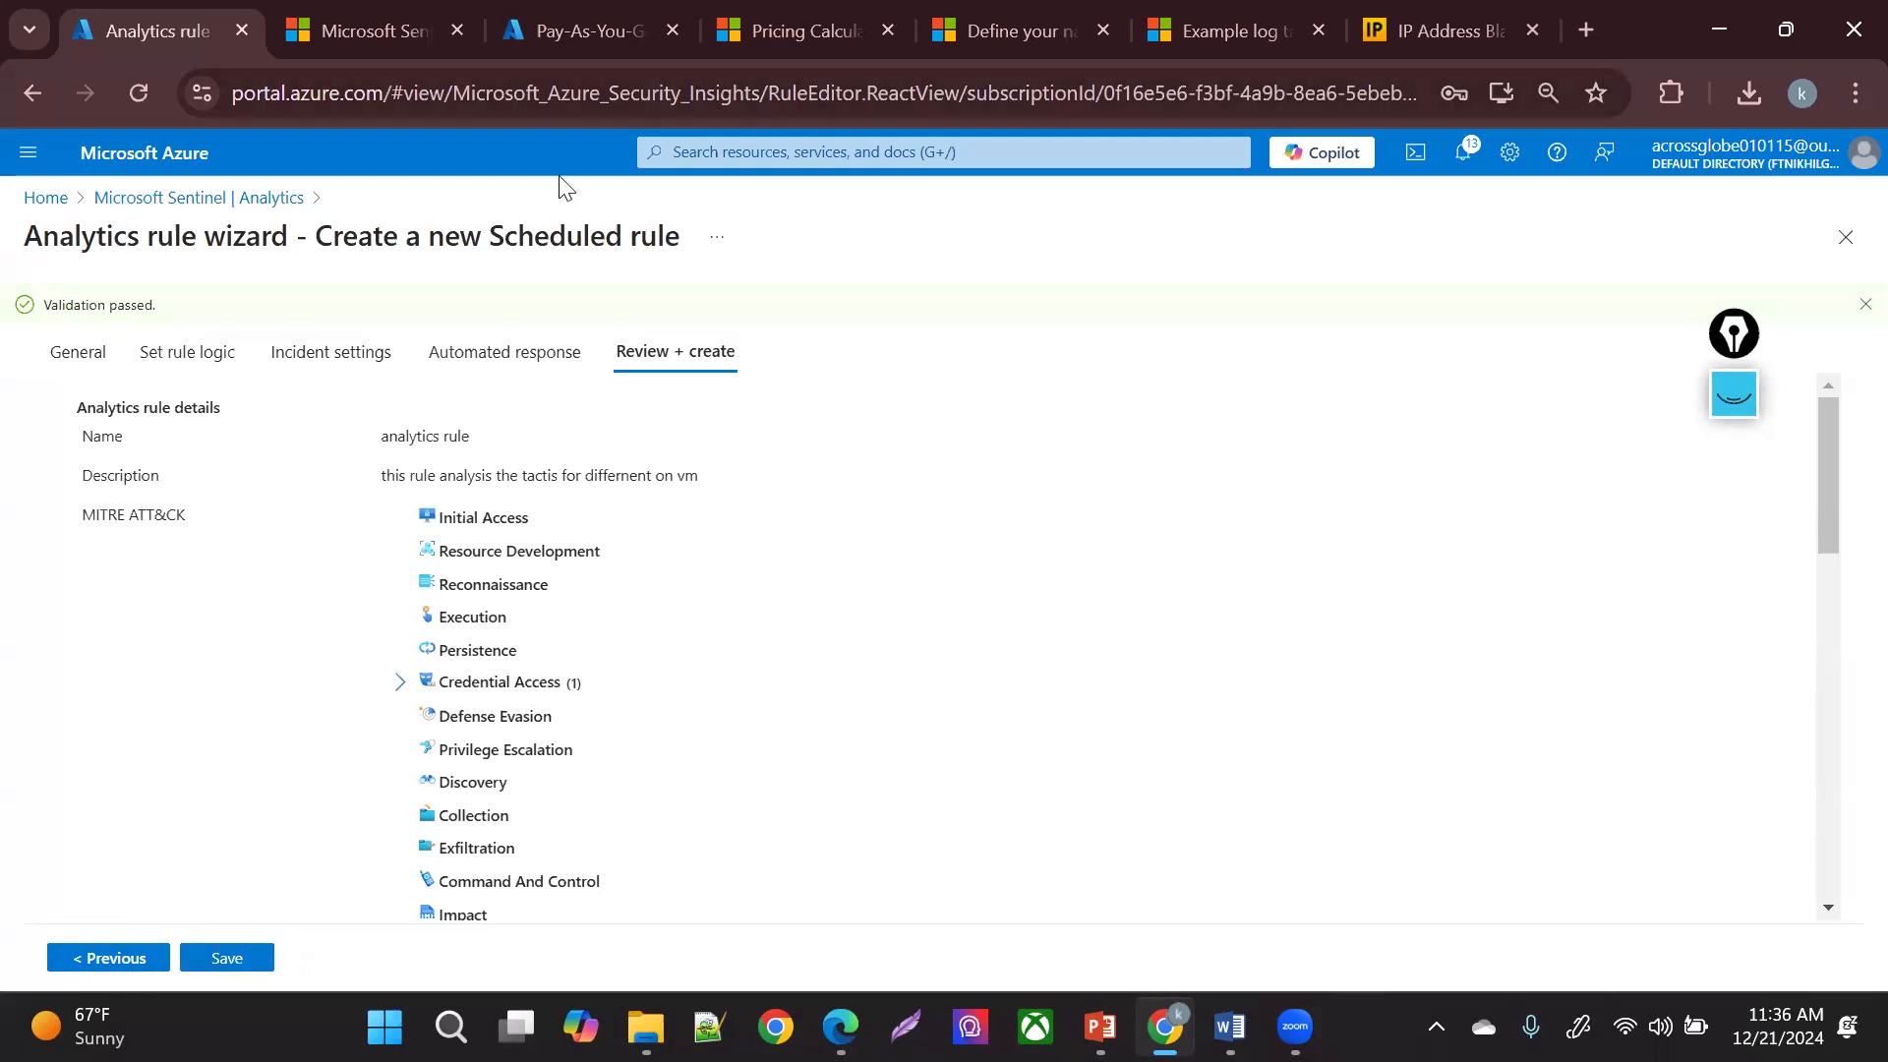
- In the browser tab showing the Pay-As-You-Go subscription, open Microsoft Sentinel's DEMO-LAW workspace and view its Incidents page
{"action": "left_click", "coordinate": [600, 27]}
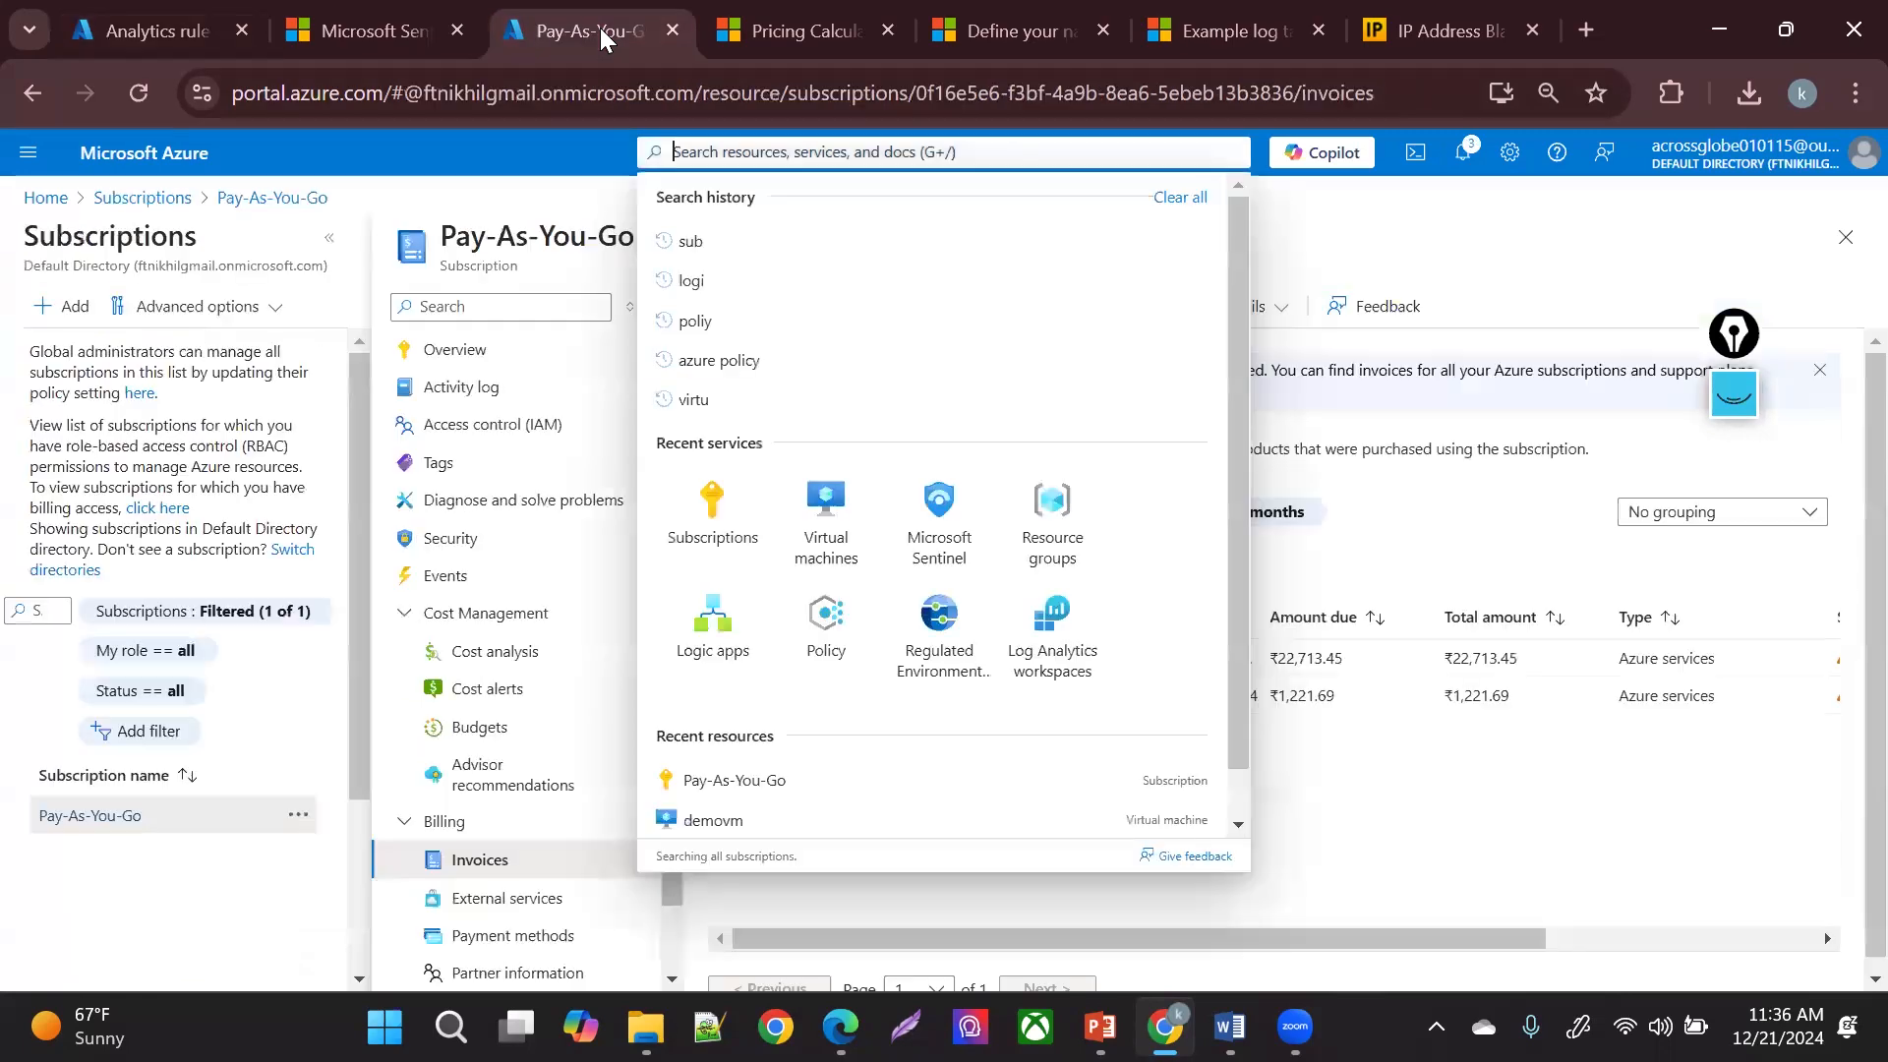
{"action": "left_click", "coordinate": [988, 540]}
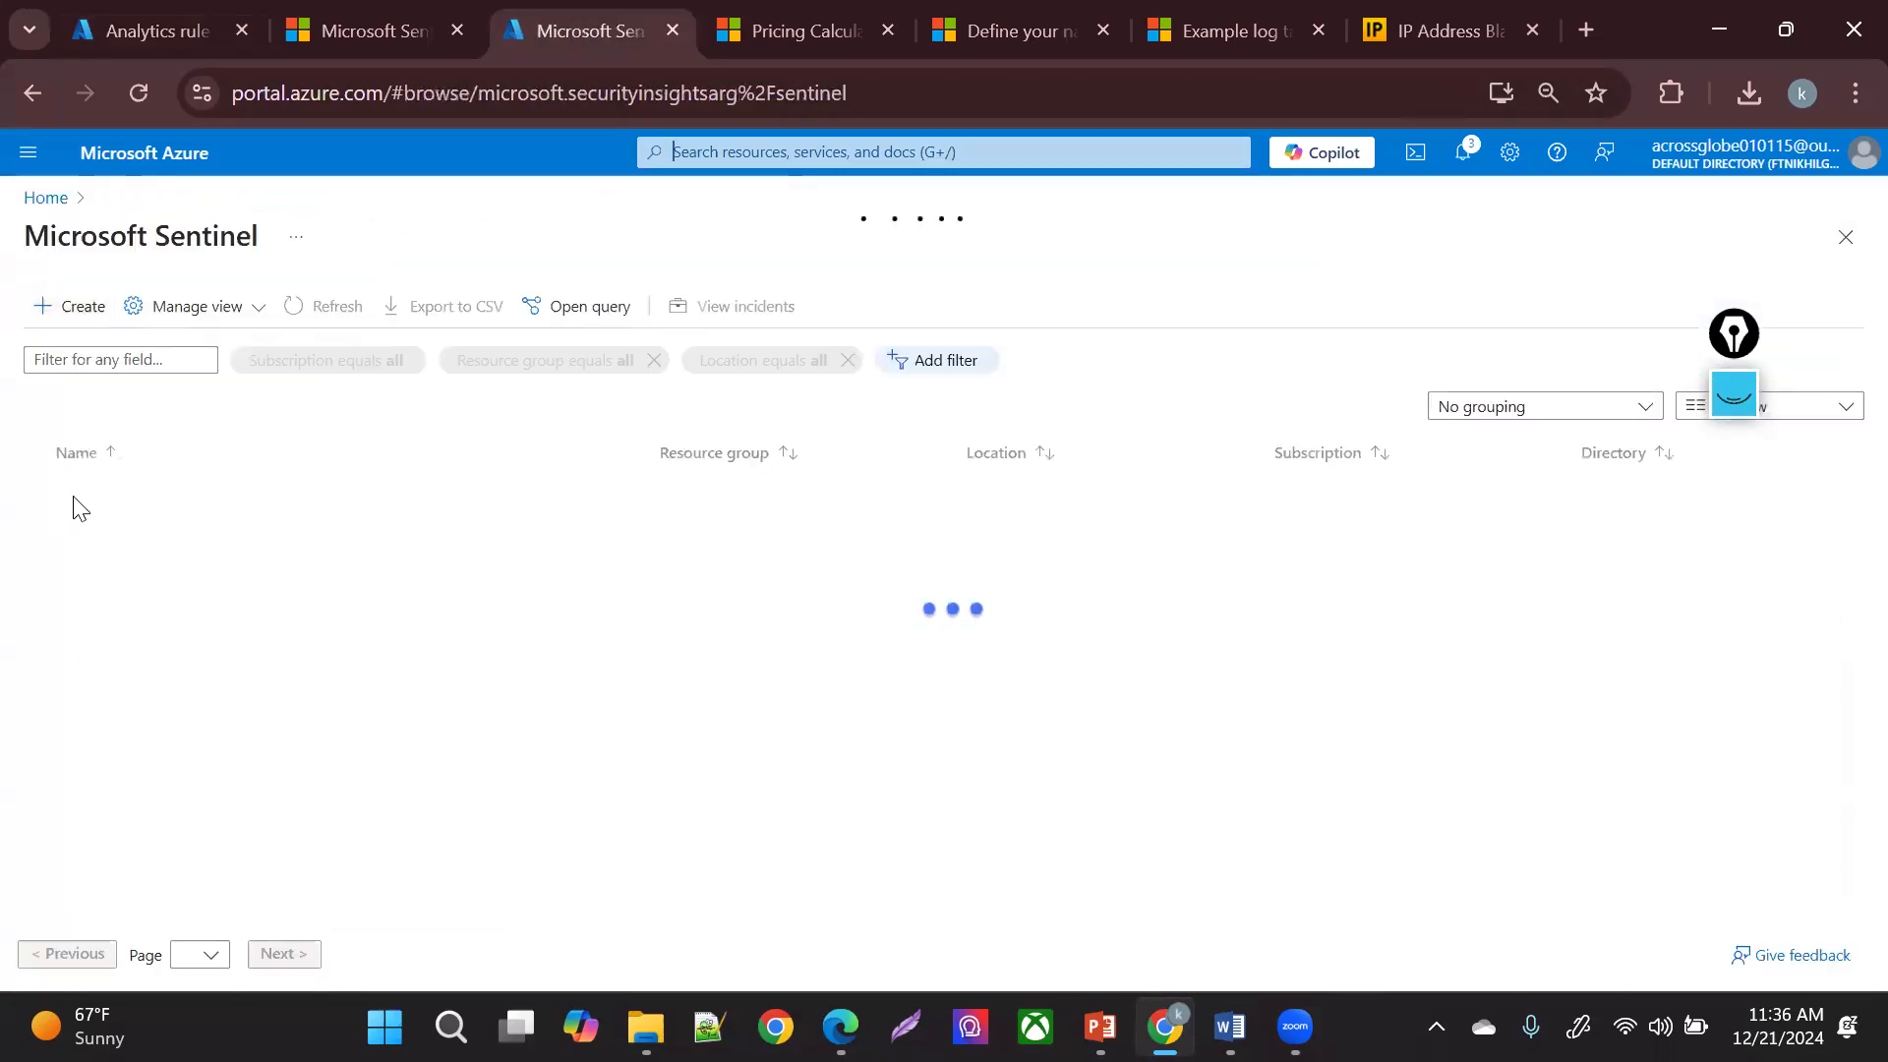
{"action": "left_click", "coordinate": [138, 496]}
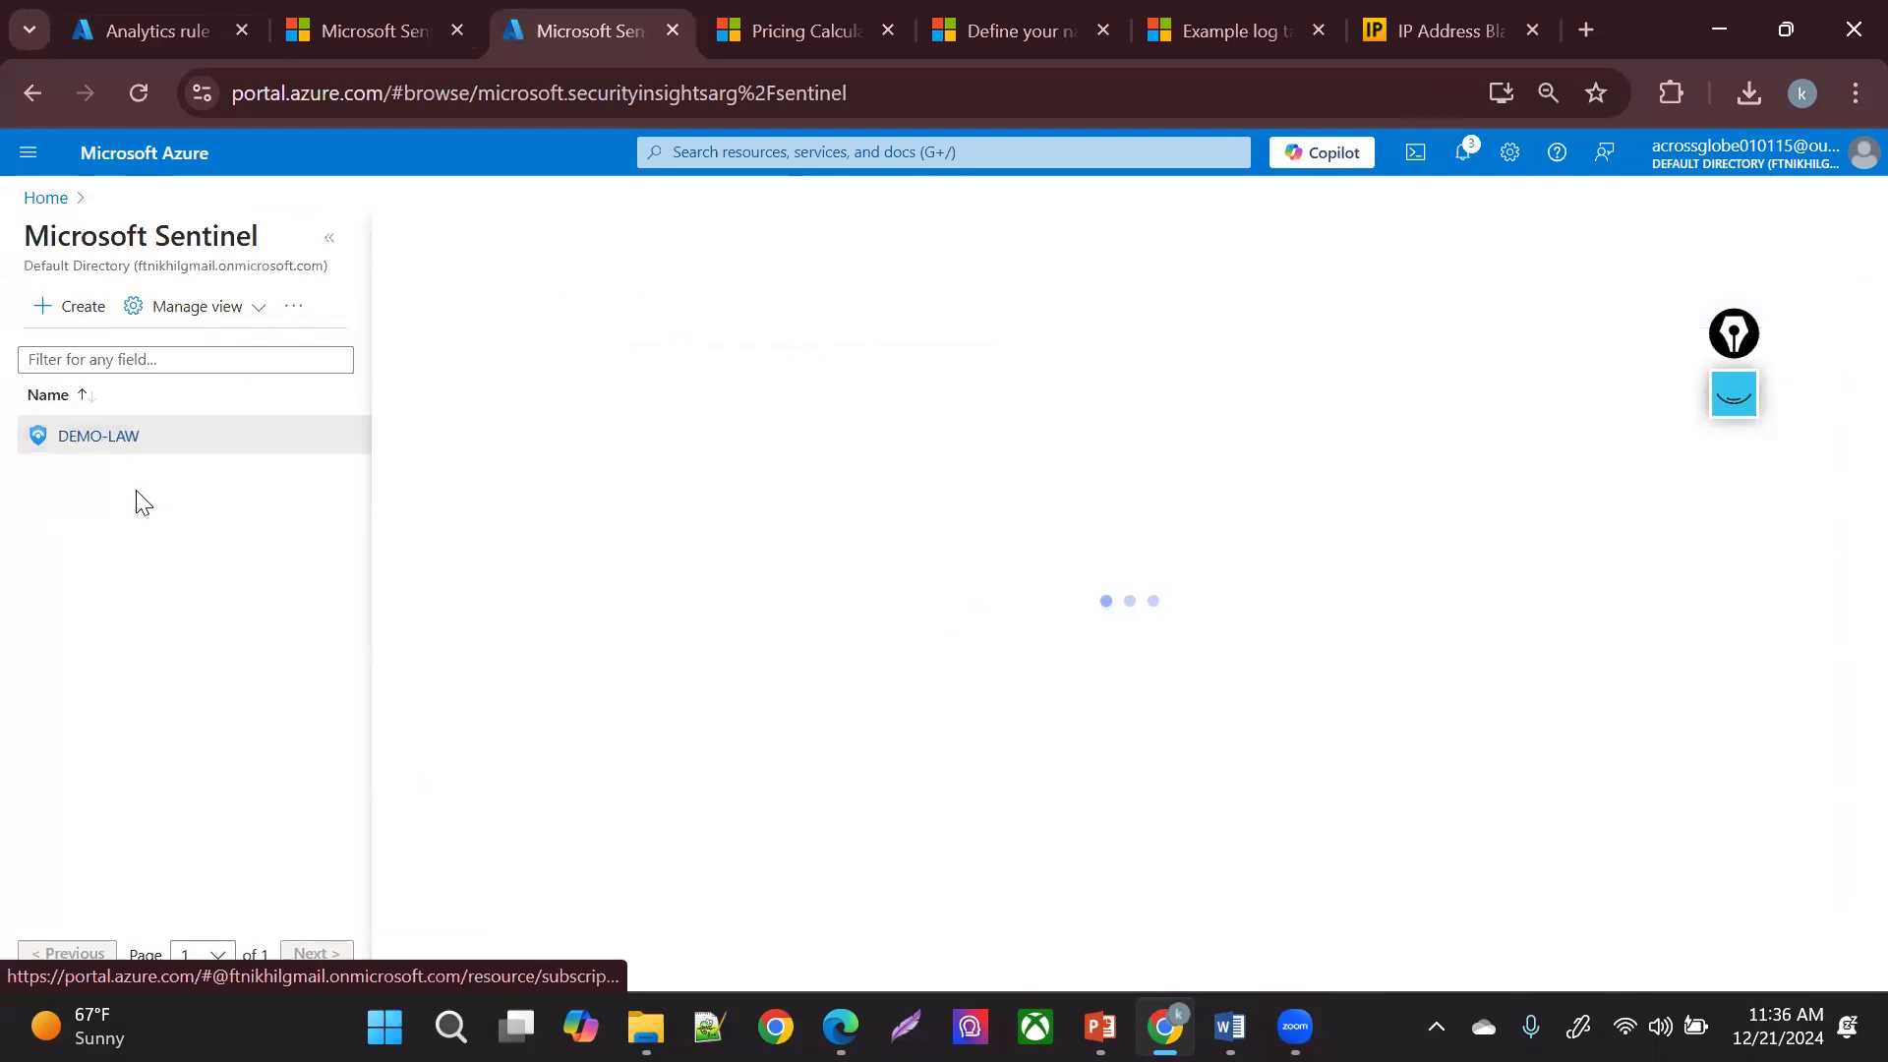
{"action": "left_click", "coordinate": [416, 541]}
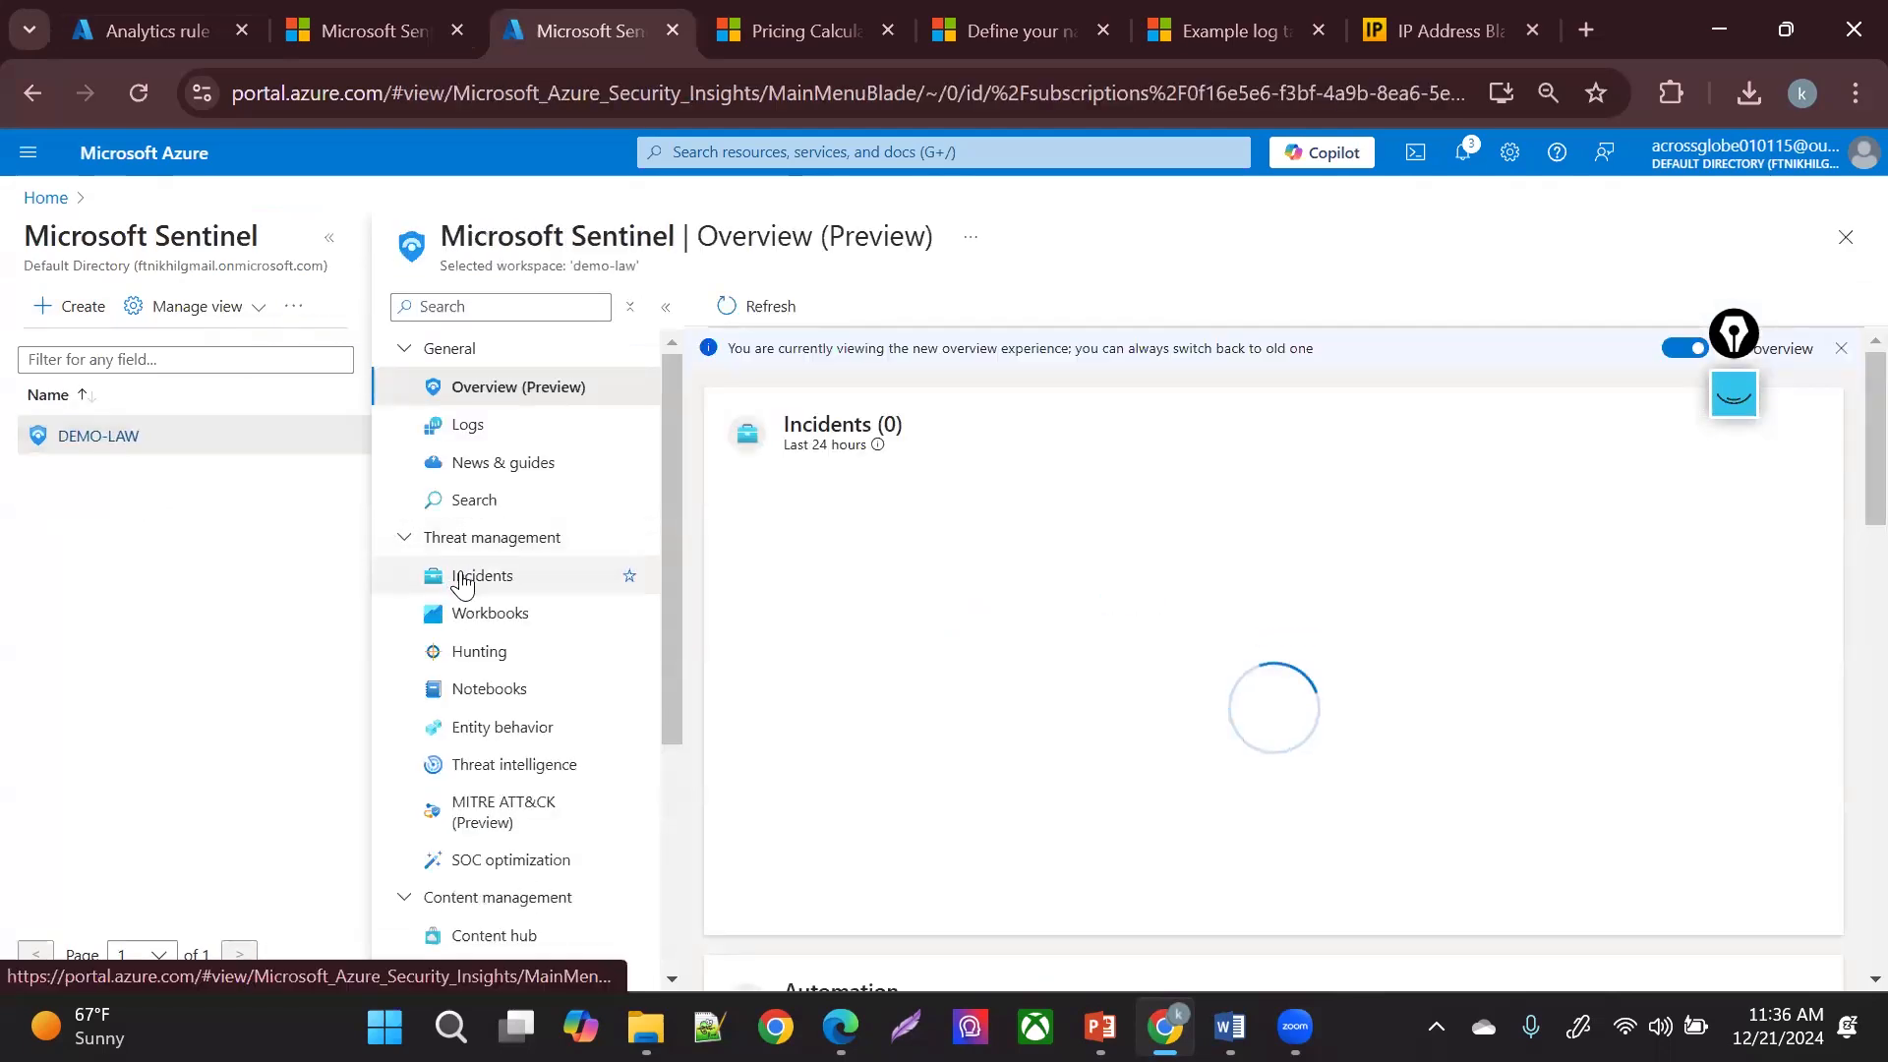
{"action": "left_click", "coordinate": [462, 578]}
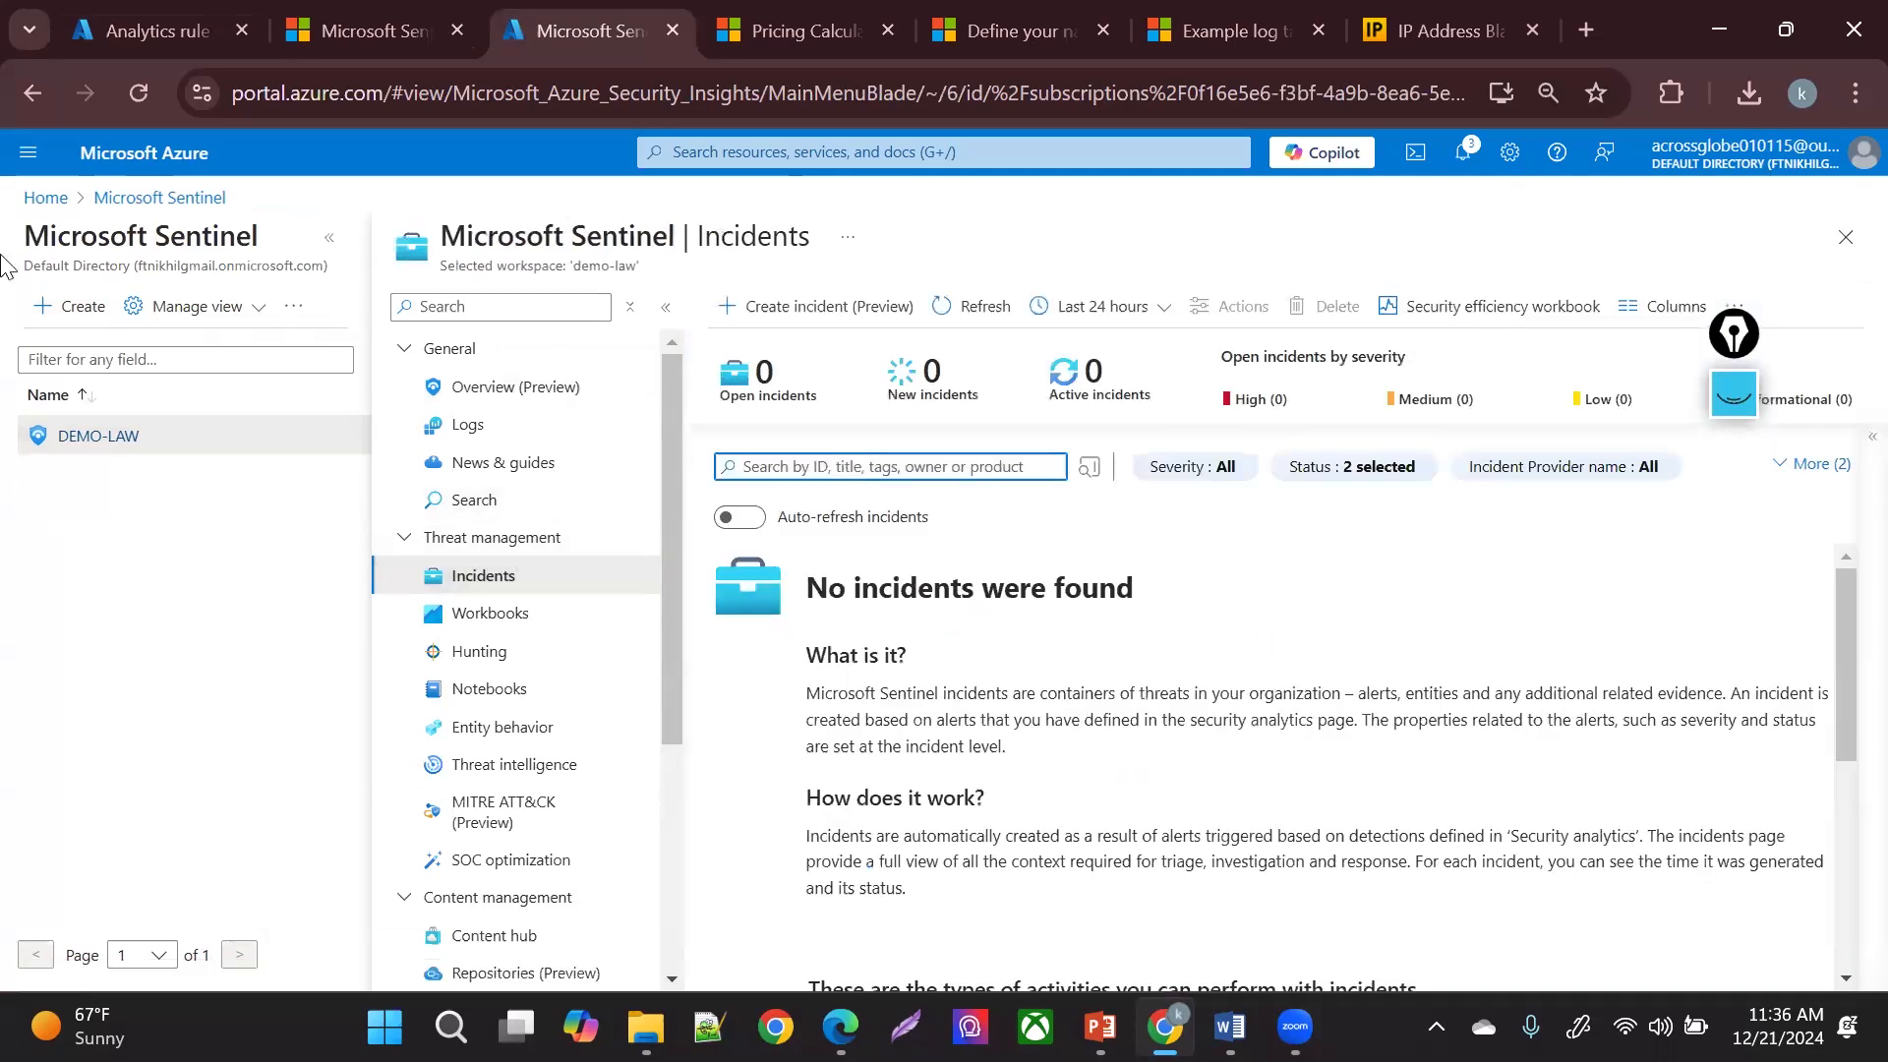
- Save the reviewed analytics rule, check the Incidents page in the other tab, and return to the active rules list
{"action": "left_click", "coordinate": [147, 28]}
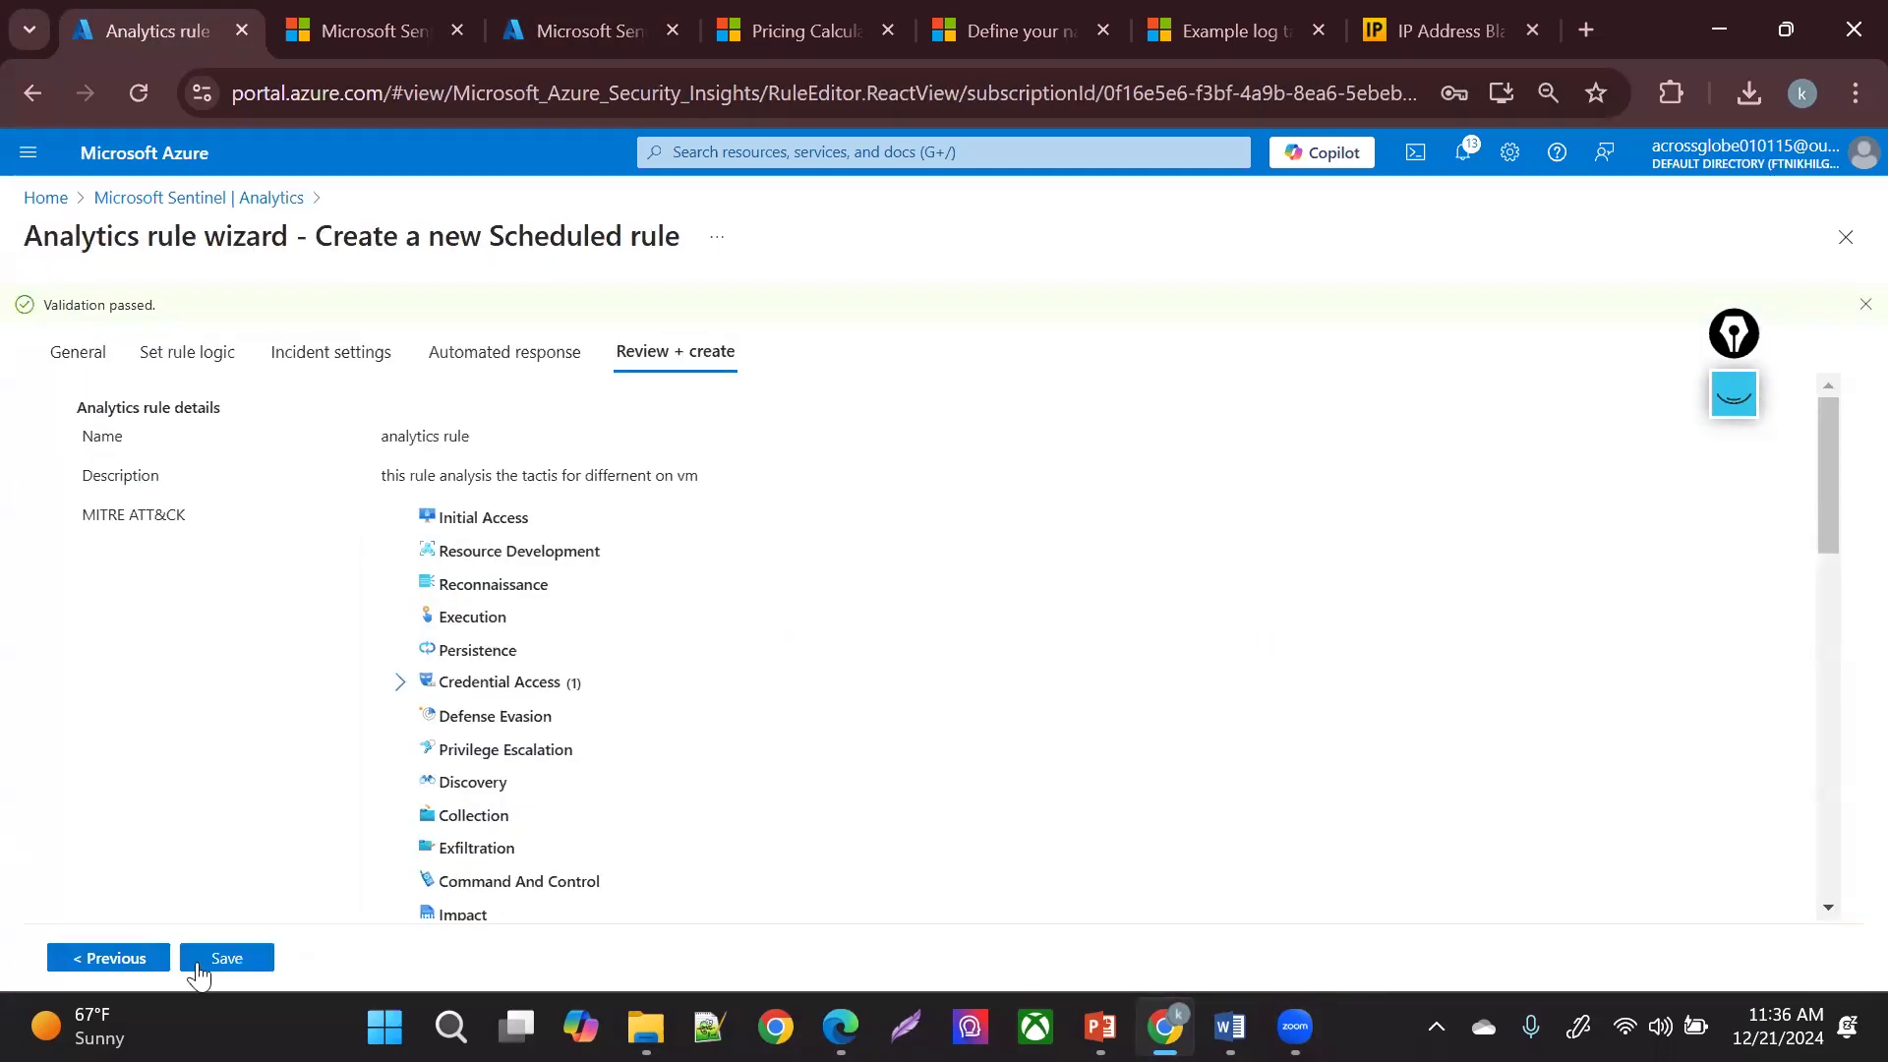
{"action": "left_click", "coordinate": [216, 961]}
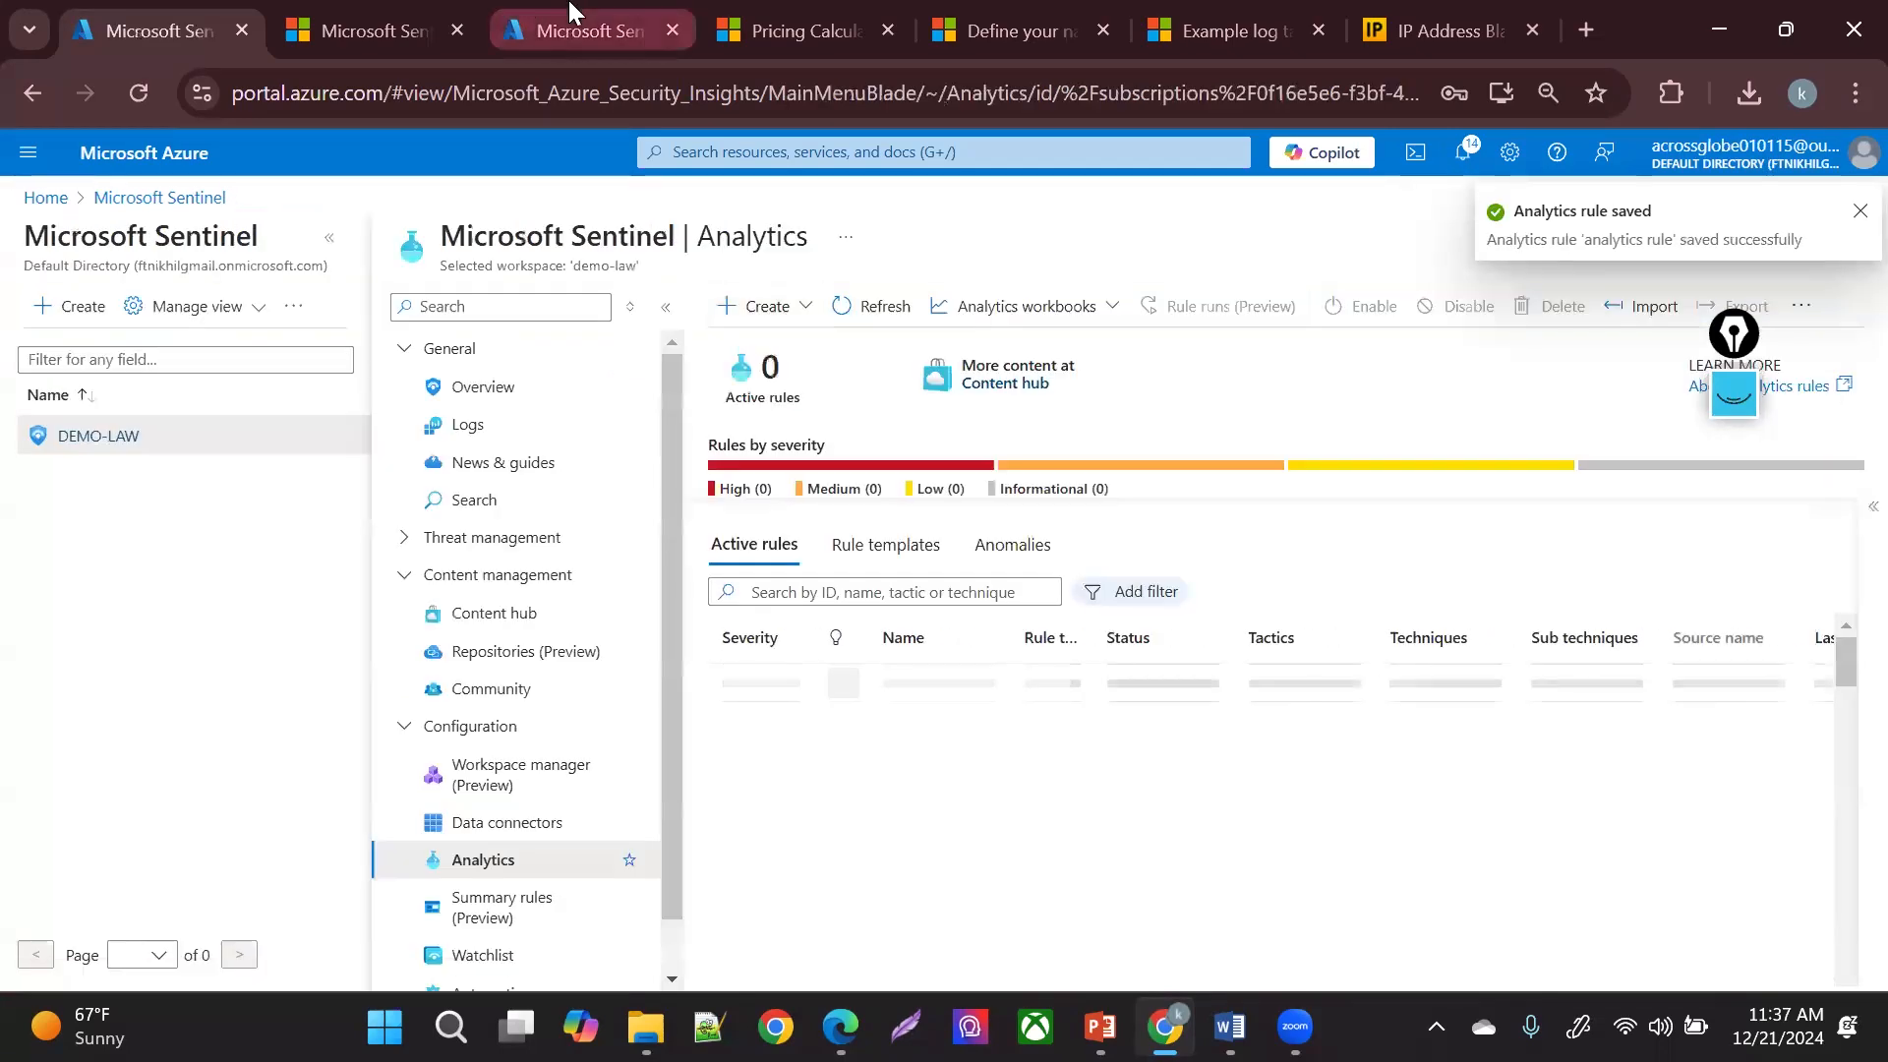
{"action": "left_click", "coordinate": [570, 13]}
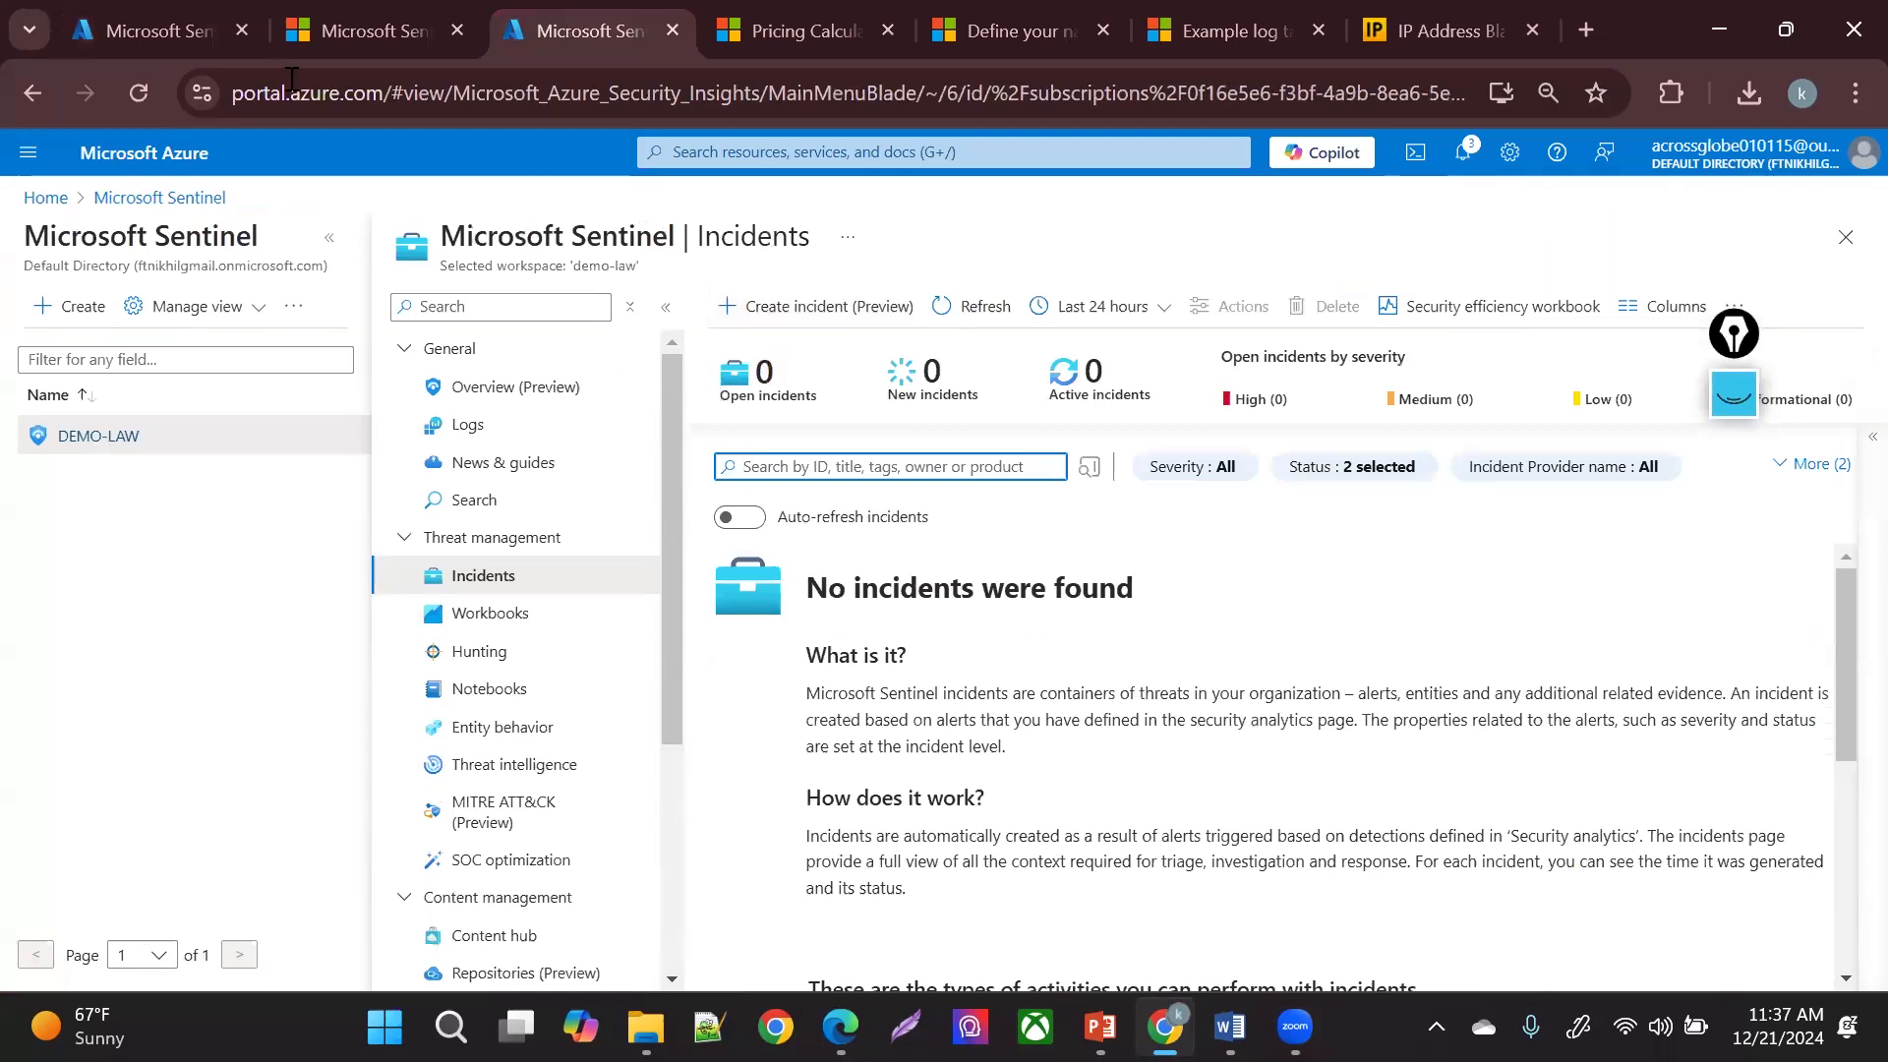
{"action": "left_click", "coordinate": [164, 39]}
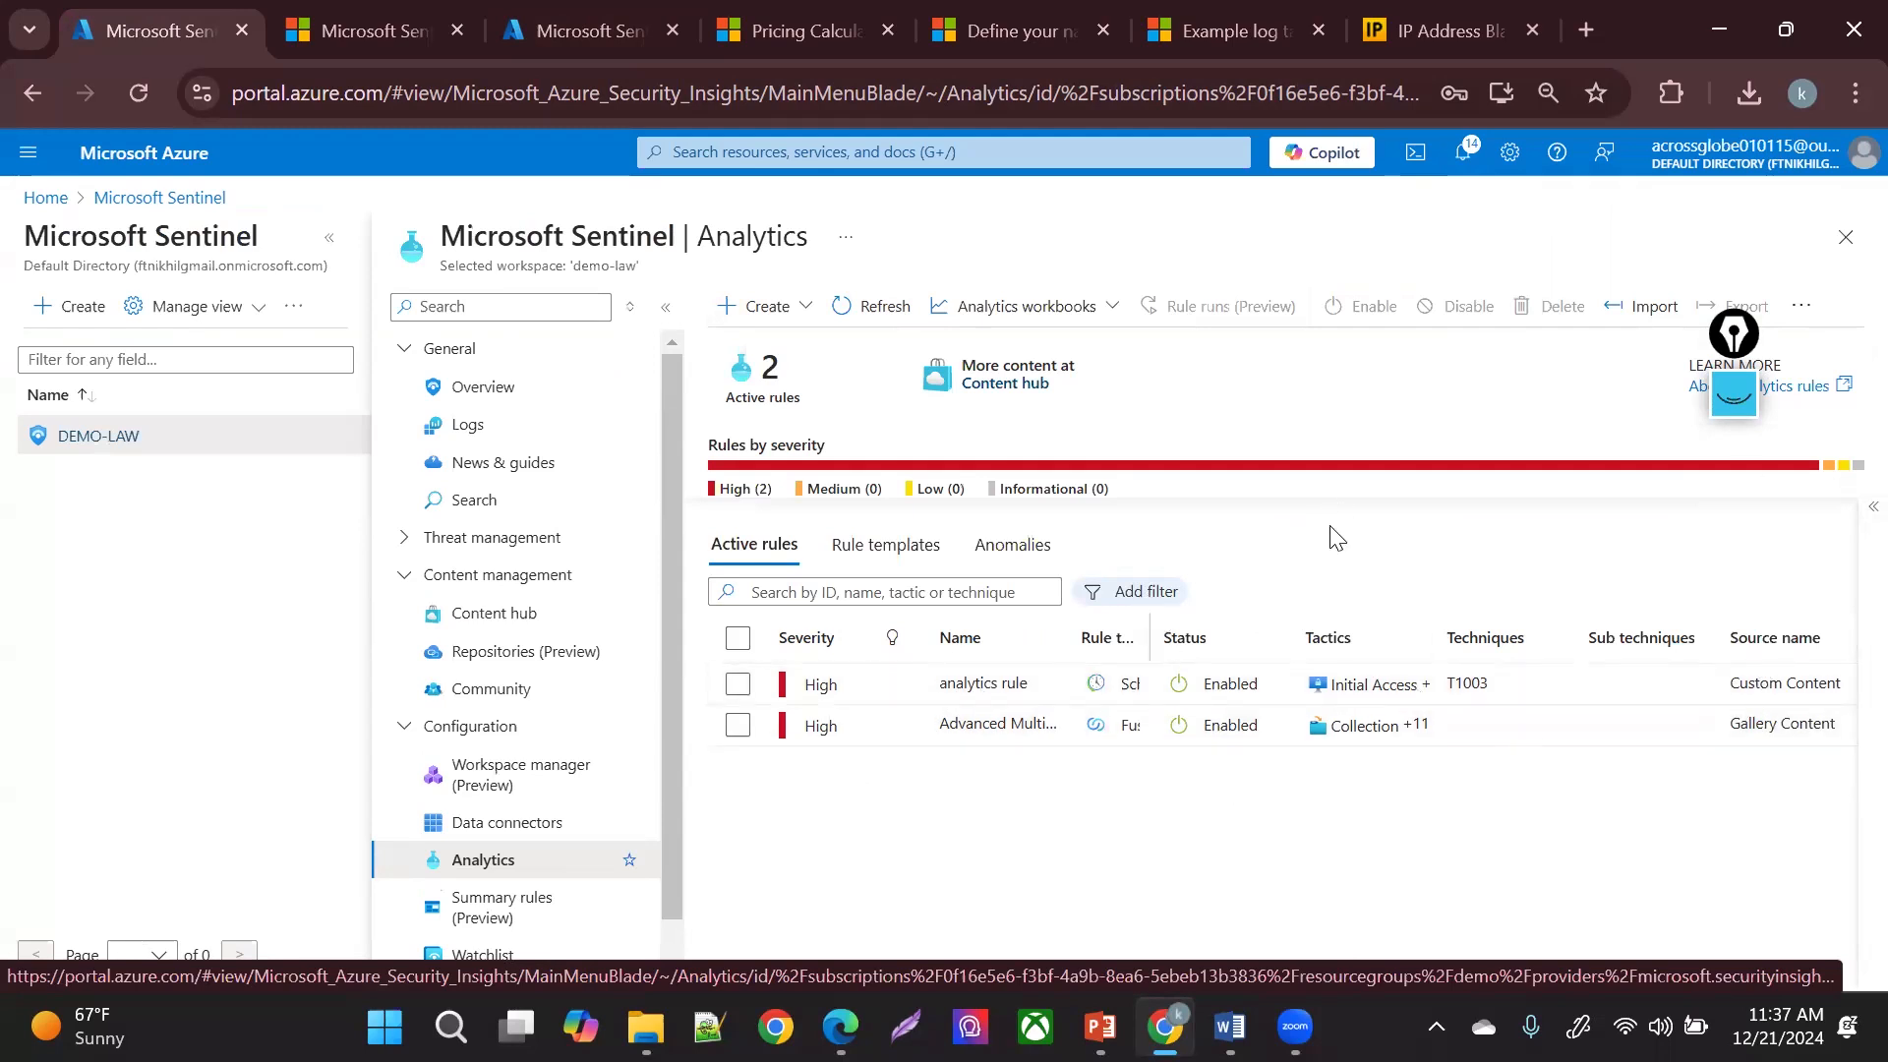
- Refresh the active analytics rules list with its Rule type column widened, and check the workspace's Incidents page for new incidents
{"action": "left_click_drag", "start_coordinate": [1149, 637], "coordinate": [1267, 640]}
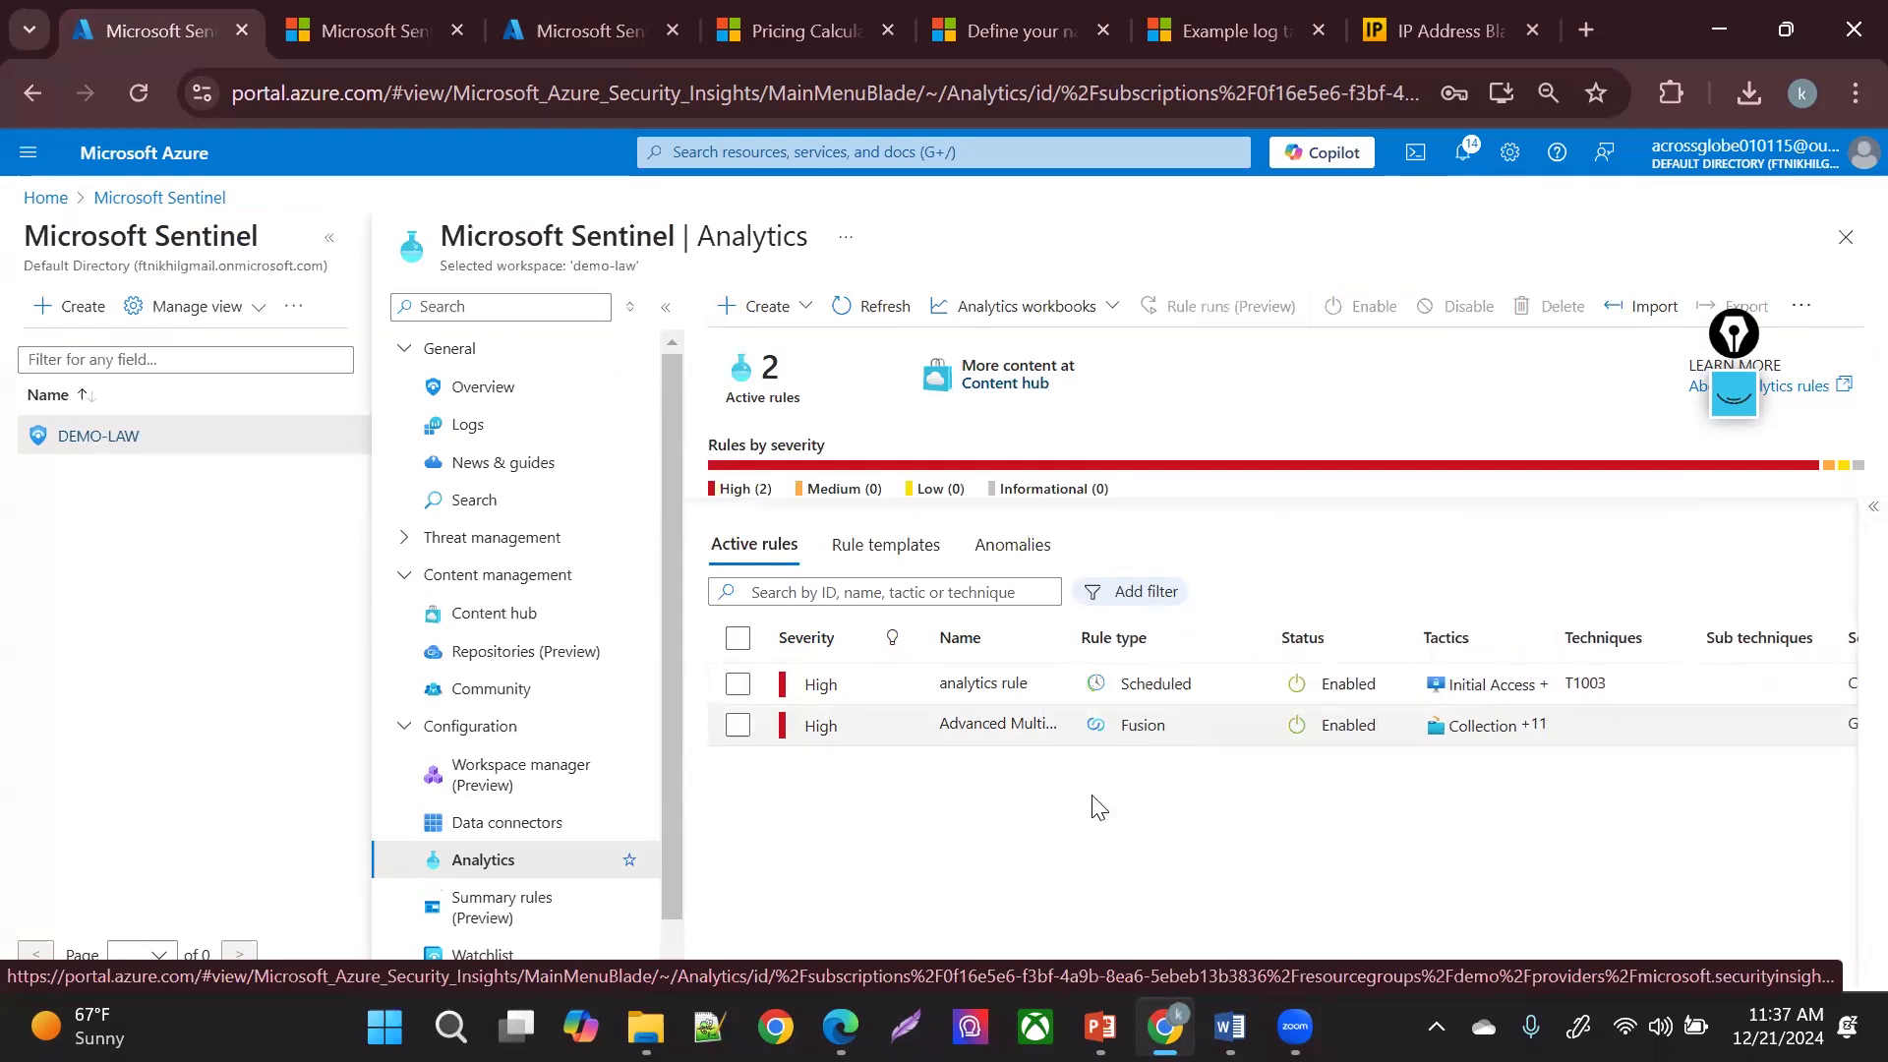
{"action": "left_click", "coordinate": [867, 309]}
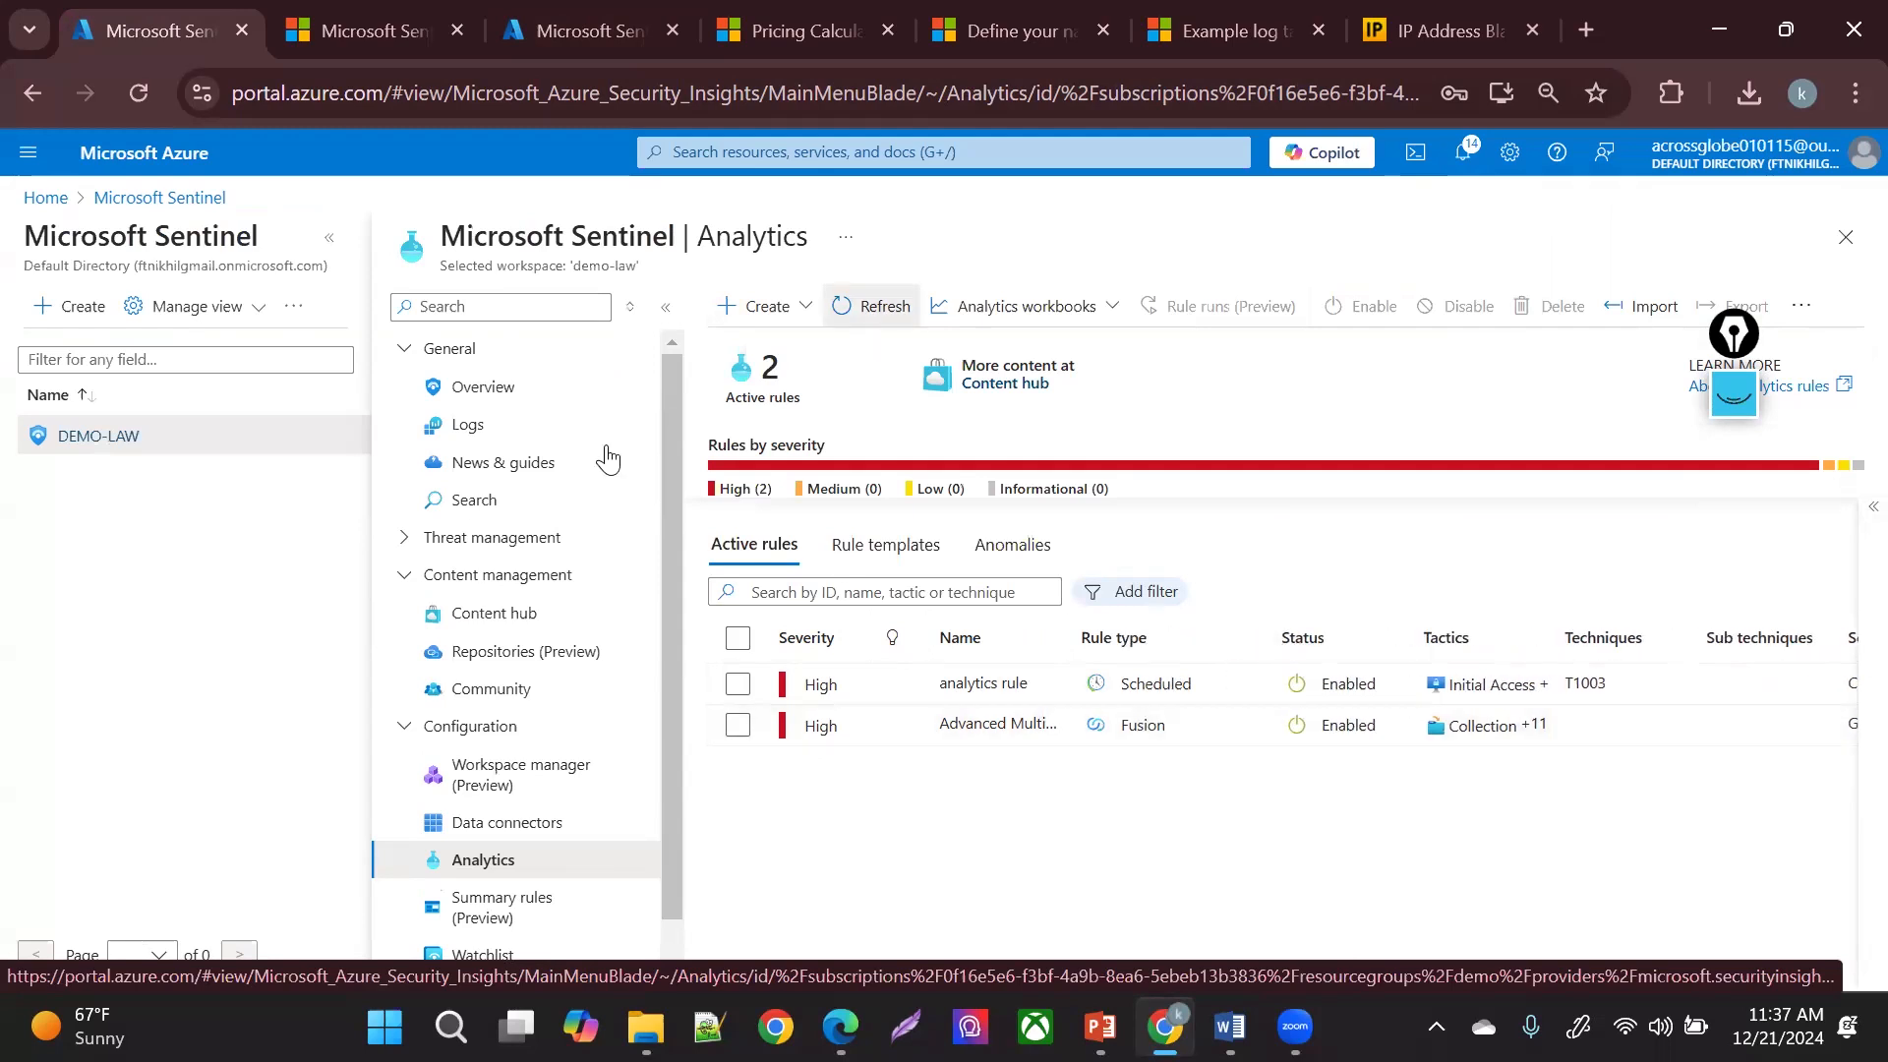
{"action": "left_click", "coordinate": [408, 539]}
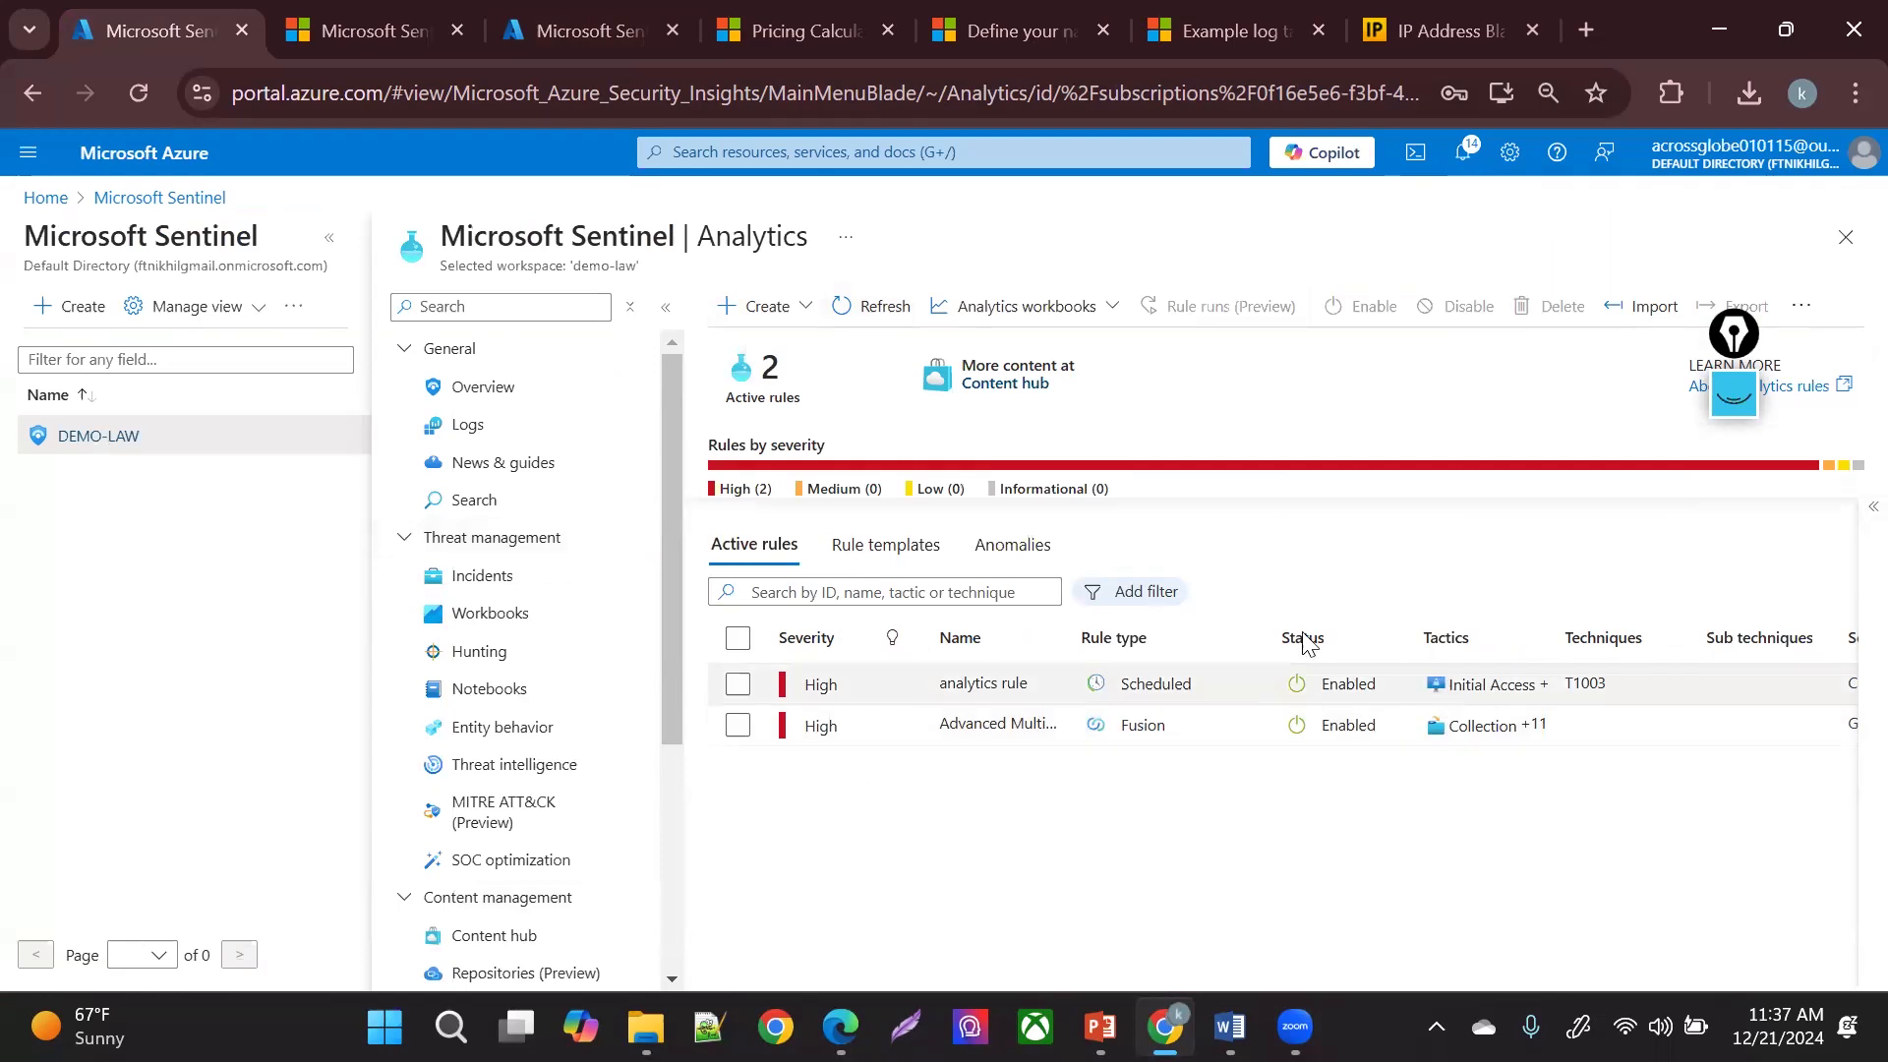
{"action": "left_click", "coordinate": [487, 582]}
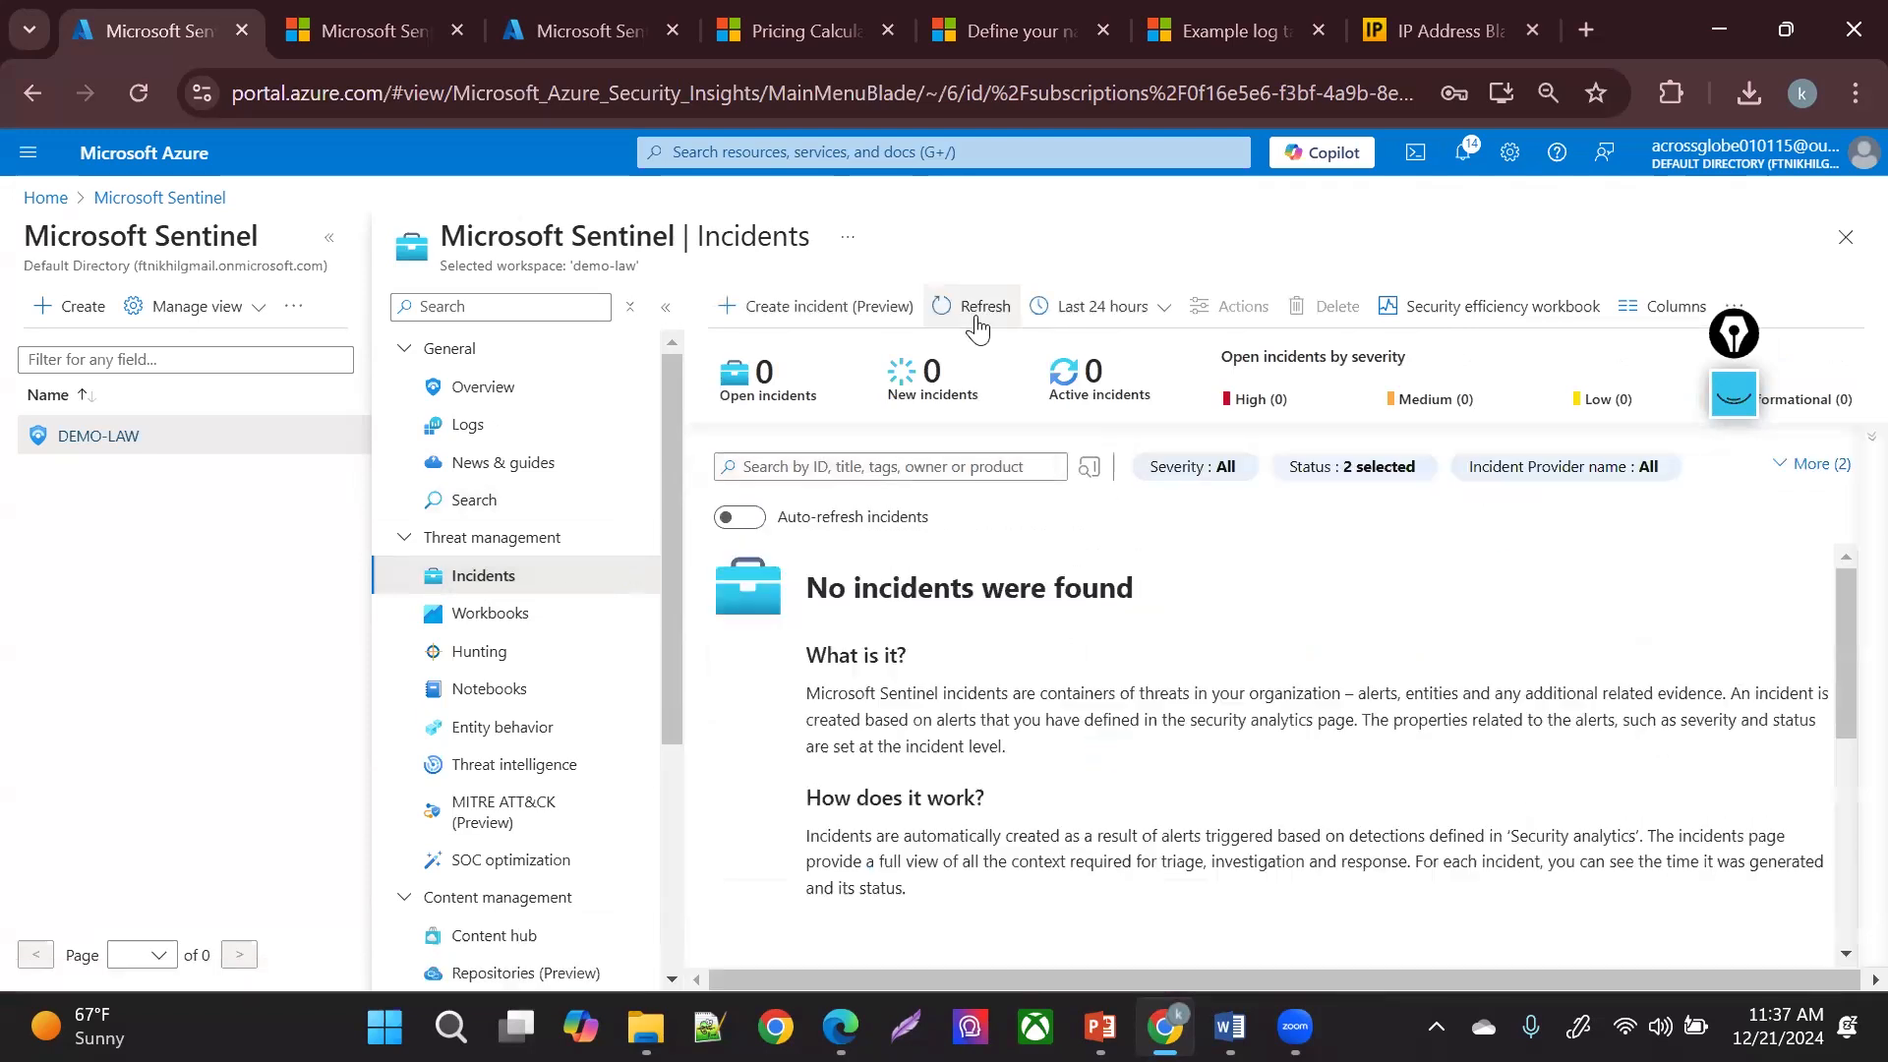
{"action": "left_click", "coordinate": [976, 324]}
{"action": "left_click", "coordinate": [490, 627]}
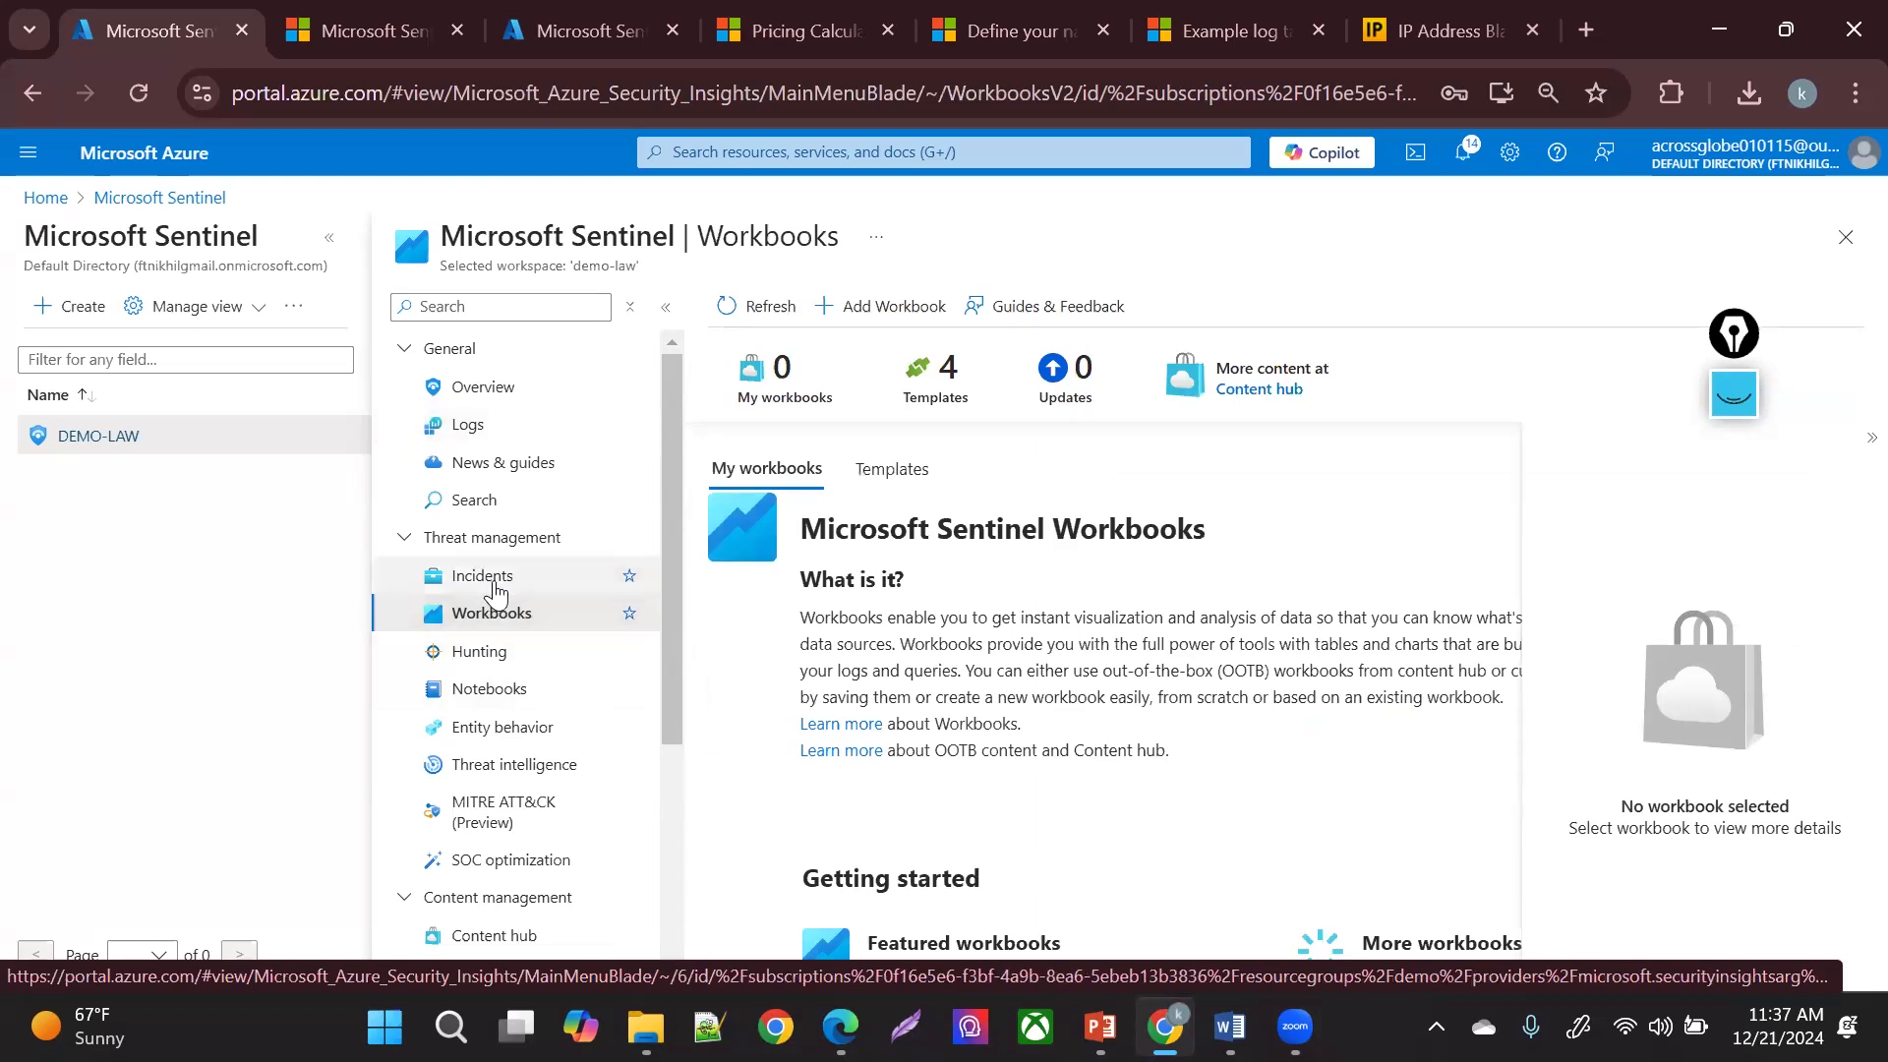
{"action": "left_click", "coordinate": [495, 587]}
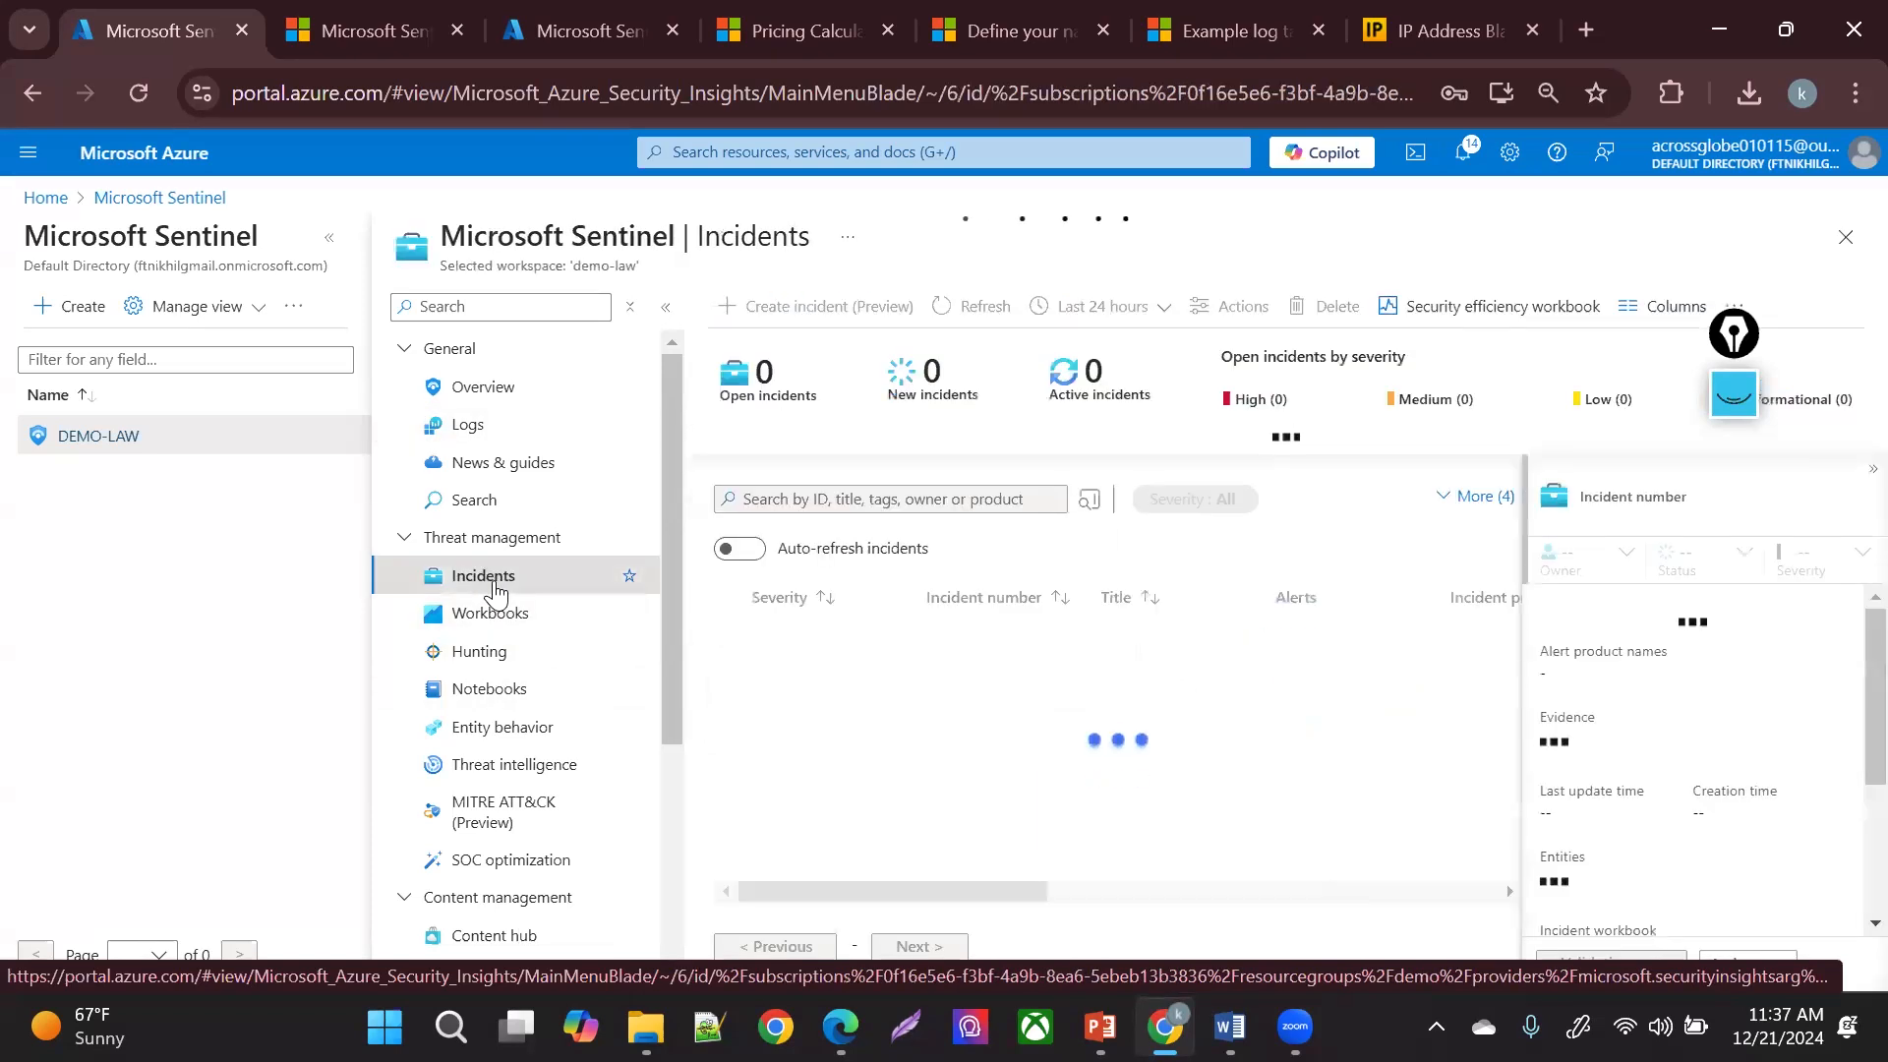
- In the other Azure portal browser tab, open the demovm virtual machine's overview to check its status
{"action": "left_click", "coordinate": [565, 17]}
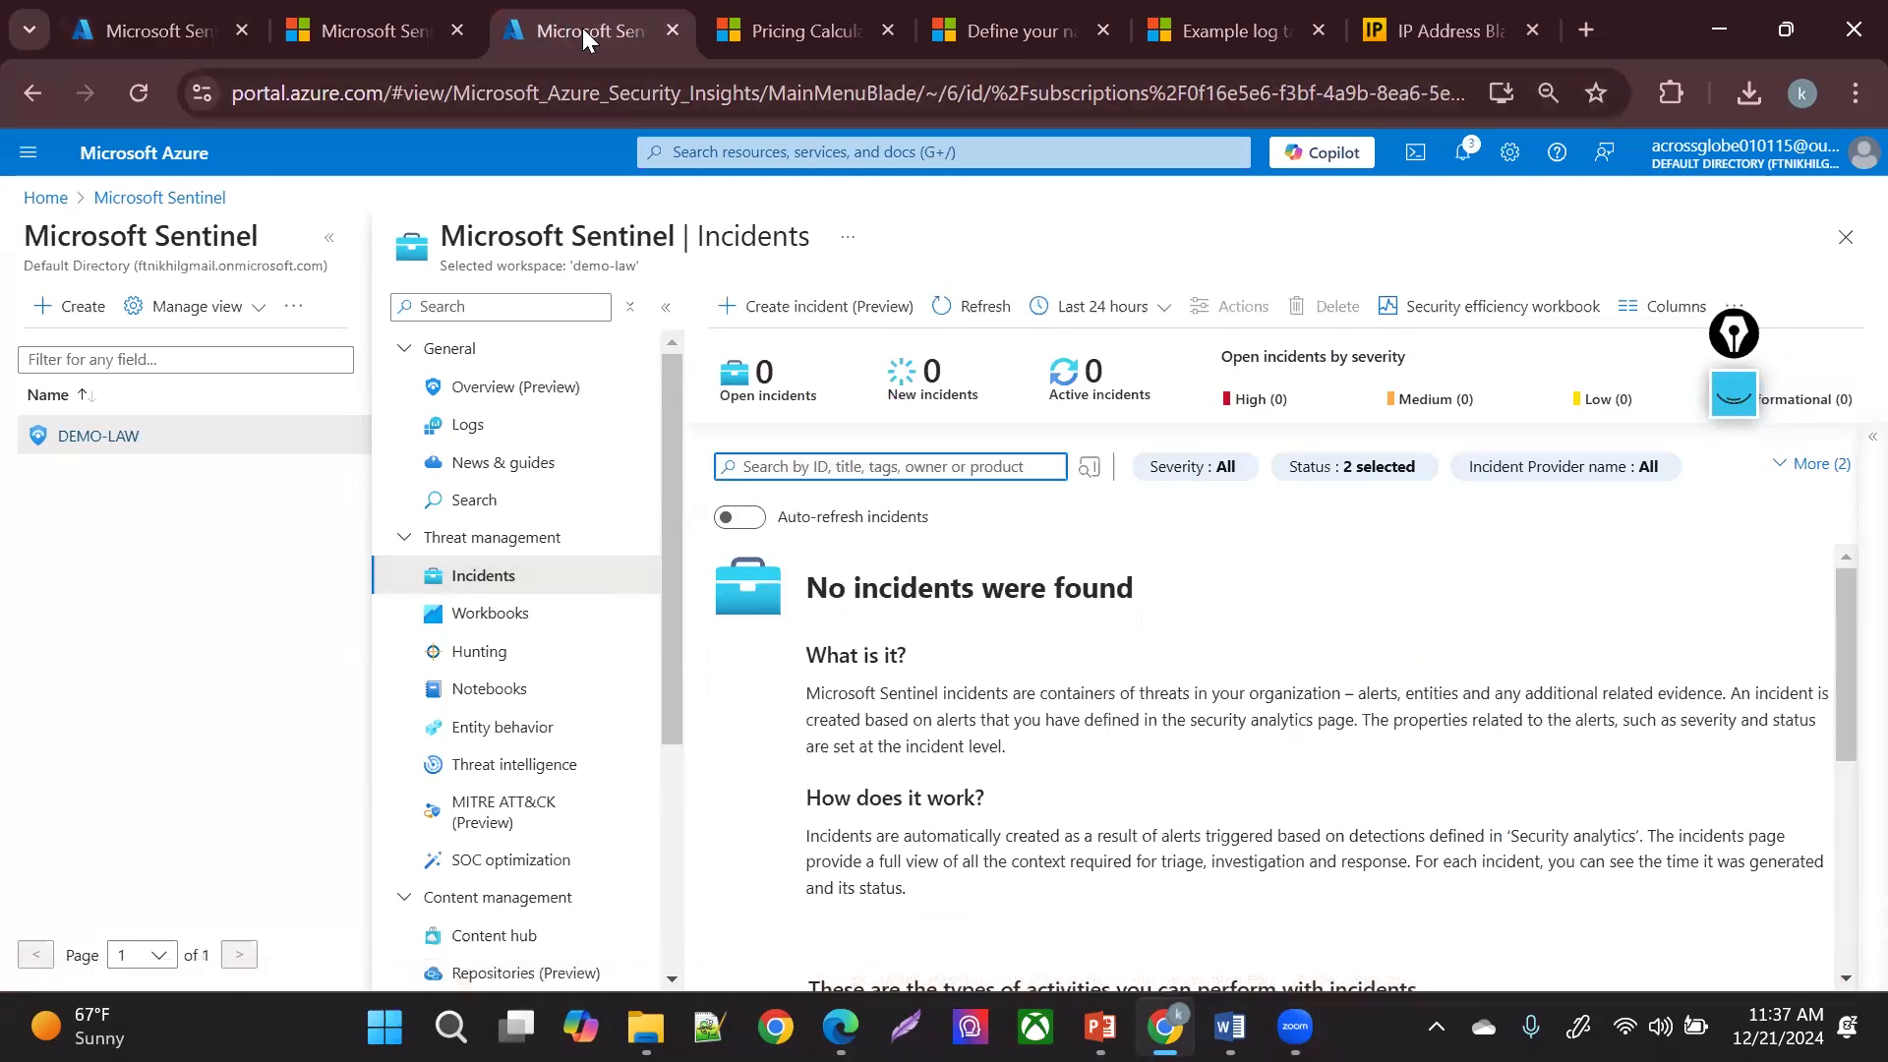
{"action": "left_click", "coordinate": [759, 163]}
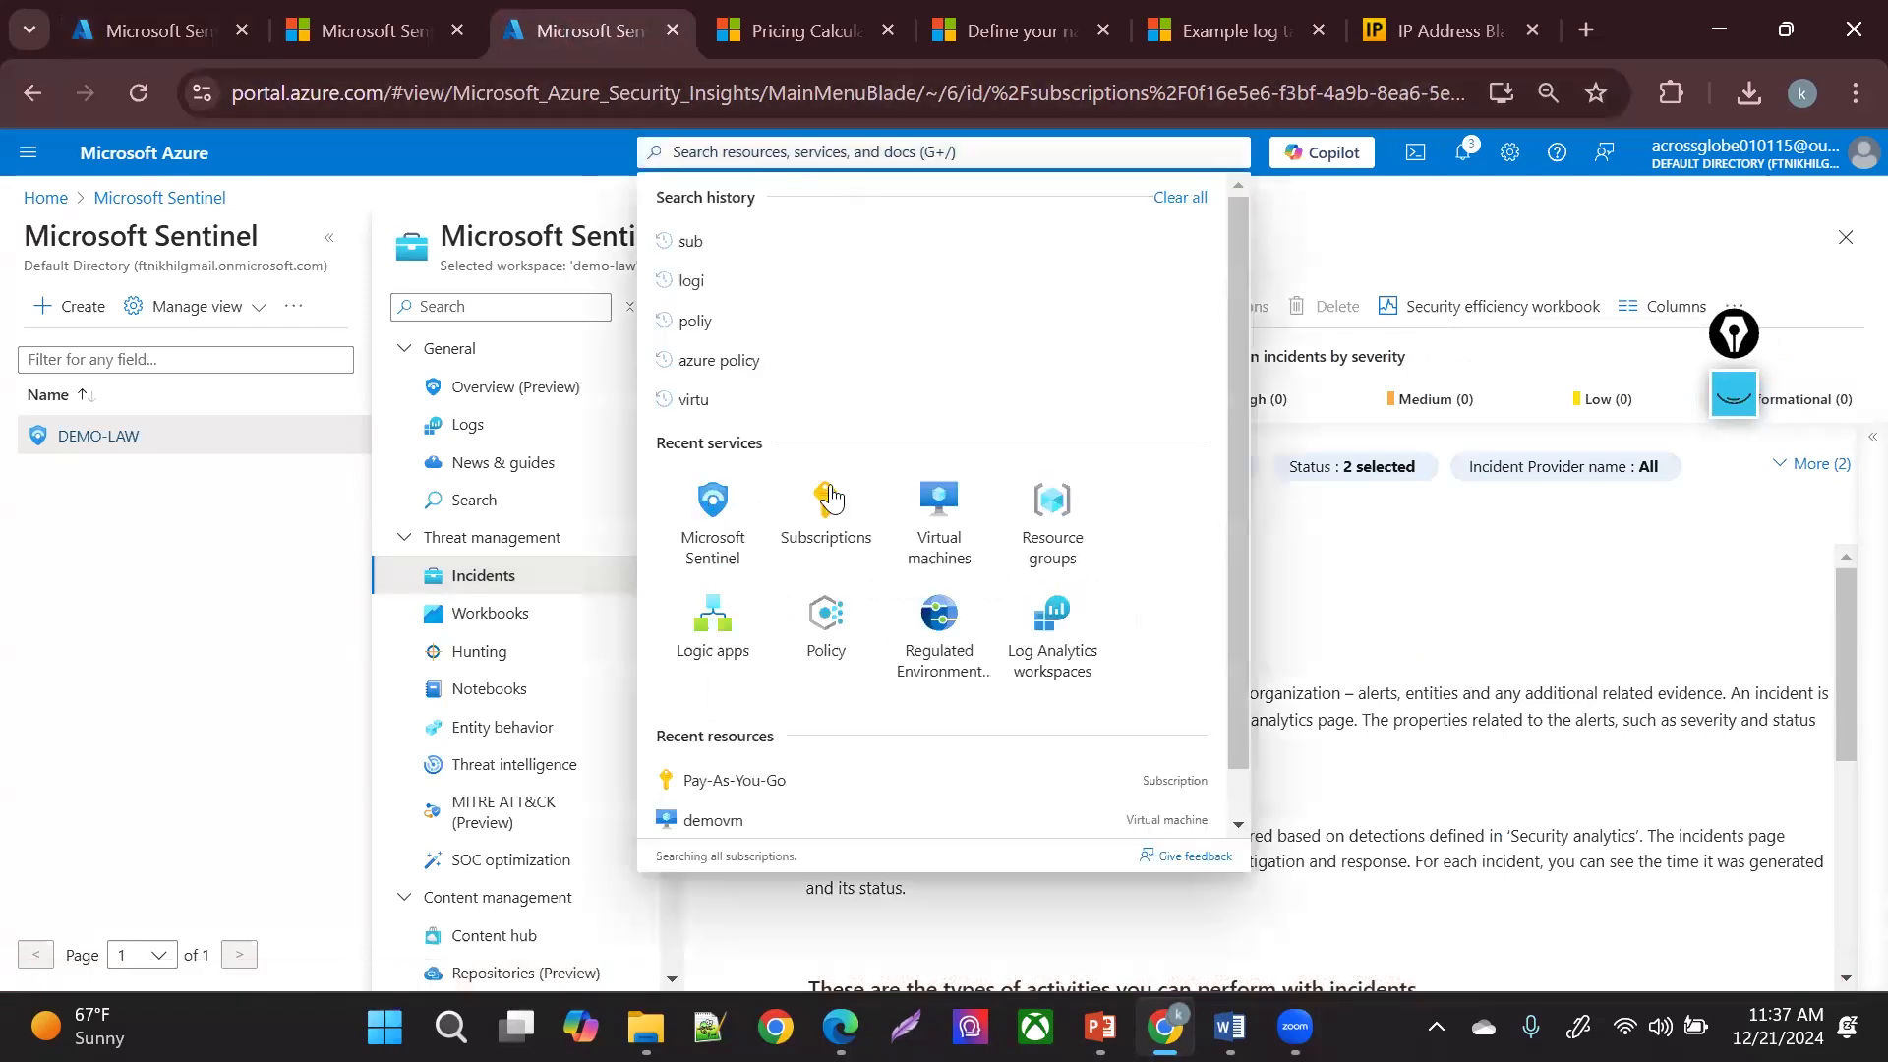
{"action": "left_click", "coordinate": [897, 506]}
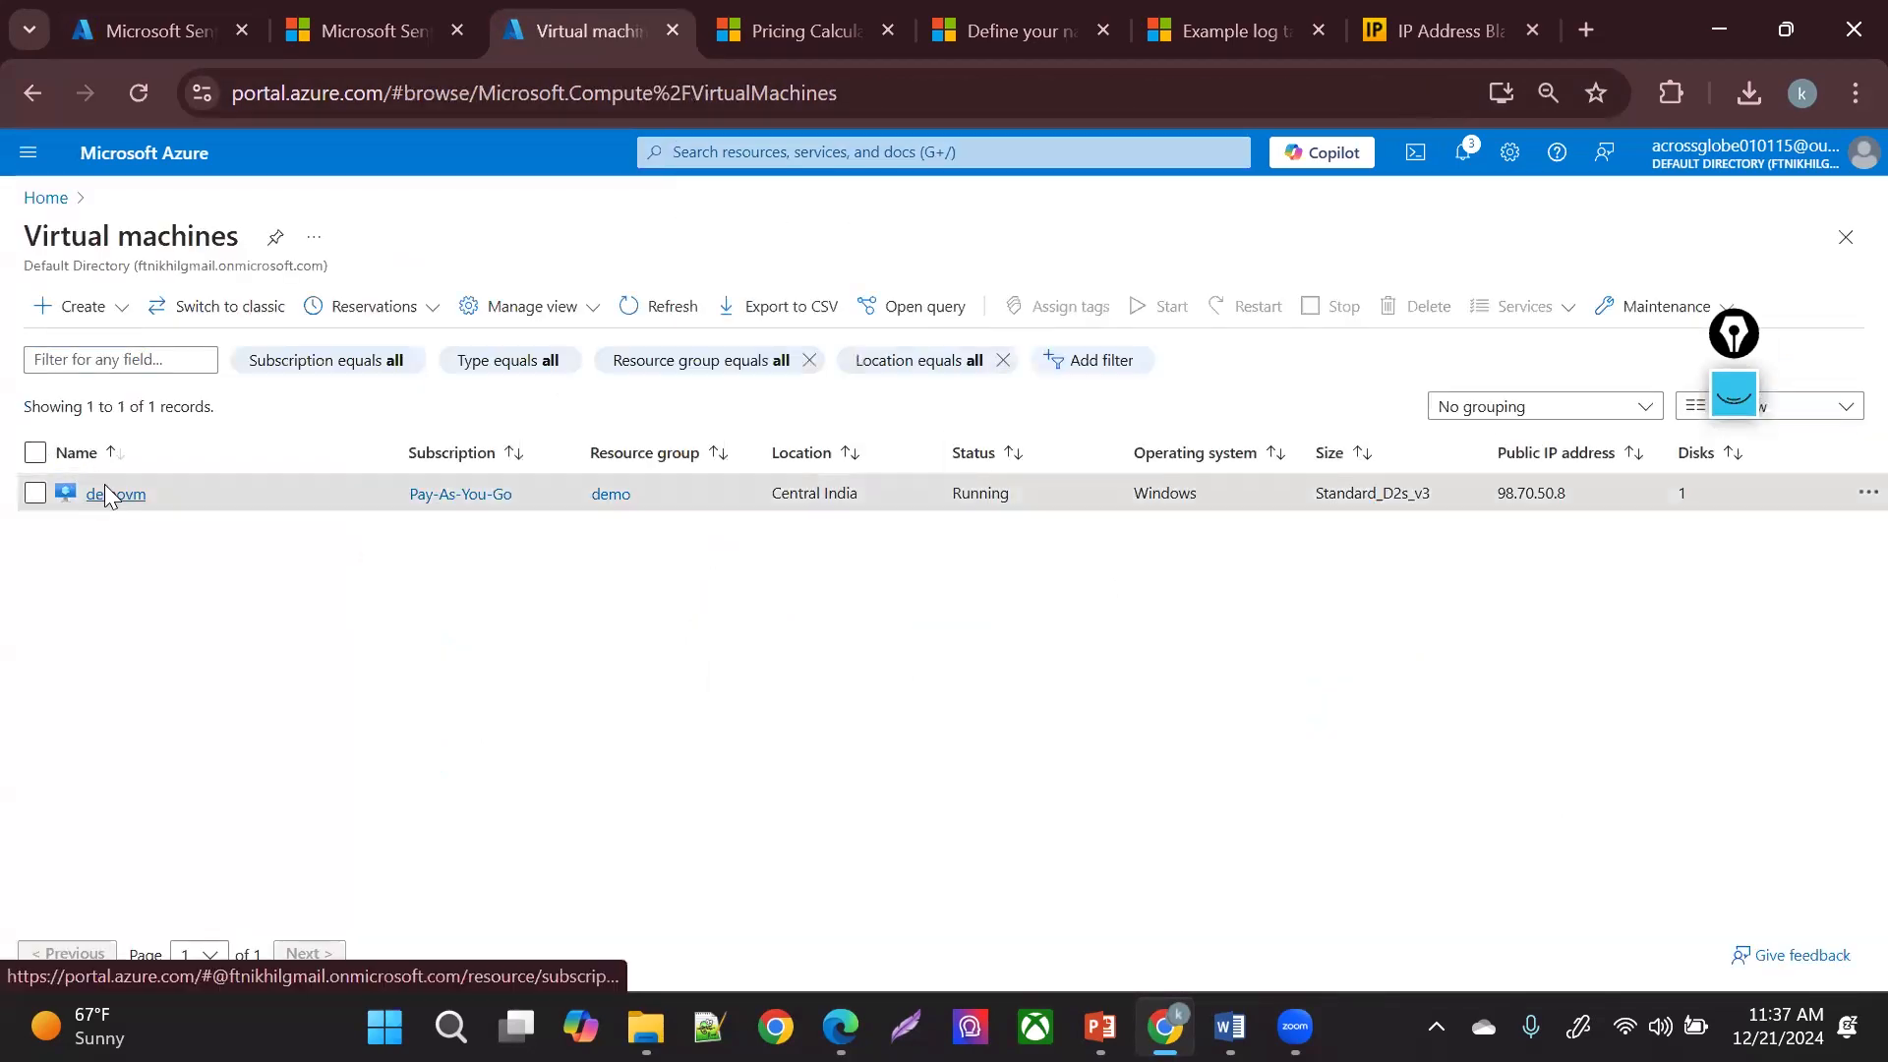
{"action": "left_click", "coordinate": [104, 493]}
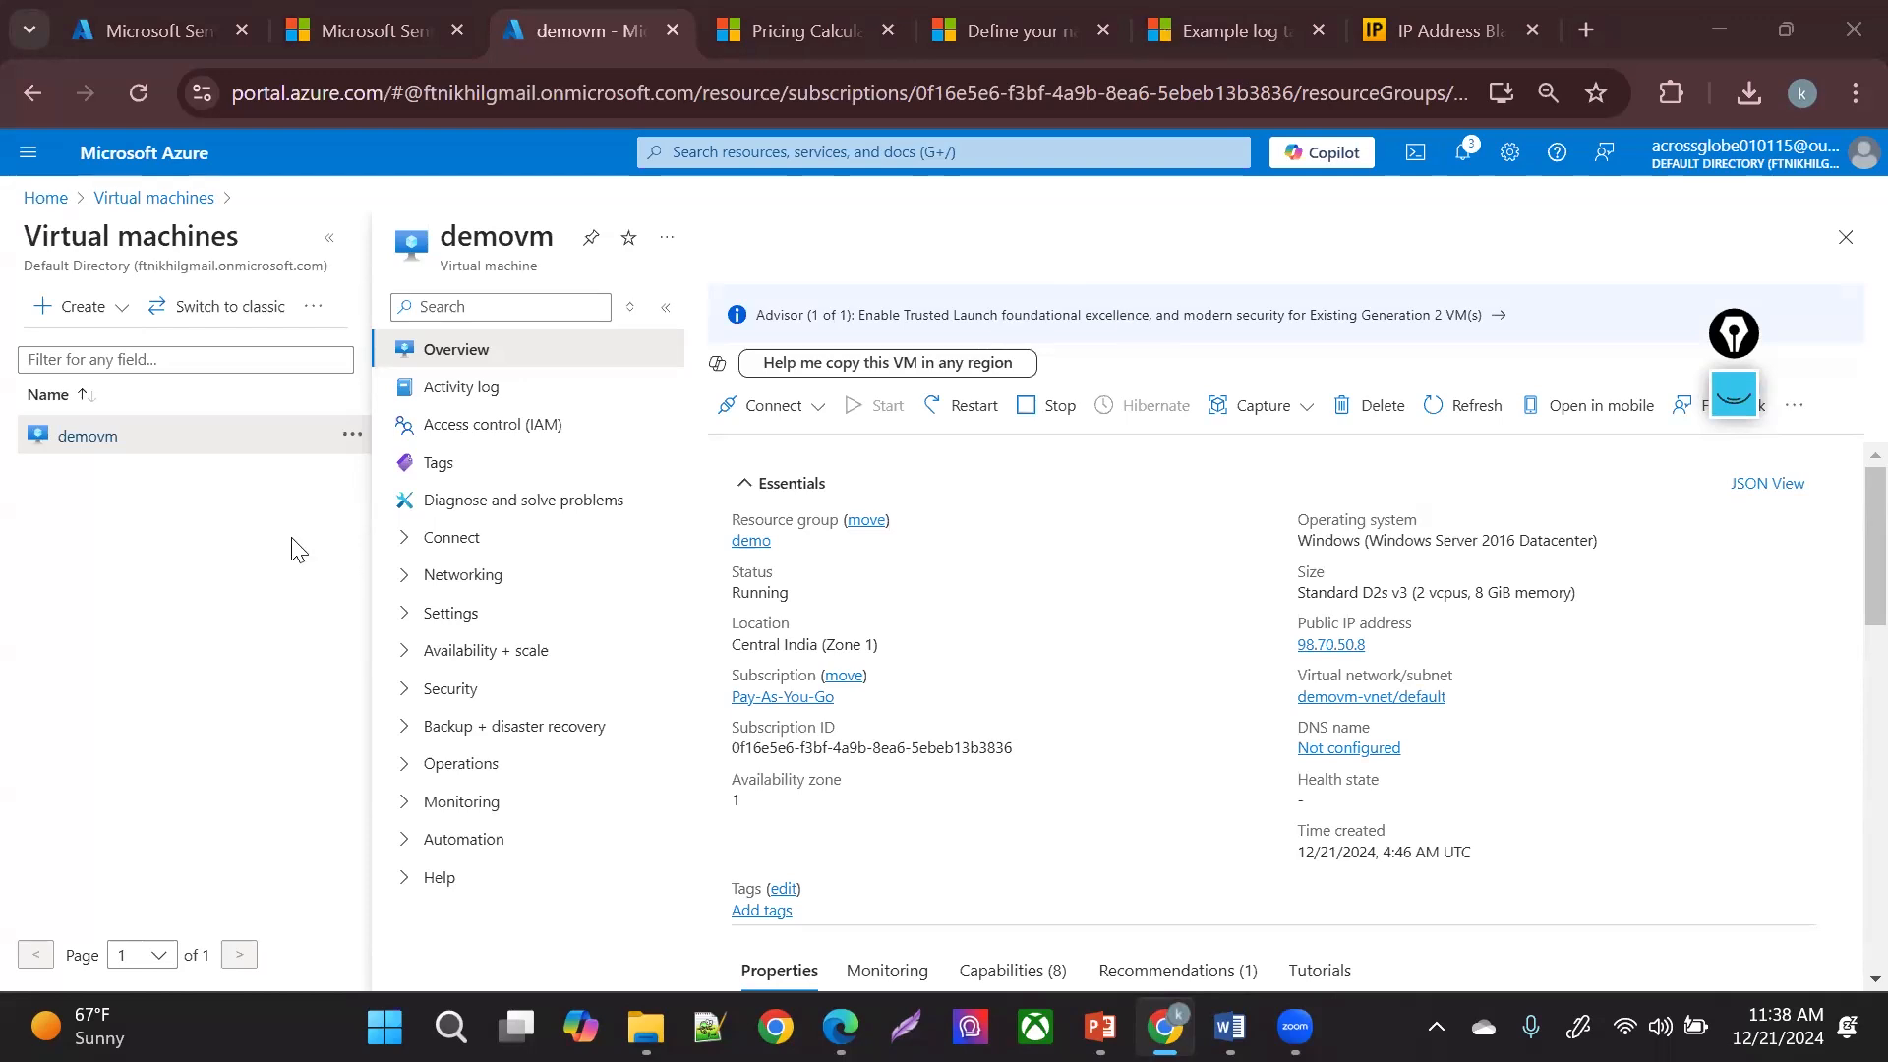
- Return to the first Microsoft Sentinel browser tab and refresh its incidents list
{"action": "left_click", "coordinate": [136, 14]}
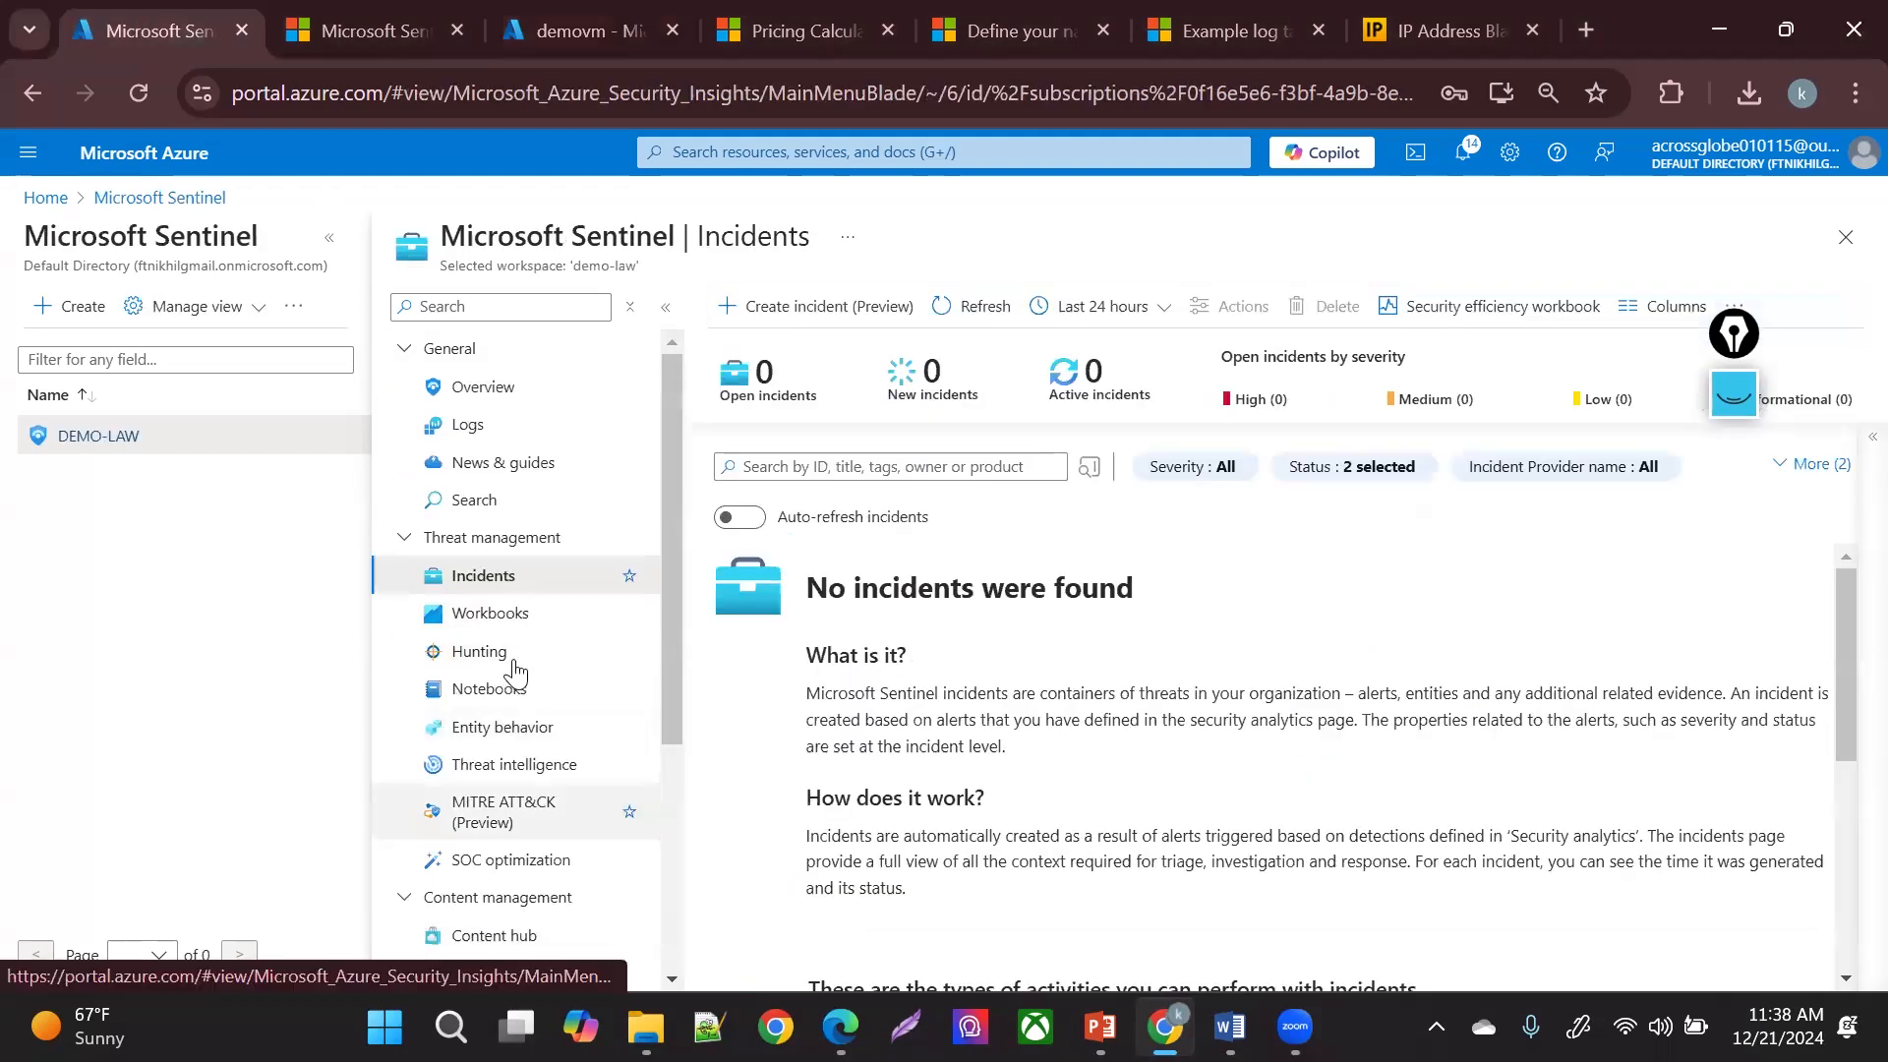
{"action": "left_click", "coordinate": [974, 289]}
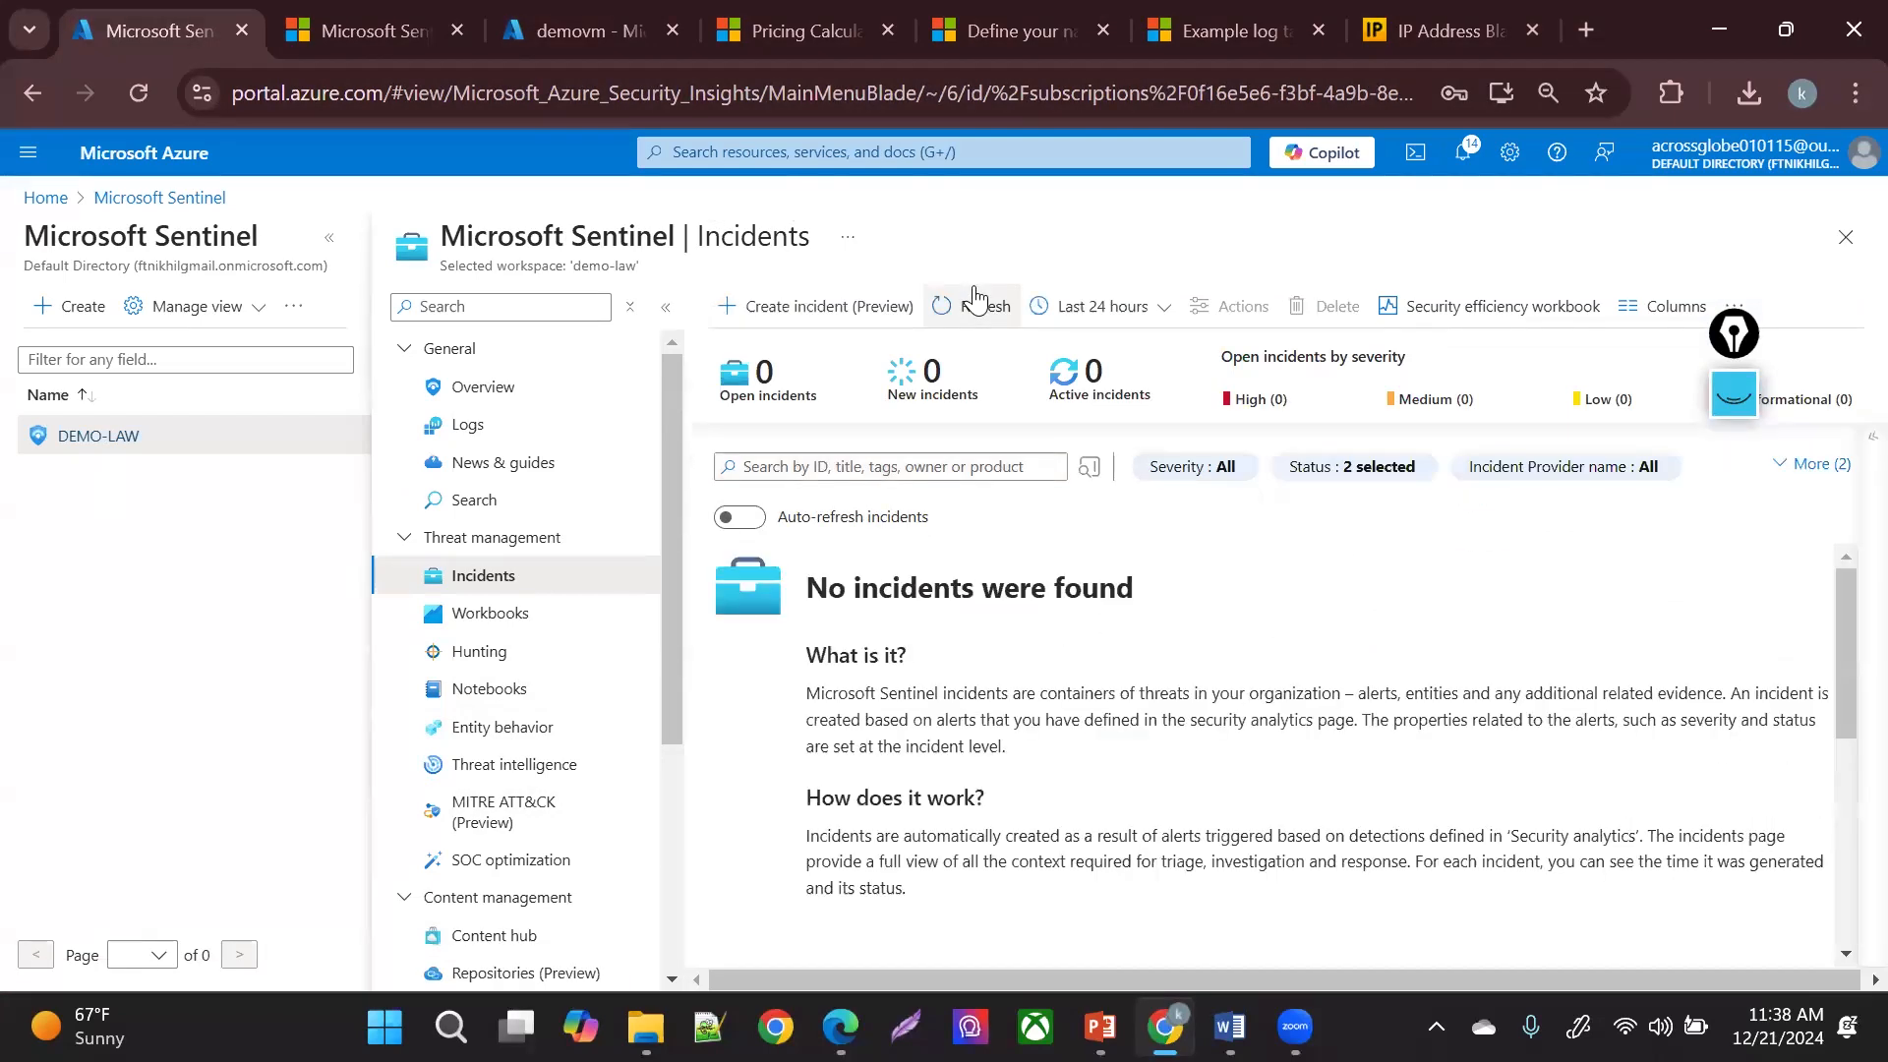
{"action": "left_click", "coordinate": [973, 295]}
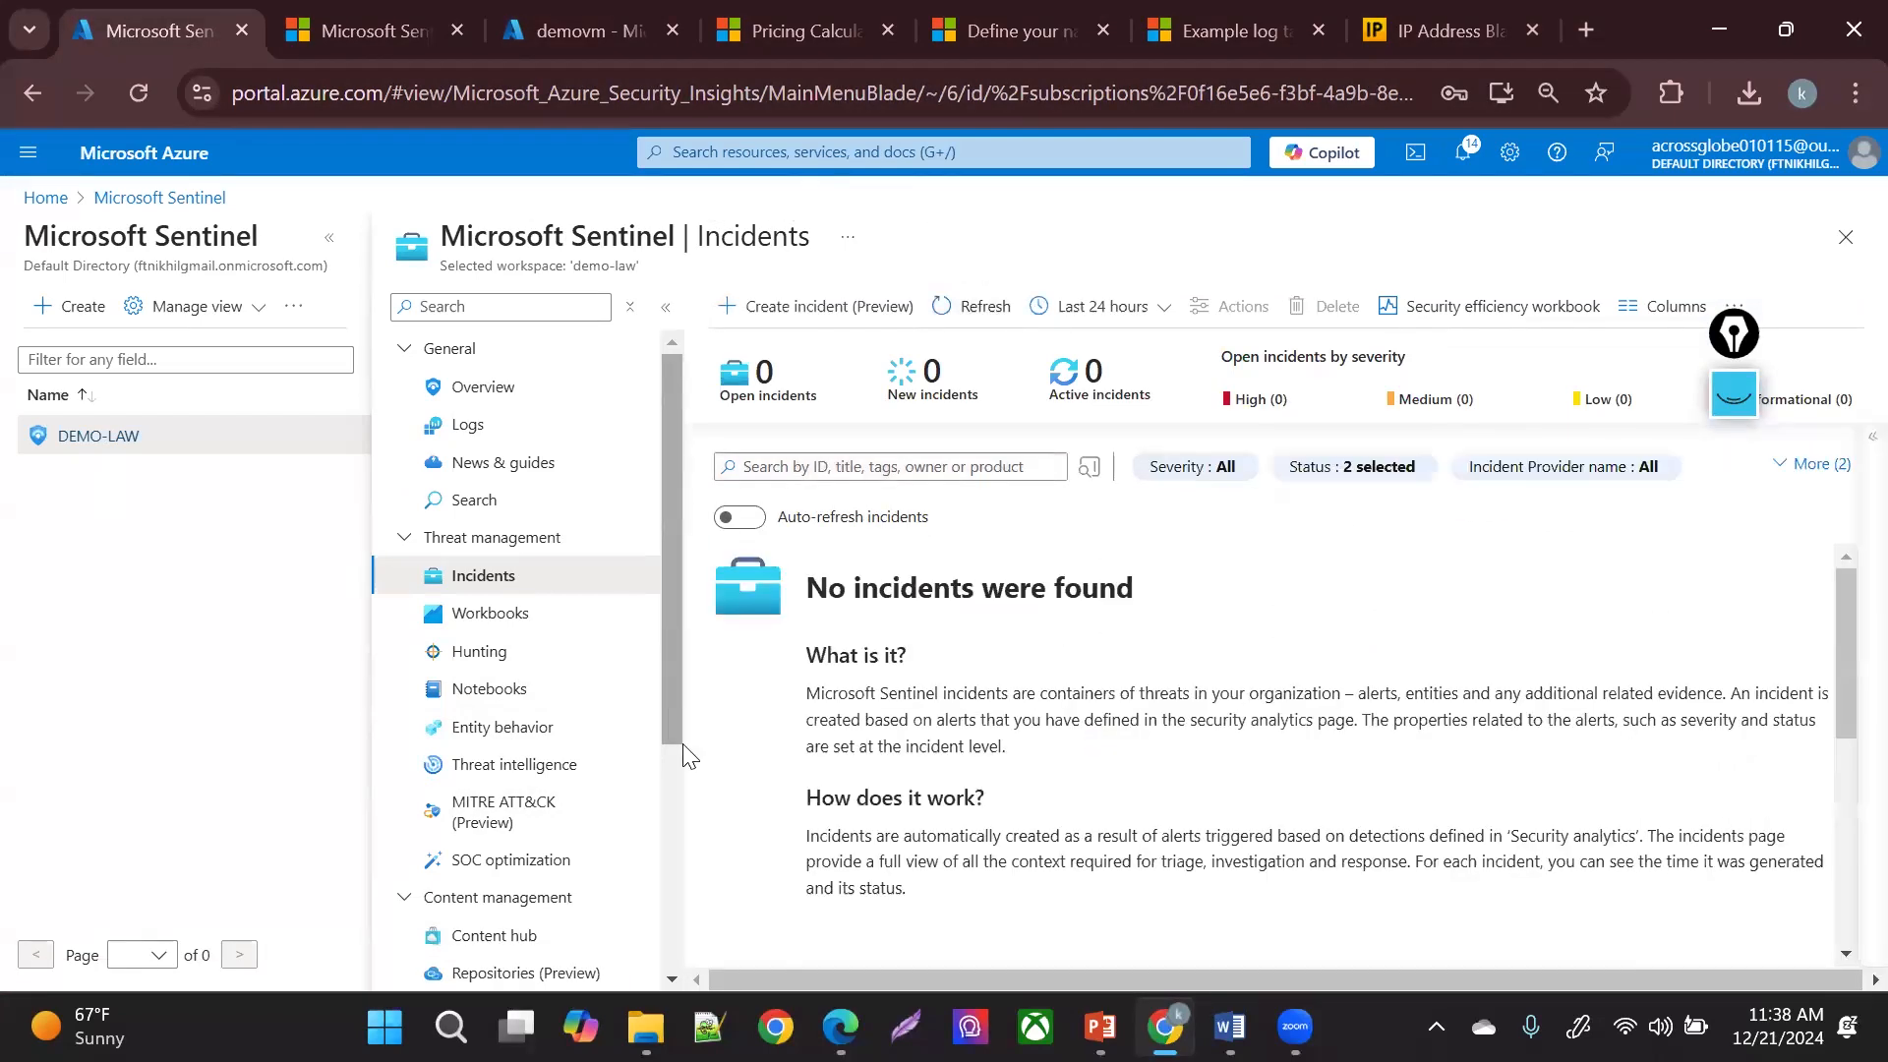
- Open the Analytics page, select the scheduled rule "analytics rule", and widen the Tactics column to inspect its tactics
{"action": "scroll", "coordinate": [682, 765], "scroll_direction": "down", "scroll_amount": 2}
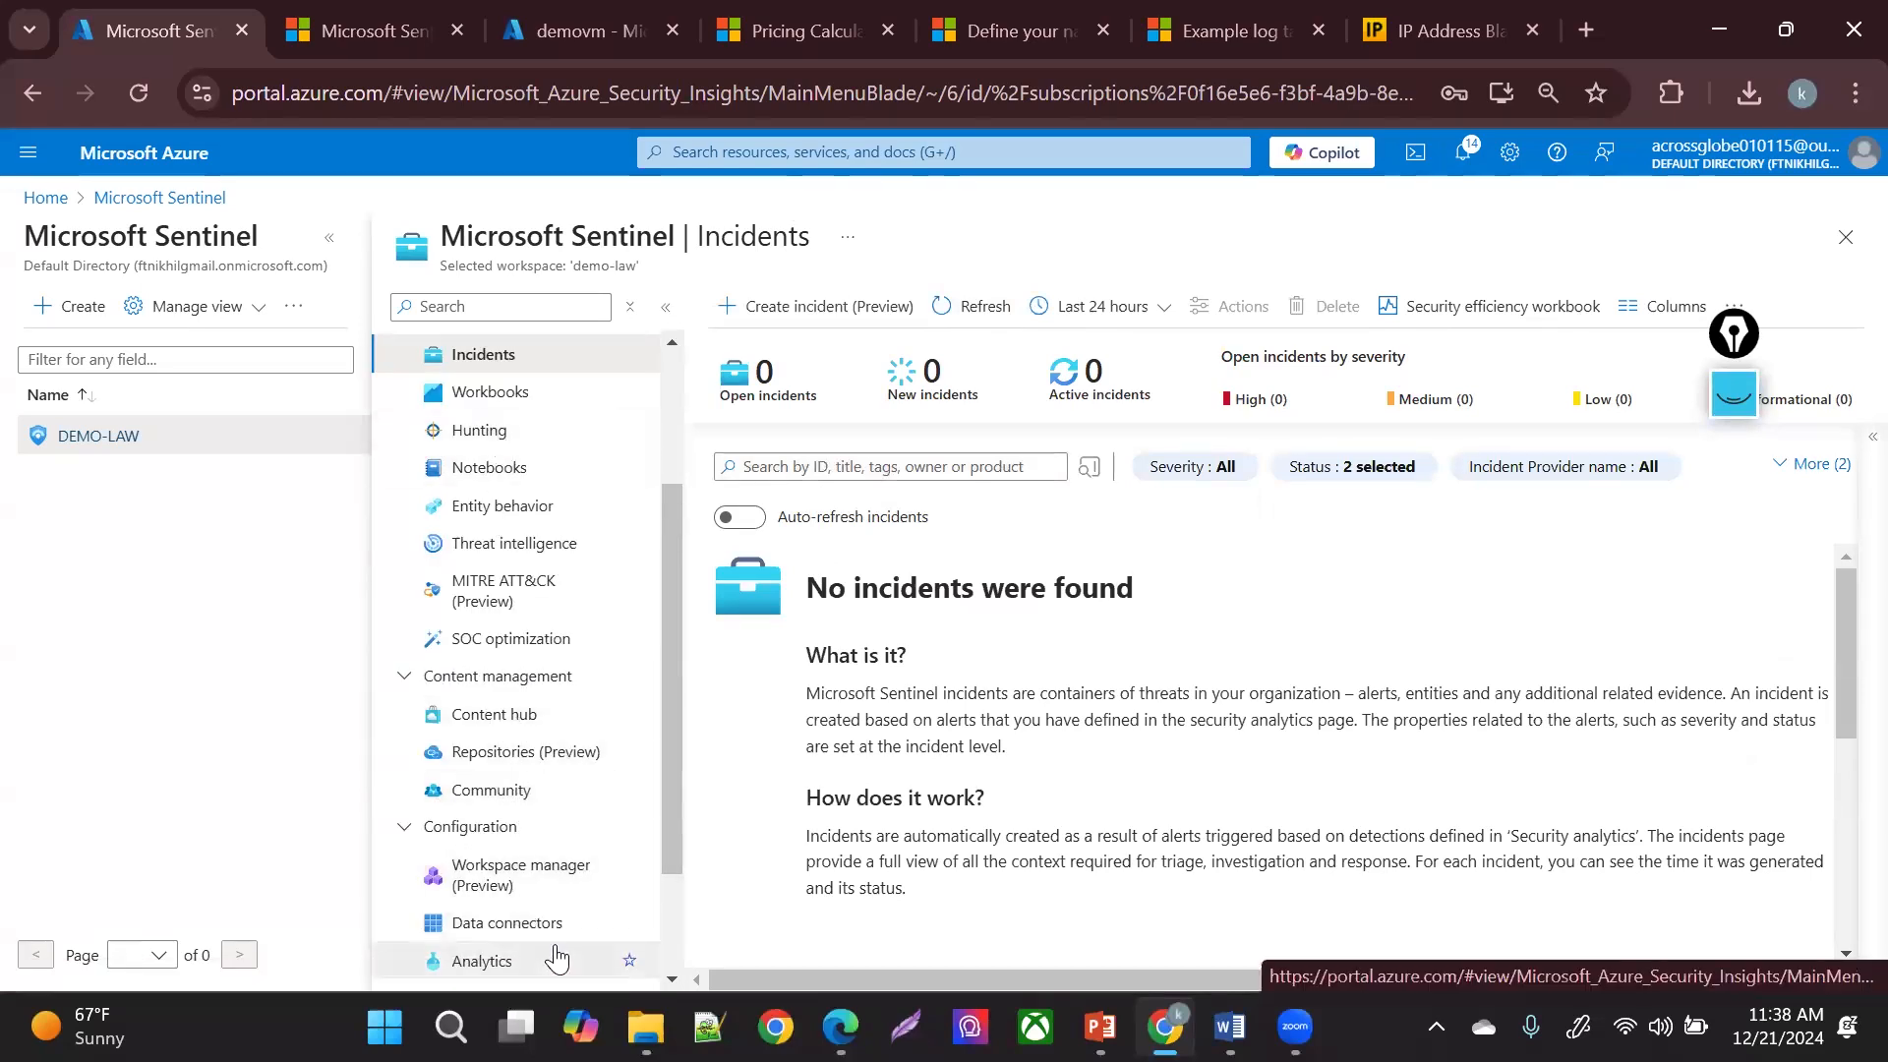
{"action": "left_click", "coordinate": [556, 959]}
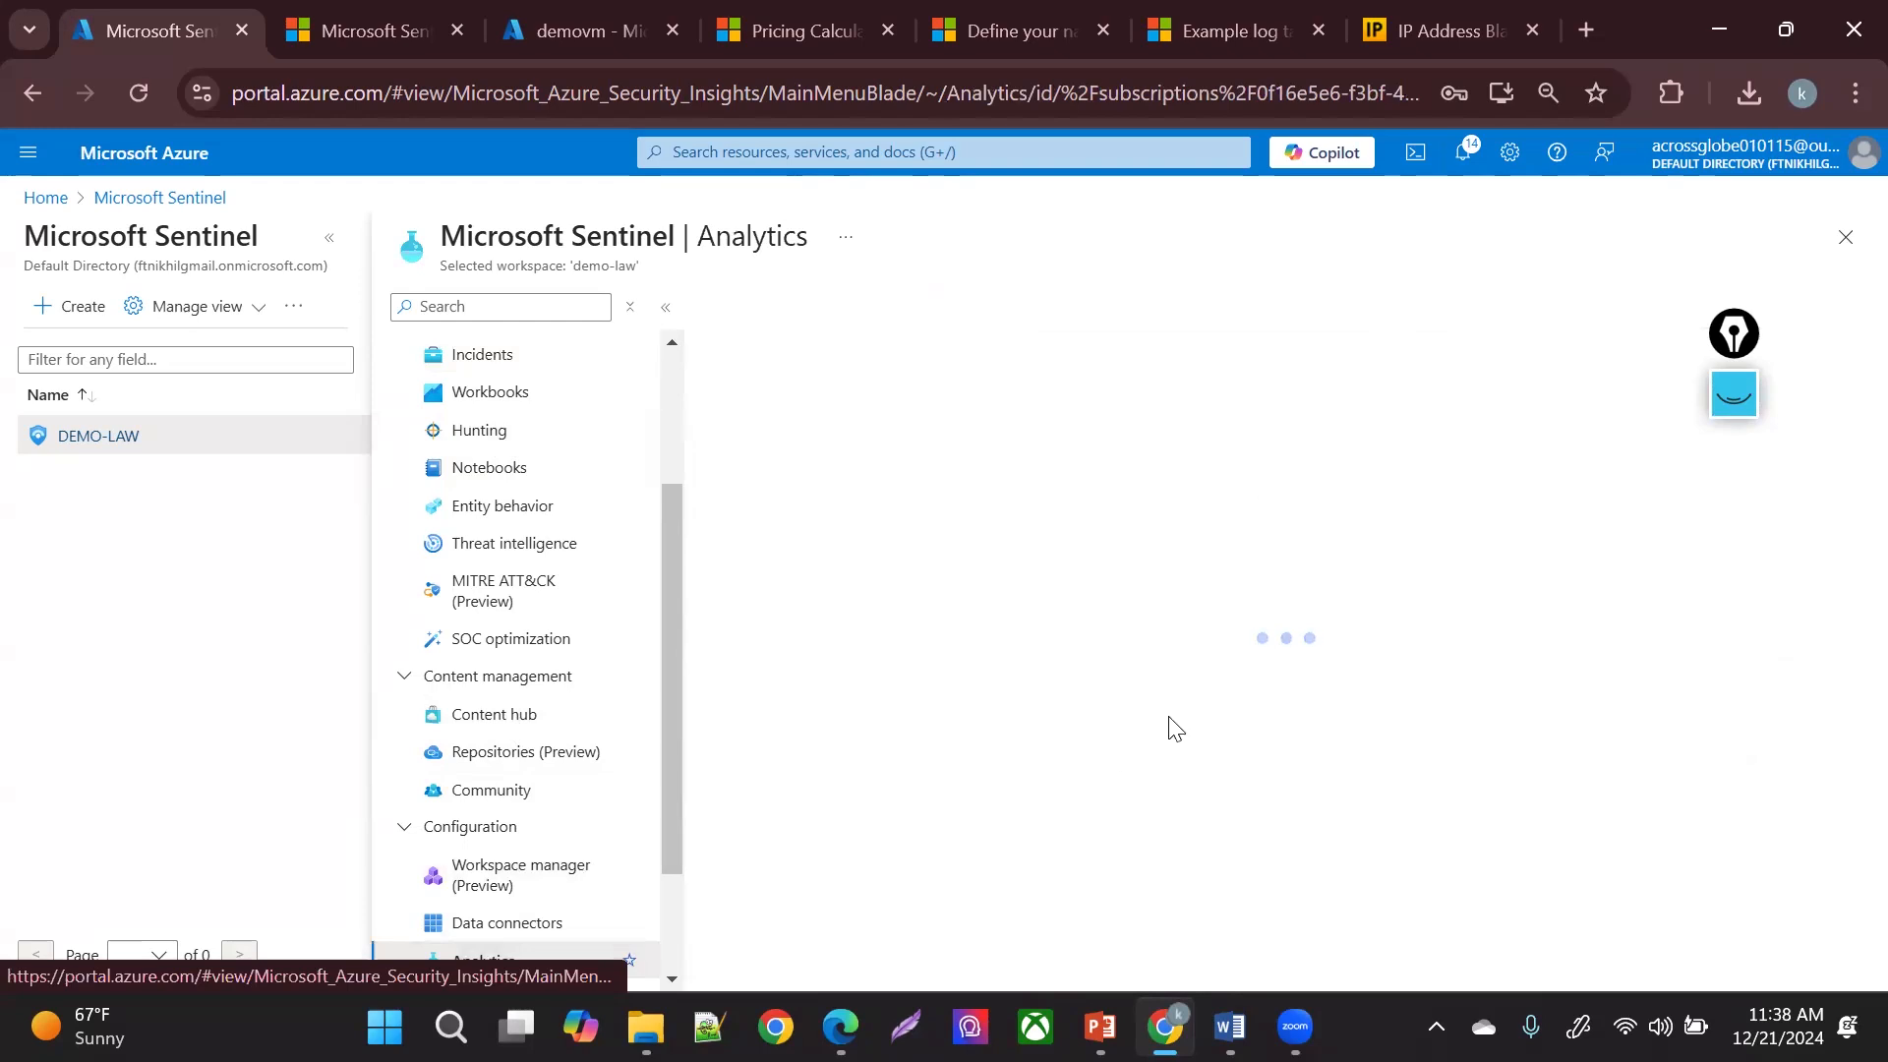
{"action": "left_click", "coordinate": [1236, 689]}
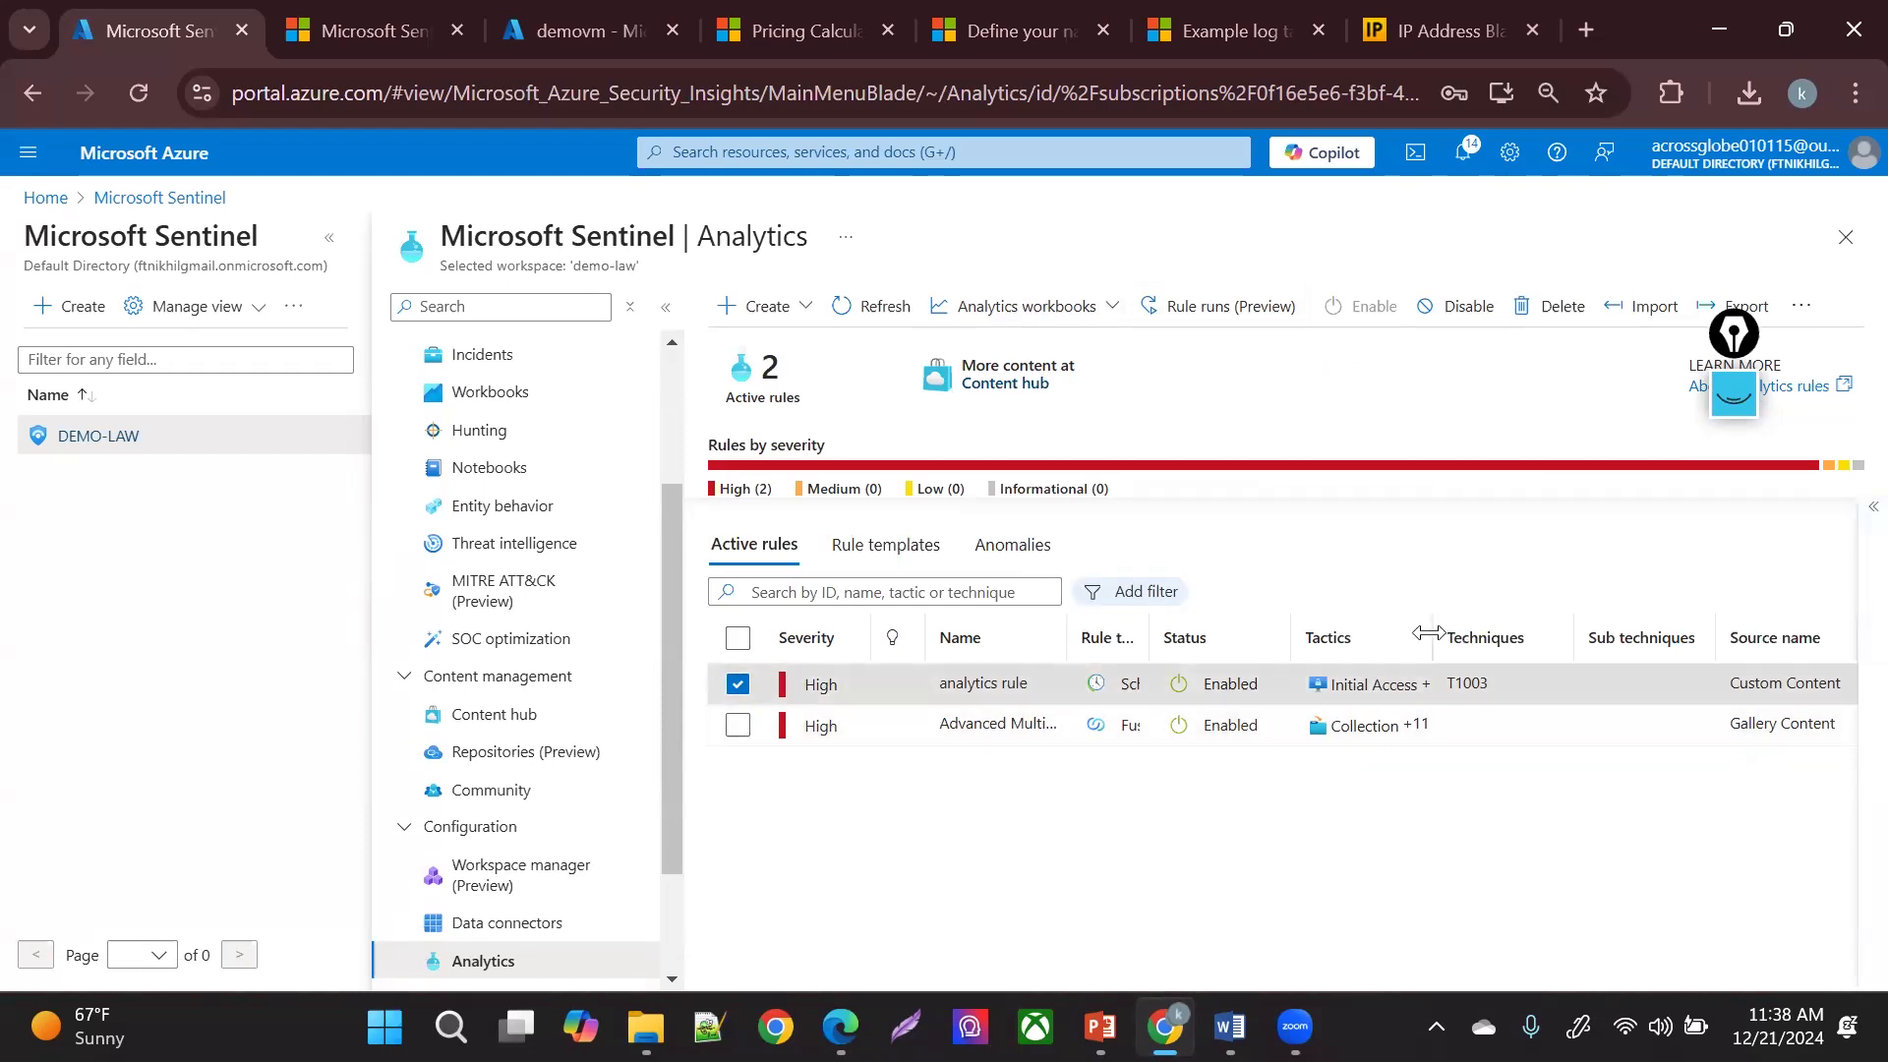
{"action": "left_click_drag", "start_coordinate": [1434, 637], "coordinate": [1686, 629]}
{"action": "mouse_move", "coordinate": [1457, 689]}
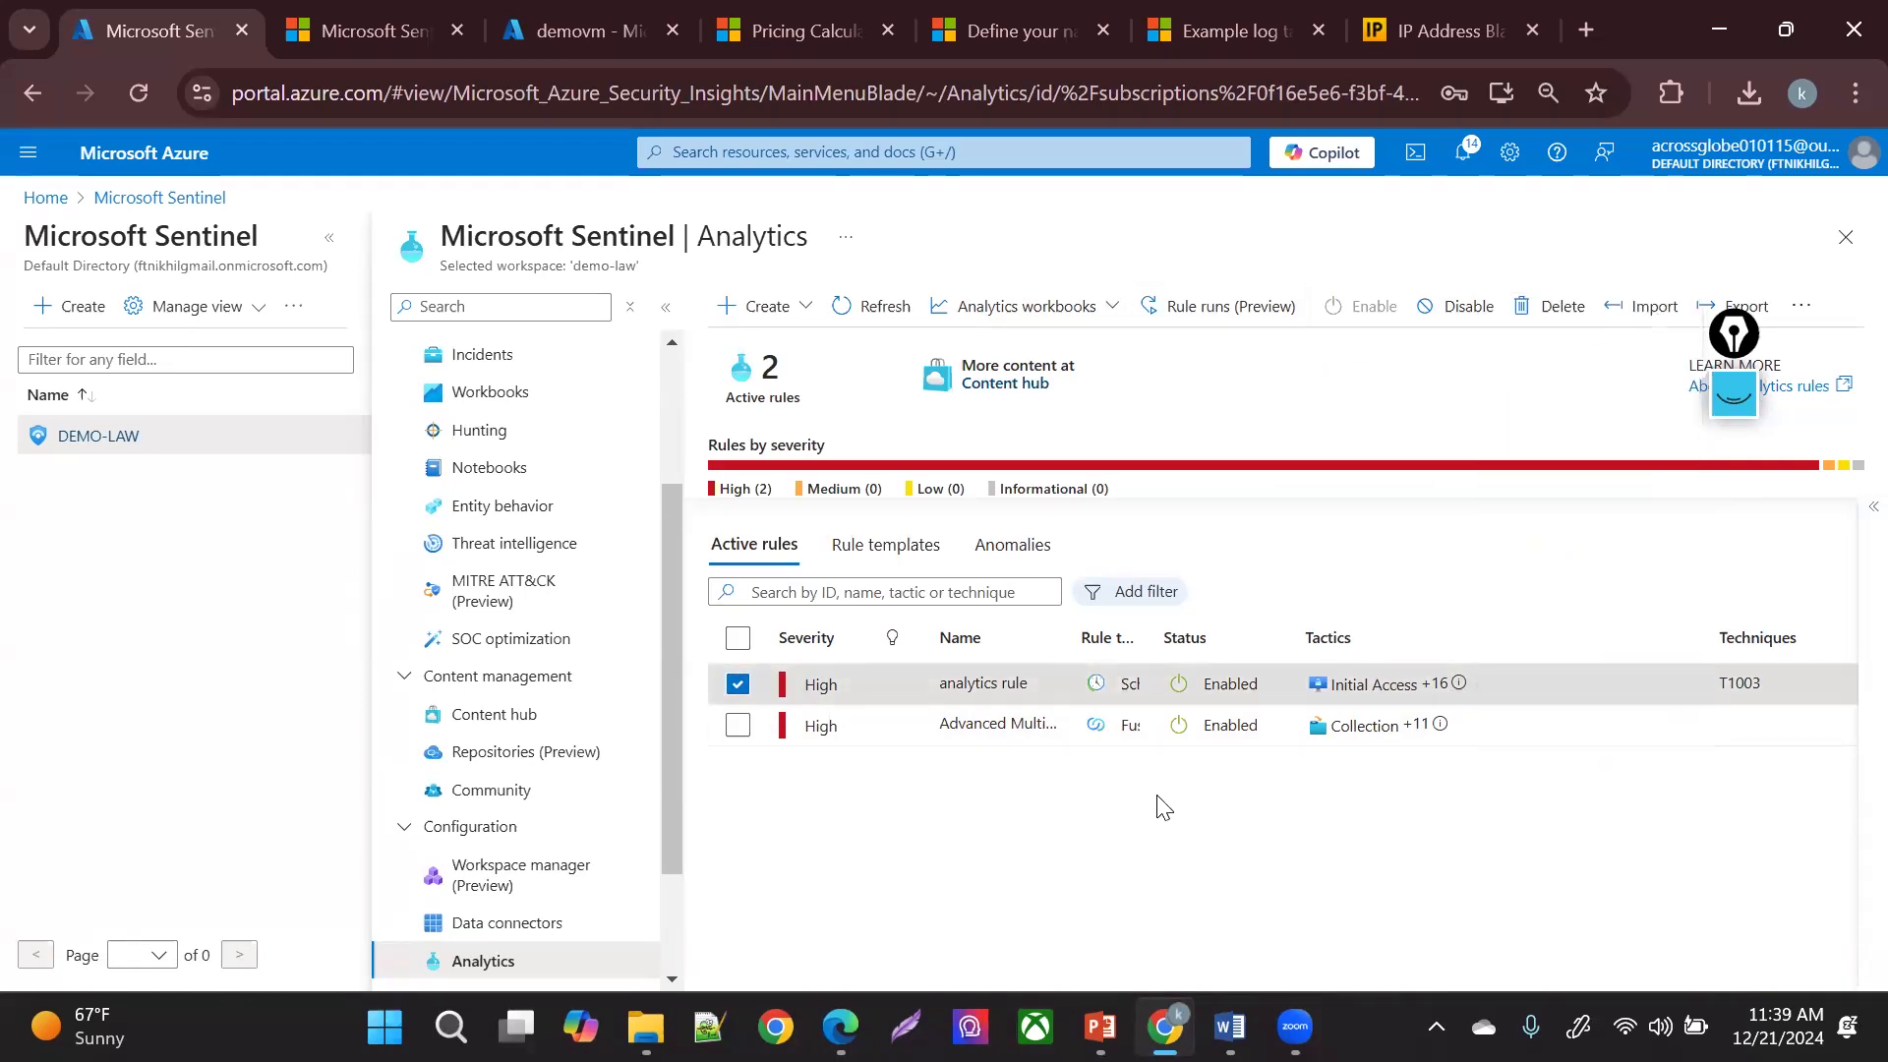
- Recheck the Incidents page, then reopen the active analytics rules and view the full tactics of "analytics rule" in a widened Tactics column
{"action": "left_click", "coordinate": [439, 372]}
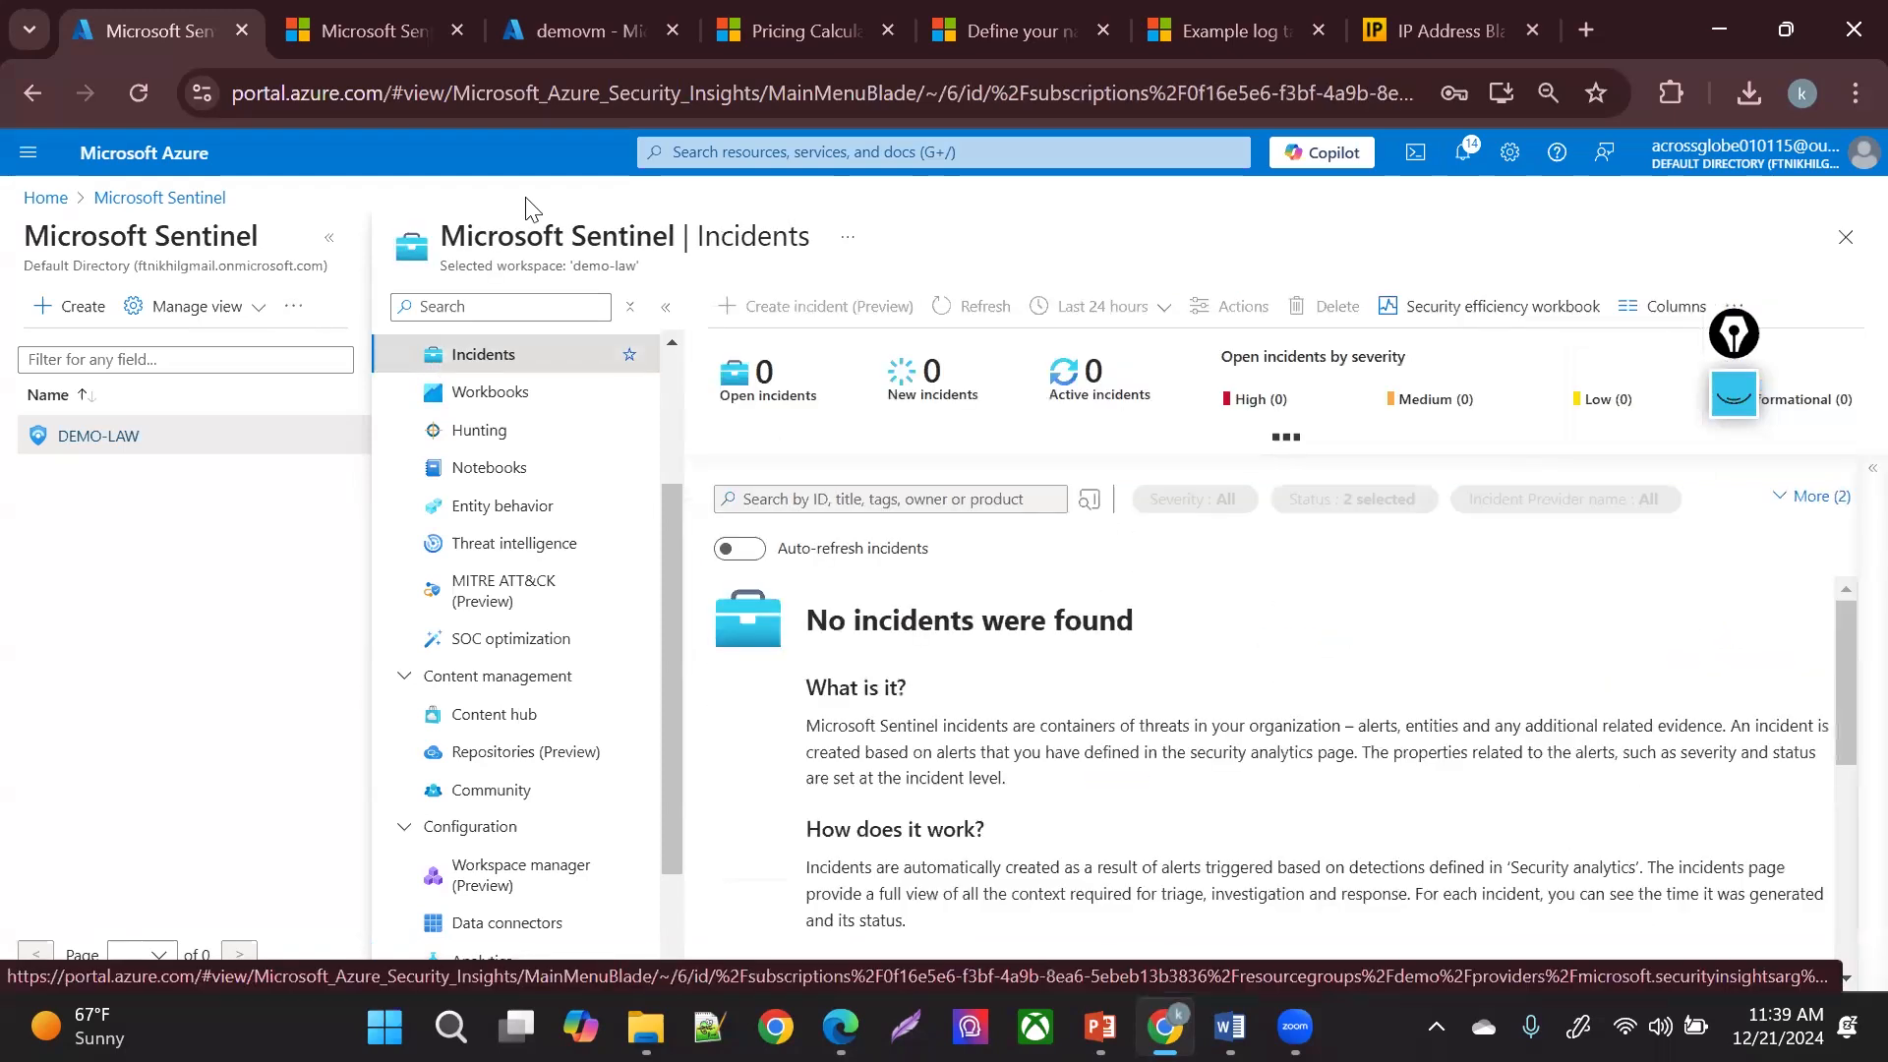
{"action": "left_click", "coordinate": [980, 305]}
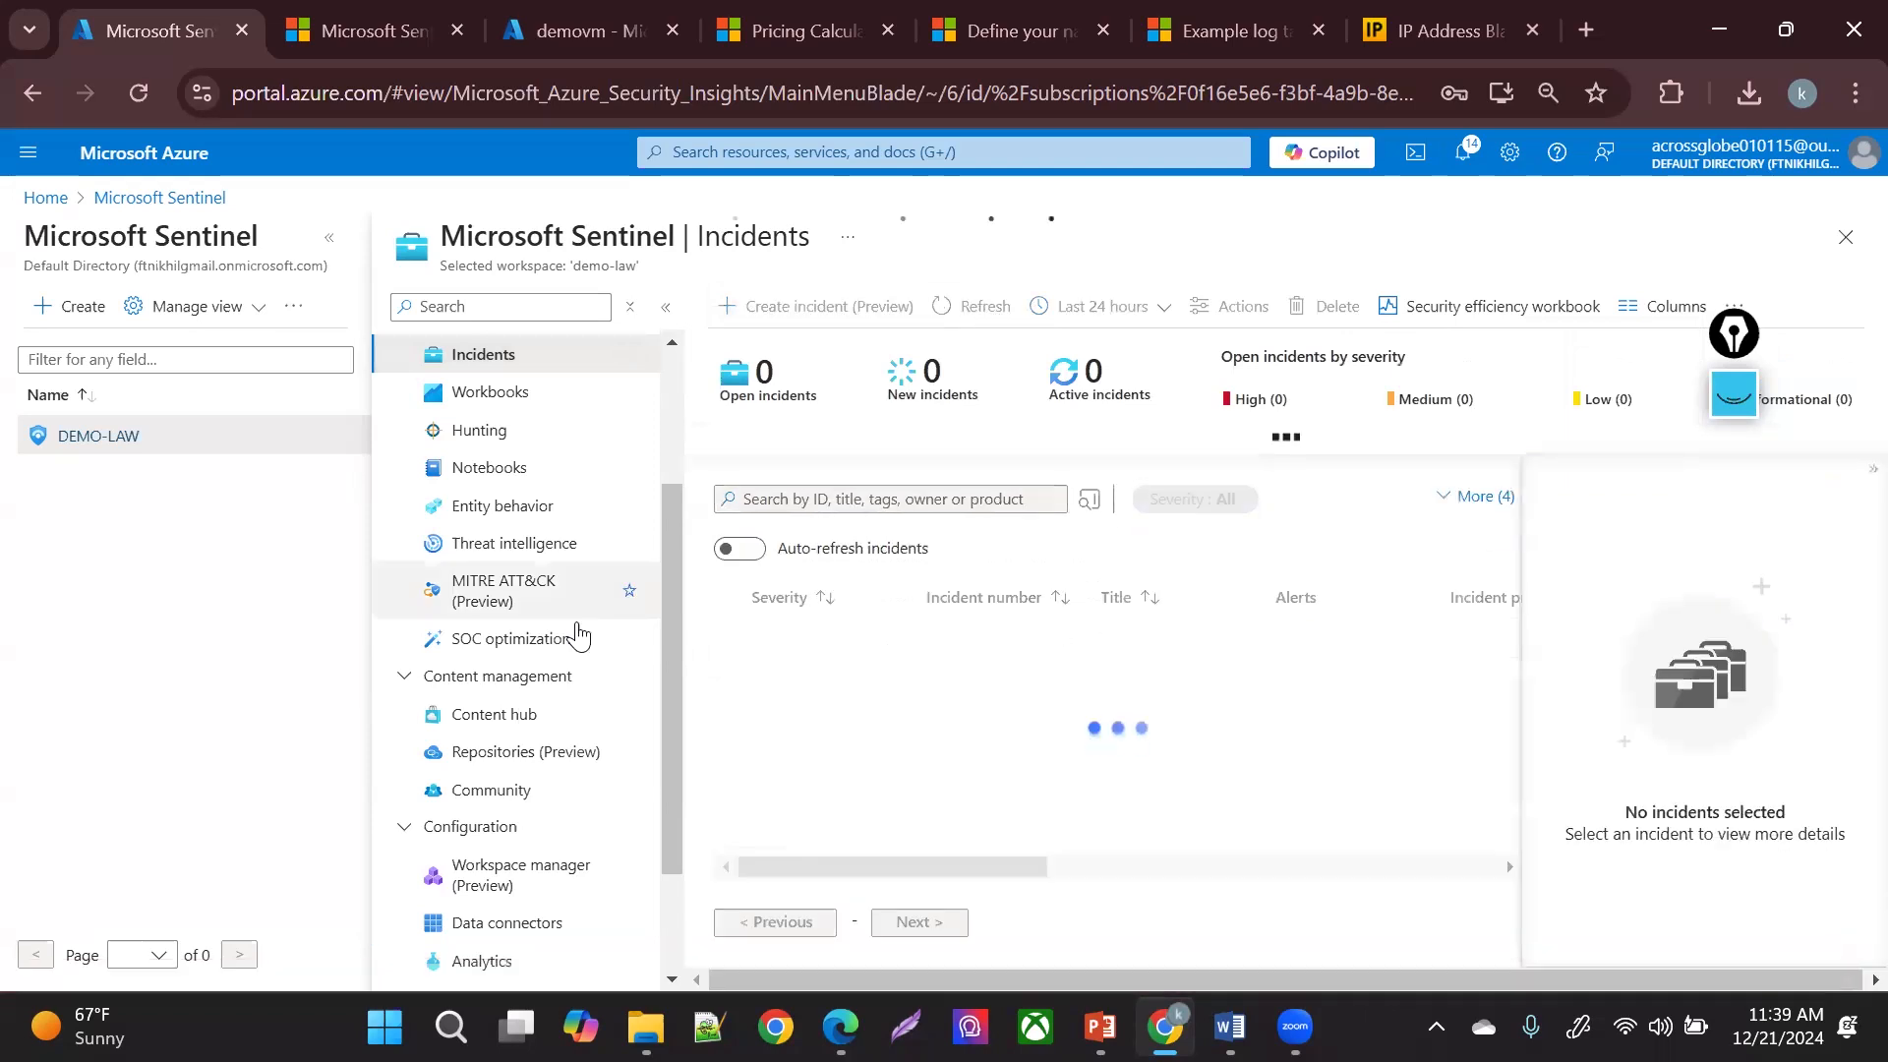
{"action": "left_click", "coordinate": [512, 718]}
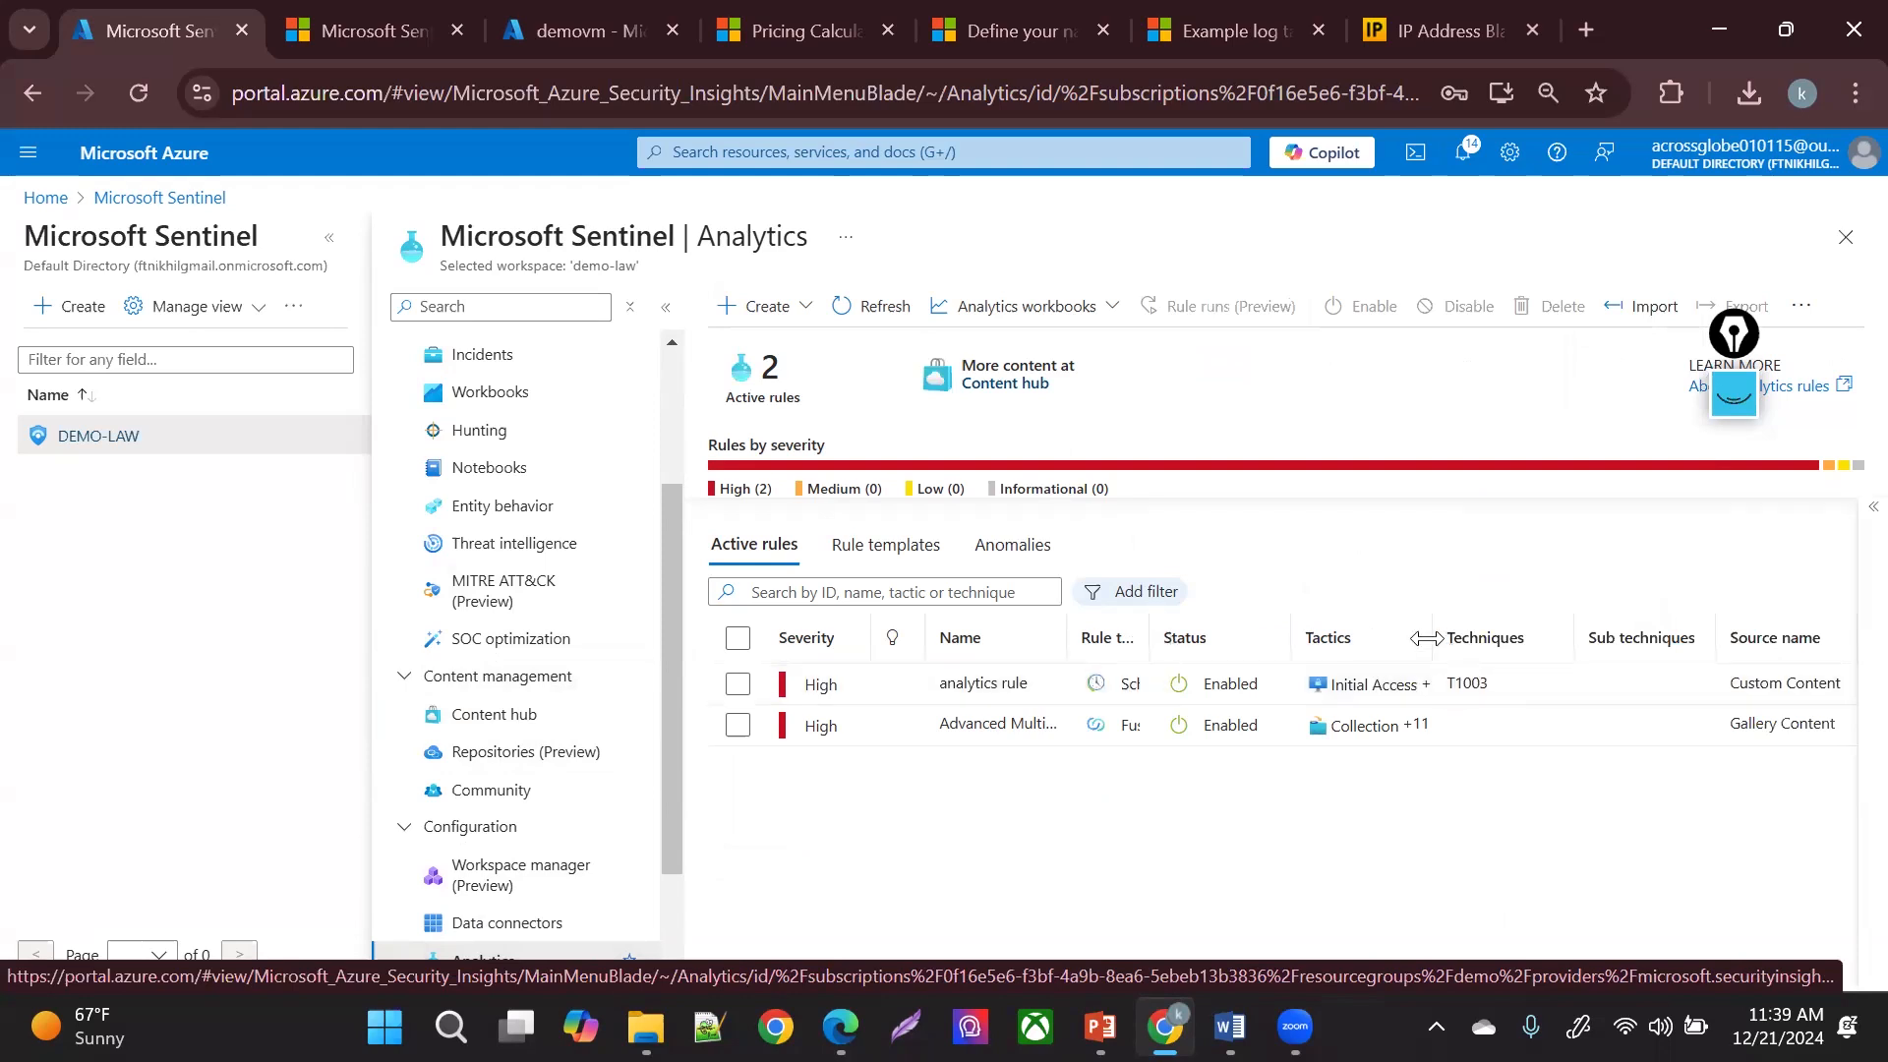
{"action": "left_click_drag", "start_coordinate": [1428, 639], "coordinate": [1607, 637]}
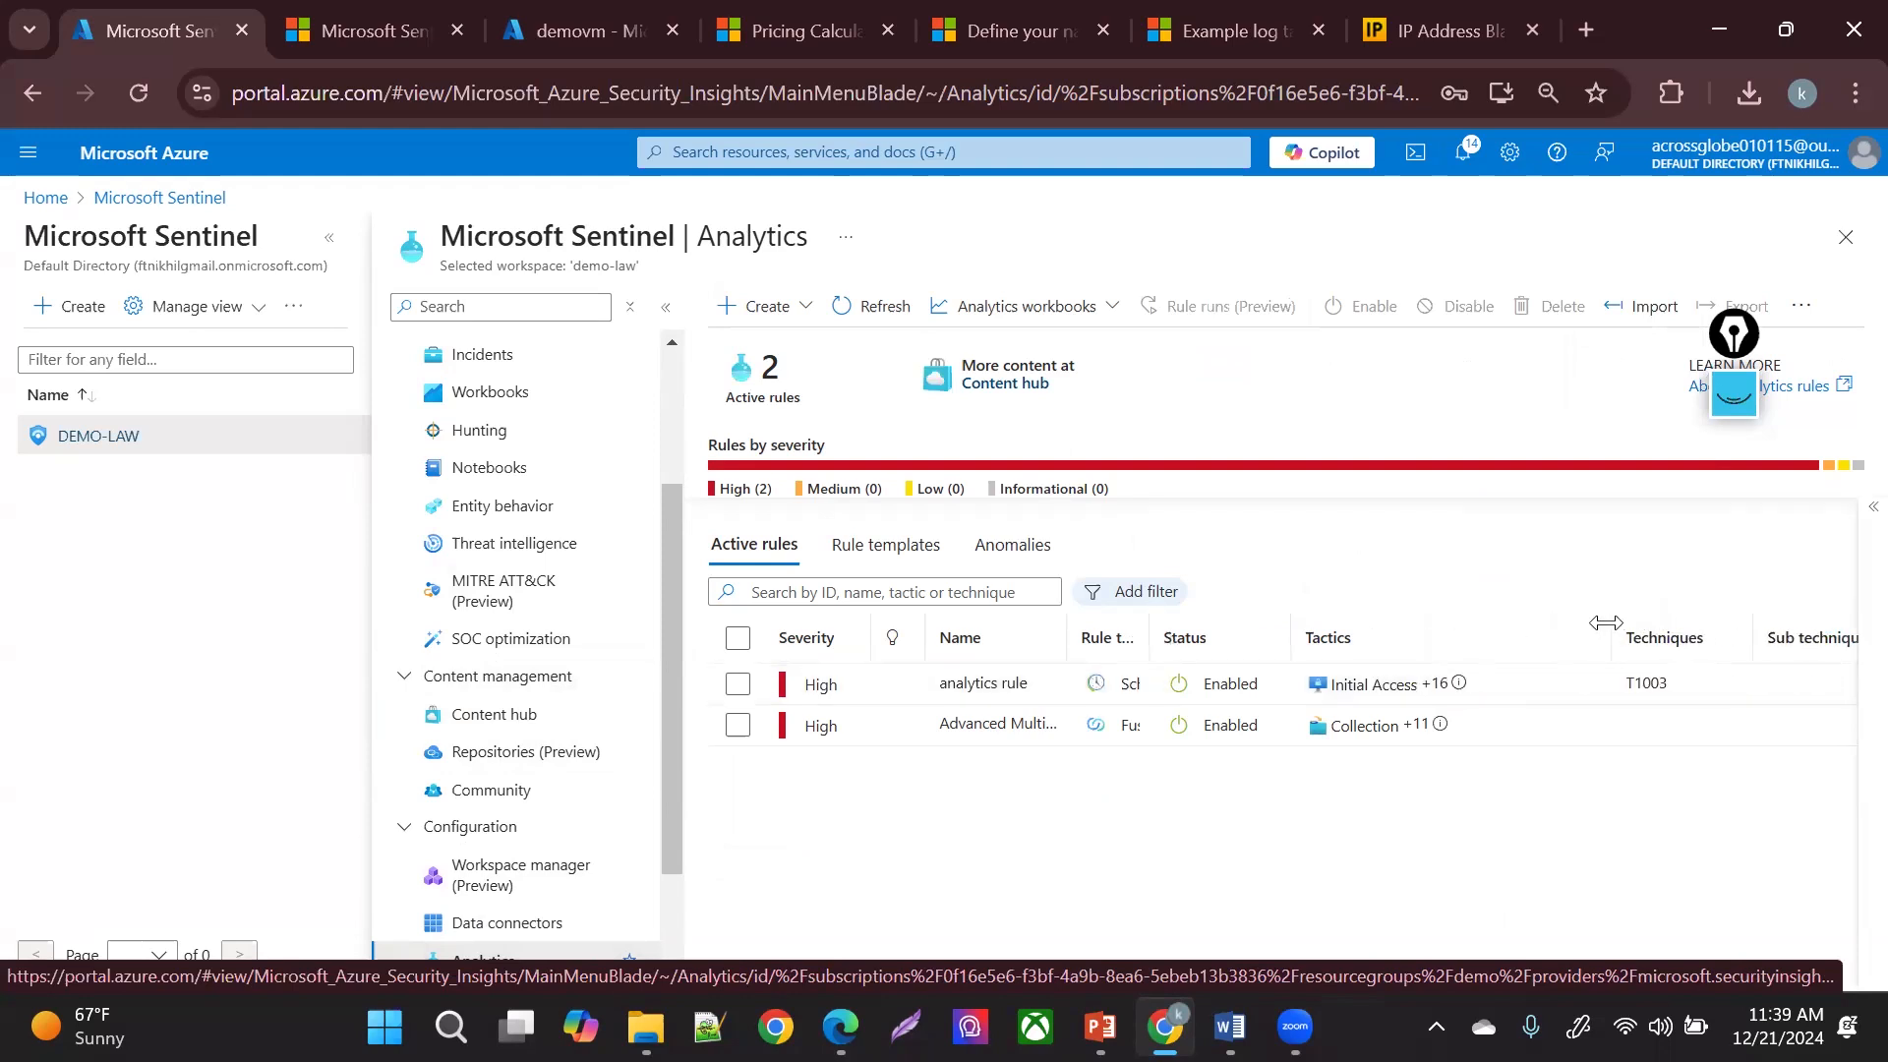
{"action": "left_click", "coordinate": [1462, 692]}
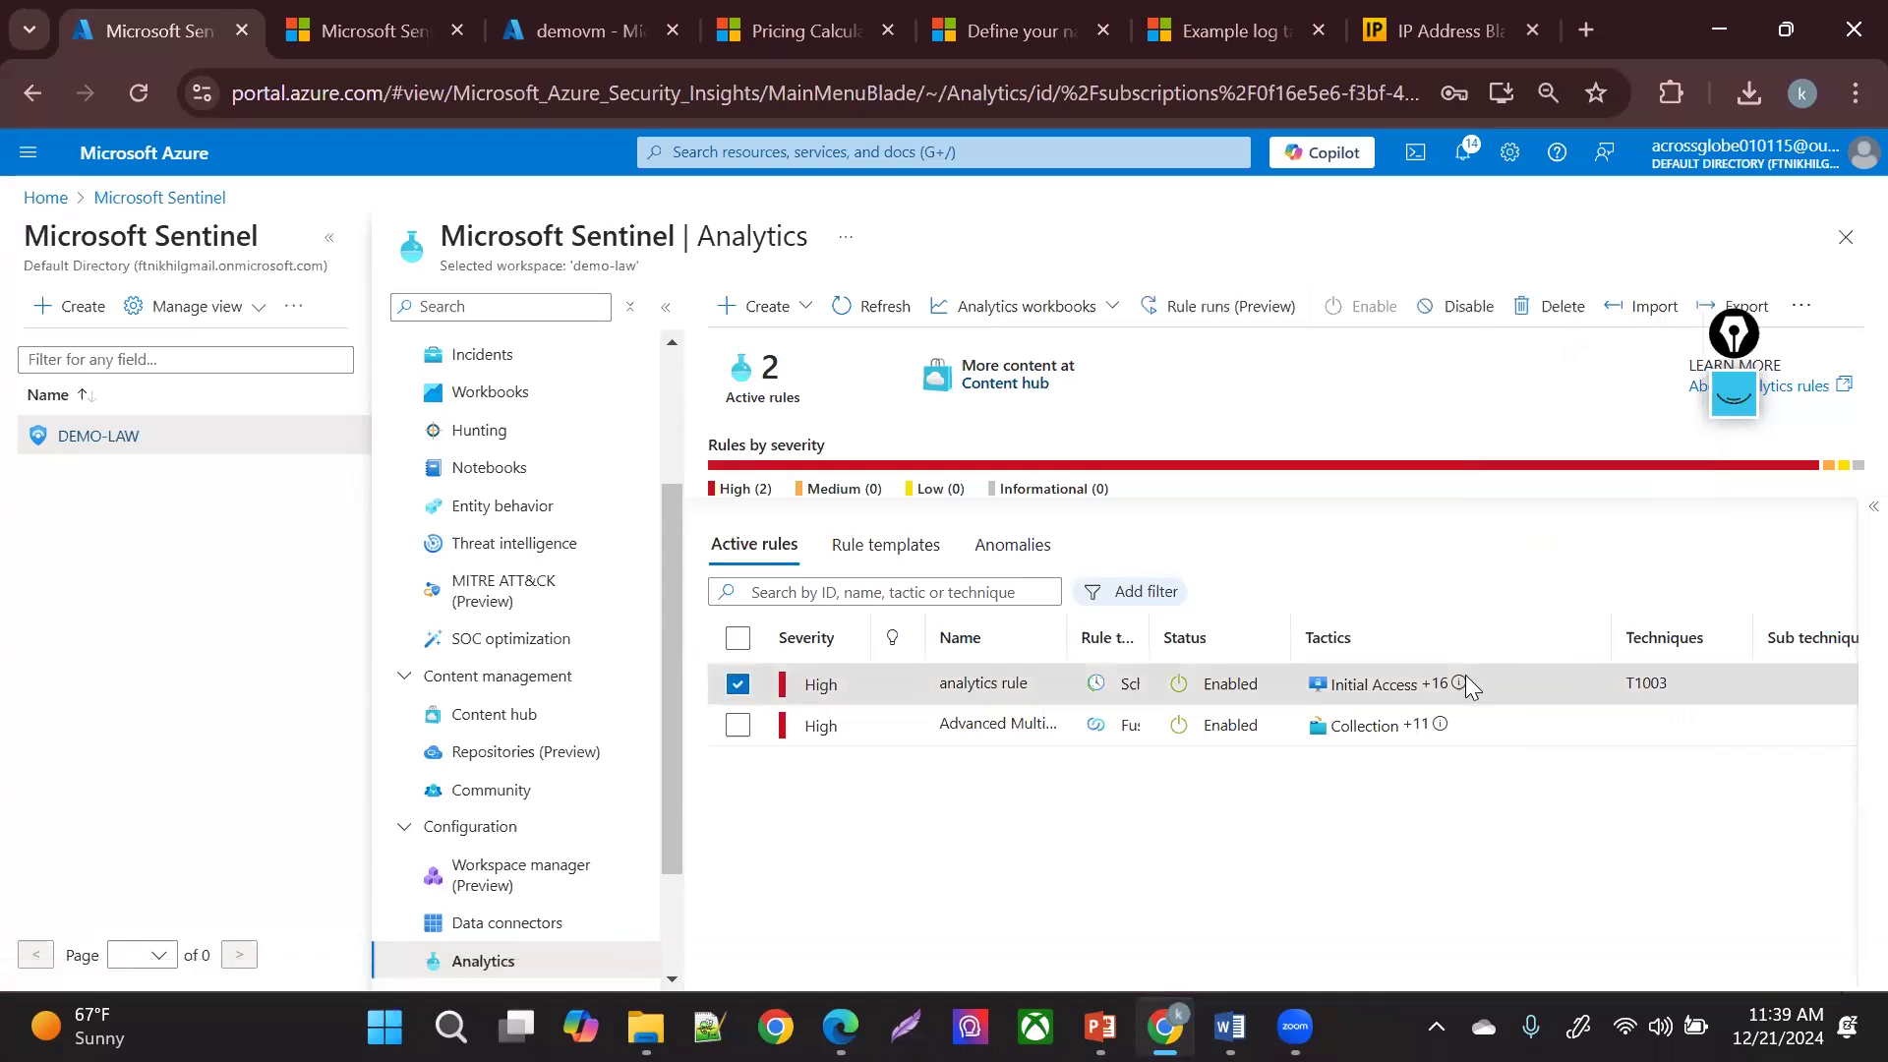
{"action": "mouse_move", "coordinate": [1460, 684]}
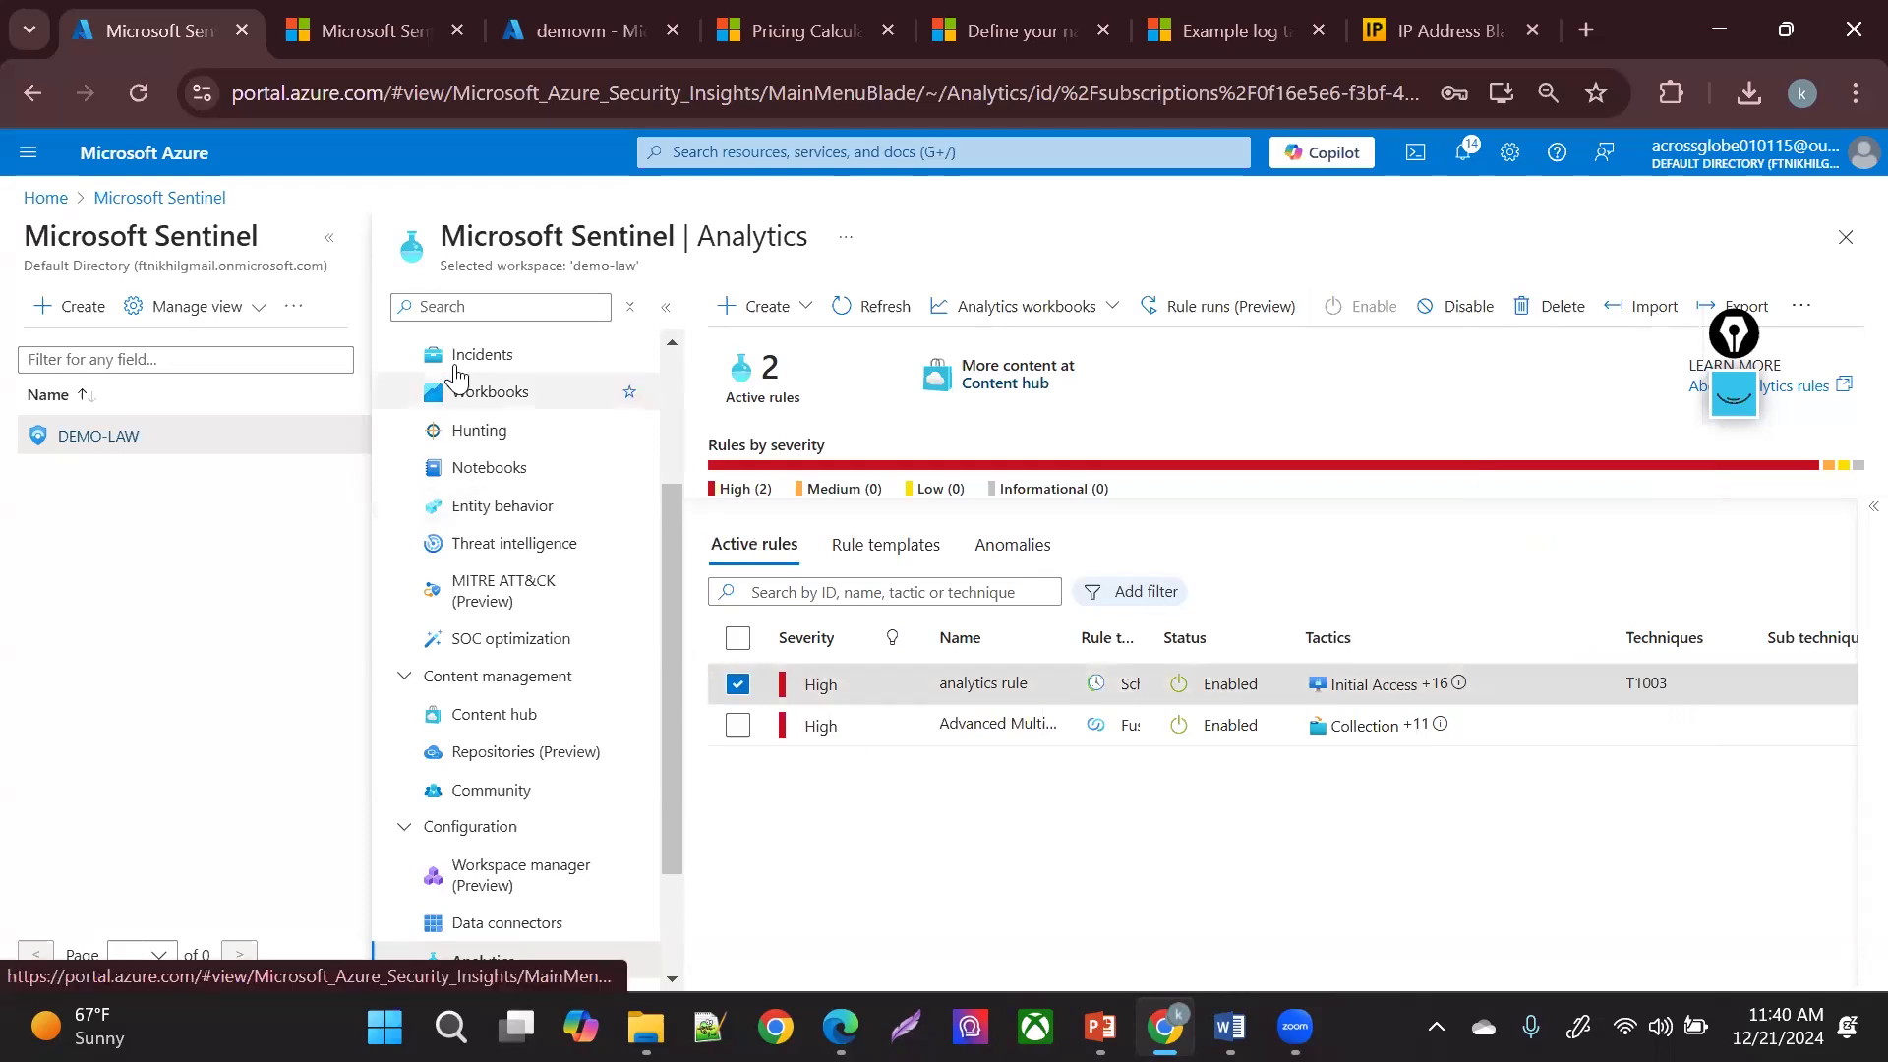
- Go back from the analytics rules to the DEMO-LAW workspace's Incidents page and refresh it
{"action": "left_click", "coordinate": [455, 366]}
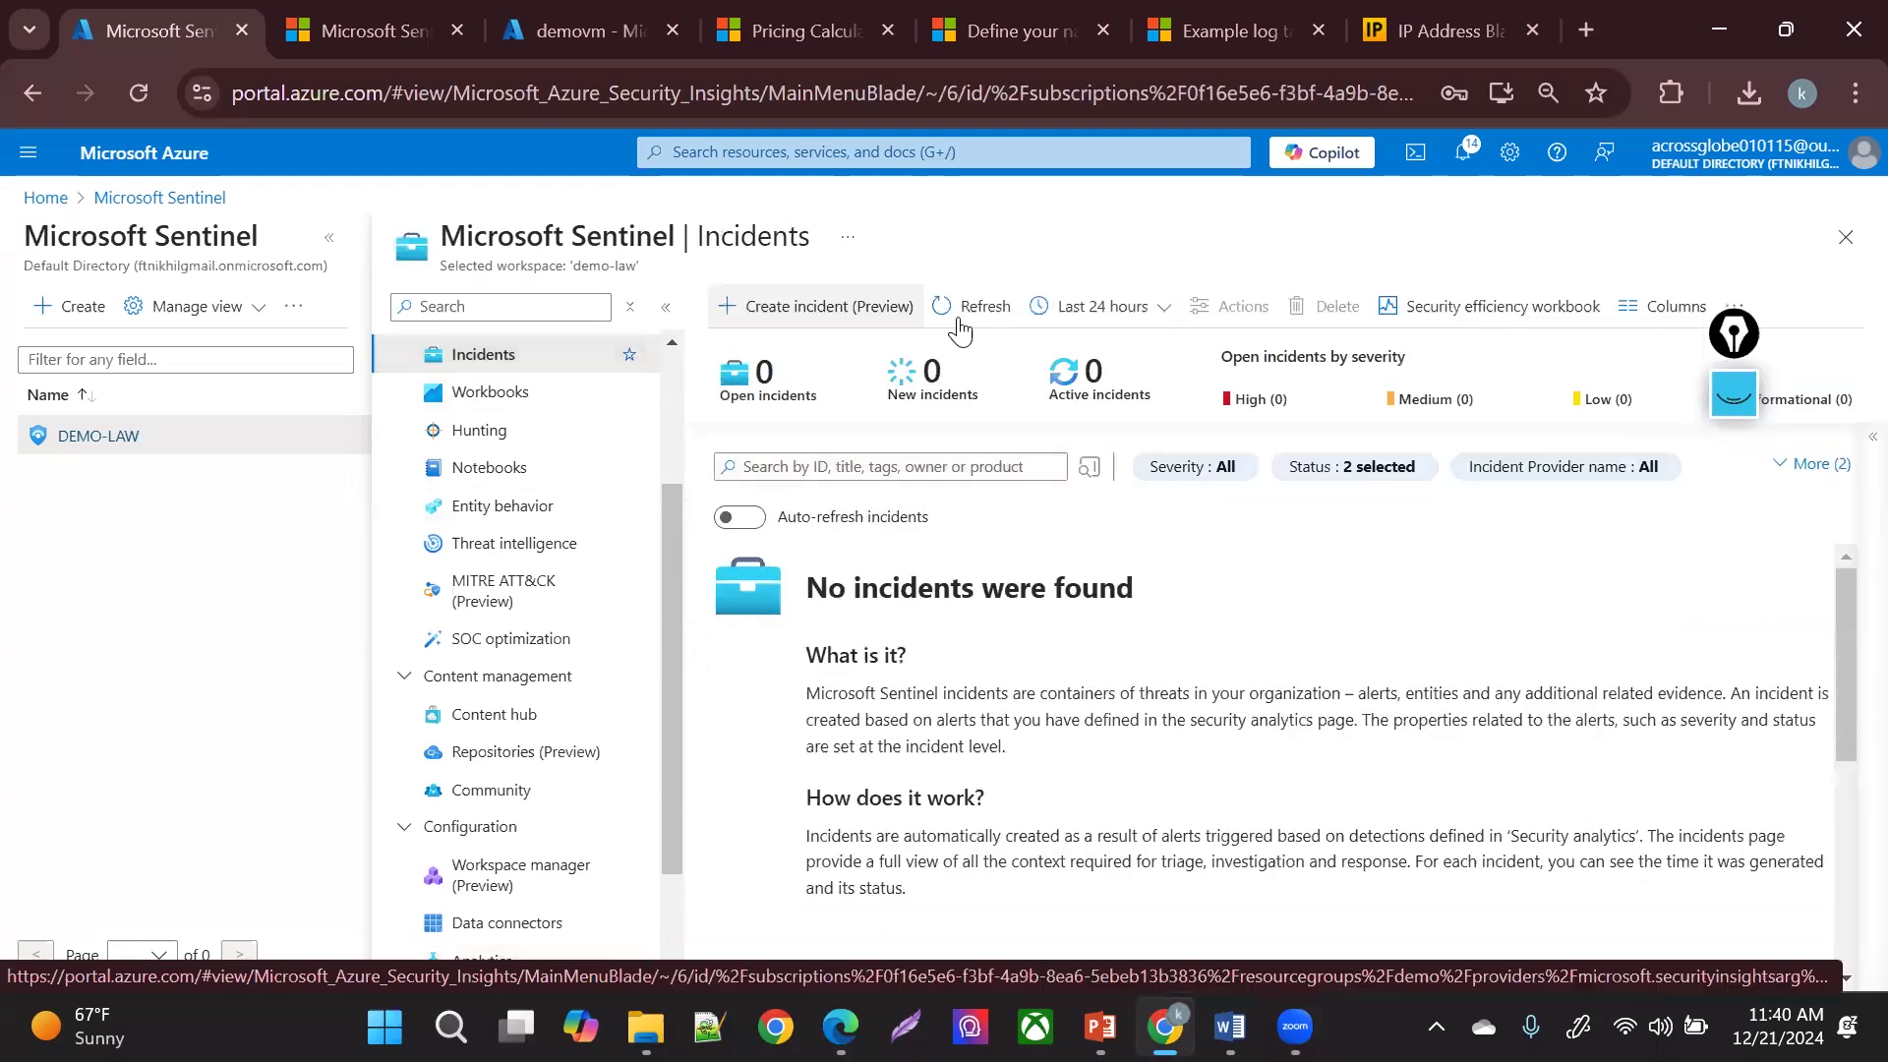
{"action": "left_click", "coordinate": [969, 312]}
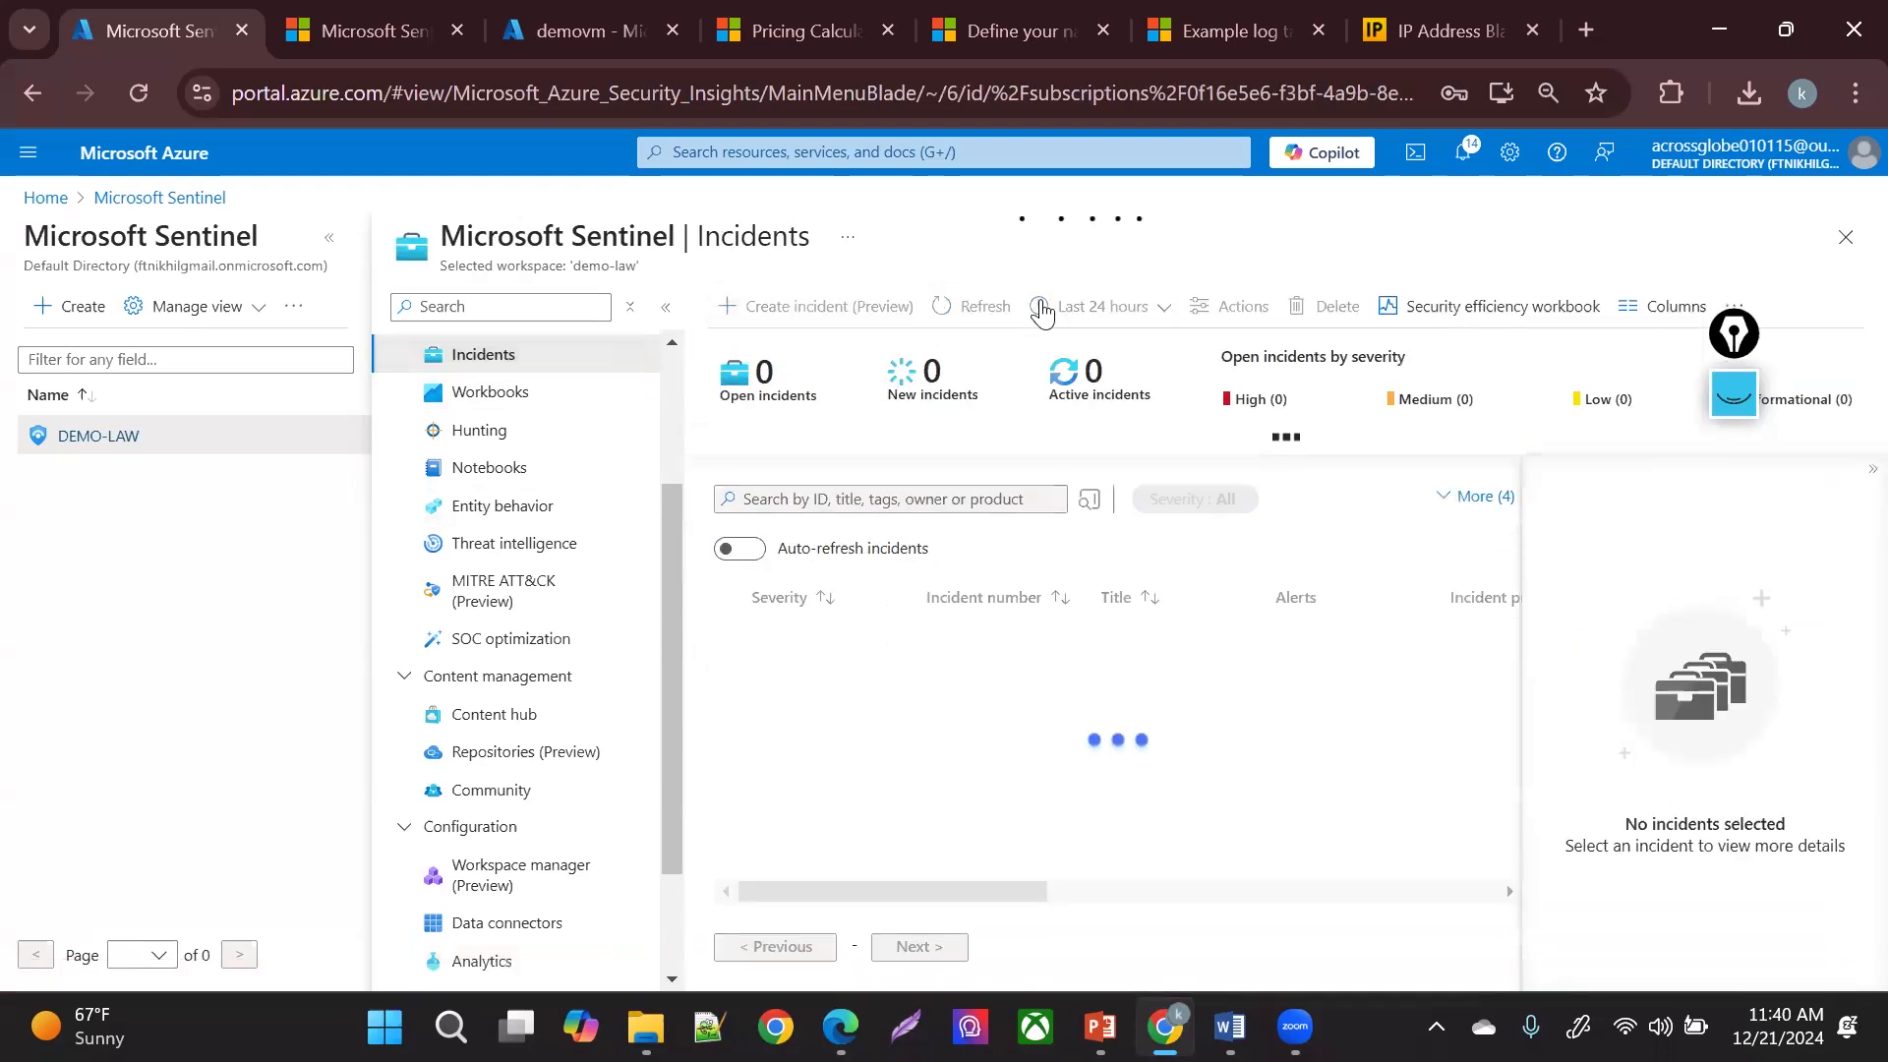
{"action": "left_click", "coordinate": [1042, 312]}
{"action": "left_click", "coordinate": [1303, 669]}
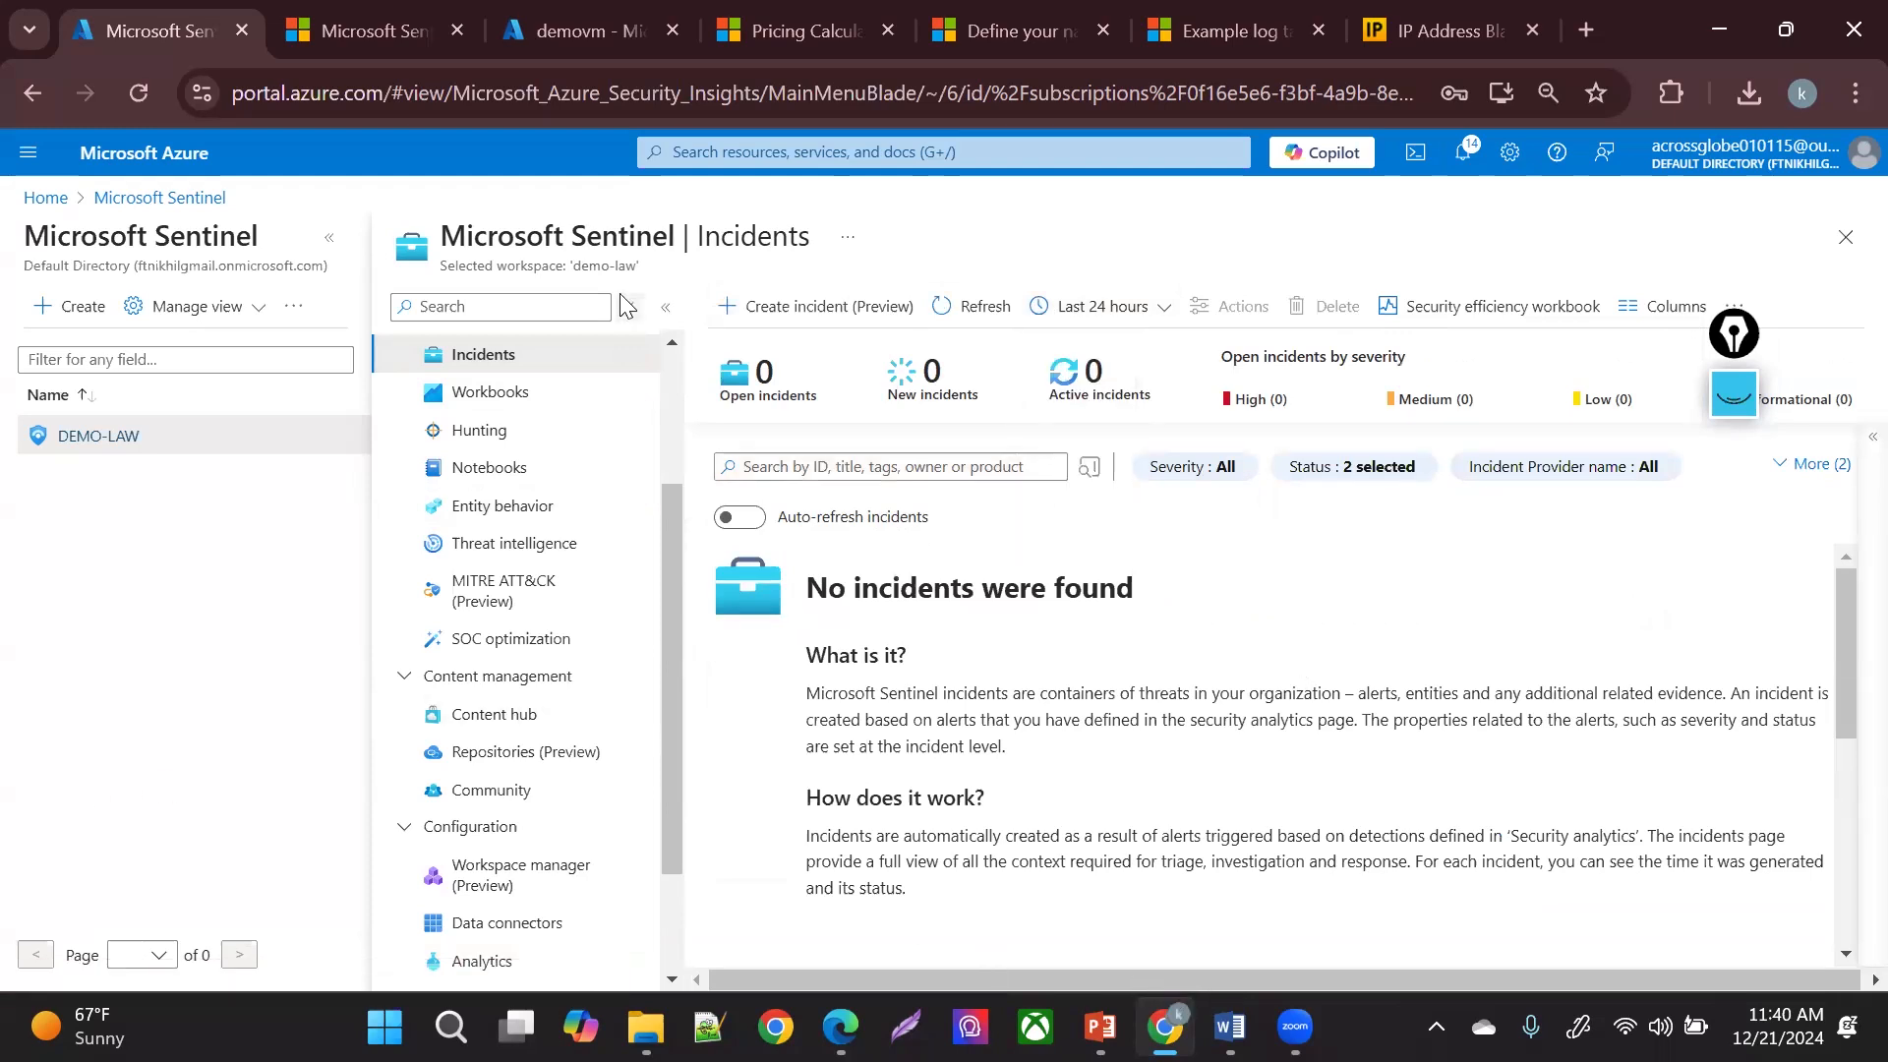
- Switch to the browser tab showing demovm and reopen that machine's overview from the Virtual machines list
{"action": "key", "text": "ctrl+3"}
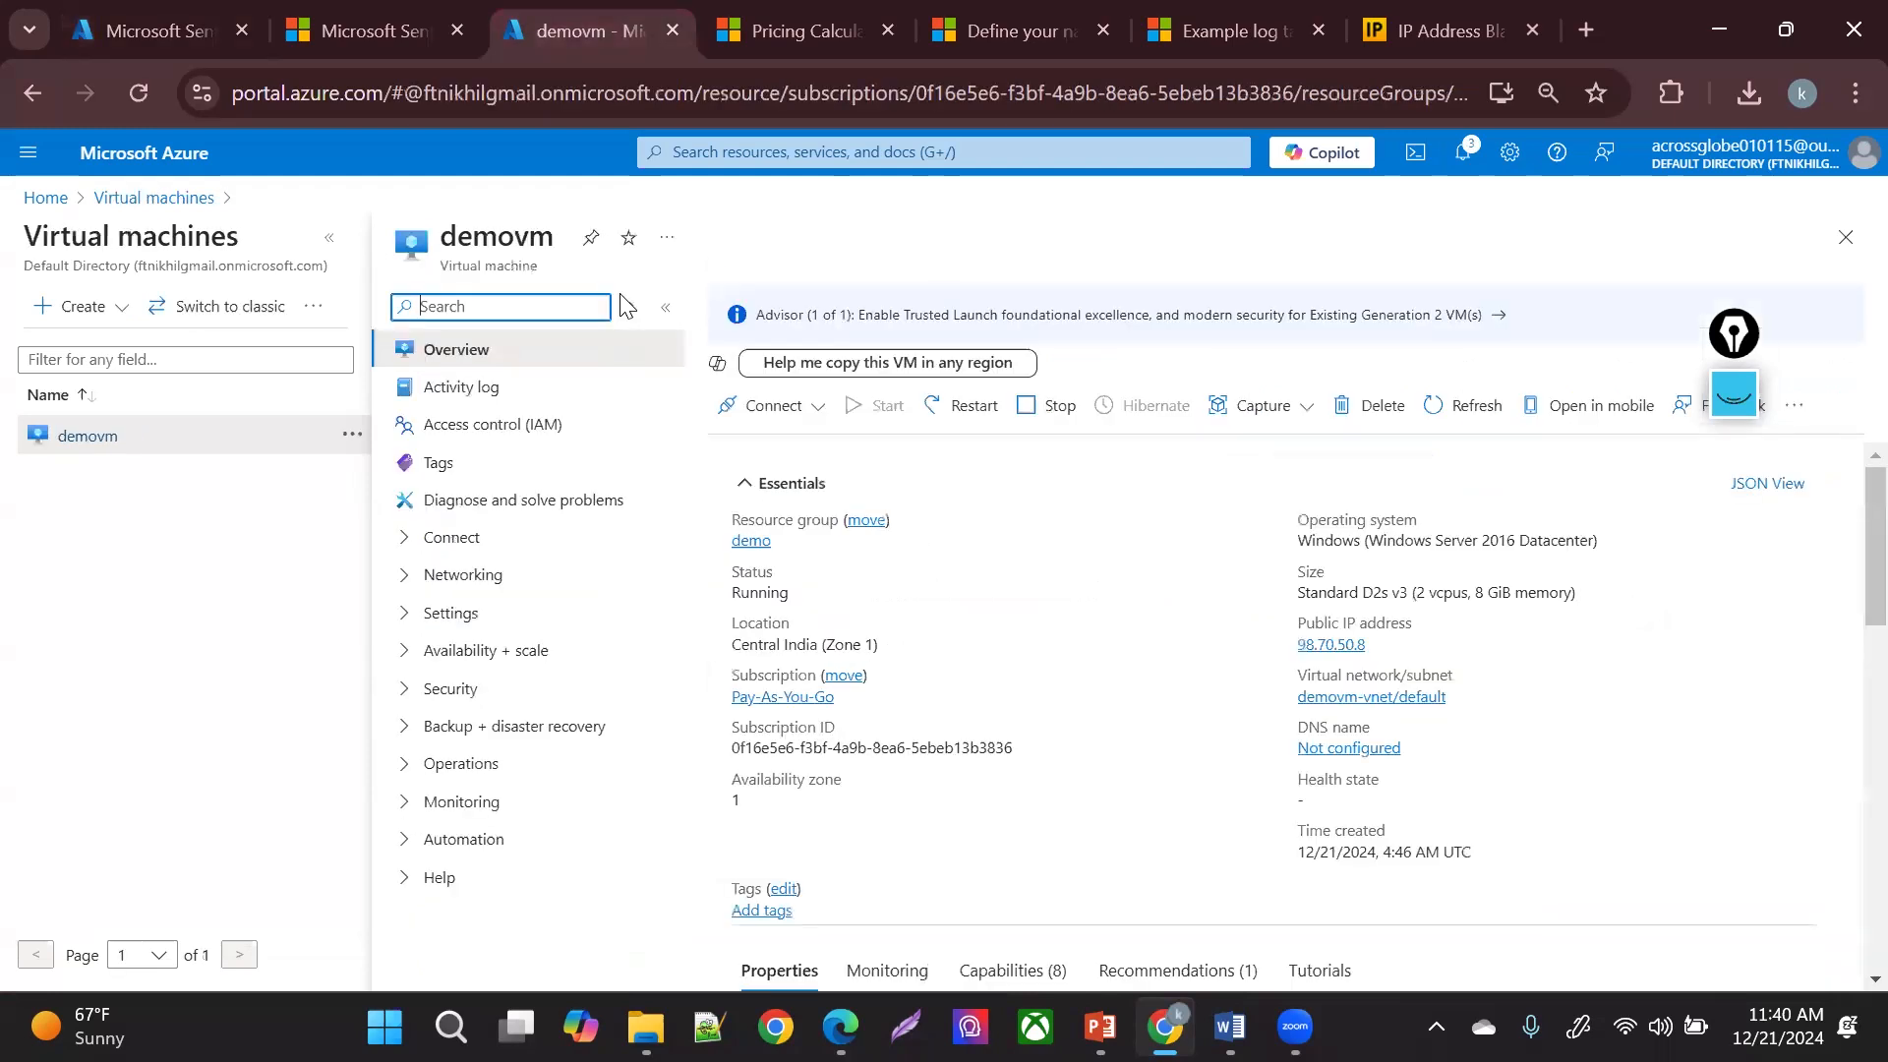
{"action": "key", "text": "g"}
{"action": "key", "text": "slash"}
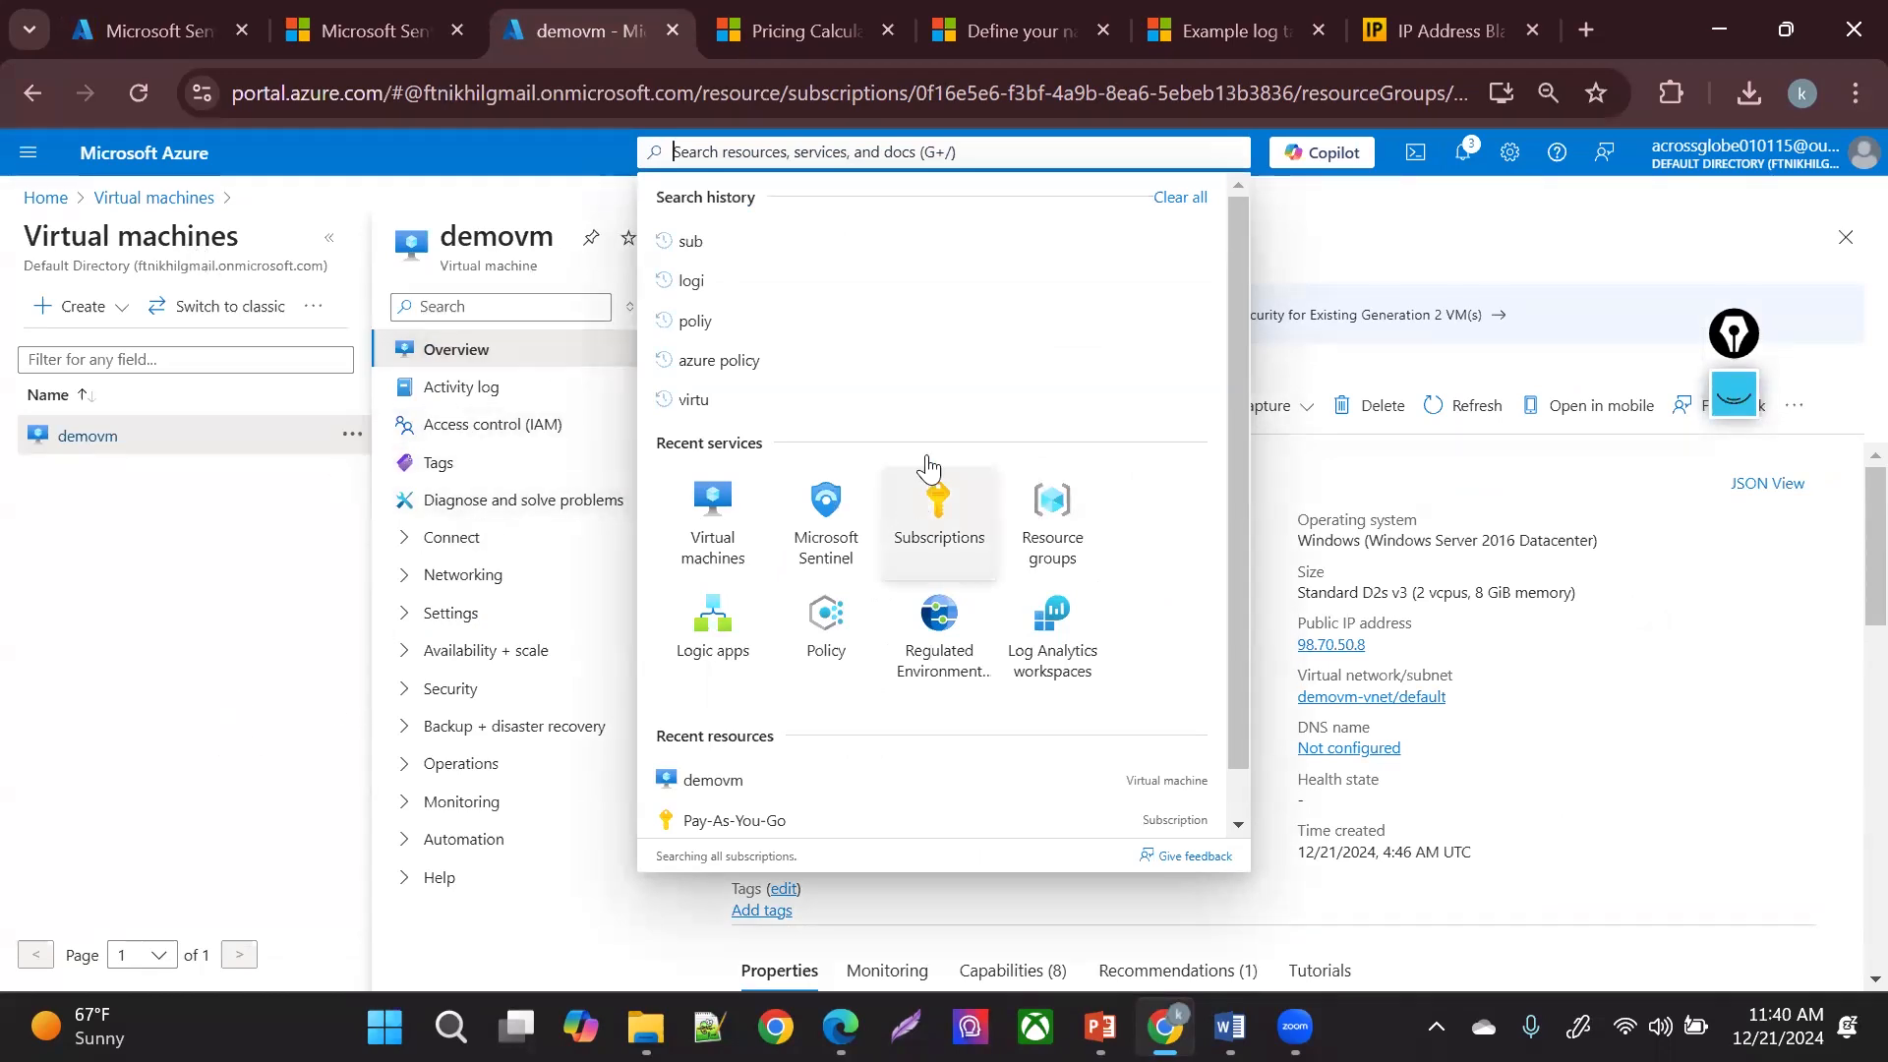
{"action": "left_click", "coordinate": [783, 509]}
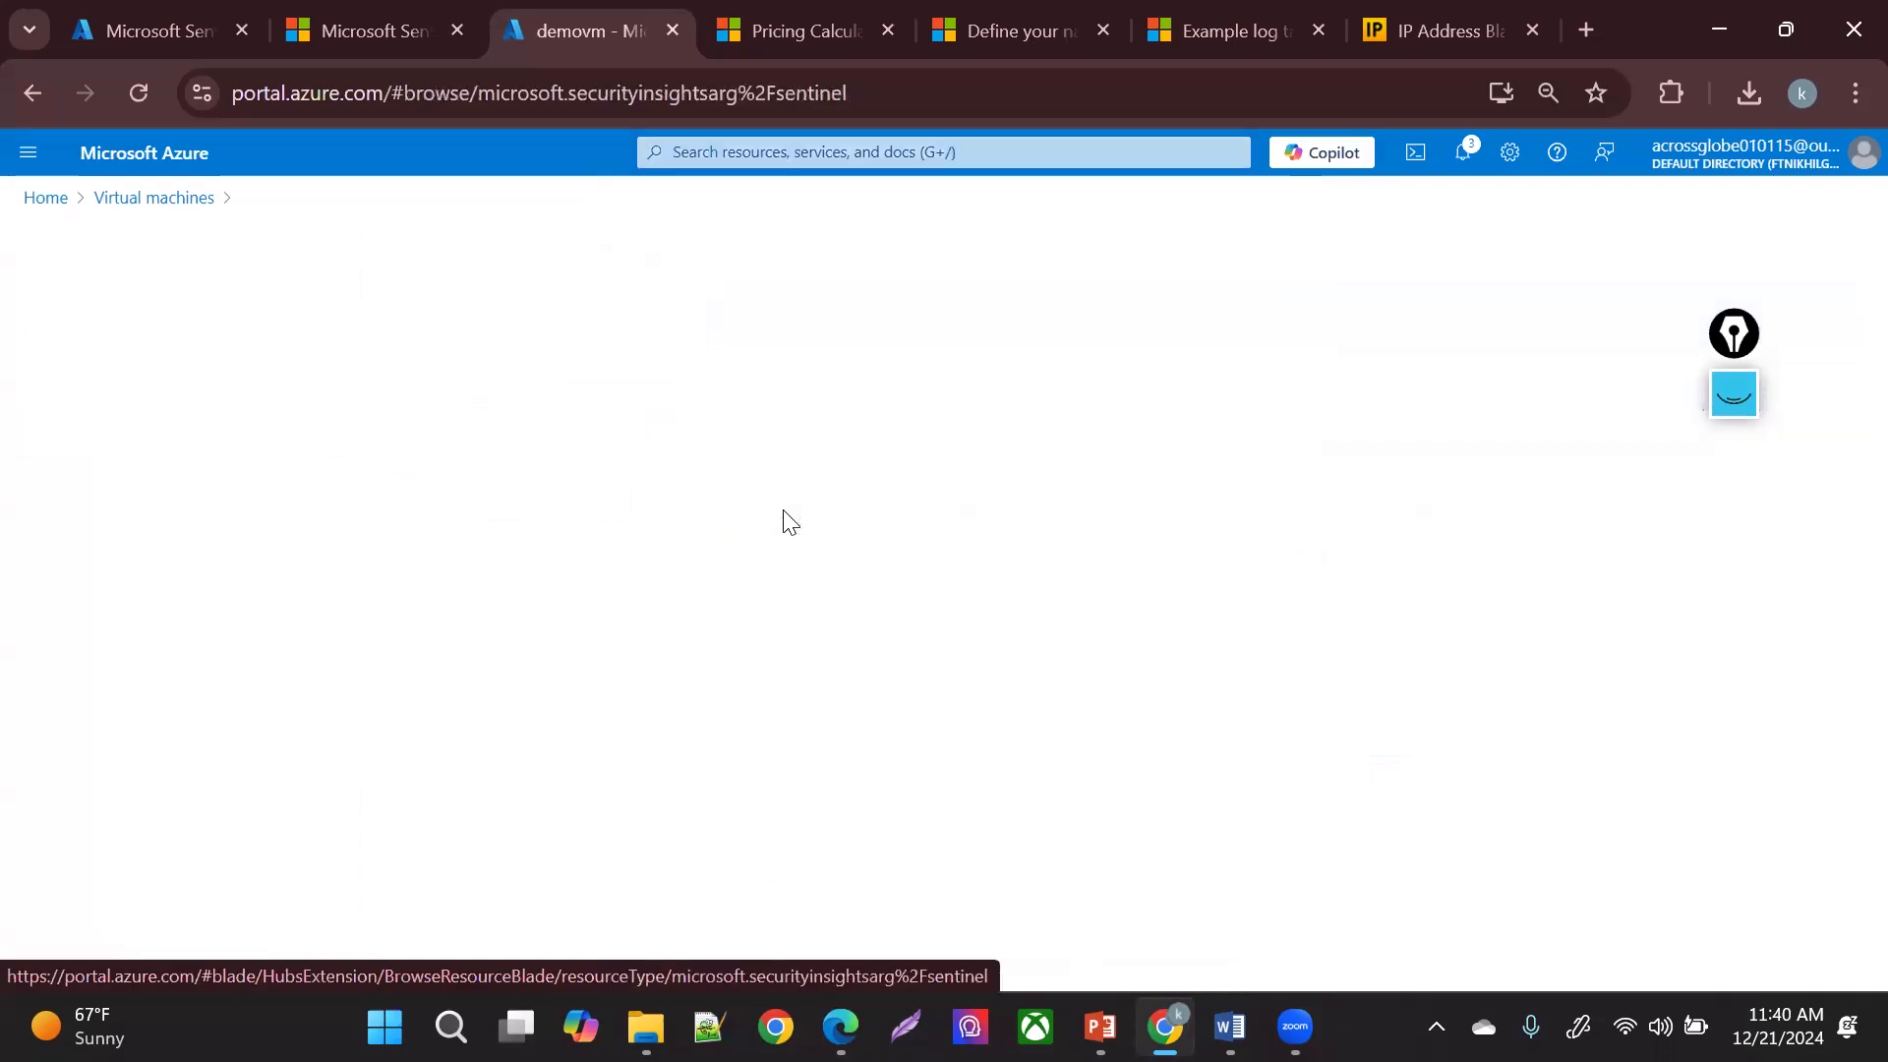
{"action": "key", "text": "g"}
{"action": "key", "text": "slash"}
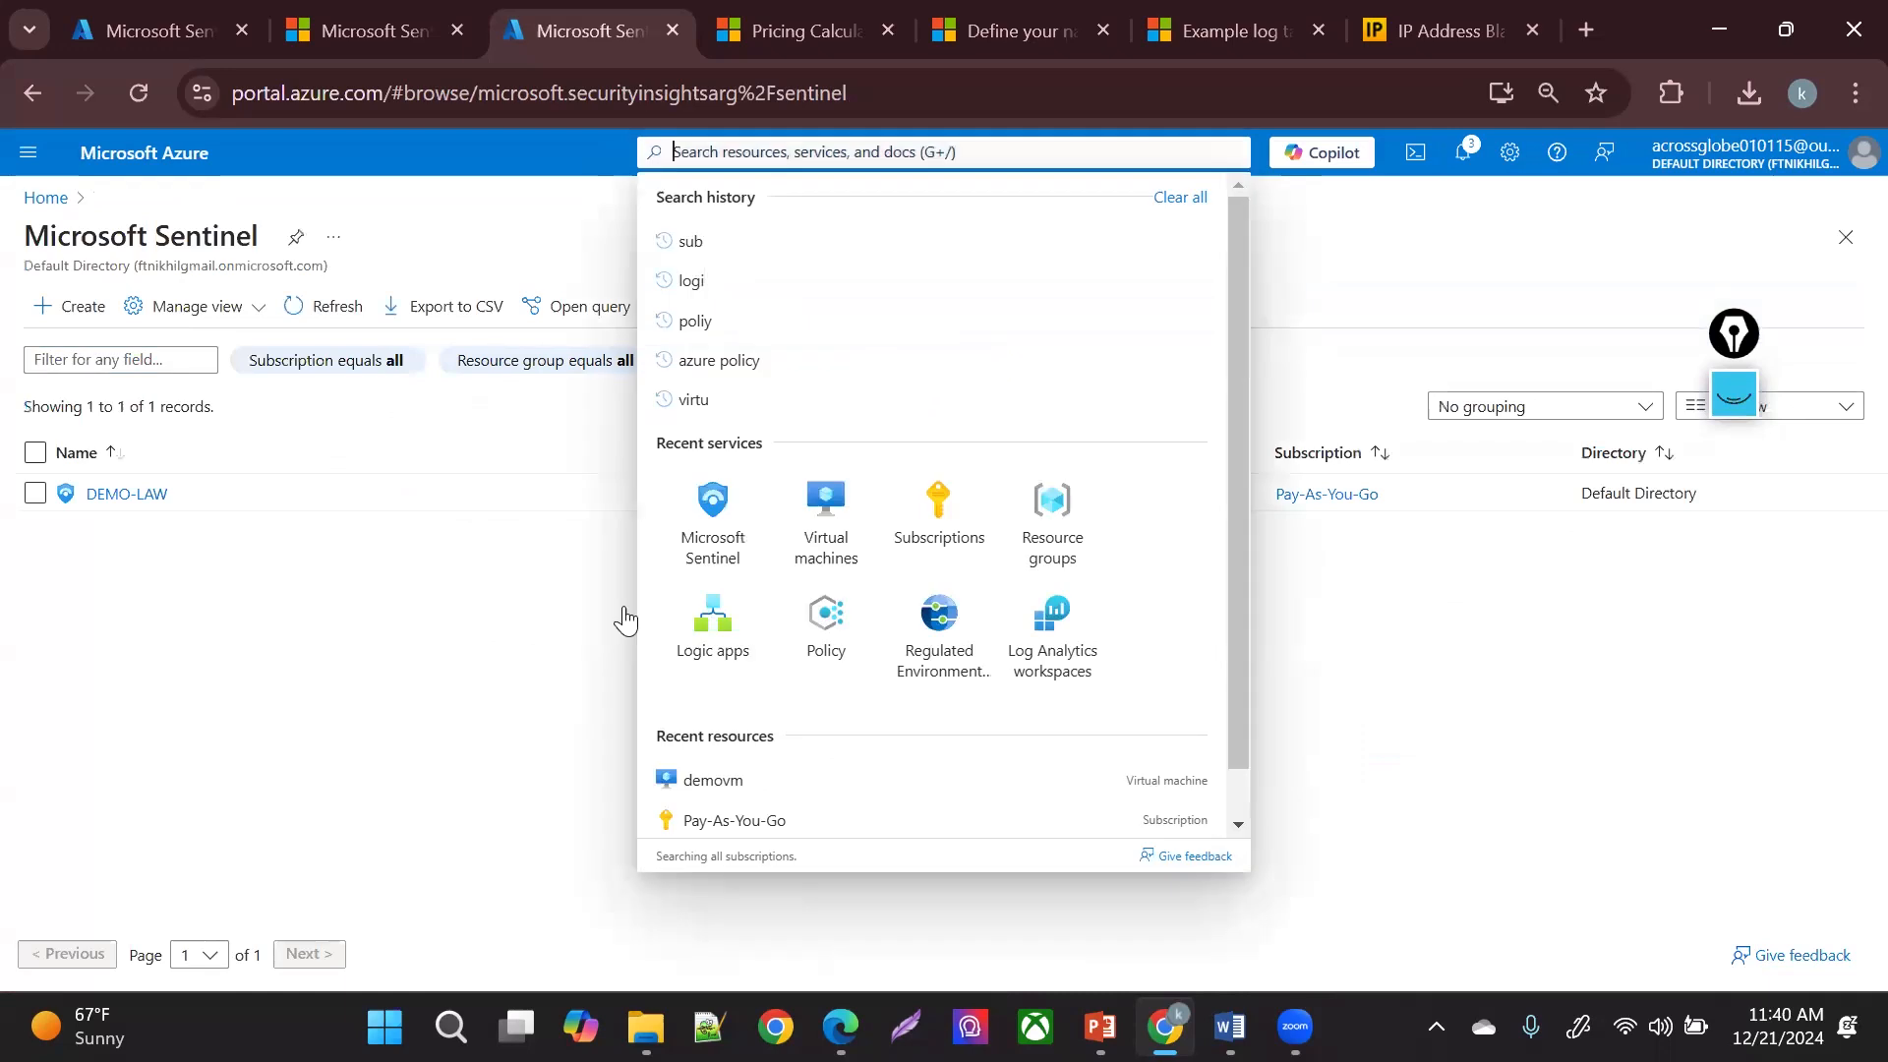
{"action": "left_click", "coordinate": [804, 545]}
{"action": "left_click", "coordinate": [98, 495]}
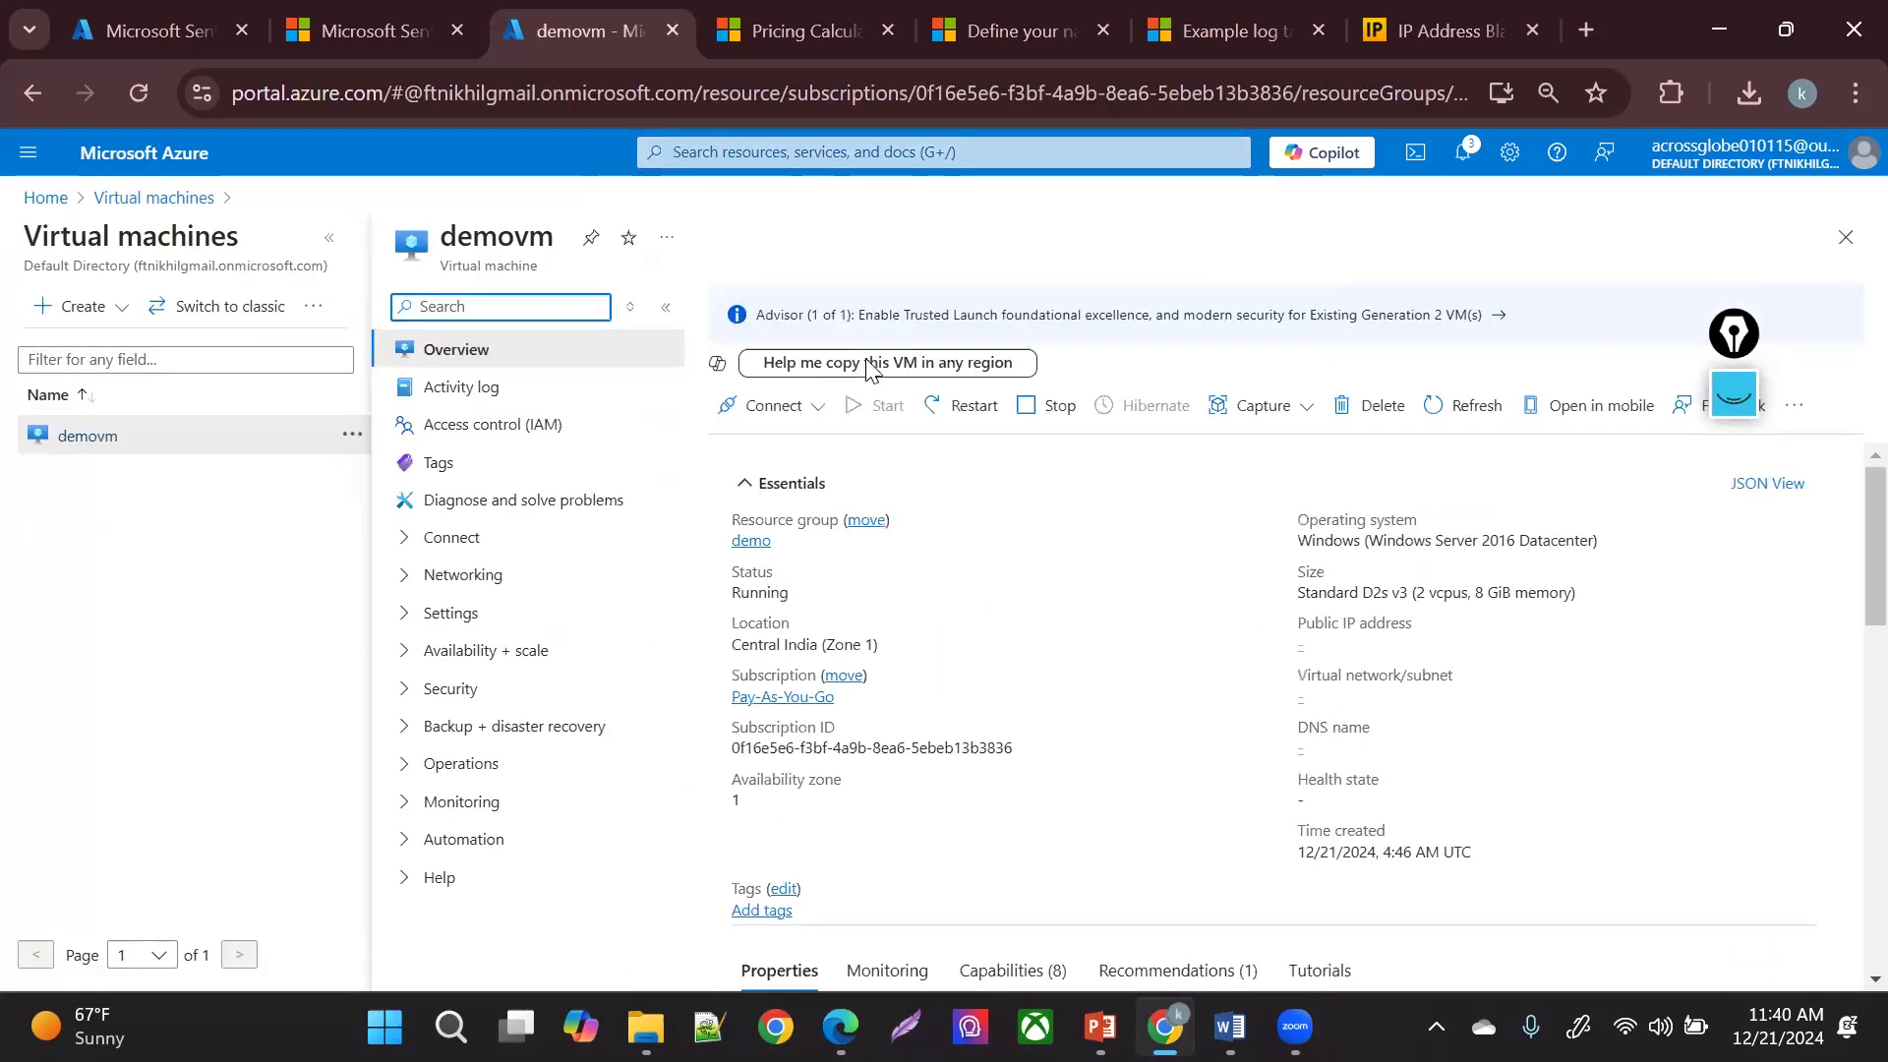
- Download the native RDP file from demovm's Connect page and start the remote connection despite the unknown publisher
{"action": "left_click", "coordinate": [801, 407]}
{"action": "left_click", "coordinate": [806, 438]}
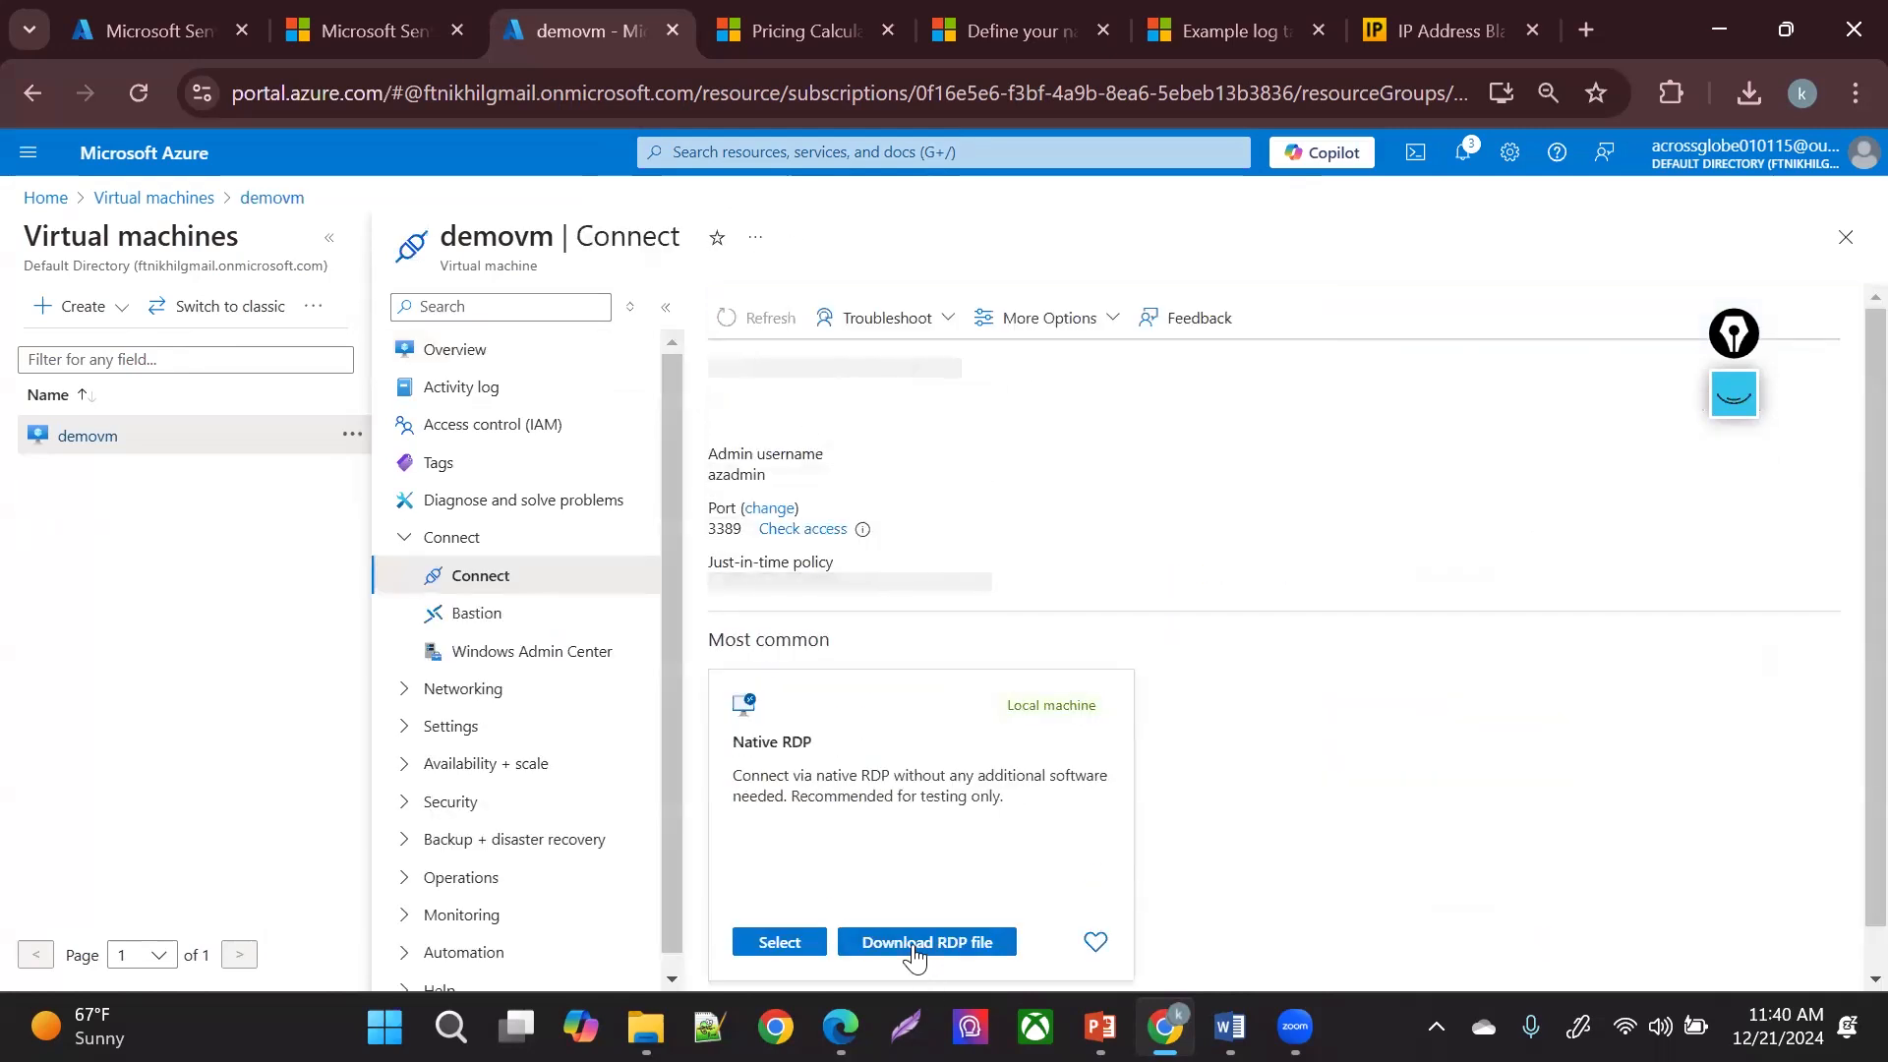
{"action": "left_click", "coordinate": [914, 944]}
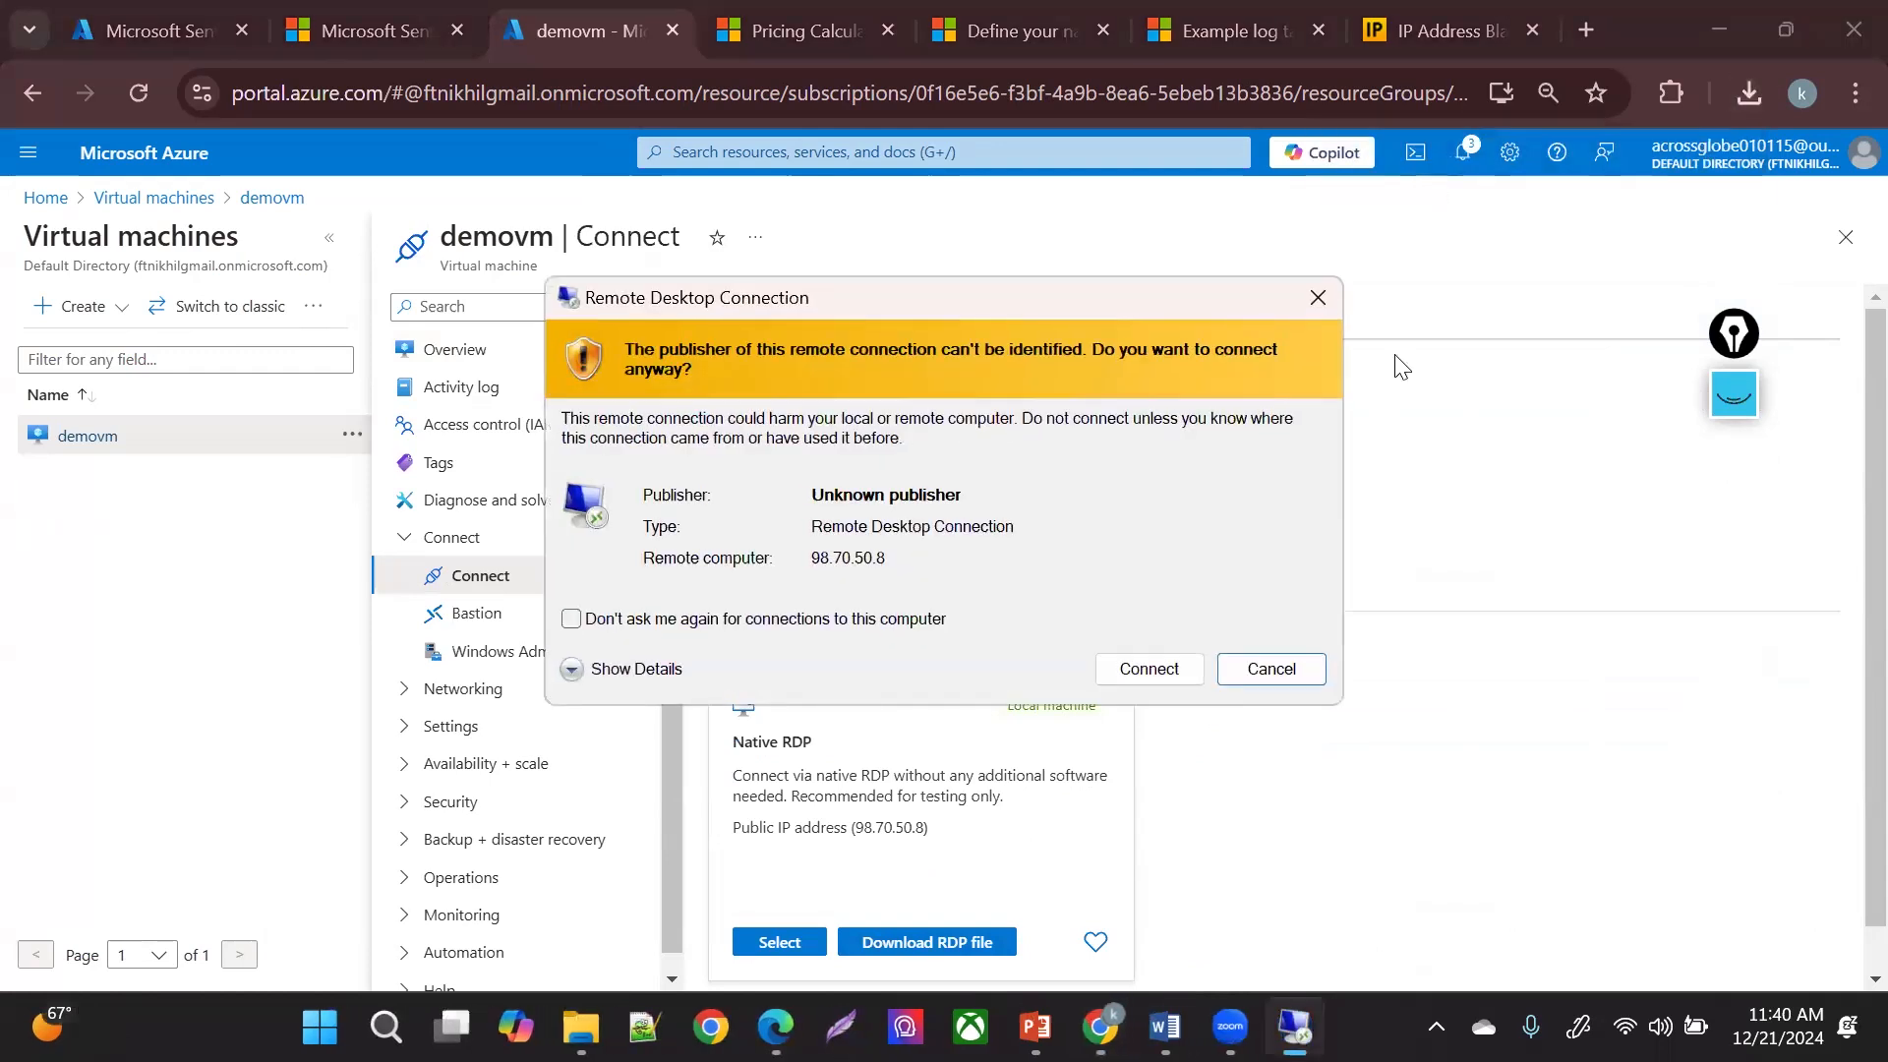
{"action": "left_click", "coordinate": [1154, 665]}
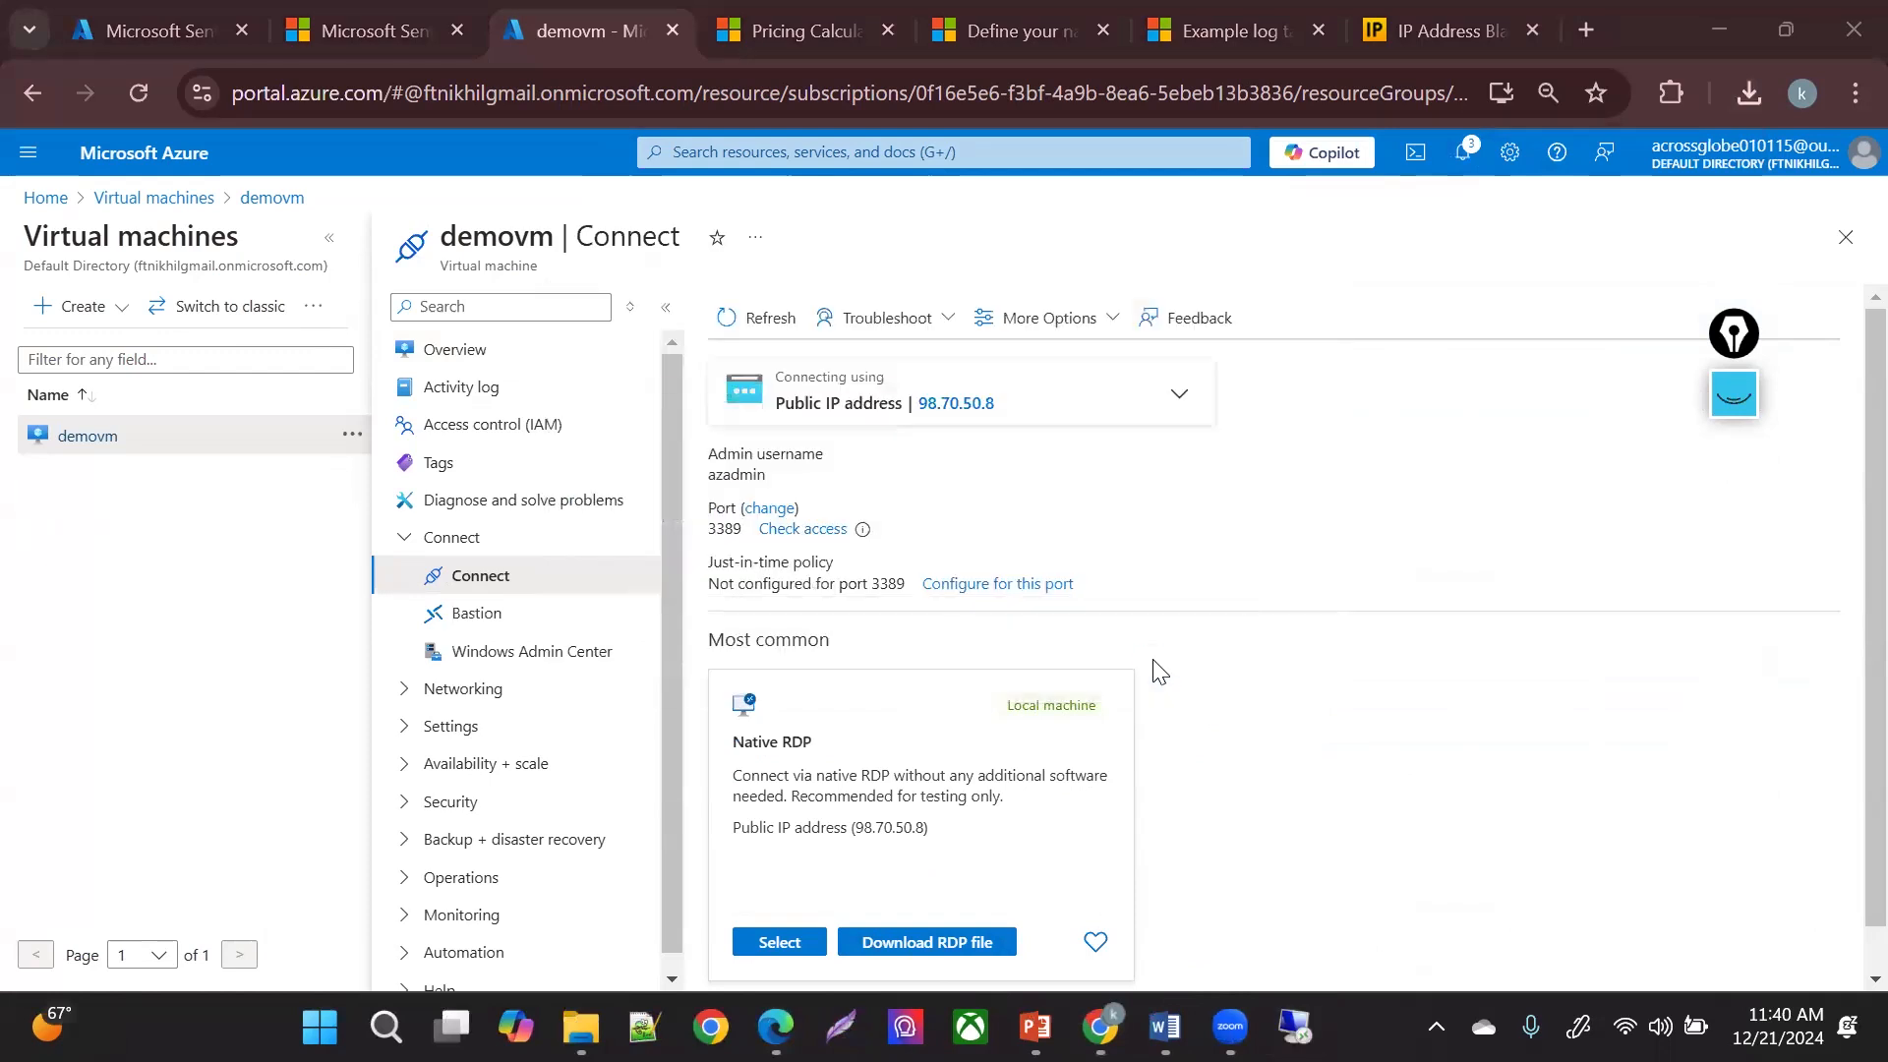
- Sign in to demovm as azadmin with the account password and accept the remote computer's certificate
{"action": "type", "text": "••••"}
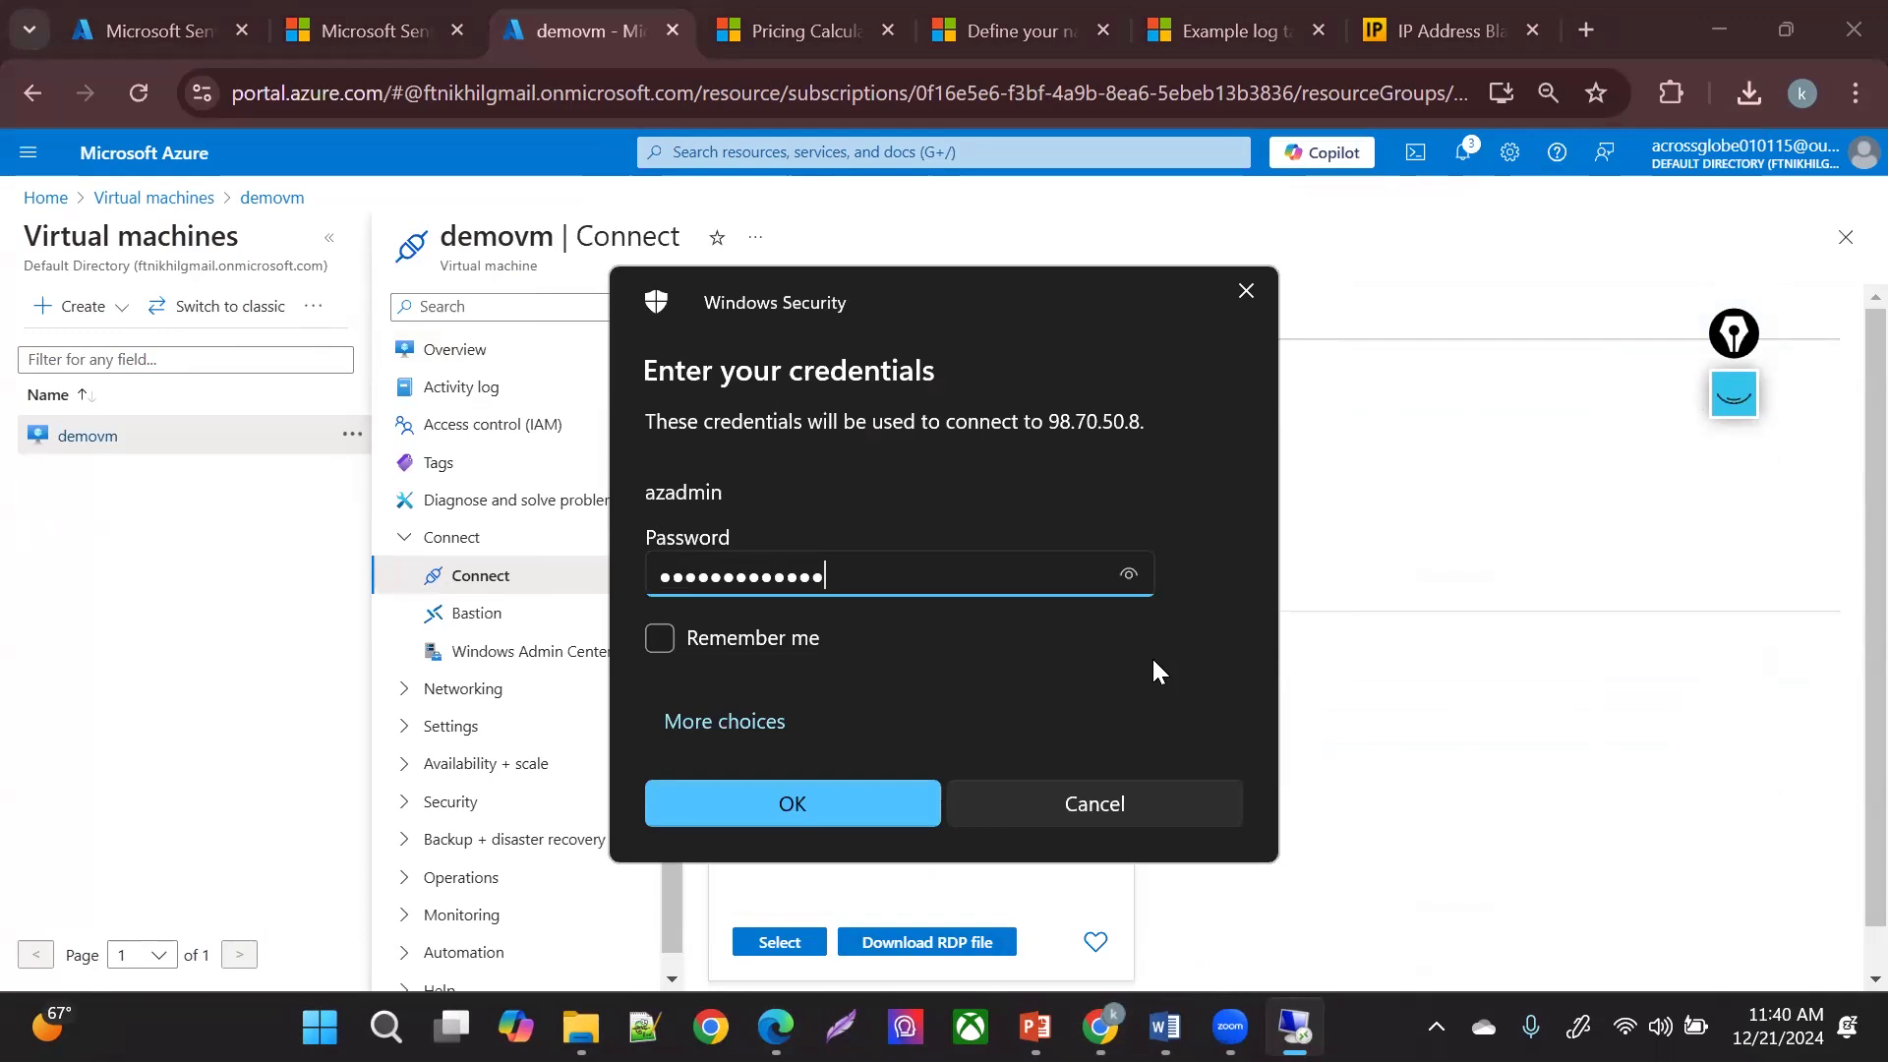
{"action": "key", "text": "Return"}
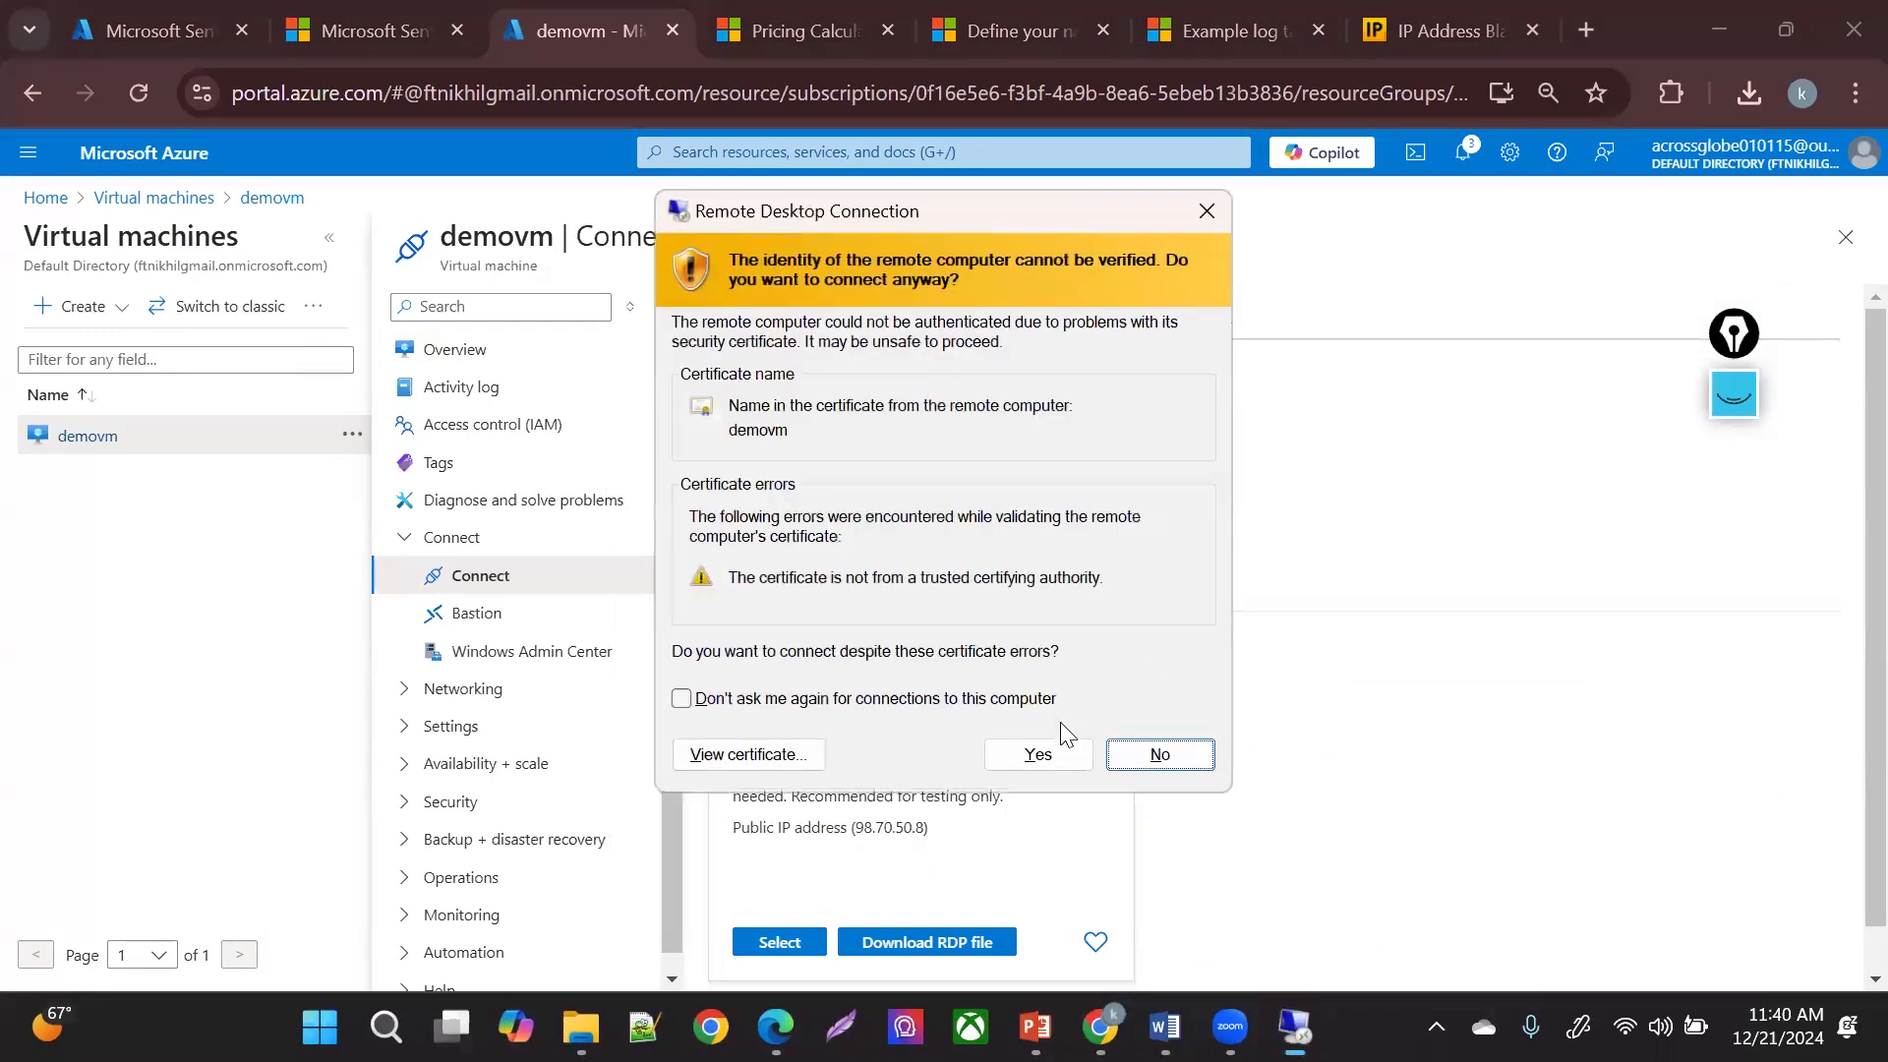
{"action": "left_click", "coordinate": [1039, 756]}
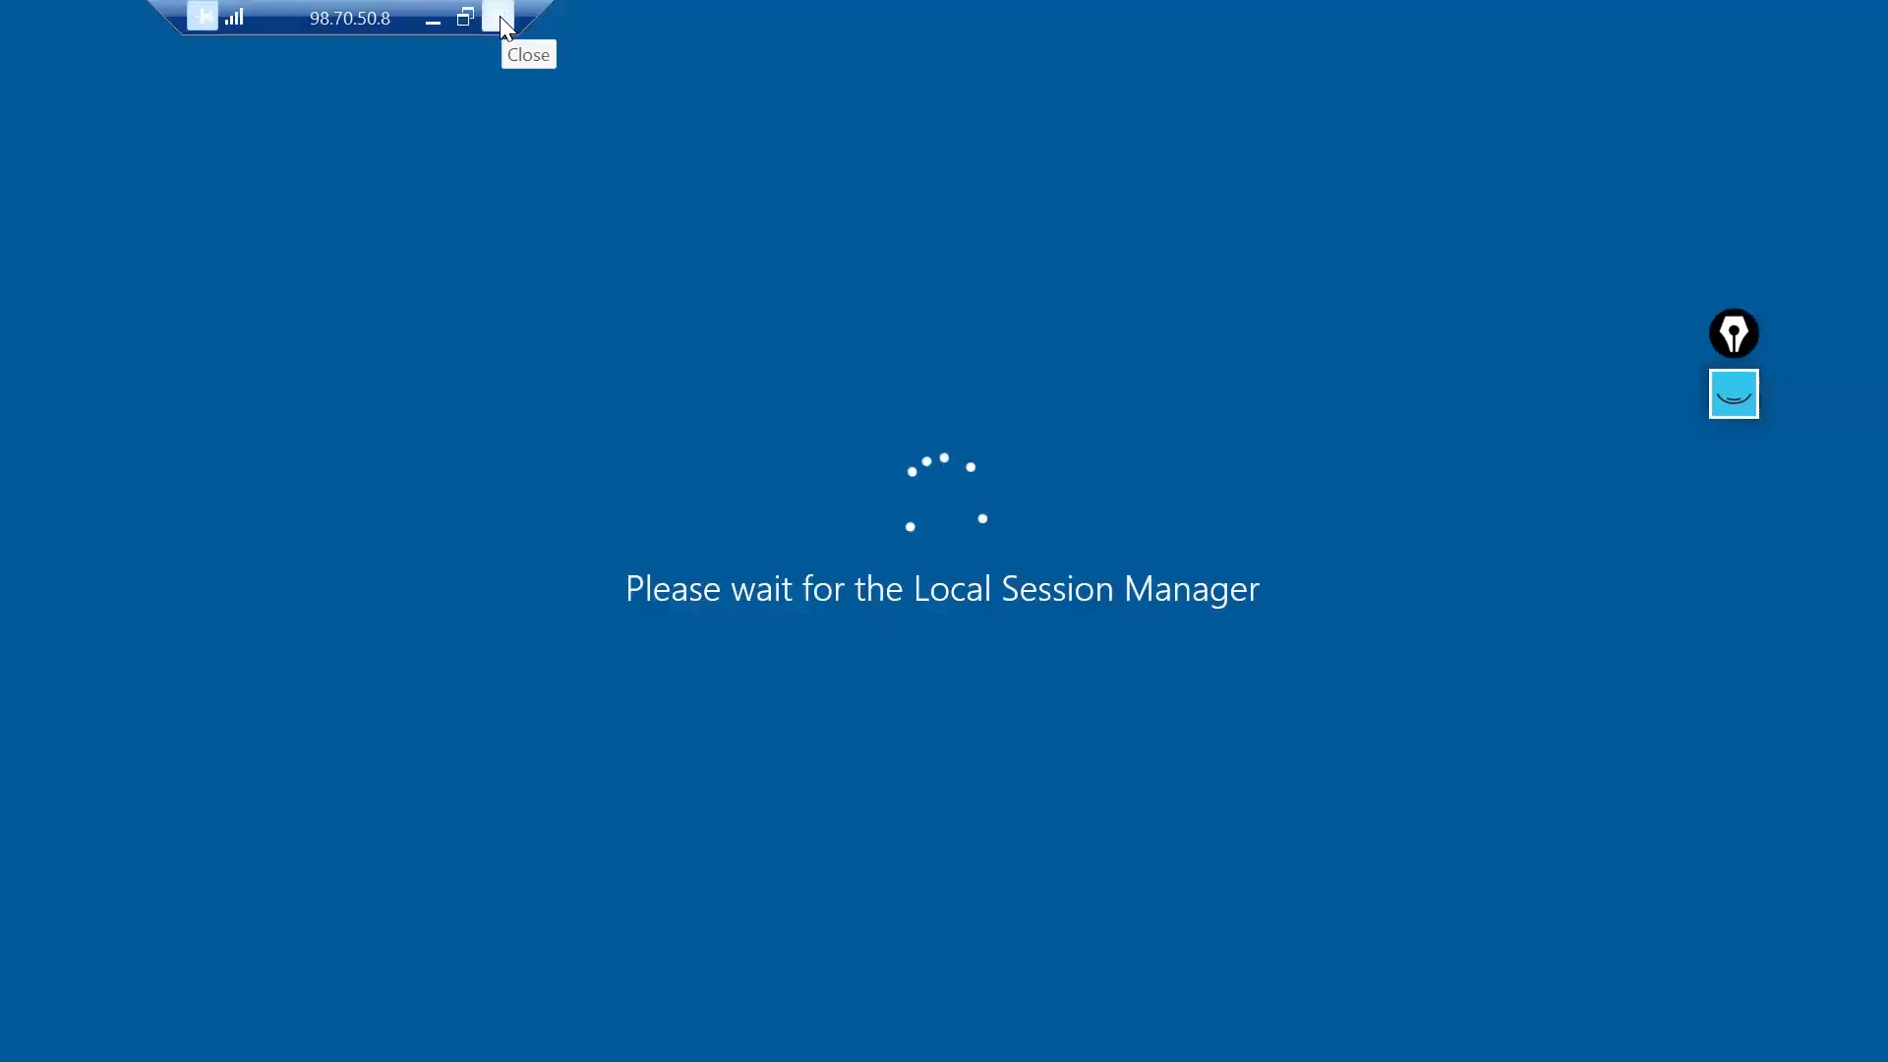
- Close the remote session and reopen the most recent downloaded RDP file to start a new connection to demovm
{"action": "left_click", "coordinate": [499, 13]}
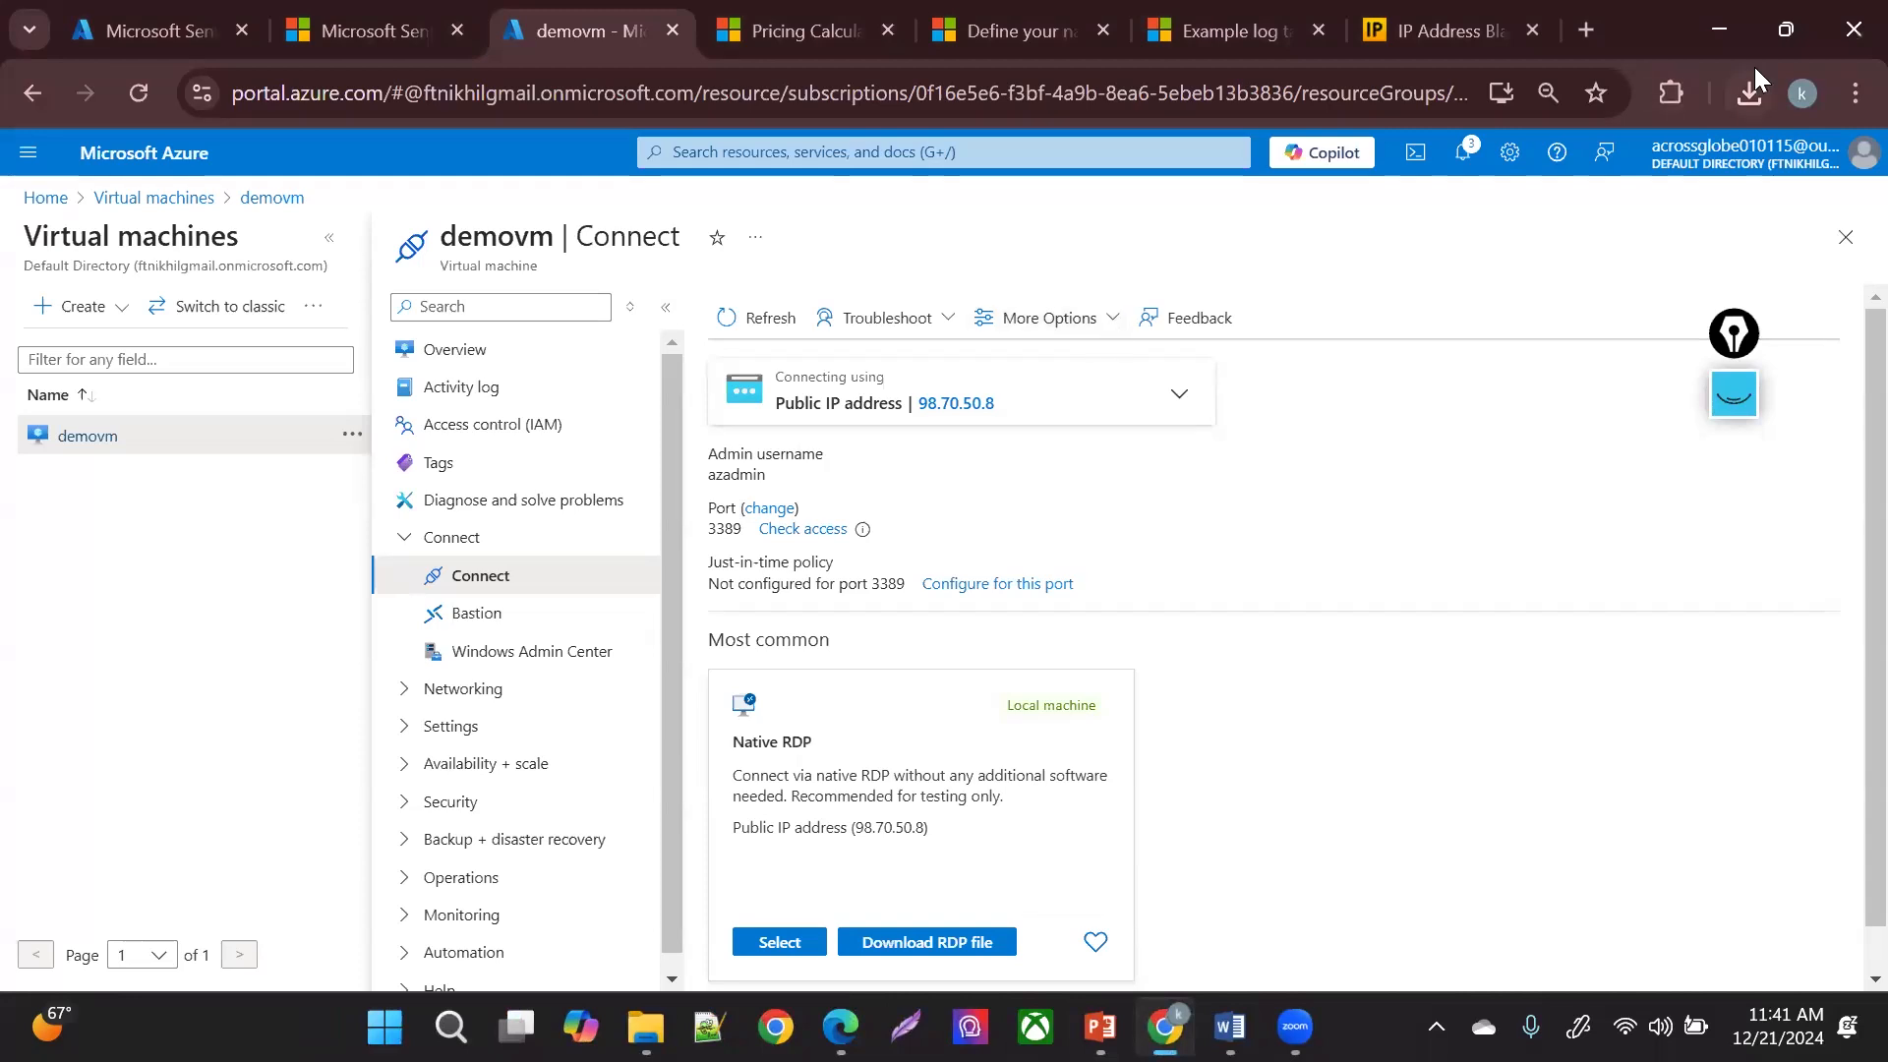
{"action": "left_click", "coordinate": [1748, 92]}
{"action": "left_click", "coordinate": [1500, 214]}
{"action": "left_click", "coordinate": [1140, 665]}
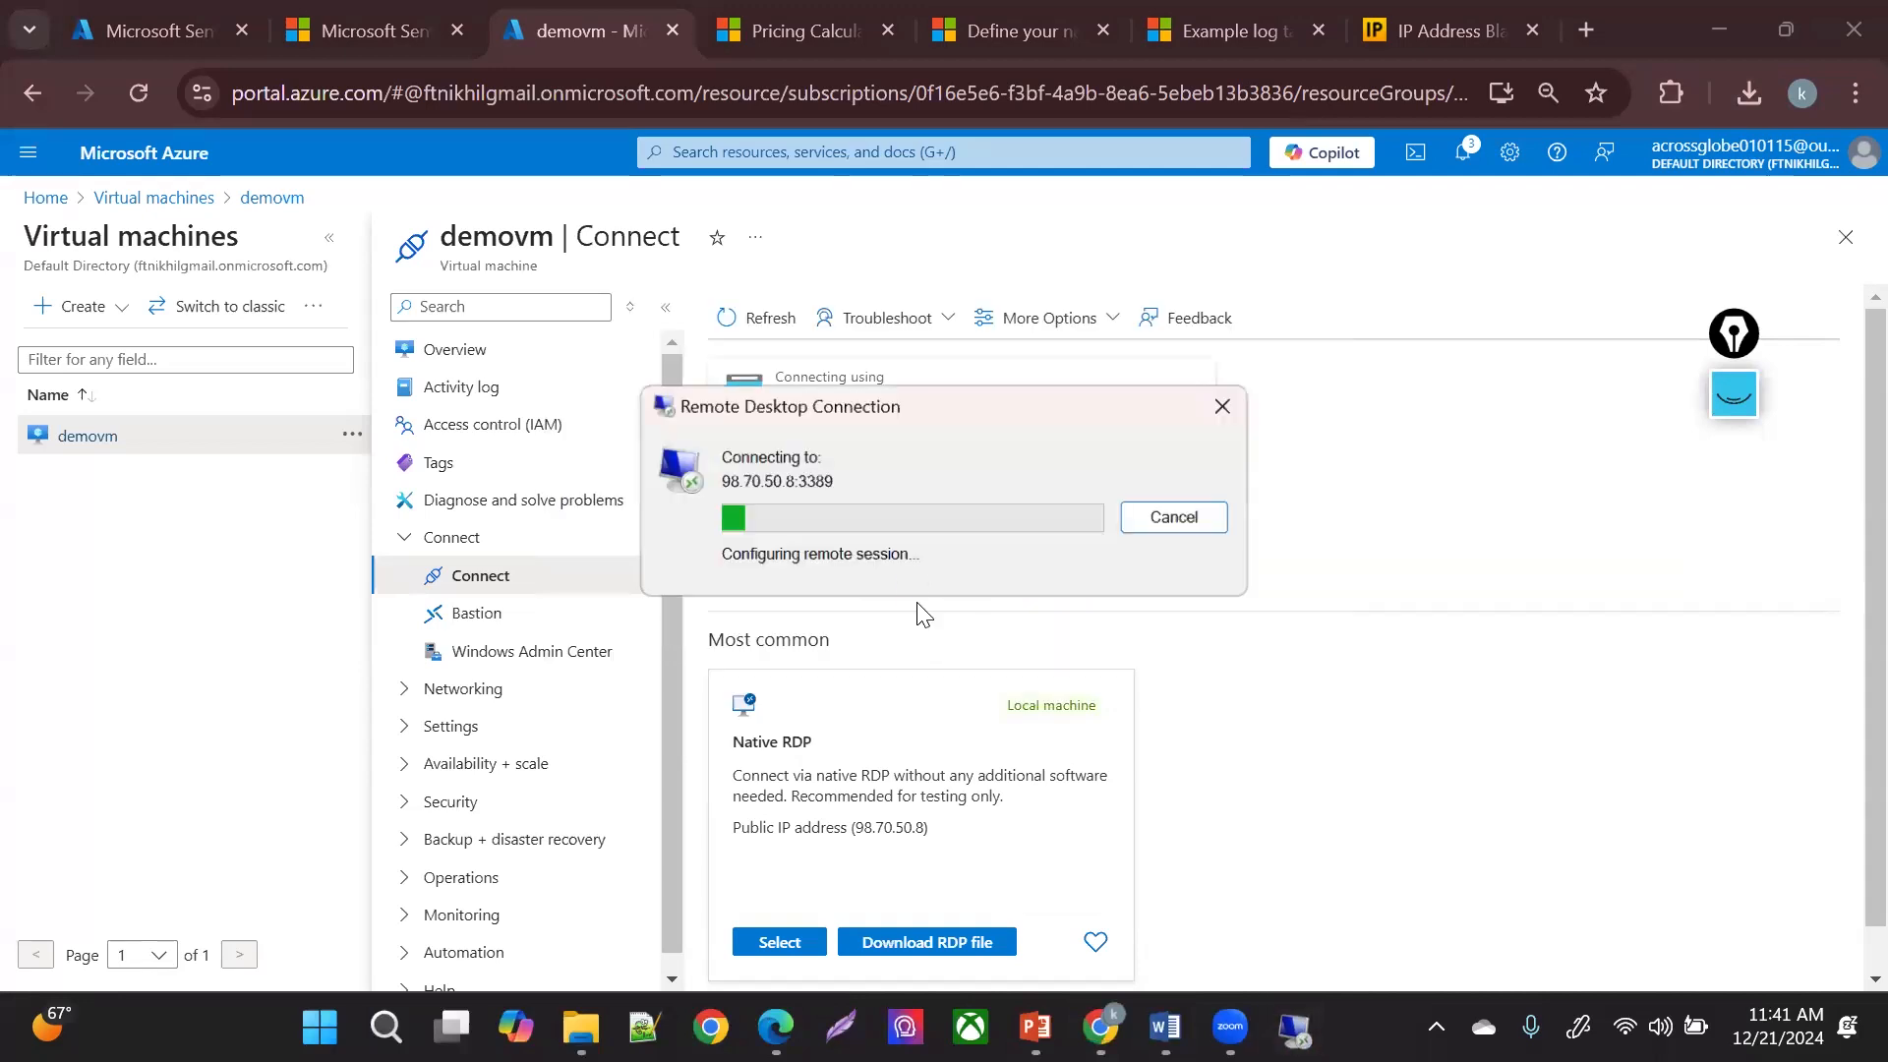
- Repeatedly submit short incorrect passwords for azadmin in demovm's RDP credential prompt to simulate a series of failed logons
{"action": "type", "text": "•••••"}
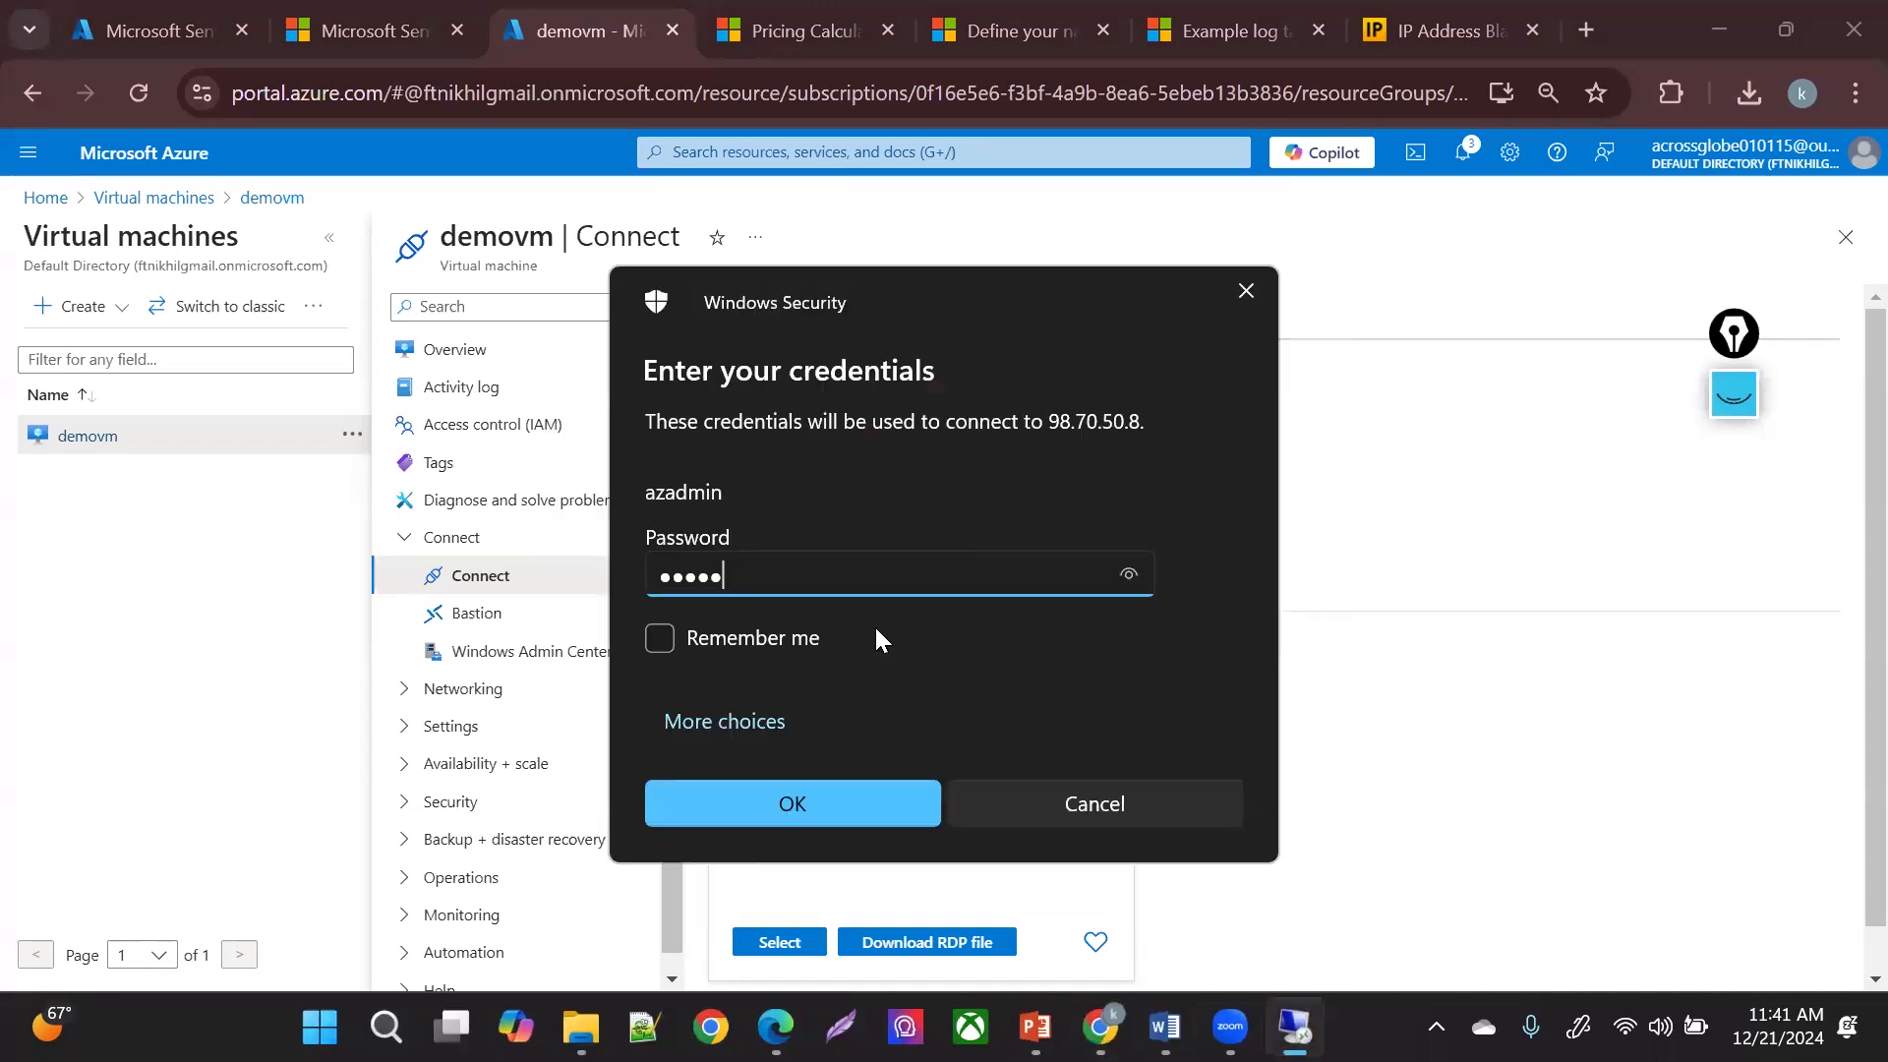
{"action": "left_click", "coordinate": [820, 784]}
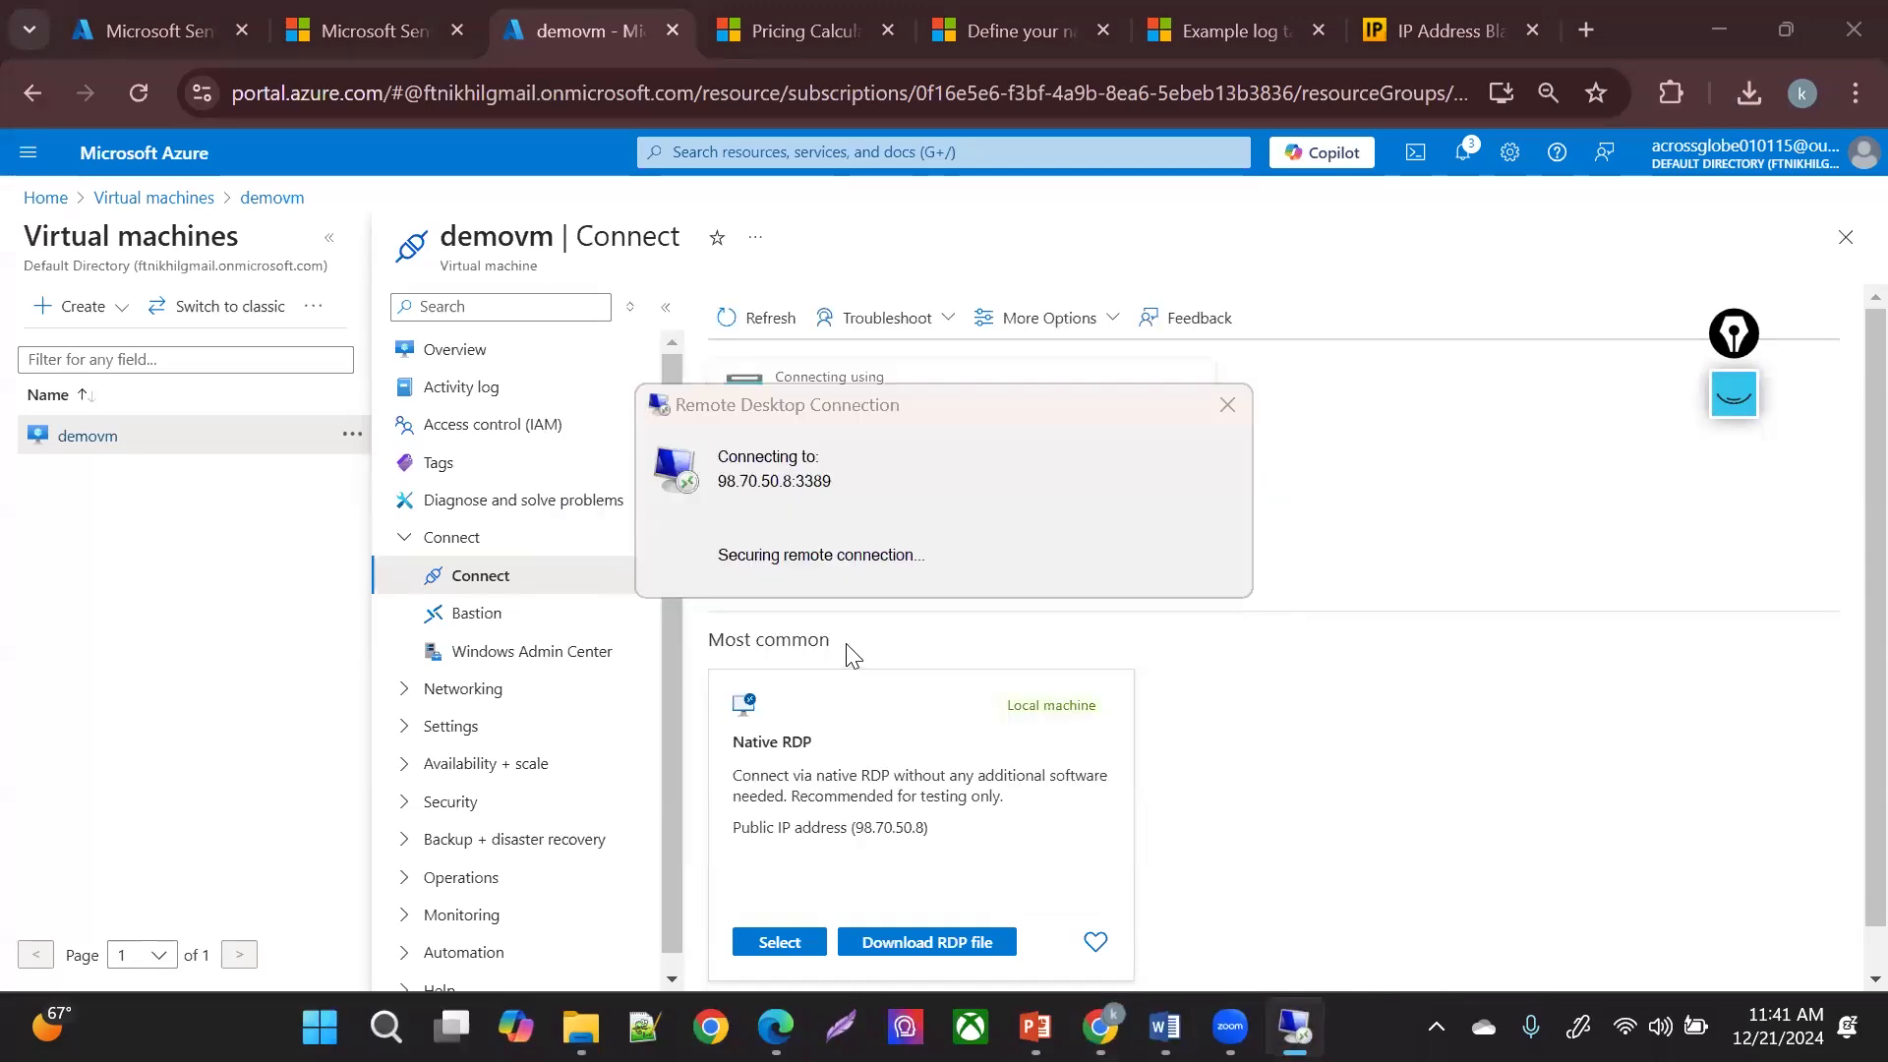
{"action": "type", "text": "•••"}
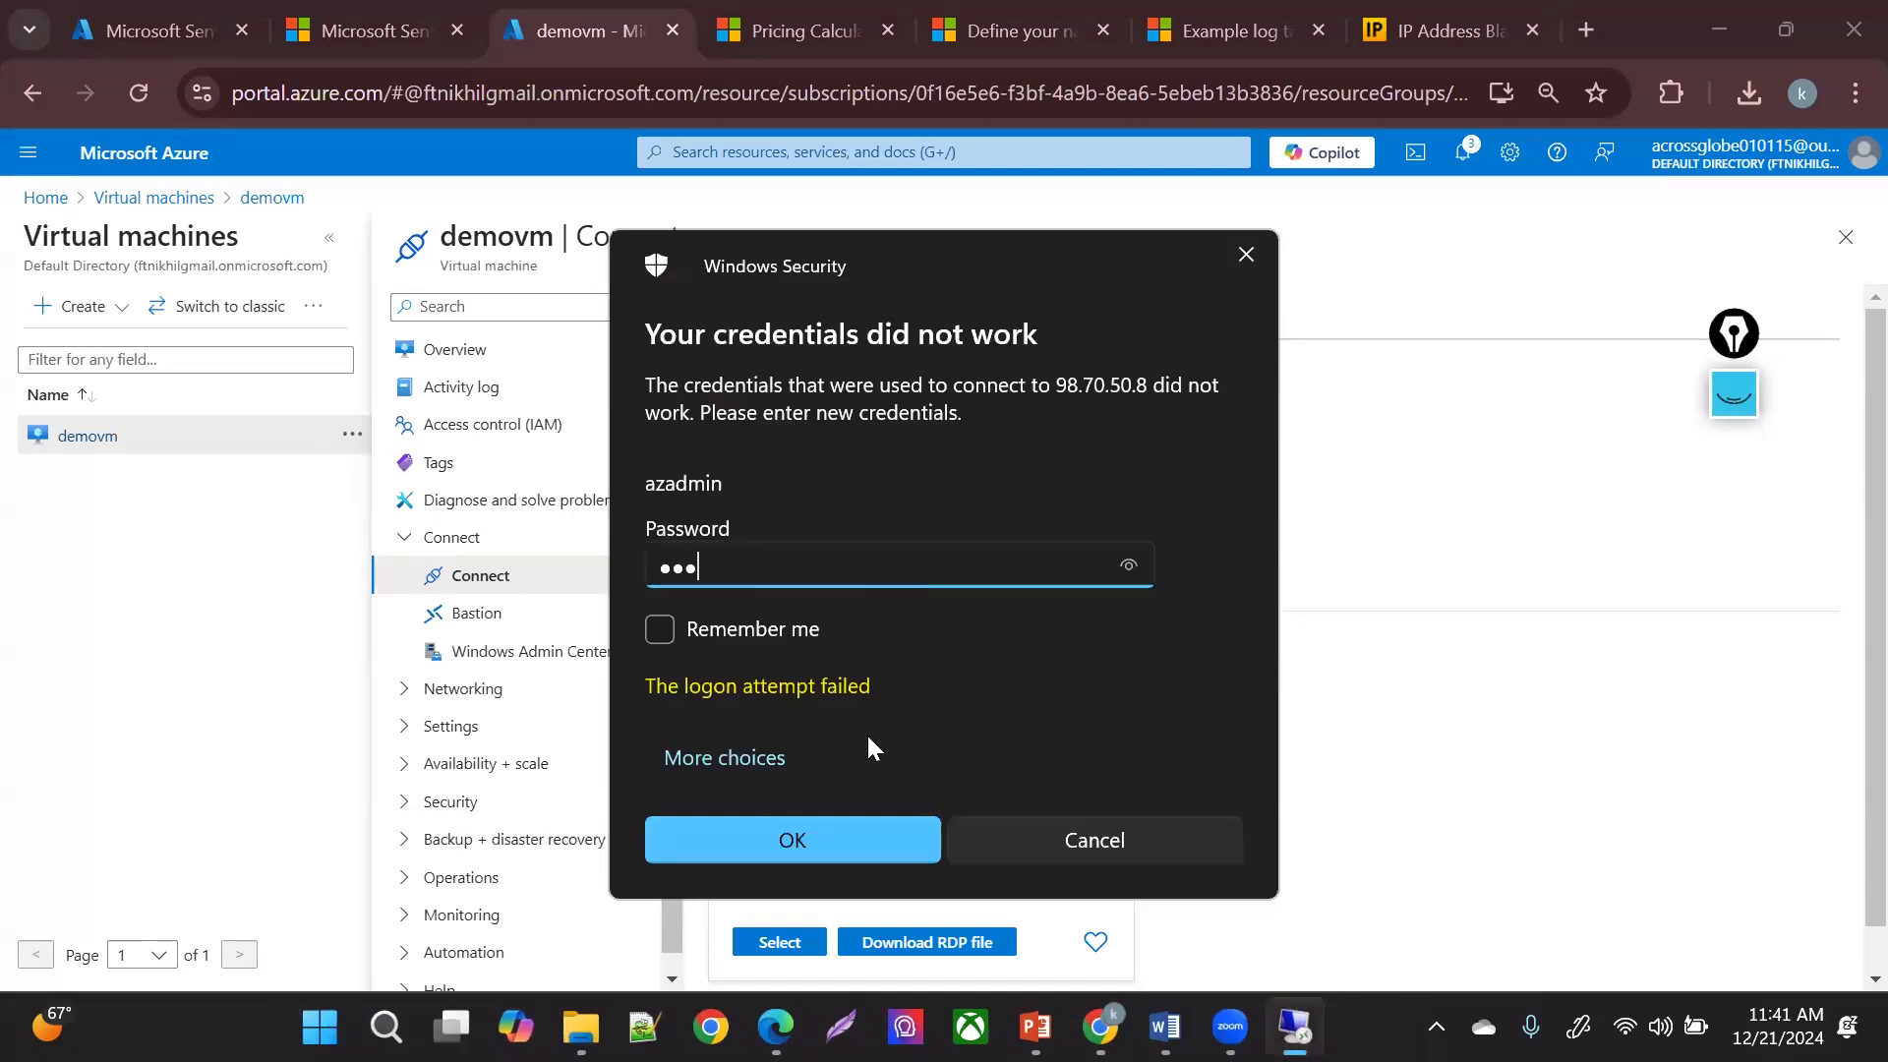
{"action": "left_click", "coordinate": [875, 835]}
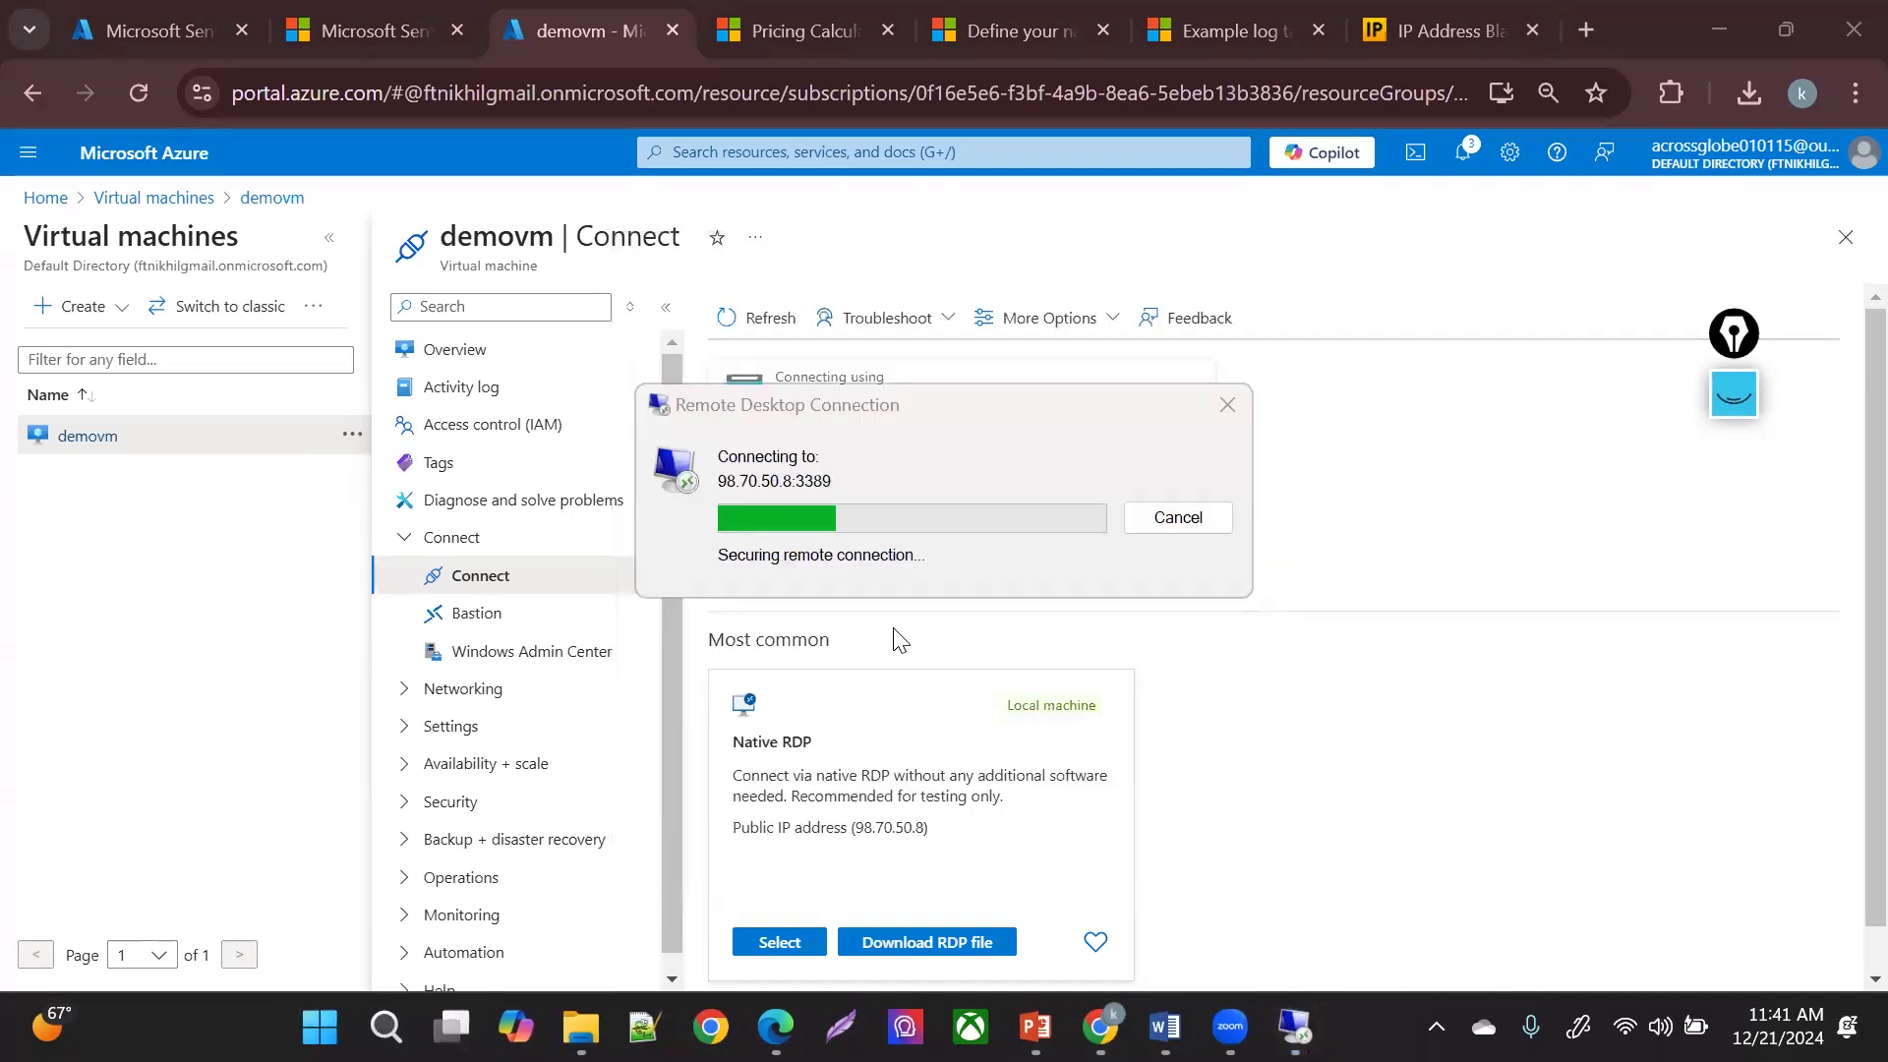
{"action": "type", "text": "••"}
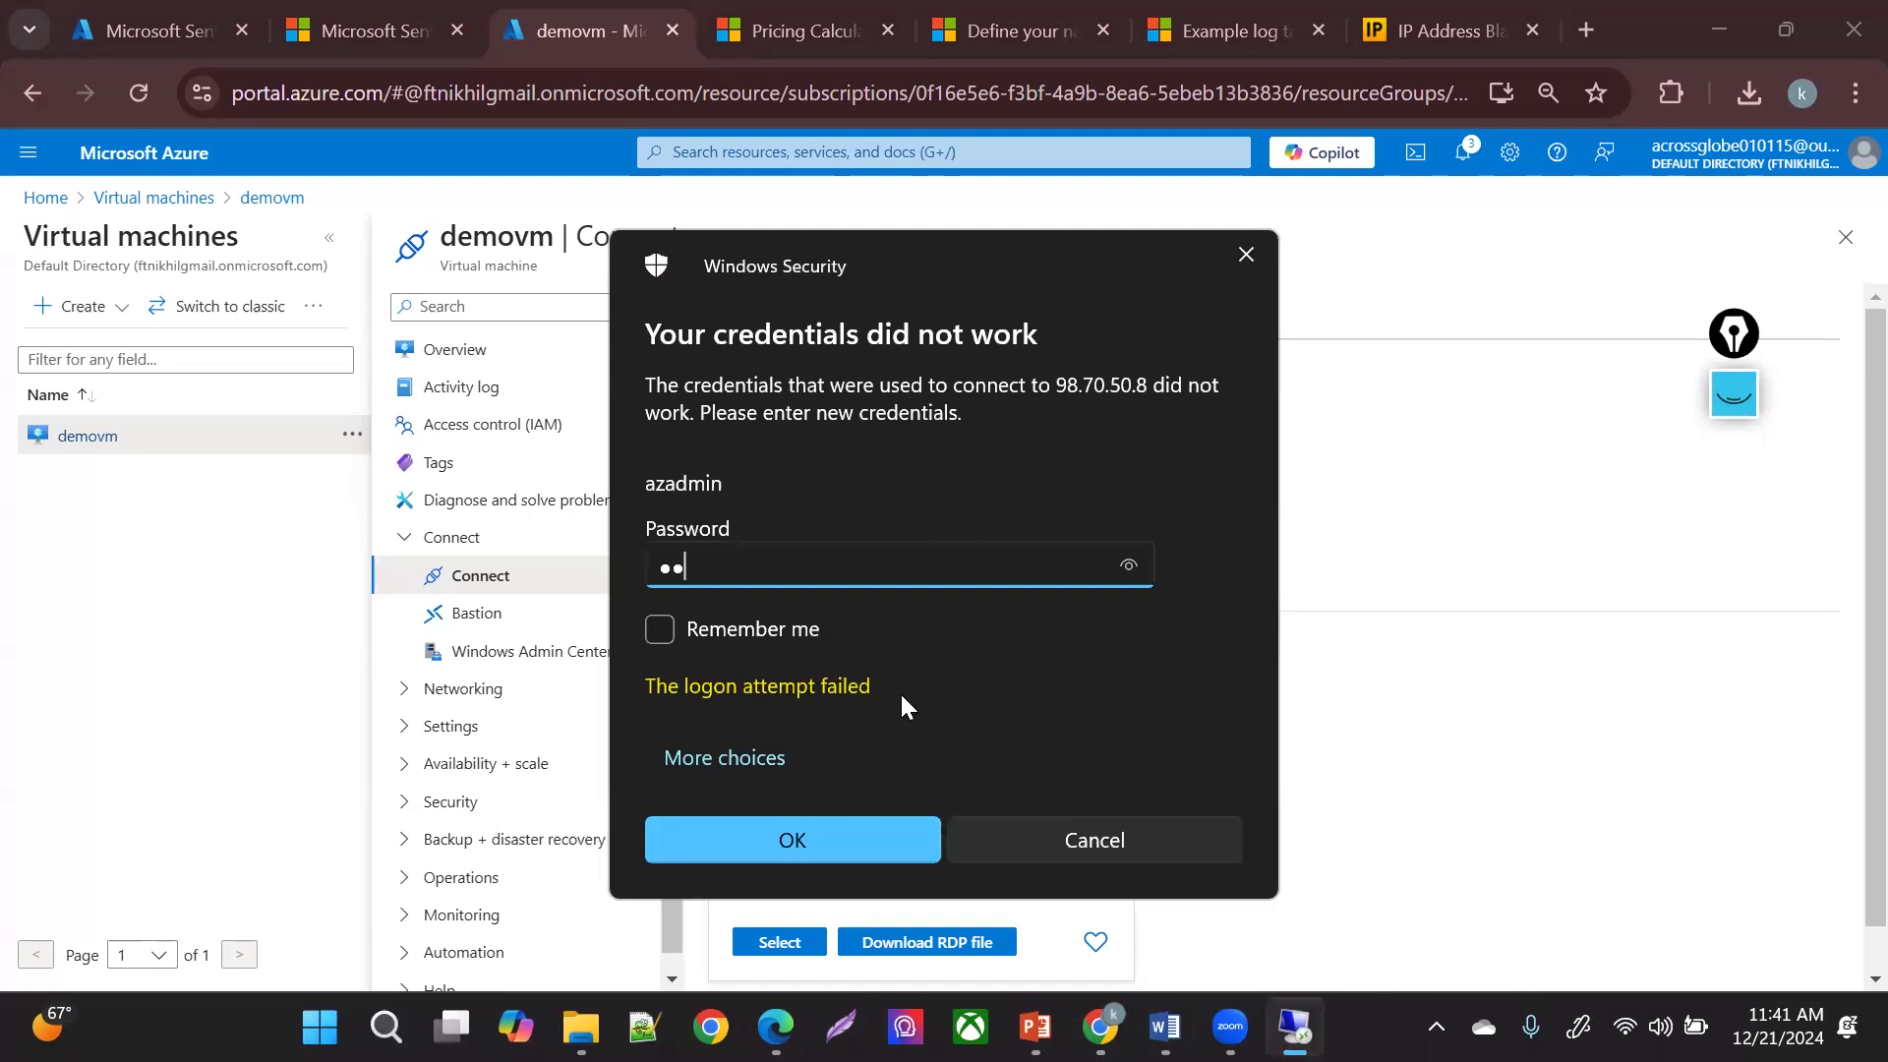
{"action": "left_click", "coordinate": [863, 826]}
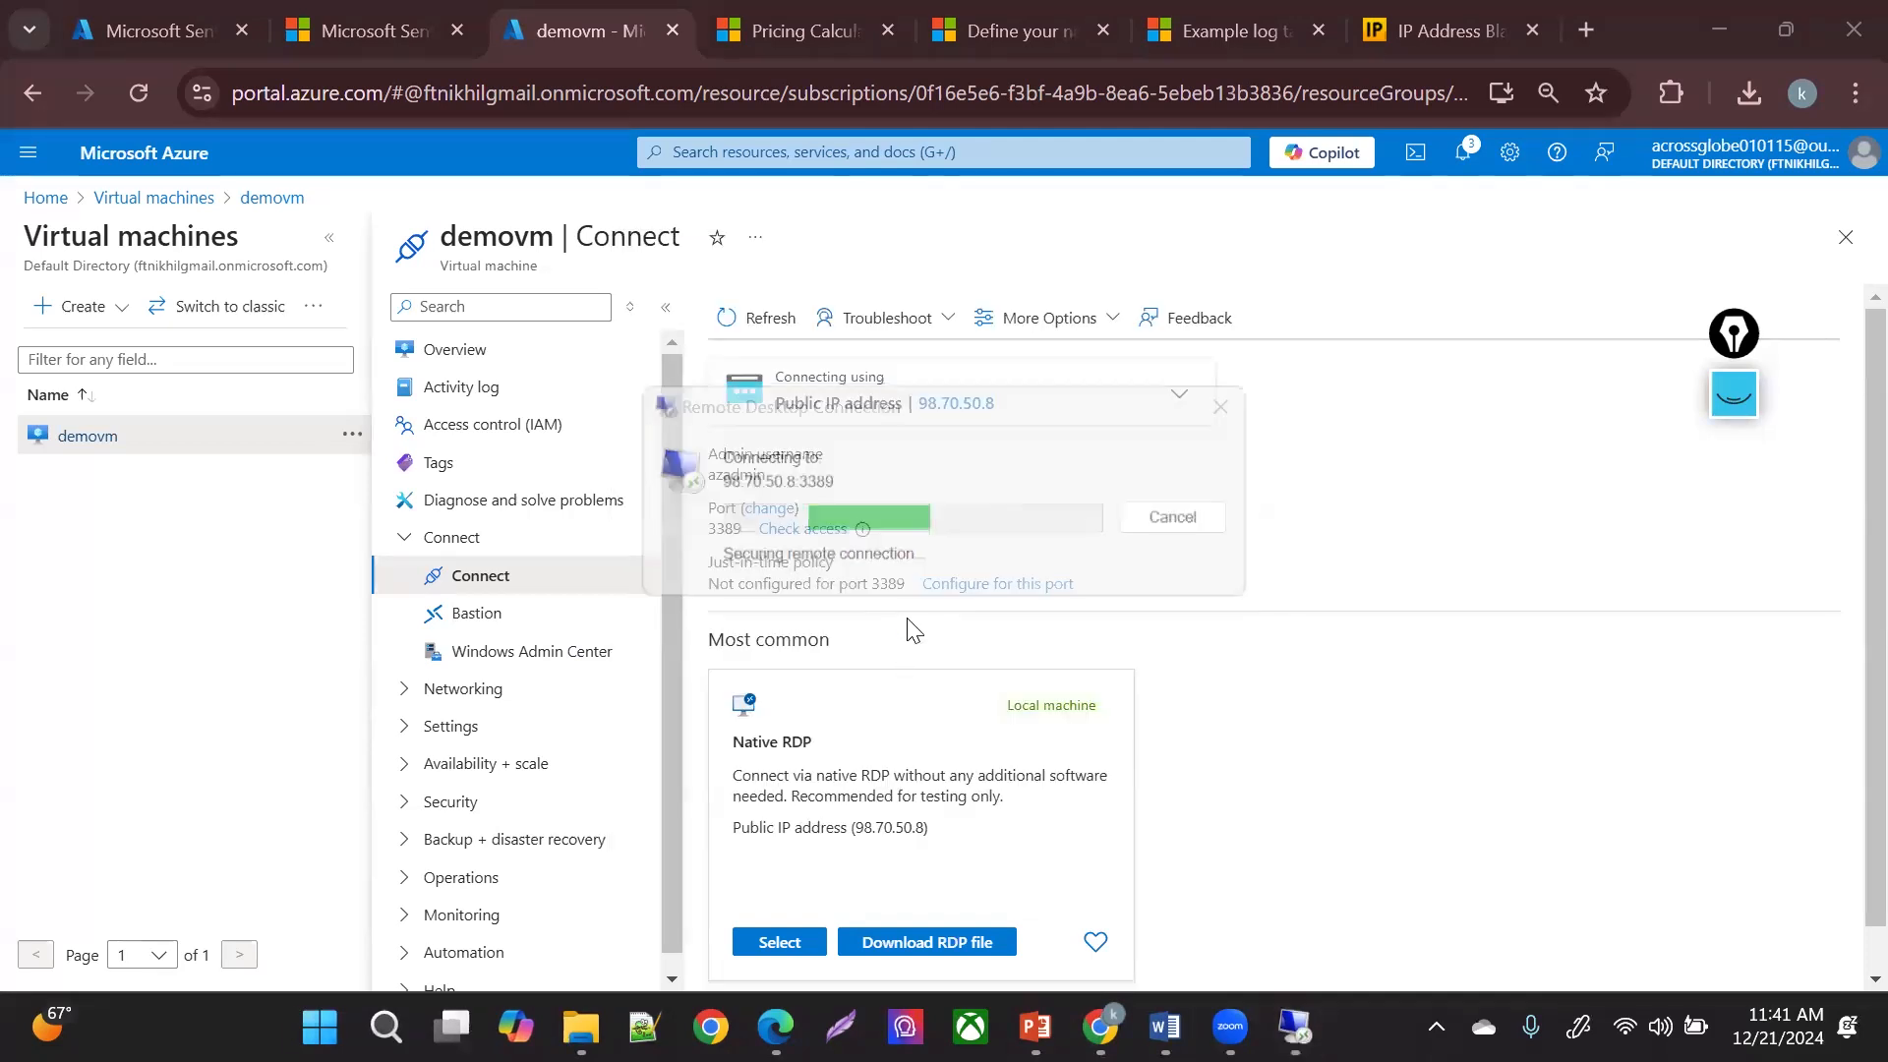
{"action": "type", "text": "••"}
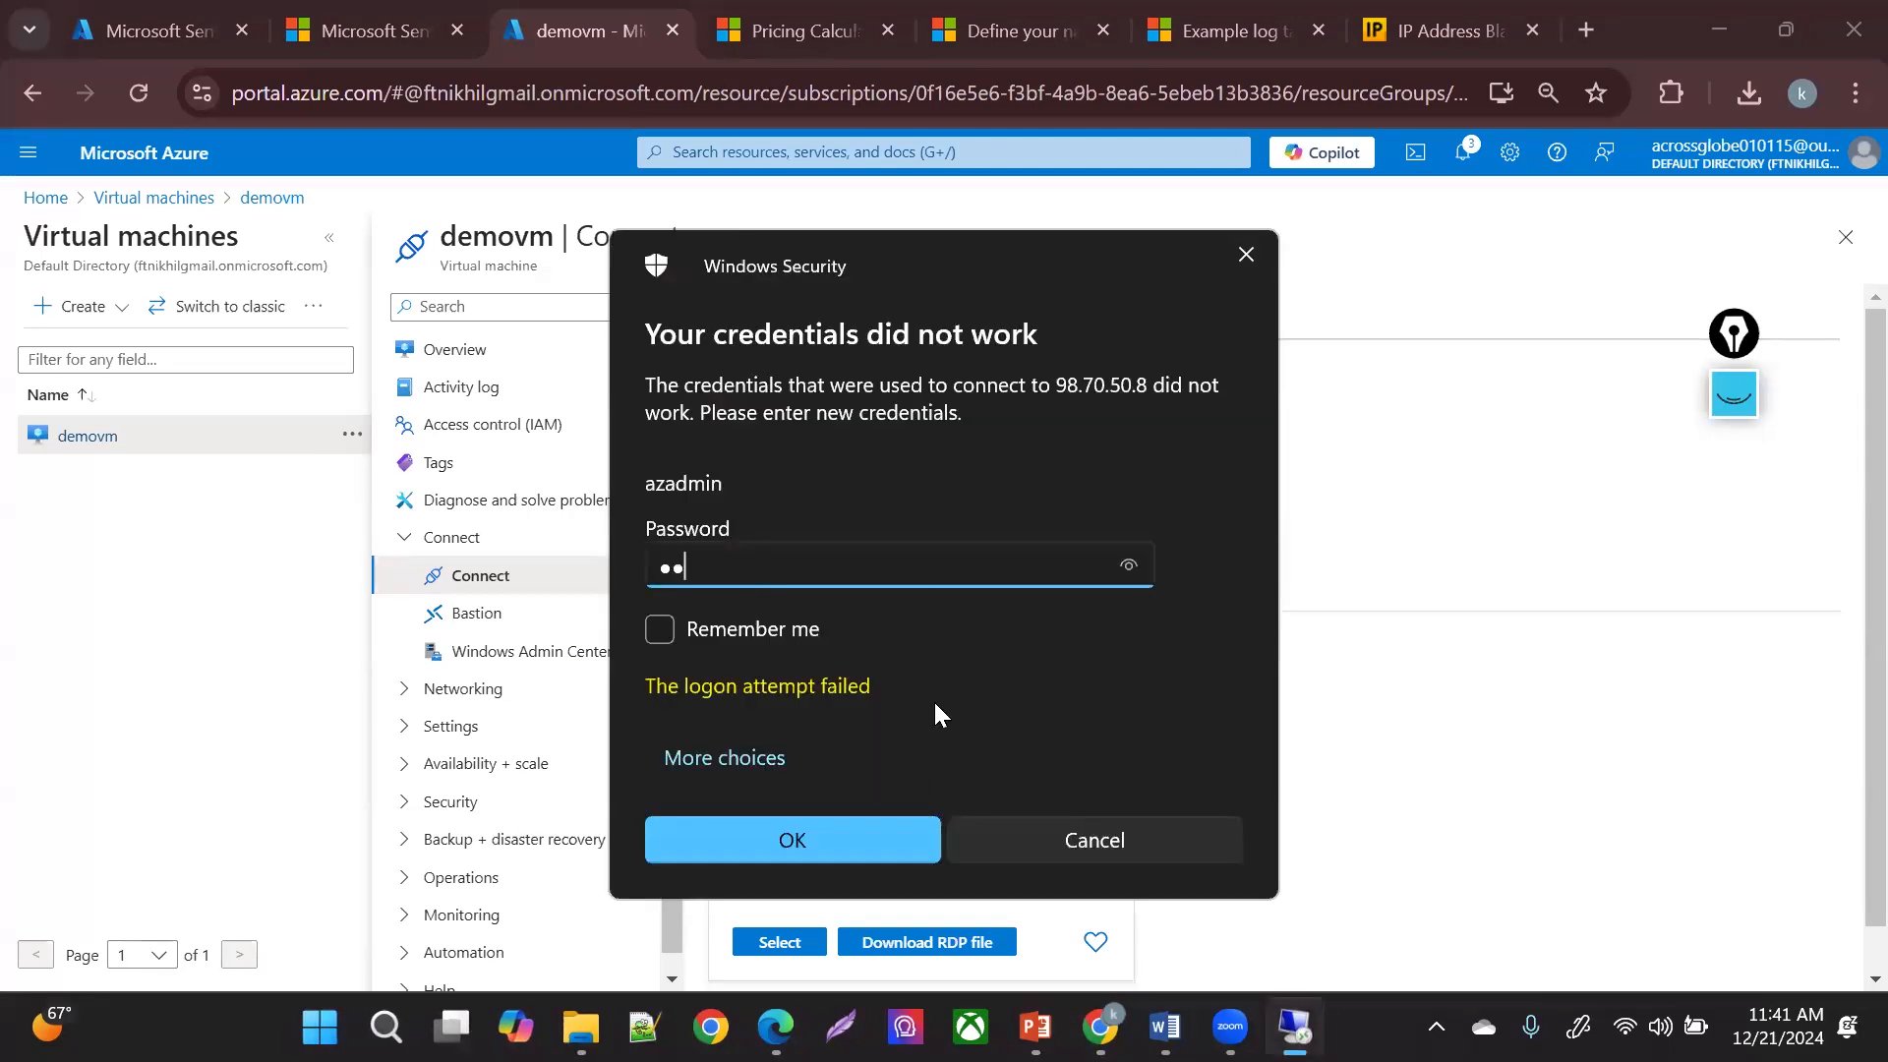
{"action": "left_click", "coordinate": [913, 832]}
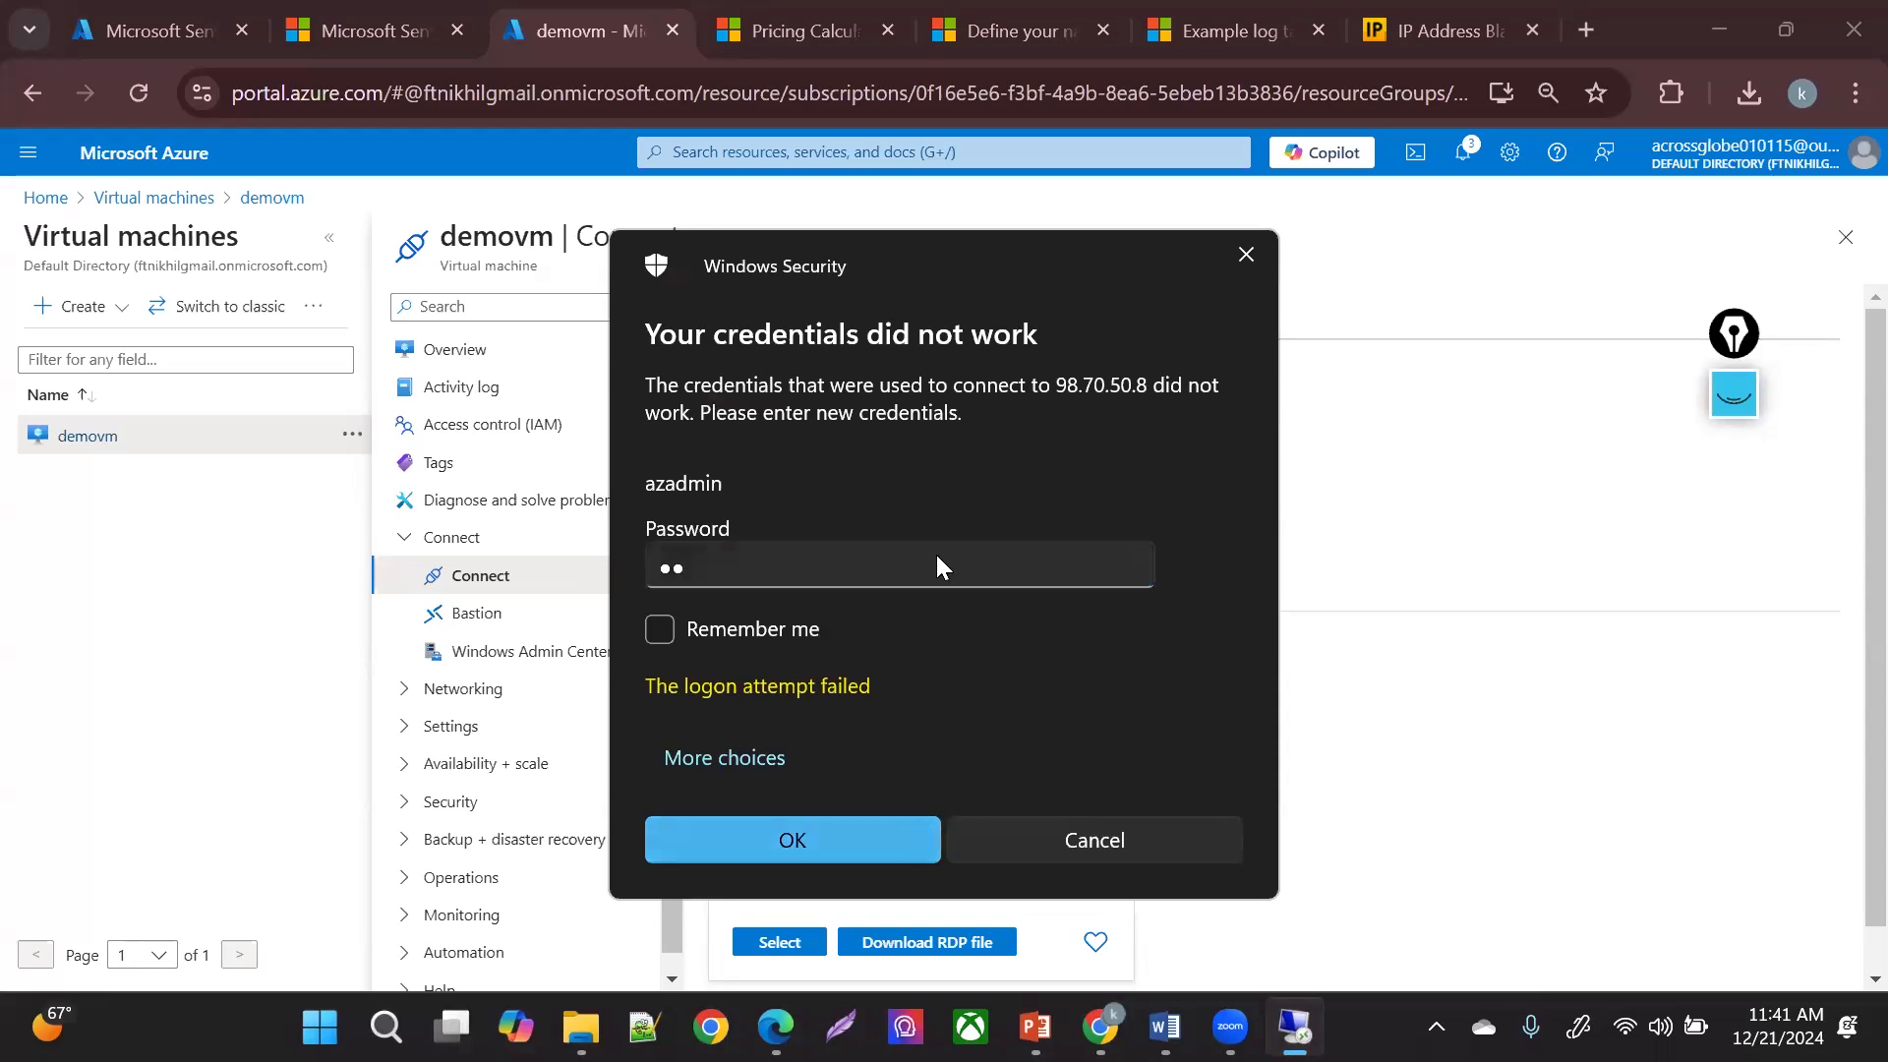
{"action": "type", "text": "•"}
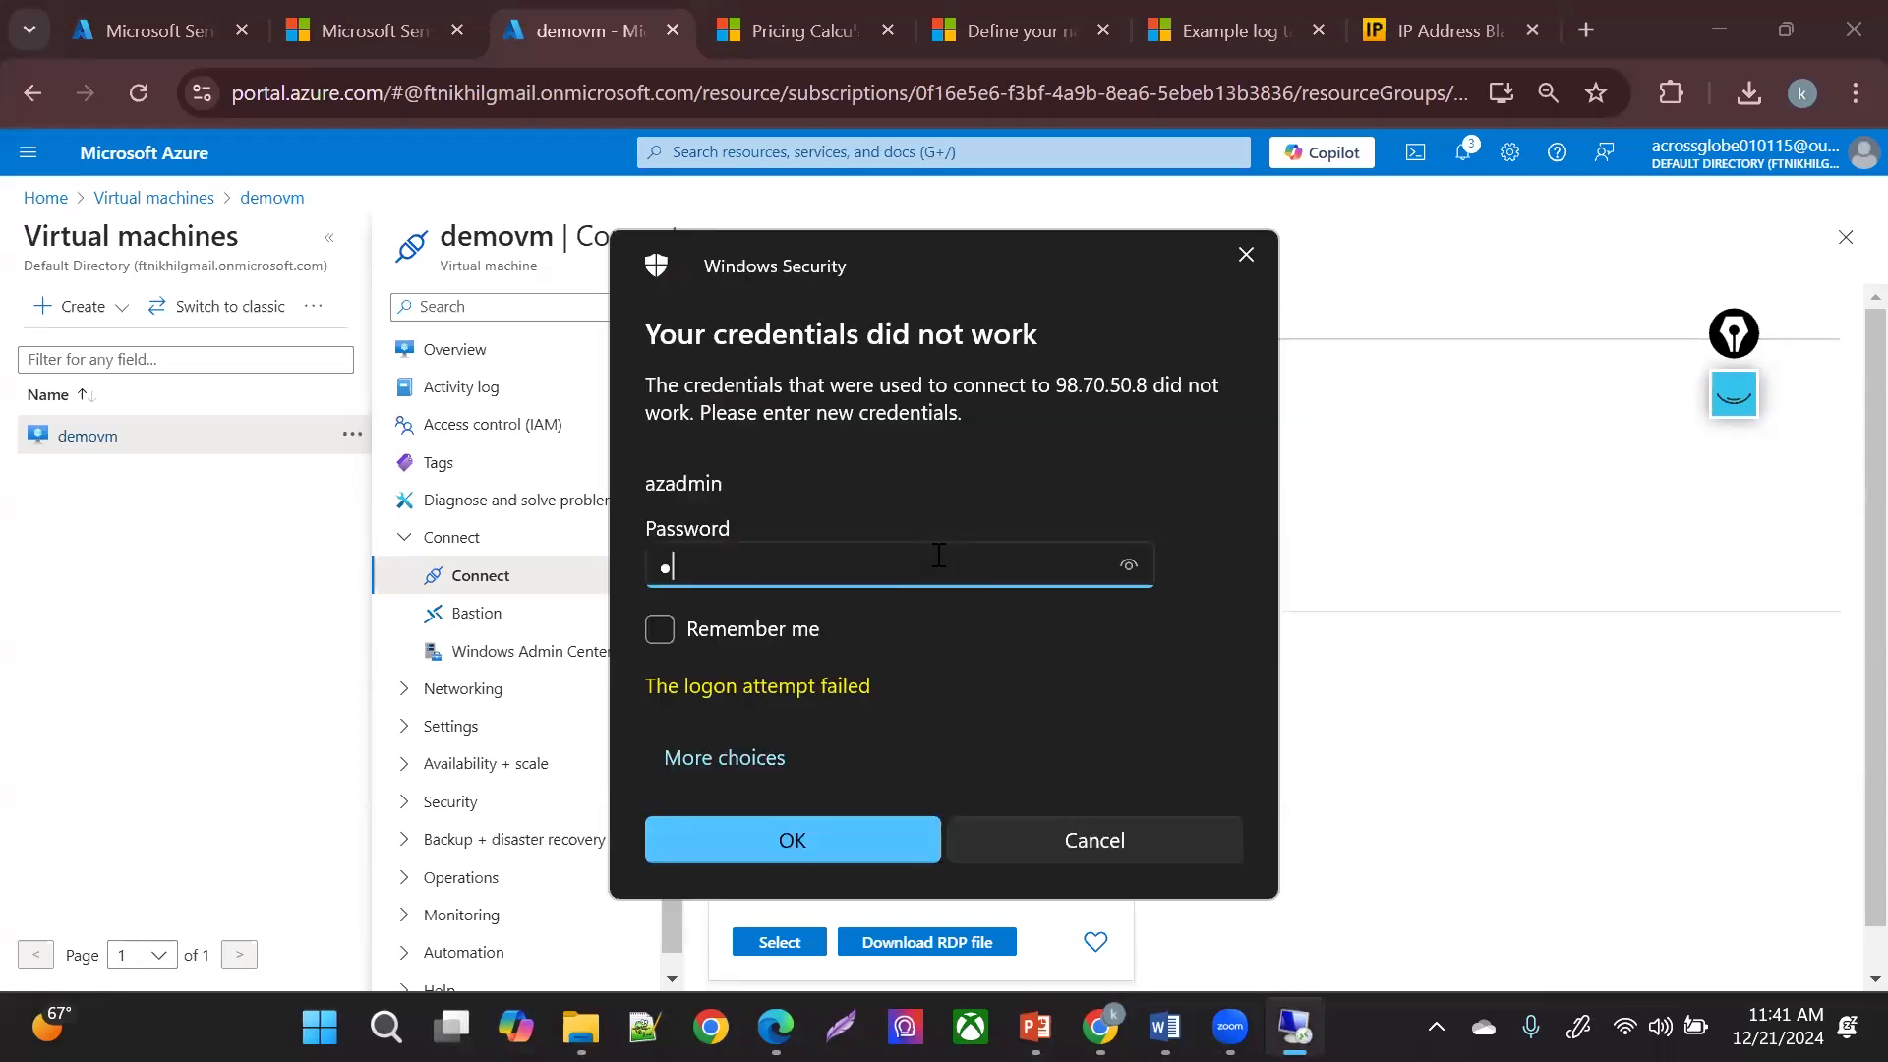
{"action": "left_click", "coordinate": [800, 828]}
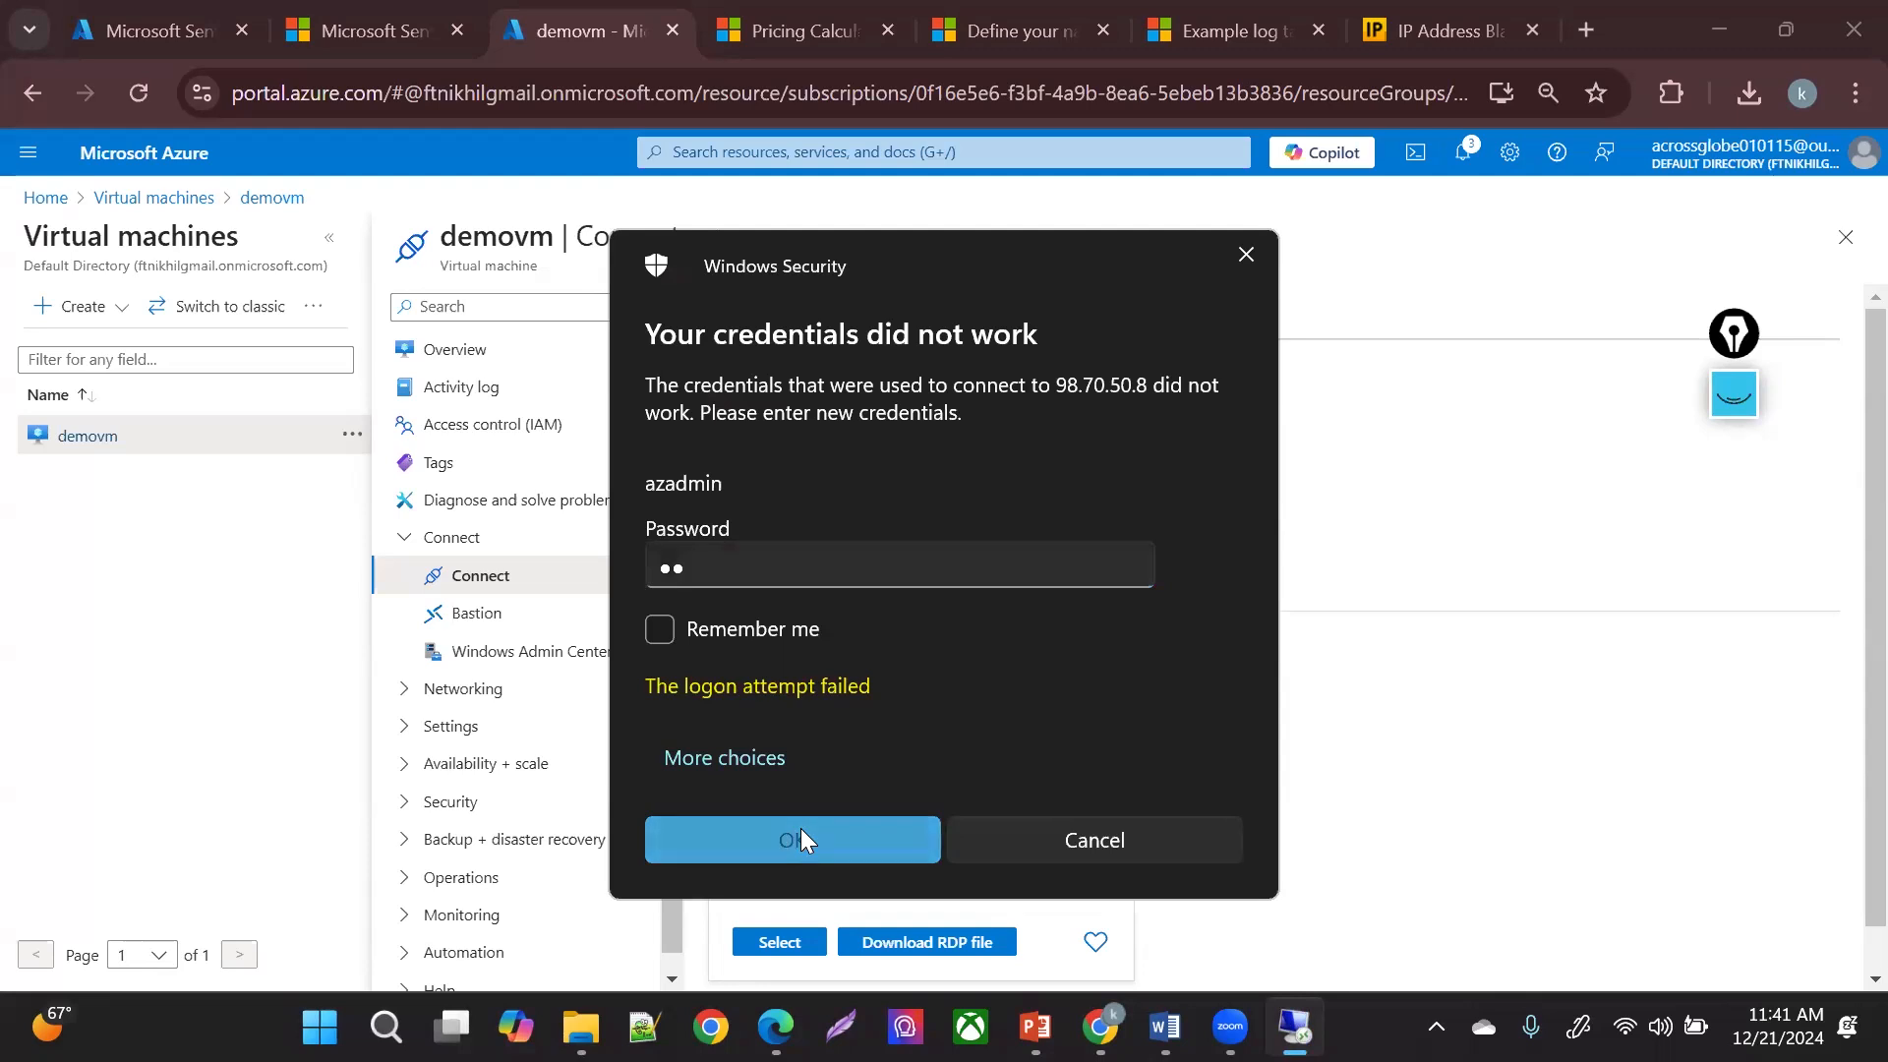
{"action": "type", "text": "•••••••"}
{"action": "left_click", "coordinate": [849, 857]}
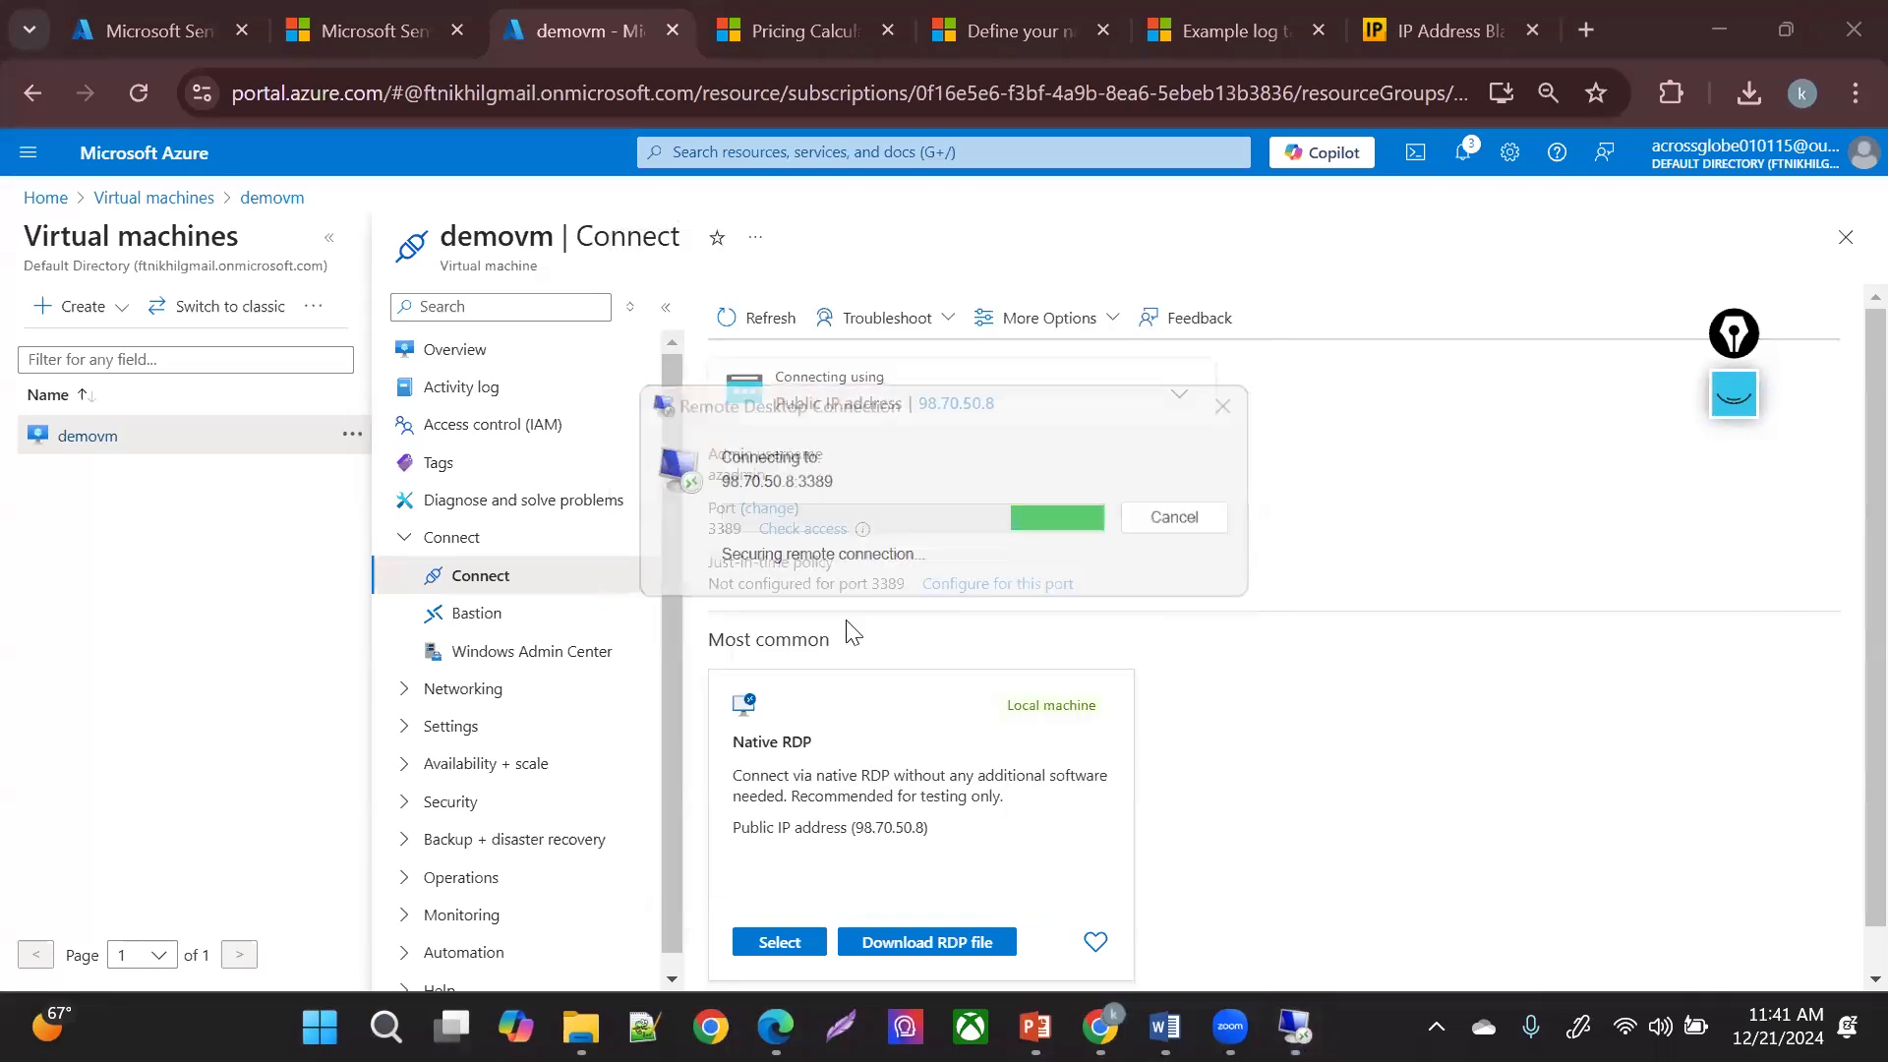
{"action": "type", "text": "•••••••••"}
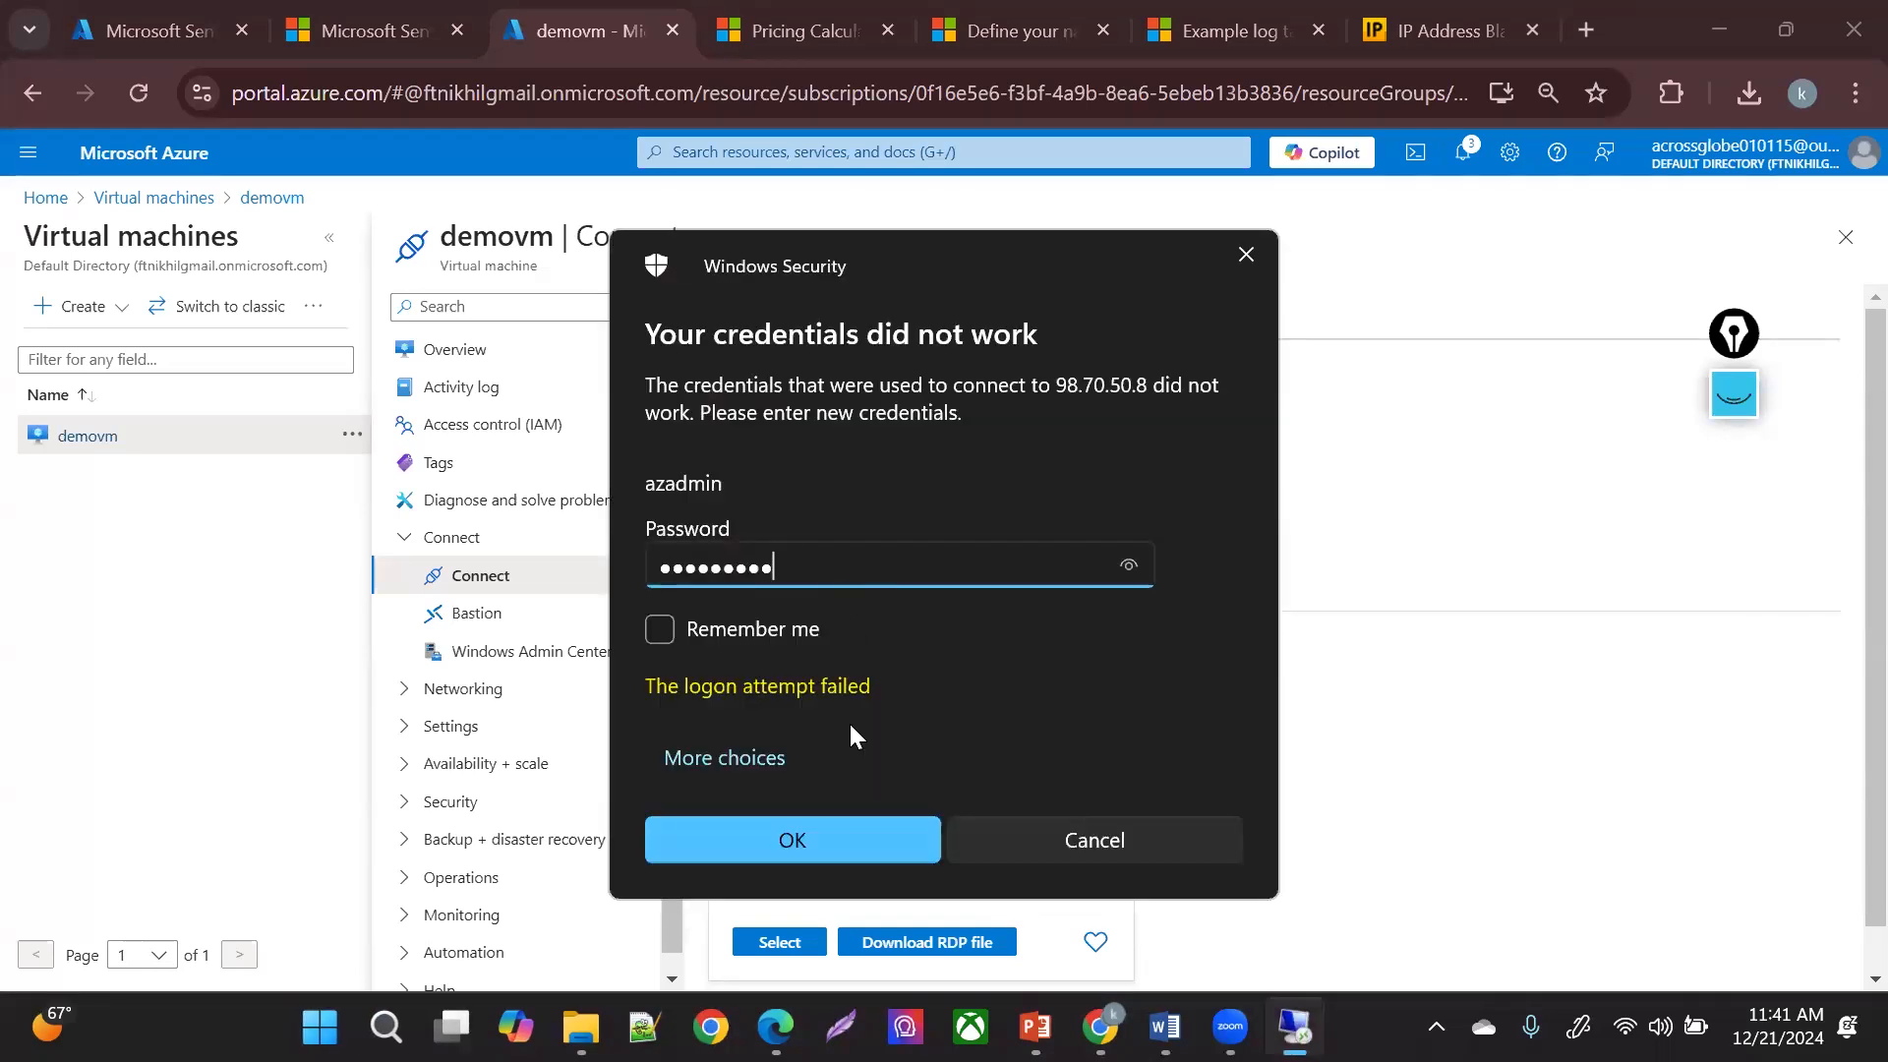
{"action": "left_click", "coordinate": [836, 831]}
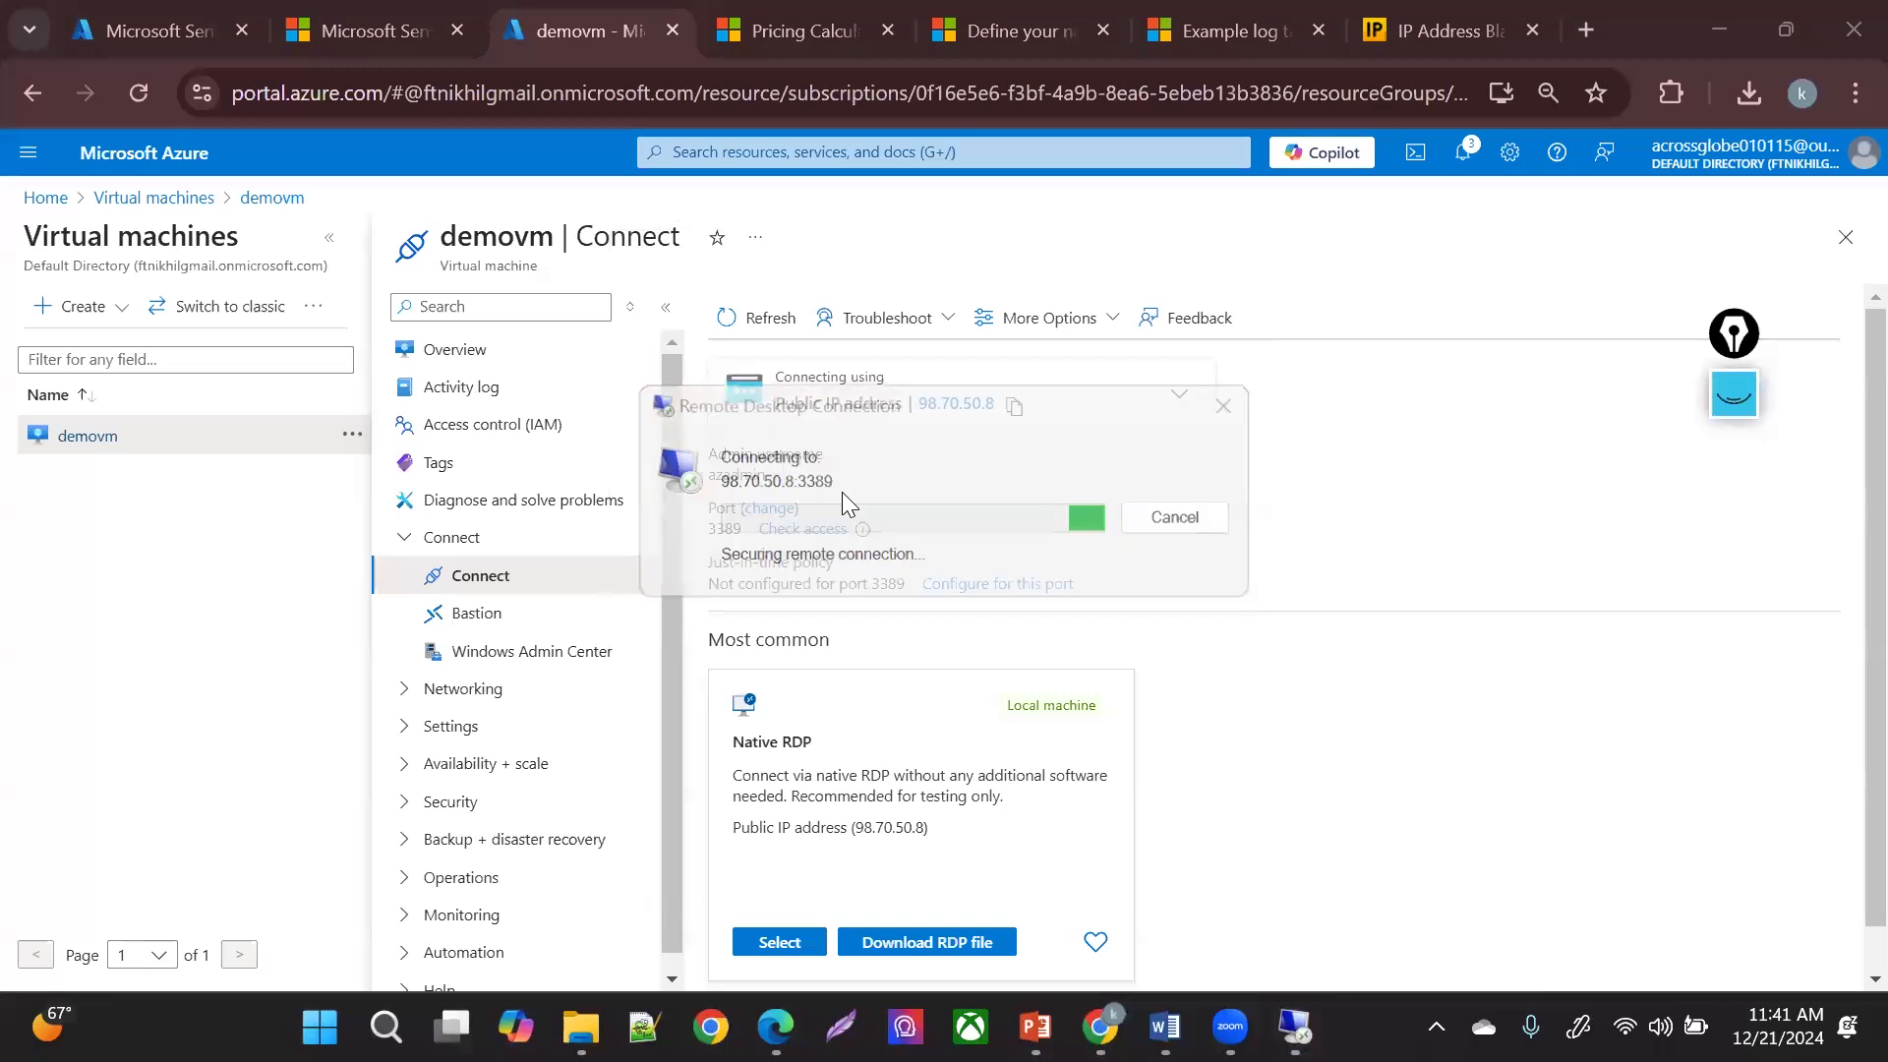
{"action": "type", "text": "•••••"}
{"action": "left_click", "coordinate": [793, 836]}
{"action": "type", "text": "•••••"}
{"action": "left_click", "coordinate": [844, 830]}
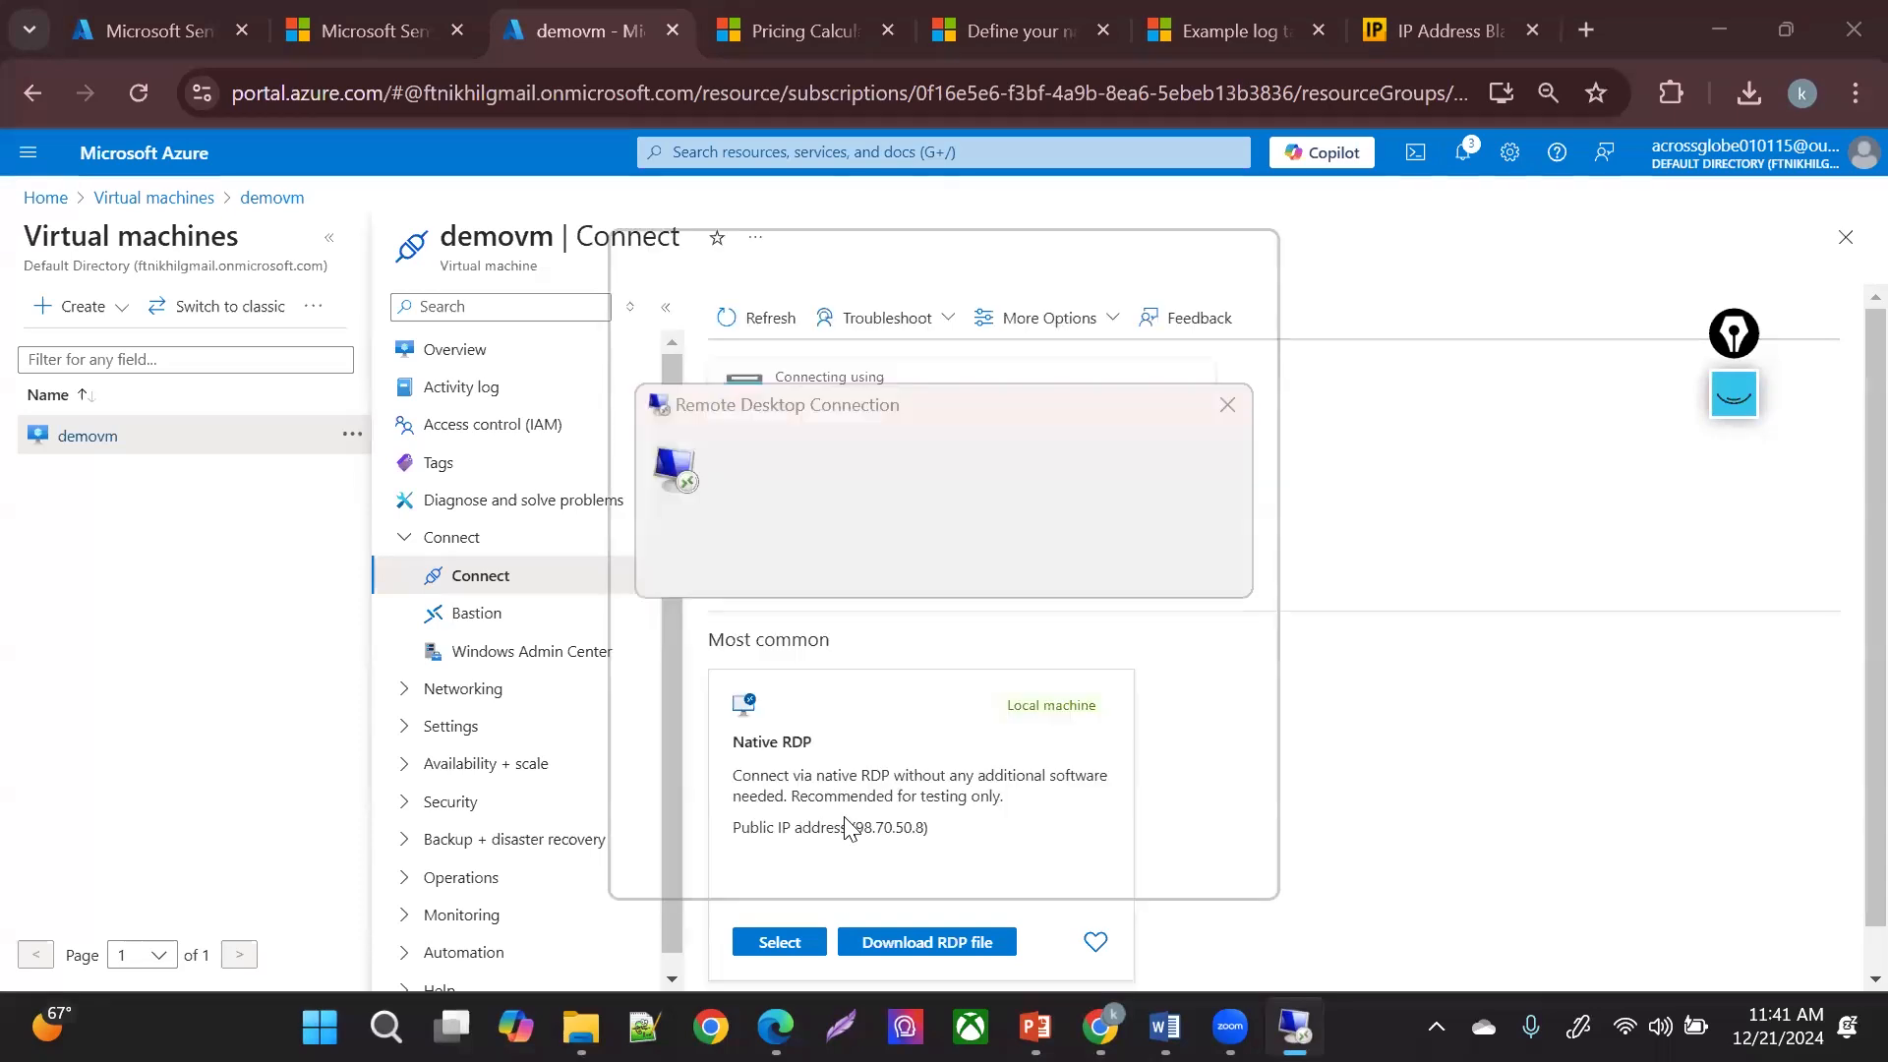
{"action": "type", "text": "•••"}
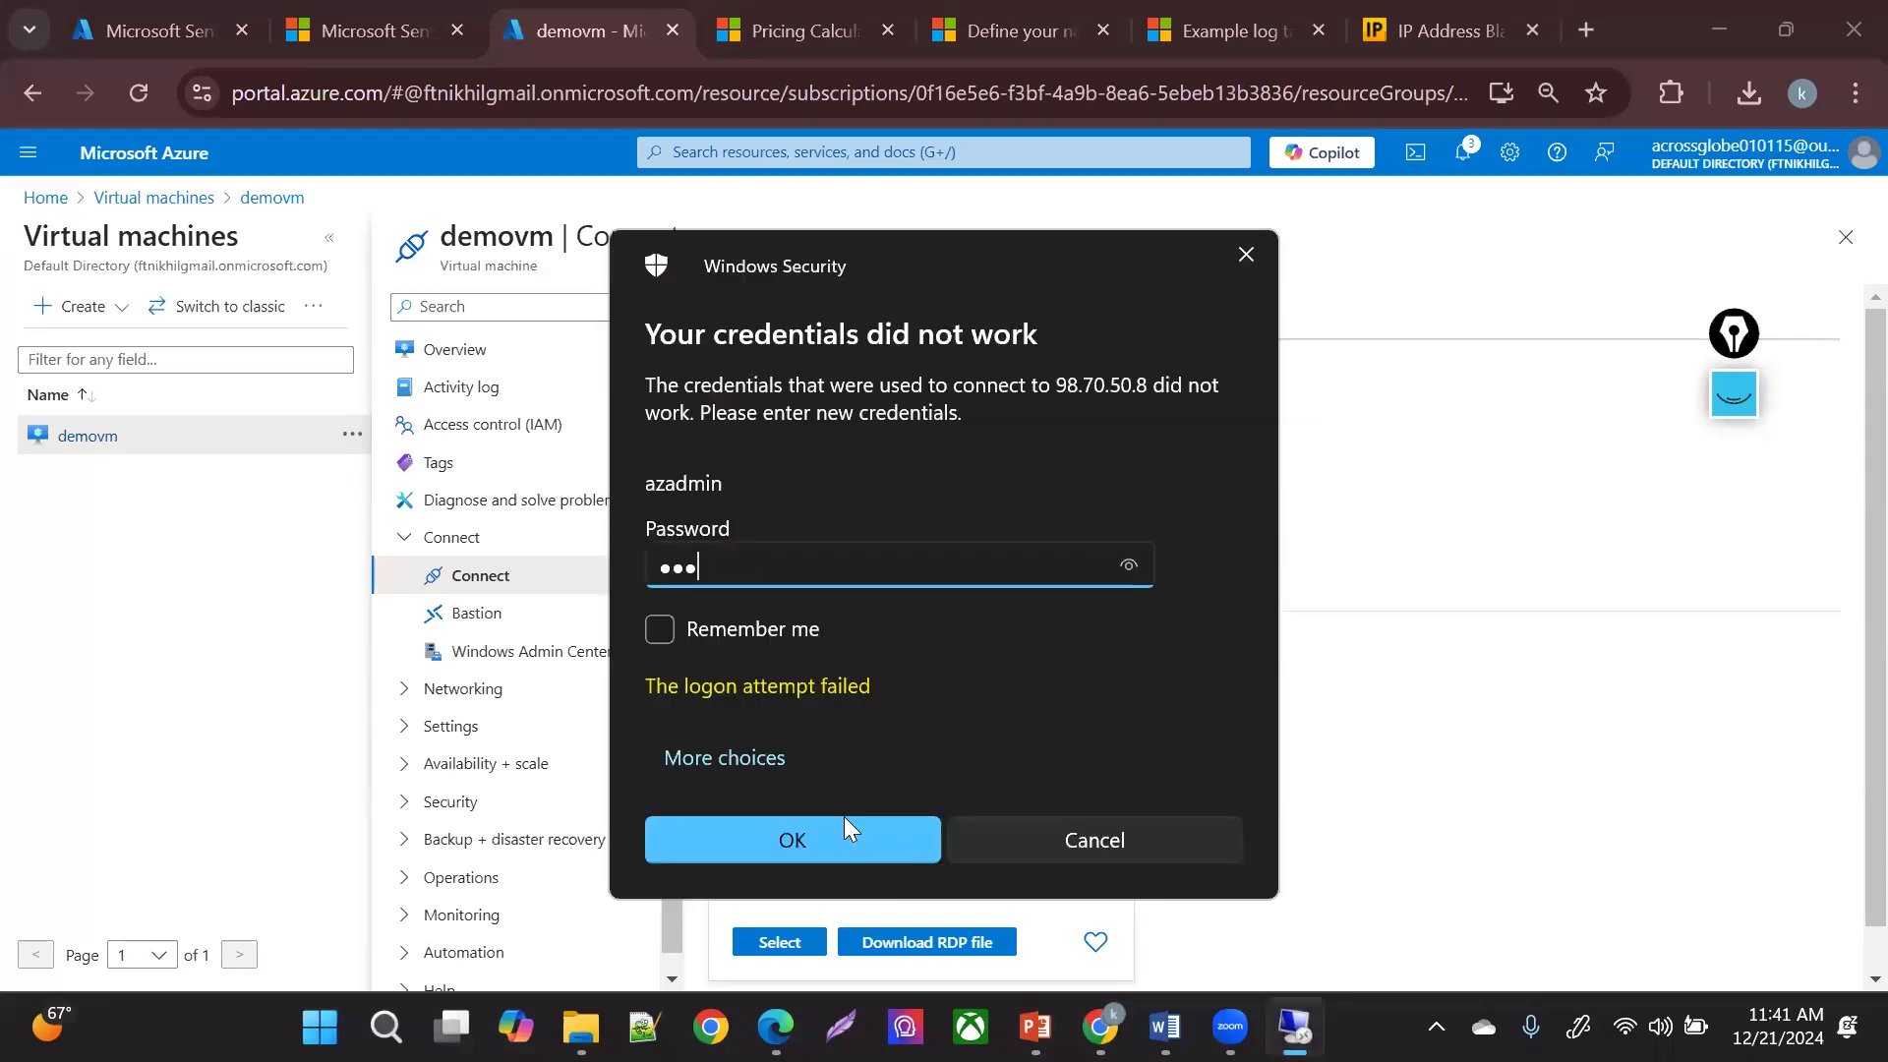
{"action": "left_click", "coordinate": [841, 837]}
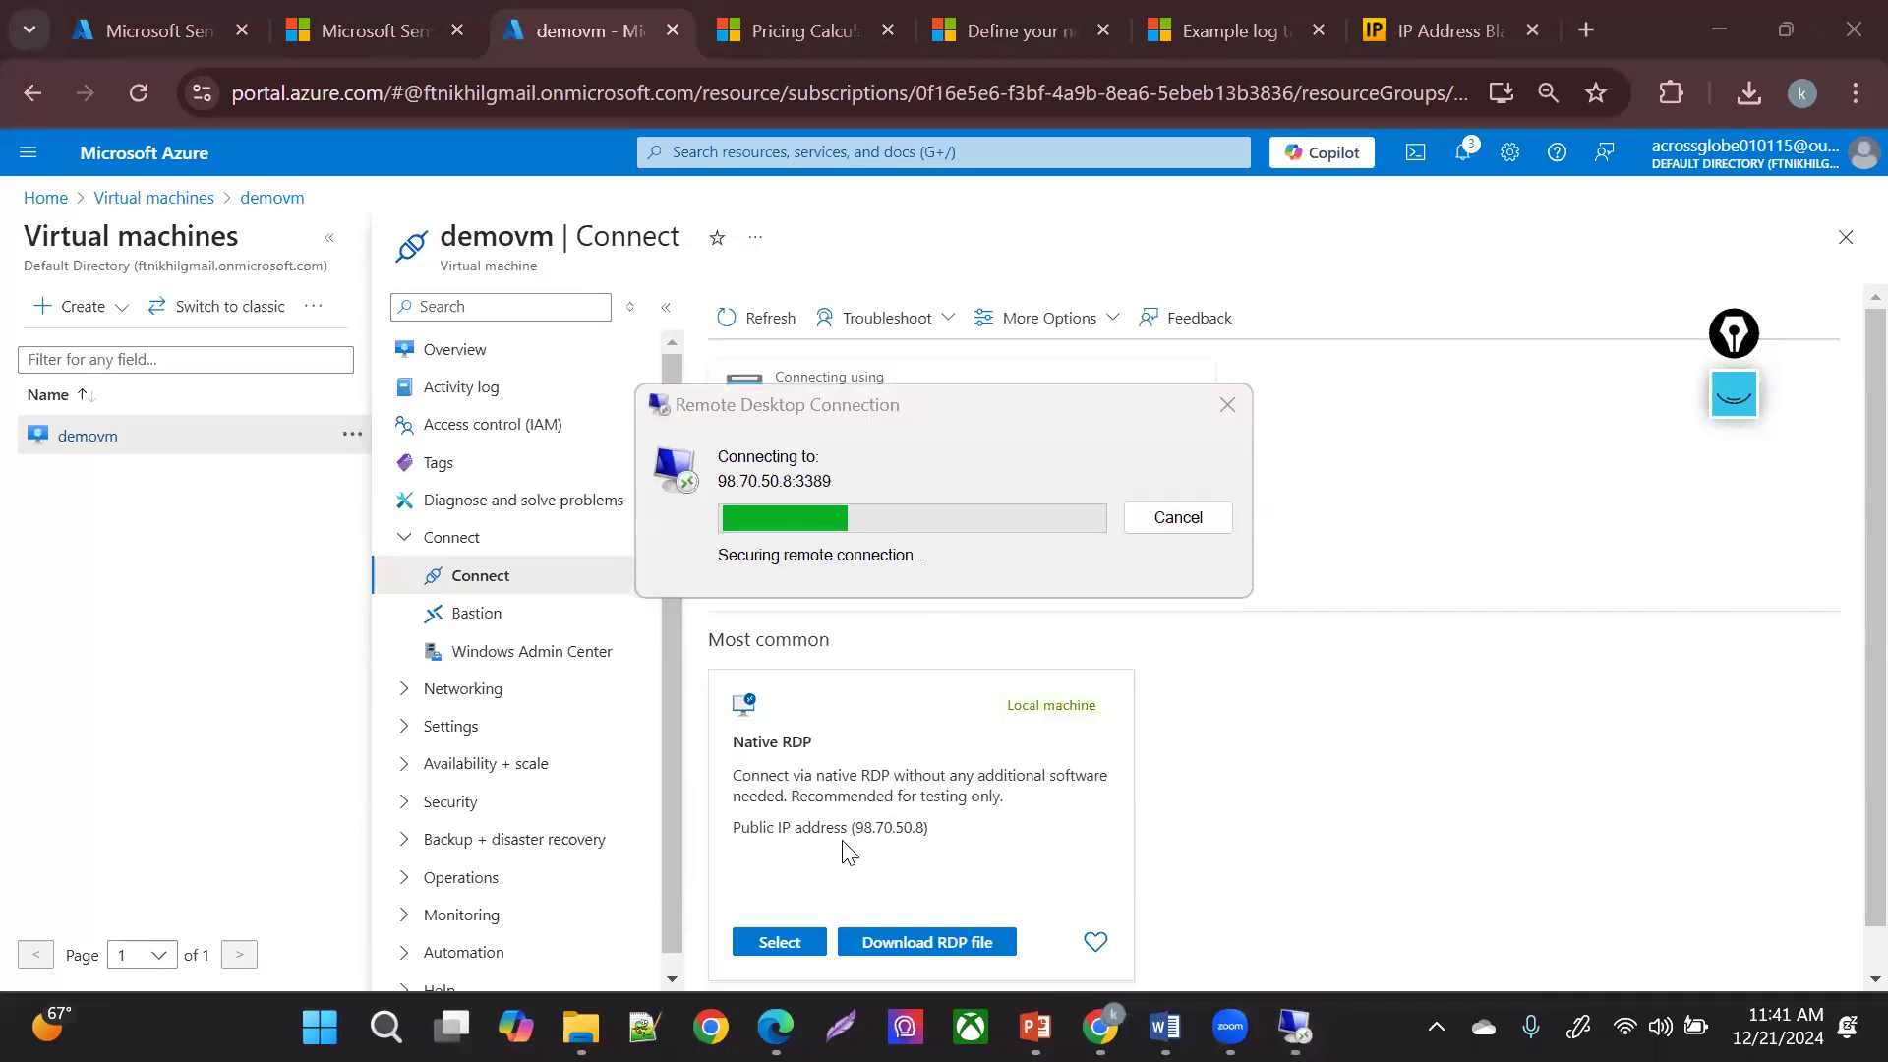
{"action": "type", "text": "••"}
{"action": "left_click", "coordinate": [841, 840]}
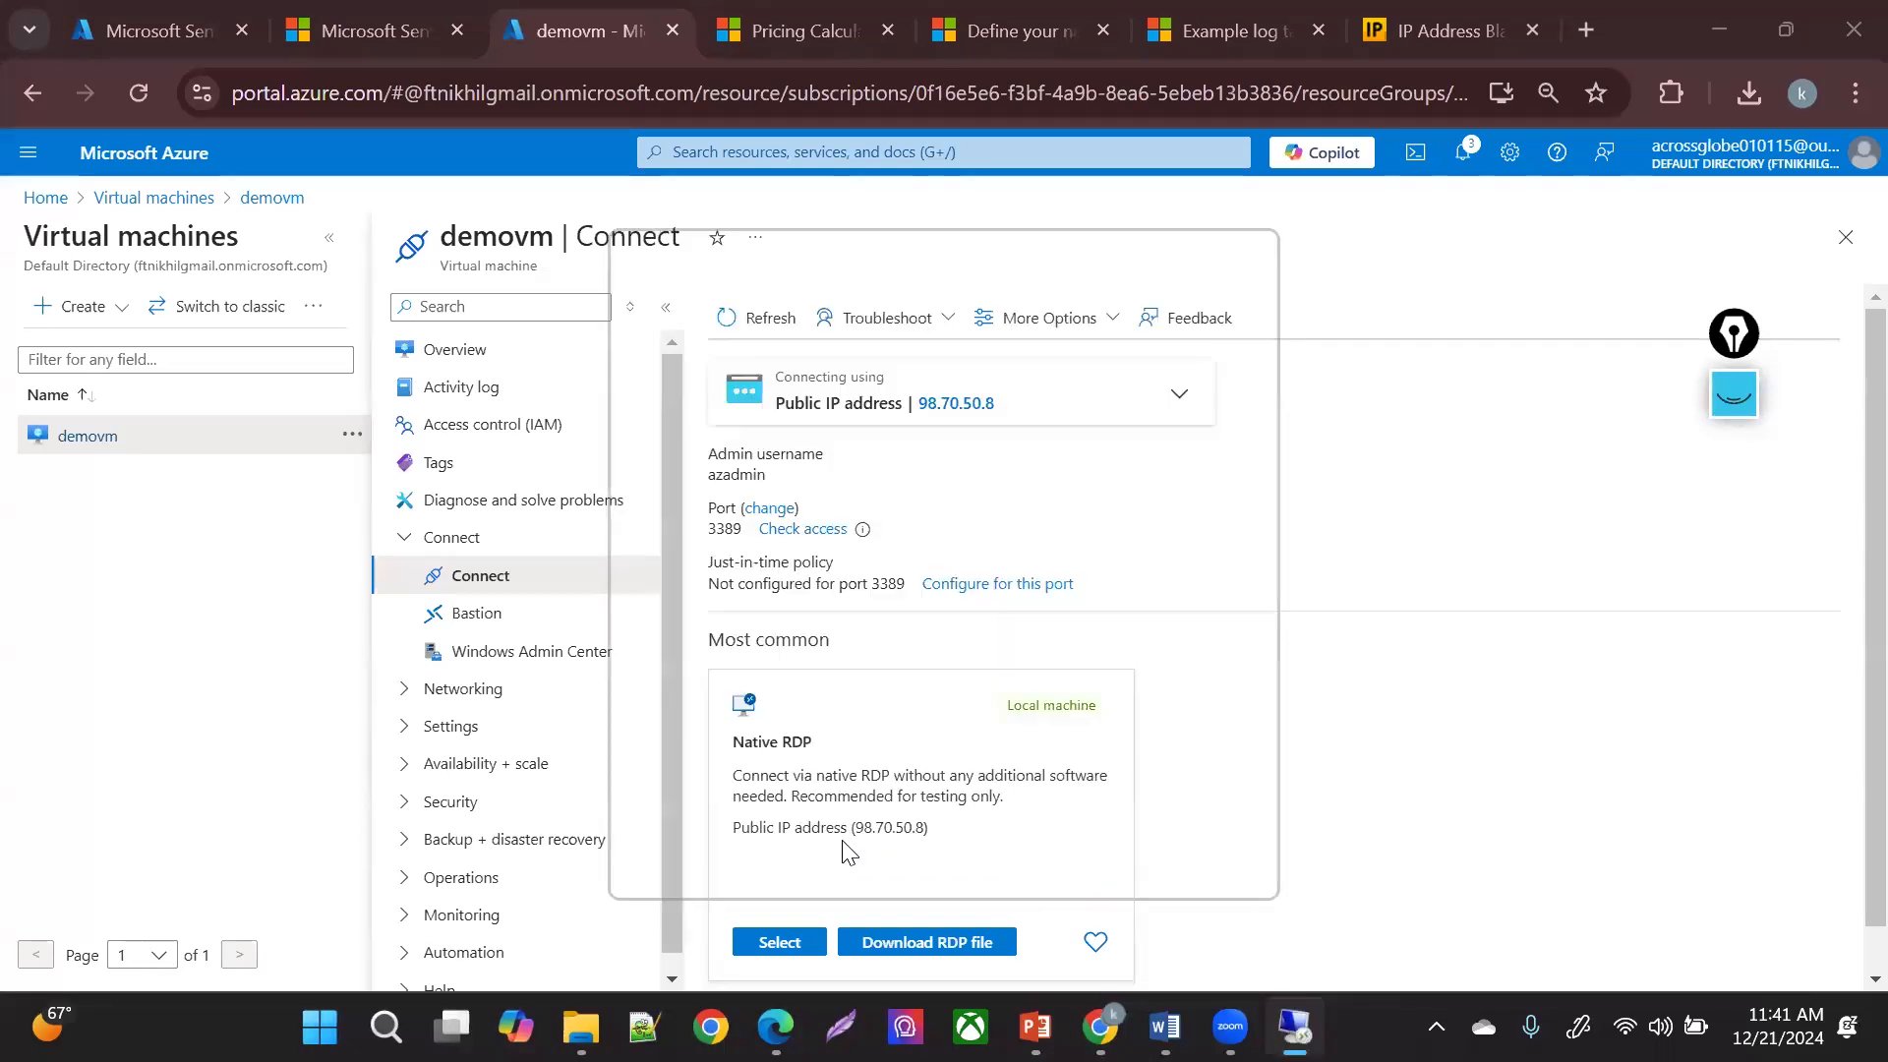
{"action": "type", "text": "••"}
{"action": "left_click", "coordinate": [842, 840]}
{"action": "type", "text": "••"}
{"action": "left_click", "coordinate": [833, 839]}
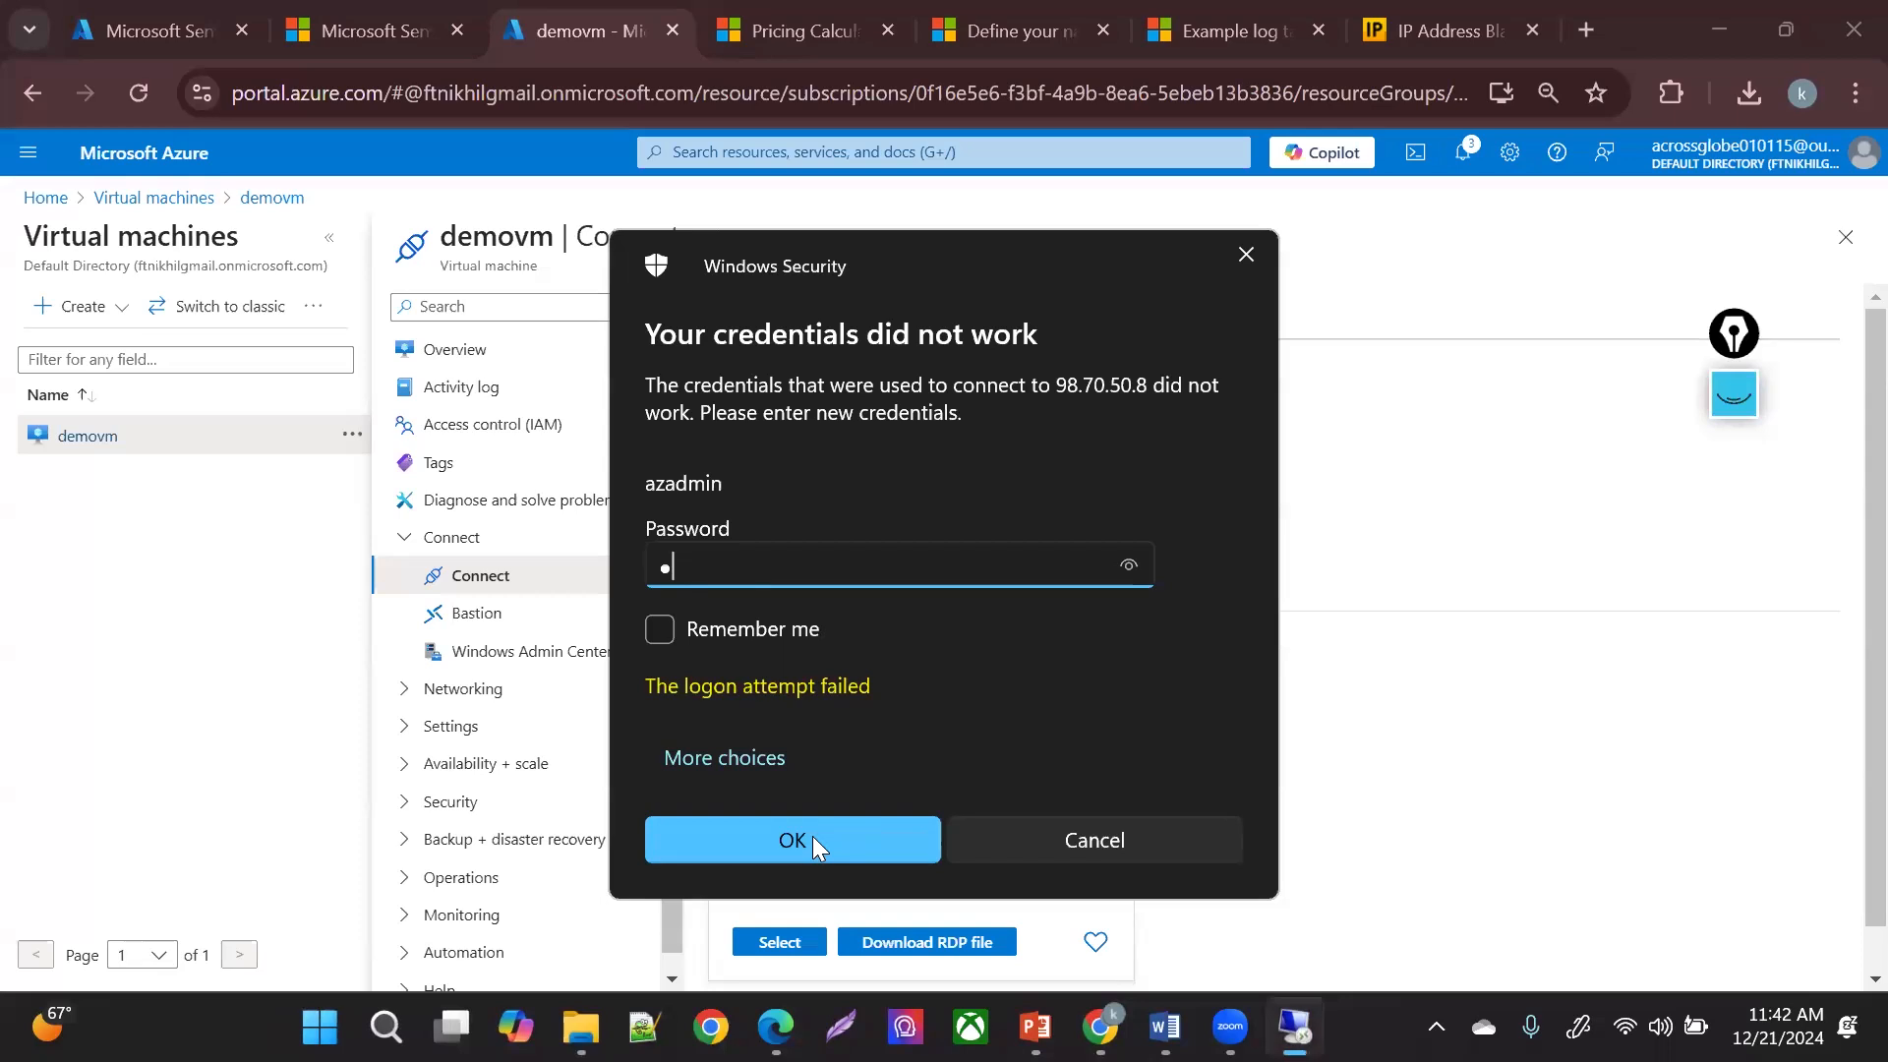
{"action": "left_click", "coordinate": [790, 846]}
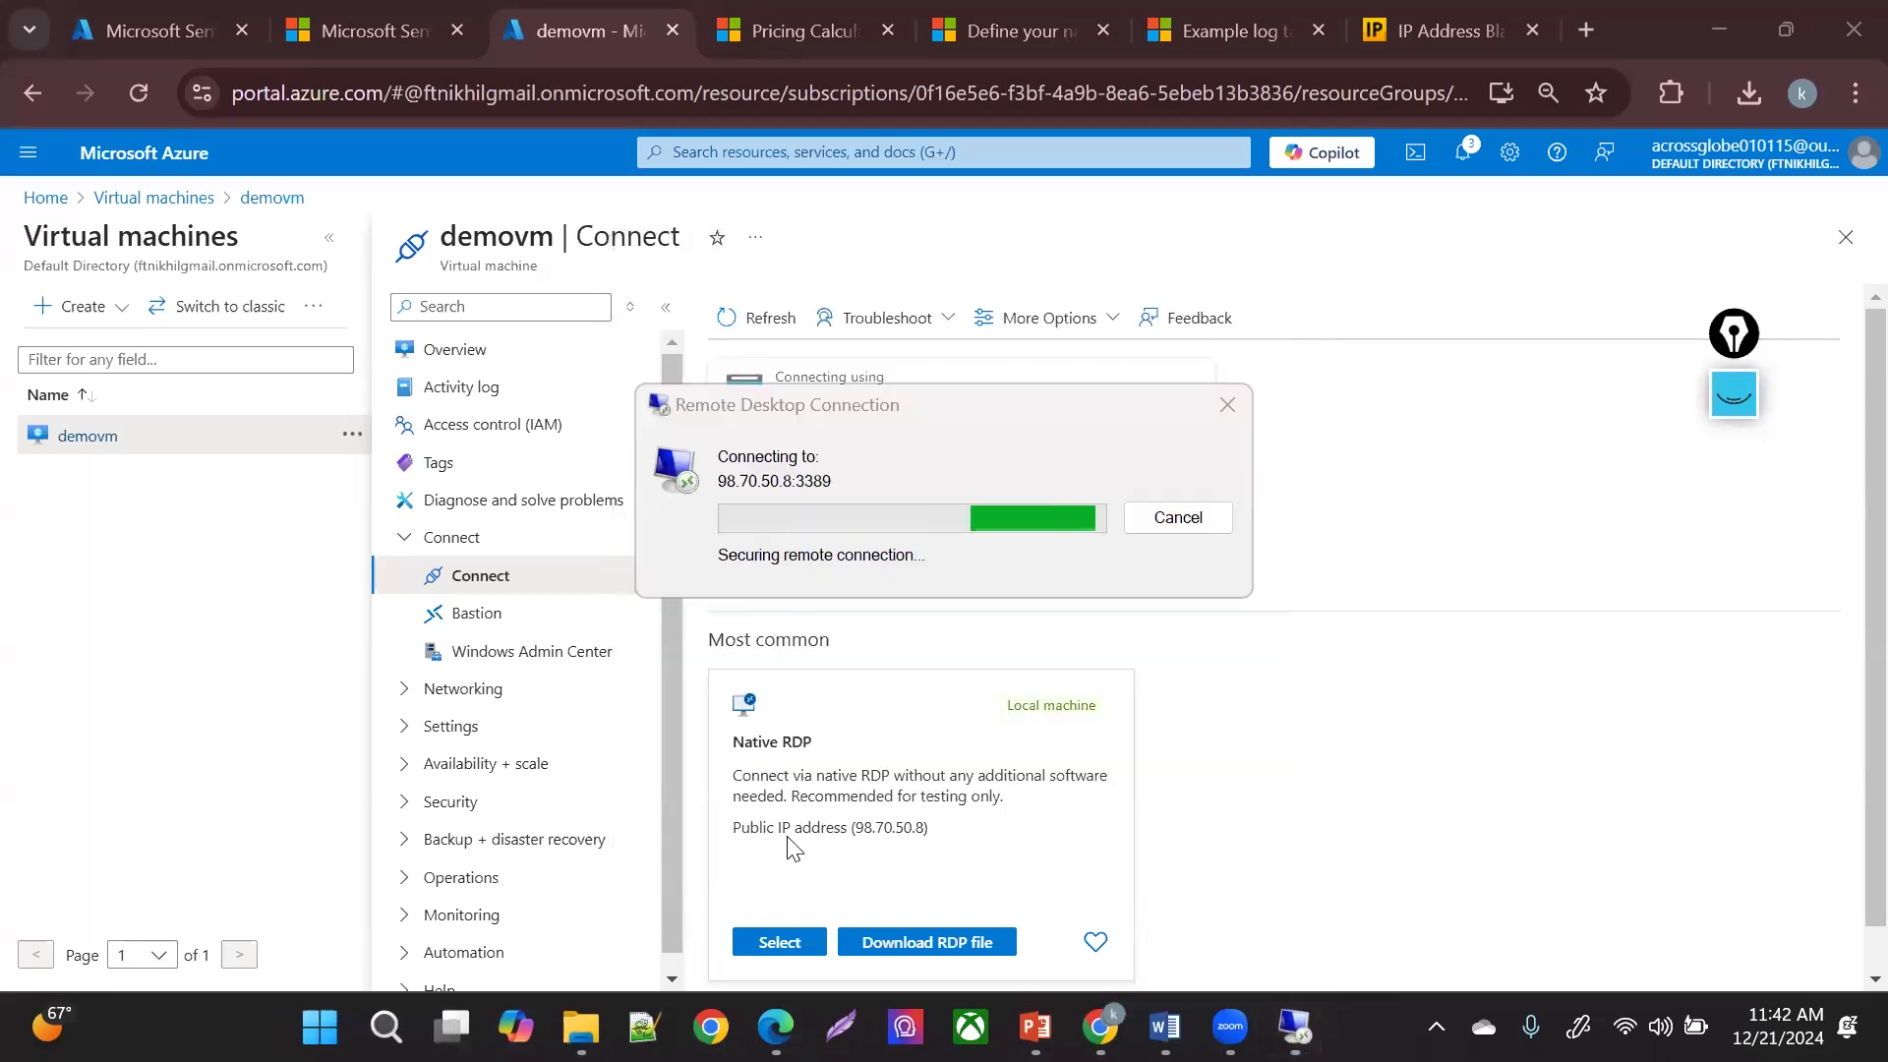
{"action": "type", "text": "••"}
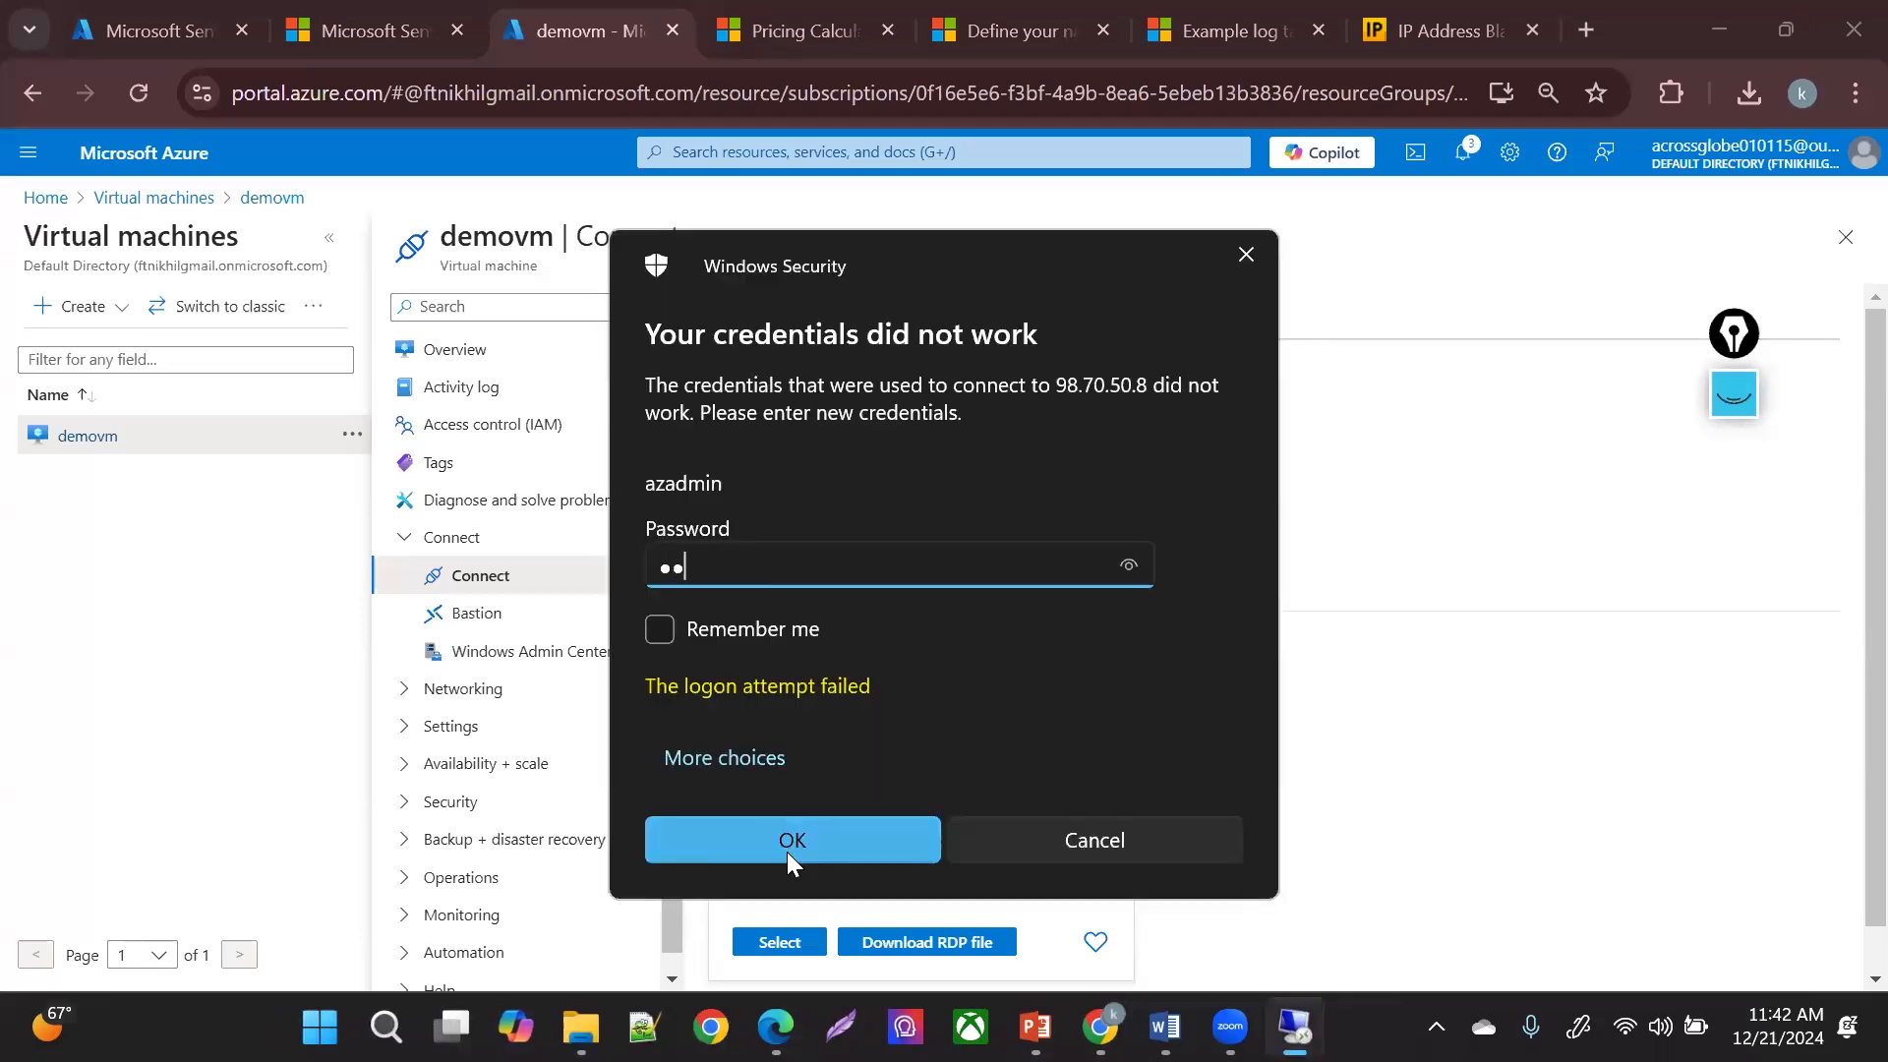
{"action": "left_click", "coordinate": [797, 840]}
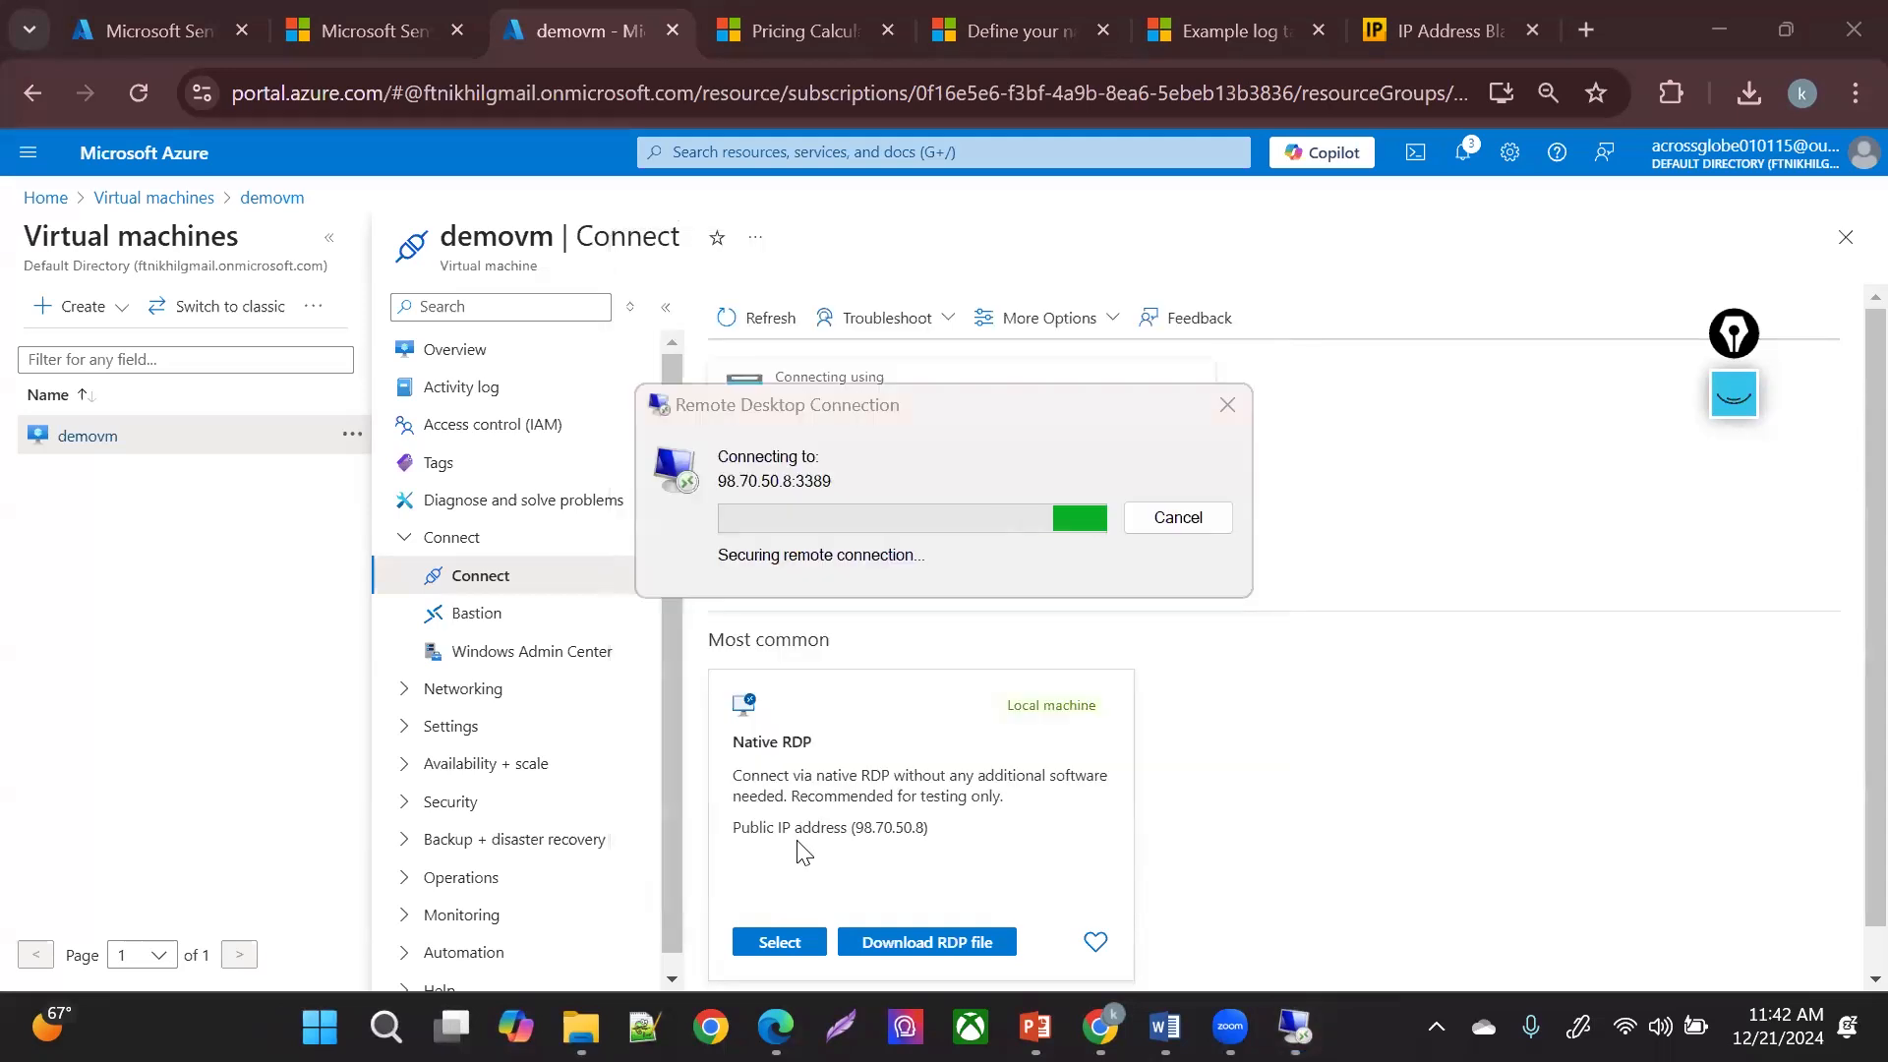
{"action": "type", "text": "••"}
{"action": "left_click", "coordinate": [796, 840]}
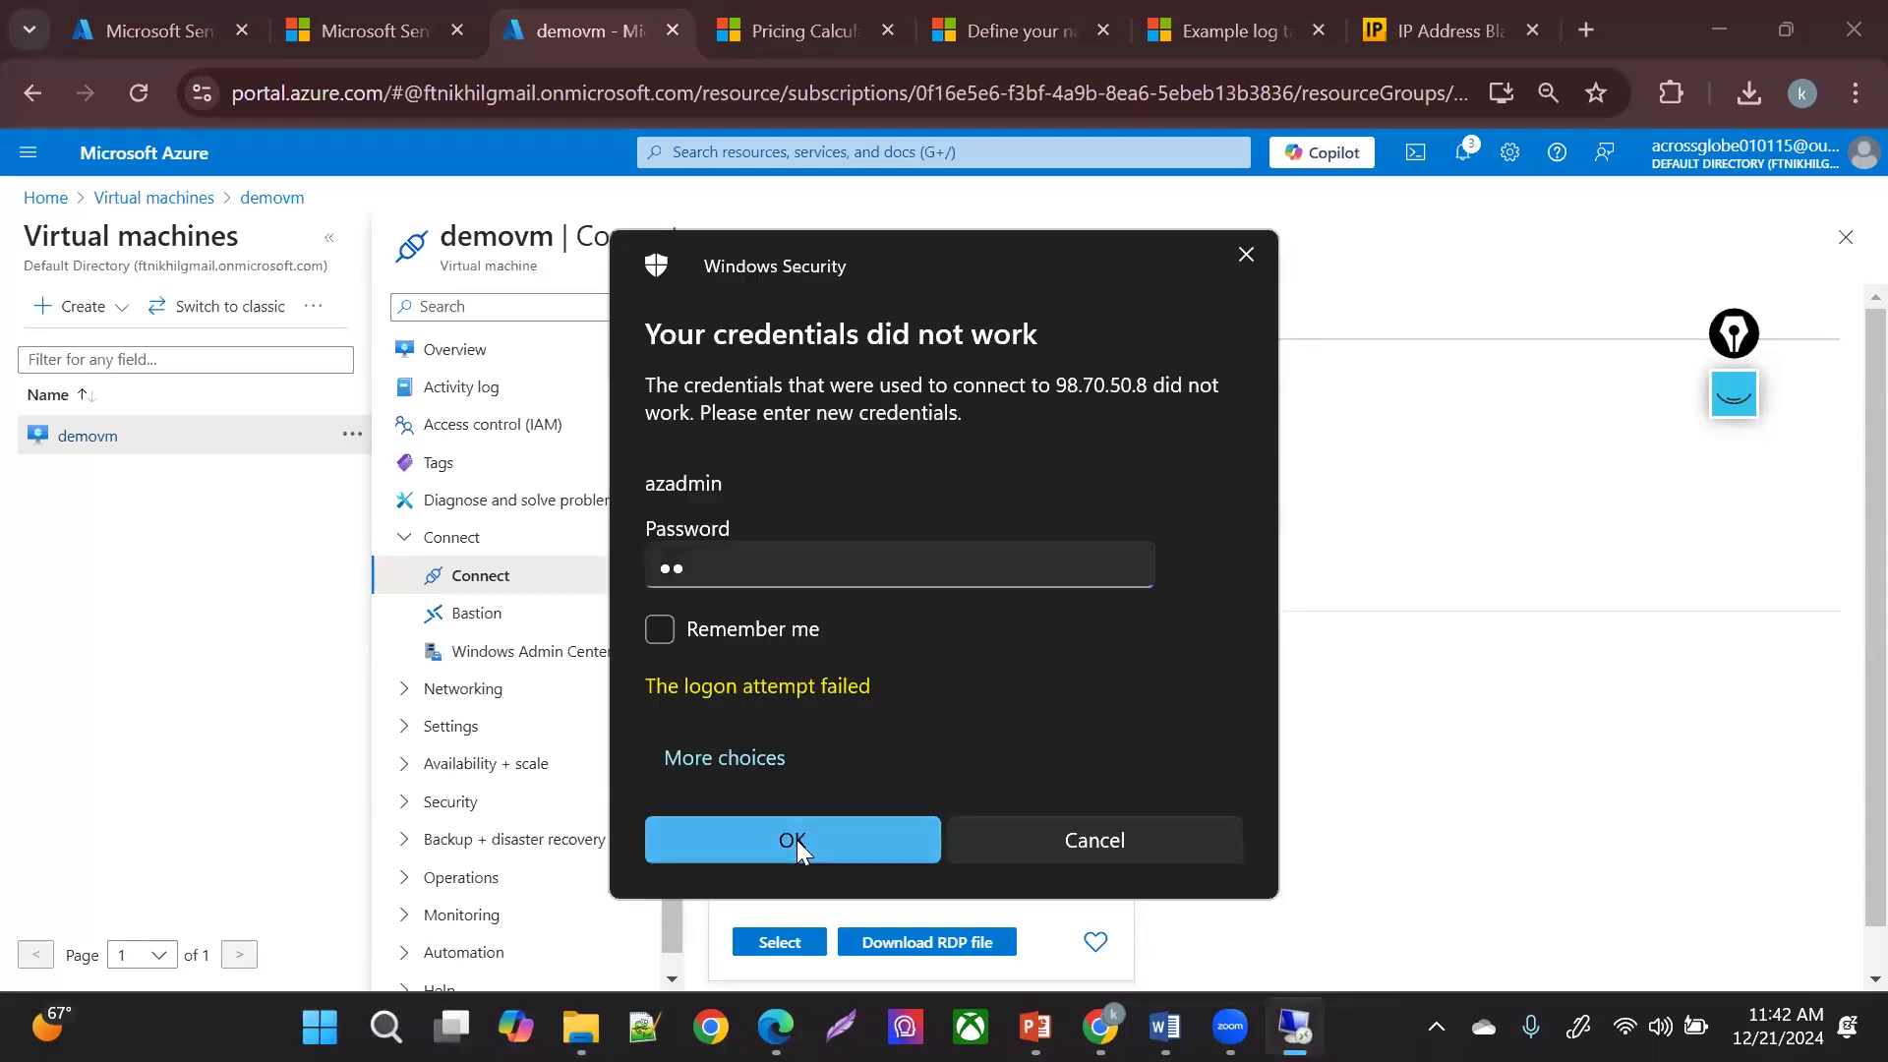
{"action": "type", "text": "•"}
{"action": "left_click", "coordinate": [796, 839]}
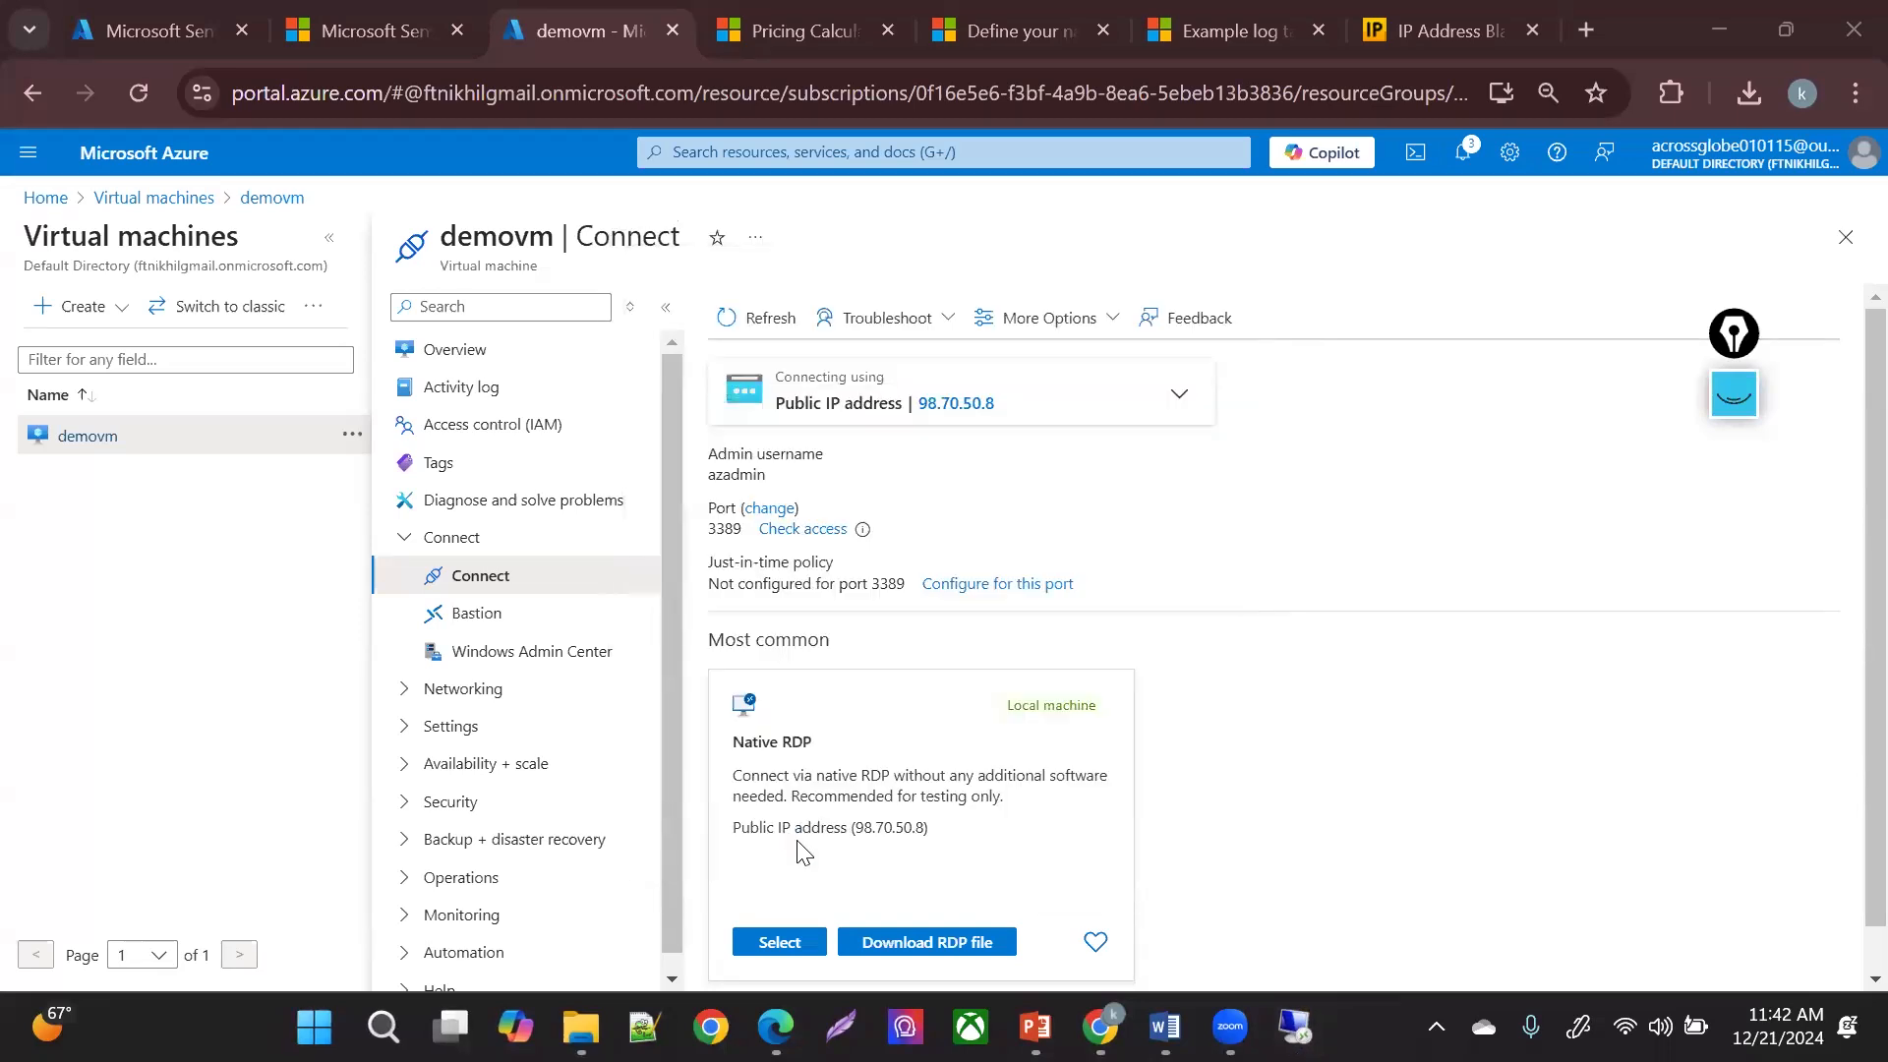
{"action": "type", "text": "•"}
{"action": "left_click", "coordinate": [798, 842]}
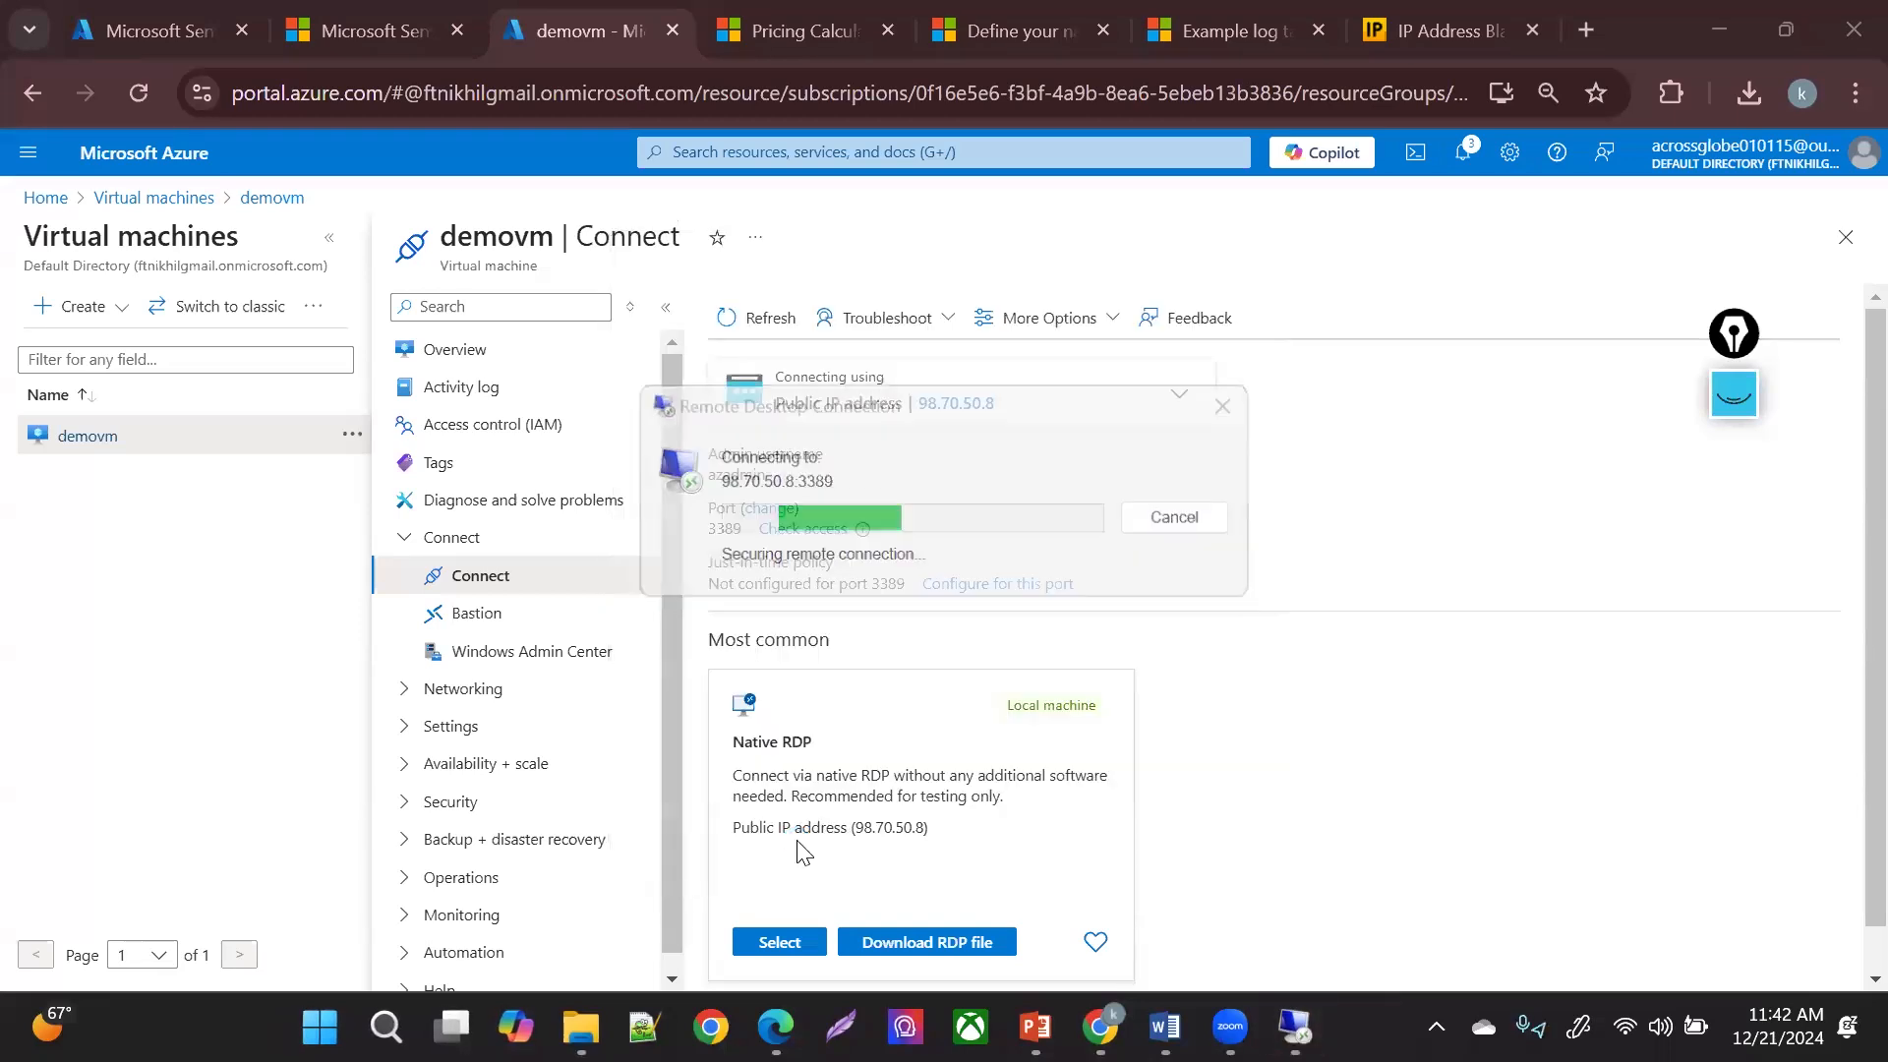
{"action": "type", "text": "•"}
{"action": "left_click", "coordinate": [796, 839]}
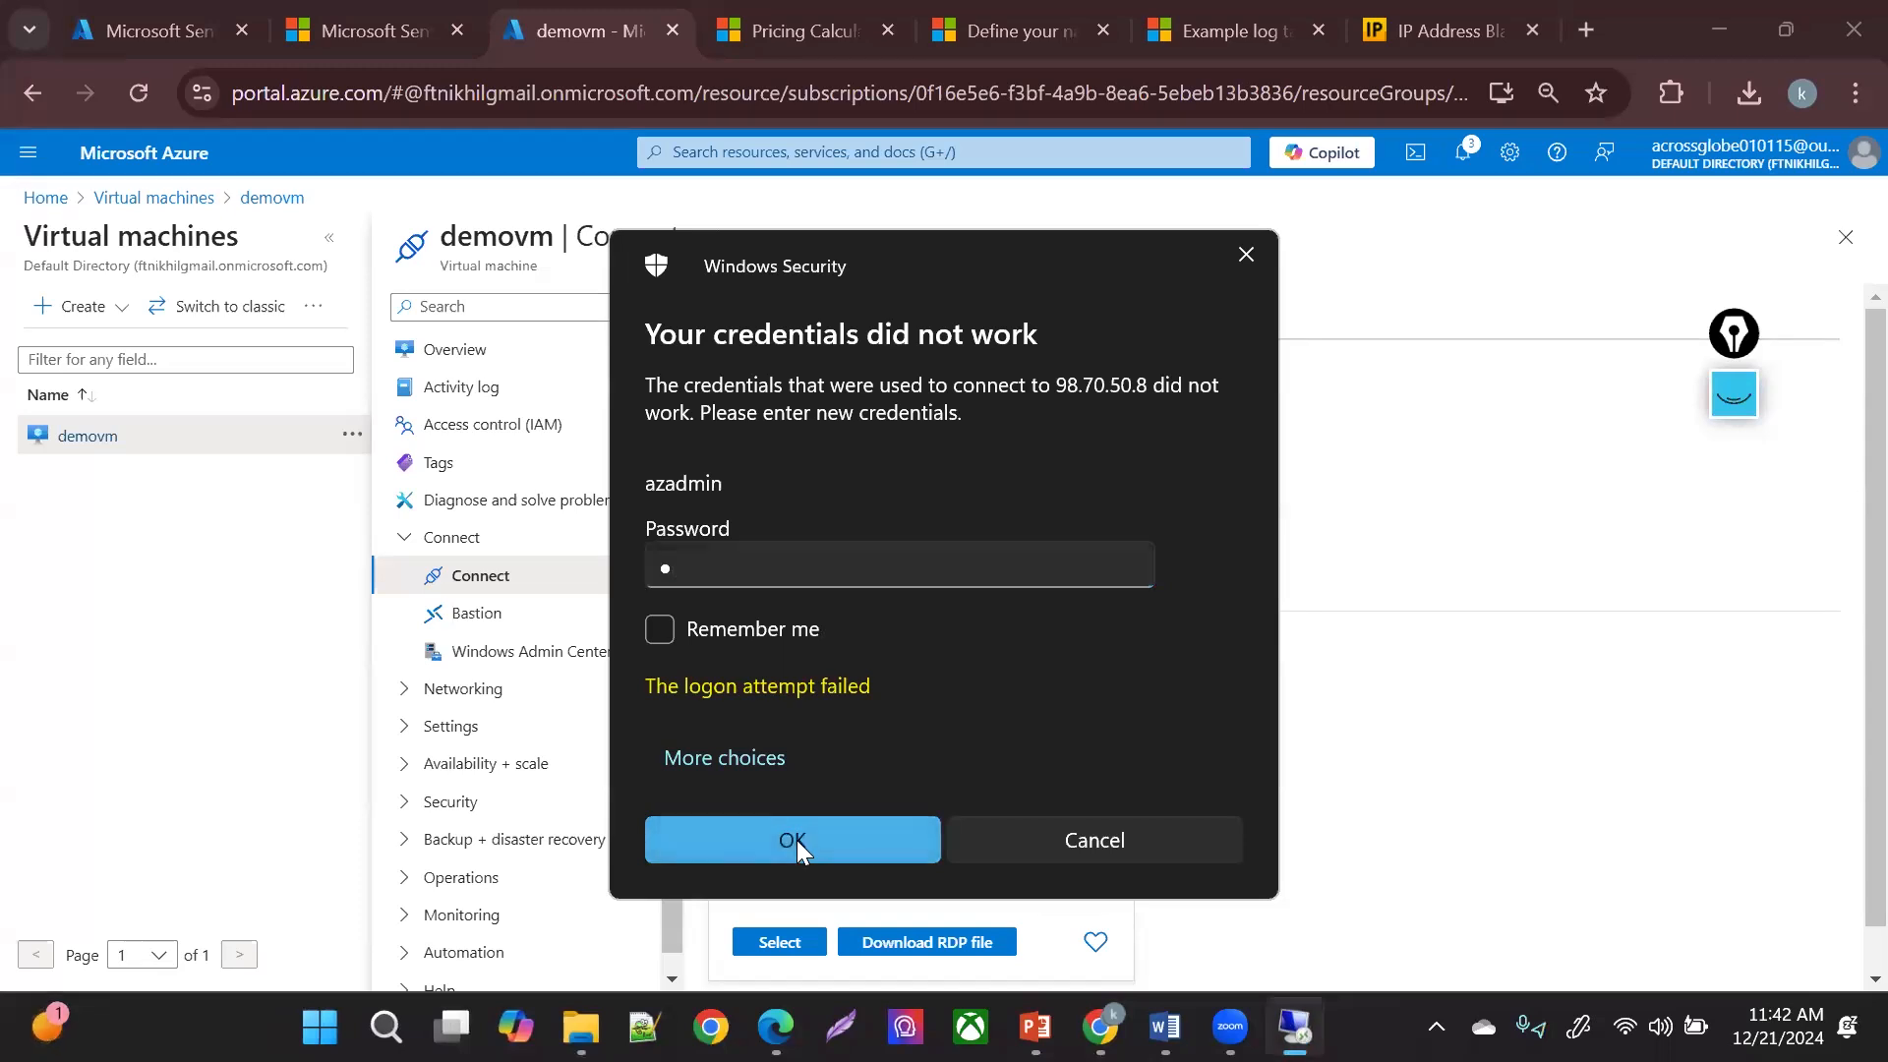
{"action": "type", "text": "•••"}
{"action": "left_click", "coordinate": [793, 840]}
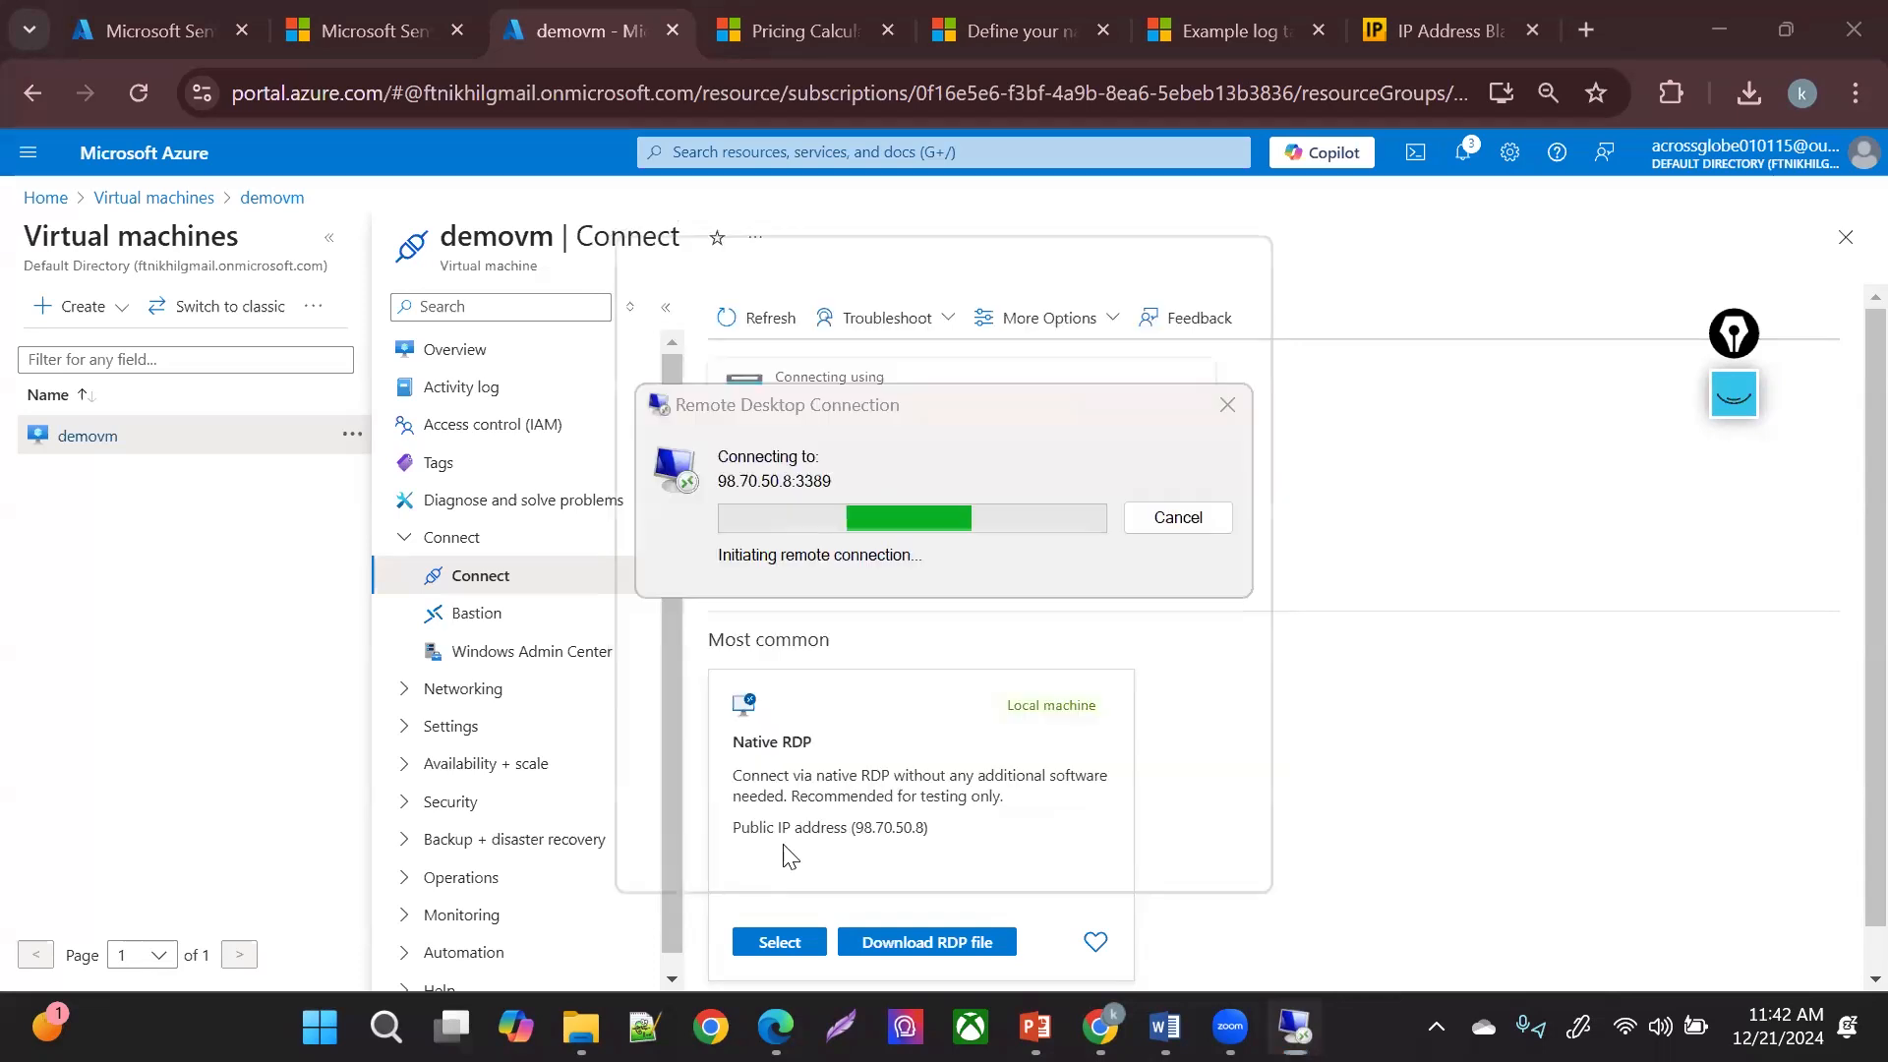
{"action": "type", "text": "••"}
{"action": "left_click", "coordinate": [814, 838]}
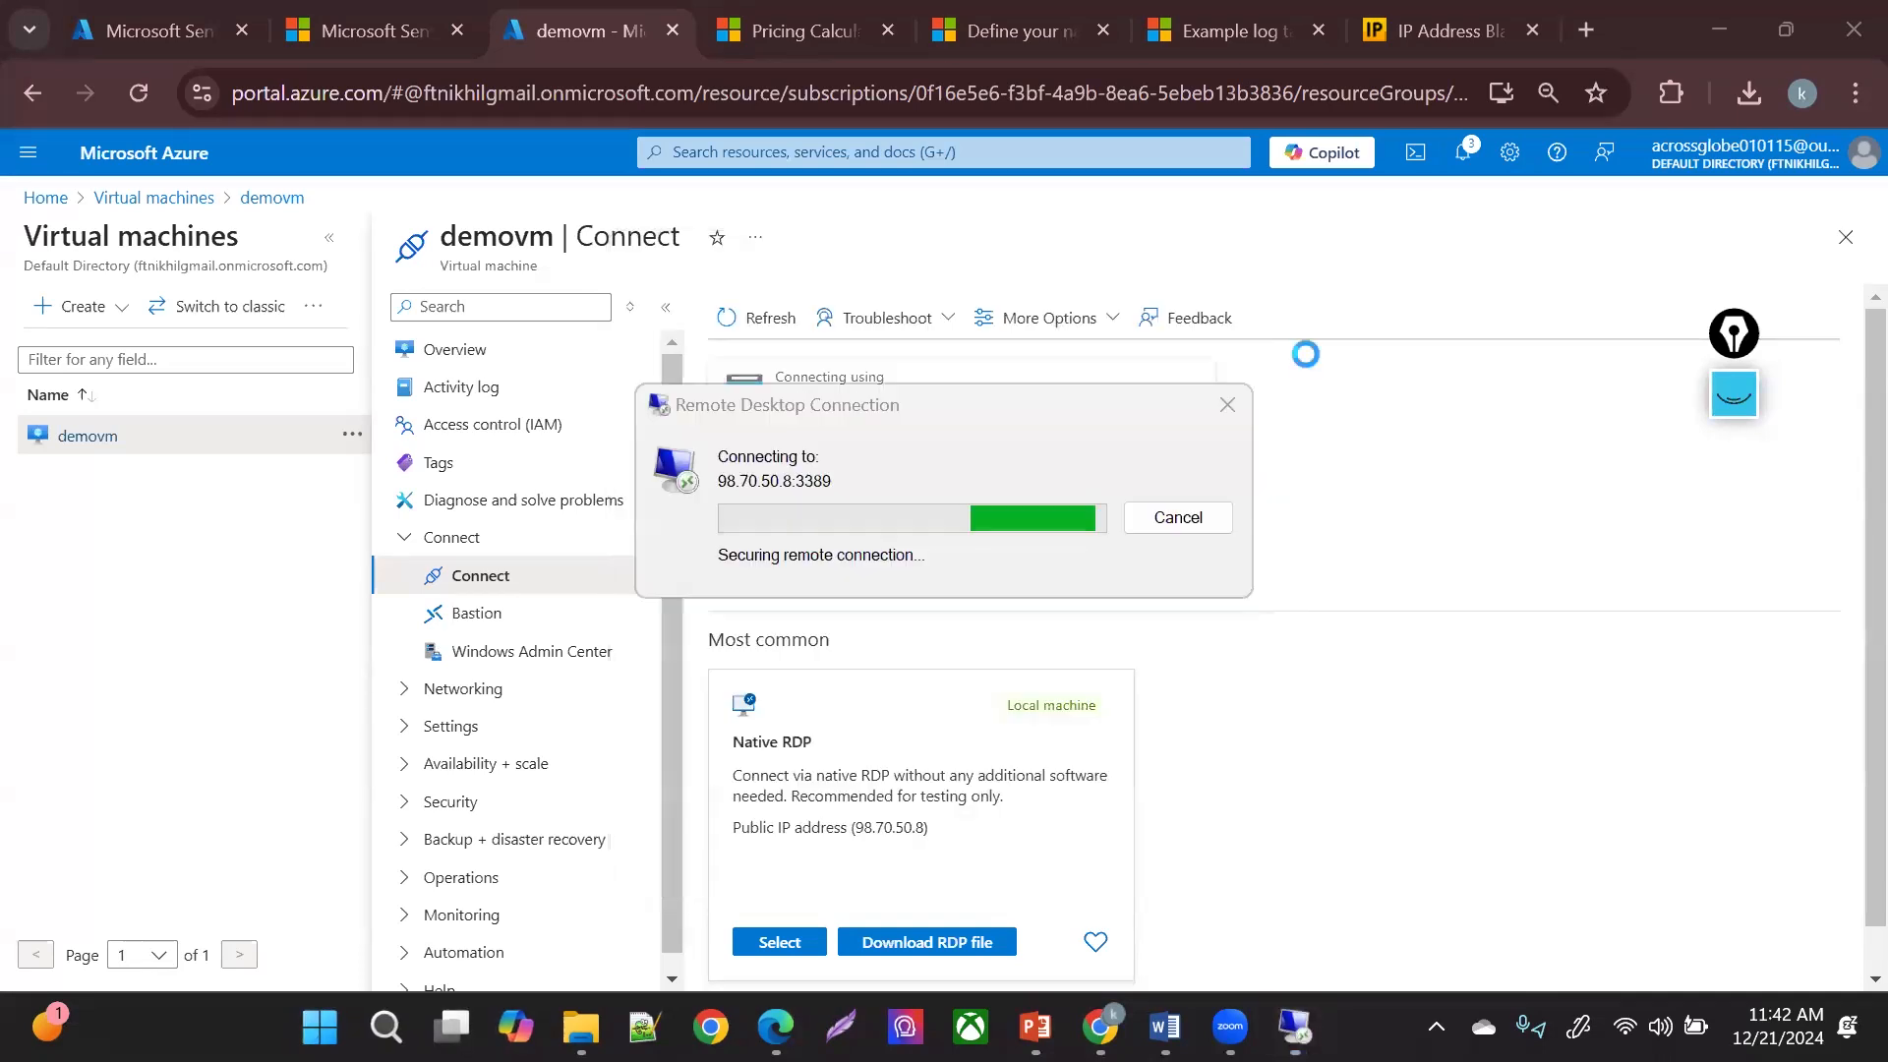
- Cancel the pending remote connection to demovm and reload the Microsoft Sentinel Incidents page
{"action": "left_click", "coordinate": [1238, 249]}
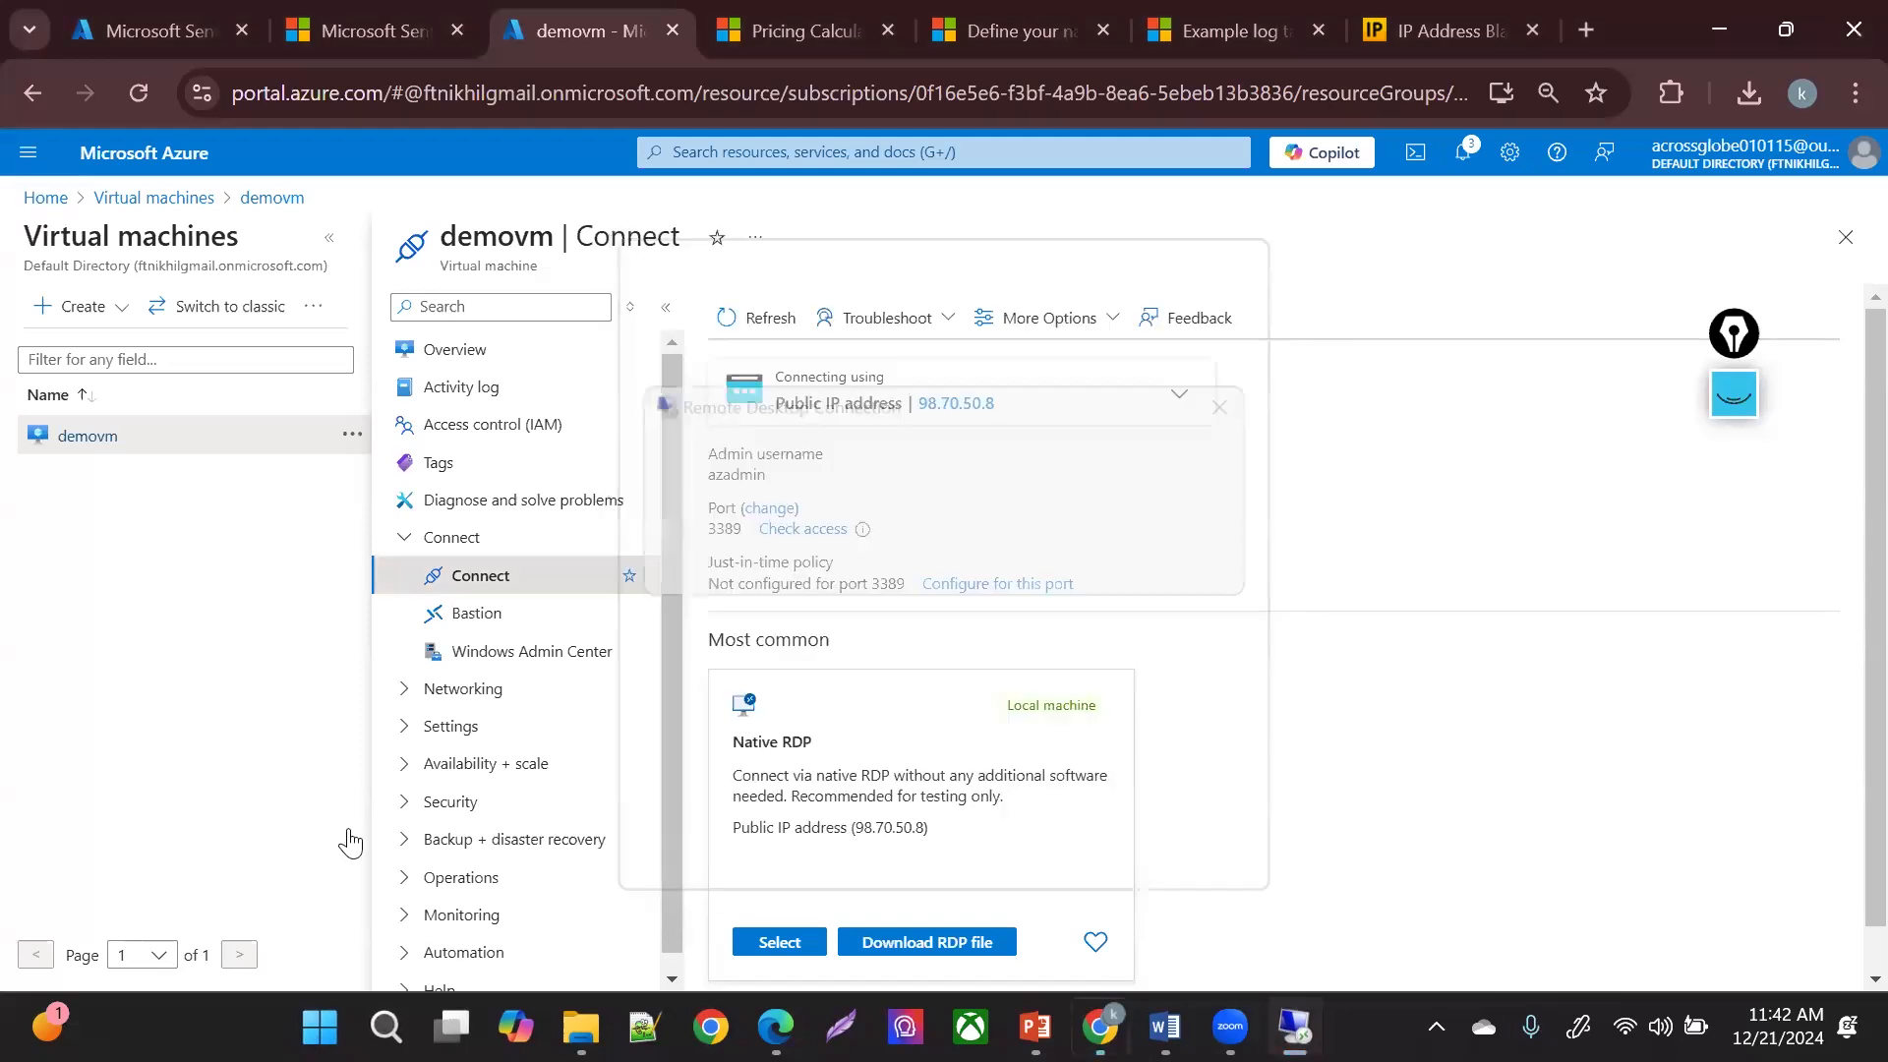
{"action": "left_click", "coordinate": [179, 22]}
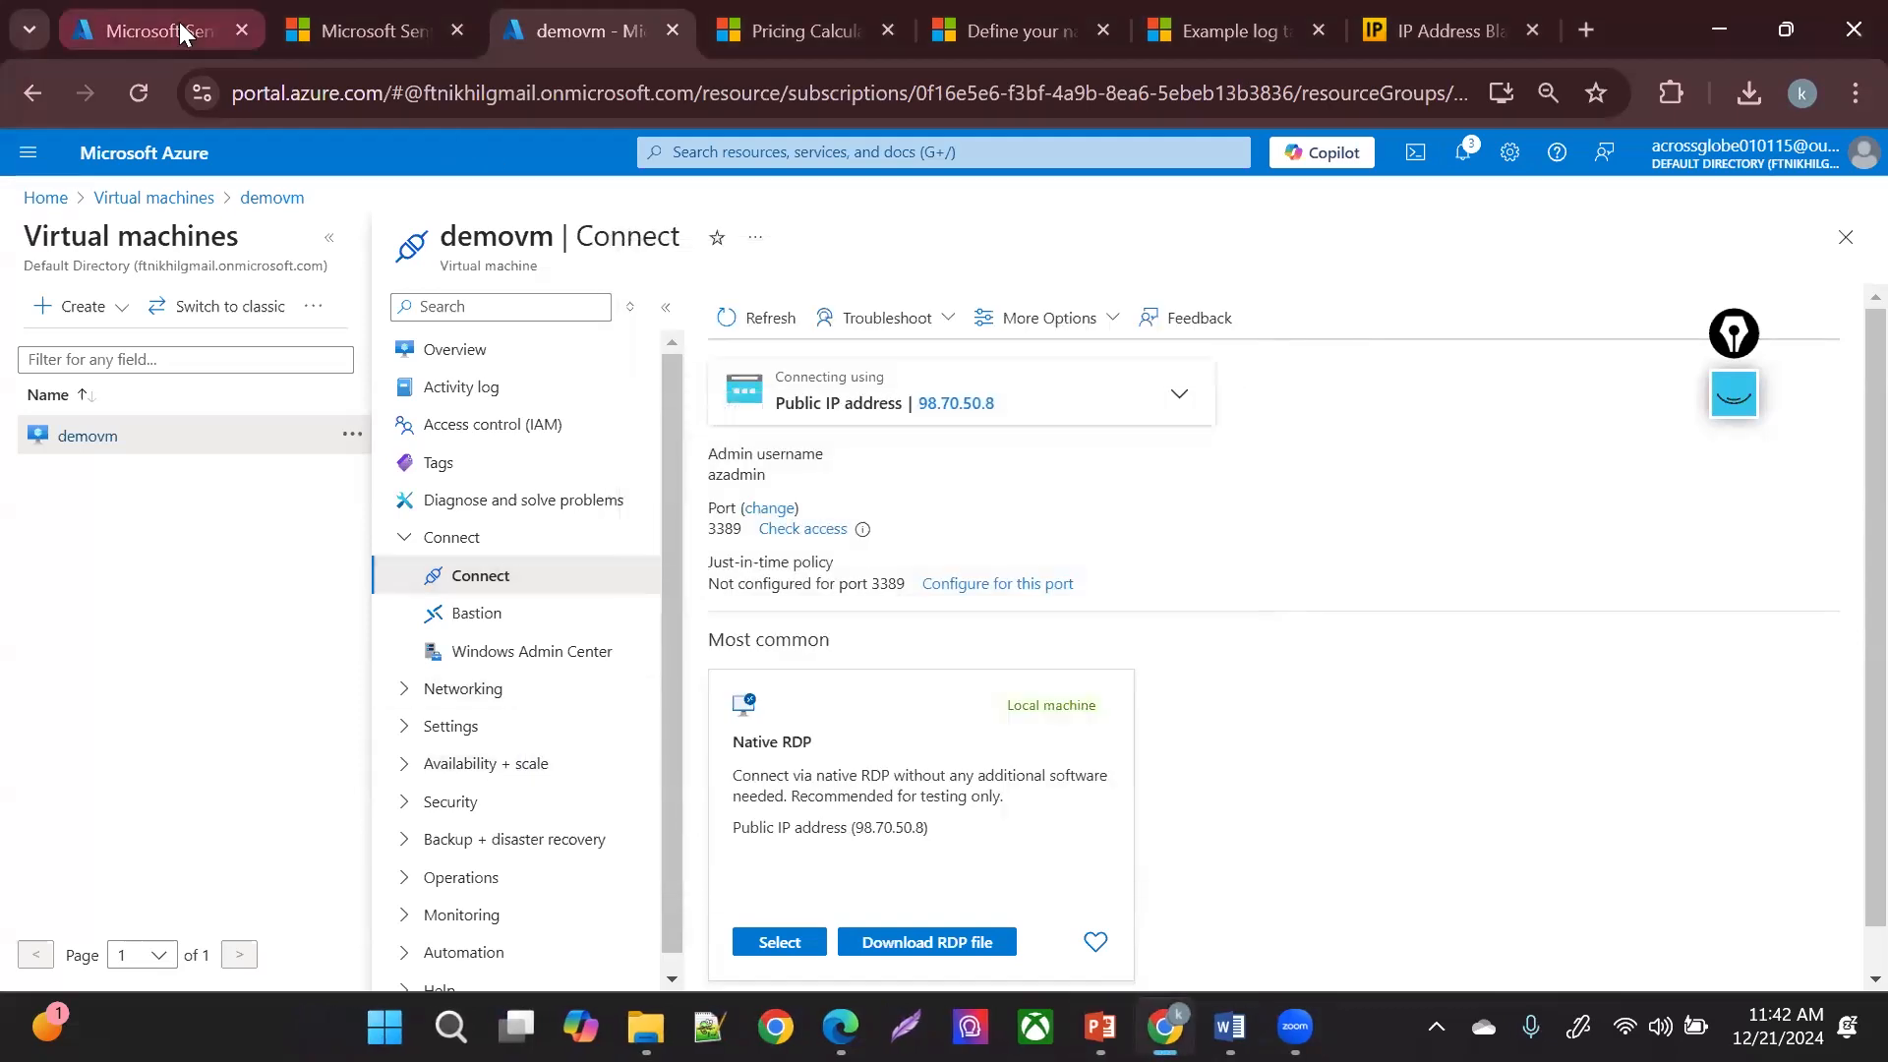
{"action": "left_click", "coordinate": [137, 104]}
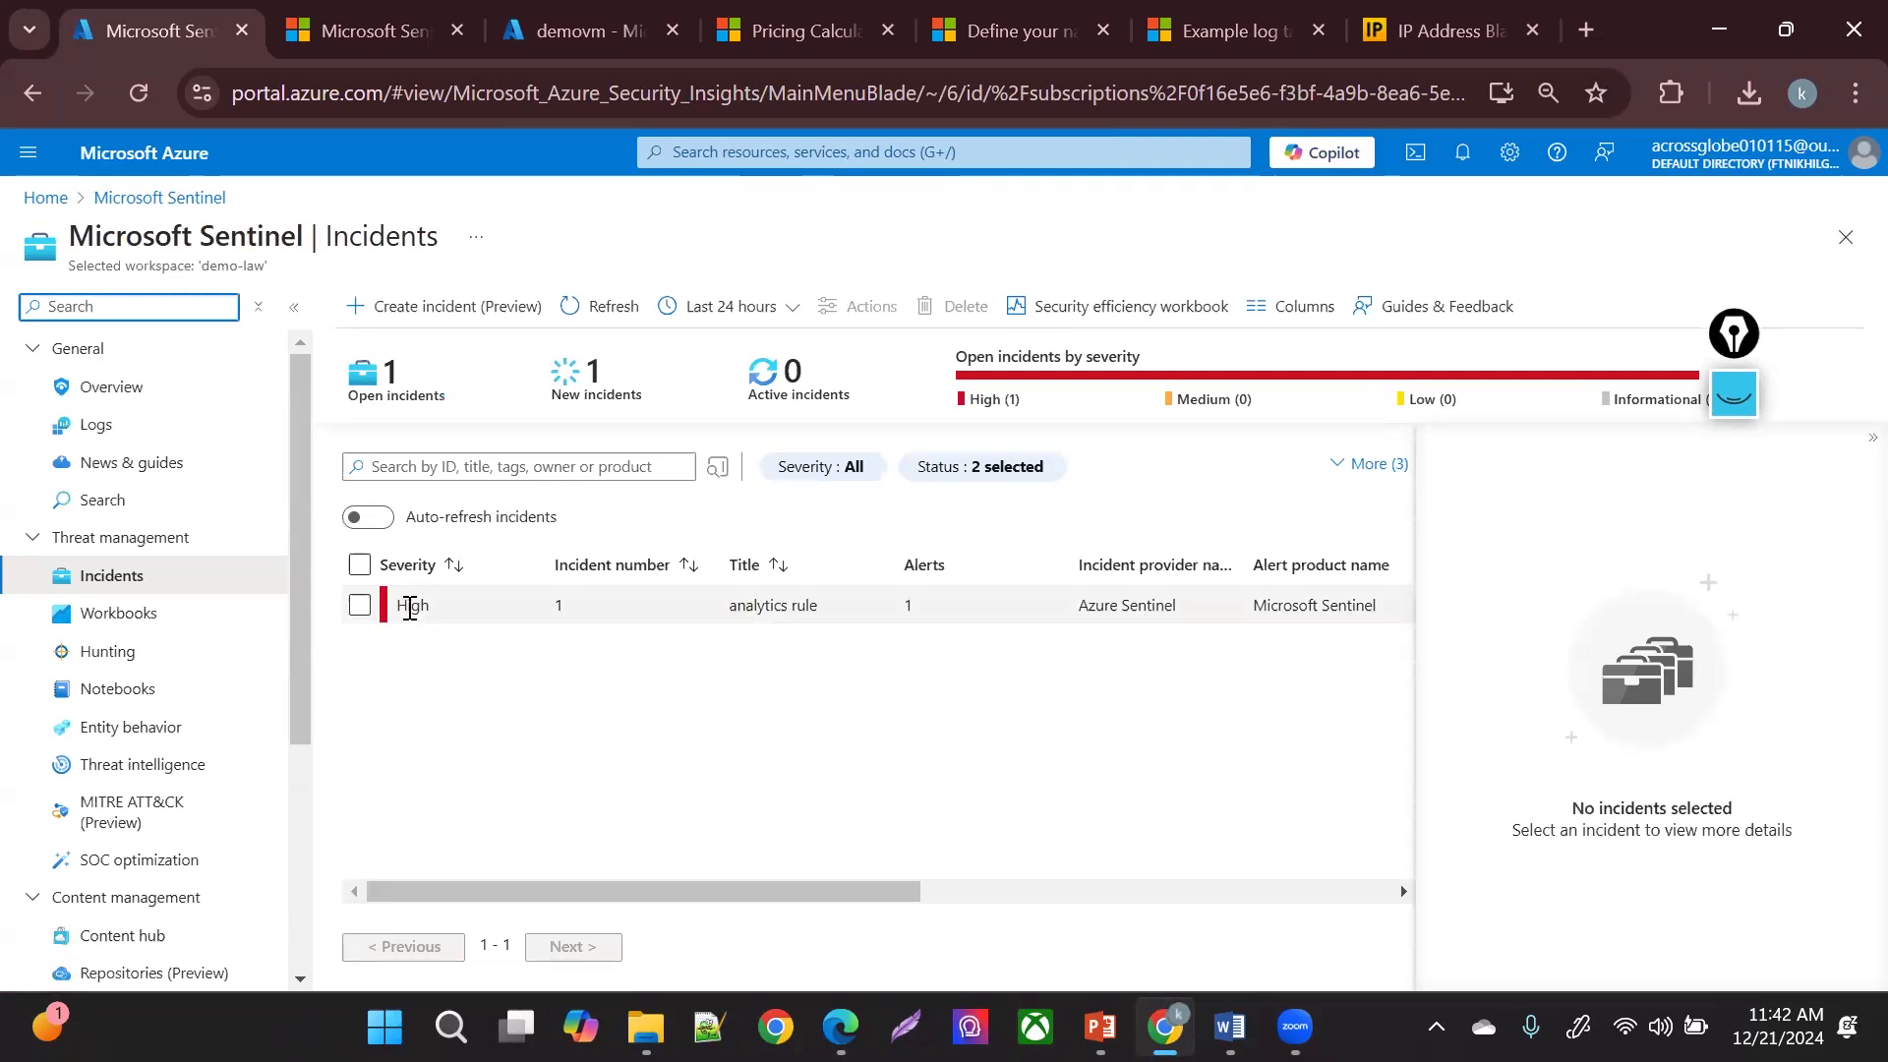
- Select the analytics rule incident and review its summary, including the technique under the Credential Access tactic
{"action": "left_click", "coordinate": [370, 615]}
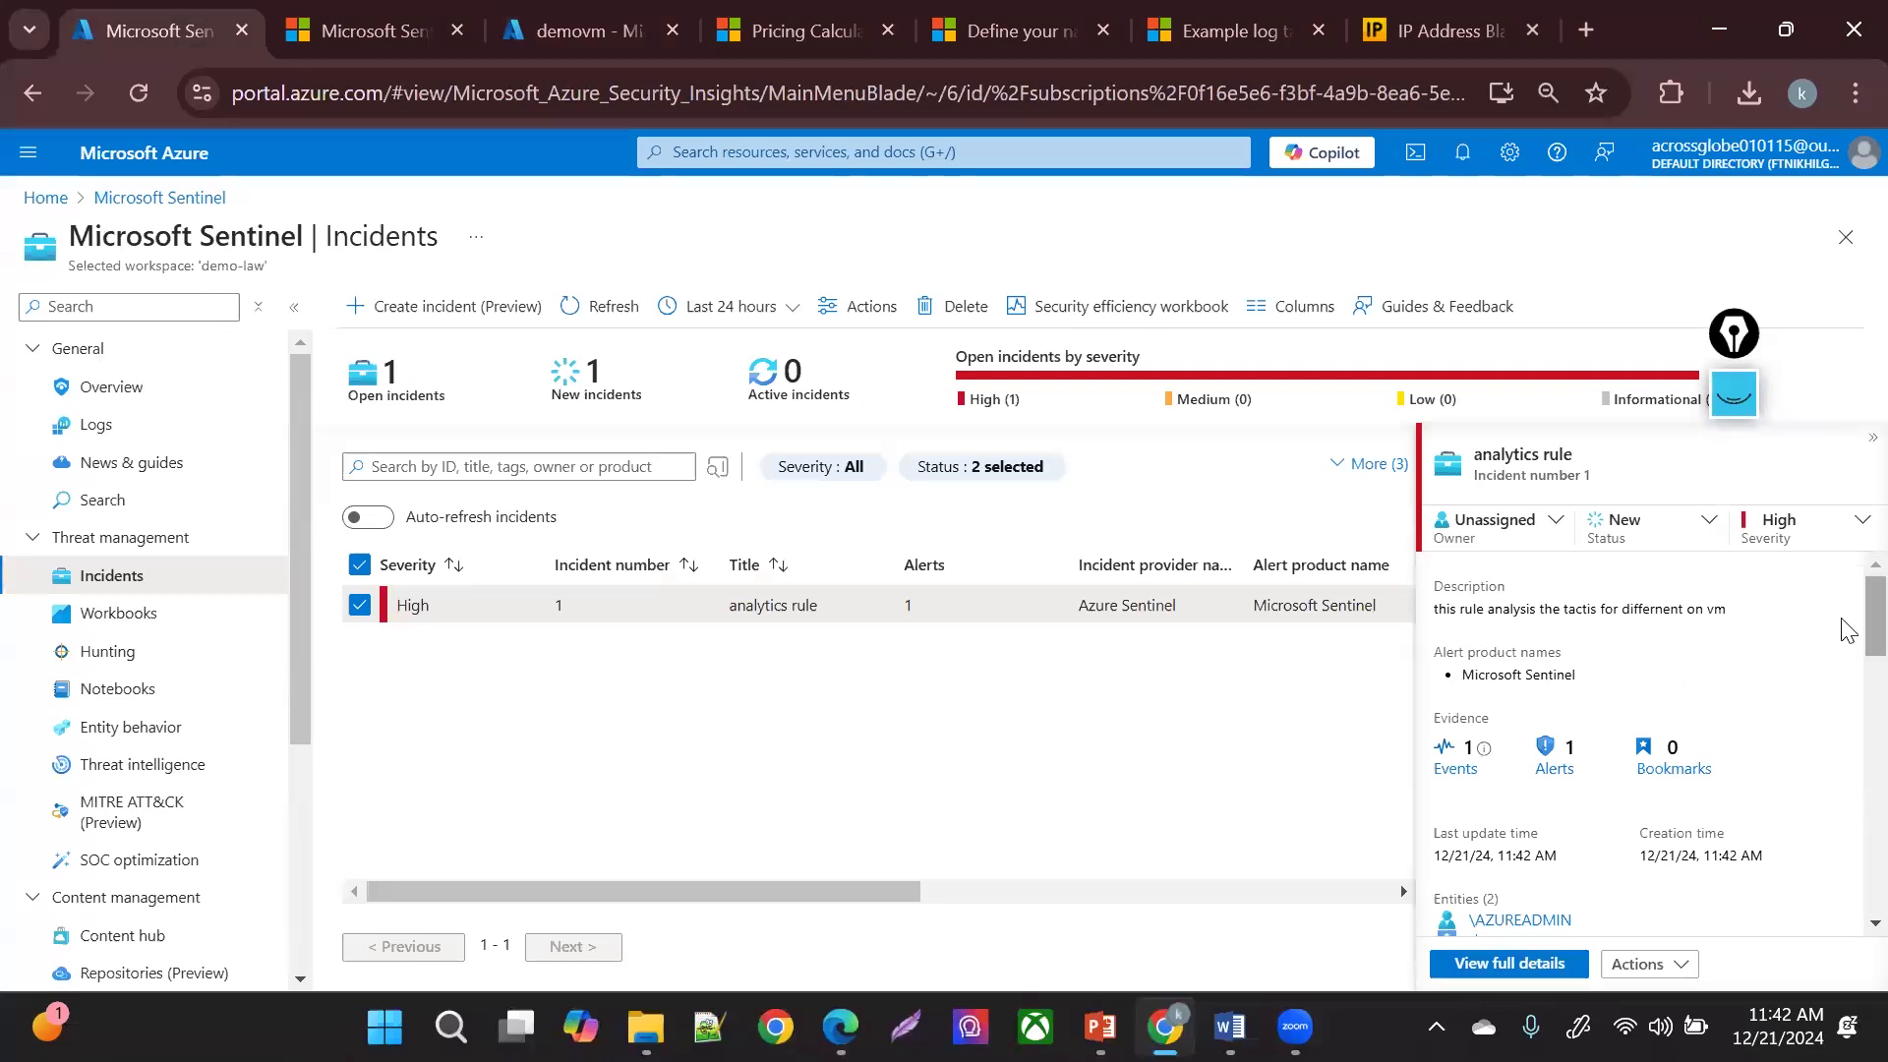
{"action": "scroll", "coordinate": [1846, 654], "scroll_direction": "down", "scroll_amount": 2}
{"action": "scroll", "coordinate": [1847, 669], "scroll_direction": "down", "scroll_amount": 5}
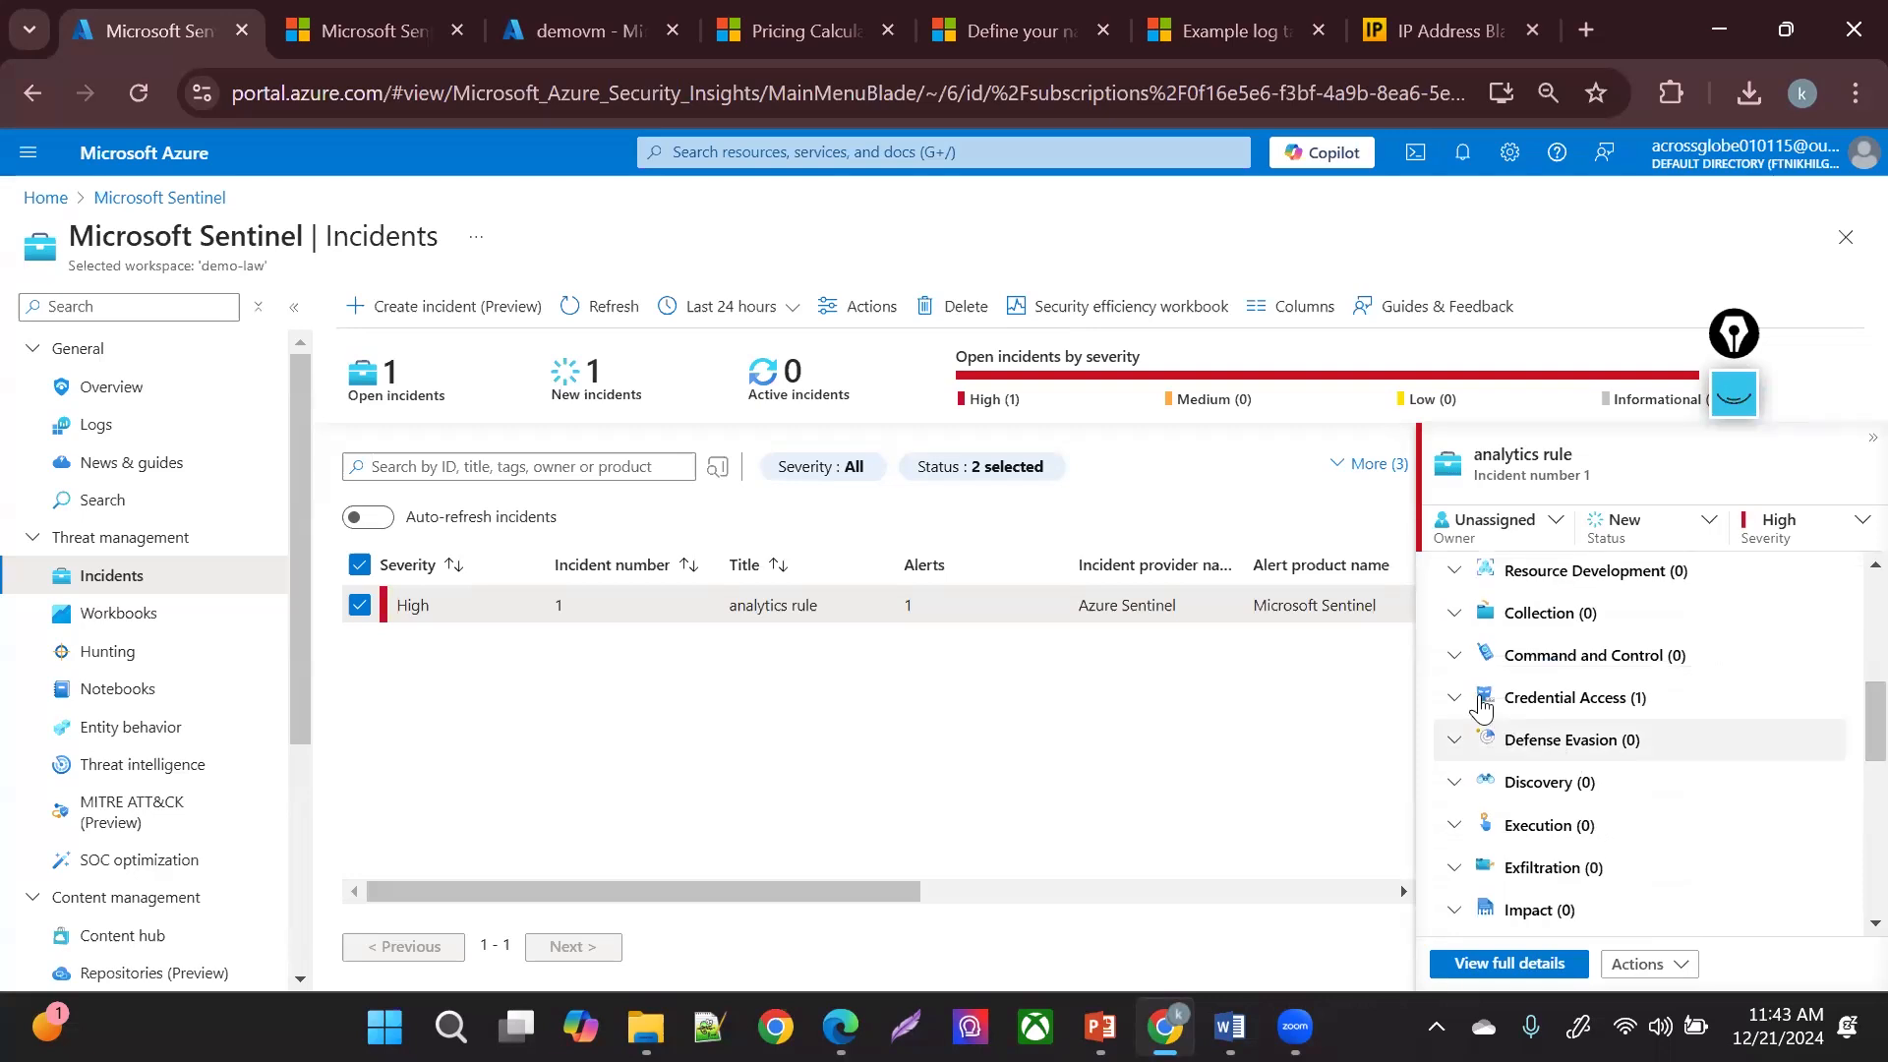
{"action": "left_click", "coordinate": [1455, 701]}
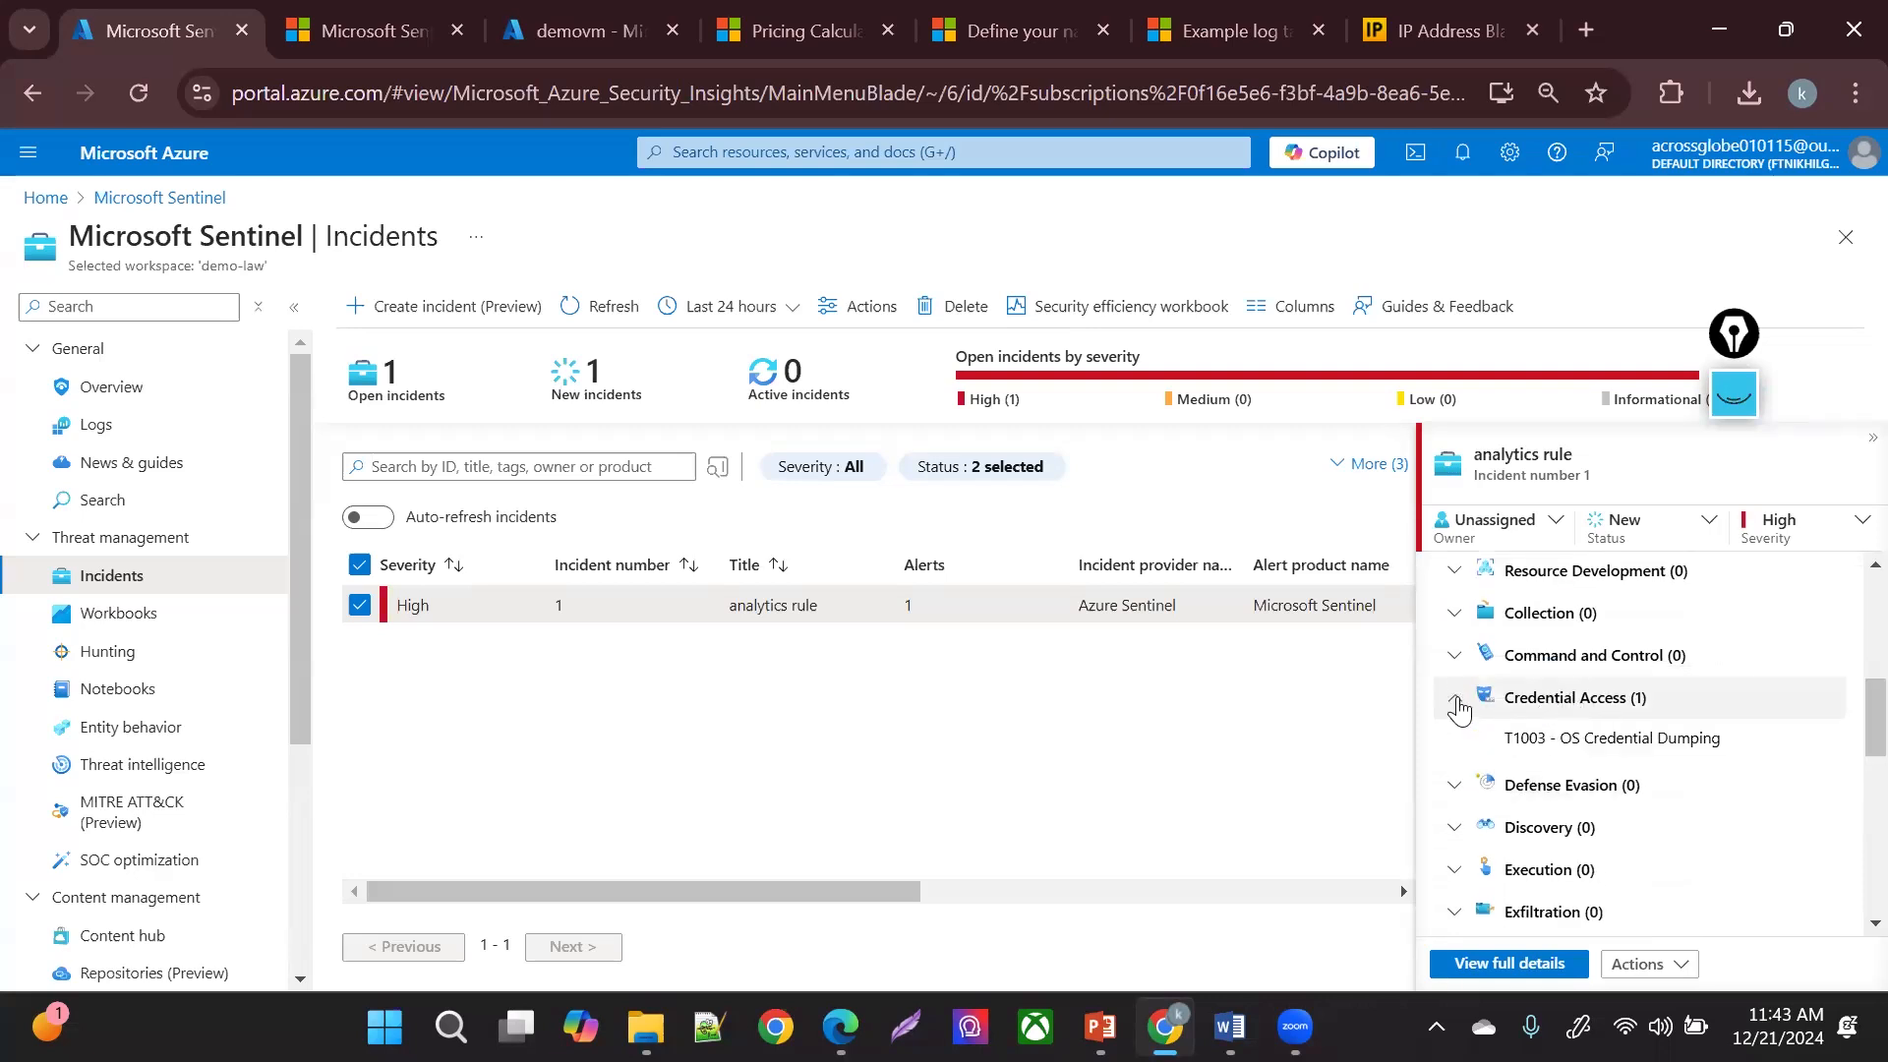
{"action": "scroll", "coordinate": [1842, 728], "scroll_direction": "down", "scroll_amount": 4}
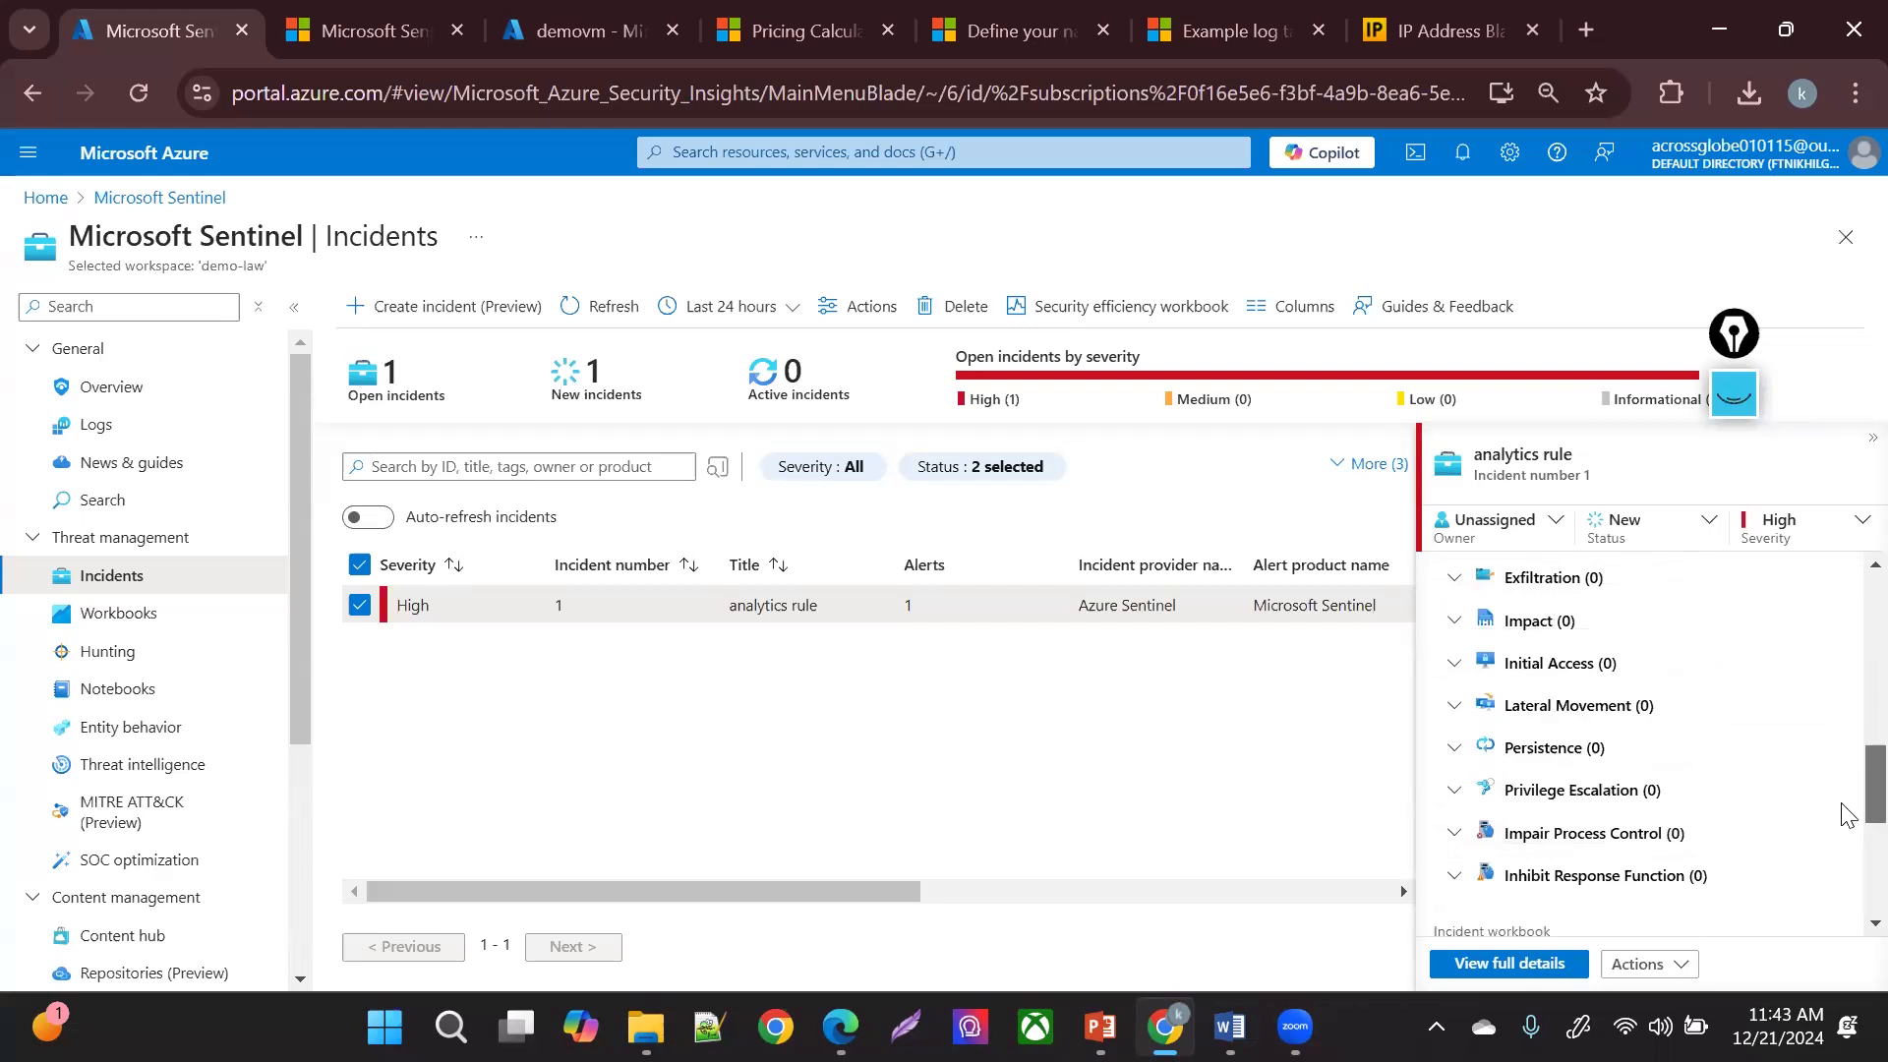
{"action": "scroll", "coordinate": [1847, 821], "scroll_direction": "down", "scroll_amount": 3}
{"action": "scroll", "coordinate": [1842, 846], "scroll_direction": "down", "scroll_amount": 2}
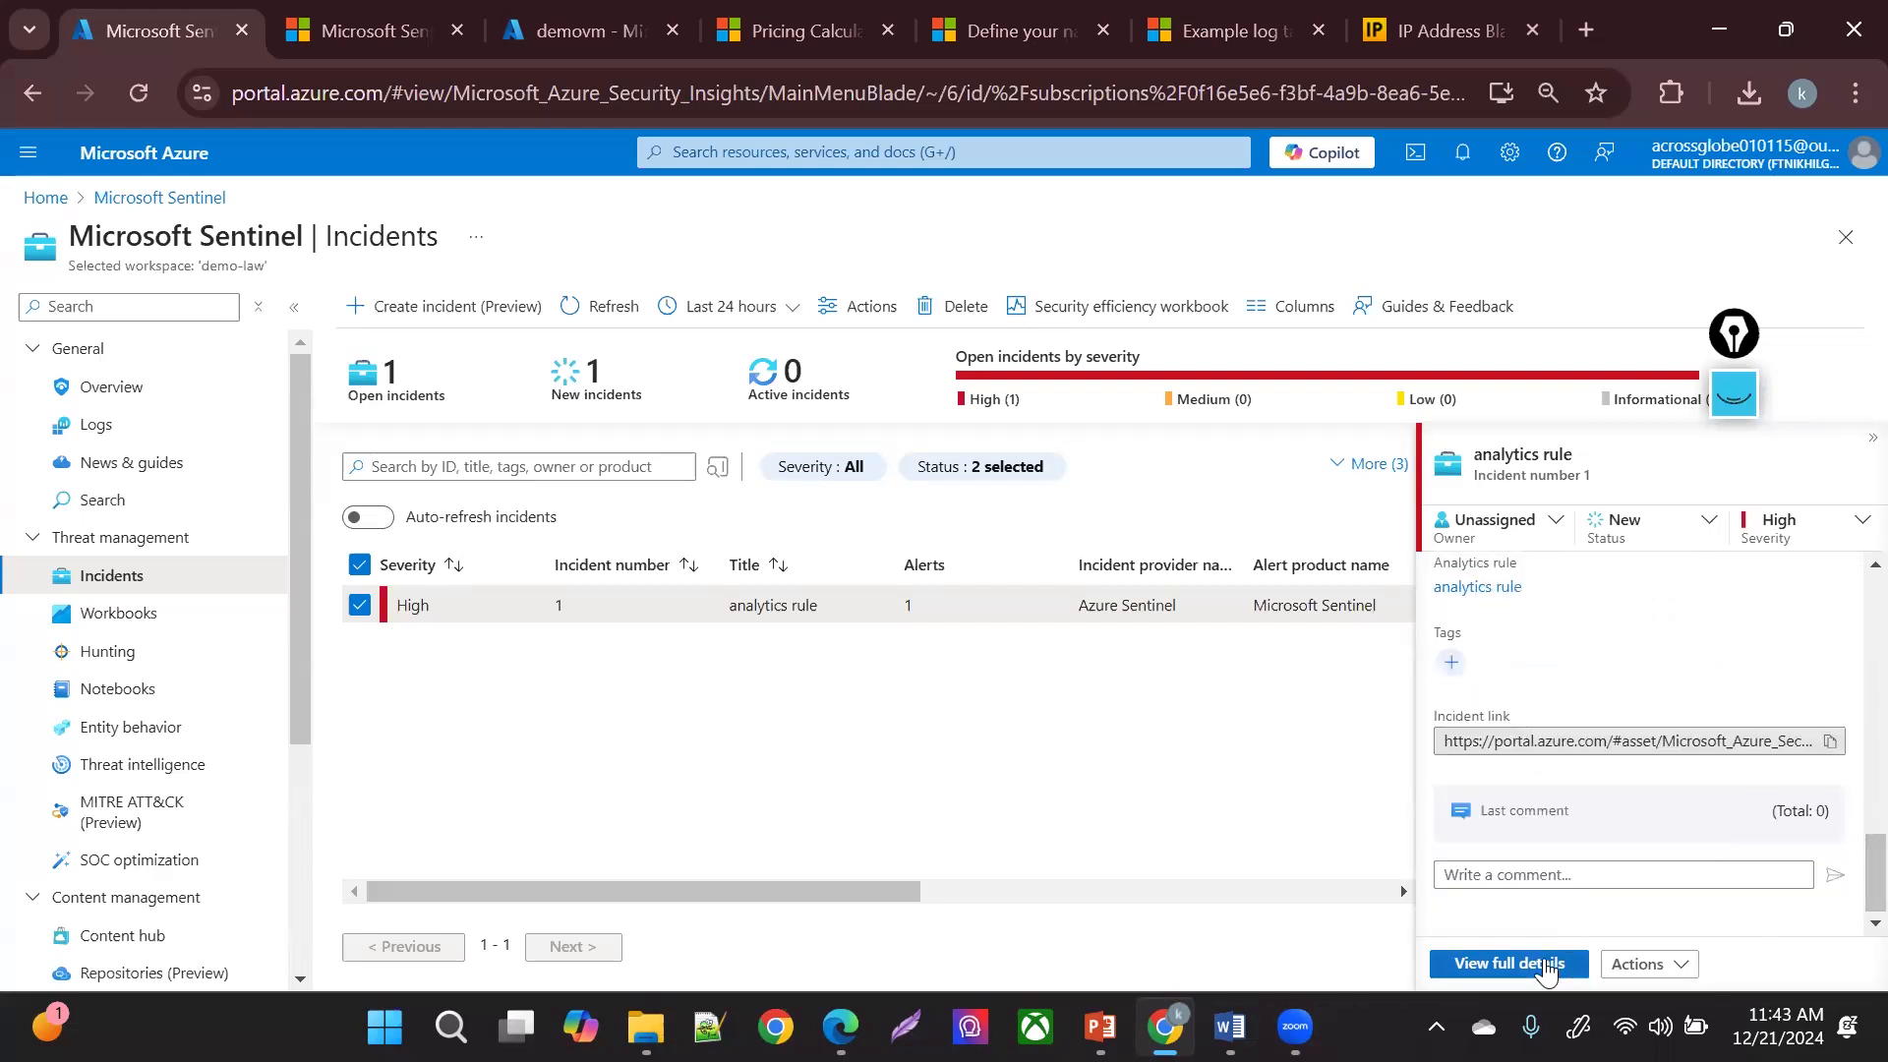
- Refresh the incident list and open the full details of the analytics rule incident
{"action": "left_click", "coordinate": [617, 311]}
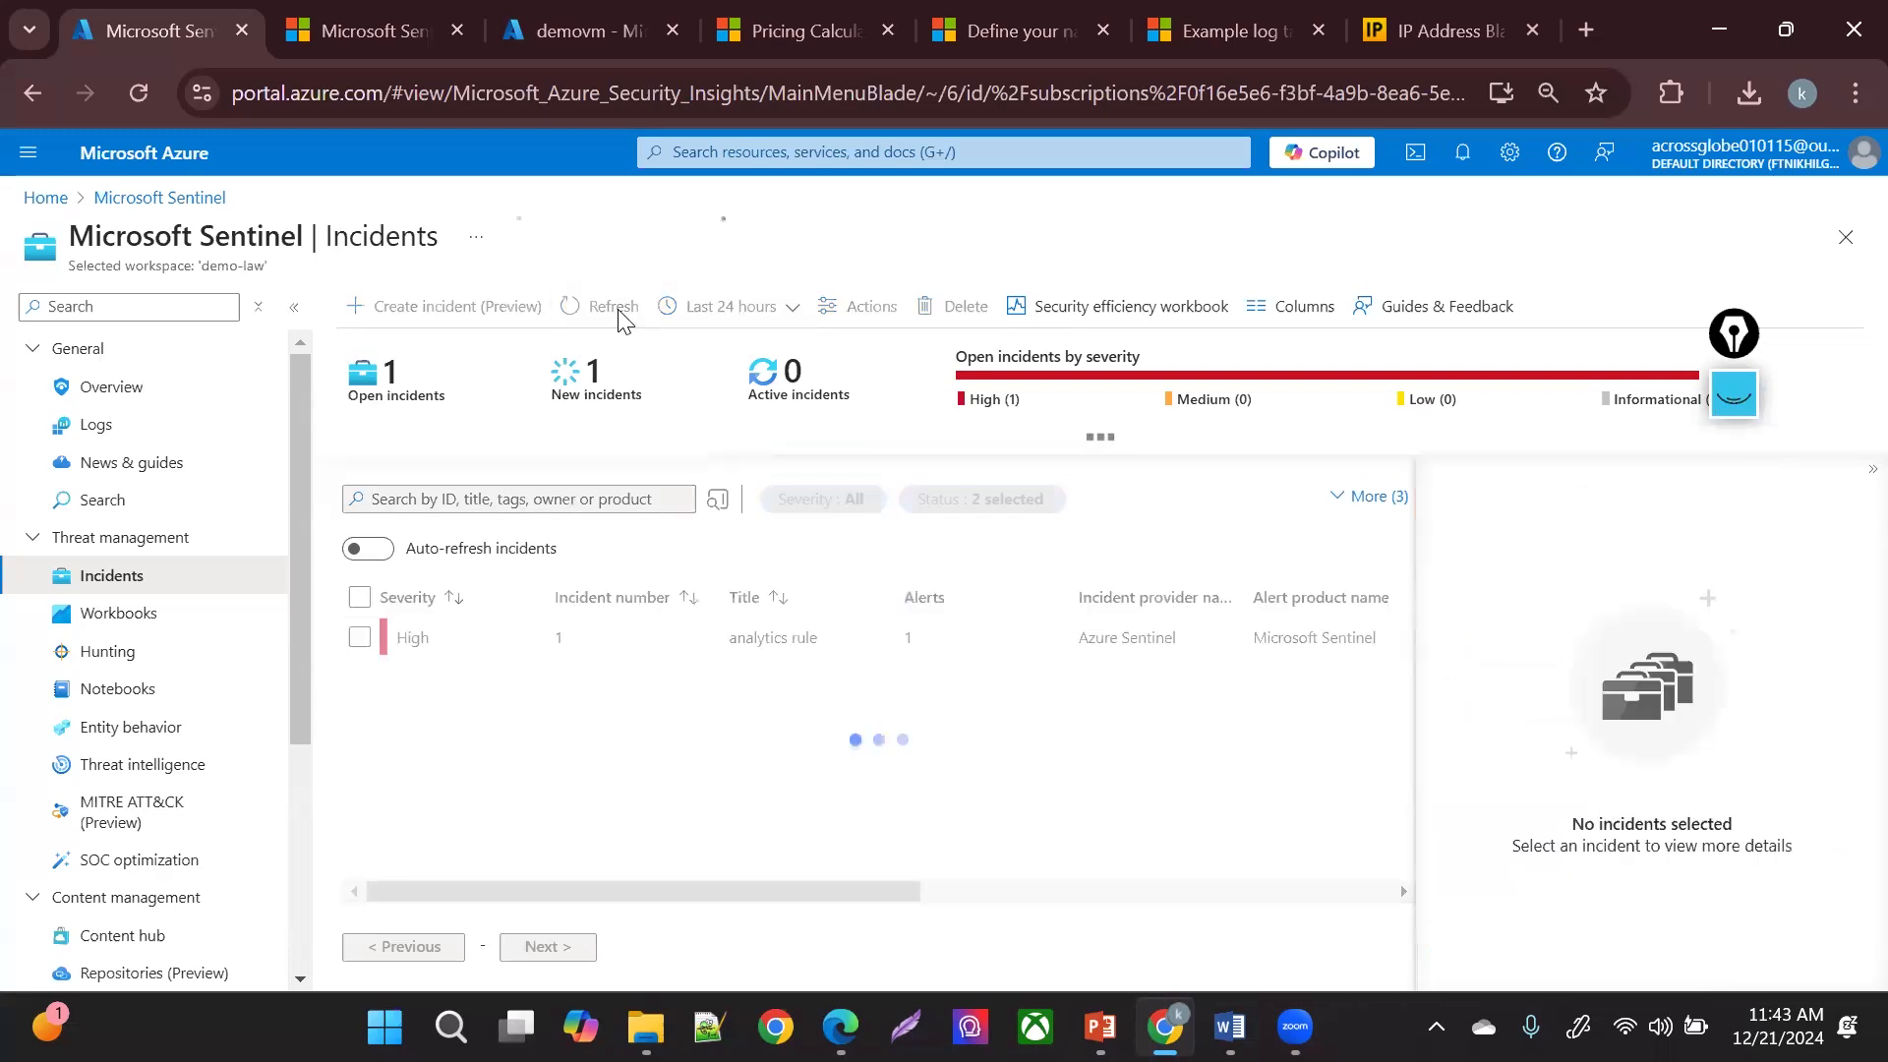
{"action": "left_click", "coordinate": [618, 310]}
{"action": "left_click", "coordinate": [738, 607]}
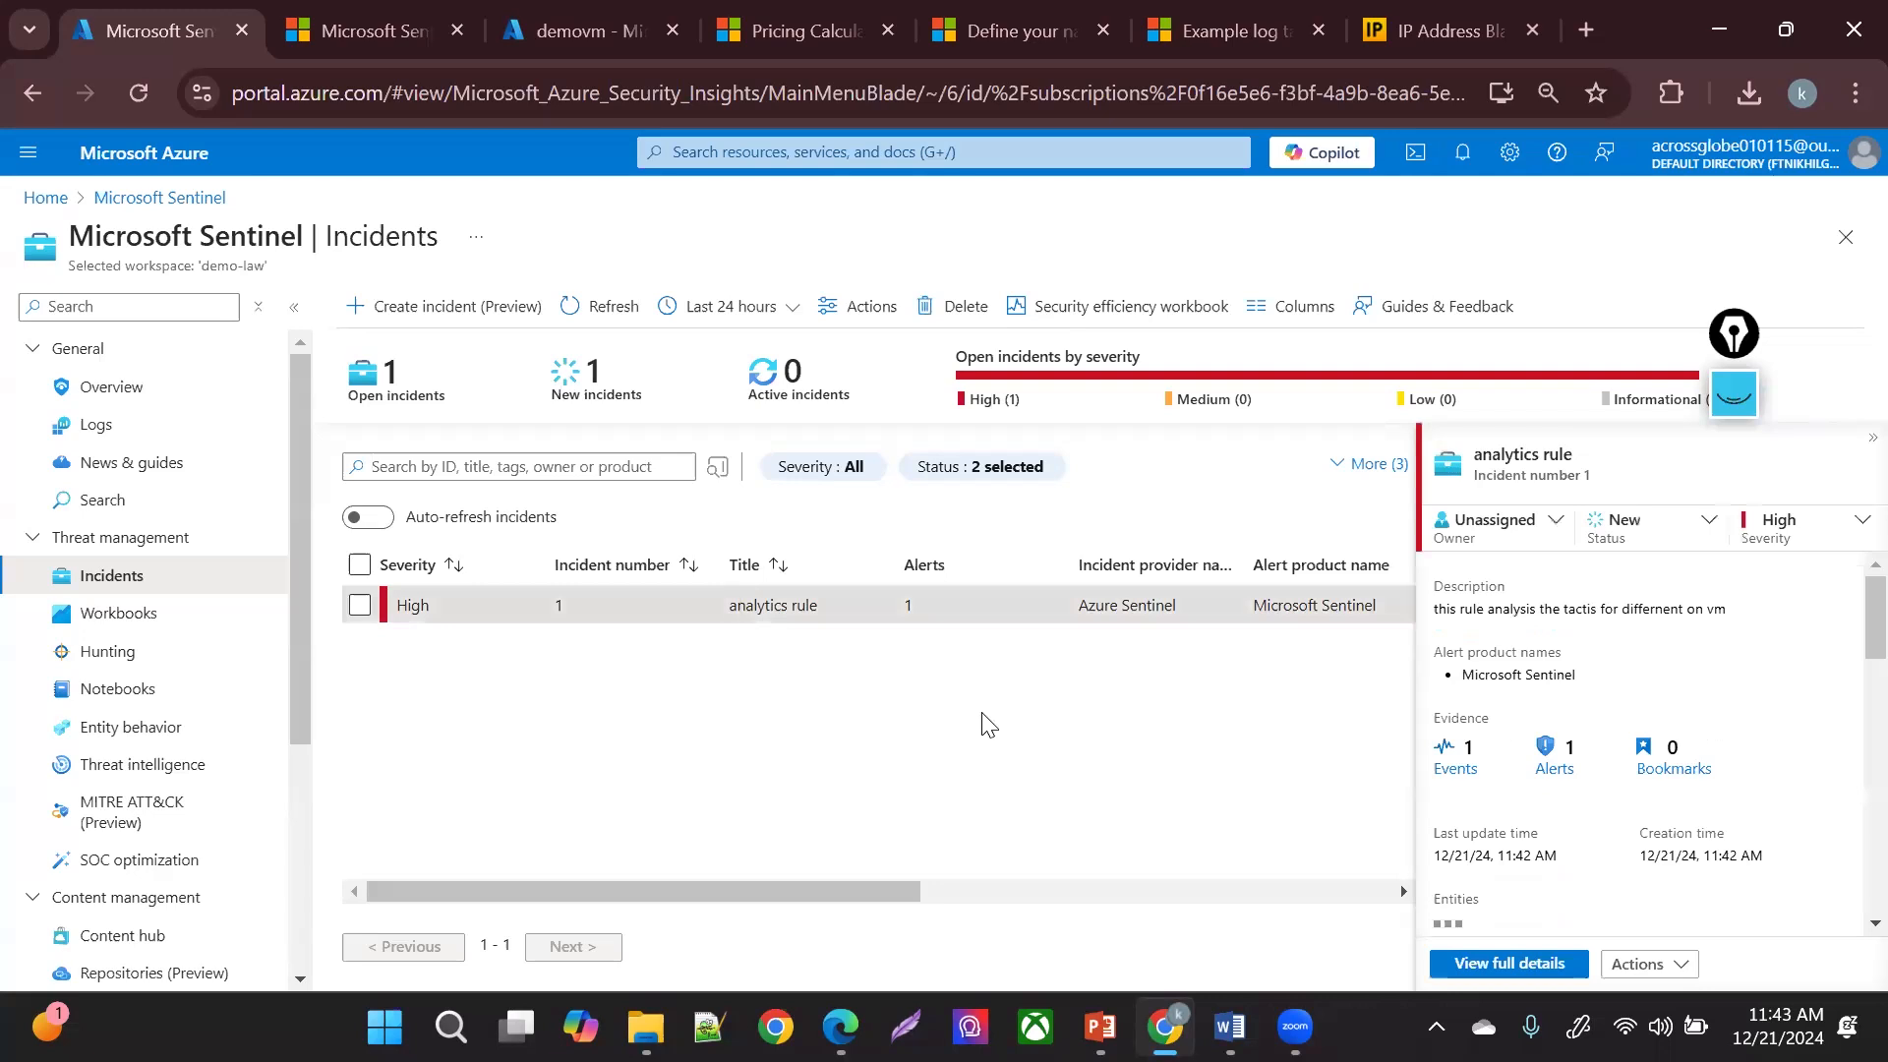
{"action": "left_click", "coordinate": [1484, 963]}
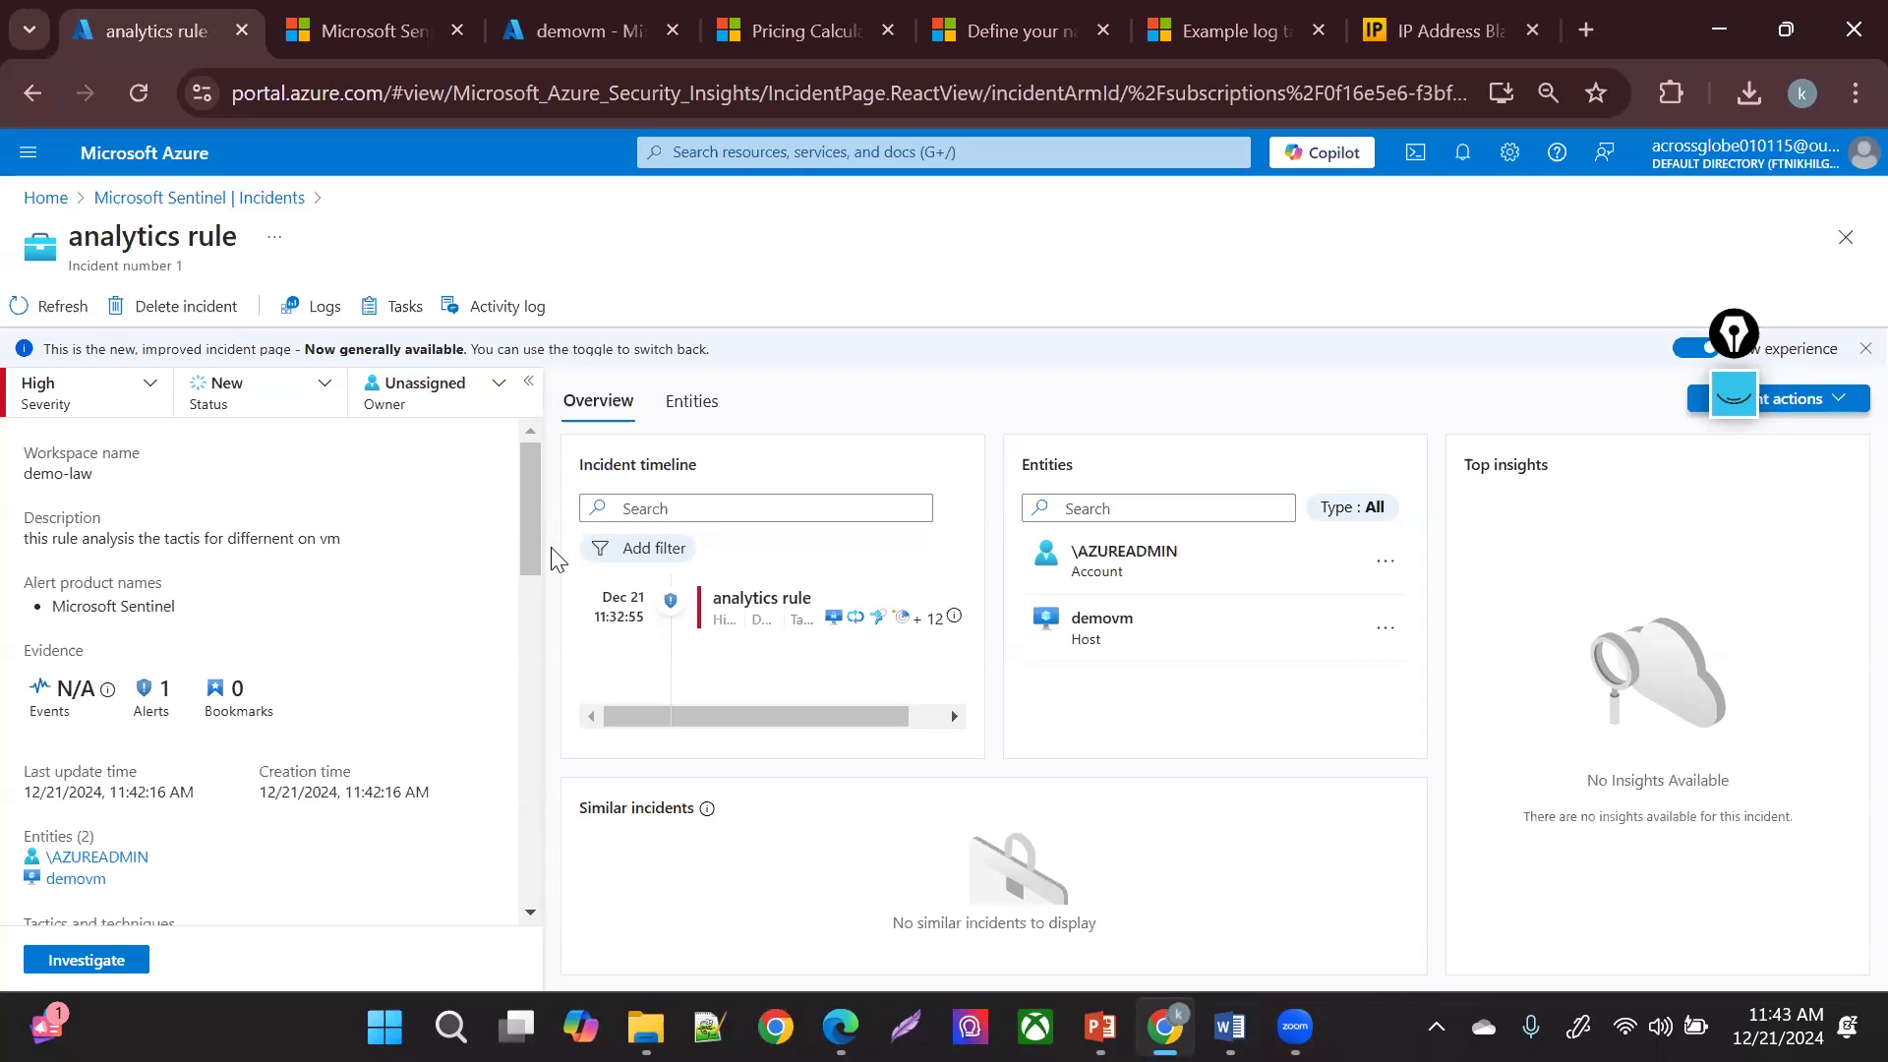
- Examine the incident's evidence, entities and tactics on its full page, expanding Credential Access to see the technique
{"action": "left_click_drag", "start_coordinate": [525, 550], "coordinate": [20, 649]}
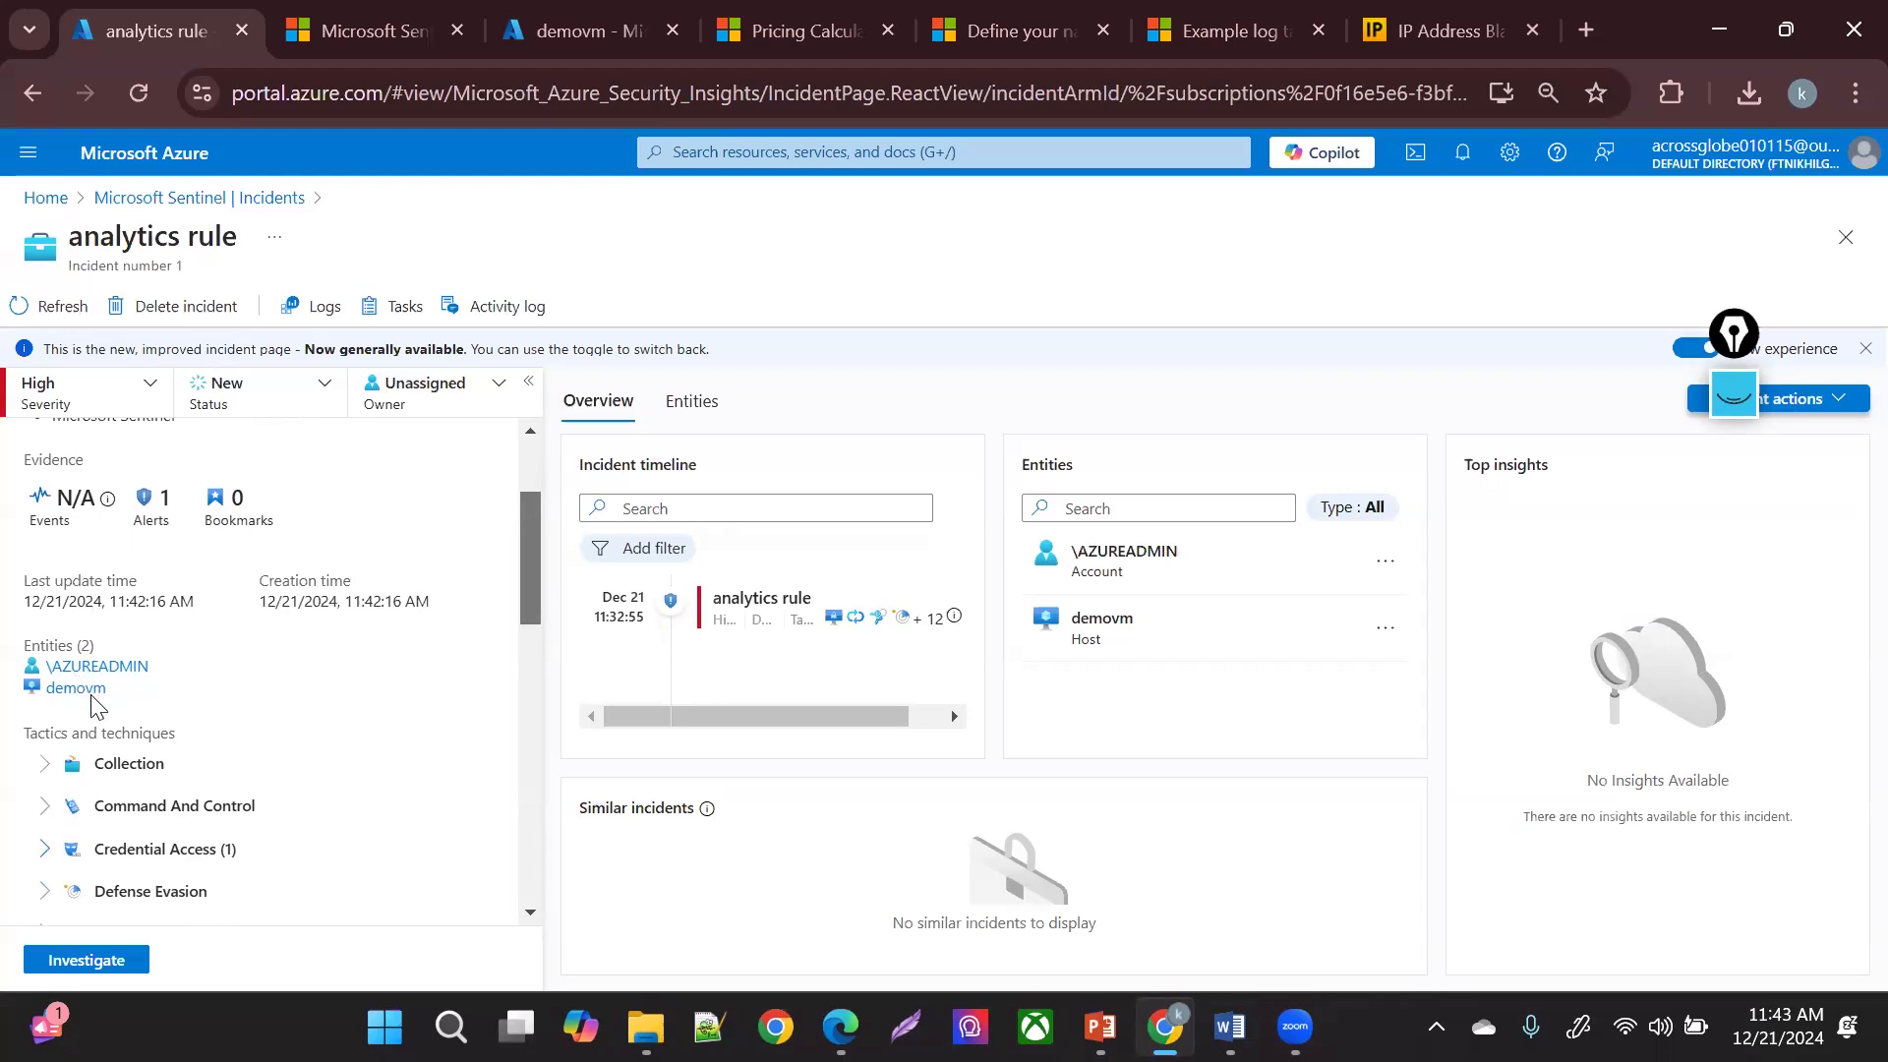
{"action": "left_click_drag", "start_coordinate": [84, 696], "coordinate": [535, 692]}
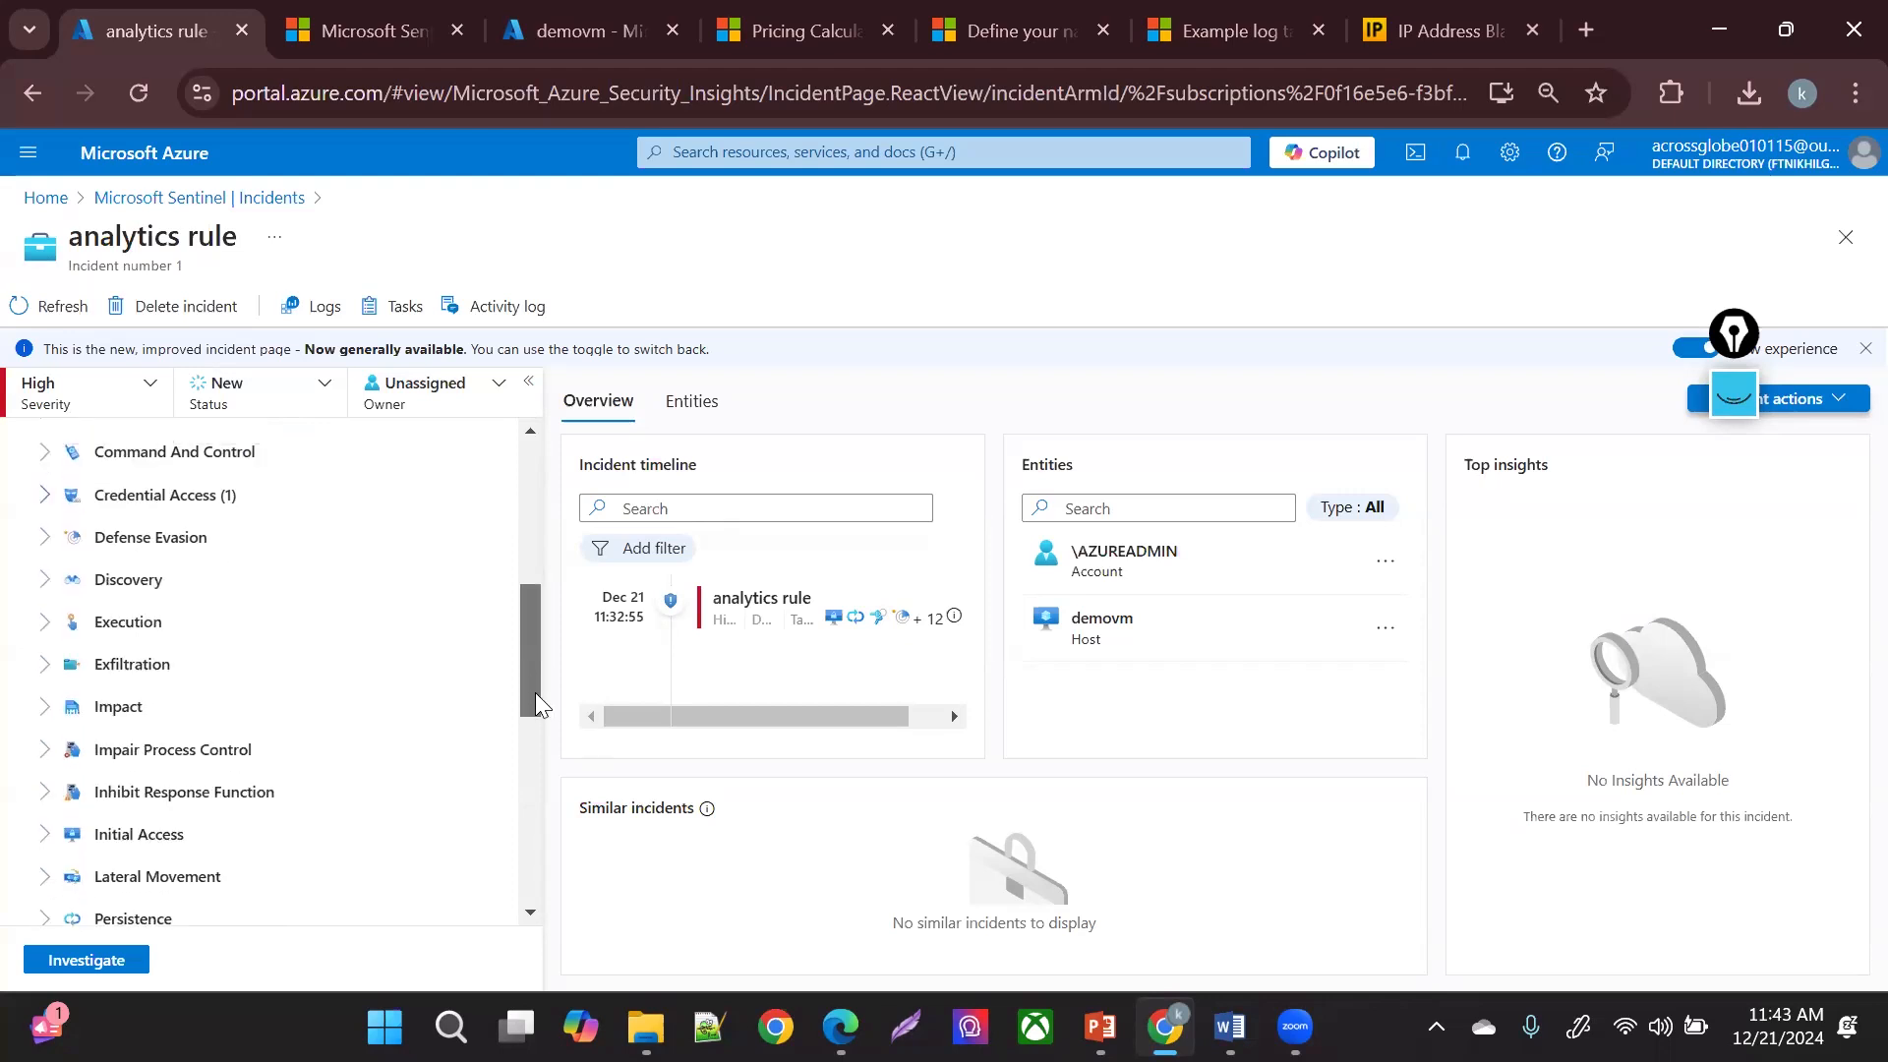
{"action": "left_click", "coordinate": [44, 495]}
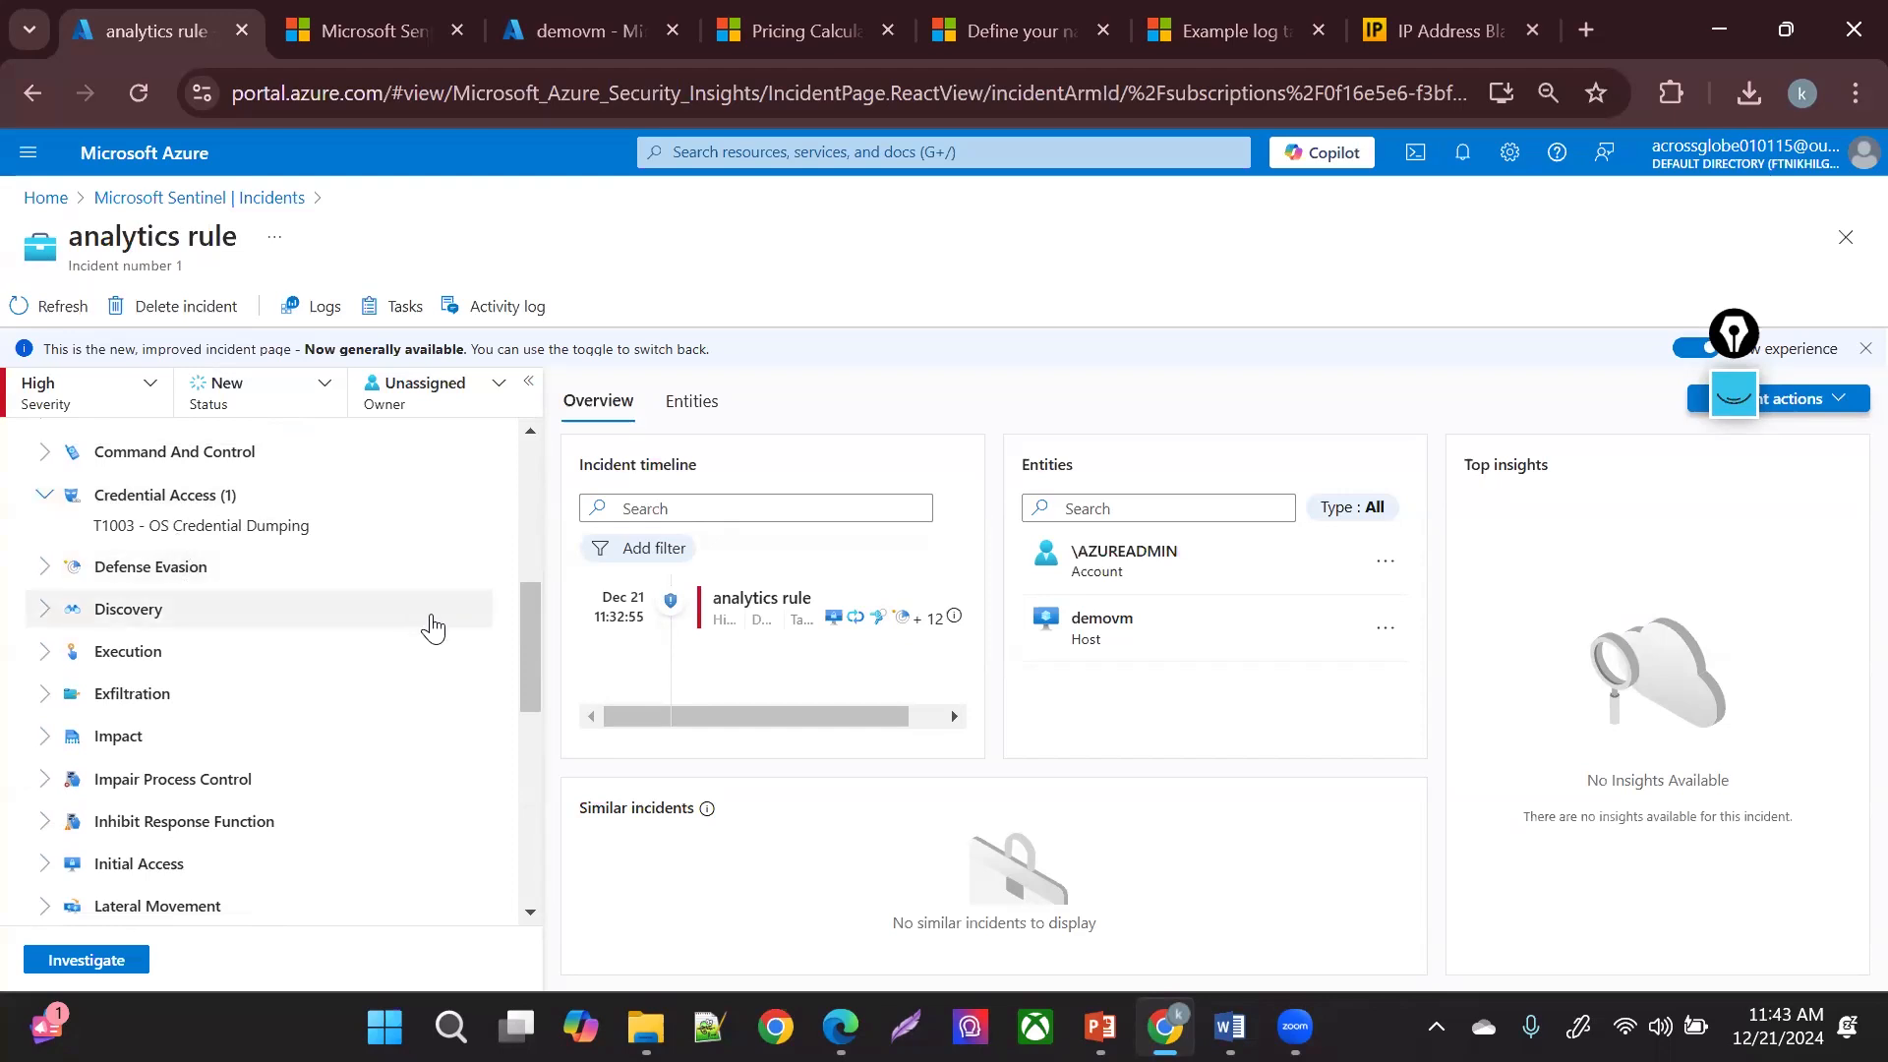
{"action": "left_click_drag", "start_coordinate": [523, 625], "coordinate": [558, 788]}
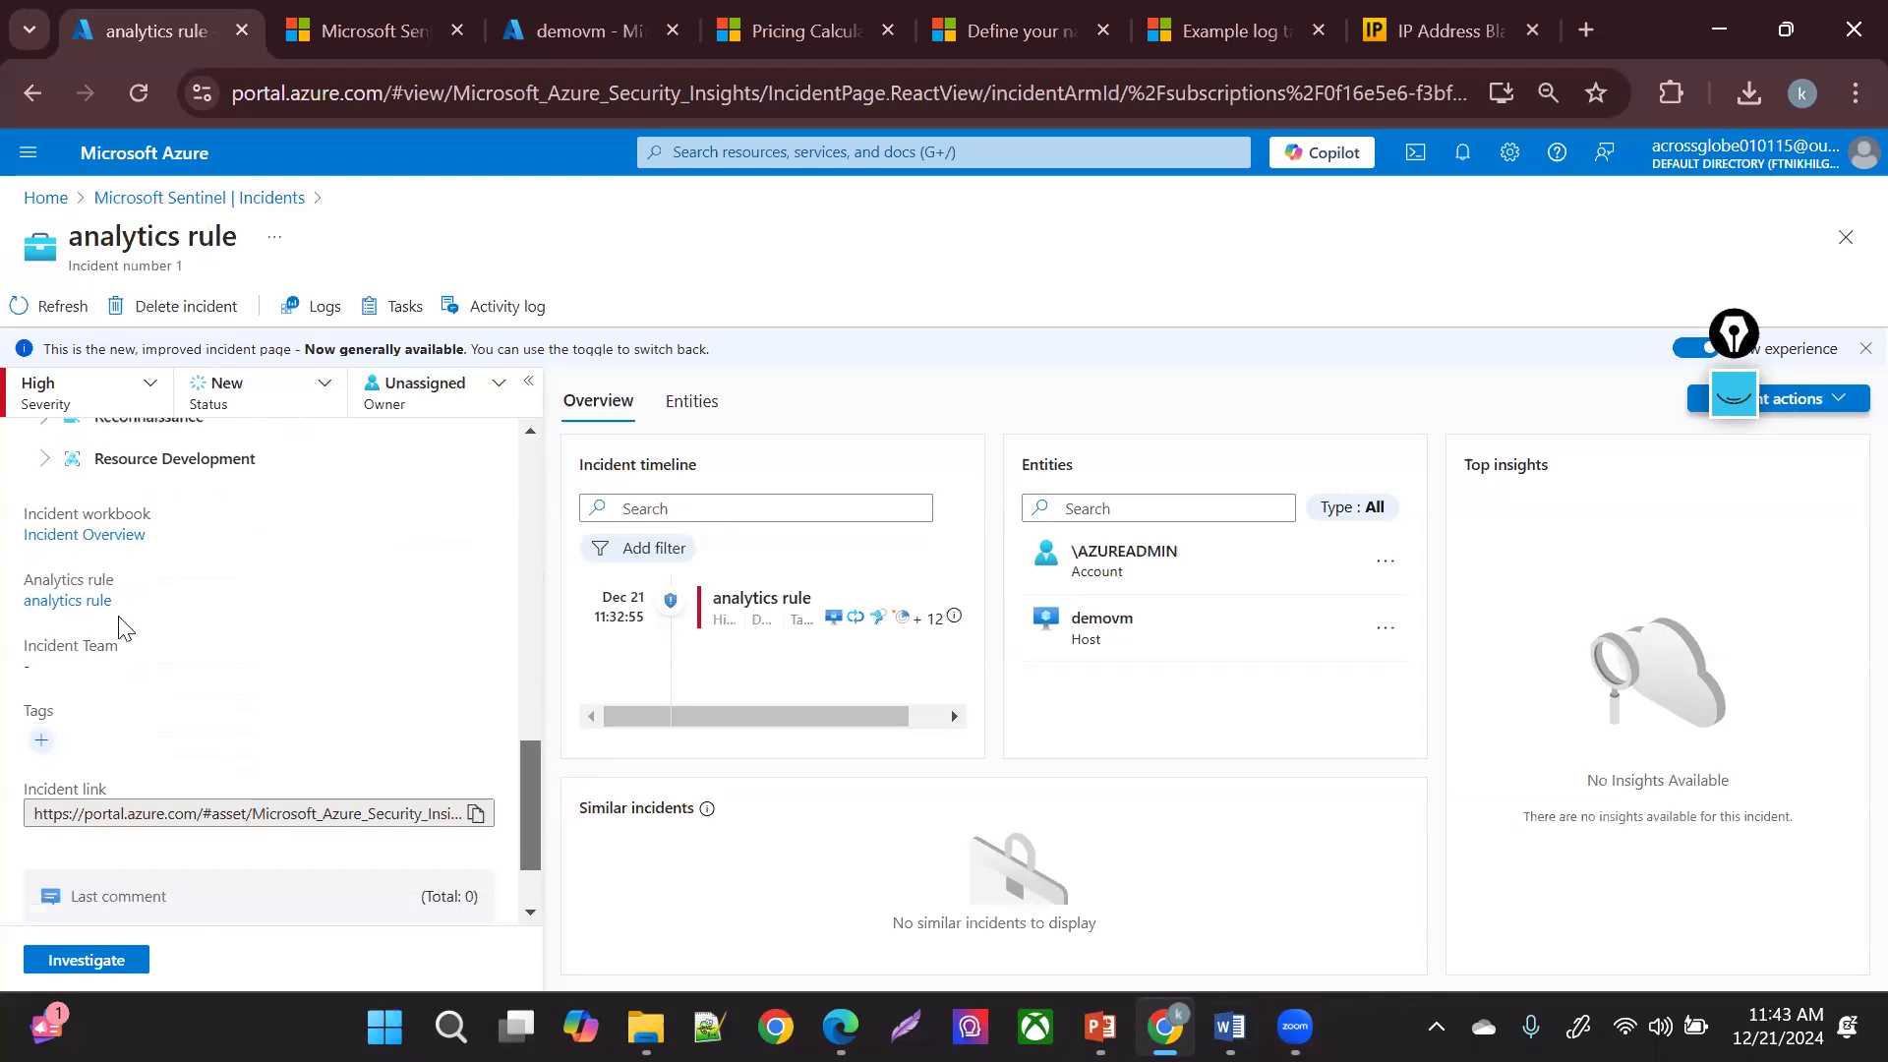
- Look at the Incident Overview workbook linked to the incident and return to the incident page
{"action": "left_click", "coordinate": [85, 535]}
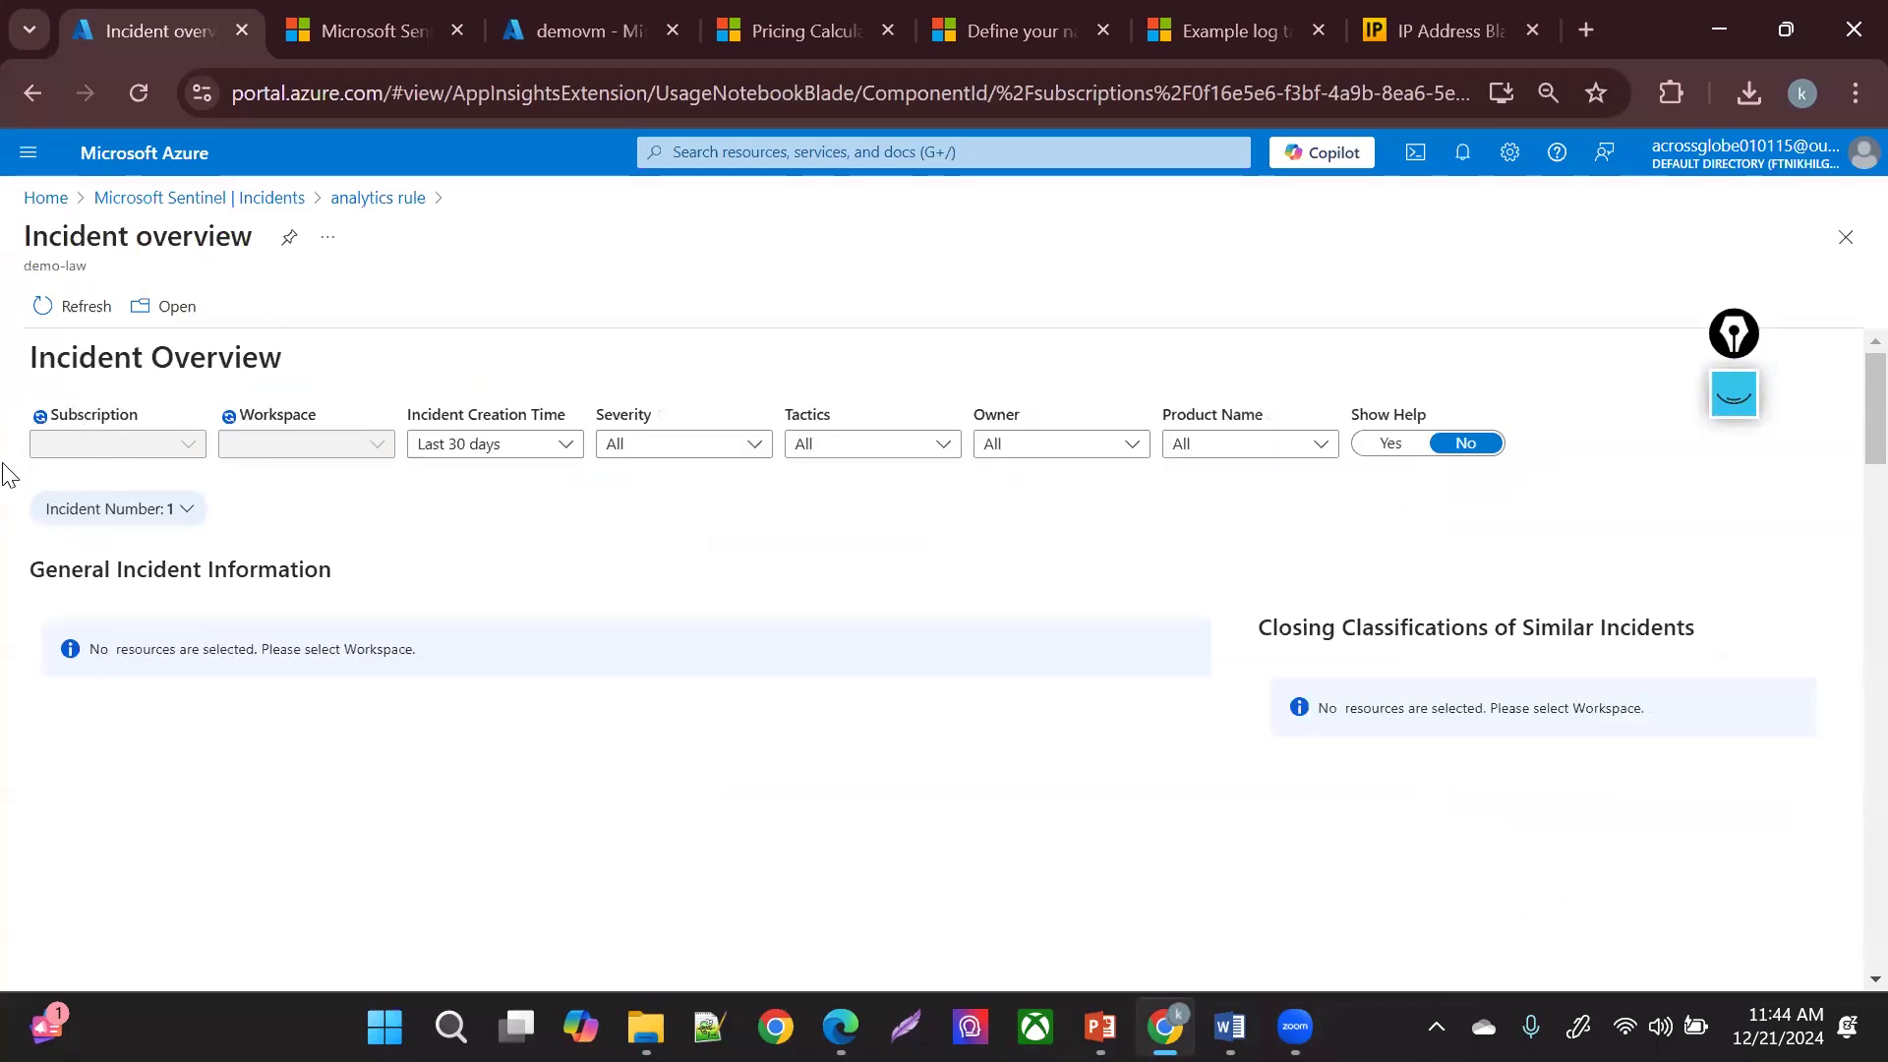
{"action": "left_click", "coordinate": [276, 447]}
{"action": "left_click", "coordinate": [362, 202]}
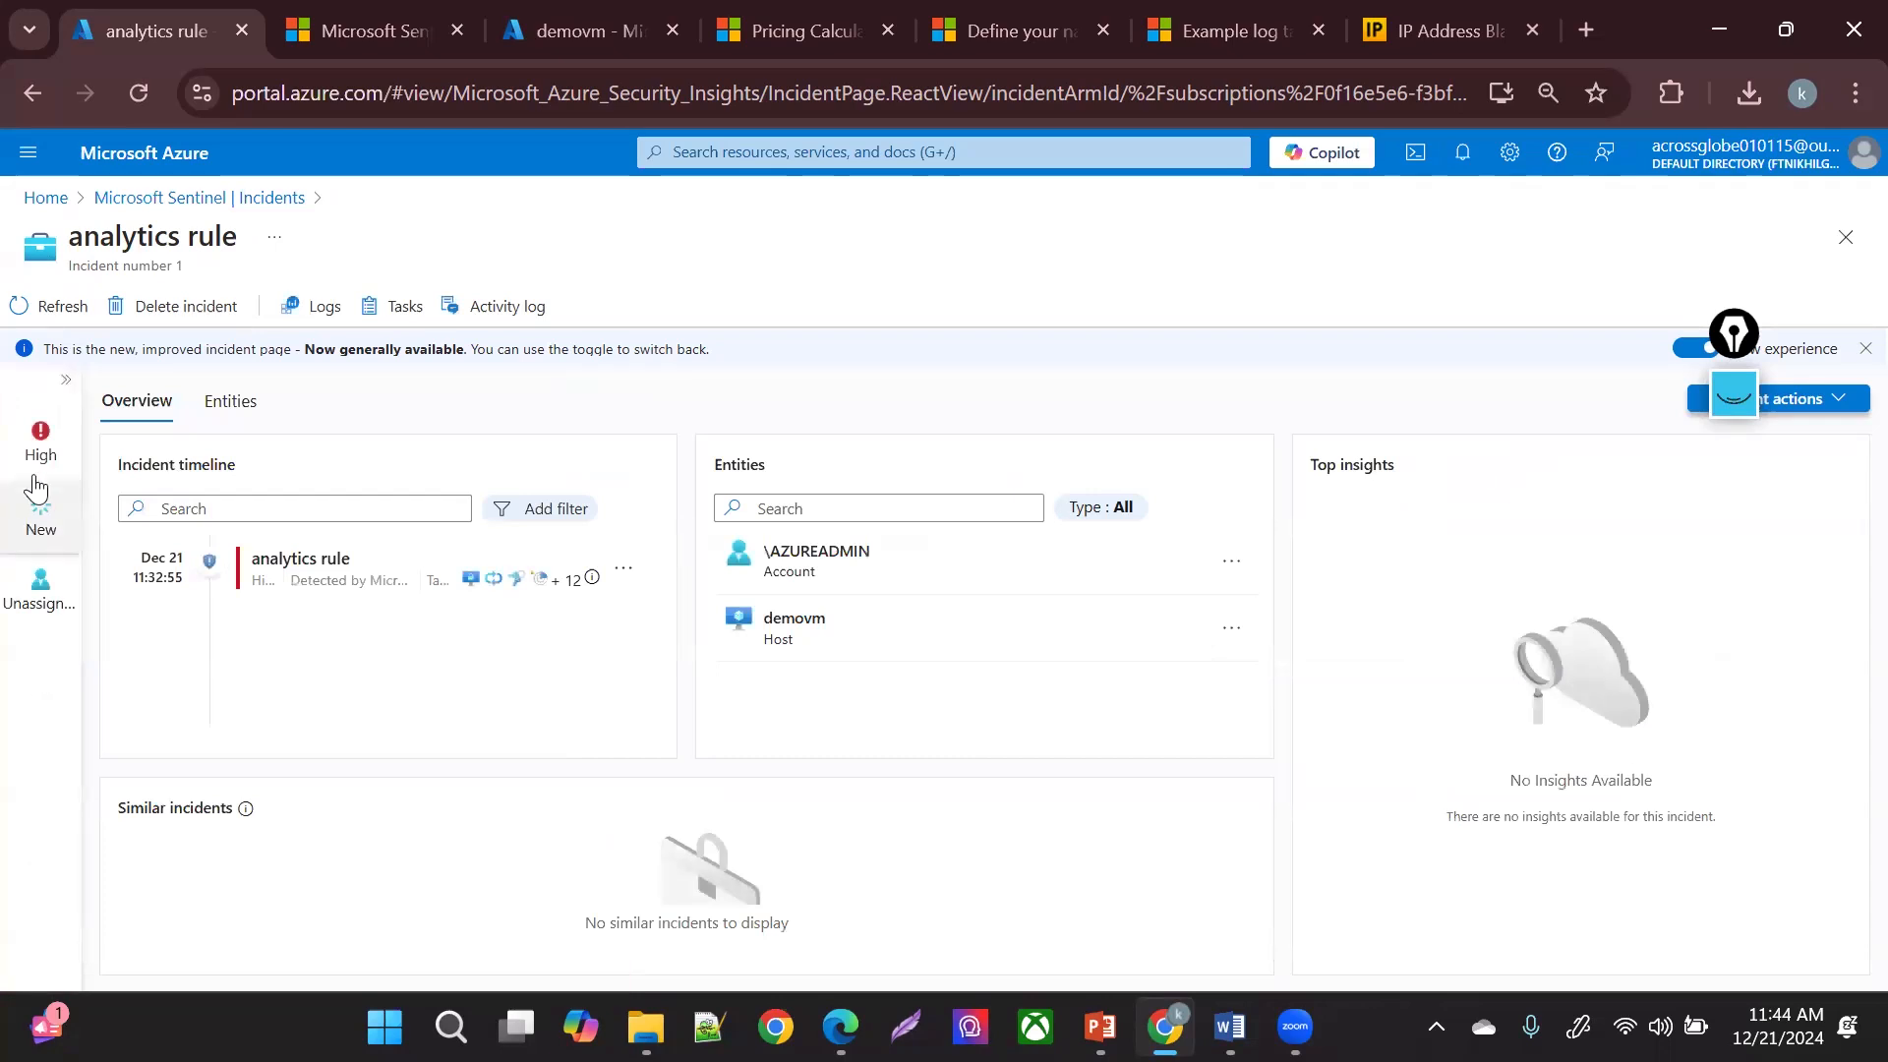
- Expand the incident's details, check its comment and tag fields, and assign a user as the incident's owner
{"action": "left_click", "coordinate": [66, 380]}
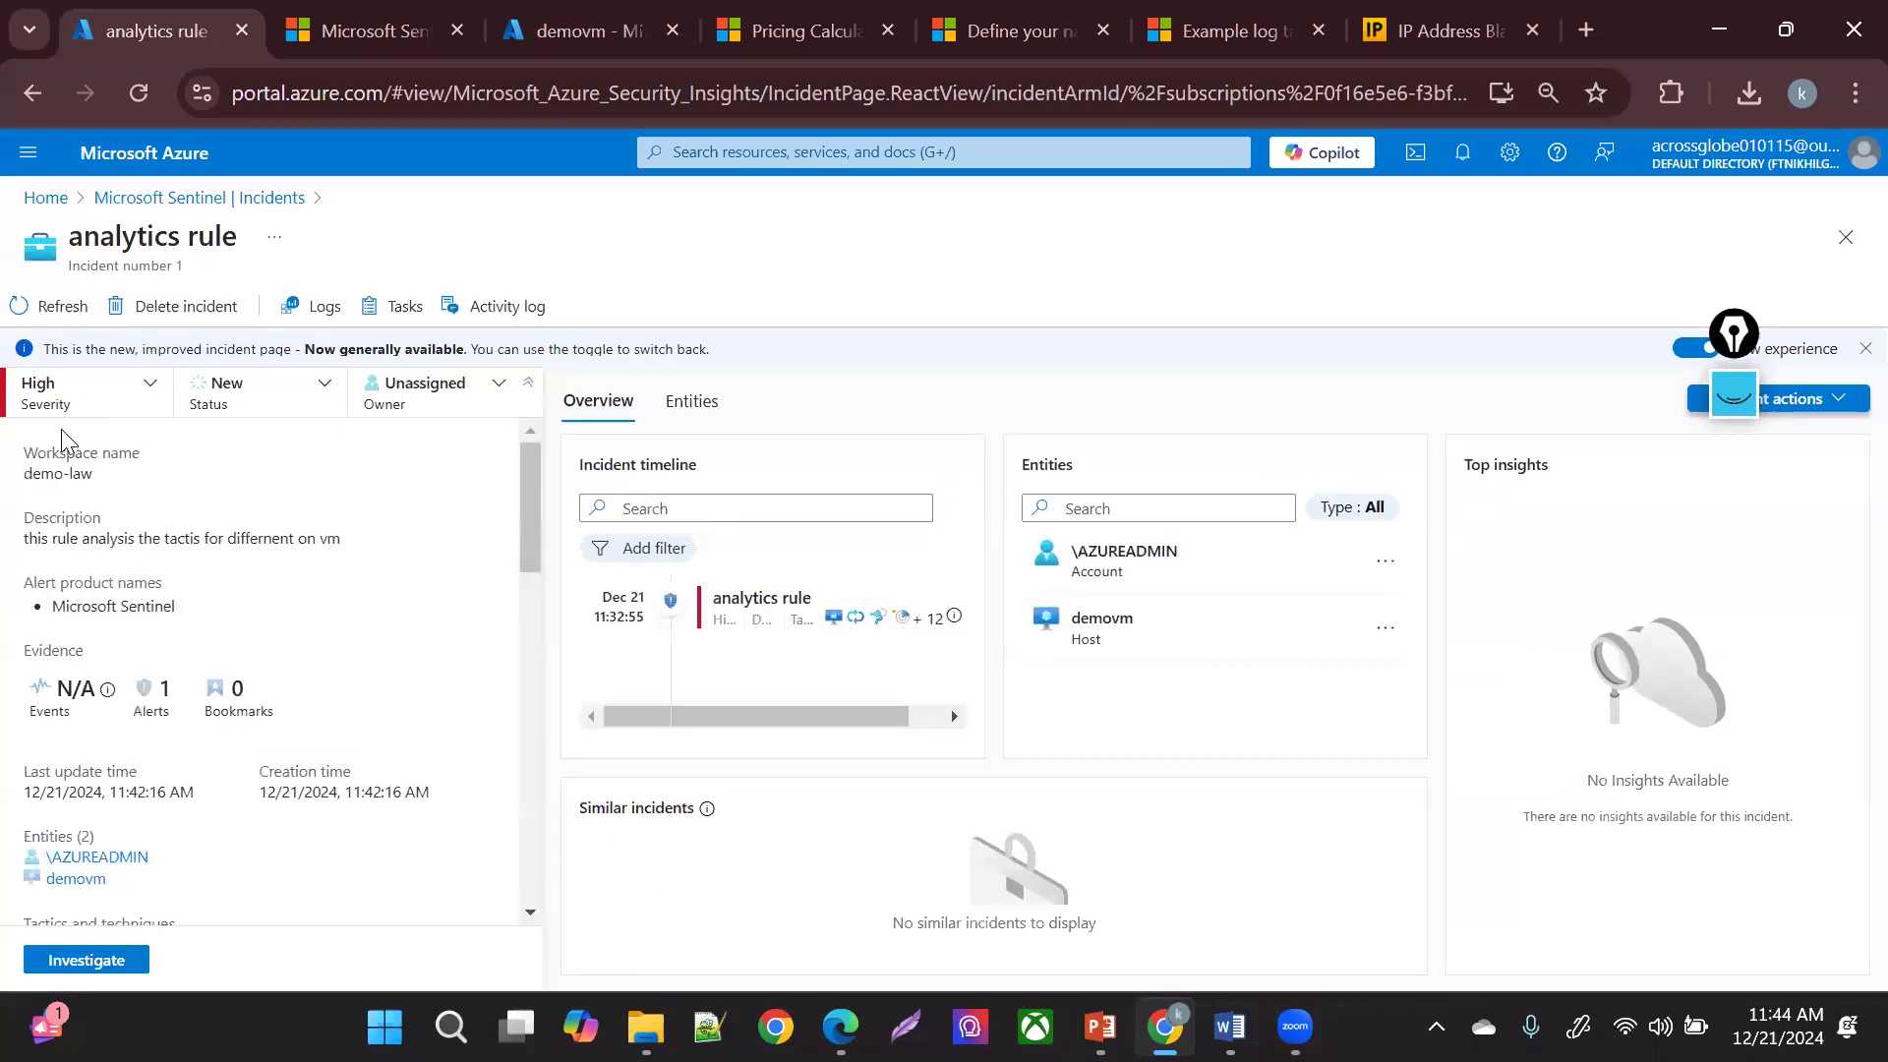
{"action": "left_click_drag", "start_coordinate": [533, 561], "coordinate": [618, 851]}
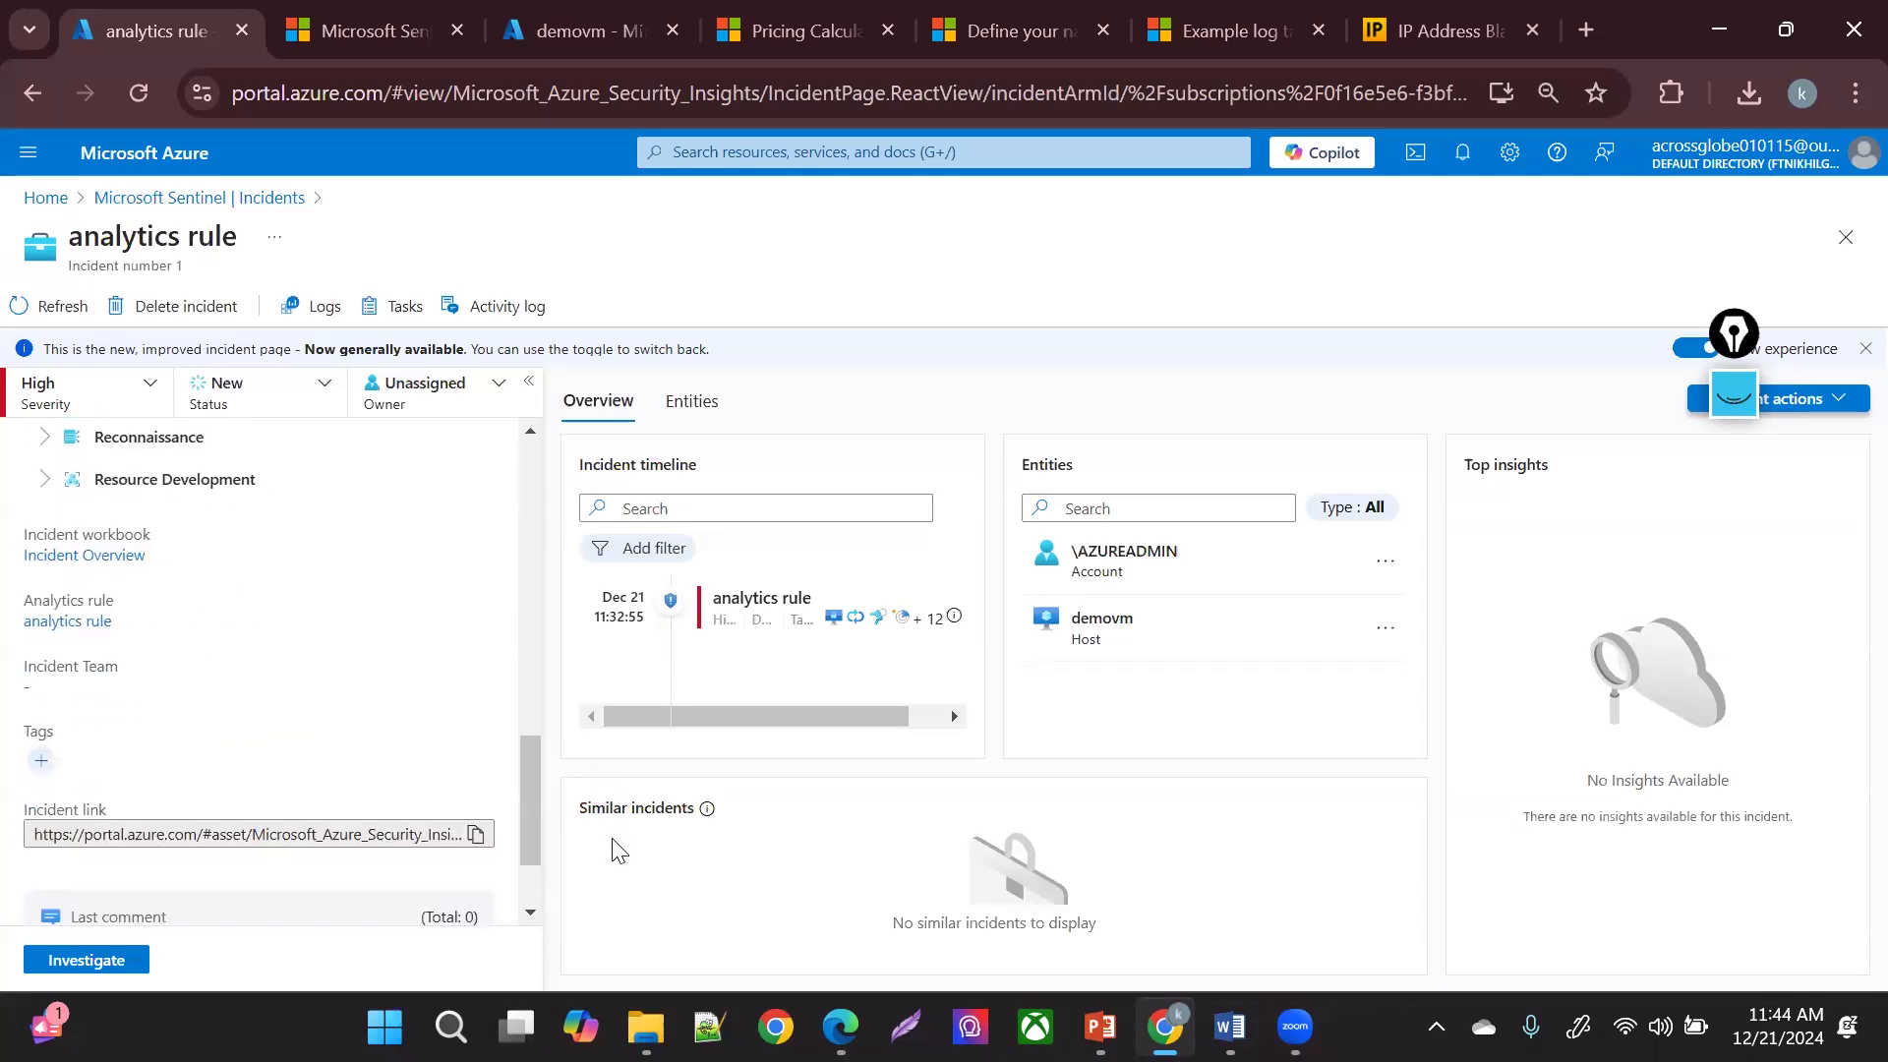
{"action": "left_click", "coordinate": [533, 885]}
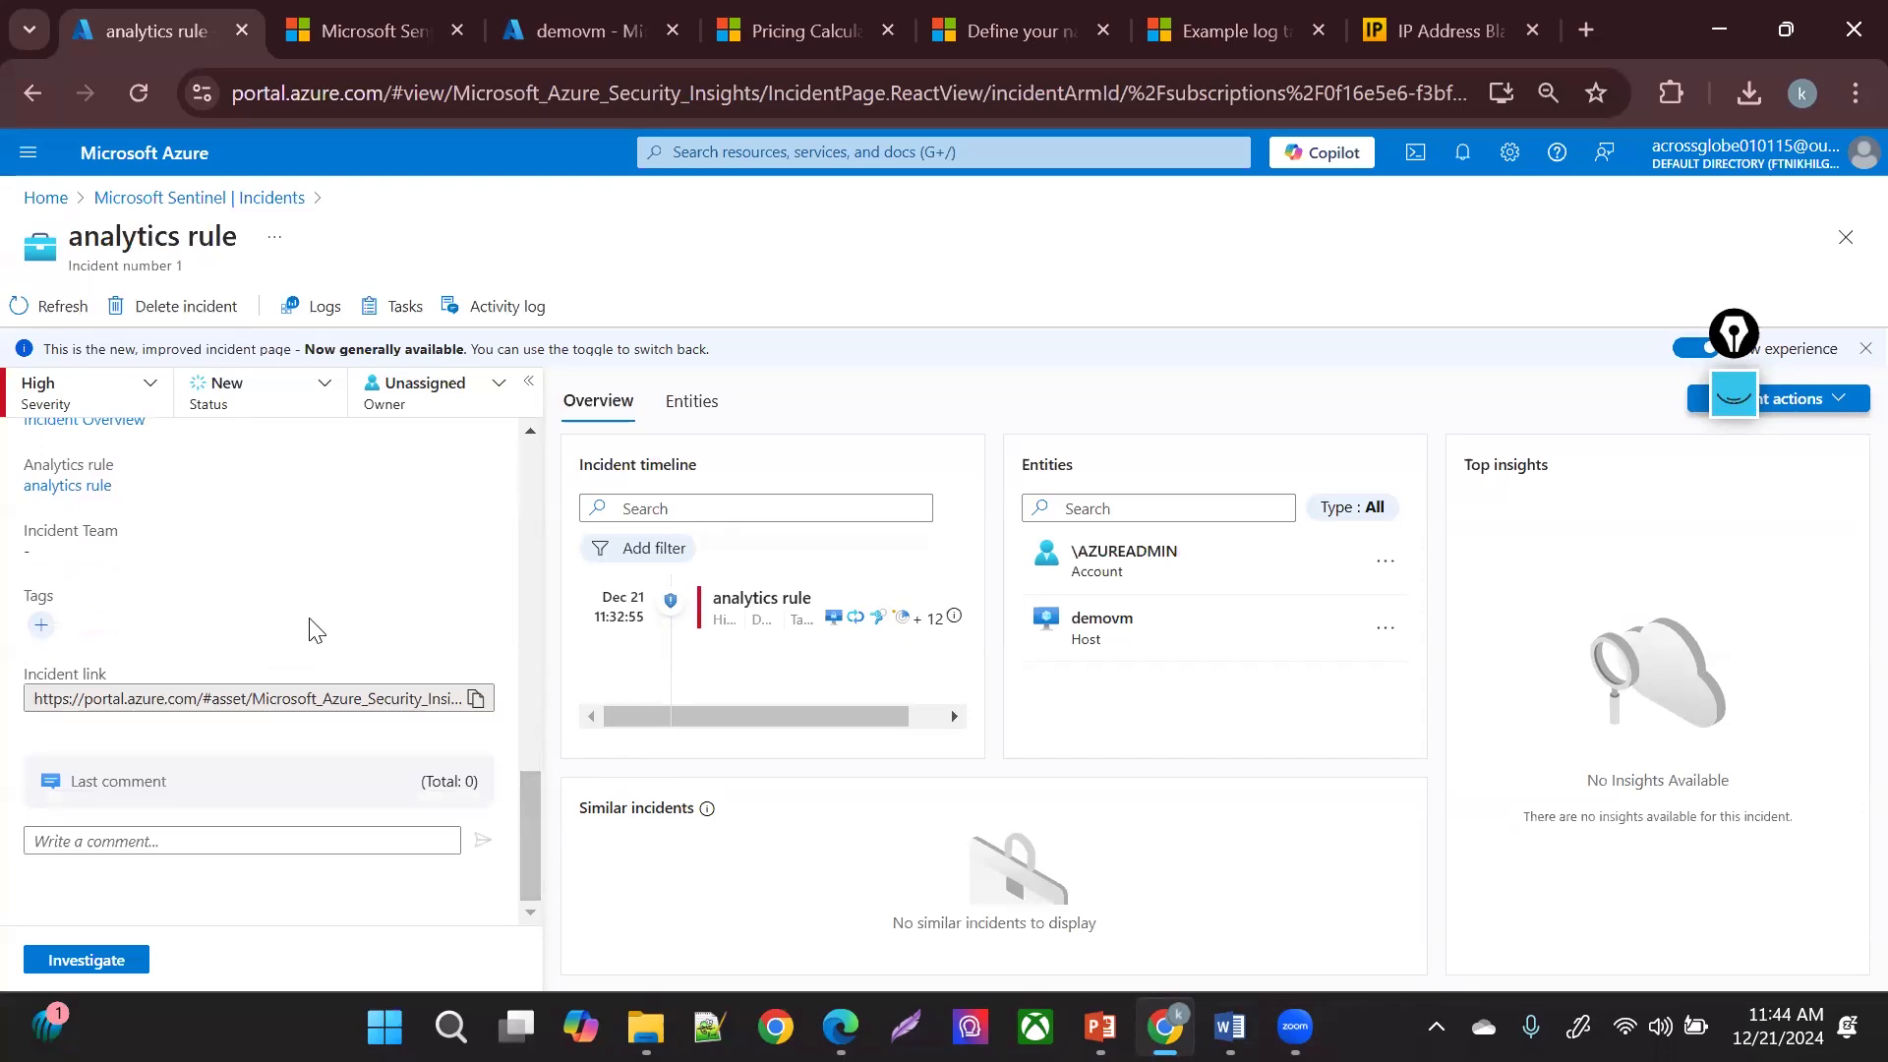
{"action": "left_click", "coordinate": [418, 388]}
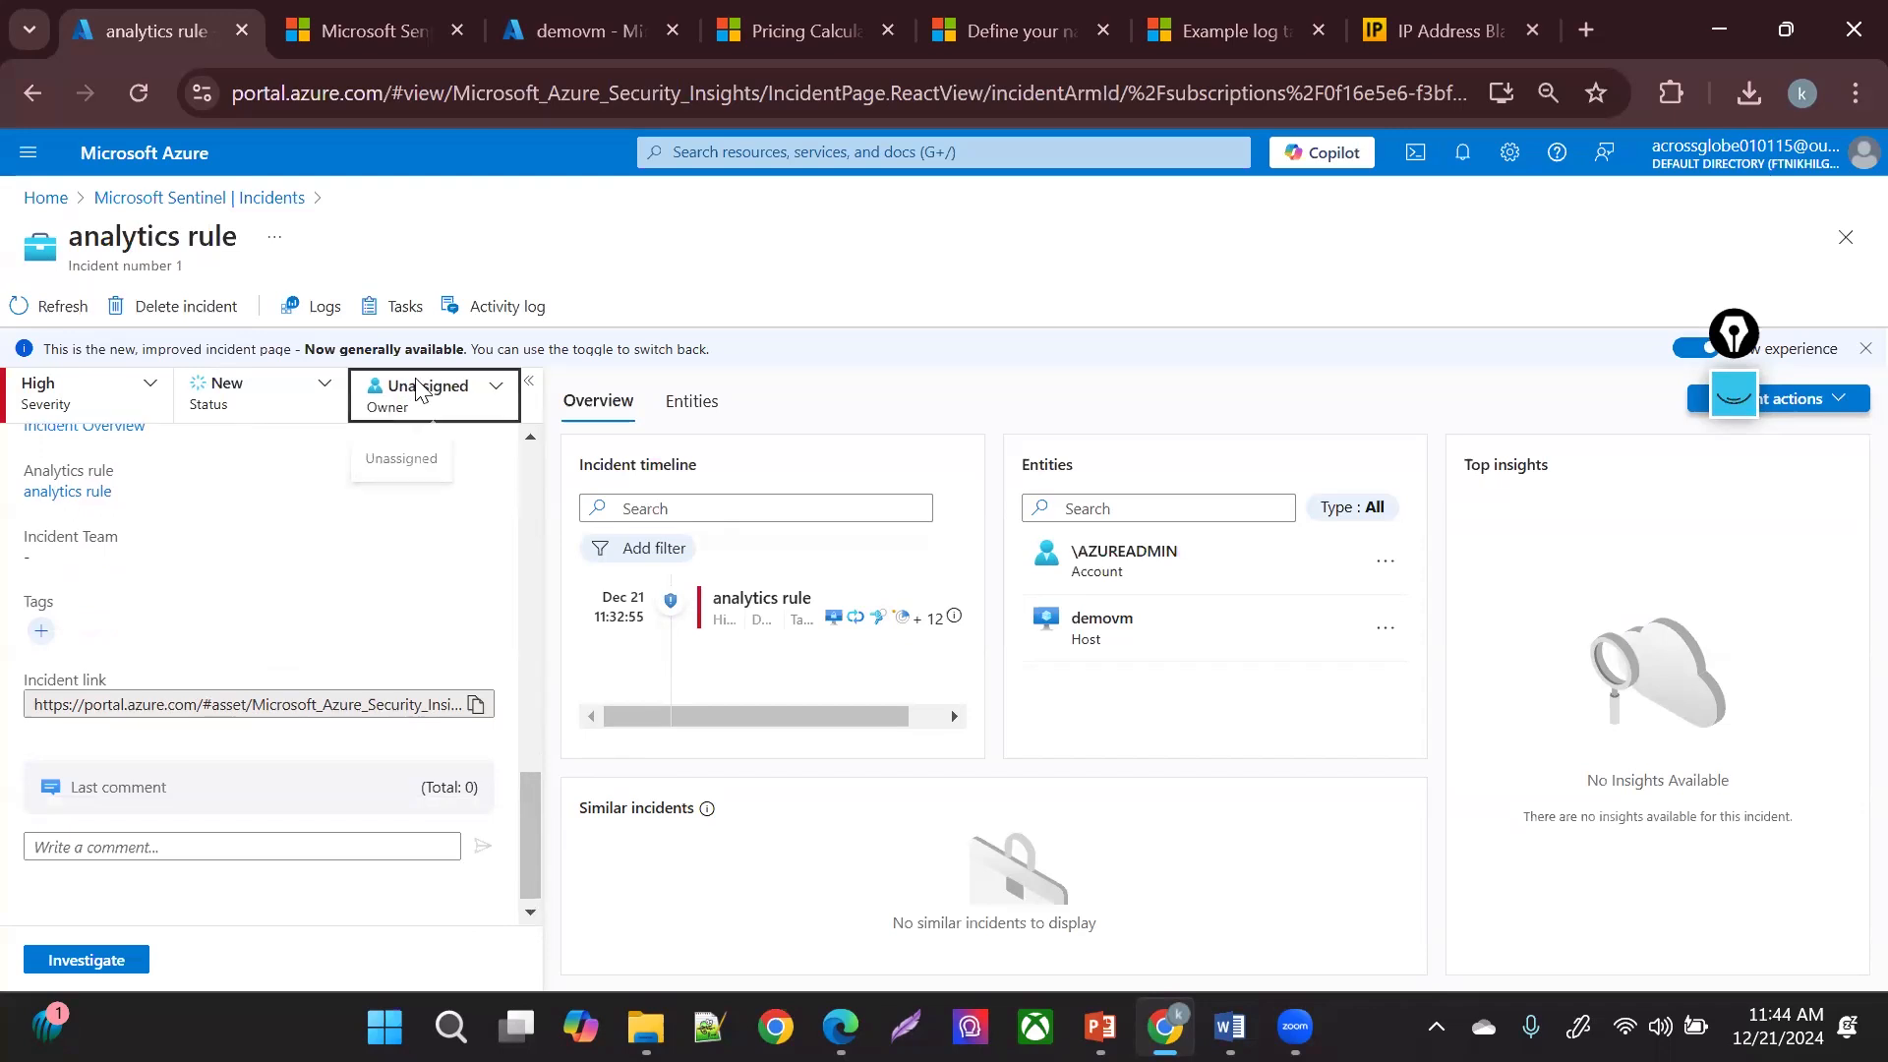
{"action": "left_click", "coordinate": [439, 503]}
{"action": "left_click", "coordinate": [393, 684]}
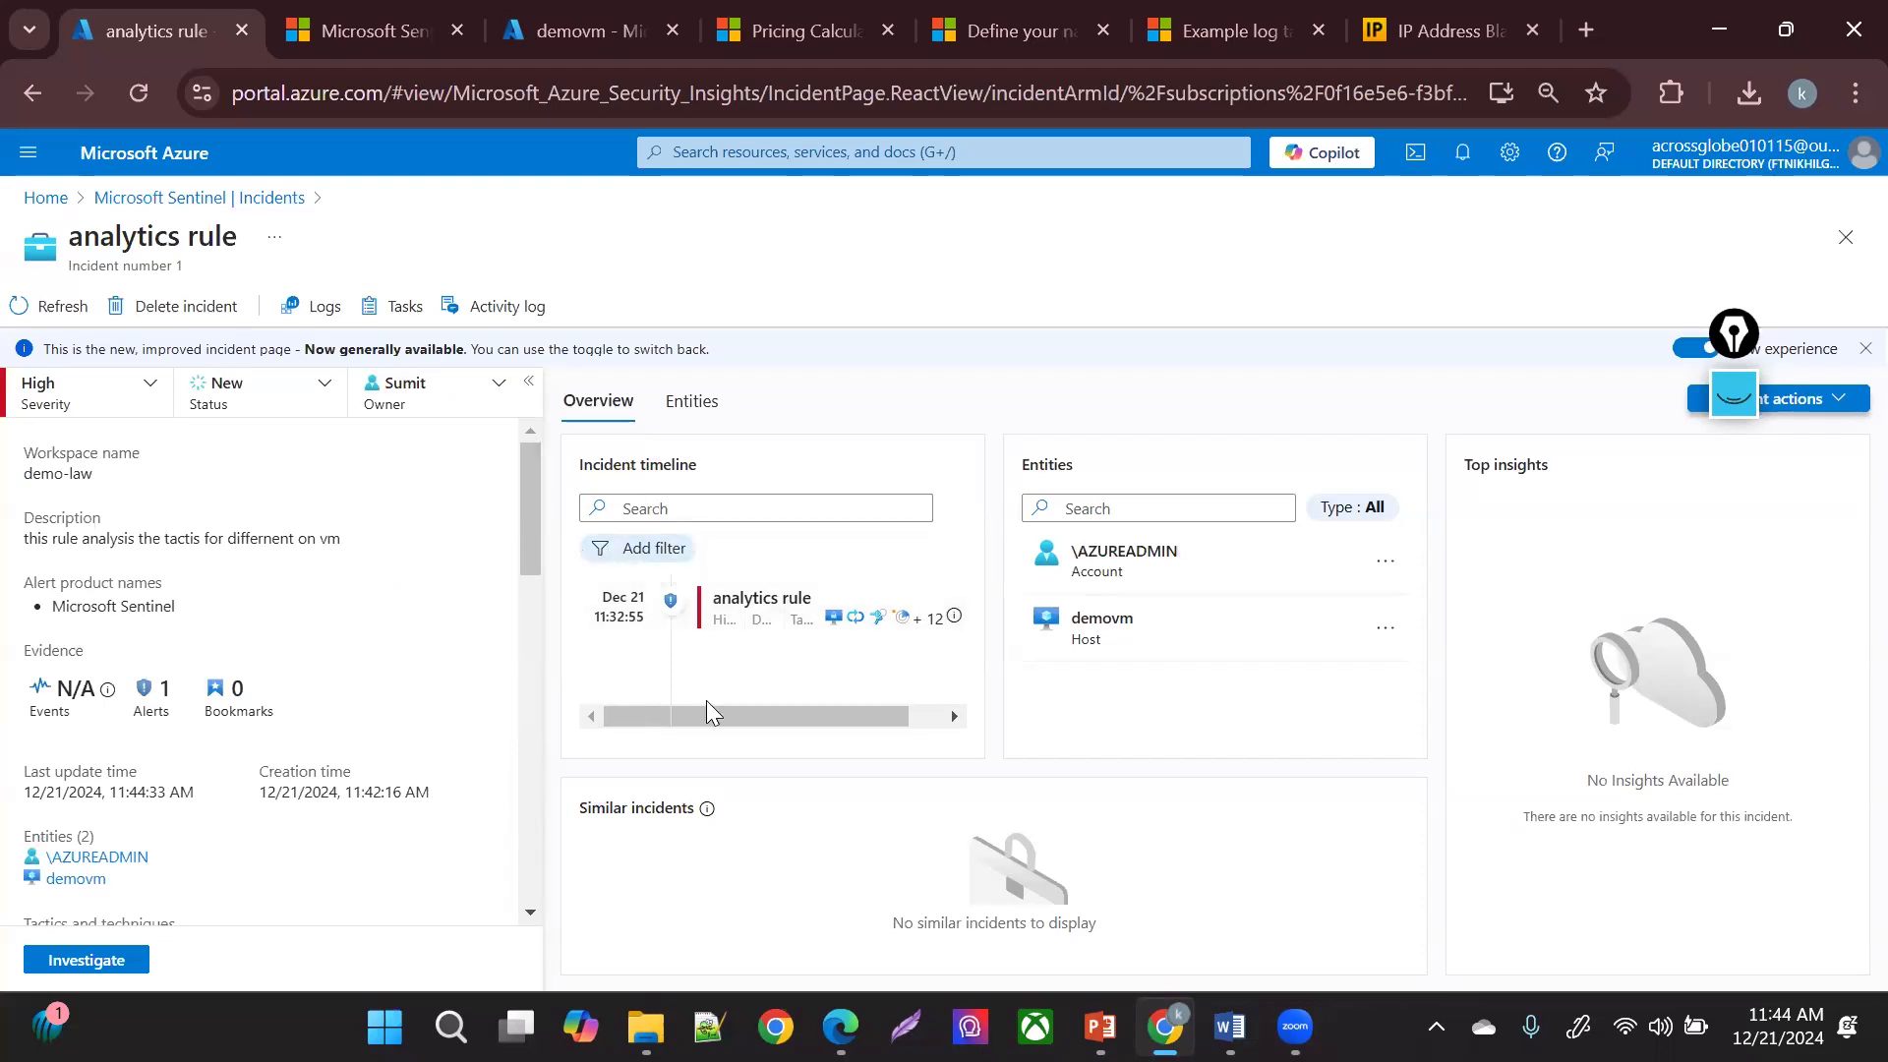
- Run the most recent SecurityEvent query from the query history in the incident's logs, and close the logs
{"action": "left_click_drag", "start_coordinate": [707, 706], "coordinate": [1841, 784]}
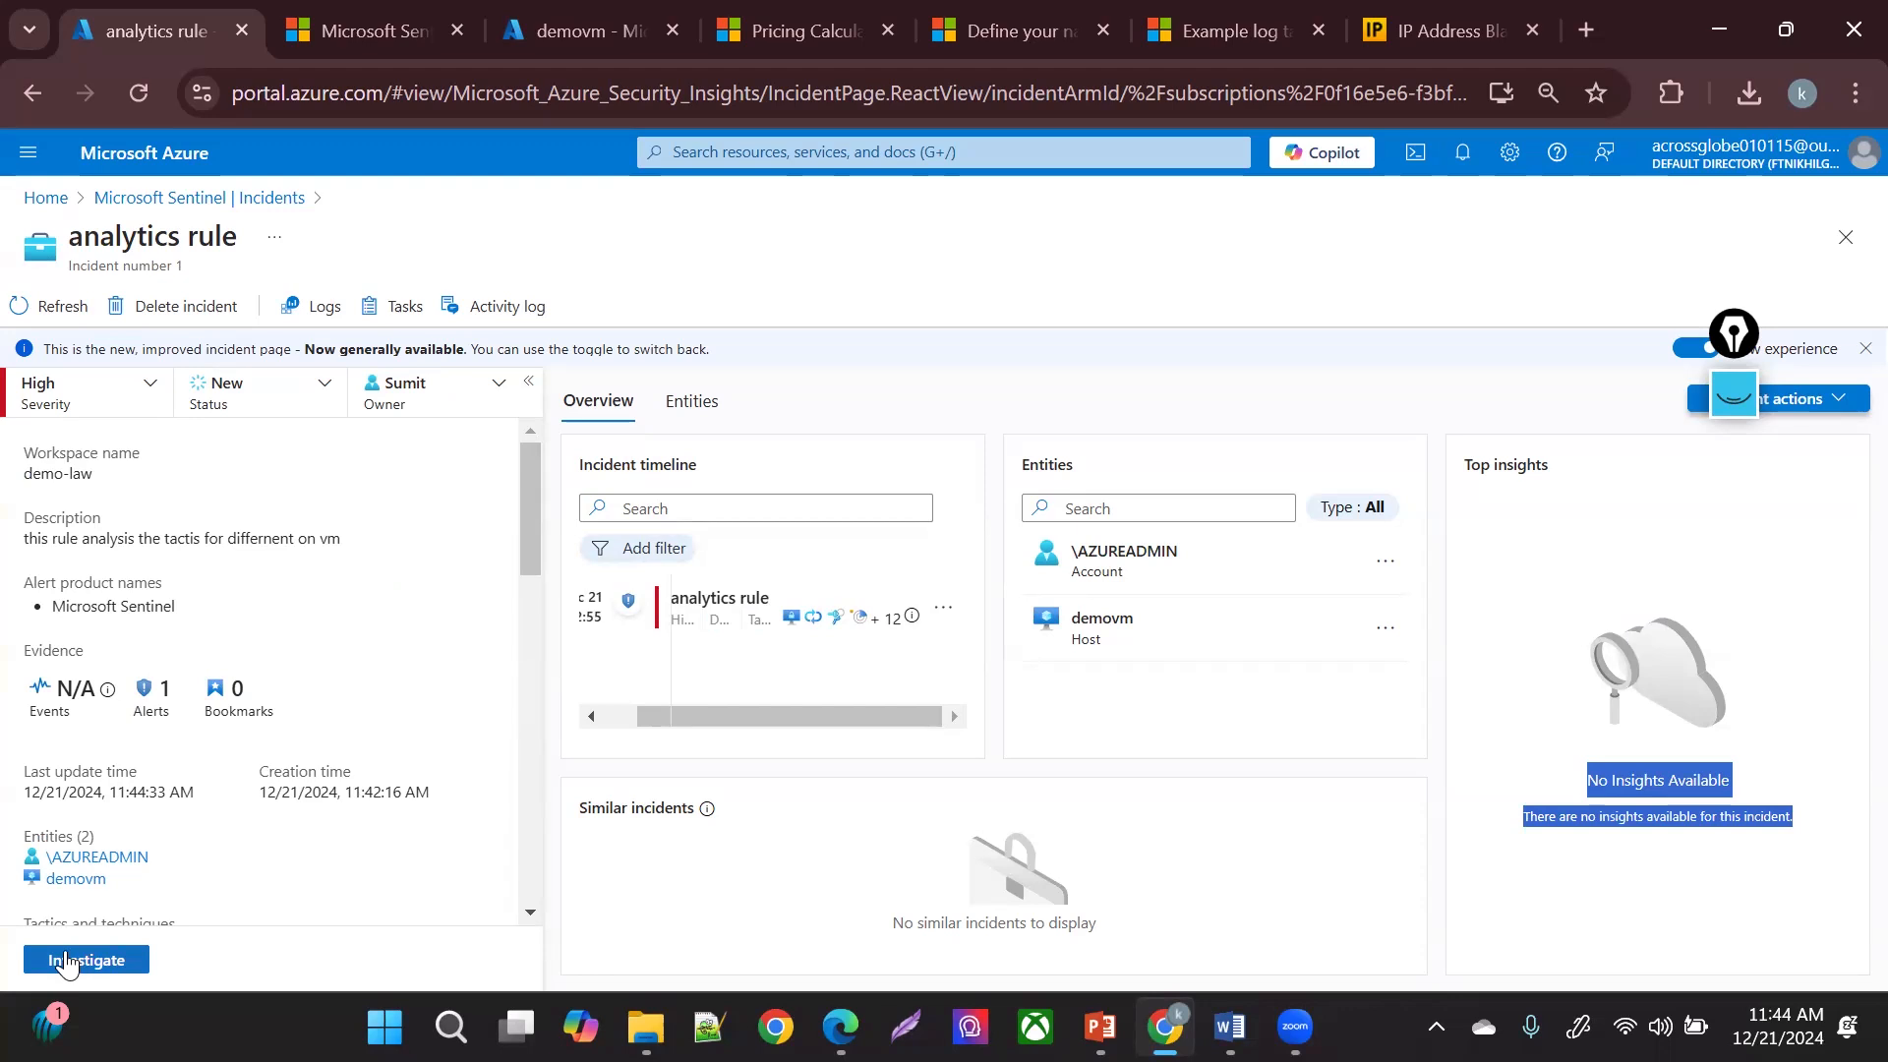
{"action": "left_click", "coordinate": [284, 317]}
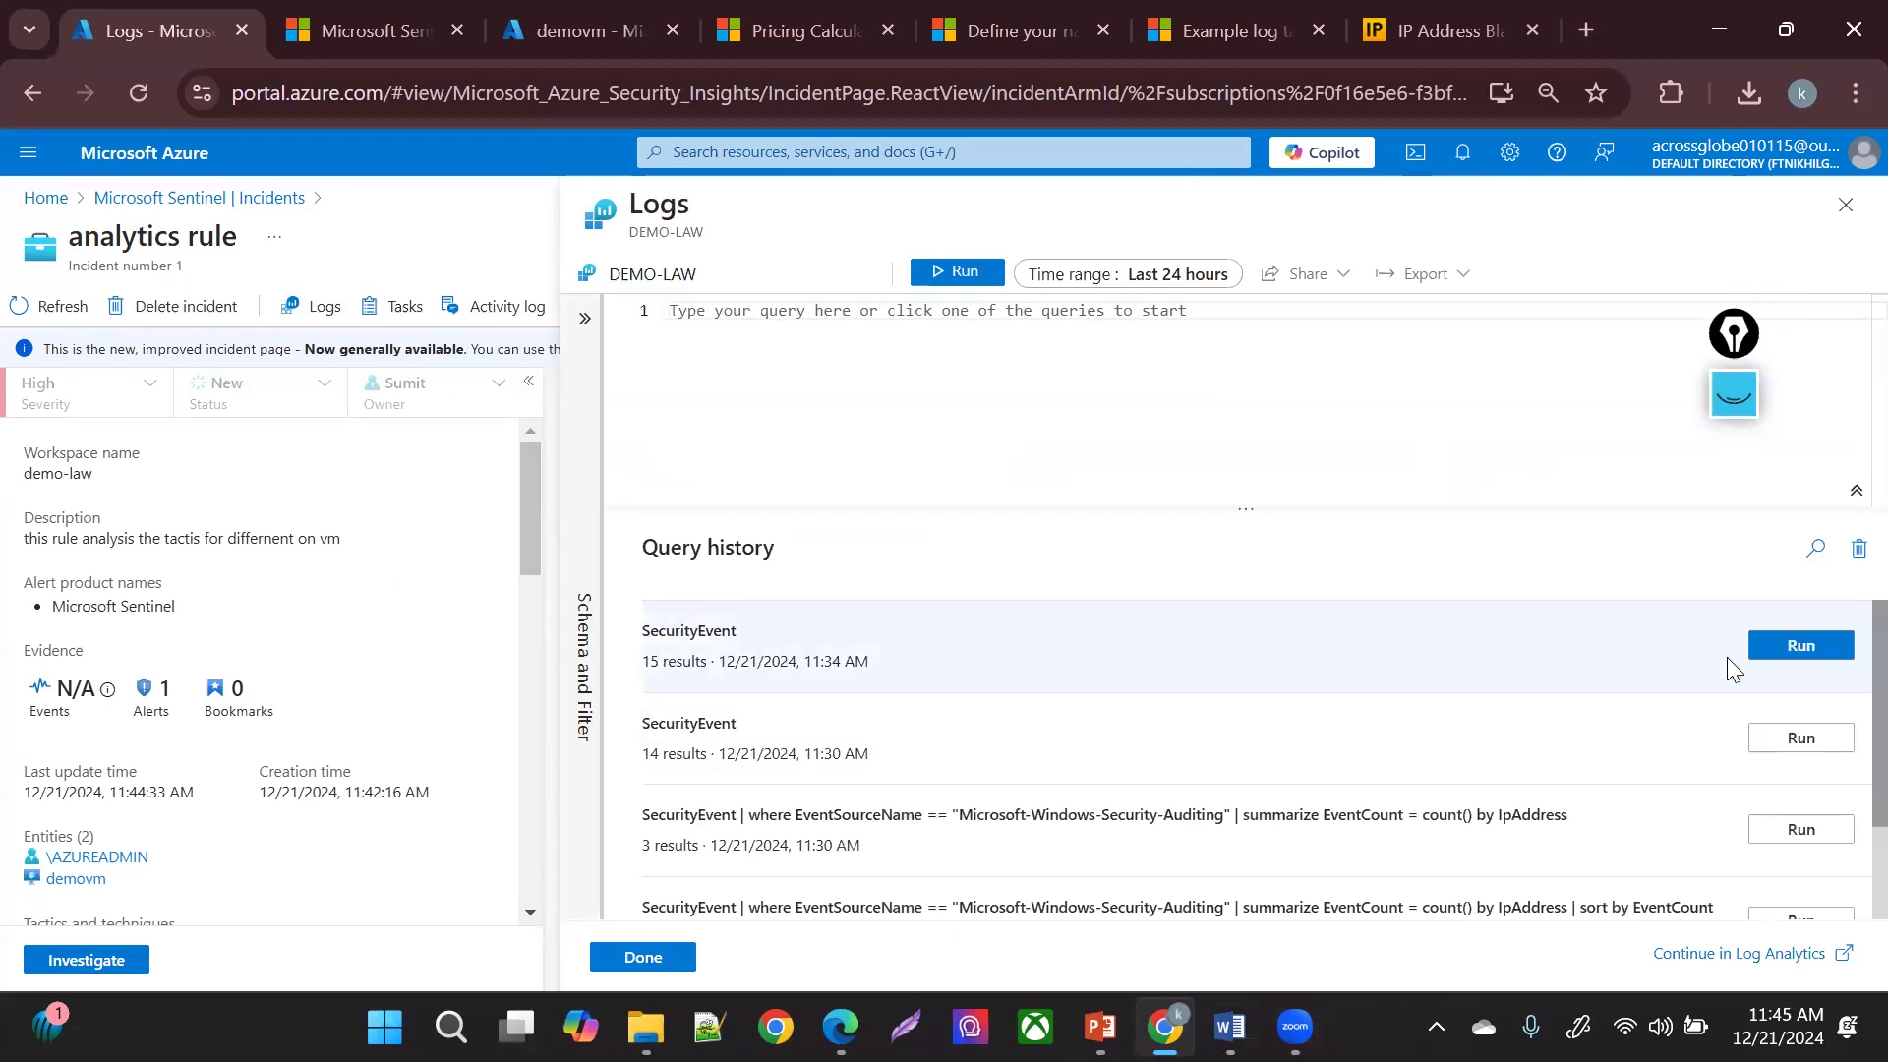
{"action": "left_click", "coordinate": [1754, 658]}
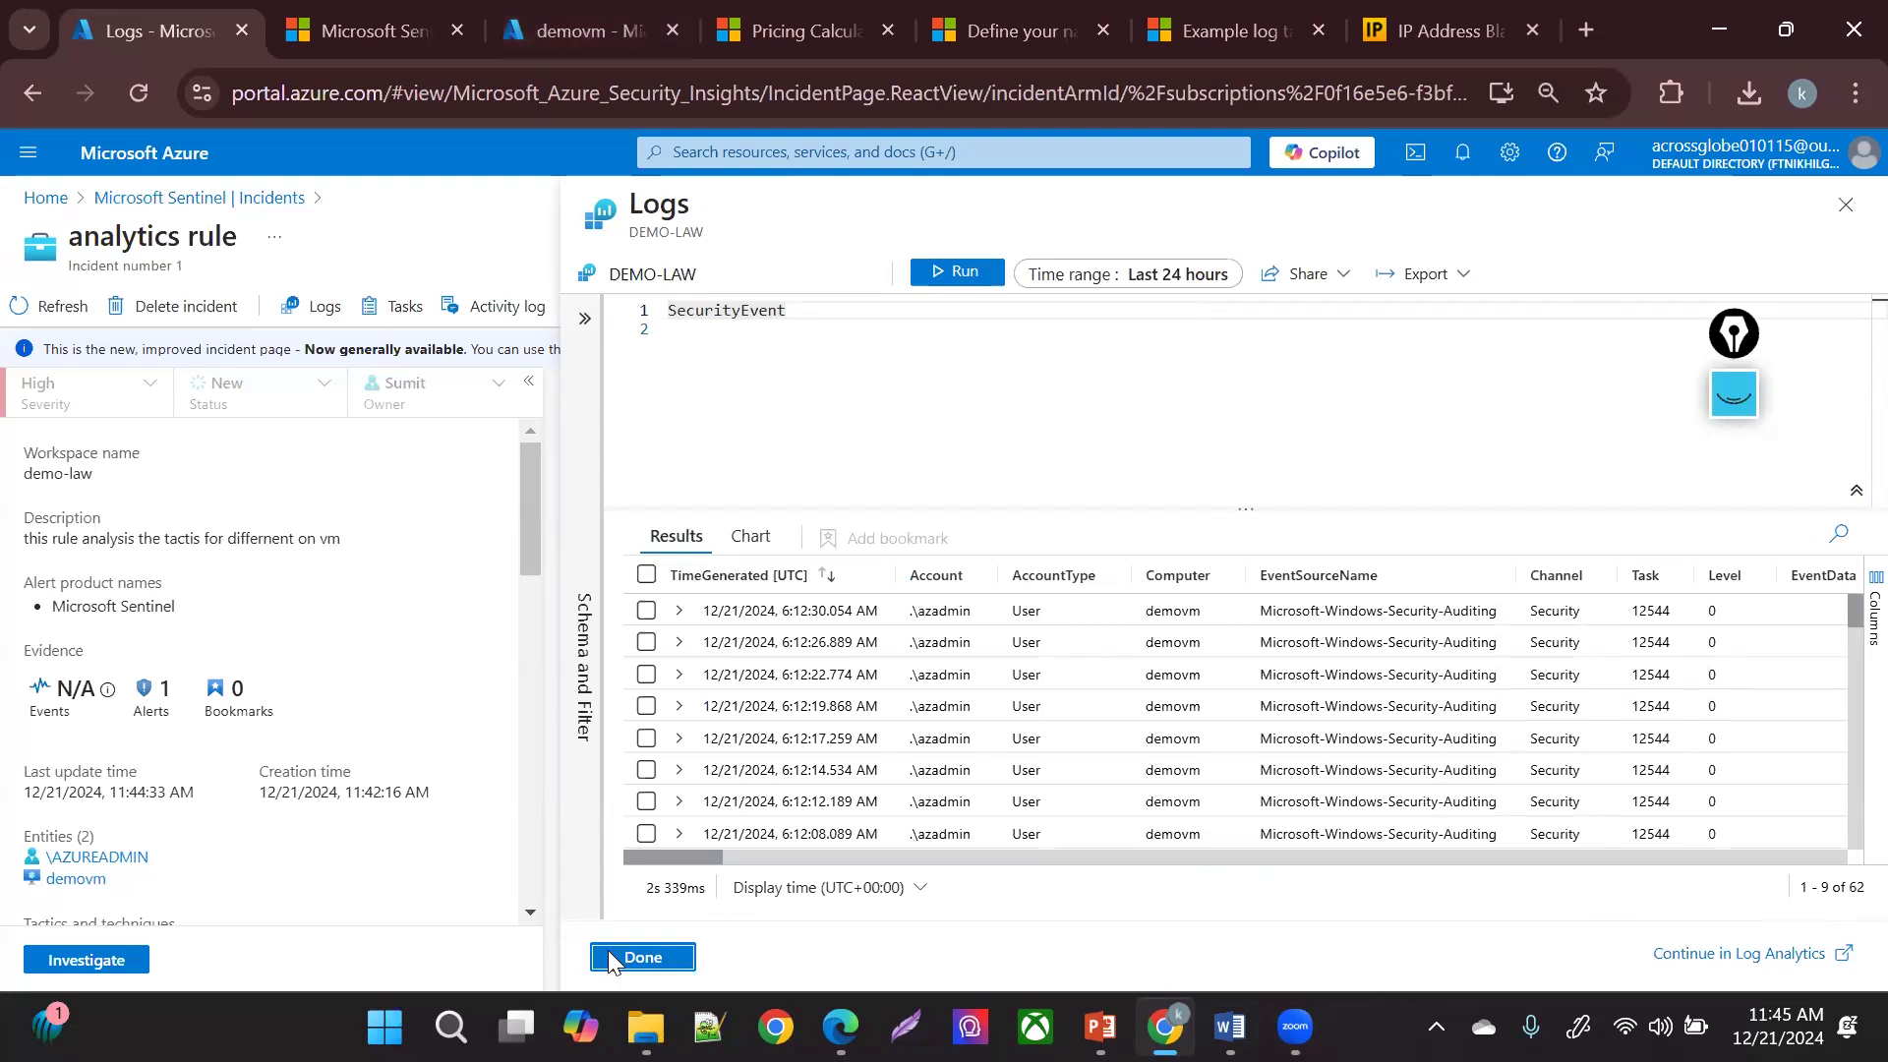
{"action": "left_click", "coordinate": [639, 956]}
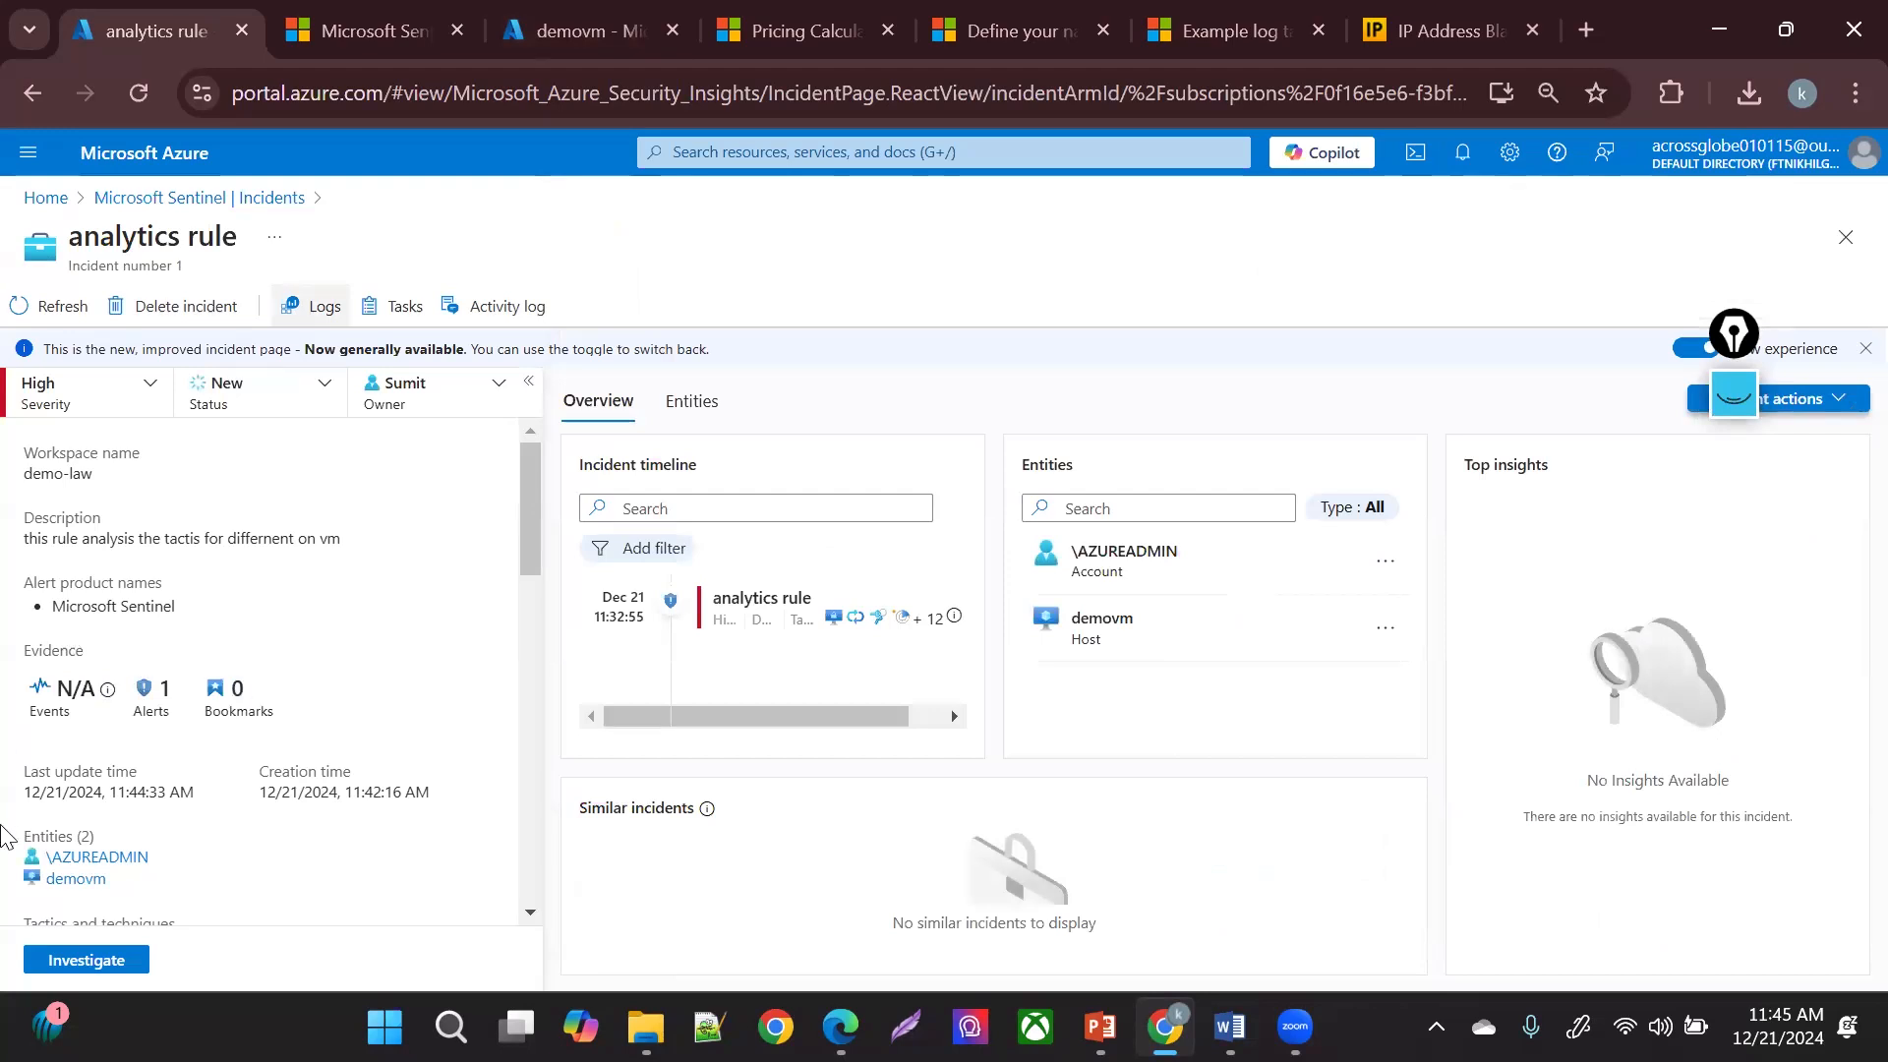
- Open the incident's investigation graph and view the information of the analytics rule alert node
{"action": "left_click", "coordinate": [59, 958]}
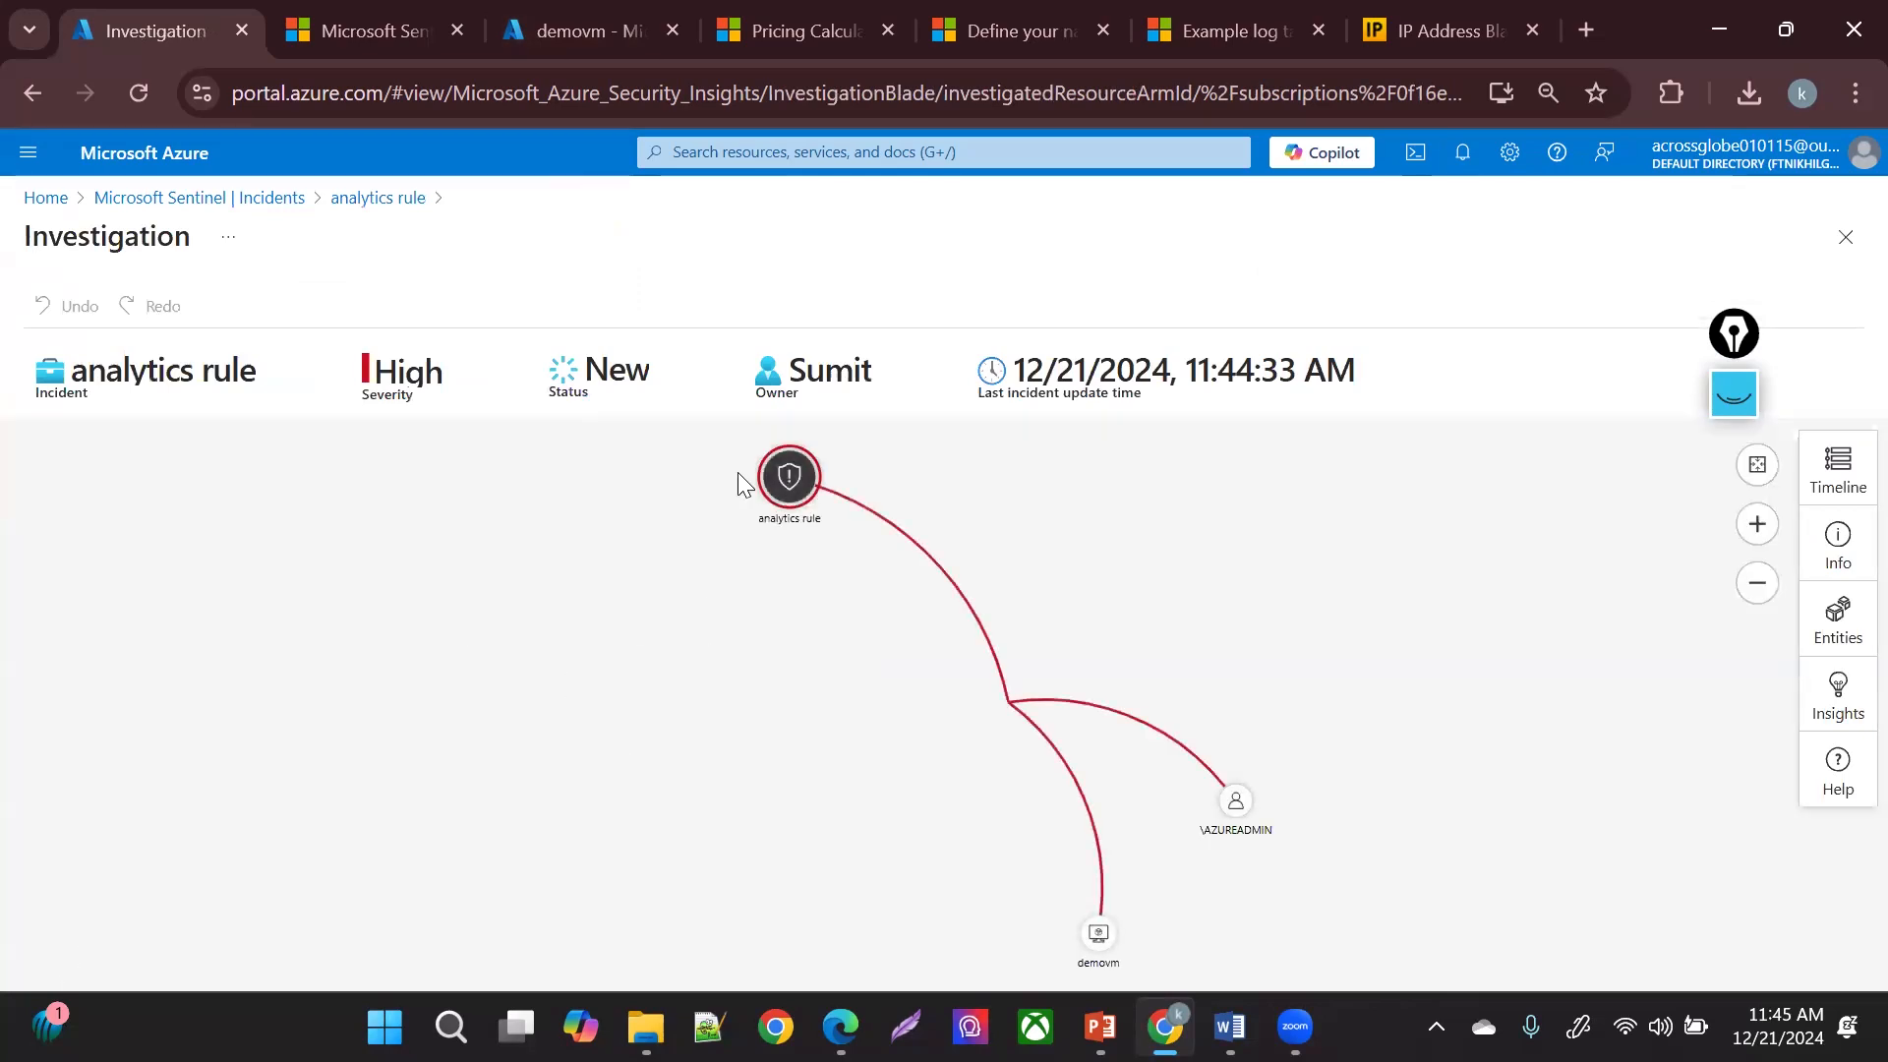
{"action": "left_click", "coordinate": [788, 477]}
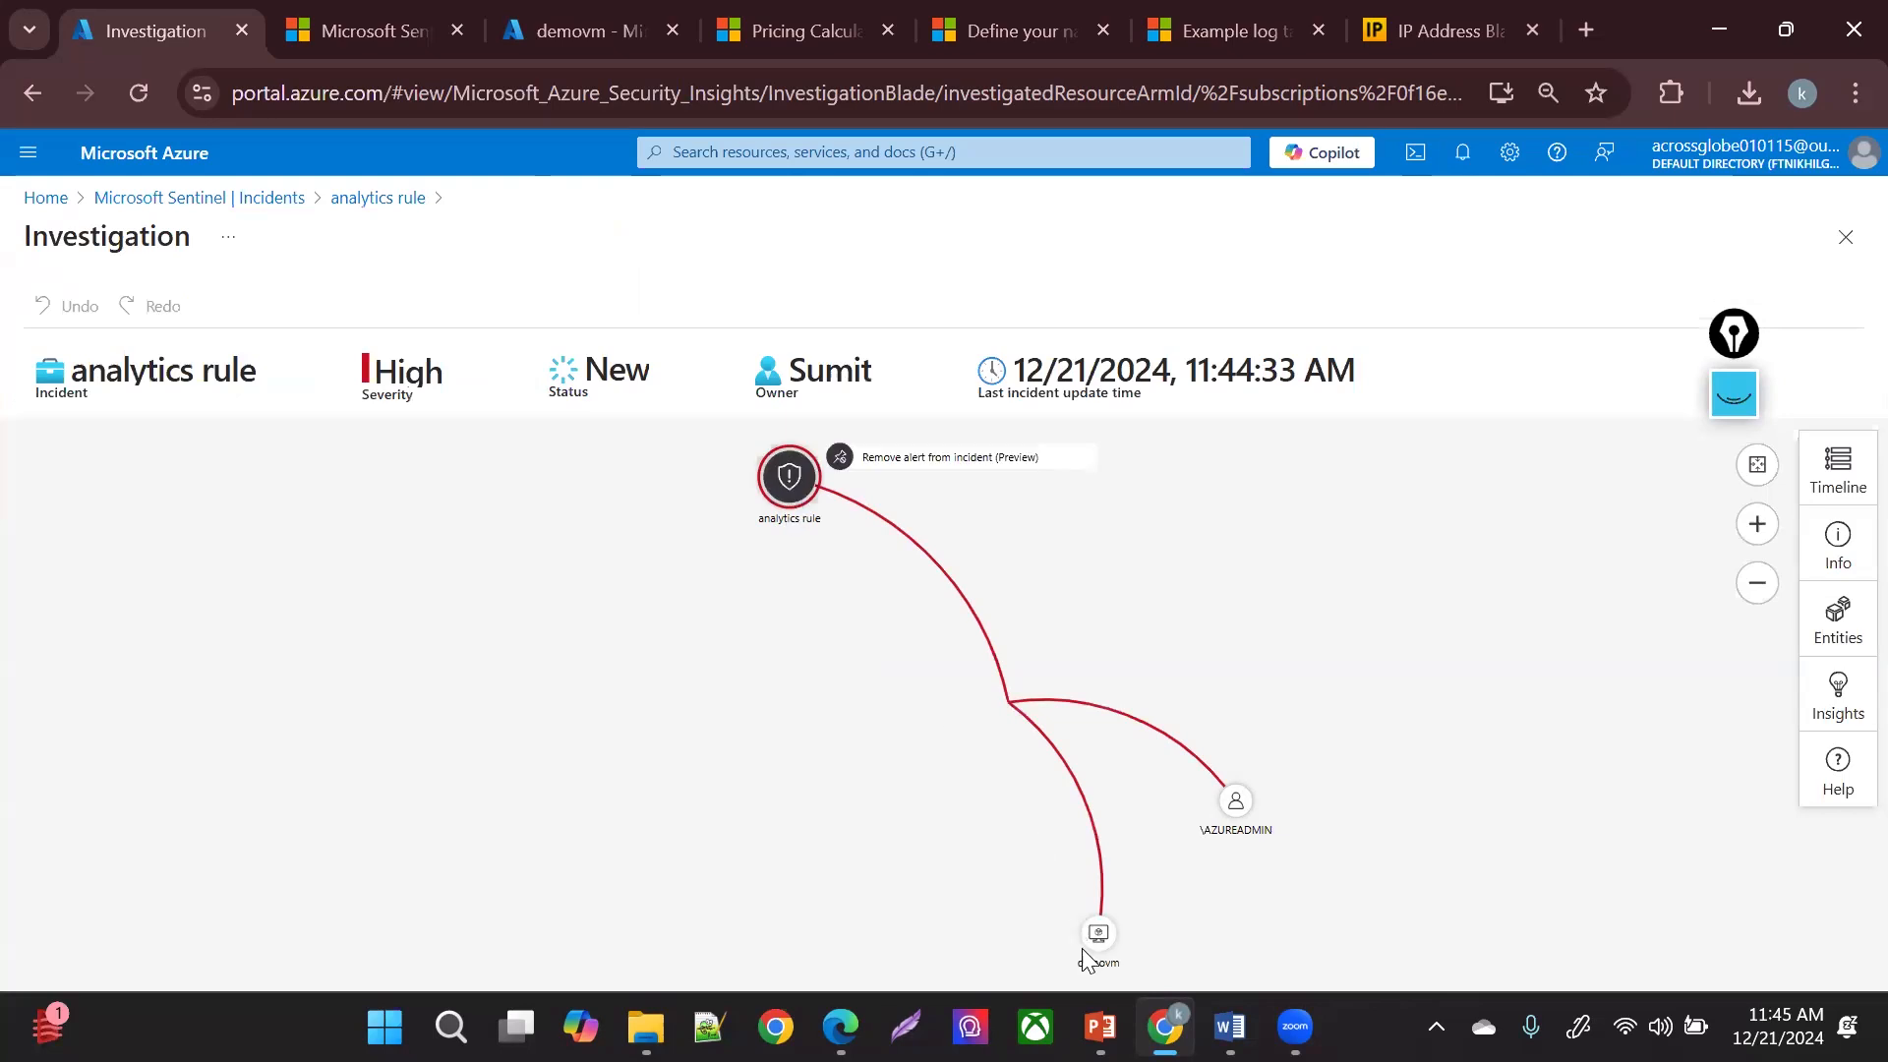
{"action": "left_click", "coordinate": [789, 473]}
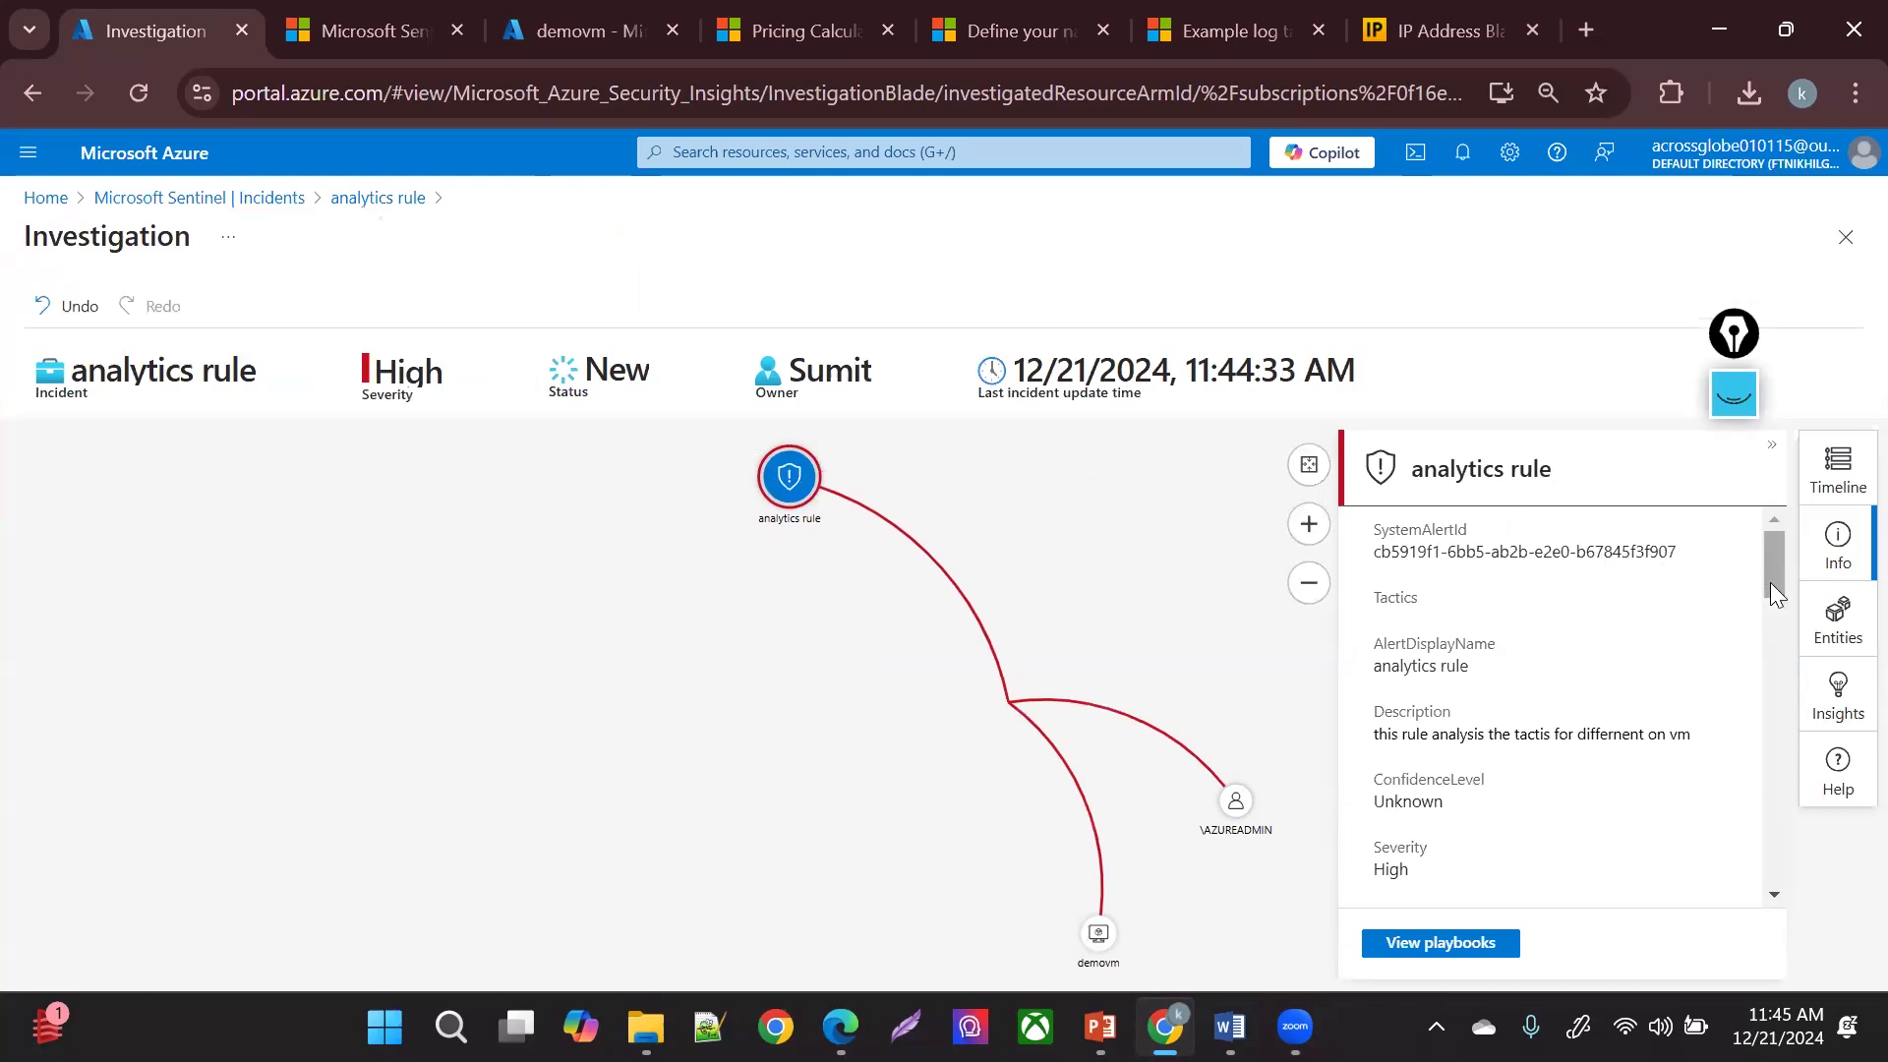
{"action": "scroll", "coordinate": [1782, 607], "scroll_direction": "down", "scroll_amount": 3}
- Review the entities and the timeline of the analytics rule alert in the investigation graph
{"action": "left_click", "coordinate": [1835, 611]}
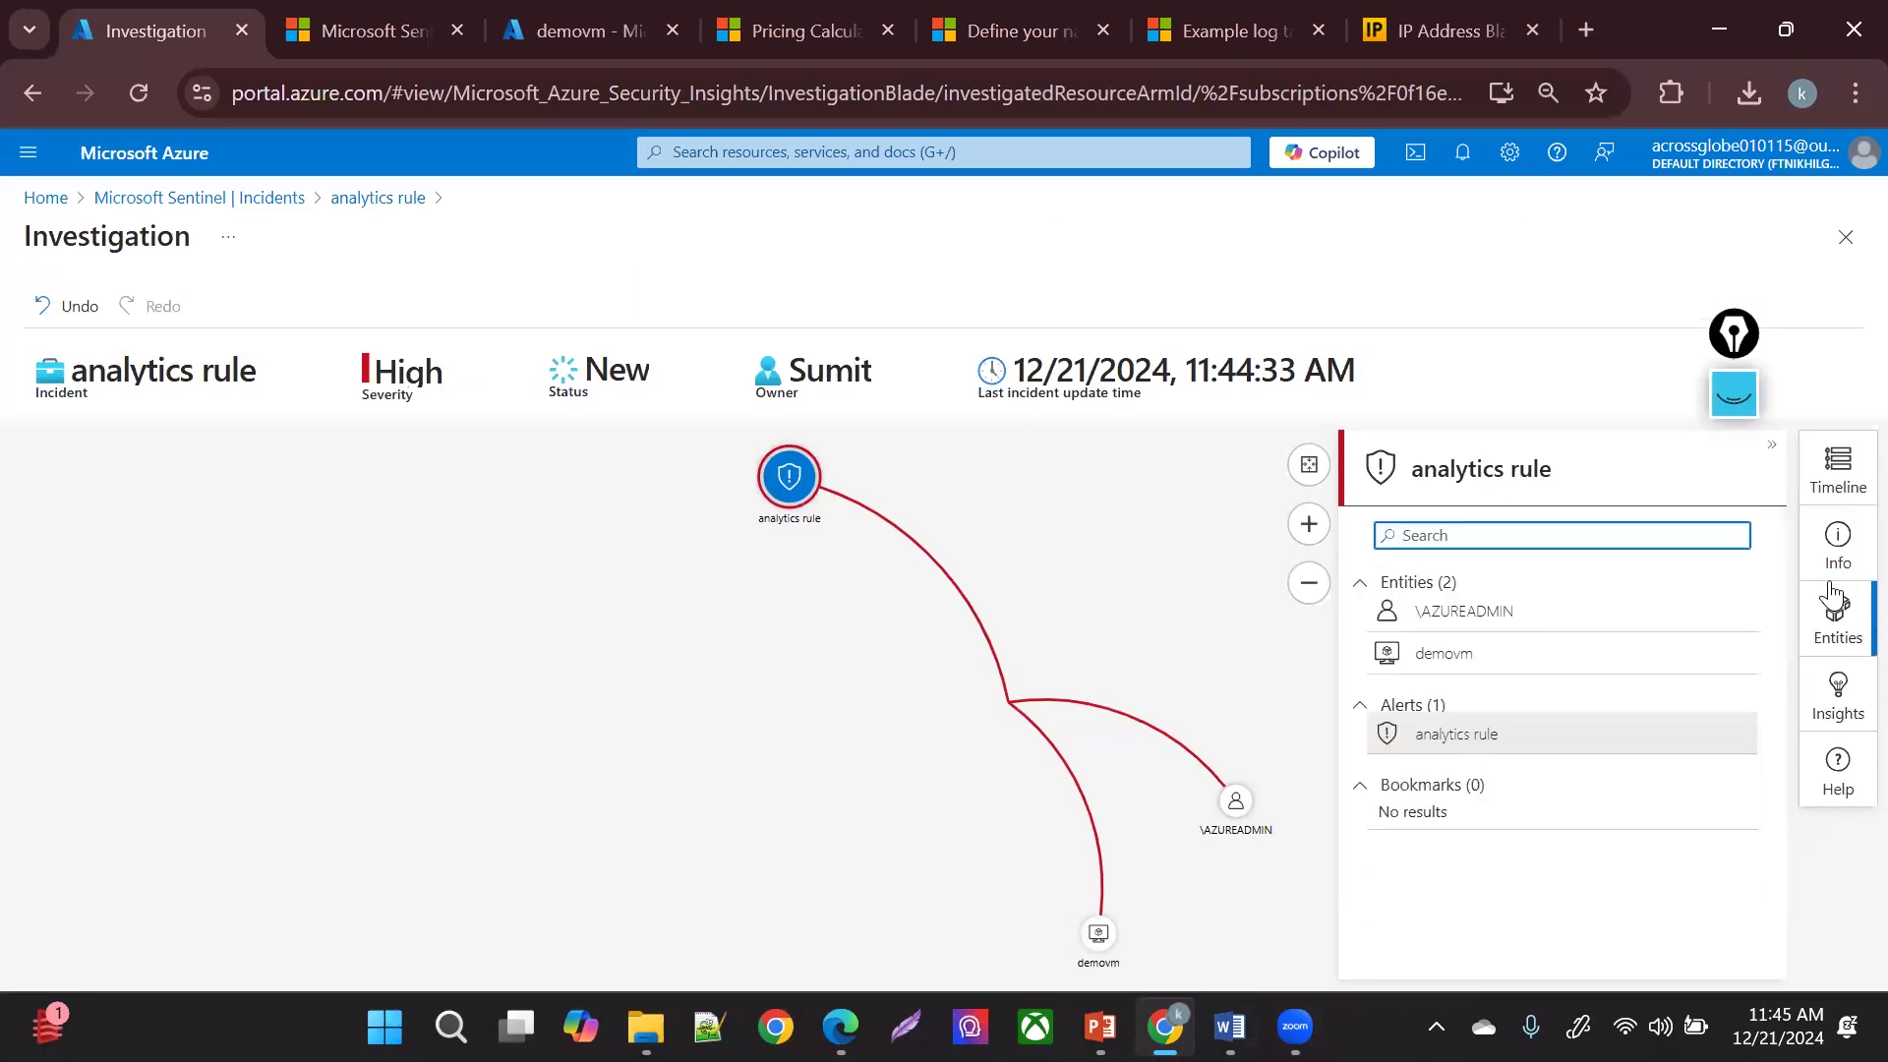
{"action": "left_click", "coordinate": [1831, 590]}
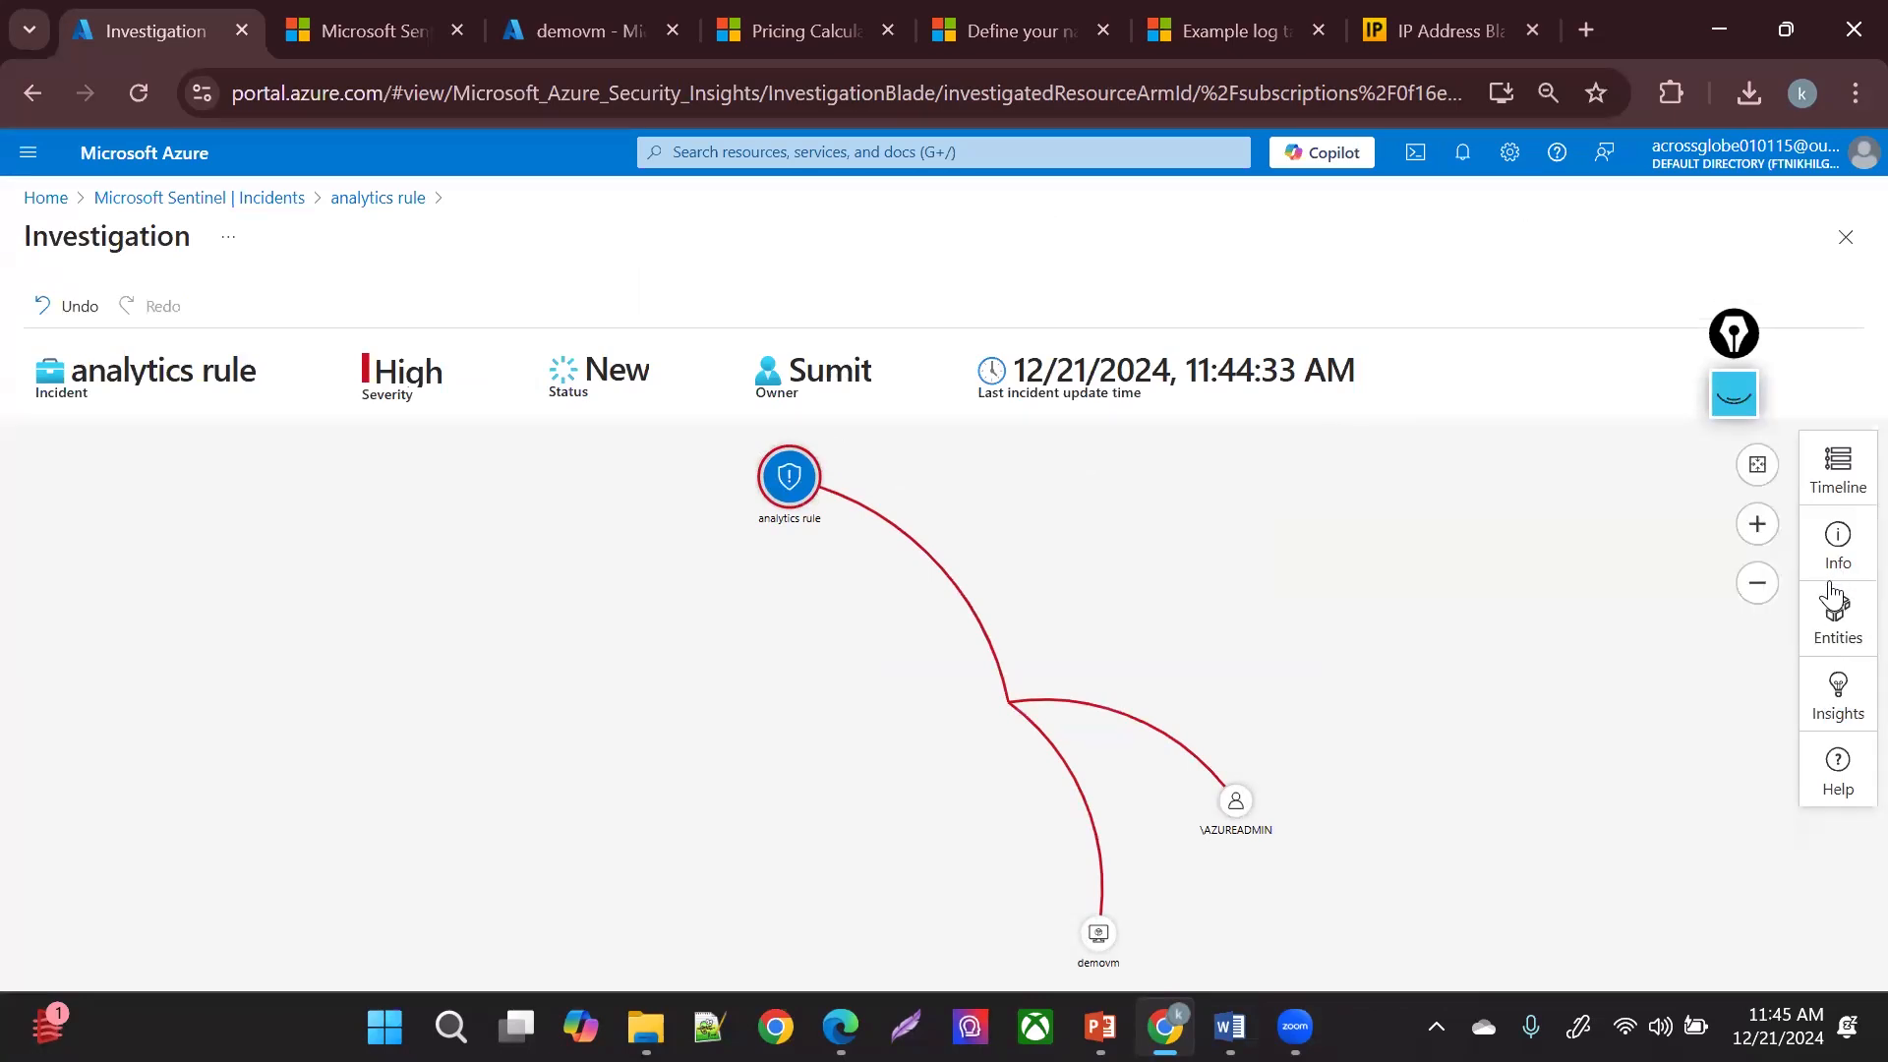
{"action": "left_click", "coordinate": [1841, 532]}
{"action": "left_click", "coordinate": [1816, 479]}
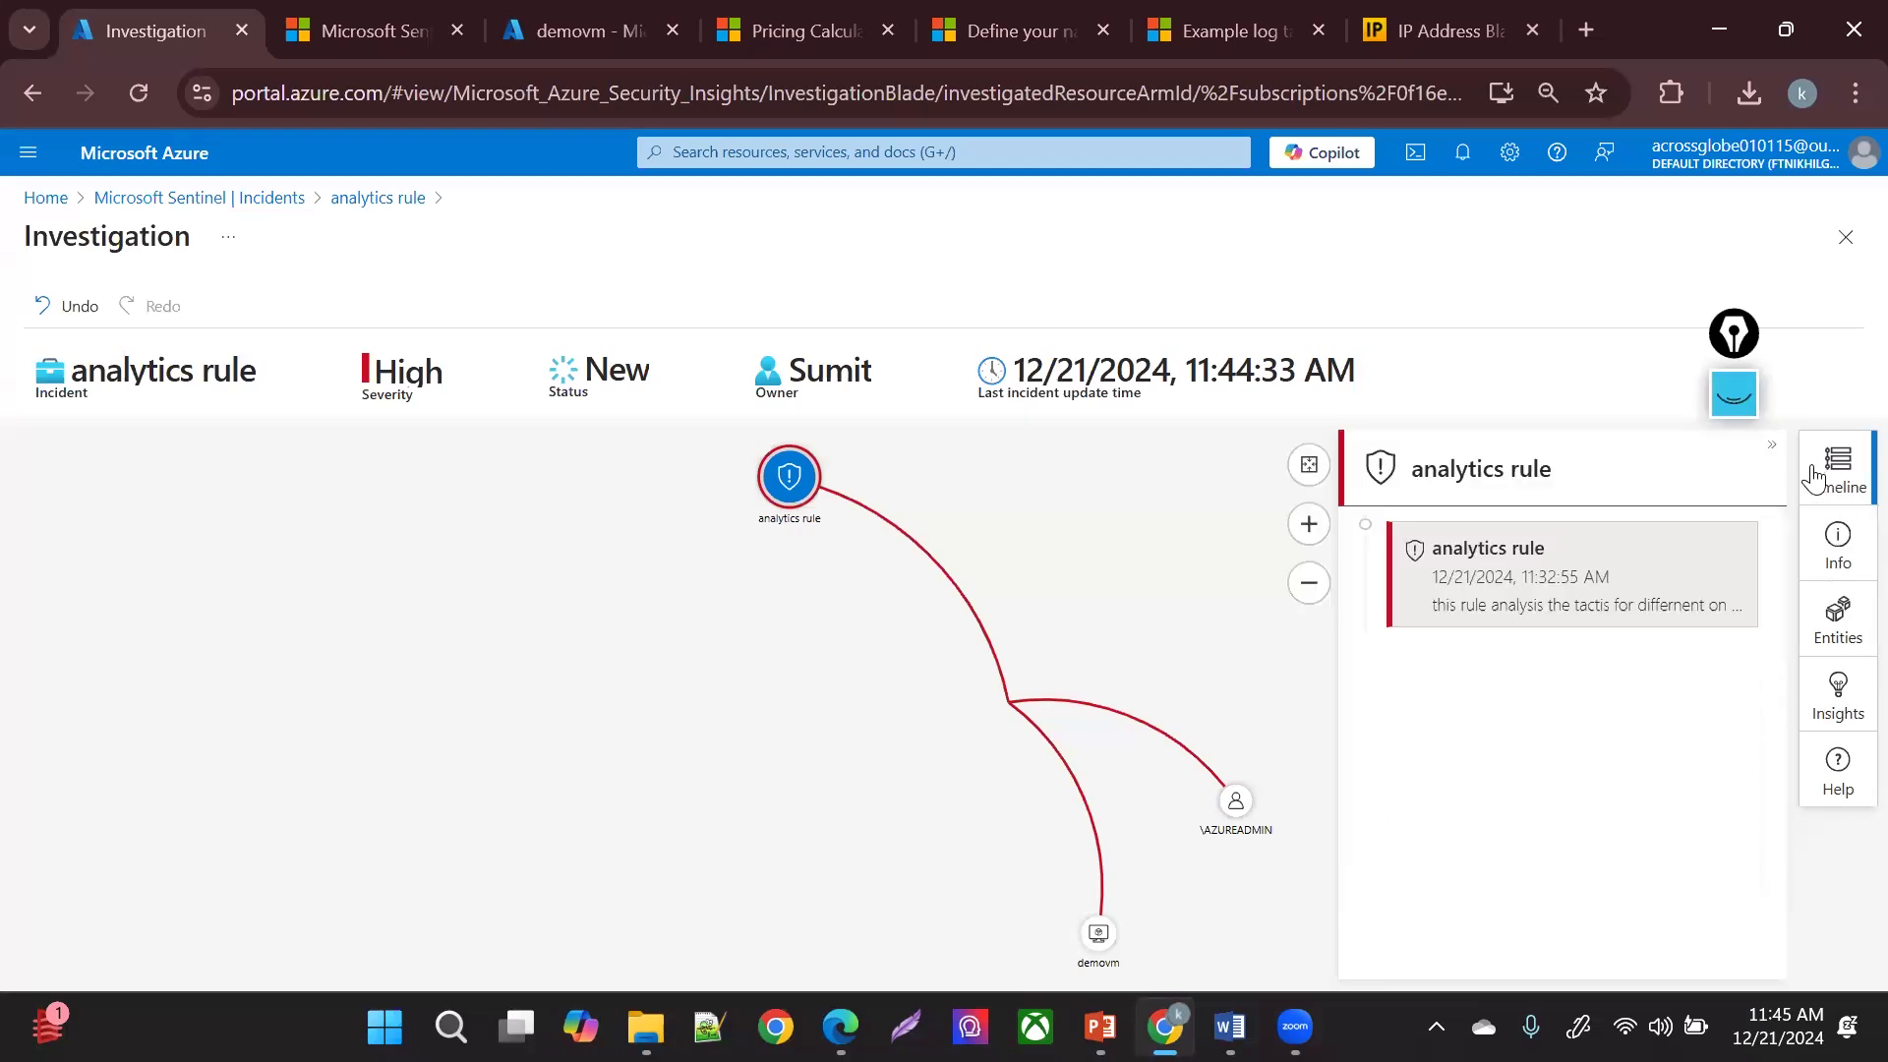
- Leave the investigation, return to the Incidents list and open Sentinel's Hunting page
{"action": "left_click", "coordinate": [366, 198]}
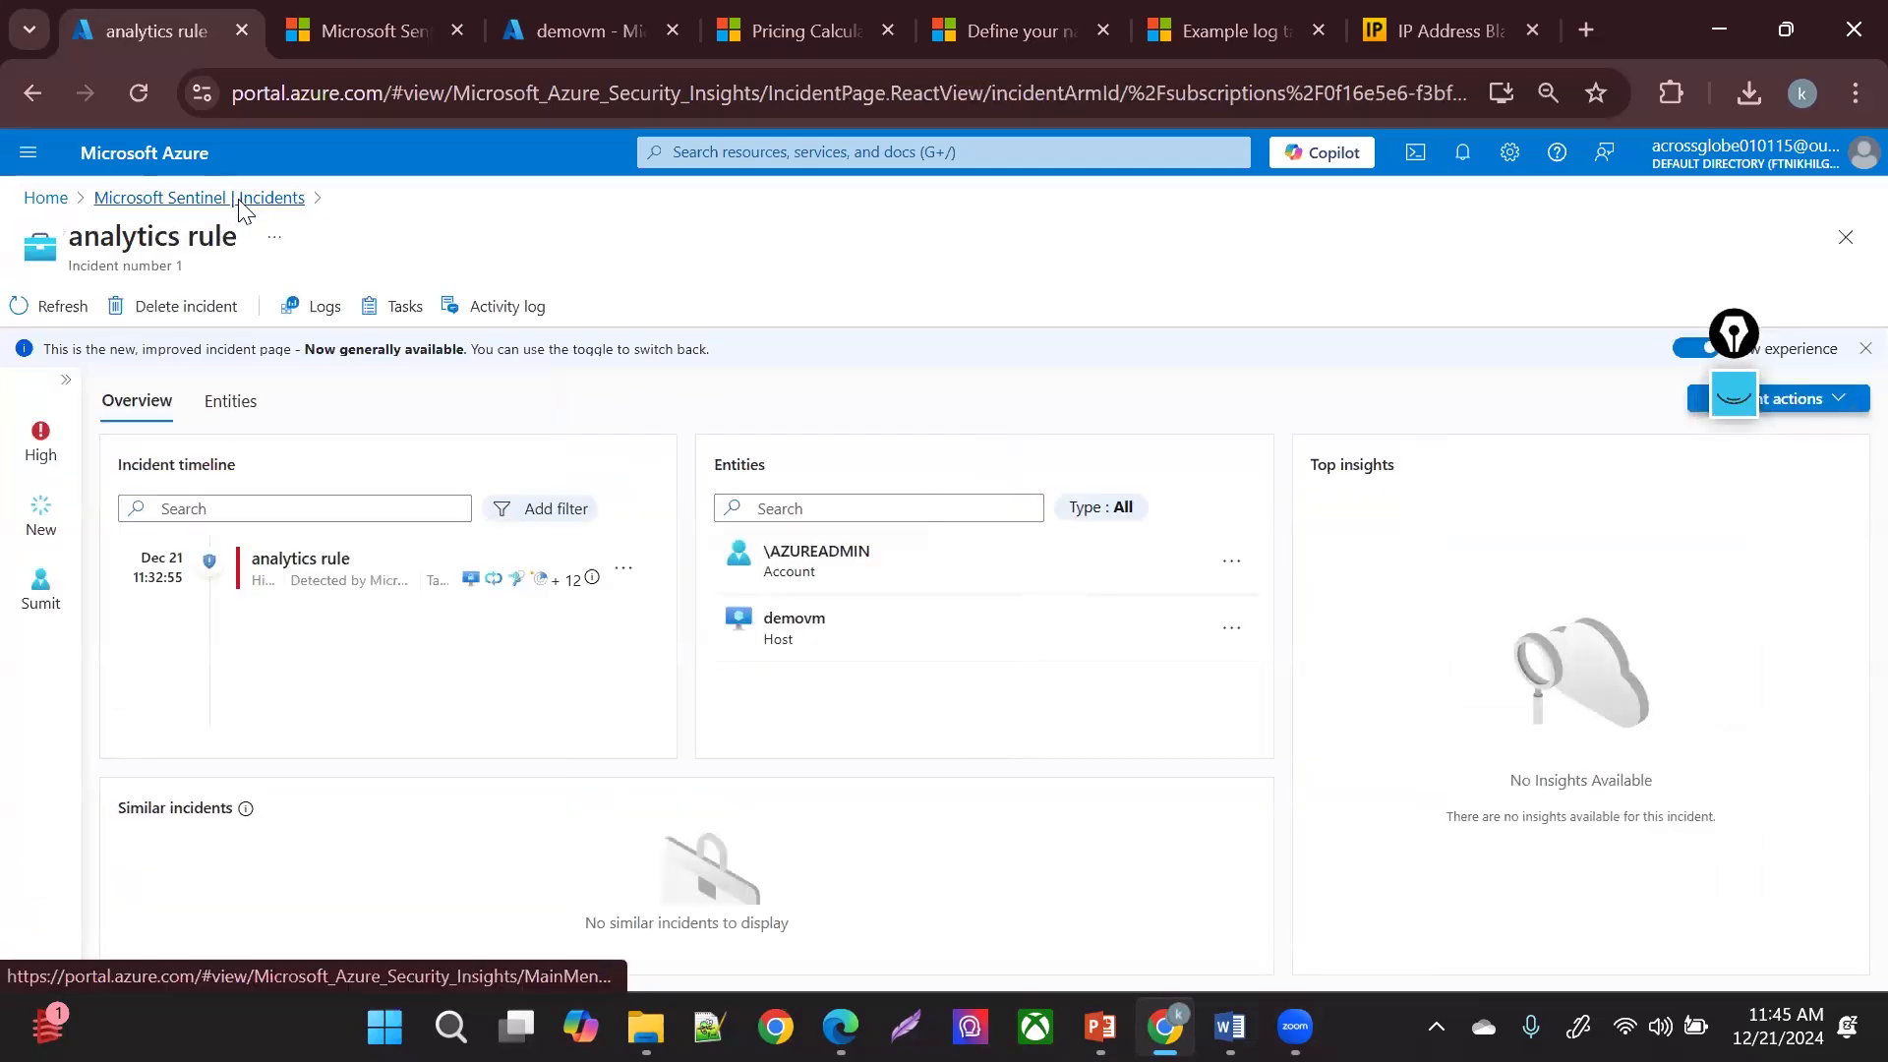
{"action": "left_click", "coordinate": [241, 198]}
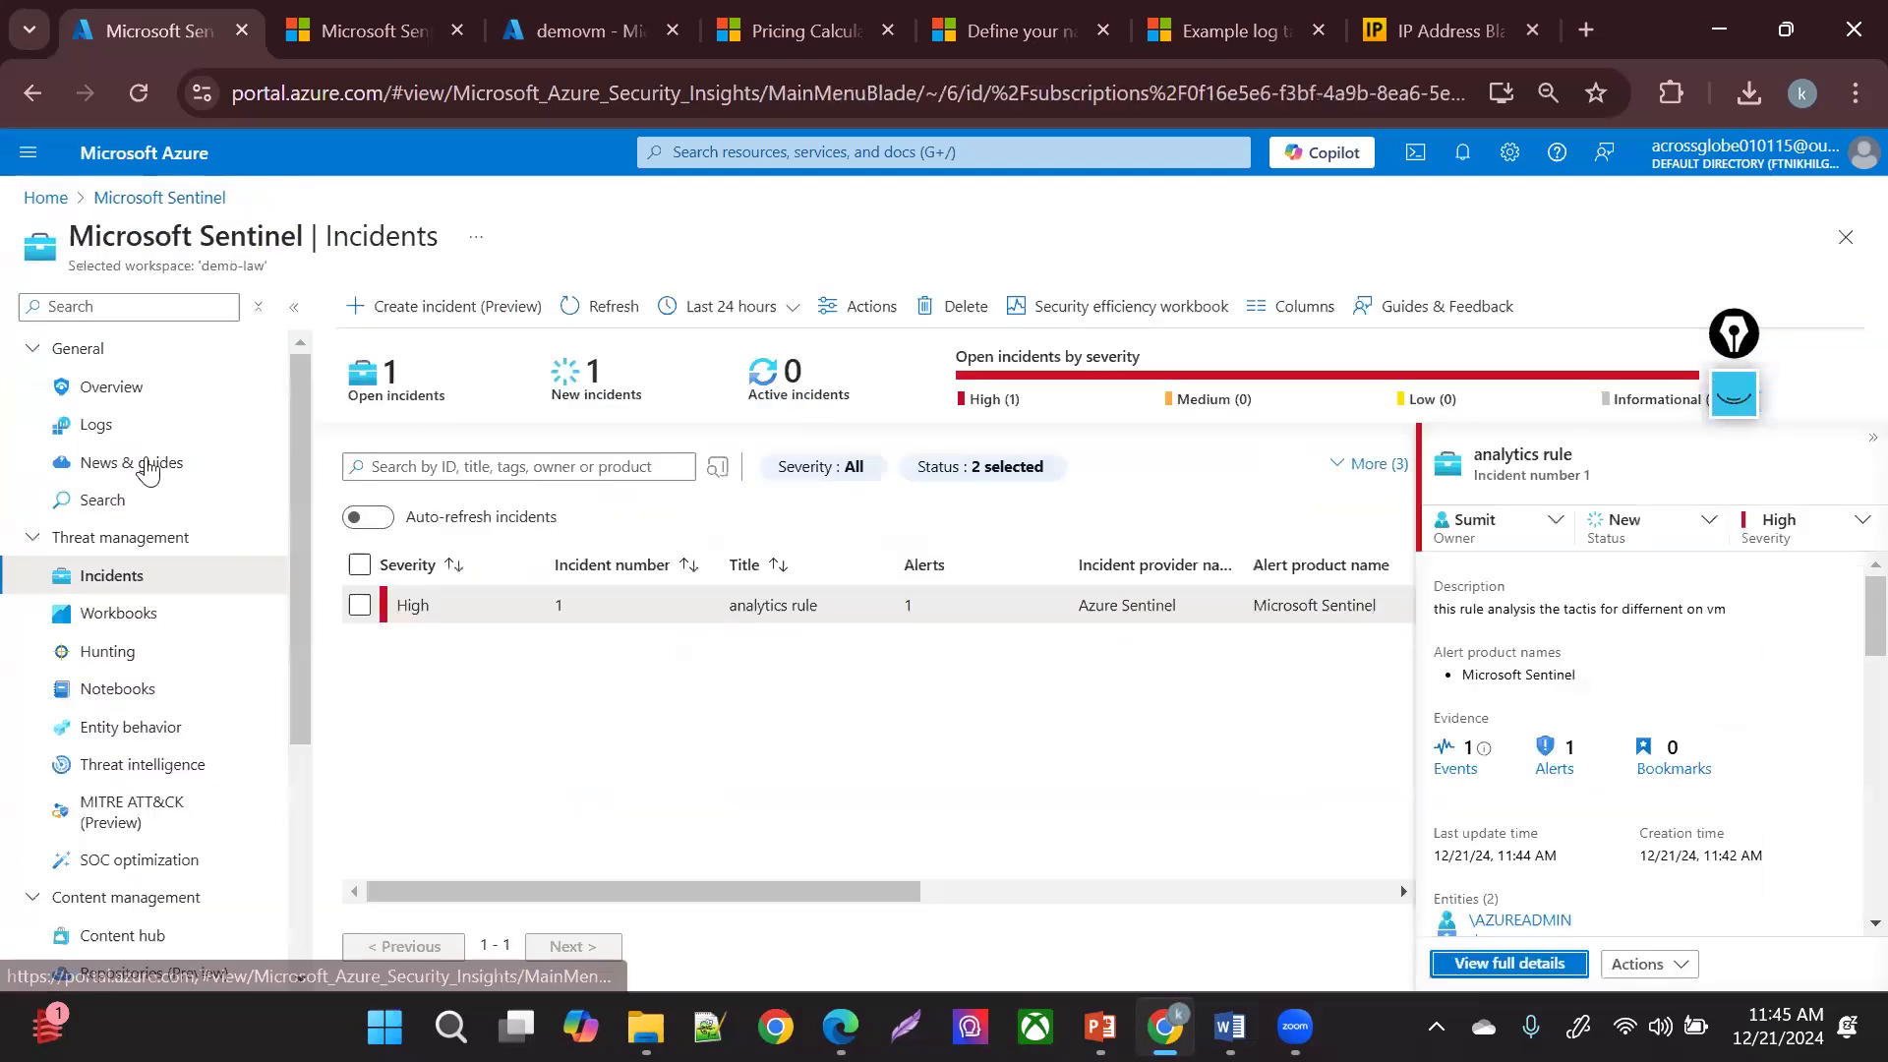
{"action": "left_click", "coordinate": [100, 651]}
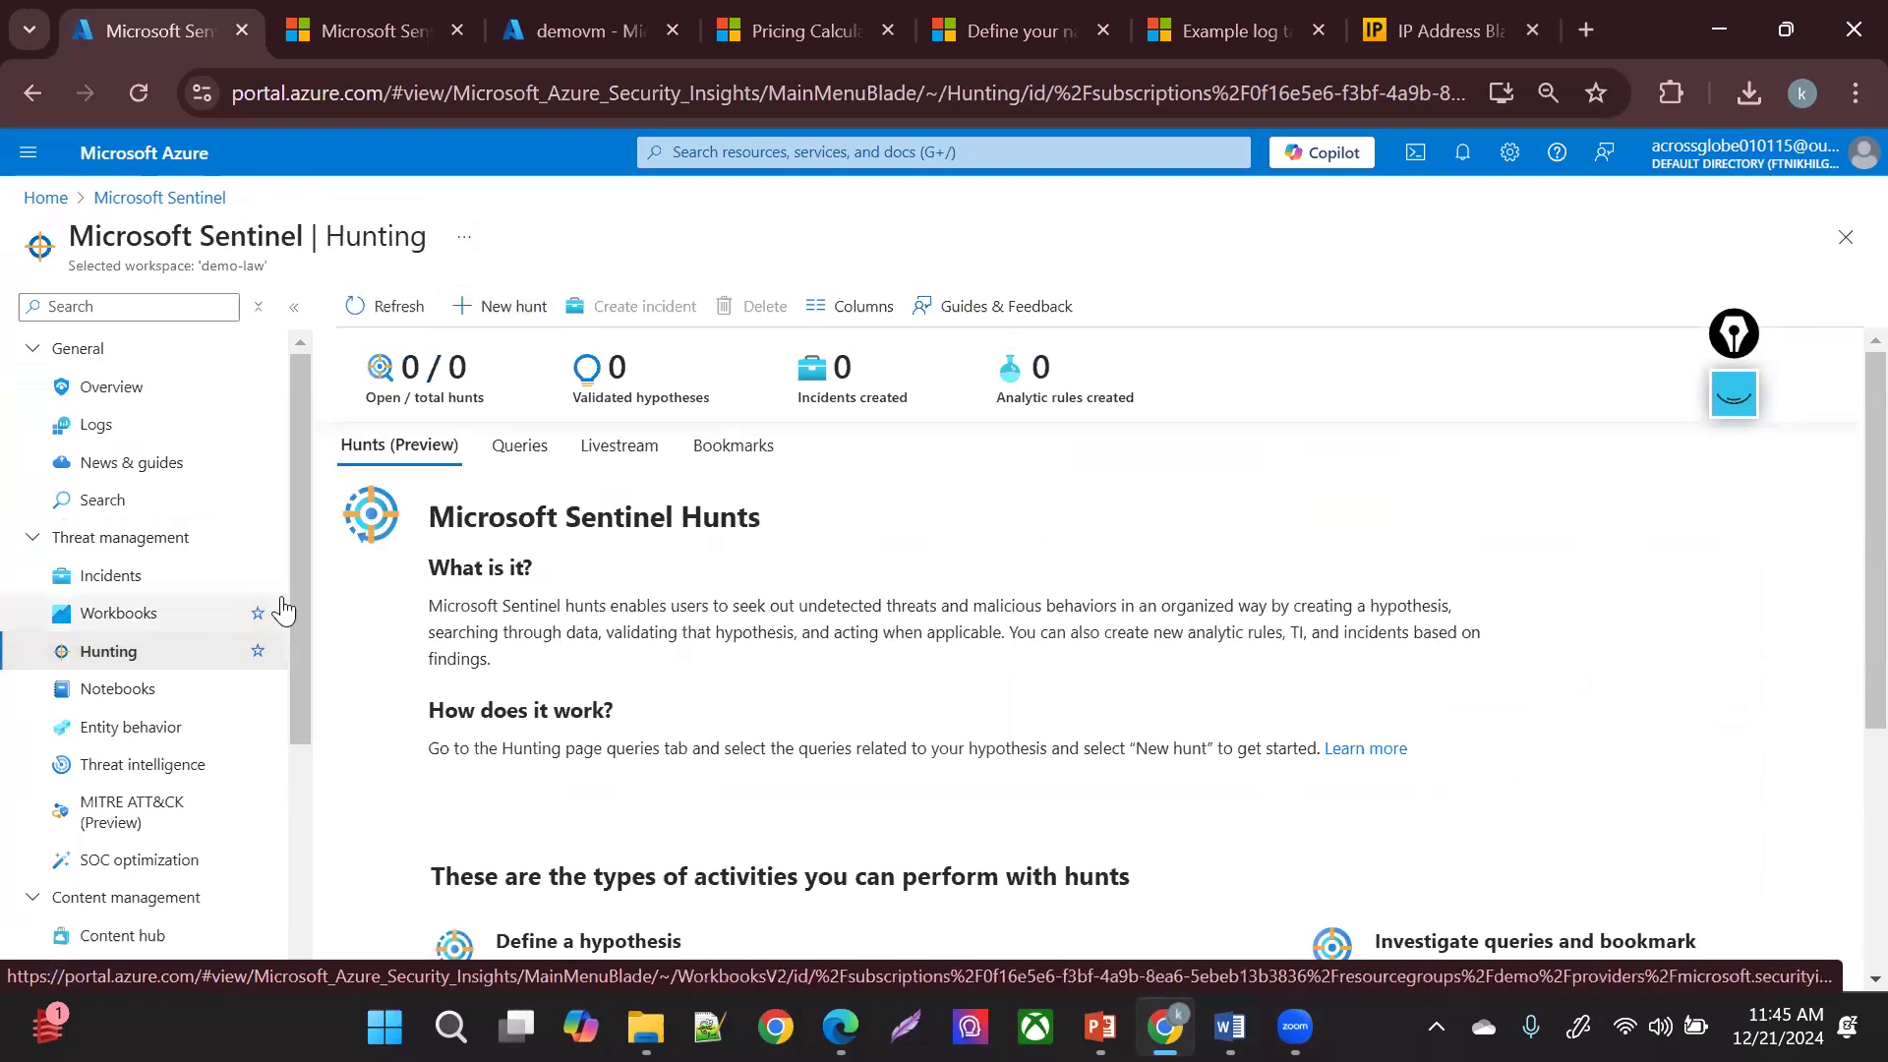
- Open Sentinel's Content hub and filter the solutions to show only those with the status Installed
{"action": "left_click_drag", "start_coordinate": [301, 600], "coordinate": [309, 669]}
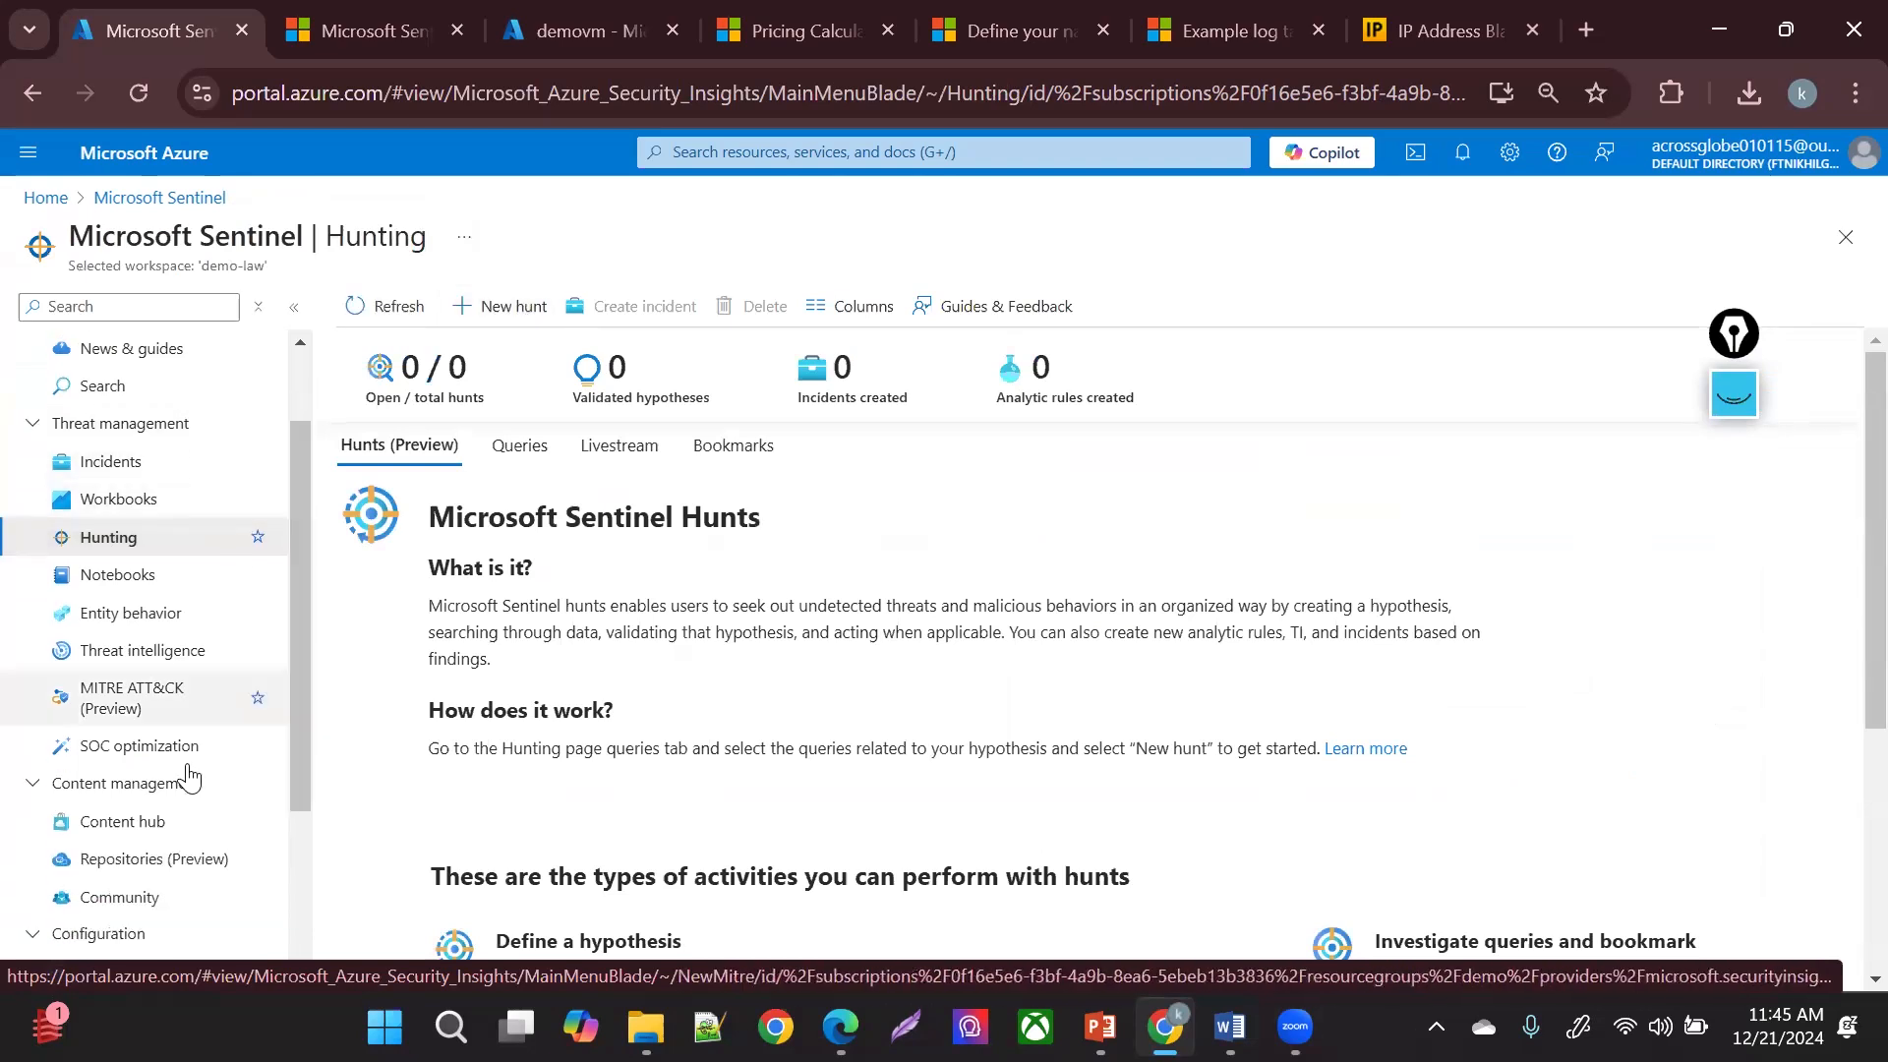
{"action": "left_click", "coordinate": [178, 824]}
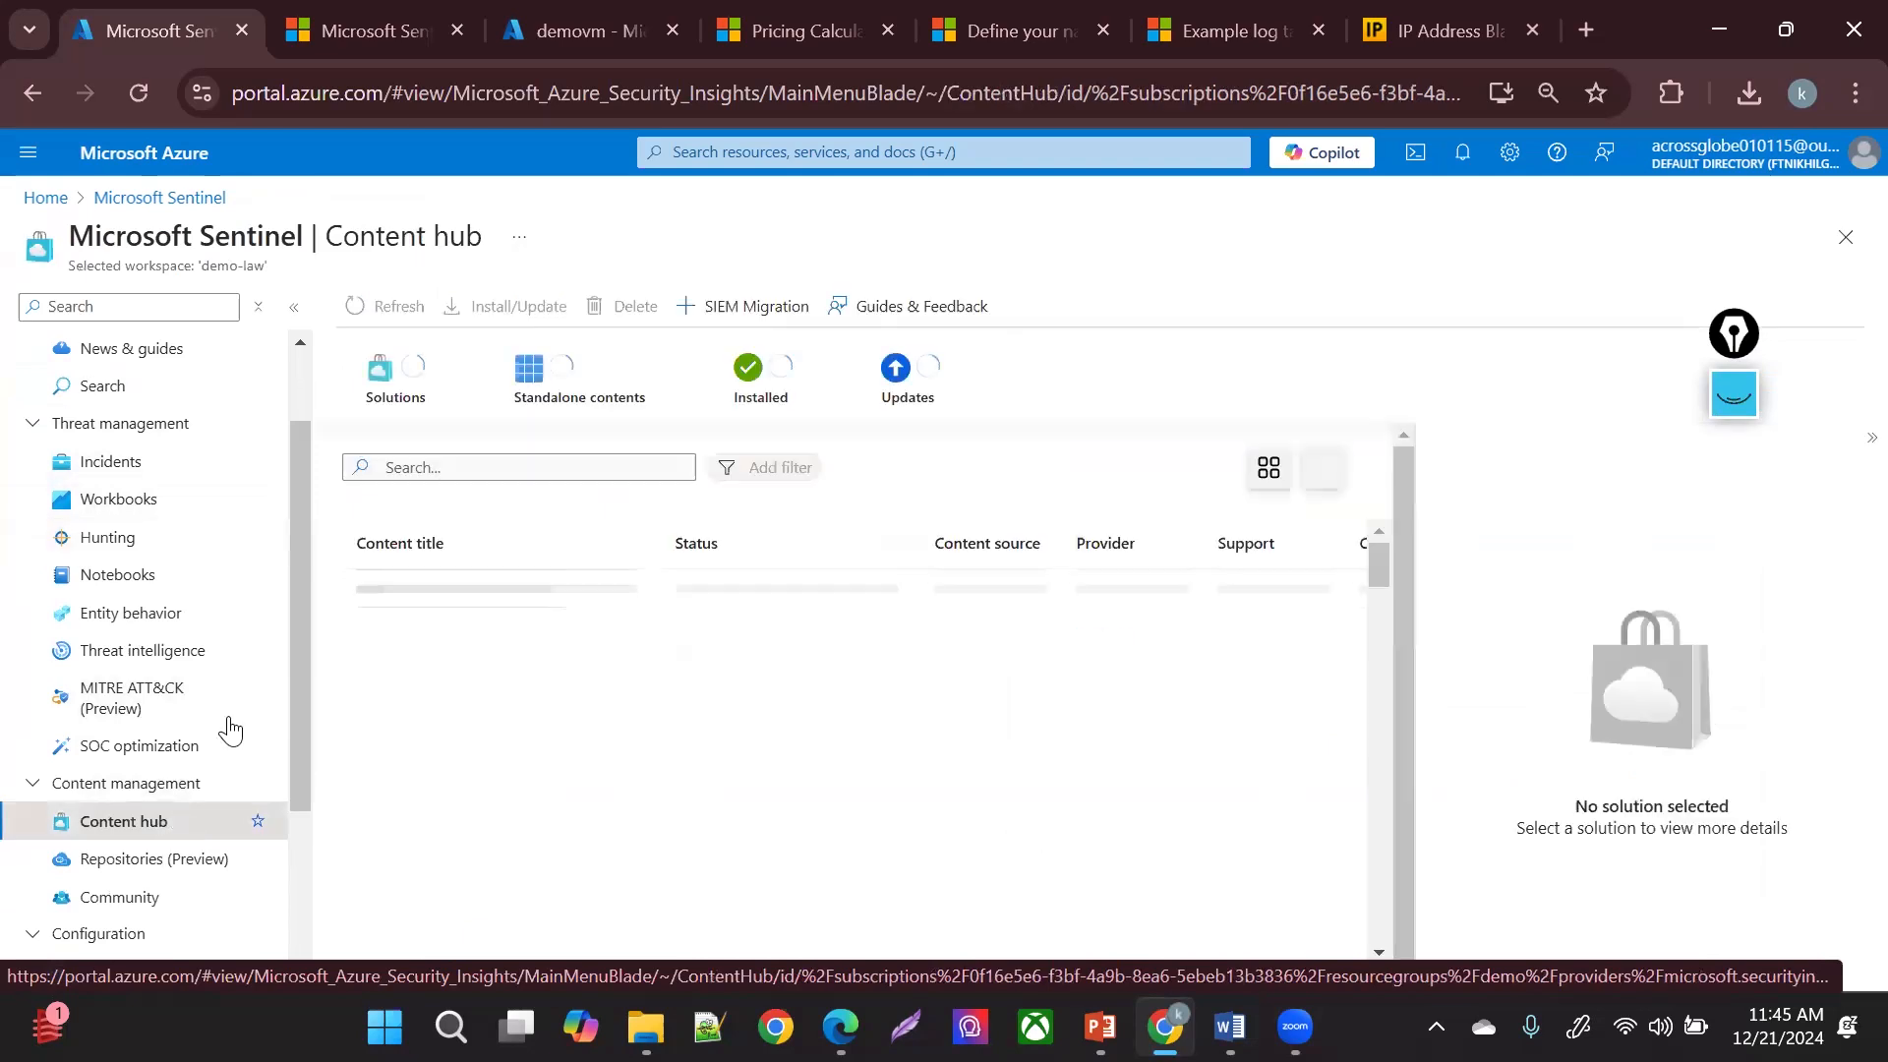
{"action": "left_click", "coordinate": [441, 462]}
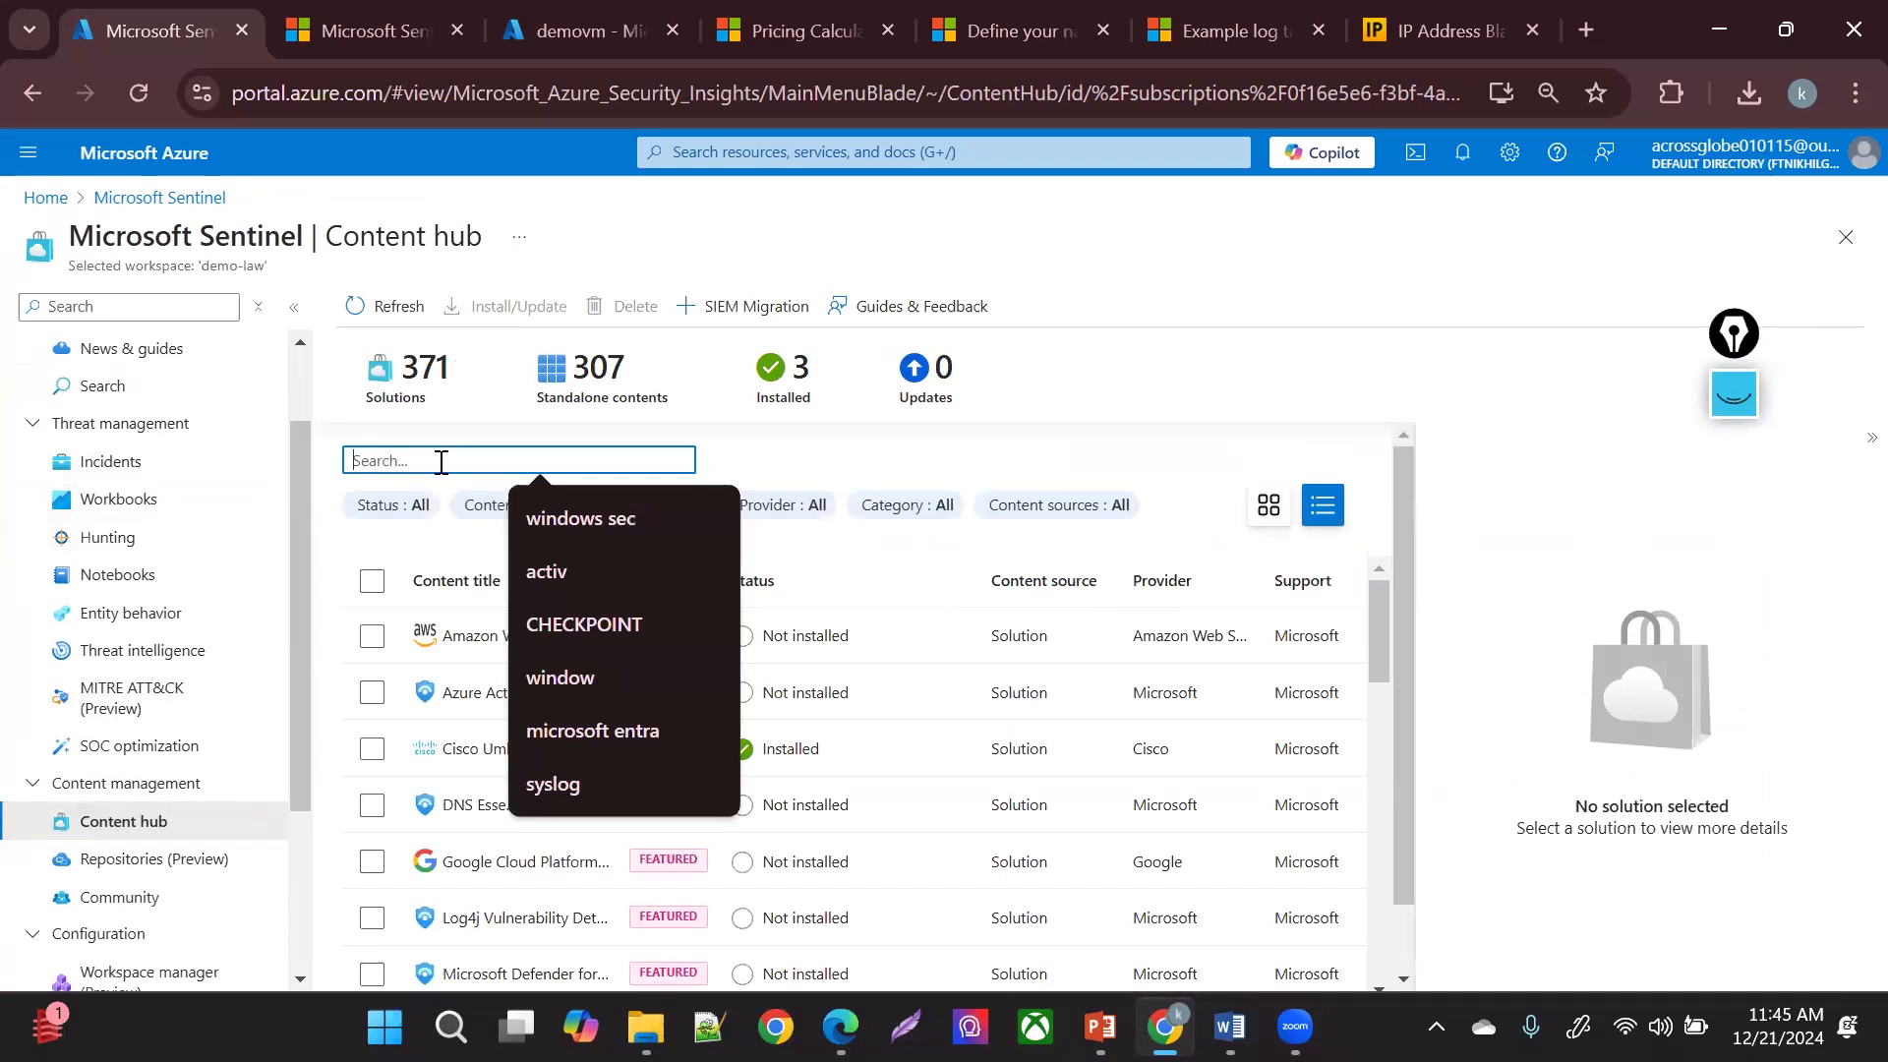
{"action": "left_click", "coordinate": [384, 507]}
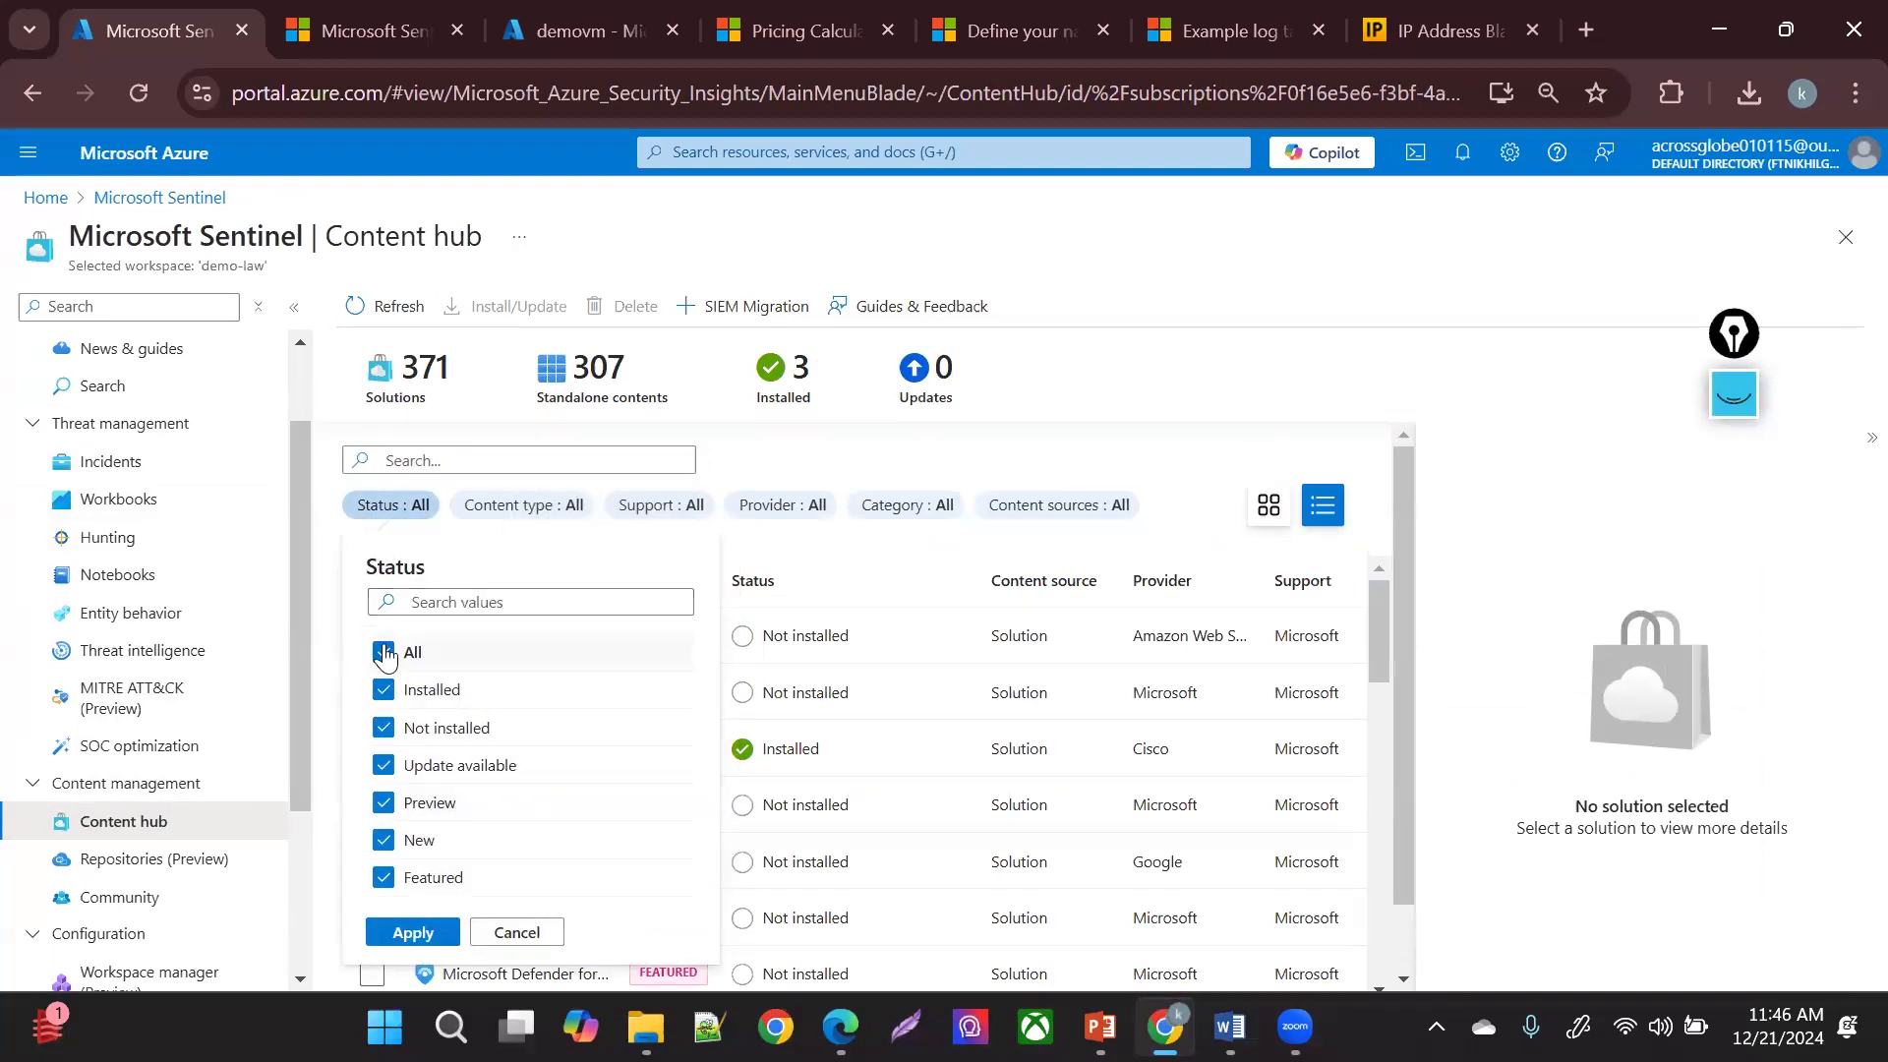
{"action": "left_click", "coordinate": [383, 653]}
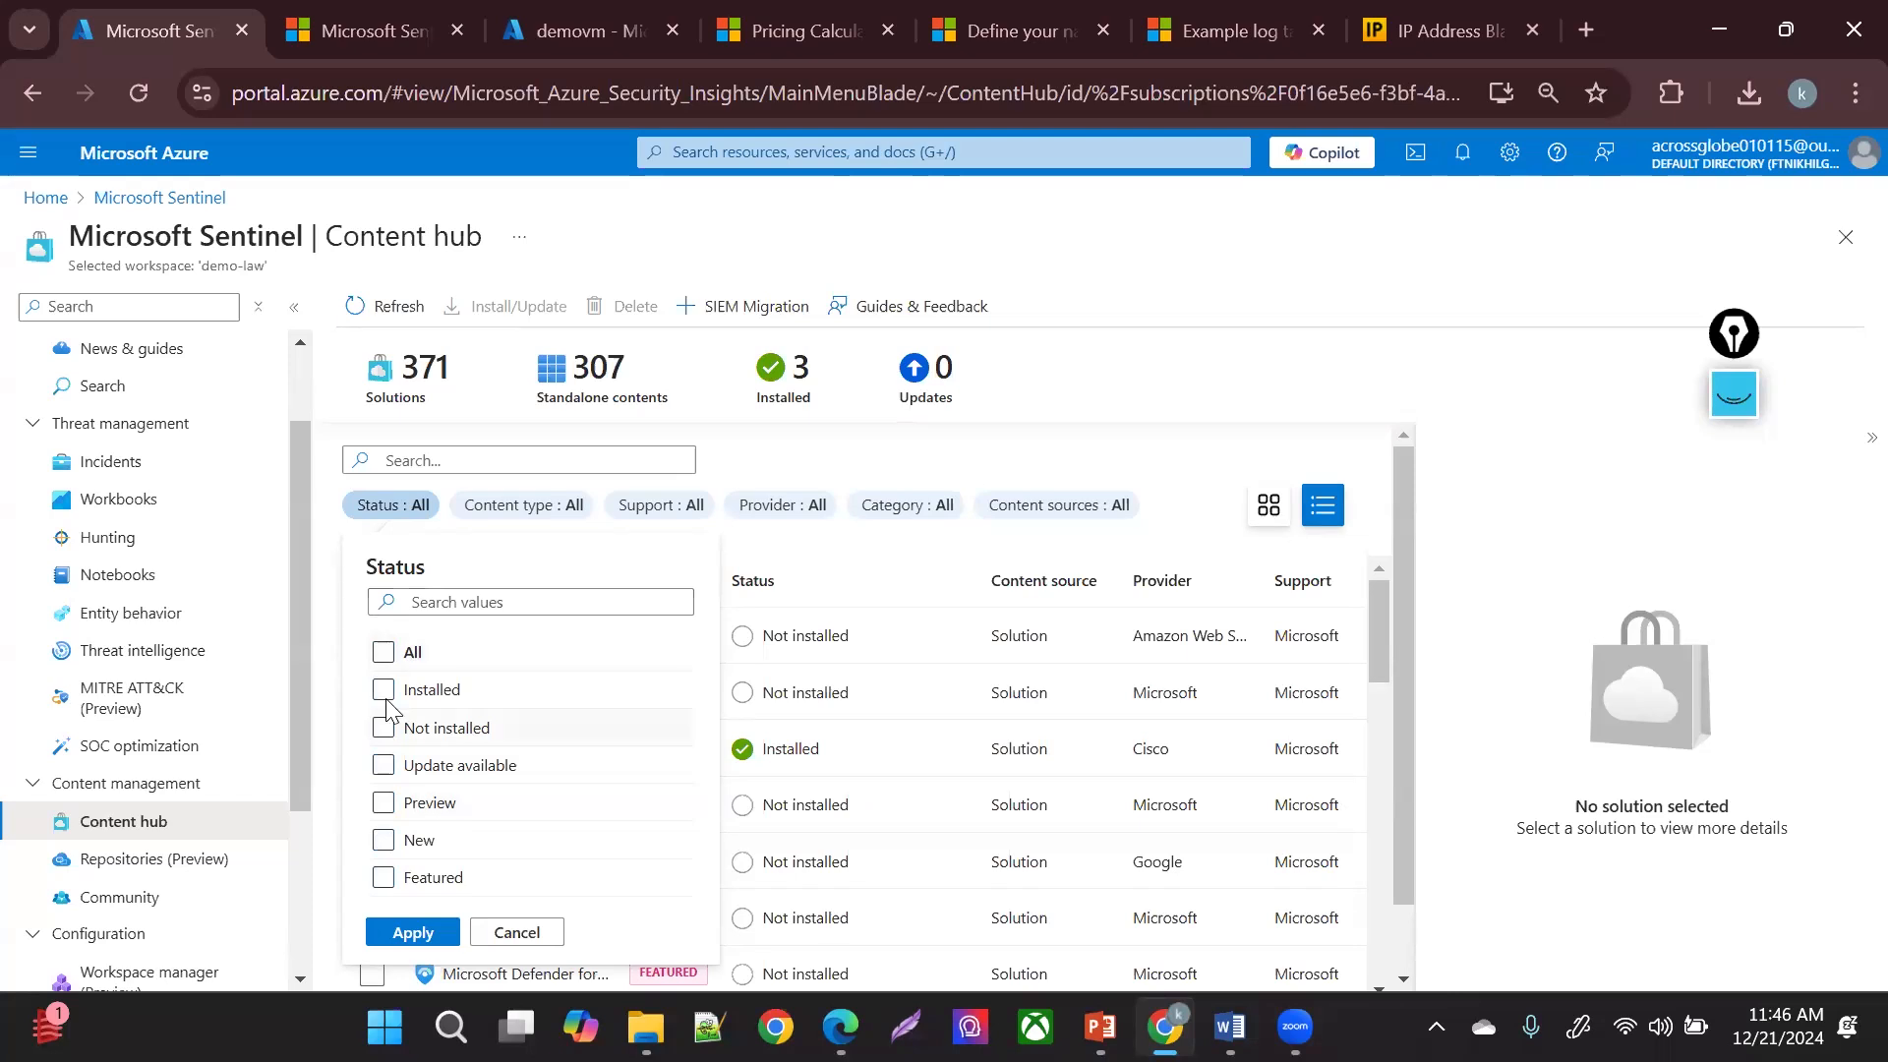
{"action": "left_click", "coordinate": [385, 694]}
{"action": "left_click", "coordinate": [412, 933]}
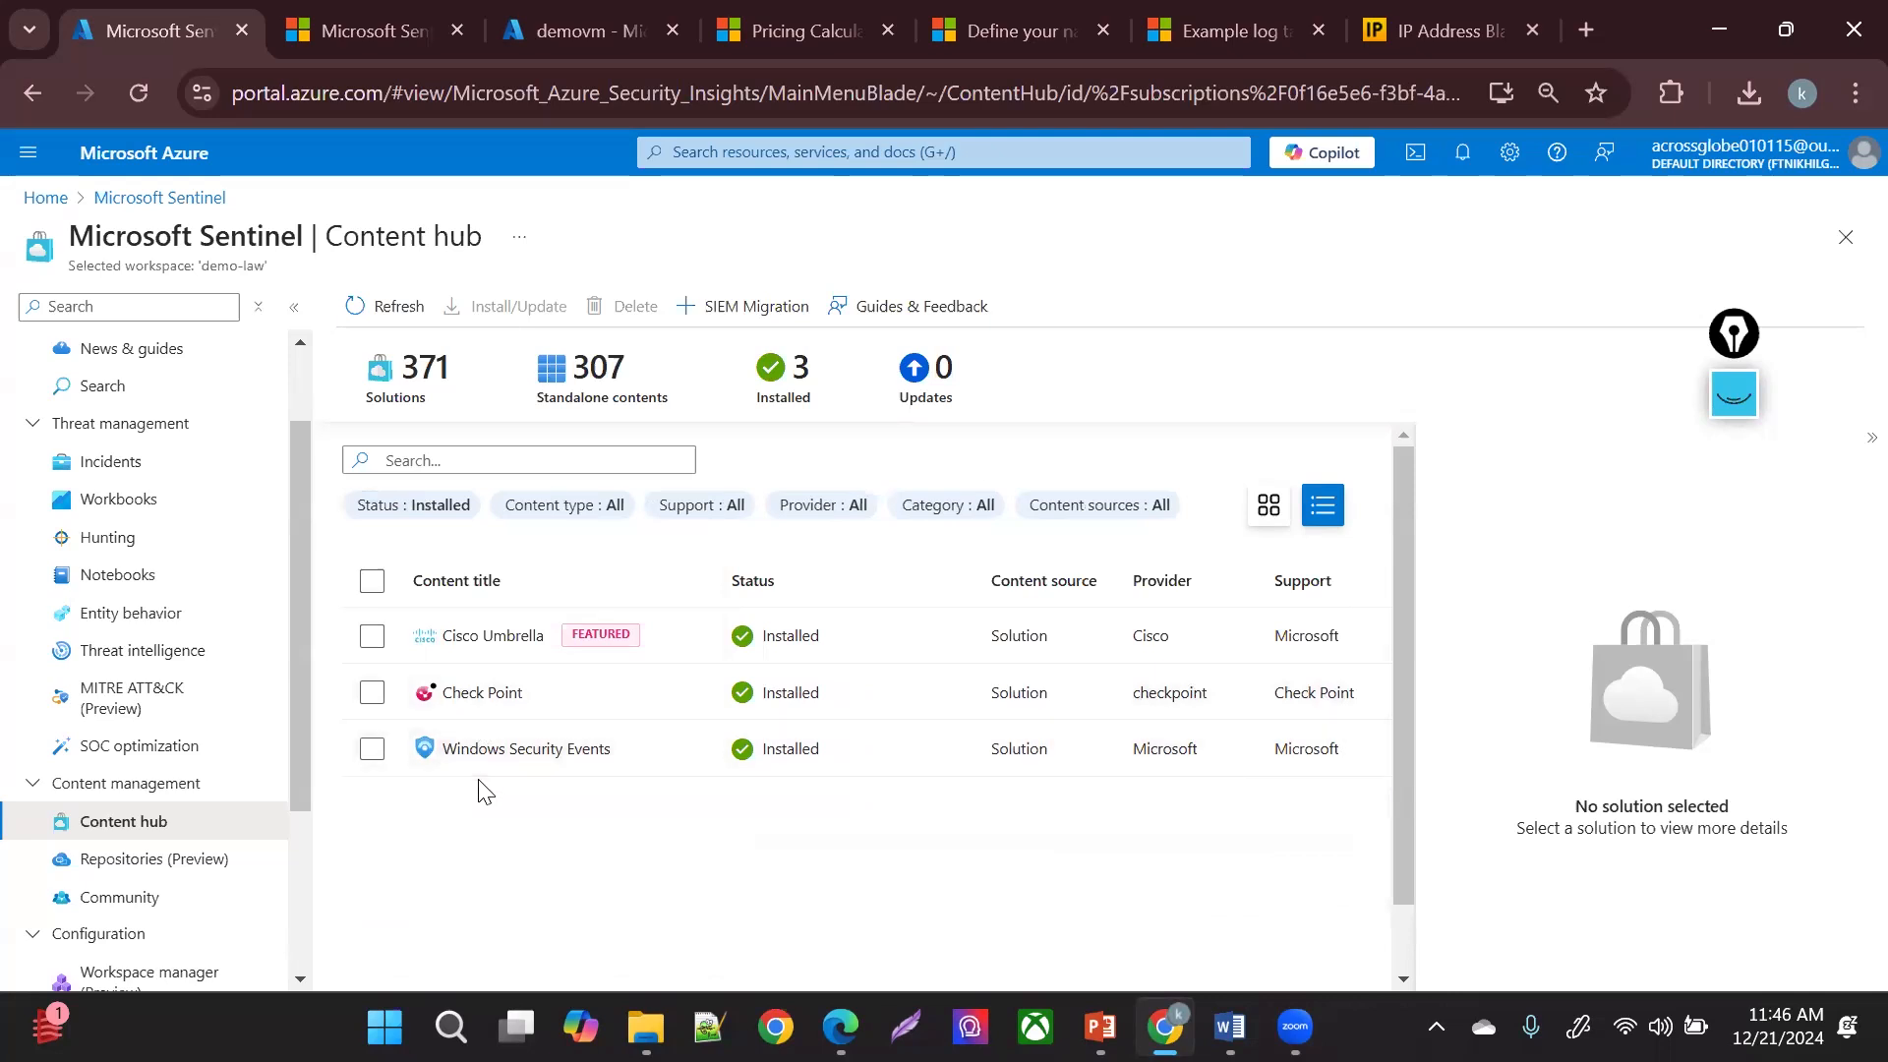
- Open the management page of the Windows Security Events solution and look through its analytics rules and hunting queries
{"action": "left_click", "coordinate": [476, 744]}
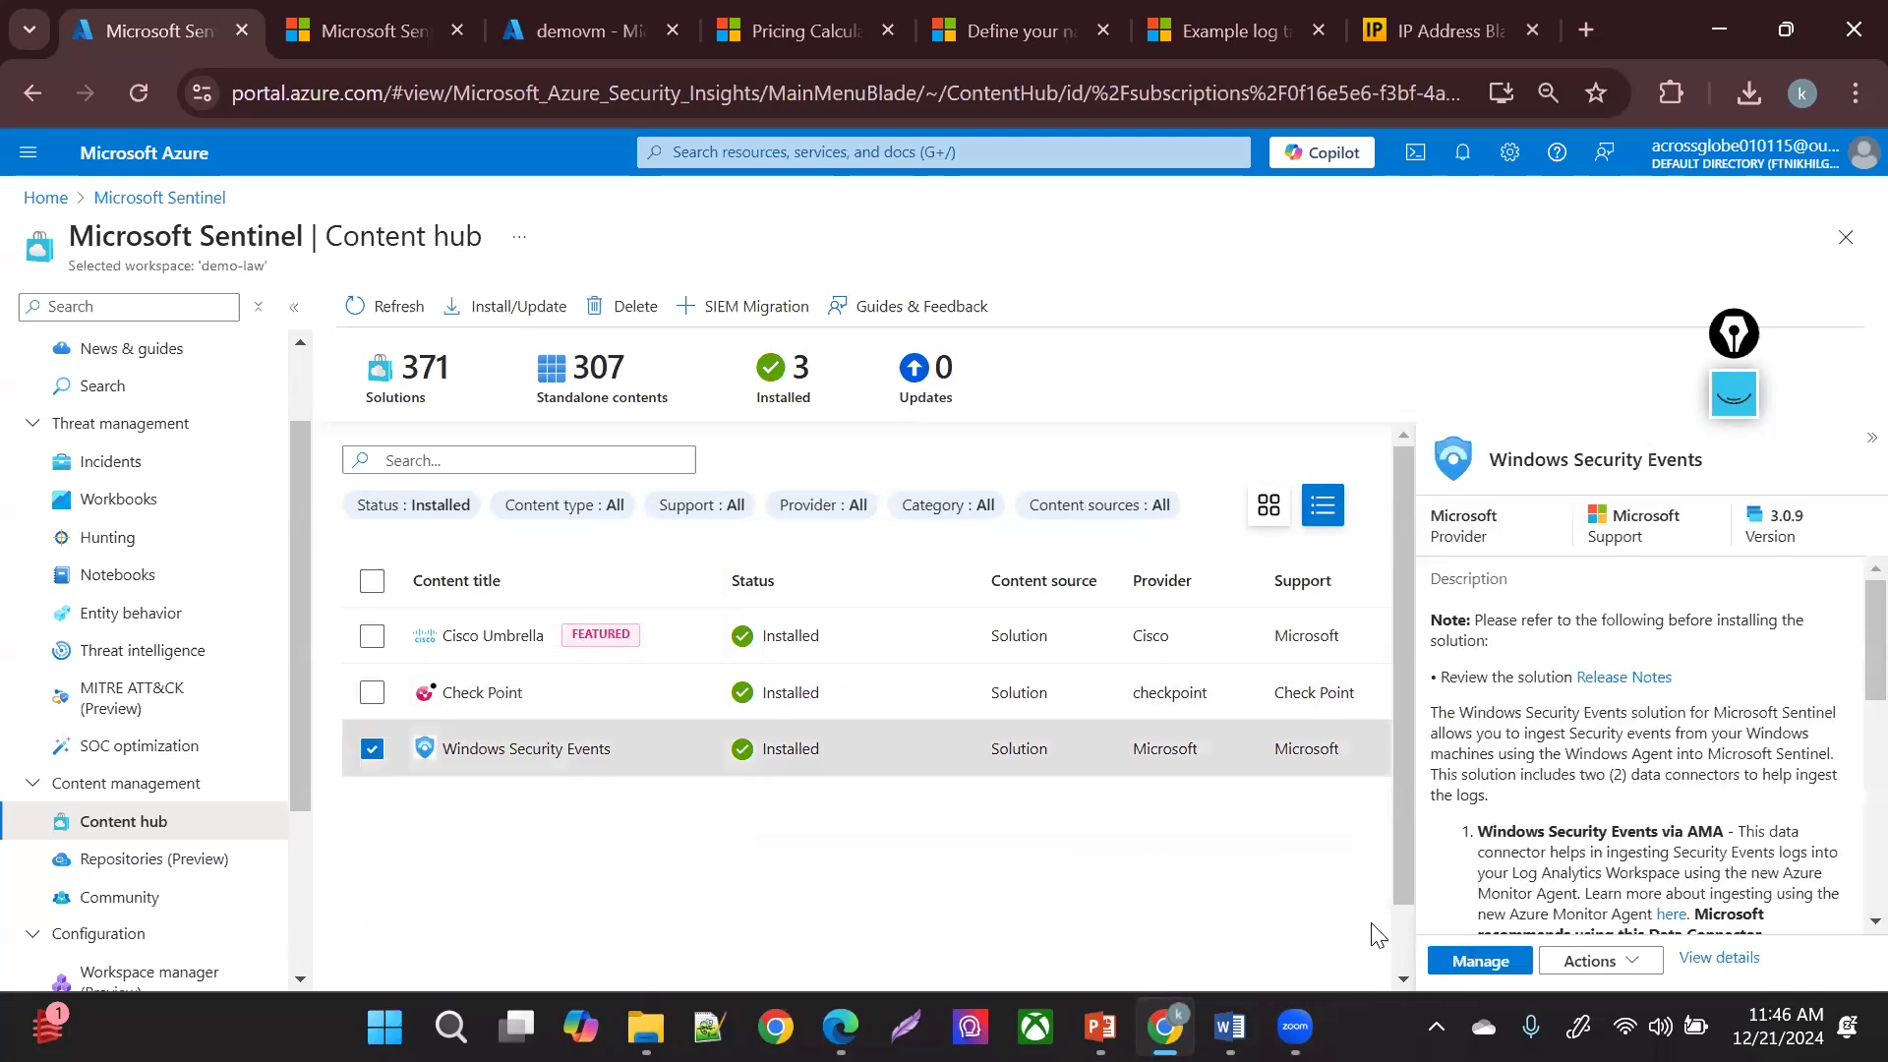
{"action": "left_click", "coordinate": [1438, 966]}
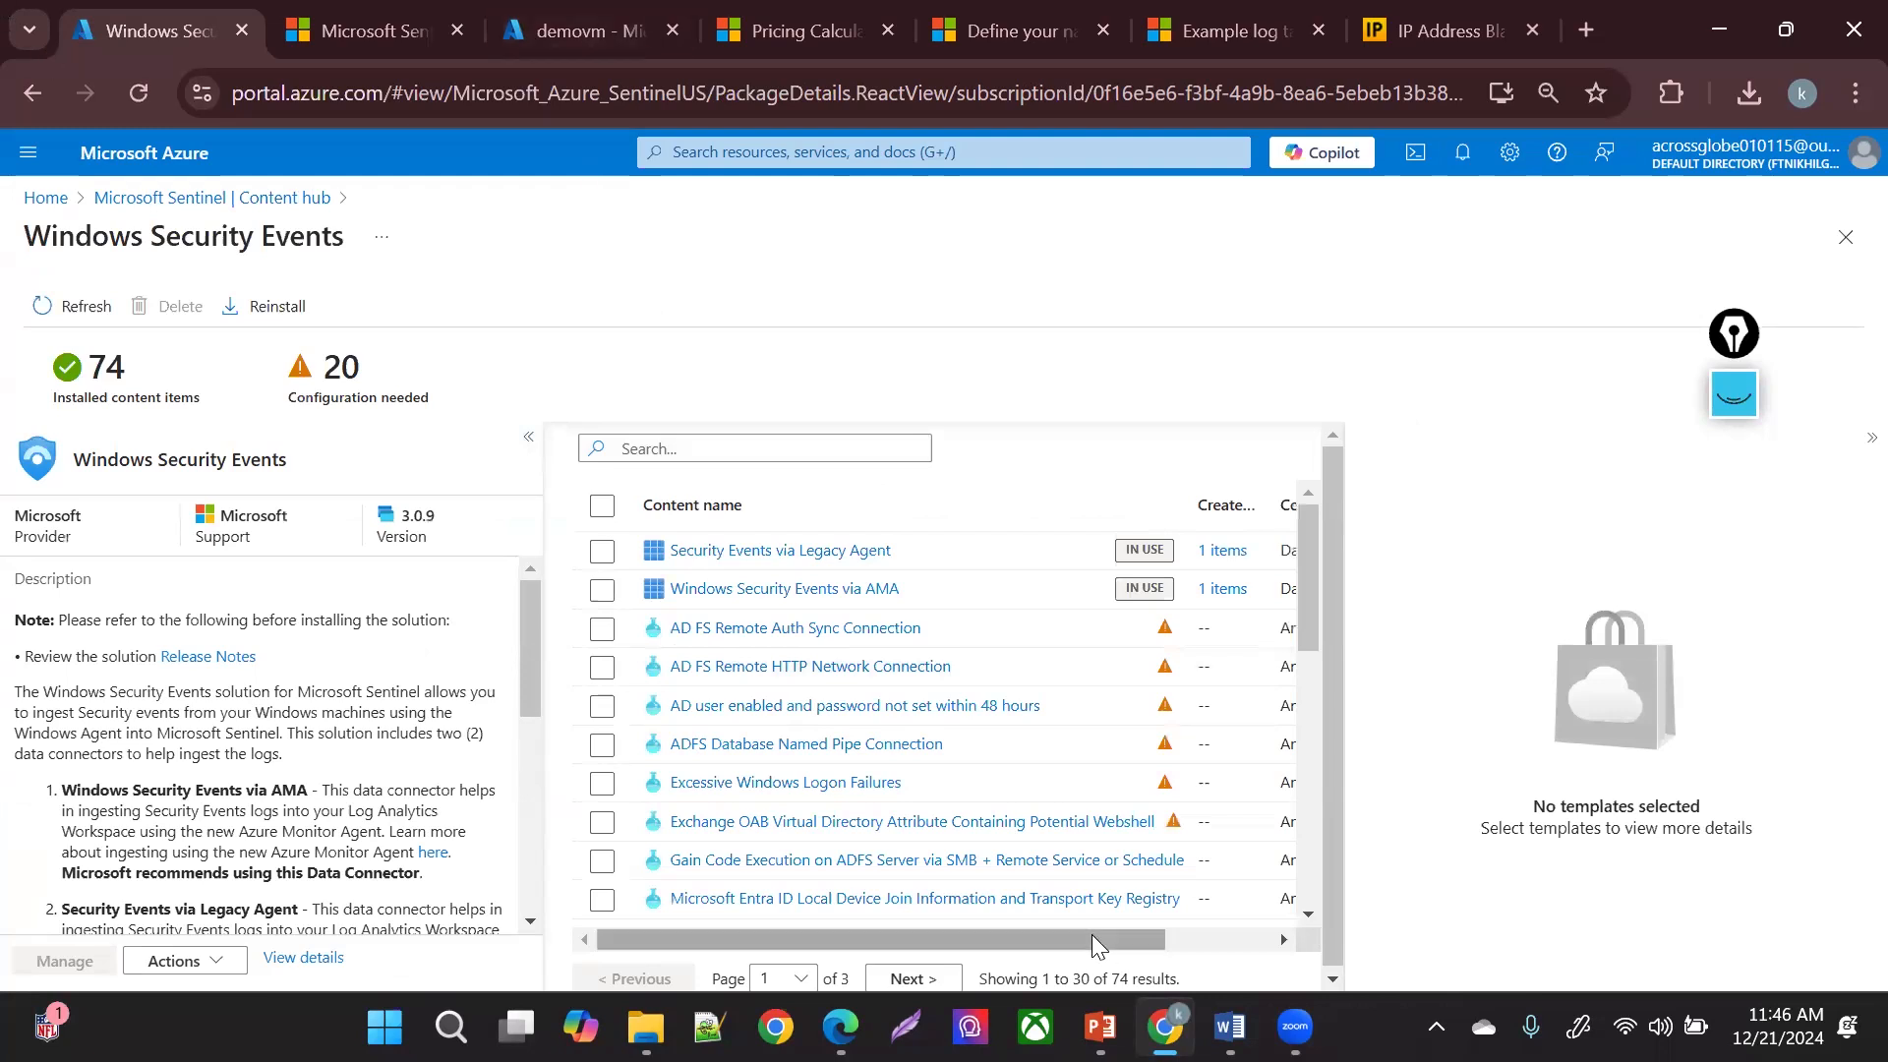
{"action": "left_click_drag", "start_coordinate": [1117, 940], "coordinate": [1185, 952]}
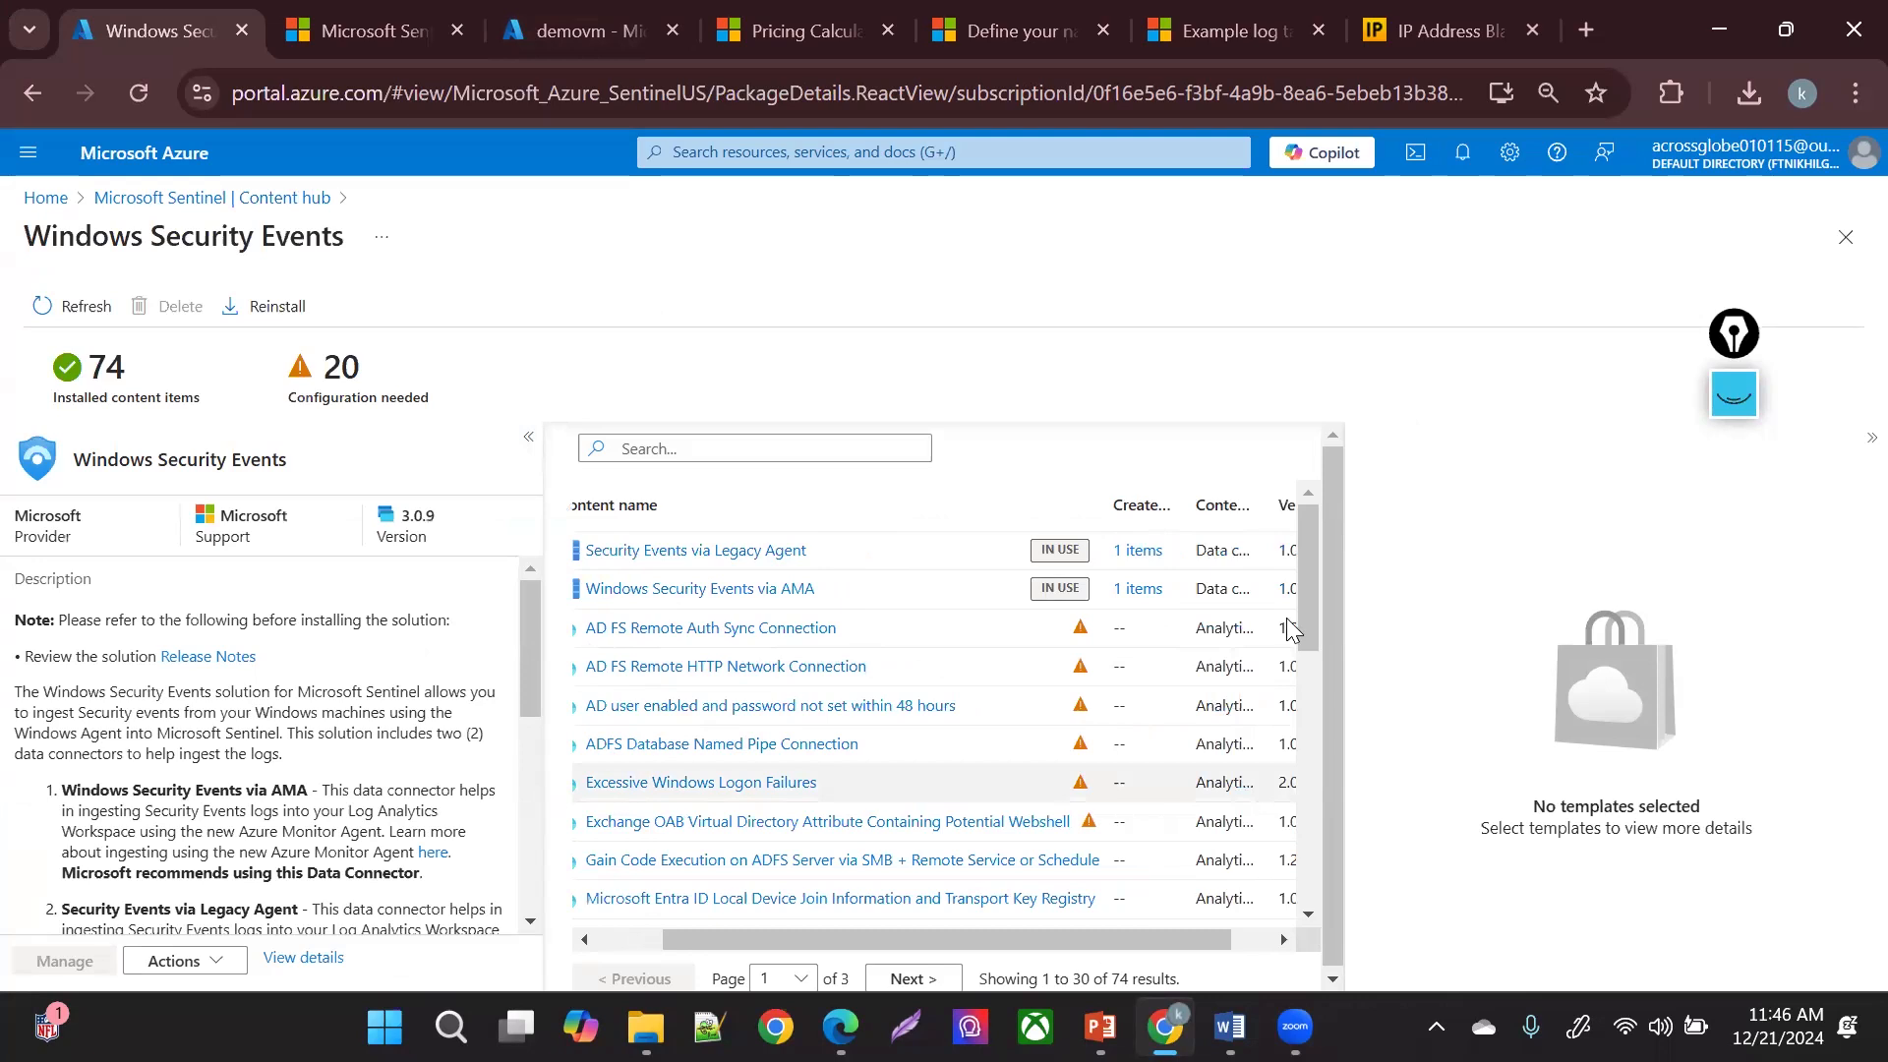
{"action": "left_click_drag", "start_coordinate": [1323, 617], "coordinate": [1258, 883]}
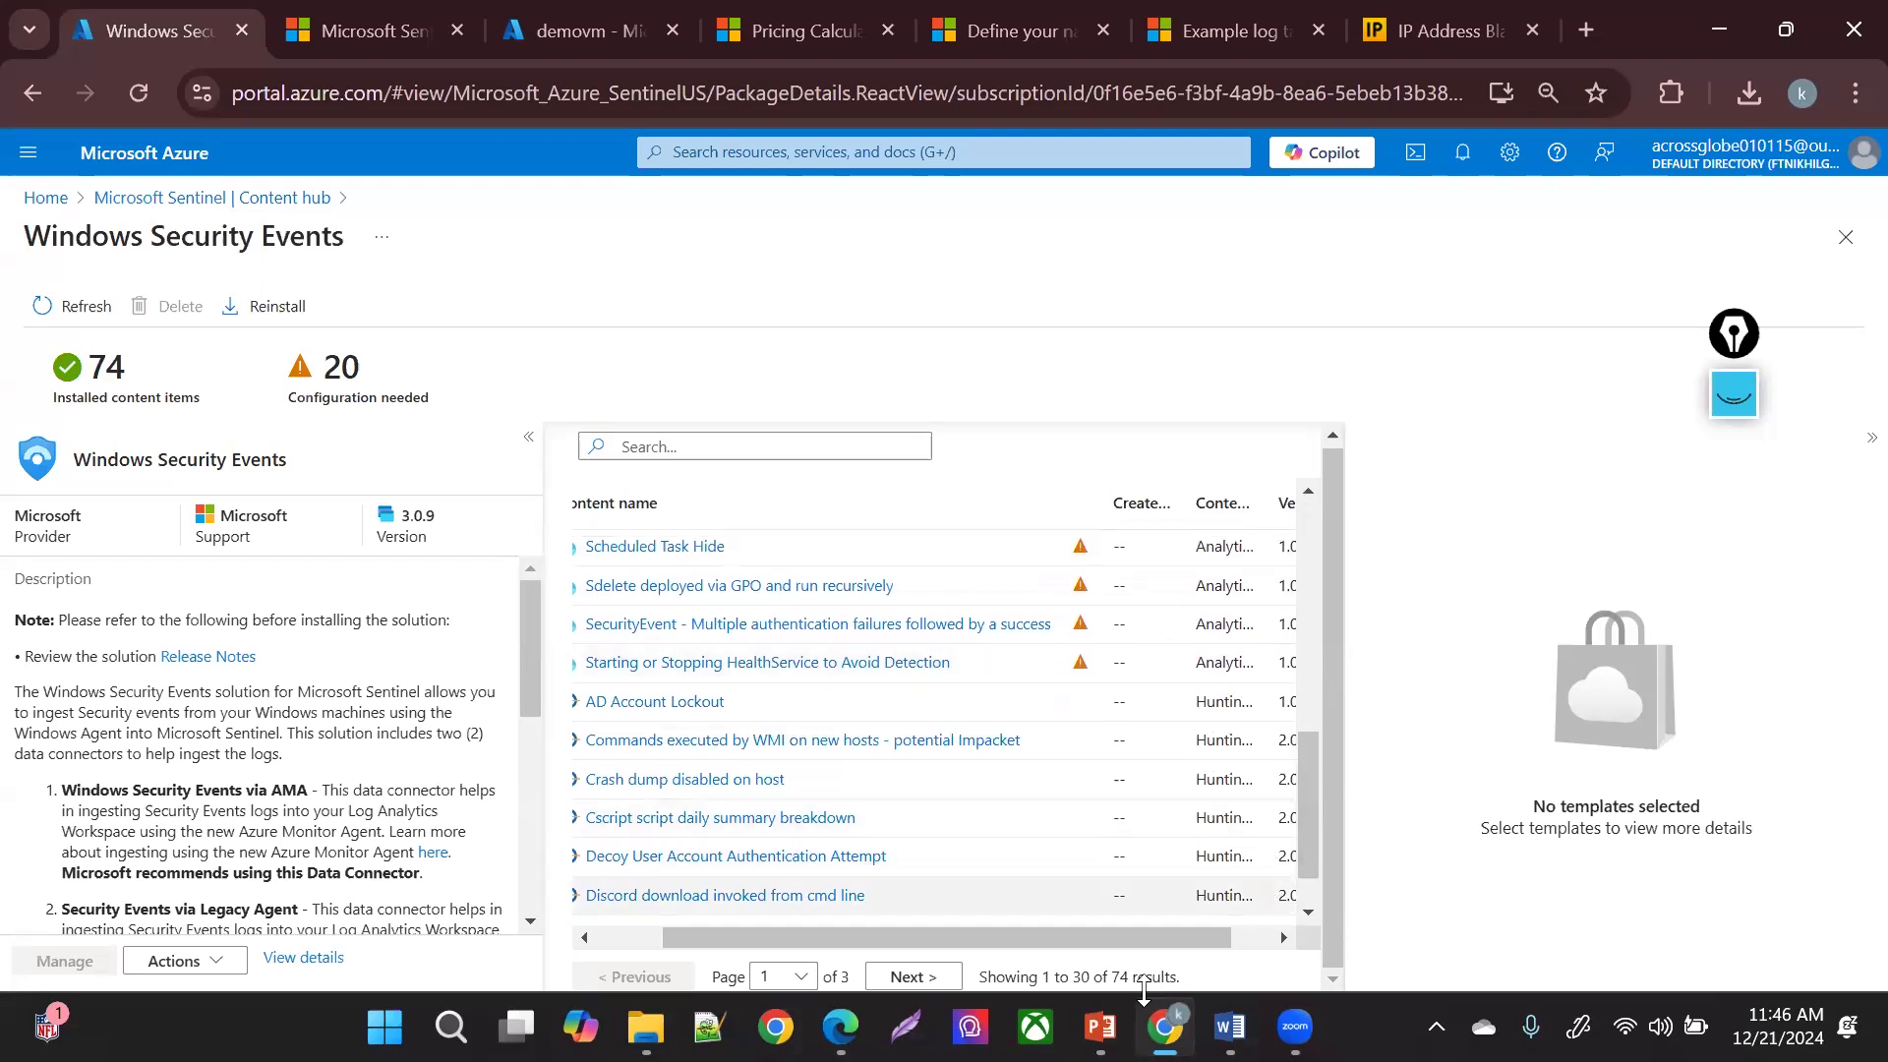
{"action": "left_click_drag", "start_coordinate": [1103, 934], "coordinate": [1037, 936]}
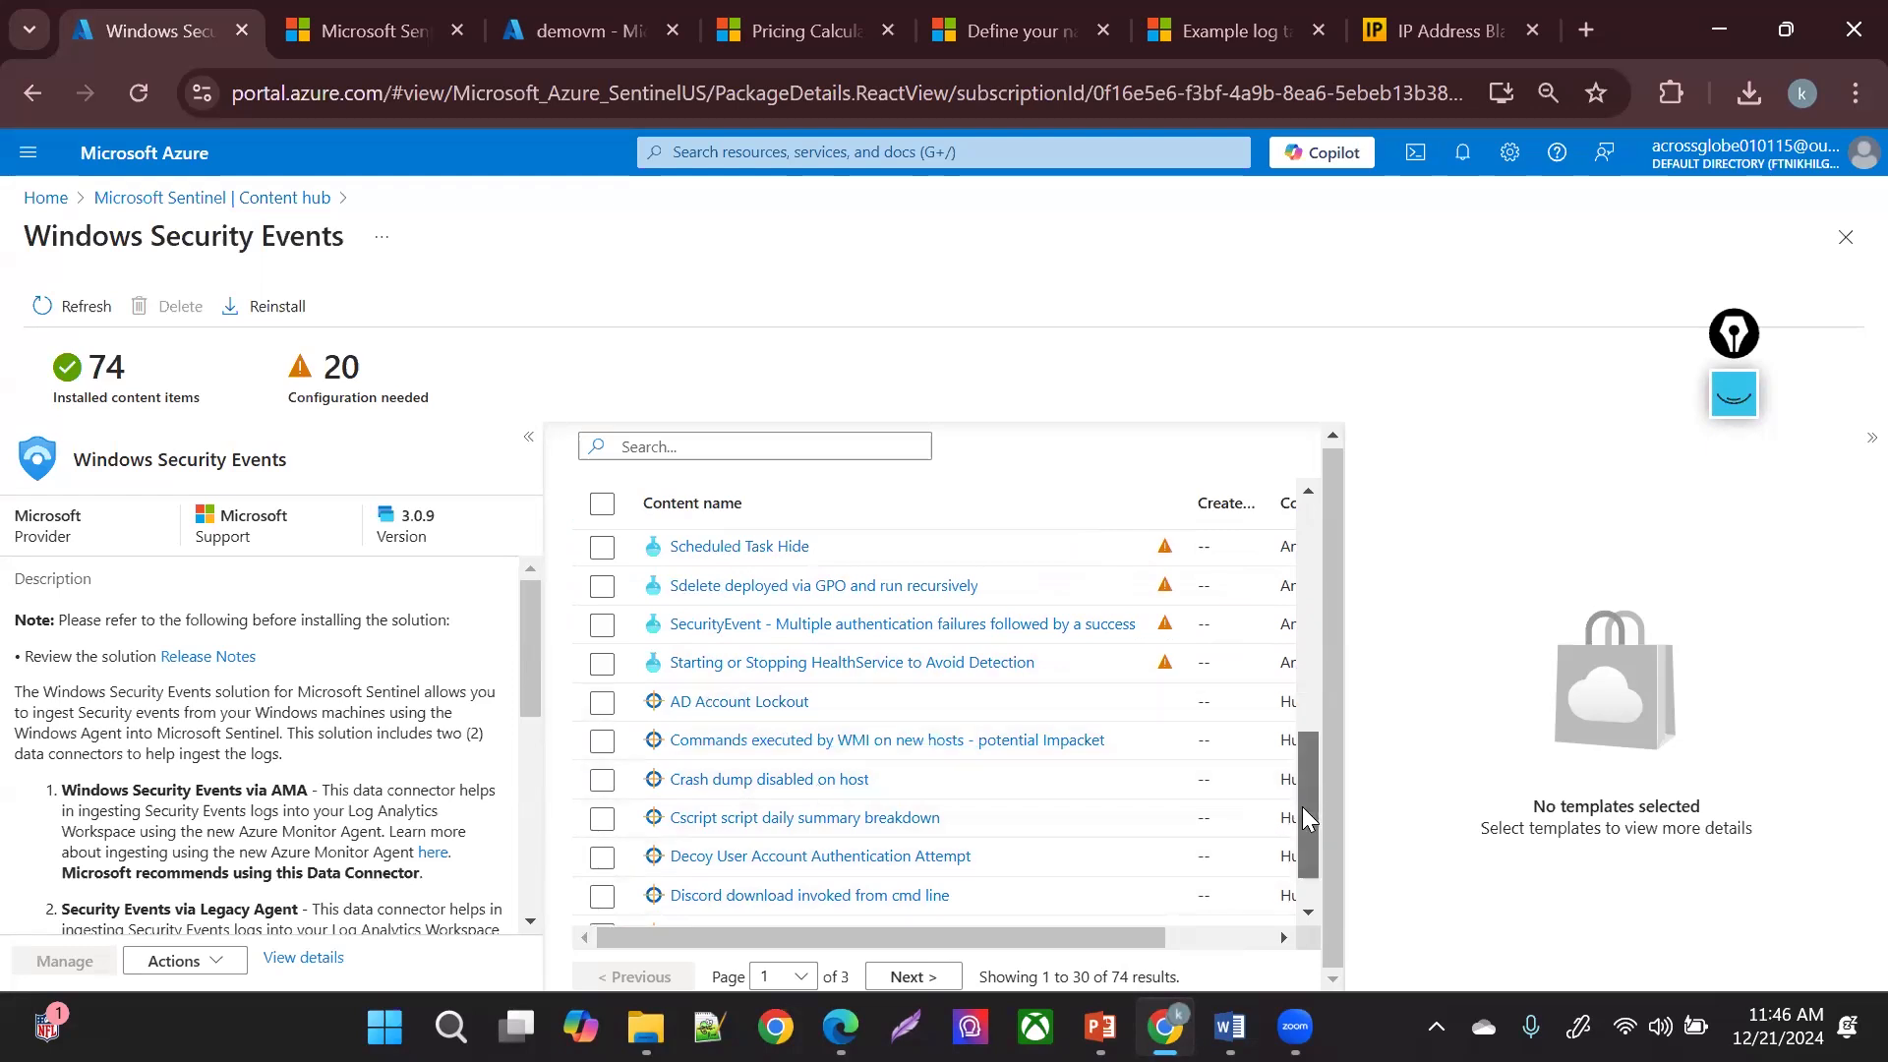
{"action": "left_click_drag", "start_coordinate": [1301, 806], "coordinate": [1306, 847]}
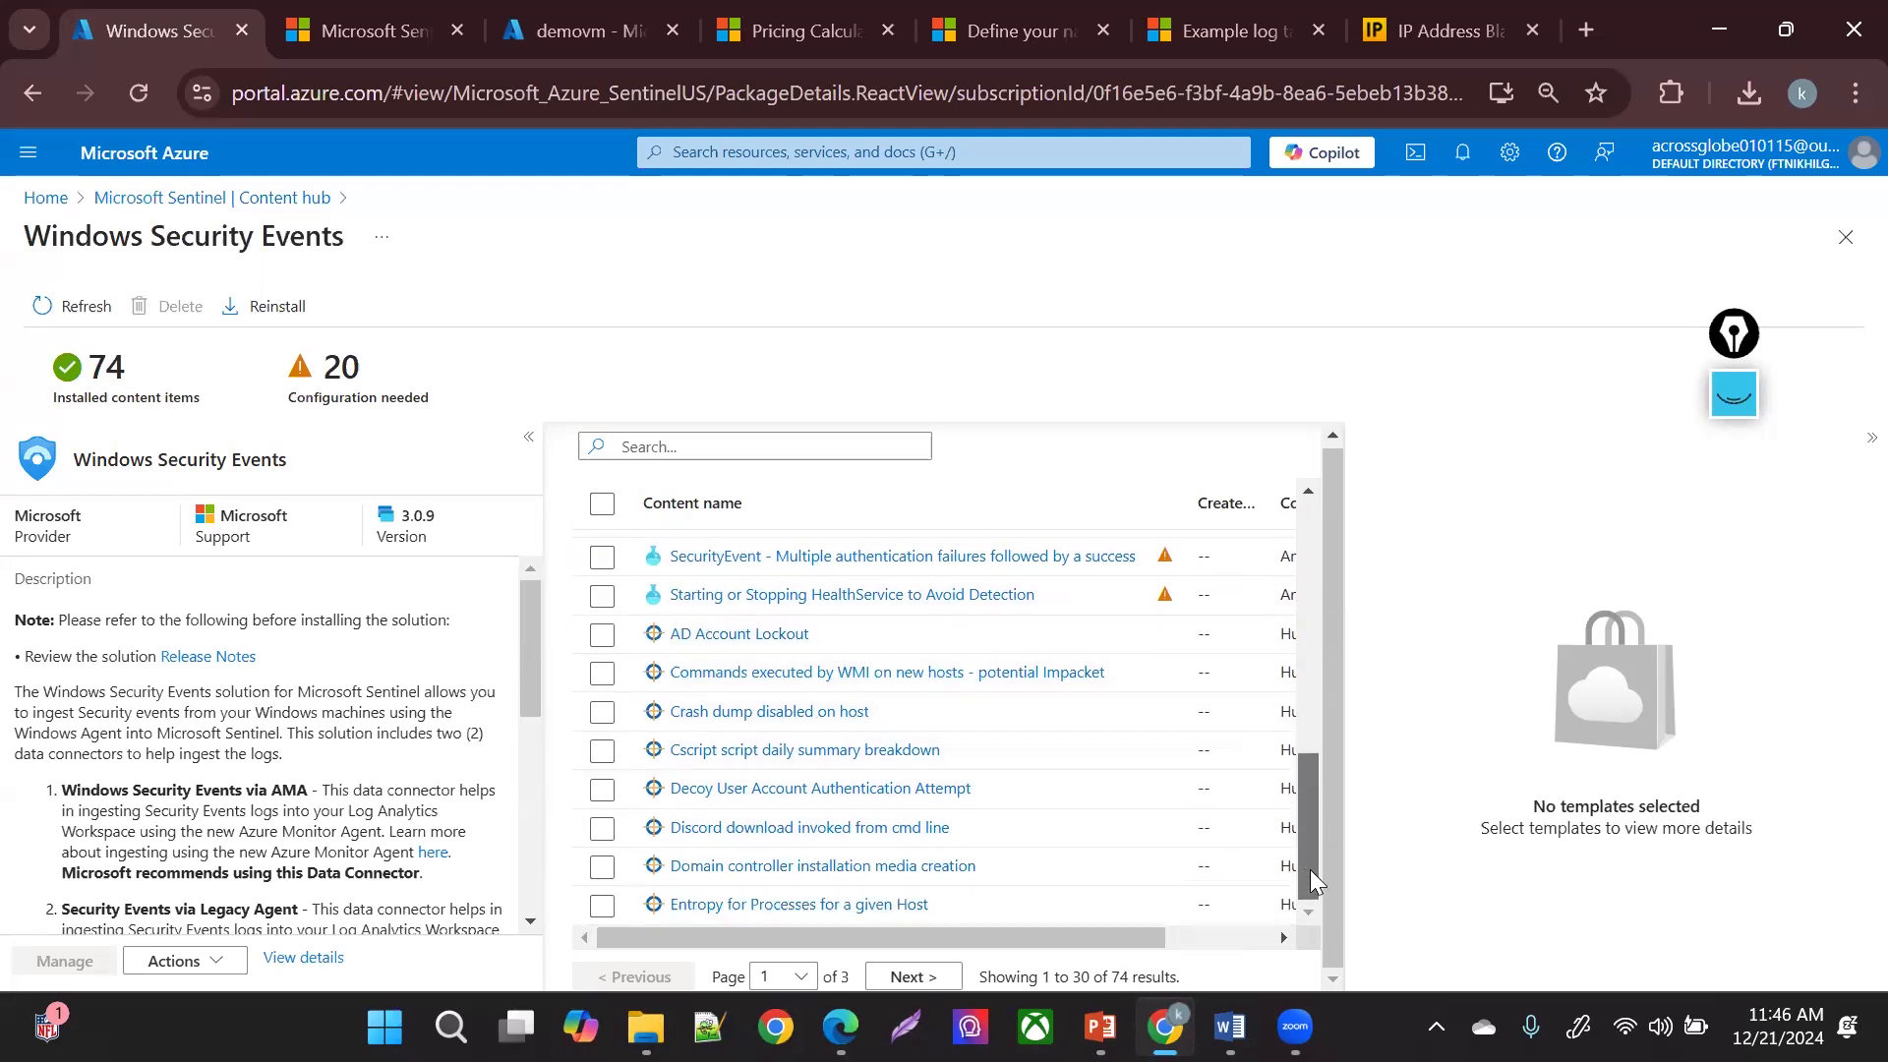
- View the results of the AD Account Lockout hunting query in the logs, and return to the Windows Security Events content list
{"action": "left_click", "coordinate": [701, 636]}
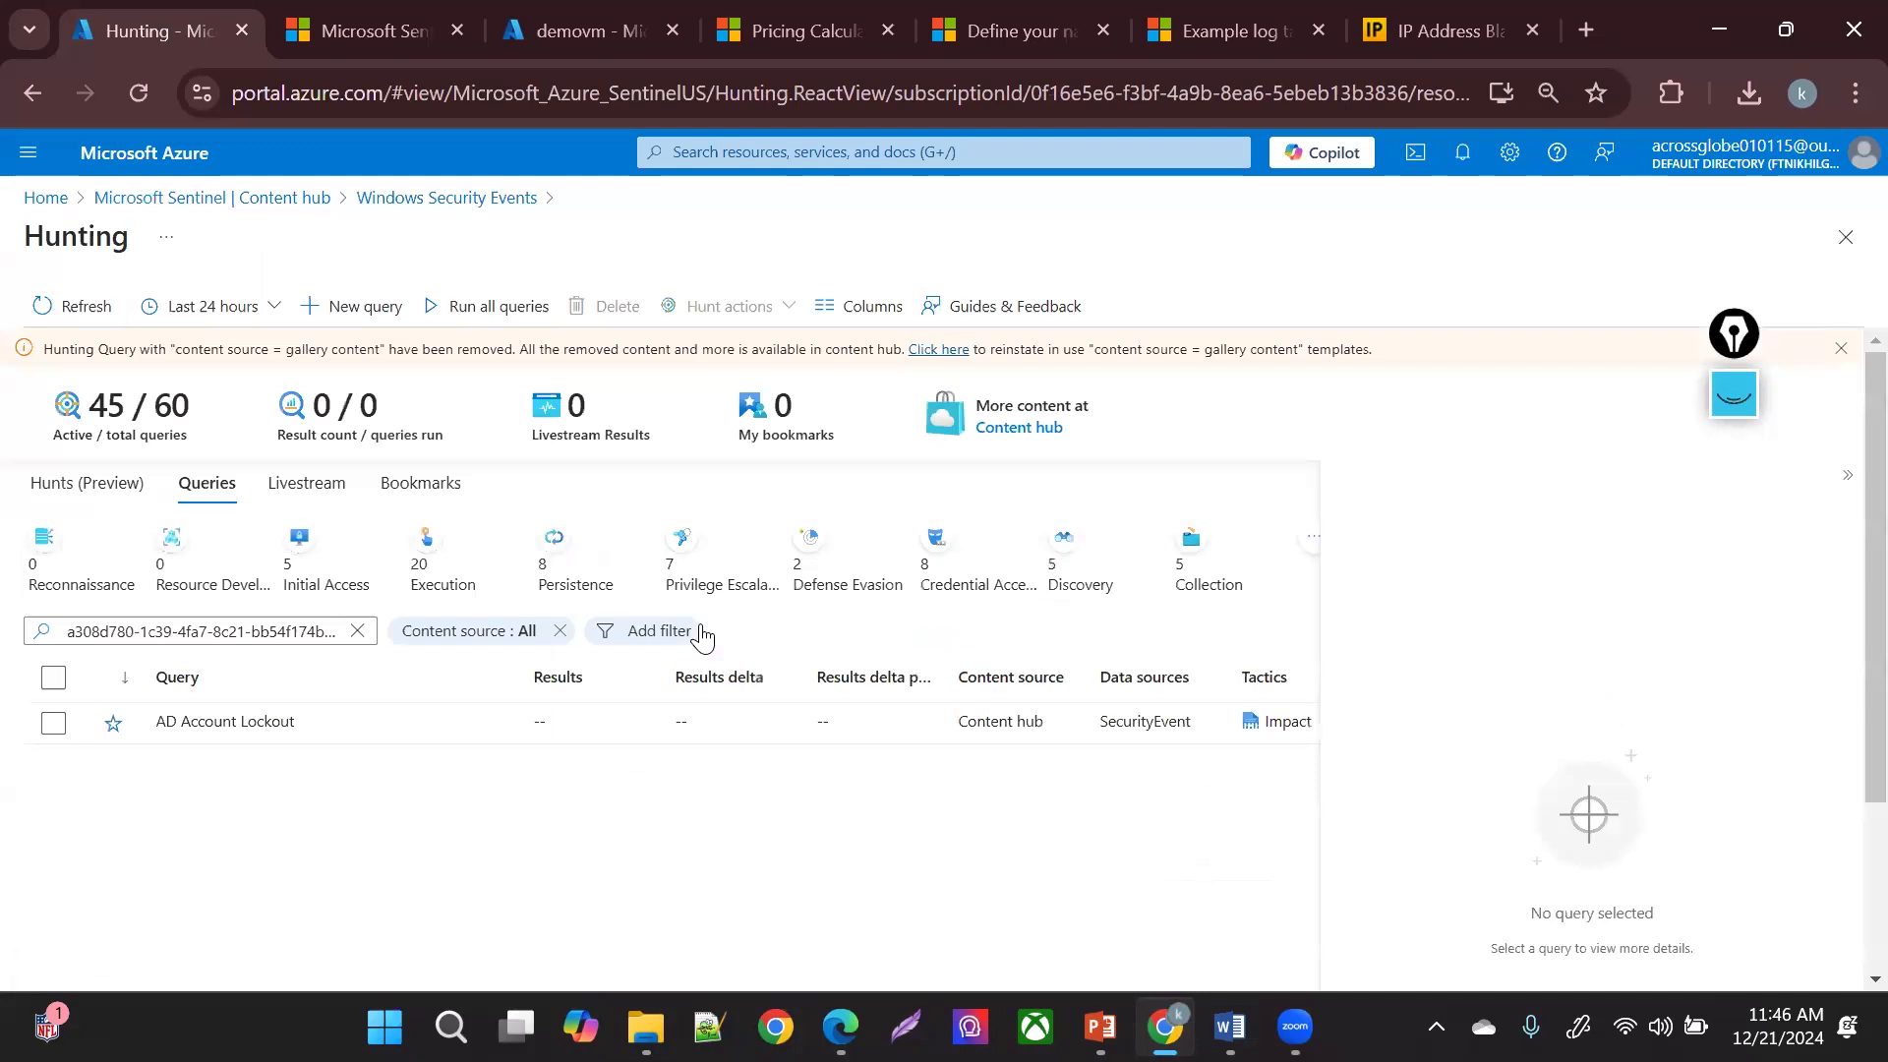
{"action": "left_click", "coordinate": [55, 724]}
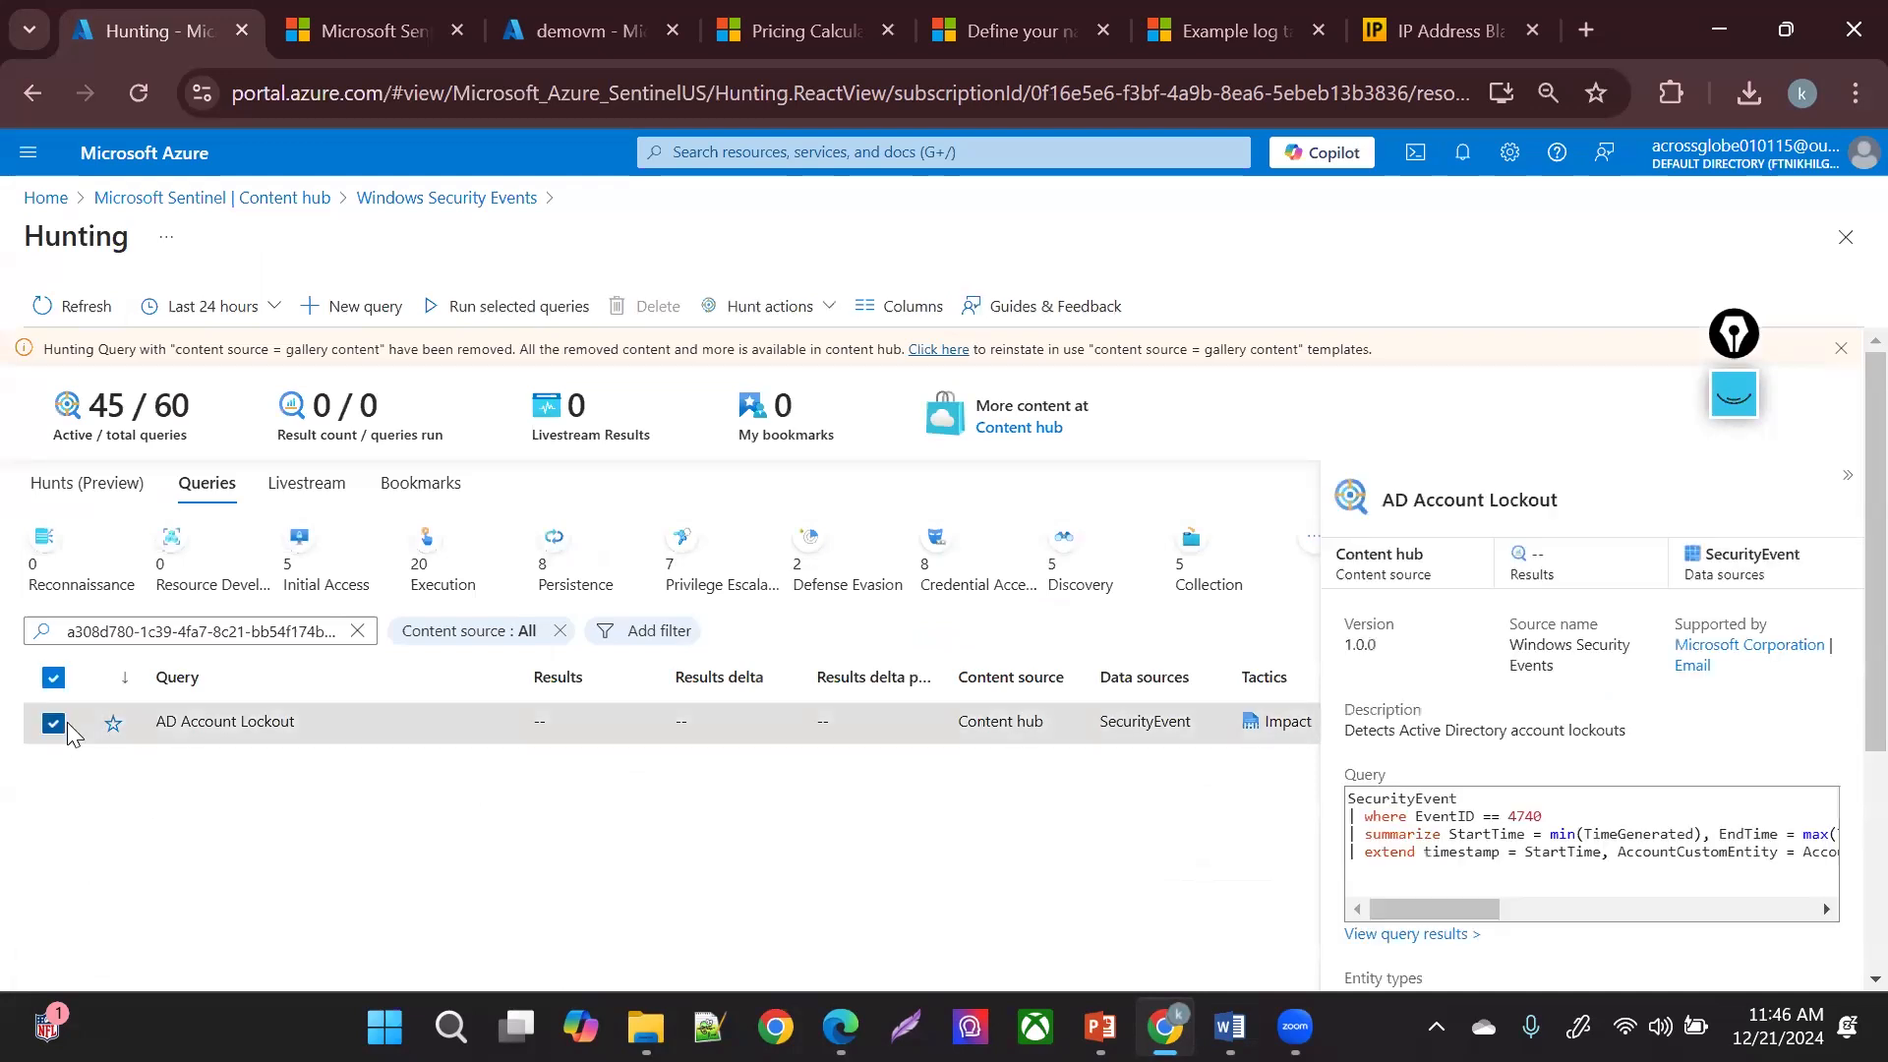
{"action": "left_click", "coordinate": [1413, 939]}
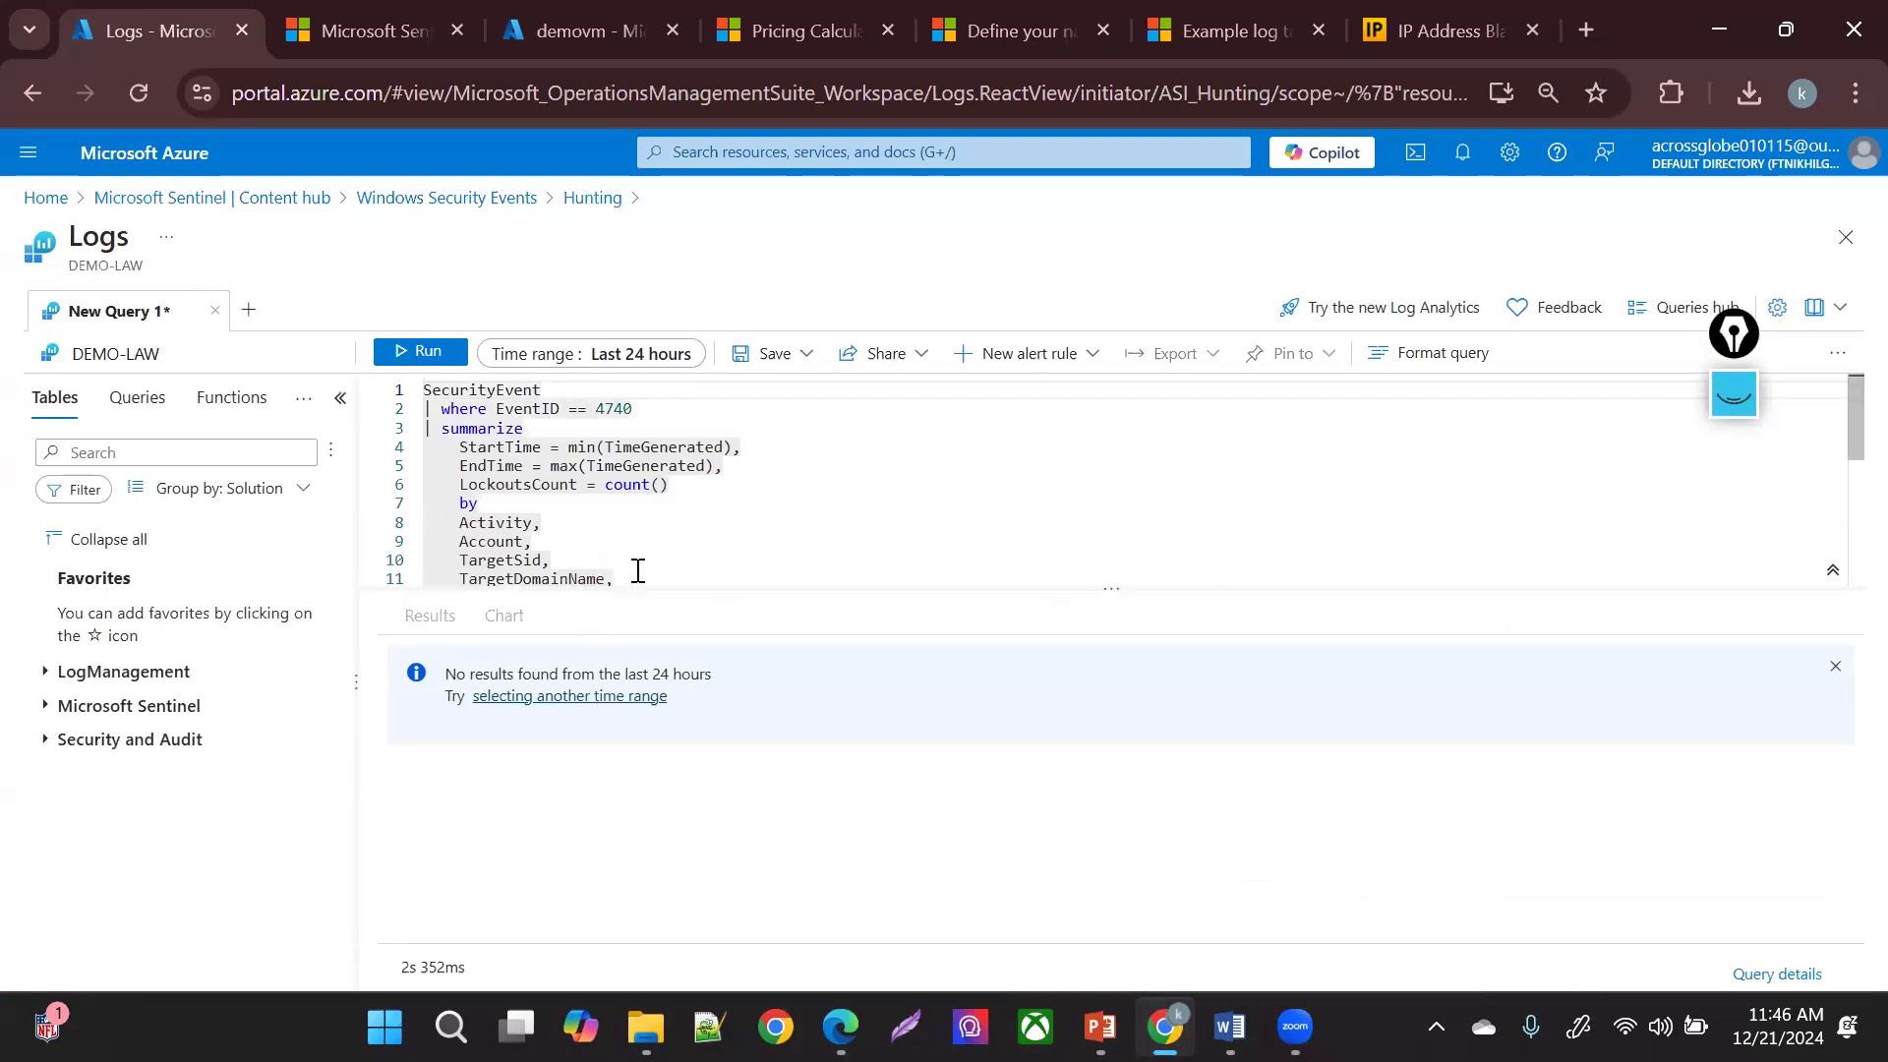
{"action": "left_click_drag", "start_coordinate": [638, 570], "coordinate": [460, 430]}
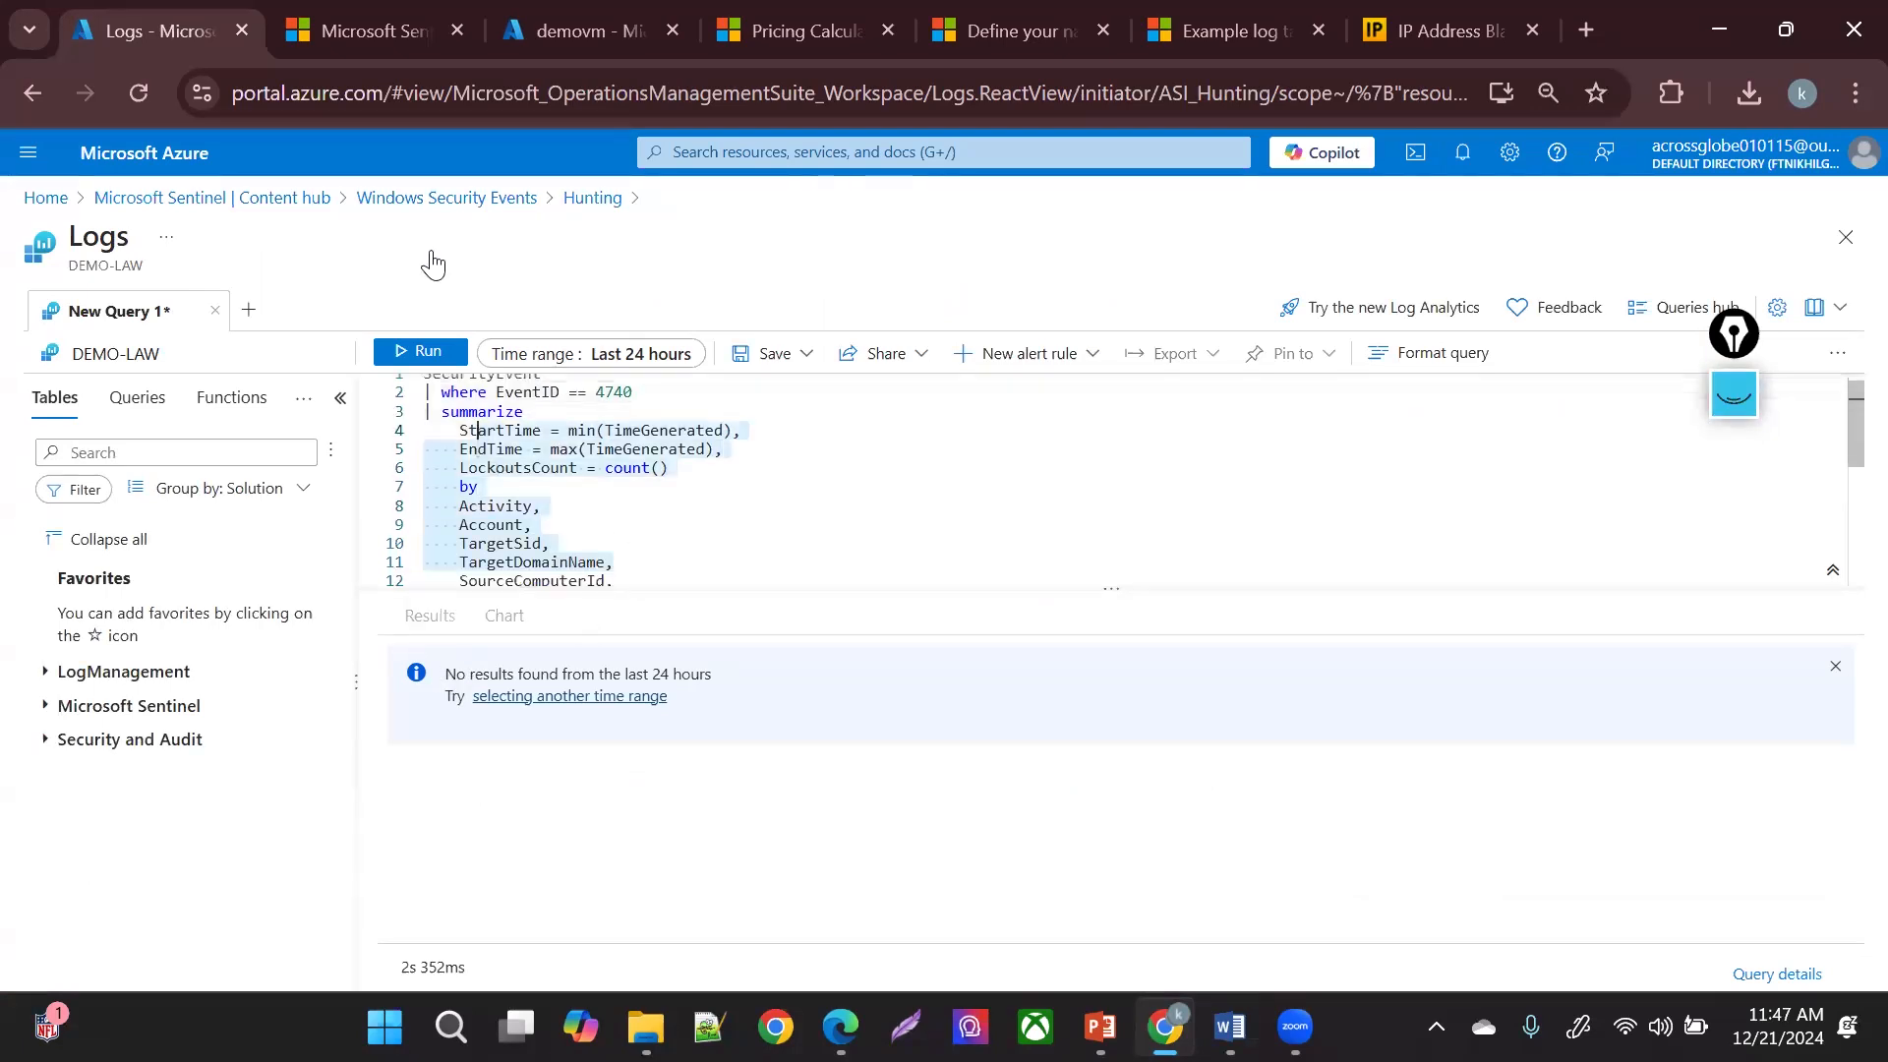
{"action": "left_click", "coordinate": [582, 202]}
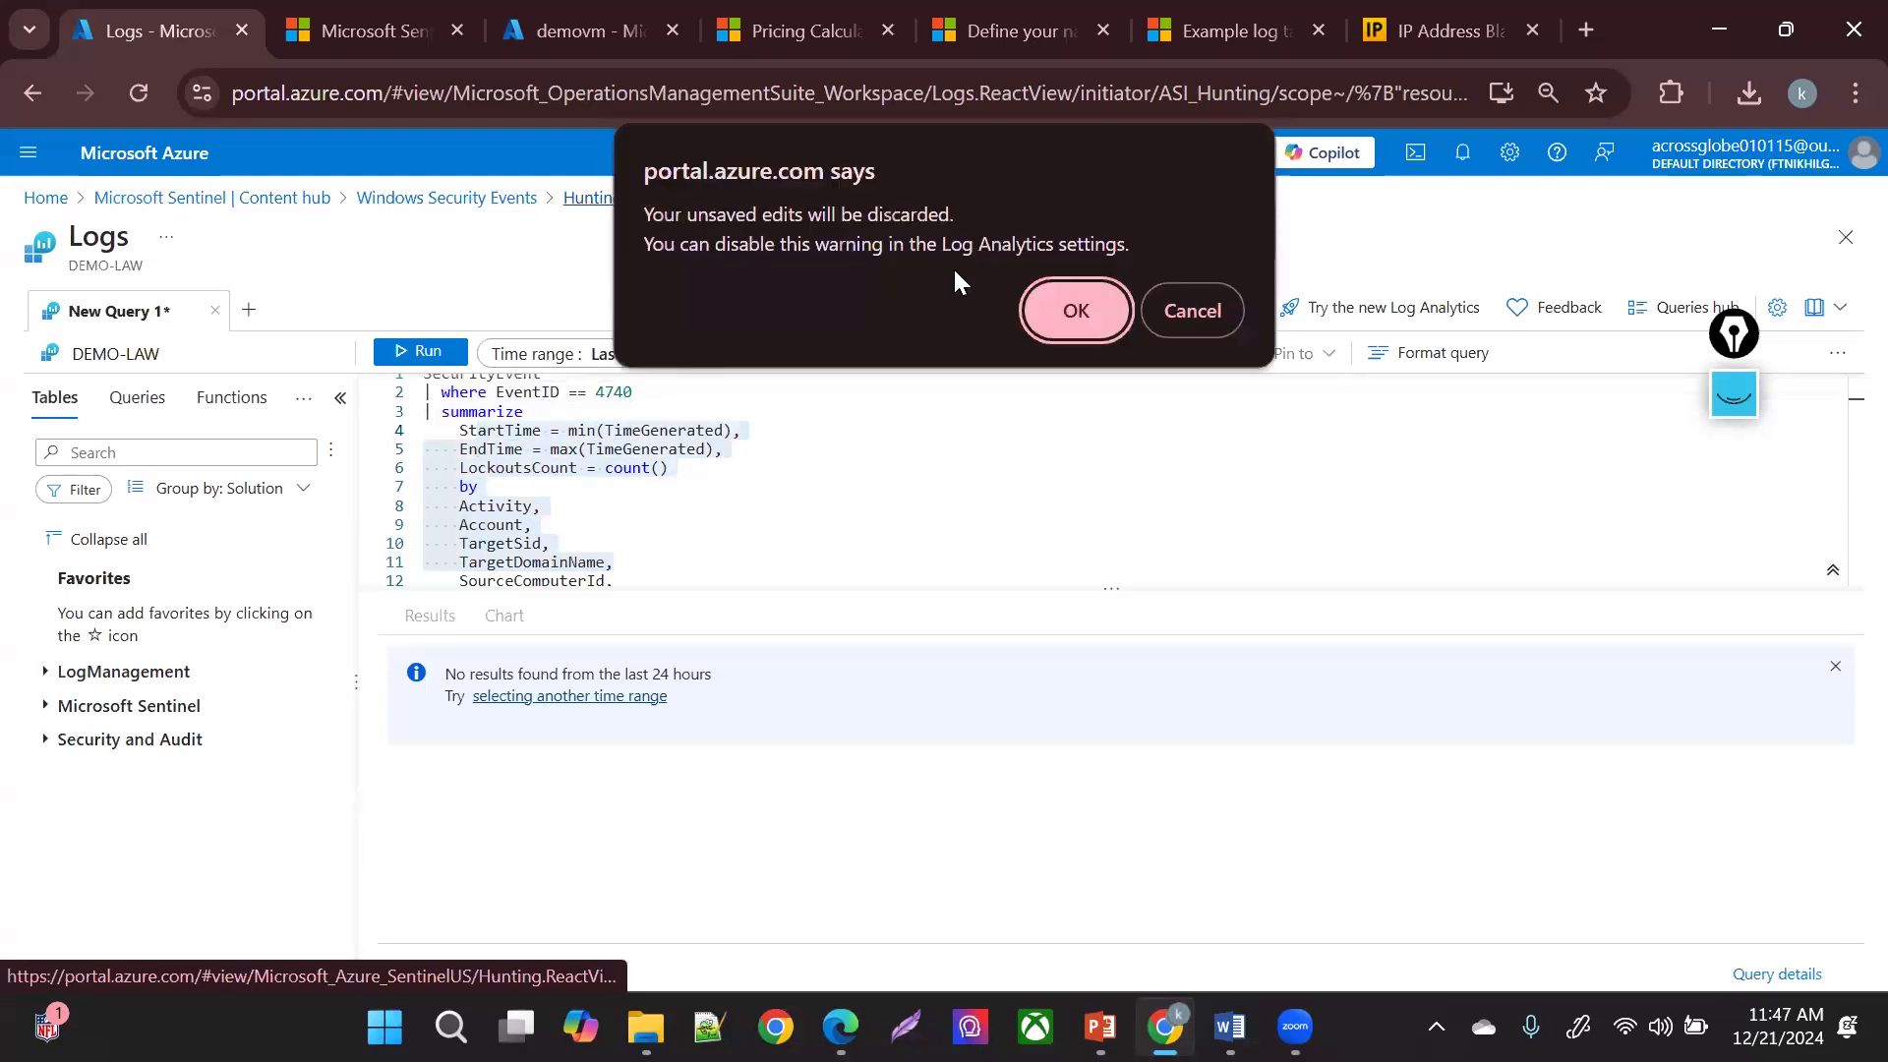
{"action": "left_click", "coordinate": [1062, 309]}
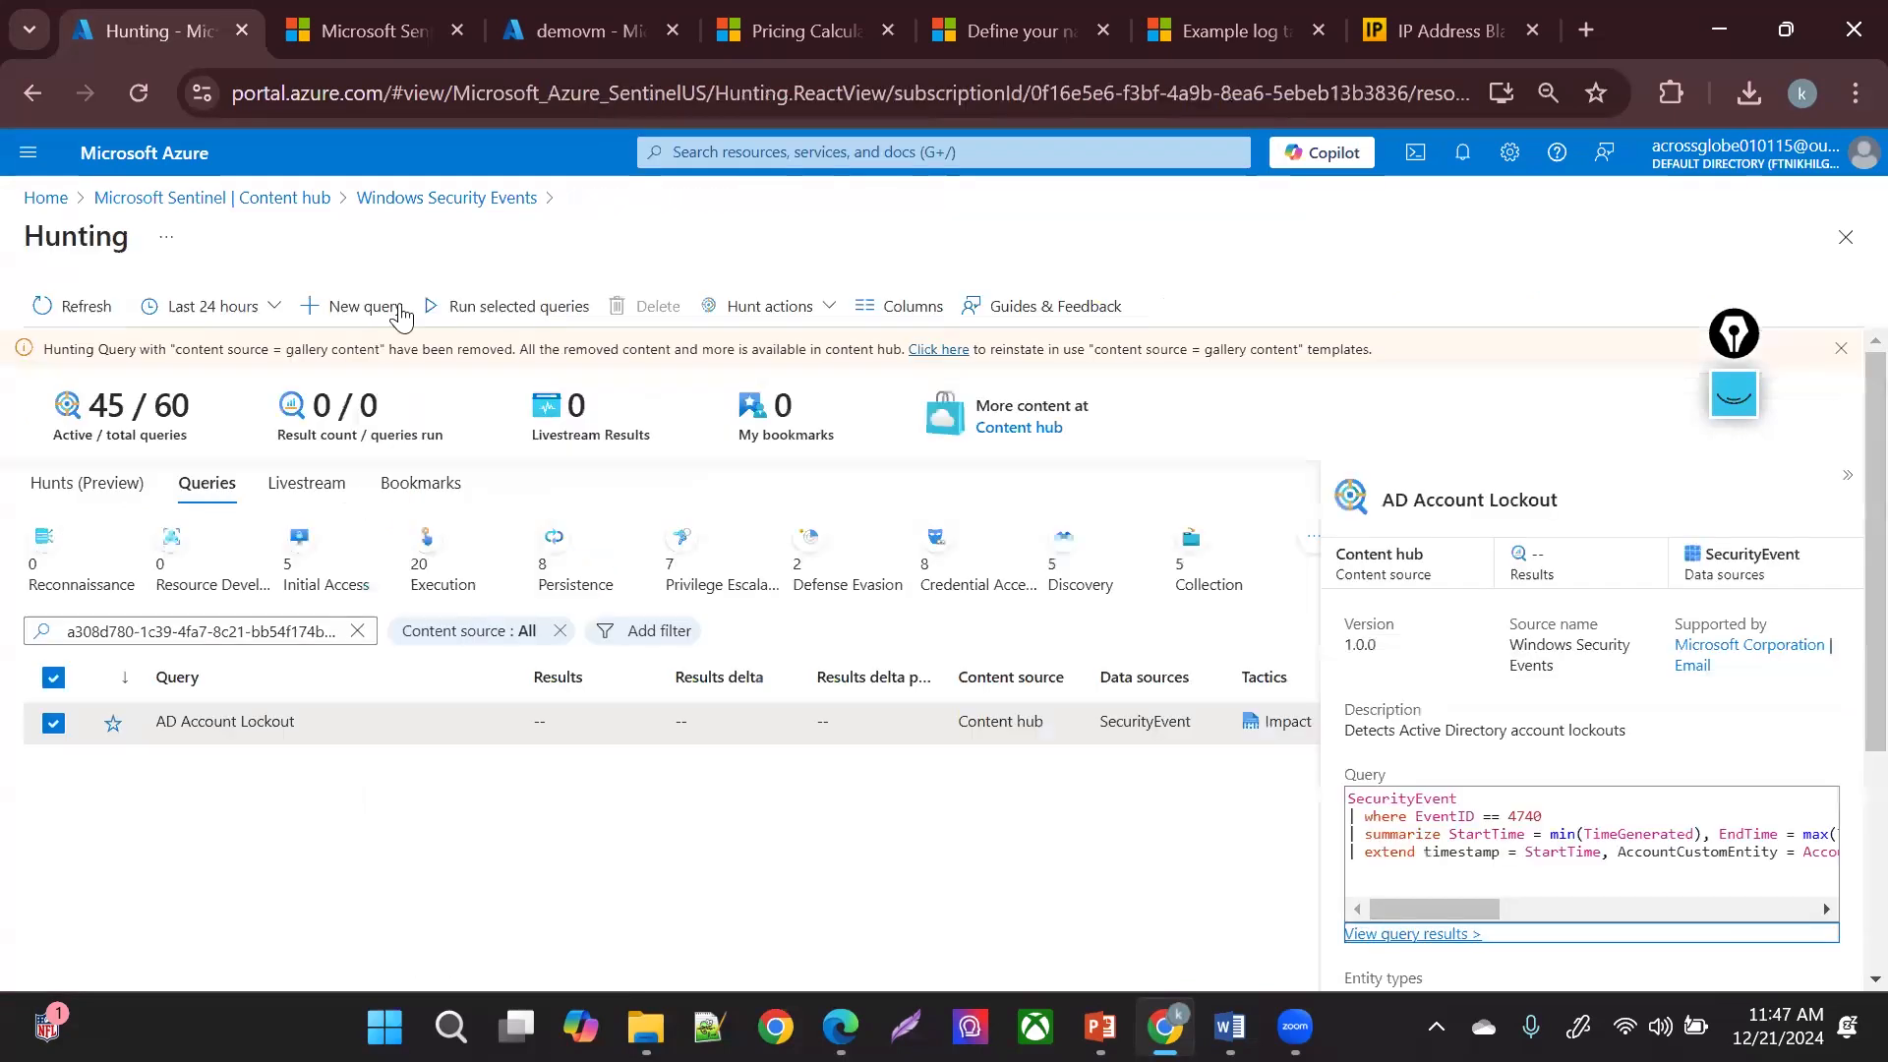
{"action": "left_click", "coordinate": [468, 204]}
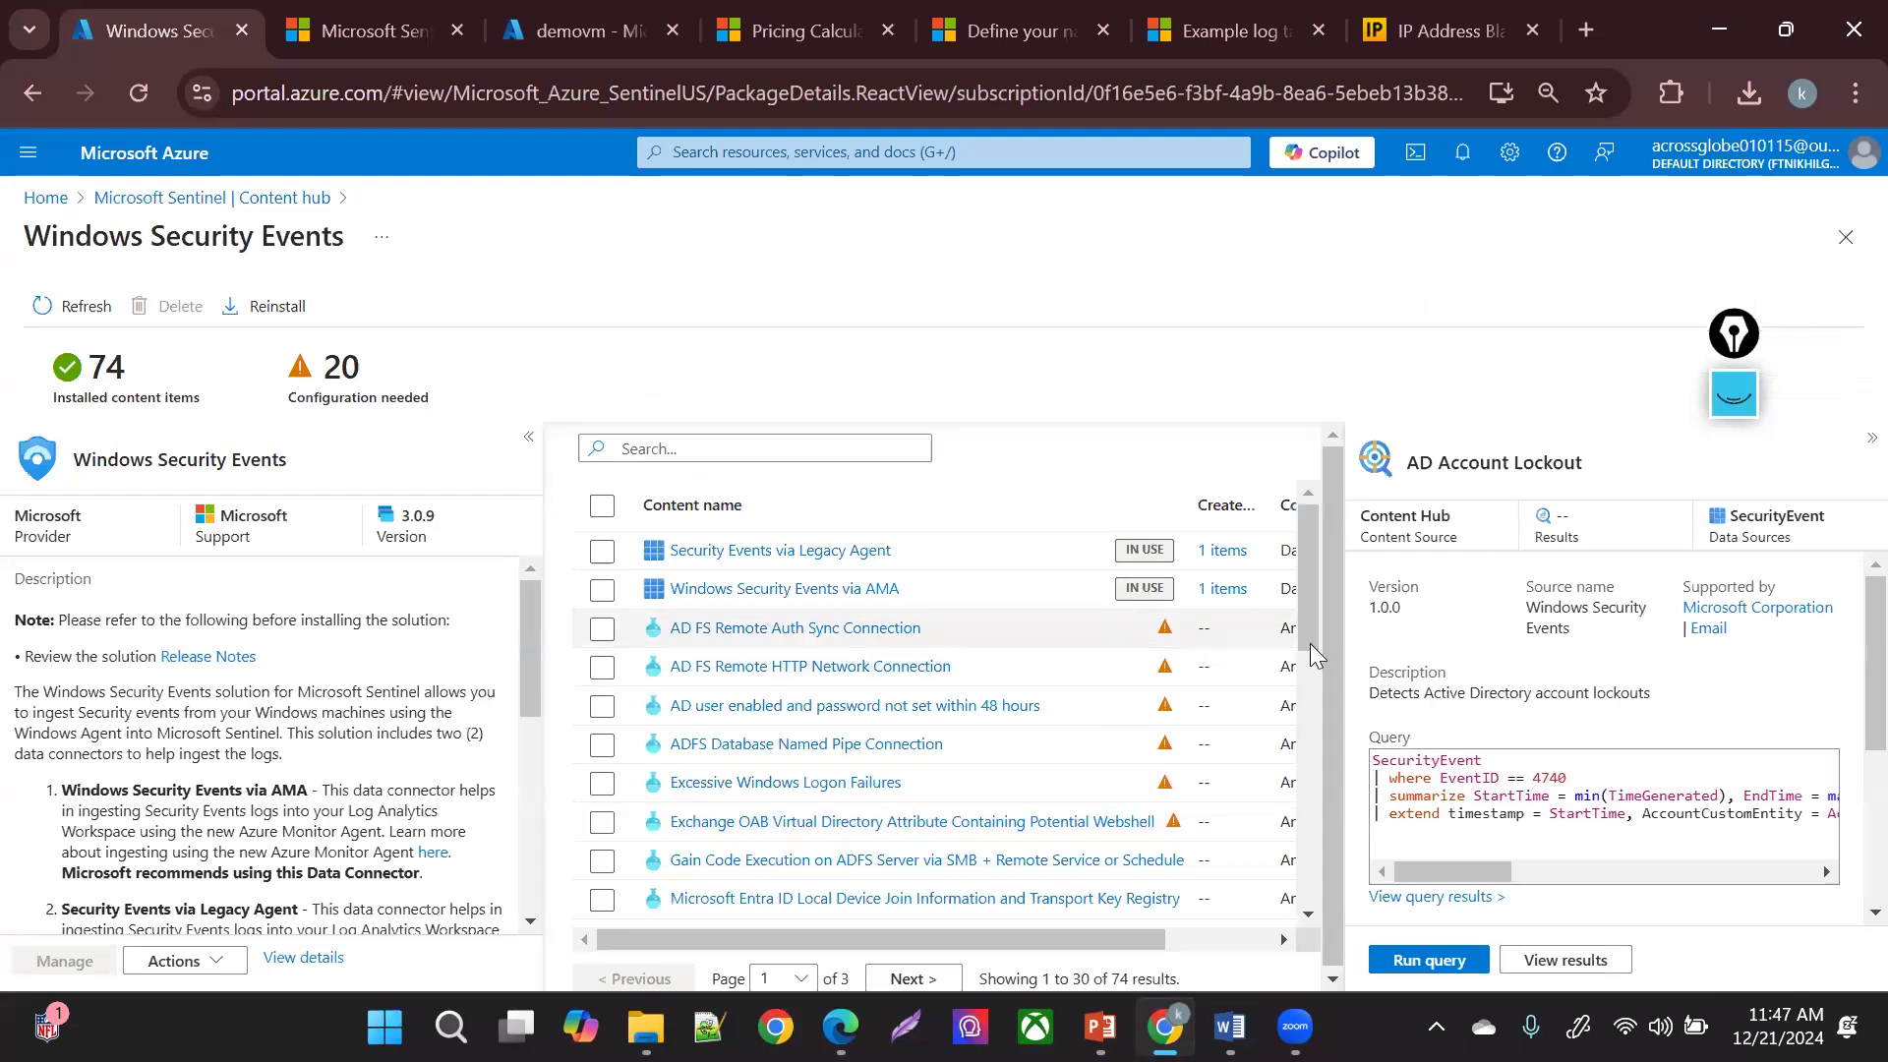
- Open the hunting query 'Crash dump disabled on host' from the solution's content and view its results in the logs
{"action": "left_click_drag", "start_coordinate": [1310, 643], "coordinate": [1310, 728]}
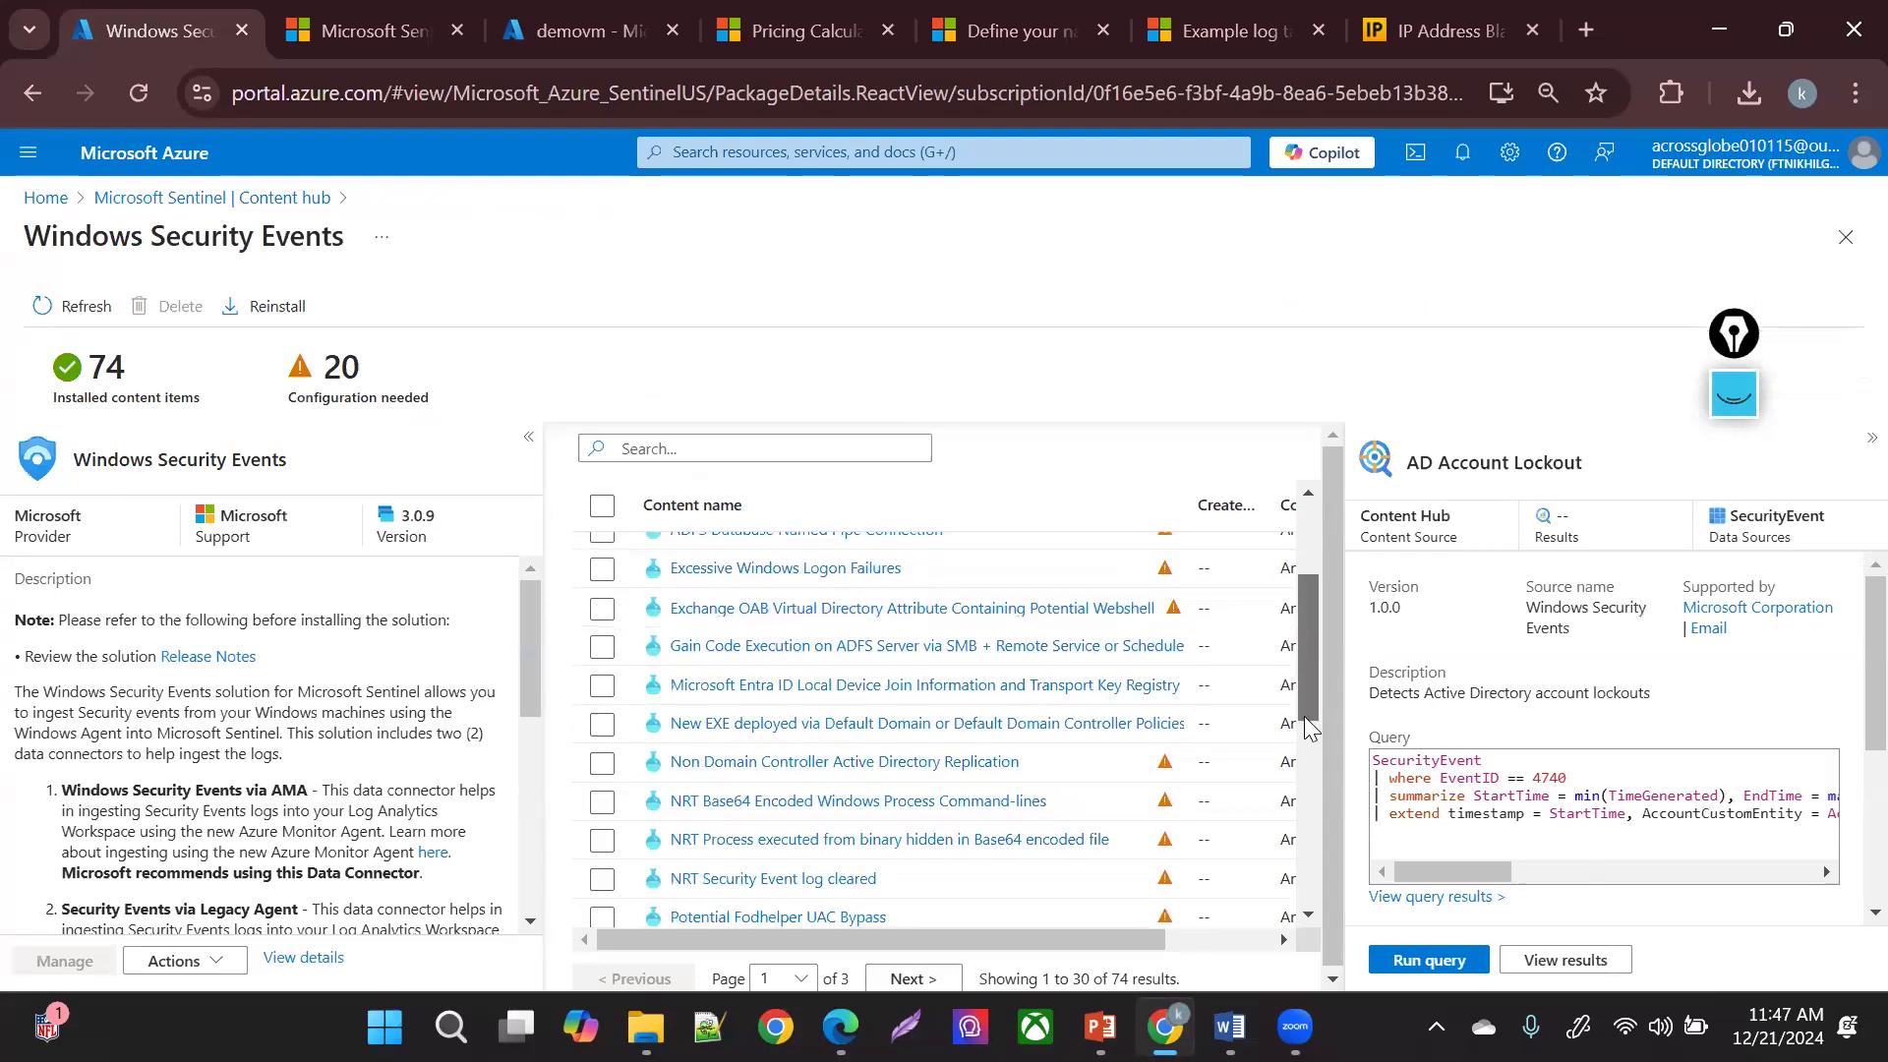
{"action": "scroll", "coordinate": [1324, 860], "scroll_direction": "down", "scroll_amount": 5}
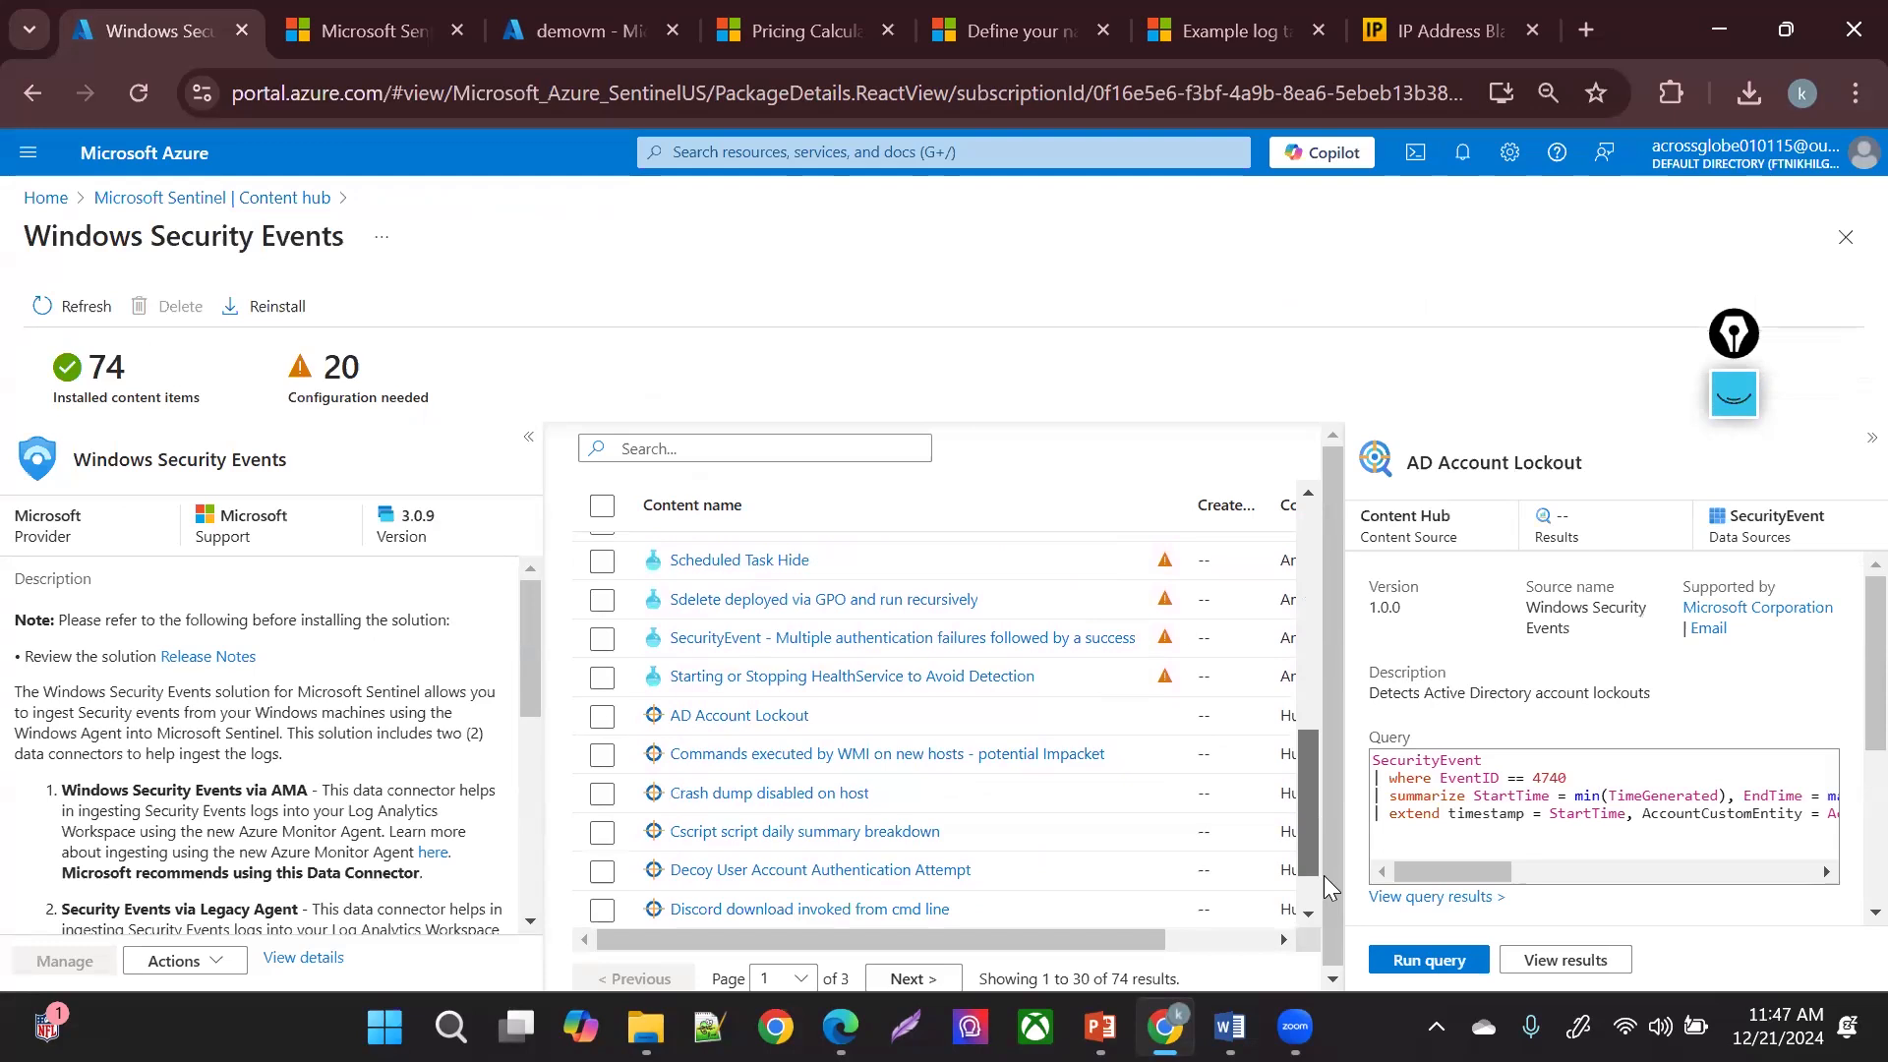
{"action": "scroll", "coordinate": [1327, 877], "scroll_direction": "down", "scroll_amount": 1}
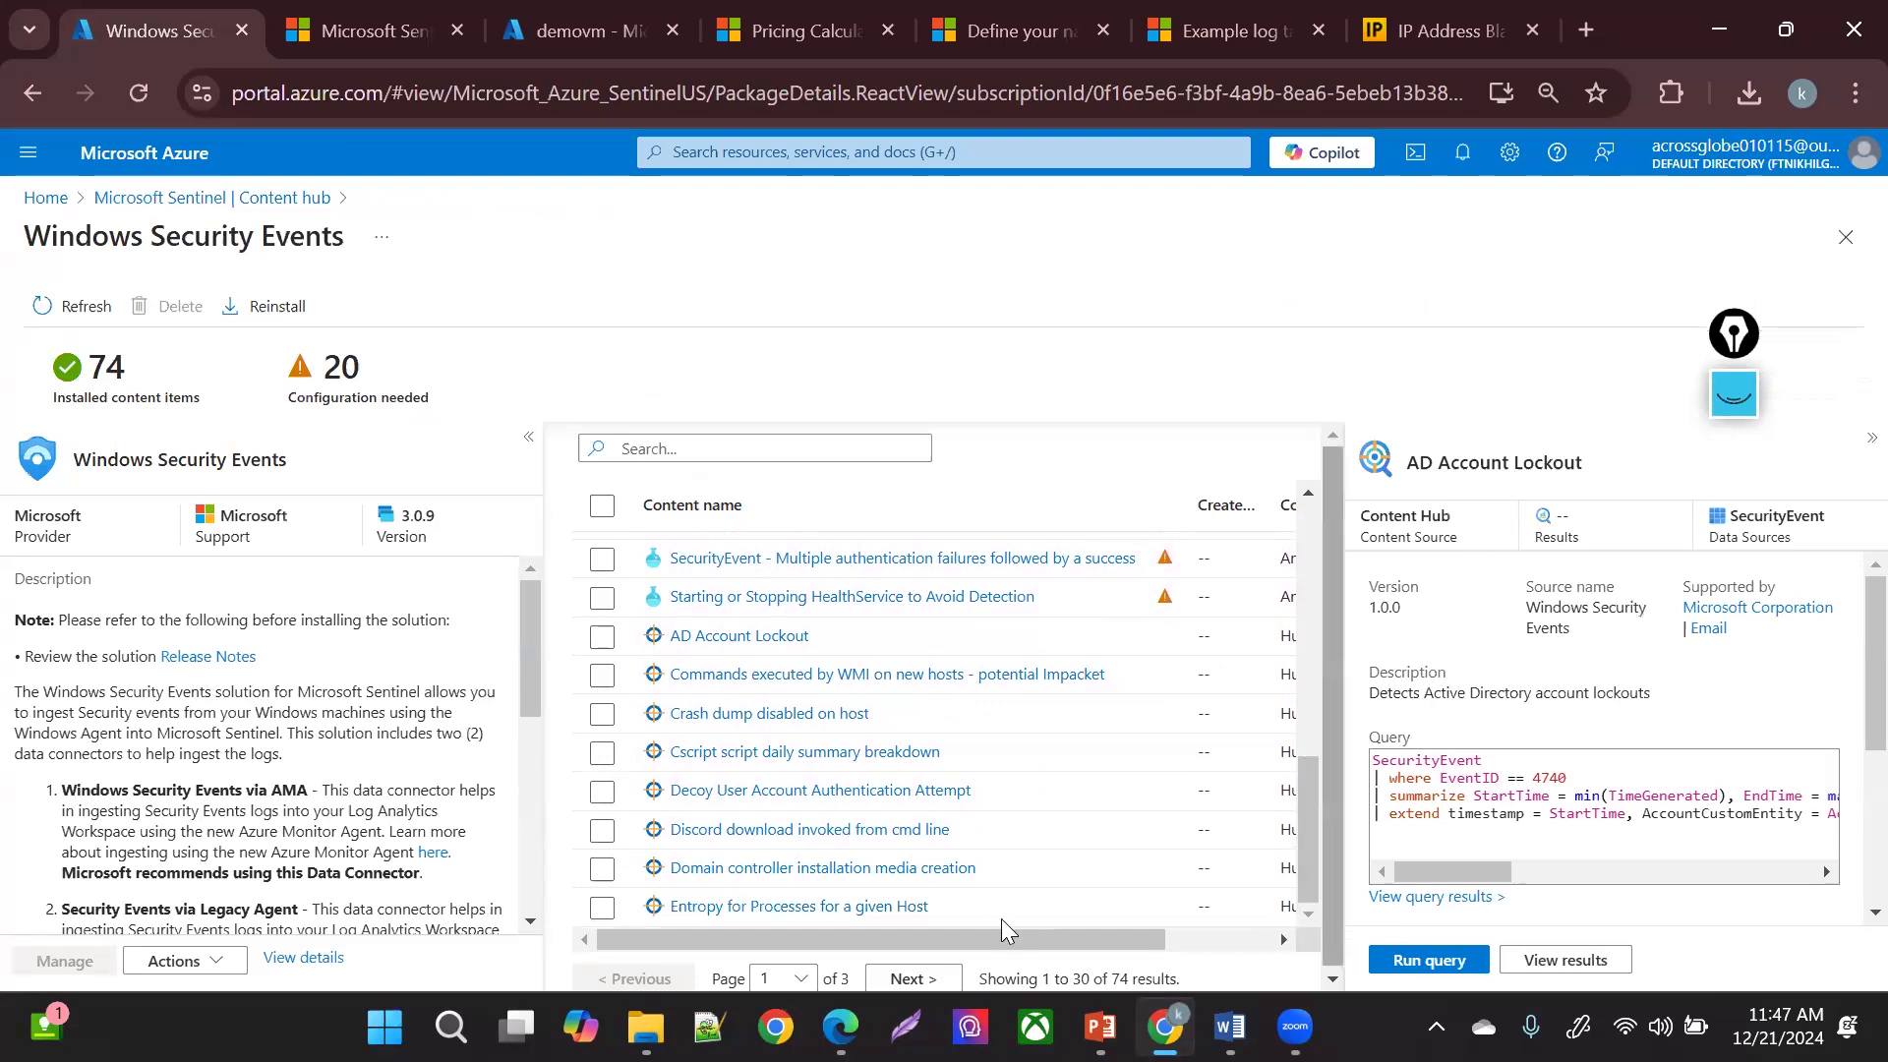
{"action": "left_click", "coordinate": [678, 715]}
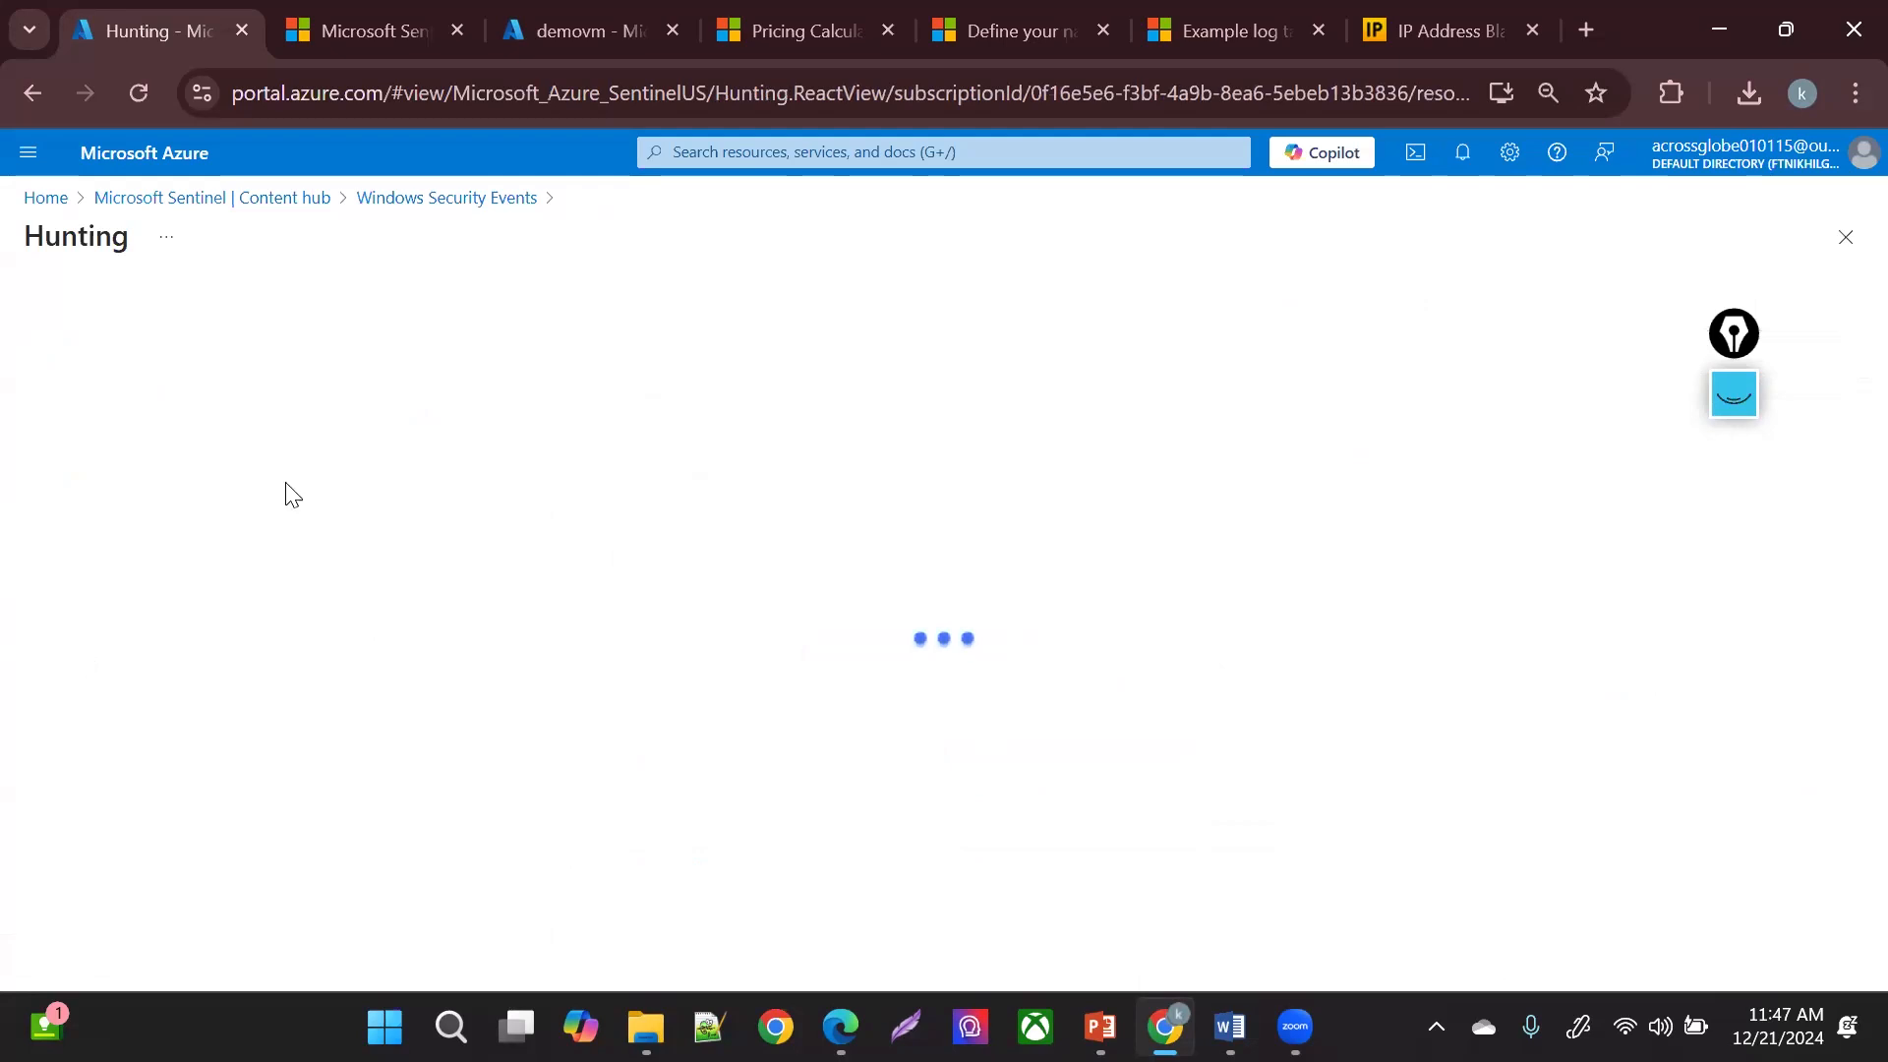
{"action": "left_click", "coordinate": [237, 712]}
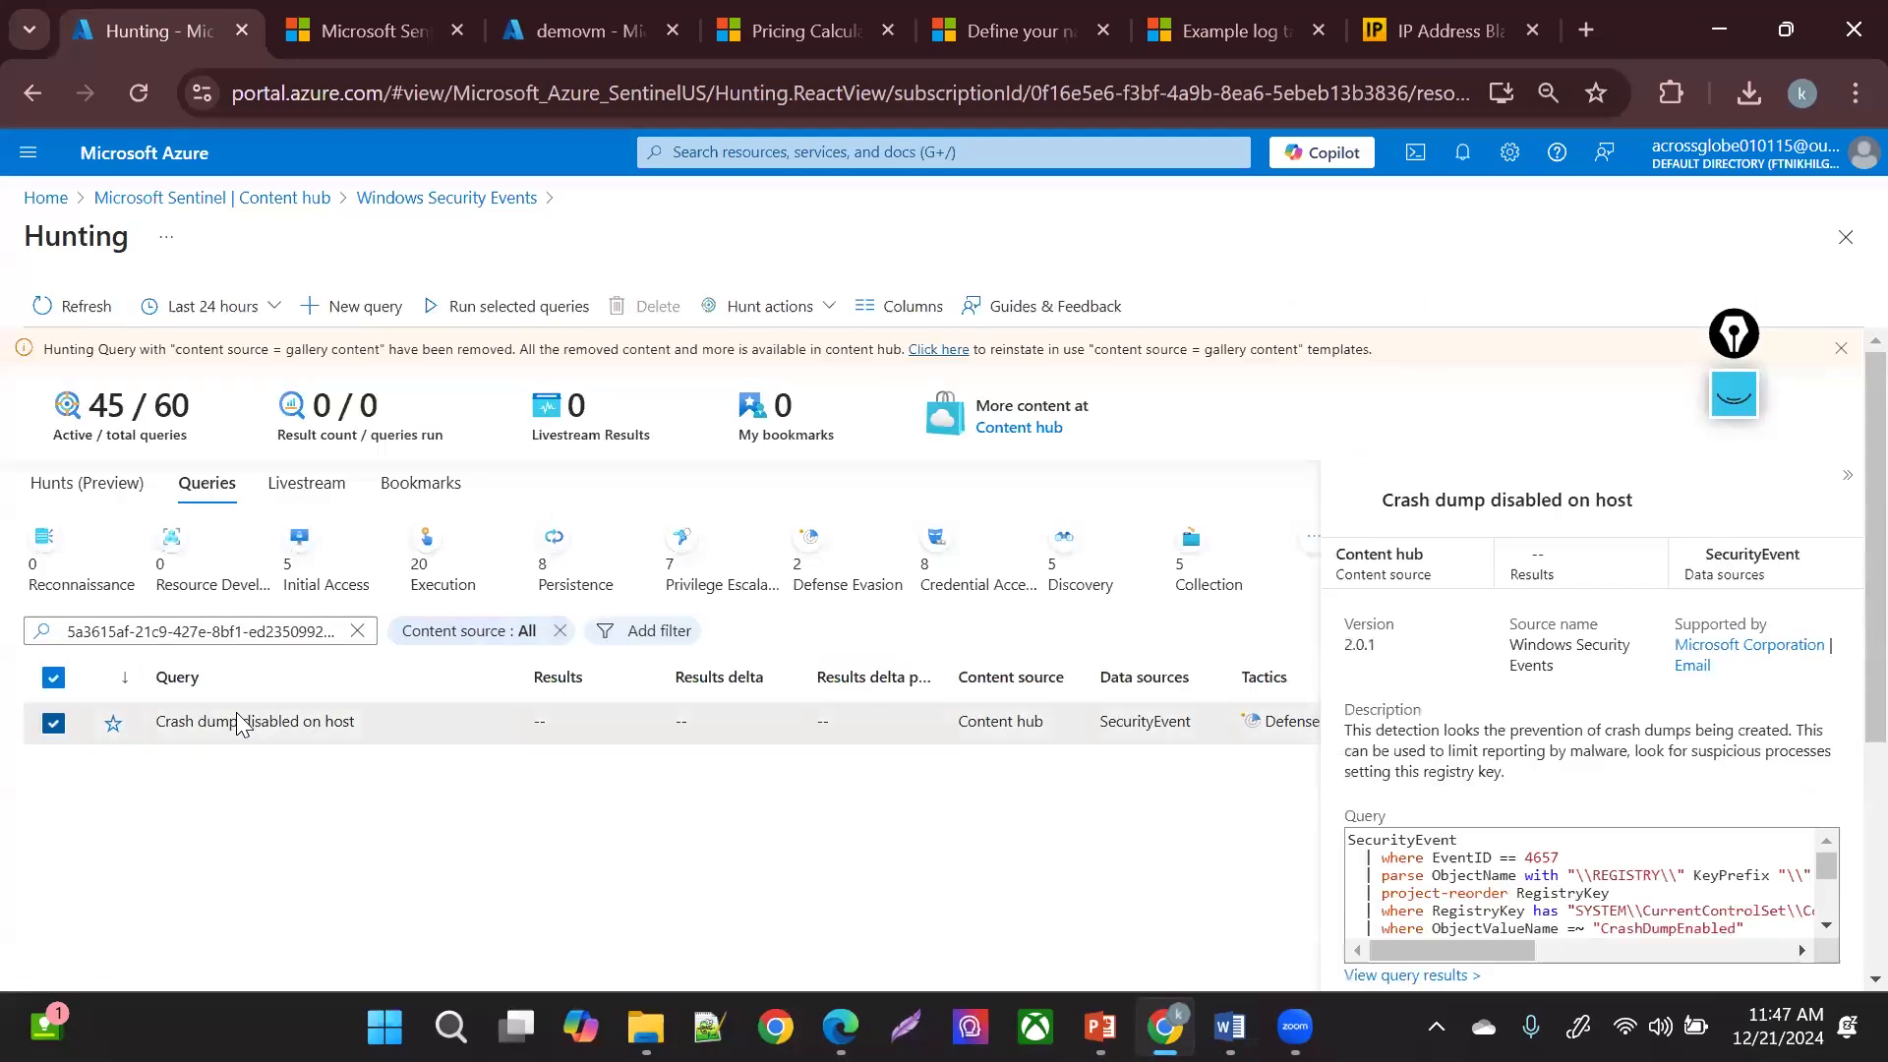
{"action": "left_click", "coordinate": [1466, 977]}
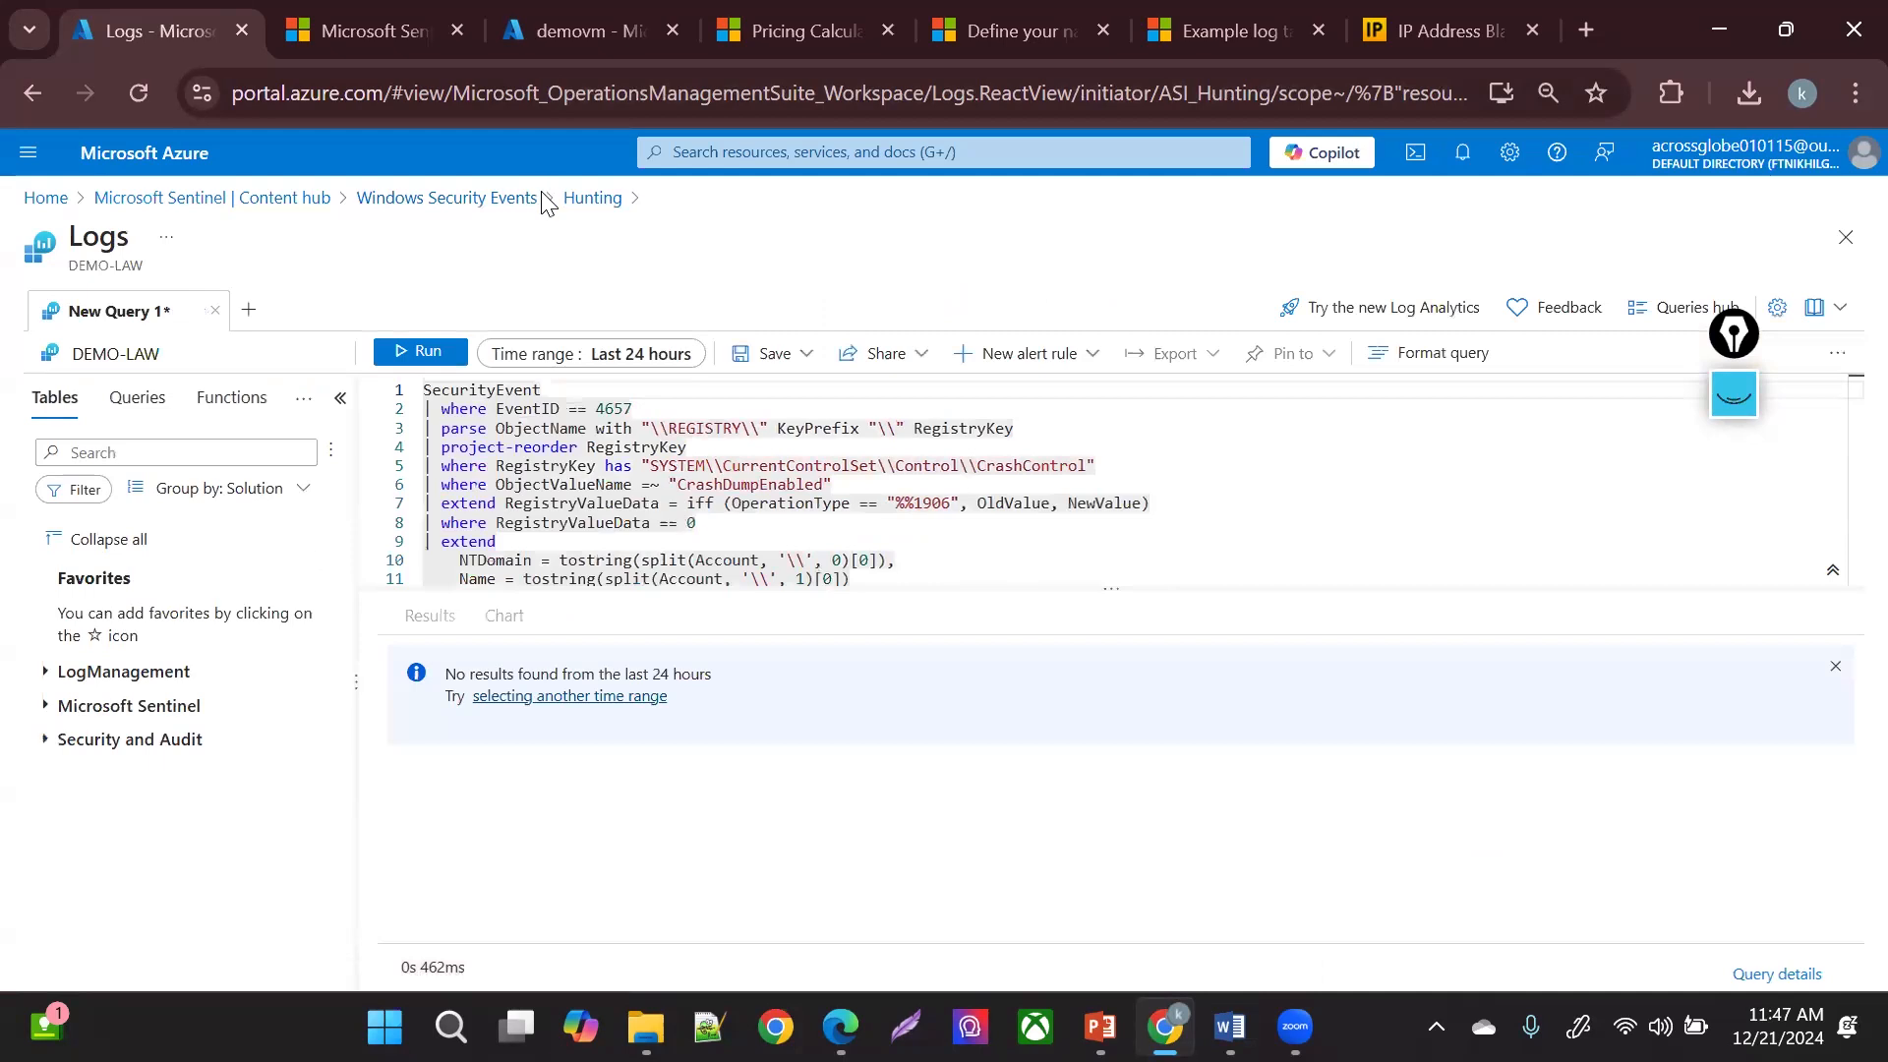
- Leave the logs discarding the unsaved edits, open Sentinel's Incidents list and review the details of incident number 2
{"action": "left_click", "coordinate": [277, 209]}
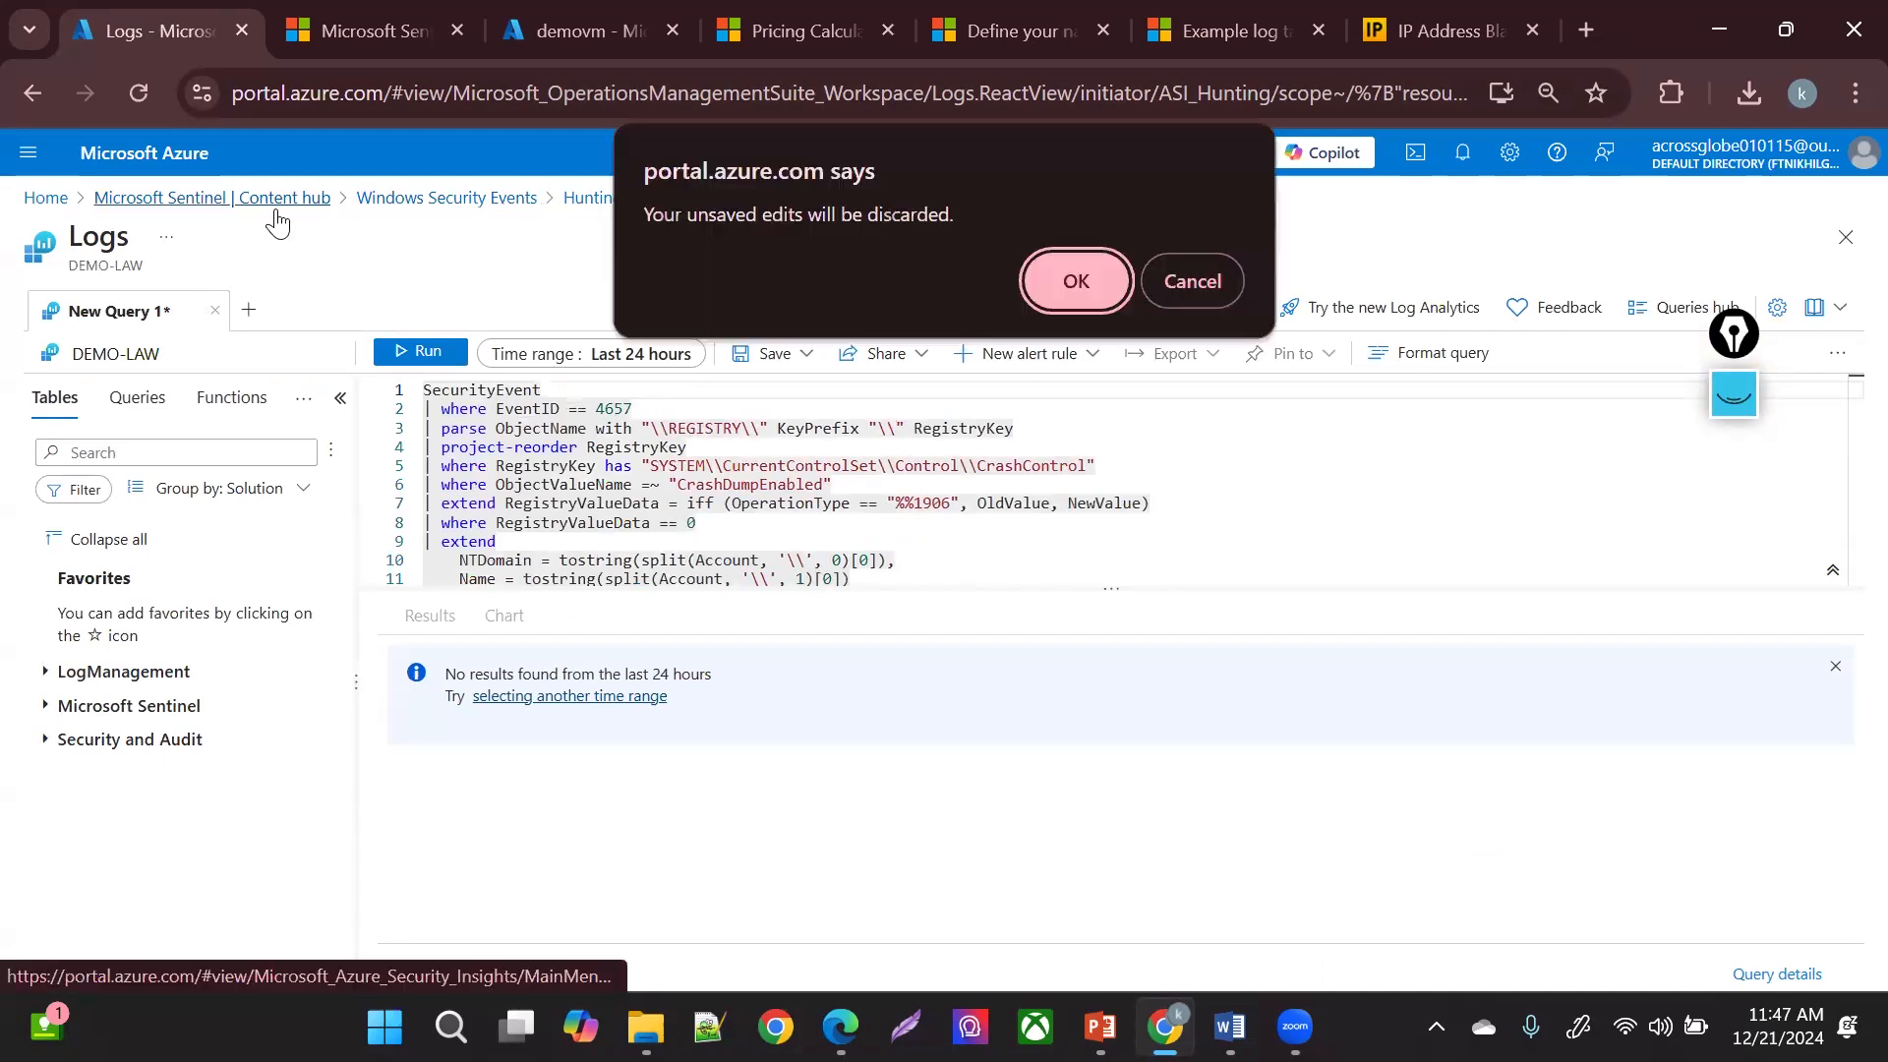
{"action": "left_click", "coordinate": [1075, 282]}
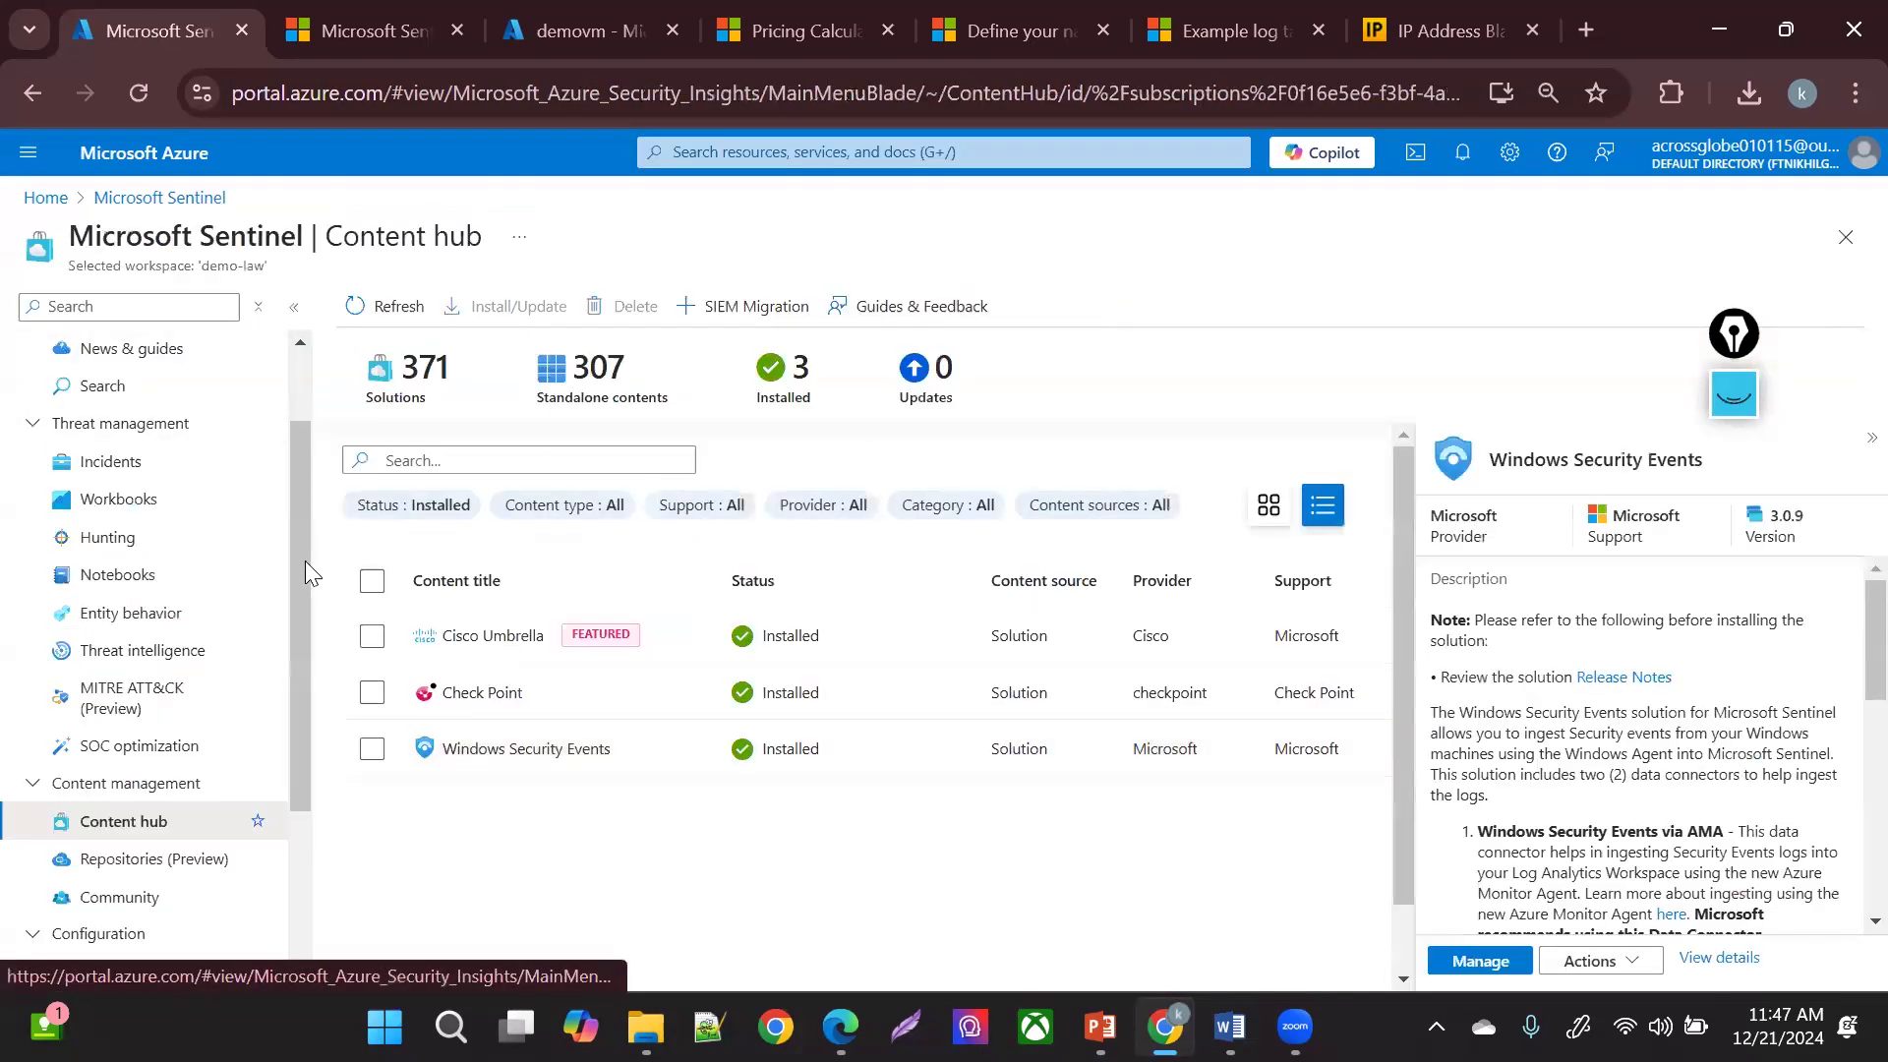
{"action": "scroll", "coordinate": [304, 560], "scroll_direction": "up", "scroll_amount": 2}
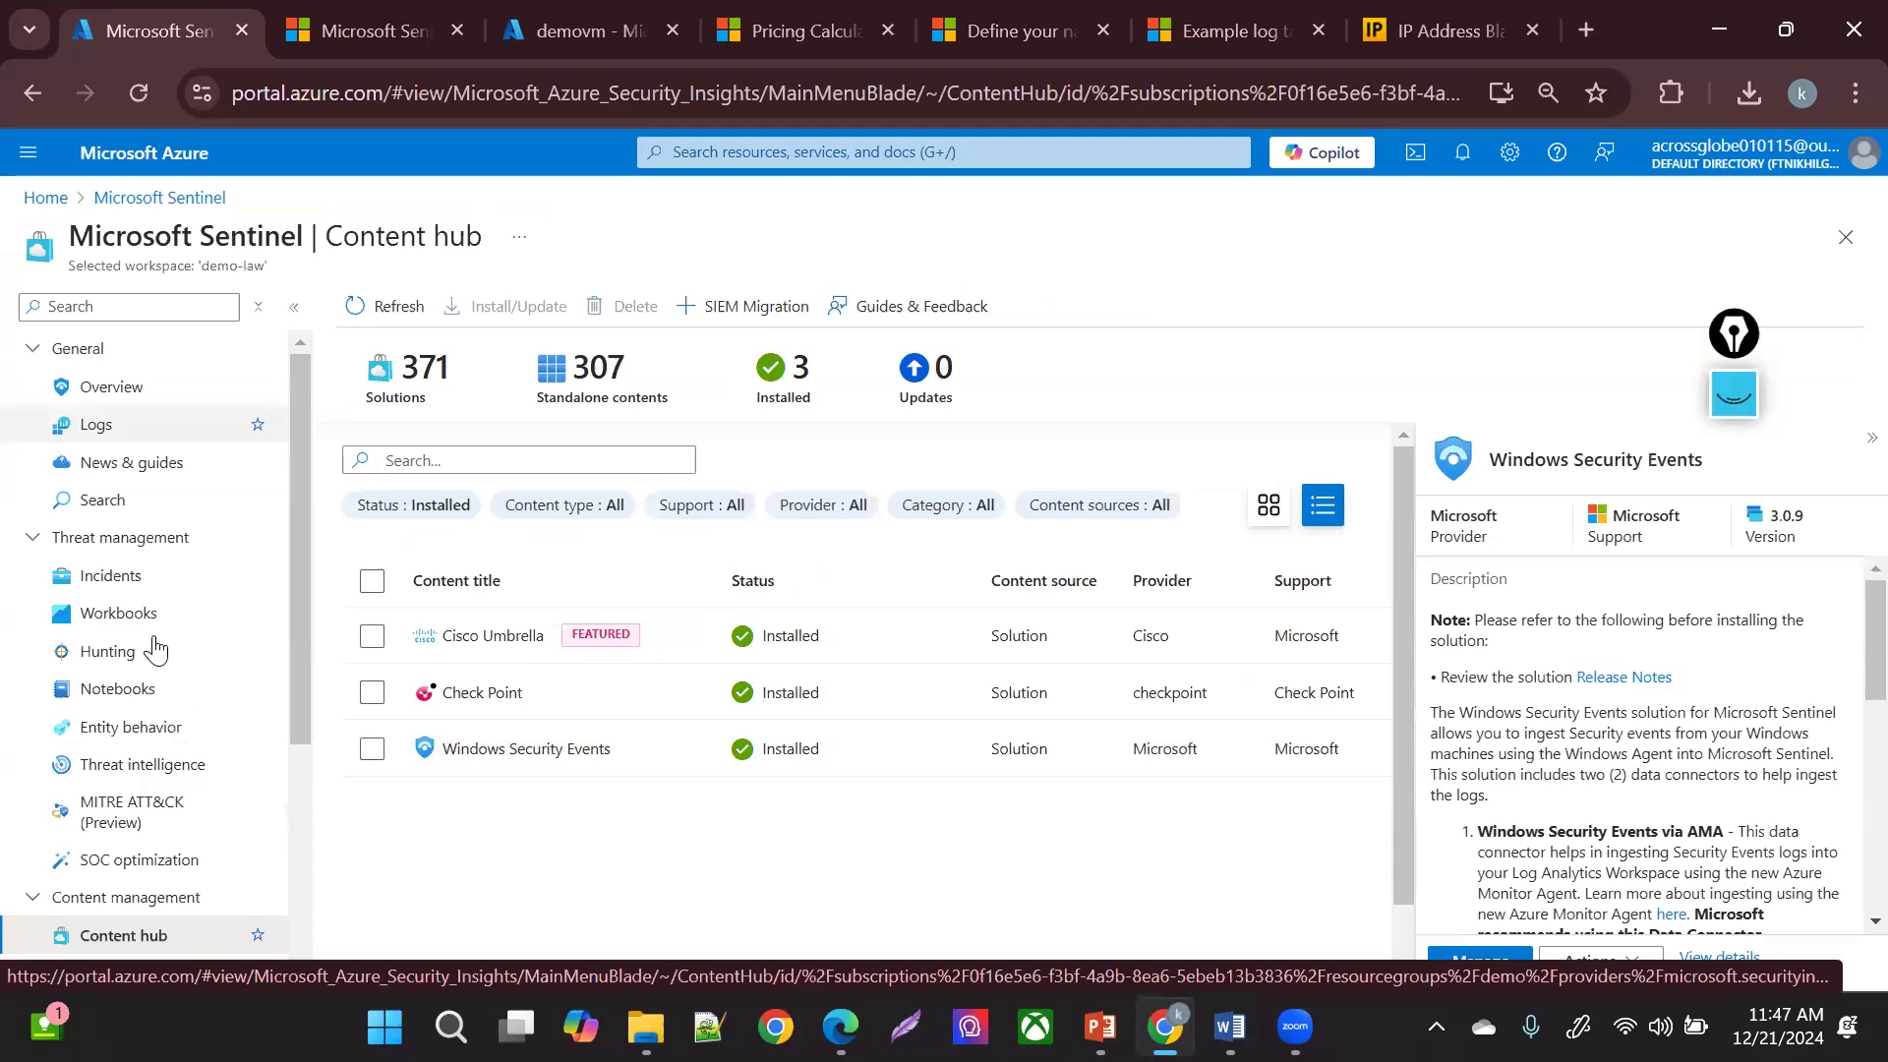
{"action": "left_click", "coordinate": [135, 580]}
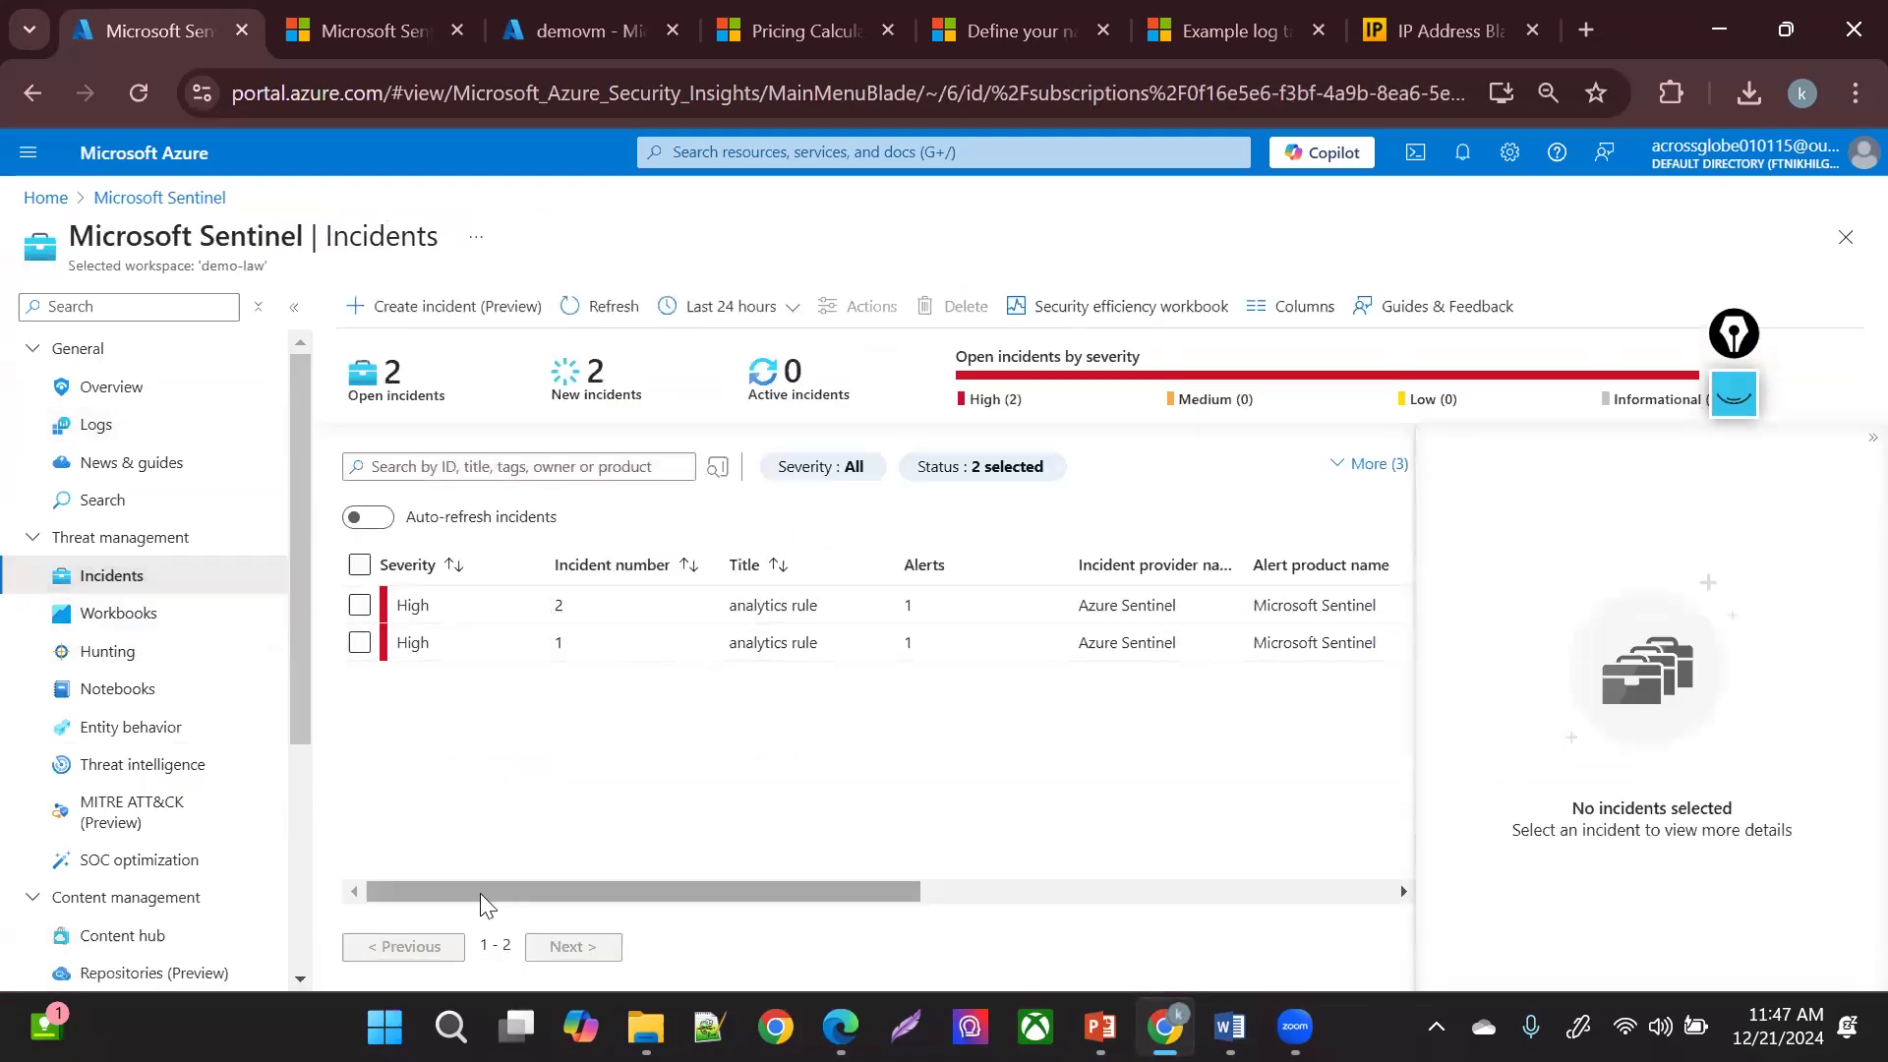
{"action": "left_click_drag", "start_coordinate": [495, 889], "coordinate": [639, 897]}
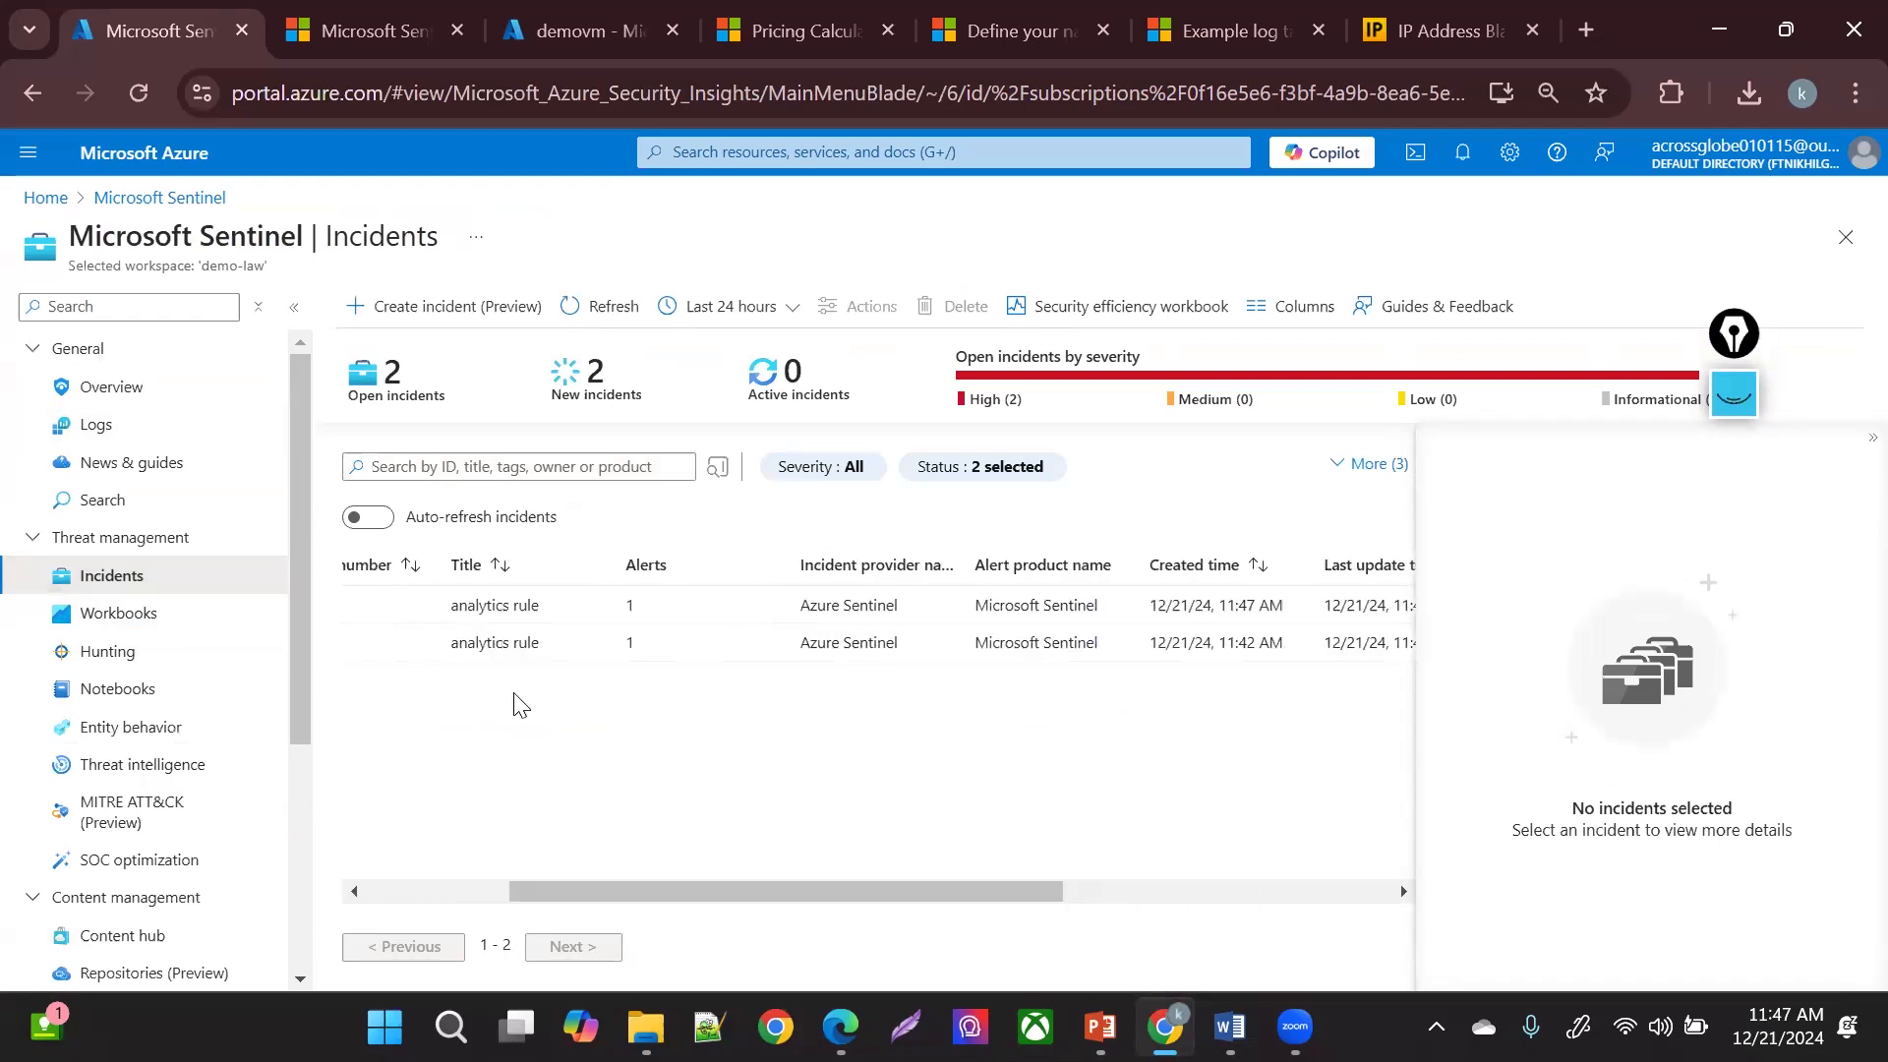
{"action": "left_click", "coordinate": [399, 602]}
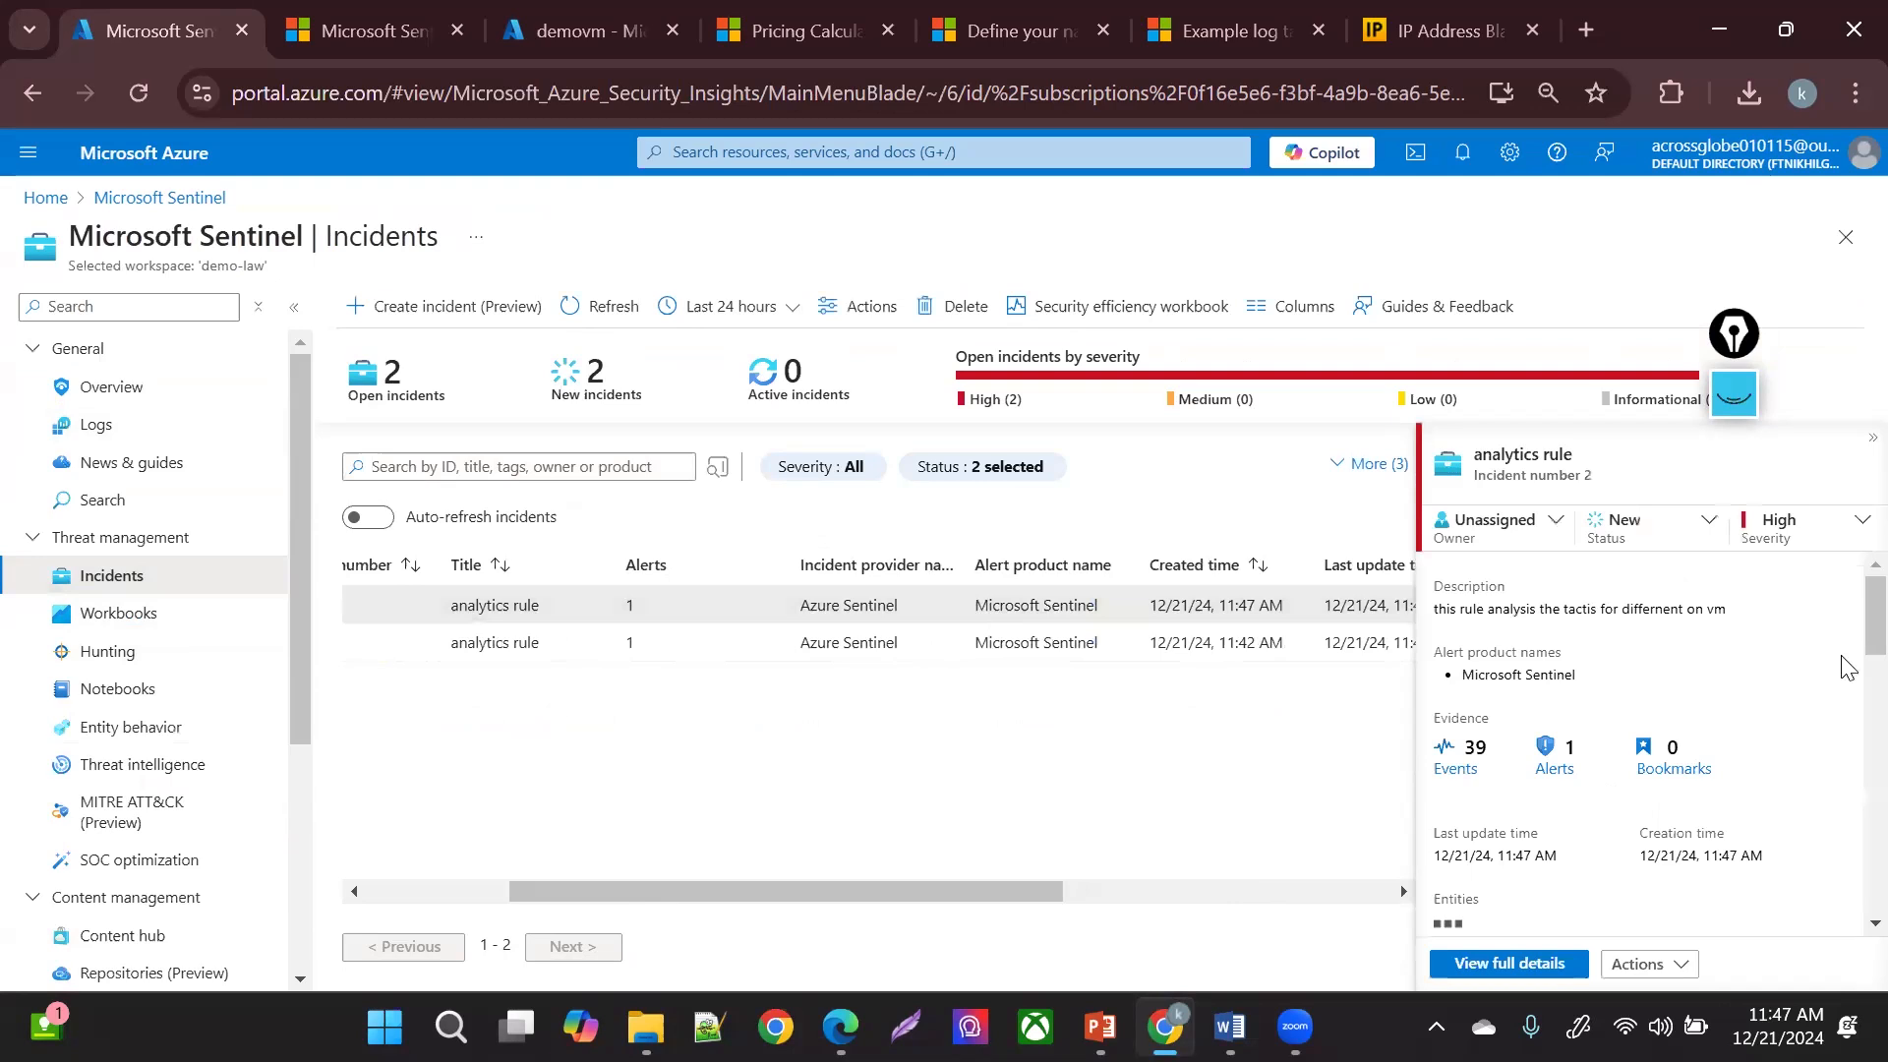
{"action": "left_click_drag", "start_coordinate": [1847, 621], "coordinate": [1807, 386]}
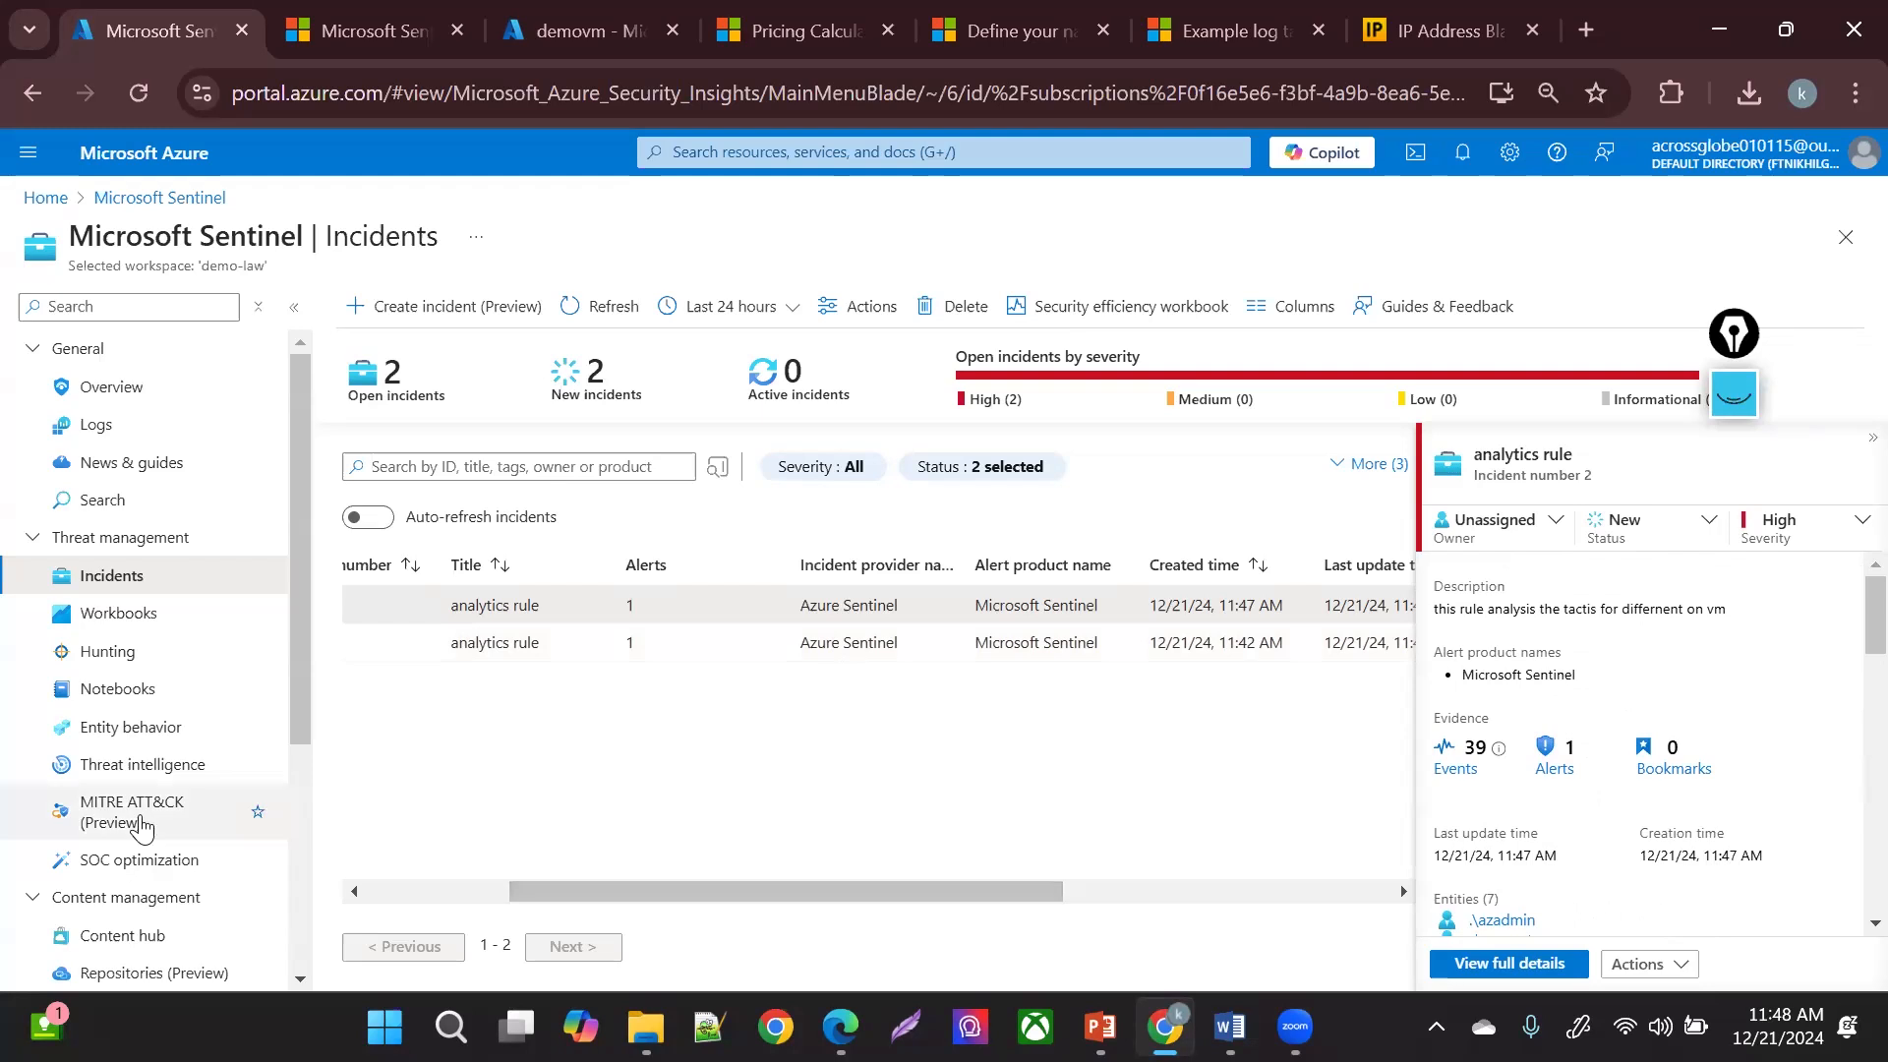
- Create a new hunt named hunt1 on the Hunting page, assign its owner, and keep the status New and hypothesis Unknown
{"action": "left_click", "coordinate": [93, 653]}
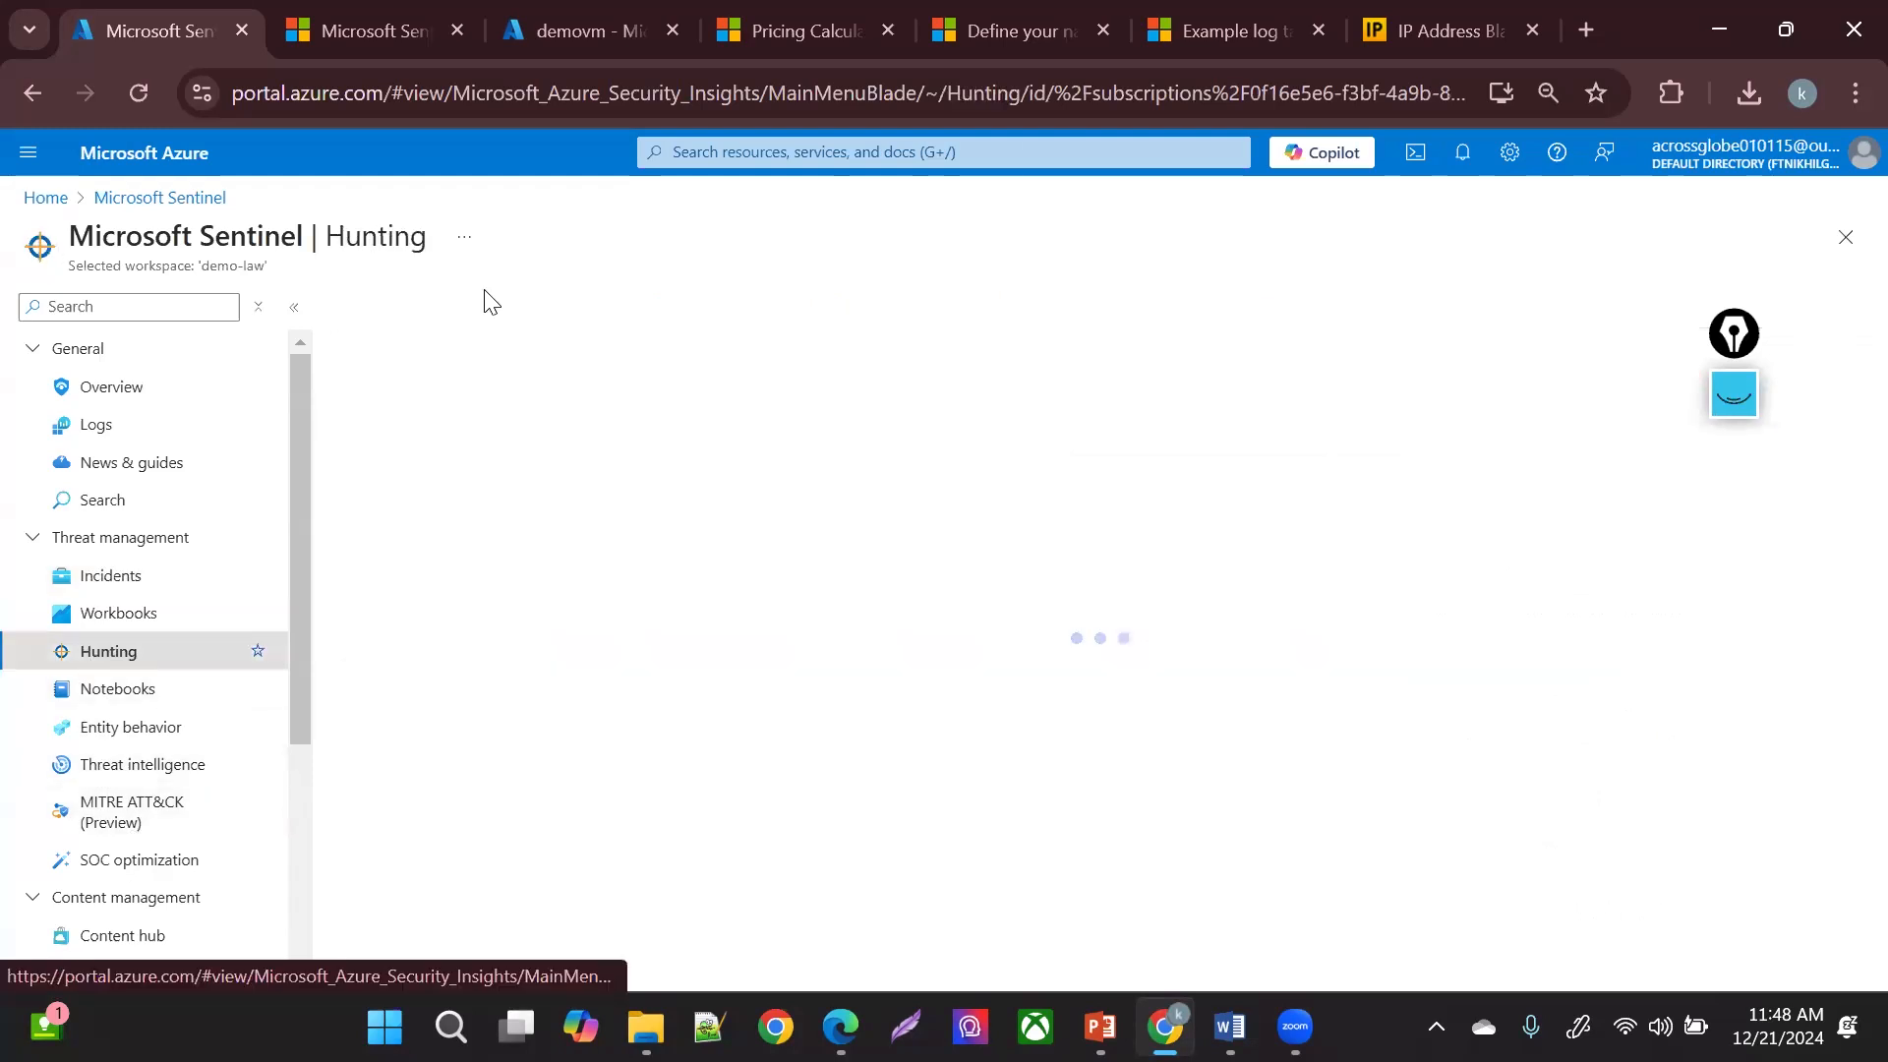
{"action": "left_click", "coordinate": [525, 323]}
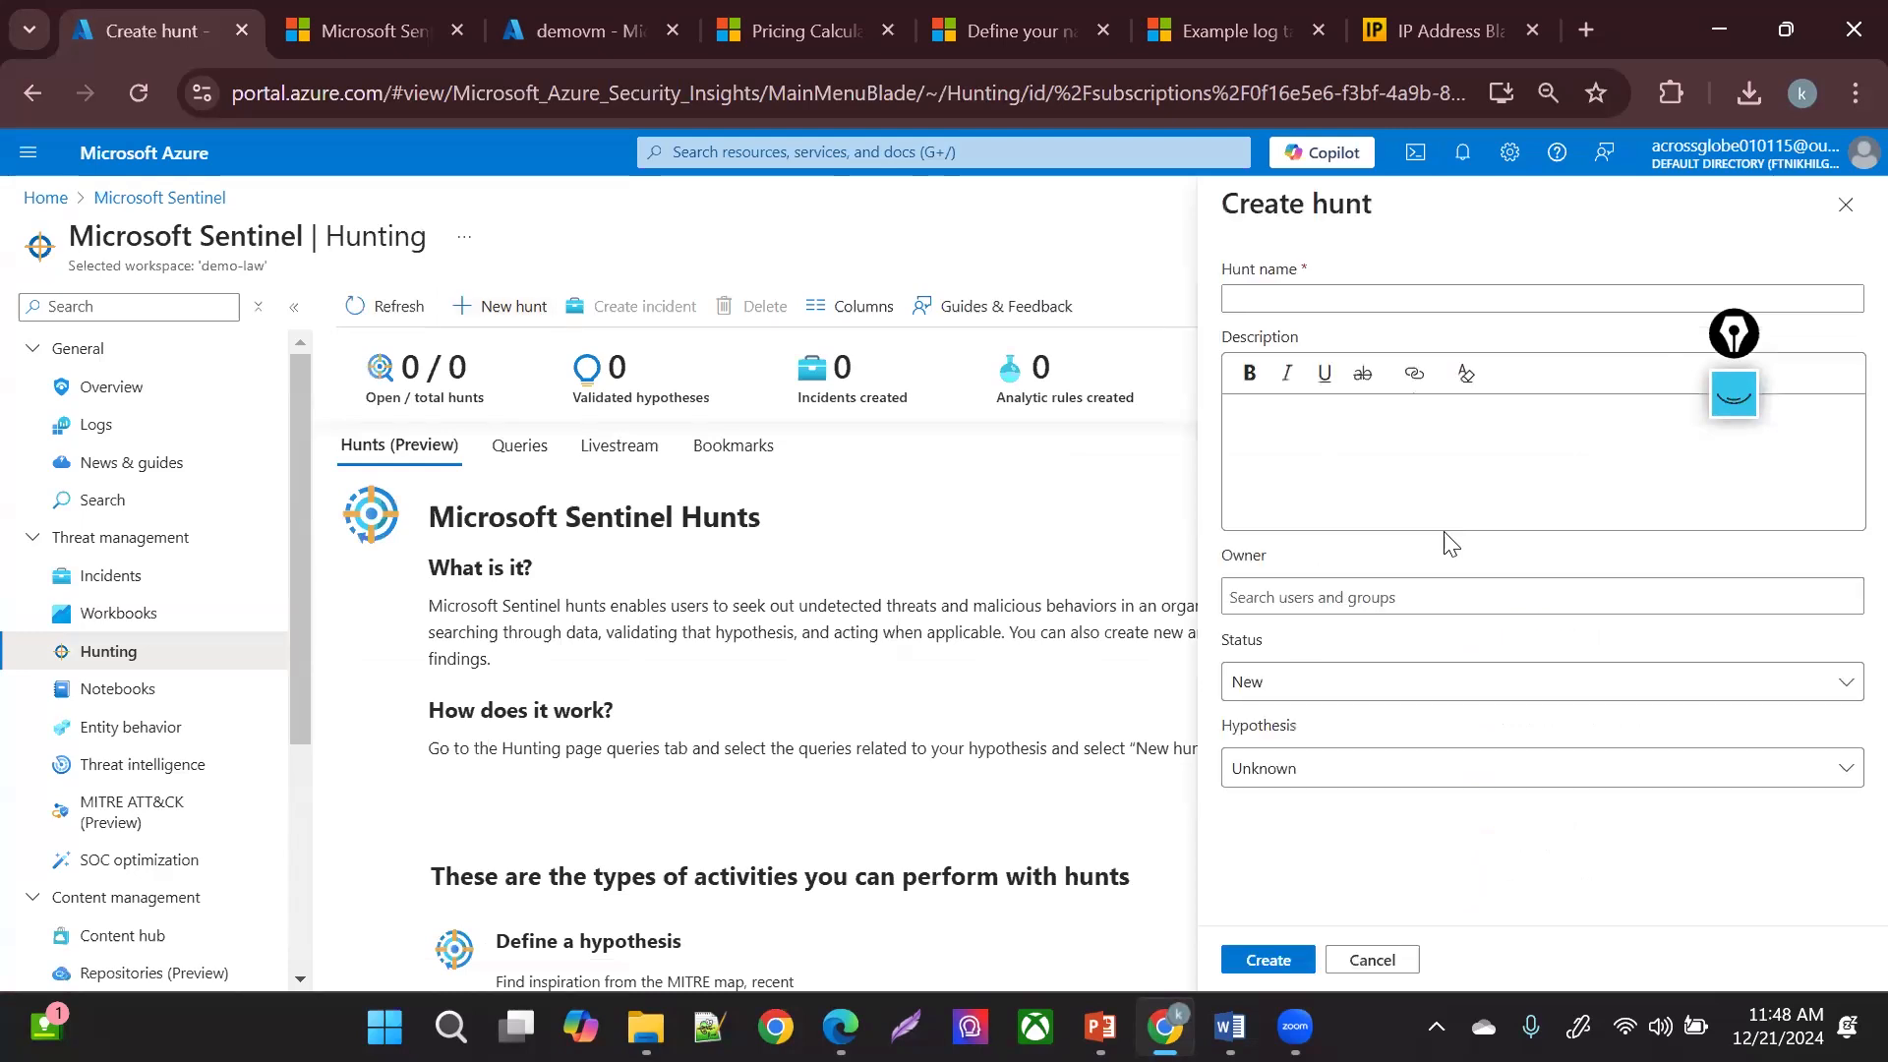
{"action": "left_click", "coordinate": [1301, 292]}
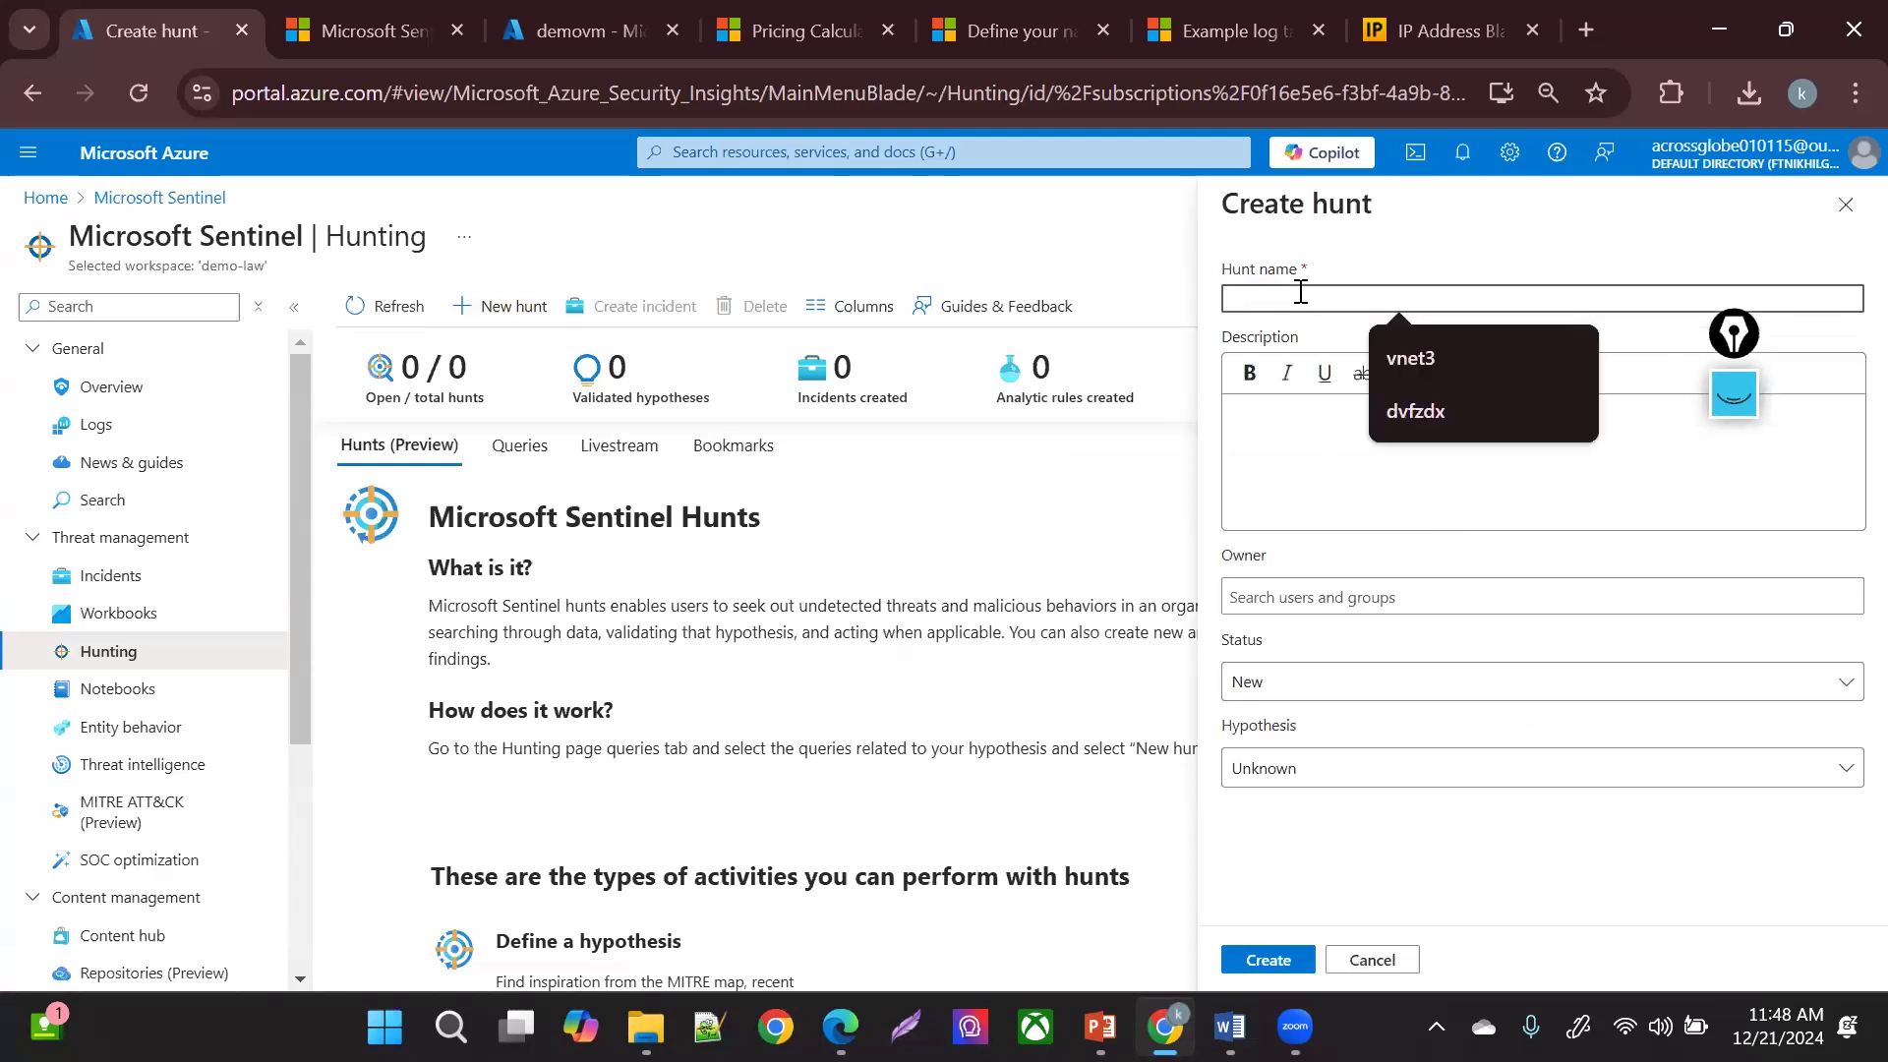
{"action": "type", "text": "hunt1"}
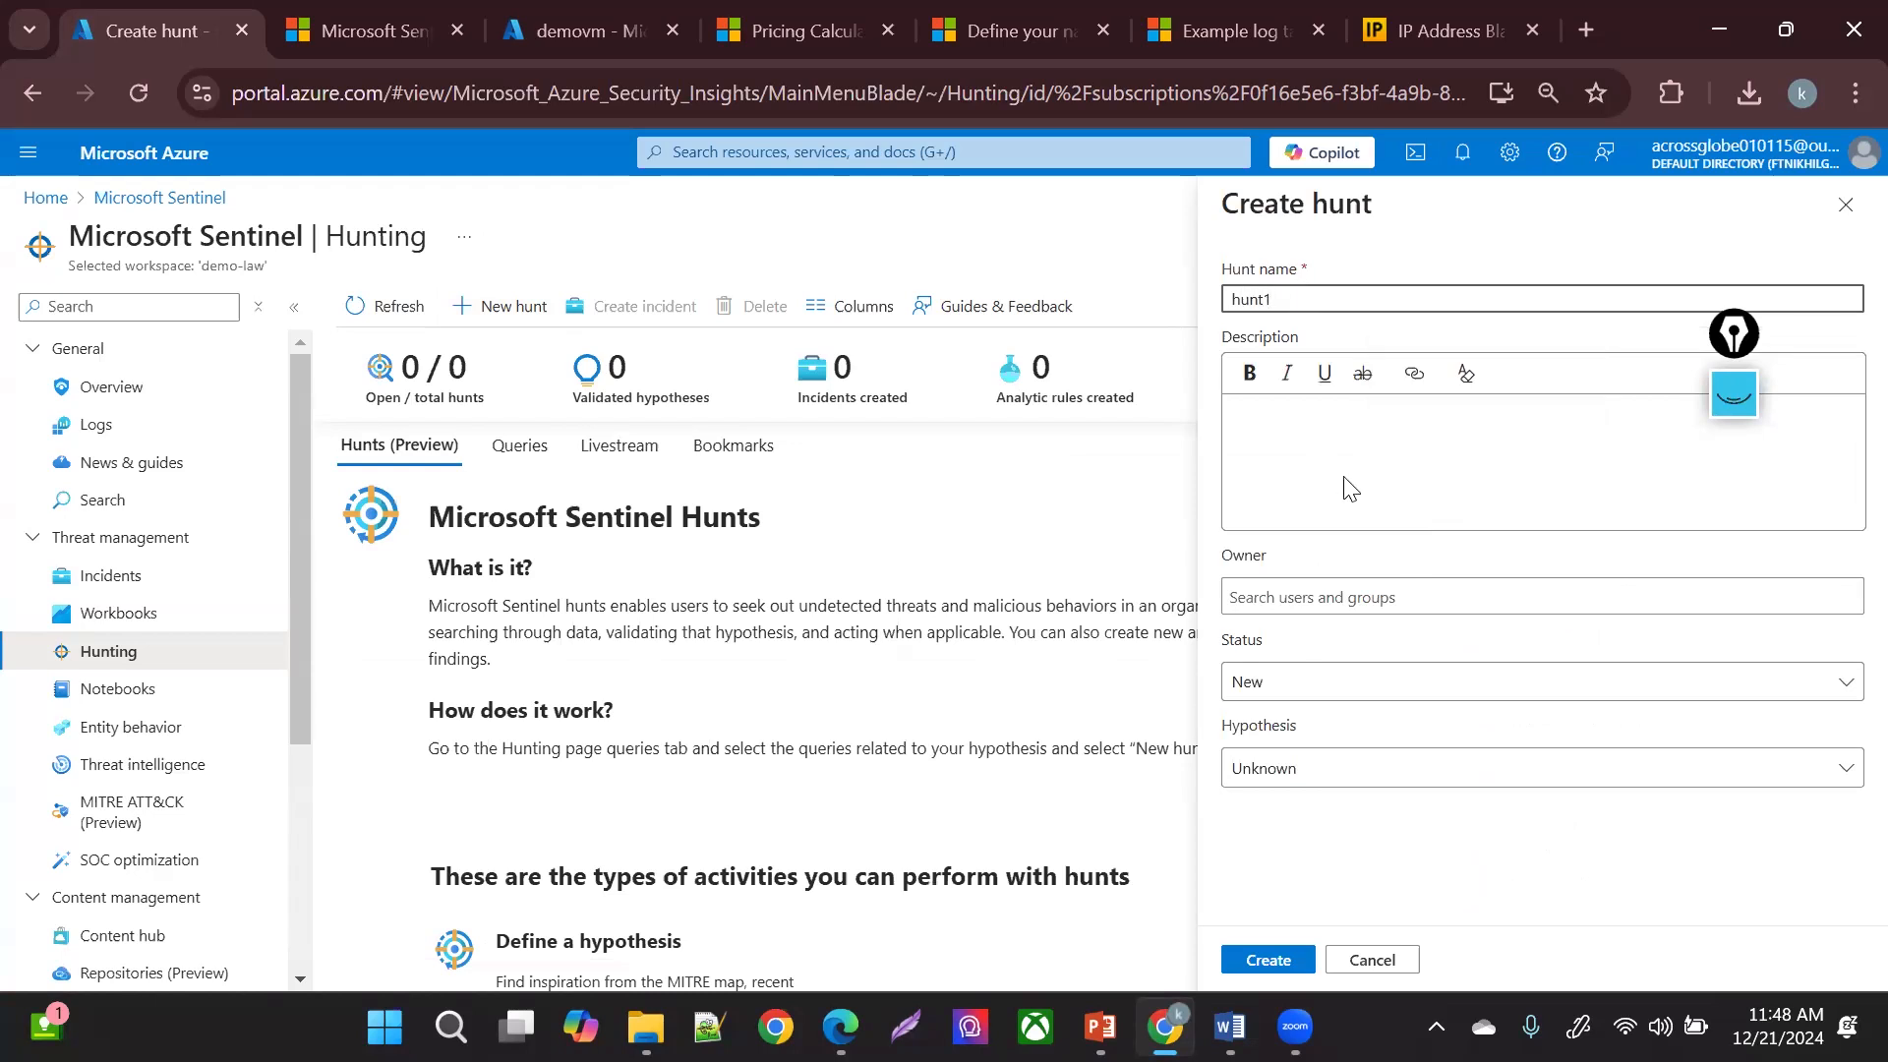
{"action": "left_click", "coordinate": [1347, 488]}
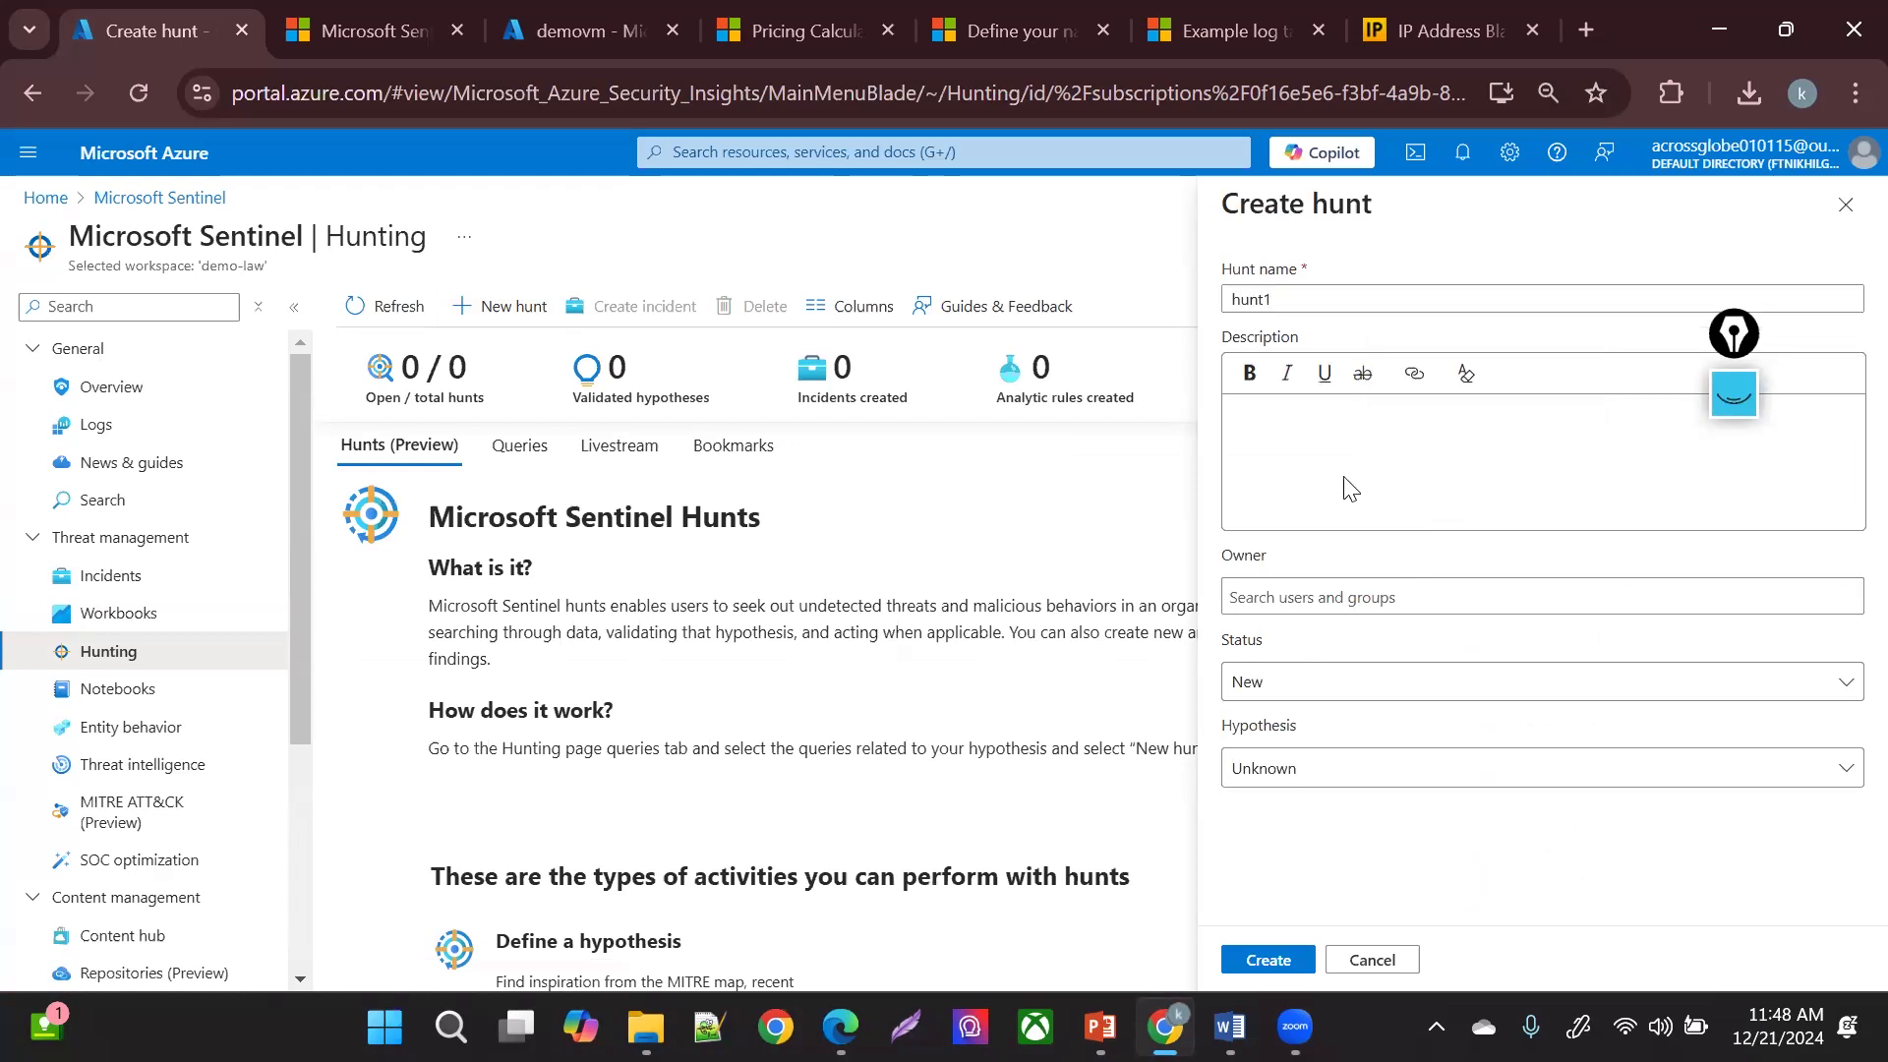
{"action": "left_click", "coordinate": [1365, 600]}
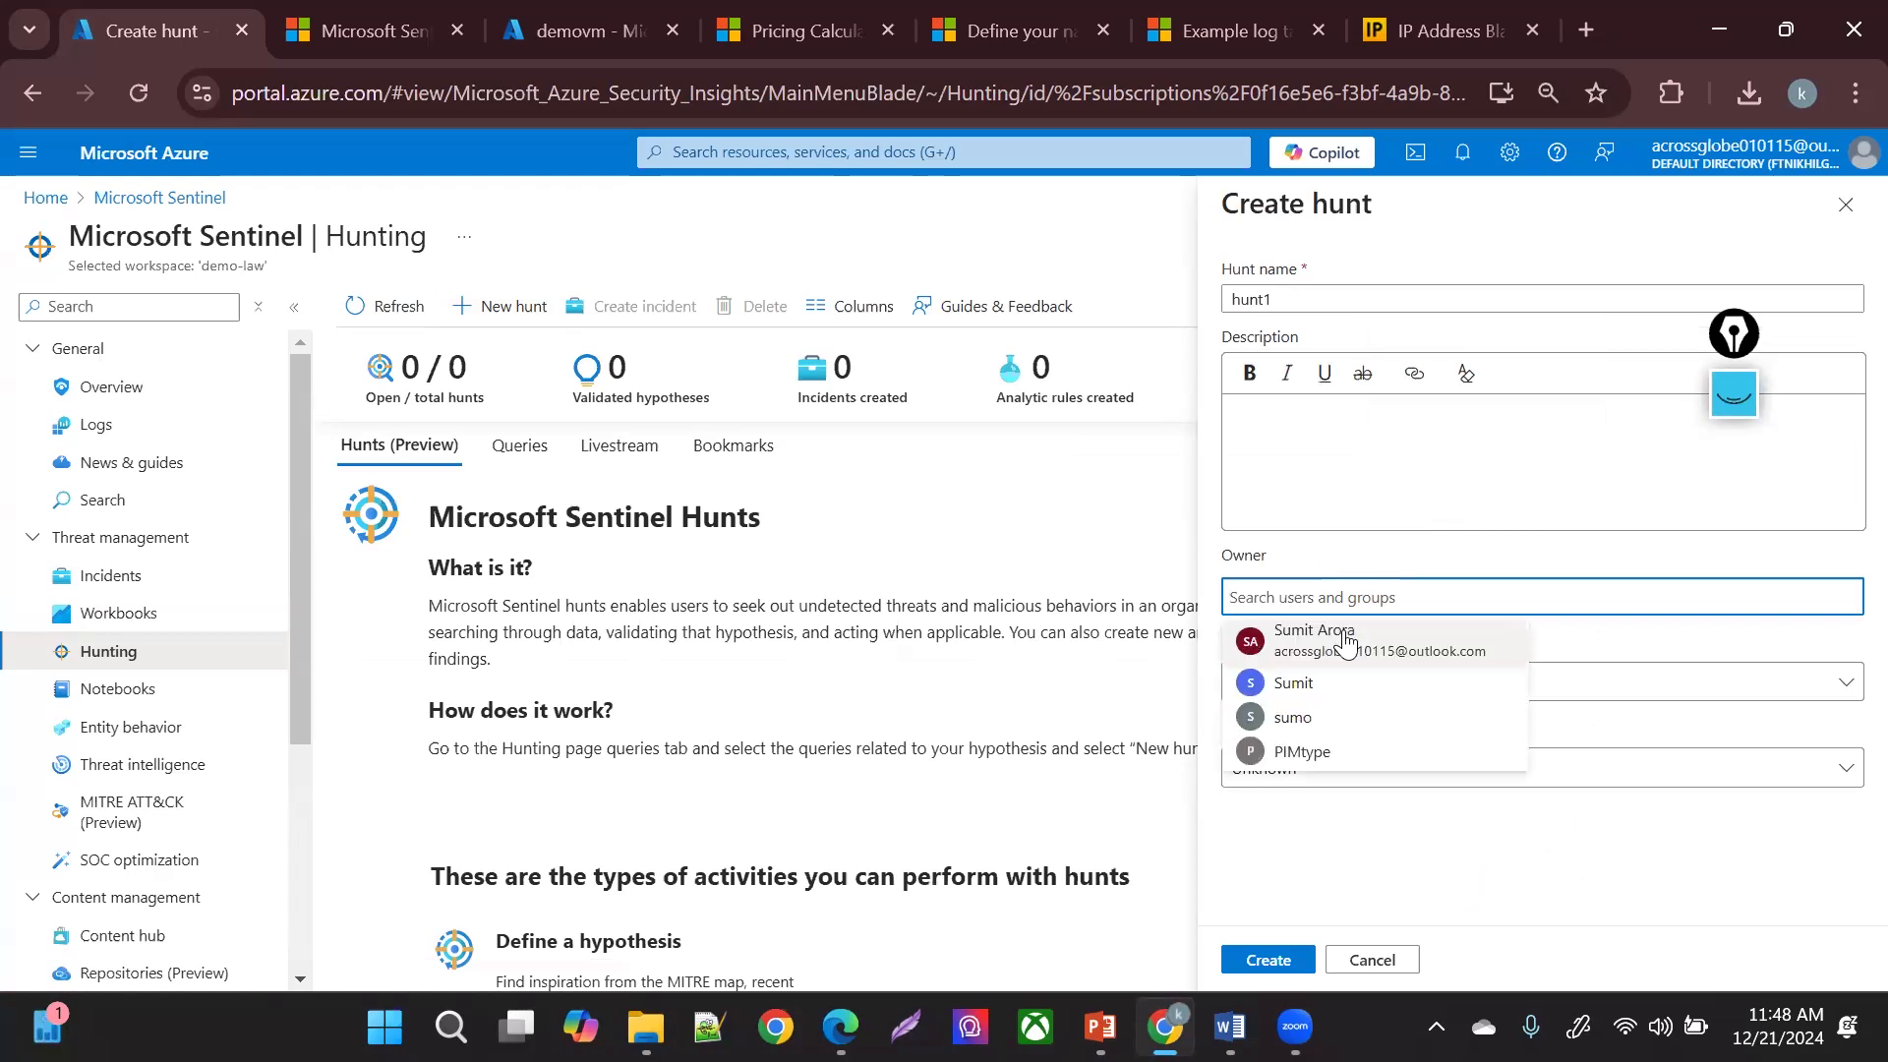
{"action": "left_click", "coordinate": [1347, 641]}
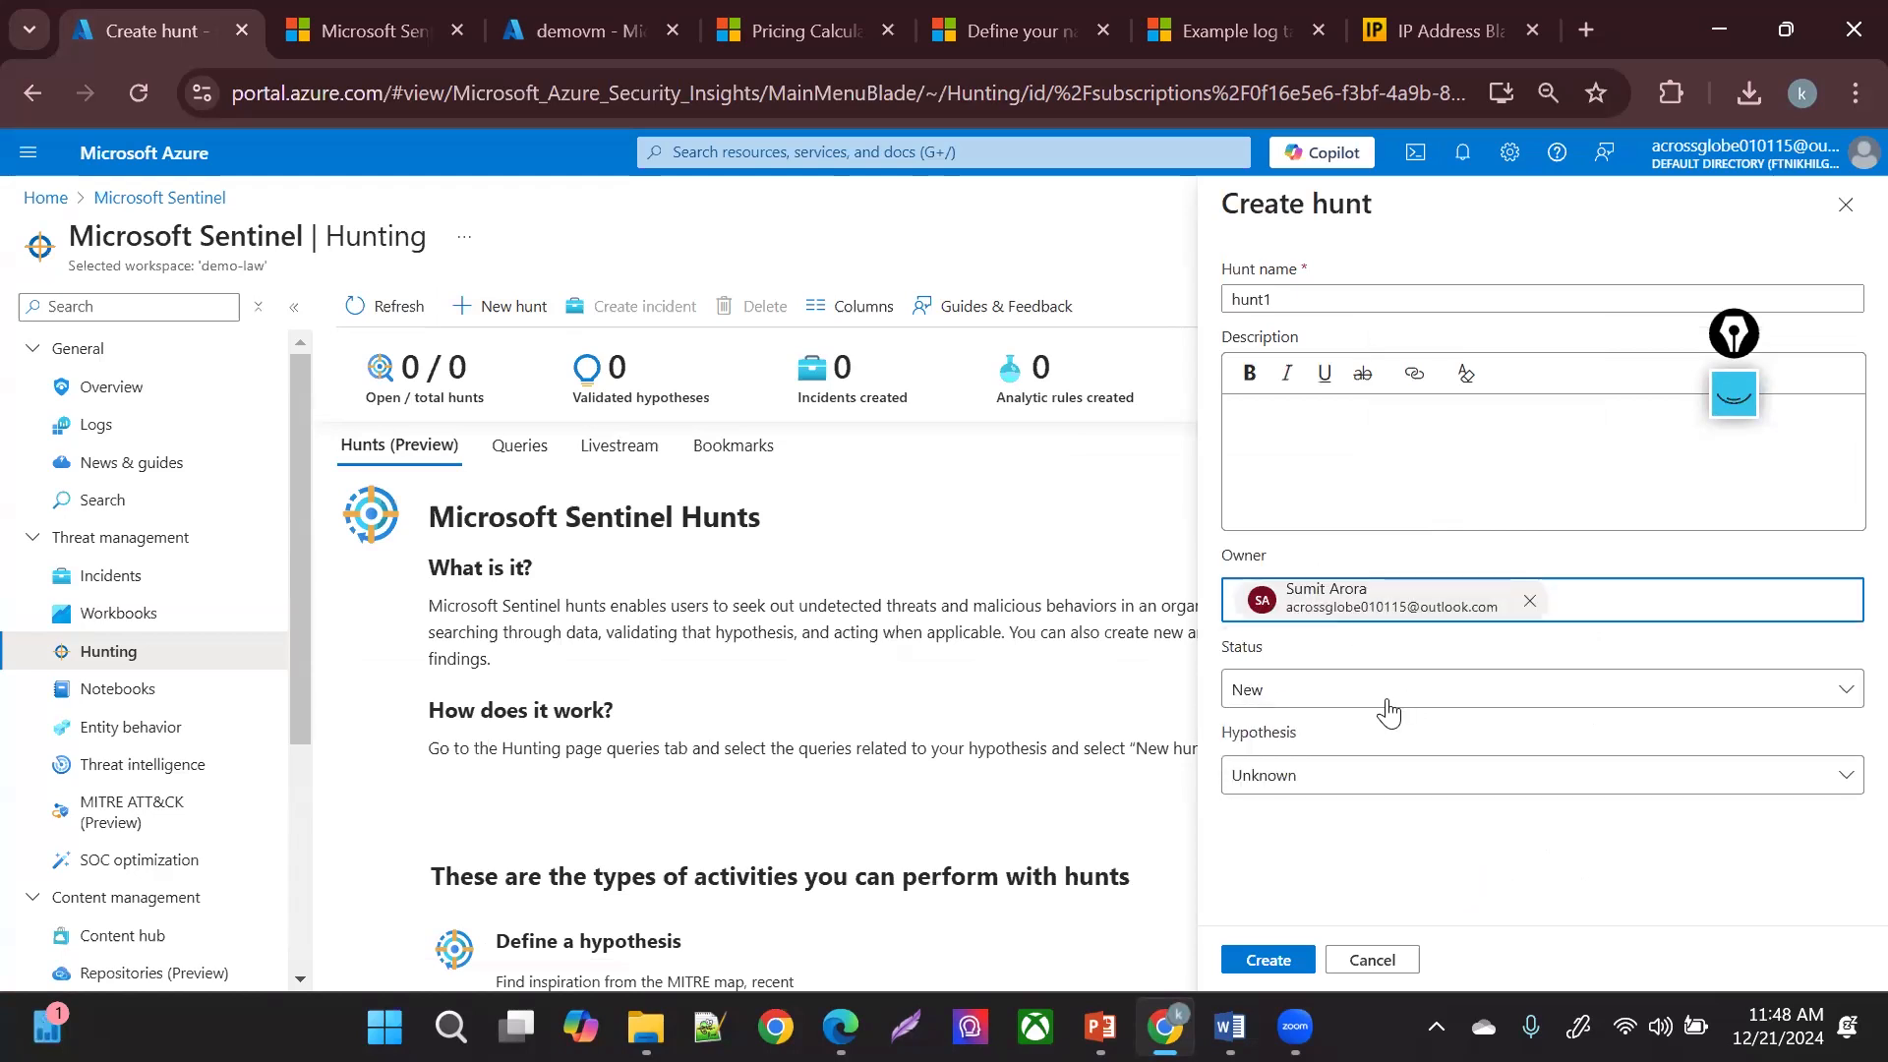
{"action": "left_click", "coordinate": [1369, 782]}
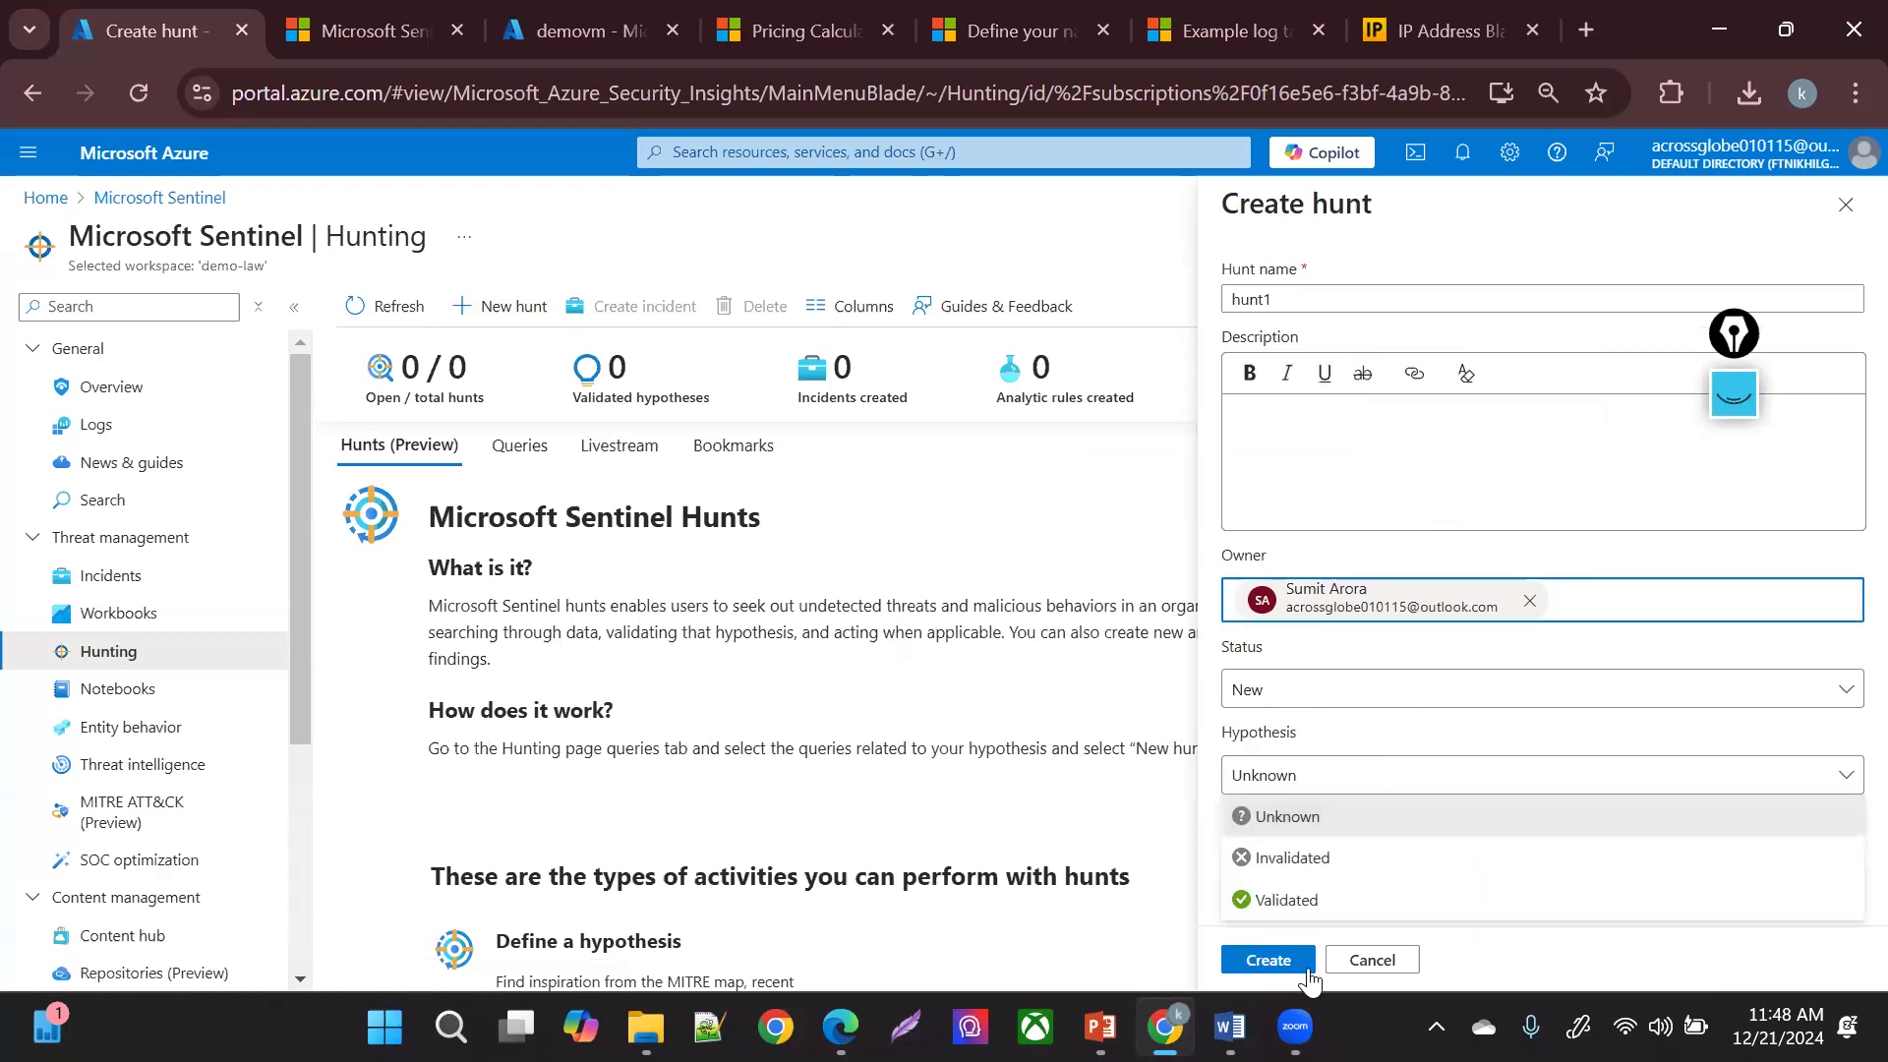
{"action": "left_click", "coordinate": [1289, 958]}
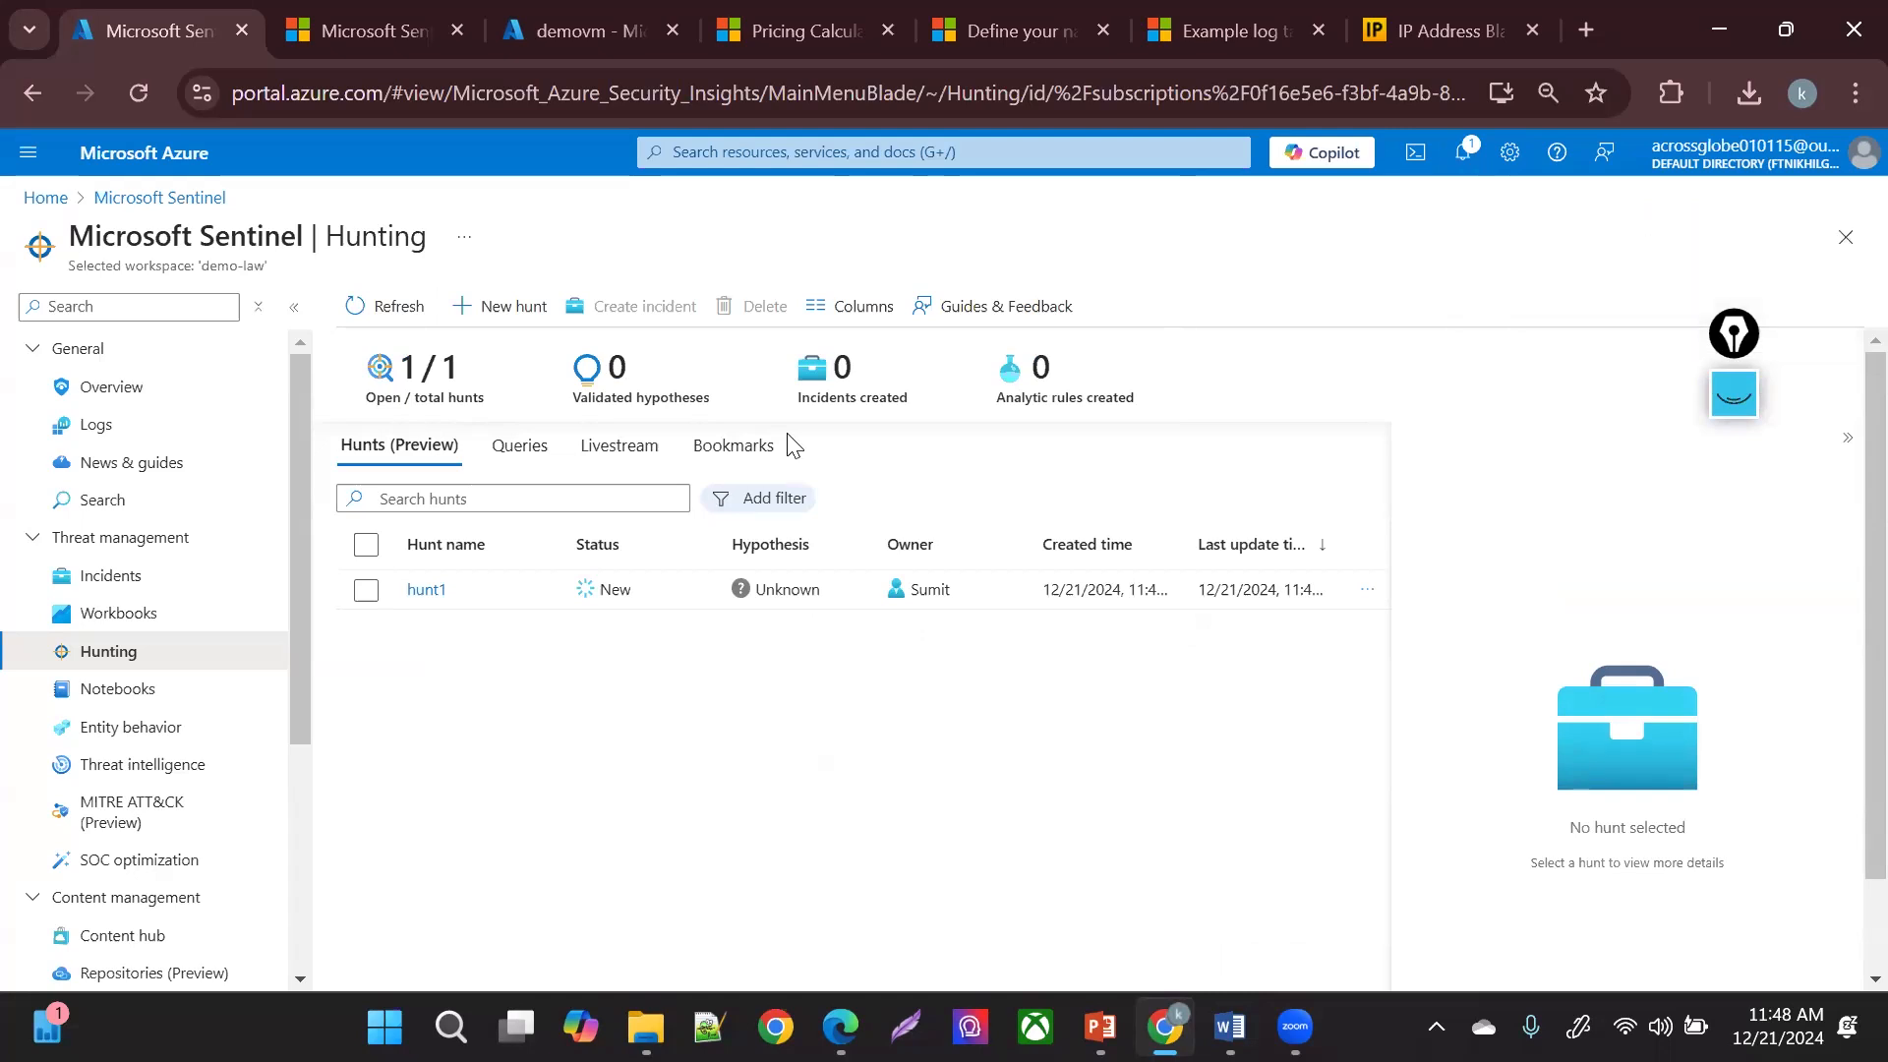
- Select hunt1 and add all the existing queries listed on the first page to it
{"action": "left_click", "coordinate": [412, 607]}
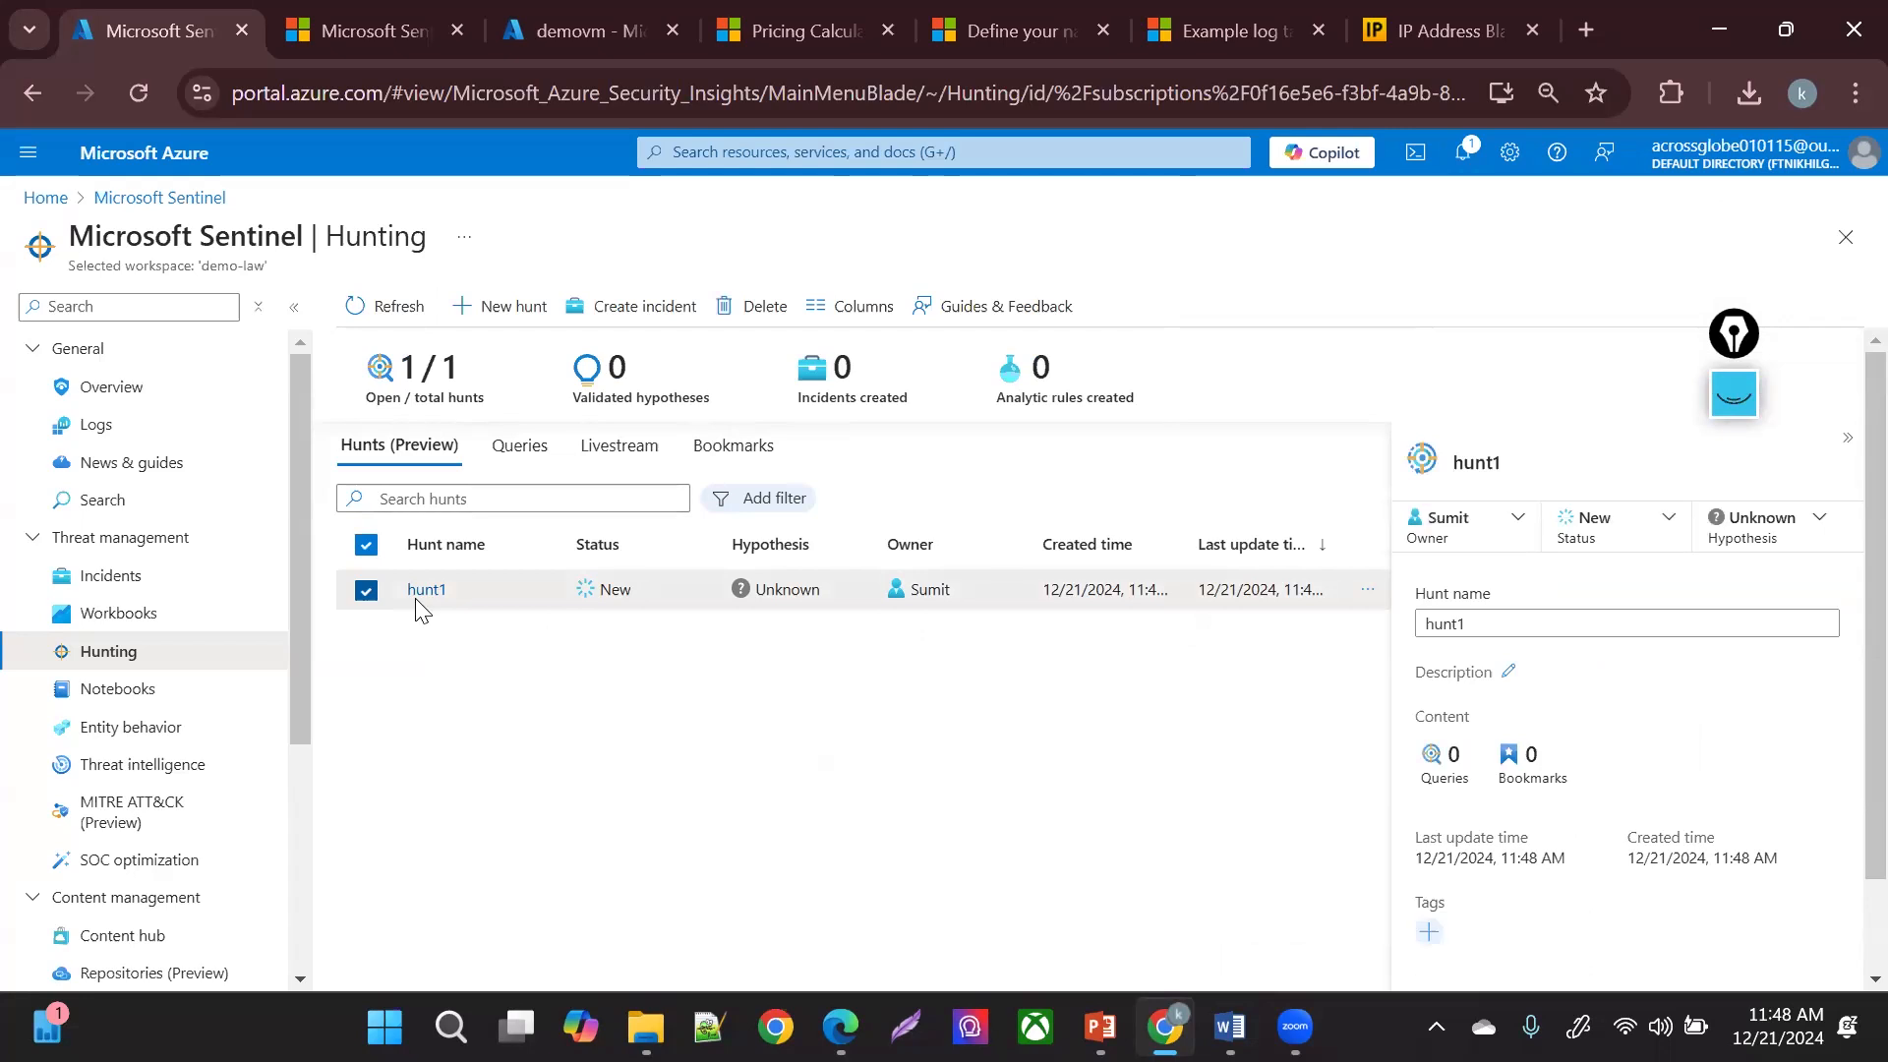
{"action": "scroll", "coordinate": [1372, 844], "scroll_direction": "down", "scroll_amount": 1}
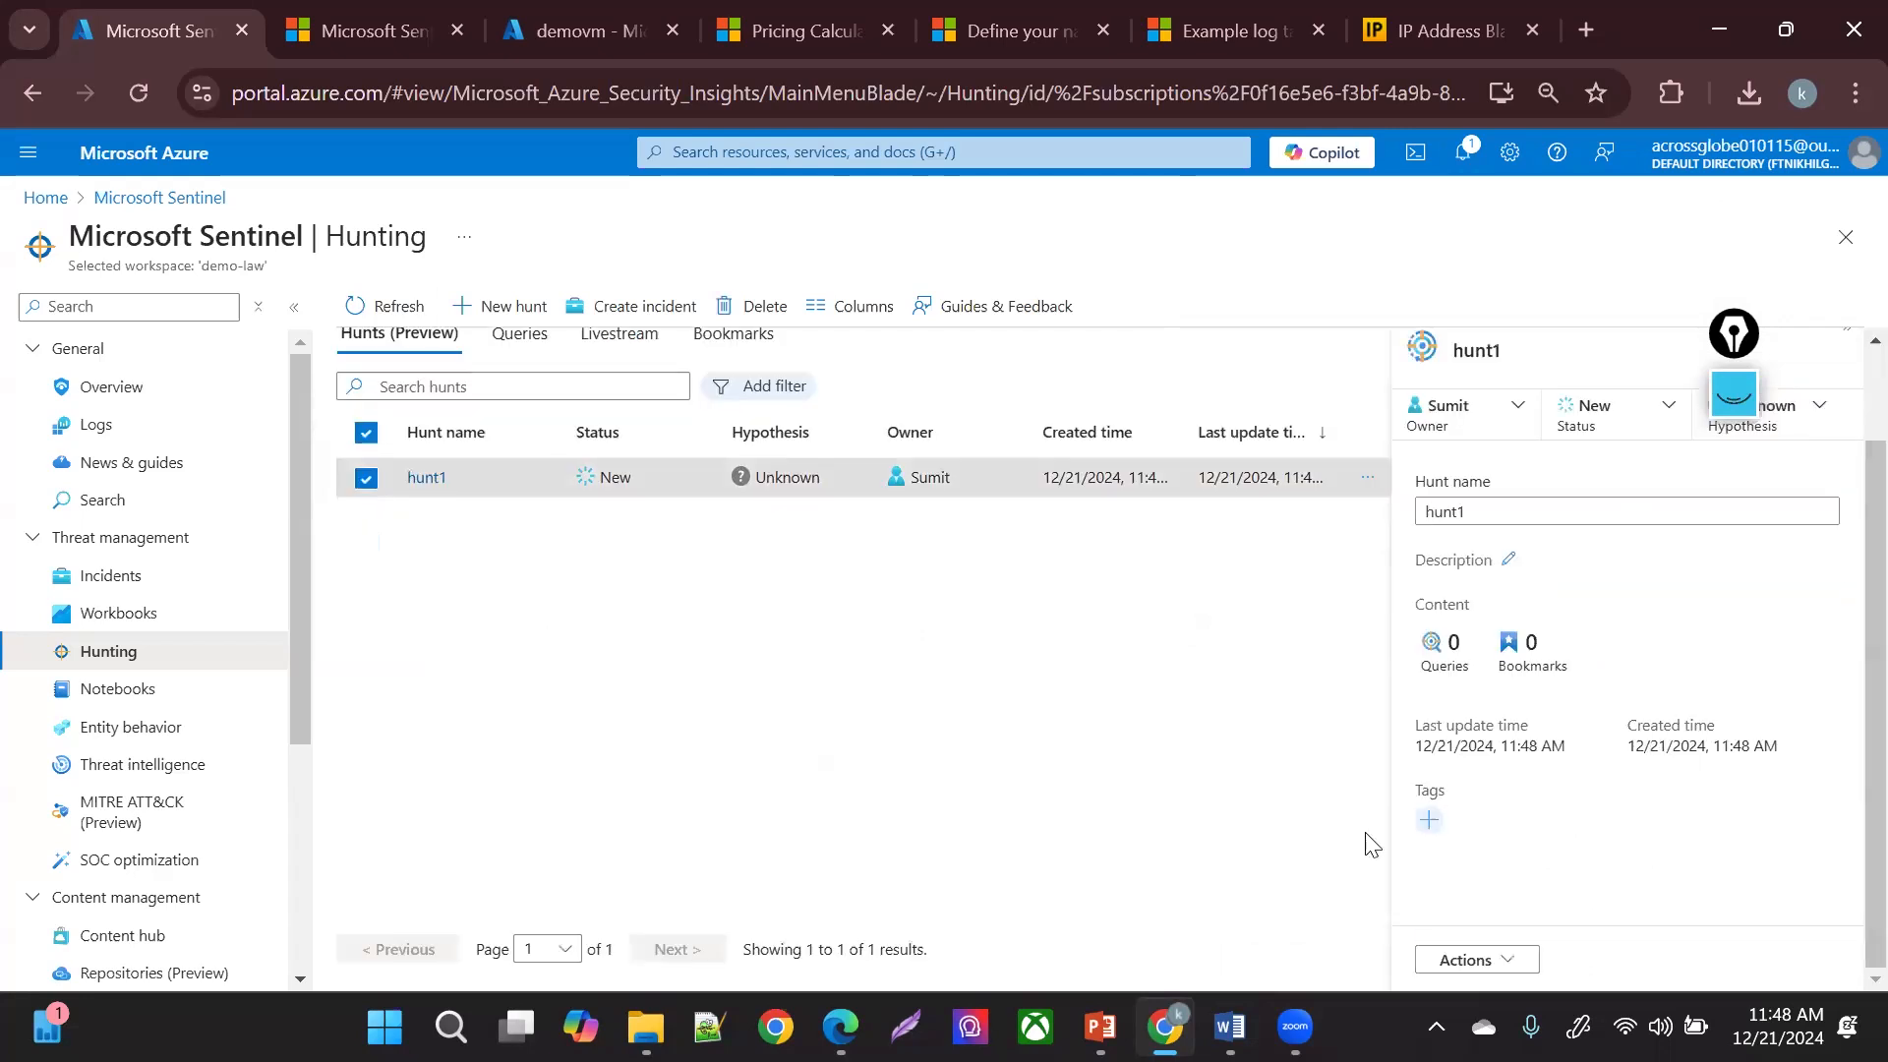
{"action": "left_click", "coordinate": [1476, 972]}
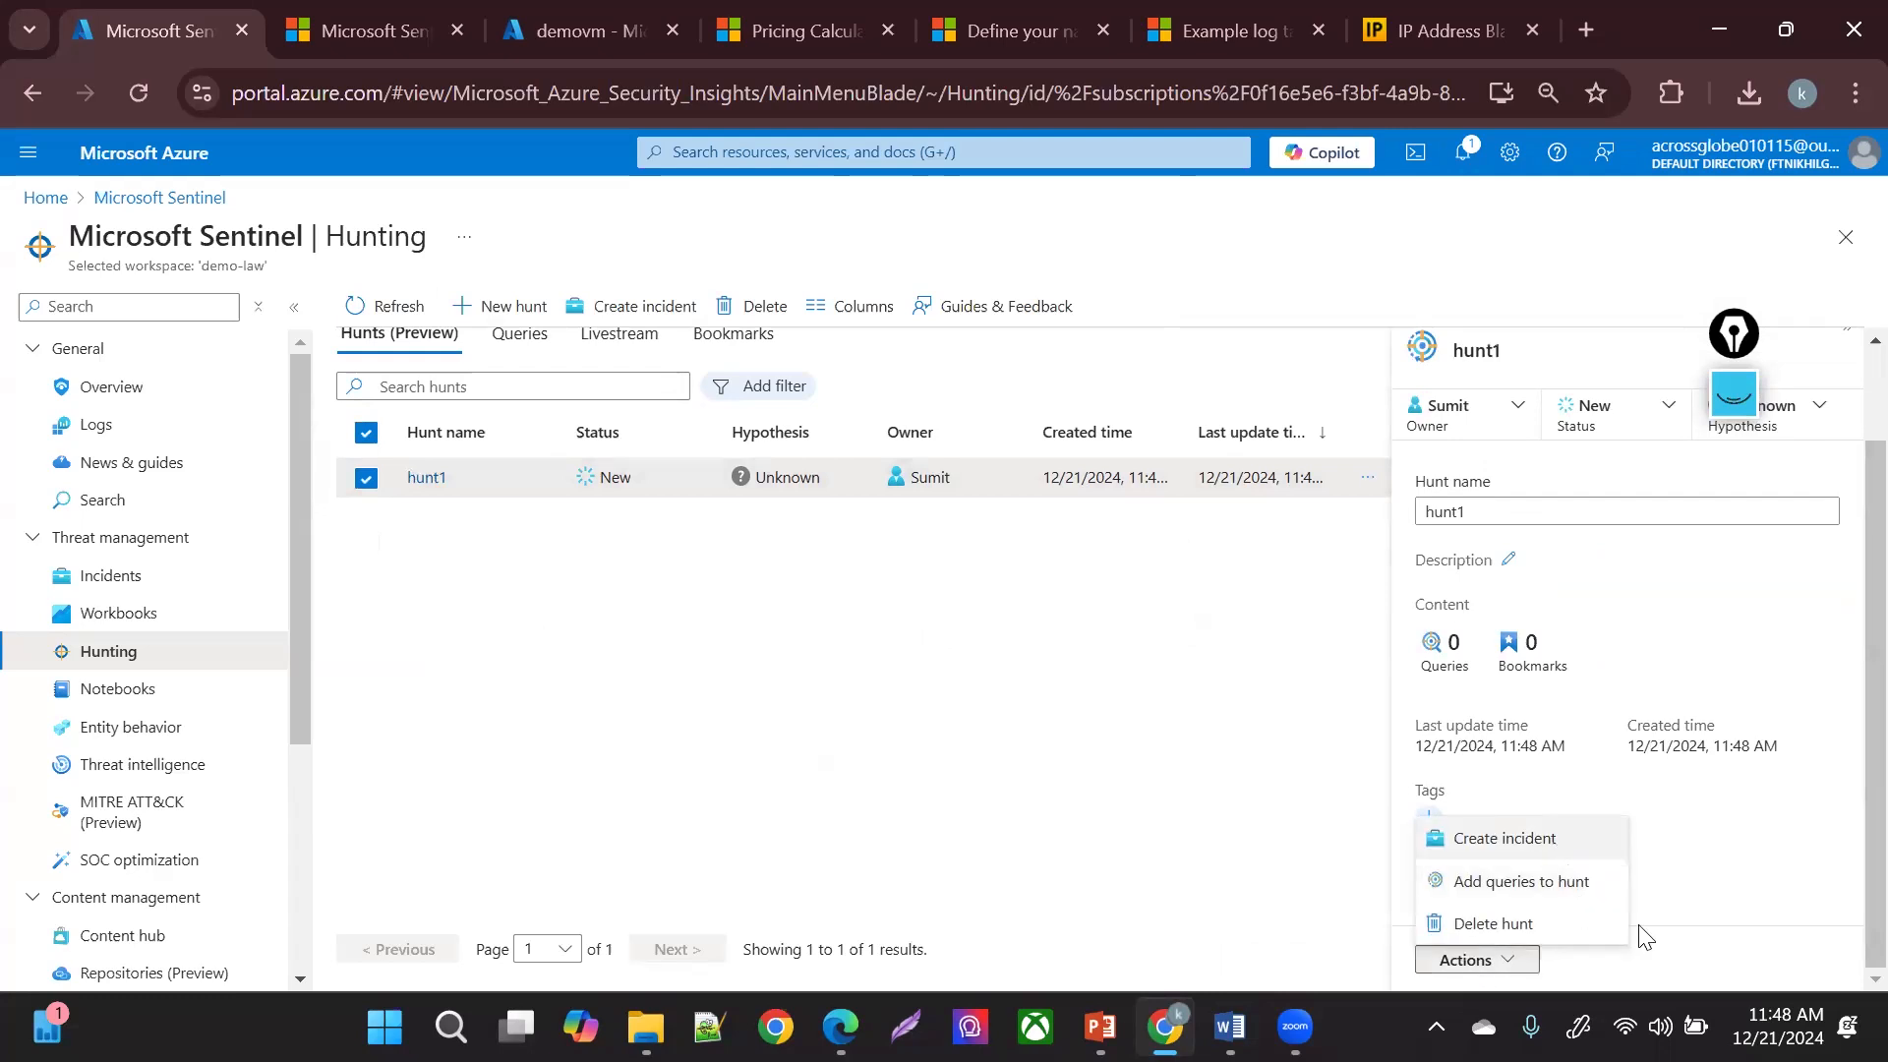
{"action": "left_click", "coordinate": [1535, 885]}
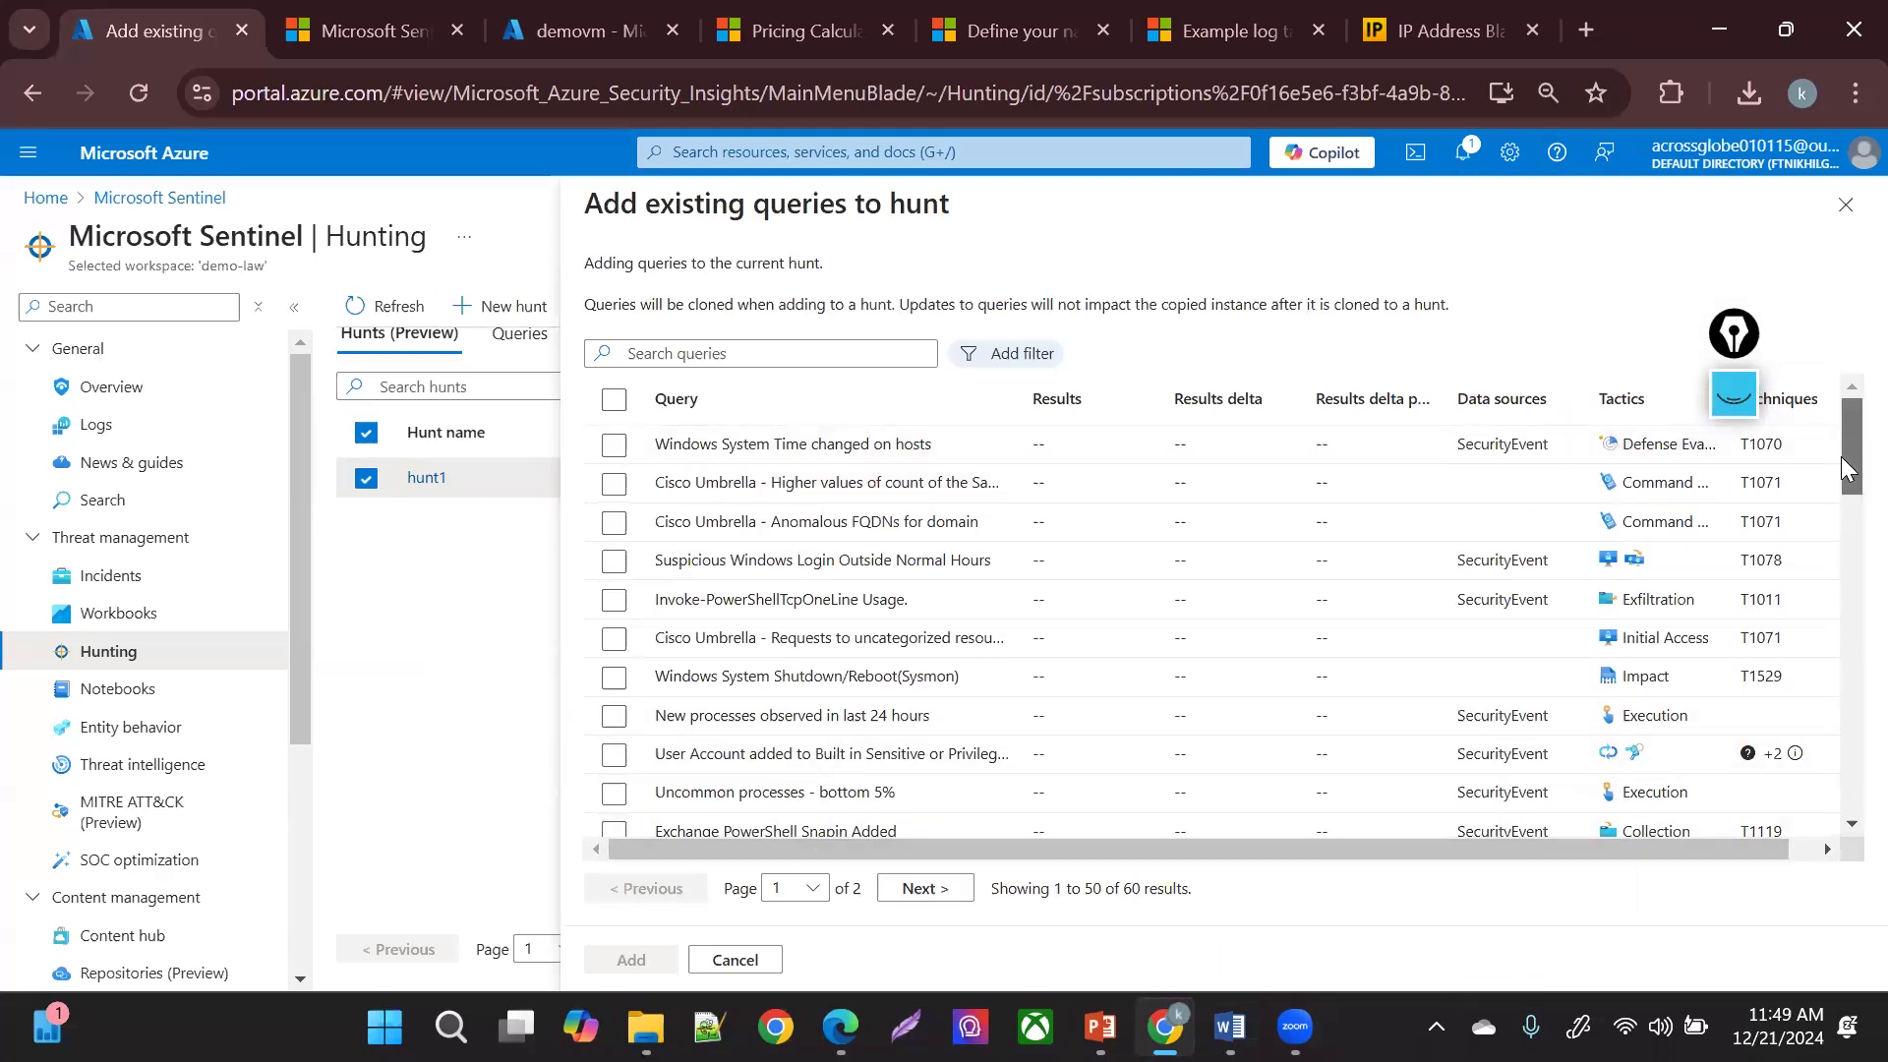
{"action": "left_click_drag", "start_coordinate": [1849, 437], "coordinate": [1847, 799]}
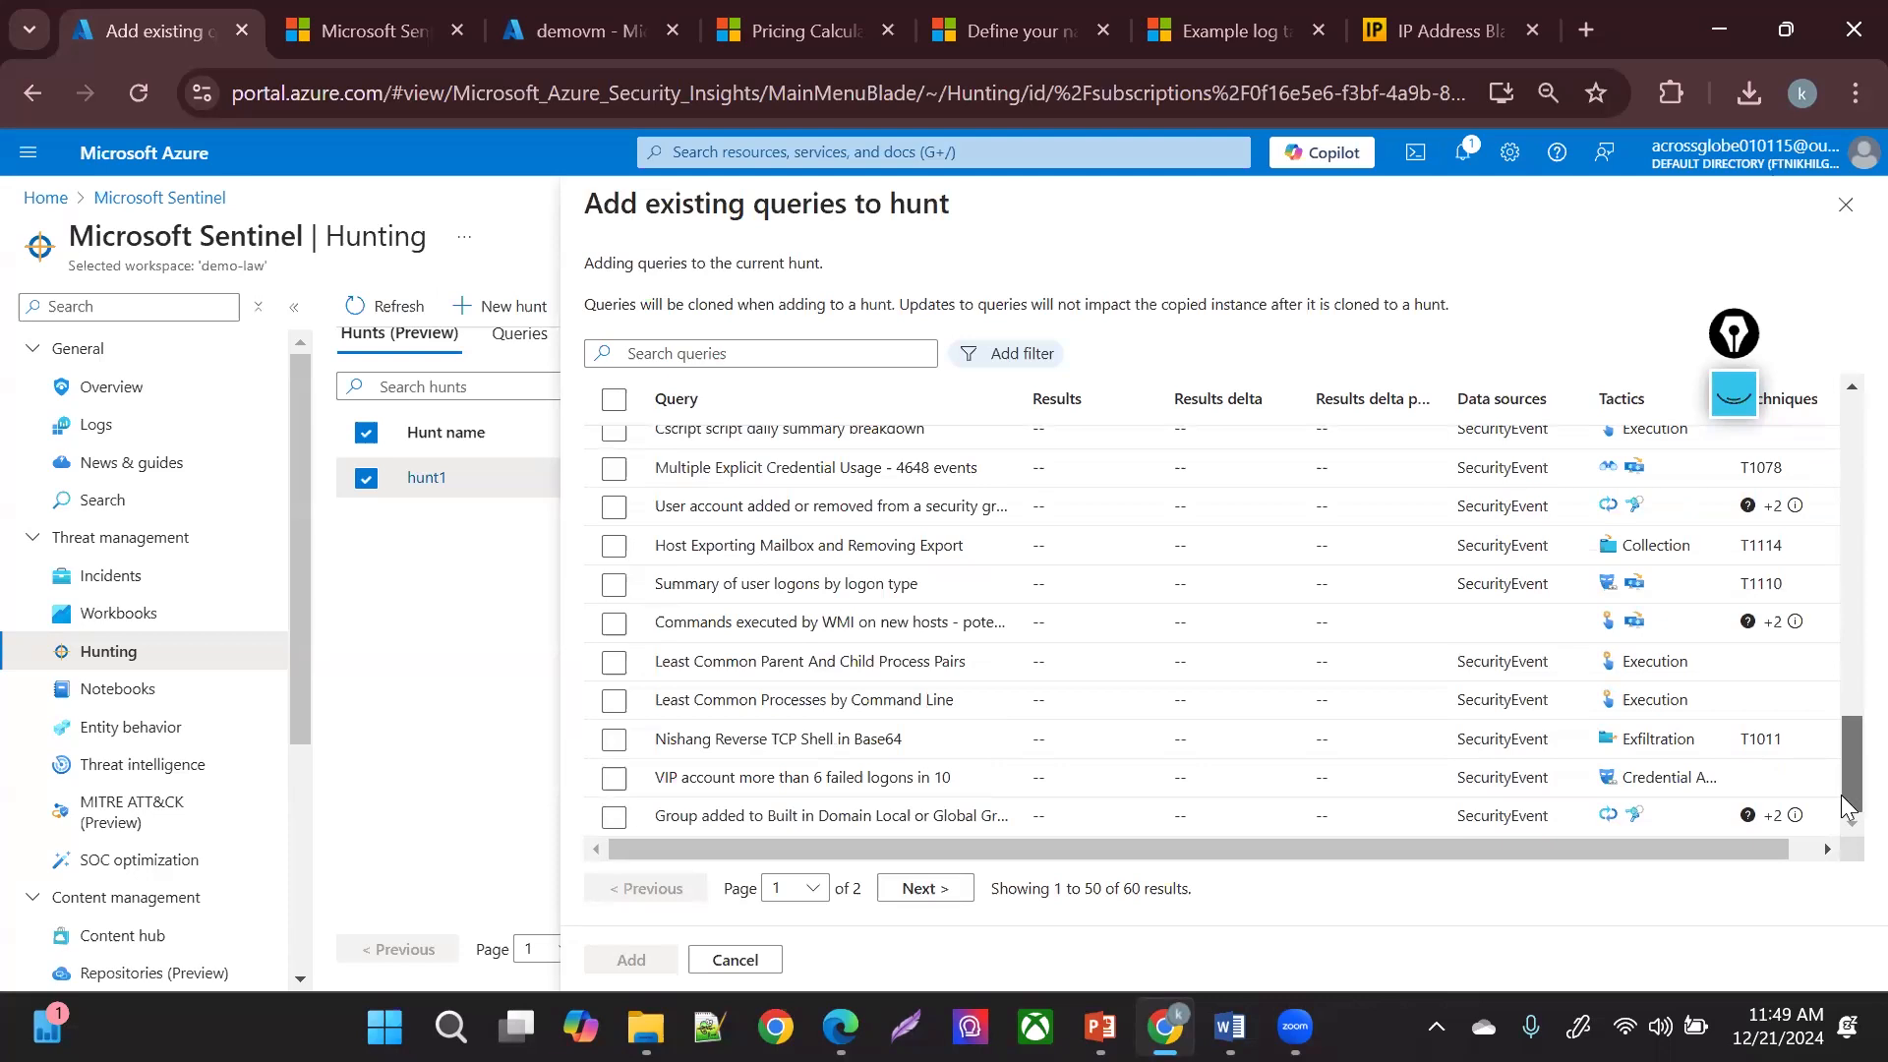
{"action": "scroll", "coordinate": [1847, 738], "scroll_direction": "up", "scroll_amount": 8}
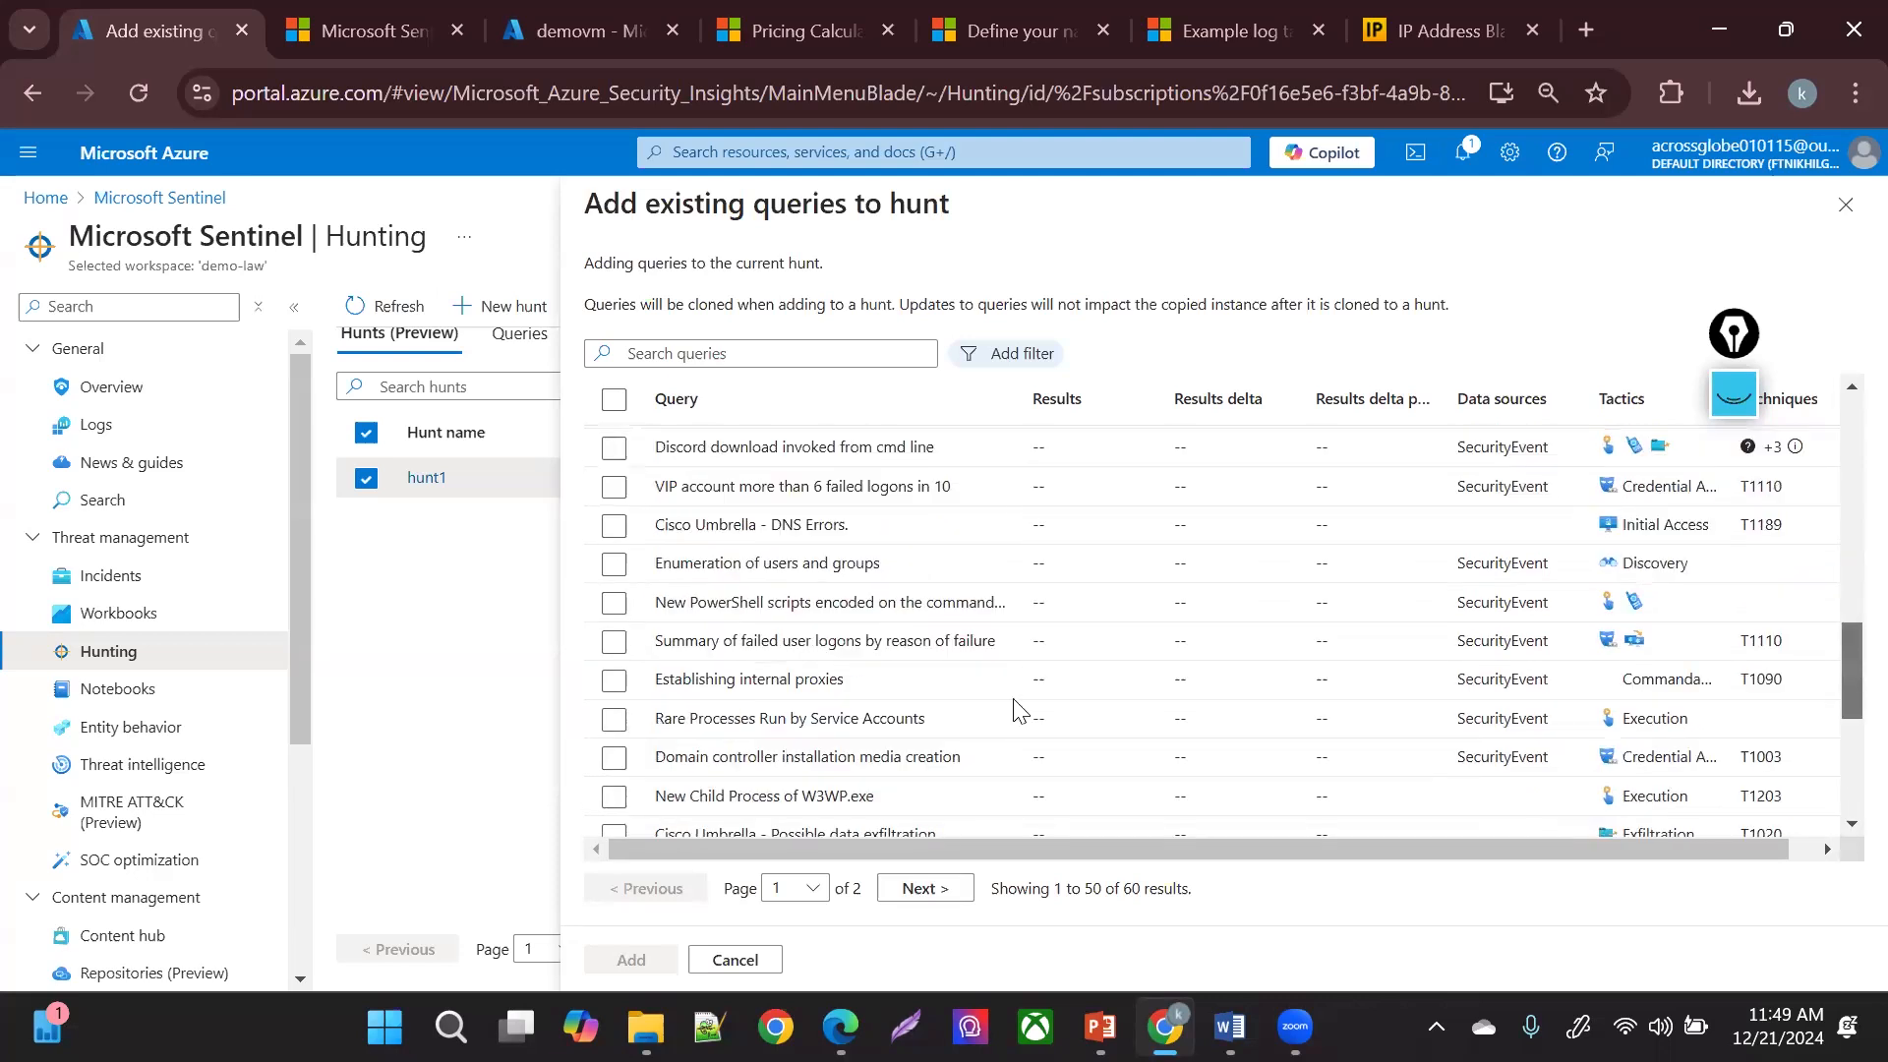
{"action": "left_click", "coordinate": [613, 399]}
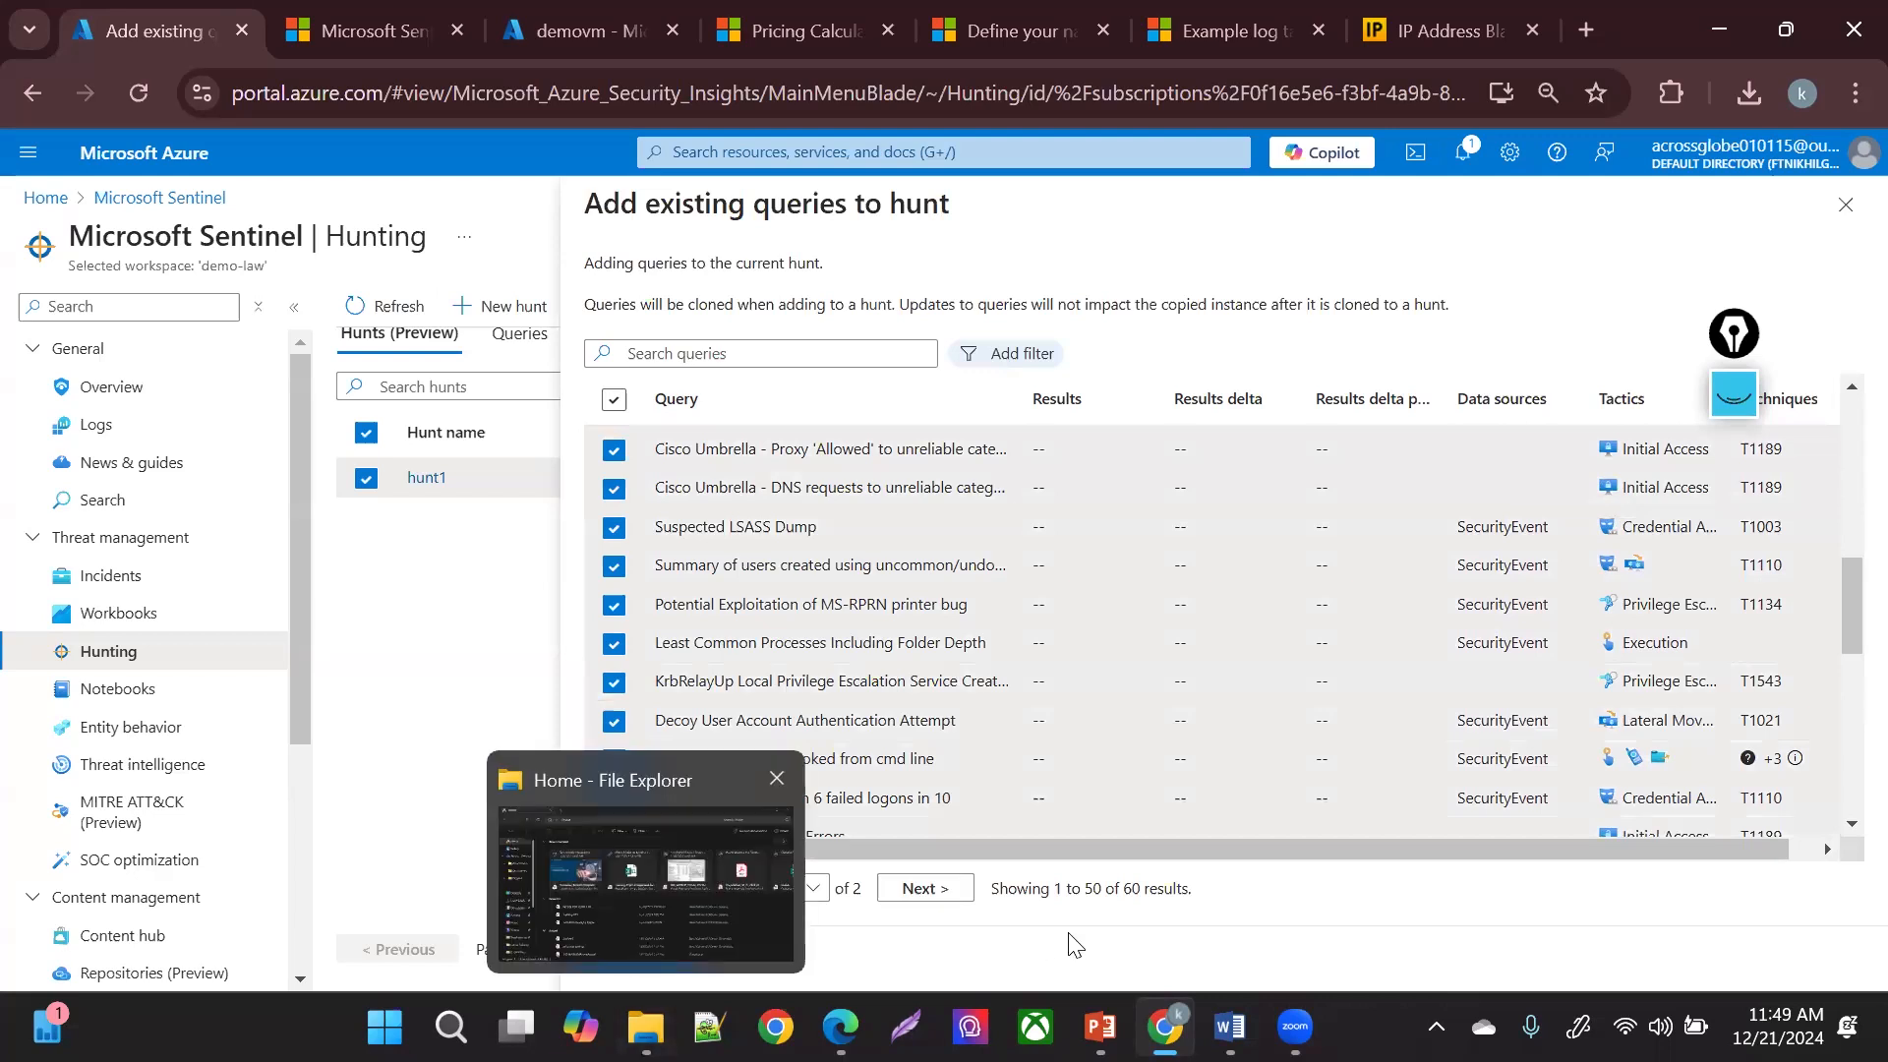
{"action": "left_click", "coordinate": [630, 961]}
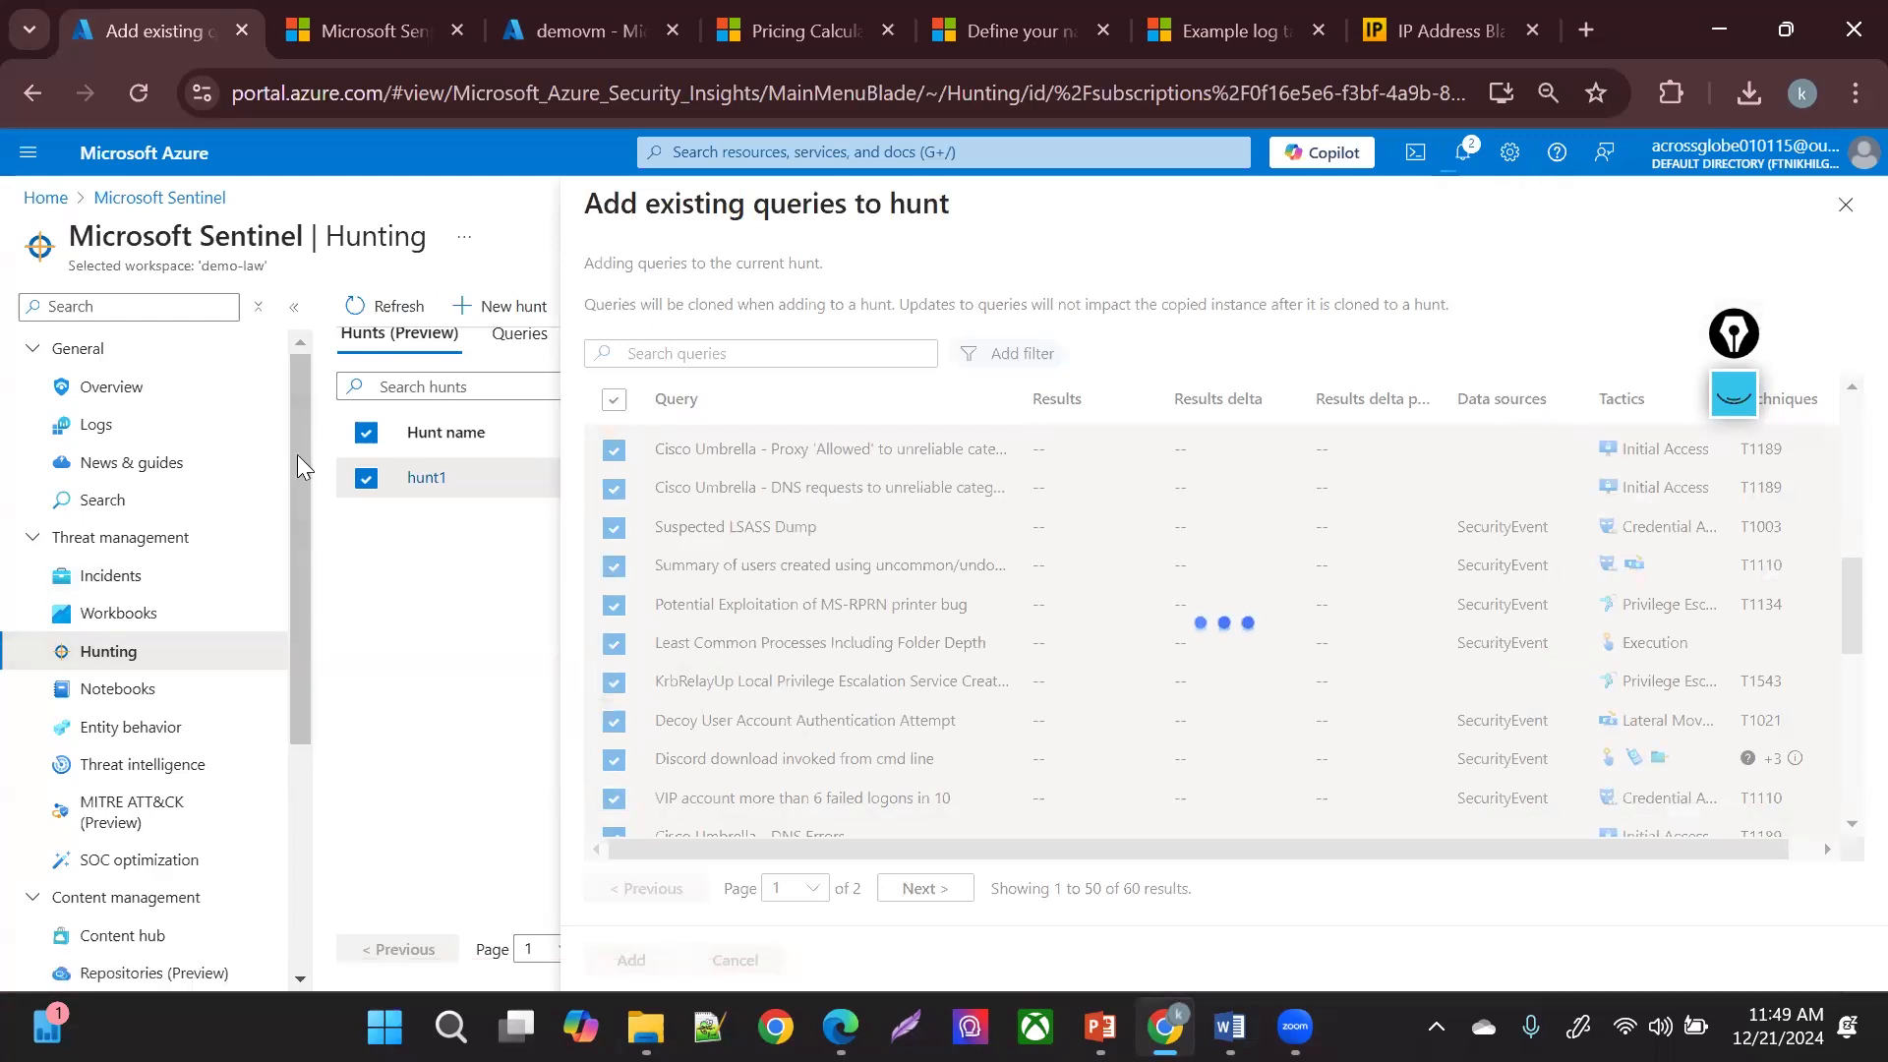
- Go to Sentinel's Incidents list and refresh it to check for new incidents
{"action": "scroll", "coordinate": [303, 525], "scroll_direction": "down", "scroll_amount": 2}
{"action": "left_click_drag", "start_coordinate": [303, 537], "coordinate": [332, 376]}
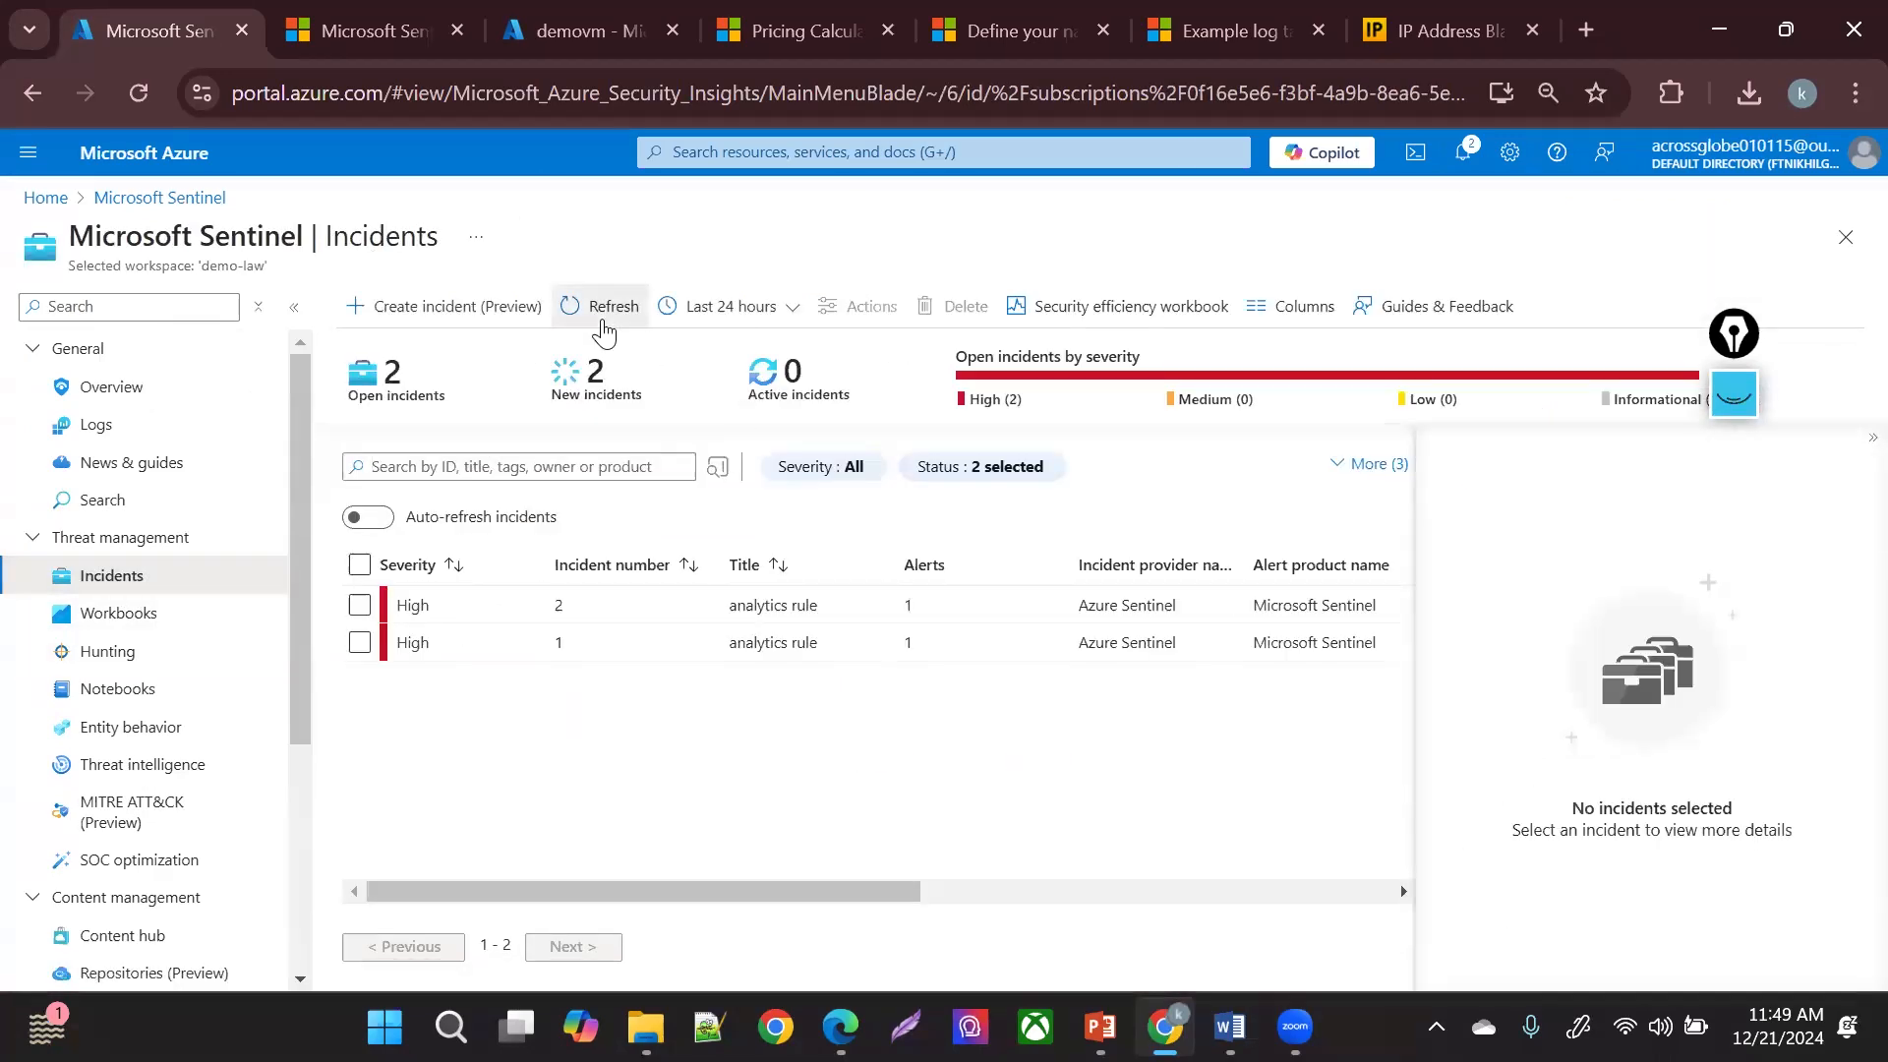
{"action": "left_click", "coordinate": [603, 317]}
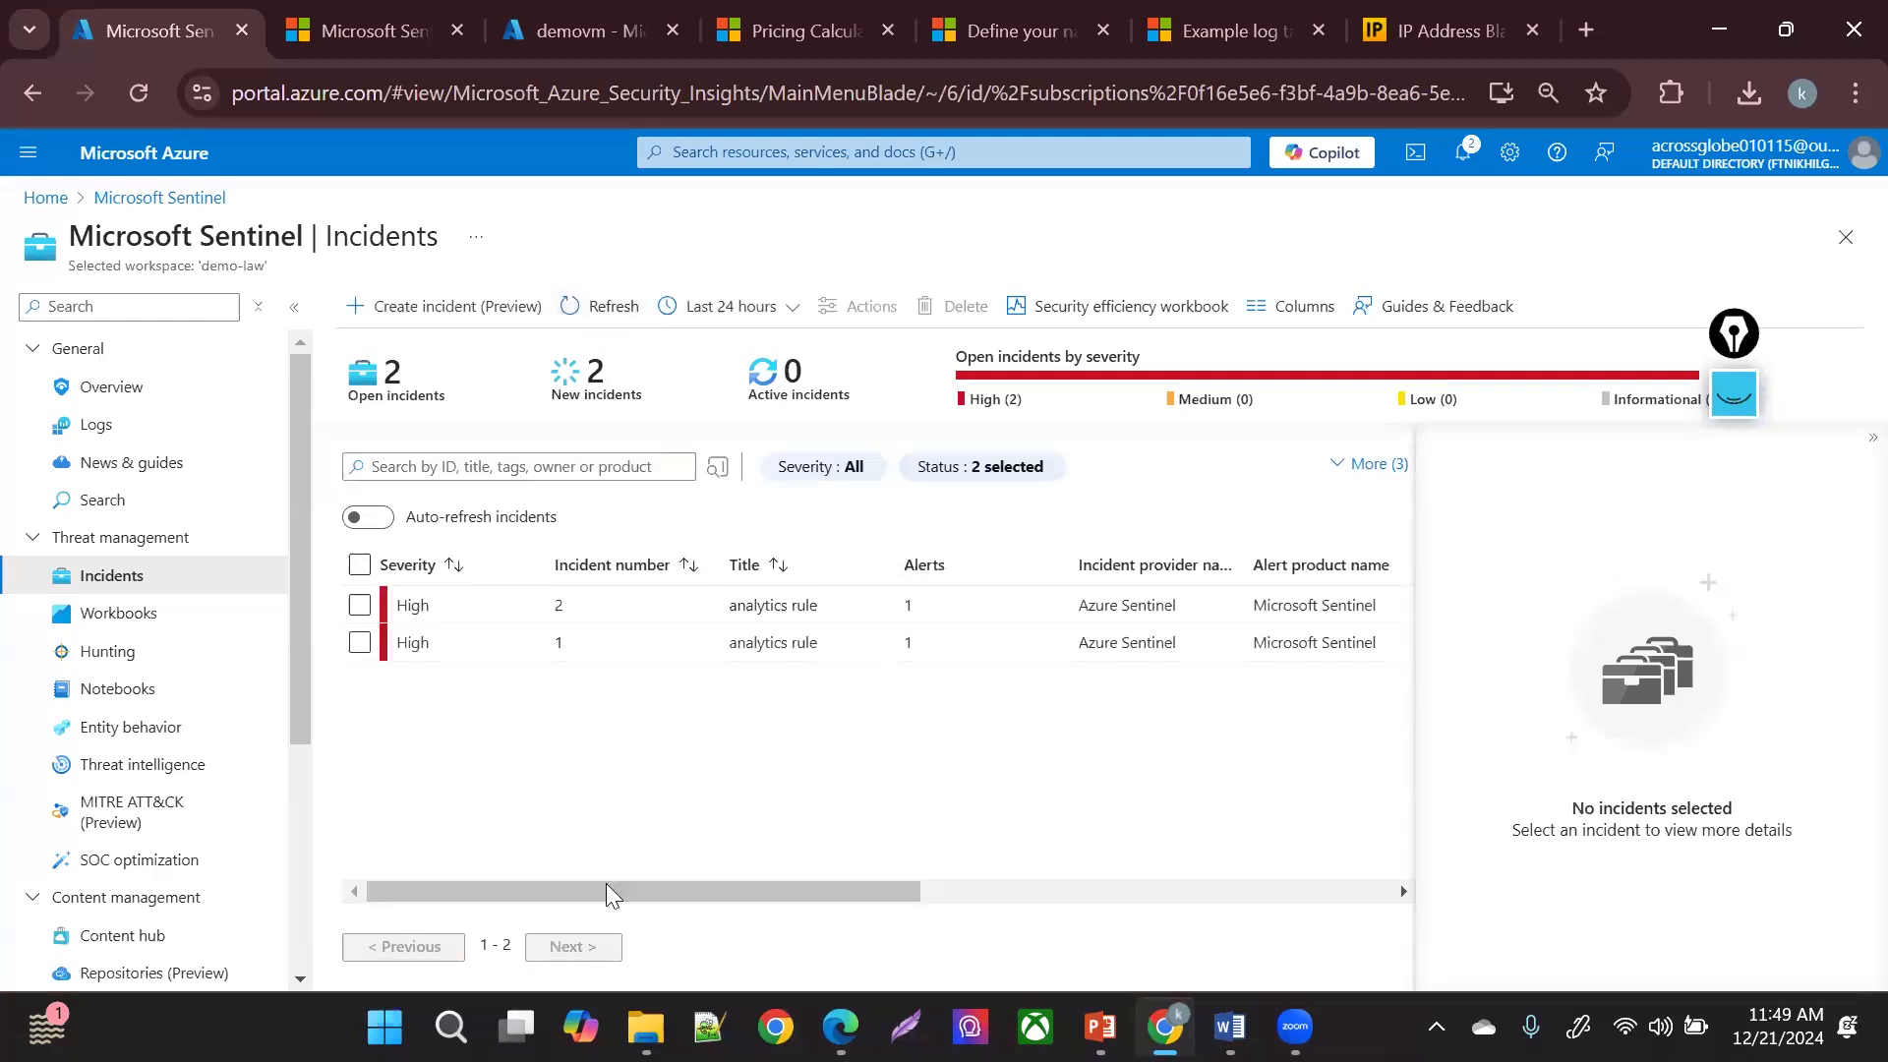
{"action": "left_click_drag", "start_coordinate": [771, 887], "coordinate": [368, 472]}
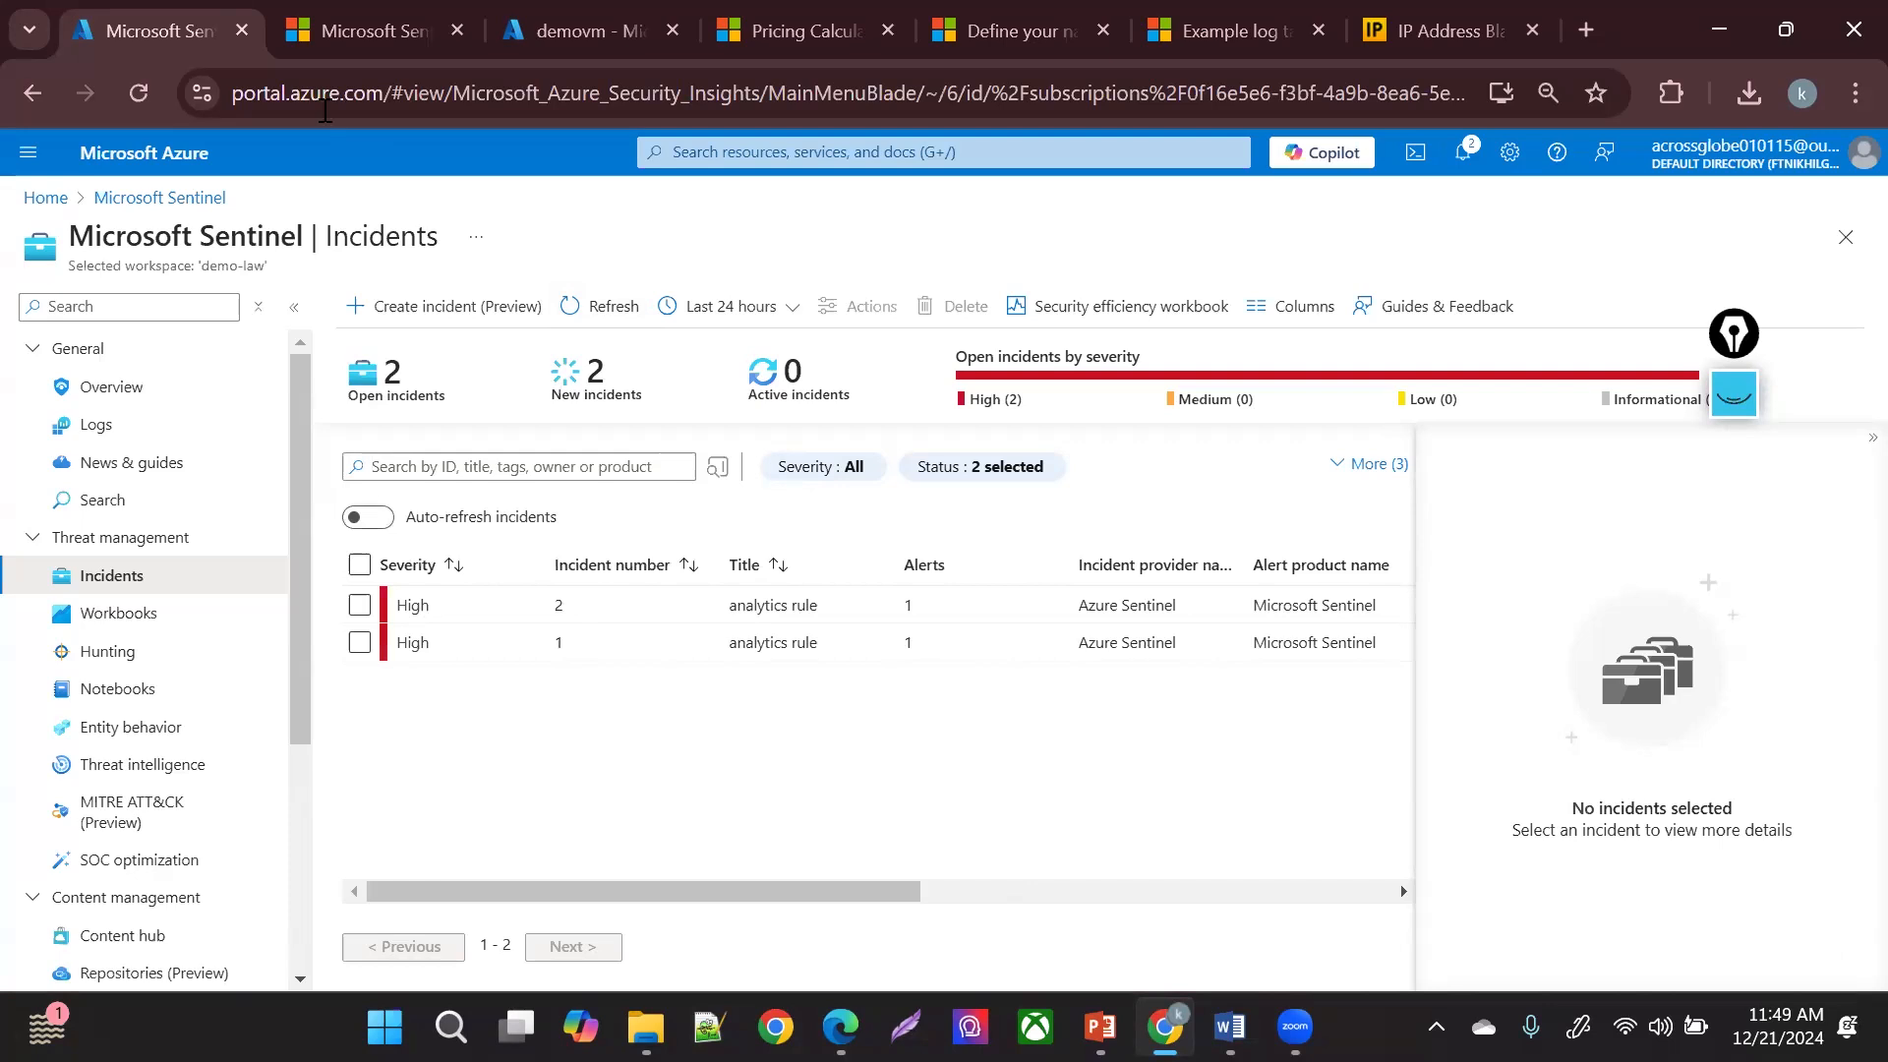
- Create a manual incident titled testincident with Medium severity and Active status
{"action": "left_click", "coordinate": [500, 310]}
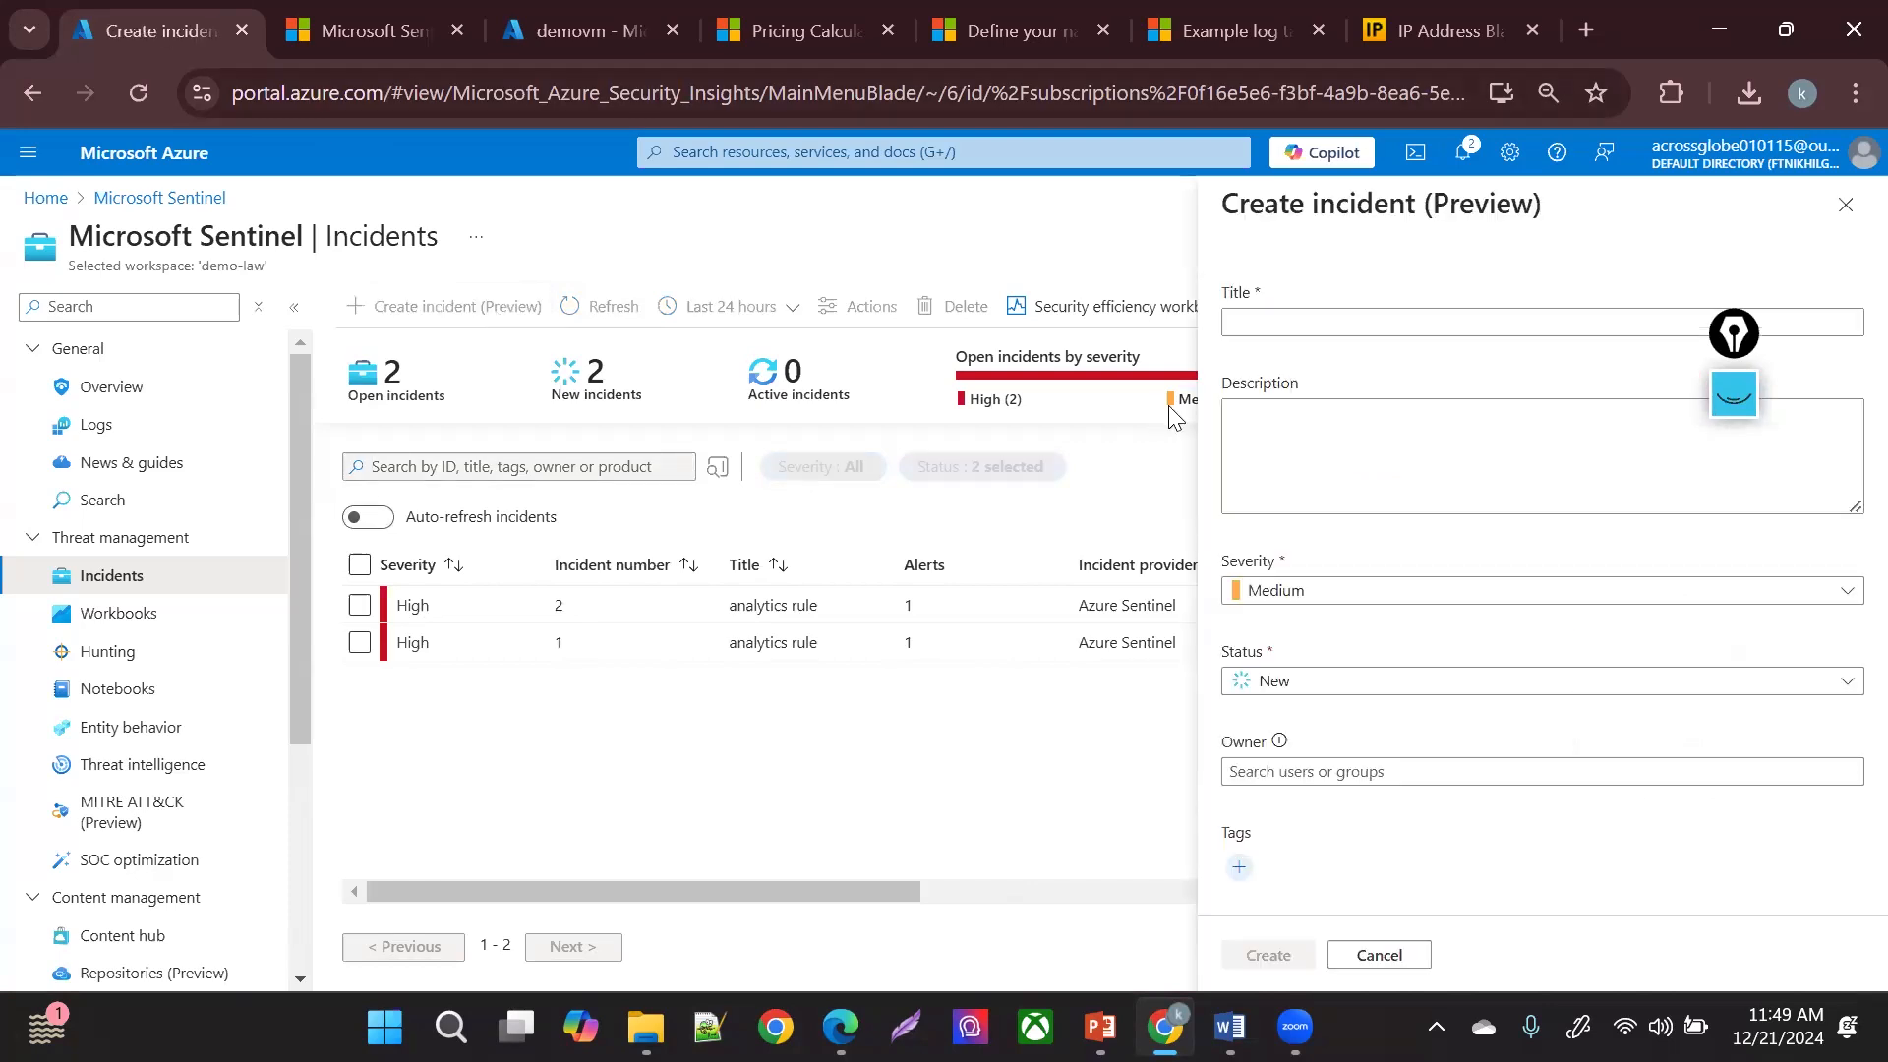
{"action": "left_click", "coordinate": [1357, 325]}
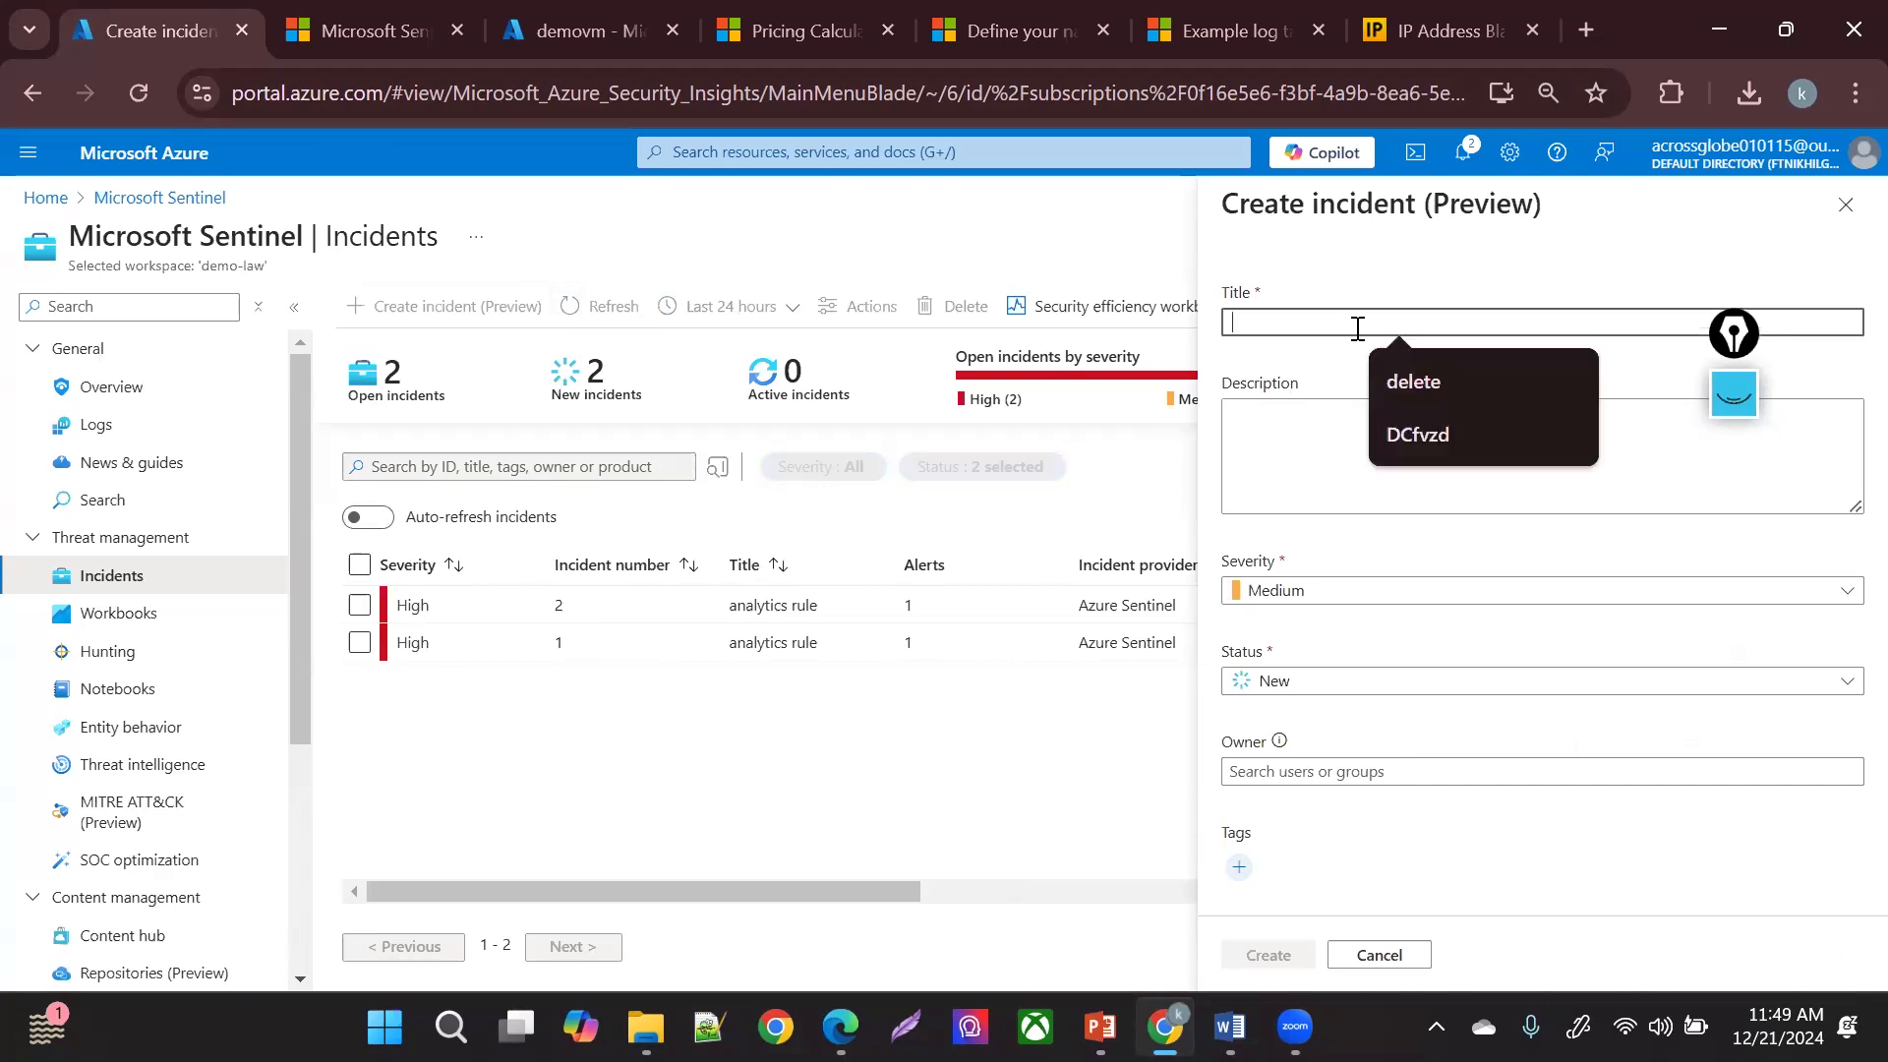
{"action": "type", "text": "testincident"}
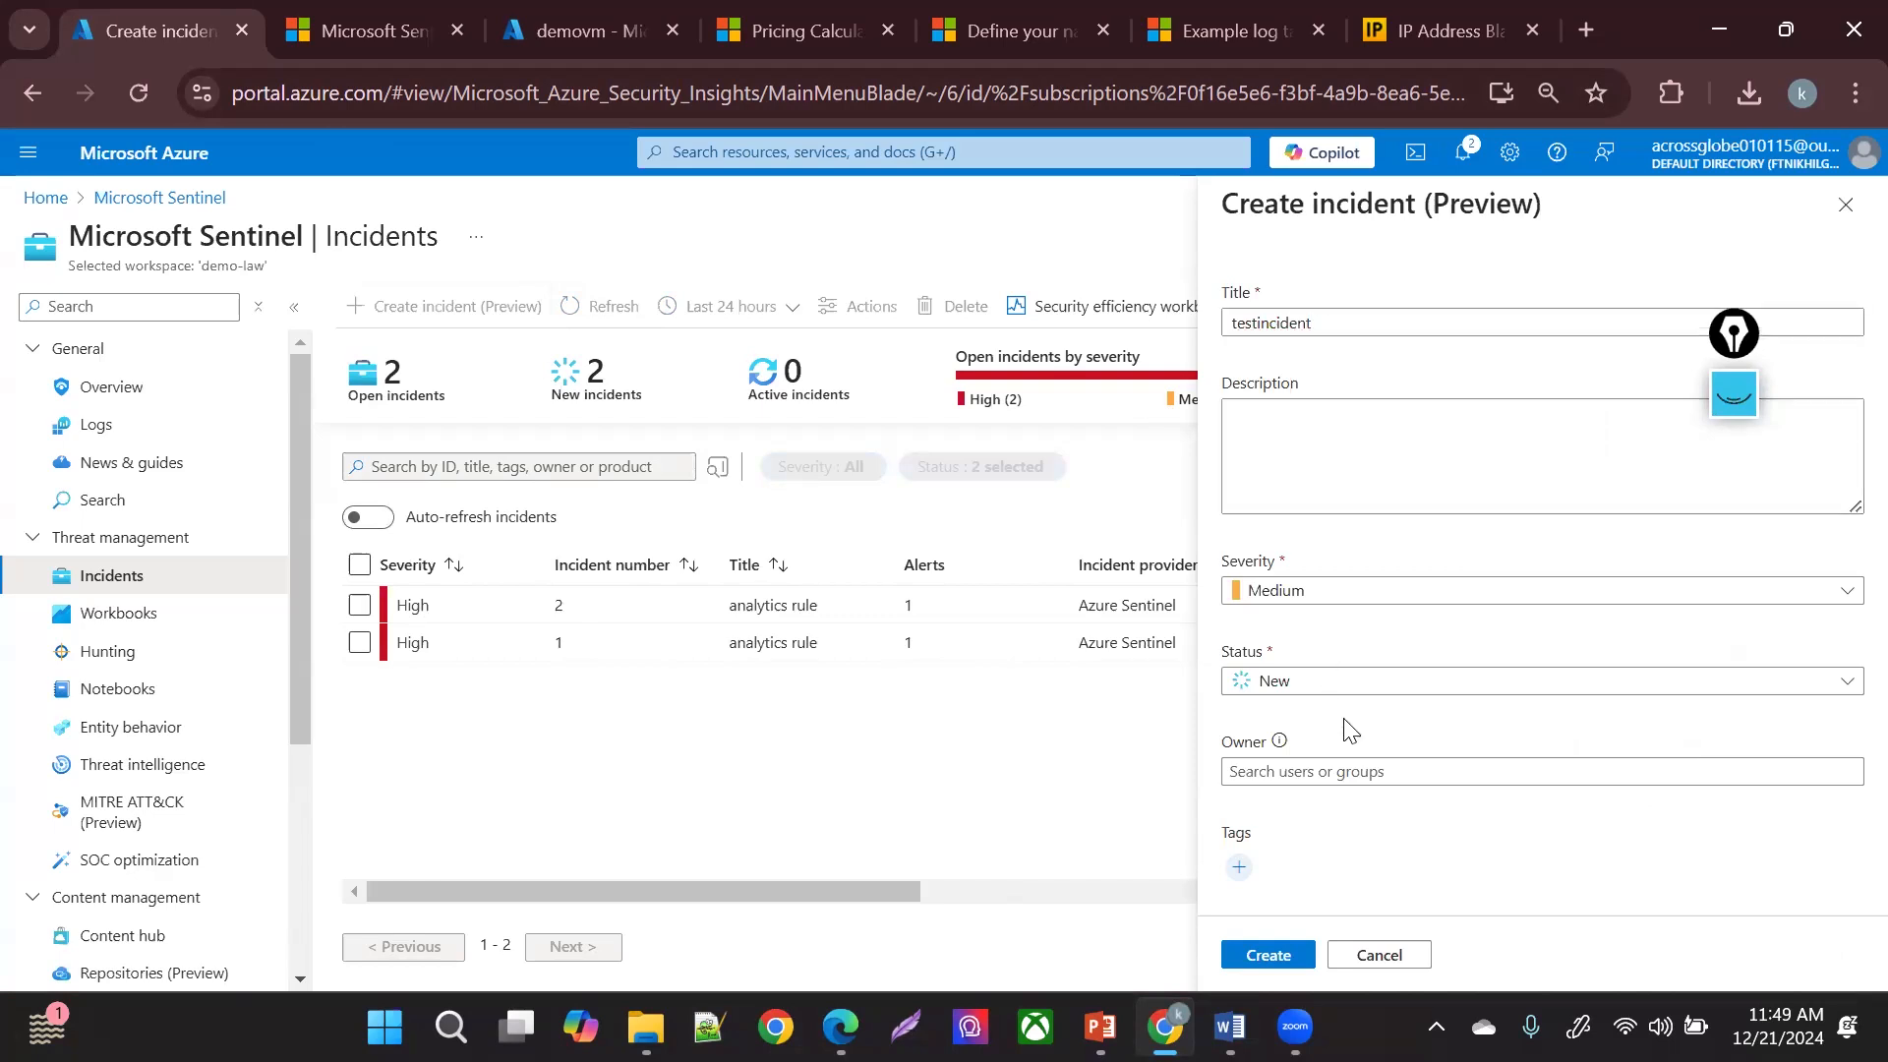
{"action": "left_click", "coordinate": [1373, 697]}
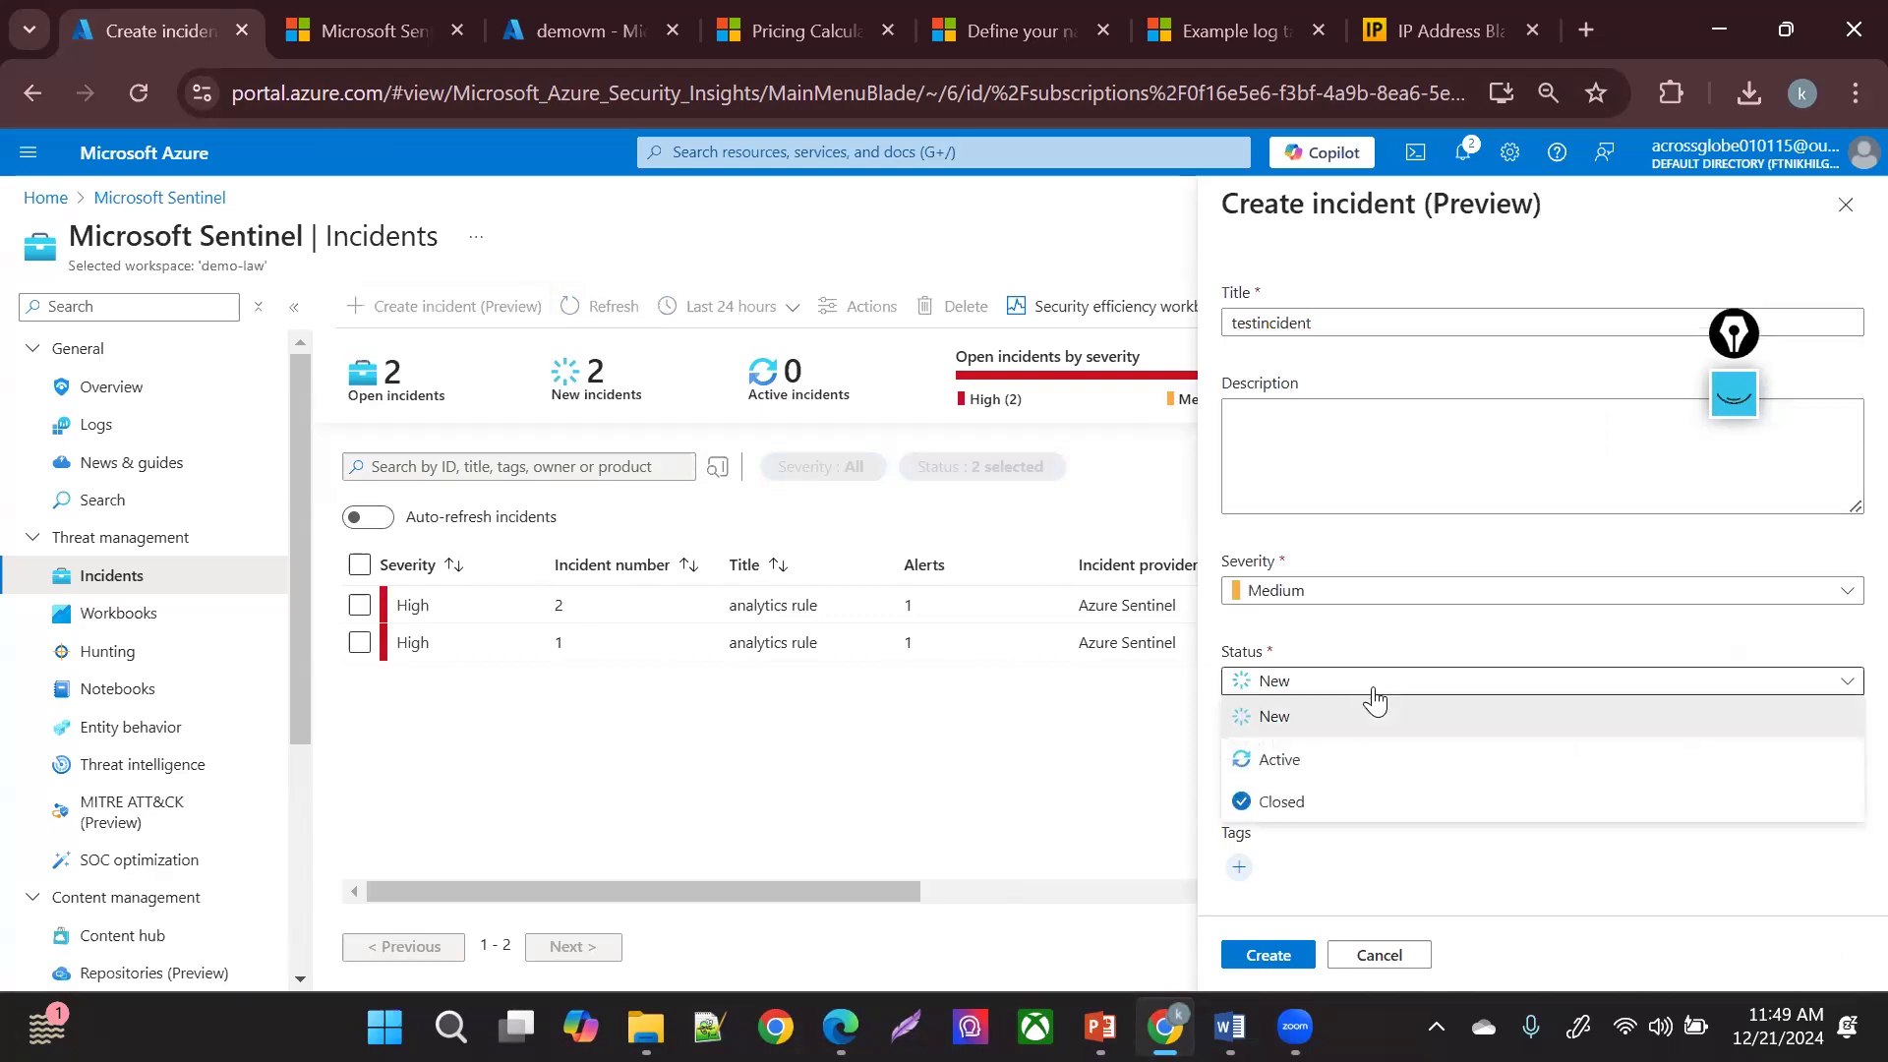
{"action": "left_click", "coordinate": [1340, 765]}
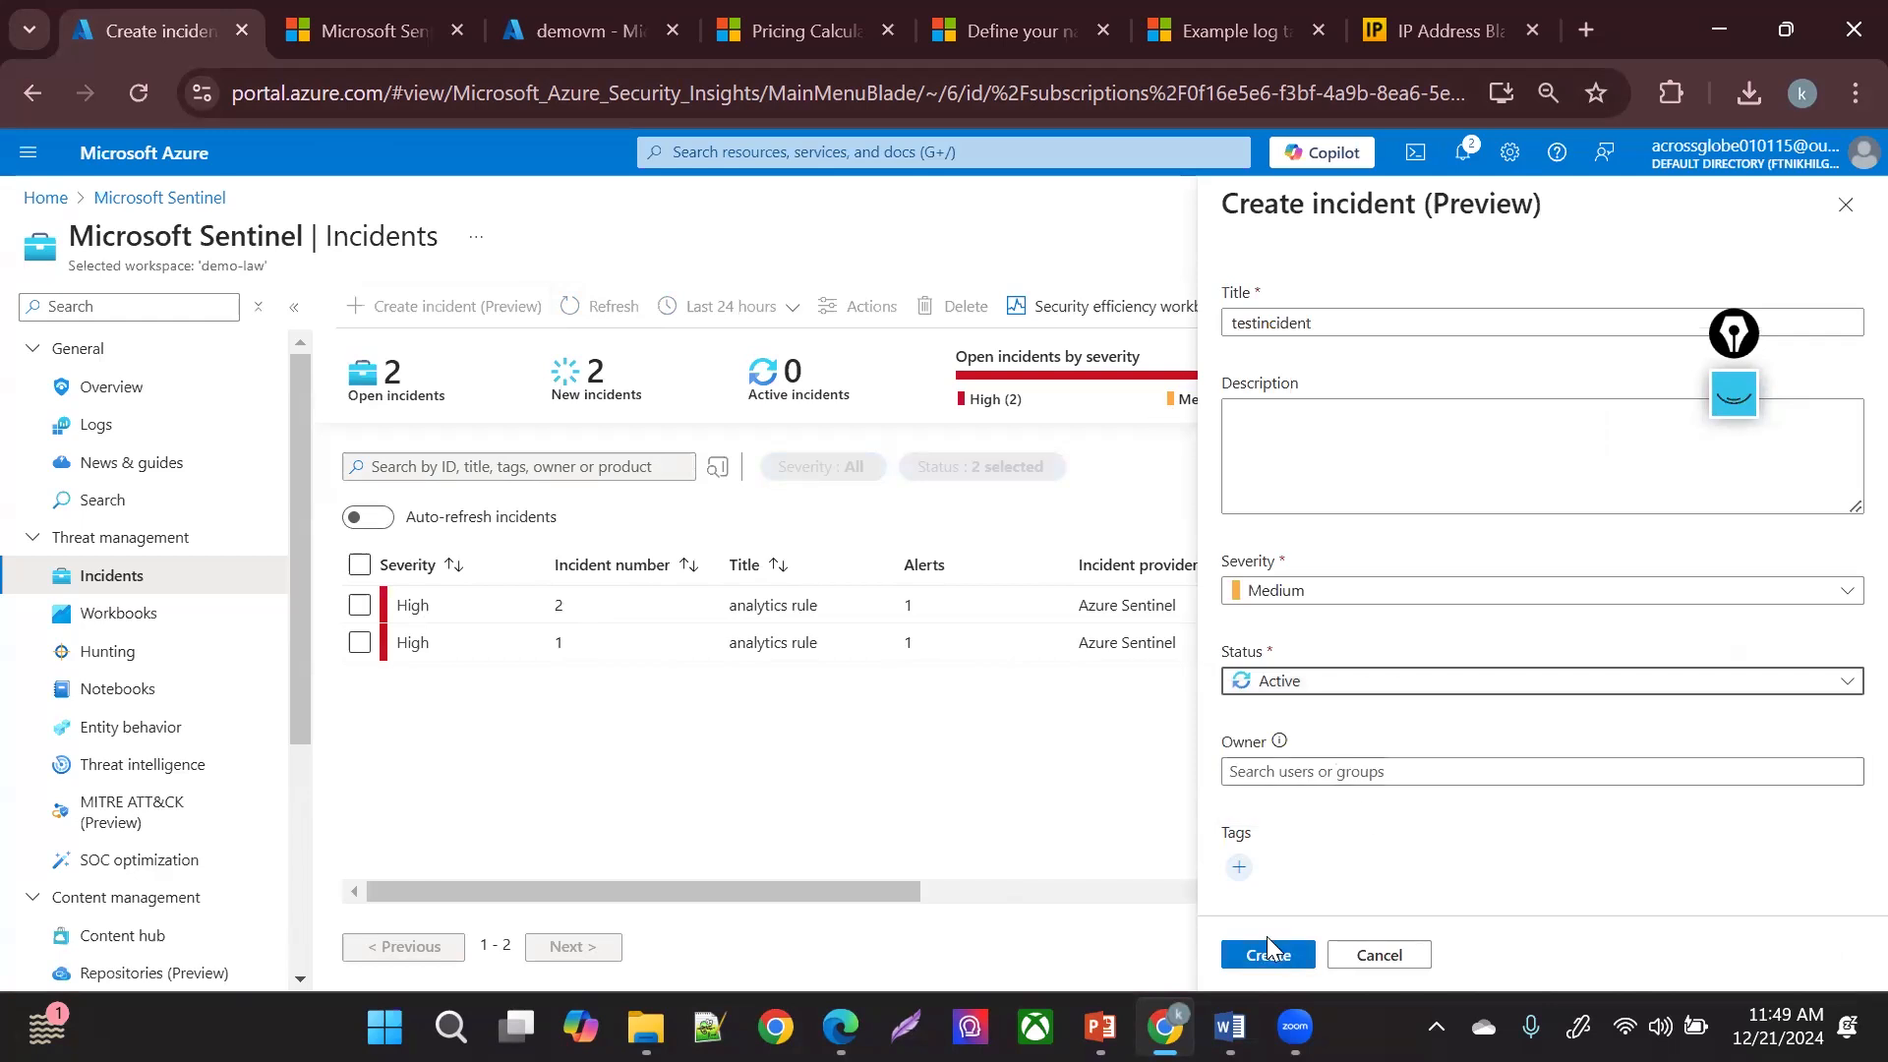
{"action": "mouse_move", "coordinate": [1295, 1026]}
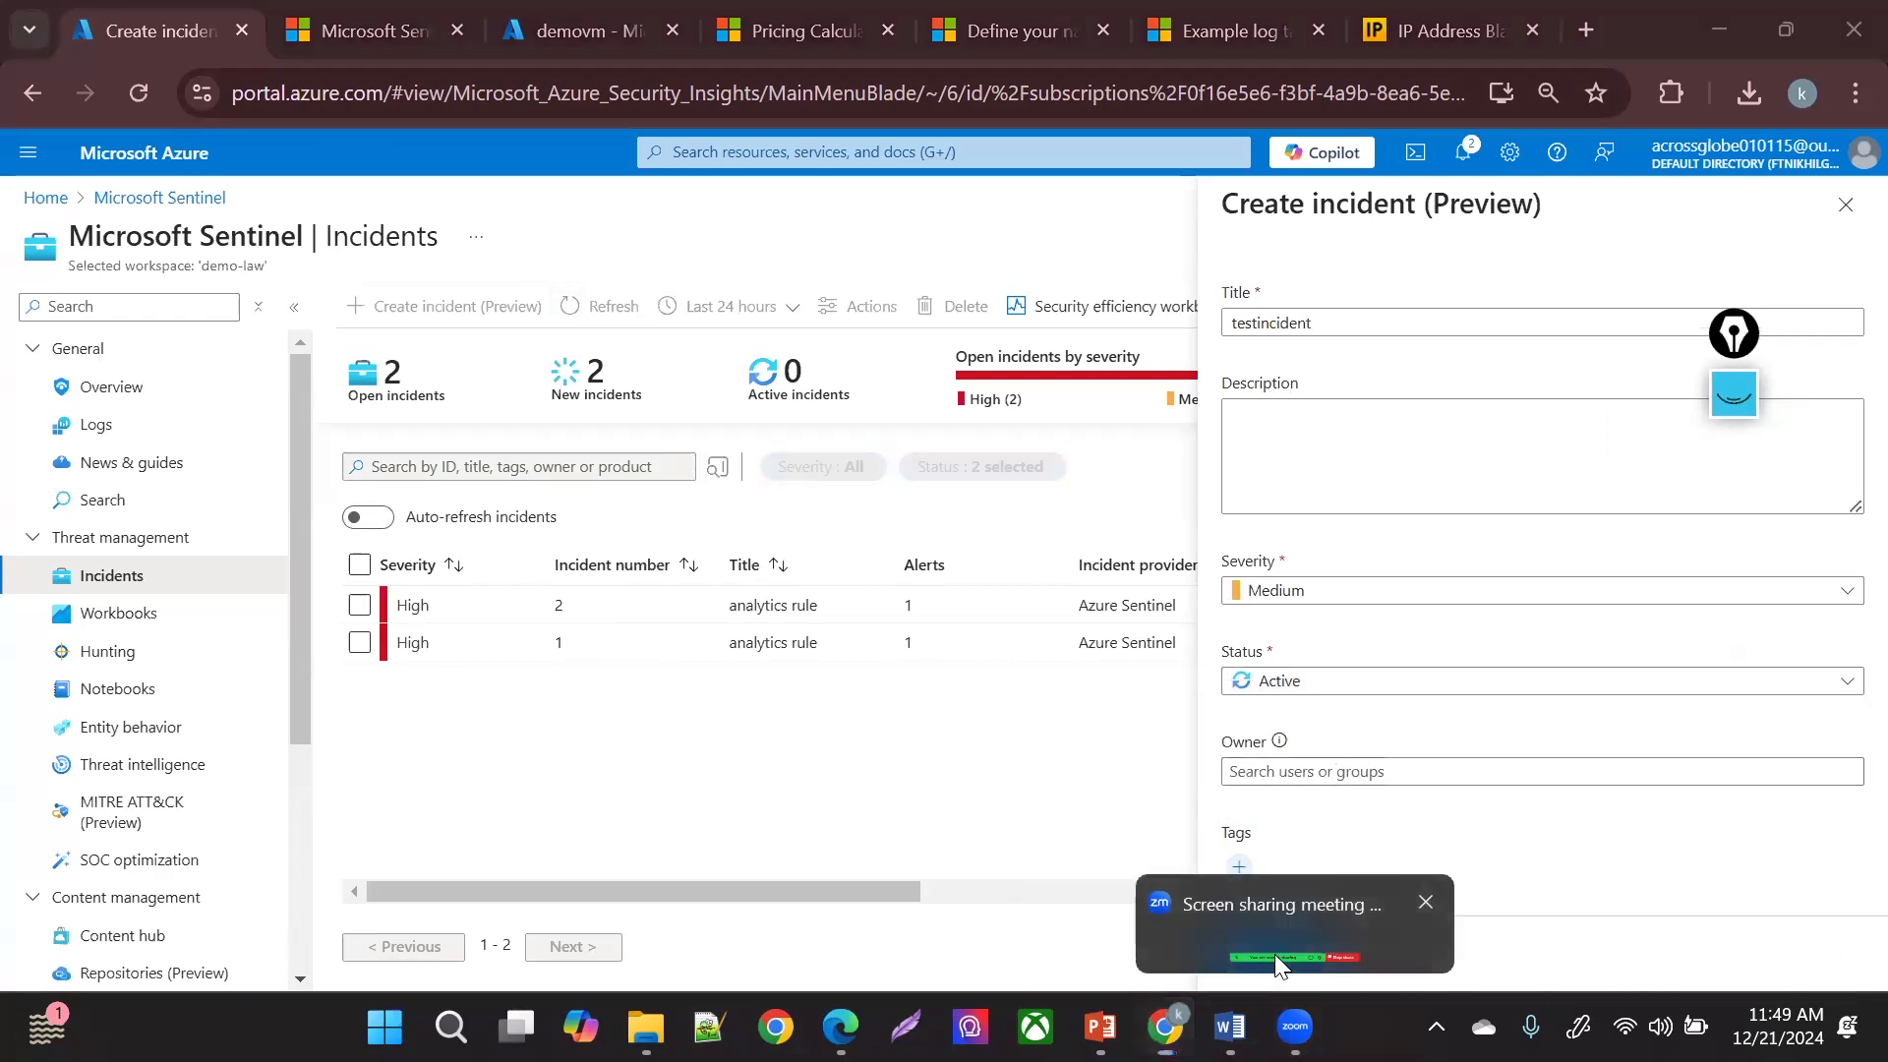
{"action": "left_click", "coordinate": [1609, 811]}
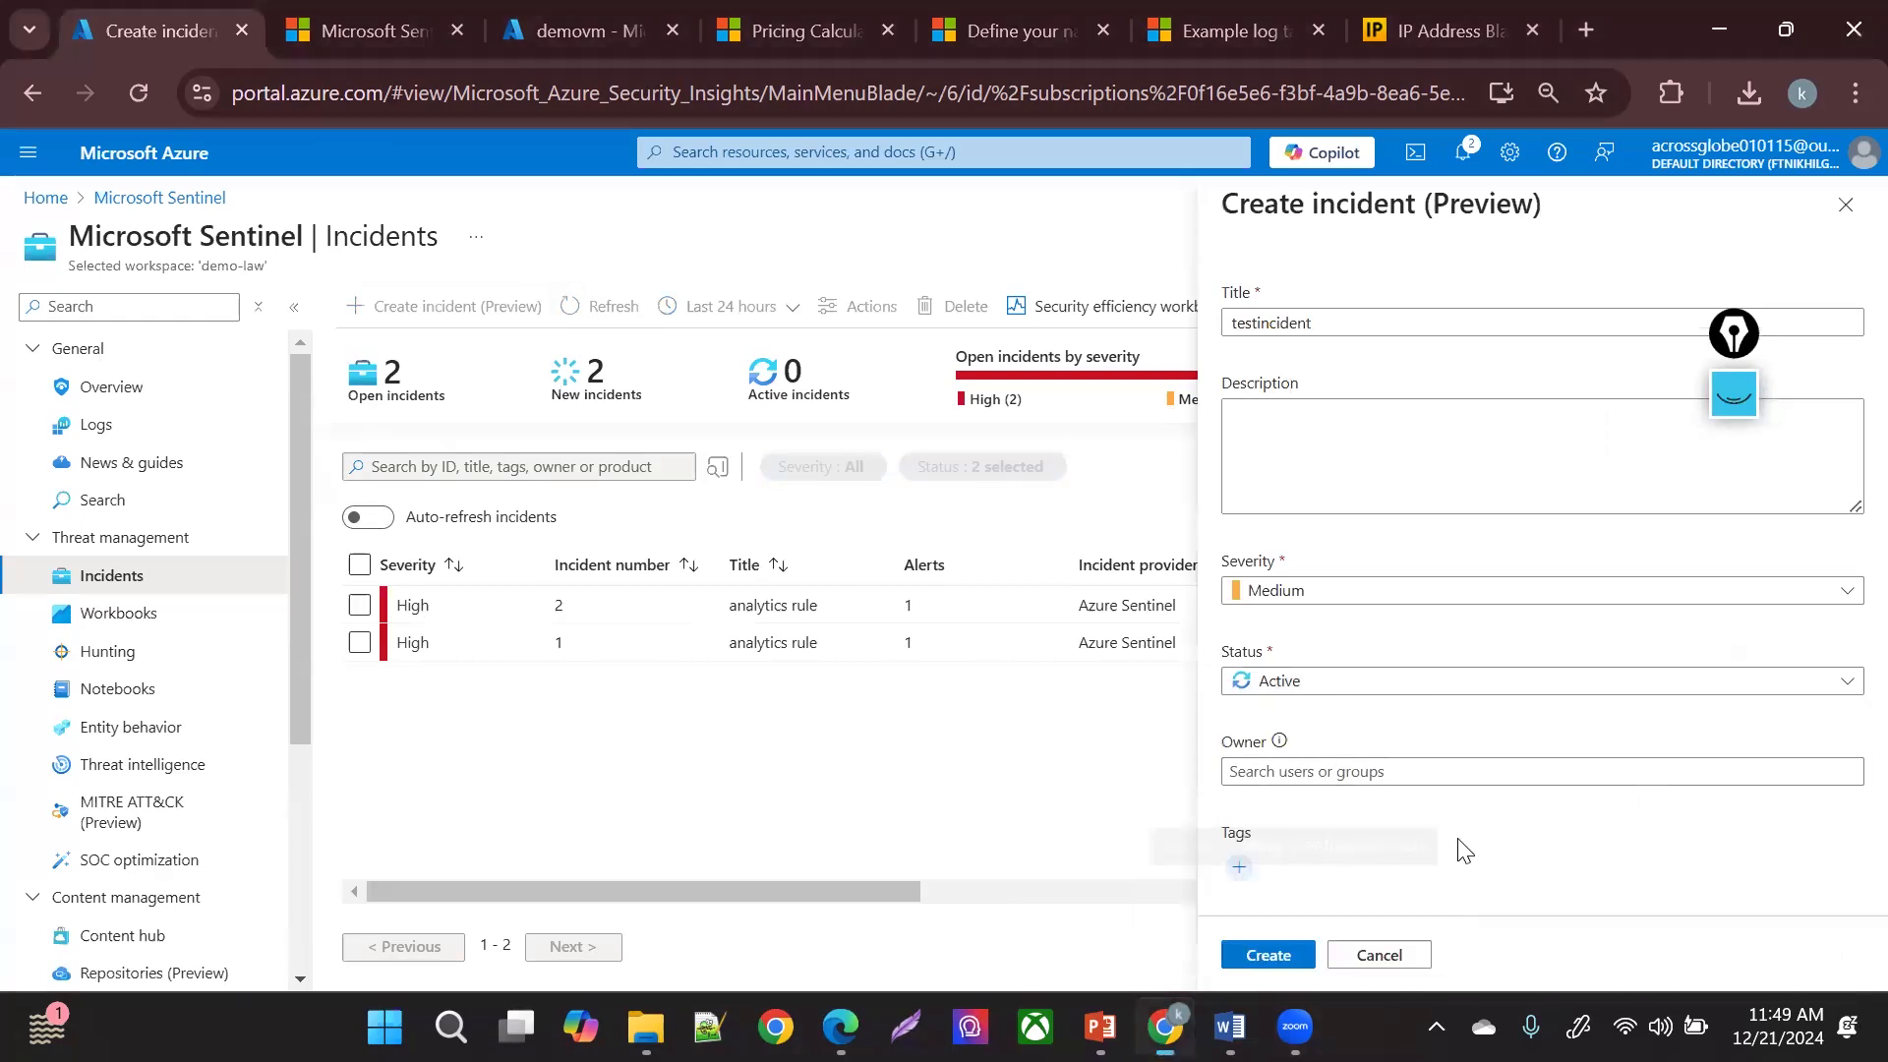
{"action": "left_click", "coordinate": [1288, 956]}
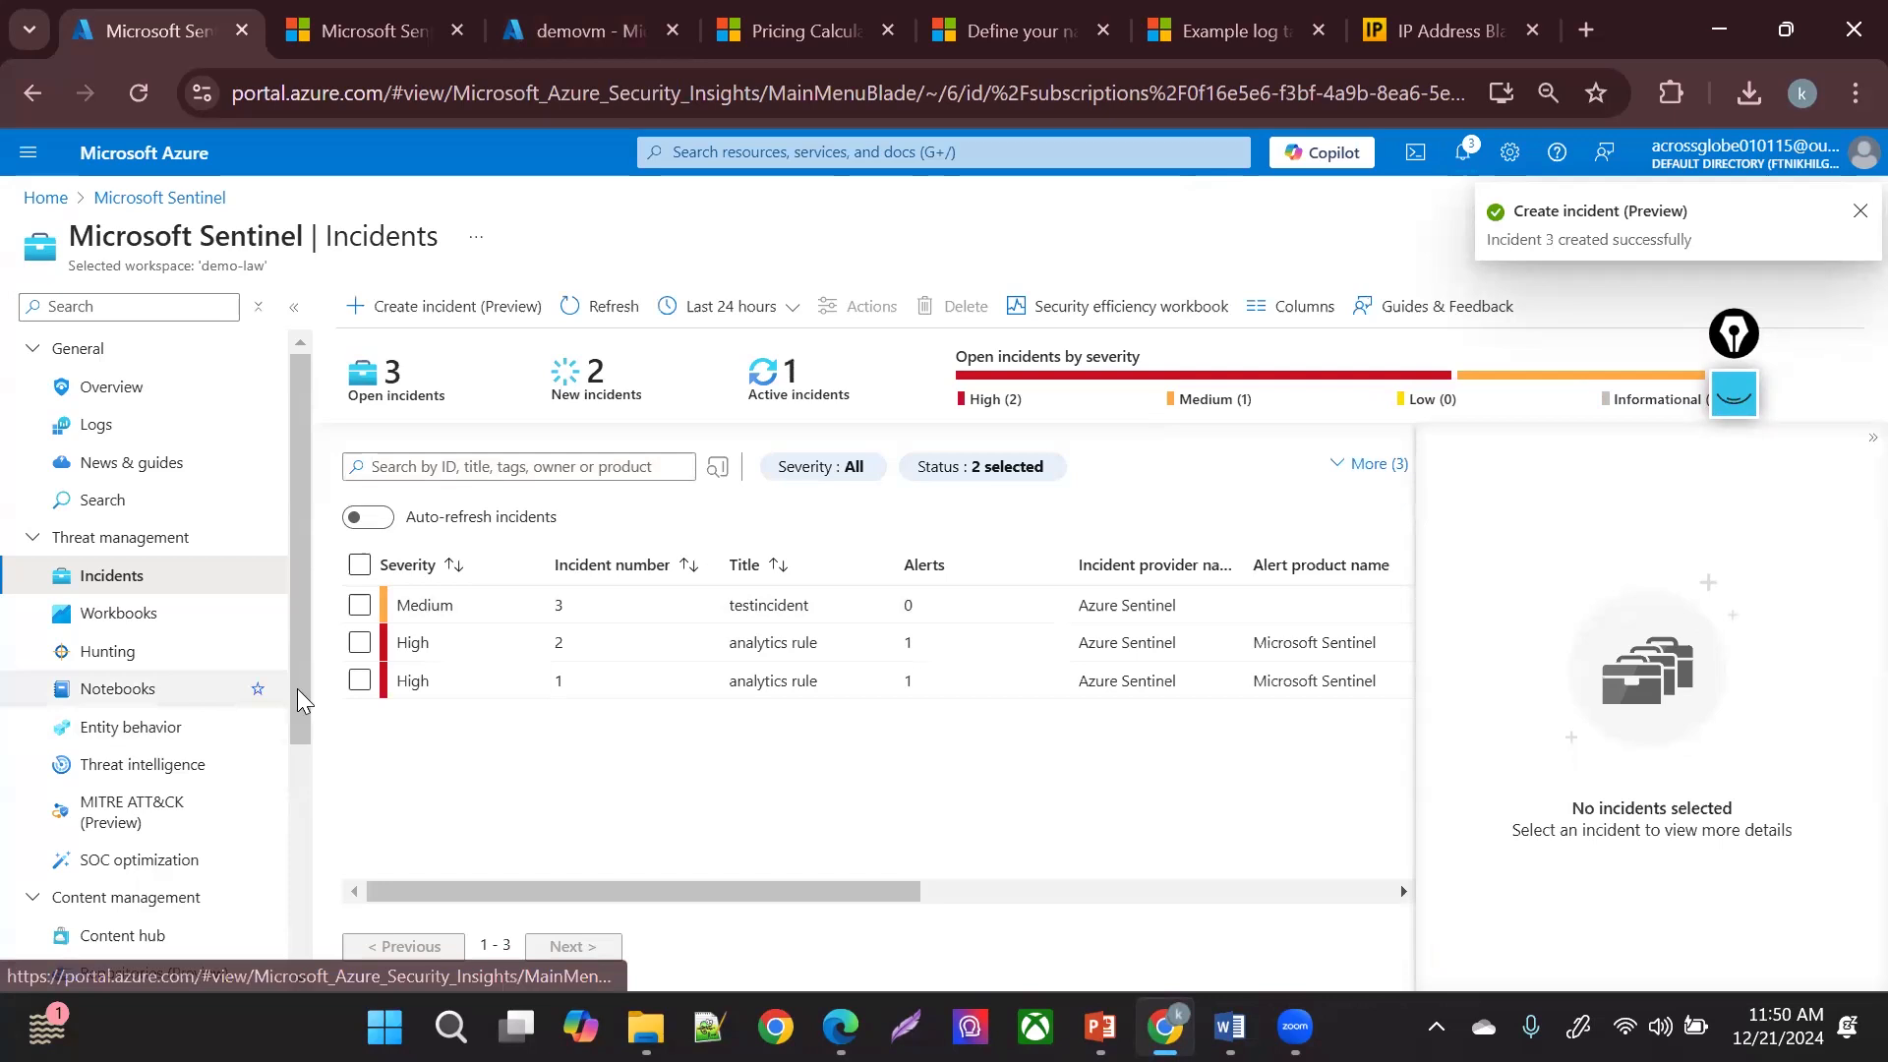
{"action": "scroll", "coordinate": [301, 689], "scroll_direction": "down", "scroll_amount": 1}
{"action": "scroll", "coordinate": [301, 690], "scroll_direction": "down", "scroll_amount": 1}
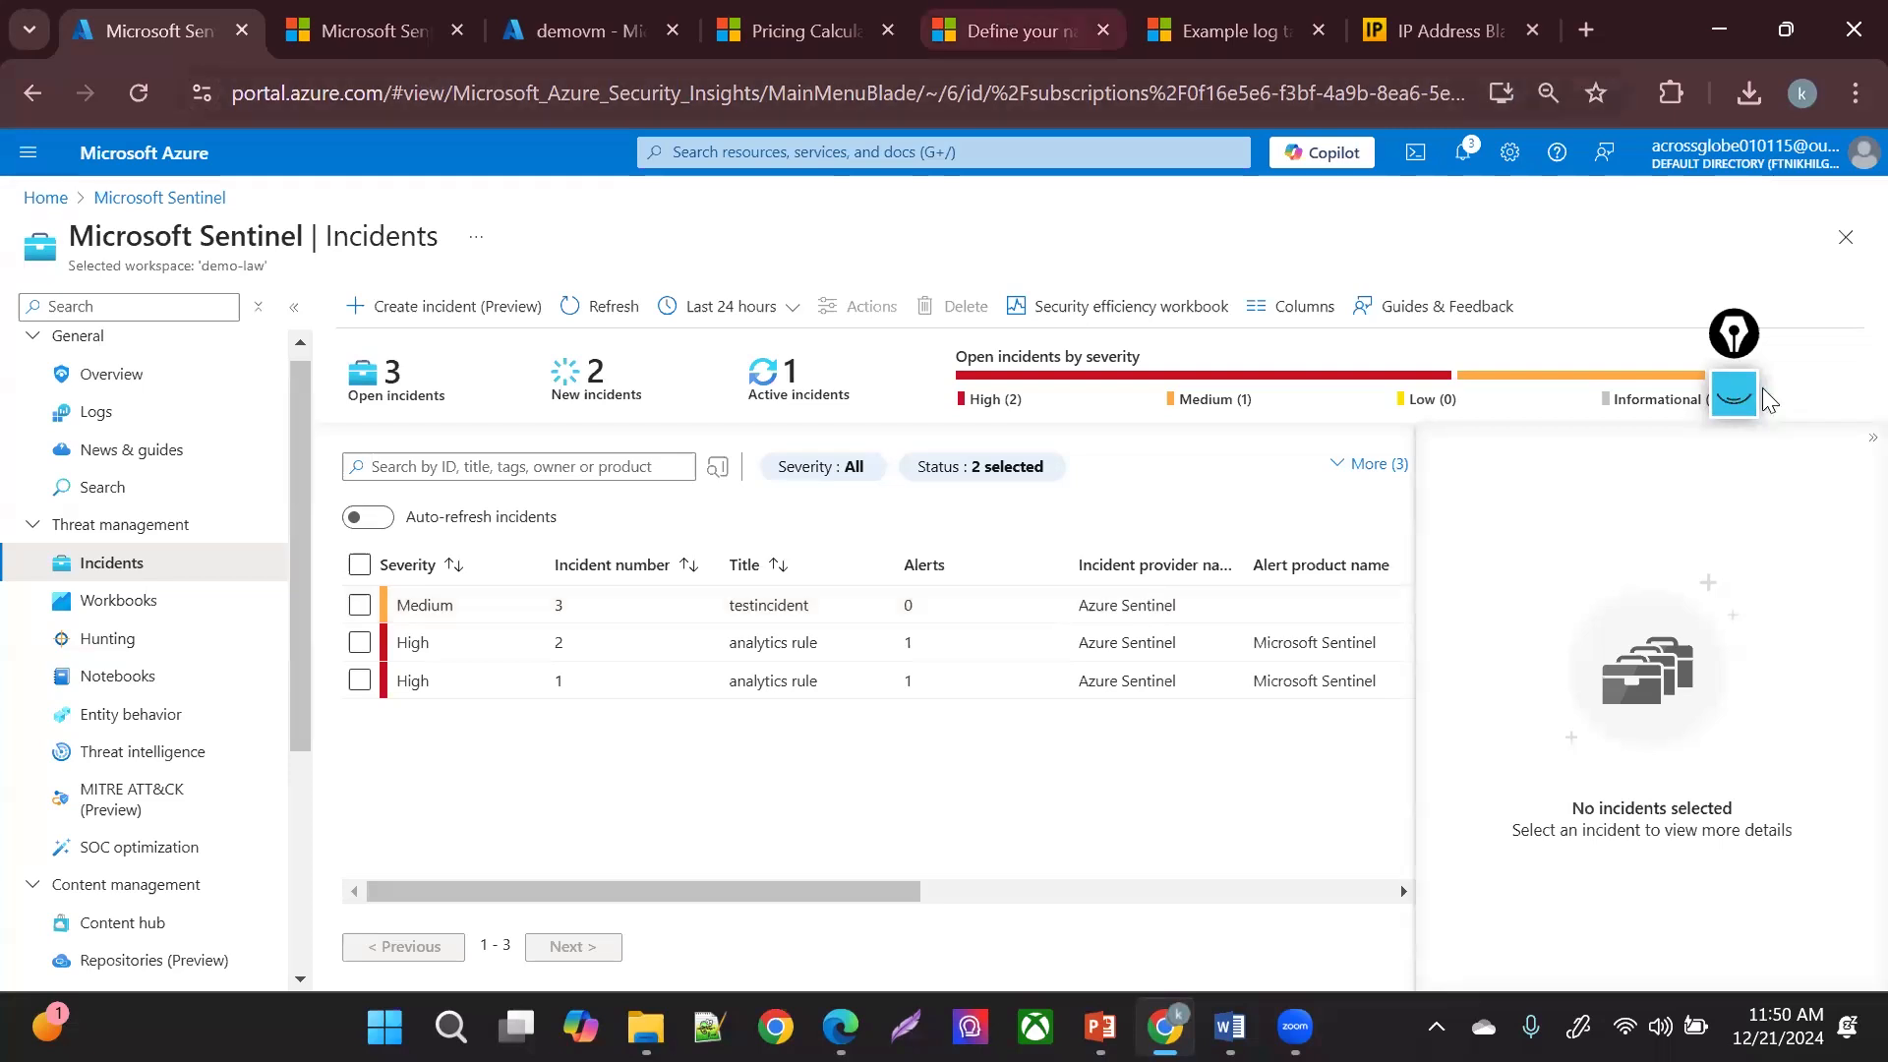
- Expand the Epic Pen annotation toolbar, and create a new blank diagram in the draw.io desktop app
{"action": "left_click", "coordinate": [1736, 409]}
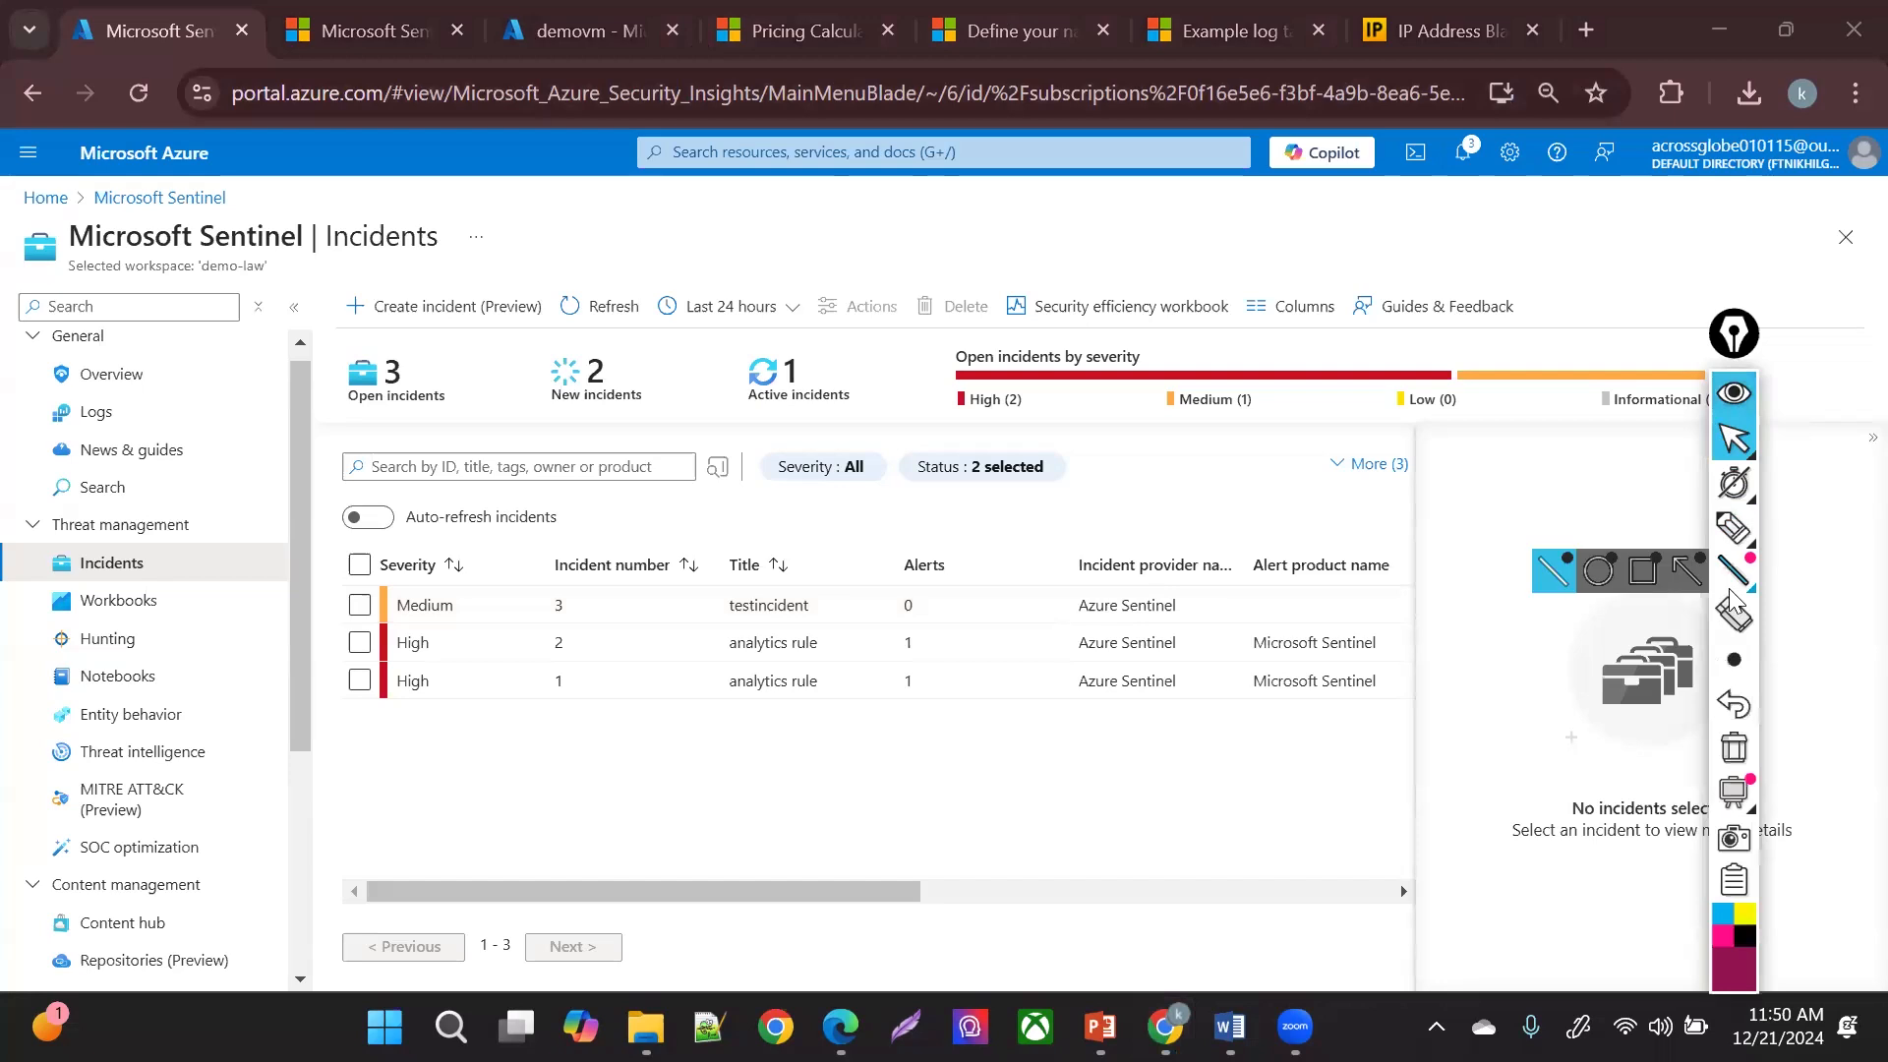
{"action": "key", "text": "super+s"}
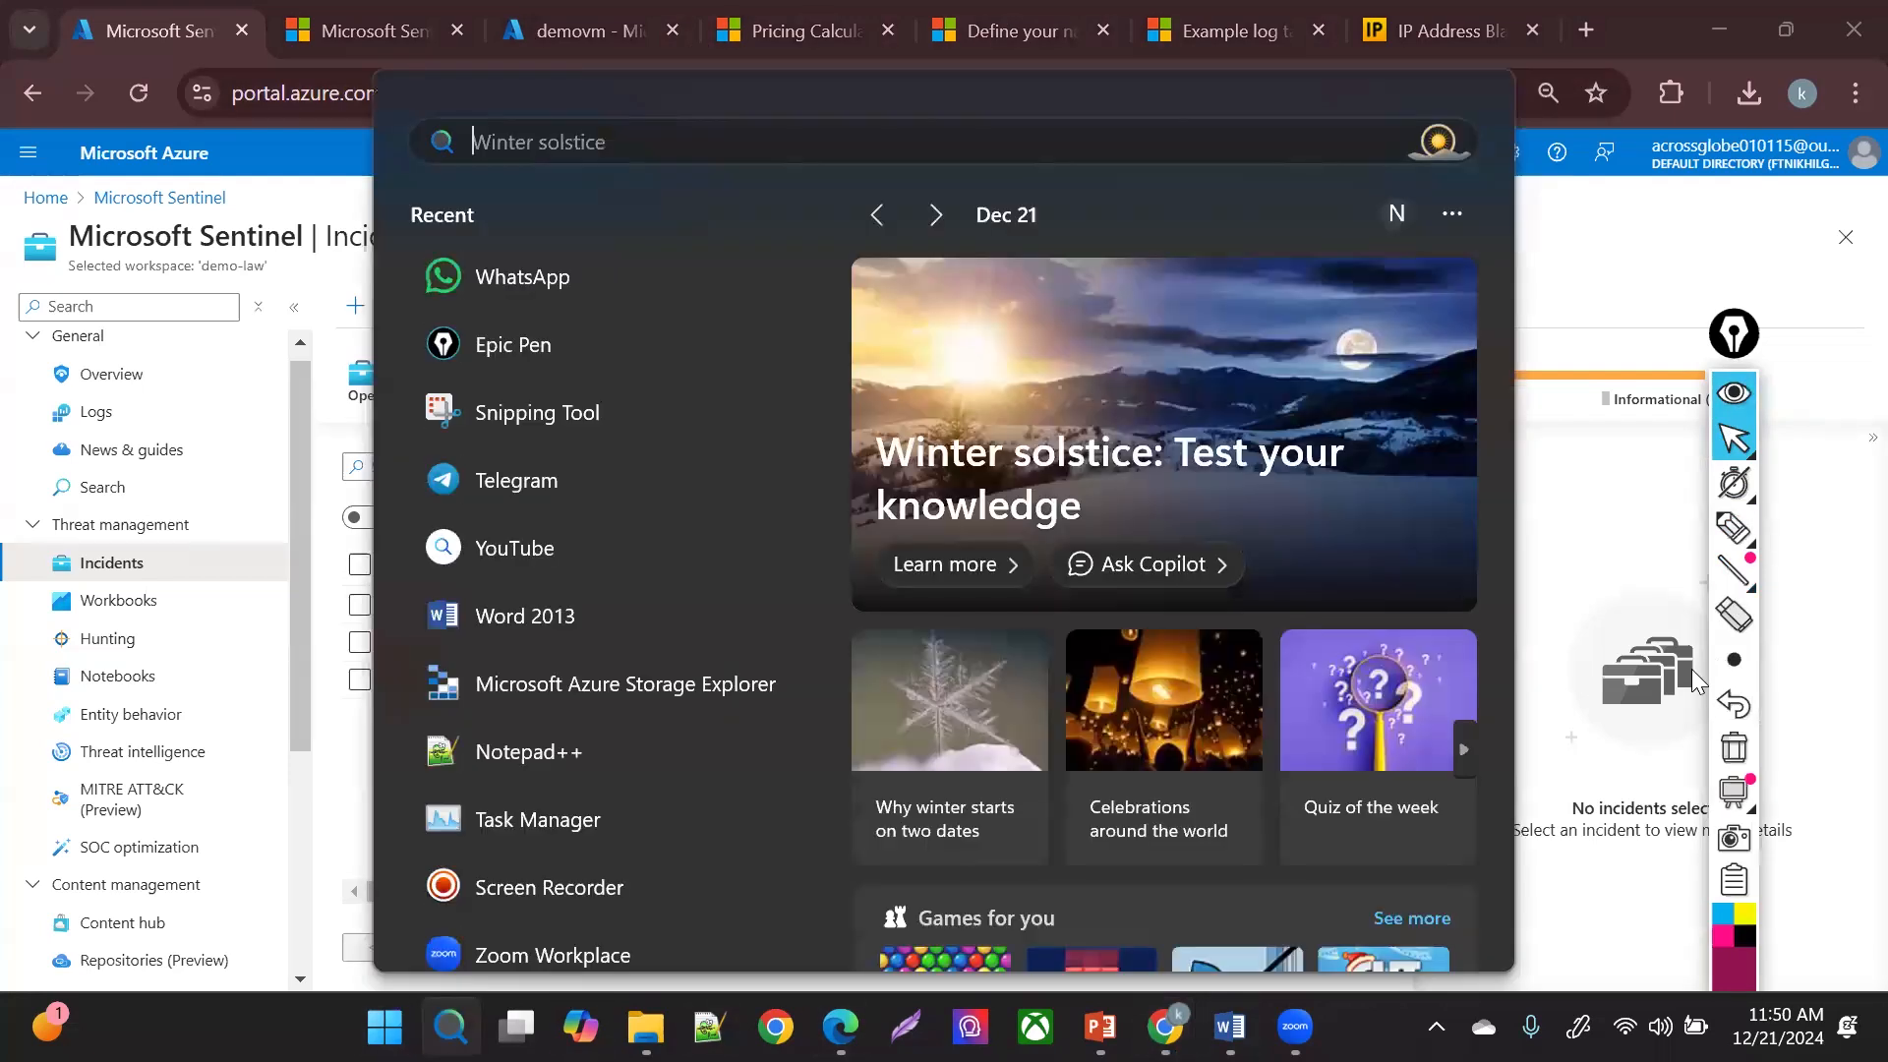
{"action": "type", "text": "draw.io"}
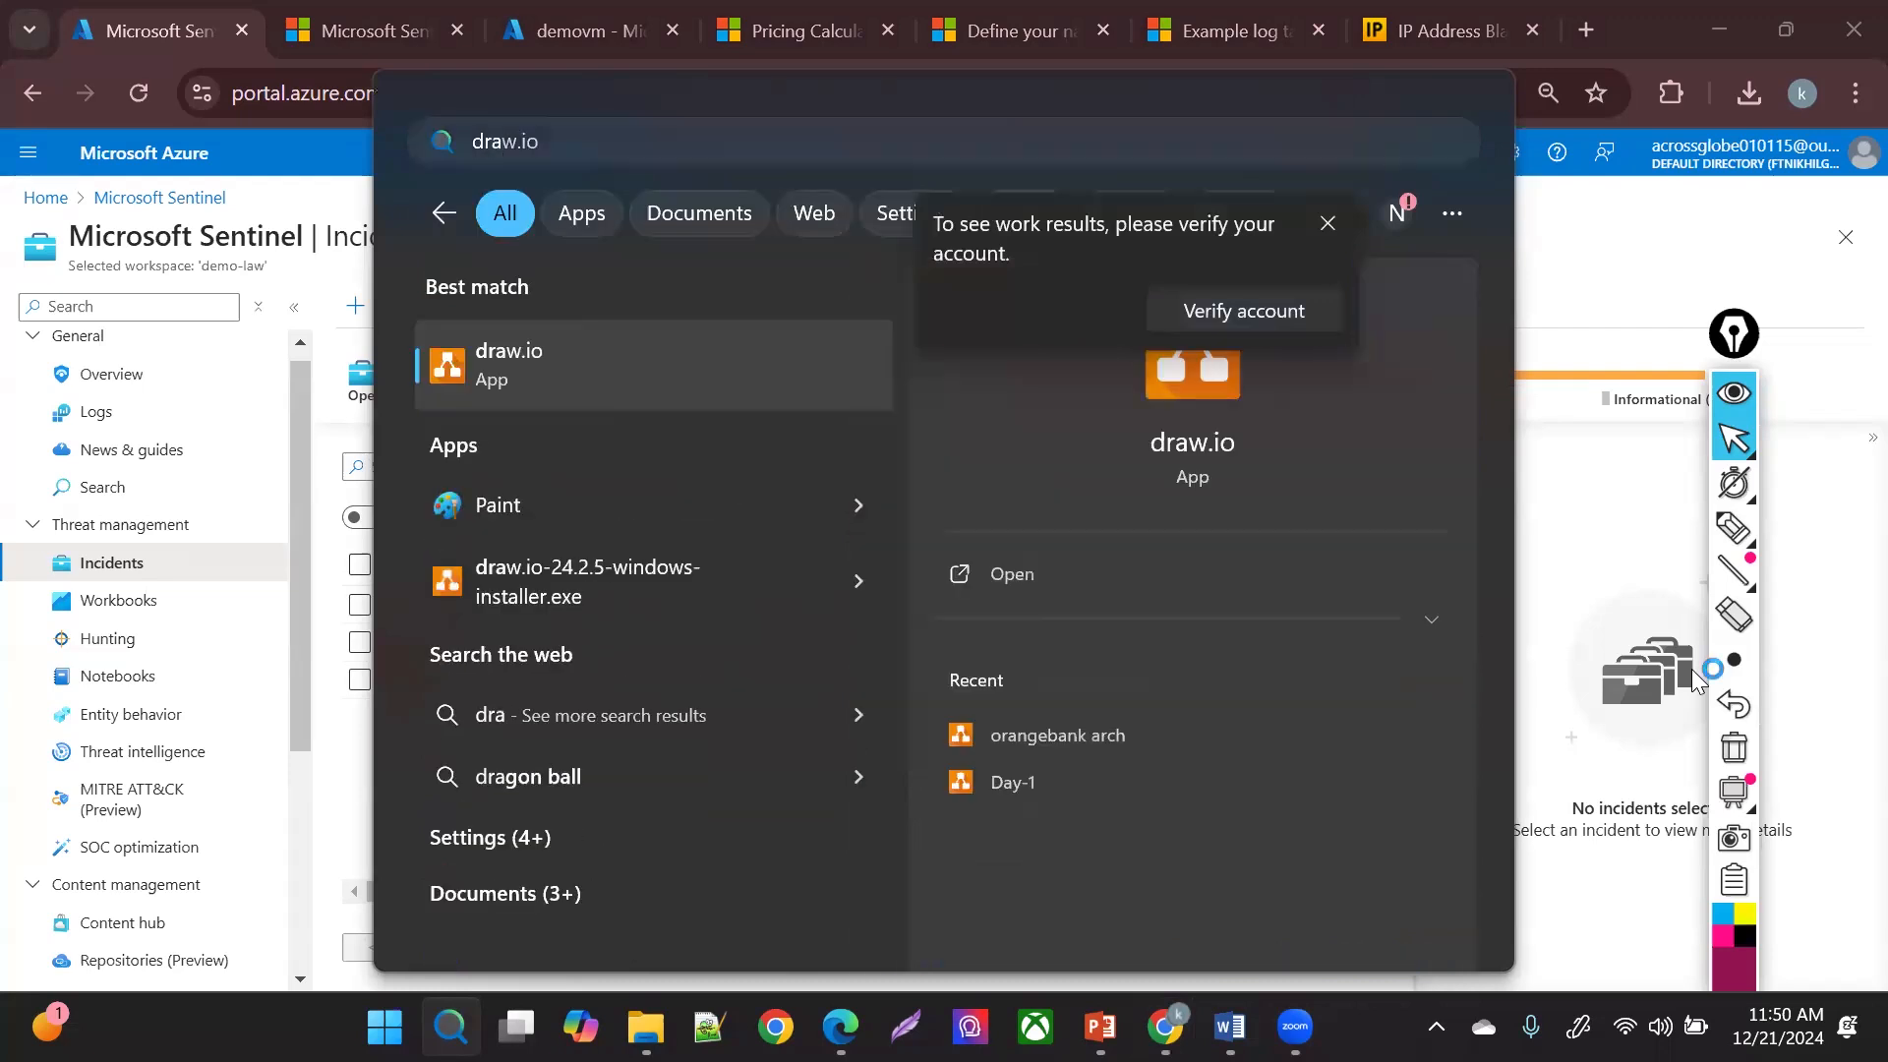
{"action": "key", "text": "Return"}
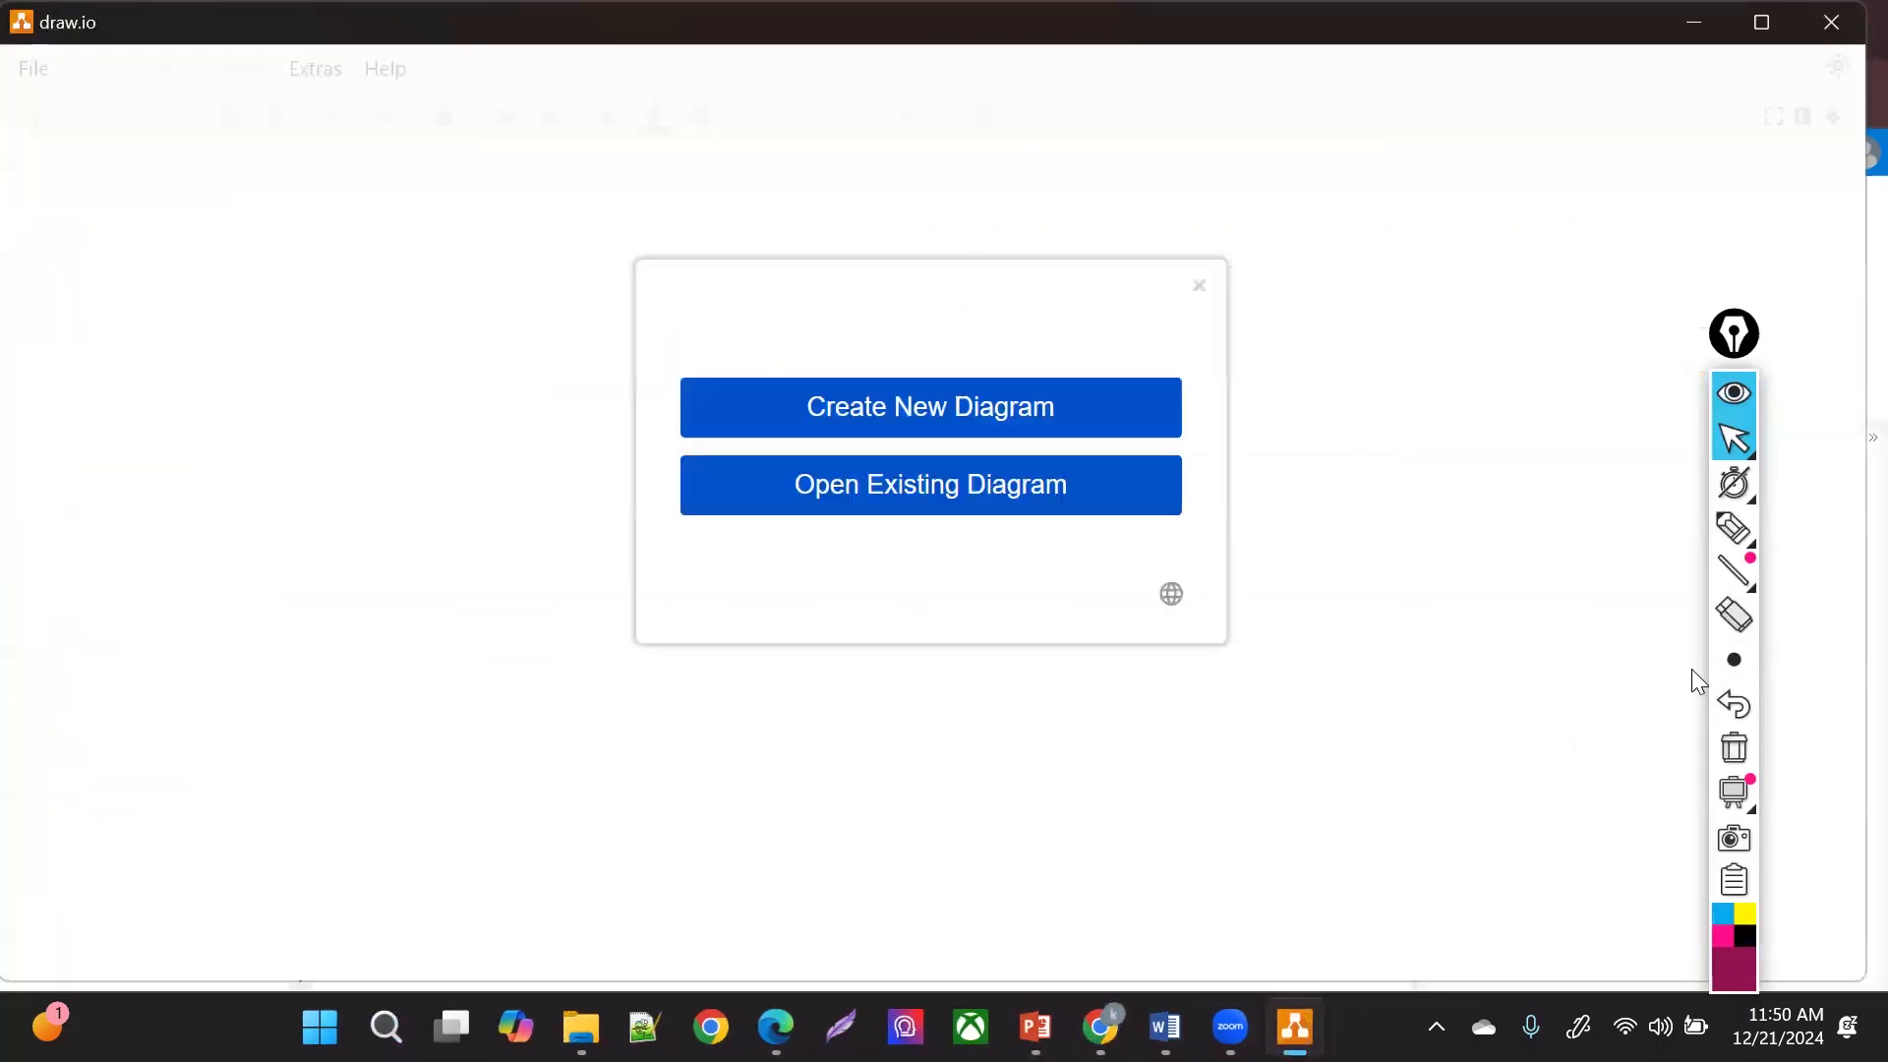
{"action": "key", "text": "Return"}
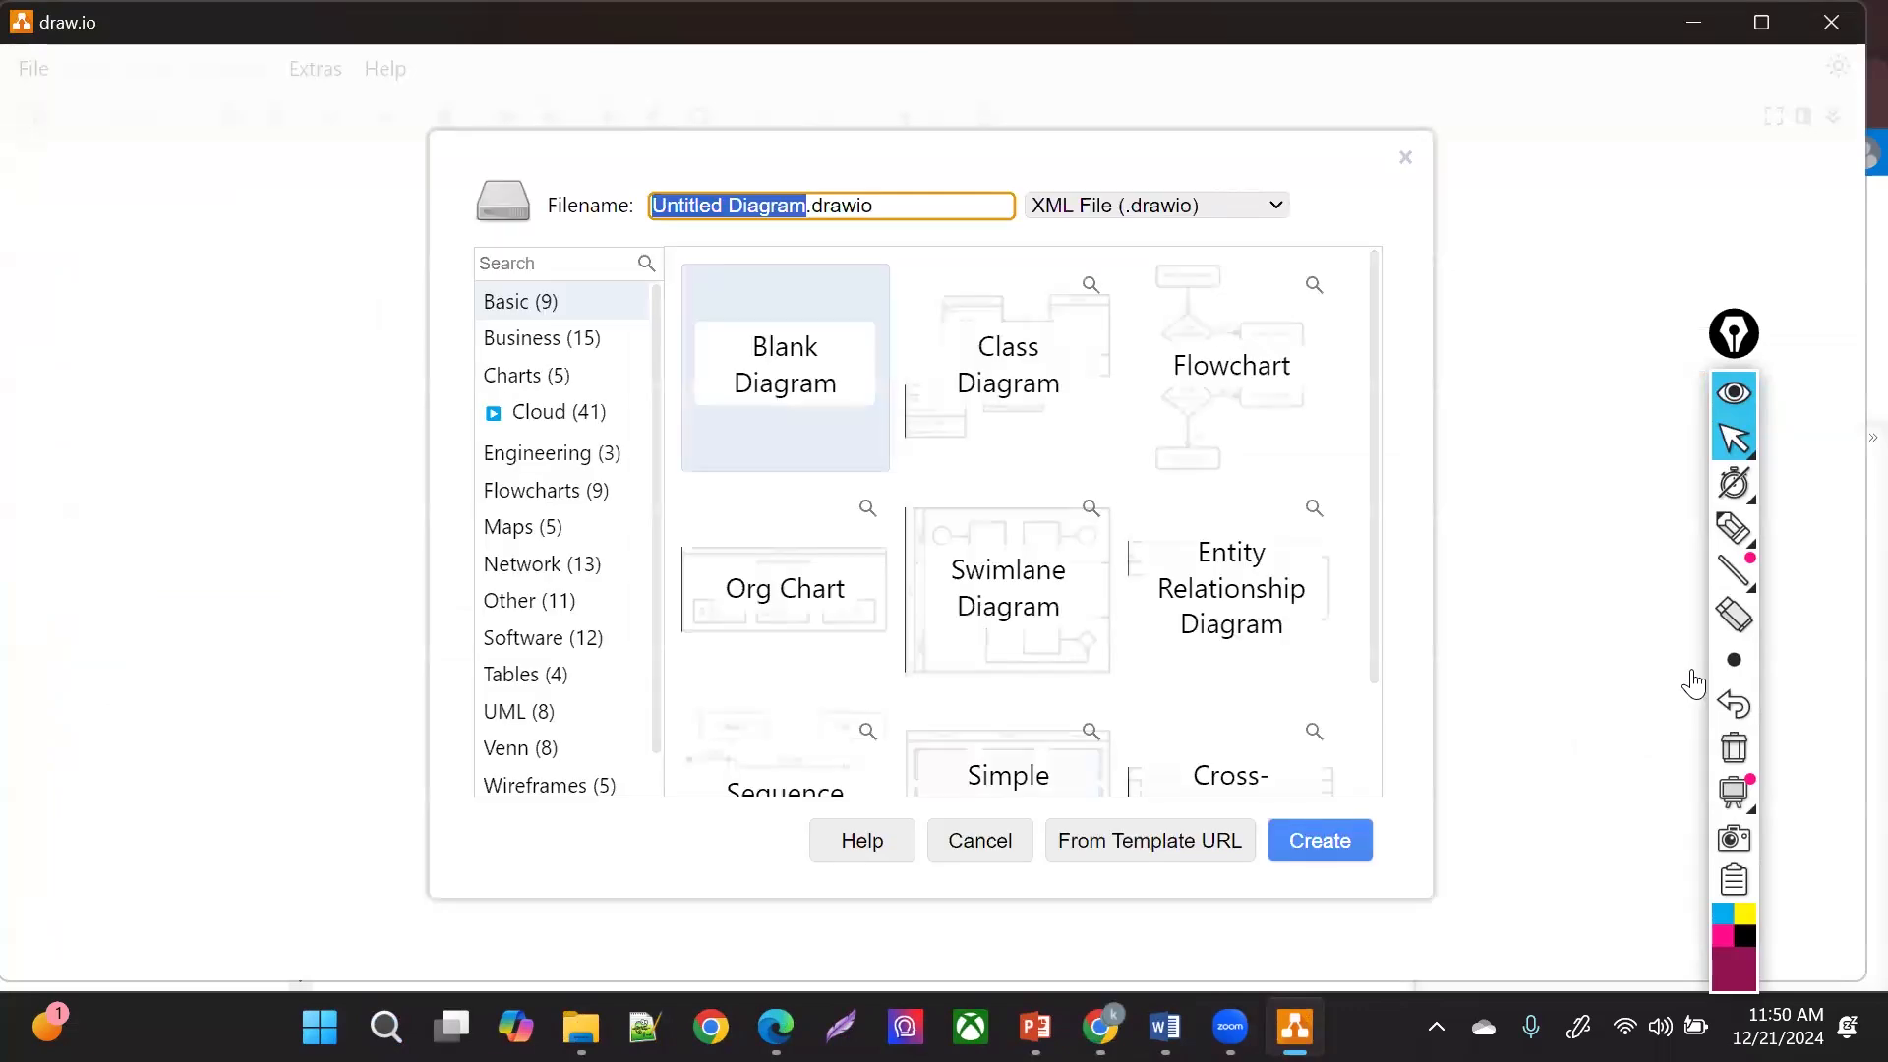
{"action": "key", "text": "Tab"}
{"action": "key", "text": "Tab"}
{"action": "key", "text": "Return"}
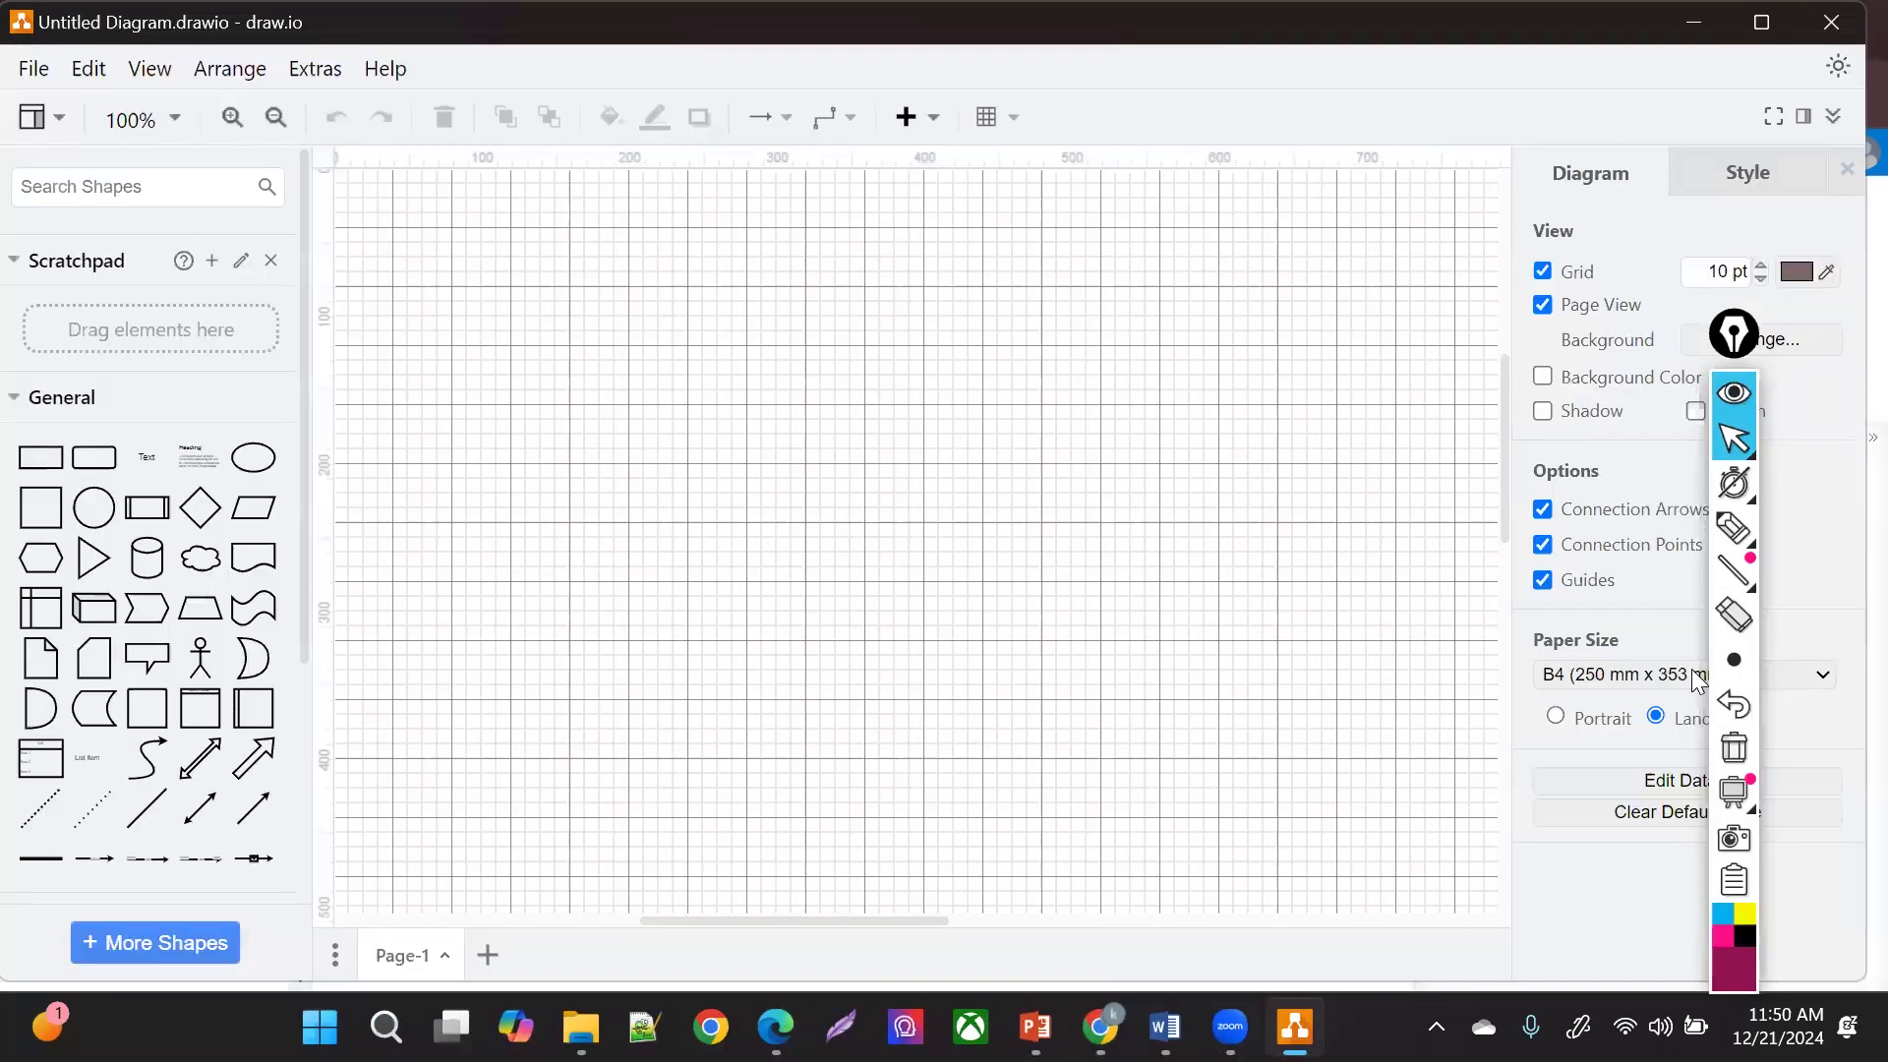
- Clear the drawing area by turning off the grid and hiding the shapes and format panels
{"action": "key", "text": "ctrl+shift+g"}
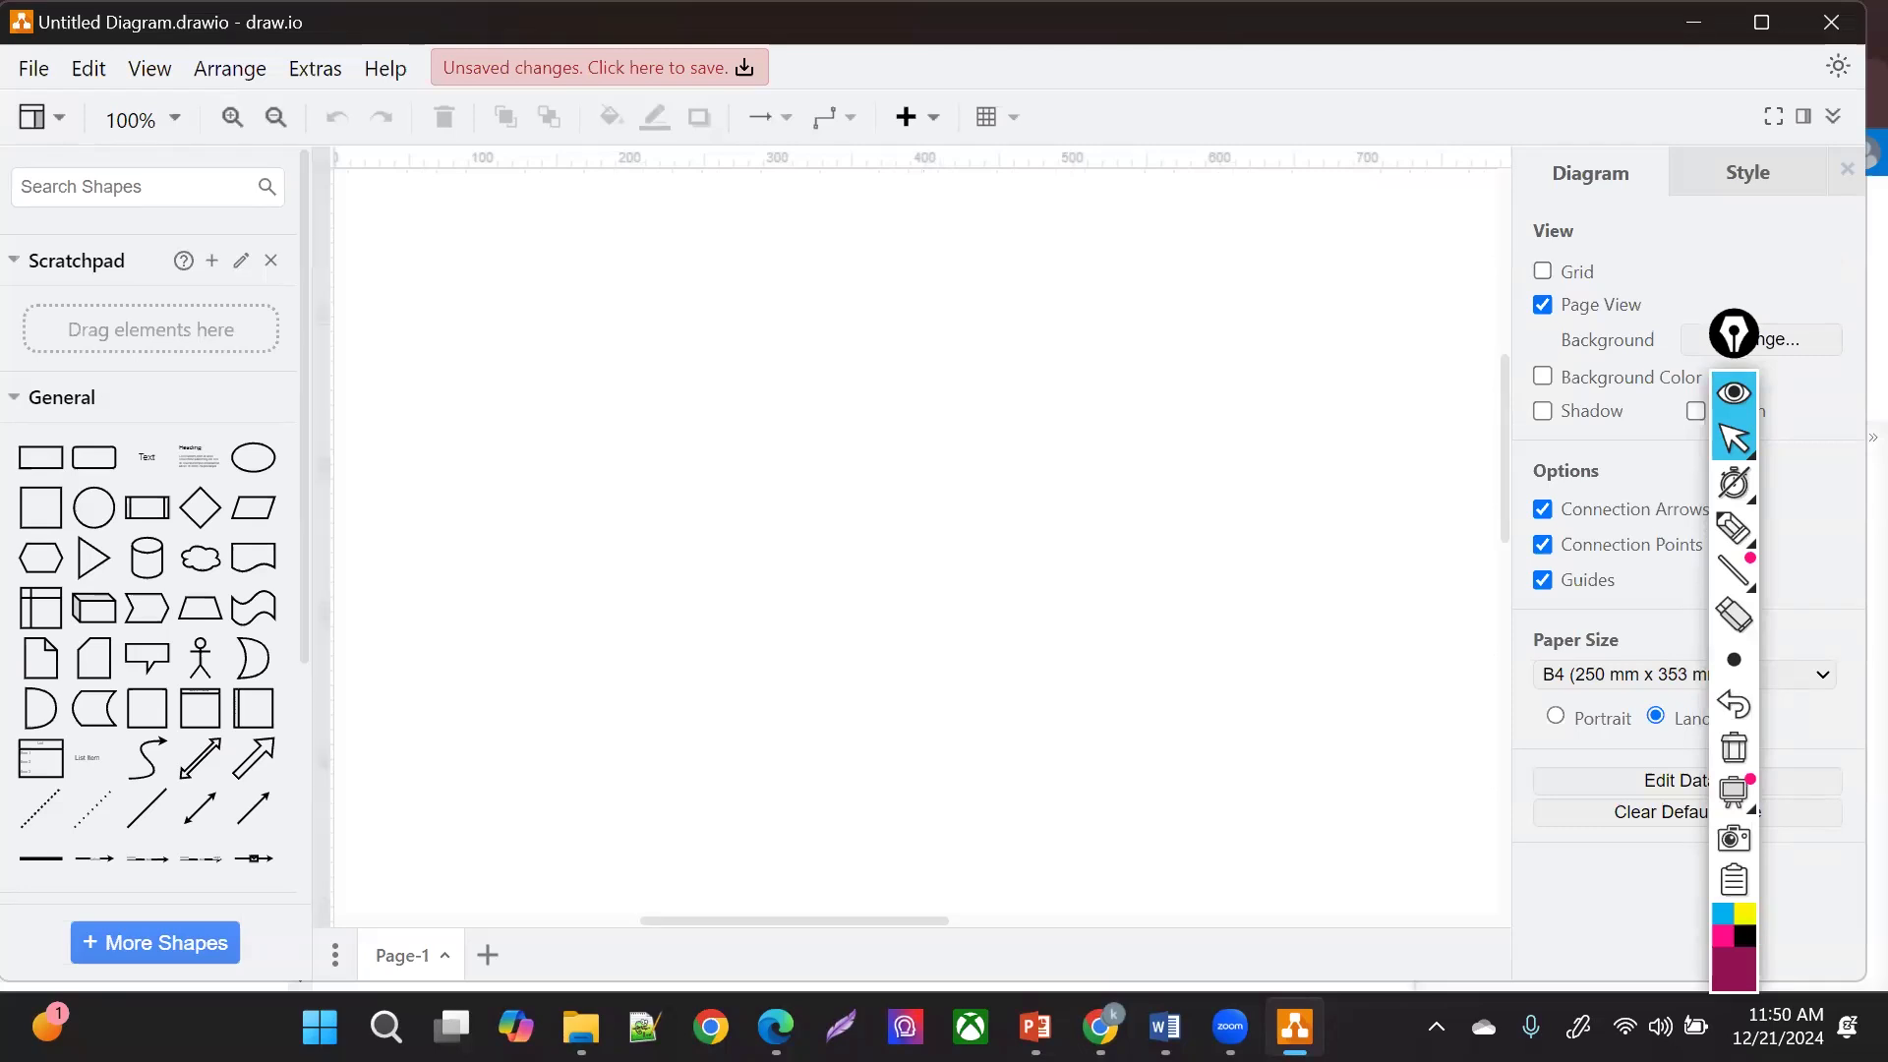
{"action": "key", "text": "ctrl+shift+k"}
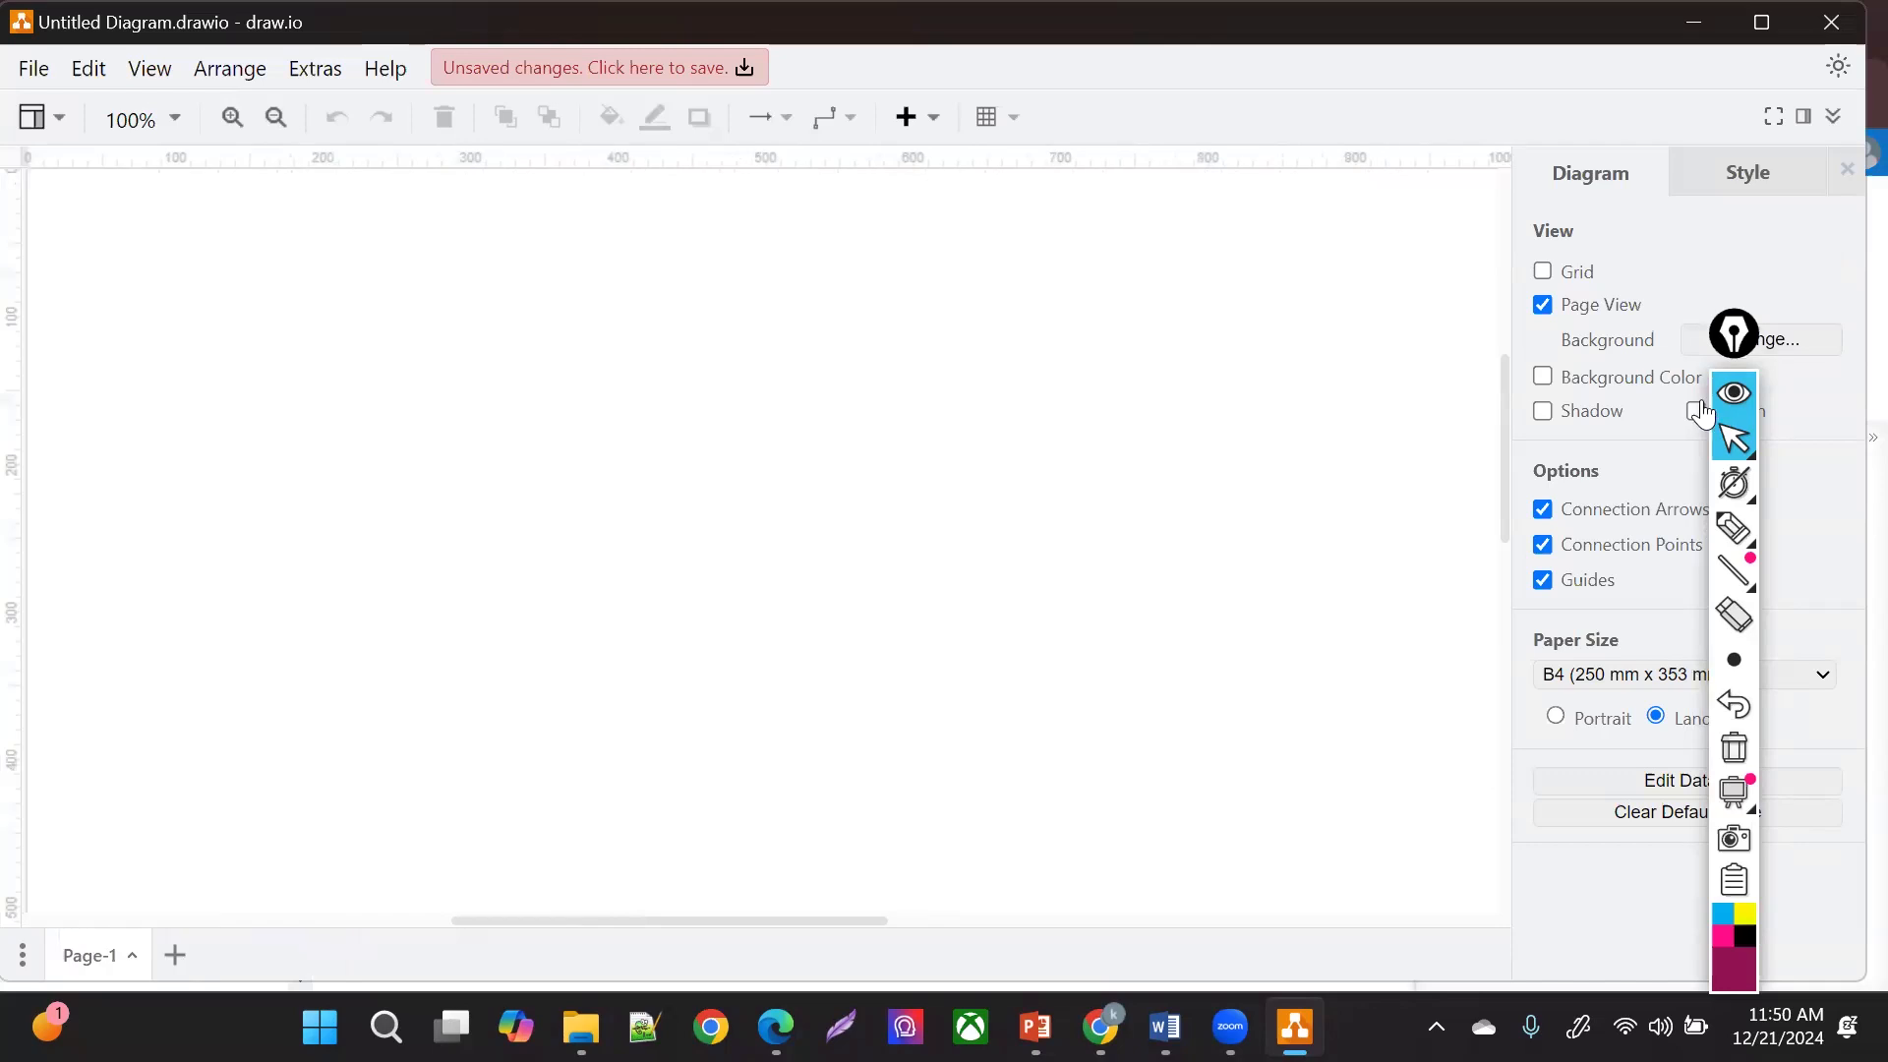
{"action": "left_click", "coordinate": [1846, 169]}
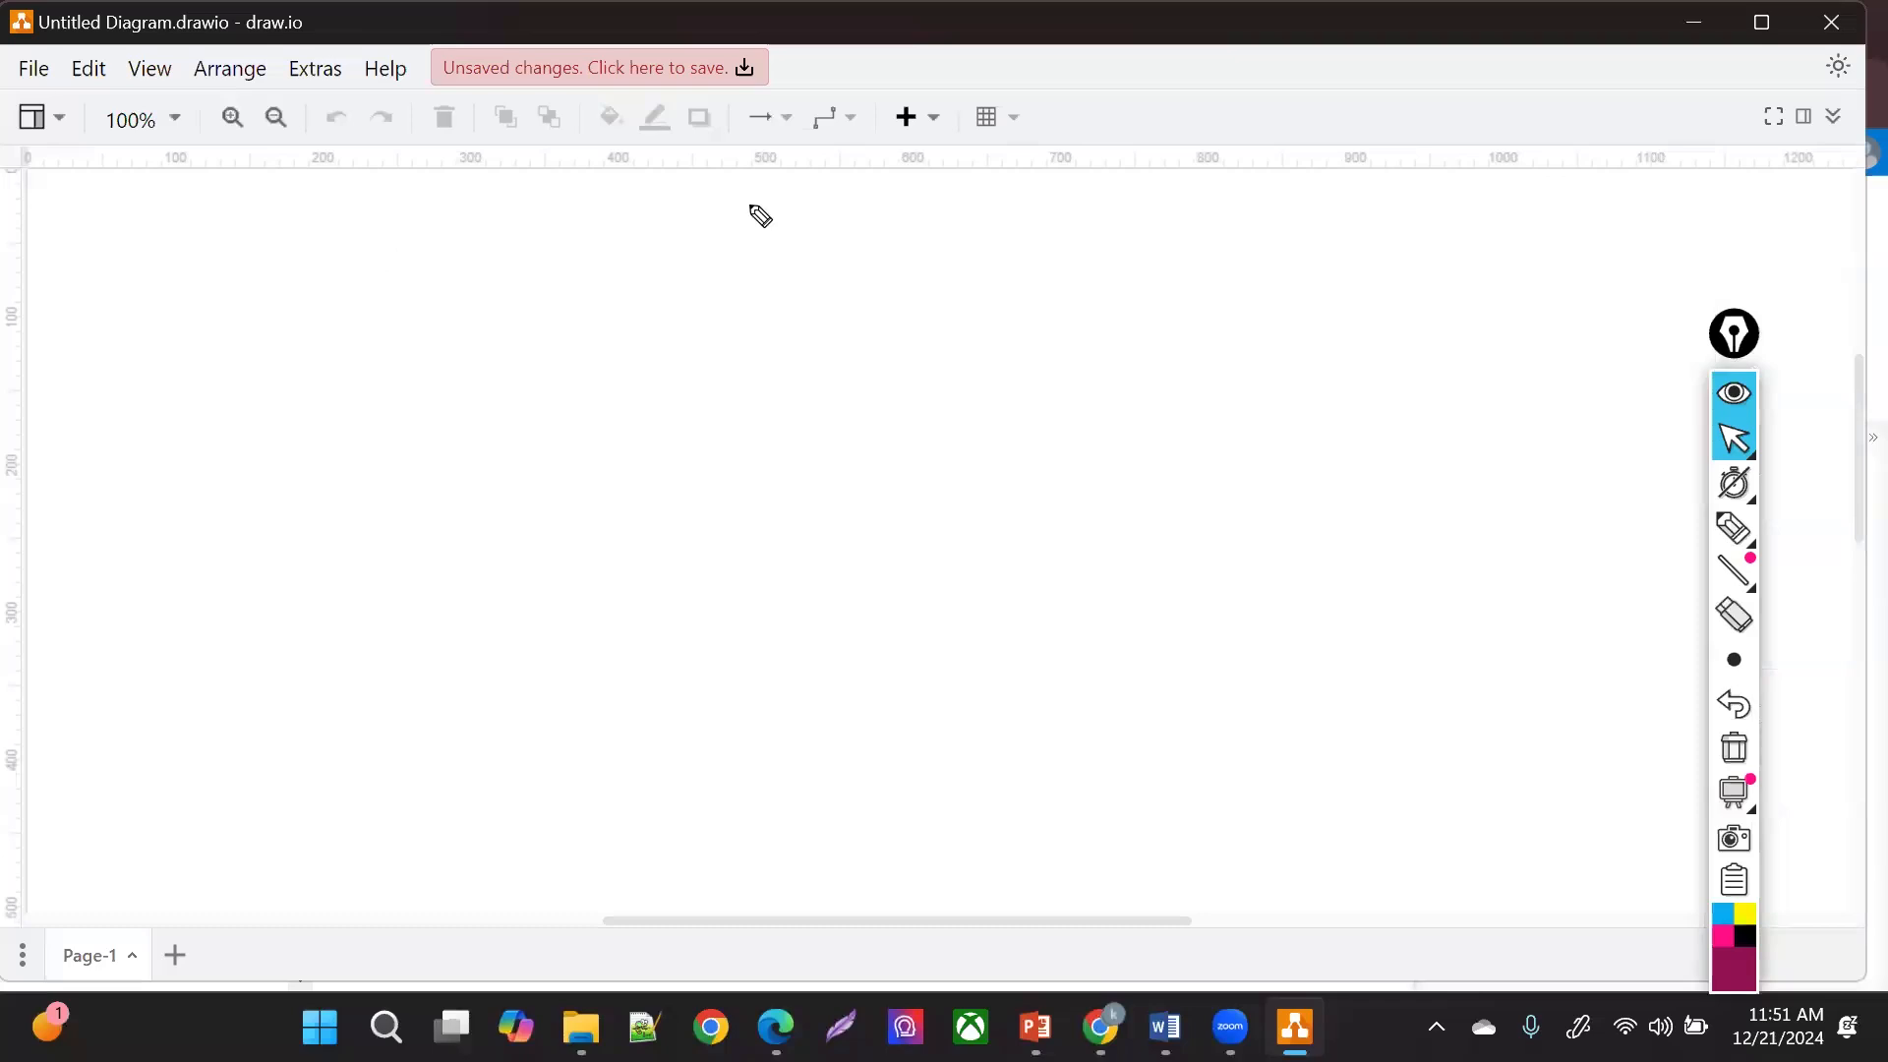
- Handwrite the heading Azure Sentinel, with circled item 1 SIEM and item 2 SOAR listed beneath it
{"action": "left_click_drag", "start_coordinate": [746, 253], "coordinate": [810, 232]}
{"action": "mouse_move", "coordinate": [832, 232]}
{"action": "left_mouse_down"}
{"action": "mouse_move", "coordinate": [1133, 215]}
{"action": "mouse_move", "coordinate": [1154, 236]}
{"action": "mouse_move", "coordinate": [1273, 240]}
{"action": "mouse_move", "coordinate": [1348, 203]}
{"action": "mouse_move", "coordinate": [1339, 253]}
{"action": "left_mouse_up"}
{"action": "mouse_move", "coordinate": [103, 299]}
{"action": "left_mouse_down"}
{"action": "mouse_move", "coordinate": [118, 232]}
{"action": "mouse_move", "coordinate": [325, 300]}
{"action": "mouse_move", "coordinate": [521, 290]}
{"action": "mouse_move", "coordinate": [543, 304]}
{"action": "left_mouse_up"}
{"action": "left_click_drag", "start_coordinate": [57, 350], "coordinate": [71, 384]}
{"action": "mouse_move", "coordinate": [226, 319]}
{"action": "left_mouse_down"}
{"action": "mouse_move", "coordinate": [194, 369]}
{"action": "mouse_move", "coordinate": [258, 346]}
{"action": "mouse_move", "coordinate": [372, 365]}
{"action": "left_mouse_up"}
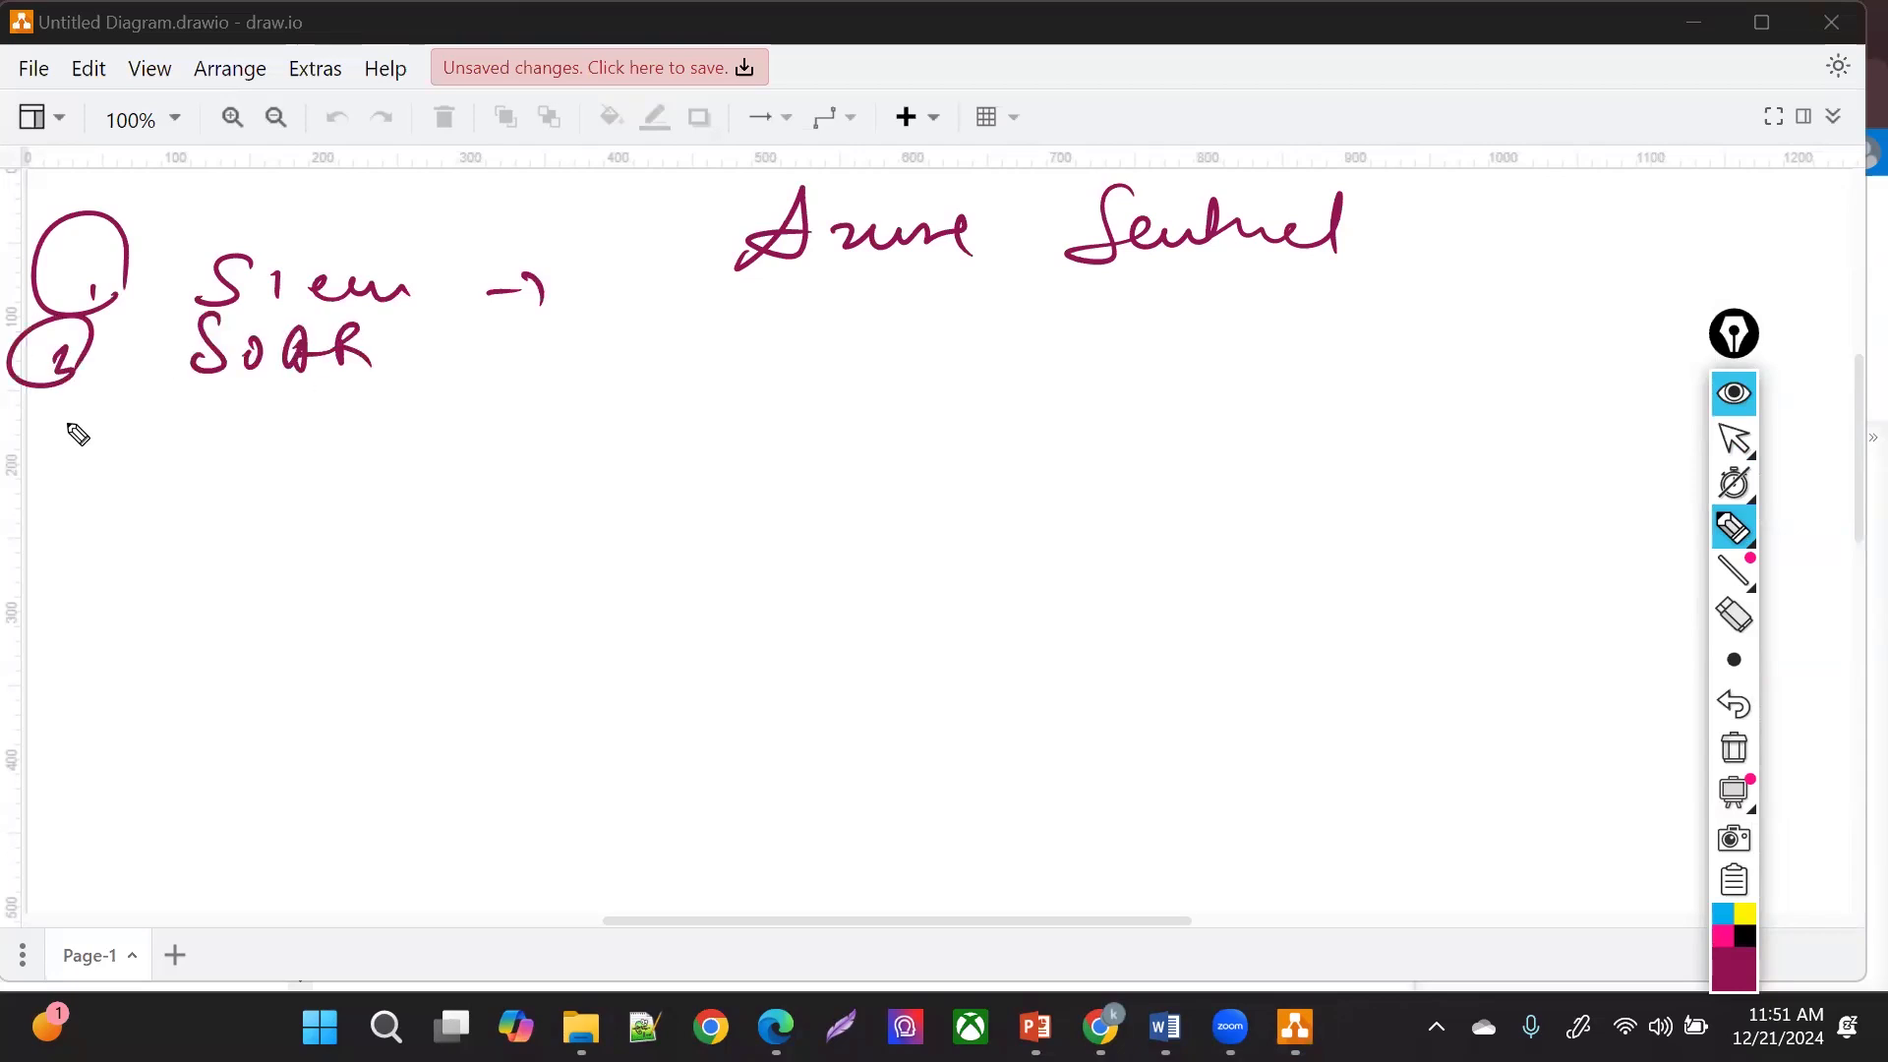
- Add a circled item 3 in handwriting, listing component, key feature and pricing model
{"action": "mouse_move", "coordinate": [37, 421]}
{"action": "left_mouse_down"}
{"action": "mouse_move", "coordinate": [42, 454]}
{"action": "mouse_move", "coordinate": [90, 455]}
{"action": "left_mouse_up"}
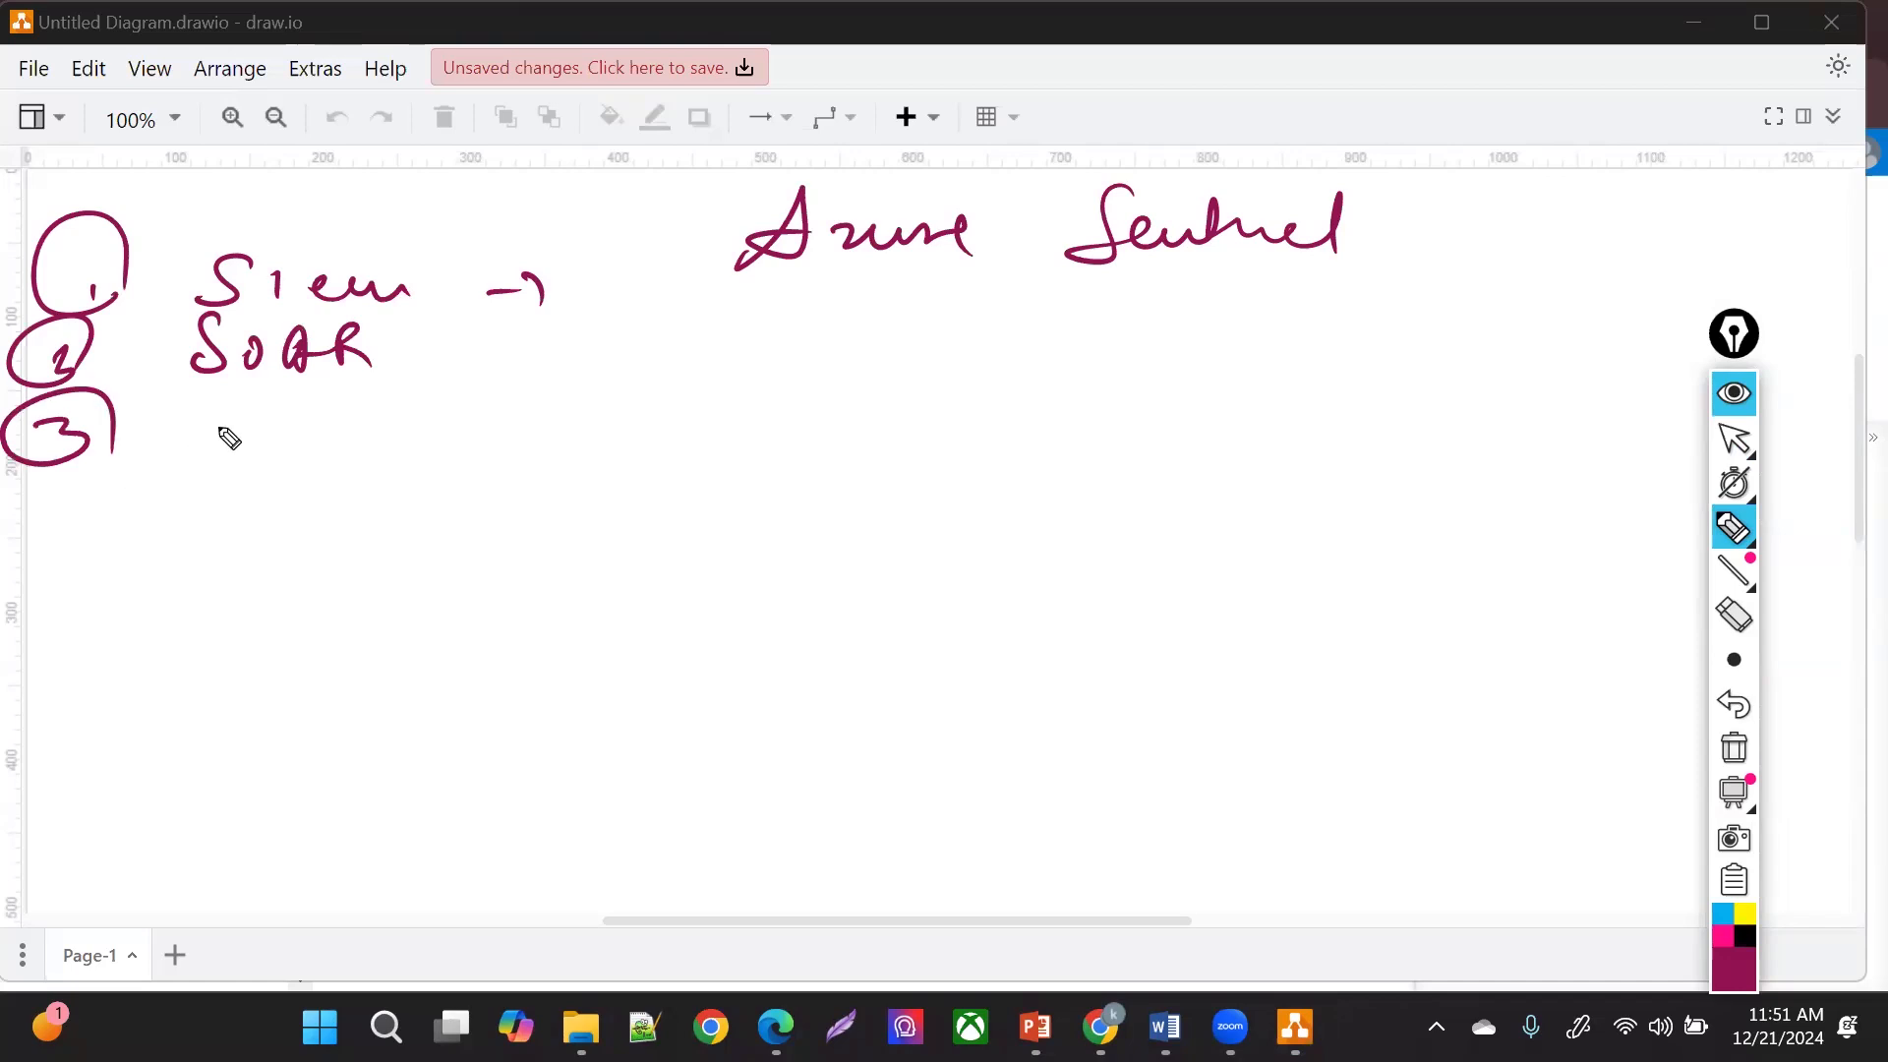
{"action": "mouse_move", "coordinate": [226, 417]}
{"action": "left_mouse_down"}
{"action": "mouse_move", "coordinate": [278, 446]}
{"action": "mouse_move", "coordinate": [370, 432]}
{"action": "mouse_move", "coordinate": [480, 452]}
{"action": "mouse_move", "coordinate": [516, 433]}
{"action": "mouse_move", "coordinate": [510, 472]}
{"action": "left_mouse_up"}
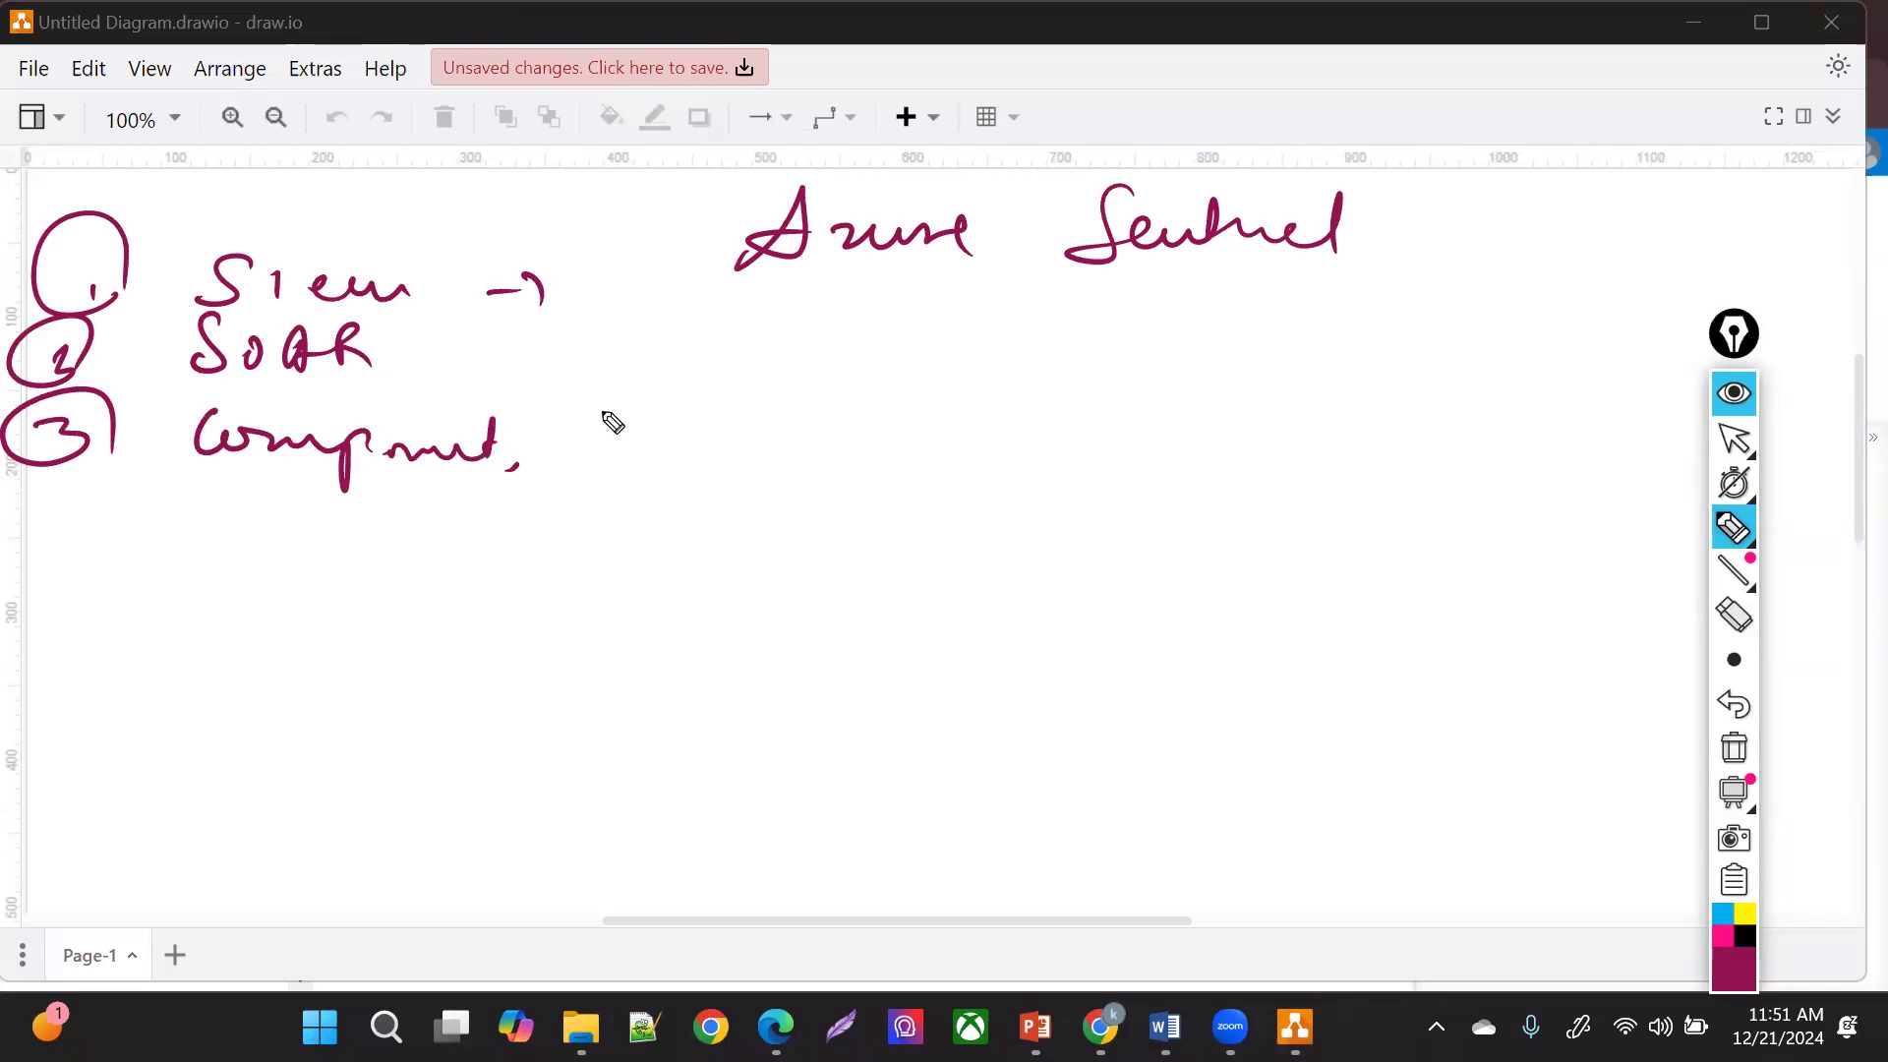
{"action": "mouse_move", "coordinate": [554, 421]}
{"action": "left_mouse_down"}
{"action": "mouse_move", "coordinate": [548, 464]}
{"action": "mouse_move", "coordinate": [596, 454]}
{"action": "mouse_move", "coordinate": [645, 497]}
{"action": "left_mouse_up"}
{"action": "mouse_move", "coordinate": [744, 411]}
{"action": "left_mouse_down"}
{"action": "mouse_move", "coordinate": [725, 455]}
{"action": "mouse_move", "coordinate": [893, 437]}
{"action": "left_mouse_up"}
{"action": "left_click", "coordinate": [915, 428]}
{"action": "left_click_drag", "start_coordinate": [947, 460], "coordinate": [924, 474]}
{"action": "mouse_move", "coordinate": [1013, 421]}
{"action": "left_mouse_down"}
{"action": "mouse_move", "coordinate": [1226, 446]}
{"action": "mouse_move", "coordinate": [1189, 500]}
{"action": "left_mouse_up"}
{"action": "mouse_move", "coordinate": [1308, 439]}
{"action": "left_mouse_down"}
{"action": "mouse_move", "coordinate": [1365, 468]}
{"action": "mouse_move", "coordinate": [1484, 447]}
{"action": "mouse_move", "coordinate": [1536, 488]}
{"action": "left_mouse_up"}
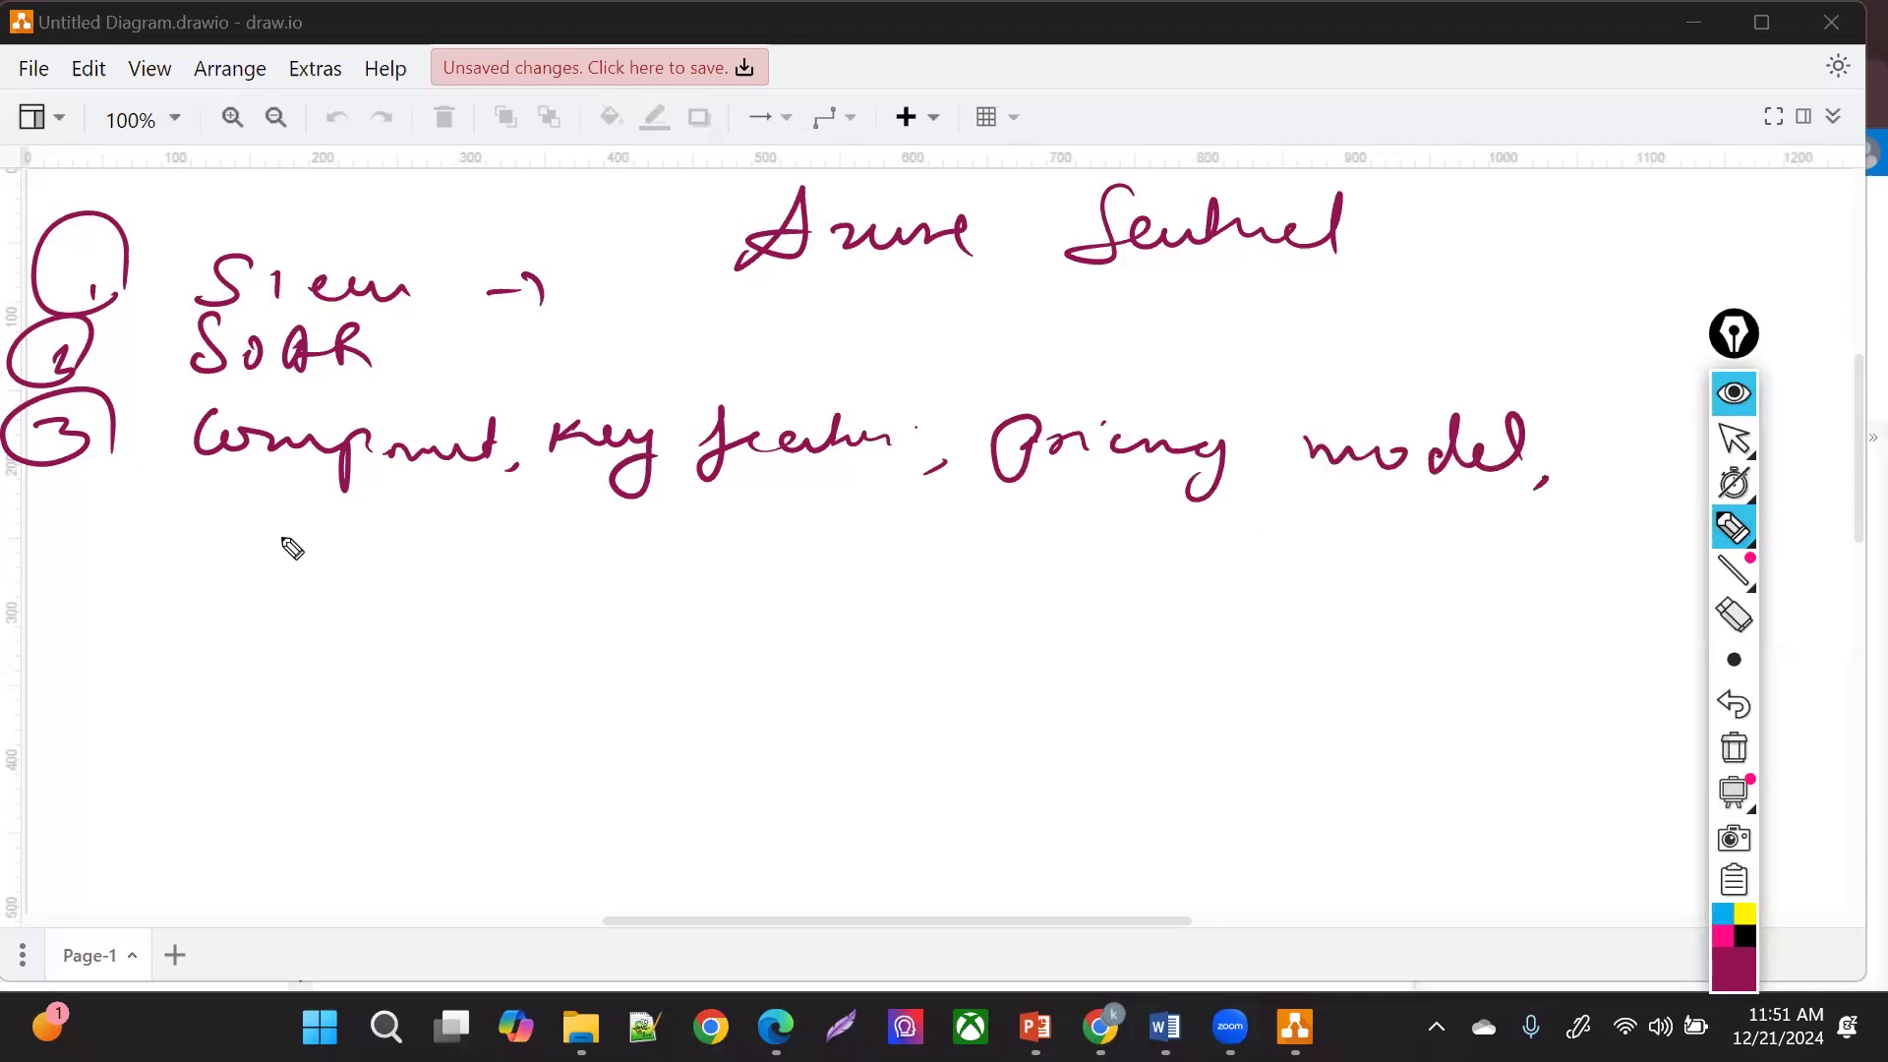
- Extend the item 3 list in handwriting with configuration, use cases and real world scenario
{"action": "mouse_move", "coordinate": [224, 495]}
{"action": "left_mouse_down"}
{"action": "mouse_move", "coordinate": [333, 502]}
{"action": "mouse_move", "coordinate": [404, 551]}
{"action": "mouse_move", "coordinate": [533, 523]}
{"action": "mouse_move", "coordinate": [876, 552]}
{"action": "mouse_move", "coordinate": [1185, 529]}
{"action": "left_mouse_up"}
{"action": "mouse_move", "coordinate": [1219, 547]}
{"action": "left_mouse_down"}
{"action": "mouse_move", "coordinate": [1460, 517]}
{"action": "mouse_move", "coordinate": [1632, 535]}
{"action": "mouse_move", "coordinate": [1706, 516]}
{"action": "left_mouse_up"}
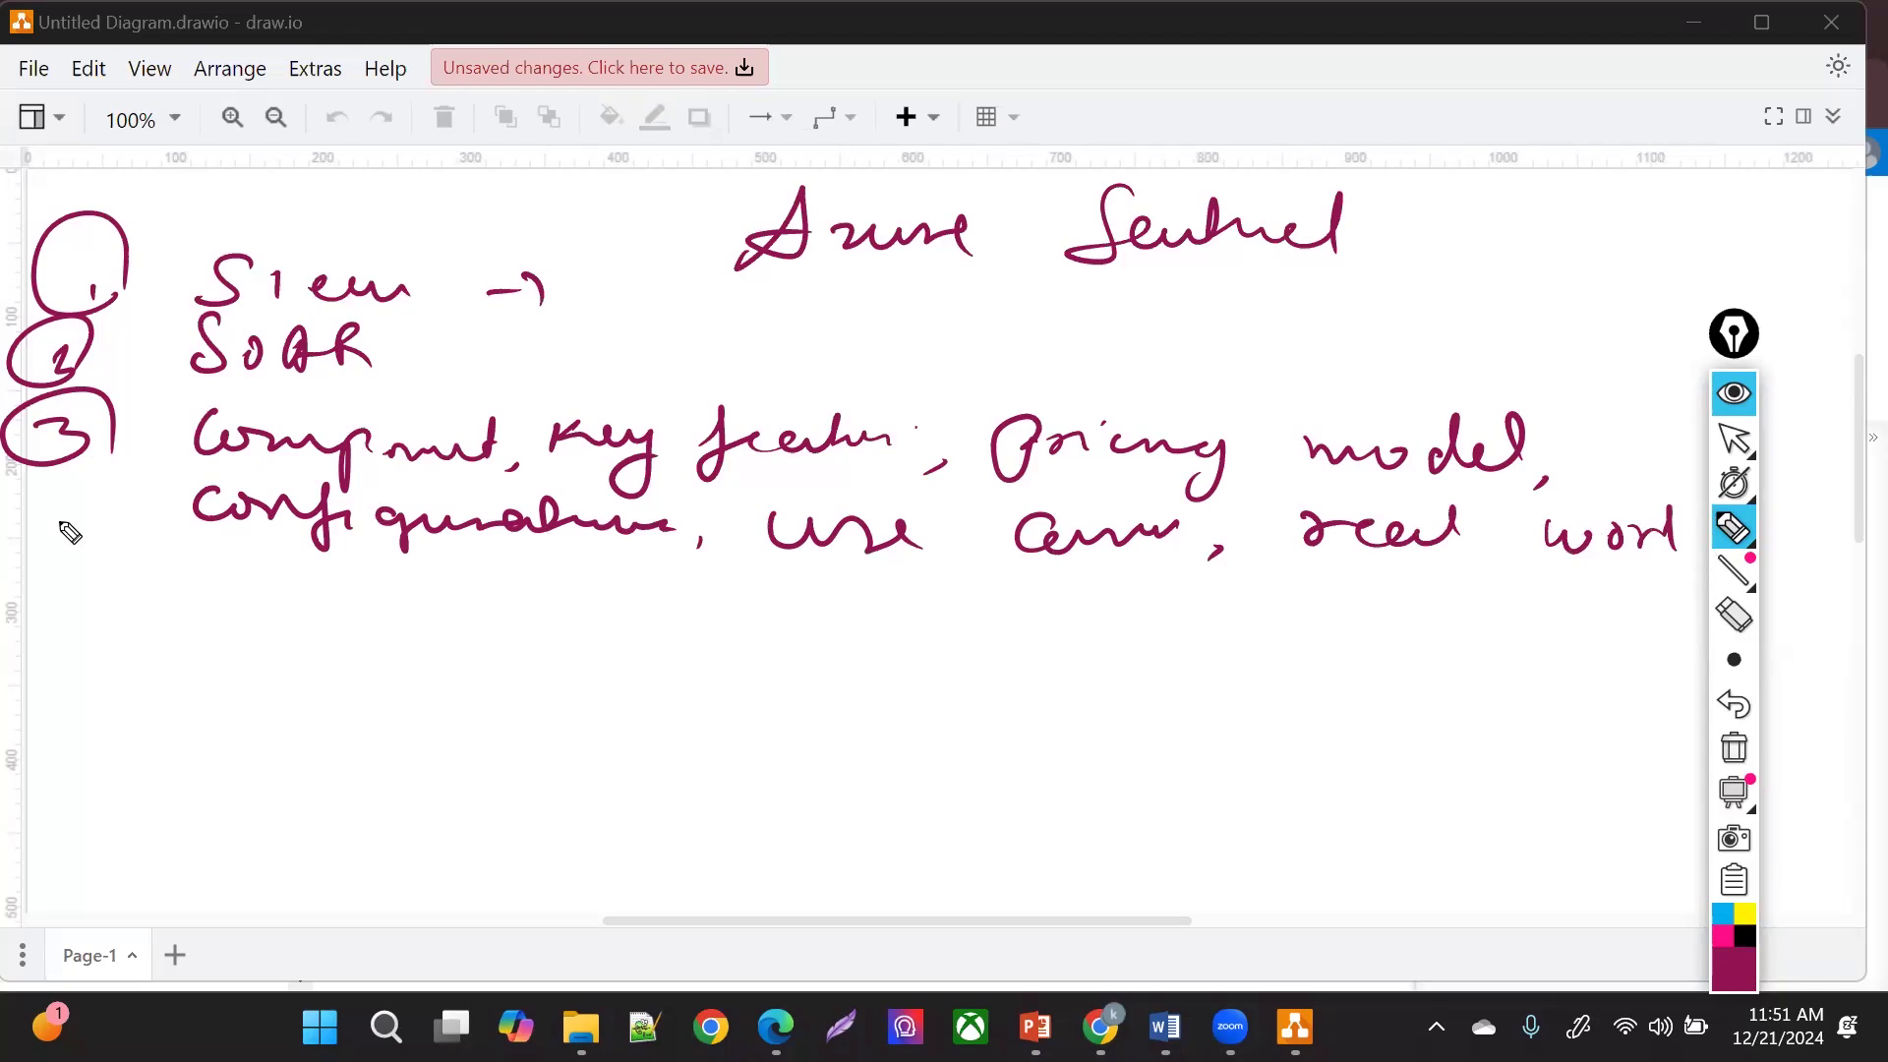
{"action": "mouse_move", "coordinate": [134, 529]}
{"action": "left_mouse_down"}
{"action": "mouse_move", "coordinate": [111, 560]}
{"action": "mouse_move", "coordinate": [419, 570]}
{"action": "left_mouse_up"}
{"action": "left_click", "coordinate": [202, 553]}
- Handwrite item 4 with an arrow from PAN to Sentinel, and item 5 starting with LAW agent
{"action": "mouse_move", "coordinate": [27, 592]}
{"action": "left_mouse_down"}
{"action": "mouse_move", "coordinate": [70, 608]}
{"action": "mouse_move", "coordinate": [71, 571]}
{"action": "left_mouse_up"}
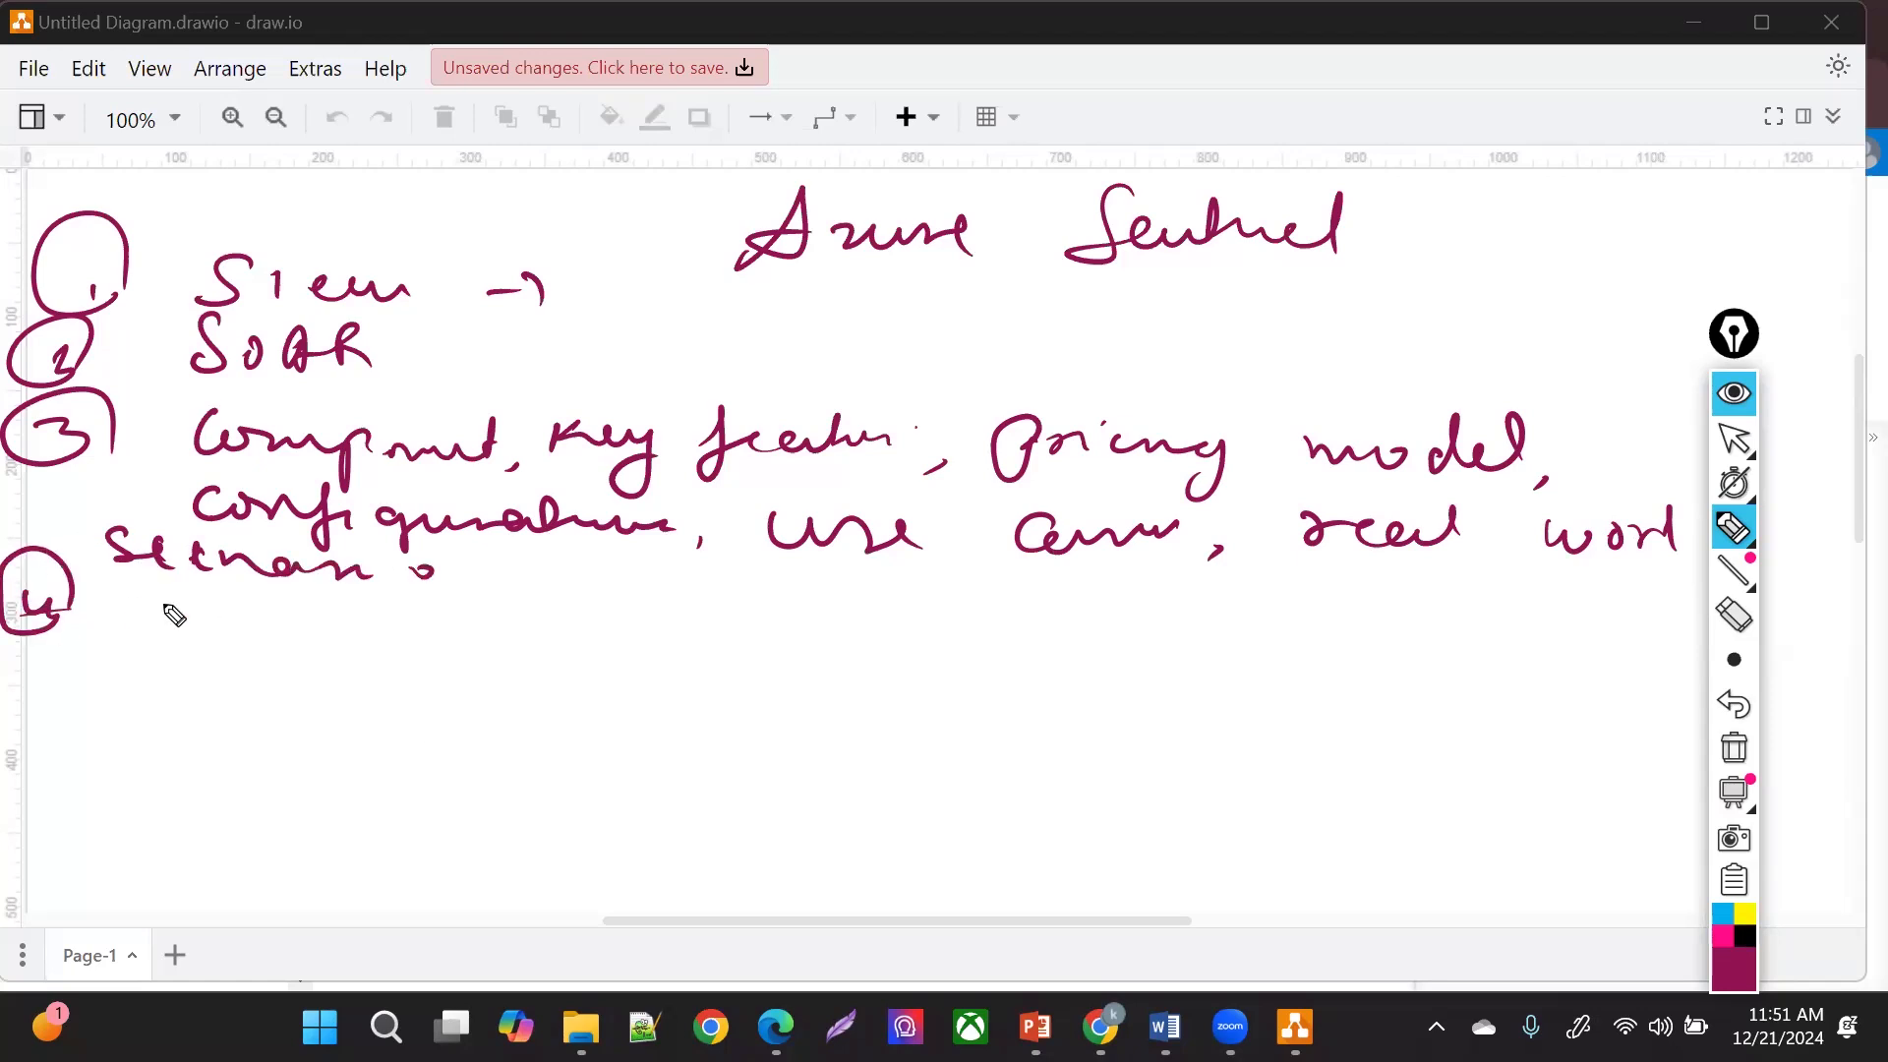
{"action": "mouse_move", "coordinate": [130, 629]}
{"action": "left_mouse_down"}
{"action": "mouse_move", "coordinate": [358, 624]}
{"action": "mouse_move", "coordinate": [325, 641]}
{"action": "mouse_move", "coordinate": [372, 610]}
{"action": "mouse_move", "coordinate": [464, 641]}
{"action": "mouse_move", "coordinate": [924, 623]}
{"action": "mouse_move", "coordinate": [1149, 639]}
{"action": "left_mouse_up"}
{"action": "mouse_move", "coordinate": [1, 635]}
{"action": "left_mouse_down"}
{"action": "mouse_move", "coordinate": [1, 733]}
{"action": "mouse_move", "coordinate": [56, 676]}
{"action": "left_mouse_up"}
{"action": "mouse_move", "coordinate": [95, 687]}
{"action": "left_mouse_down"}
{"action": "mouse_move", "coordinate": [91, 716]}
{"action": "mouse_move", "coordinate": [95, 692]}
{"action": "left_mouse_up"}
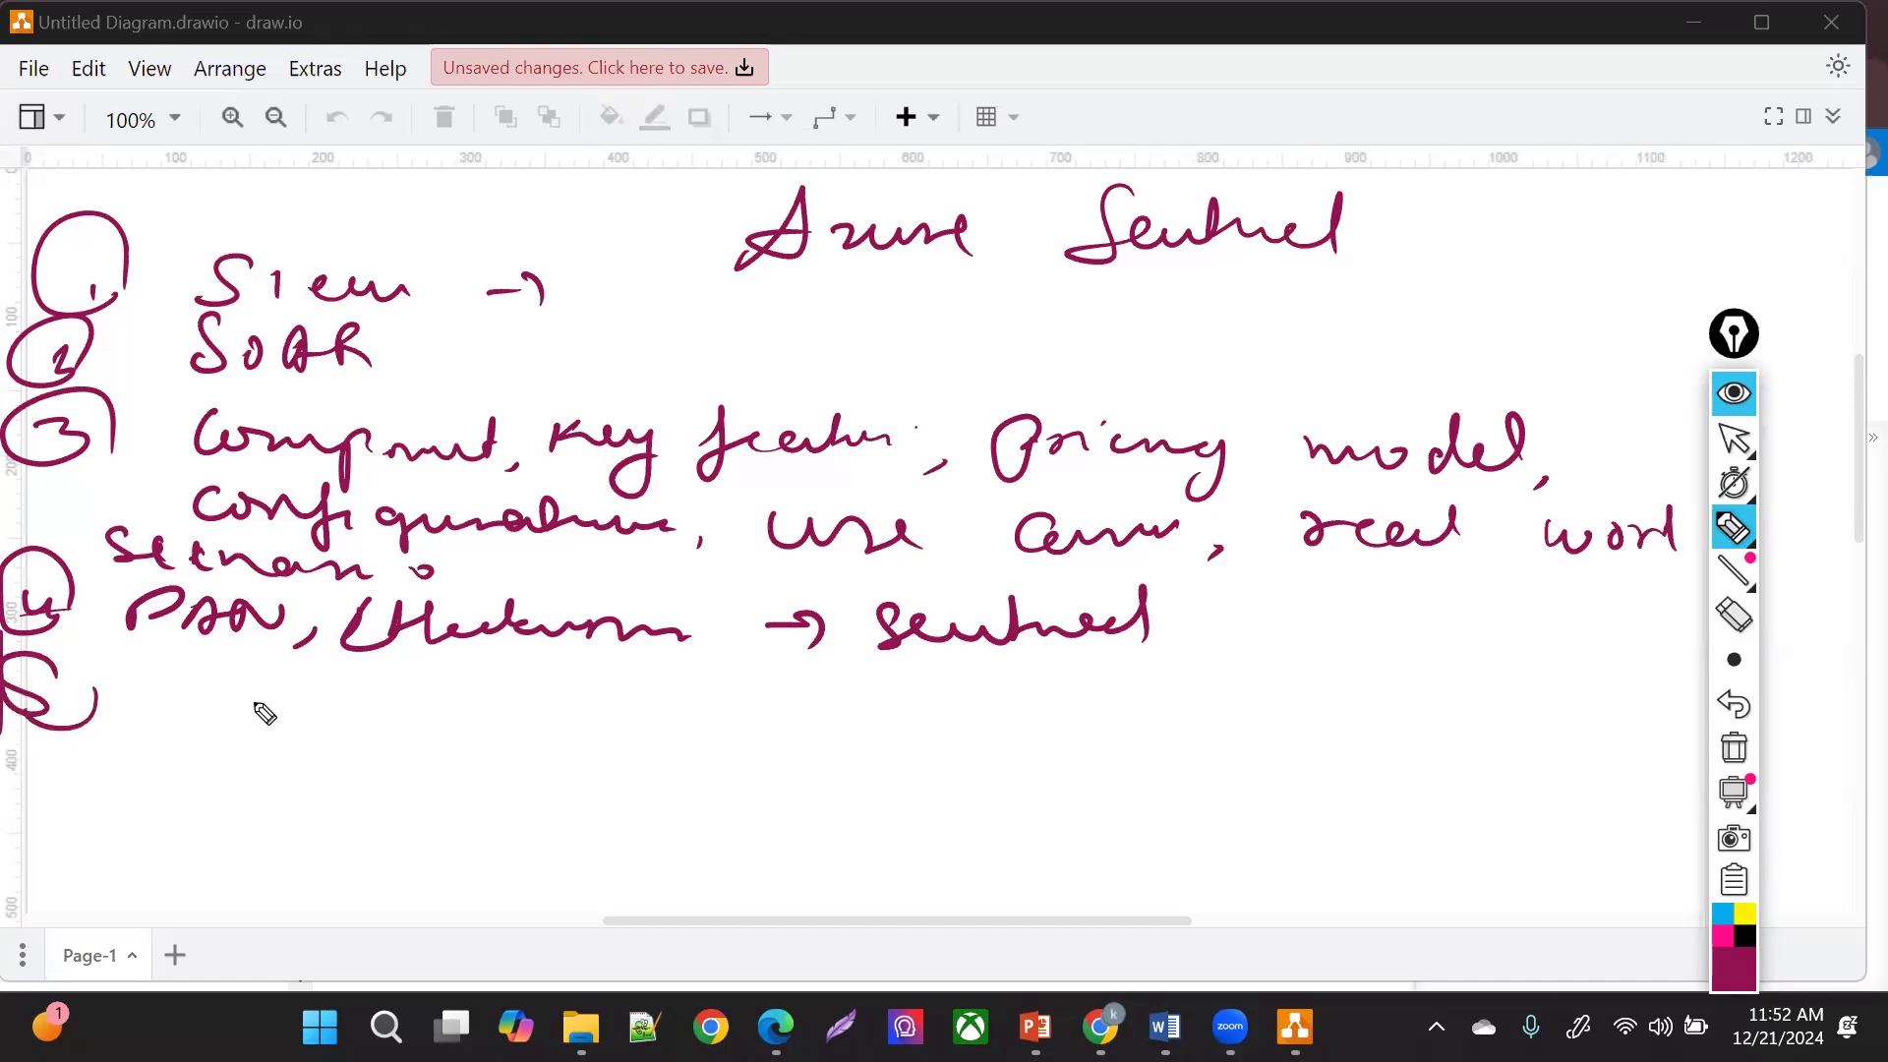
{"action": "mouse_move", "coordinate": [210, 689]}
{"action": "left_mouse_down"}
{"action": "mouse_move", "coordinate": [215, 717]}
{"action": "mouse_move", "coordinate": [363, 719]}
{"action": "left_mouse_up"}
{"action": "mouse_move", "coordinate": [452, 700]}
{"action": "left_mouse_down"}
{"action": "mouse_move", "coordinate": [540, 717]}
{"action": "mouse_move", "coordinate": [618, 678]}
{"action": "mouse_move", "coordinate": [771, 728]}
{"action": "mouse_move", "coordinate": [977, 704]}
{"action": "left_mouse_up"}
{"action": "left_click", "coordinate": [659, 702]}
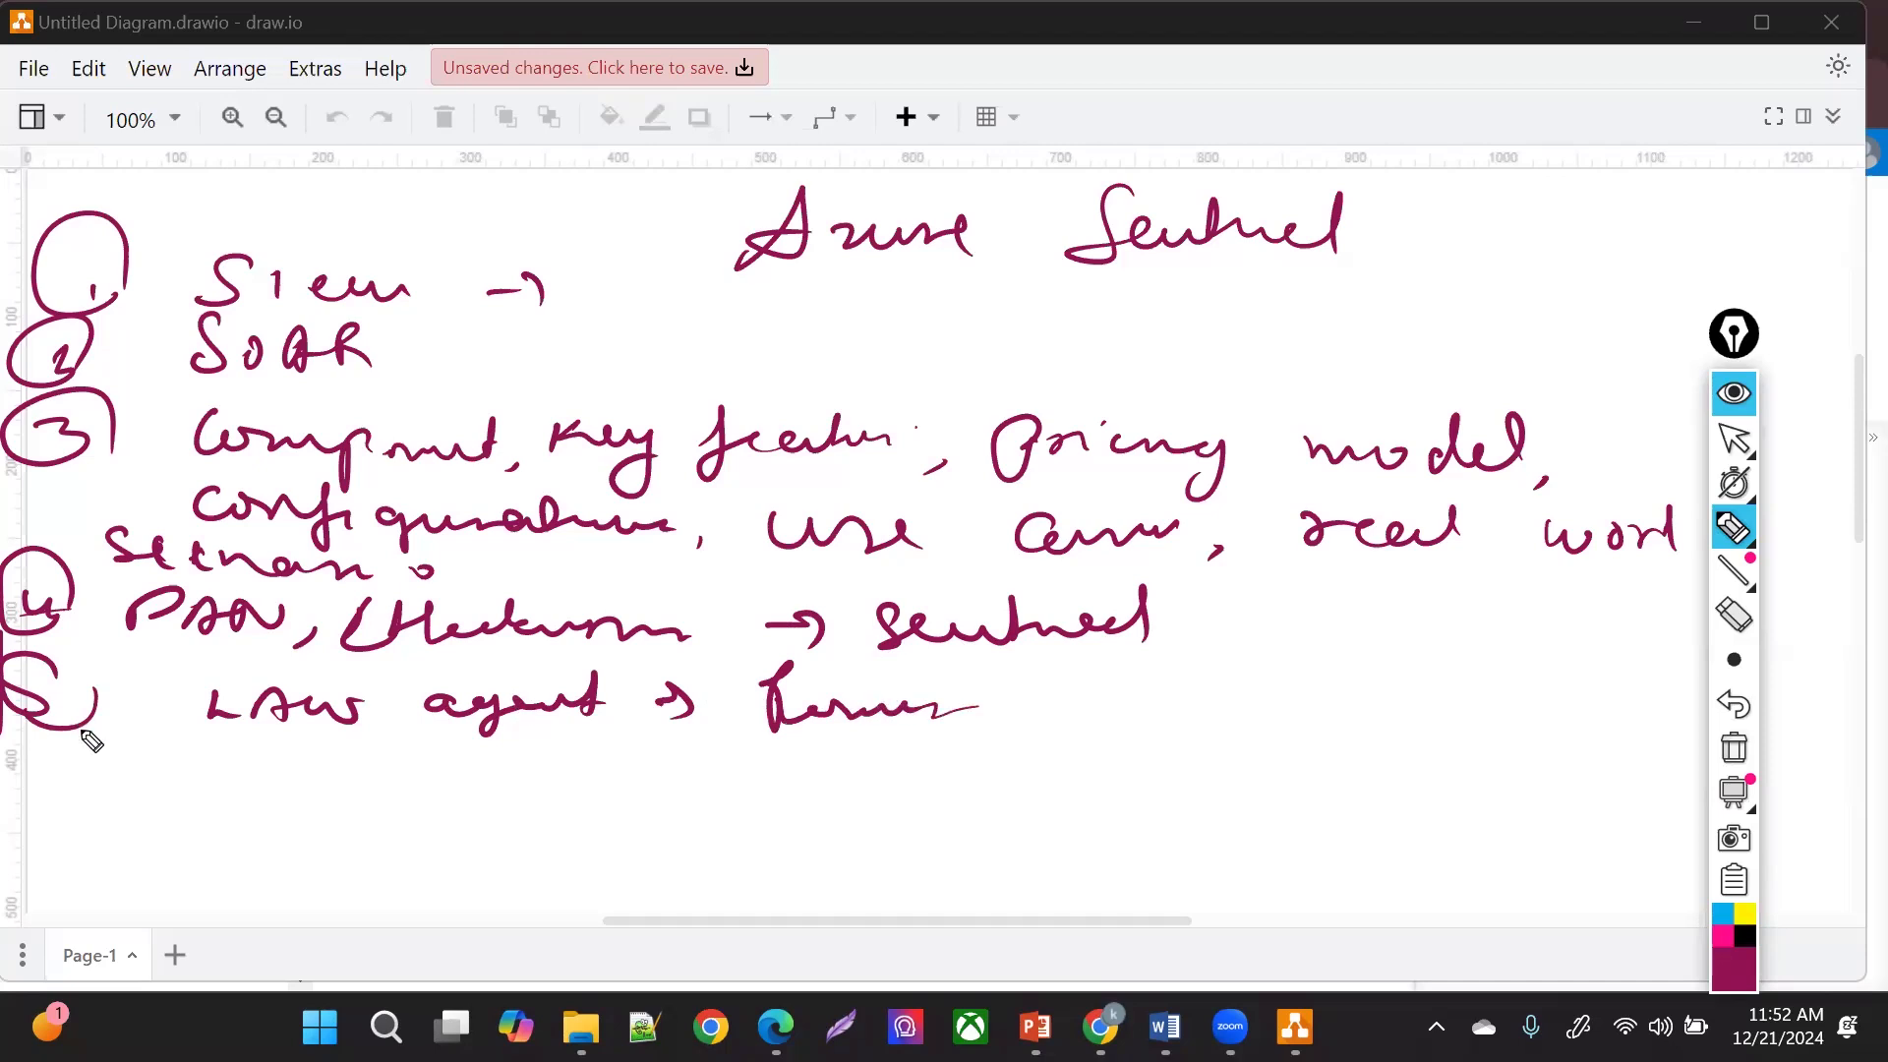
- Handwrite circled item 6 as a flow from VM to security event to data collection rule
{"action": "left_click_drag", "start_coordinate": [59, 730], "coordinate": [61, 771]}
{"action": "left_click_drag", "start_coordinate": [42, 746], "coordinate": [36, 765]}
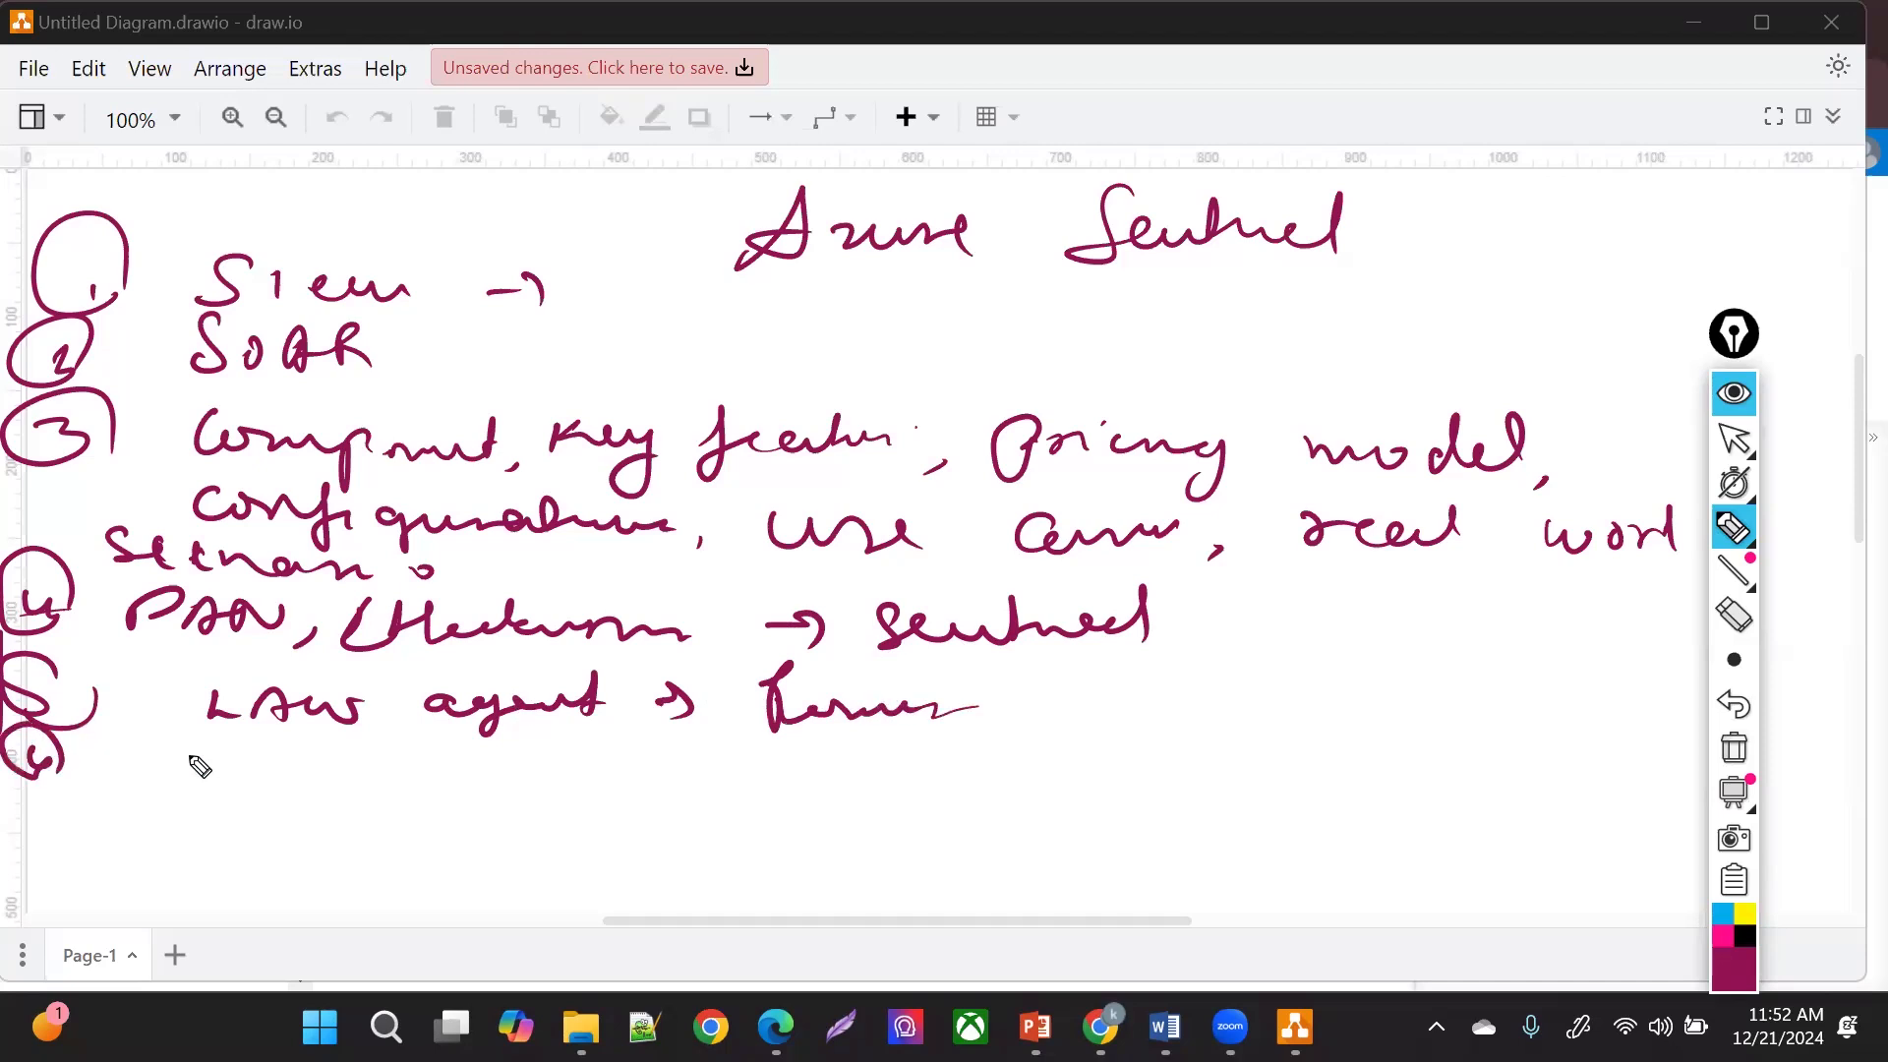
{"action": "mouse_move", "coordinate": [180, 755]}
{"action": "left_mouse_down"}
{"action": "mouse_move", "coordinate": [271, 784]}
{"action": "mouse_move", "coordinate": [442, 792]}
{"action": "mouse_move", "coordinate": [611, 763]}
{"action": "mouse_move", "coordinate": [649, 792]}
{"action": "mouse_move", "coordinate": [633, 771]}
{"action": "mouse_move", "coordinate": [637, 838]}
{"action": "mouse_move", "coordinate": [897, 790]}
{"action": "left_mouse_up"}
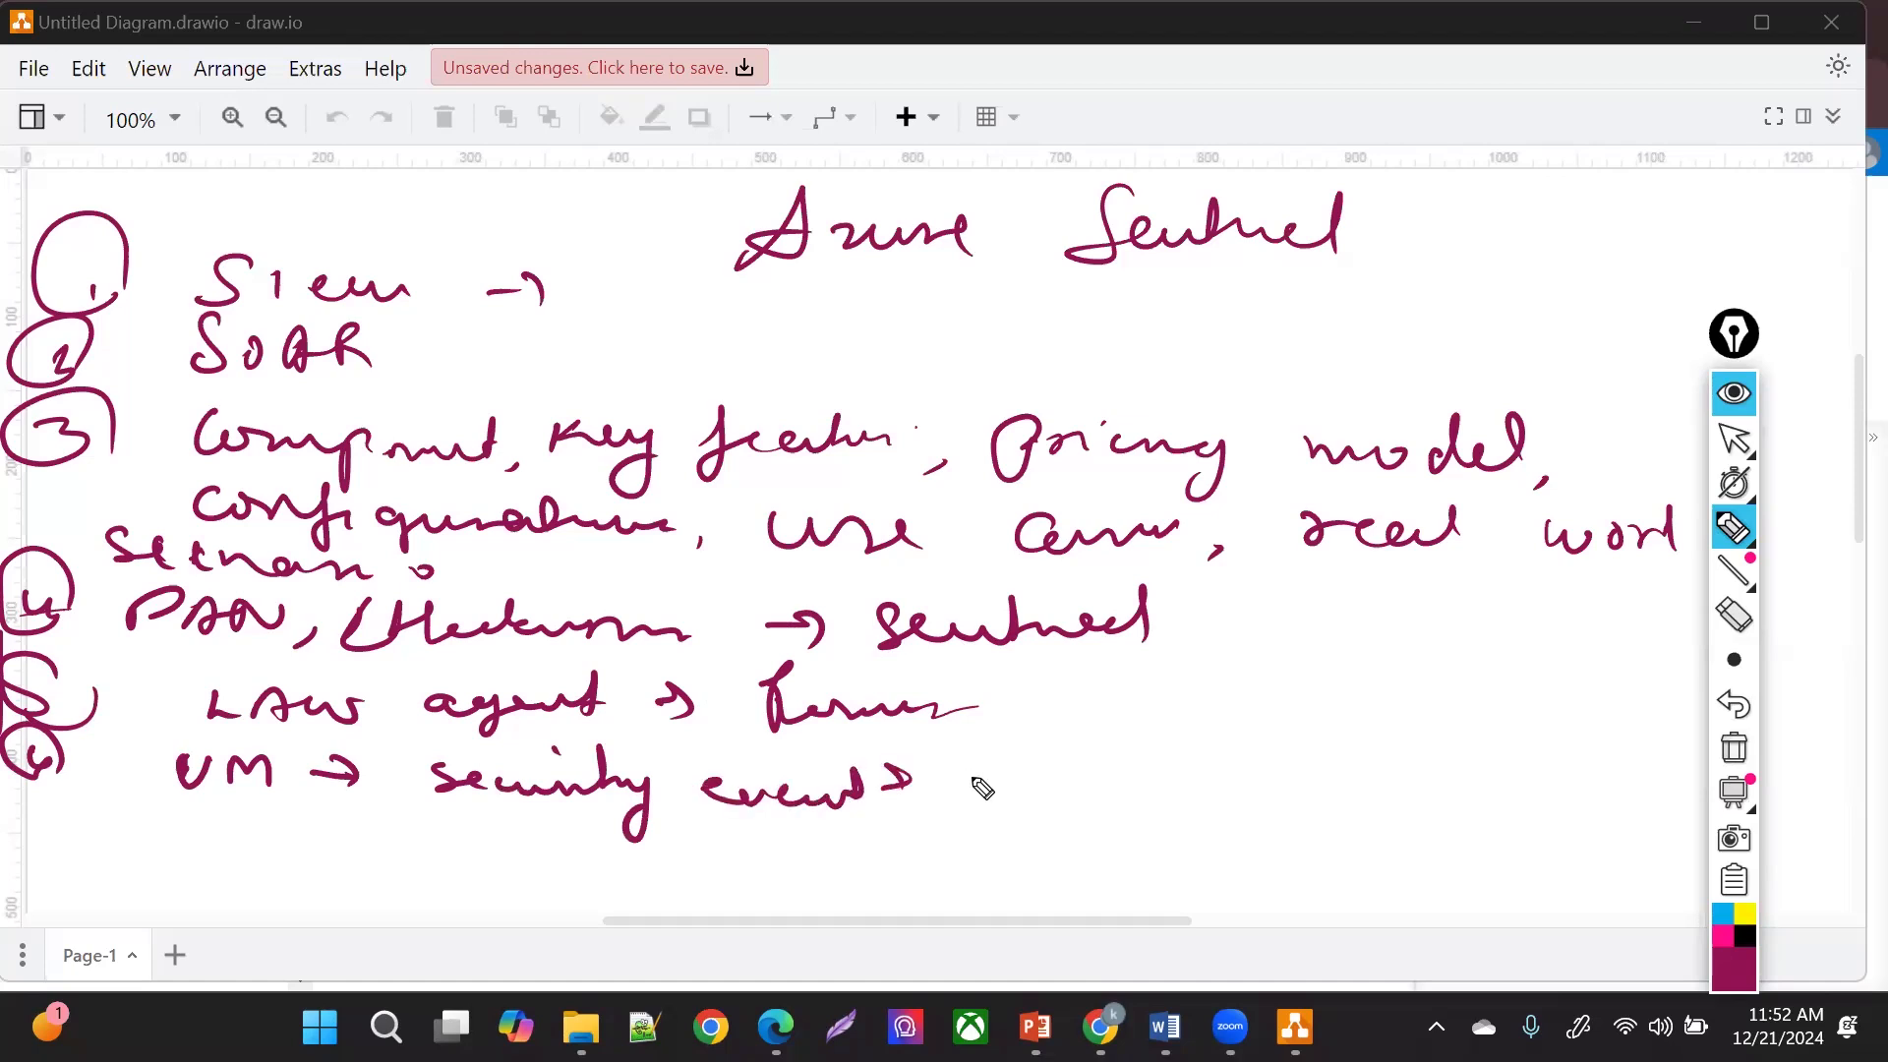
{"action": "mouse_move", "coordinate": [974, 782]}
{"action": "left_mouse_down"}
{"action": "mouse_move", "coordinate": [1306, 793]}
{"action": "mouse_move", "coordinate": [1613, 763]}
{"action": "mouse_move", "coordinate": [1602, 809]}
{"action": "mouse_move", "coordinate": [1573, 802]}
{"action": "mouse_move", "coordinate": [1558, 825]}
{"action": "left_mouse_up"}
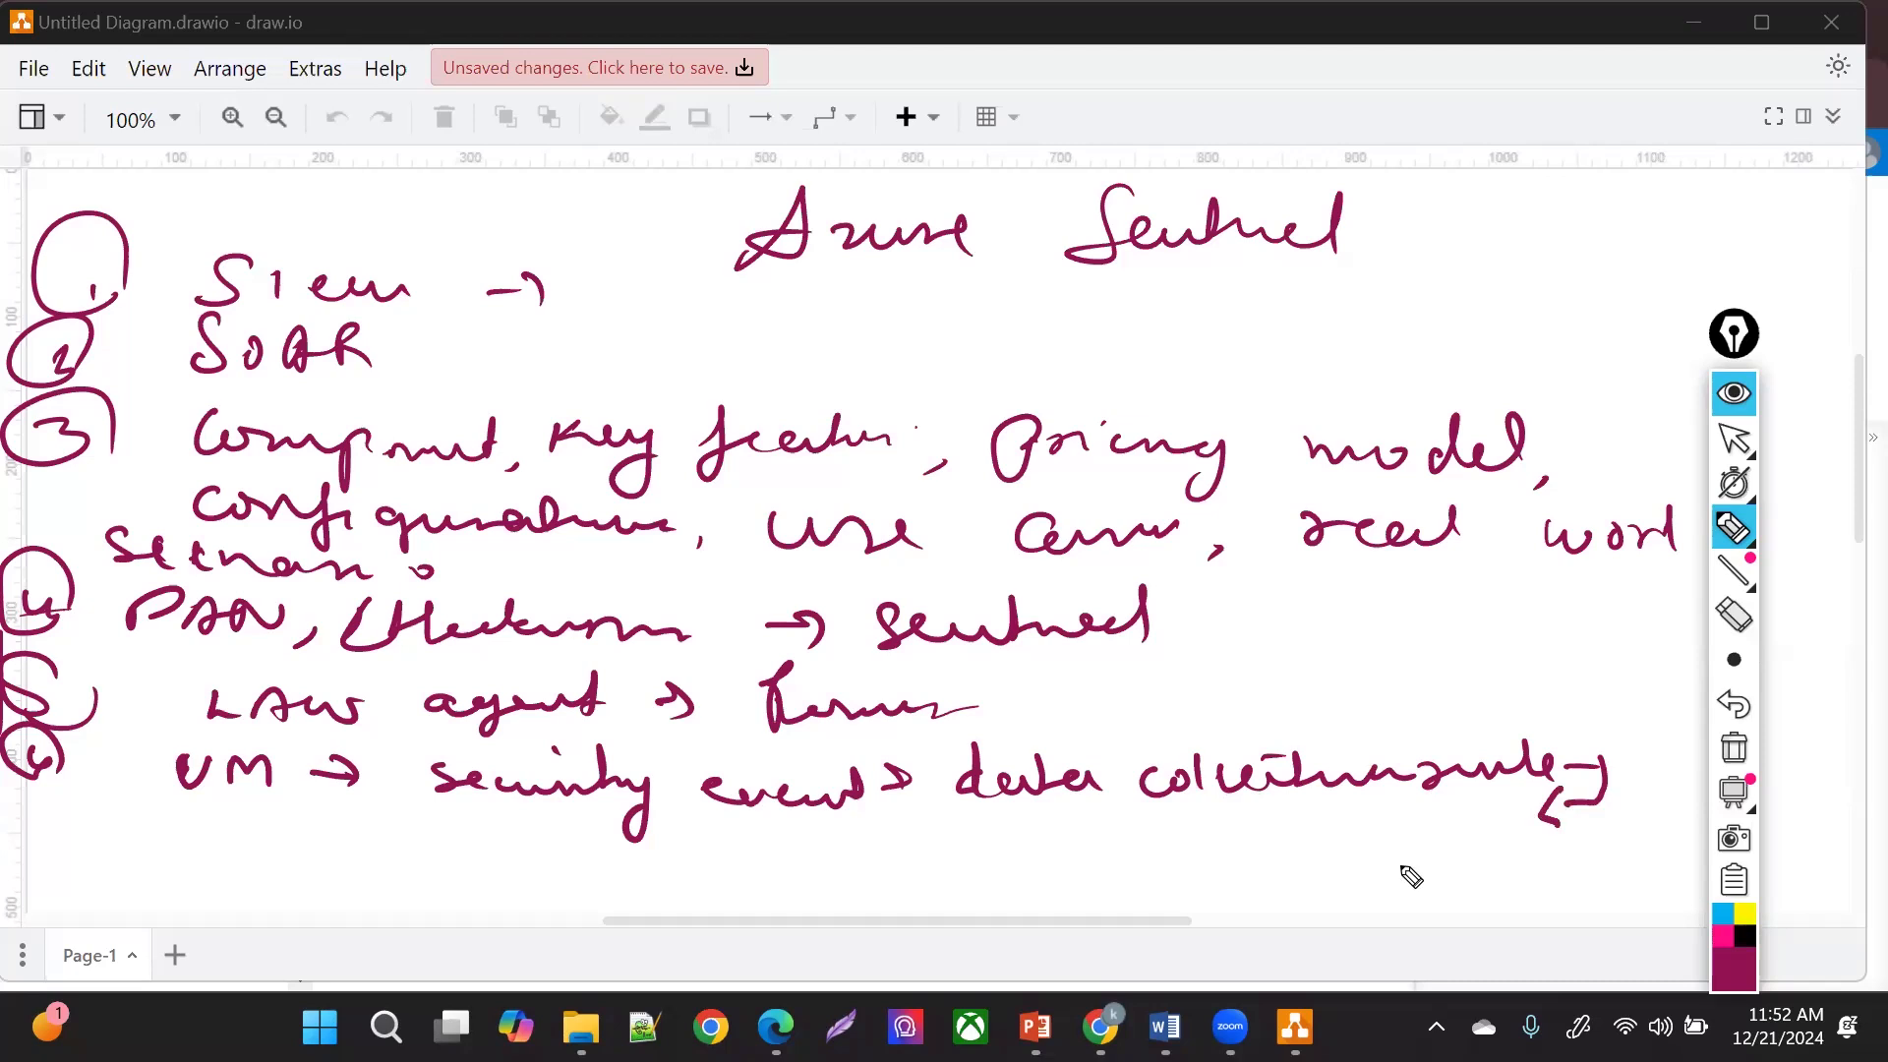
- Continue the item 6 flow with arrows from the data collection rule through Sentinel to custom analytics
{"action": "mouse_move", "coordinate": [1335, 838]}
{"action": "left_mouse_down"}
{"action": "mouse_move", "coordinate": [1370, 859]}
{"action": "mouse_move", "coordinate": [1433, 830]}
{"action": "mouse_move", "coordinate": [1475, 843]}
{"action": "mouse_move", "coordinate": [1503, 812]}
{"action": "mouse_move", "coordinate": [1499, 843]}
{"action": "left_mouse_up"}
{"action": "left_click", "coordinate": [1406, 874]}
{"action": "left_click_drag", "start_coordinate": [1502, 877], "coordinate": [1527, 878]}
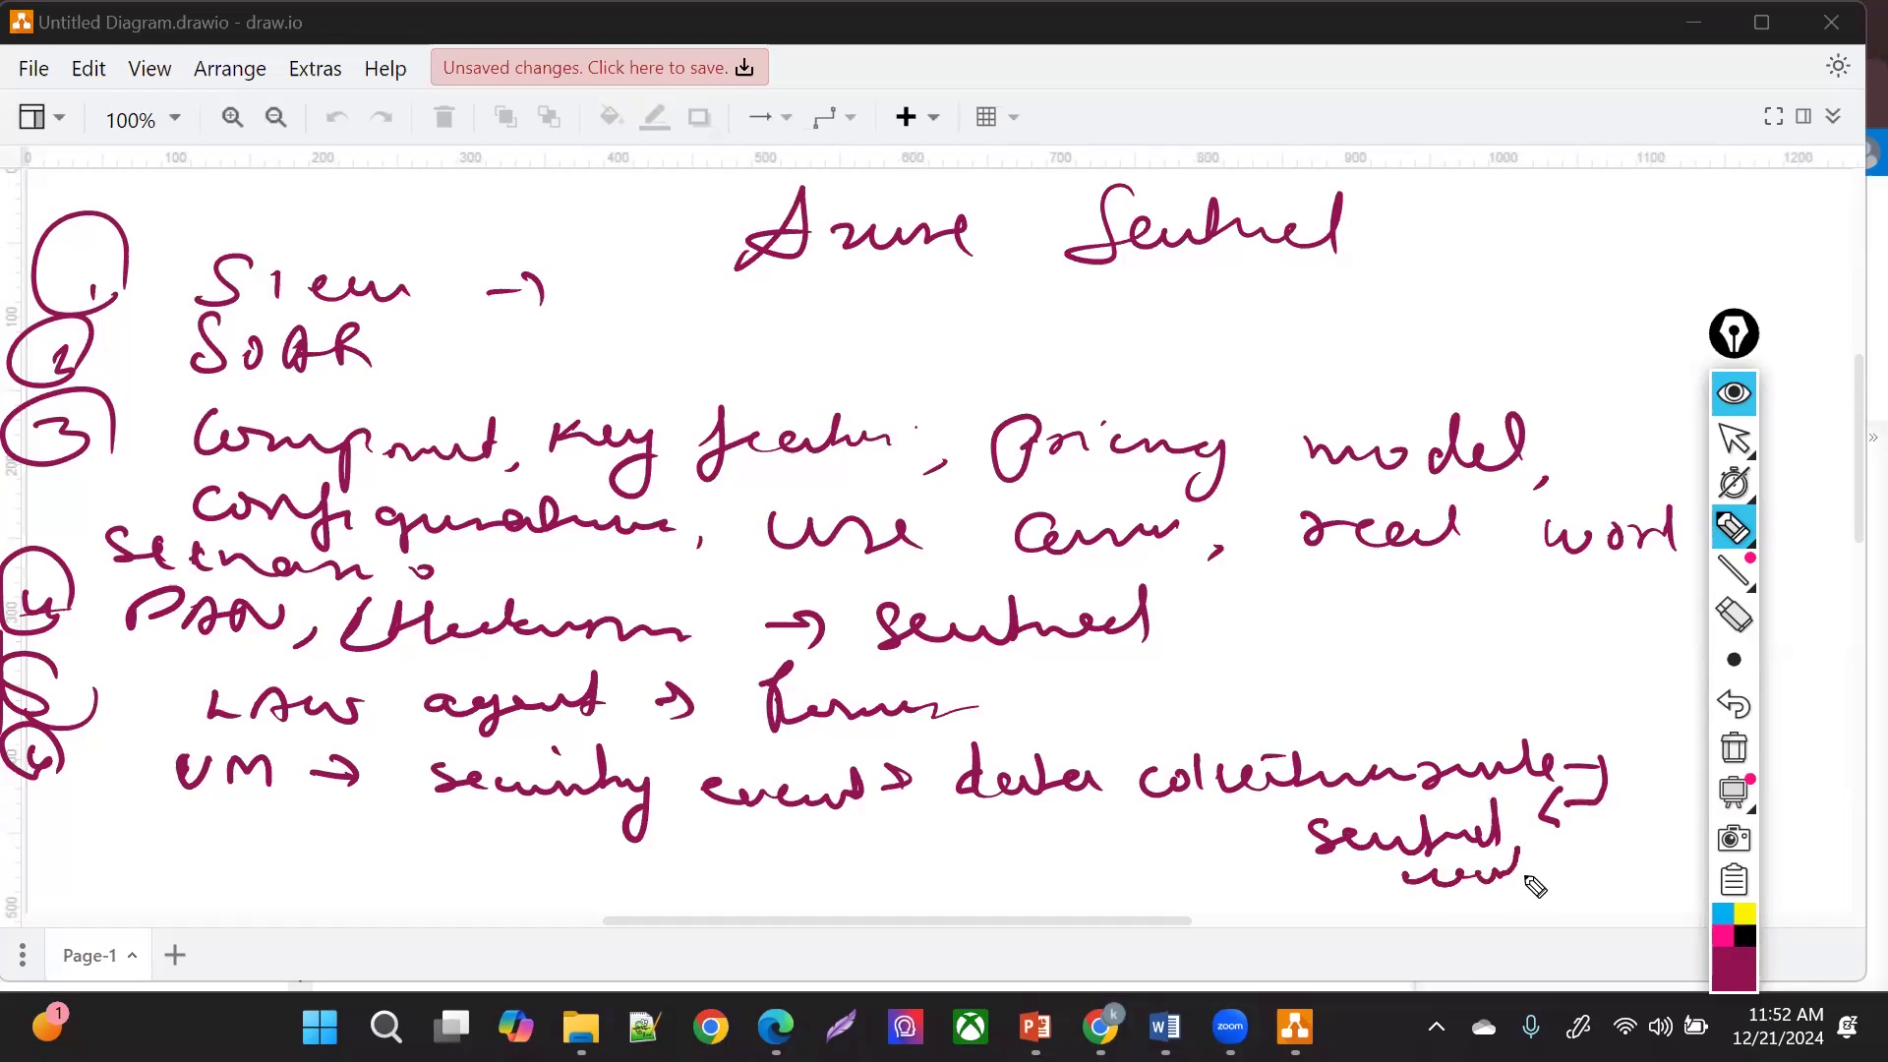
{"action": "left_click_drag", "start_coordinate": [1281, 857], "coordinate": [1240, 859]}
{"action": "mouse_move", "coordinate": [1224, 838]}
{"action": "left_mouse_down"}
{"action": "mouse_move", "coordinate": [1211, 865]}
{"action": "mouse_move", "coordinate": [1229, 870]}
{"action": "left_mouse_up"}
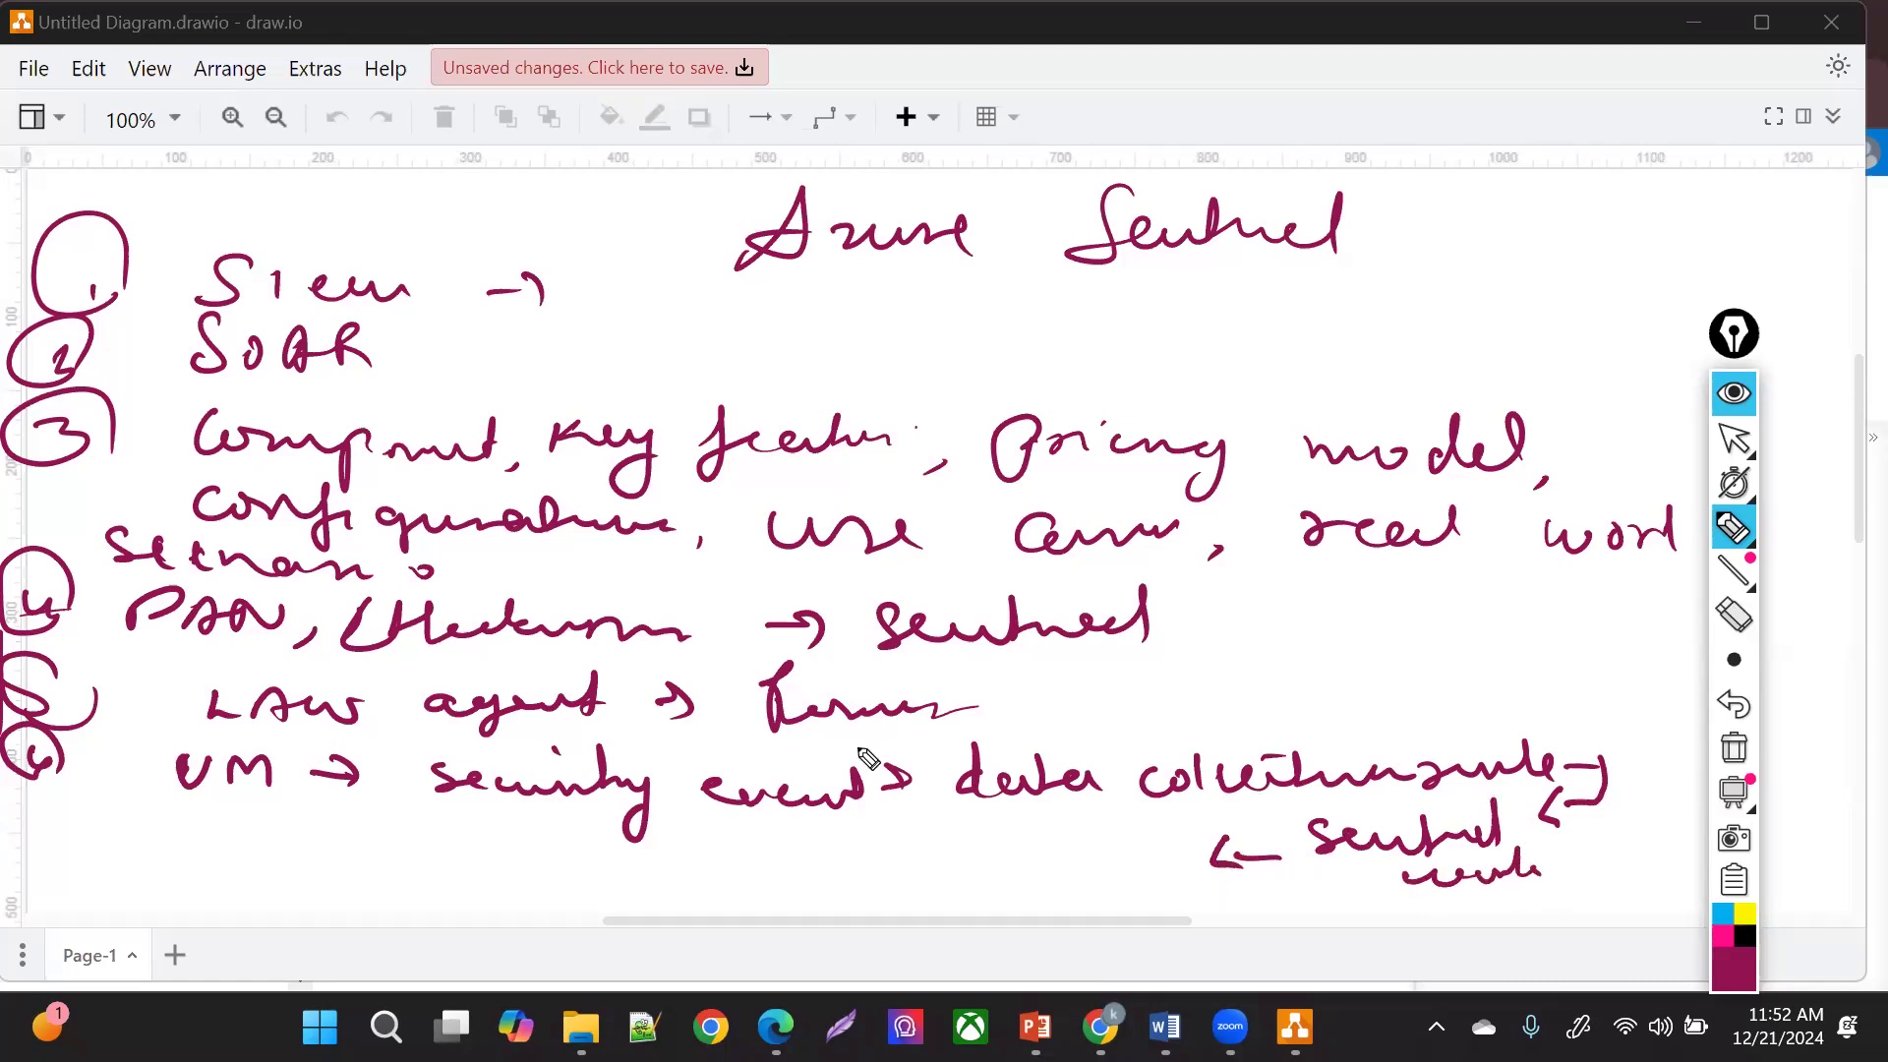
{"action": "mouse_move", "coordinate": [951, 841]}
{"action": "left_mouse_down"}
{"action": "mouse_move", "coordinate": [973, 876]}
{"action": "mouse_move", "coordinate": [1045, 865]}
{"action": "mouse_move", "coordinate": [1087, 898]}
{"action": "mouse_move", "coordinate": [1167, 867]}
{"action": "left_mouse_up"}
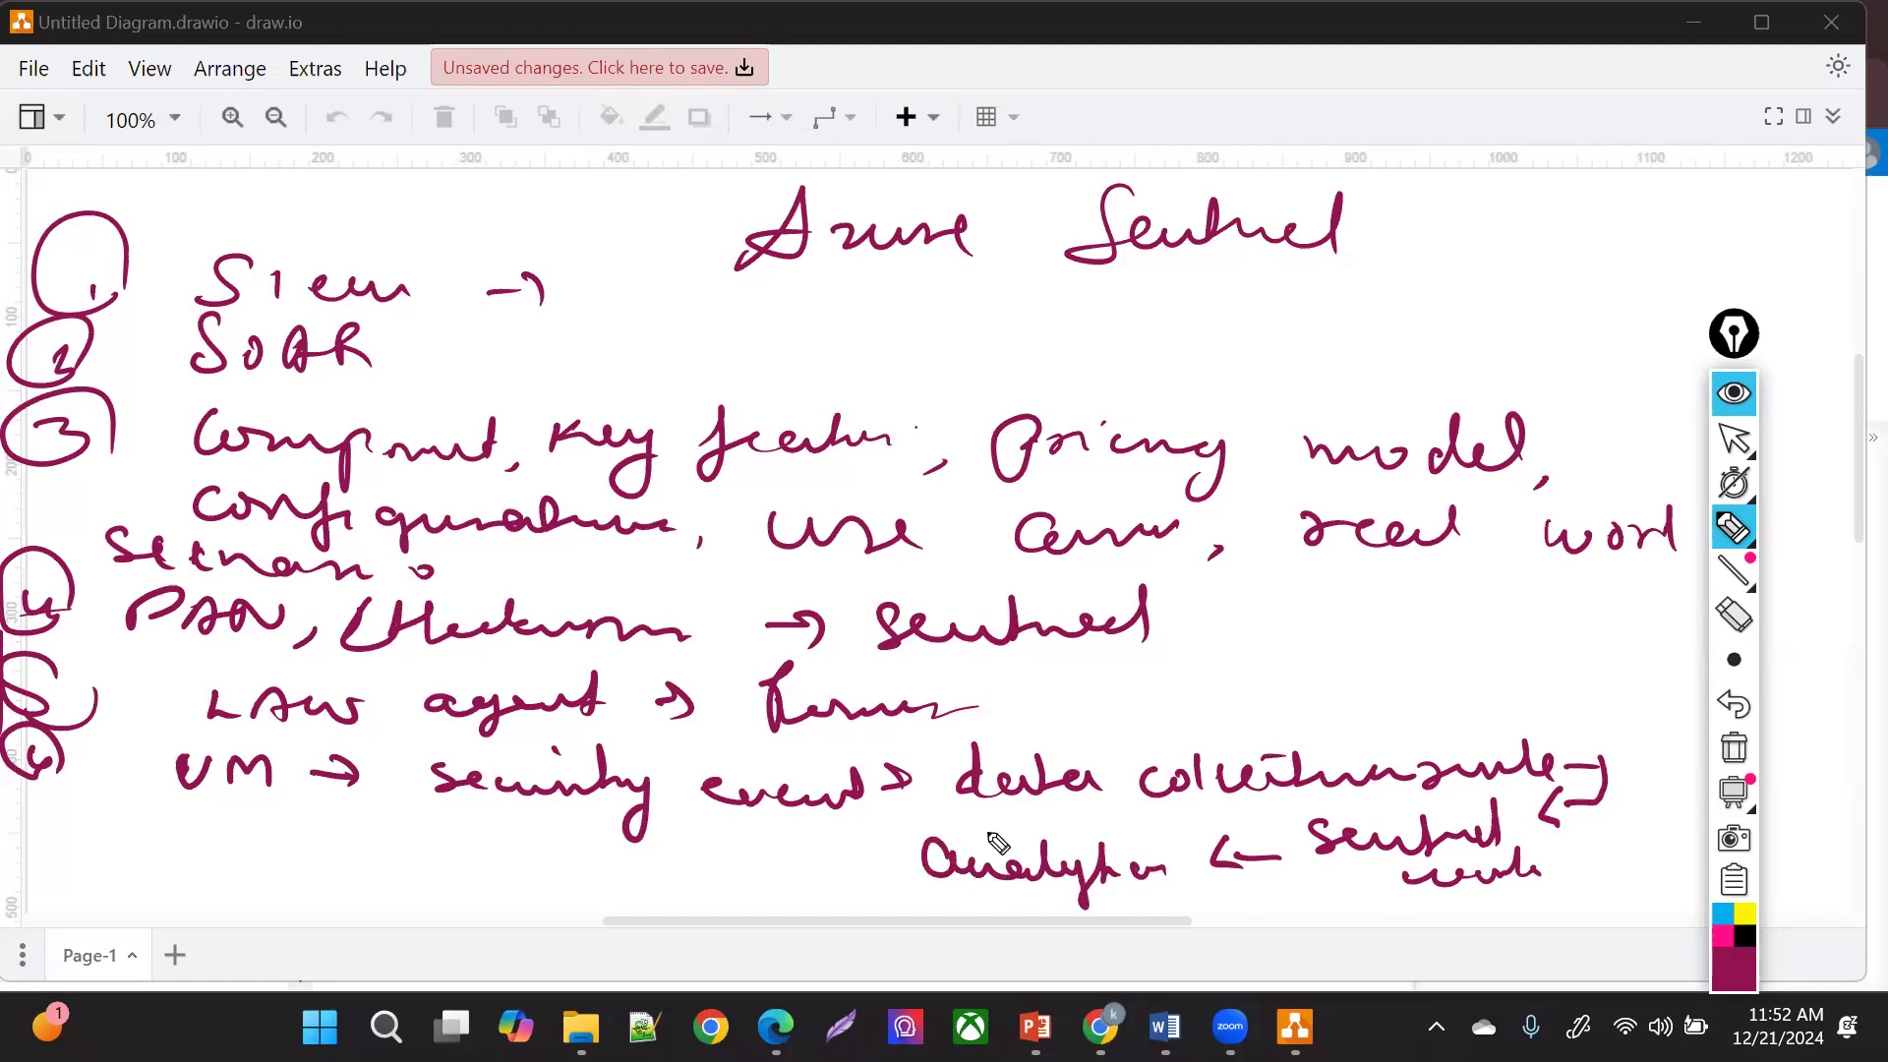
{"action": "mouse_move", "coordinate": [991, 816]}
{"action": "left_mouse_down"}
{"action": "mouse_move", "coordinate": [1062, 846]}
{"action": "mouse_move", "coordinate": [1125, 842]}
{"action": "mouse_move", "coordinate": [1136, 822]}
{"action": "left_mouse_up"}
{"action": "left_click_drag", "start_coordinate": [890, 867], "coordinate": [843, 868]}
{"action": "left_click_drag", "start_coordinate": [833, 848], "coordinate": [834, 888]}
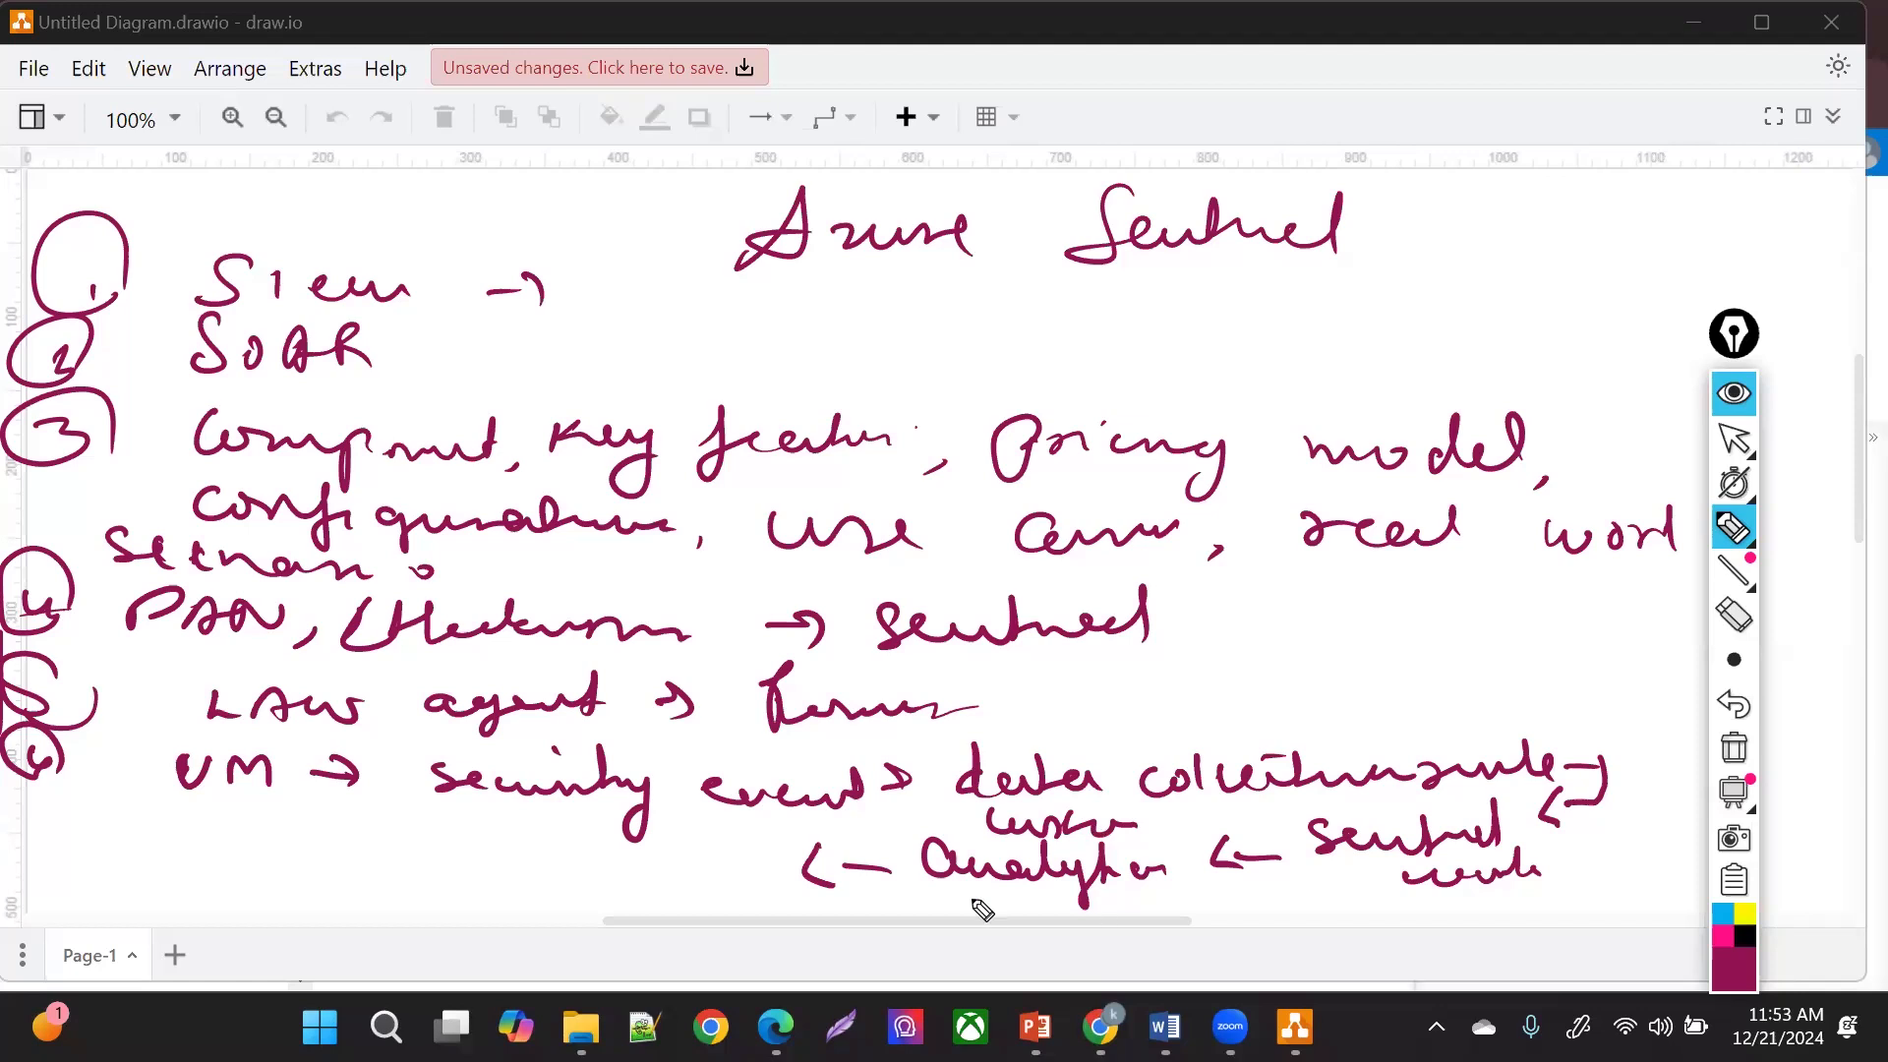
{"action": "left_click_drag", "start_coordinate": [1001, 902], "coordinate": [1057, 924]}
- Finish the item 6 flow in handwriting with incident trigger, hunt part and own incident, linked by arrows
{"action": "mouse_move", "coordinate": [469, 826]}
{"action": "left_mouse_down"}
{"action": "mouse_move", "coordinate": [498, 868]}
{"action": "mouse_move", "coordinate": [654, 882]}
{"action": "left_mouse_up"}
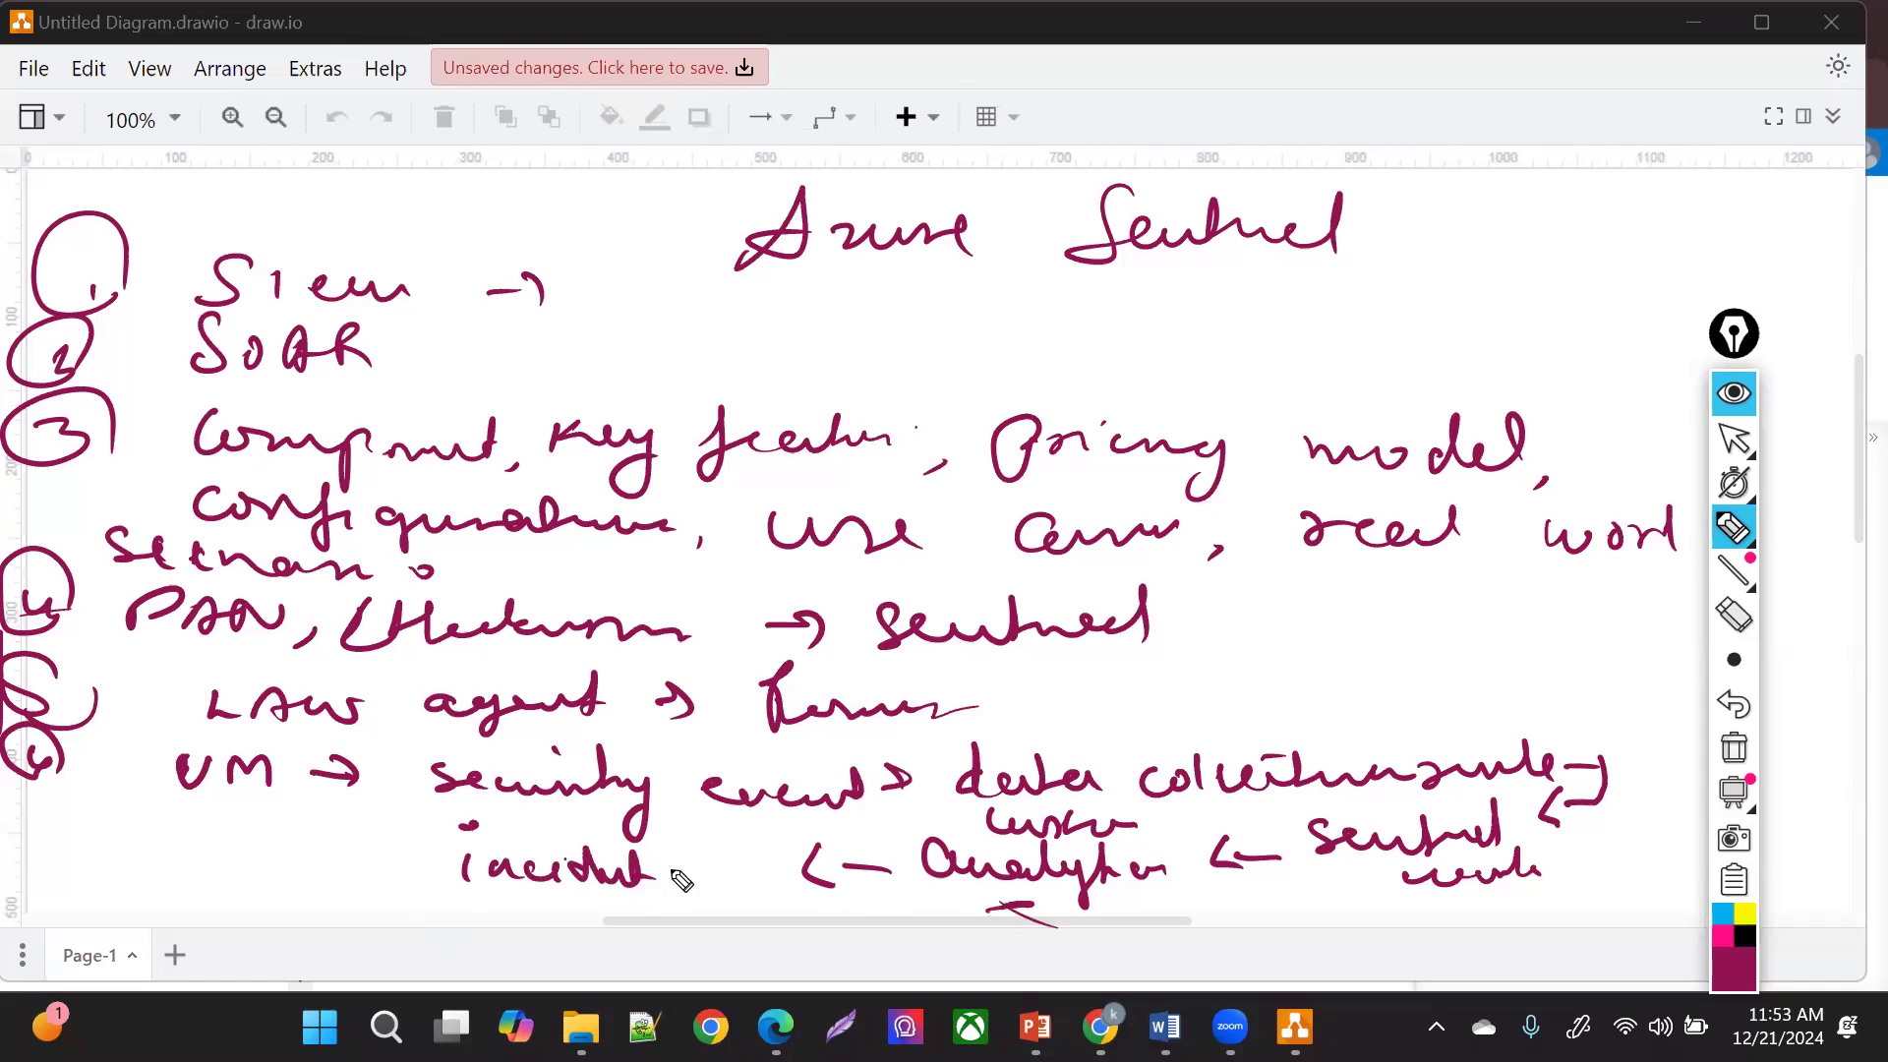
{"action": "mouse_move", "coordinate": [677, 890]}
{"action": "left_mouse_down"}
{"action": "mouse_move", "coordinate": [695, 865]}
{"action": "mouse_move", "coordinate": [762, 882]}
{"action": "left_mouse_up"}
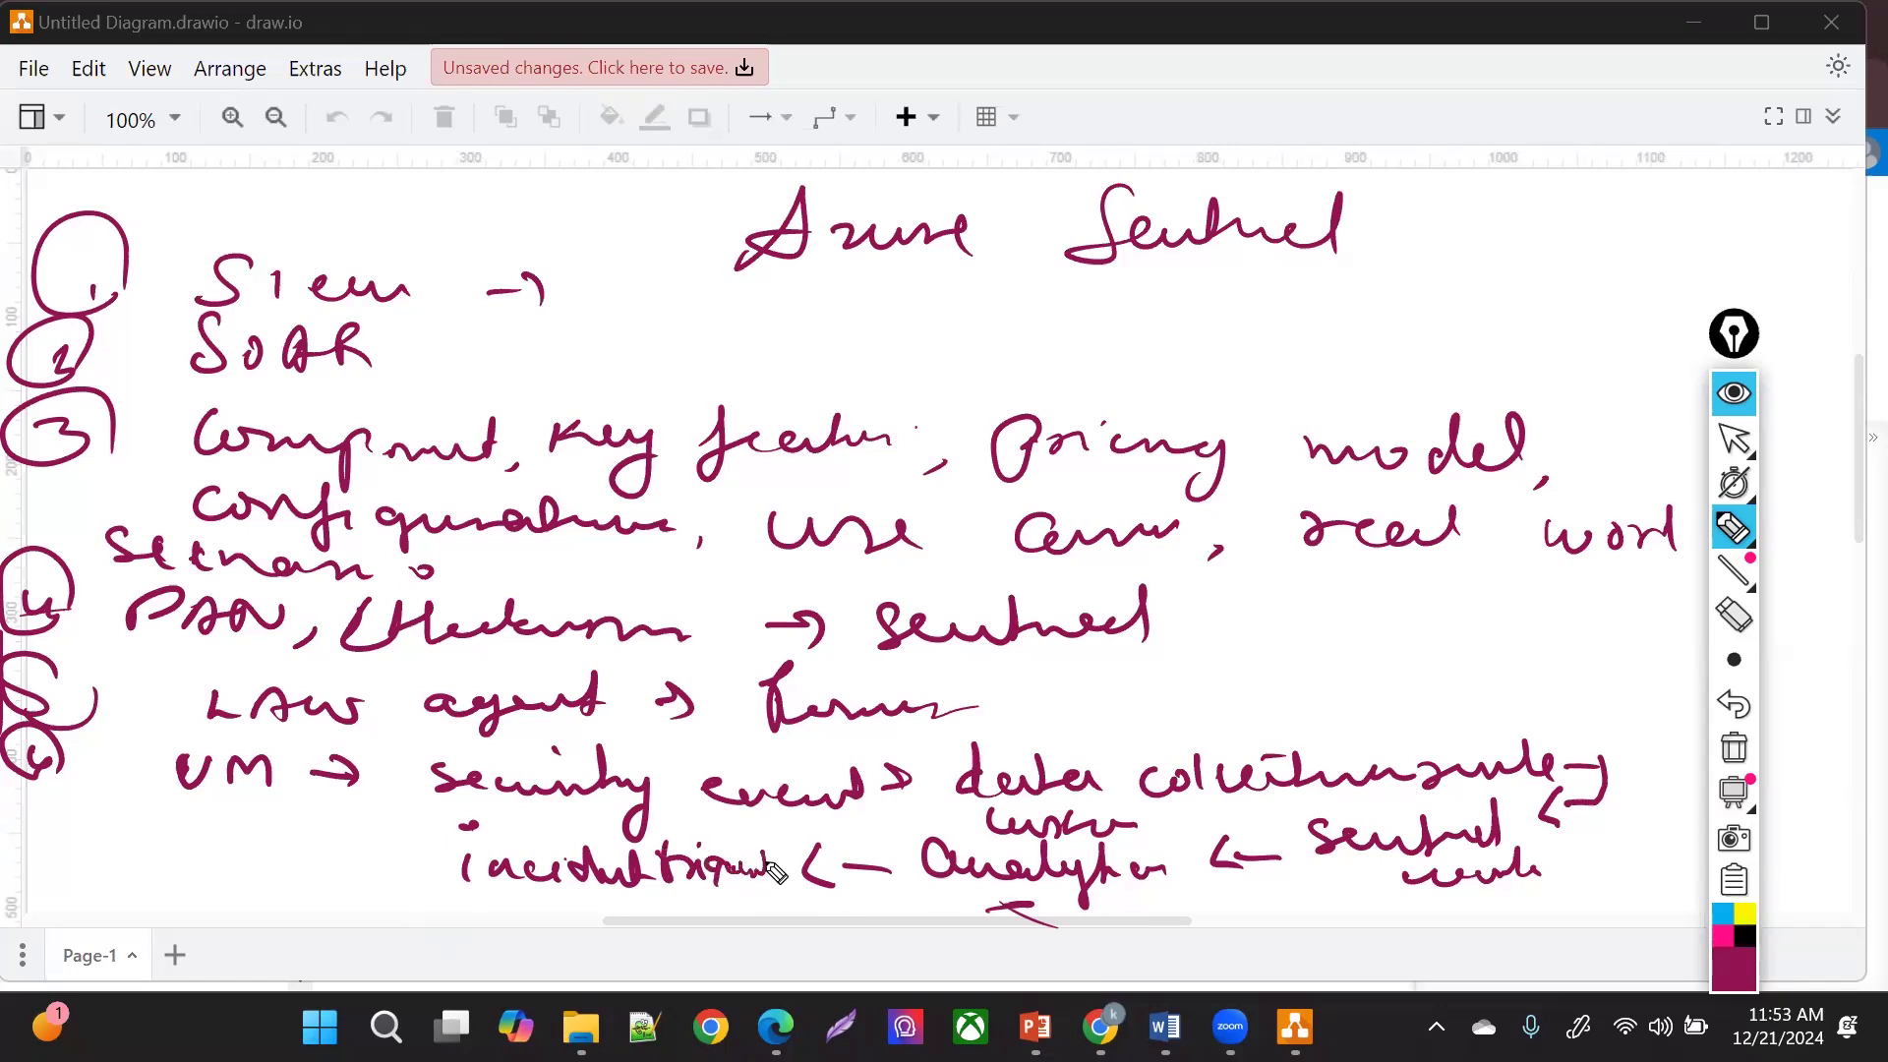
{"action": "mouse_move", "coordinate": [452, 878]}
{"action": "left_mouse_down"}
{"action": "mouse_move", "coordinate": [421, 879]}
{"action": "mouse_move", "coordinate": [433, 890]}
{"action": "left_mouse_up"}
{"action": "left_click", "coordinate": [218, 829]}
{"action": "mouse_move", "coordinate": [239, 812]}
{"action": "left_mouse_down"}
{"action": "mouse_move", "coordinate": [315, 845]}
{"action": "mouse_move", "coordinate": [372, 842]}
{"action": "left_mouse_up"}
{"action": "left_click_drag", "start_coordinate": [359, 812], "coordinate": [358, 852]}
{"action": "left_click_drag", "start_coordinate": [350, 838], "coordinate": [374, 836]}
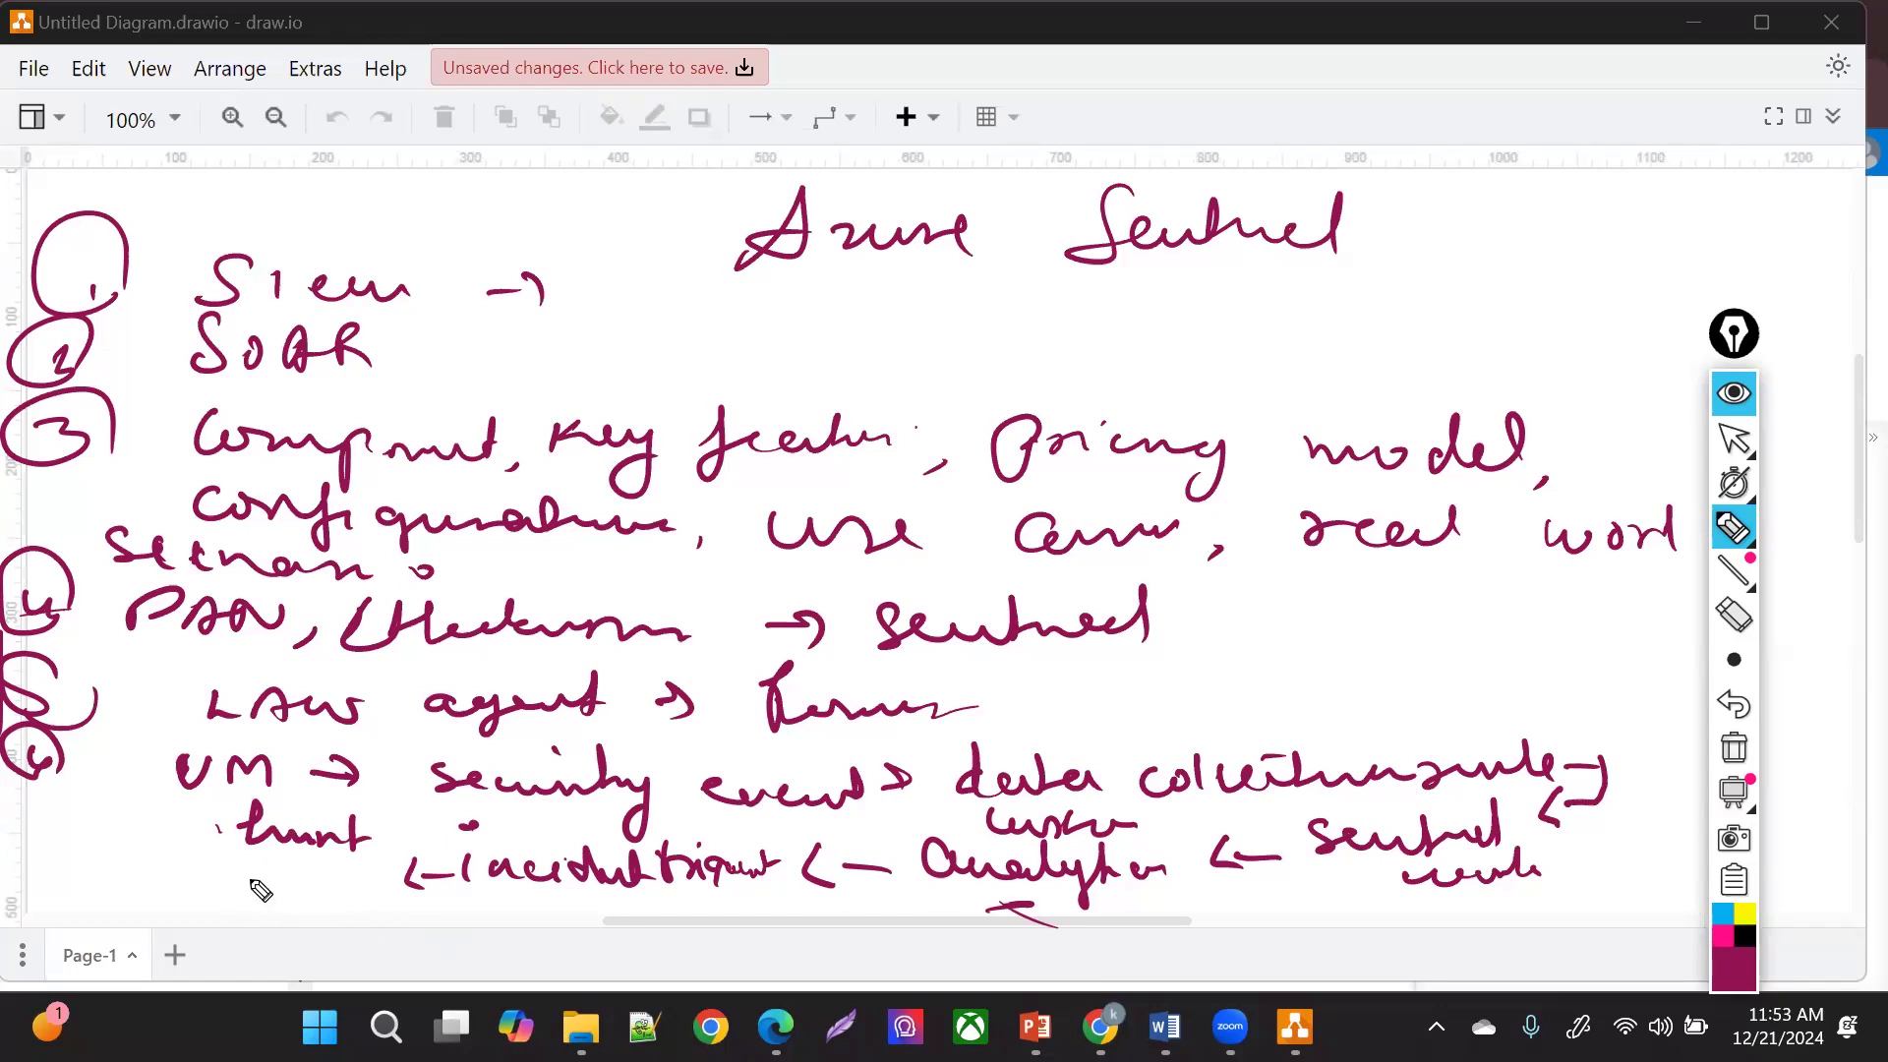
{"action": "mouse_move", "coordinate": [254, 865]}
{"action": "left_mouse_down"}
{"action": "mouse_move", "coordinate": [352, 897]}
{"action": "mouse_move", "coordinate": [372, 872]}
{"action": "left_mouse_up"}
{"action": "left_click_drag", "start_coordinate": [234, 865], "coordinate": [197, 861]}
{"action": "left_click_drag", "start_coordinate": [24, 816], "coordinate": [145, 837]}
{"action": "mouse_move", "coordinate": [18, 865]}
{"action": "left_mouse_down"}
{"action": "mouse_move", "coordinate": [86, 890]}
{"action": "mouse_move", "coordinate": [180, 866]}
{"action": "left_mouse_up"}
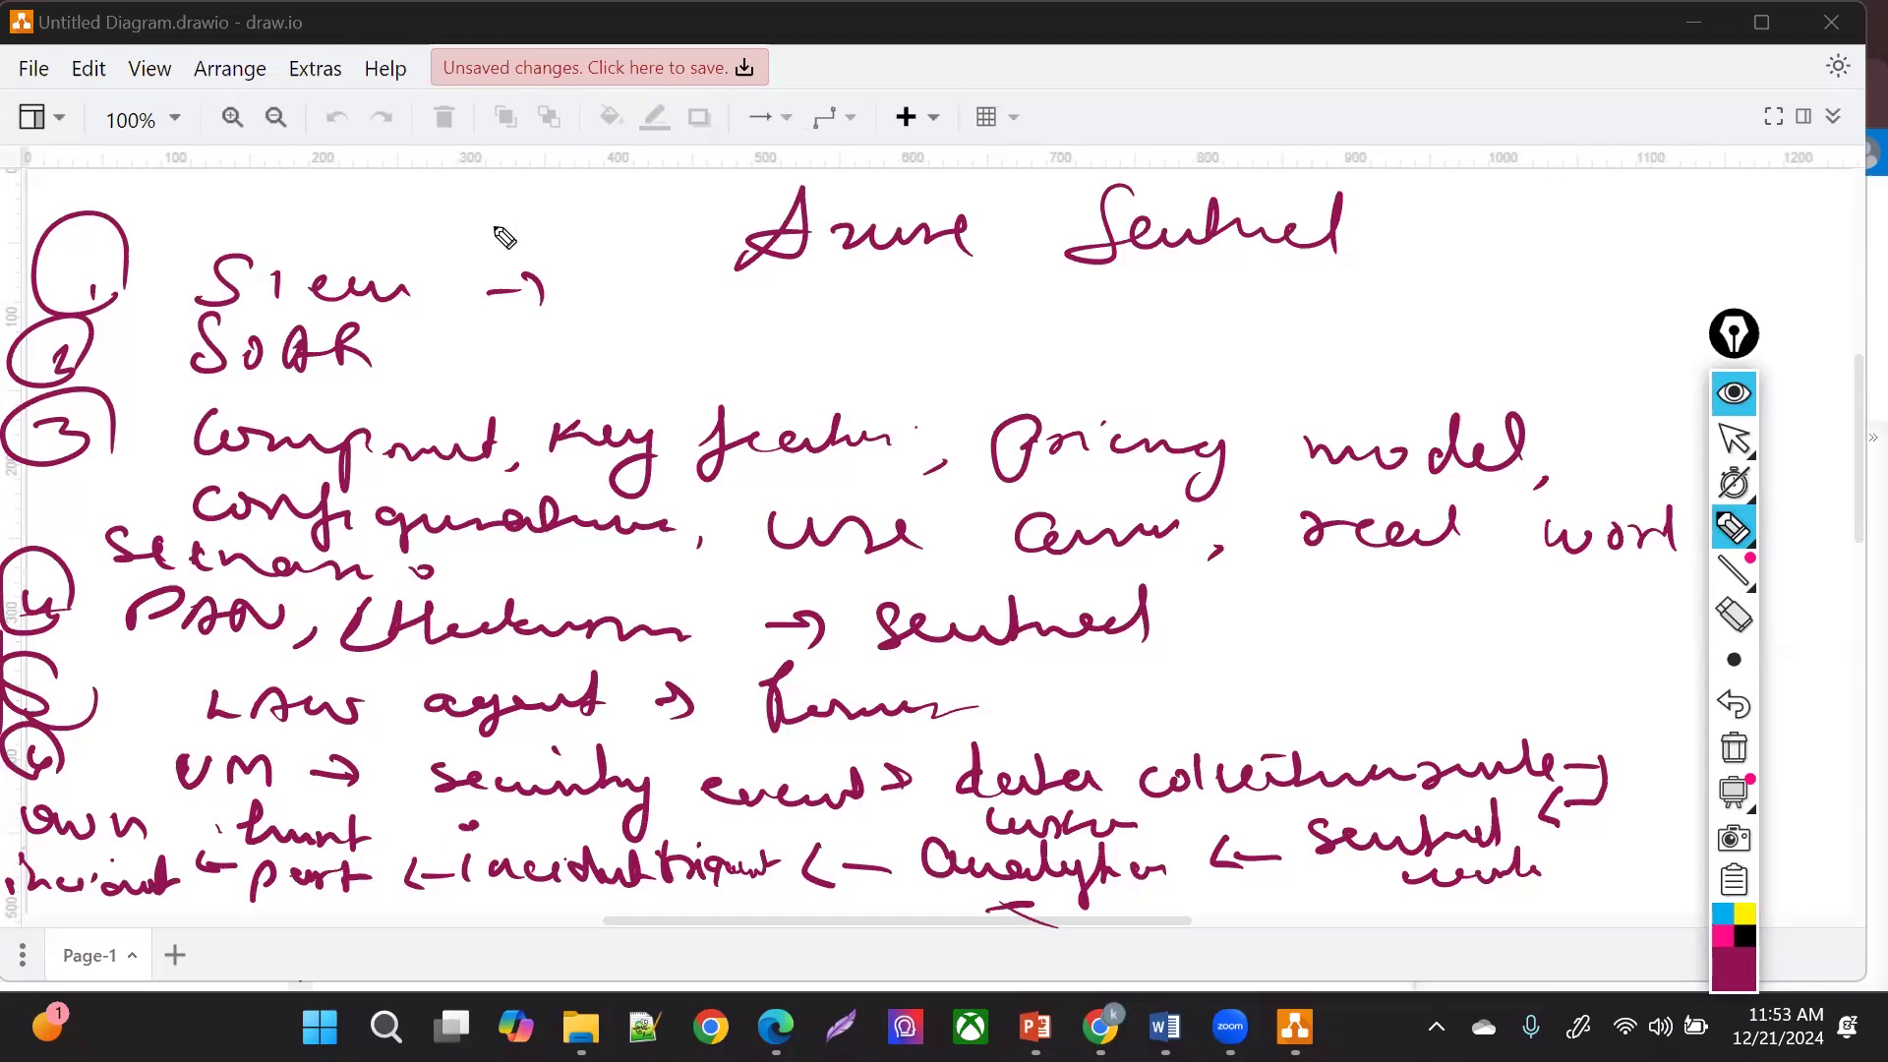
- Draw brackets grouping items 1 and 2, items 3 and 4, and items 5 and 6
{"action": "left_click_drag", "start_coordinate": [477, 228], "coordinate": [521, 376]}
{"action": "mouse_move", "coordinate": [1176, 376]}
{"action": "left_mouse_down"}
{"action": "mouse_move", "coordinate": [1578, 384]}
{"action": "mouse_move", "coordinate": [1661, 540]}
{"action": "mouse_move", "coordinate": [1662, 590]}
{"action": "mouse_move", "coordinate": [1416, 637]}
{"action": "left_mouse_up"}
{"action": "mouse_move", "coordinate": [1652, 750]}
{"action": "left_mouse_down"}
{"action": "mouse_move", "coordinate": [1475, 952]}
{"action": "mouse_move", "coordinate": [1433, 951]}
{"action": "left_mouse_up"}
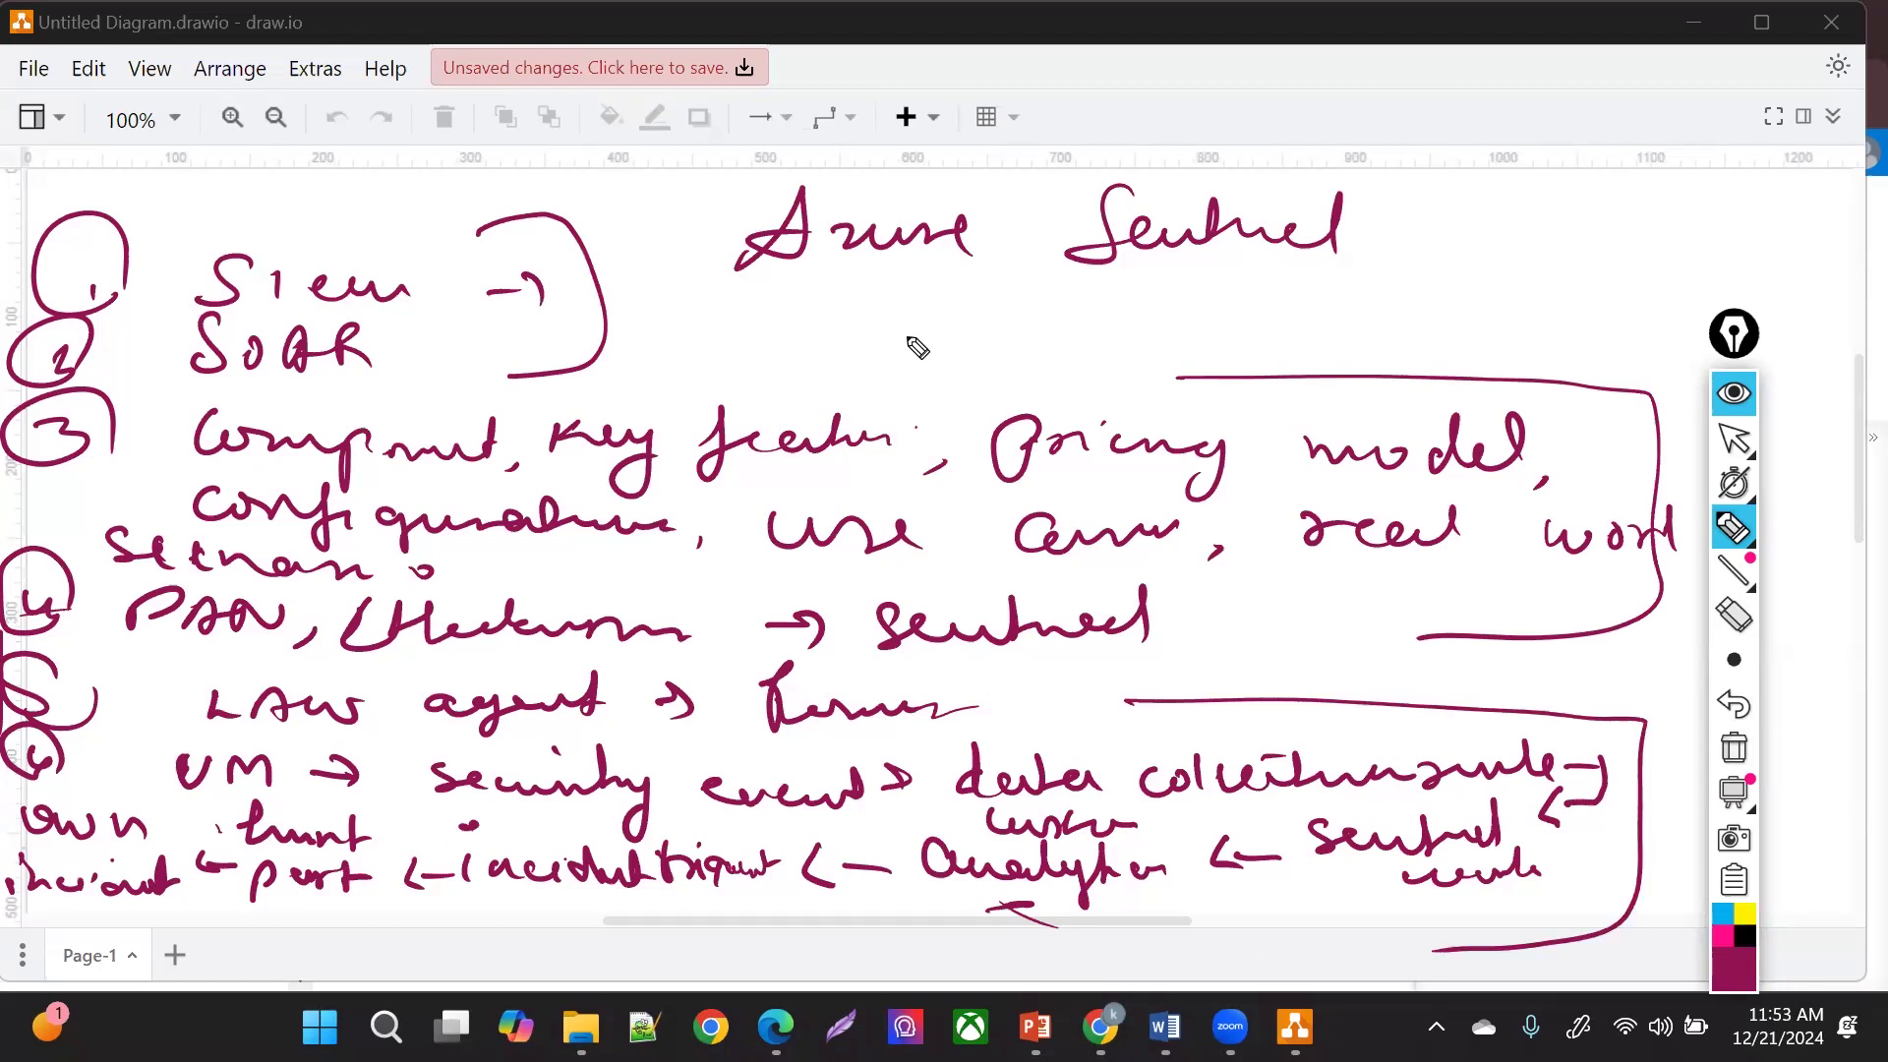
- Handwrite a "full → SIEM → SOAR" line under the Azure Sentinel heading
{"action": "mouse_move", "coordinate": [672, 421]}
{"action": "left_mouse_down"}
{"action": "mouse_move", "coordinate": [757, 359]}
{"action": "mouse_move", "coordinate": [848, 372]}
{"action": "mouse_move", "coordinate": [942, 341]}
{"action": "left_mouse_up"}
{"action": "mouse_move", "coordinate": [1037, 285]}
{"action": "left_mouse_down"}
{"action": "mouse_move", "coordinate": [1057, 342]}
{"action": "mouse_move", "coordinate": [1241, 317]}
{"action": "mouse_move", "coordinate": [1229, 329]}
{"action": "left_mouse_up"}
{"action": "left_click", "coordinate": [1234, 293]}
{"action": "mouse_move", "coordinate": [1318, 273]}
{"action": "left_mouse_down"}
{"action": "mouse_move", "coordinate": [1288, 330]}
{"action": "mouse_move", "coordinate": [1345, 295]}
{"action": "mouse_move", "coordinate": [1416, 312]}
{"action": "left_mouse_up"}
{"action": "mouse_move", "coordinate": [1427, 316]}
{"action": "left_mouse_down"}
{"action": "mouse_move", "coordinate": [1432, 287]}
{"action": "mouse_move", "coordinate": [1480, 326]}
{"action": "left_mouse_up"}
{"action": "left_click_drag", "start_coordinate": [1479, 334], "coordinate": [1466, 346]}
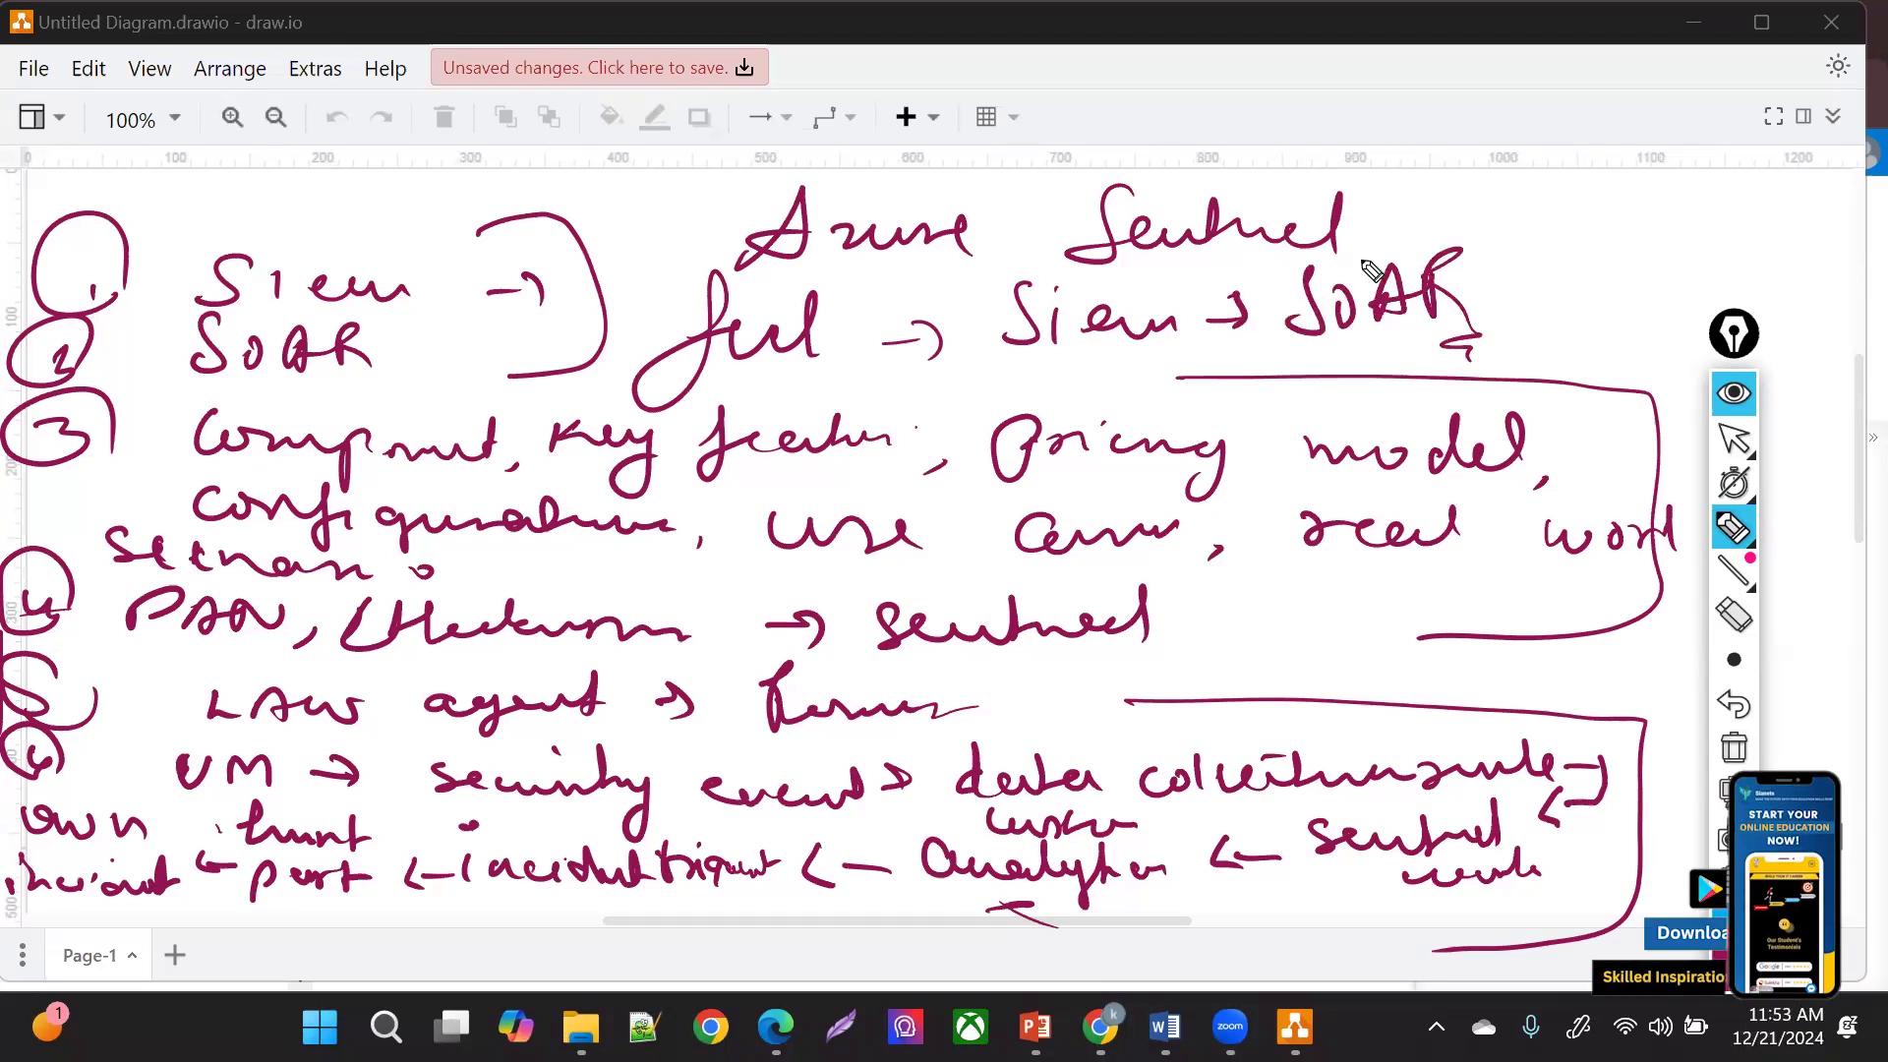
- Clear all the ink from the screen and handwrite the heading Analyse
{"action": "left_click", "coordinate": [1732, 441]}
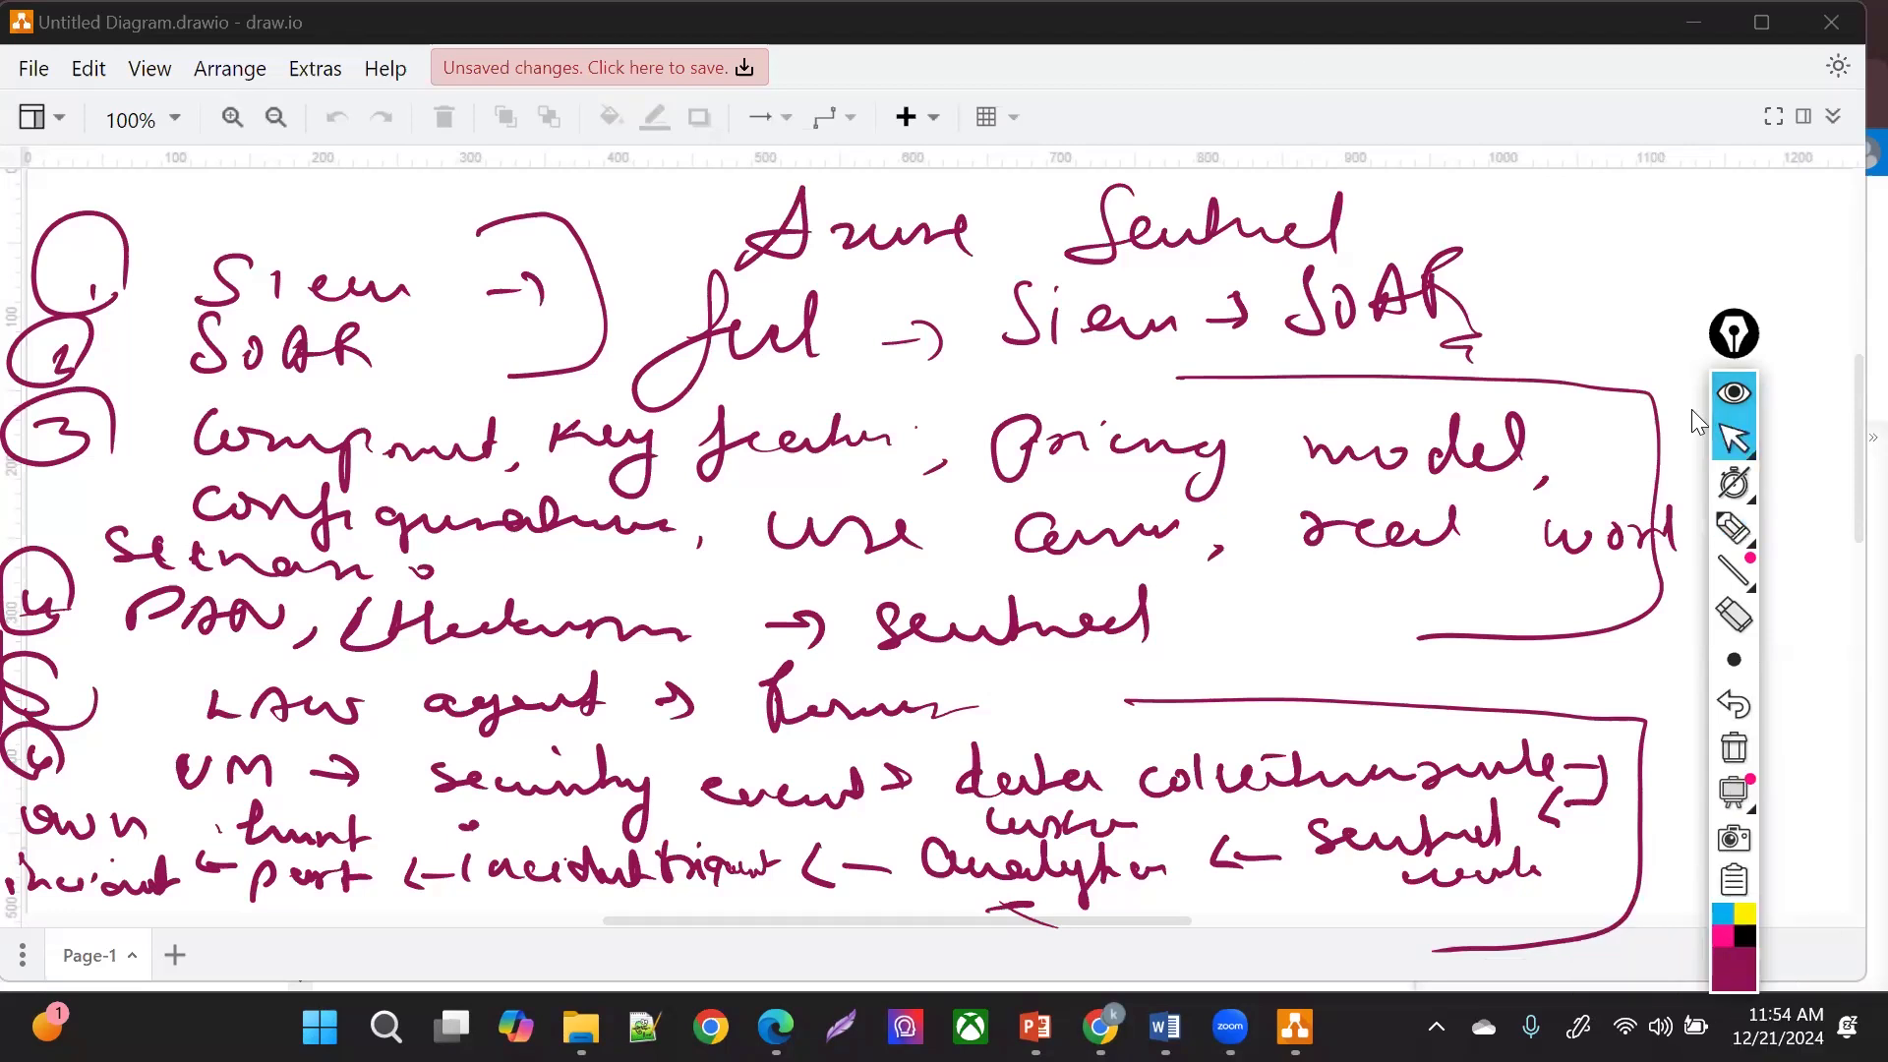
{"action": "left_click", "coordinate": [1733, 528]}
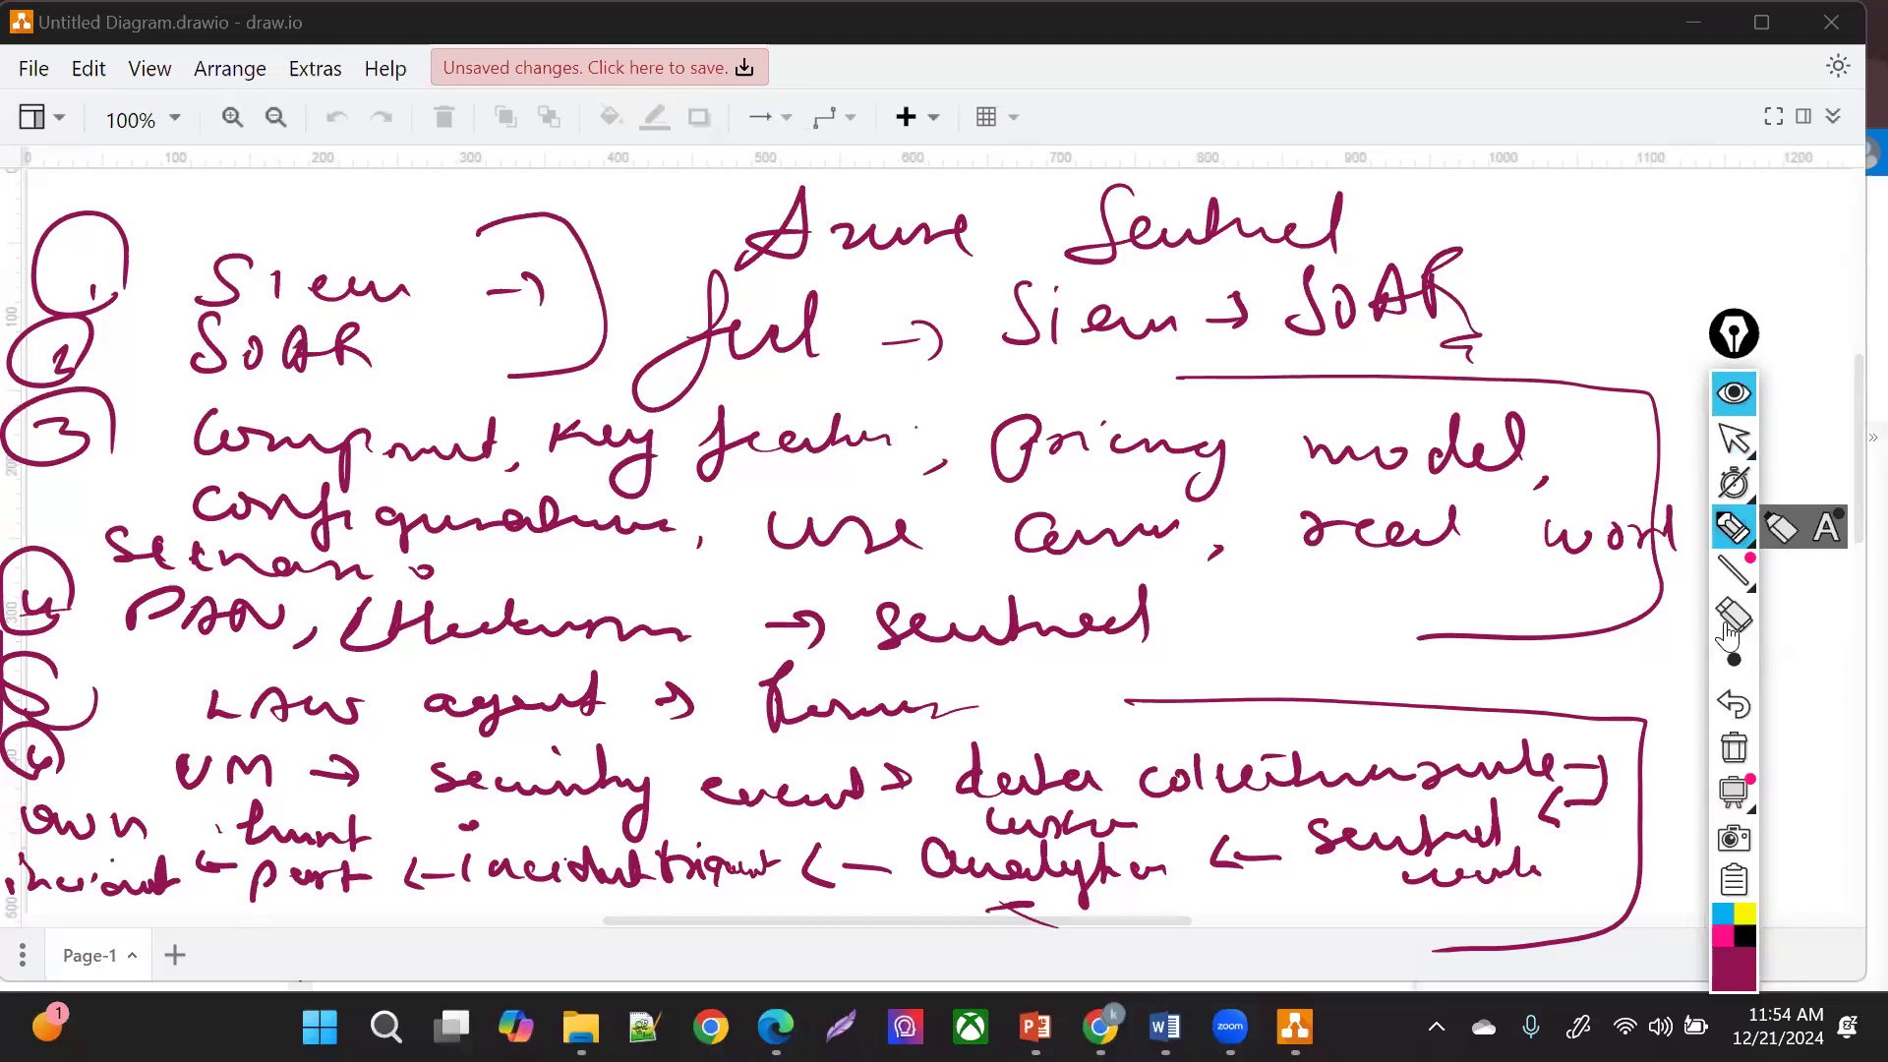
{"action": "left_click", "coordinate": [1734, 749]}
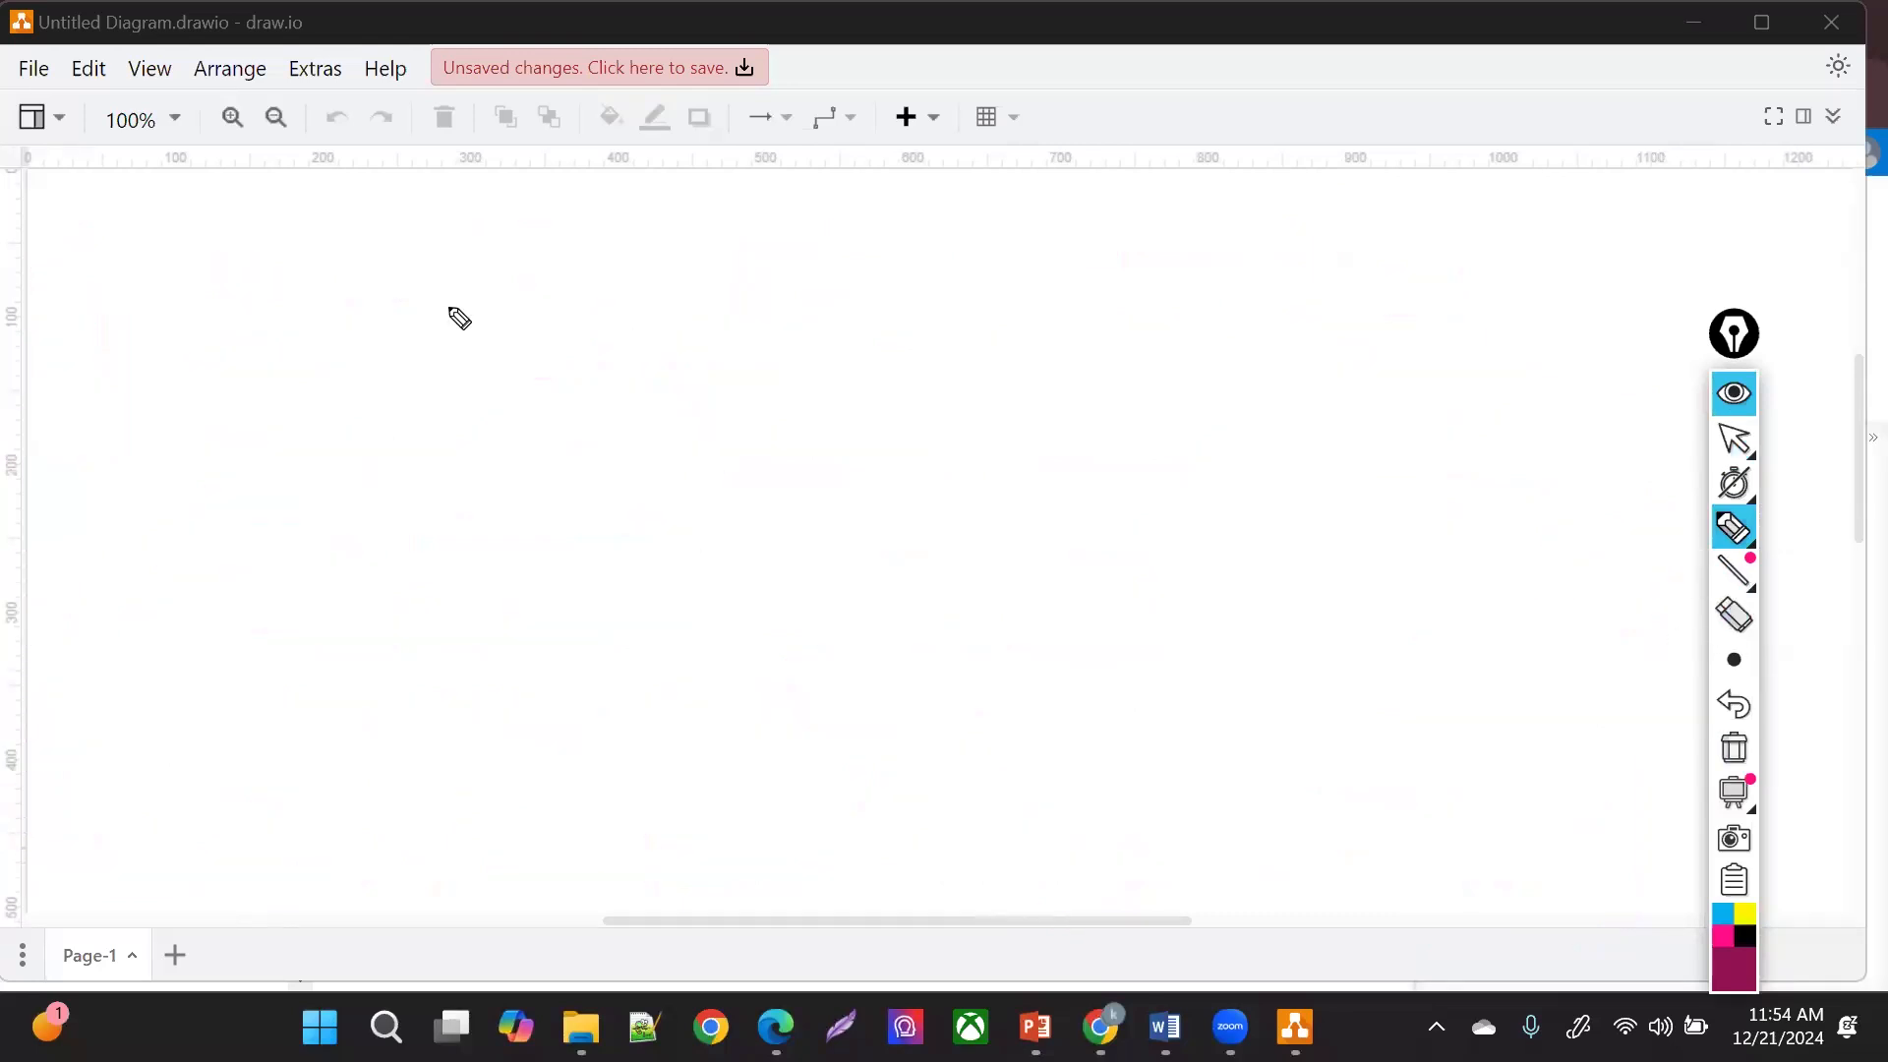
{"action": "mouse_move", "coordinate": [539, 258]}
{"action": "left_mouse_down"}
{"action": "mouse_move", "coordinate": [536, 287]}
{"action": "mouse_move", "coordinate": [637, 320]}
{"action": "left_mouse_up"}
{"action": "mouse_move", "coordinate": [764, 283]}
{"action": "left_mouse_down"}
{"action": "mouse_move", "coordinate": [813, 363]}
{"action": "mouse_move", "coordinate": [911, 307]}
{"action": "mouse_move", "coordinate": [929, 340]}
{"action": "left_mouse_up"}
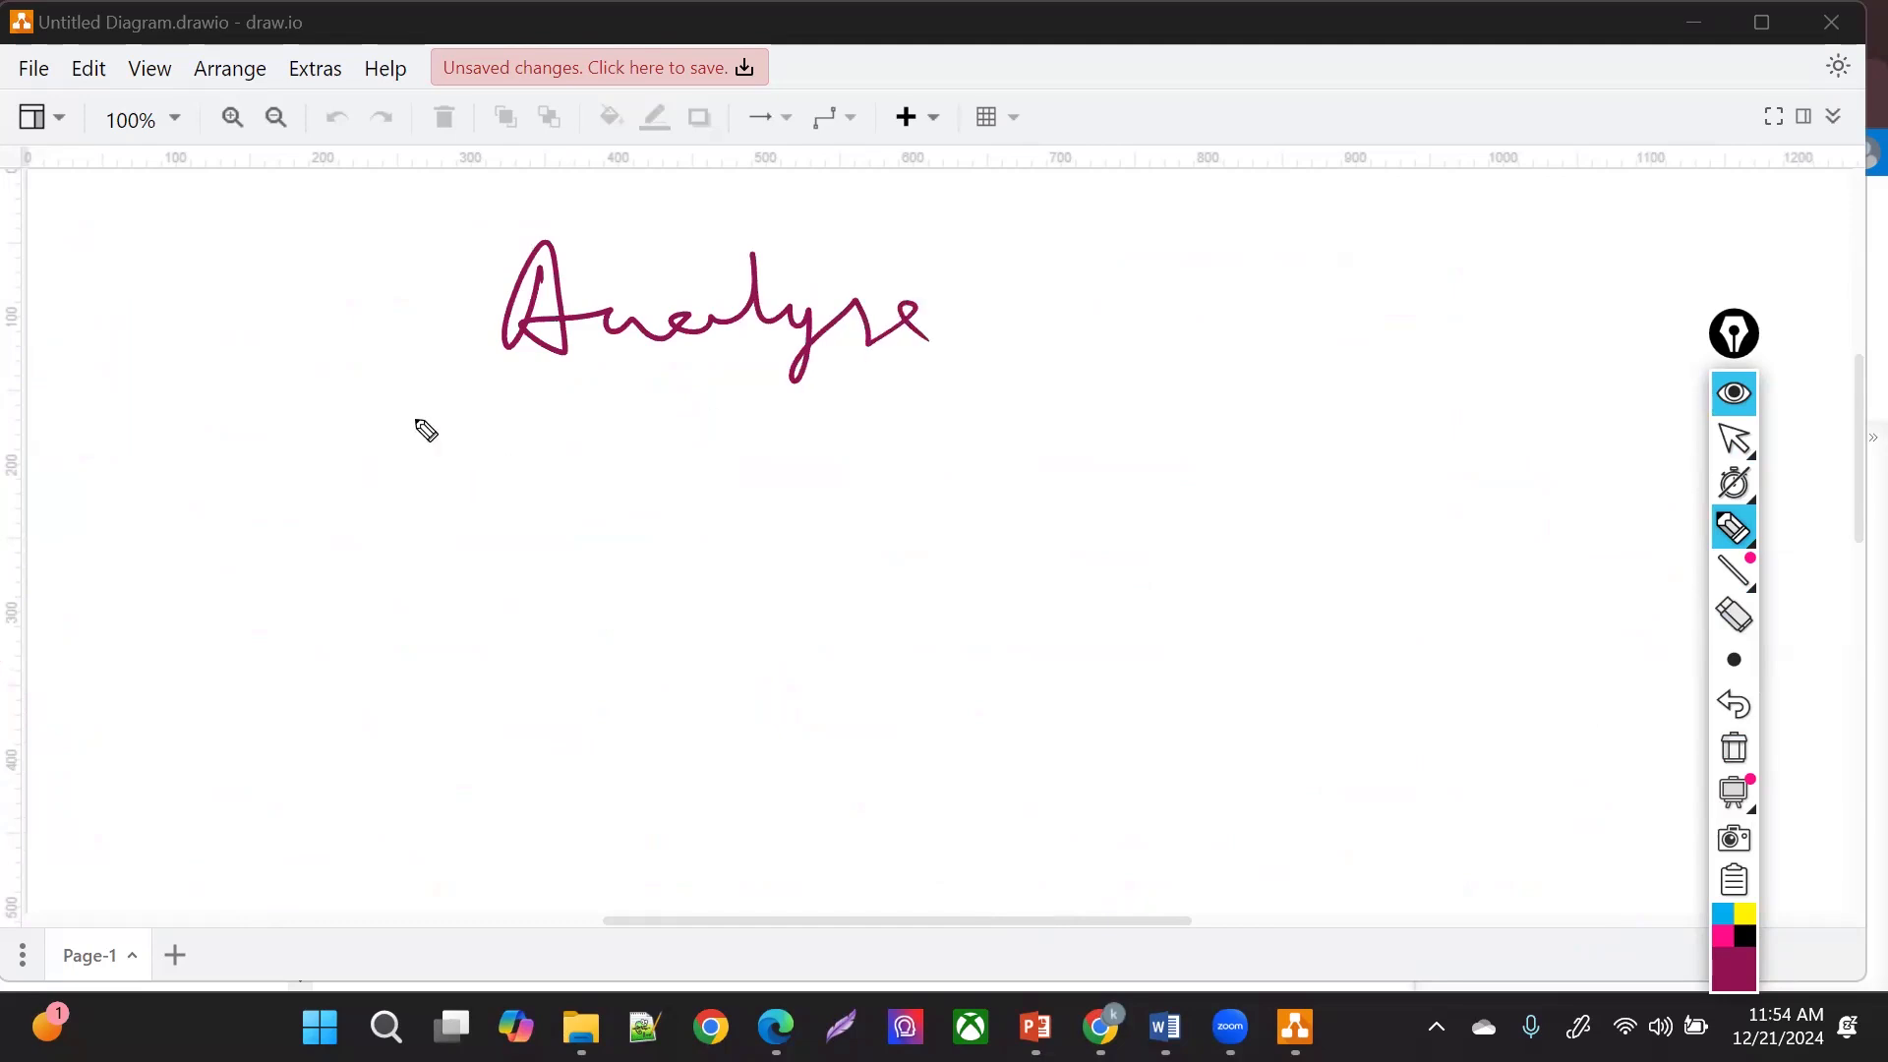
- Add a circled 1 with a short note and two downward arrows, and handwrite hunting below
{"action": "mouse_move", "coordinate": [419, 430]}
{"action": "left_mouse_down"}
{"action": "mouse_move", "coordinate": [407, 474]}
{"action": "mouse_move", "coordinate": [474, 462]}
{"action": "left_mouse_up"}
{"action": "left_click_drag", "start_coordinate": [583, 430], "coordinate": [693, 453]}
{"action": "left_click_drag", "start_coordinate": [725, 460], "coordinate": [757, 463]}
{"action": "left_click_drag", "start_coordinate": [901, 493], "coordinate": [934, 499]}
{"action": "left_click_drag", "start_coordinate": [1118, 493], "coordinate": [1128, 500]}
{"action": "left_click_drag", "start_coordinate": [1127, 323], "coordinate": [1137, 358]}
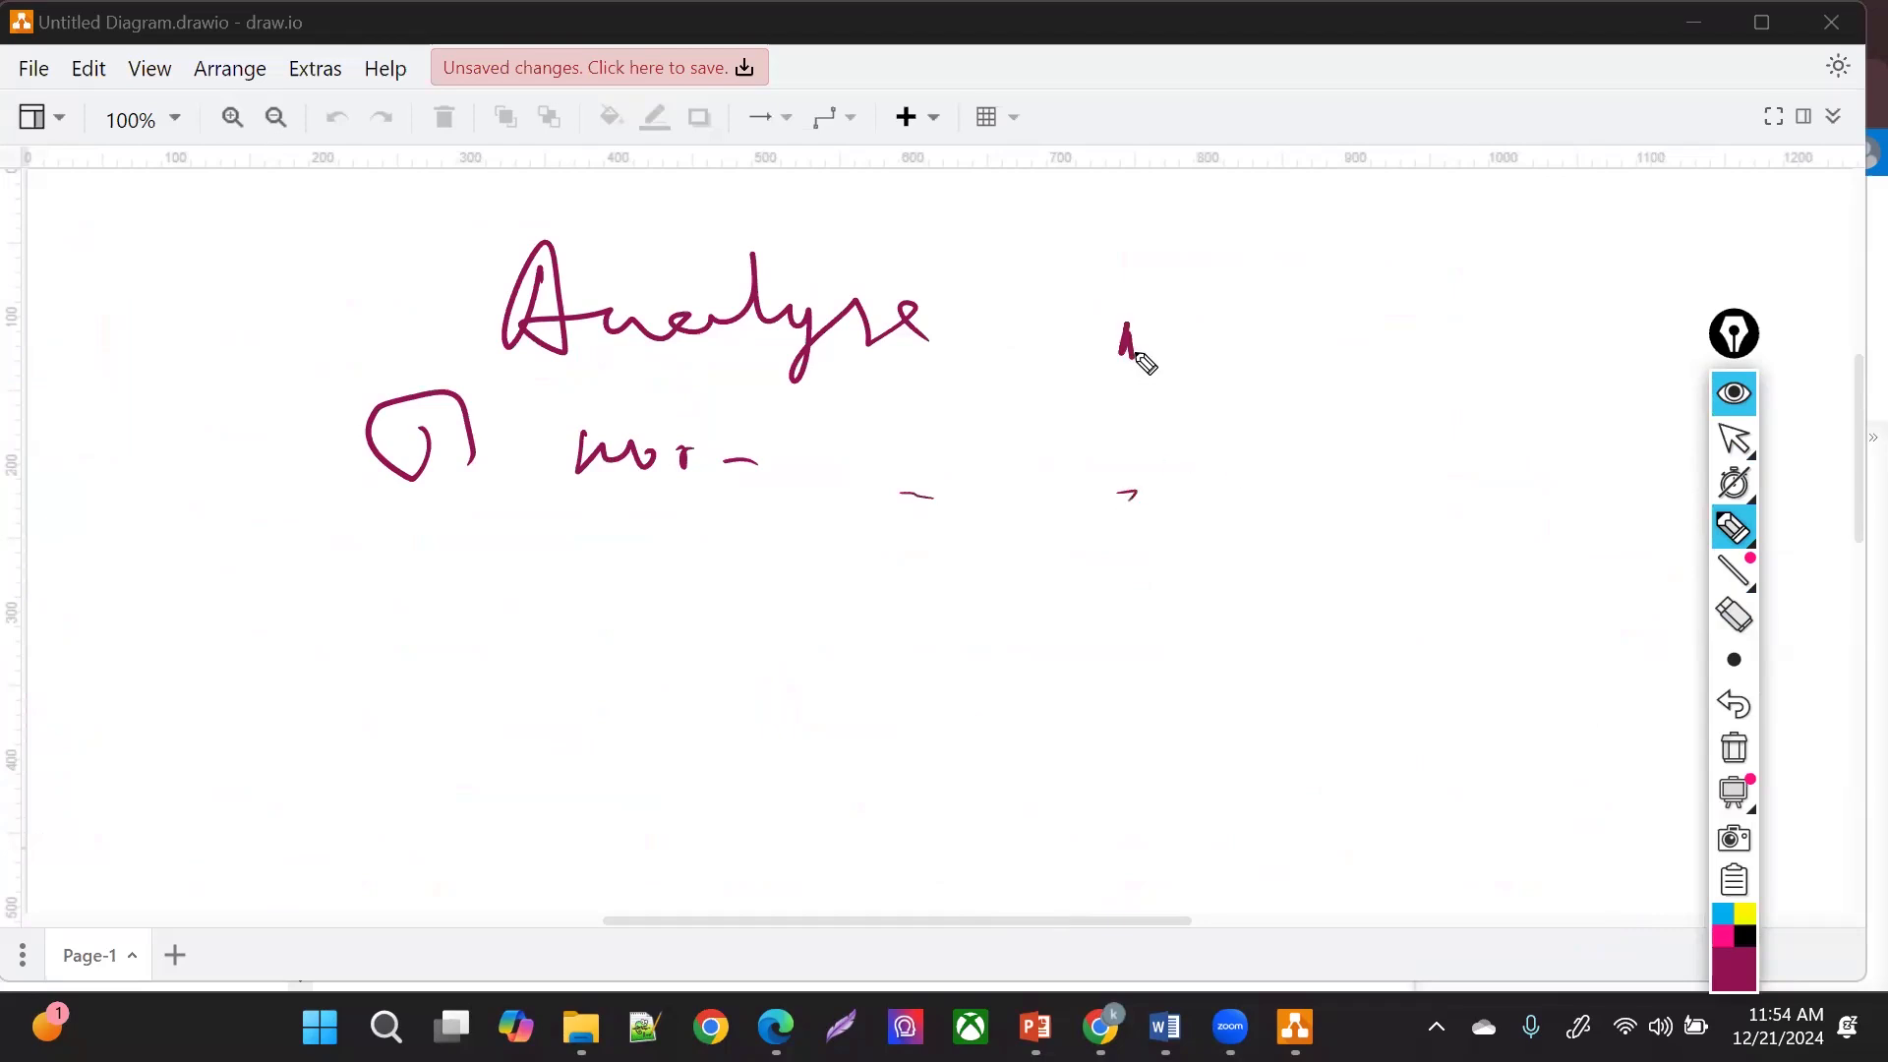
{"action": "left_click_drag", "start_coordinate": [1269, 379], "coordinate": [1267, 419]}
{"action": "left_click_drag", "start_coordinate": [1354, 327], "coordinate": [1335, 443]}
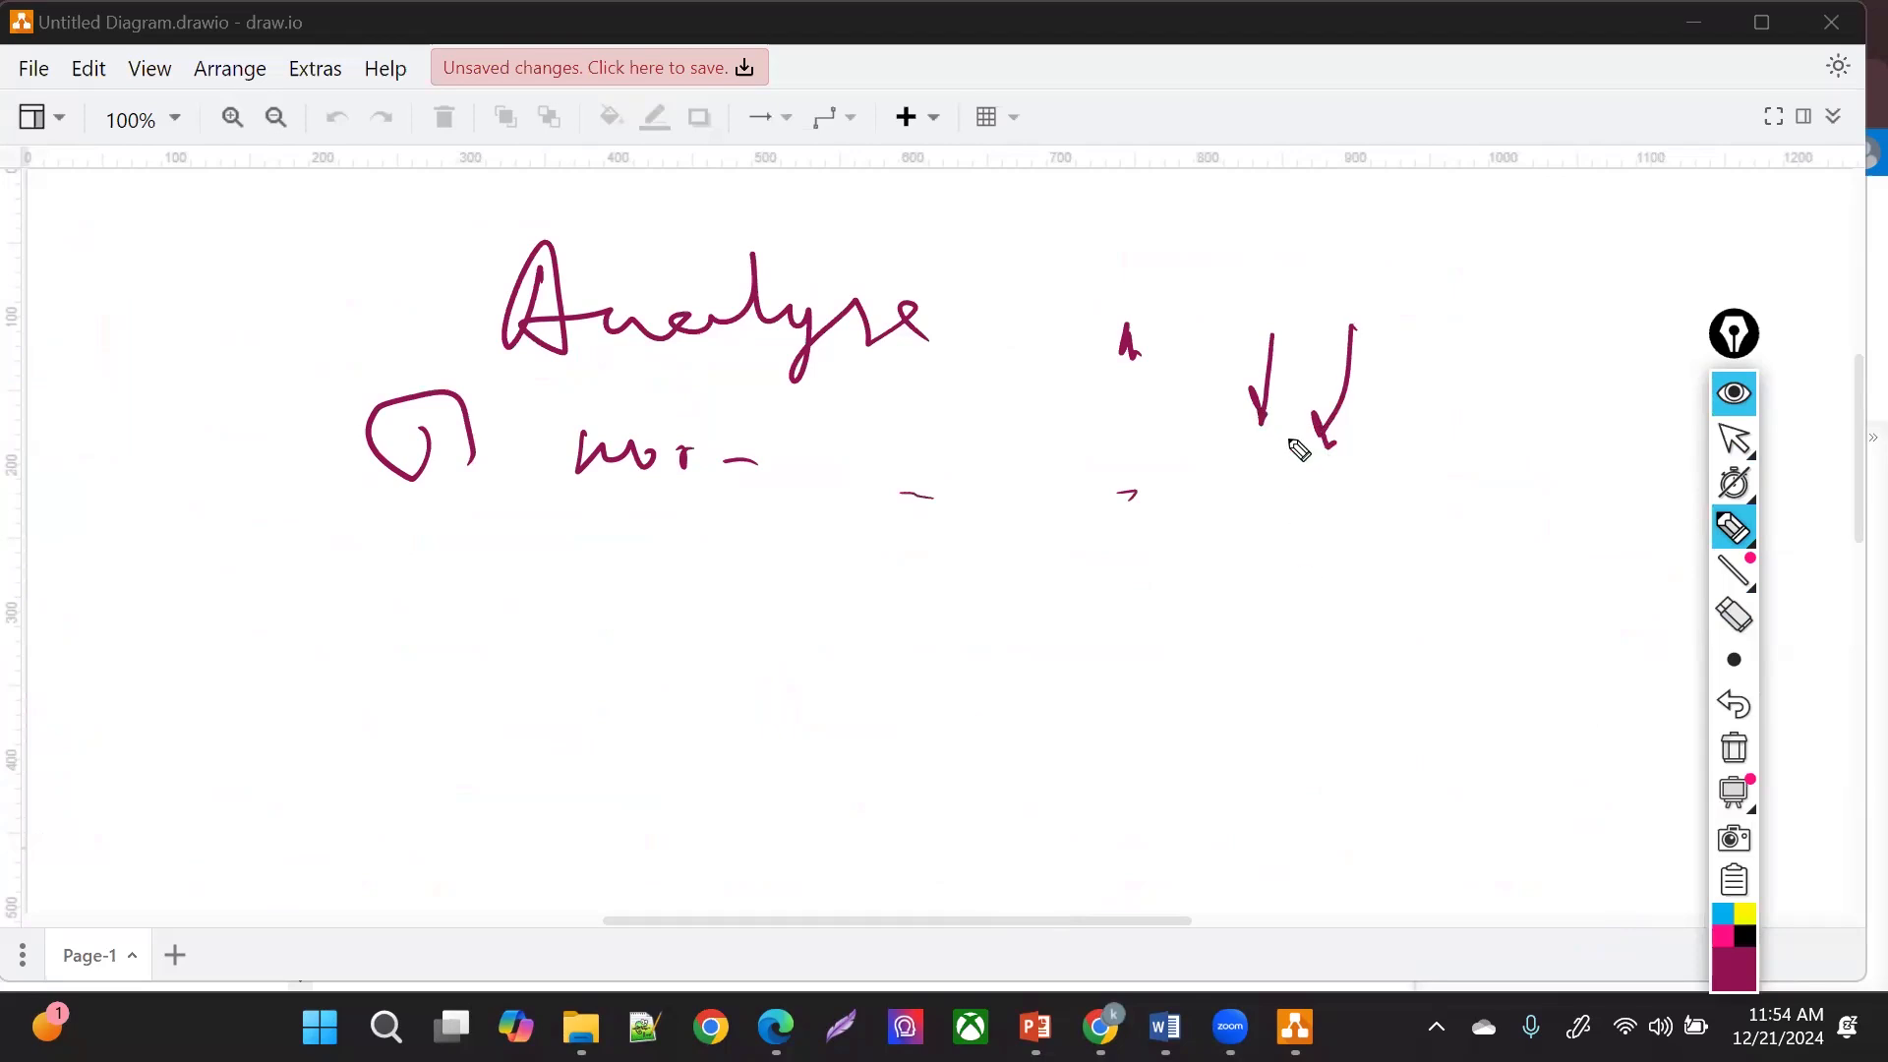
{"action": "left_click_drag", "start_coordinate": [708, 565], "coordinate": [995, 595]}
{"action": "left_click_drag", "start_coordinate": [946, 523], "coordinate": [874, 544]}
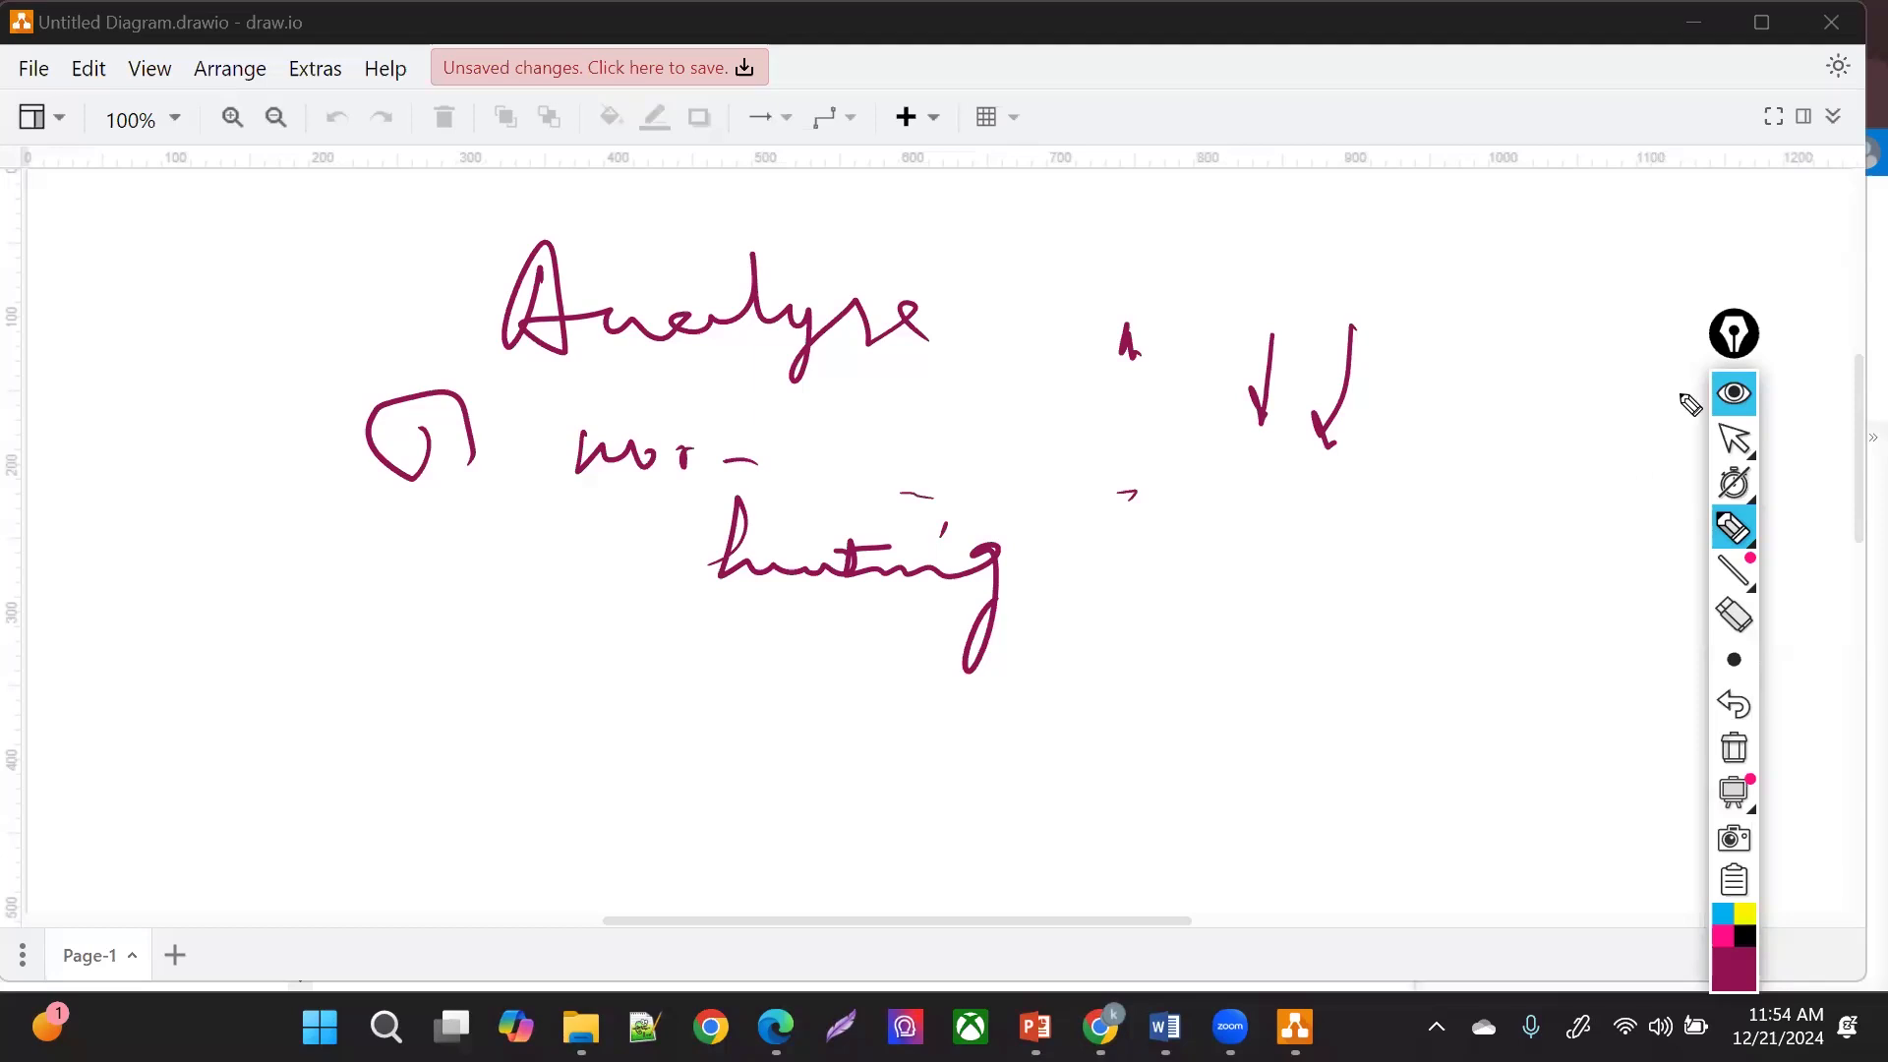
- Move the Epic Pen toolbar closer to the canvas edge, and replace all the ink with a circled 1
{"action": "mouse_move", "coordinate": [1733, 340]}
{"action": "left_mouse_down"}
{"action": "mouse_move", "coordinate": [1692, 346]}
{"action": "mouse_move", "coordinate": [1800, 256]}
{"action": "left_mouse_up"}
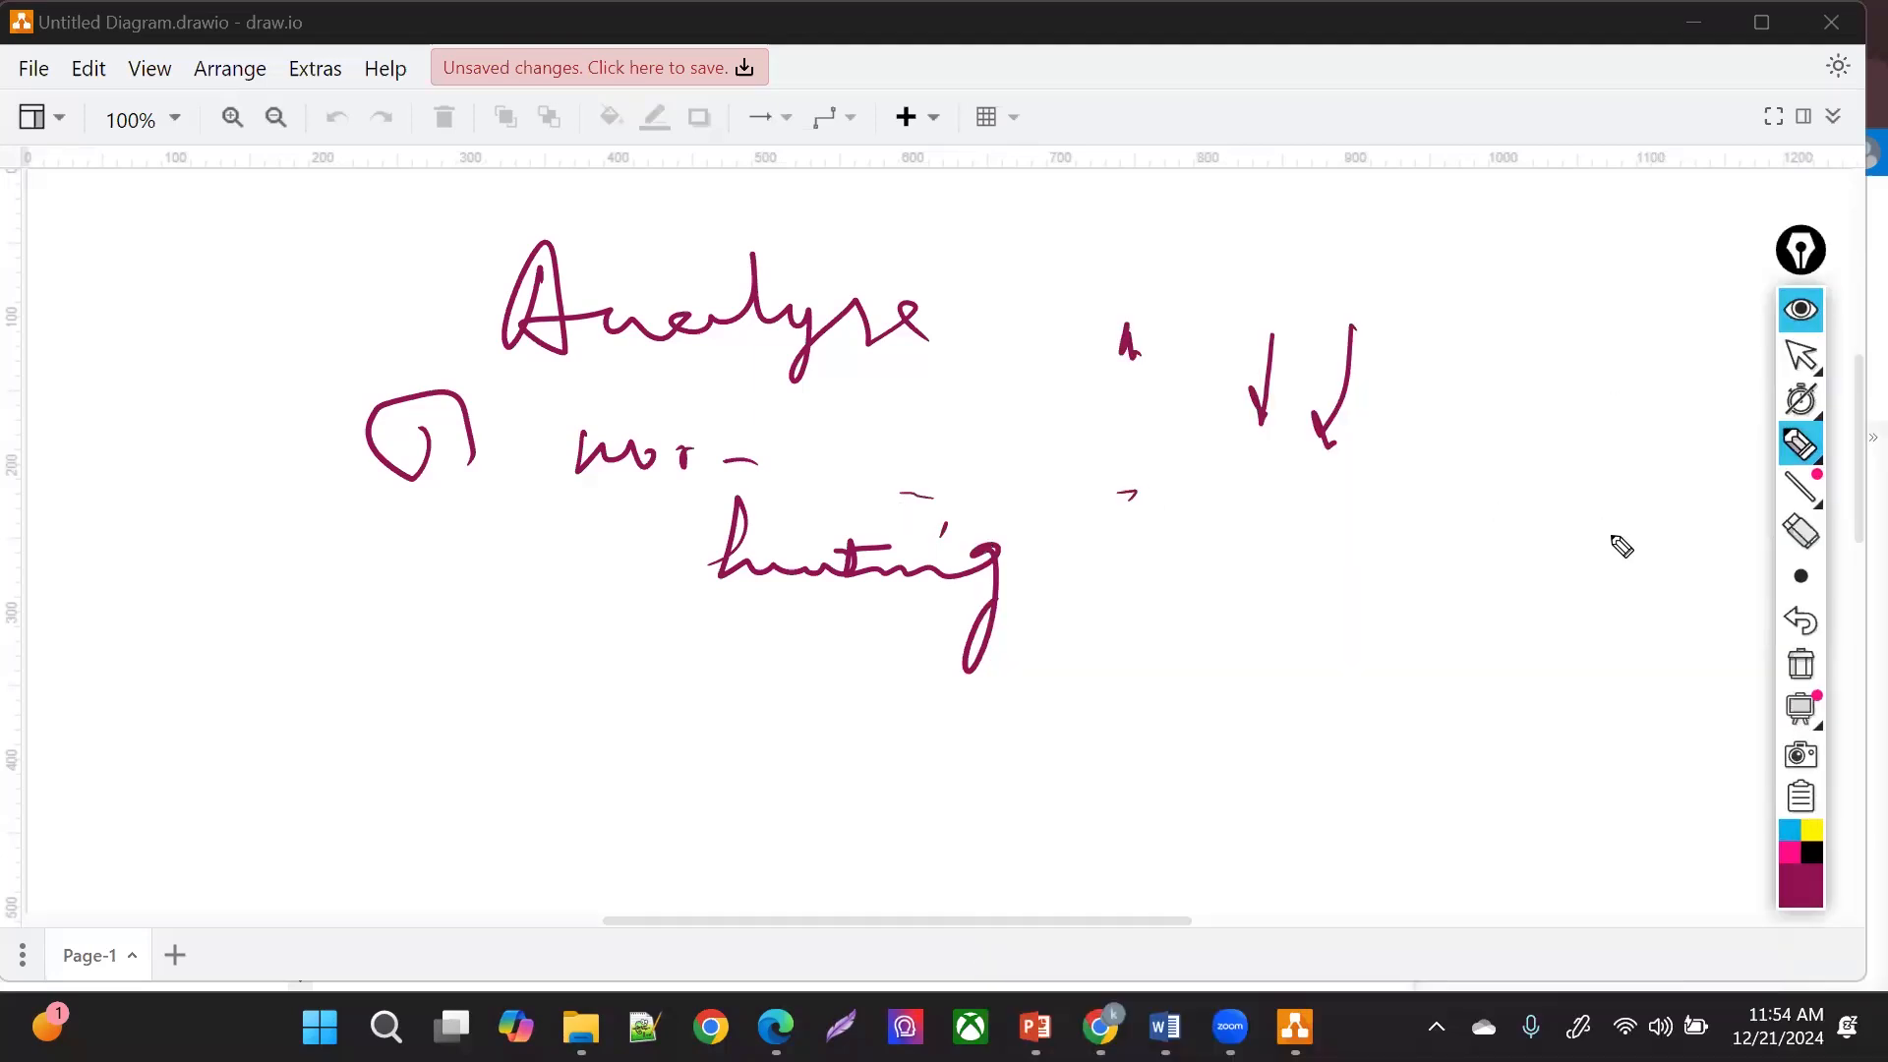
{"action": "left_click", "coordinate": [1800, 663]}
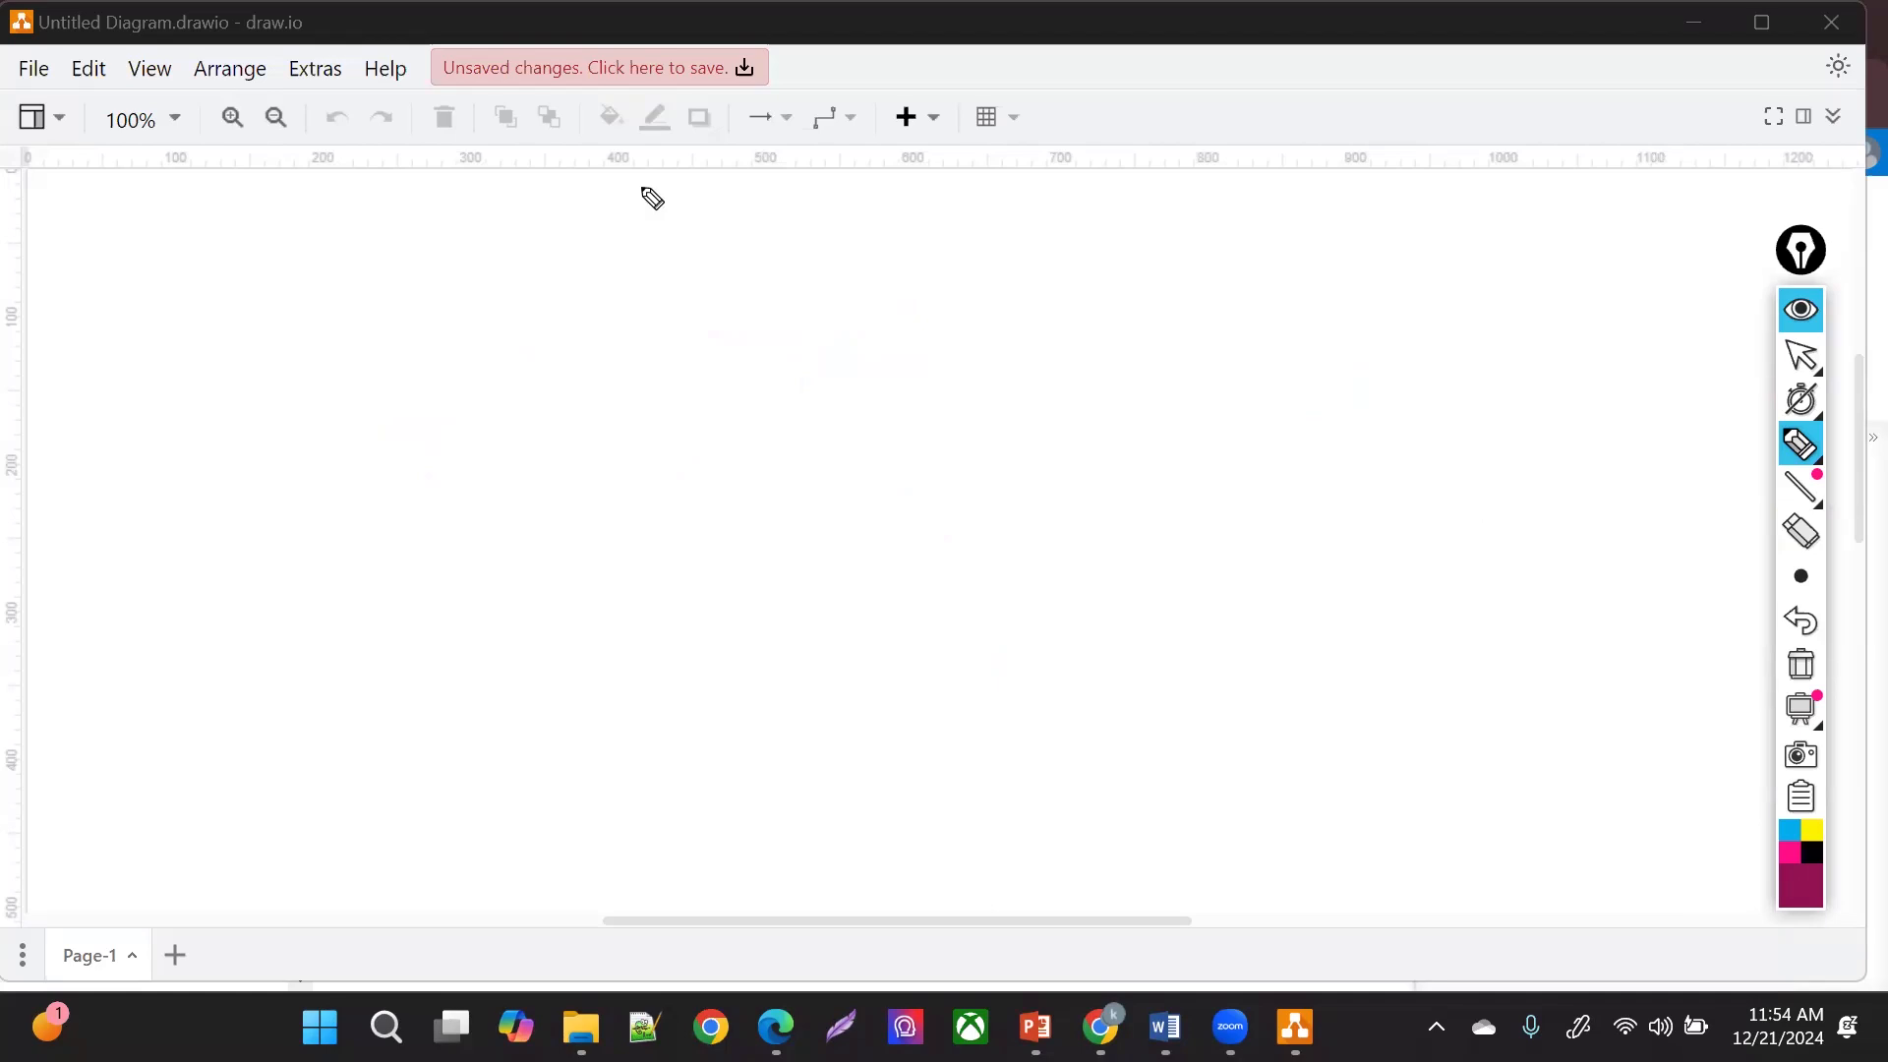
{"action": "left_click_drag", "start_coordinate": [837, 242], "coordinate": [827, 317]}
{"action": "mouse_move", "coordinate": [103, 265]}
{"action": "left_mouse_down"}
{"action": "mouse_move", "coordinate": [59, 295]}
{"action": "mouse_move", "coordinate": [108, 285]}
{"action": "left_mouse_up"}
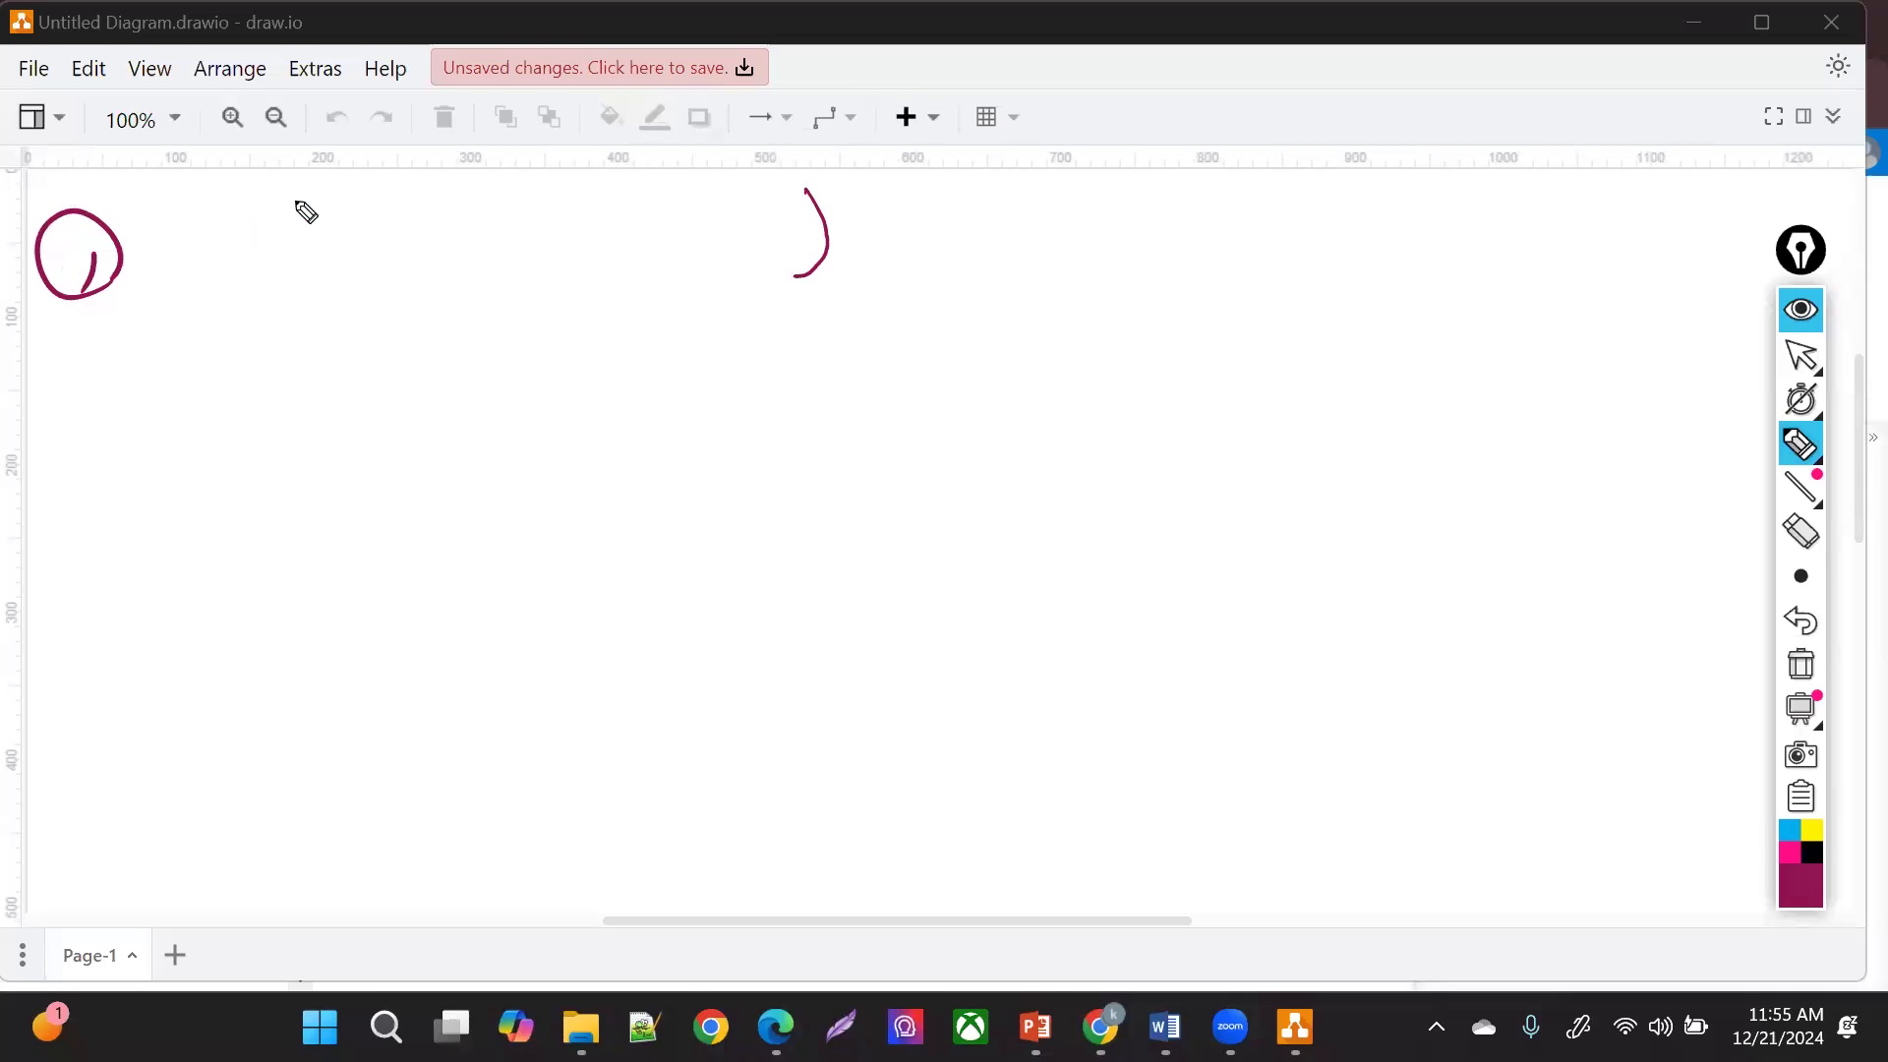
- Handwrite IBM, XDR, Sentinel beside the circled 1
{"action": "mouse_move", "coordinate": [192, 241]}
{"action": "left_mouse_down"}
{"action": "mouse_move", "coordinate": [252, 278]}
{"action": "mouse_move", "coordinate": [345, 259]}
{"action": "mouse_move", "coordinate": [366, 283]}
{"action": "left_mouse_up"}
{"action": "mouse_move", "coordinate": [451, 268]}
{"action": "left_mouse_down"}
{"action": "mouse_move", "coordinate": [429, 287]}
{"action": "mouse_move", "coordinate": [454, 291]}
{"action": "left_mouse_up"}
{"action": "mouse_move", "coordinate": [480, 291]}
{"action": "left_mouse_down"}
{"action": "mouse_move", "coordinate": [530, 284]}
{"action": "mouse_move", "coordinate": [582, 316]}
{"action": "left_mouse_up"}
{"action": "mouse_move", "coordinate": [696, 266]}
{"action": "left_mouse_down"}
{"action": "mouse_move", "coordinate": [716, 295]}
{"action": "mouse_move", "coordinate": [786, 310]}
{"action": "mouse_move", "coordinate": [964, 311]}
{"action": "mouse_move", "coordinate": [952, 344]}
{"action": "left_mouse_up"}
{"action": "left_click_drag", "start_coordinate": [956, 351], "coordinate": [953, 359]}
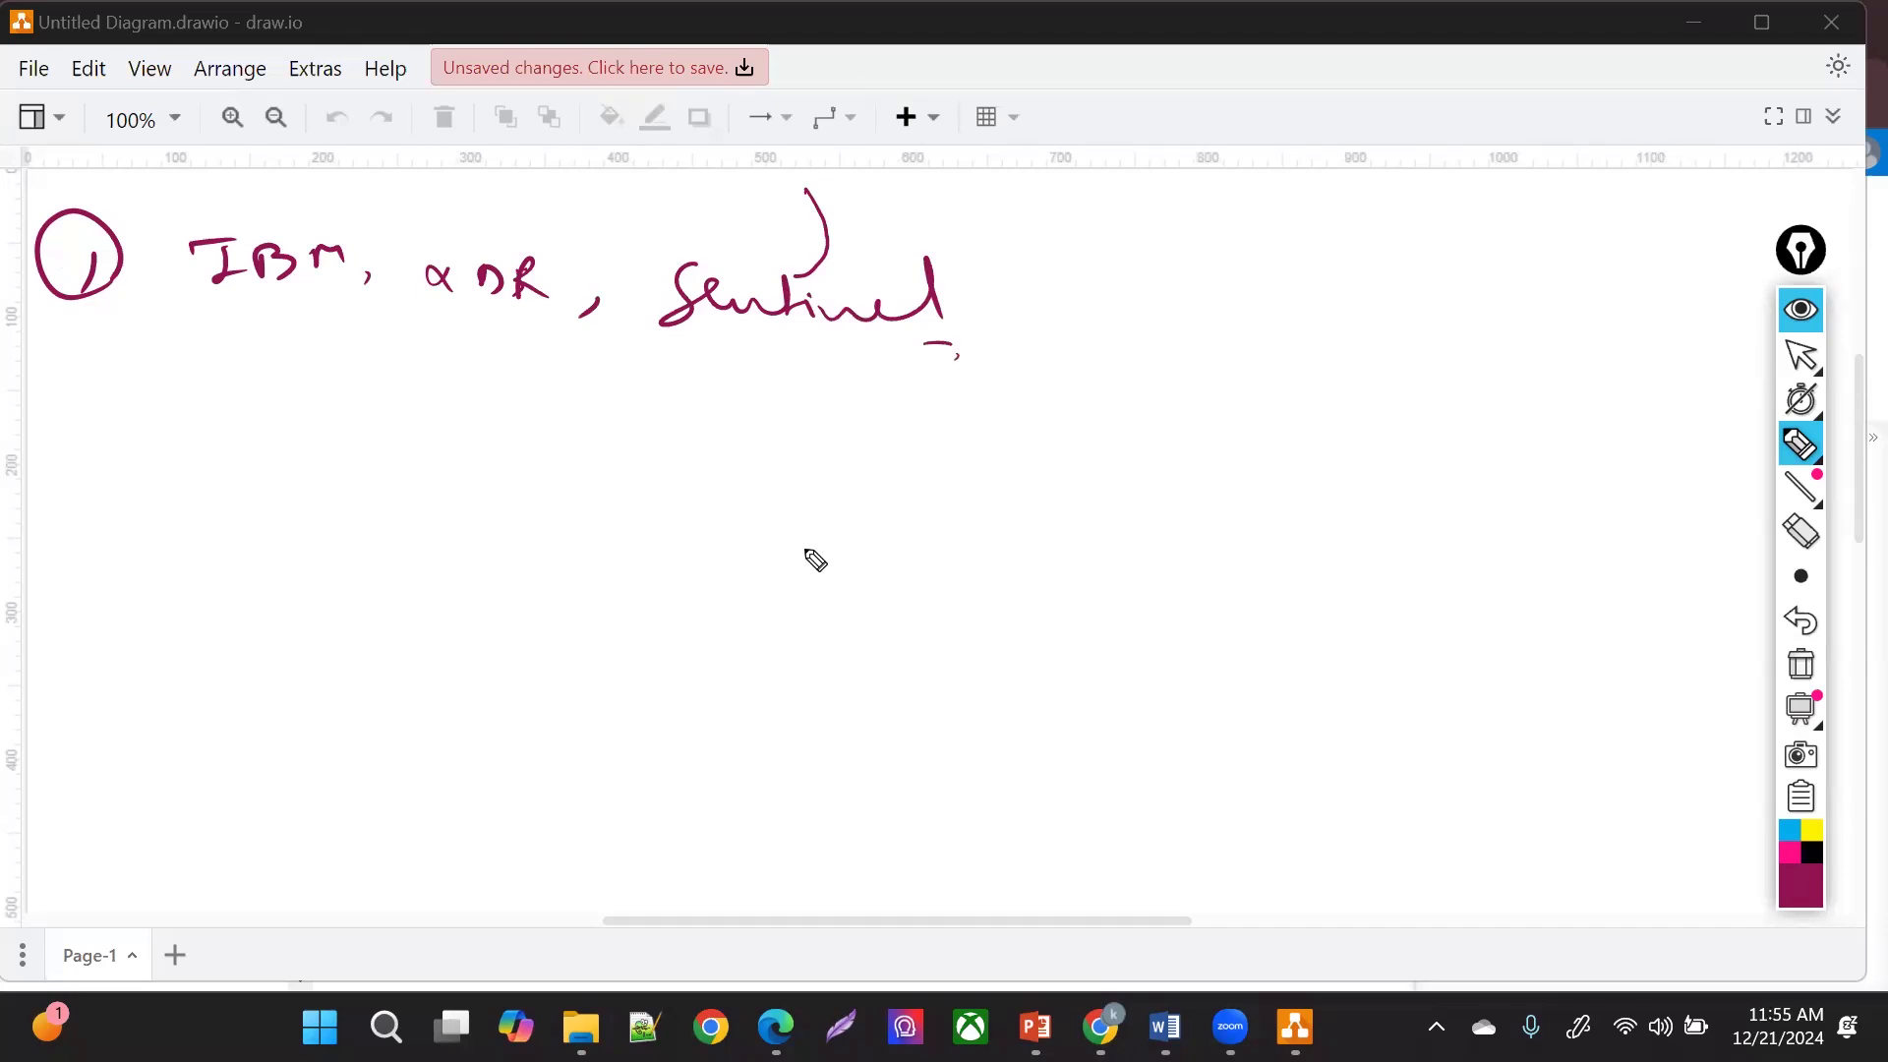
- Underline IBM, draw a bent arrow down from Sentinel, and bracket the word Sentinel
{"action": "left_click_drag", "start_coordinate": [194, 305], "coordinate": [264, 302]}
{"action": "mouse_move", "coordinate": [766, 337]}
{"action": "left_mouse_down"}
{"action": "mouse_move", "coordinate": [766, 375]}
{"action": "mouse_move", "coordinate": [672, 377]}
{"action": "mouse_move", "coordinate": [678, 419]}
{"action": "left_mouse_up"}
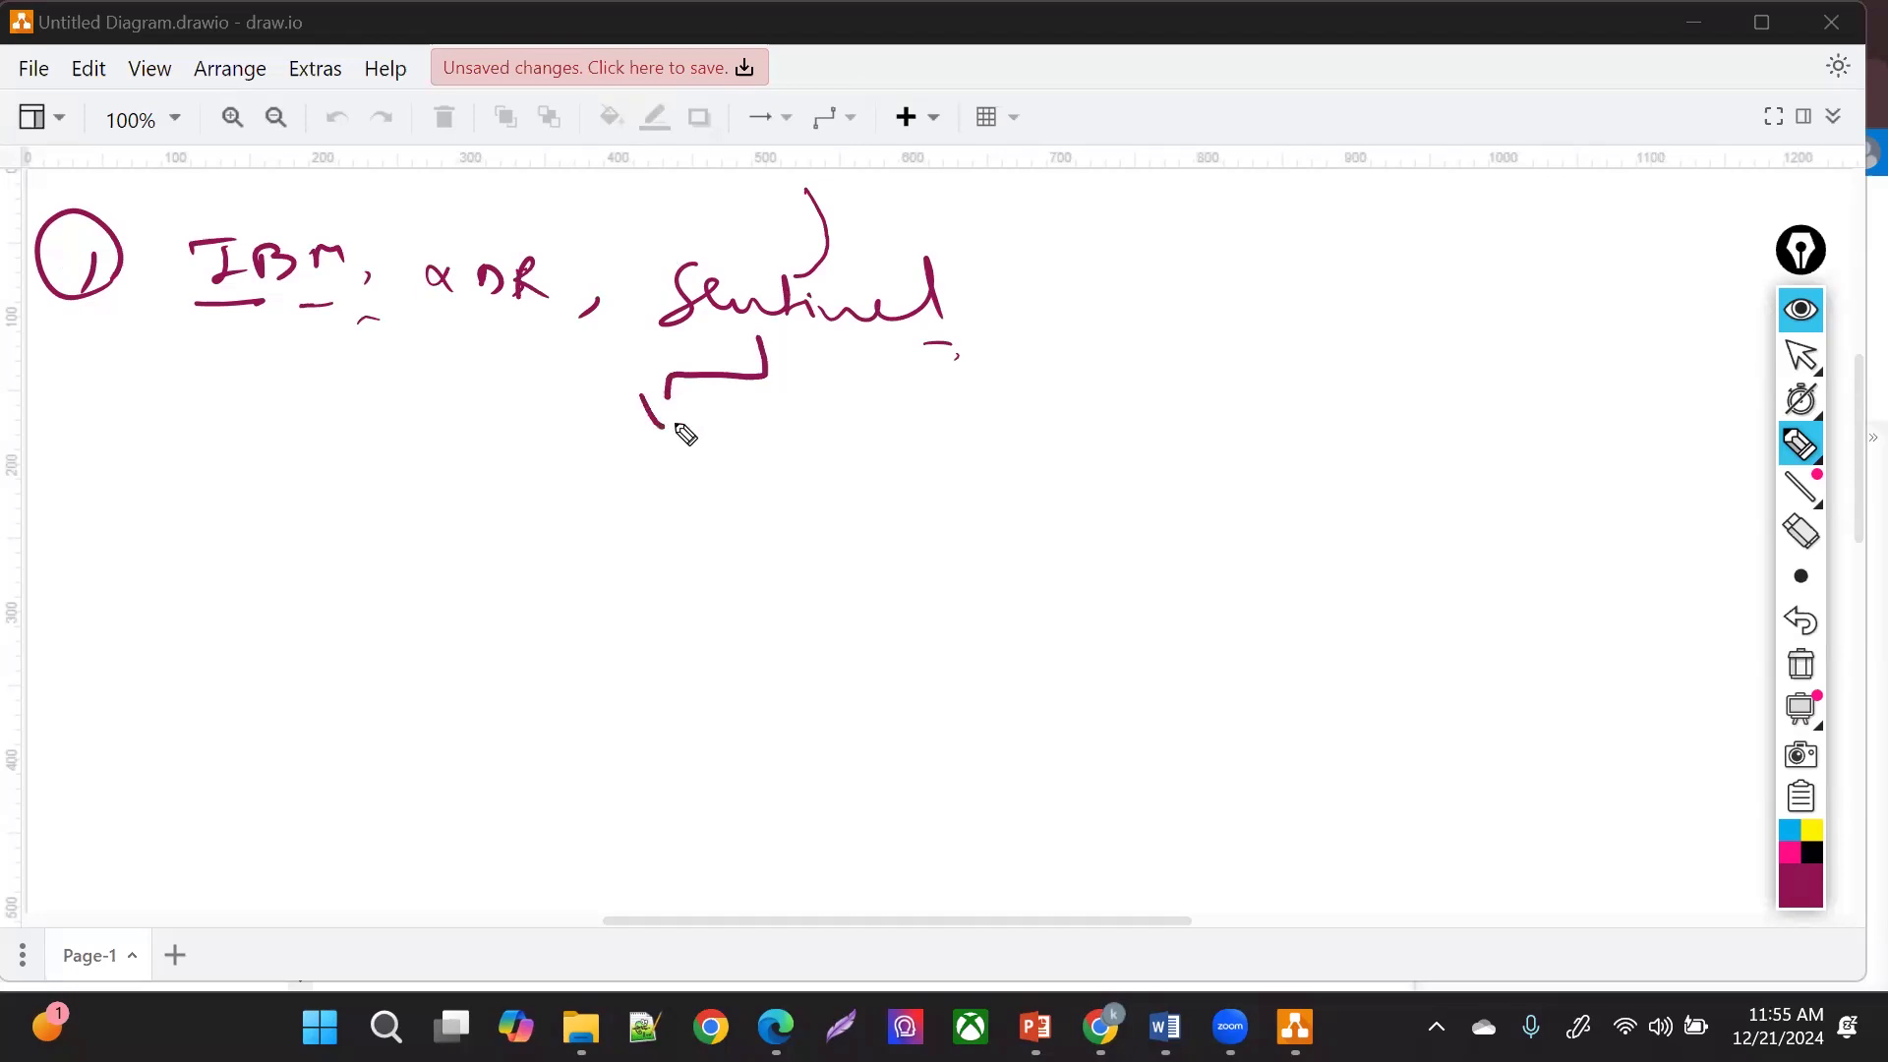
{"action": "mouse_move", "coordinate": [622, 246]}
{"action": "left_mouse_down"}
{"action": "mouse_move", "coordinate": [1041, 246]}
{"action": "mouse_move", "coordinate": [1048, 298]}
{"action": "mouse_move", "coordinate": [991, 277]}
{"action": "left_mouse_up"}
{"action": "left_click_drag", "start_coordinate": [617, 253], "coordinate": [644, 304]}
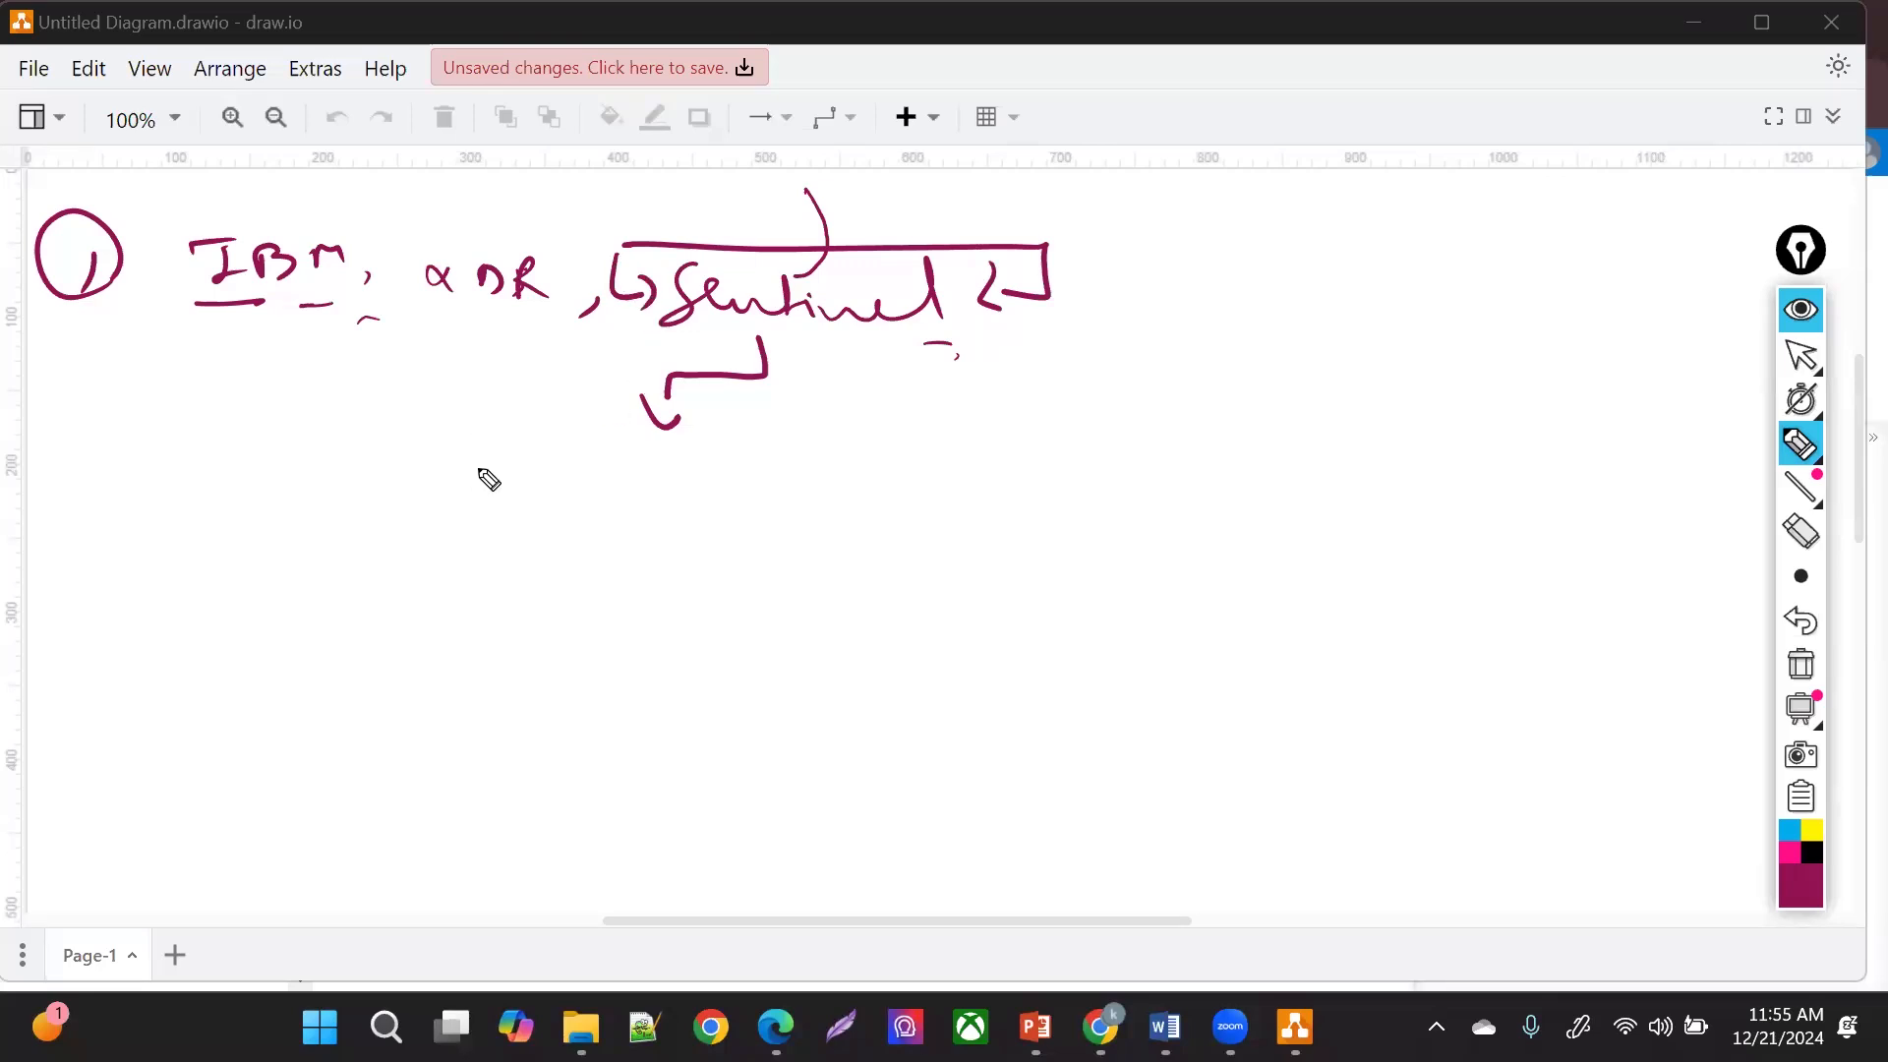
- Handwrite Azure (native soln) below the Sentinel arrow, and underline IBM and XDR
{"action": "mouse_move", "coordinate": [479, 489]}
{"action": "left_mouse_down"}
{"action": "mouse_move", "coordinate": [682, 478]}
{"action": "mouse_move", "coordinate": [697, 496]}
{"action": "left_mouse_up"}
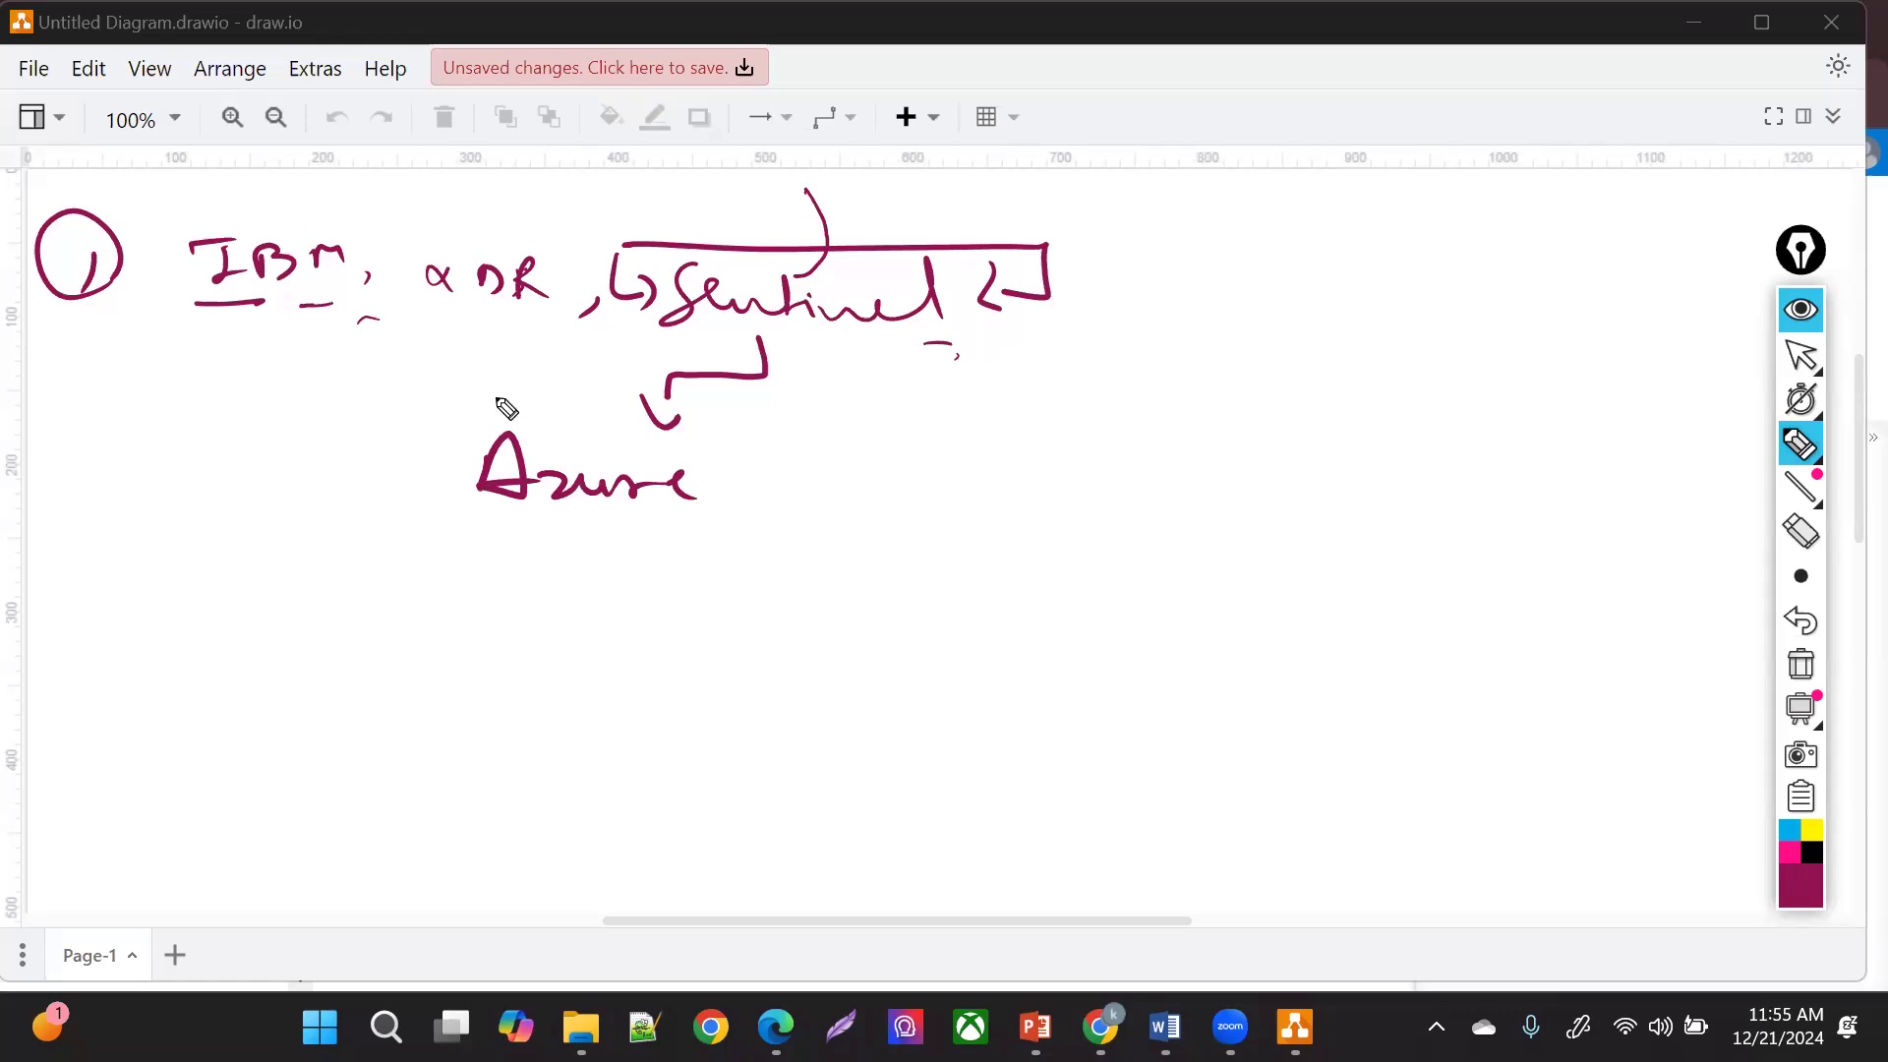
{"action": "left_click_drag", "start_coordinate": [252, 309], "coordinate": [301, 309]}
{"action": "left_click_drag", "start_coordinate": [448, 312], "coordinate": [485, 310]}
{"action": "left_click_drag", "start_coordinate": [673, 482], "coordinate": [701, 500]}
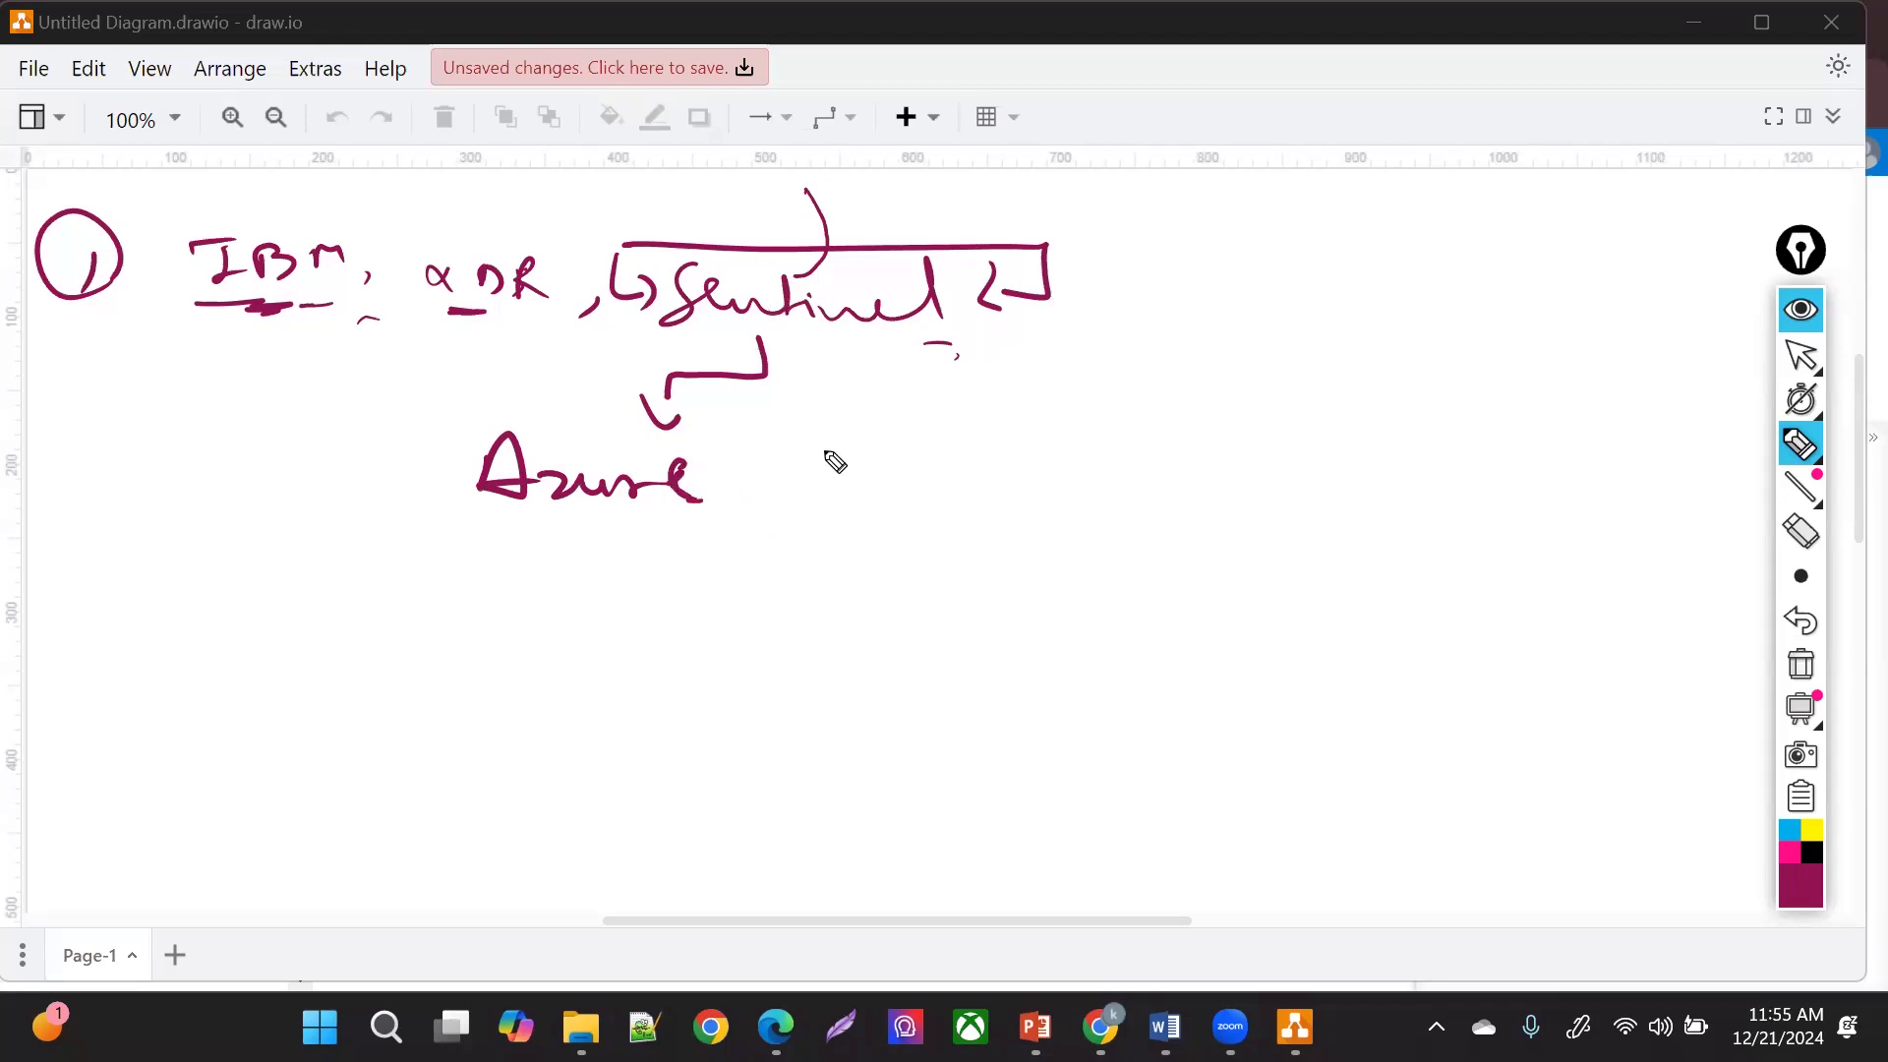
{"action": "mouse_move", "coordinate": [778, 451]}
{"action": "left_mouse_down"}
{"action": "mouse_move", "coordinate": [786, 509]}
{"action": "mouse_move", "coordinate": [939, 479]}
{"action": "mouse_move", "coordinate": [1070, 511]}
{"action": "mouse_move", "coordinate": [1126, 487]}
{"action": "mouse_move", "coordinate": [1146, 513]}
{"action": "left_mouse_up"}
{"action": "mouse_move", "coordinate": [1167, 447]}
{"action": "left_mouse_down"}
{"action": "mouse_move", "coordinate": [1241, 491]}
{"action": "mouse_move", "coordinate": [1270, 547]}
{"action": "left_mouse_up"}
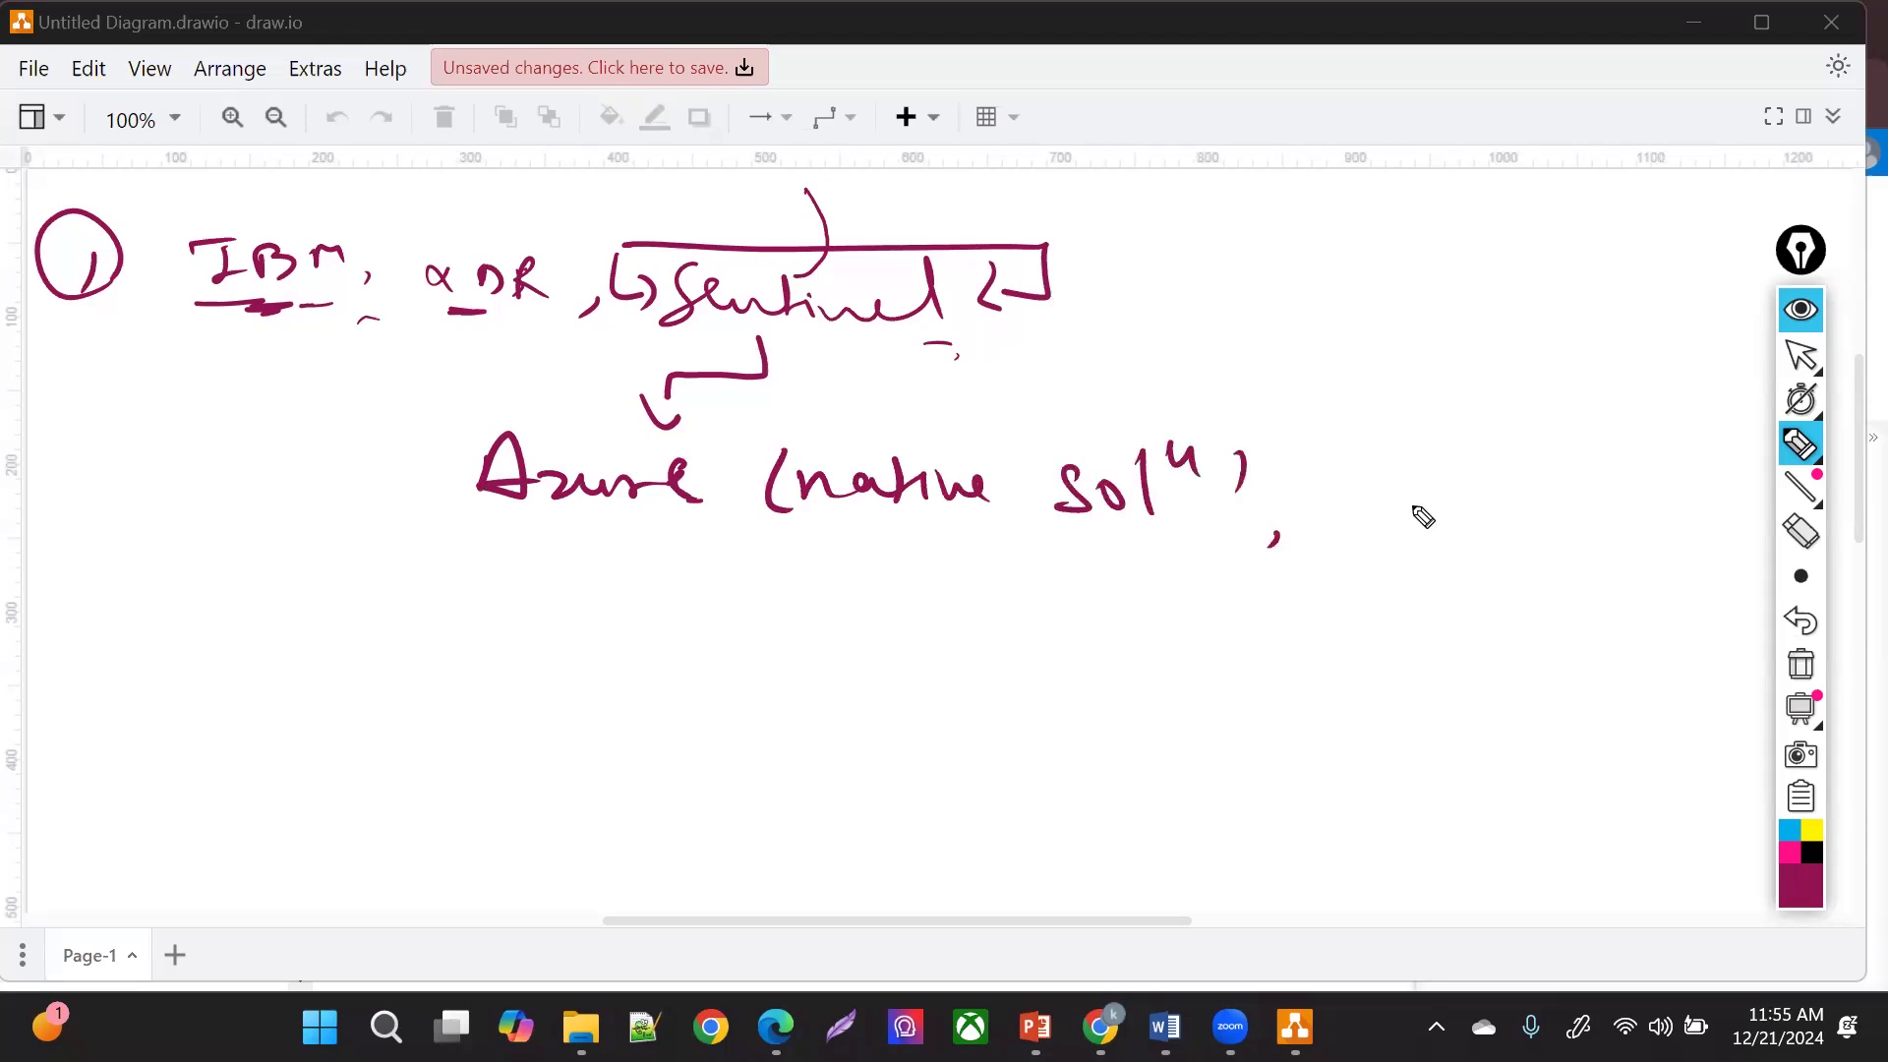
- Handwrite pretty easy, cloud, on prem after the Azure native solution note, adding another underline below IBM
{"action": "mouse_move", "coordinate": [1367, 454]}
{"action": "left_mouse_down"}
{"action": "mouse_move", "coordinate": [1355, 497]}
{"action": "mouse_move", "coordinate": [1427, 479]}
{"action": "left_mouse_up"}
{"action": "mouse_move", "coordinate": [1433, 431]}
{"action": "left_mouse_down"}
{"action": "mouse_move", "coordinate": [1433, 494]}
{"action": "mouse_move", "coordinate": [1455, 467]}
{"action": "left_mouse_up"}
{"action": "mouse_move", "coordinate": [1457, 440]}
{"action": "left_mouse_down"}
{"action": "mouse_move", "coordinate": [1480, 522]}
{"action": "mouse_move", "coordinate": [1707, 511]}
{"action": "mouse_move", "coordinate": [1687, 542]}
{"action": "left_mouse_up"}
{"action": "left_click_drag", "start_coordinate": [208, 328], "coordinate": [258, 327]}
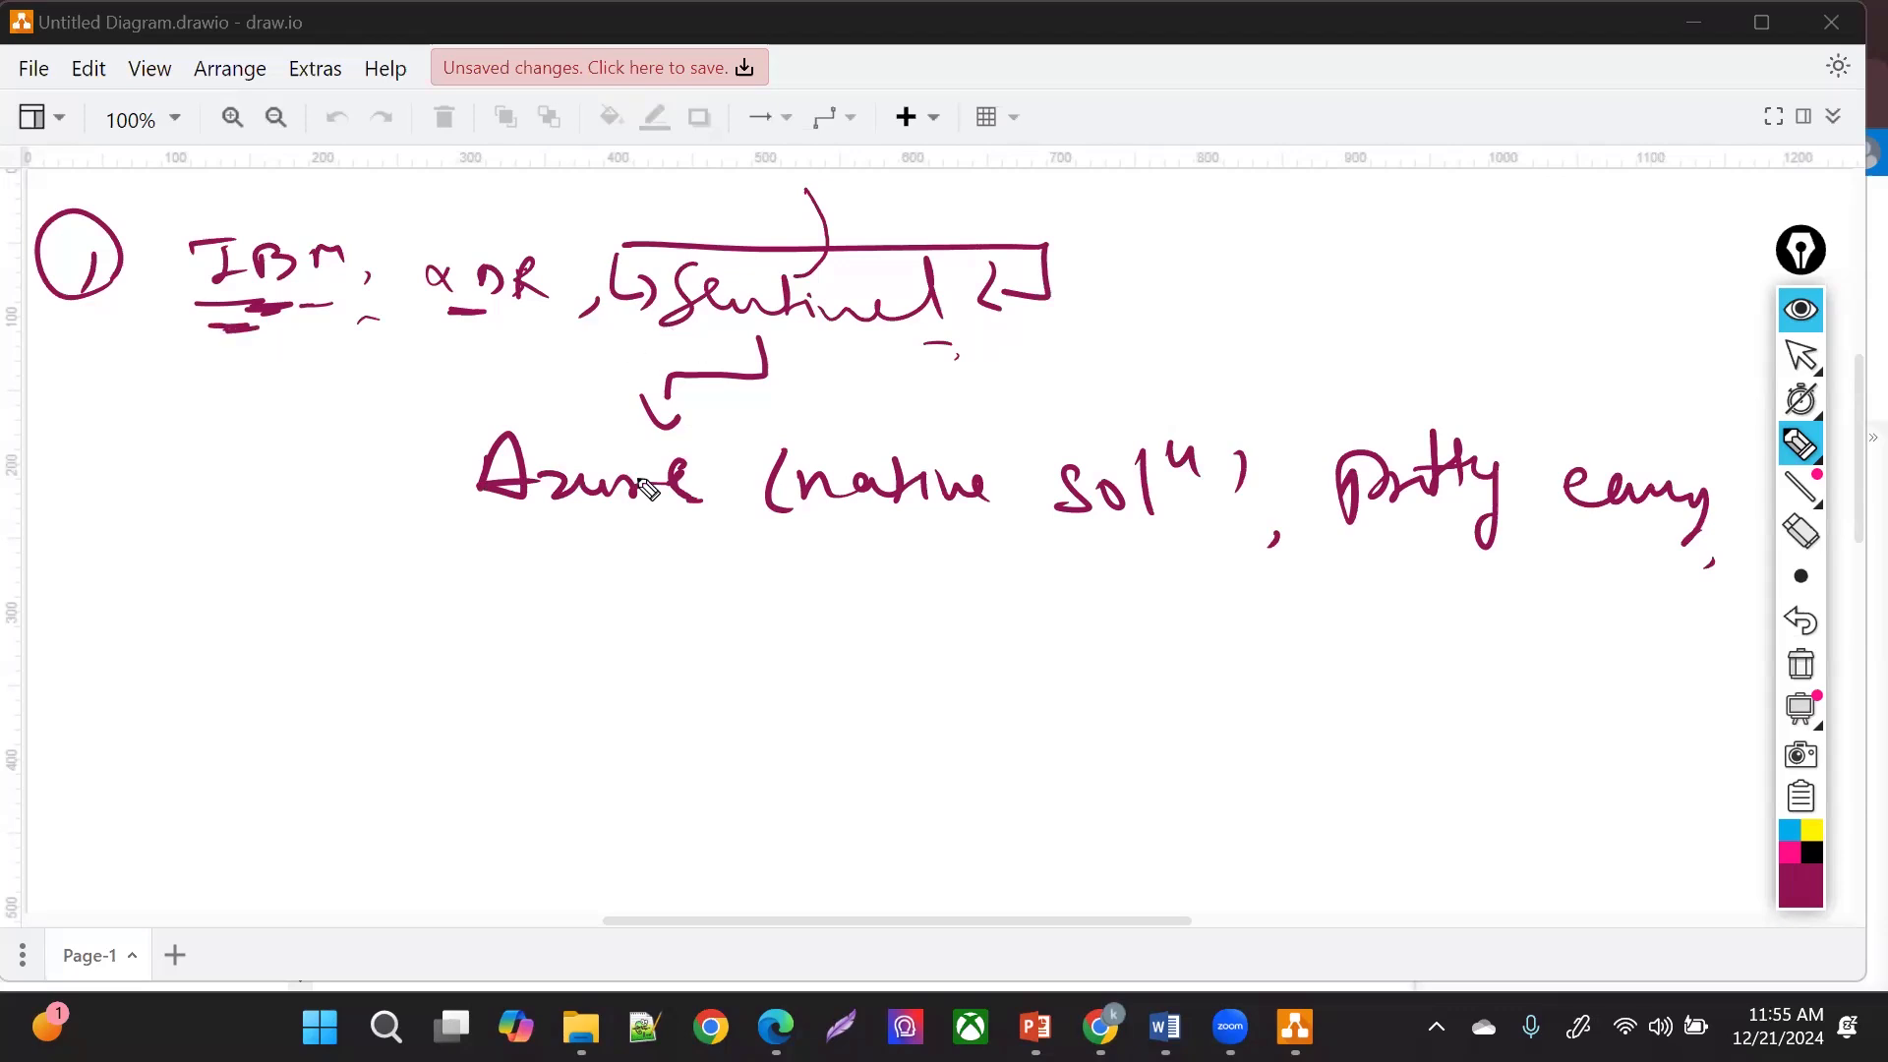
{"action": "mouse_move", "coordinate": [762, 574]}
{"action": "left_mouse_down"}
{"action": "mouse_move", "coordinate": [745, 594]}
{"action": "mouse_move", "coordinate": [1250, 612]}
{"action": "mouse_move", "coordinate": [1258, 596]}
{"action": "left_mouse_up"}
{"action": "left_click", "coordinate": [915, 594]}
{"action": "left_click_drag", "start_coordinate": [1296, 619], "coordinate": [1281, 637]}
- Circle and underline Sentinel, re-underline IBM, and draw a downward arrow below pretty easy
{"action": "left_click_drag", "start_coordinate": [601, 340], "coordinate": [775, 344]}
{"action": "mouse_move", "coordinate": [250, 327]}
{"action": "left_mouse_down"}
{"action": "mouse_move", "coordinate": [177, 325]}
{"action": "mouse_move", "coordinate": [245, 331]}
{"action": "left_mouse_up"}
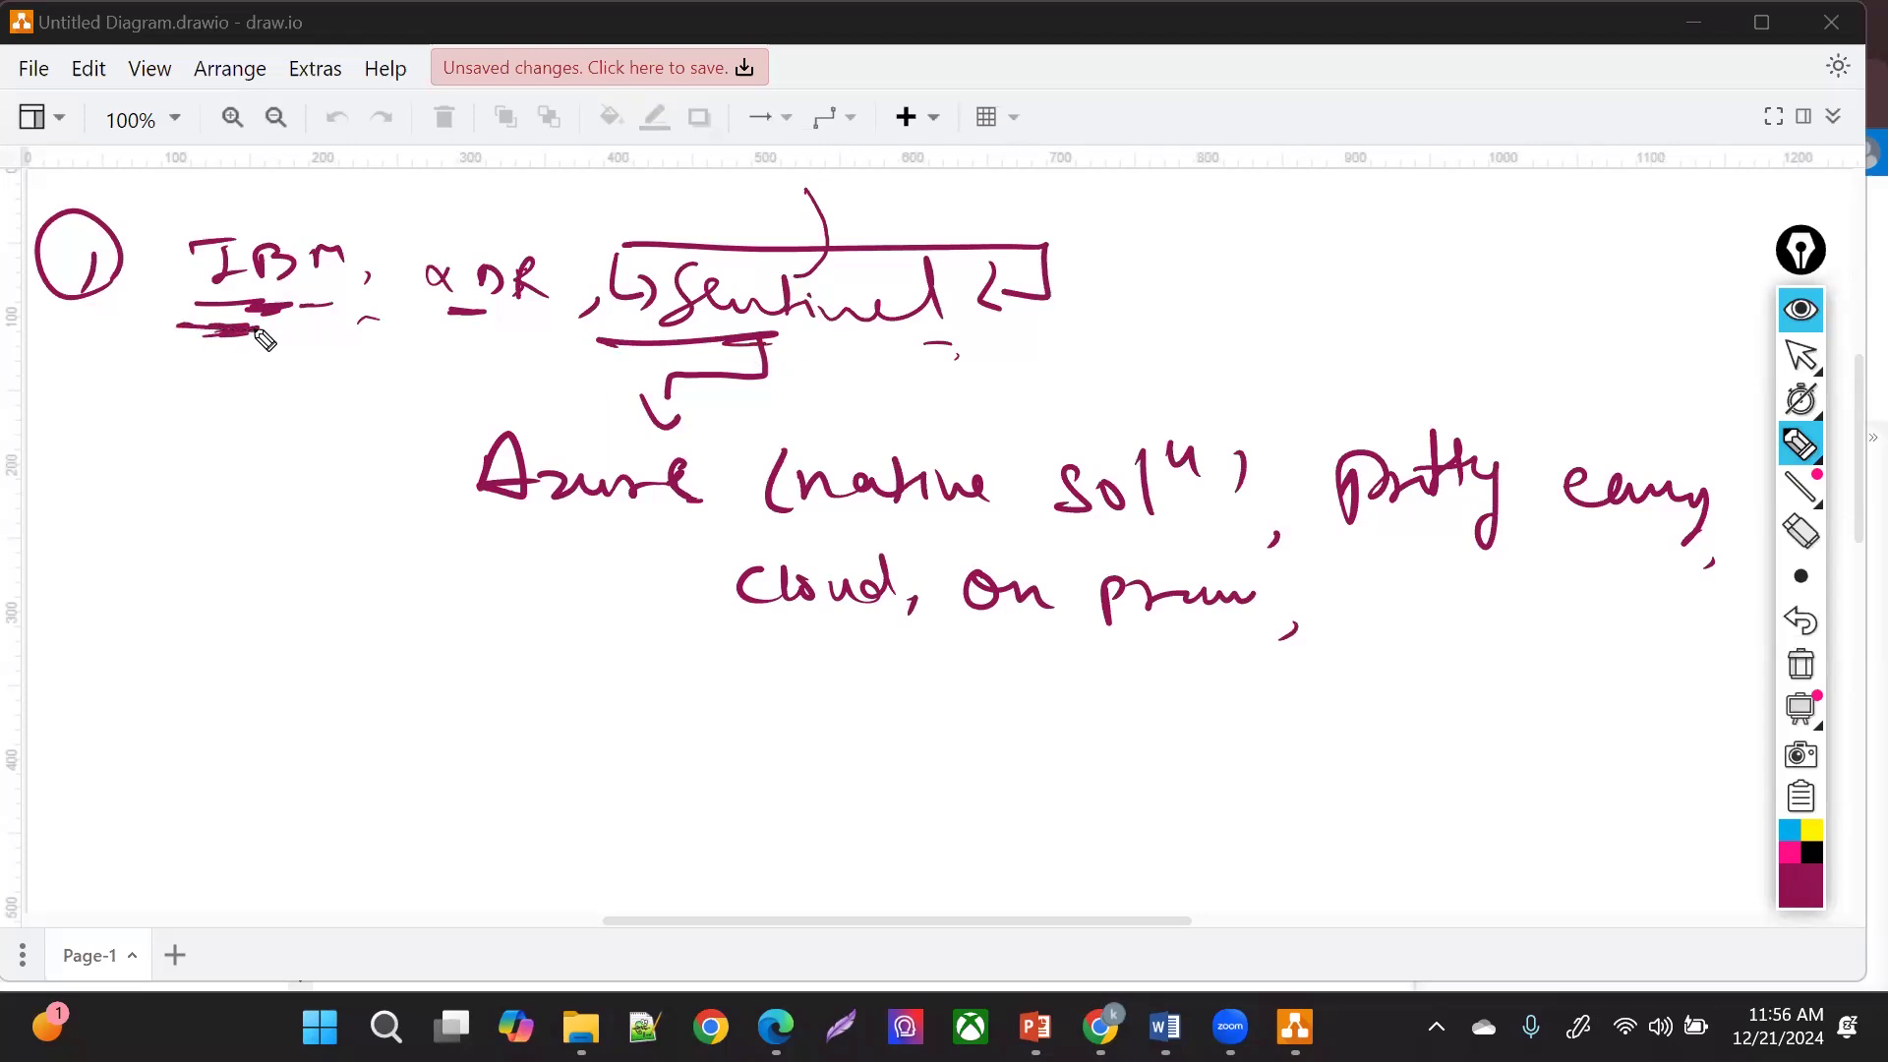
{"action": "left_click_drag", "start_coordinate": [806, 358], "coordinate": [837, 357]}
{"action": "mouse_move", "coordinate": [1369, 567]}
{"action": "left_mouse_down"}
{"action": "mouse_move", "coordinate": [1390, 658]}
{"action": "mouse_move", "coordinate": [1416, 666]}
{"action": "mouse_move", "coordinate": [1360, 652]}
{"action": "left_mouse_up"}
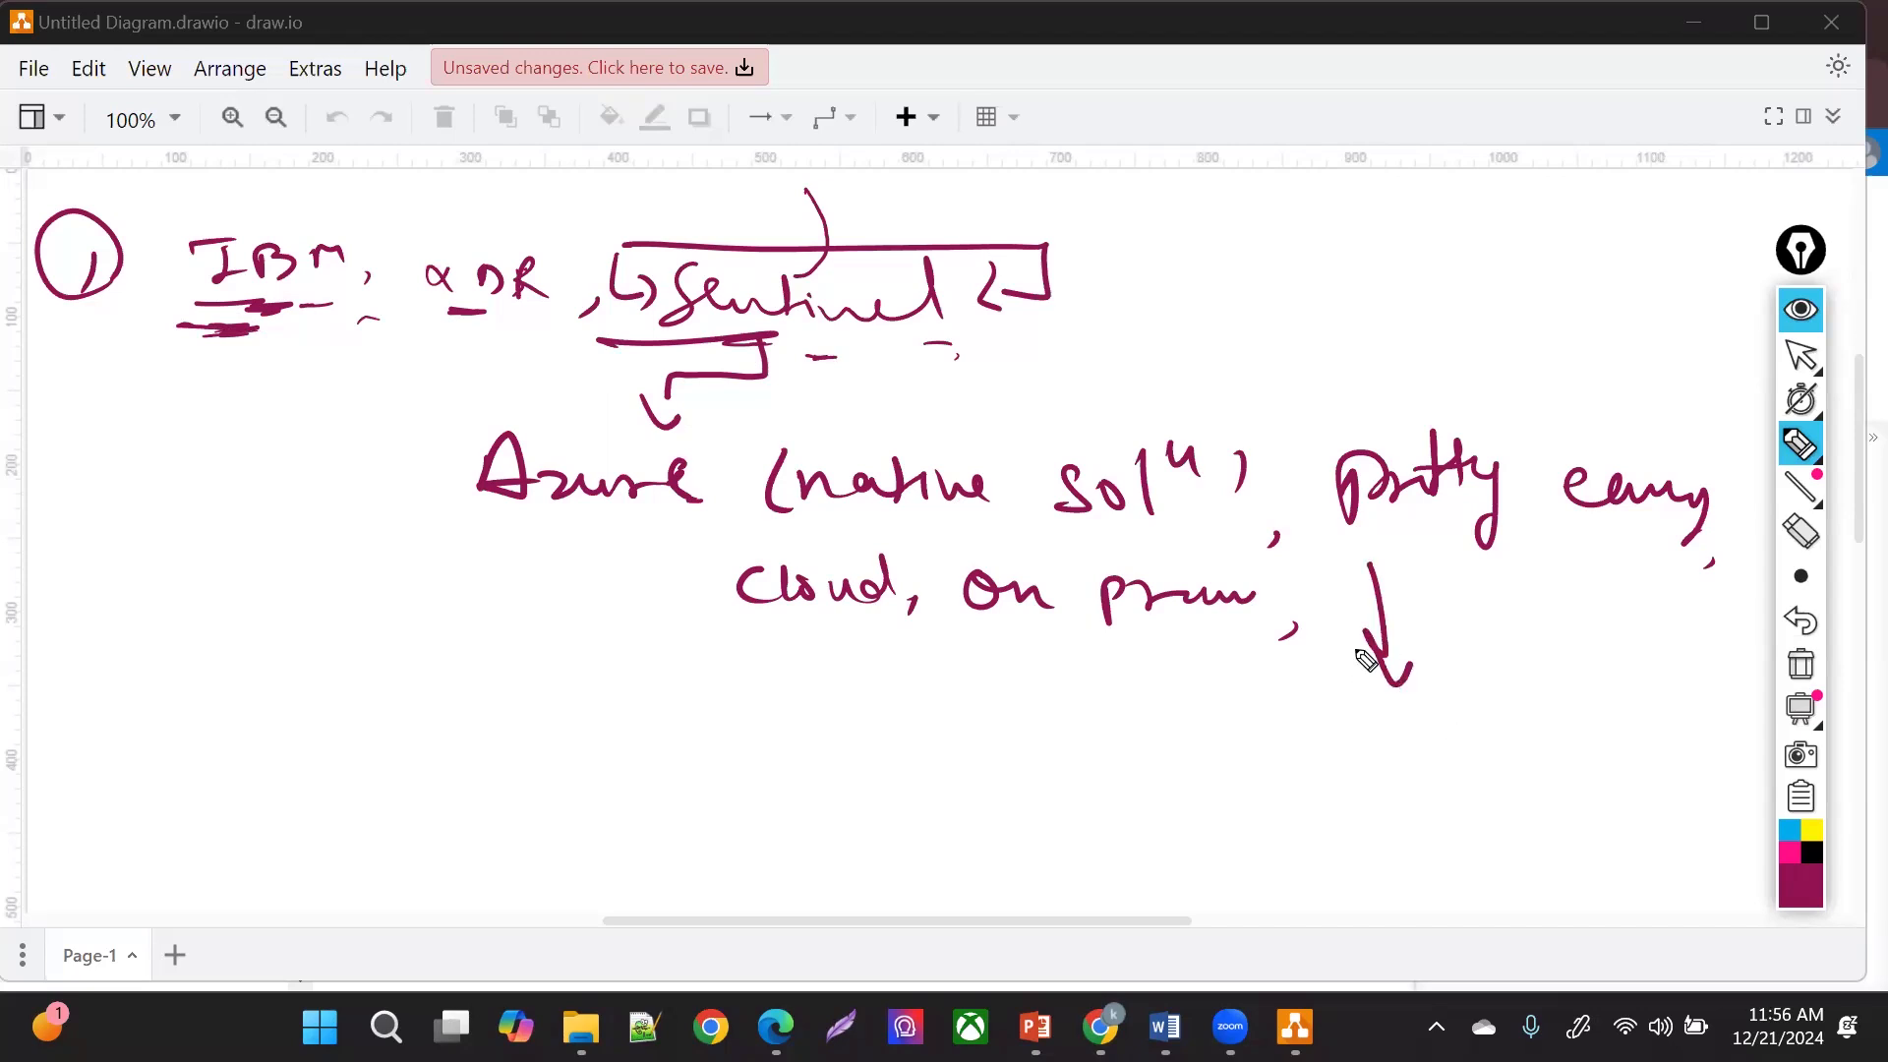
{"action": "mouse_move", "coordinate": [656, 236]}
{"action": "left_mouse_down"}
{"action": "mouse_move", "coordinate": [1067, 232]}
{"action": "mouse_move", "coordinate": [1099, 335]}
{"action": "mouse_move", "coordinate": [822, 376]}
{"action": "left_mouse_up"}
{"action": "mouse_move", "coordinate": [651, 228]}
{"action": "left_mouse_down"}
{"action": "mouse_move", "coordinate": [539, 304]}
{"action": "mouse_move", "coordinate": [686, 393]}
{"action": "left_mouse_up"}
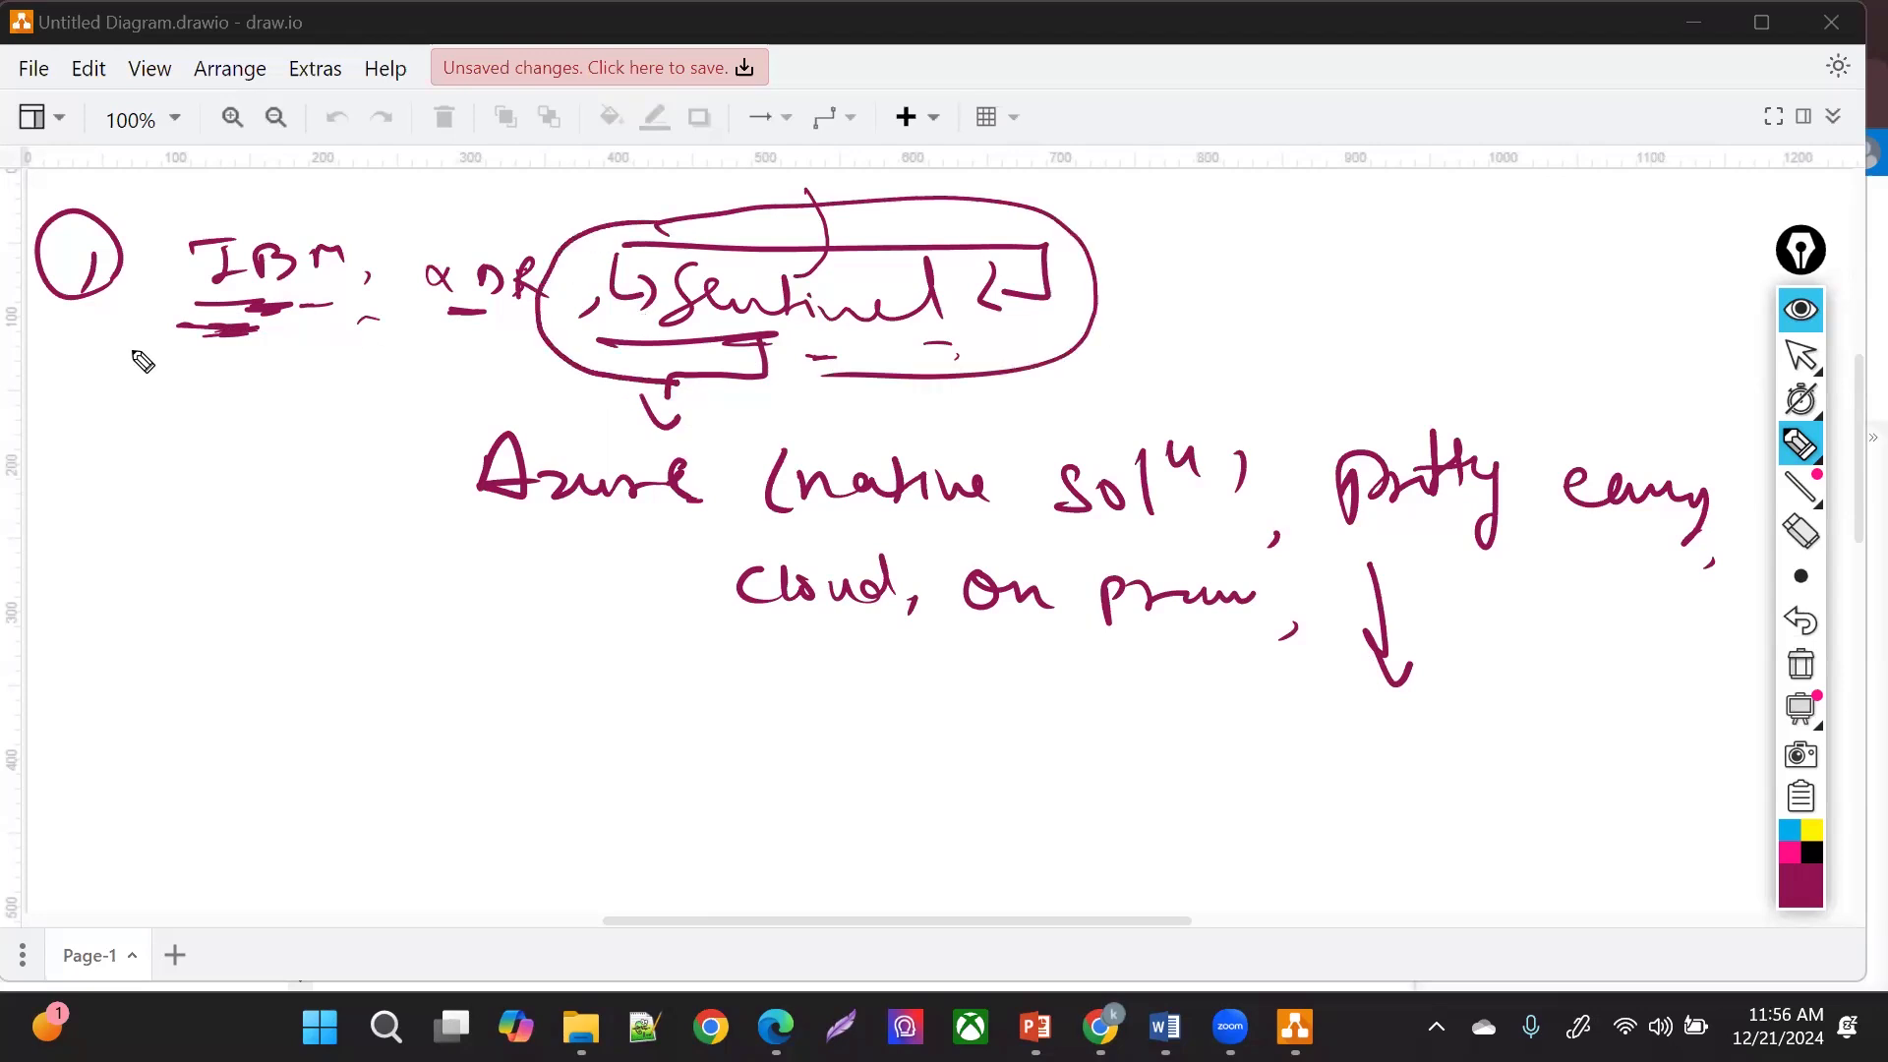
- Draw a box around IBM and handwrite a P below it
{"action": "mouse_move", "coordinate": [150, 217]}
{"action": "left_mouse_down"}
{"action": "mouse_move", "coordinate": [370, 240]}
{"action": "mouse_move", "coordinate": [379, 317]}
{"action": "left_mouse_up"}
{"action": "left_click_drag", "start_coordinate": [257, 384], "coordinate": [254, 389]}
{"action": "mouse_move", "coordinate": [149, 217]}
{"action": "left_mouse_down"}
{"action": "mouse_move", "coordinate": [157, 387]}
{"action": "mouse_move", "coordinate": [216, 395]}
{"action": "left_mouse_up"}
{"action": "left_click", "coordinate": [134, 472]}
{"action": "left_click_drag", "start_coordinate": [134, 469], "coordinate": [138, 496]}
{"action": "left_click_drag", "start_coordinate": [135, 455], "coordinate": [181, 516]}
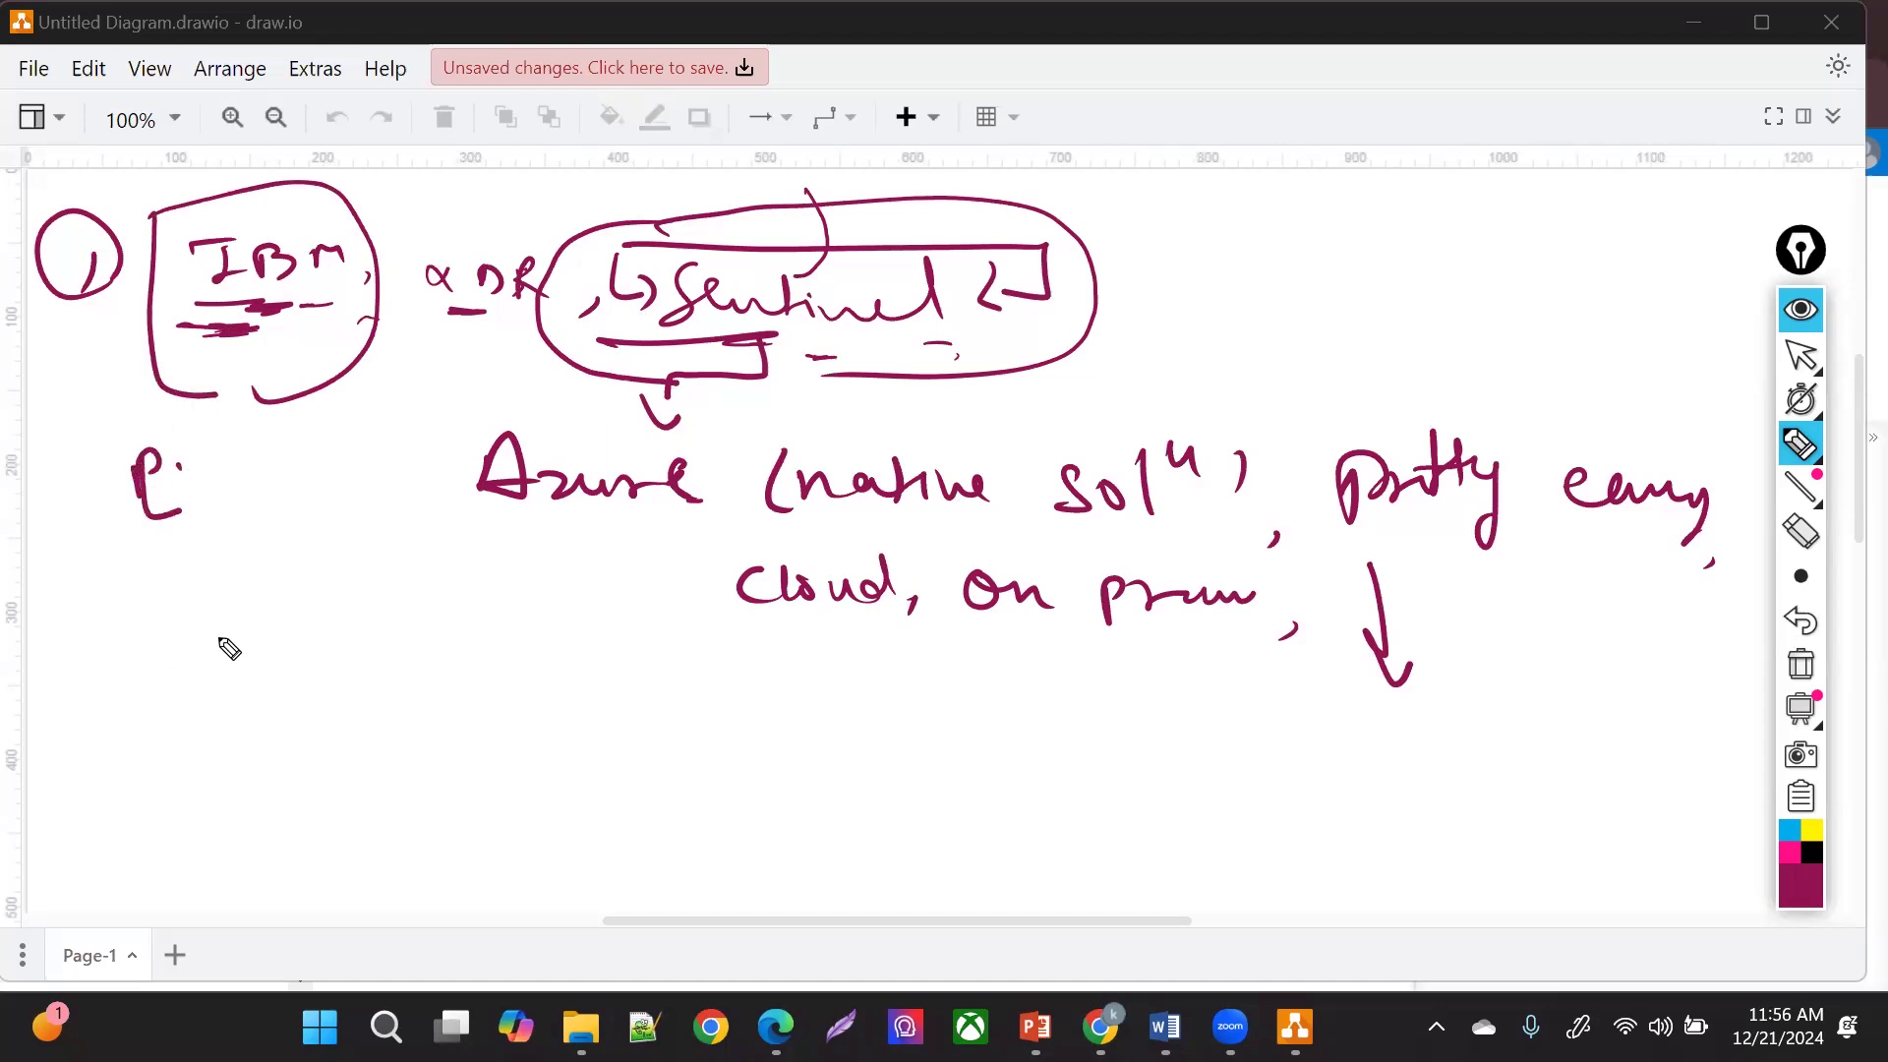
- Handwrite Check below the IBM box, with a downward arrow and an arrow leading to 1 yr
{"action": "left_click_drag", "start_coordinate": [230, 590], "coordinate": [241, 637]}
{"action": "left_click_drag", "start_coordinate": [251, 588], "coordinate": [370, 634]}
{"action": "mouse_move", "coordinate": [398, 620]}
{"action": "left_mouse_down"}
{"action": "mouse_move", "coordinate": [508, 709]}
{"action": "mouse_move", "coordinate": [629, 704]}
{"action": "mouse_move", "coordinate": [604, 735]}
{"action": "mouse_move", "coordinate": [674, 769]}
{"action": "mouse_move", "coordinate": [758, 731]}
{"action": "mouse_move", "coordinate": [748, 815]}
{"action": "left_mouse_up"}
{"action": "left_click_drag", "start_coordinate": [777, 757], "coordinate": [817, 728]}
- Underline Sentinel again, add an upward arrow beside the downward one, and handwrite analytic rule next to it
{"action": "left_click_drag", "start_coordinate": [984, 365], "coordinate": [831, 379]}
{"action": "mouse_move", "coordinate": [1358, 631]}
{"action": "left_mouse_down"}
{"action": "mouse_move", "coordinate": [1411, 661]}
{"action": "mouse_move", "coordinate": [1451, 552]}
{"action": "left_mouse_up"}
{"action": "left_click_drag", "start_coordinate": [1439, 575], "coordinate": [1459, 572]}
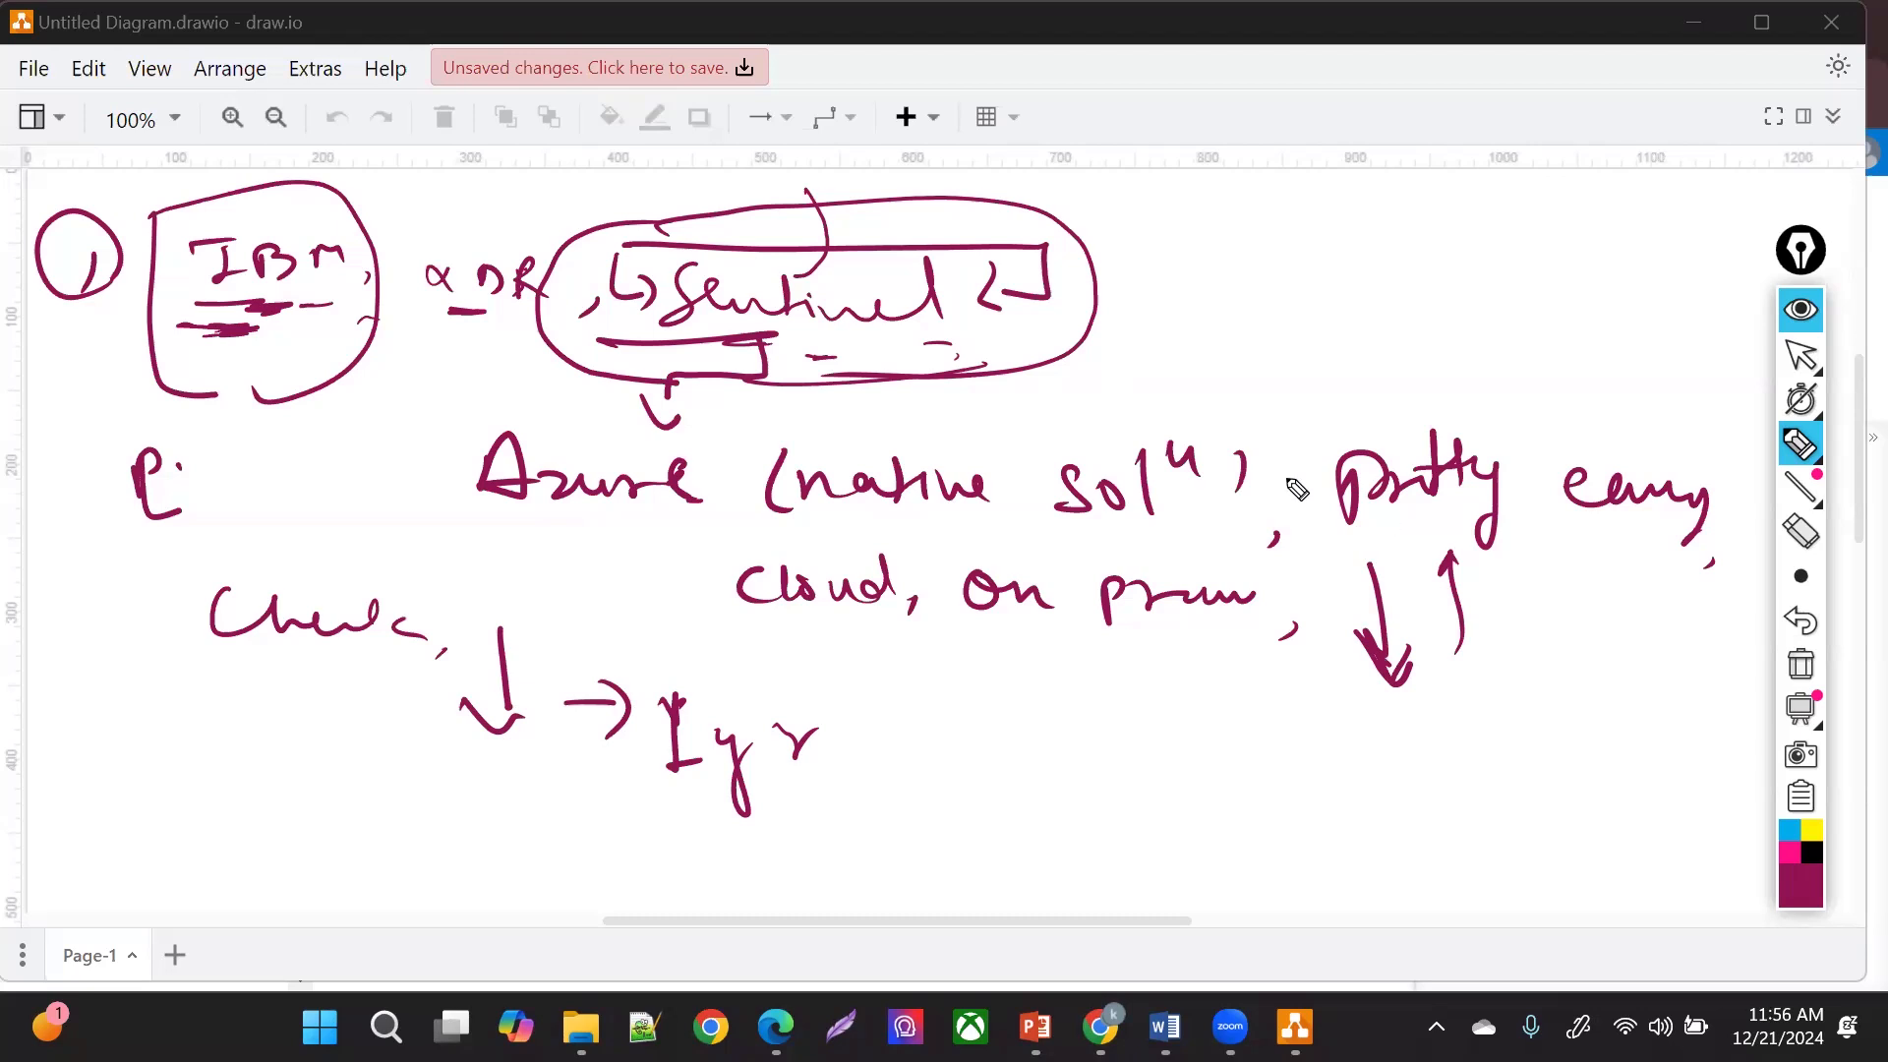
{"action": "mouse_move", "coordinate": [1514, 596]}
{"action": "left_mouse_down"}
{"action": "mouse_move", "coordinate": [1702, 653]}
{"action": "mouse_move", "coordinate": [1750, 640]}
{"action": "left_mouse_up"}
{"action": "left_click_drag", "start_coordinate": [1471, 693], "coordinate": [1610, 725]}
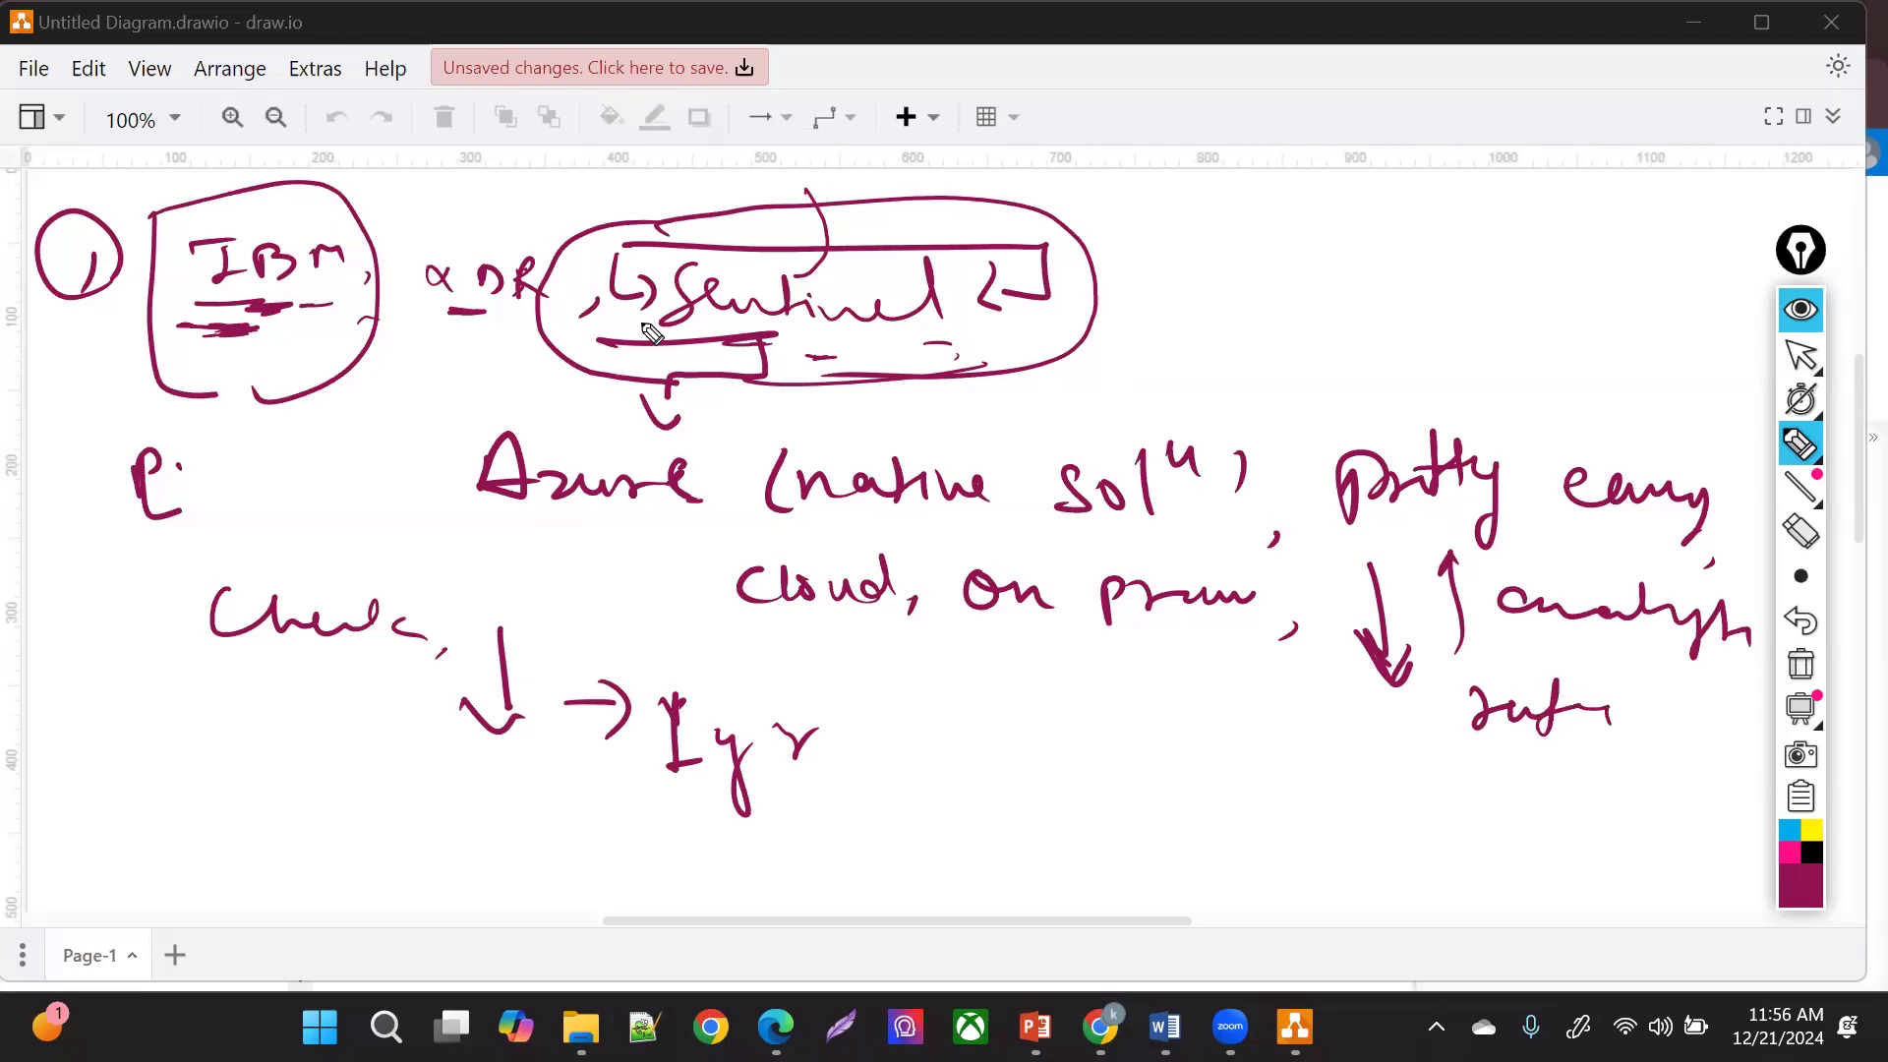
- Handwrite 800-900% beside Sentinel, frame it, and link it with curves around Azure and XDR
{"action": "left_click_drag", "start_coordinate": [834, 322], "coordinate": [829, 382]}
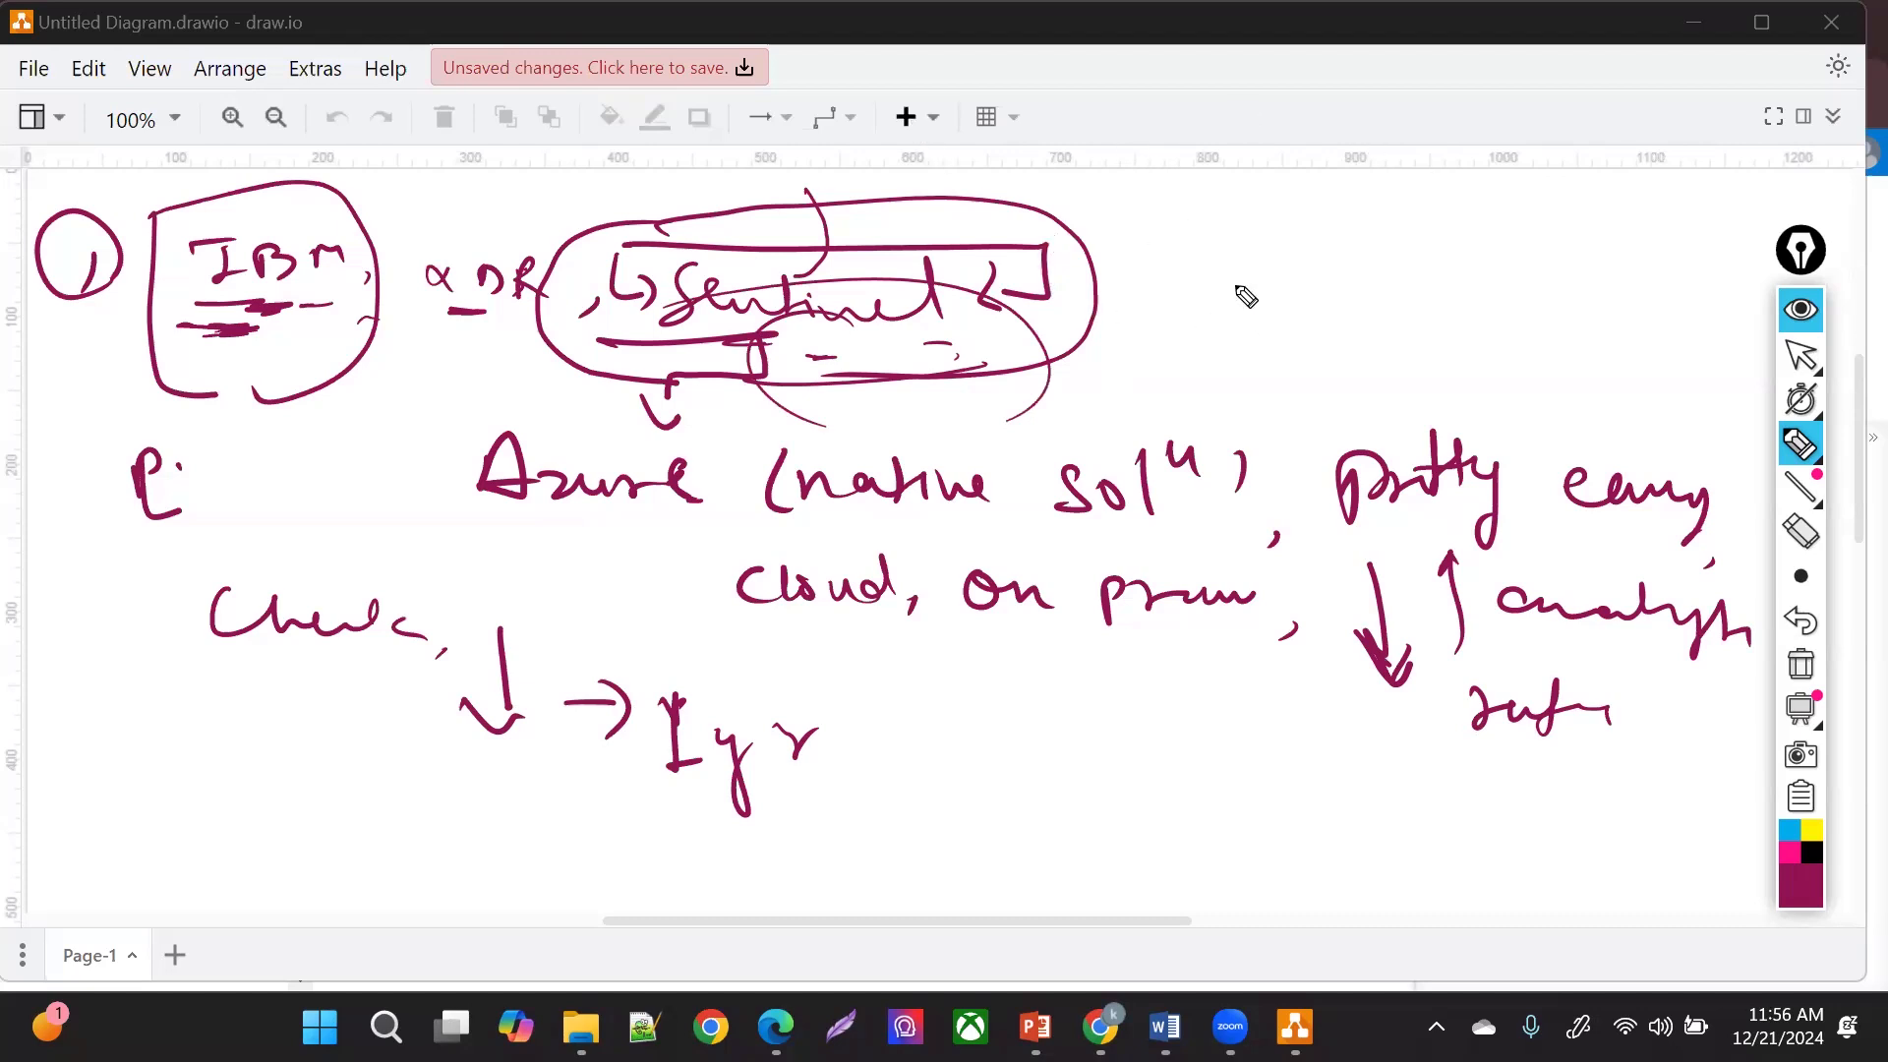
{"action": "mouse_move", "coordinate": [1208, 291]}
{"action": "left_mouse_down"}
{"action": "mouse_move", "coordinate": [1241, 302]}
{"action": "mouse_move", "coordinate": [1231, 346]}
{"action": "mouse_move", "coordinate": [1332, 324]}
{"action": "mouse_move", "coordinate": [1416, 346]}
{"action": "mouse_move", "coordinate": [1536, 332]}
{"action": "mouse_move", "coordinate": [1584, 378]}
{"action": "left_mouse_up"}
{"action": "mouse_move", "coordinate": [1172, 277]}
{"action": "left_mouse_down"}
{"action": "mouse_move", "coordinate": [1192, 372]}
{"action": "mouse_move", "coordinate": [1602, 342]}
{"action": "left_mouse_up"}
{"action": "left_click_drag", "start_coordinate": [1197, 374], "coordinate": [474, 497]}
{"action": "left_click_drag", "start_coordinate": [393, 409], "coordinate": [556, 426]}
{"action": "mouse_move", "coordinate": [539, 263]}
{"action": "left_mouse_down"}
{"action": "mouse_move", "coordinate": [464, 302]}
{"action": "mouse_move", "coordinate": [501, 630]}
{"action": "mouse_move", "coordinate": [615, 647]}
{"action": "left_mouse_up"}
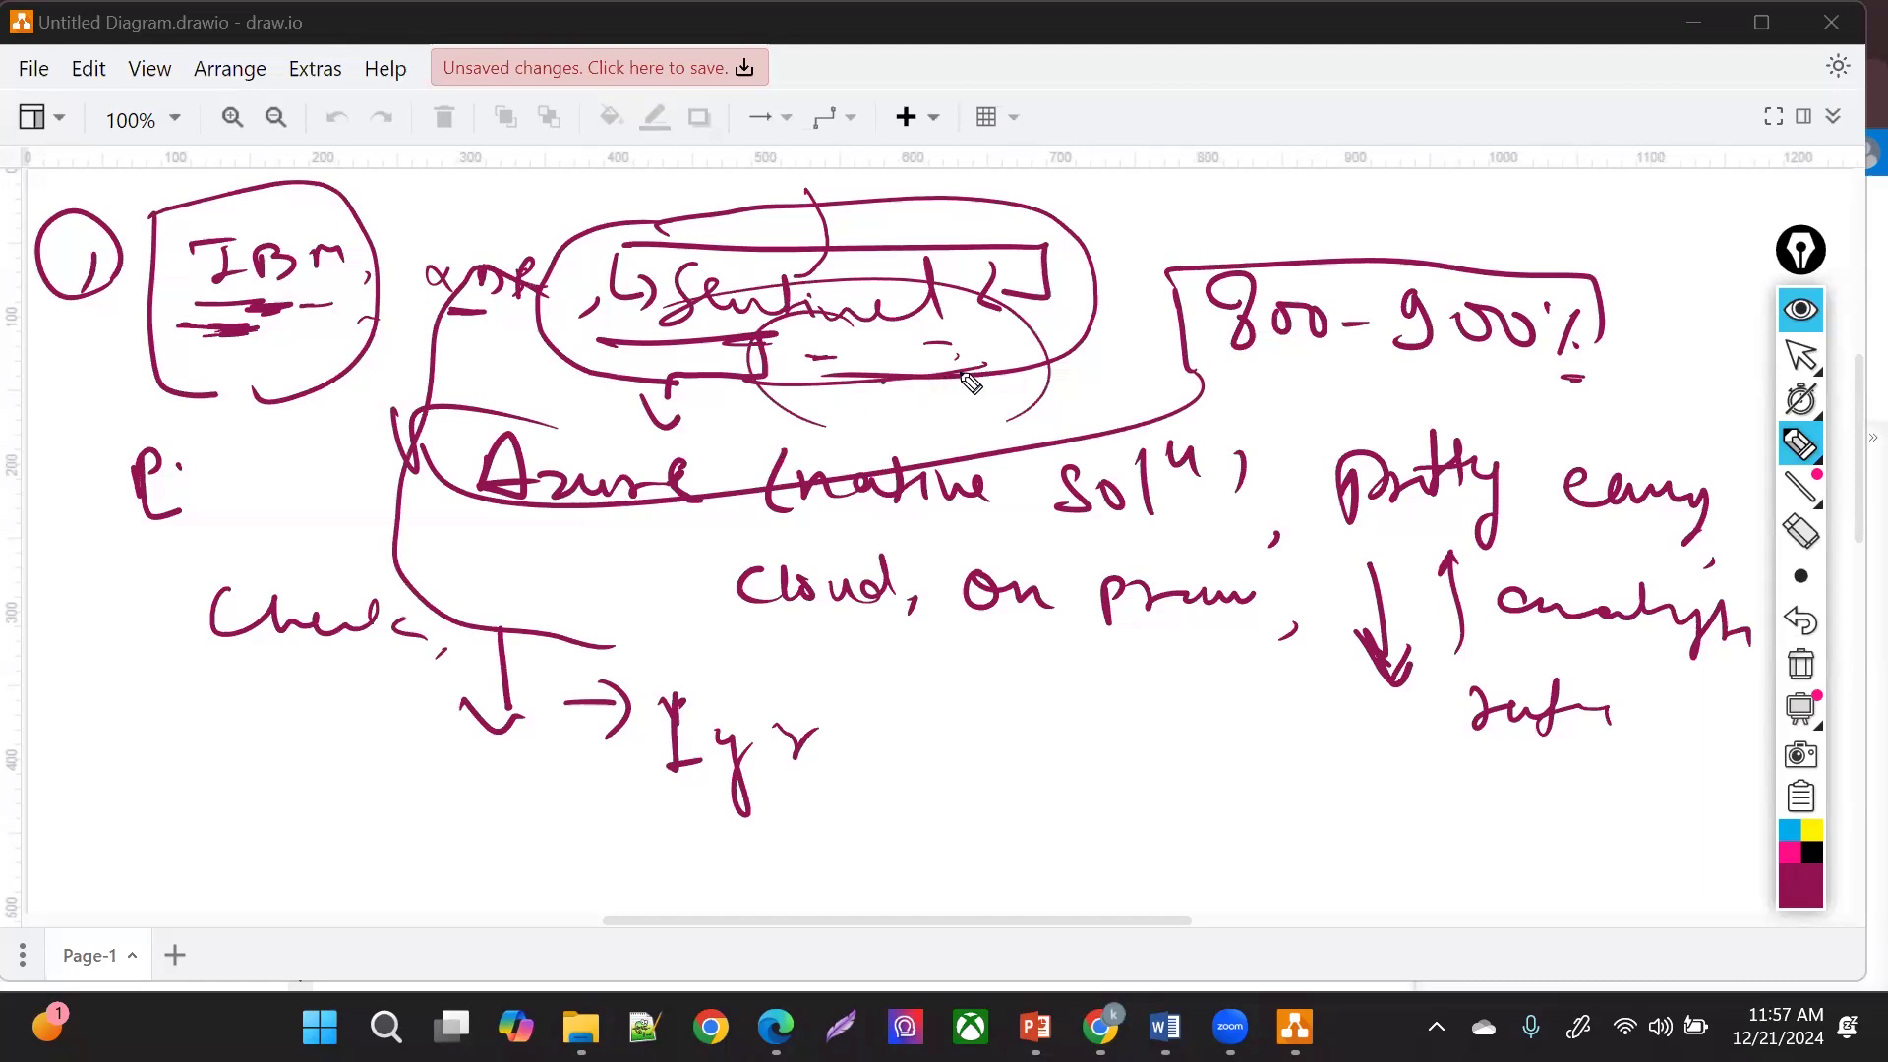
- Mark Sentinel with an underline and 800-900% with an arrow, and draw curved strokes around IBM and XDR
{"action": "left_click_drag", "start_coordinate": [873, 378], "coordinate": [955, 348]}
{"action": "left_click_drag", "start_coordinate": [1138, 351], "coordinate": [1189, 346]}
{"action": "left_click", "coordinate": [1194, 326]}
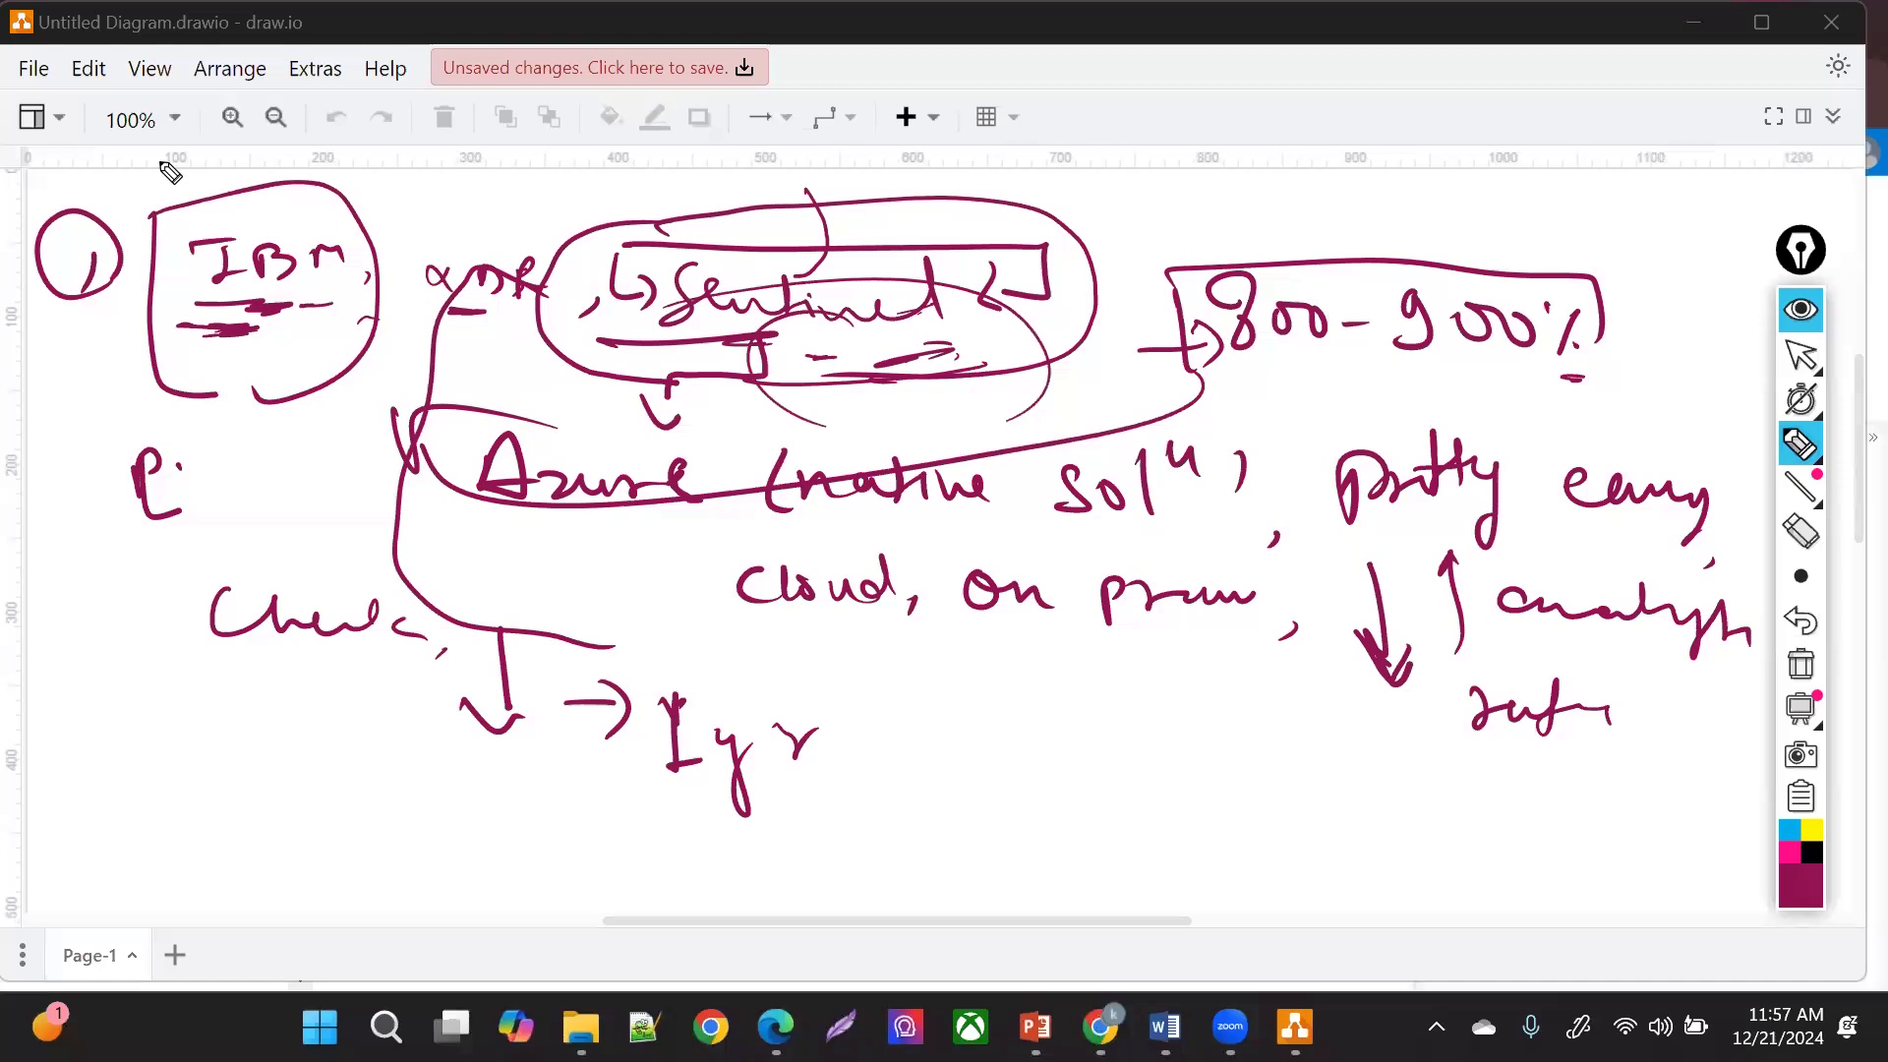
{"action": "mouse_move", "coordinate": [202, 212]}
{"action": "left_mouse_down"}
{"action": "mouse_move", "coordinate": [240, 197]}
{"action": "mouse_move", "coordinate": [409, 240]}
{"action": "mouse_move", "coordinate": [389, 295]}
{"action": "left_mouse_up"}
{"action": "mouse_move", "coordinate": [489, 188]}
{"action": "left_mouse_down"}
{"action": "mouse_move", "coordinate": [540, 261]}
{"action": "mouse_move", "coordinate": [526, 285]}
{"action": "left_mouse_up"}
{"action": "left_click_drag", "start_coordinate": [234, 212], "coordinate": [130, 285]}
{"action": "mouse_move", "coordinate": [120, 310]}
{"action": "left_mouse_down"}
{"action": "mouse_move", "coordinate": [122, 341]}
{"action": "mouse_move", "coordinate": [259, 330]}
{"action": "left_mouse_up"}
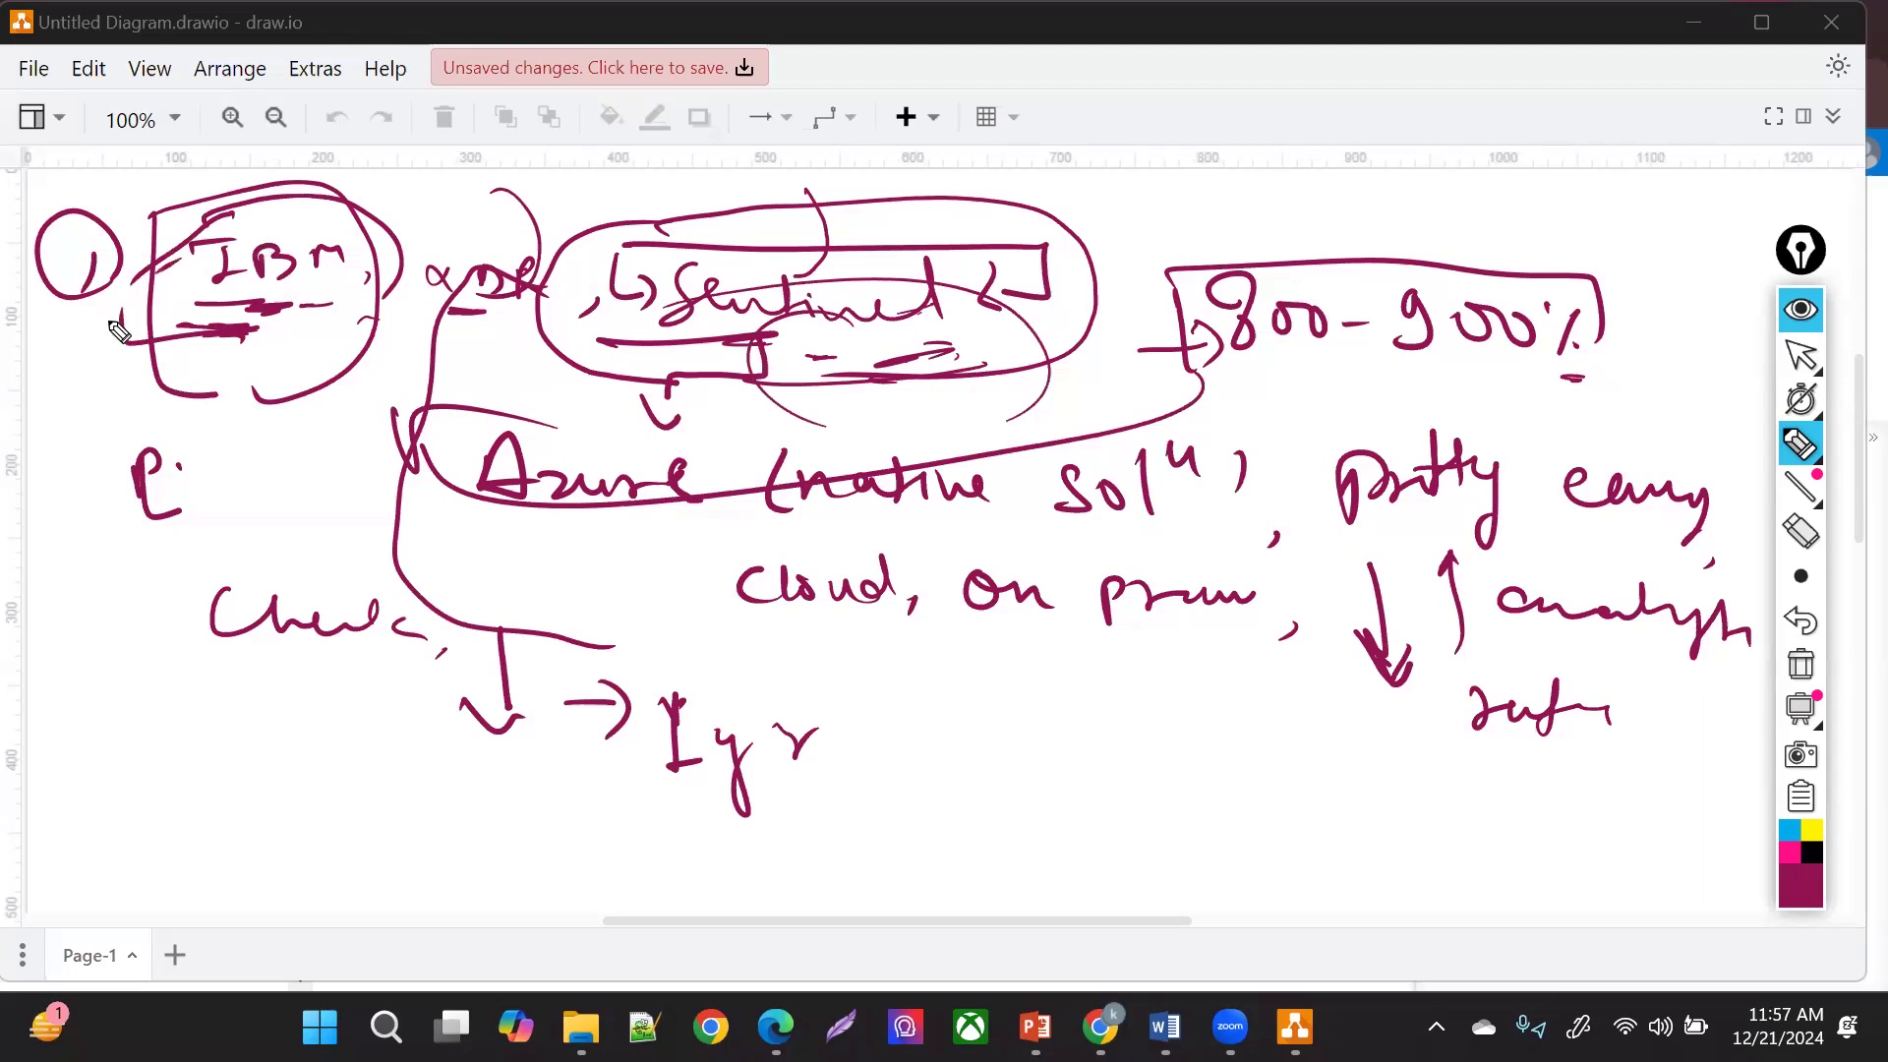
- Draw connecting strokes from Sentinel to native soln, cloud and 800-900%, and bracket the percentage
{"action": "left_click_drag", "start_coordinate": [648, 342], "coordinate": [724, 334]}
{"action": "mouse_move", "coordinate": [757, 334]}
{"action": "left_mouse_down"}
{"action": "mouse_move", "coordinate": [755, 434]}
{"action": "mouse_move", "coordinate": [853, 450]}
{"action": "left_mouse_up"}
{"action": "left_click_drag", "start_coordinate": [1202, 452], "coordinate": [1343, 468]}
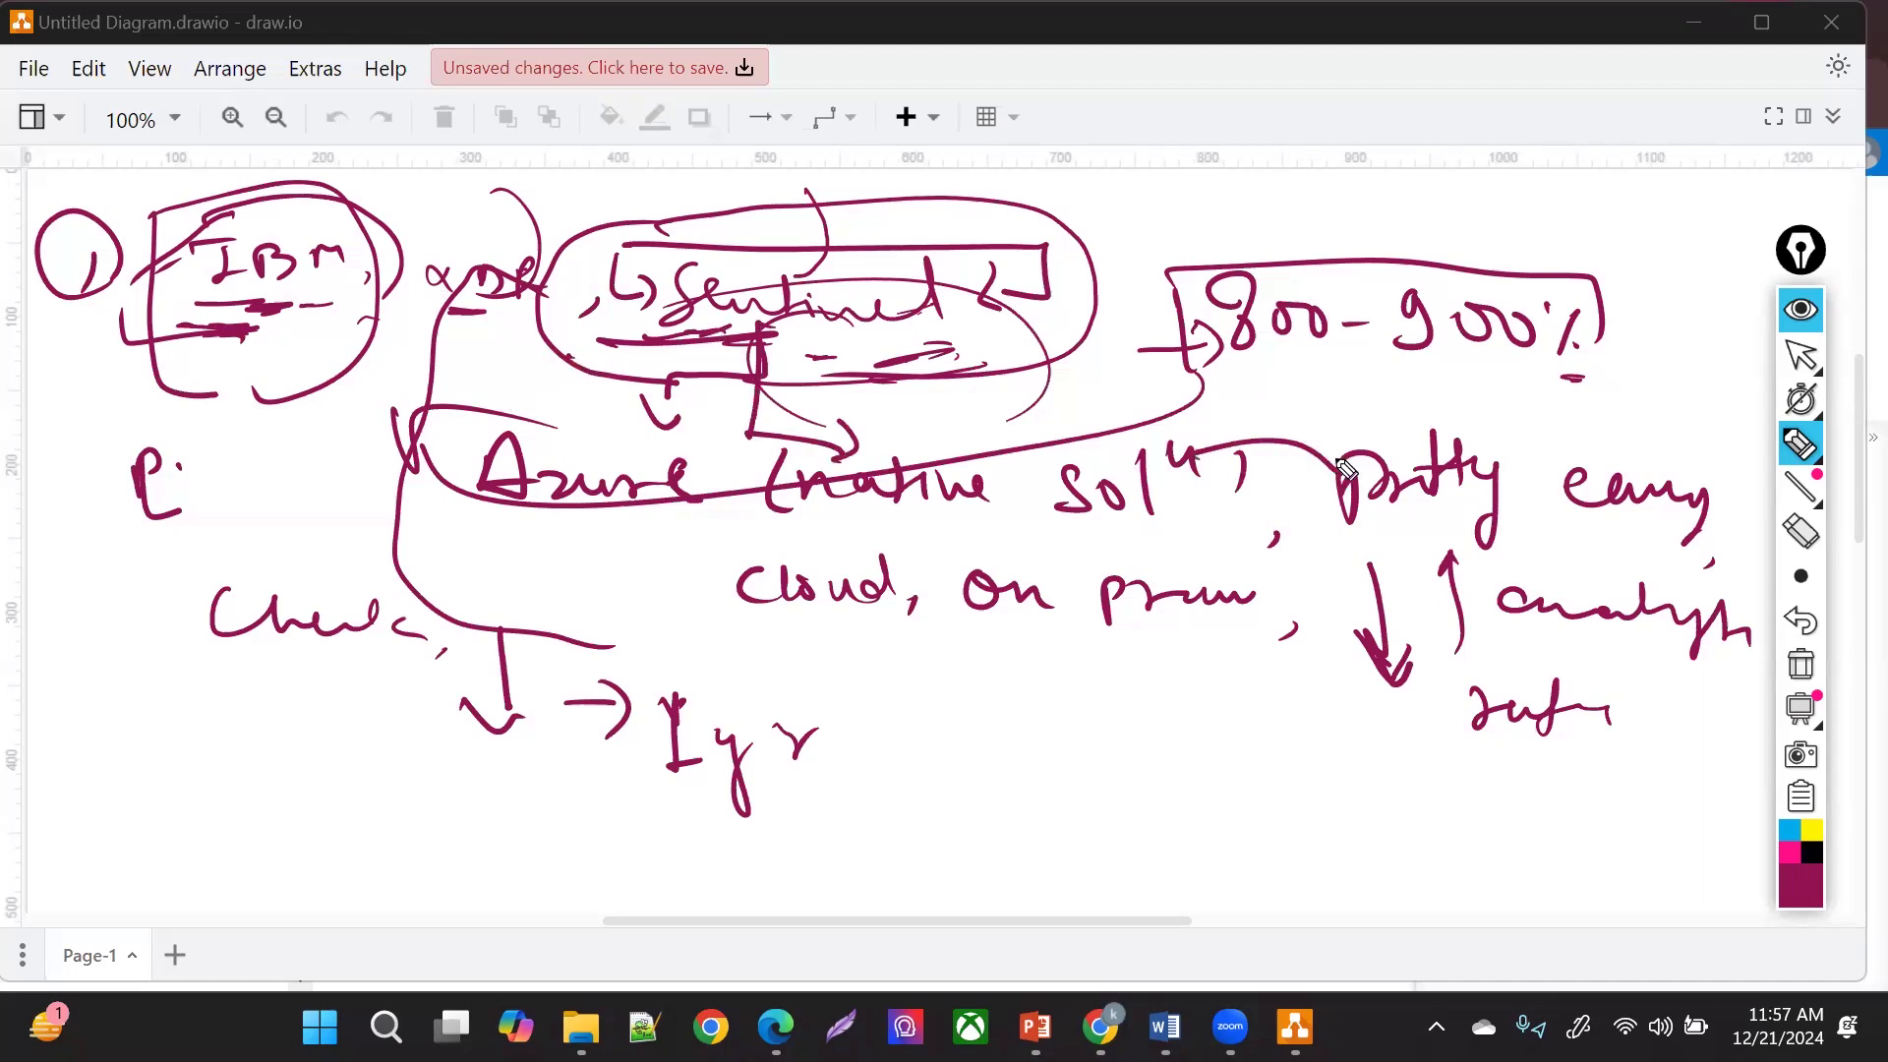
{"action": "mouse_move", "coordinate": [796, 372]}
{"action": "left_mouse_down"}
{"action": "mouse_move", "coordinate": [640, 586]}
{"action": "mouse_move", "coordinate": [695, 586]}
{"action": "mouse_move", "coordinate": [718, 615]}
{"action": "left_mouse_up"}
{"action": "mouse_move", "coordinate": [993, 385]}
{"action": "left_mouse_down"}
{"action": "mouse_move", "coordinate": [1318, 367]}
{"action": "mouse_move", "coordinate": [1328, 345]}
{"action": "mouse_move", "coordinate": [1318, 371]}
{"action": "left_mouse_up"}
{"action": "left_click_drag", "start_coordinate": [1131, 263], "coordinate": [1126, 393]}
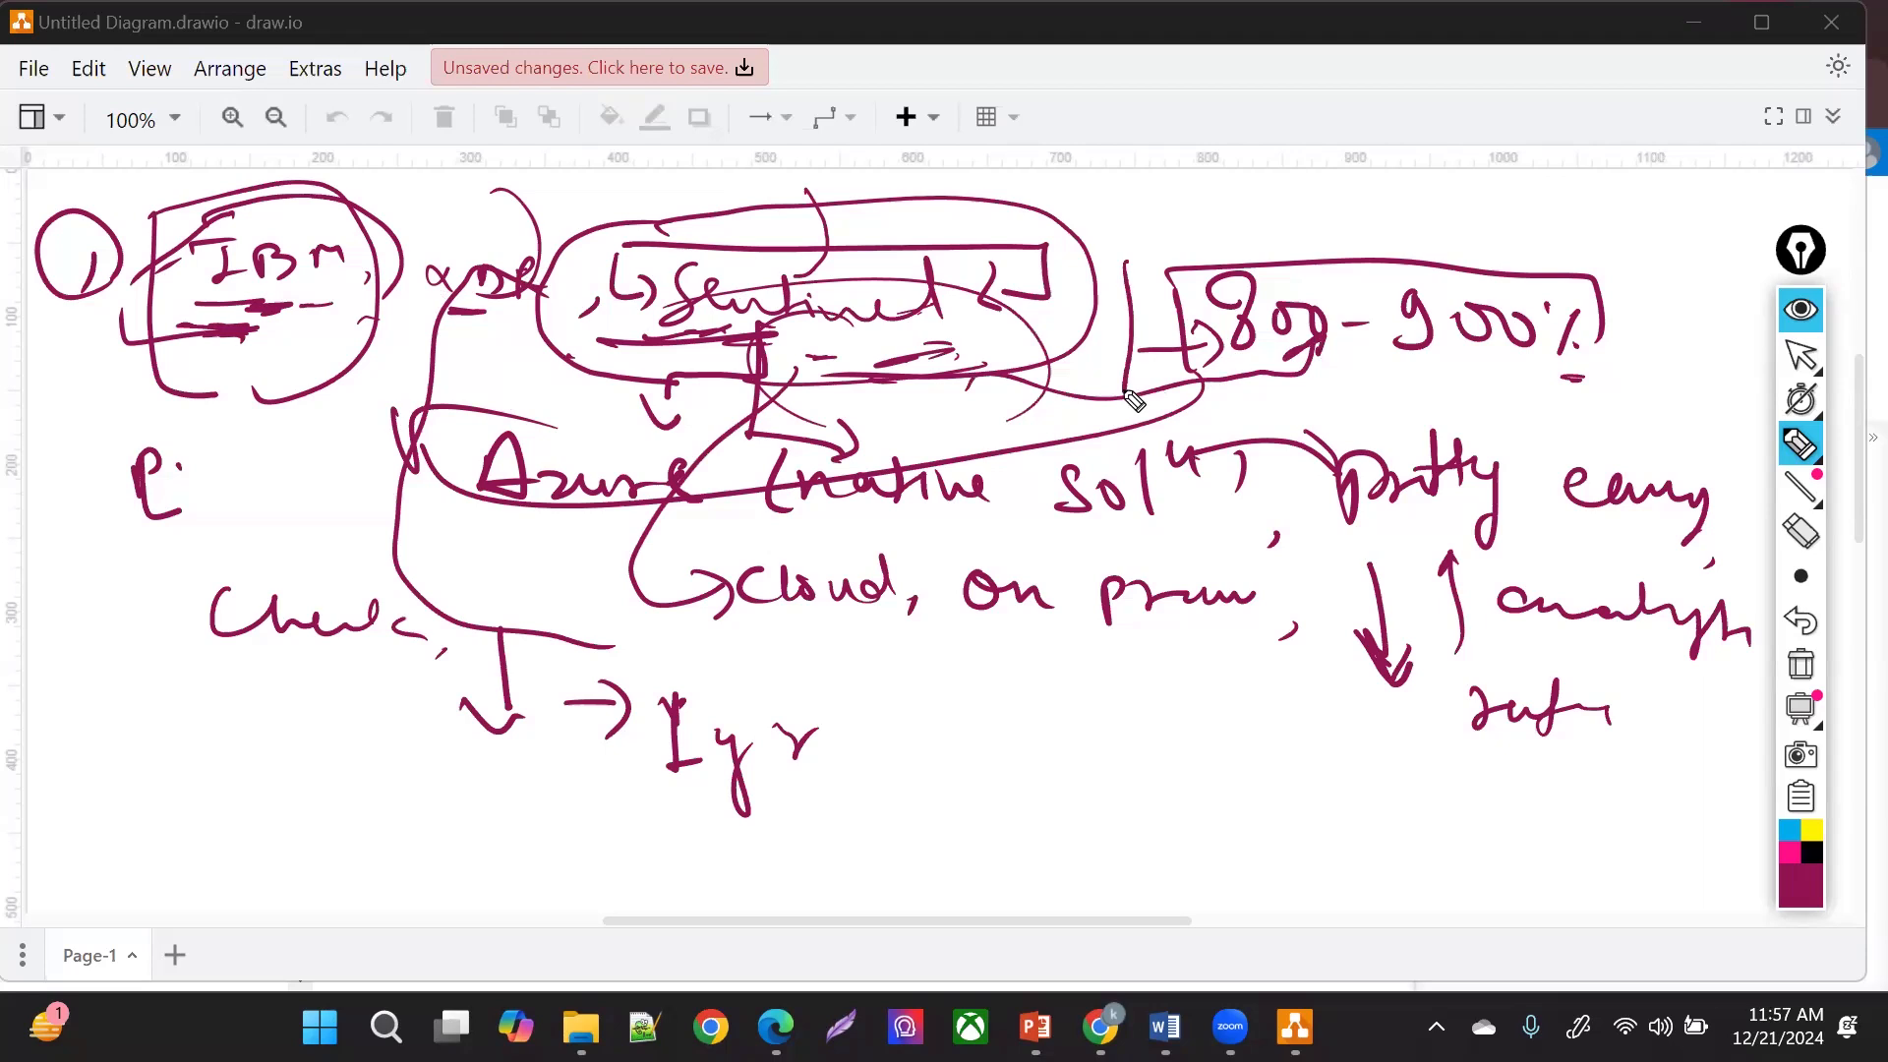
{"action": "left_click_drag", "start_coordinate": [1209, 258], "coordinate": [1103, 263]}
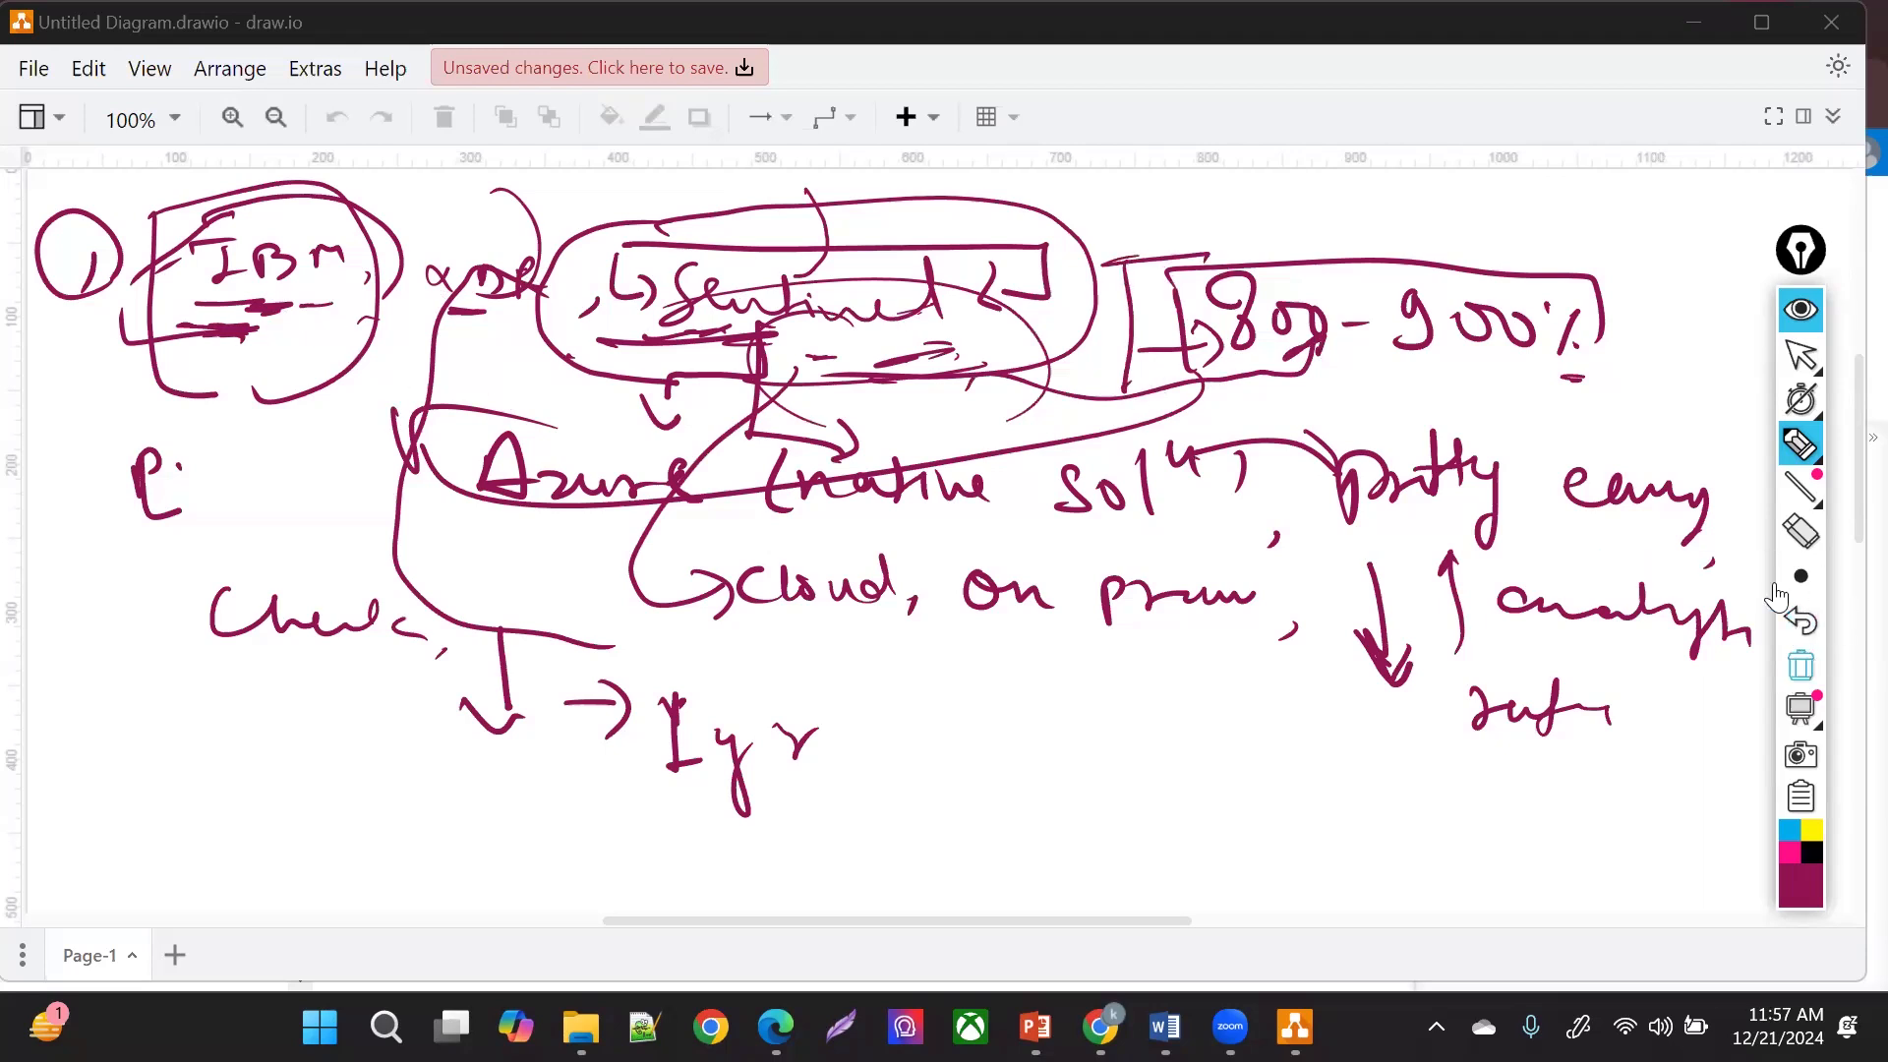
- Clear all the ink and handwrite Sentinel with a downward arrow to Azure
{"action": "left_click", "coordinate": [1800, 664]}
{"action": "mouse_move", "coordinate": [1042, 292]}
{"action": "left_mouse_down"}
{"action": "mouse_move", "coordinate": [1167, 350]}
{"action": "mouse_move", "coordinate": [1247, 346]}
{"action": "left_mouse_up"}
{"action": "left_click_drag", "start_coordinate": [1094, 401], "coordinate": [1103, 450]}
{"action": "left_click_drag", "start_coordinate": [934, 543], "coordinate": [1153, 547]}
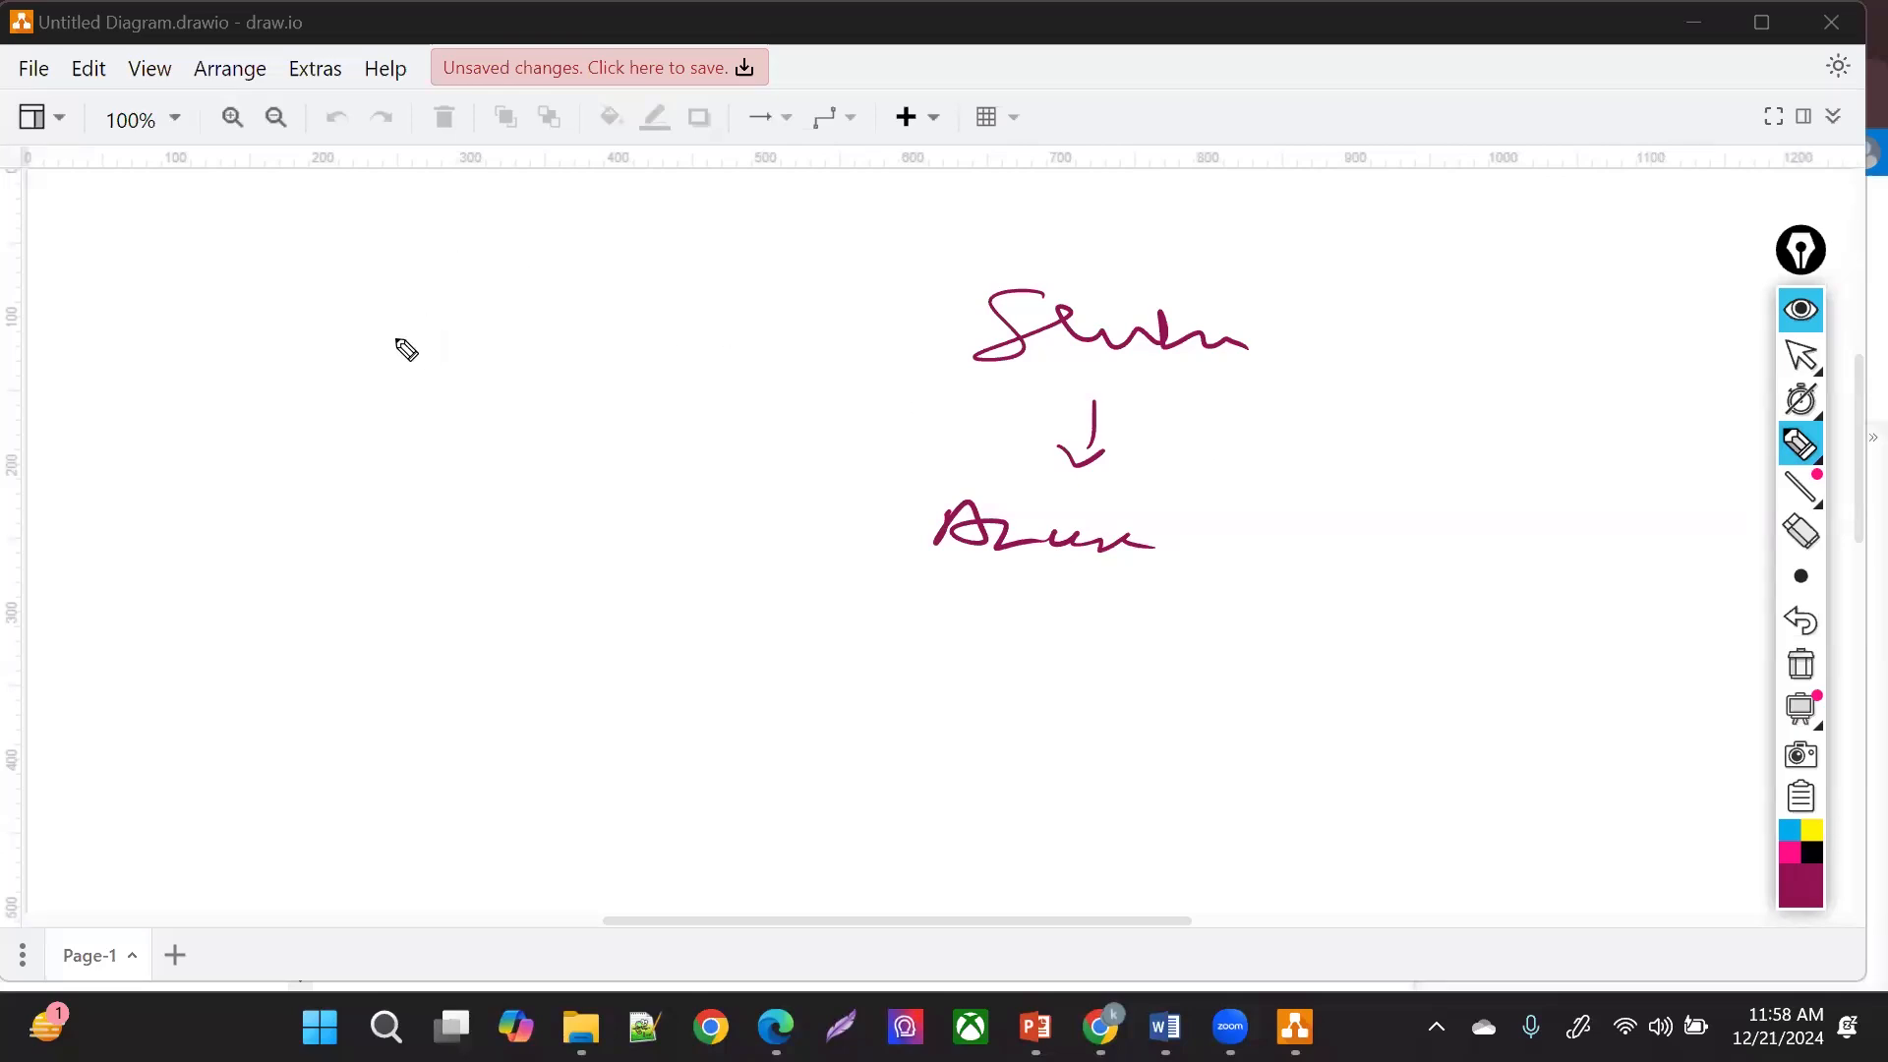
- Handwrite IBM opposite Sentinel, and list cost and integration below Azure
{"action": "mouse_move", "coordinate": [440, 301]}
{"action": "left_mouse_down"}
{"action": "mouse_move", "coordinate": [501, 346]}
{"action": "mouse_move", "coordinate": [569, 344]}
{"action": "left_mouse_up"}
{"action": "mouse_move", "coordinate": [596, 314]}
{"action": "left_mouse_down"}
{"action": "mouse_move", "coordinate": [596, 343]}
{"action": "mouse_move", "coordinate": [651, 342]}
{"action": "left_mouse_up"}
{"action": "left_click_drag", "start_coordinate": [905, 622], "coordinate": [1018, 653]}
{"action": "mouse_move", "coordinate": [1054, 621]}
{"action": "left_mouse_down"}
{"action": "mouse_move", "coordinate": [1056, 657]}
{"action": "mouse_move", "coordinate": [1095, 651]}
{"action": "left_mouse_up"}
{"action": "mouse_move", "coordinate": [914, 747]}
{"action": "left_mouse_down"}
{"action": "mouse_move", "coordinate": [914, 765]}
{"action": "mouse_move", "coordinate": [933, 707]}
{"action": "left_mouse_up"}
{"action": "mouse_move", "coordinate": [946, 750]}
{"action": "left_mouse_down"}
{"action": "mouse_move", "coordinate": [1171, 779]}
{"action": "mouse_move", "coordinate": [1325, 770]}
{"action": "left_mouse_up"}
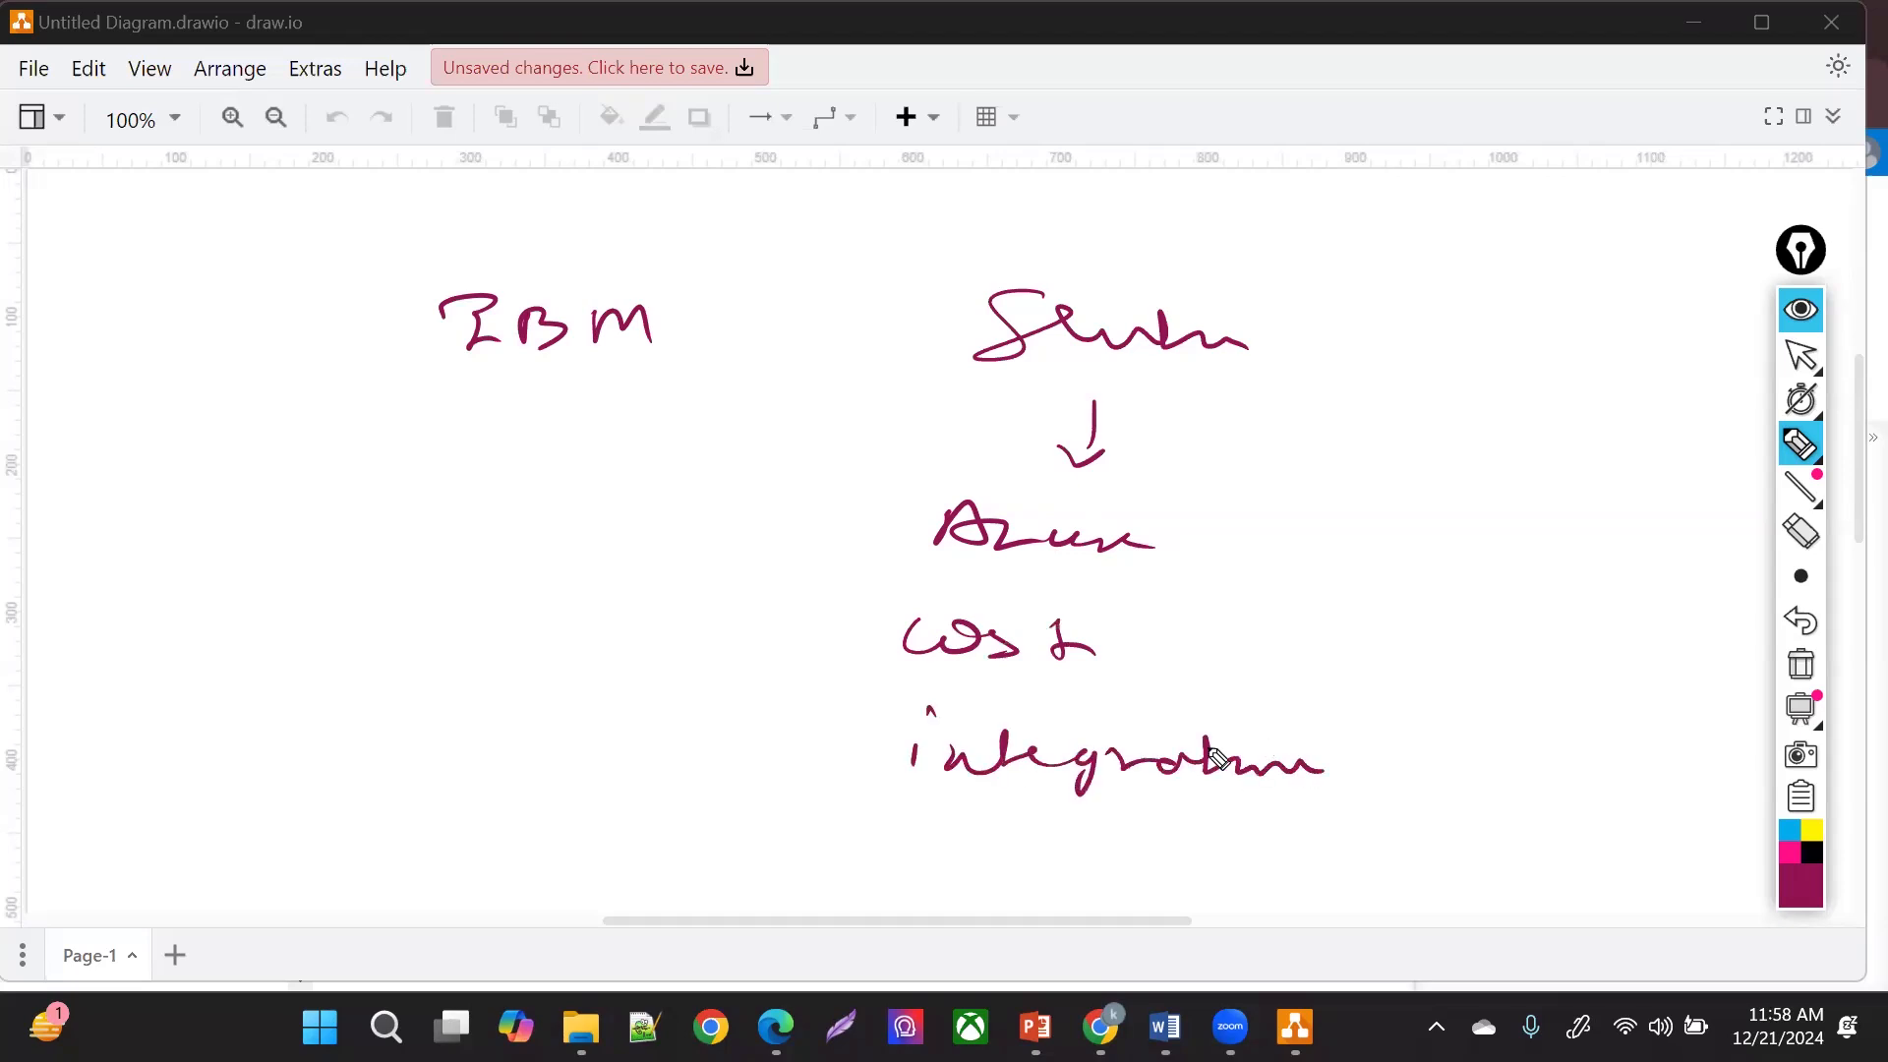
- Draw a divider between the IBM and Sentinel columns, an arrow from a star under IBM to Sentinel, and dashes beside cost and integration
{"action": "left_click_drag", "start_coordinate": [863, 339], "coordinate": [795, 841]}
{"action": "left_click_drag", "start_coordinate": [395, 403], "coordinate": [672, 423]}
{"action": "left_click_drag", "start_coordinate": [977, 385], "coordinate": [1028, 378]}
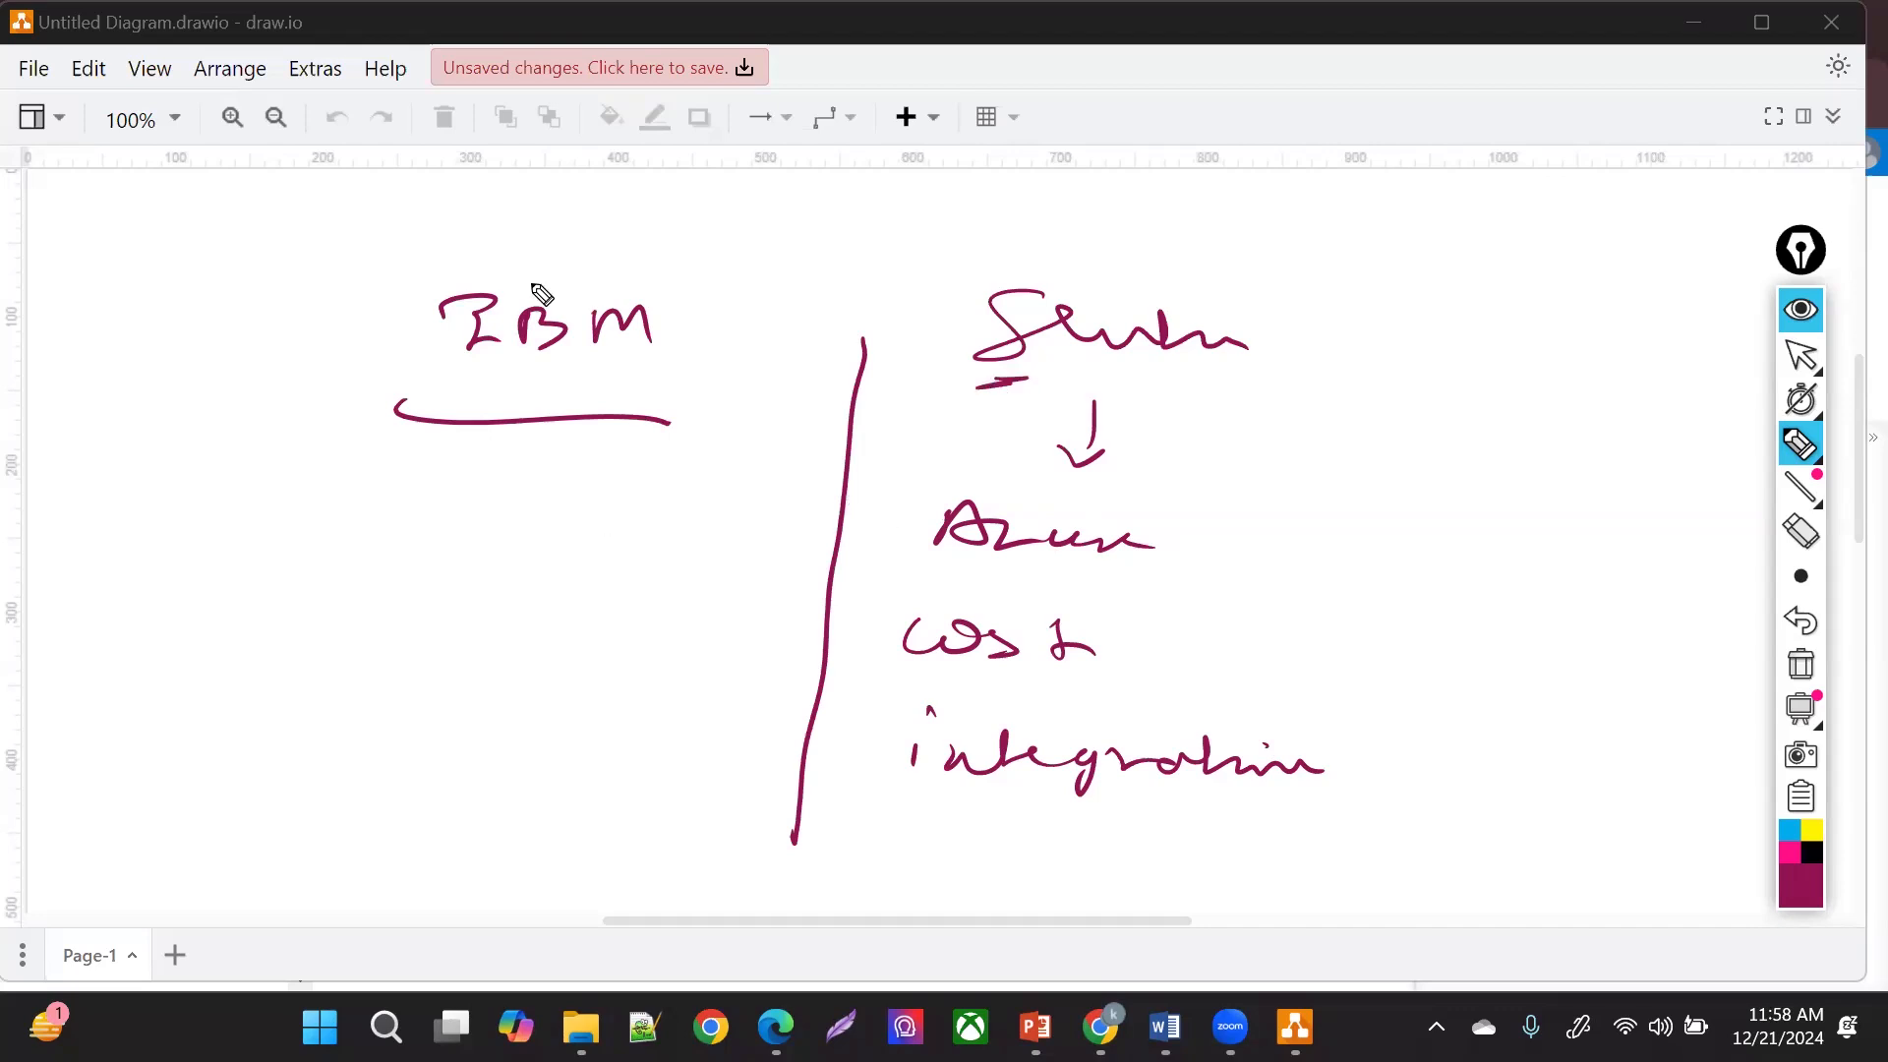
{"action": "mouse_move", "coordinate": [457, 531]}
{"action": "left_mouse_down"}
{"action": "mouse_move", "coordinate": [474, 483]}
{"action": "mouse_move", "coordinate": [487, 526]}
{"action": "mouse_move", "coordinate": [936, 423]}
{"action": "left_mouse_up"}
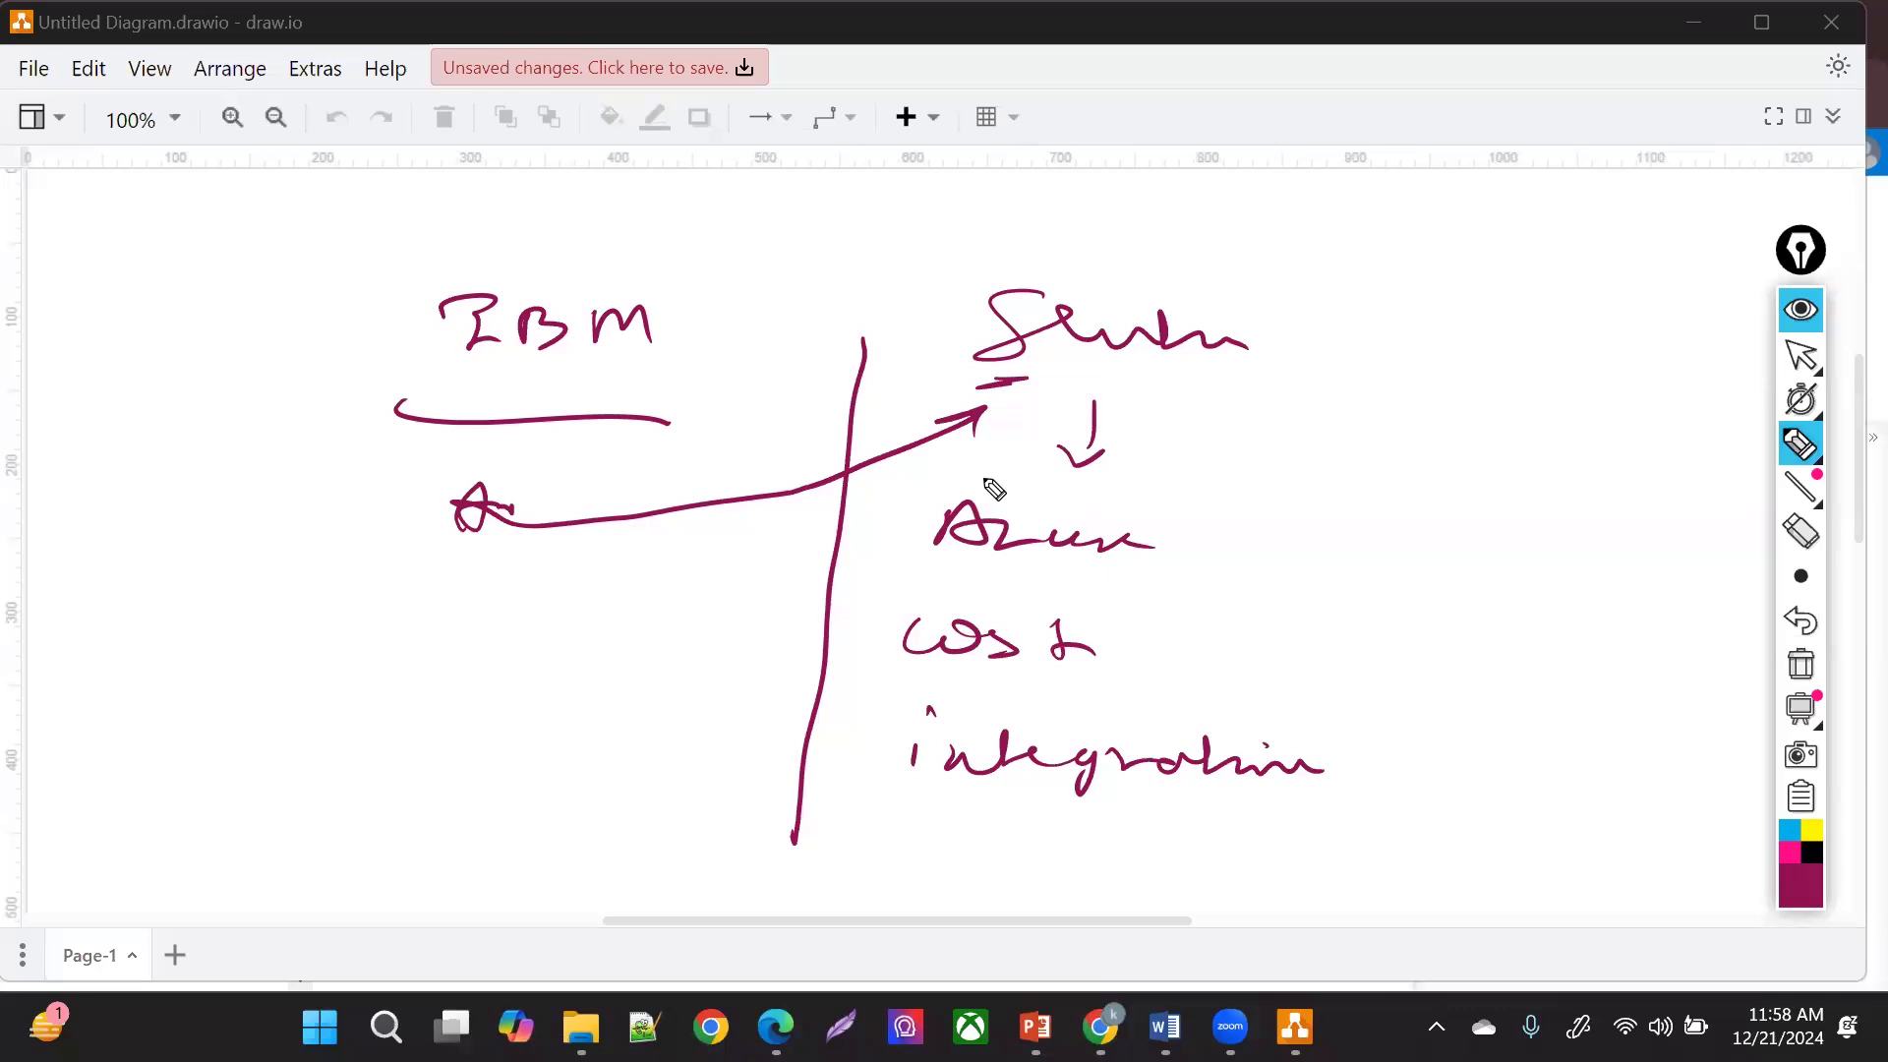
{"action": "left_click_drag", "start_coordinate": [868, 649], "coordinate": [724, 655]}
{"action": "mouse_move", "coordinate": [755, 753]}
{"action": "left_mouse_down"}
{"action": "mouse_move", "coordinate": [733, 754]}
{"action": "mouse_move", "coordinate": [850, 741]}
{"action": "left_mouse_up"}
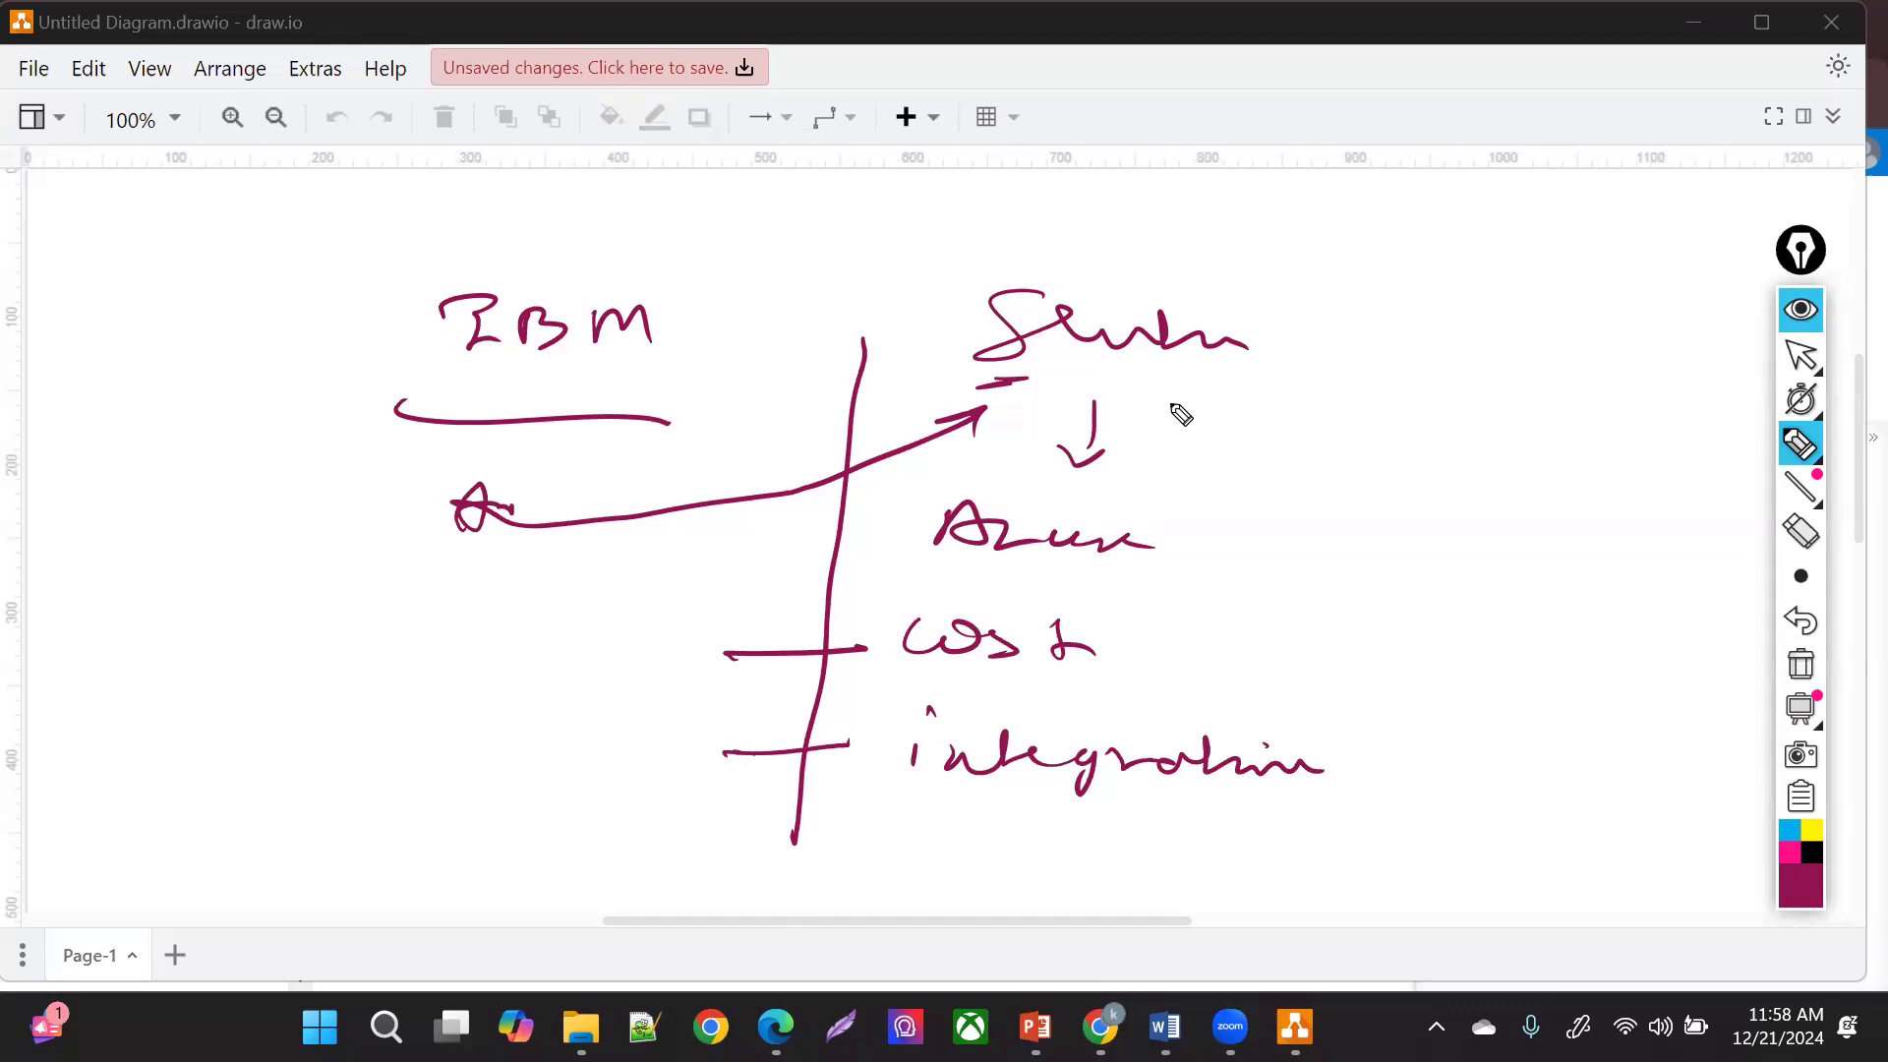
- Bracket Azure with an arrow to a handwritten sup, and draw a long curve linking Sentinel to integration
{"action": "mouse_move", "coordinate": [1011, 290]}
{"action": "left_mouse_down"}
{"action": "mouse_move", "coordinate": [1235, 297]}
{"action": "mouse_move", "coordinate": [1208, 404]}
{"action": "left_mouse_up"}
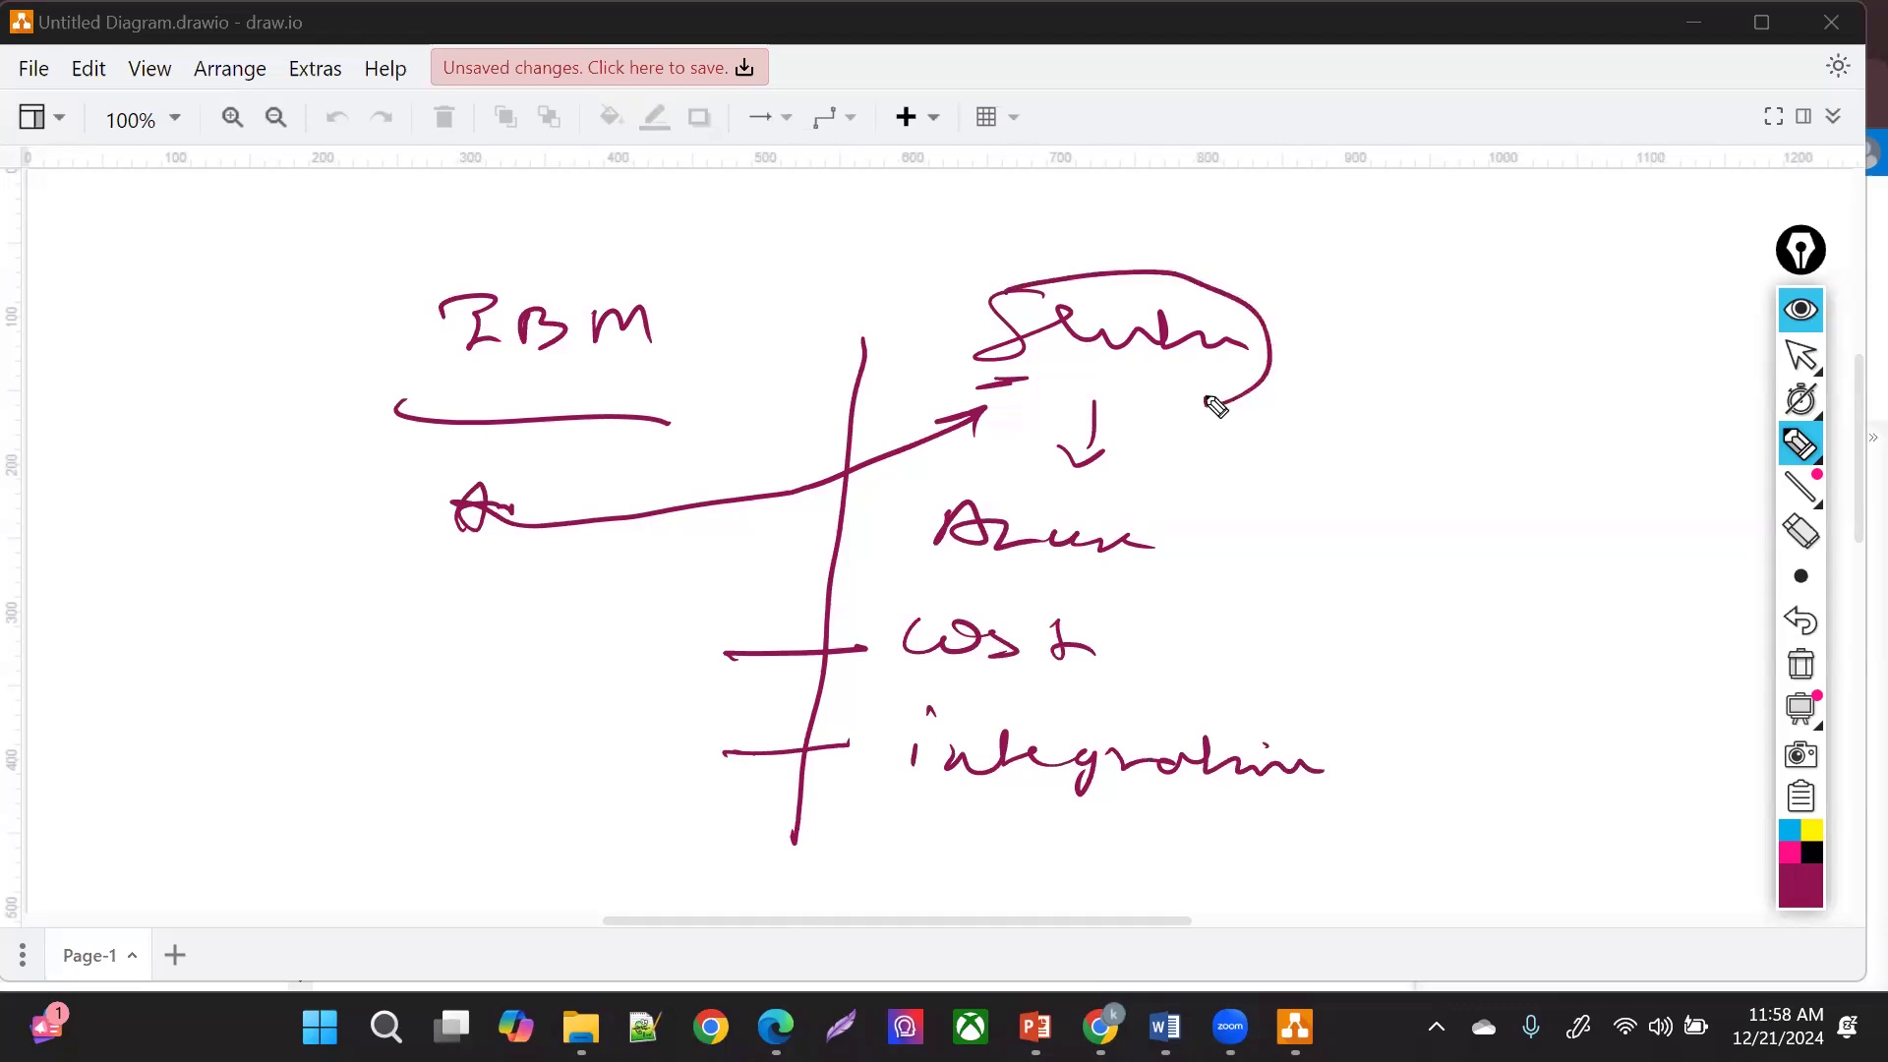
{"action": "mouse_move", "coordinate": [1125, 502]}
{"action": "left_mouse_down"}
{"action": "mouse_move", "coordinate": [1229, 549]}
{"action": "mouse_move", "coordinate": [1127, 566]}
{"action": "left_mouse_up"}
{"action": "mouse_move", "coordinate": [1249, 524]}
{"action": "left_mouse_down"}
{"action": "mouse_move", "coordinate": [1332, 502]}
{"action": "mouse_move", "coordinate": [1317, 539]}
{"action": "left_mouse_up"}
{"action": "left_click_drag", "start_coordinate": [1398, 492], "coordinate": [1499, 536]}
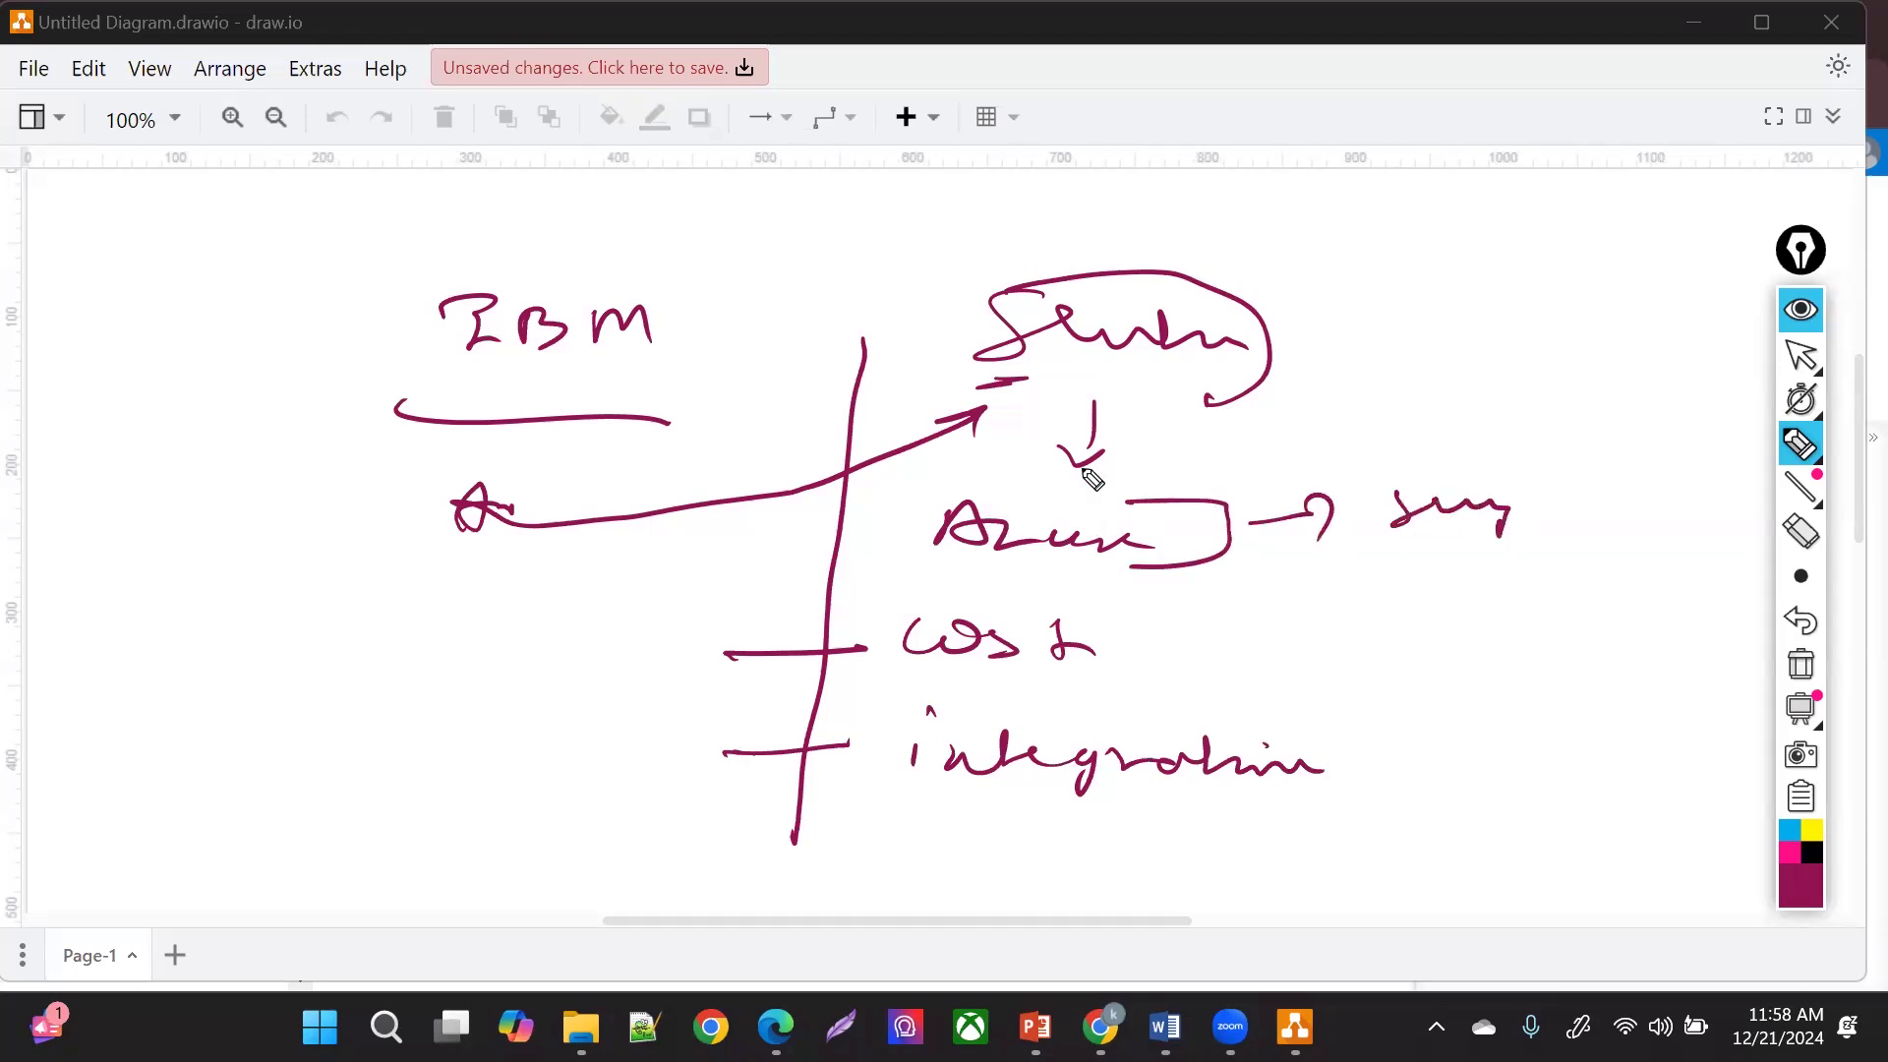
{"action": "left_click_drag", "start_coordinate": [1276, 398], "coordinate": [1416, 327]}
{"action": "mouse_move", "coordinate": [1534, 373]}
{"action": "left_mouse_down"}
{"action": "mouse_move", "coordinate": [1378, 633]}
{"action": "mouse_move", "coordinate": [1277, 674]}
{"action": "mouse_move", "coordinate": [1307, 758]}
{"action": "mouse_move", "coordinate": [1335, 768]}
{"action": "left_mouse_up"}
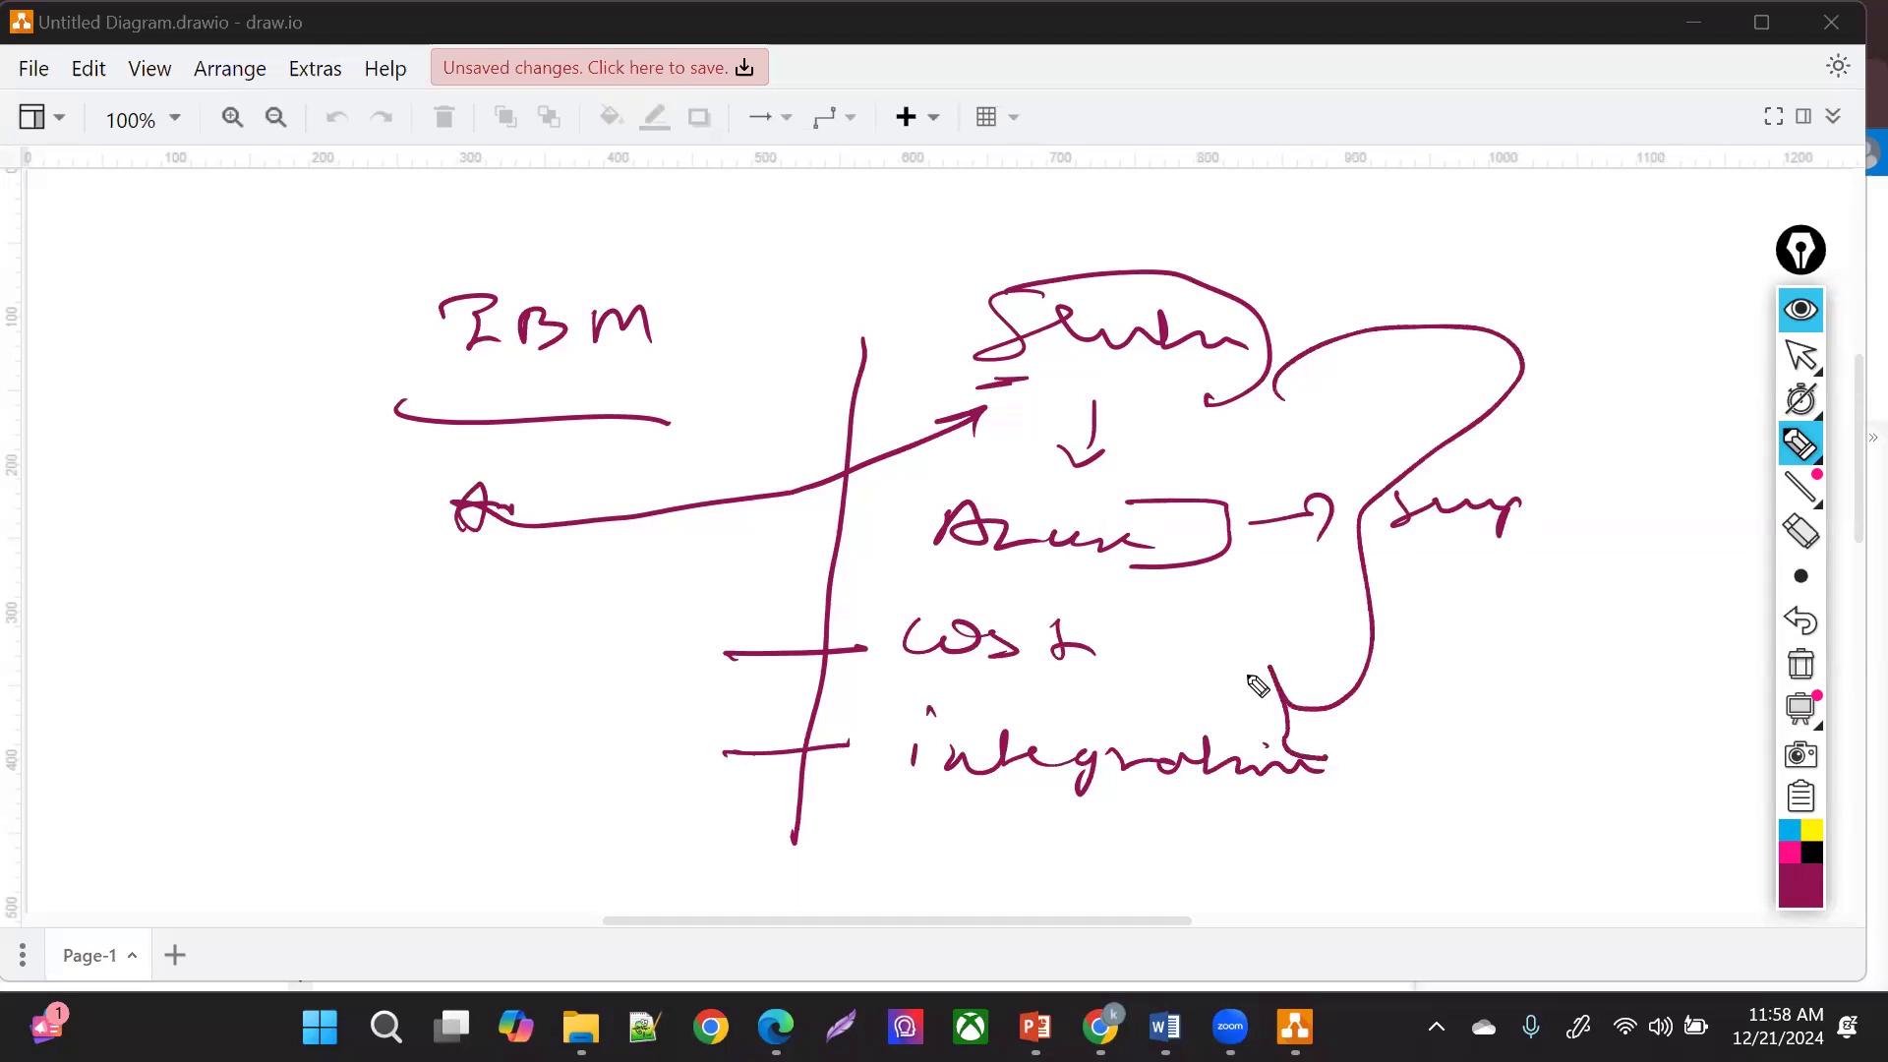
- Bracket IBM, handwrite sup below it, and switch from the pen back to the normal cursor
{"action": "mouse_move", "coordinate": [453, 234]}
{"action": "left_mouse_down"}
{"action": "mouse_move", "coordinate": [344, 263]}
{"action": "mouse_move", "coordinate": [393, 417]}
{"action": "left_mouse_up"}
{"action": "mouse_move", "coordinate": [283, 453]}
{"action": "left_mouse_down"}
{"action": "mouse_move", "coordinate": [295, 478]}
{"action": "mouse_move", "coordinate": [352, 482]}
{"action": "left_mouse_up"}
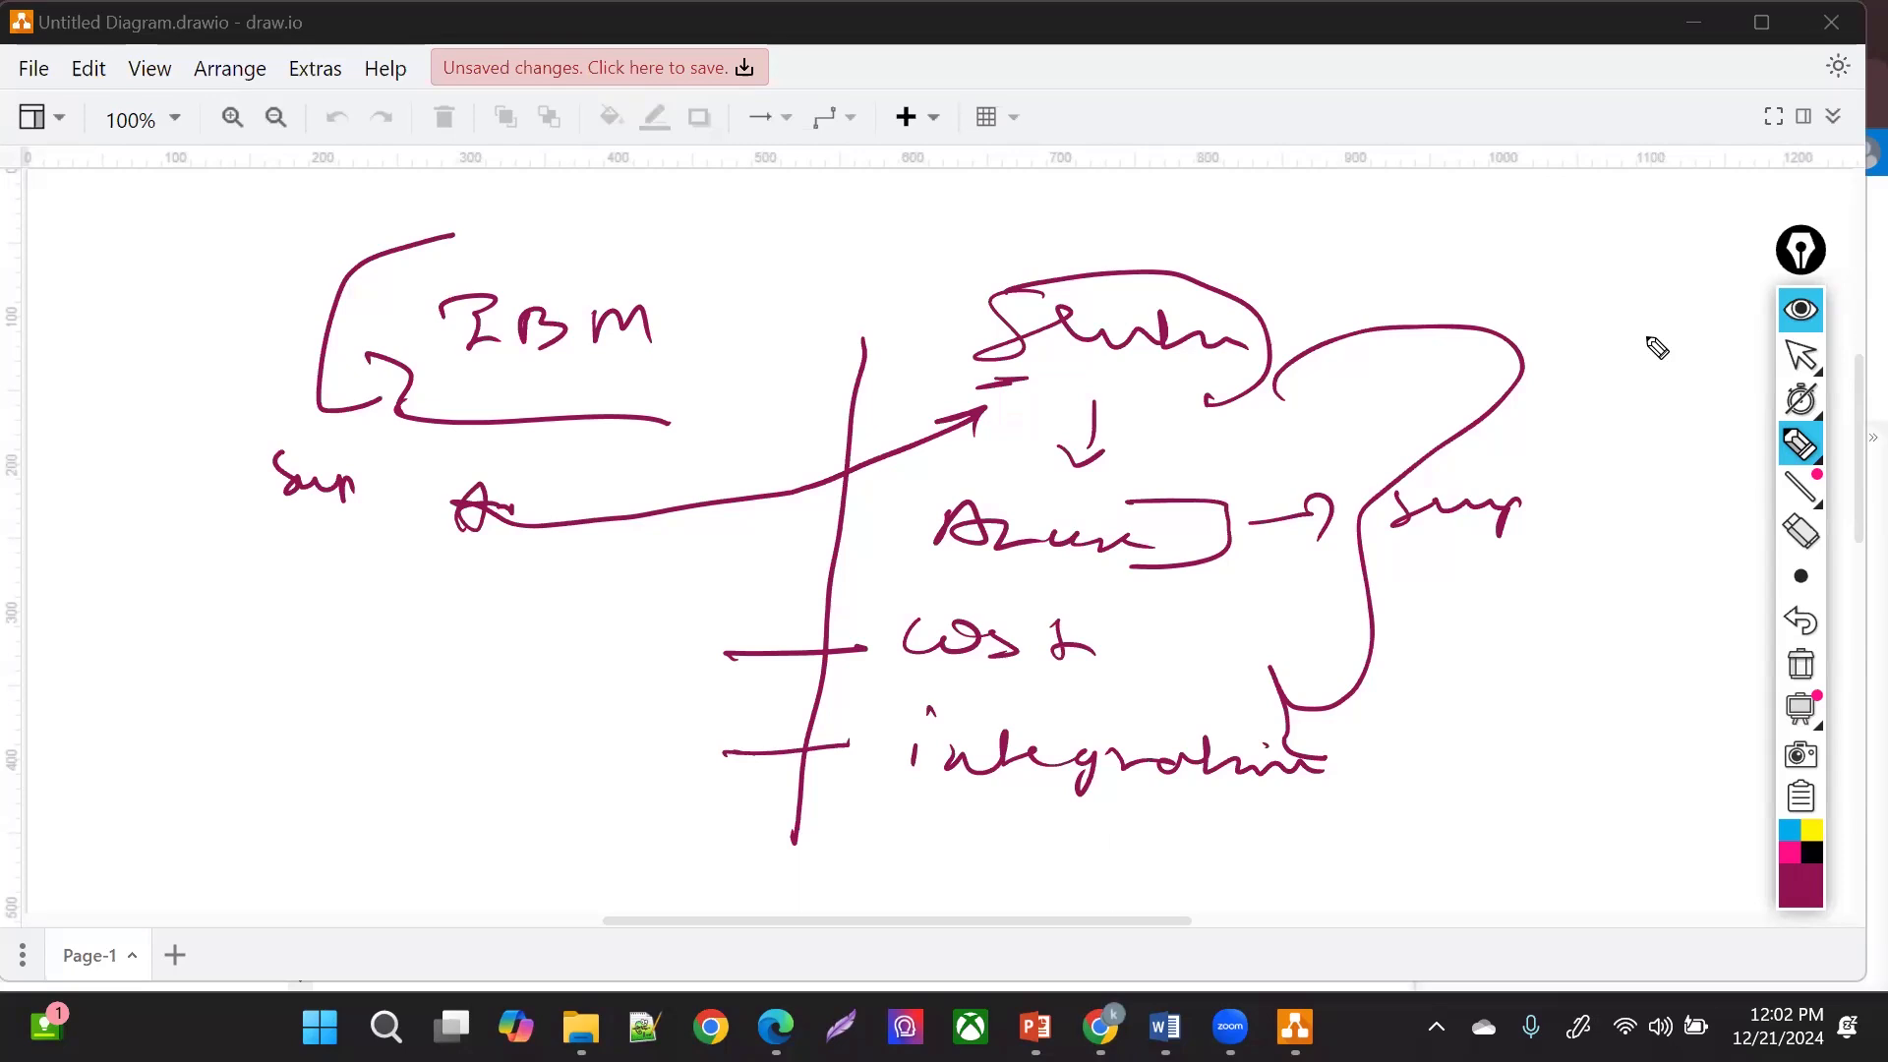
{"action": "left_click", "coordinate": [1800, 357]}
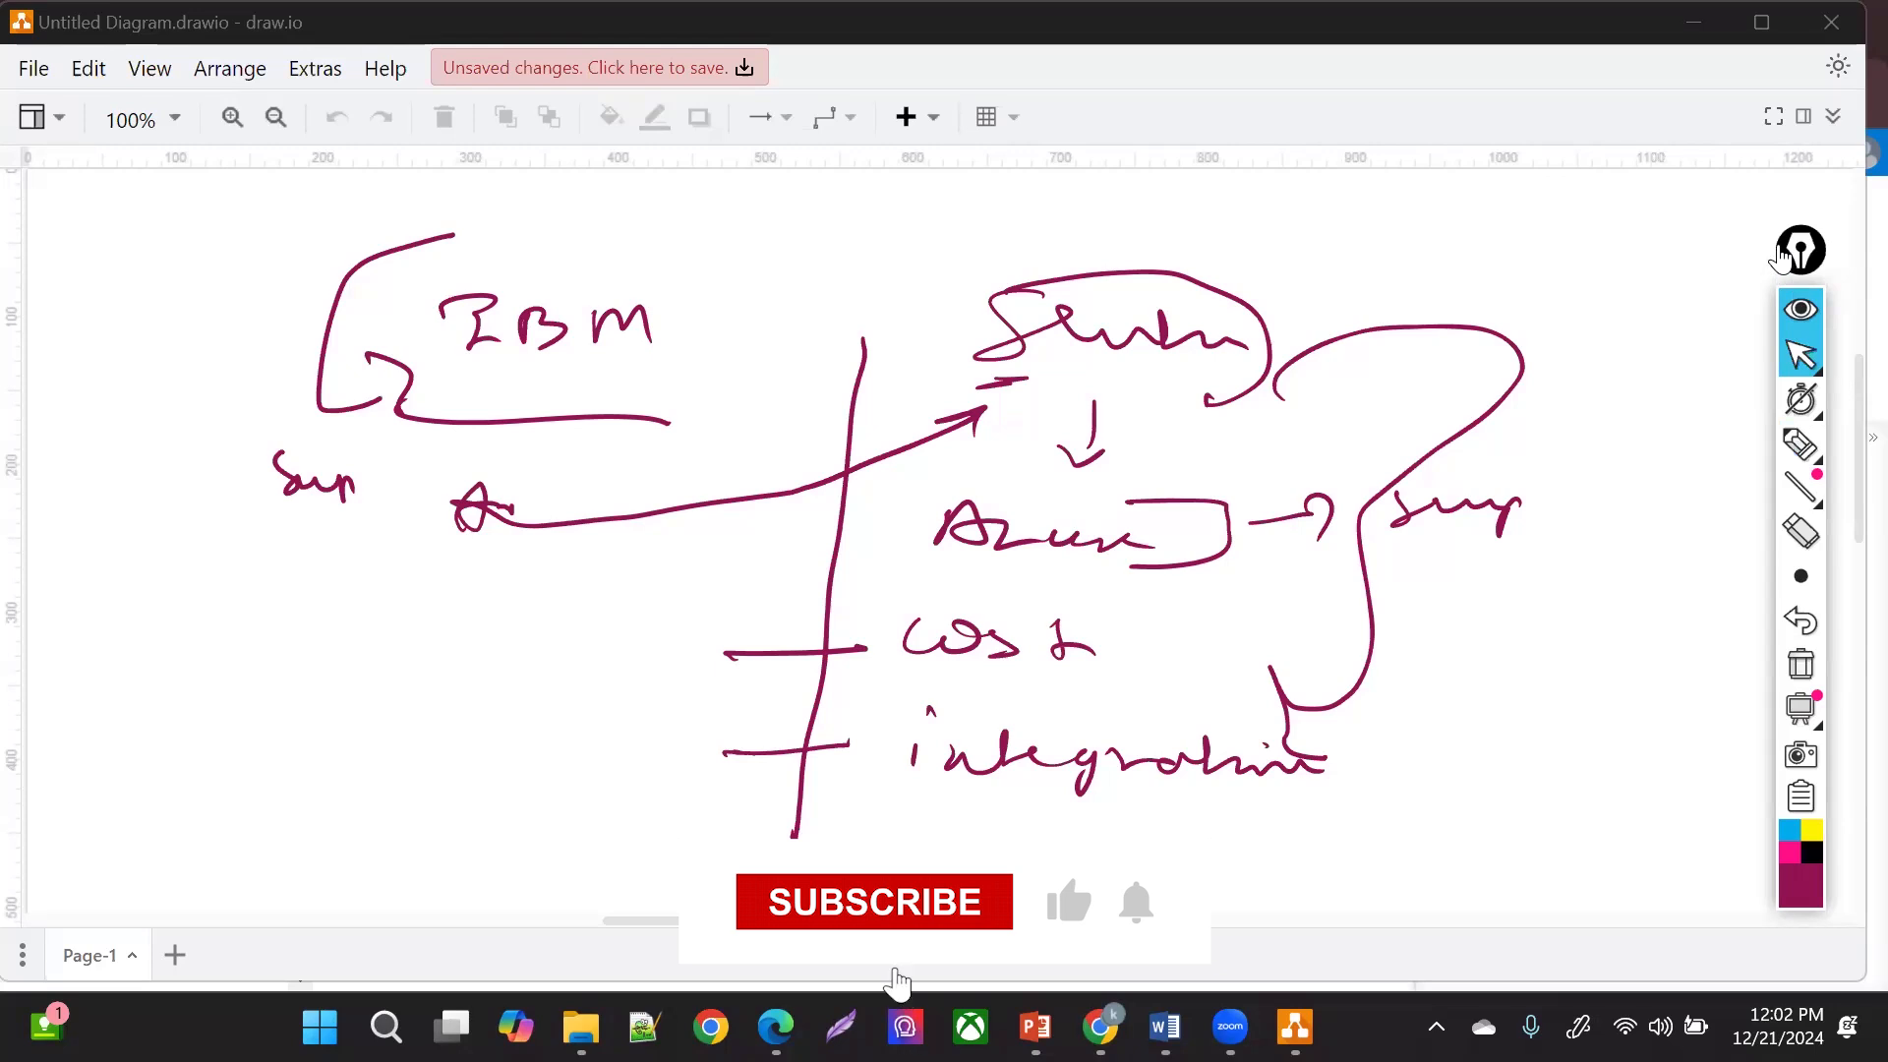